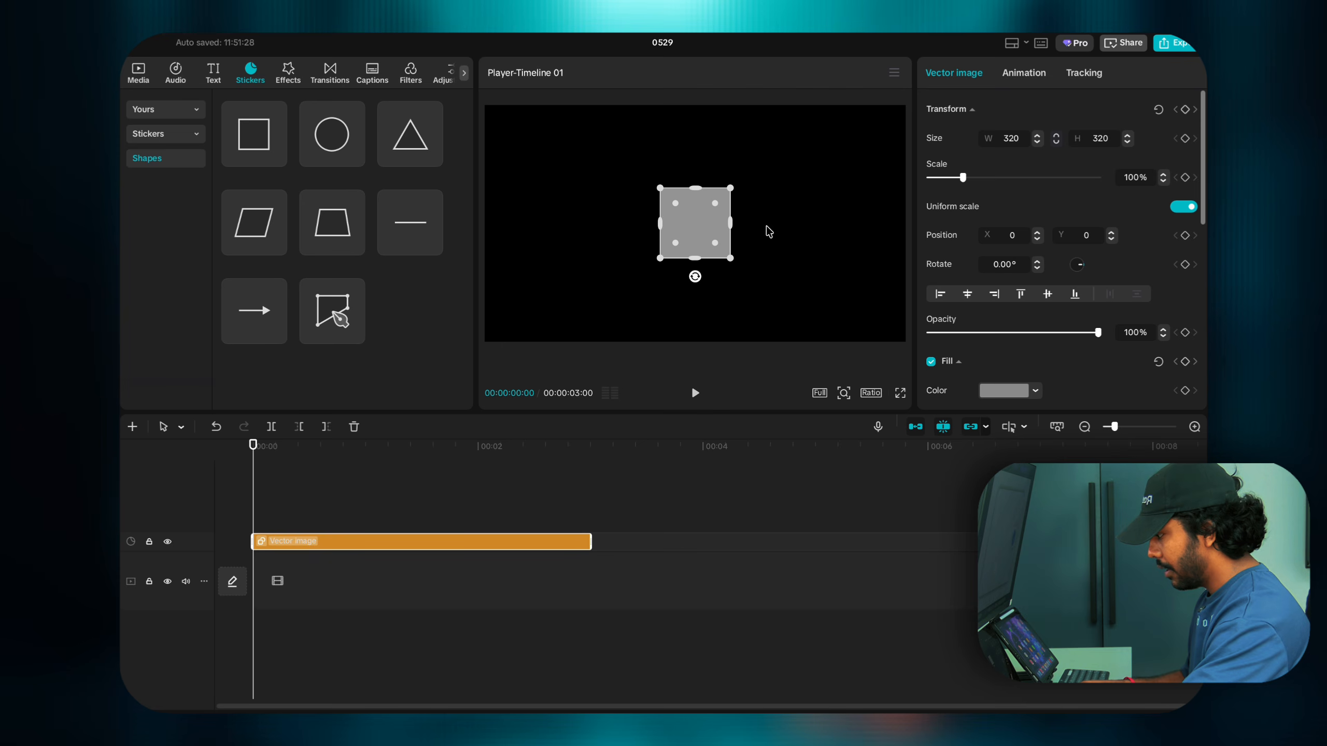
# Step: Resize the grey square to the full 1936×1107 canvas and give it a pure white fill
pyautogui.moveTo(730, 223); pyautogui.dragTo(907, 222)
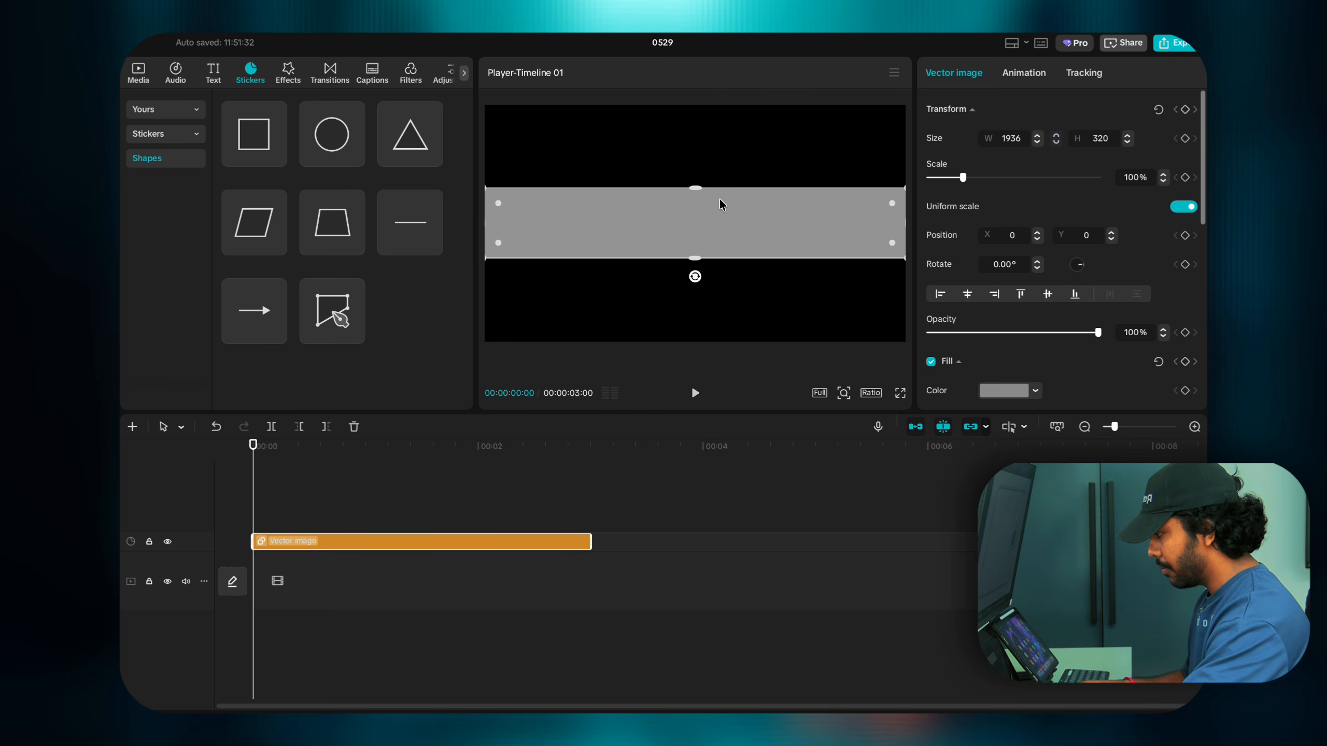
pyautogui.moveTo(703, 190); pyautogui.dragTo(675, 96)
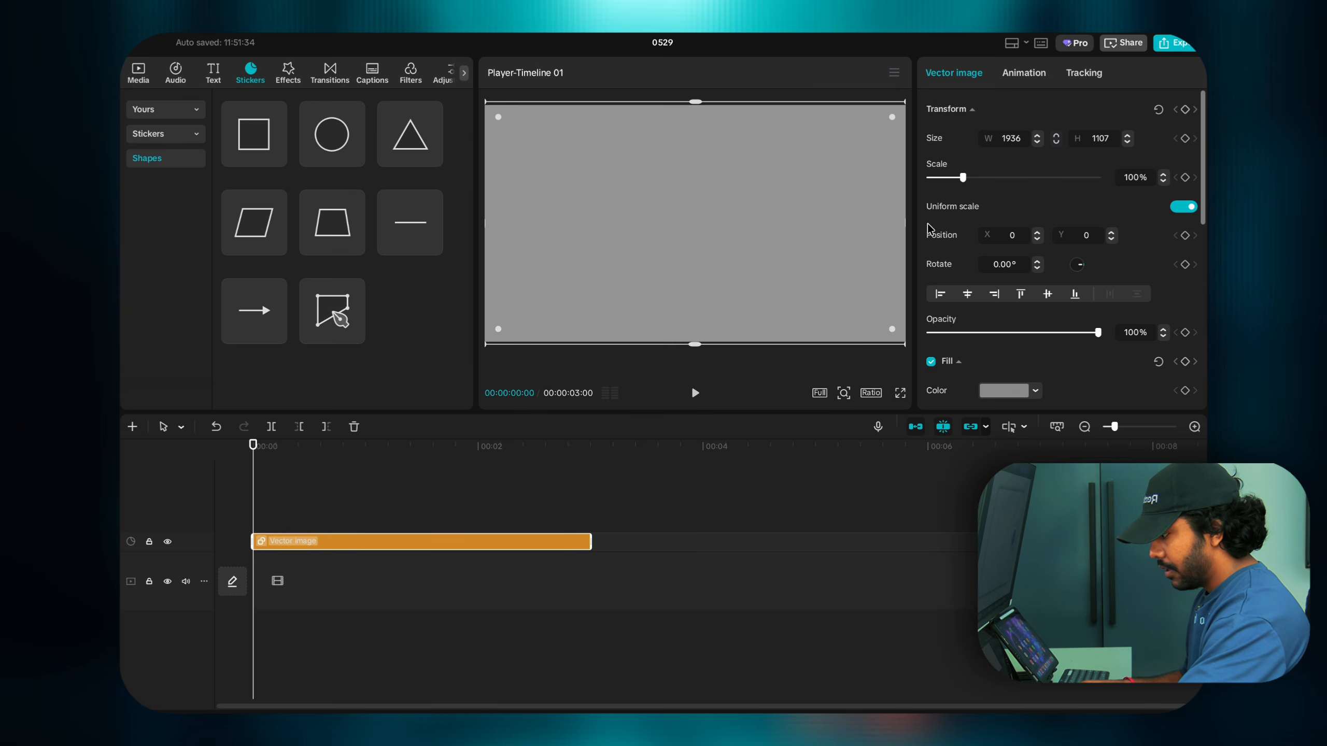
pyautogui.scroll(-2, 989, 324)
pyautogui.click(992, 296)
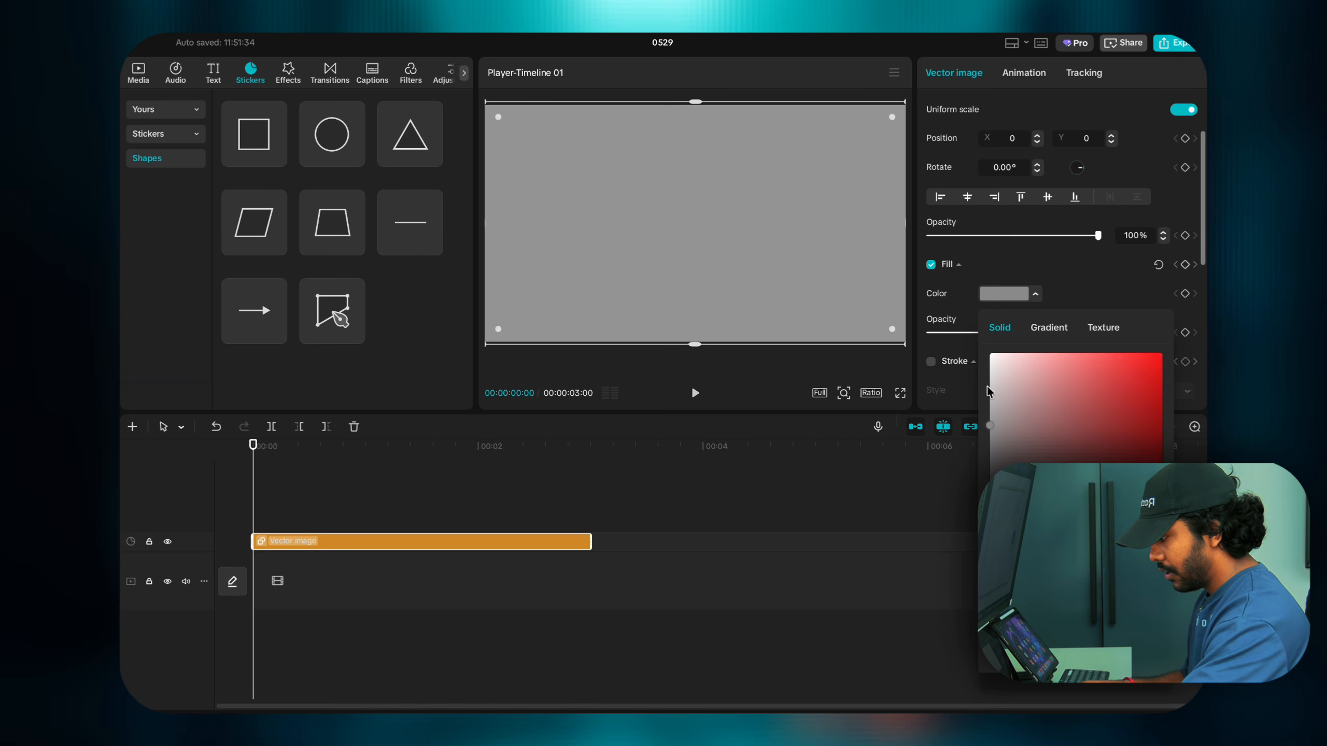
pyautogui.click(991, 363)
pyautogui.click(989, 356)
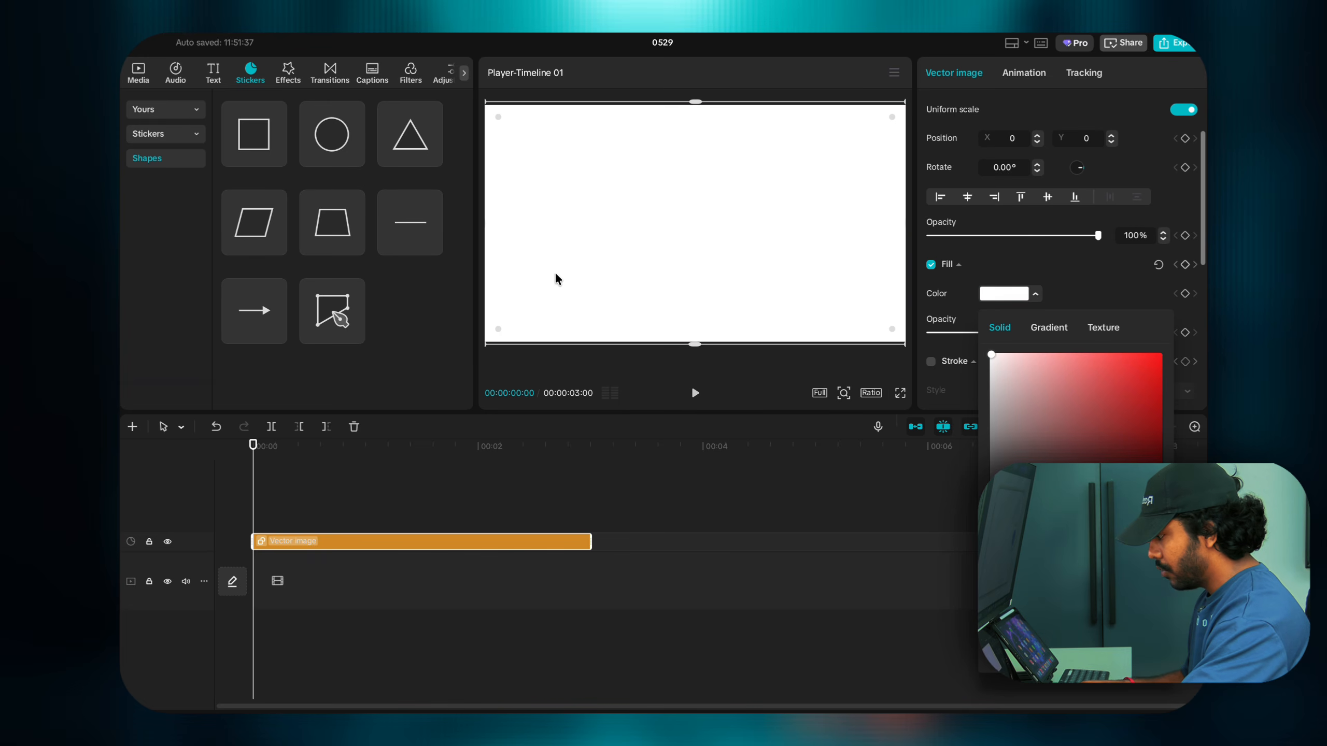
pyautogui.click(584, 377)
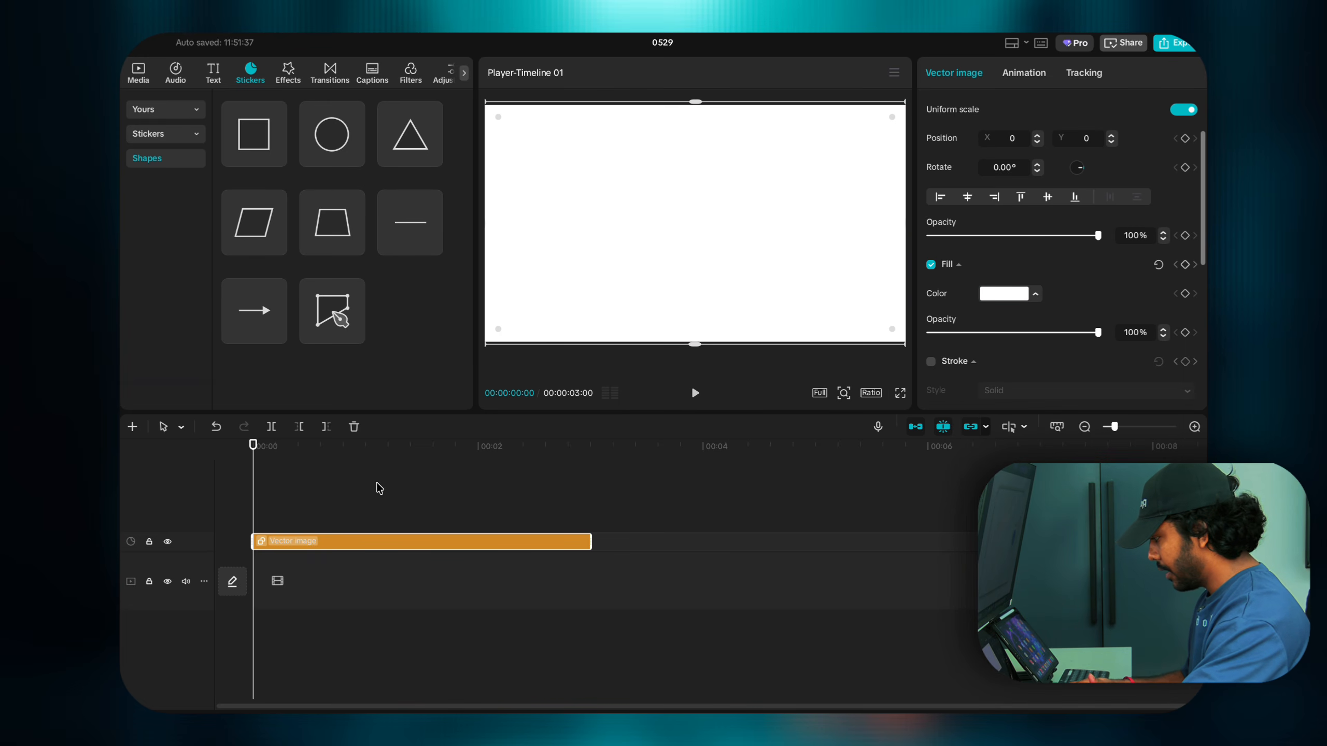
# Step: Rewind the playhead to the start and reselect the shape clip
pyautogui.click(287, 510)
pyautogui.moveTo(287, 508); pyautogui.dragTo(257, 579)
pyautogui.click(295, 543)
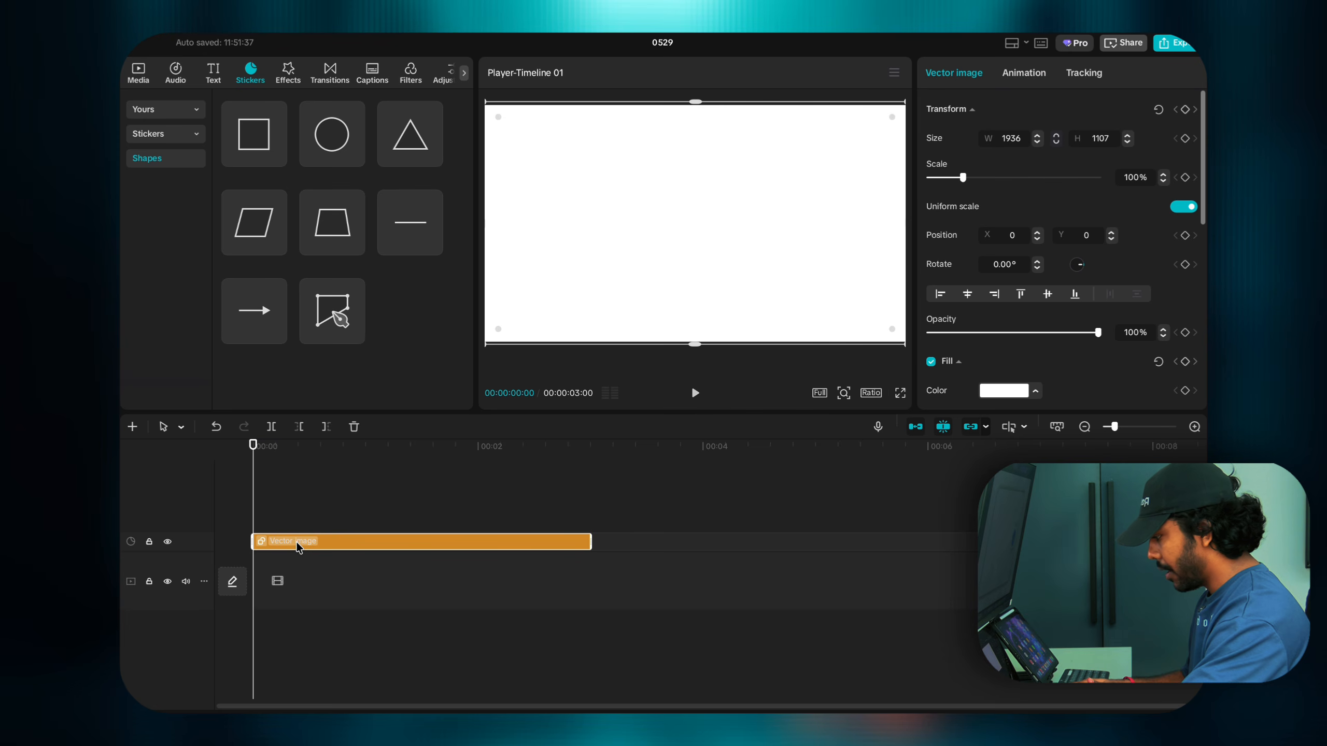
# Step: Turn the shape clip into Compound clip1 and move it to the lower main track
pyautogui.rightClick(296, 542)
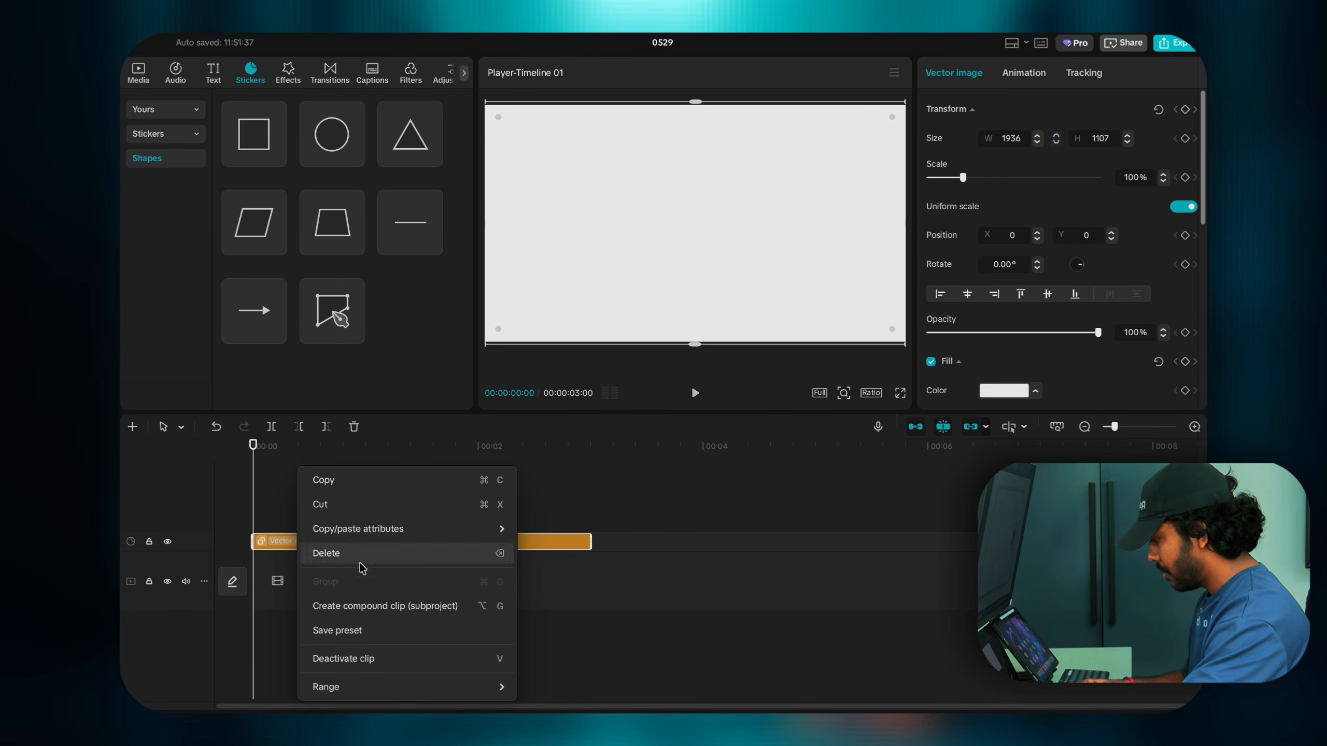
pyautogui.click(592, 500)
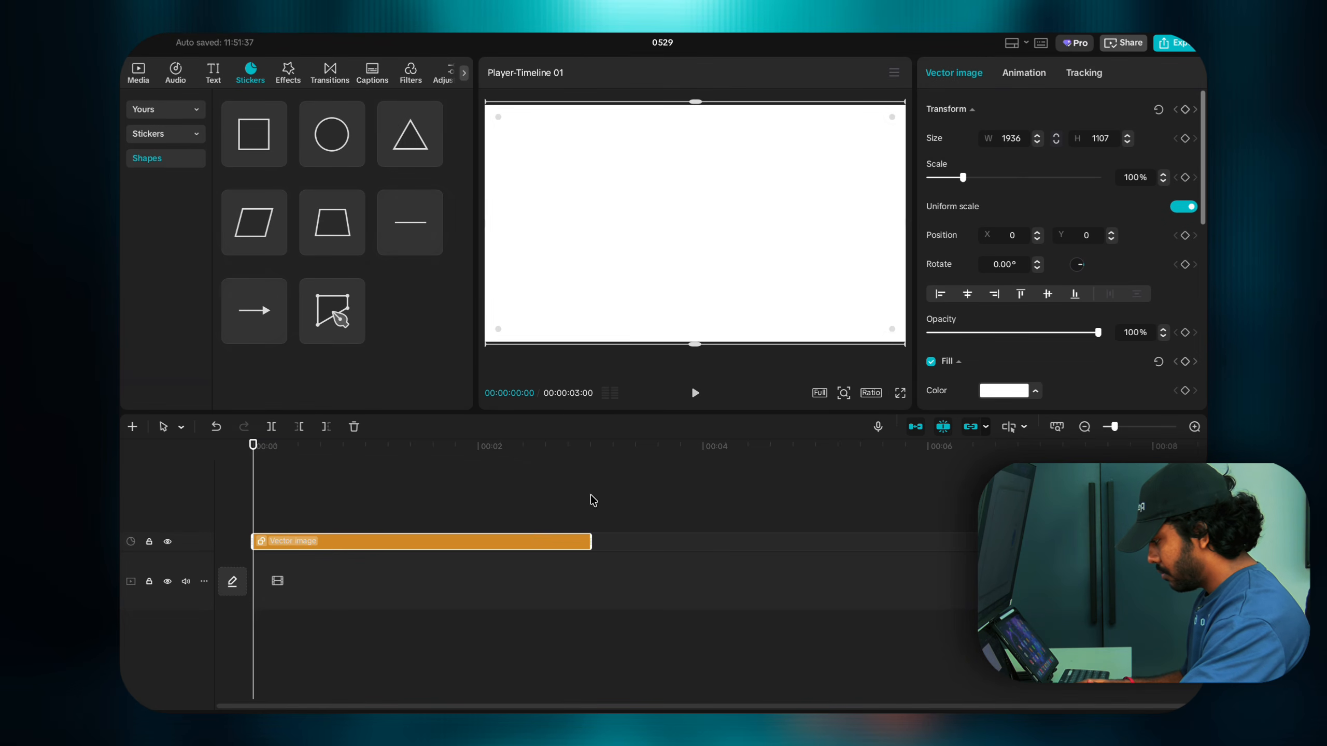
pyautogui.rightClick(530, 544)
pyautogui.click(551, 609)
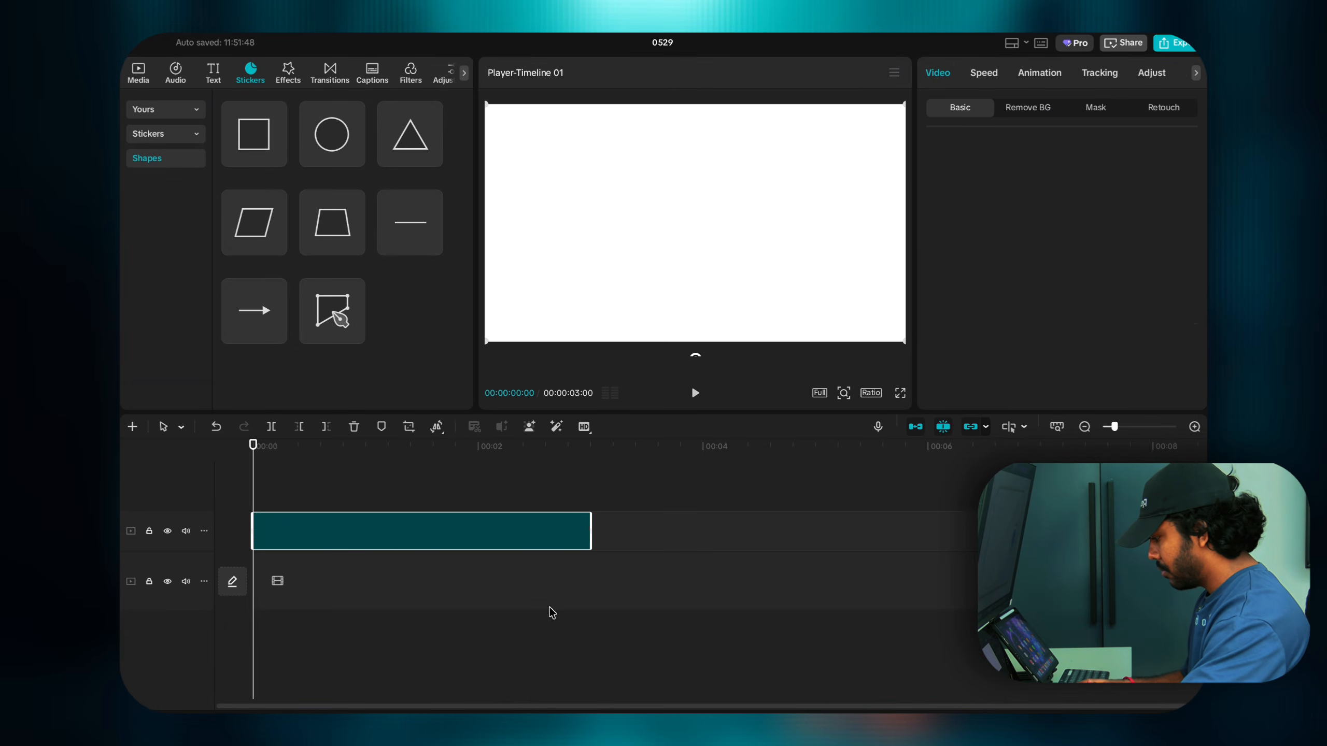
pyautogui.moveTo(394, 544); pyautogui.dragTo(390, 588)
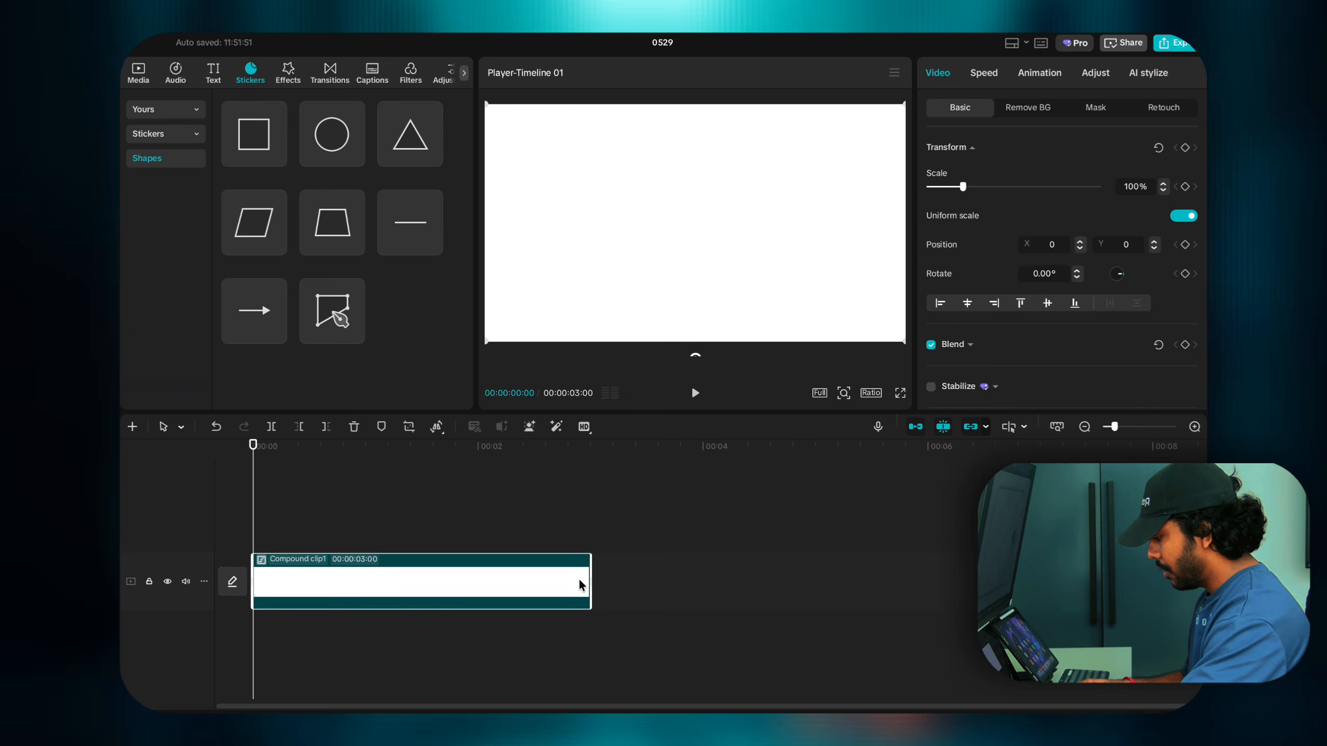
# Step: Inside Compound clip1, extend the Vector image clip to 00:00:08:02, then return to the main timeline
pyautogui.doubleClick(578, 581)
pyautogui.click(518, 556)
pyautogui.click(536, 546)
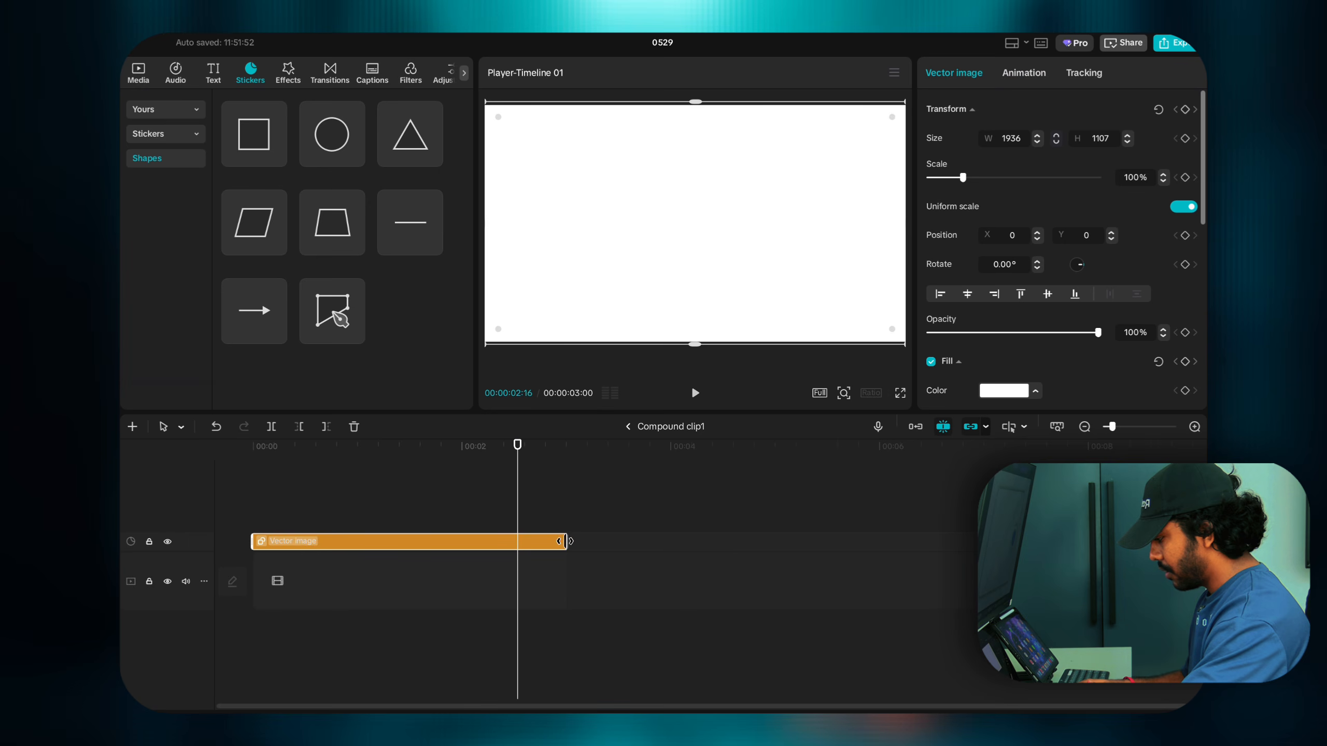
pyautogui.moveTo(566, 541); pyautogui.dragTo(1096, 542)
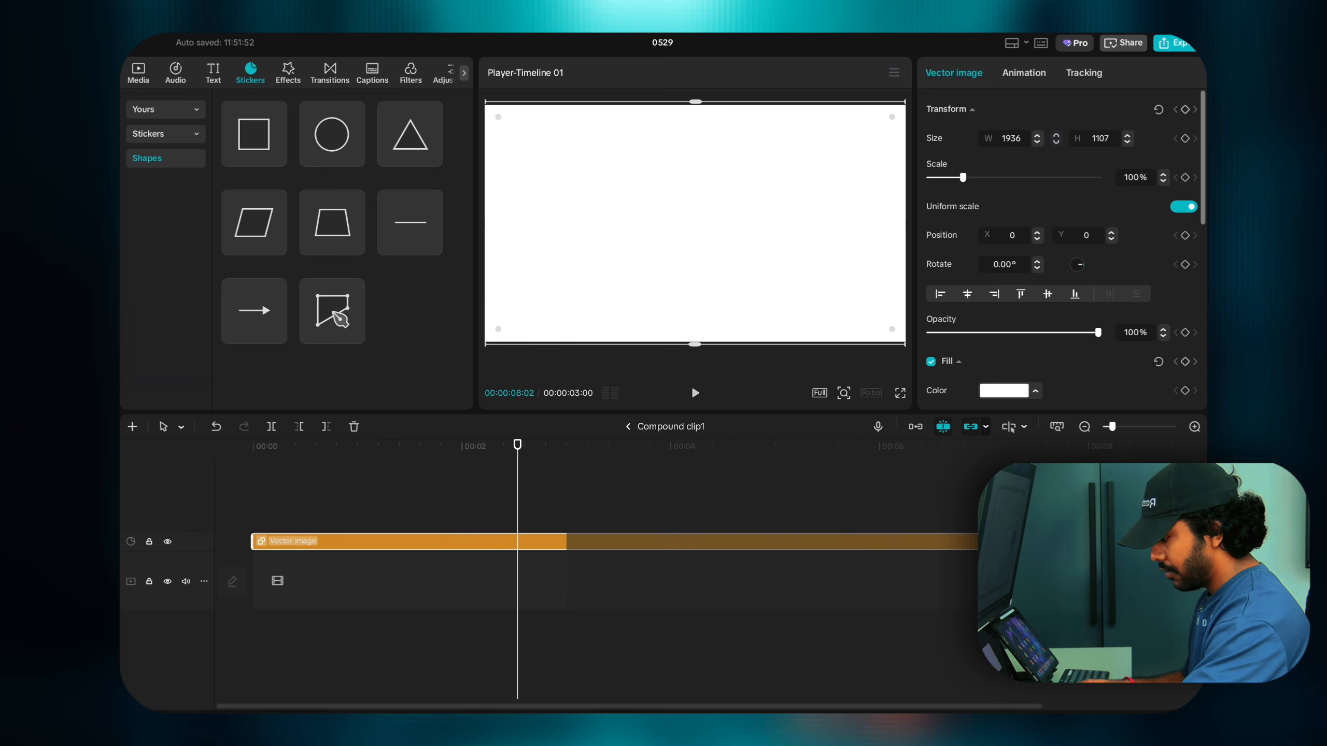
pyautogui.click(623, 426)
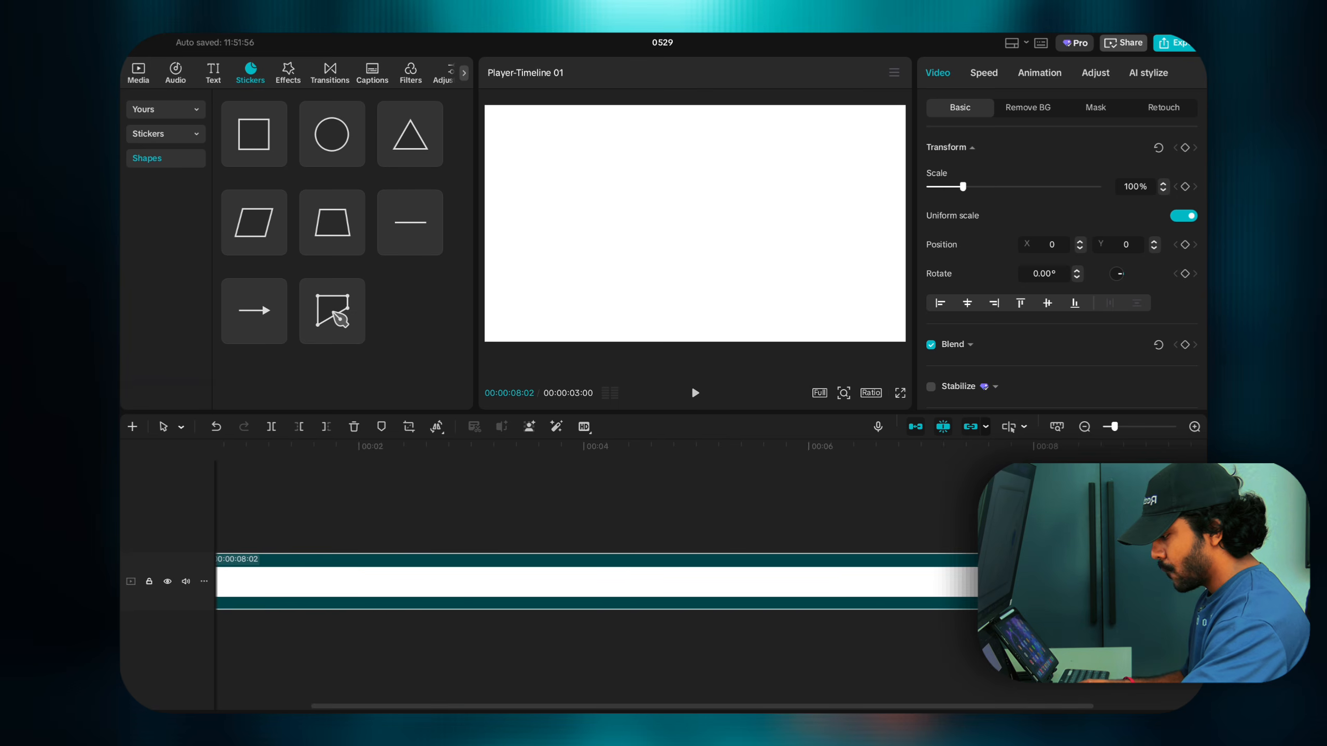
pyautogui.click(397, 486)
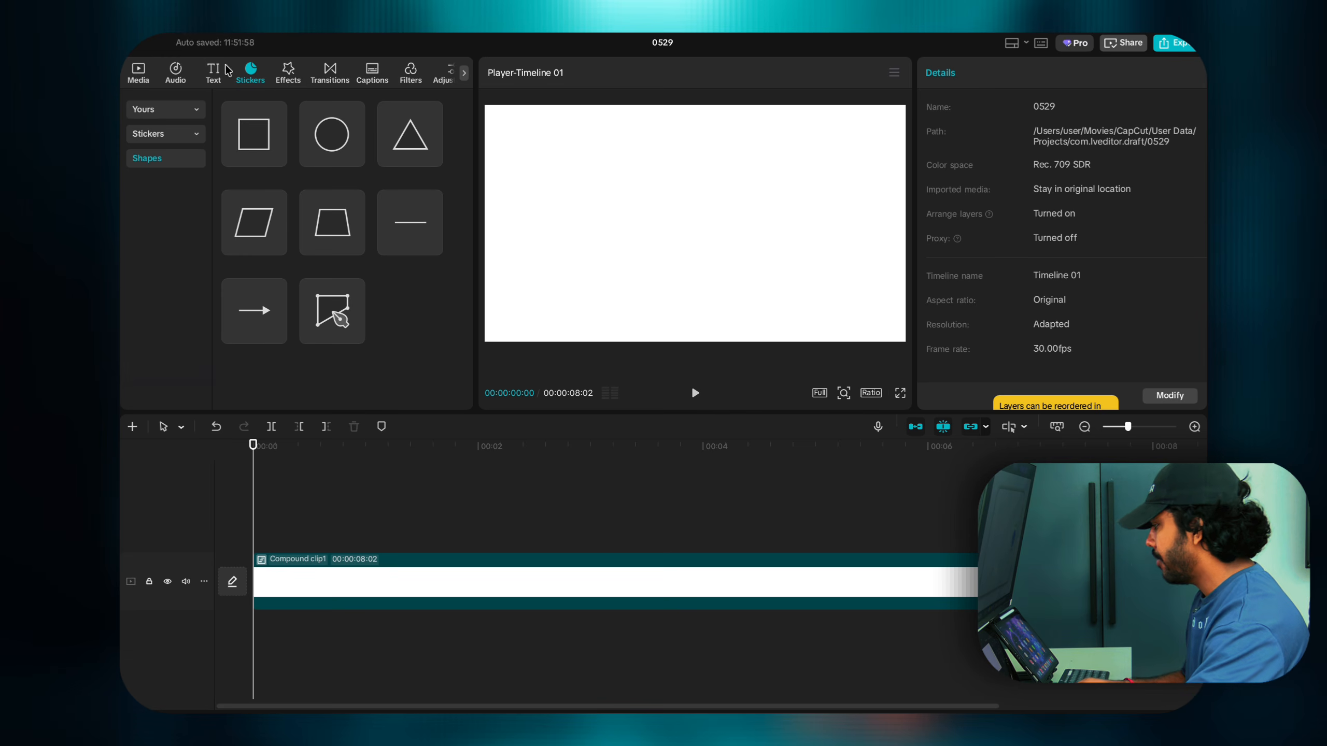
# Step: Add Safari_logo.png from Media above the background and scale it to 72%
pyautogui.click(140, 72)
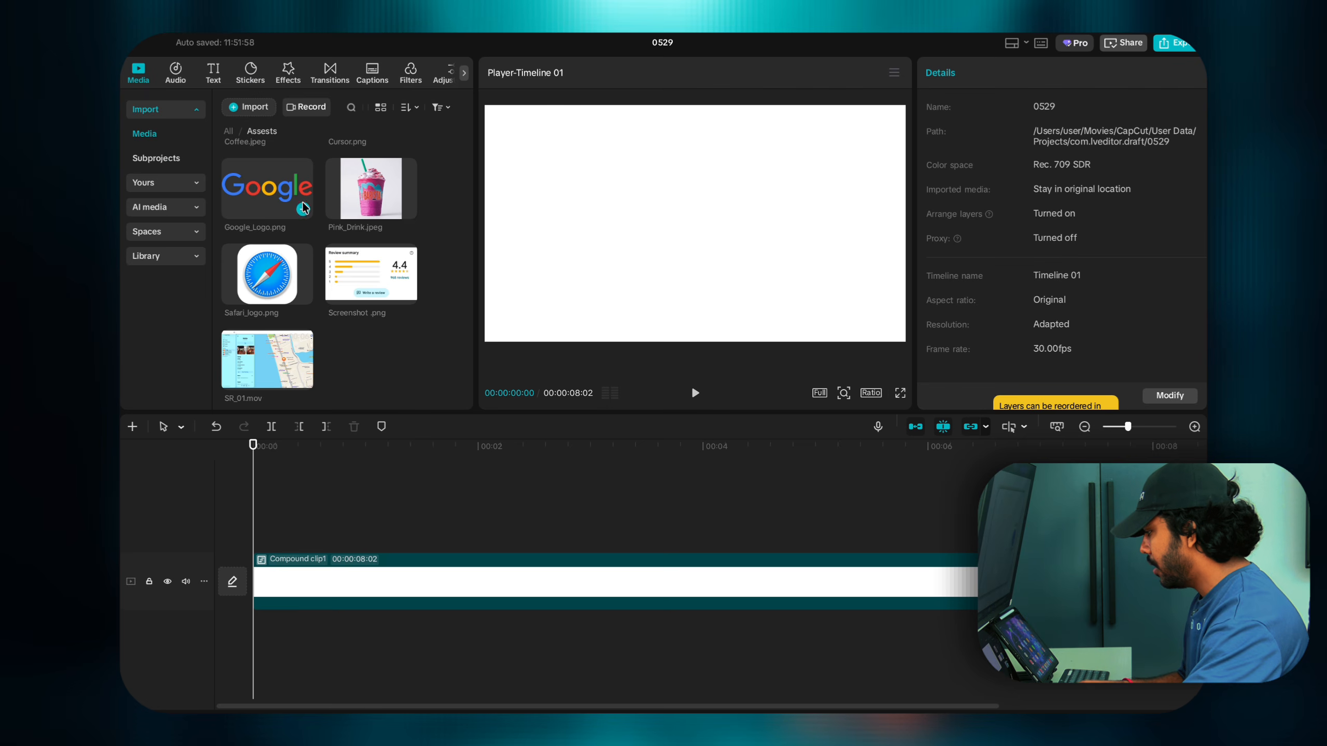
pyautogui.click(304, 294)
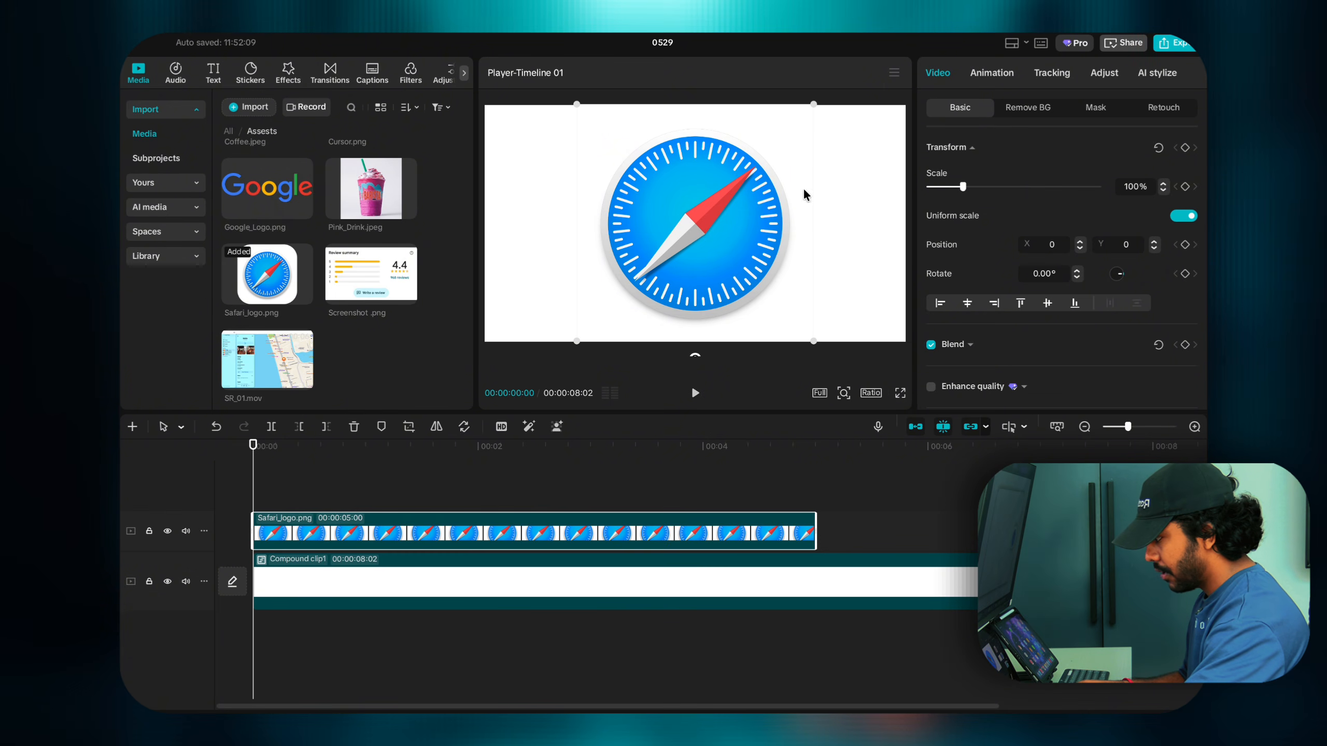
pyautogui.moveTo(813, 107); pyautogui.dragTo(774, 164)
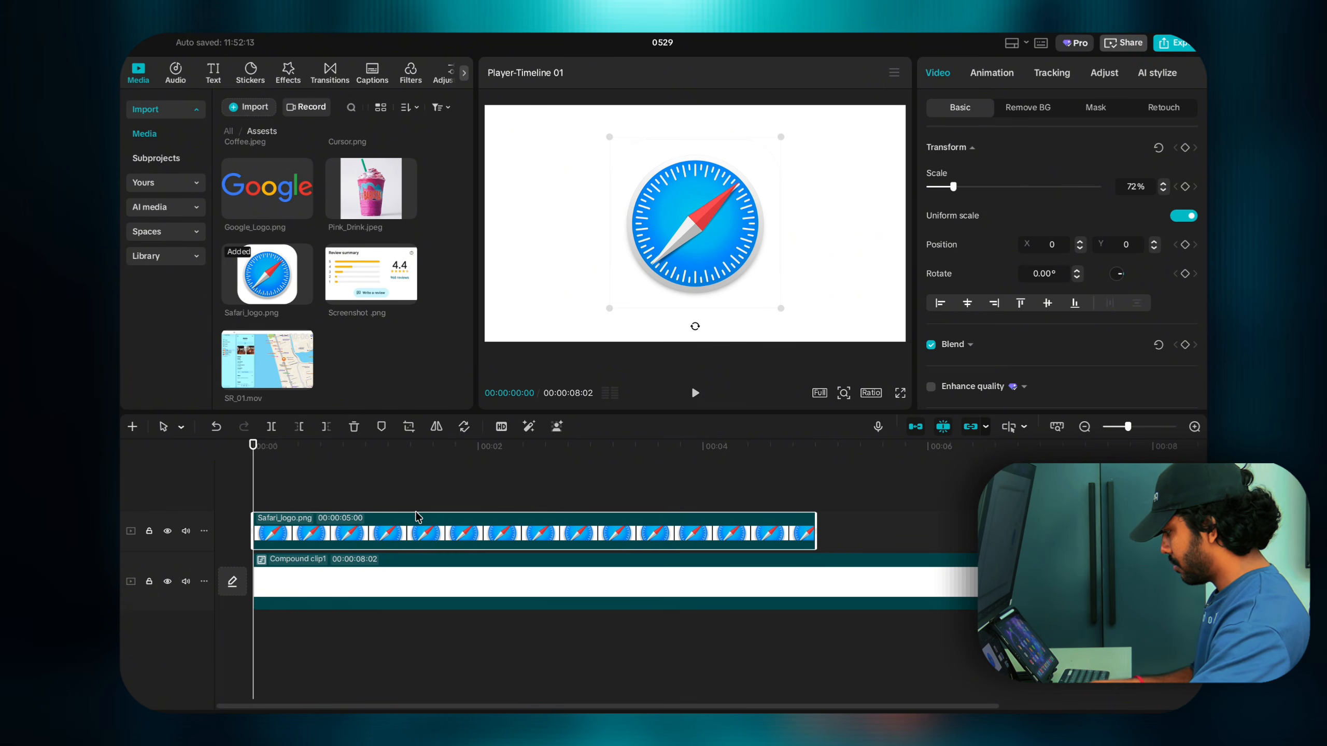
# Step: Select the background and open Compound clip1 for editing
pyautogui.click(287, 503)
pyautogui.click(287, 541)
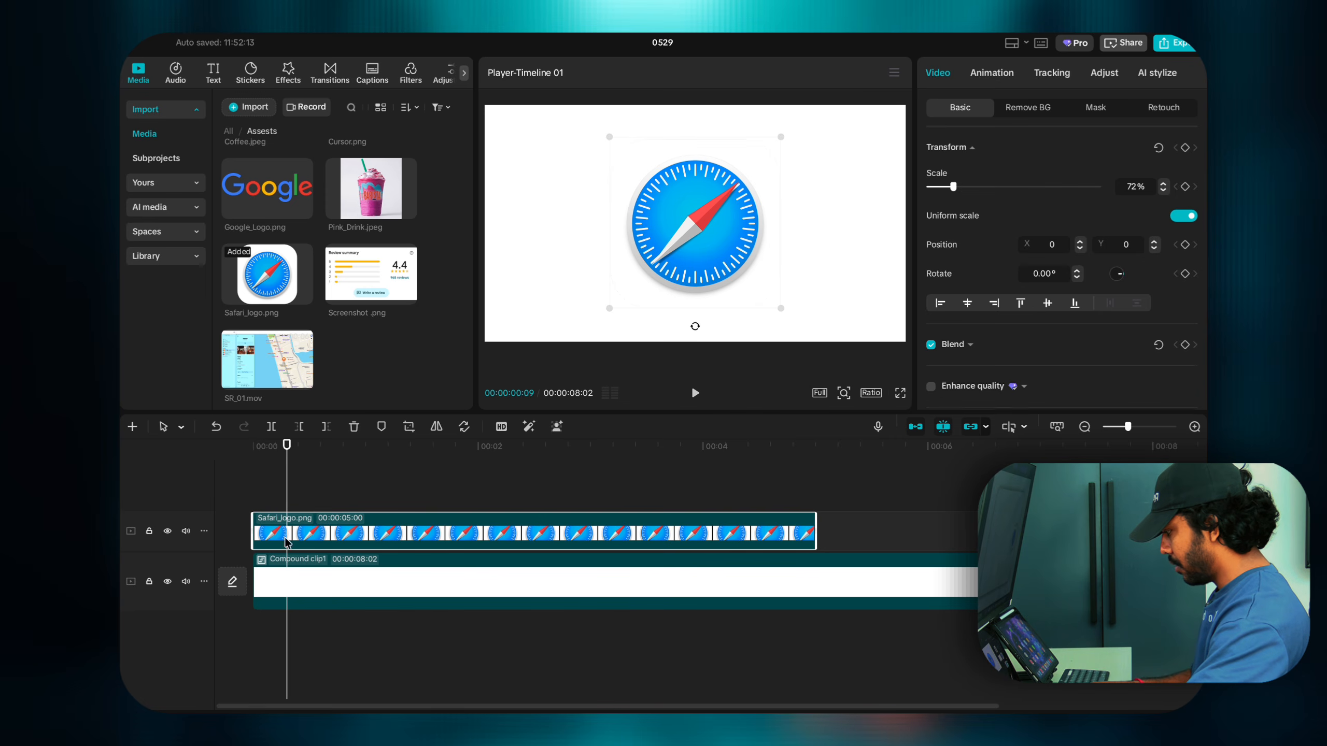
pyautogui.doubleClick(289, 567)
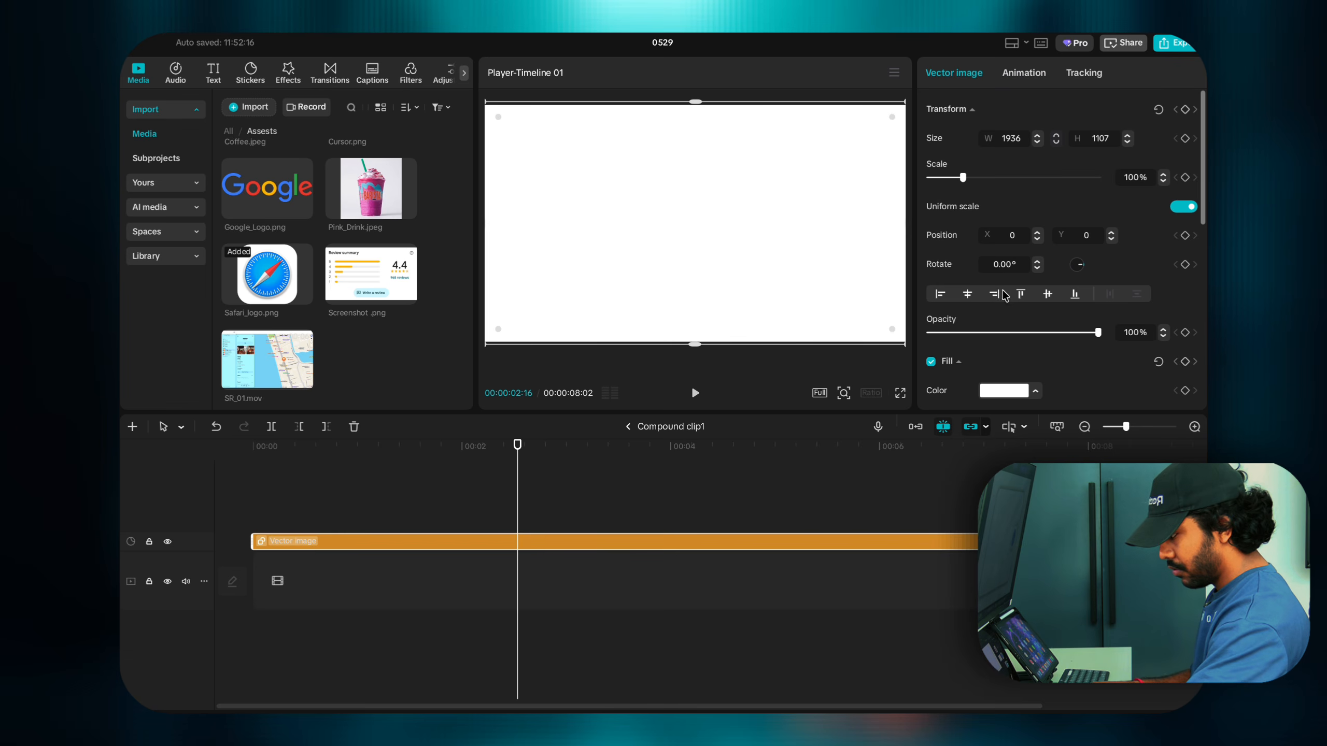
# Step: Change the Vector image fill to a near-white light grey and exit the compound clip
pyautogui.click(1003, 390)
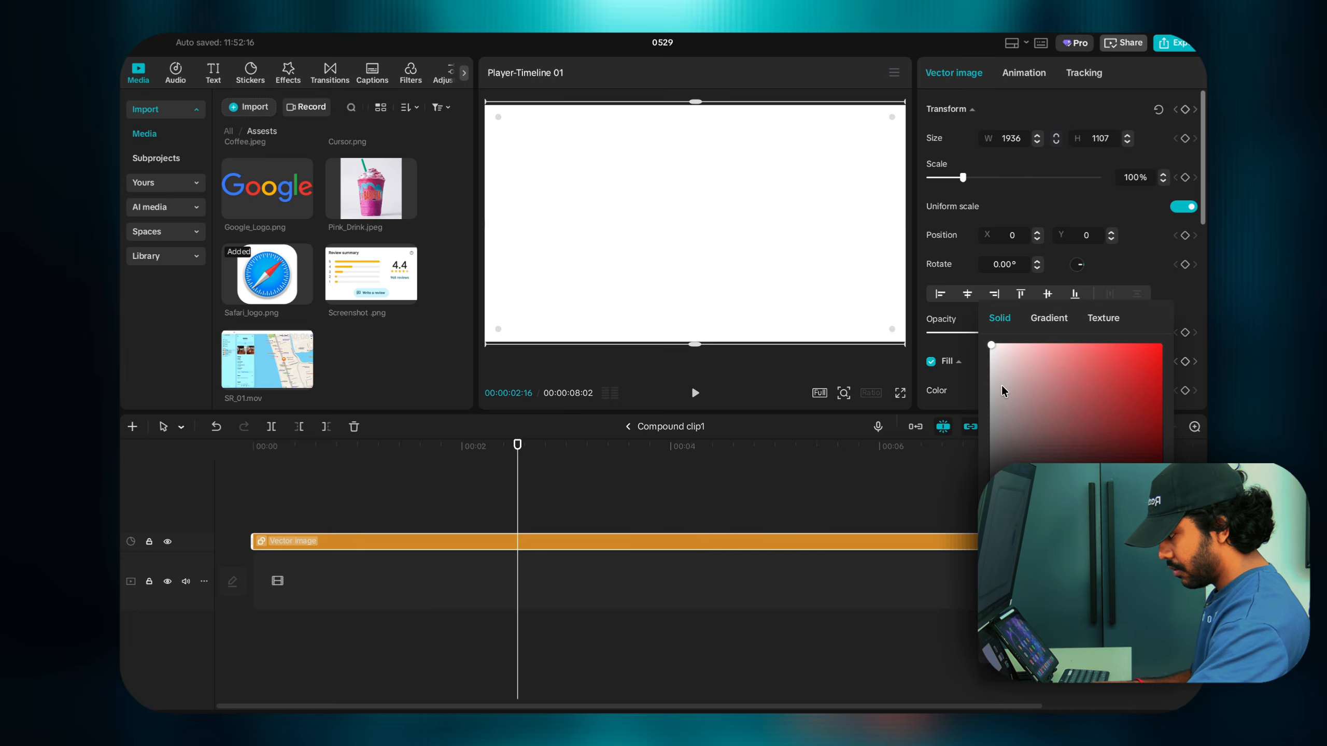
pyautogui.click(991, 358)
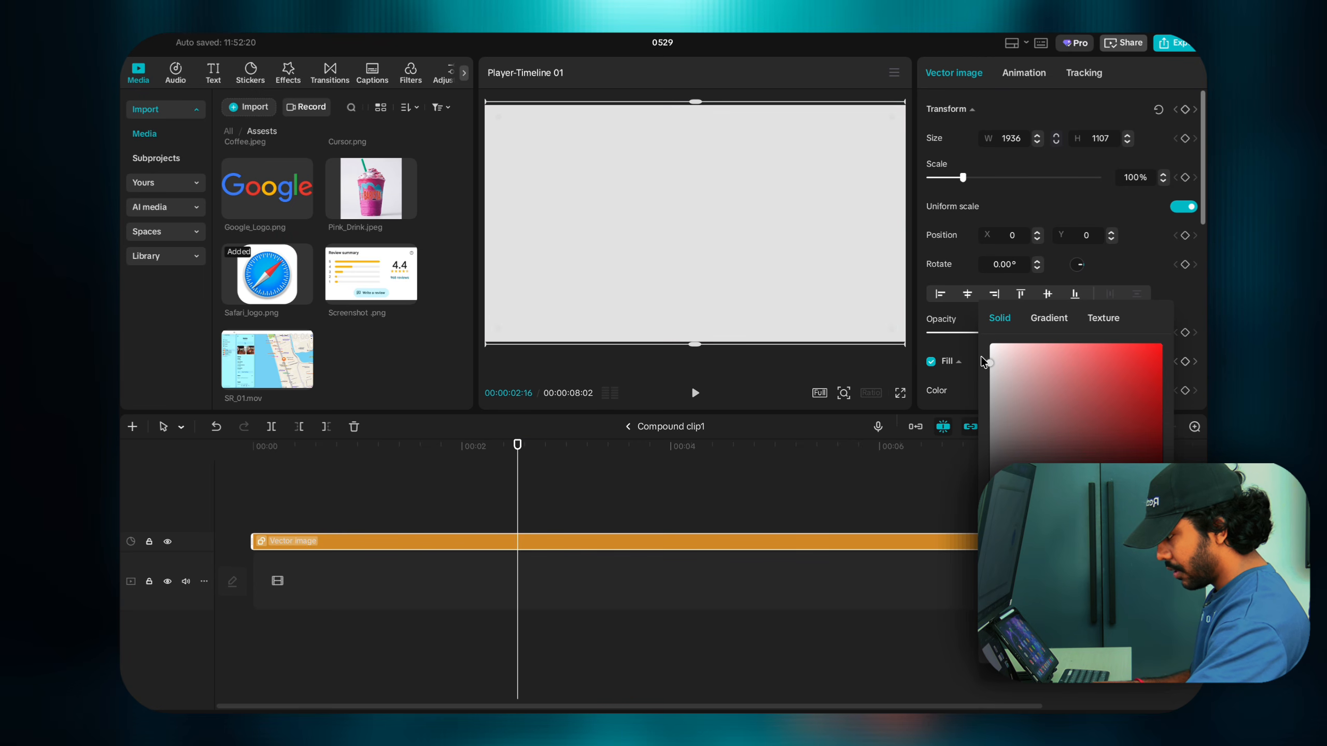
pyautogui.click(628, 426)
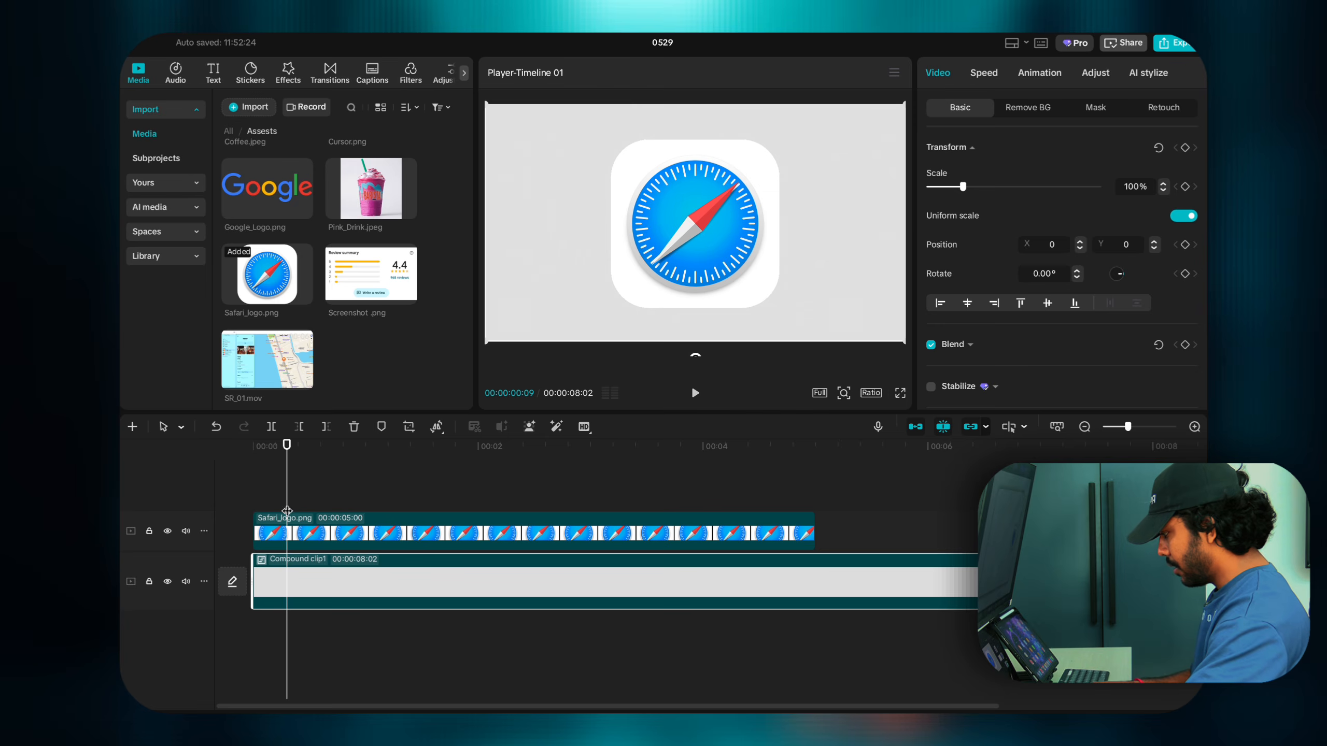
# Step: Shrink the Safari logo to 25%, keeping it centred, and rewind to the first frame
pyautogui.click(257, 502)
pyautogui.click(278, 525)
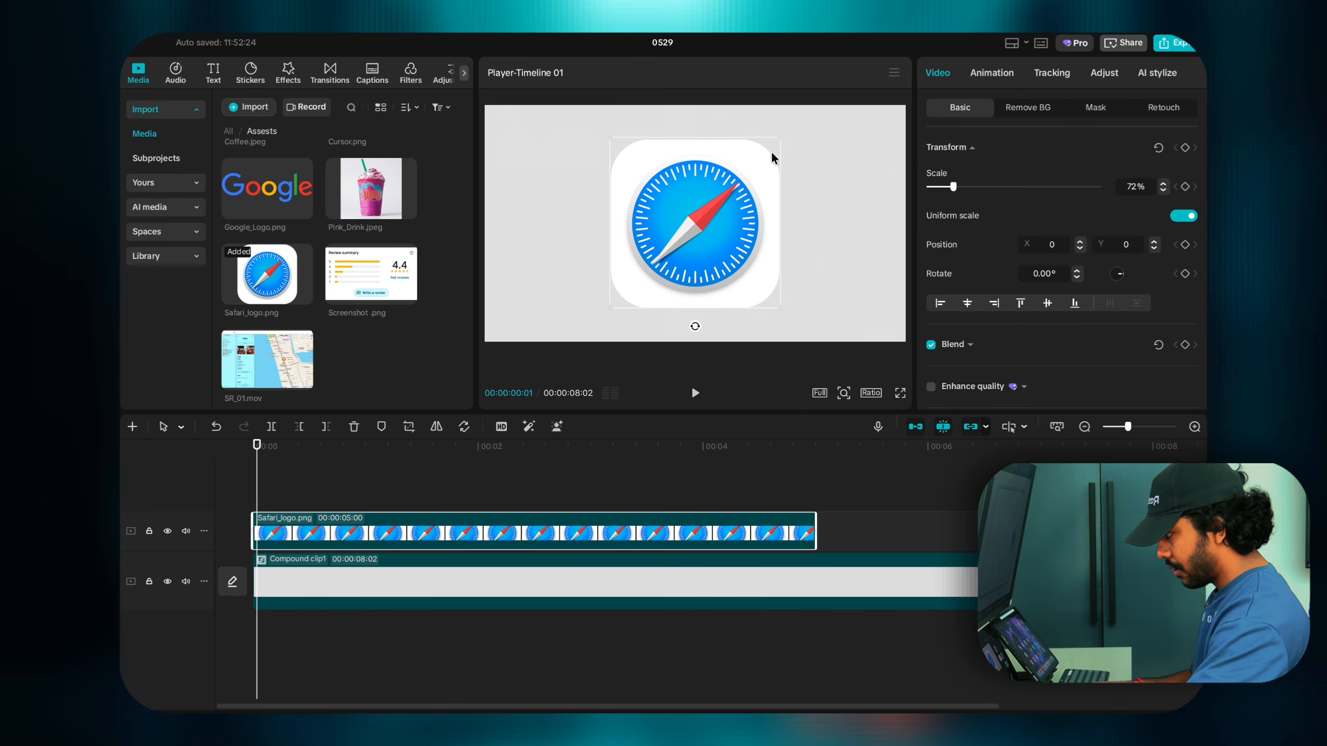
pyautogui.moveTo(780, 136); pyautogui.dragTo(717, 220)
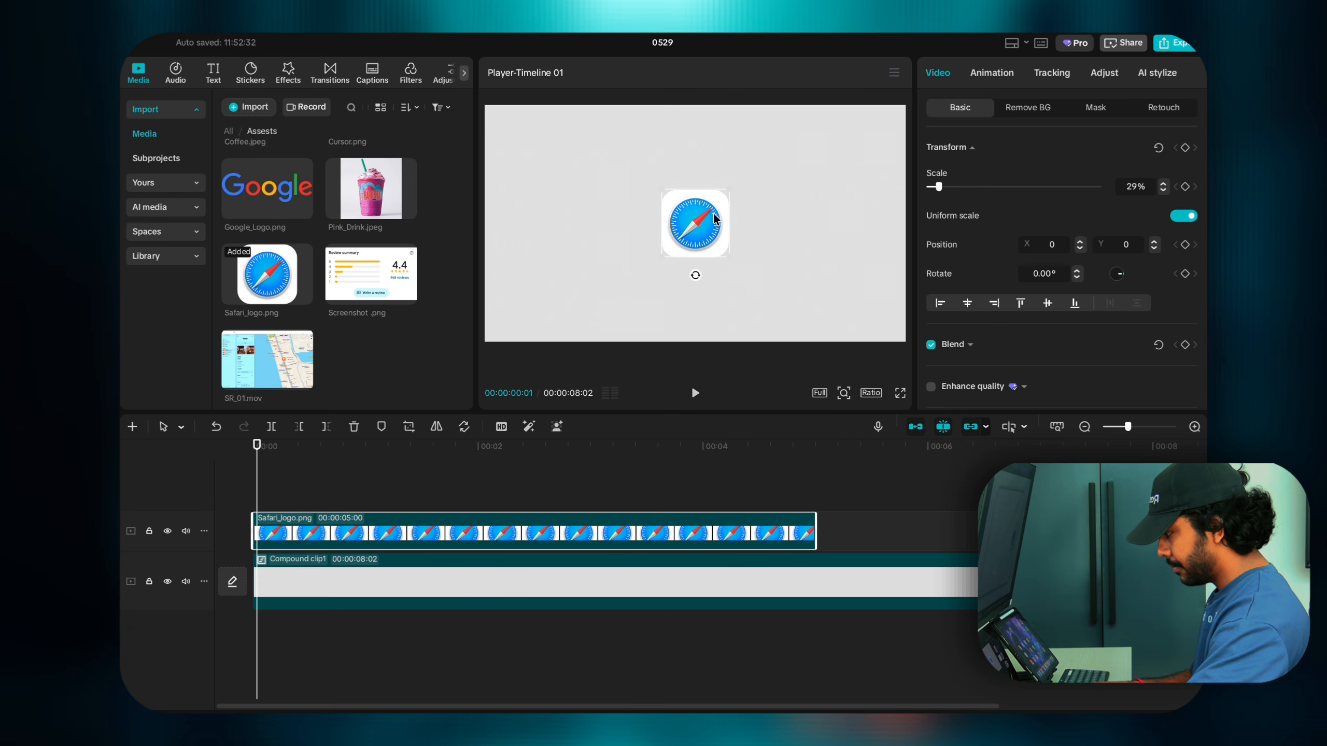
pyautogui.click(721, 185)
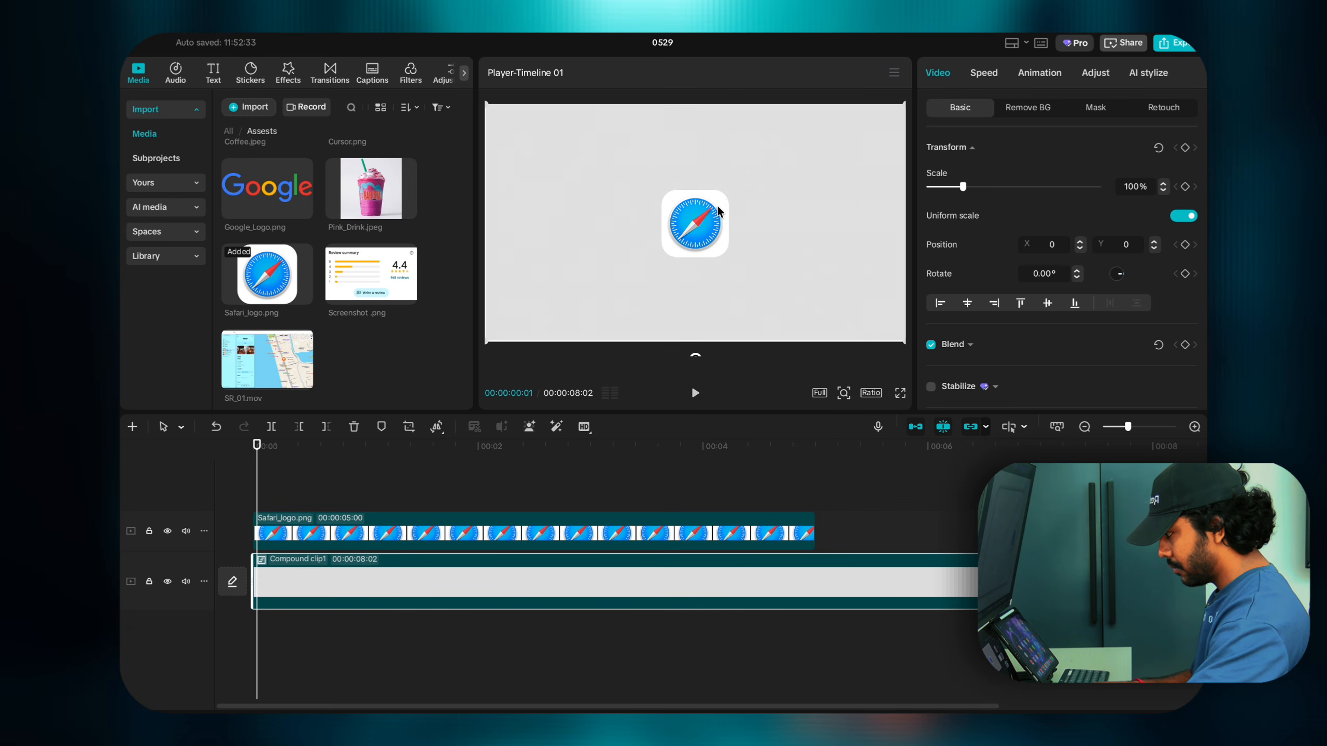
pyautogui.click(718, 205)
pyautogui.moveTo(727, 193); pyautogui.dragTo(565, 241)
pyautogui.press('super+z')
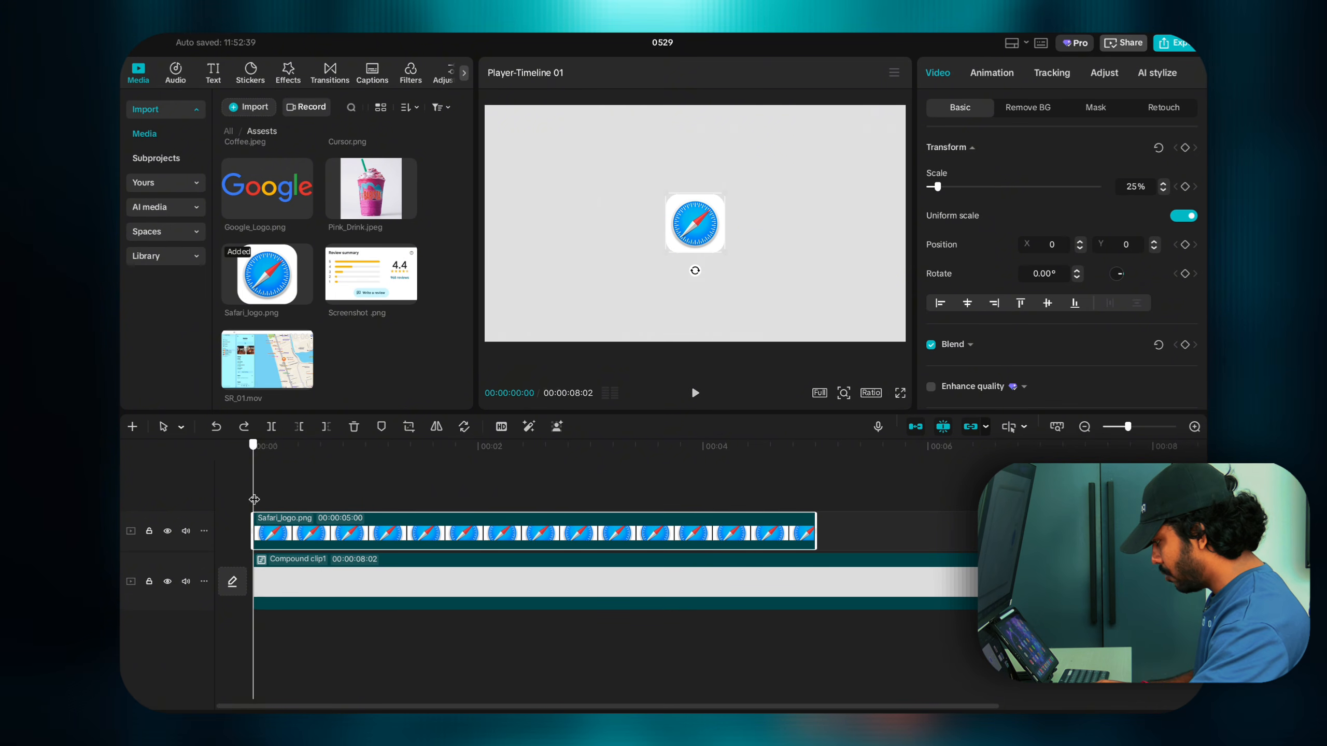
pyautogui.press('Left')
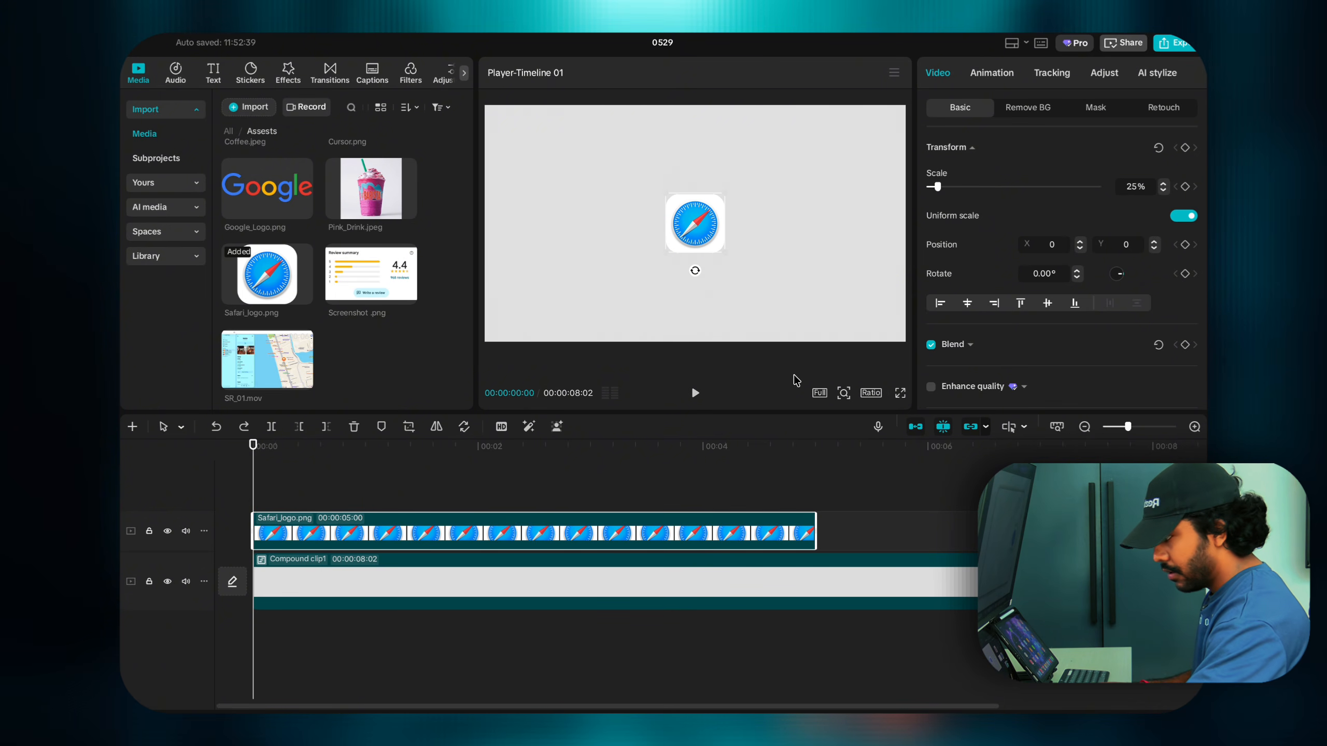
# Step: Keyframe the Safari logo centred at frame 7 and place it off the left edge at 00:00
pyautogui.click(1184, 147)
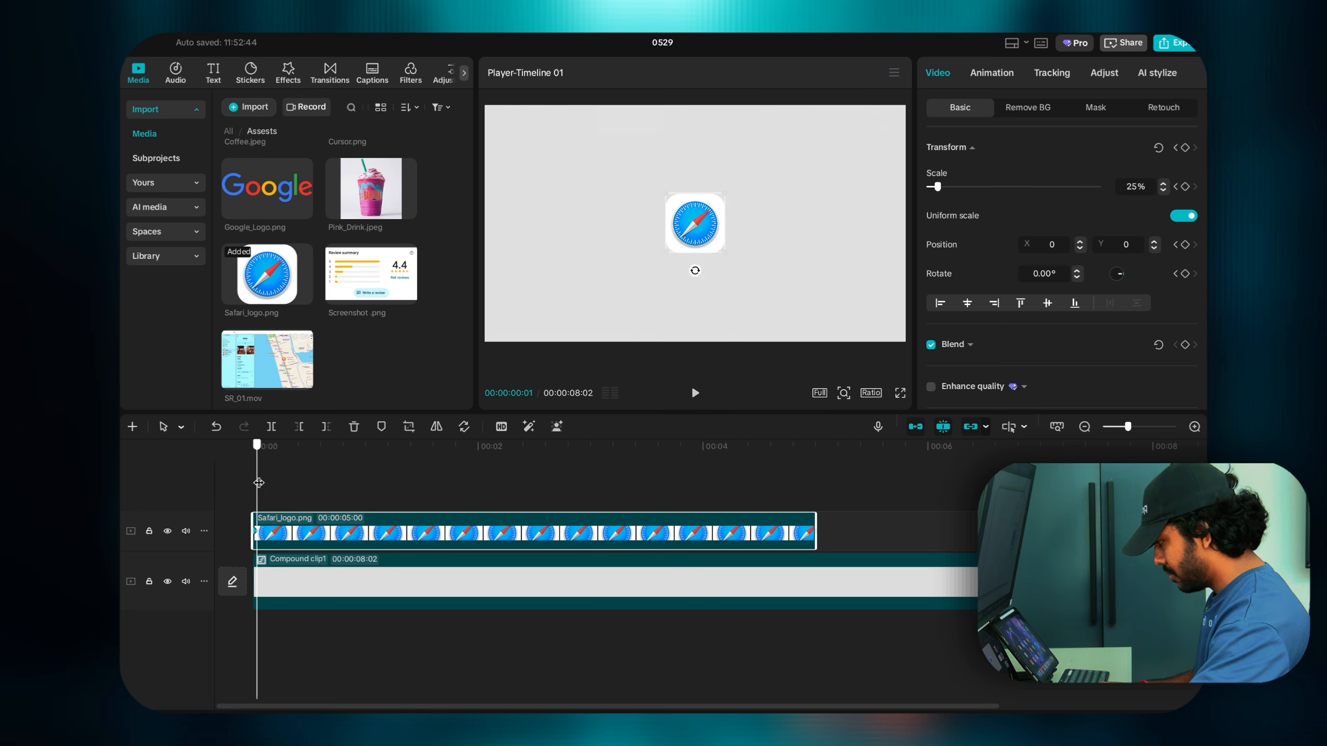
pyautogui.moveTo(256, 483); pyautogui.dragTo(280, 485)
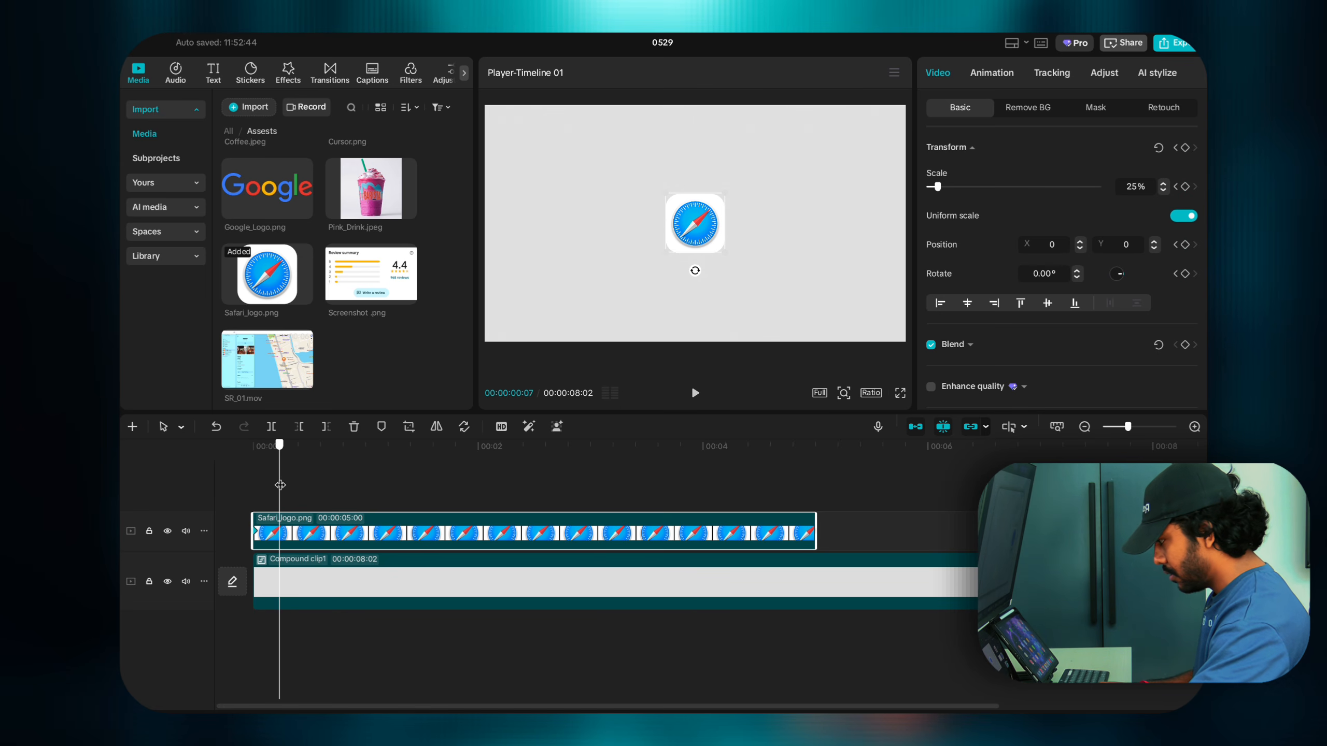
pyautogui.click(1185, 148)
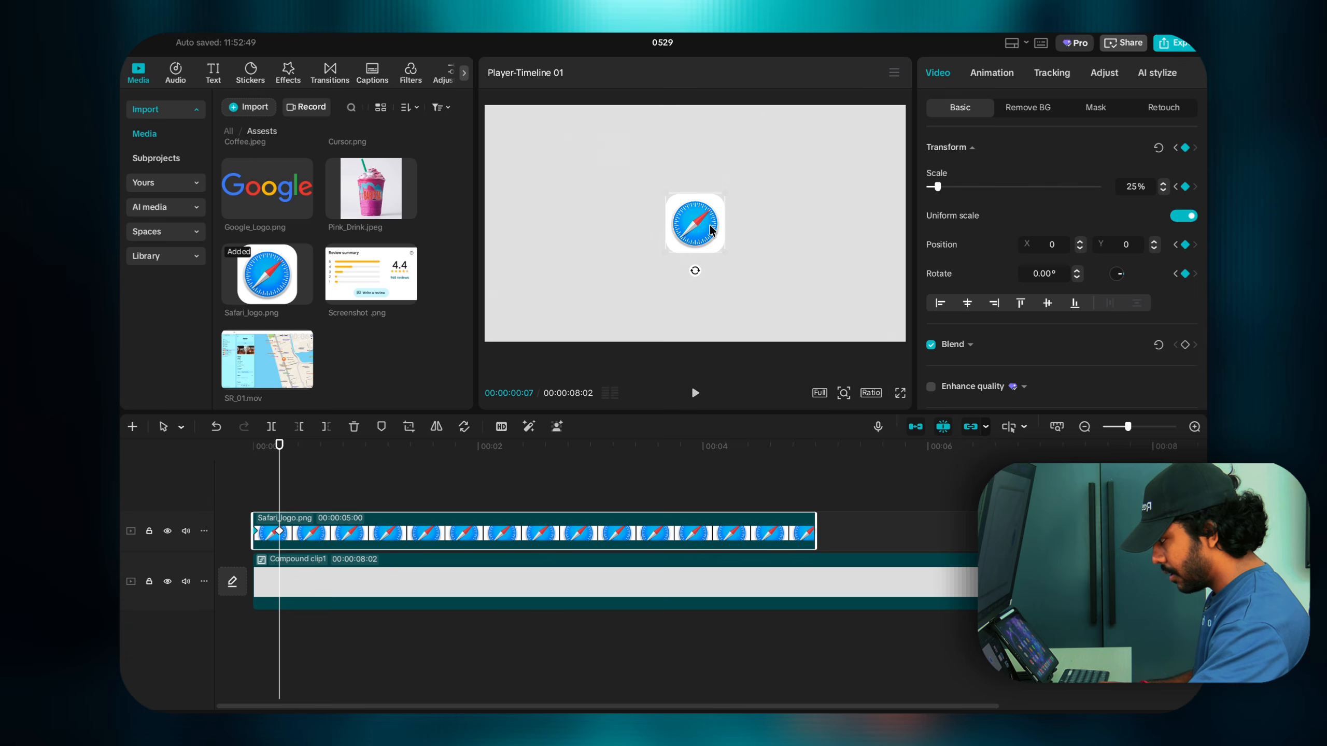
pyautogui.click(257, 499)
pyautogui.click(262, 546)
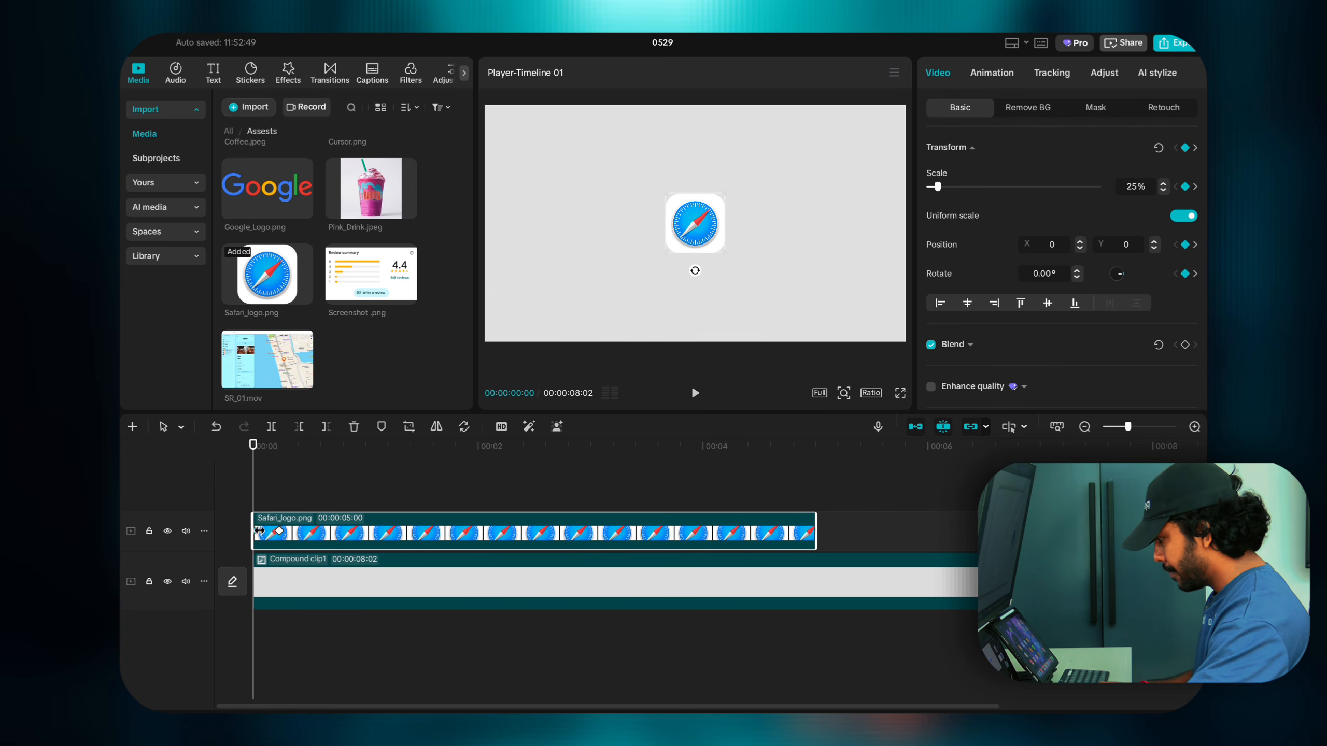
pyautogui.moveTo(698, 247); pyautogui.dragTo(526, 243)
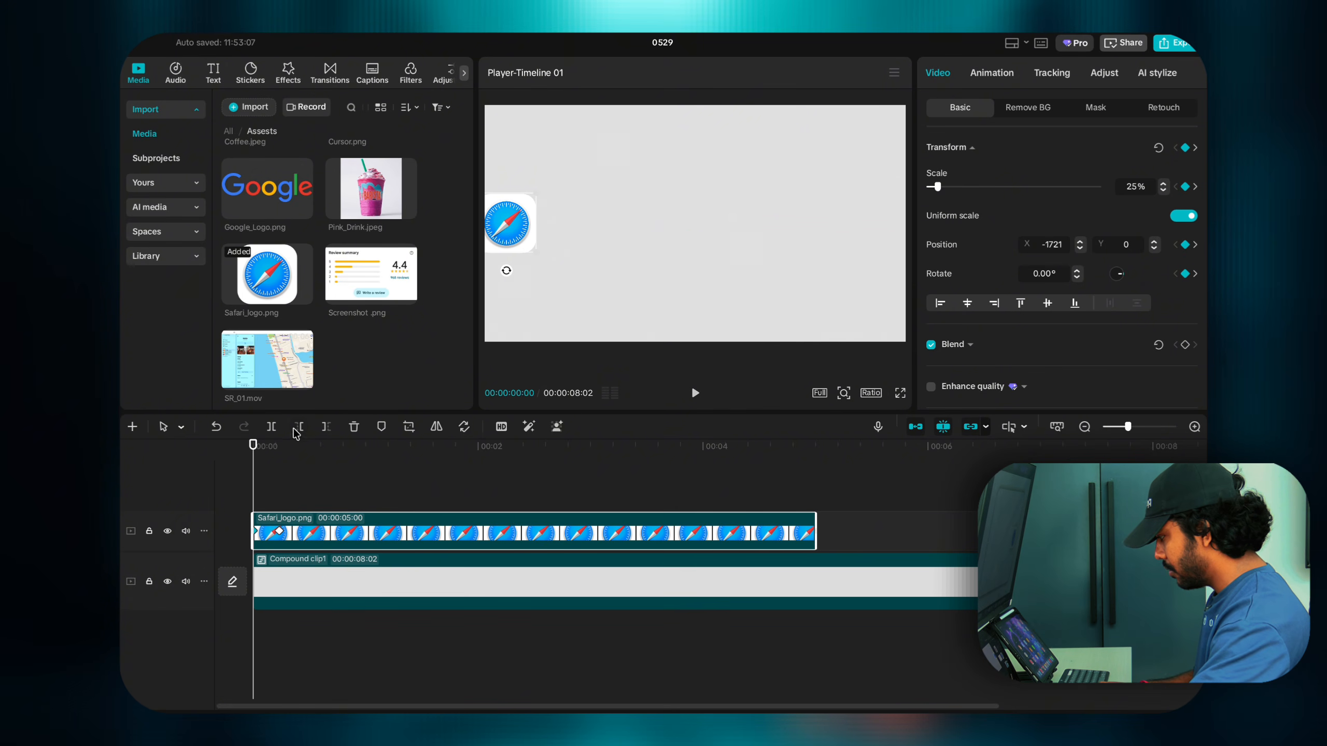
# Step: Preview the slide-in, then return to the centred keyframe
pyautogui.press('space')
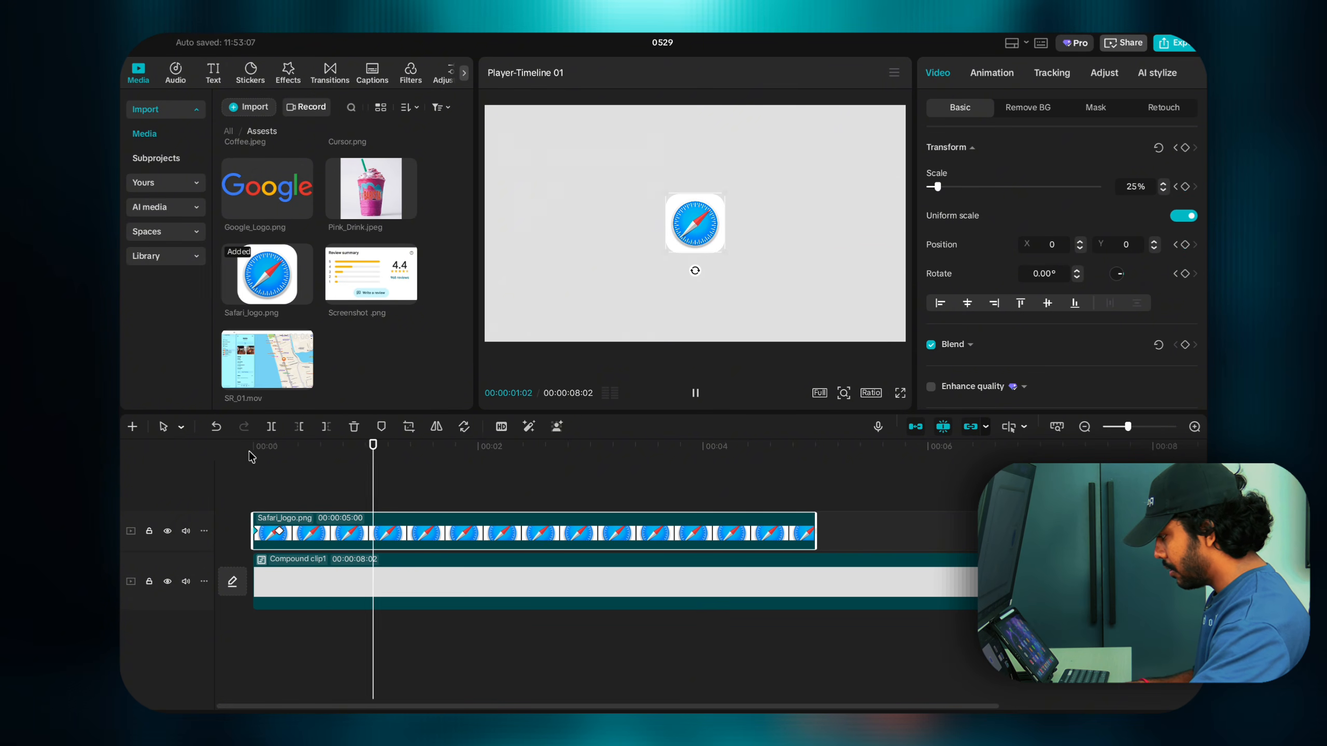
pyautogui.click(249, 480)
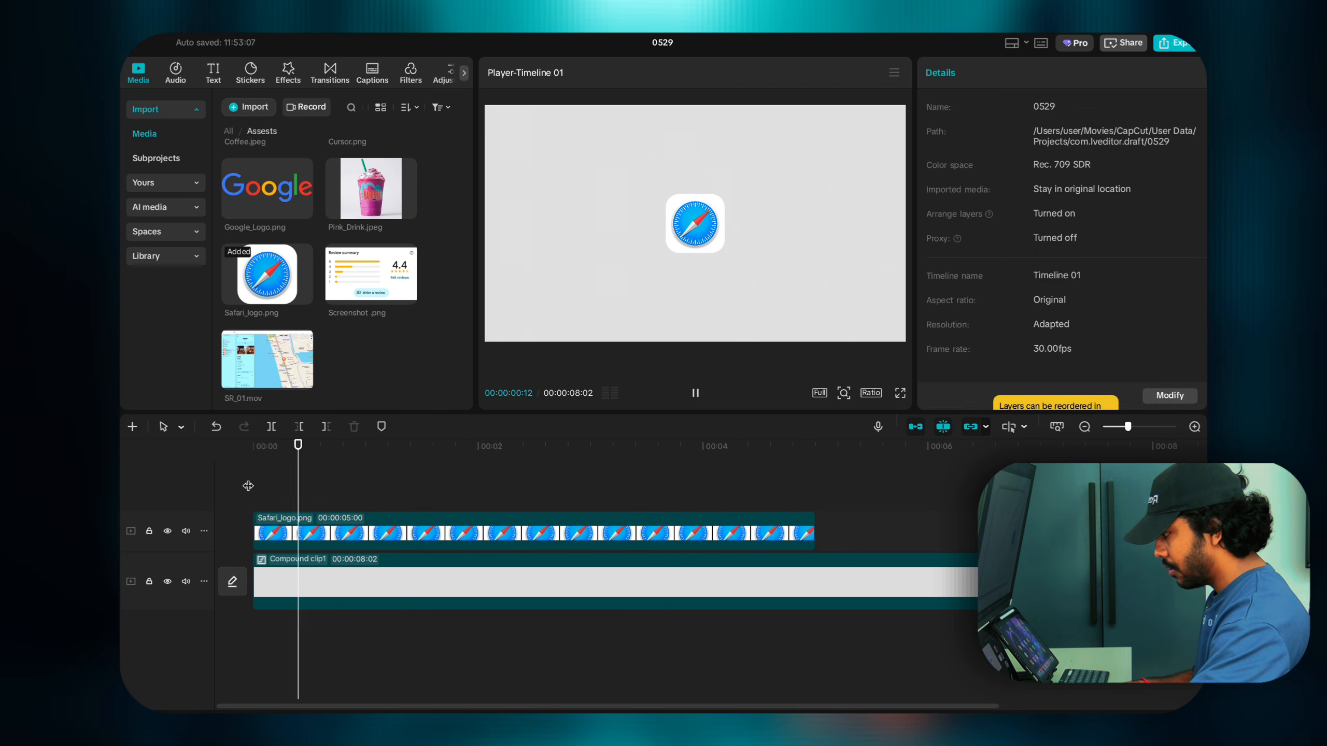
pyautogui.press('space')
pyautogui.click(253, 501)
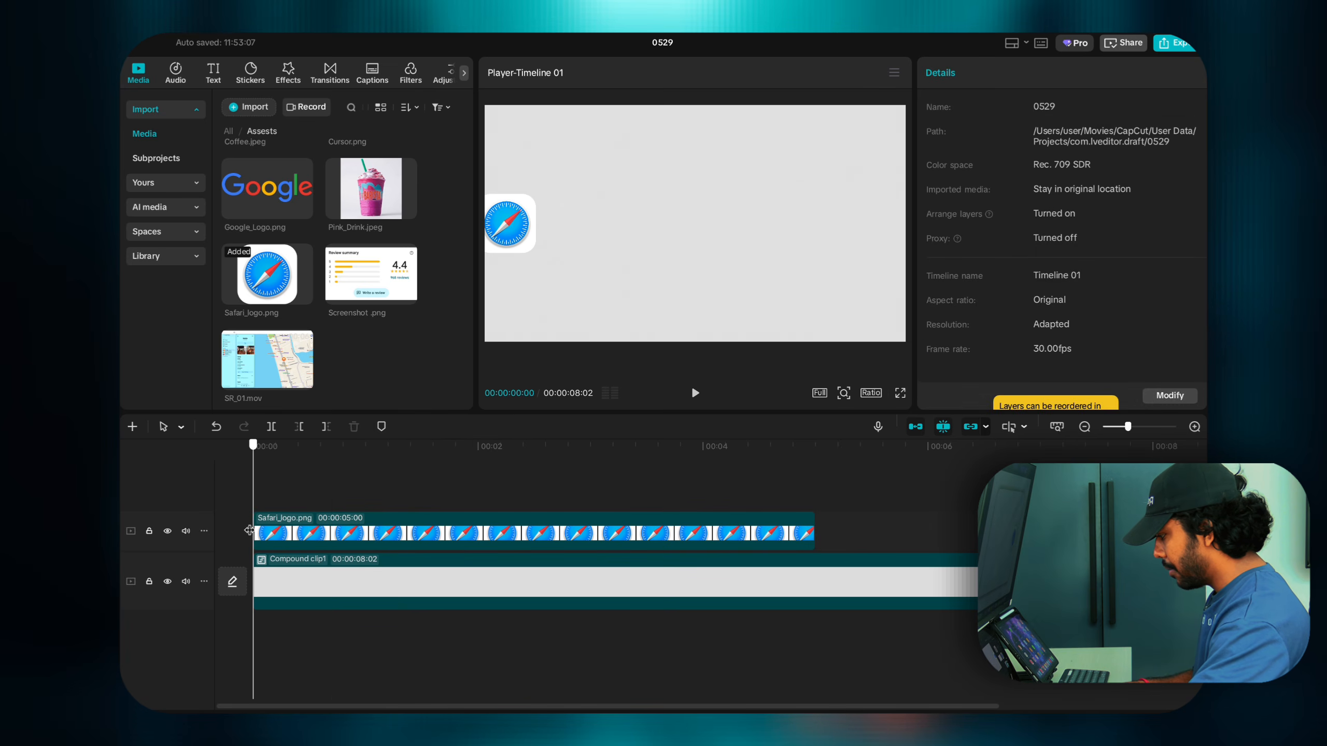
pyautogui.click(275, 533)
pyautogui.click(276, 532)
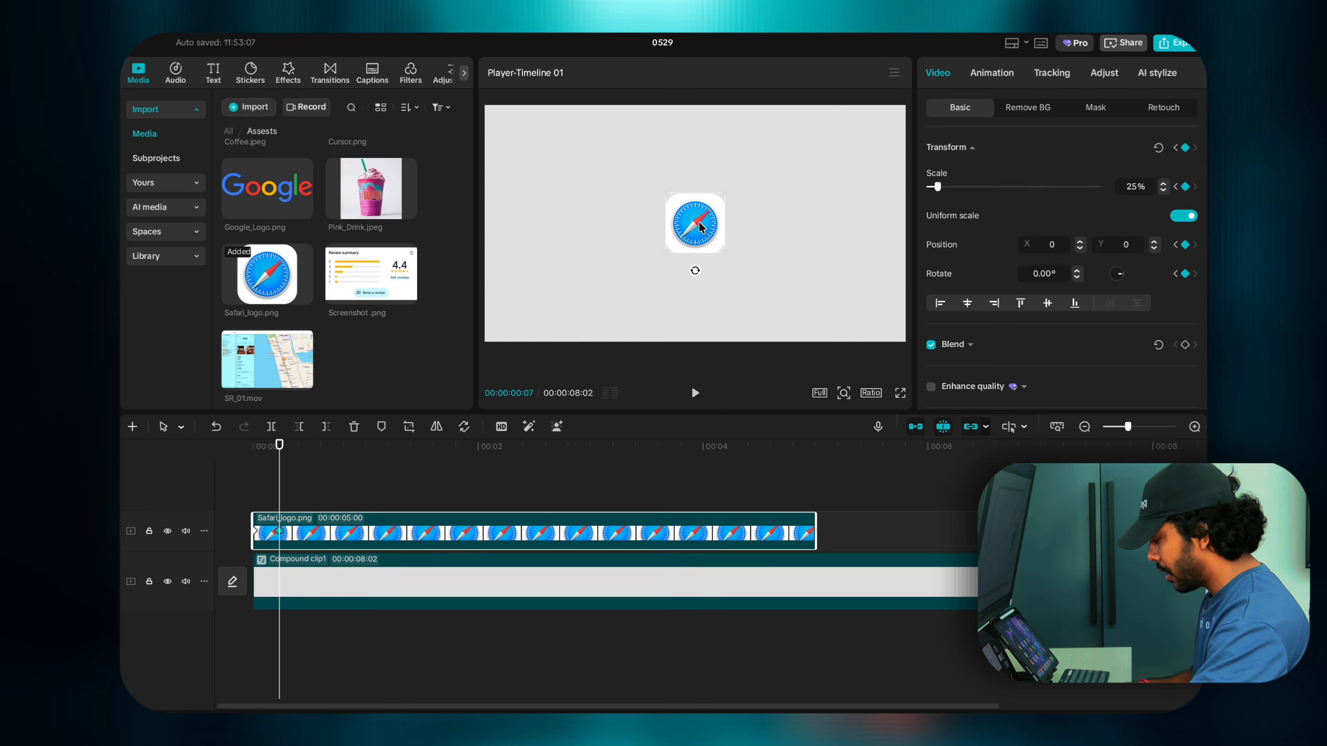
# Step: Keyframe the logo right, left, right, then centred at 00:07, 00:12, 00:16 and 00:19
pyautogui.moveTo(700, 226); pyautogui.dragTo(777, 231)
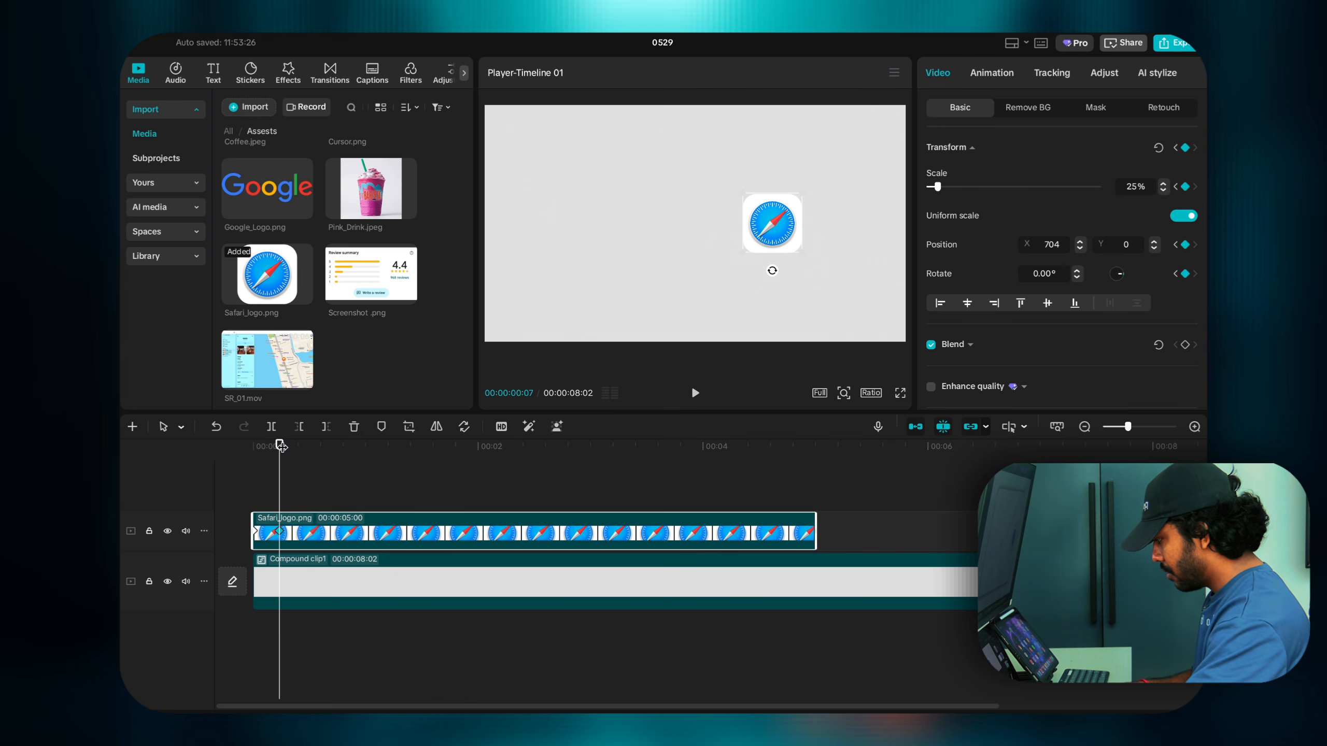
pyautogui.moveTo(282, 462); pyautogui.dragTo(297, 462)
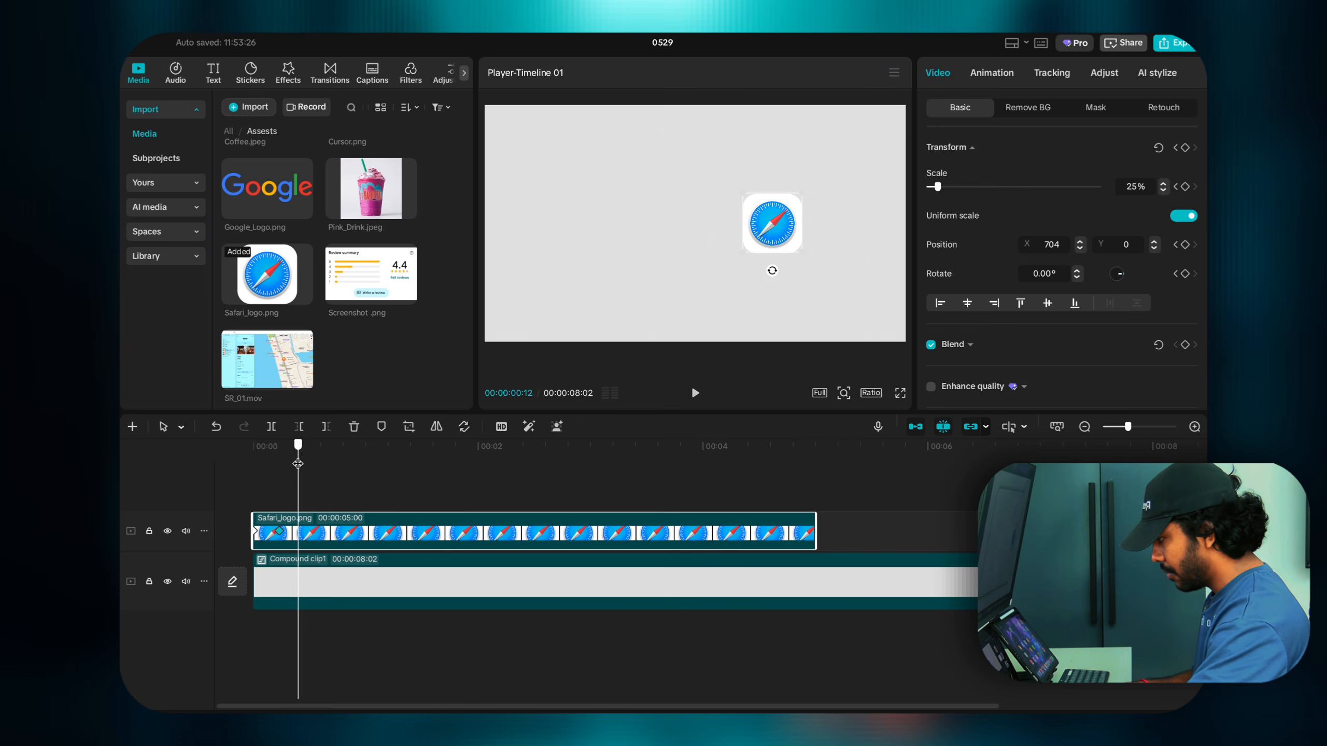
pyautogui.moveTo(771, 230); pyautogui.dragTo(672, 230)
pyautogui.moveTo(295, 497); pyautogui.dragTo(313, 497)
pyautogui.moveTo(665, 235); pyautogui.dragTo(699, 234)
pyautogui.moveTo(311, 497); pyautogui.dragTo(323, 497)
pyautogui.moveTo(690, 240); pyautogui.dragTo(676, 239)
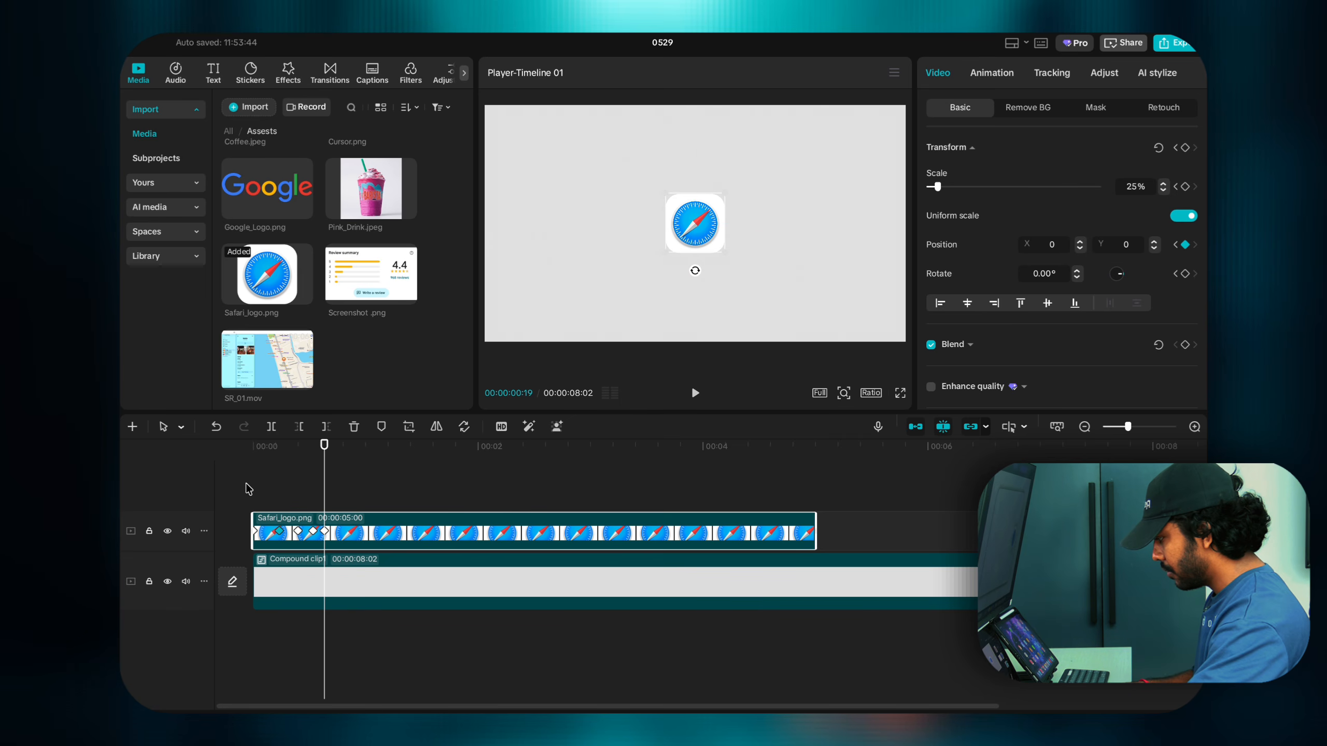
# Step: Play back and scrub through the bouncing slide-in to check it
pyautogui.click(253, 497)
pyautogui.press('space')
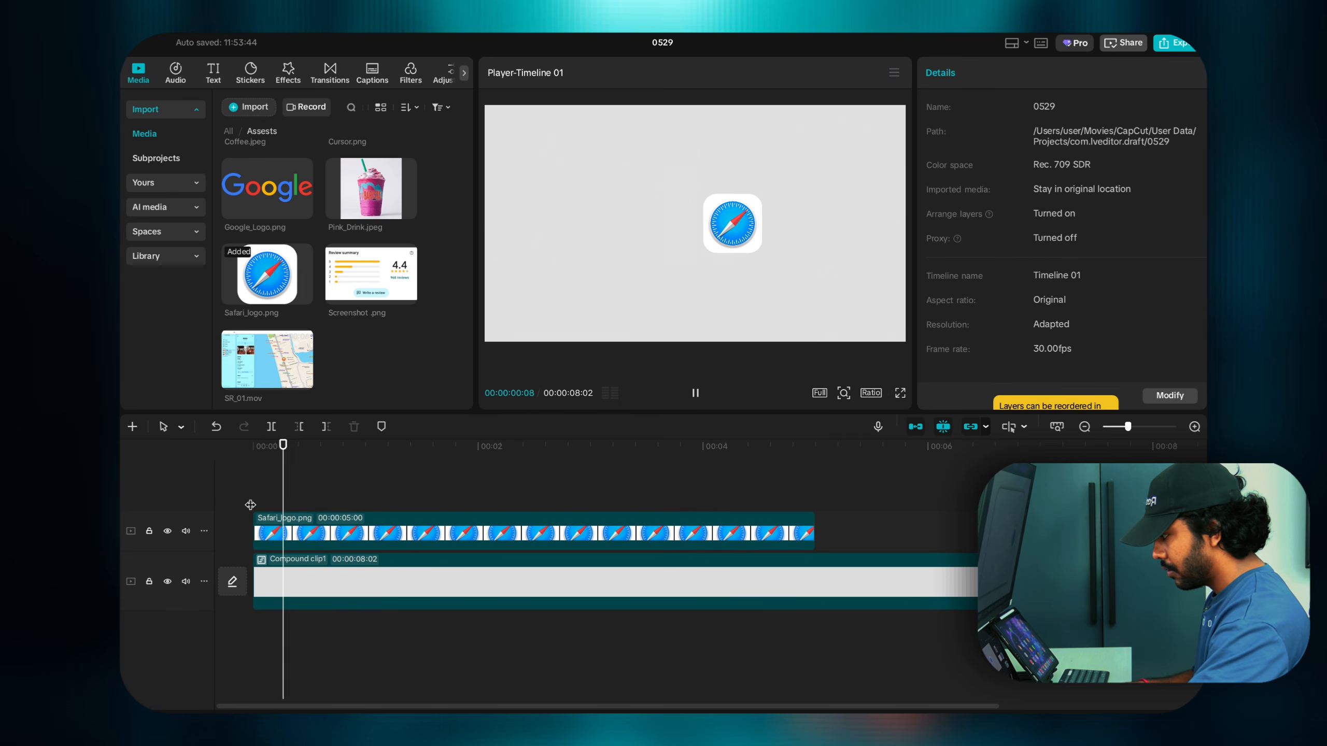
pyautogui.click(253, 503)
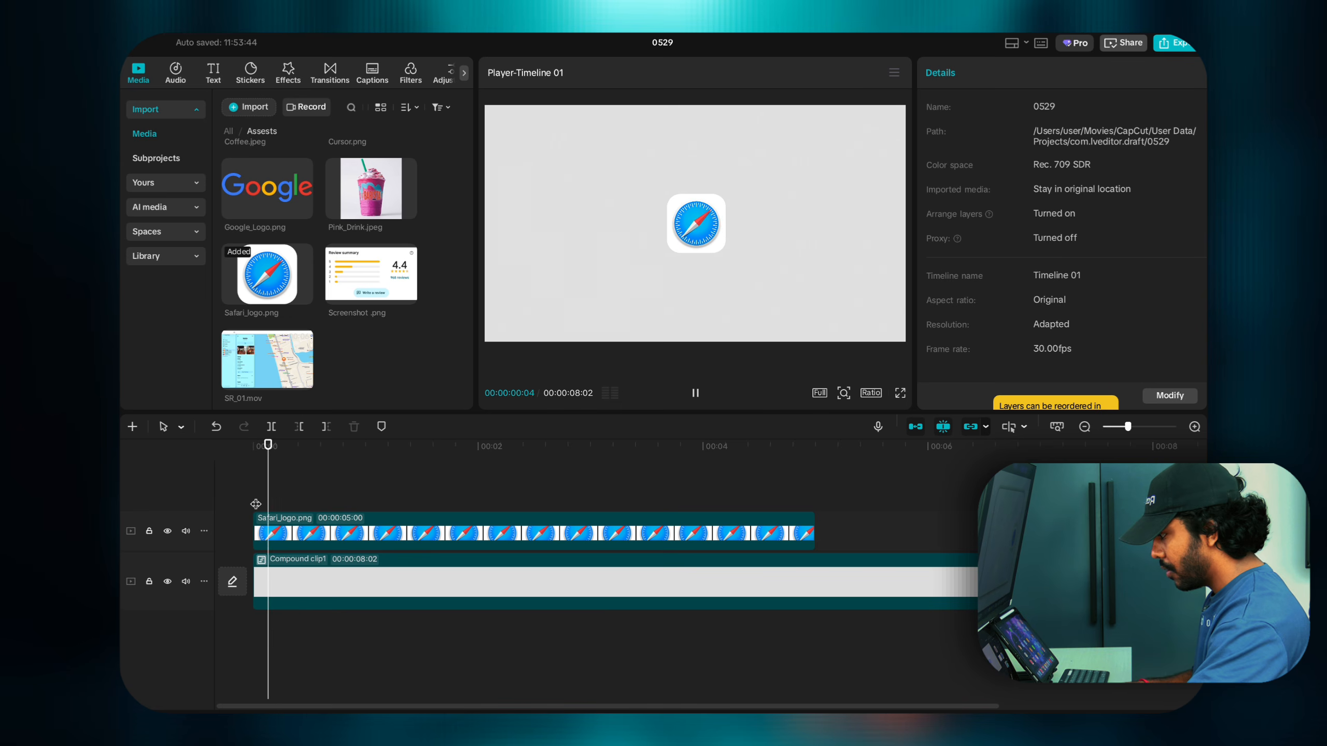
pyautogui.click(255, 504)
pyautogui.click(255, 504)
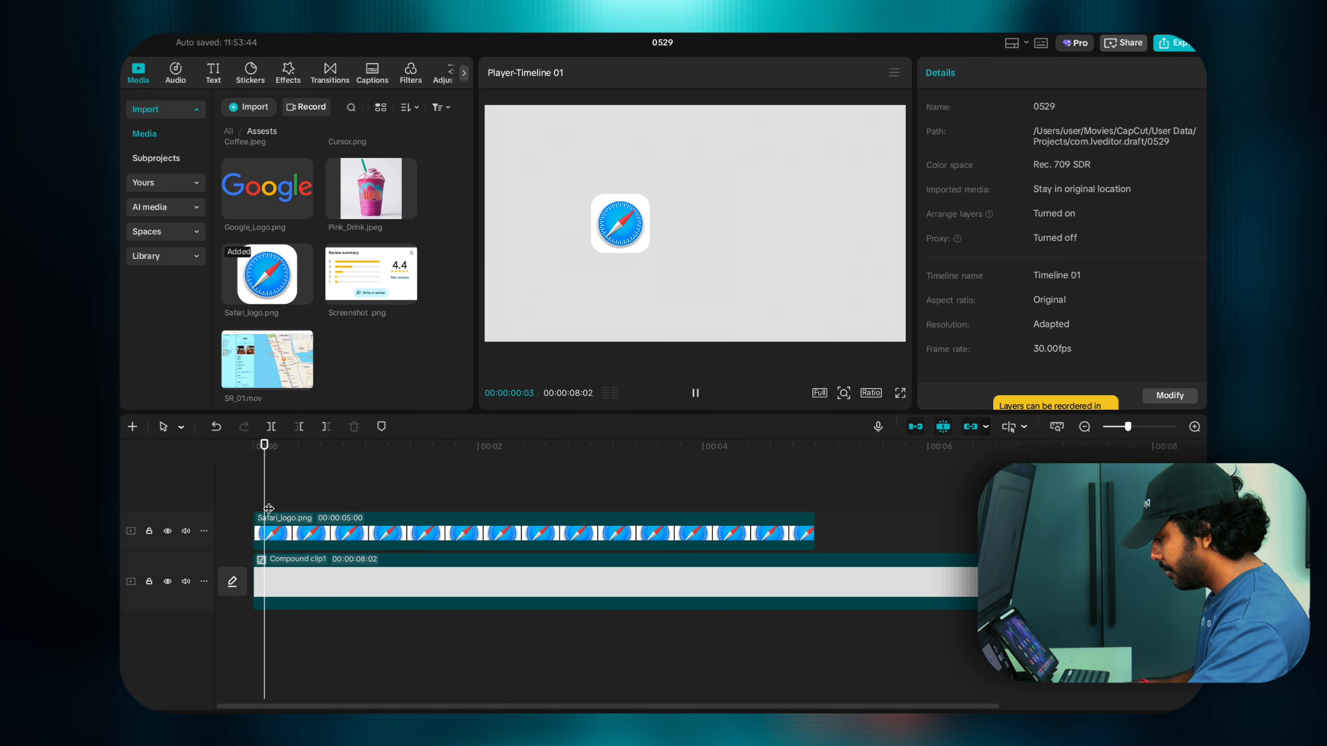
pyautogui.click(319, 525)
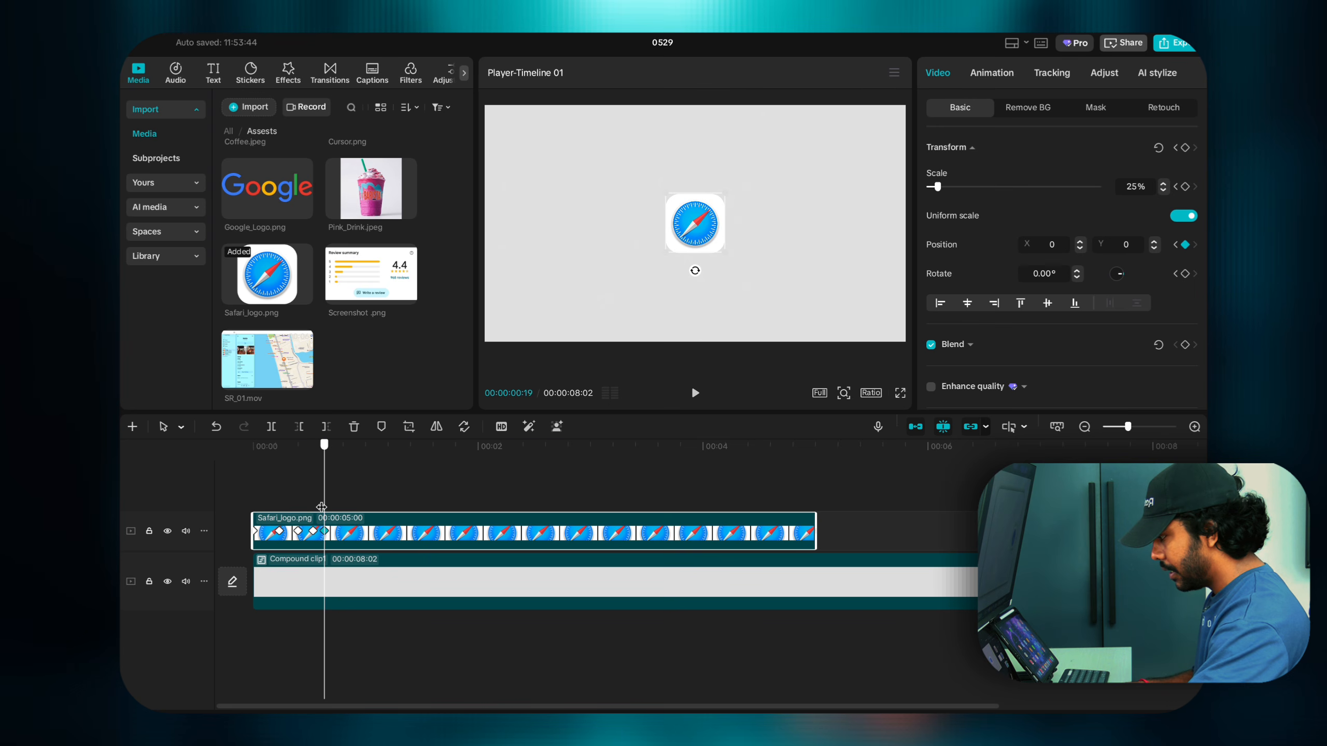
pyautogui.moveTo(321, 507)
pyautogui.mouseDown()
pyautogui.moveTo(229, 490)
pyautogui.moveTo(324, 503)
pyautogui.mouseUp()
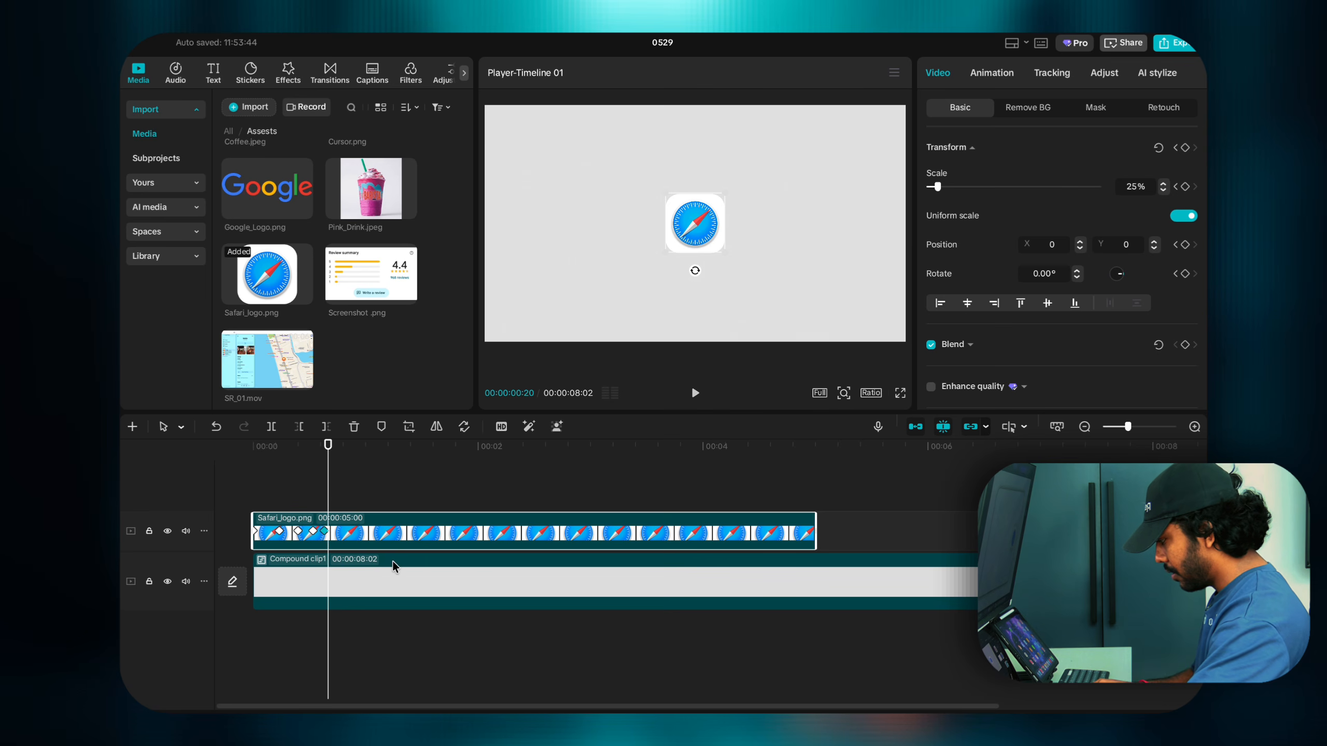
# Step: Add a hold keyframe at 00:20, then shrink the logo to 5% at 00:00:00:24
pyautogui.scroll(2, 329, 546)
pyautogui.scroll(2, 329, 546)
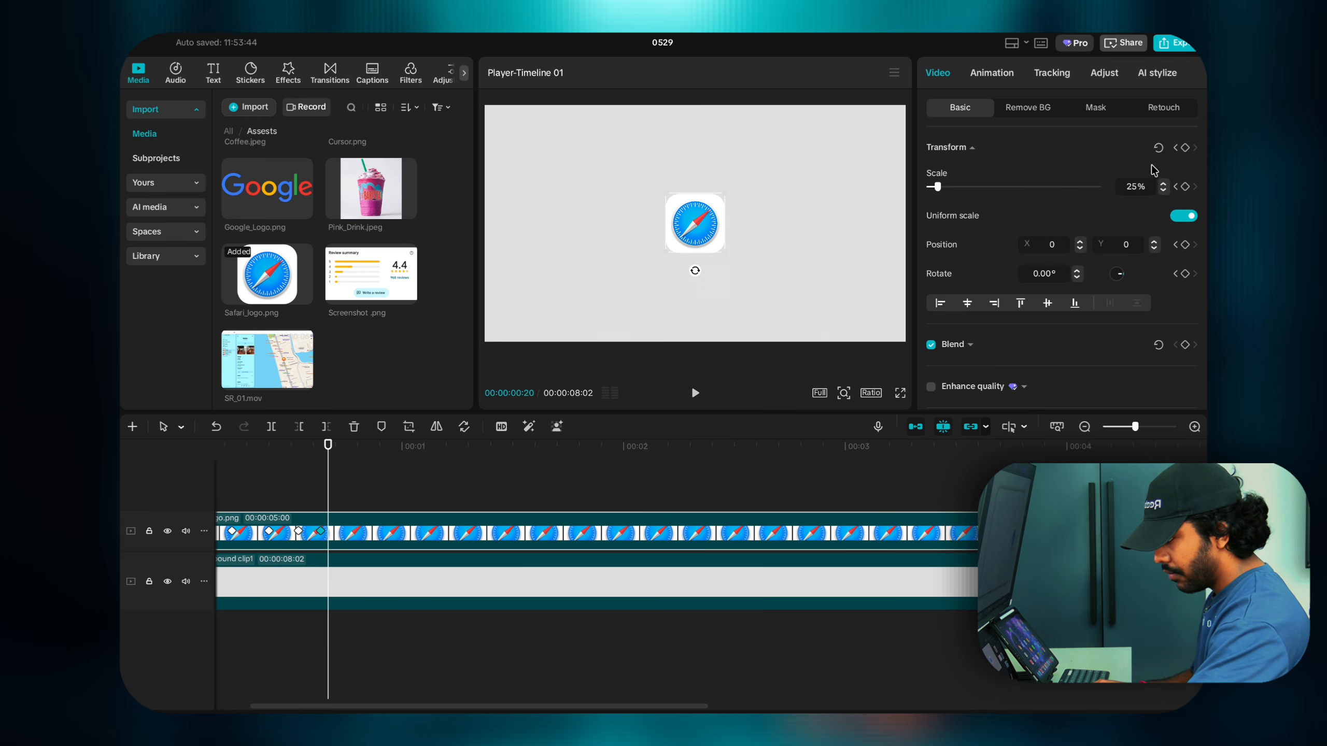
pyautogui.click(1185, 148)
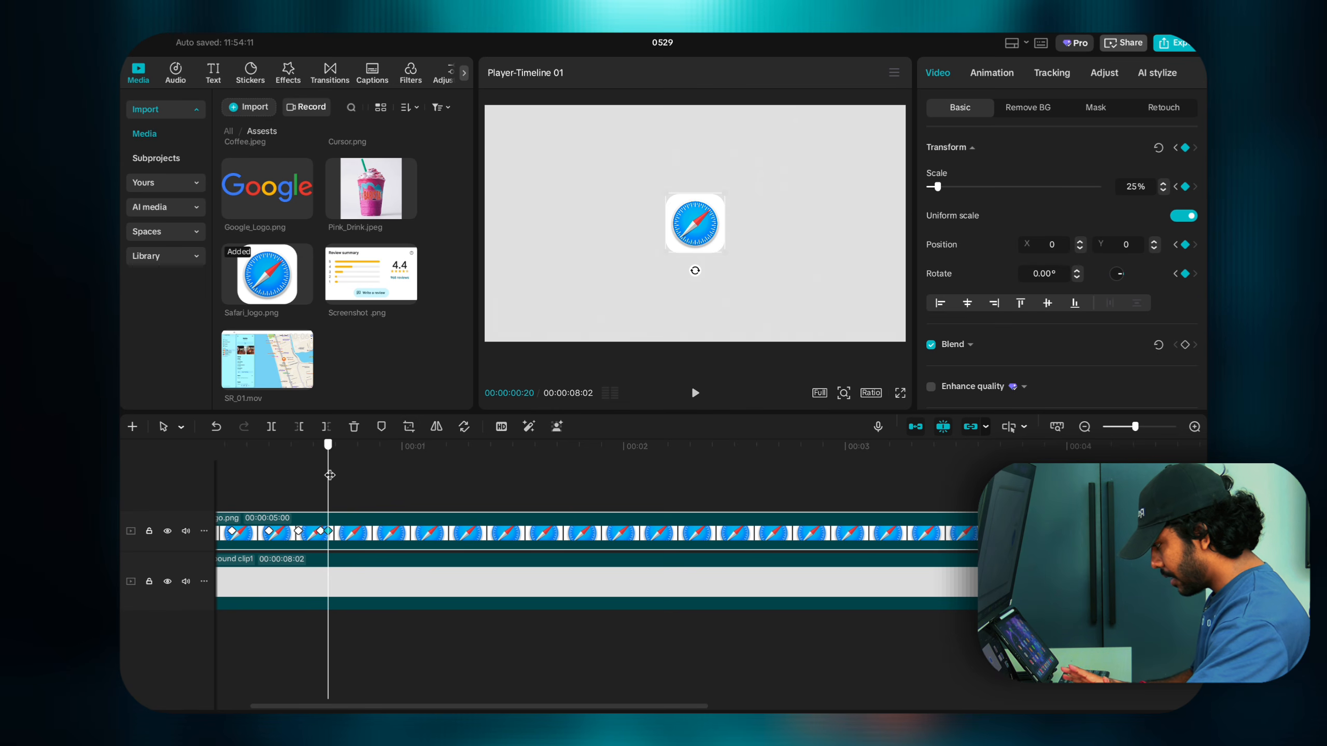
pyautogui.moveTo(329, 475); pyautogui.dragTo(354, 476)
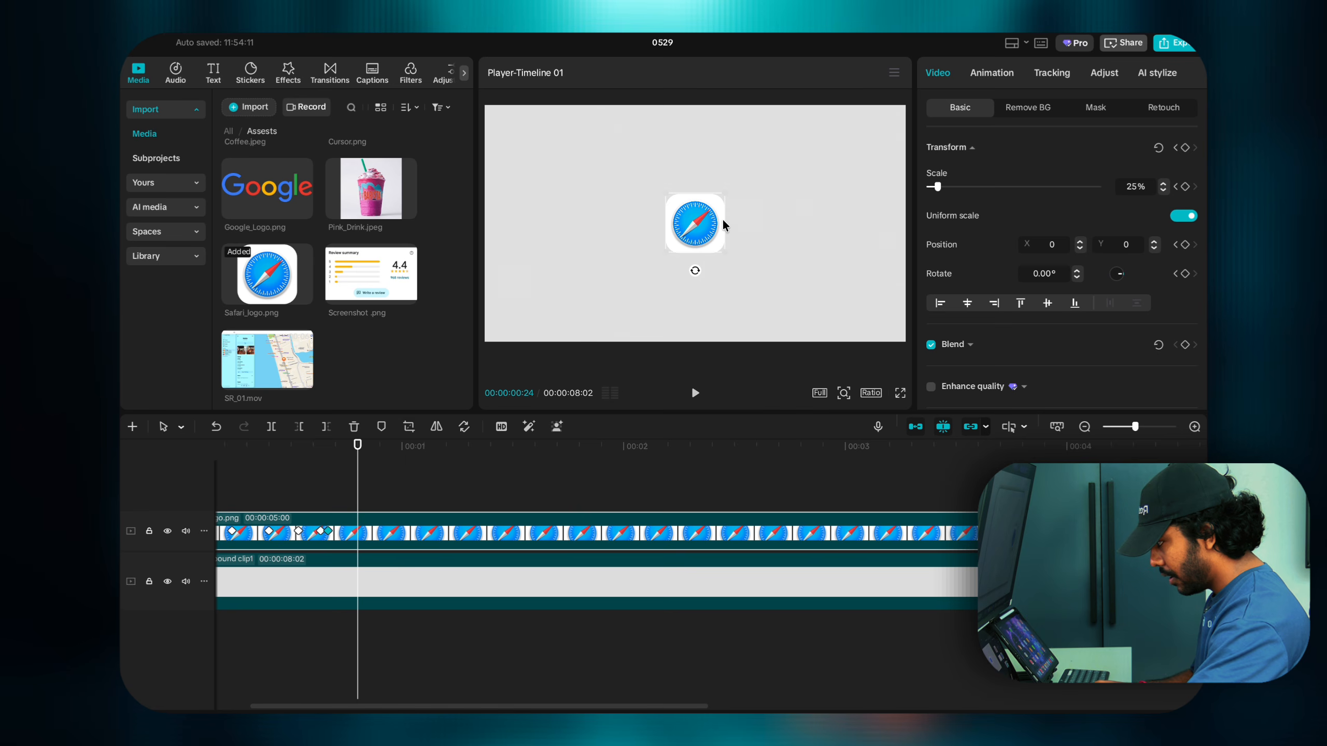
pyautogui.moveTo(727, 193); pyautogui.dragTo(692, 231)
# Step: Preview the slide-in and shrink, then return to the 00:00:00:24 keyframe
pyautogui.click(311, 502)
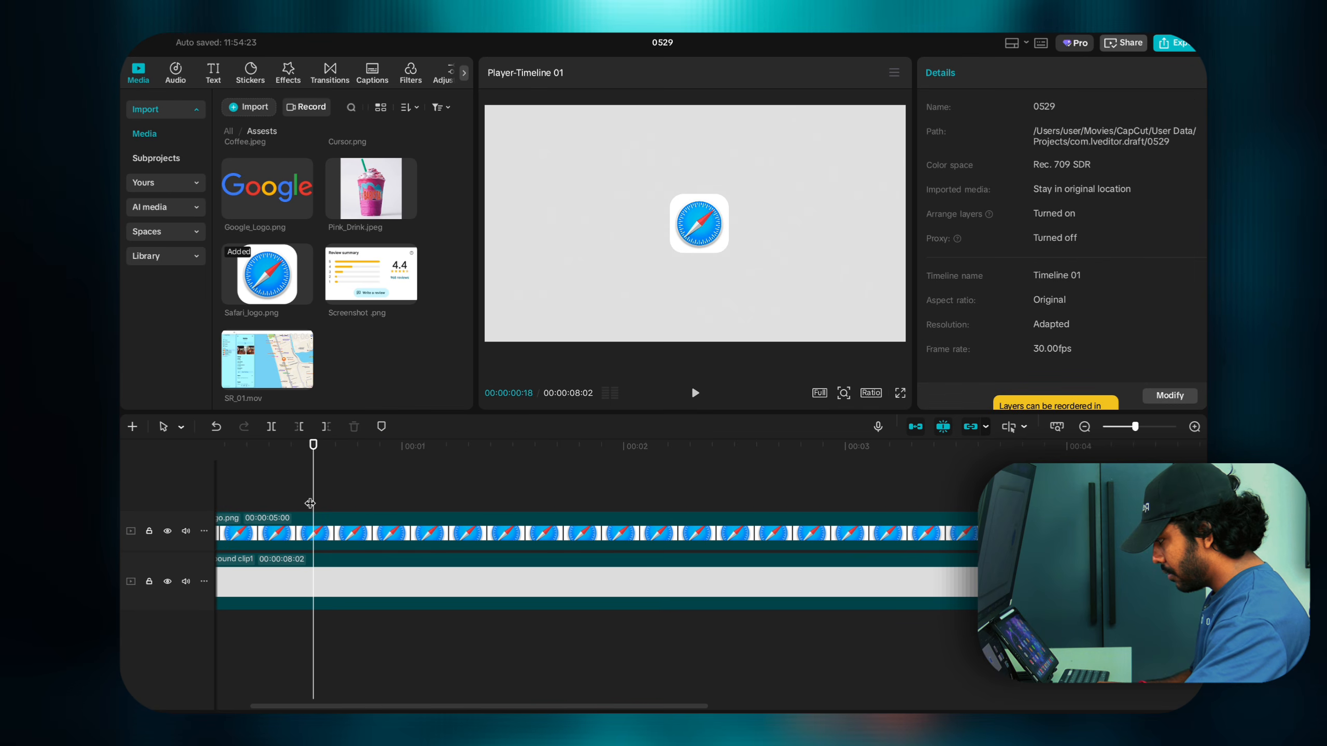
pyautogui.moveTo(313, 504); pyautogui.dragTo(250, 499)
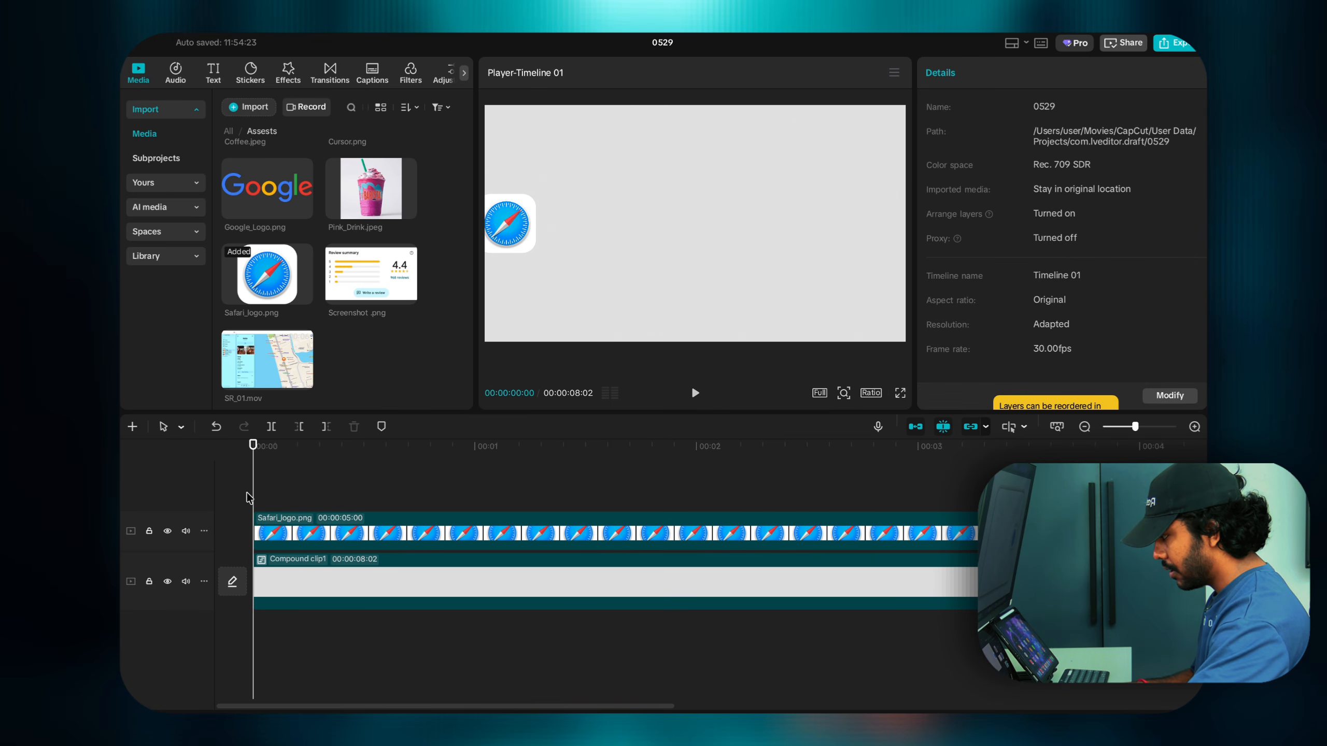
pyautogui.press('space')
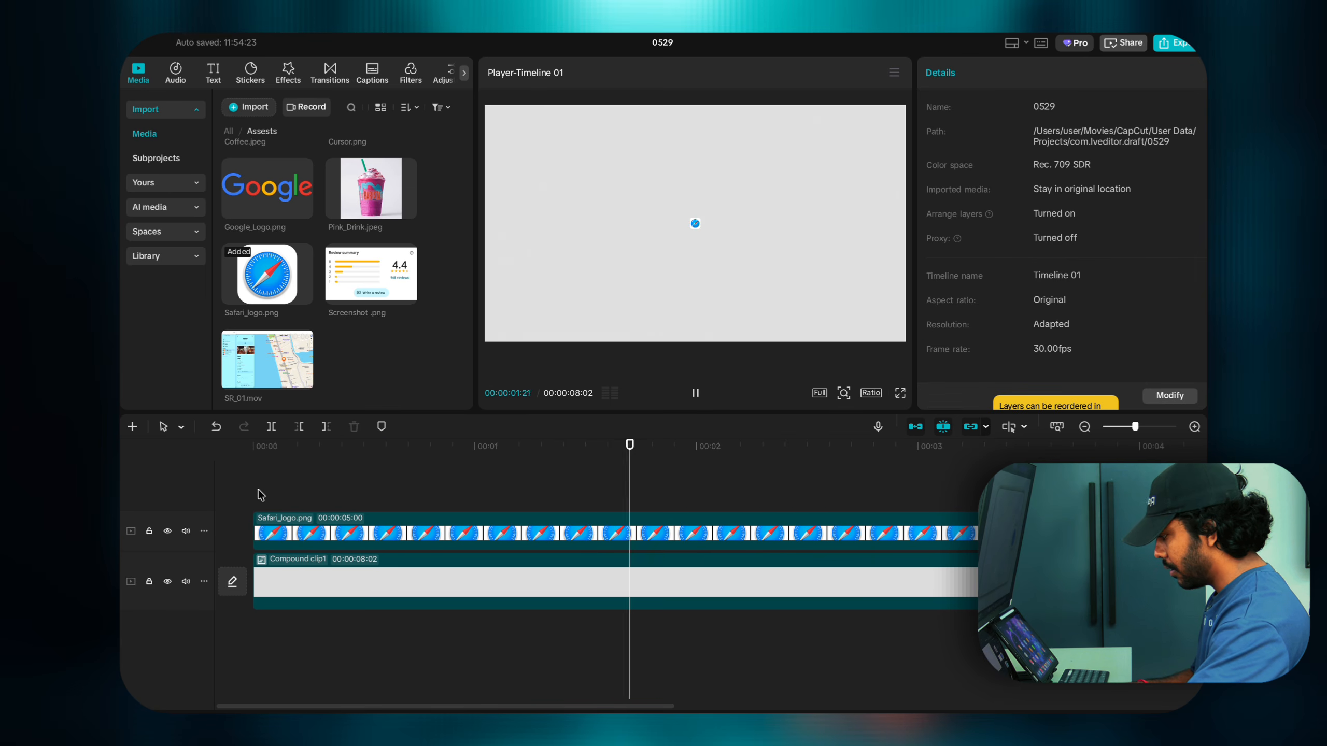
pyautogui.click(248, 498)
pyautogui.press('space')
pyautogui.press('space')
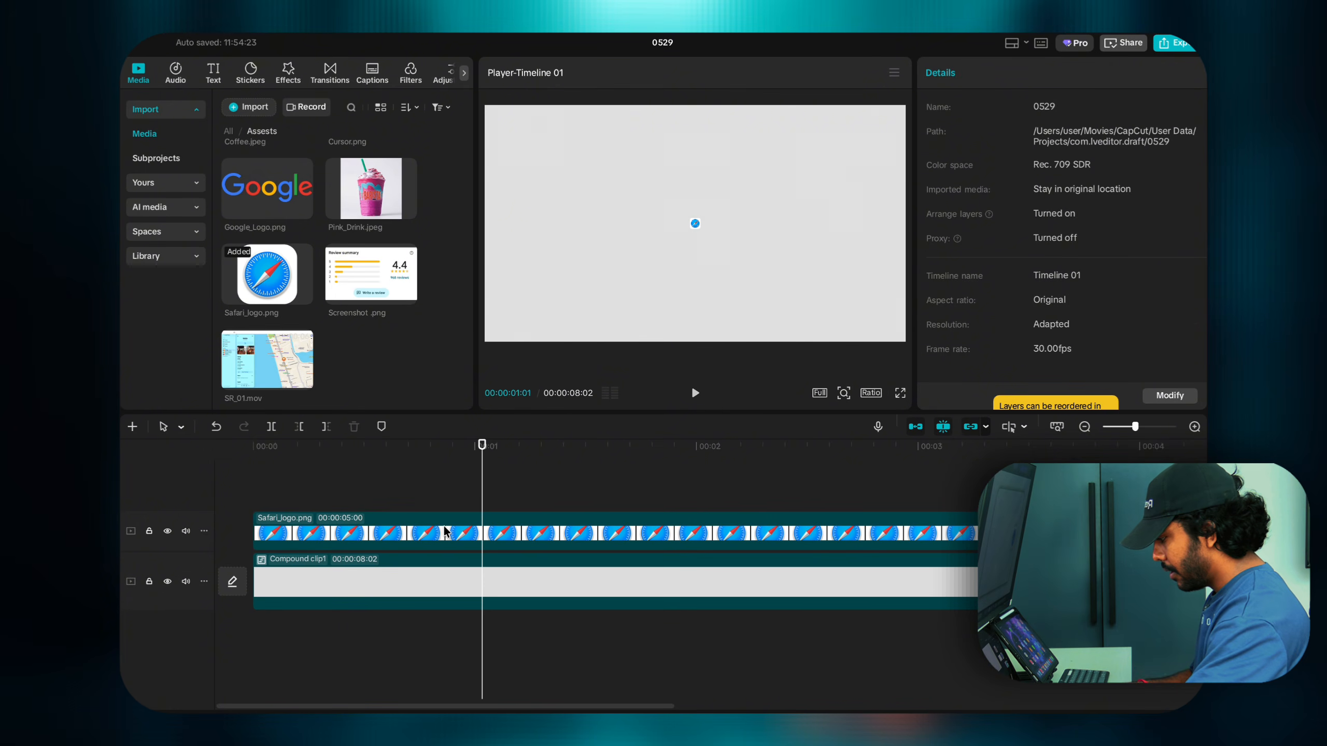
pyautogui.click(458, 529)
pyautogui.click(429, 533)
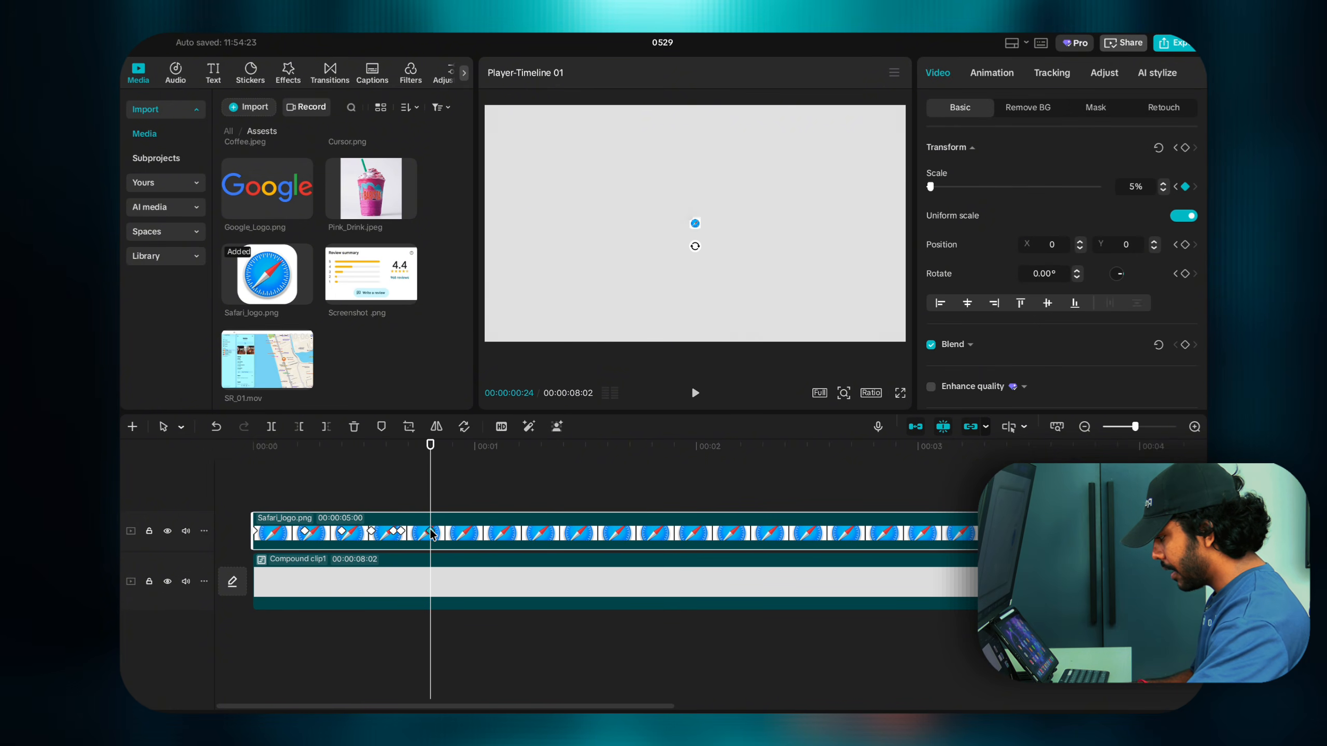
# Step: Apply Cubic Out easing to the 00:00:00:24 shrink keyframe and preview it
pyautogui.rightClick(430, 533)
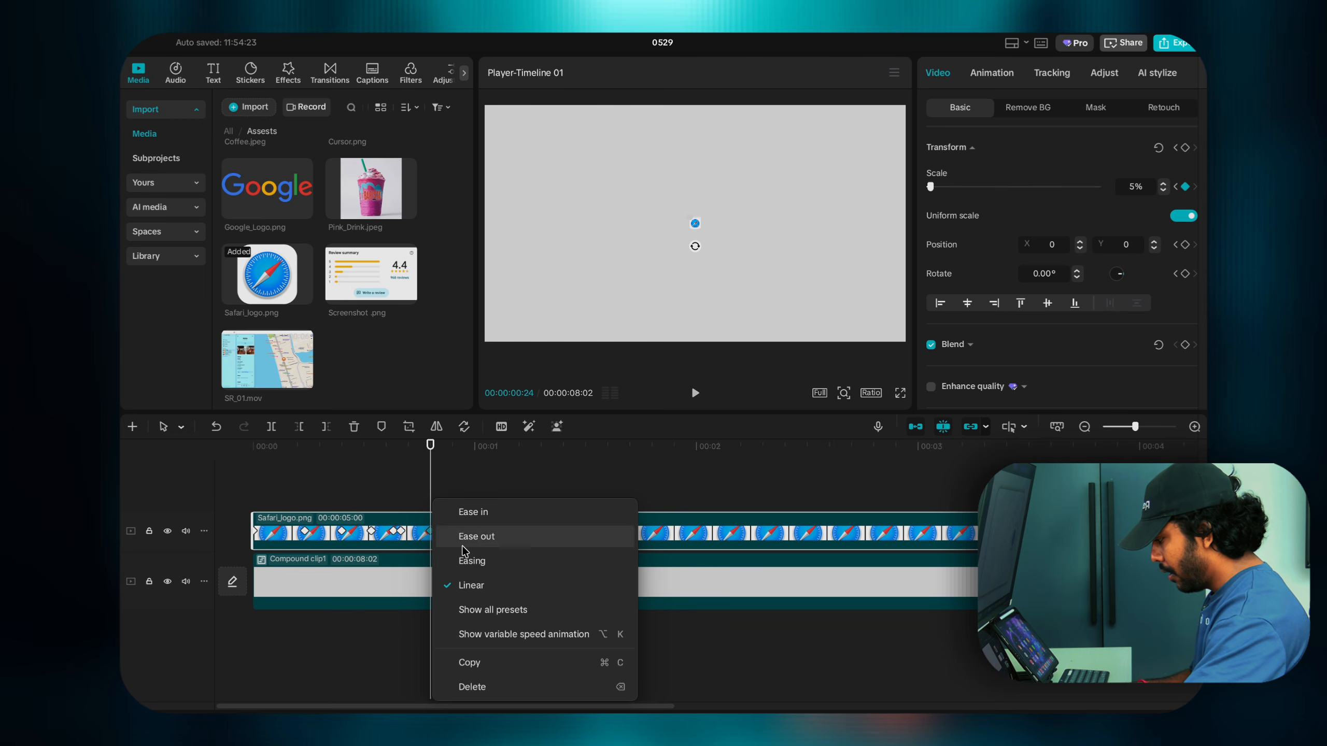
pyautogui.click(492, 613)
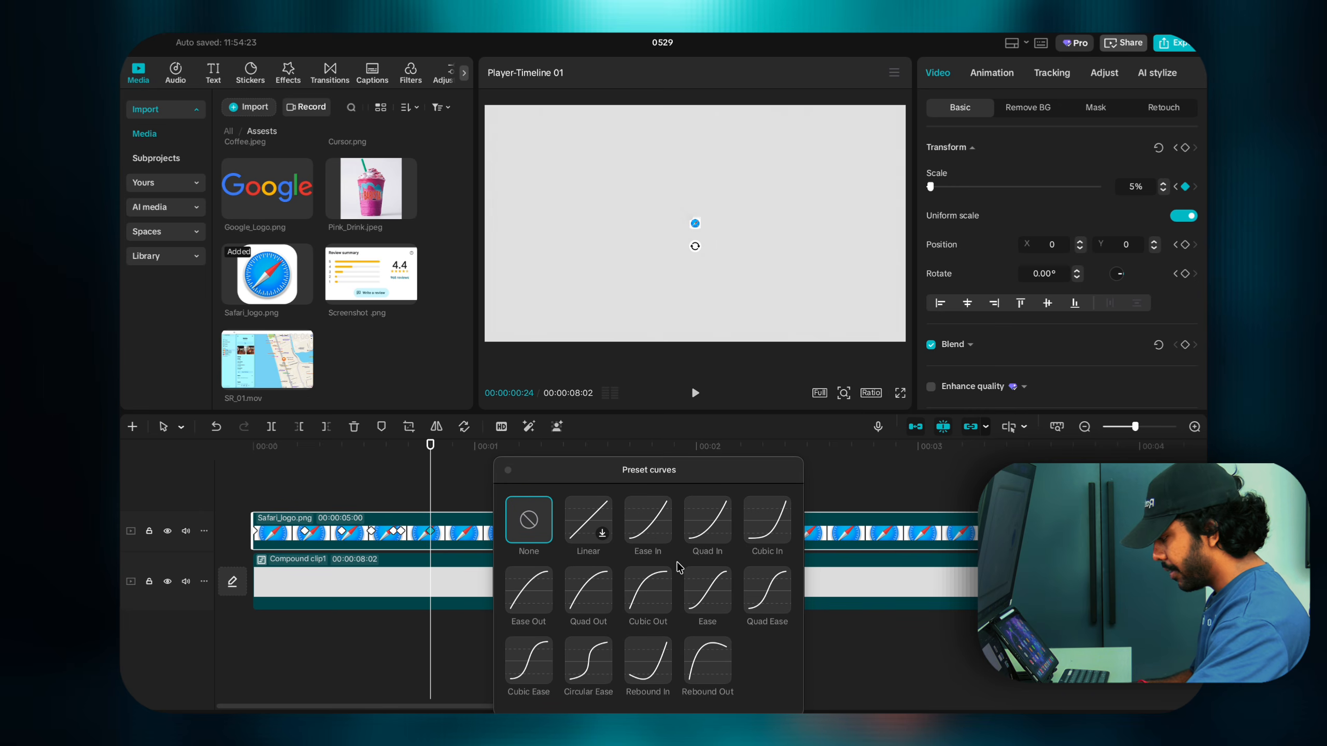
pyautogui.click(656, 596)
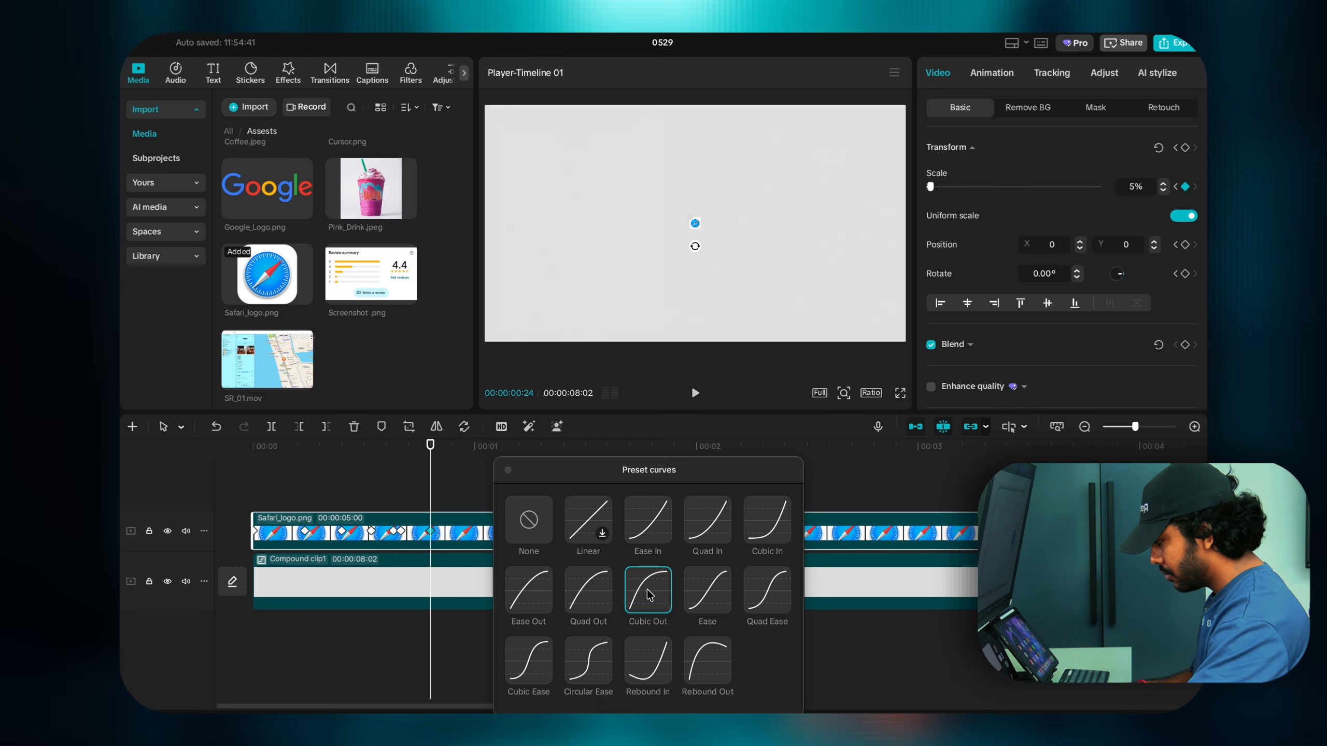
pyautogui.click(508, 472)
pyautogui.click(340, 496)
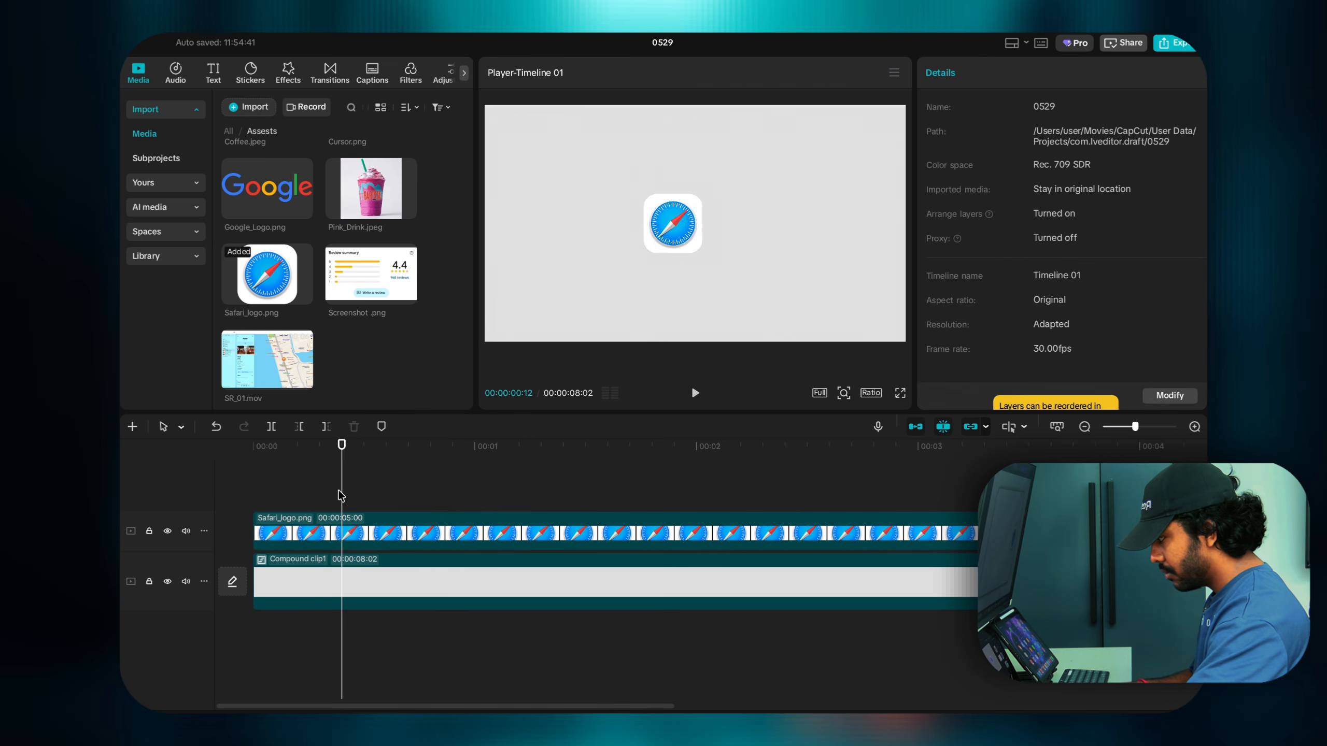
pyautogui.press('space')
pyautogui.click(341, 496)
# Step: Set the Safari clip's last keyframe to a Cubic In easing curve
pyautogui.click(433, 540)
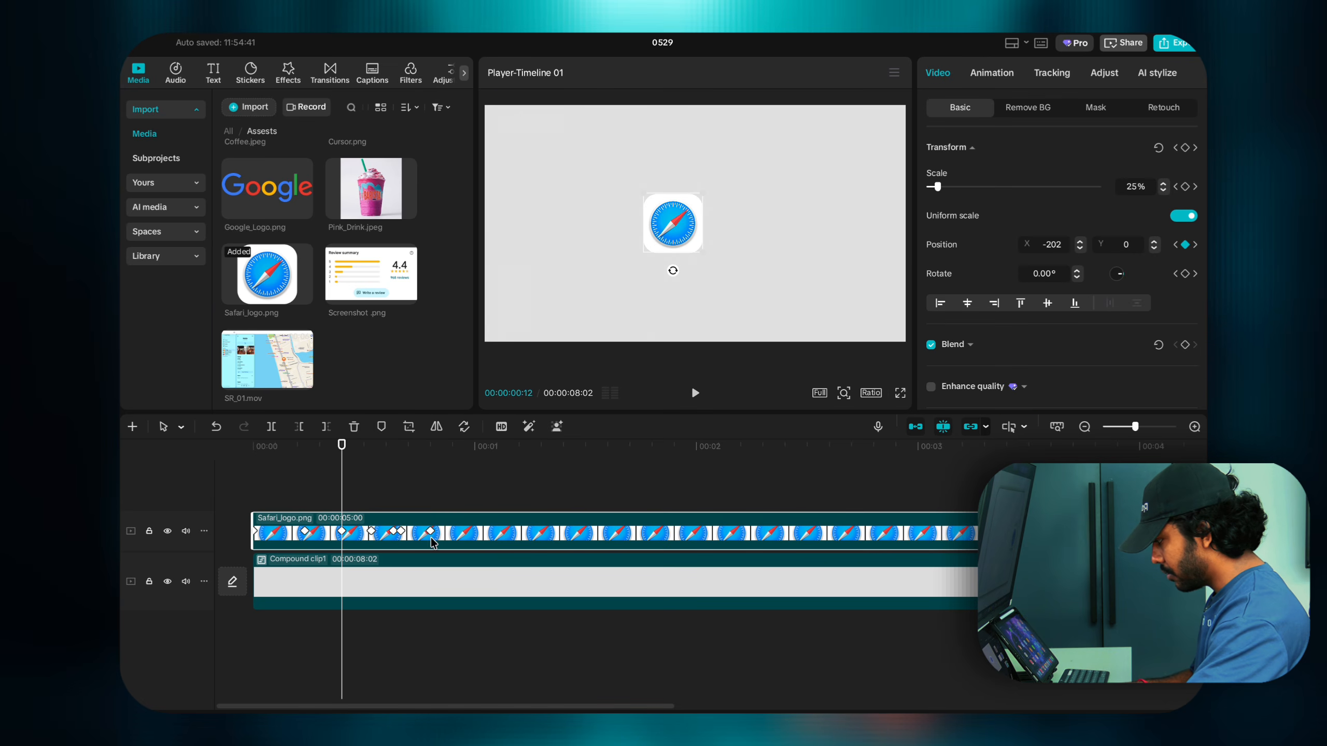
pyautogui.click(430, 534)
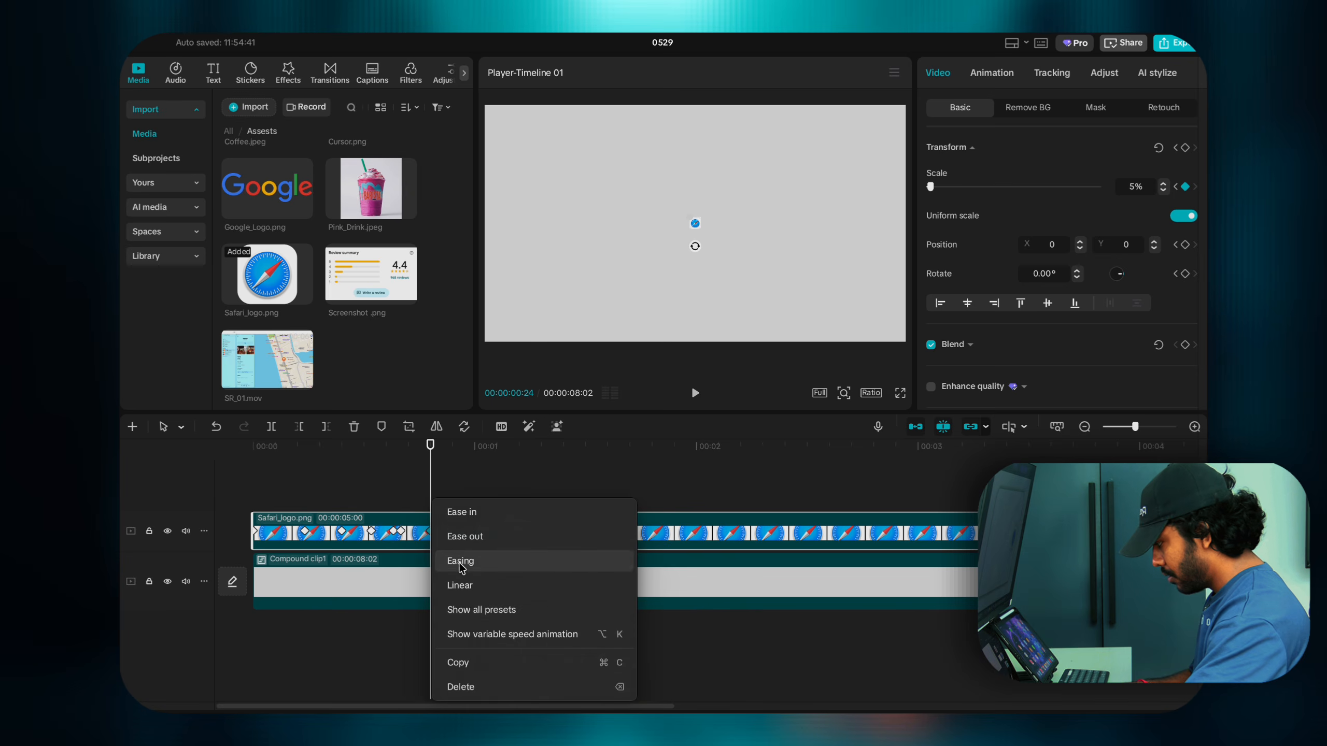
pyautogui.click(465, 609)
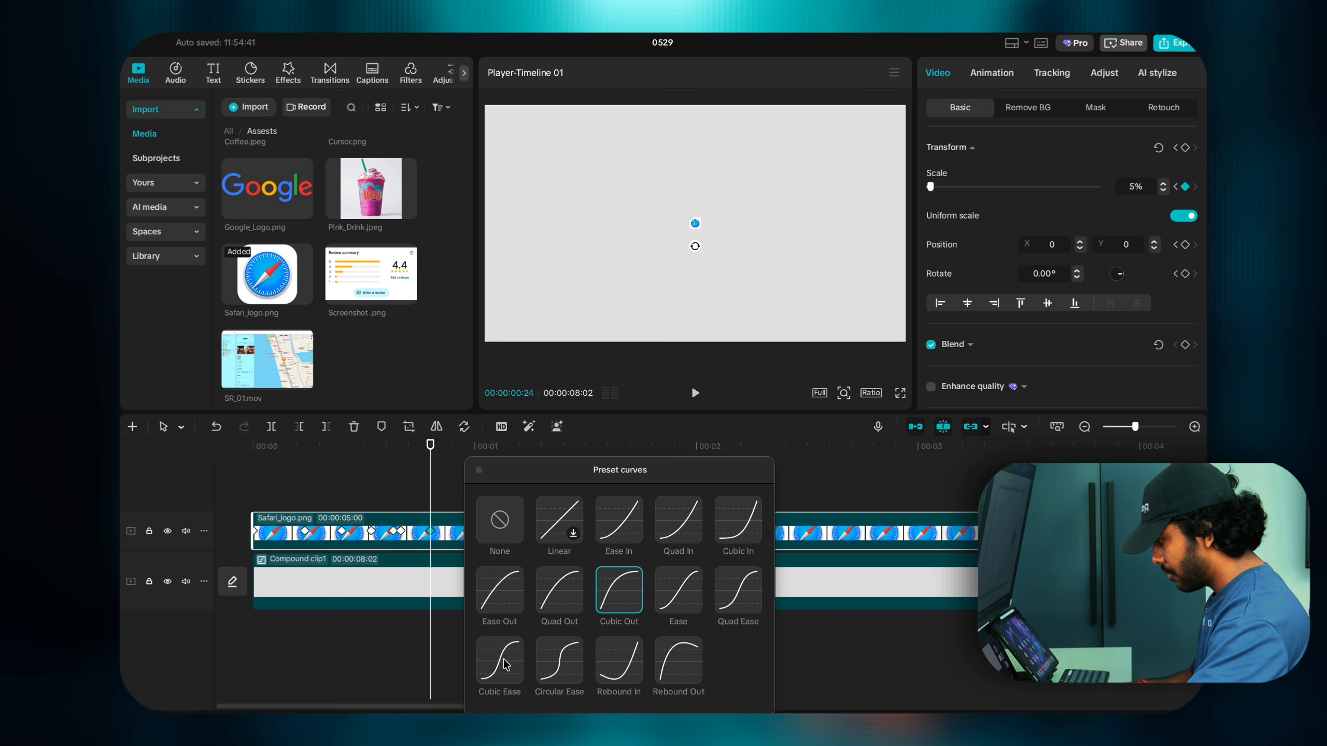
pyautogui.click(502, 661)
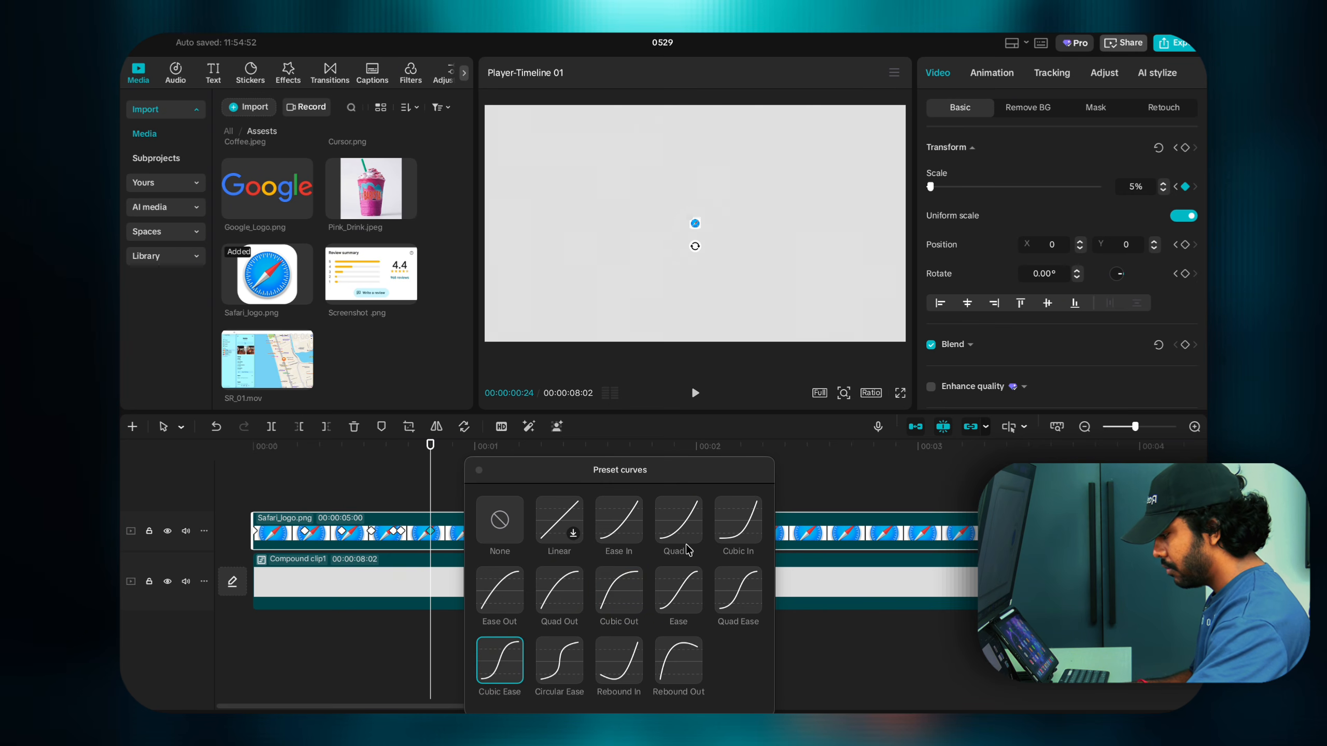
pyautogui.click(737, 516)
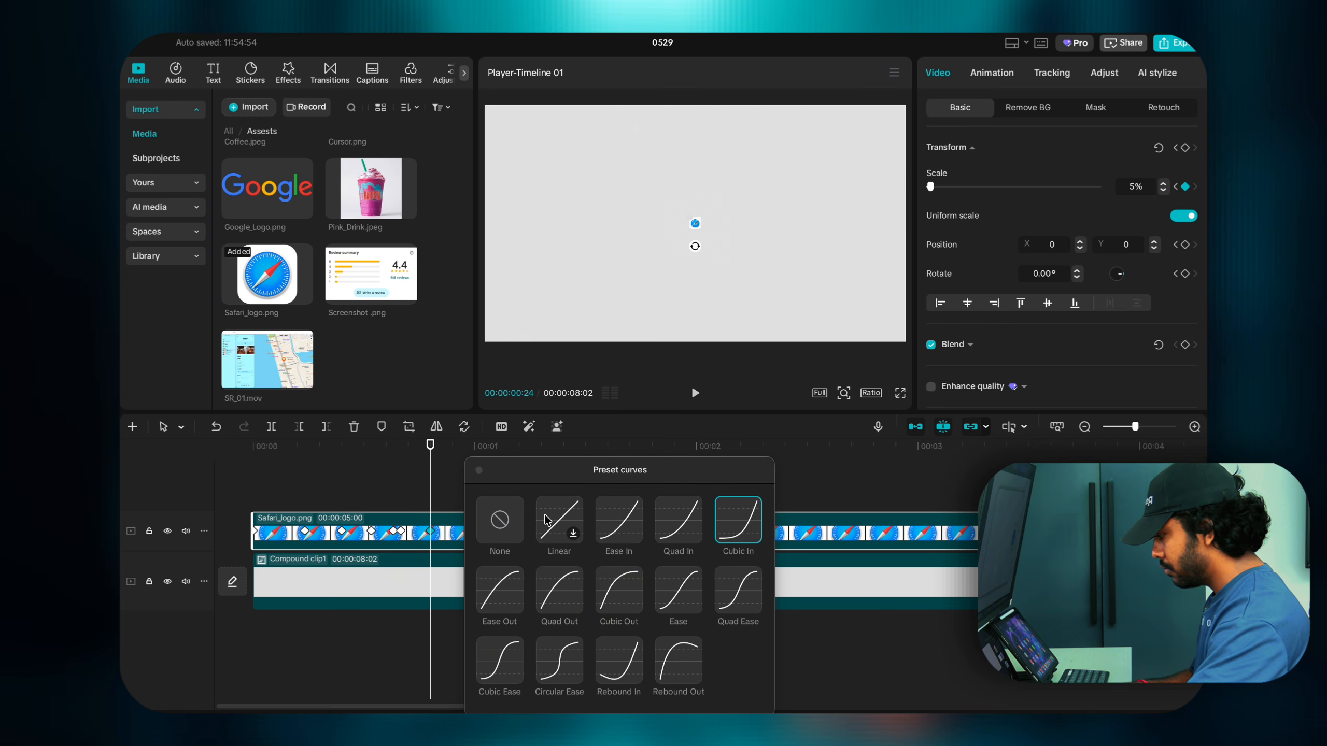
pyautogui.click(479, 474)
# Step: Preview the eased animation, then drag the scale keyframe a few frames later
pyautogui.click(397, 474)
pyautogui.press('space')
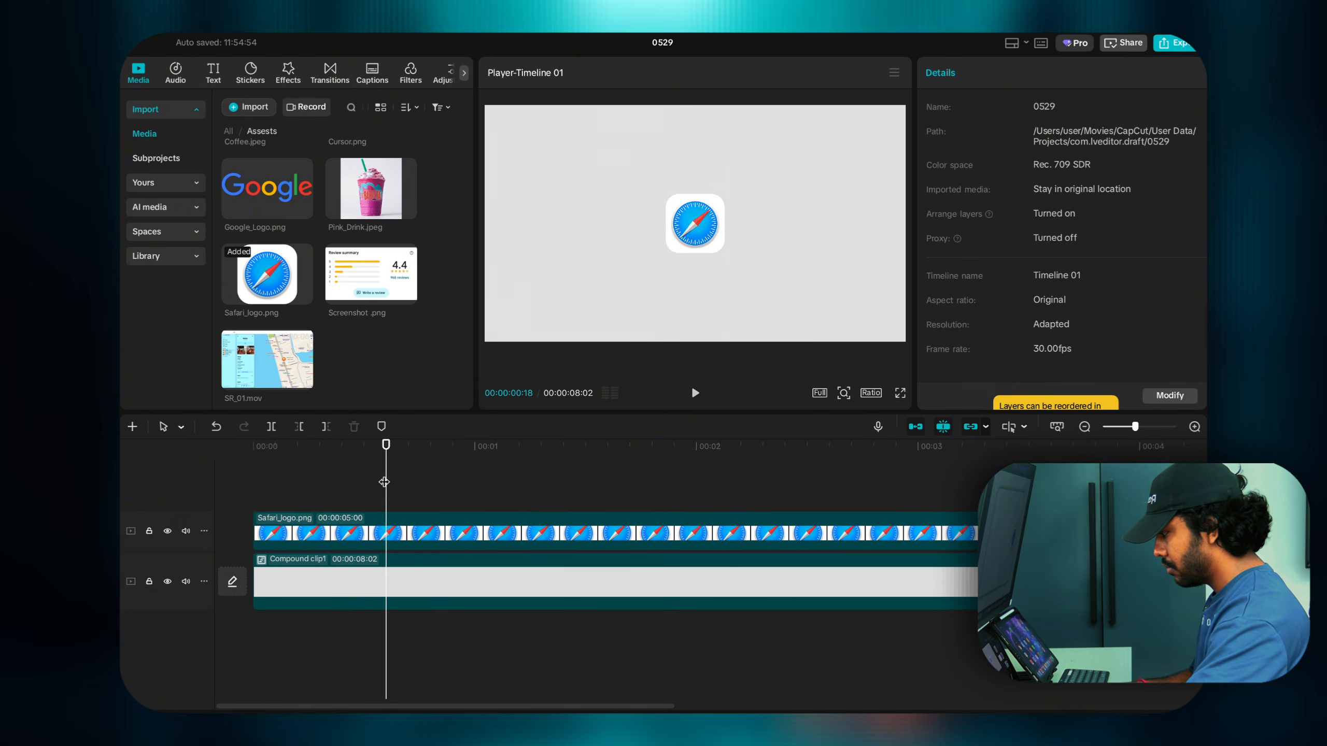
pyautogui.click(284, 480)
pyautogui.click(239, 484)
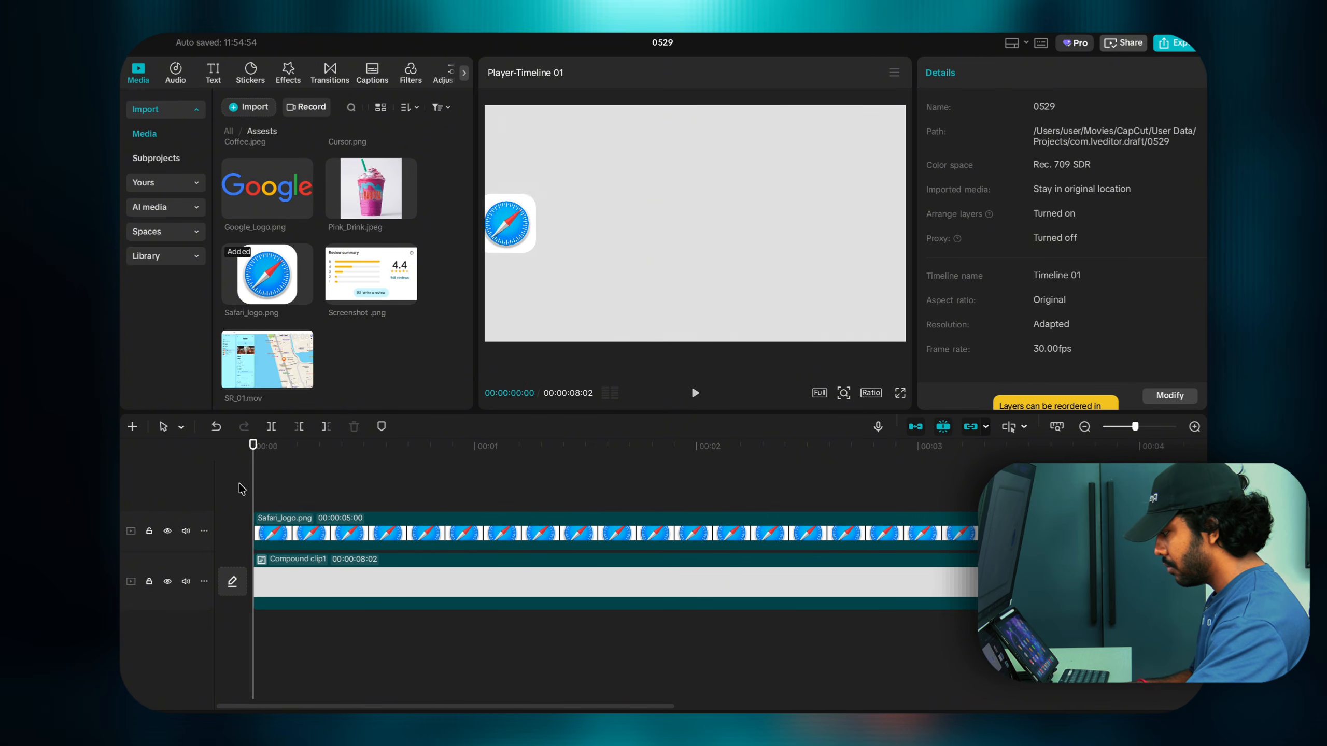
pyautogui.press('space')
pyautogui.press('space')
pyautogui.click(455, 533)
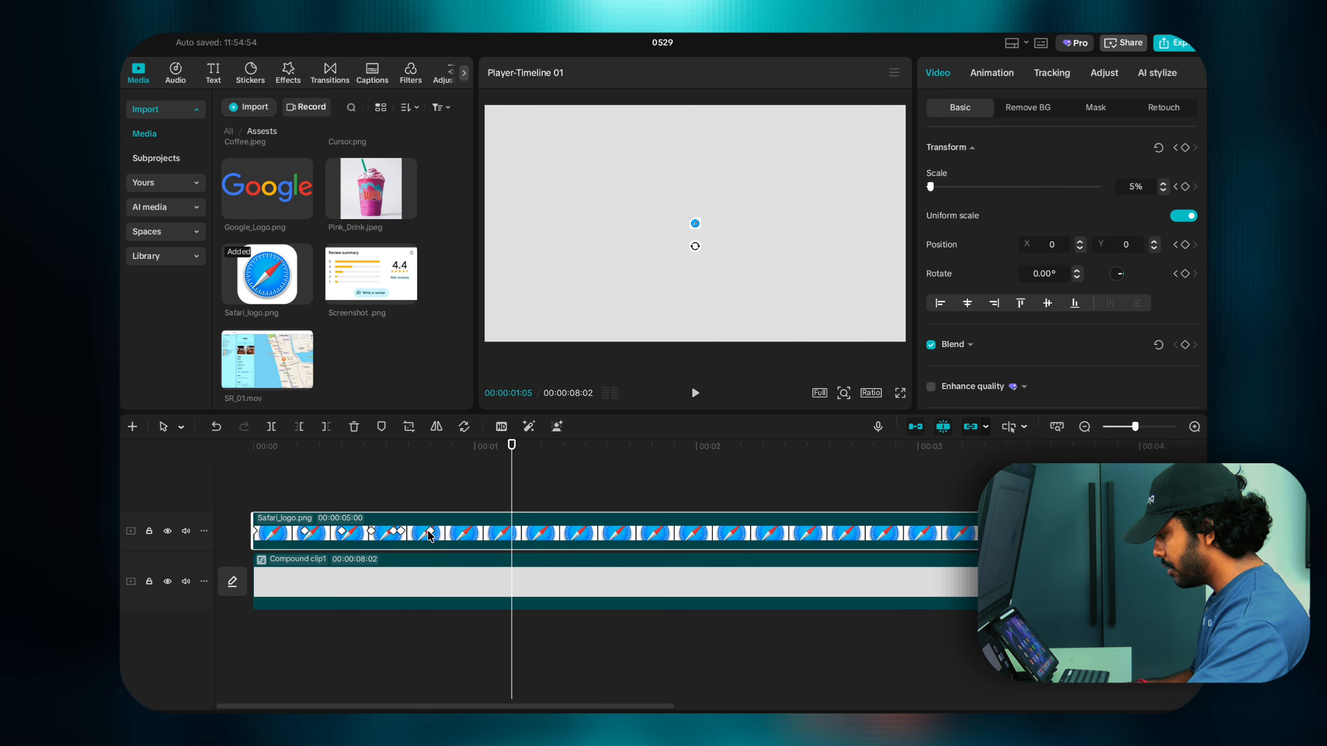
pyautogui.moveTo(428, 531); pyautogui.dragTo(453, 533)
# Step: Replay the Safari animation from the start to check the retimed keyframe
pyautogui.click(225, 501)
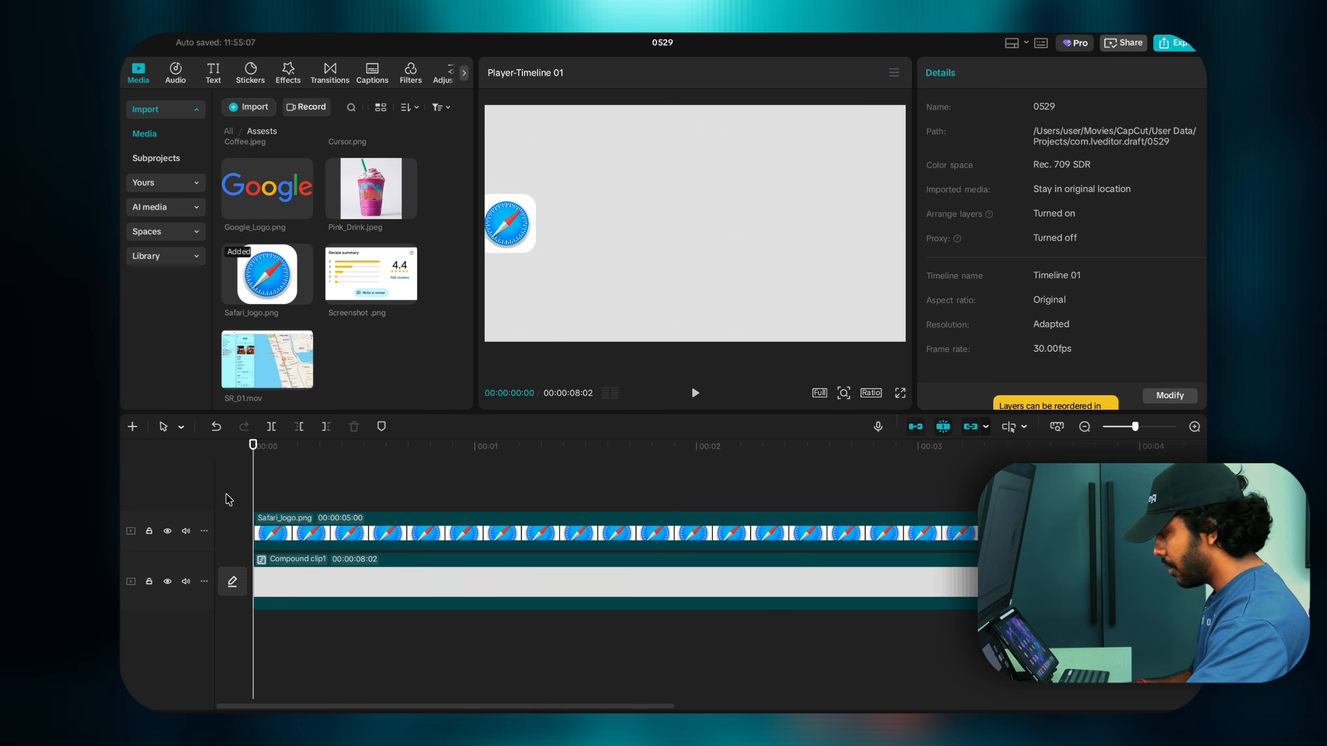
pyautogui.press('space')
pyautogui.press('space')
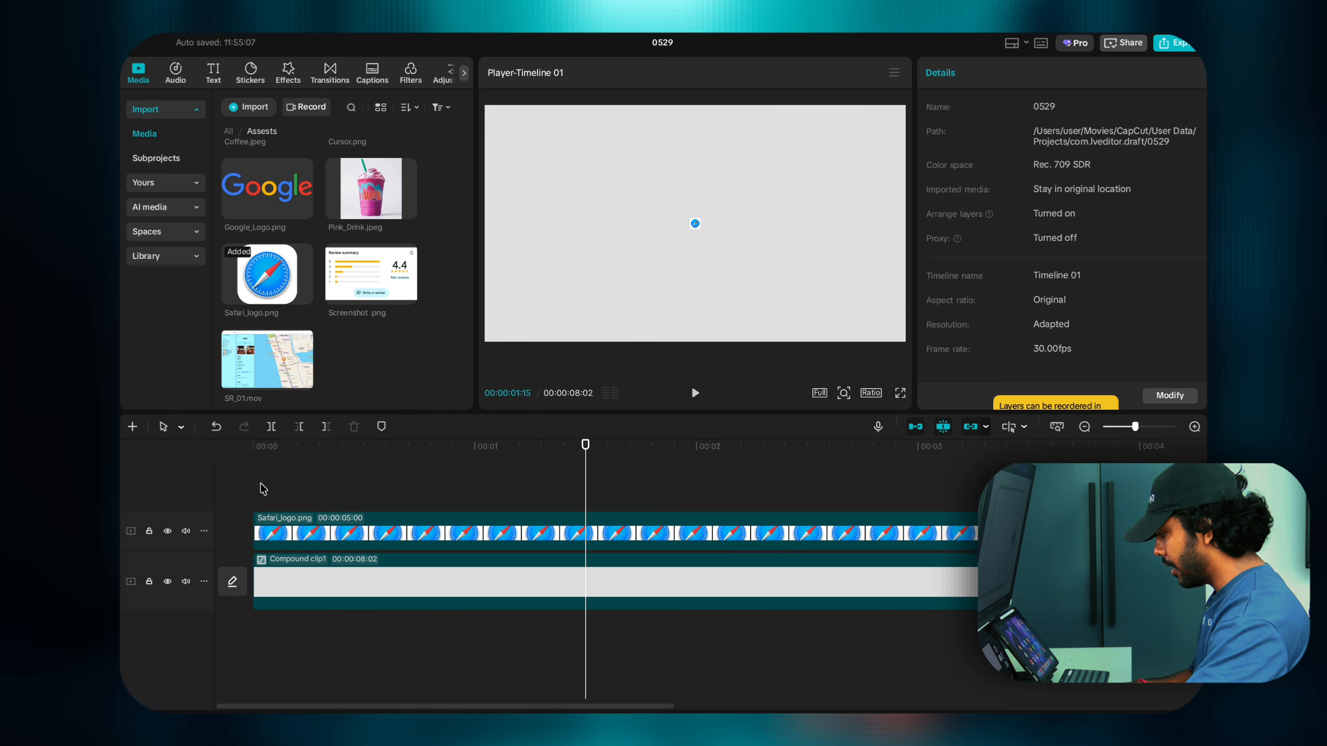
pyautogui.click(256, 503)
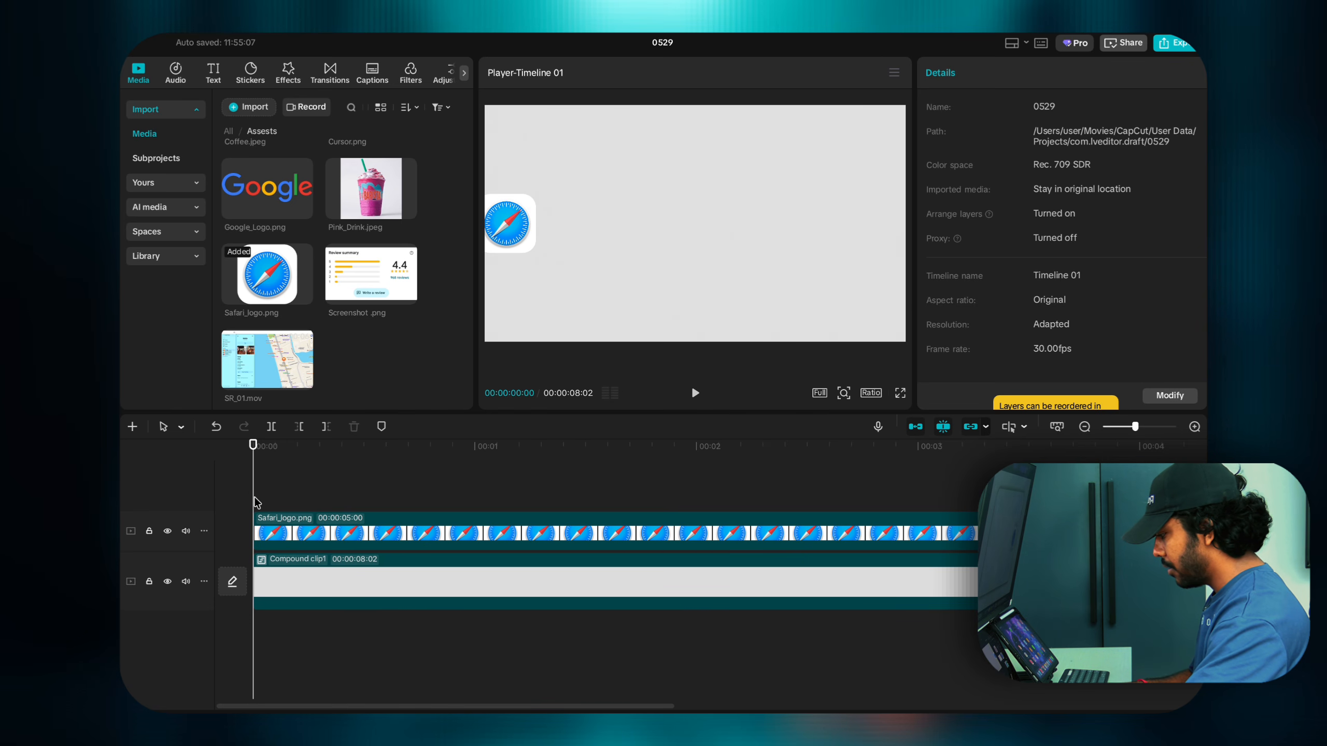
pyautogui.click(466, 538)
pyautogui.press('space')
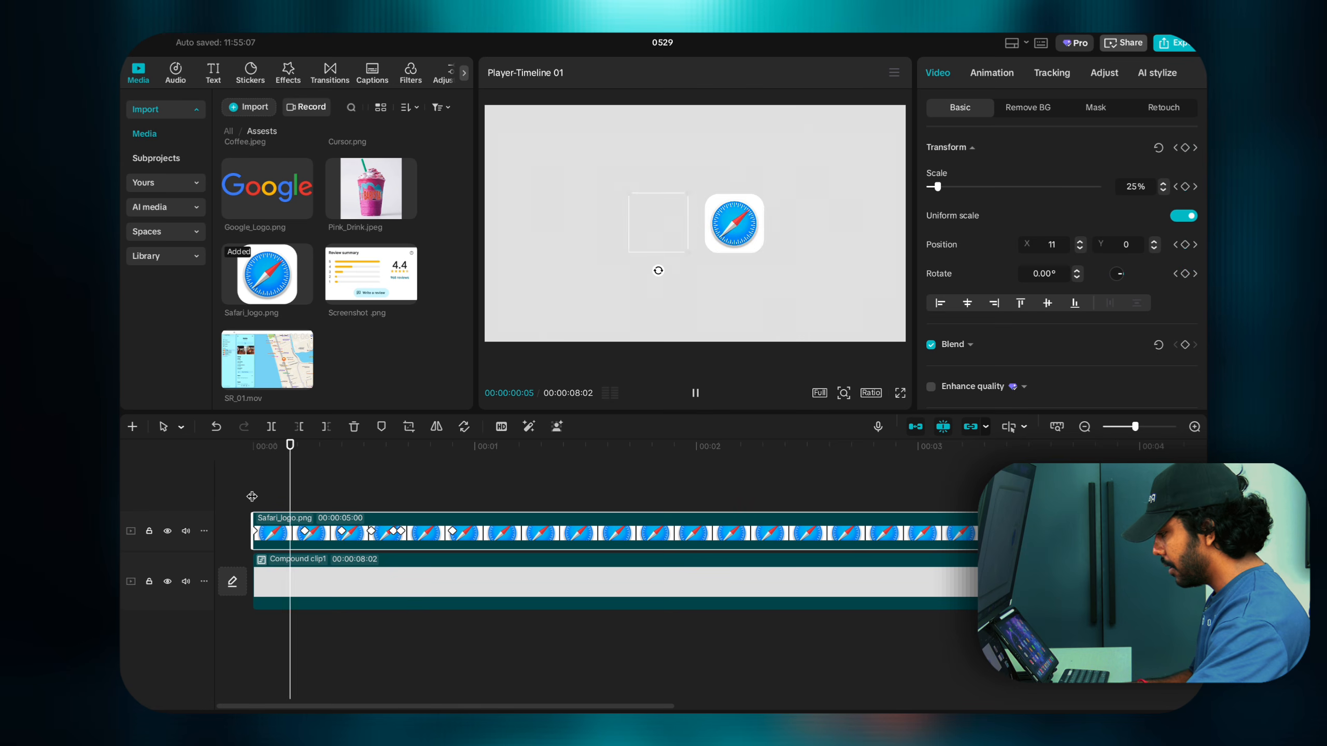
pyautogui.click(431, 495)
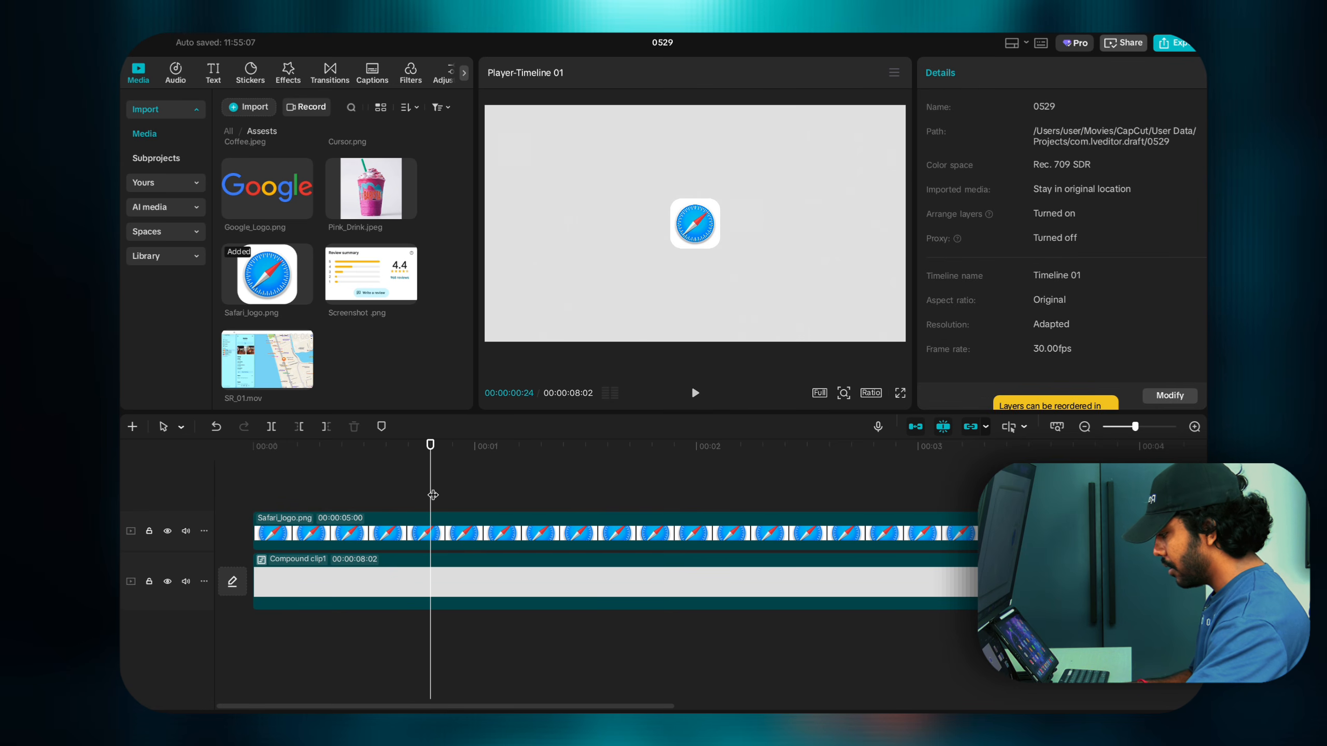
# Step: Apply Cubic Out easing to the moved 5% scale keyframe
pyautogui.click(452, 542)
pyautogui.click(450, 533)
pyautogui.rightClick(452, 533)
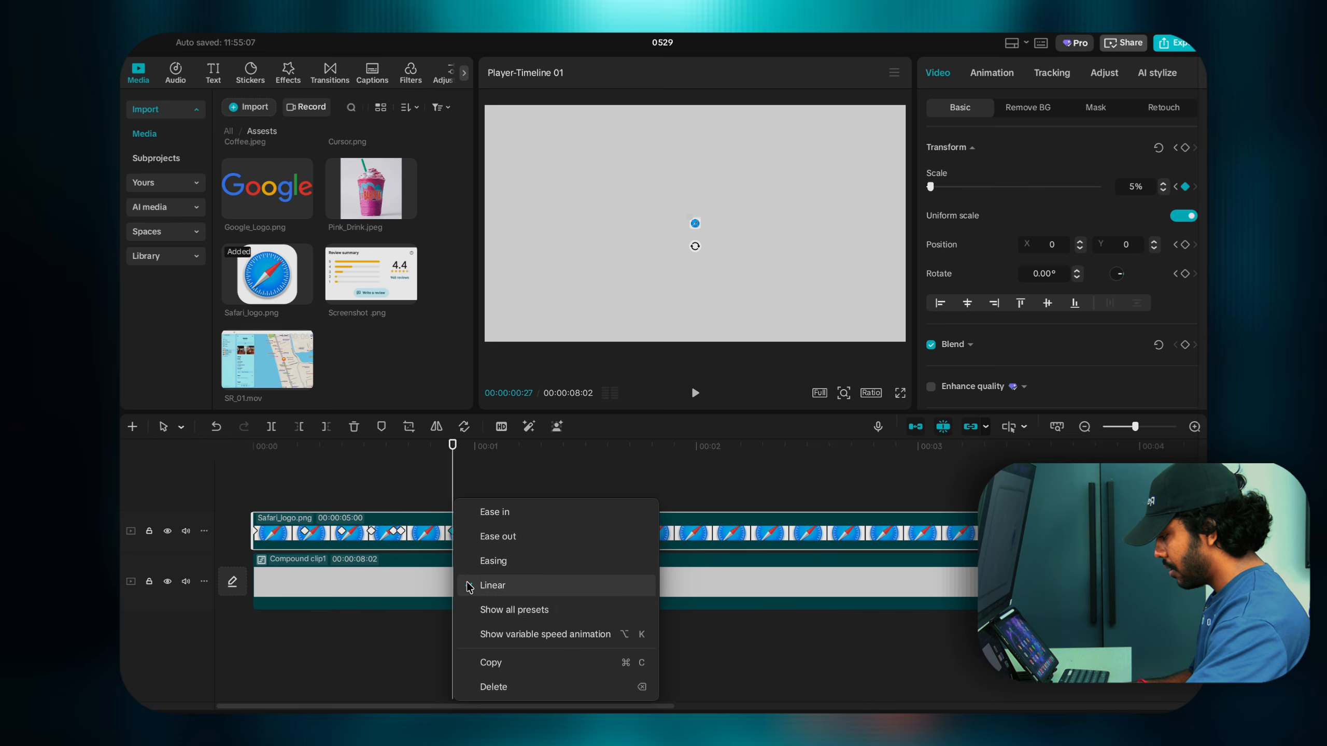
pyautogui.click(478, 608)
pyautogui.click(627, 612)
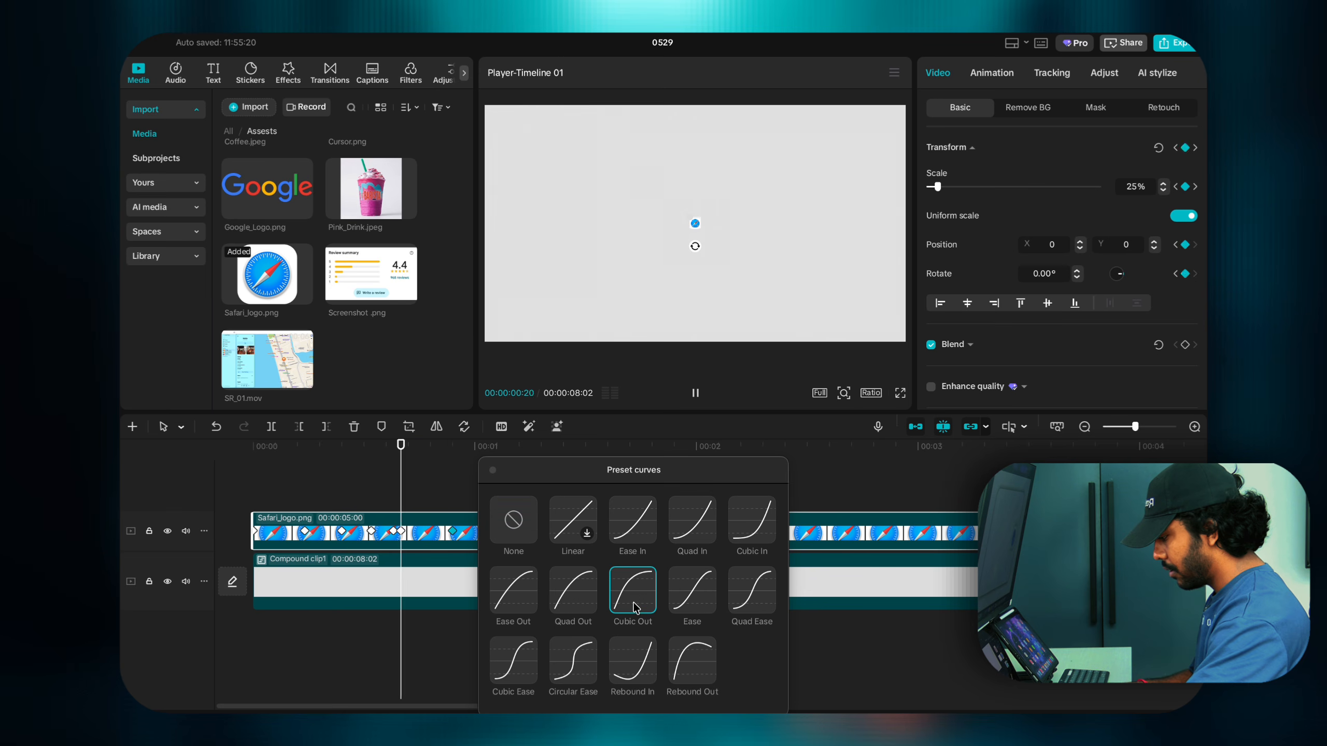
pyautogui.click(490, 472)
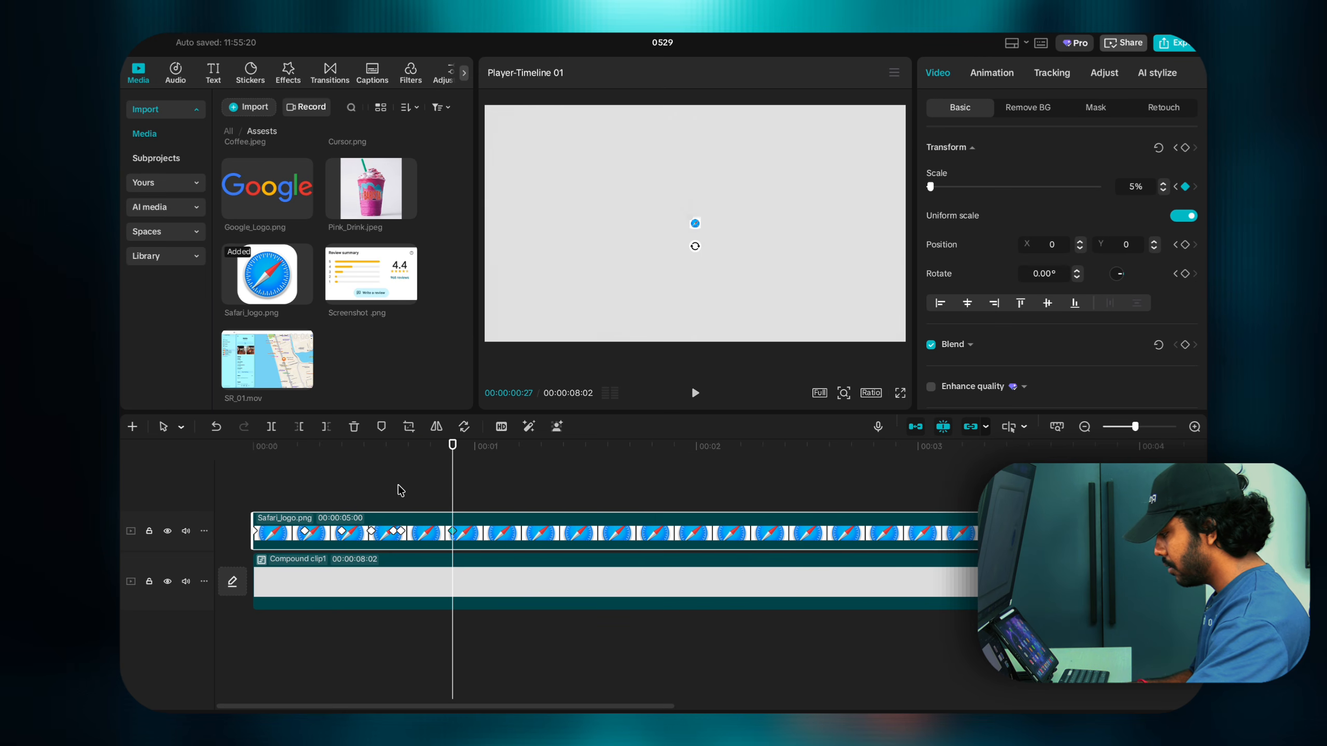
# Step: Play and scrub the Safari logo's scale animation to check the easing
pyautogui.click(234, 500)
pyautogui.press('space')
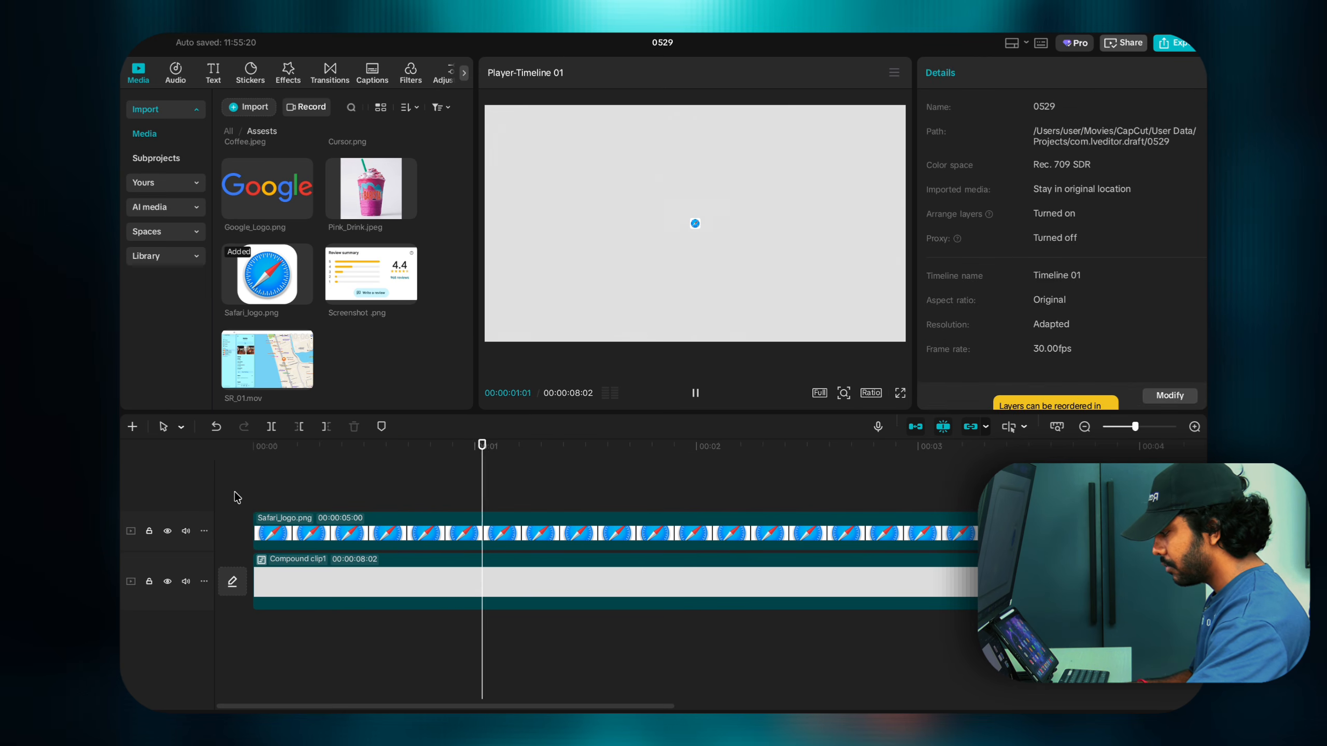
pyautogui.click(240, 498)
pyautogui.click(378, 498)
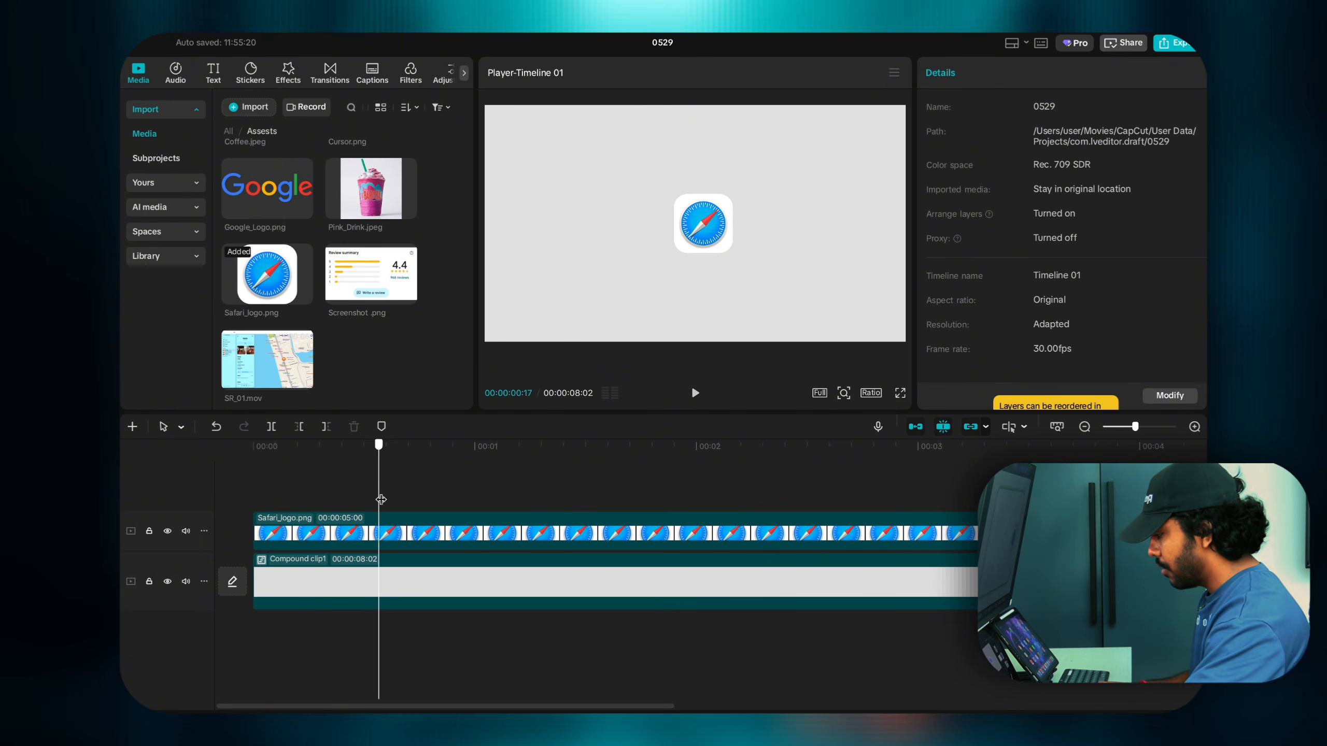
pyautogui.moveTo(380, 498); pyautogui.dragTo(411, 500)
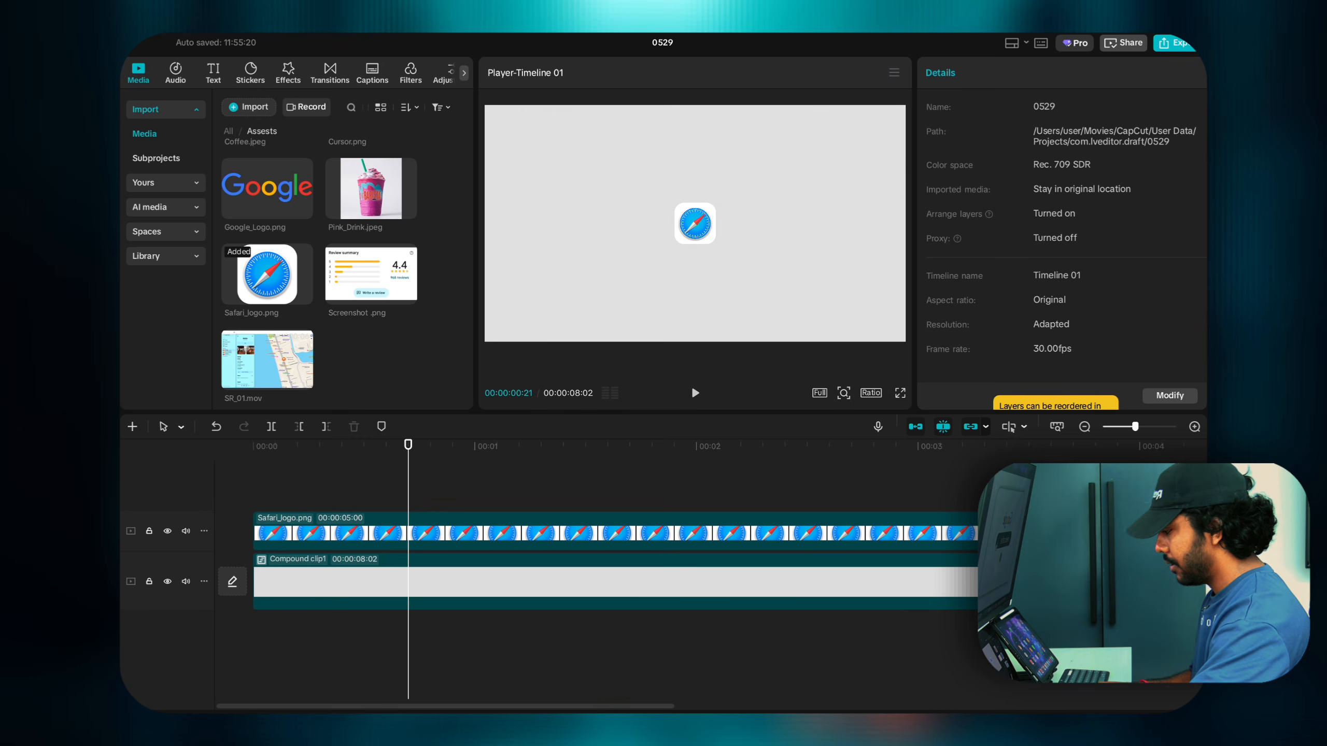
# Step: Check the Safari logo's 25%-to-5% keyframes, then place Google_Logo.png on a new top track at 00:00:00:23
pyautogui.click(400, 499)
pyautogui.click(412, 533)
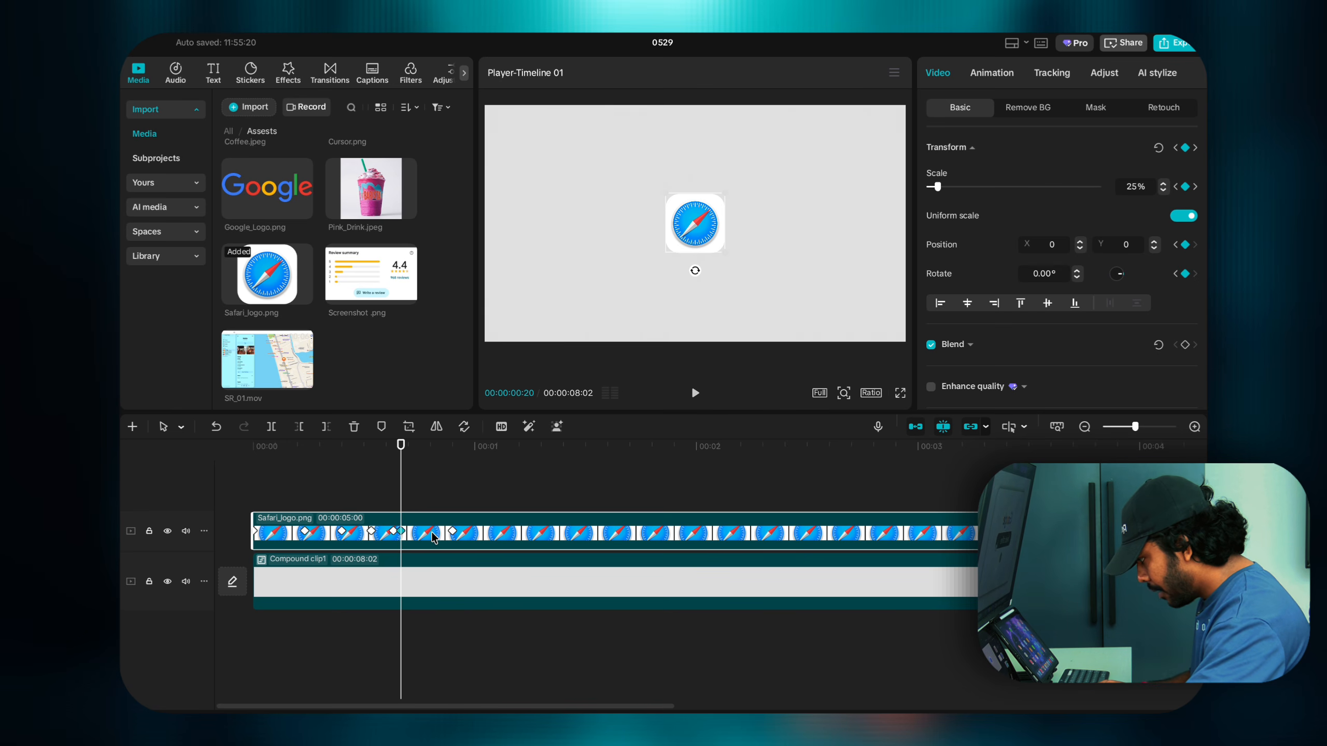
pyautogui.click(453, 532)
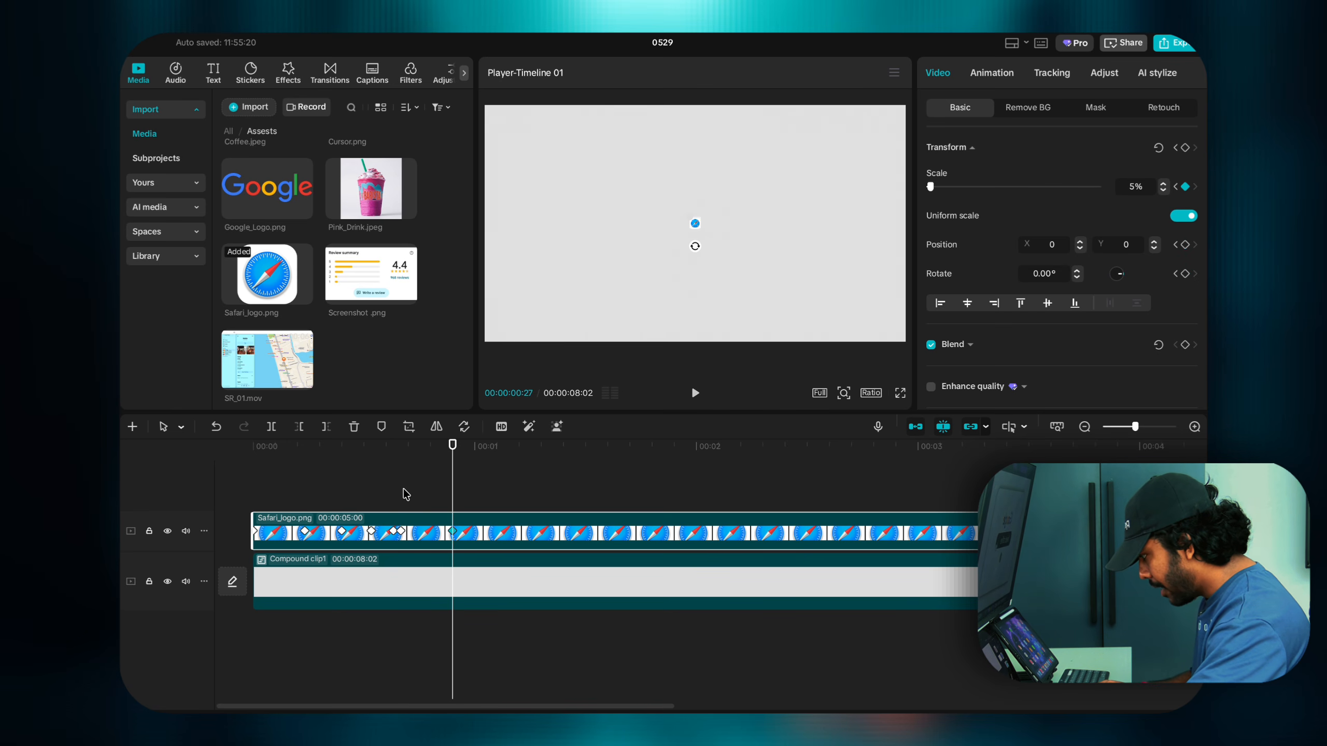
pyautogui.click(402, 532)
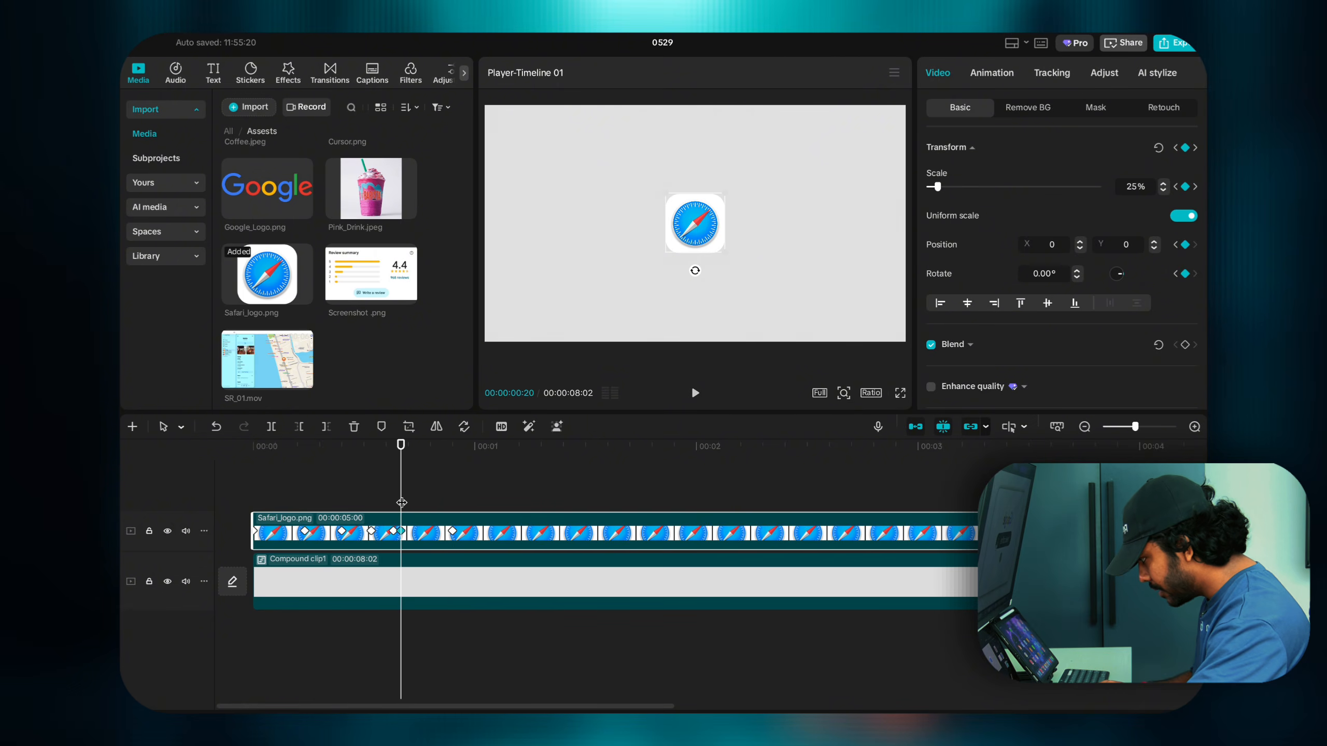
pyautogui.moveTo(402, 503); pyautogui.dragTo(421, 503)
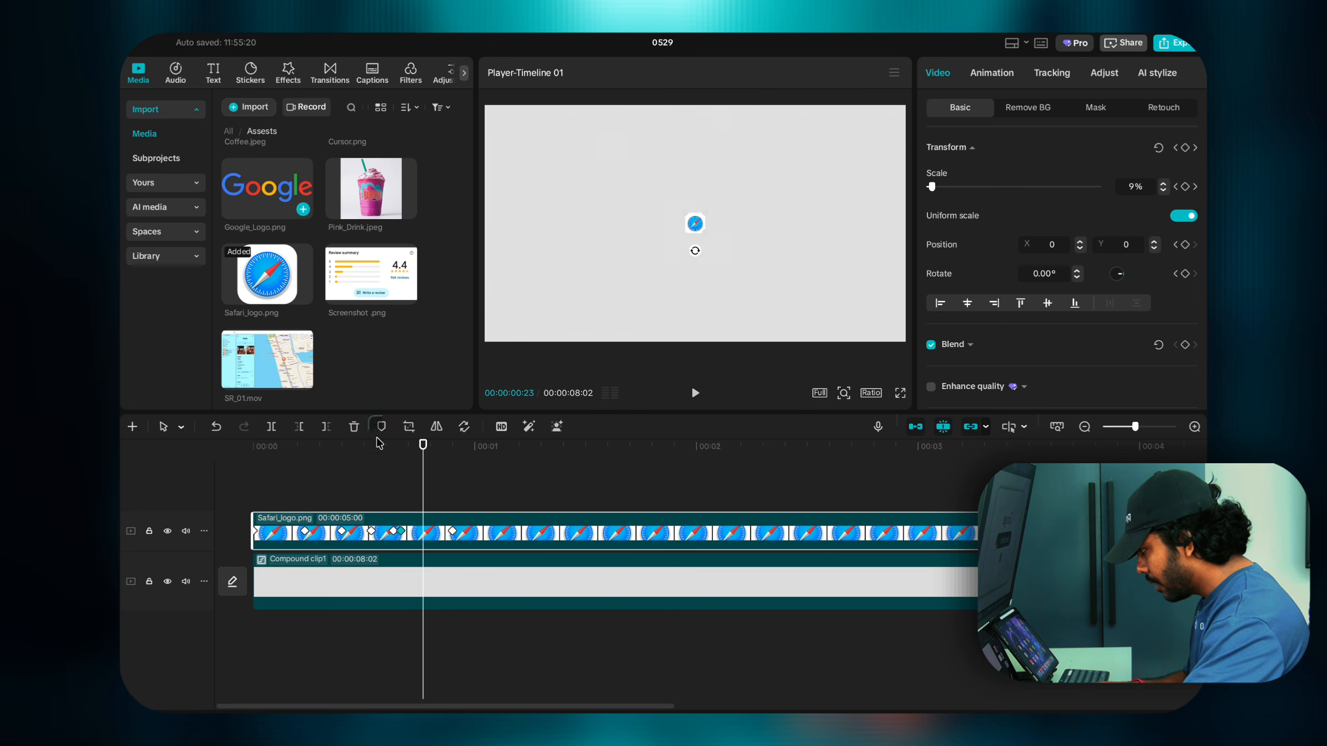
pyautogui.moveTo(379, 443); pyautogui.dragTo(421, 498)
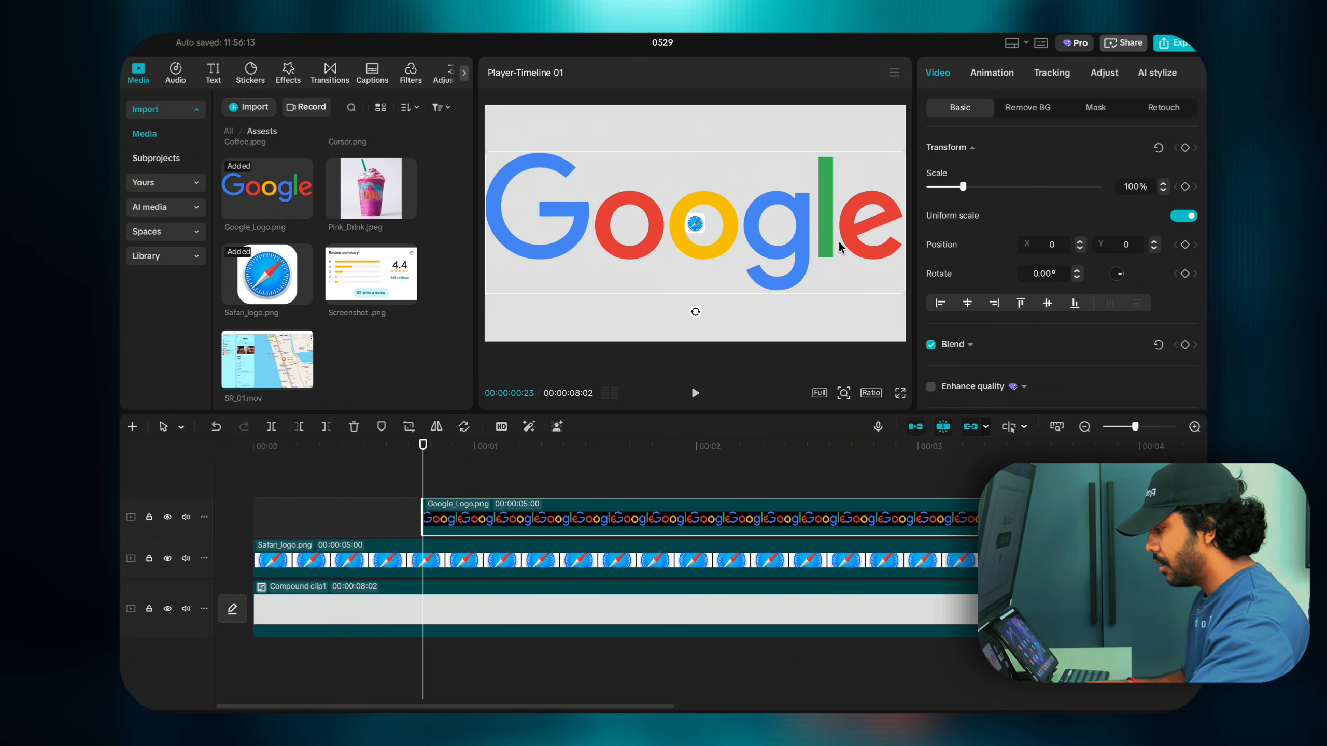
# Step: Scale the Google logo to 29% and position it at X 0, Y 326, above the Safari icon
pyautogui.moveTo(825, 235); pyautogui.dragTo(823, 189)
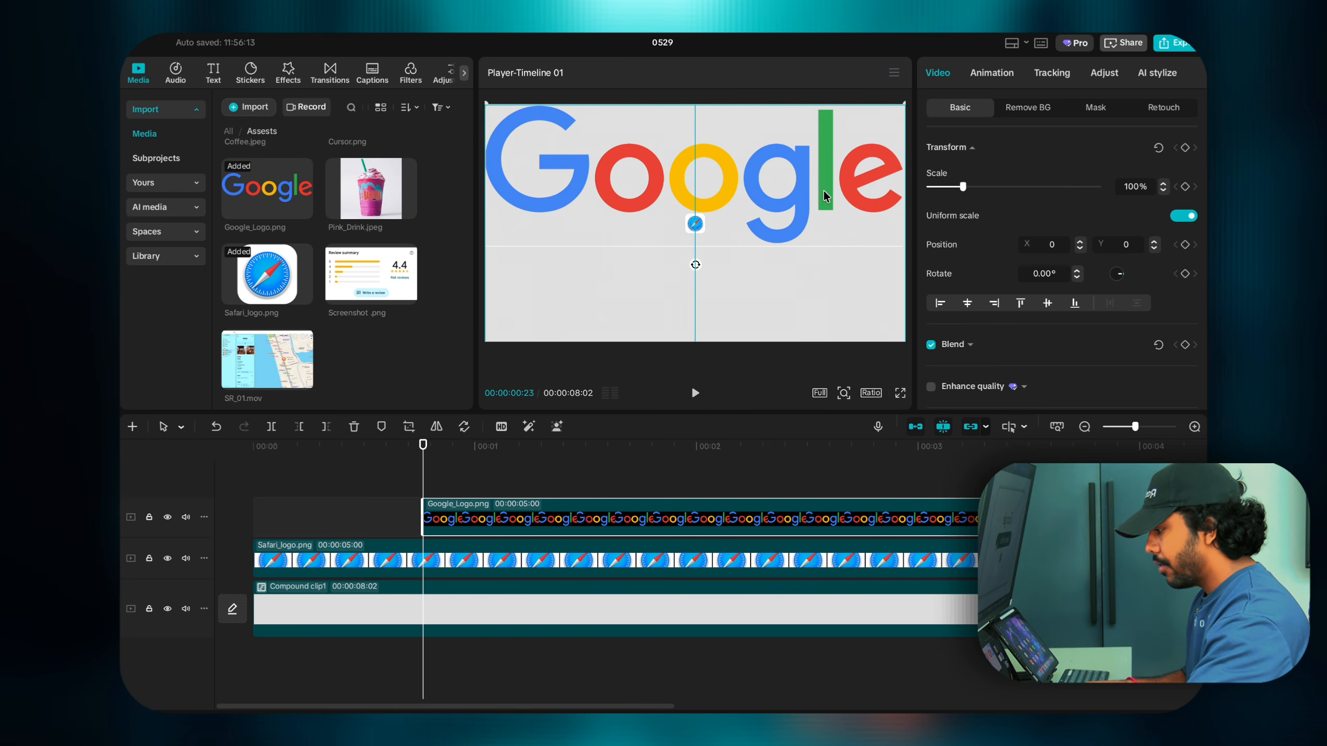
pyautogui.moveTo(963, 188); pyautogui.dragTo(939, 186)
pyautogui.moveTo(750, 185); pyautogui.dragTo(690, 198)
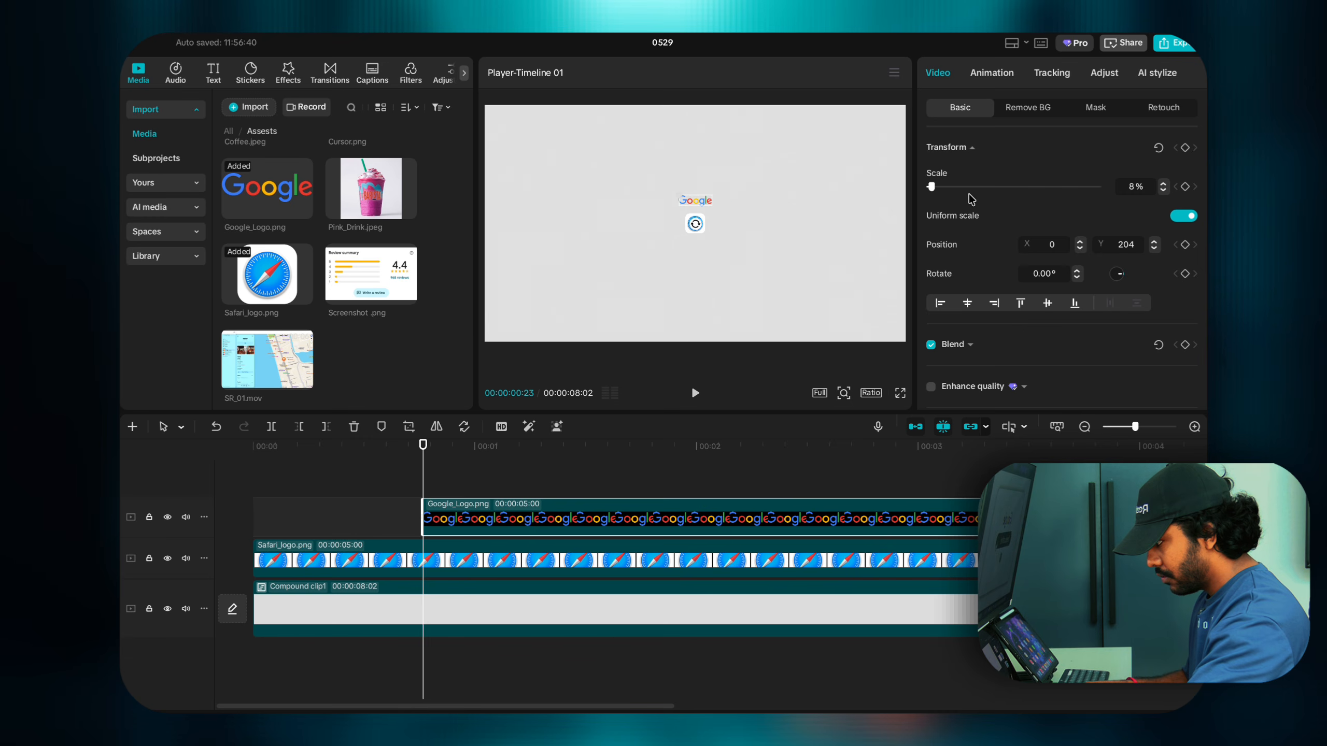
pyautogui.moveTo(942, 191); pyautogui.dragTo(947, 189)
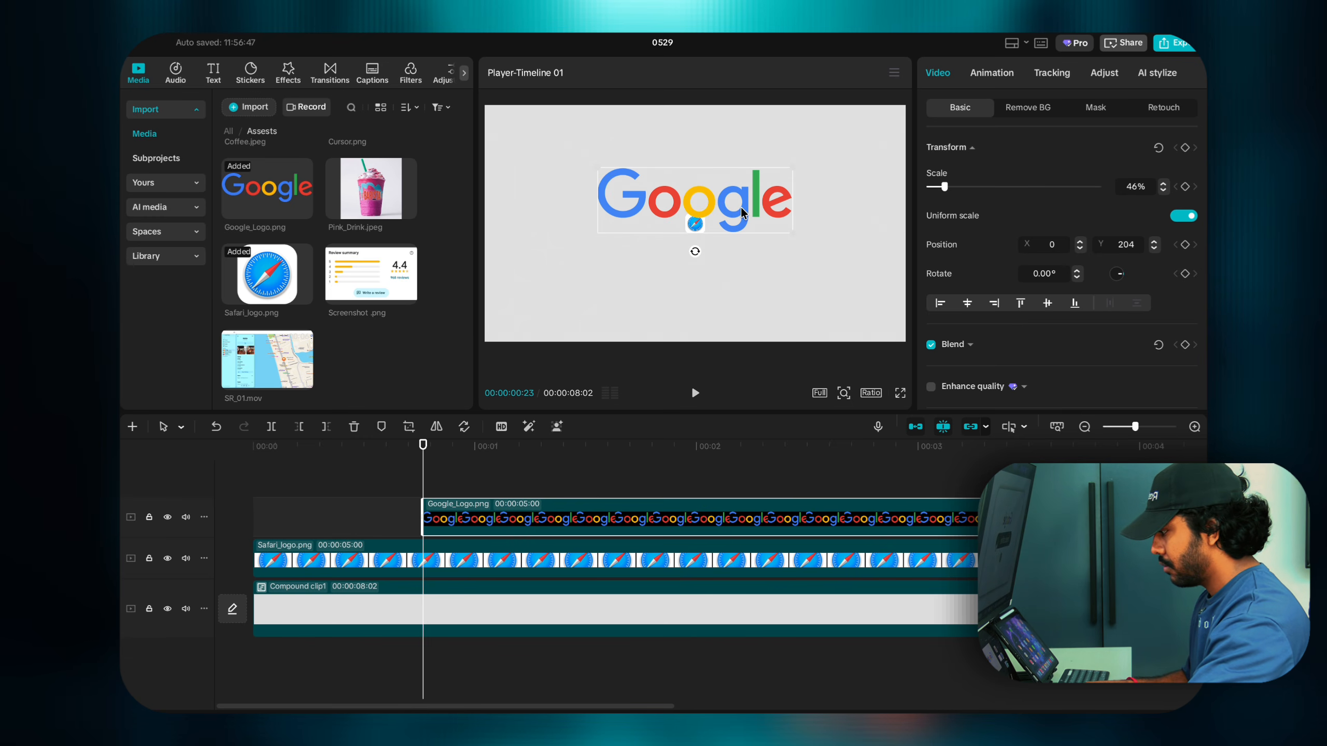
pyautogui.moveTo(740, 207); pyautogui.dragTo(738, 200)
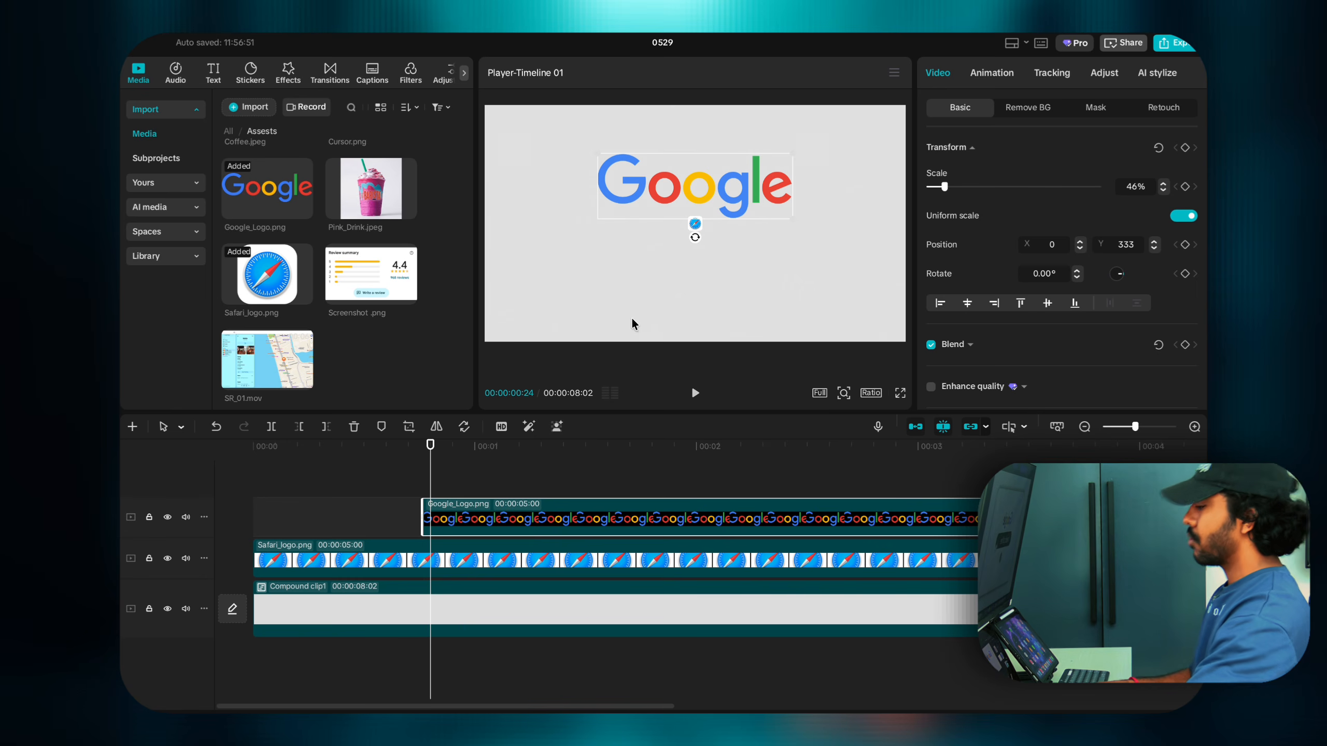
pyautogui.moveTo(796, 222); pyautogui.dragTo(772, 209)
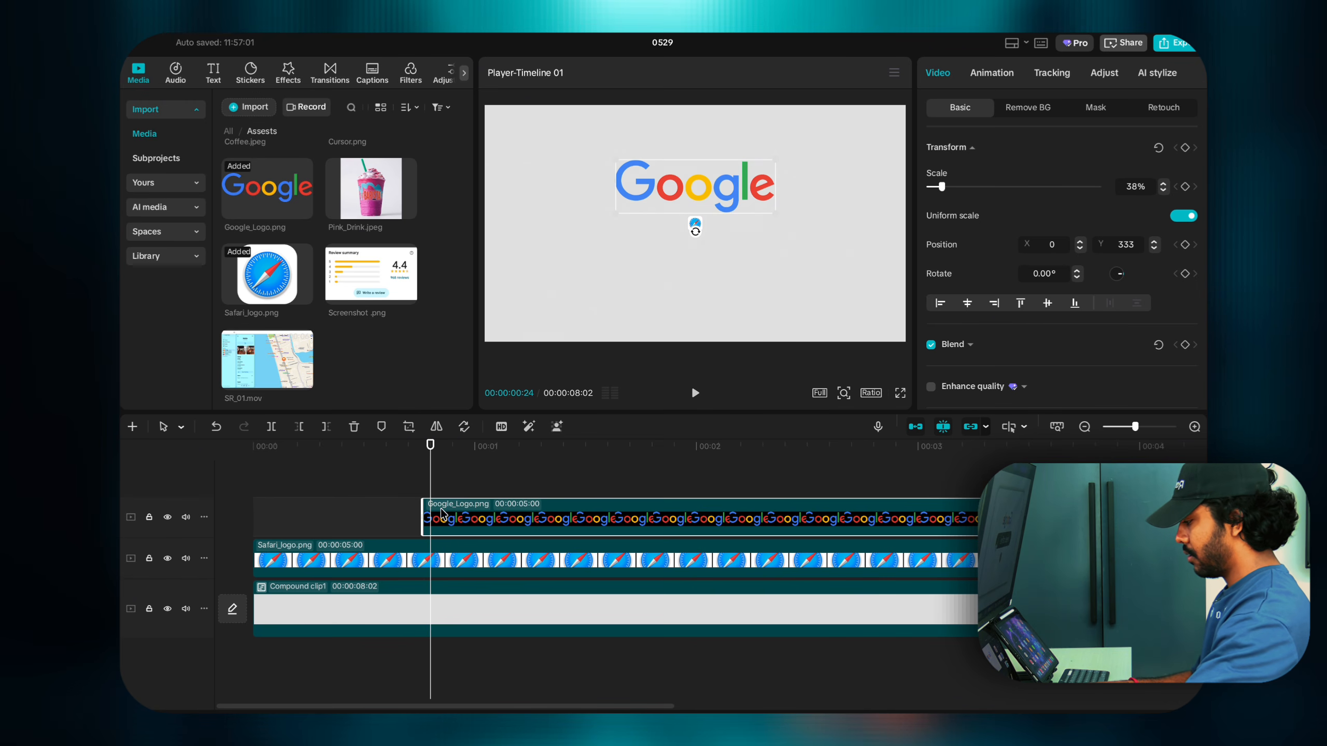
pyautogui.moveTo(773, 204); pyautogui.dragTo(752, 207)
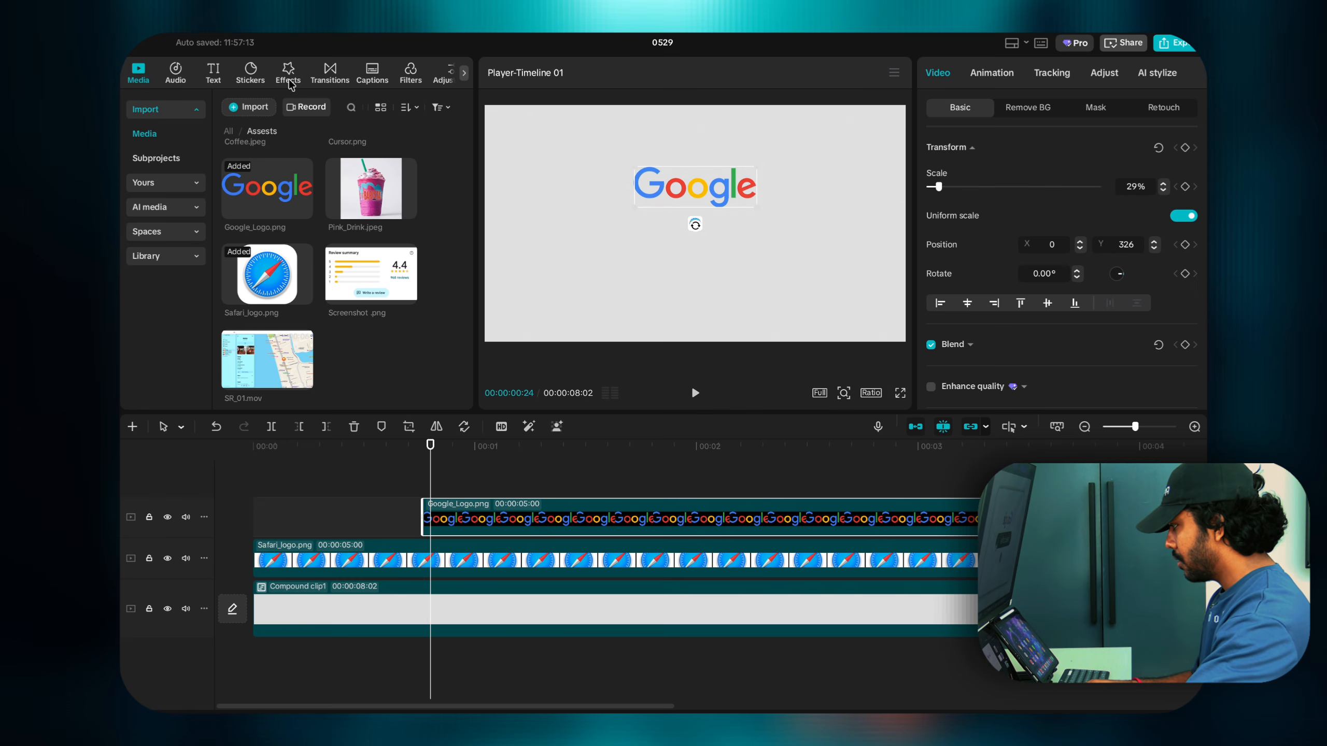
# Step: Add a square from Shapes and reshape it into a rounded pill about 809 by 195
pyautogui.click(251, 71)
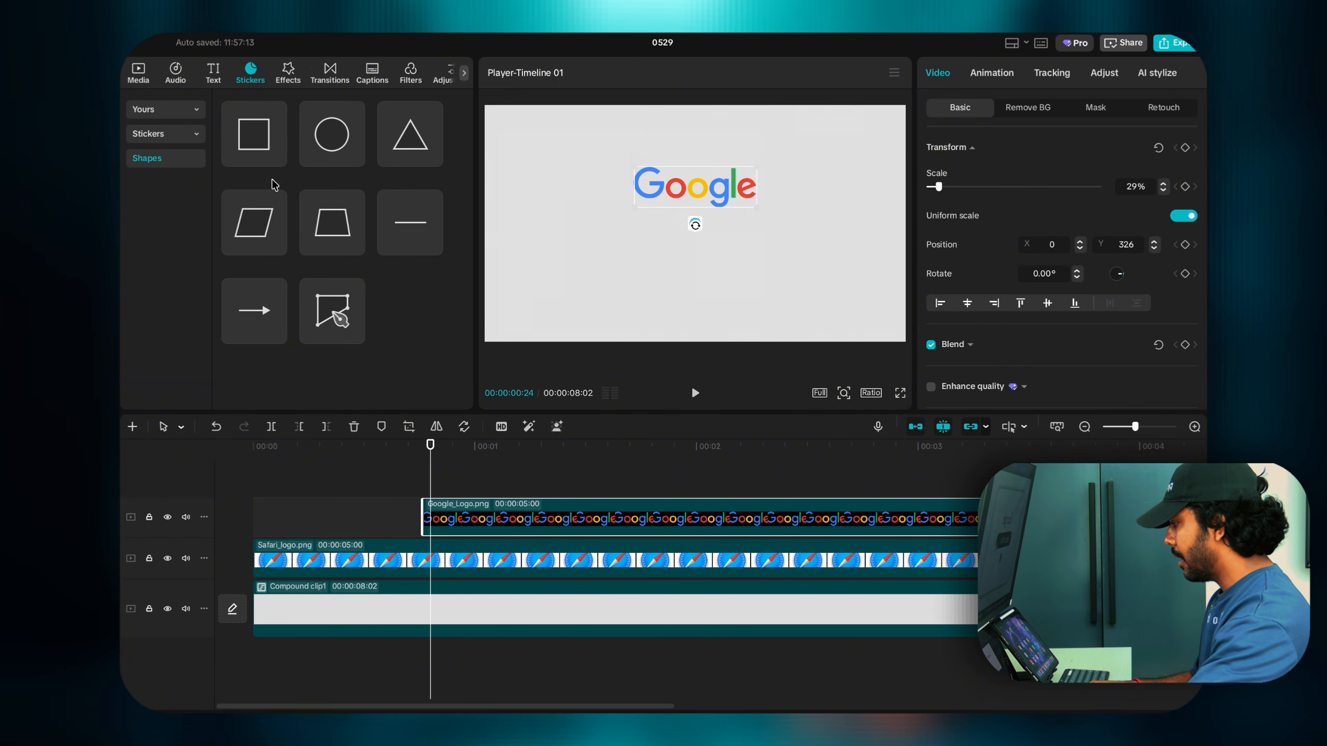
pyautogui.click(277, 158)
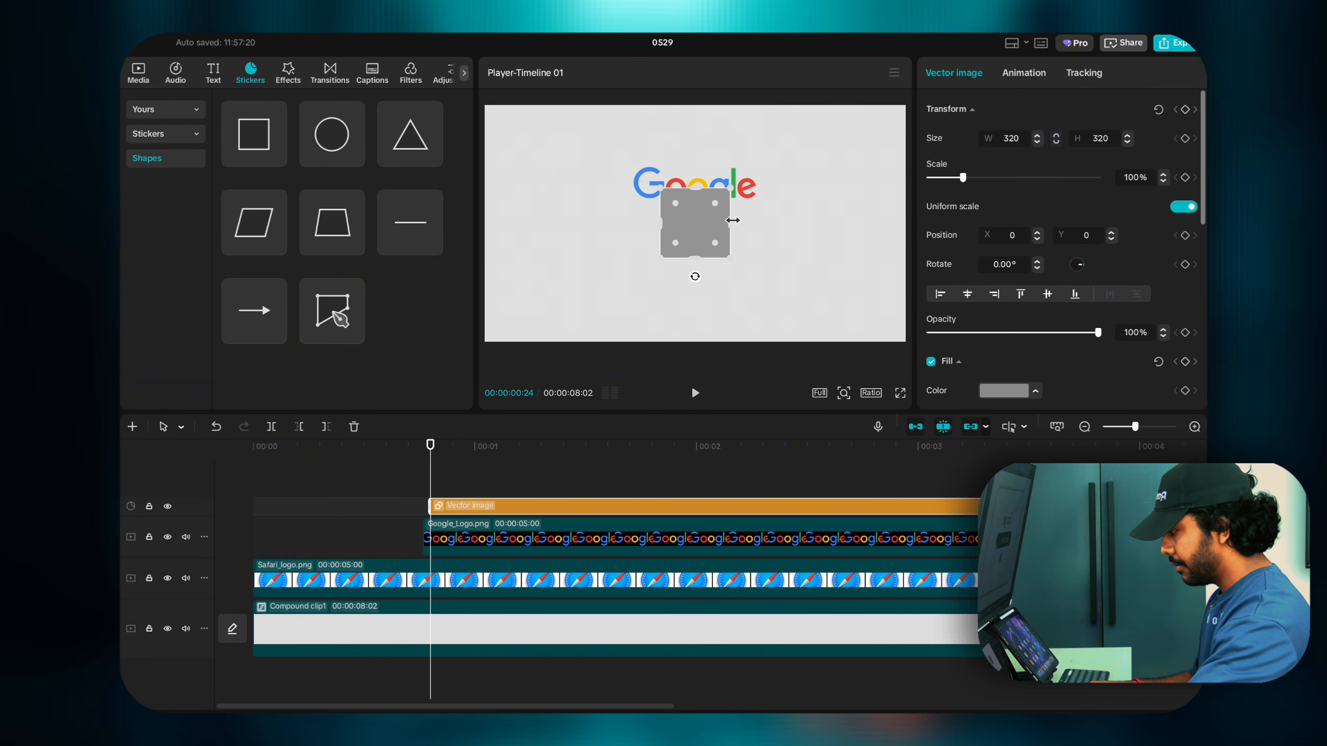
pyautogui.moveTo(733, 221); pyautogui.dragTo(798, 225)
pyautogui.moveTo(695, 256); pyautogui.dragTo(695, 248)
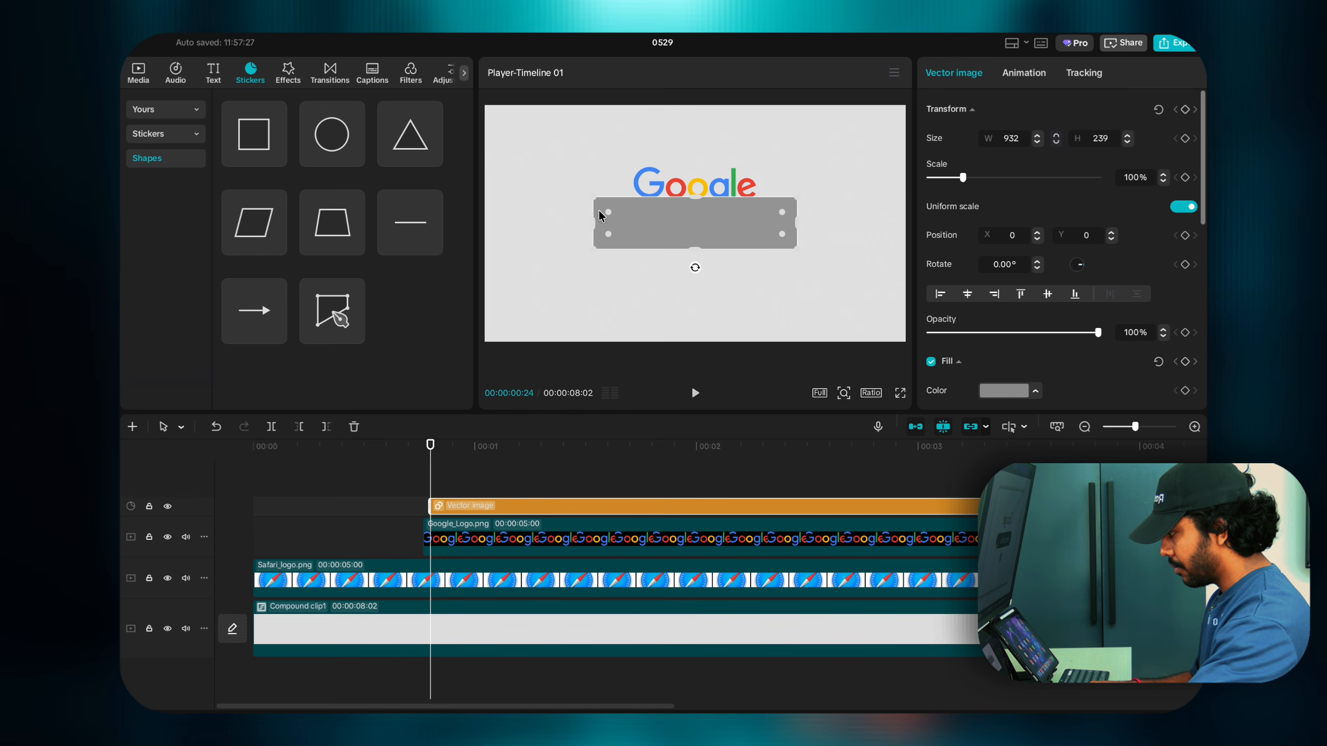
pyautogui.moveTo(607, 212); pyautogui.dragTo(693, 243)
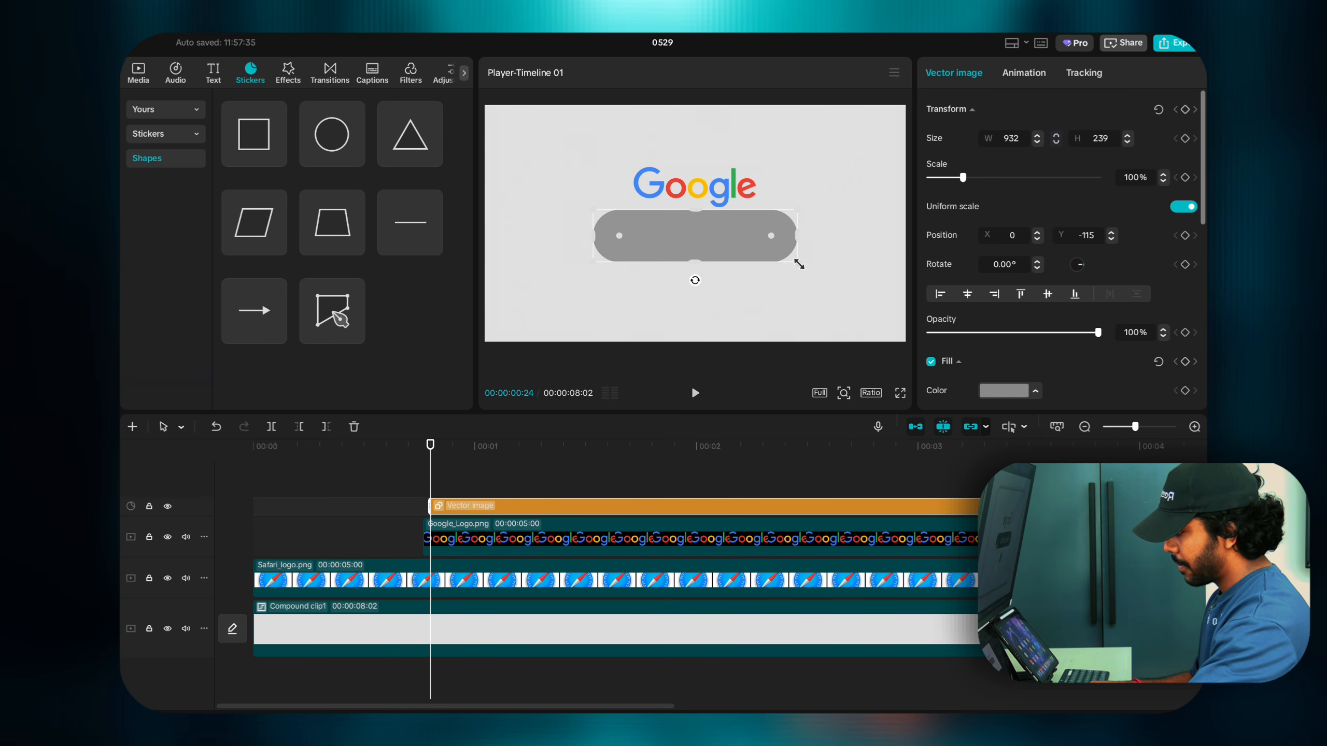
pyautogui.moveTo(799, 264); pyautogui.dragTo(783, 256)
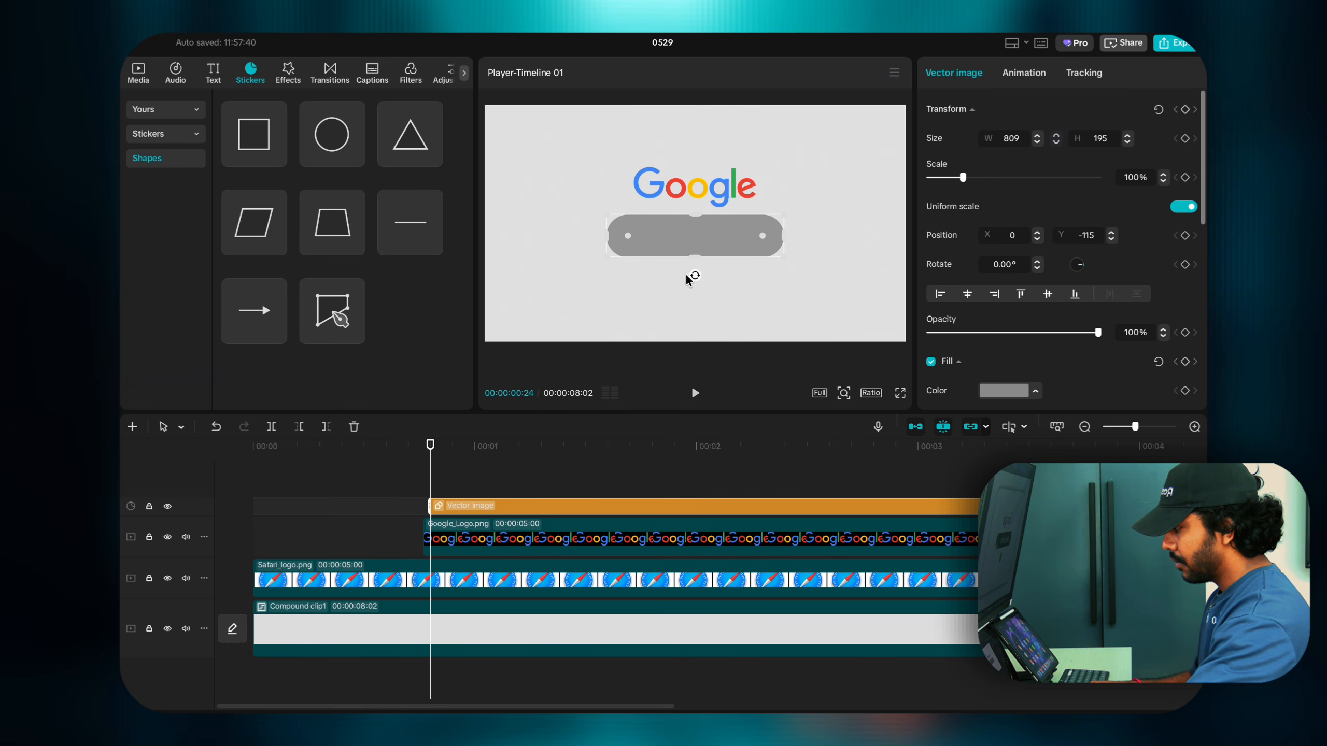
# Step: Fill the pill black and nudge it up to sit just under the Google logo
pyautogui.scroll(-4, 985, 311)
pyautogui.click(998, 261)
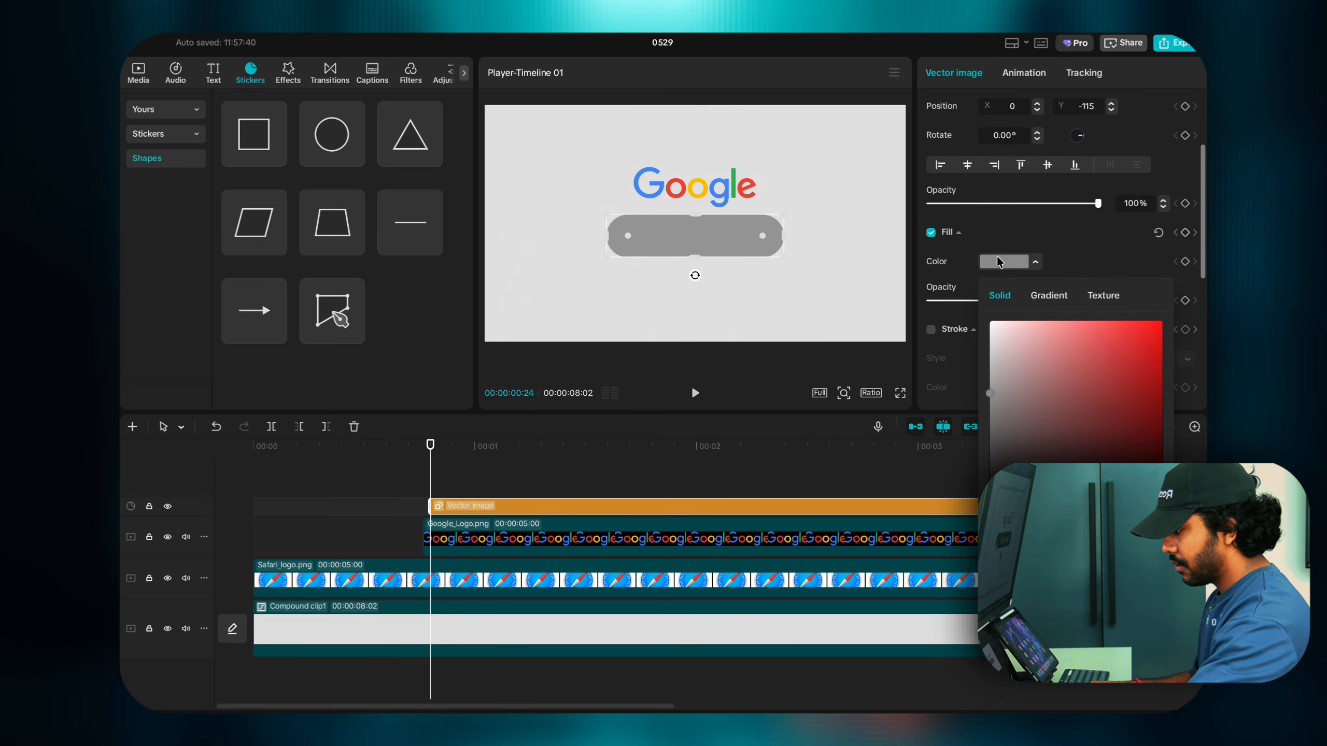
pyautogui.moveTo(1028, 452); pyautogui.dragTo(963, 500)
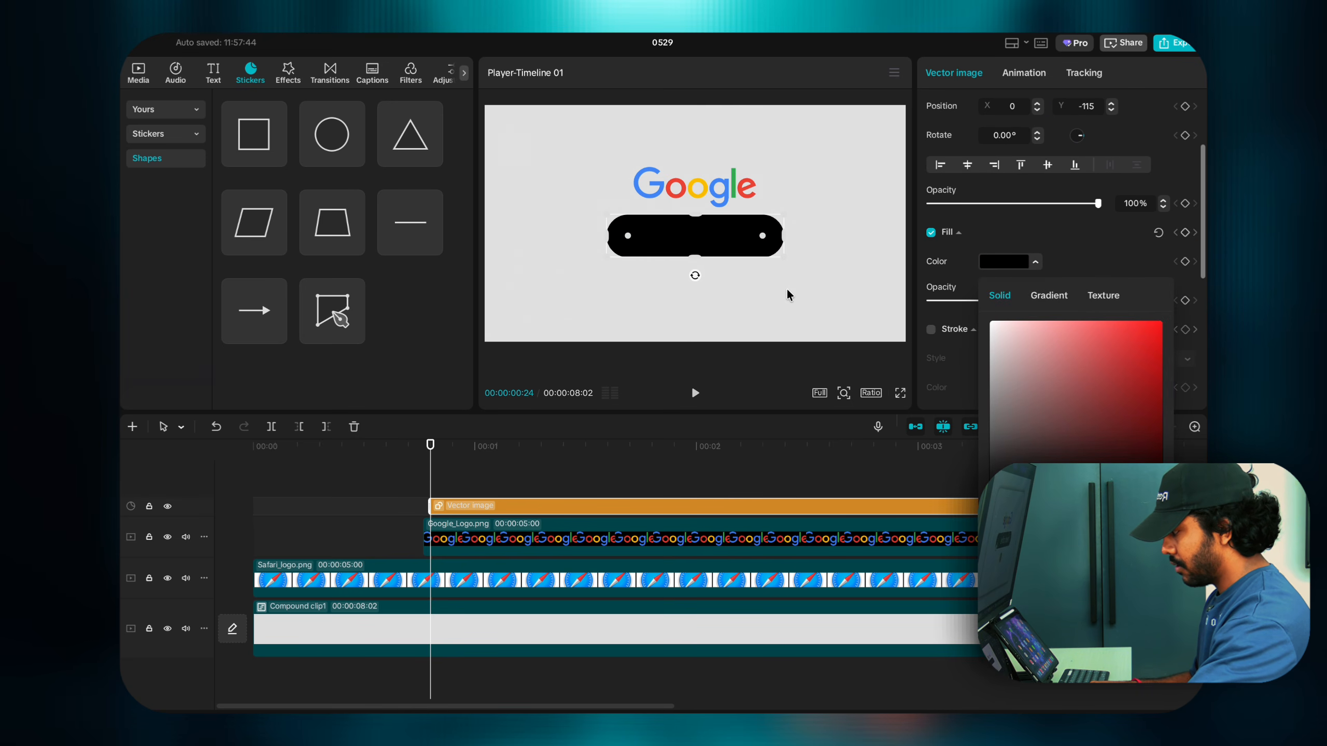
pyautogui.click(753, 256)
pyautogui.click(746, 248)
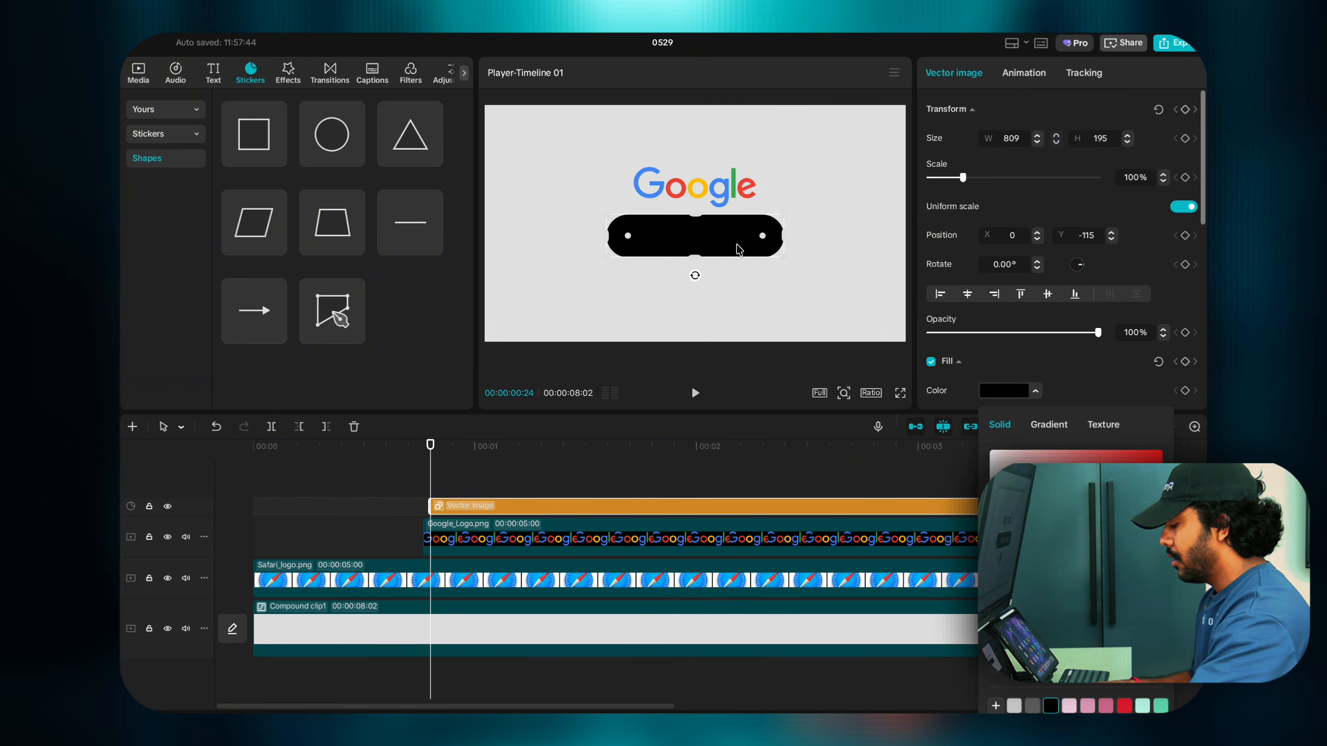
pyautogui.moveTo(739, 249); pyautogui.dragTo(739, 245)
# Step: Make the pill's clip start slightly earlier on the timeline
pyautogui.click(880, 235)
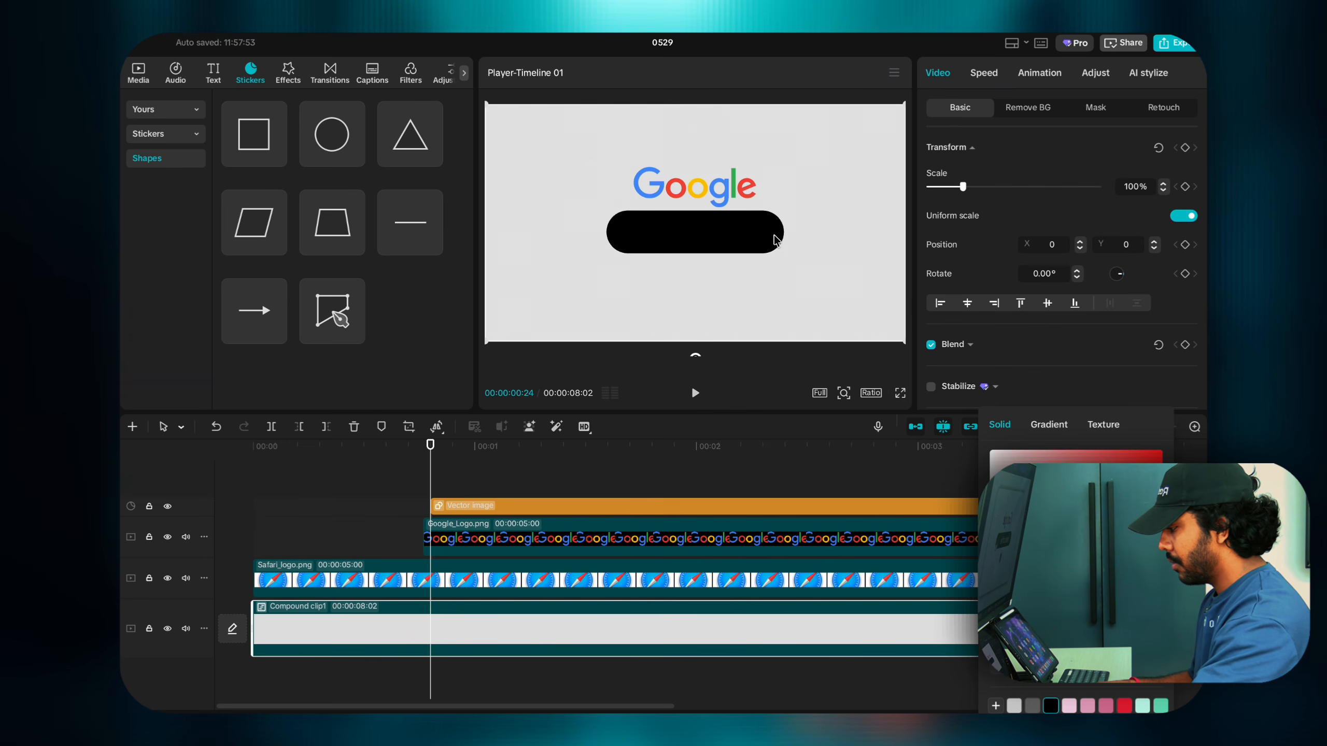
pyautogui.click(738, 242)
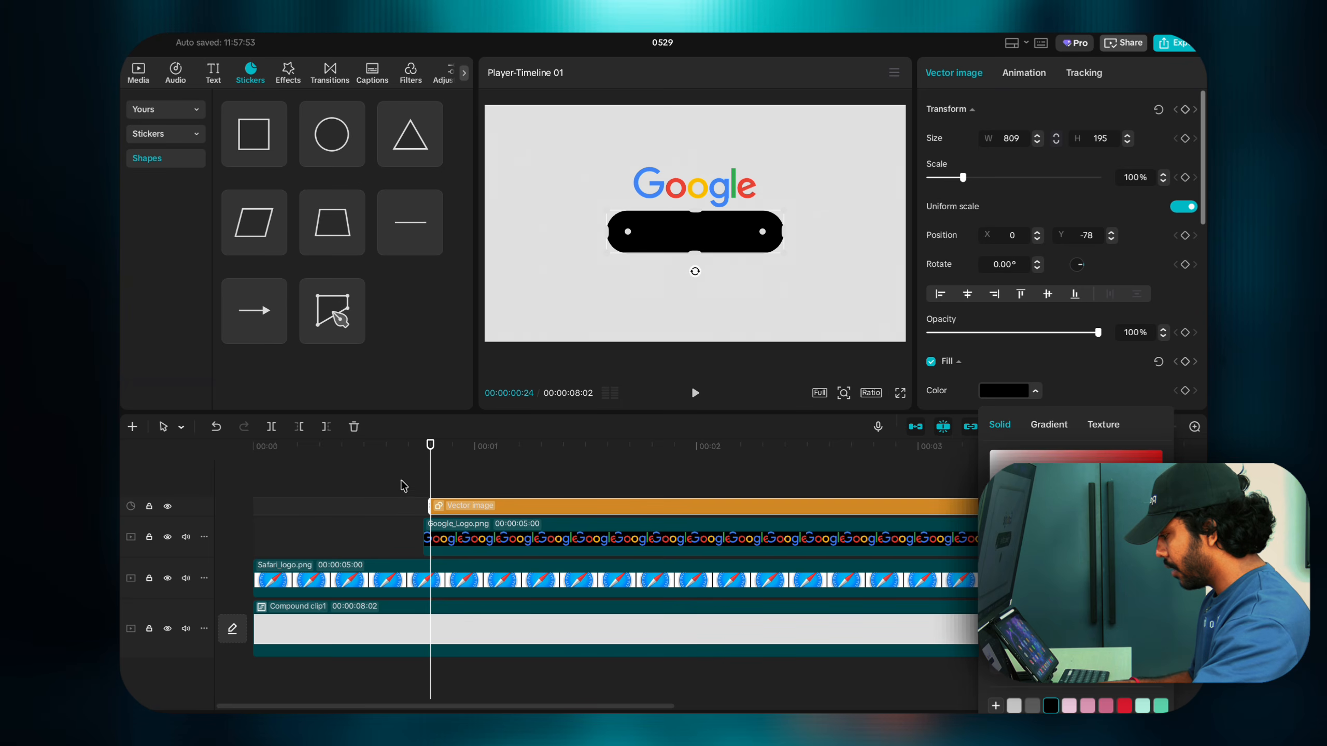
pyautogui.moveTo(438, 509); pyautogui.dragTo(432, 509)
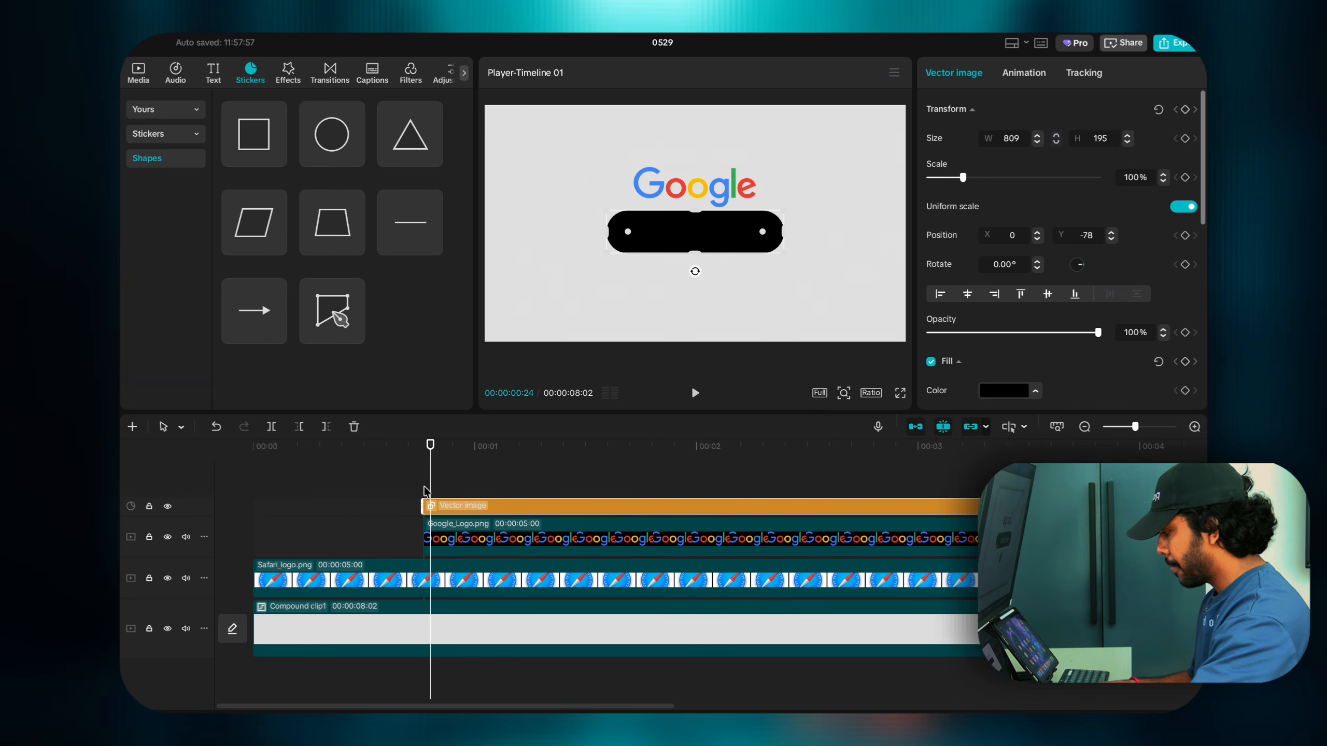
pyautogui.click(424, 492)
pyautogui.click(429, 502)
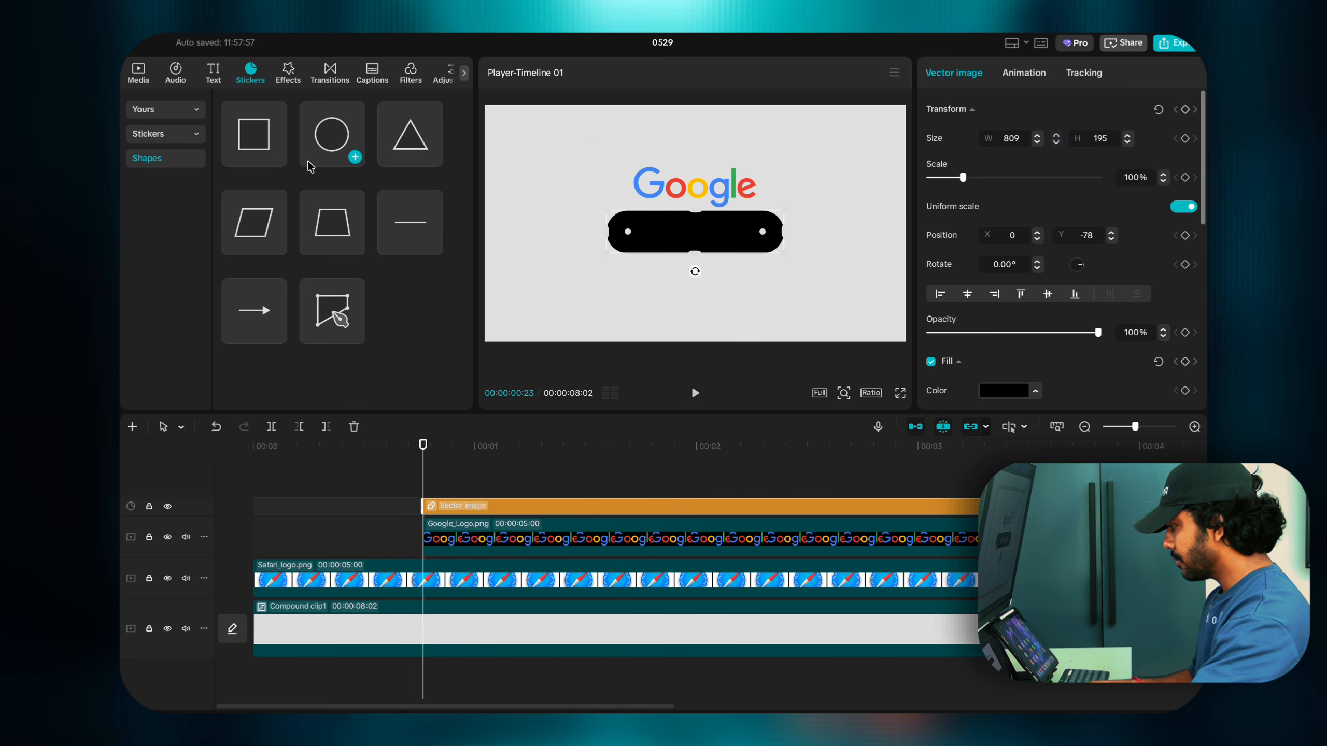
# Step: Add a 112 by 112 circle centred beneath the black search bar at X 0, Y -434
pyautogui.click(354, 158)
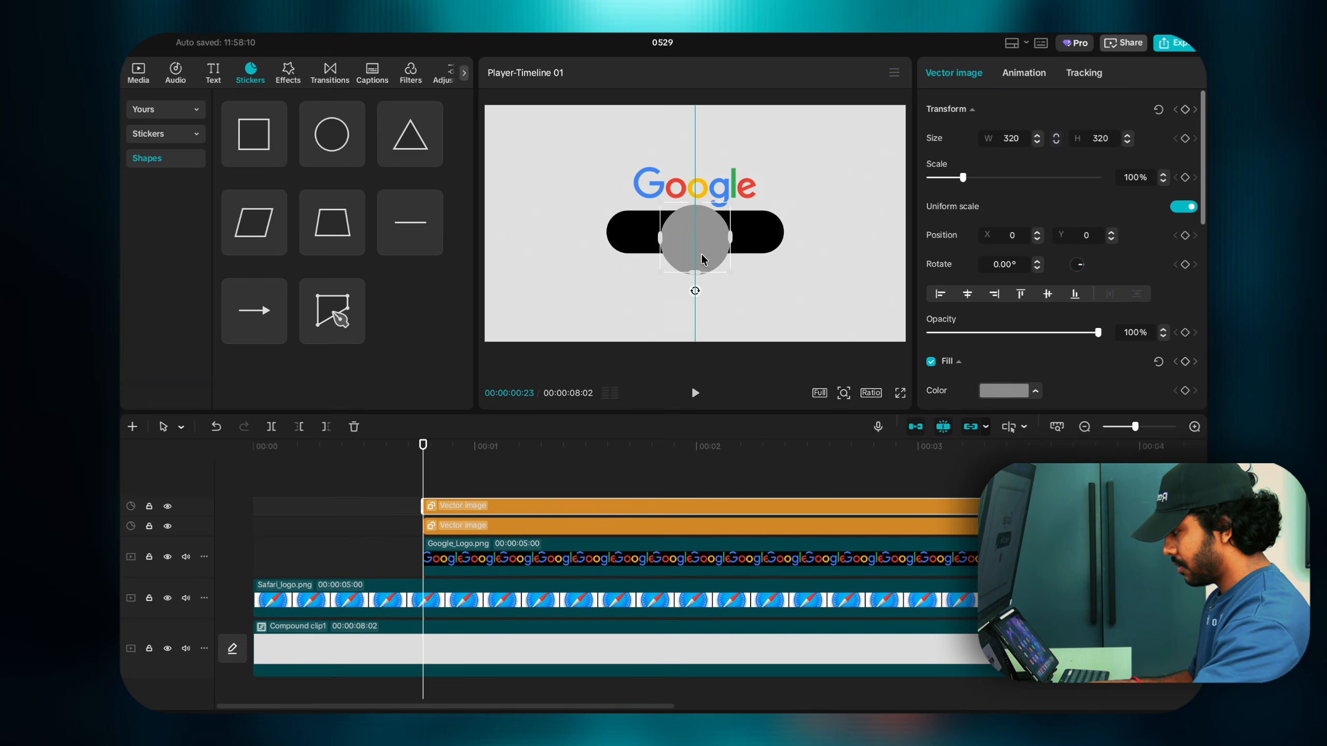
pyautogui.moveTo(702, 259)
pyautogui.mouseDown()
pyautogui.moveTo(702, 310)
pyautogui.moveTo(725, 320)
pyautogui.moveTo(693, 291)
pyautogui.moveTo(692, 277)
pyautogui.moveTo(706, 288)
pyautogui.moveTo(694, 276)
pyautogui.mouseUp()
pyautogui.hotkey('ctrl', 'z')
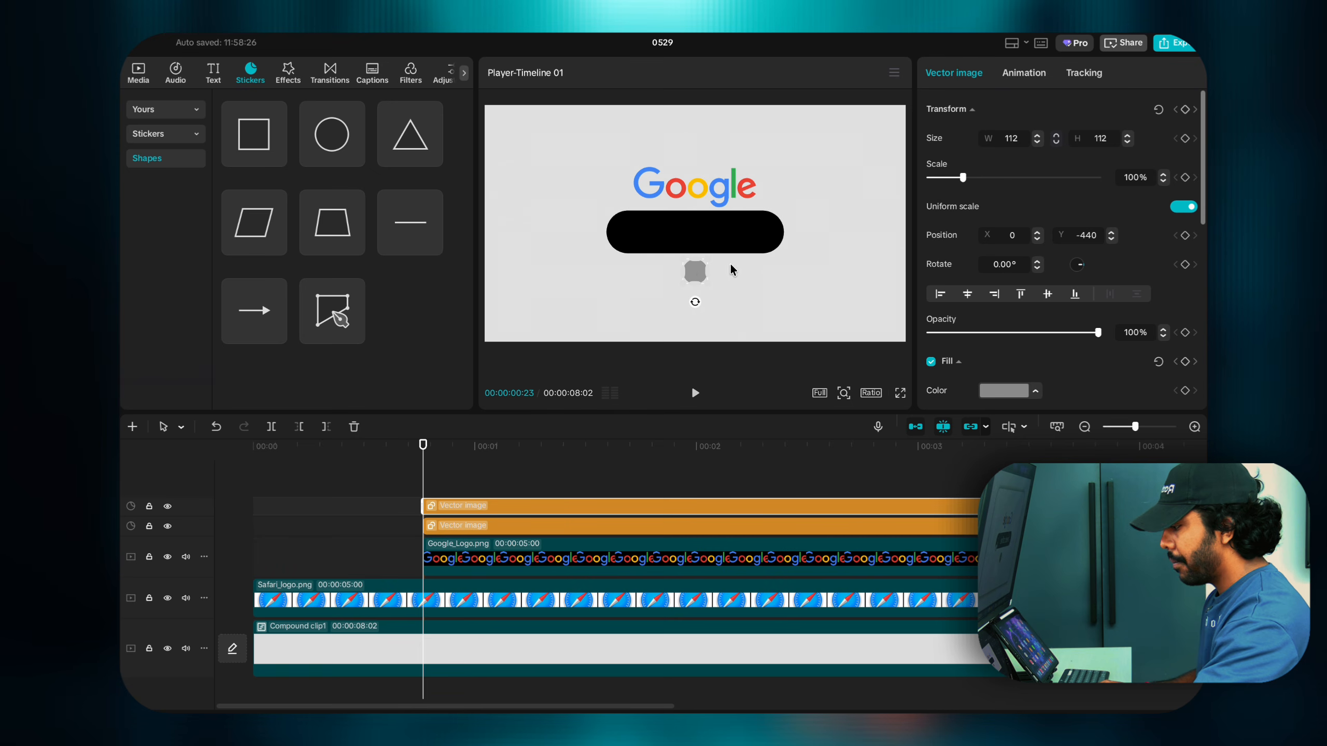
pyautogui.moveTo(691, 277); pyautogui.dragTo(690, 276)
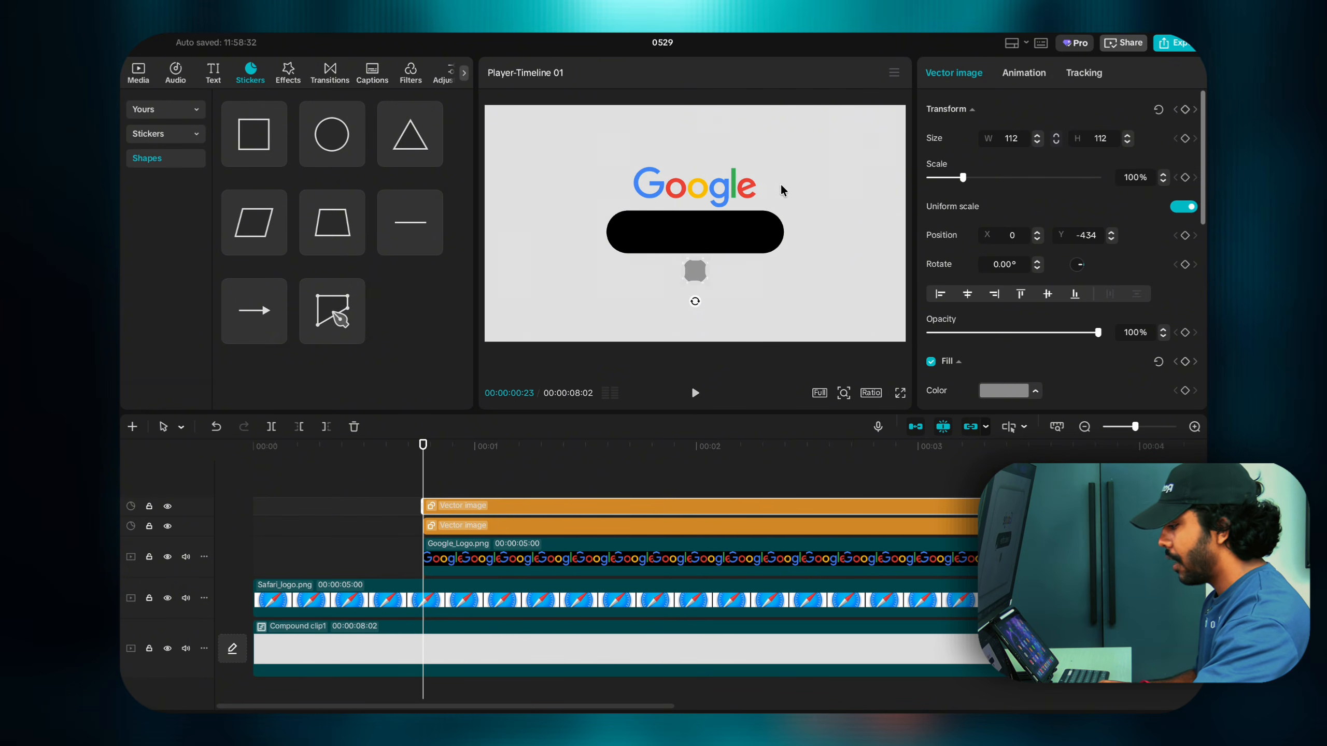
pyautogui.click(213, 73)
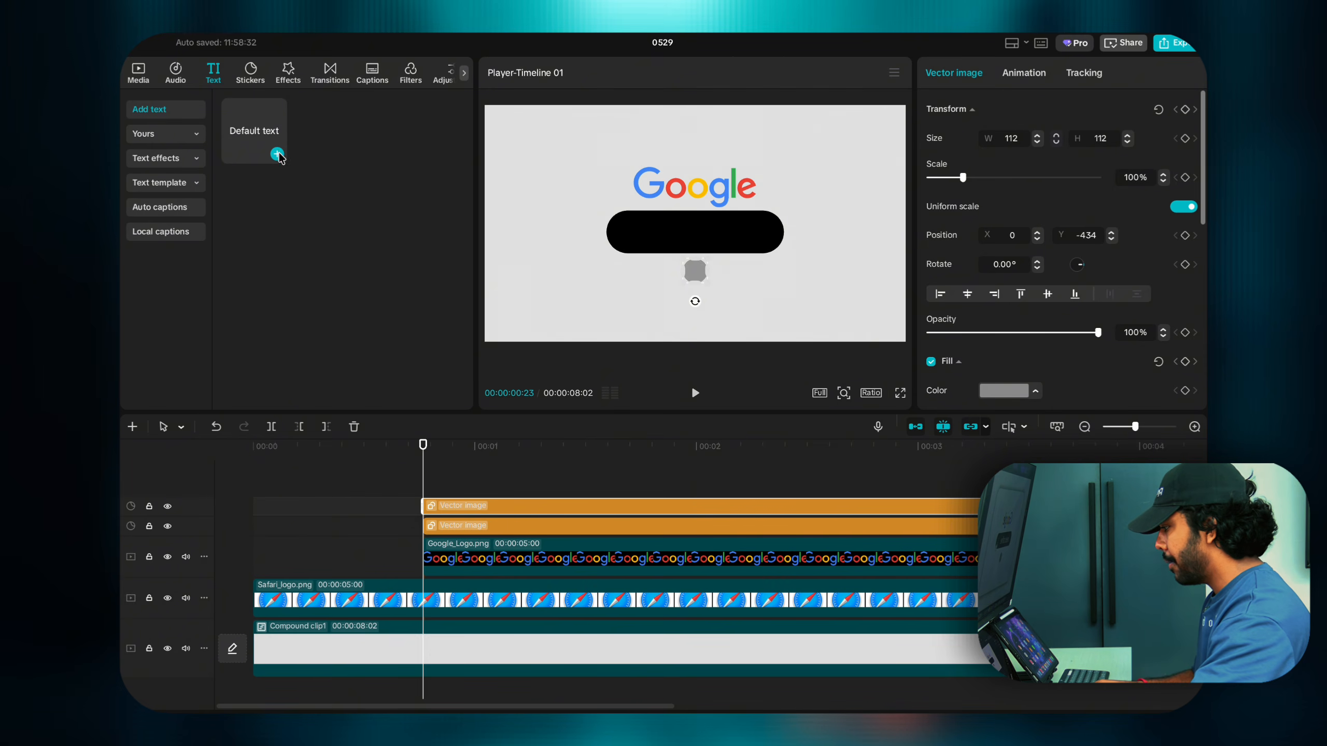
# Step: Add a default text clip, change it to '+' and shrink it onto the grey circle
pyautogui.click(278, 154)
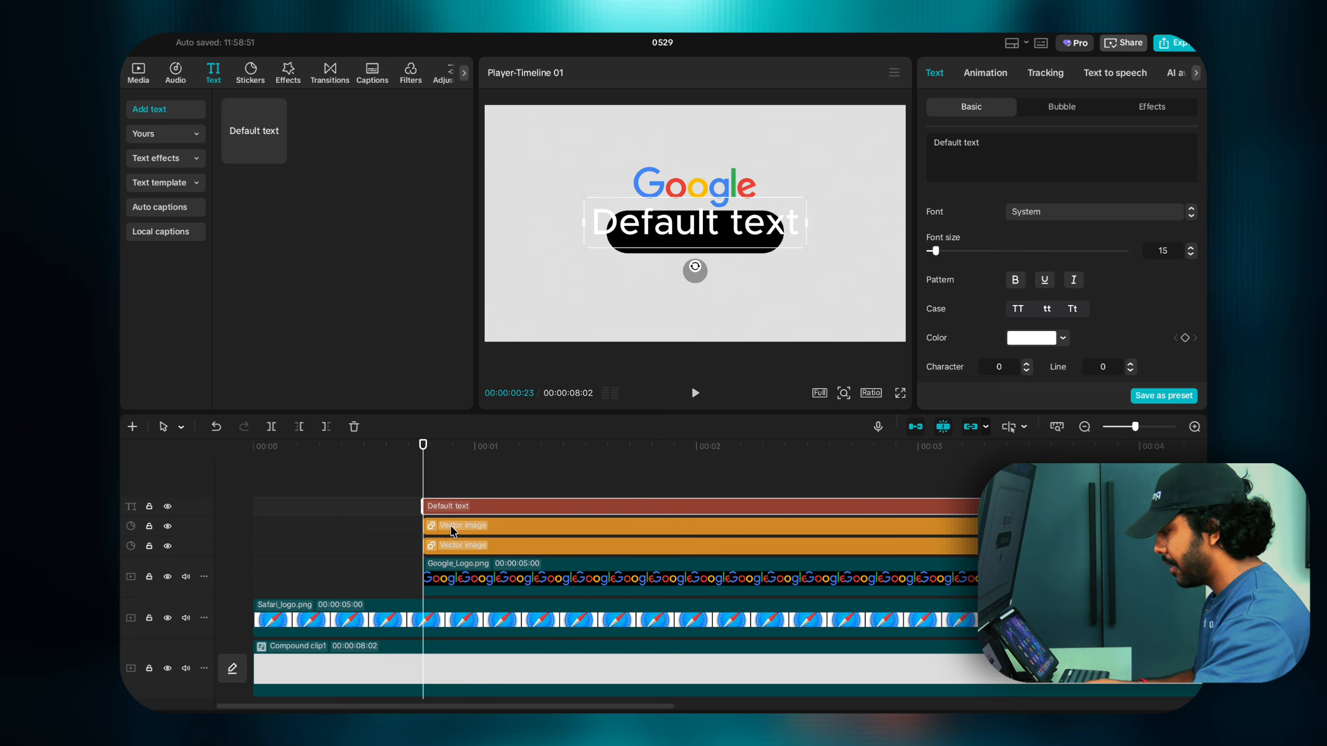
pyautogui.moveTo(980, 147); pyautogui.dragTo(796, 134)
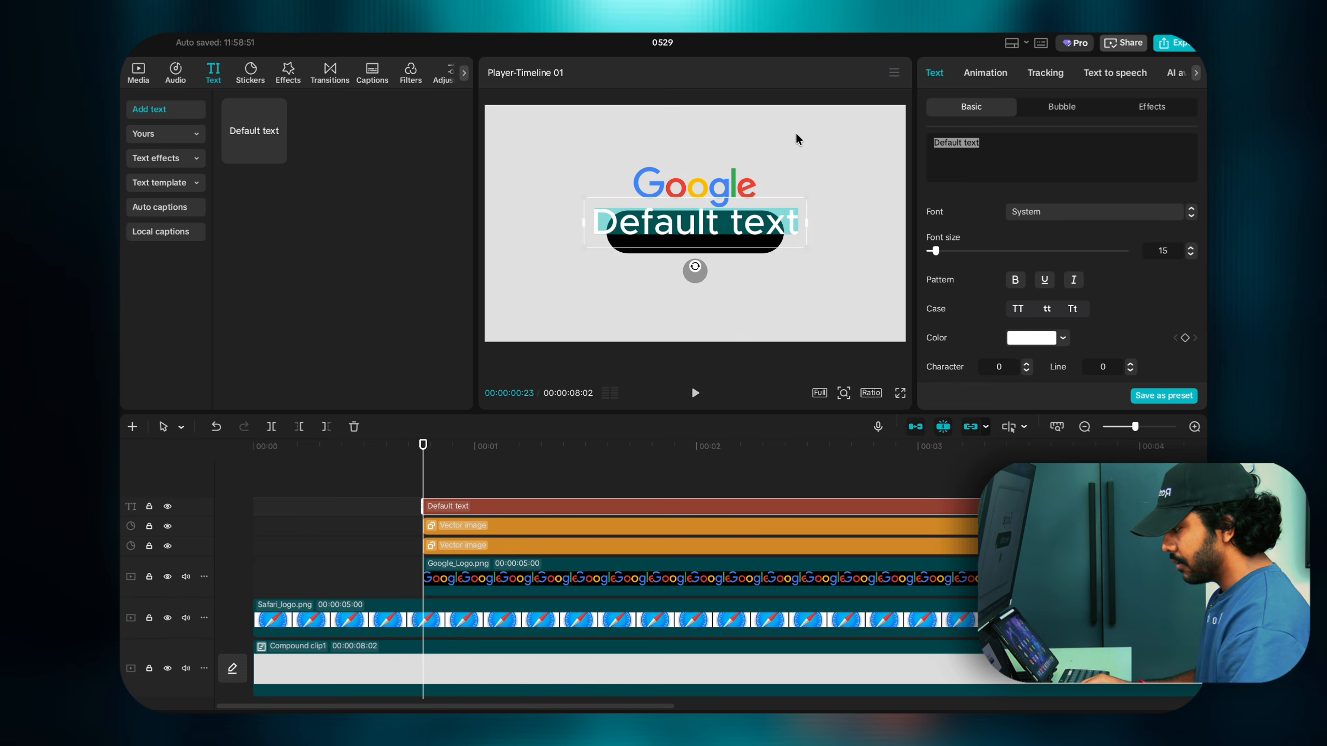
pyautogui.write('+')
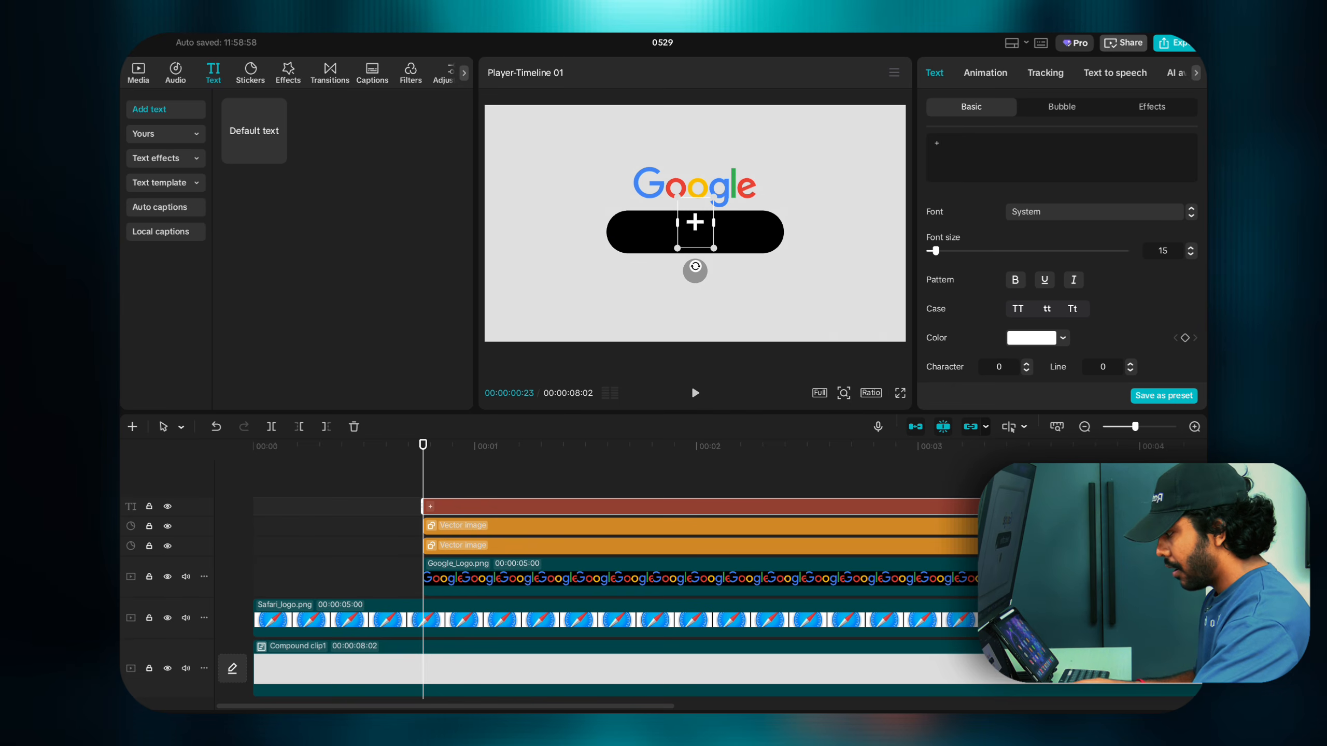
pyautogui.moveTo(714, 250); pyautogui.dragTo(698, 236)
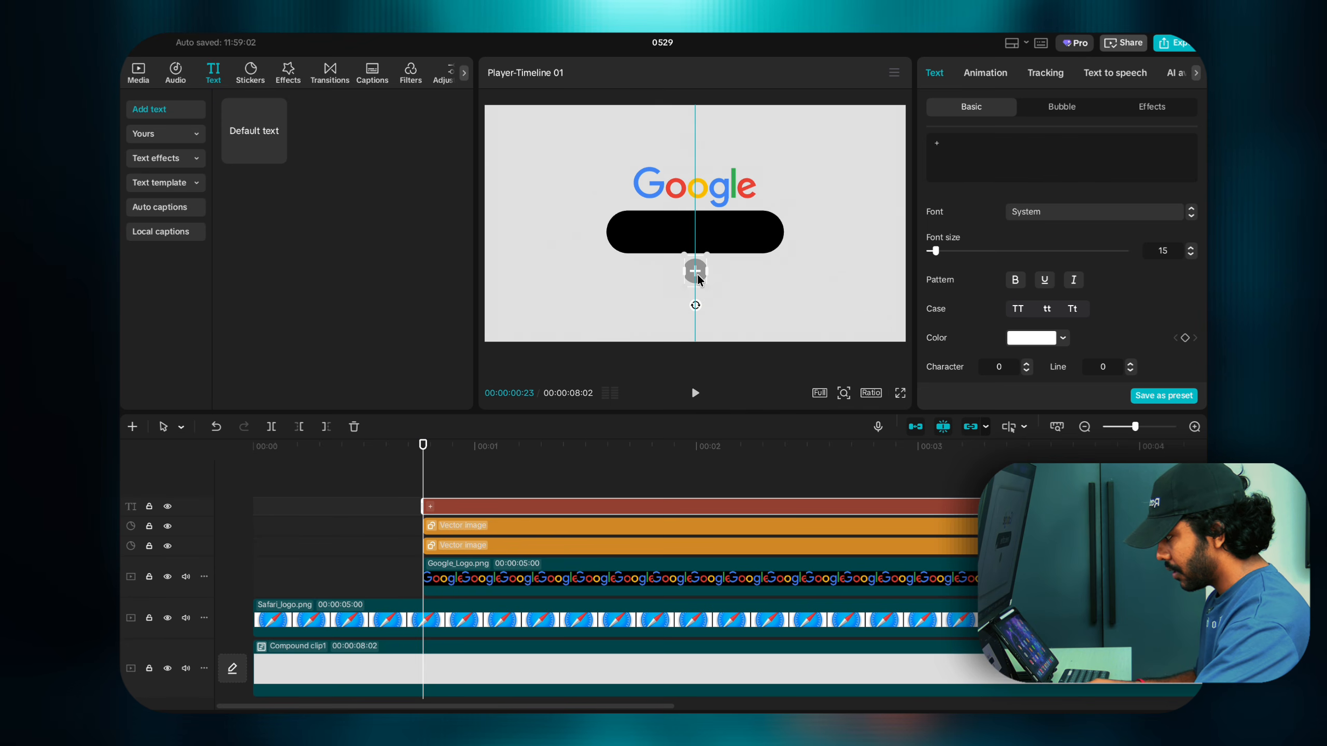
pyautogui.click(714, 277)
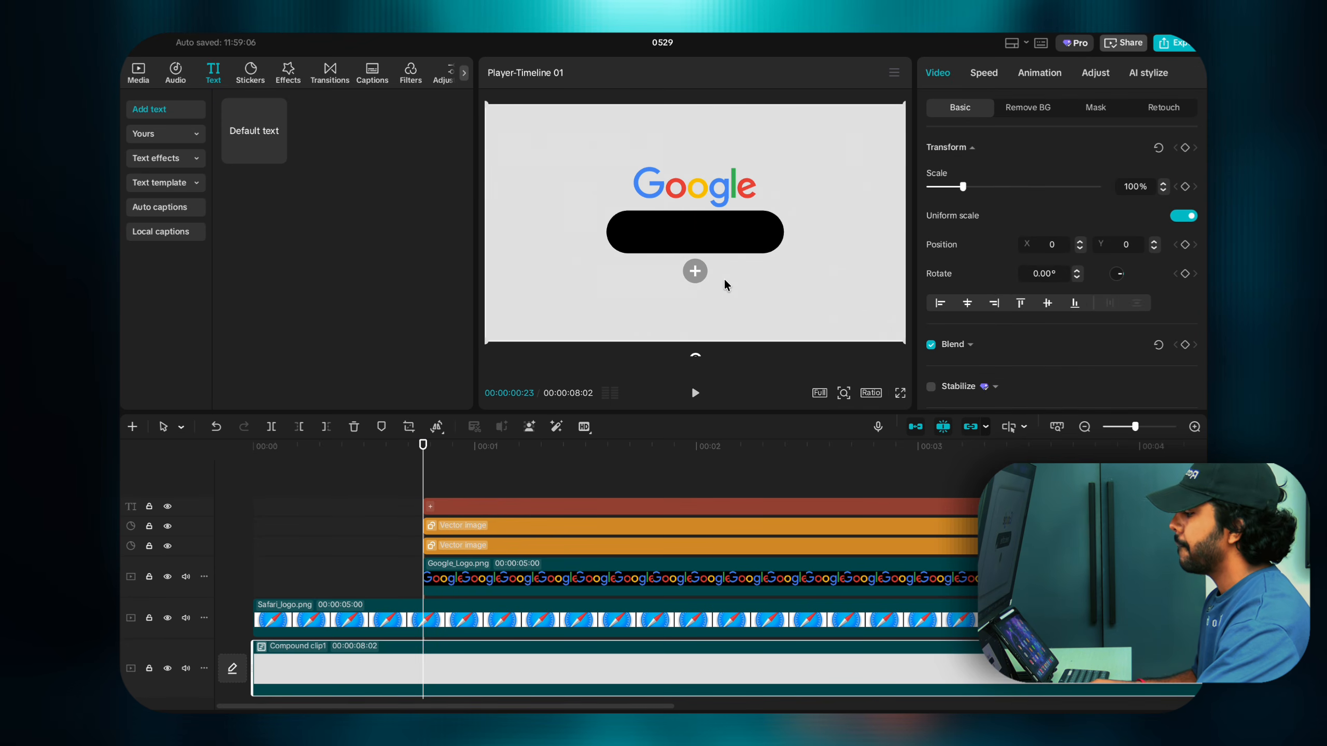
# Step: Duplicate the plus text, move the copy into the black bar and retype it as 'I need caffine'
pyautogui.click(431, 503)
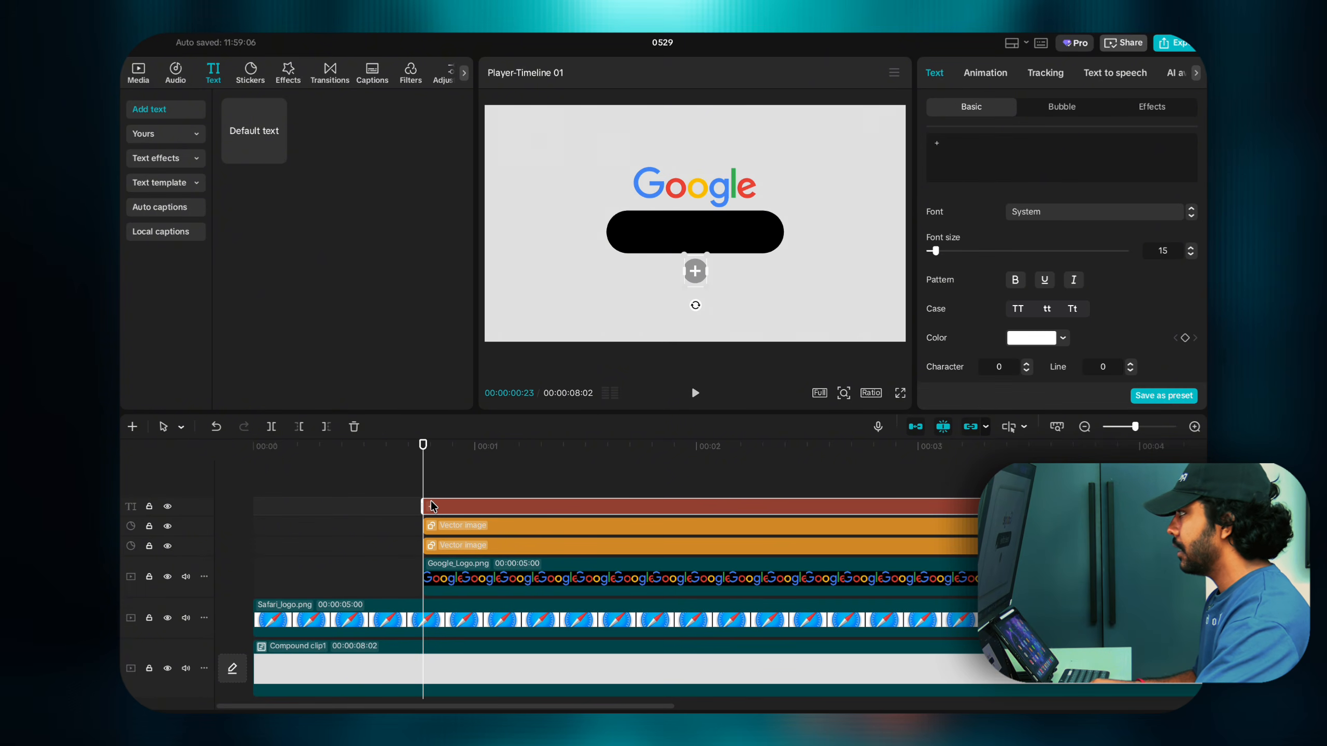
pyautogui.moveTo(438, 502); pyautogui.dragTo(438, 491)
pyautogui.click(582, 505)
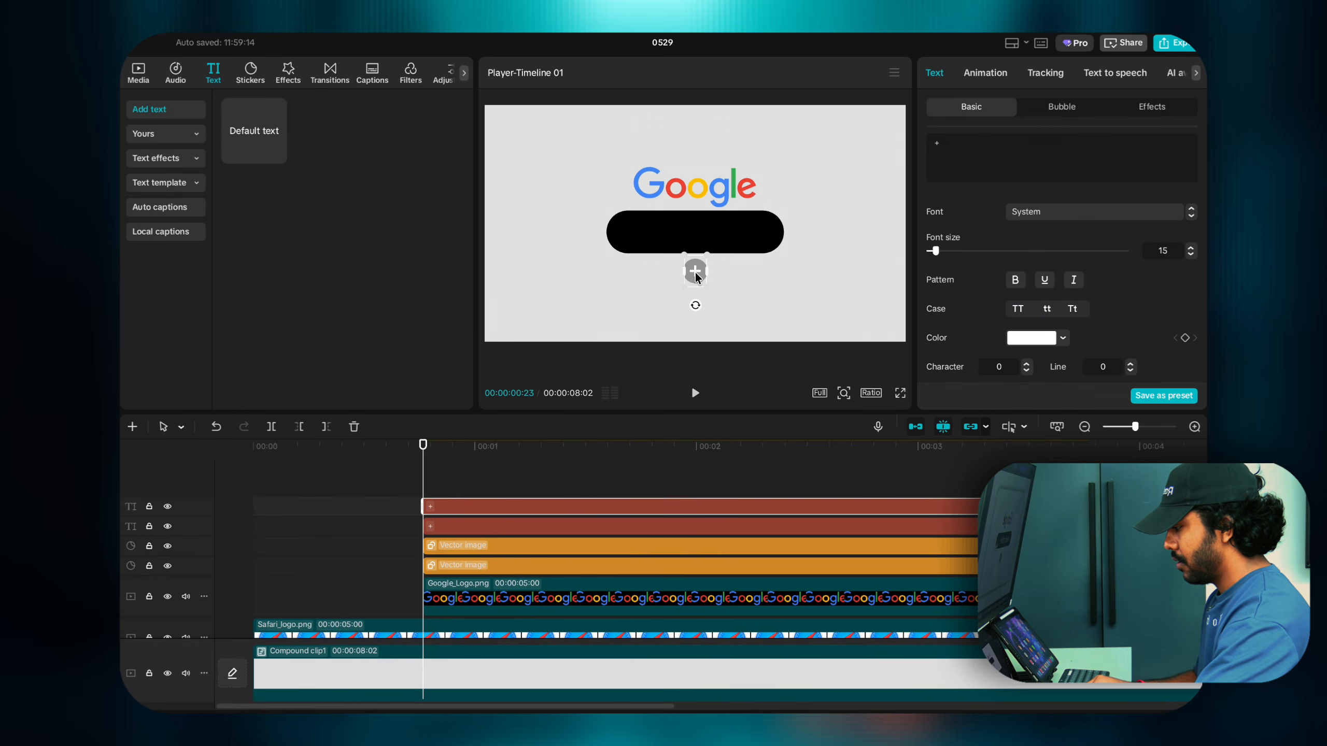
pyautogui.moveTo(697, 276); pyautogui.dragTo(697, 240)
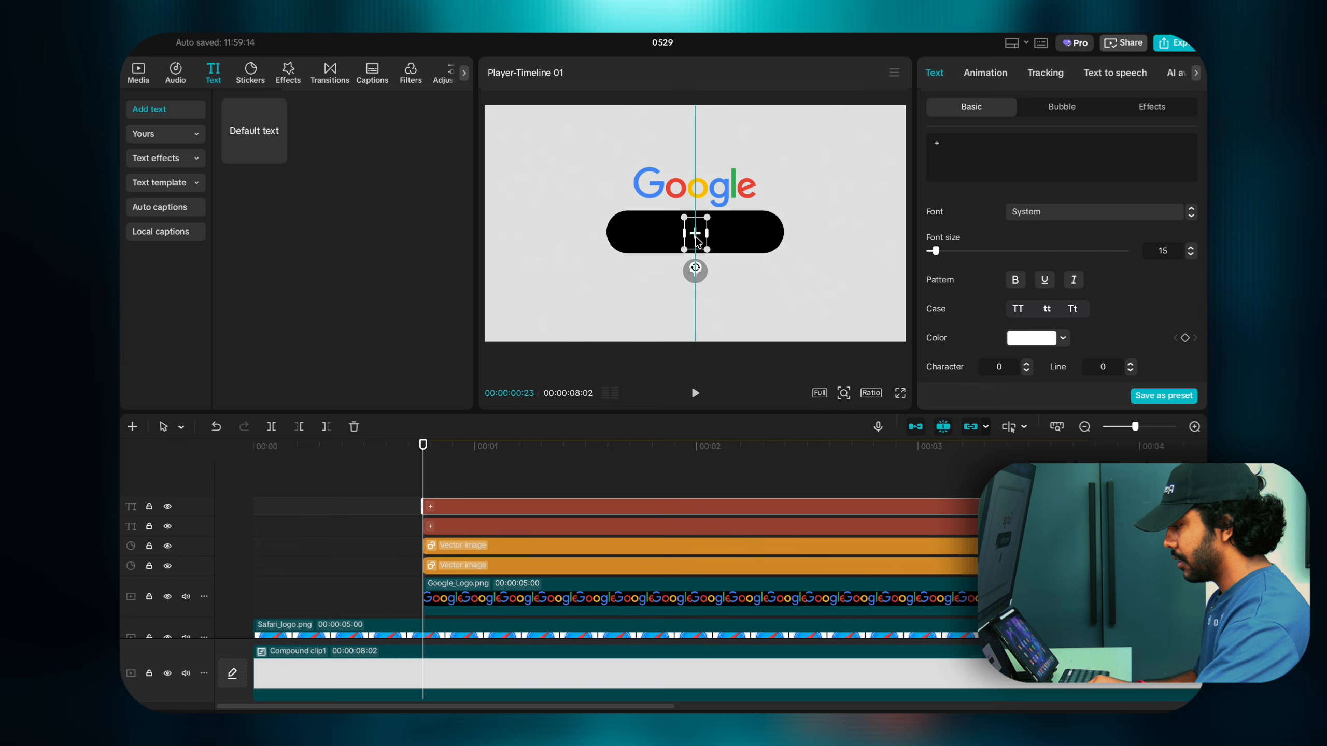
pyautogui.moveTo(971, 137); pyautogui.dragTo(874, 147)
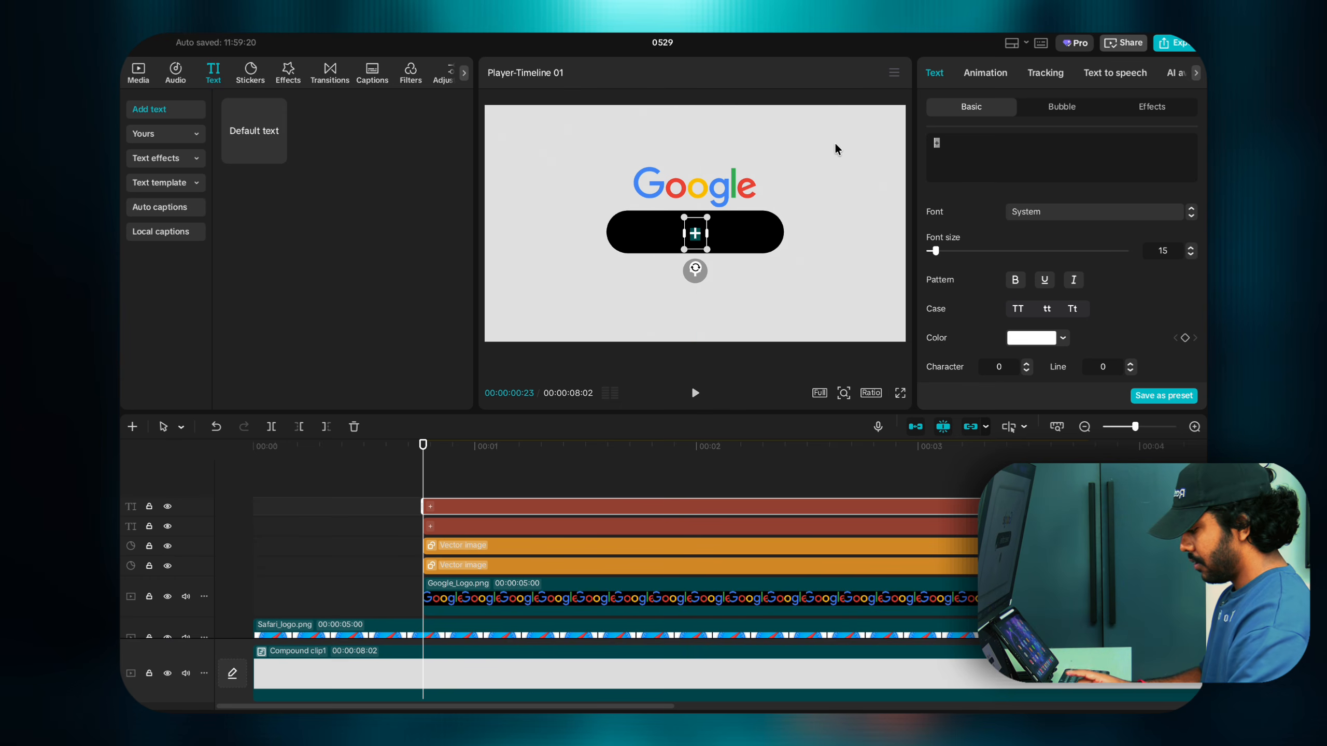
pyautogui.write('I nee')
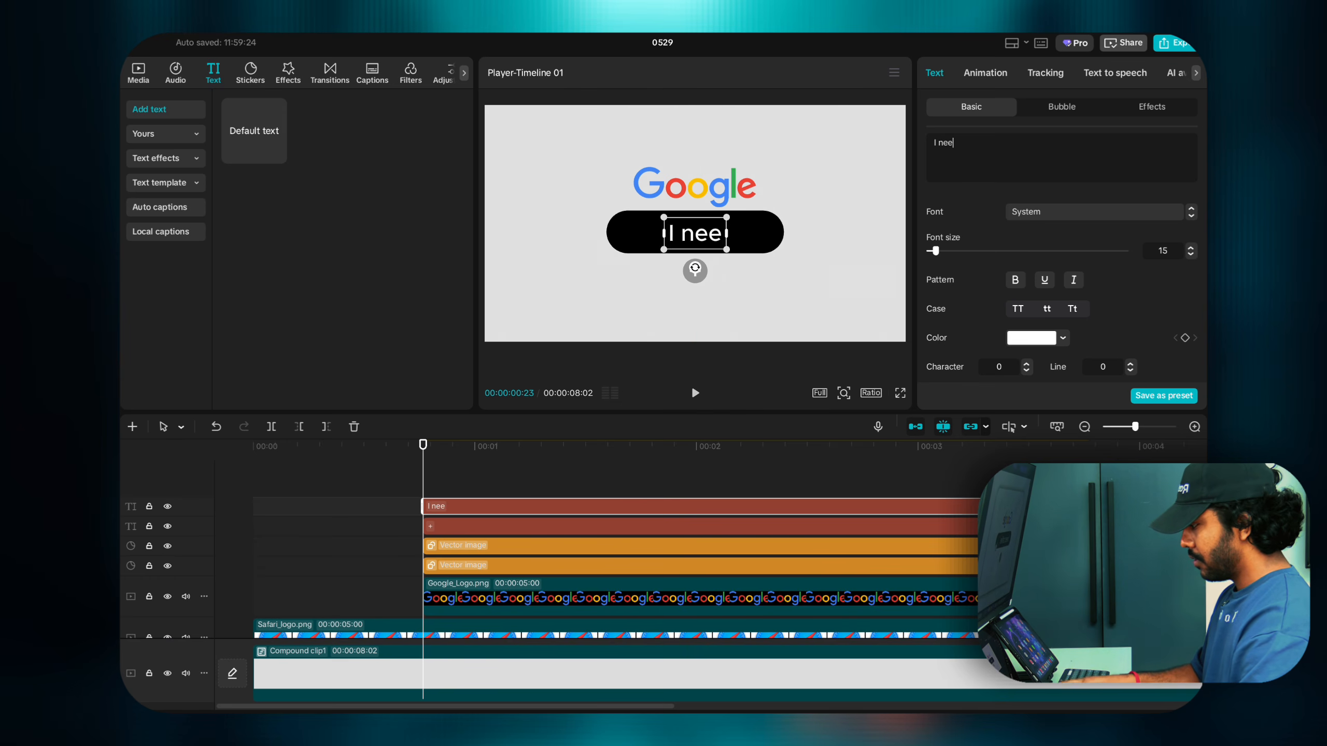
pyautogui.write('d c')
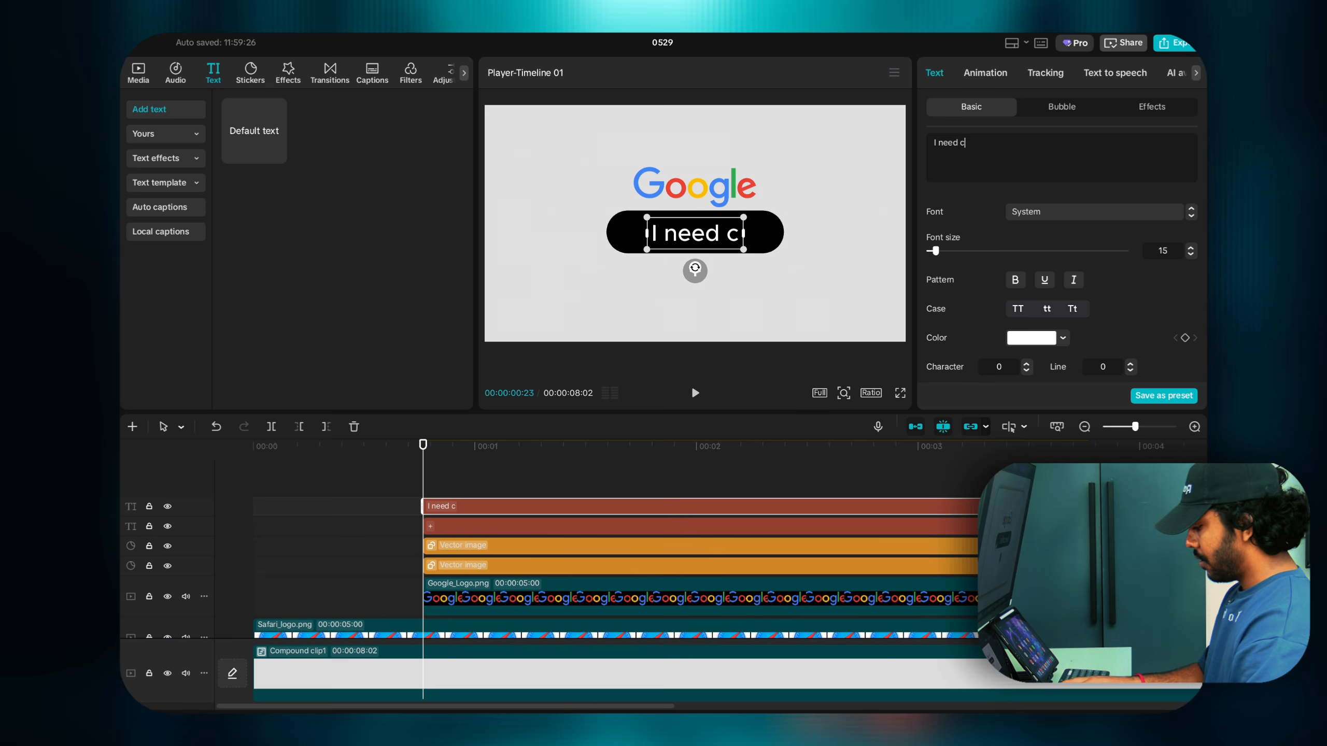
pyautogui.write('affine')
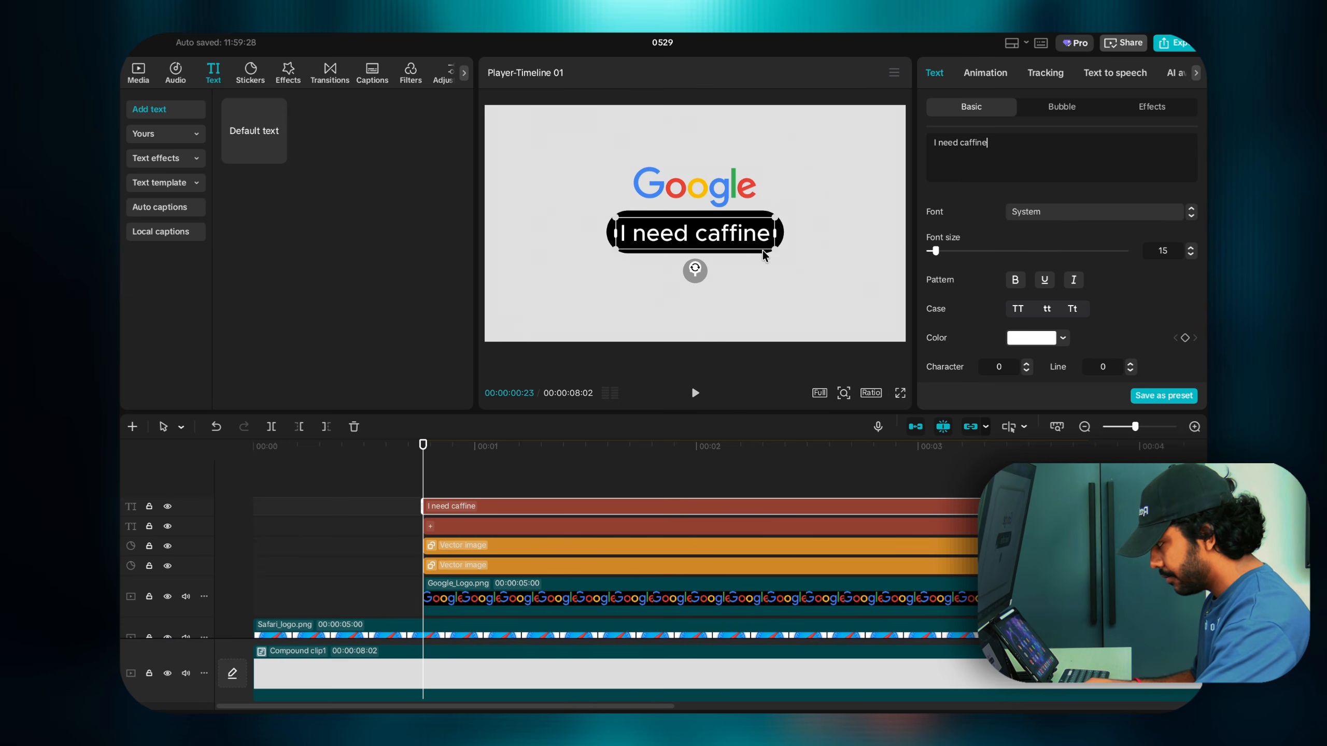
pyautogui.moveTo(777, 246); pyautogui.dragTo(738, 236)
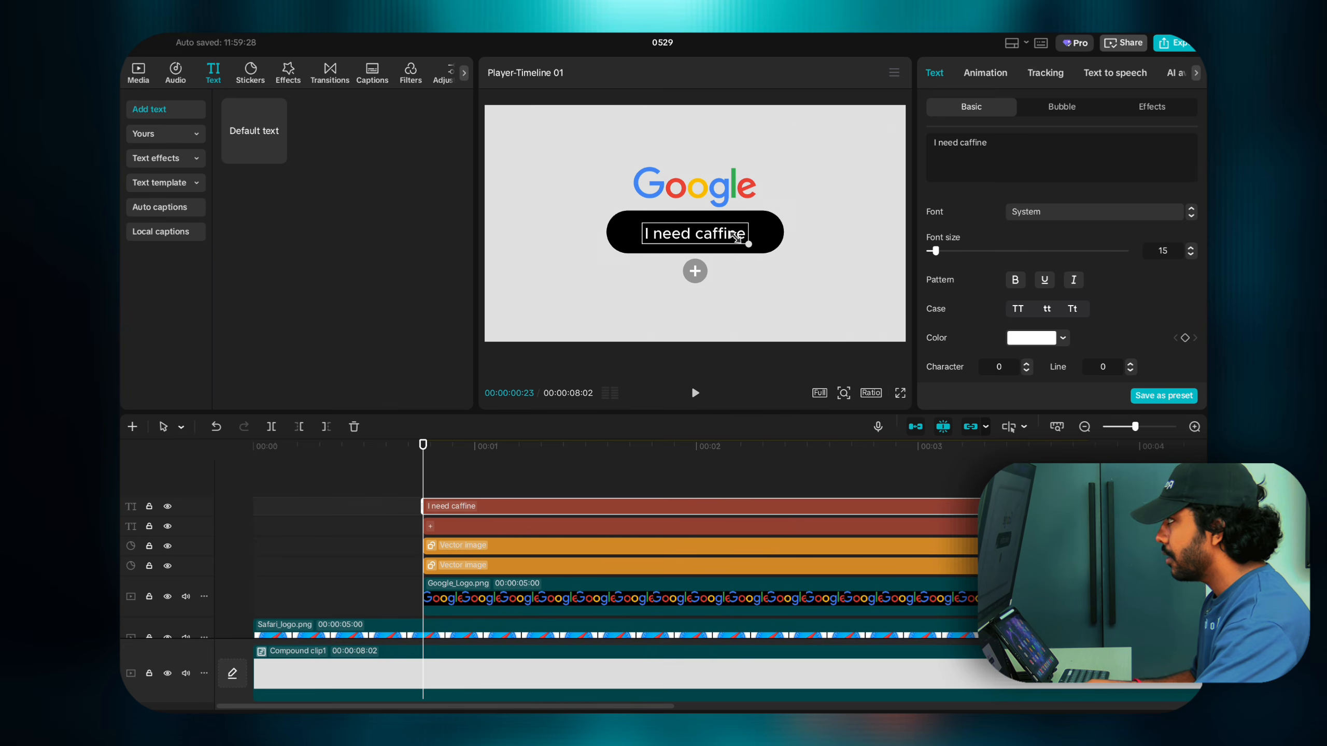
pyautogui.click(763, 226)
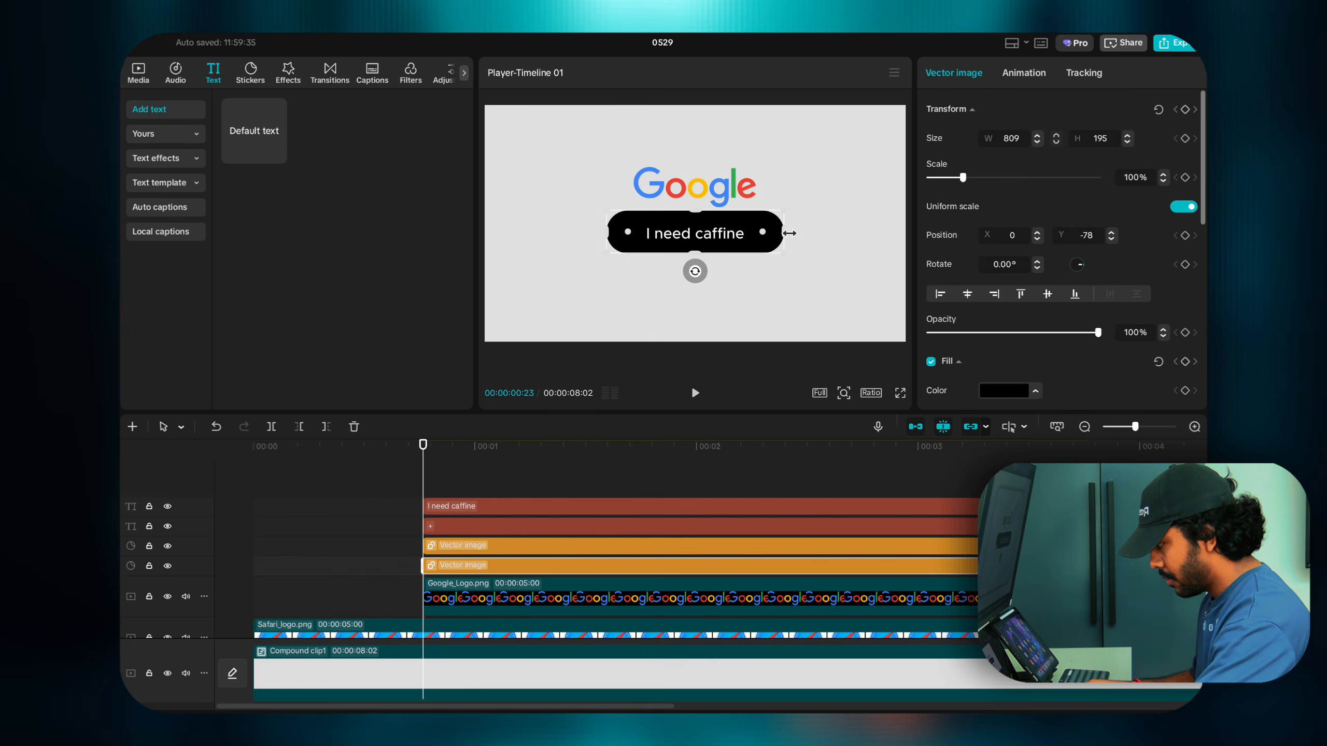
# Step: Widen the pill to W 957, shift the caption left, and add search 2.png to the timeline
pyautogui.moveTo(790, 233); pyautogui.dragTo(719, 238)
pyautogui.press('super+z')
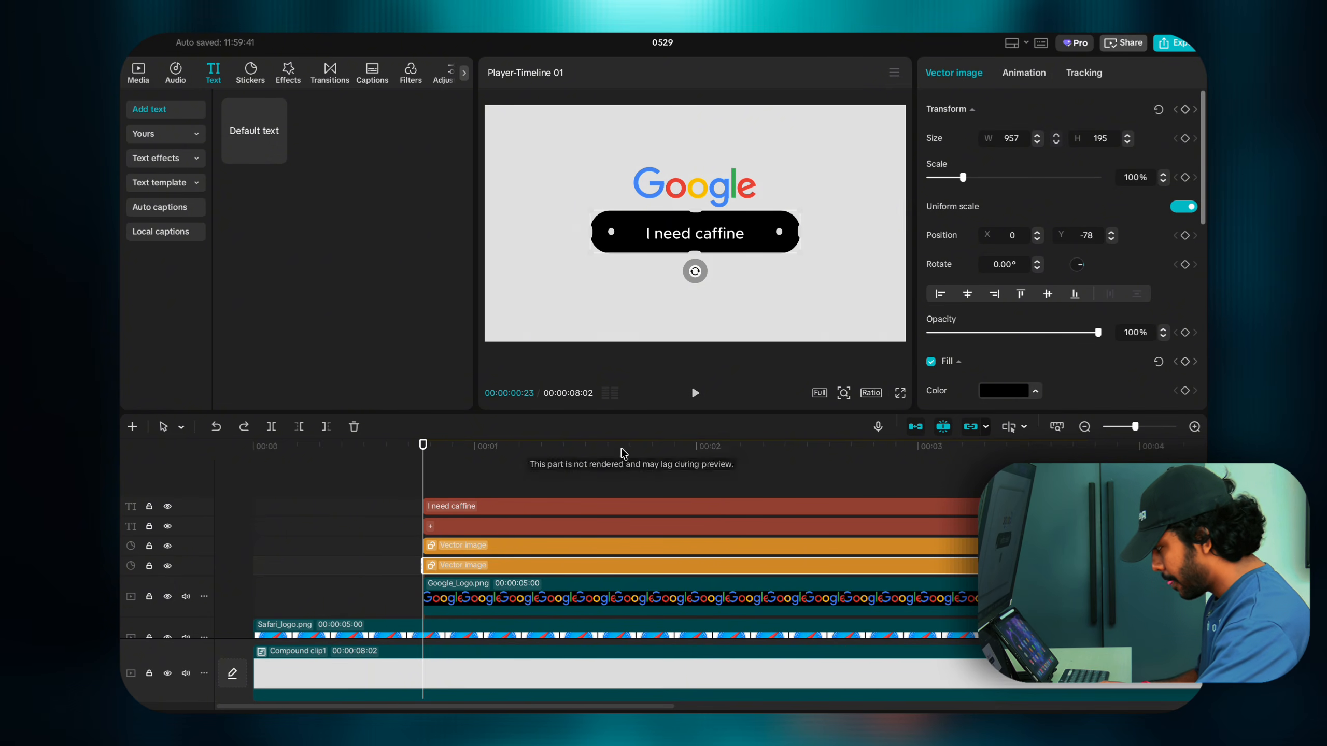
pyautogui.click(505, 505)
pyautogui.moveTo(687, 236)
pyautogui.mouseDown()
pyautogui.moveTo(676, 235)
pyautogui.moveTo(748, 242)
pyautogui.moveTo(713, 238)
pyautogui.mouseUp()
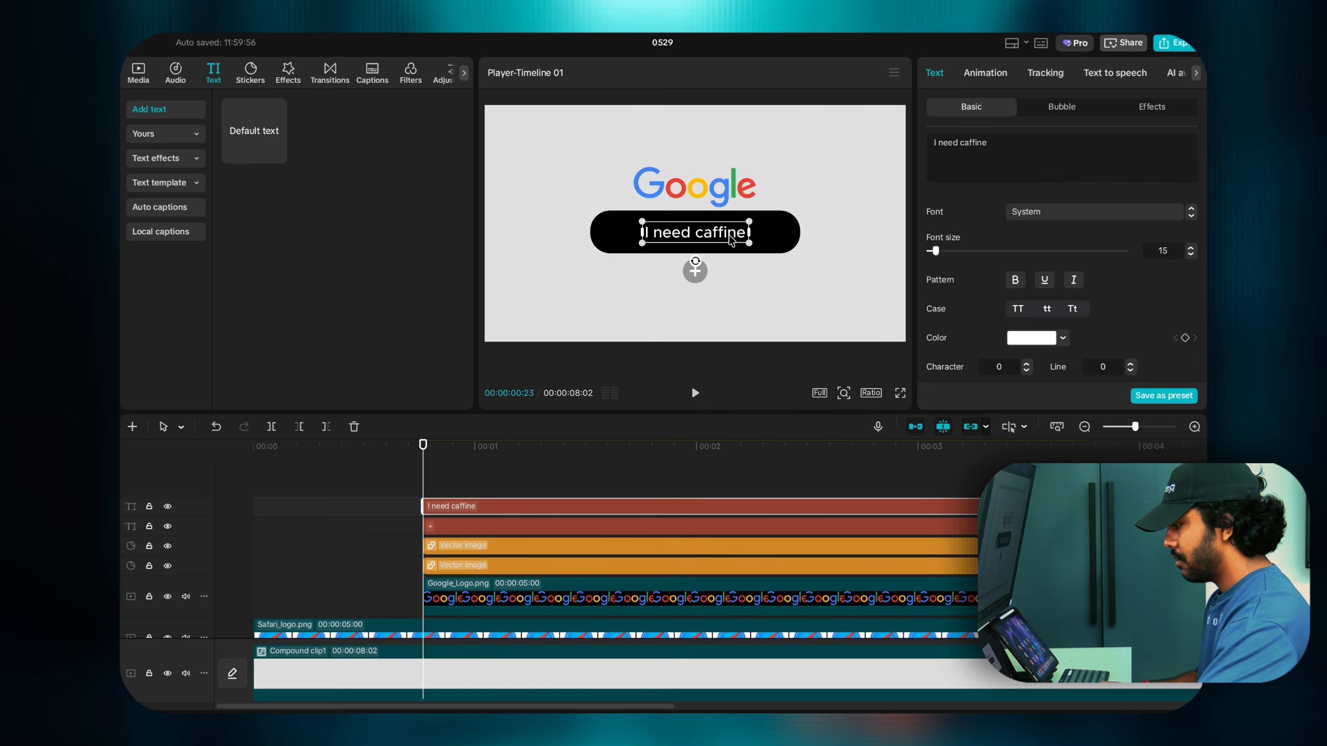
pyautogui.click(804, 245)
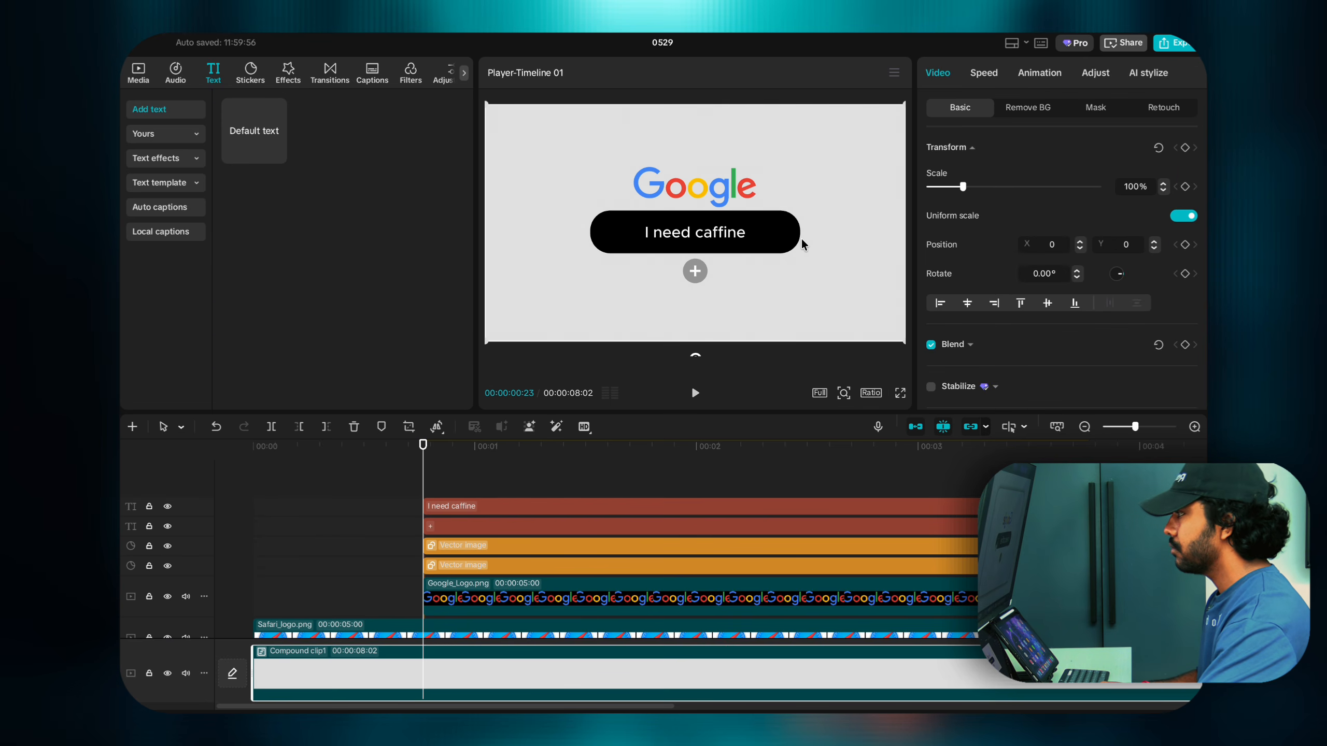
pyautogui.click(746, 239)
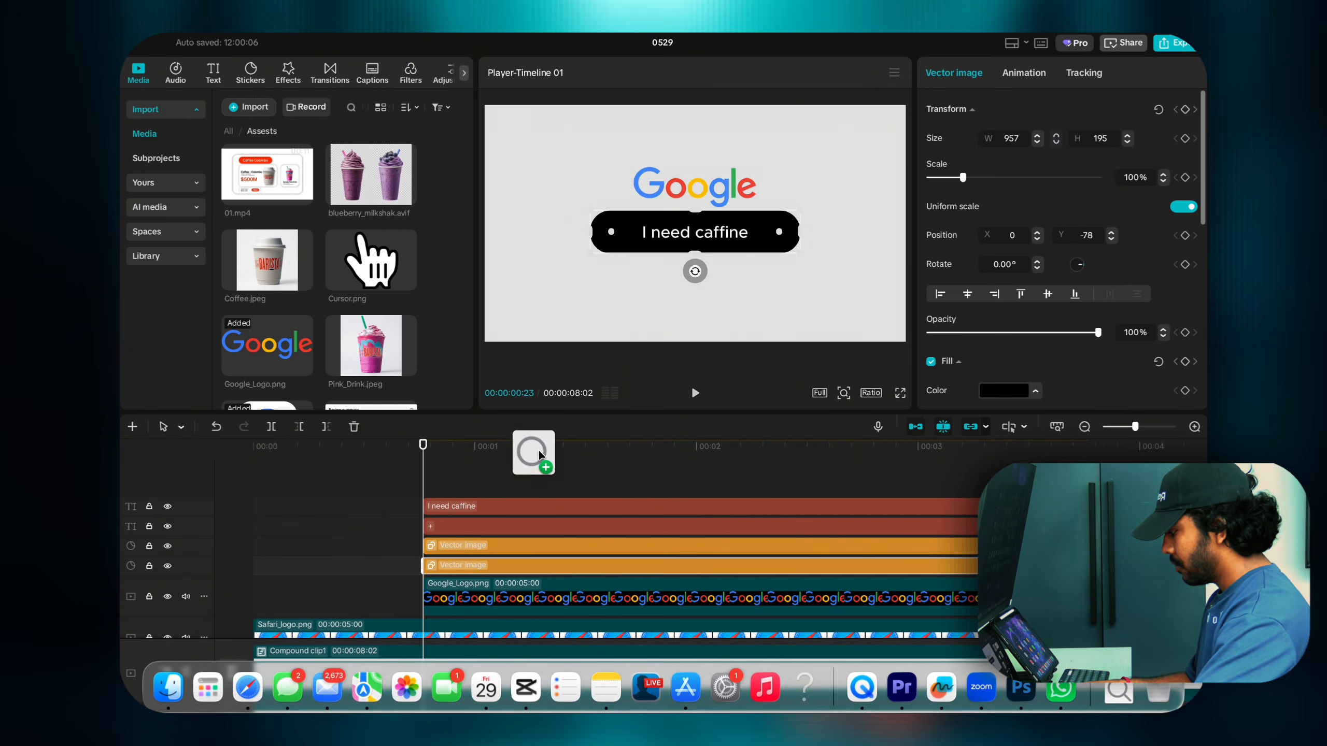
pyautogui.moveTo(539, 454); pyautogui.dragTo(467, 487)
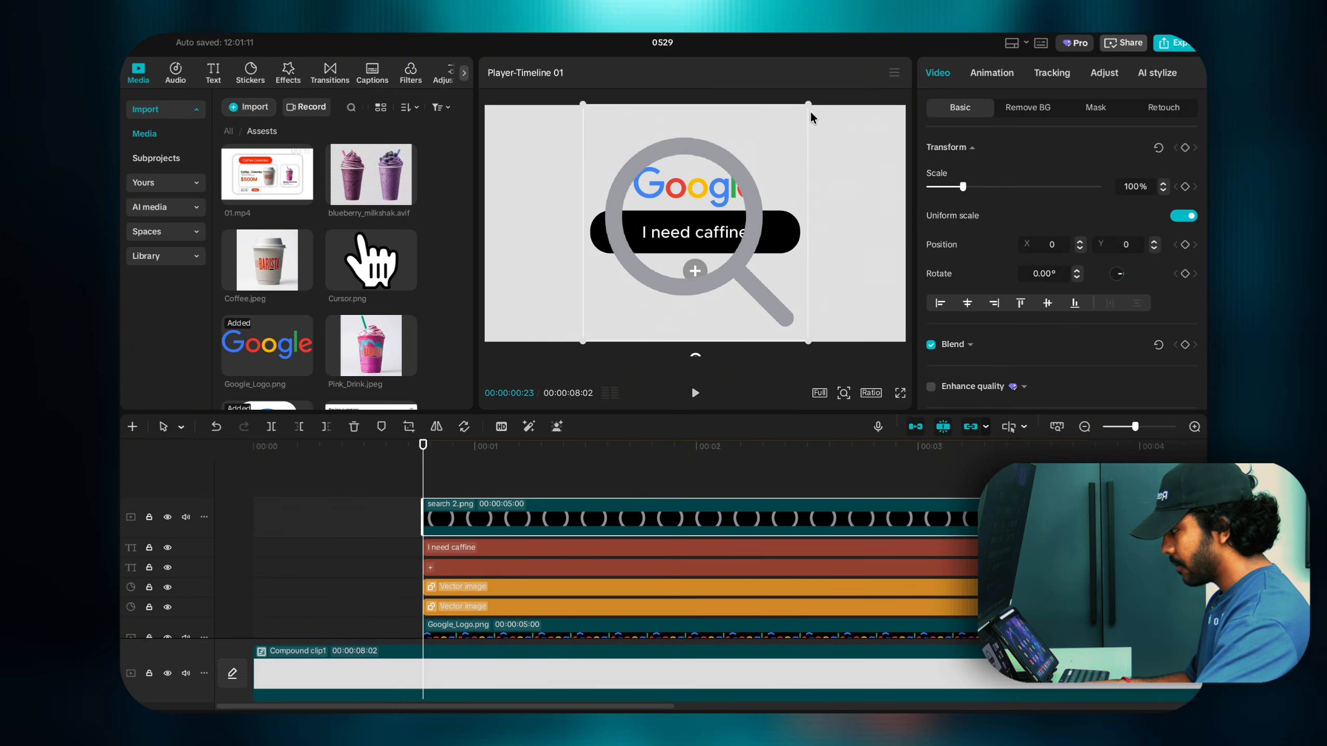
# Step: Shrink search 2.png to 10% and place it at the bar's right end, X 666, Y -70
pyautogui.moveTo(808, 106); pyautogui.dragTo(729, 231)
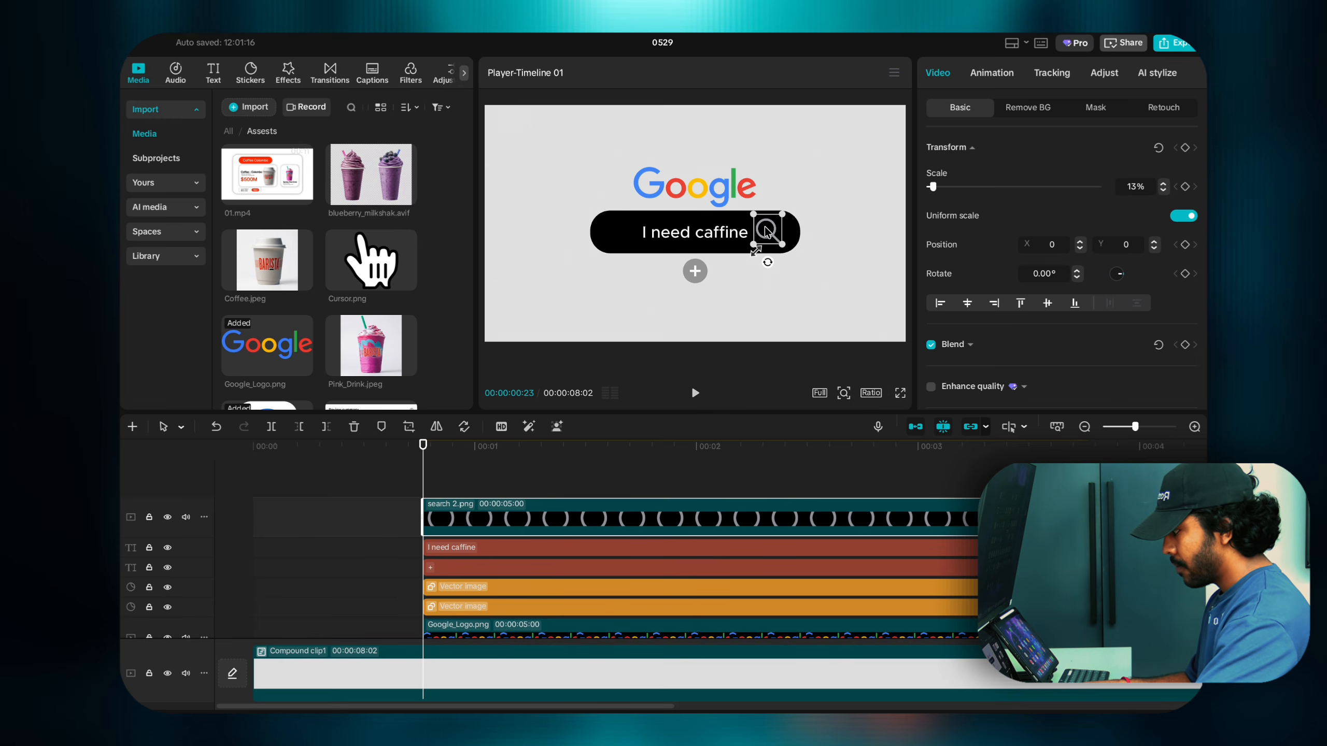
pyautogui.moveTo(765, 226); pyautogui.dragTo(764, 227)
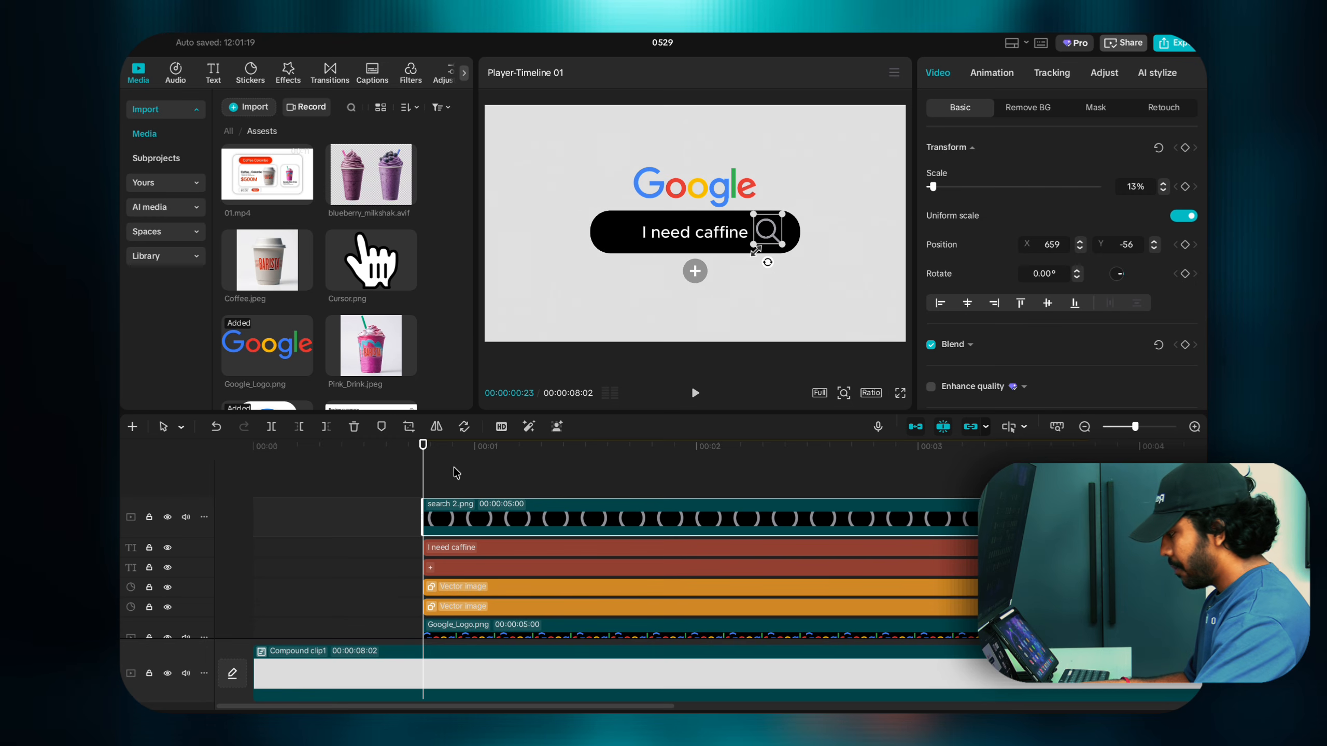
pyautogui.moveTo(753, 248); pyautogui.dragTo(755, 244)
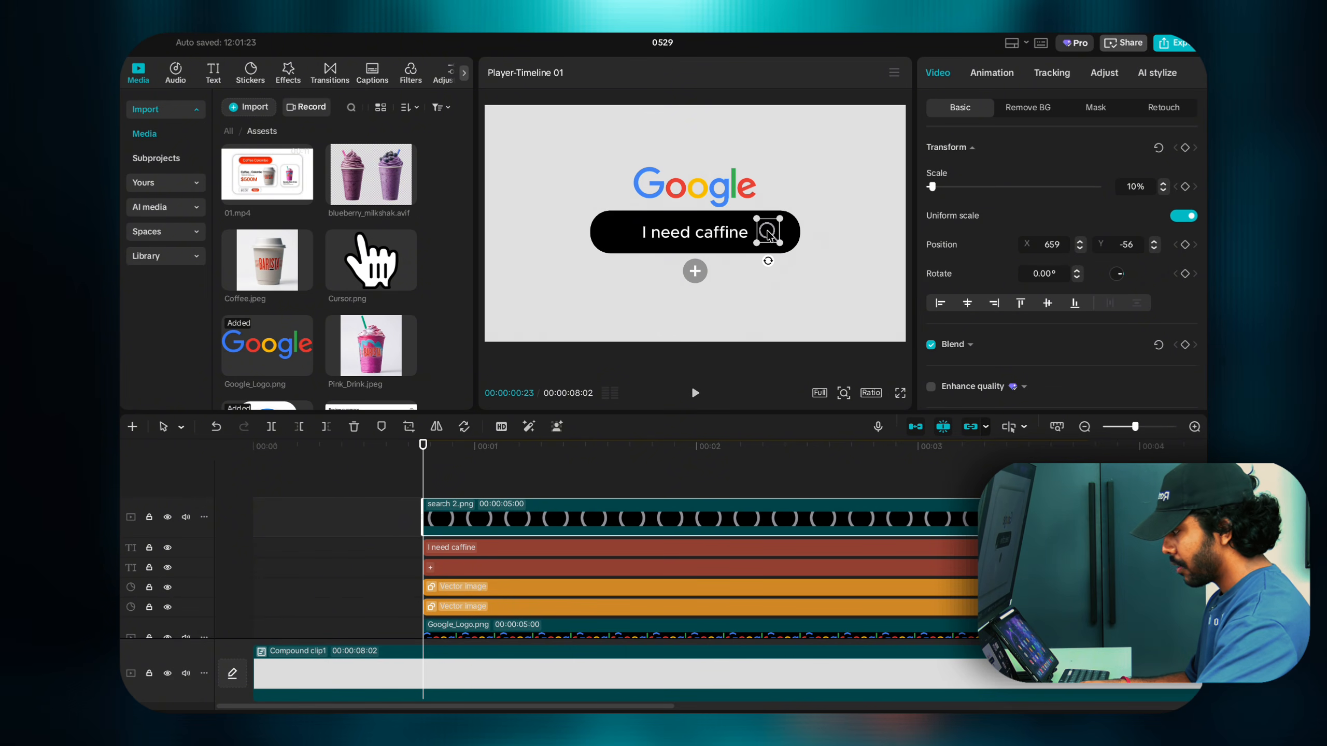
pyautogui.moveTo(769, 234); pyautogui.dragTo(778, 243)
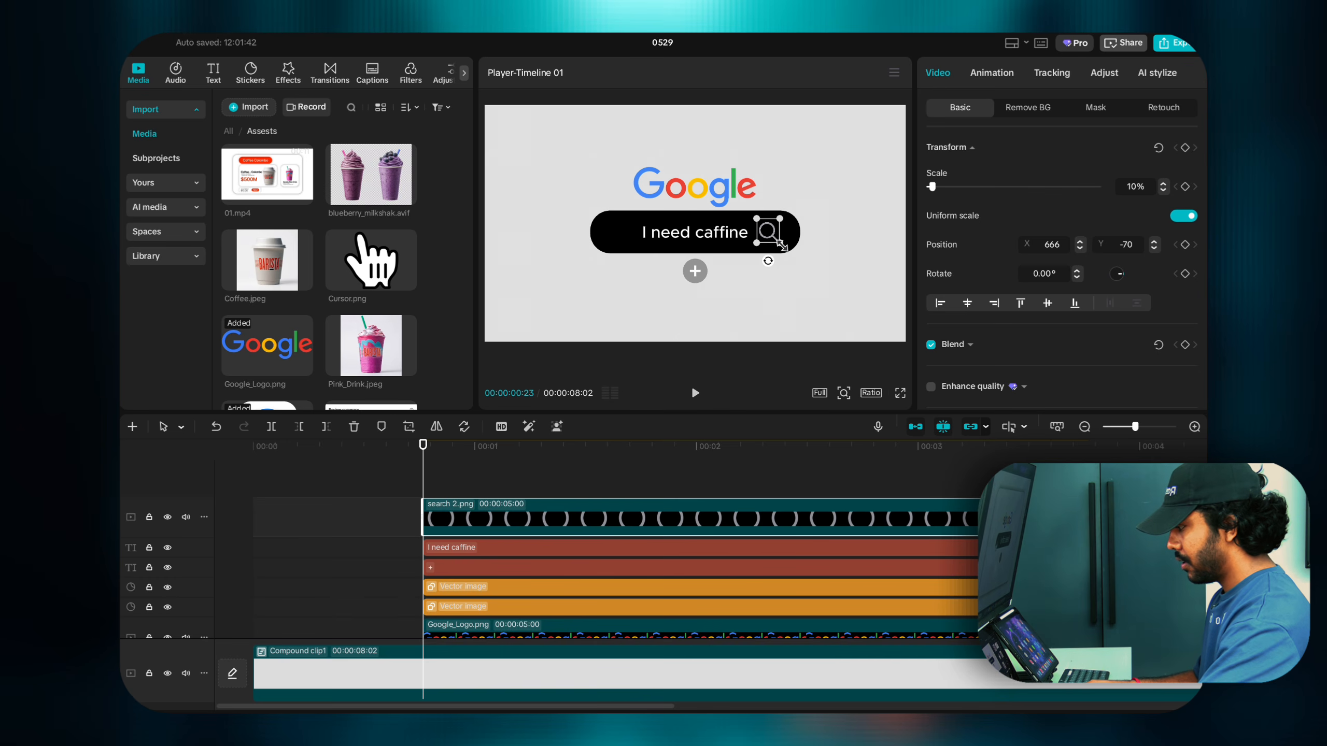
# Step: Enlarge the caption slightly and add Cursor.png to the timeline
pyautogui.click(737, 236)
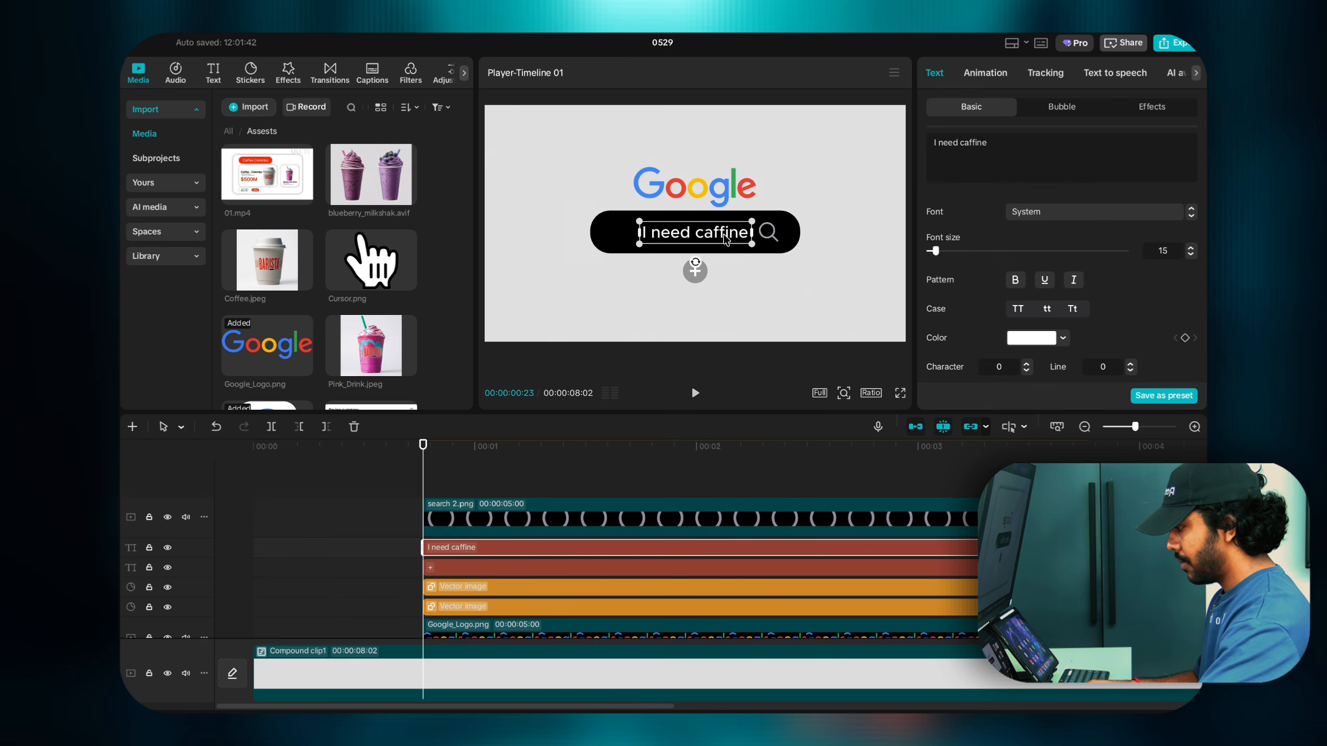
pyautogui.moveTo(755, 247); pyautogui.dragTo(771, 235)
pyautogui.click(768, 232)
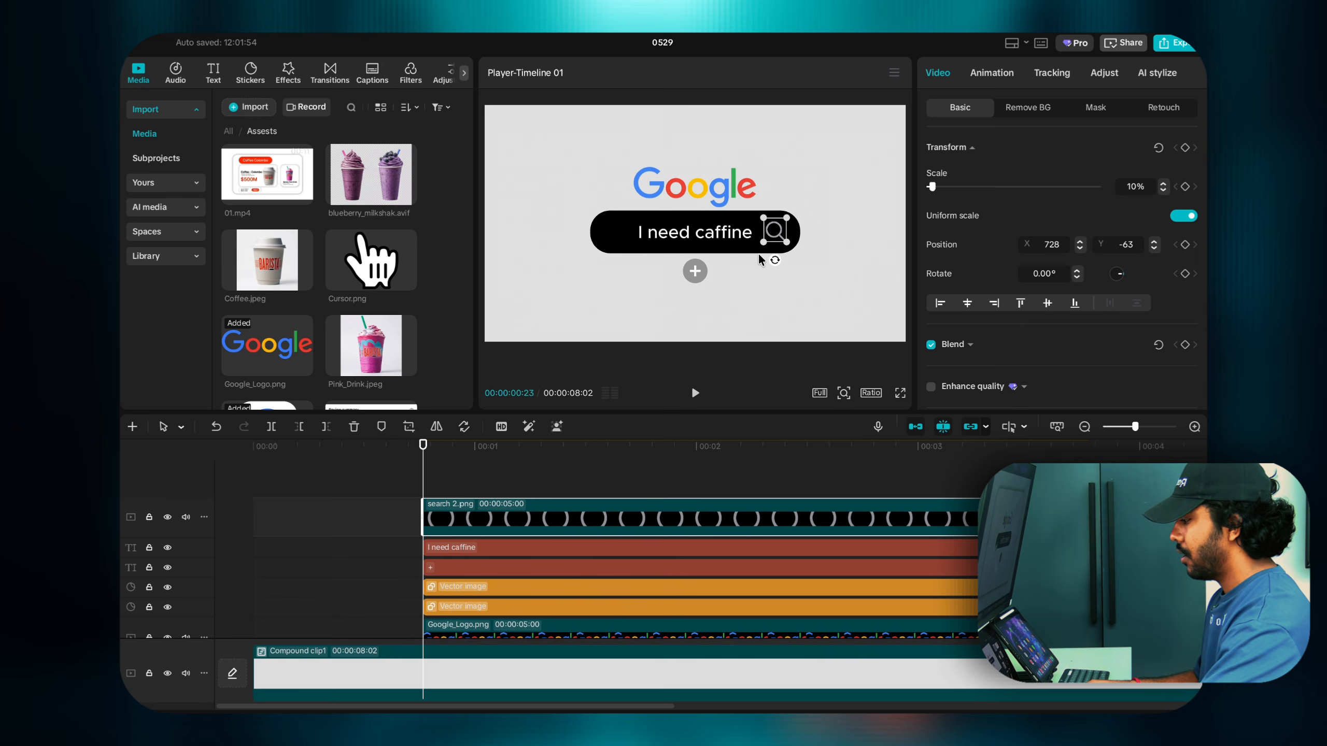
pyautogui.click(407, 283)
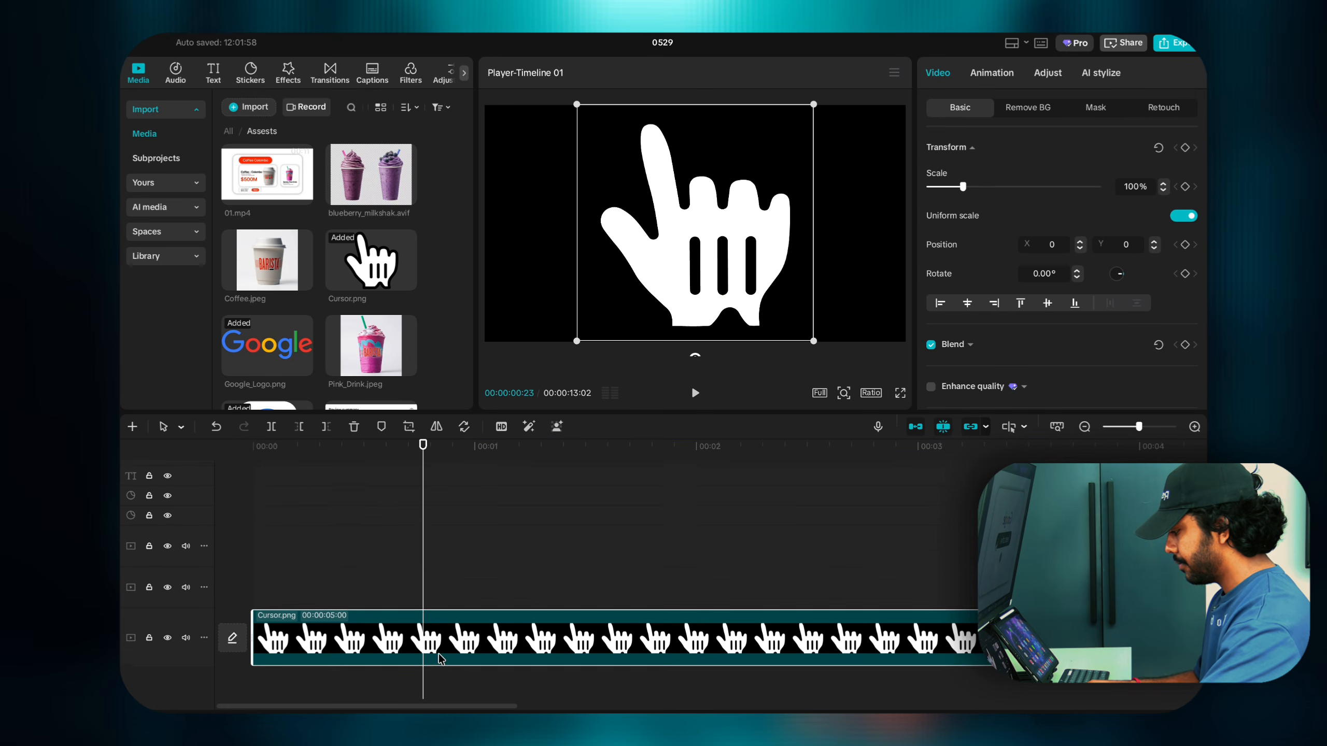
# Step: Put Cursor.png on a top track, scale it to 13% and place it at X 906, Y -272 by the magnifier
pyautogui.moveTo(436, 651); pyautogui.dragTo(607, 490)
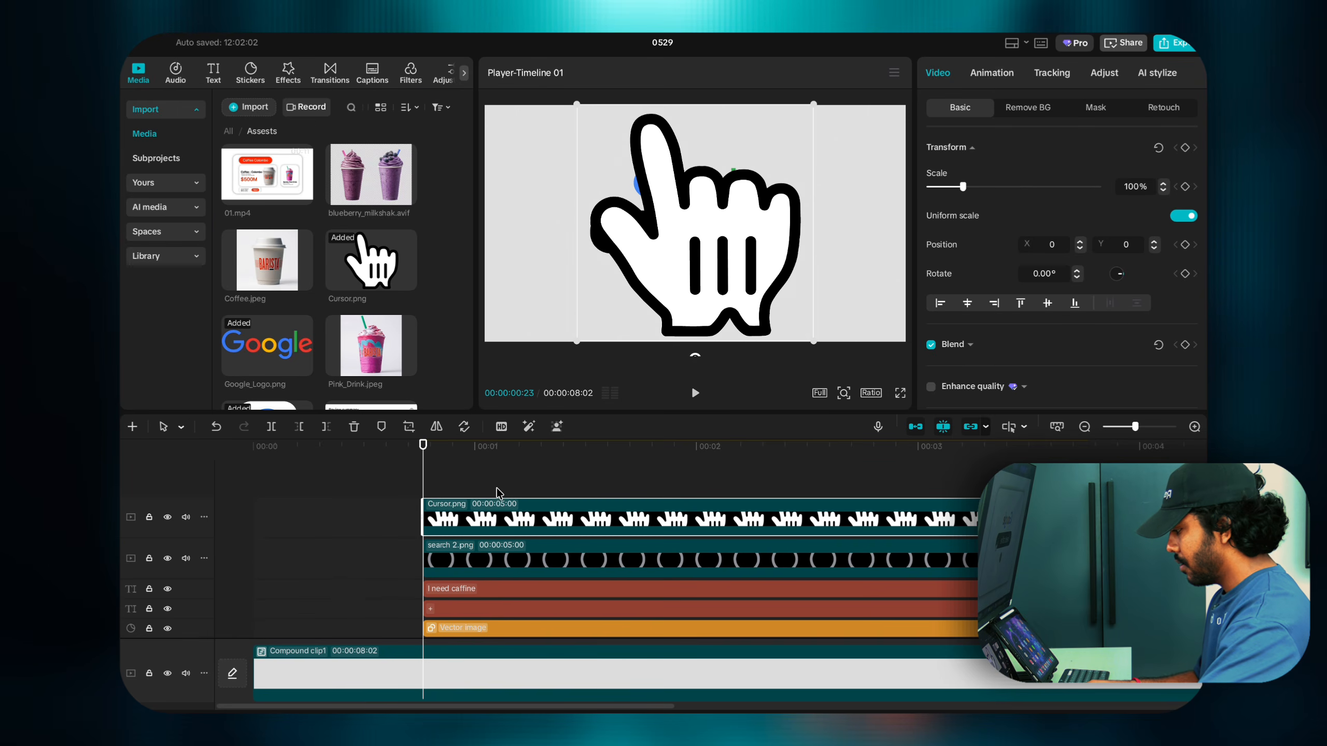
pyautogui.click(476, 487)
pyautogui.click(467, 505)
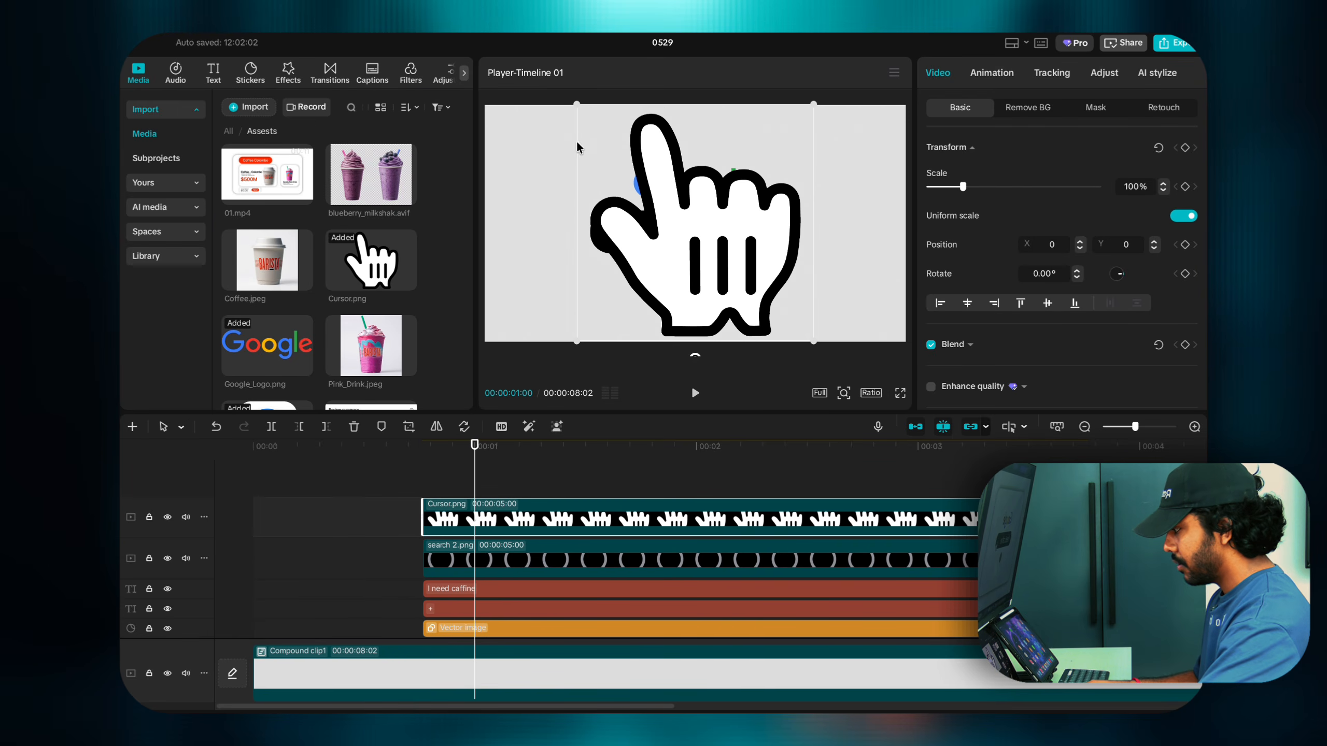
pyautogui.moveTo(577, 108); pyautogui.dragTo(701, 266)
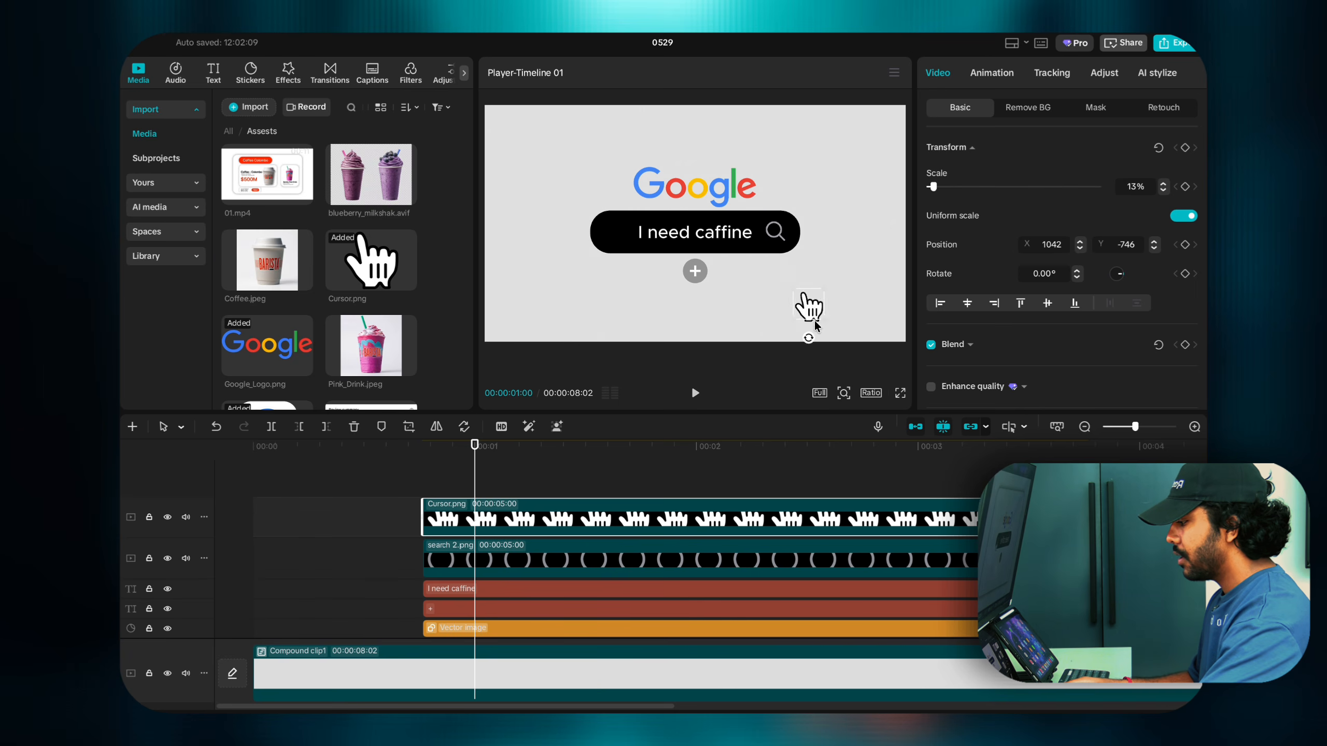
pyautogui.moveTo(792, 247); pyautogui.dragTo(817, 330)
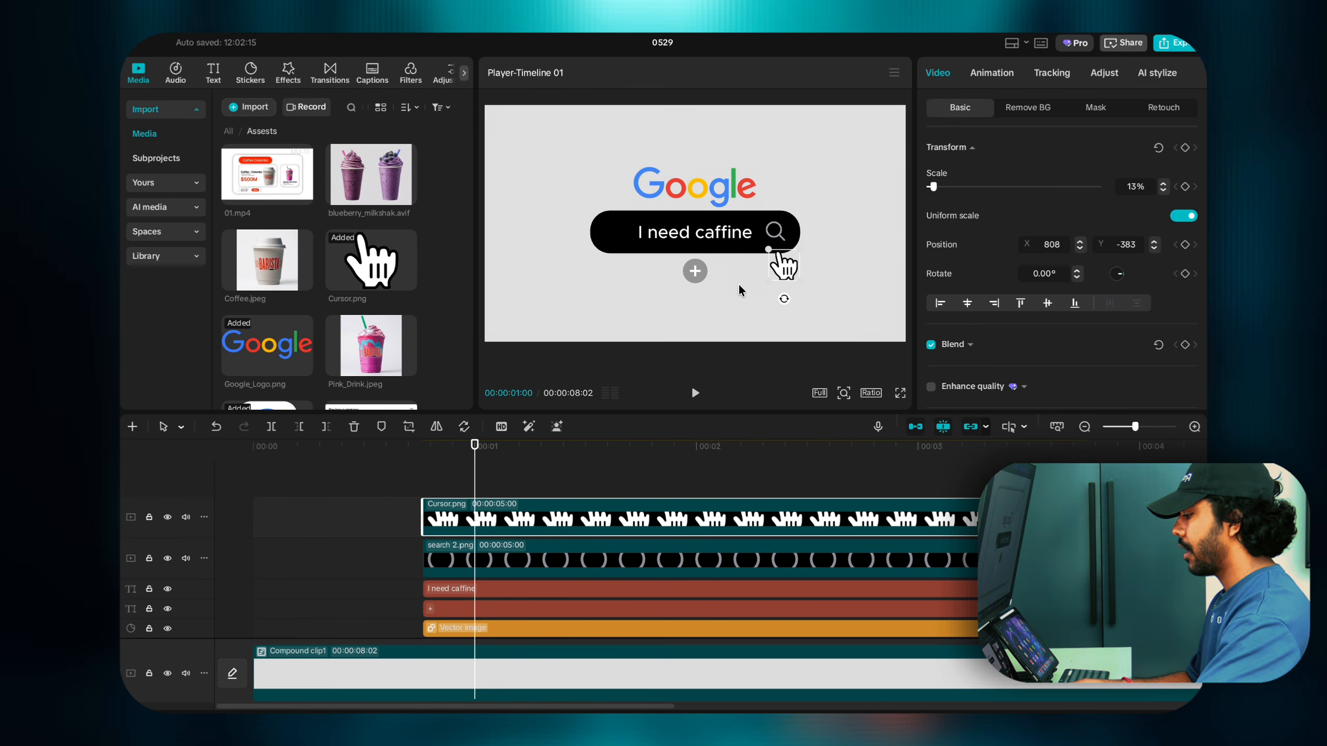
pyautogui.moveTo(779, 273); pyautogui.dragTo(786, 278)
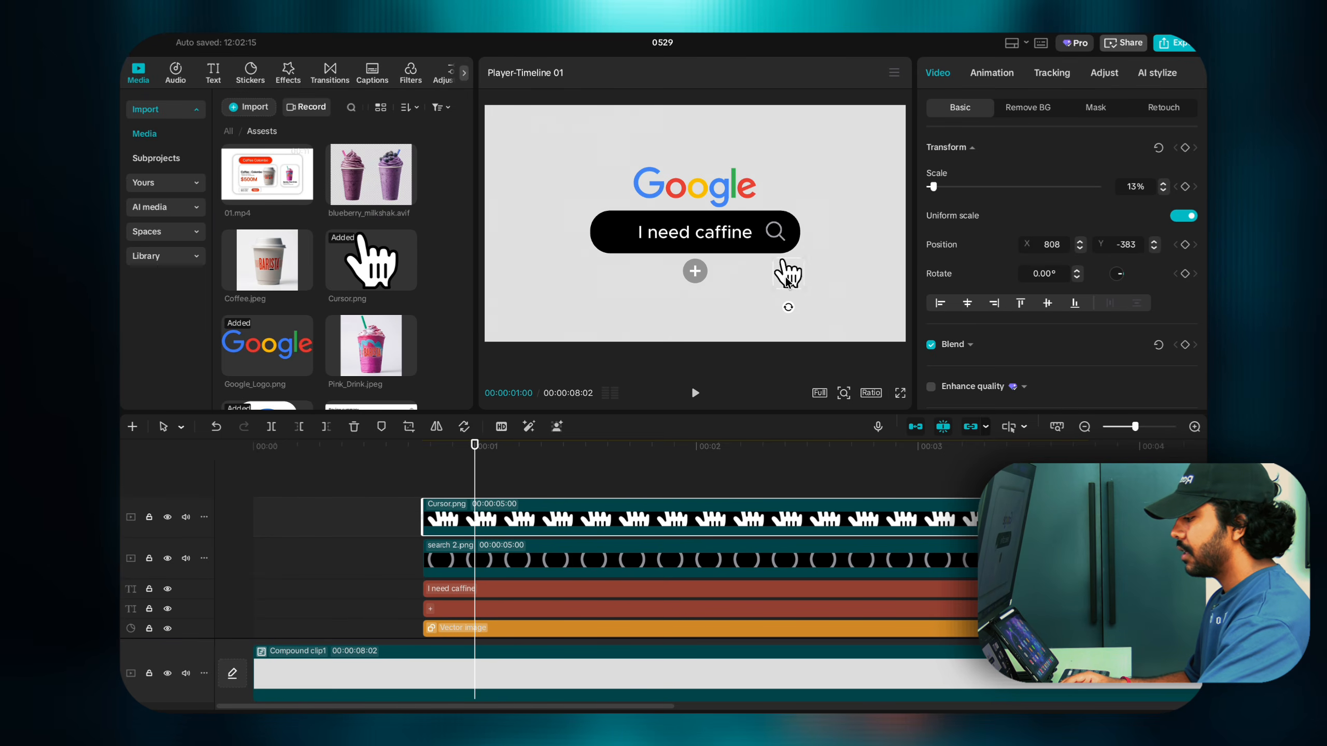
pyautogui.moveTo(835, 324); pyautogui.dragTo(775, 244)
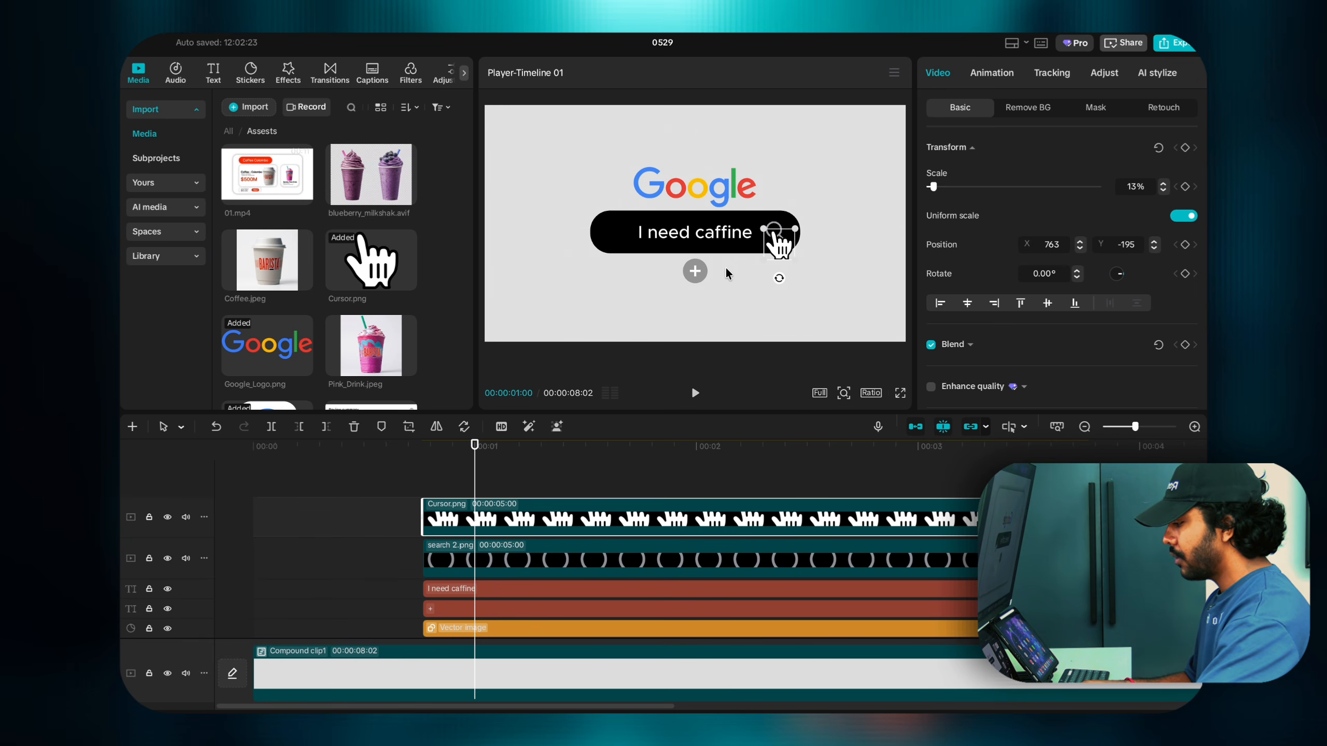
# Step: Enlarge the 'I need caffine' caption slightly
pyautogui.click(723, 241)
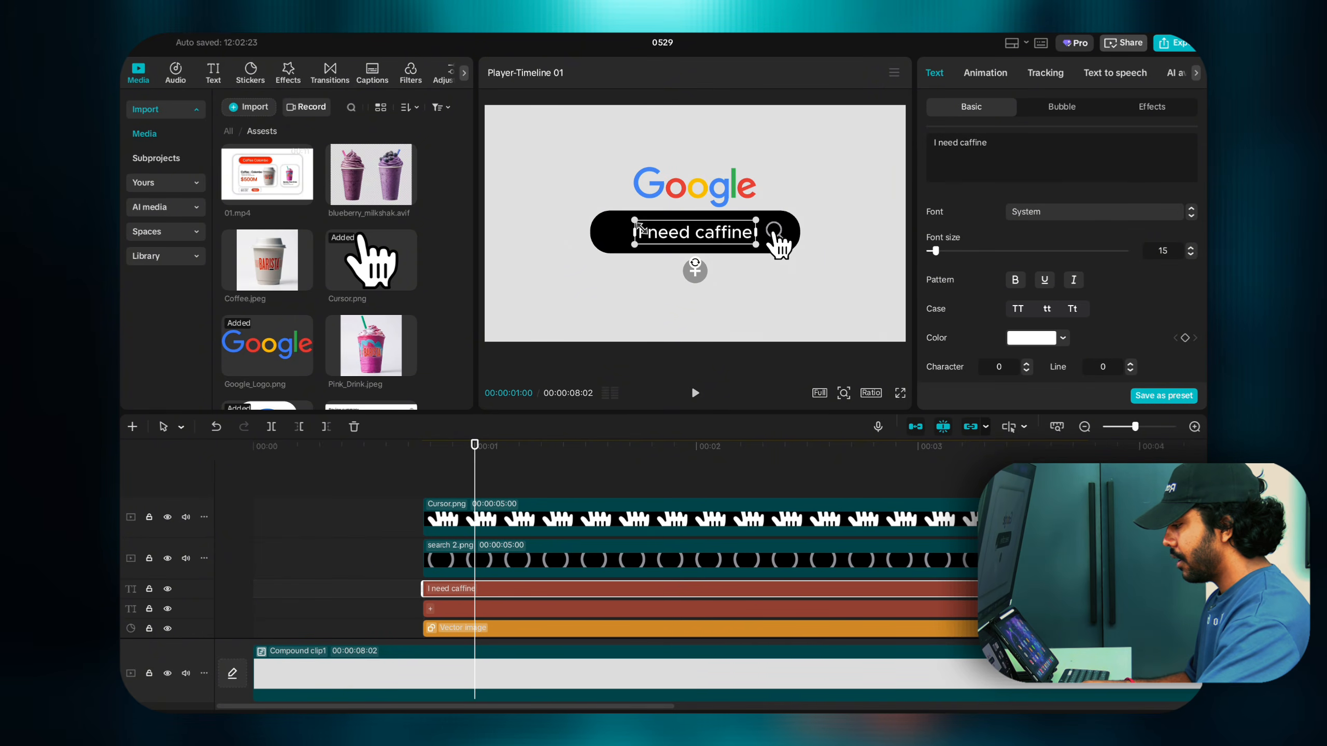
pyautogui.moveTo(636, 224); pyautogui.dragTo(633, 221)
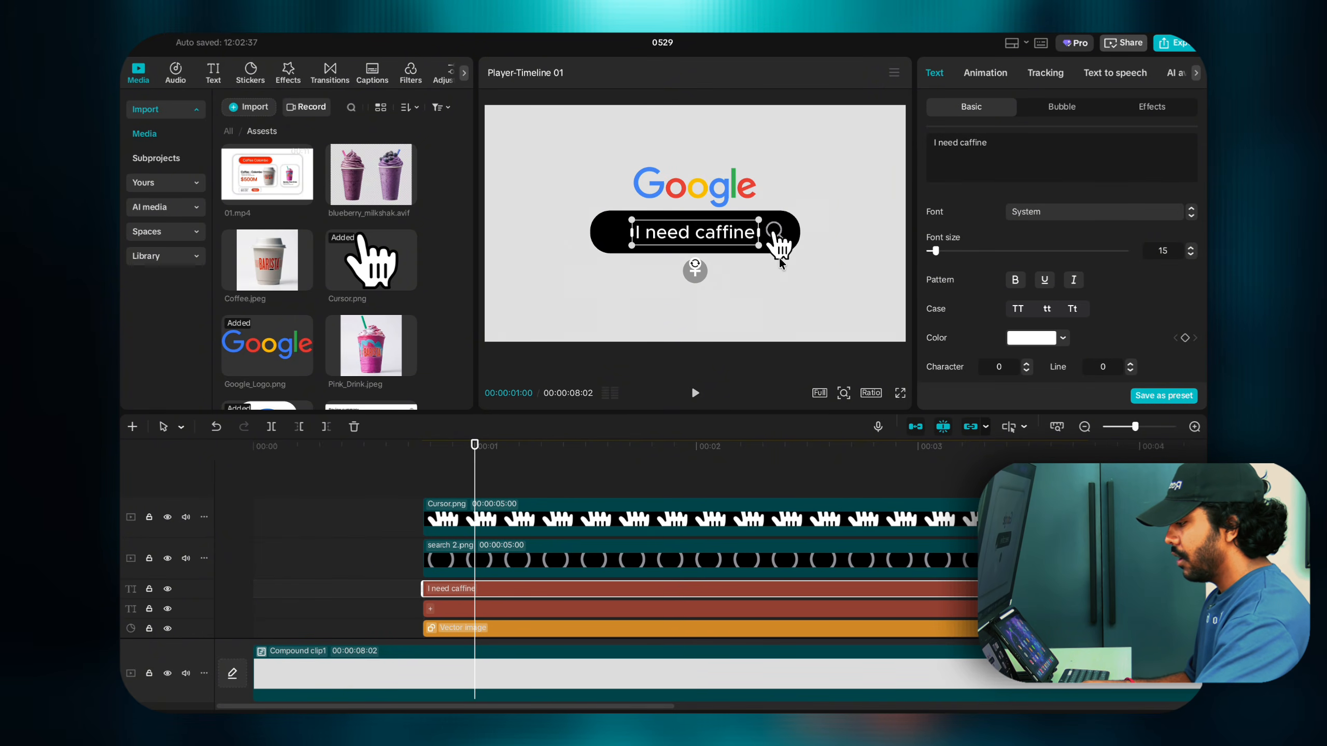
pyautogui.click(778, 255)
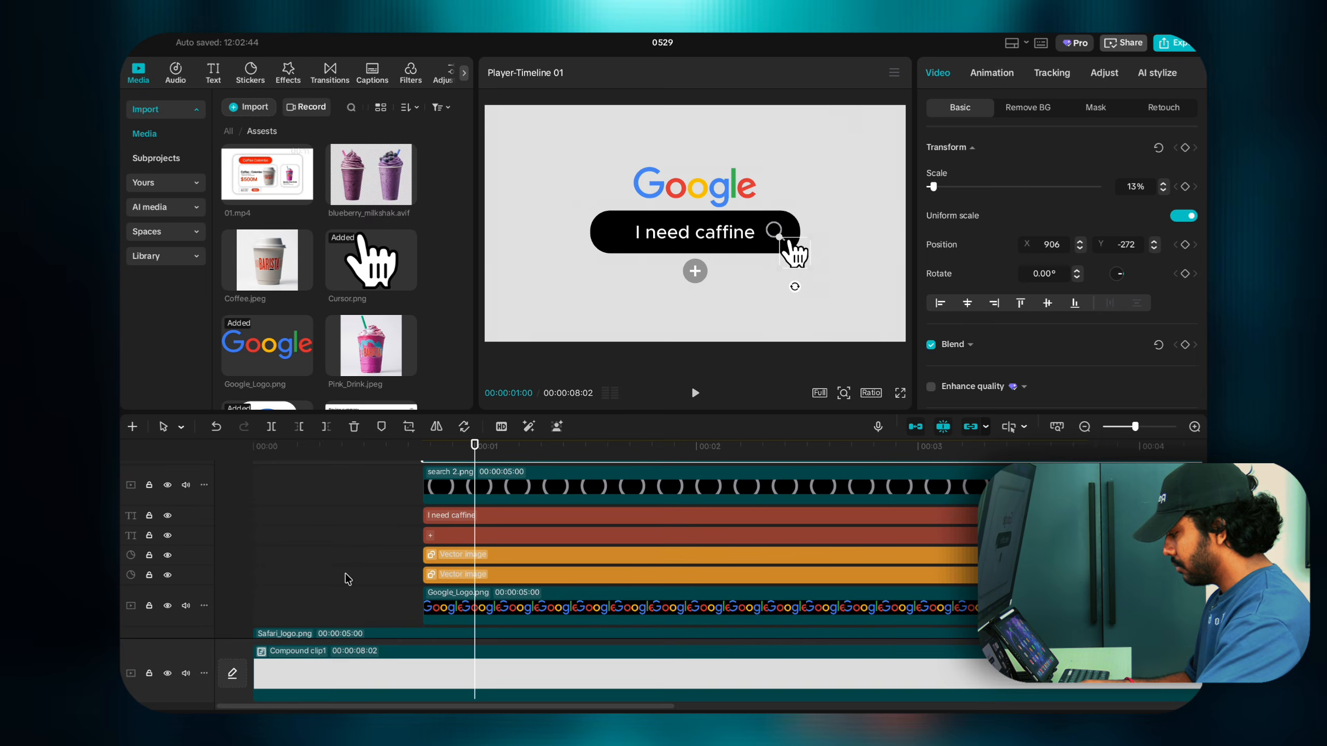
pyautogui.scroll(-3, 350, 579)
pyautogui.scroll(-2, 384, 575)
pyautogui.moveTo(399, 561); pyautogui.dragTo(420, 561)
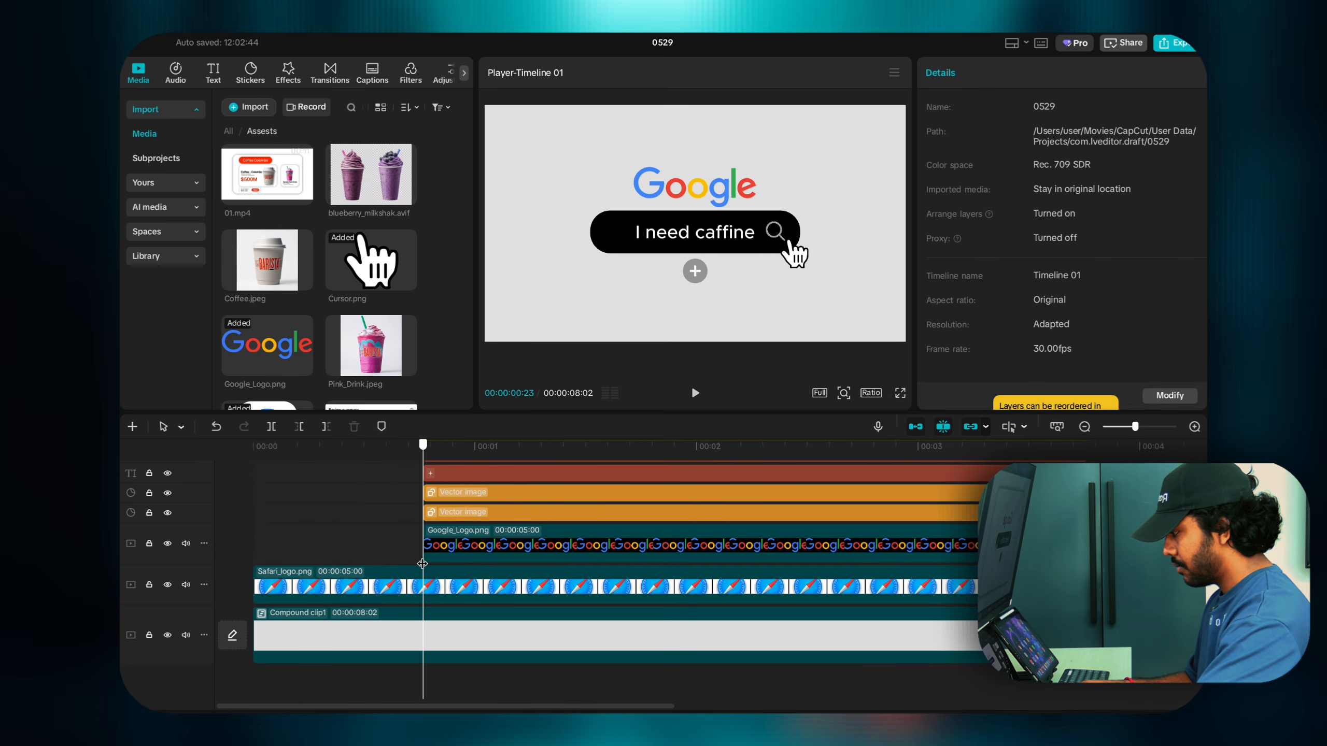
# Step: Drag the Safari_logo.png clip up to the top track, above the cursor, magnifier and caption clips
pyautogui.click(431, 593)
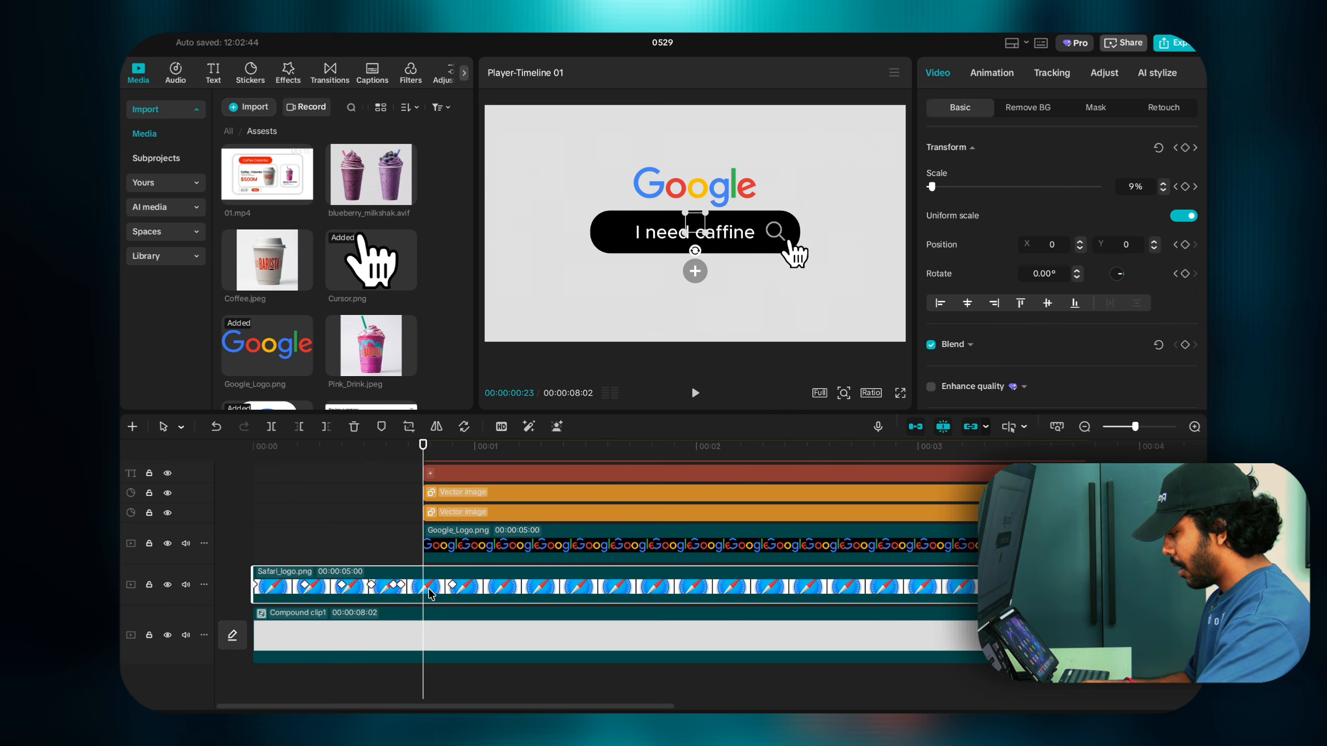
pyautogui.moveTo(515, 585); pyautogui.dragTo(505, 511)
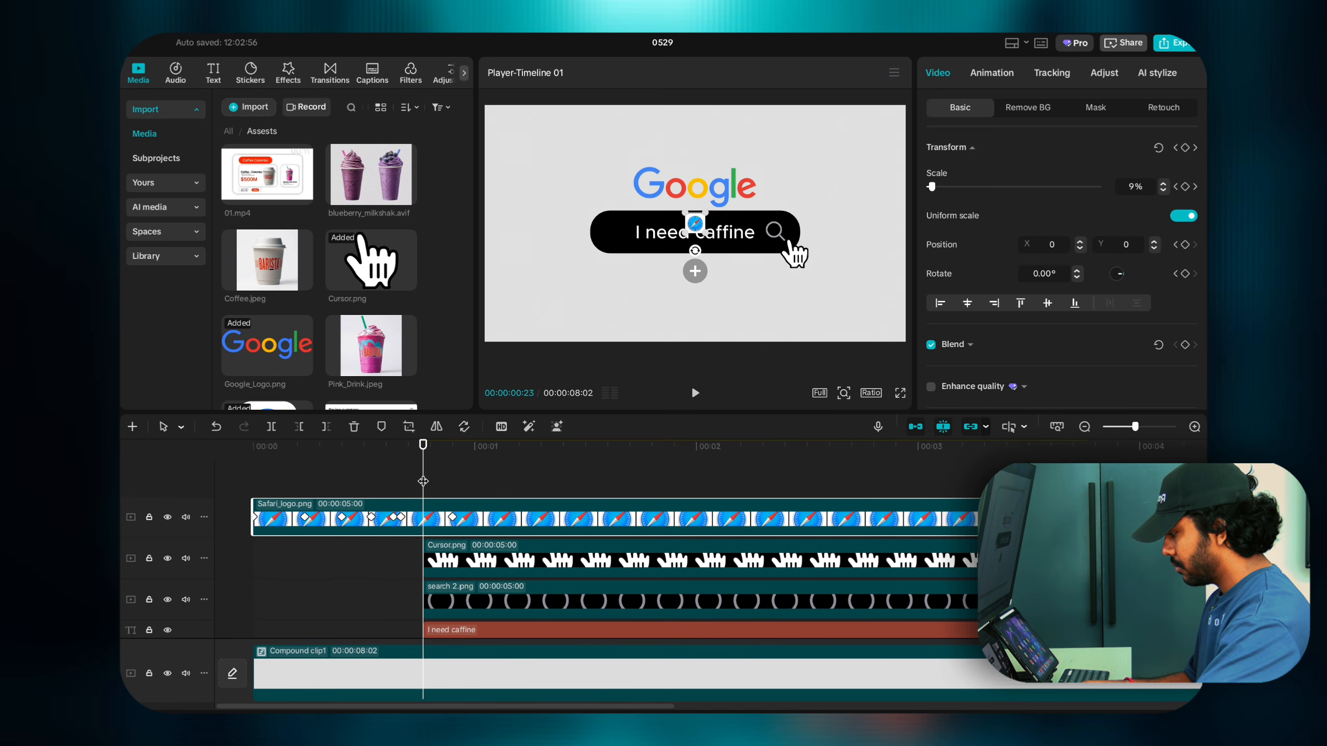
pyautogui.moveTo(423, 482)
pyautogui.mouseDown()
pyautogui.moveTo(444, 483)
pyautogui.moveTo(356, 485)
pyautogui.moveTo(430, 490)
pyautogui.mouseUp()
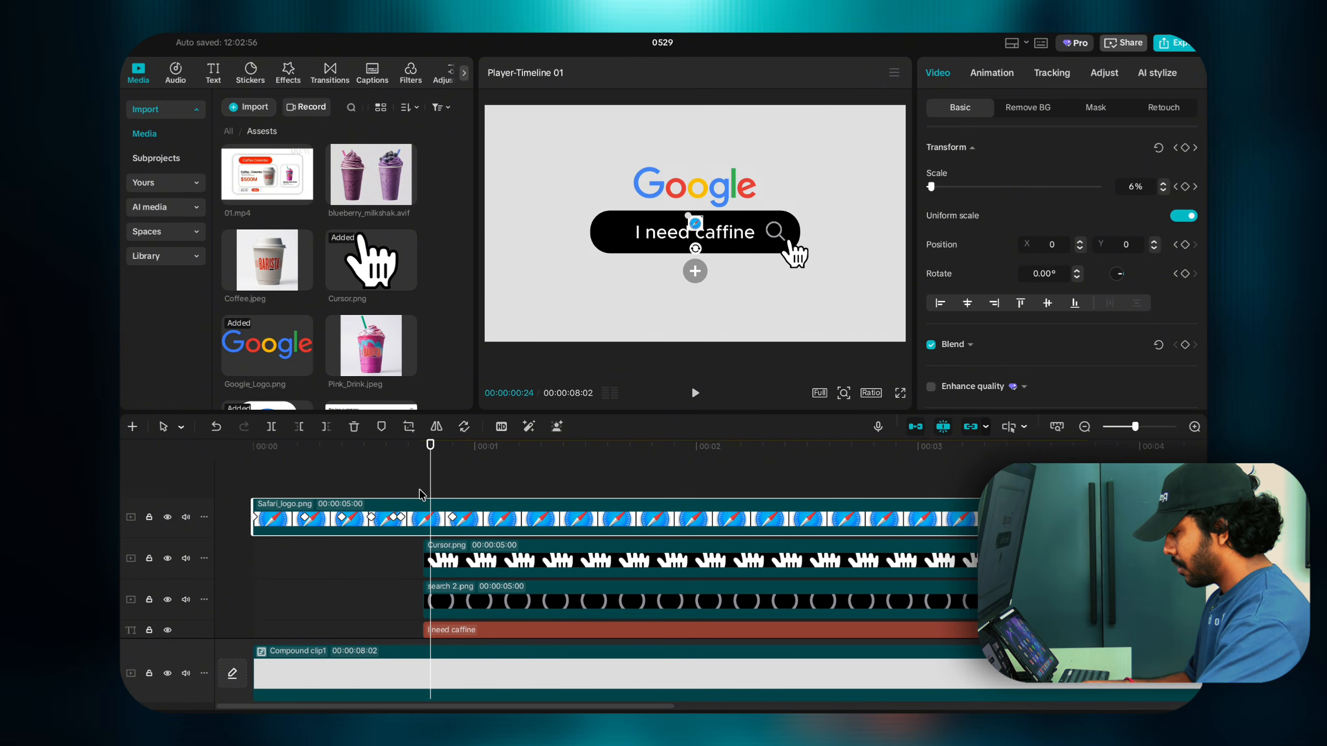
pyautogui.click(413, 558)
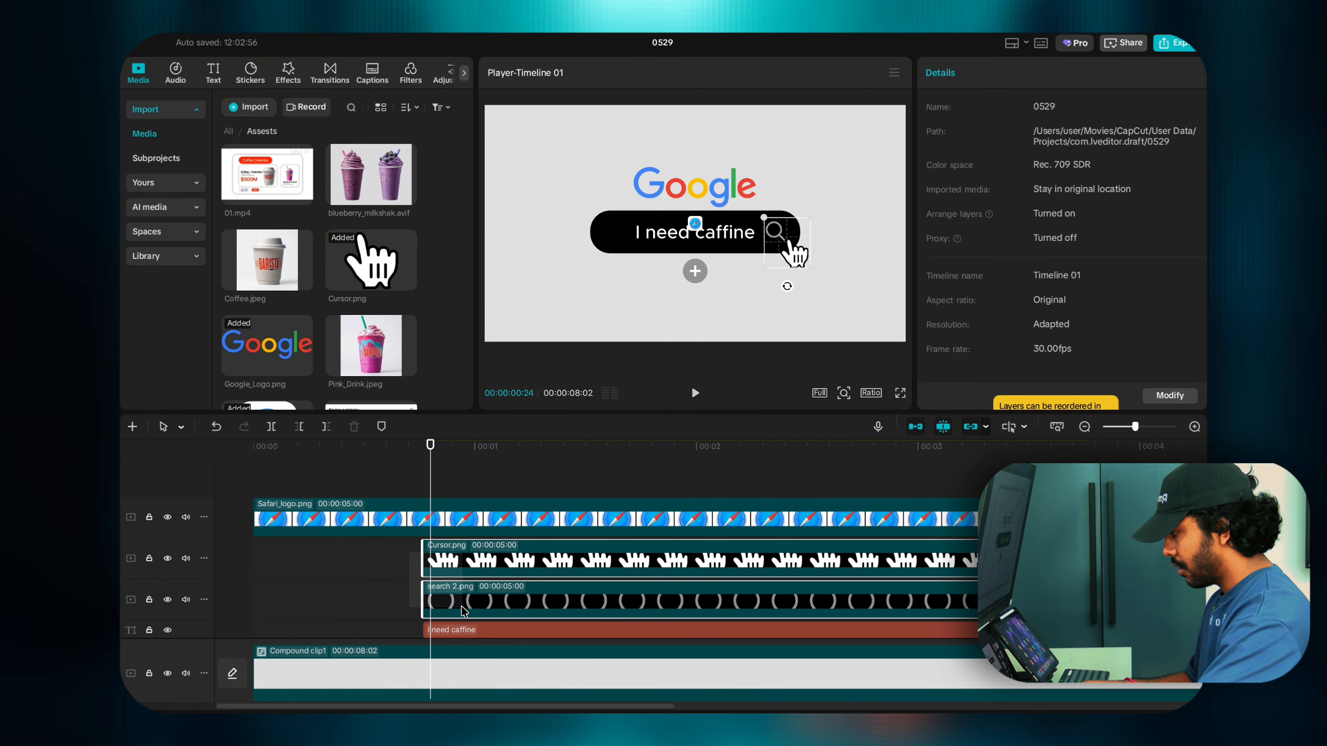
# Step: Select all the search-bar scene clips, shift them up-left and scale them up together as a group
pyautogui.scroll(-4, 454, 601)
pyautogui.moveTo(462, 607); pyautogui.dragTo(480, 597)
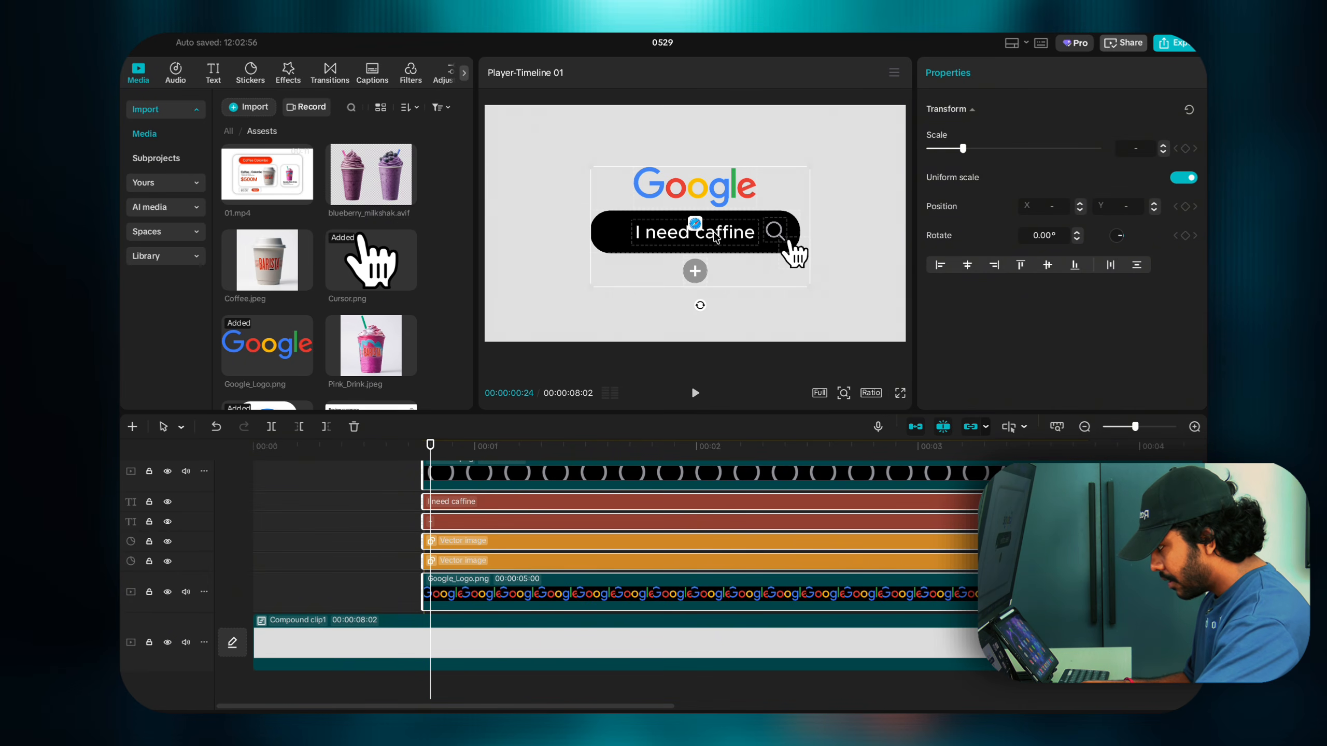
pyautogui.moveTo(716, 237); pyautogui.dragTo(711, 233)
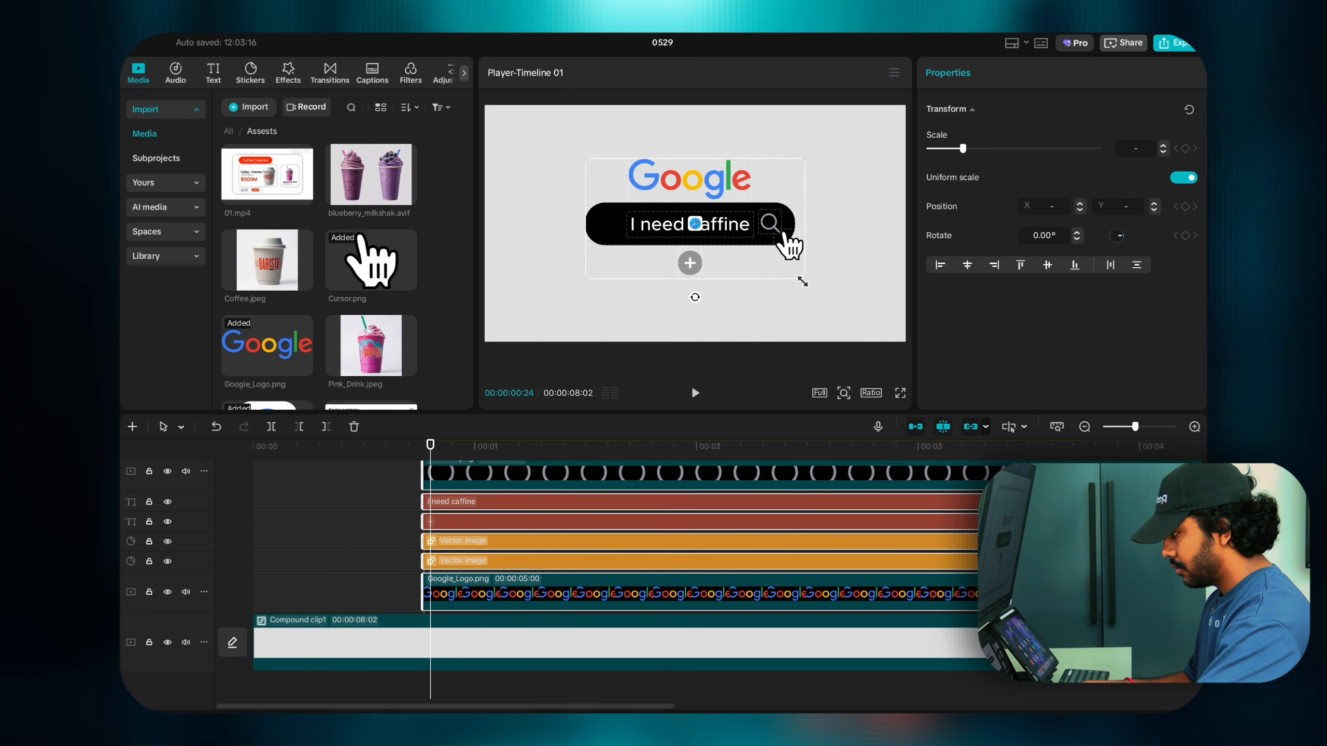
pyautogui.moveTo(804, 279); pyautogui.dragTo(825, 294)
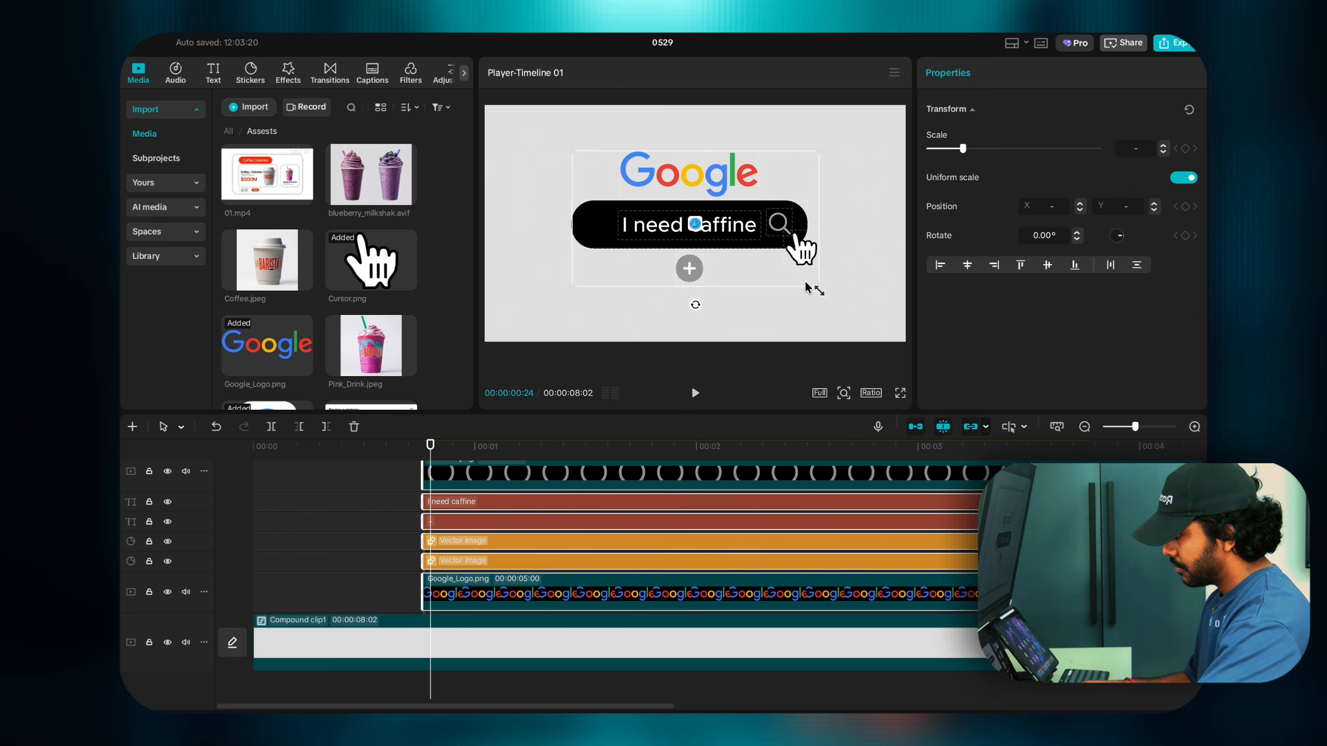
pyautogui.scroll(3, 422, 480)
pyautogui.click(420, 477)
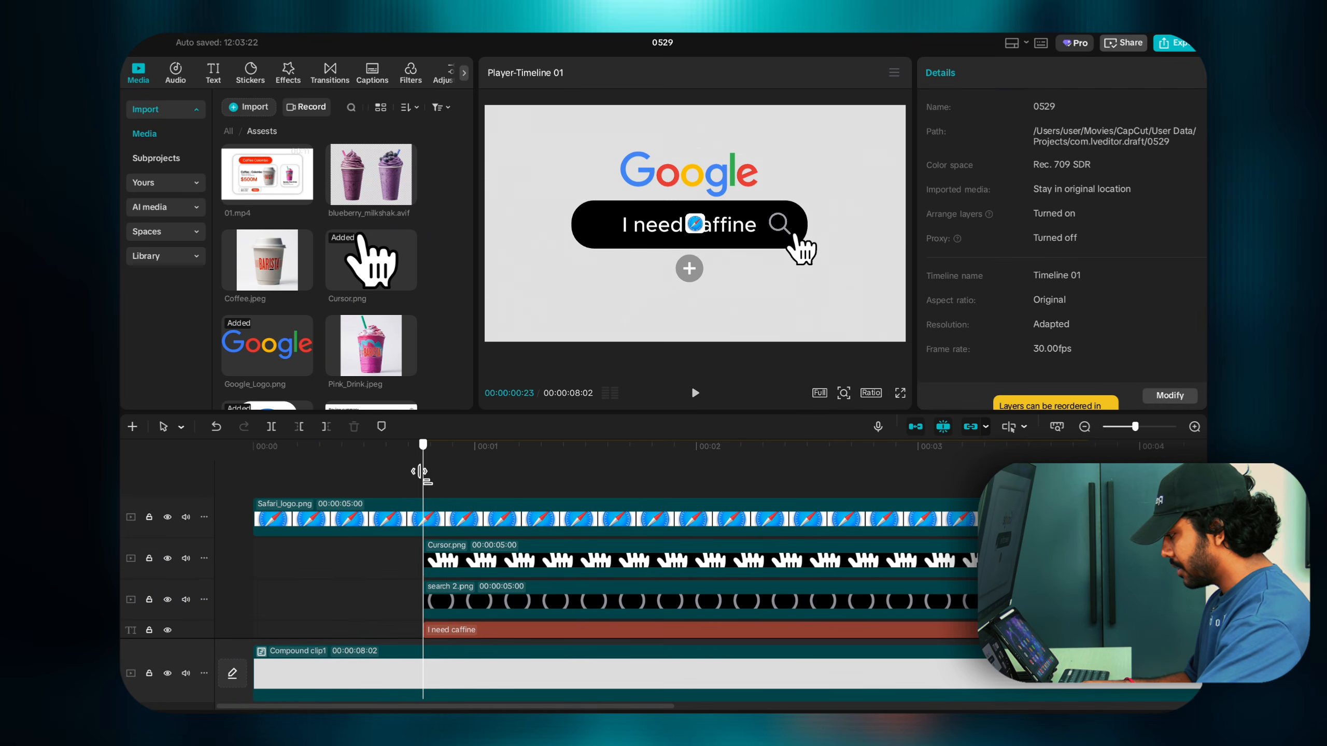
# Step: Scrub to 00:00:00:23 and check the cursor, search icon and caption clips in turn
pyautogui.moveTo(421, 477)
pyautogui.mouseDown()
pyautogui.moveTo(480, 491)
pyautogui.moveTo(415, 488)
pyautogui.moveTo(450, 491)
pyautogui.moveTo(438, 496)
pyautogui.moveTo(628, 492)
pyautogui.moveTo(424, 488)
pyautogui.mouseUp()
pyautogui.scroll(-3, 511, 497)
pyautogui.scroll(3, 500, 490)
pyautogui.click(440, 569)
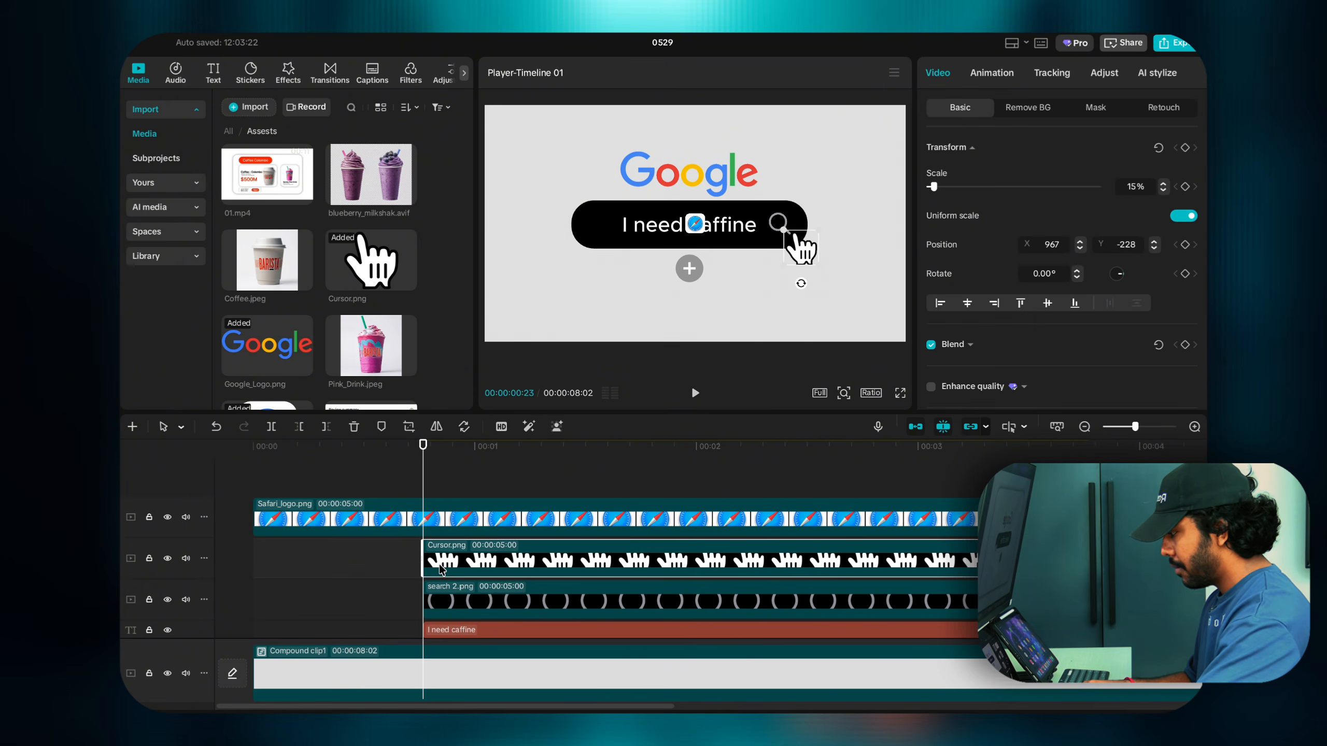
pyautogui.scroll(-2, 439, 564)
pyautogui.click(440, 561)
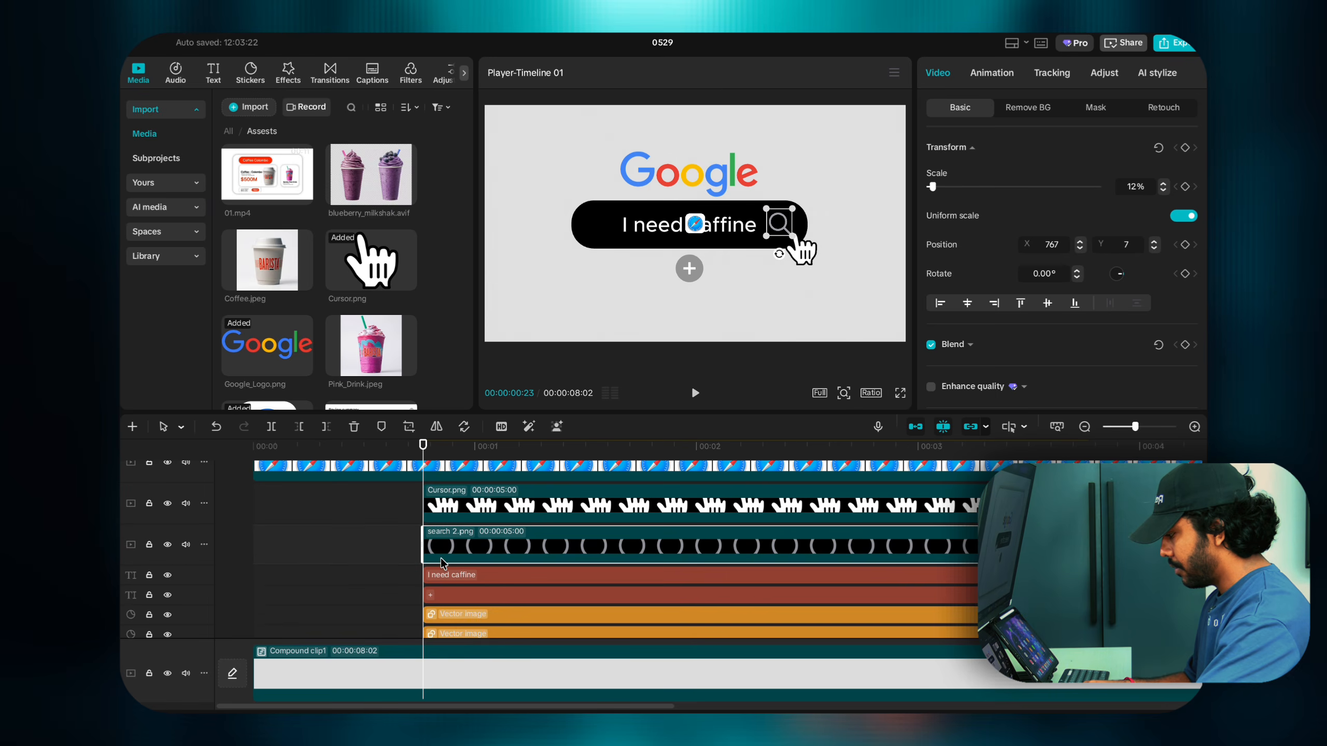
pyautogui.scroll(-1, 441, 559)
pyautogui.click(442, 560)
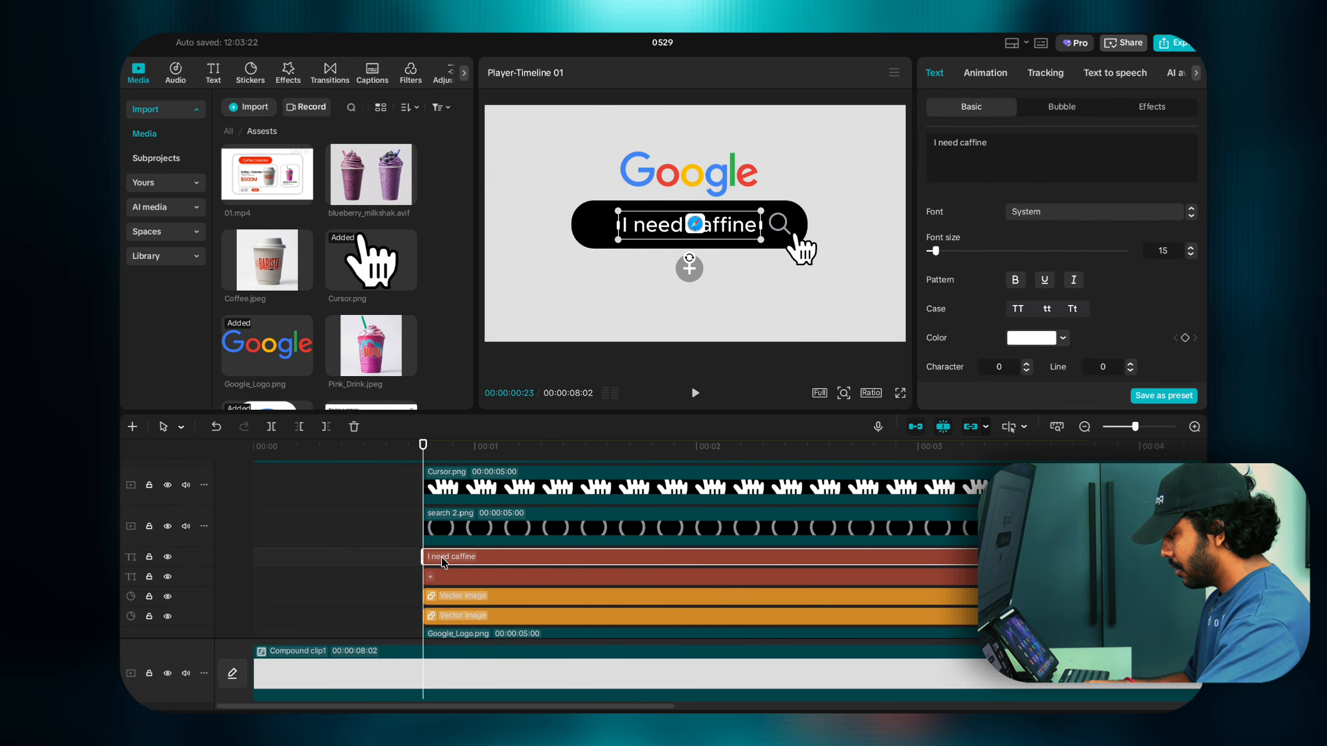
pyautogui.click(438, 538)
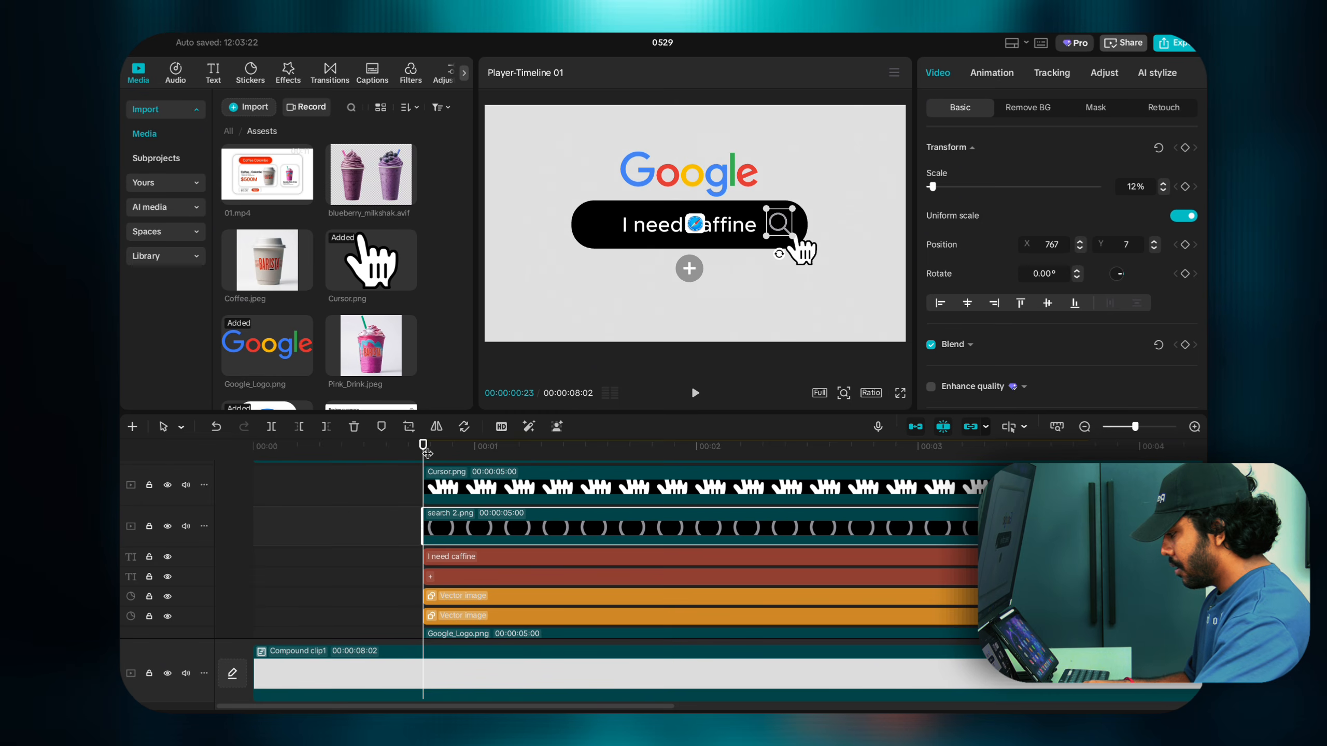
# Step: Select the Safari_logo.png clip and step frame by frame to 00:00:01:01
pyautogui.scroll(2, 426, 456)
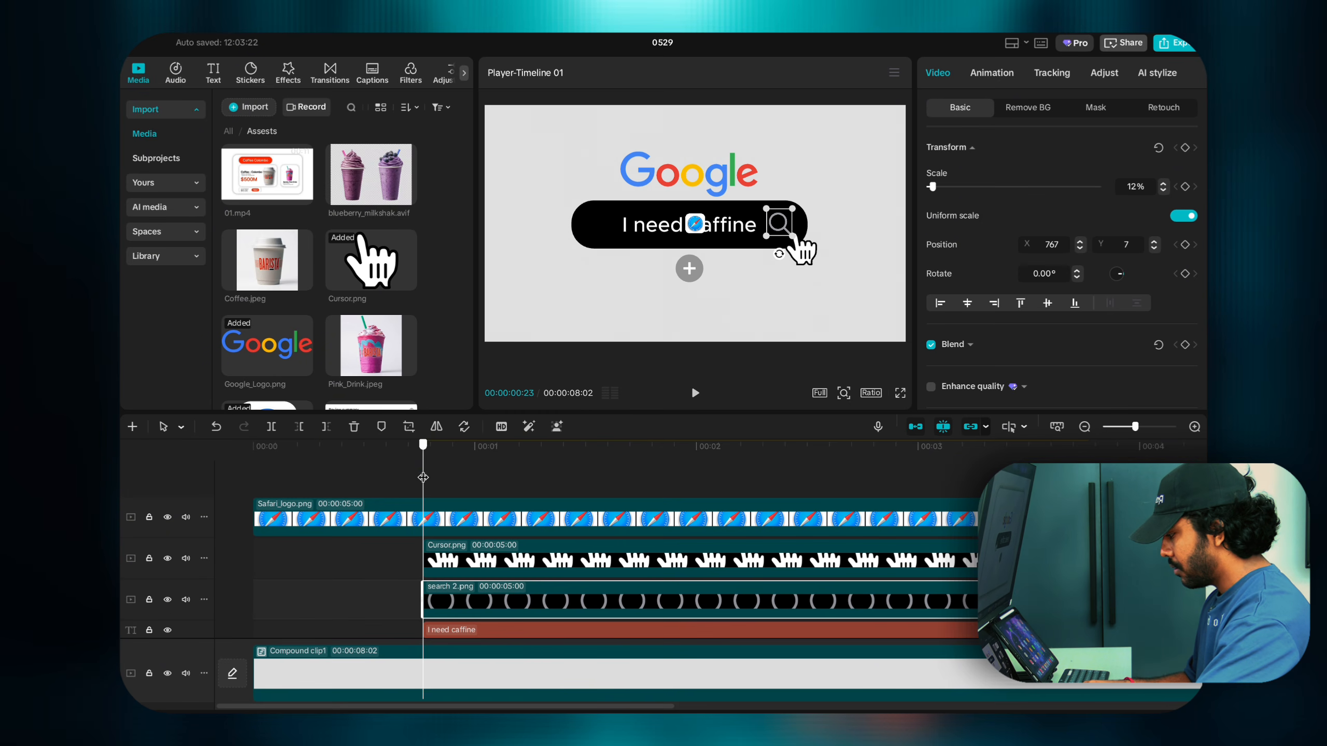
pyautogui.click(428, 530)
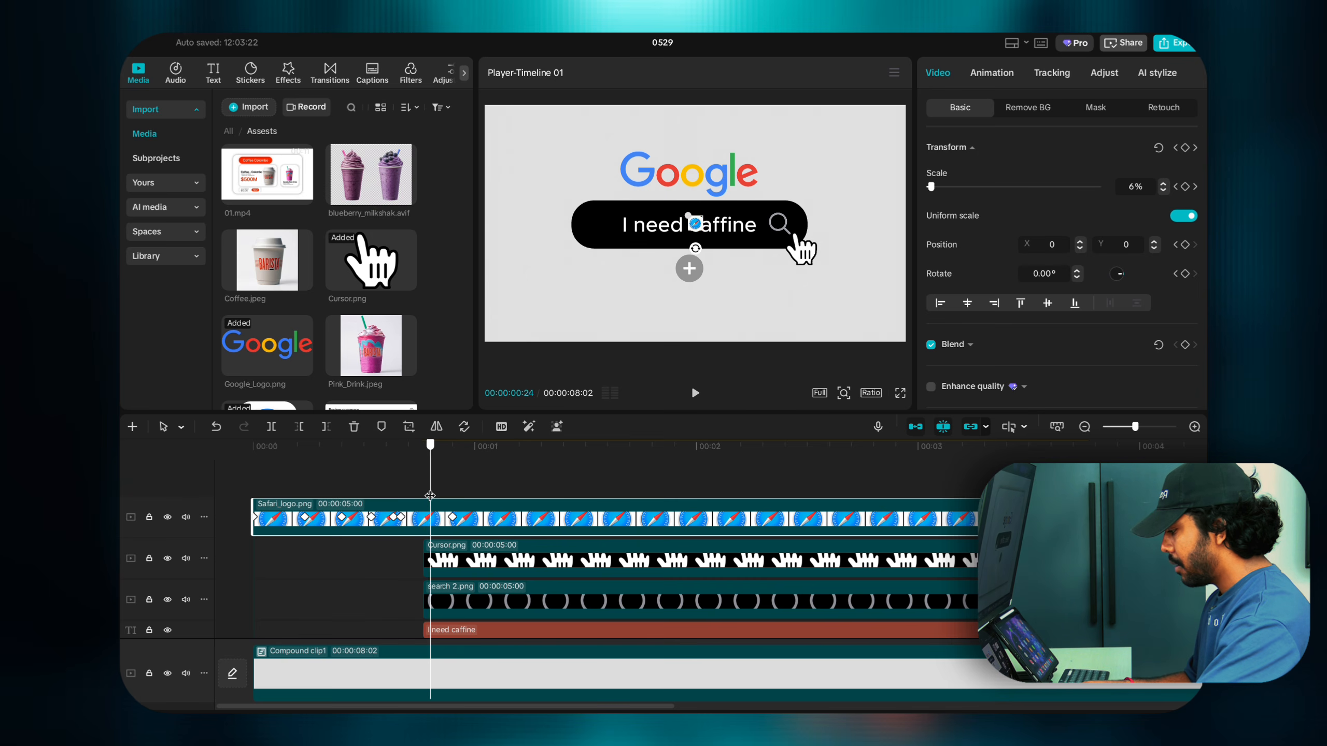
pyautogui.press('Right')
pyautogui.press('Right')
pyautogui.press('Right')
pyautogui.press('Right')
pyautogui.press('Right')
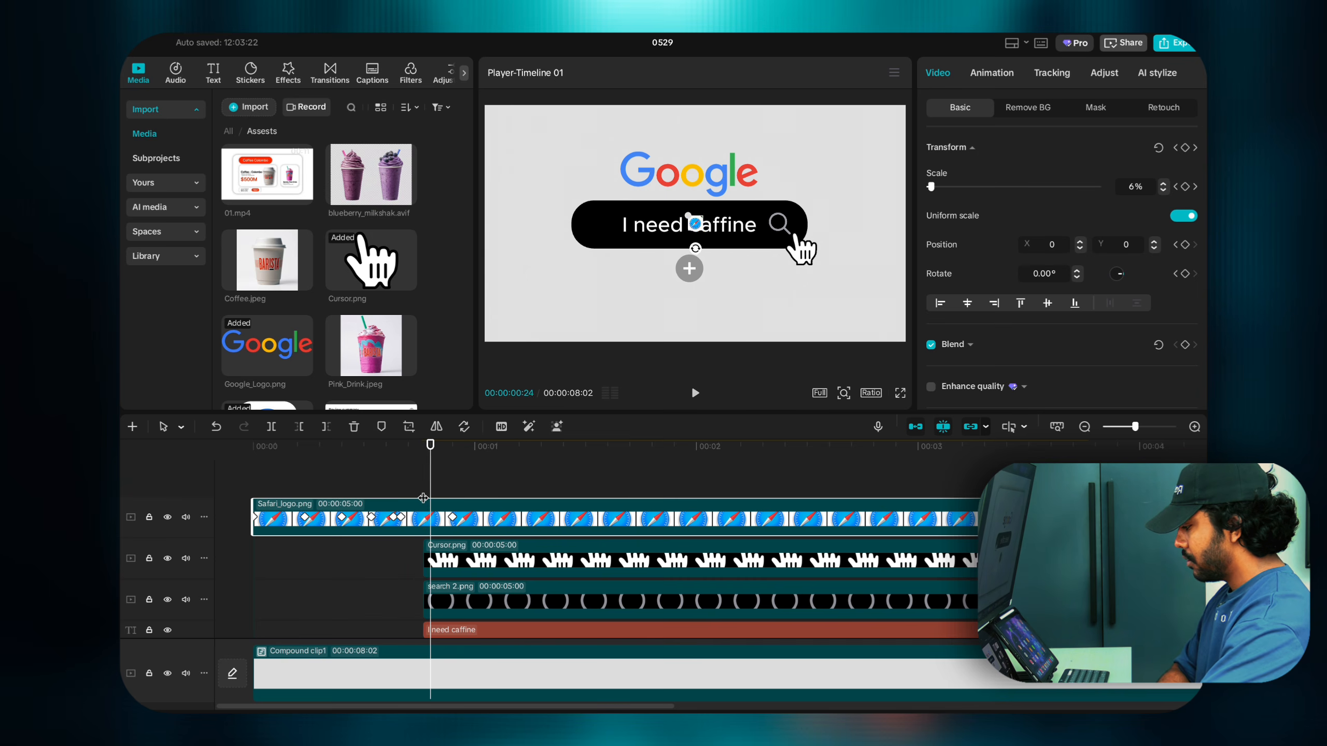
pyautogui.press('Right')
pyautogui.press('Right')
pyautogui.press('Right')
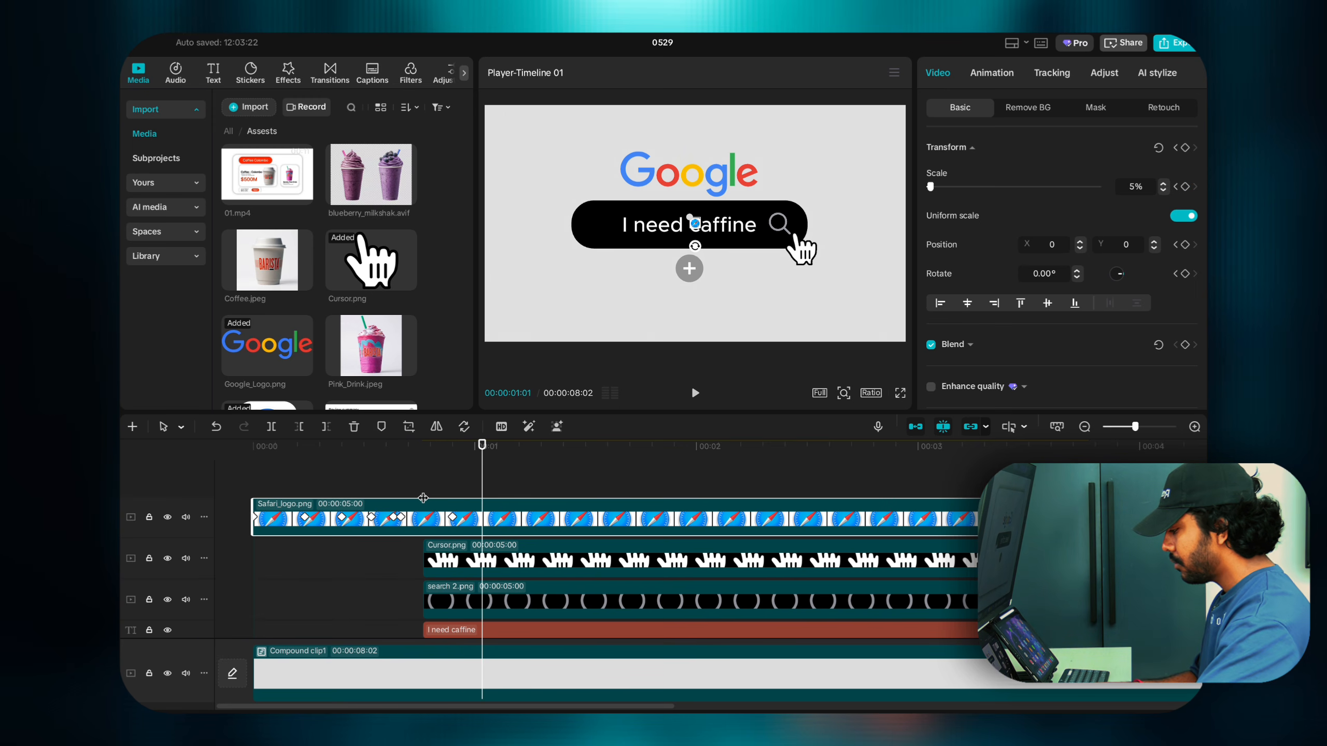
# Step: Set a Transform keyframe on the search 2.png icon at 00:00:01:01
pyautogui.click(486, 557)
pyautogui.scroll(-3, 485, 557)
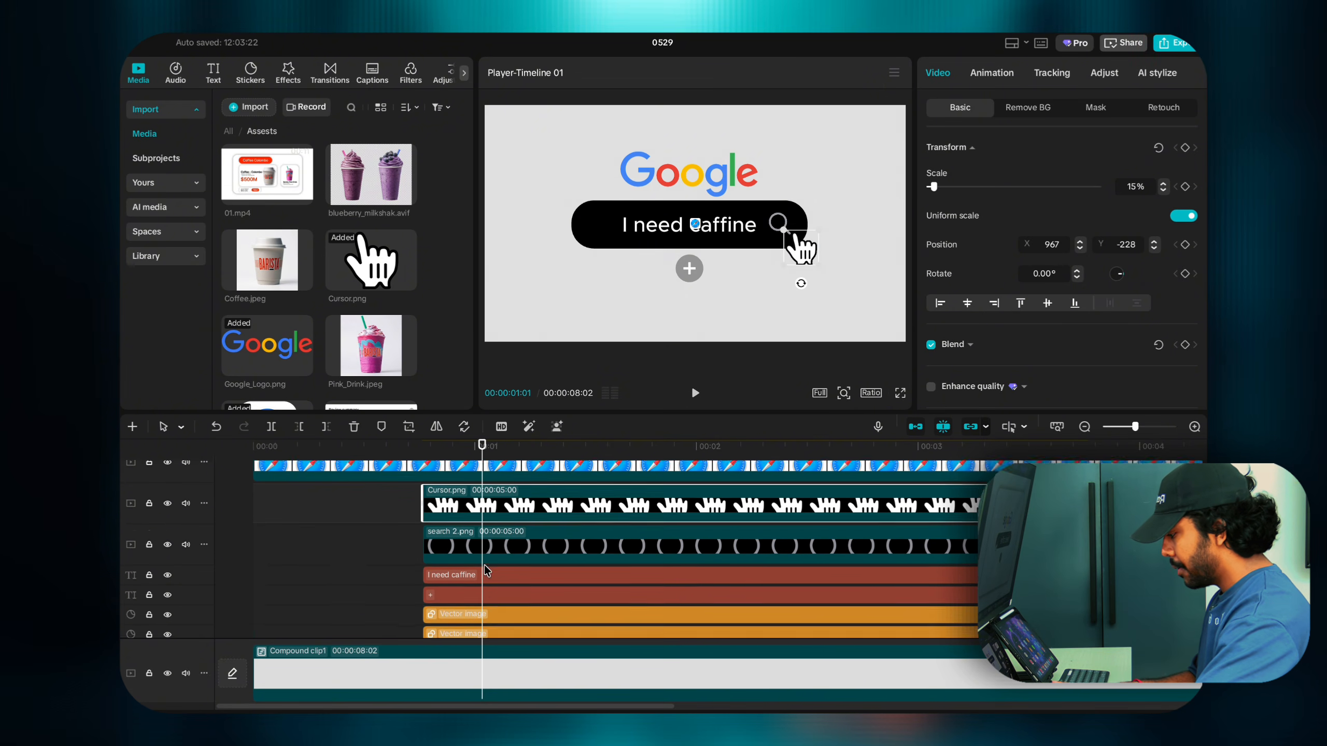
pyautogui.click(485, 518)
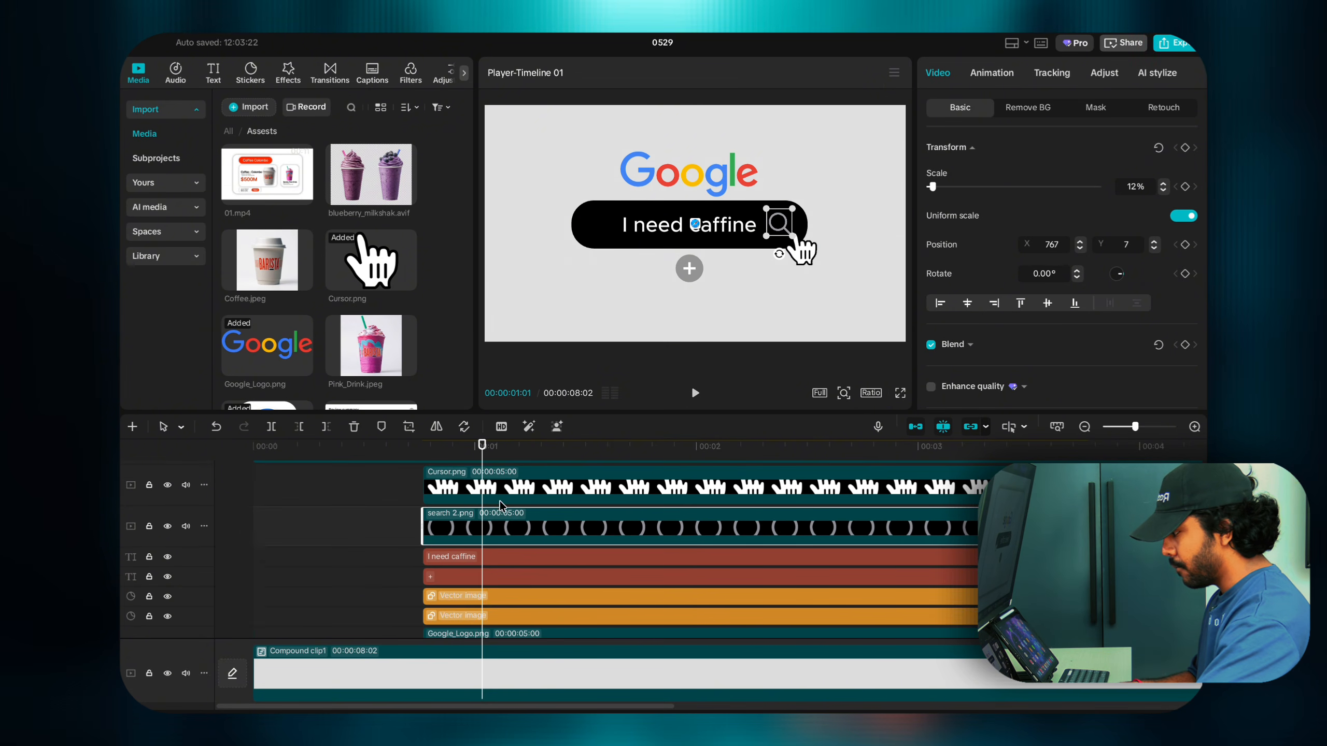
pyautogui.click(1184, 147)
# Step: Select the grey plus circle's clip, at X -52, Y -411 and 112% scale
pyautogui.scroll(-2, 515, 533)
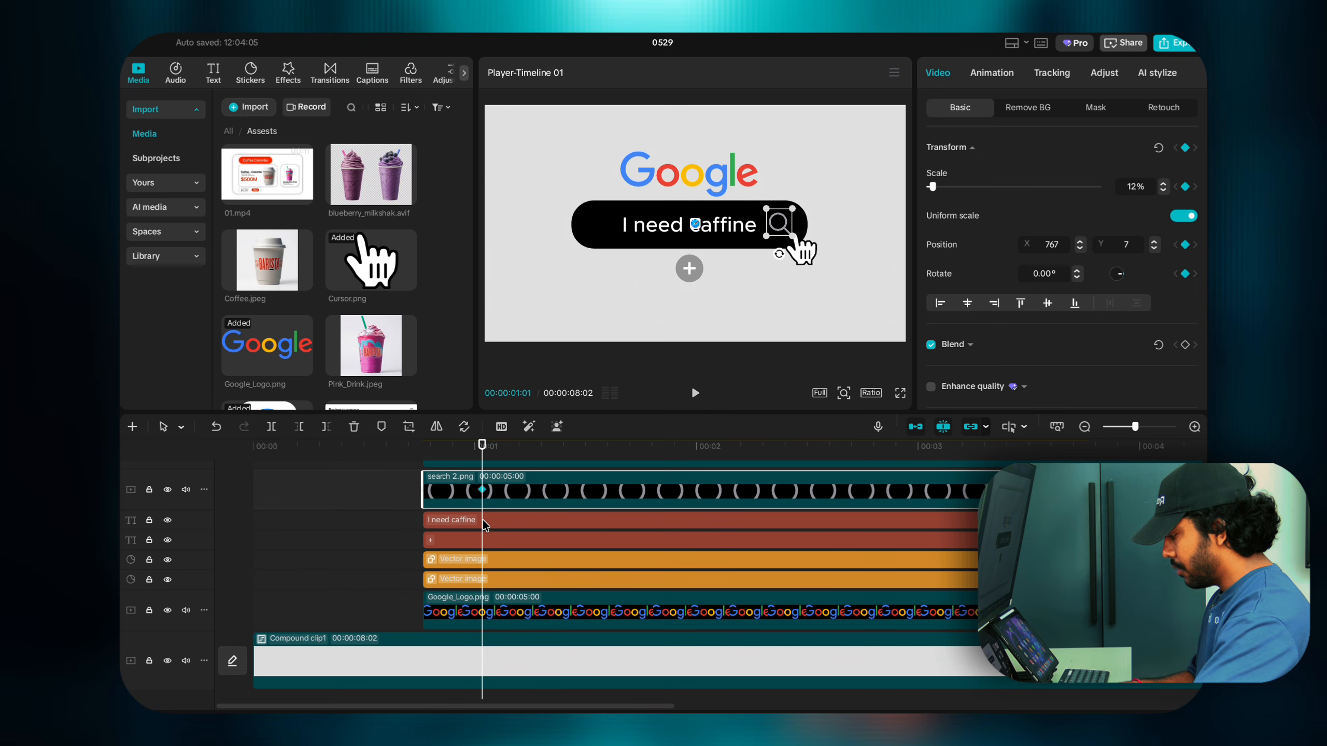
pyautogui.click(483, 519)
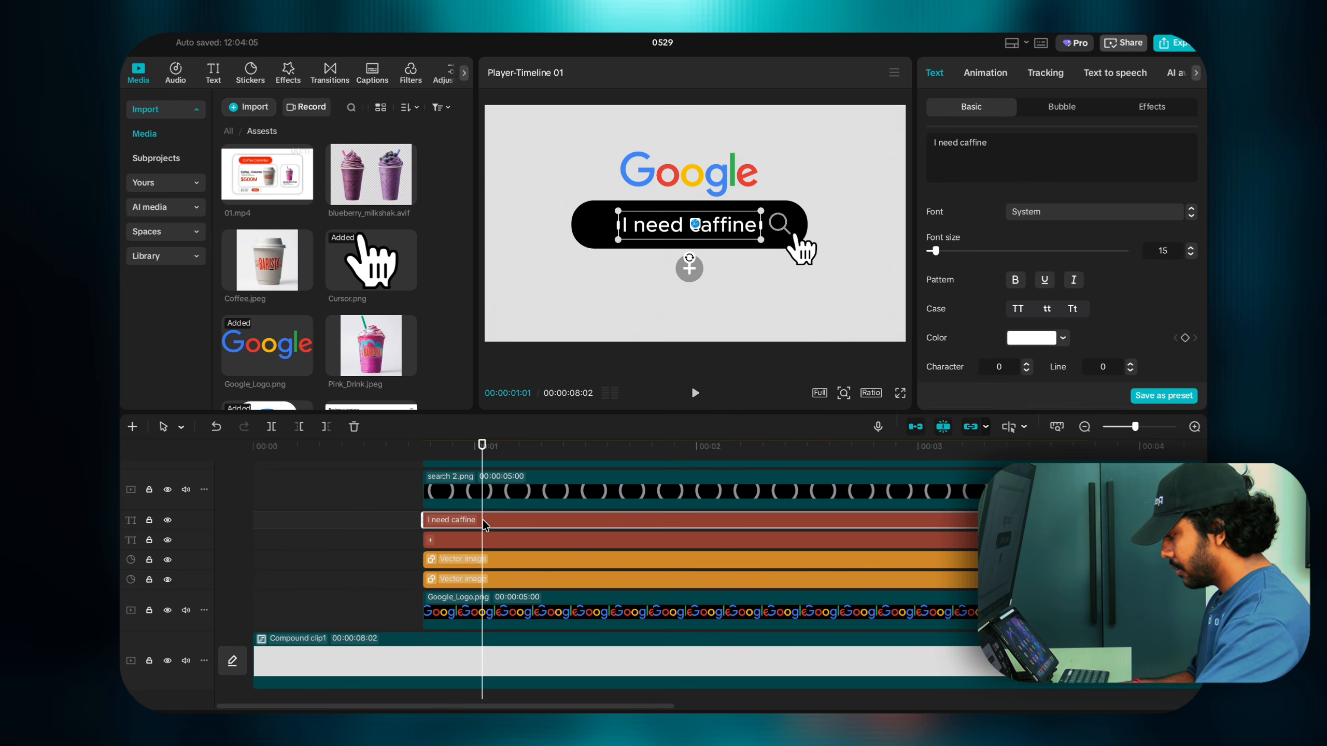
pyautogui.scroll(-5, 1089, 276)
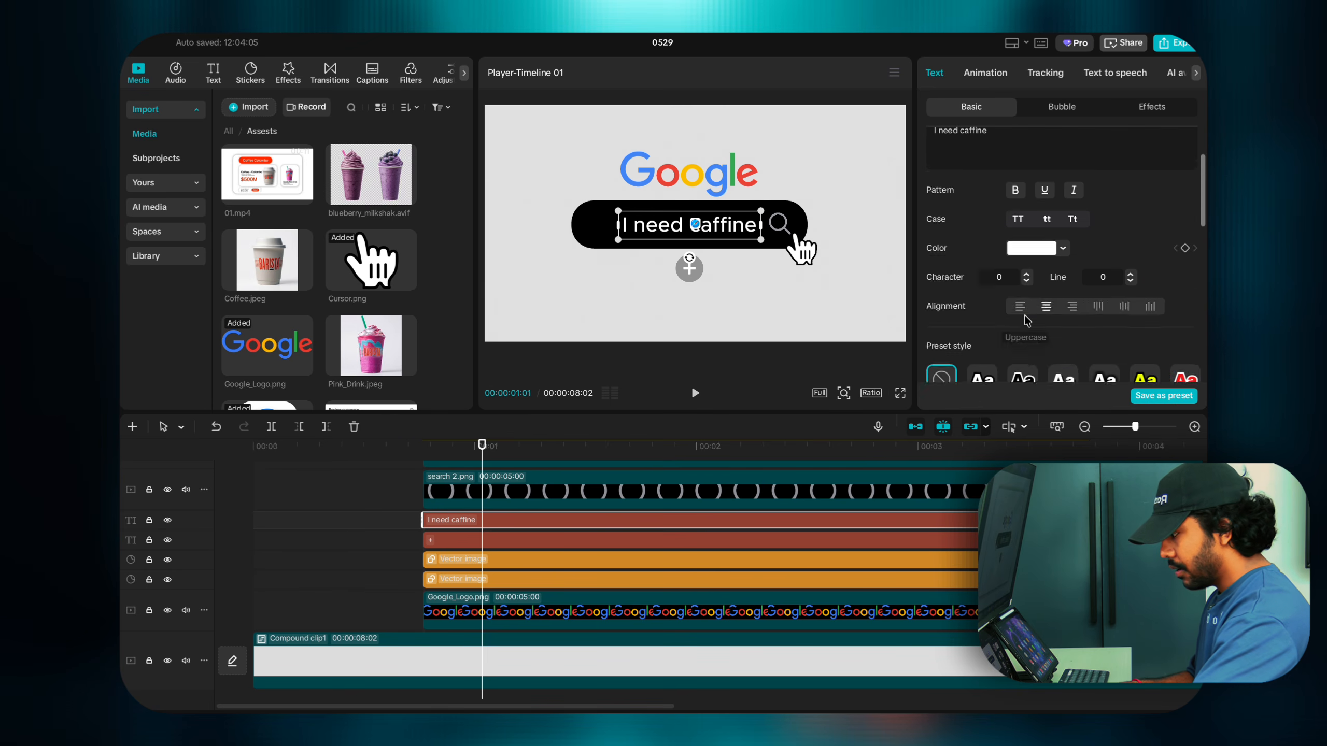
pyautogui.click(484, 558)
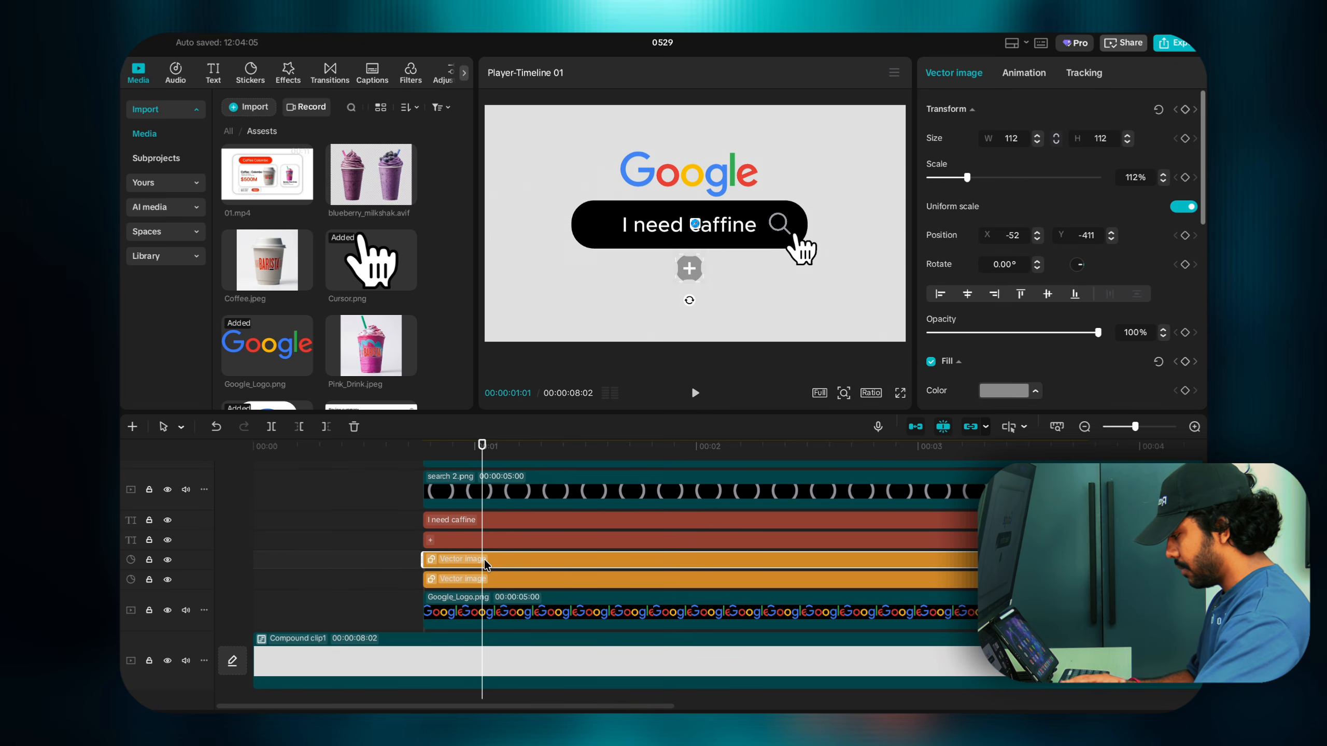
# Step: Keyframe the grey circle and black search bar at 00:00:01:01, then return to 00:00:00:23
pyautogui.click(1186, 110)
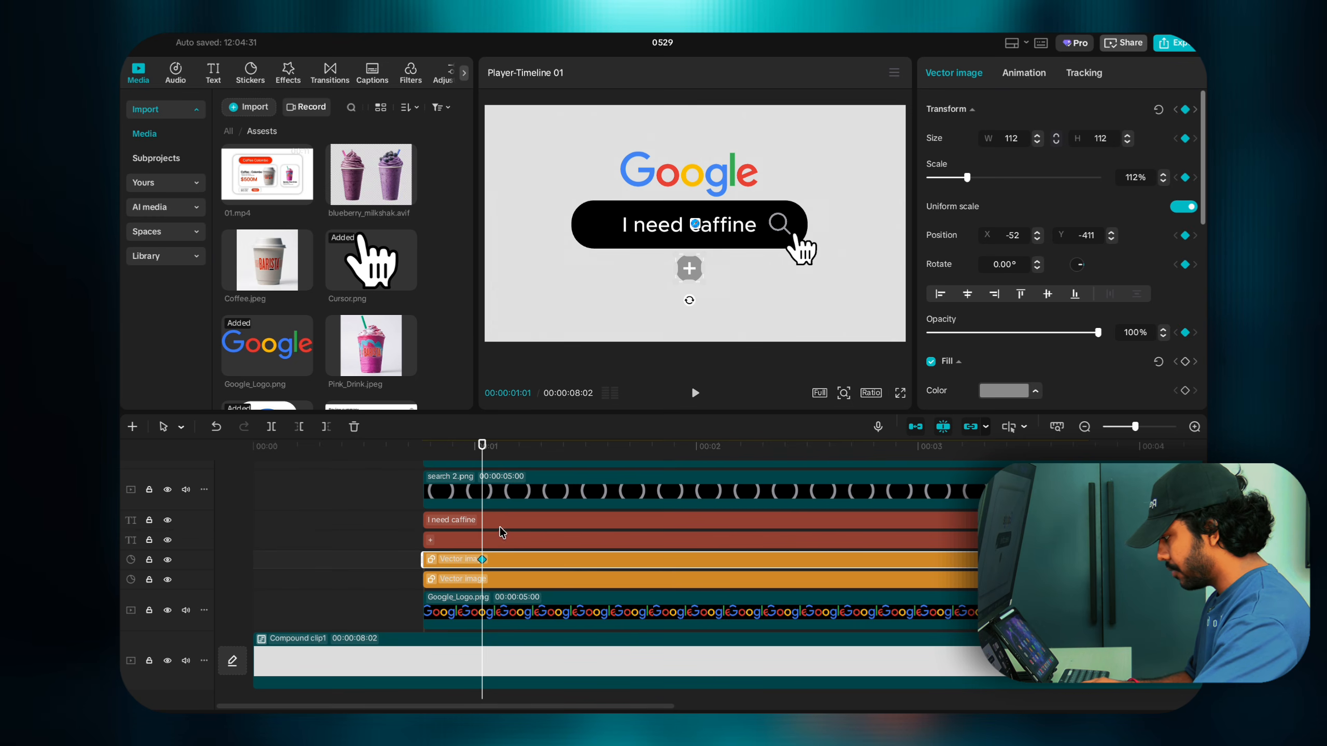
pyautogui.click(483, 579)
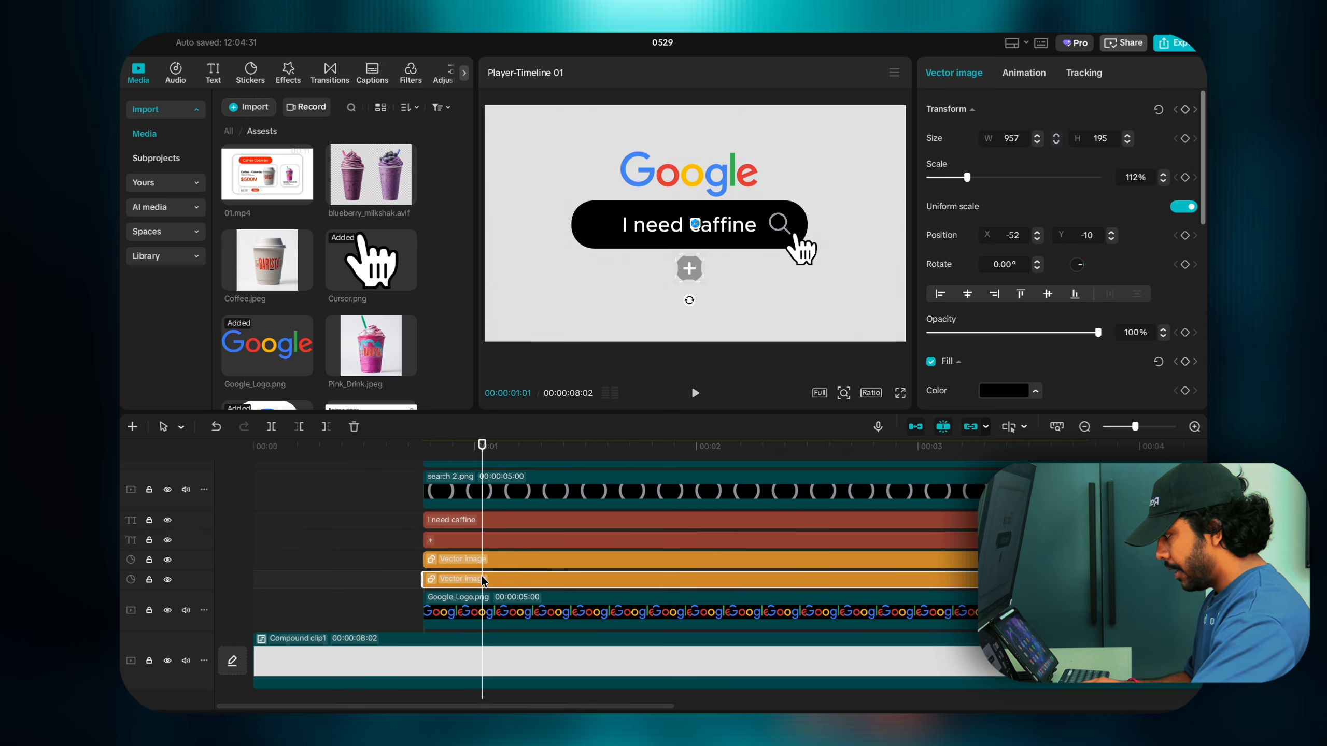
pyautogui.click(1186, 111)
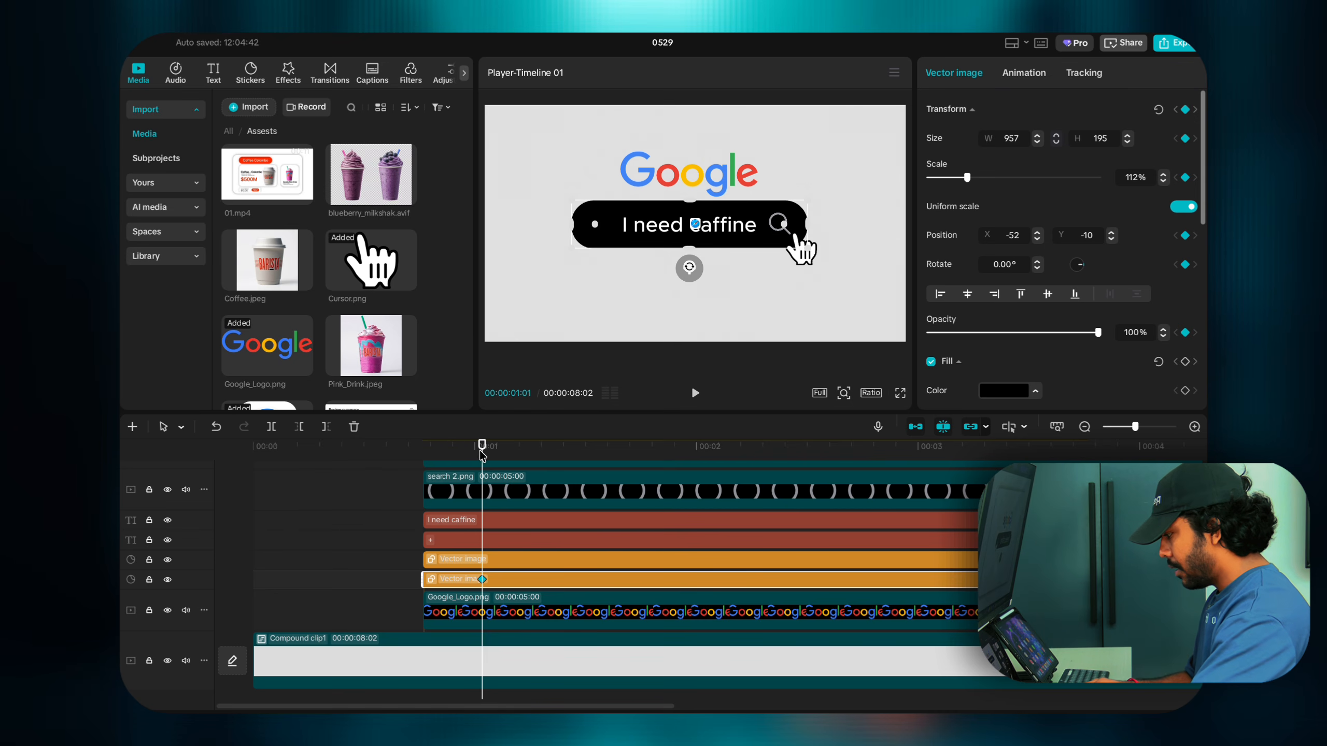
pyautogui.scroll(4, 477, 512)
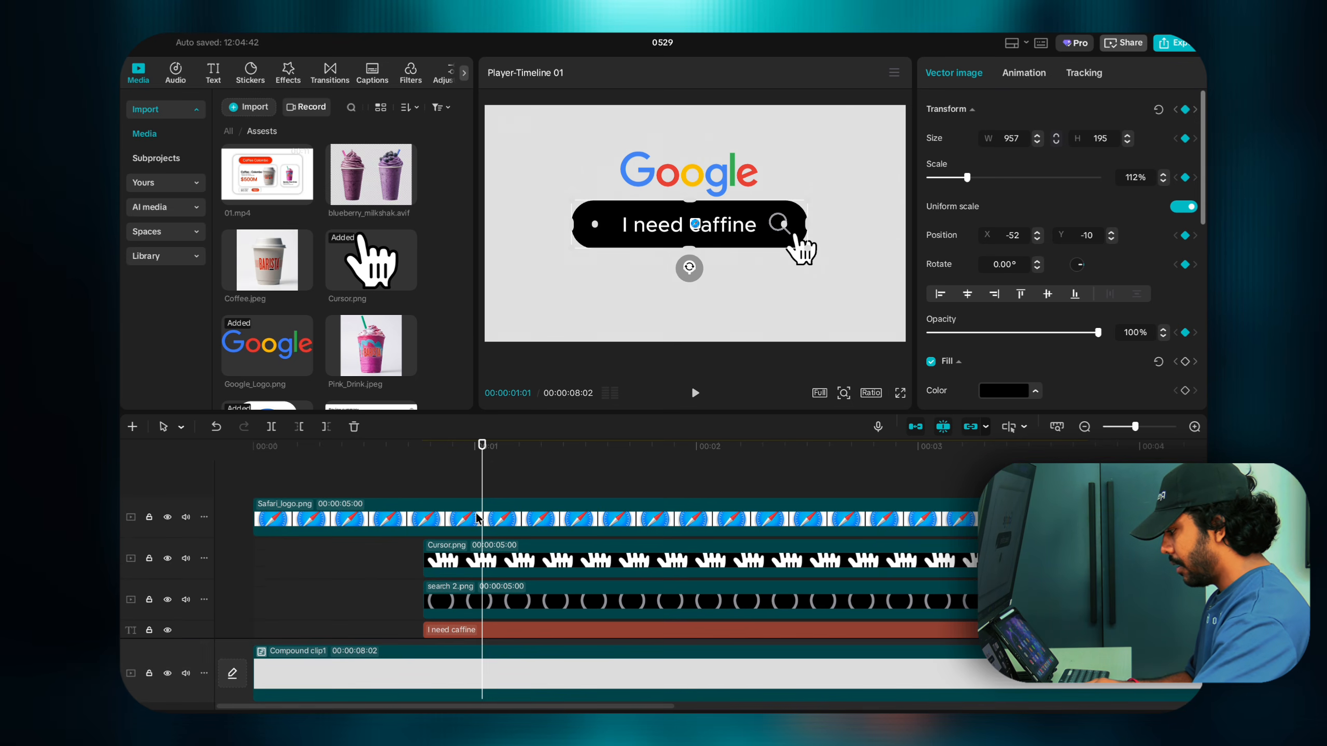
pyautogui.moveTo(481, 487); pyautogui.dragTo(428, 490)
pyautogui.scroll(-3, 426, 492)
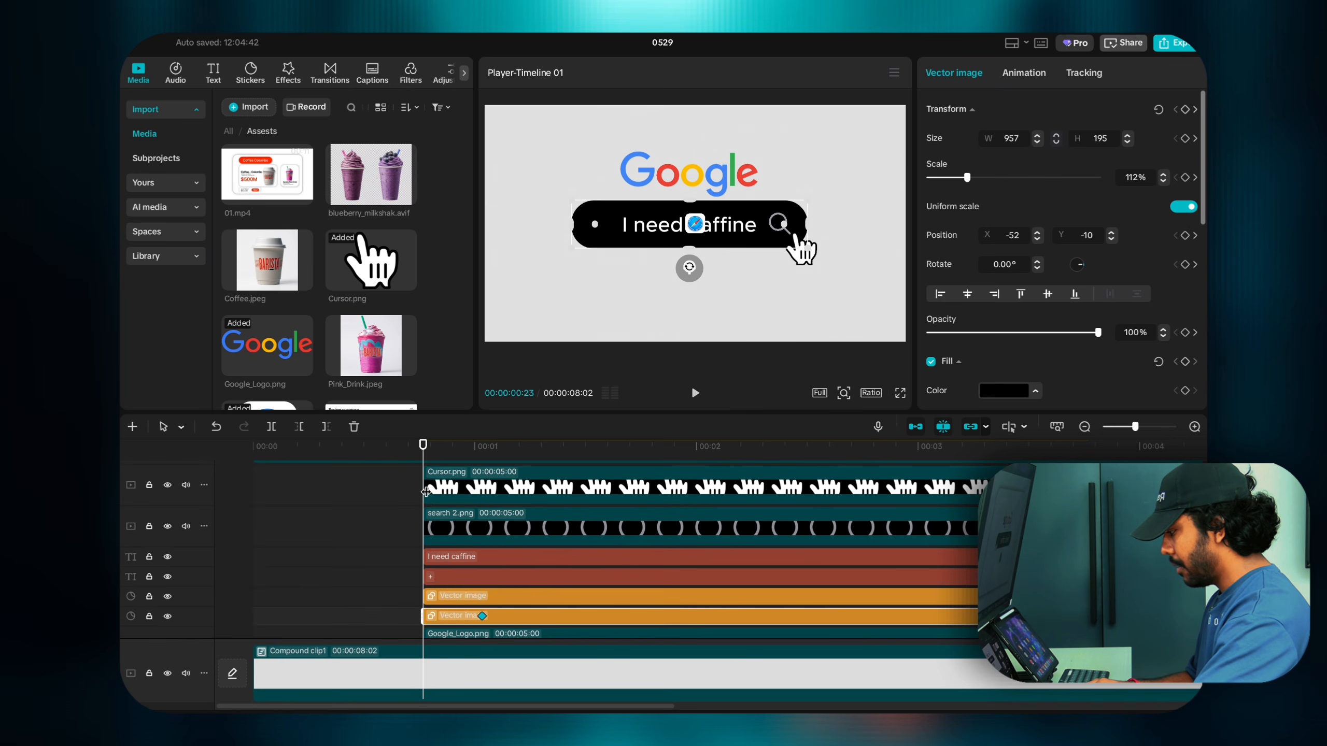
# Step: Add a starting transform keyframe to the grey plus circle at 00:00:00:23
pyautogui.scroll(1, 429, 501)
pyautogui.scroll(-1, 432, 515)
pyautogui.click(435, 518)
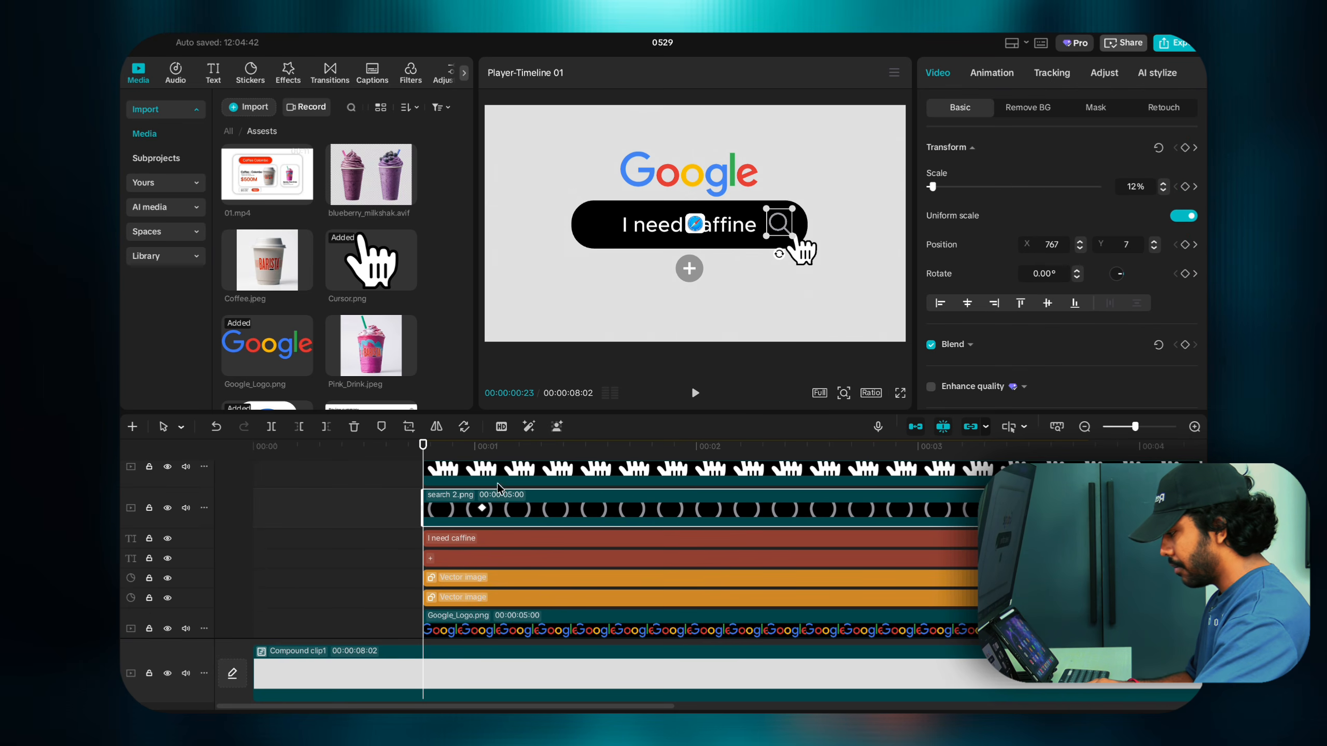
pyautogui.click(443, 542)
pyautogui.click(440, 556)
pyautogui.click(435, 576)
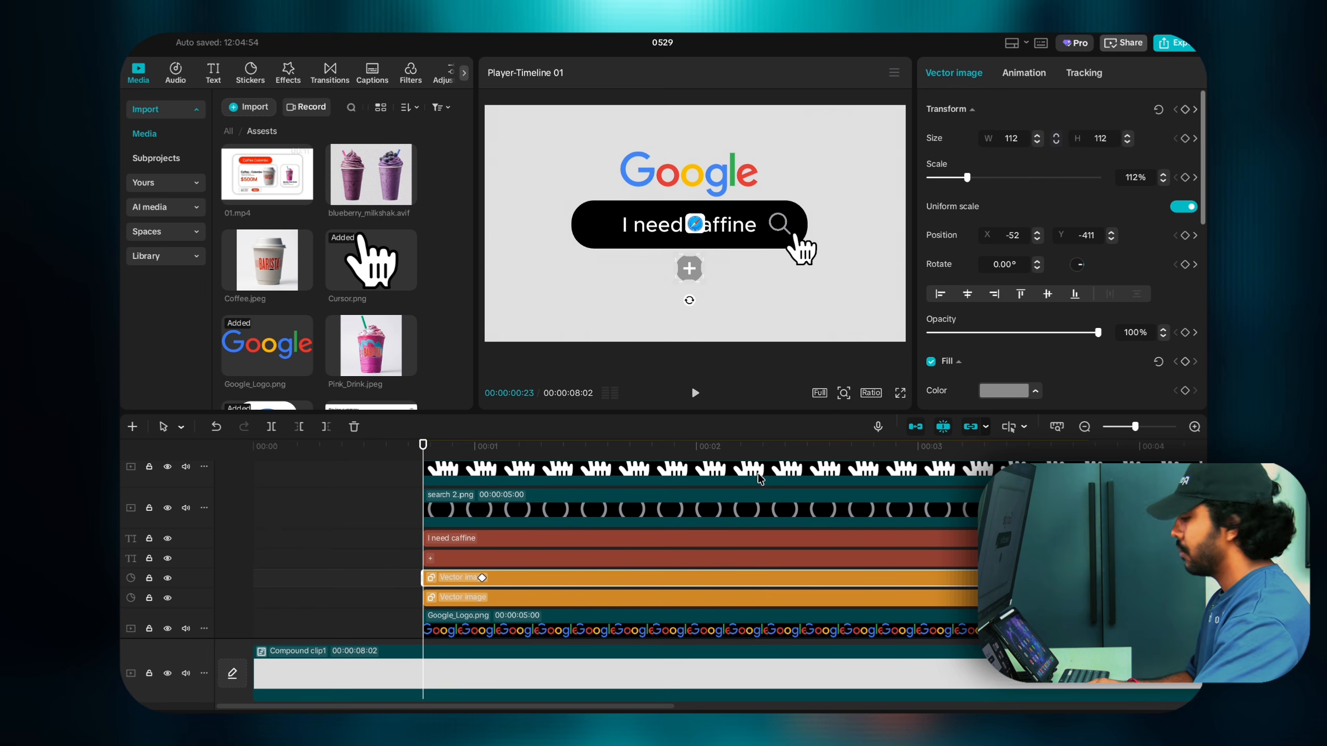
pyautogui.click(1185, 109)
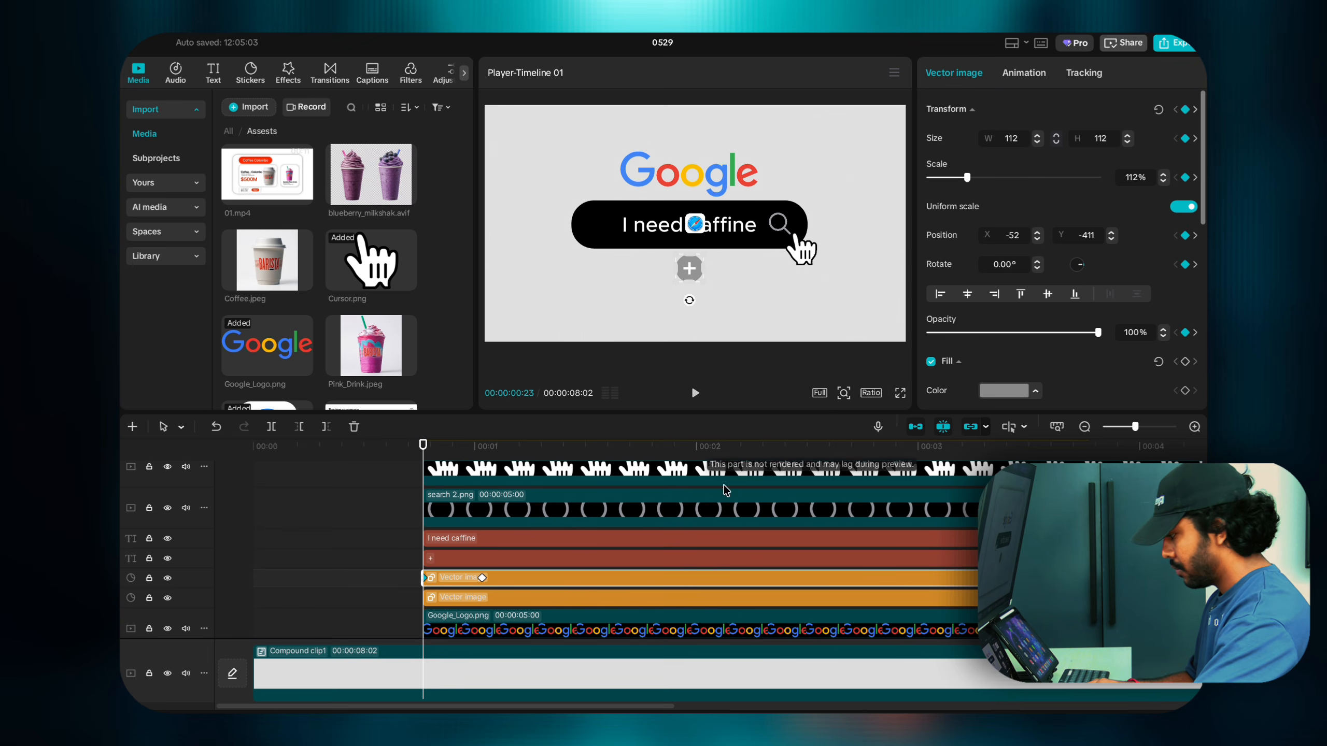
# Step: Add a starting transform keyframe to the black search bar at 00:00:00:23
pyautogui.scroll(-2, 439, 578)
pyautogui.click(440, 565)
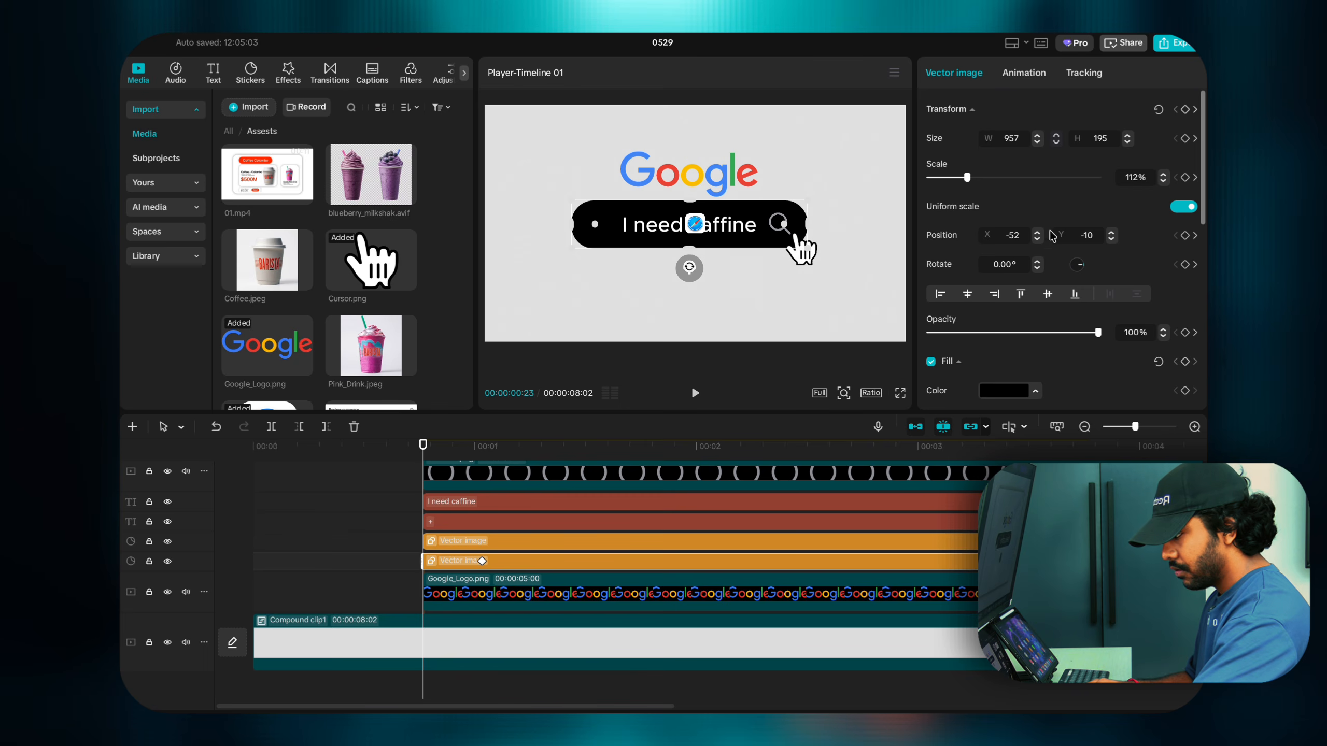
pyautogui.click(1185, 109)
pyautogui.click(486, 596)
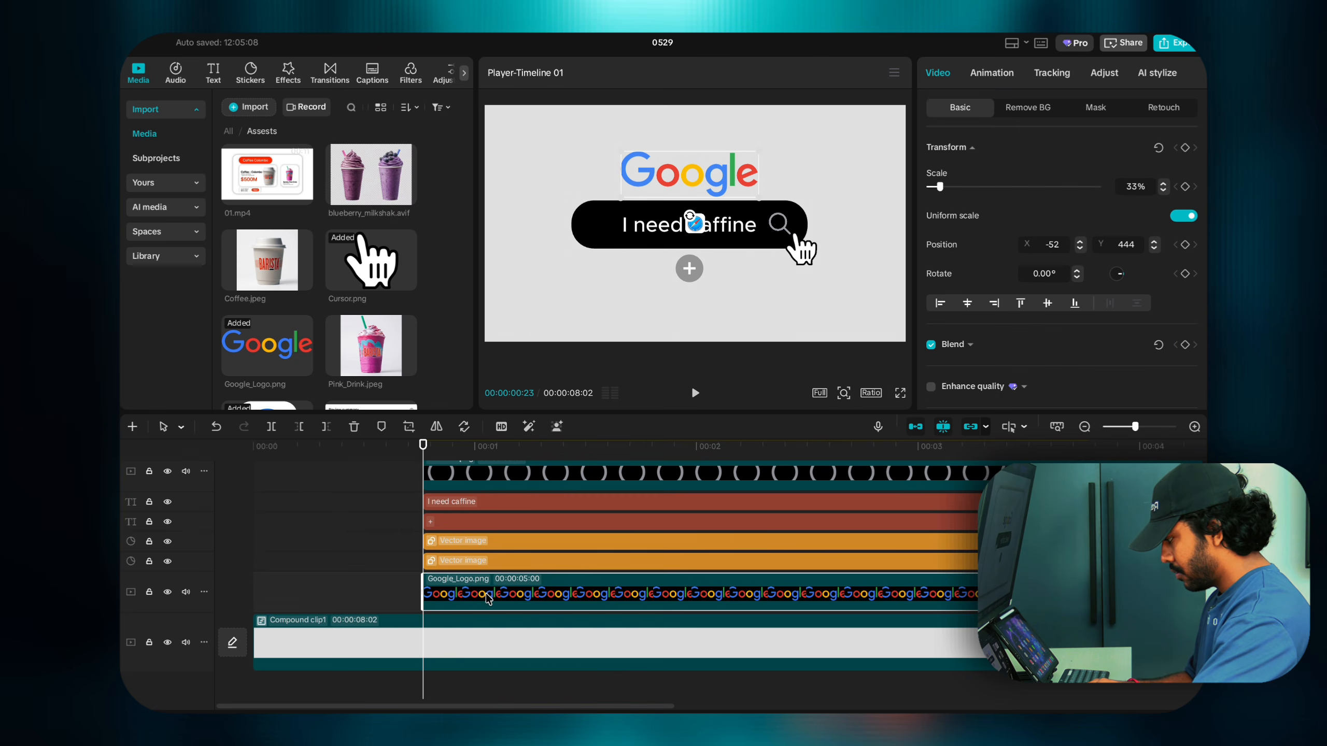
# Step: Add transform keyframes to the Google_Logo.png clip at 00:00:01:01 and 00:00:00:23
pyautogui.click(483, 559)
pyautogui.click(482, 561)
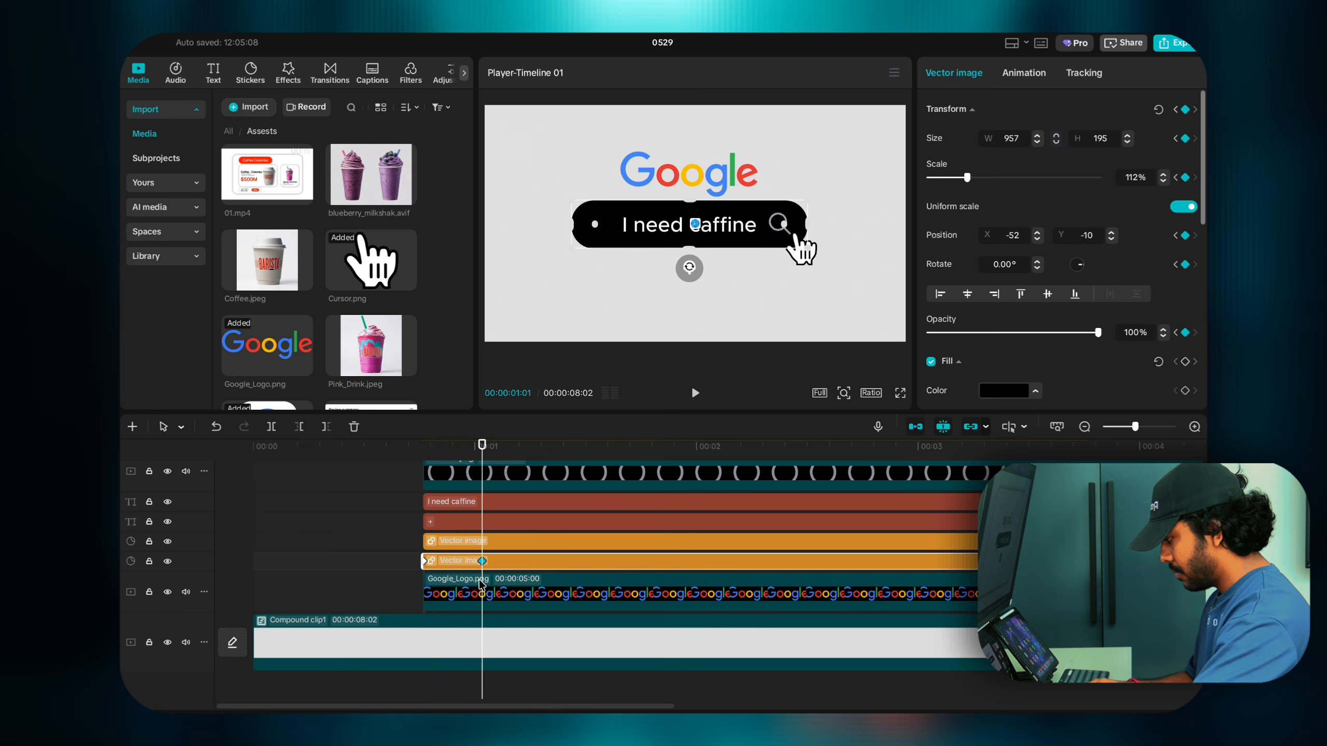
pyautogui.click(481, 583)
pyautogui.click(1185, 147)
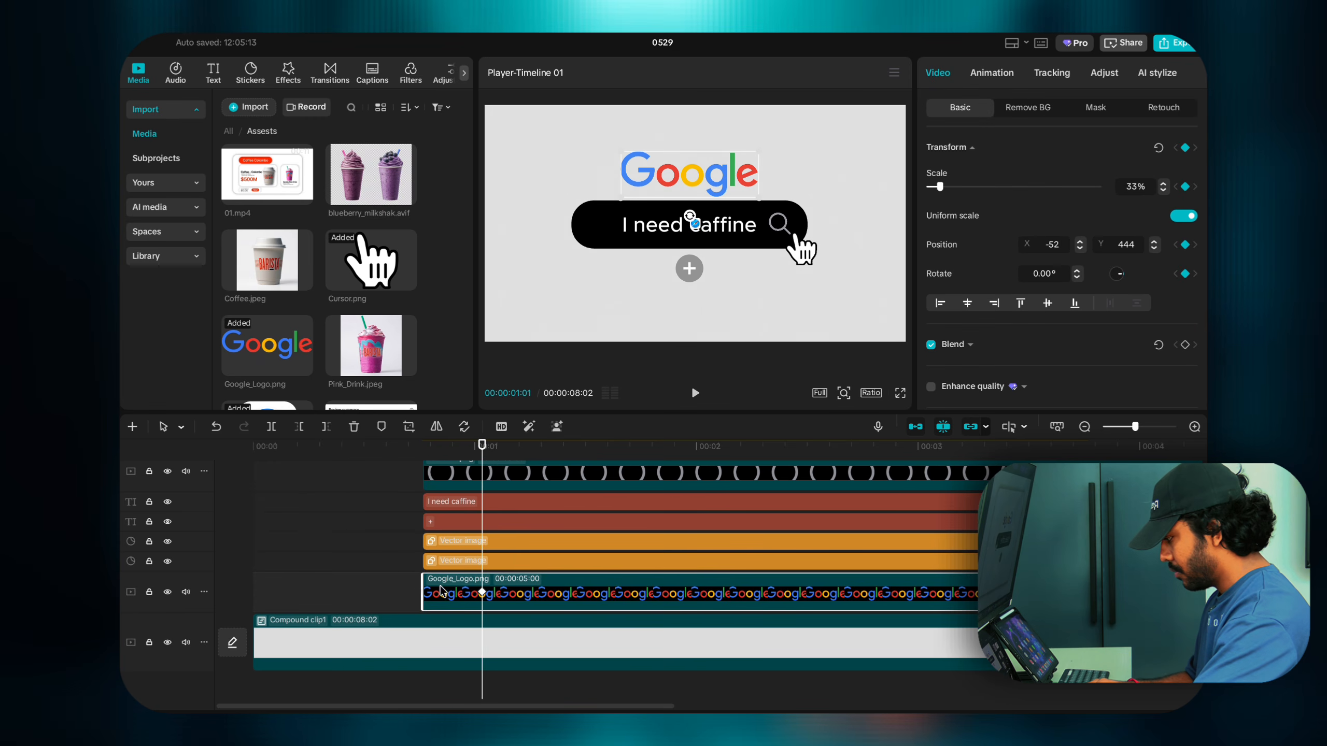
pyautogui.click(422, 531)
pyautogui.click(437, 605)
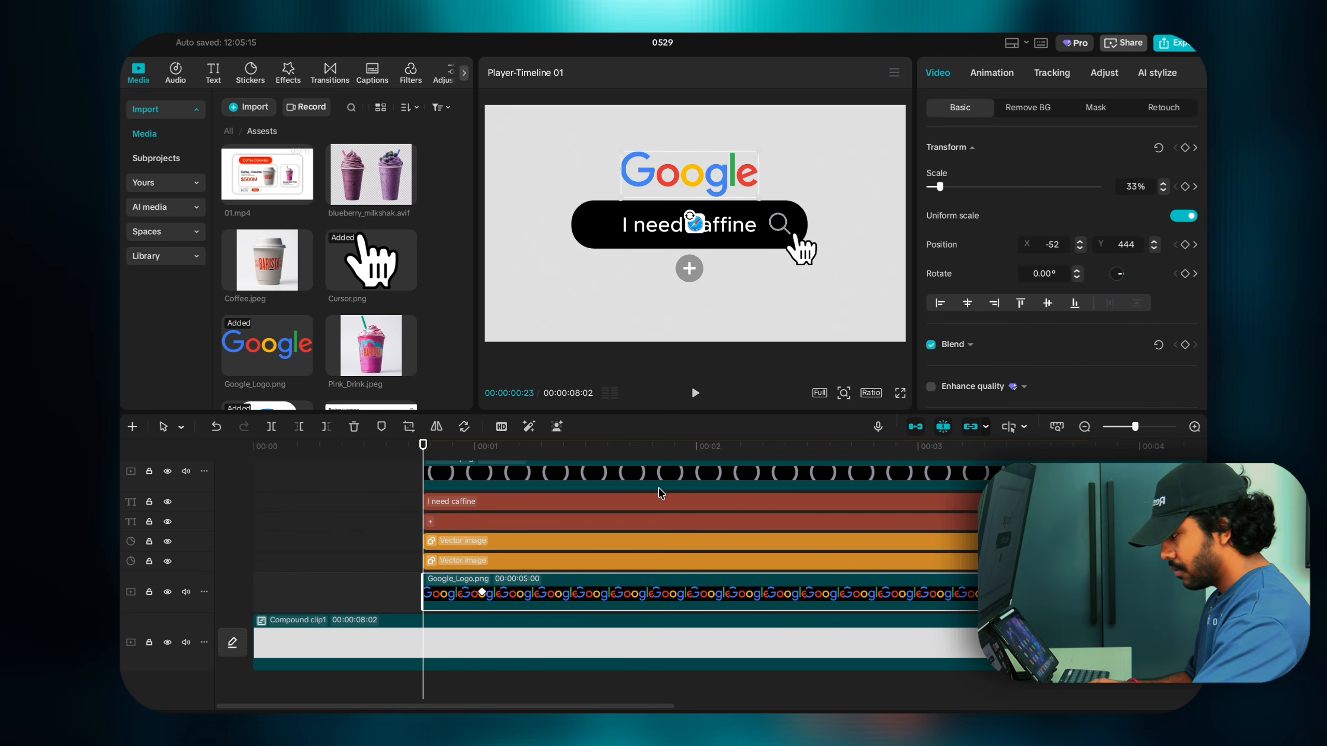
pyautogui.click(1185, 148)
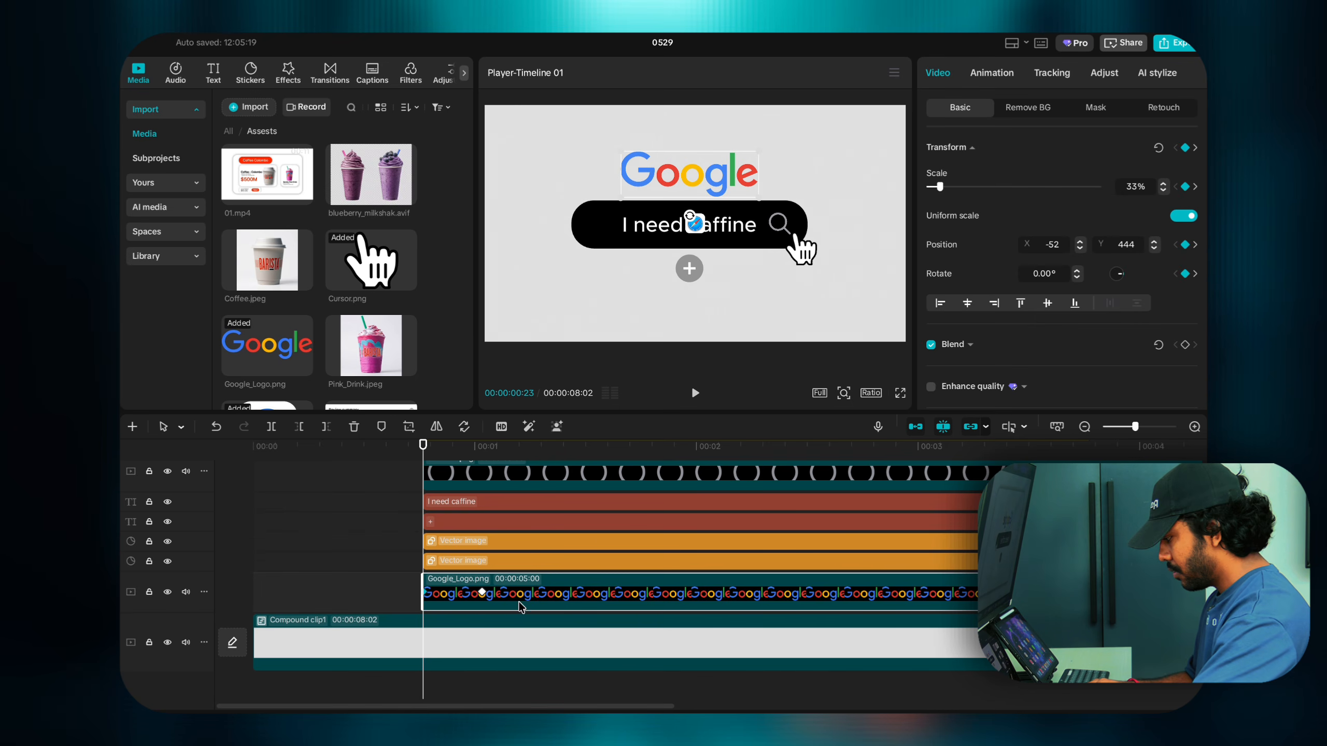
# Step: Review the search icon, text, plus shape and search bar clips at the one-second mark
pyautogui.click(483, 595)
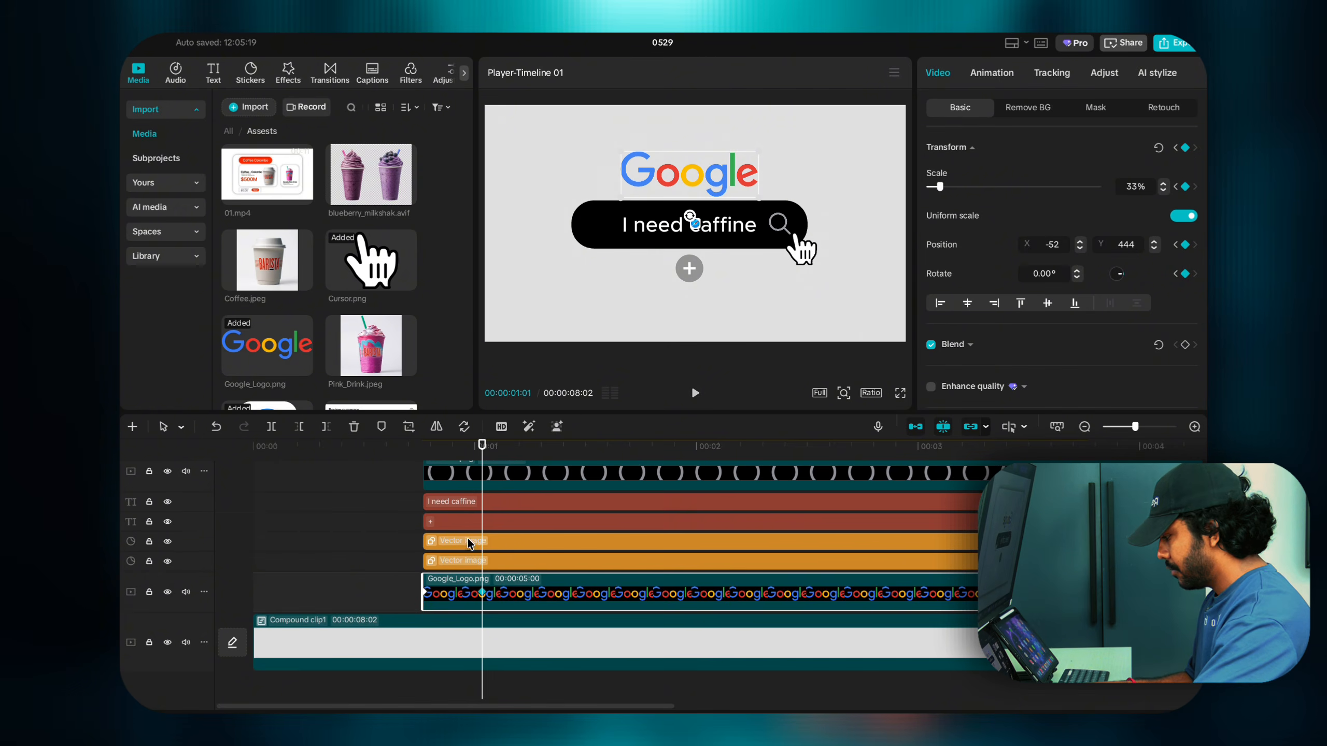
pyautogui.scroll(4, 469, 543)
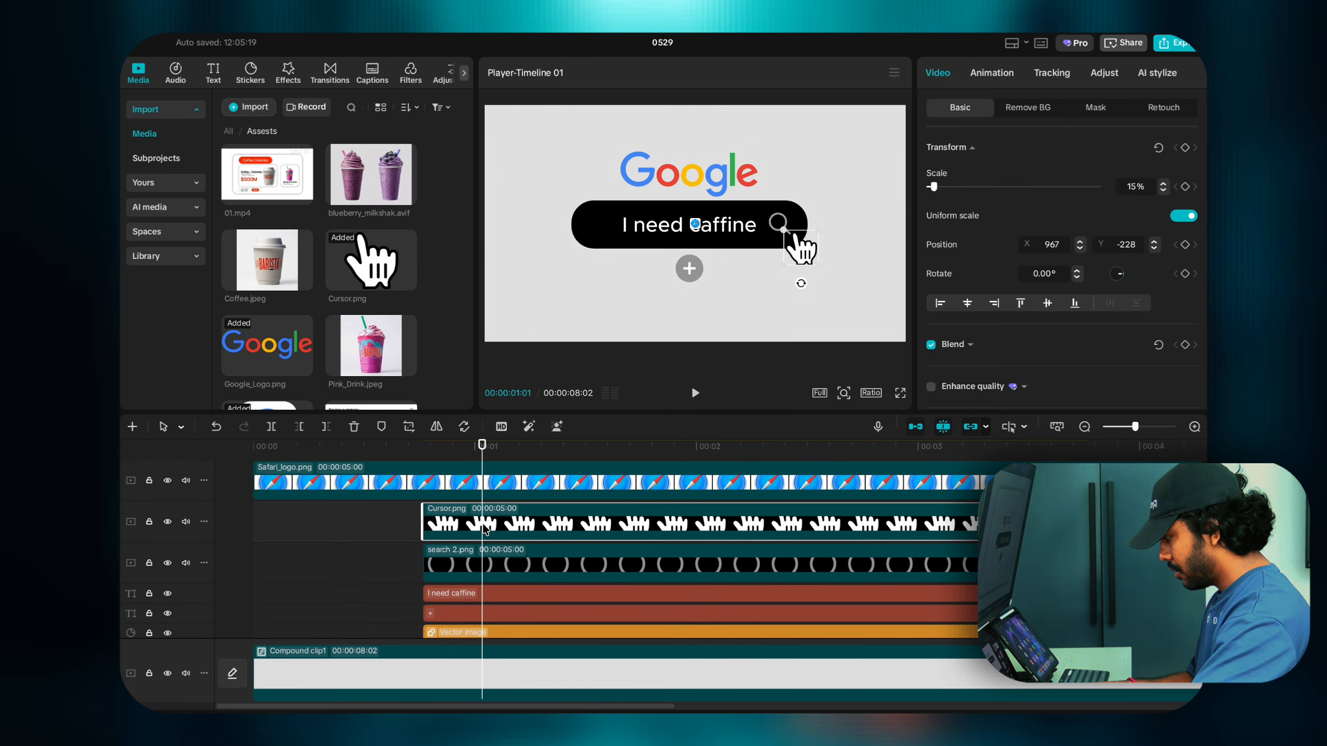
pyautogui.scroll(1, 473, 530)
pyautogui.click(481, 586)
pyautogui.scroll(-2, 478, 585)
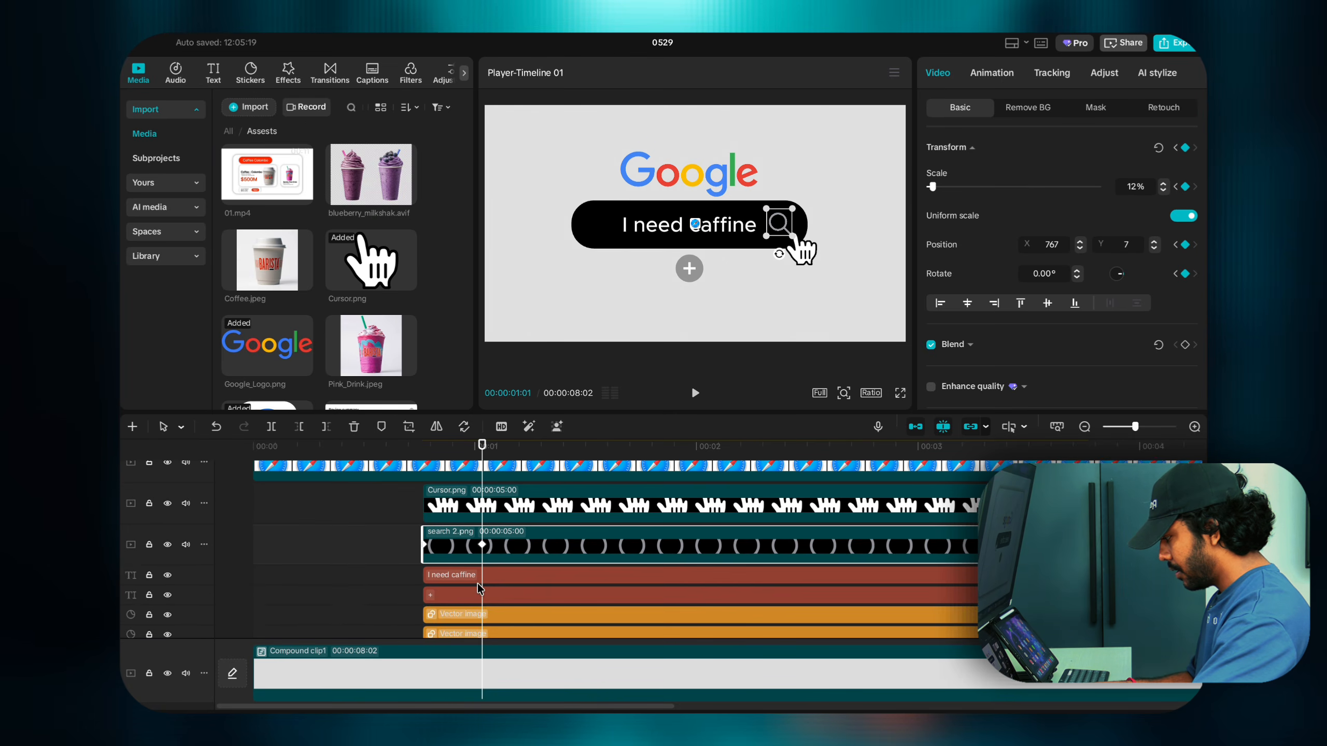
pyautogui.click(479, 574)
pyautogui.scroll(-2, 479, 574)
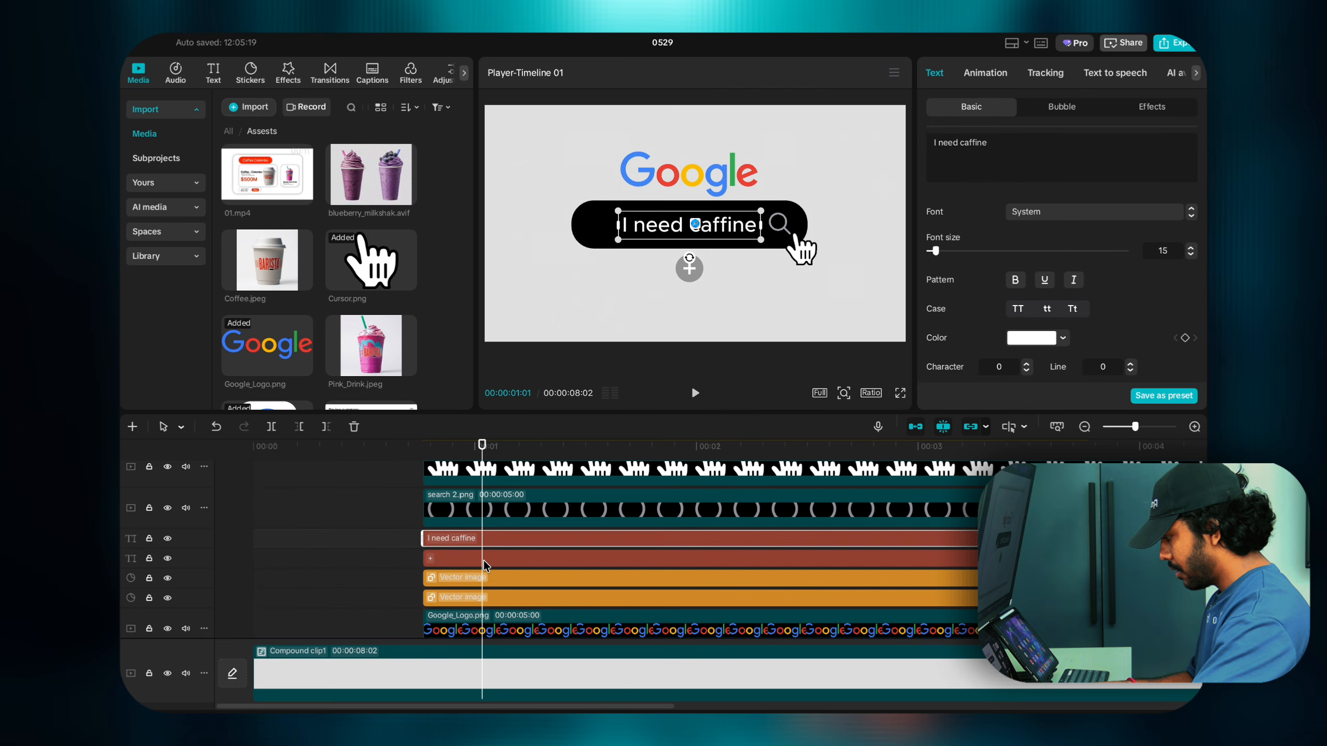
pyautogui.click(483, 561)
pyautogui.click(475, 577)
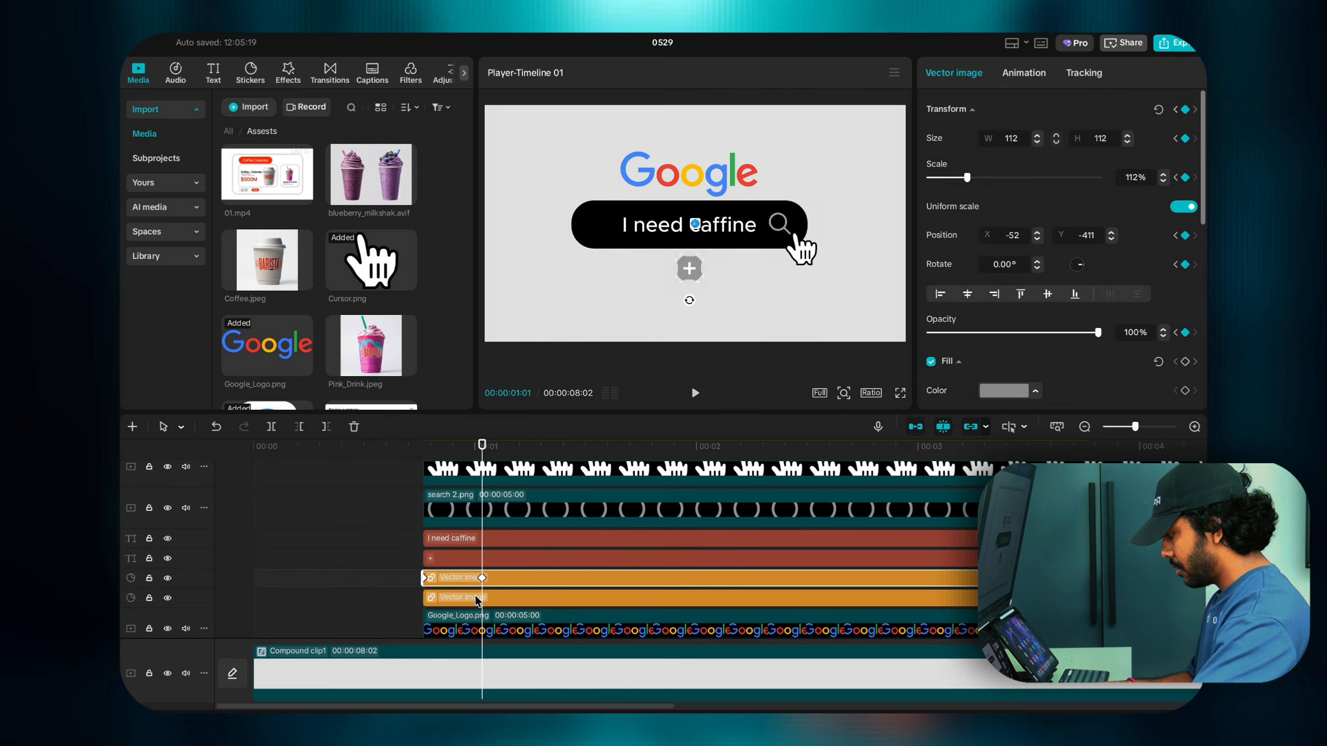
pyautogui.click(477, 597)
pyautogui.scroll(-1, 478, 601)
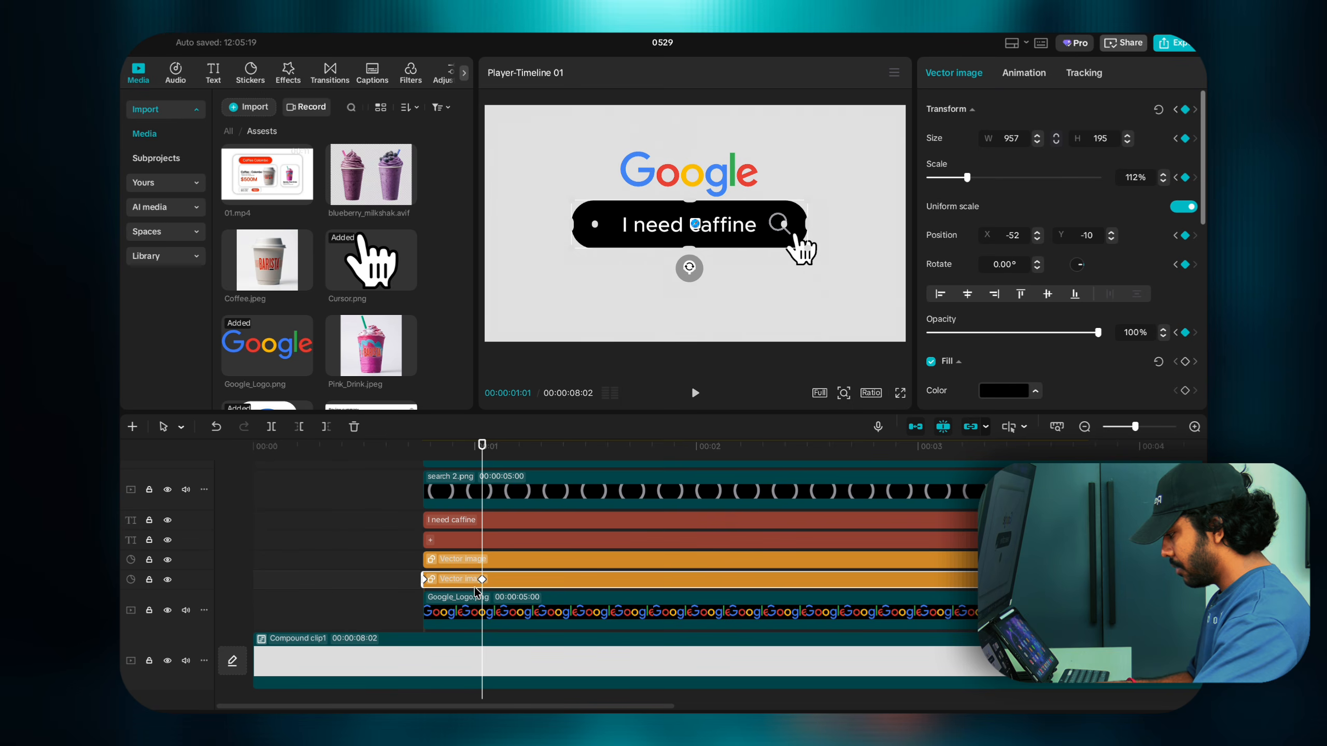
# Step: Shrink the Google logo to about 5% scale at its 00:00:00:23 starting keyframe
pyautogui.click(481, 609)
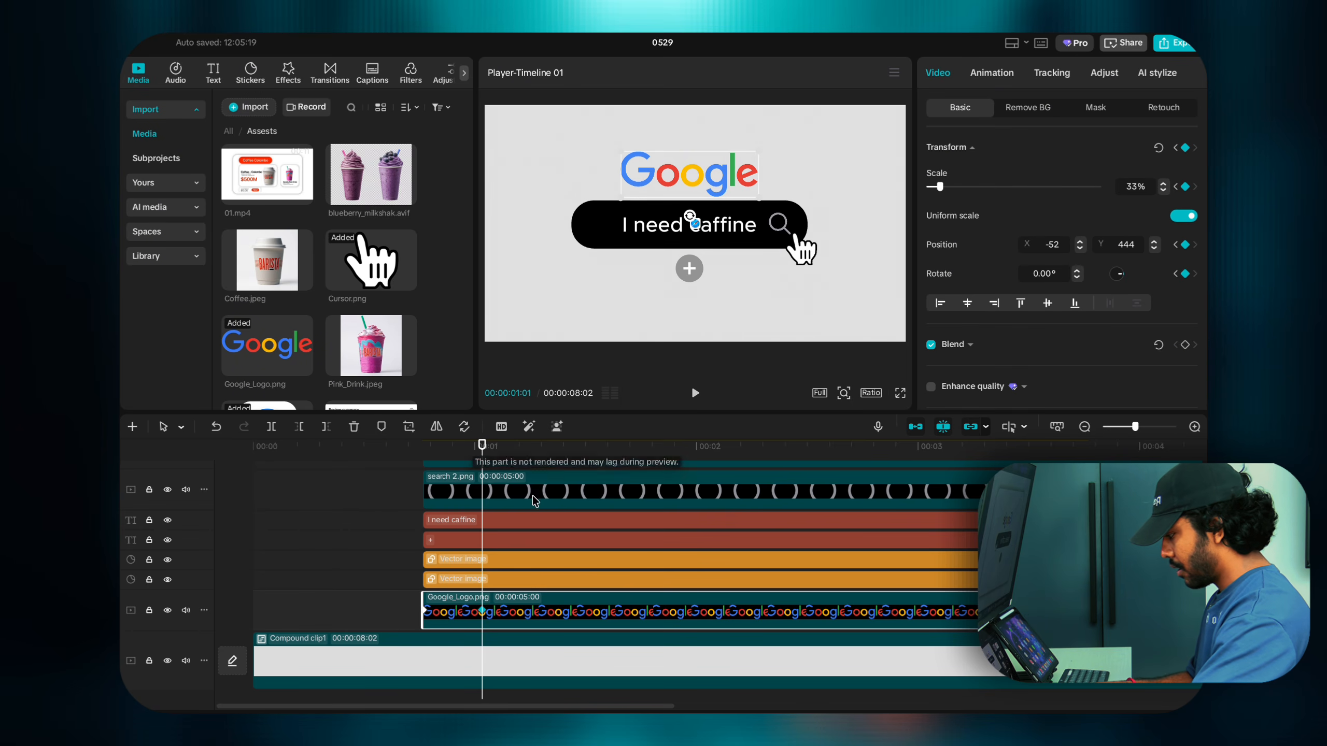
pyautogui.click(427, 611)
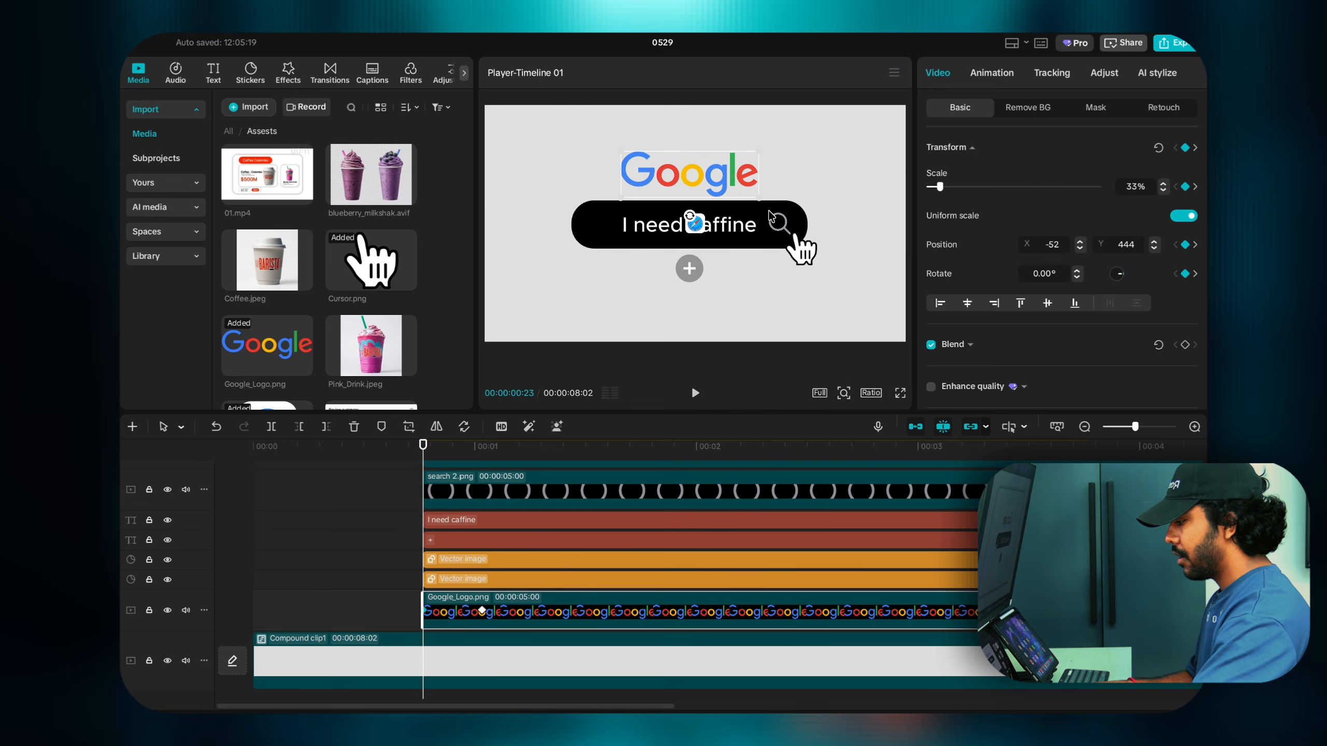
pyautogui.moveTo(764, 203); pyautogui.dragTo(658, 172)
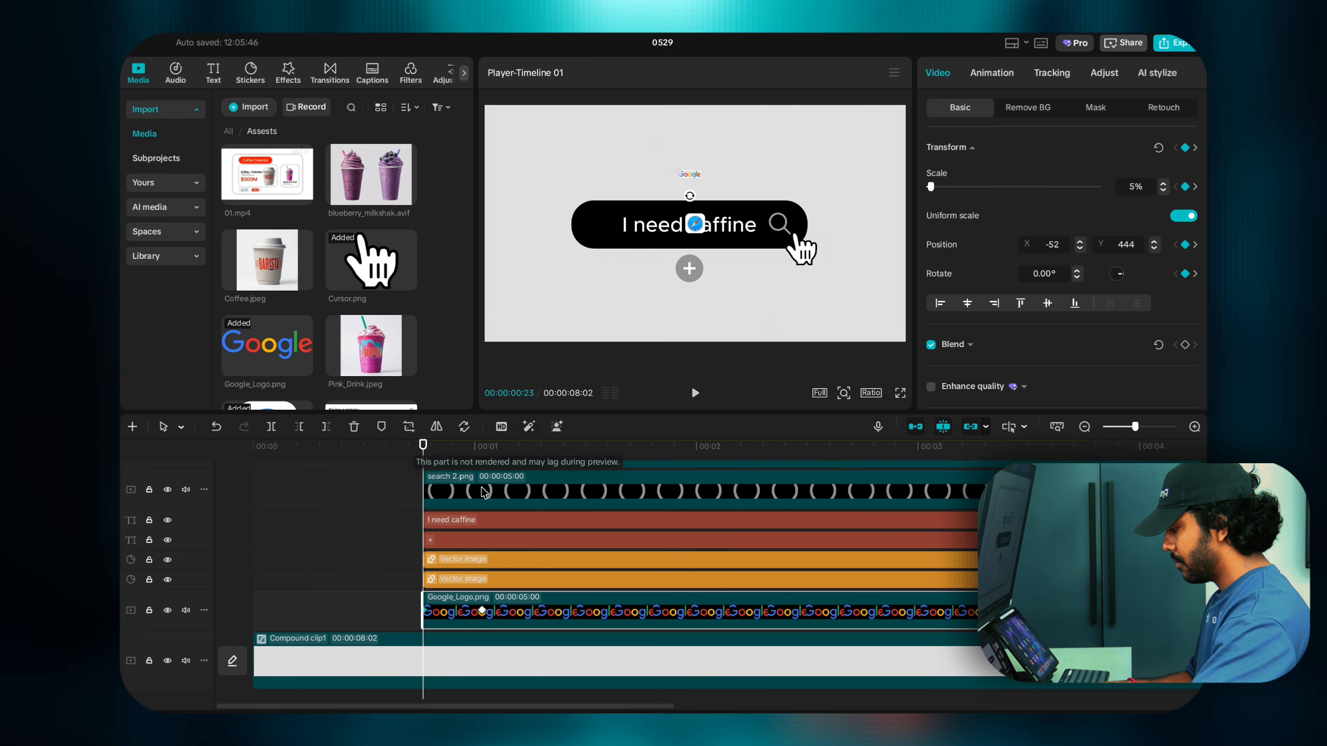
pyautogui.click(449, 579)
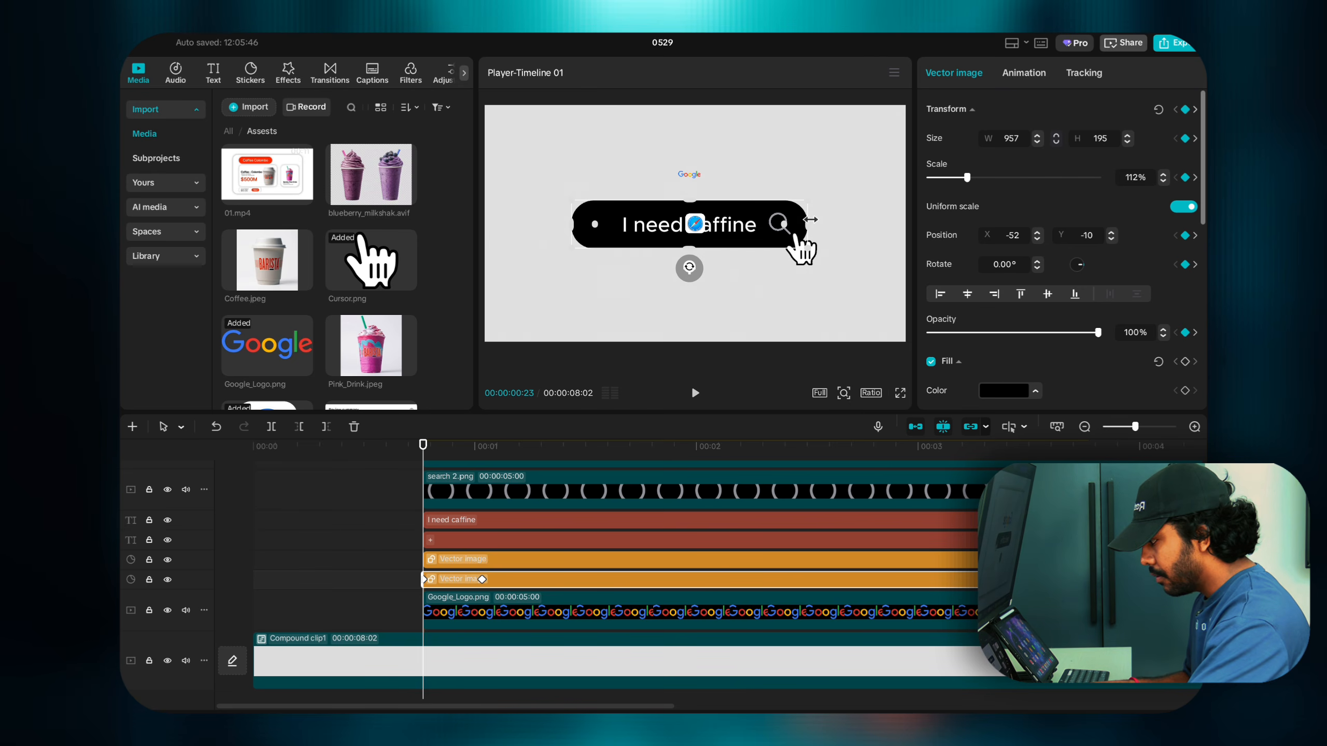
# Step: Narrow the black search bar to 3 wide at 00:00:00:23 and step one frame ahead to check
pyautogui.moveTo(811, 220)
pyautogui.mouseDown()
pyautogui.moveTo(777, 221)
pyautogui.moveTo(807, 225)
pyautogui.mouseUp()
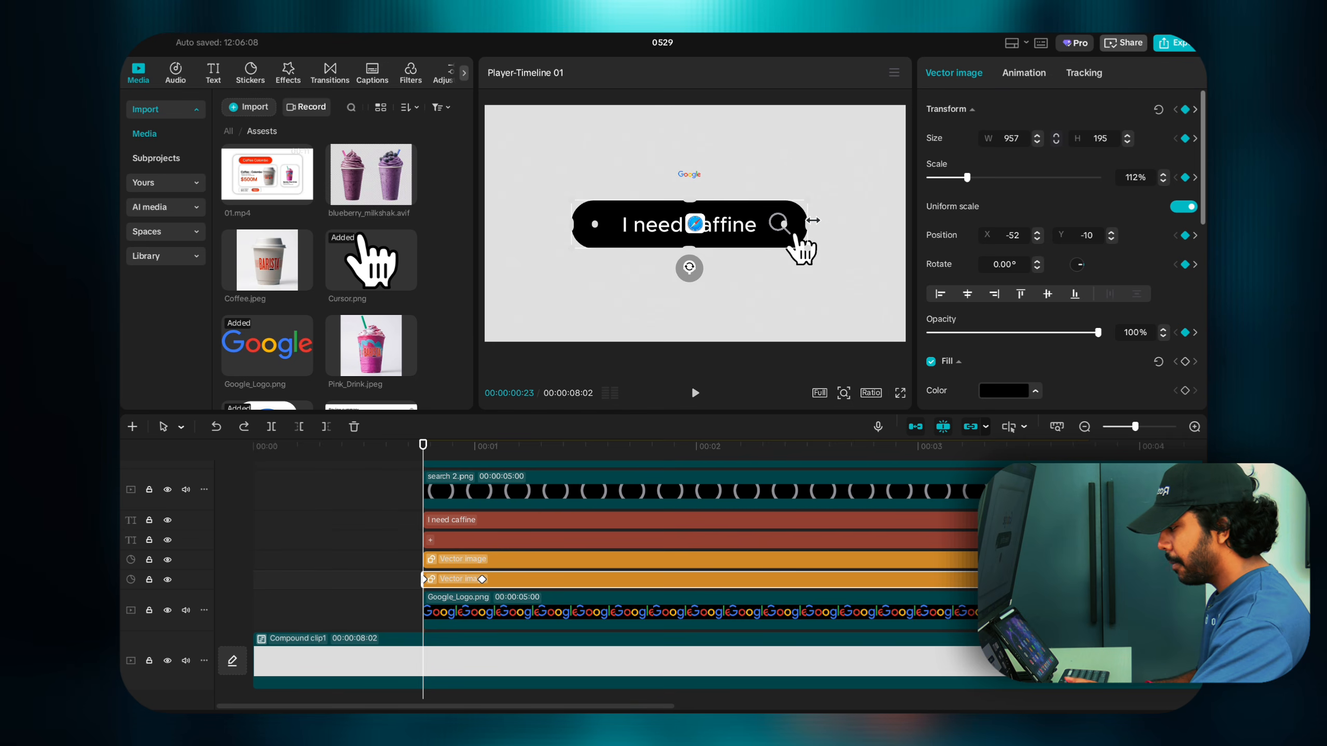
pyautogui.moveTo(812, 221); pyautogui.dragTo(688, 236)
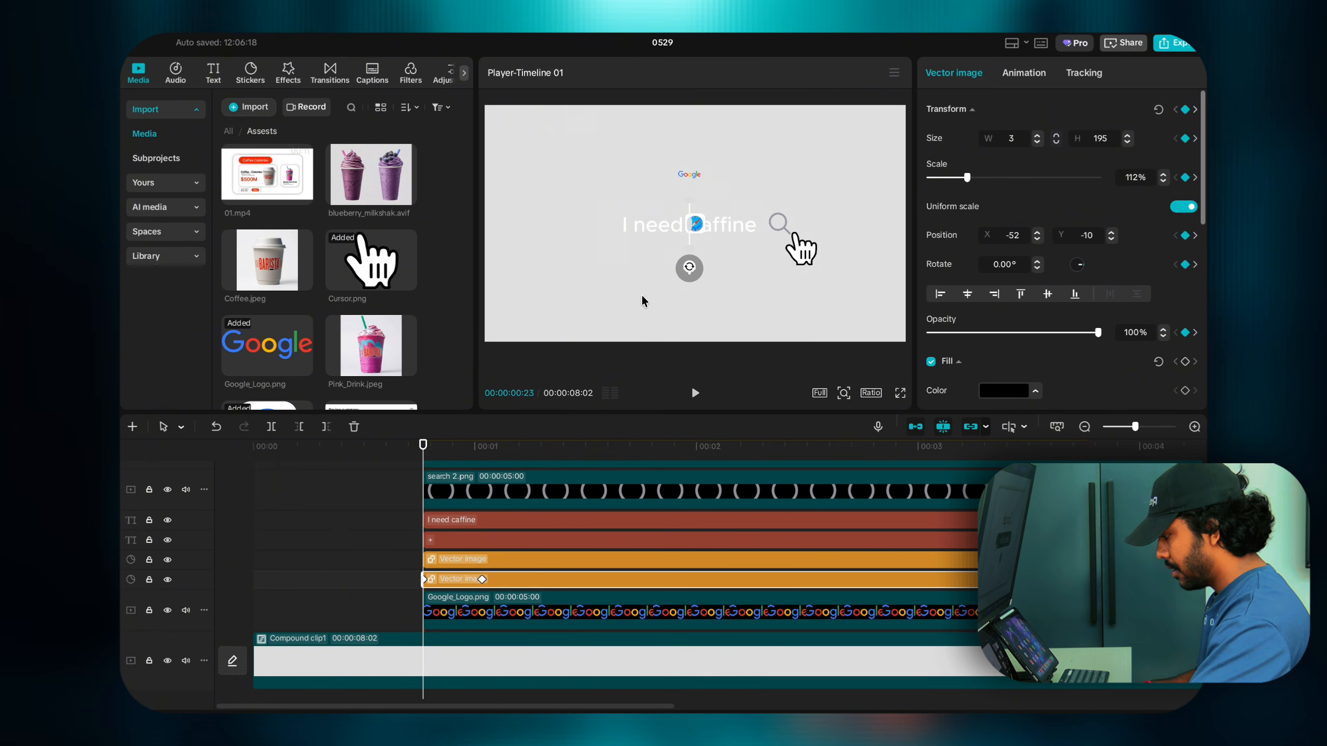
pyautogui.moveTo(423, 446)
pyautogui.mouseDown()
pyautogui.moveTo(476, 449)
pyautogui.moveTo(423, 449)
pyautogui.mouseUp()
# Step: Shrink the grey plus circle to about 9×9 at its starting keyframe, then check it at 01:01
pyautogui.click(456, 563)
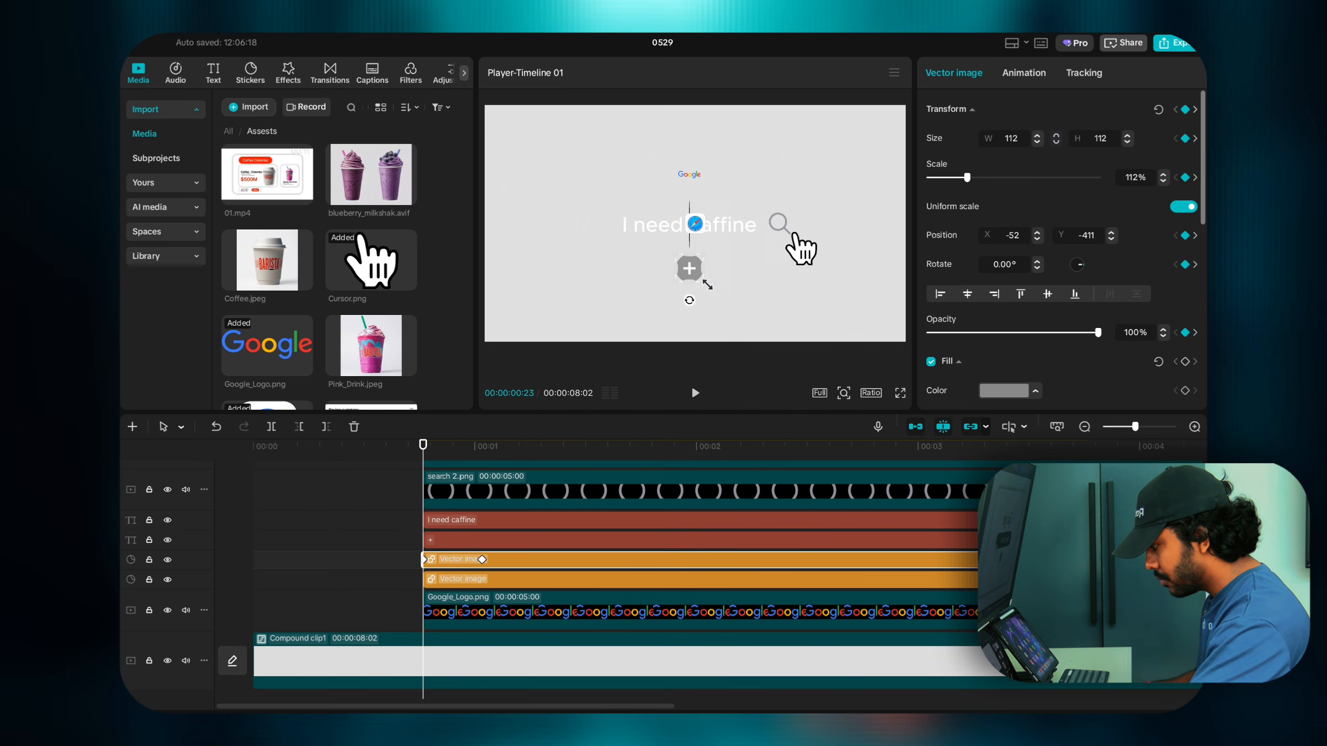
pyautogui.moveTo(707, 285); pyautogui.dragTo(695, 273)
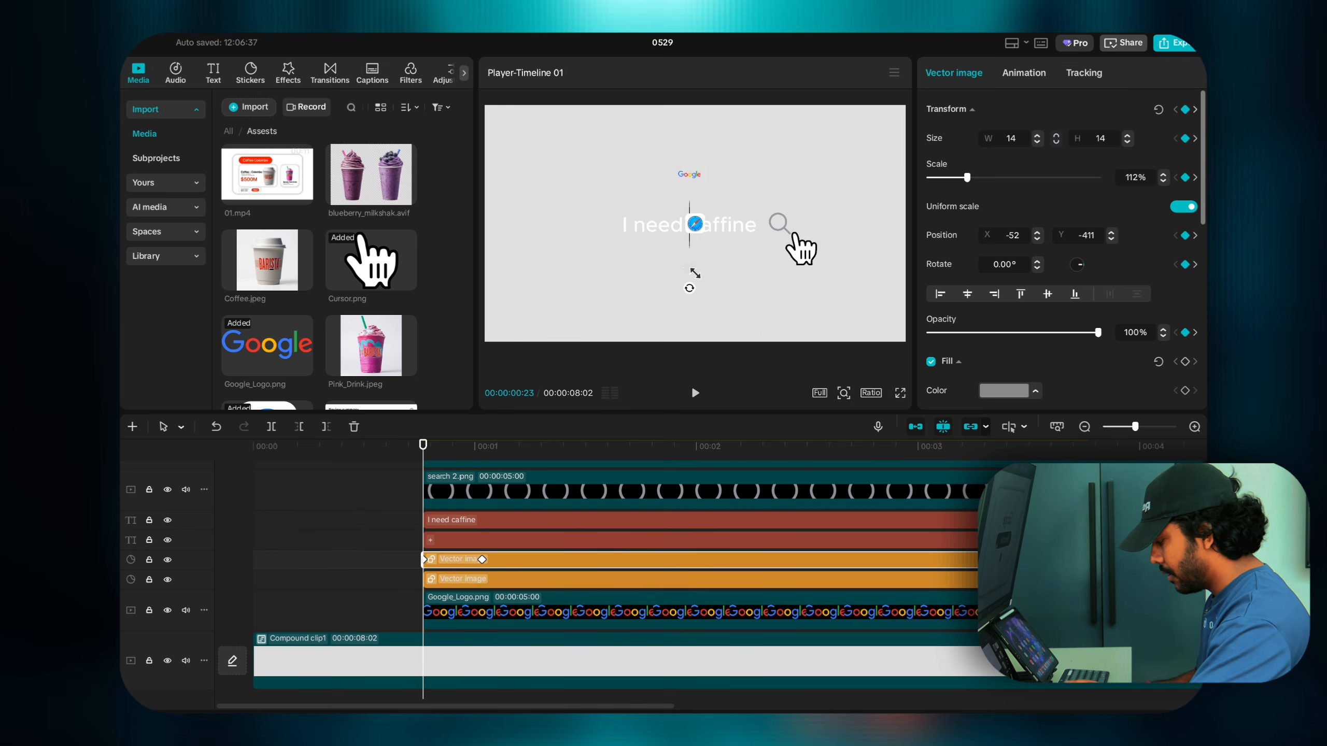
pyautogui.hotkey('ctrl', 'z')
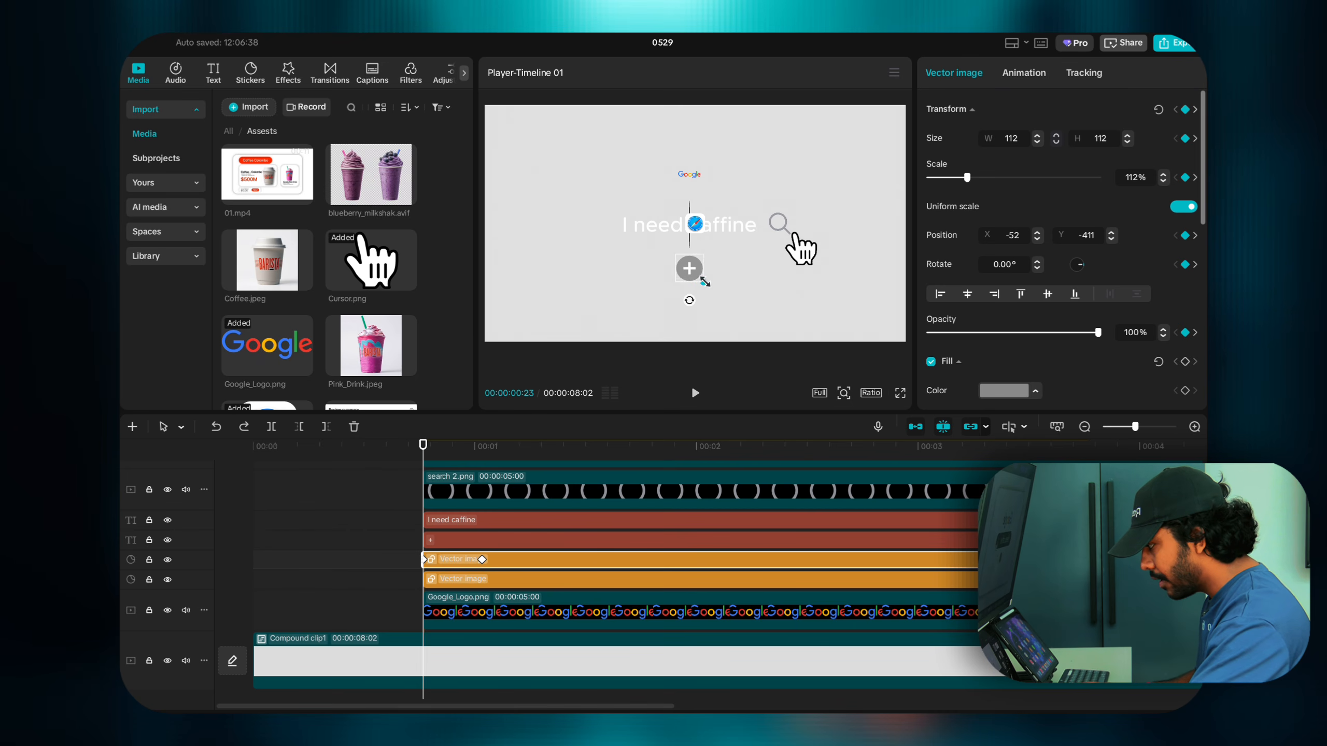
pyautogui.moveTo(704, 277); pyautogui.dragTo(700, 281)
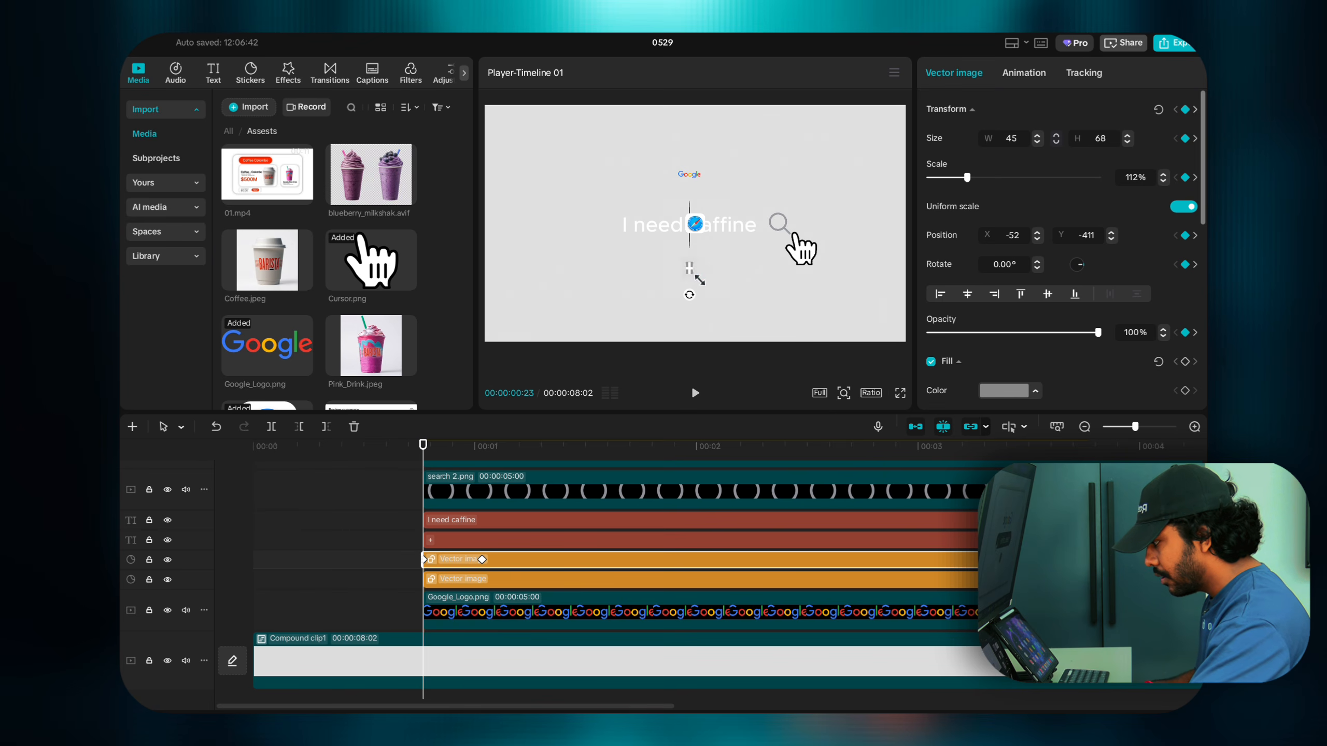
pyautogui.hotkey('ctrl', 'z')
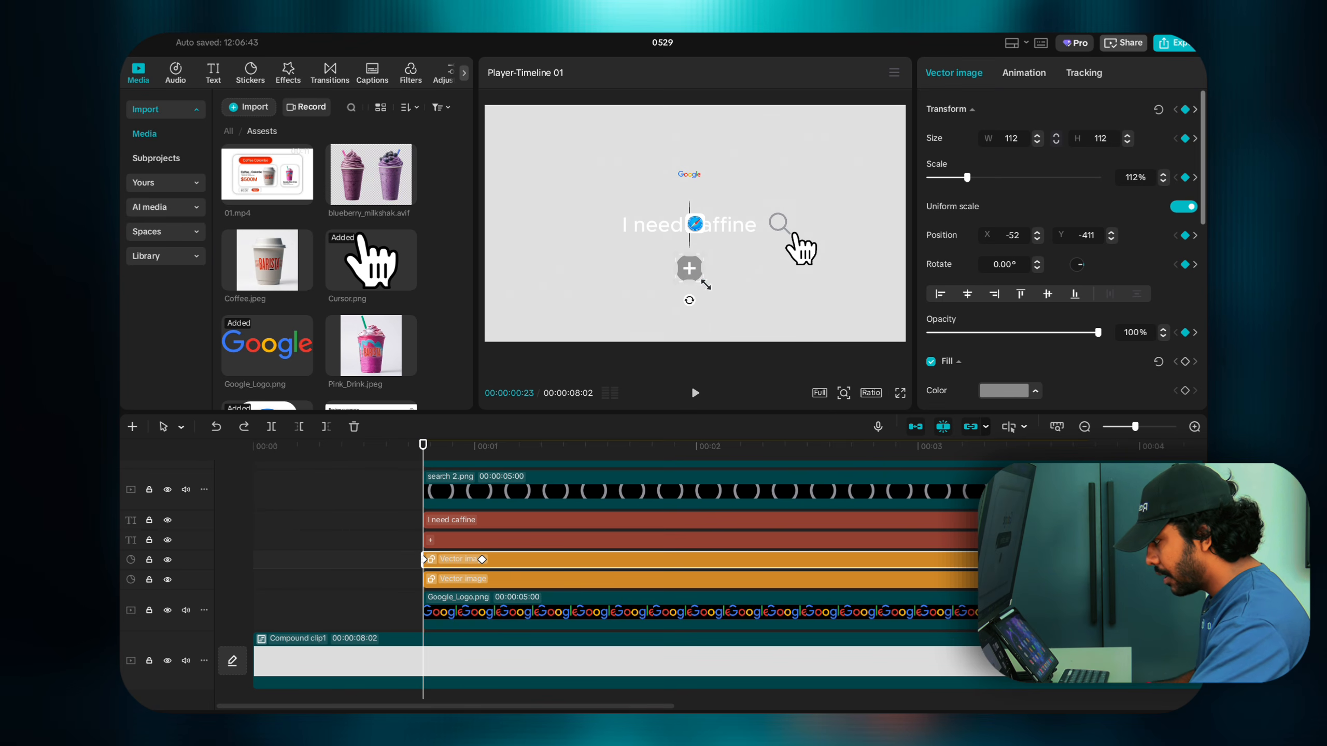
pyautogui.moveTo(706, 285); pyautogui.dragTo(692, 270)
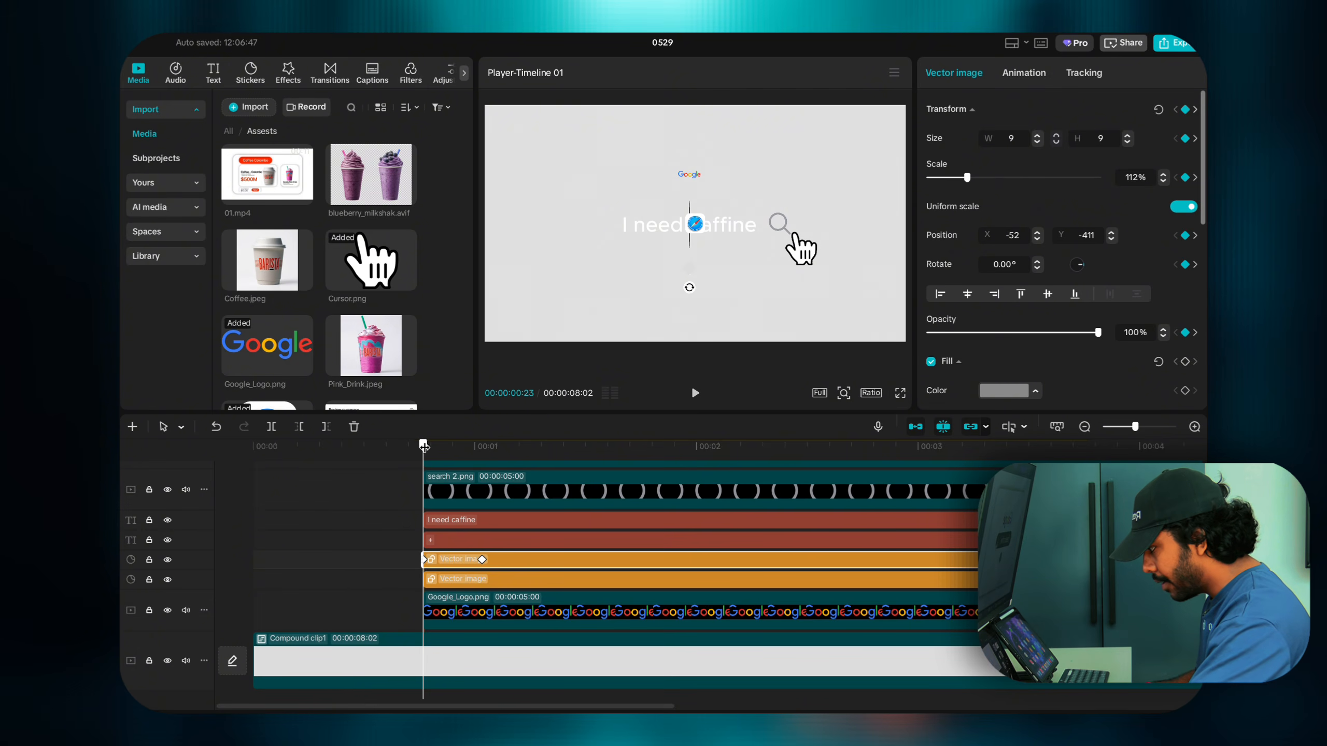
pyautogui.moveTo(423, 445)
pyautogui.mouseDown()
pyautogui.moveTo(483, 457)
pyautogui.moveTo(427, 456)
pyautogui.mouseUp()
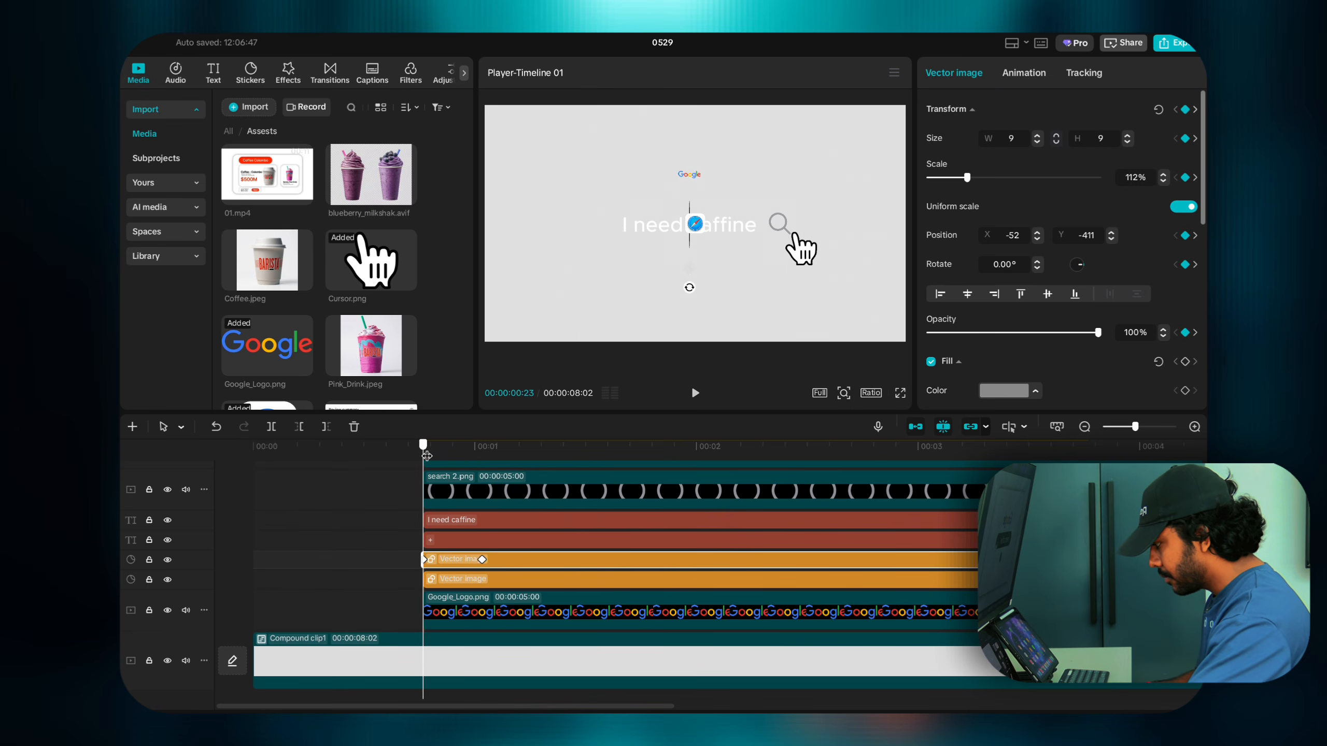
pyautogui.scroll(2, 454, 529)
pyautogui.click(453, 531)
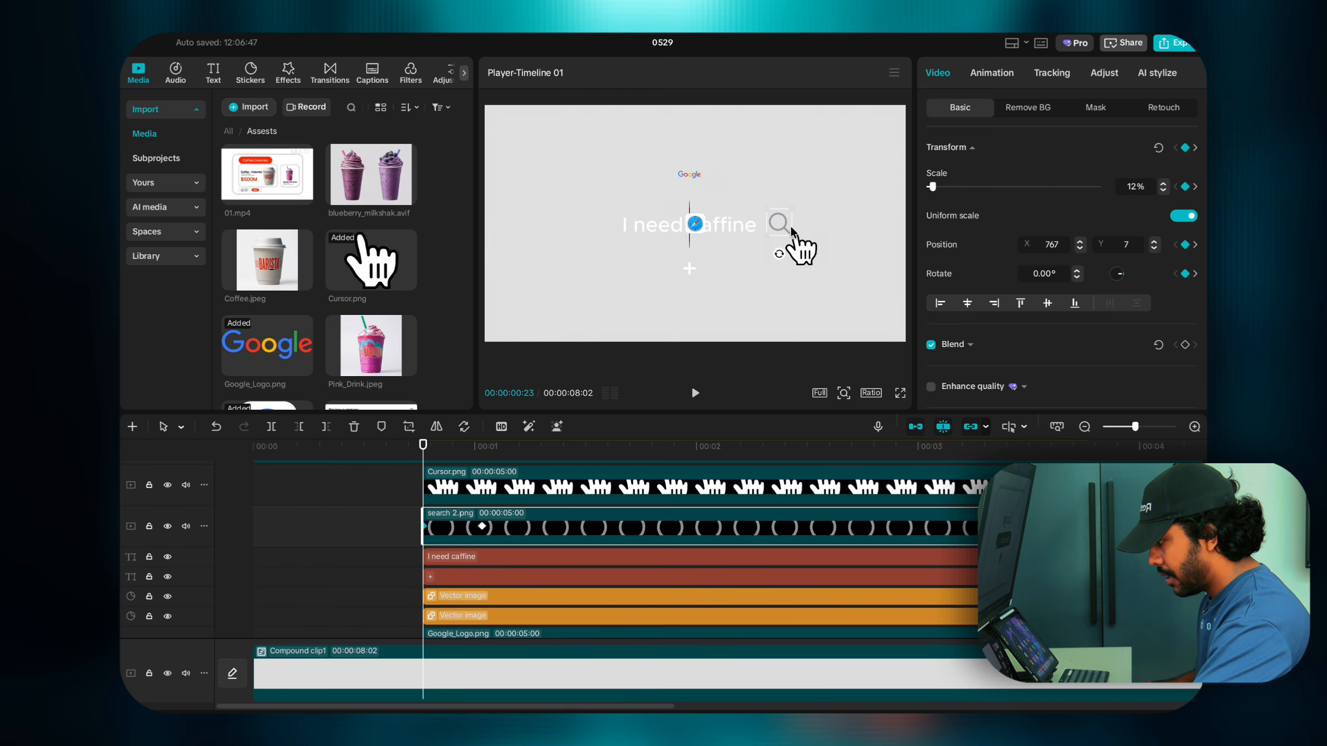
pyautogui.moveTo(781, 229); pyautogui.dragTo(797, 226)
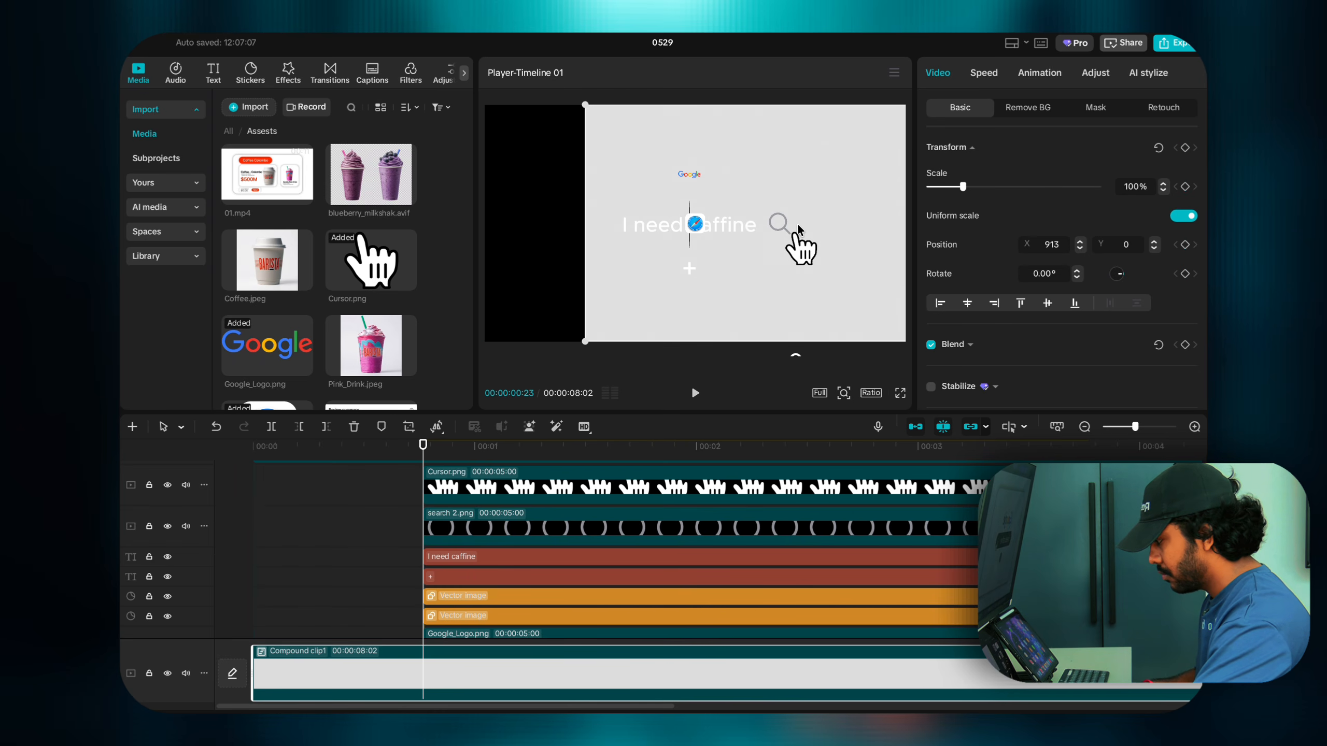
pyautogui.press('super+z')
pyautogui.click(530, 525)
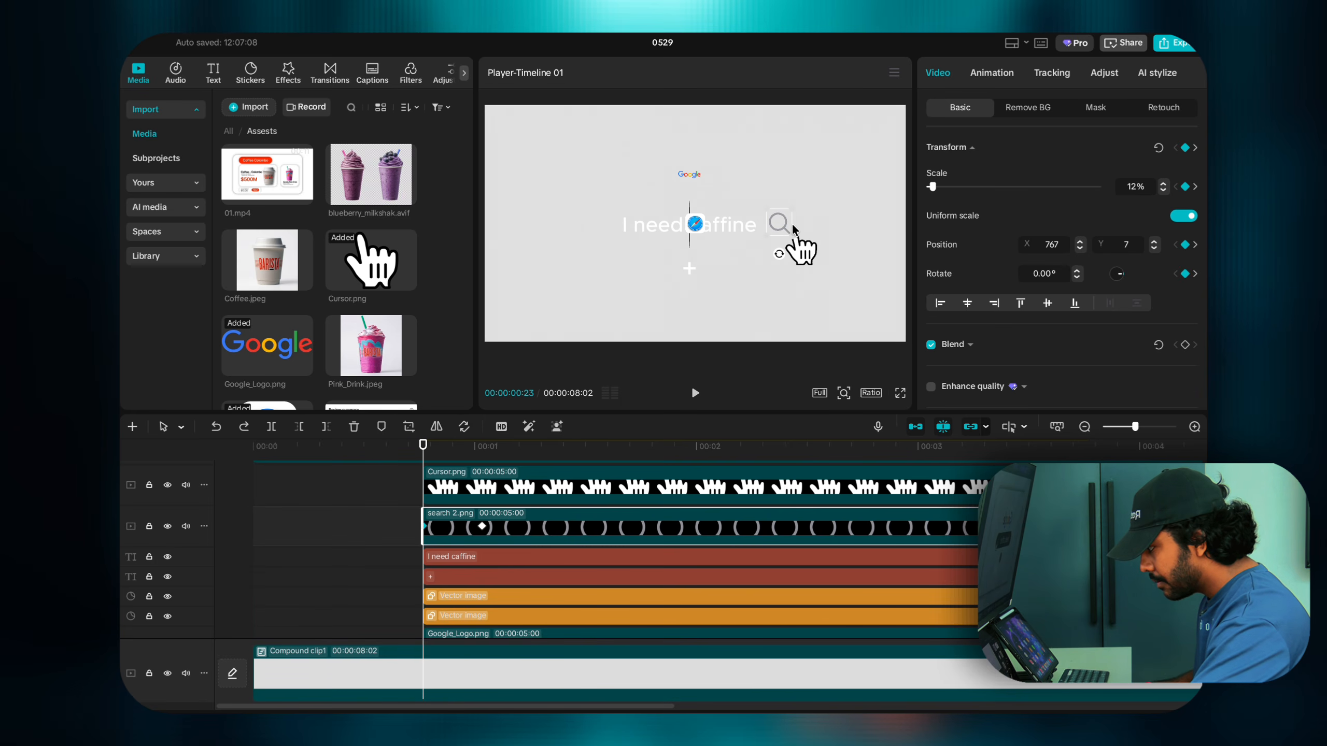
pyautogui.click(786, 230)
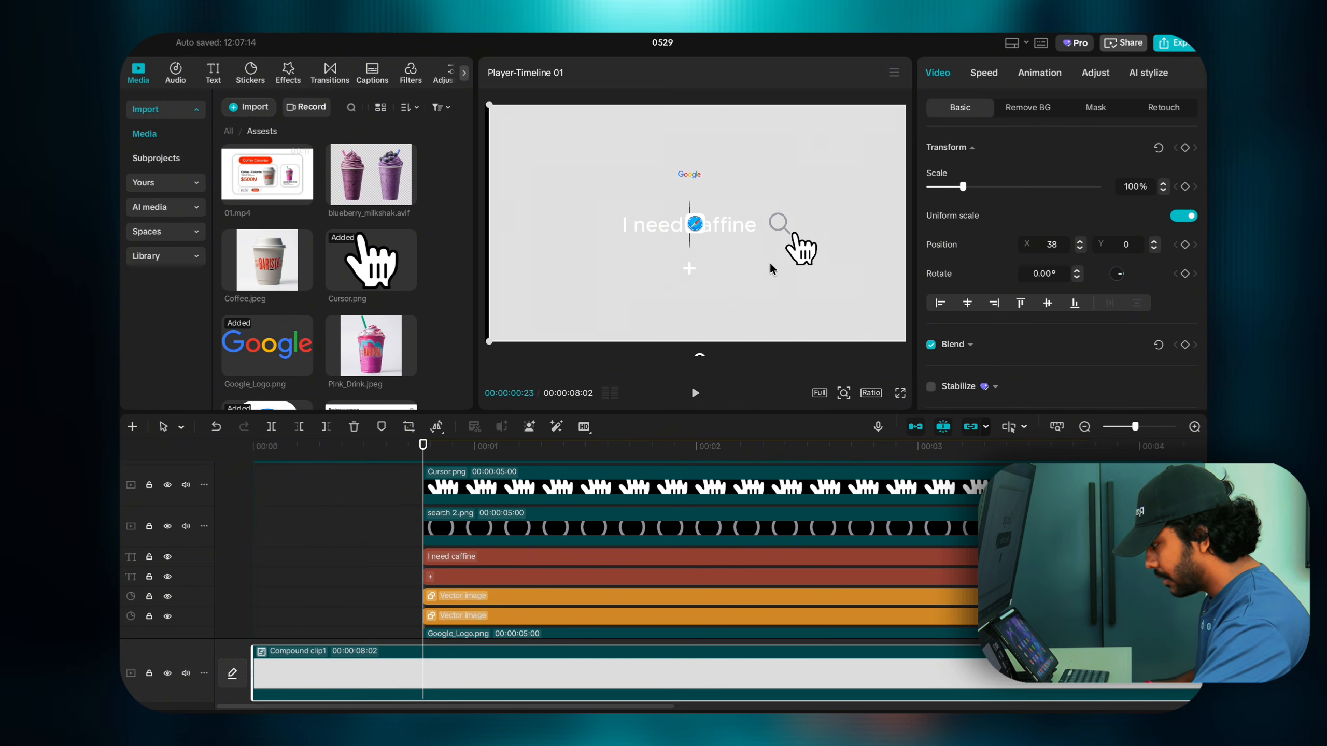
pyautogui.click(444, 491)
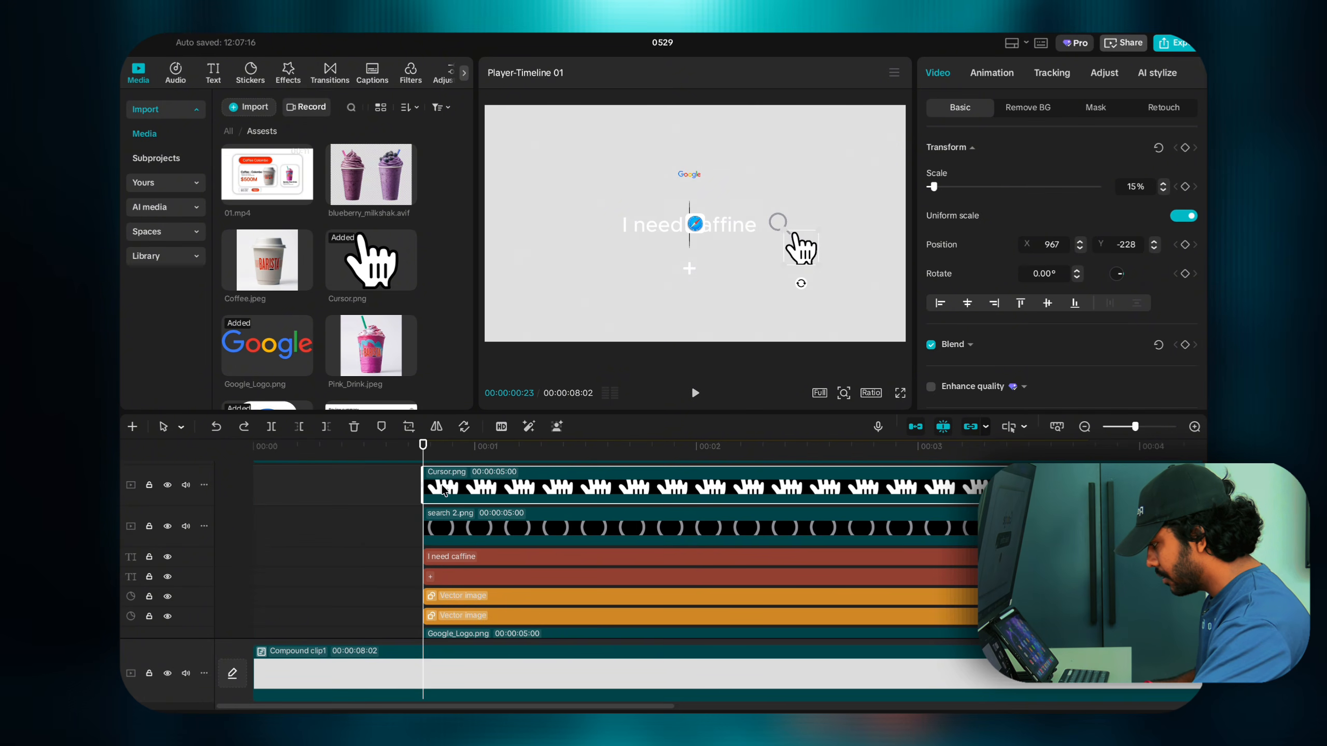
pyautogui.click(427, 522)
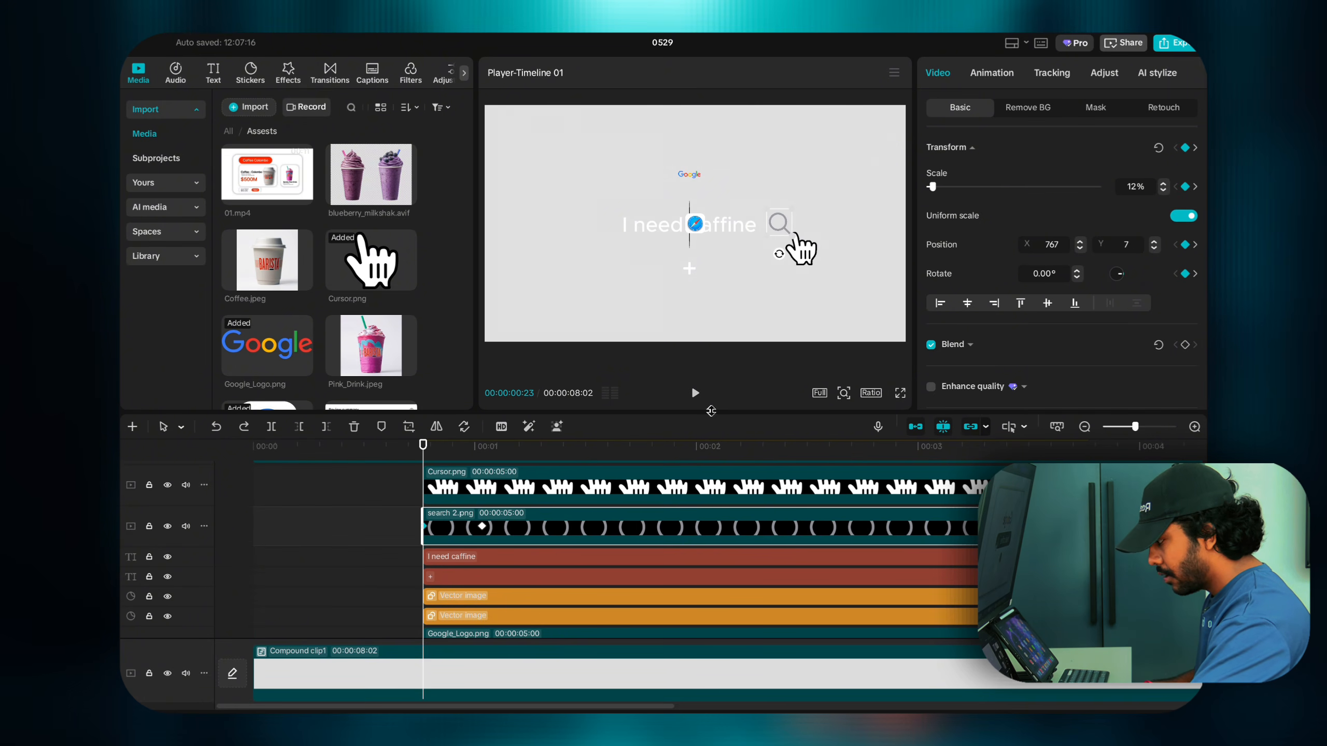
pyautogui.click(843, 393)
pyautogui.moveTo(842, 389); pyautogui.dragTo(876, 342)
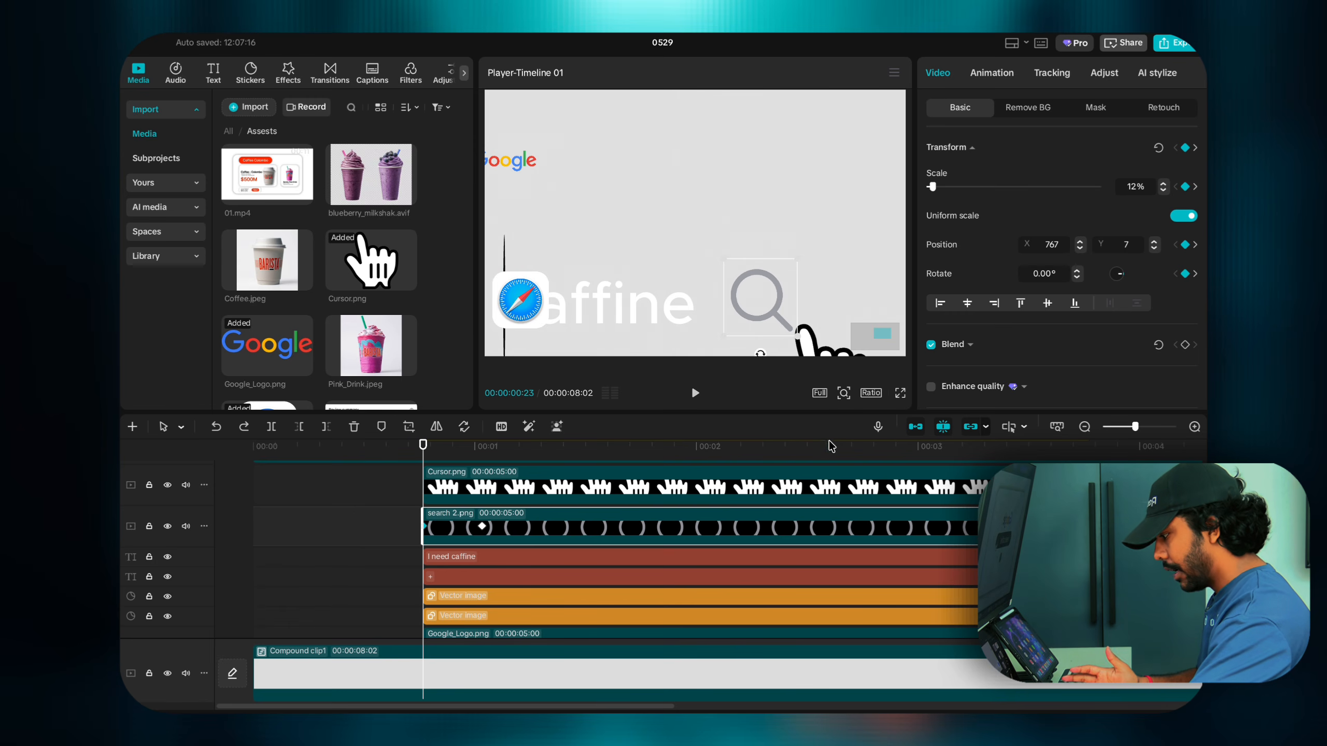
pyautogui.click(844, 394)
pyautogui.moveTo(857, 387); pyautogui.dragTo(815, 388)
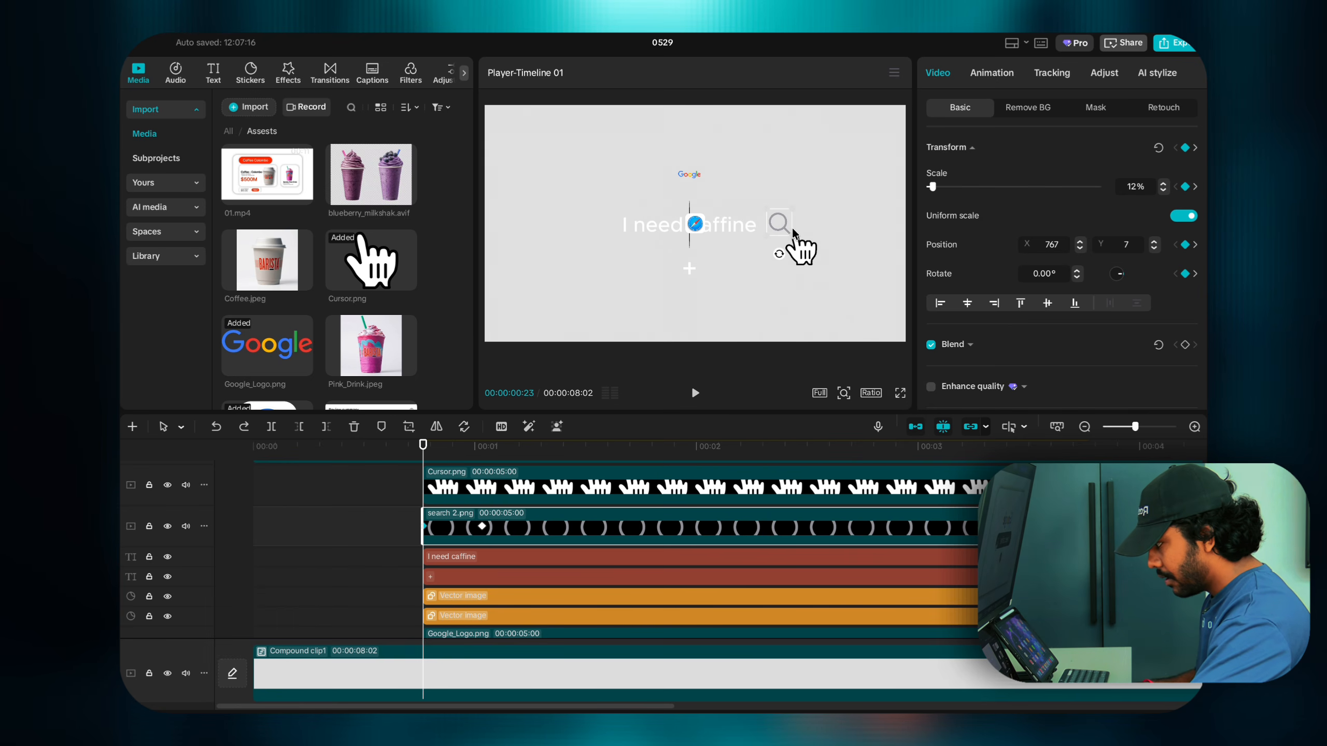
# Step: Set the search icon's starting Position X to 1200 at 00:00:00:23, then advance a few frames
pyautogui.click(795, 229)
pyautogui.click(782, 228)
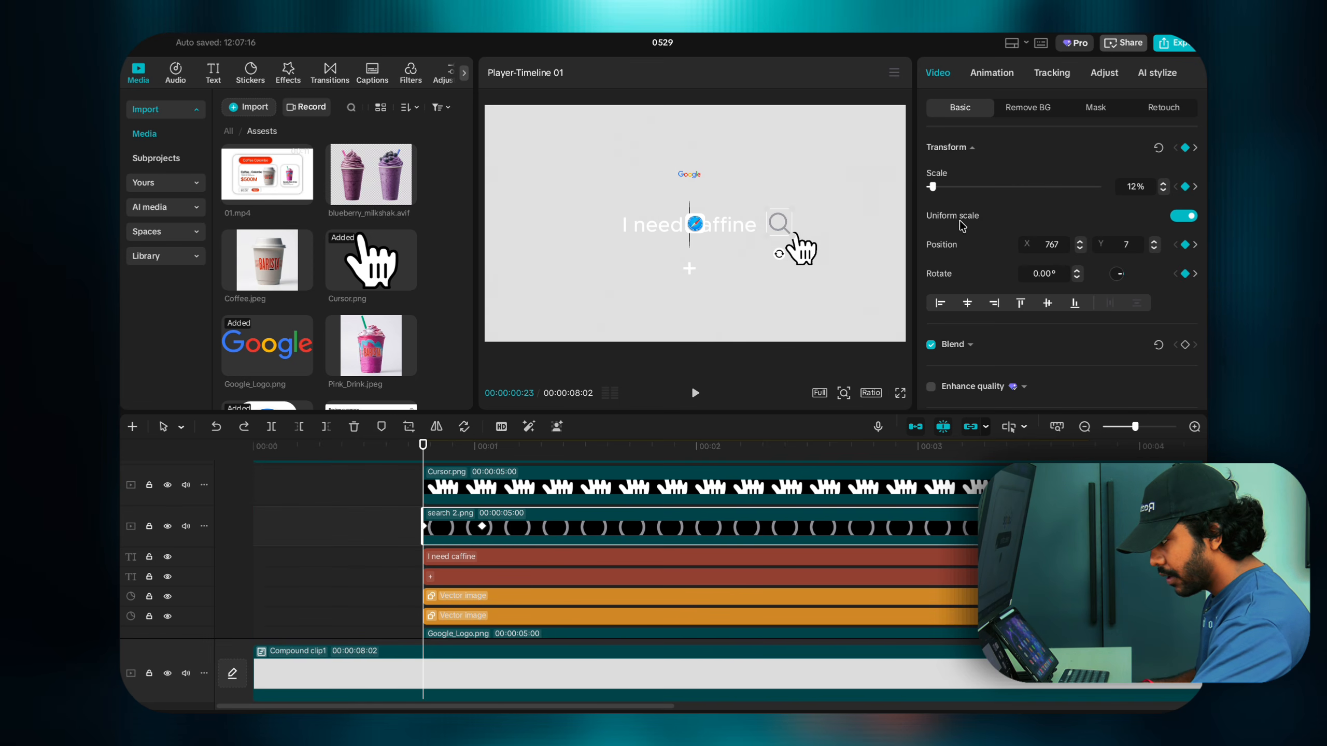
pyautogui.click(1079, 243)
pyautogui.click(1079, 242)
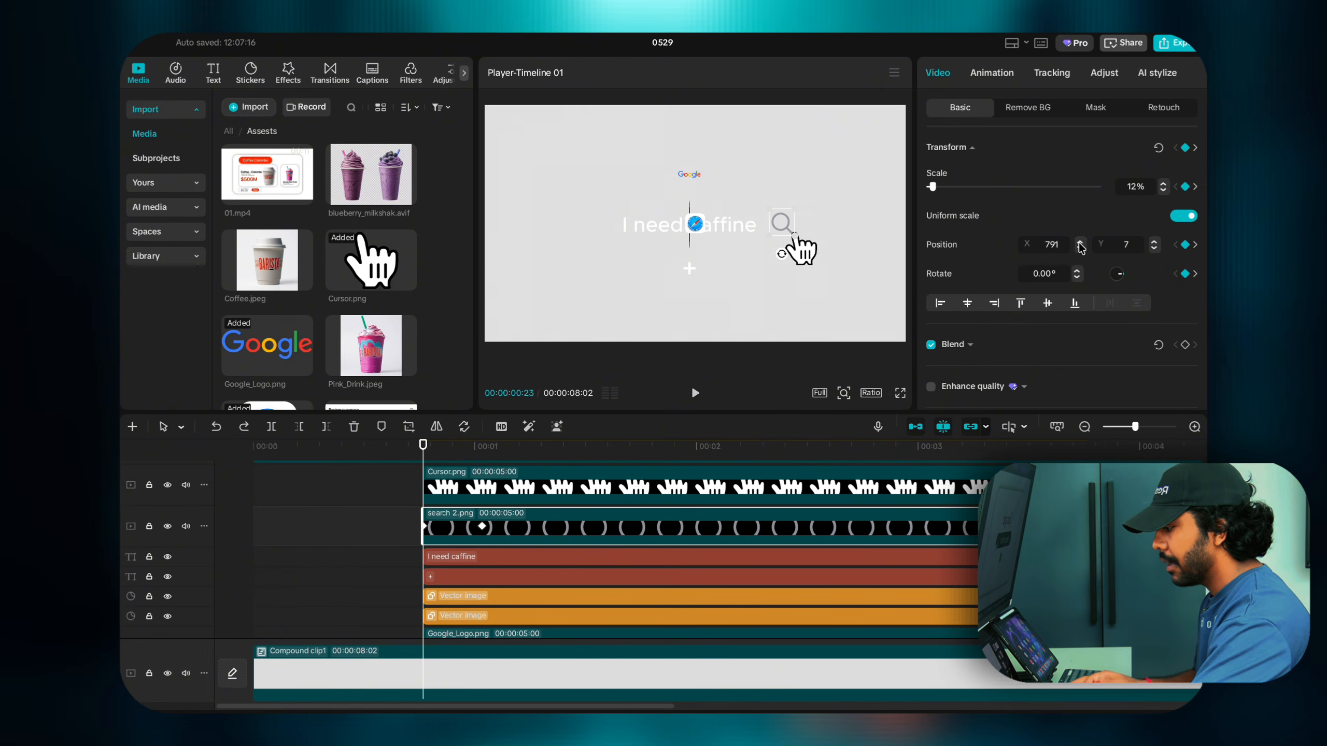
pyautogui.click(1079, 244)
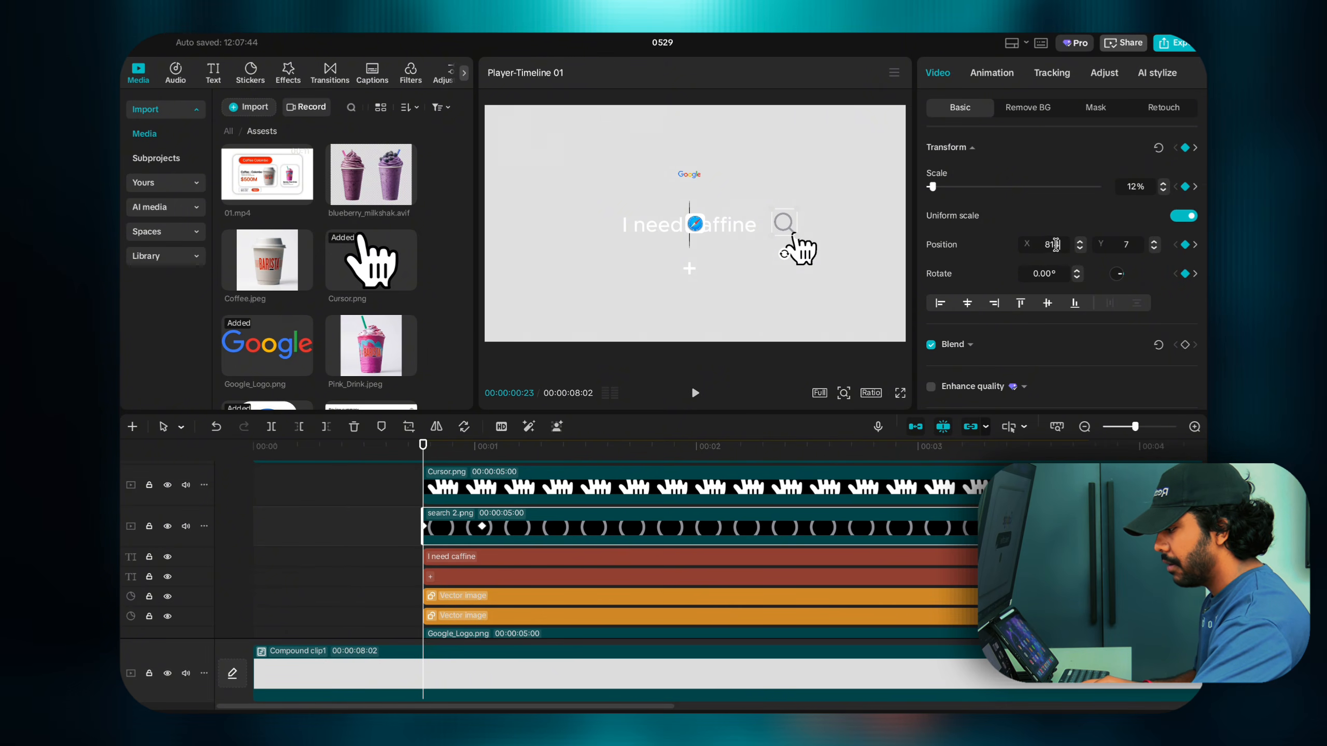
pyautogui.doubleClick(1055, 244)
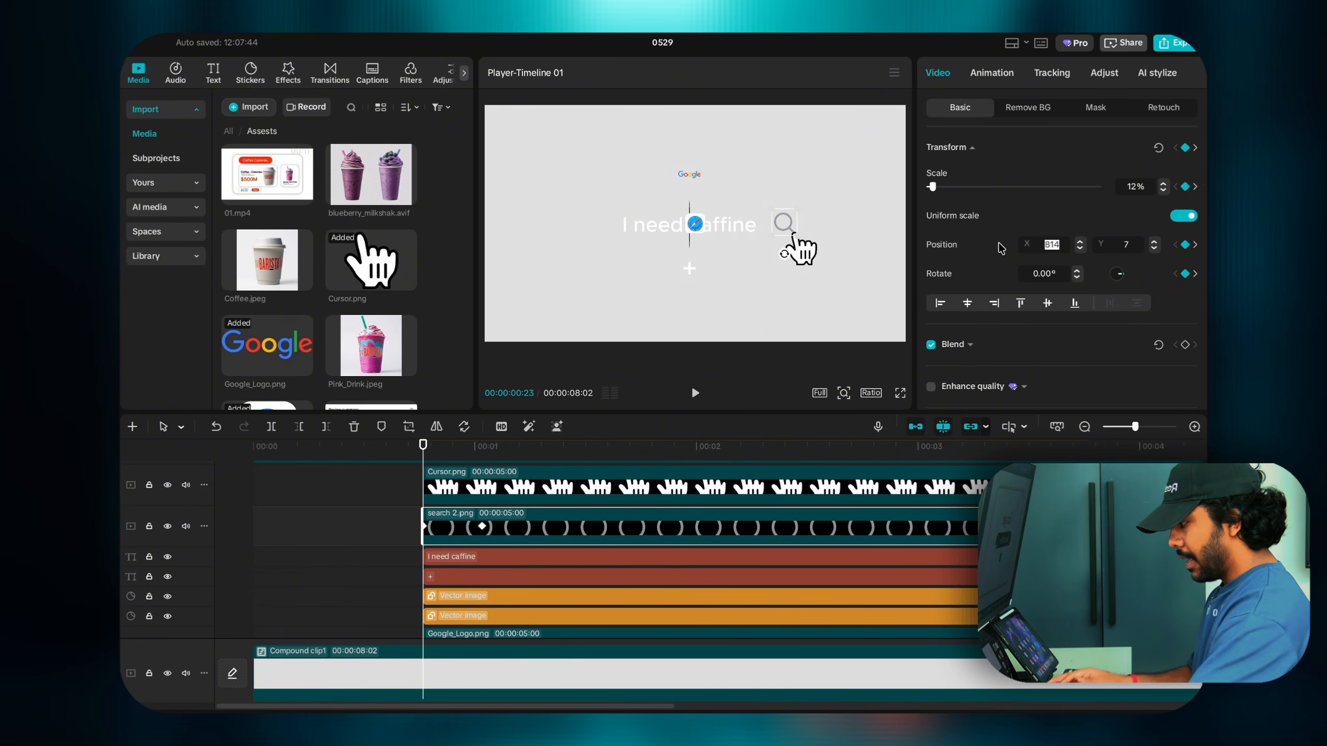
pyautogui.click(1080, 241)
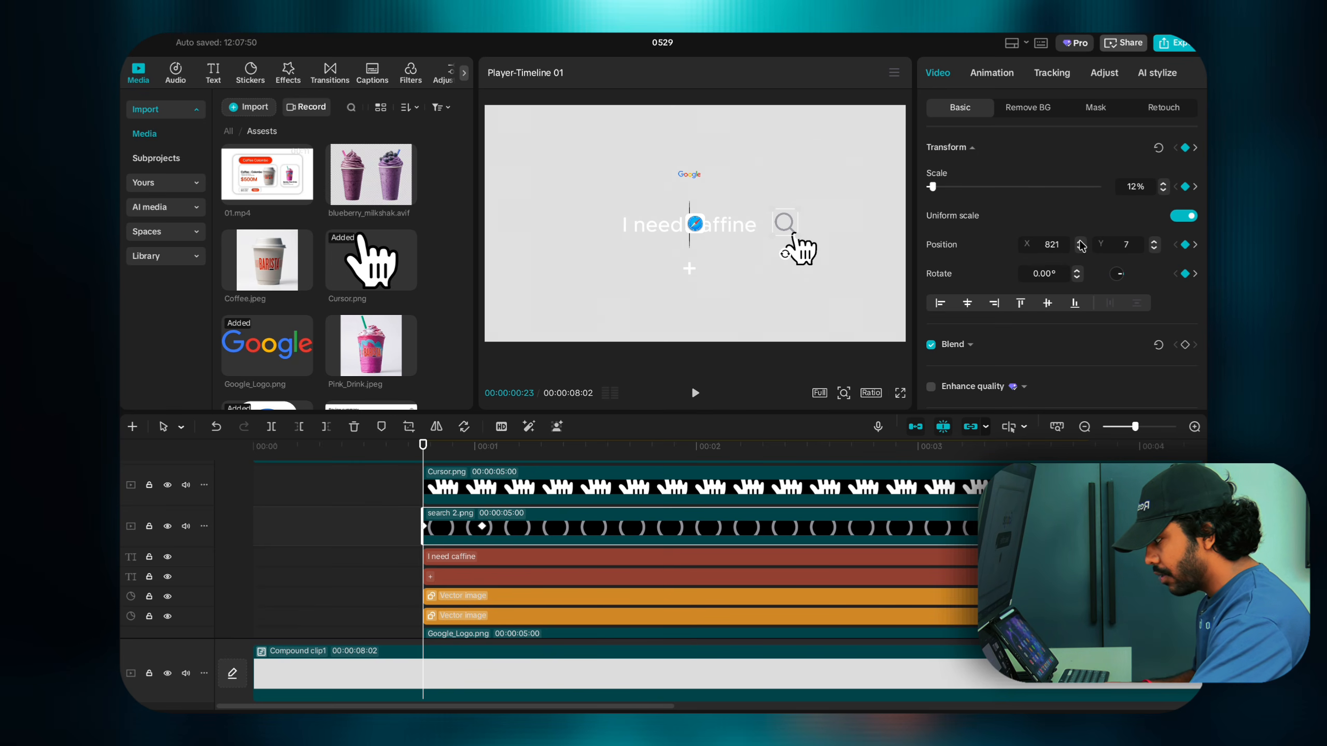
pyautogui.click(1079, 242)
pyautogui.click(1079, 242)
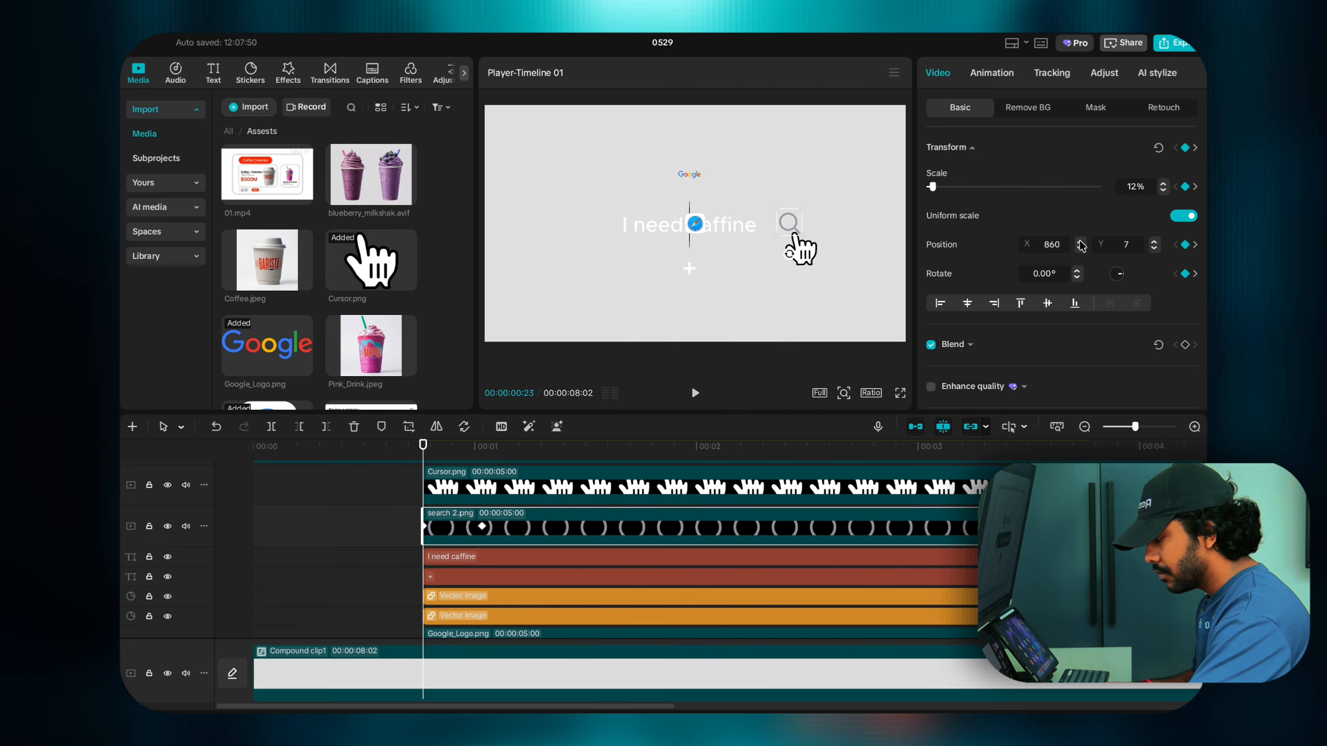
pyautogui.click(1079, 242)
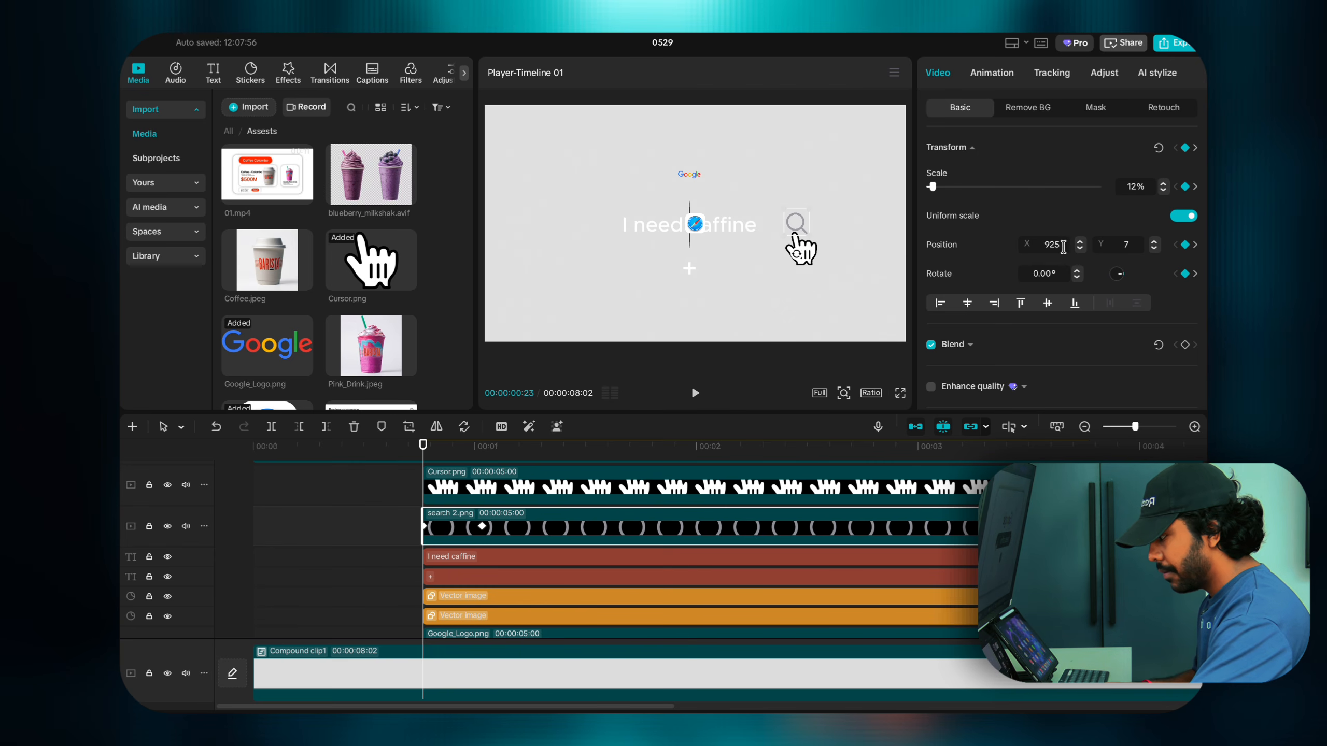
pyautogui.moveTo(1063, 247); pyautogui.dragTo(1028, 250)
pyautogui.write('1200')
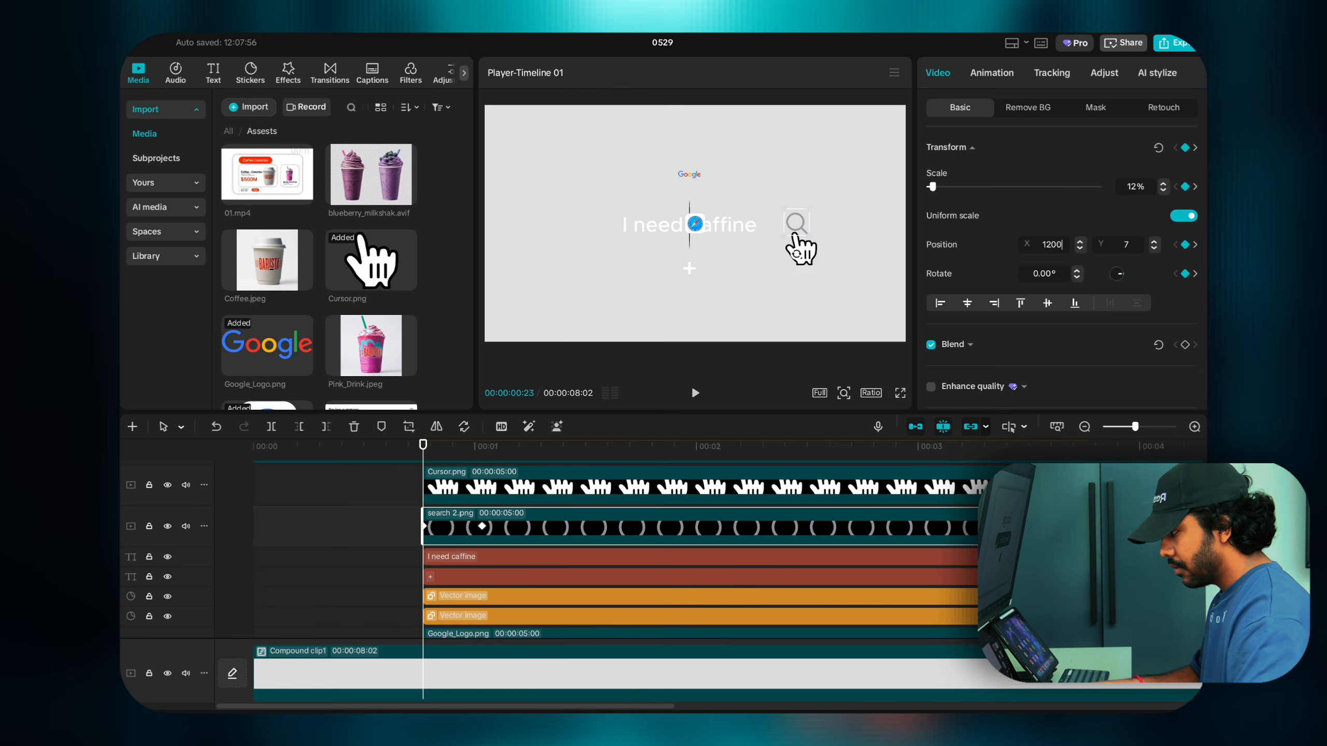
pyautogui.press('Return')
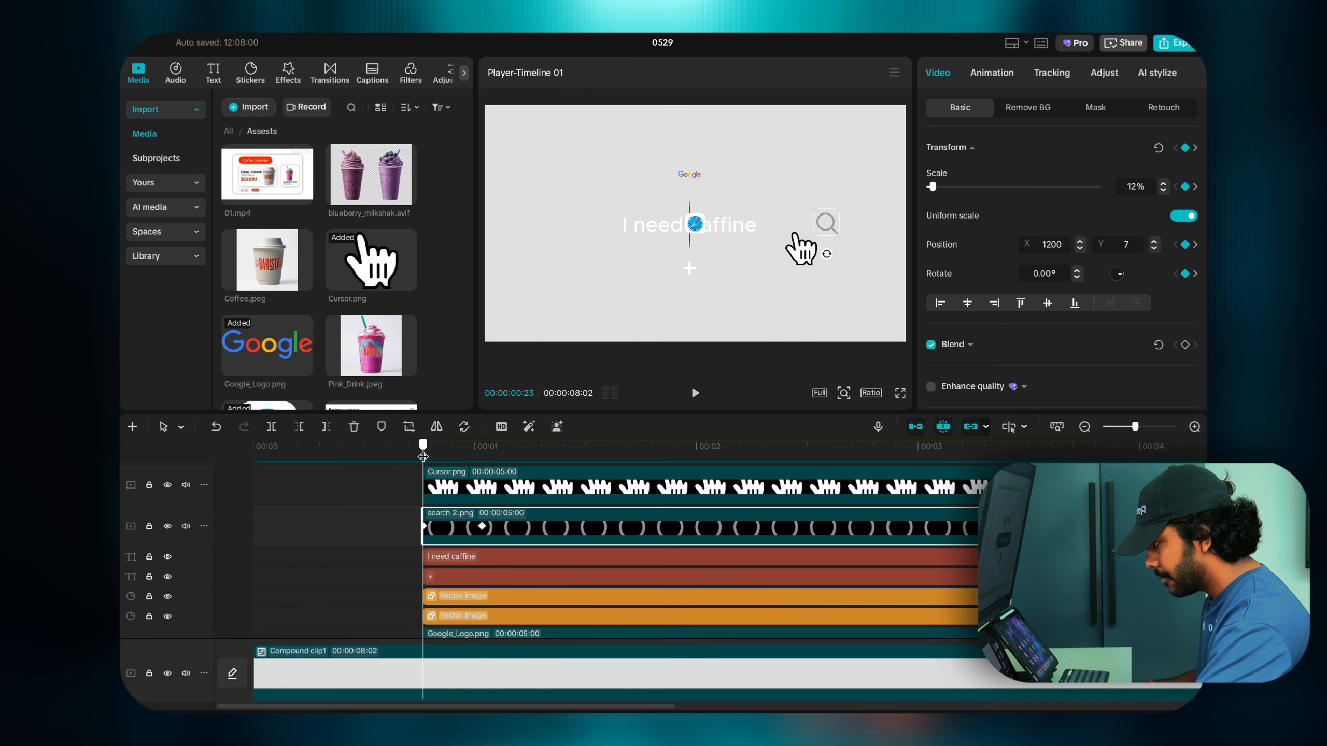
pyautogui.moveTo(423, 456)
pyautogui.mouseDown()
pyautogui.moveTo(495, 459)
pyautogui.moveTo(438, 457)
pyautogui.mouseUp()
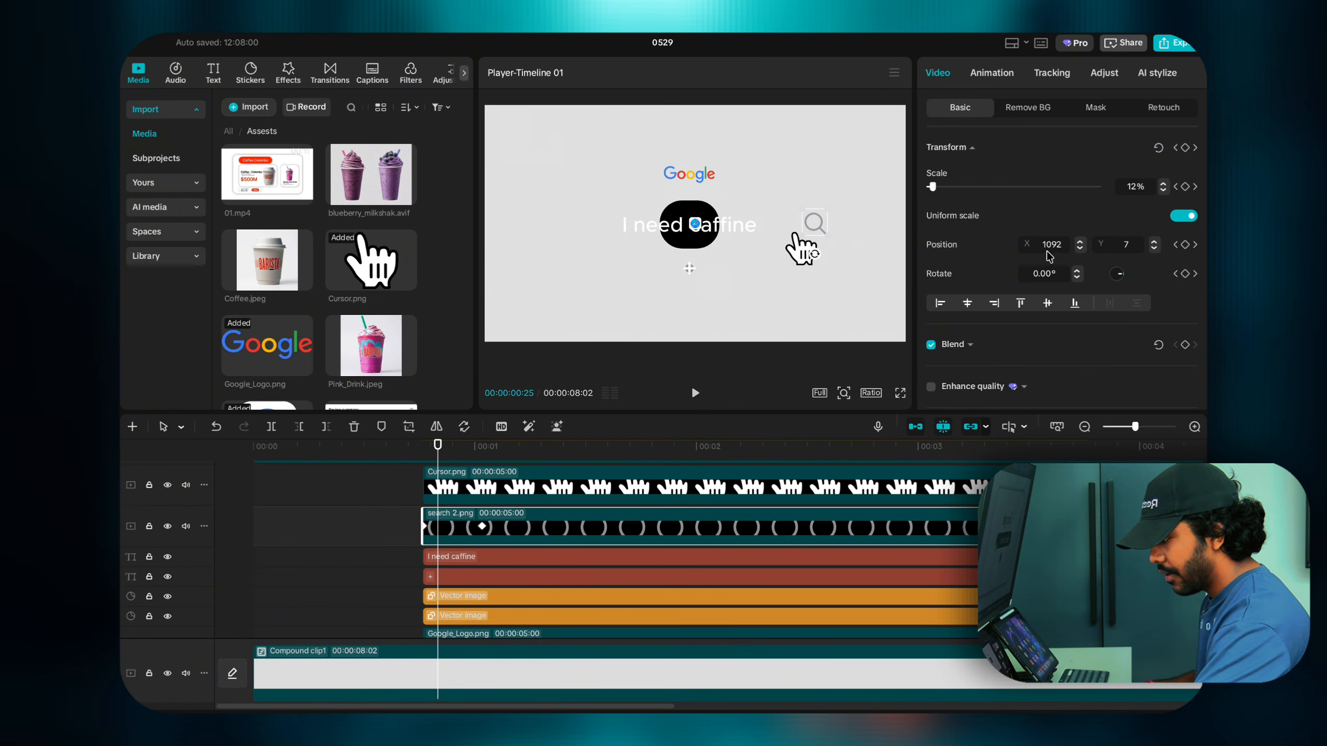
# Step: Add a search-icon position keyframe at X 900 at 00:00:00:25 and preview the slide
pyautogui.doubleClick(1060, 244)
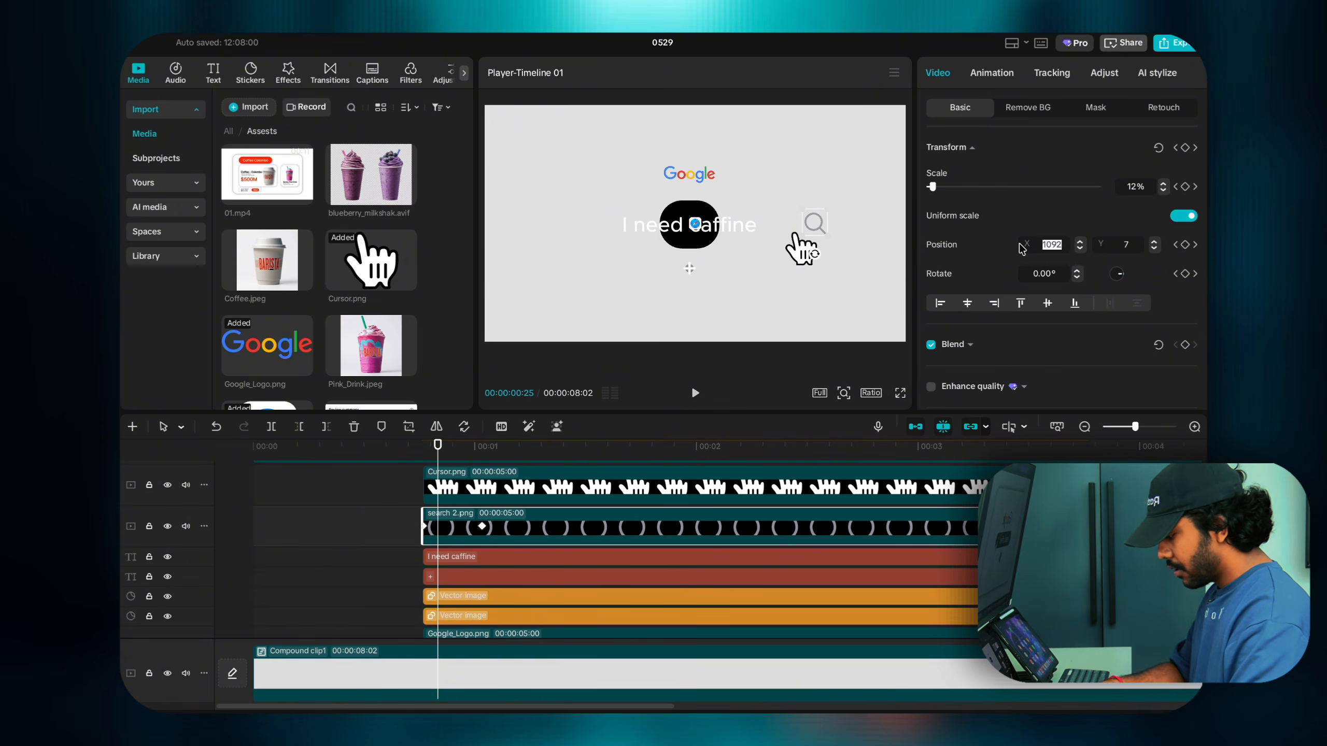
pyautogui.write('900')
pyautogui.press('Return')
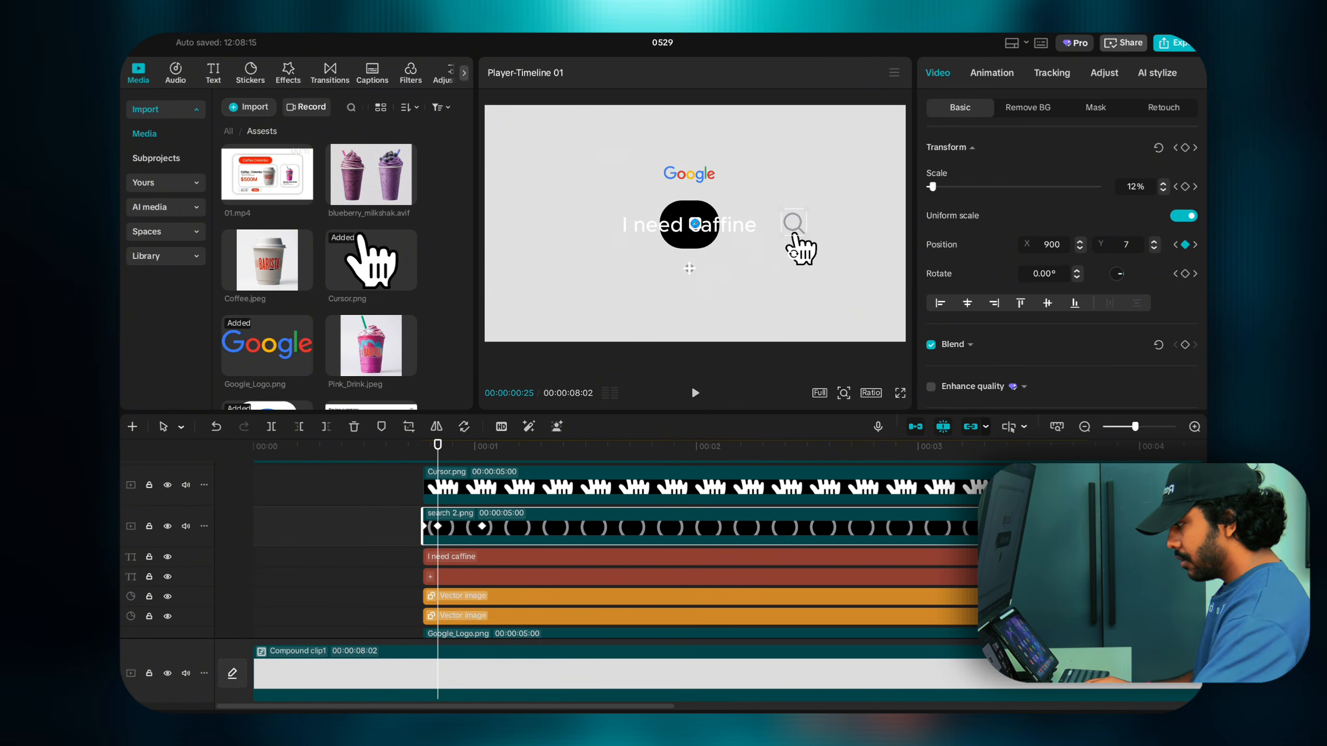
pyautogui.click(435, 527)
pyautogui.click(426, 527)
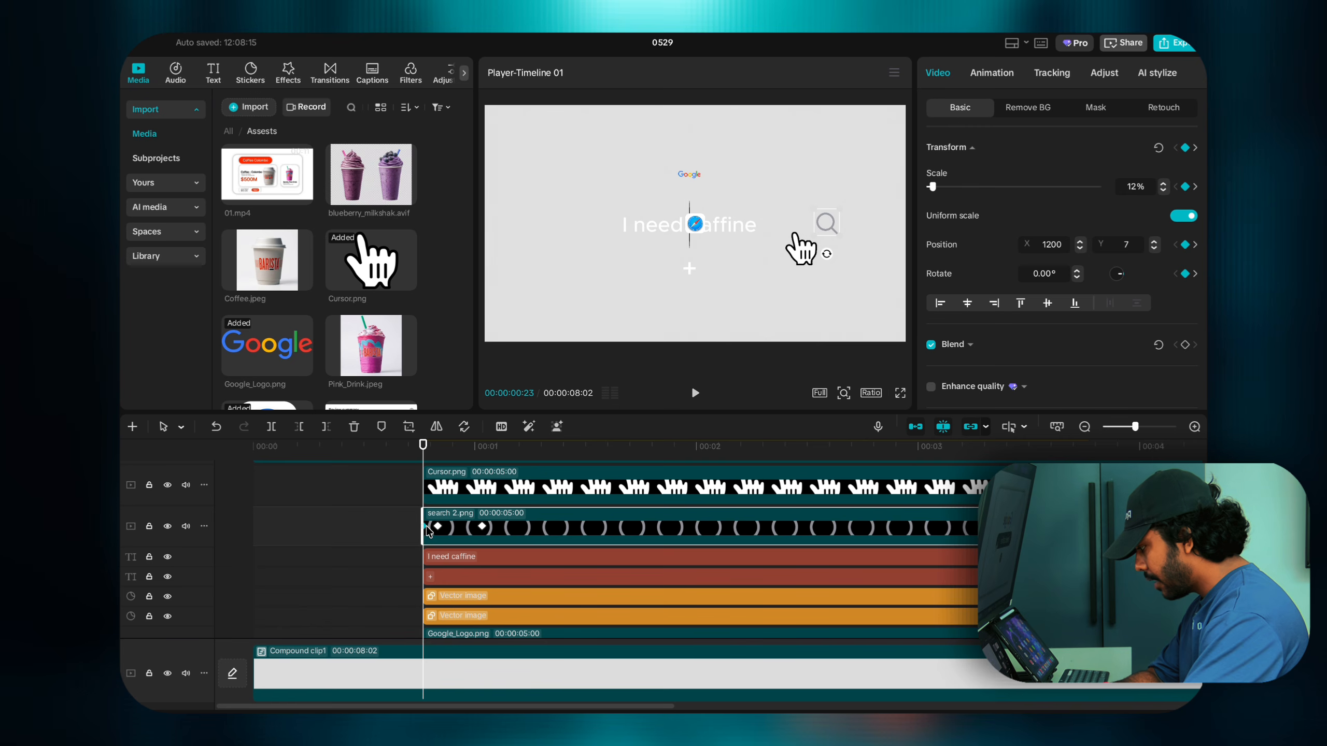
pyautogui.click(438, 526)
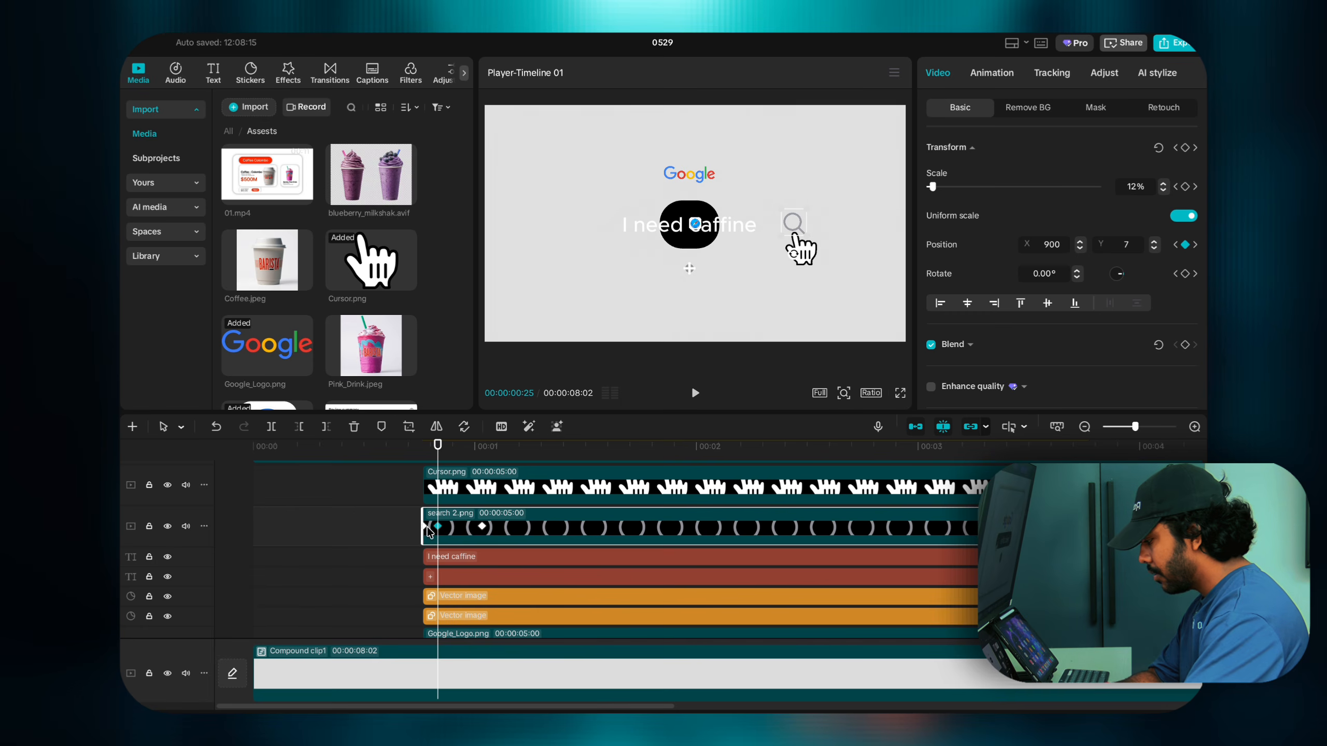
pyautogui.press('space')
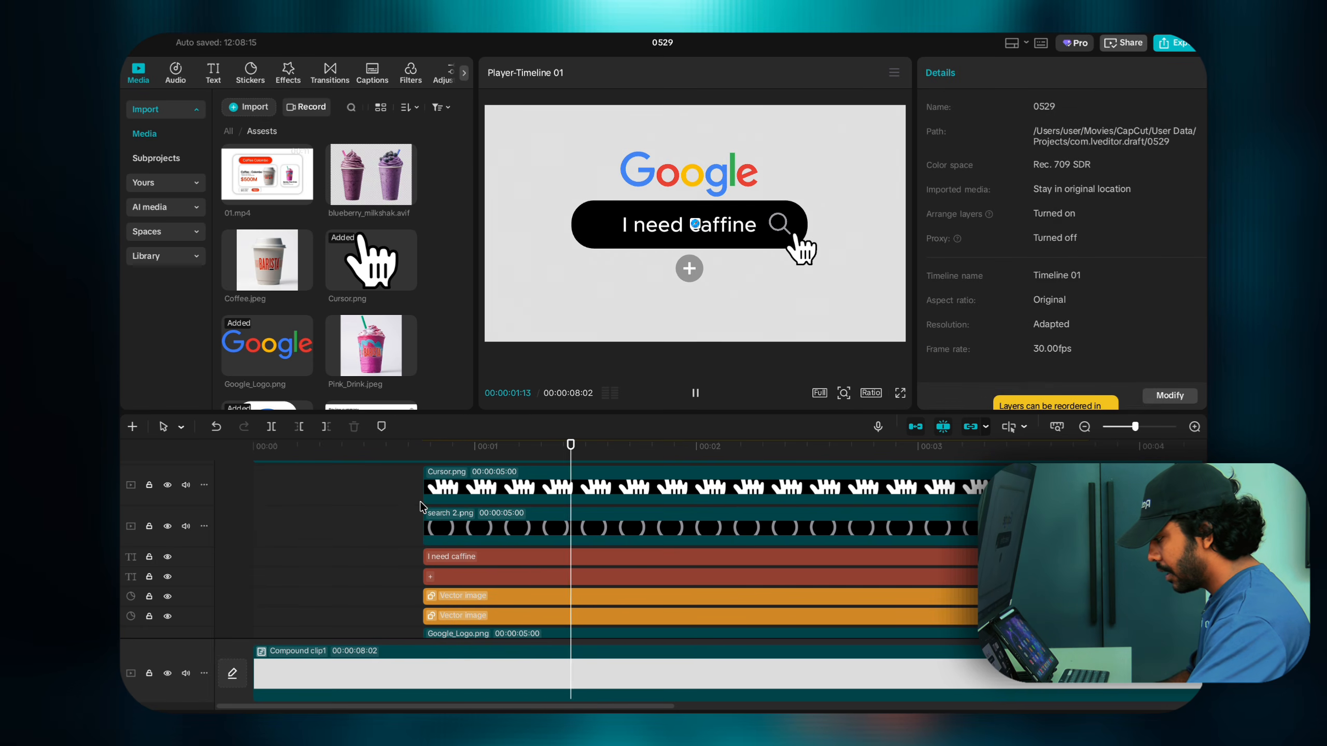
pyautogui.press('space')
# Step: Change the search icon's starting keyframe Position X from 1200 to 900
pyautogui.click(425, 526)
pyautogui.click(436, 527)
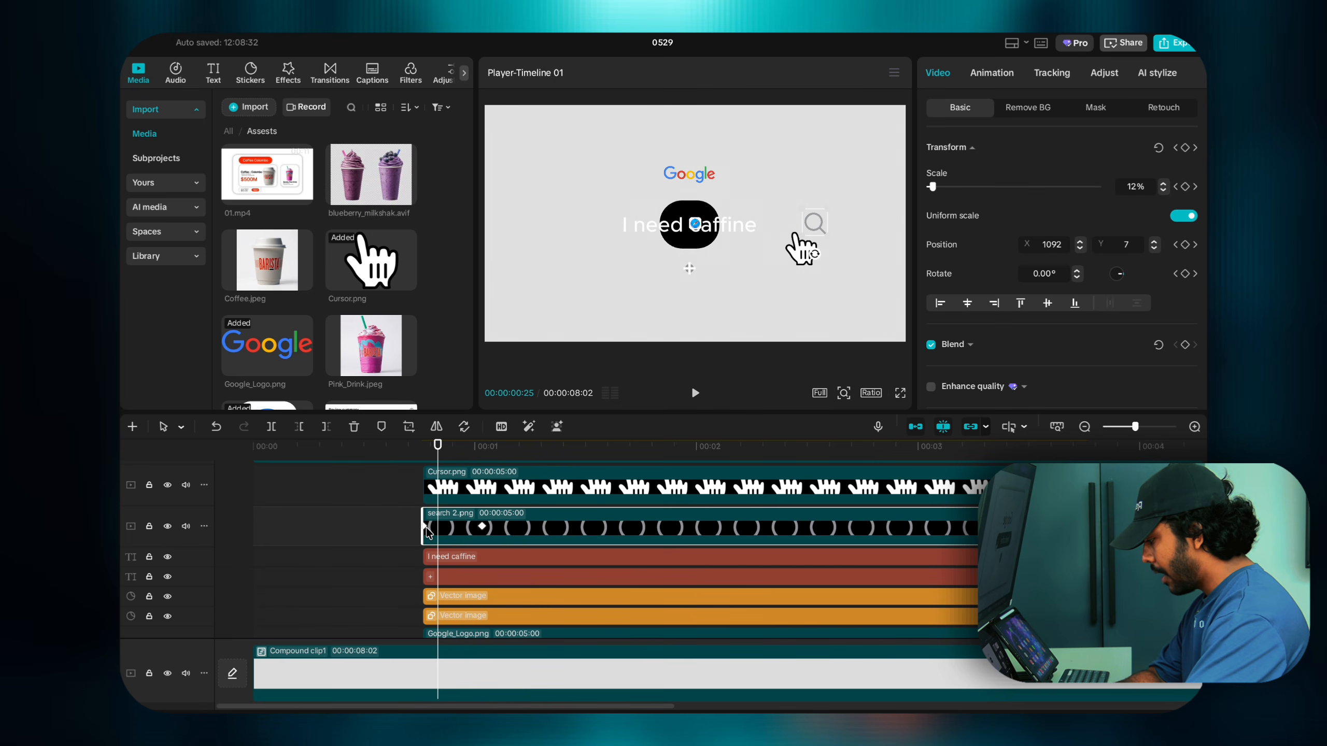
pyautogui.click(426, 527)
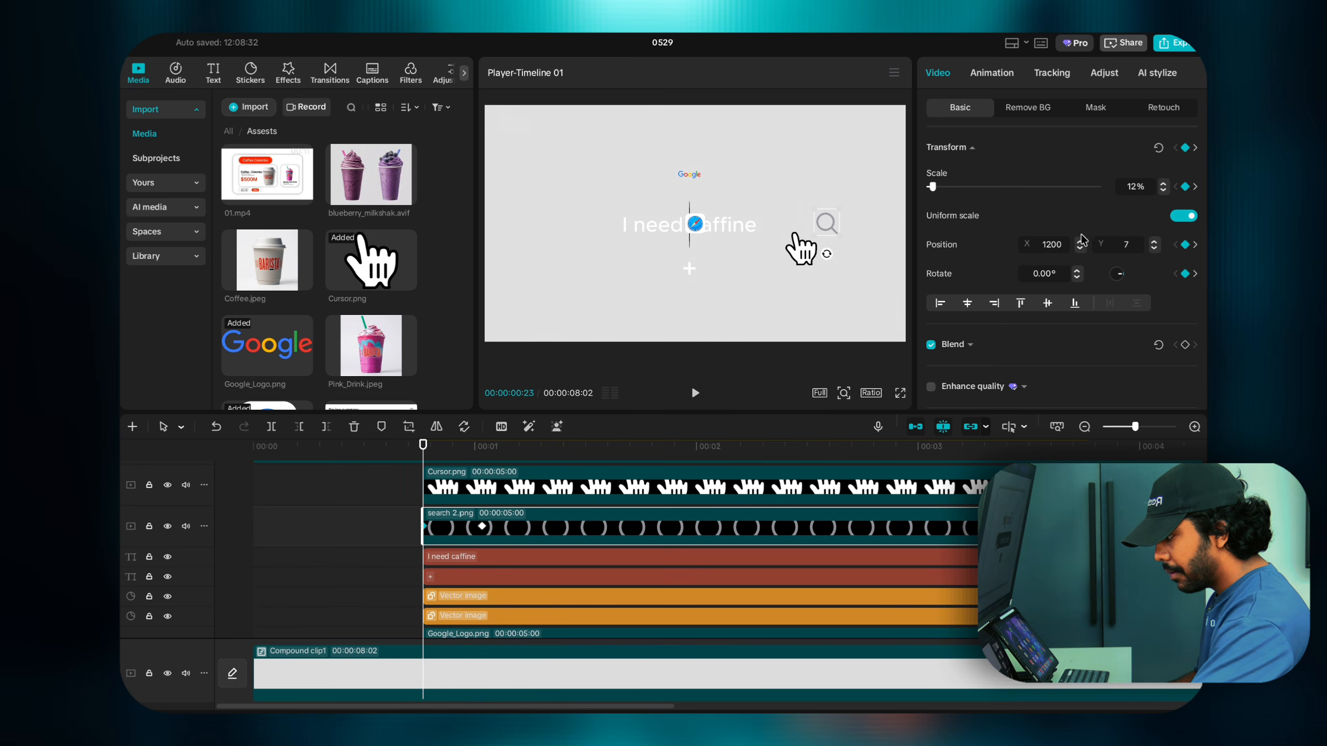
pyautogui.doubleClick(1064, 244)
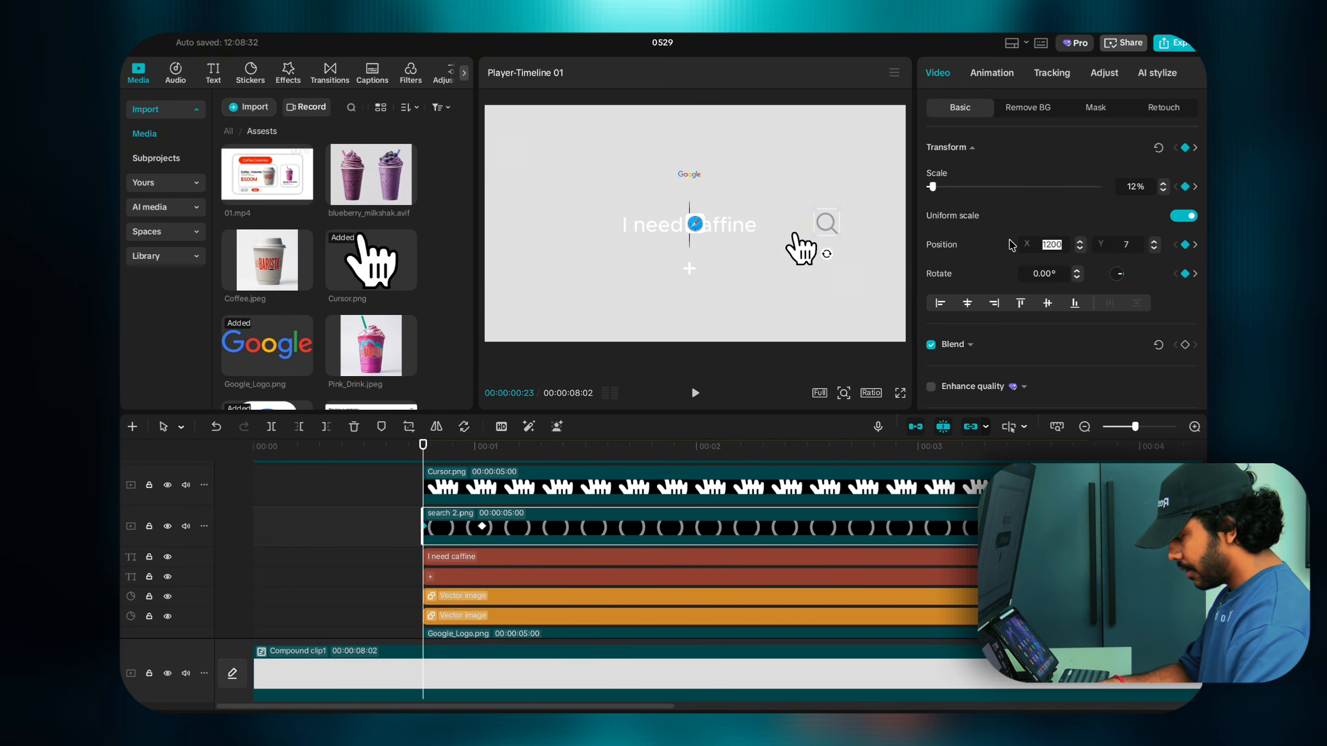
pyautogui.write('900')
pyautogui.press('Return')
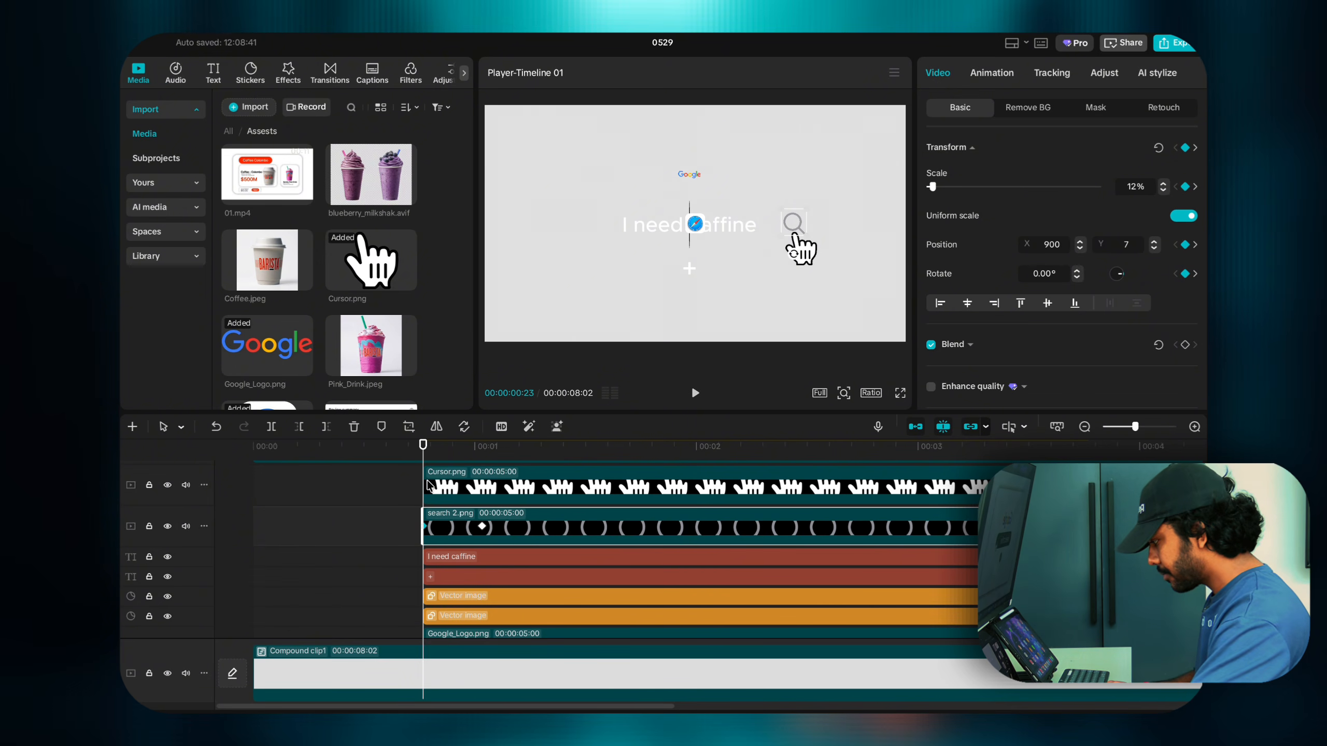
# Step: Play back the search scene animation to preview it
pyautogui.scroll(3, 428, 489)
pyautogui.press('space')
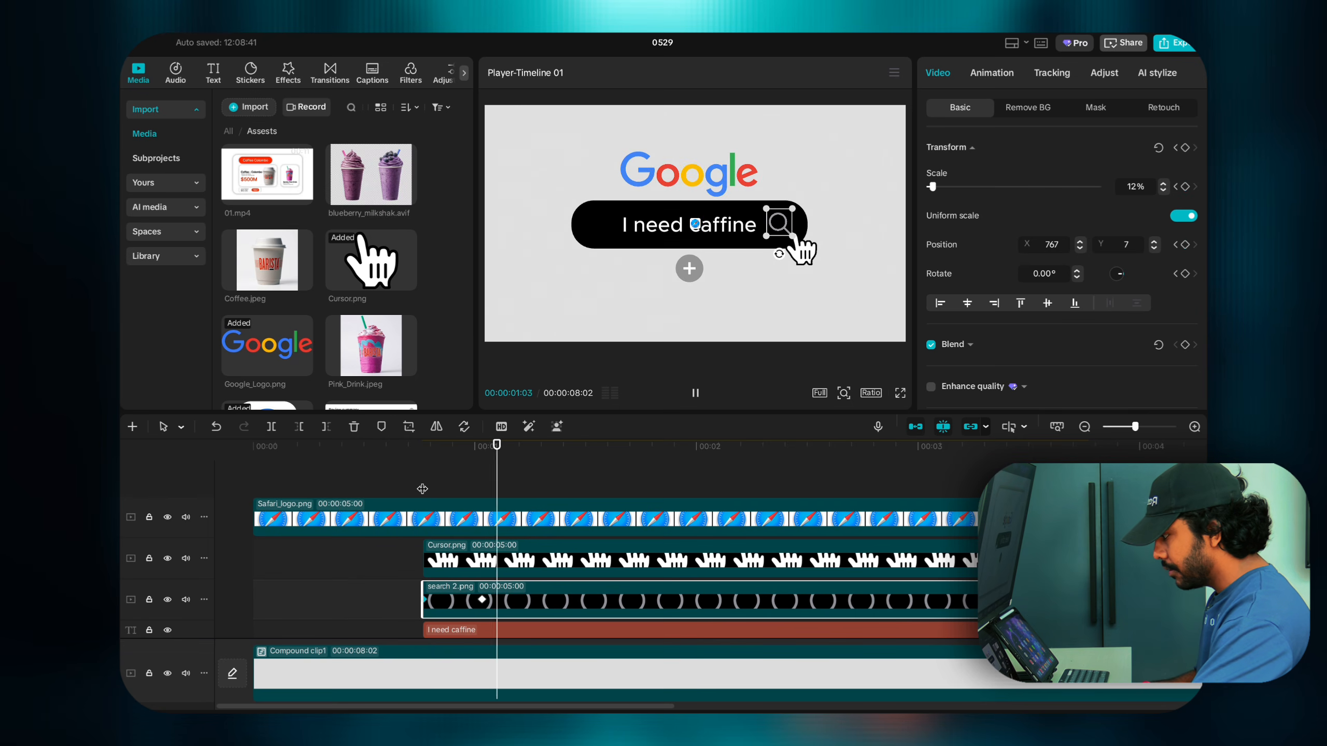
pyautogui.click(422, 489)
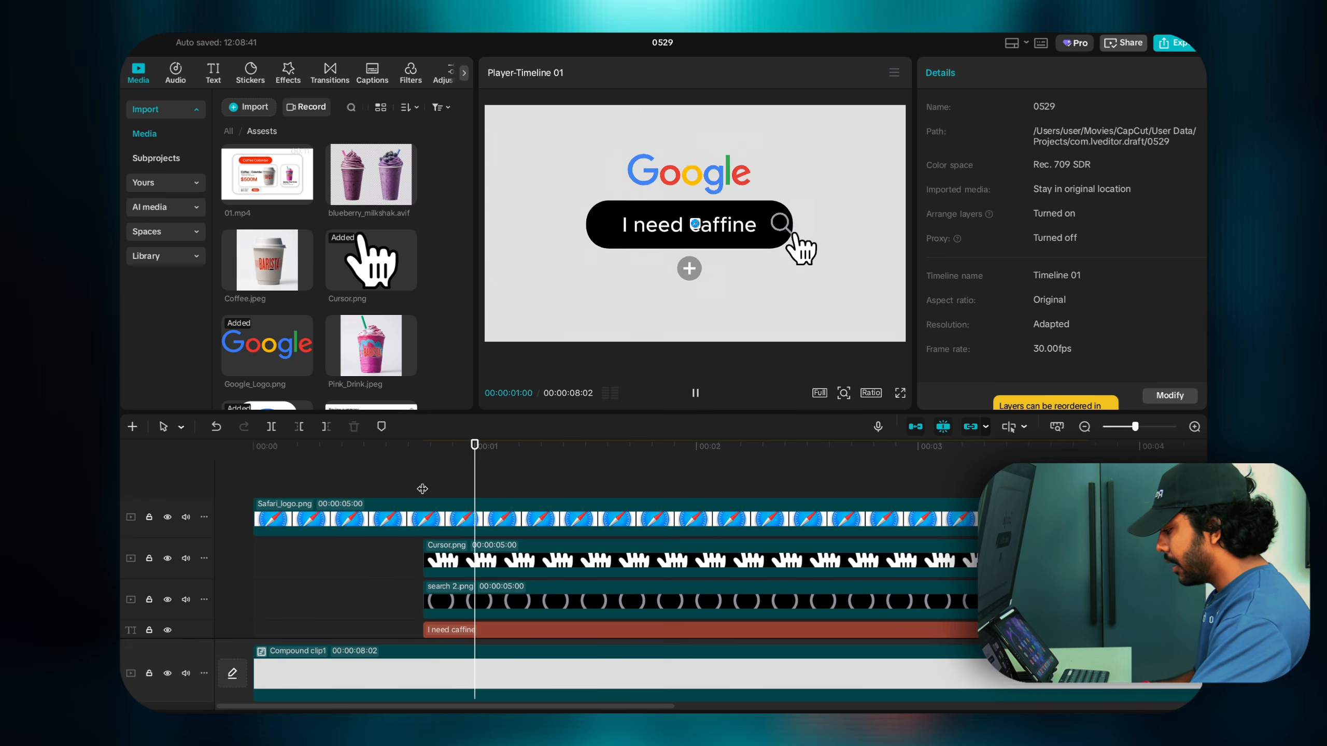
pyautogui.press('space')
# Step: Show the Google logo's transform at 00:00:01:01: 33% scale, X -52, Y 444
pyautogui.scroll(-3, 416, 532)
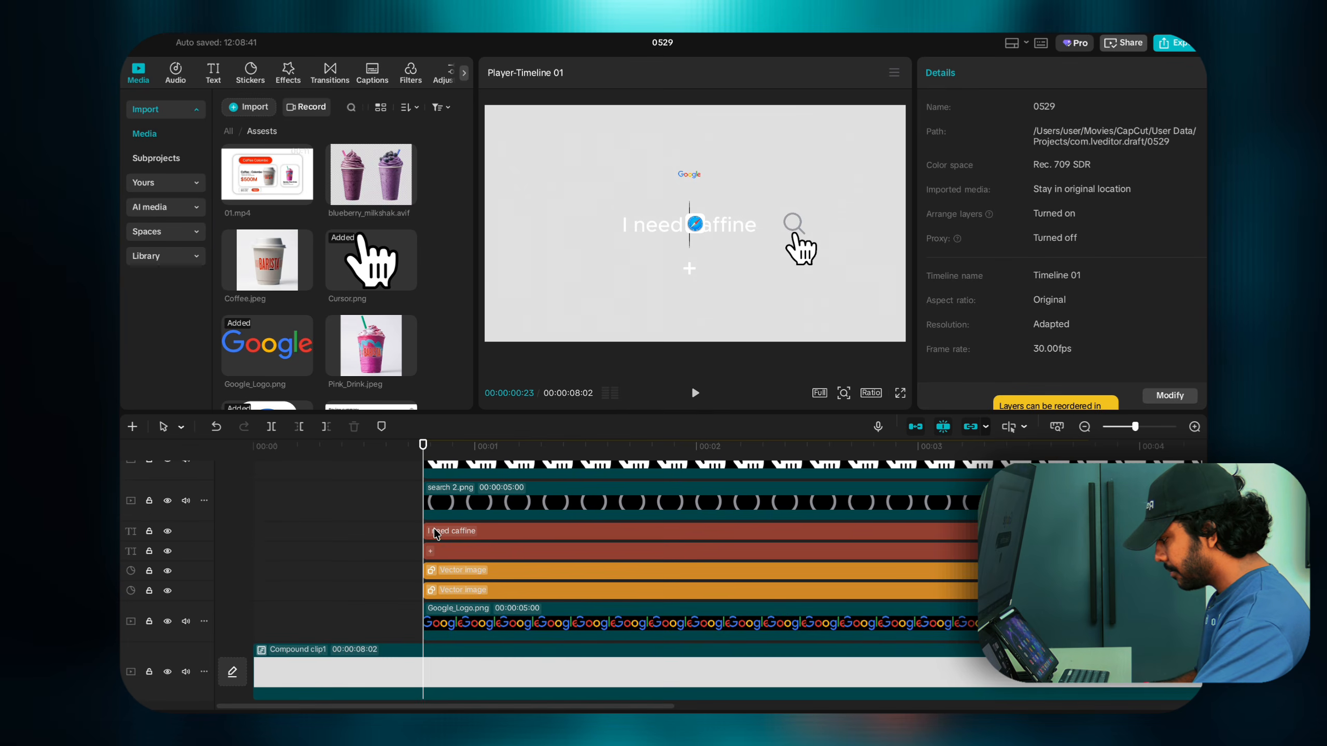
pyautogui.scroll(3, 437, 524)
pyautogui.click(450, 588)
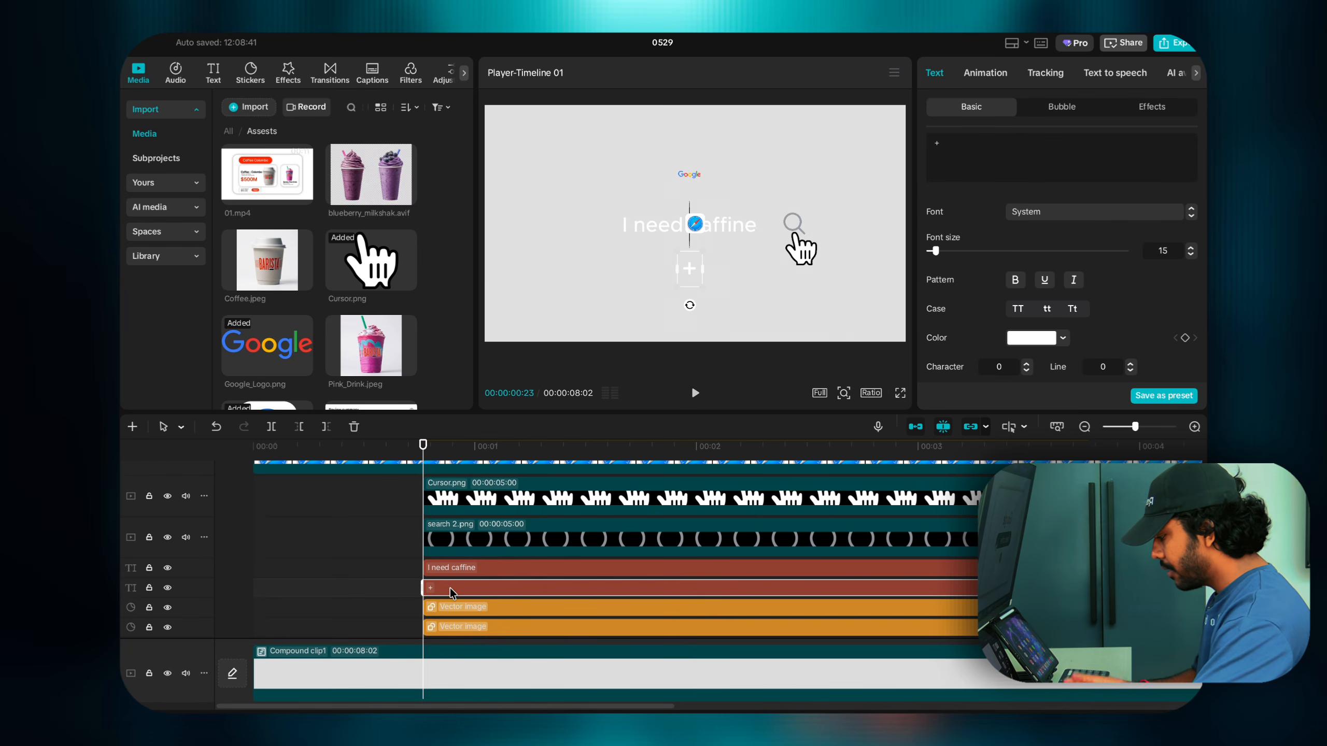
pyautogui.click(449, 626)
pyautogui.click(482, 627)
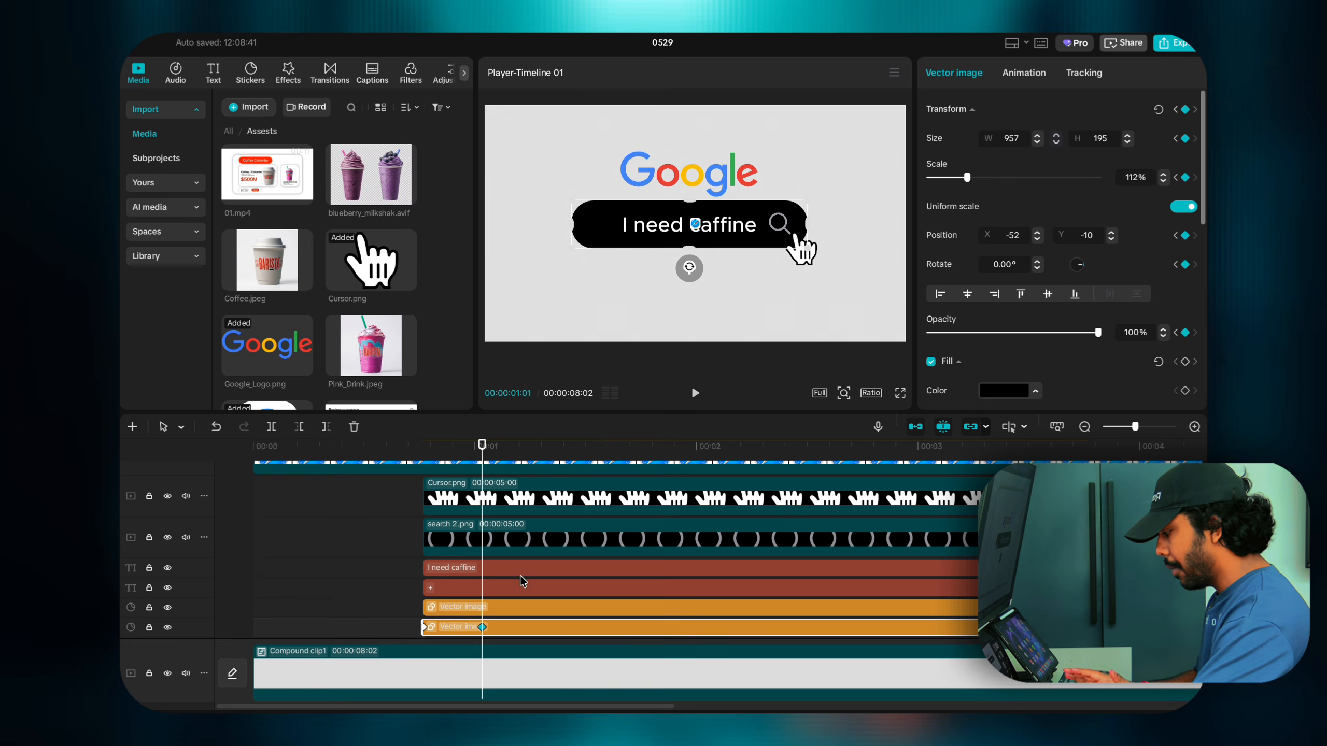
pyautogui.scroll(-2, 523, 582)
pyautogui.click(492, 607)
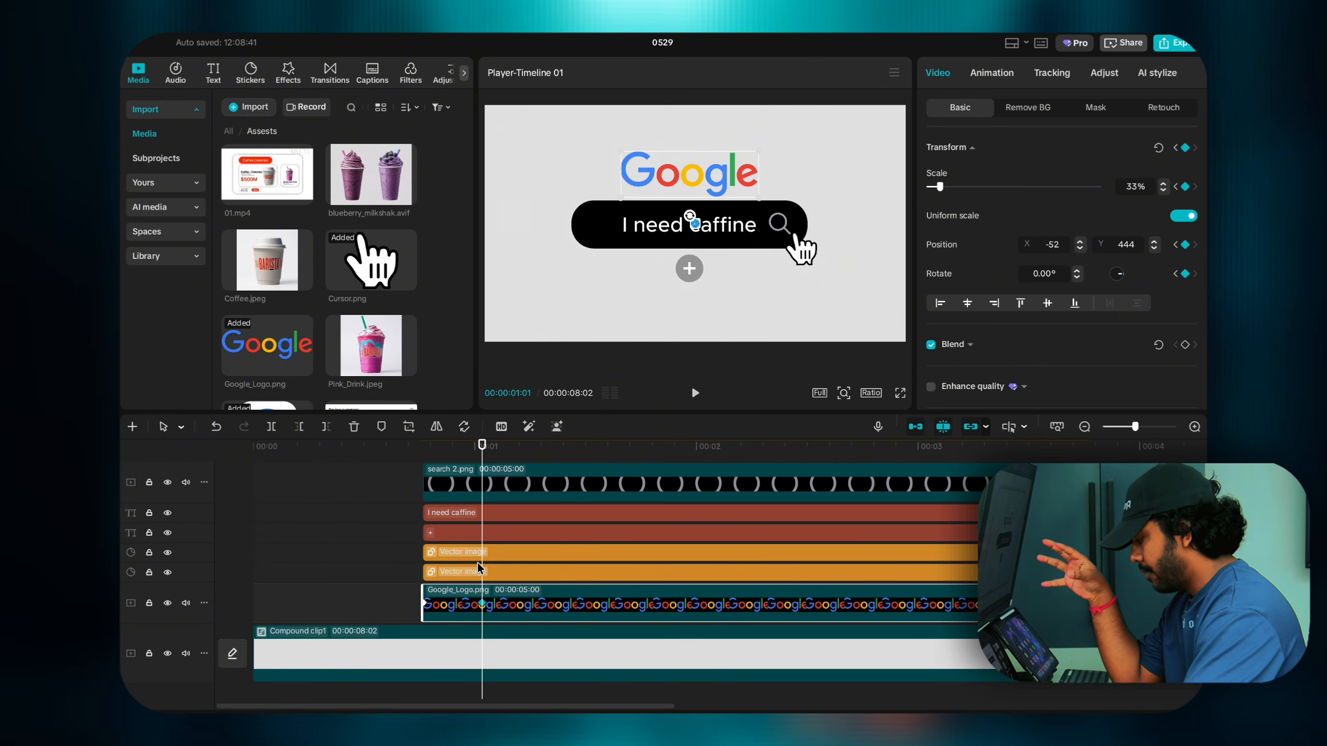
pyautogui.scroll(1, 486, 601)
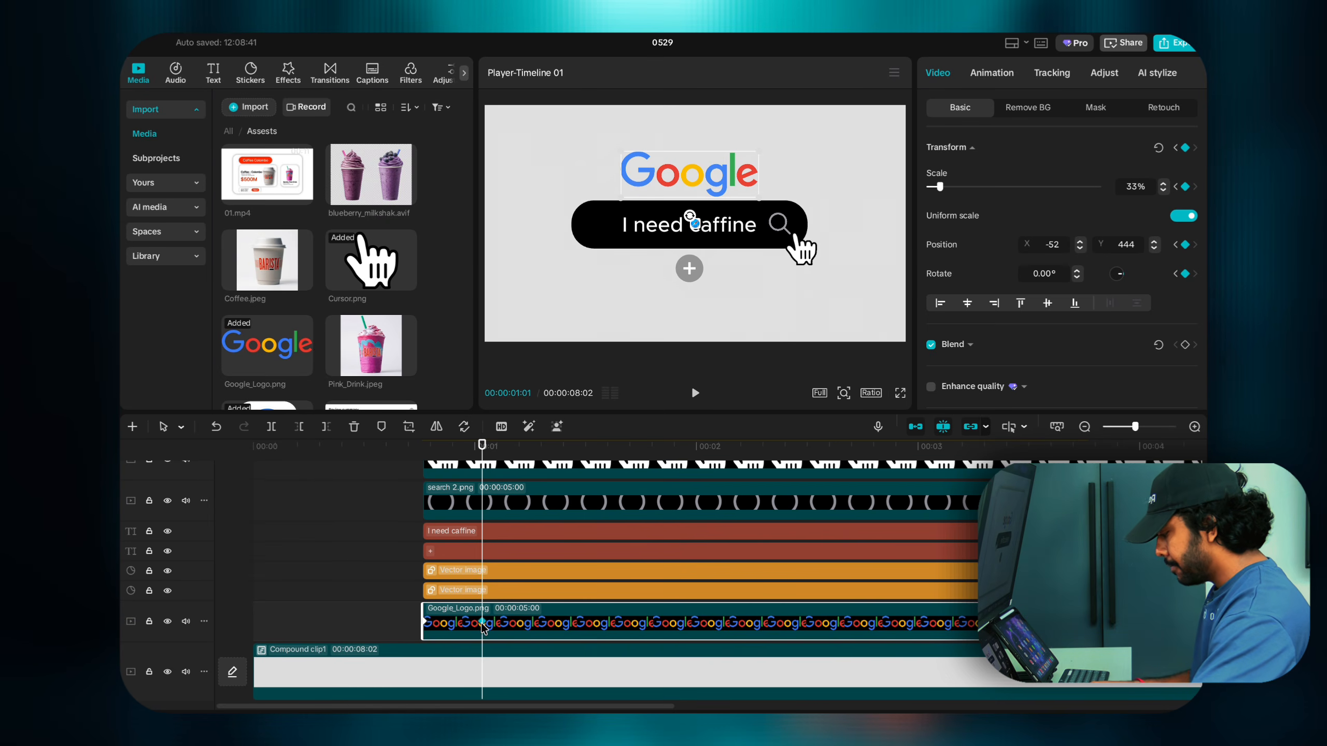
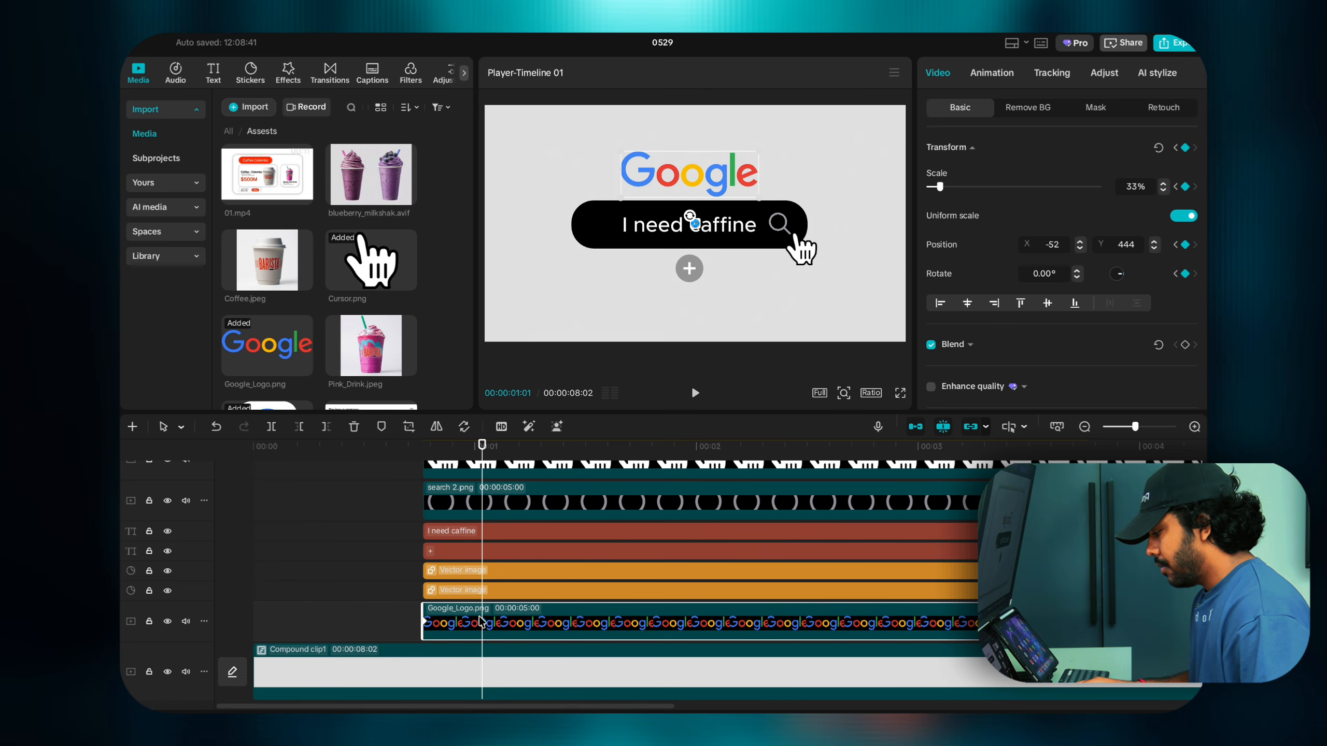
# Step: Raise the Google logo's scale to 45% at its 00:00:01:01 keyframe
pyautogui.press('Right')
pyautogui.press('Right')
pyautogui.press('Right')
pyautogui.press('Right')
pyautogui.press('Right')
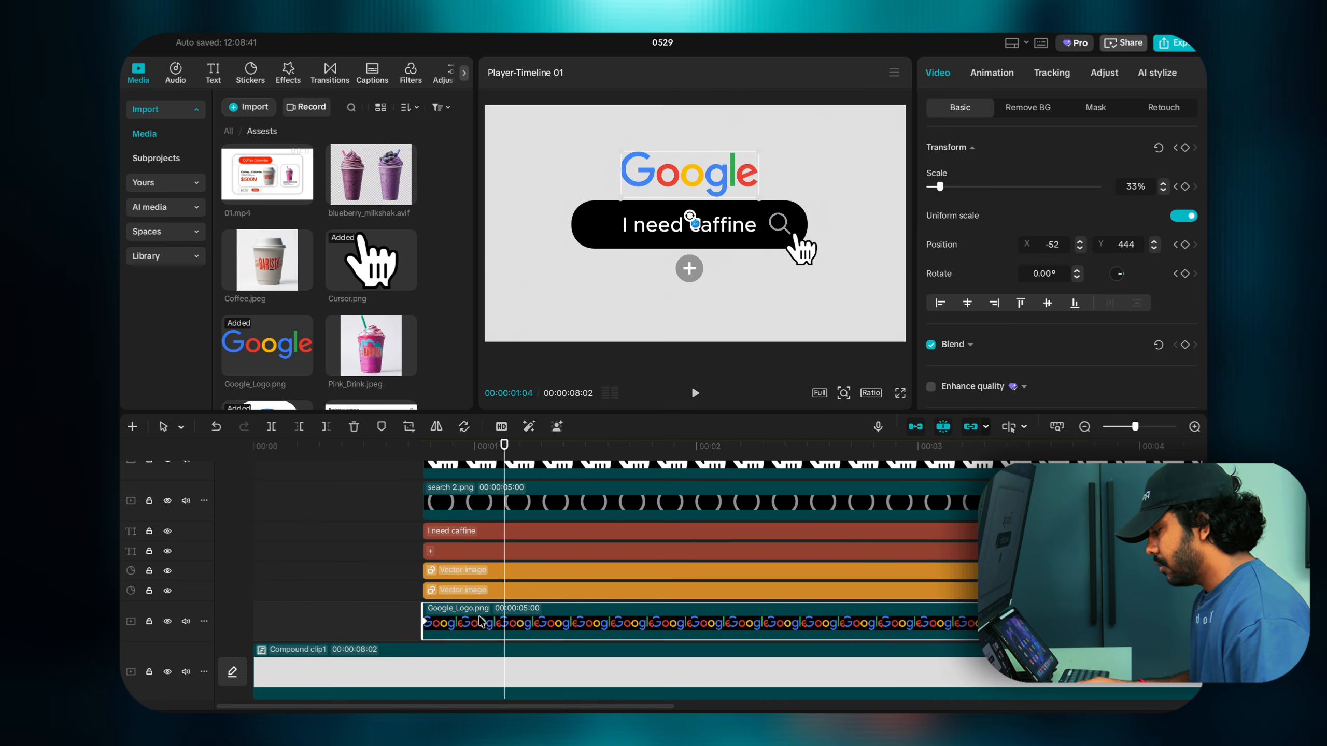
pyautogui.press('Right')
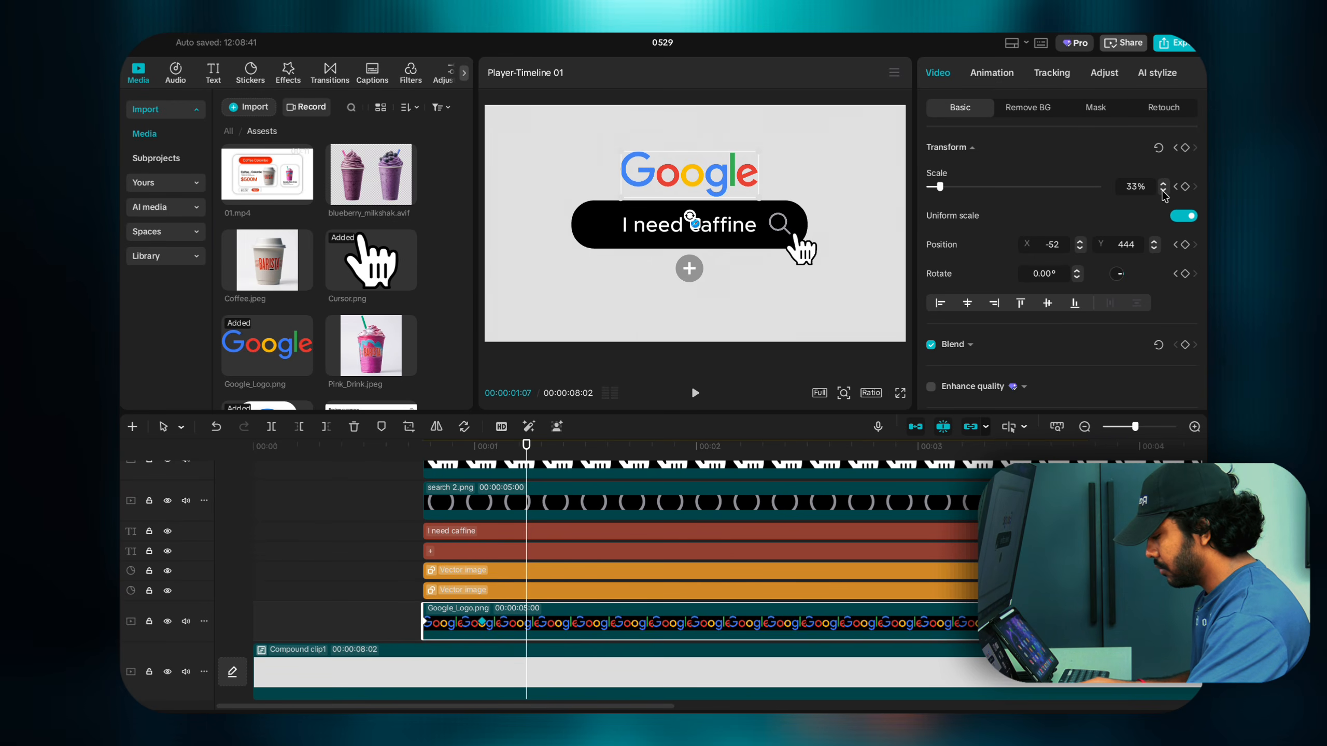
pyautogui.click(481, 623)
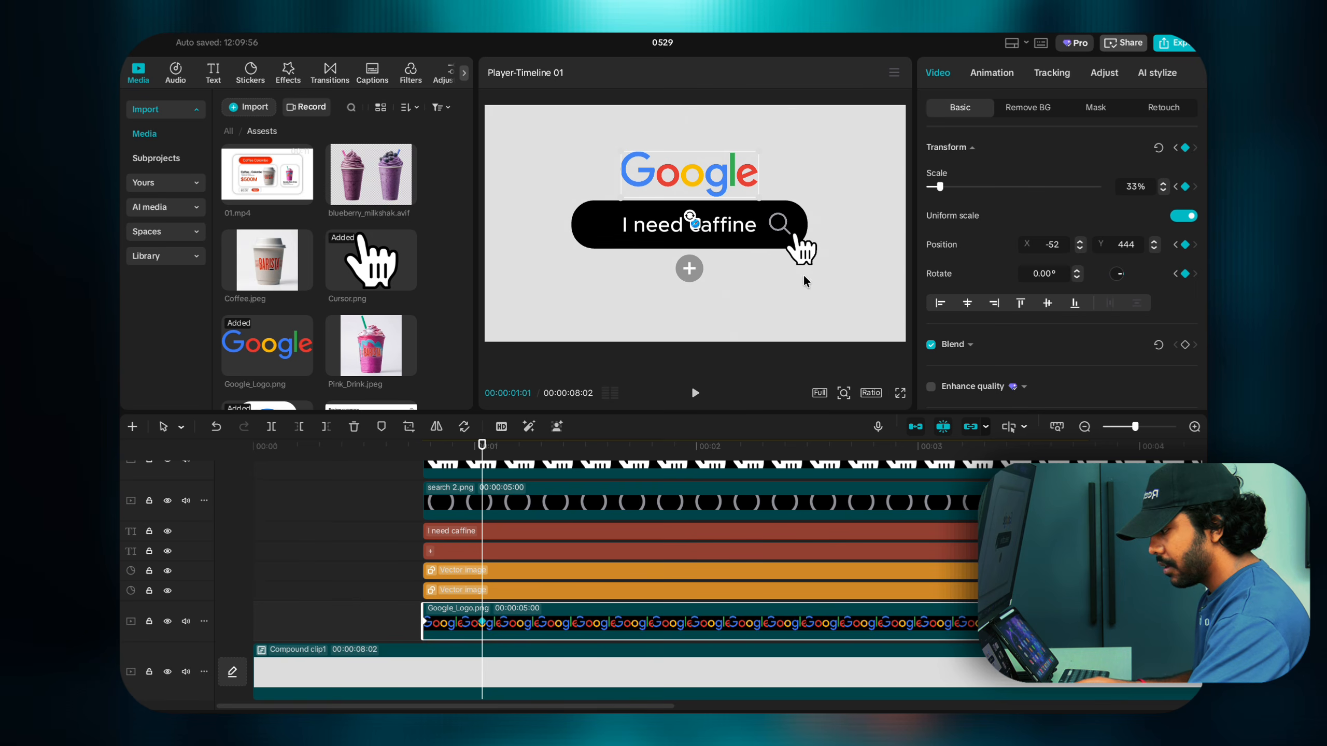
pyautogui.click(1164, 184)
pyautogui.click(1164, 184)
pyautogui.click(1164, 184)
pyautogui.click(1164, 184)
pyautogui.click(1164, 184)
pyautogui.click(1164, 184)
pyautogui.click(1164, 184)
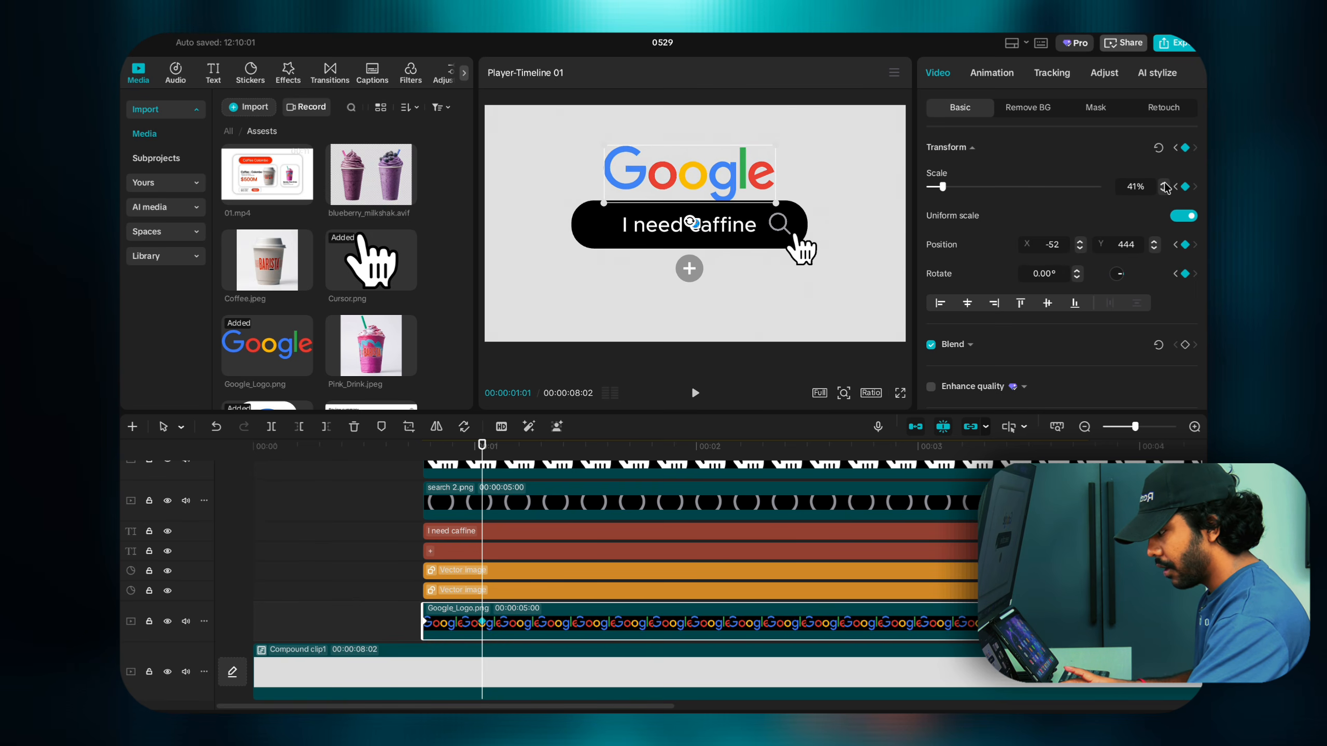
pyautogui.click(1164, 184)
pyautogui.click(1164, 184)
pyautogui.click(1164, 184)
pyautogui.click(1164, 184)
pyautogui.click(1164, 184)
pyautogui.click(1164, 184)
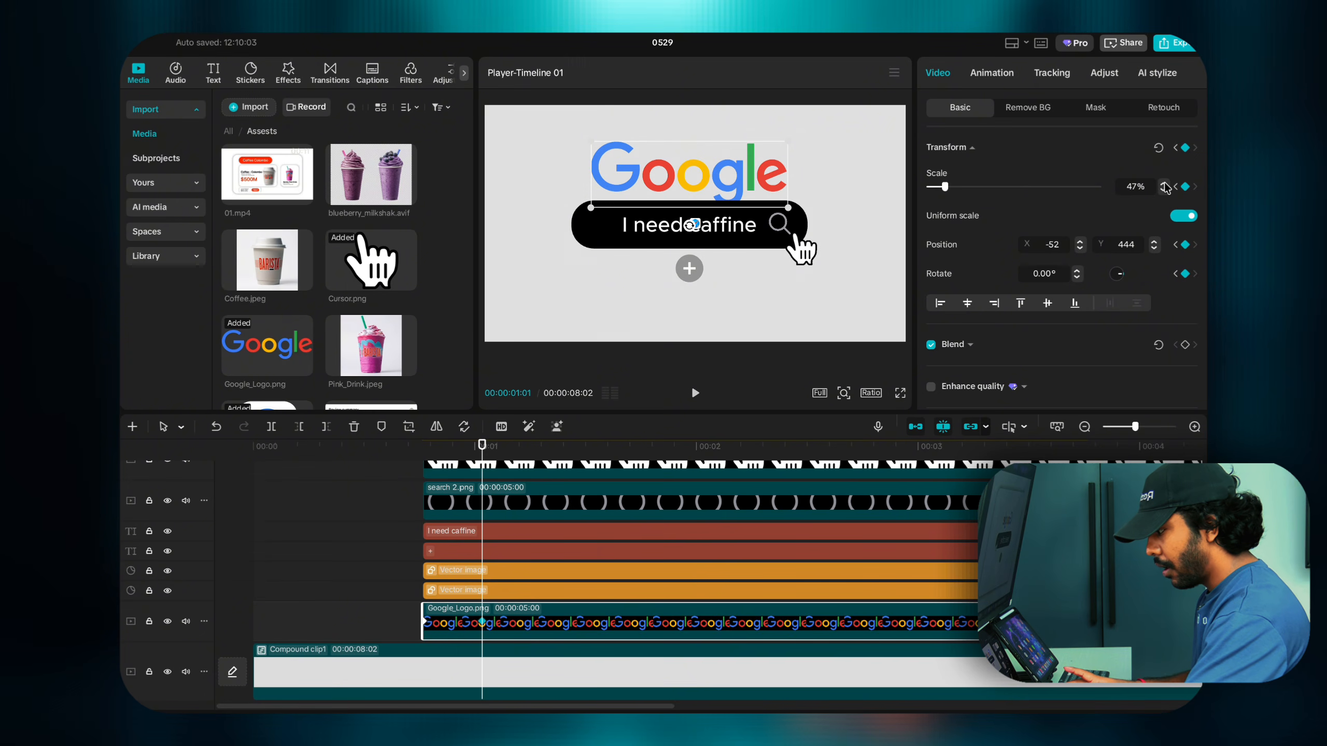
pyautogui.click(1164, 184)
pyautogui.click(1164, 184)
pyautogui.click(1164, 184)
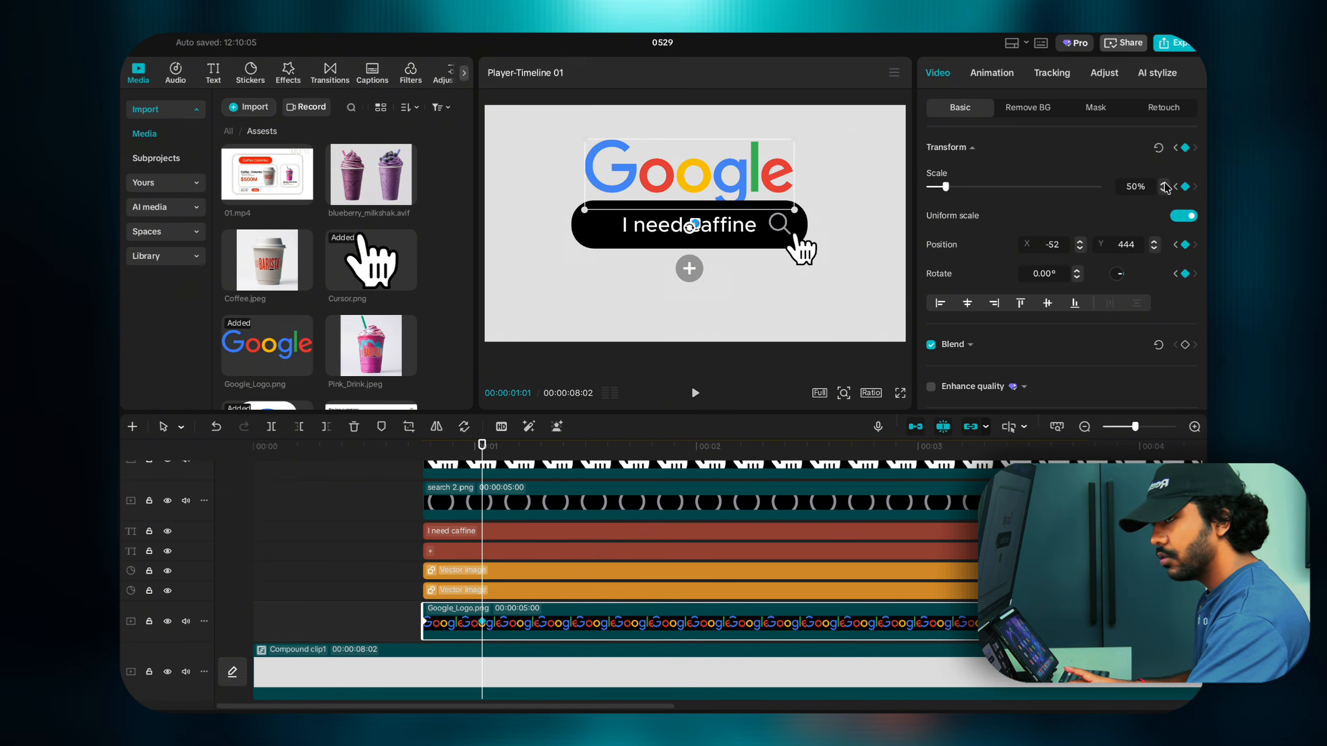
pyautogui.click(1164, 192)
pyautogui.click(1164, 193)
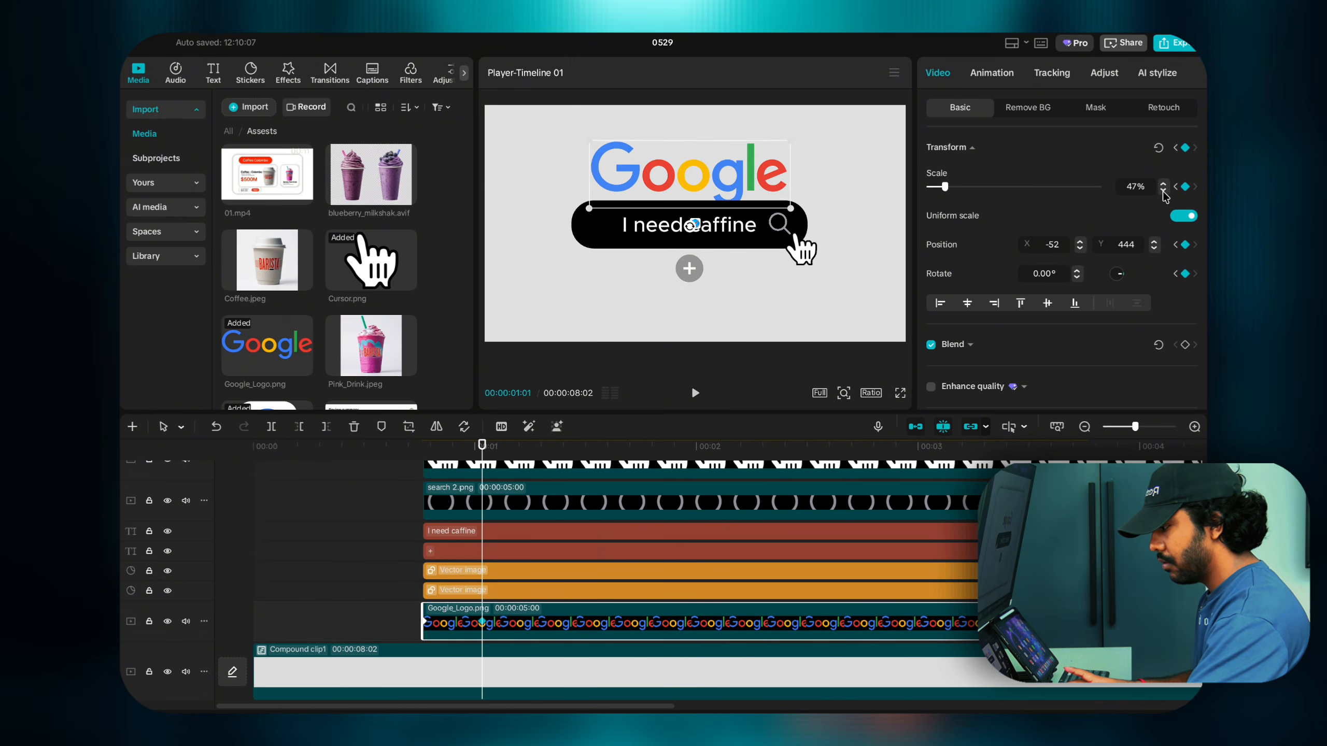
pyautogui.click(1164, 192)
pyautogui.click(1164, 192)
pyautogui.click(1164, 192)
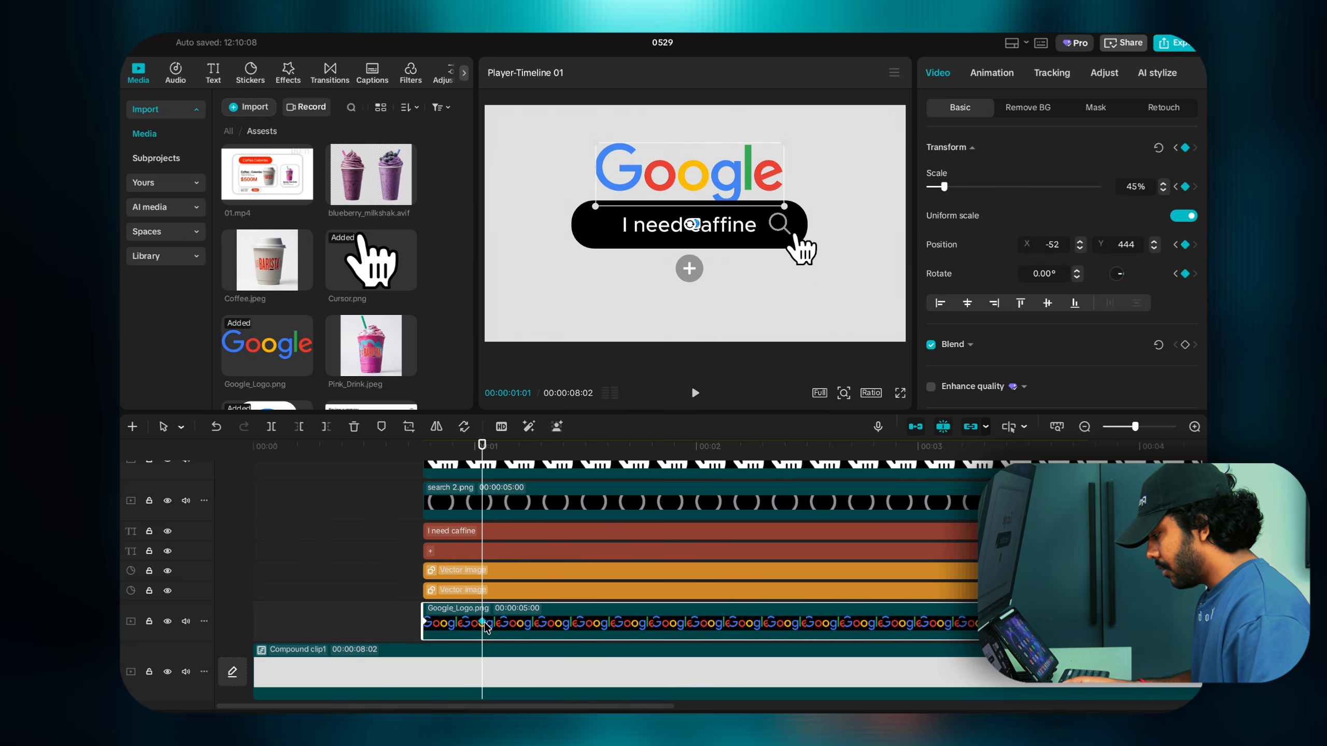
pyautogui.press('Right')
pyautogui.press('Right')
pyautogui.press('Right')
pyautogui.press('Right')
pyautogui.press('Right')
pyautogui.press('Right')
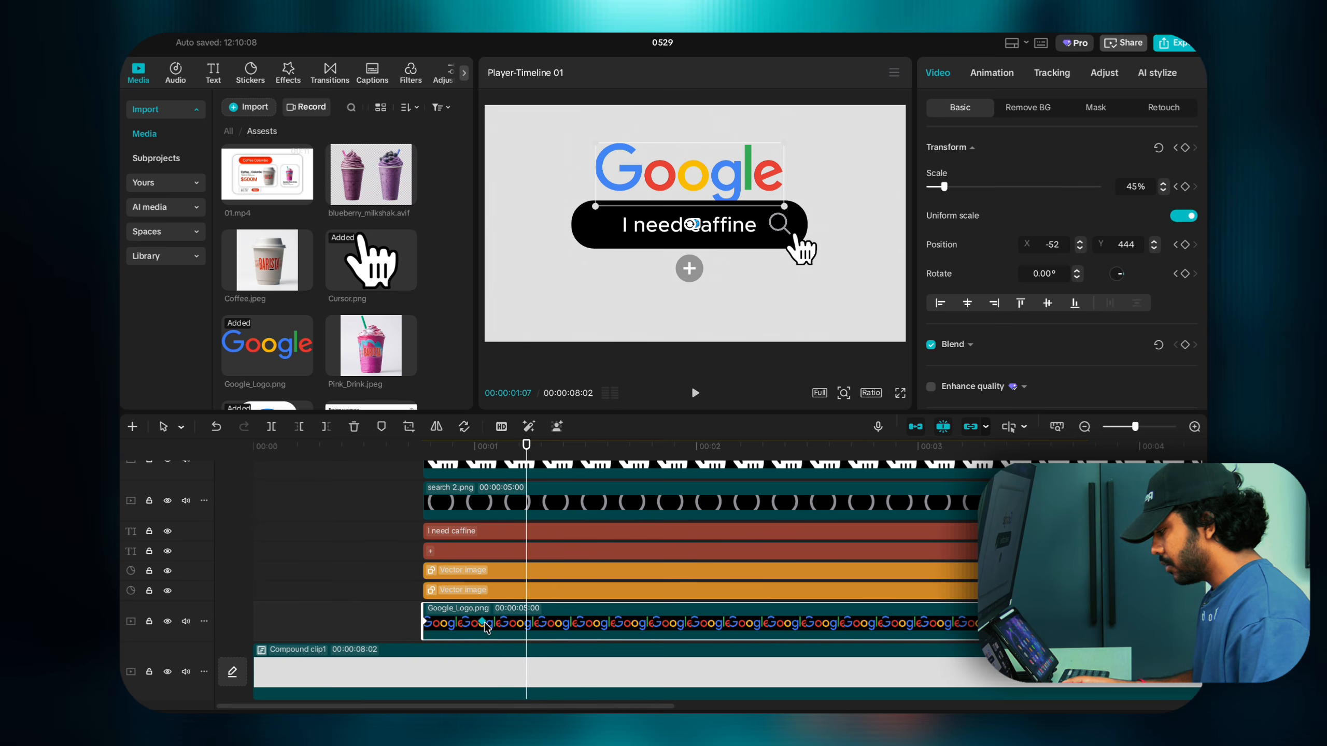
# Step: Keyframe the Google logo shrinking to 27% scale at 01:07
pyautogui.click(1164, 192)
pyautogui.click(1164, 191)
pyautogui.click(1164, 191)
pyautogui.click(1164, 191)
pyautogui.click(1164, 191)
pyautogui.click(1164, 191)
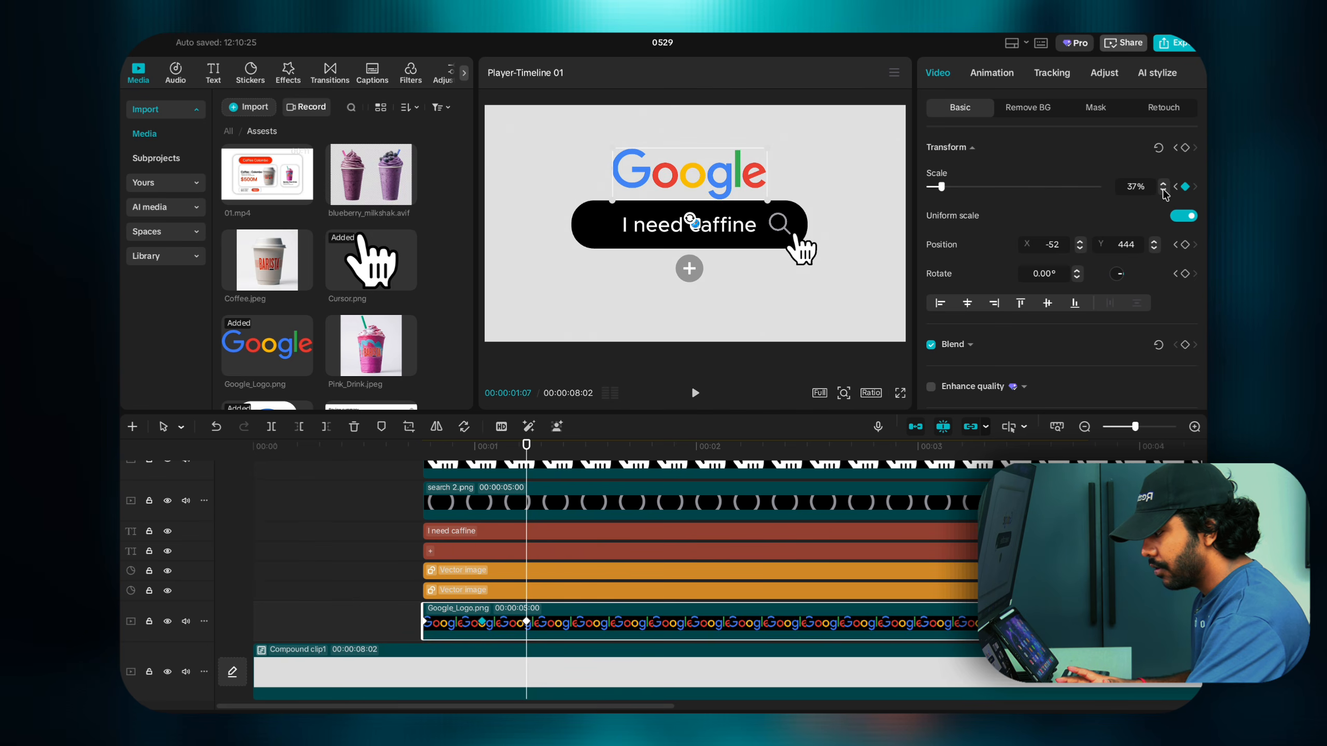
pyautogui.click(1164, 191)
pyautogui.click(1164, 191)
pyautogui.click(1164, 192)
pyautogui.click(1164, 192)
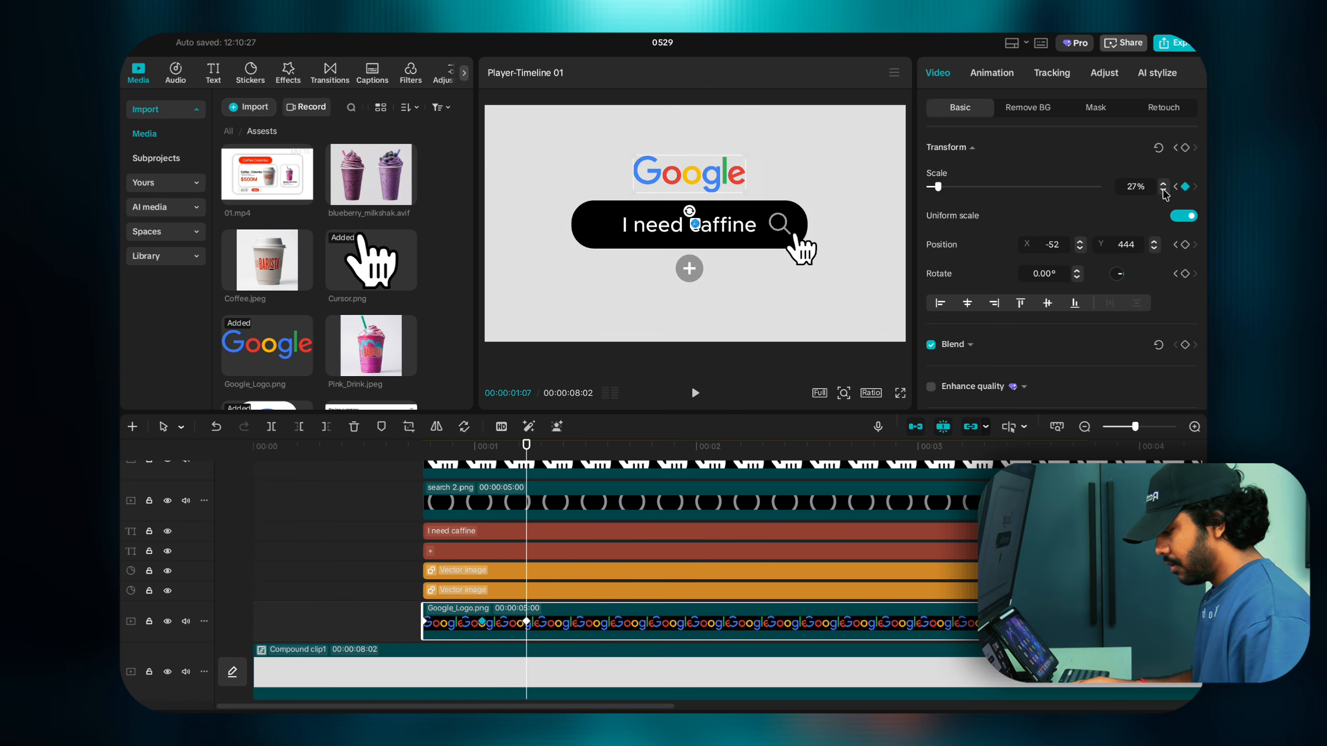
# Step: Keyframe the logo bouncing back up to 37% scale at 01:12
pyautogui.press('Right')
pyautogui.press('Right')
pyautogui.press('Right')
pyautogui.press('Right')
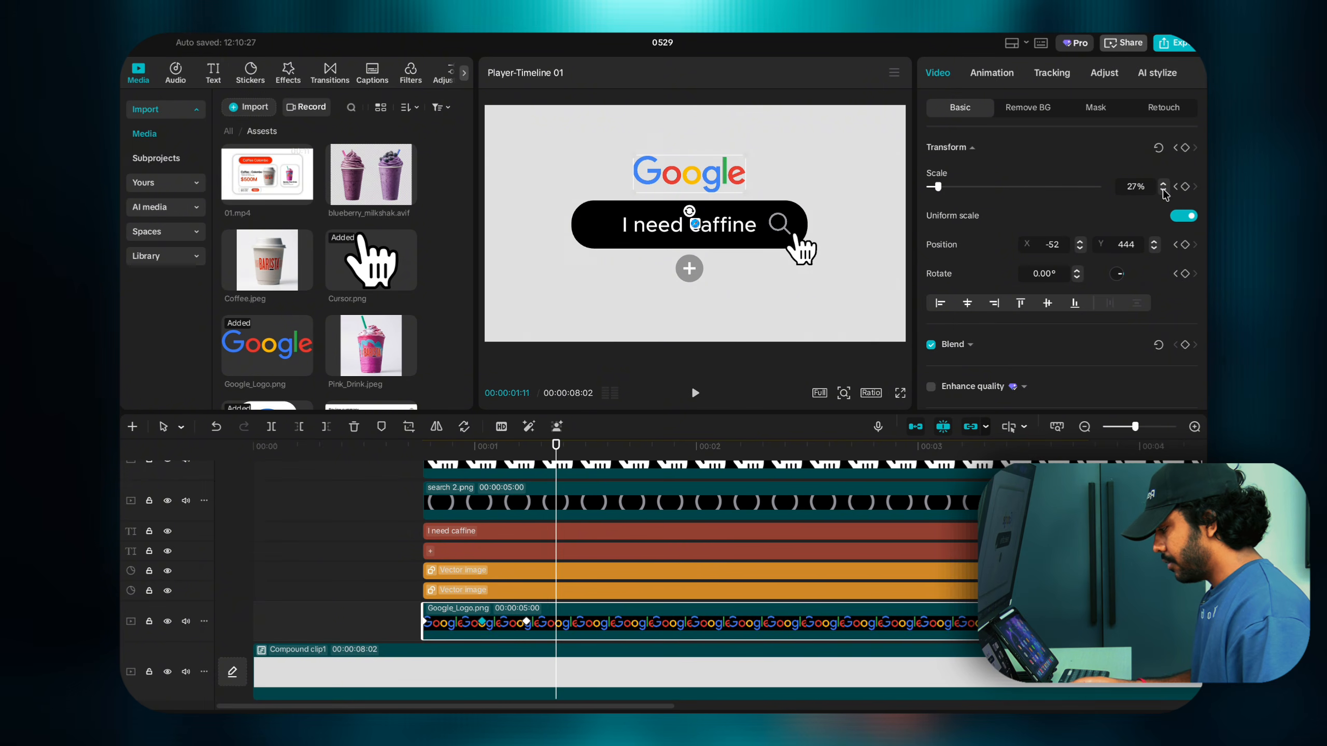
pyautogui.press('Right')
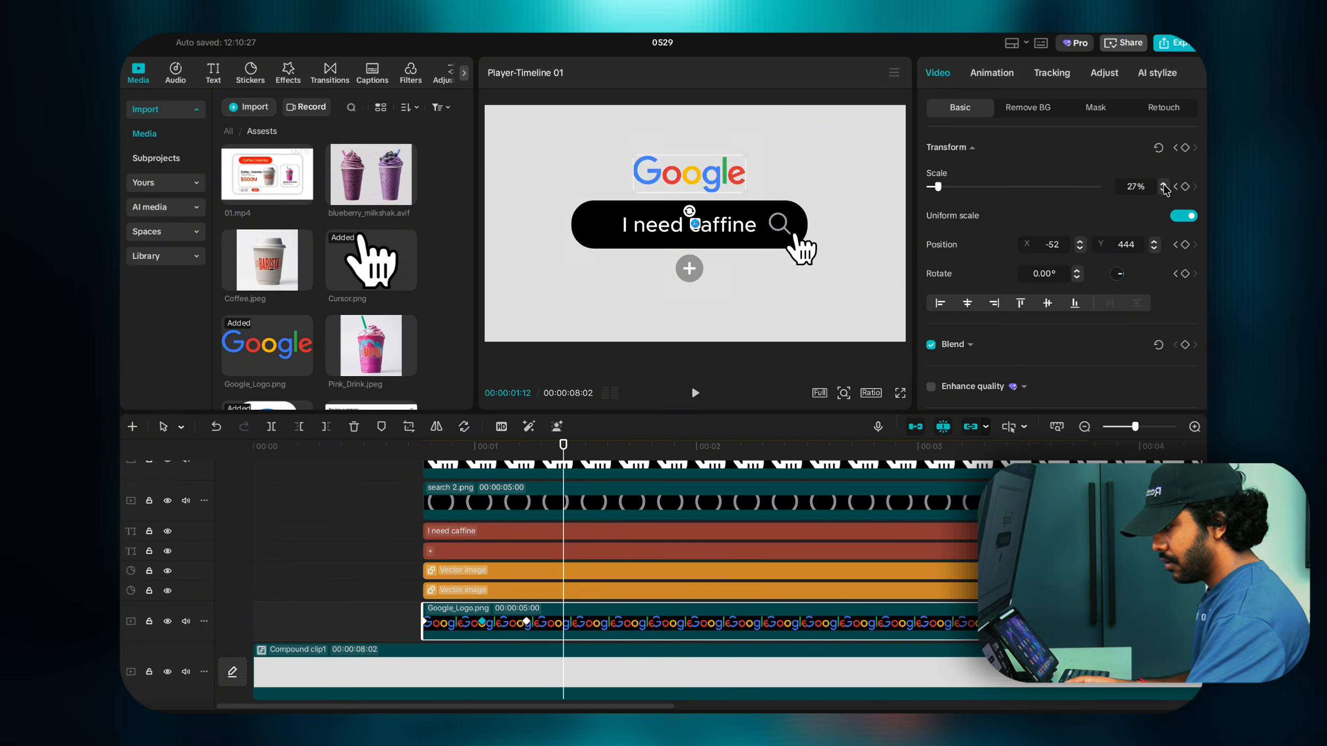
pyautogui.click(1164, 184)
pyautogui.click(1164, 184)
pyautogui.click(1164, 184)
pyautogui.click(1164, 184)
pyautogui.click(1164, 184)
pyautogui.click(1164, 184)
pyautogui.click(1164, 184)
pyautogui.click(1164, 184)
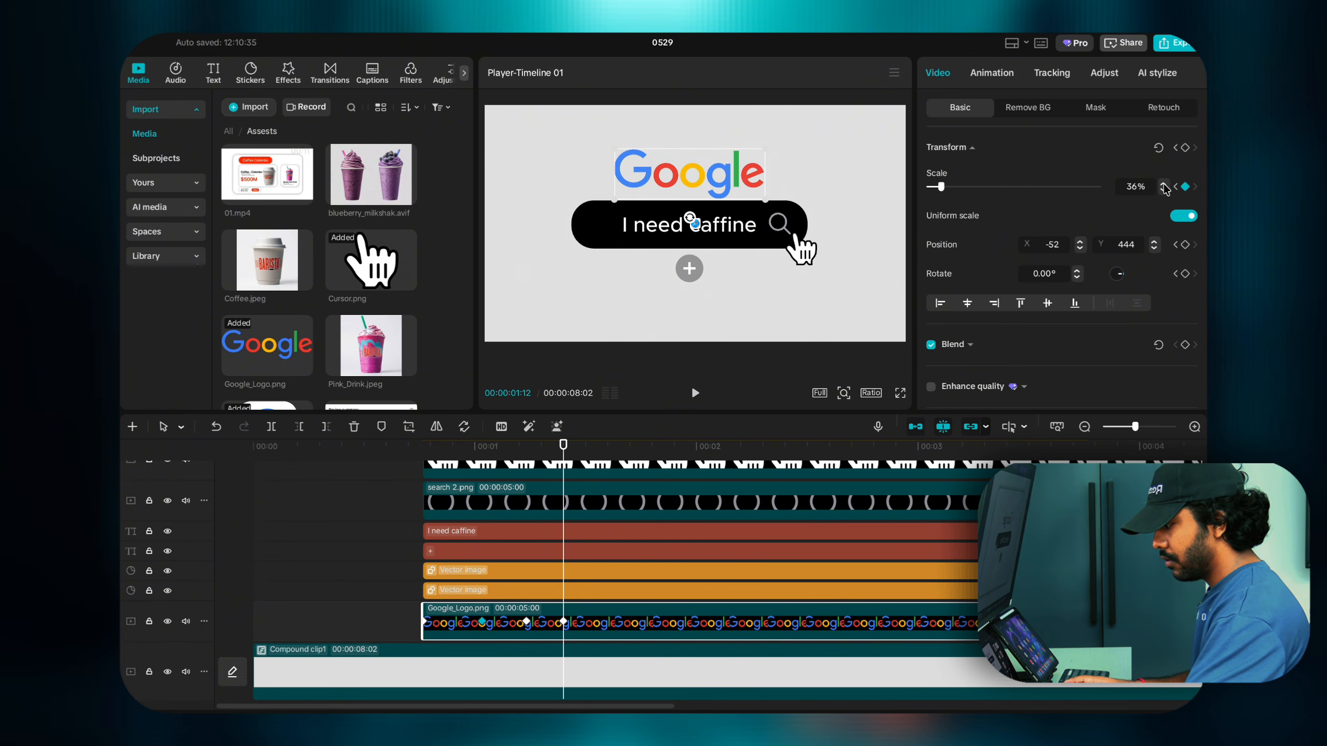
pyautogui.click(1164, 184)
pyautogui.click(1164, 184)
pyautogui.click(1164, 184)
pyautogui.click(1164, 190)
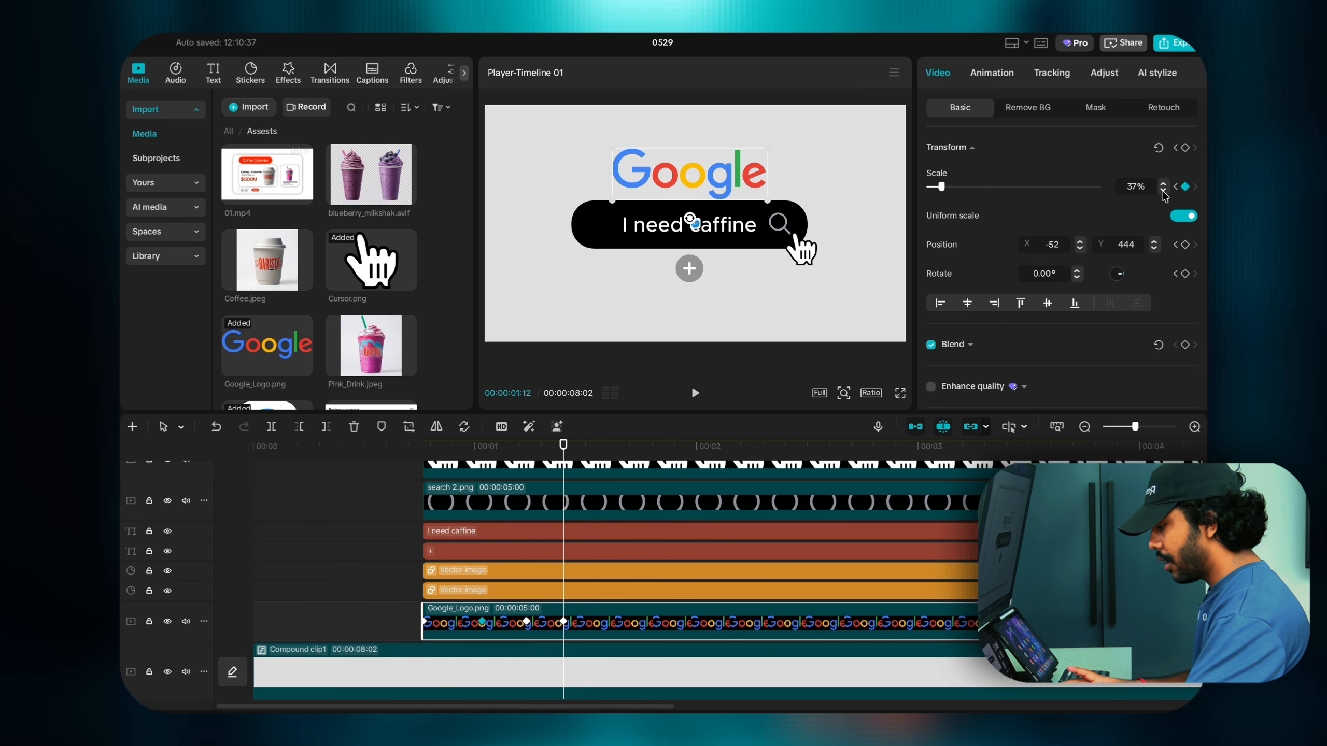
pyautogui.click(484, 622)
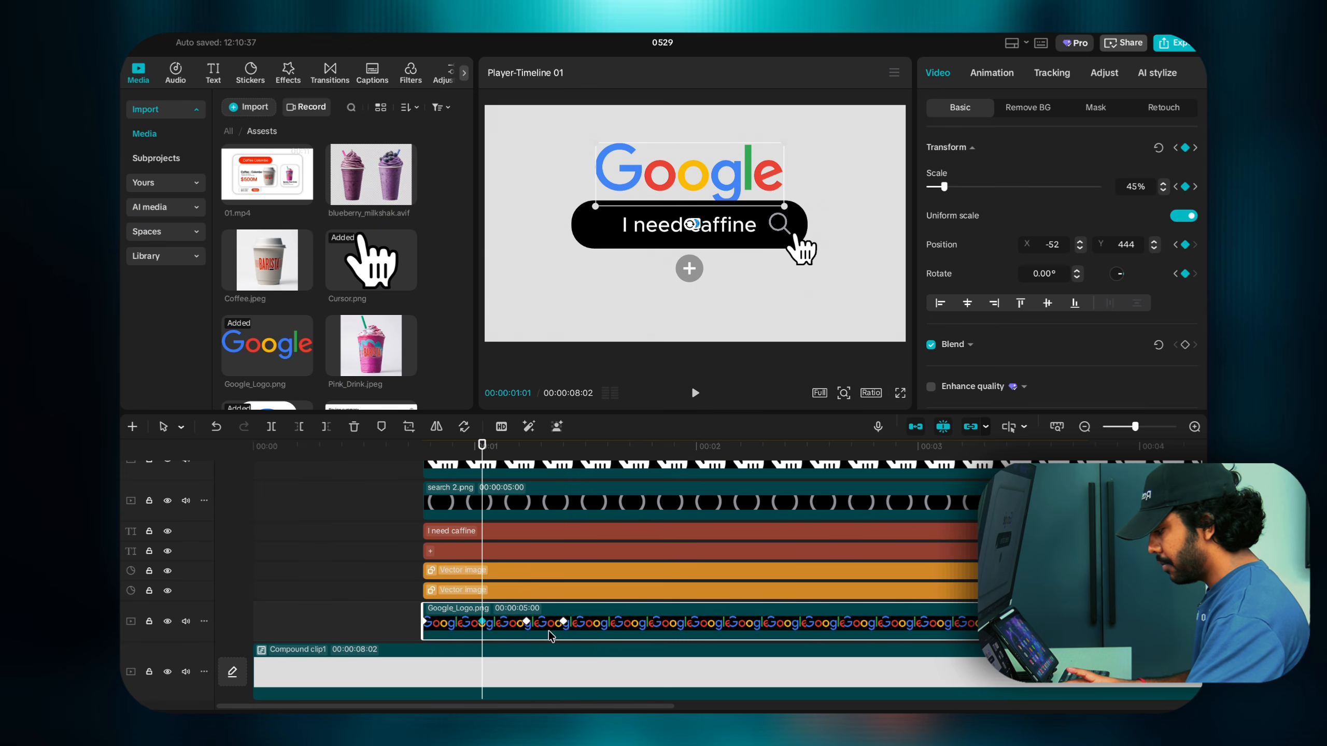
pyautogui.click(564, 623)
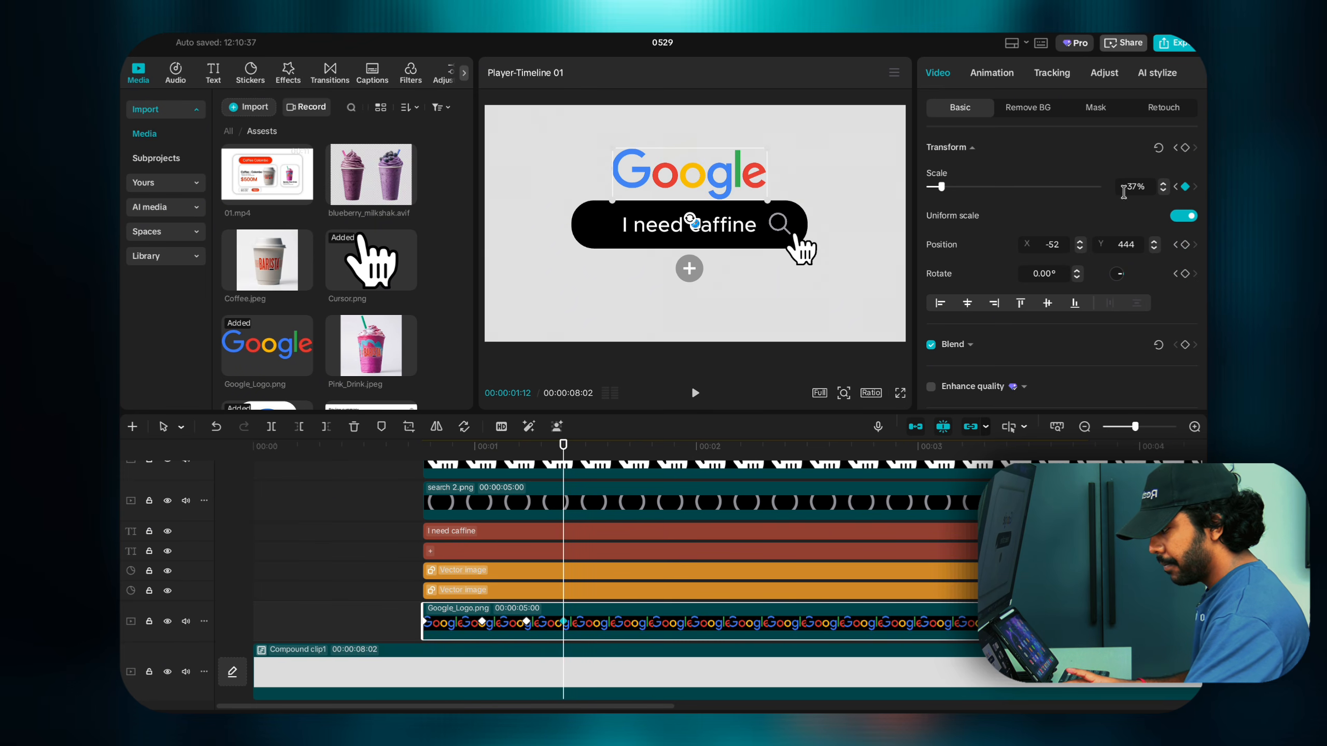
pyautogui.click(1164, 191)
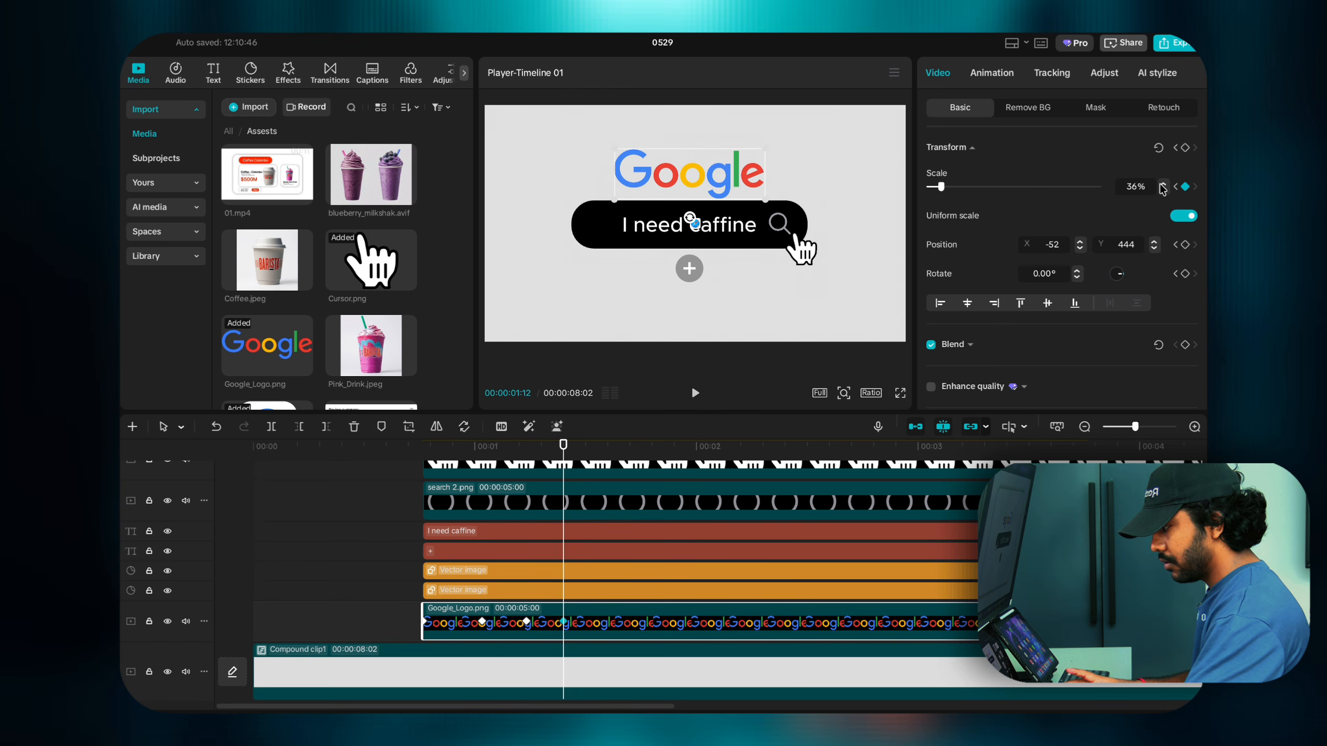
pyautogui.click(1162, 184)
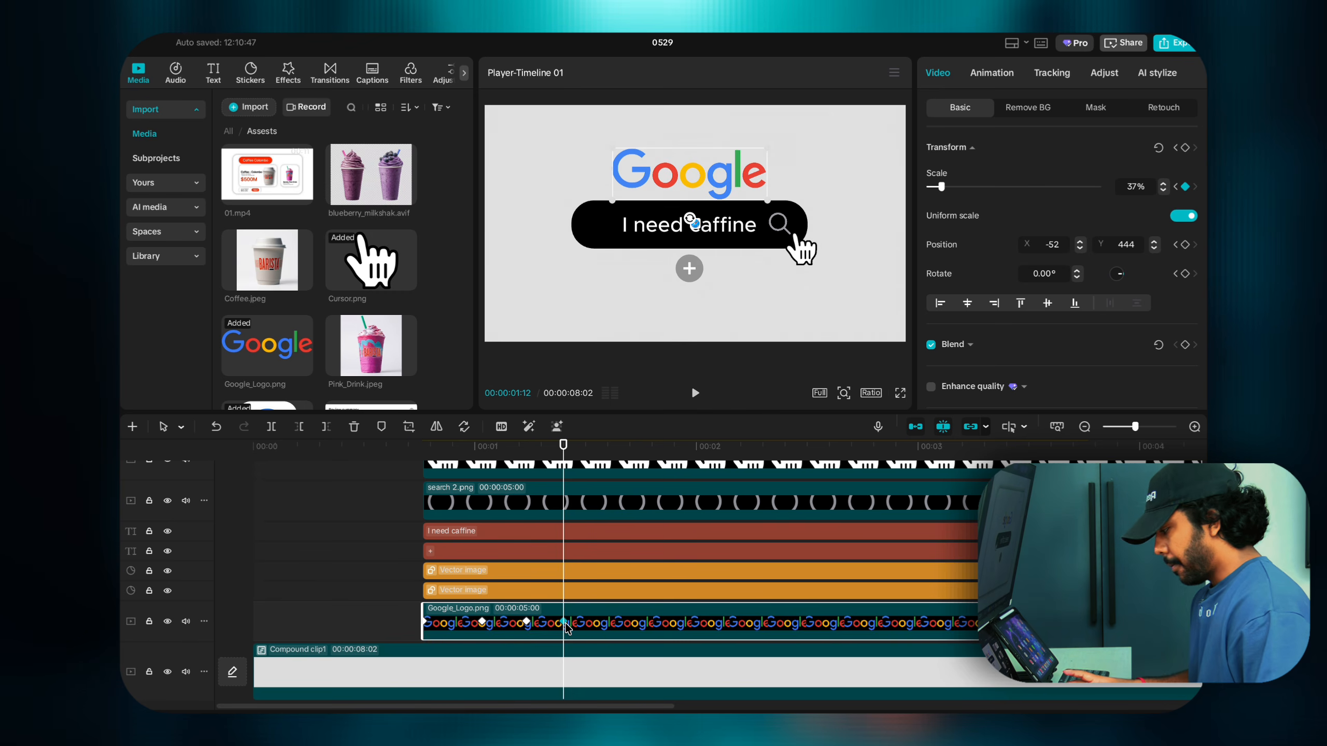
# Step: Keyframe the logo settling at 33% scale at 01:15
pyautogui.press('Right')
pyautogui.press('Right')
pyautogui.press('Right')
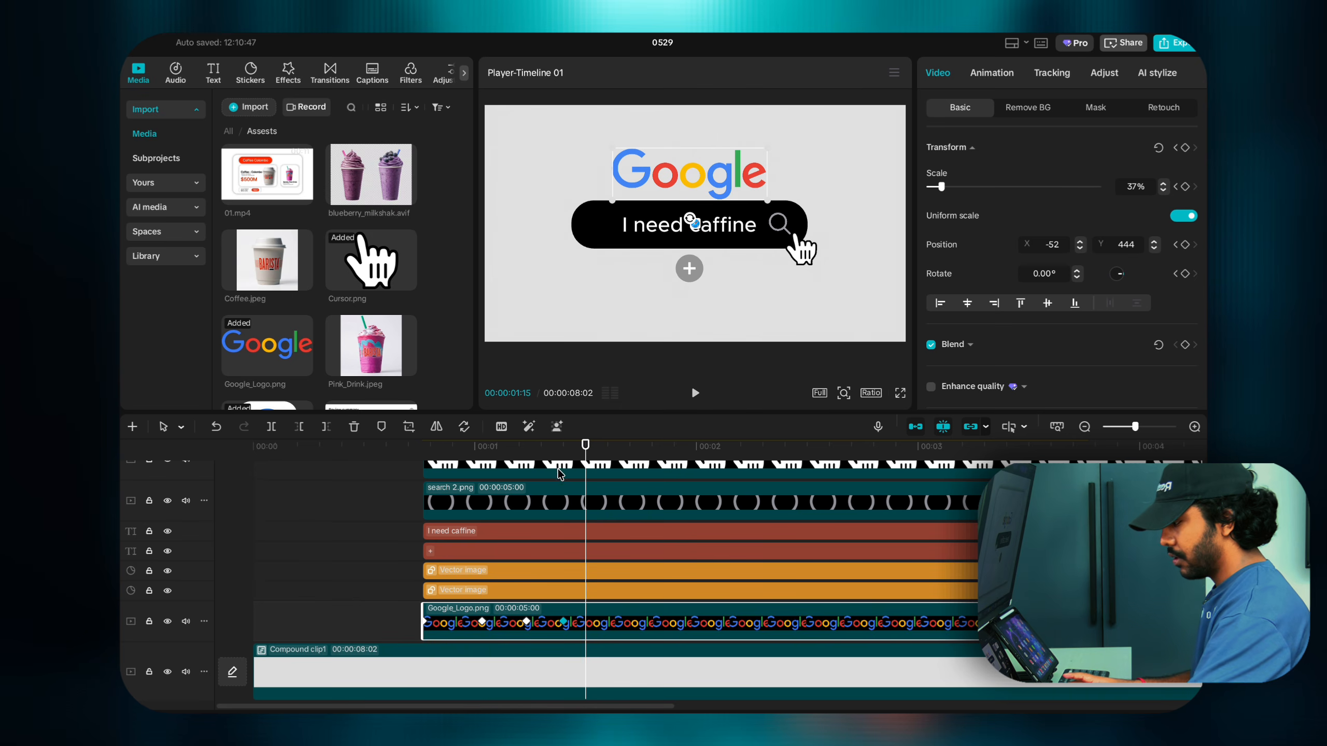
pyautogui.click(1163, 192)
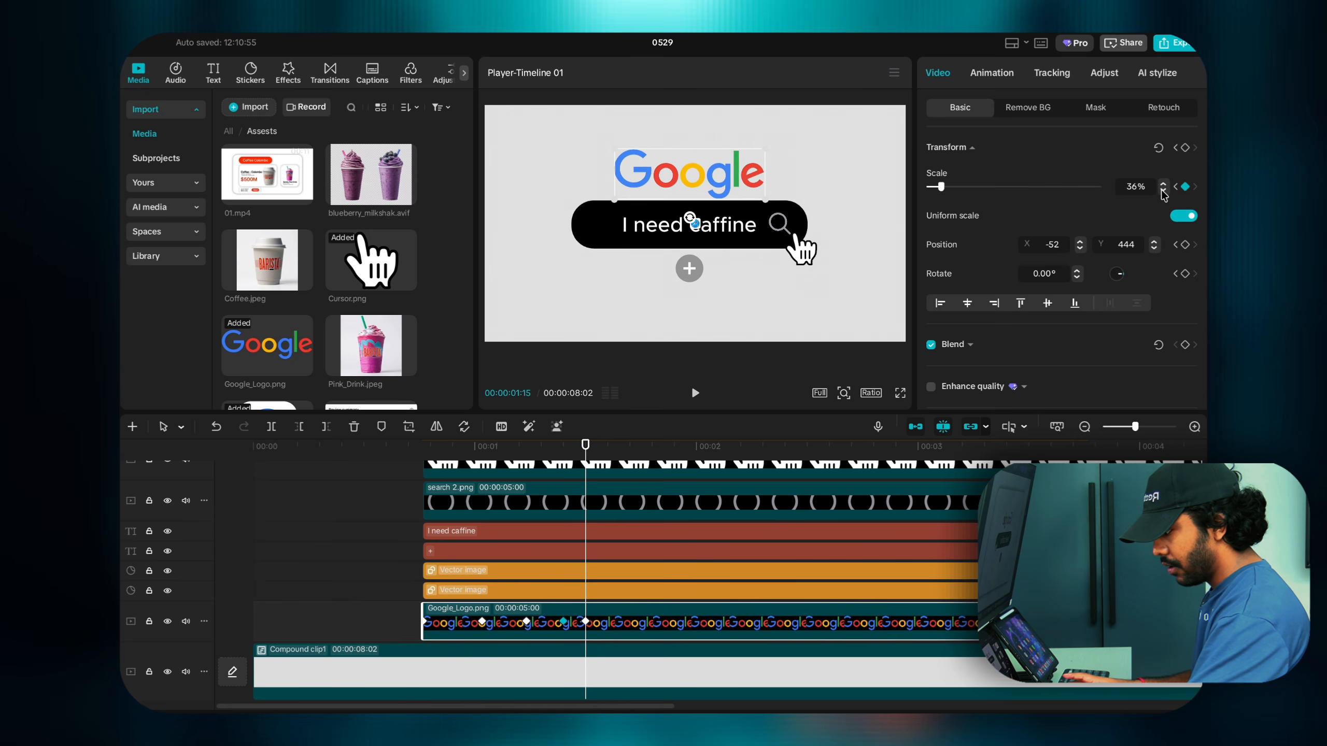
pyautogui.click(1163, 191)
pyautogui.click(1163, 192)
pyautogui.click(1163, 191)
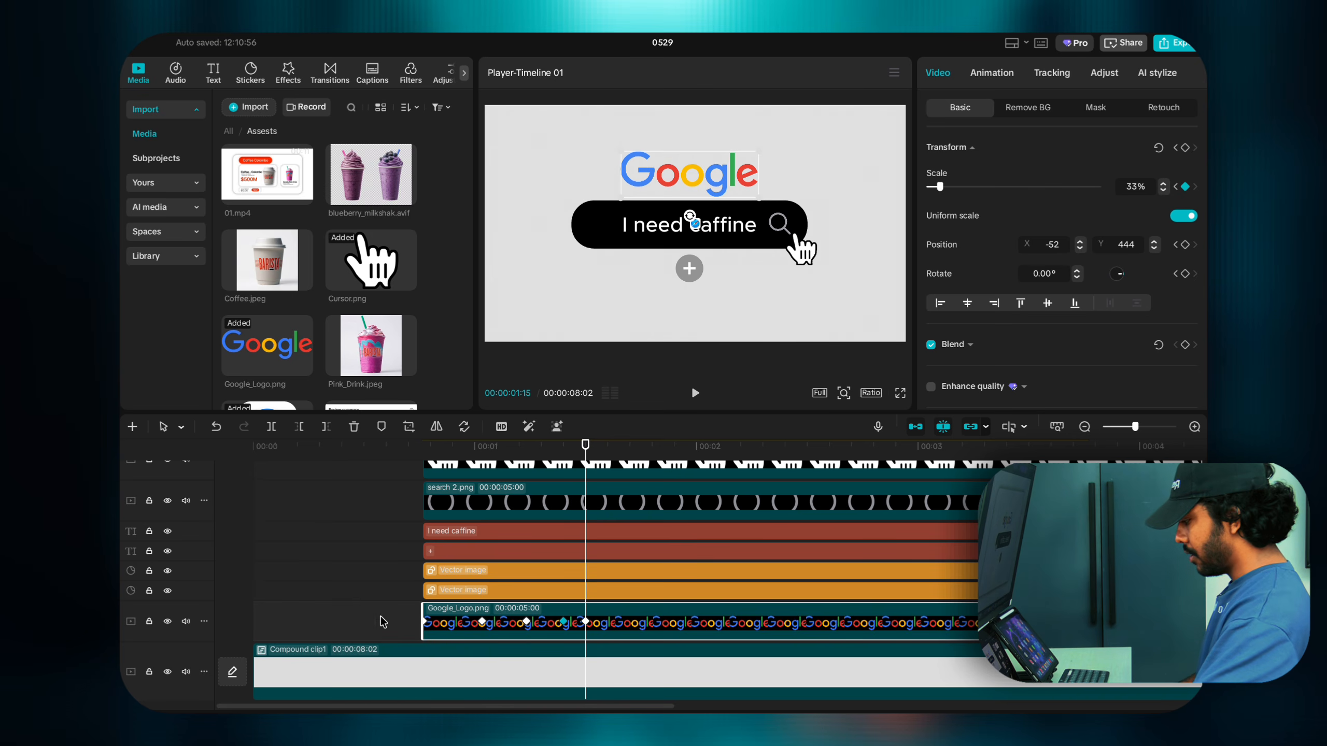
# Step: Play back the Google logo's bounce animation several times to review it
pyautogui.click(397, 622)
pyautogui.press('space')
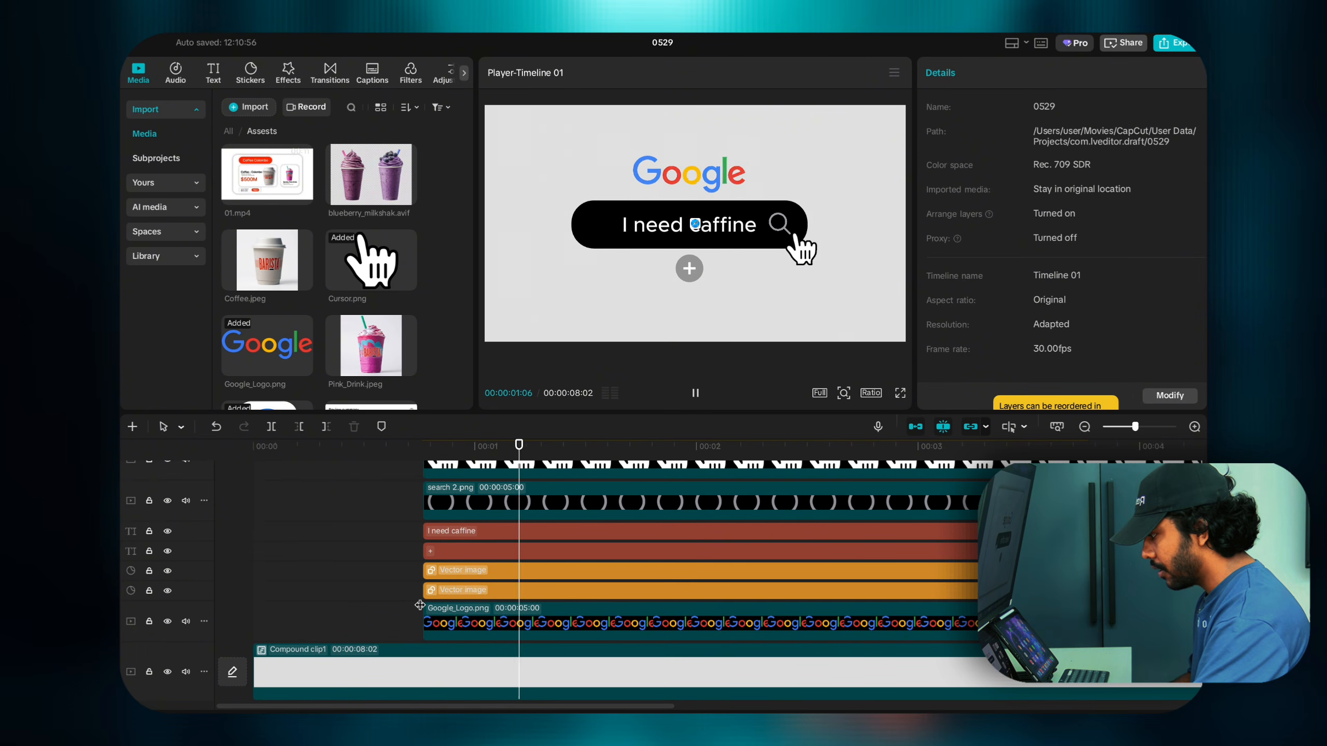
pyautogui.click(420, 606)
pyautogui.press('space')
pyautogui.click(420, 606)
pyautogui.press('space')
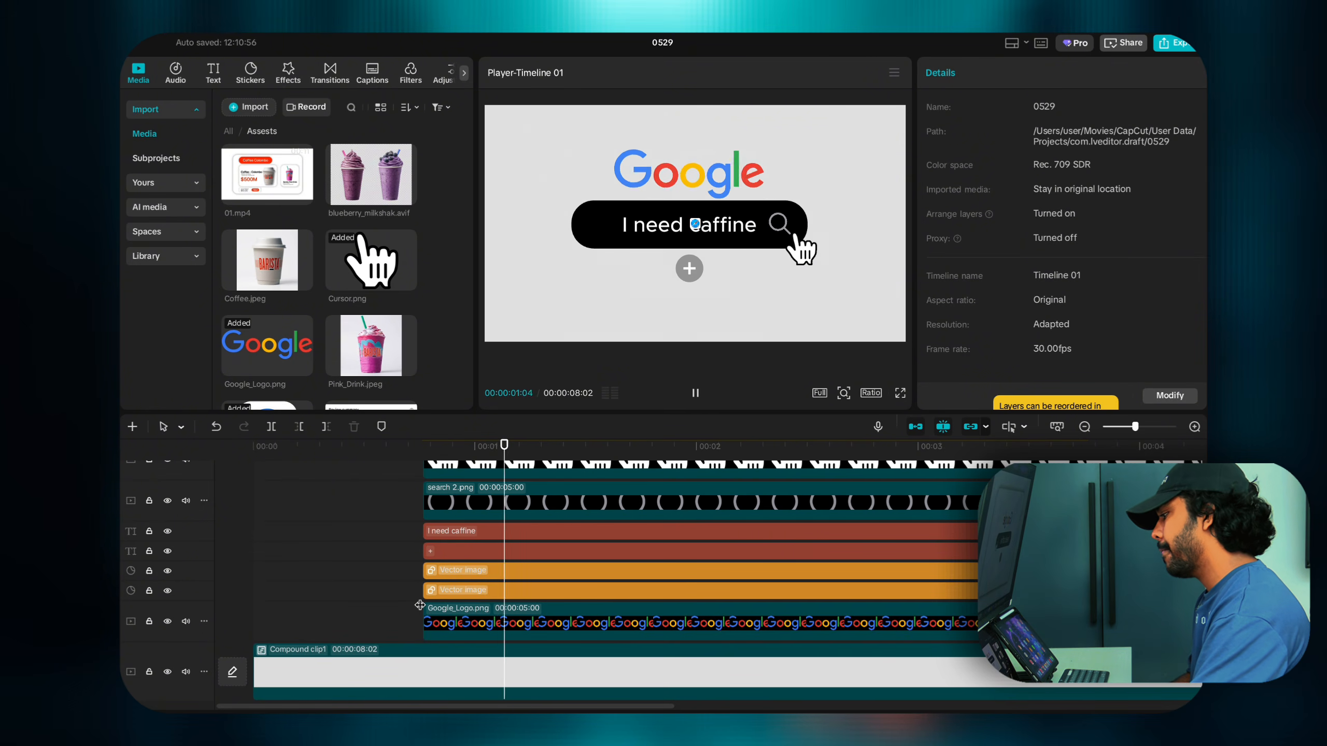
pyautogui.click(420, 606)
pyautogui.press('space')
# Step: Return to the animation start and select the lower Vector image clip
pyautogui.click(420, 605)
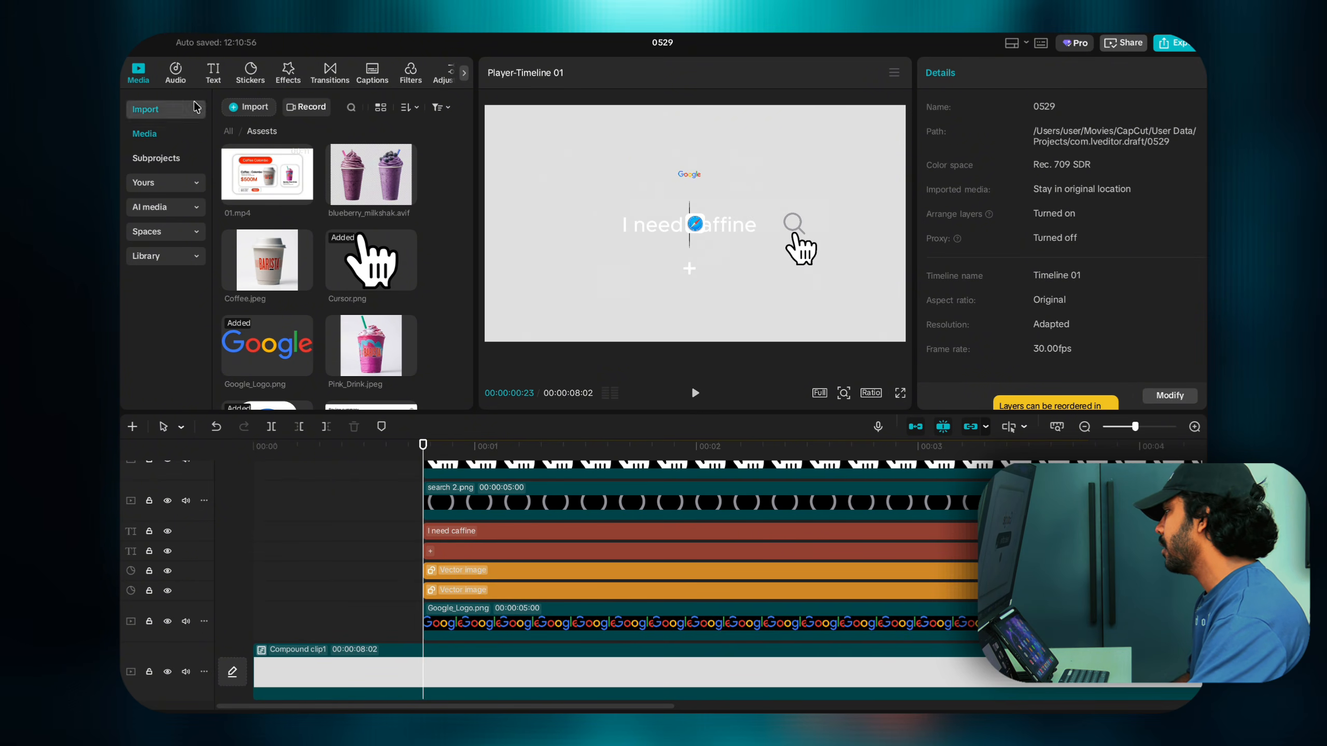
pyautogui.scroll(1, 412, 517)
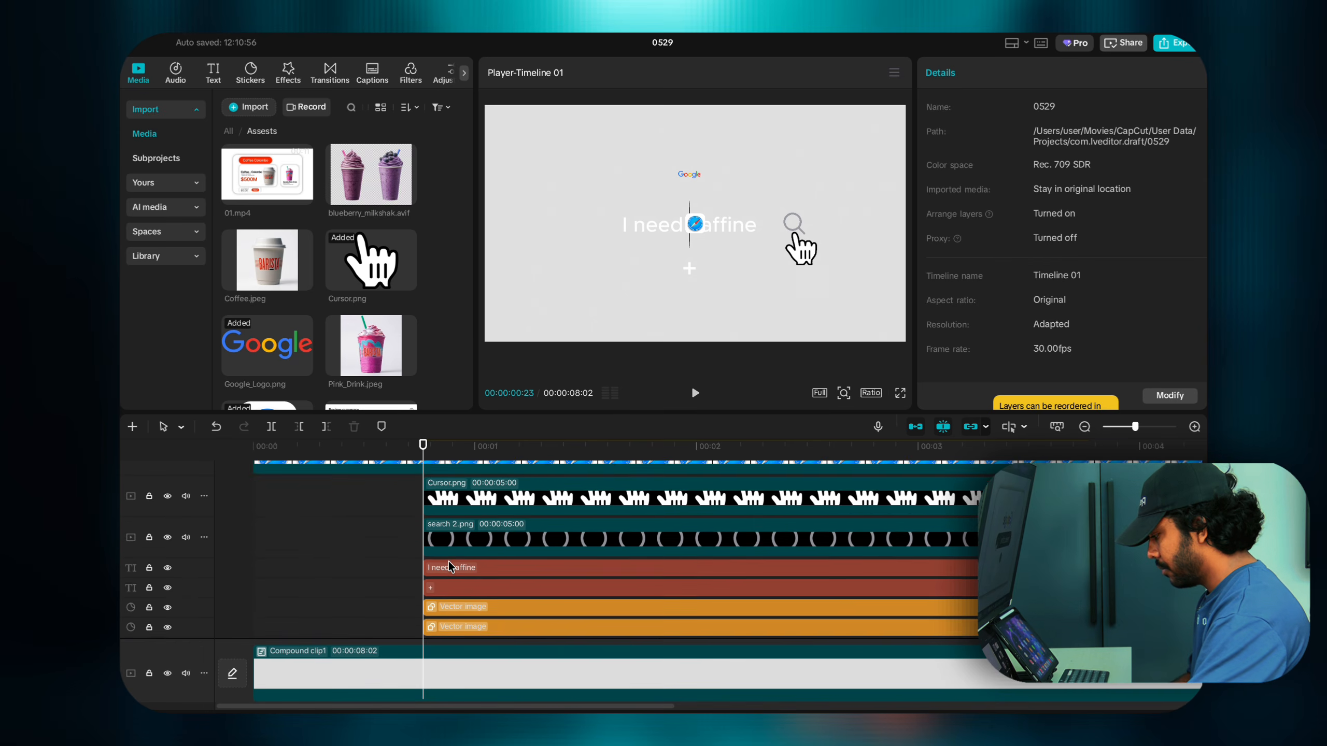
pyautogui.click(445, 612)
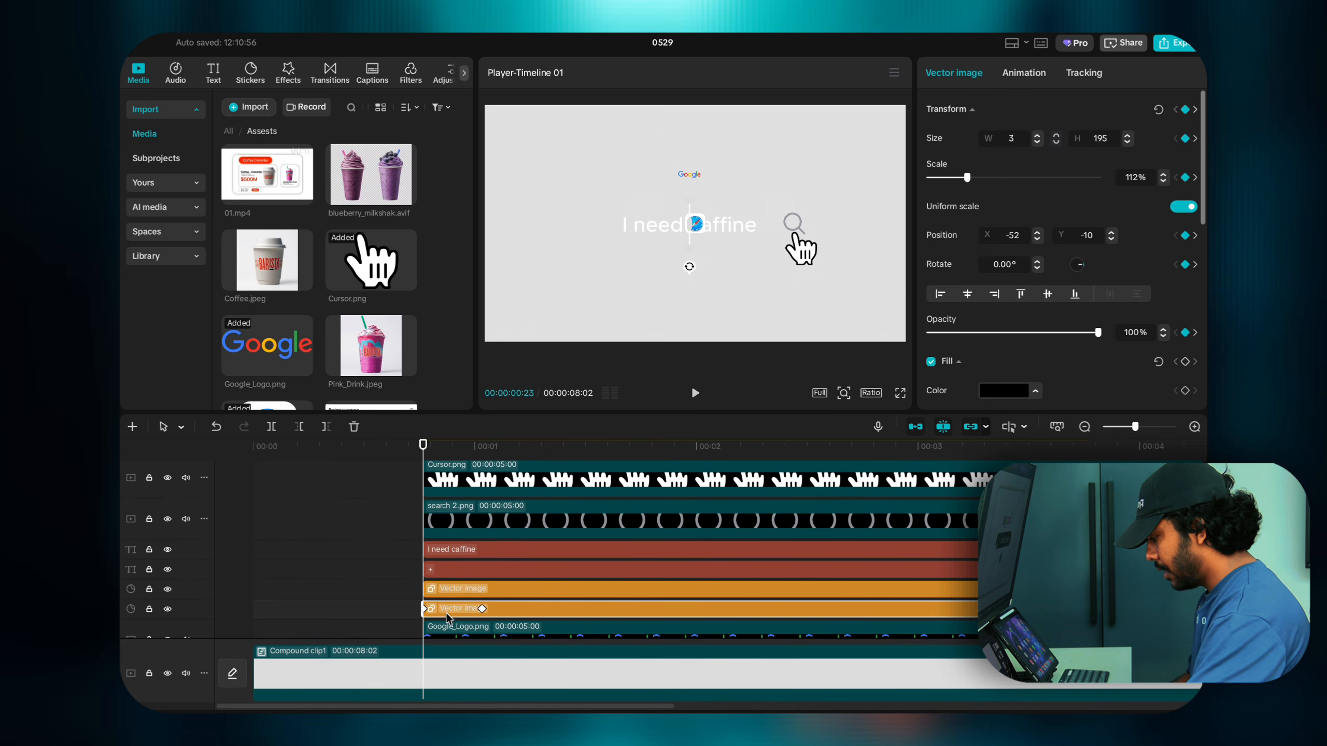
# Step: Widen the search bar to W 1266 at its 01:01 keyframe
pyautogui.click(481, 609)
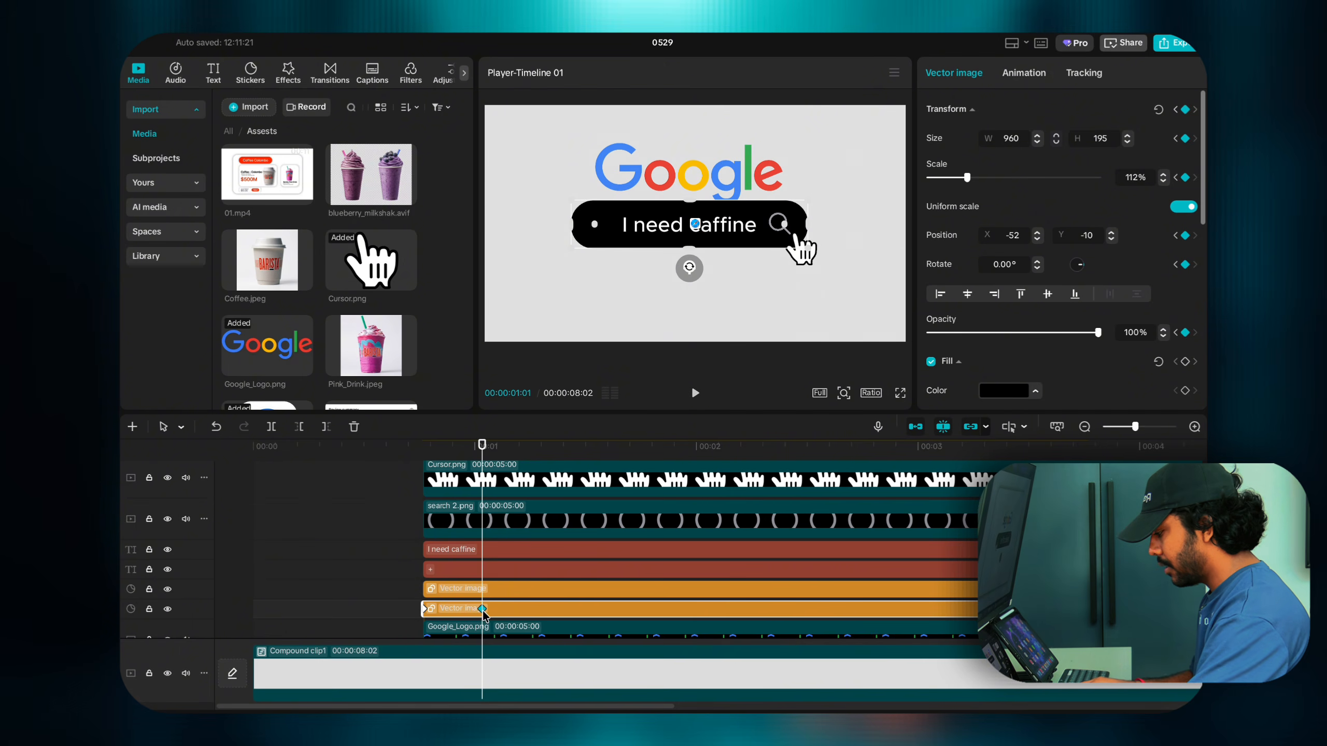
pyautogui.click(1038, 135)
pyautogui.click(1039, 136)
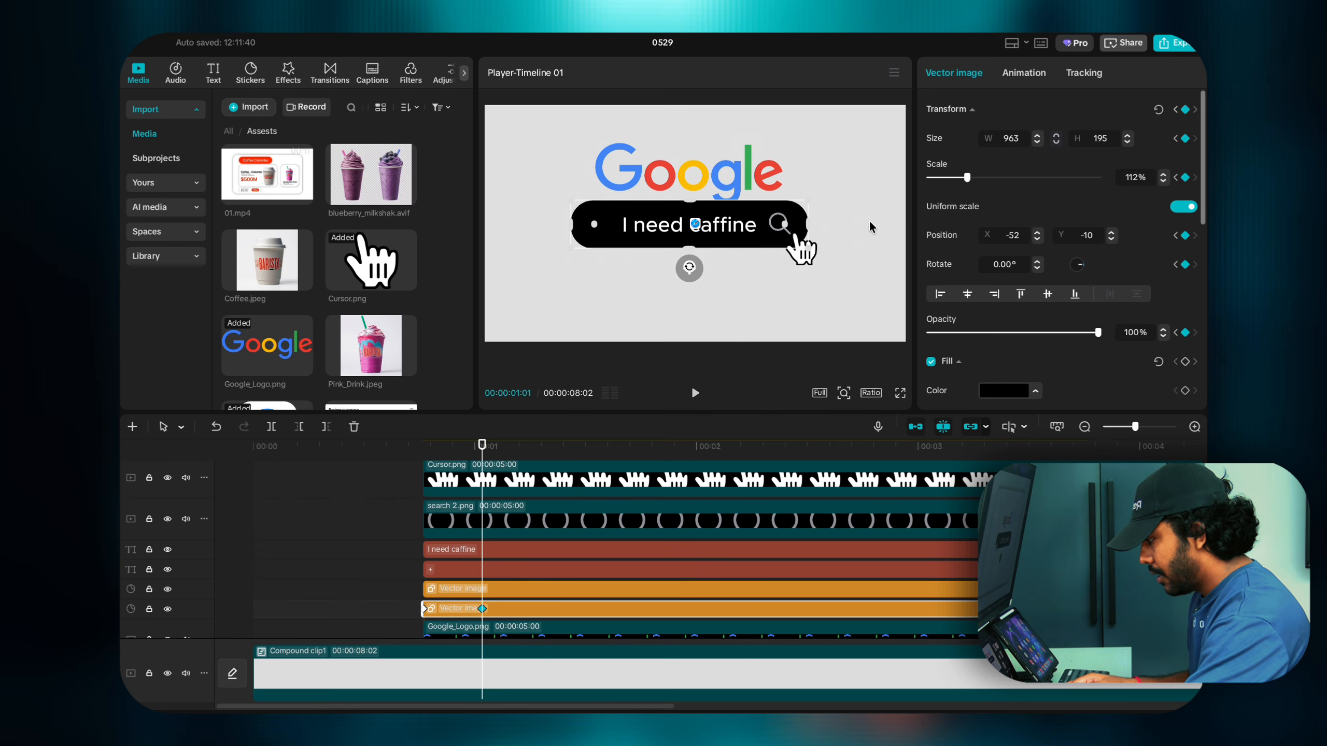
pyautogui.click(1040, 141)
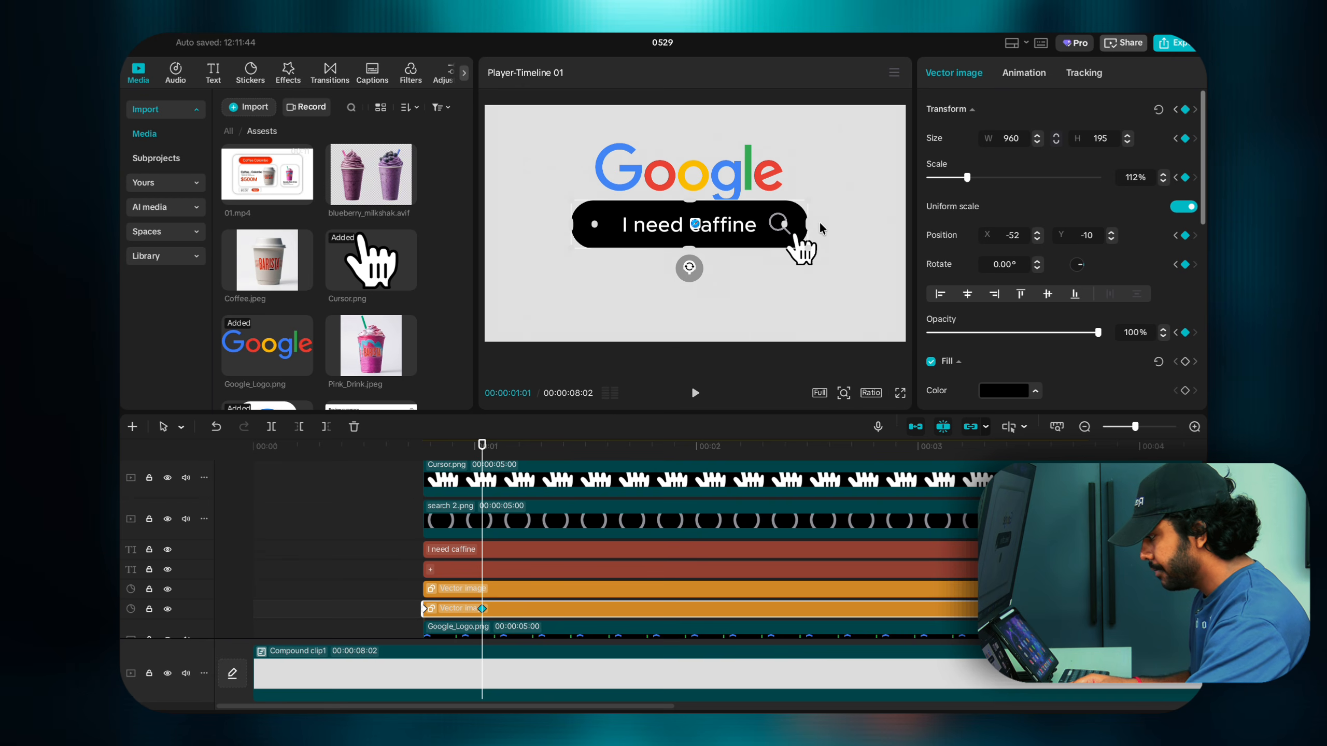
pyautogui.moveTo(806, 224); pyautogui.dragTo(848, 221)
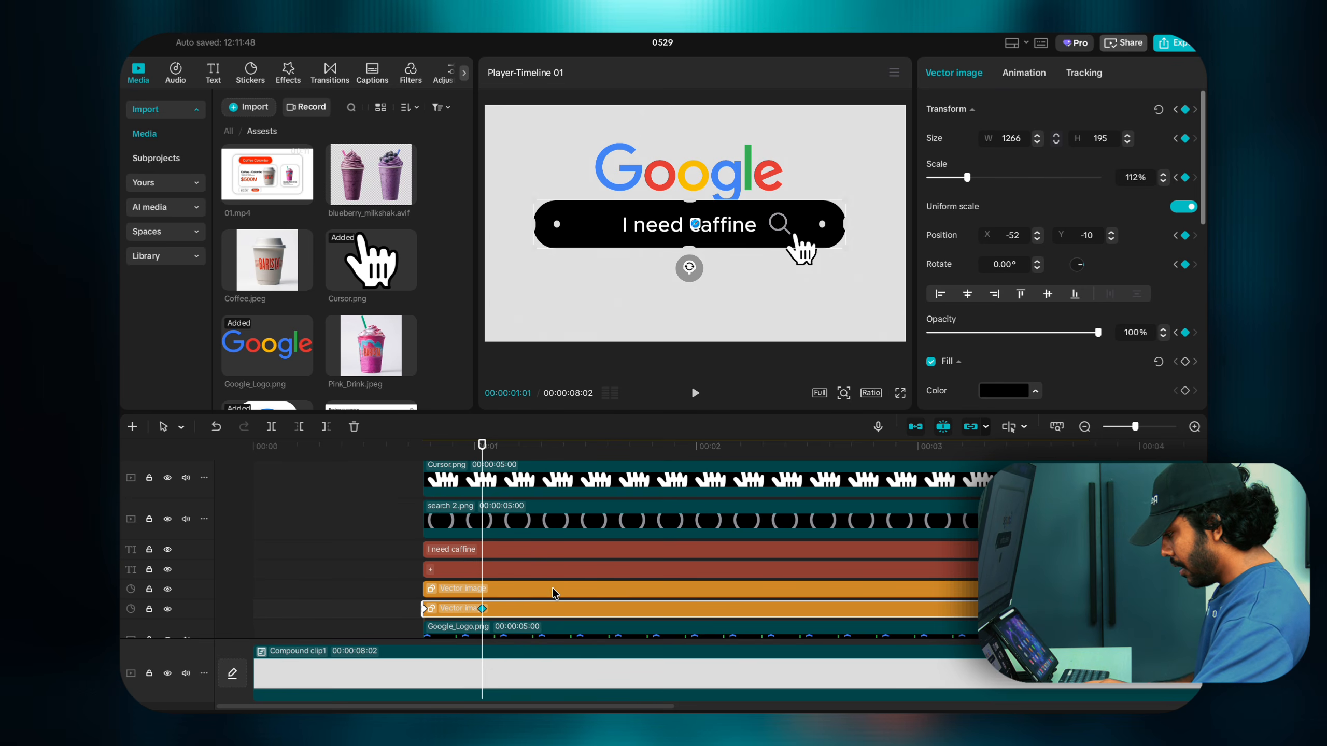
# Step: Narrow the search bar to about 903 at 01:07, adding a size keyframe
pyautogui.press('Right')
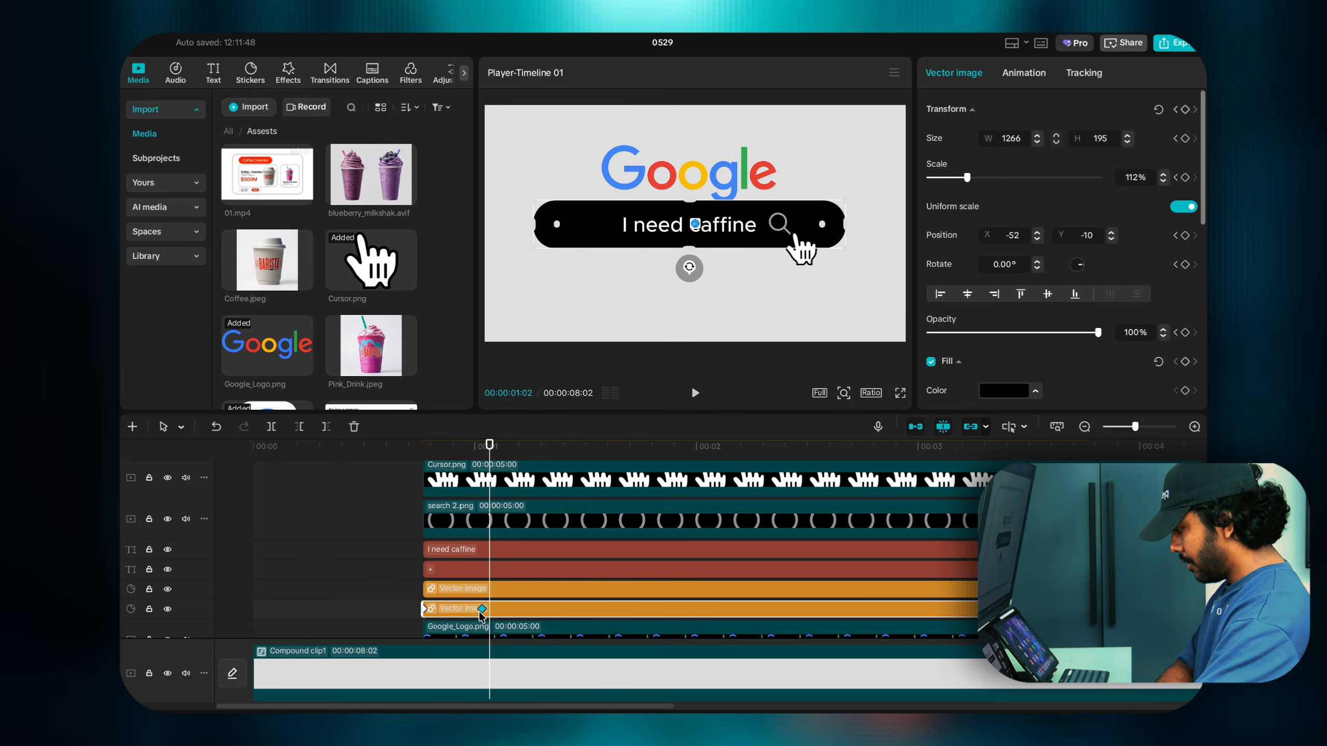
pyautogui.press('Left')
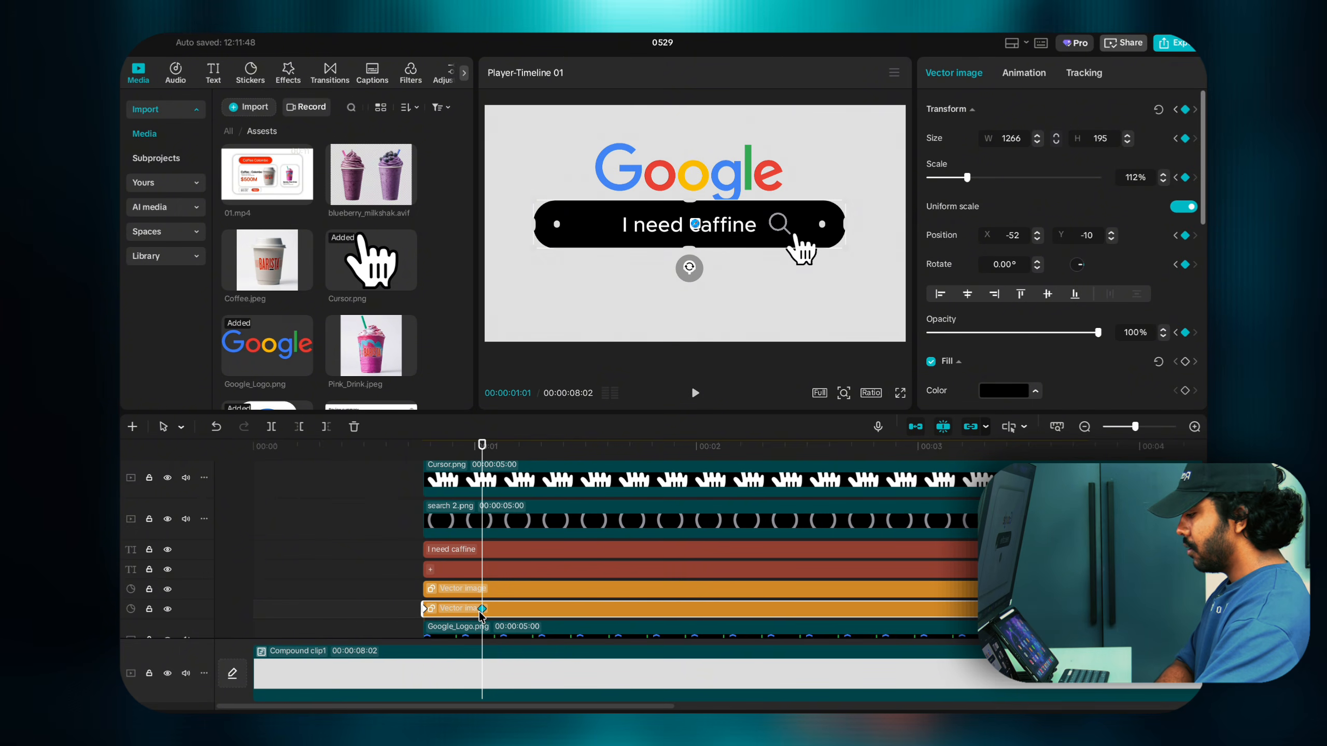
pyautogui.press('Right')
pyautogui.press('Right')
pyautogui.press('Right')
pyautogui.press('Right')
pyautogui.press('Right')
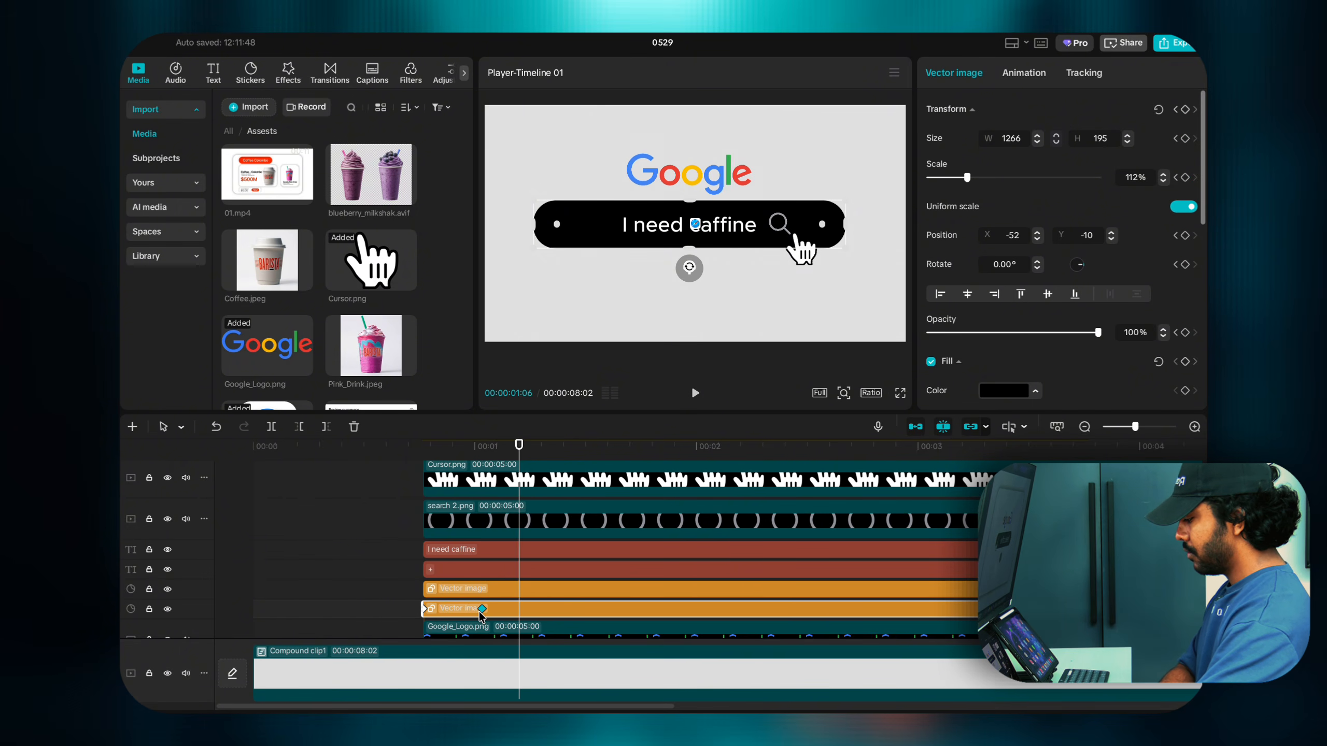
pyautogui.click(481, 615)
pyautogui.press('Right')
pyautogui.press('Right')
pyautogui.press('Right')
pyautogui.press('Right')
pyautogui.press('Right')
pyautogui.press('Right')
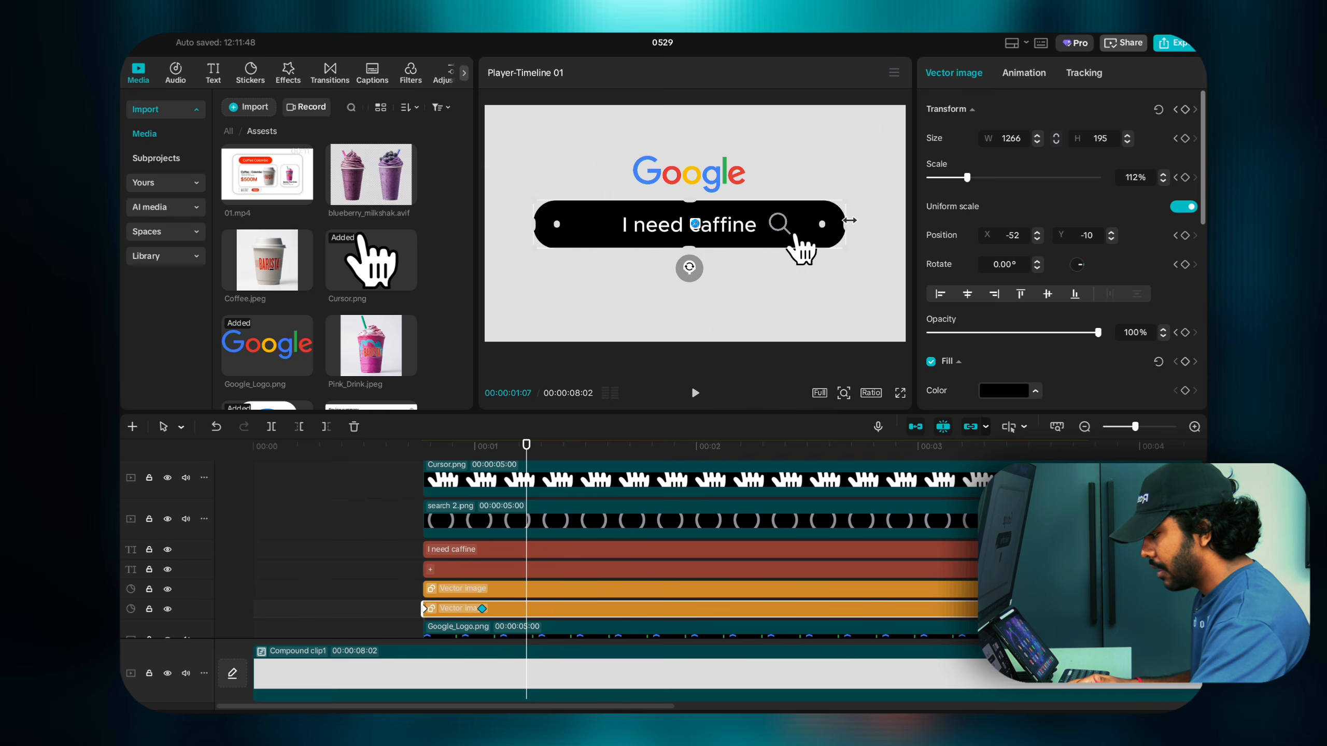
pyautogui.moveTo(850, 220); pyautogui.dragTo(800, 222)
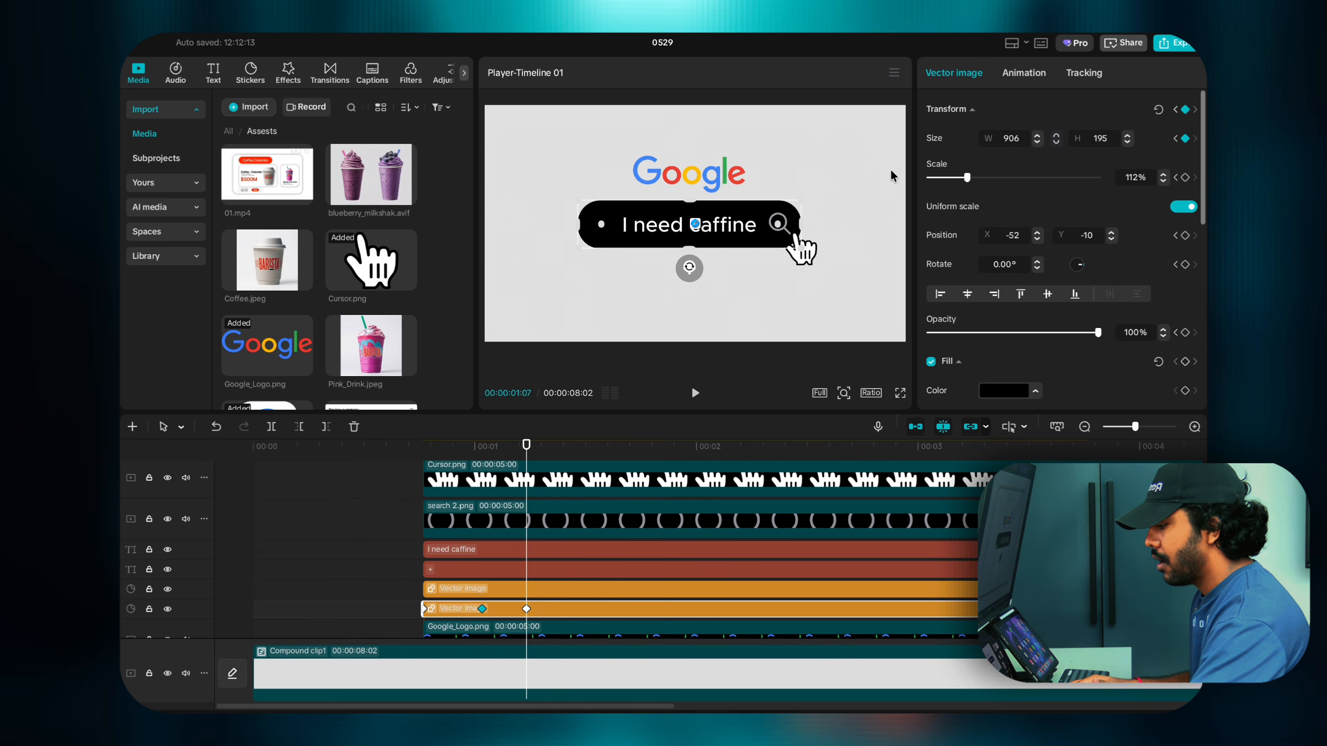
# Step: Set the search bar width to exactly 900 at the 01:07 keyframe
pyautogui.click(1037, 141)
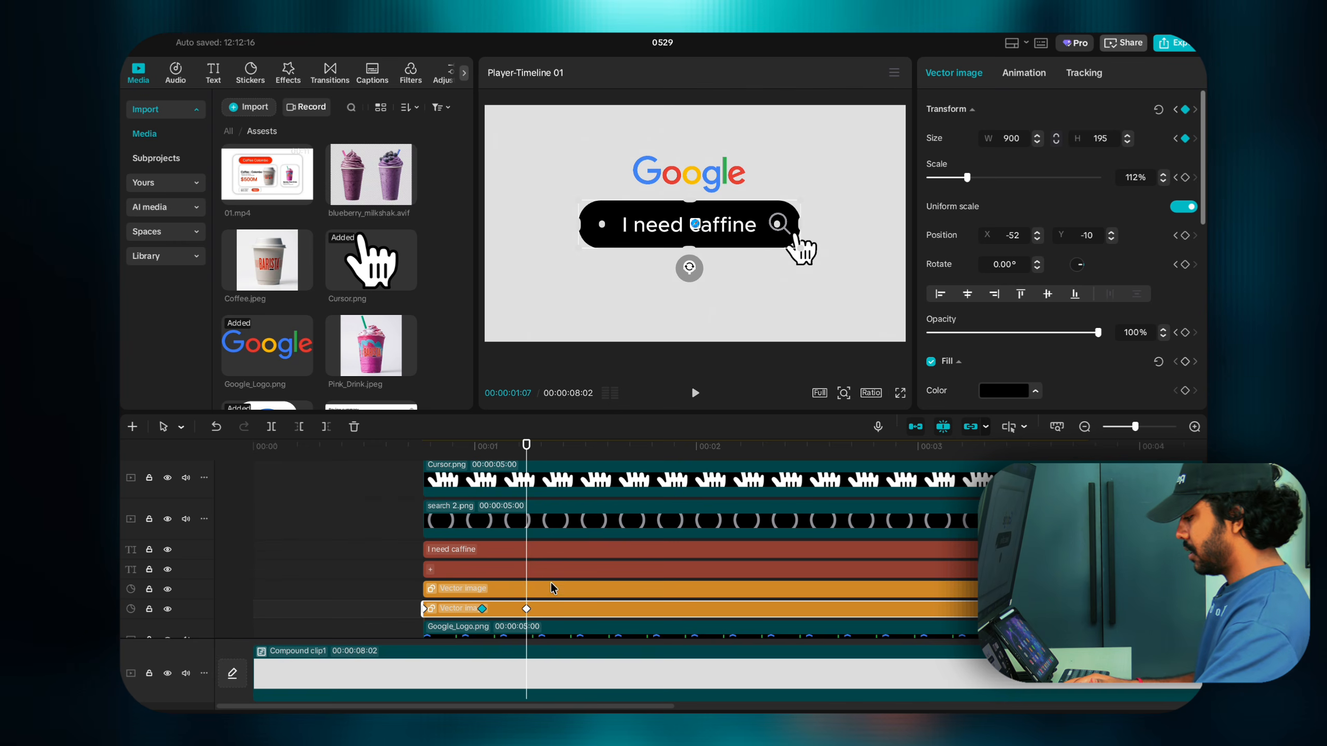
pyautogui.click(526, 609)
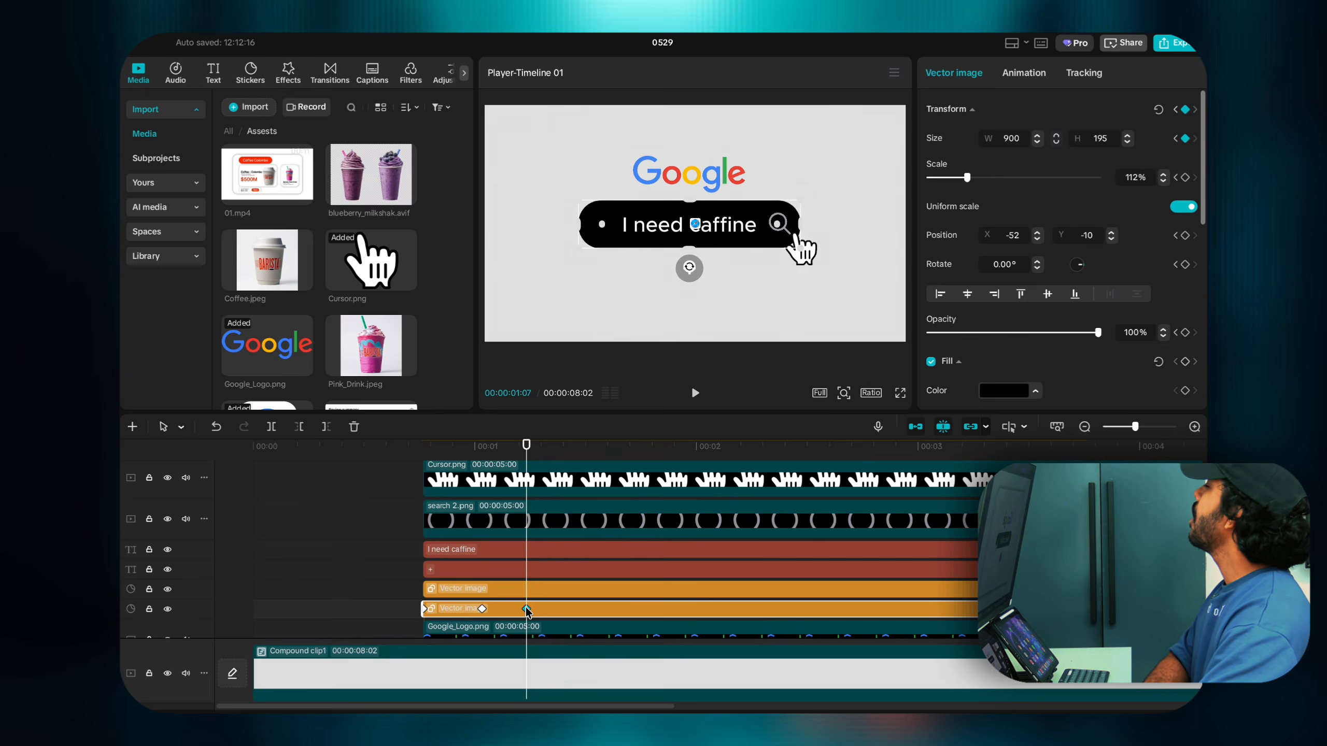
pyautogui.press('Right')
pyautogui.press('Right')
pyautogui.press('Right')
pyautogui.press('Right')
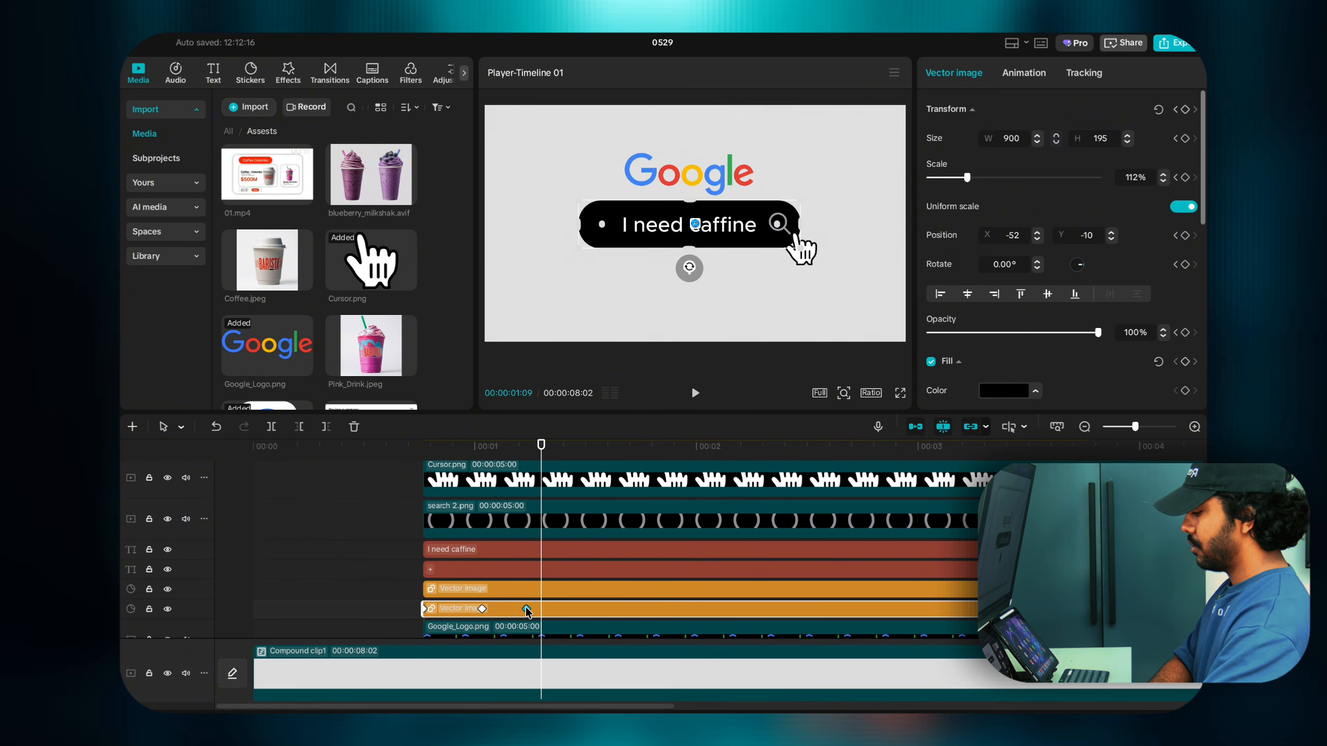
pyautogui.press('Left')
pyautogui.press('Left')
pyautogui.press('Left')
pyautogui.press('Left')
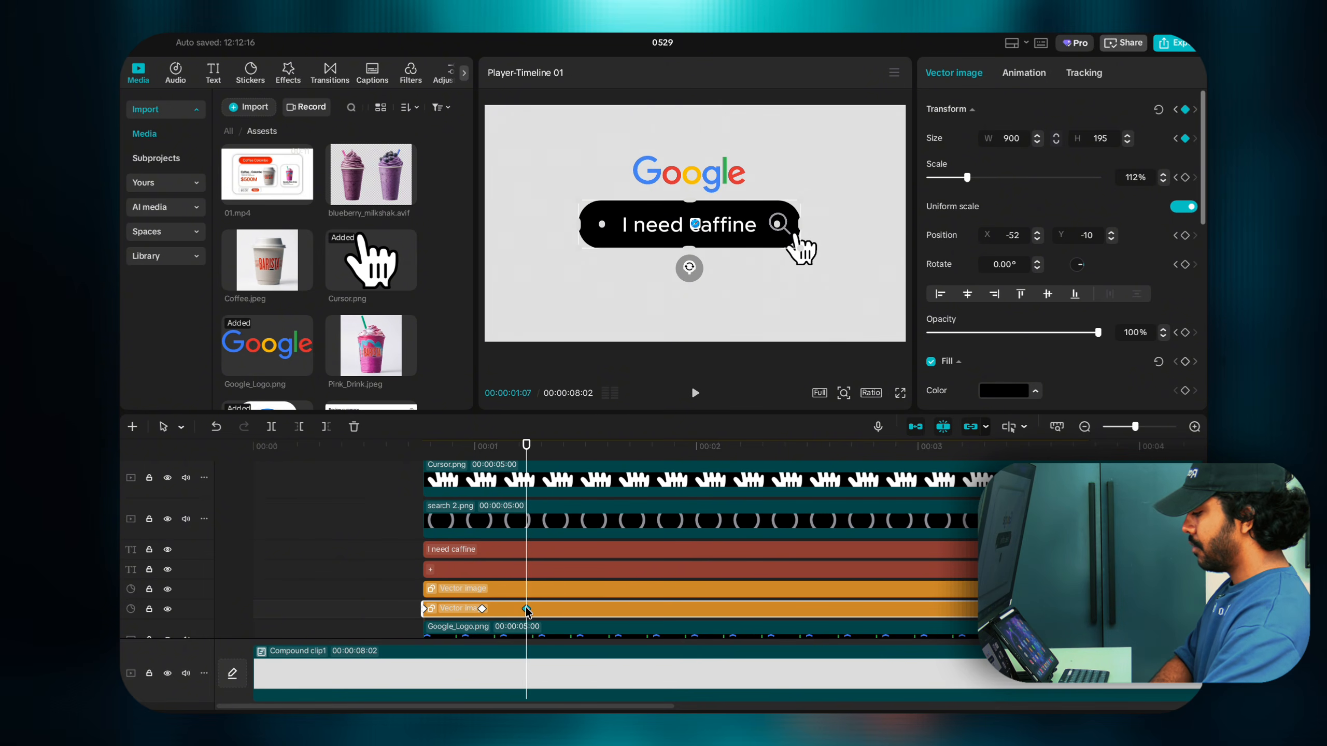
pyautogui.press('Right')
pyautogui.press('Right')
pyautogui.press('Right')
pyautogui.press('Right')
pyautogui.press('Right')
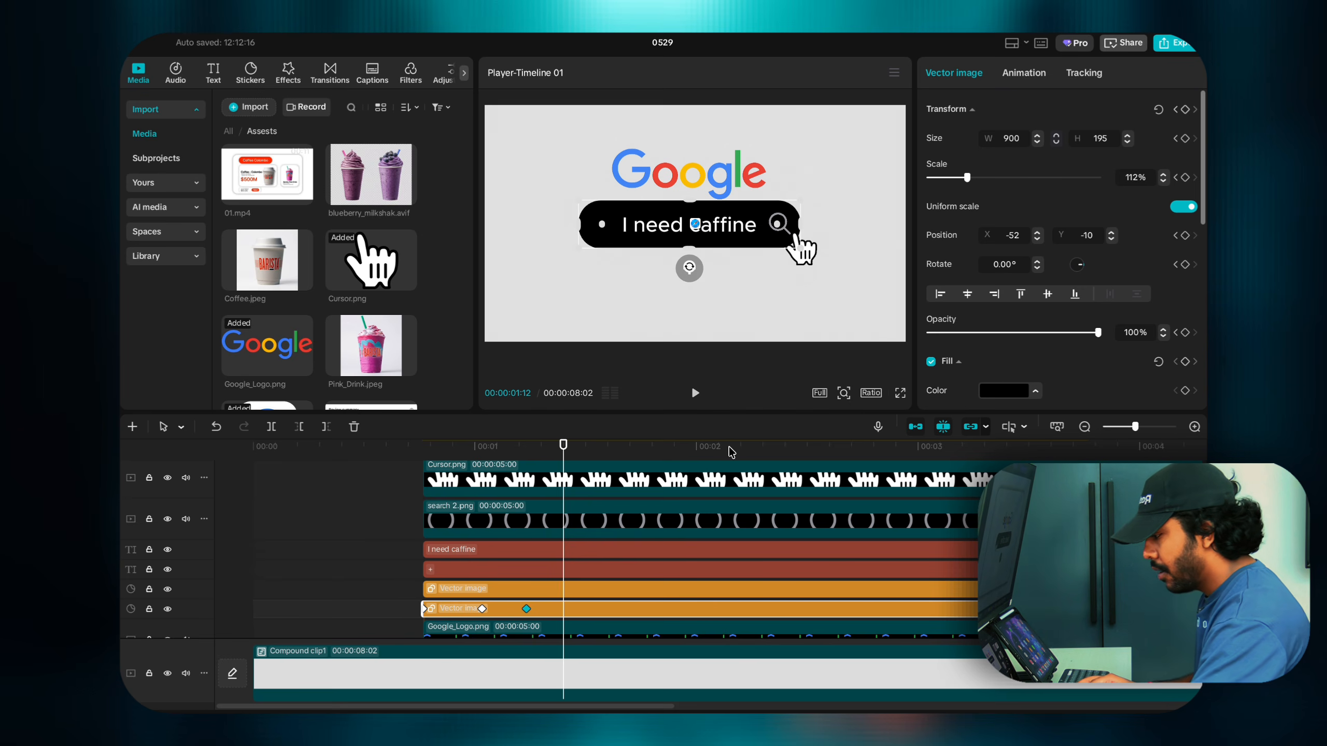
# Step: Add a 01:12 keyframe widening the search bar to 1022 for an overshoot
pyautogui.click(1185, 110)
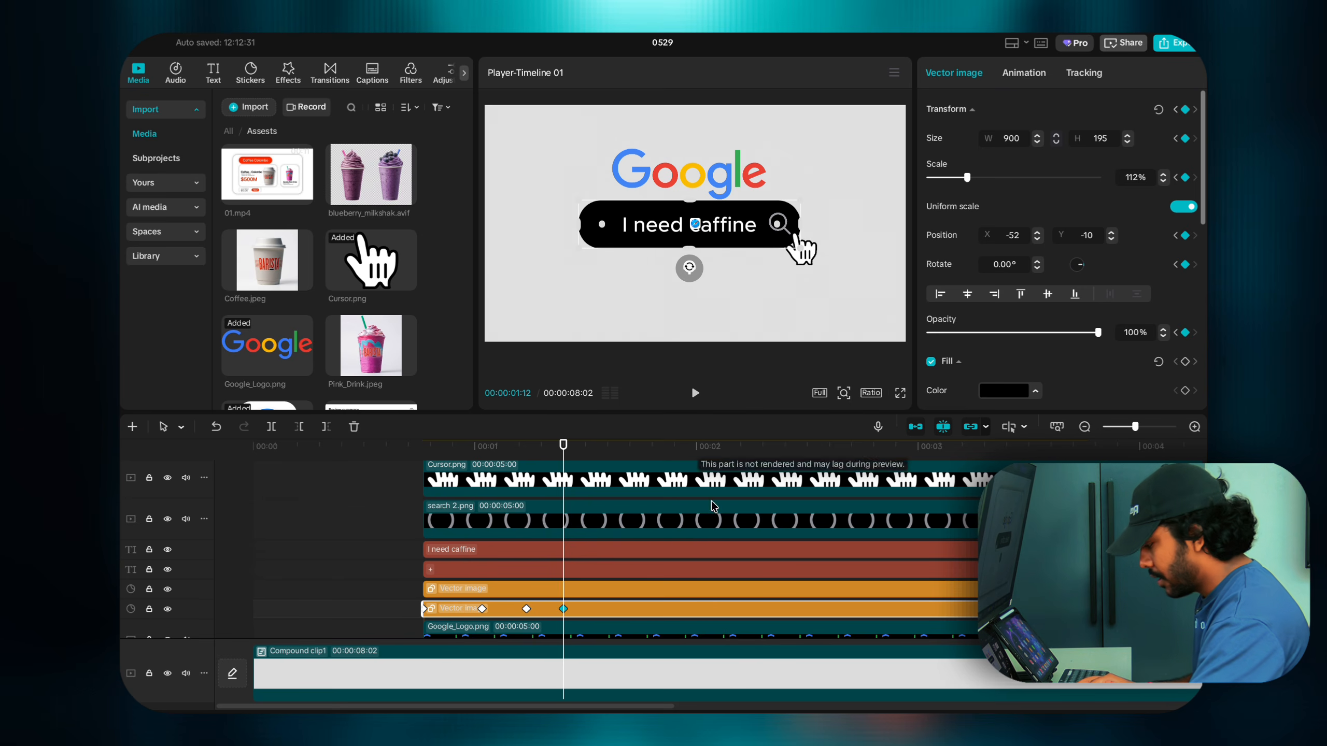
pyautogui.click(481, 610)
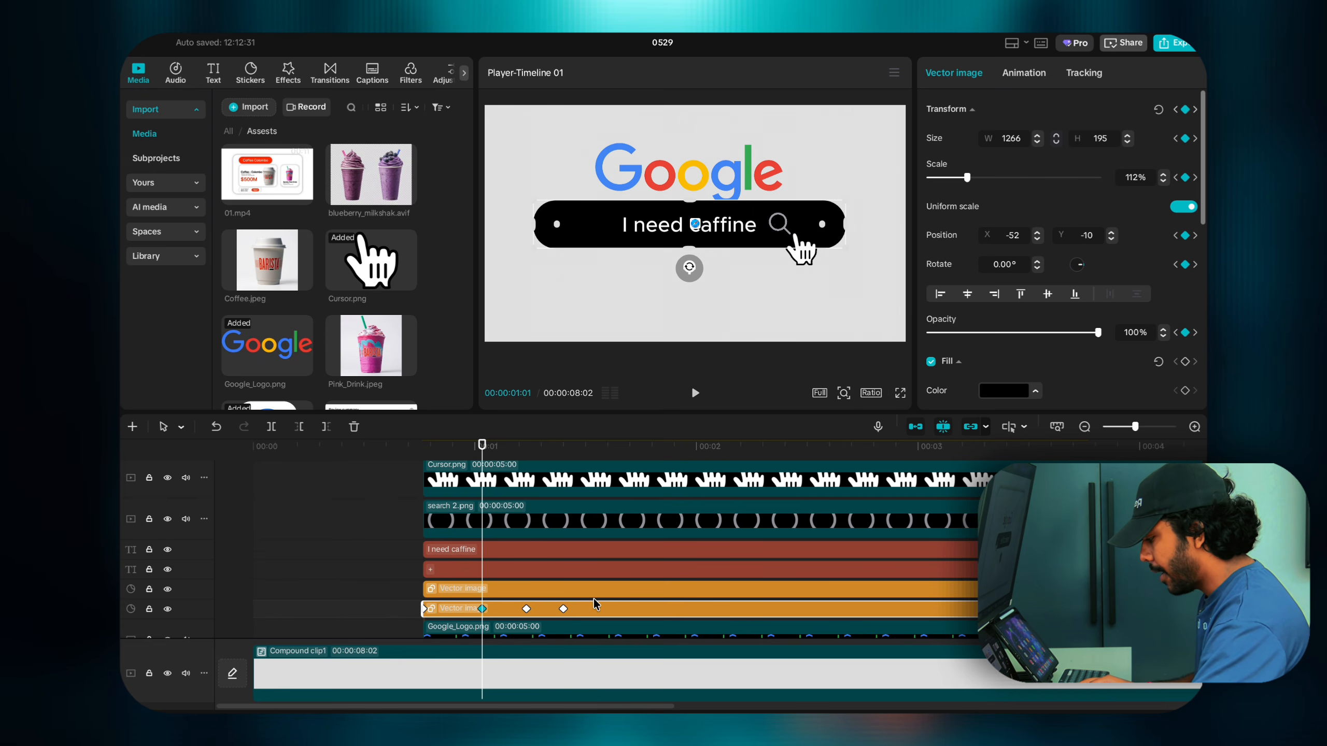
pyautogui.click(563, 609)
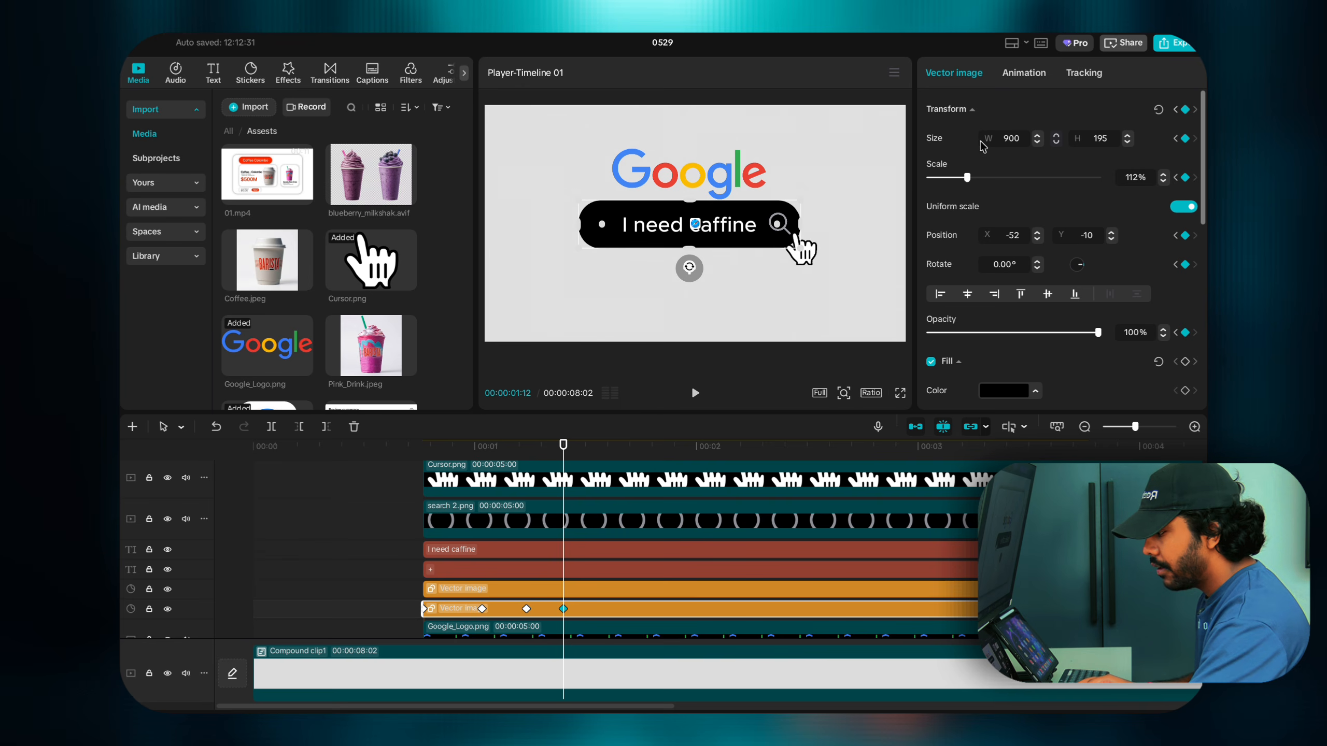
pyautogui.doubleClick(1038, 136)
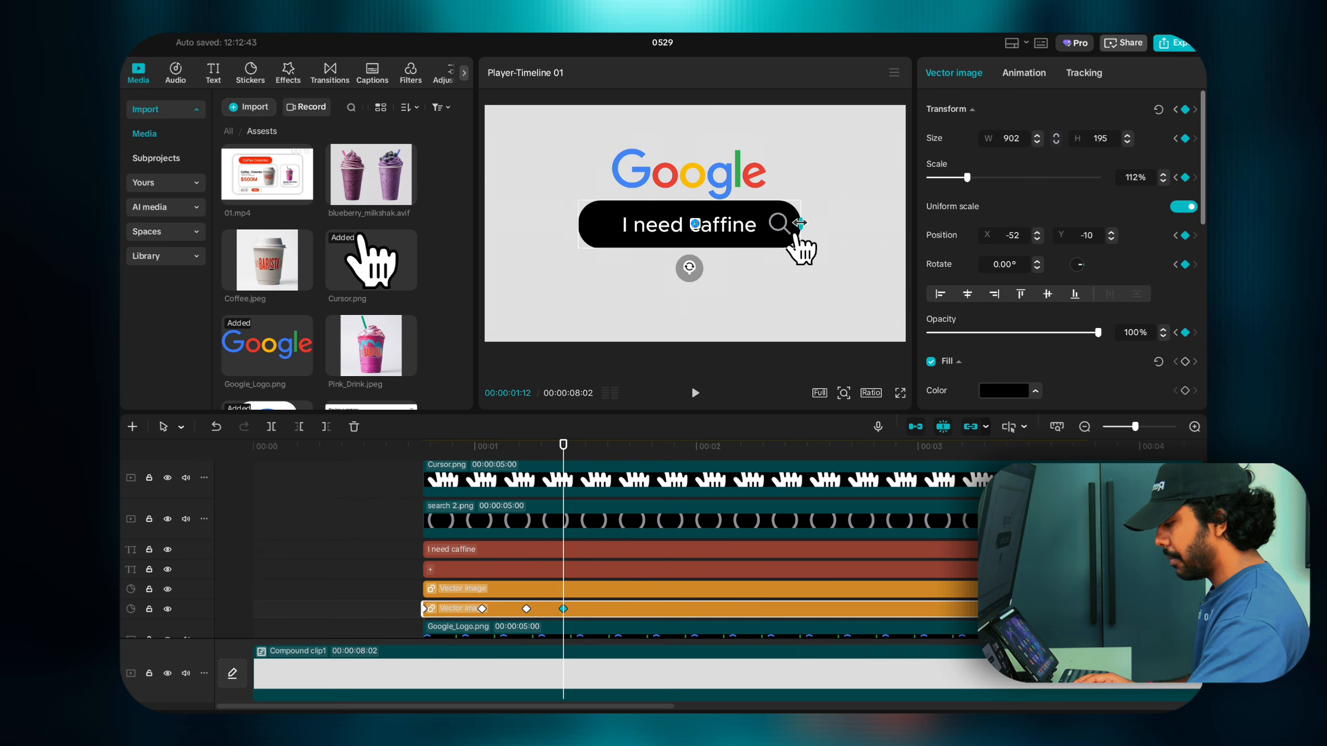
pyautogui.moveTo(799, 222); pyautogui.dragTo(815, 221)
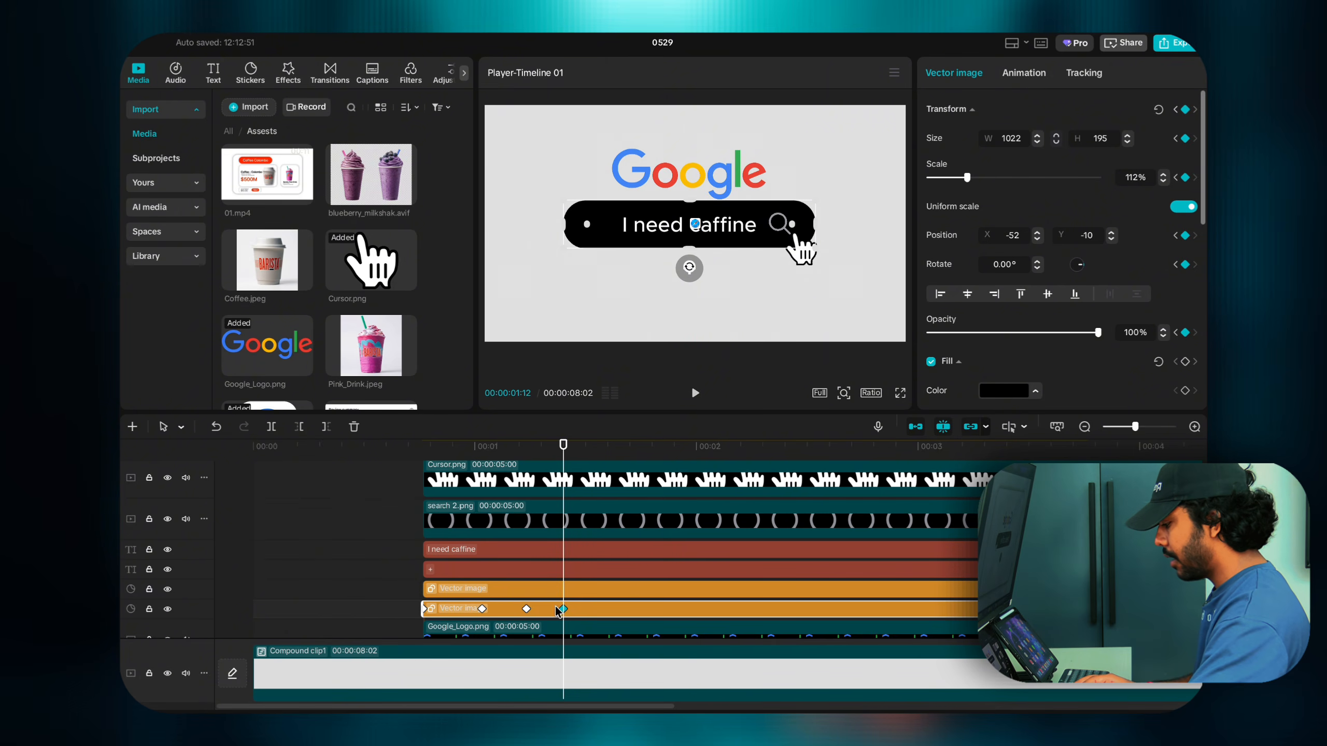
# Step: Narrow the search bar to 961 at 01:15 so it settles
pyautogui.scroll(-1, 566, 613)
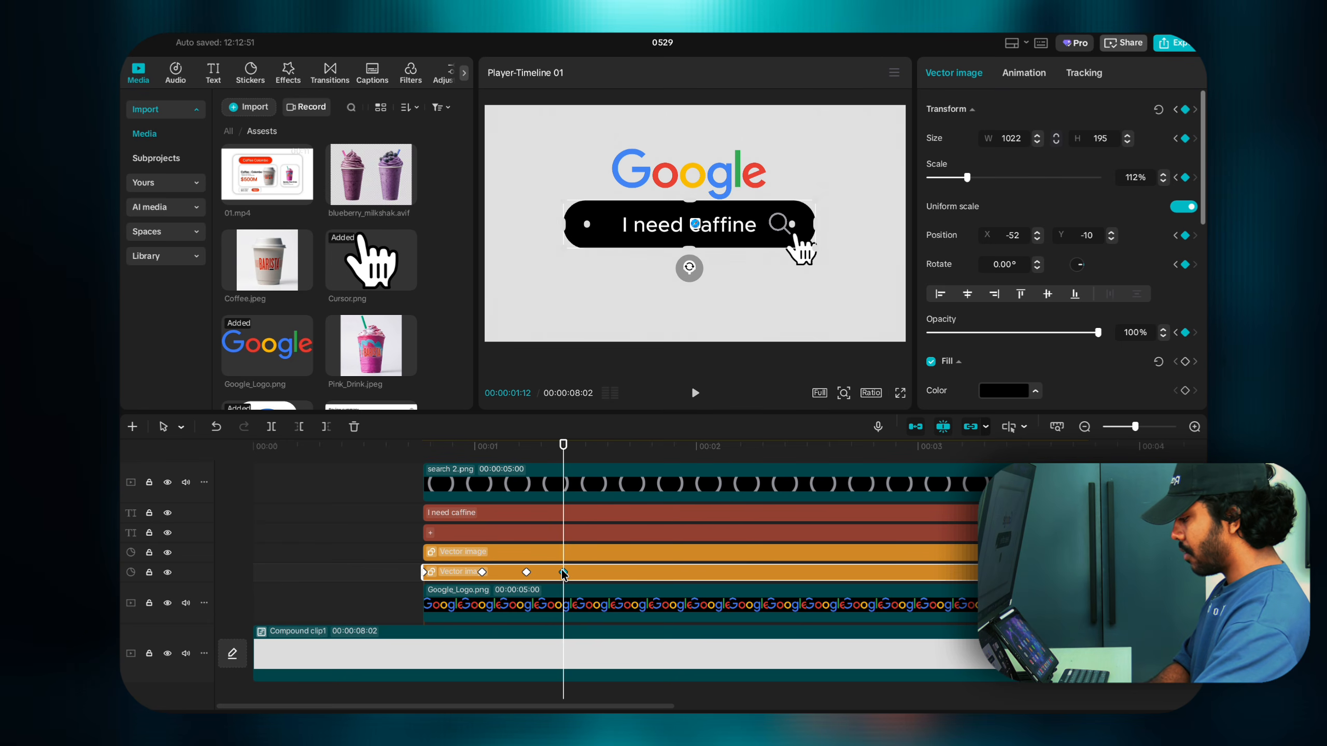
pyautogui.click(566, 606)
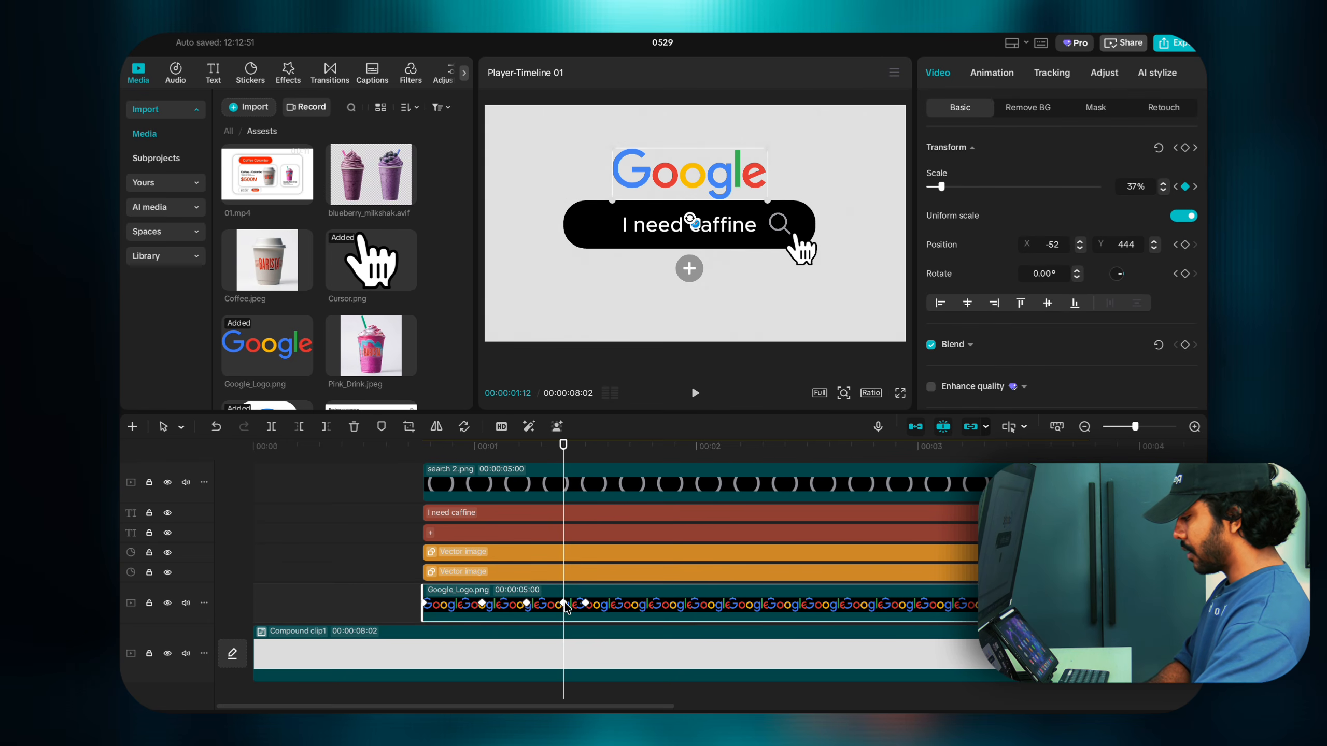
pyautogui.click(565, 572)
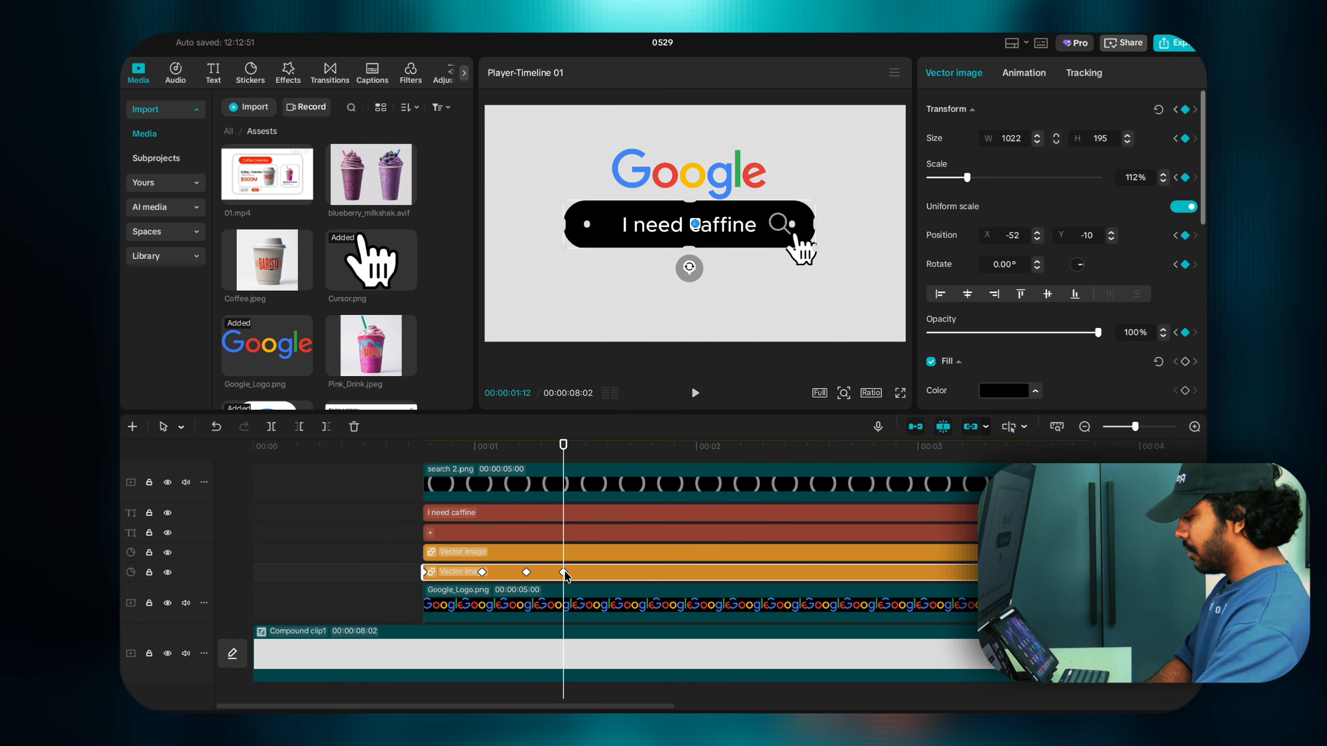
pyautogui.press('Right')
pyautogui.press('Right')
pyautogui.press('Right')
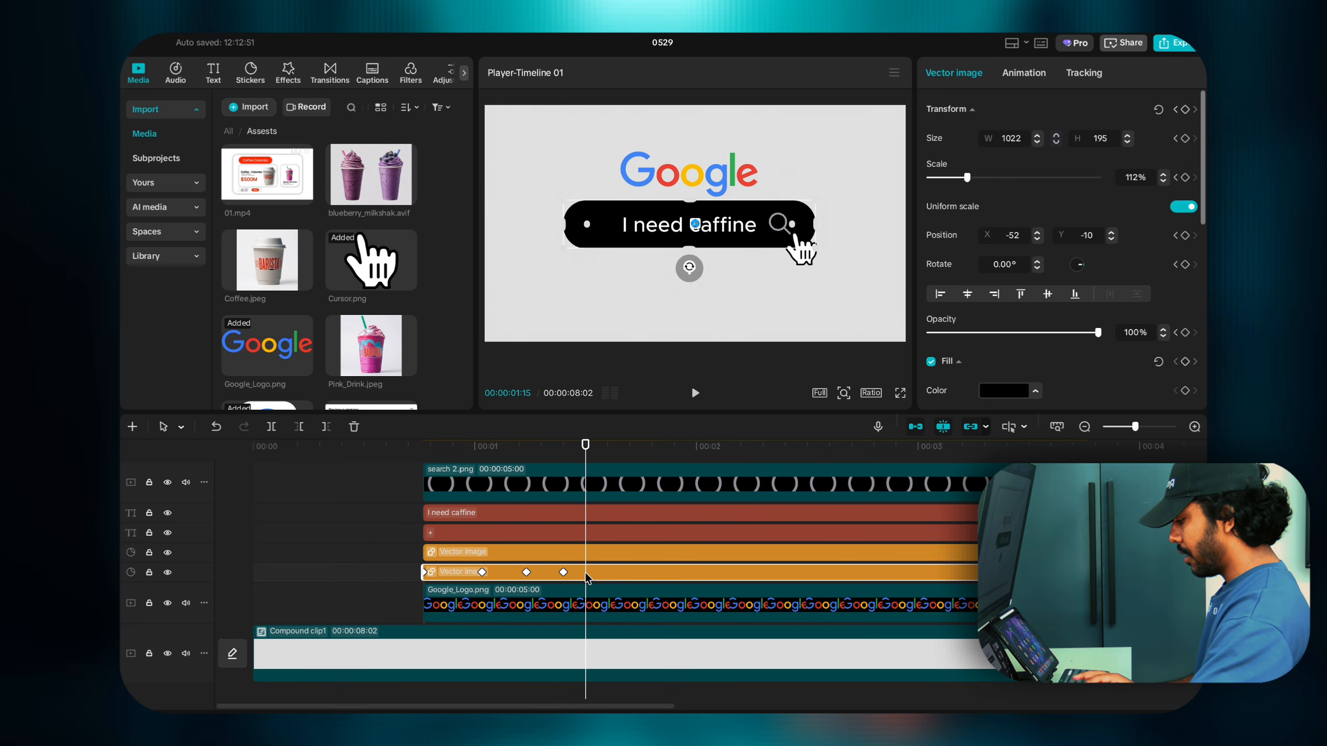
pyautogui.click(584, 601)
pyautogui.click(587, 571)
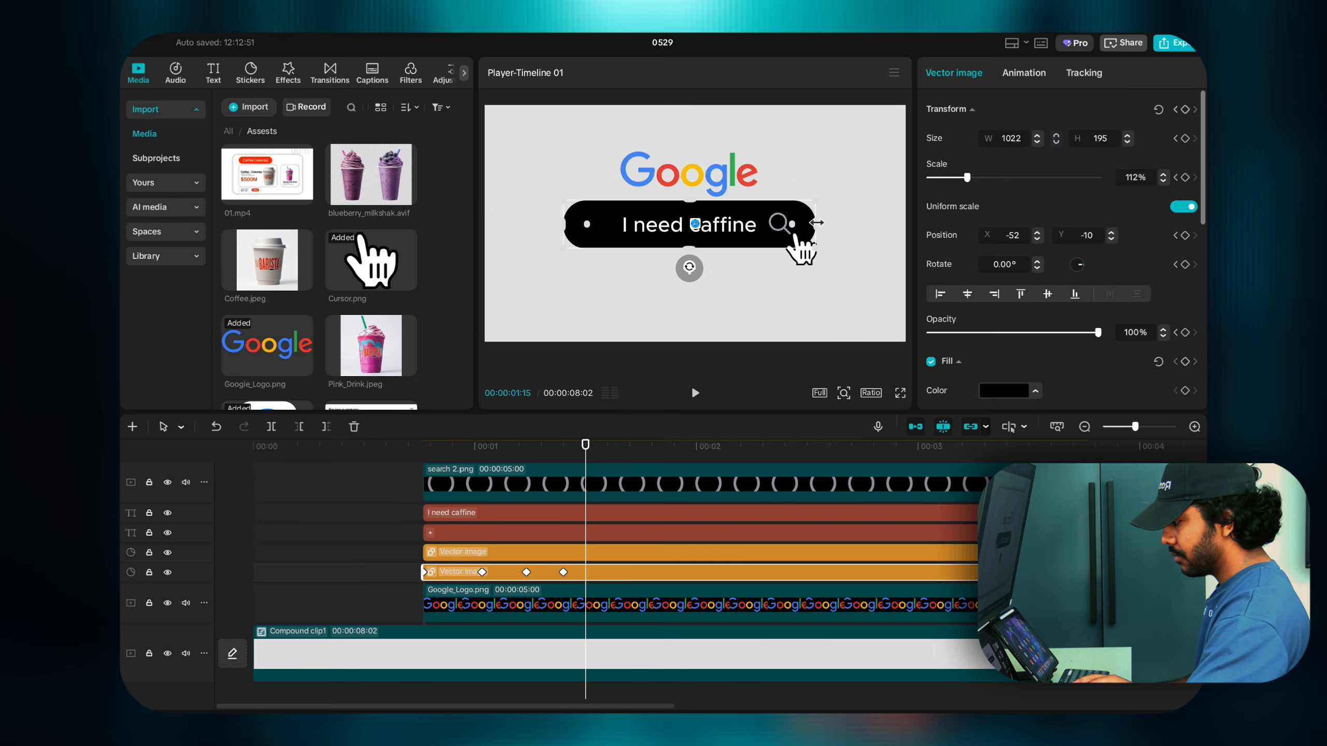
pyautogui.moveTo(816, 222); pyautogui.dragTo(809, 223)
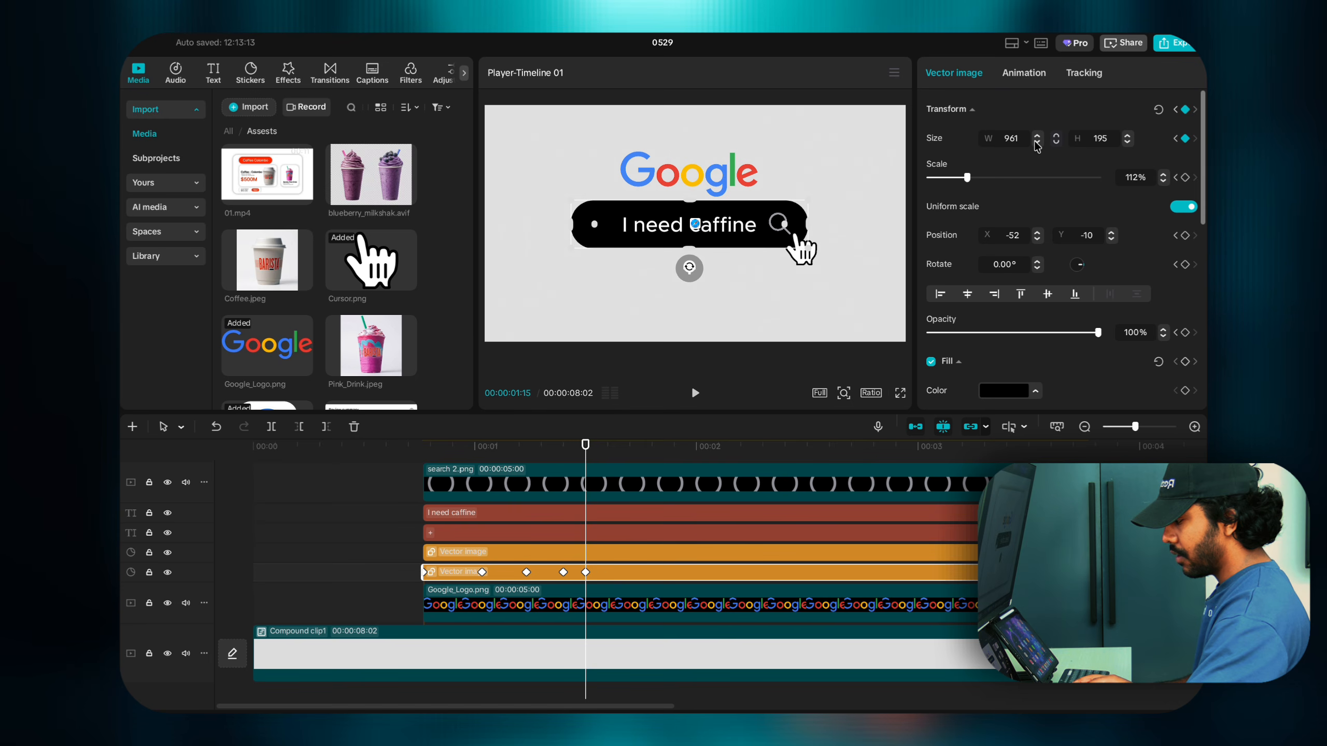
pyautogui.click(471, 550)
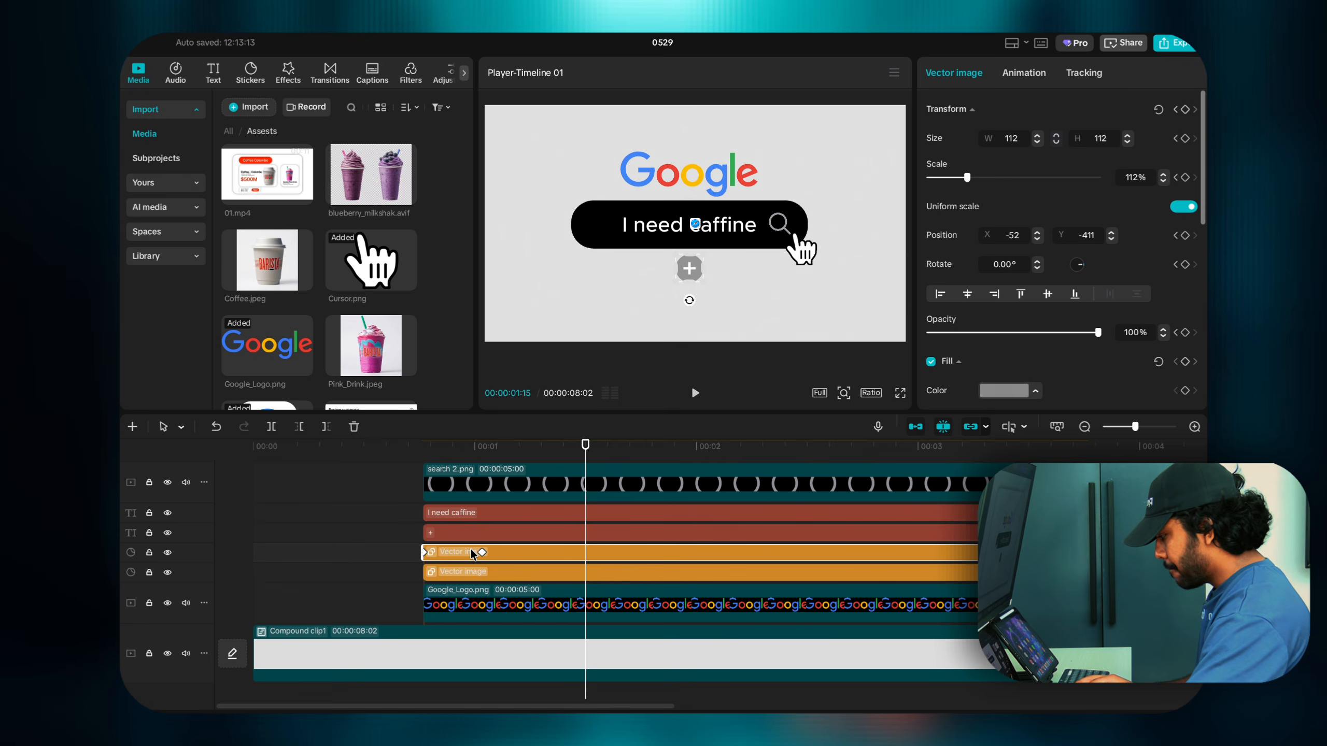
# Step: Resize the plus icon at its first keyframe
pyautogui.click(481, 551)
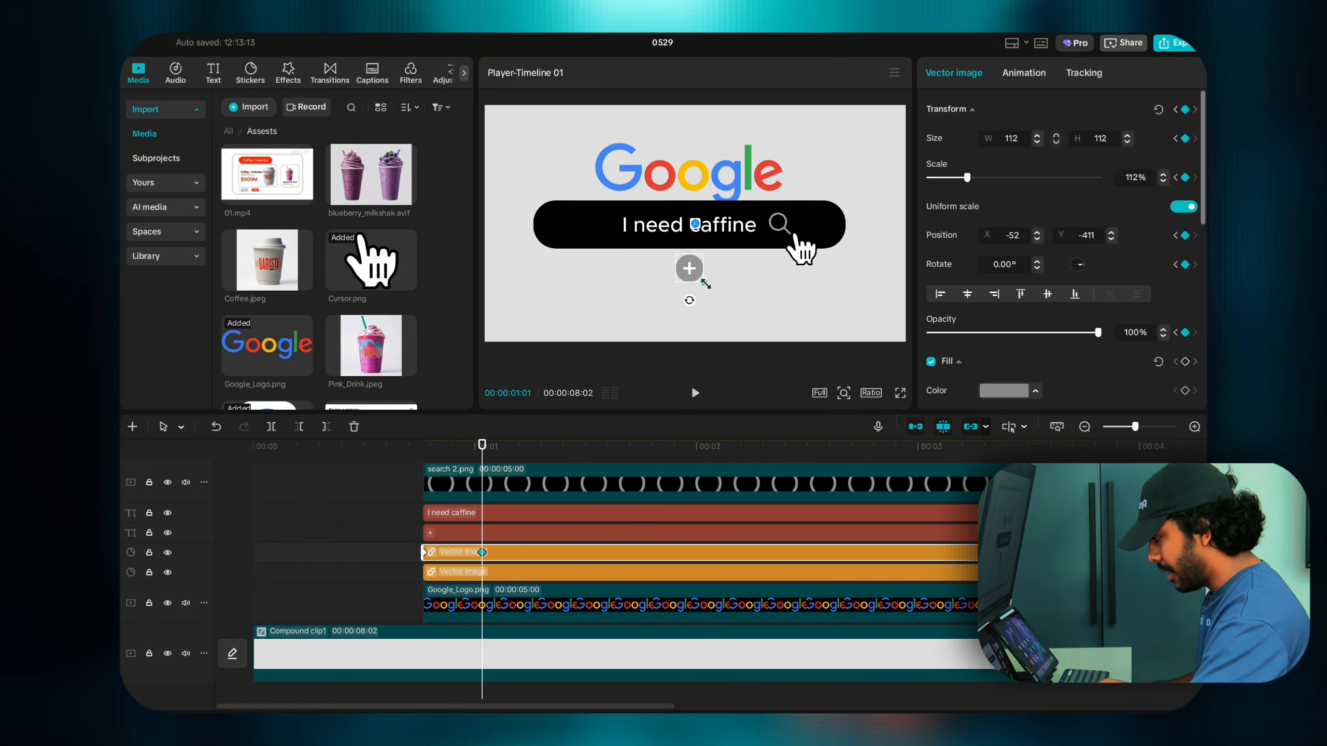
pyautogui.moveTo(705, 284); pyautogui.dragTo(710, 288)
pyautogui.hotkey('ctrl', 'z')
pyautogui.hotkey('ctrl', 'z')
pyautogui.hotkey('ctrl', 'z')
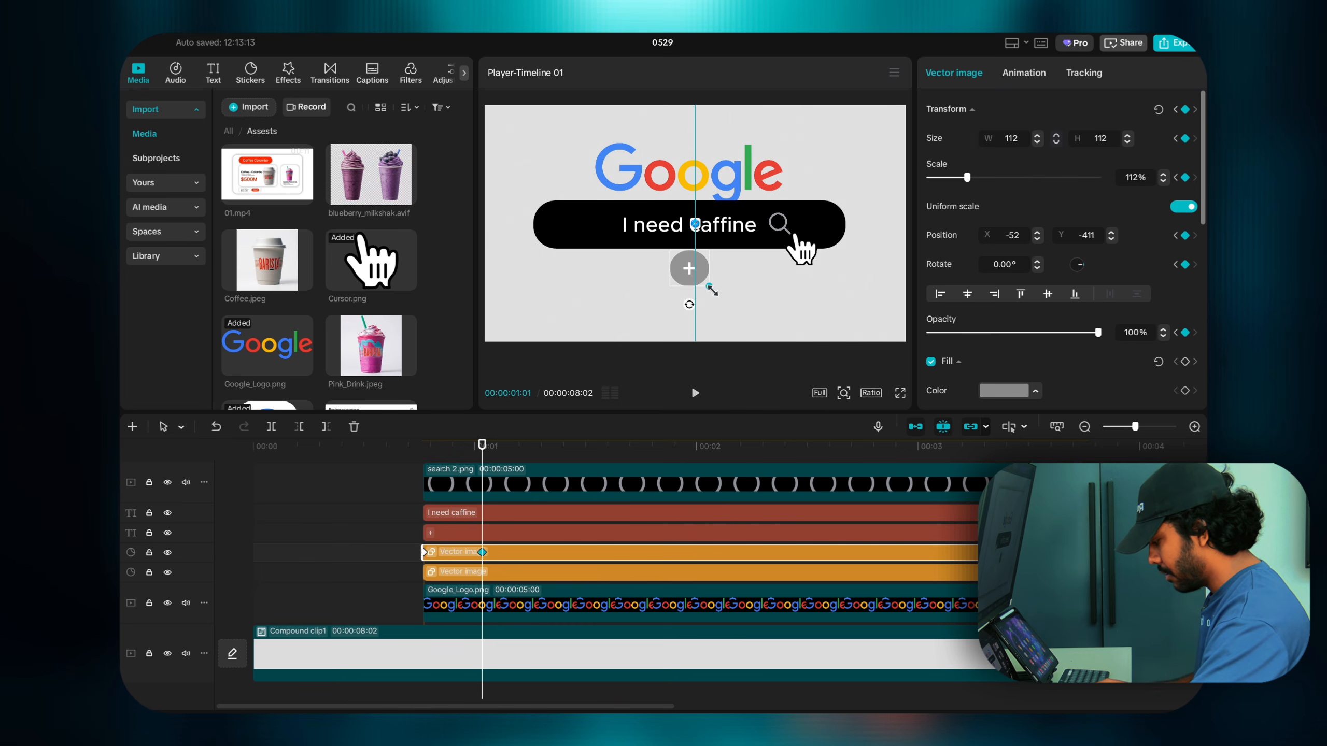
pyautogui.moveTo(711, 287); pyautogui.dragTo(708, 286)
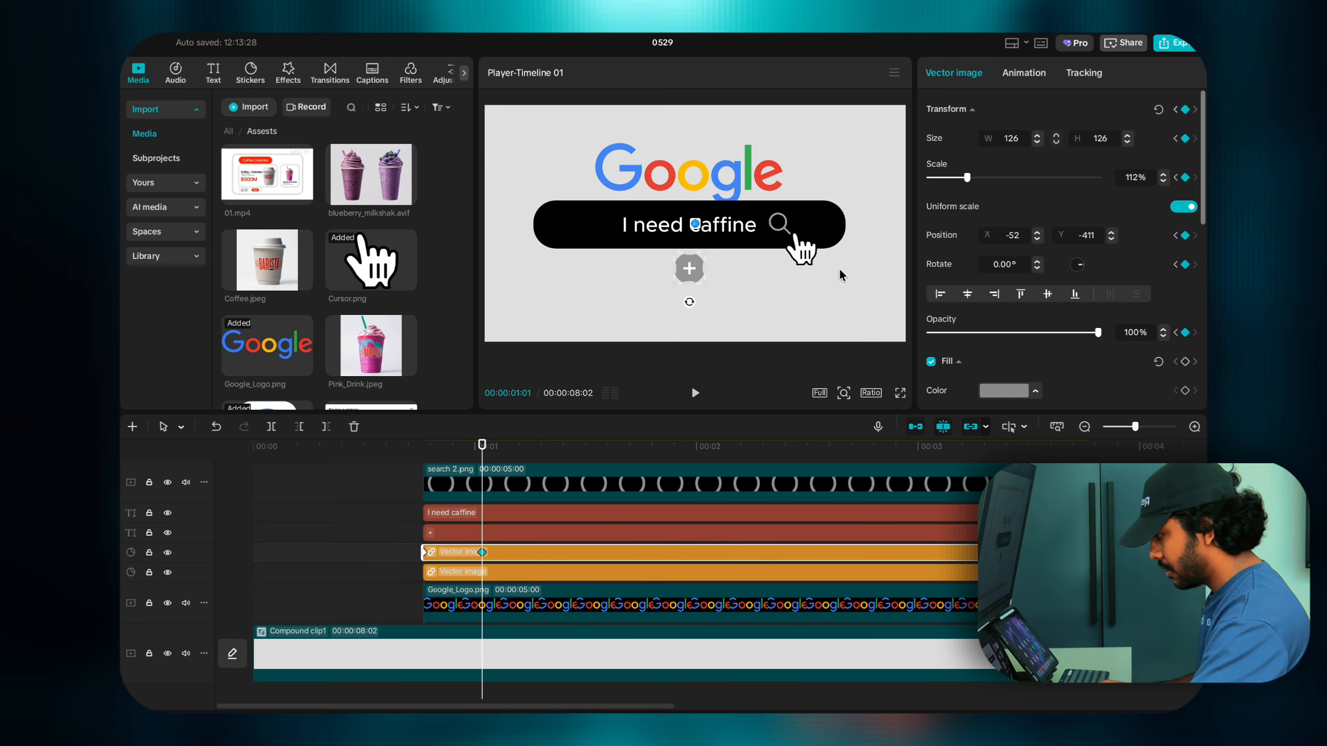
# Step: Keyframe the plus icon's size changes after 01:07 and set its scale to 107%
pyautogui.press('Right')
pyautogui.press('Right')
pyautogui.press('Right')
pyautogui.press('Right')
pyautogui.press('Right')
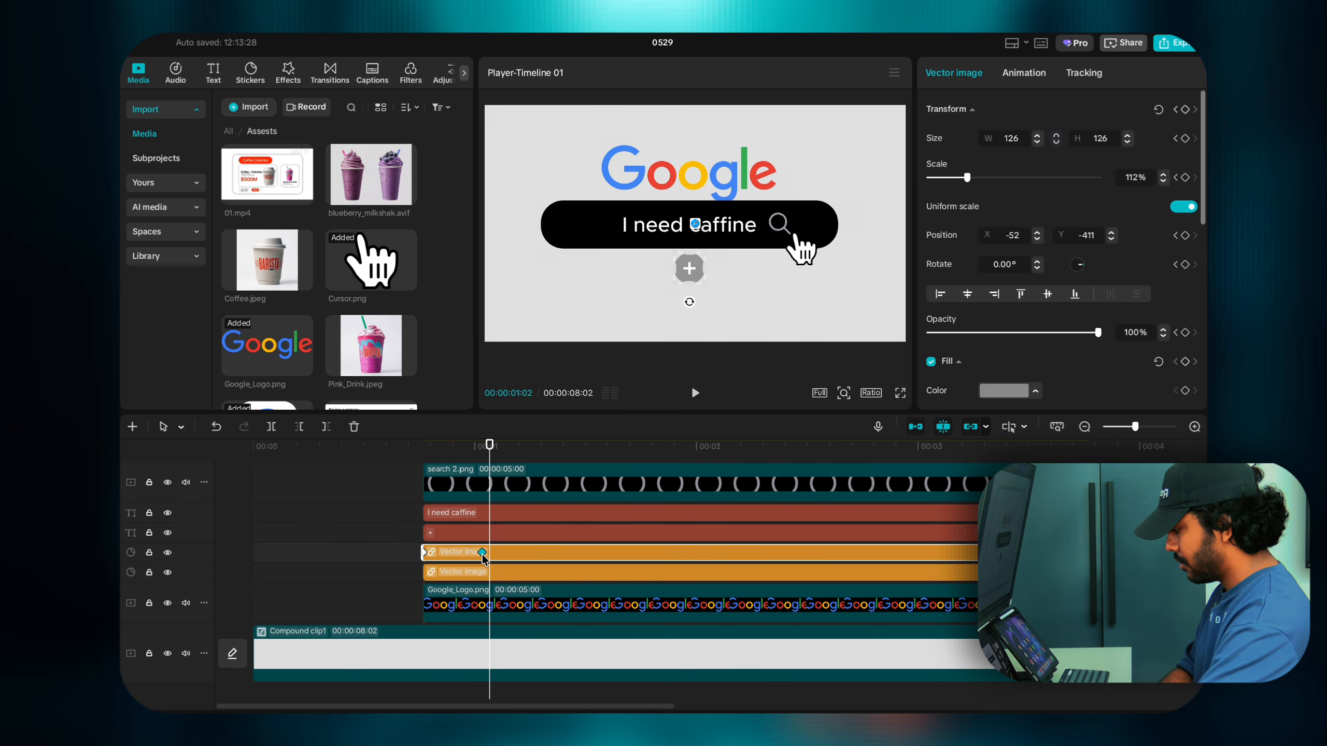
pyautogui.press('Right')
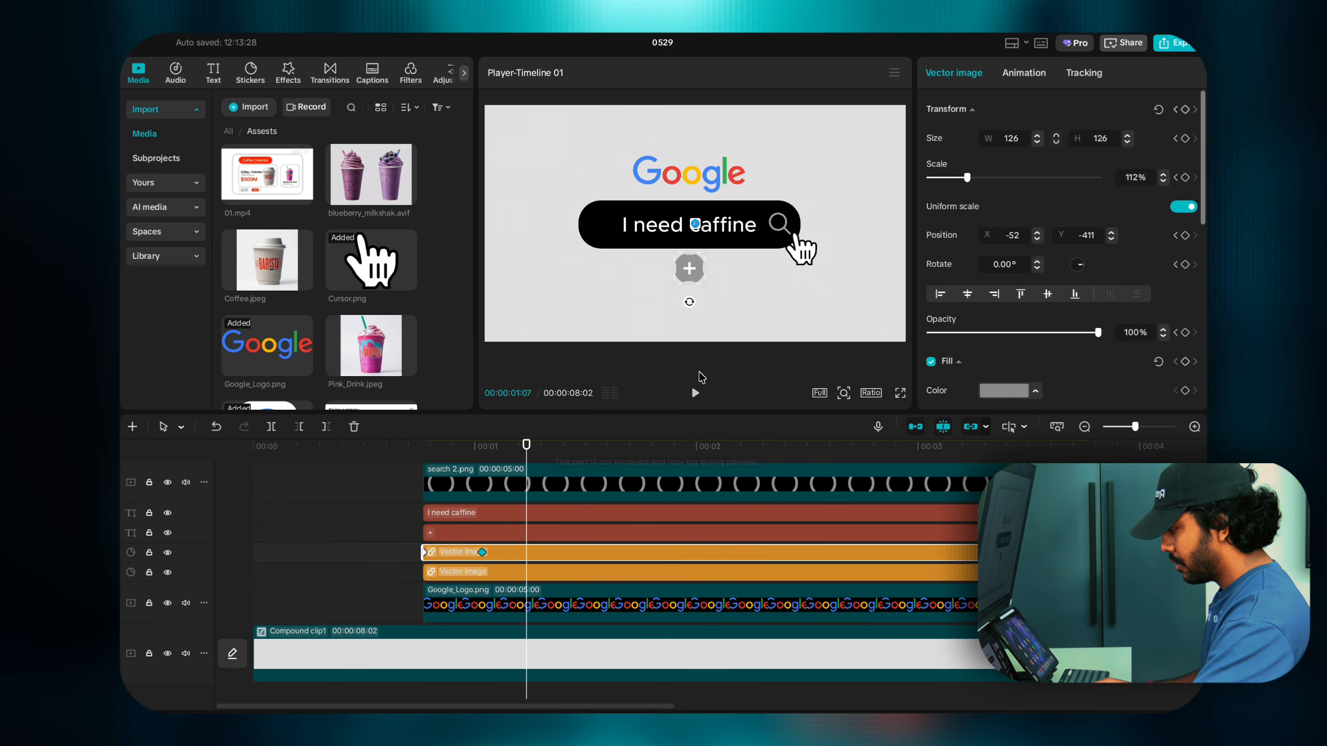
pyautogui.moveTo(710, 285); pyautogui.dragTo(692, 279)
pyautogui.press('Right')
pyautogui.press('Right')
pyautogui.press('Right')
pyautogui.press('Right')
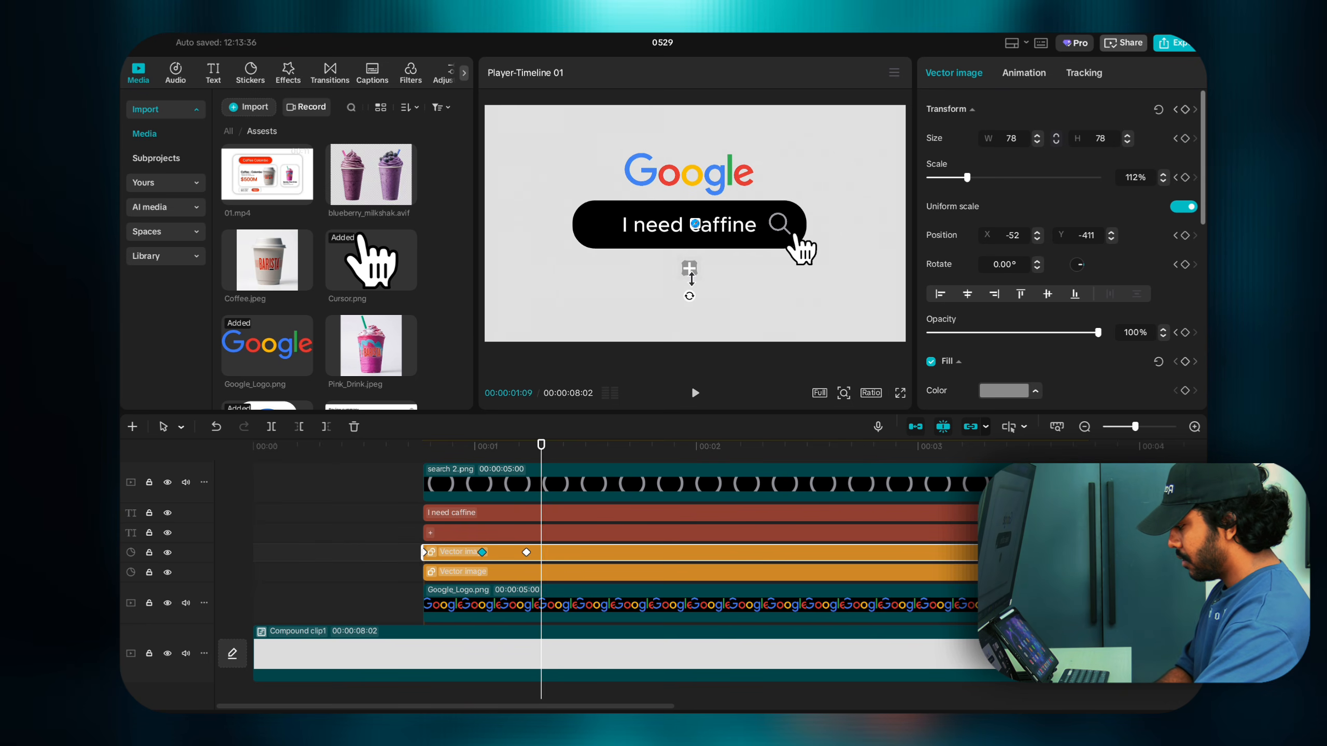
pyautogui.press('Right')
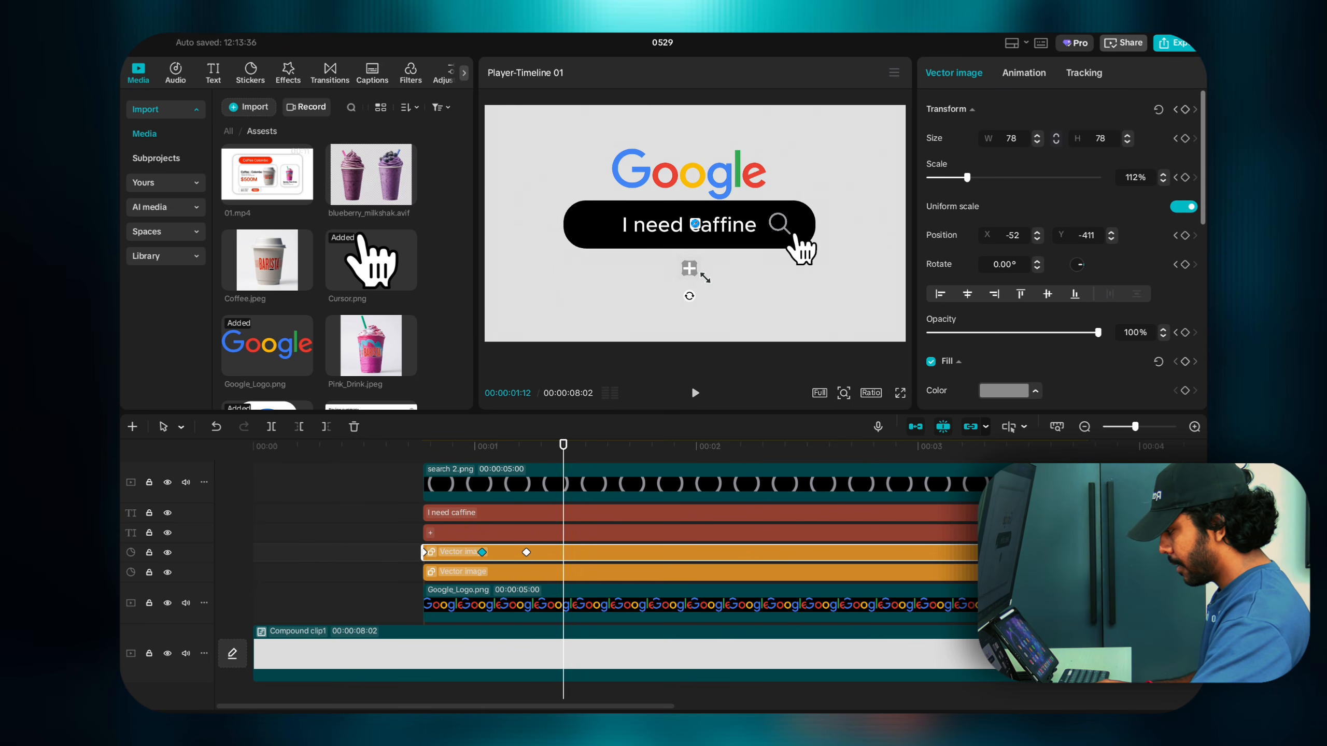
pyautogui.moveTo(703, 278); pyautogui.dragTo(705, 281)
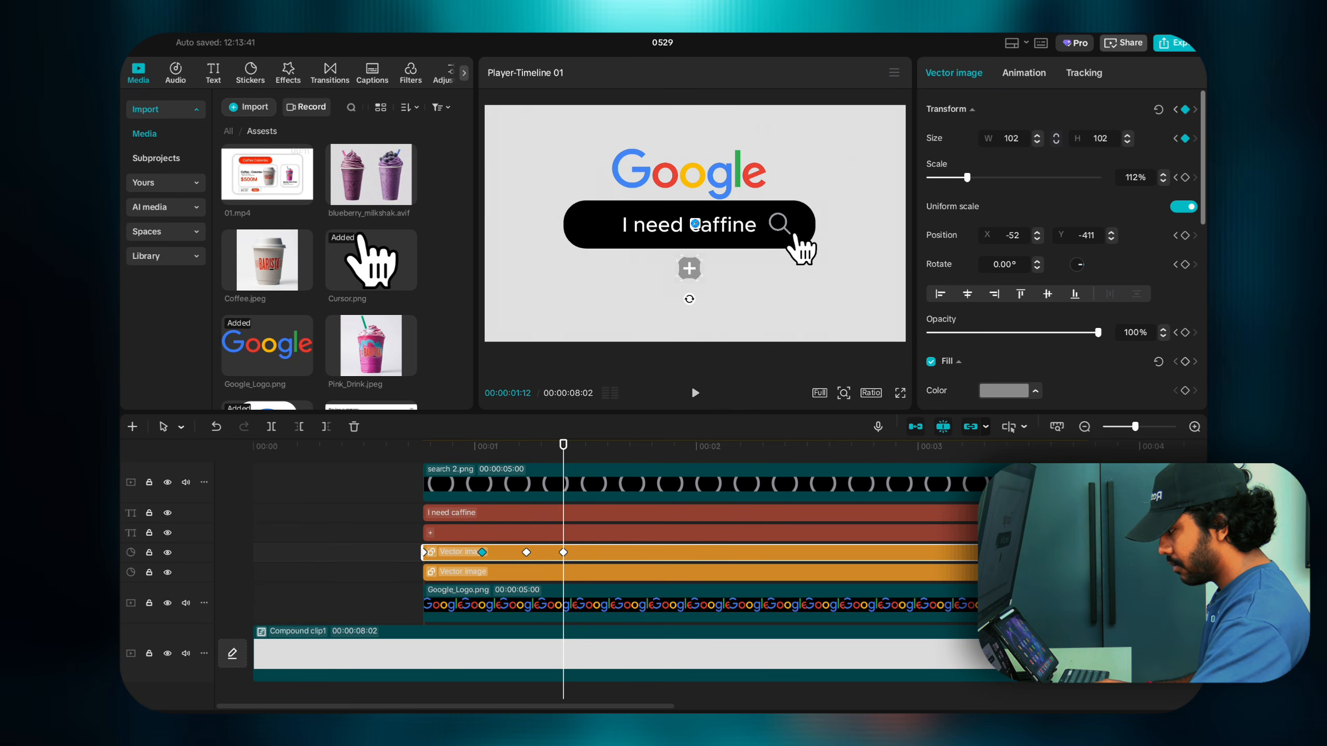
pyautogui.click(1163, 181)
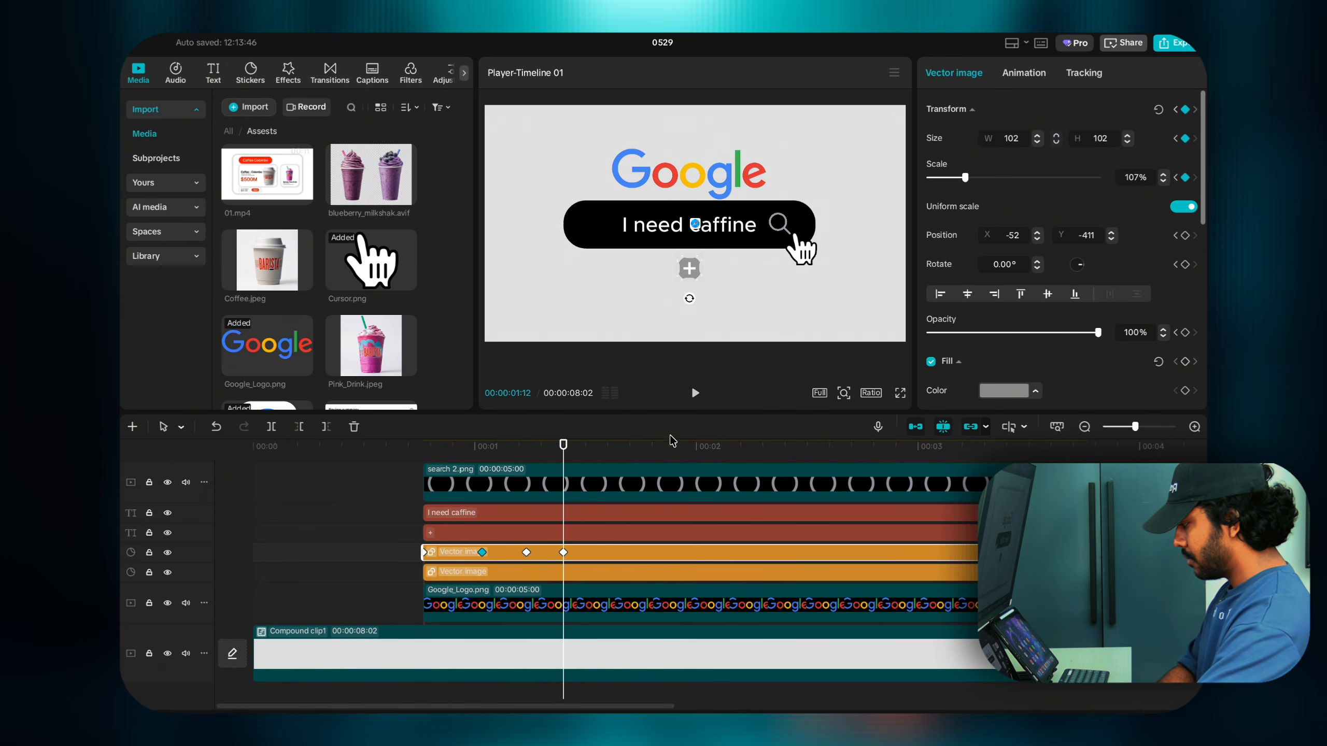
# Step: Replay the plus icon's pop animation repeatedly from 00:23 to check it
pyautogui.moveTo(570, 475); pyautogui.dragTo(599, 476)
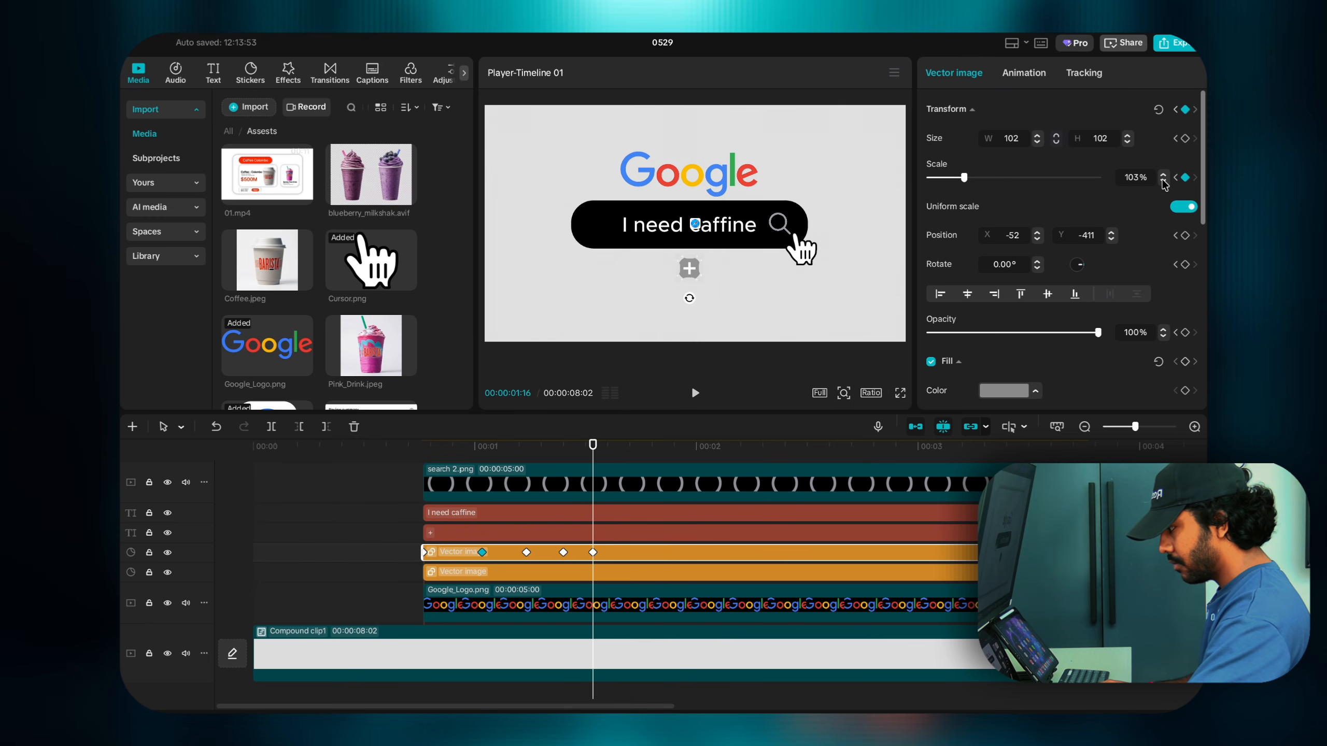
pyautogui.click(425, 449)
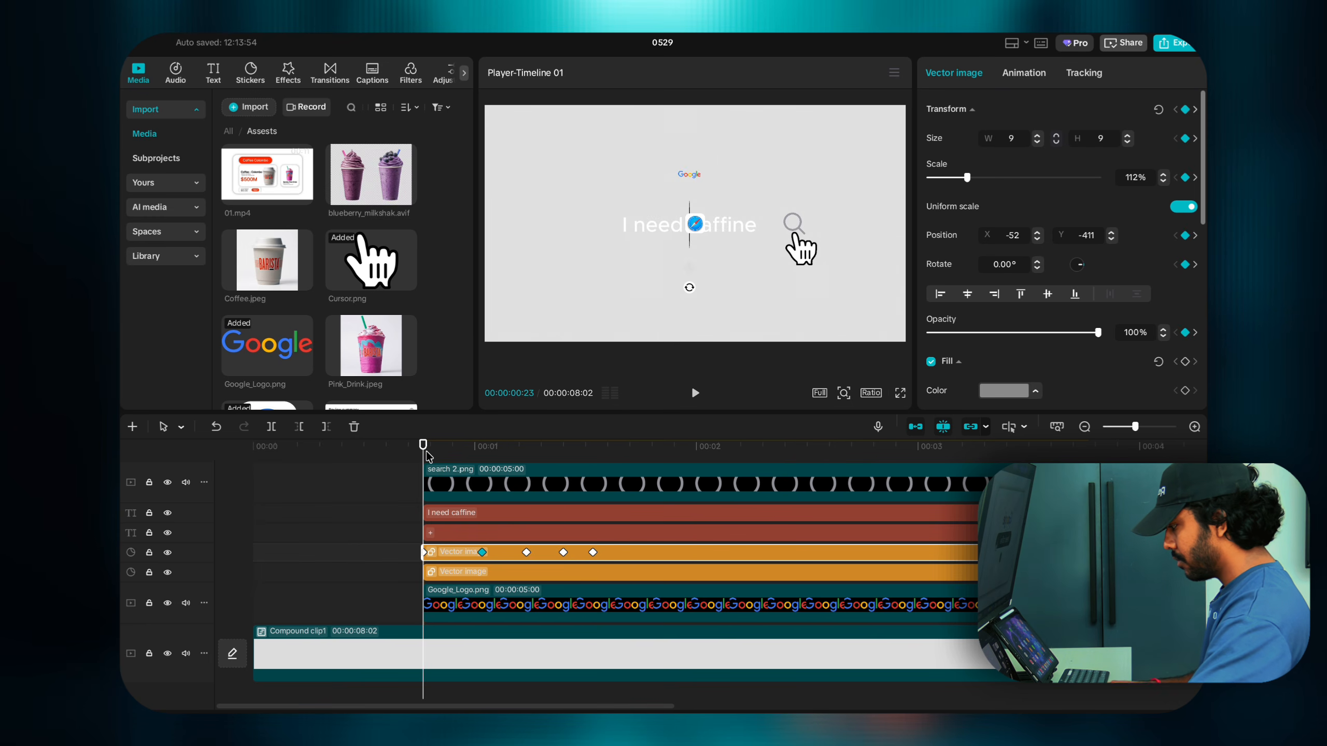
pyautogui.press('space')
pyautogui.click(426, 450)
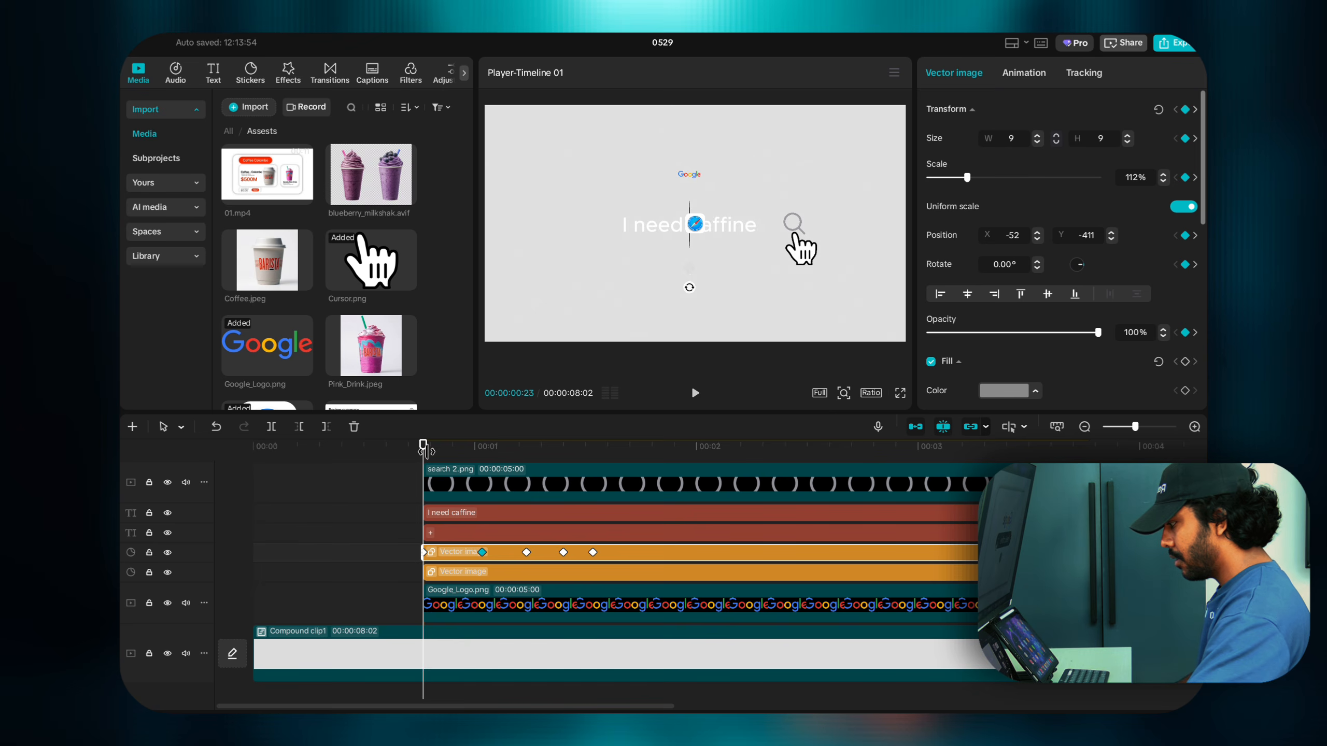
pyautogui.press('space')
pyautogui.click(426, 451)
pyautogui.press('space')
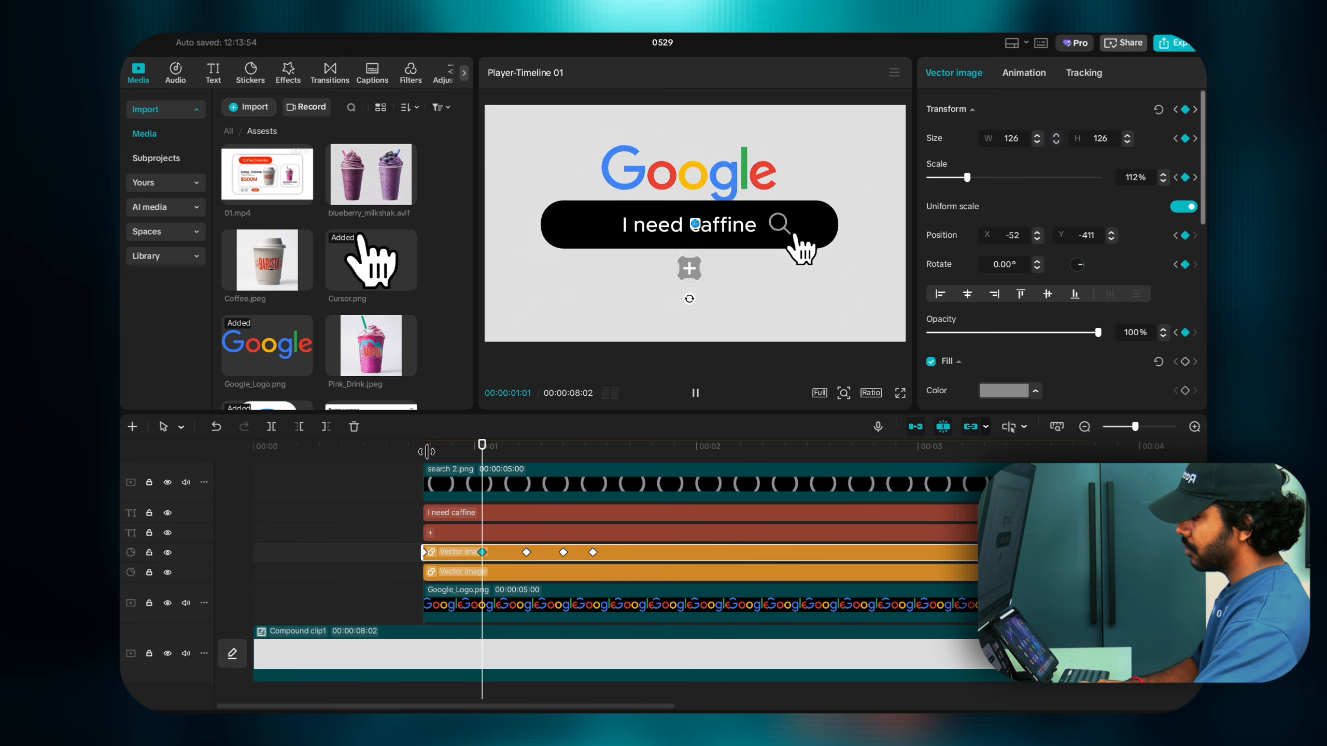
pyautogui.click(426, 452)
pyautogui.press('space')
pyautogui.click(426, 451)
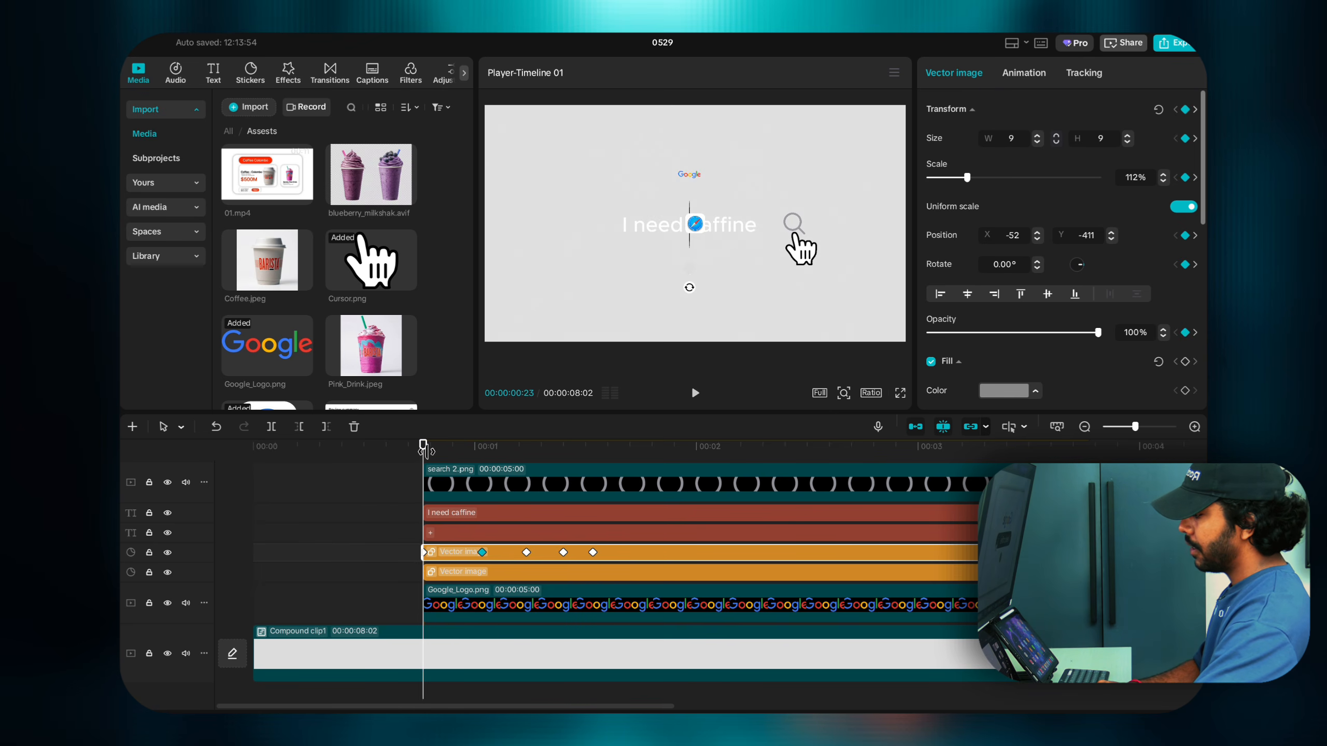
pyautogui.press('space')
pyautogui.click(426, 451)
pyautogui.press('space')
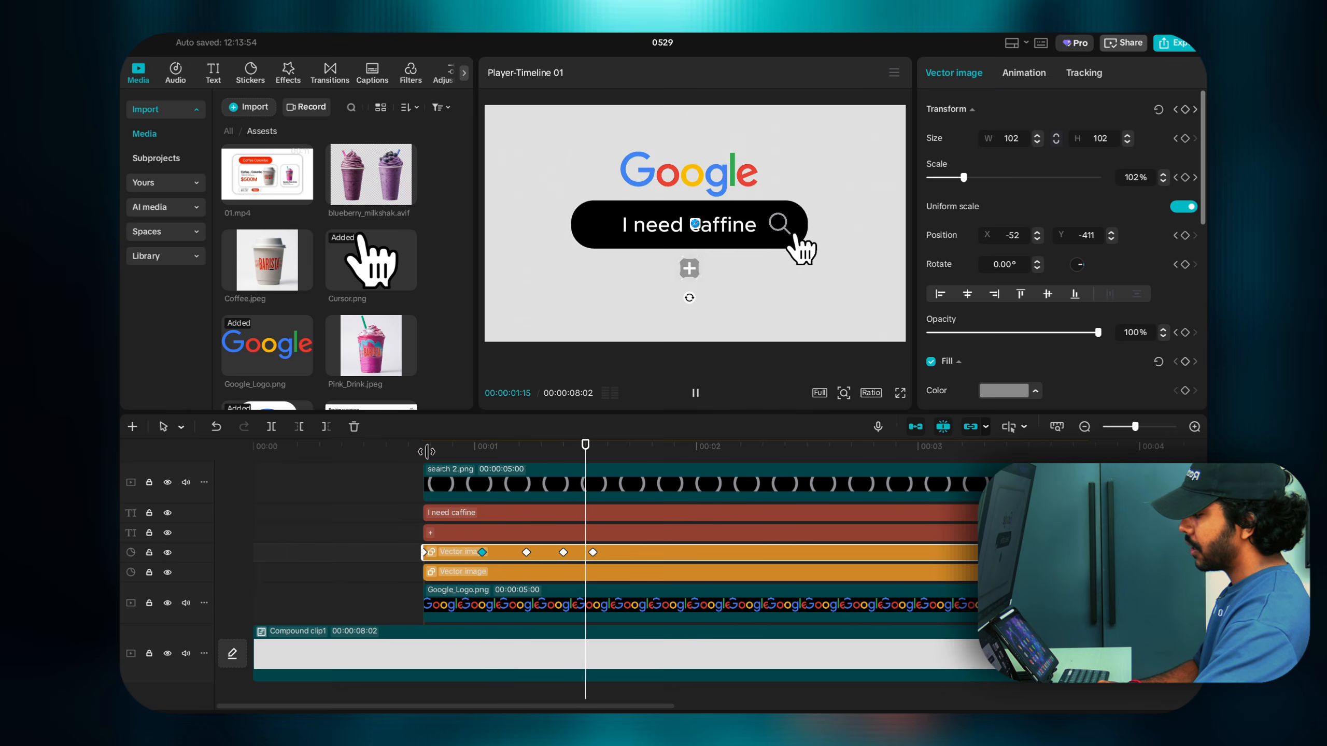
pyautogui.click(426, 451)
pyautogui.click(416, 464)
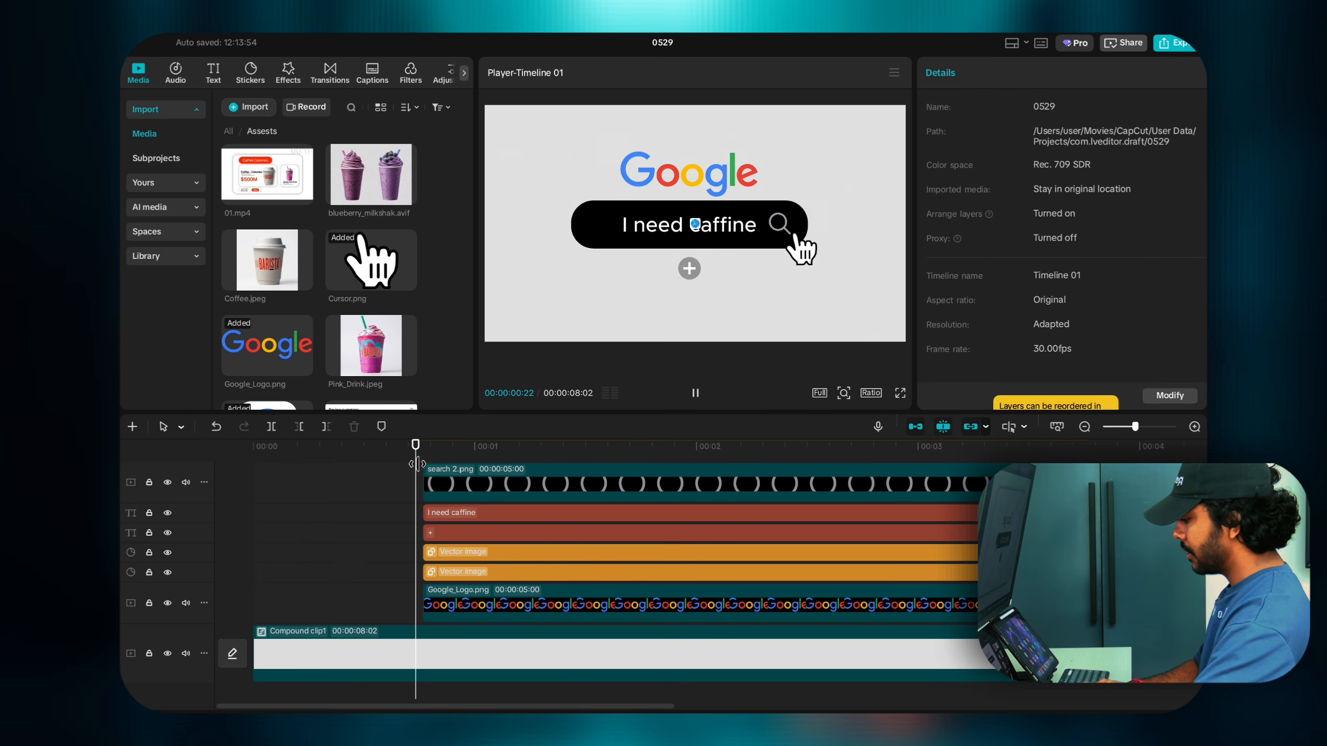
# Step: Apply the Rebound In entrance animation to the 'I need caffine' text
pyautogui.click(467, 537)
pyautogui.click(452, 514)
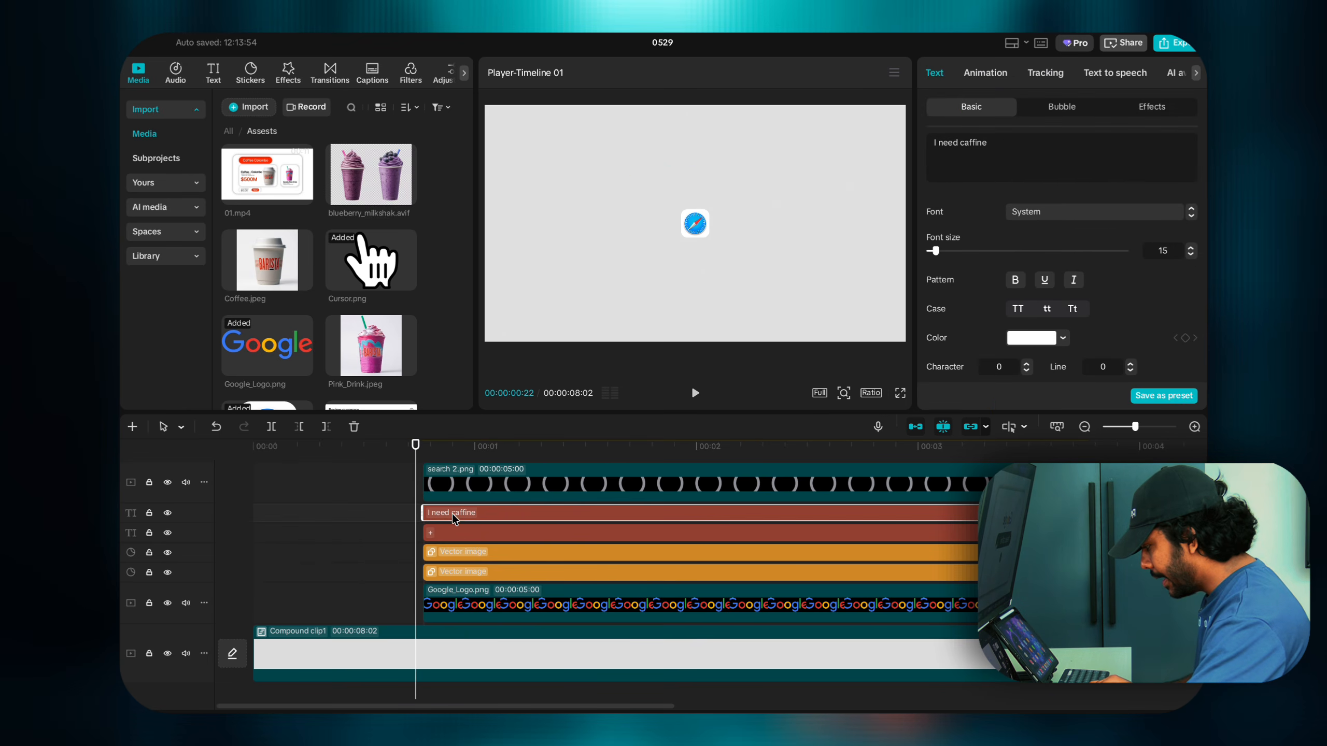
pyautogui.moveTo(416, 461); pyautogui.dragTo(422, 459)
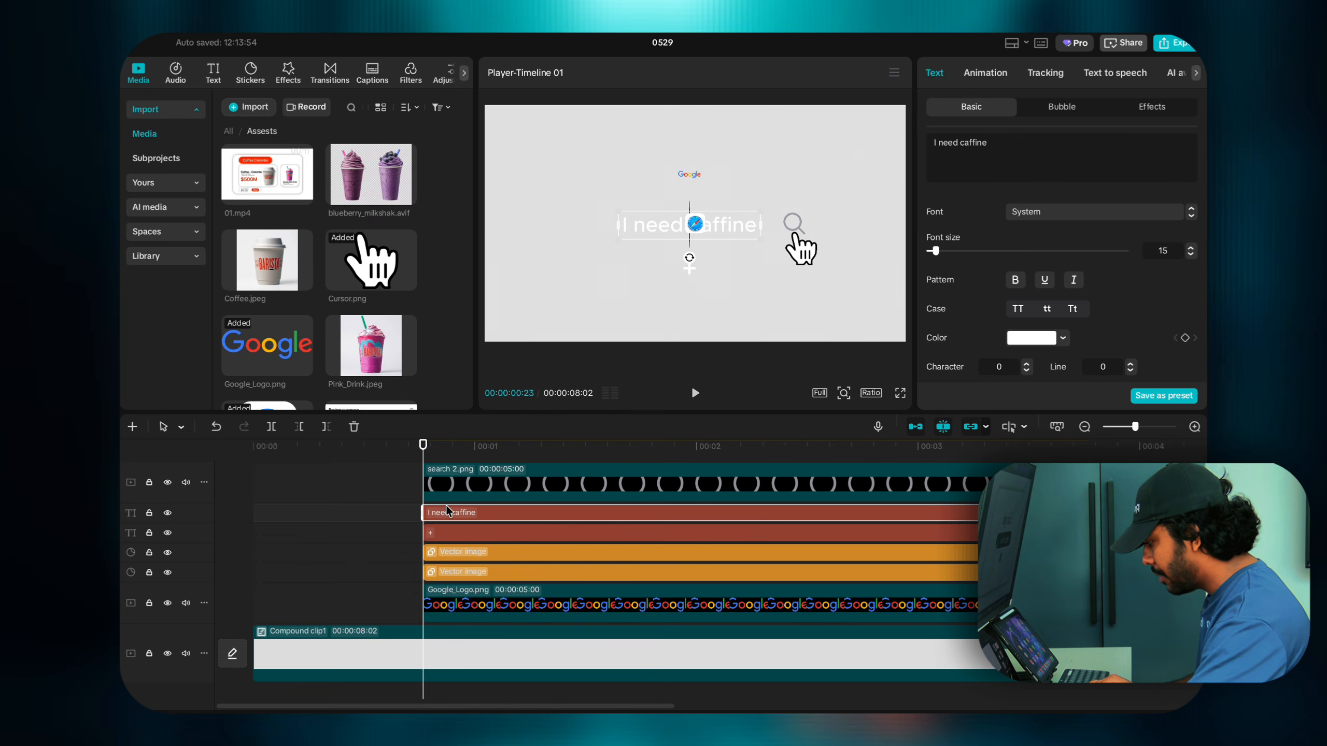
pyautogui.click(974, 78)
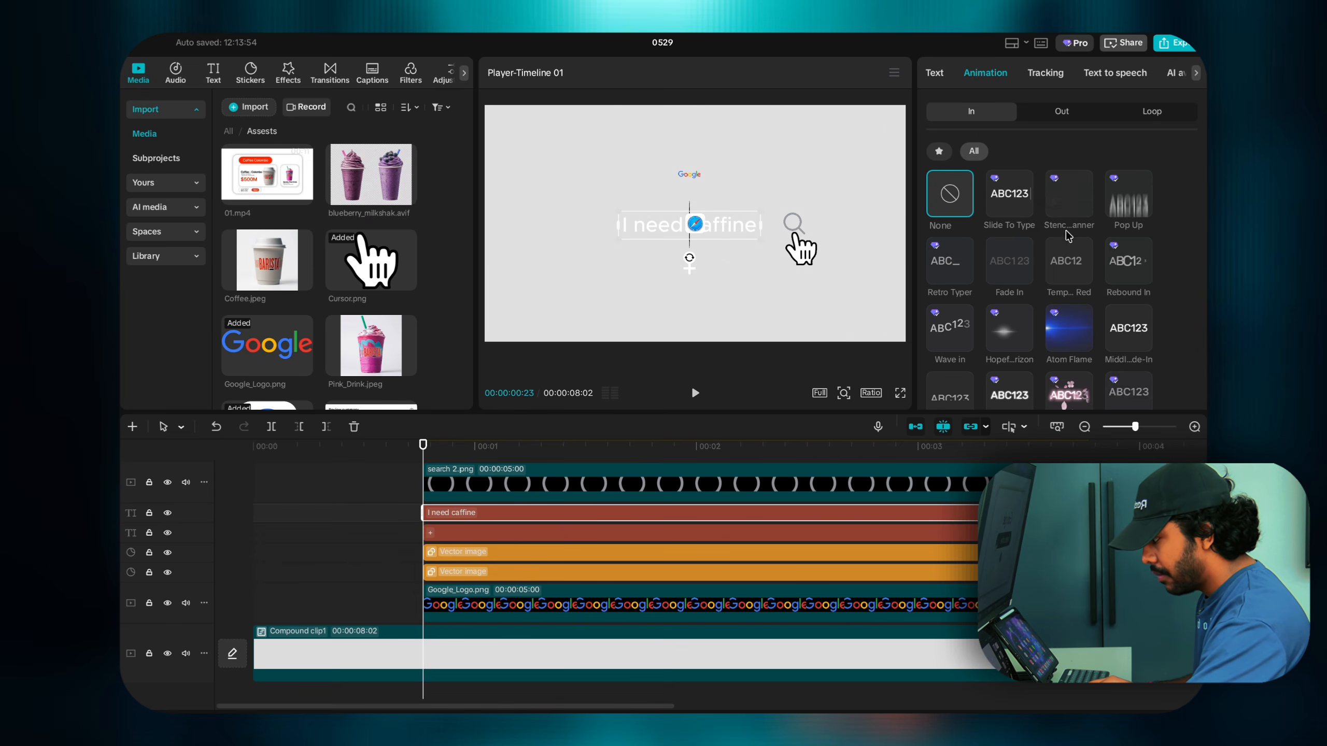
pyautogui.scroll(-2, 1068, 261)
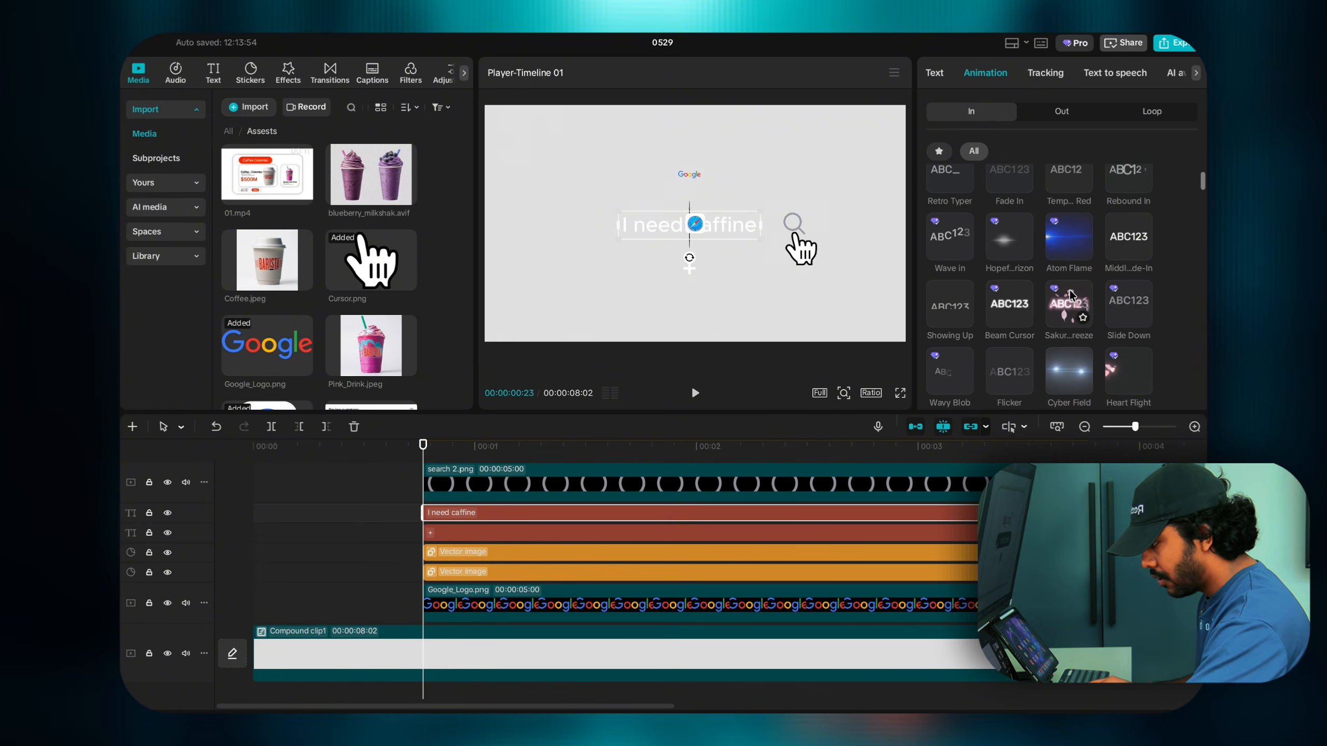
pyautogui.scroll(-1, 1076, 298)
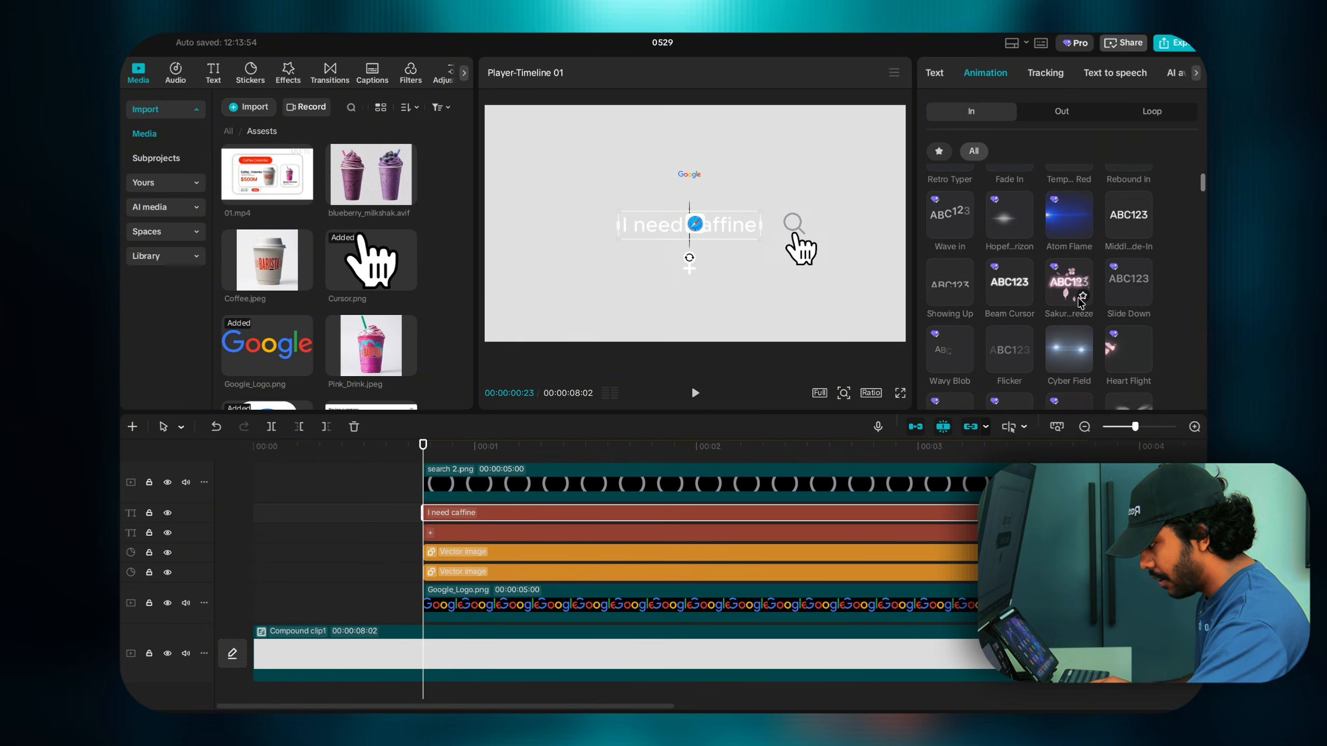
pyautogui.scroll(-3, 1079, 301)
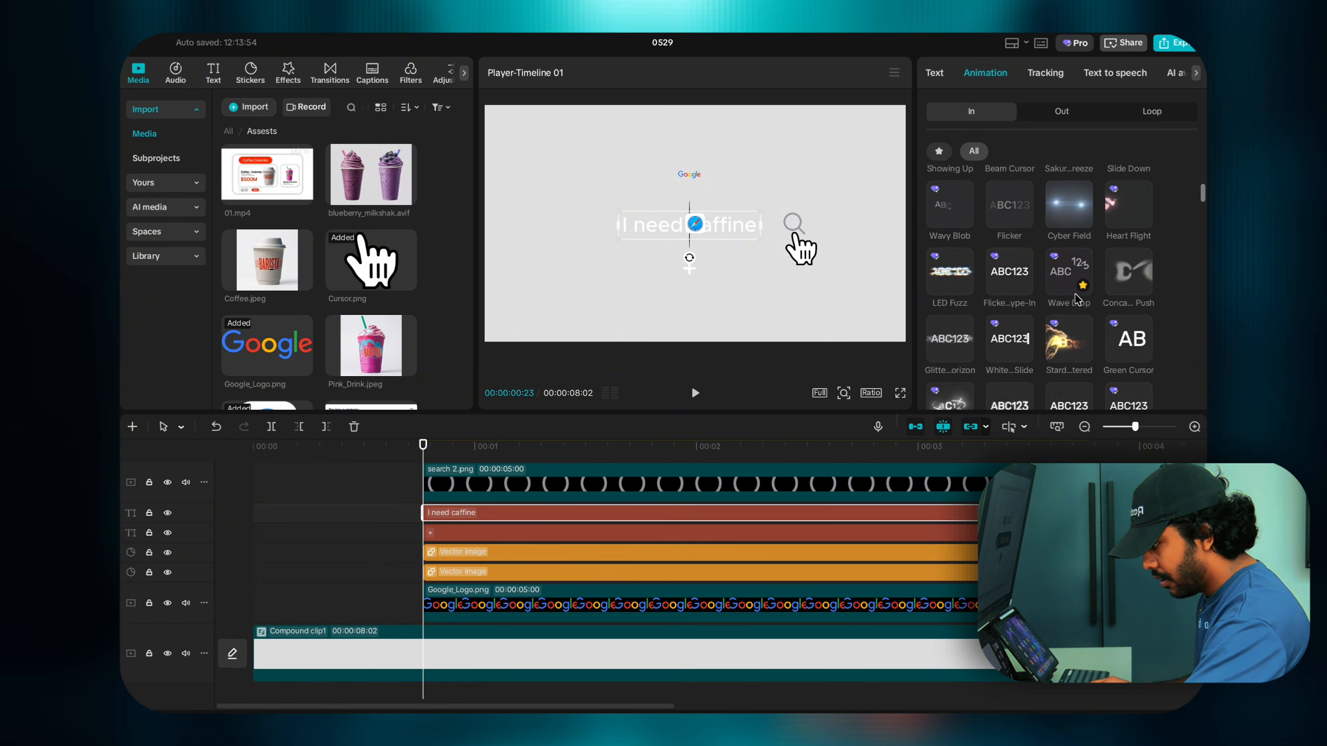
pyautogui.scroll(8, 1075, 299)
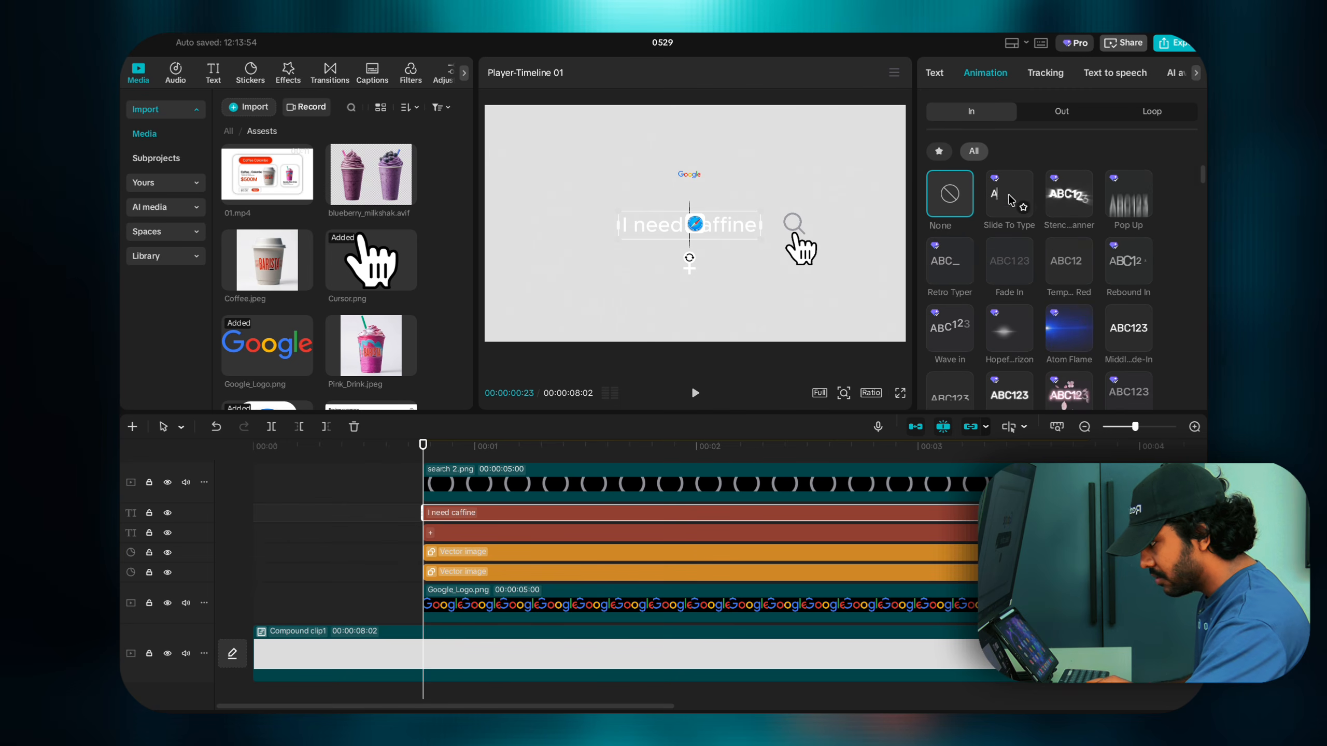
pyautogui.click(940, 150)
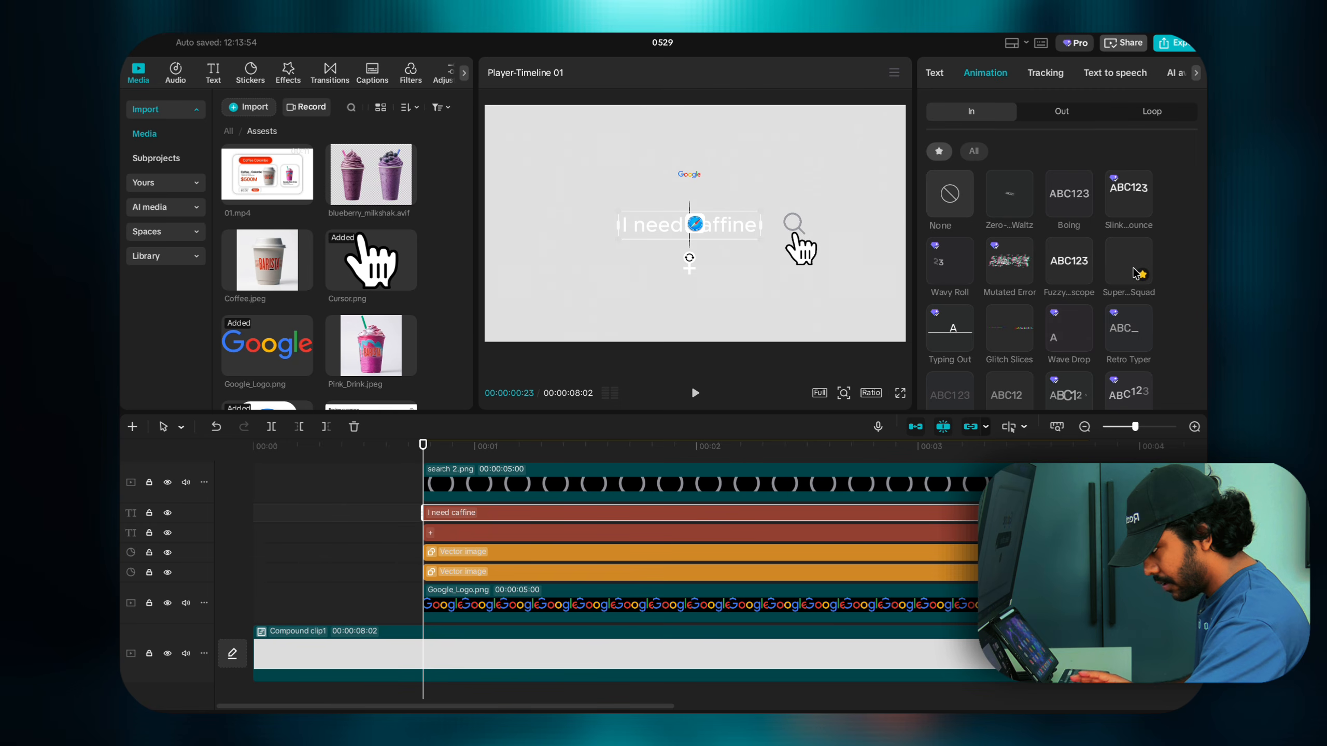
pyautogui.scroll(-2, 1123, 293)
pyautogui.scroll(-1, 1126, 299)
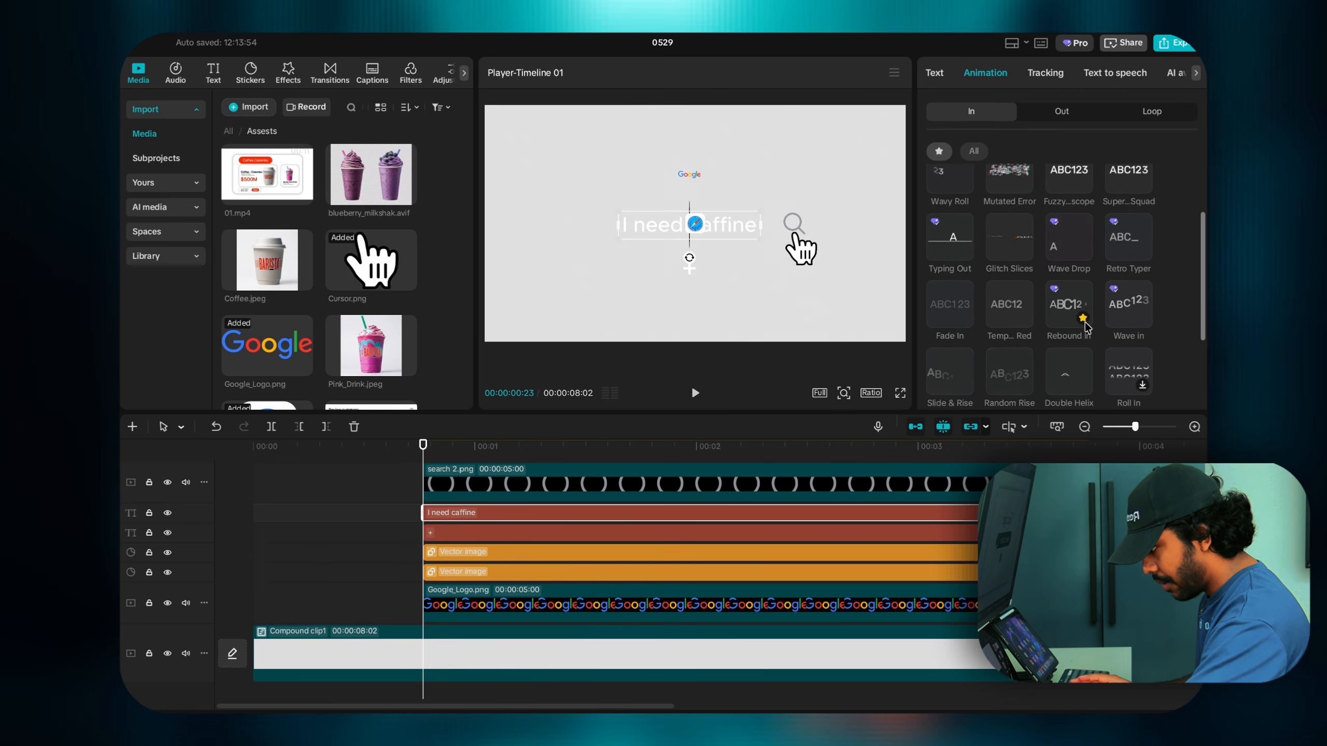
pyautogui.click(1061, 320)
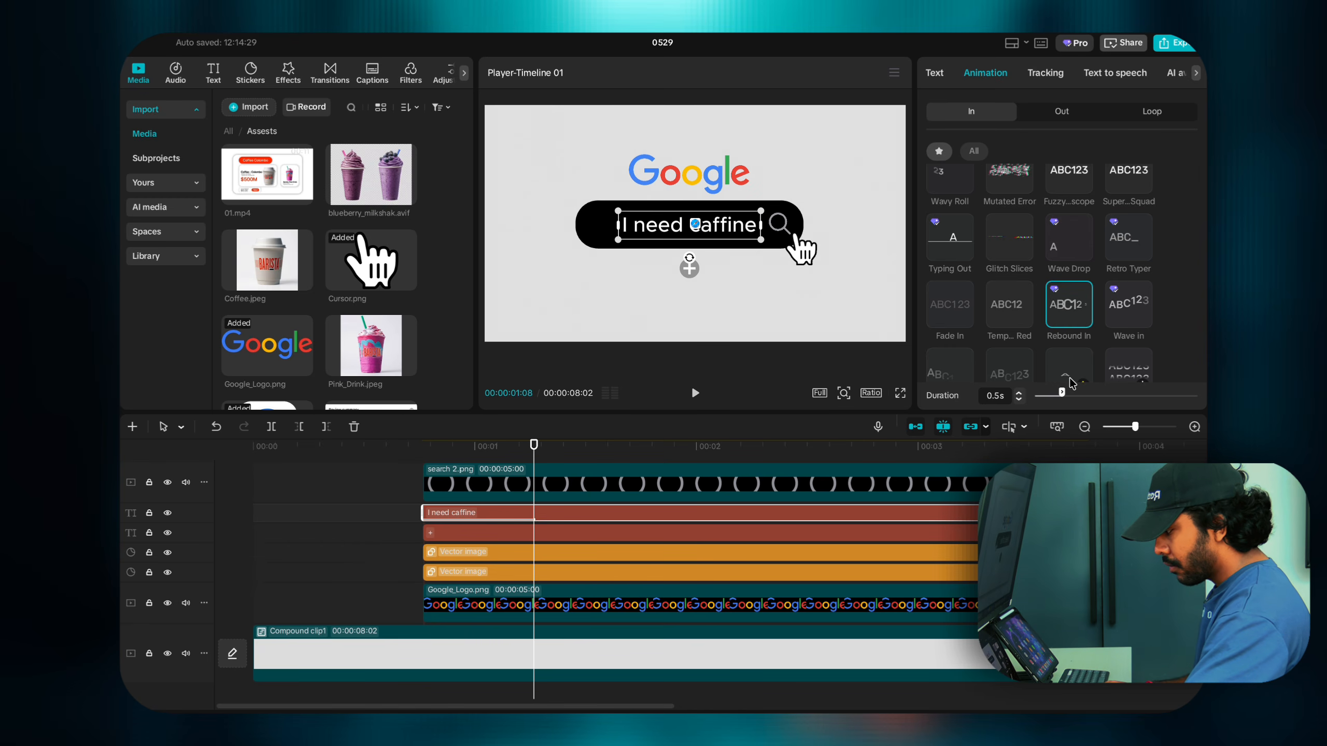
# Step: Lengthen the Rebound In duration from 1.0s to 1.5s
pyautogui.click(1019, 396)
pyautogui.click(1019, 396)
pyautogui.click(1019, 396)
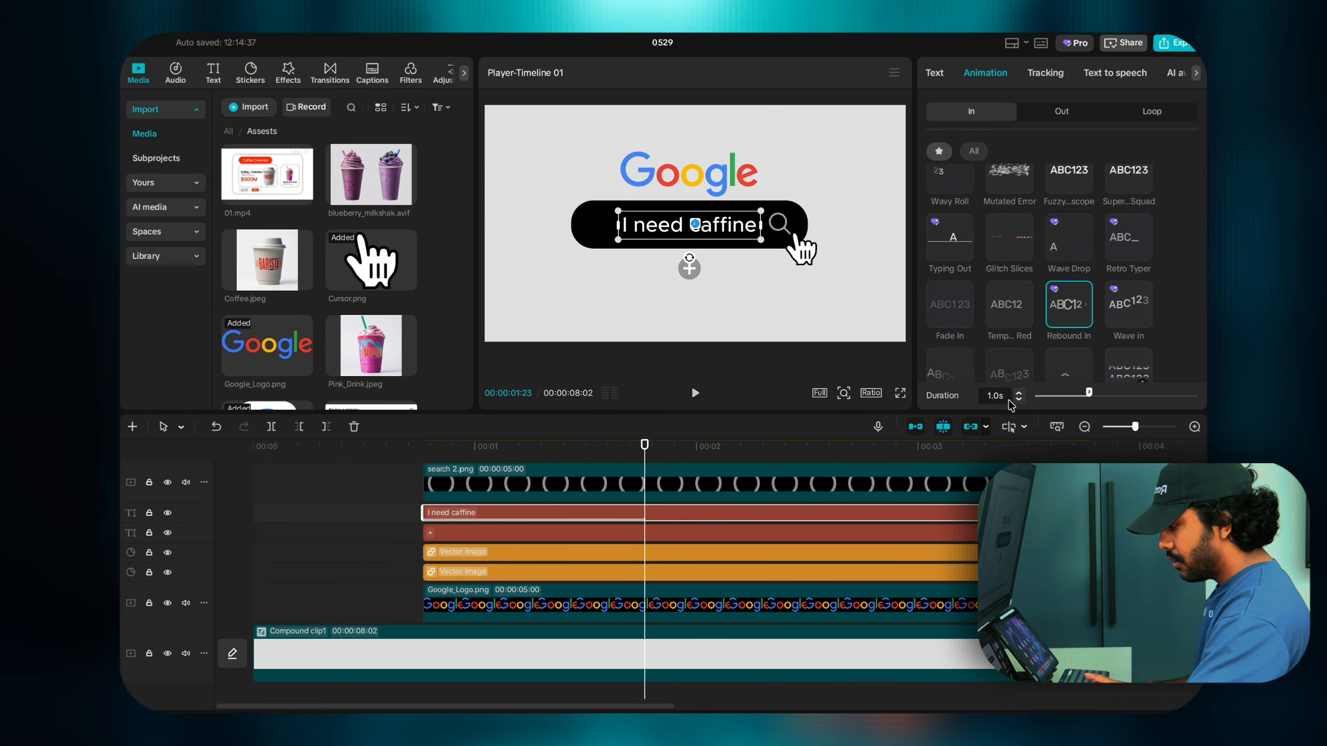
pyautogui.click(1019, 396)
pyautogui.click(1018, 395)
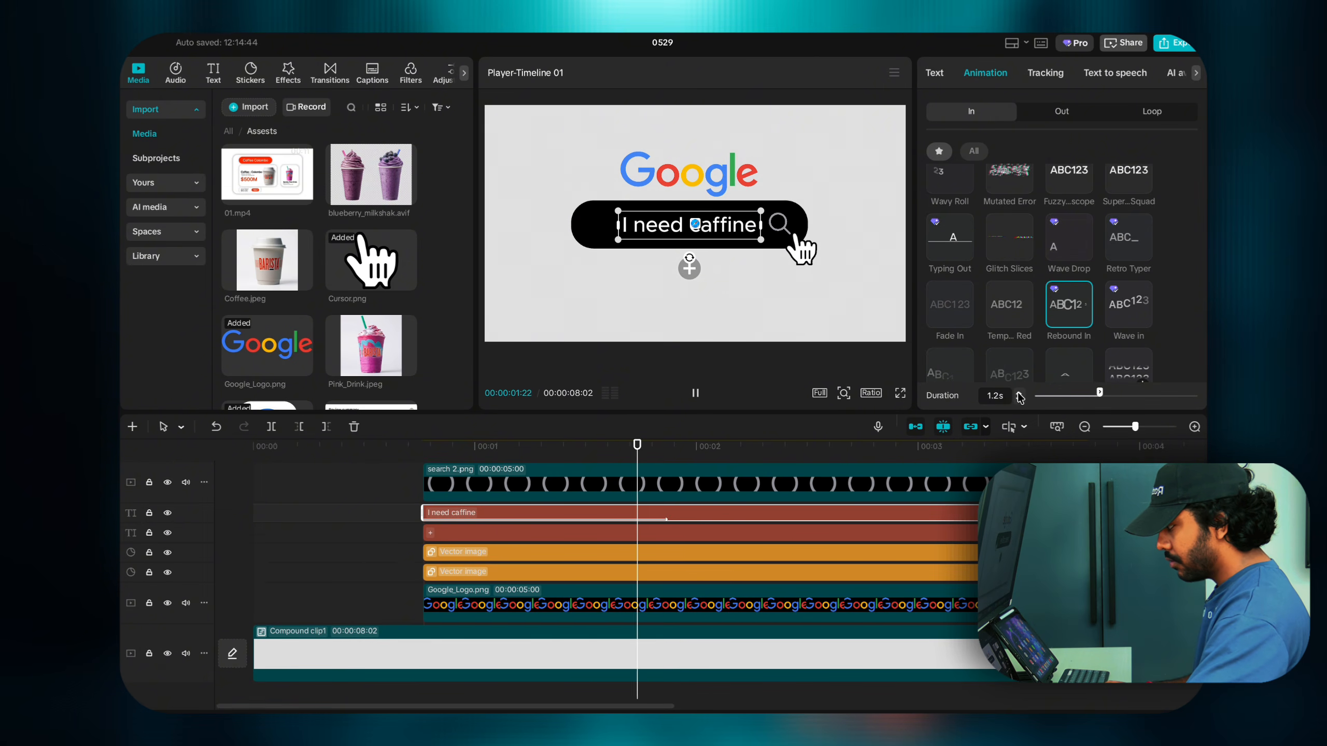
pyautogui.click(1019, 396)
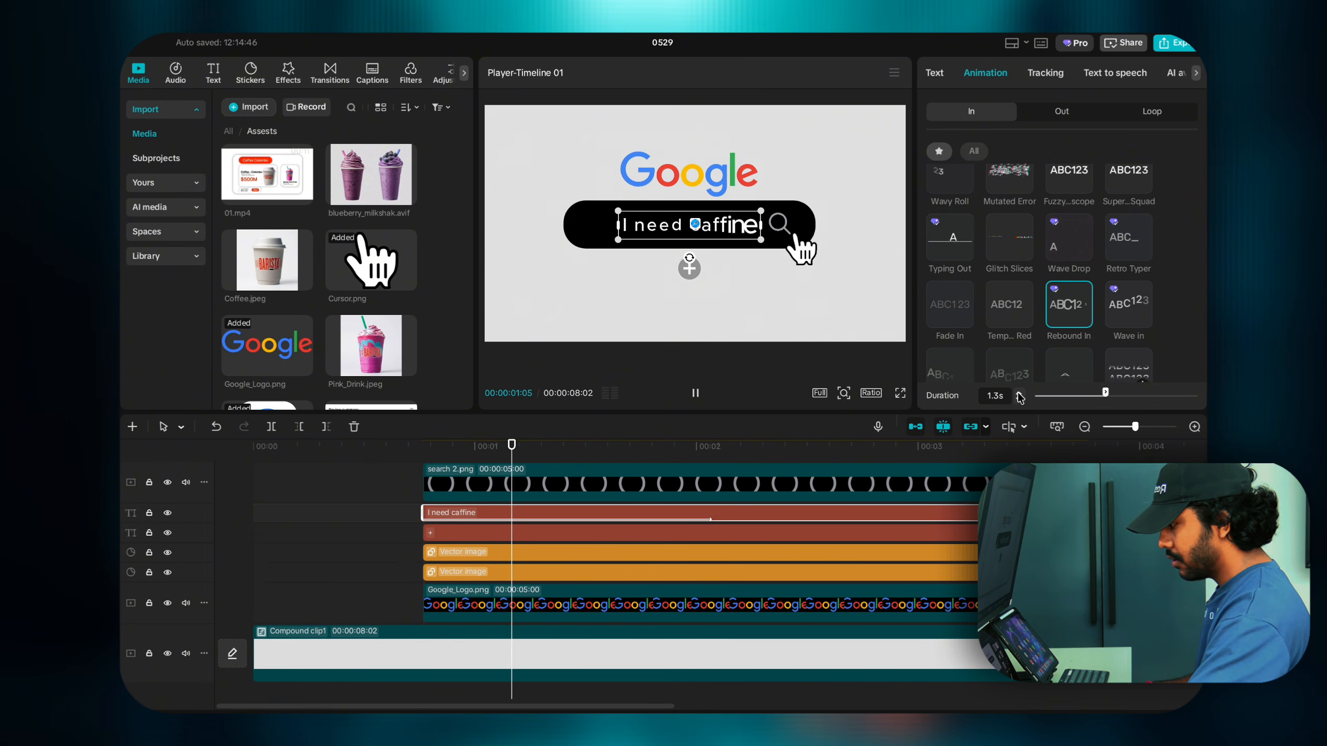
pyautogui.click(1019, 396)
pyautogui.click(1019, 396)
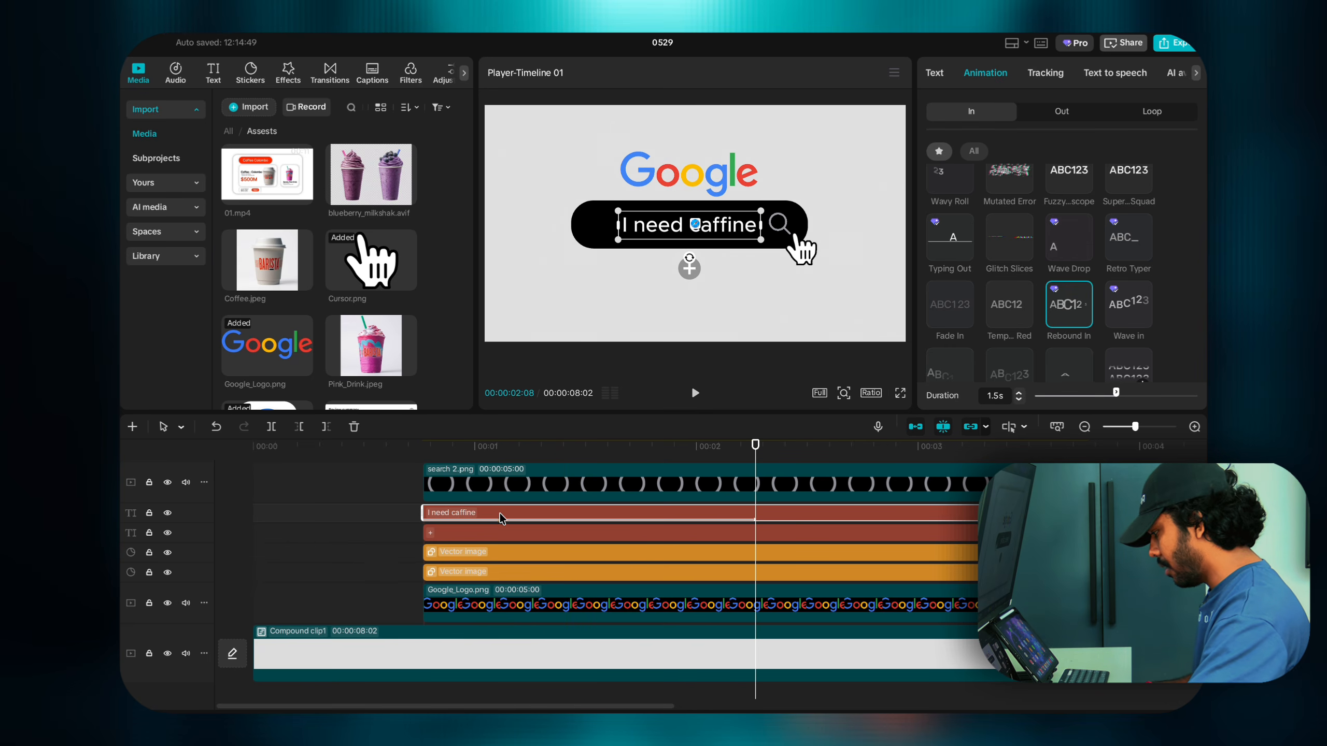
pyautogui.click(489, 538)
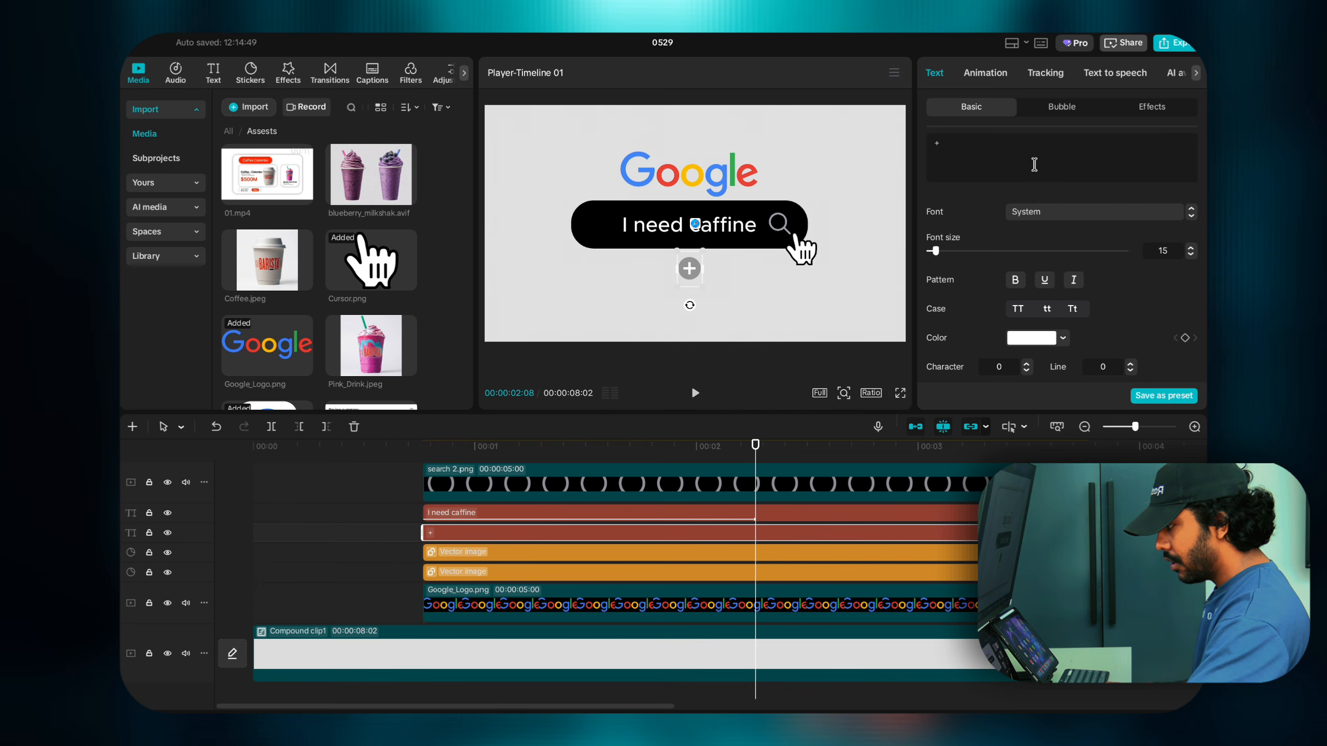
# Step: Give the plus text a Rebound In entrance animation lasting 1.5s
pyautogui.click(985, 73)
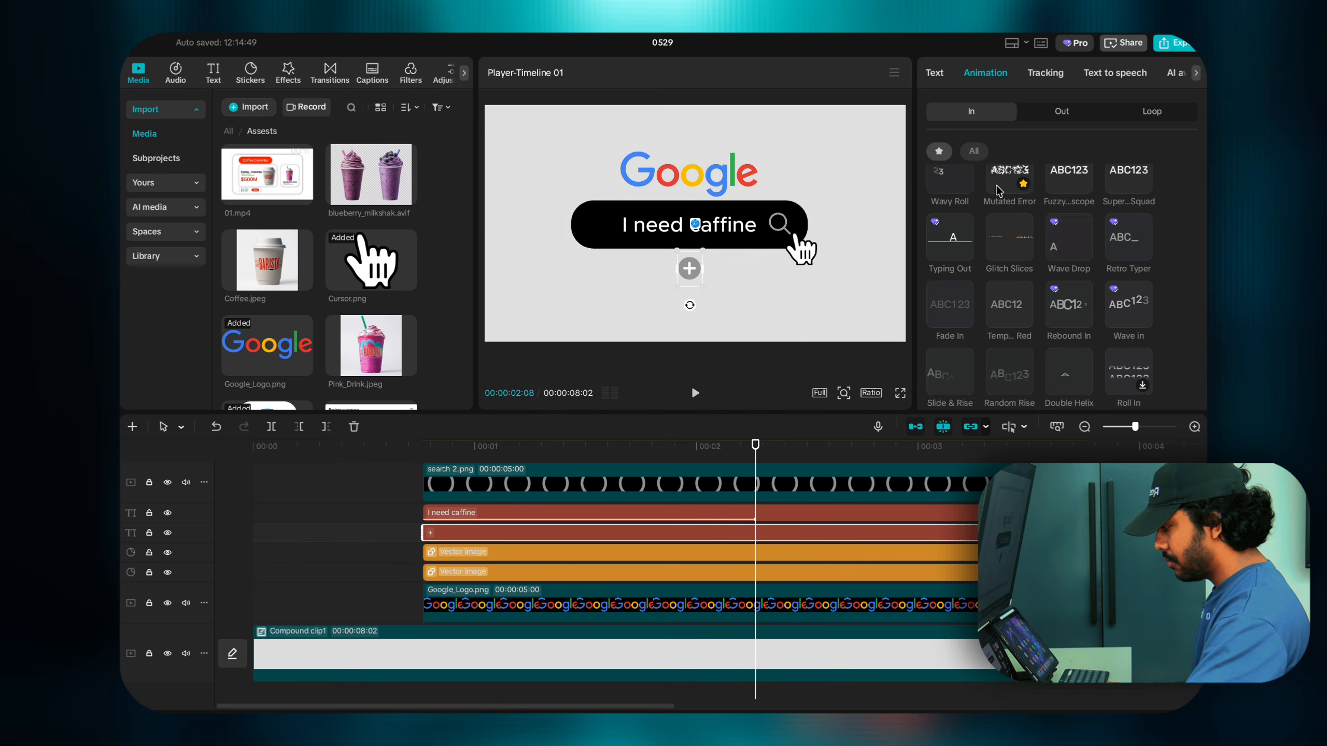
pyautogui.scroll(1, 998, 188)
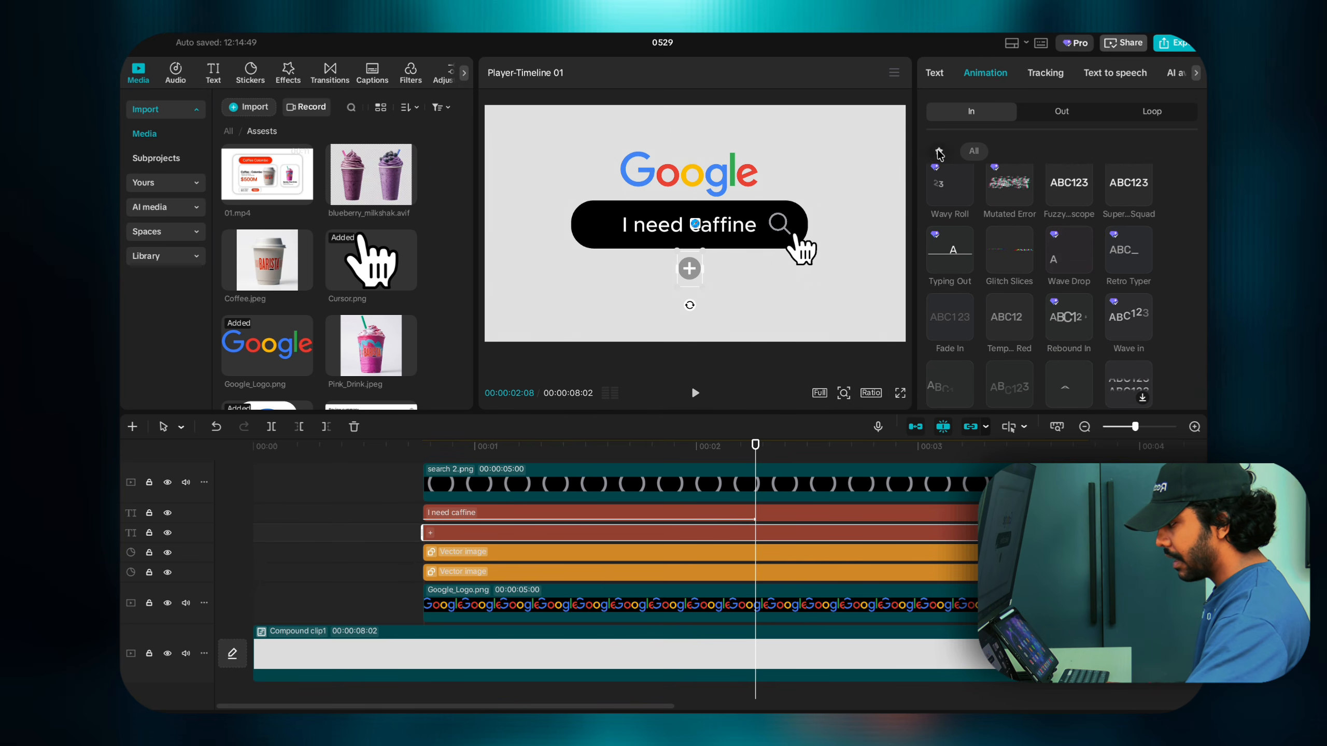
pyautogui.scroll(3, 1050, 282)
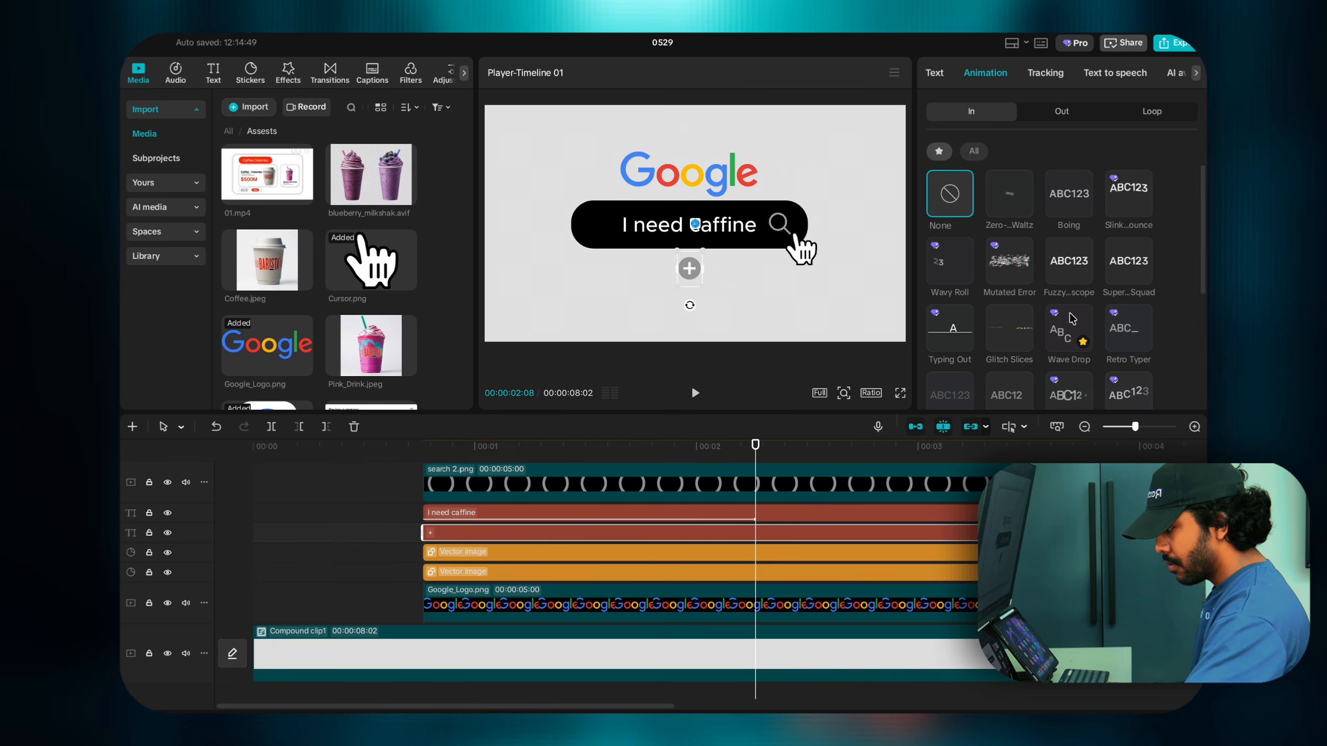
pyautogui.scroll(-3, 1071, 322)
pyautogui.click(1068, 330)
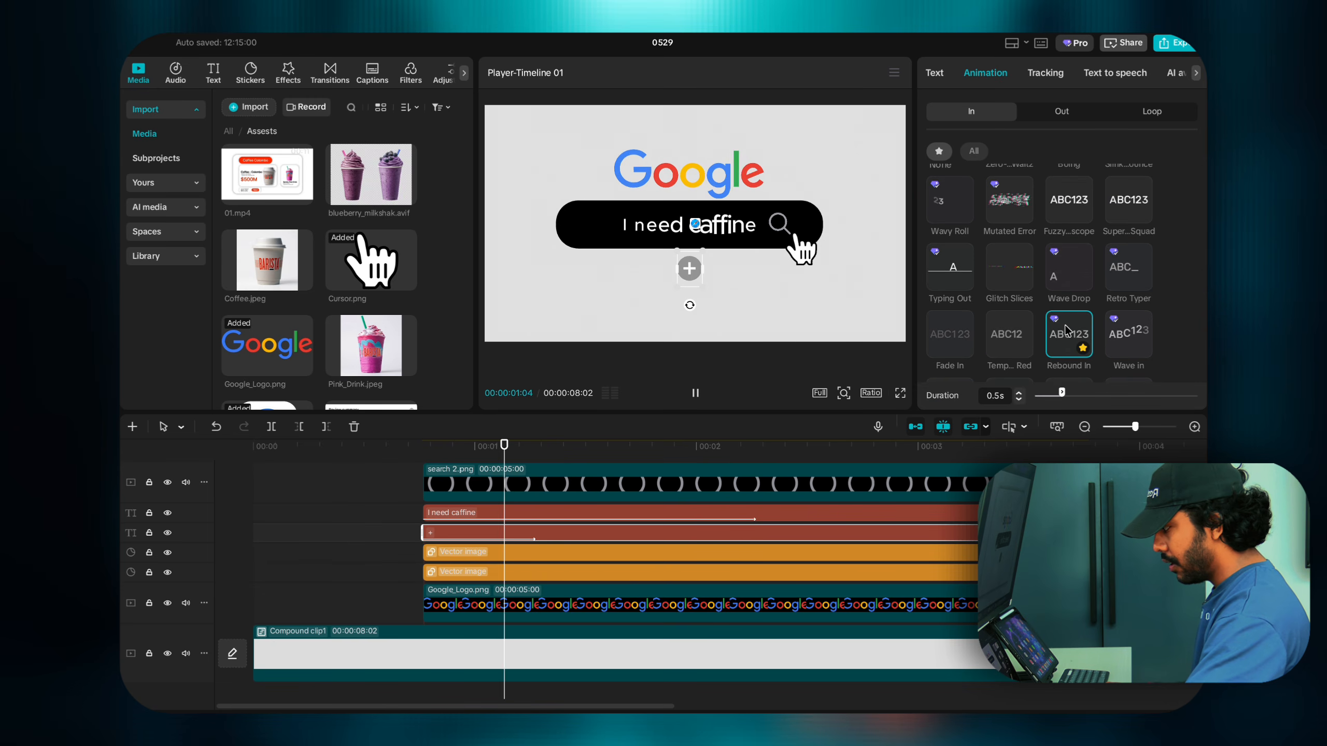
pyautogui.click(1016, 394)
pyautogui.click(1016, 394)
pyautogui.click(1015, 394)
pyautogui.click(1016, 394)
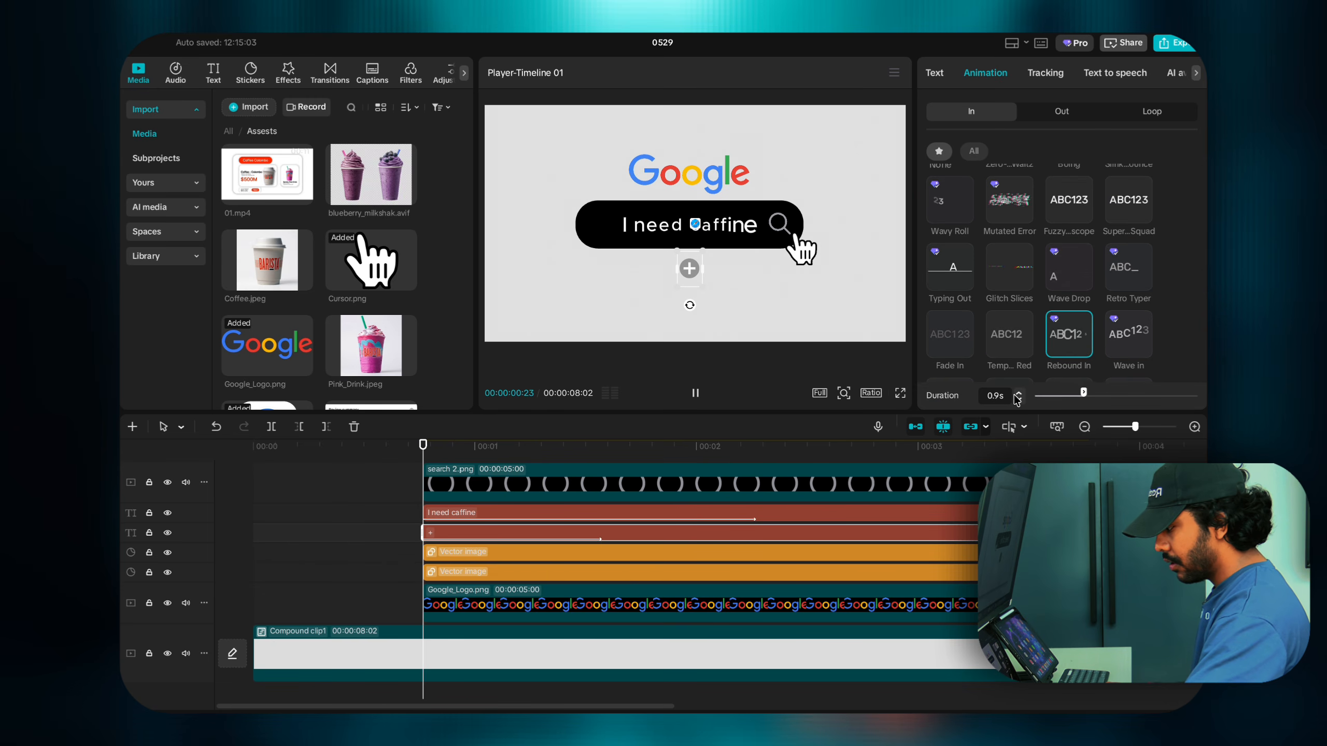
pyautogui.click(1015, 395)
pyautogui.click(1016, 394)
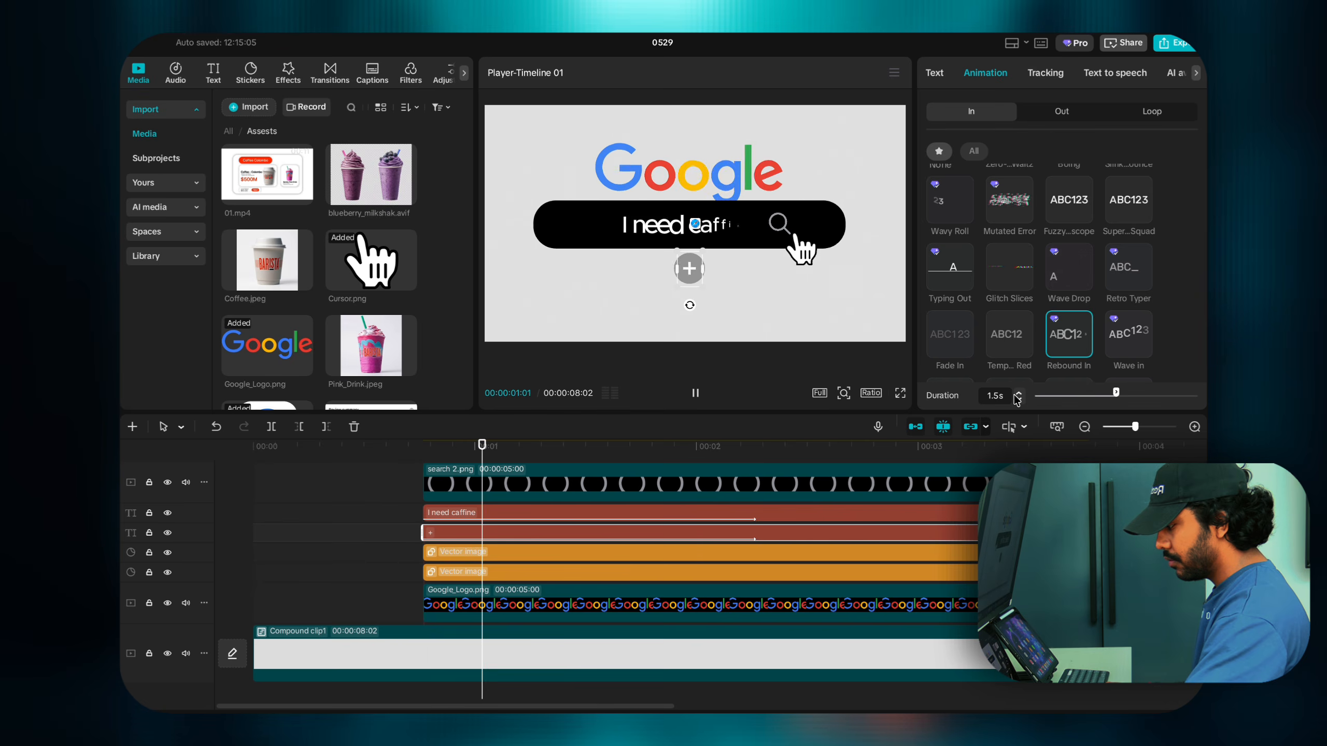
pyautogui.scroll(3, 462, 482)
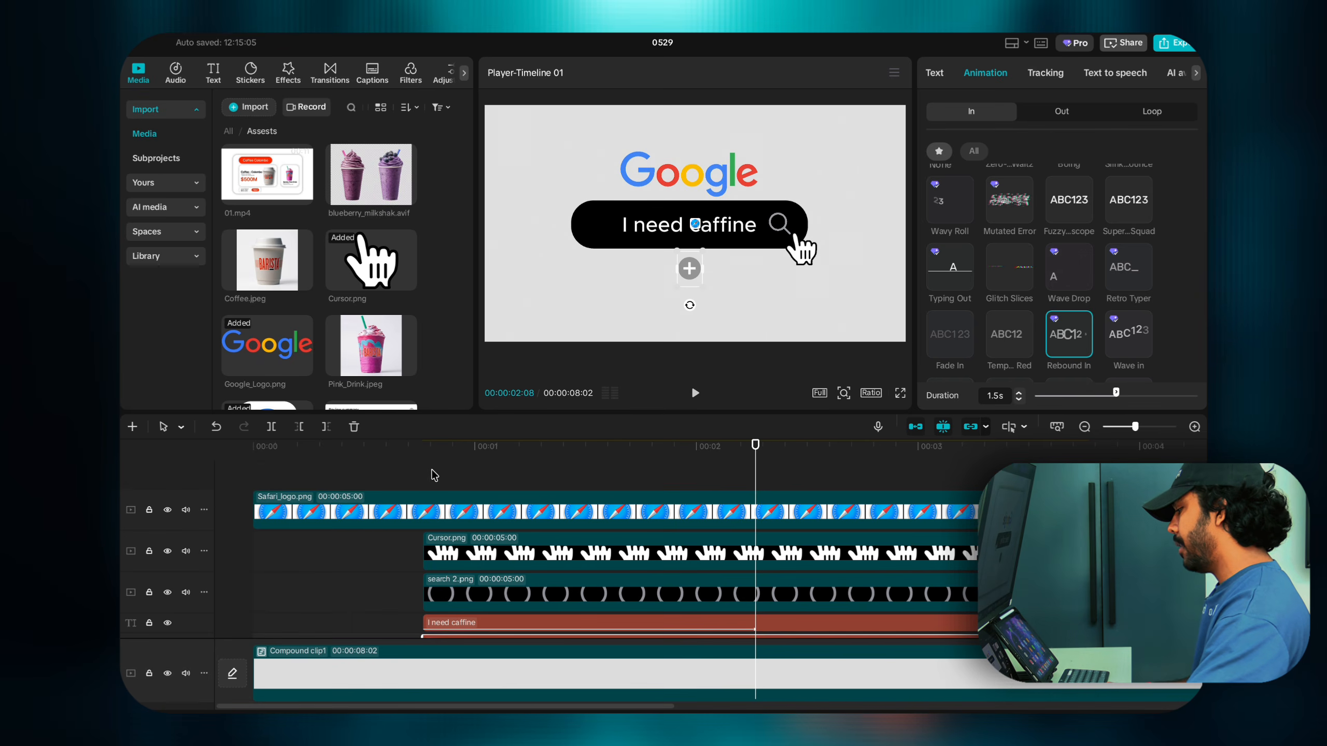
# Step: Split the Safari_logo clip where the search bar appears and delete the later piece
pyautogui.click(422, 481)
pyautogui.moveTo(423, 481); pyautogui.dragTo(245, 471)
pyautogui.press('space')
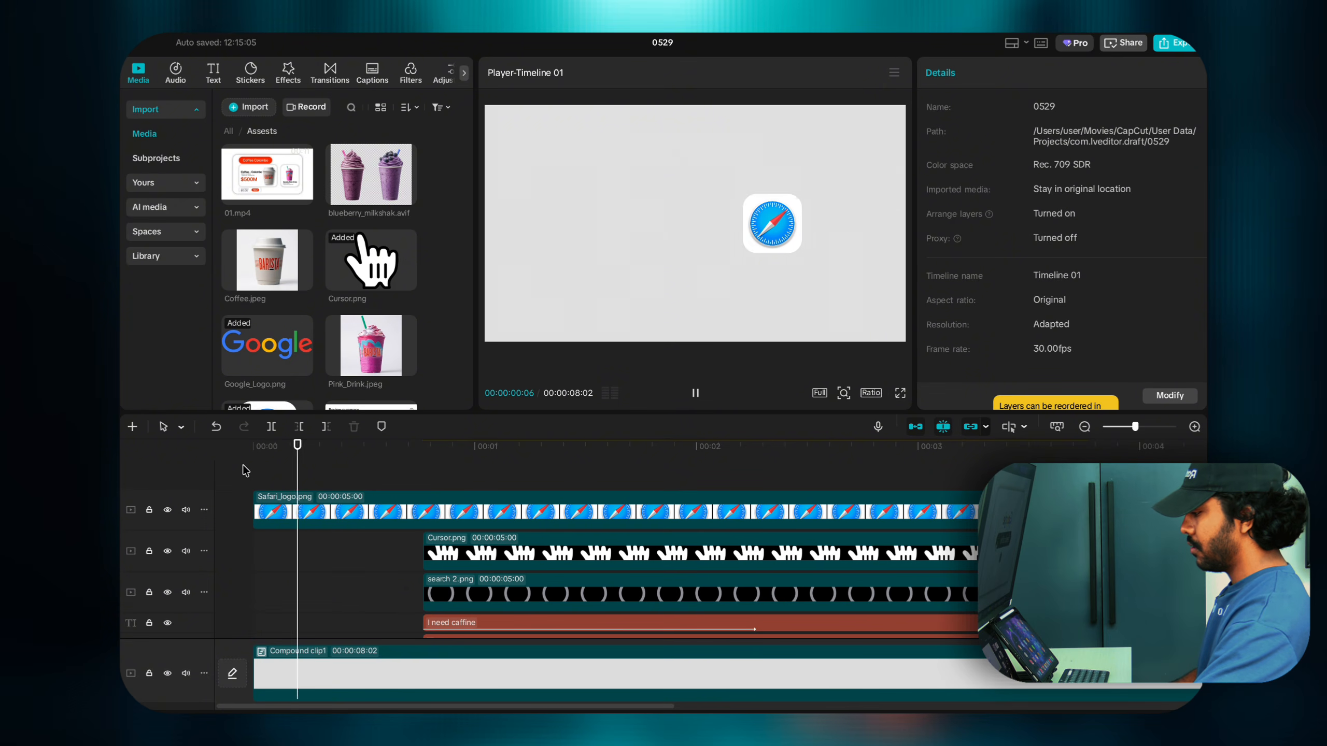
pyautogui.press('space')
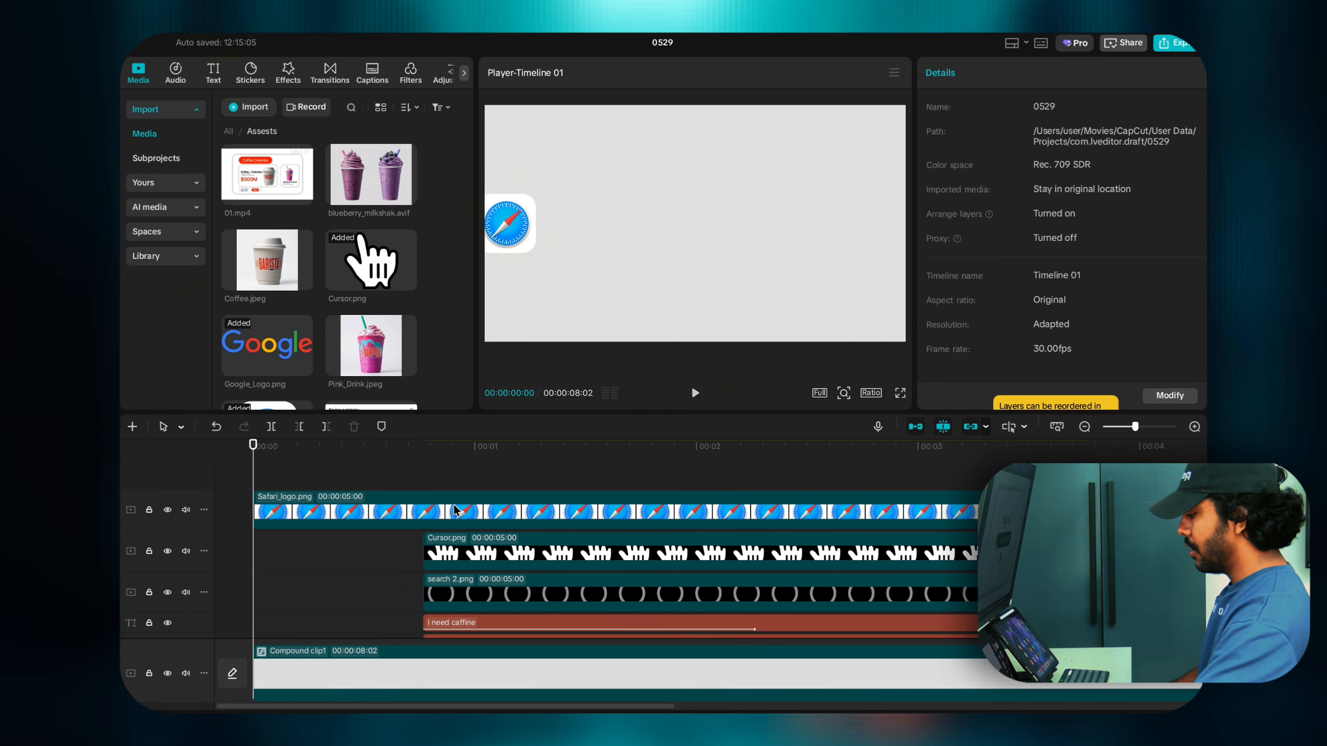
pyautogui.click(422, 475)
pyautogui.moveTo(421, 475); pyautogui.dragTo(534, 479)
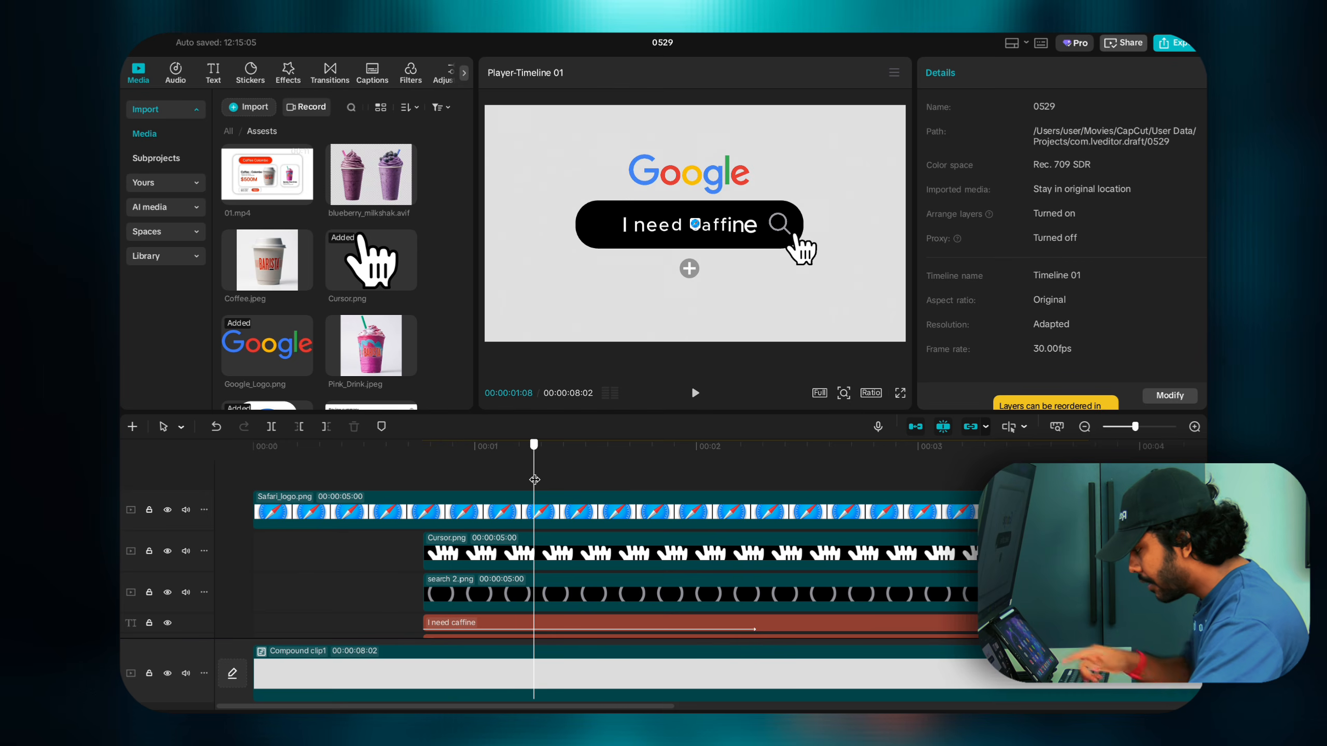
pyautogui.click(516, 502)
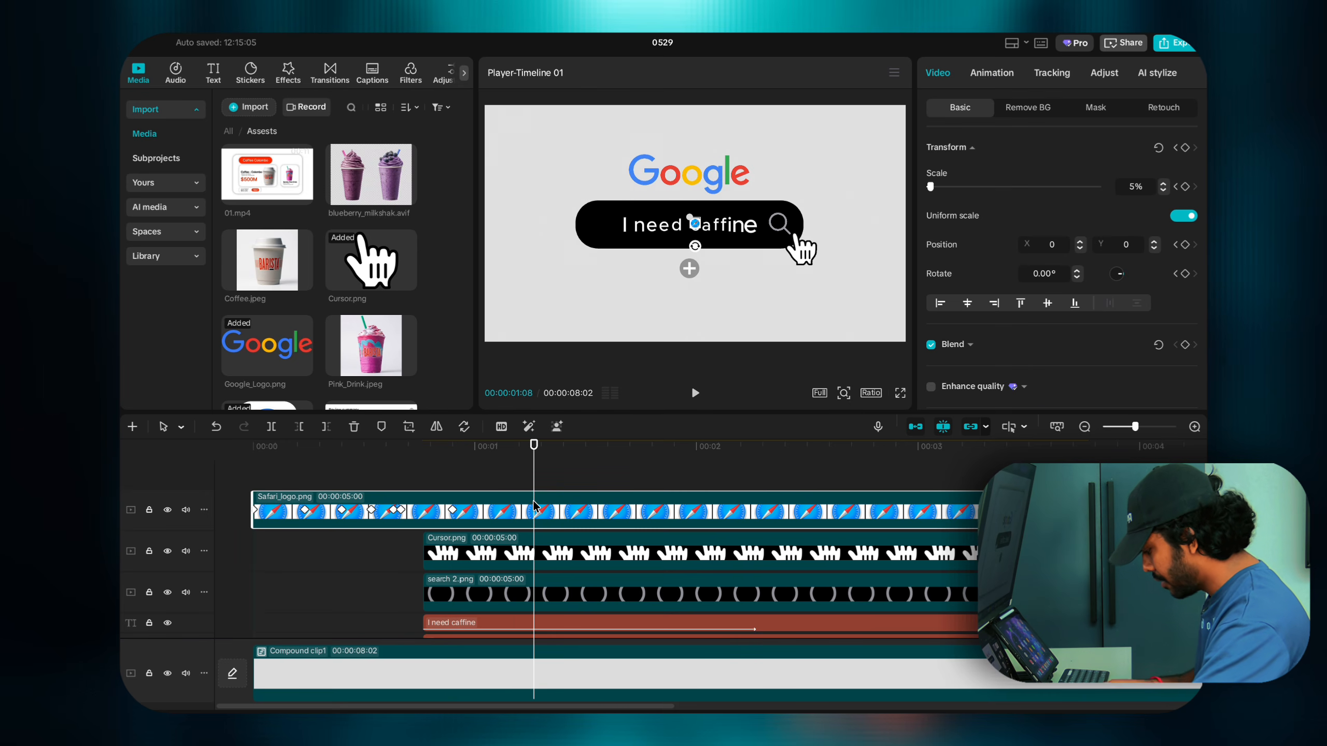
pyautogui.hotkey('ctrl', 'b')
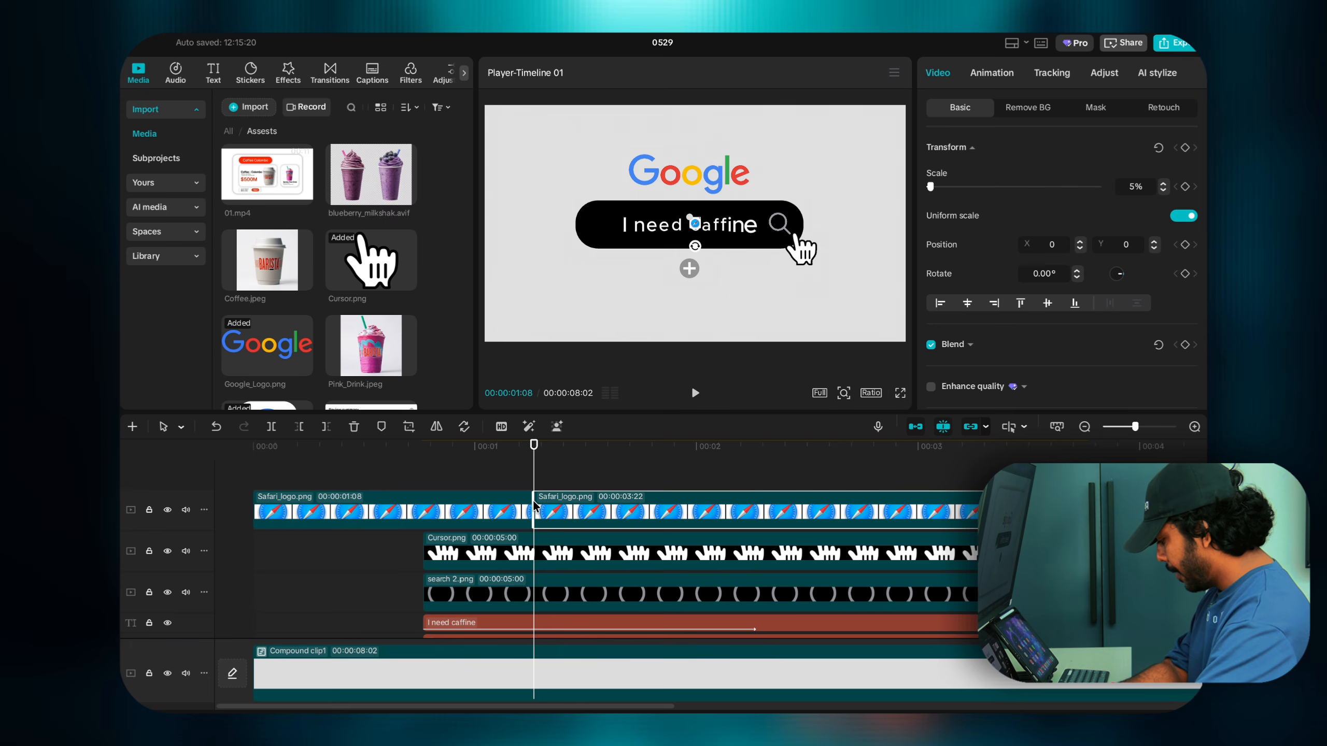
pyautogui.press('Delete')
# Step: Trim the Safari_logo clip's end to 00:00:01:02 and preview the logo transition
pyautogui.click(532, 500)
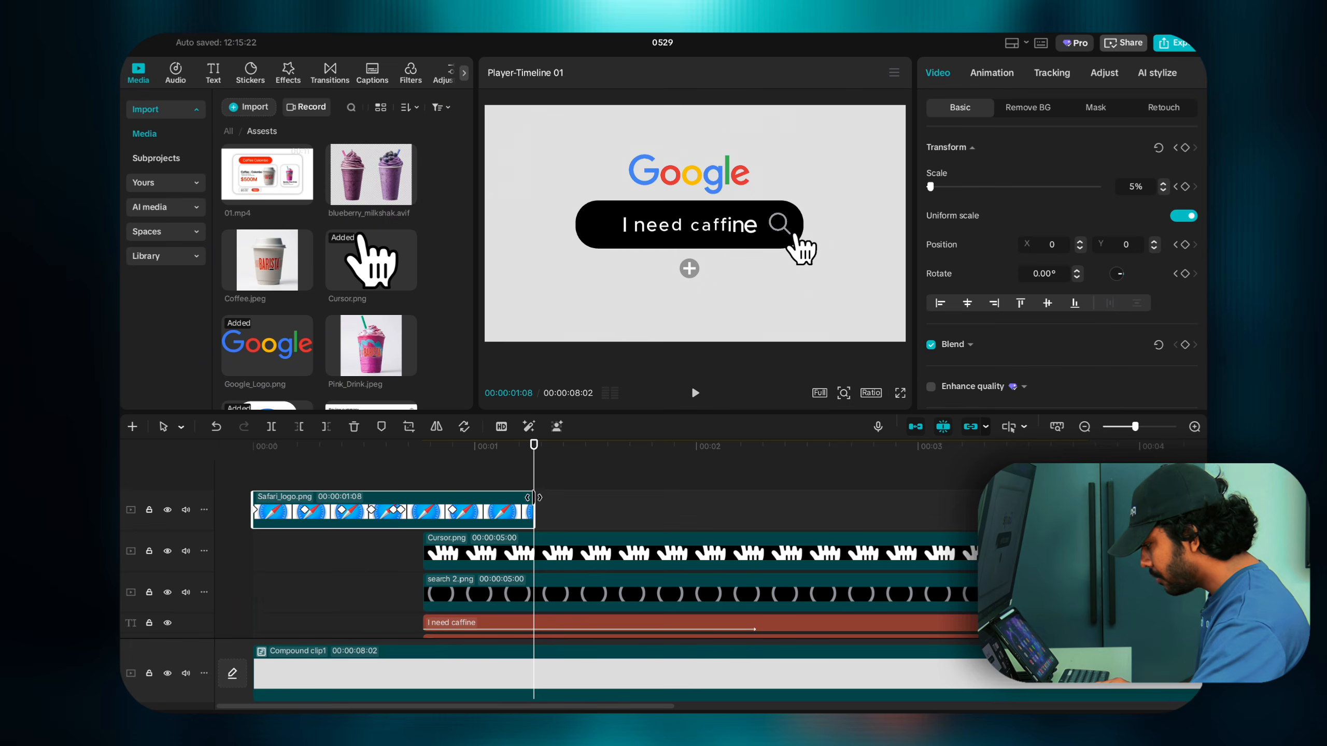
pyautogui.moveTo(533, 505); pyautogui.dragTo(484, 503)
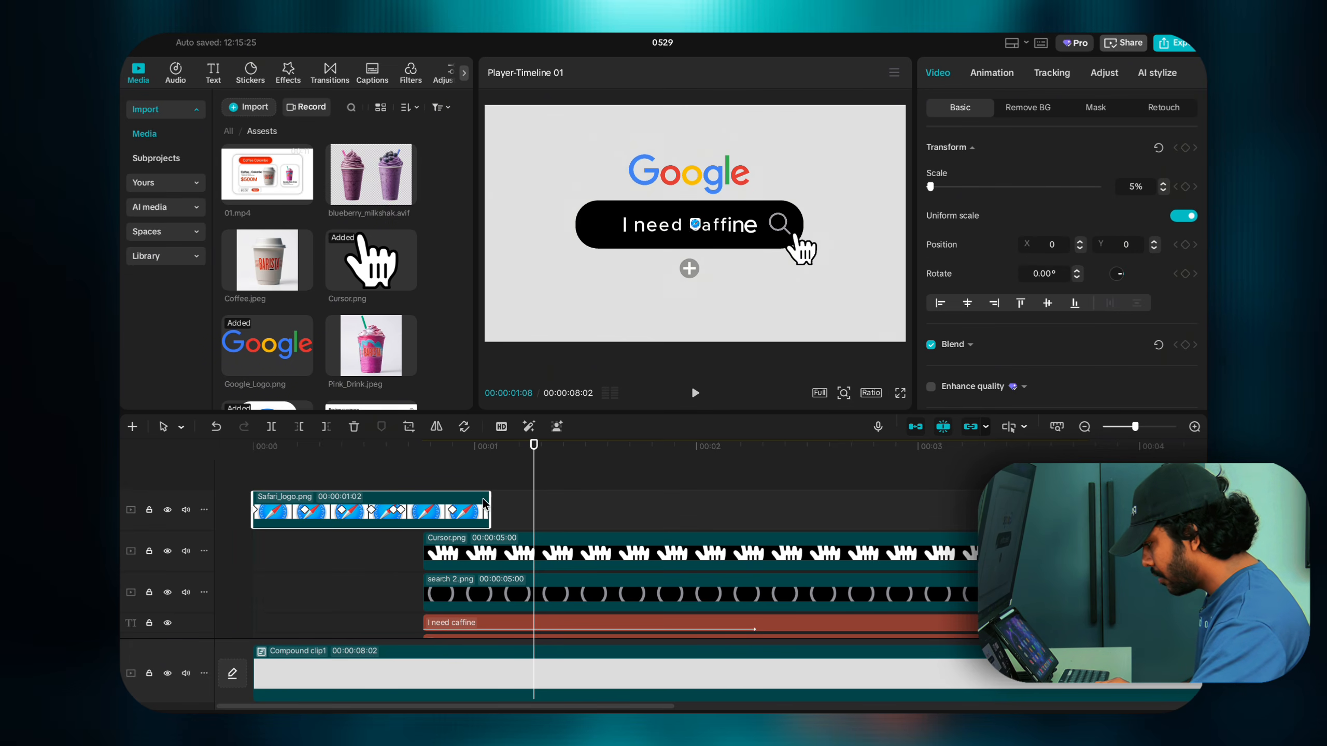
pyautogui.click(438, 485)
pyautogui.click(423, 489)
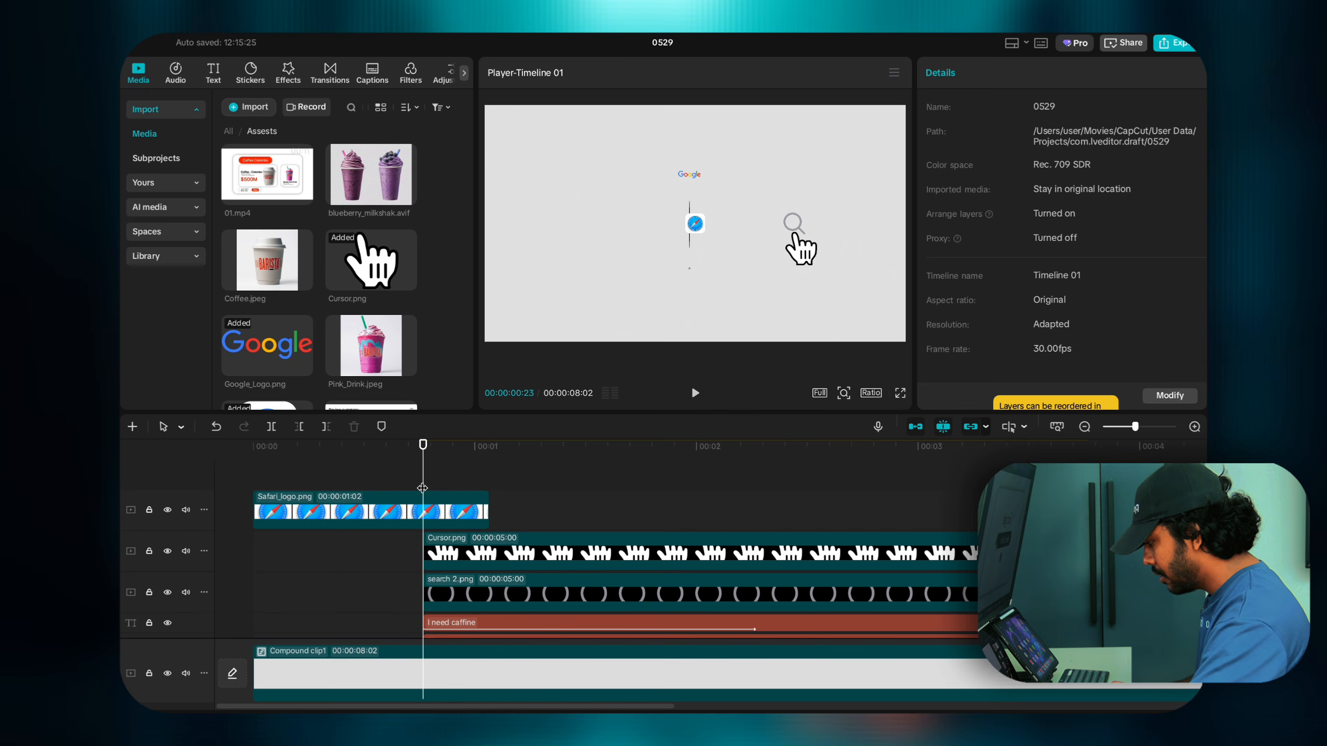
pyautogui.click(436, 512)
pyautogui.press('space')
pyautogui.press('space')
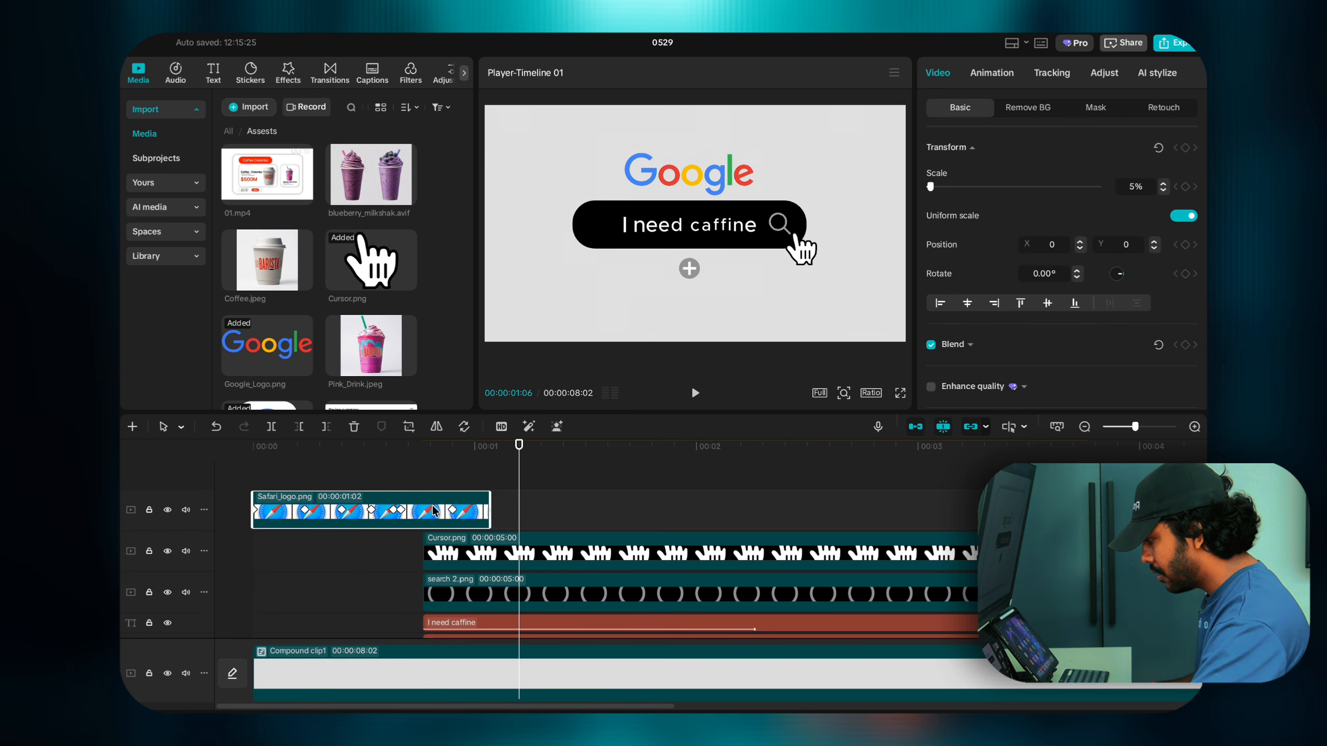
pyautogui.click(413, 479)
pyautogui.press('space')
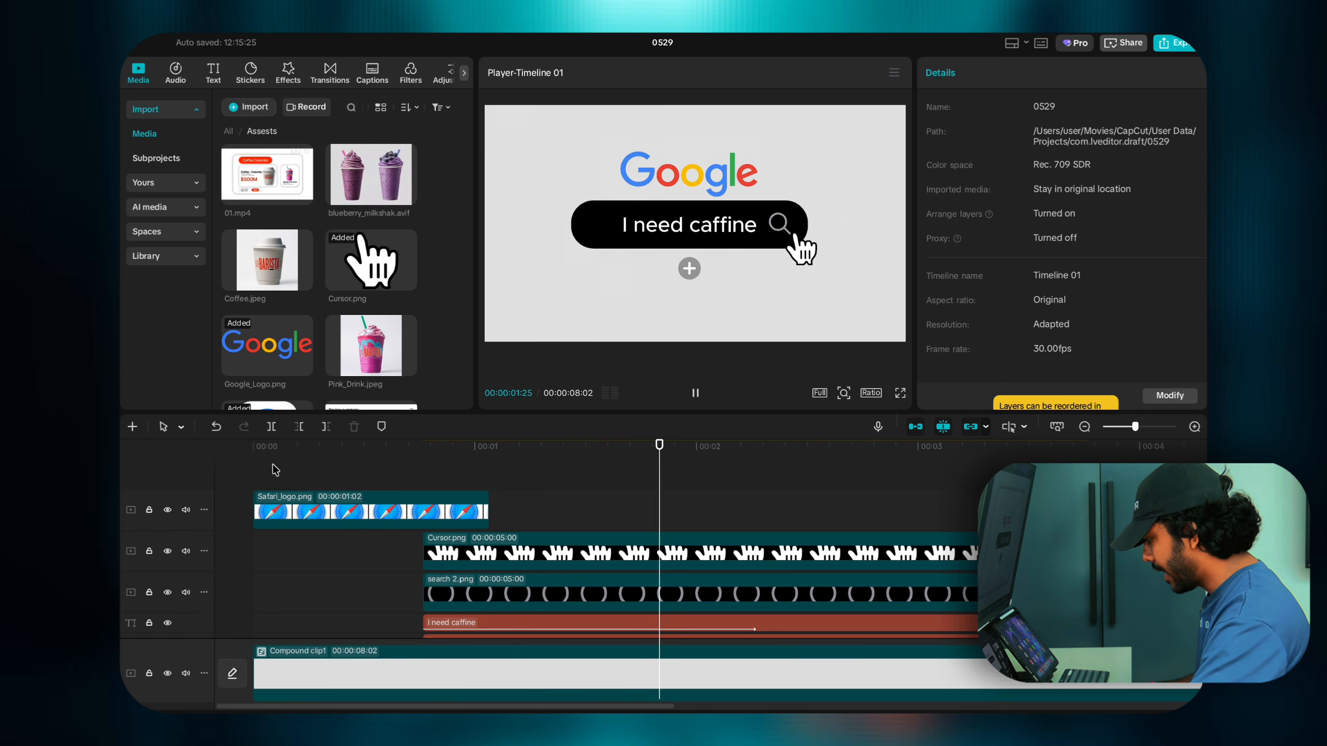
pyautogui.click(247, 473)
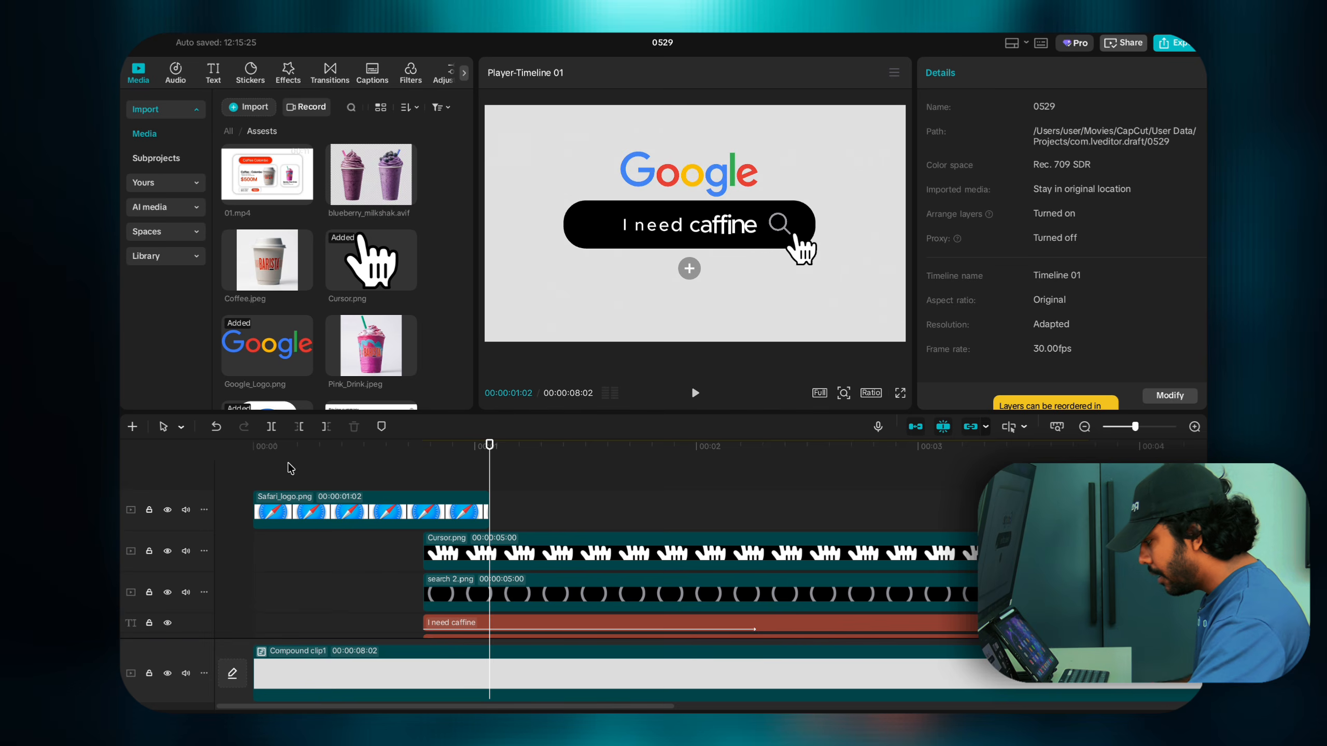
pyautogui.click(395, 467)
pyautogui.moveTo(394, 467); pyautogui.dragTo(437, 469)
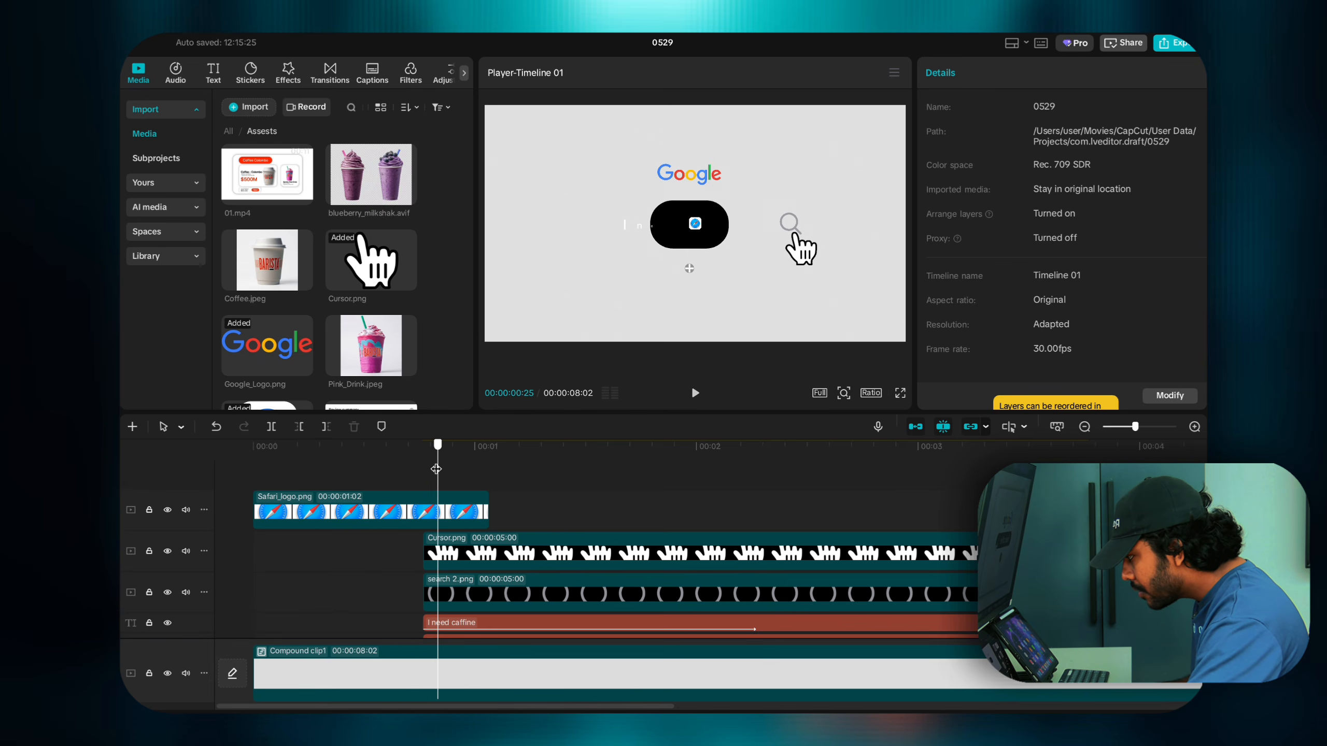
# Step: Try moving the Safari logo lower in the frame, then undo it and replay
pyautogui.click(448, 507)
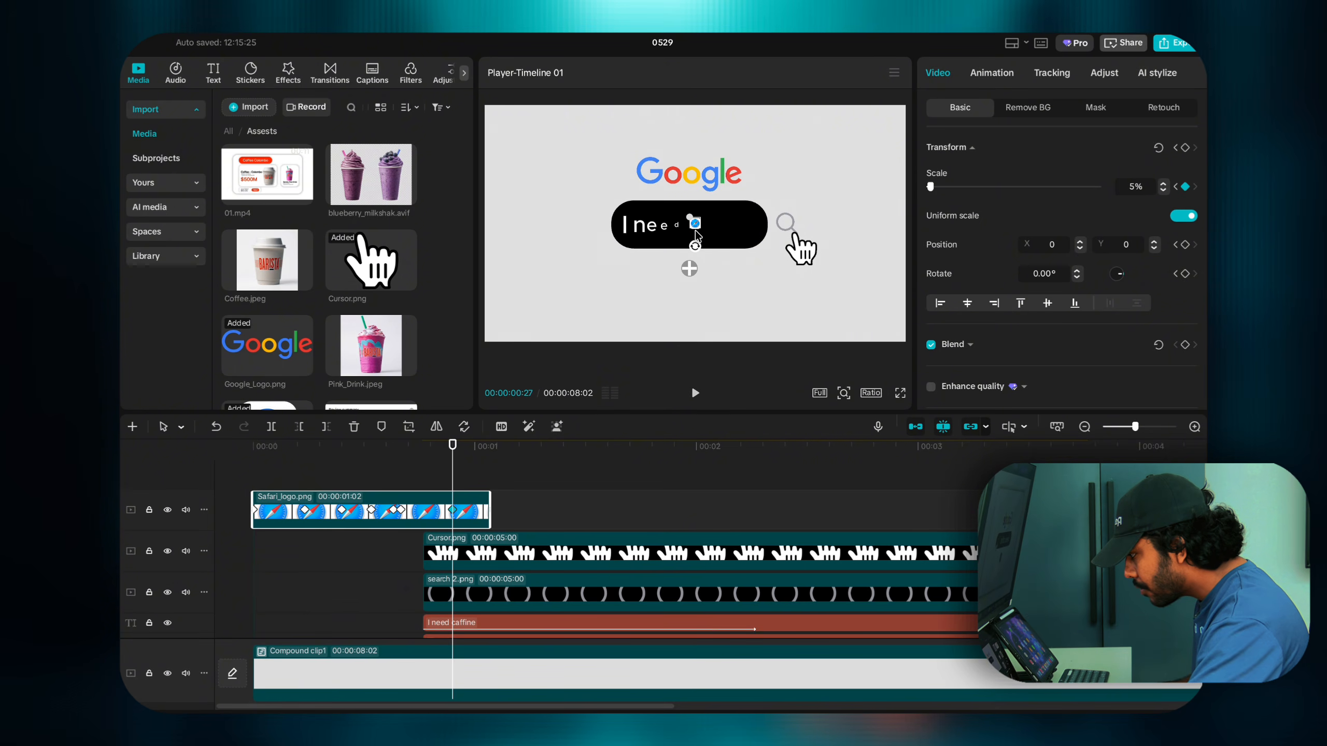
pyautogui.moveTo(699, 228); pyautogui.dragTo(706, 236)
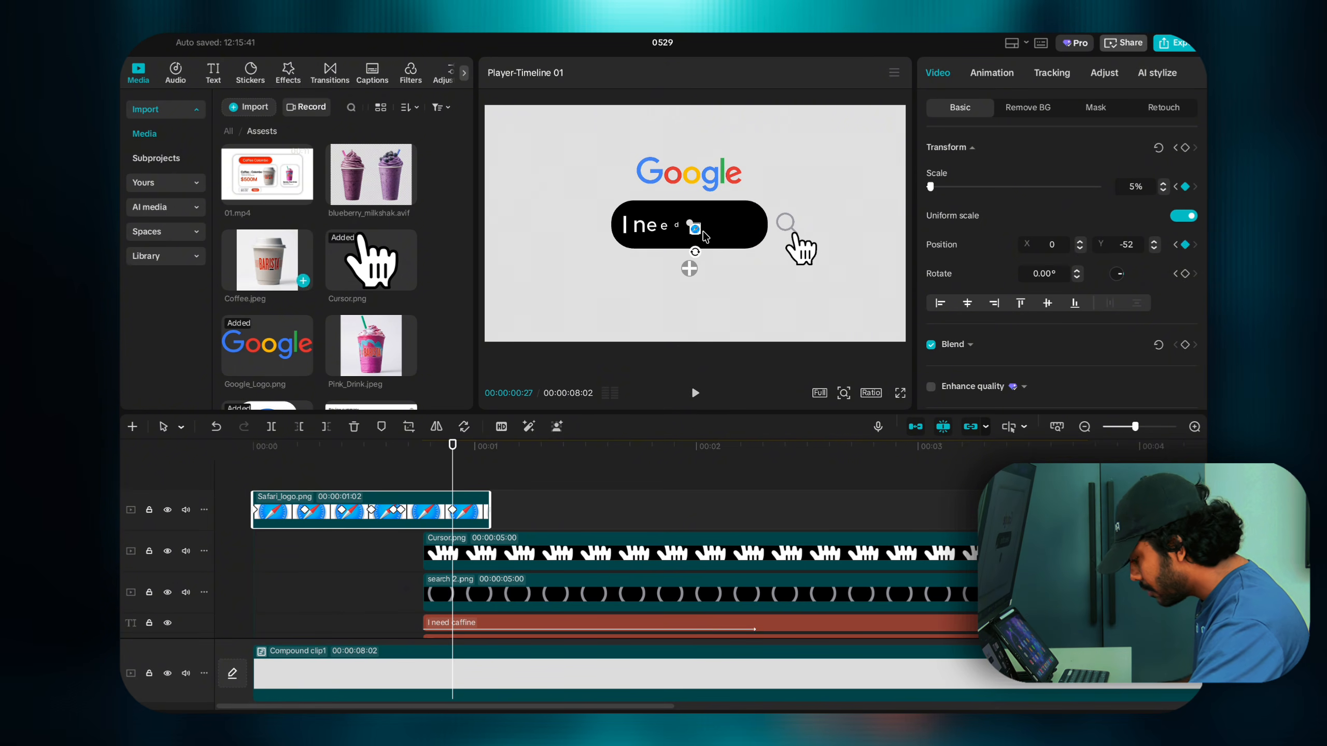
pyautogui.hotkey('ctrl', 'z')
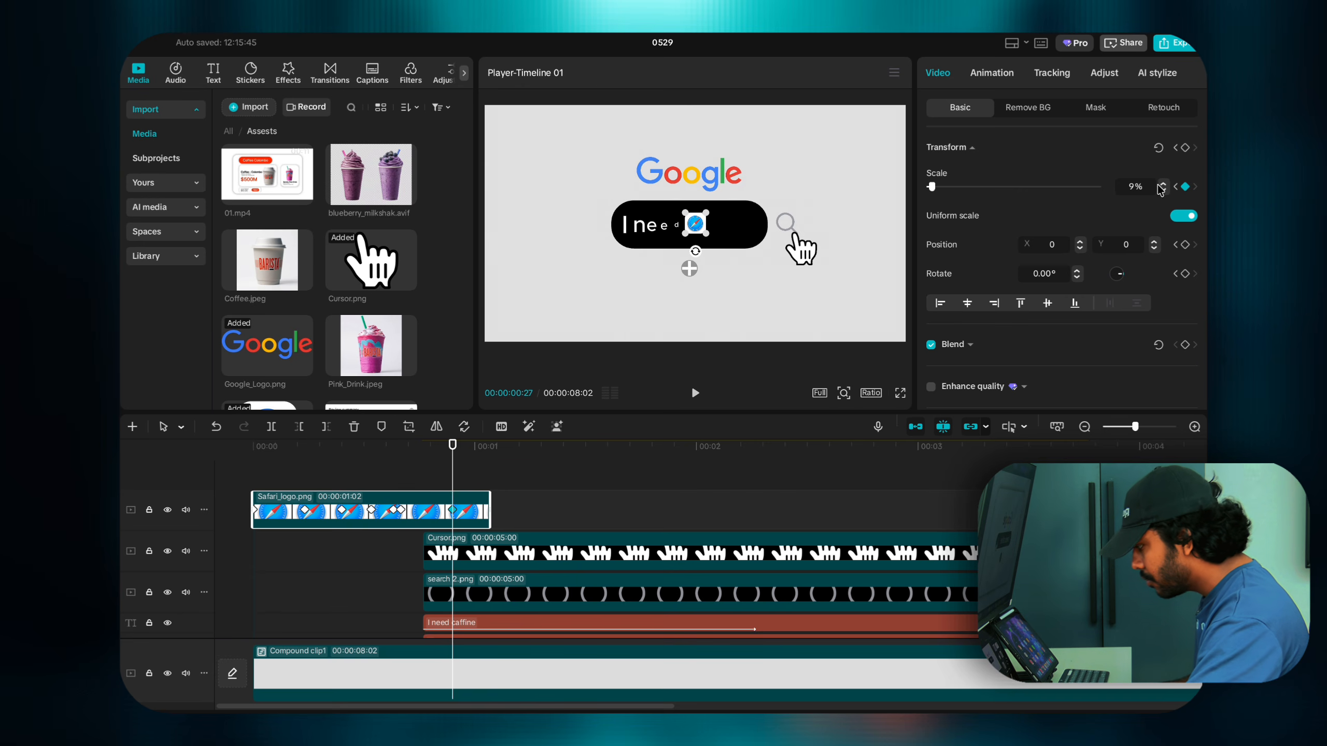
pyautogui.click(377, 482)
pyautogui.press('space')
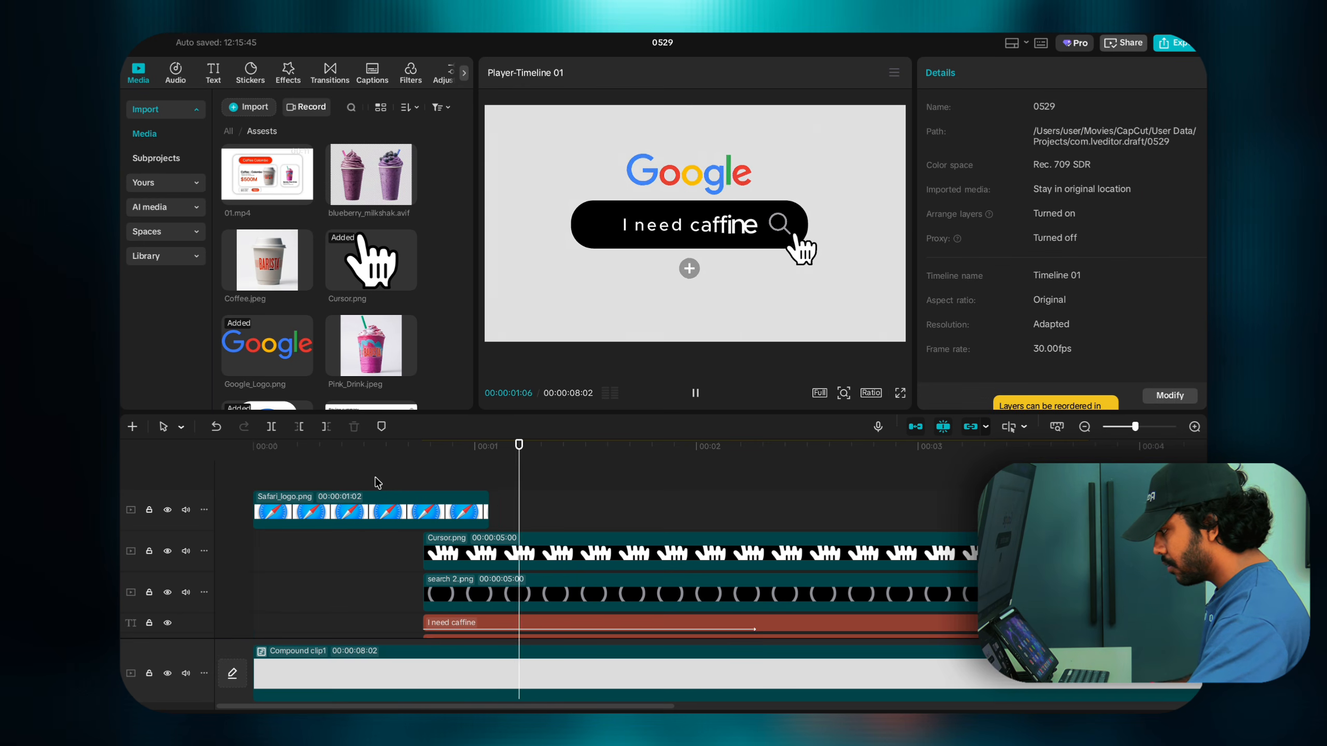
pyautogui.press('space')
# Step: Shrink the Safari logo to 5% at its 00:00:00:27 scale keyframe
pyautogui.click(440, 522)
pyautogui.click(452, 512)
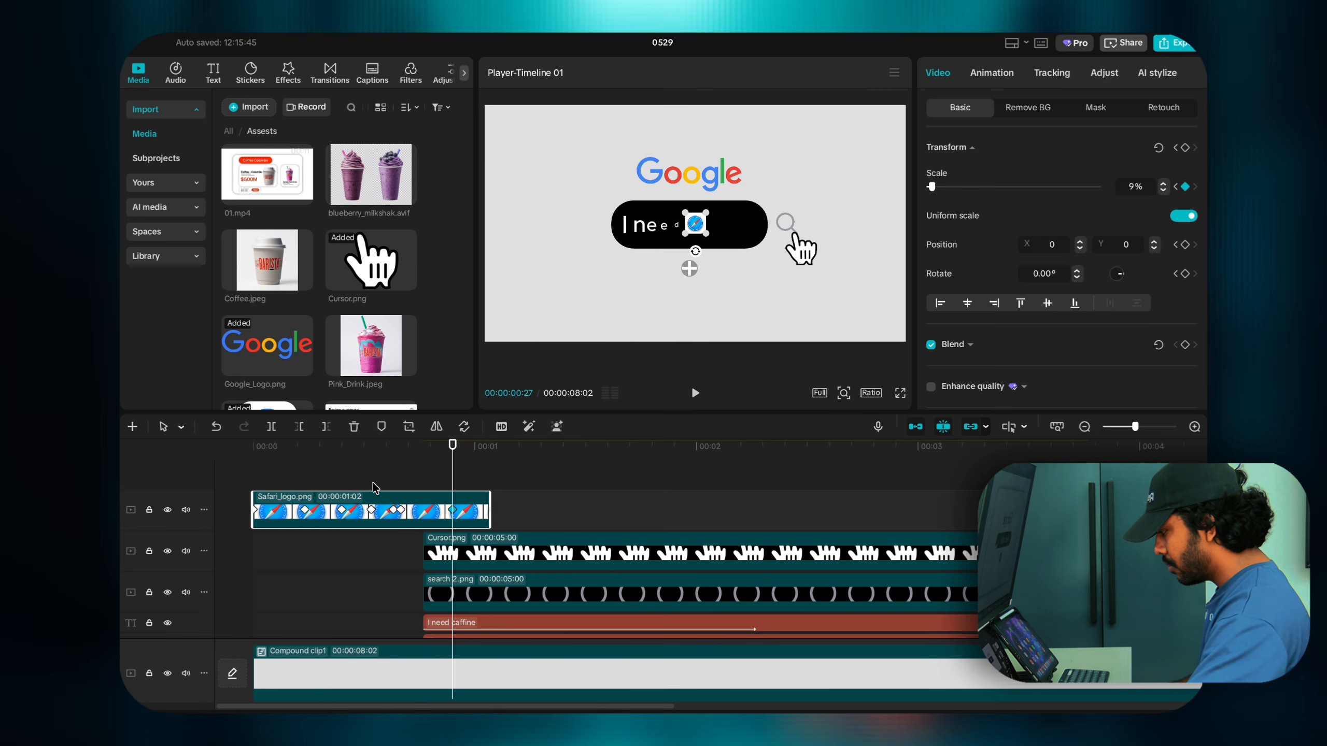
pyautogui.click(374, 489)
pyautogui.press('space')
pyautogui.press('space')
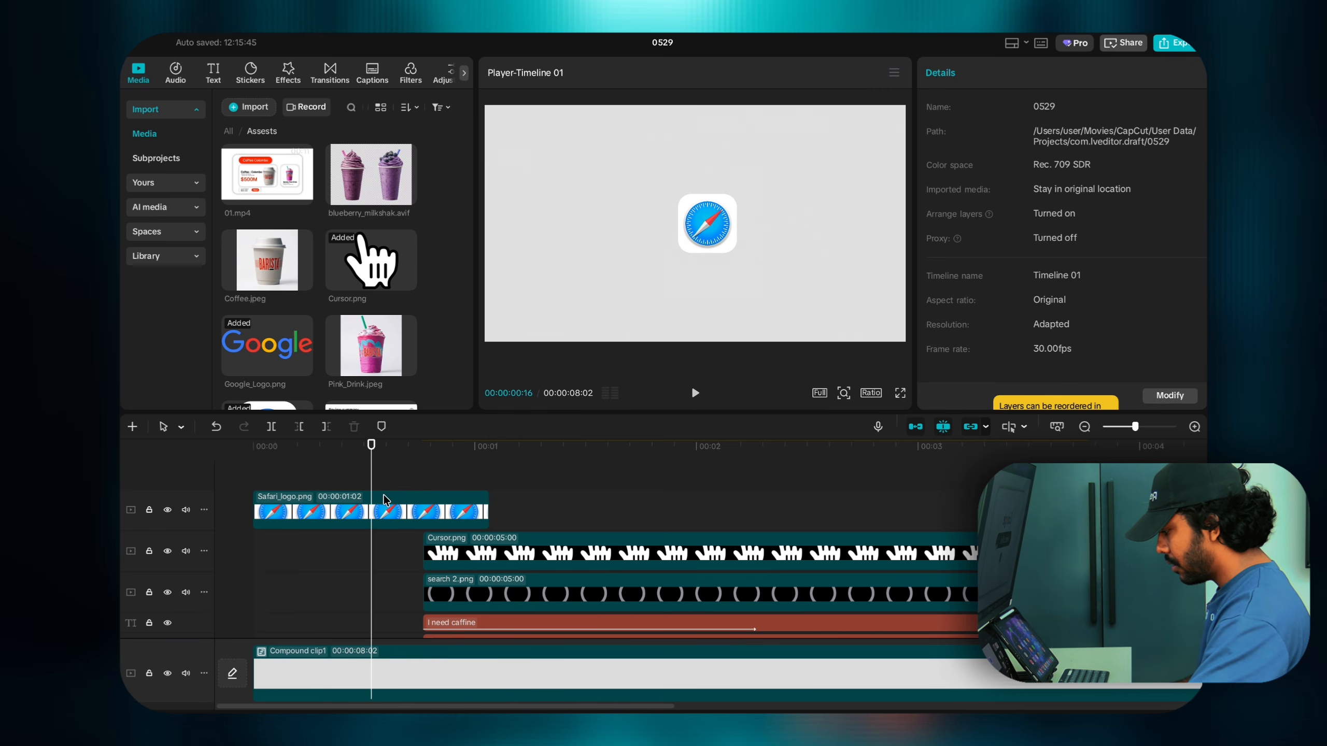
pyautogui.click(452, 510)
pyautogui.click(451, 512)
pyautogui.press('super+z')
pyautogui.press('super+z')
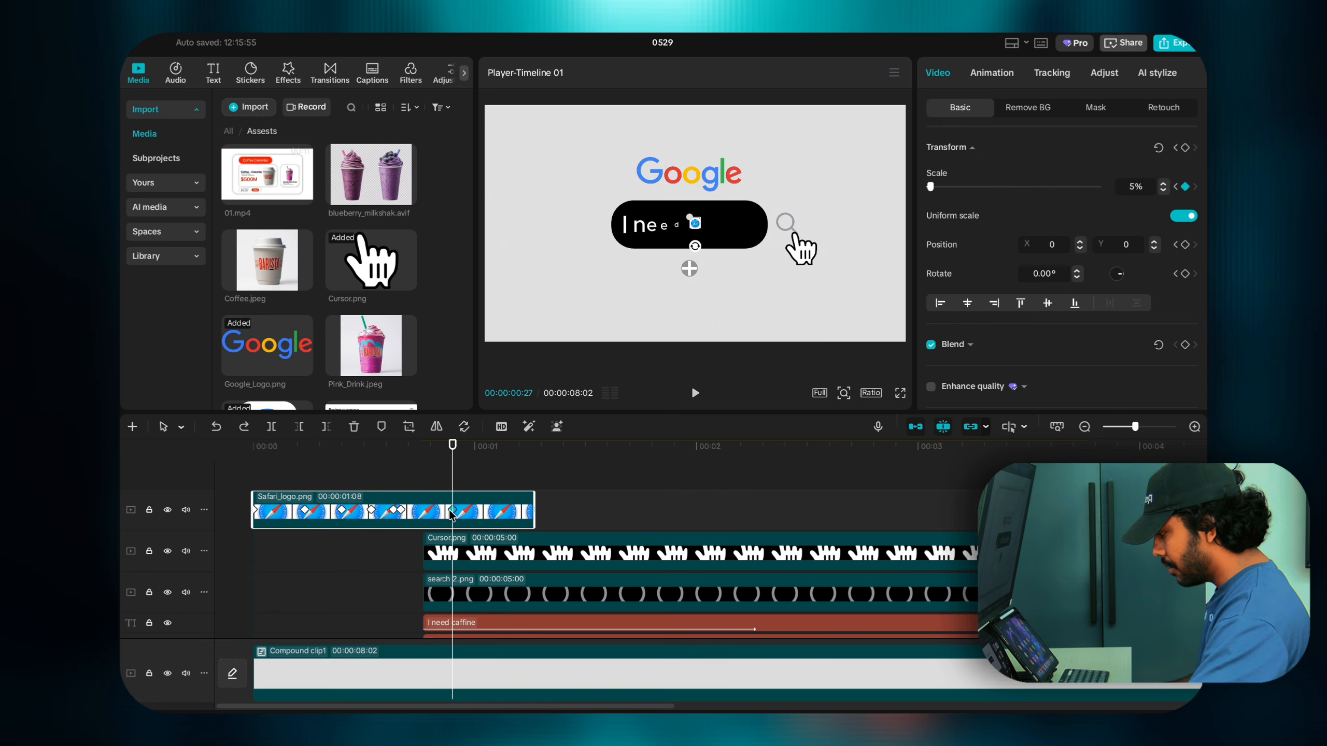
pyautogui.click(400, 475)
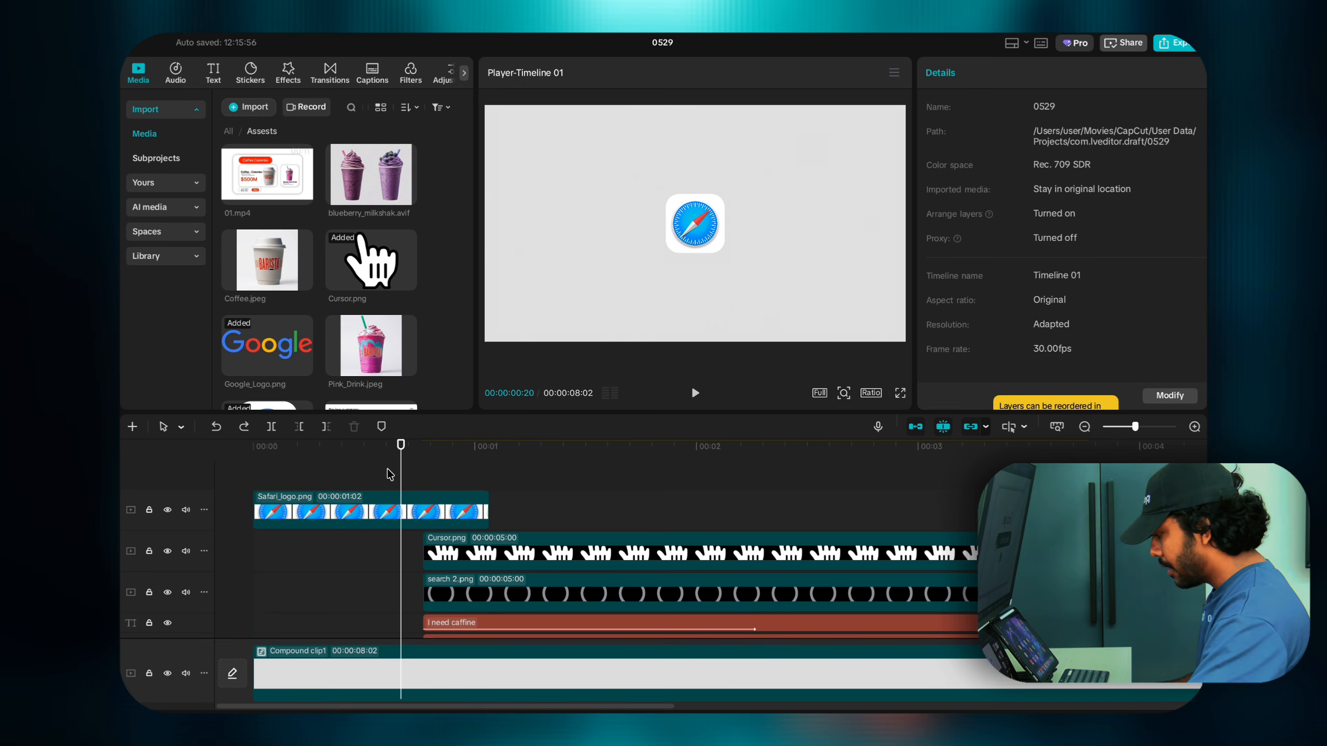
# Step: Add Blend keyframes at 00:00:00:23 and 00:00:00:26, dropping the logo's opacity to 0%, and preview
pyautogui.moveTo(324, 475); pyautogui.dragTo(425, 496)
pyautogui.click(430, 510)
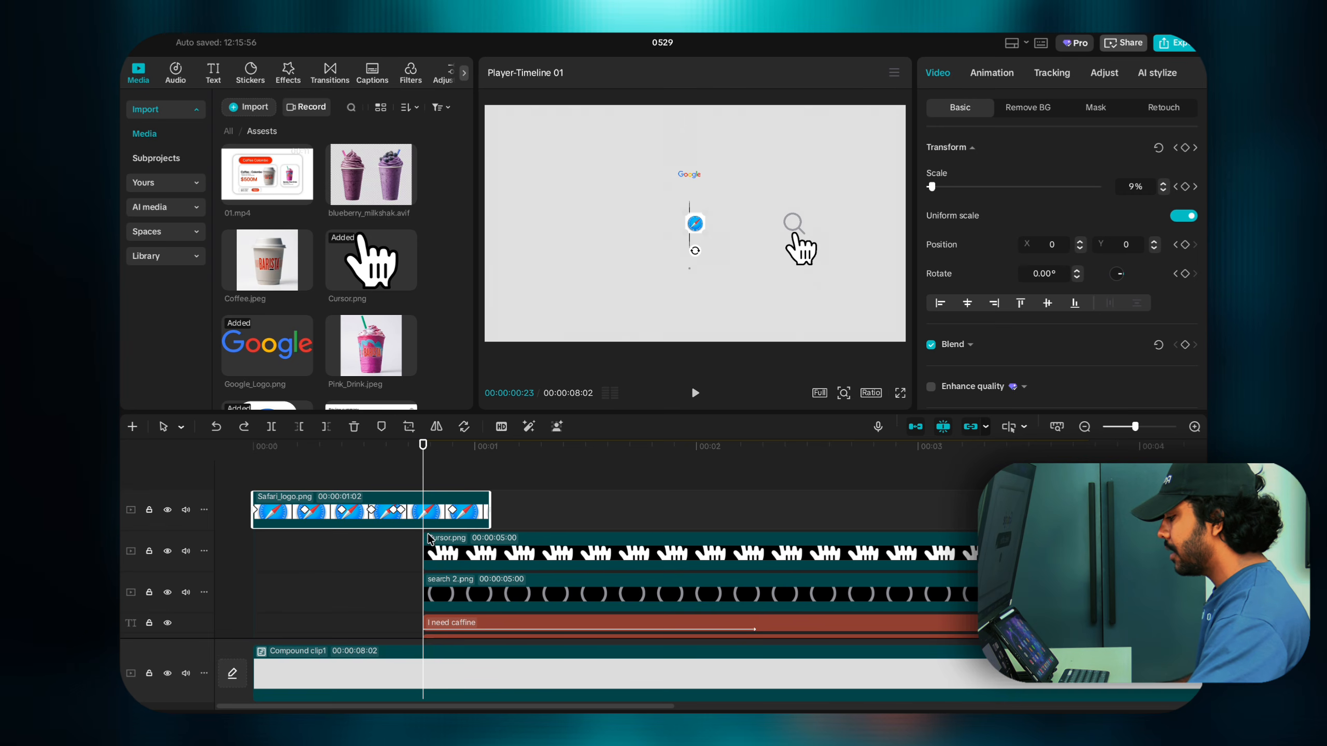
pyautogui.click(1186, 345)
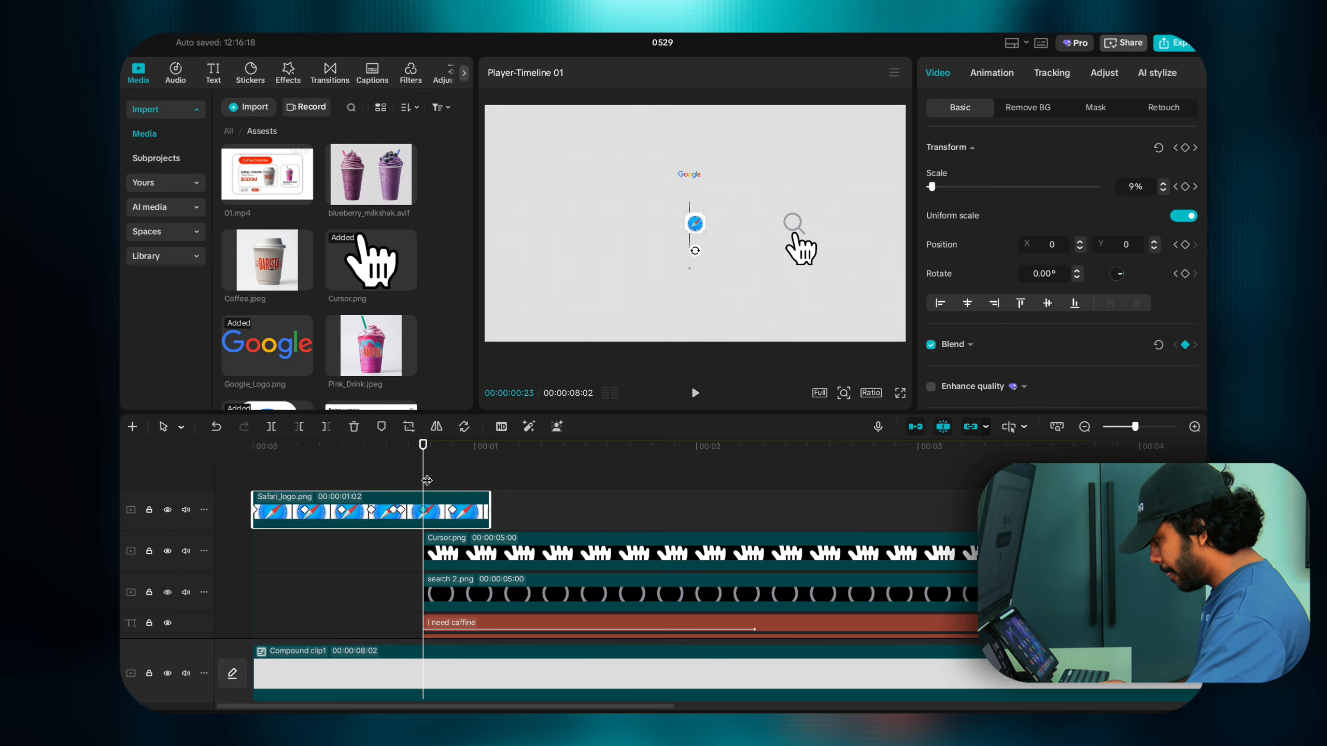
pyautogui.moveTo(427, 478); pyautogui.dragTo(445, 479)
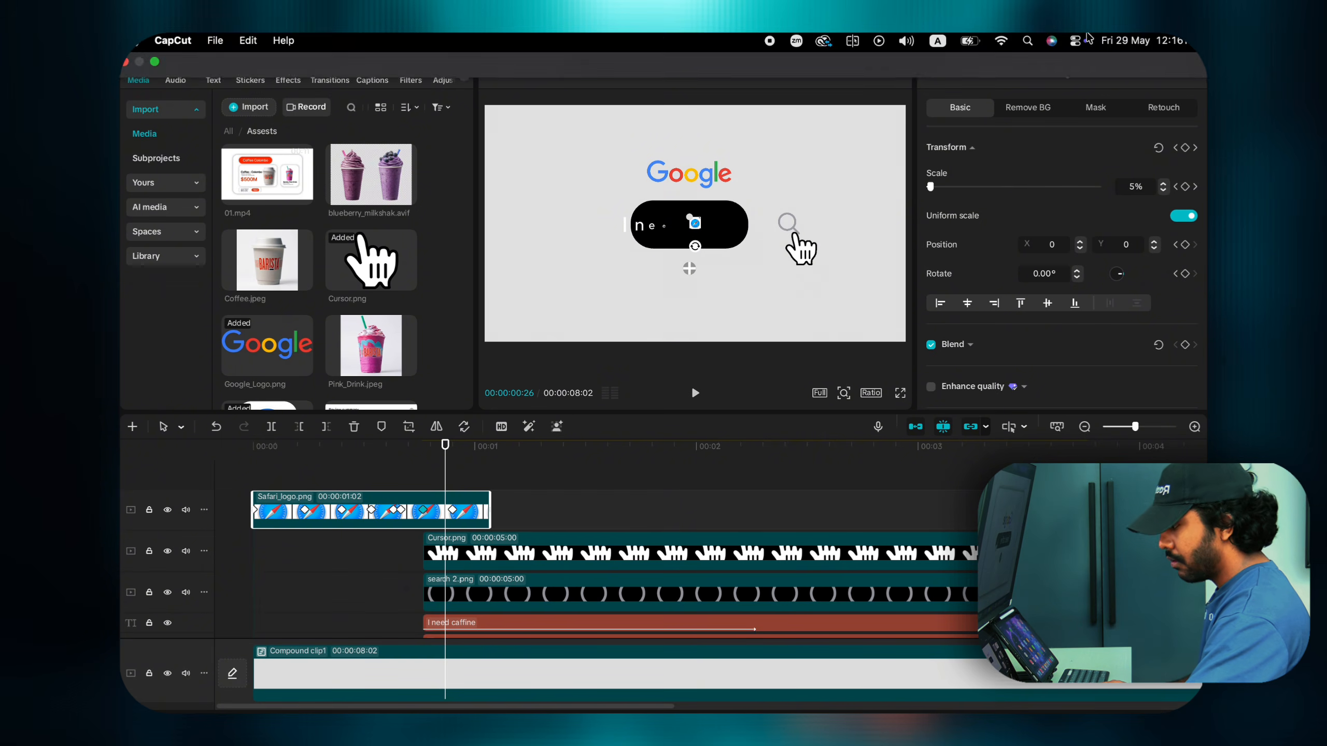
pyautogui.click(1185, 345)
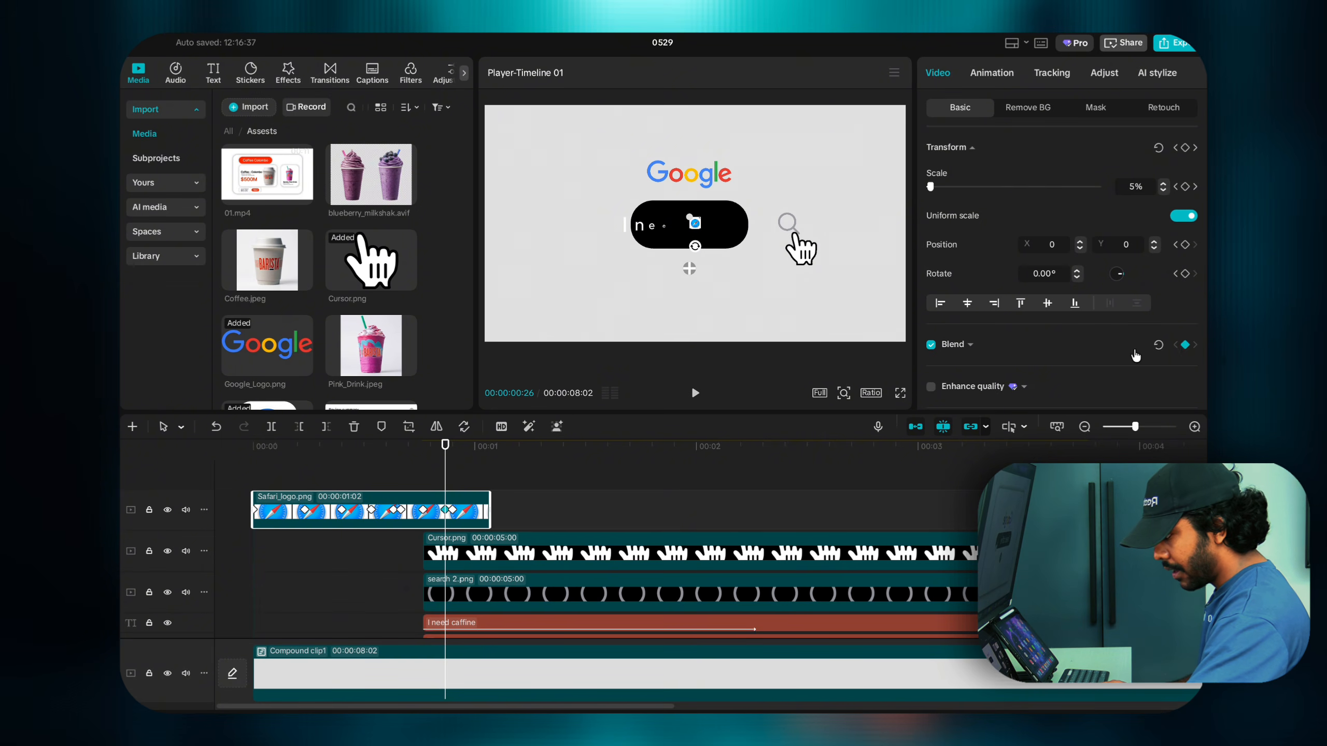
pyautogui.click(973, 346)
pyautogui.scroll(-5, 994, 366)
pyautogui.moveTo(1098, 278); pyautogui.dragTo(883, 287)
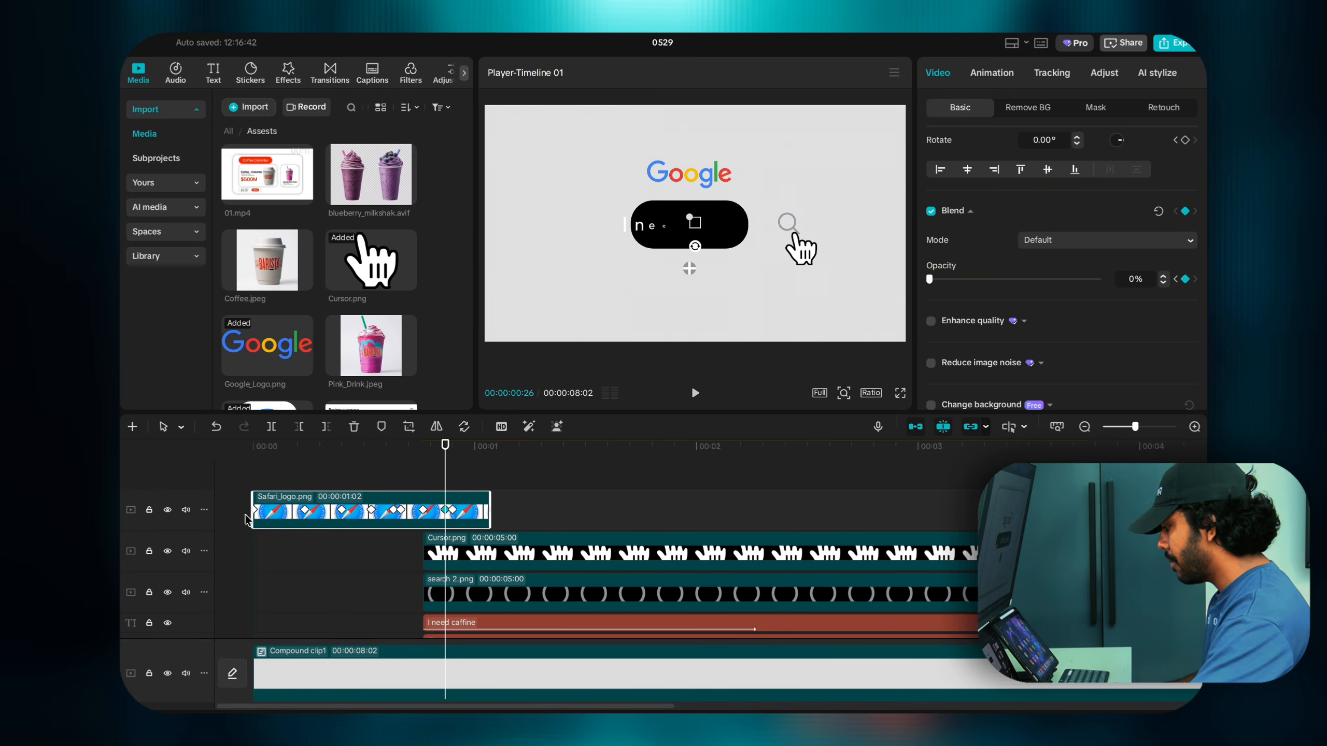
pyautogui.click(239, 484)
pyautogui.press('space')
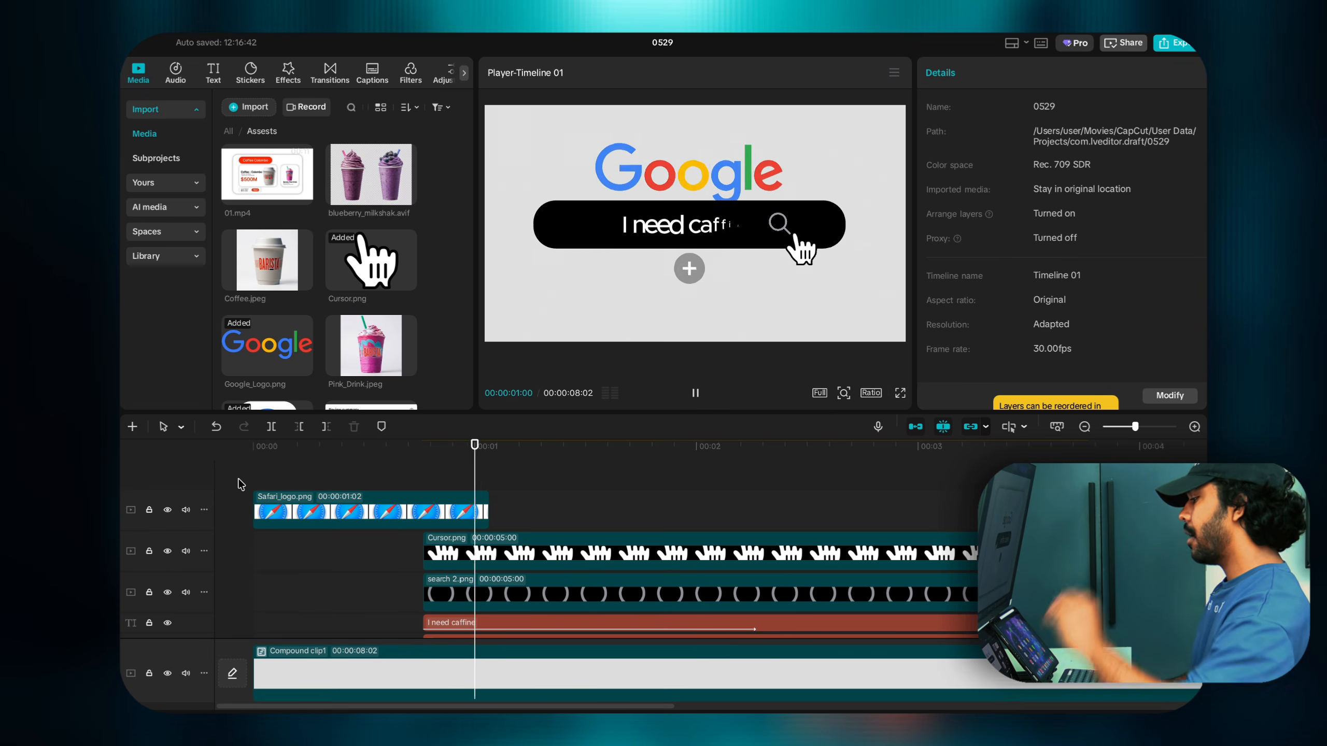
pyautogui.press('space')
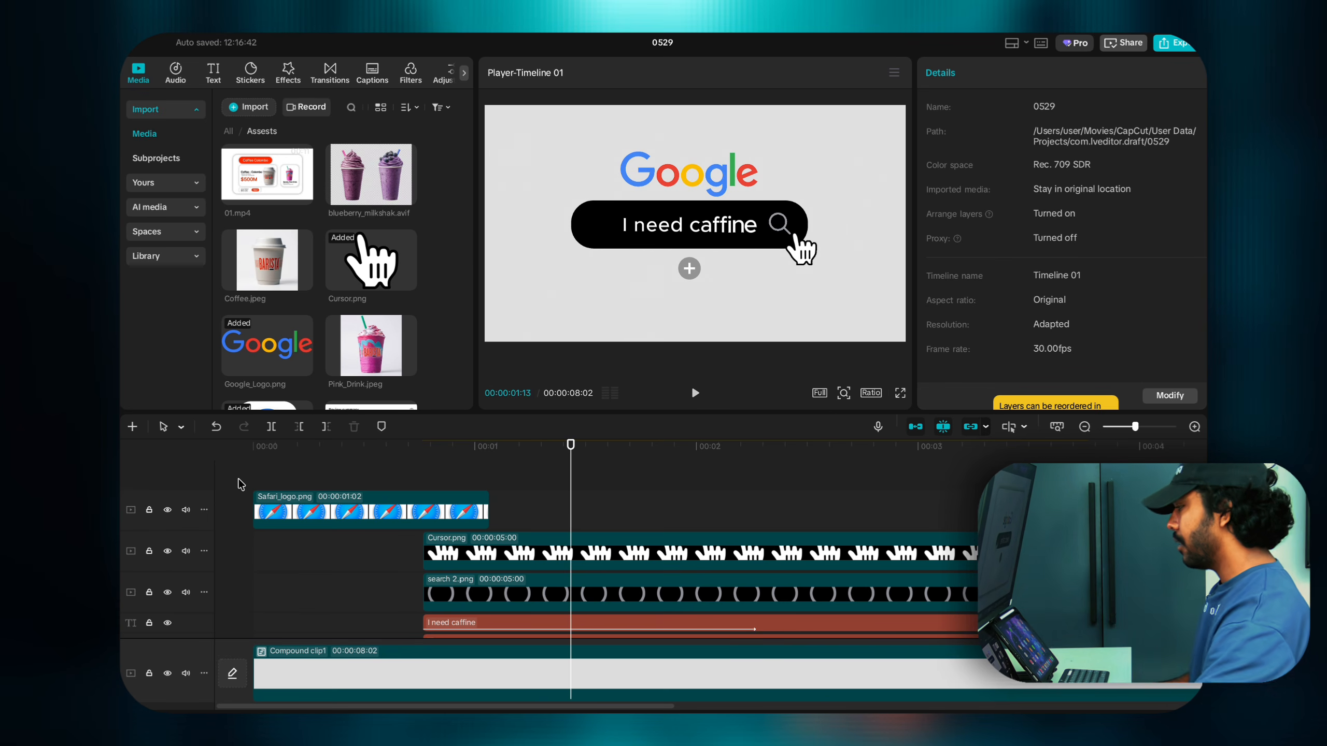
pyautogui.click(453, 481)
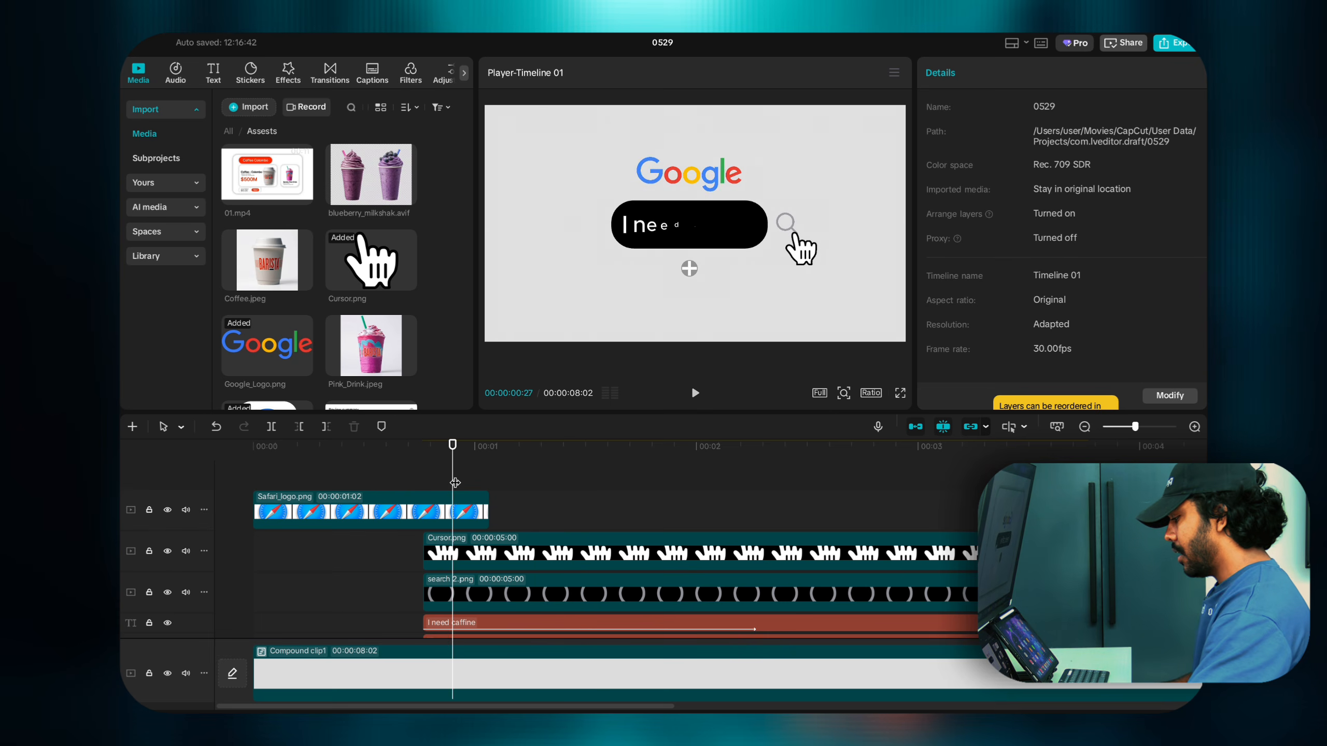
pyautogui.moveTo(455, 482); pyautogui.dragTo(488, 483)
pyautogui.scroll(-2, 489, 493)
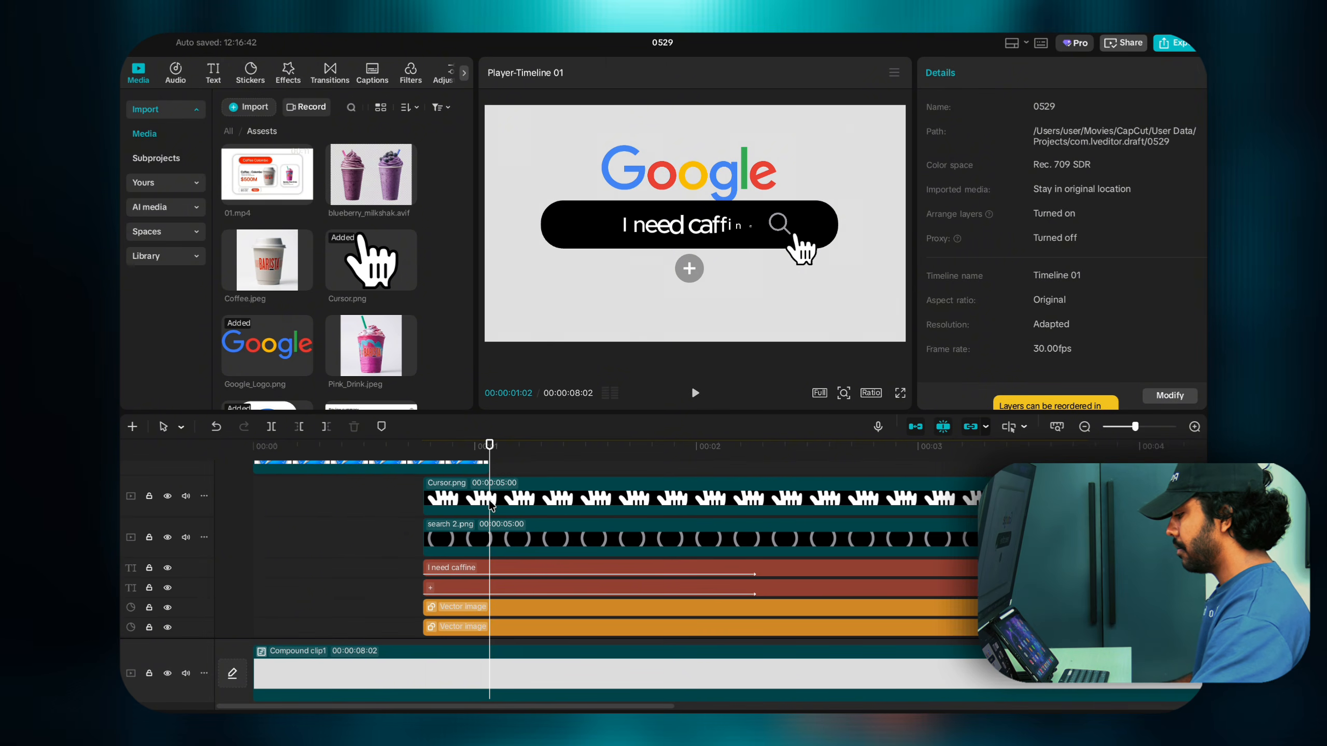
pyautogui.click(491, 505)
pyautogui.click(495, 542)
pyautogui.scroll(-2, 495, 542)
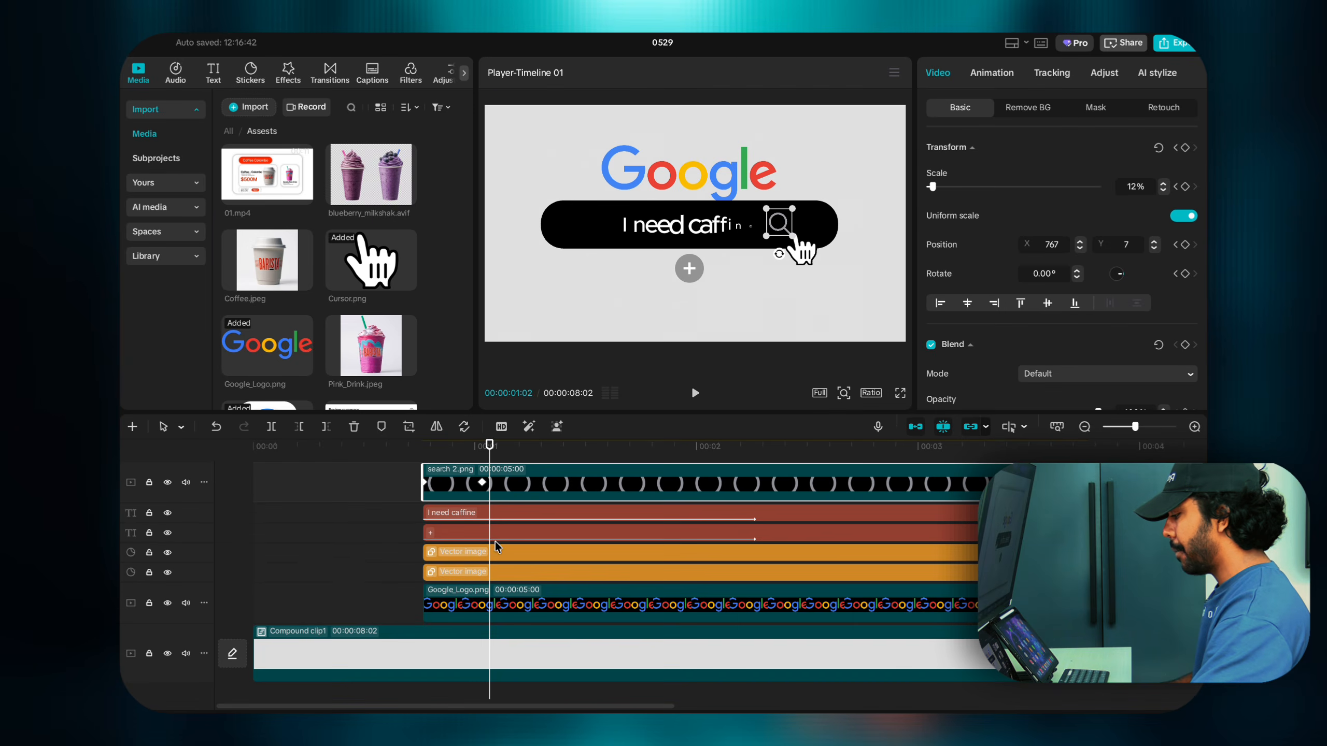
pyautogui.click(493, 517)
pyautogui.click(493, 530)
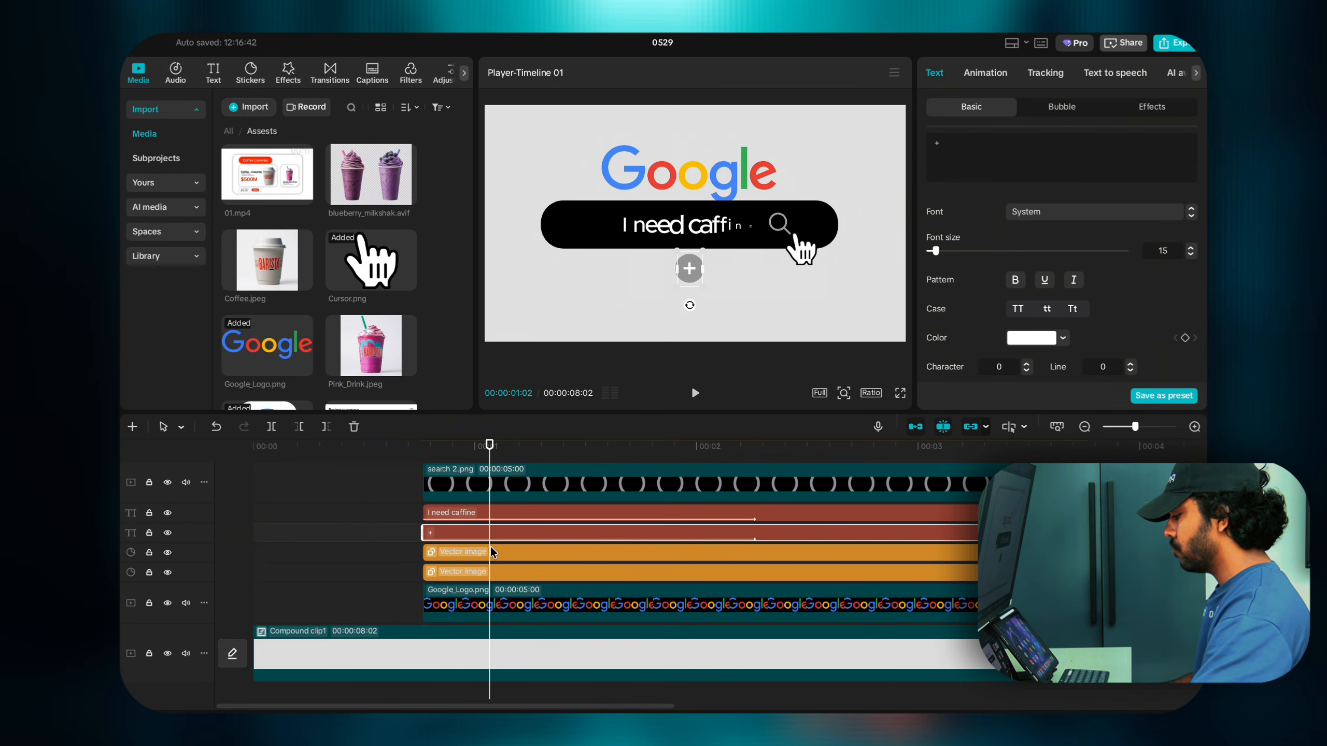
pyautogui.click(490, 550)
pyautogui.click(493, 572)
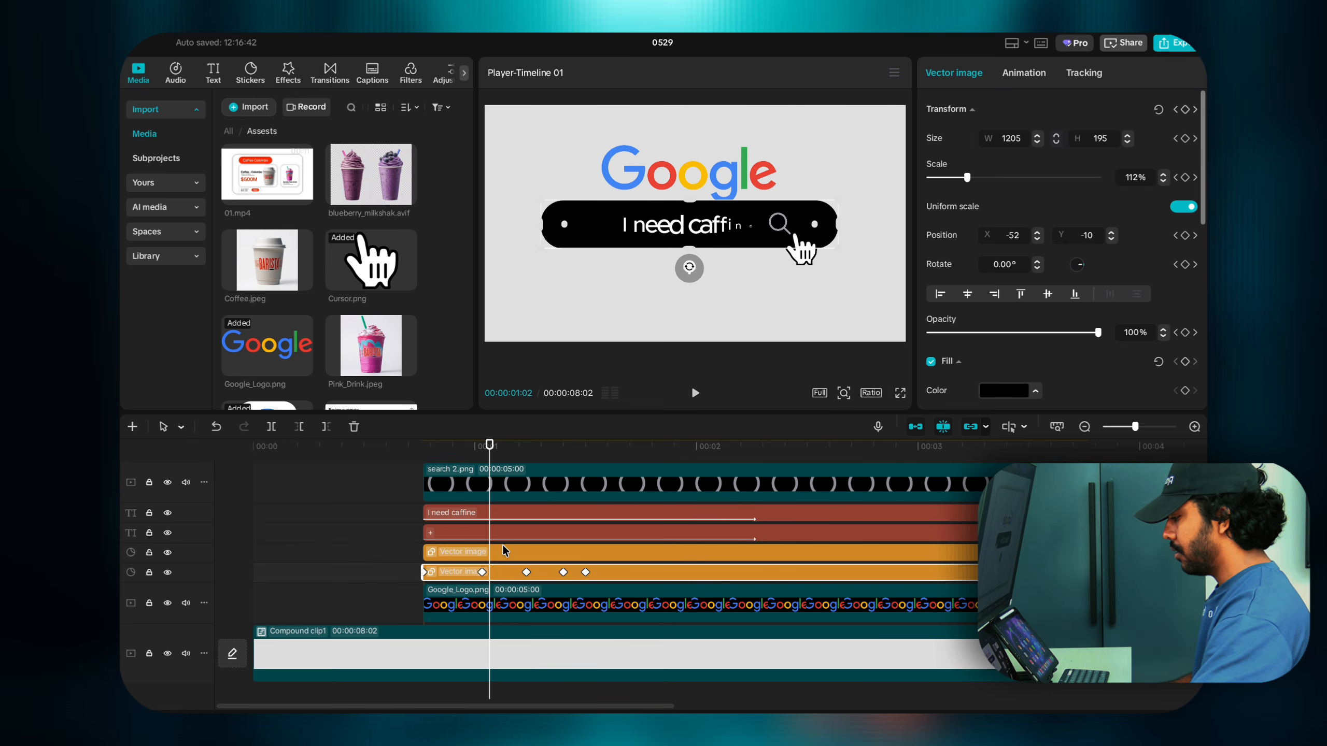
pyautogui.click(500, 550)
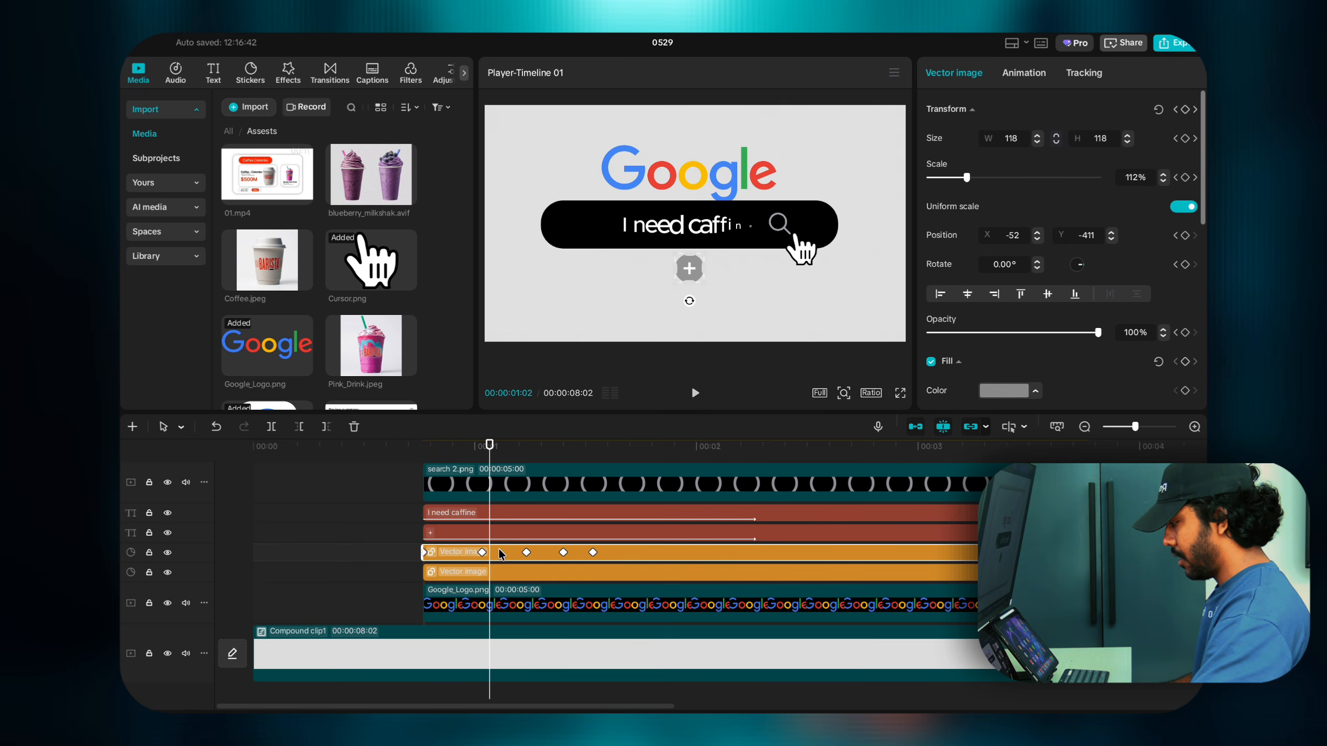
pyautogui.moveTo(491, 453); pyautogui.dragTo(592, 461)
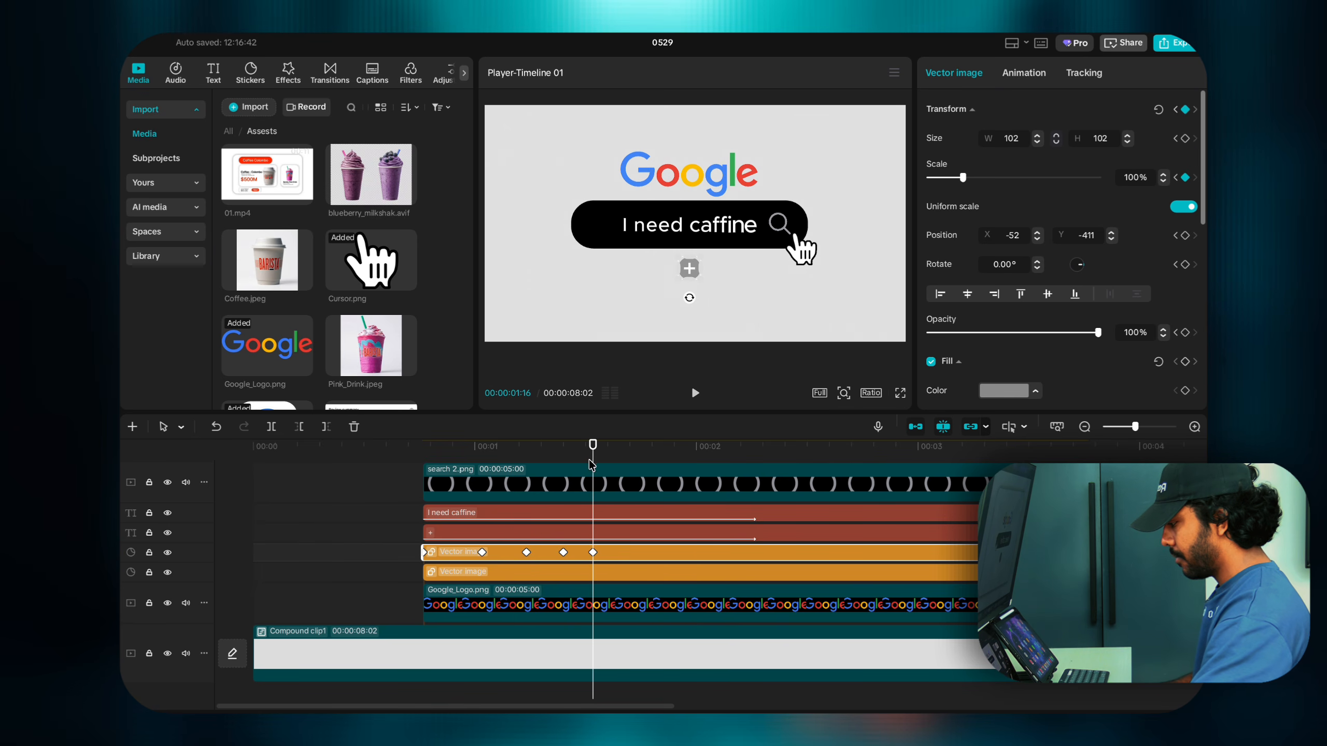
pyautogui.click(593, 551)
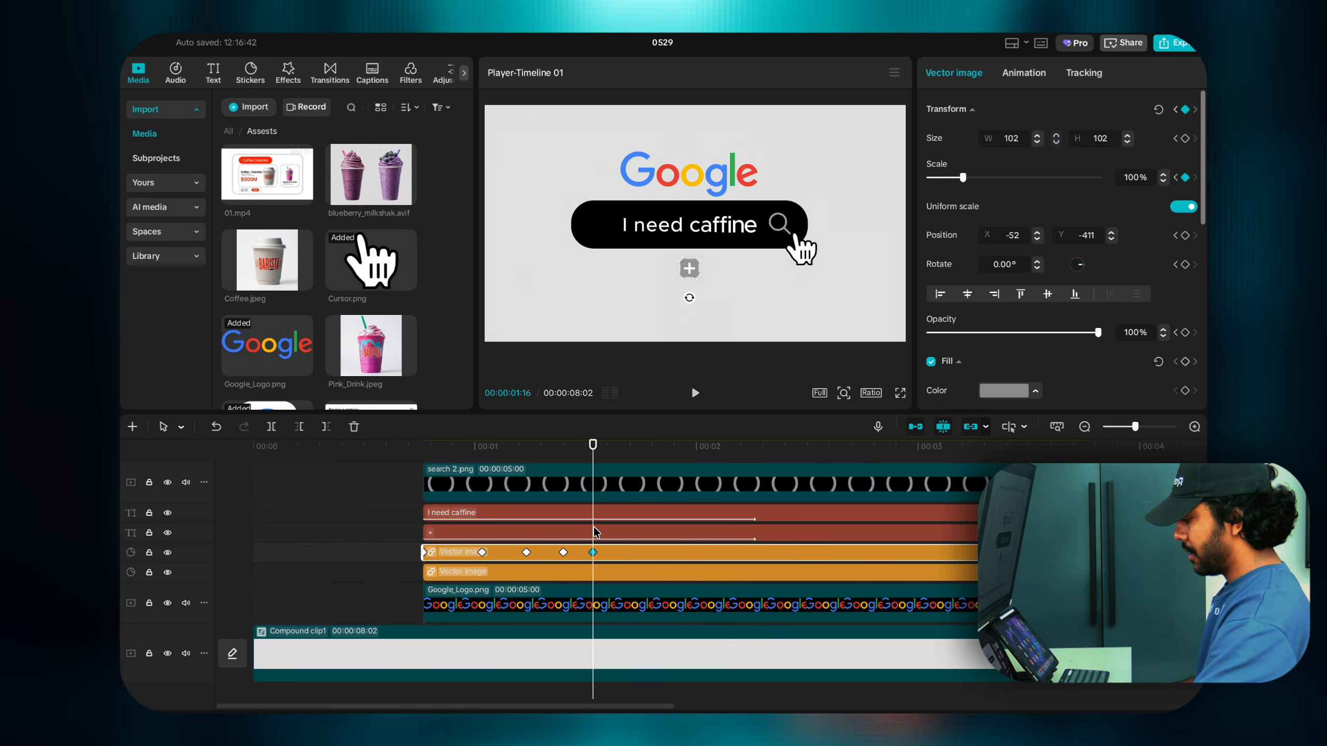
pyautogui.scroll(3, 595, 532)
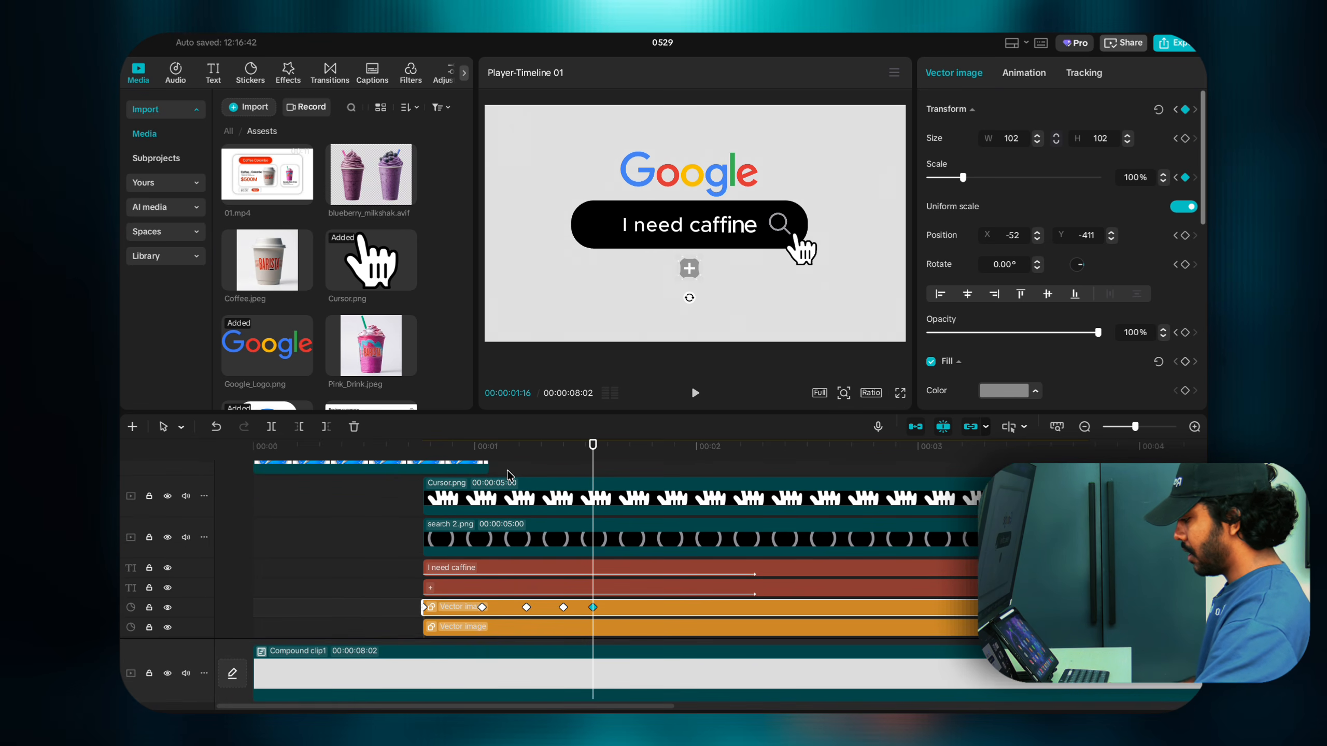
# Step: Play the scene and find where the search bar appears for the hand cursor clip
pyautogui.click(253, 526)
pyautogui.press('space')
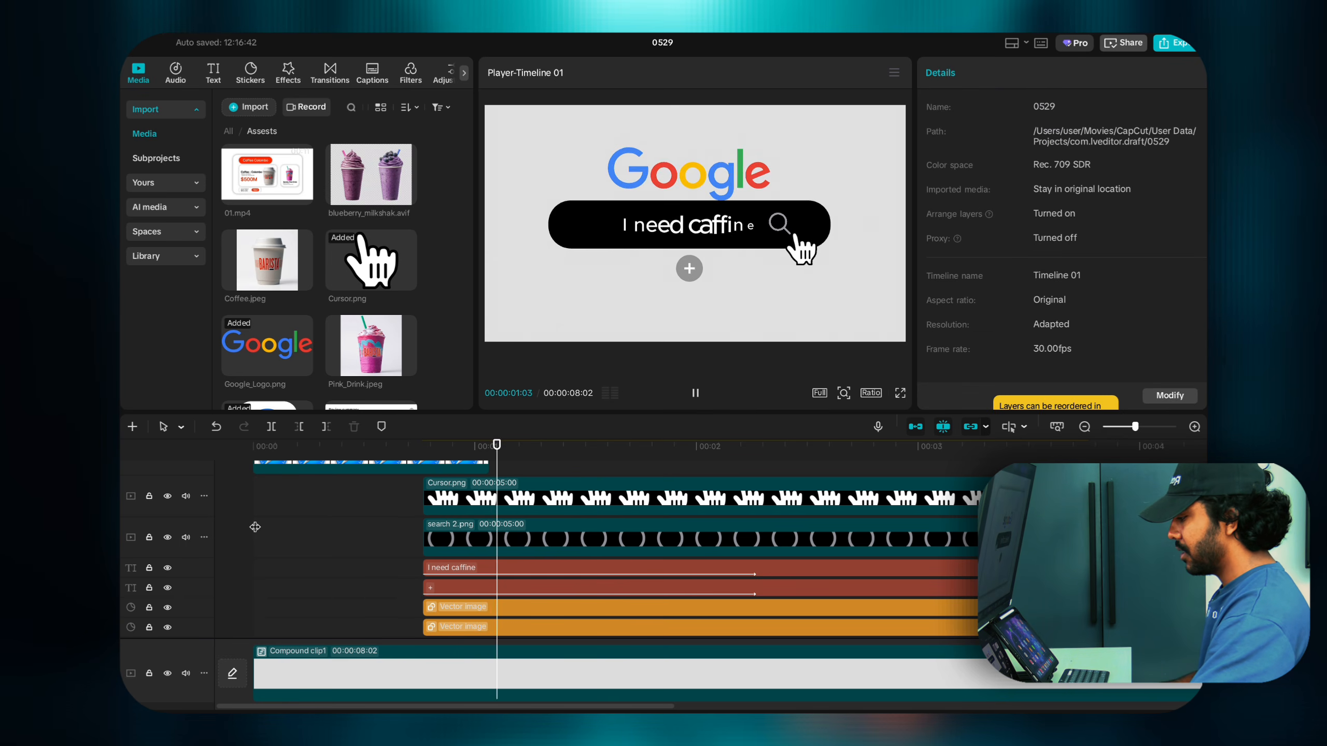
pyautogui.press('space')
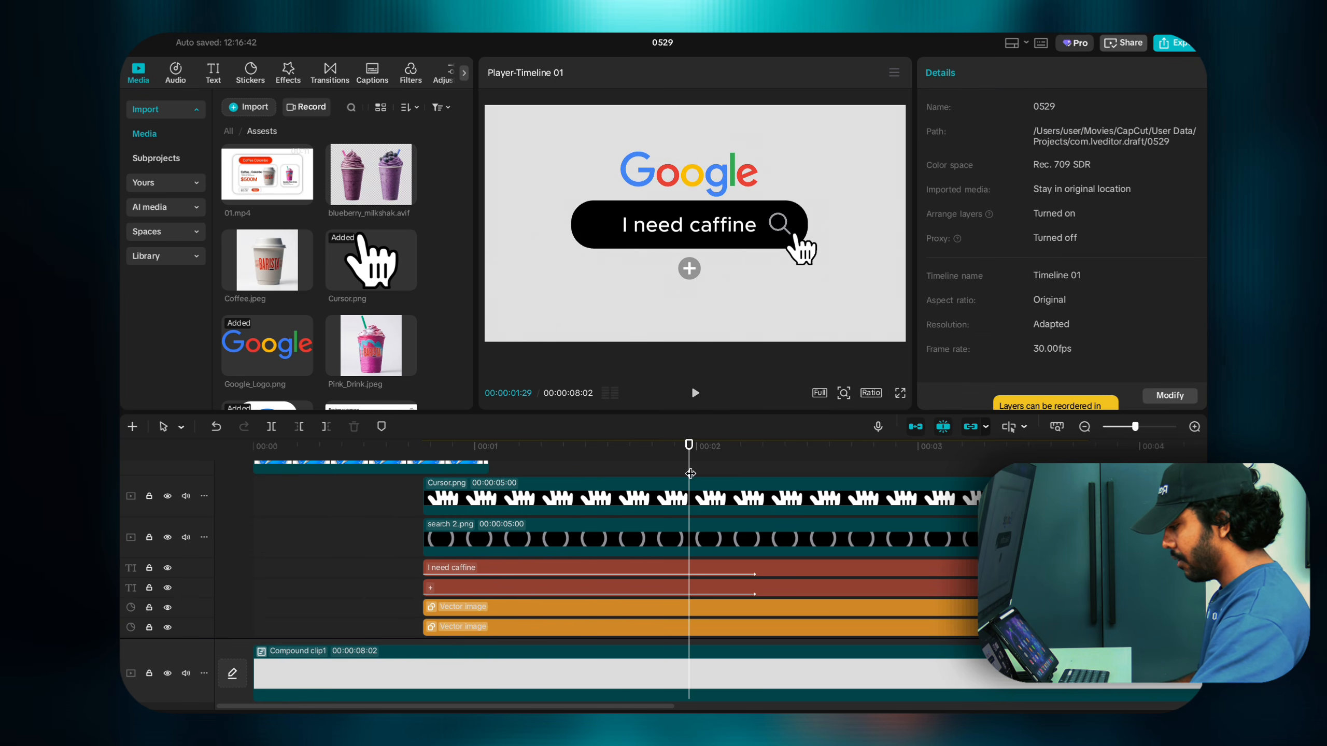
pyautogui.moveTo(690, 473); pyautogui.dragTo(427, 467)
pyautogui.click(530, 499)
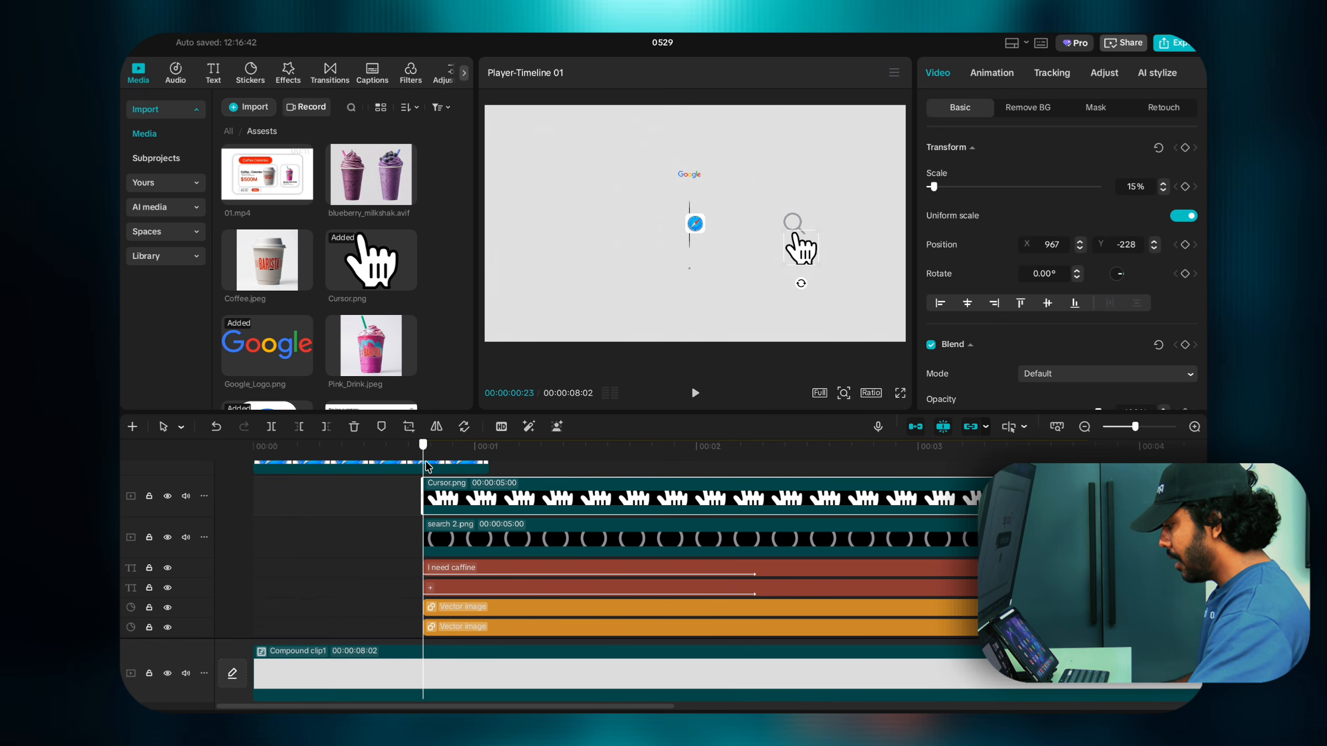
pyautogui.press('space')
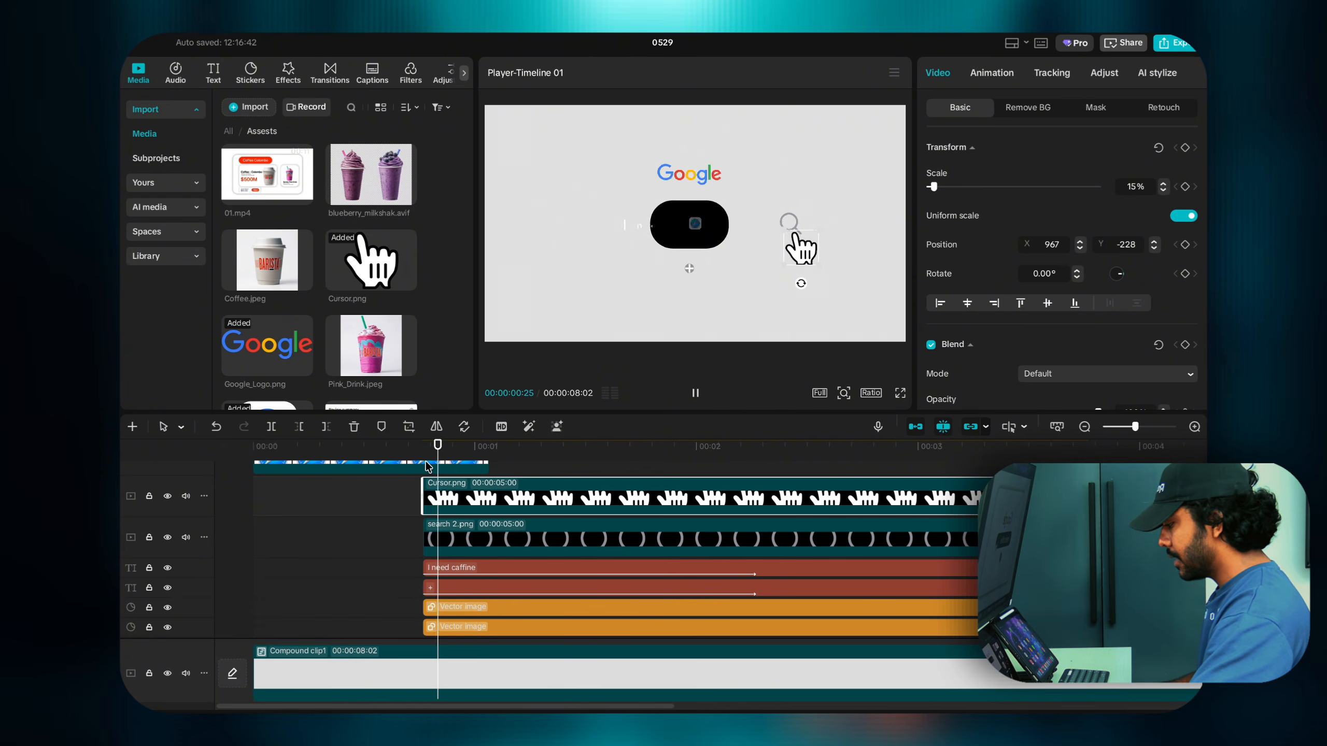
pyautogui.press('space')
pyautogui.moveTo(529, 464); pyautogui.dragTo(665, 544)
# Step: Move the hand cursor to the lower right and keyframe that starting position
pyautogui.click(678, 507)
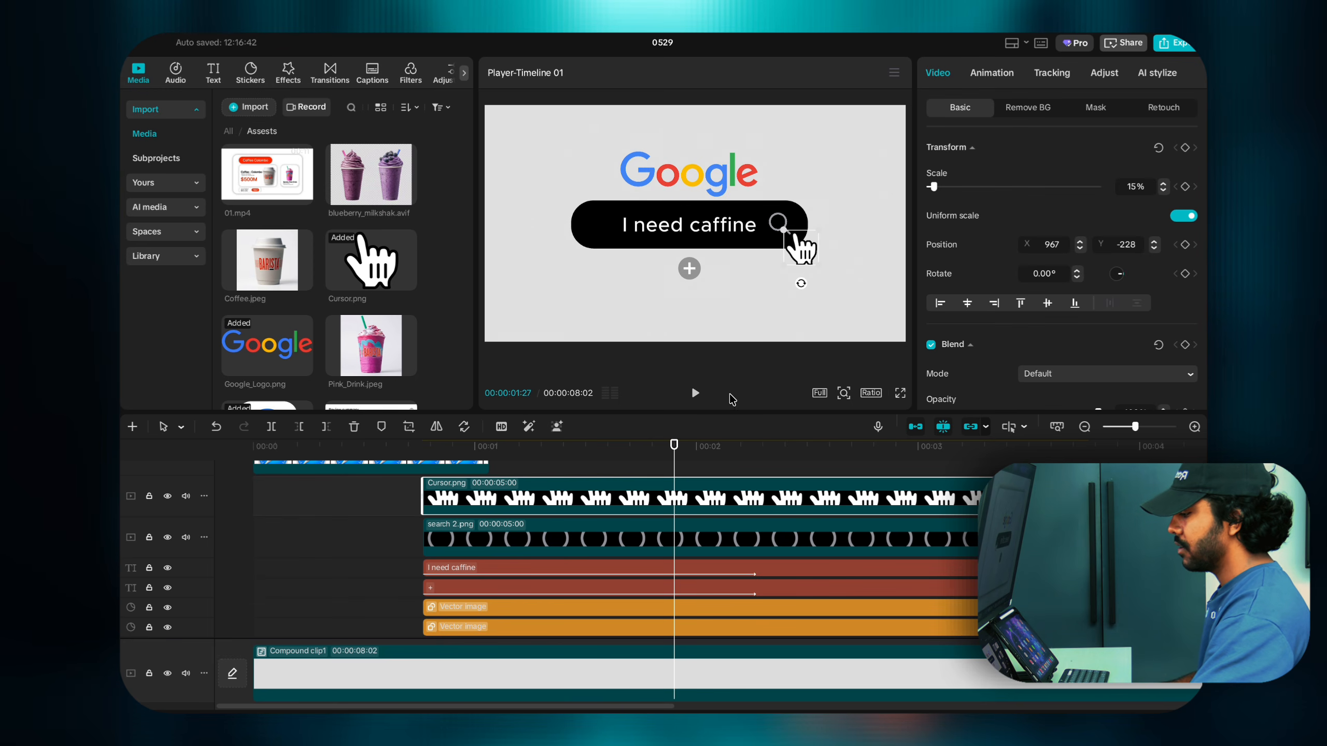
pyautogui.moveTo(805, 262); pyautogui.dragTo(858, 299)
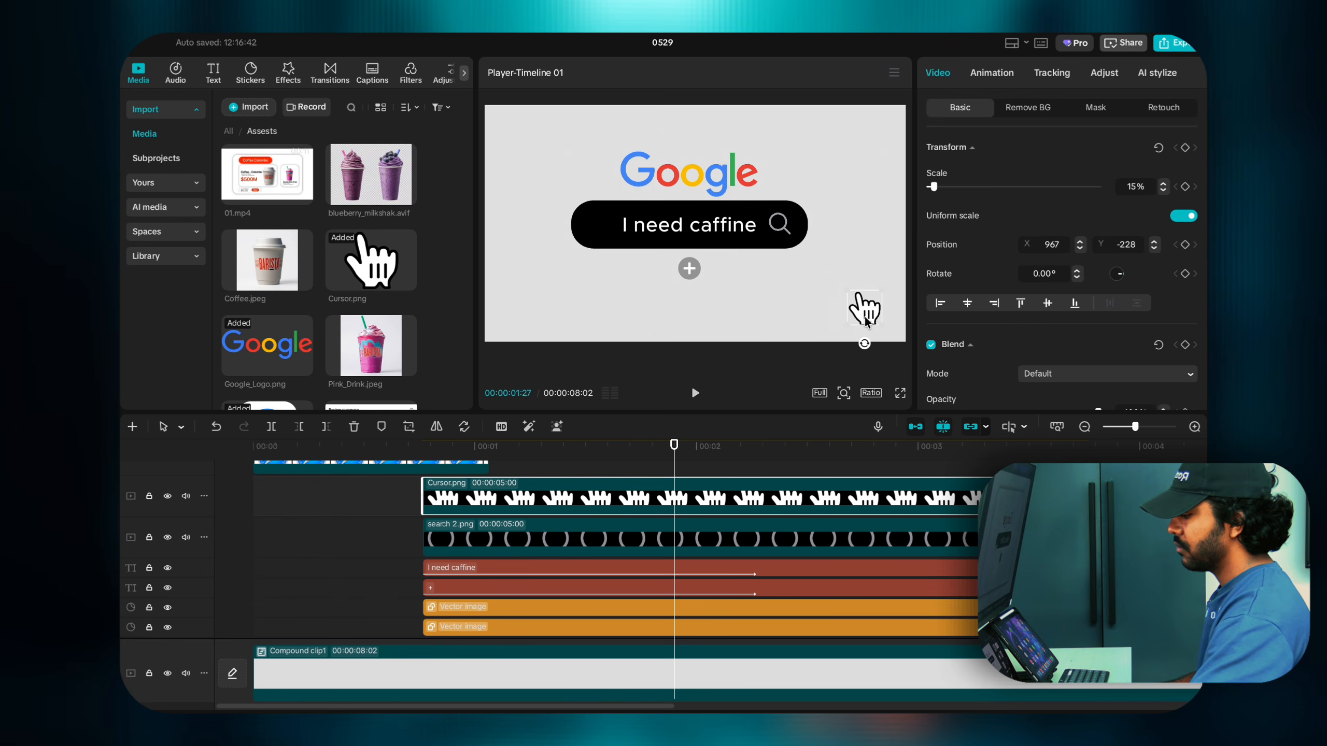
pyautogui.click(562, 454)
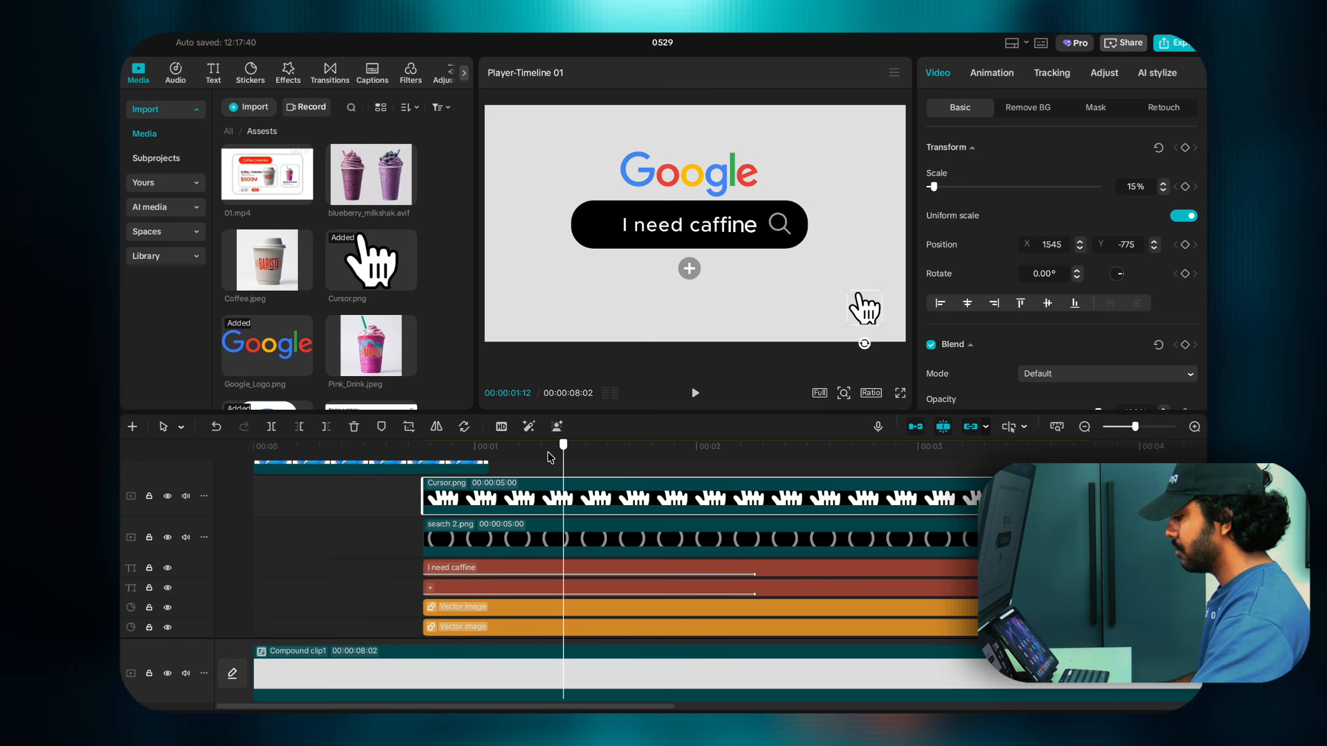
pyautogui.moveTo(550, 457); pyautogui.dragTo(425, 455)
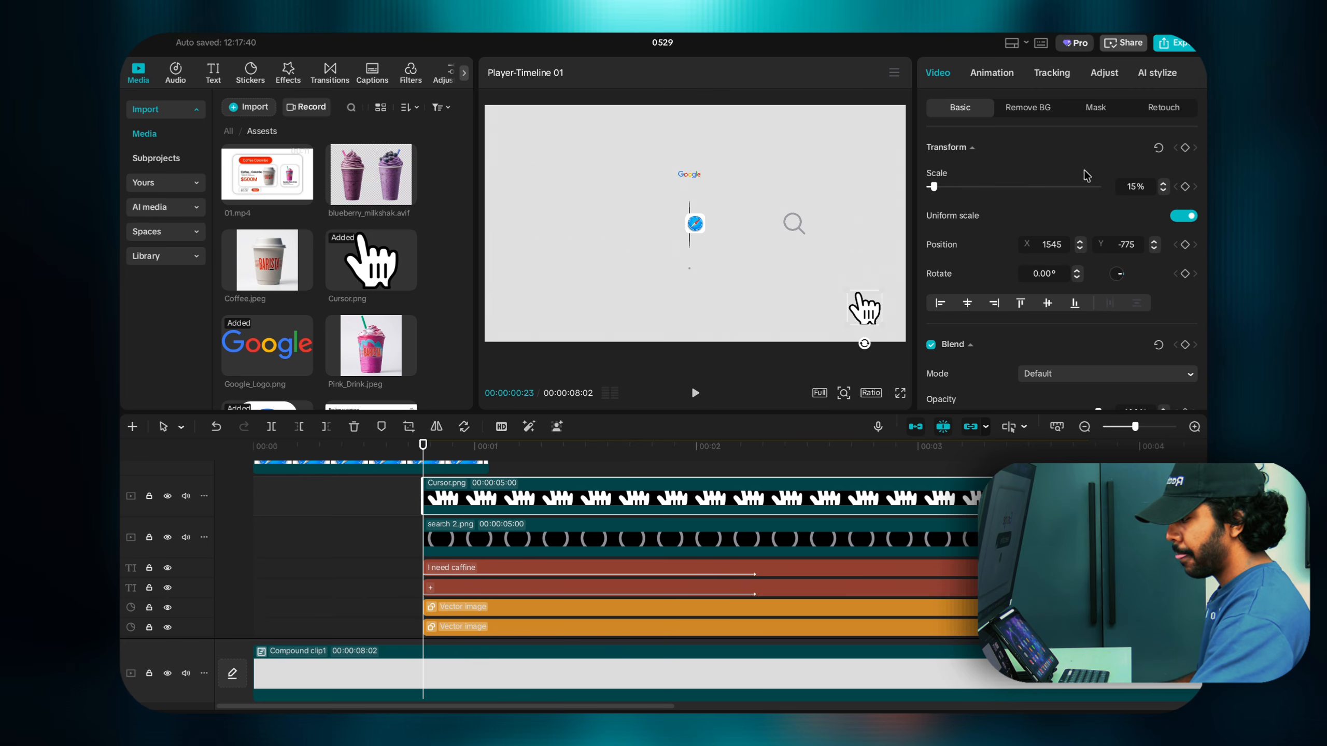
pyautogui.click(1184, 148)
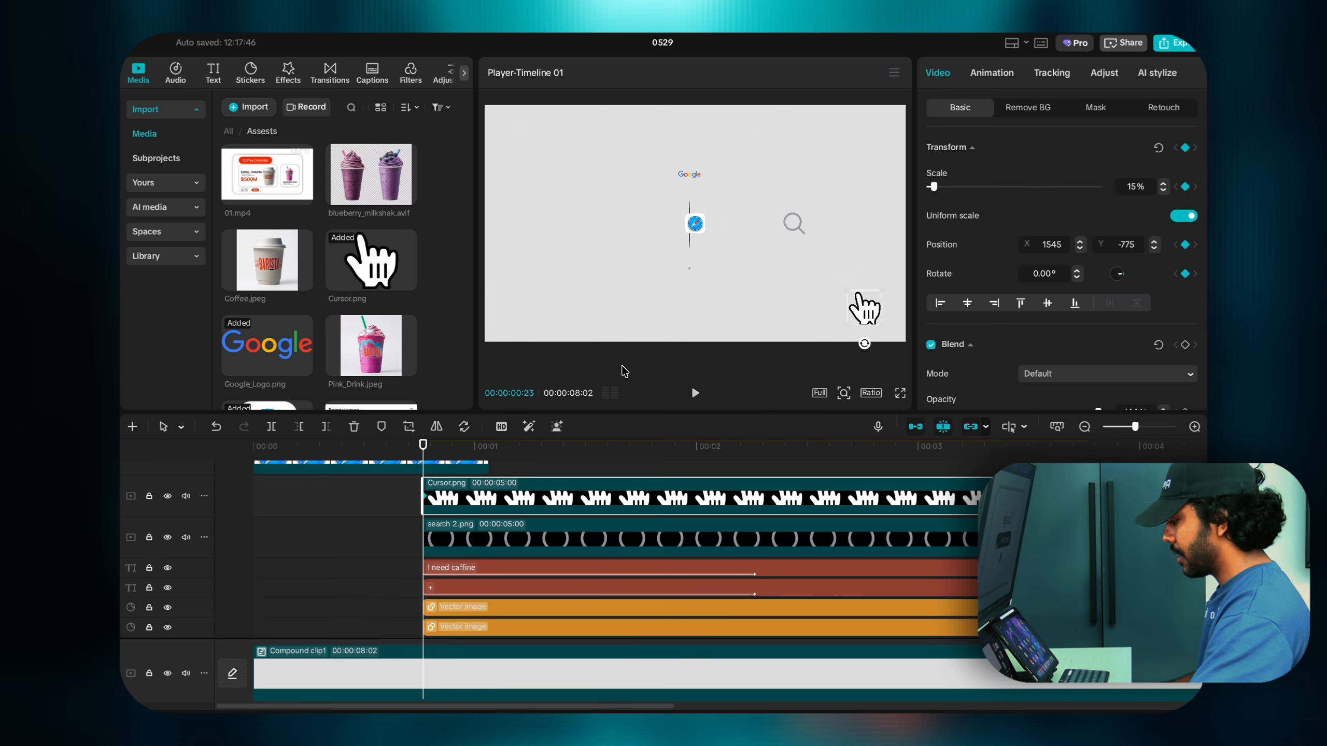
# Step: Place the hand cursor over the search icon later in the scene and preview the slide
pyautogui.moveTo(425, 453); pyautogui.dragTo(595, 483)
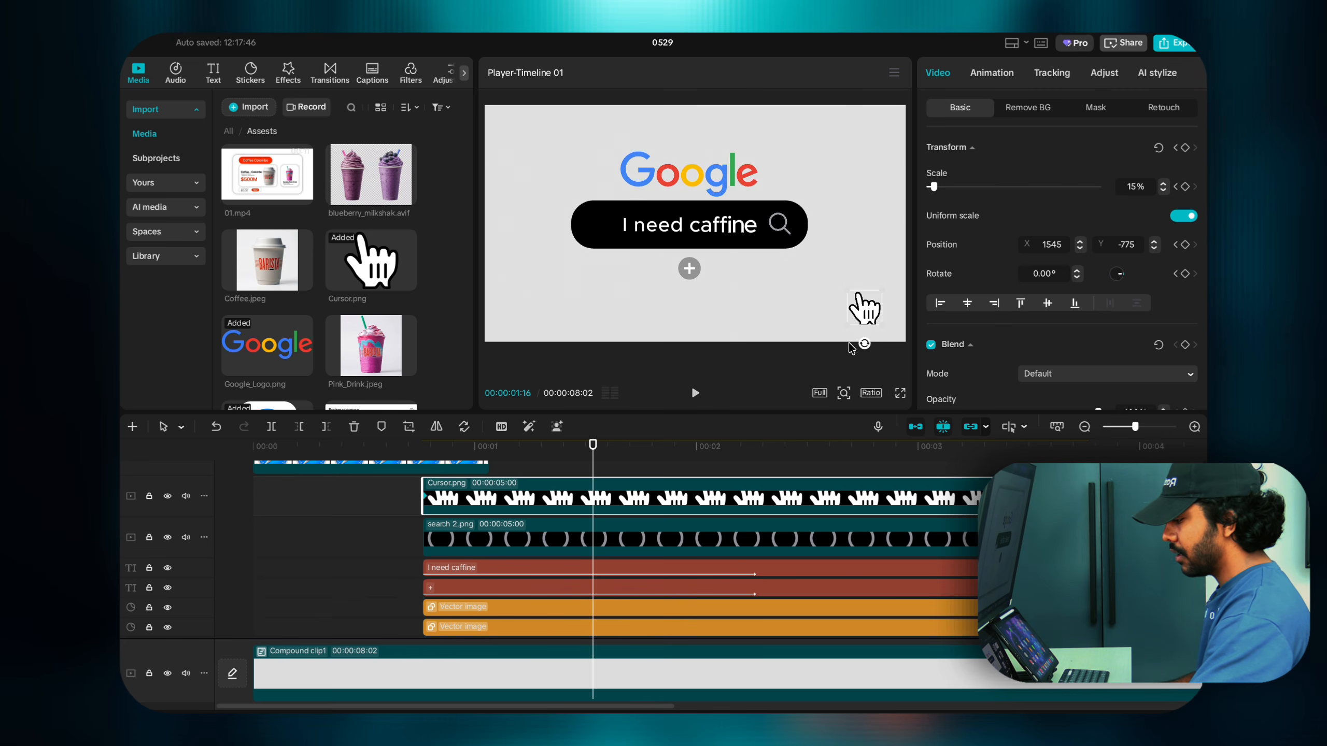
pyautogui.moveTo(863, 316); pyautogui.dragTo(789, 256)
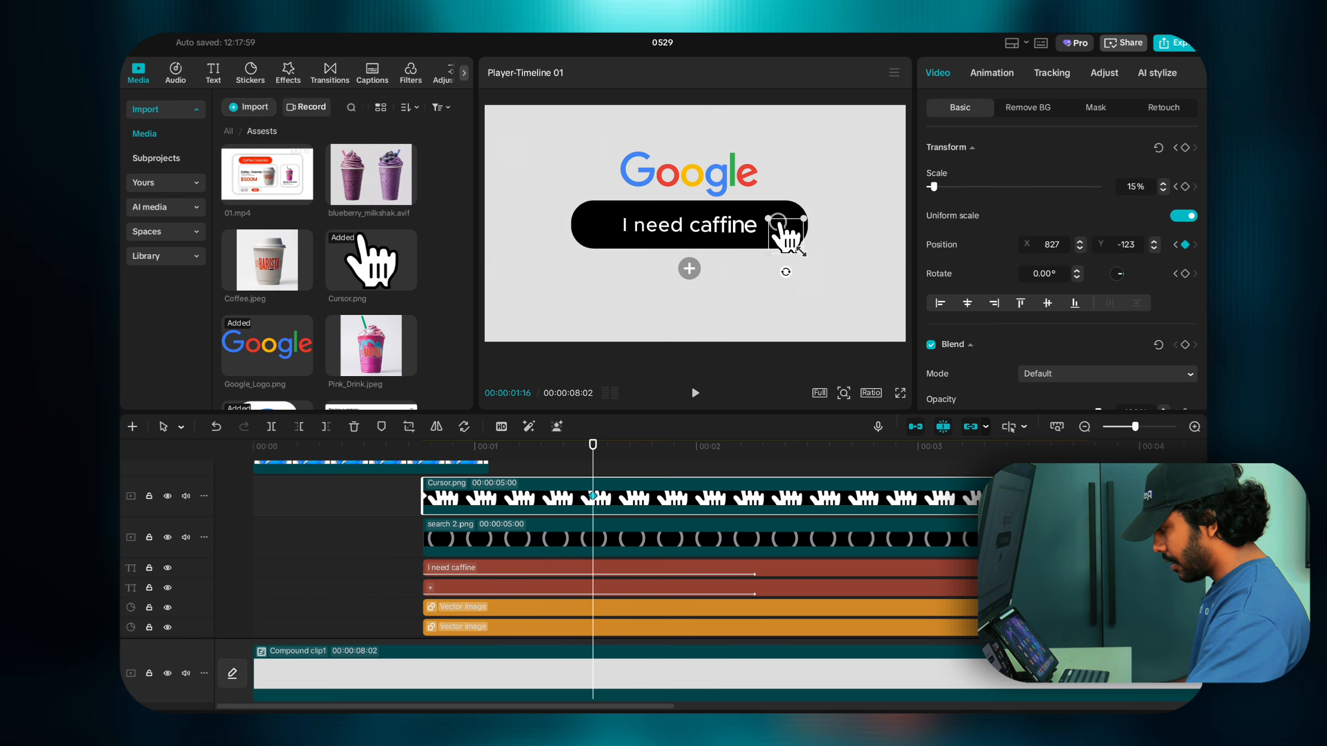
pyautogui.moveTo(599, 460); pyautogui.dragTo(426, 473)
pyautogui.press('space')
pyautogui.press('space')
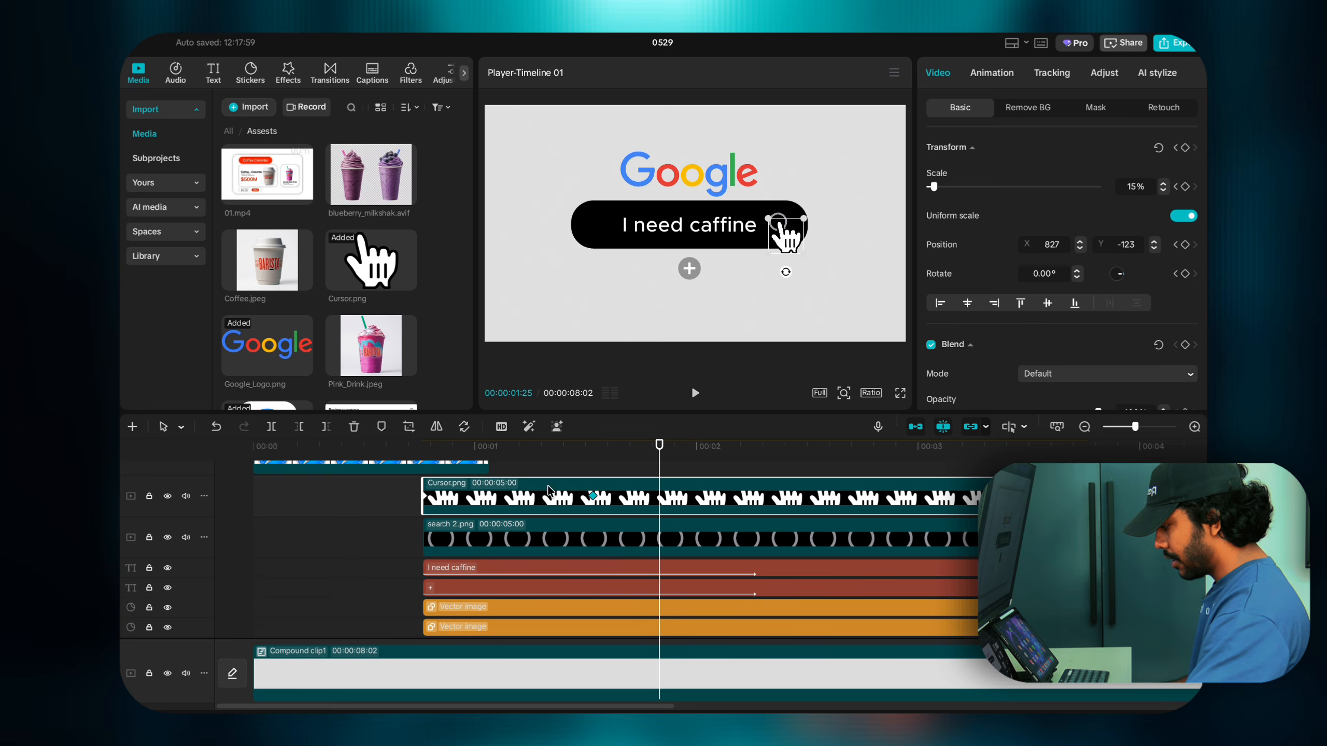
pyautogui.moveTo(590, 473)
pyautogui.mouseDown()
pyautogui.moveTo(429, 478)
pyautogui.moveTo(608, 492)
pyautogui.mouseUp()
# Step: Delay the cursor's arrival keyframe slightly and replay the revised animation
pyautogui.click(615, 497)
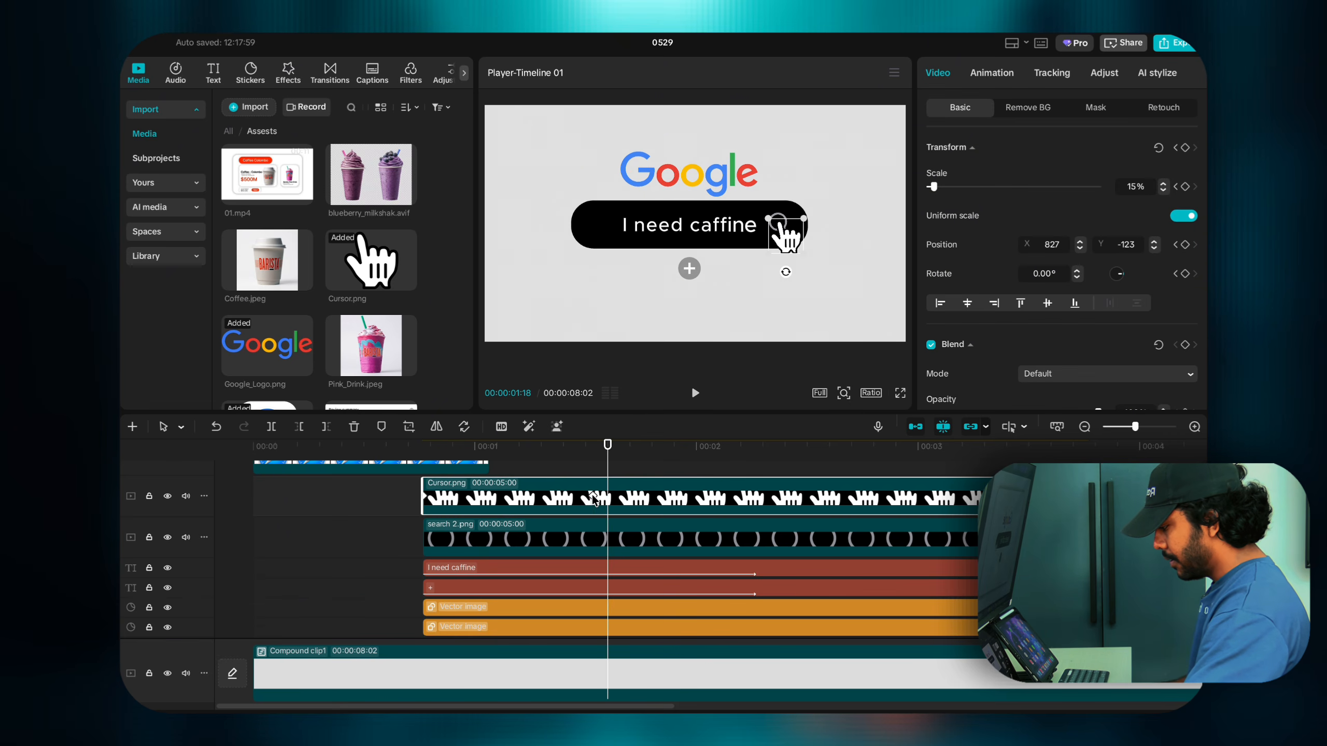
pyautogui.press('space')
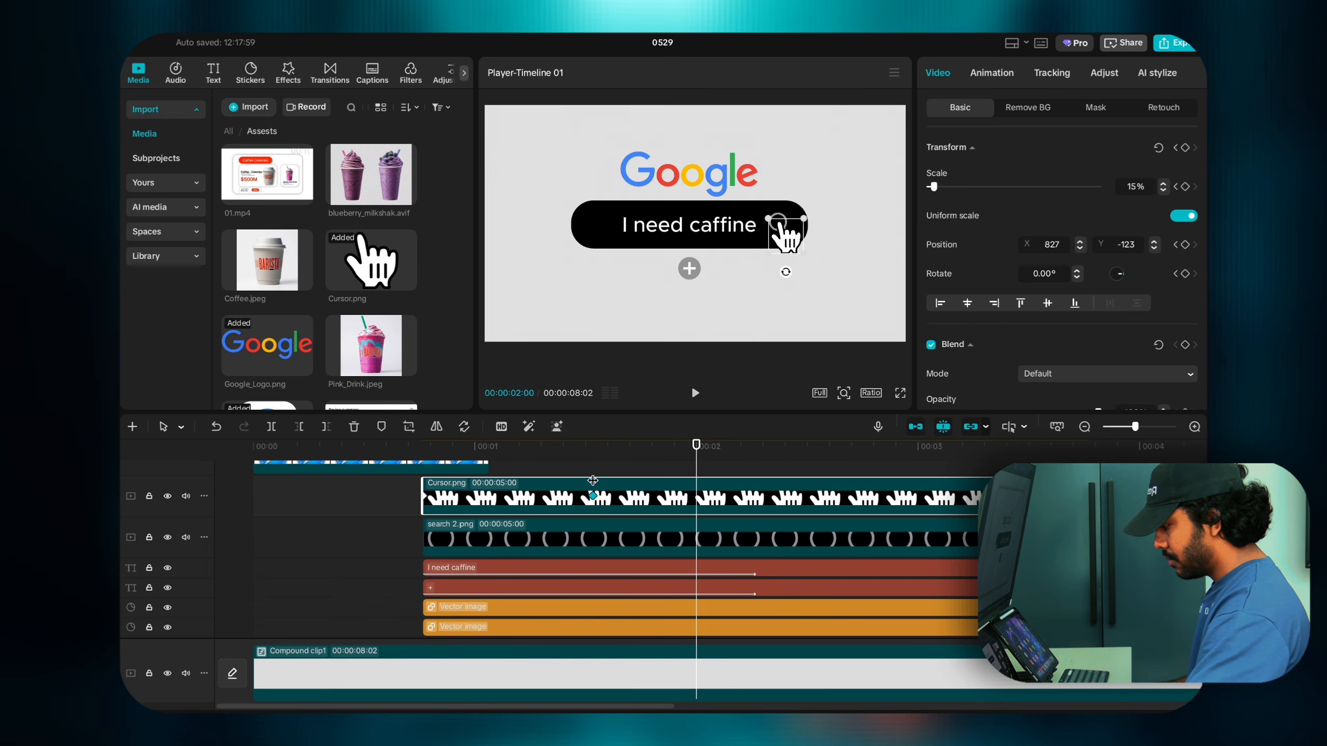
pyautogui.click(593, 495)
pyautogui.moveTo(593, 501); pyautogui.dragTo(629, 502)
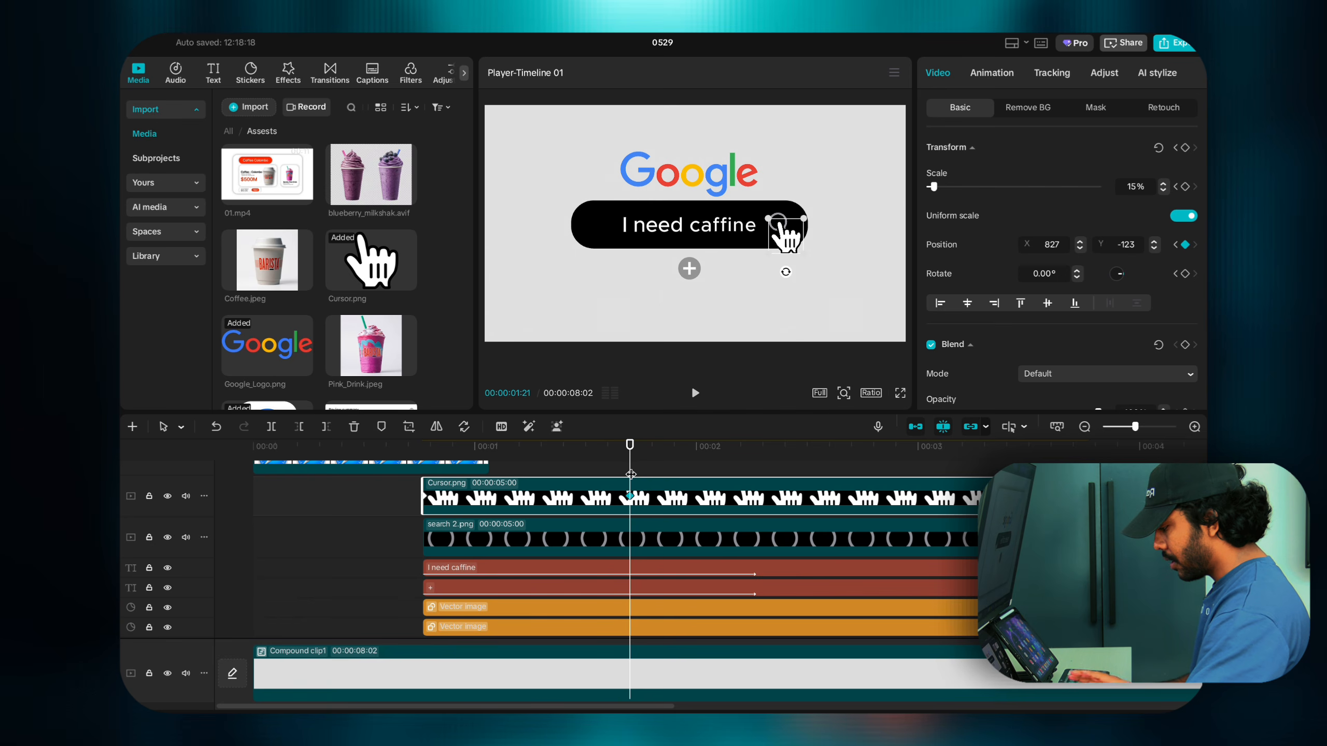
pyautogui.moveTo(631, 474); pyautogui.dragTo(422, 469)
pyautogui.press('space')
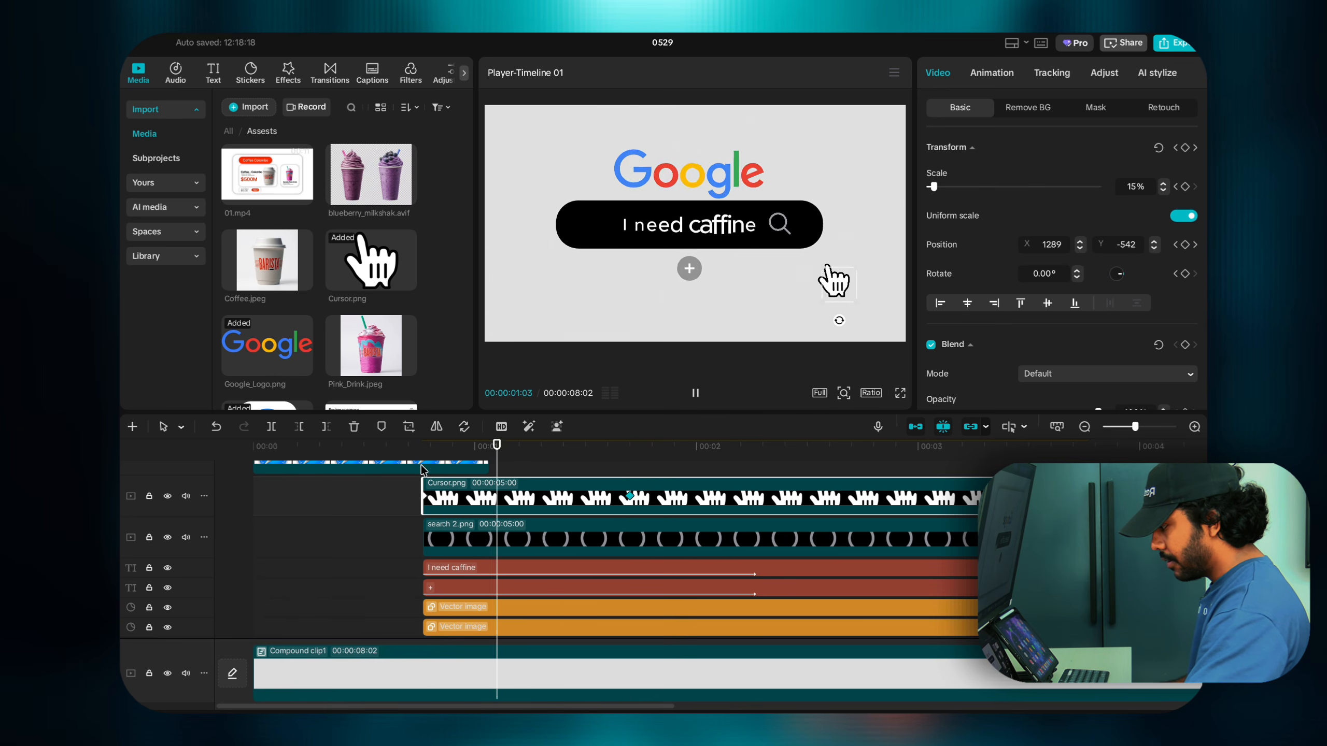
pyautogui.click(422, 470)
pyautogui.click(419, 494)
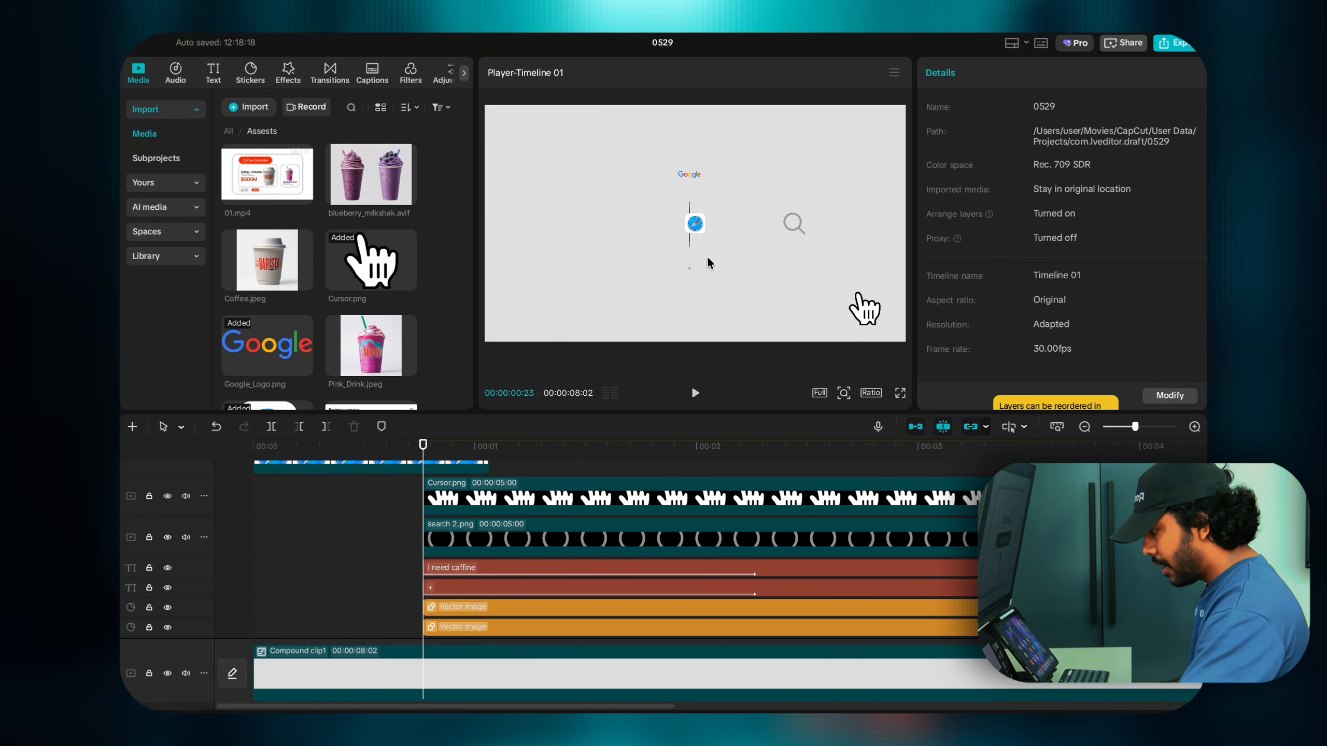
# Step: Give the search 2.png icon a 0.5s Fade In entrance animation and preview it
pyautogui.click(790, 229)
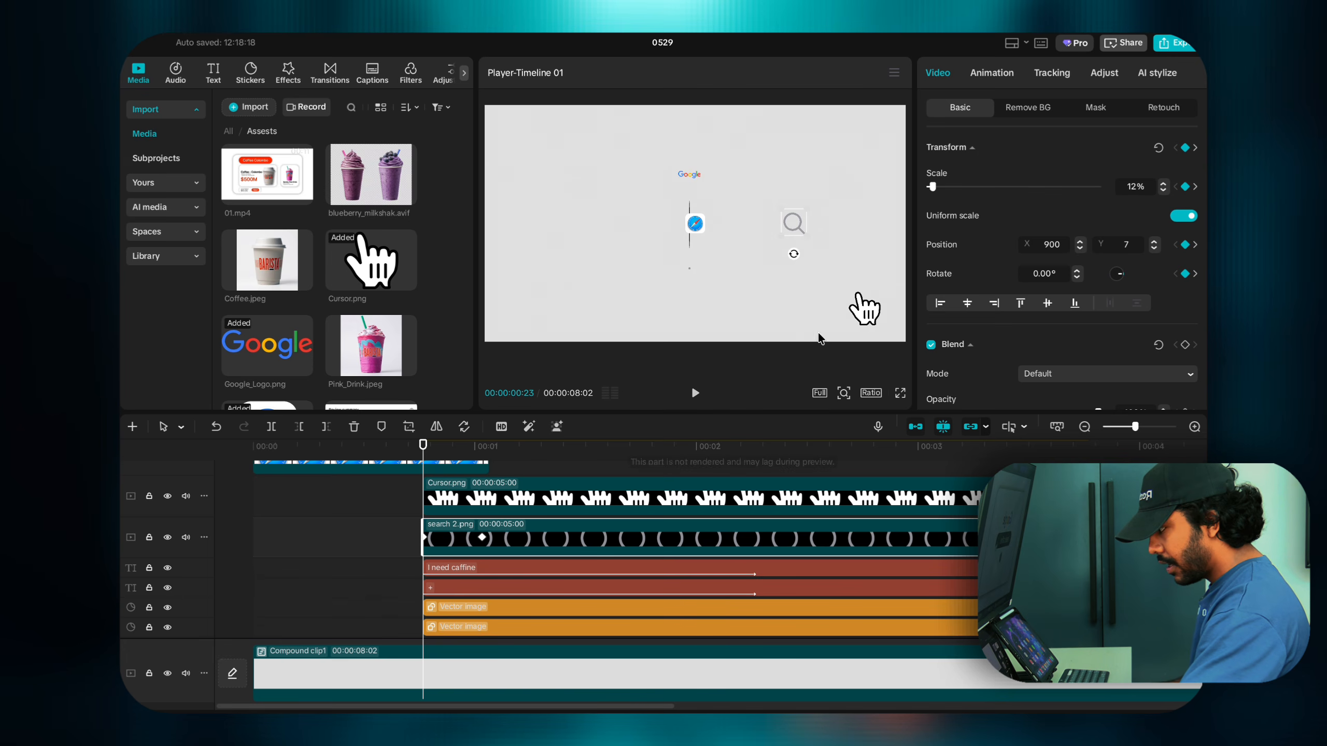
pyautogui.click(989, 75)
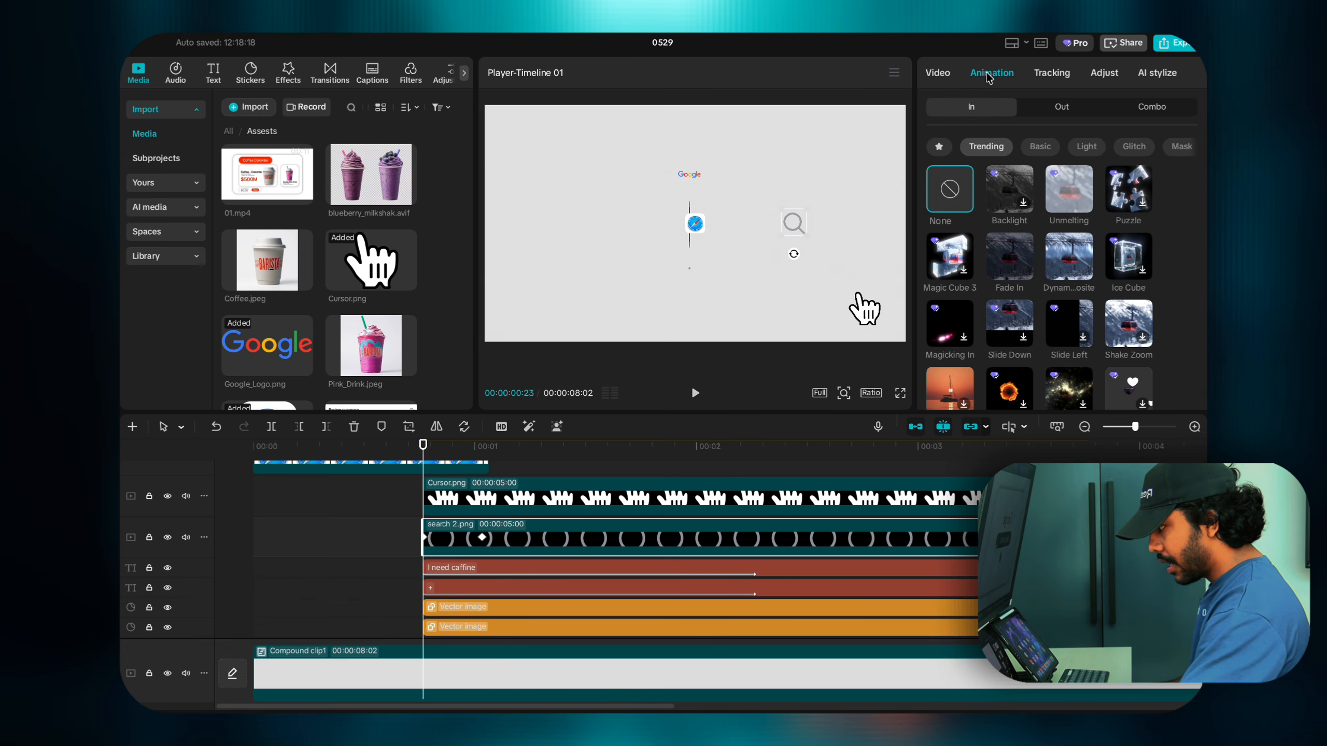
pyautogui.click(1015, 259)
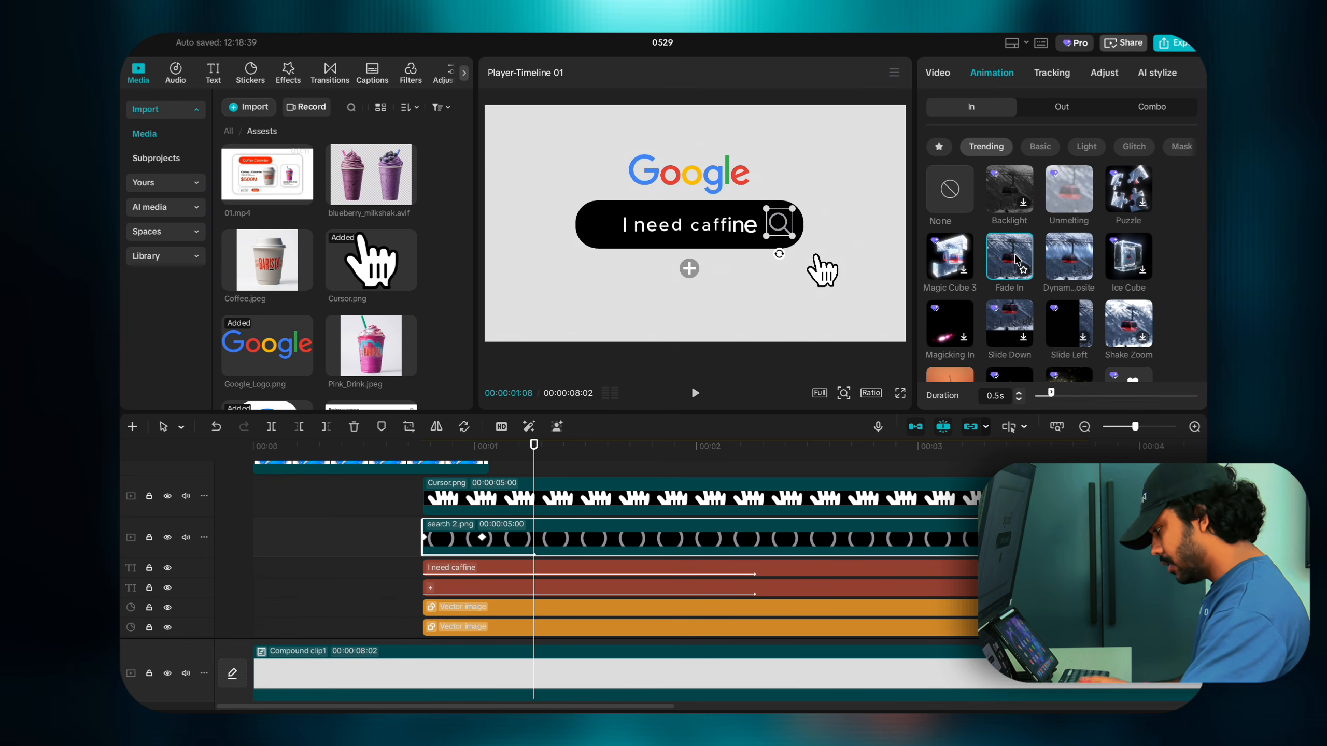
pyautogui.moveTo(406, 509); pyautogui.dragTo(422, 517)
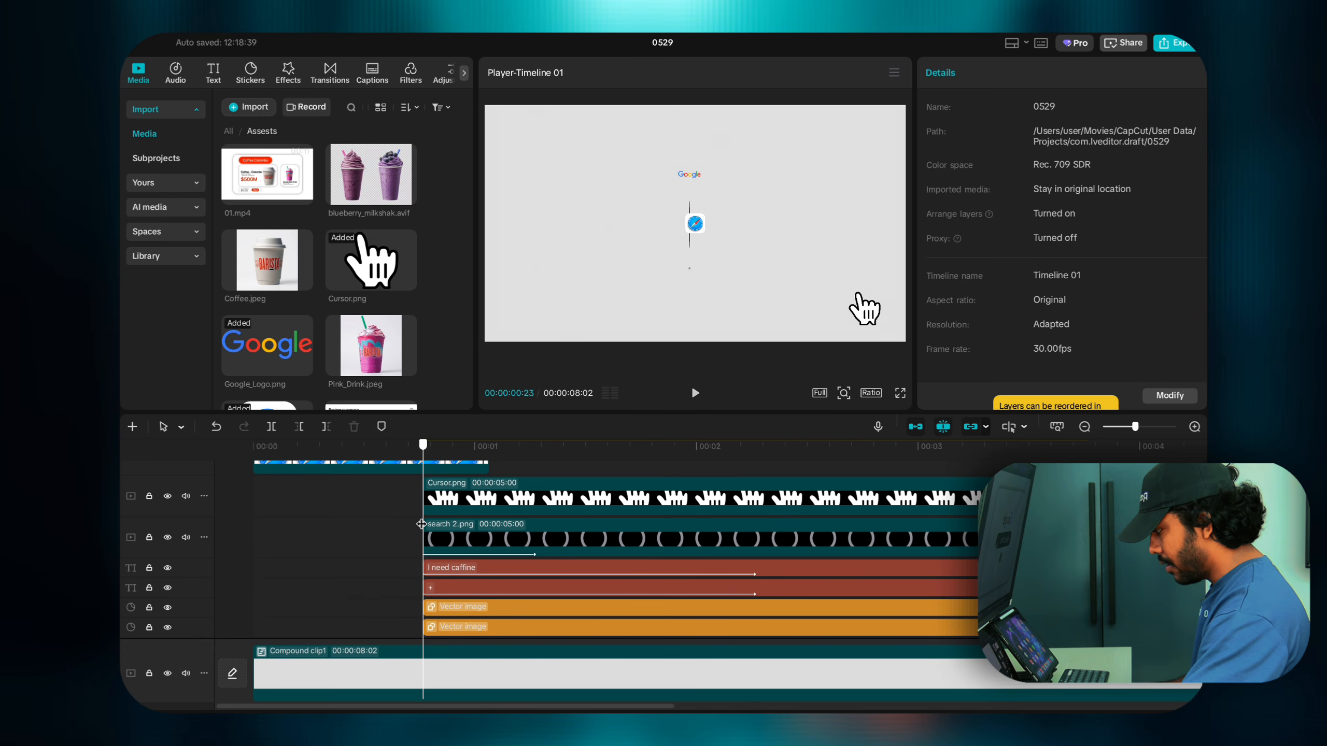
pyautogui.press('space')
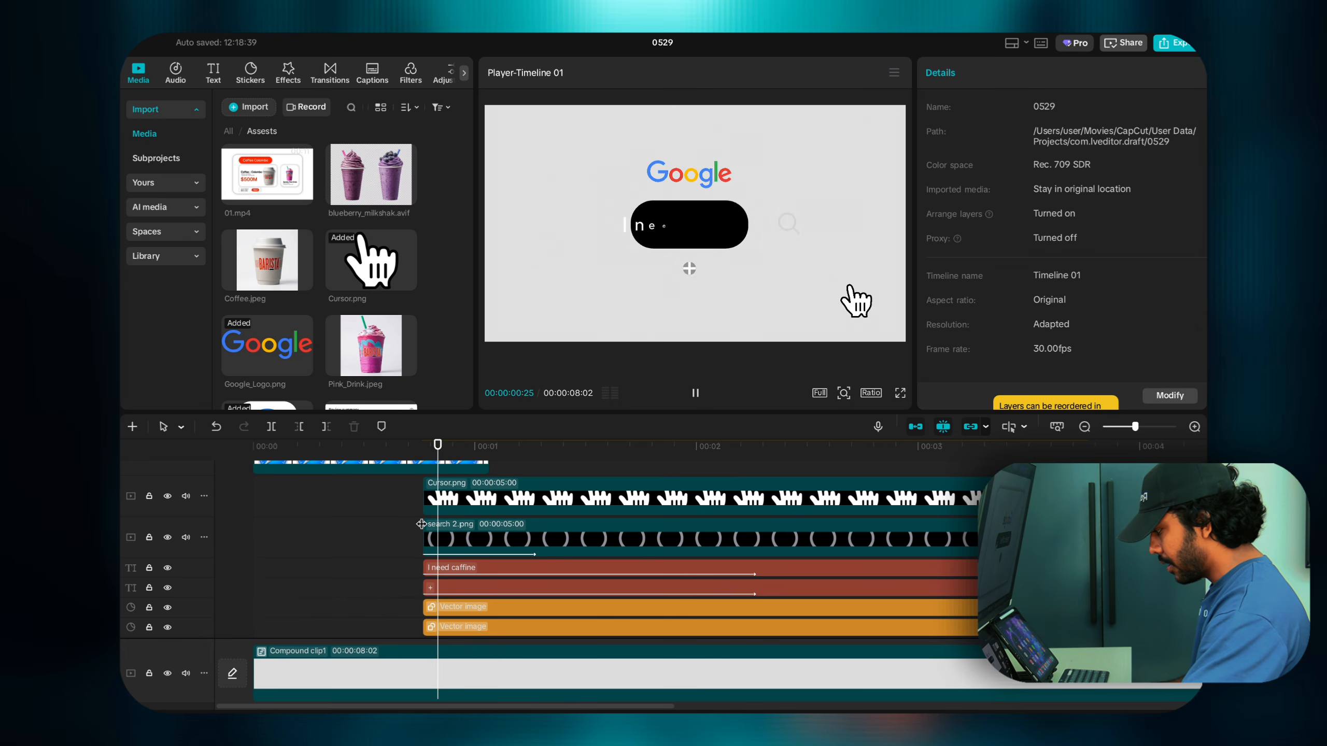
# Step: Drag the Cursor.png position keyframe later, preview, and check the 01:26 arrival frame
pyautogui.click(535, 494)
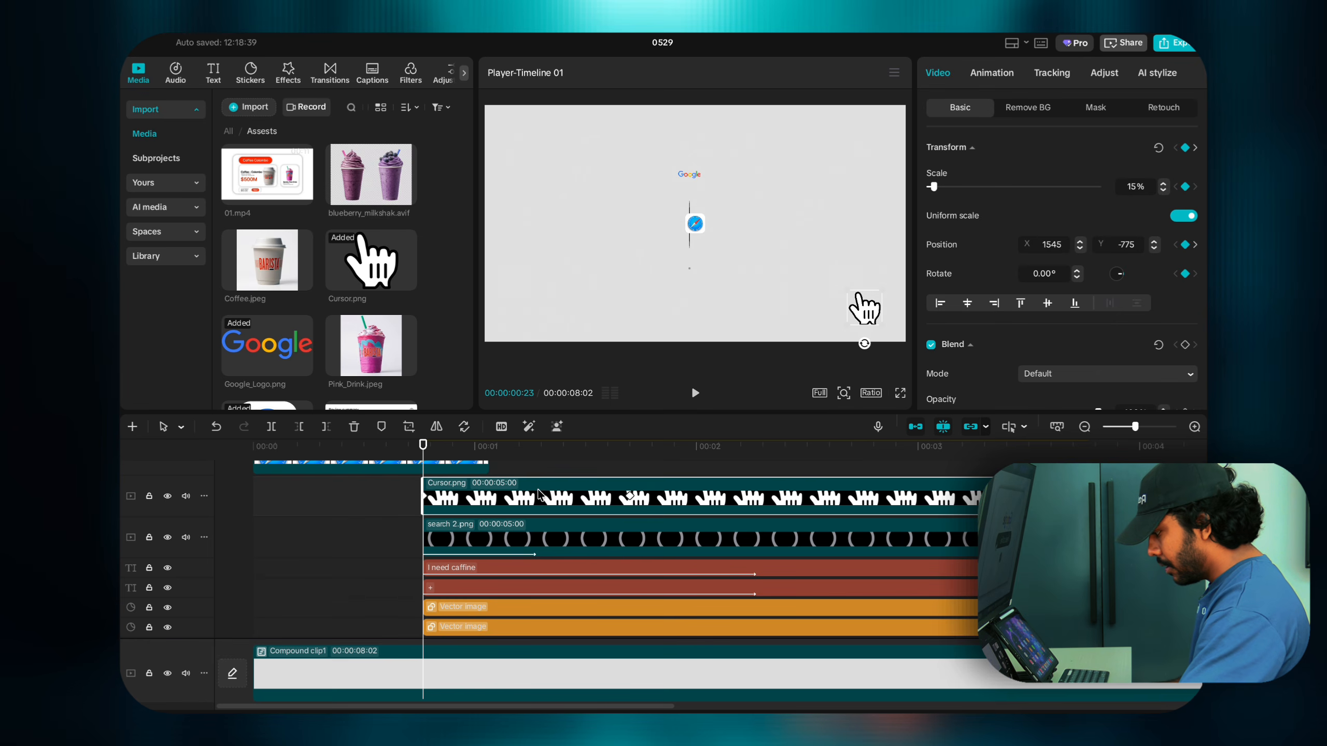
pyautogui.click(631, 498)
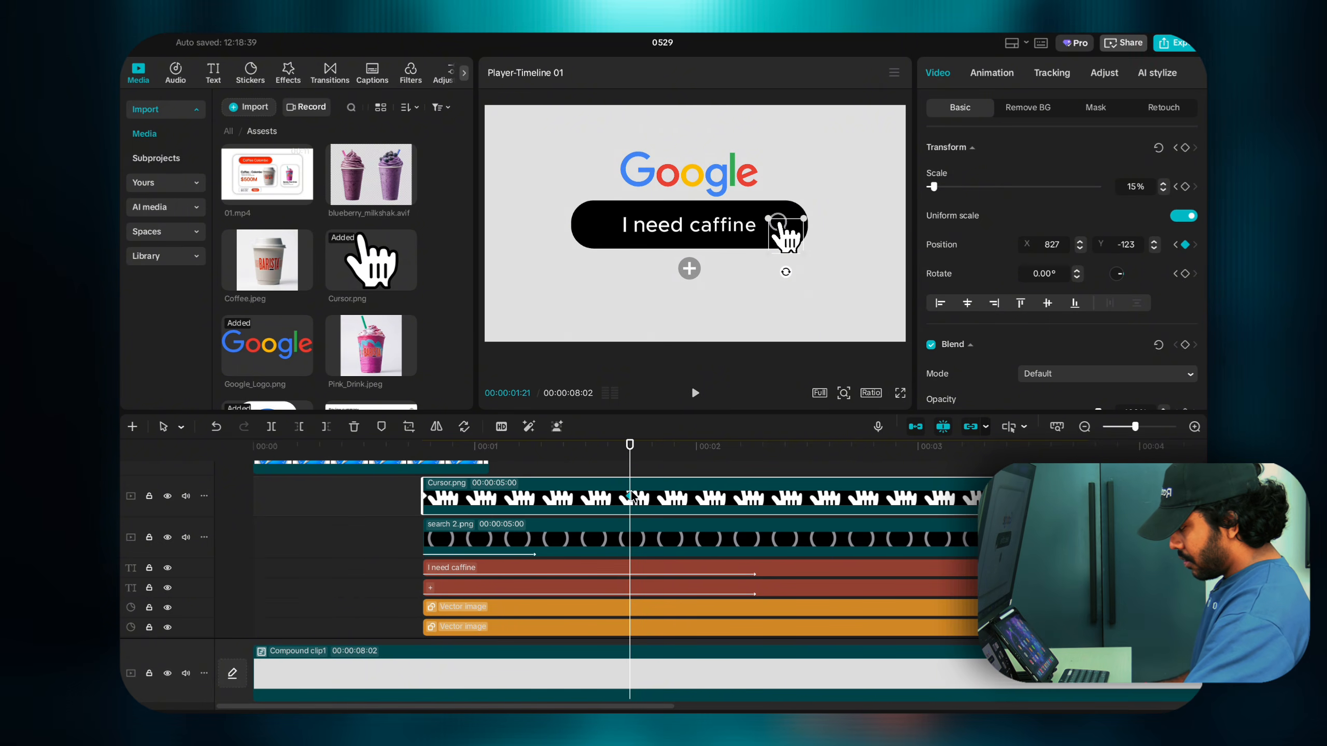
pyautogui.moveTo(630, 497); pyautogui.dragTo(419, 477)
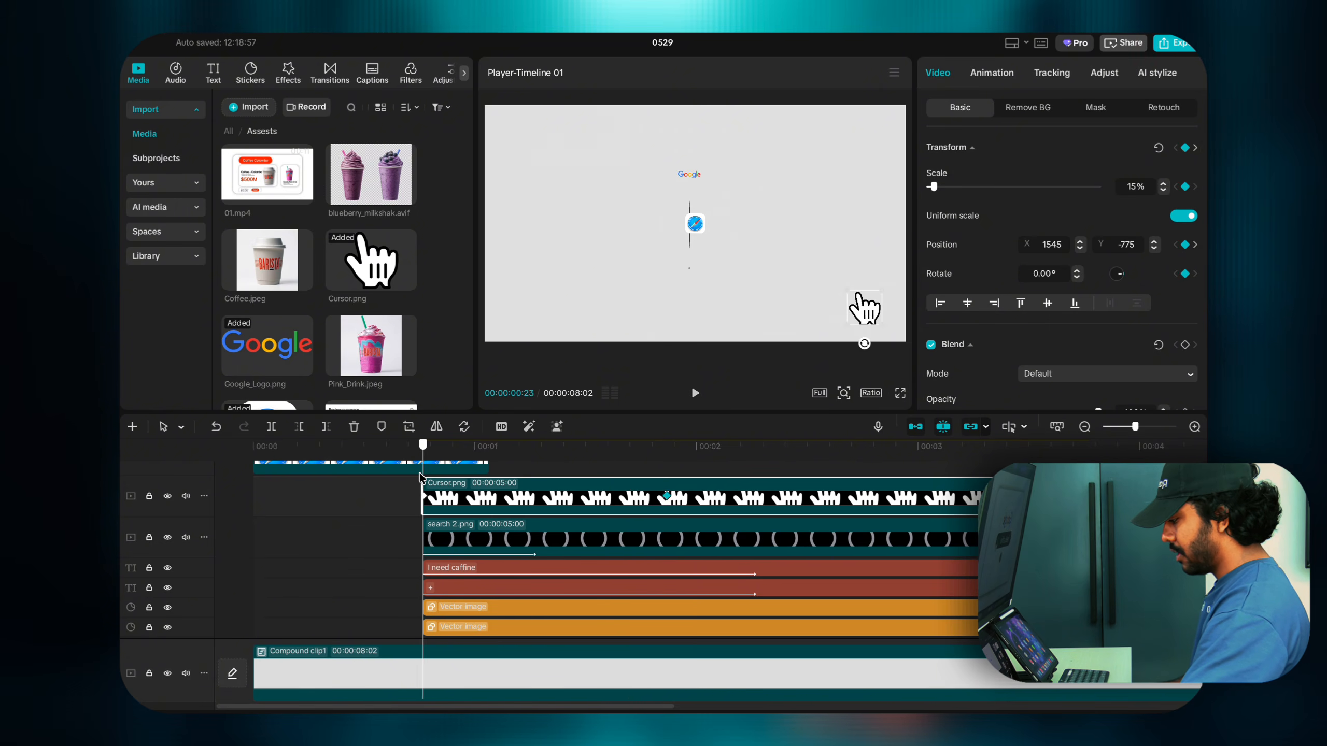
pyautogui.press('space')
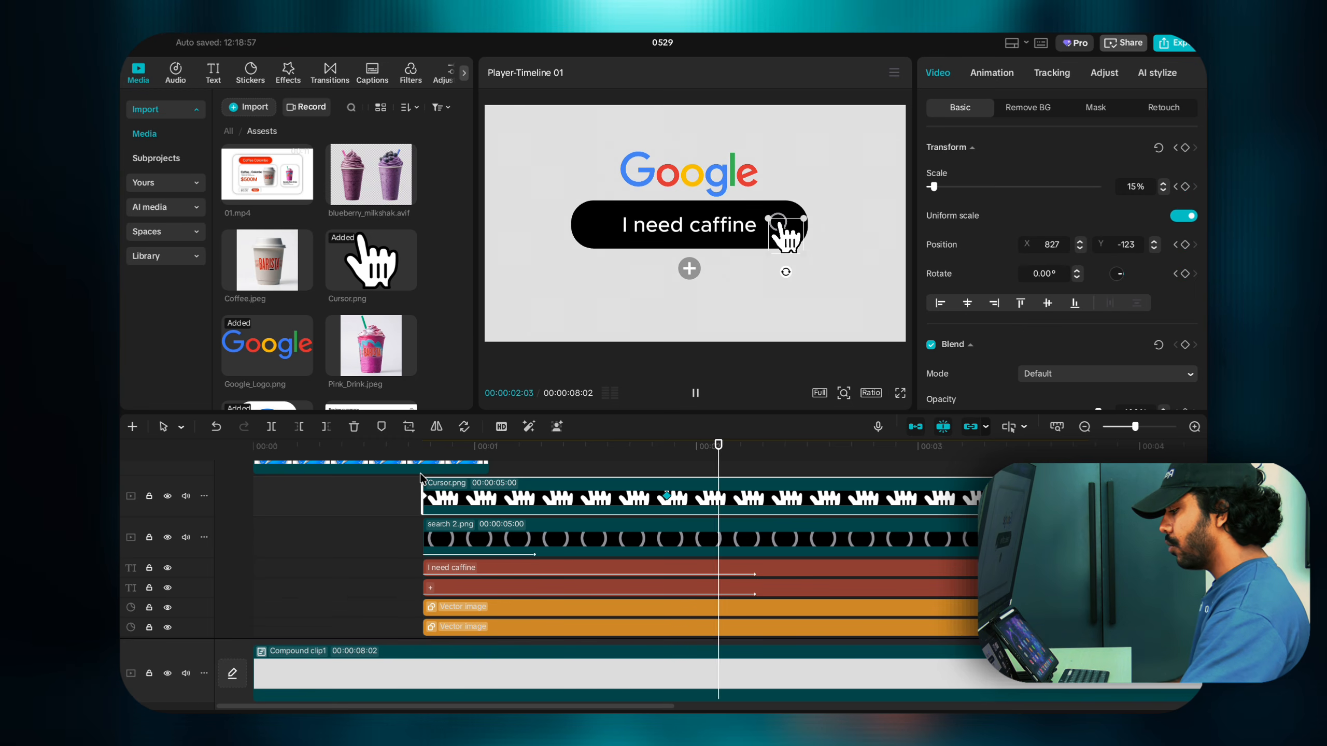
pyautogui.press('space')
pyautogui.click(669, 499)
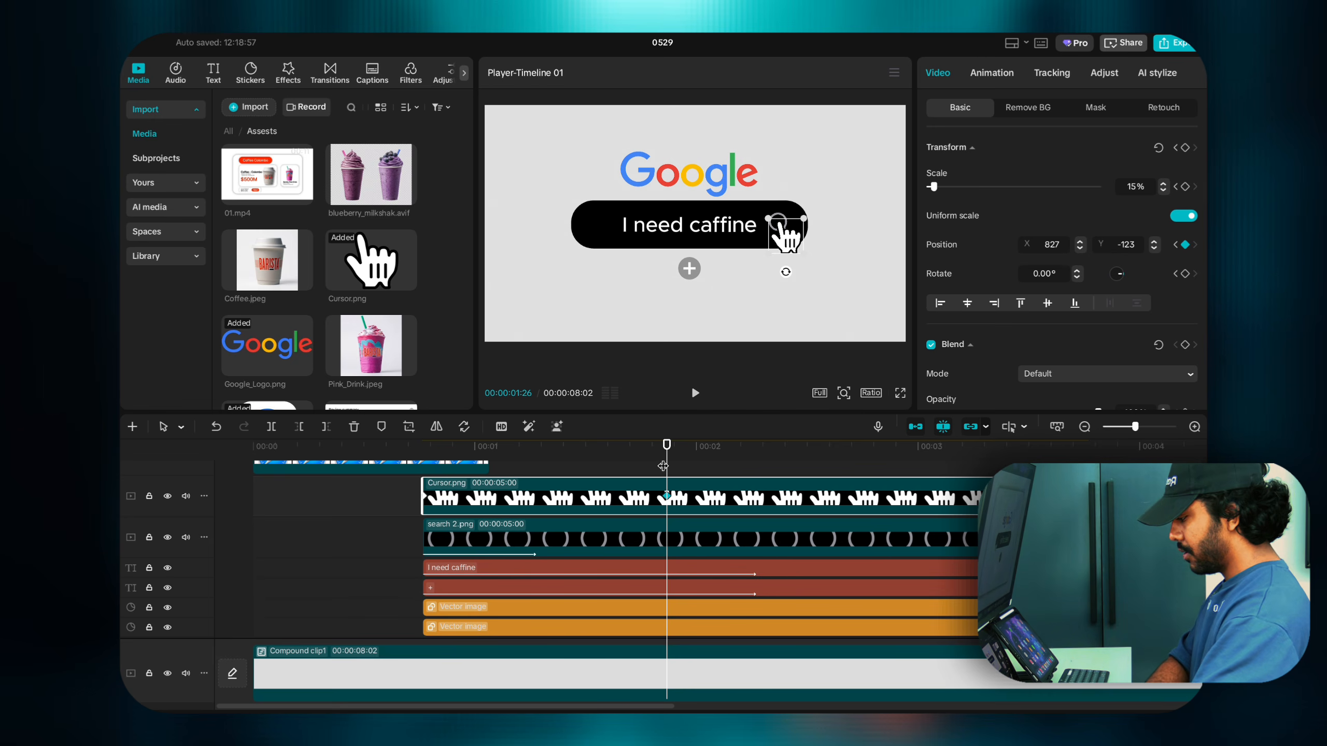
pyautogui.press('Right')
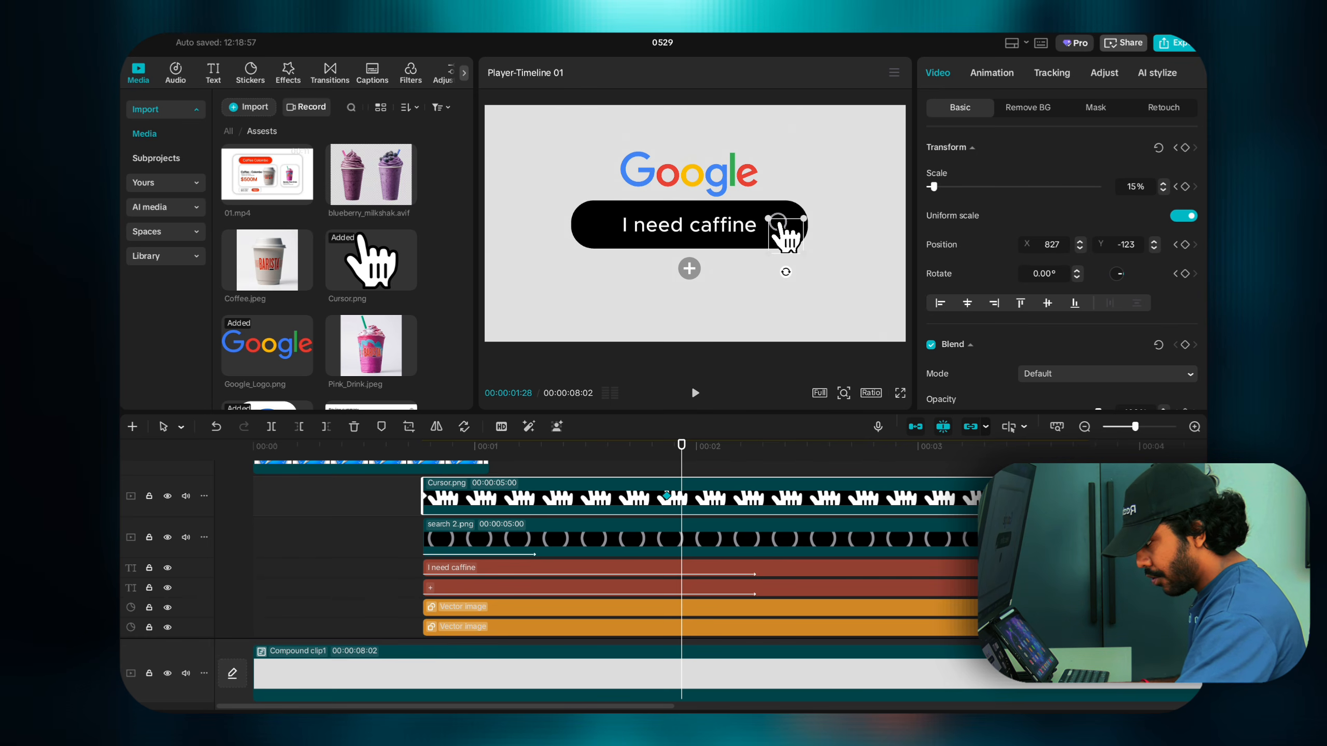
# Step: Add rotation keyframes to the hand cursor, tilting it about 45 degrees at 01:28
pyautogui.click(1186, 274)
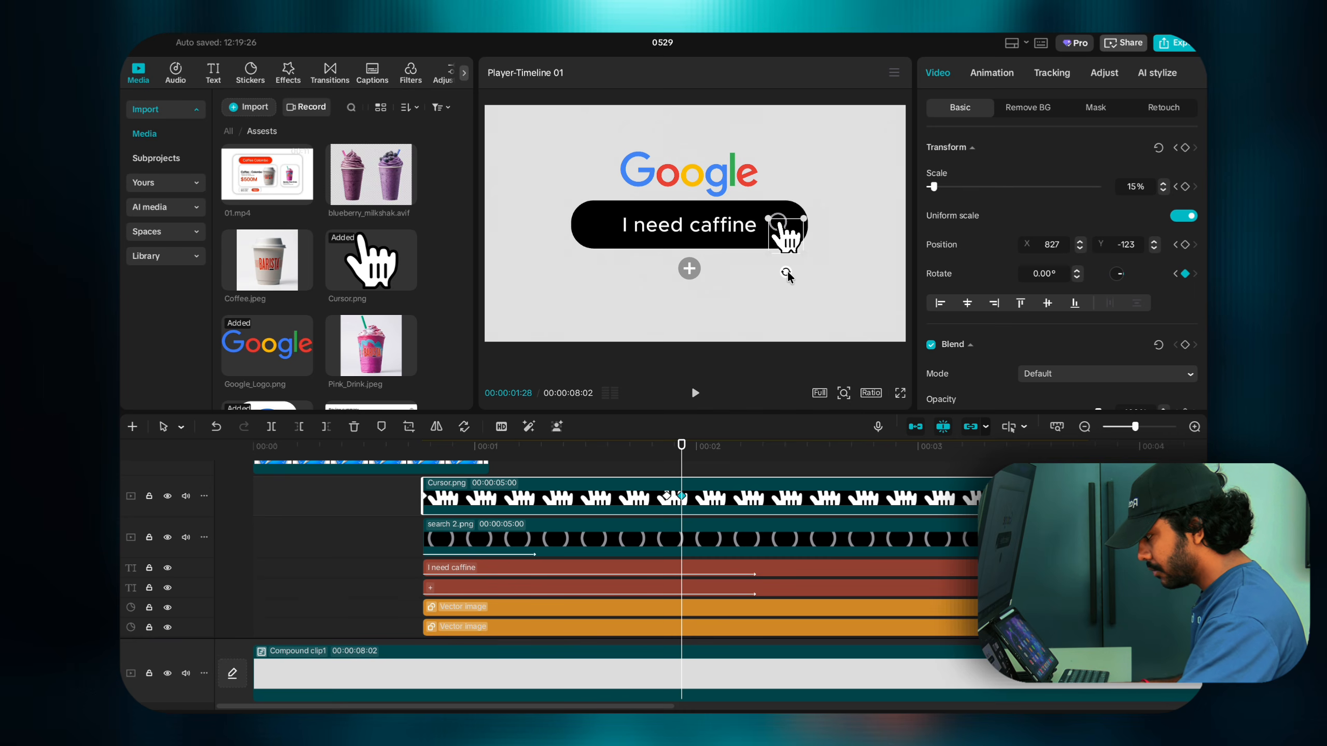
pyautogui.moveTo(789, 273); pyautogui.dragTo(757, 265)
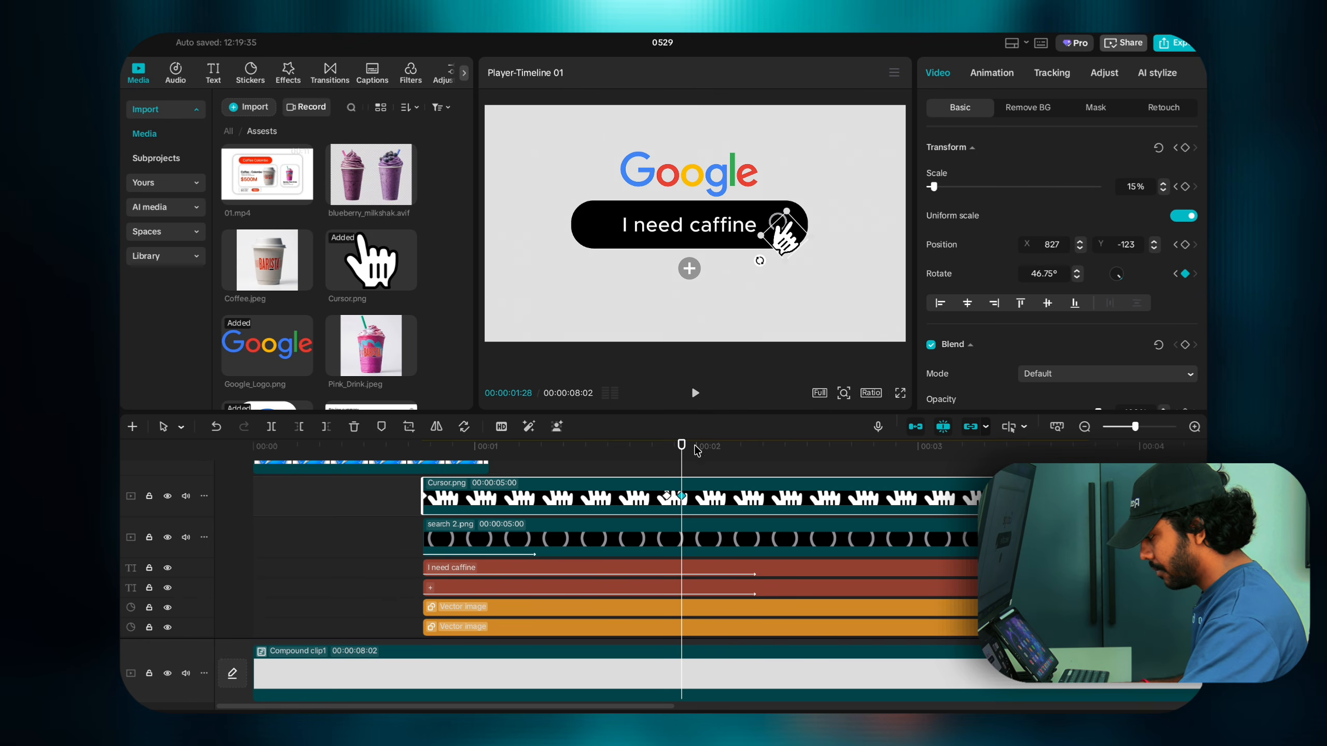
pyautogui.moveTo(681, 466); pyautogui.dragTo(650, 465)
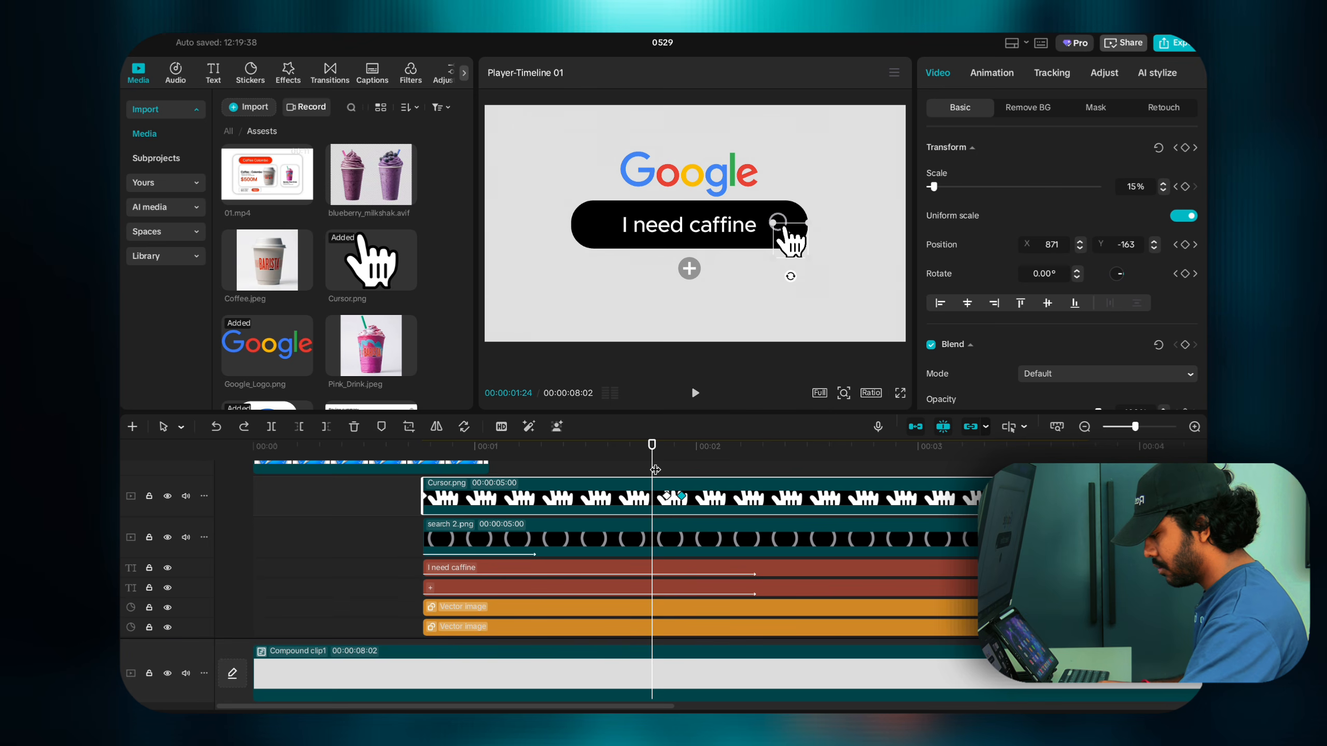
pyautogui.click(667, 498)
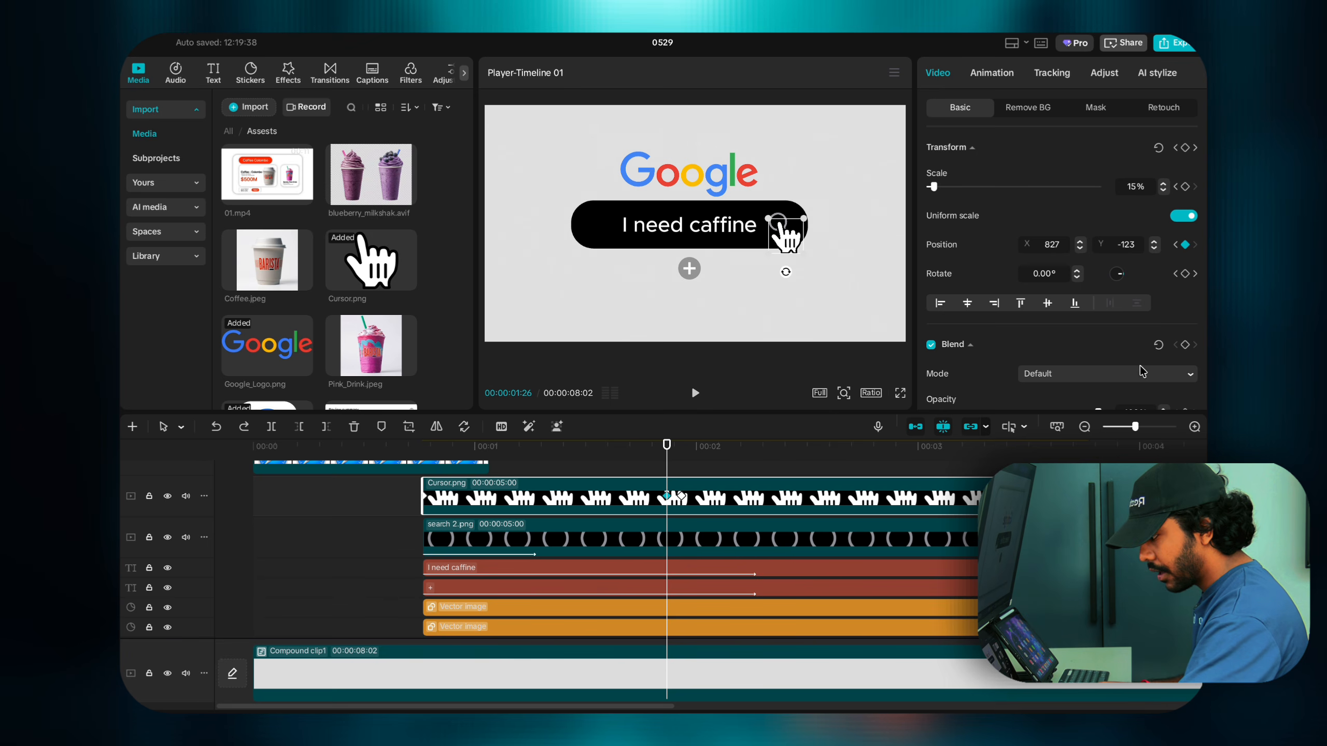
pyautogui.click(1185, 274)
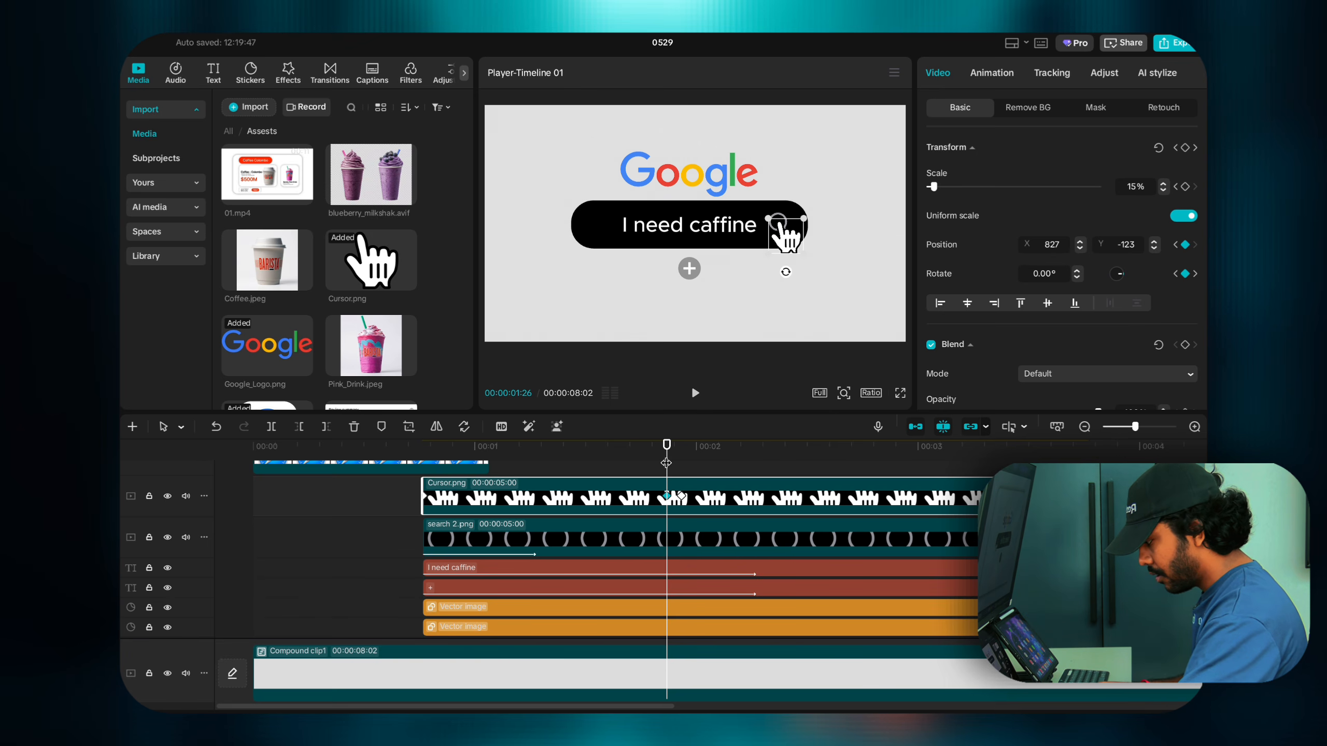
pyautogui.click(681, 497)
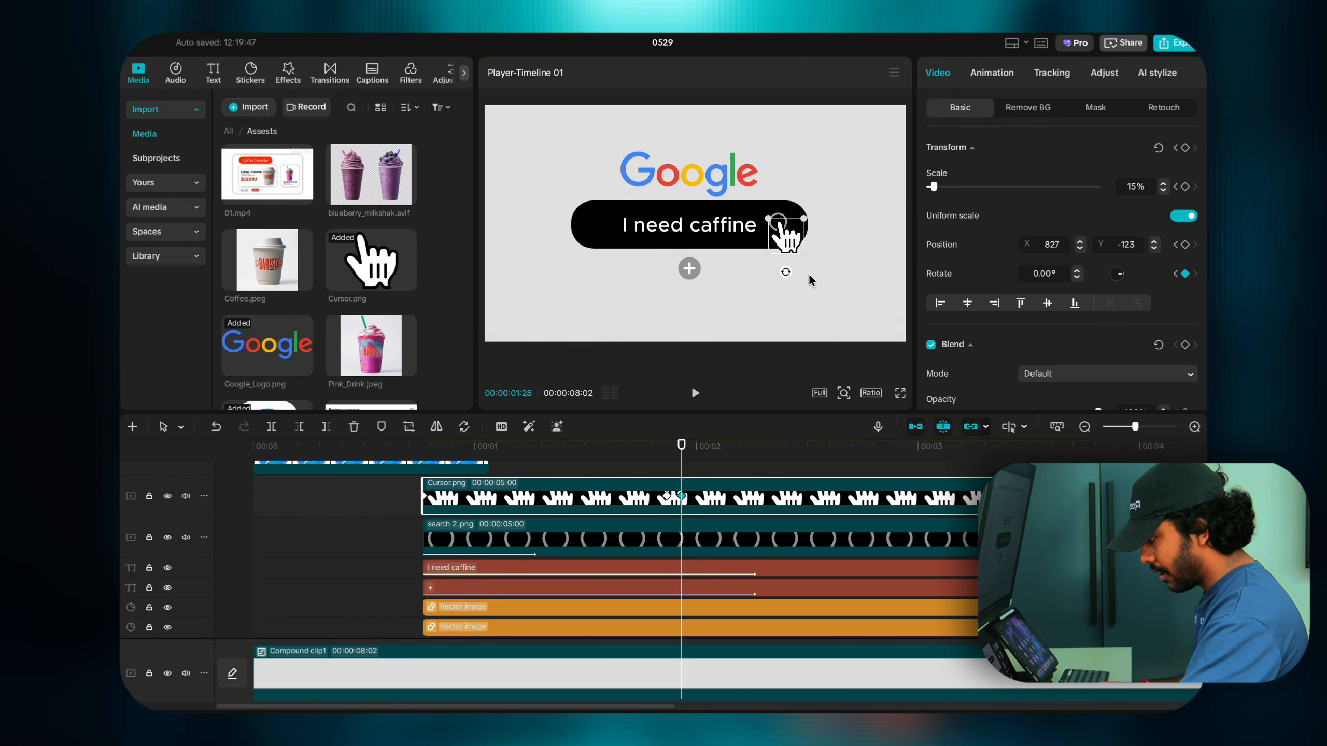
pyautogui.moveTo(786, 271); pyautogui.dragTo(760, 261)
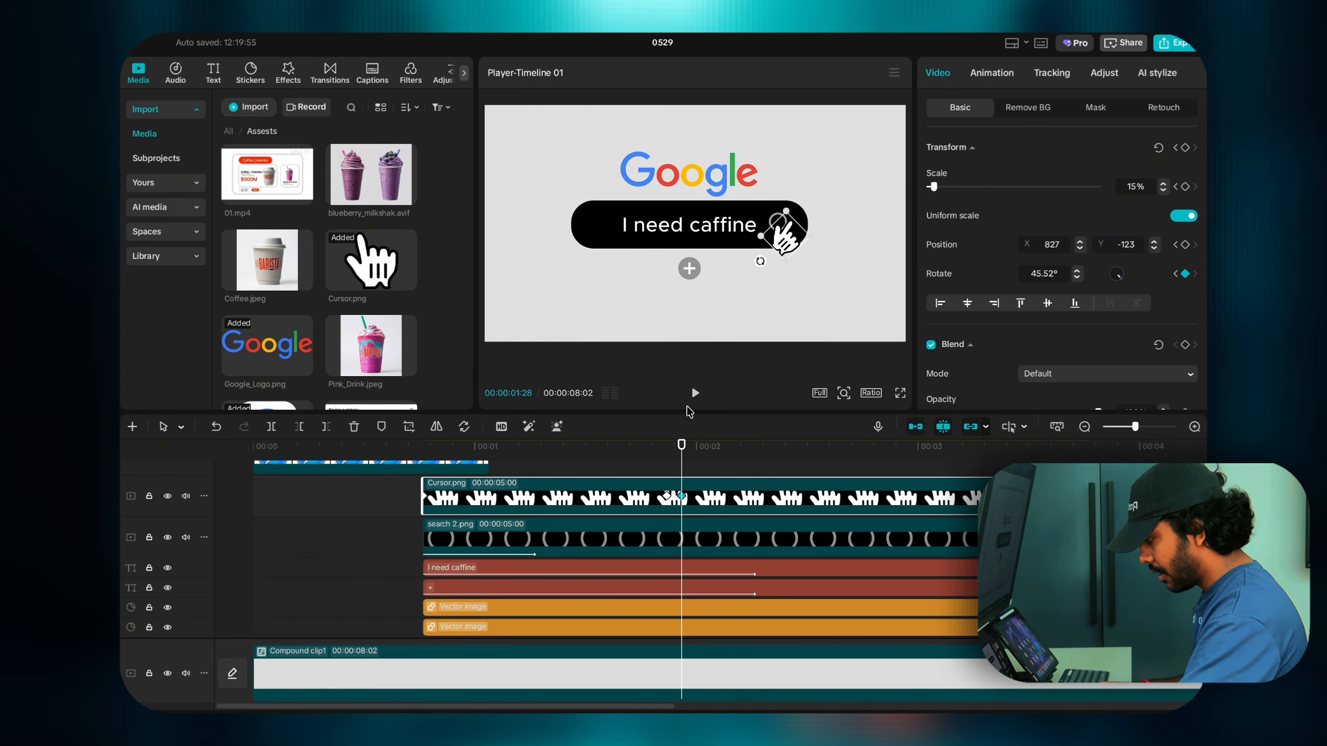
# Step: Tilt the hand partway back at 02:00 and preview the click motion
pyautogui.click(659, 459)
pyautogui.press('space')
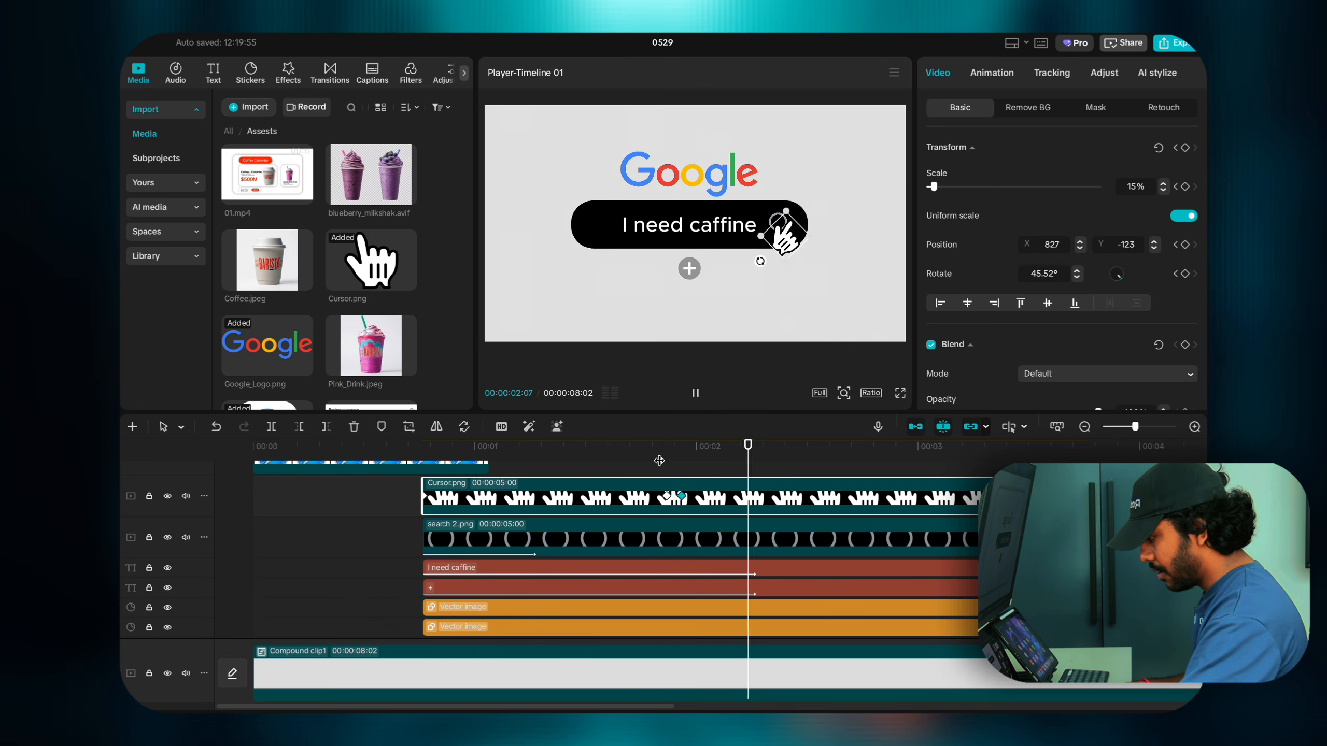
pyautogui.click(660, 460)
pyautogui.click(665, 461)
pyautogui.click(680, 497)
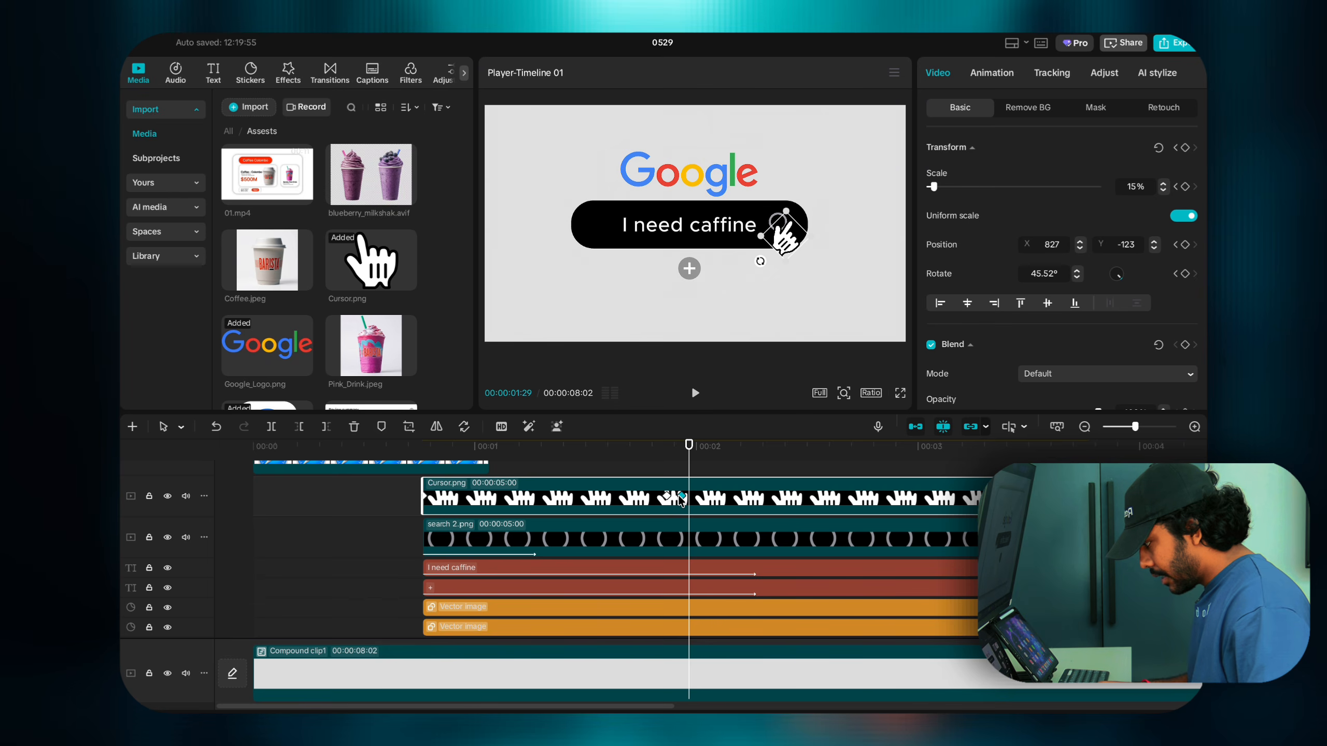
pyautogui.press('Right')
pyautogui.press('Right')
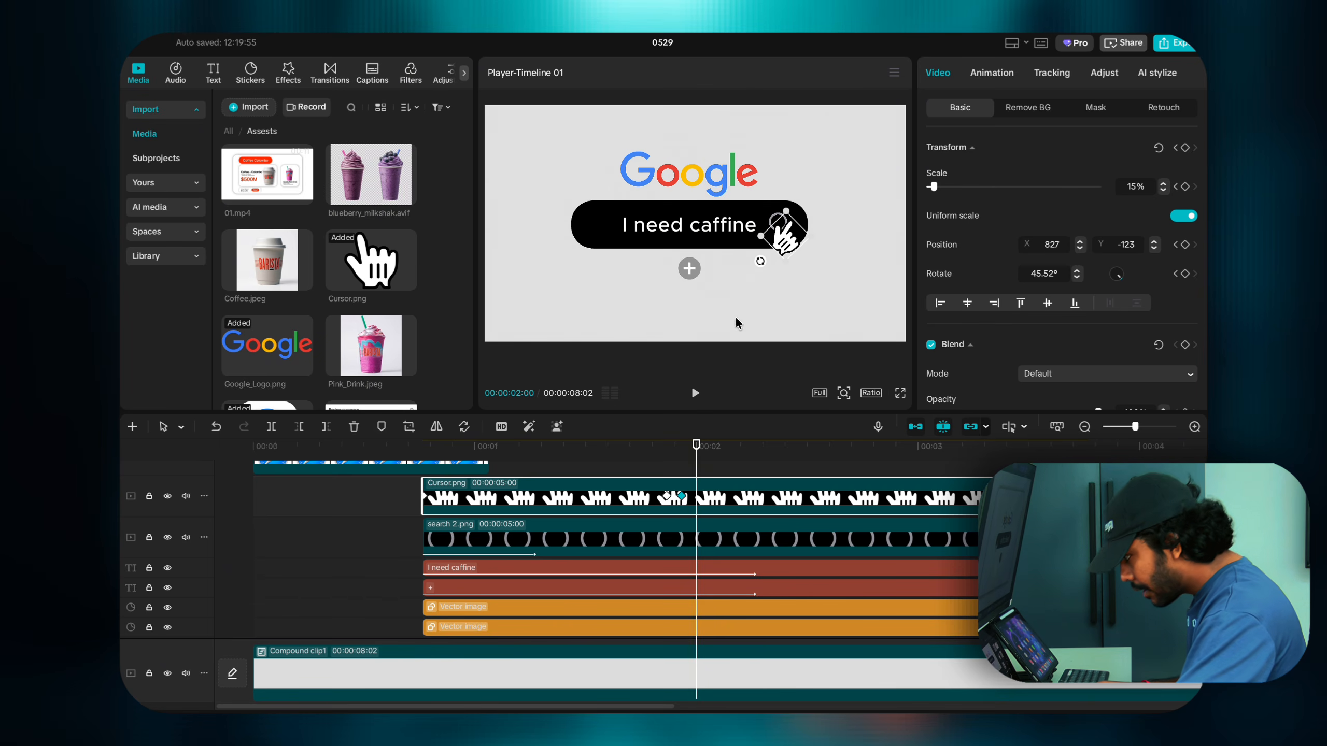
pyautogui.moveTo(759, 261); pyautogui.dragTo(784, 264)
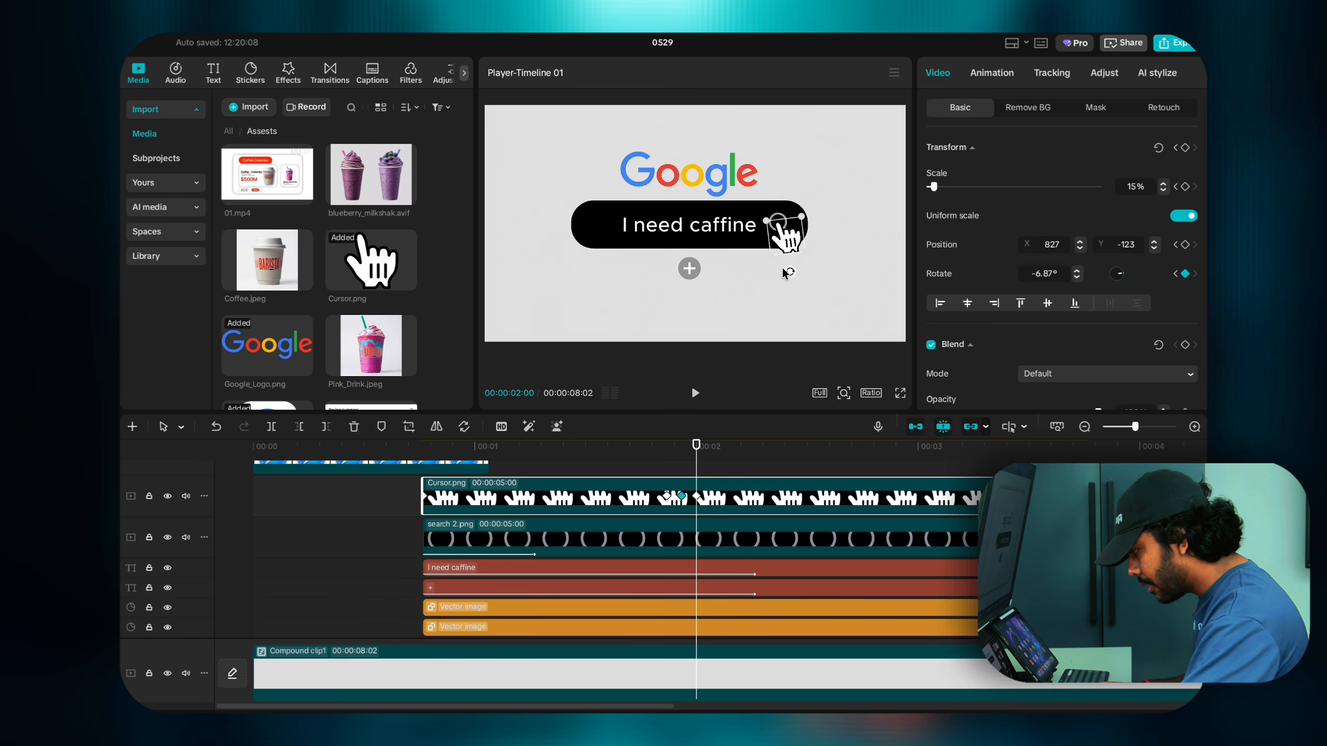
pyautogui.click(650, 458)
pyautogui.press('space')
pyautogui.click(651, 459)
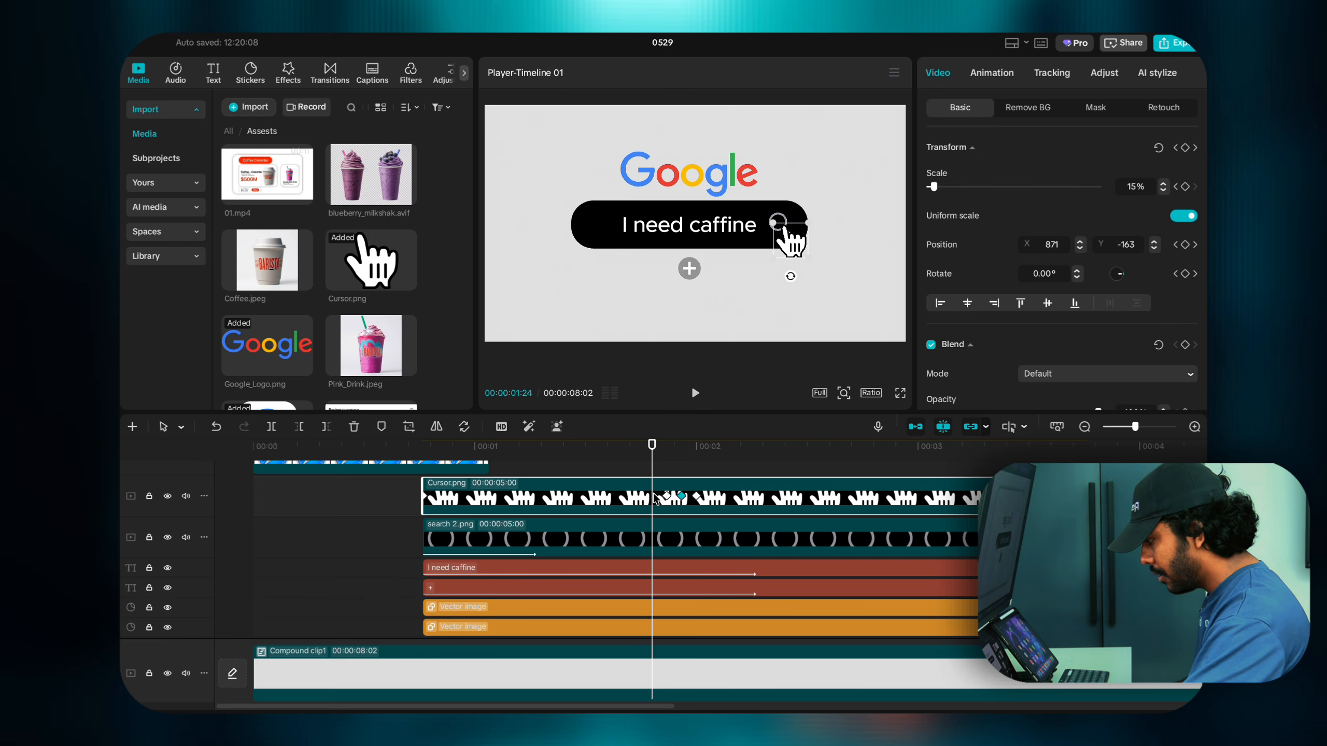
pyautogui.press('space')
pyautogui.press('space')
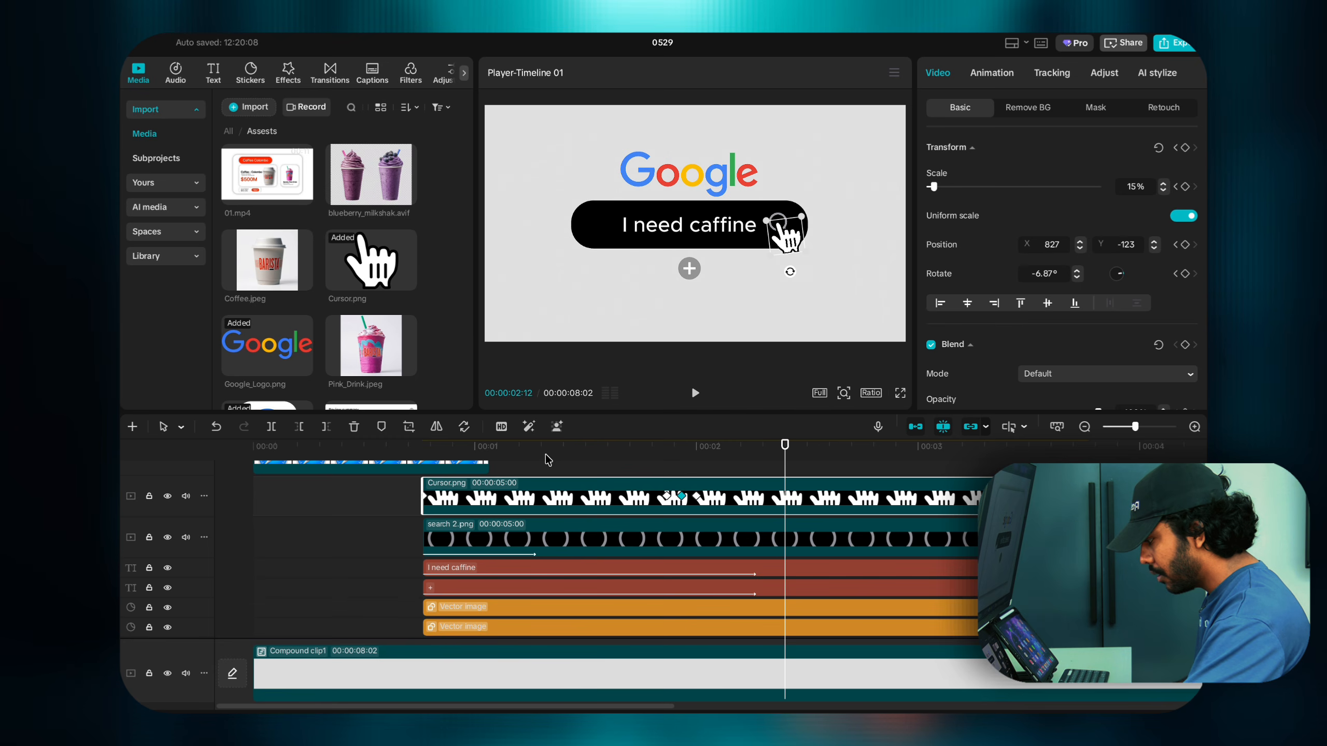
pyautogui.click(689, 468)
# Step: Shift the 02:00 rotation keyframe slightly later and replay the click
pyautogui.click(681, 497)
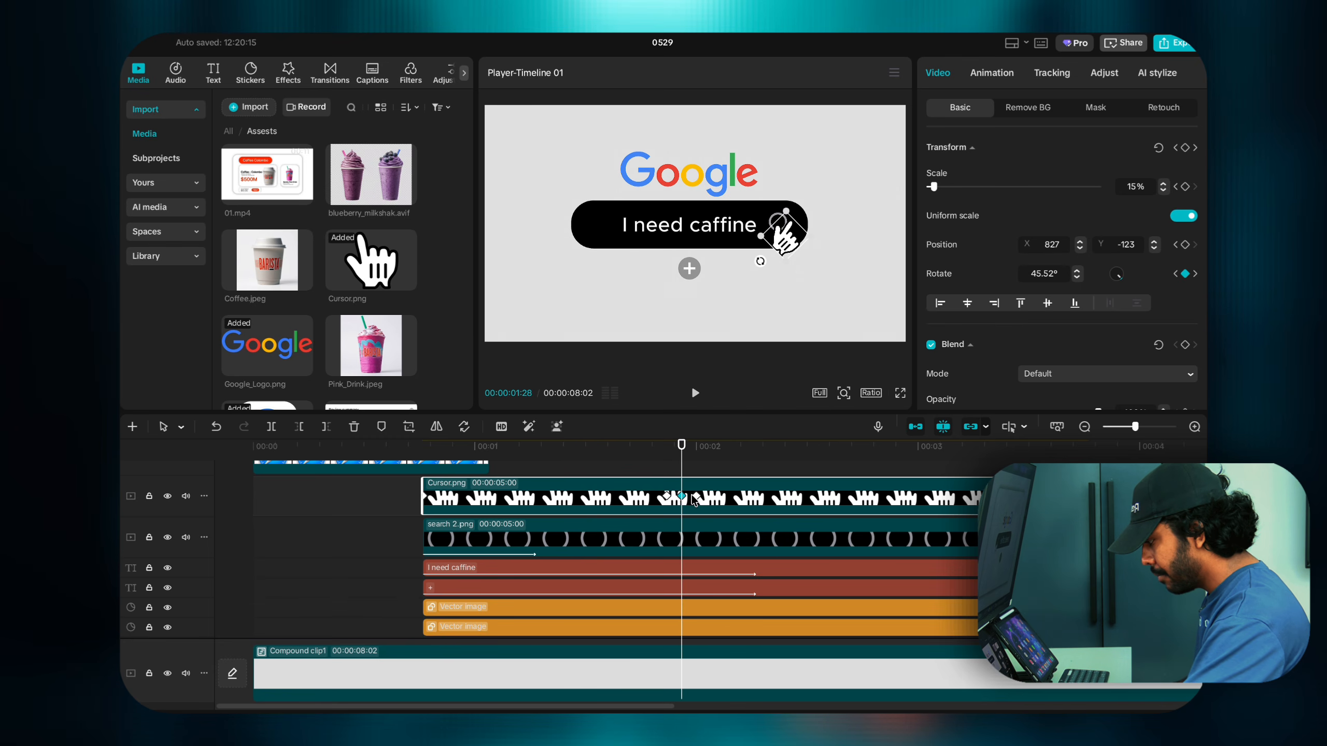
pyautogui.moveTo(696, 497)
pyautogui.mouseDown()
pyautogui.moveTo(725, 496)
pyautogui.moveTo(683, 497)
pyautogui.moveTo(697, 495)
pyautogui.mouseUp()
pyautogui.click(697, 497)
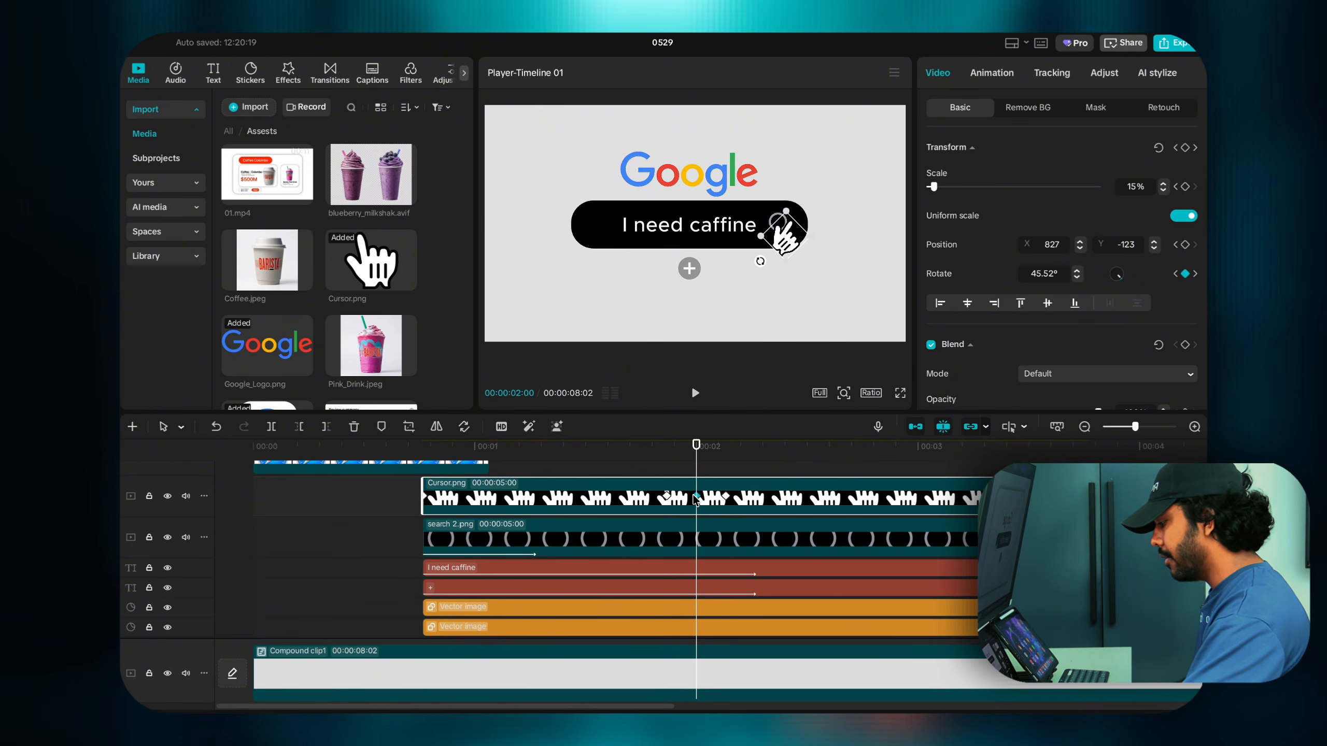
pyautogui.click(652, 473)
pyautogui.press('space')
pyautogui.click(652, 473)
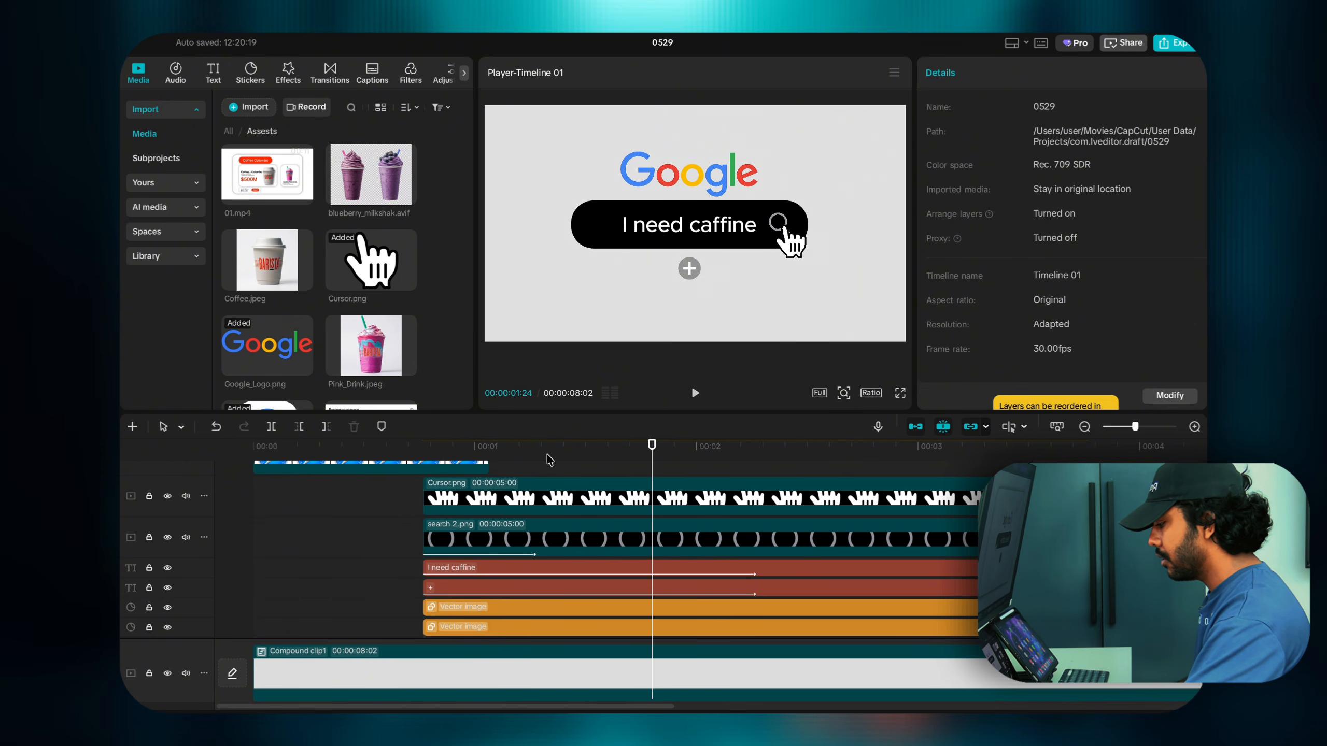
pyautogui.click(547, 454)
pyautogui.press('space')
pyautogui.press('space')
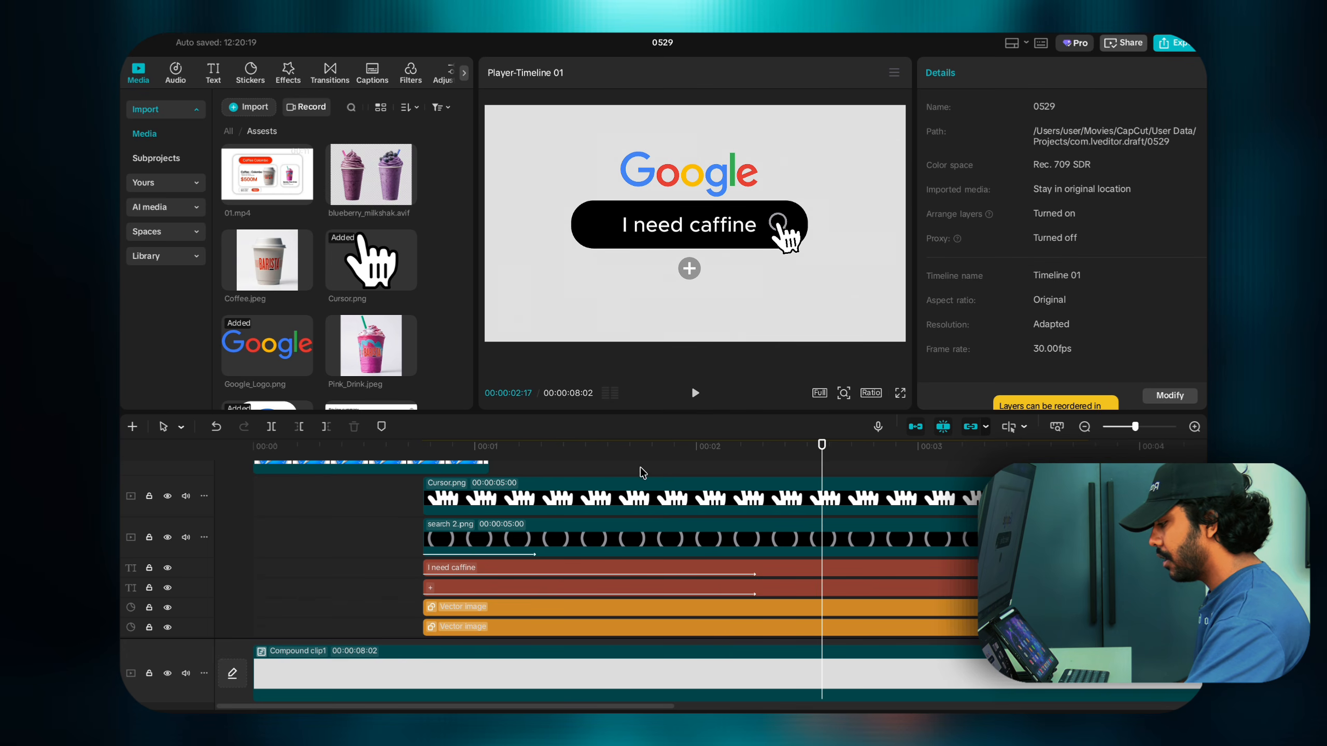
pyautogui.click(640, 468)
pyautogui.press('space')
pyautogui.press('space')
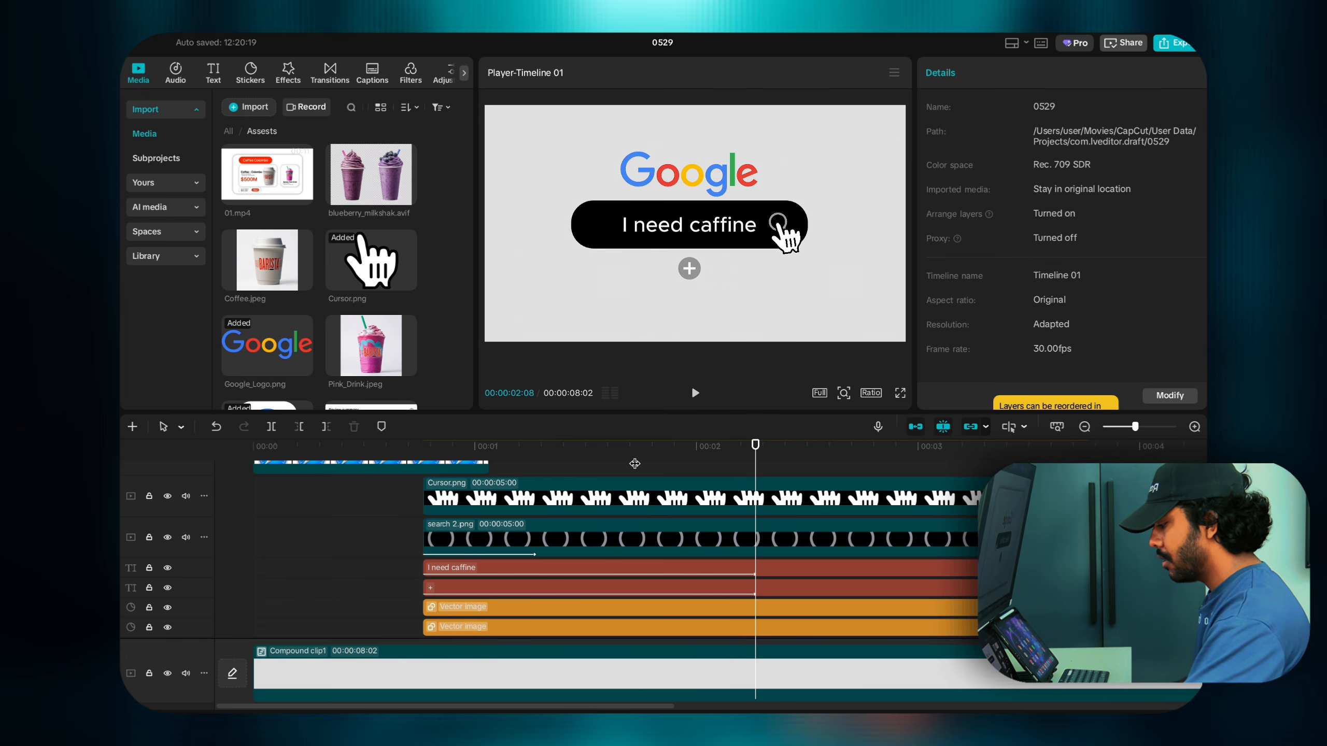
# Step: Retime the cursor's last keyframe at 02:04 and replay the click animation
pyautogui.click(661, 494)
pyautogui.click(667, 495)
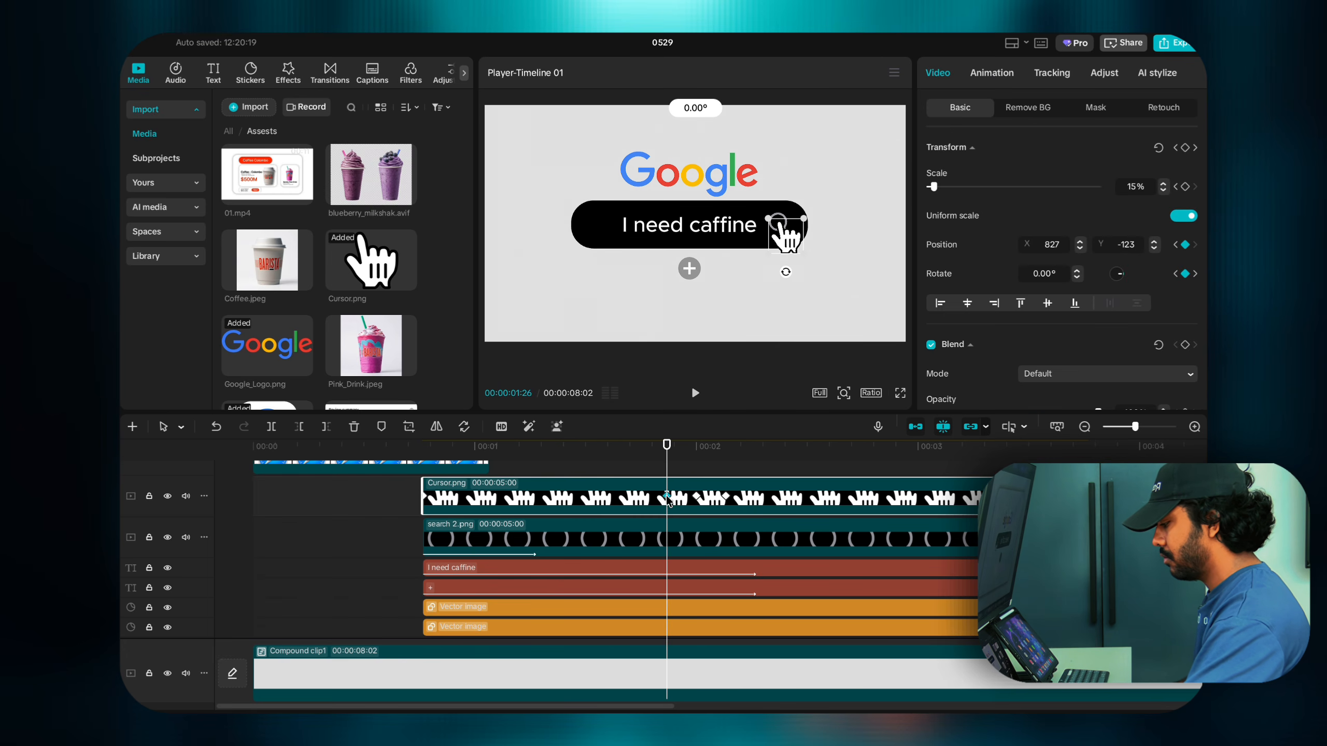
pyautogui.click(698, 499)
pyautogui.click(730, 497)
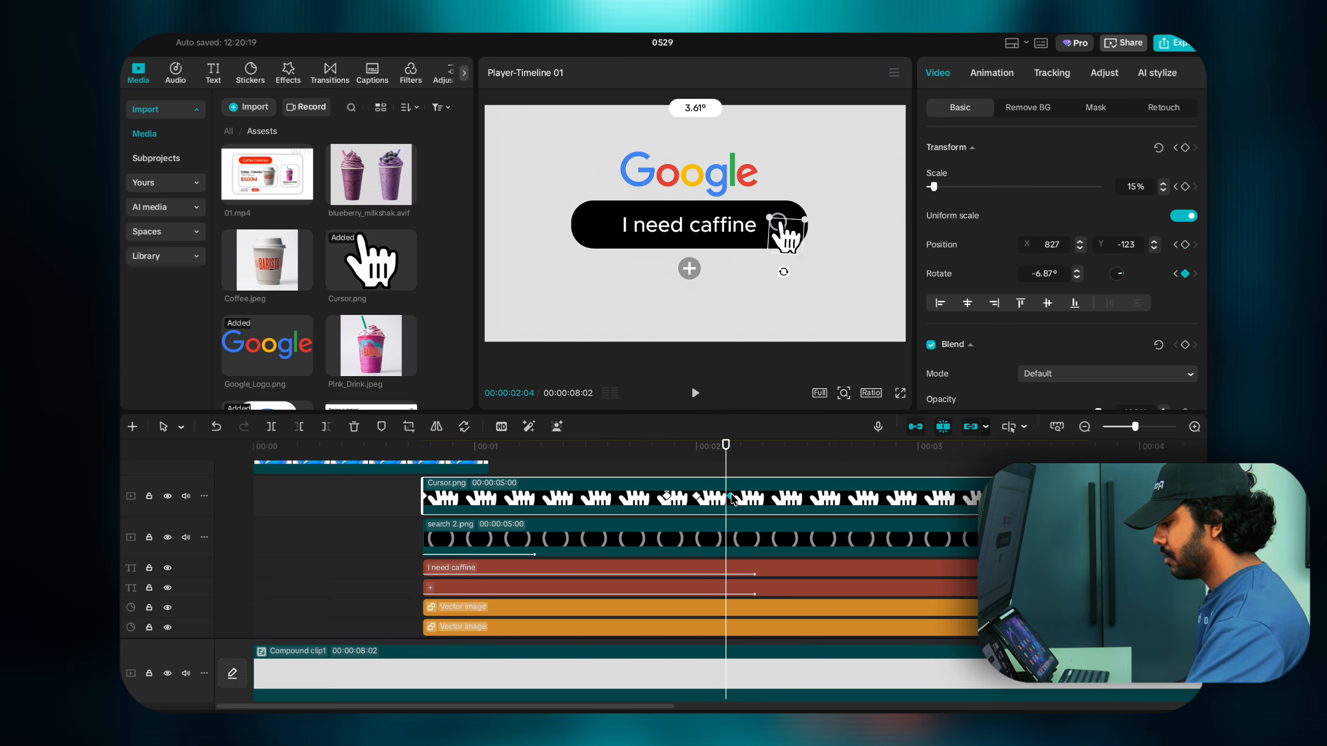
pyautogui.moveTo(732, 495)
pyautogui.mouseDown()
pyautogui.moveTo(749, 496)
pyautogui.moveTo(698, 496)
pyautogui.moveTo(713, 496)
pyautogui.mouseUp()
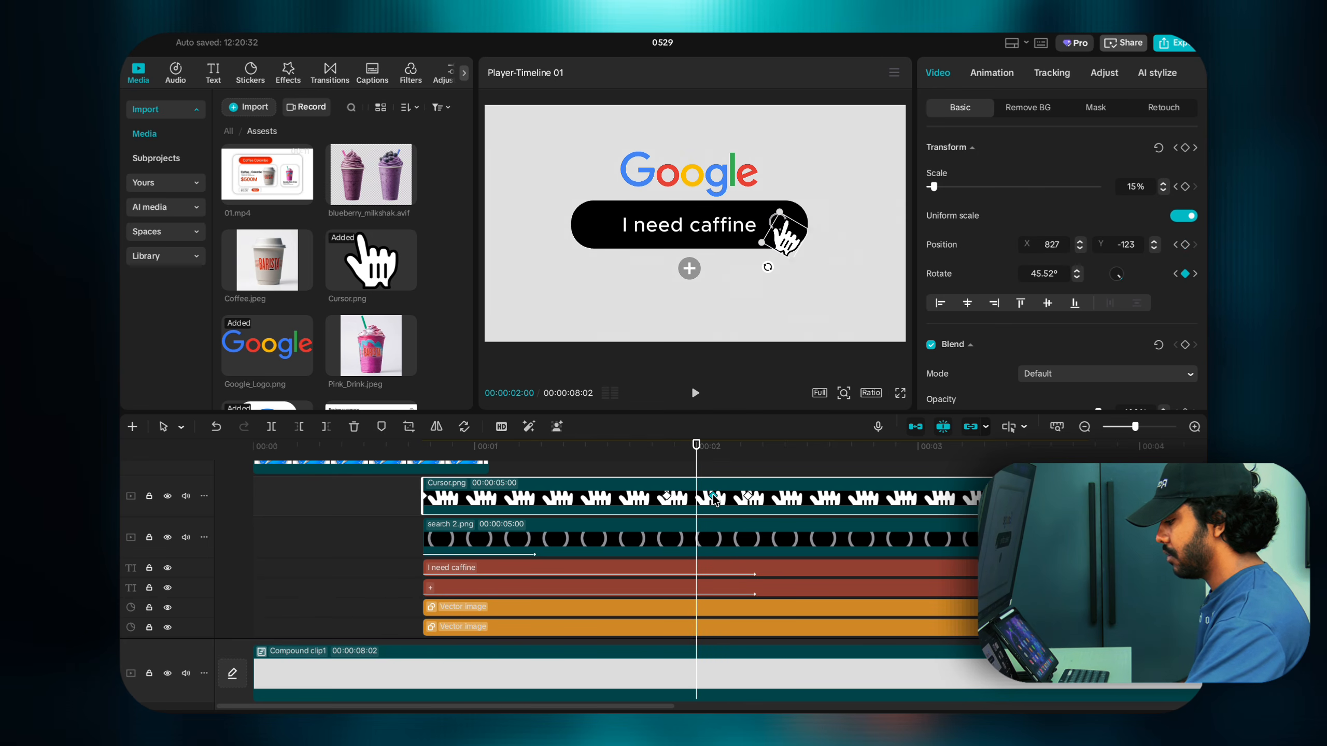
pyautogui.click(625, 468)
pyautogui.press('space')
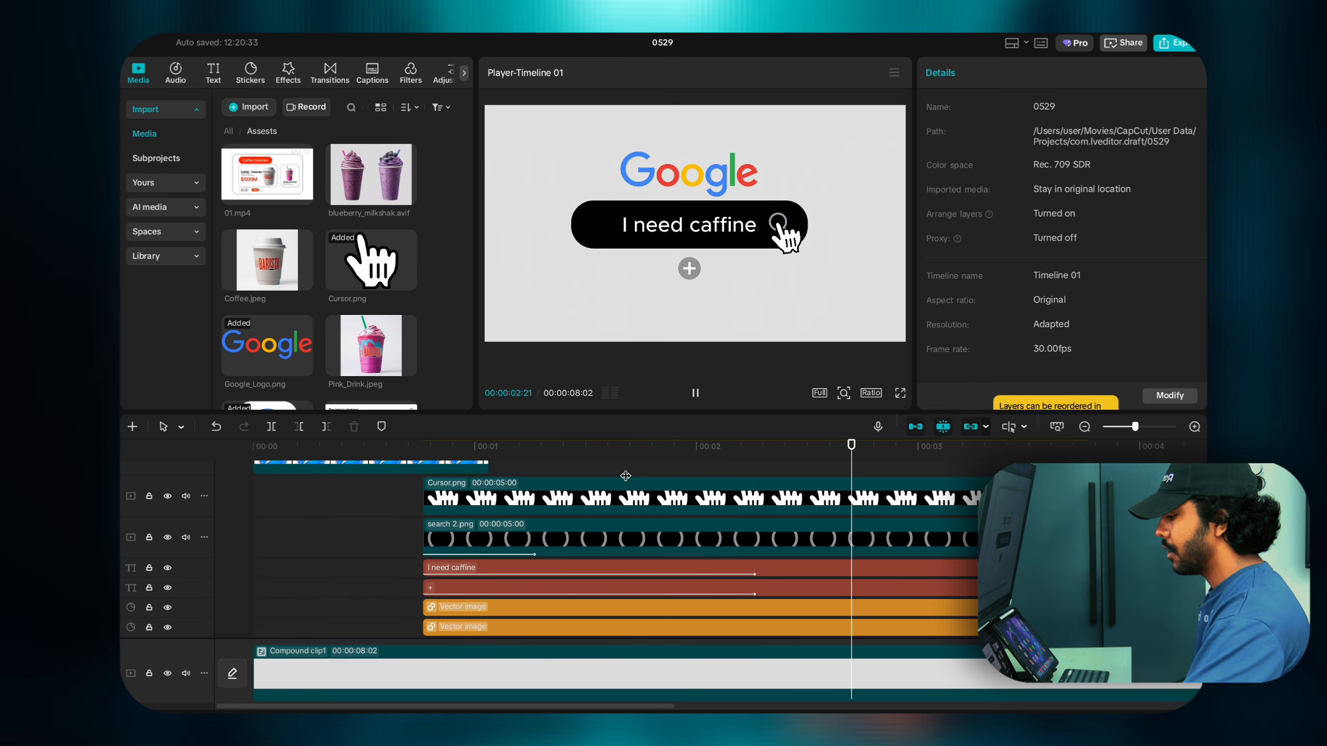
pyautogui.click(625, 475)
pyautogui.click(491, 477)
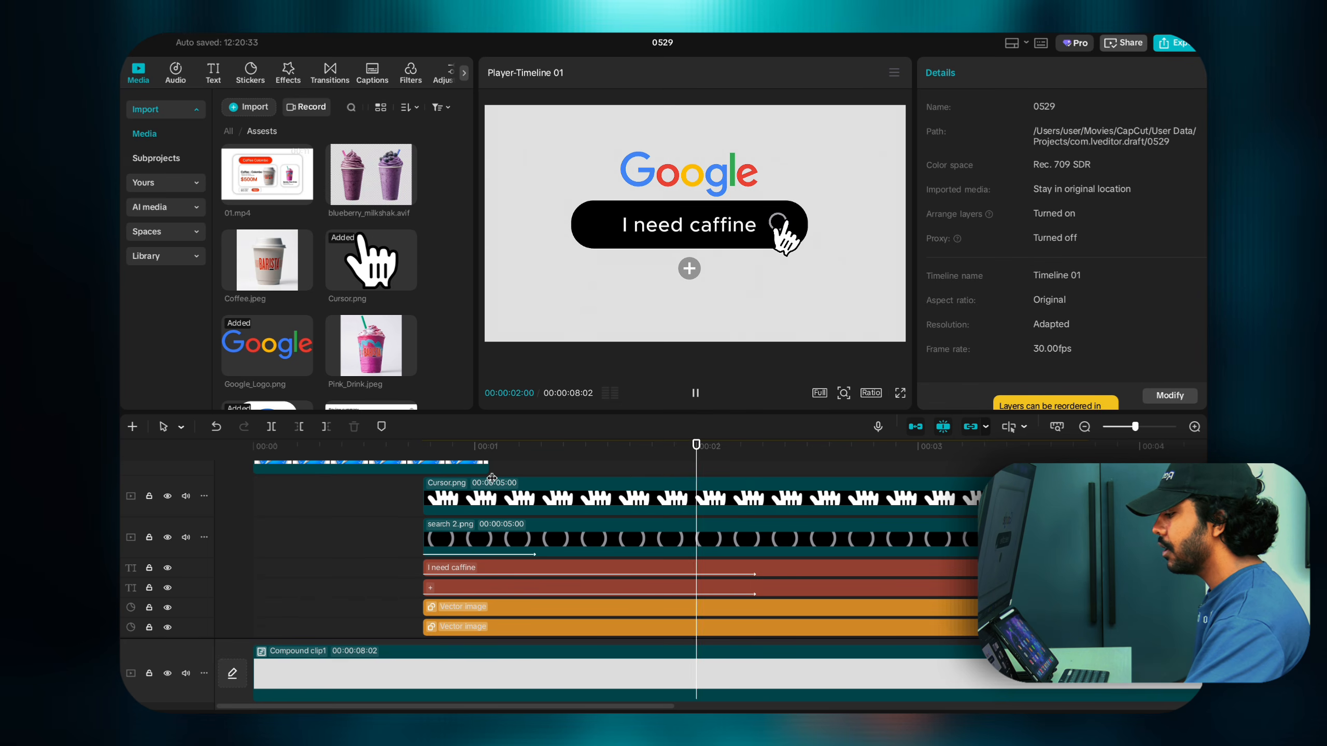
pyautogui.press('space')
# Step: Go to the 2:07 keyframe and select the black search bar shape to show its properties
pyautogui.click(777, 463)
pyautogui.click(769, 469)
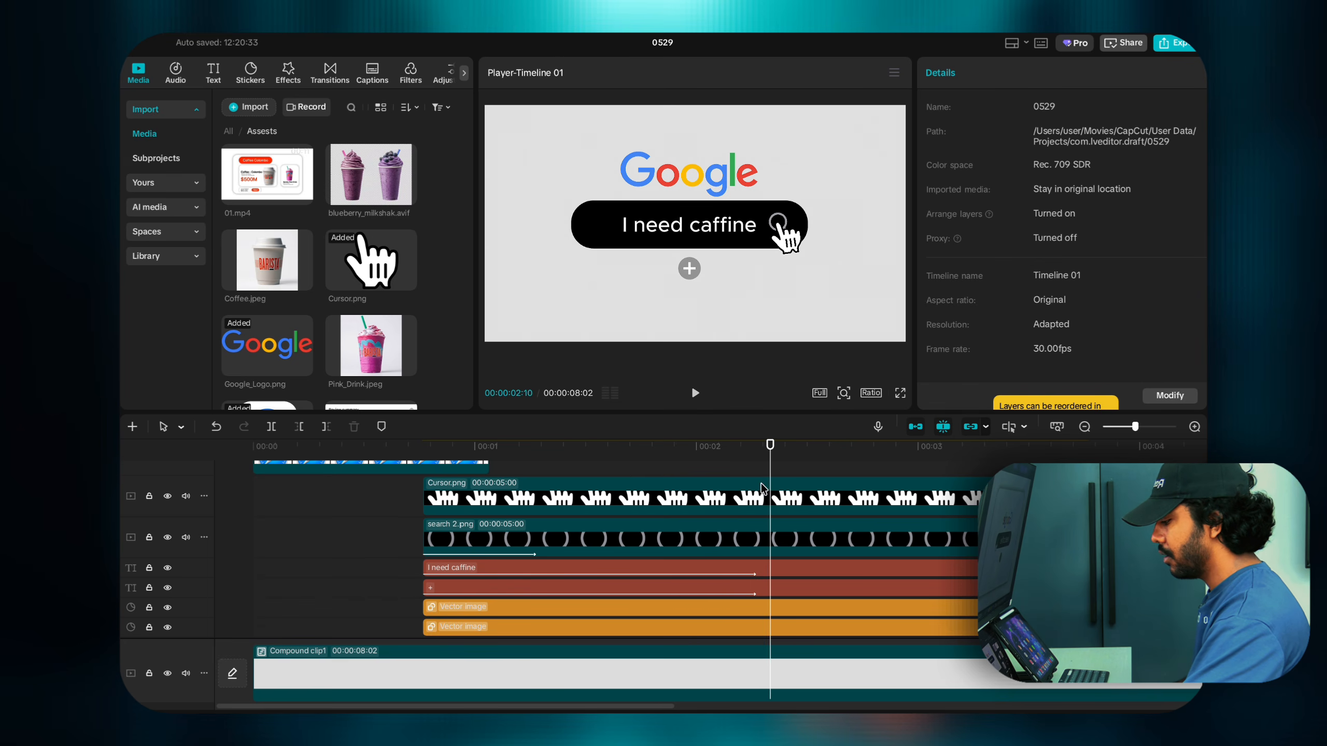
pyautogui.click(762, 488)
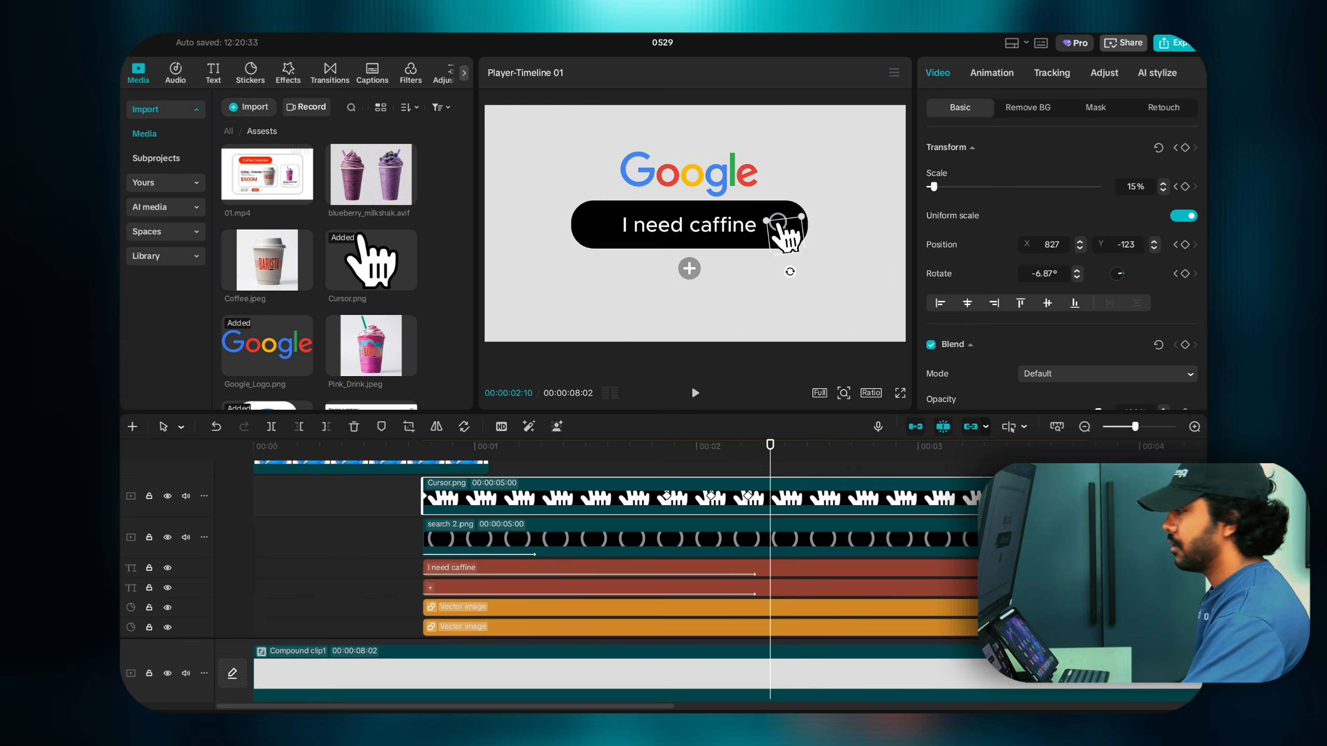
pyautogui.moveTo(843, 35)
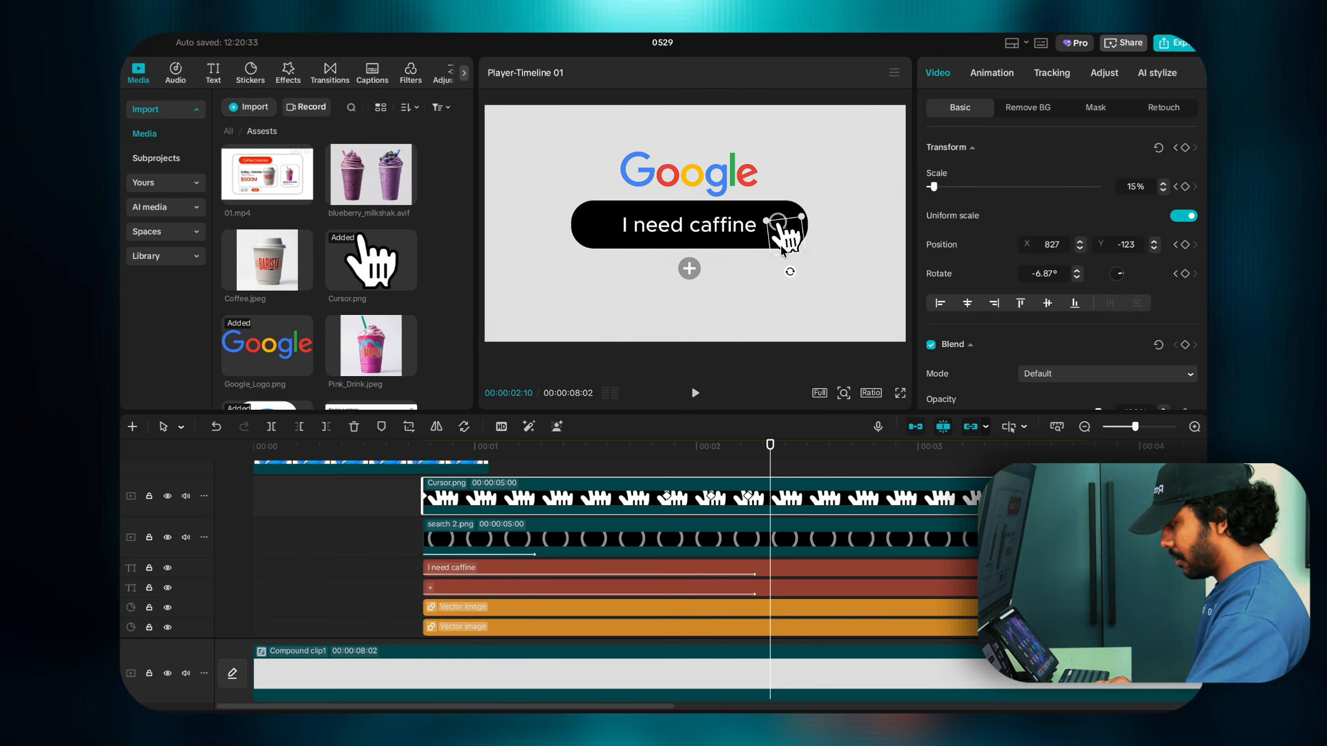
pyautogui.moveTo(769, 465); pyautogui.dragTo(750, 469)
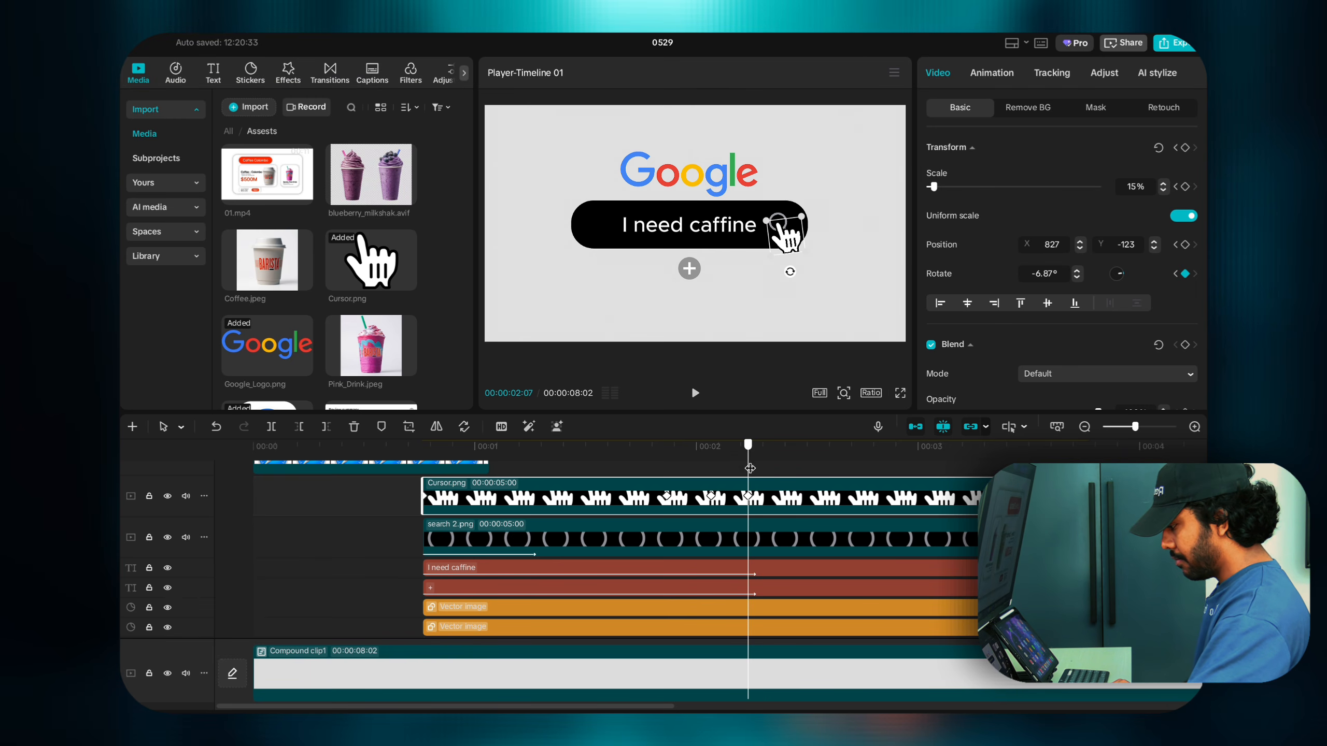
pyautogui.click(686, 237)
pyautogui.click(596, 228)
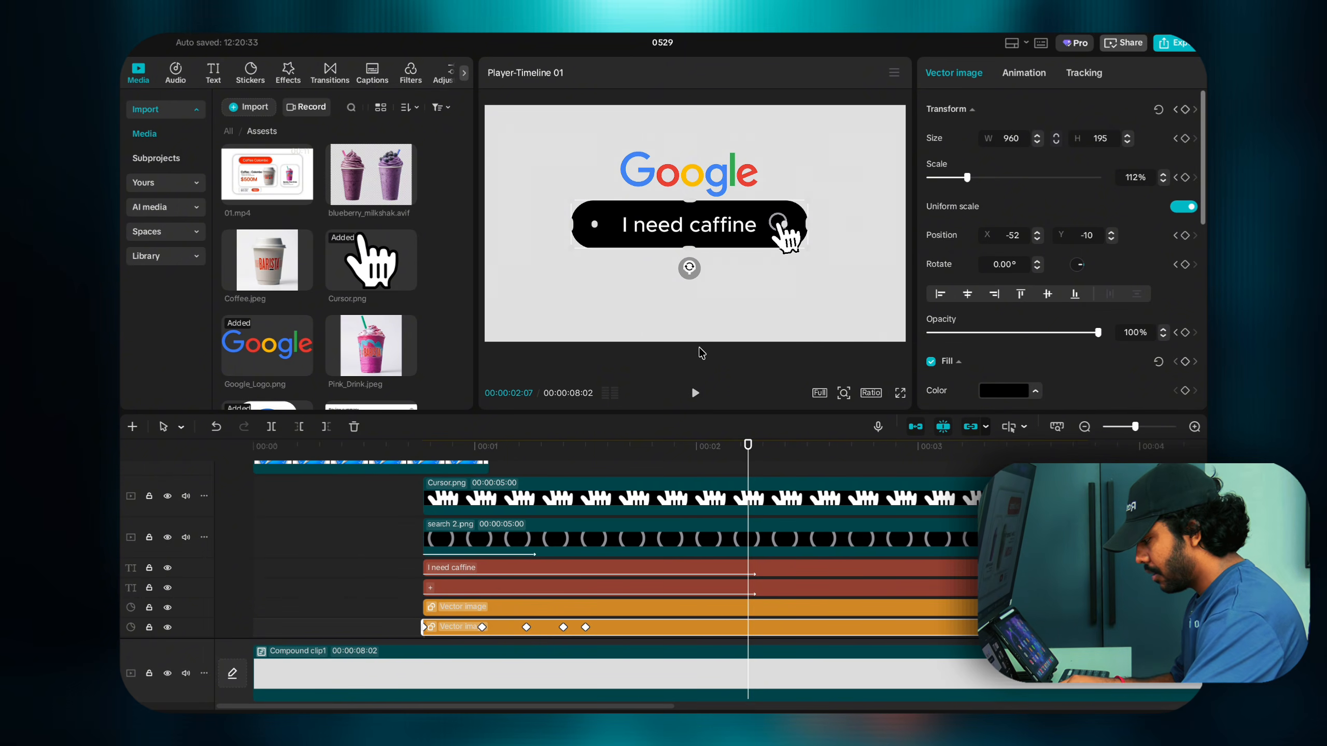
# Step: Keyframe the search bar at 02:07, then stretch it into a 1175×813 card by 02:15
pyautogui.click(749, 501)
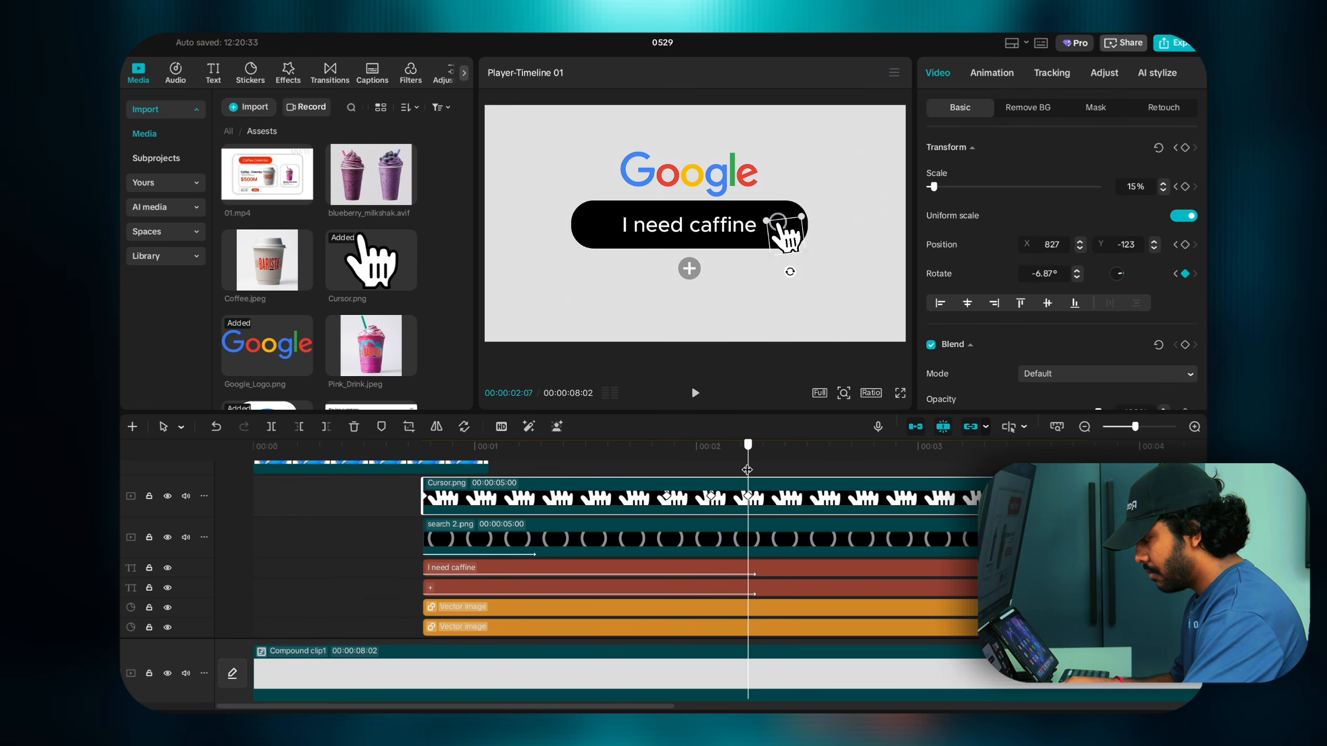
pyautogui.click(765, 554)
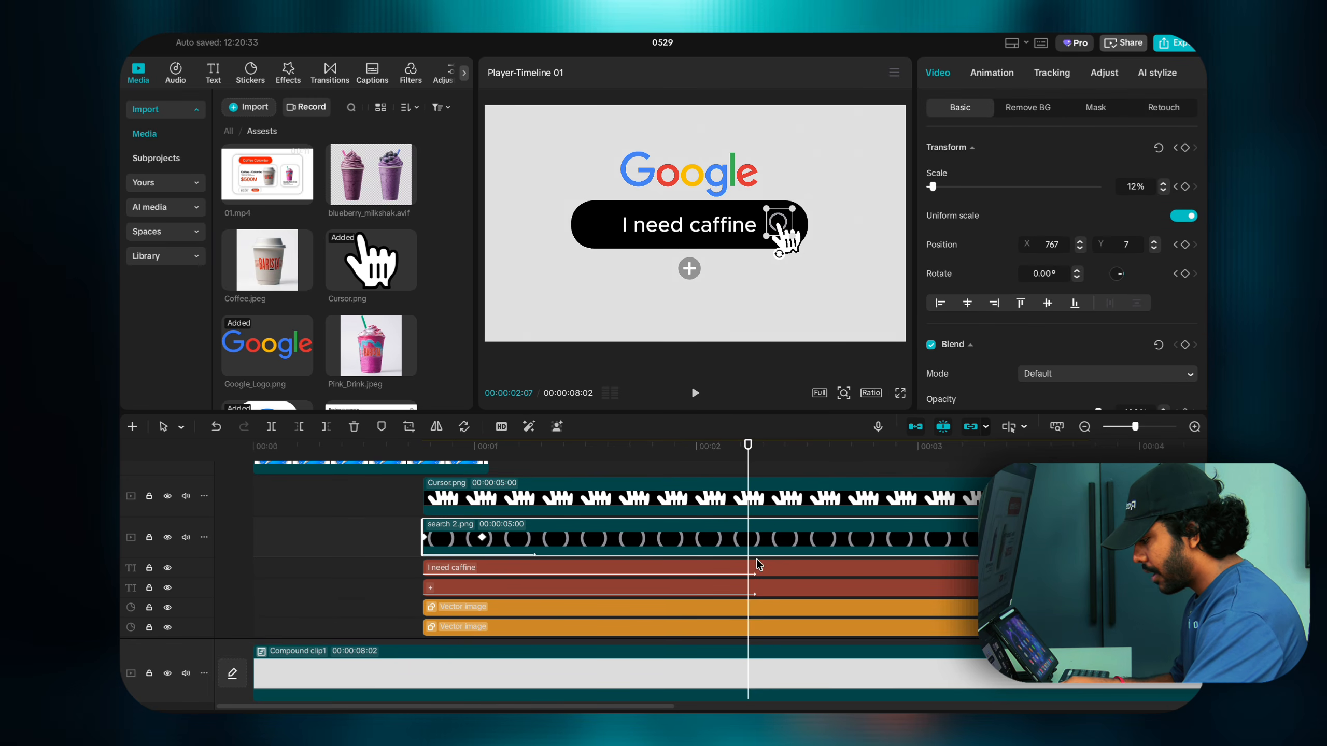
pyautogui.click(750, 607)
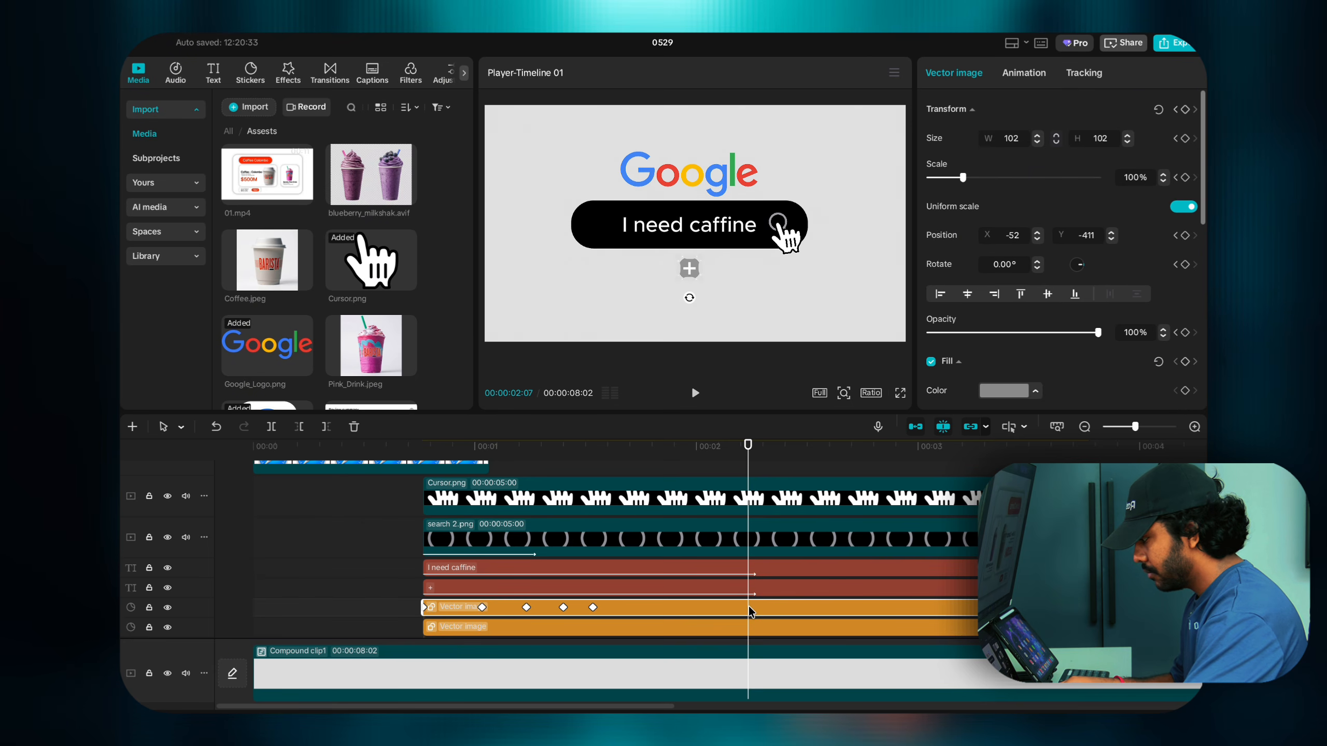
pyautogui.click(750, 627)
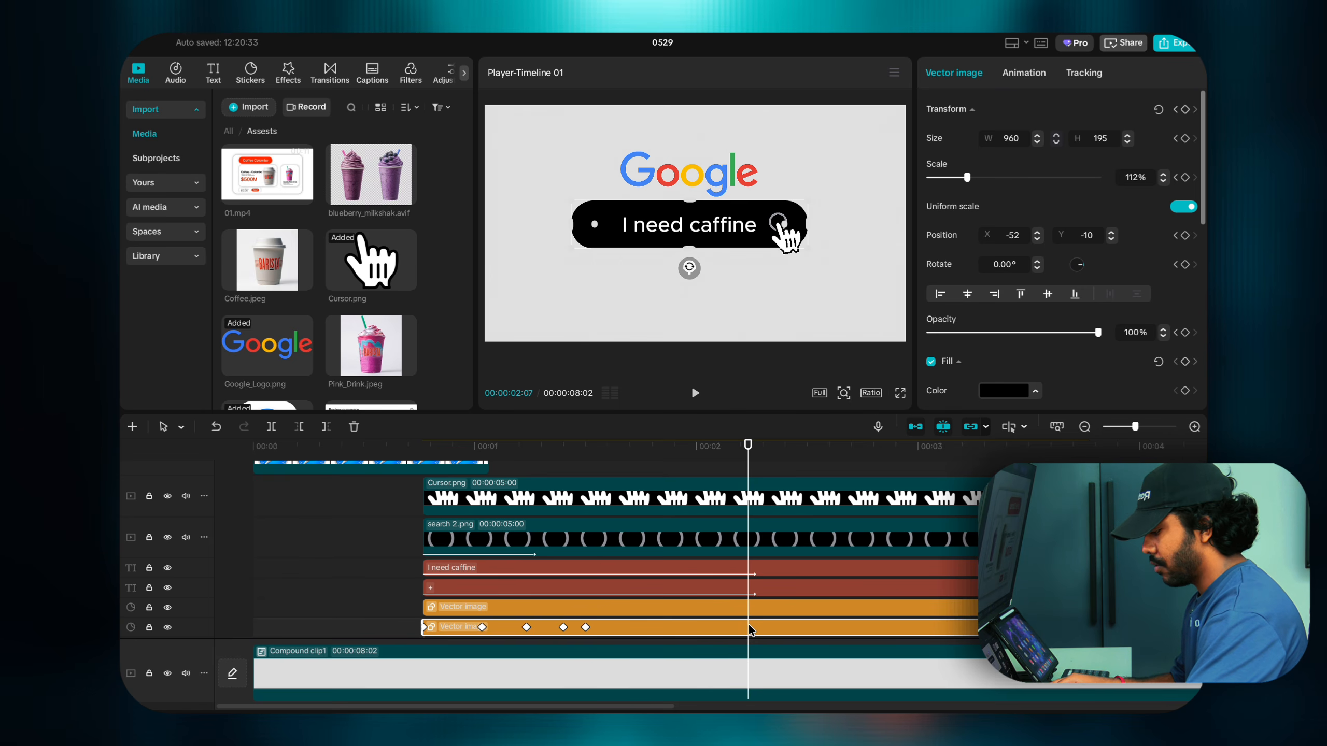
pyautogui.click(1185, 109)
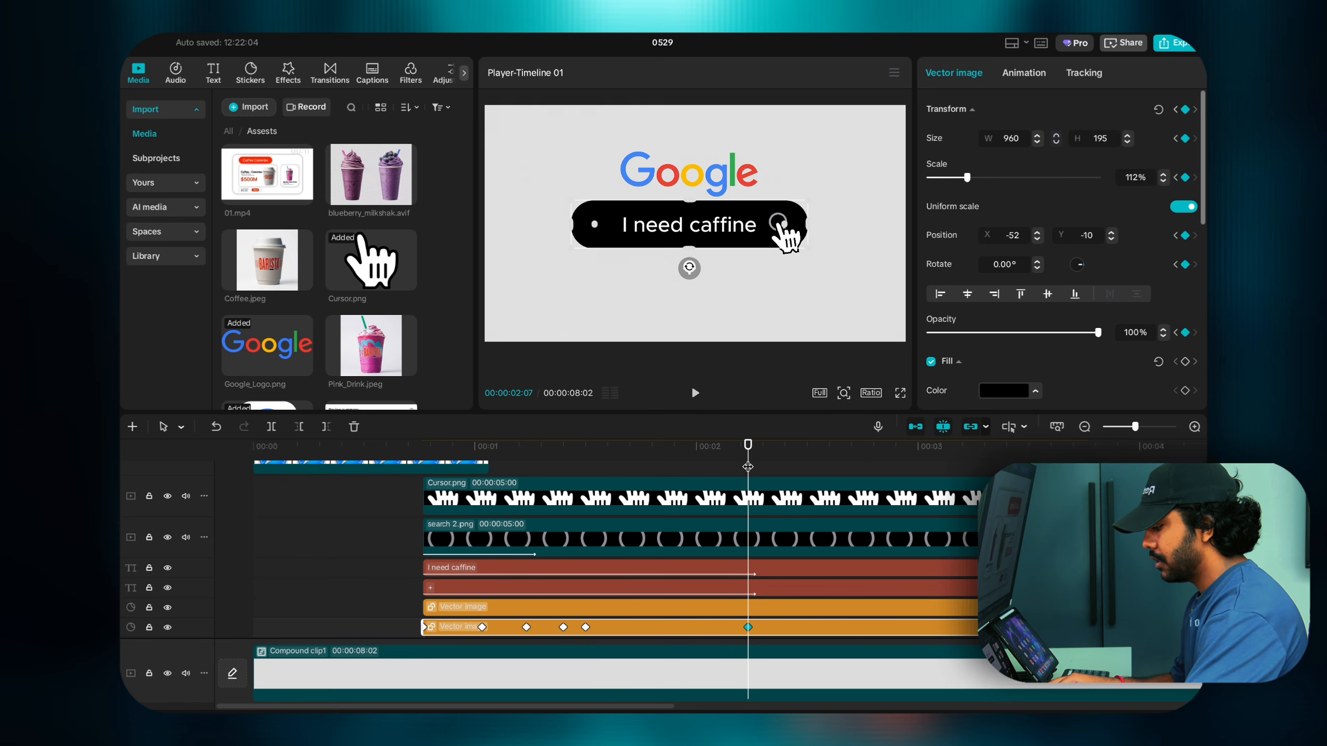
pyautogui.moveTo(748, 467); pyautogui.dragTo(807, 468)
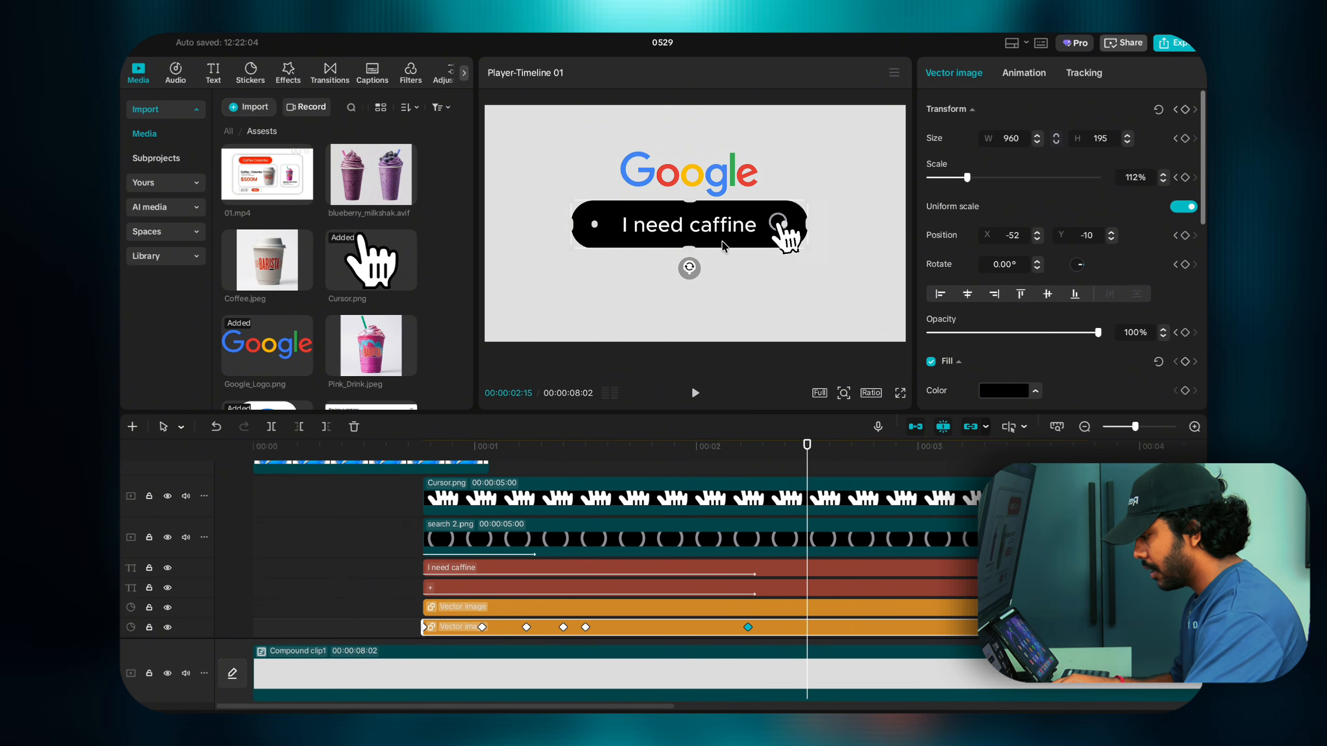
pyautogui.moveTo(689, 247); pyautogui.dragTo(708, 327)
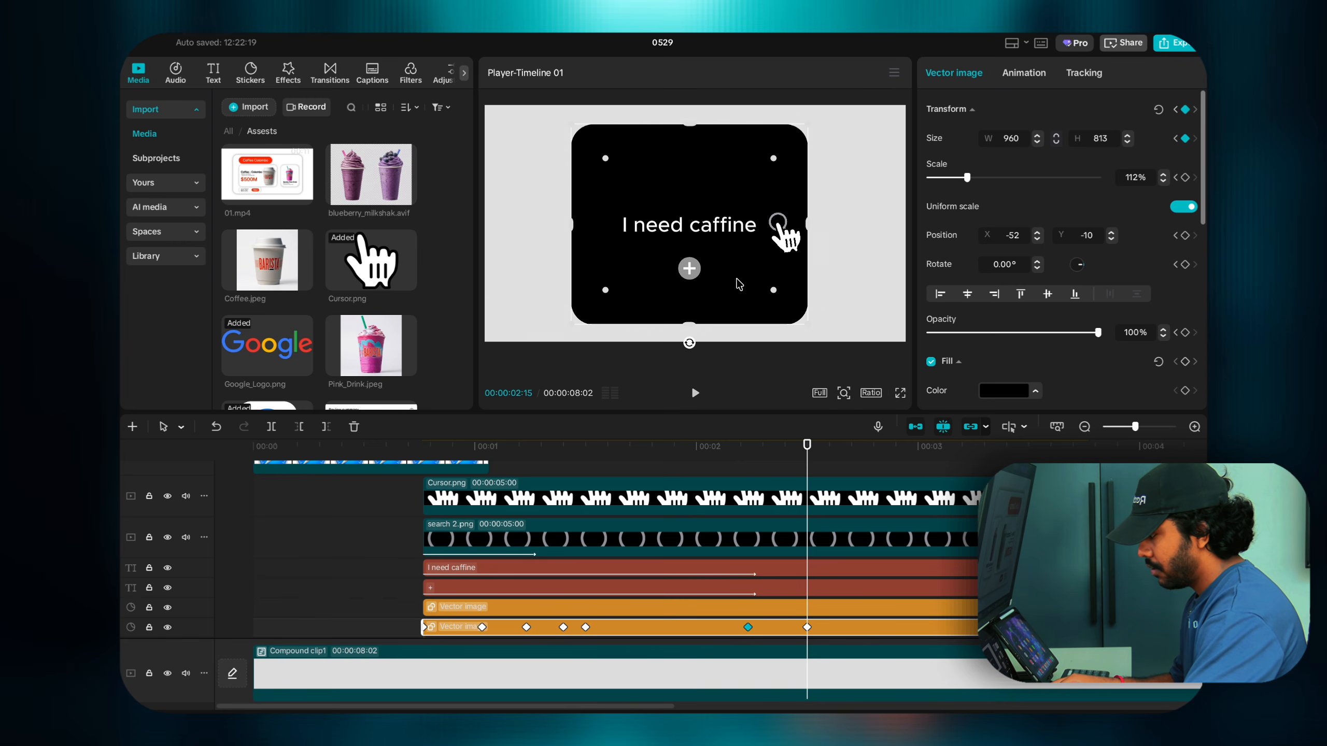
pyautogui.moveTo(807, 226); pyautogui.dragTo(836, 225)
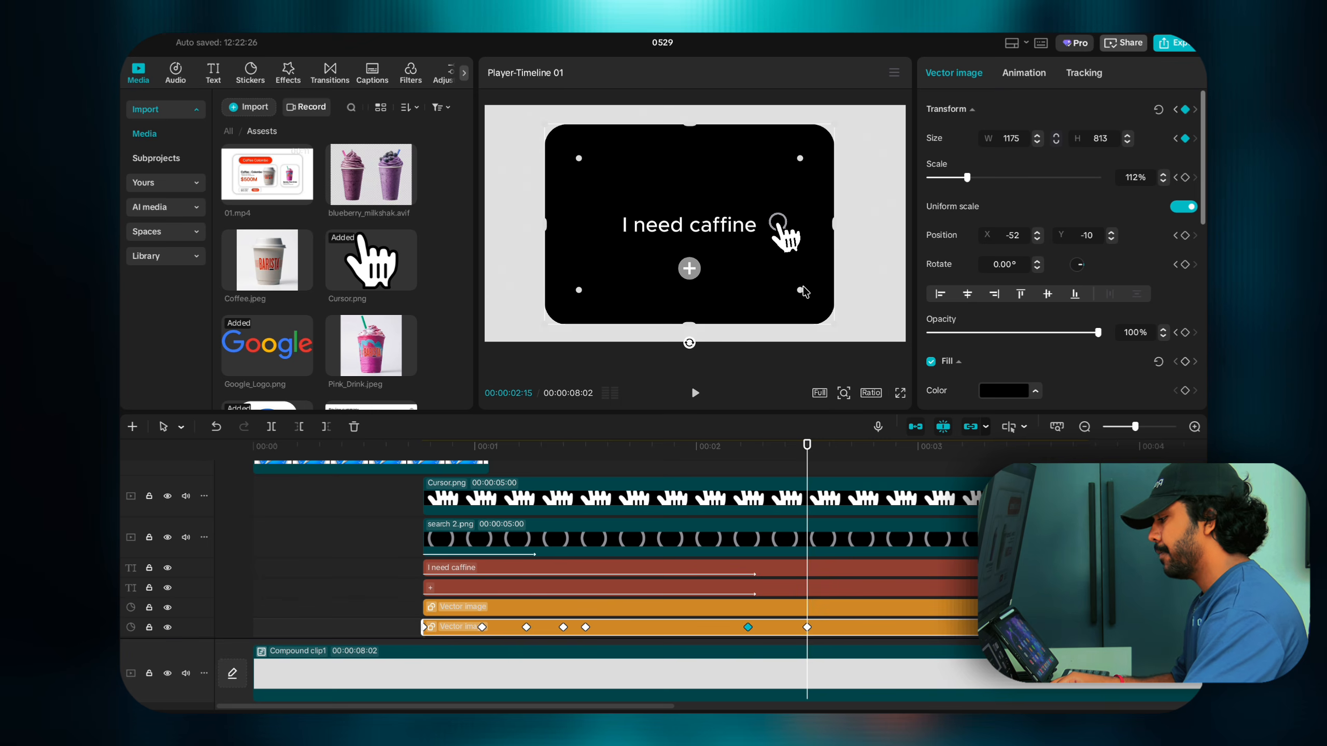
# Step: Preview the bar-expanding animation, then reselect the search bar at its expanded keyframe
pyautogui.click(717, 478)
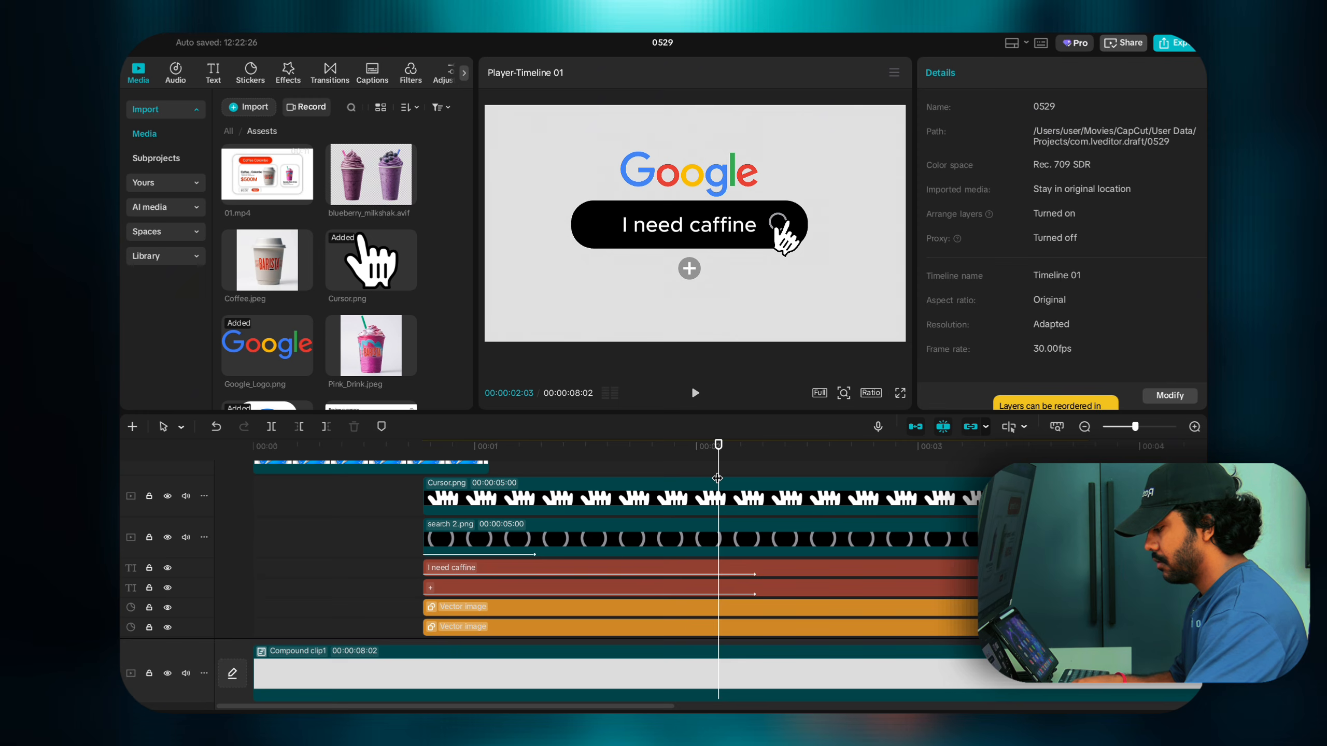
pyautogui.press('space')
pyautogui.click(646, 476)
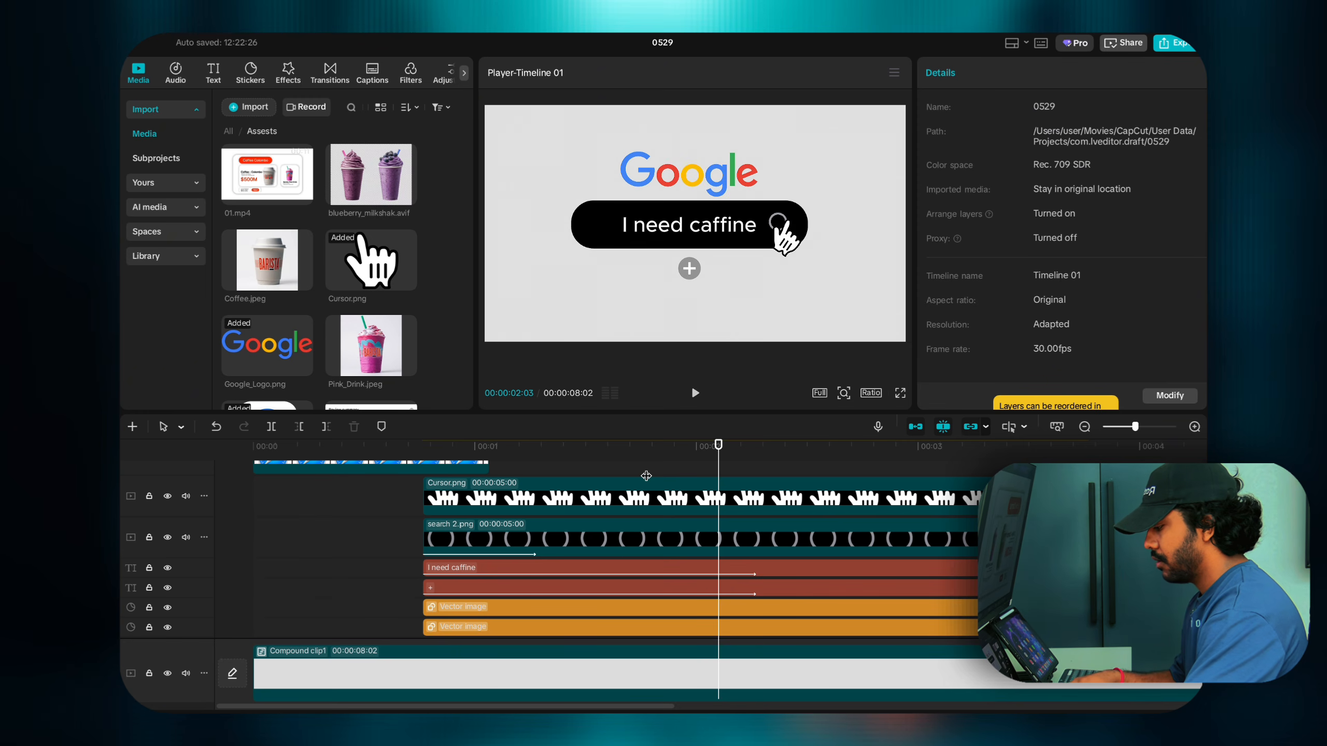
pyautogui.press('space')
pyautogui.click(646, 474)
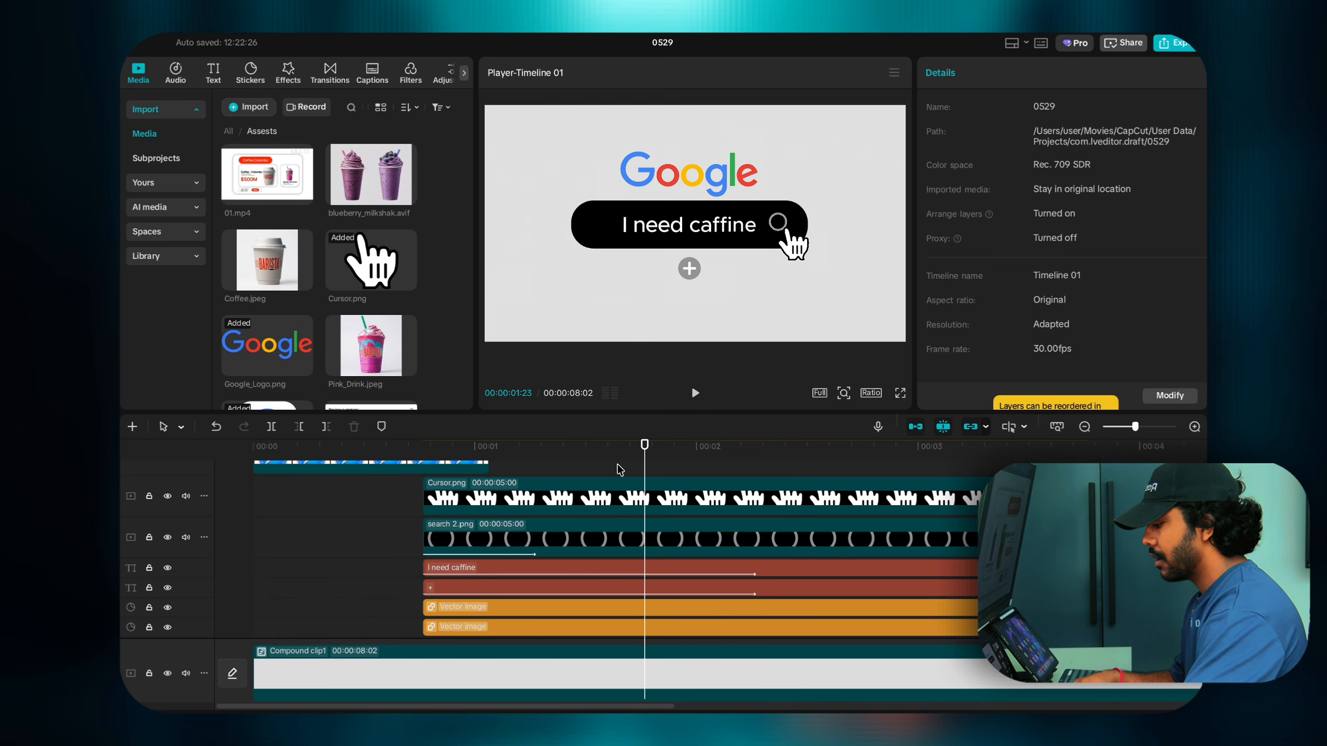
pyautogui.click(618, 474)
pyautogui.press('space')
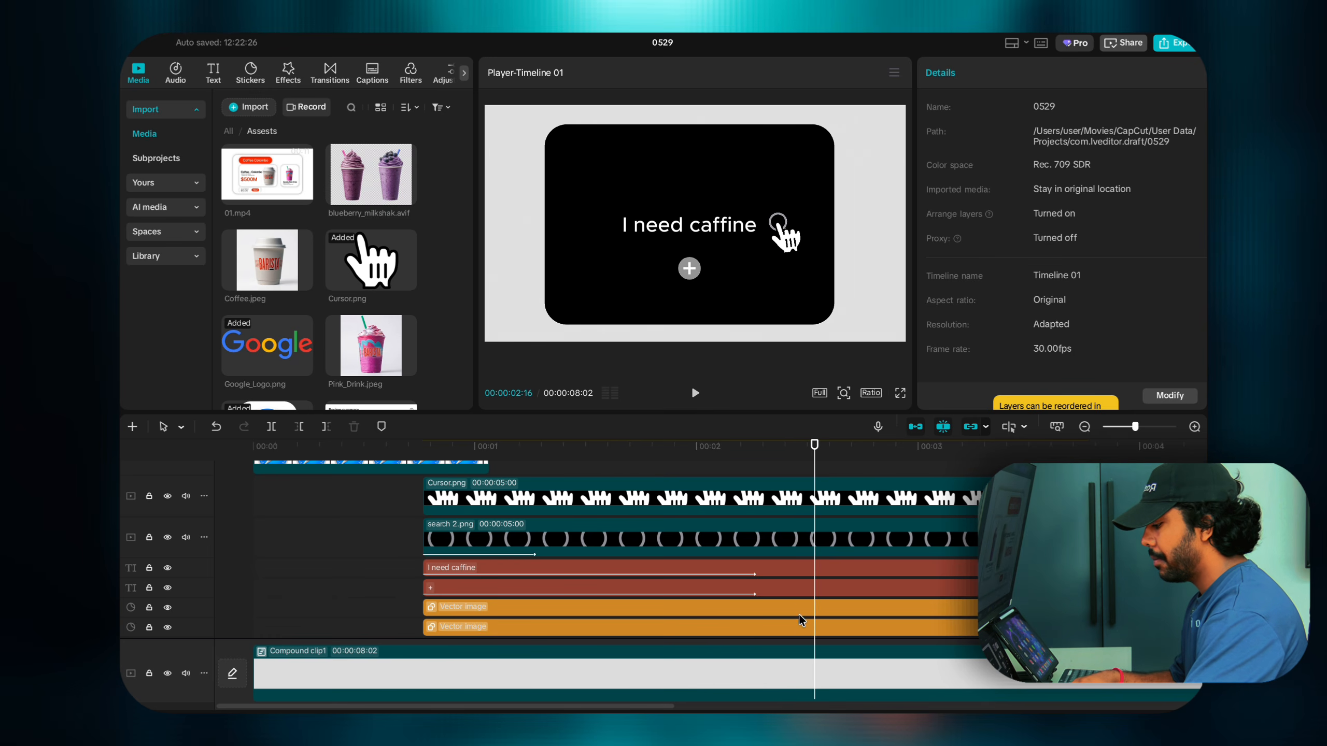
pyautogui.click(798, 612)
pyautogui.click(747, 626)
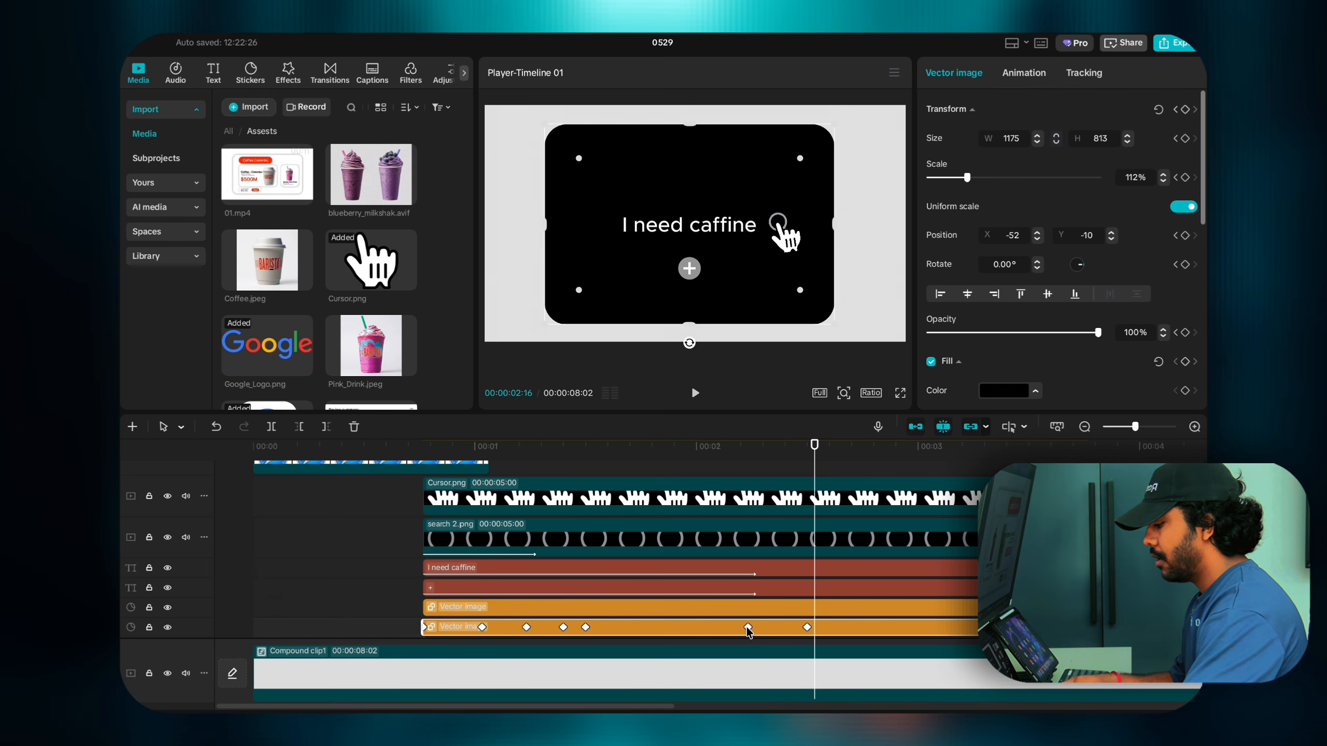
pyautogui.click(748, 627)
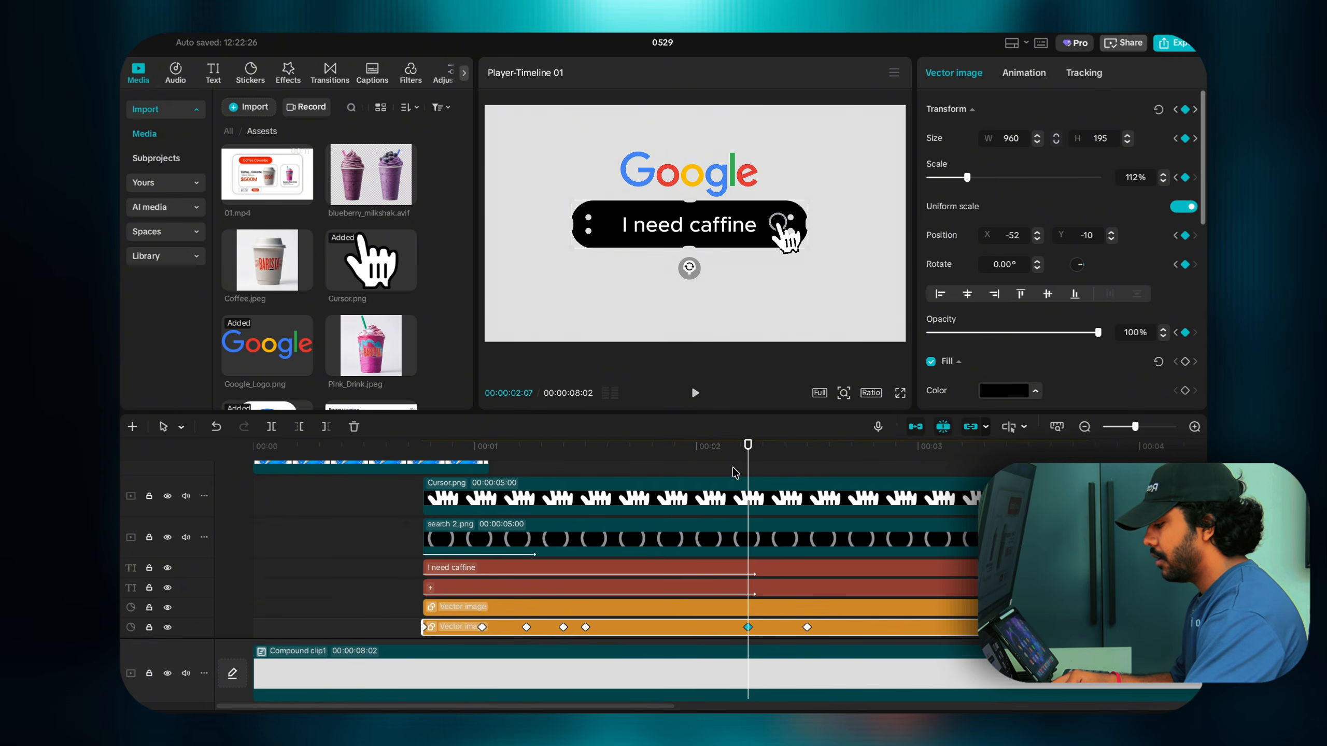
# Step: Add a Fill keyframe at 02:07 and set the fill to white at 02:15
pyautogui.moveTo(746, 469)
pyautogui.mouseDown()
pyautogui.moveTo(807, 472)
pyautogui.moveTo(748, 472)
pyautogui.mouseUp()
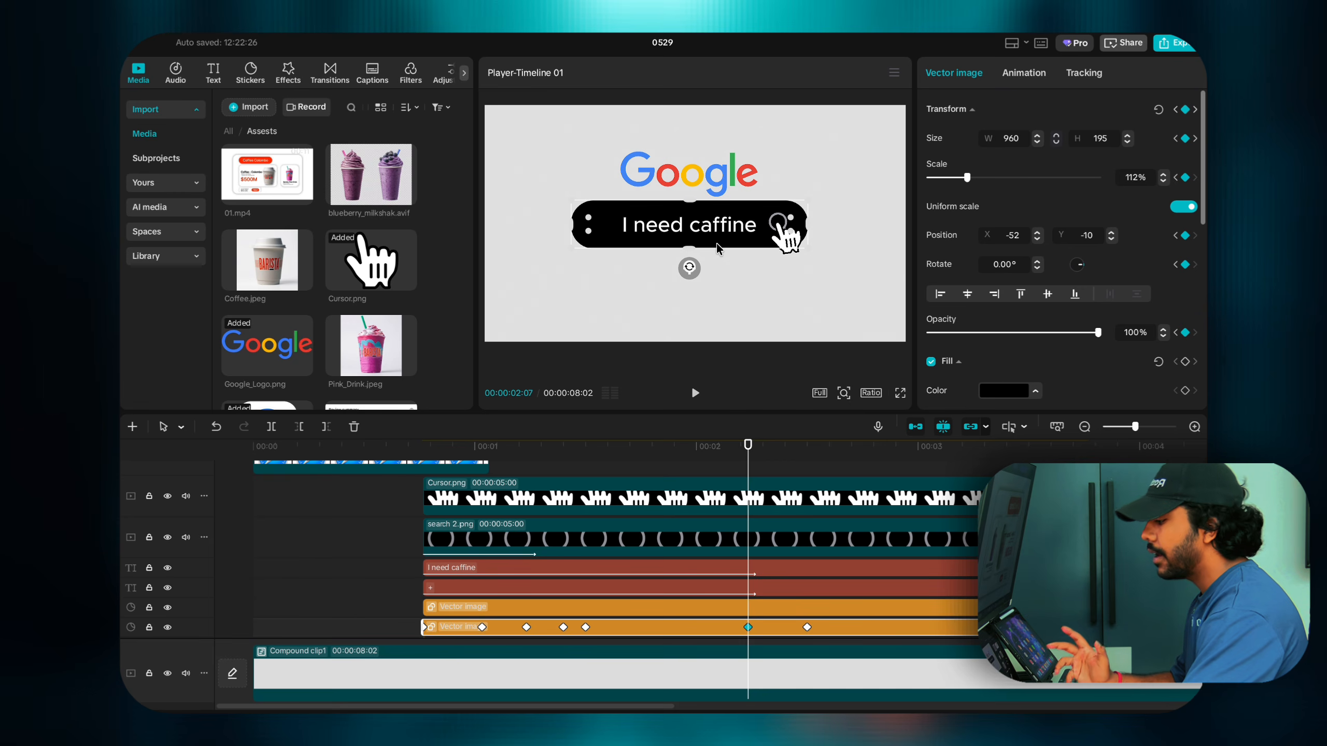
pyautogui.moveTo(749, 466); pyautogui.dragTo(749, 499)
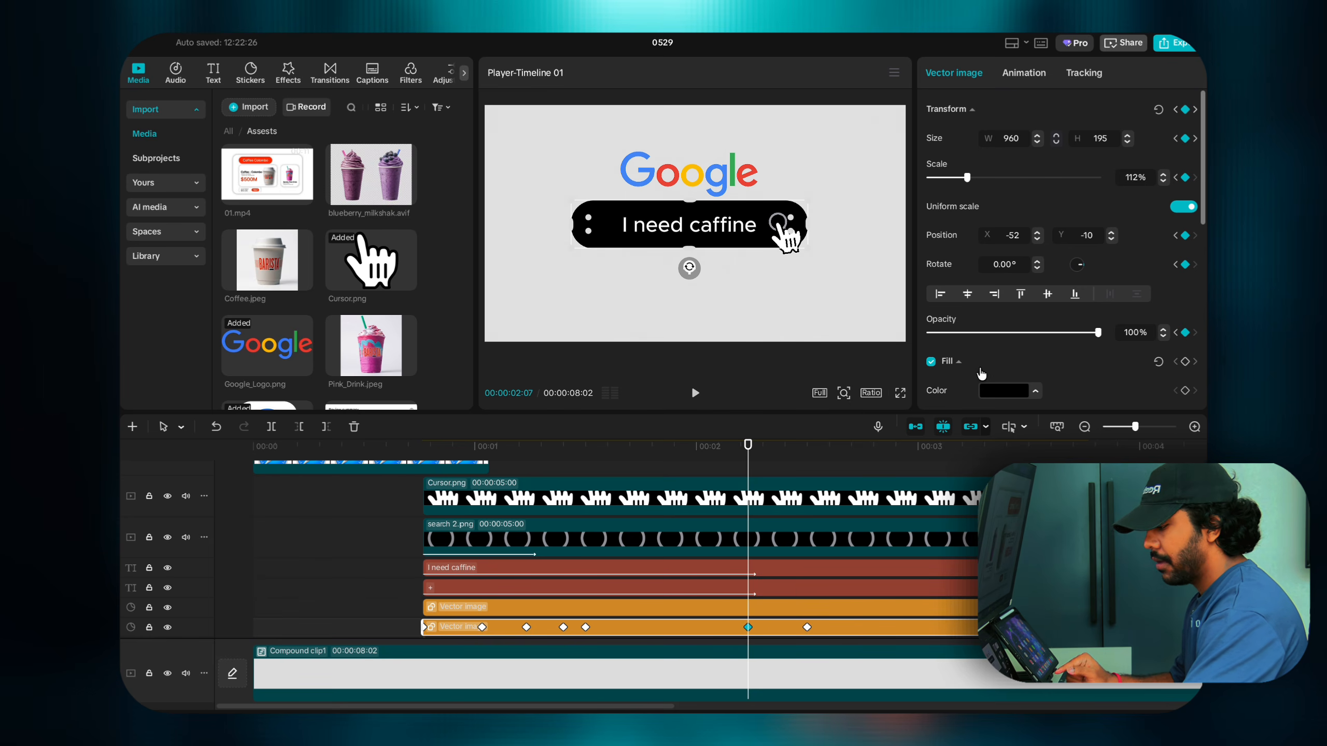
pyautogui.scroll(-3, 981, 373)
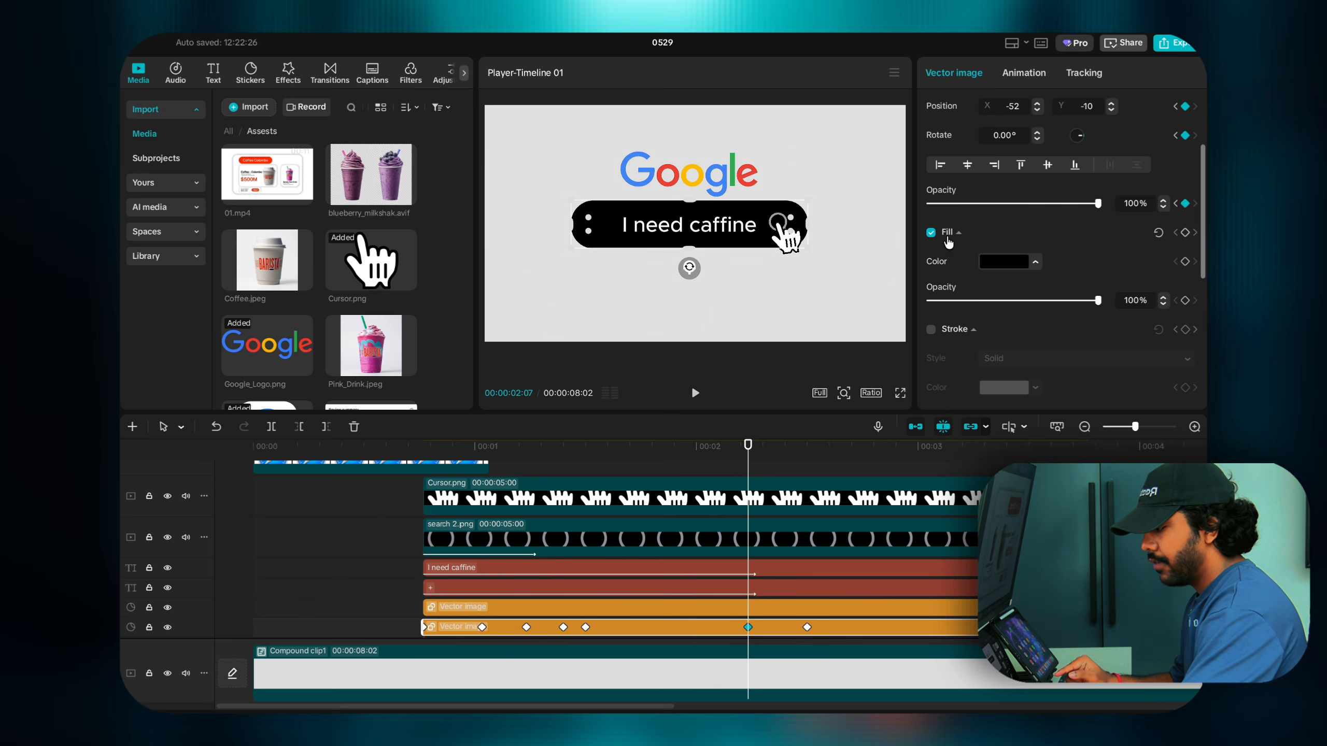
pyautogui.click(1186, 233)
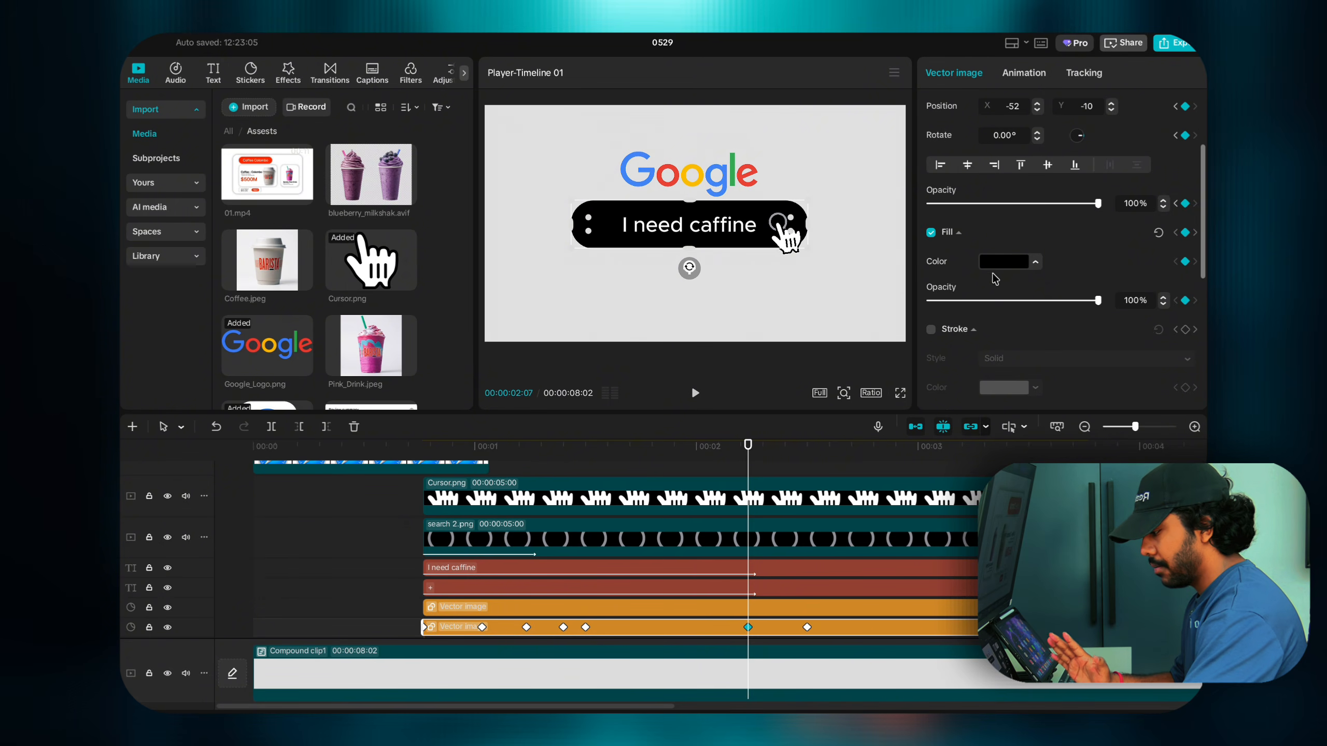
pyautogui.click(807, 627)
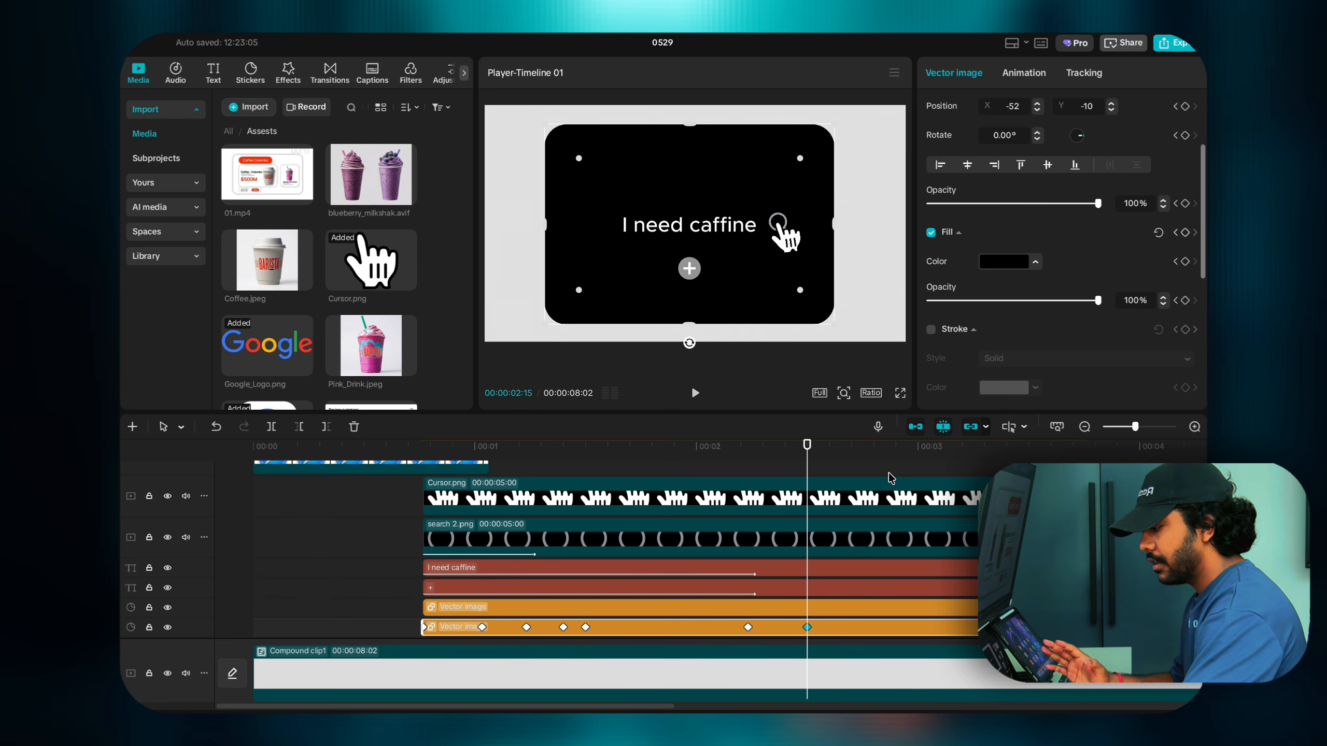
pyautogui.click(991, 265)
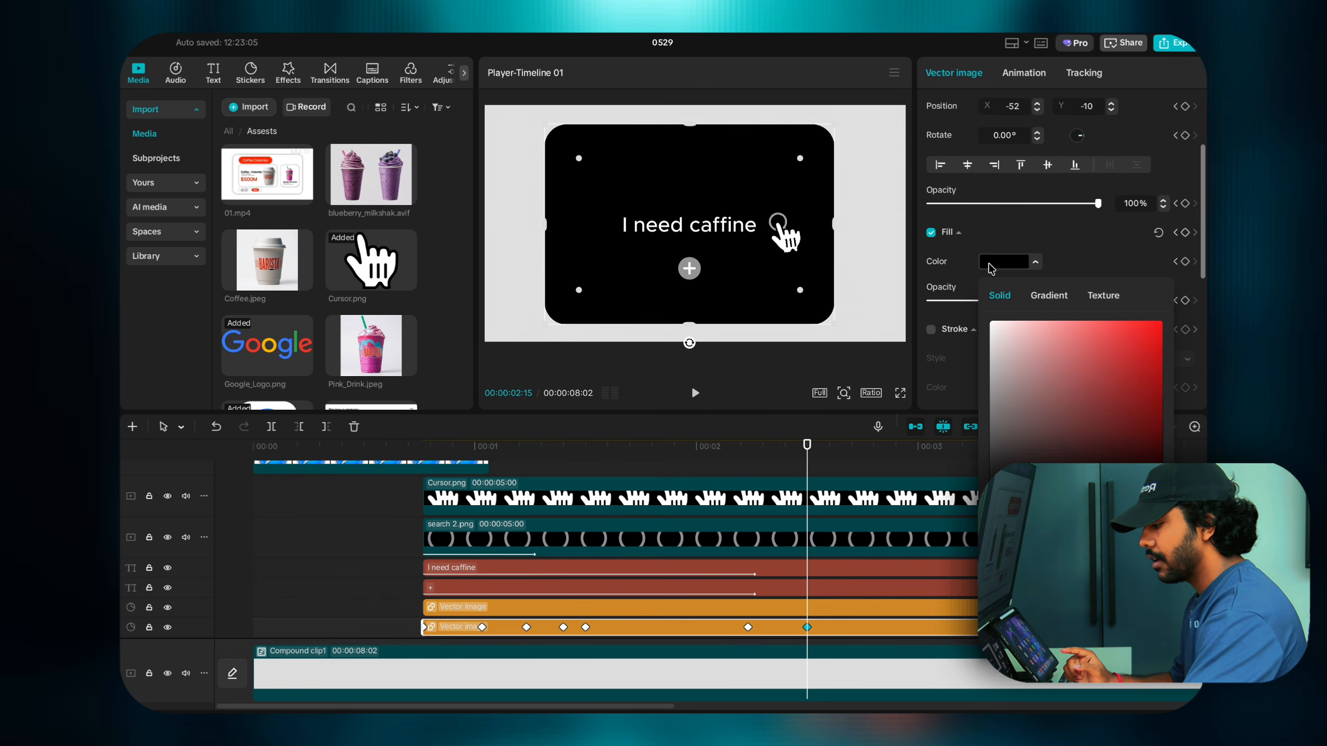
pyautogui.moveTo(1001, 335); pyautogui.dragTo(975, 303)
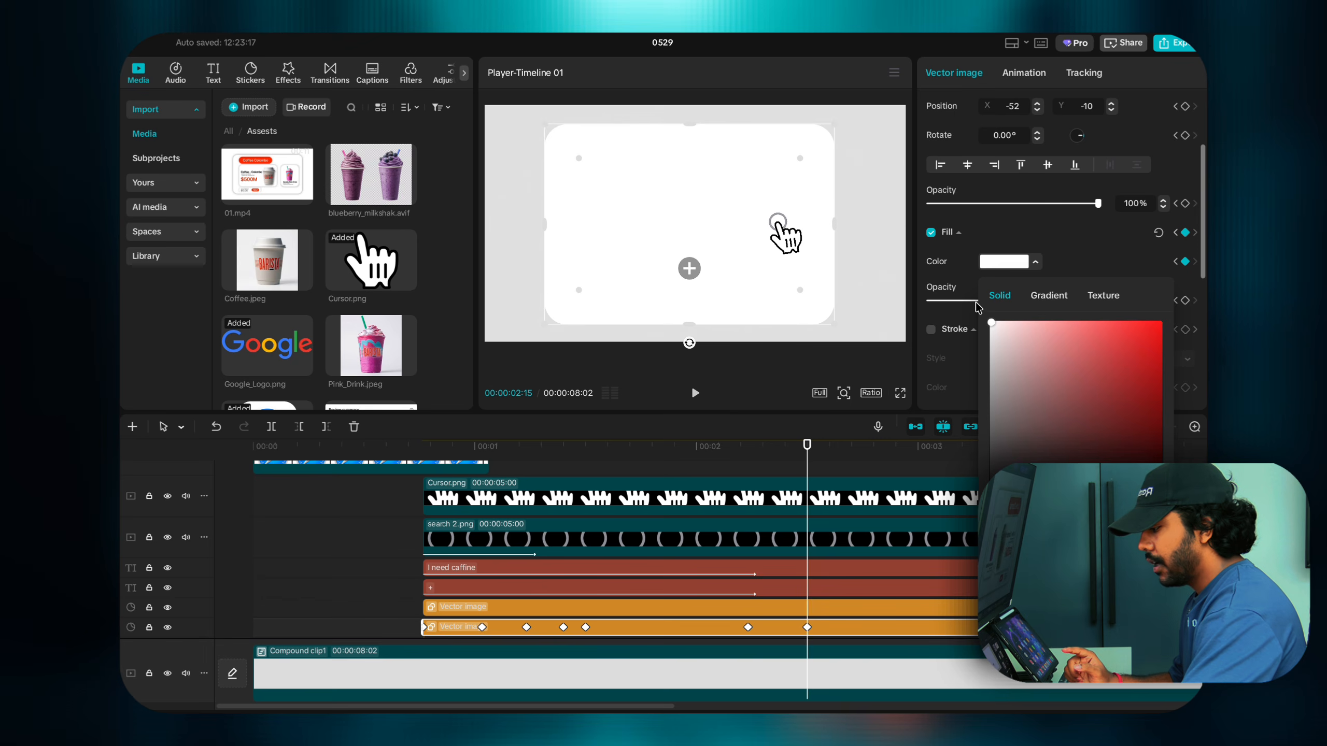
pyautogui.click(1053, 249)
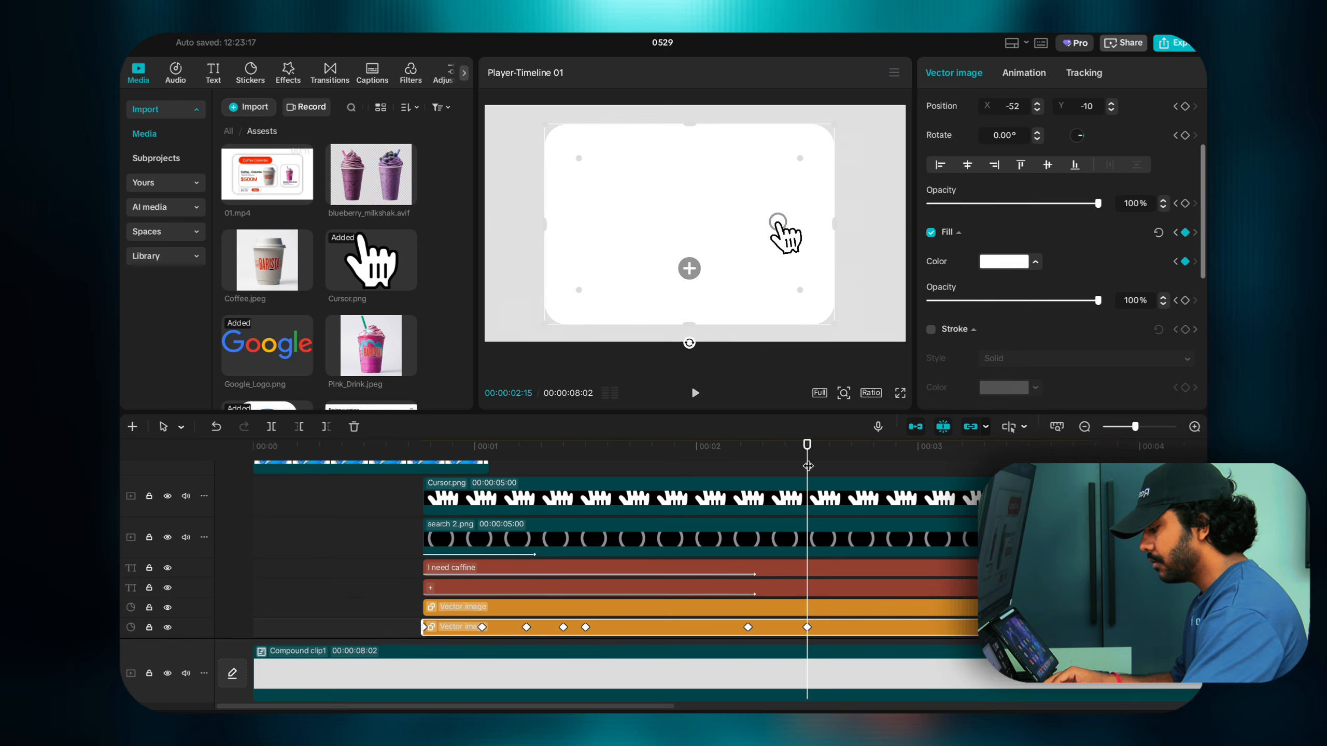
pyautogui.moveTo(808, 465)
pyautogui.mouseDown()
pyautogui.moveTo(752, 462)
pyautogui.moveTo(806, 465)
pyautogui.mouseUp()
pyautogui.scroll(2, 808, 561)
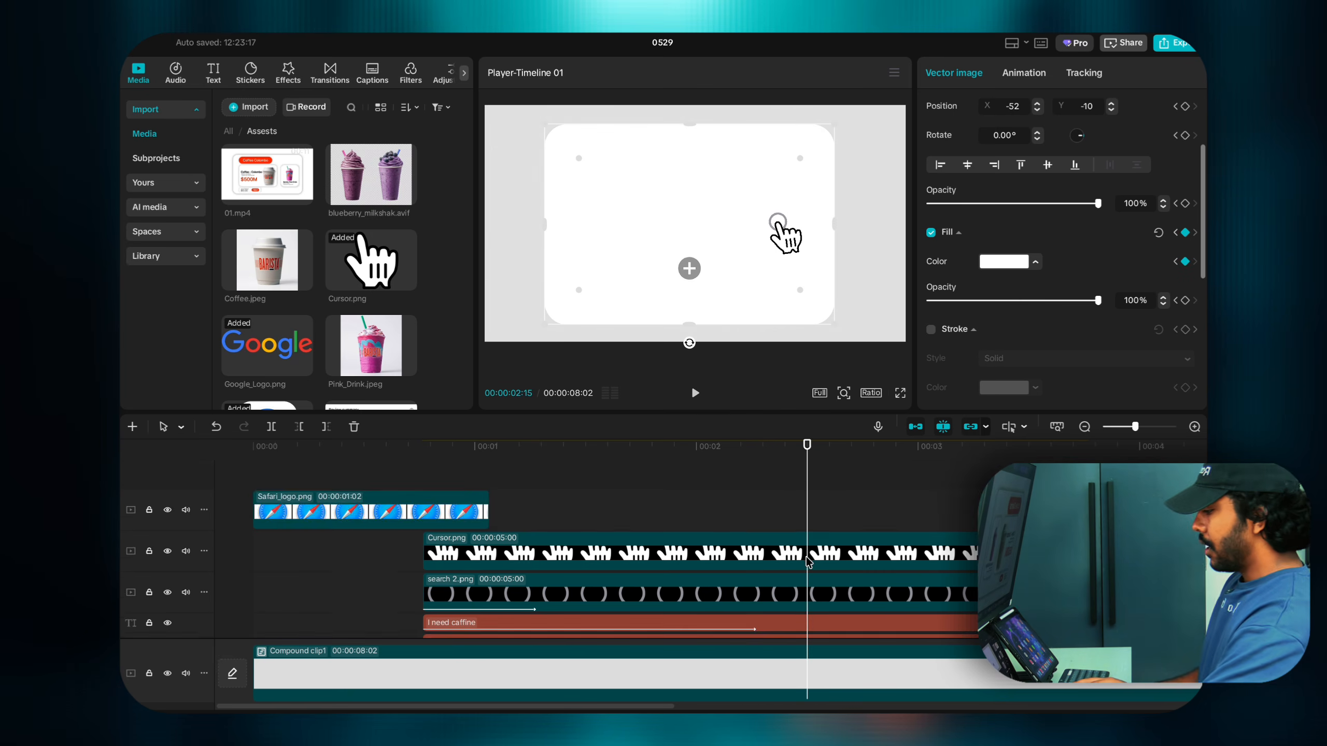
# Step: Trim the plus icon Vector image clip so it ends at the playhead
pyautogui.scroll(-5, 808, 562)
pyautogui.click(984, 678)
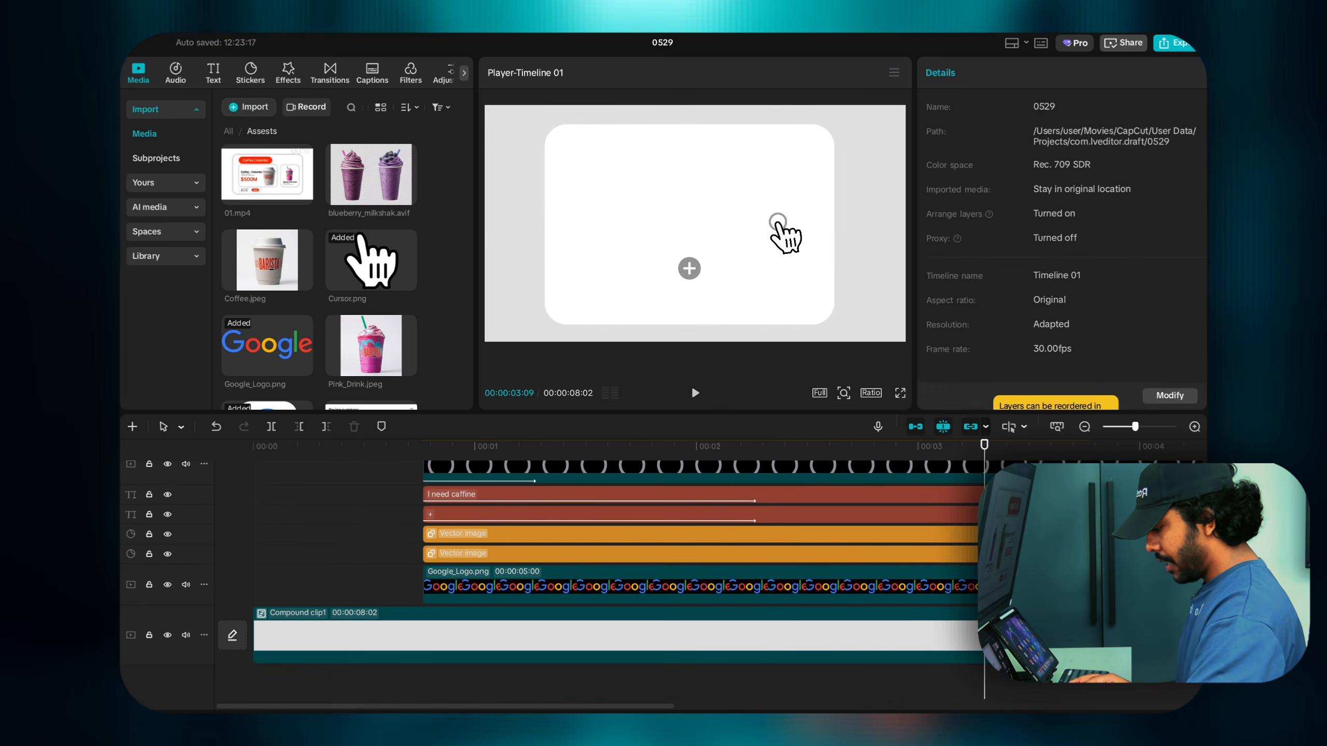
pyautogui.click(890, 559)
pyautogui.click(807, 554)
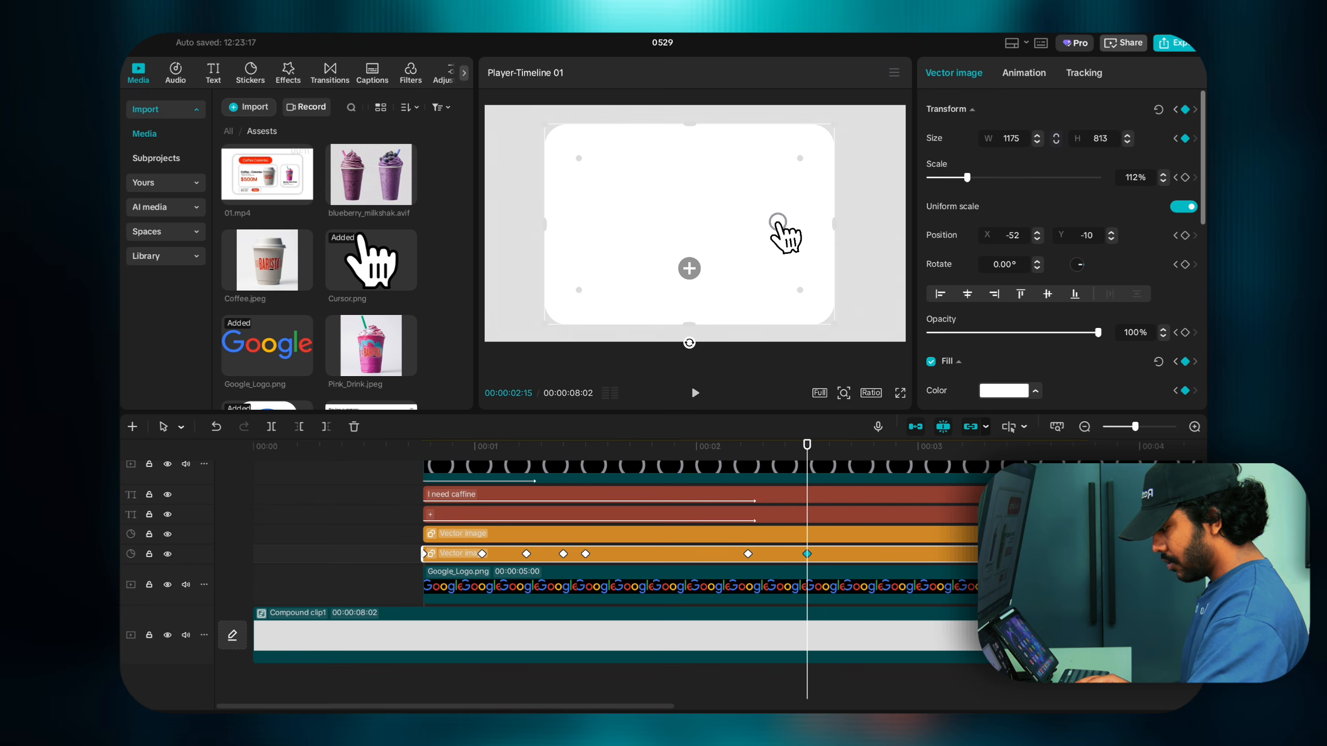
pyautogui.click(825, 535)
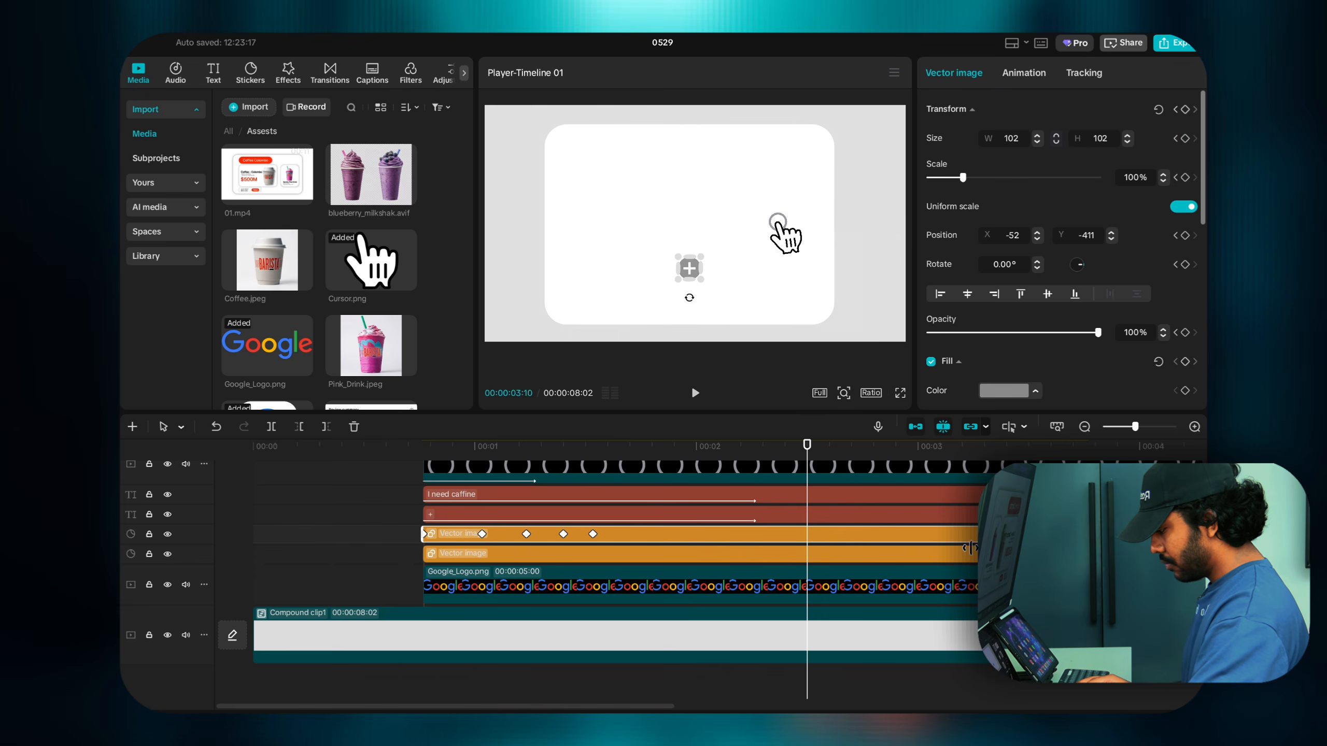
pyautogui.moveTo(971, 548); pyautogui.dragTo(748, 536)
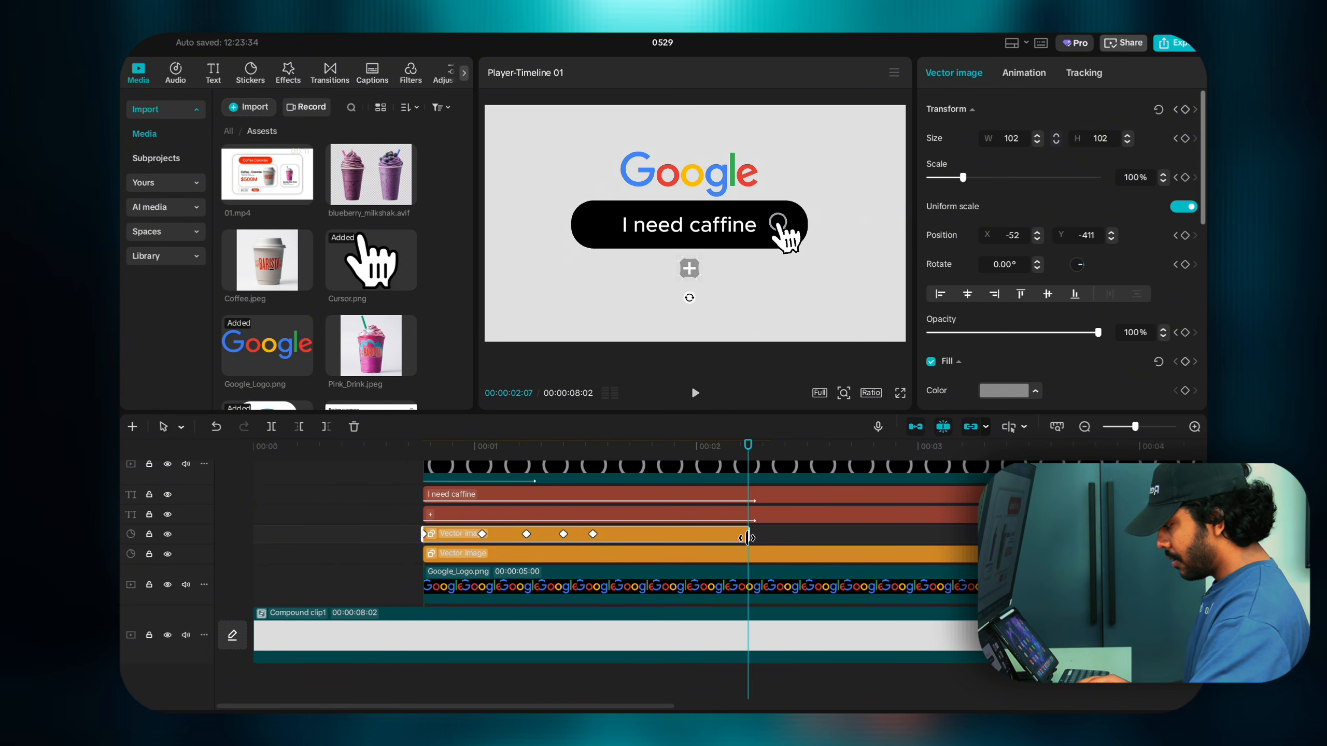
# Step: Trim the + text and 'I need caffine' clips to end at 02:07, then select search 2.png
pyautogui.scroll(3, 747, 537)
pyautogui.scroll(-3, 746, 539)
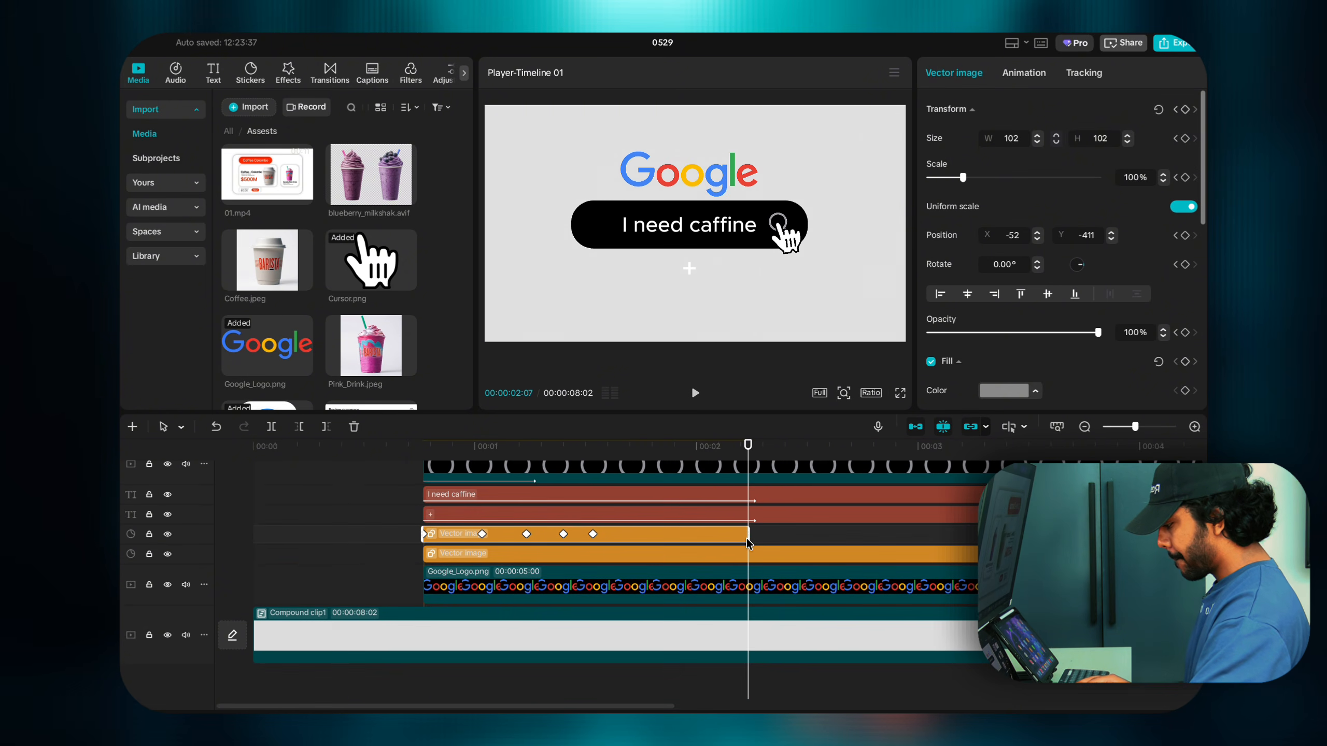
pyautogui.click(747, 519)
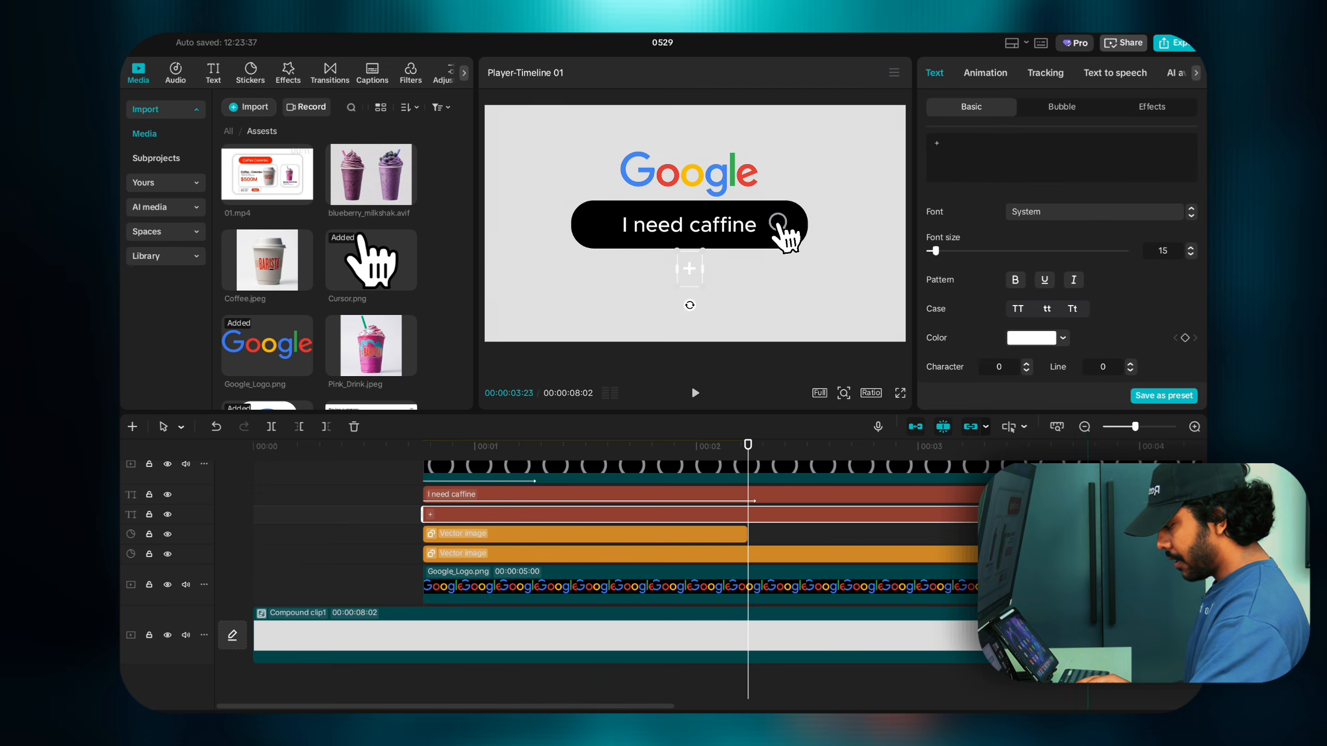
pyautogui.moveTo(977, 515); pyautogui.dragTo(748, 515)
pyautogui.click(918, 494)
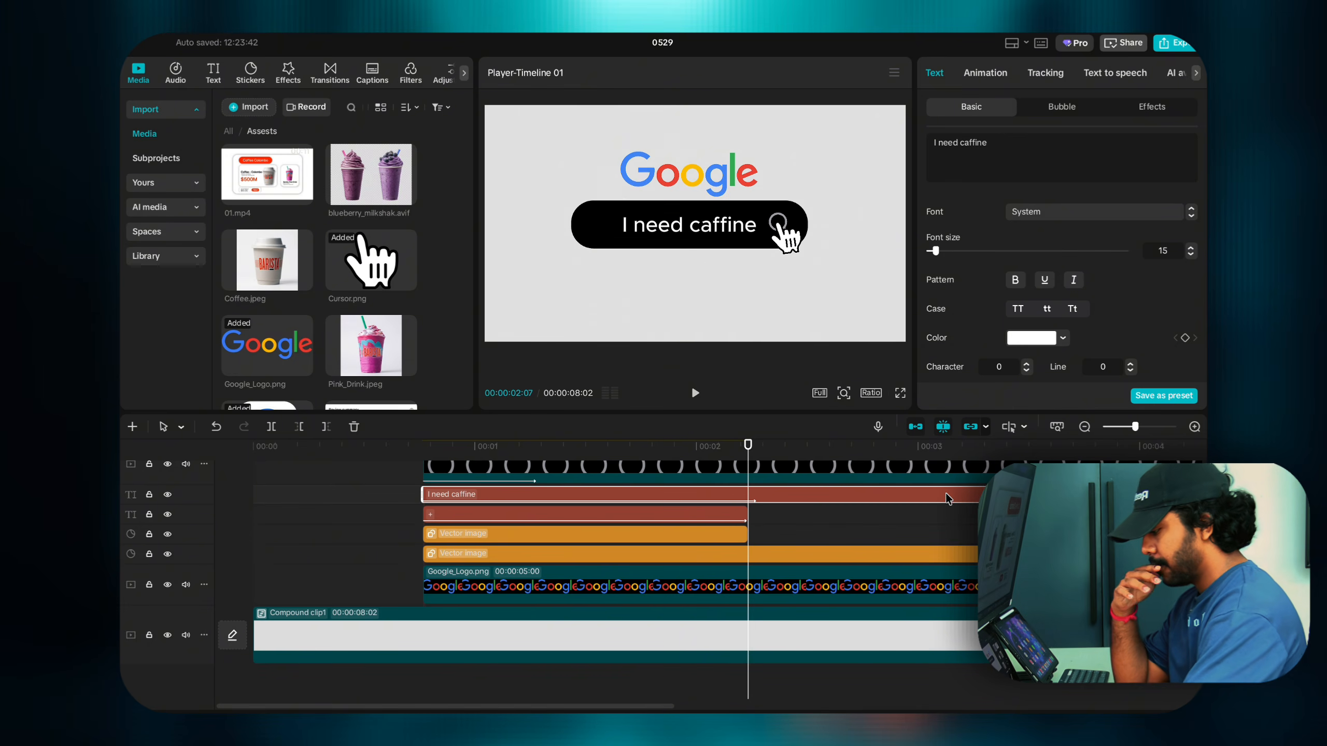
pyautogui.moveTo(981, 494); pyautogui.dragTo(748, 494)
pyautogui.scroll(2, 747, 494)
pyautogui.click(749, 503)
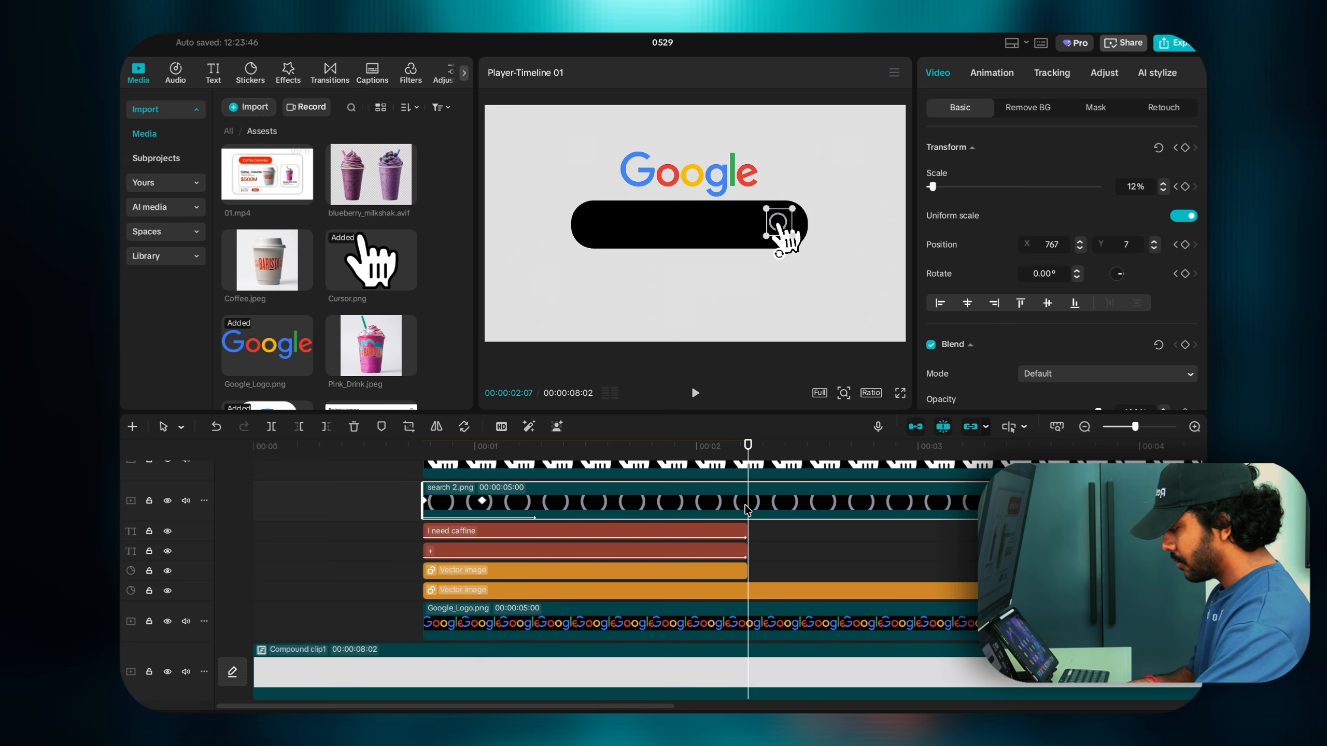
# Step: Remove the search 2.png and Cursor.png tails so both clips end at 02:07
pyautogui.hotkey('ctrl', 'b')
pyautogui.press('Delete')
pyautogui.scroll(1, 747, 507)
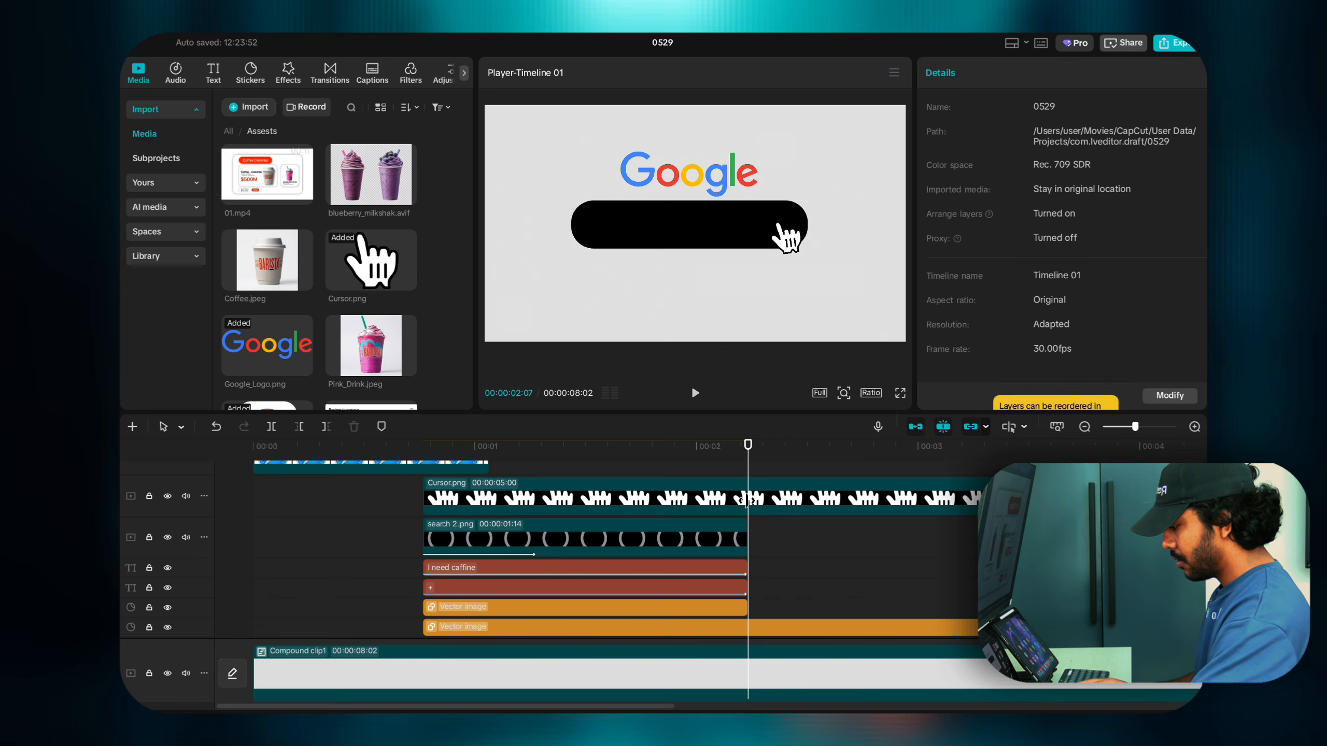
pyautogui.click(748, 499)
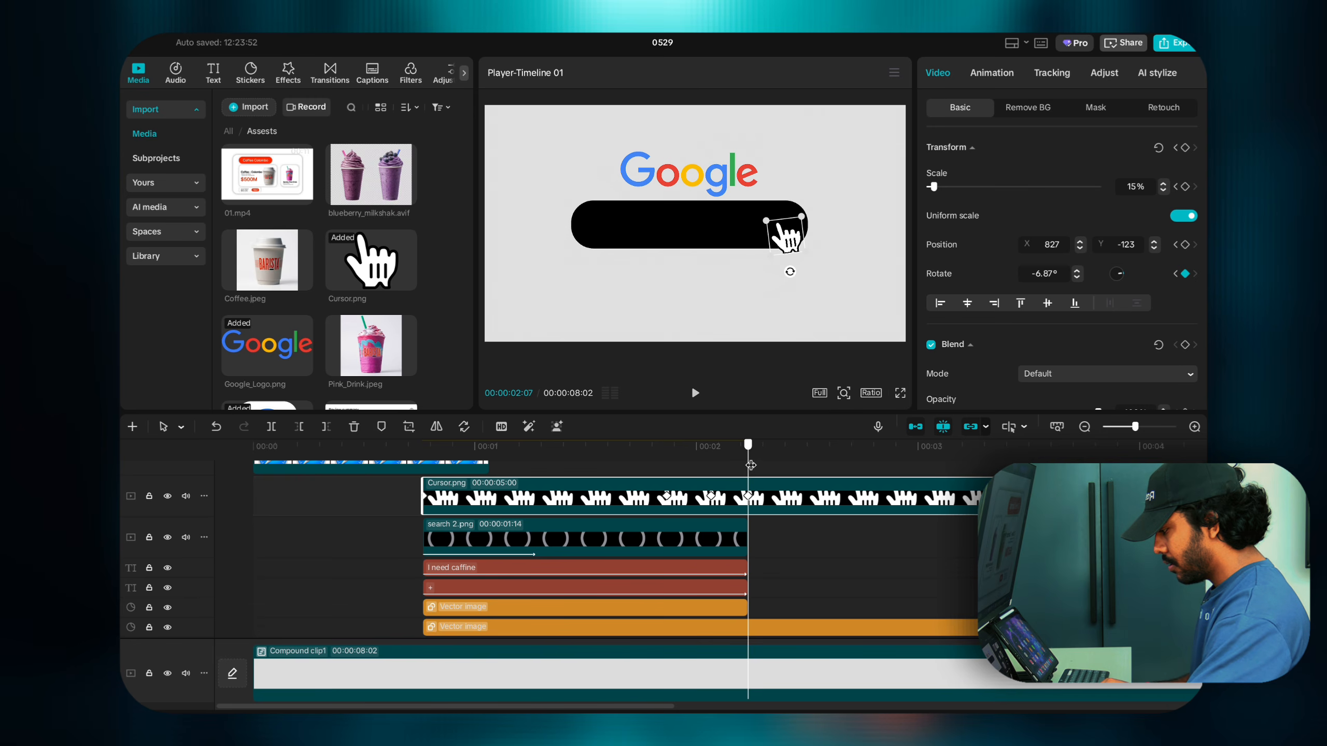
pyautogui.press('Right')
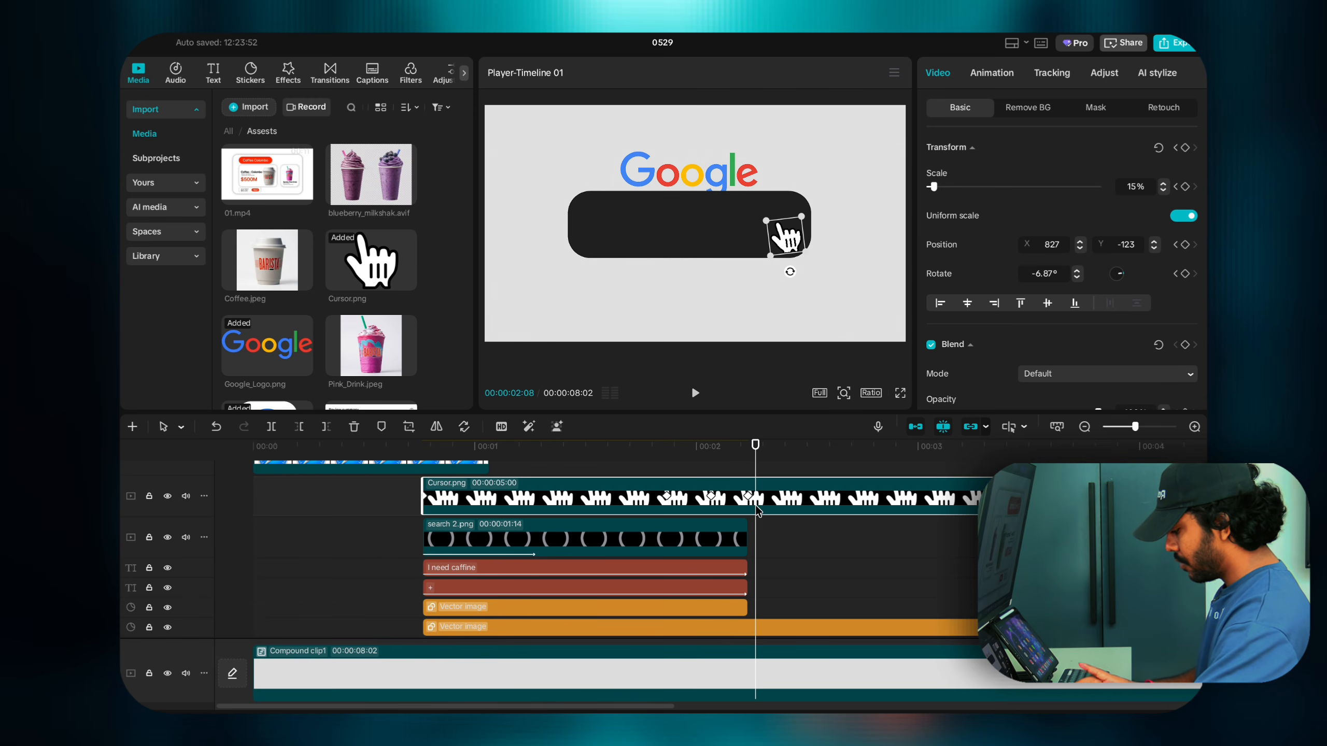
pyautogui.press('super+b')
pyautogui.press('Delete')
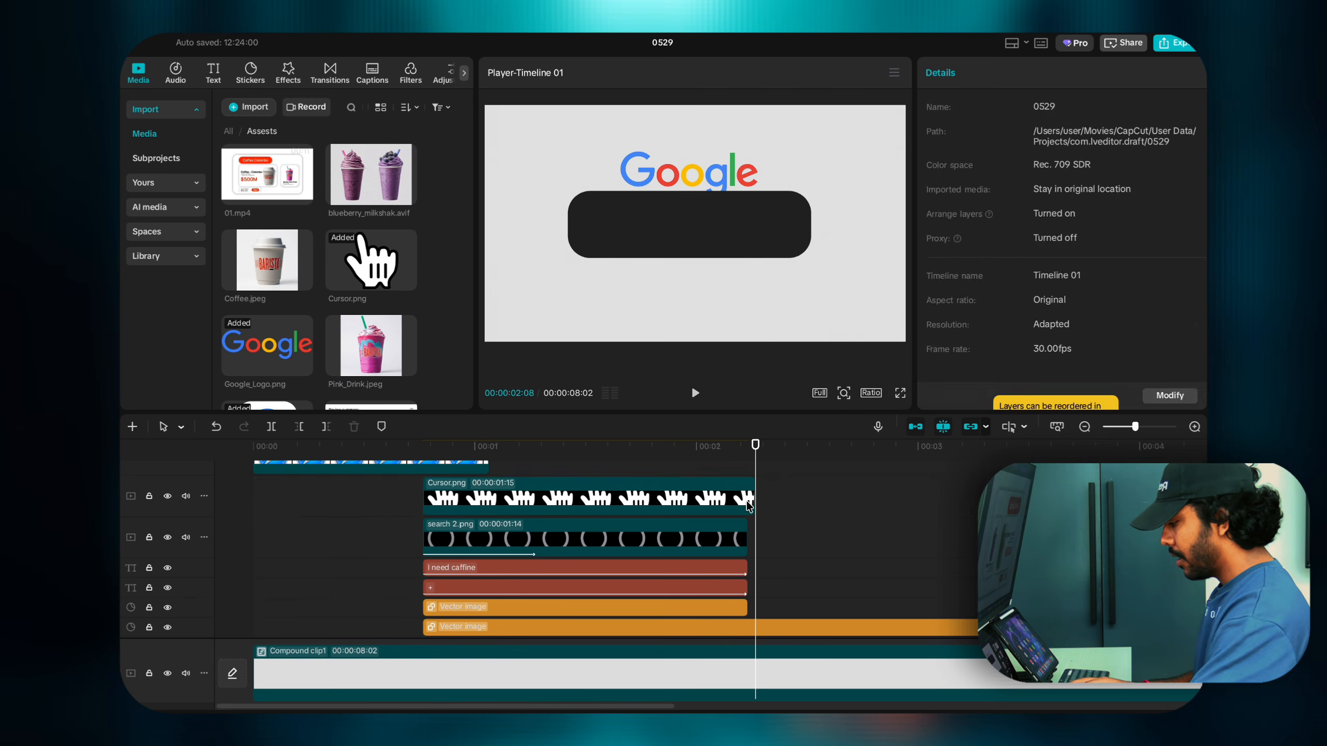
pyautogui.click(746, 500)
pyautogui.press('Left')
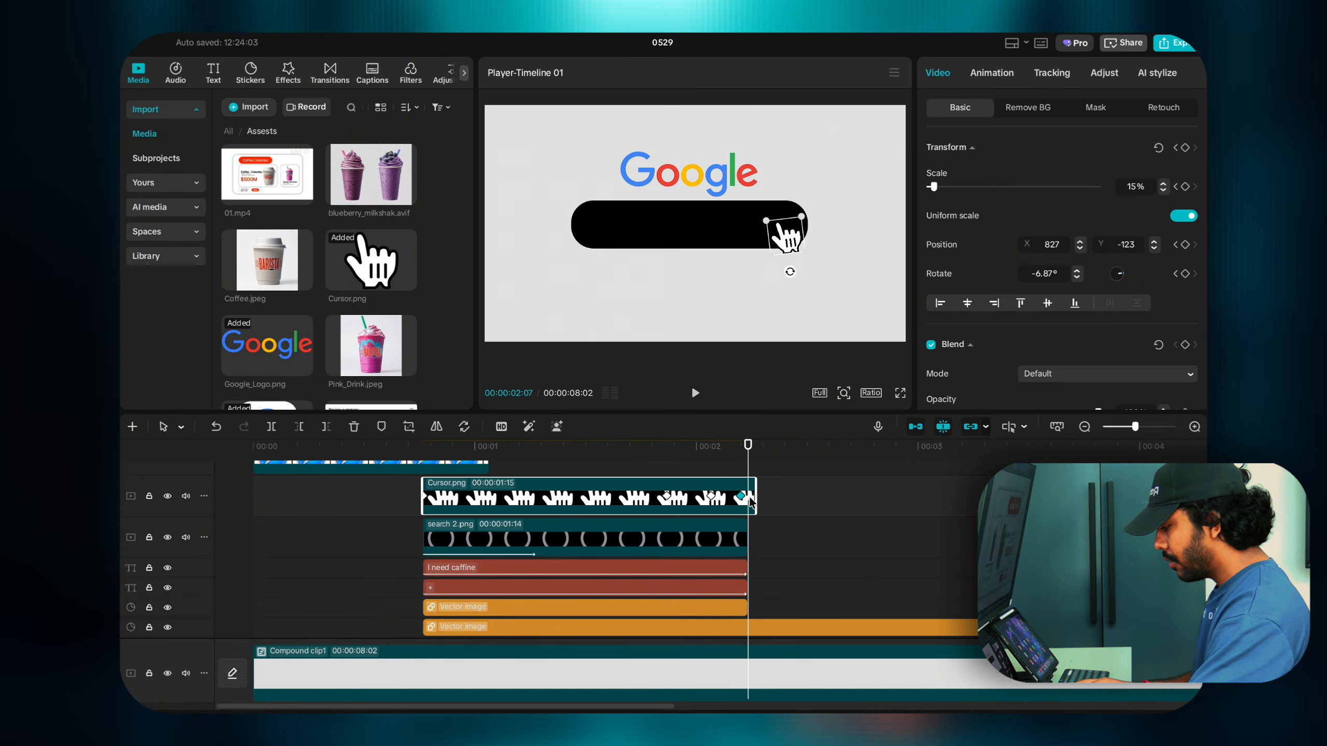
pyautogui.moveTo(754, 501); pyautogui.dragTo(746, 503)
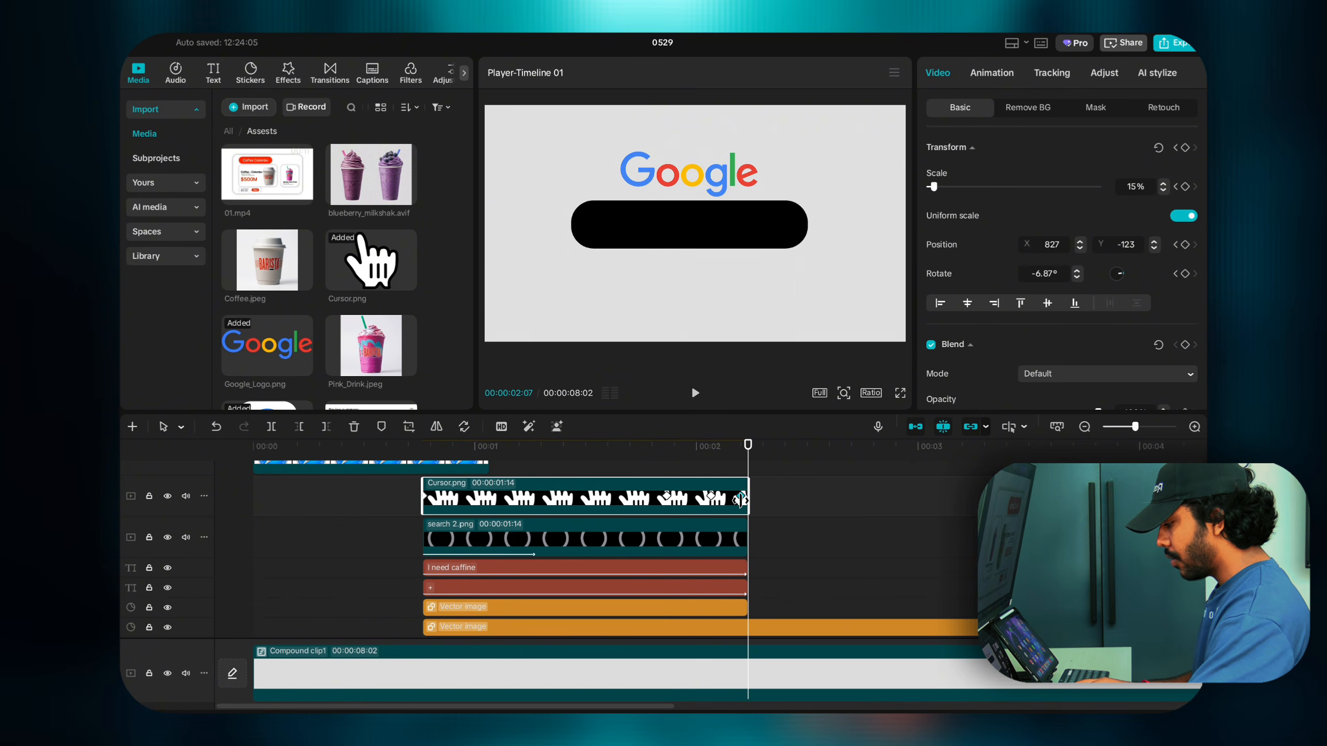
pyautogui.press('Left')
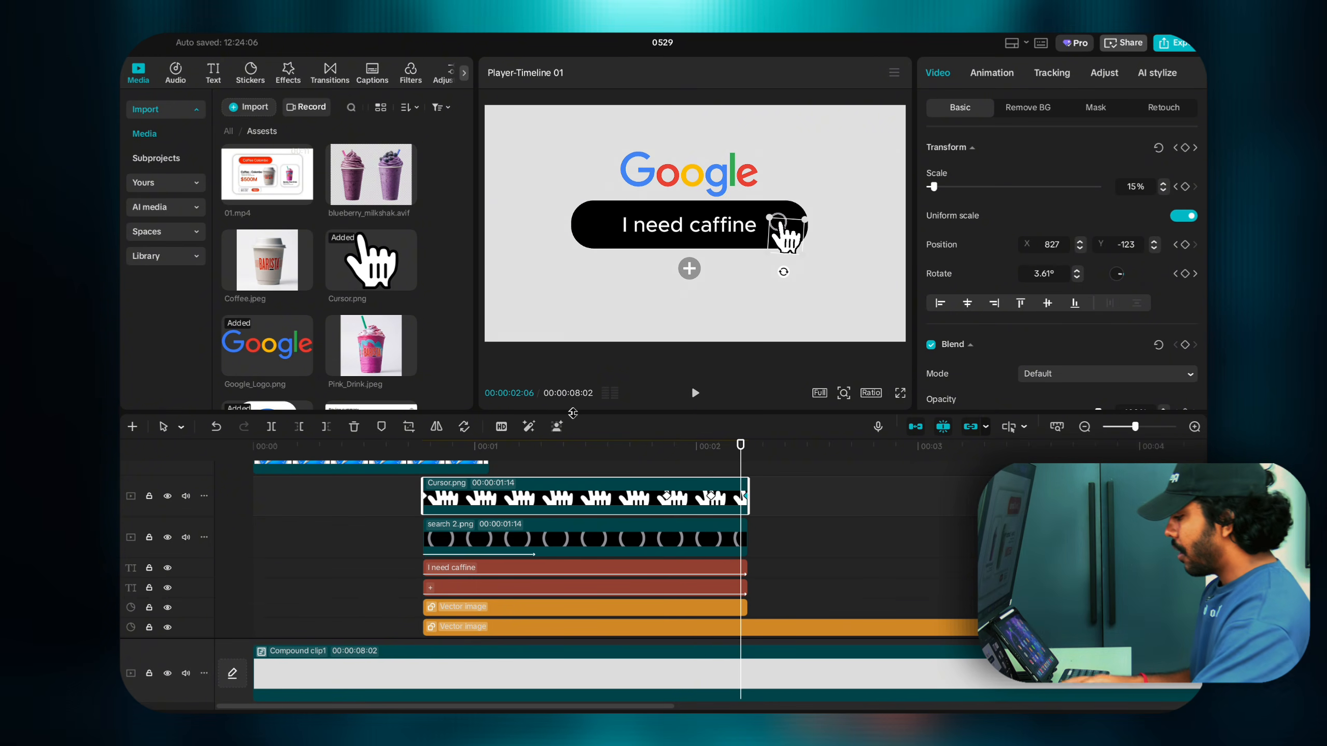
# Step: Scrub back along the timeline to the Safari icon intro
pyautogui.click(581, 465)
pyautogui.scroll(3, 581, 467)
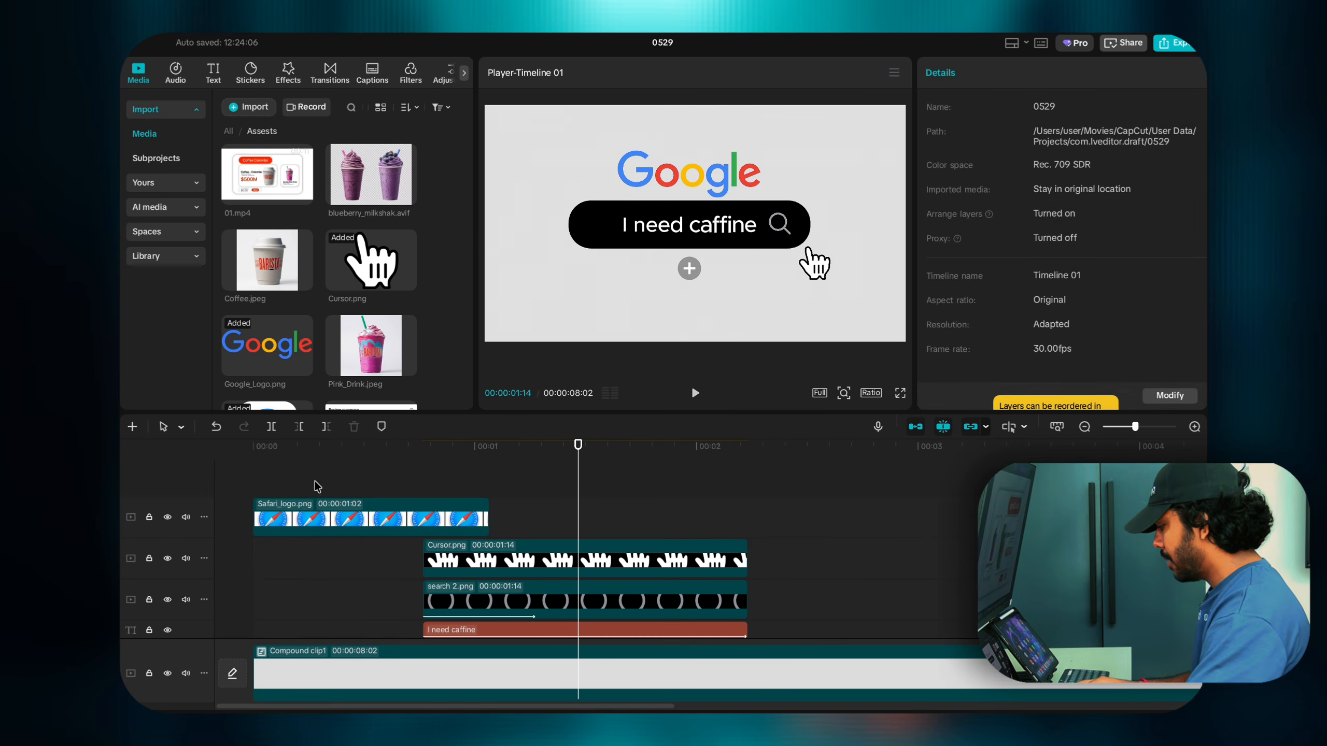
pyautogui.moveTo(317, 486); pyautogui.dragTo(421, 485)
pyautogui.scroll(-2, 421, 486)
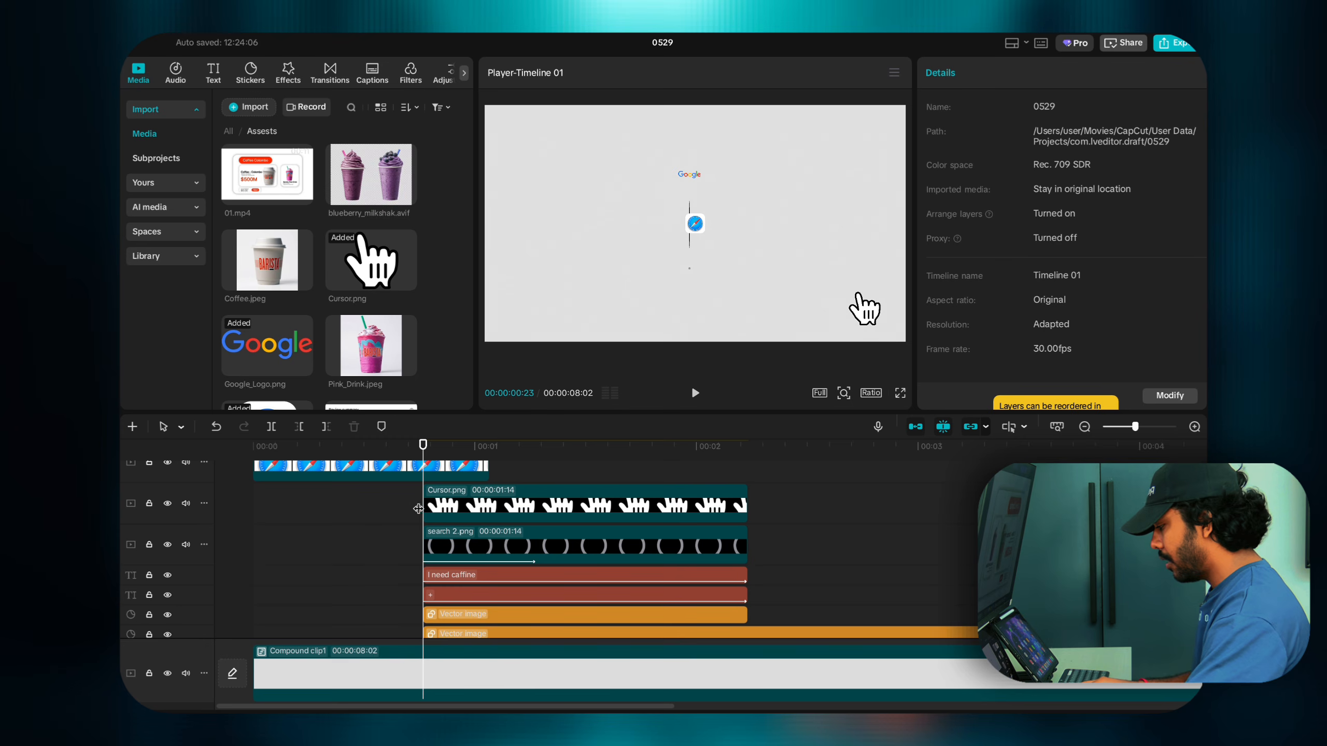
pyautogui.scroll(1, 420, 510)
pyautogui.scroll(-3, 424, 512)
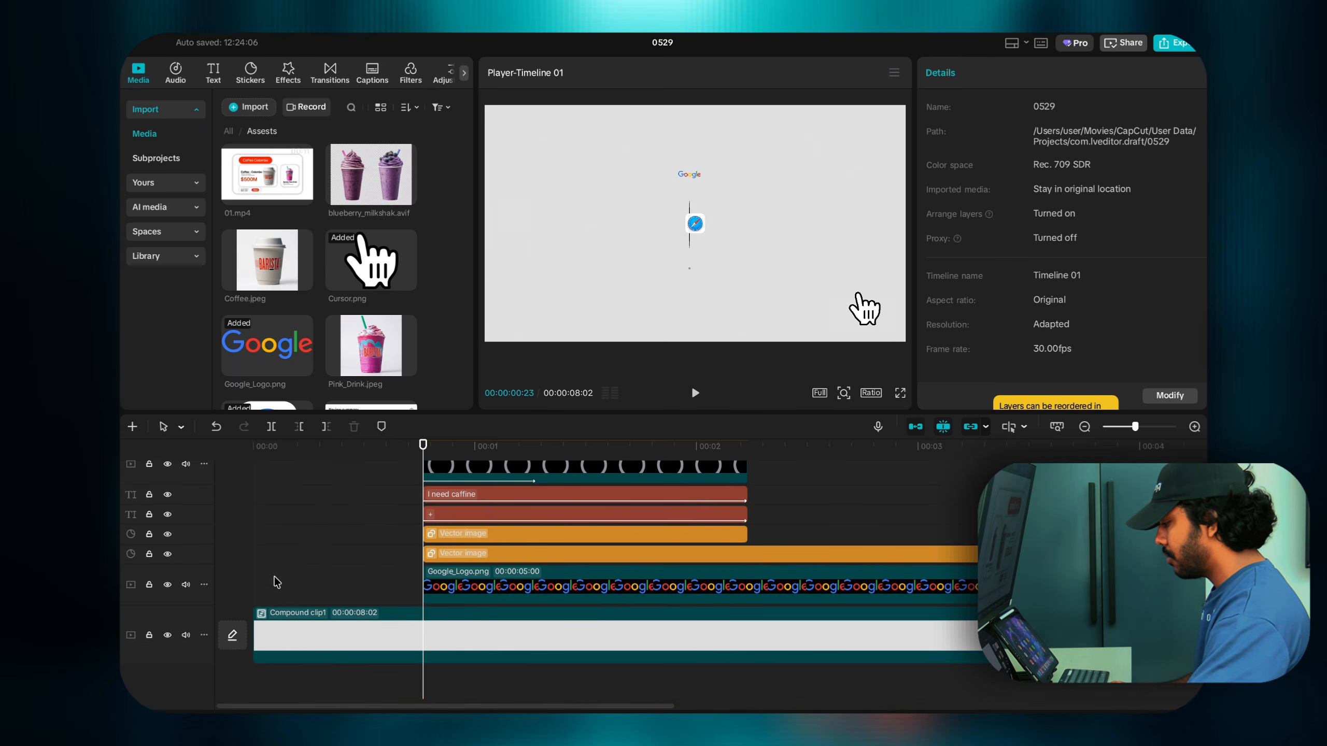
# Step: Play the search scene from the start several times to review it
pyautogui.click(252, 582)
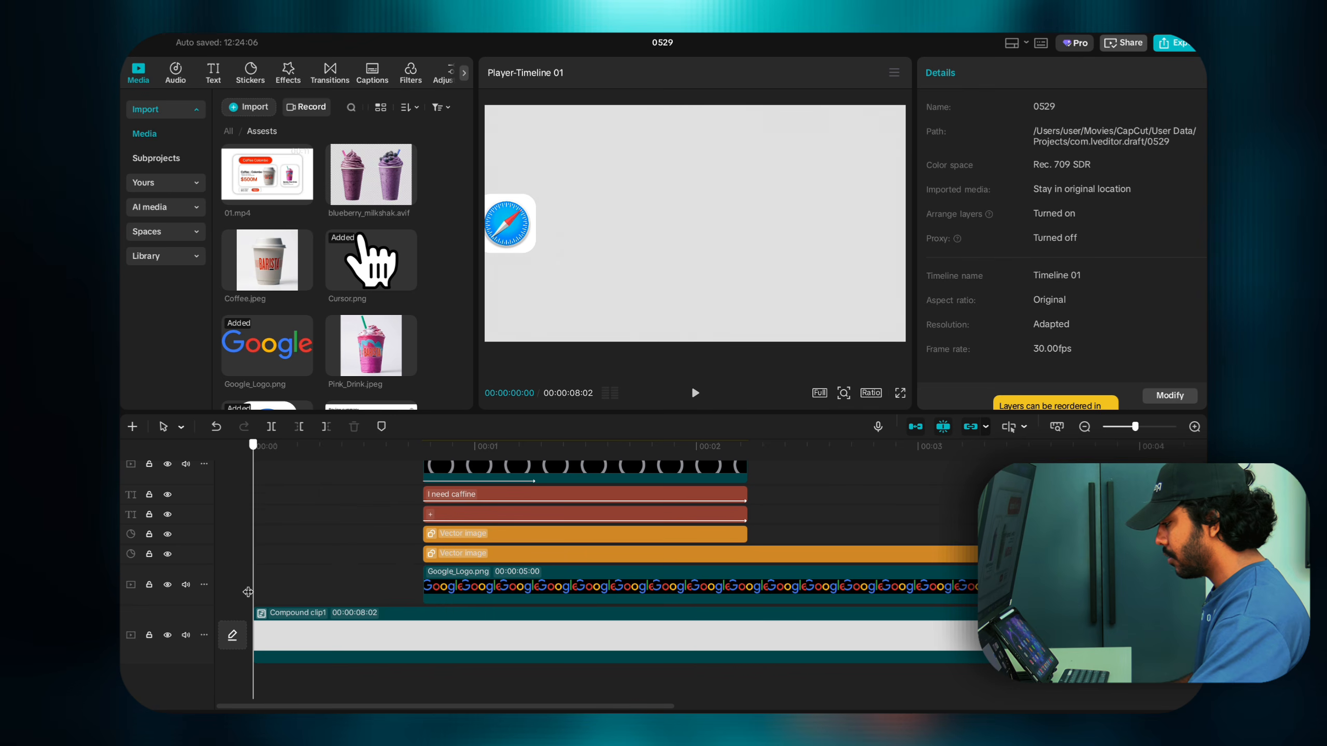
pyautogui.press('space')
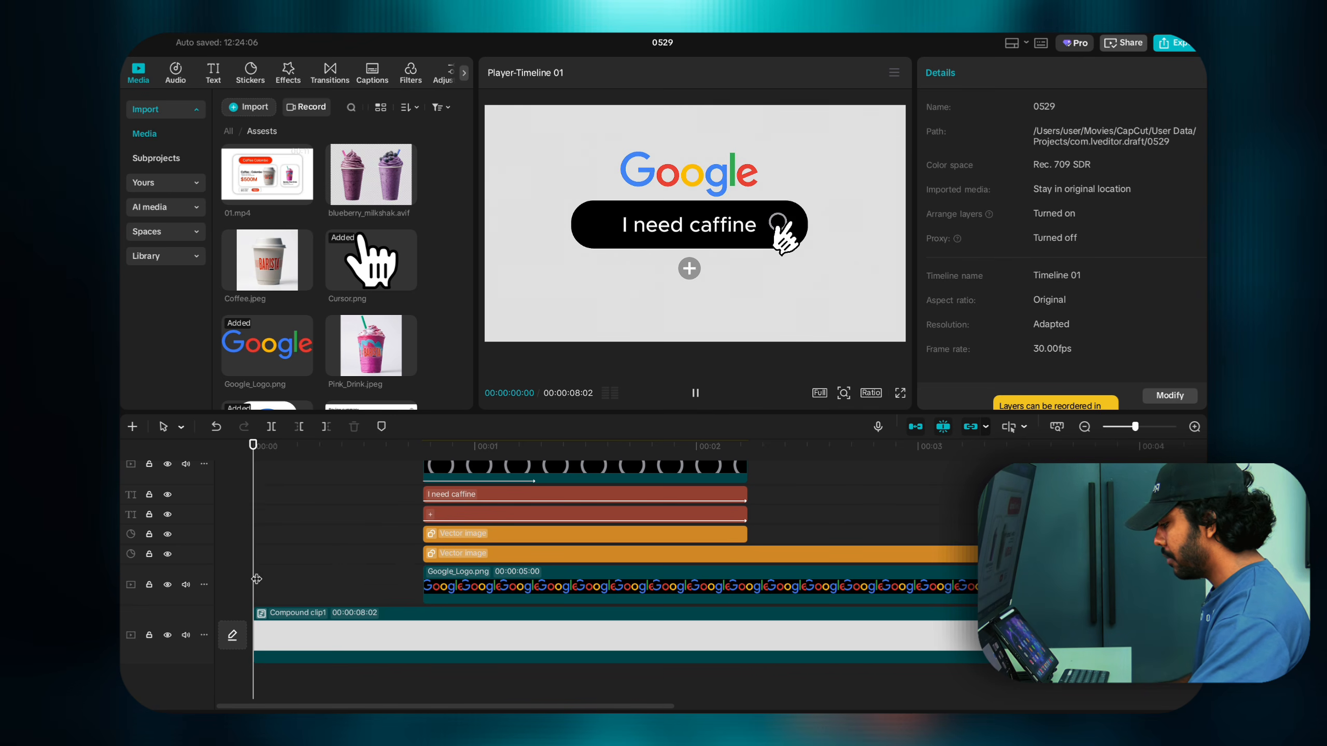
pyautogui.click(250, 579)
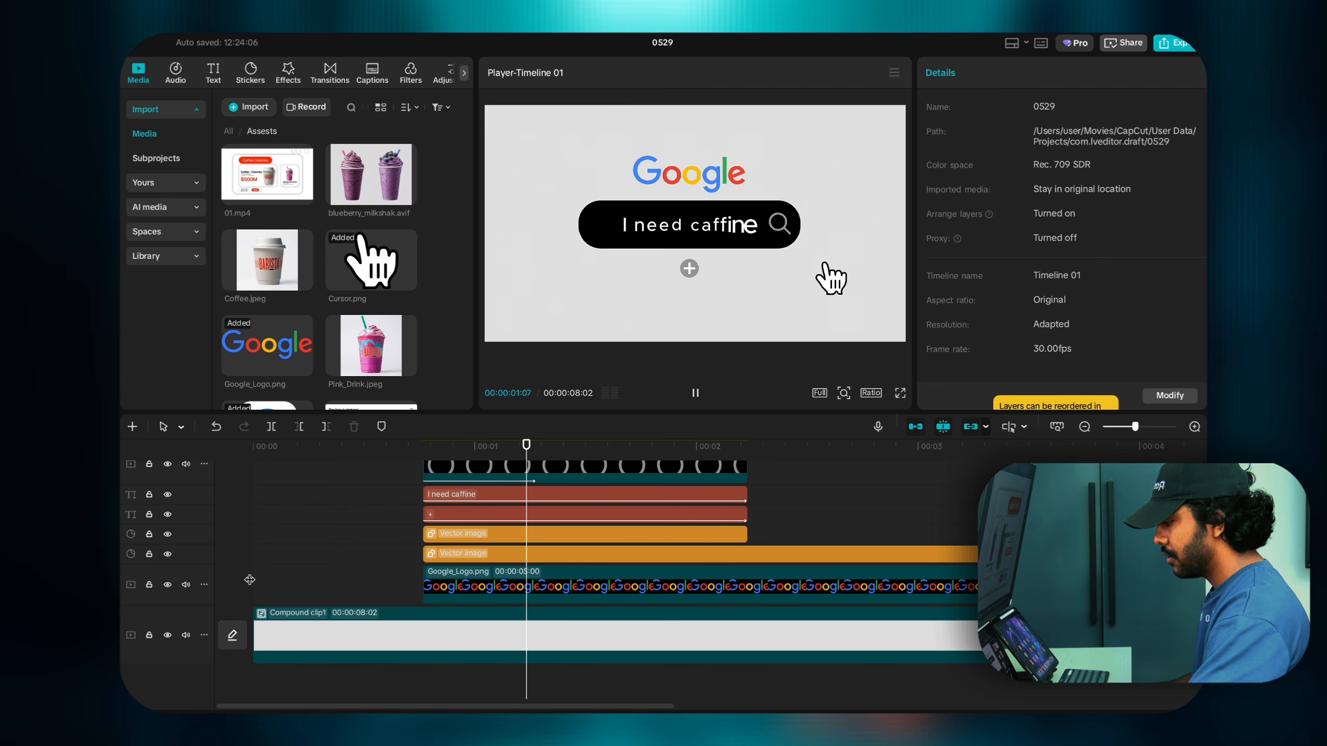
pyautogui.press('space')
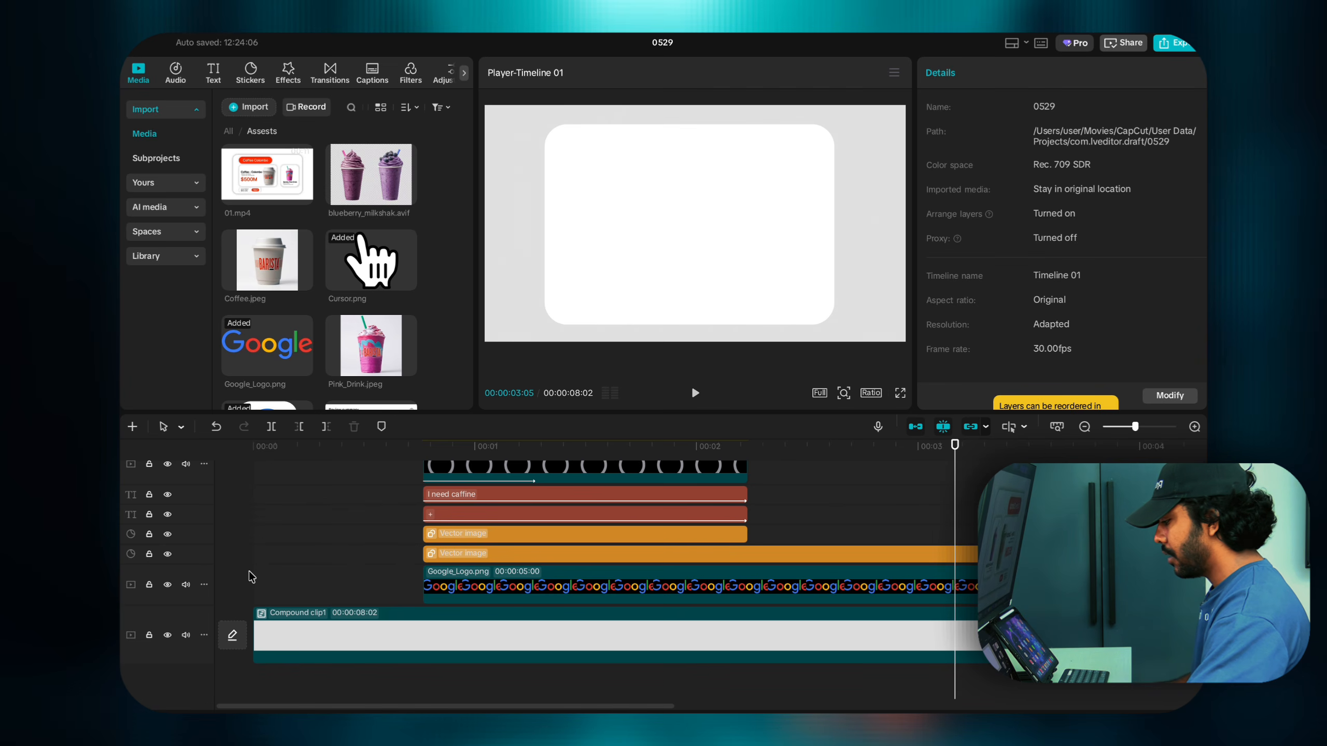
pyautogui.click(252, 577)
pyautogui.press('space')
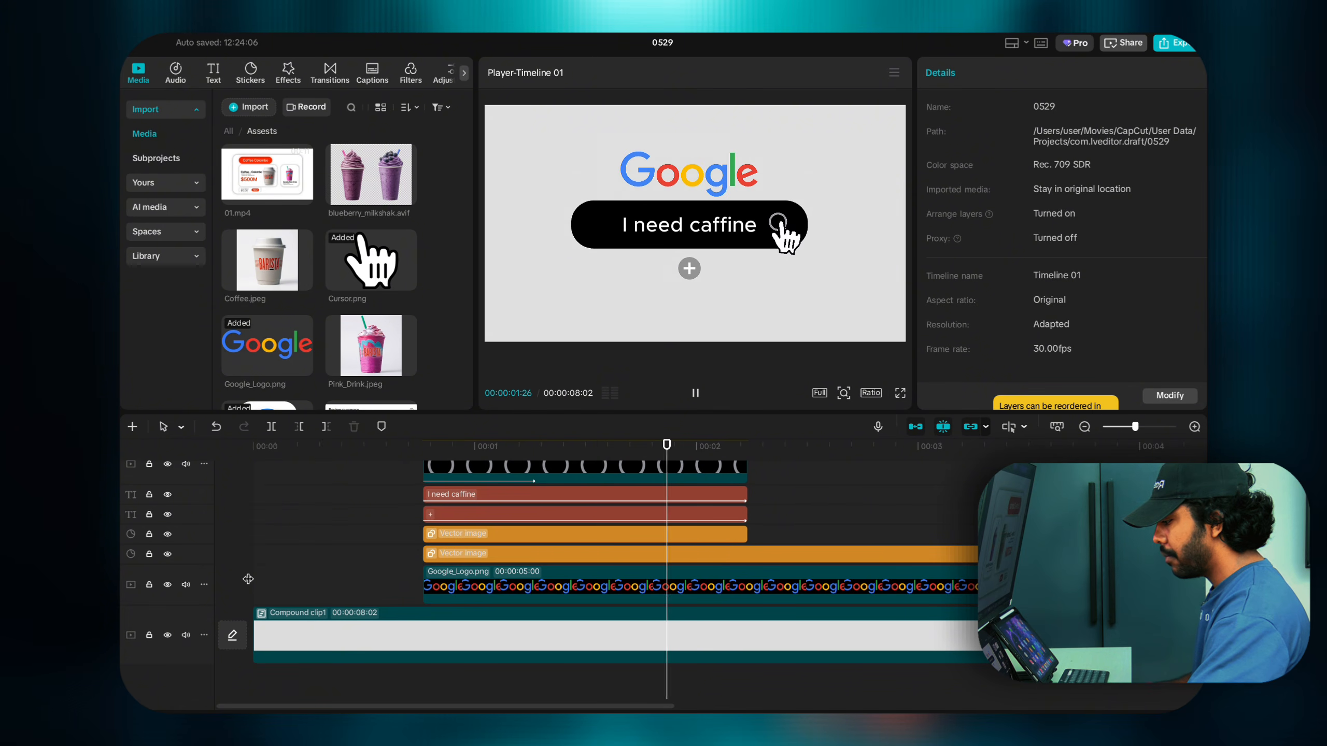
pyautogui.press('space')
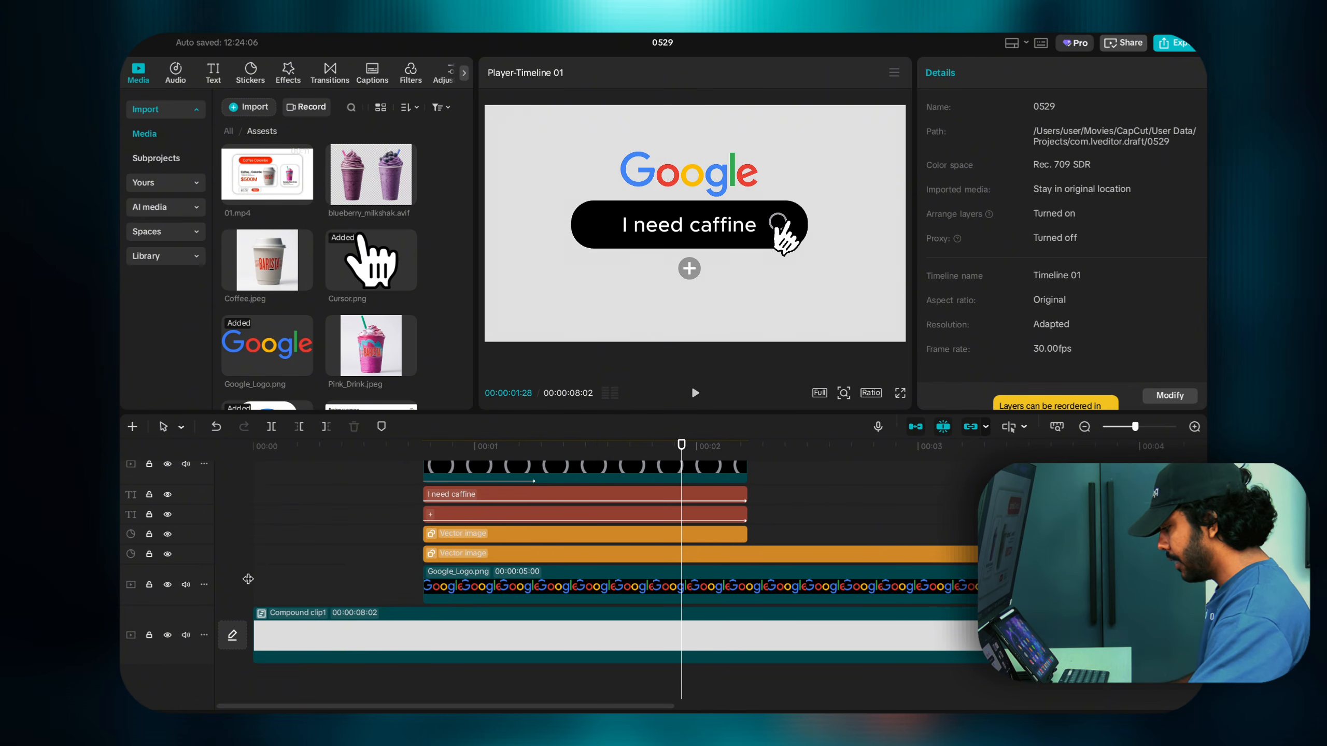
pyautogui.click(256, 578)
pyautogui.press('space')
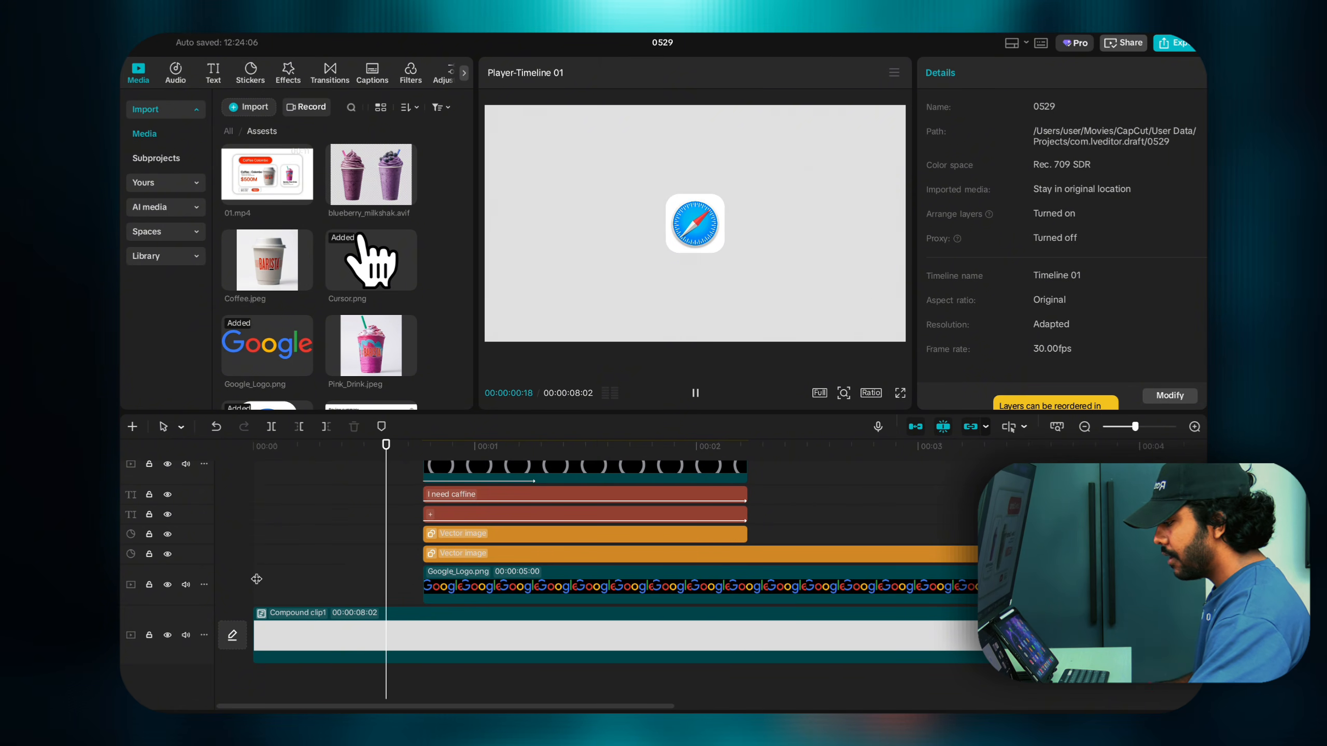
pyautogui.press('space')
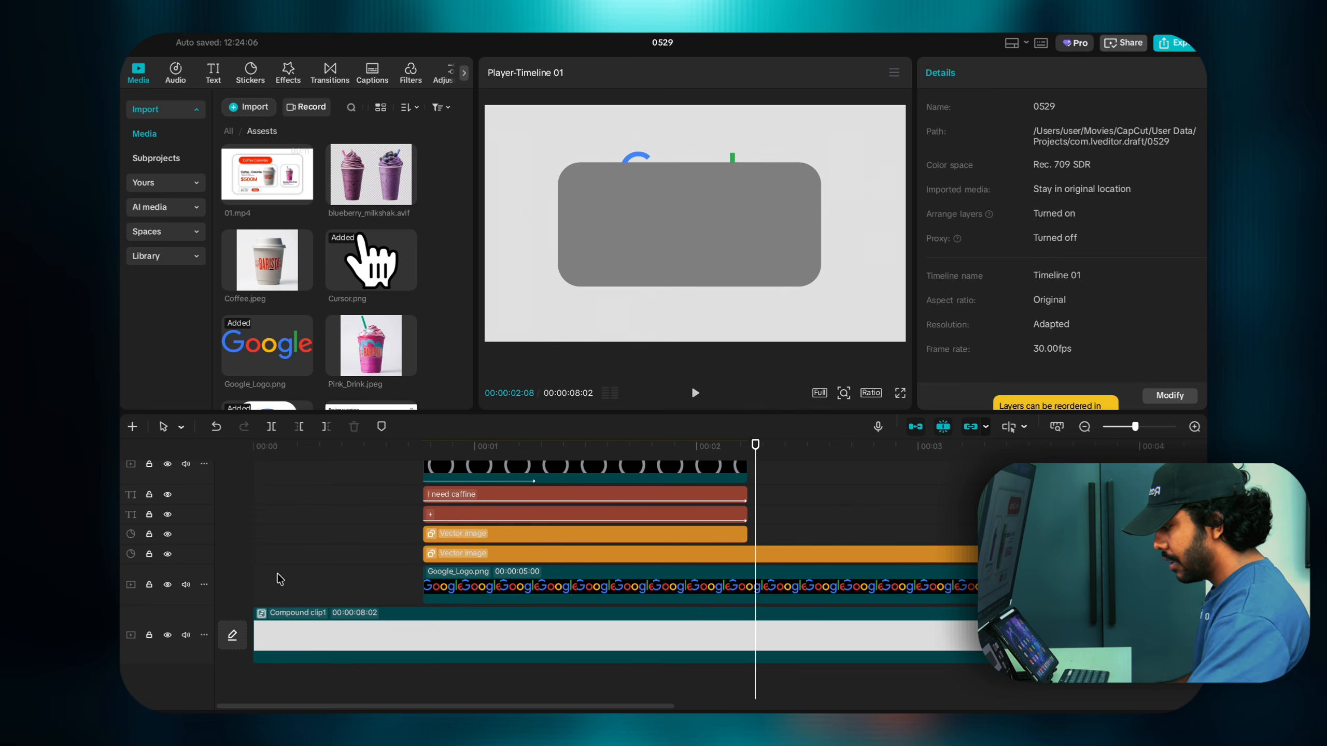
pyautogui.press('space')
pyautogui.click(351, 571)
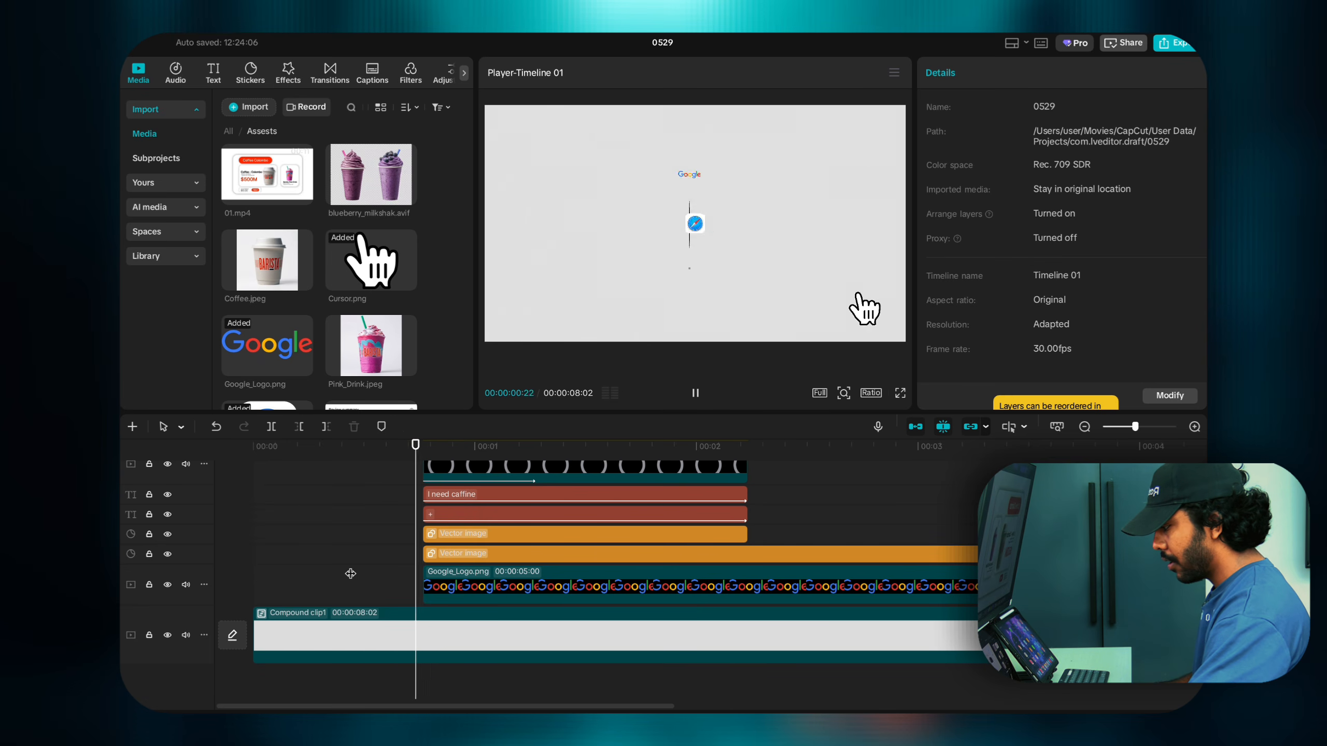
pyautogui.press('space')
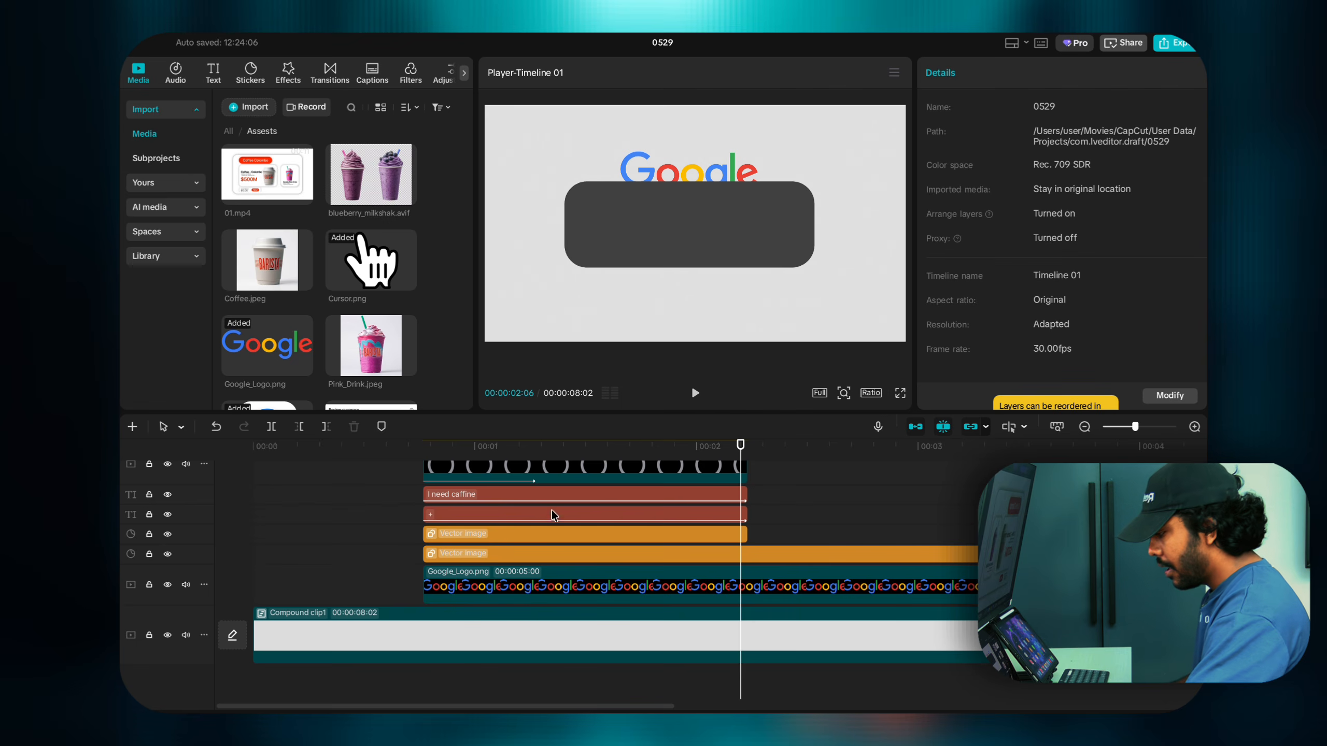
pyautogui.moveTo(740, 445); pyautogui.dragTo(747, 448)
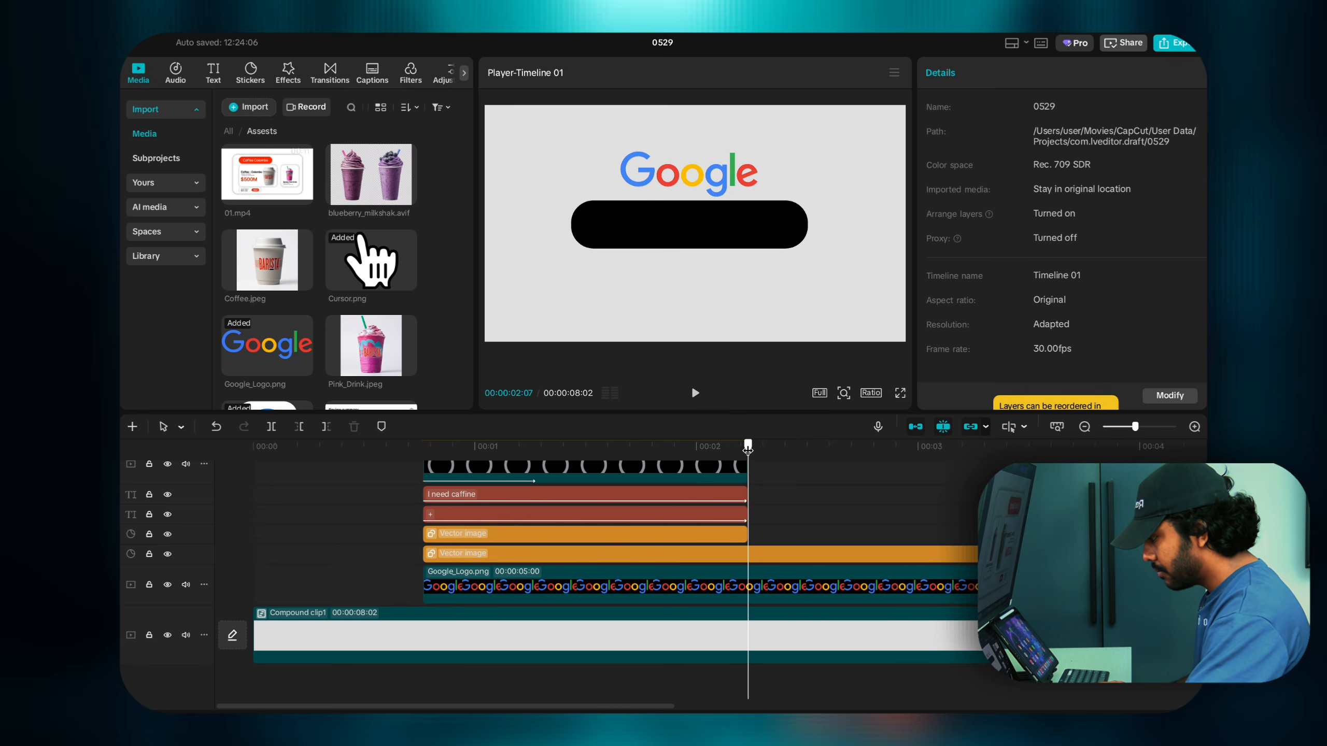
pyautogui.scroll(3, 737, 549)
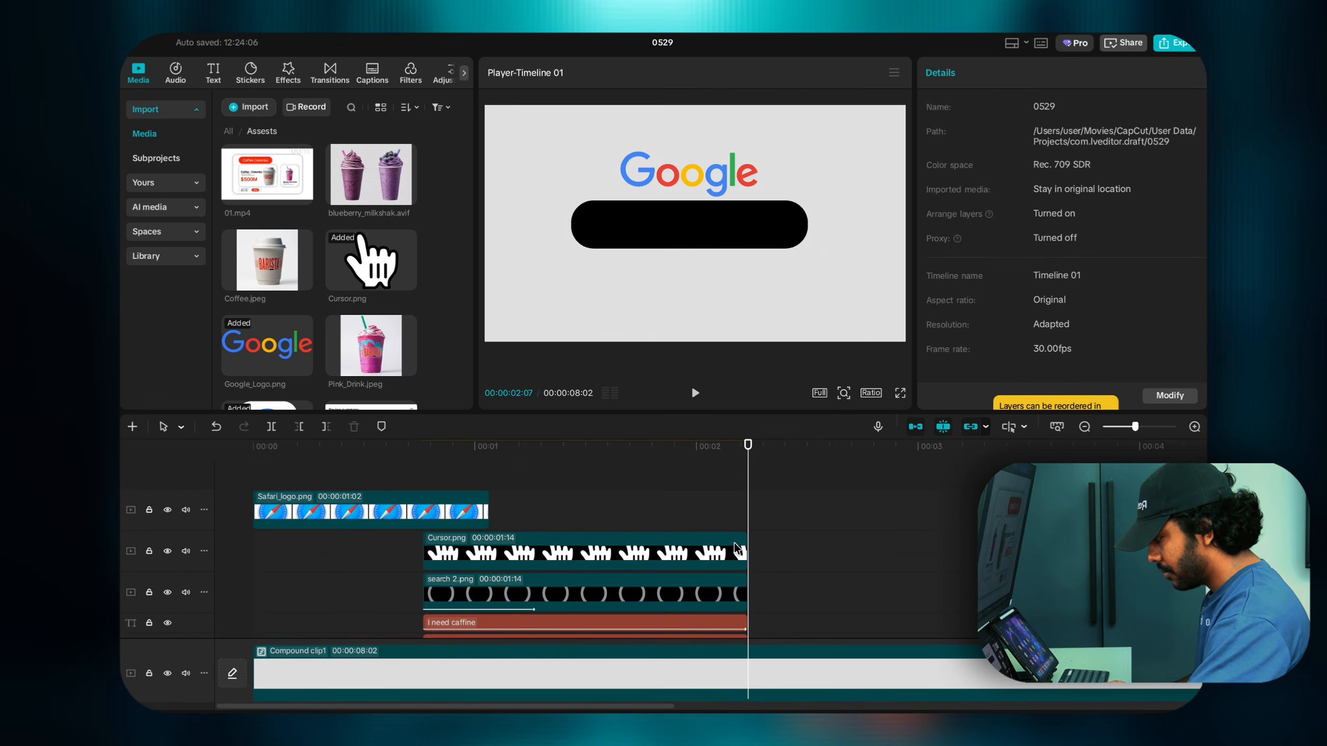
pyautogui.moveTo(750, 455); pyautogui.dragTo(755, 458)
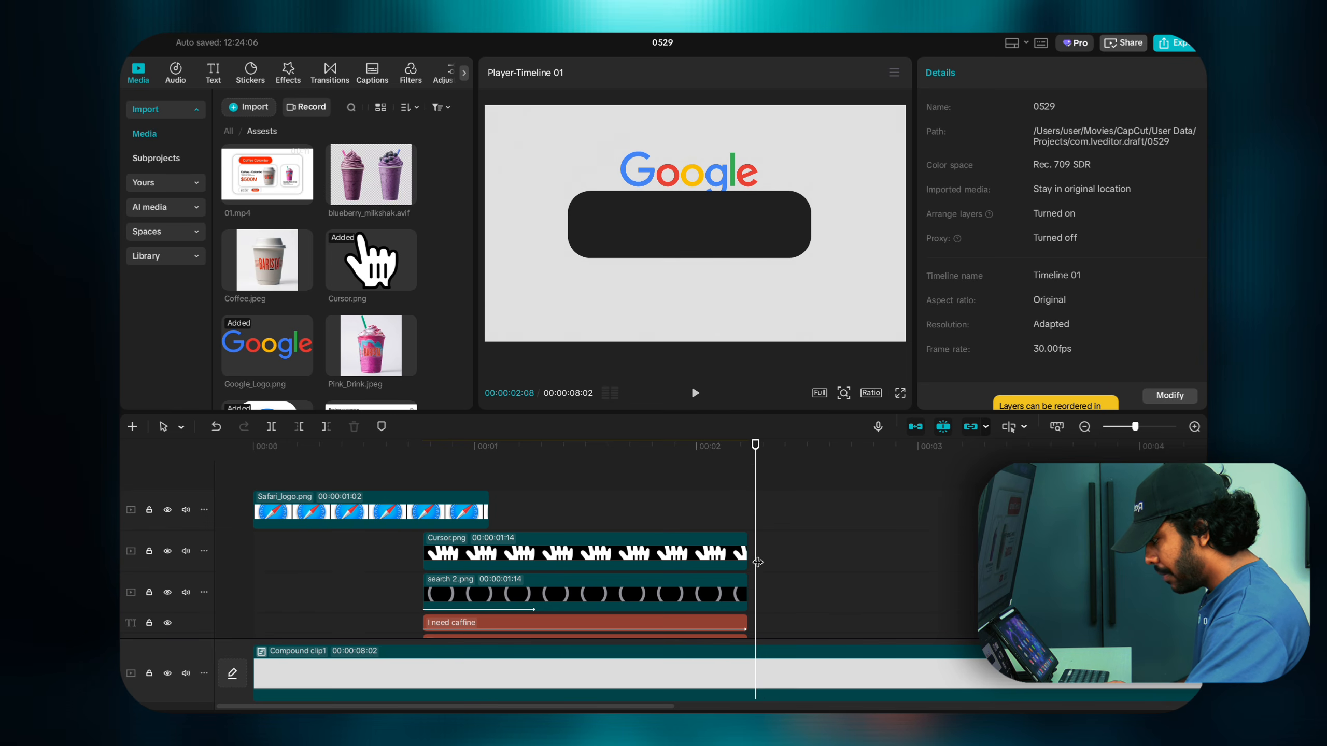
pyautogui.scroll(-2, 757, 562)
pyautogui.moveTo(756, 453)
pyautogui.mouseDown()
pyautogui.moveTo(800, 460)
pyautogui.moveTo(750, 463)
pyautogui.mouseUp()
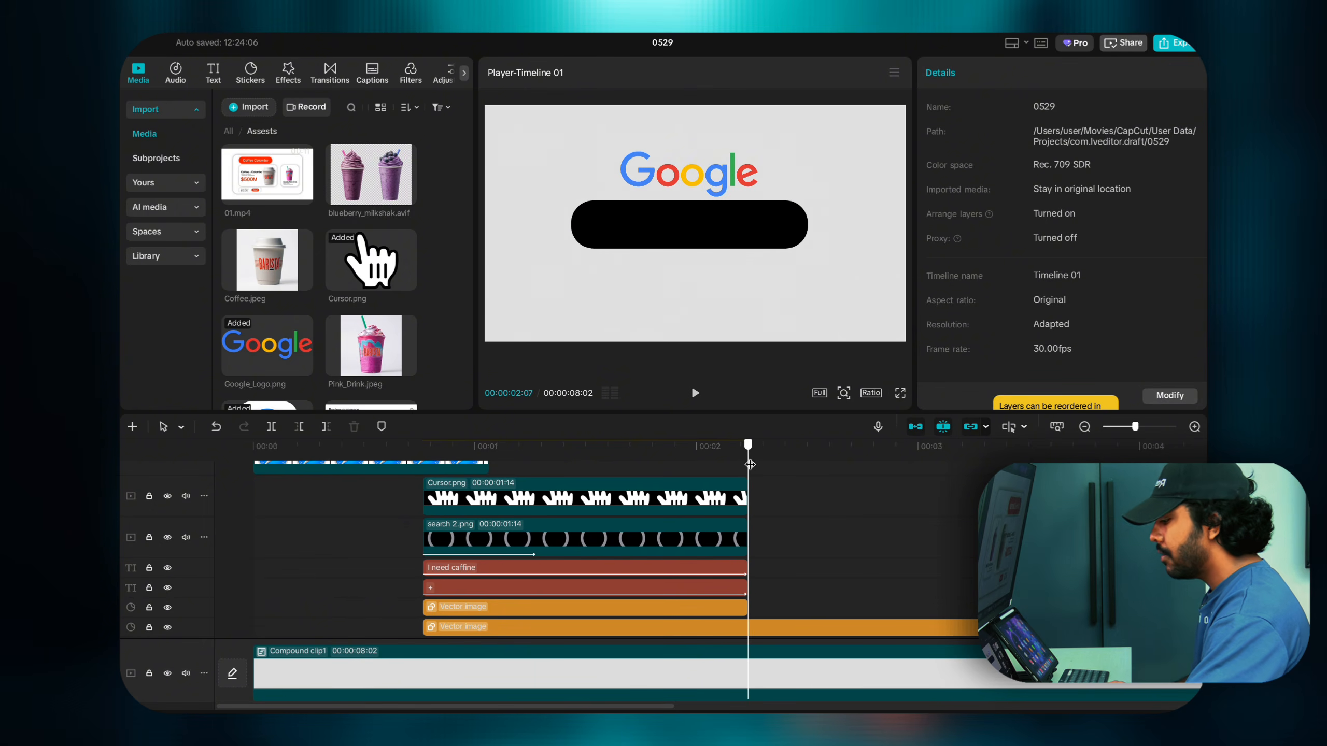
pyautogui.scroll(2, 749, 465)
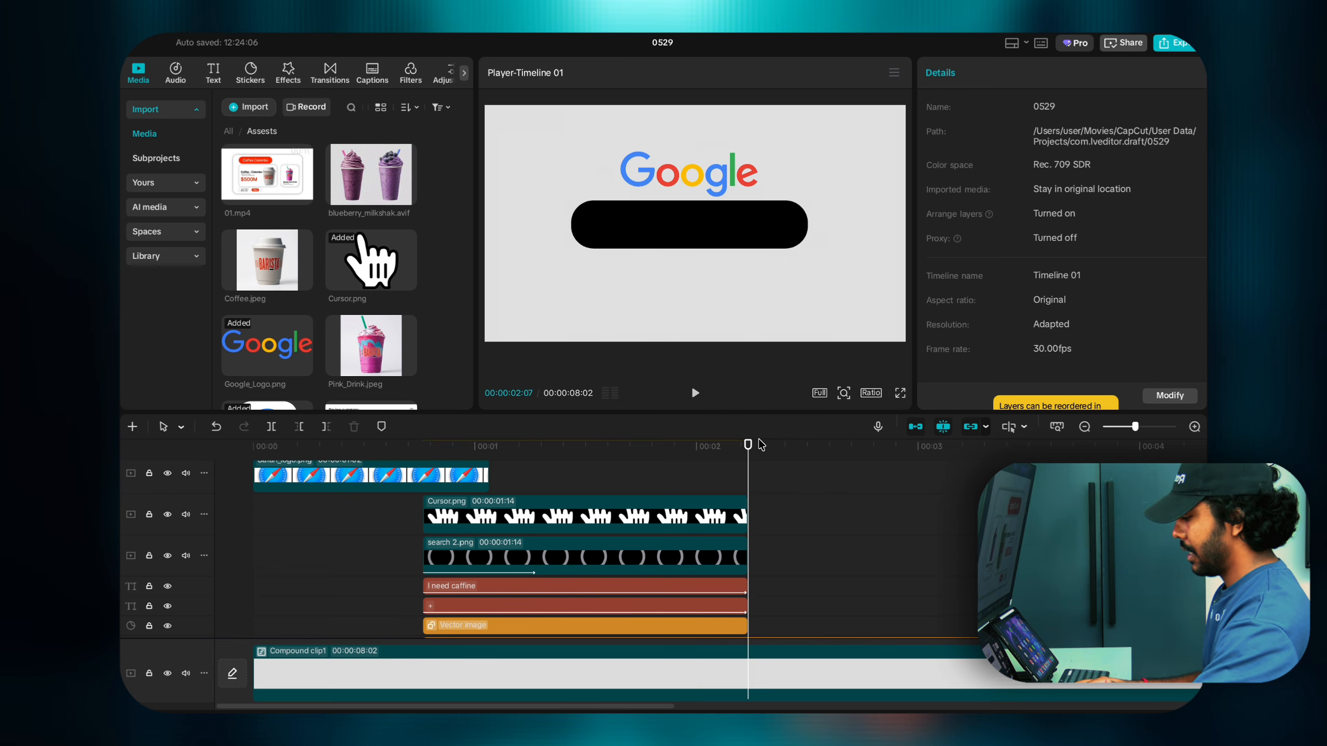
pyautogui.moveTo(749, 448); pyautogui.dragTo(817, 456)
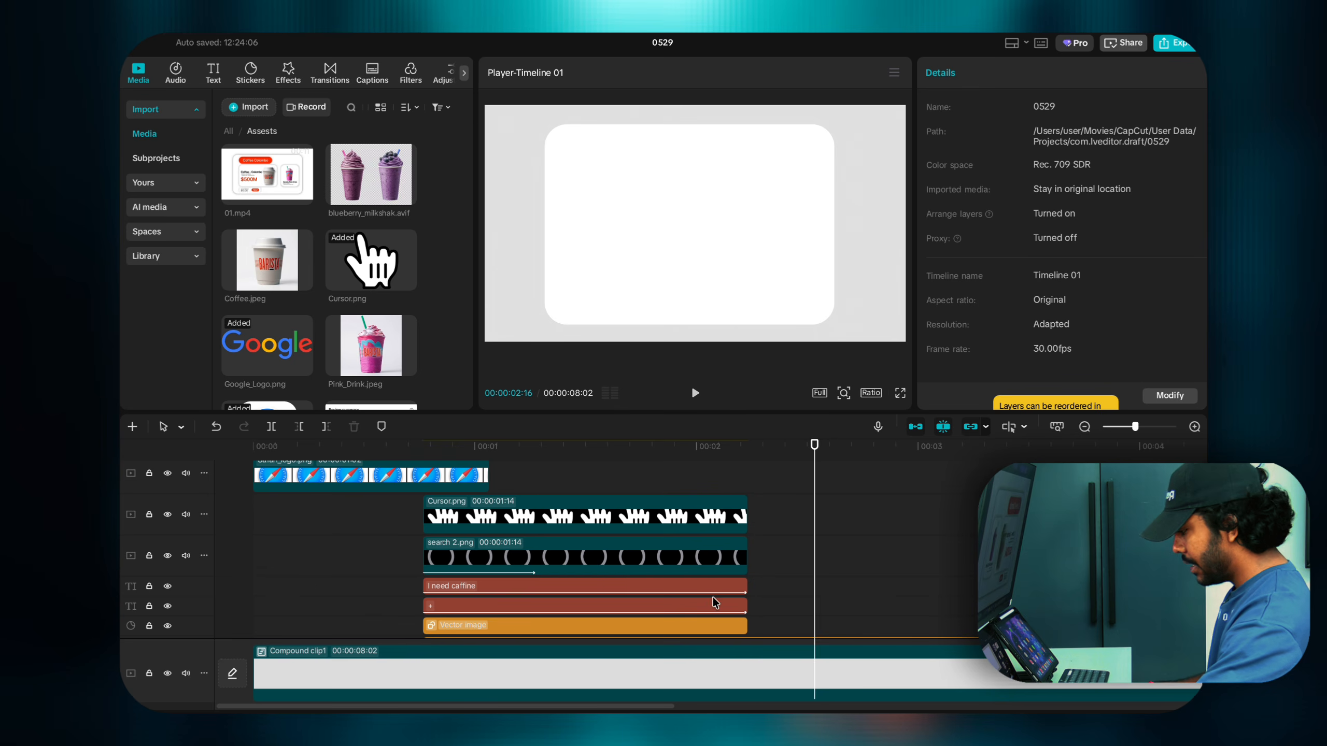
pyautogui.scroll(5, 779, 544)
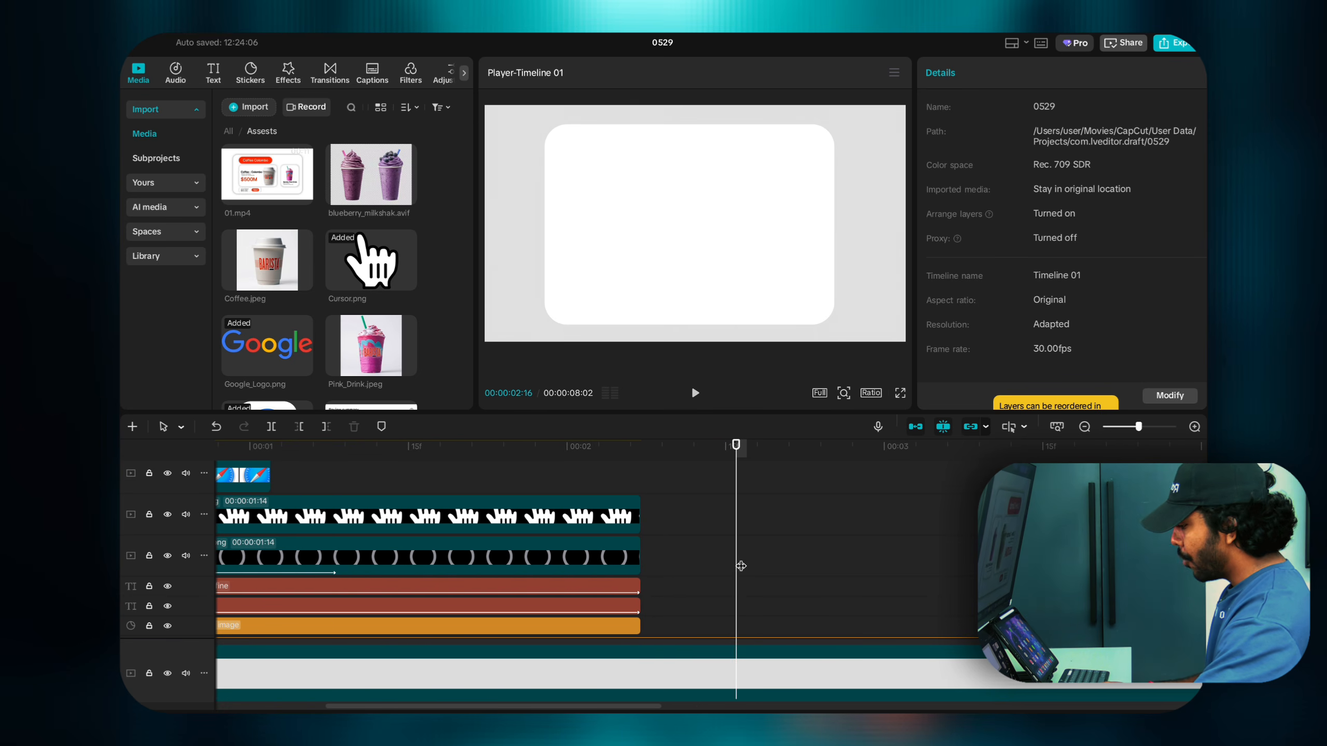
pyautogui.hscroll(5, 741, 564)
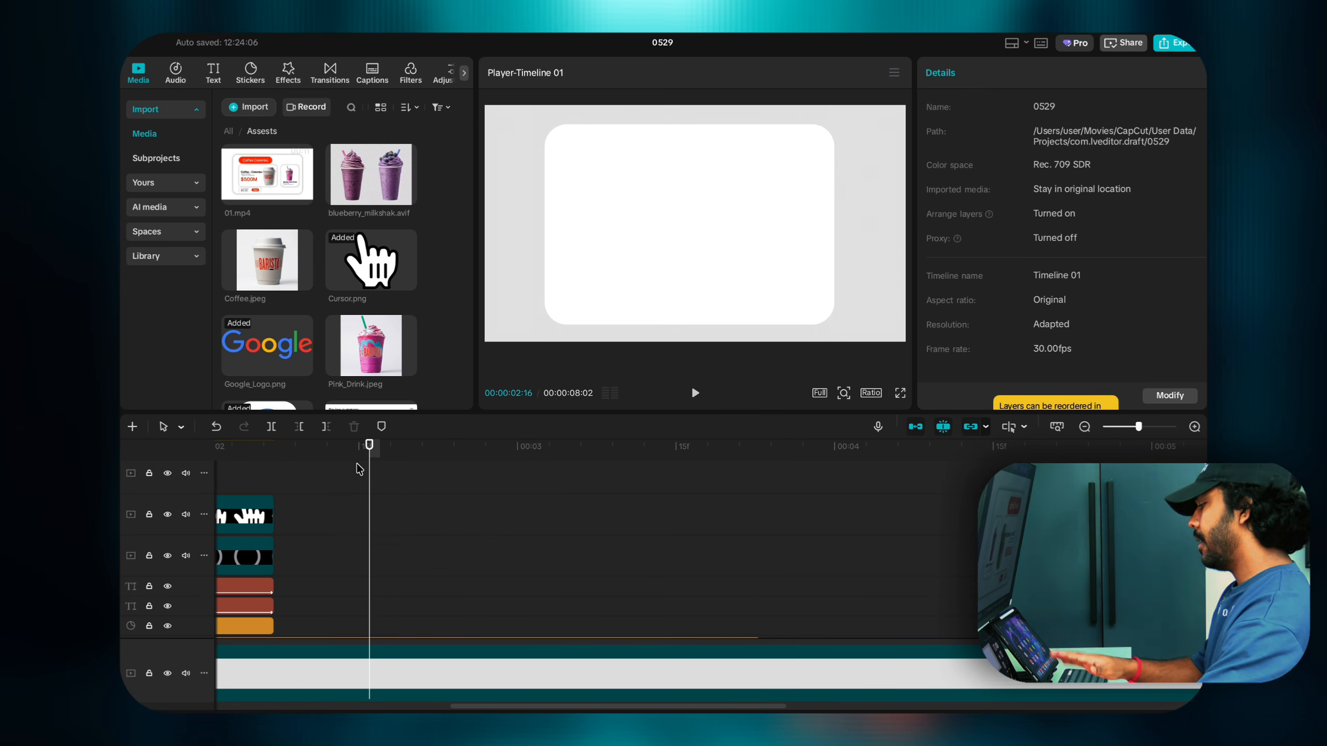
# Step: Move the playhead to 03:21, briefly adding and removing a marker
pyautogui.click(378, 430)
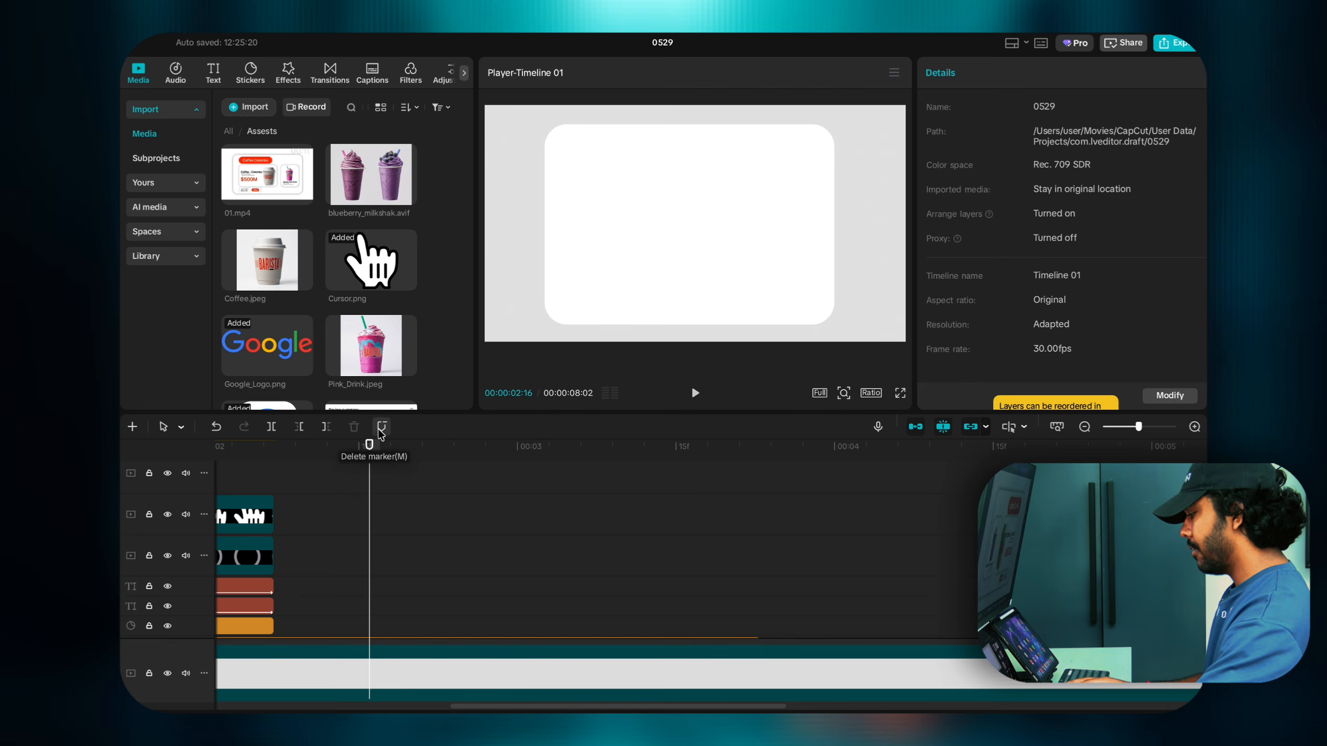
pyautogui.click(381, 430)
pyautogui.moveTo(370, 451)
pyautogui.mouseDown()
pyautogui.moveTo(273, 471)
pyautogui.moveTo(500, 496)
pyautogui.mouseUp()
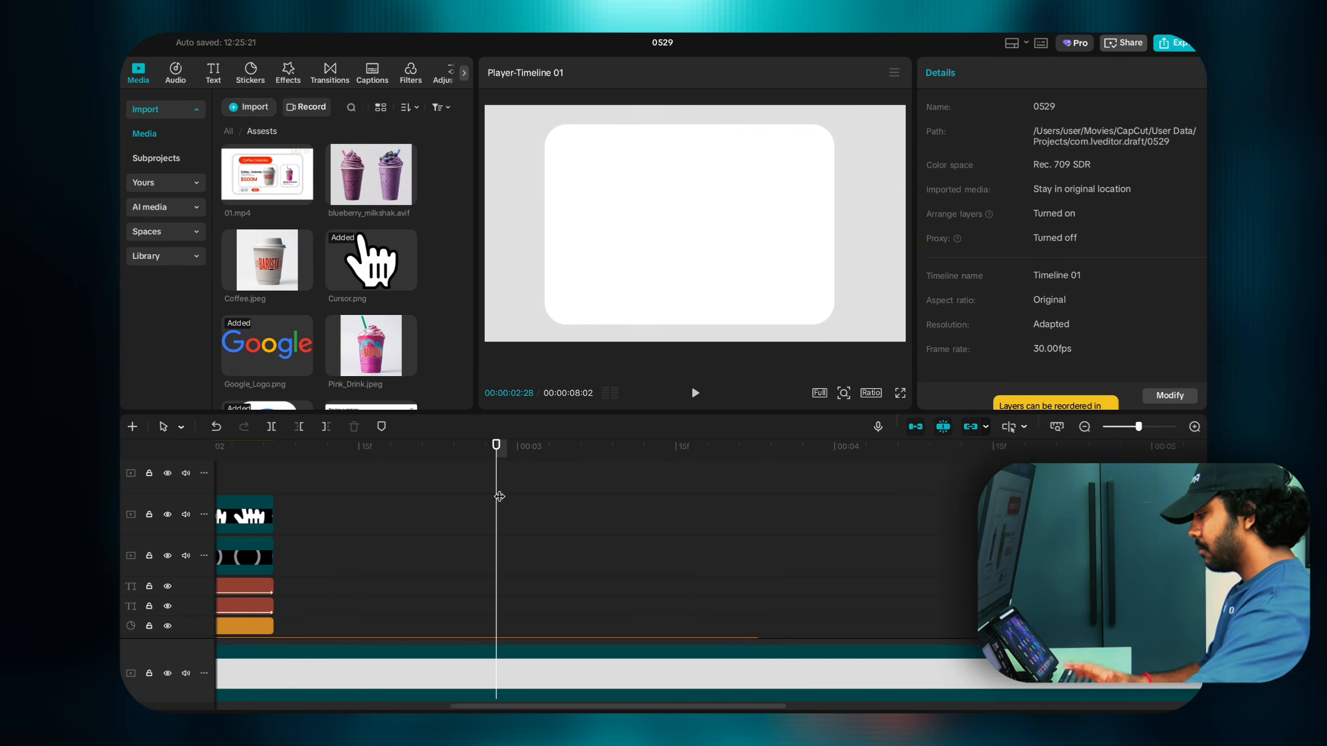
pyautogui.moveTo(498, 459); pyautogui.dragTo(741, 485)
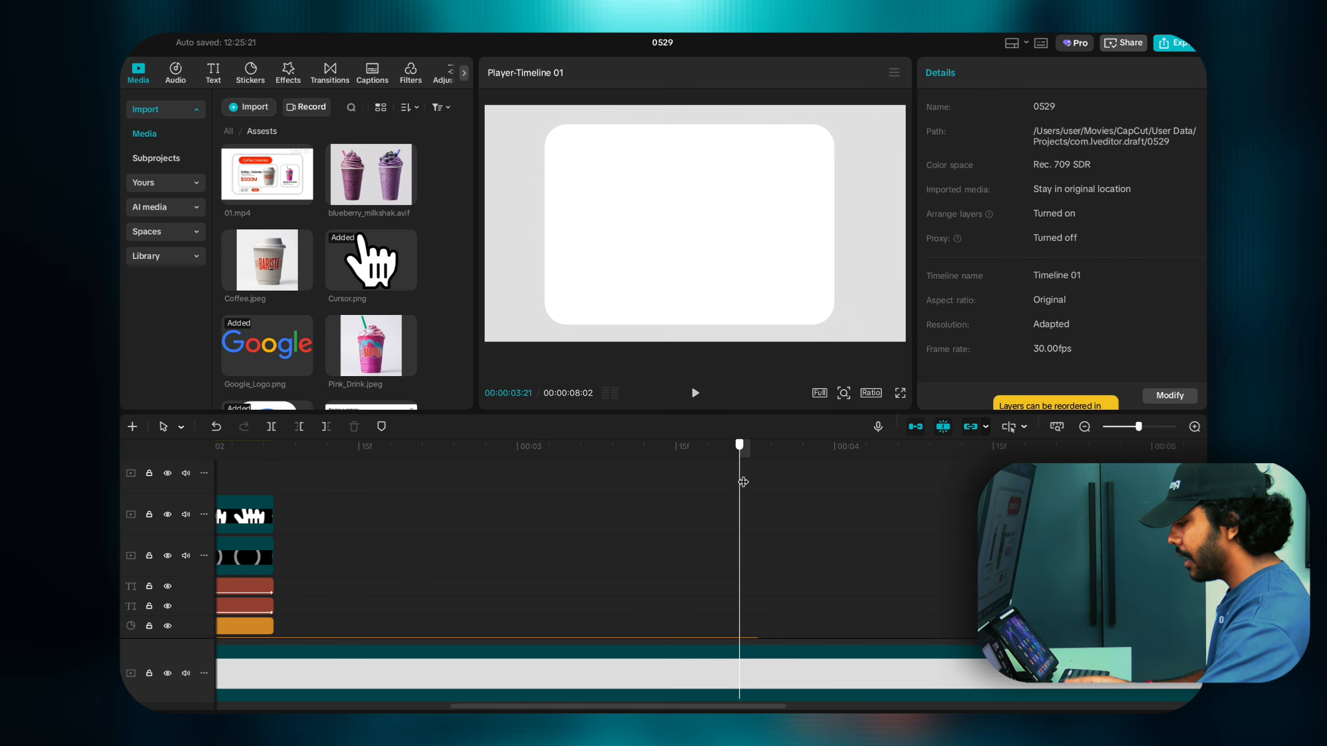
pyautogui.scroll(-3, 744, 491)
pyautogui.scroll(-3, 747, 509)
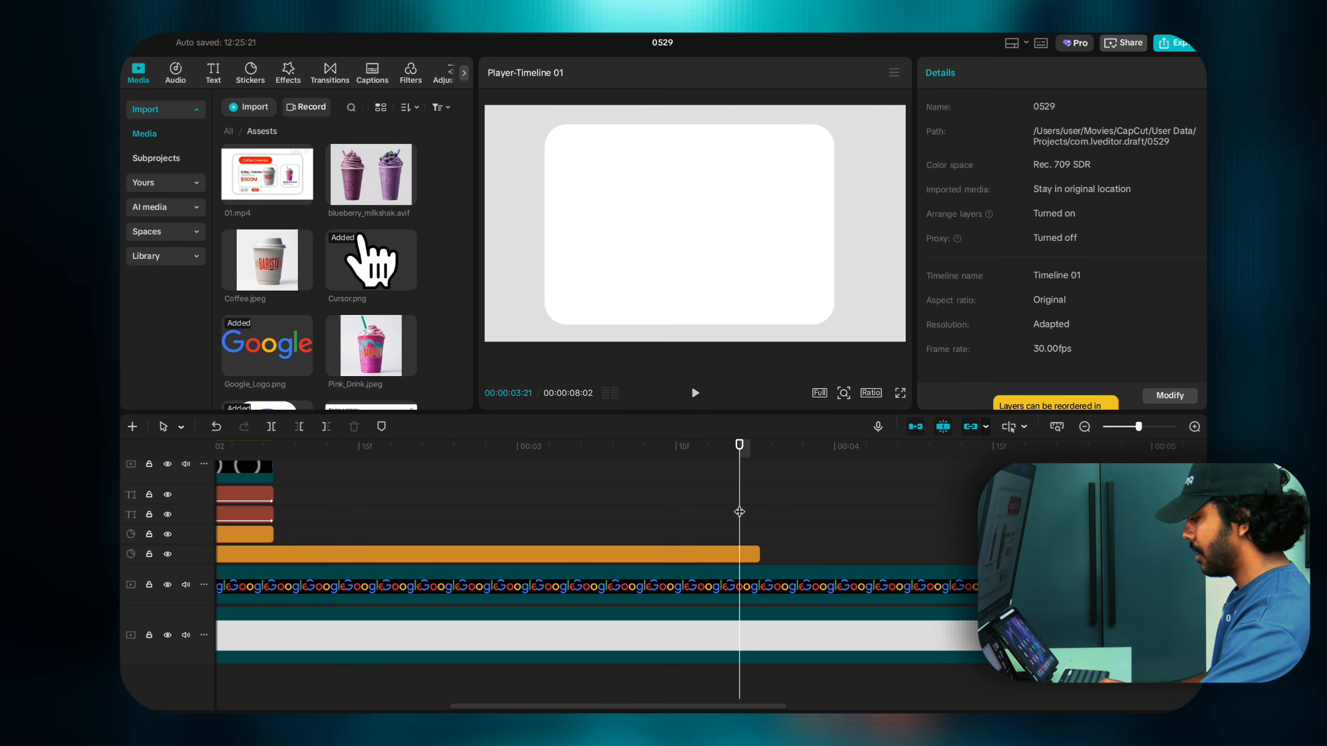
# Step: Split the Google logo clip, delete its tail, trim its end back, and park the playhead at 03:13
pyautogui.click(293, 588)
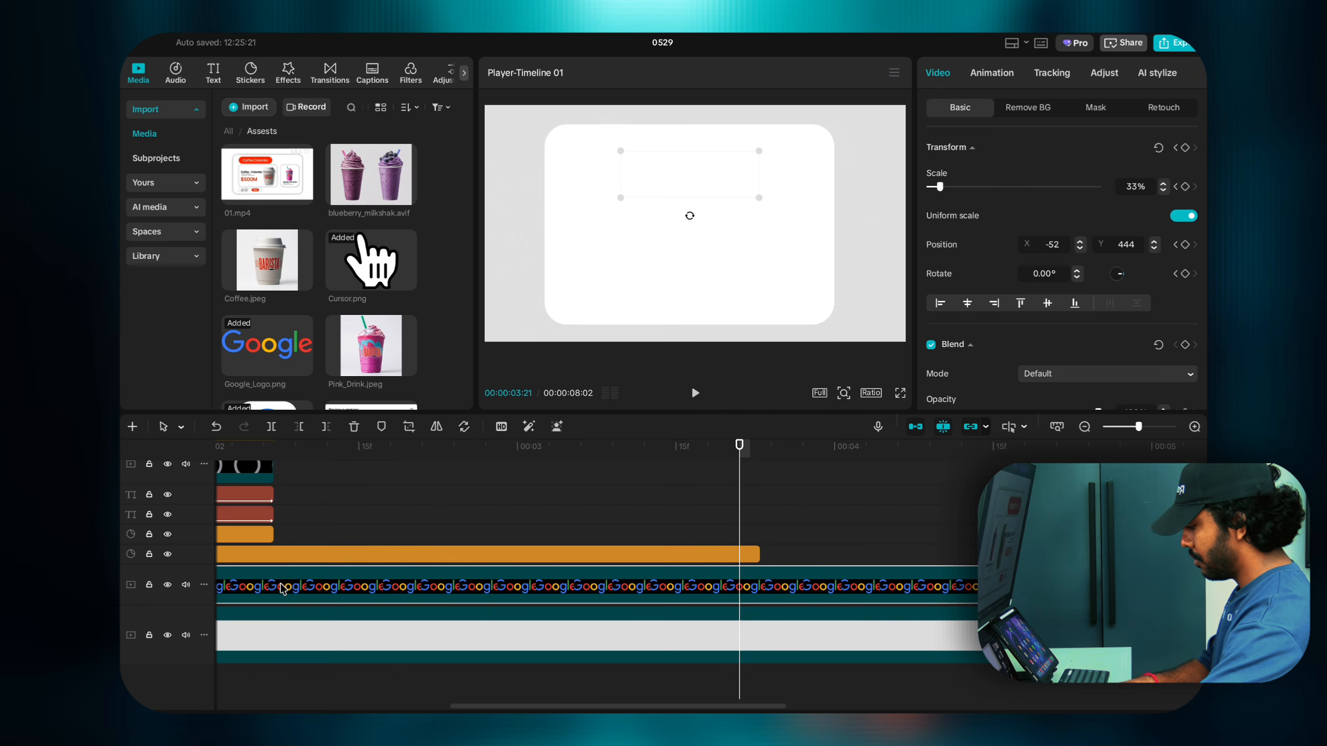
pyautogui.hotkey('ctrl', 'b')
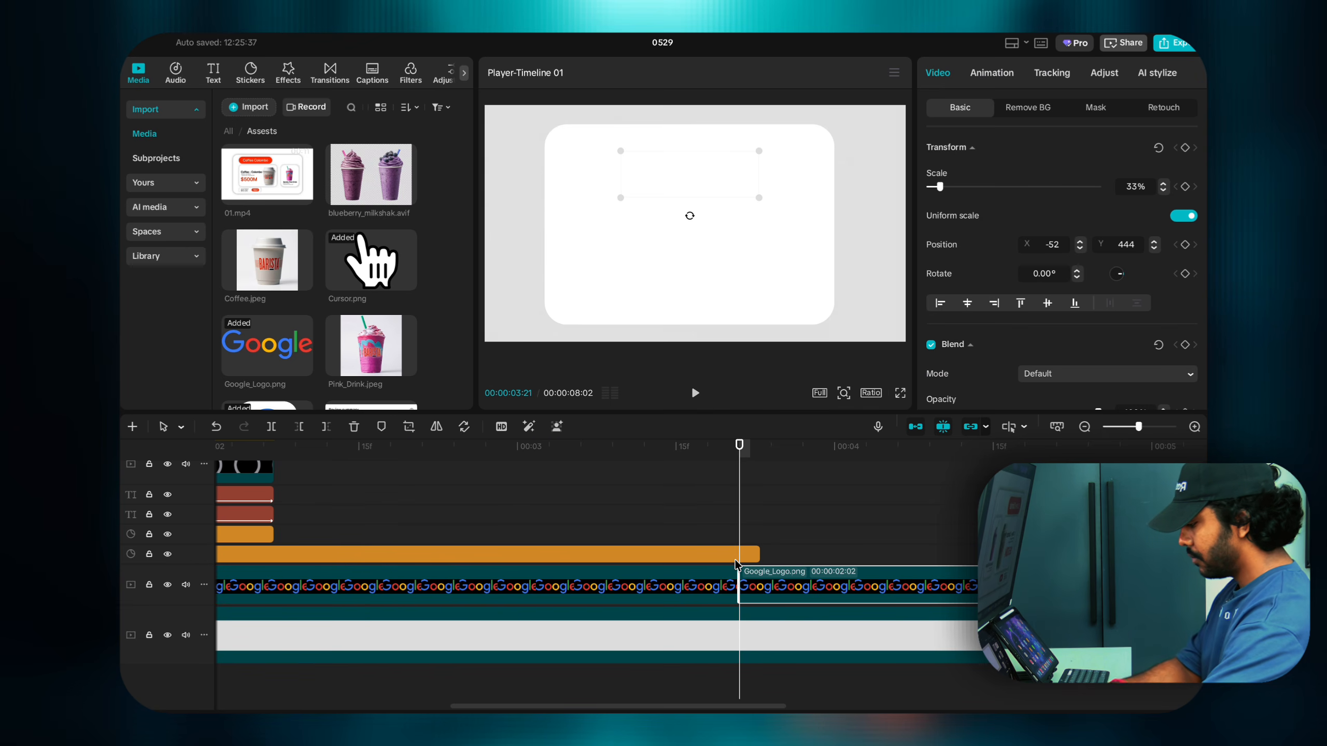
pyautogui.press('Delete')
pyautogui.moveTo(735, 578); pyautogui.dragTo(271, 579)
pyautogui.click(700, 499)
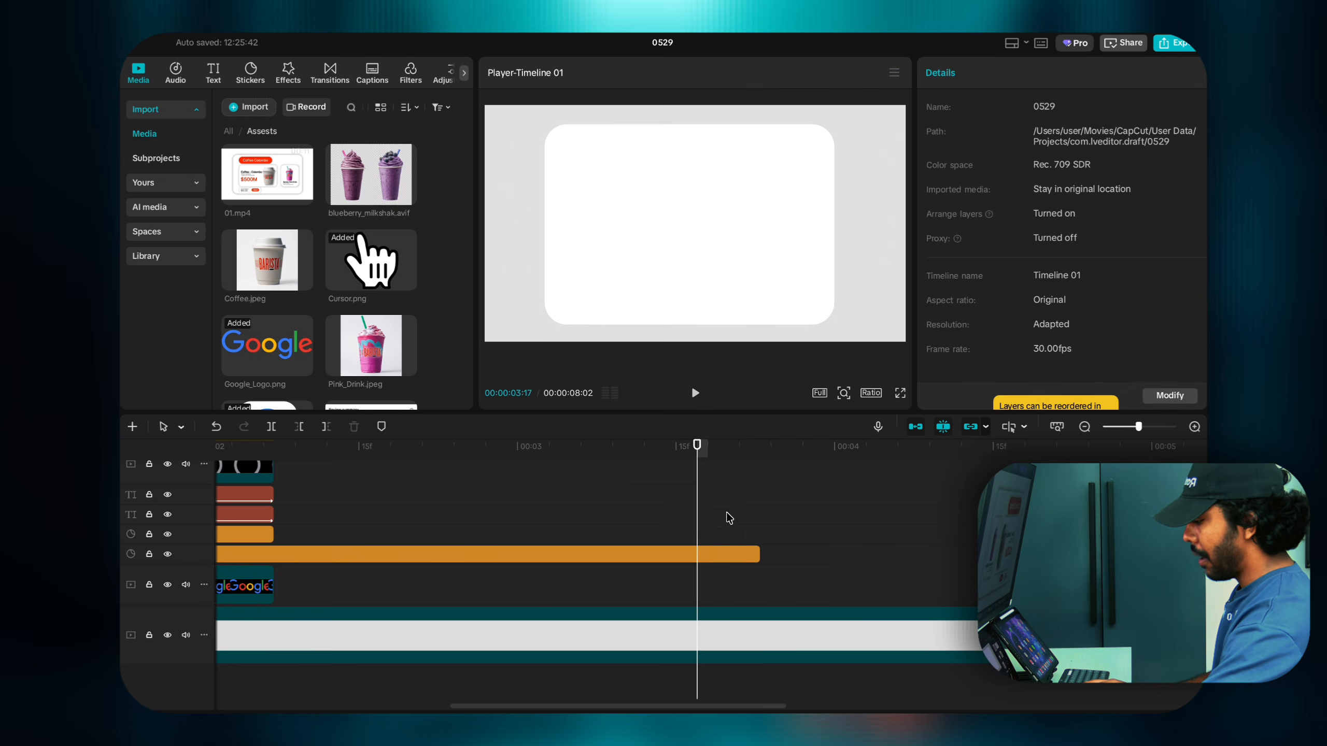
pyautogui.click(666, 516)
pyautogui.scroll(2, 668, 515)
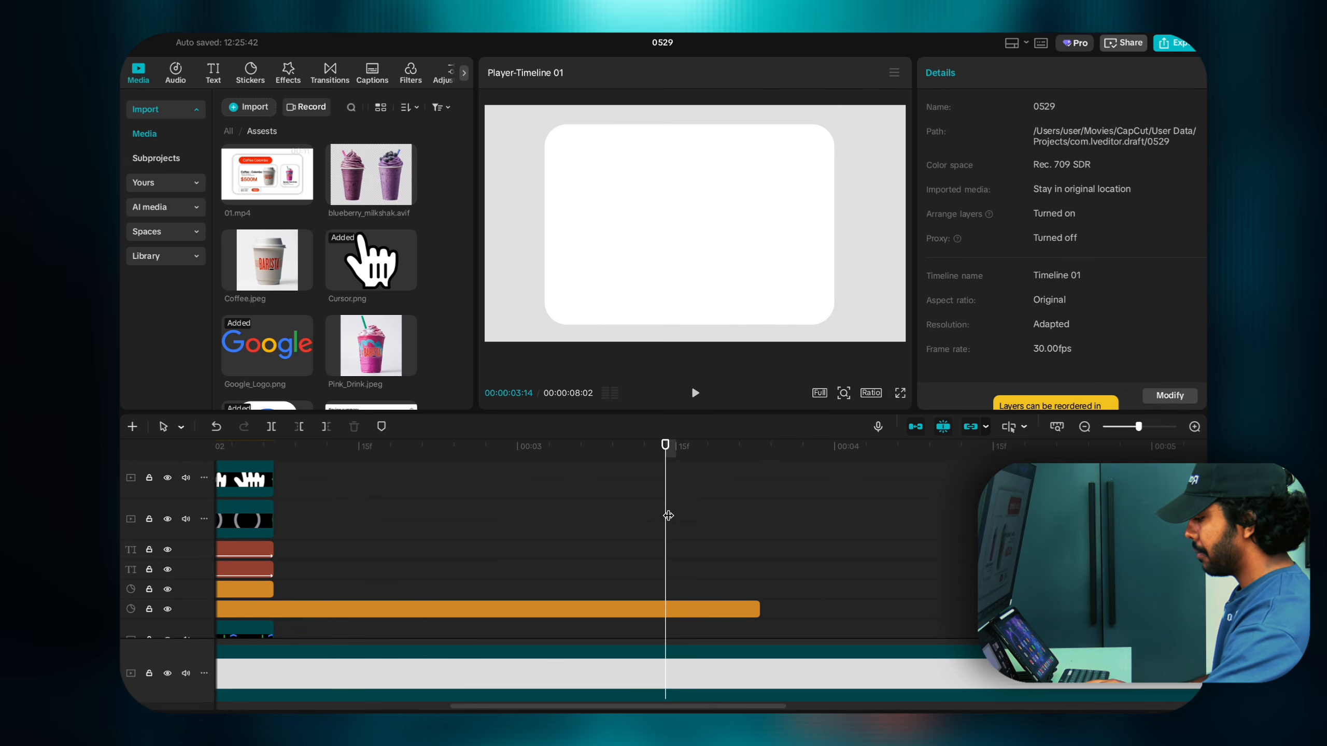
pyautogui.click(655, 517)
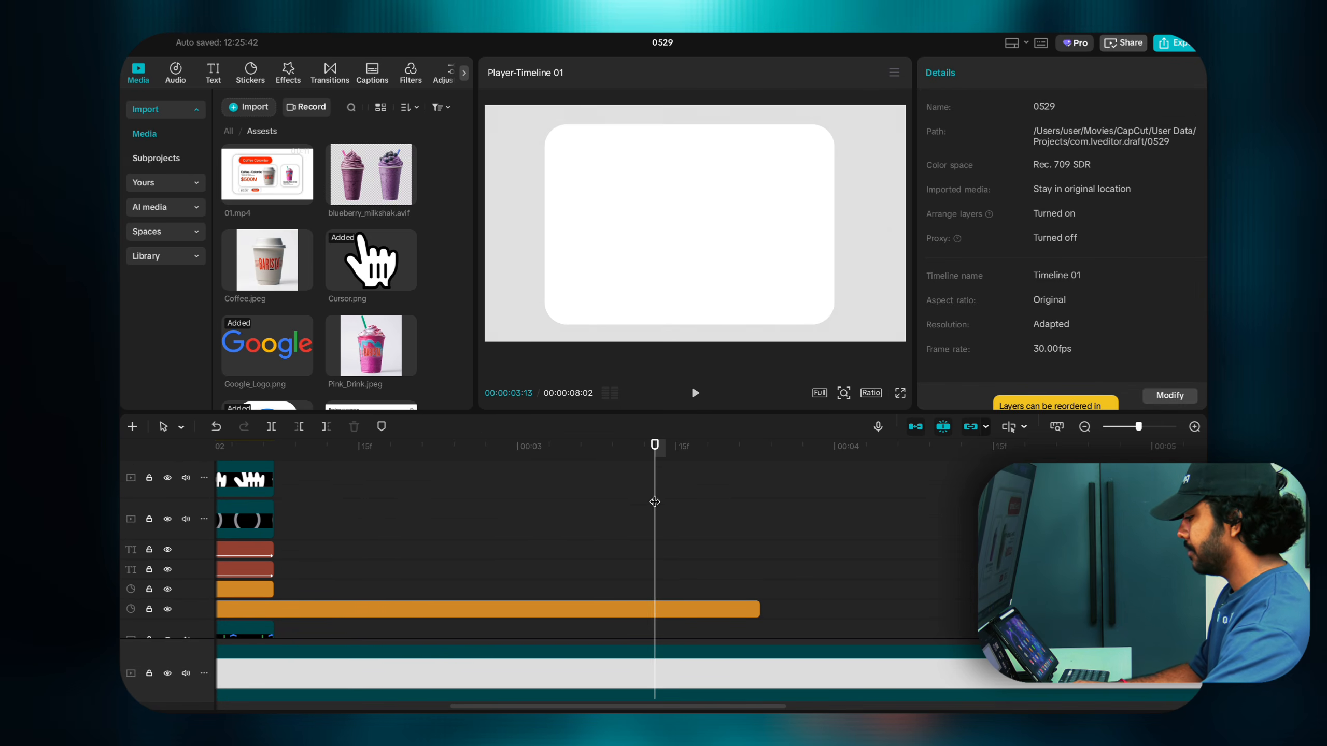
pyautogui.scroll(1, 434, 499)
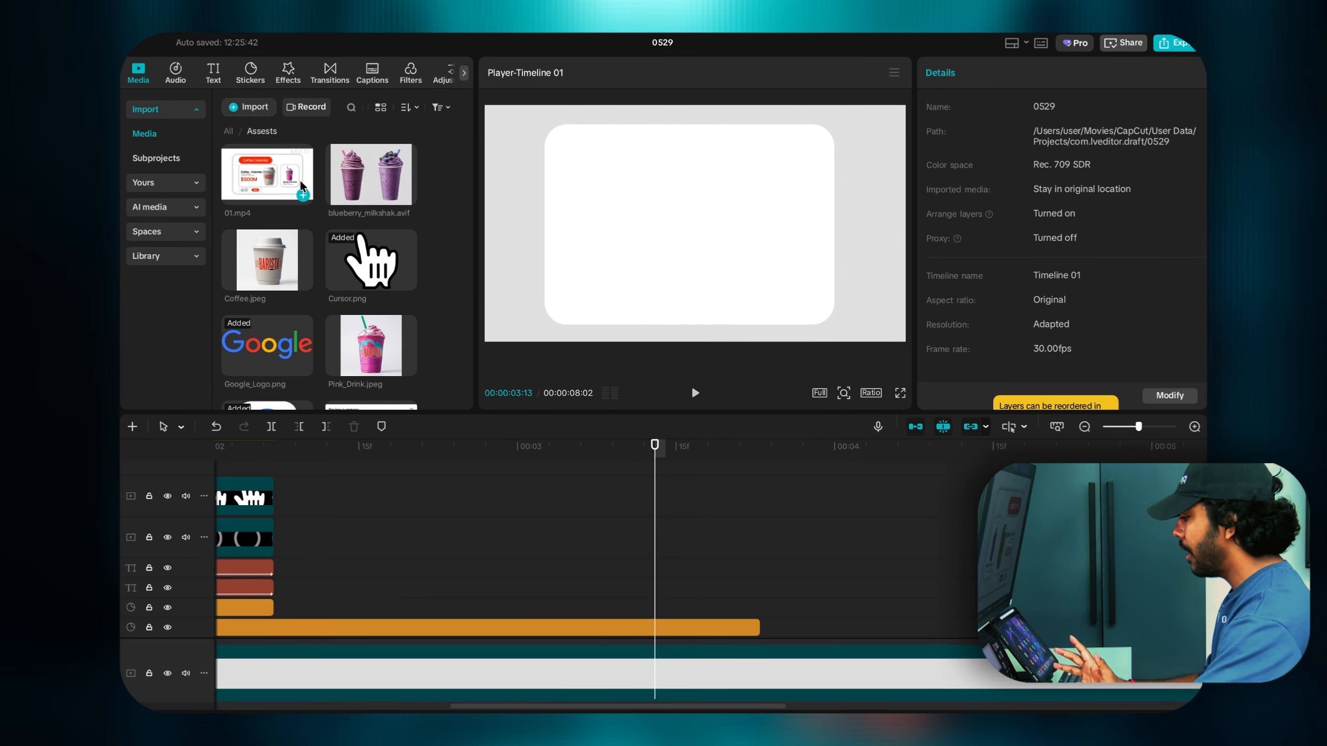
# Step: Place Coffee.jpeg on the timeline at the playhead and shrink it in the preview
pyautogui.click(255, 260)
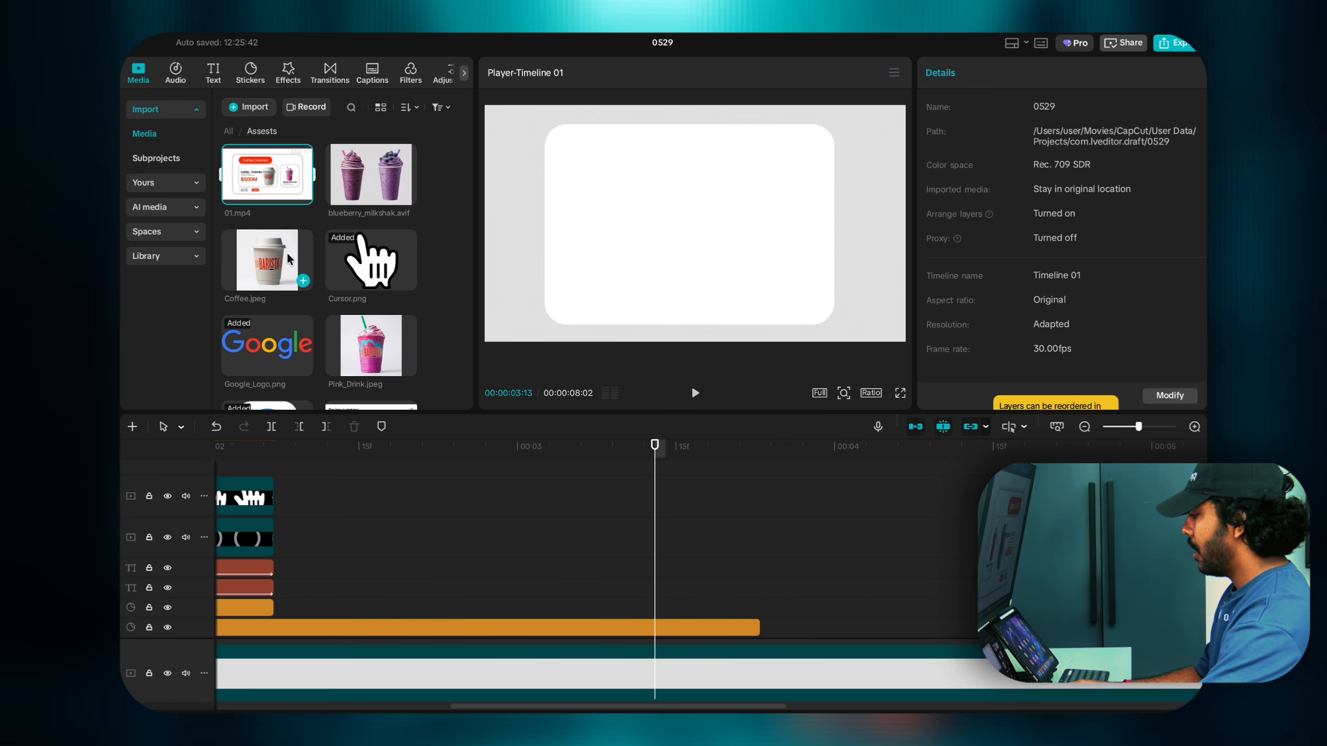
pyautogui.moveTo(286, 251); pyautogui.dragTo(653, 592)
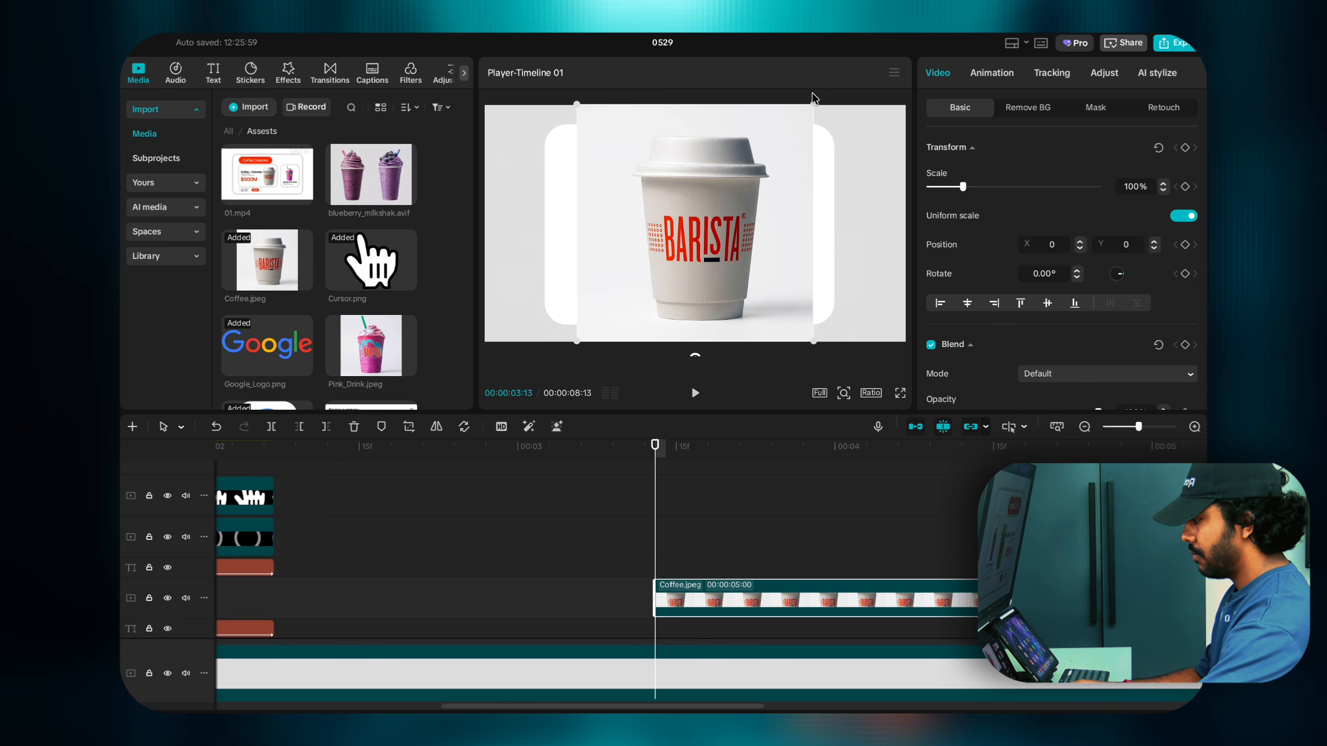
pyautogui.moveTo(813, 103); pyautogui.dragTo(758, 186)
# Step: Auto-remove the coffee image's background and resize the cup to sit on the white card
pyautogui.click(1012, 111)
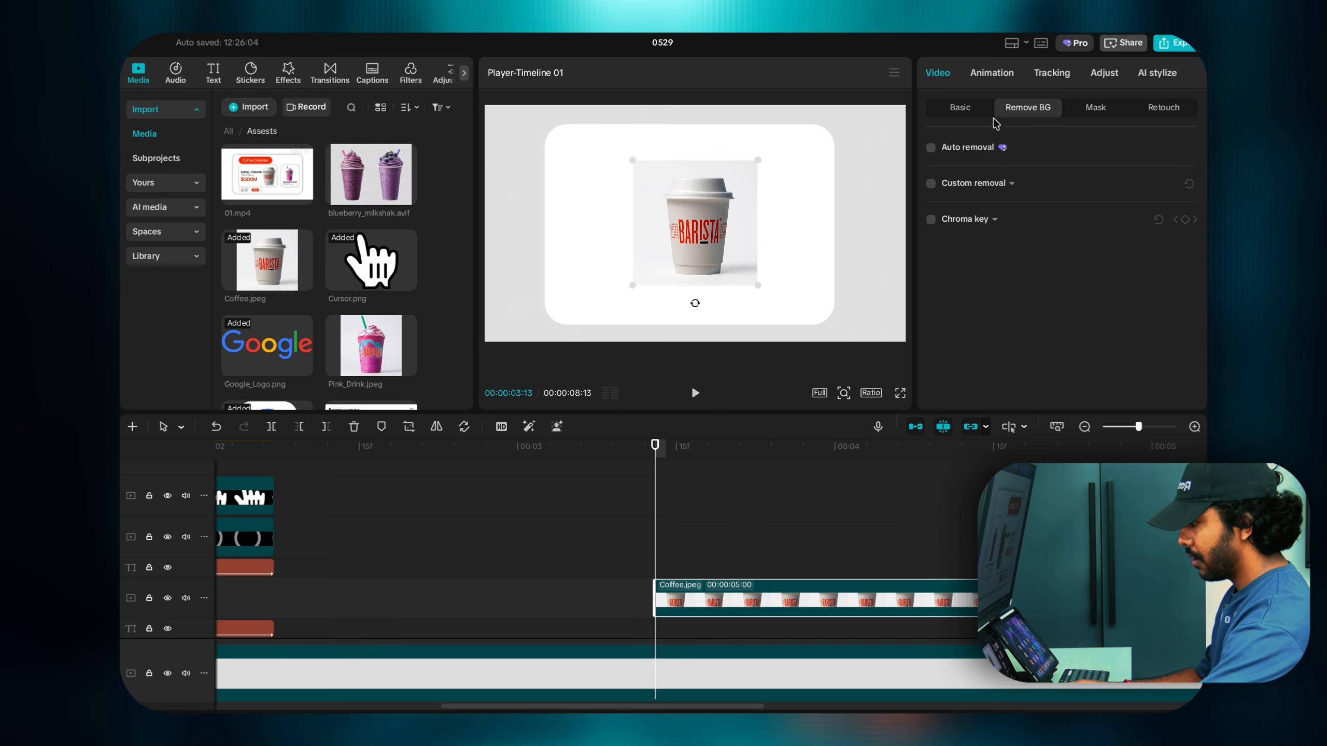
pyautogui.click(940, 148)
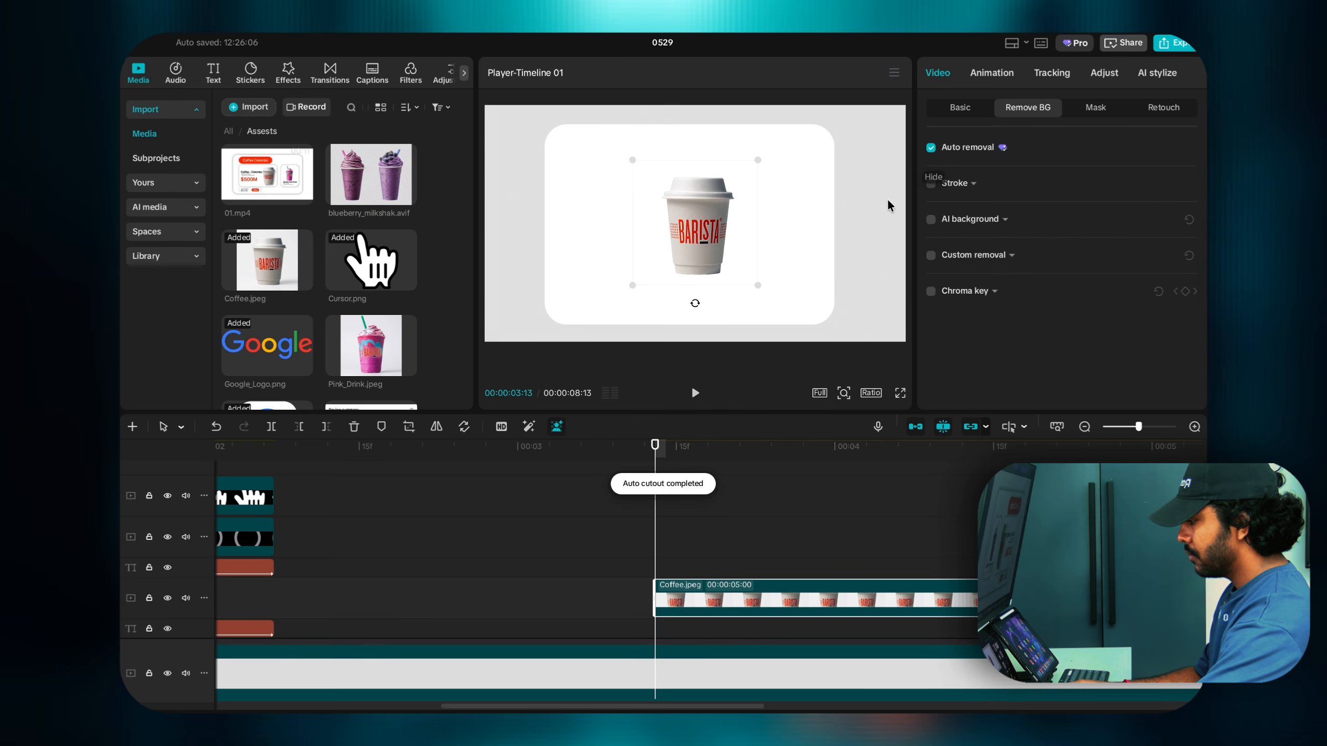
pyautogui.moveTo(709, 226); pyautogui.dragTo(677, 225)
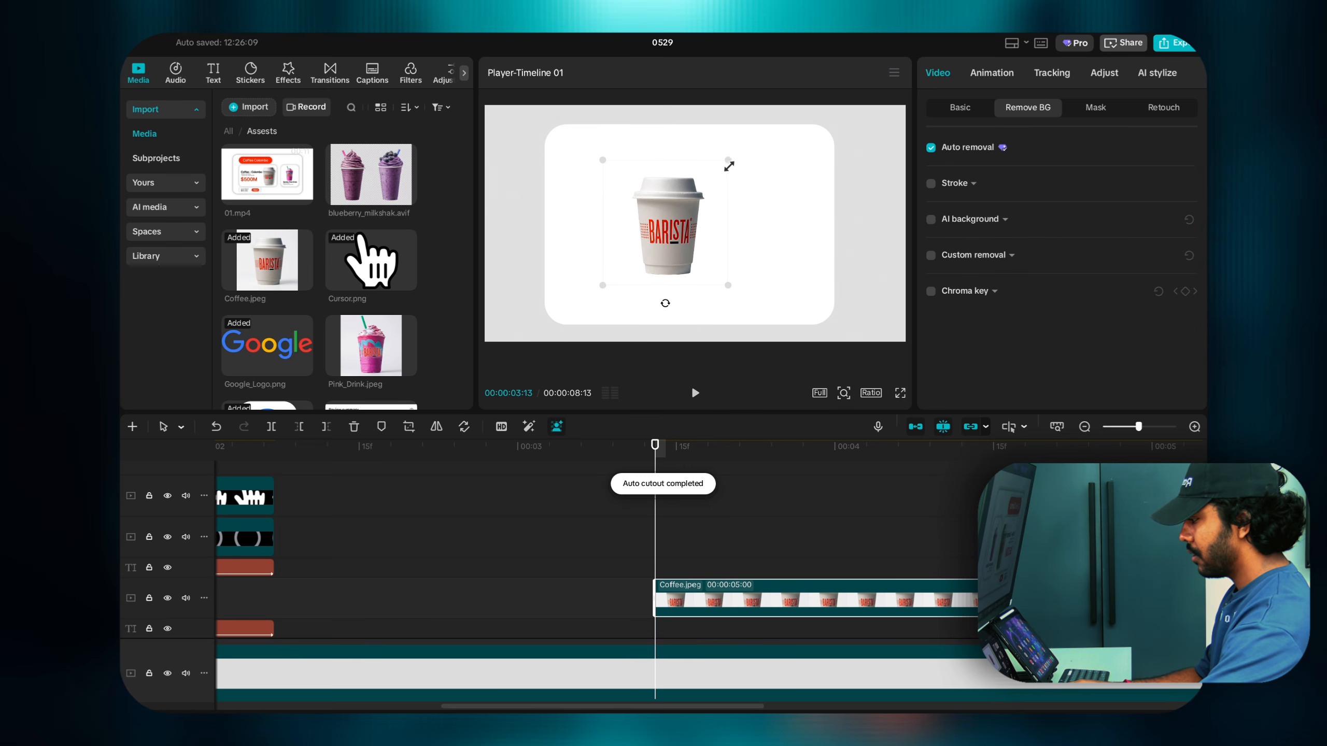
pyautogui.moveTo(729, 166); pyautogui.dragTo(689, 196)
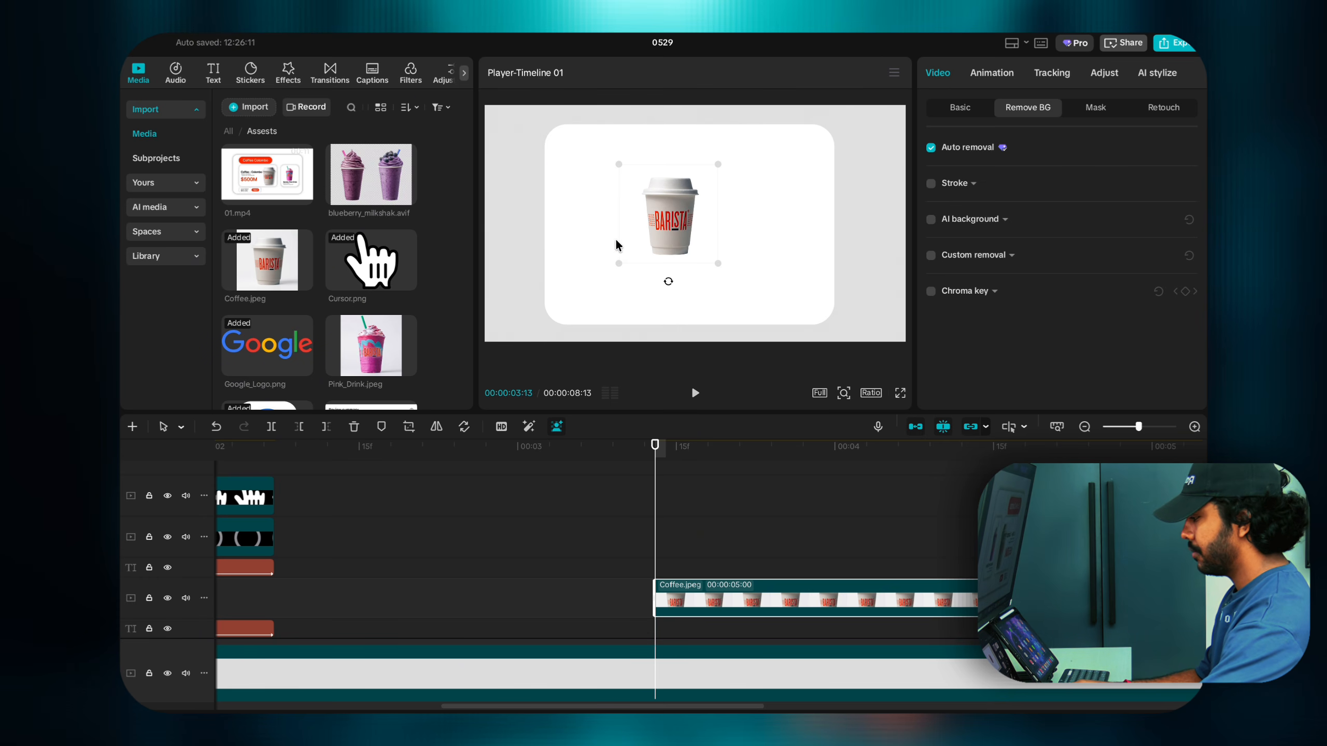
pyautogui.moveTo(662, 229); pyautogui.dragTo(674, 221)
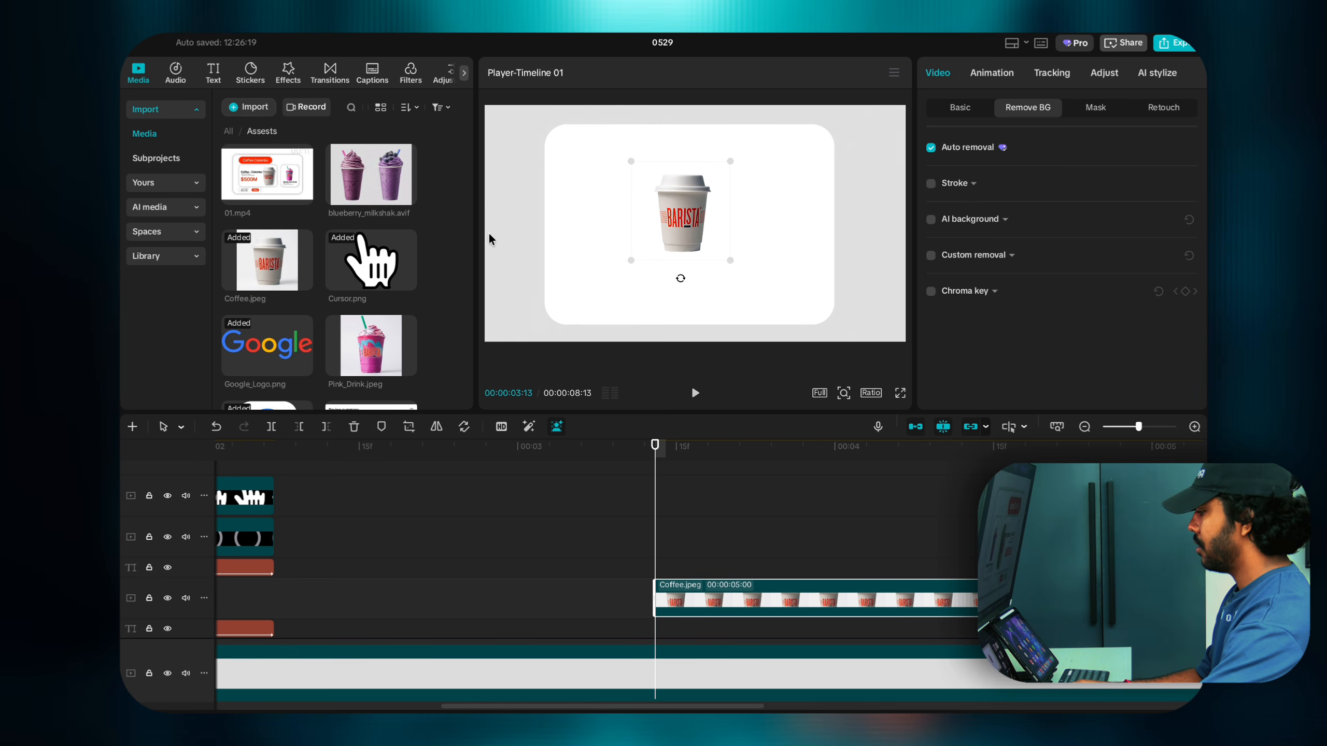
# Step: Add a Default text clip at 03:13 on a track above Coffee.jpeg
pyautogui.click(244, 82)
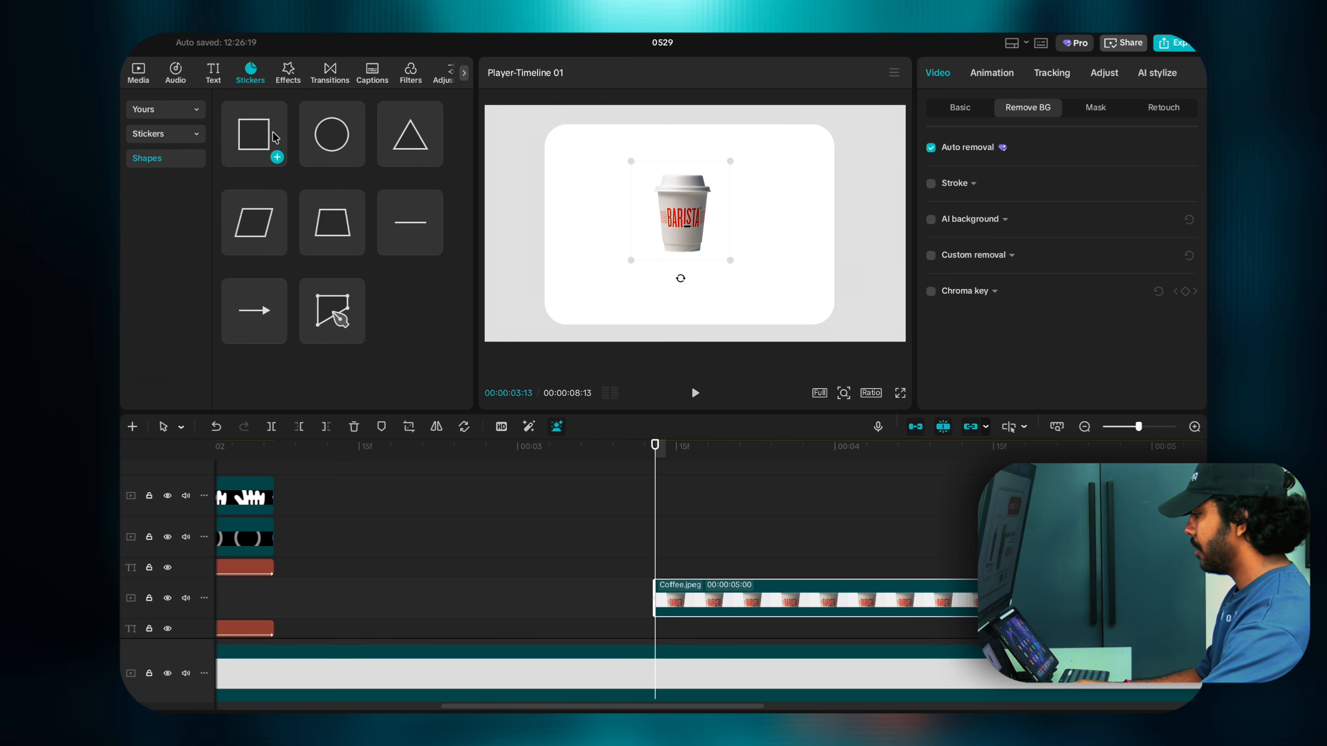
pyautogui.click(217, 77)
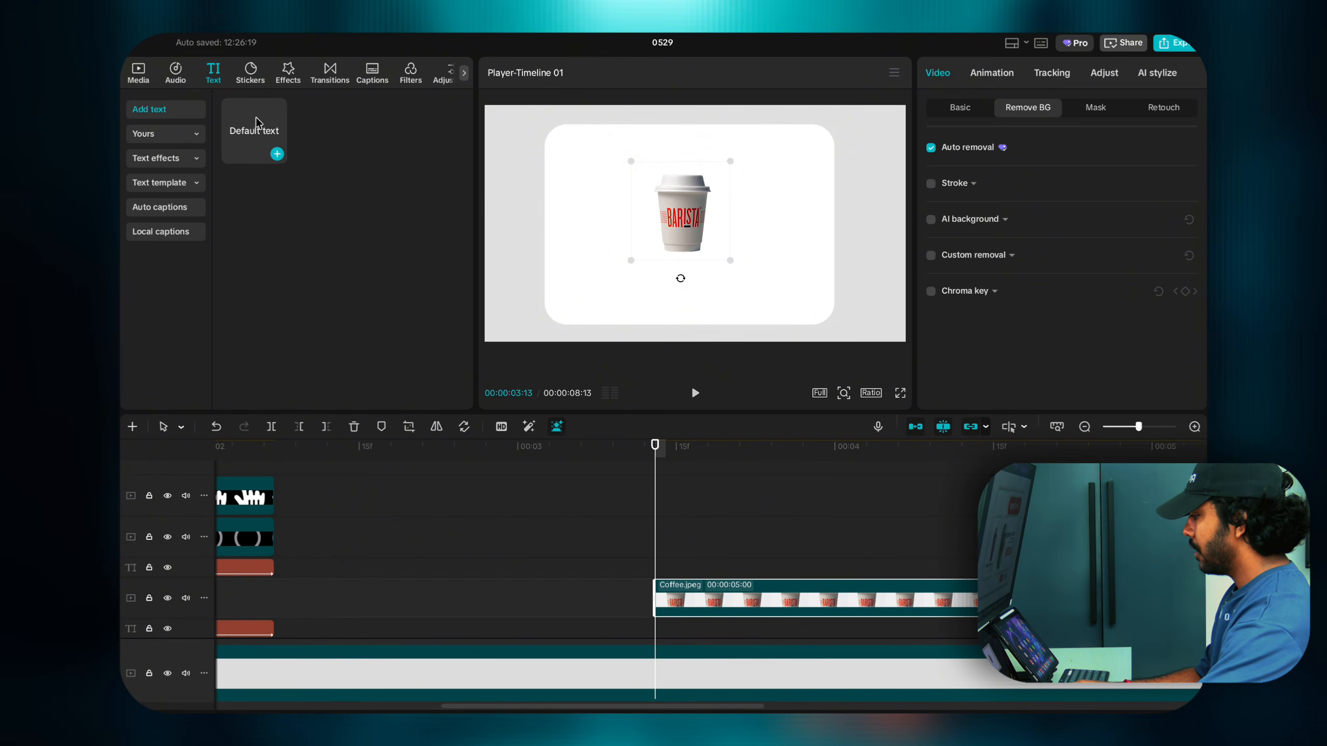
pyautogui.click(277, 154)
pyautogui.moveTo(737, 627); pyautogui.dragTo(734, 560)
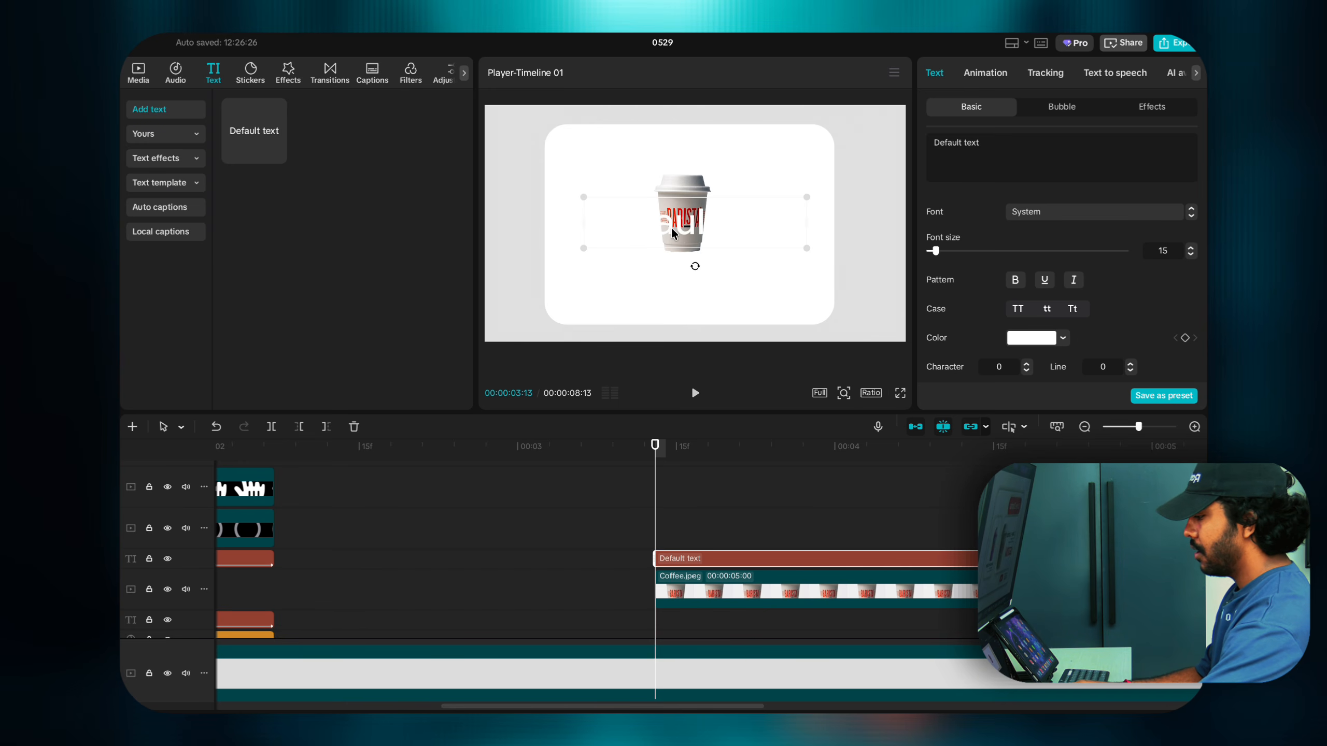
# Step: Make the text black in the System font, shrink it and place it left of the cup
pyautogui.click(1019, 339)
pyautogui.moveTo(984, 389); pyautogui.dragTo(953, 458)
pyautogui.click(1032, 207)
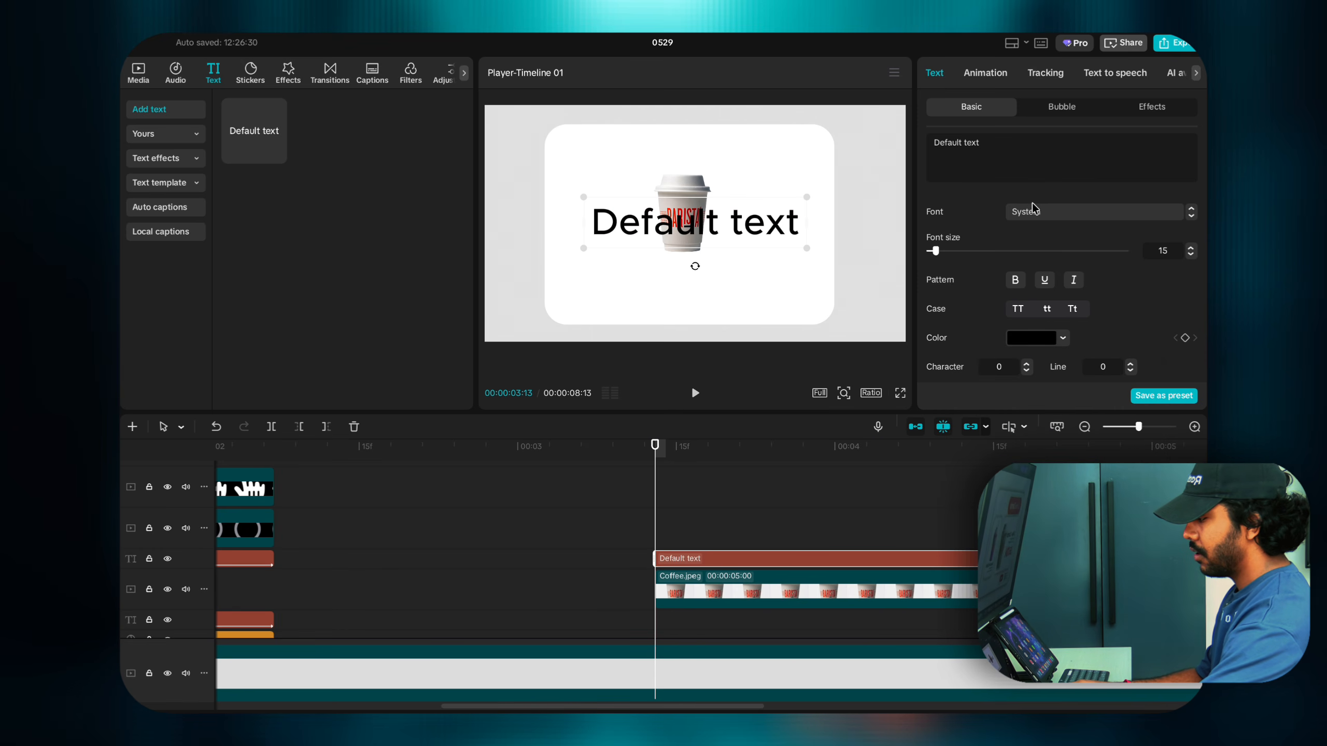
pyautogui.click(1035, 211)
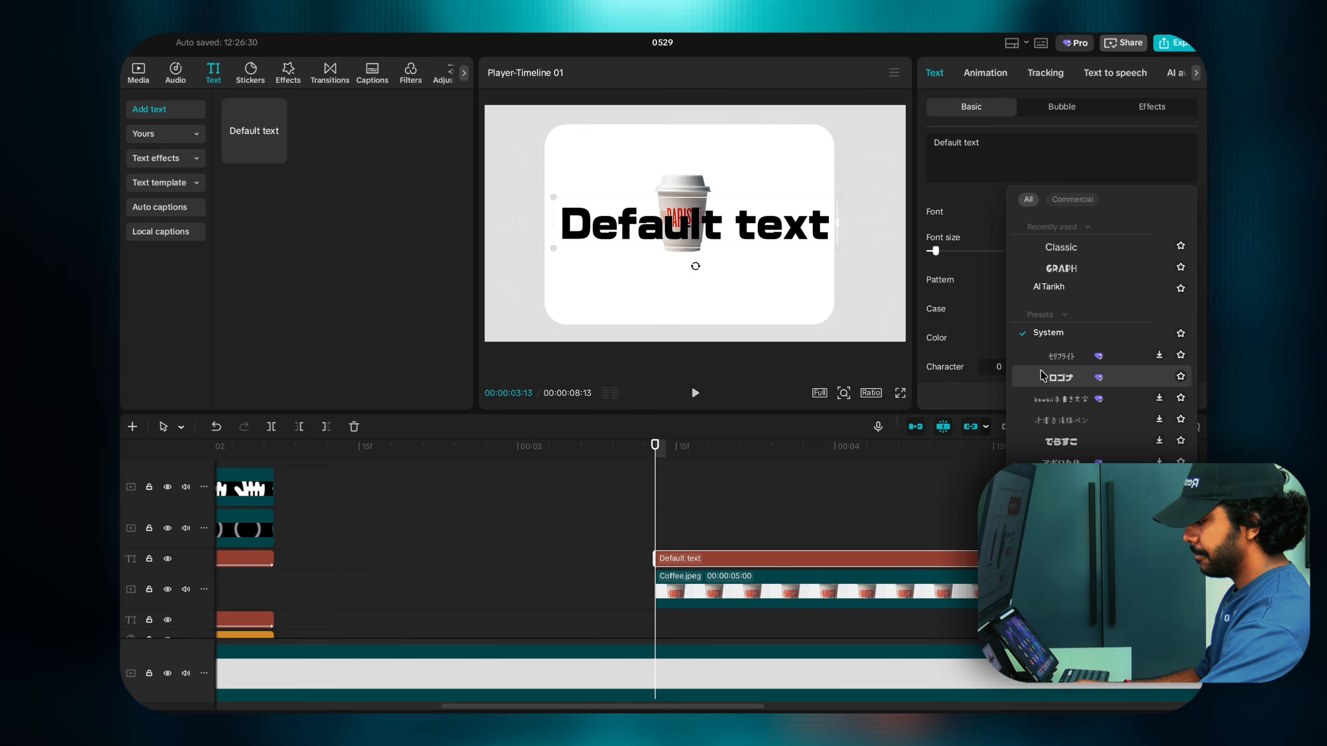
pyautogui.click(1047, 332)
pyautogui.moveTo(809, 250); pyautogui.dragTo(640, 222)
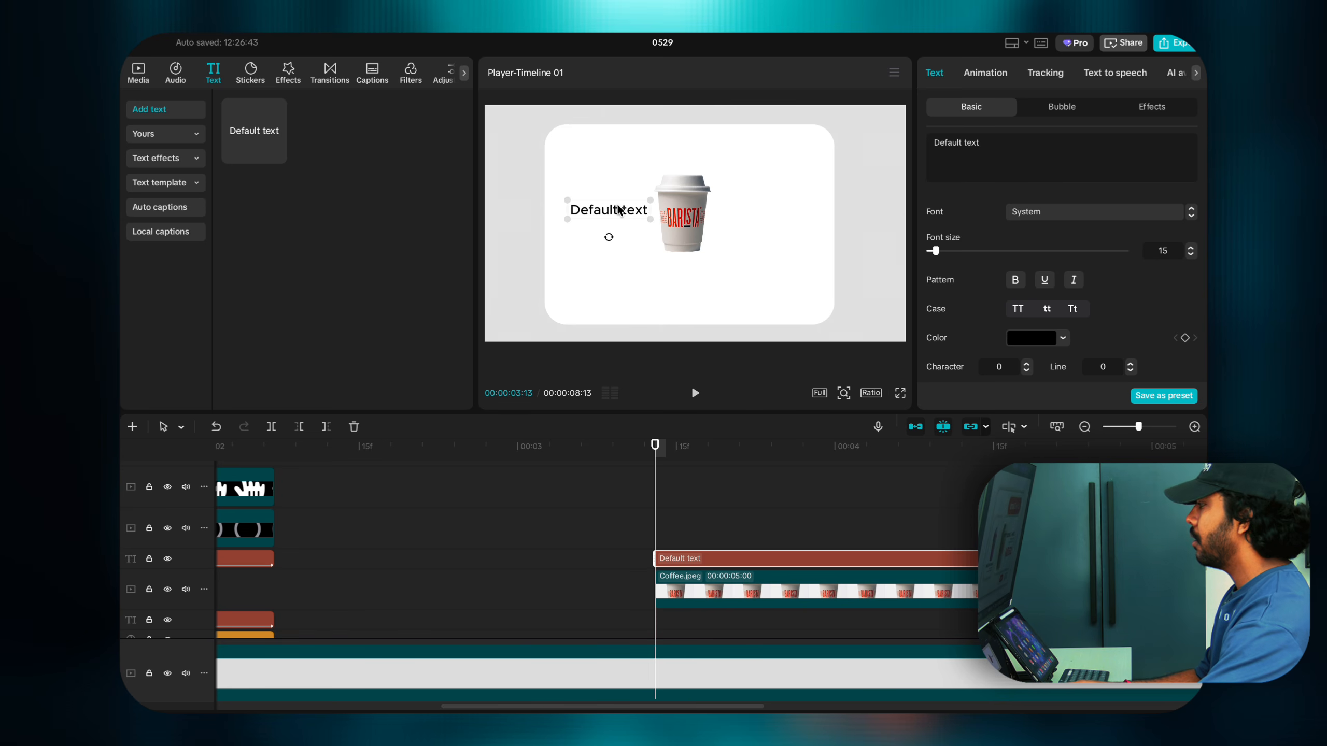
pyautogui.moveTo(720, 42)
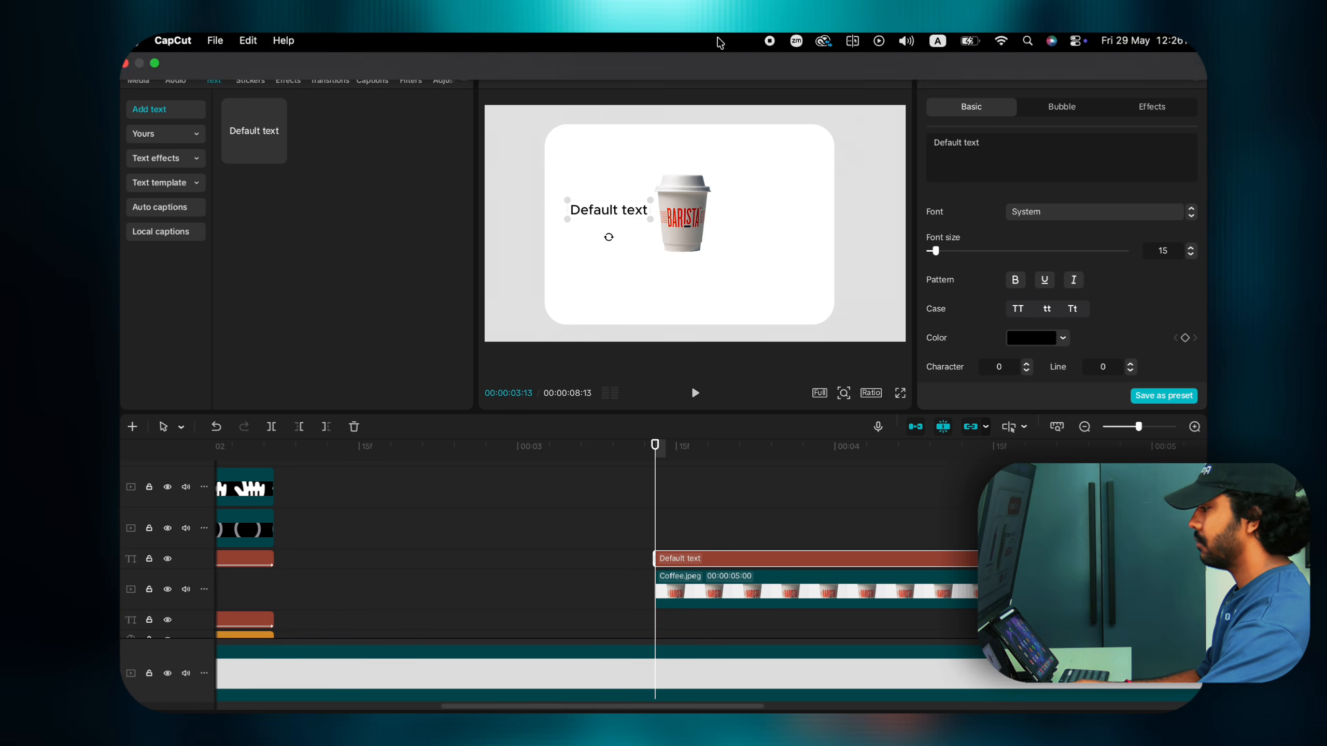
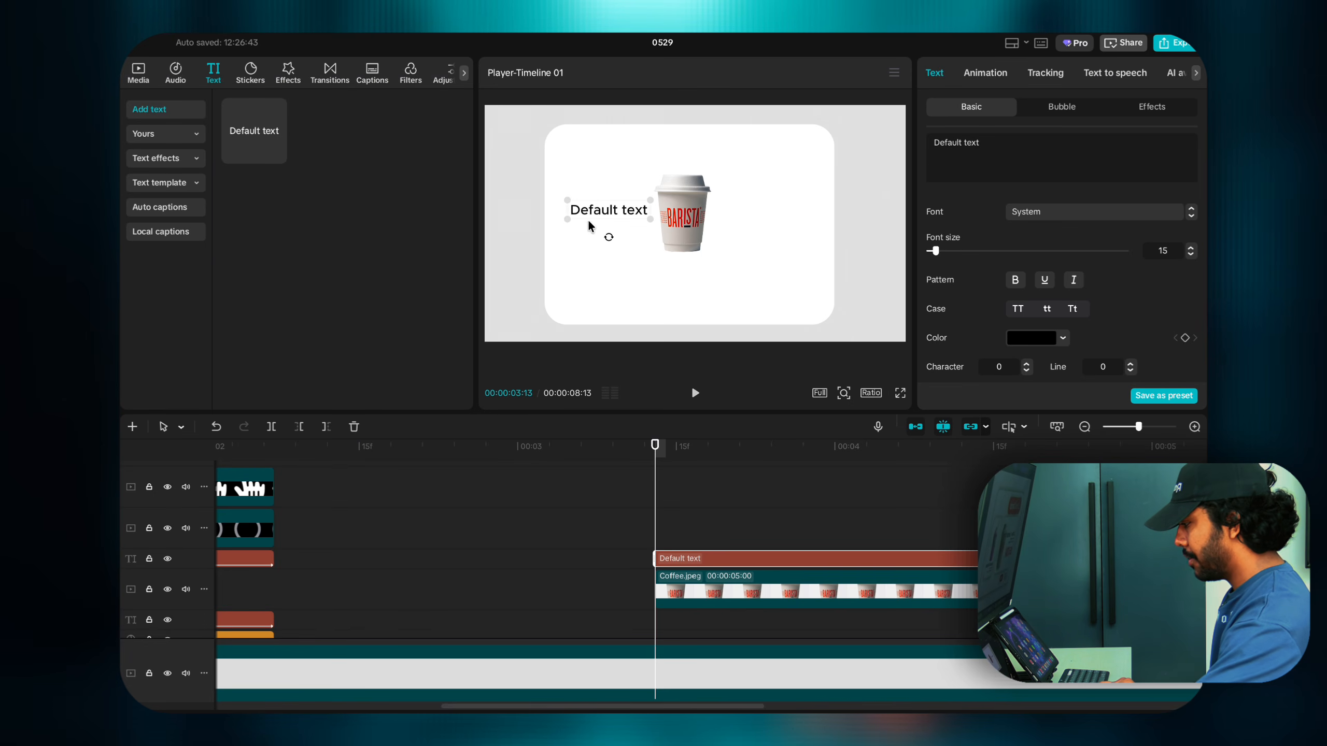
# Step: Retype the default text as 'Coffee Colombo', shrink it beside the cup and make it bold
pyautogui.moveTo(653, 219); pyautogui.dragTo(657, 222)
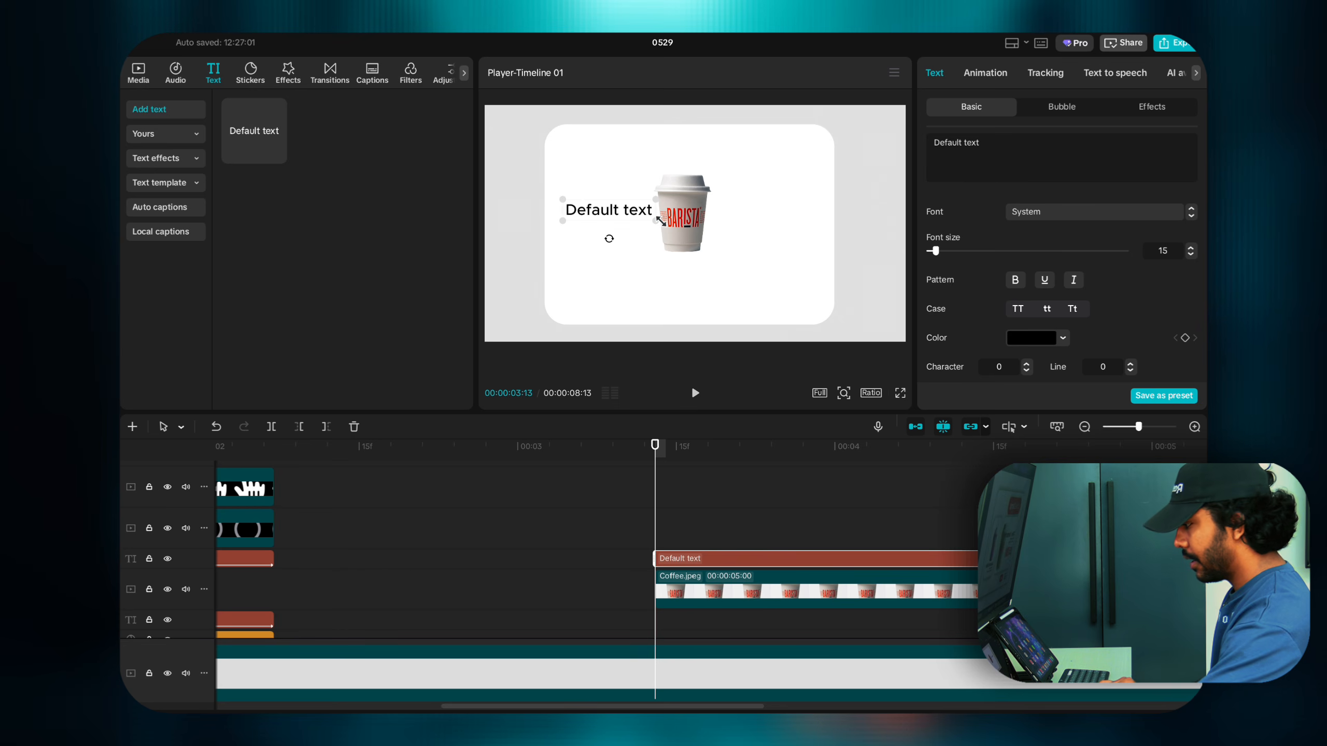
pyautogui.moveTo(996, 152); pyautogui.dragTo(923, 125)
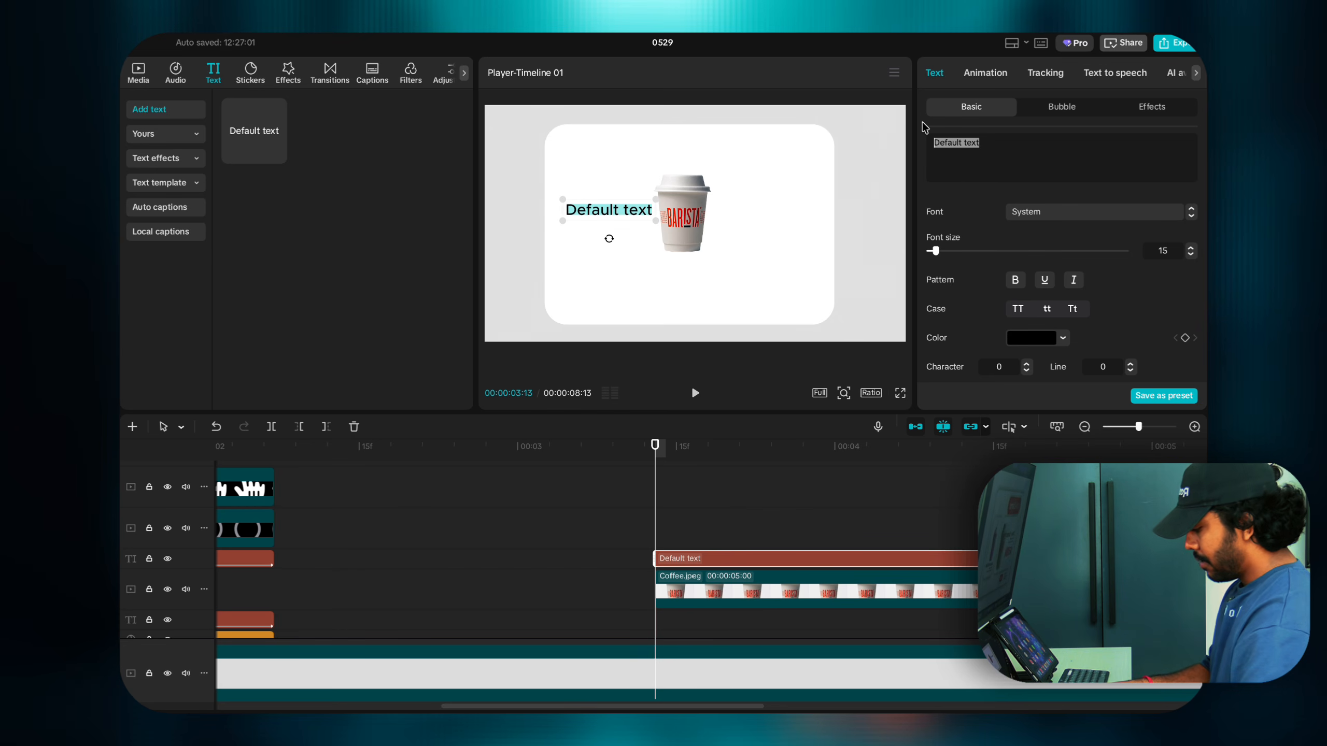
pyautogui.write('Co')
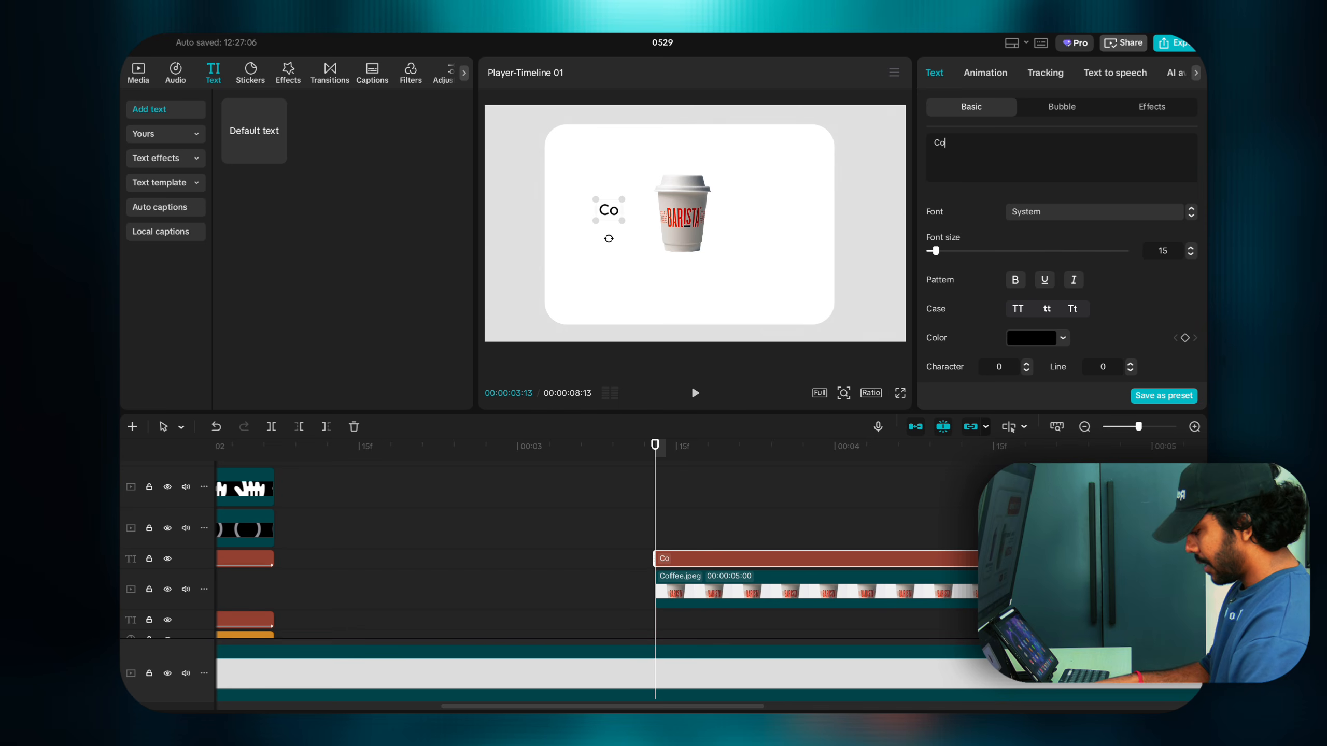
pyautogui.write('ffee')
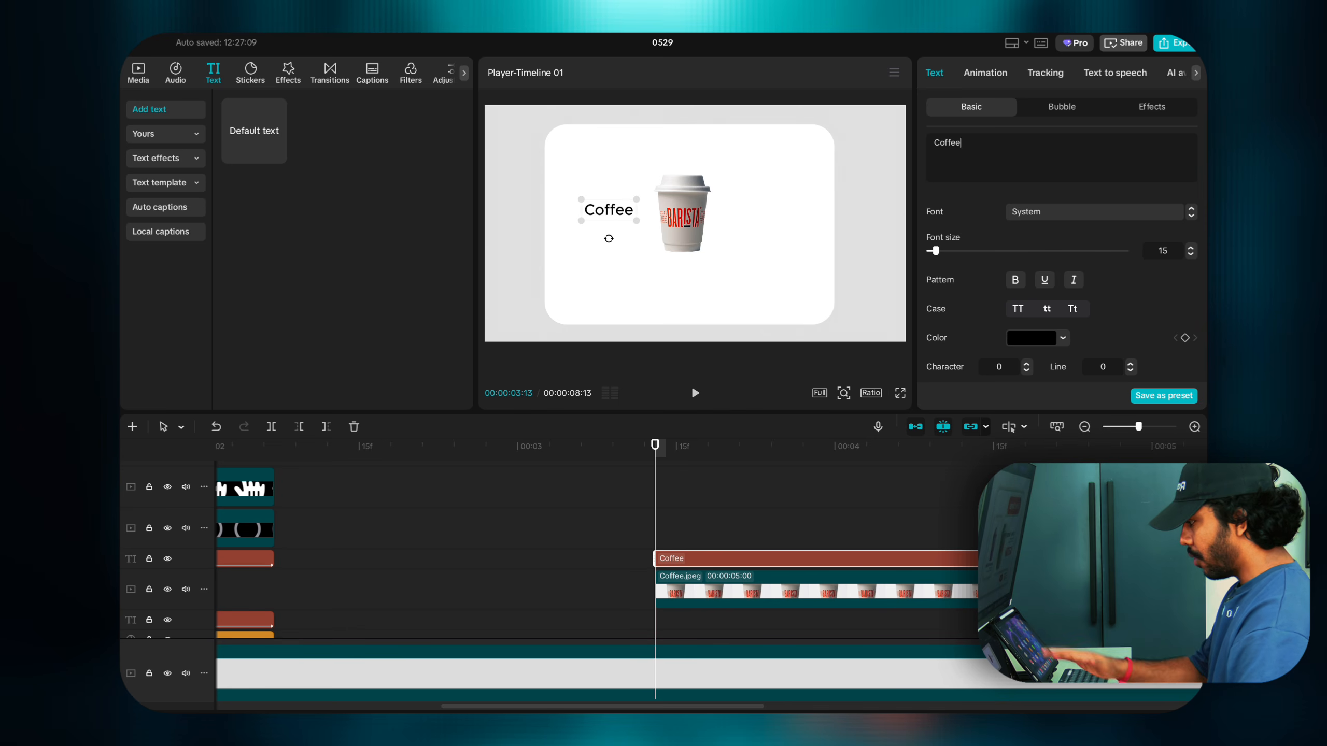
pyautogui.write(' n')
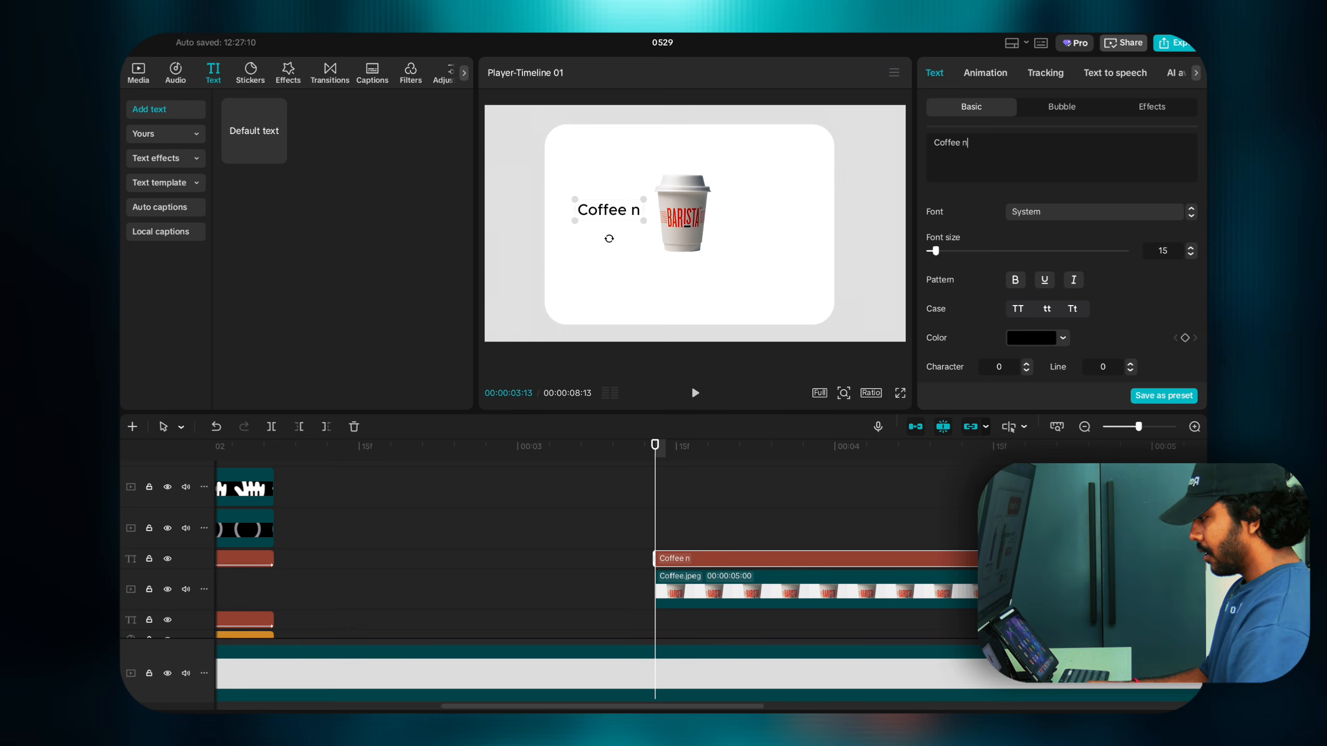
pyautogui.press('BackSpace')
pyautogui.write('Colo')
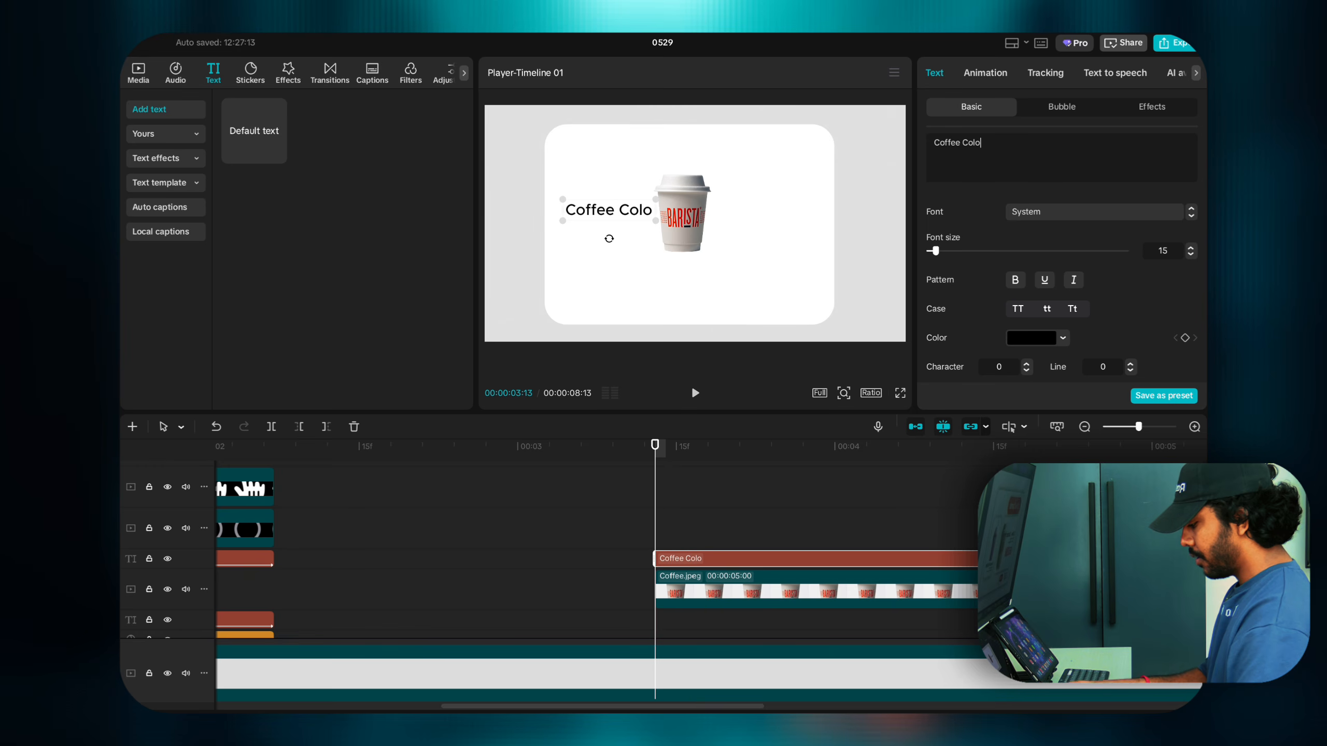
pyautogui.write('mbo')
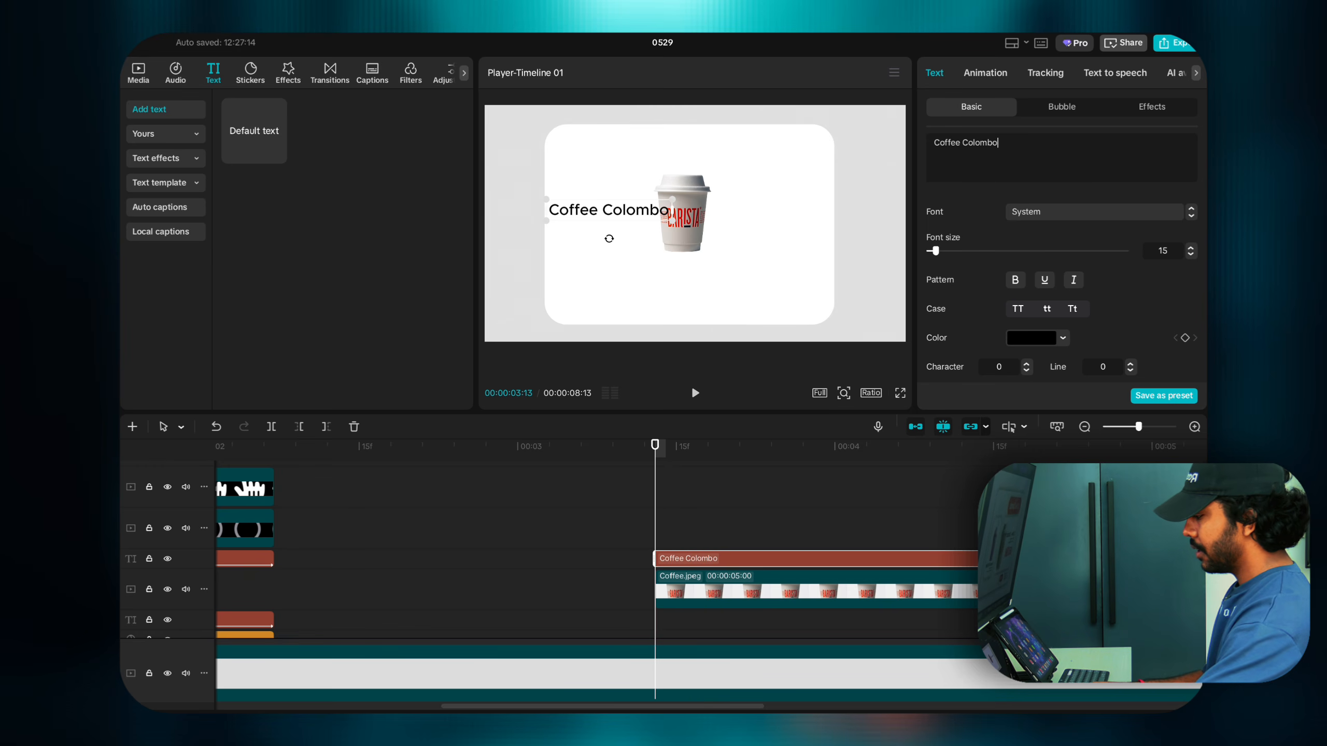
pyautogui.moveTo(676, 226); pyautogui.dragTo(632, 206)
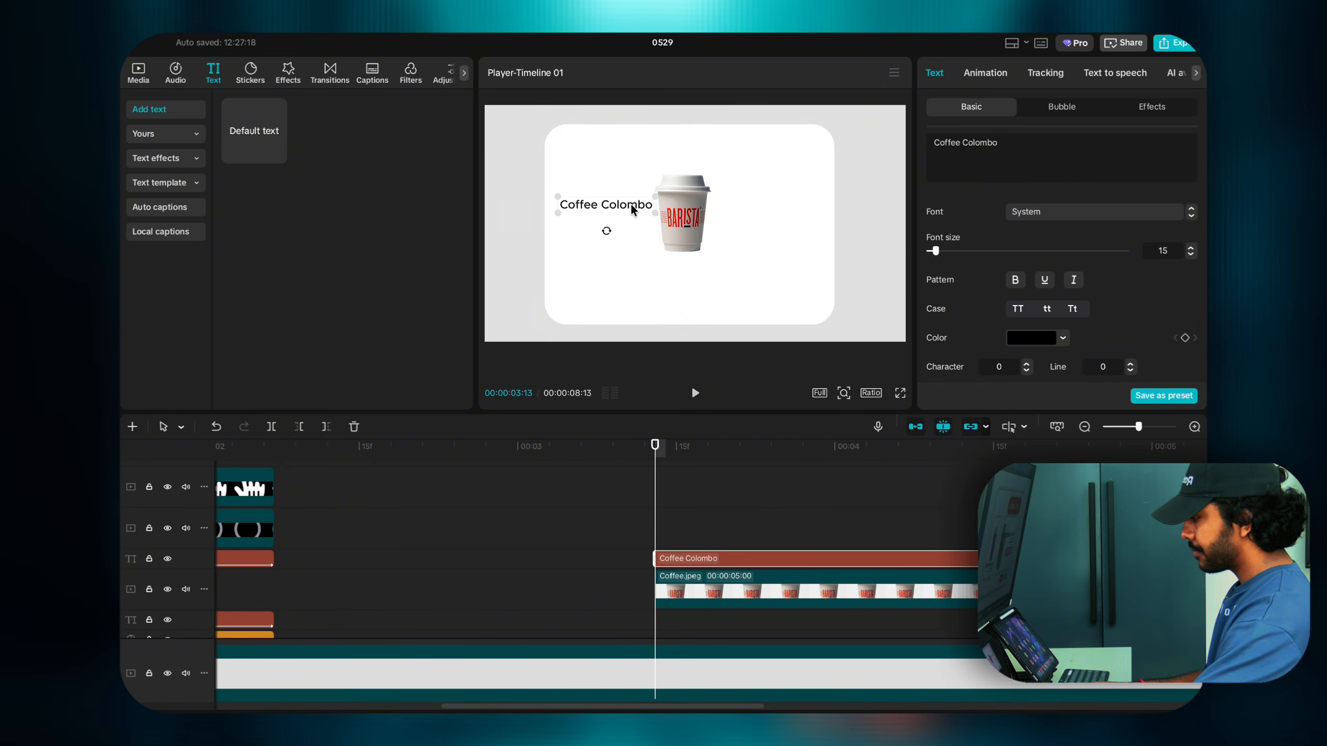
pyautogui.click(1014, 280)
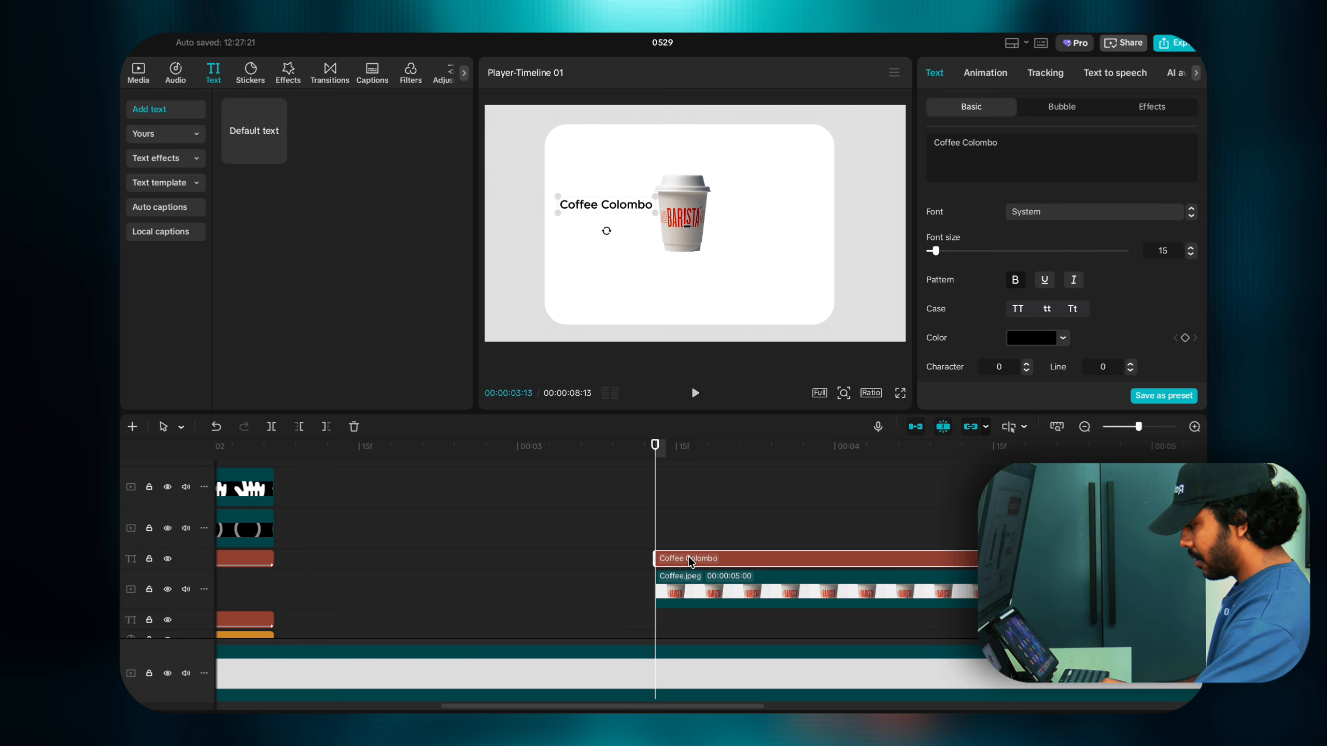
pyautogui.moveTo(689, 560); pyautogui.dragTo(689, 550)
pyautogui.moveTo(598, 209); pyautogui.dragTo(598, 223)
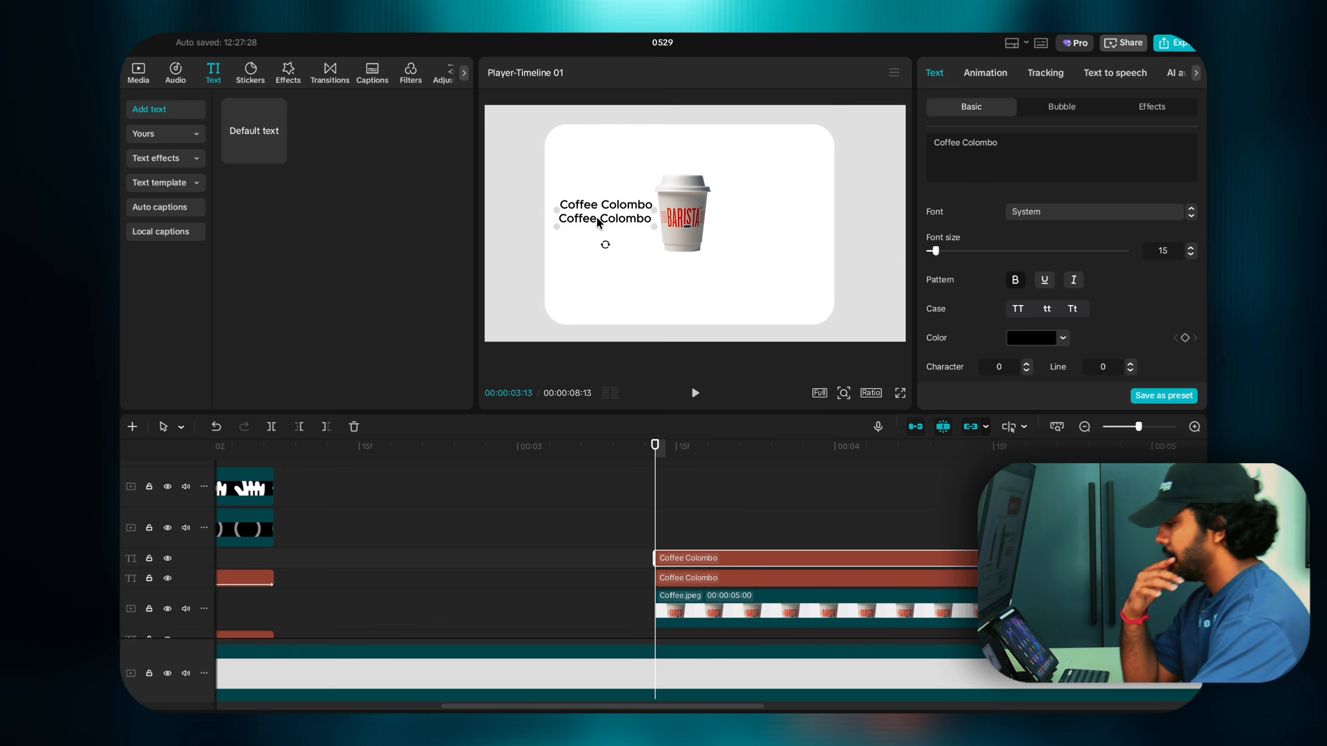
pyautogui.hotkey('ctrl', 'a')
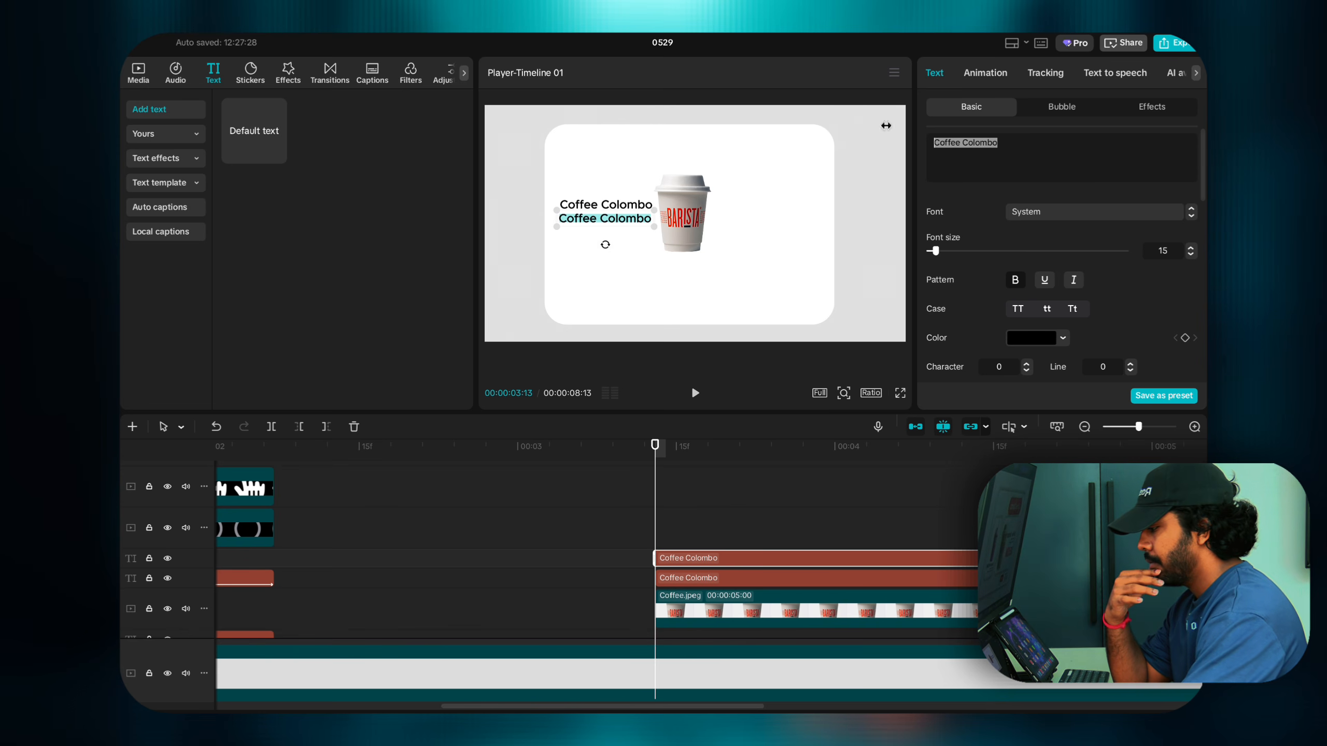
pyautogui.write('D')
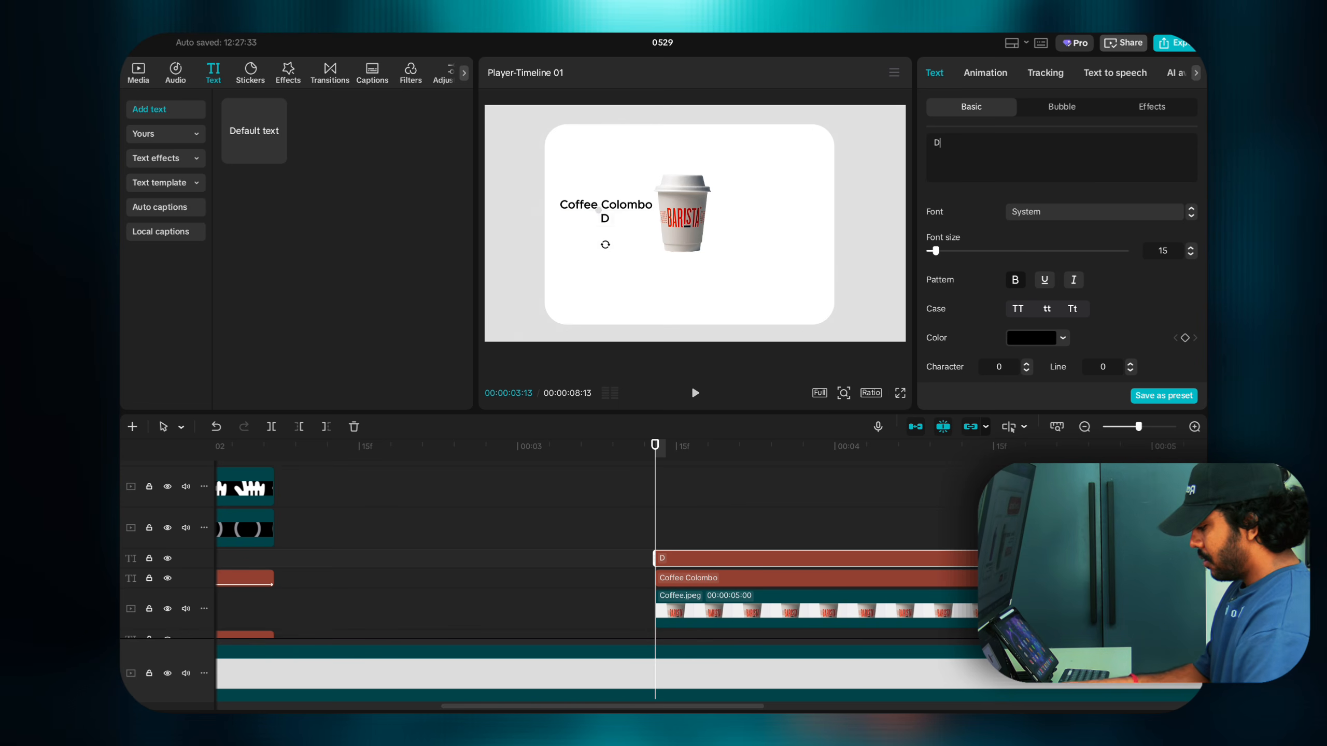
pyautogui.write('el')
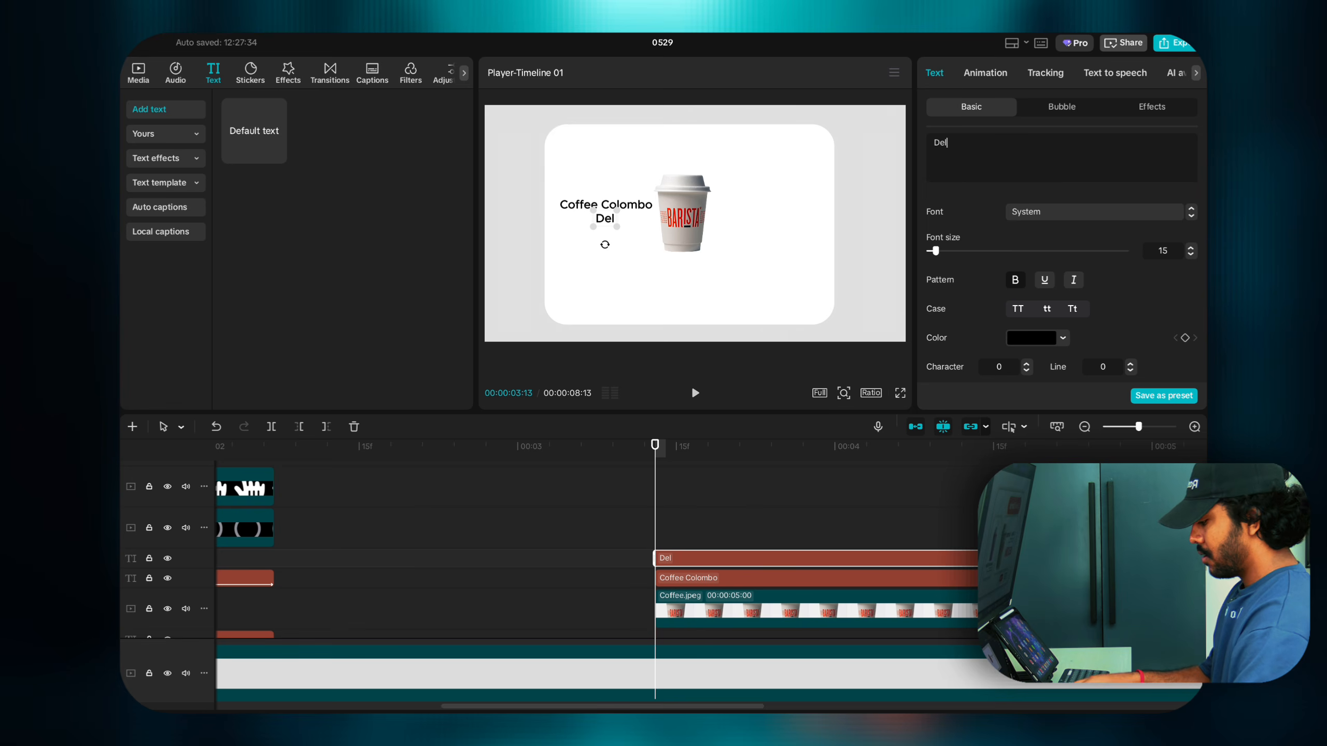
pyautogui.write('ivery ')
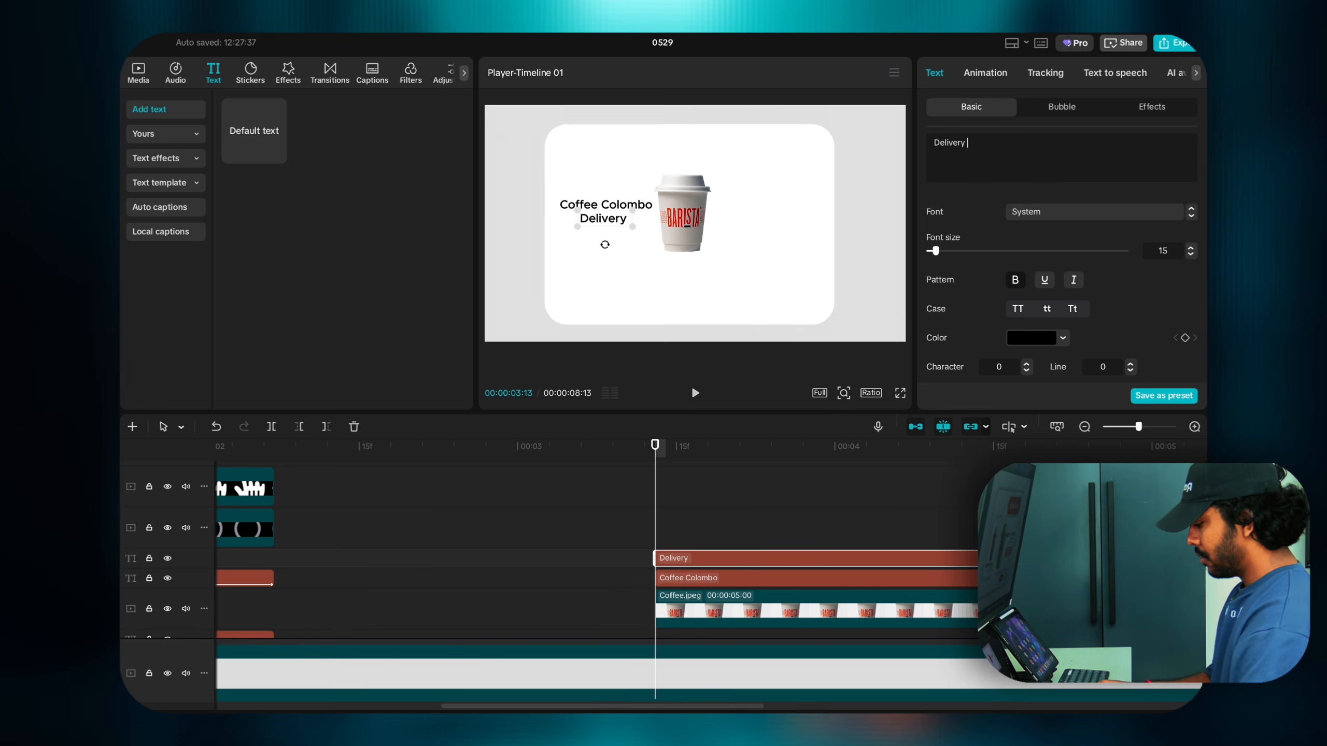
pyautogui.write('Free')
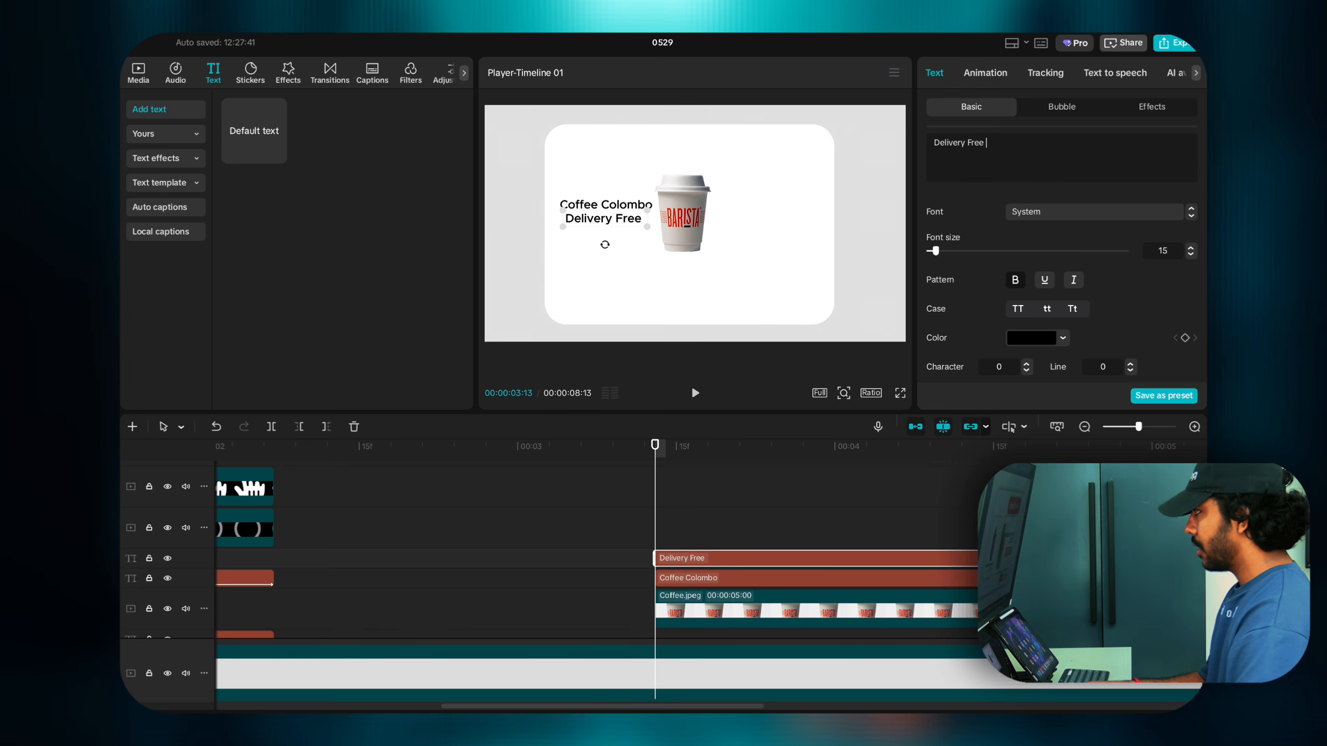
pyautogui.press('Return')
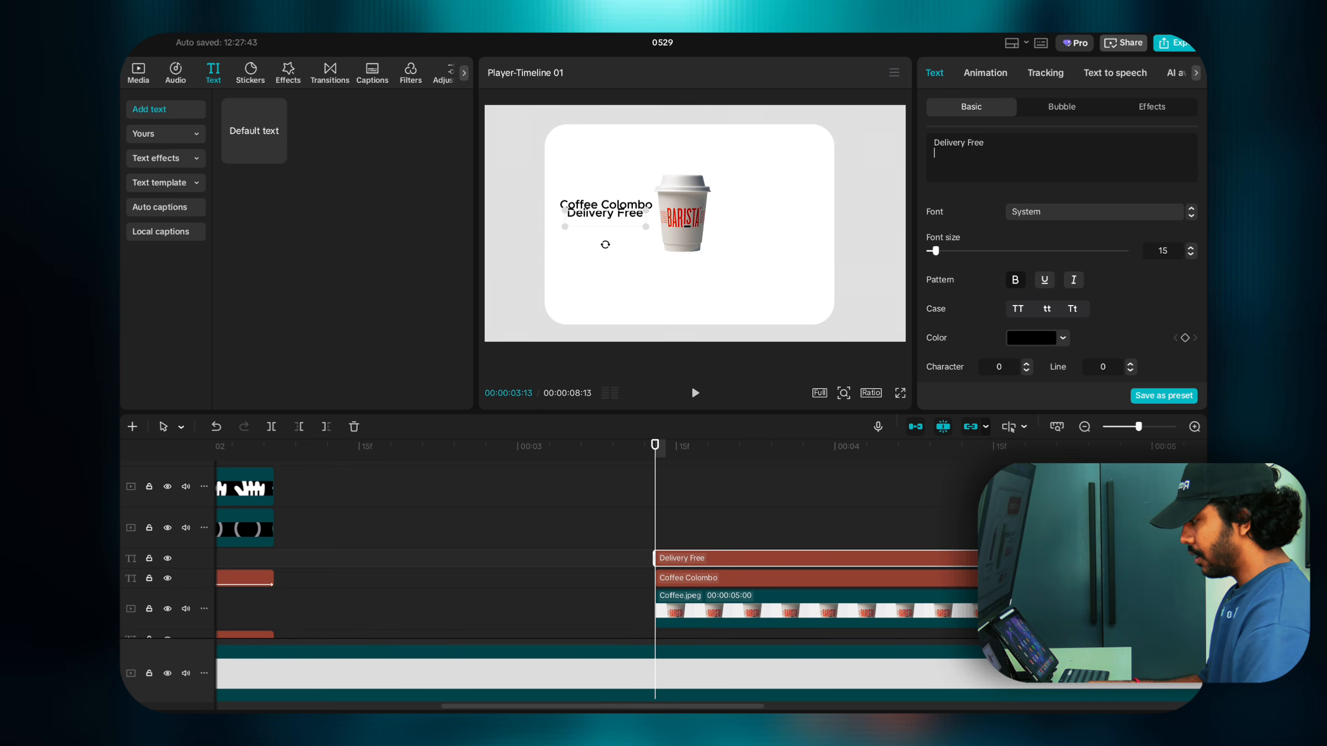
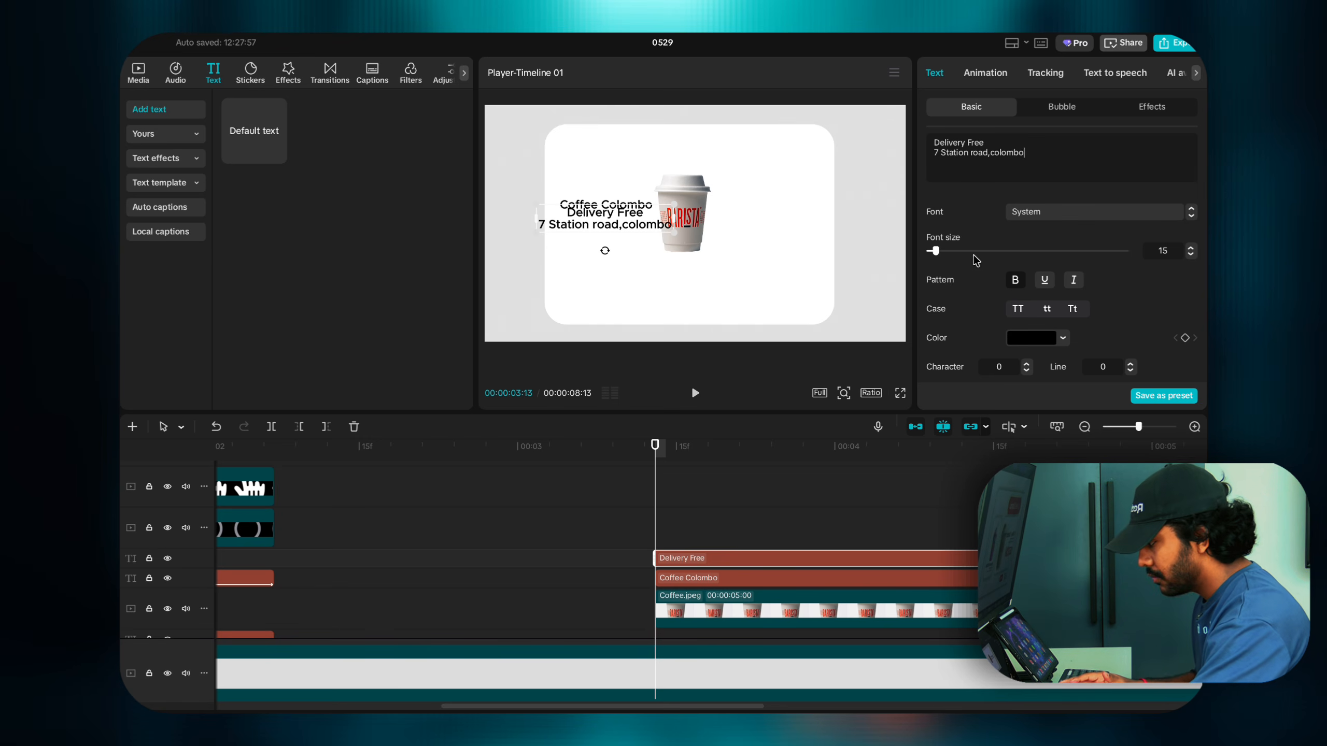
# Step: Left-align the caption, shrink it under the heading and colour it grey #848484
pyautogui.scroll(-3, 973, 269)
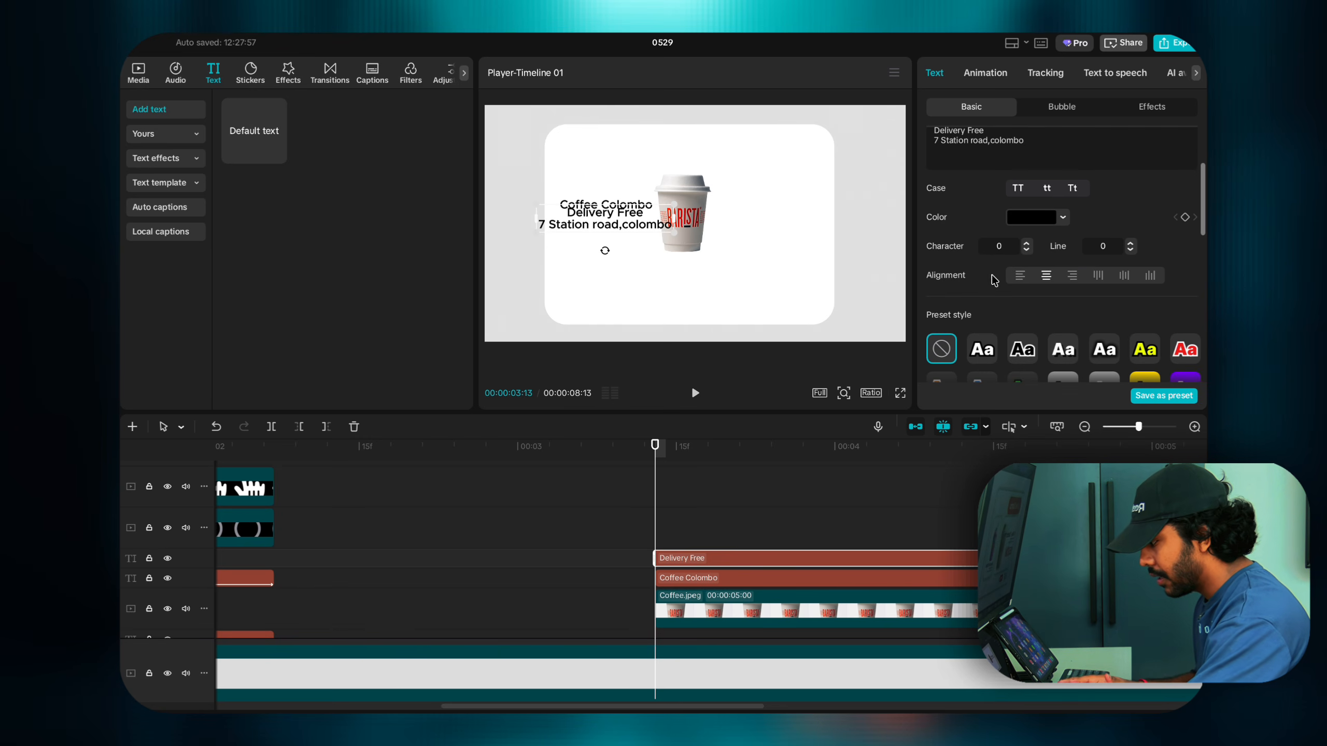
pyautogui.click(1021, 281)
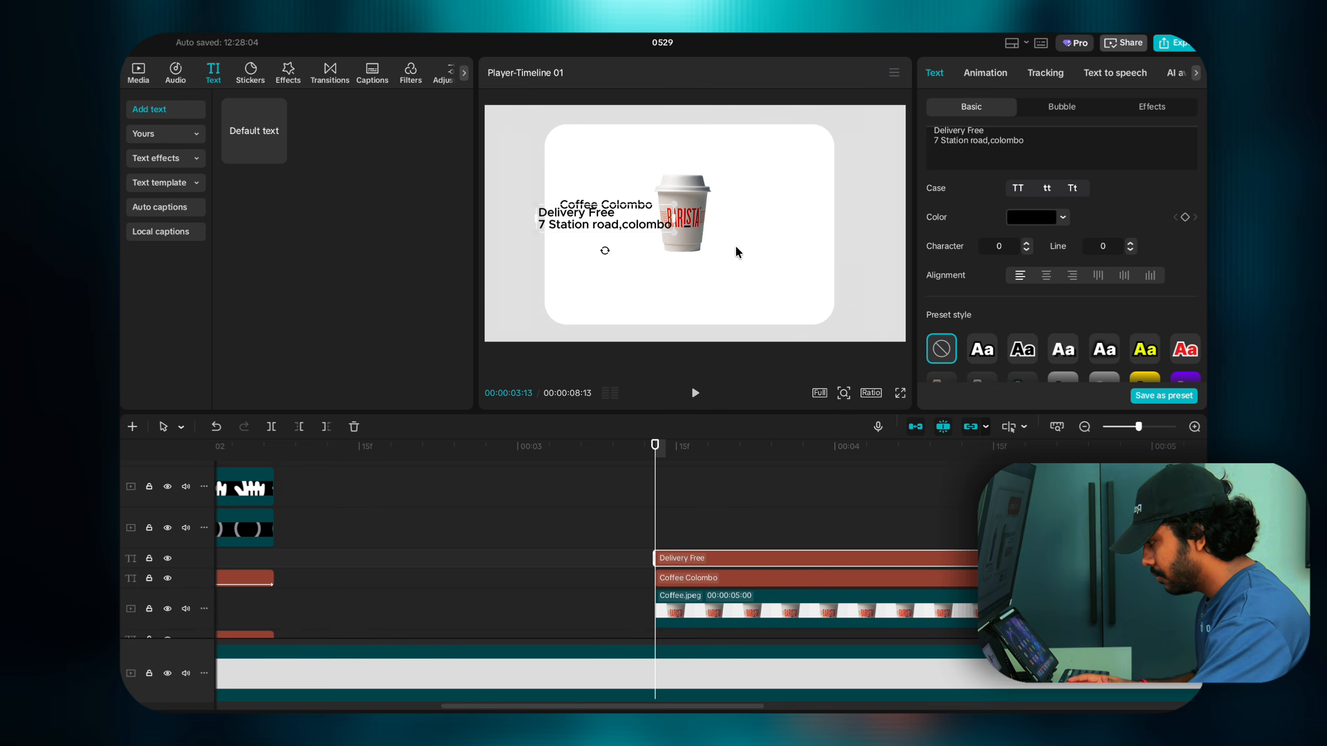
pyautogui.moveTo(676, 235); pyautogui.dragTo(615, 224)
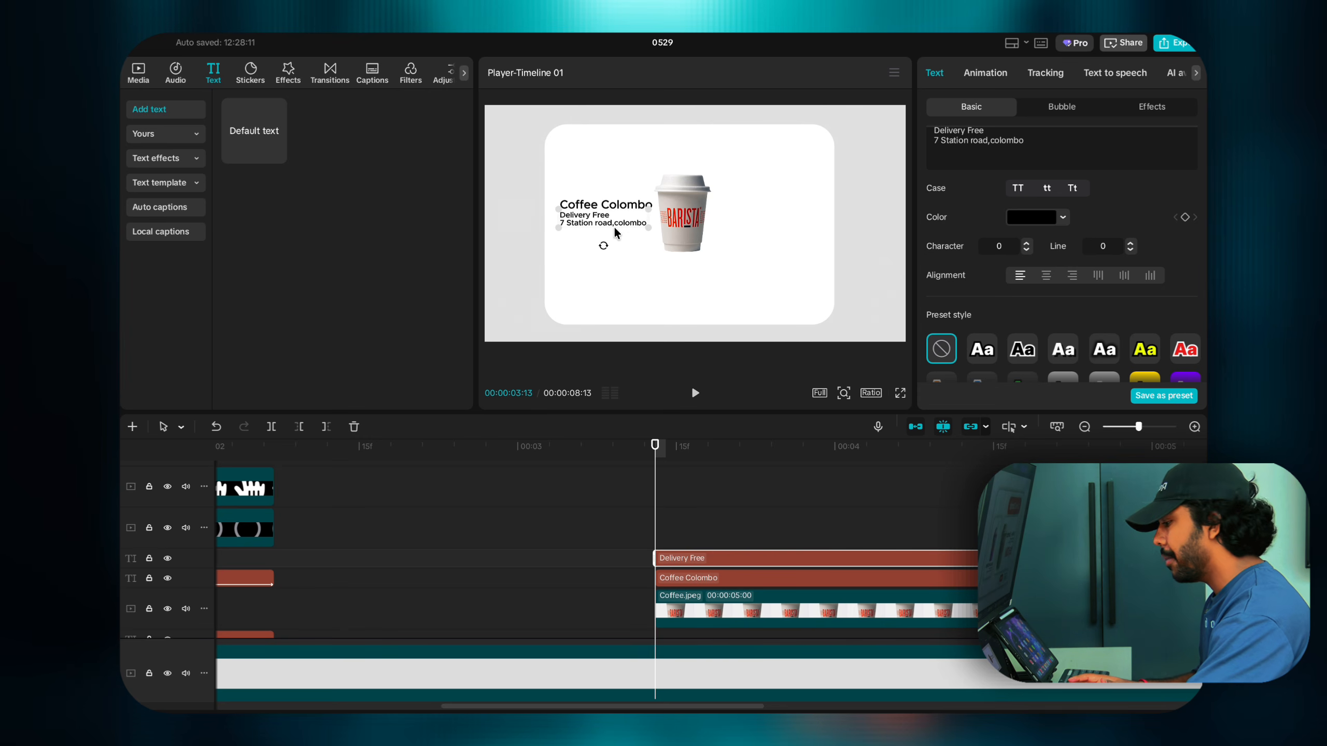
pyautogui.click(1024, 219)
pyautogui.moveTo(987, 272); pyautogui.dragTo(970, 282)
# Step: Reselect the Delivery Free caption and duplicate it onto a new track
pyautogui.click(814, 264)
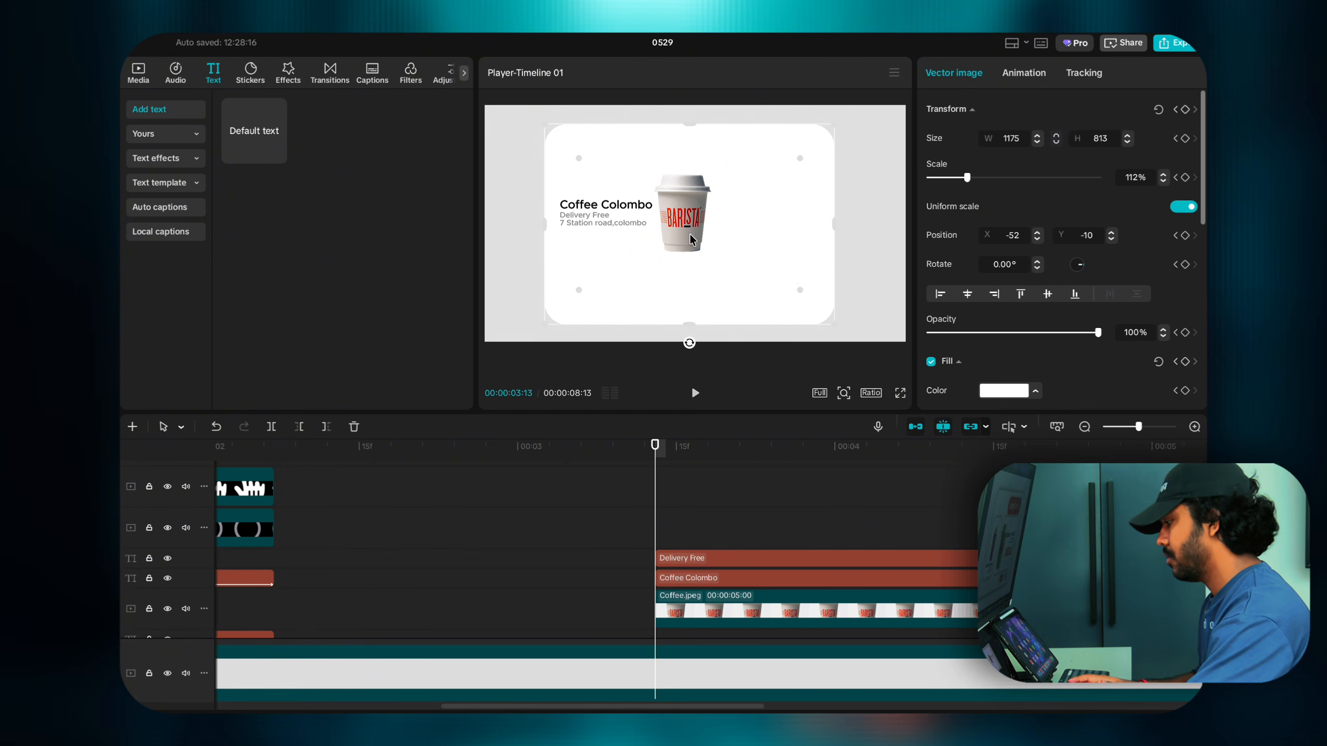
pyautogui.click(596, 223)
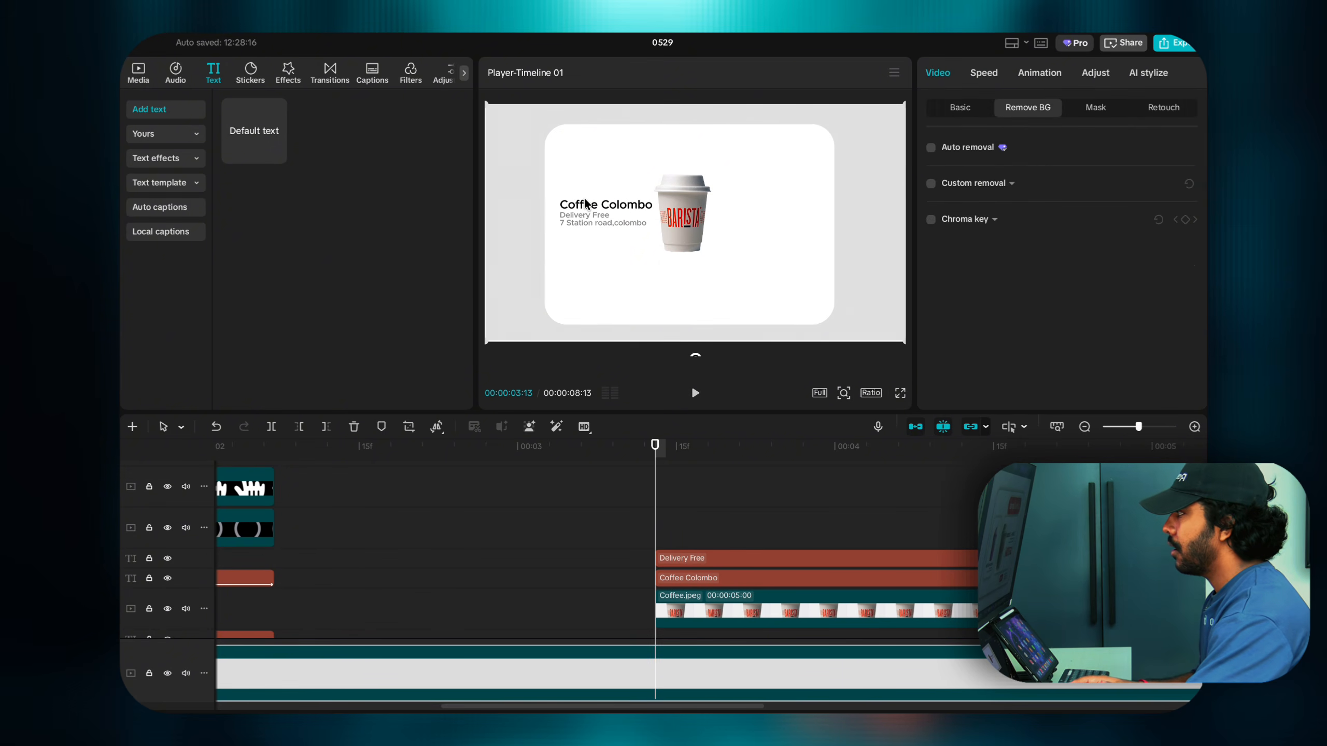
pyautogui.click(596, 222)
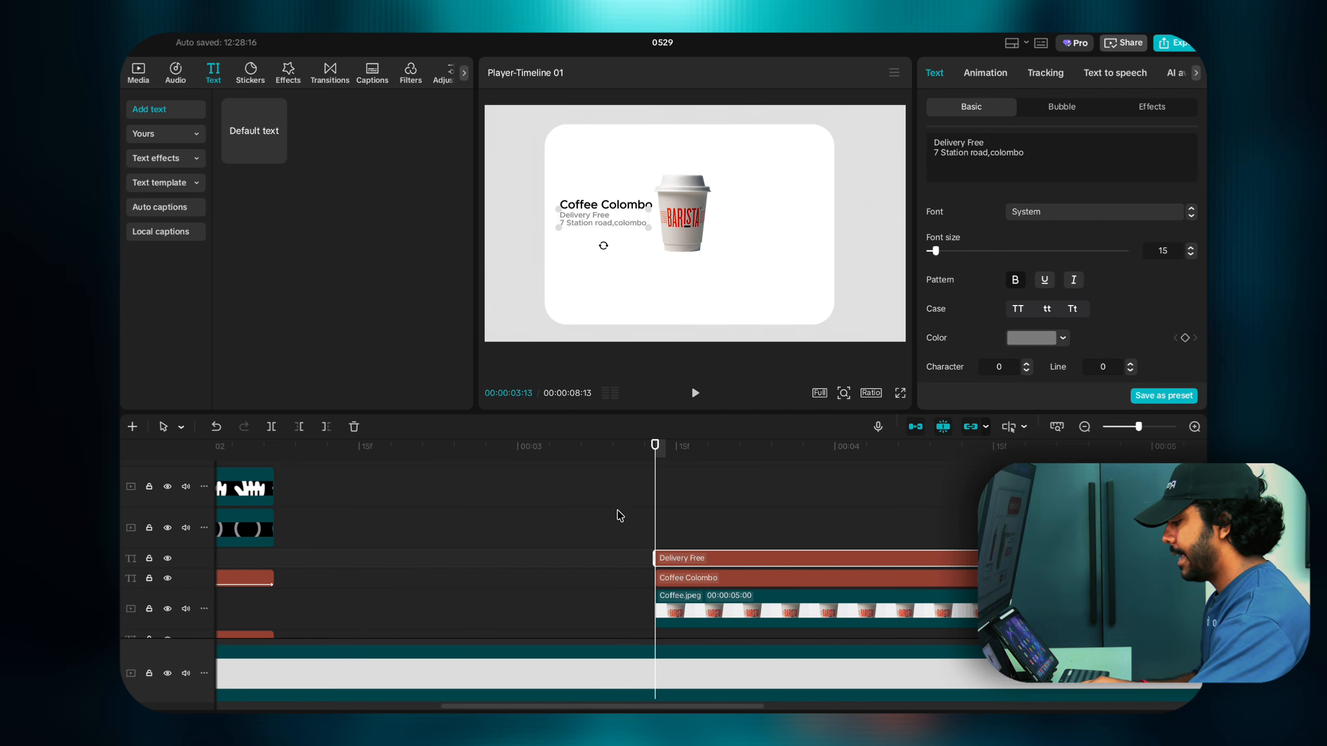
pyautogui.moveTo(678, 557)
pyautogui.mouseDown()
pyautogui.moveTo(671, 538)
pyautogui.moveTo(720, 533)
pyautogui.moveTo(716, 560)
pyautogui.moveTo(703, 558)
pyautogui.mouseUp()
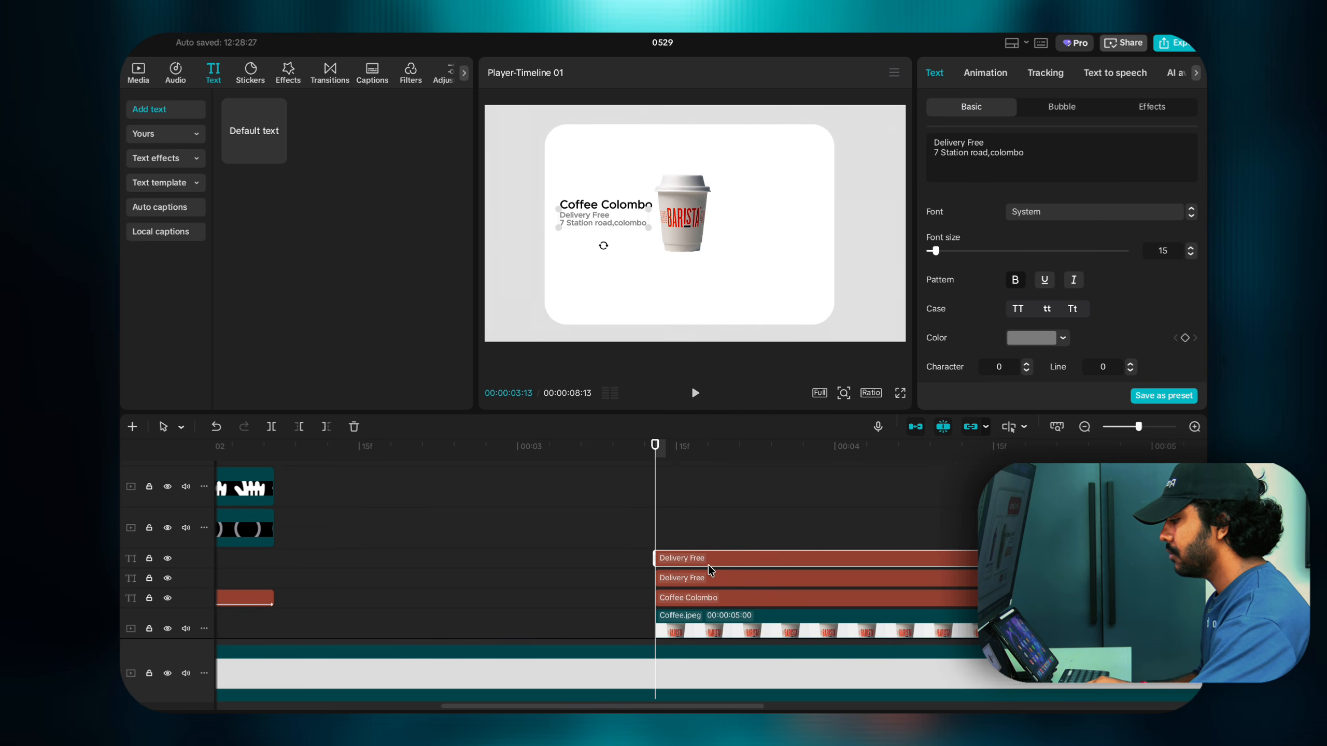
# Step: Replace the caption copy's text with '$60.56' and enlarge it
pyautogui.moveTo(595, 204); pyautogui.dragTo(593, 253)
pyautogui.hotkey('ctrl', 'z')
pyautogui.click(592, 229)
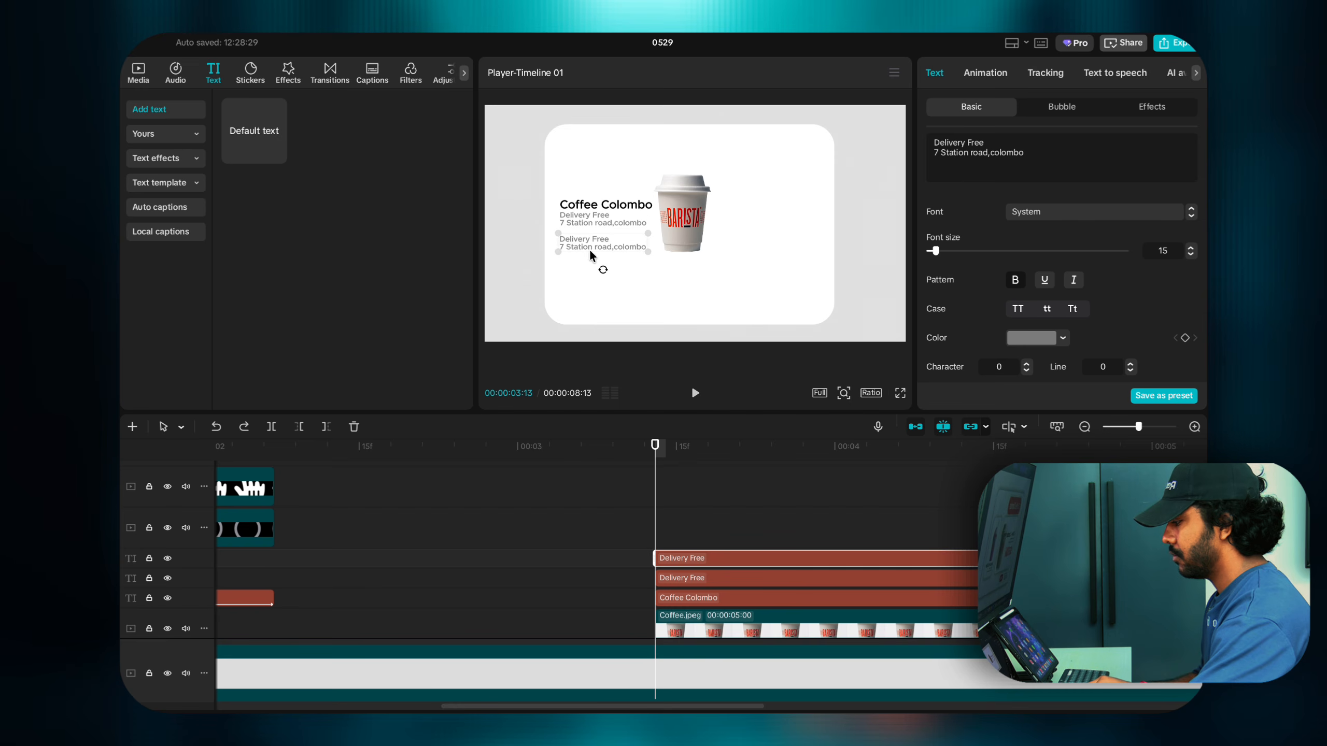
pyautogui.click(1033, 160)
pyautogui.hotkey('ctrl', 'a')
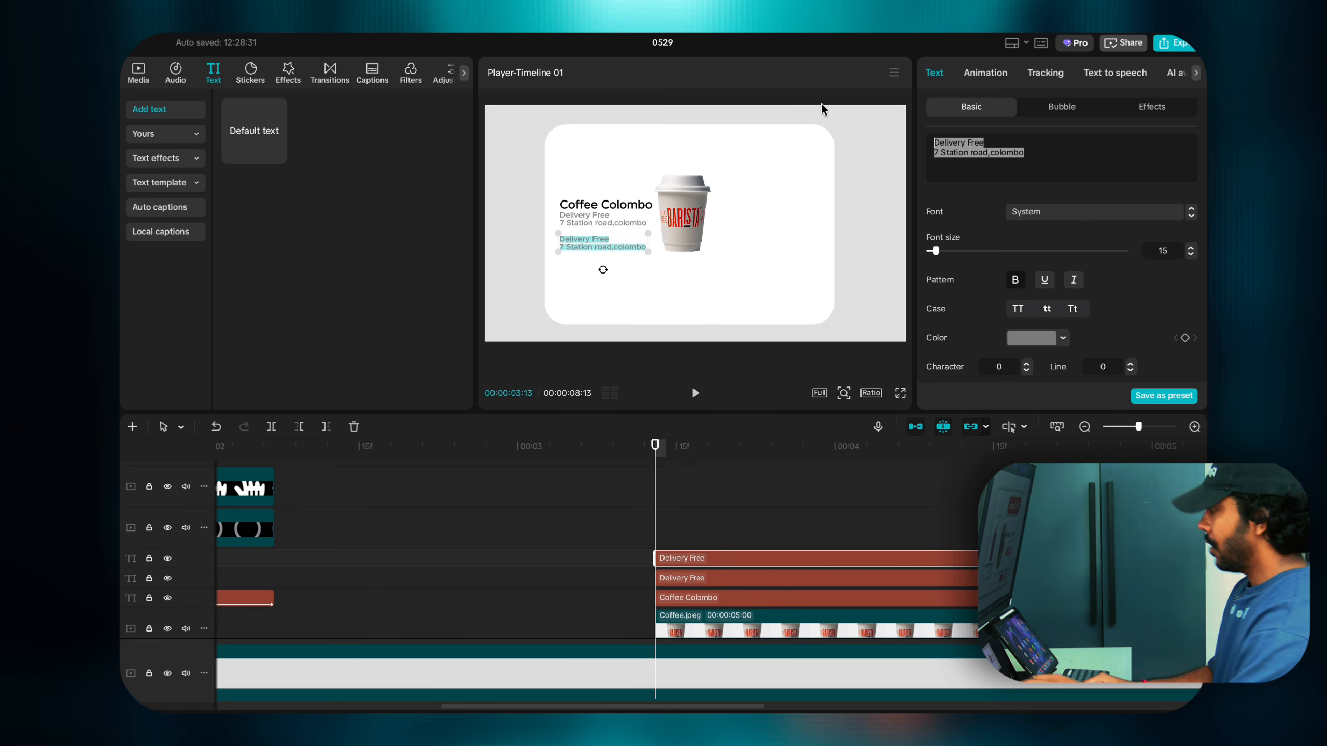
pyautogui.write('$')
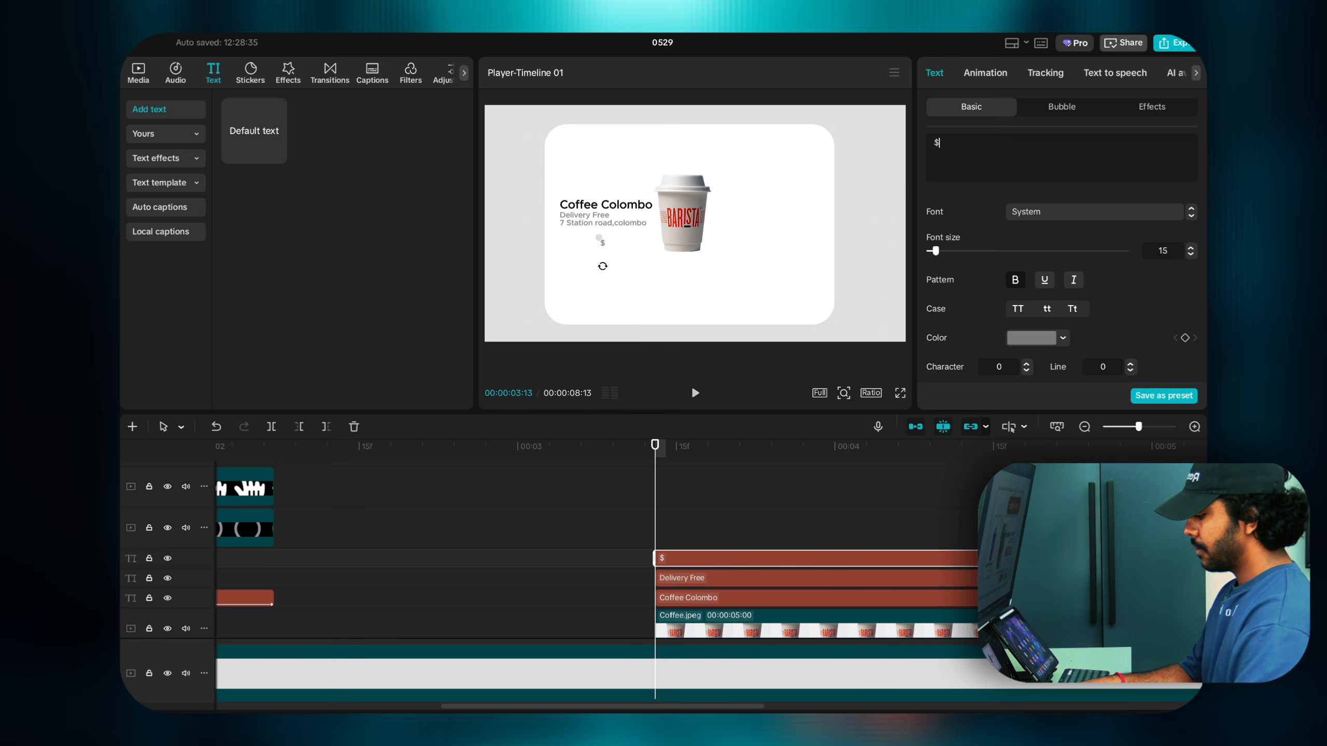
pyautogui.write('60.')
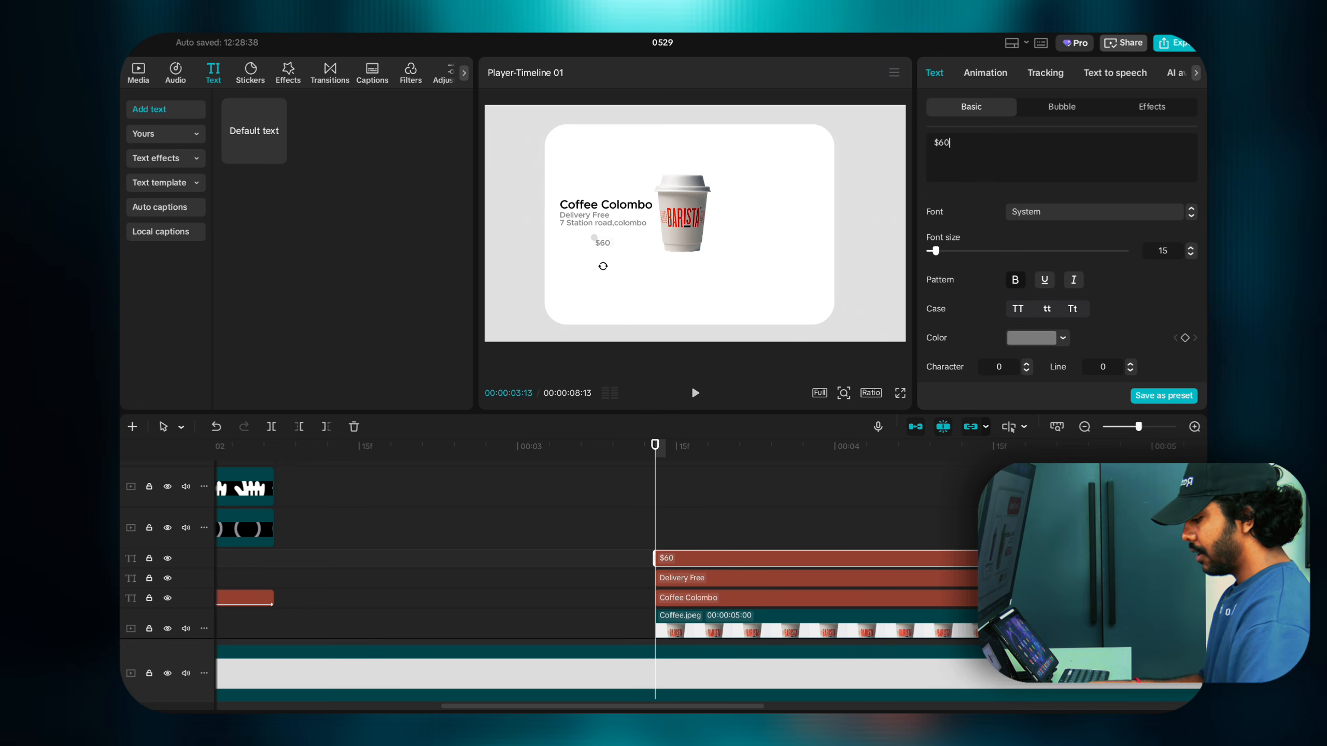
pyautogui.write('56')
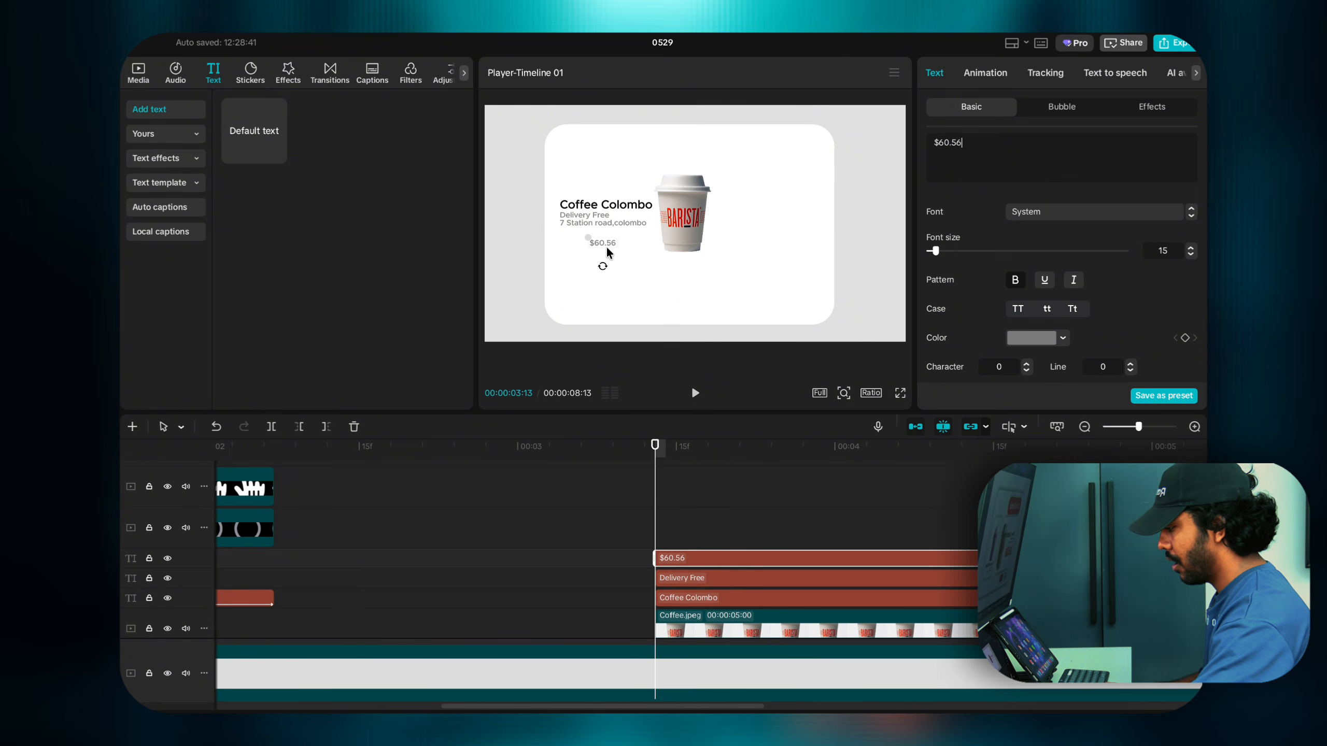
pyautogui.moveTo(588, 238)
pyautogui.mouseDown()
pyautogui.moveTo(478, 239)
pyautogui.moveTo(577, 244)
pyautogui.mouseUp()
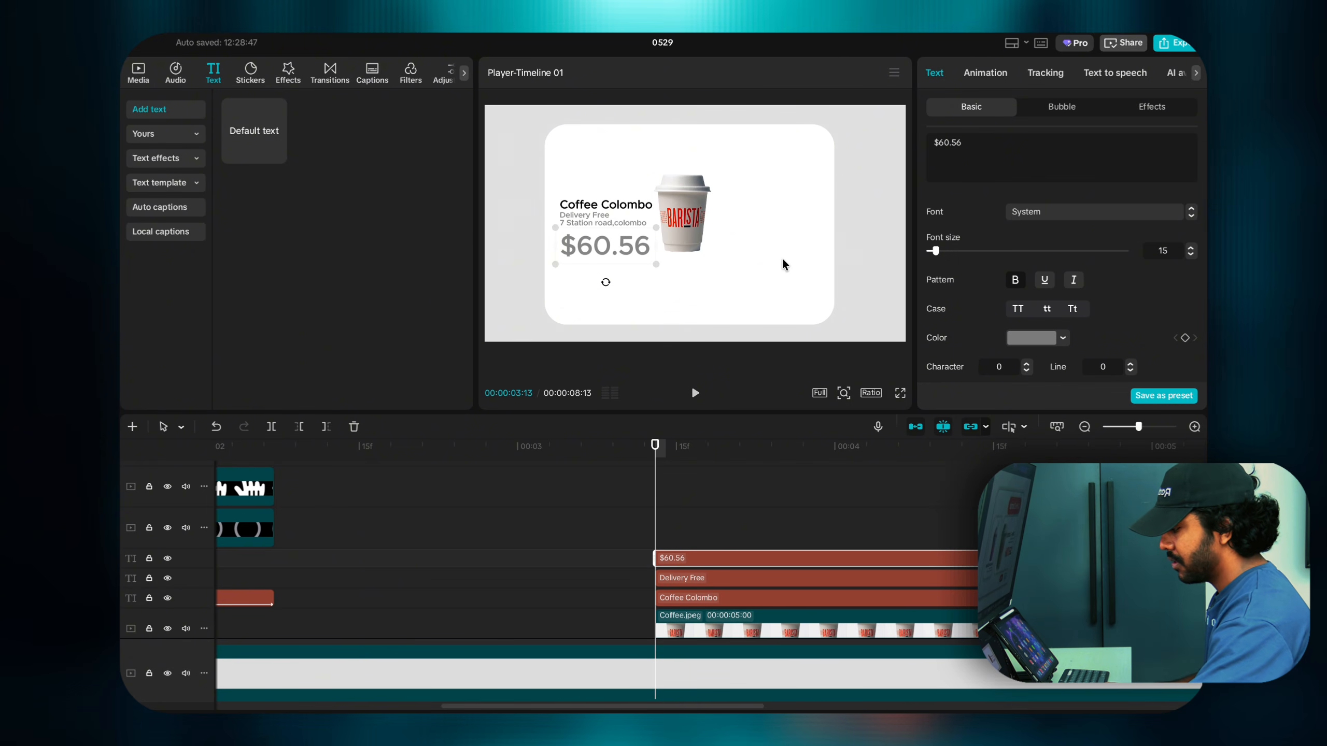
# Step: Try the eyedropper on the cup for the price colour, granting screen access
pyautogui.click(1018, 340)
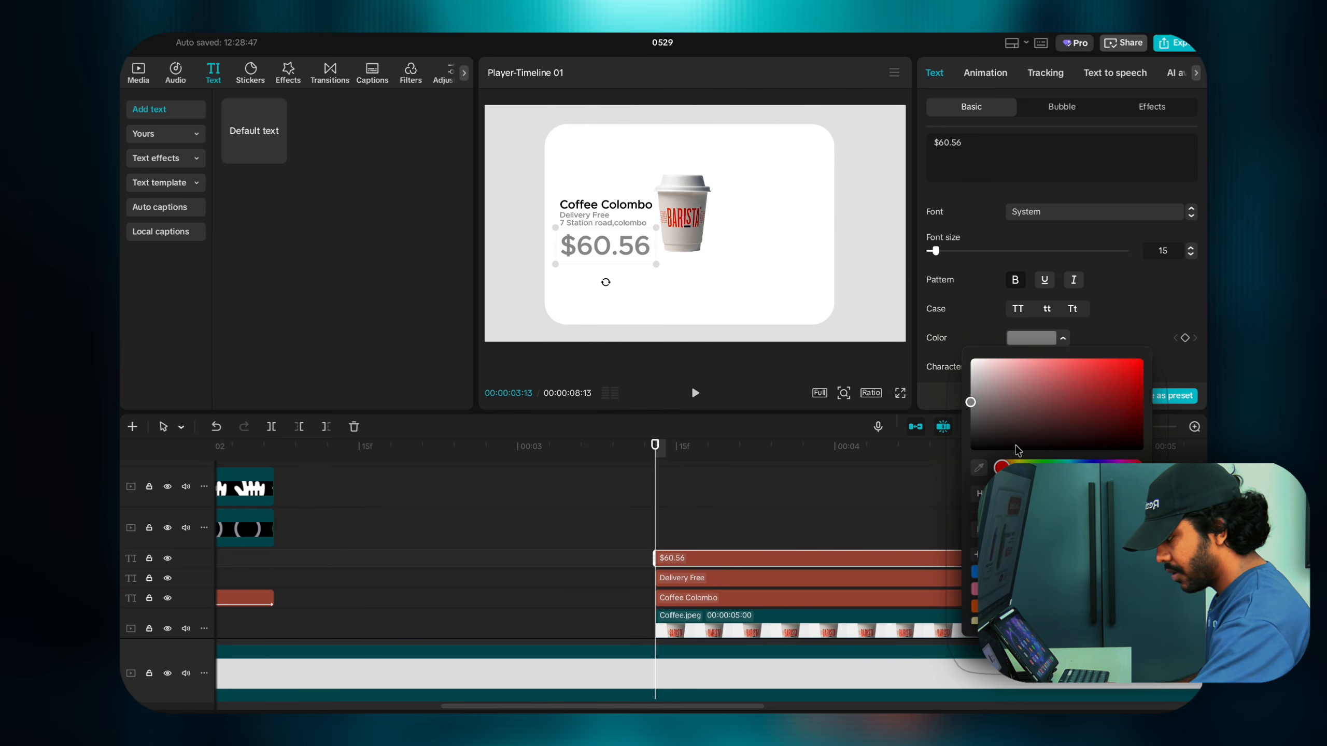
pyautogui.click(979, 467)
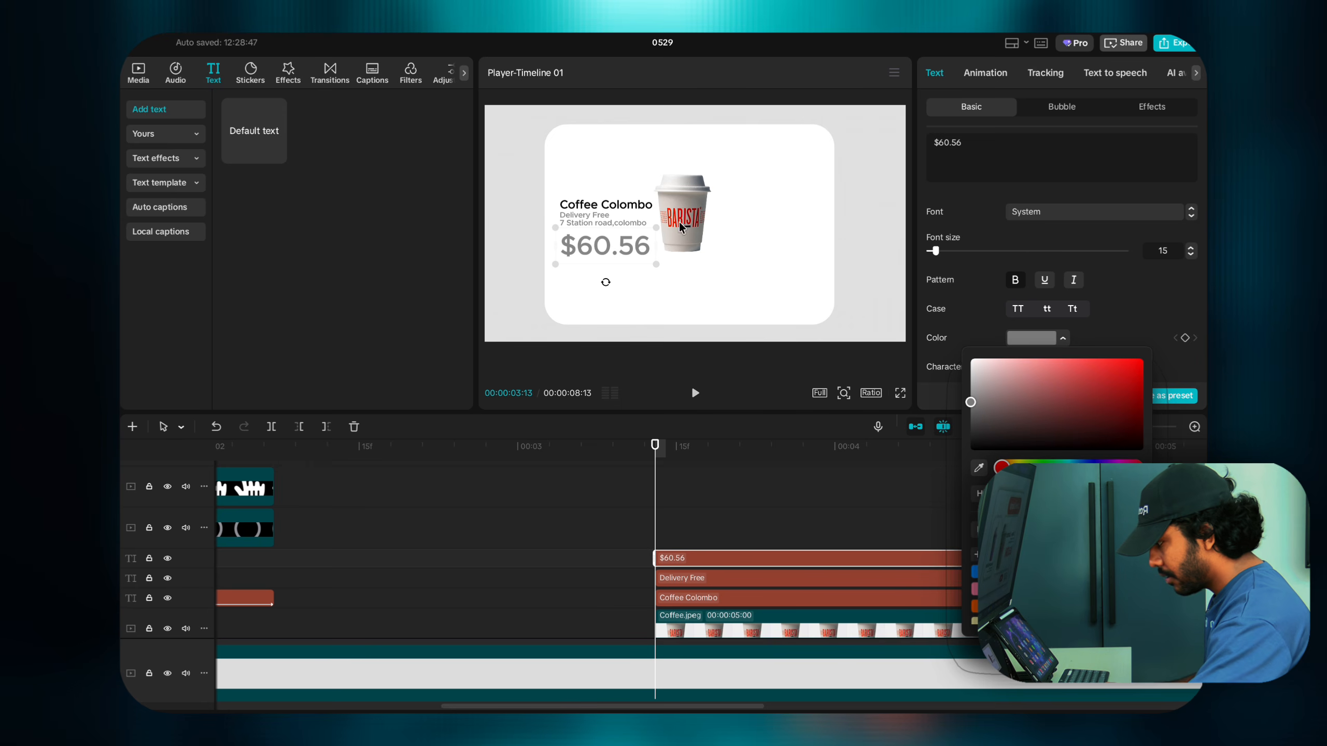
pyautogui.click(979, 471)
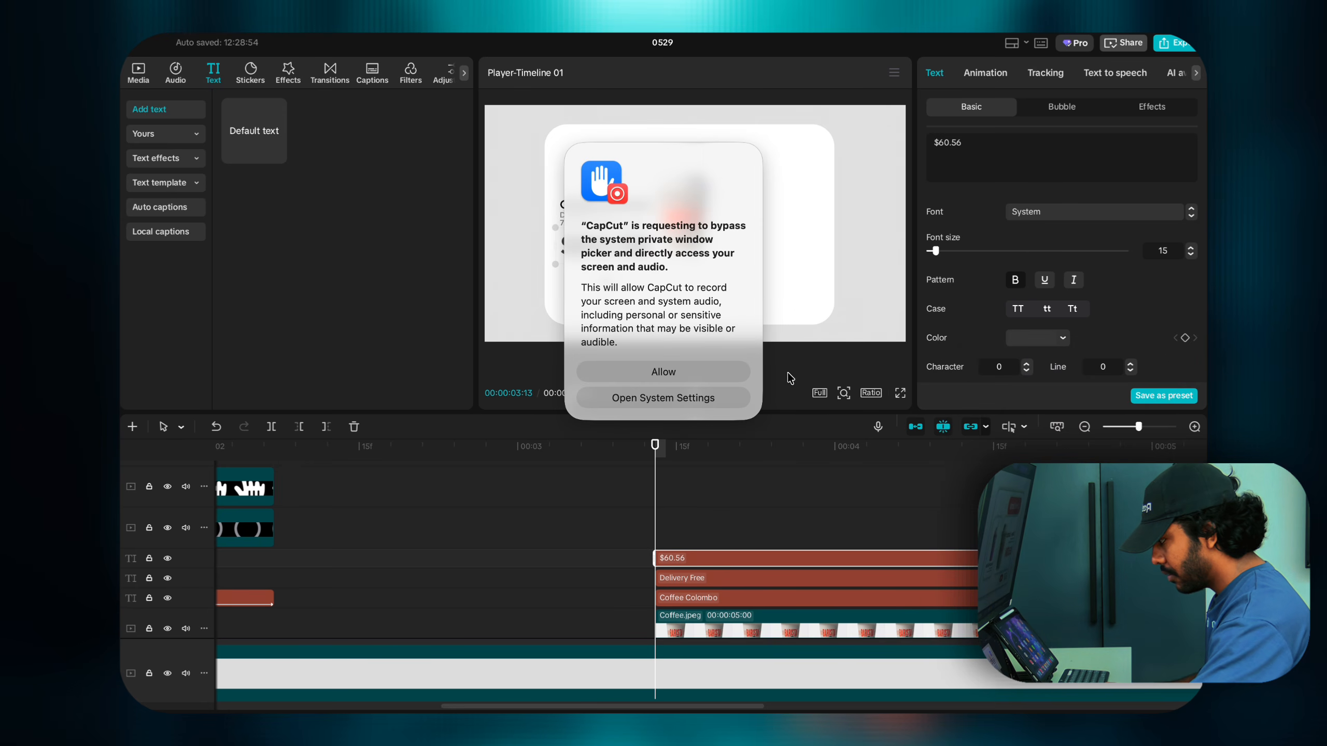
pyautogui.click(712, 374)
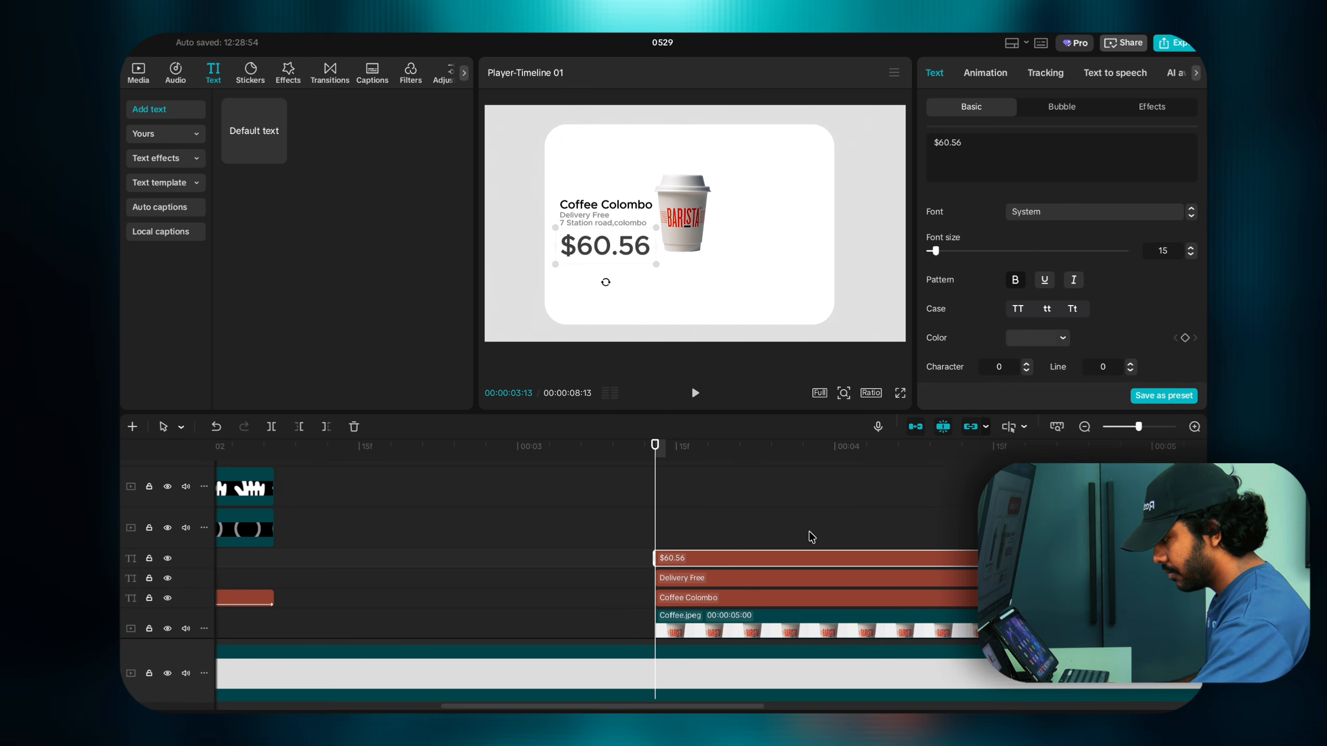
pyautogui.scroll(-3, 1032, 330)
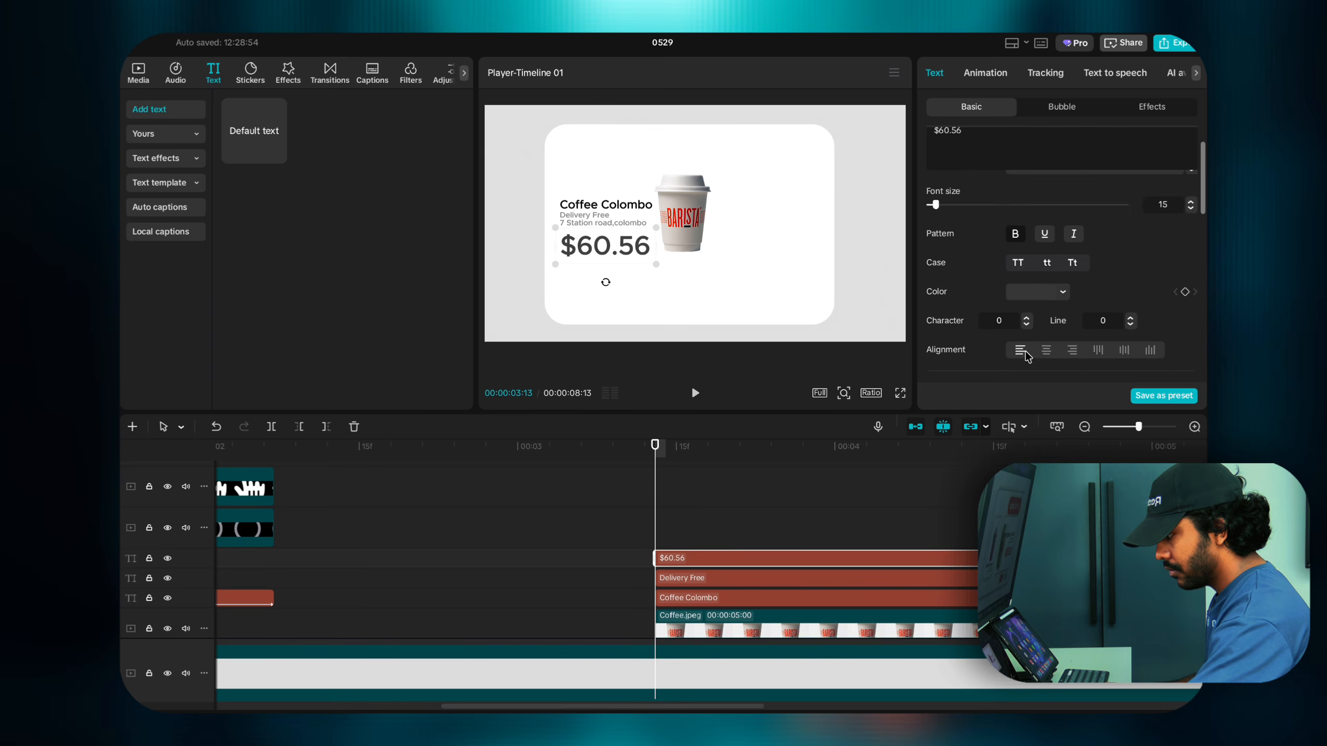
# Step: Colour the $60.56 price with the BARISTA red F42702 and fine-tune its size
pyautogui.click(1022, 256)
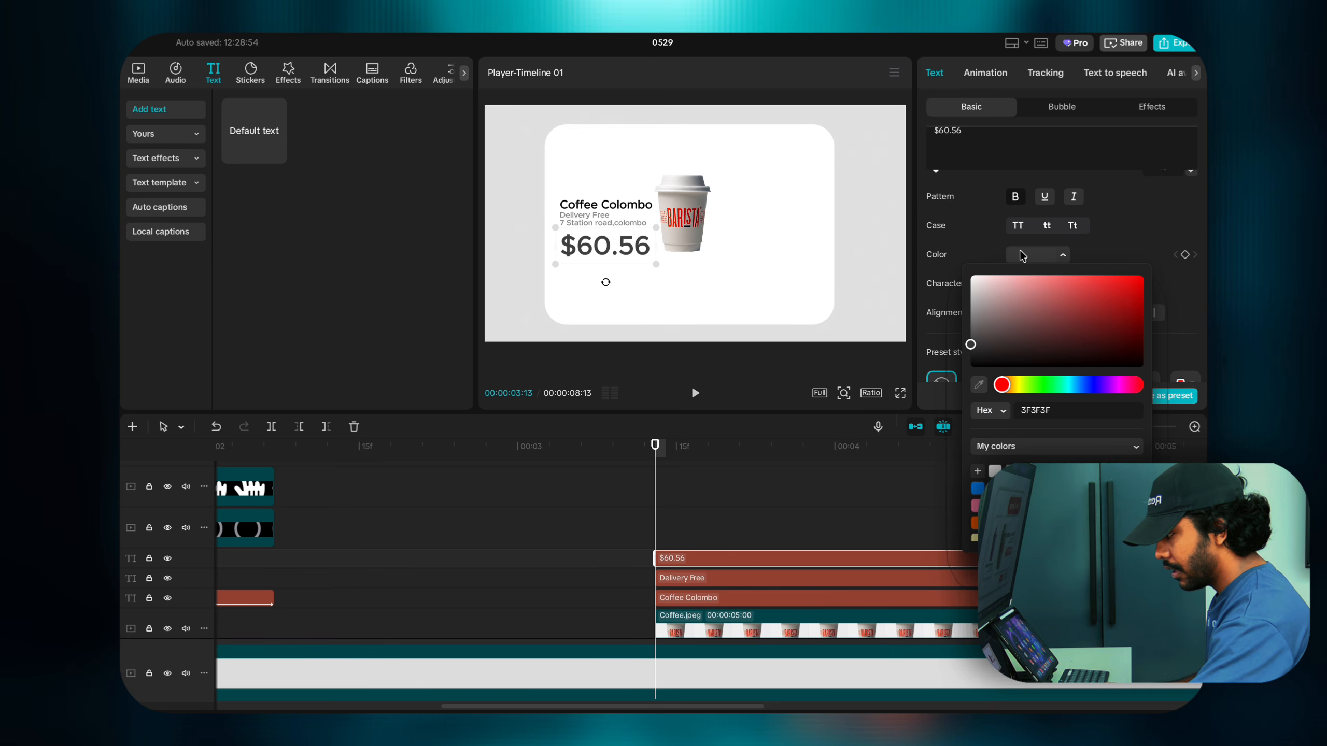
pyautogui.click(979, 386)
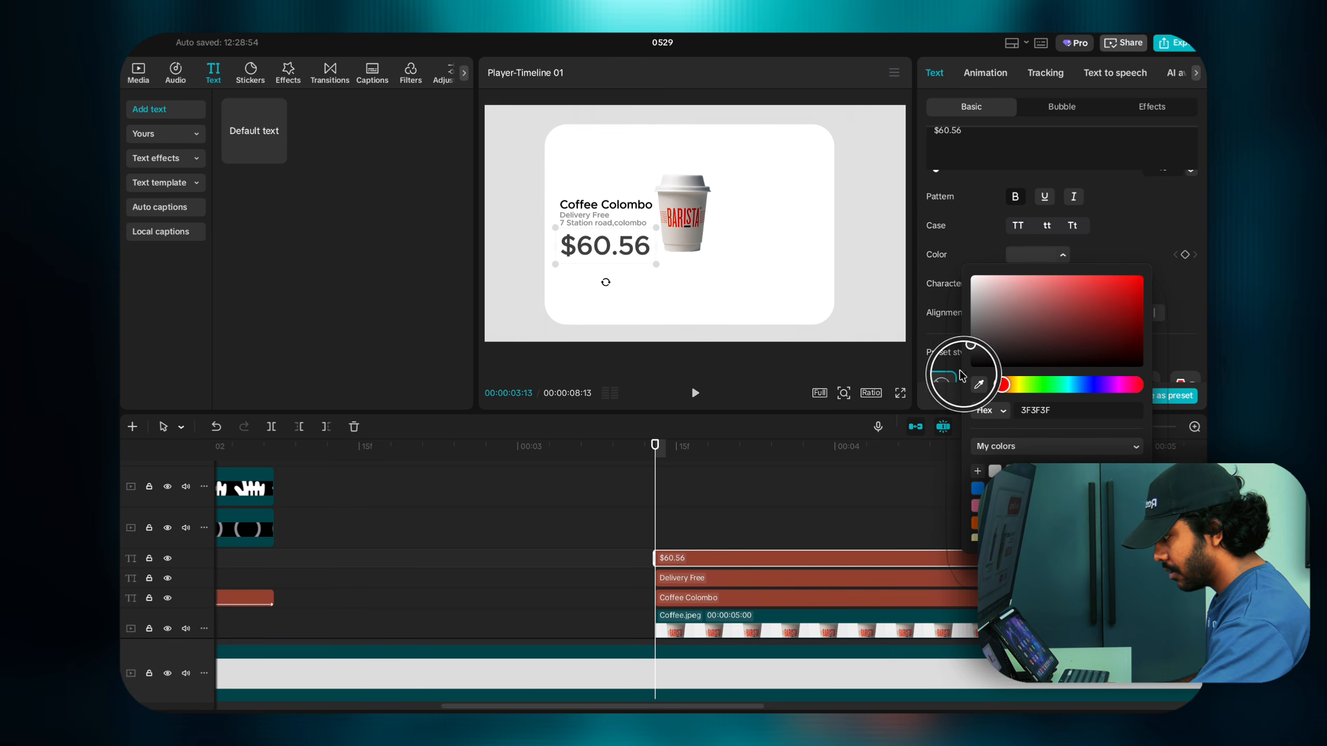
pyautogui.click(672, 221)
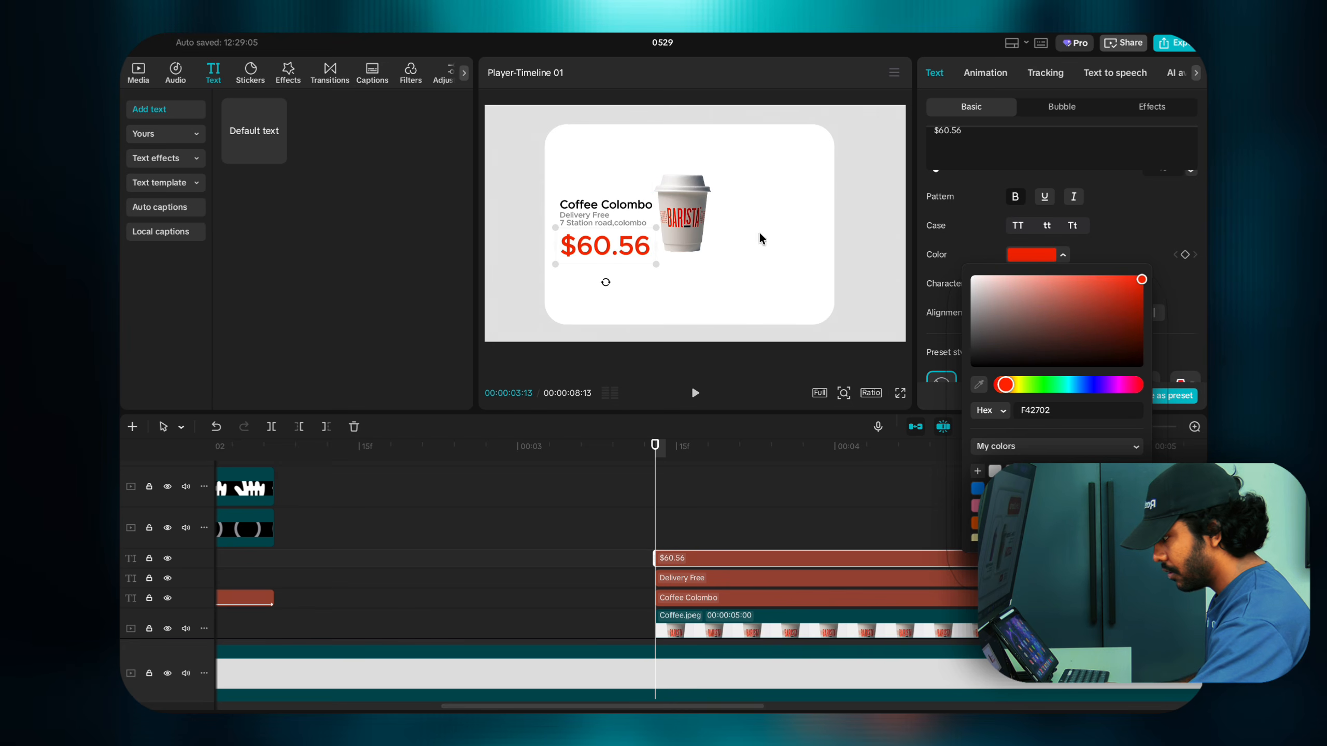
pyautogui.click(991, 229)
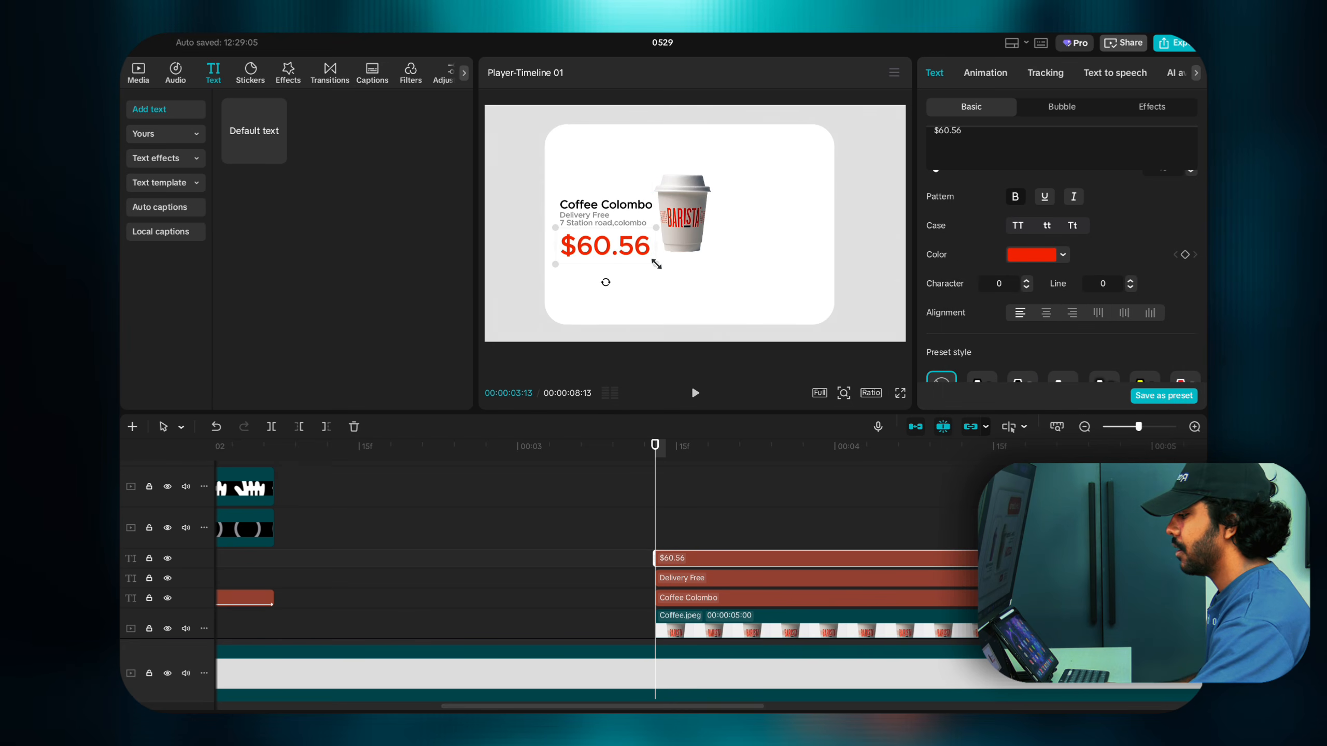
pyautogui.moveTo(656, 265); pyautogui.dragTo(663, 268)
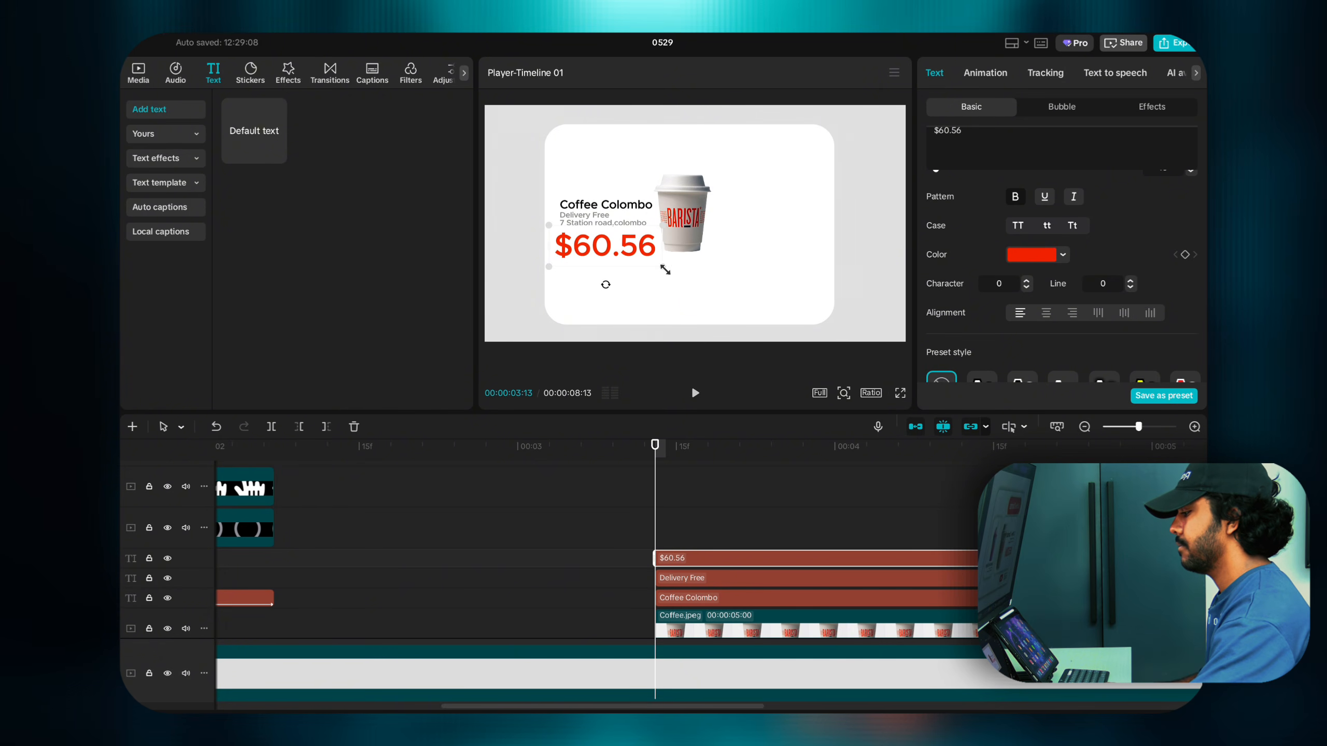
pyautogui.moveTo(663, 267); pyautogui.dragTo(654, 269)
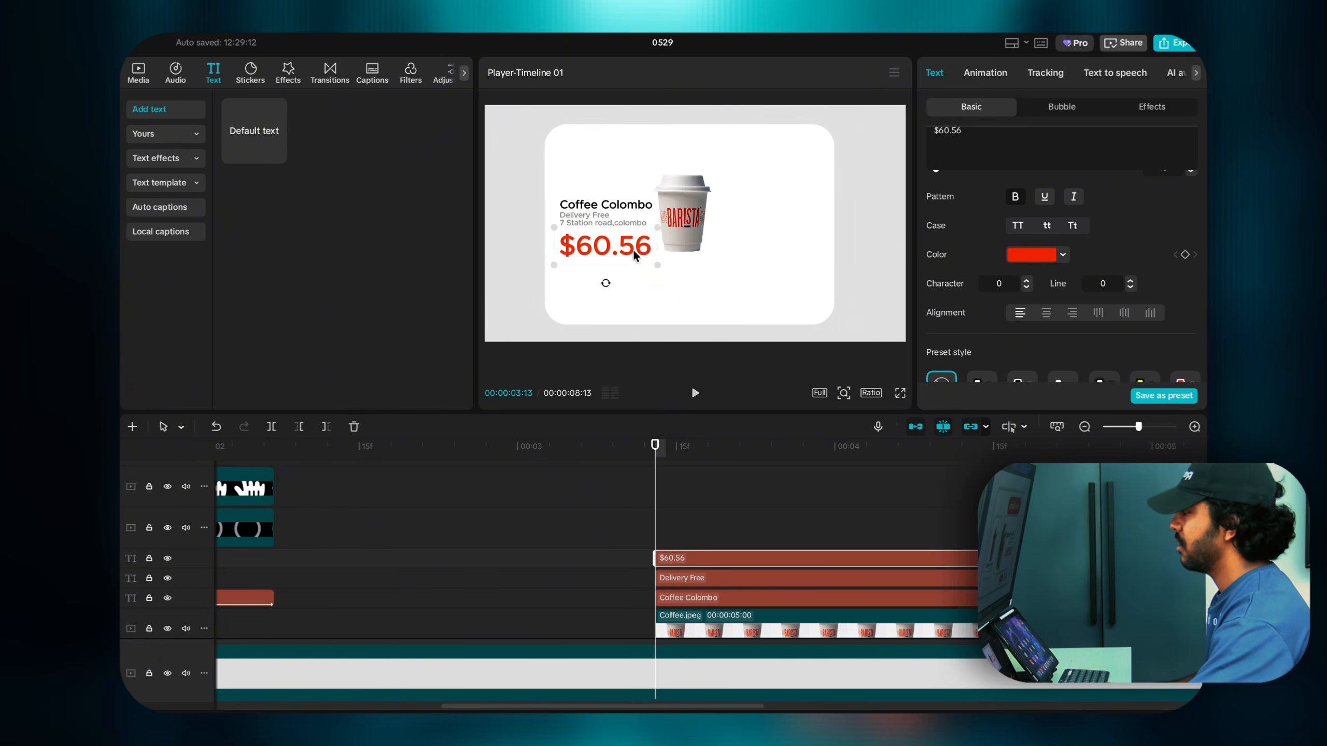
# Step: Move the Coffee Colombo title up and the $60.56 price closer to the address
pyautogui.moveTo(613, 205); pyautogui.dragTo(613, 196)
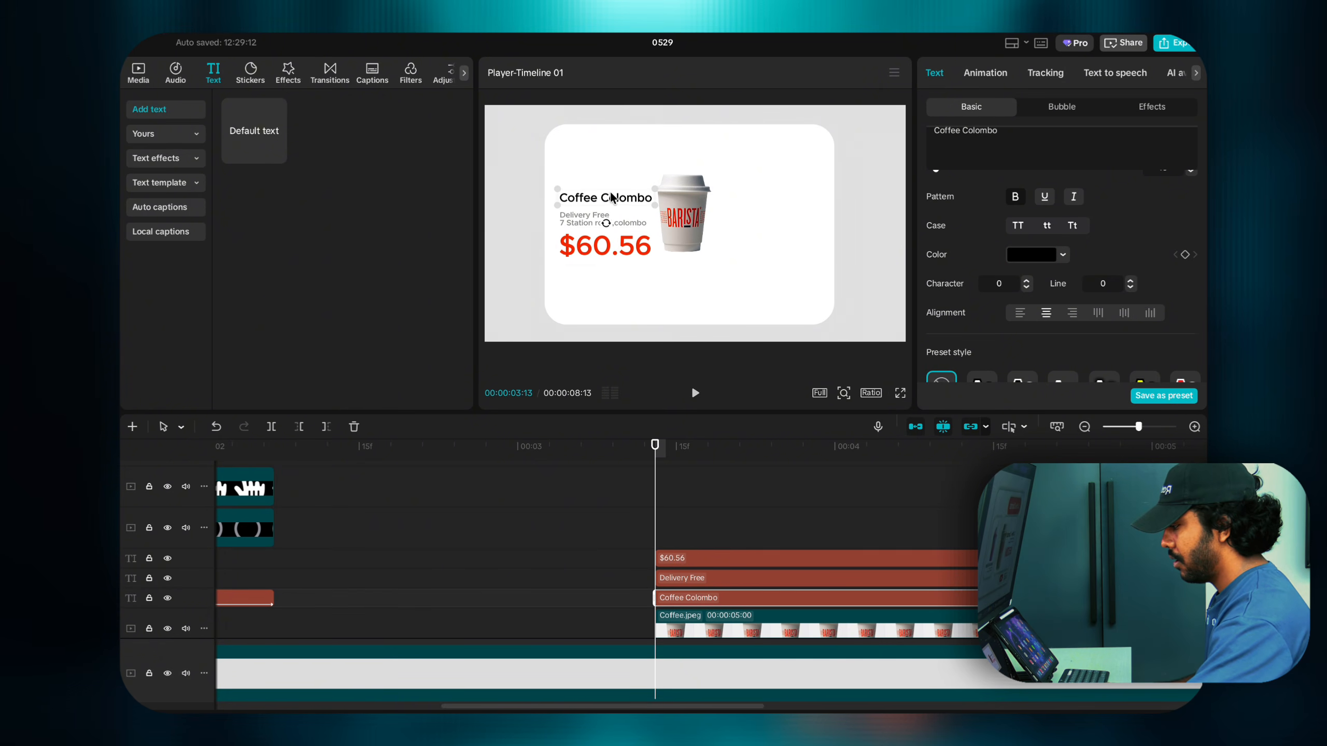
pyautogui.click(592, 217)
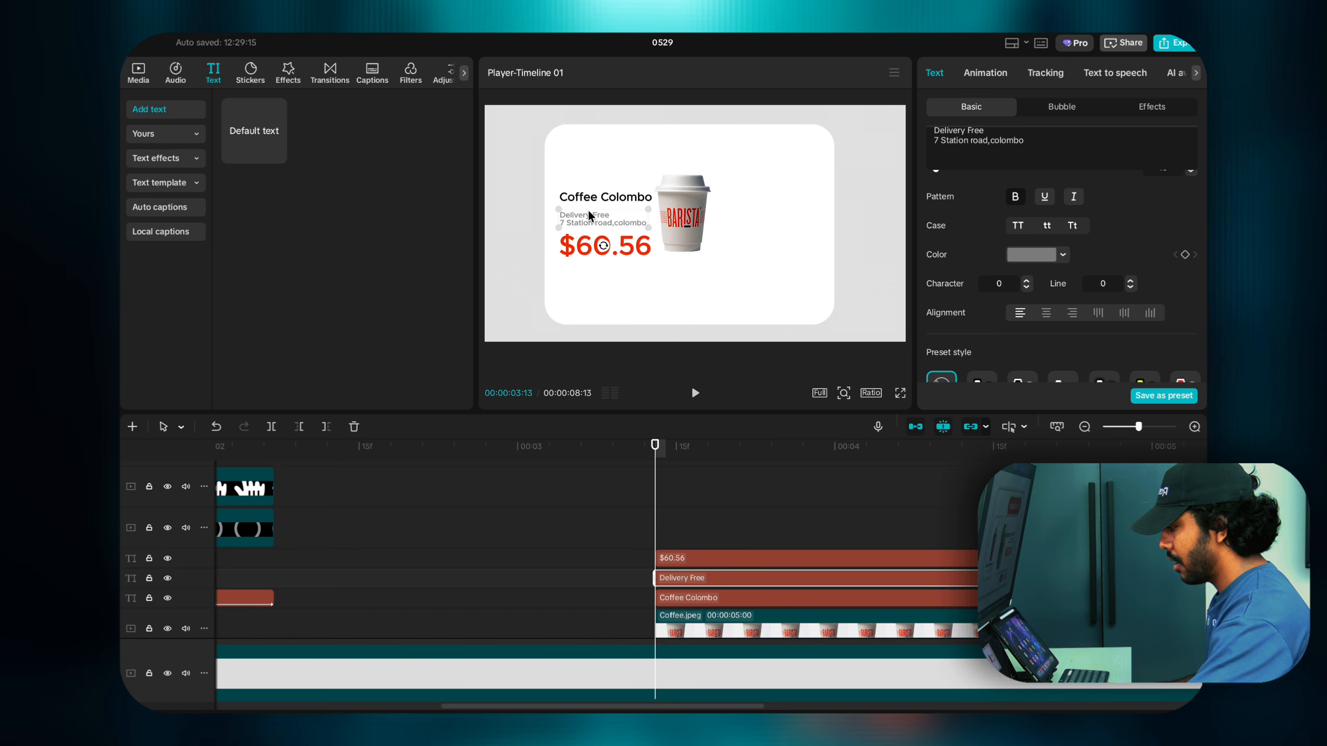
pyautogui.moveTo(586, 210); pyautogui.dragTo(584, 238)
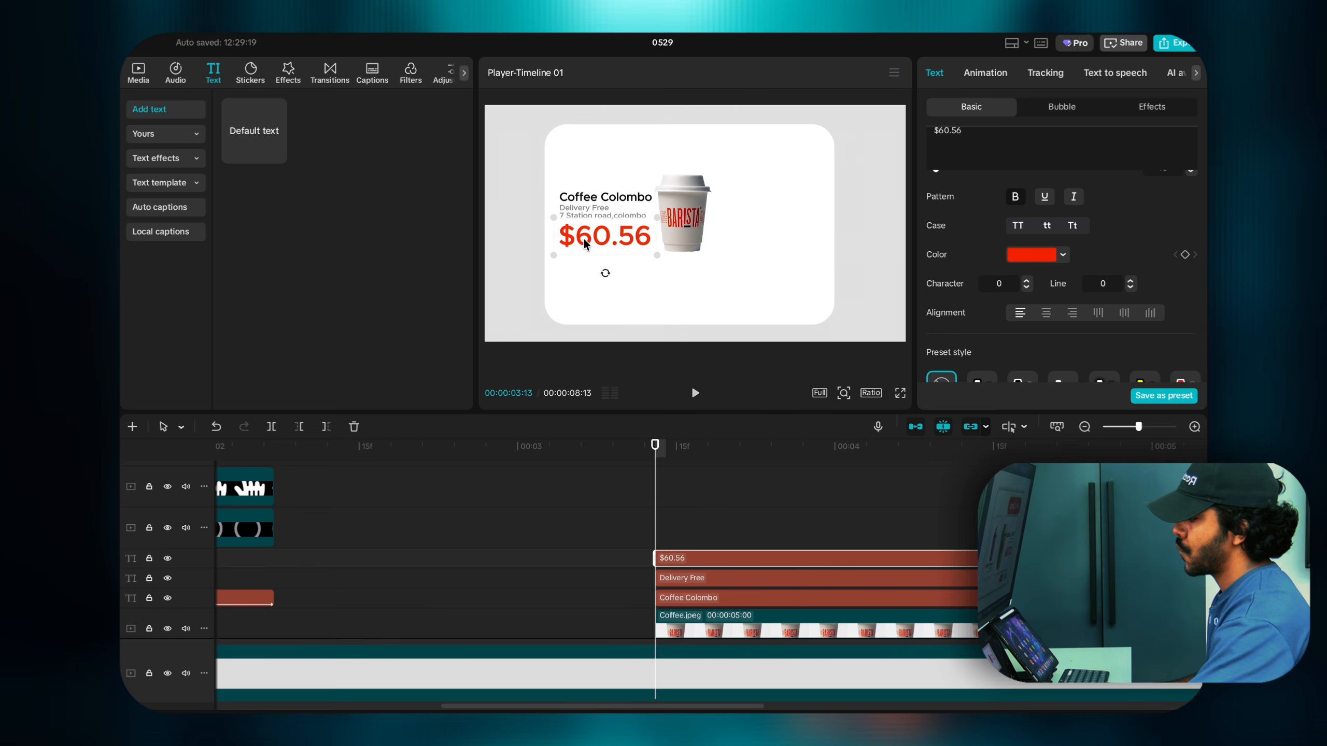
pyautogui.moveTo(586, 241); pyautogui.dragTo(584, 242)
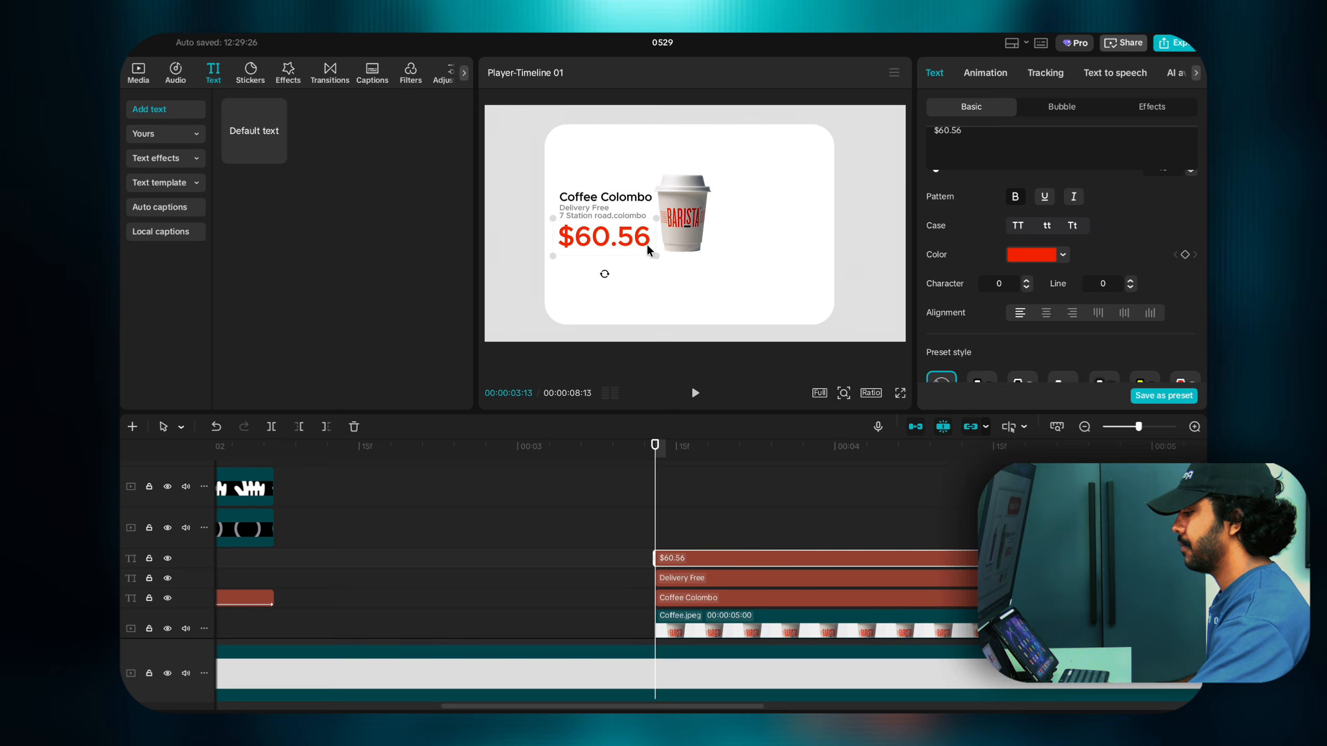
# Step: Enlarge the coffee cup and shift it slightly right and down, then show the Shapes stickers
pyautogui.click(679, 226)
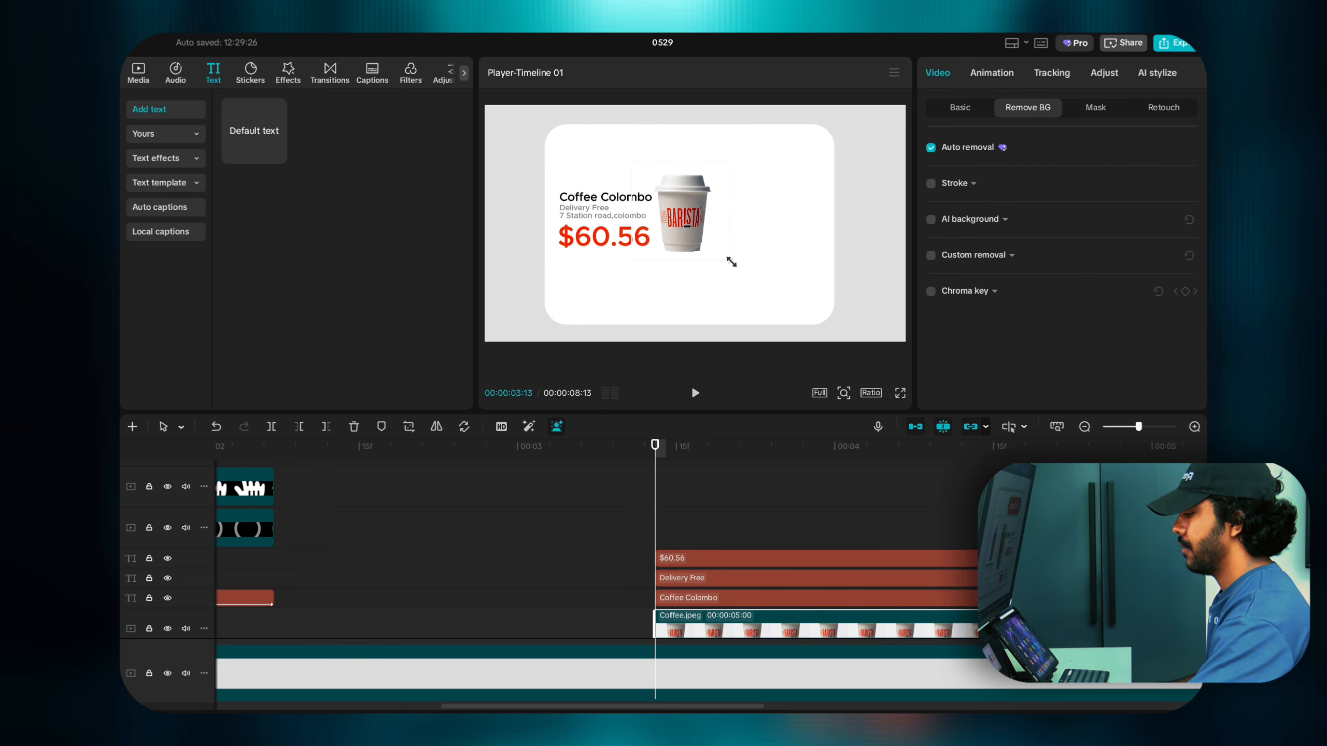
pyautogui.moveTo(731, 262); pyautogui.dragTo(744, 268)
pyautogui.moveTo(680, 238); pyautogui.dragTo(685, 242)
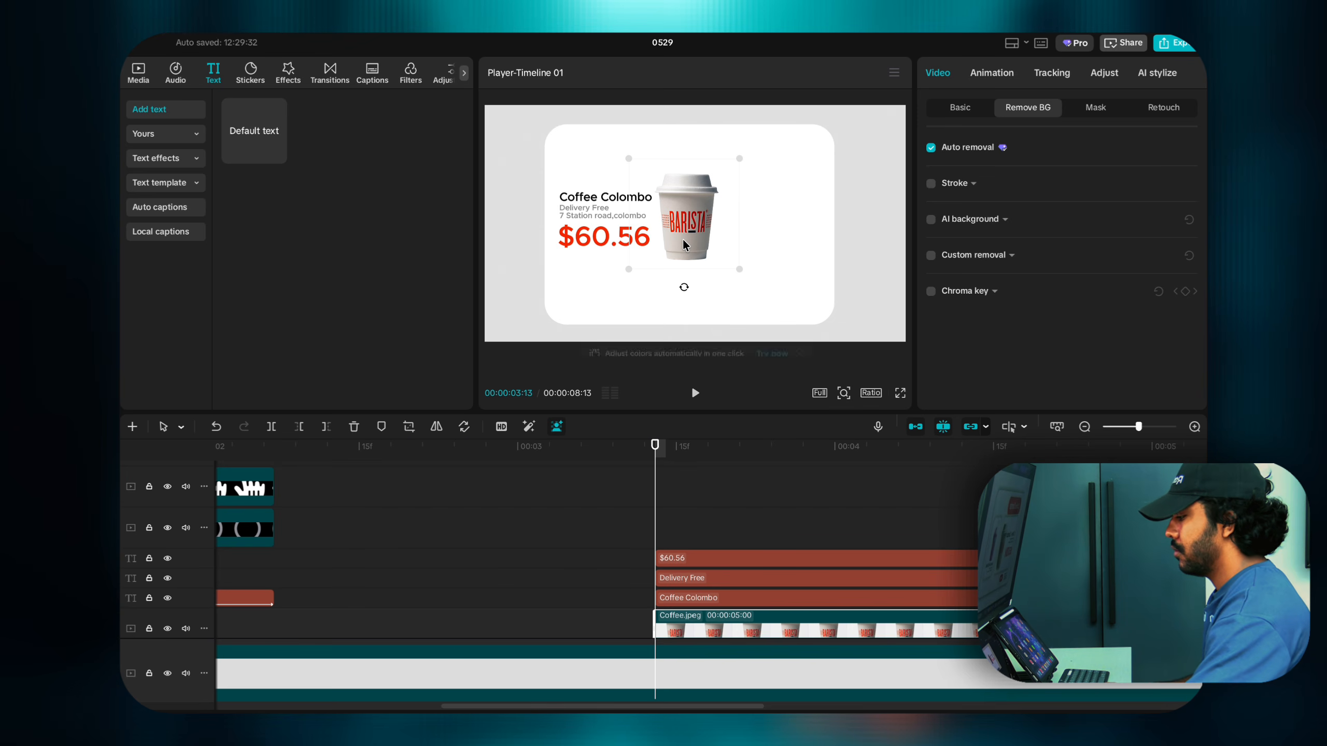
pyautogui.click(799, 308)
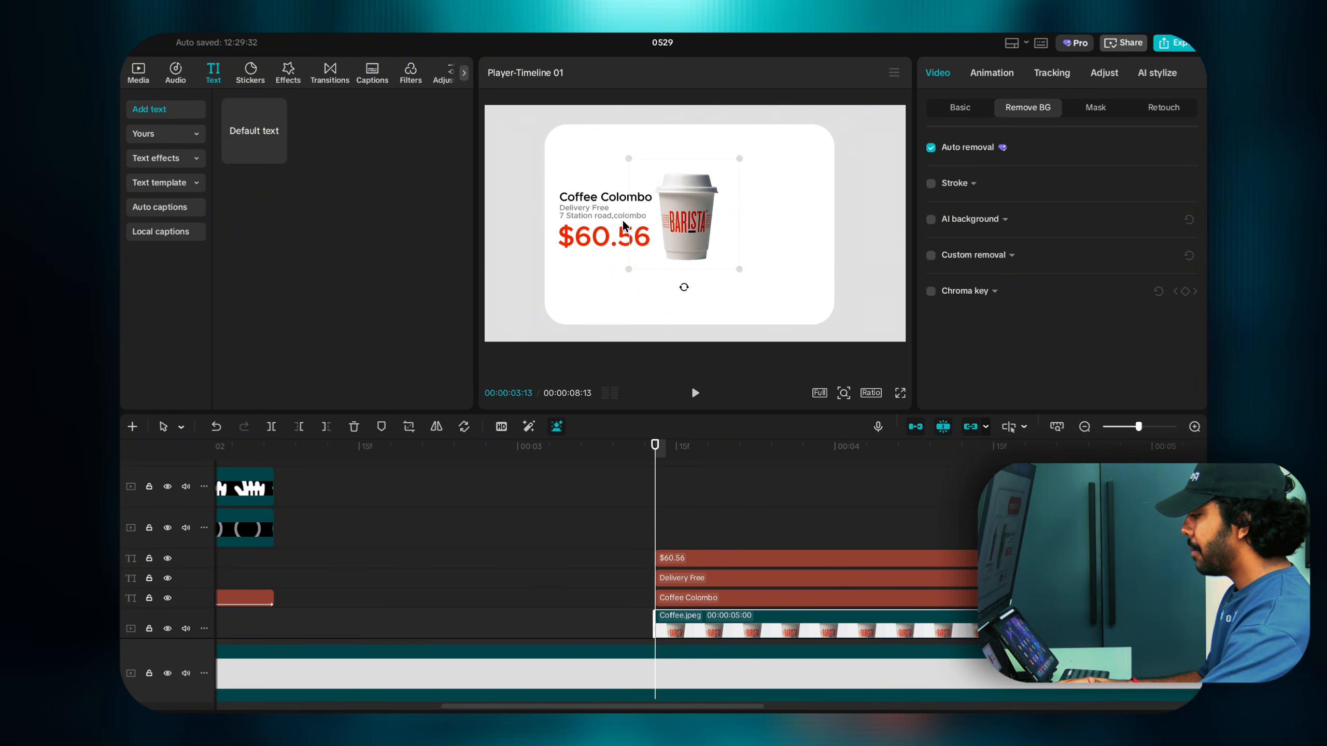
pyautogui.click(252, 74)
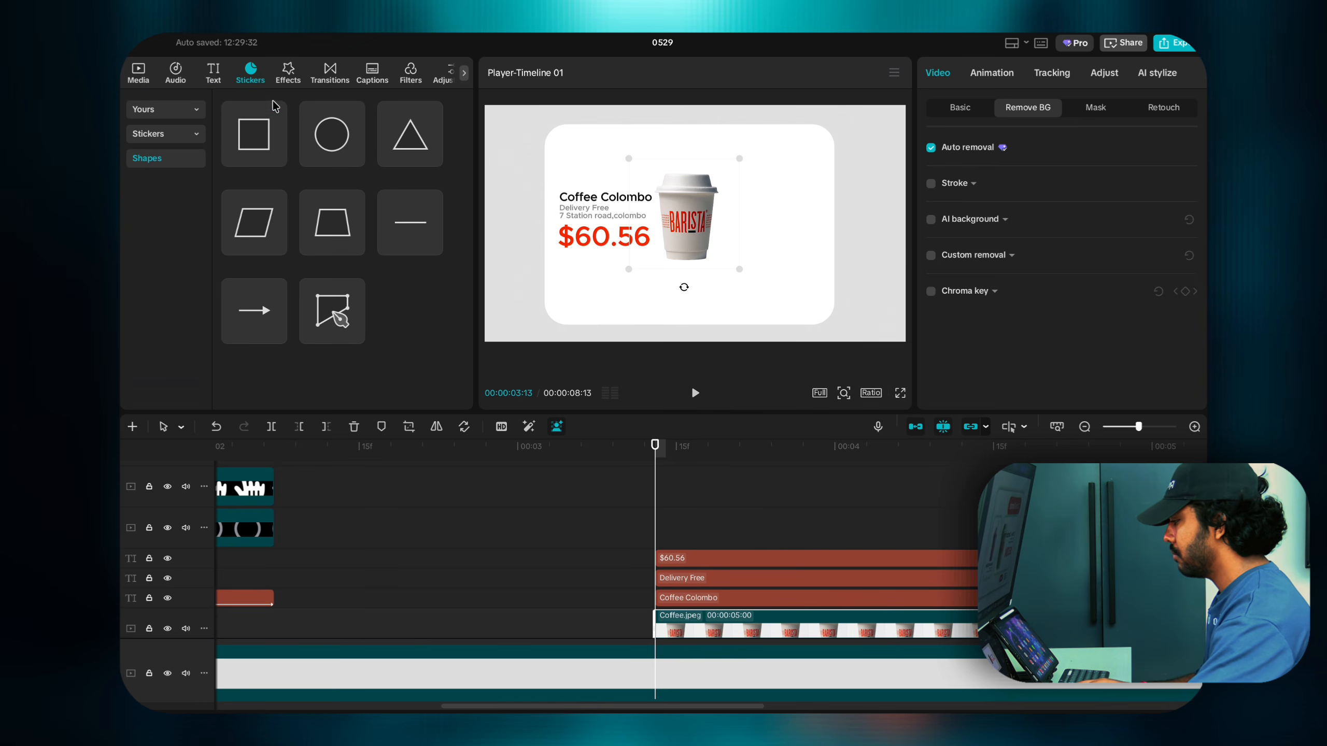
# Step: Add a square shape and stretch it into a grey rectangle covering the text and cup
pyautogui.click(275, 156)
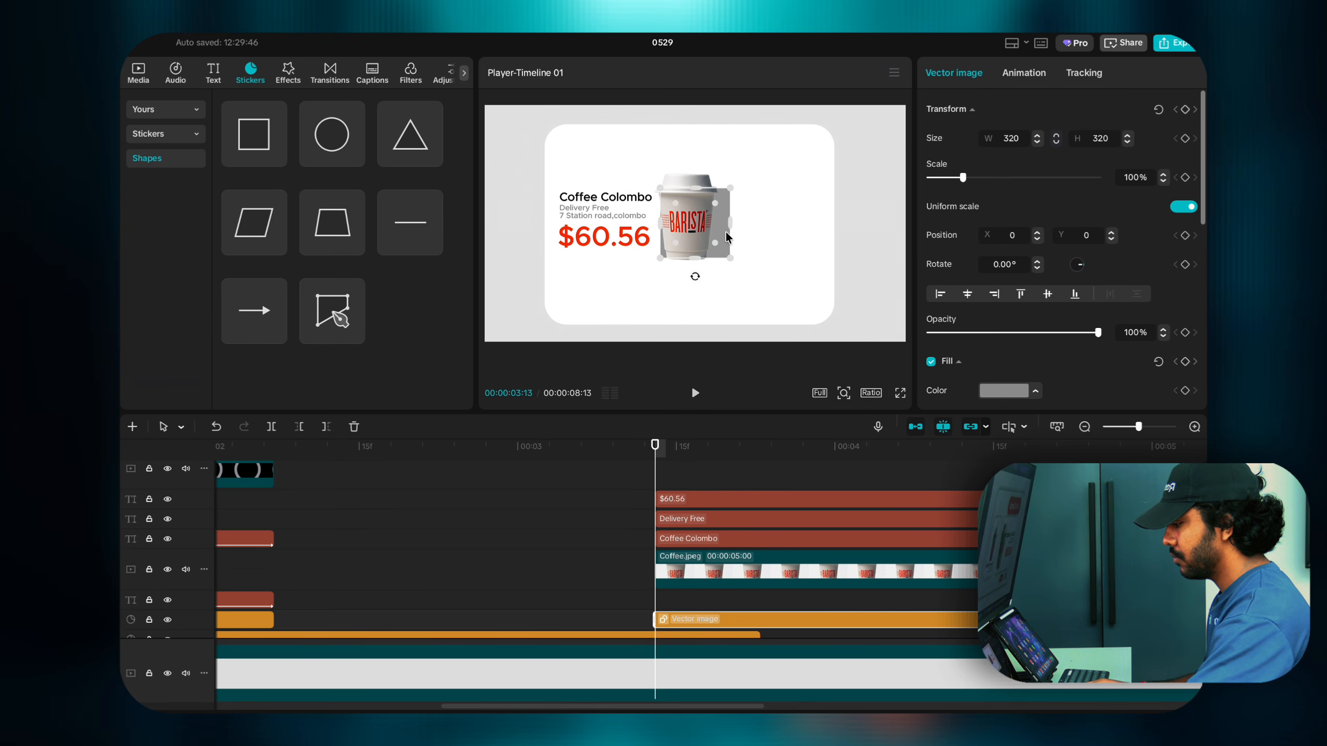
pyautogui.moveTo(730, 224)
pyautogui.mouseDown()
pyautogui.moveTo(769, 228)
pyautogui.moveTo(673, 224)
pyautogui.moveTo(720, 216)
pyautogui.mouseUp()
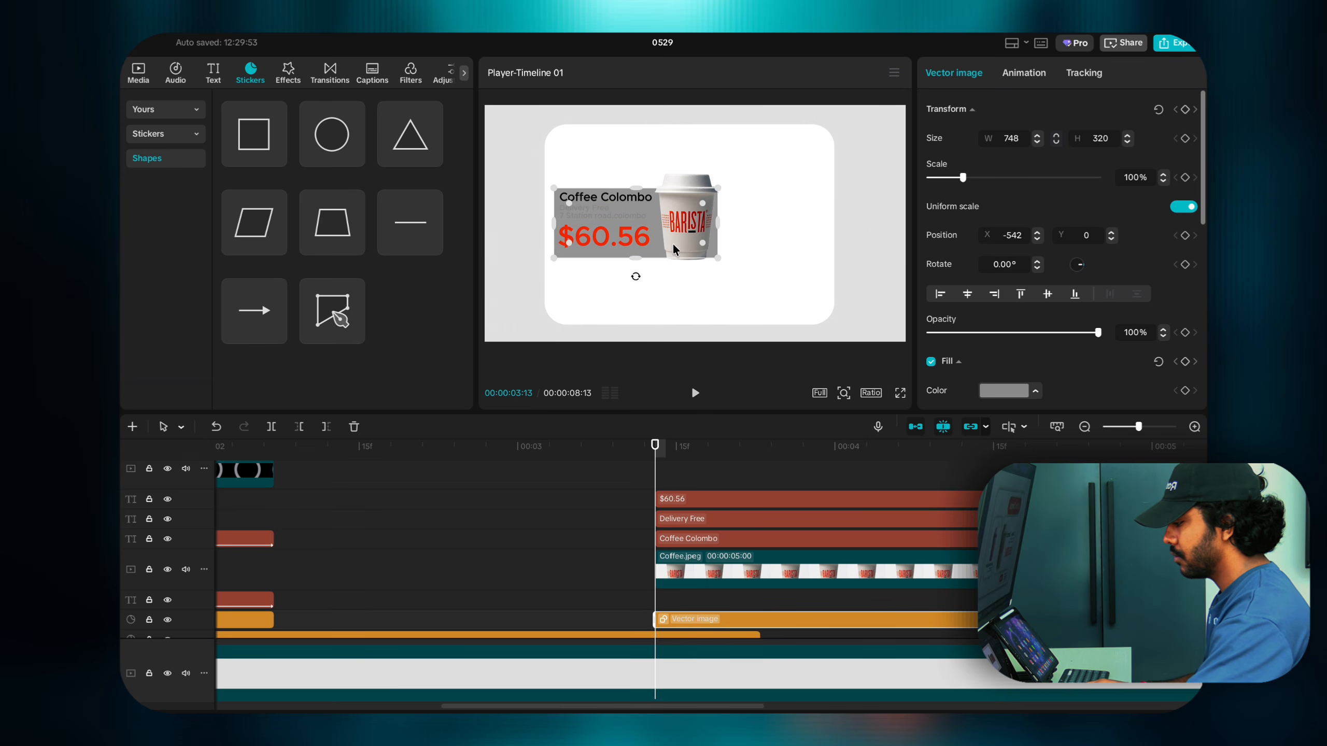
pyautogui.moveTo(642, 262); pyautogui.dragTo(674, 253)
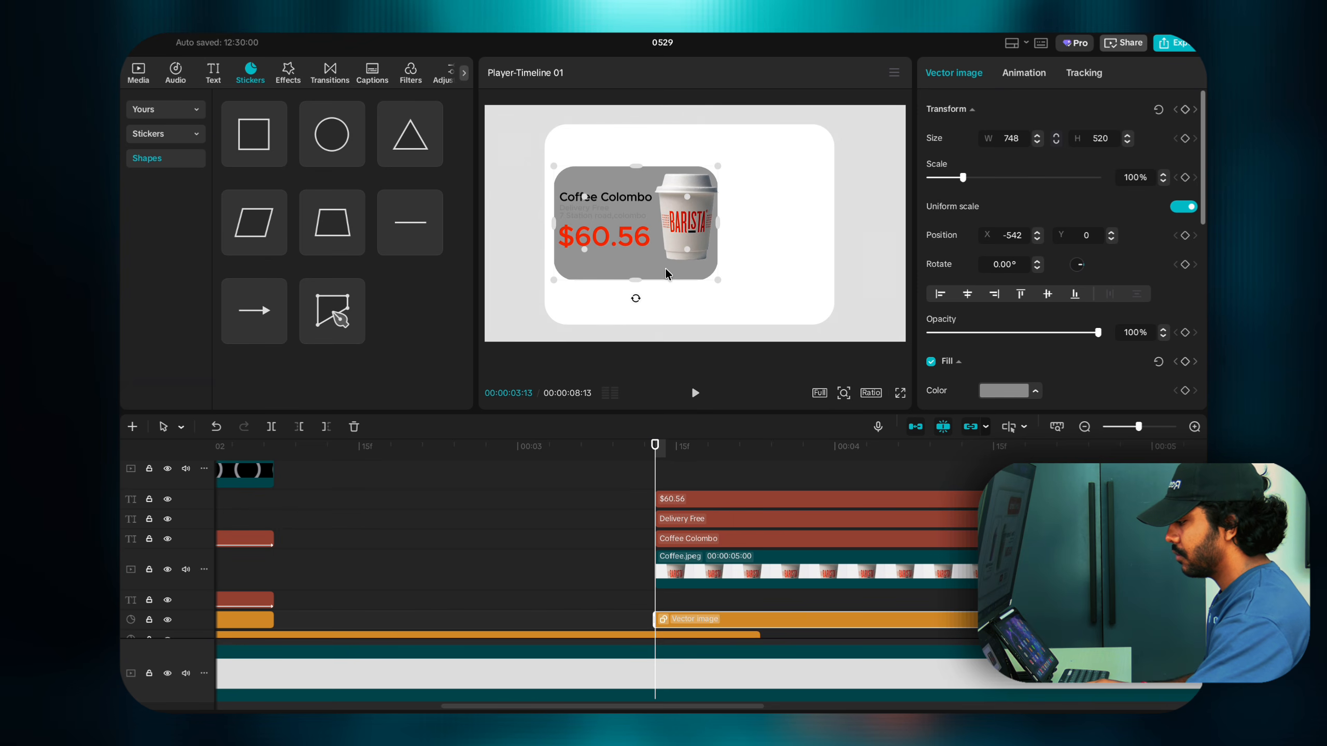
pyautogui.moveTo(665, 267); pyautogui.dragTo(648, 270)
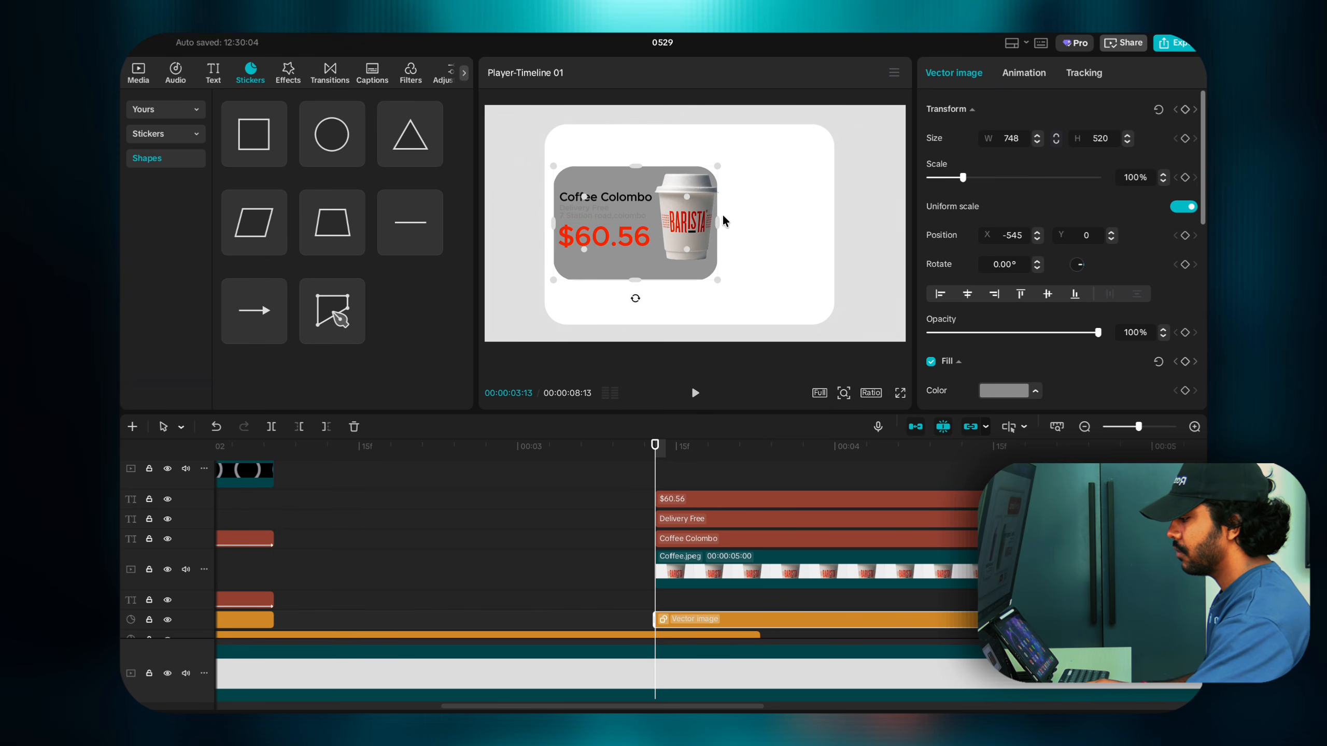
pyautogui.moveTo(723, 220); pyautogui.dragTo(728, 220)
pyautogui.moveTo(633, 270); pyautogui.dragTo(641, 270)
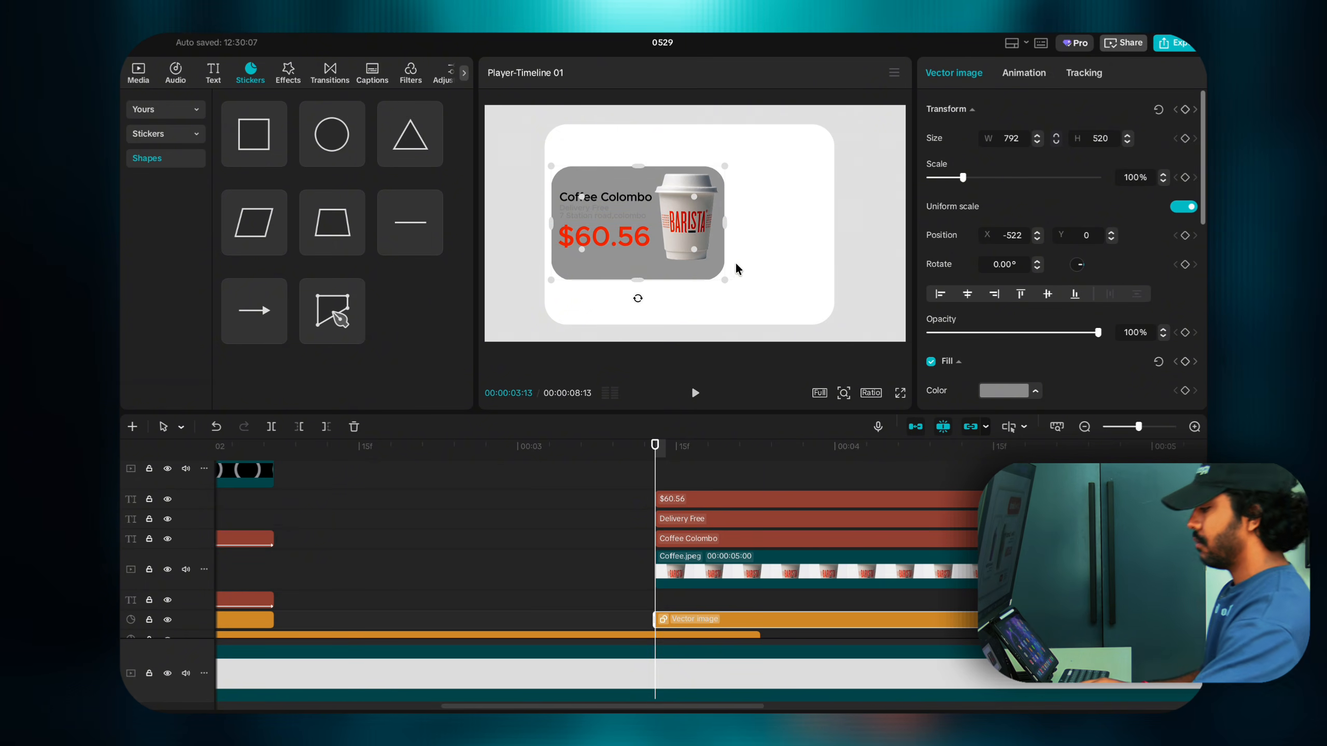
# Step: Move the grey rectangle onto a higher track and bring up its fill colour choices
pyautogui.click(790, 243)
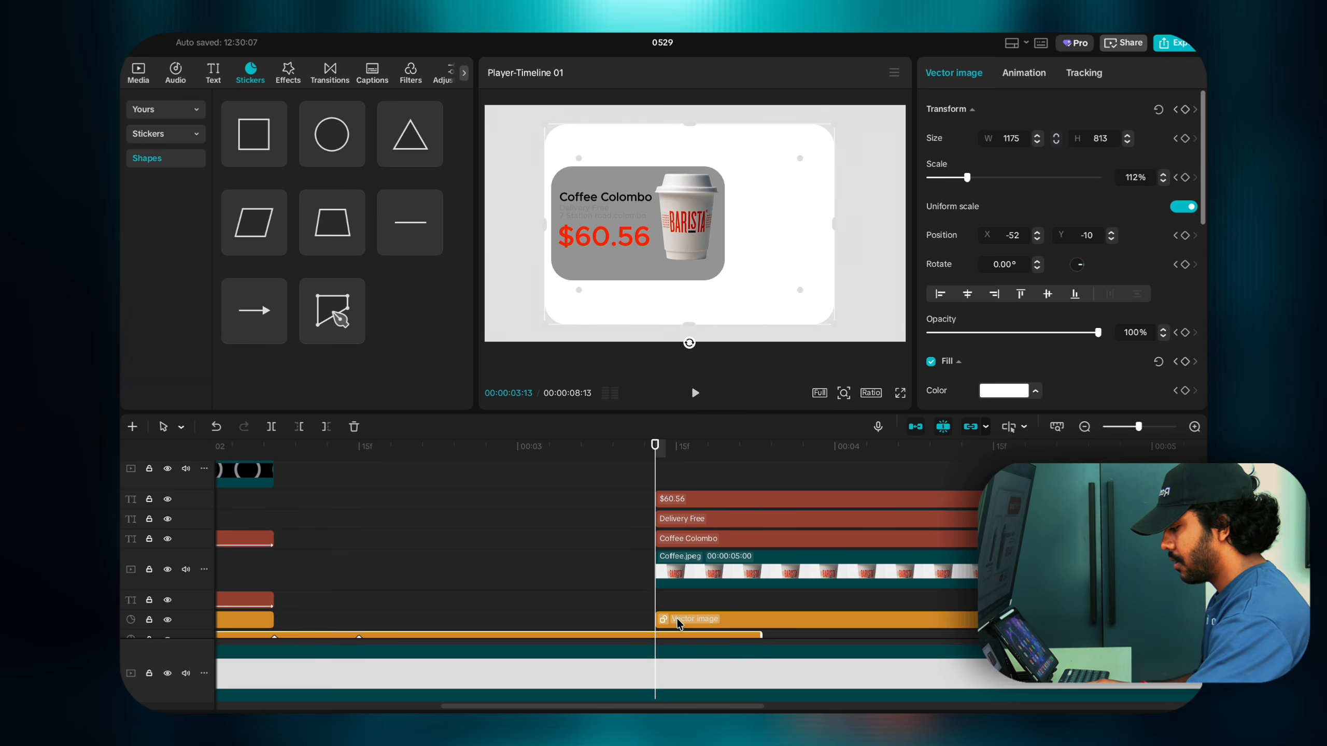
pyautogui.moveTo(677, 623); pyautogui.dragTo(676, 601)
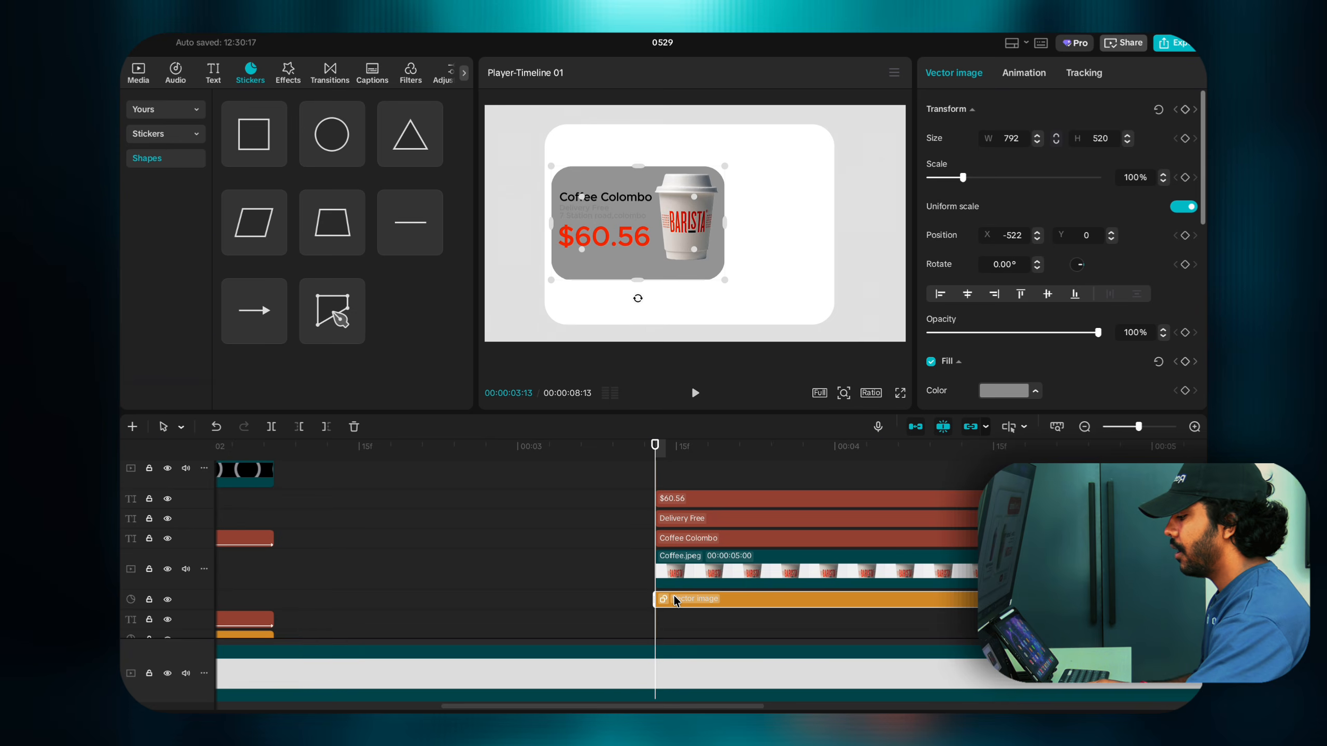
pyautogui.scroll(-2, 676, 600)
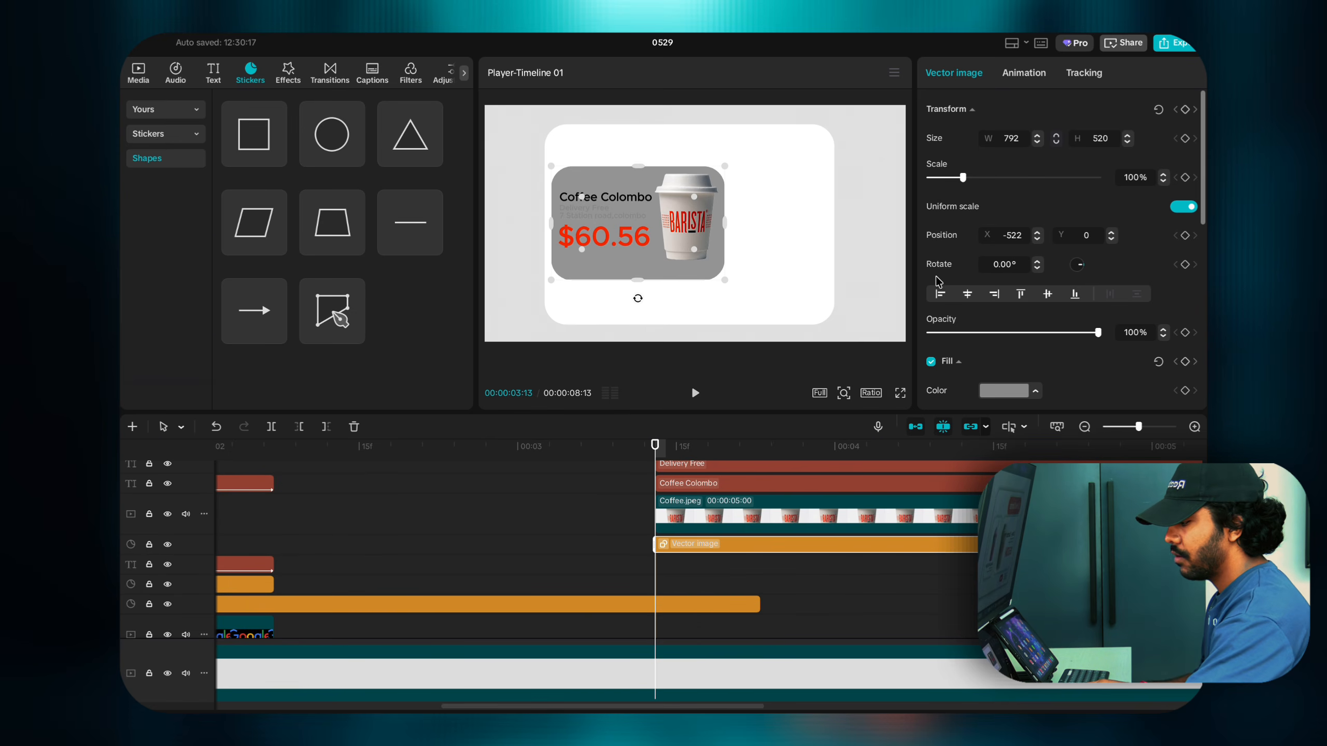
pyautogui.click(992, 391)
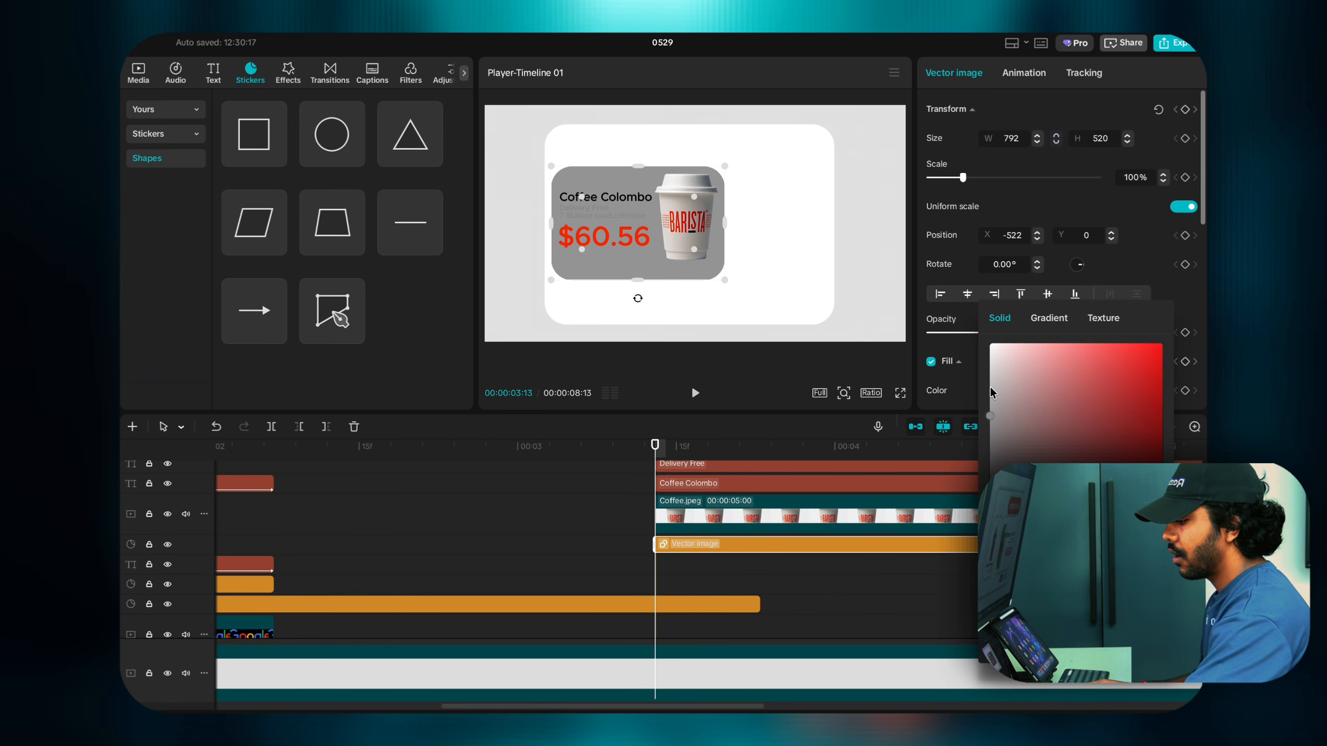
# Step: Set the rectangle's fill to white and paste a duplicate of it onto a new track
pyautogui.moveTo(992, 392); pyautogui.dragTo(976, 369)
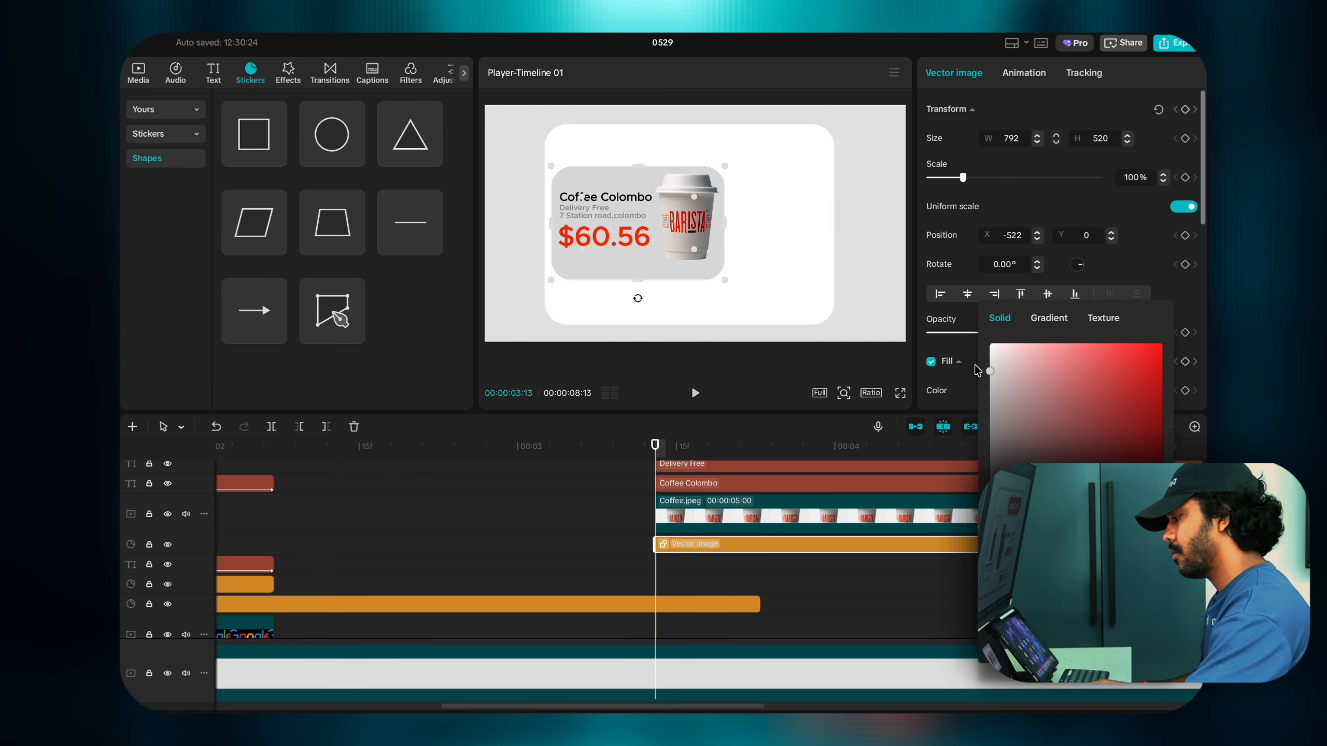
pyautogui.click(674, 543)
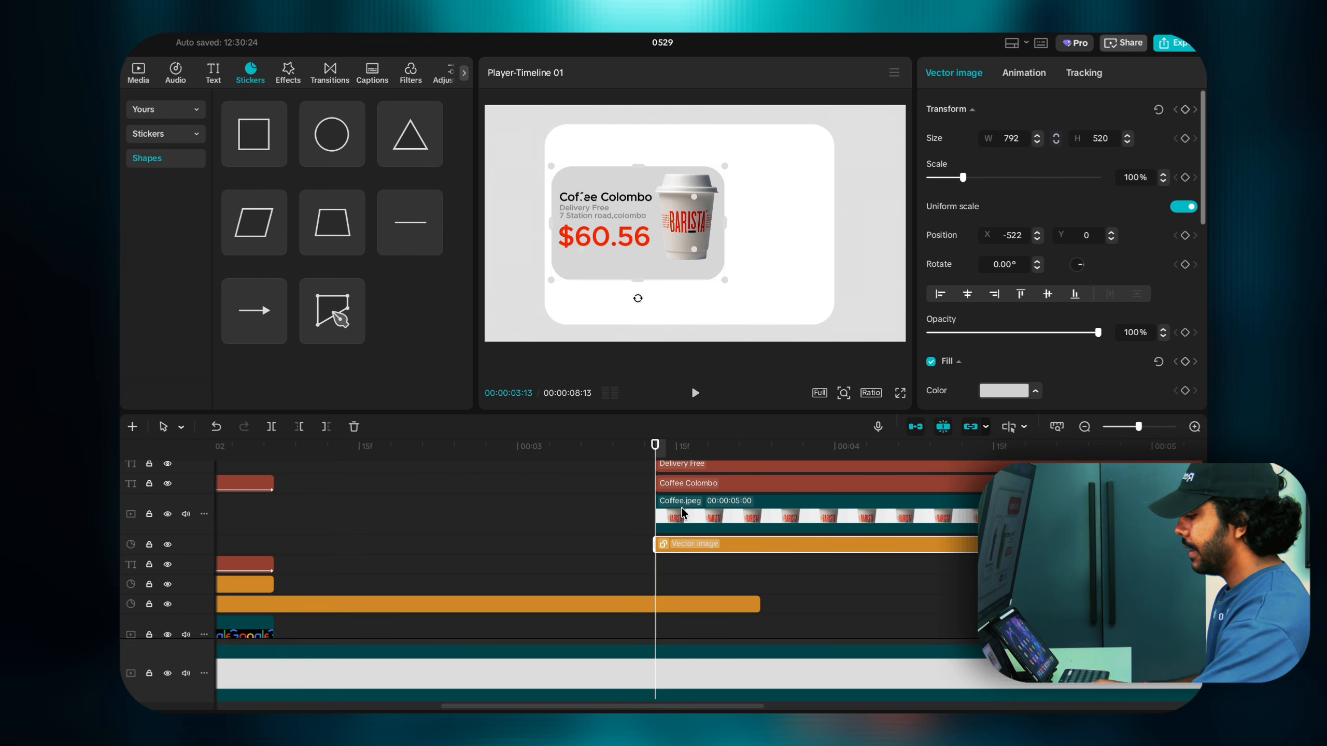
pyautogui.scroll(3, 682, 512)
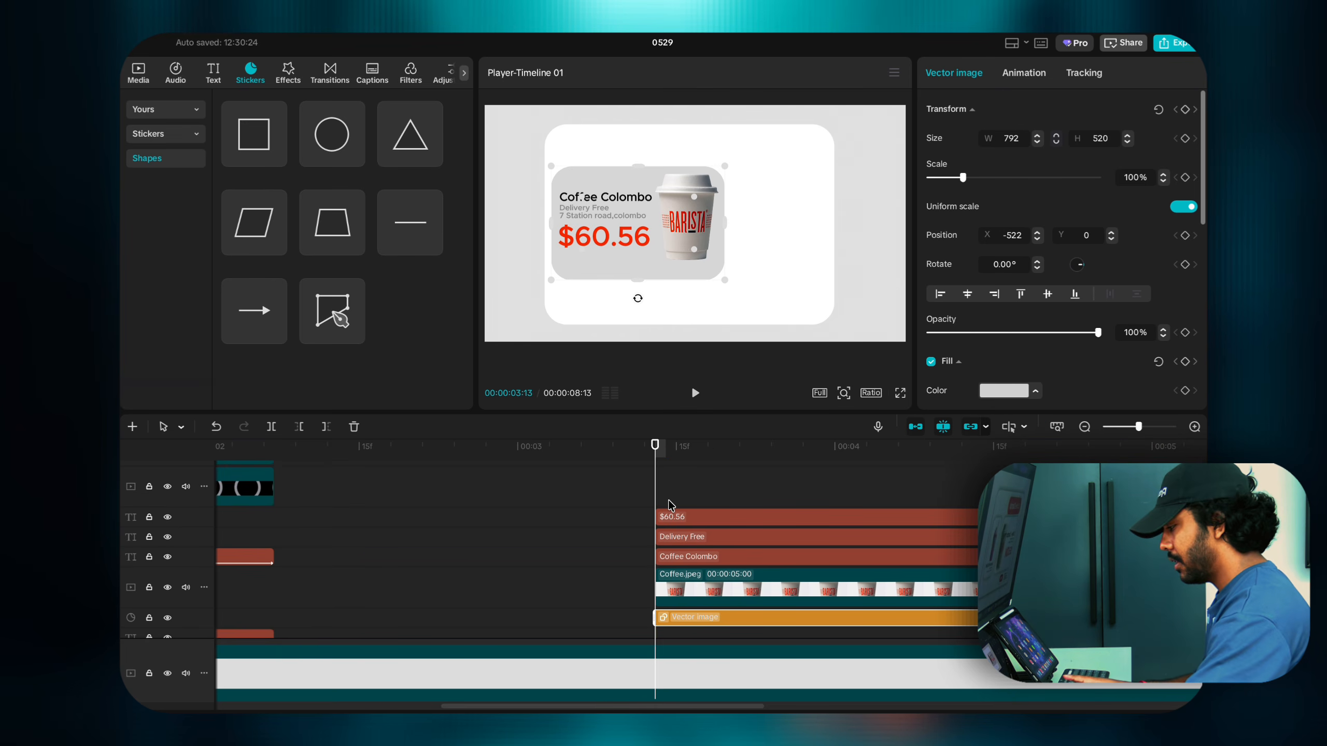
pyautogui.scroll(-4, 673, 510)
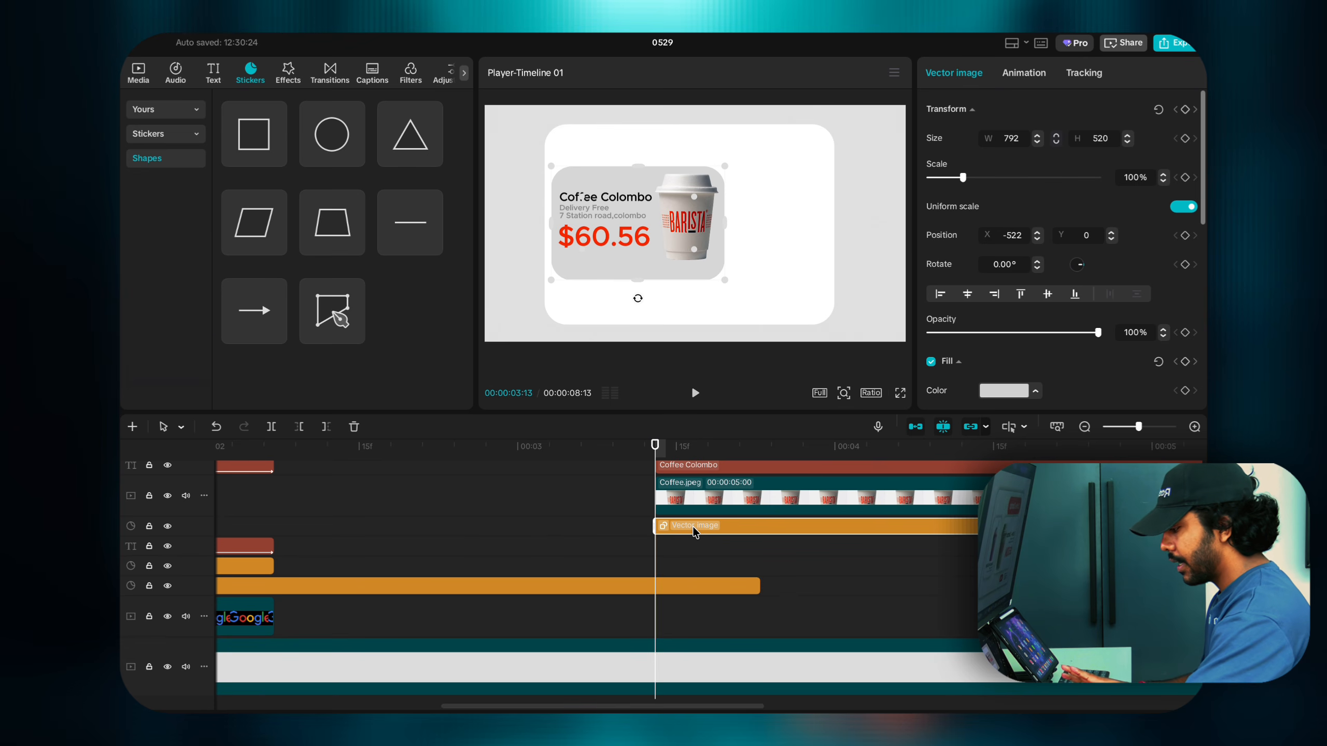
pyautogui.scroll(-3, 1019, 373)
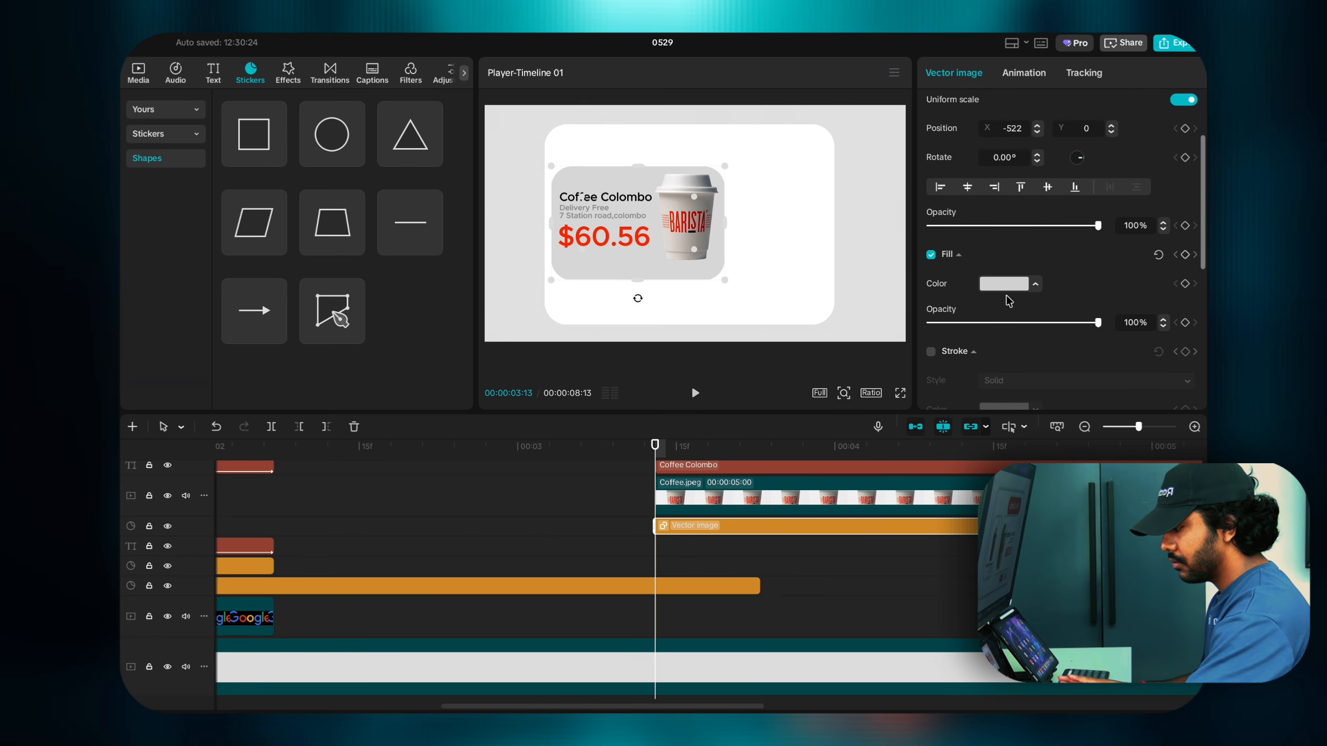
pyautogui.click(1000, 286)
pyautogui.moveTo(999, 360); pyautogui.dragTo(991, 345)
pyautogui.click(730, 516)
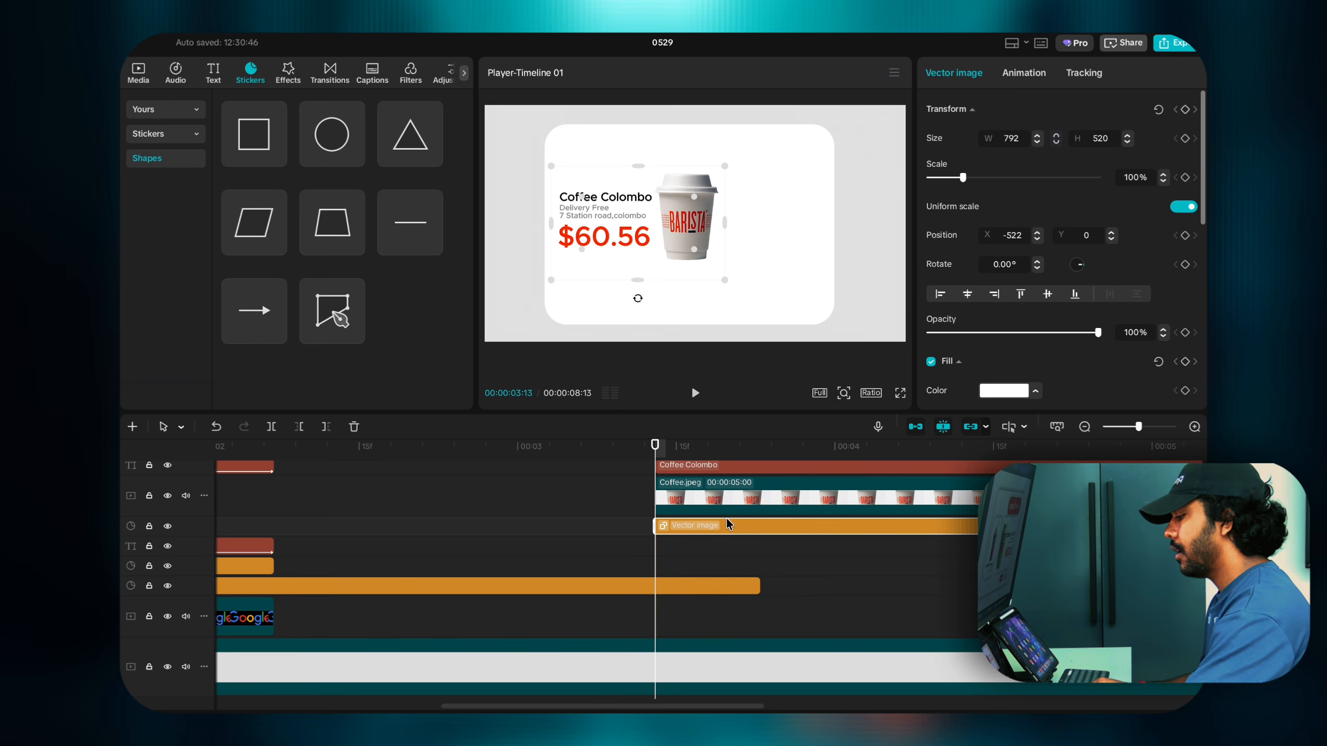
pyautogui.press('super+v')
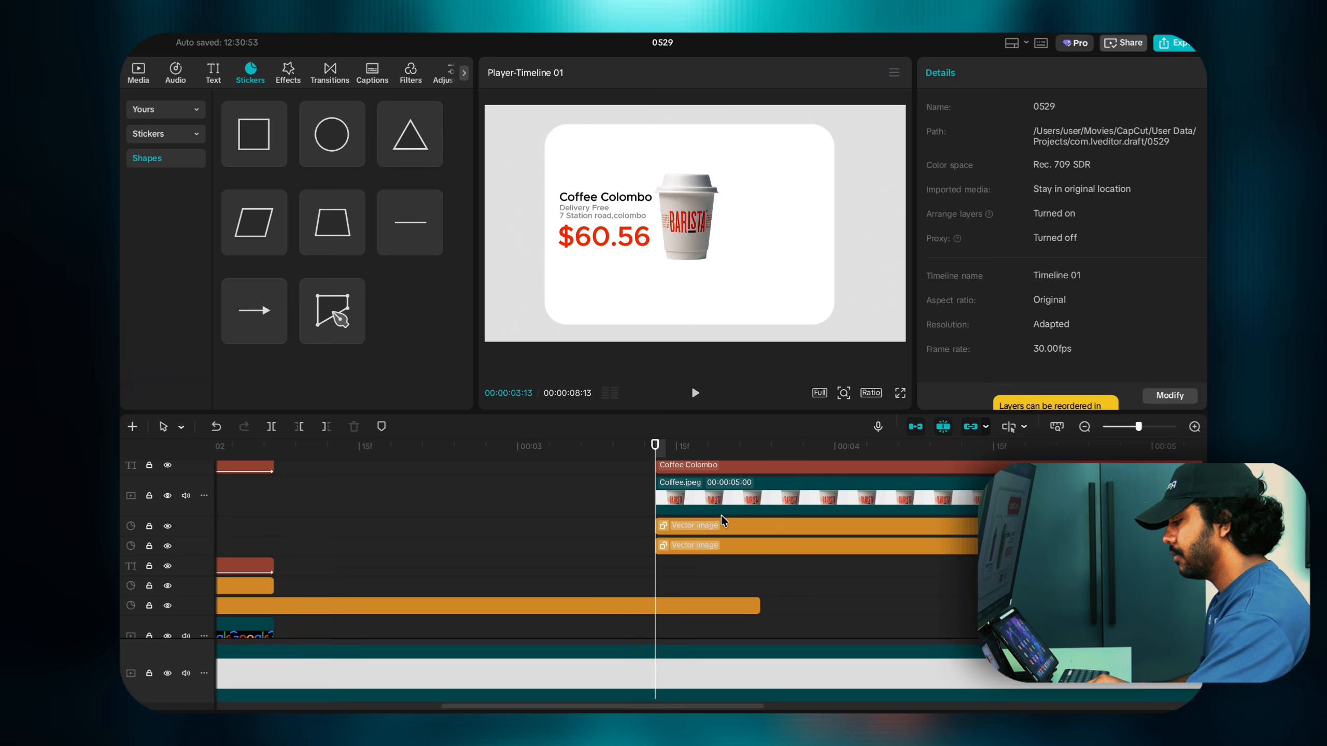
# Step: Select the pasted rectangle copy and change its fill to black
pyautogui.click(720, 527)
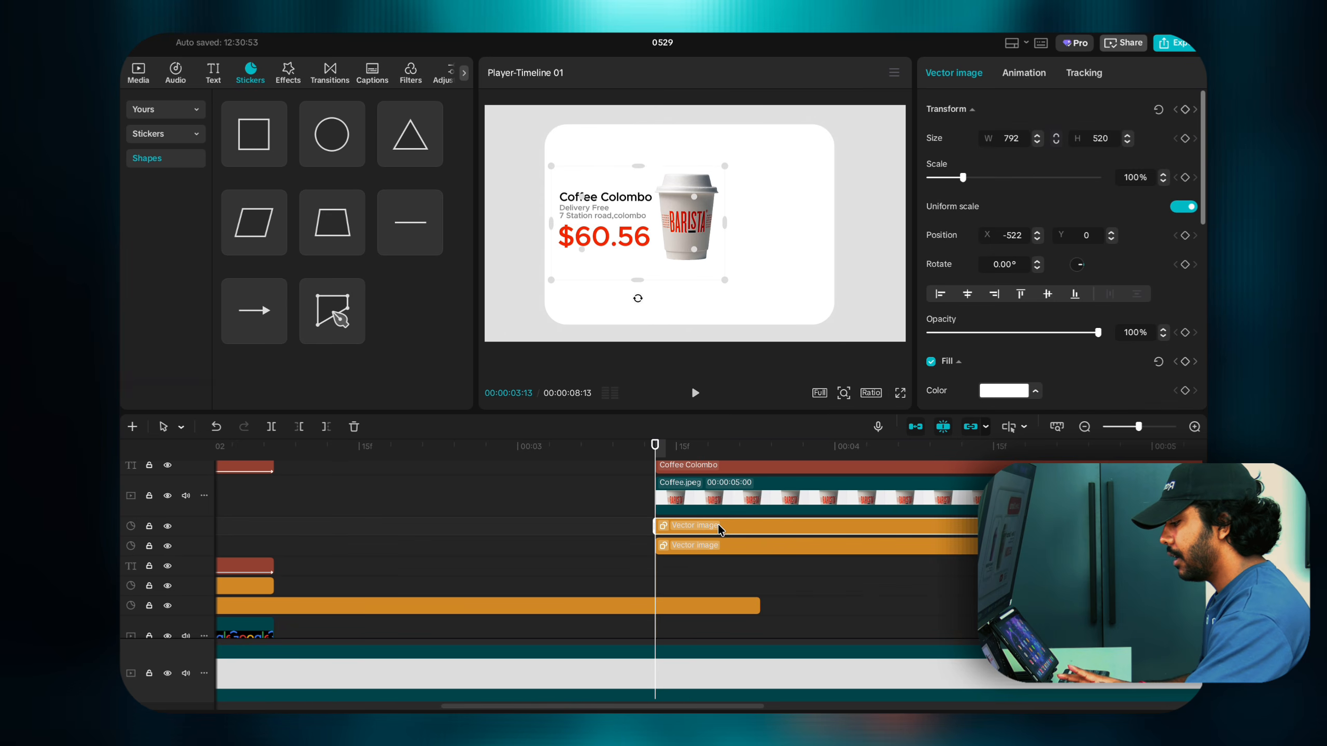
pyautogui.click(720, 545)
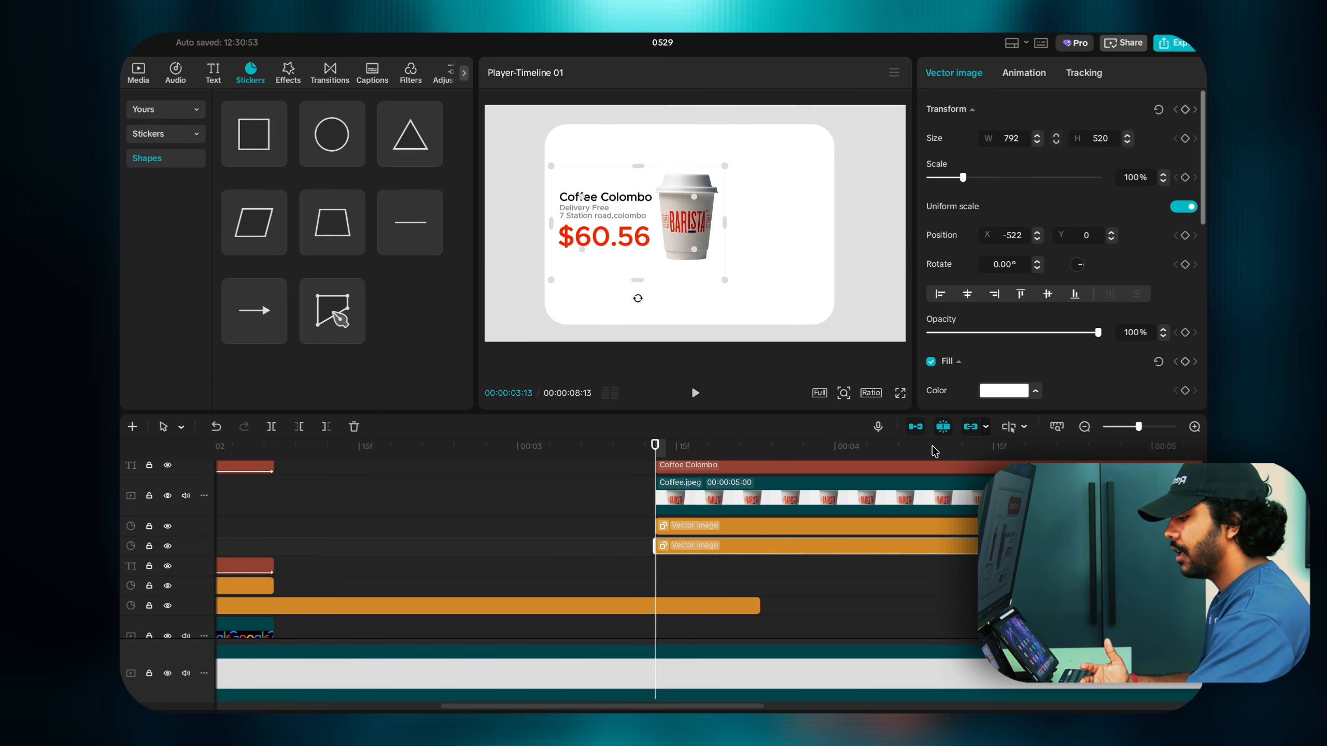
pyautogui.click(1023, 394)
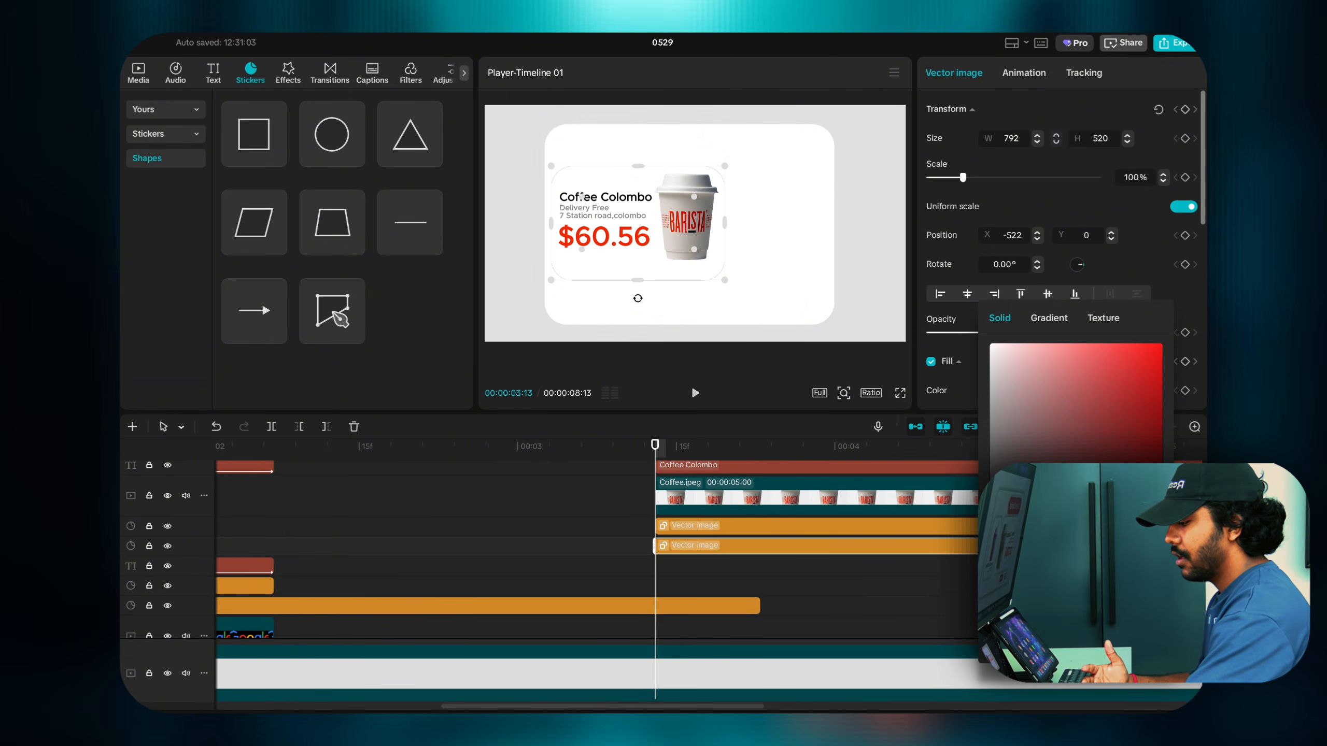
pyautogui.click(741, 539)
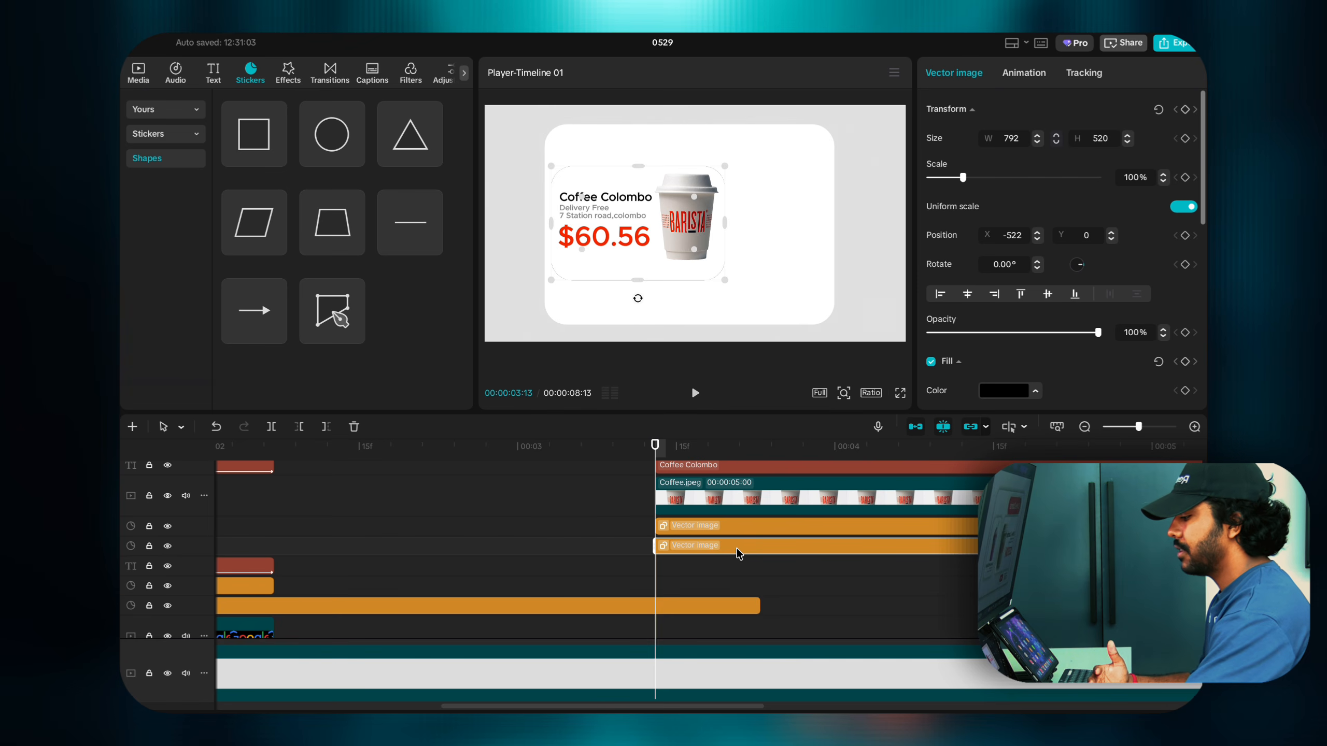
pyautogui.rightClick(738, 553)
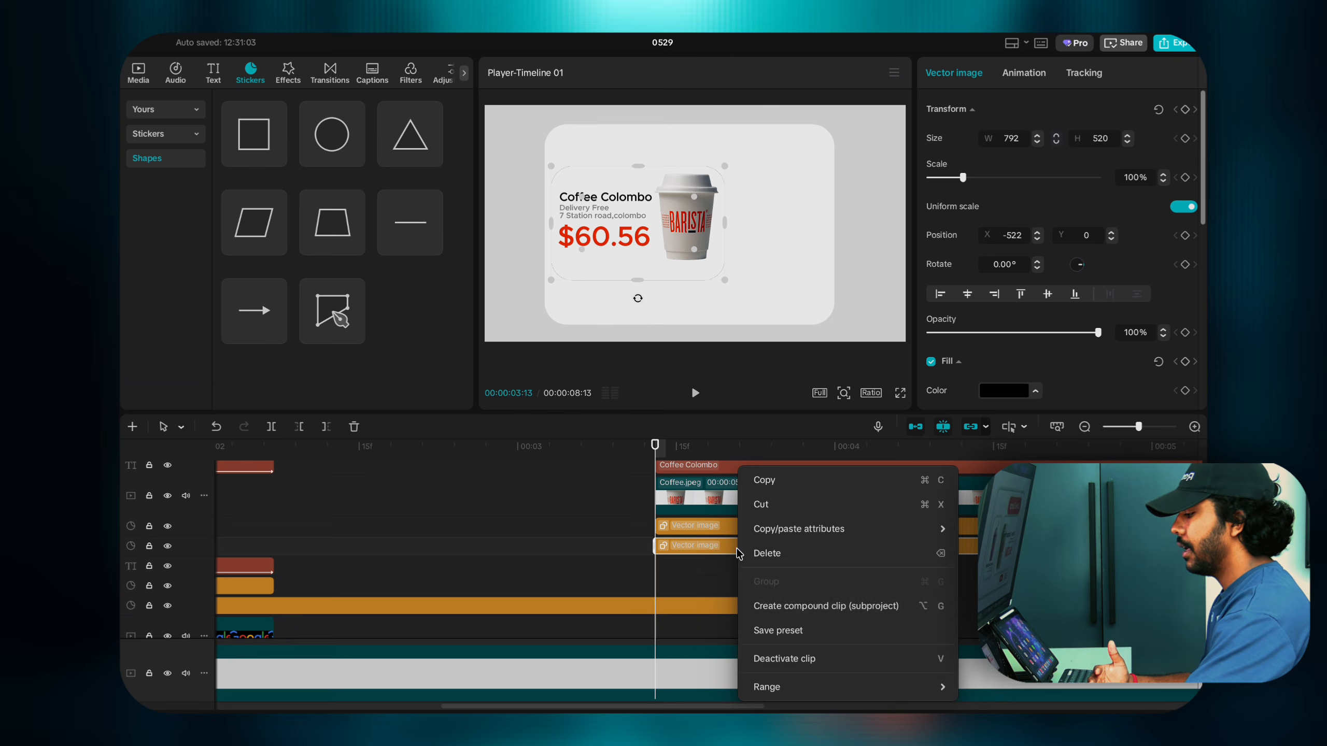
# Step: Make the black rectangle a compound clip and apply the Blur effect at strength 71
pyautogui.click(794, 606)
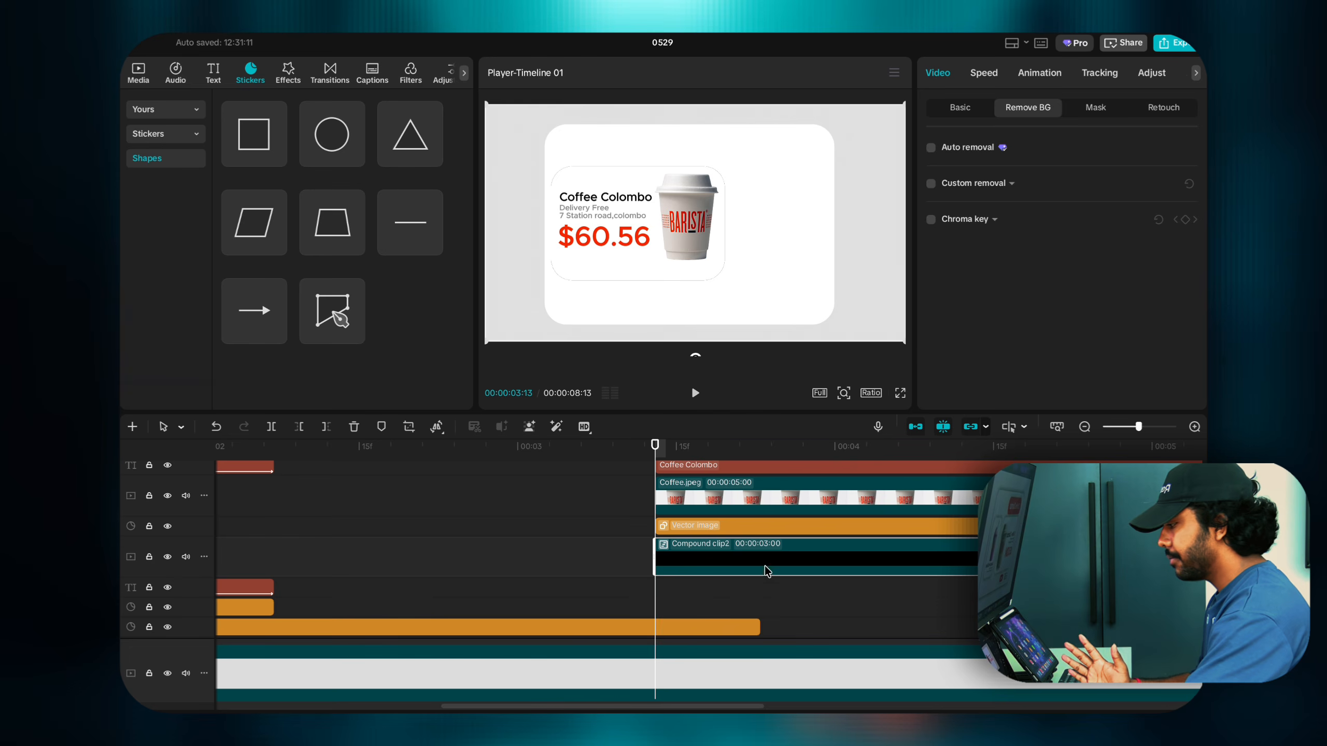
pyautogui.click(287, 73)
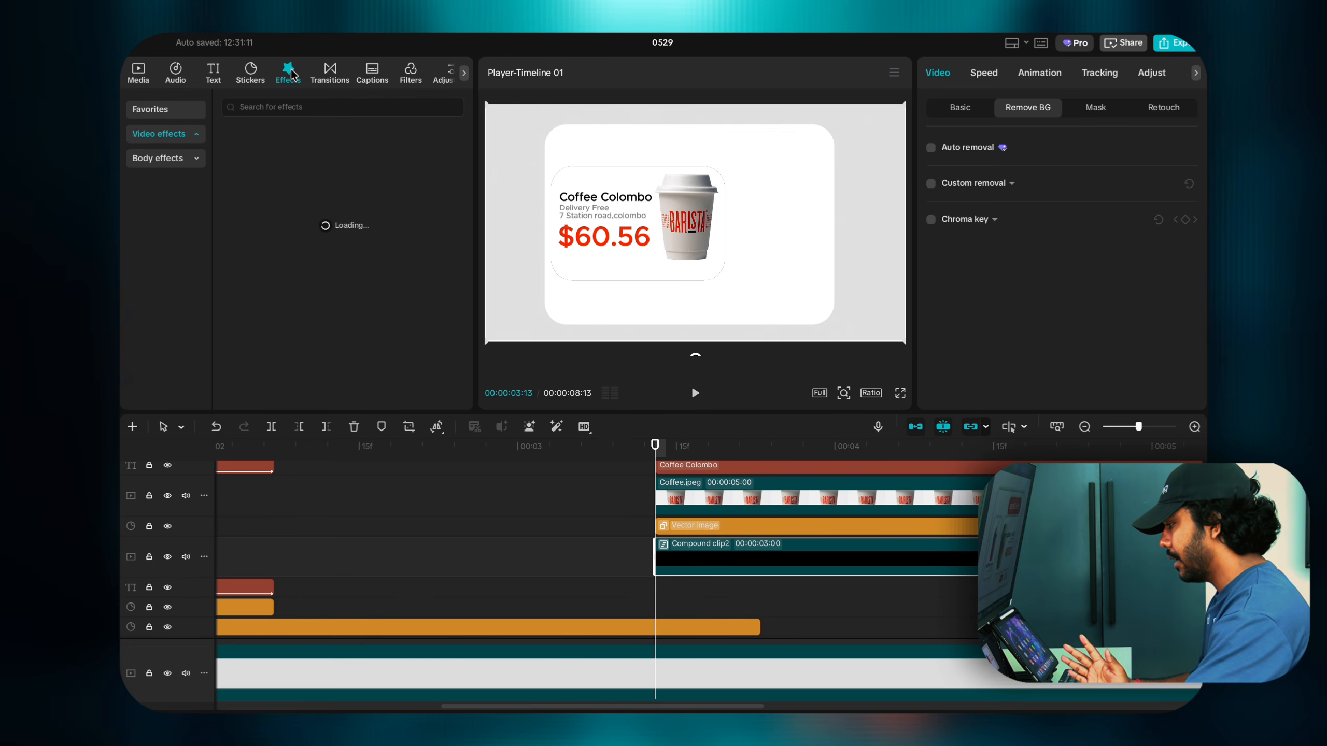
pyautogui.click(279, 107)
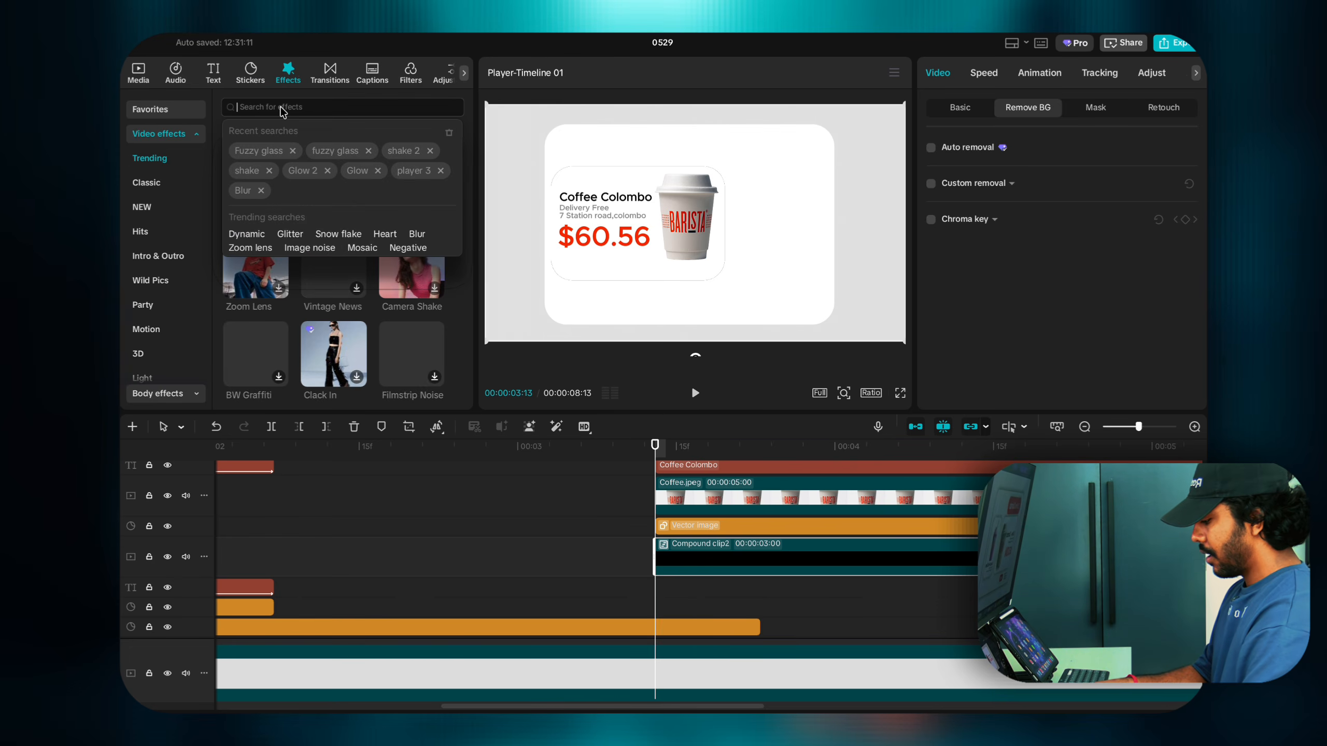
pyautogui.write('blur')
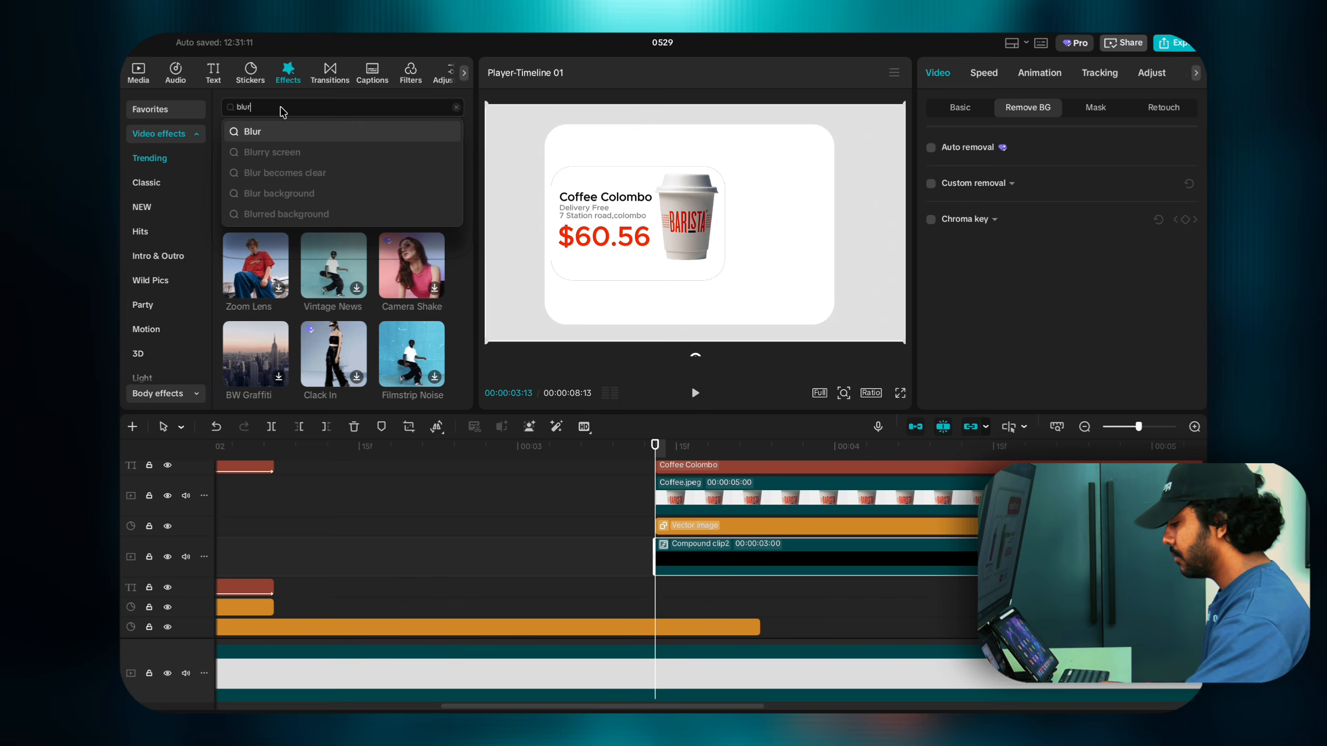
pyautogui.press('Return')
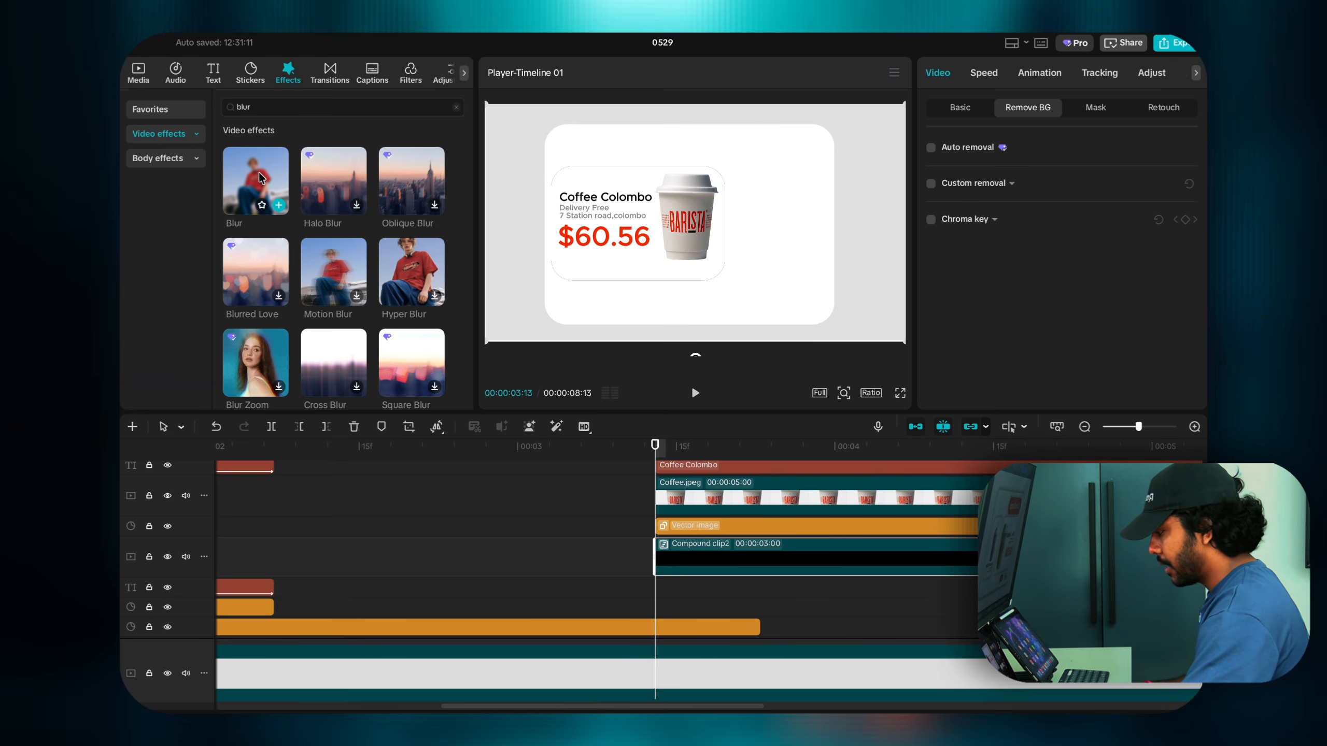
pyautogui.moveTo(242, 203); pyautogui.dragTo(696, 558)
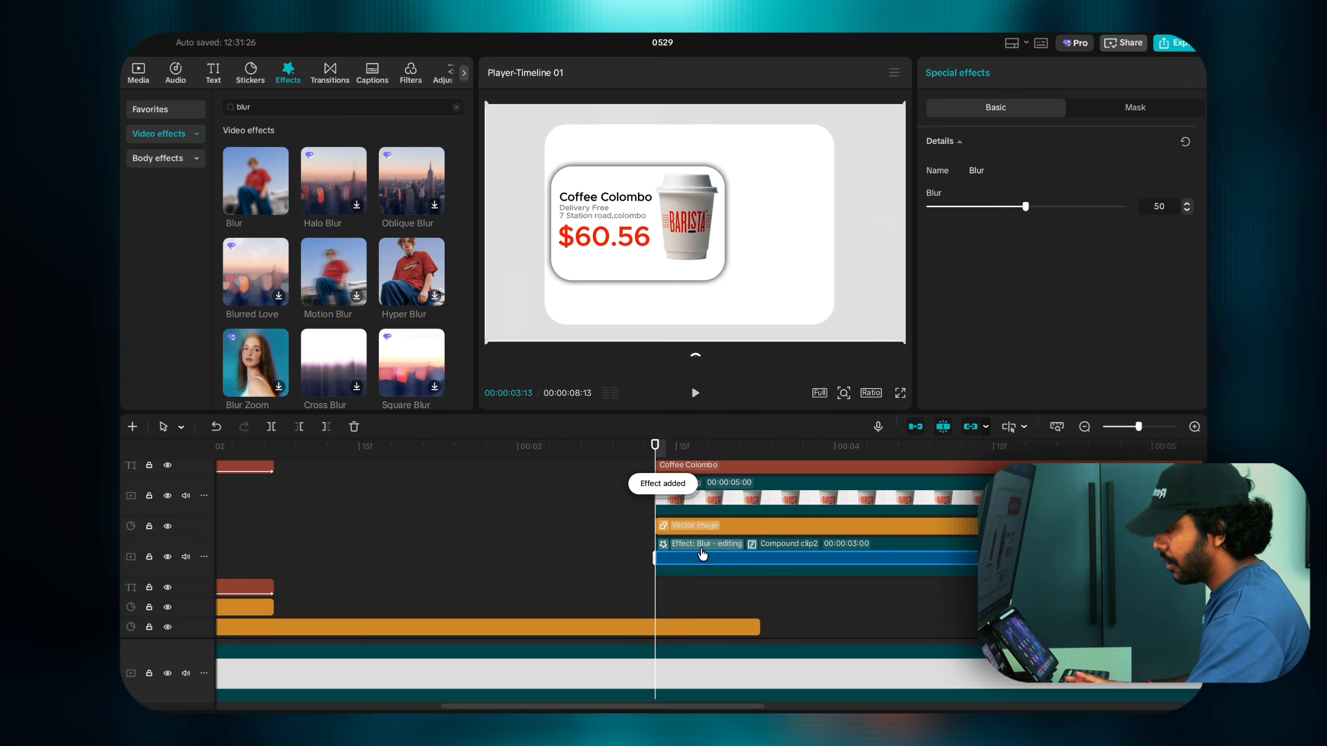
pyautogui.click(1053, 207)
pyautogui.click(1075, 207)
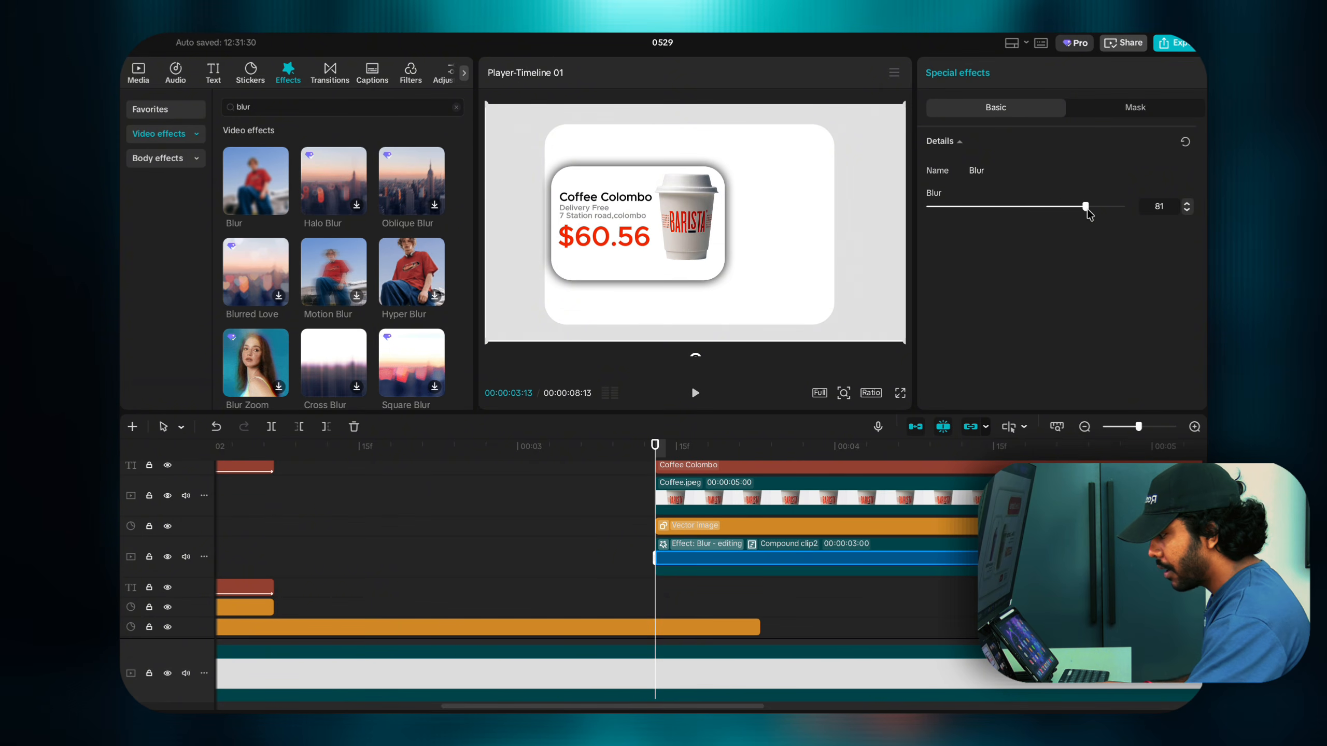
pyautogui.click(1065, 206)
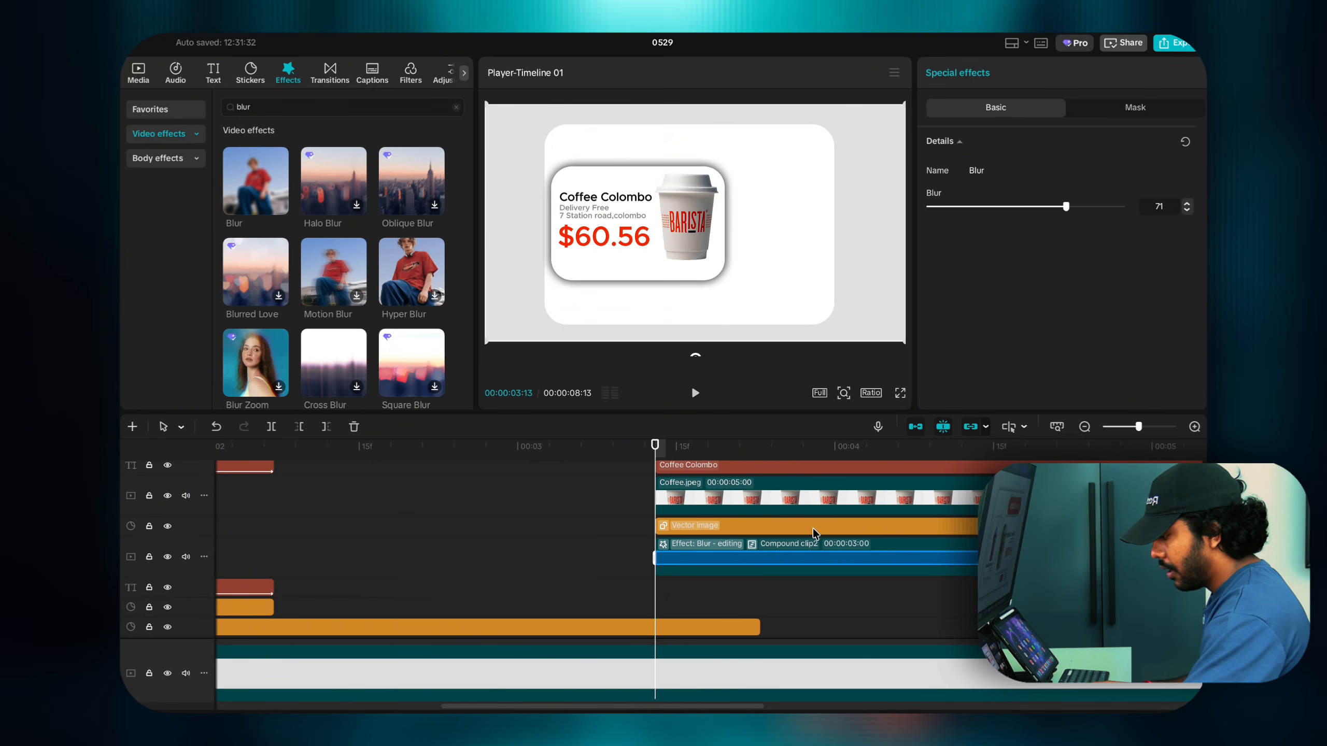
# Step: Lower the blurred shadow clip's opacity to 25%
pyautogui.click(794, 571)
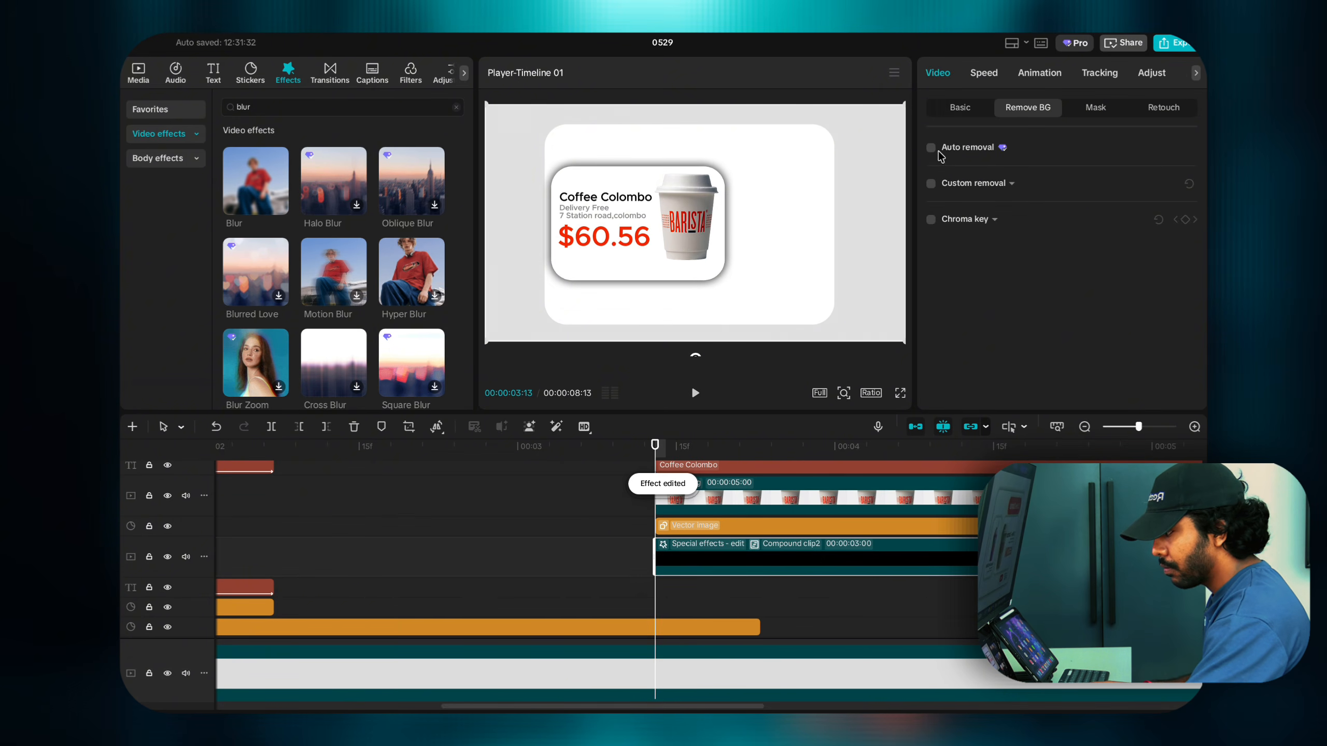
pyautogui.click(955, 112)
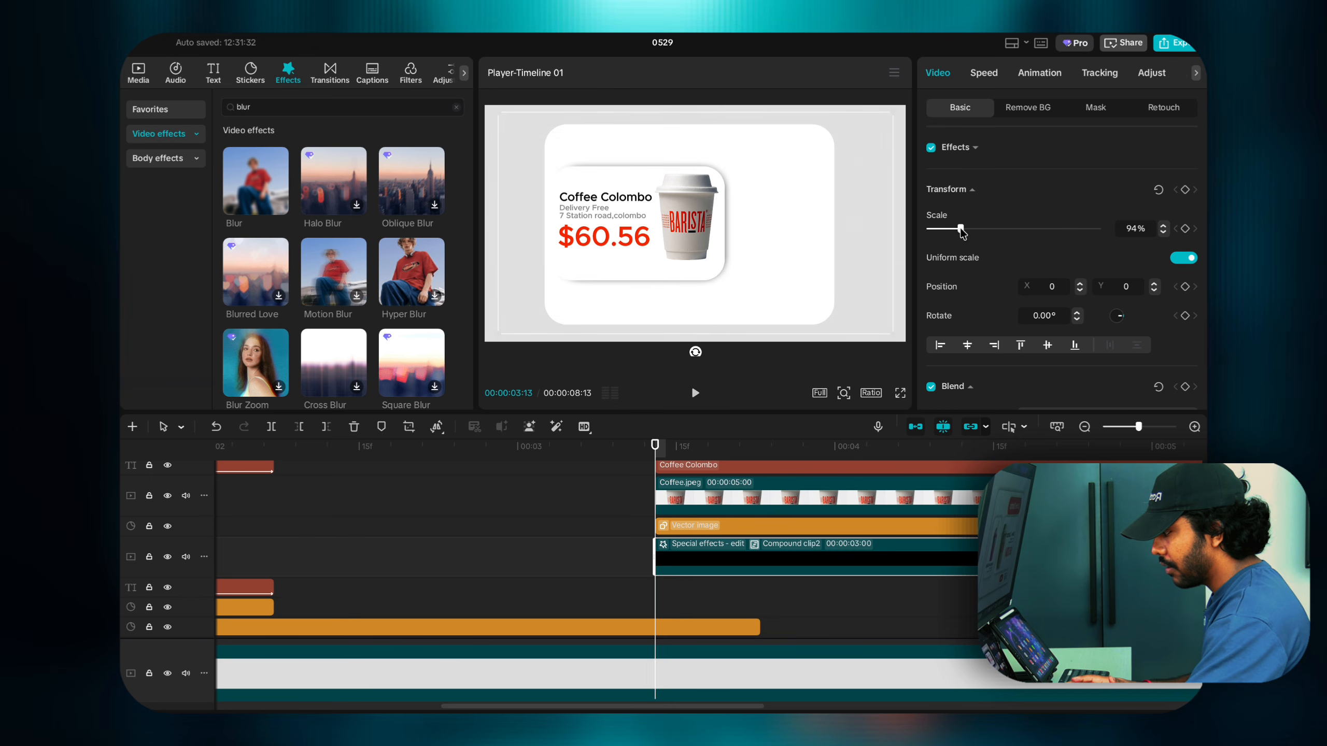
pyautogui.scroll(-5, 976, 229)
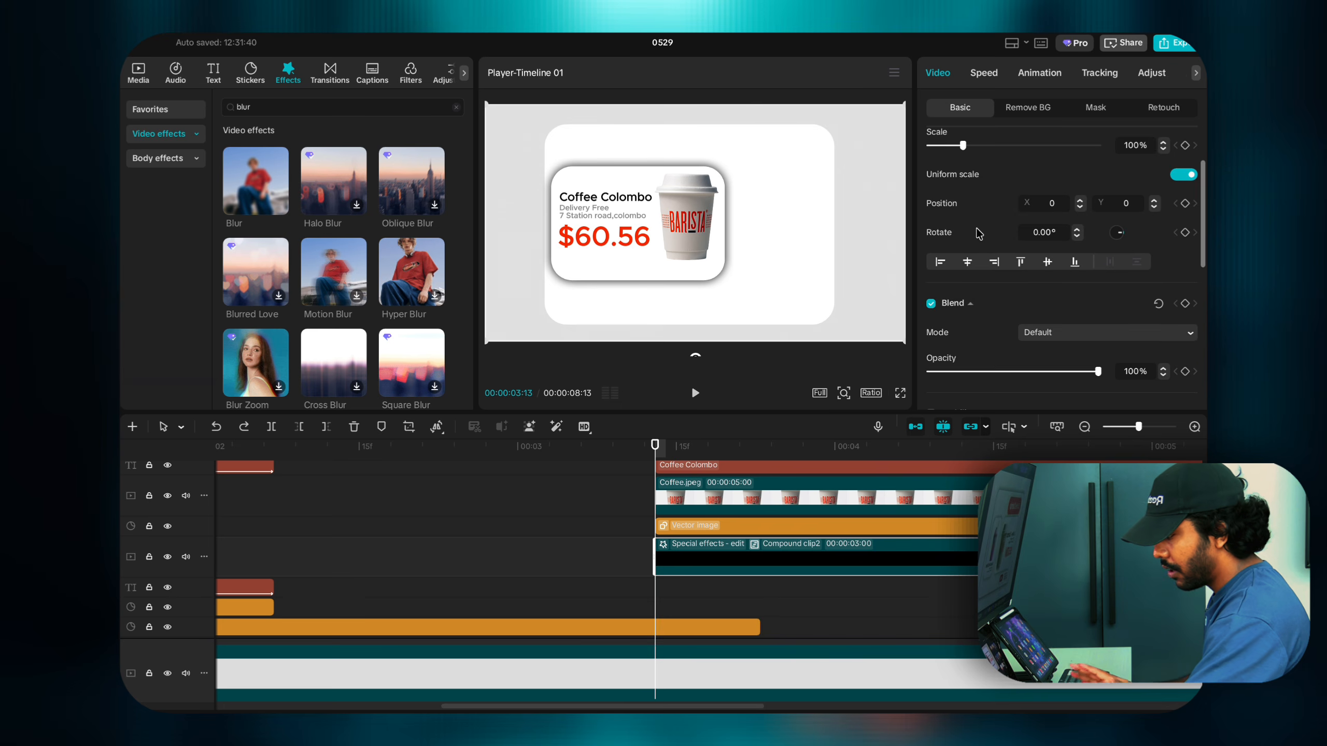
pyautogui.click(984, 245)
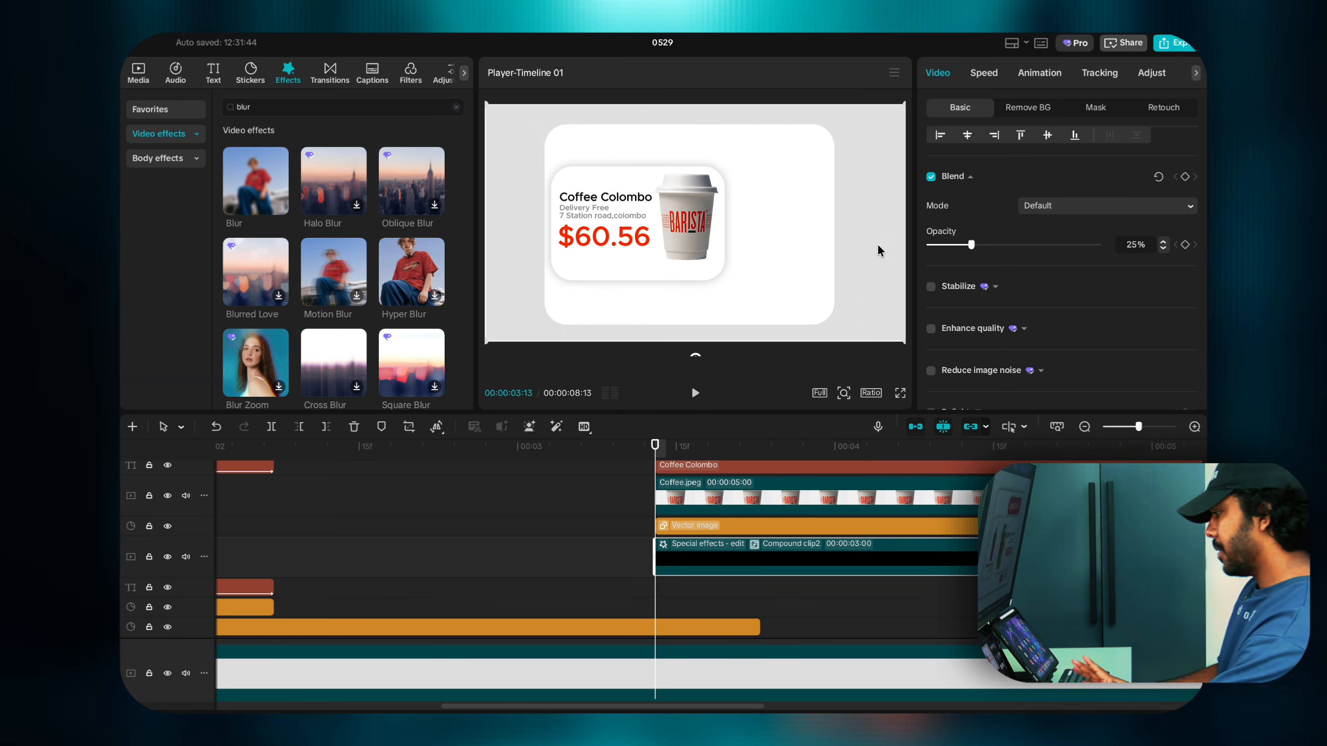
pyautogui.scroll(4, 658, 523)
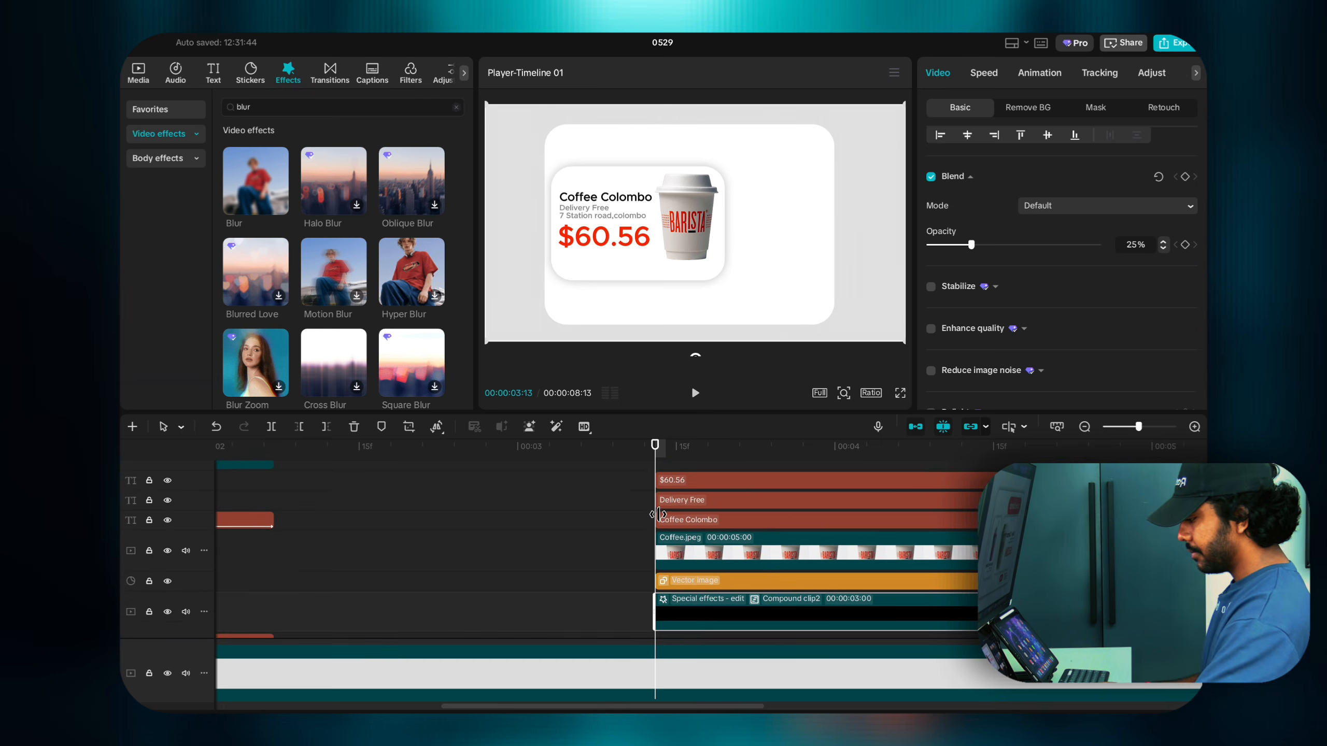
pyautogui.scroll(-4, 658, 524)
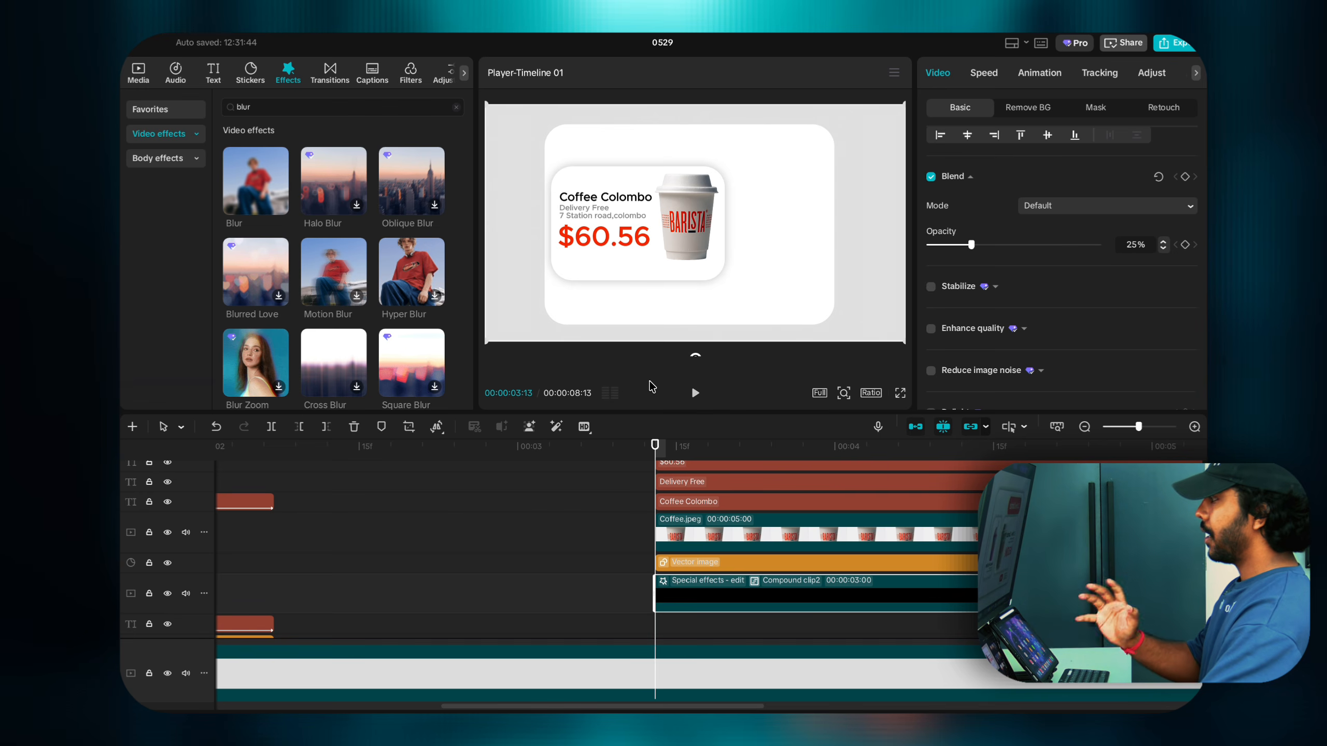
# Step: Duplicate the coffee cup image onto a new track, then undo making the lower copy a compound clip
pyautogui.click(690, 275)
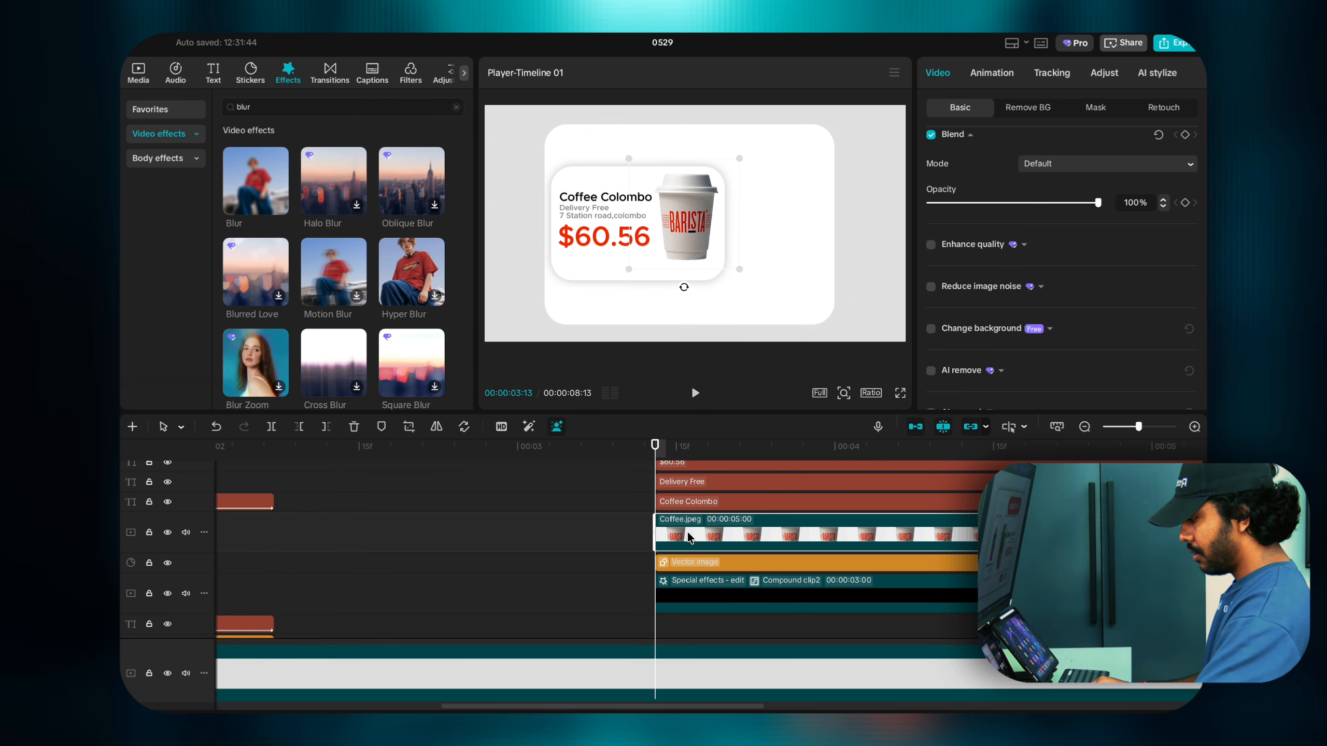
pyautogui.moveTo(687, 532); pyautogui.dragTo(686, 520)
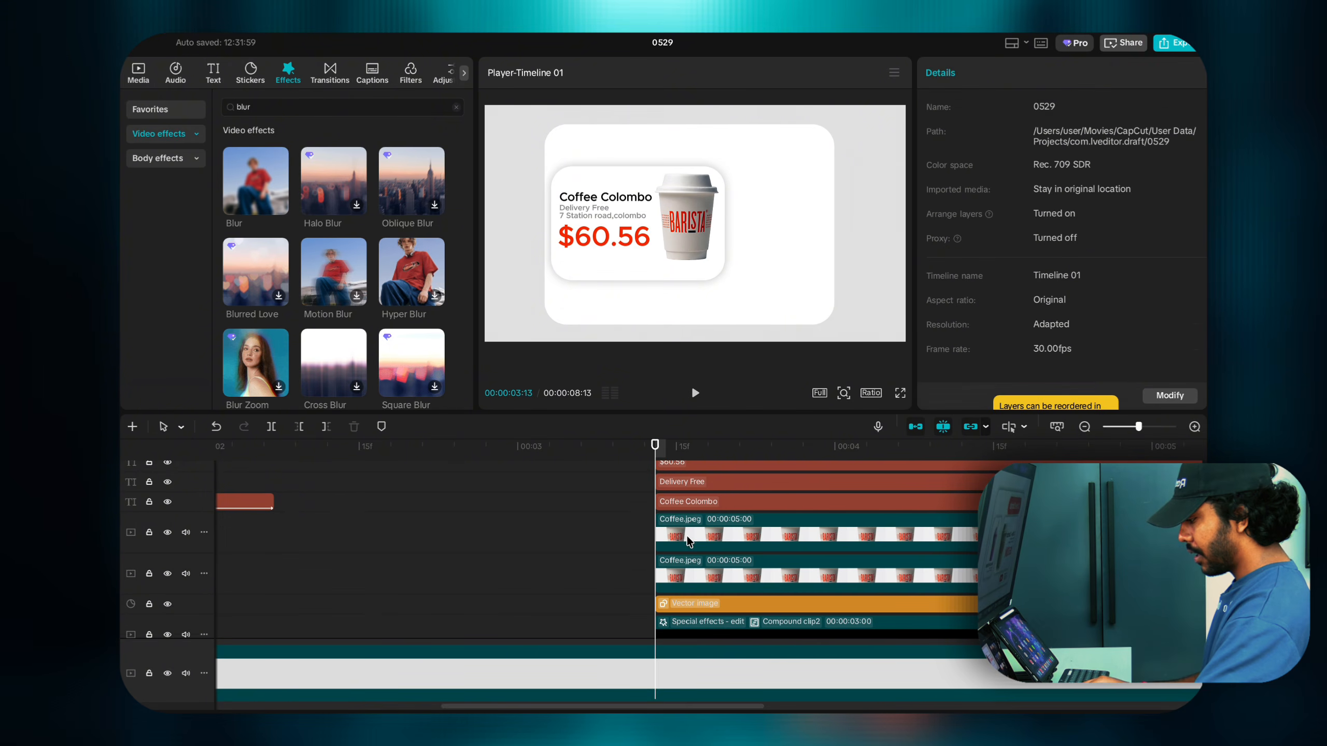
pyautogui.click(687, 540)
pyautogui.click(690, 557)
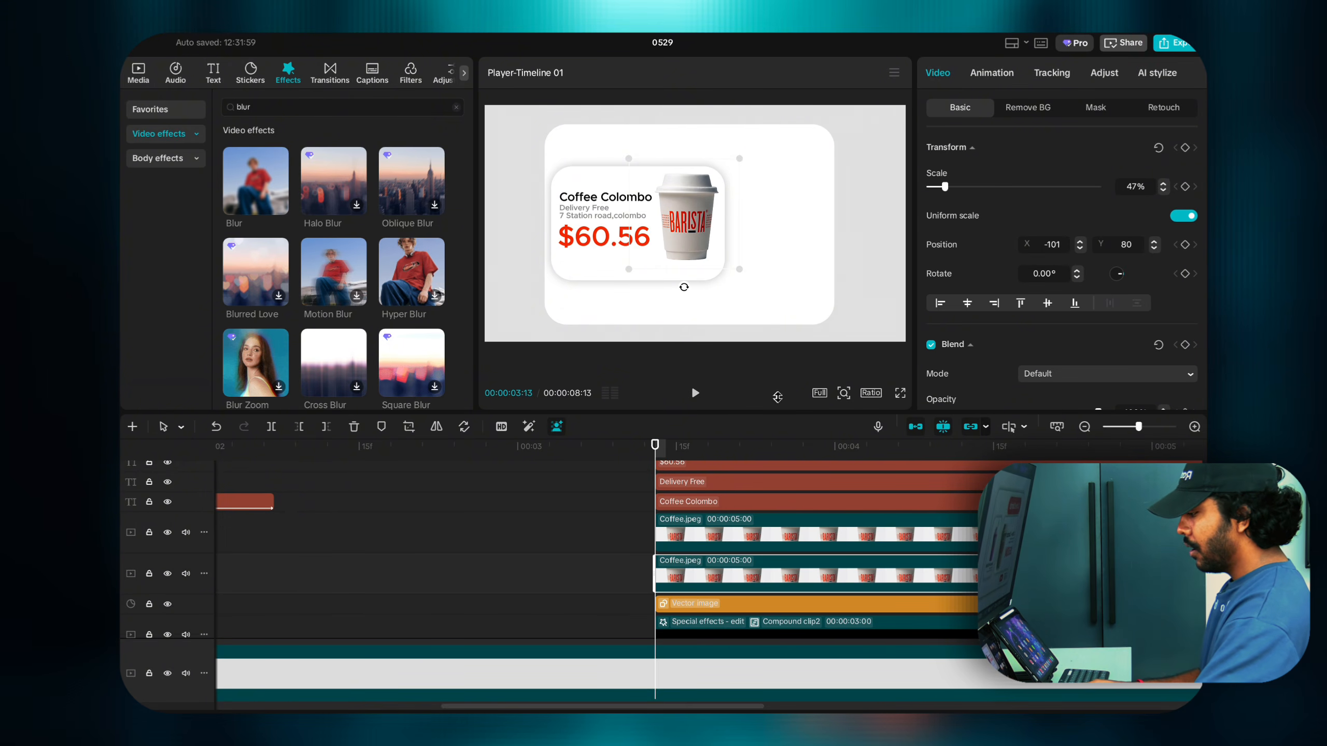
pyautogui.rightClick(704, 569)
pyautogui.click(745, 517)
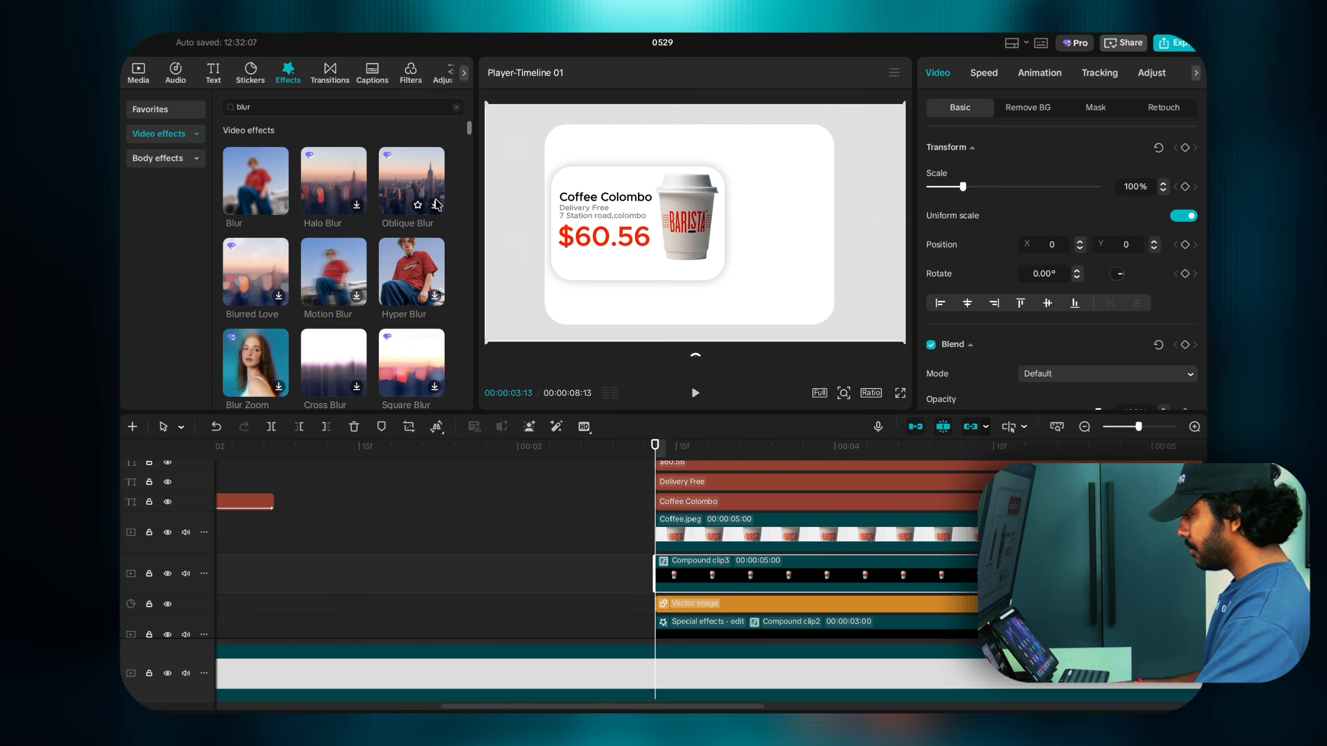
pyautogui.hotkey('ctrl', 'z')
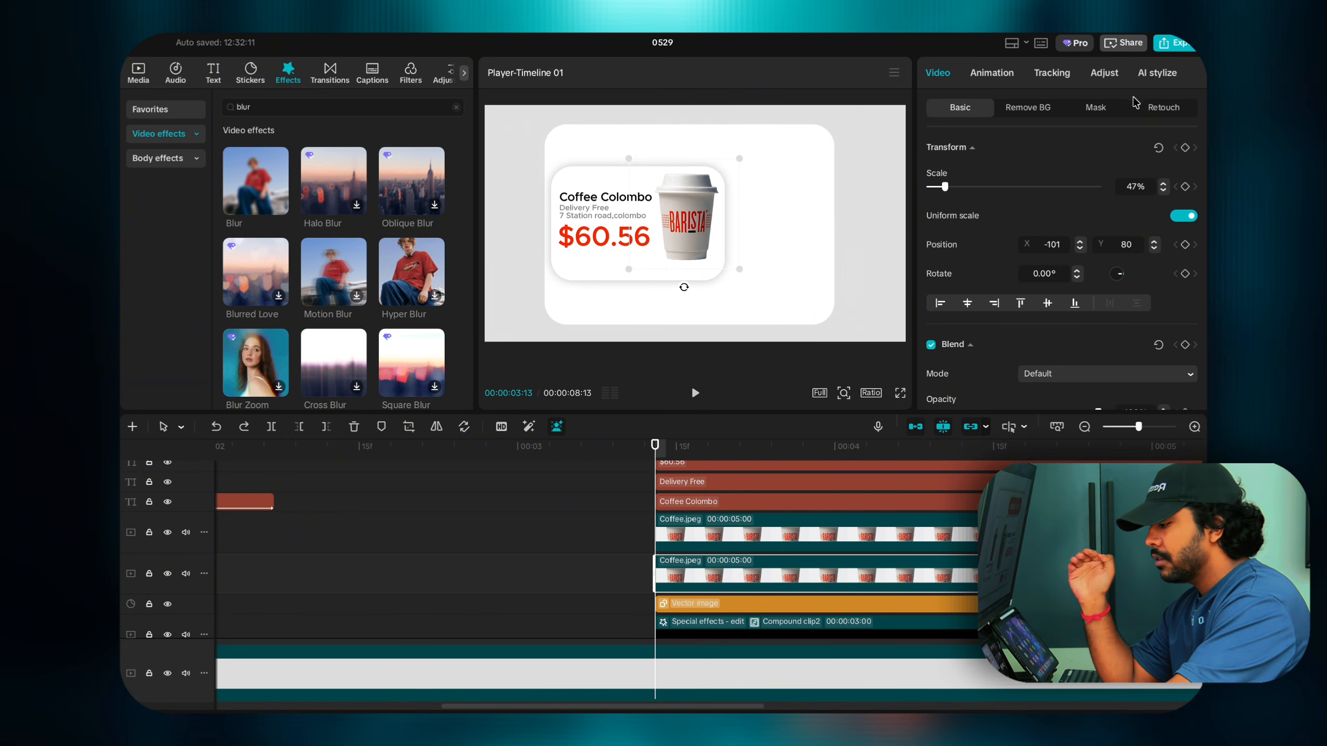
# Step: Darken the cup copy with a Luma curve and -50 exposure, then hide the upper Coffee.jpeg track
pyautogui.click(1104, 73)
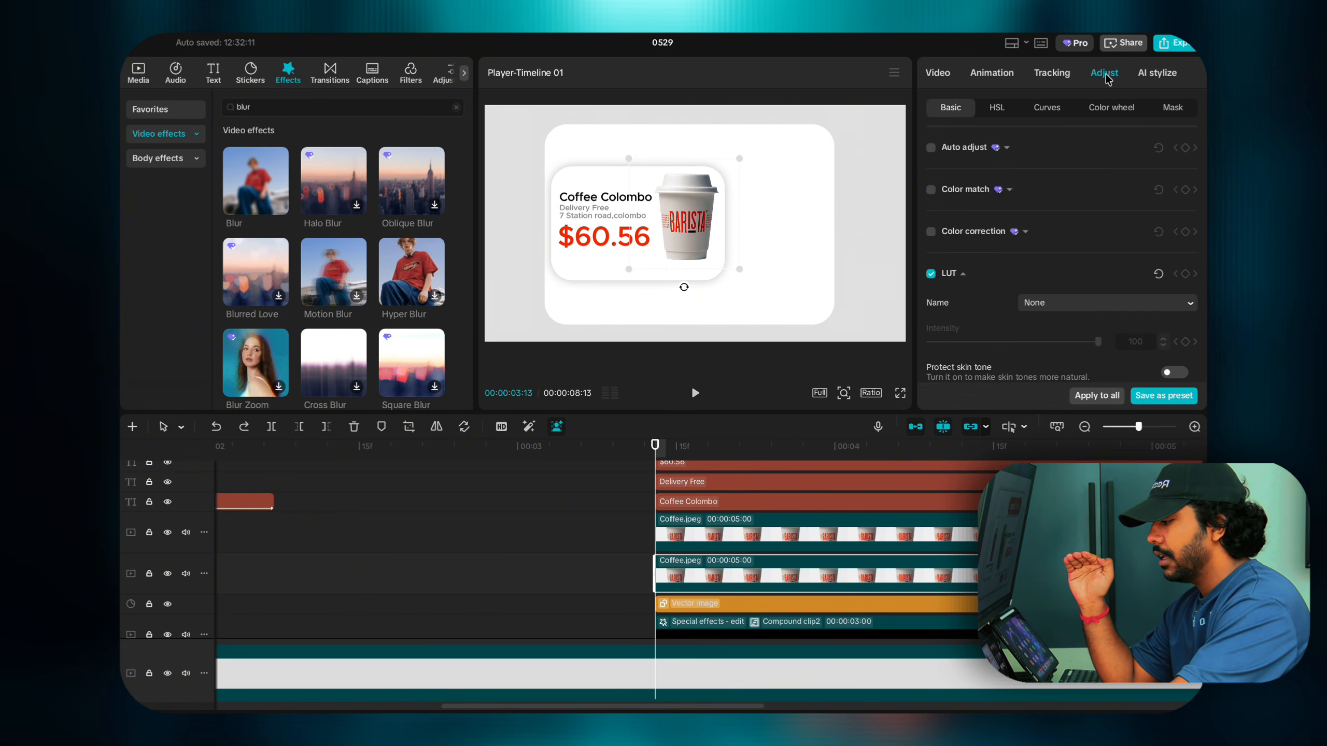
pyautogui.click(1051, 110)
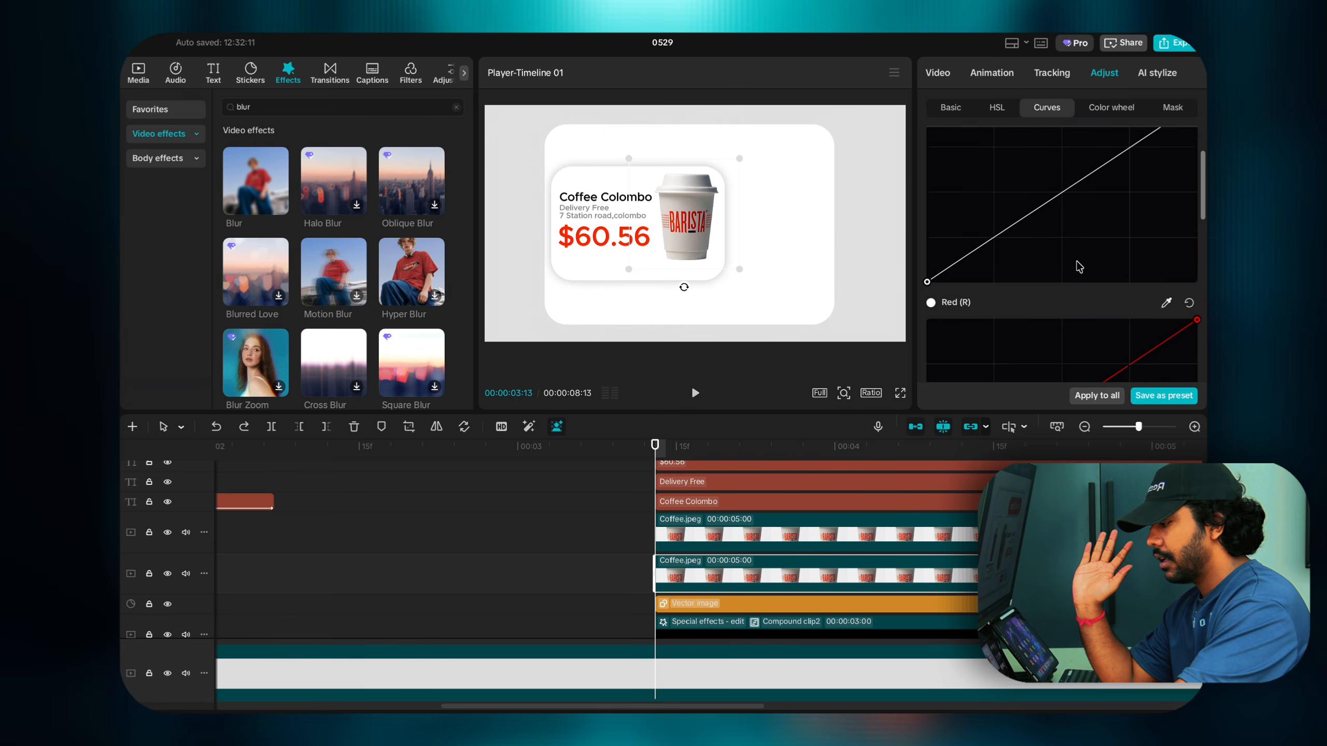
pyautogui.scroll(-1, 1073, 259)
pyautogui.moveTo(1065, 254); pyautogui.dragTo(1192, 338)
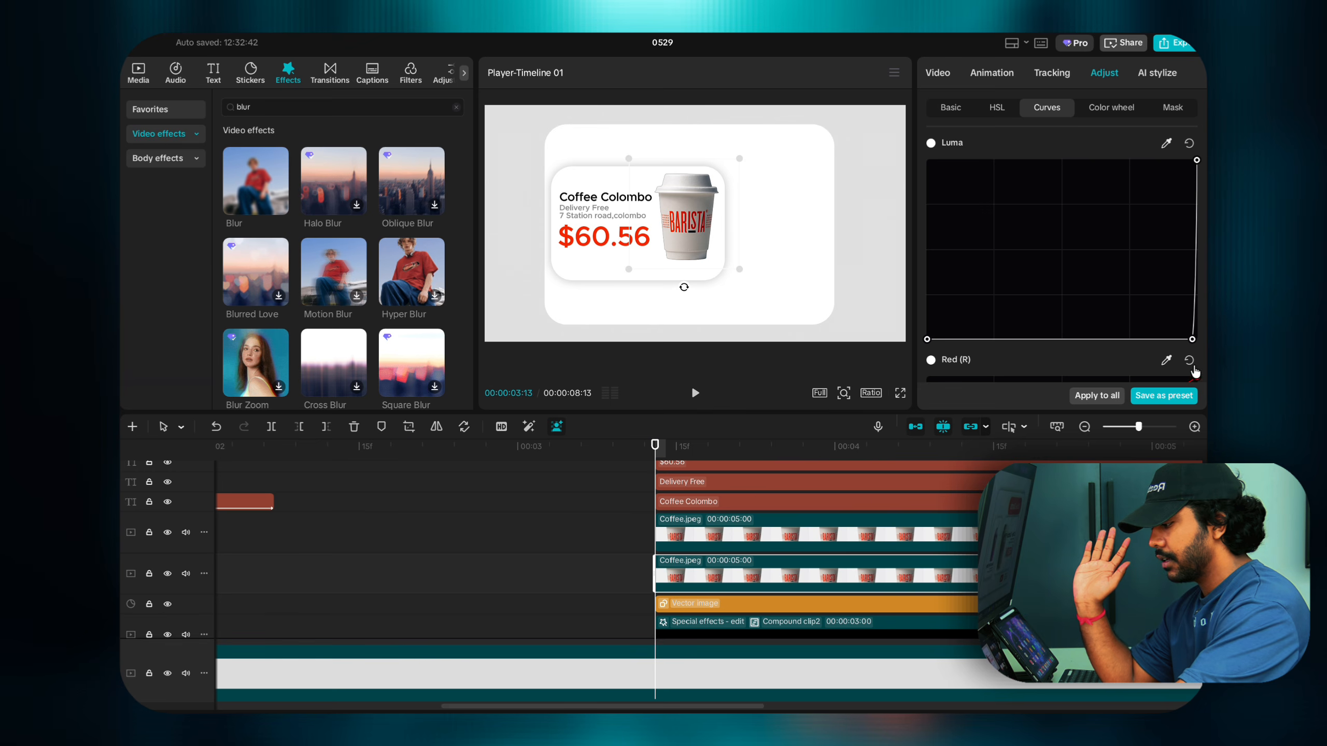
pyautogui.click(958, 111)
pyautogui.scroll(-3, 1001, 196)
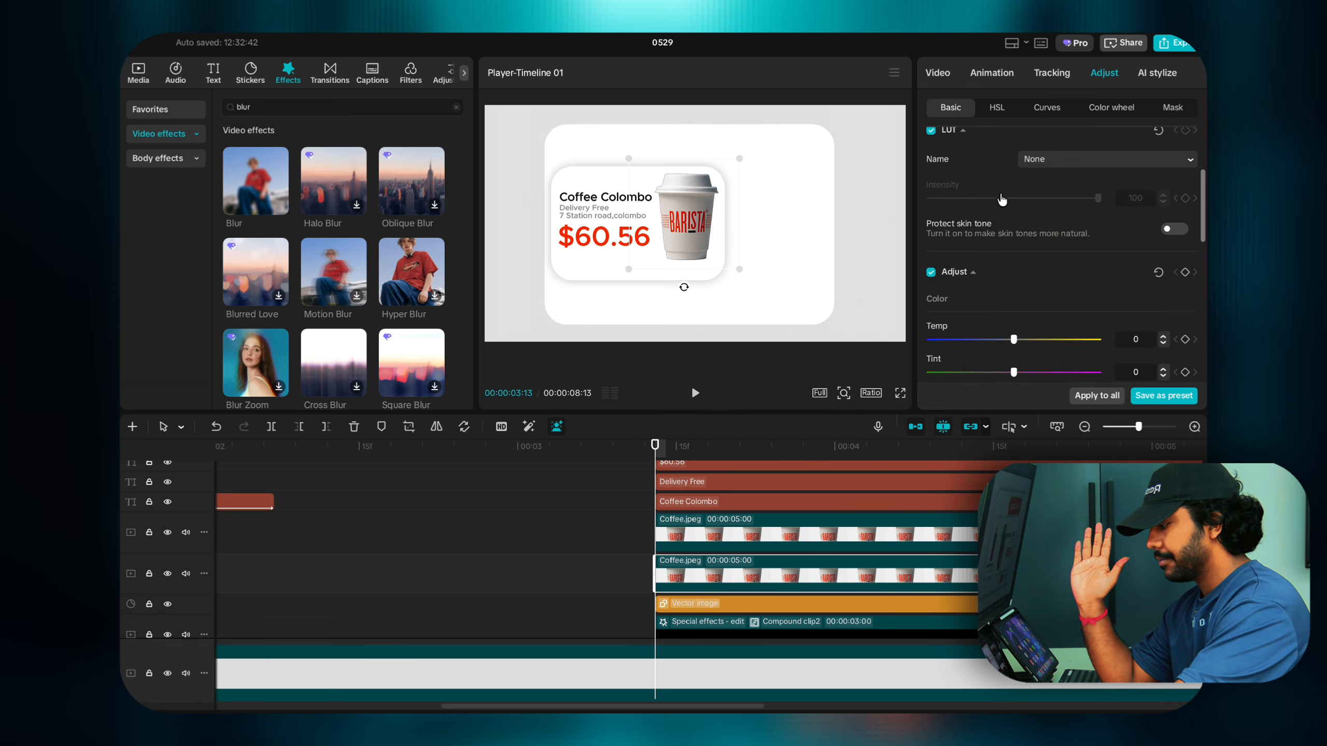
pyautogui.scroll(-4, 1000, 204)
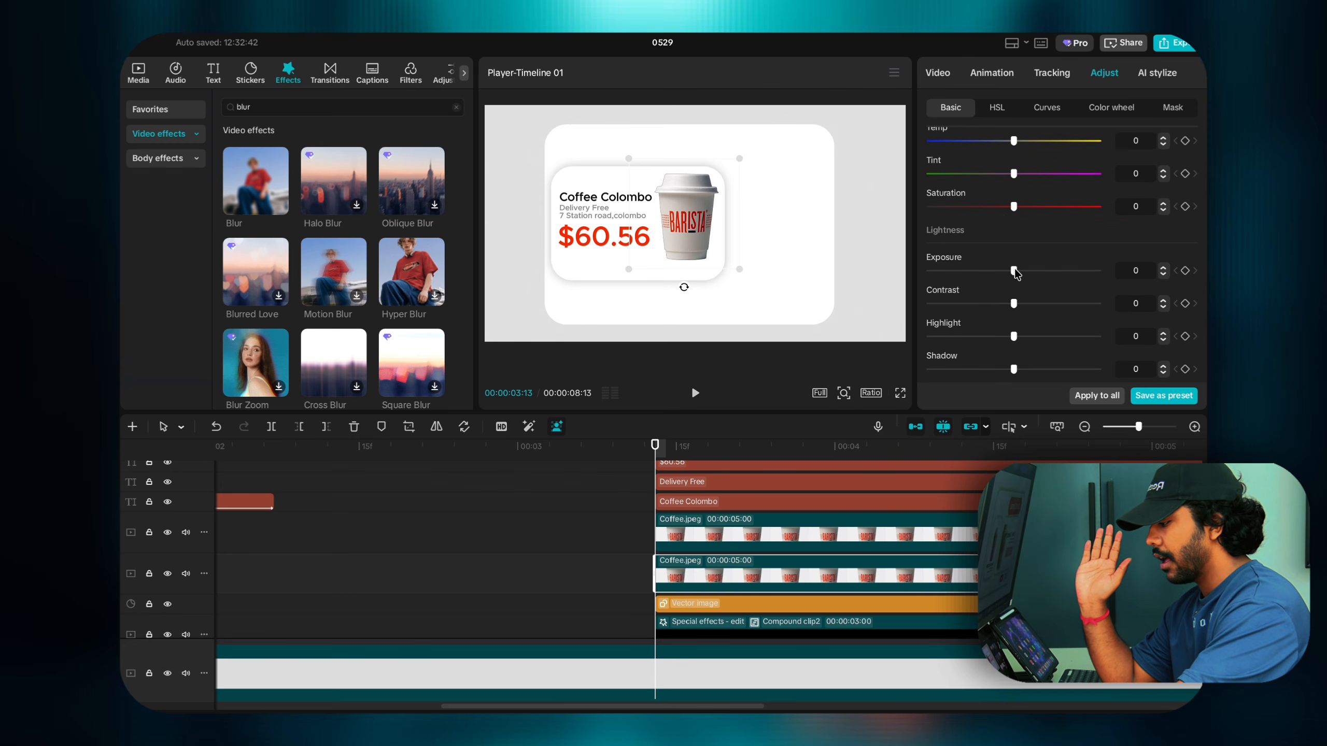
pyautogui.moveTo(1013, 271); pyautogui.dragTo(856, 273)
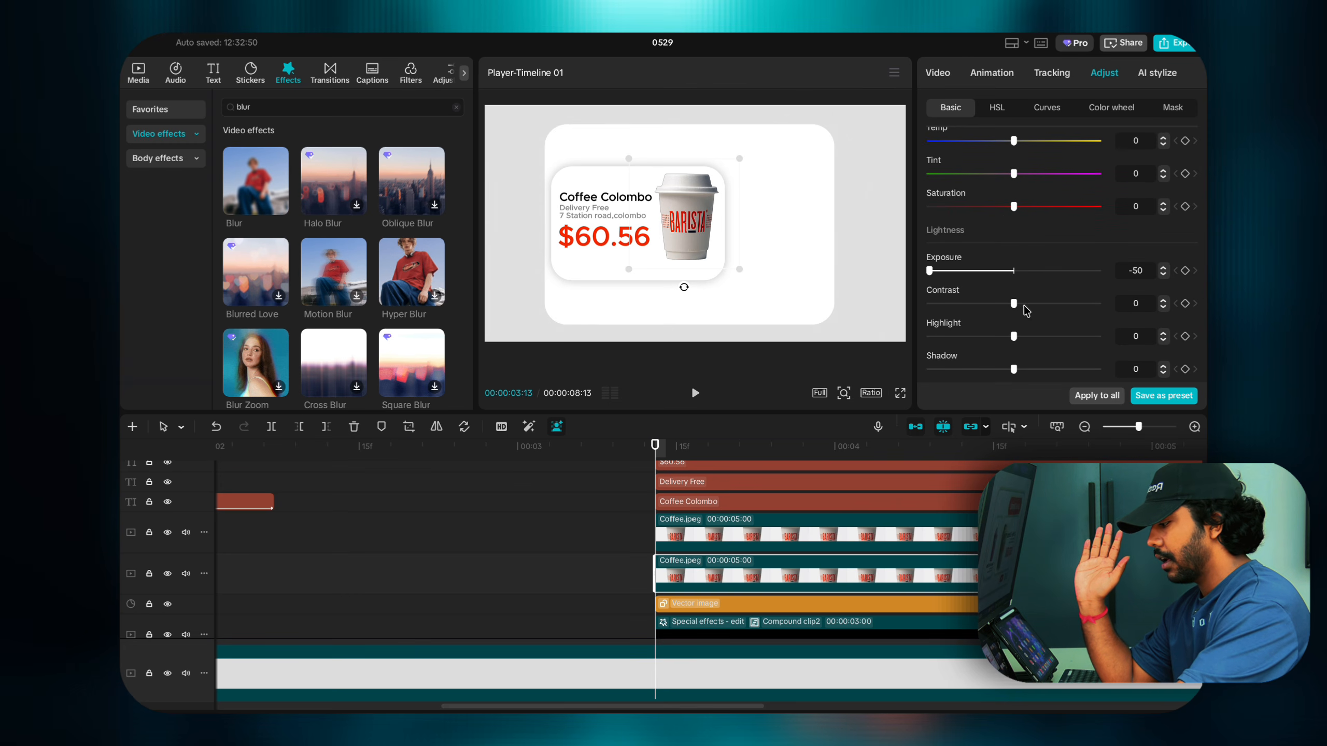
pyautogui.click(674, 543)
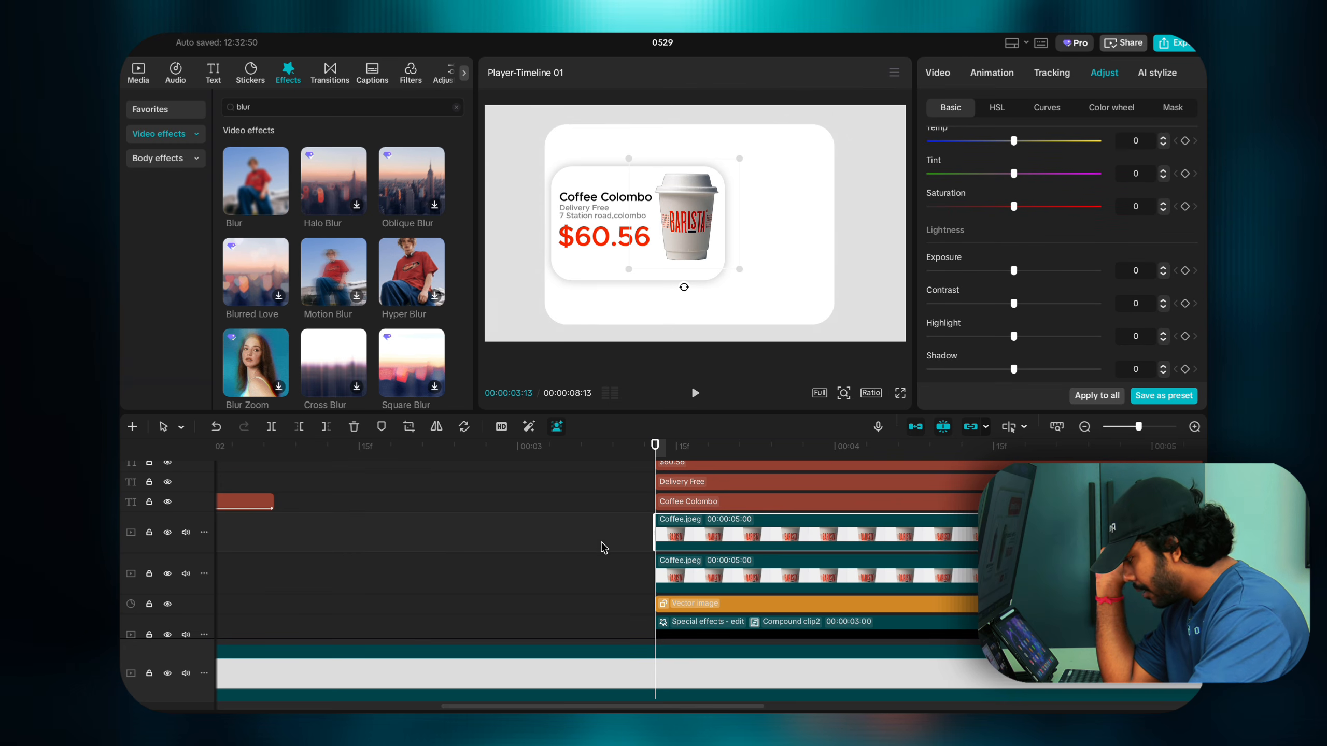
pyautogui.click(167, 532)
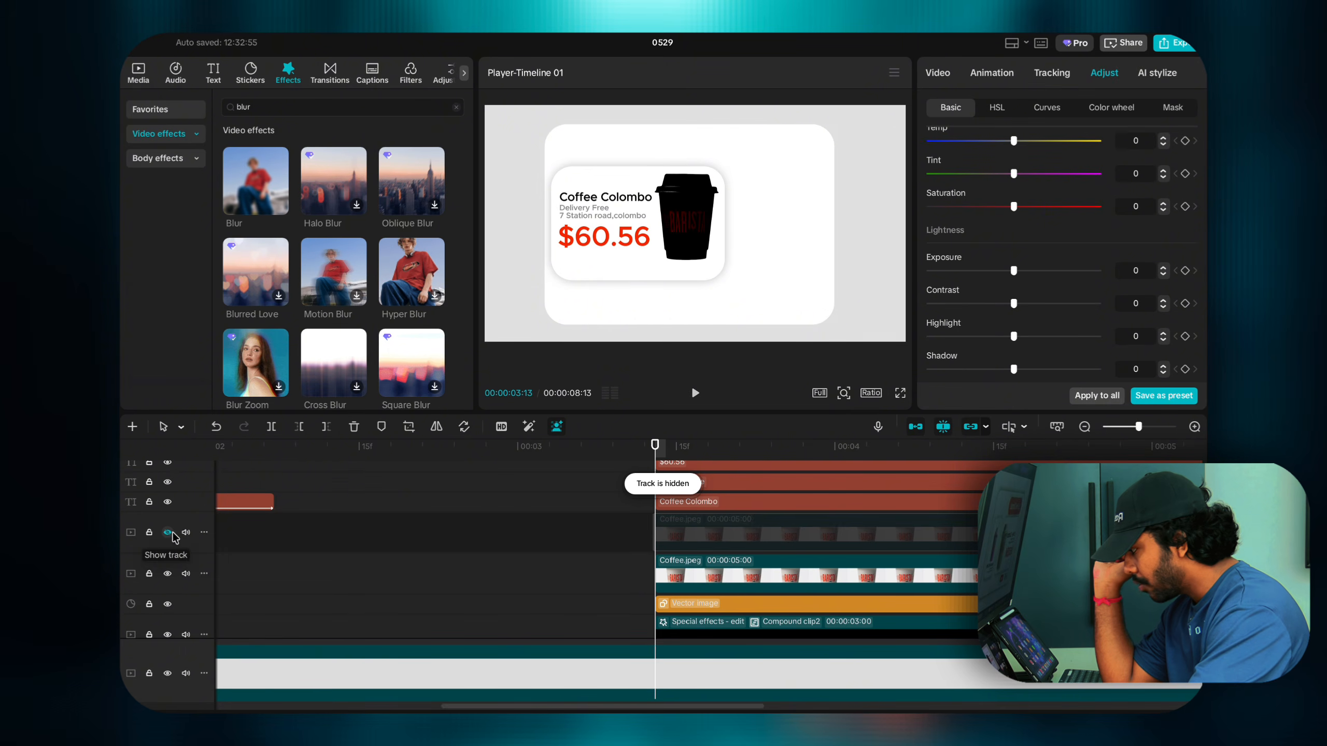
# Step: Reset the lower copy's Luma curve and pull it to the bottom-right to make the cup black
pyautogui.click(703, 582)
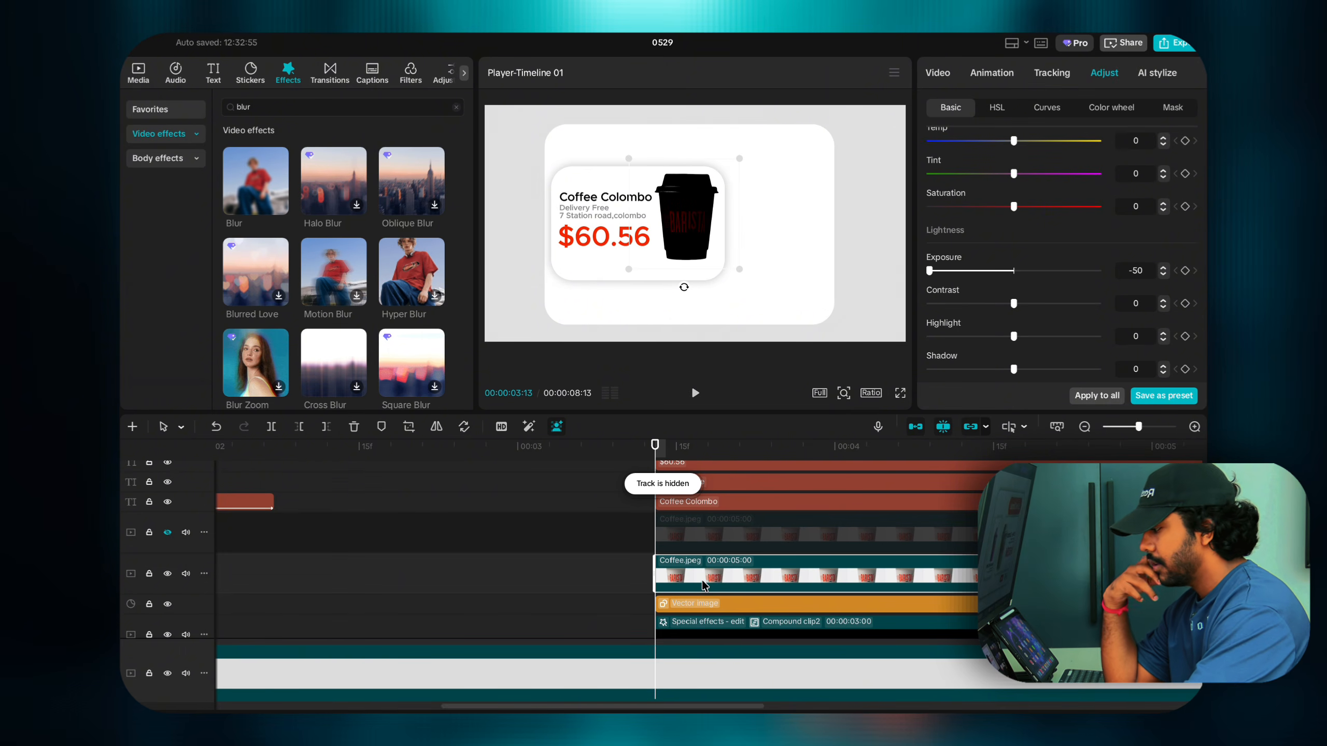
pyautogui.click(1046, 108)
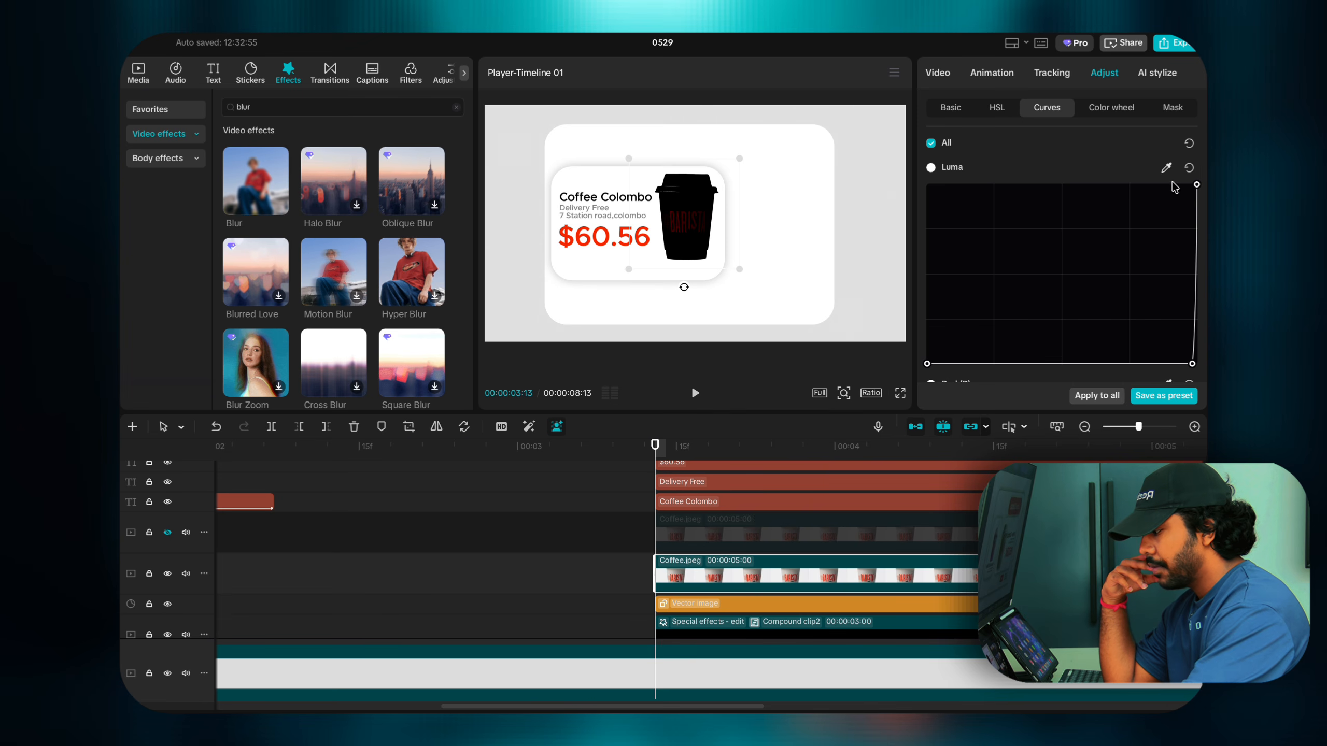
pyautogui.click(1189, 145)
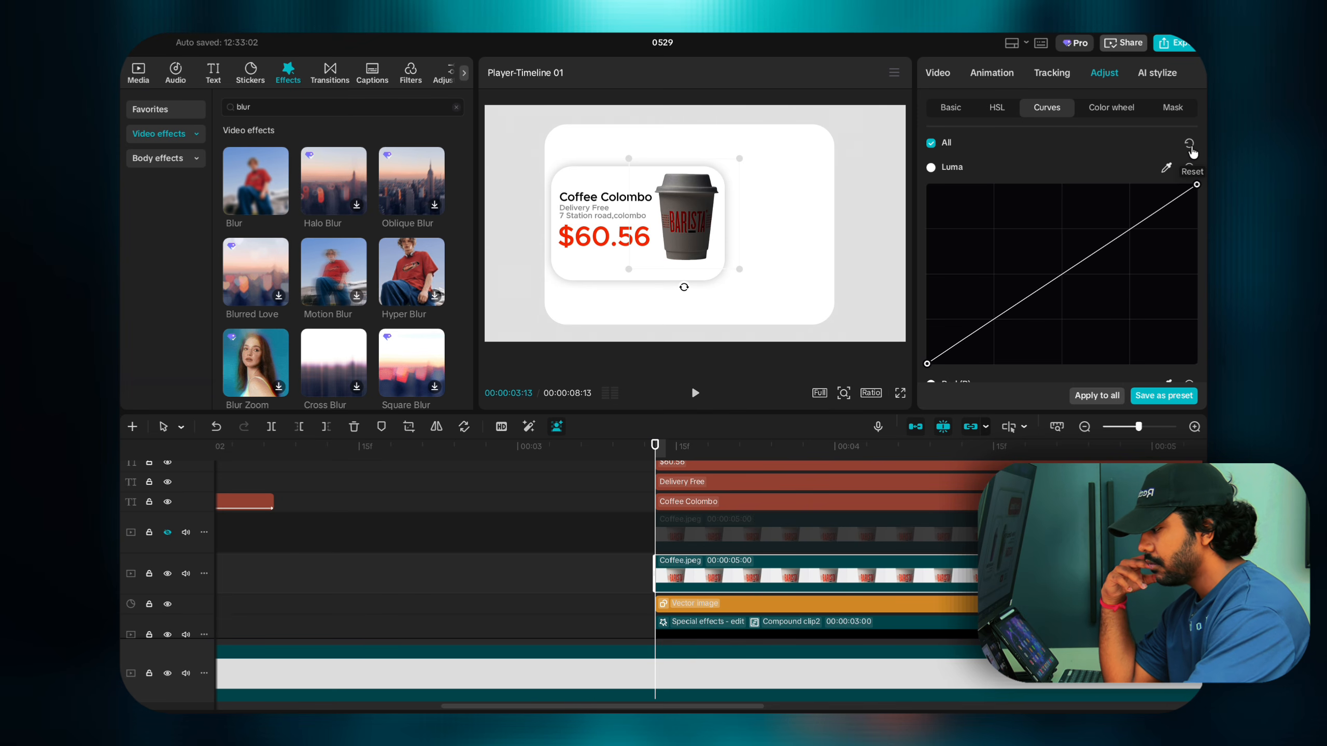
pyautogui.click(955, 111)
pyautogui.scroll(-10, 1073, 278)
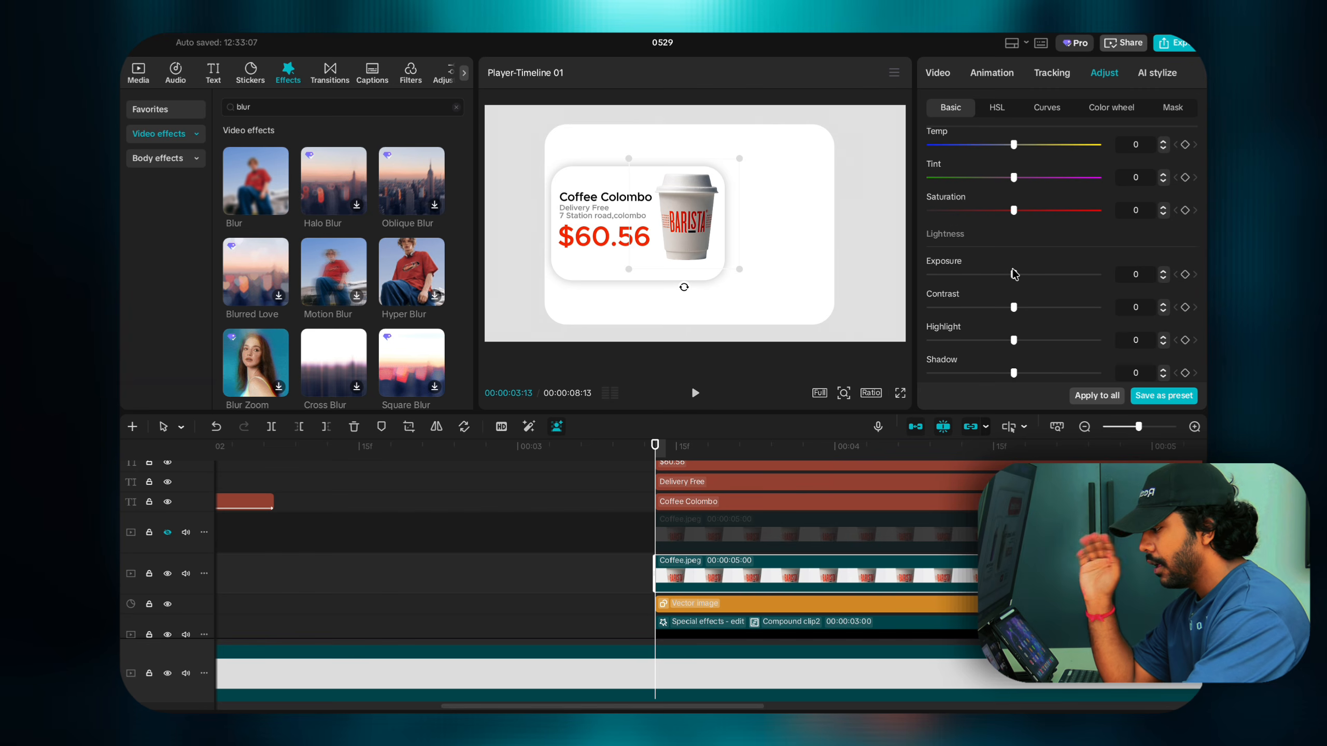
pyautogui.click(1045, 111)
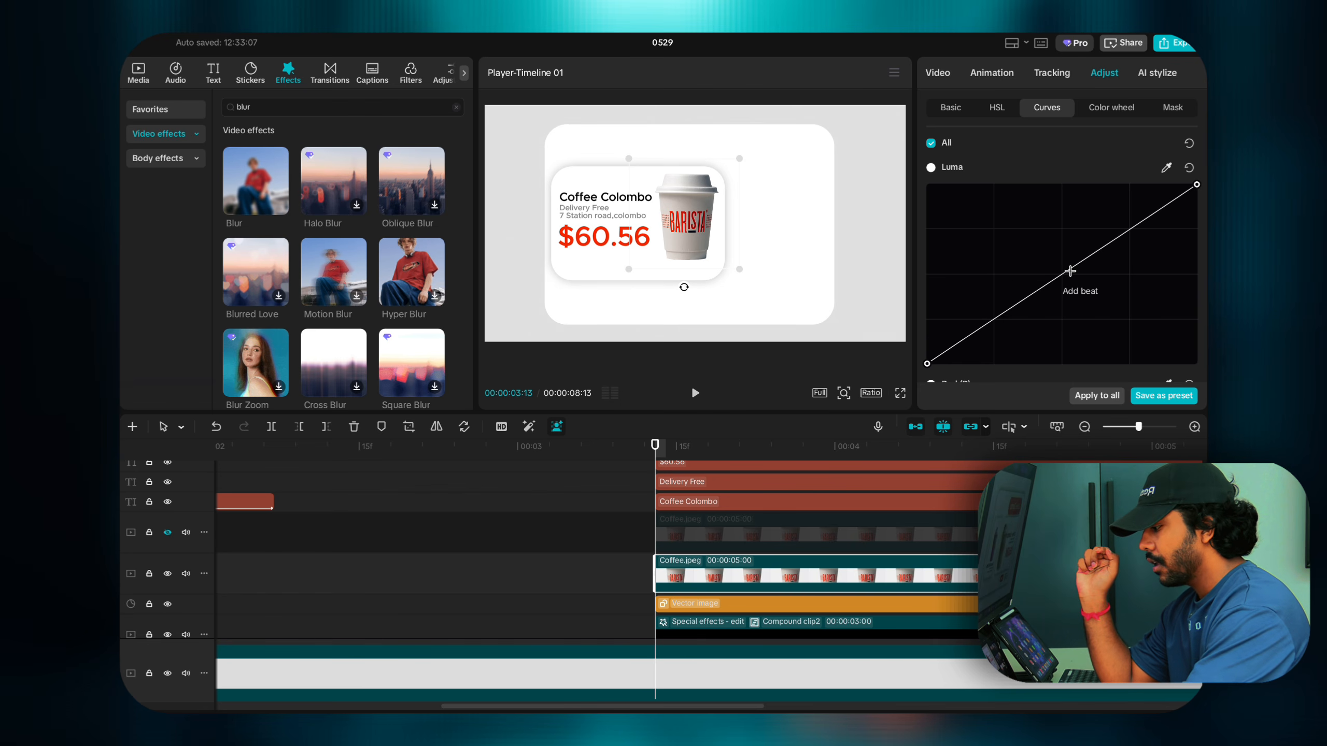
pyautogui.moveTo(1069, 272); pyautogui.dragTo(1192, 363)
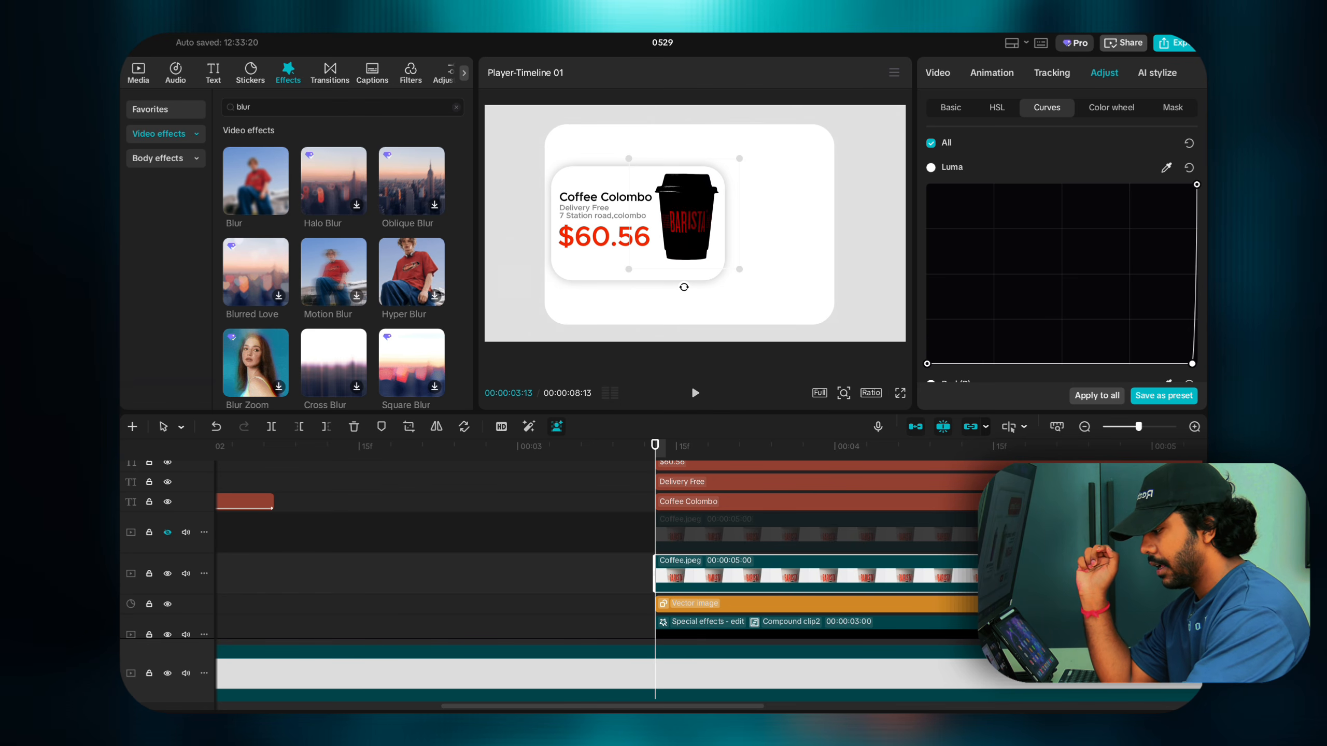
# Step: Set the cup copy's Exposure, Highlight, Shadow and Whites to -50 and Contrast to 50
pyautogui.click(950, 108)
pyautogui.scroll(-10, 1011, 244)
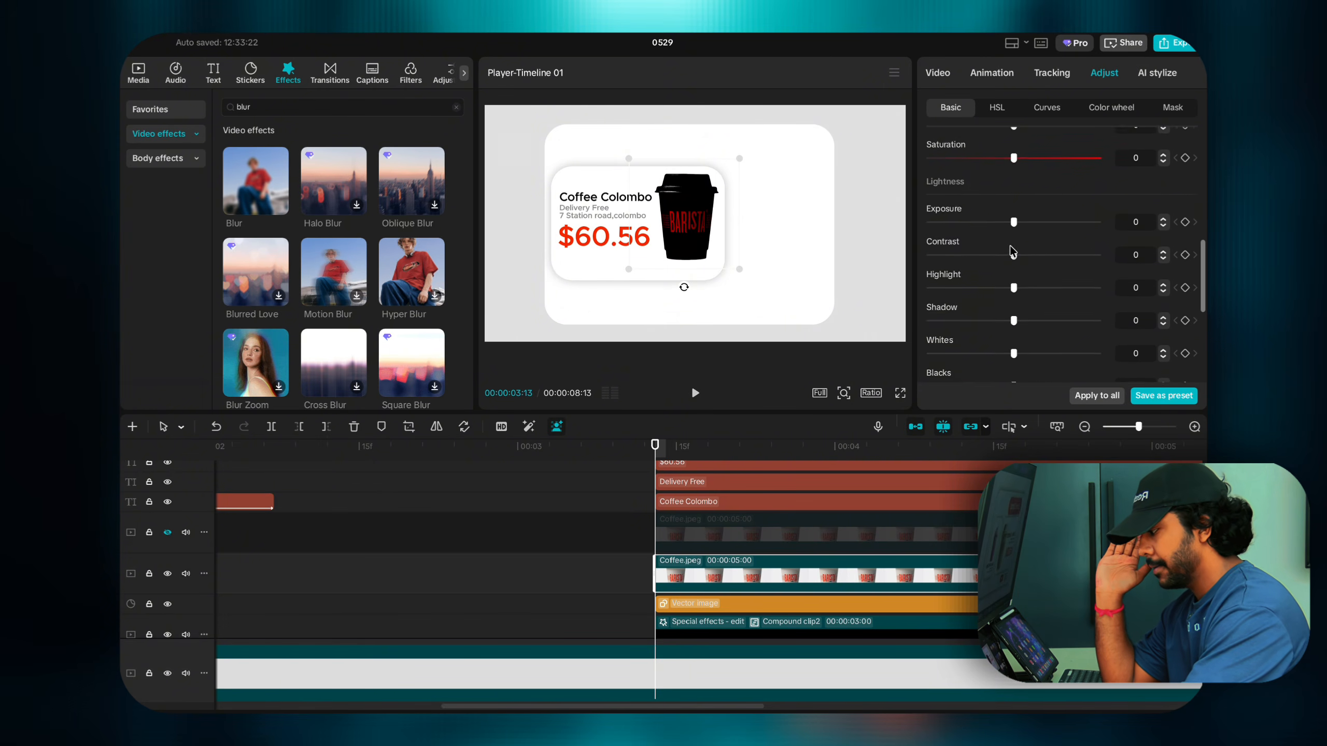
pyautogui.moveTo(1013, 218); pyautogui.dragTo(760, 235)
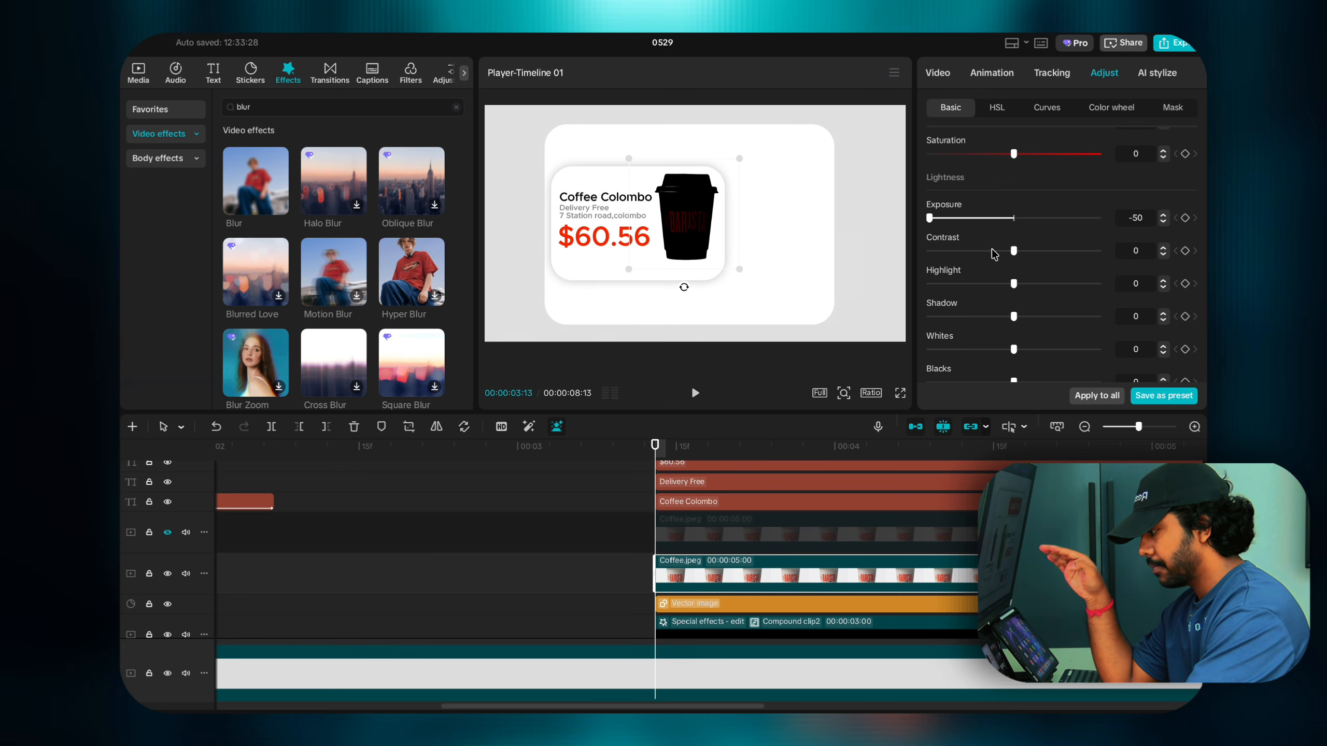
pyautogui.moveTo(1015, 253); pyautogui.dragTo(1098, 251)
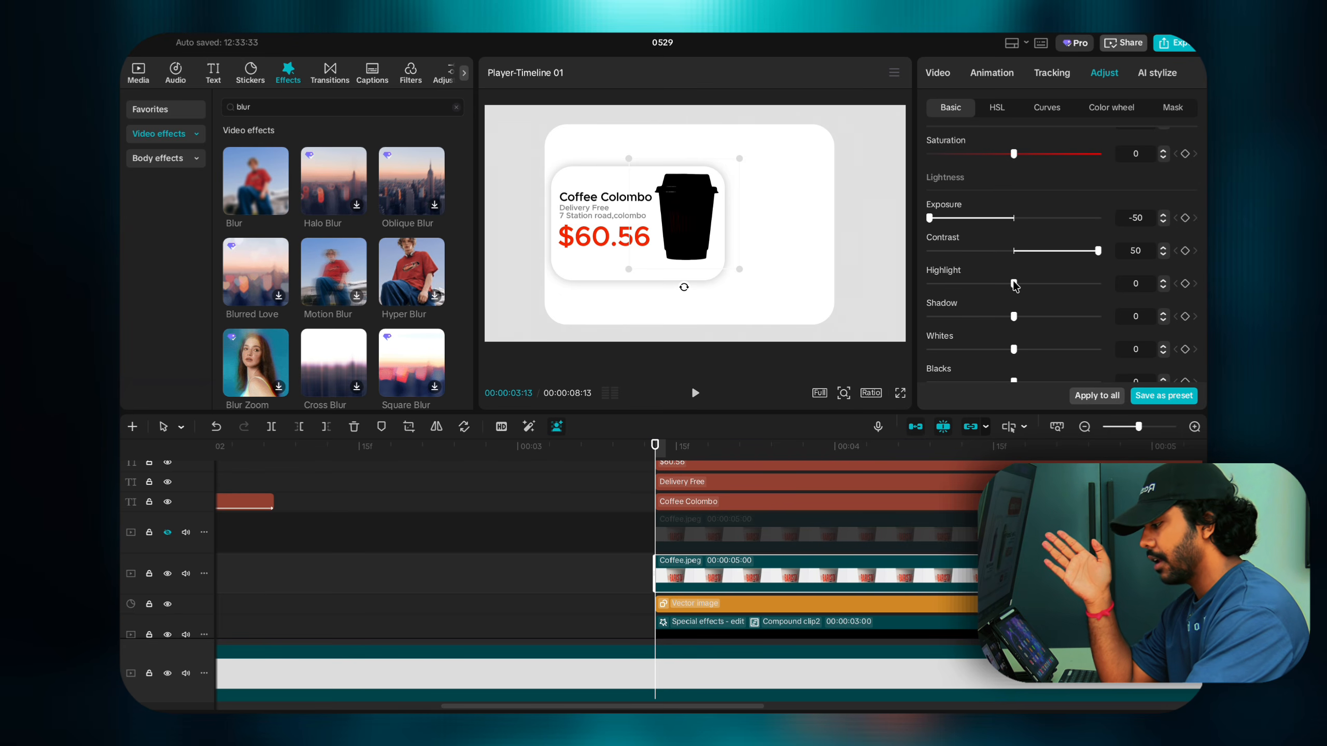
pyautogui.moveTo(1014, 284); pyautogui.dragTo(947, 283)
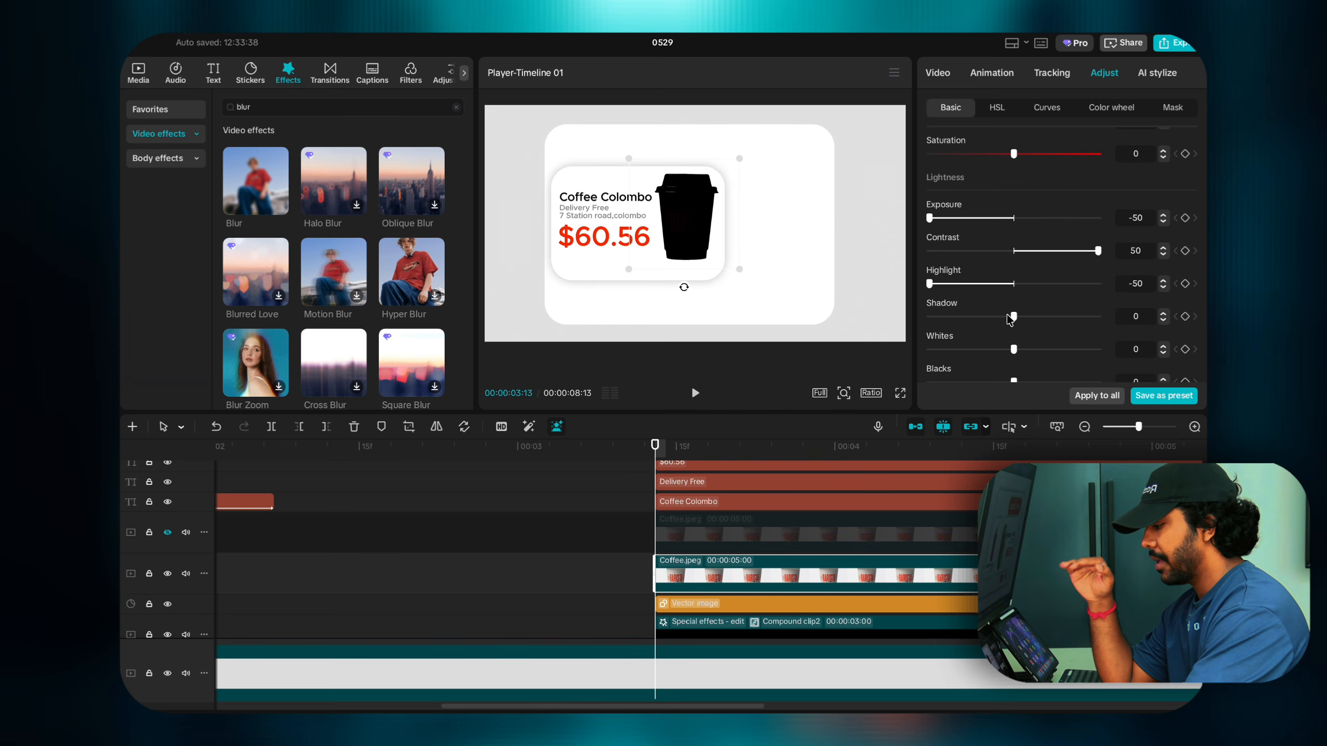
pyautogui.moveTo(1013, 315); pyautogui.dragTo(905, 336)
pyautogui.scroll(-2, 931, 335)
pyautogui.scroll(-1, 932, 336)
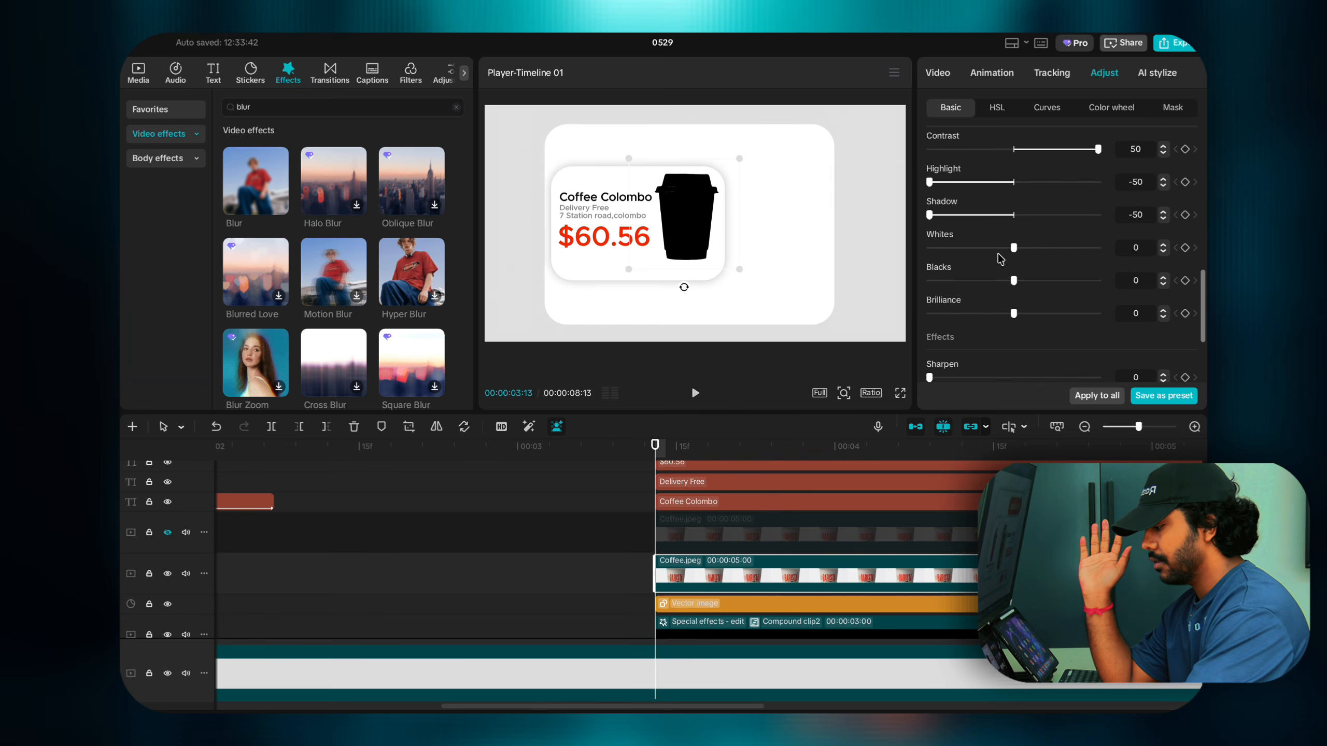
pyautogui.moveTo(1013, 248); pyautogui.dragTo(929, 249)
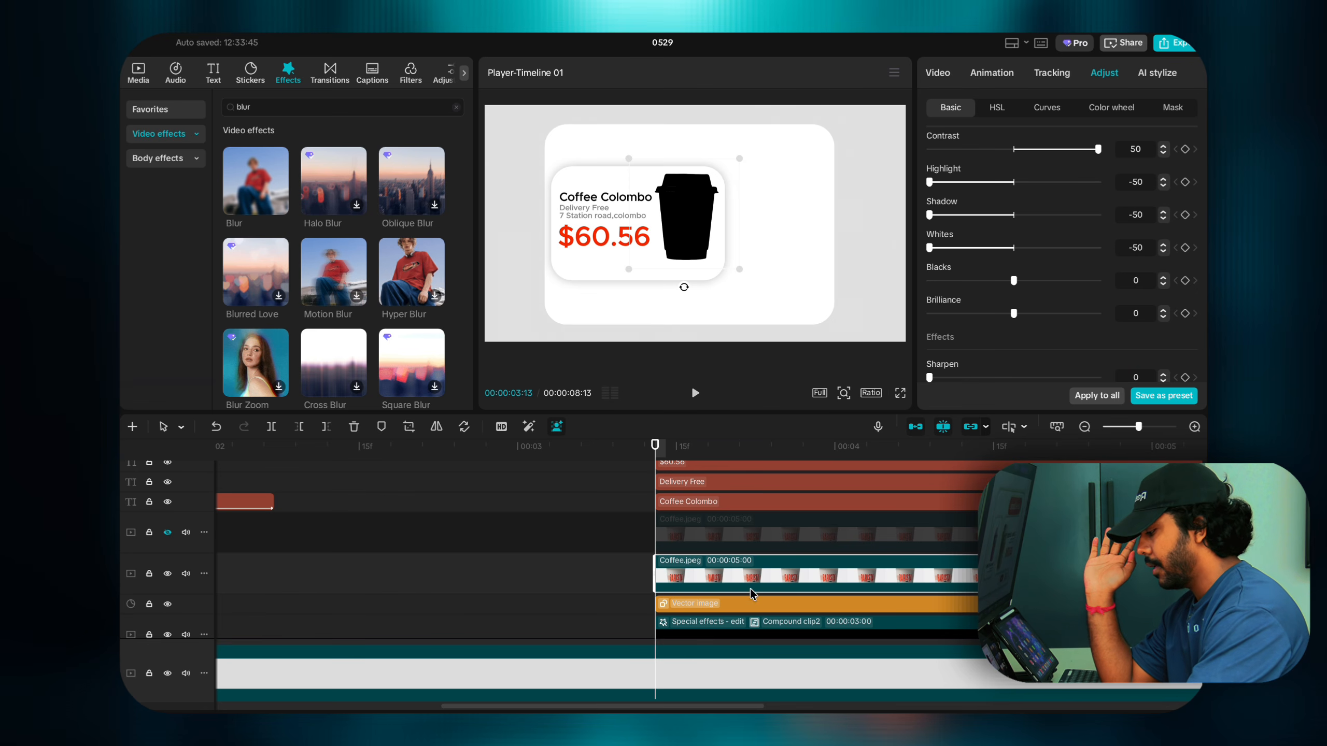
# Step: Turn the black cup clip into a compound clip and apply the Blur effect to it
pyautogui.rightClick(750, 574)
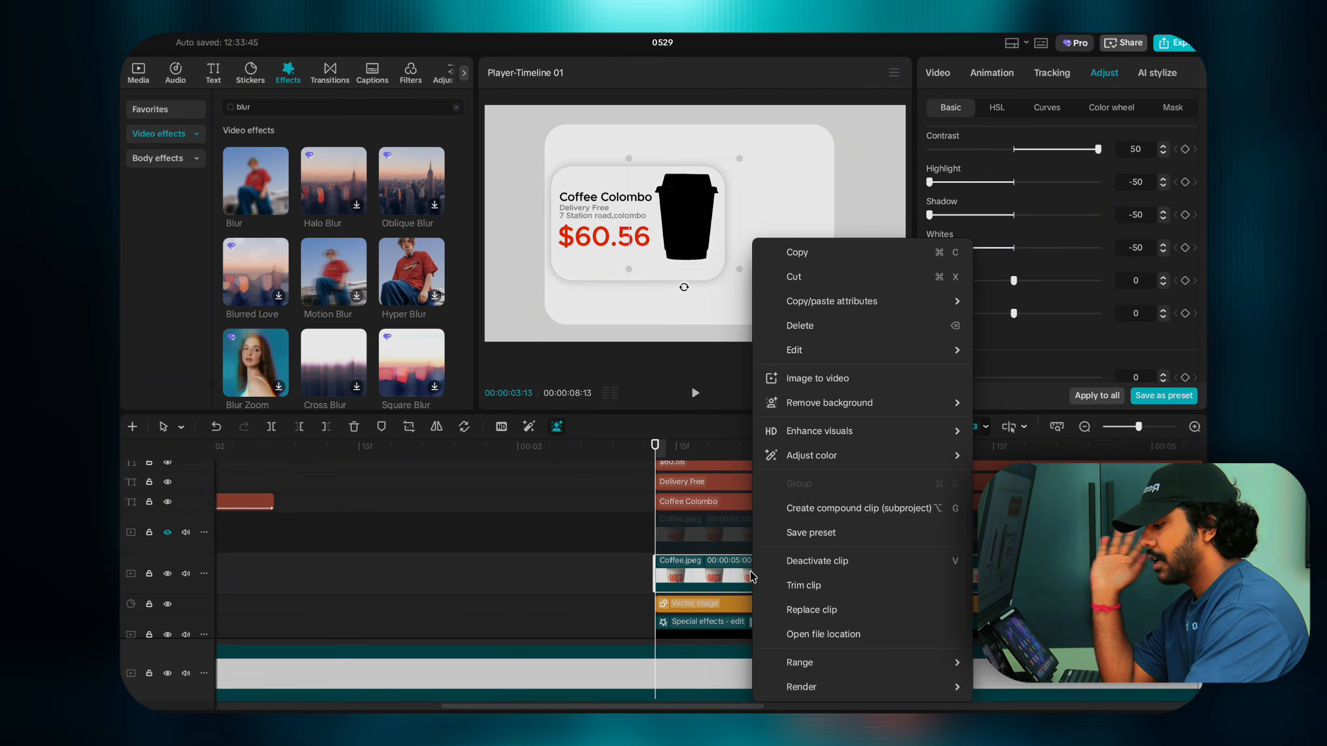
pyautogui.click(818, 510)
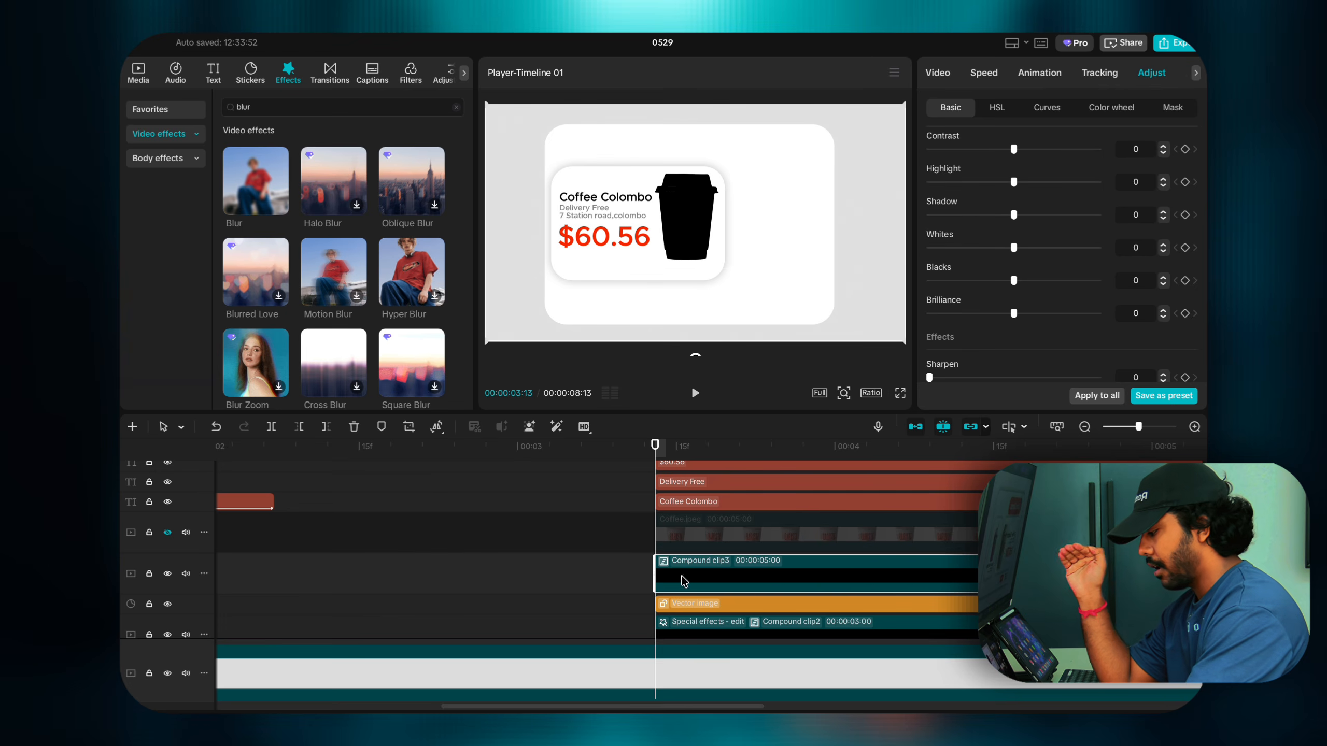
pyautogui.moveTo(257, 191)
pyautogui.moveTo(257, 191); pyautogui.dragTo(684, 569)
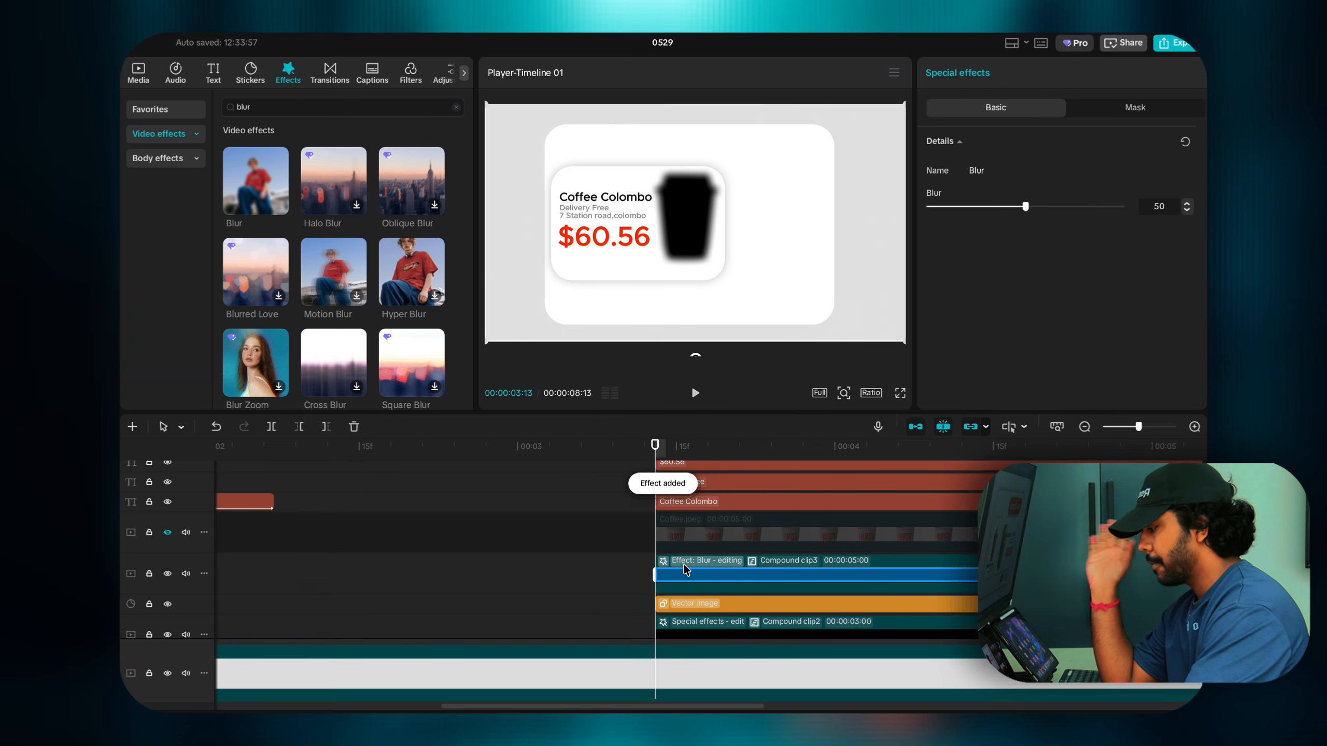
# Step: Show the upper Coffee.jpeg track again and set the blurred copy's Blend Opacity to 42%
pyautogui.click(168, 533)
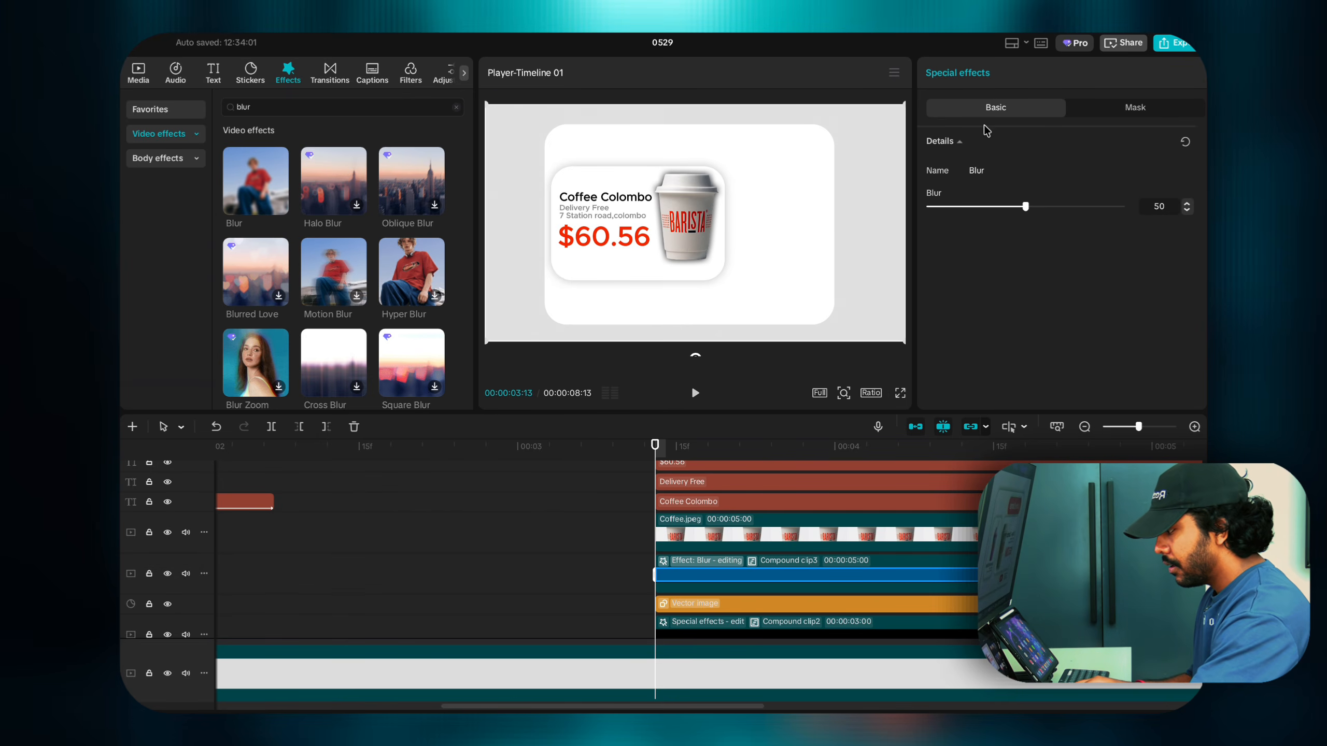
pyautogui.click(821, 589)
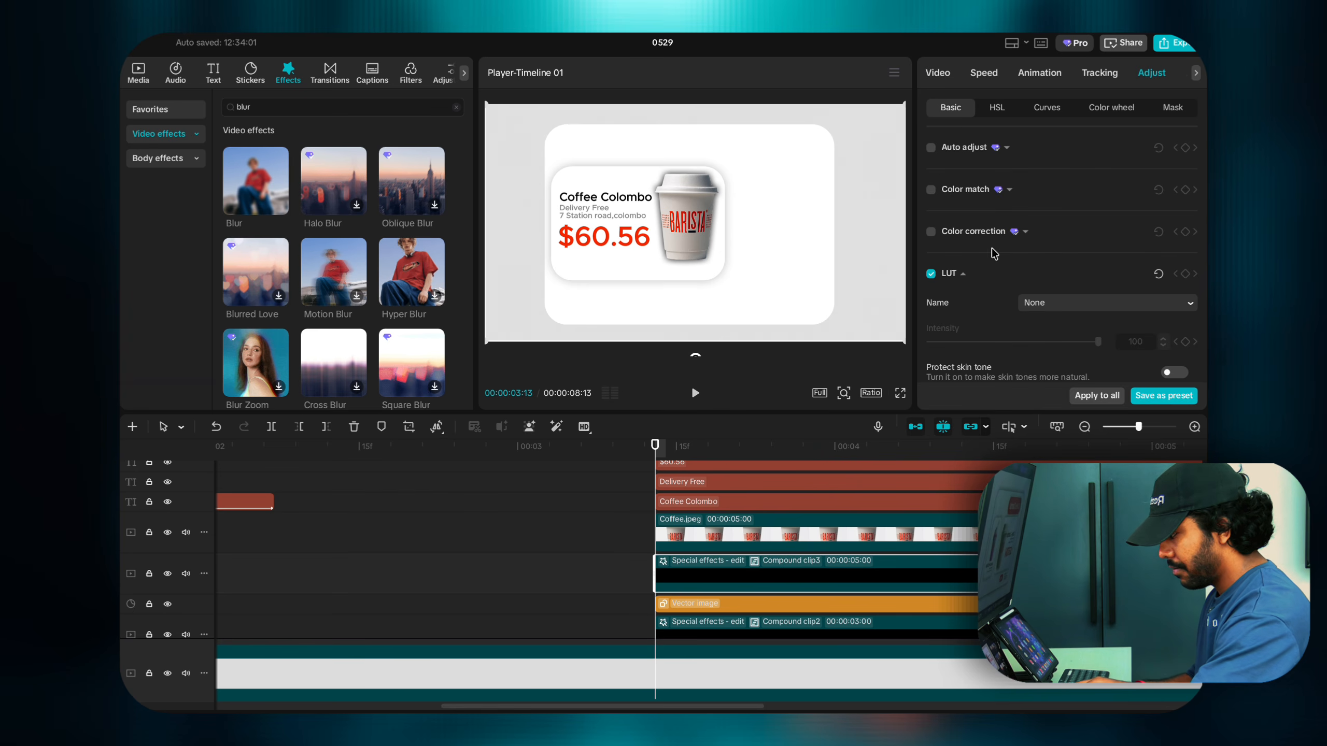
pyautogui.scroll(-3, 992, 252)
pyautogui.scroll(3, 987, 248)
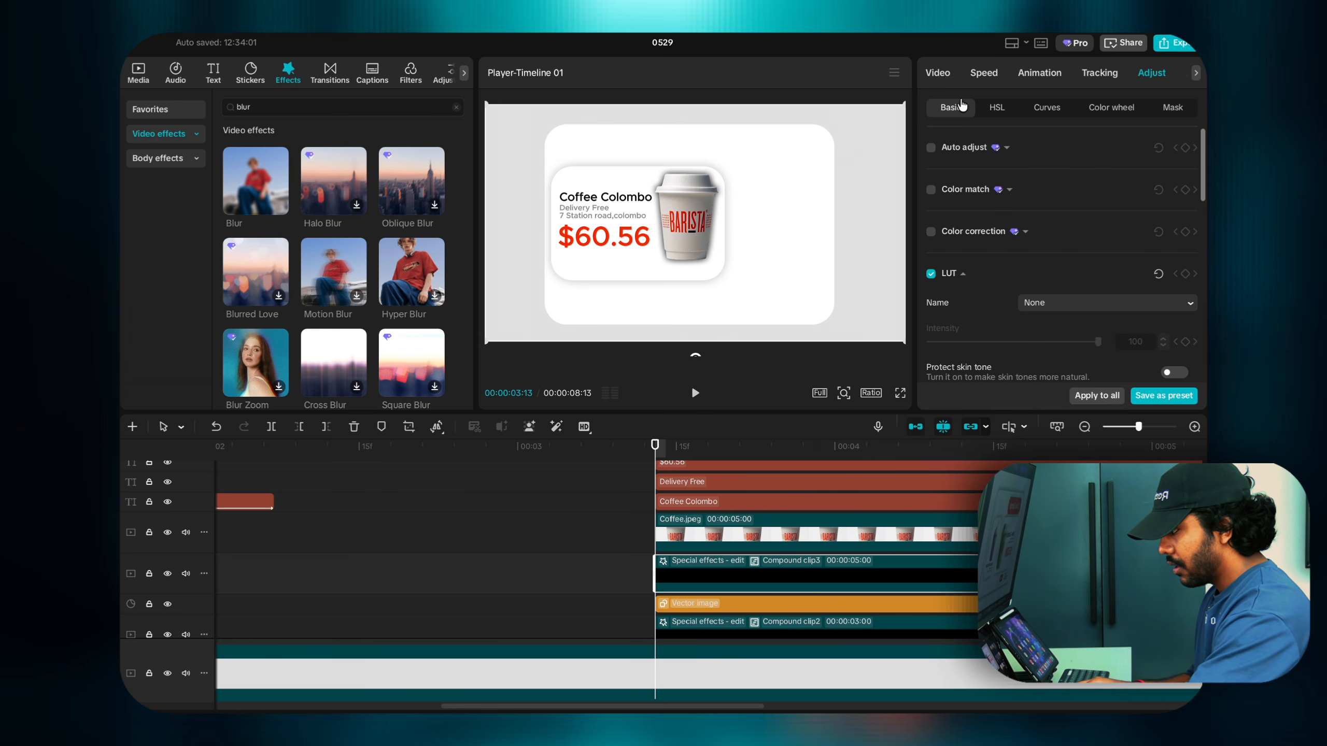
pyautogui.click(937, 76)
pyautogui.scroll(-5, 1018, 250)
pyautogui.moveTo(1097, 270); pyautogui.dragTo(1000, 271)
pyautogui.scroll(3, 746, 464)
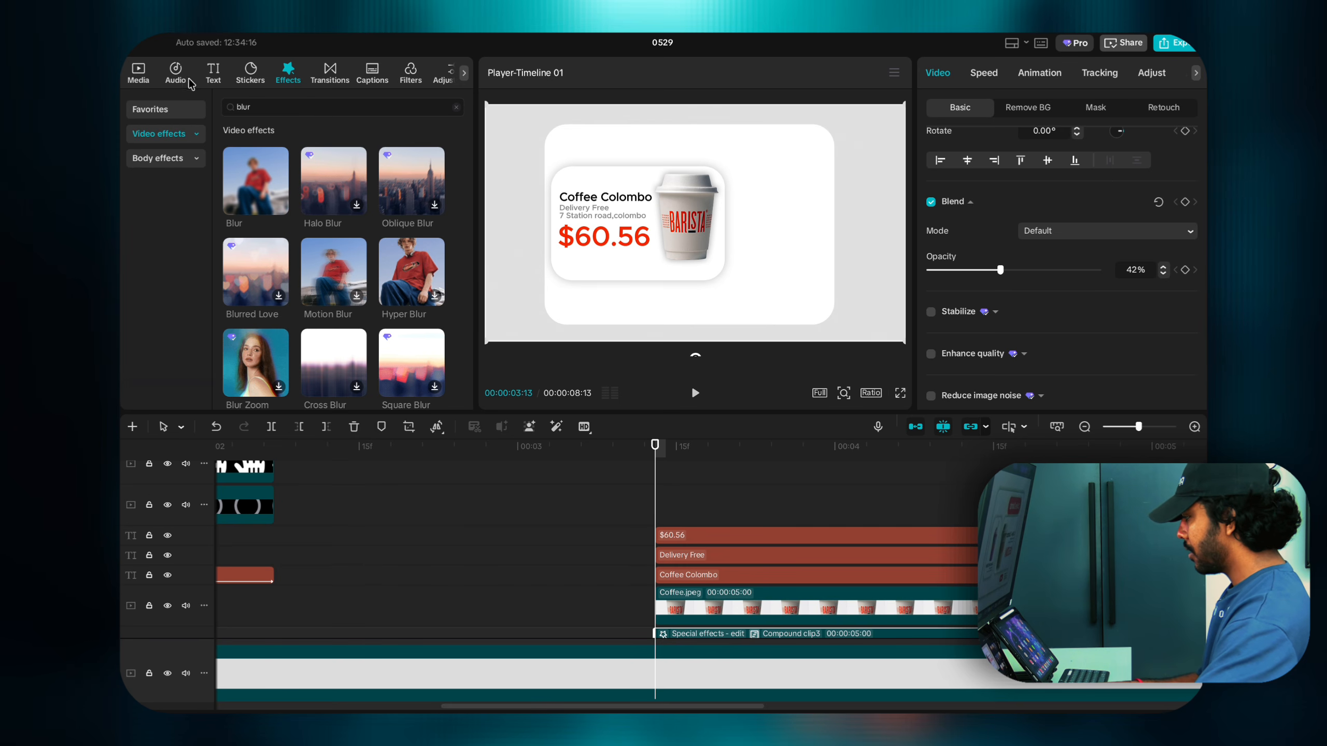
# Step: Add Pink_Drink.jpeg to the timeline, scale it to 44% and place it beside the coffee card
pyautogui.click(150, 71)
pyautogui.scroll(-2, 396, 306)
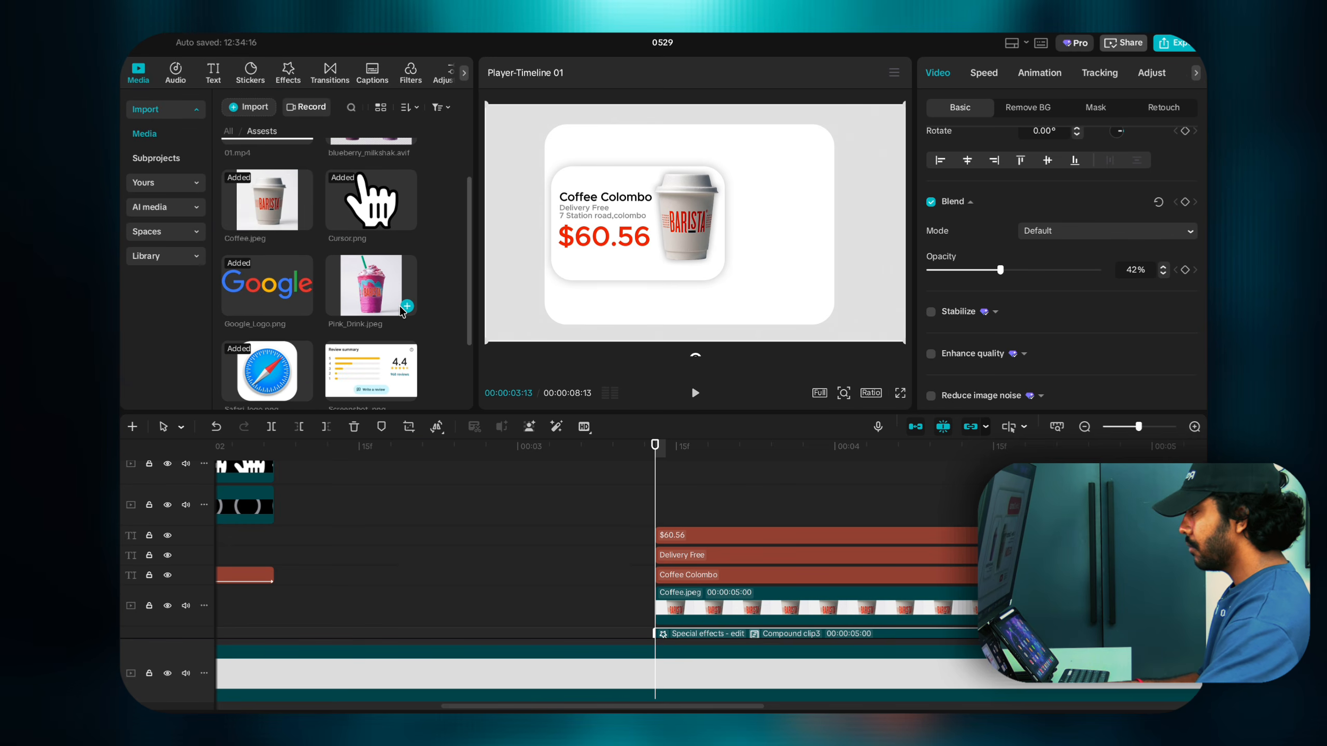
pyautogui.moveTo(397, 308); pyautogui.dragTo(657, 511)
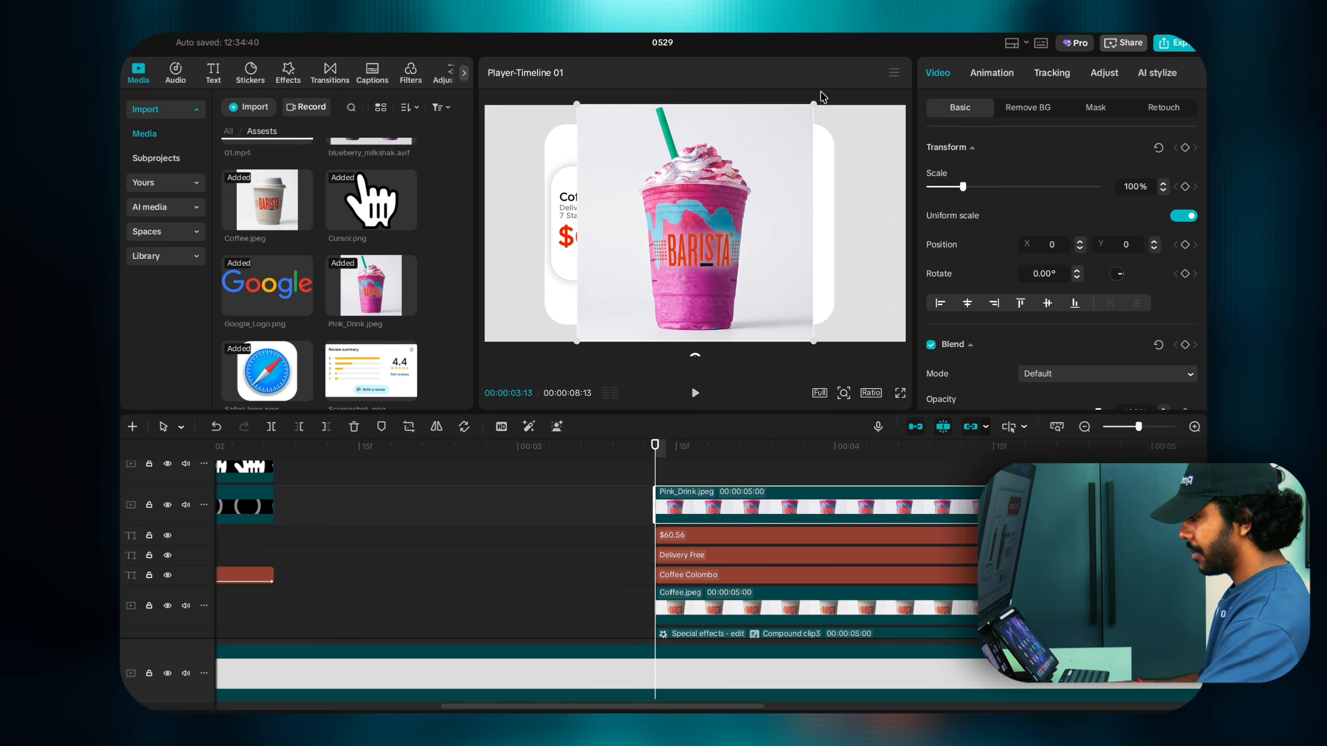
pyautogui.moveTo(817, 100); pyautogui.dragTo(748, 170)
pyautogui.moveTo(728, 215); pyautogui.dragTo(802, 209)
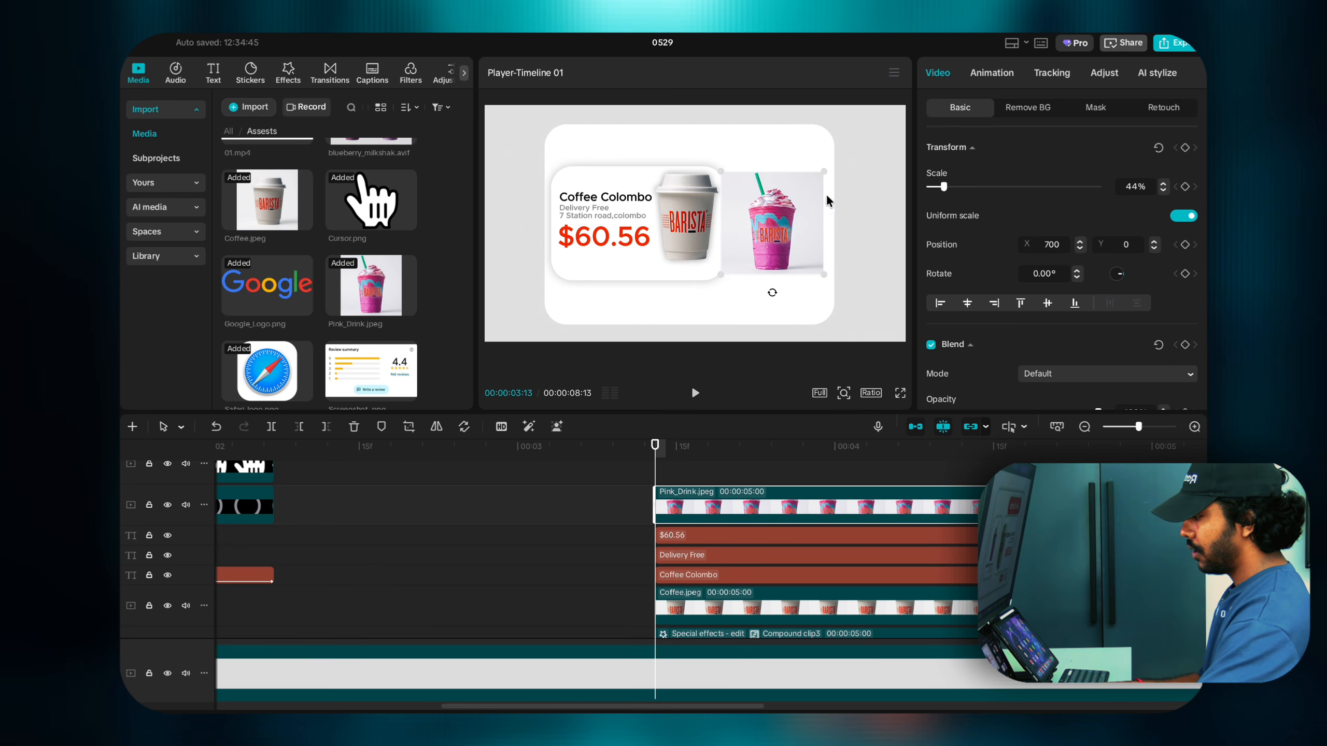
# Step: Auto-remove the pink drink's background and shrink it into the card's upper right
pyautogui.click(1015, 111)
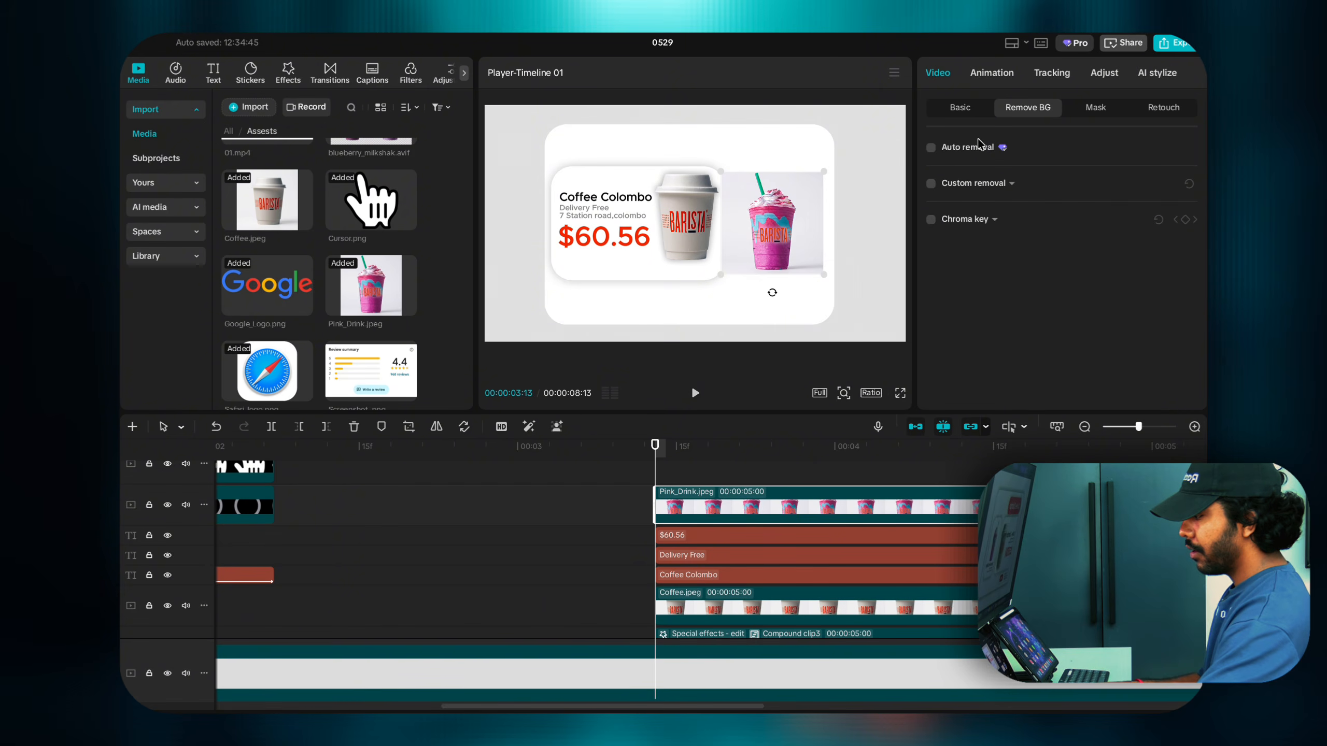
pyautogui.click(931, 148)
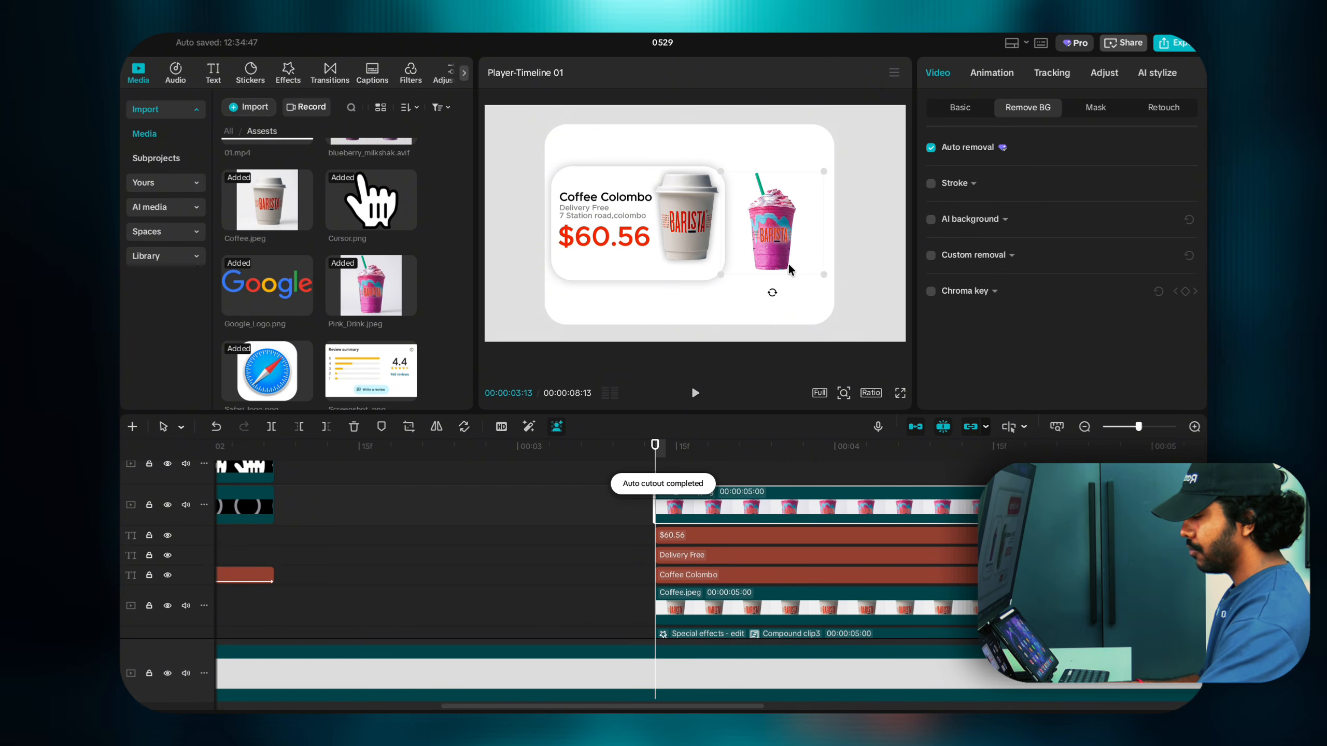
pyautogui.moveTo(824, 273); pyautogui.dragTo(790, 220)
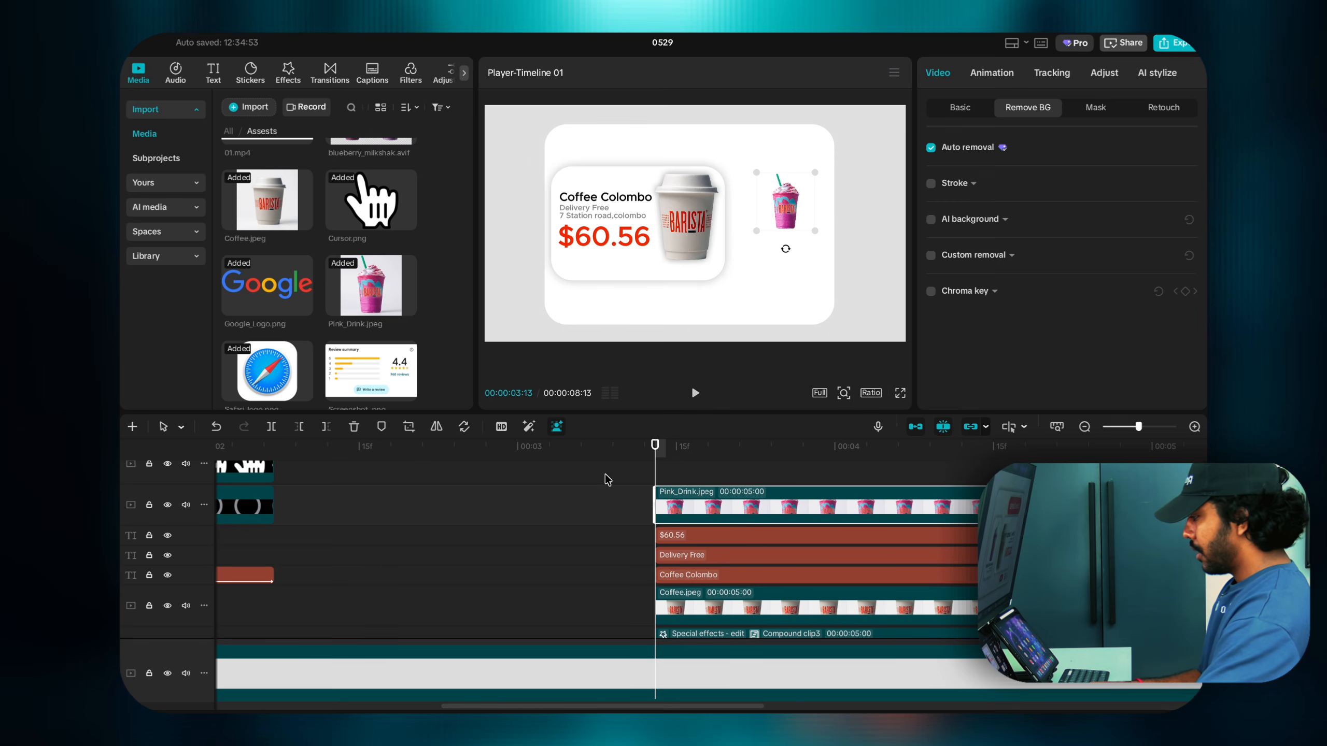
pyautogui.click(213, 73)
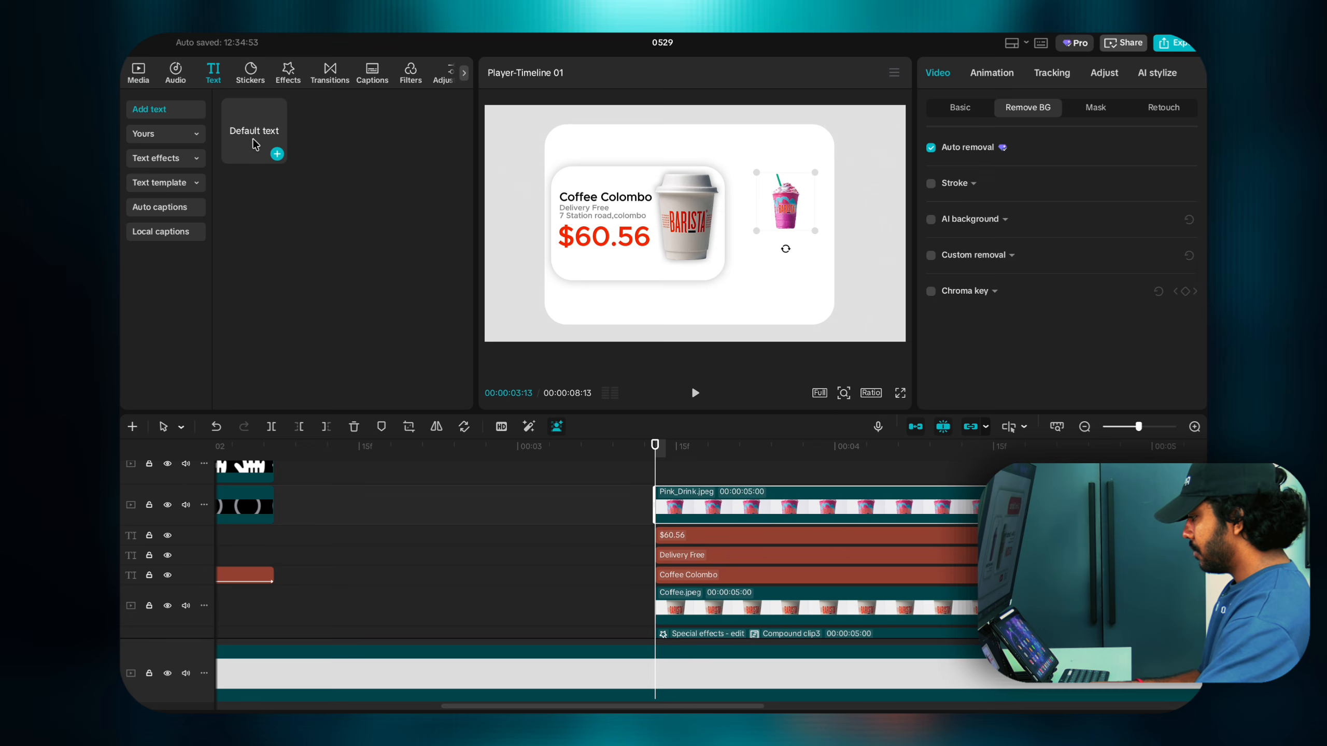
# Step: Add a Default text layer on the top track, colour it black and place it under the drink
pyautogui.click(276, 154)
pyautogui.scroll(3, 670, 485)
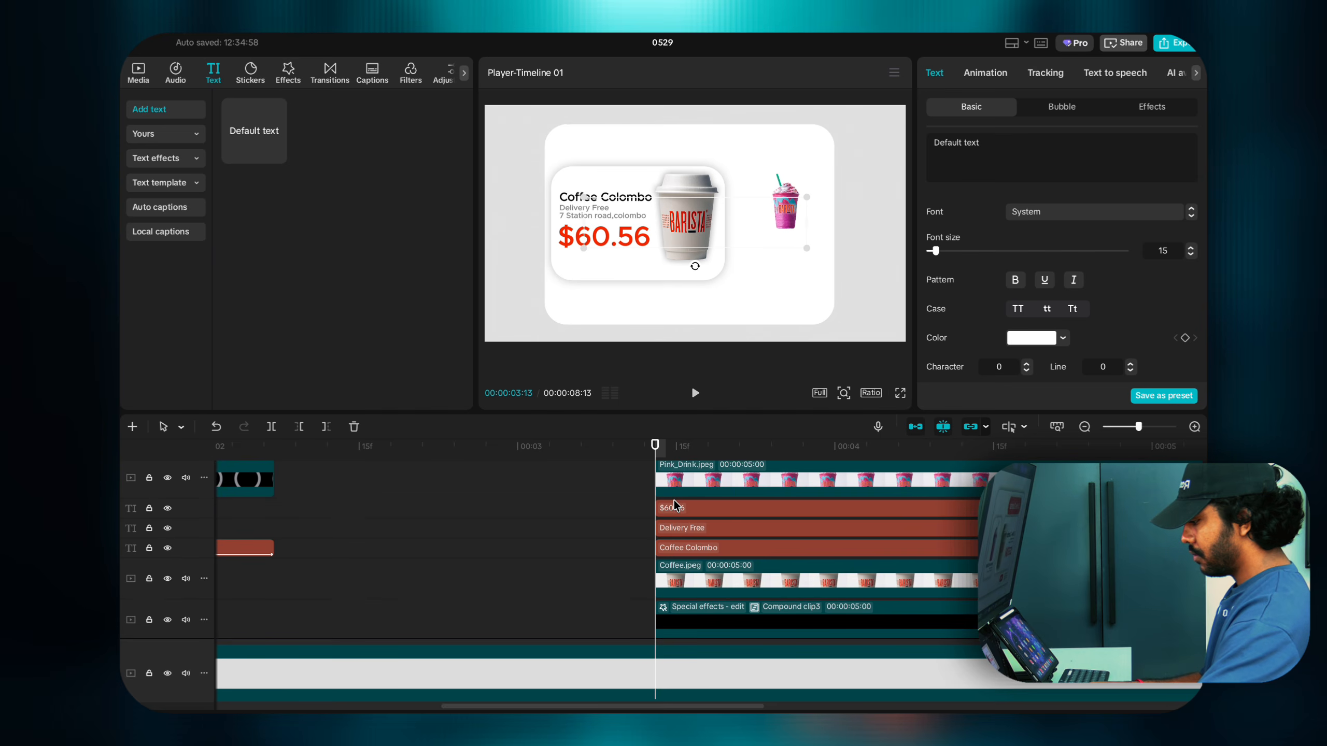
pyautogui.moveTo(678, 540)
pyautogui.mouseDown()
pyautogui.moveTo(678, 457)
pyautogui.moveTo(678, 541)
pyautogui.mouseUp()
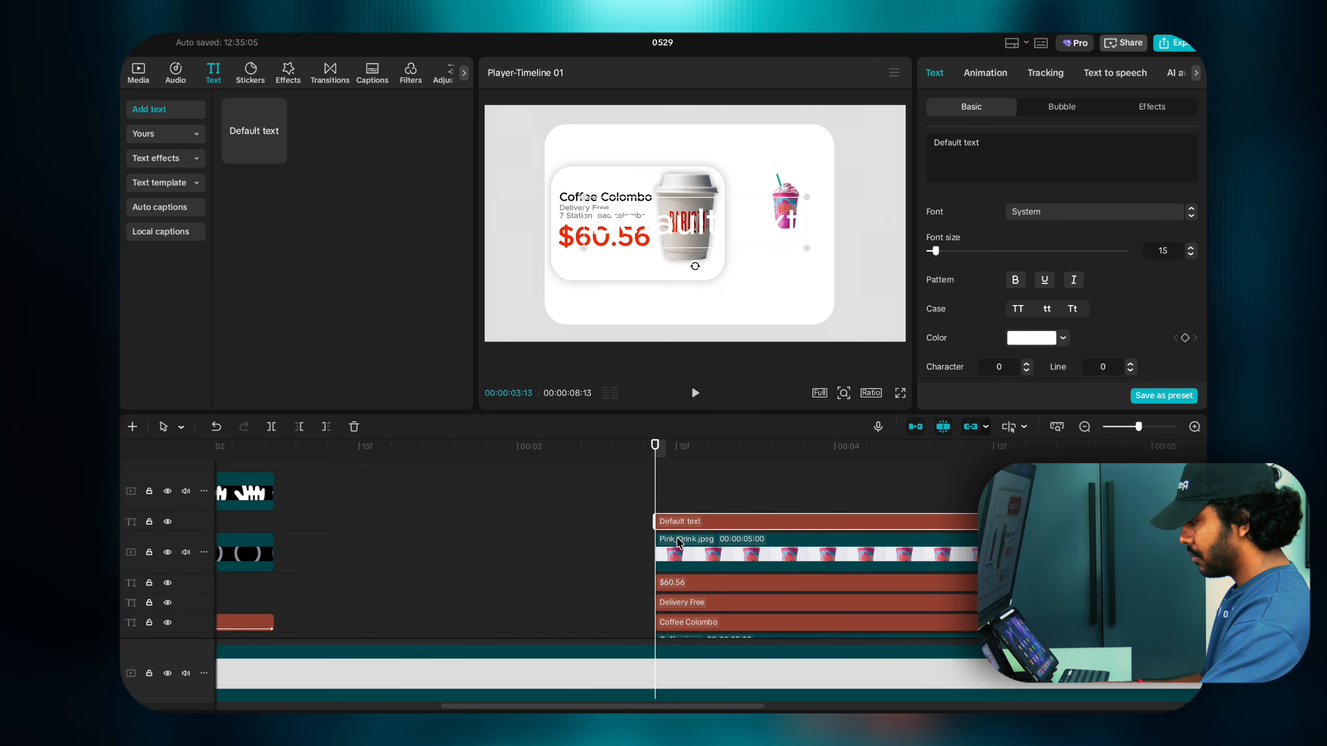
pyautogui.click(1011, 333)
pyautogui.moveTo(995, 399); pyautogui.dragTo(915, 492)
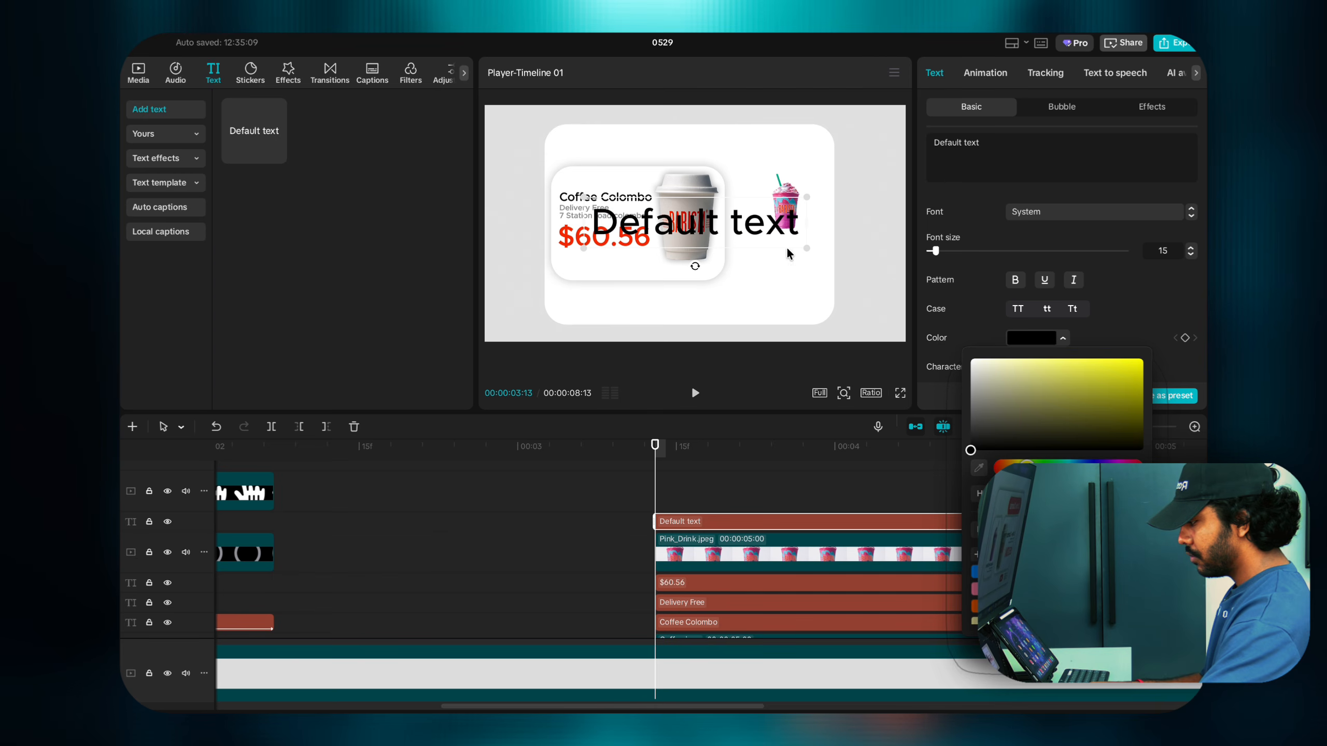
pyautogui.moveTo(812, 250); pyautogui.dragTo(757, 245)
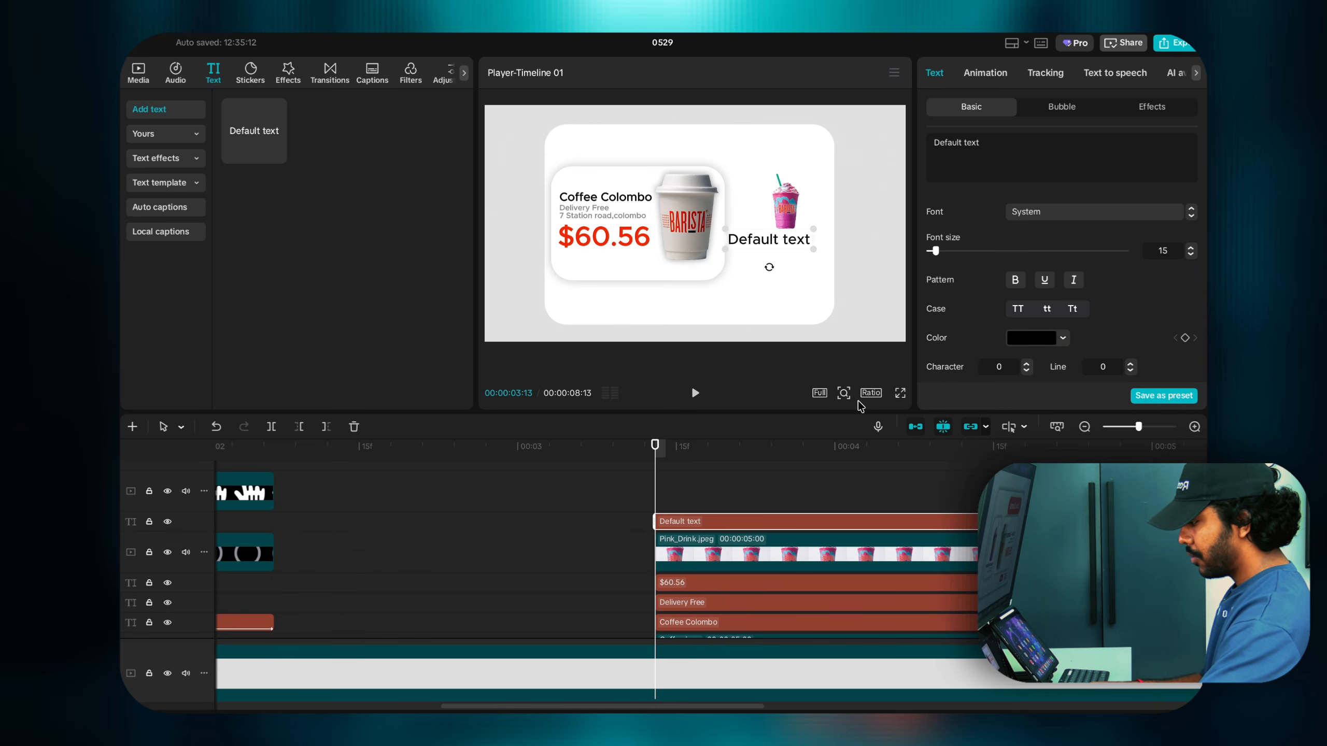
# Step: Zoom the preview in, try moving the drink and text, then undo back to the text below the drink
pyautogui.click(844, 394)
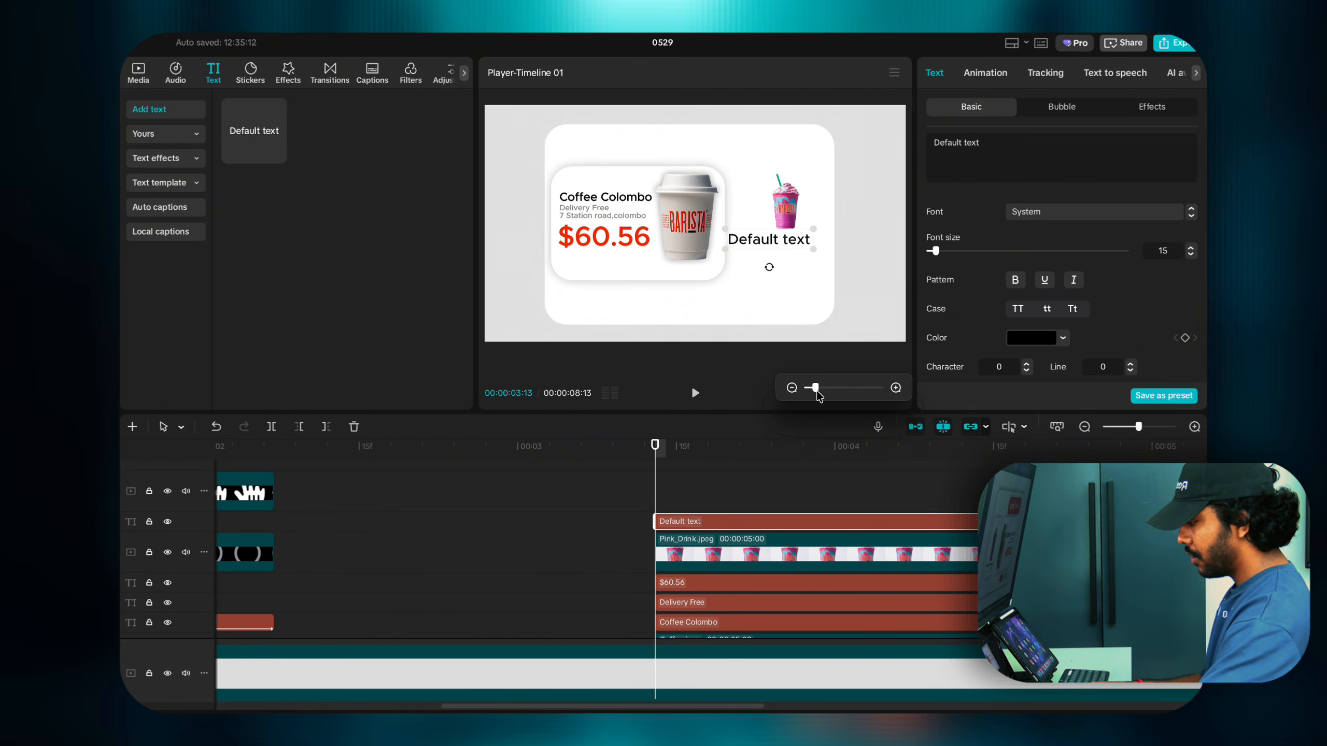
pyautogui.moveTo(816, 389); pyautogui.dragTo(836, 387)
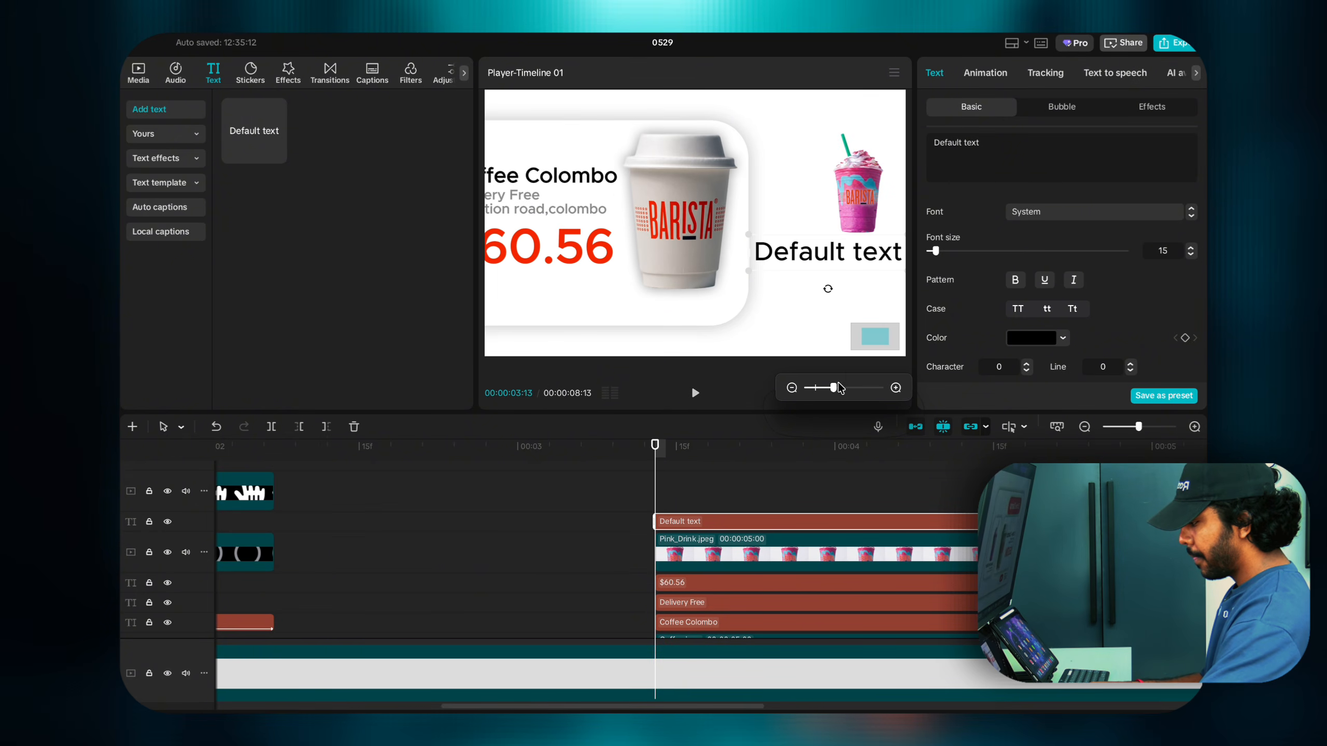
pyautogui.click(809, 328)
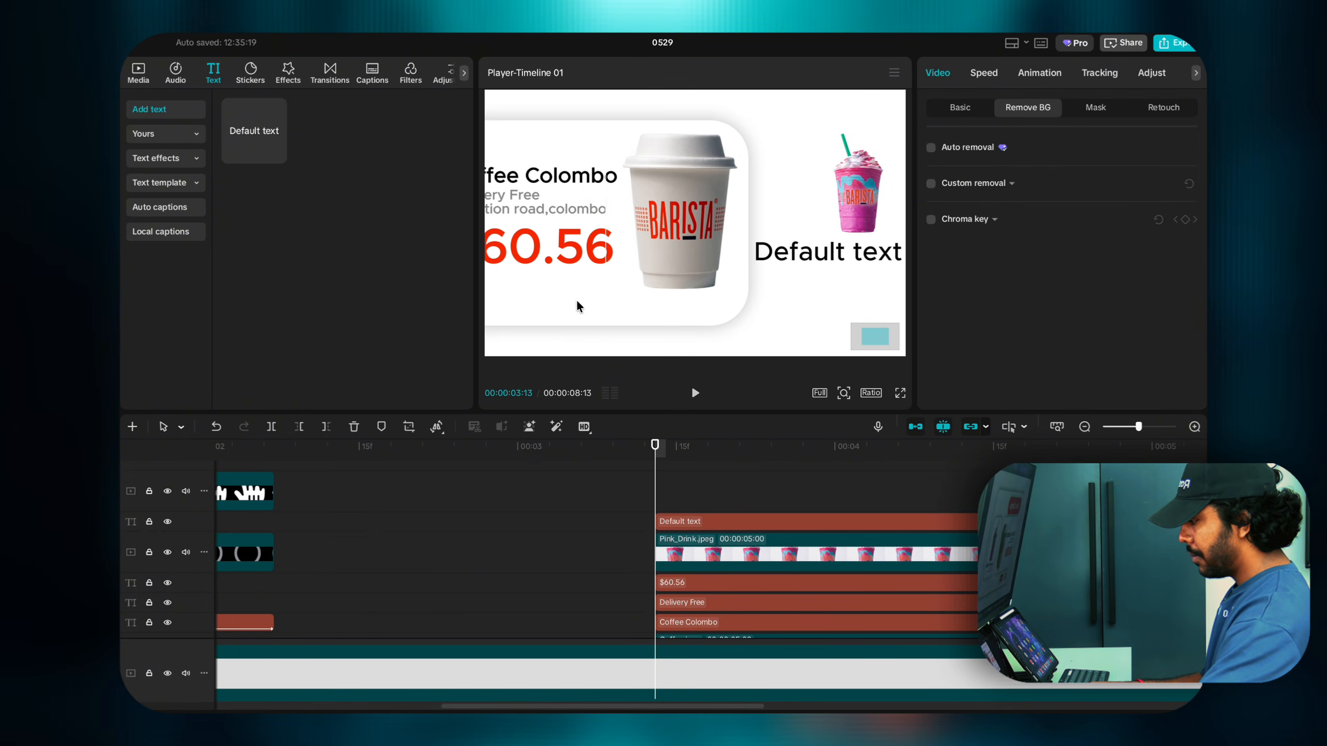
pyautogui.moveTo(858, 193); pyautogui.dragTo(607, 265)
pyautogui.moveTo(828, 253); pyautogui.dragTo(687, 281)
pyautogui.moveTo(659, 225); pyautogui.dragTo(590, 243)
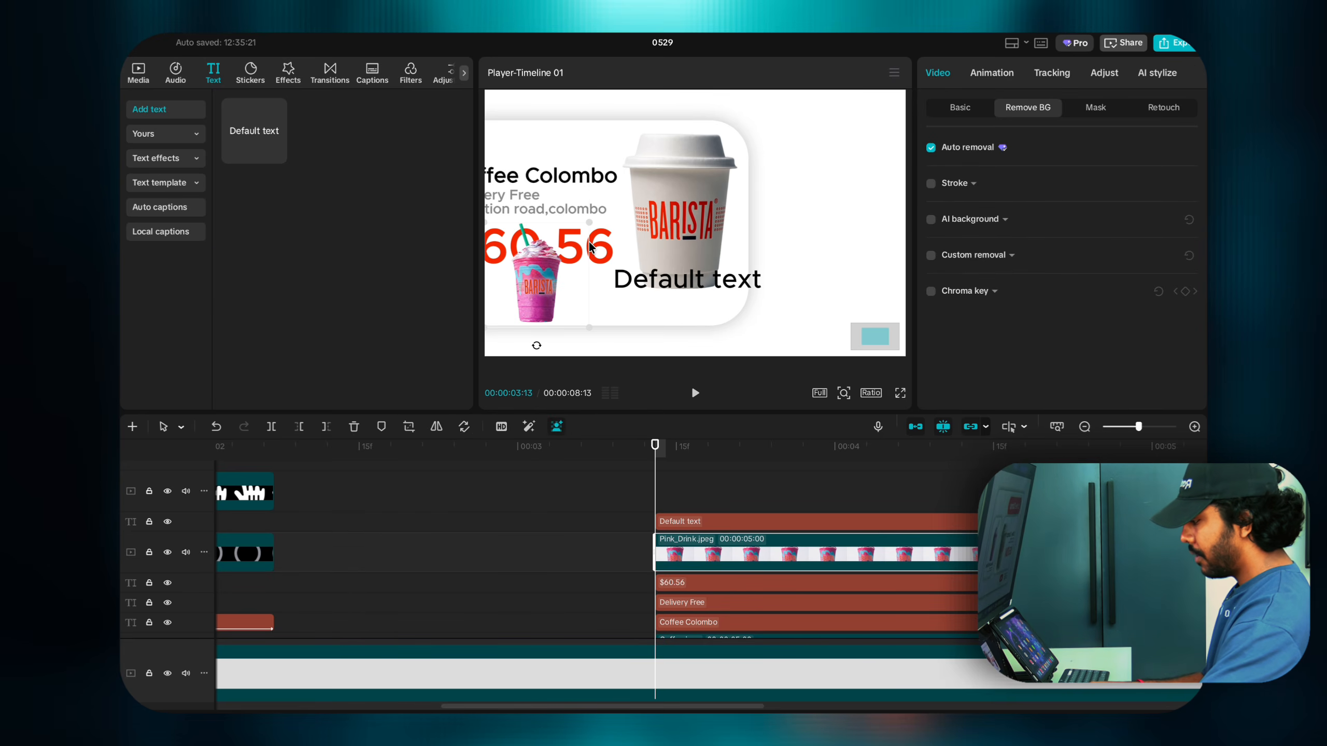
pyautogui.hotkey('ctrl', 'z')
pyautogui.hotkey('ctrl', 'z')
pyautogui.hotkey('ctrl', 'z')
pyautogui.hotkey('ctrl', 'z')
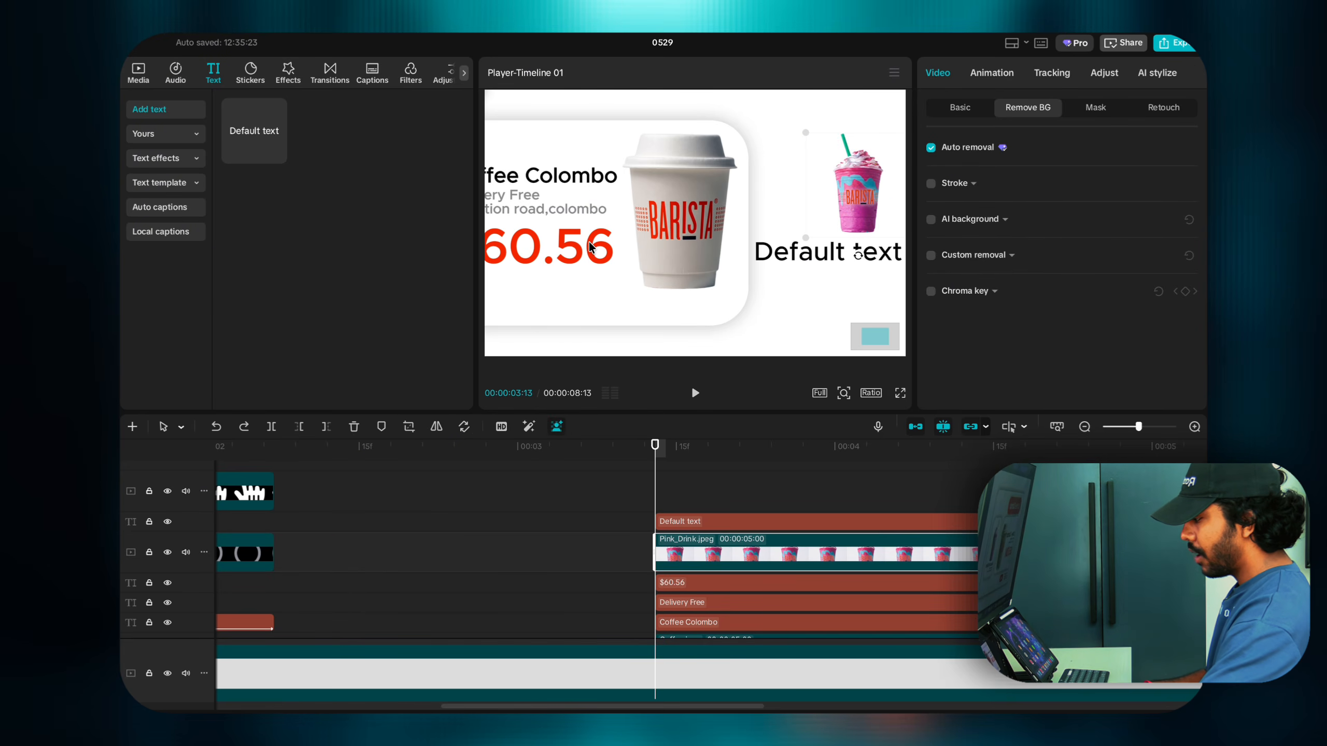
pyautogui.hotkey('ctrl', 'z')
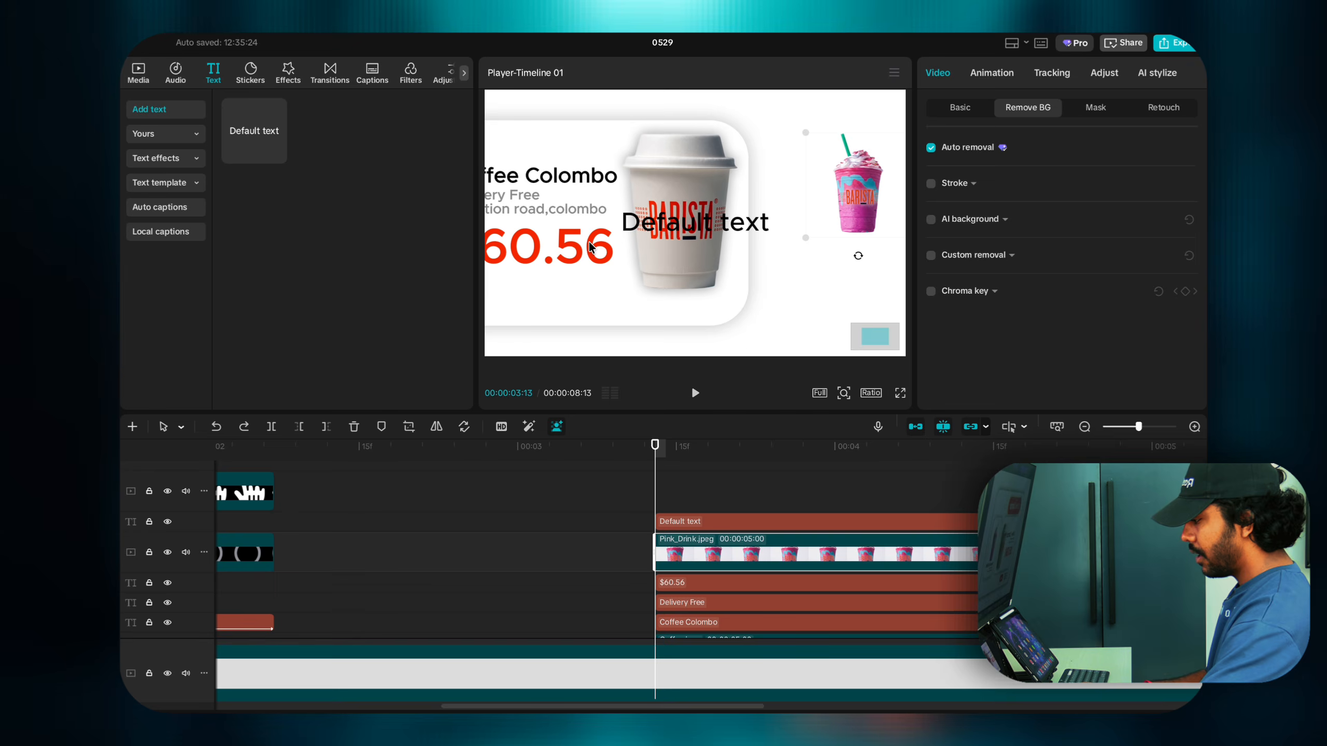
pyautogui.press('super+z')
pyautogui.press('super+shift+z')
pyautogui.press('super+shift+z')
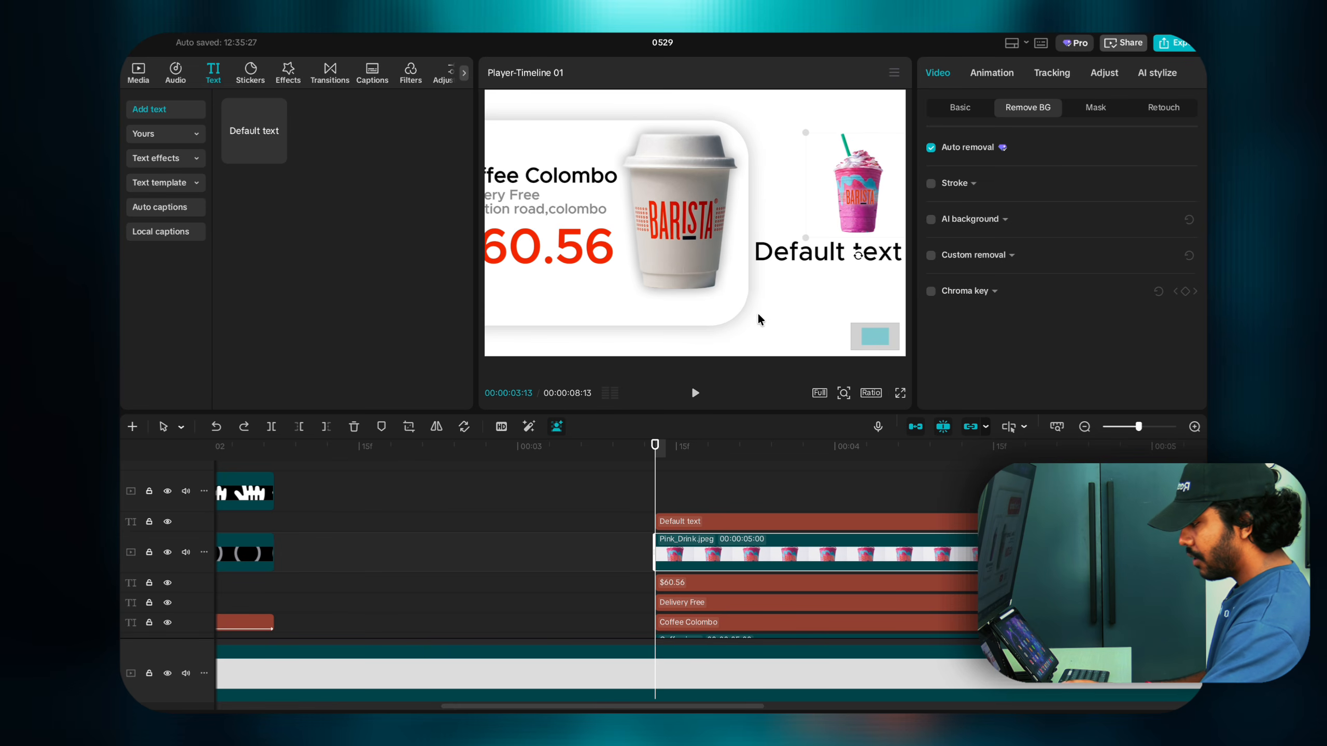
# Step: Centre the preview on the drink and shrink the Default text box
pyautogui.moveTo(874, 343)
pyautogui.mouseDown()
pyautogui.moveTo(892, 338)
pyautogui.moveTo(875, 340)
pyautogui.mouseUp()
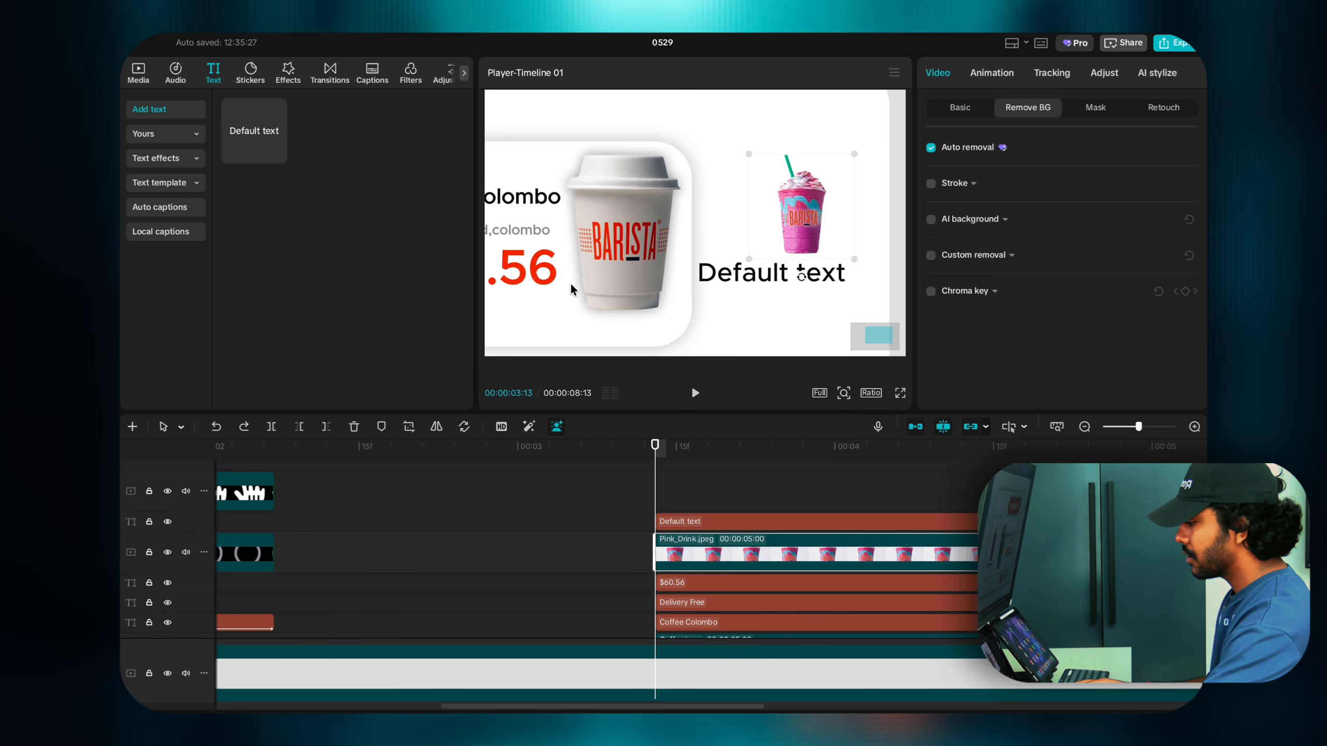
pyautogui.moveTo(883, 341); pyautogui.dragTo(885, 346)
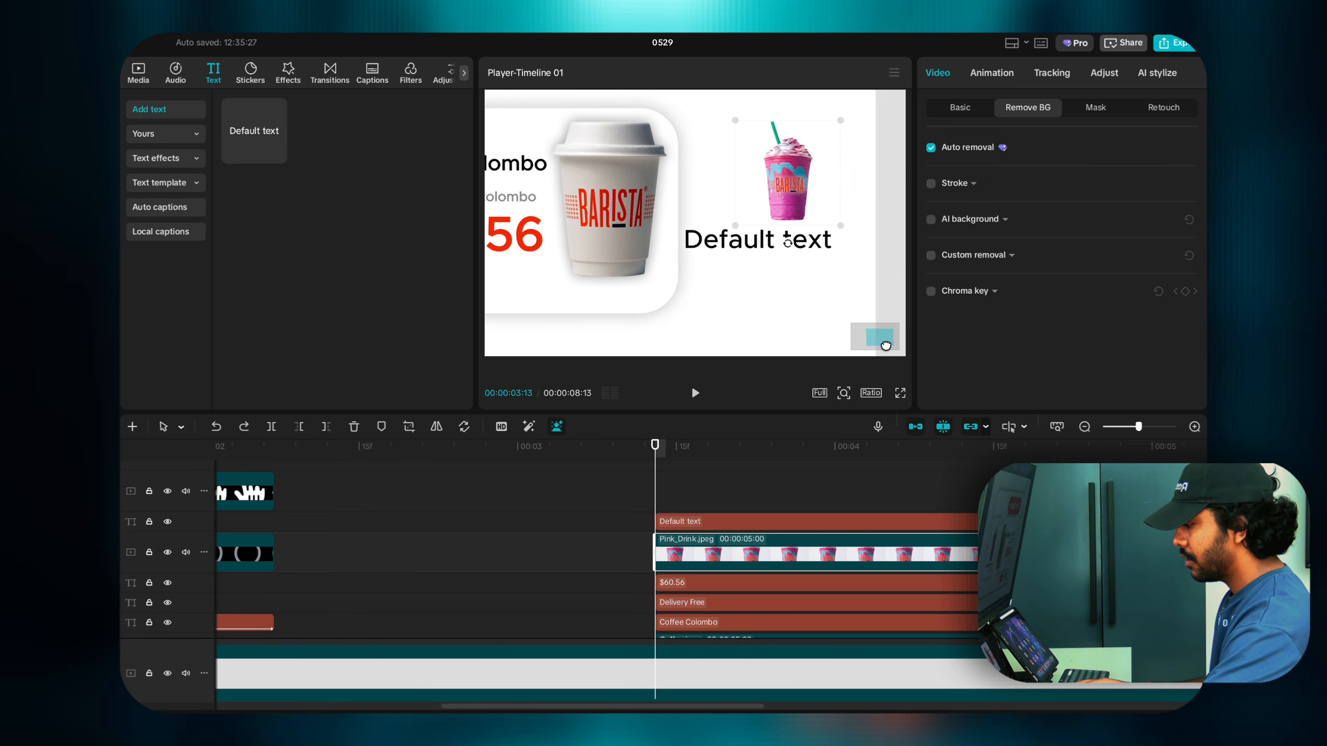
pyautogui.click(734, 245)
pyautogui.moveTo(681, 227); pyautogui.dragTo(745, 236)
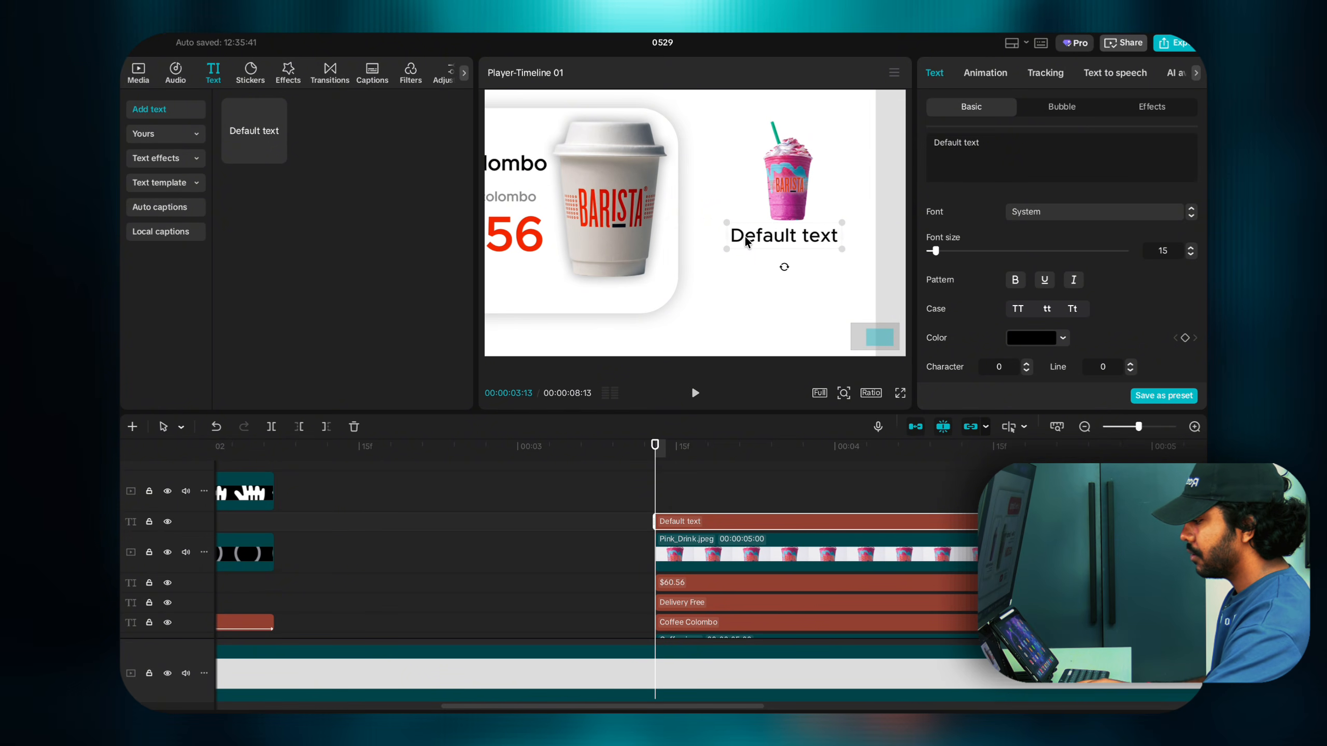
# Step: Change the label to 'Barista pink drink', apply title case, and shrink it slightly
pyautogui.moveTo(986, 150); pyautogui.dragTo(909, 139)
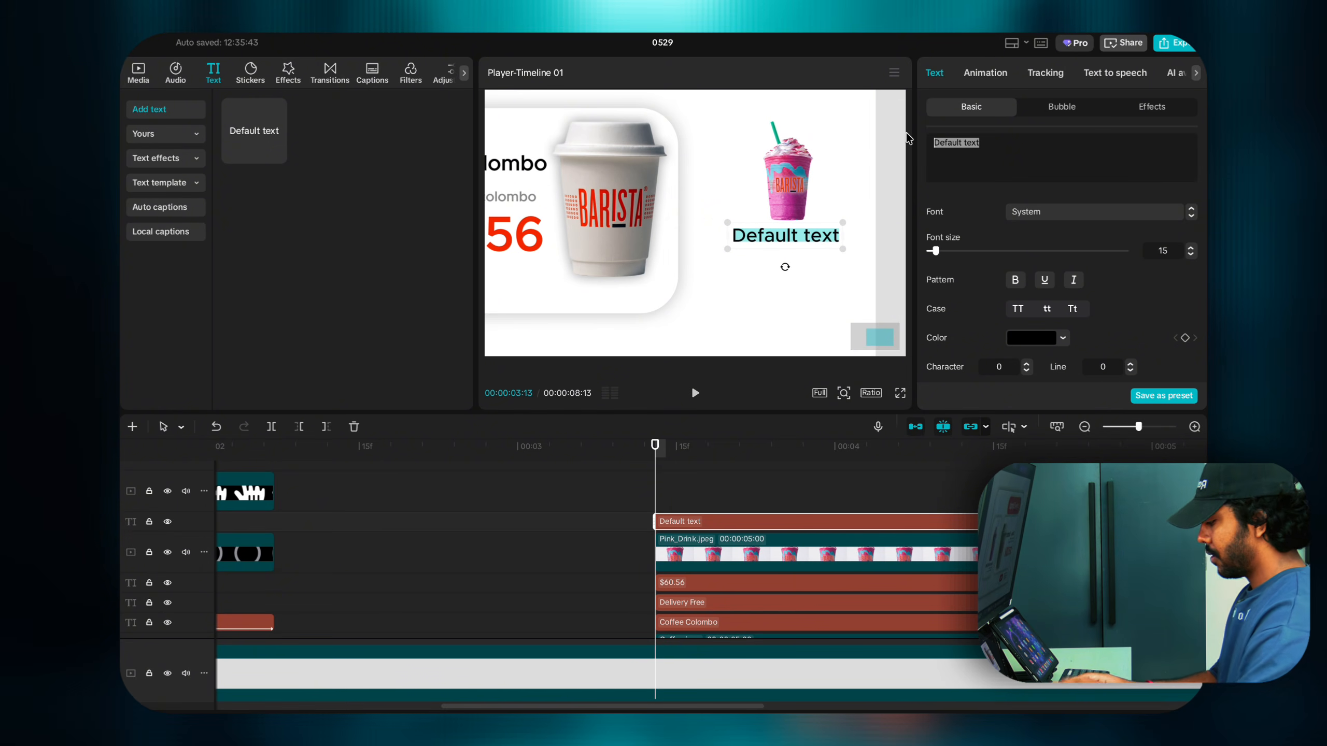
pyautogui.write('Barista')
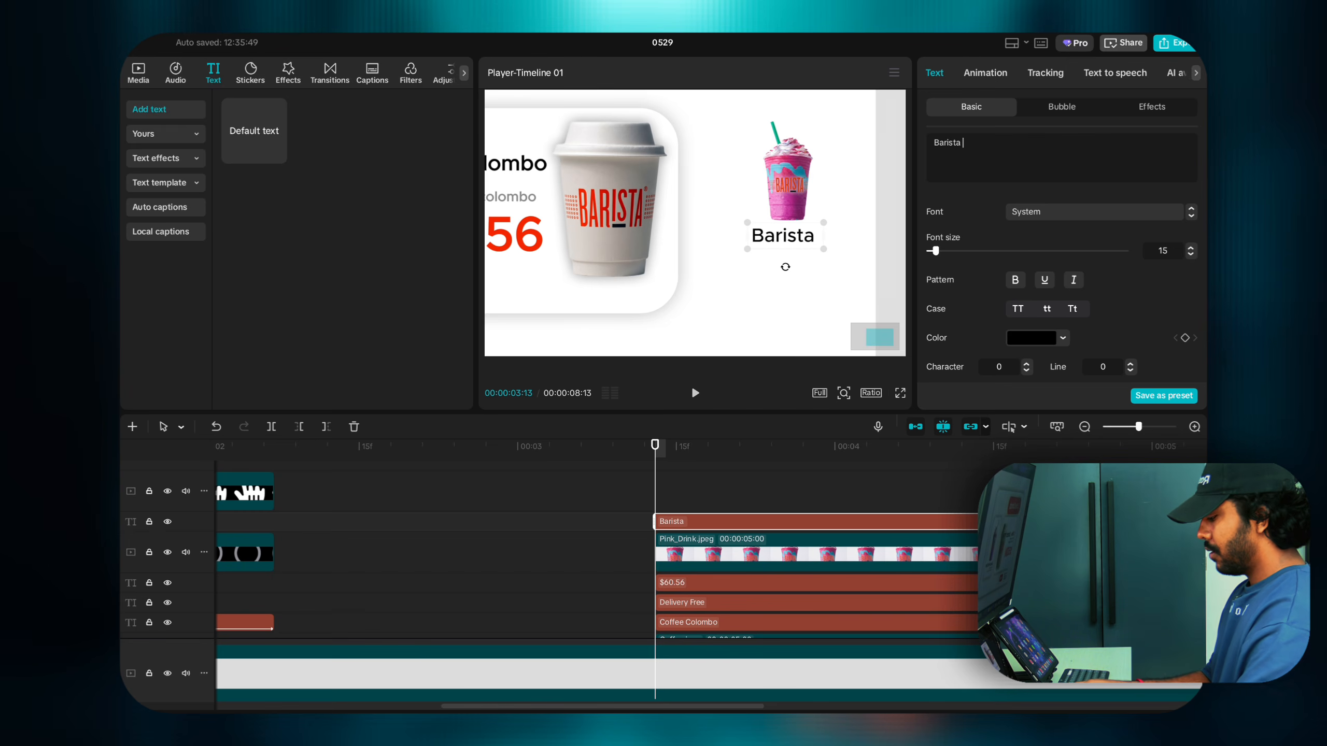
pyautogui.write(' pi')
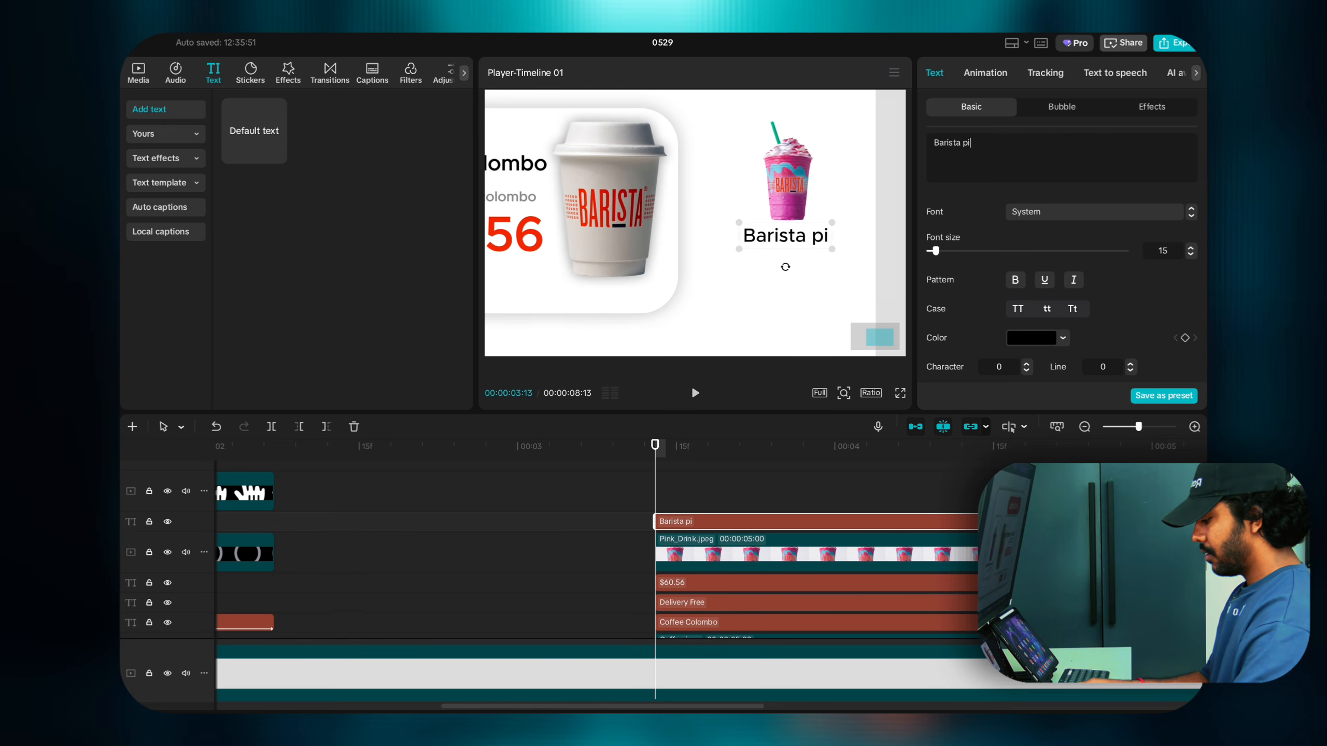
pyautogui.write('nk drink')
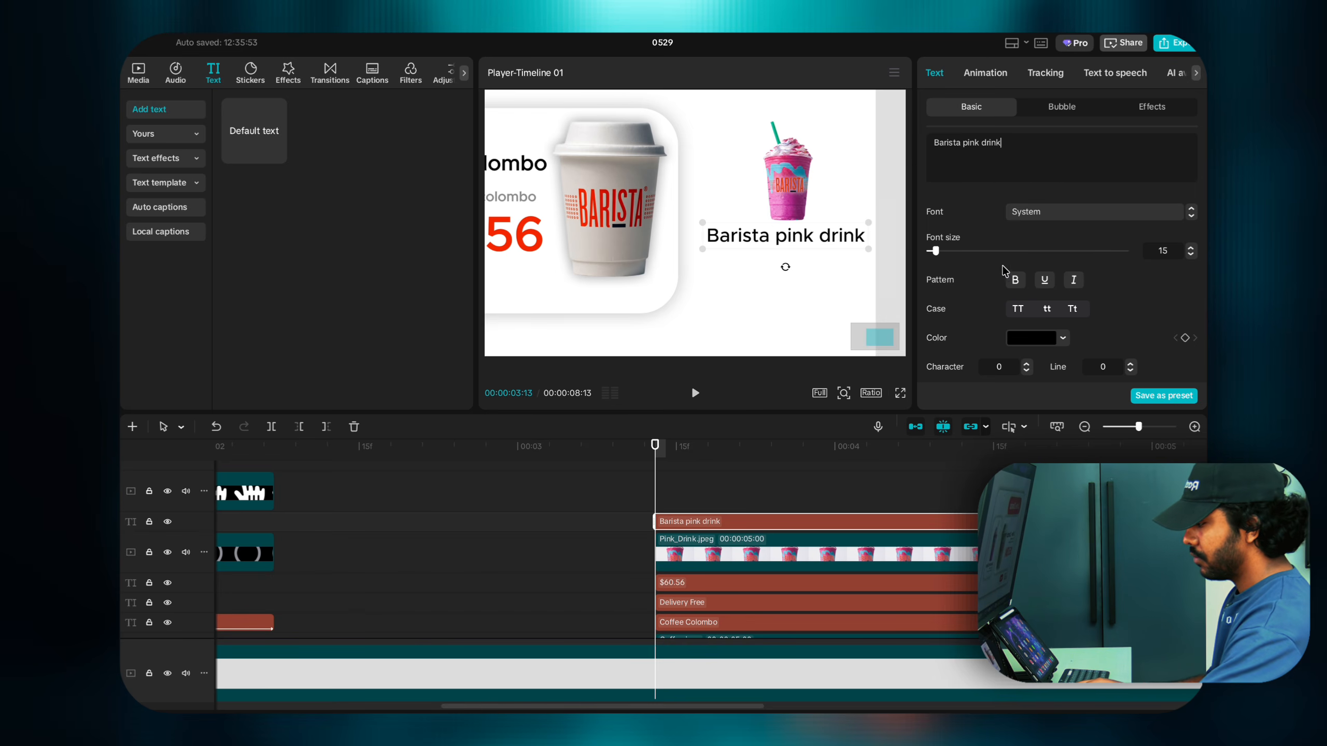
pyautogui.click(1071, 308)
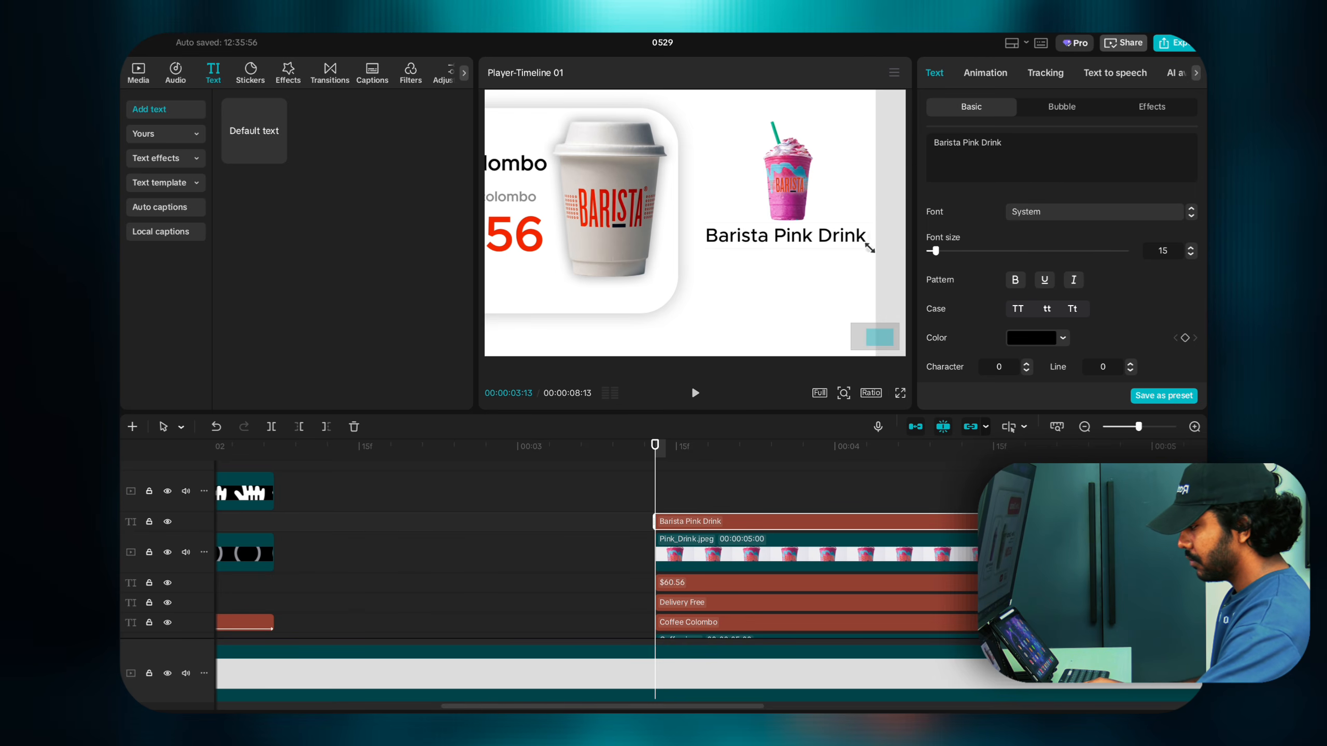
pyautogui.moveTo(868, 248); pyautogui.dragTo(806, 246)
# Step: Put a copy of the Delivery Free address caption on the top track, positioned under 'Barista Pink Drink'
pyautogui.click(526, 198)
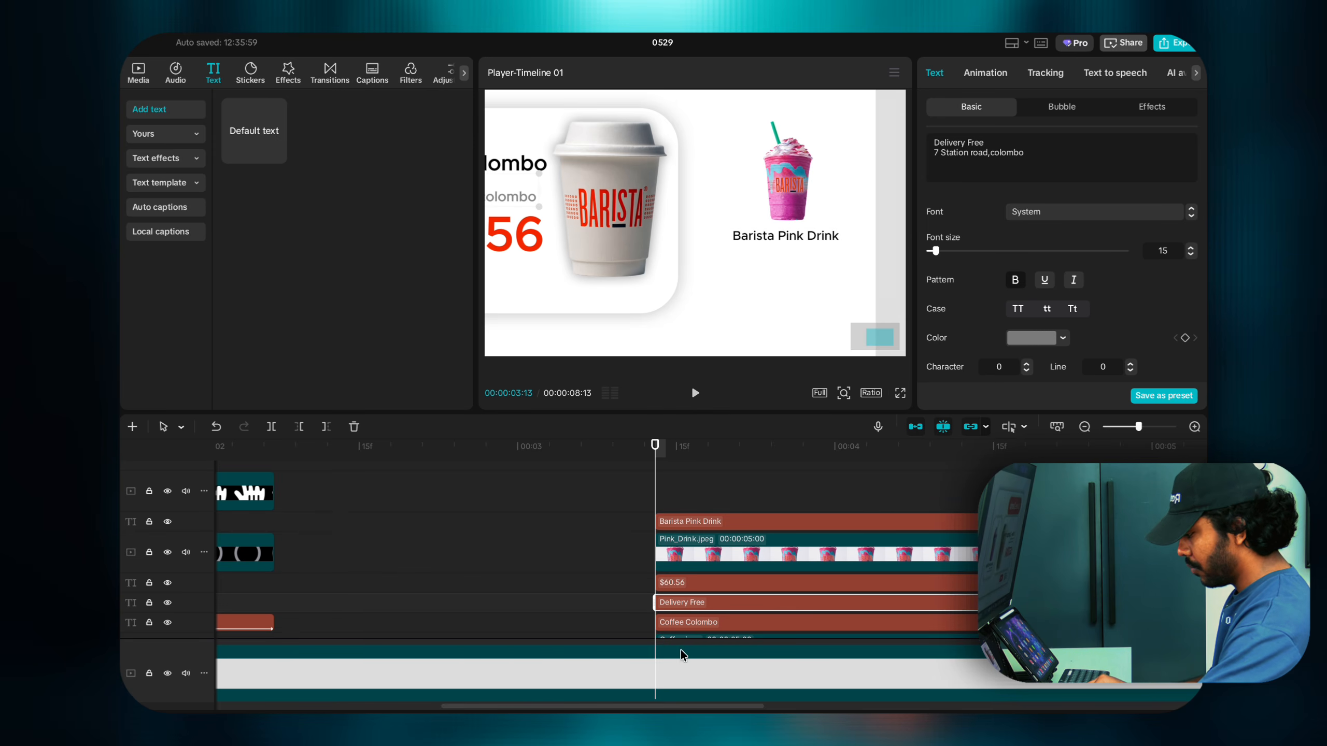
pyautogui.click(682, 622)
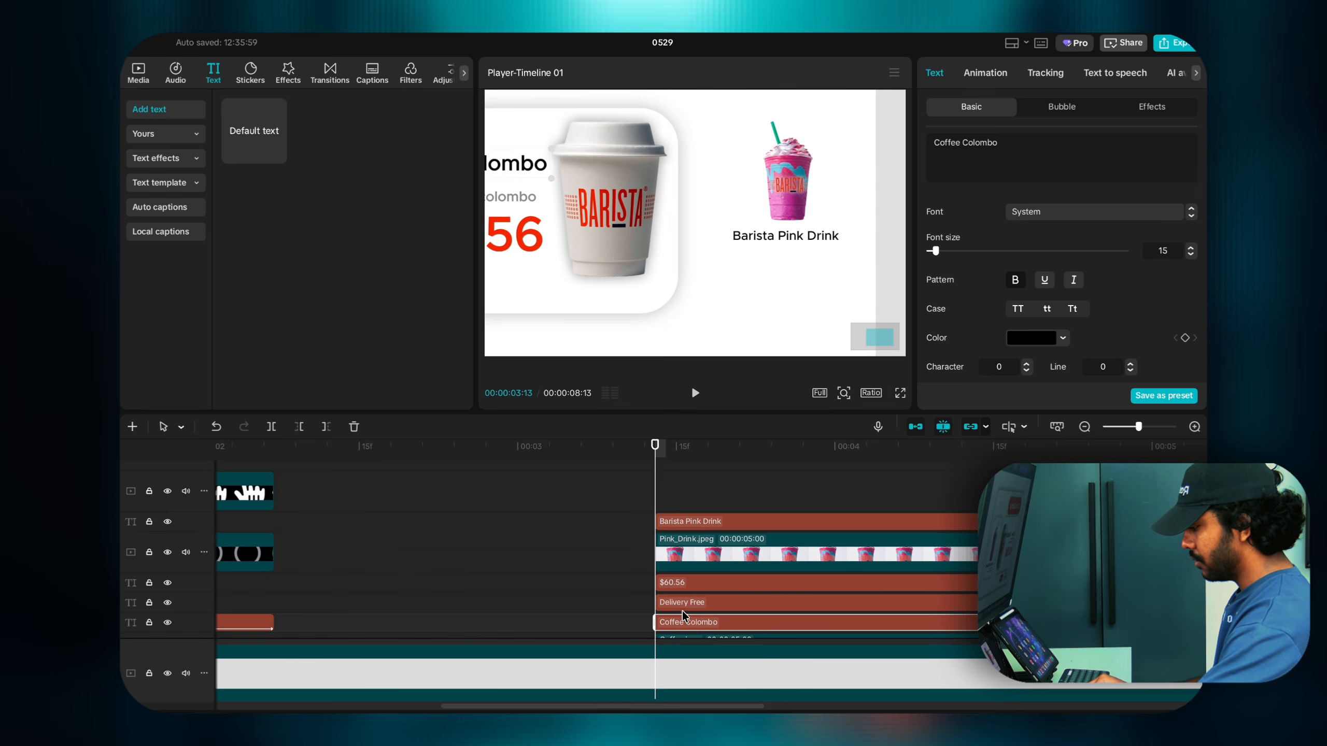
pyautogui.moveTo(684, 603); pyautogui.dragTo(686, 512)
pyautogui.moveTo(510, 197); pyautogui.dragTo(764, 256)
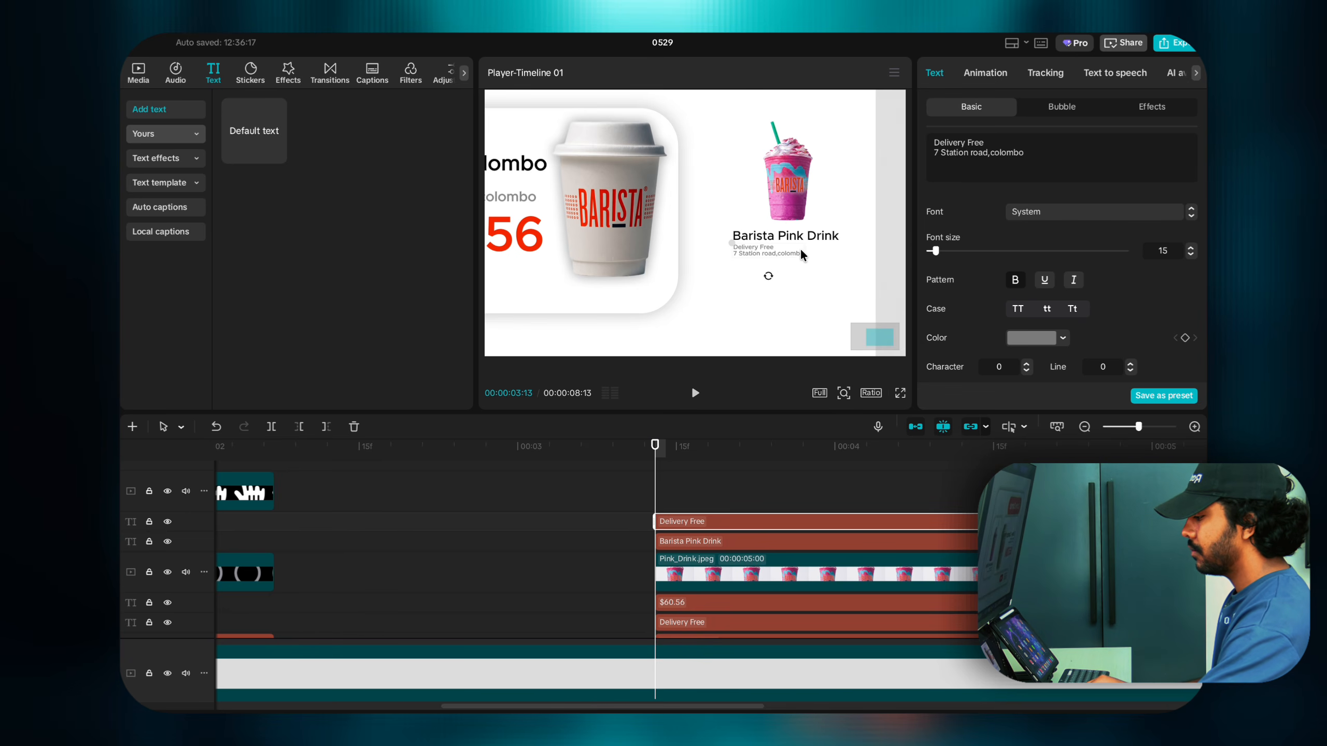
pyautogui.moveTo(803, 257); pyautogui.dragTo(772, 254)
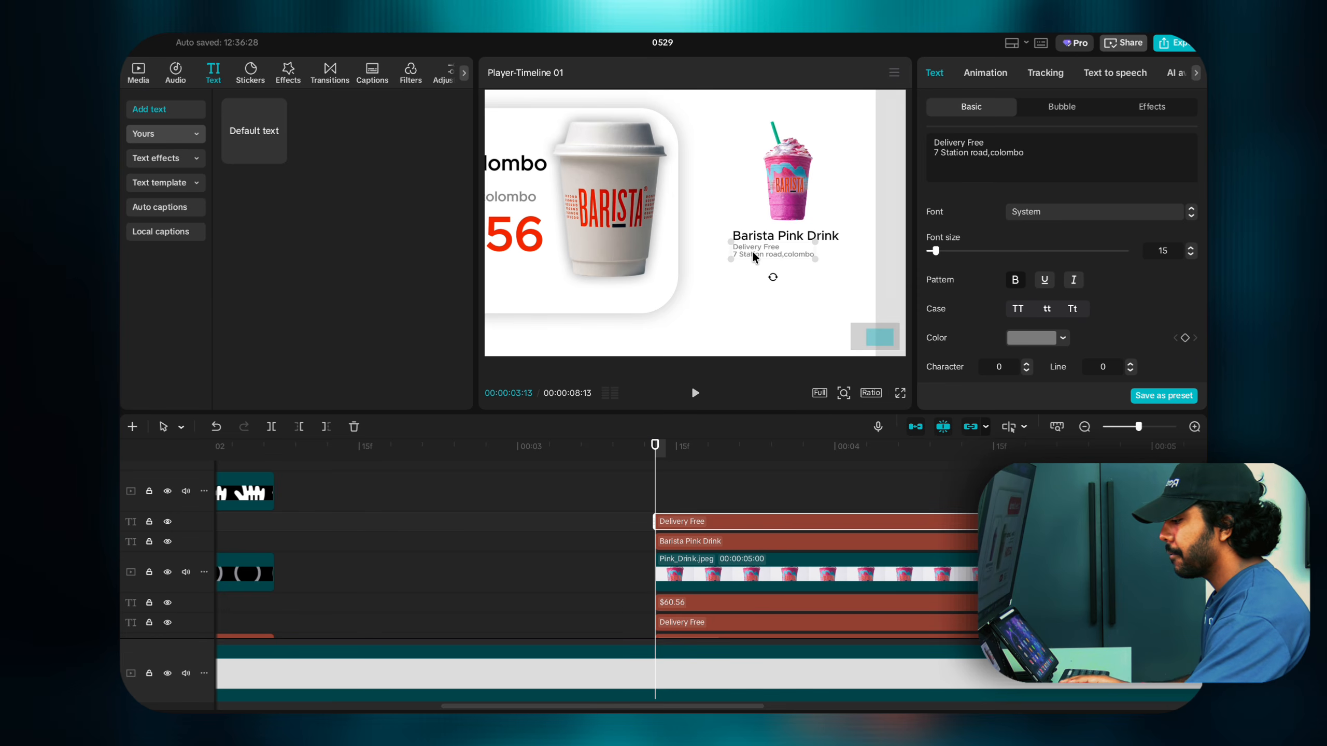
pyautogui.moveTo(753, 251); pyautogui.dragTo(752, 249)
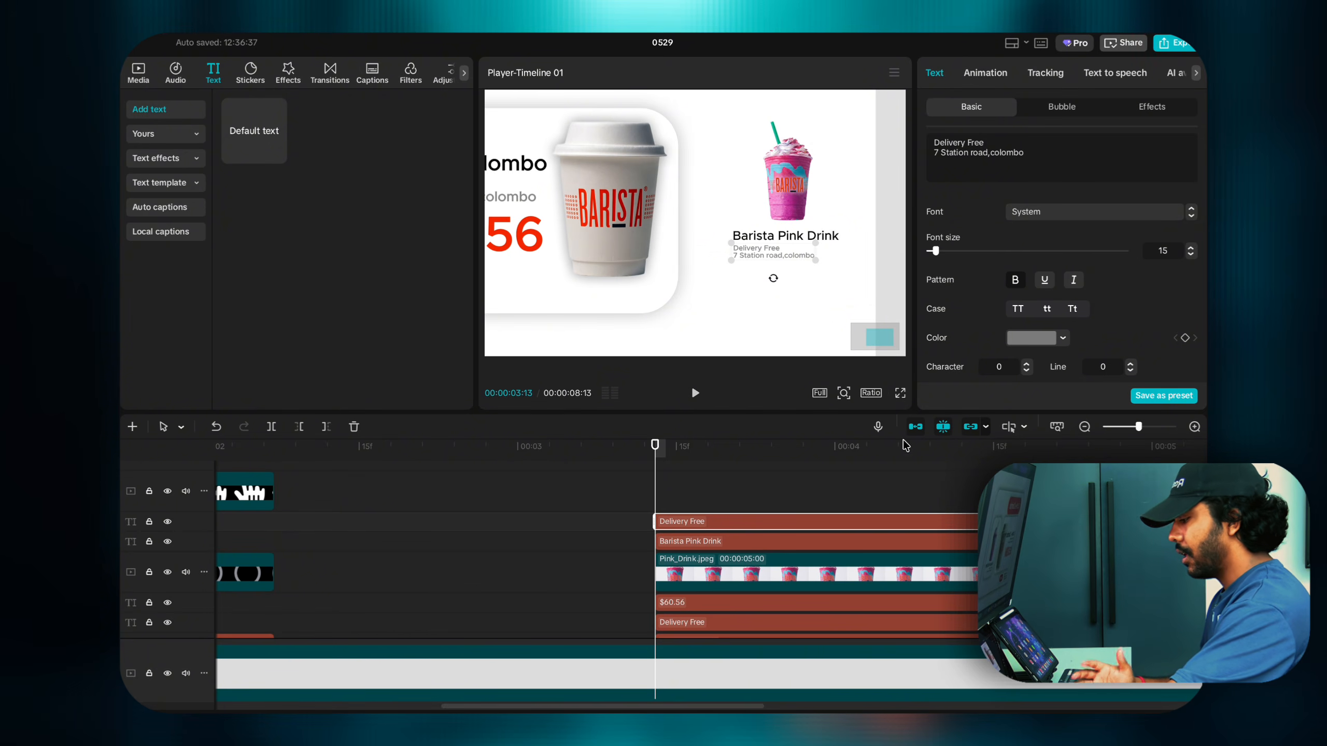
pyautogui.click(843, 393)
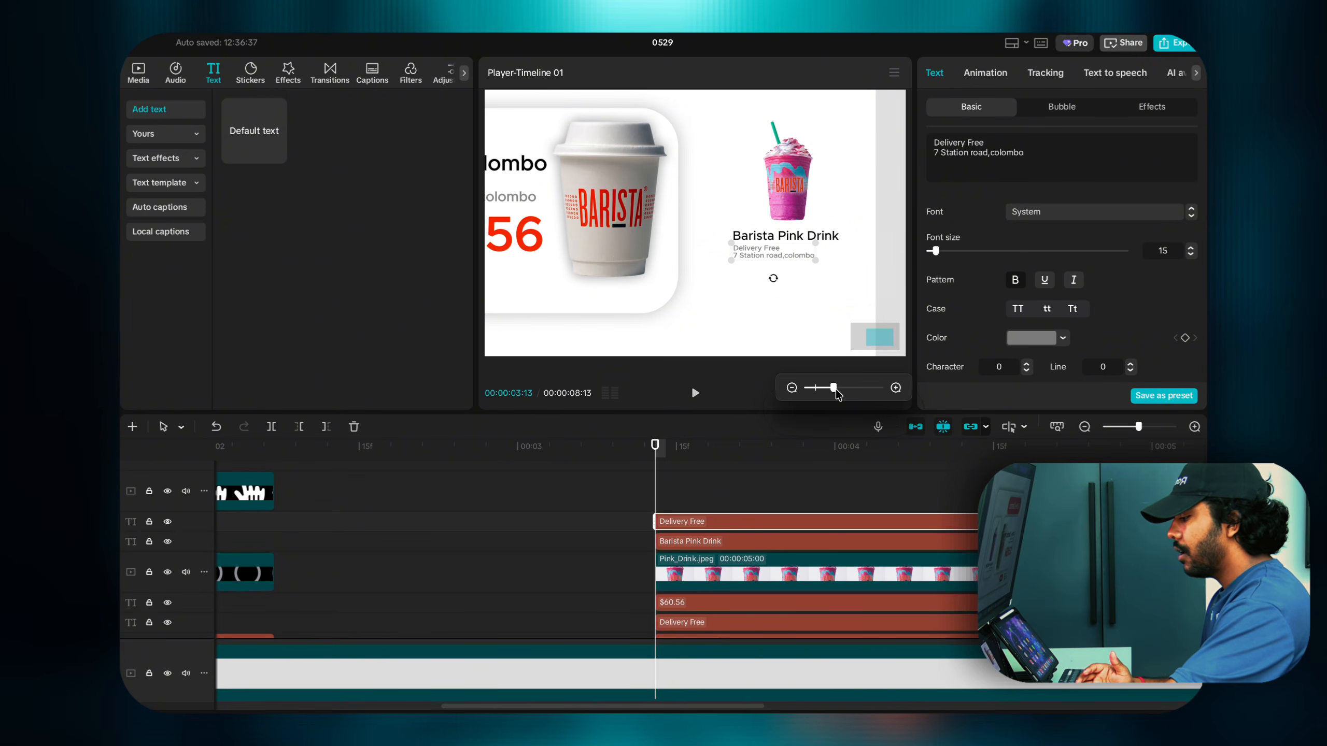
# Step: Zoom the preview out and select the cup image, card clip and card's vector shape
pyautogui.moveTo(834, 389); pyautogui.dragTo(815, 390)
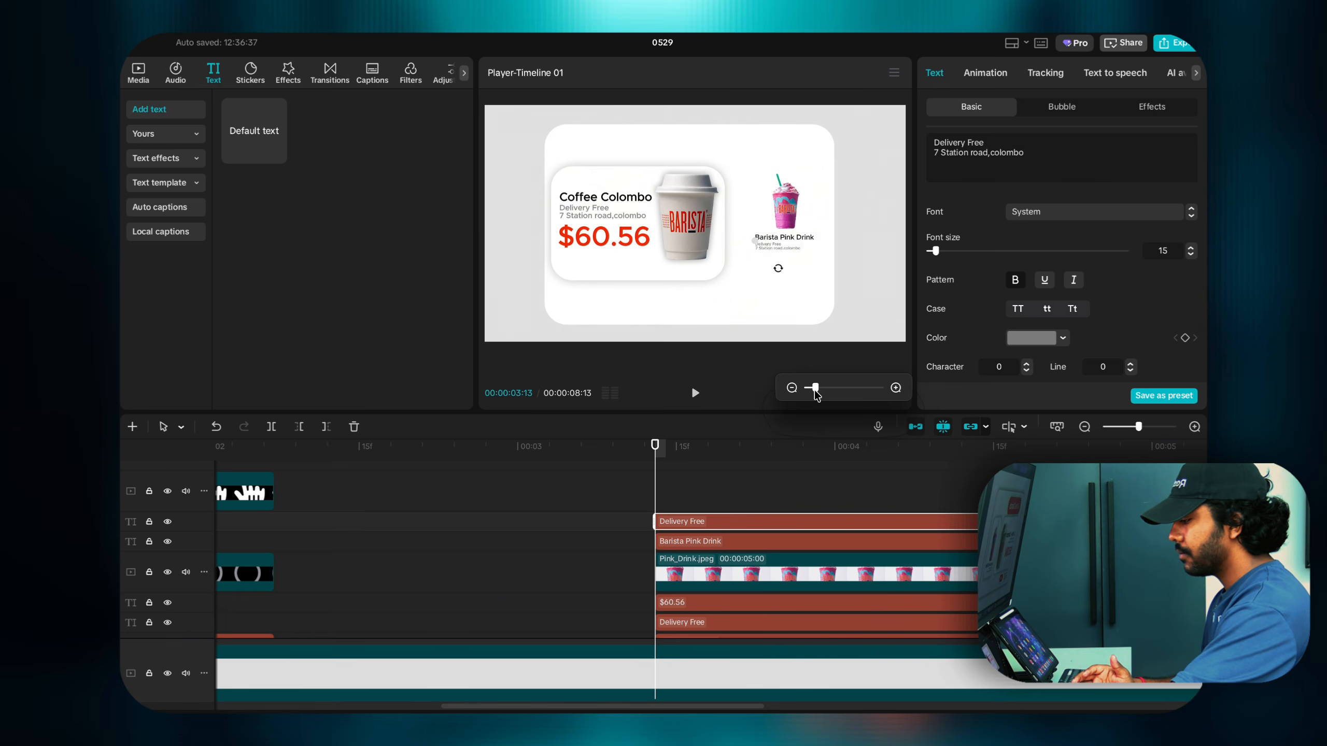
pyautogui.click(679, 264)
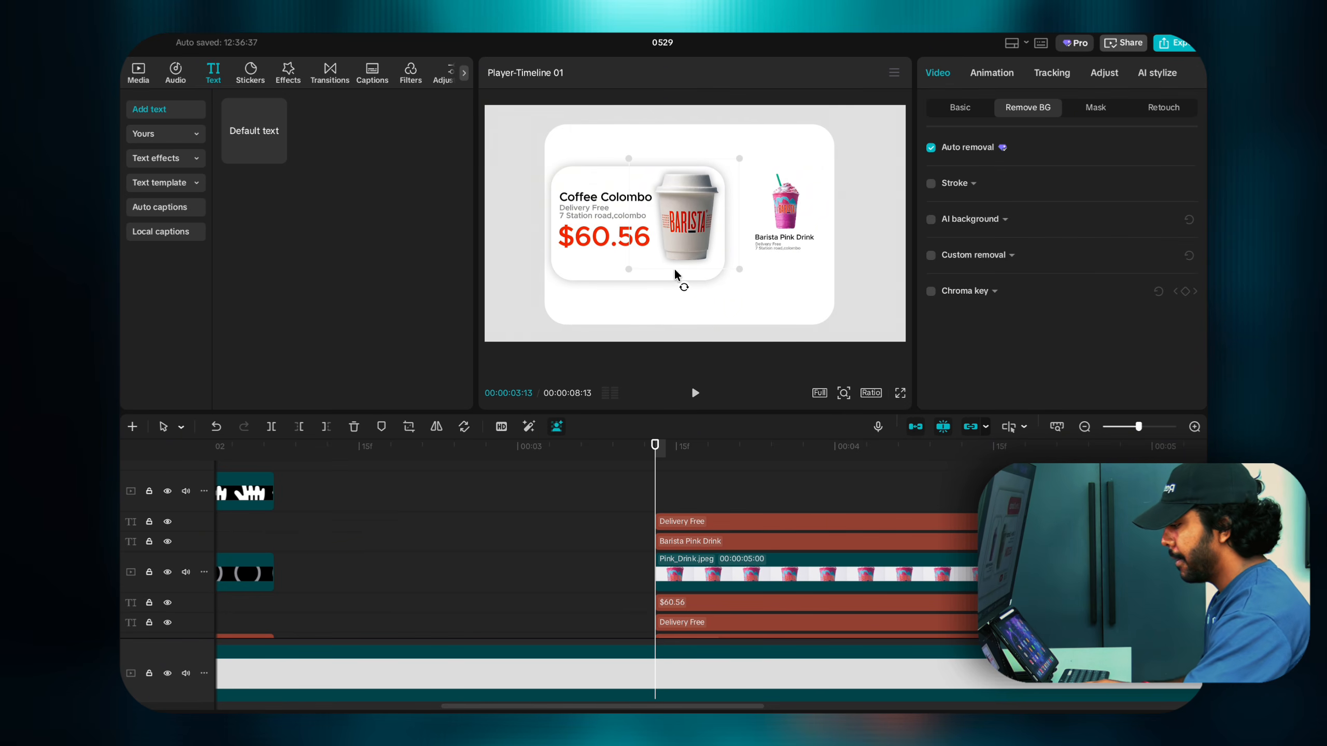
pyautogui.click(563, 272)
pyautogui.scroll(-5, 670, 500)
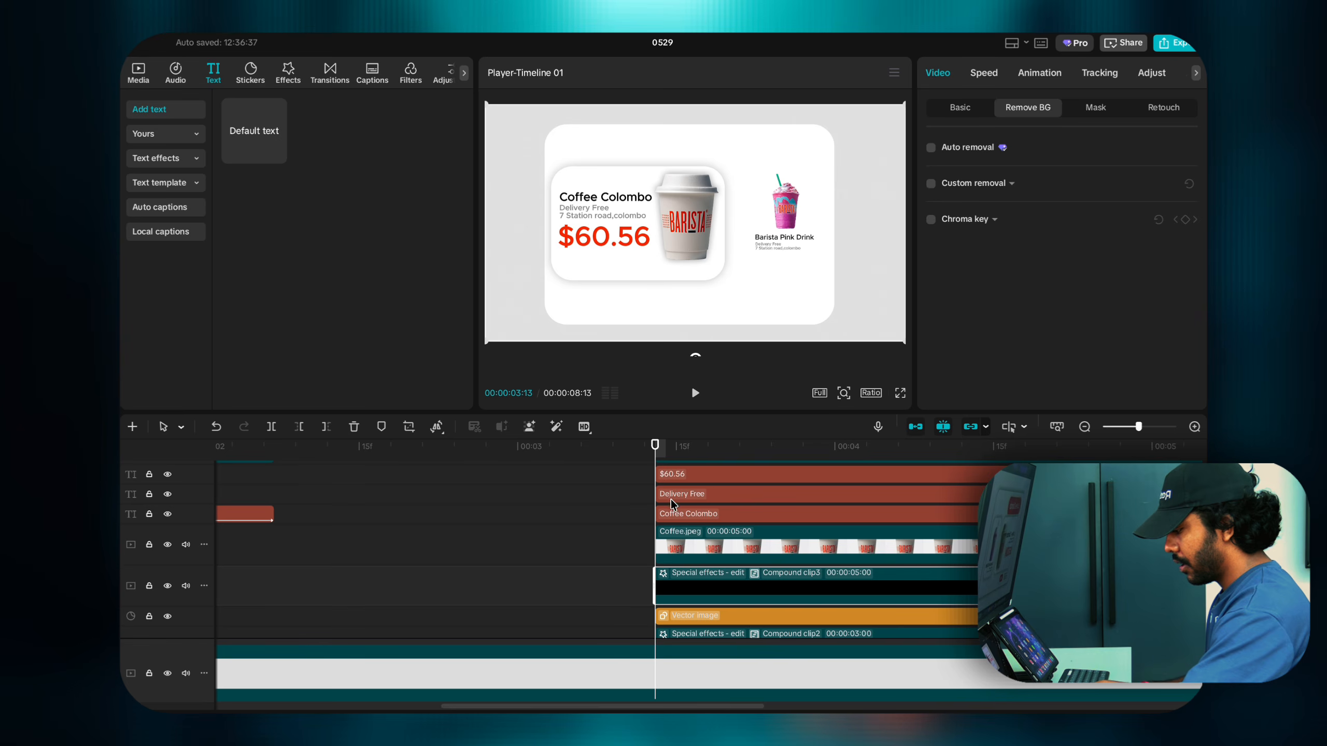
pyautogui.click(691, 561)
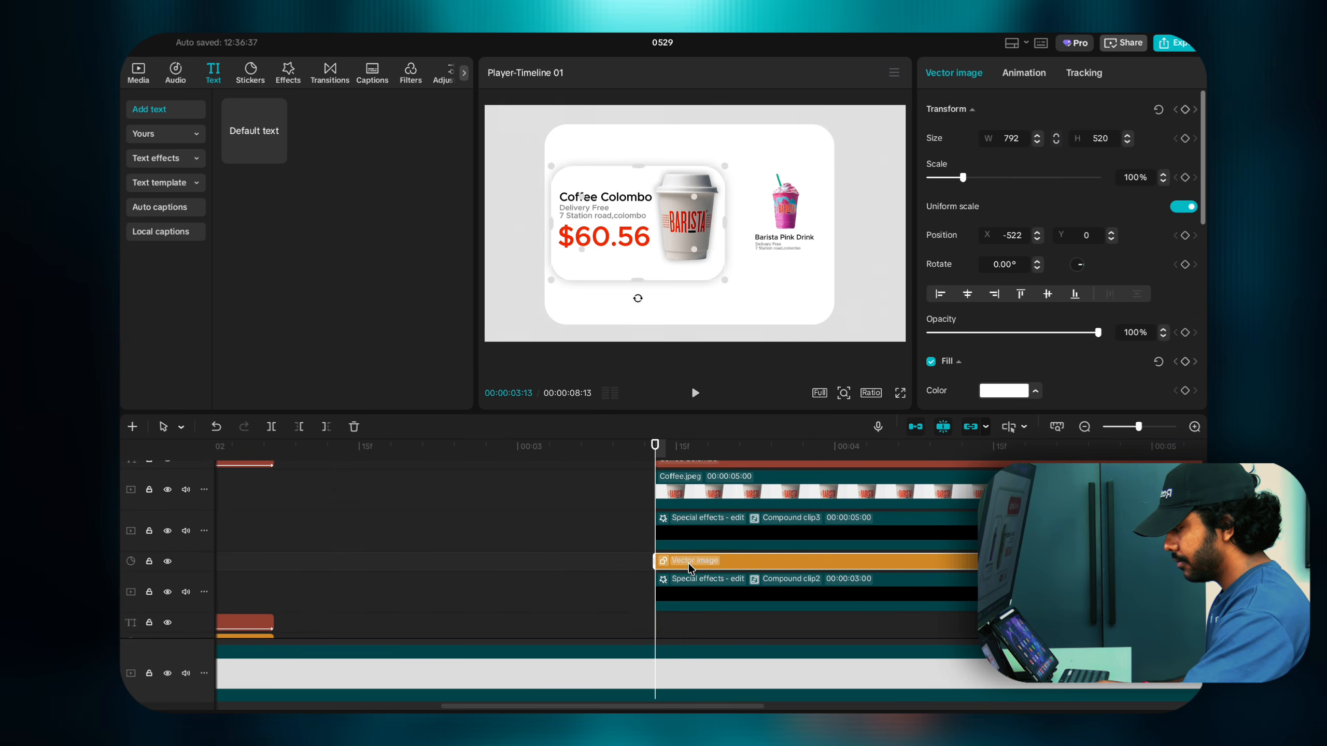
pyautogui.scroll(5, 691, 562)
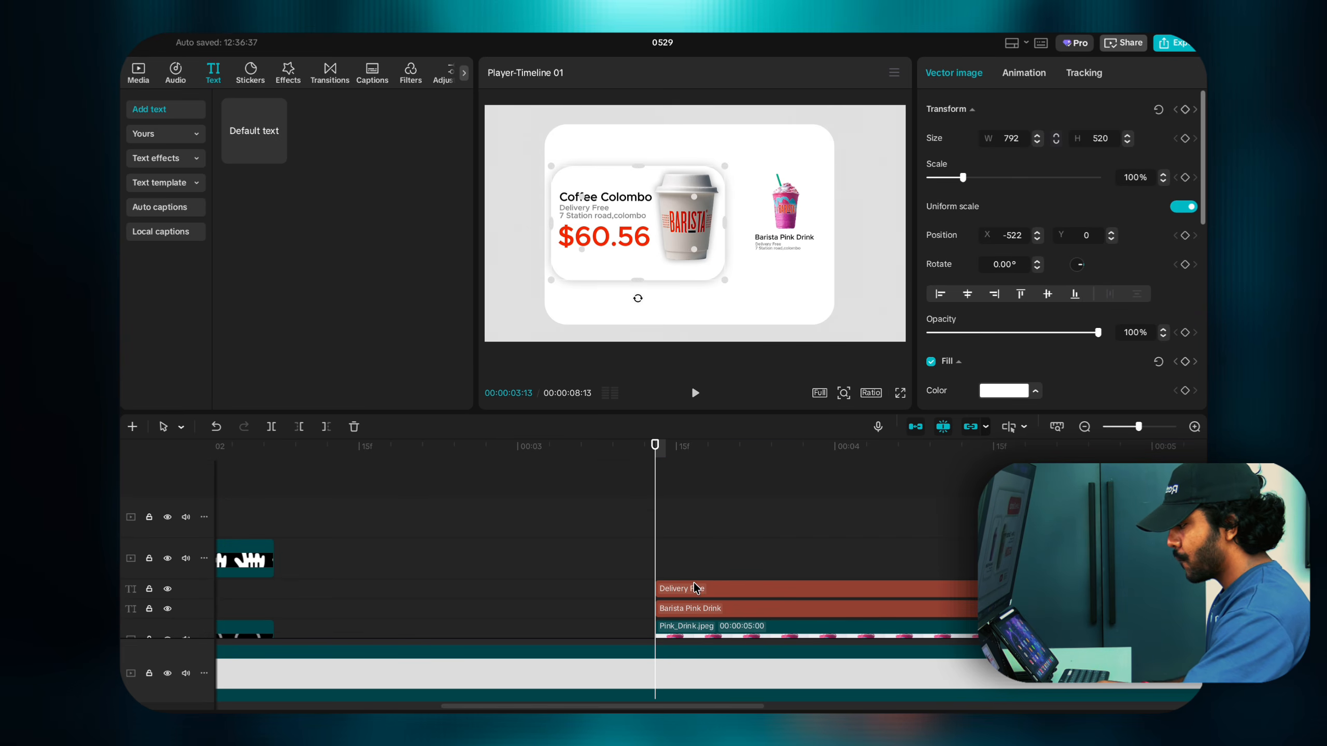
pyautogui.scroll(-2, 721, 581)
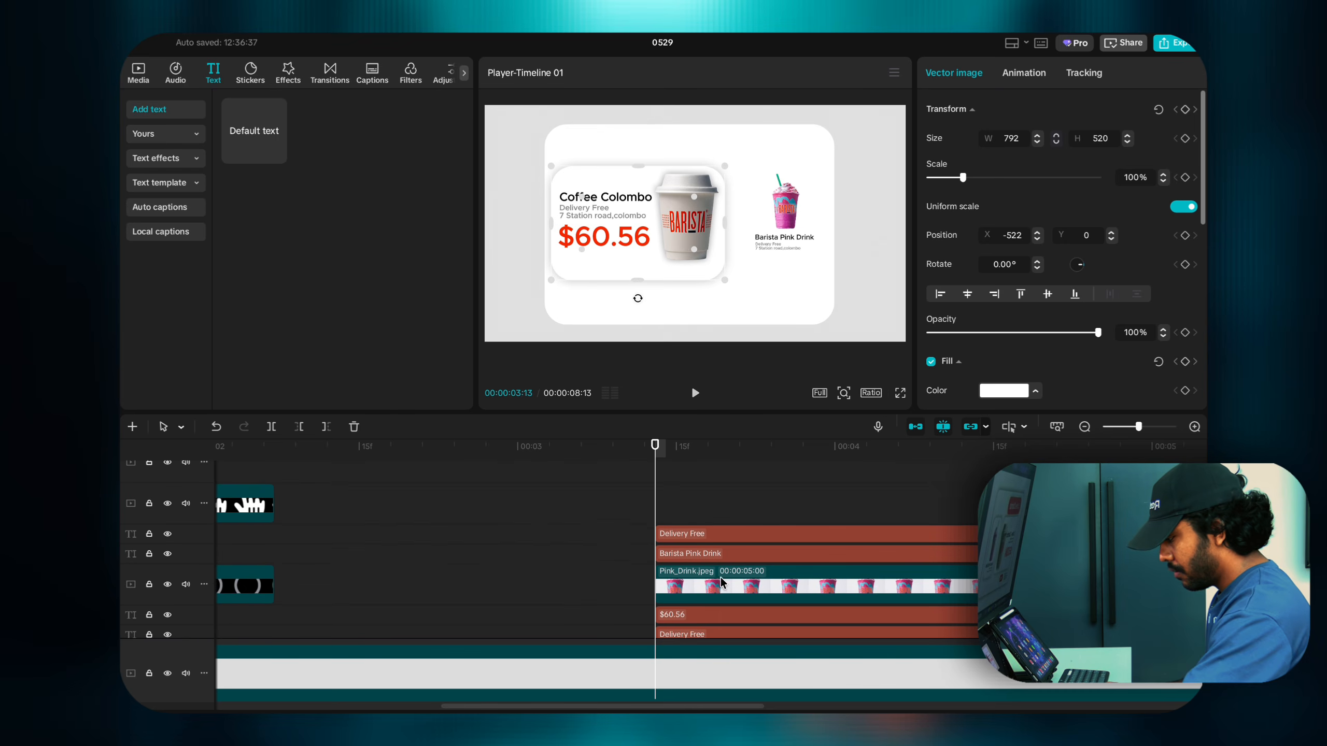
# Step: Select the pink drink with its two texts and move the group into place together
pyautogui.moveTo(619, 523); pyautogui.dragTo(682, 576)
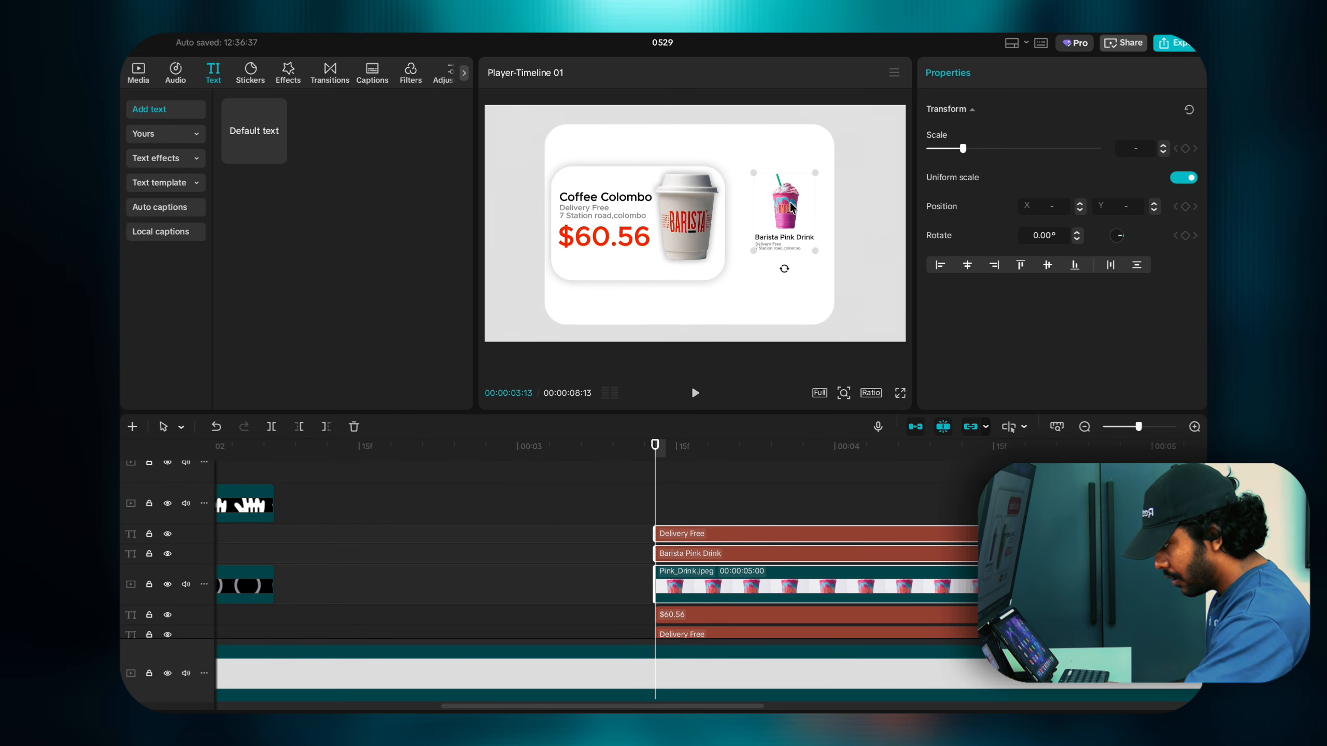
pyautogui.moveTo(791, 224); pyautogui.dragTo(815, 271)
pyautogui.moveTo(786, 228); pyautogui.dragTo(785, 228)
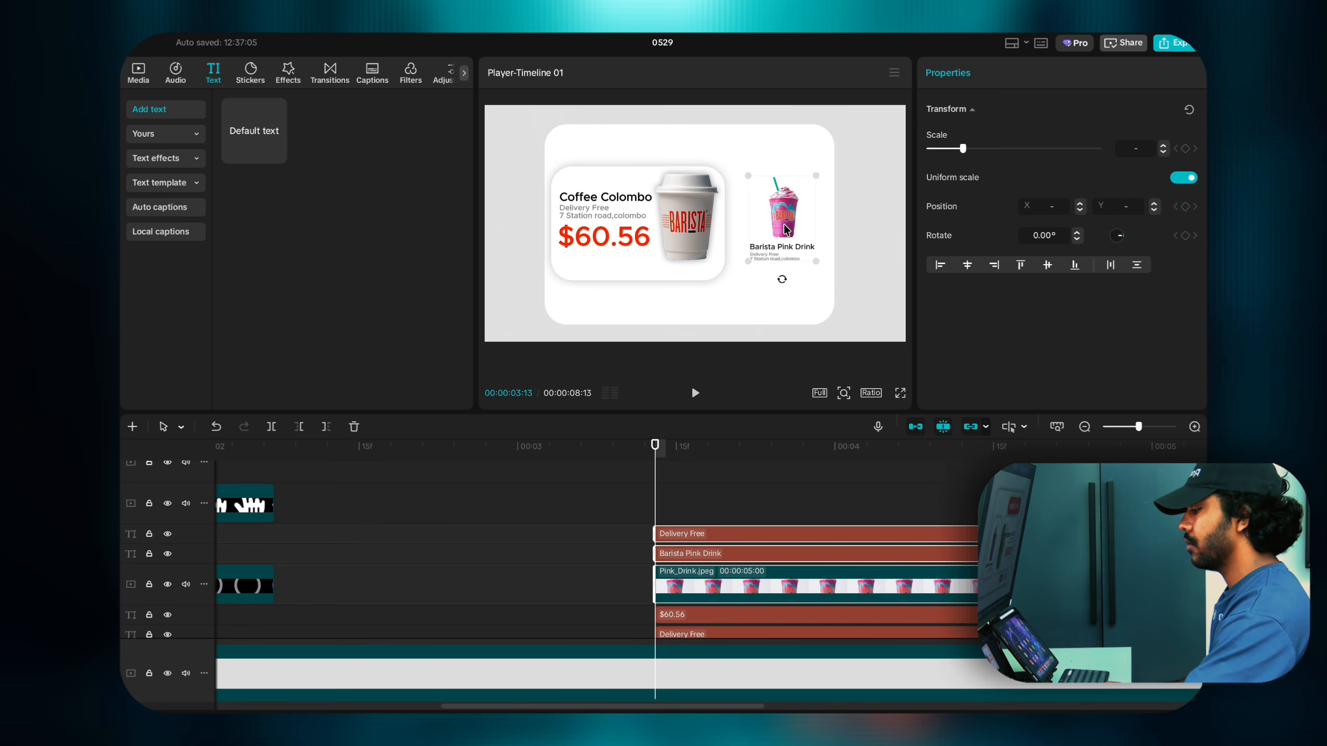
pyautogui.click(288, 68)
pyautogui.click(251, 74)
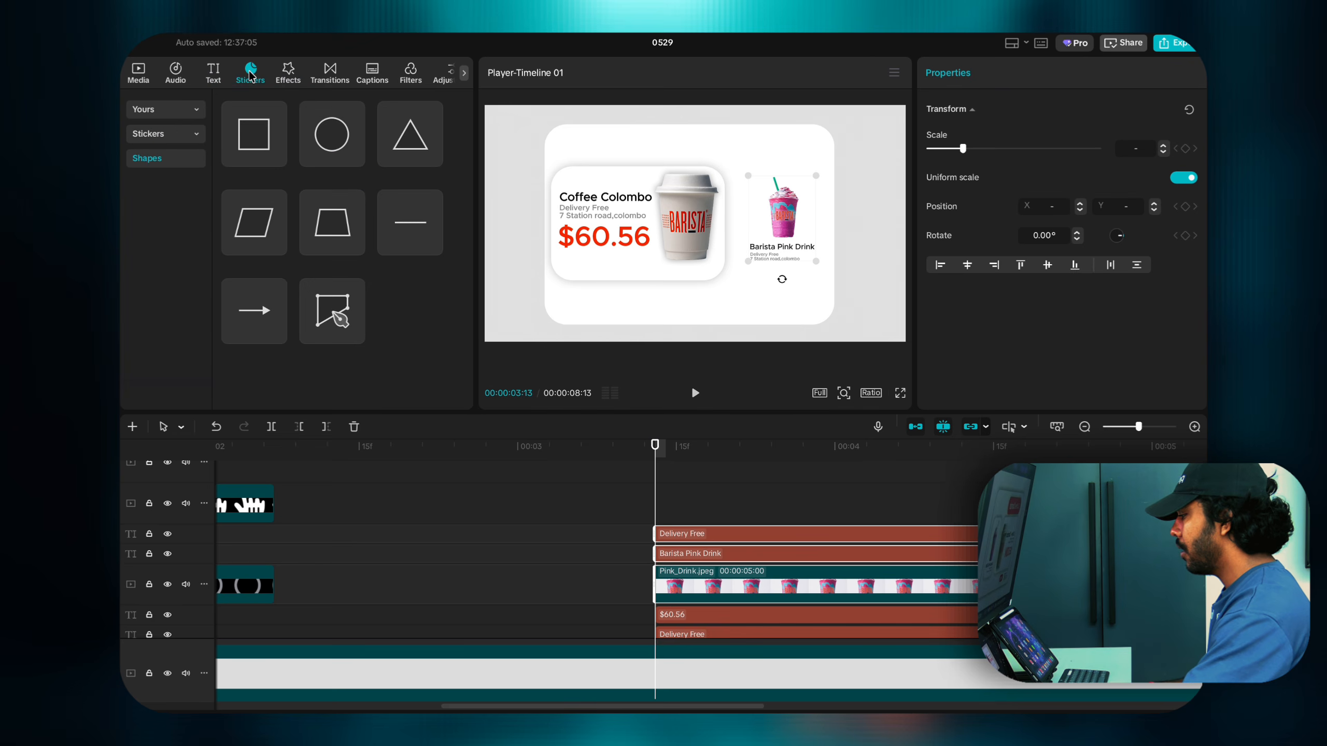
# Step: Add a grey square beneath the drink layer, sized 340×500 at X 791 to frame the drink
pyautogui.click(276, 156)
pyautogui.moveTo(731, 250); pyautogui.dragTo(812, 254)
pyautogui.moveTo(688, 616)
pyautogui.mouseDown()
pyautogui.moveTo(688, 556)
pyautogui.moveTo(687, 590)
pyautogui.mouseUp()
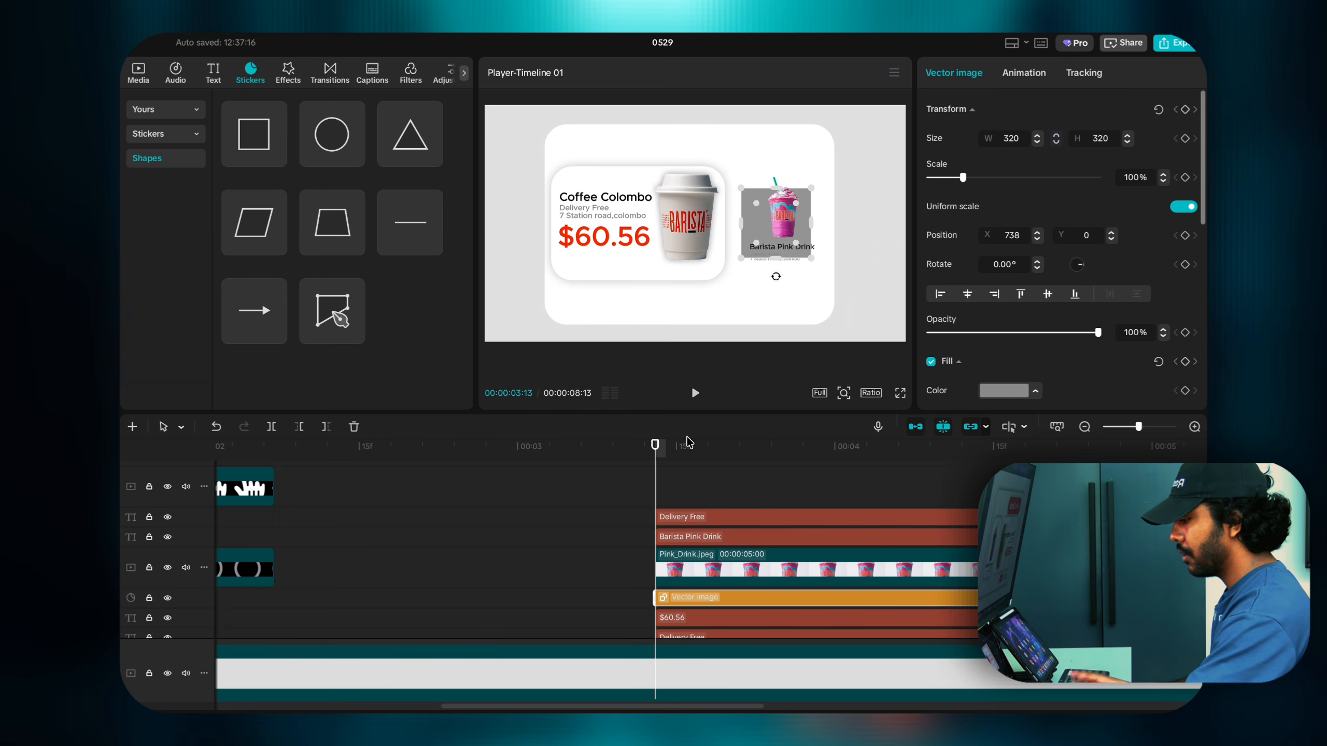
pyautogui.moveTo(788, 229); pyautogui.dragTo(804, 200)
pyautogui.moveTo(782, 264); pyautogui.dragTo(783, 282)
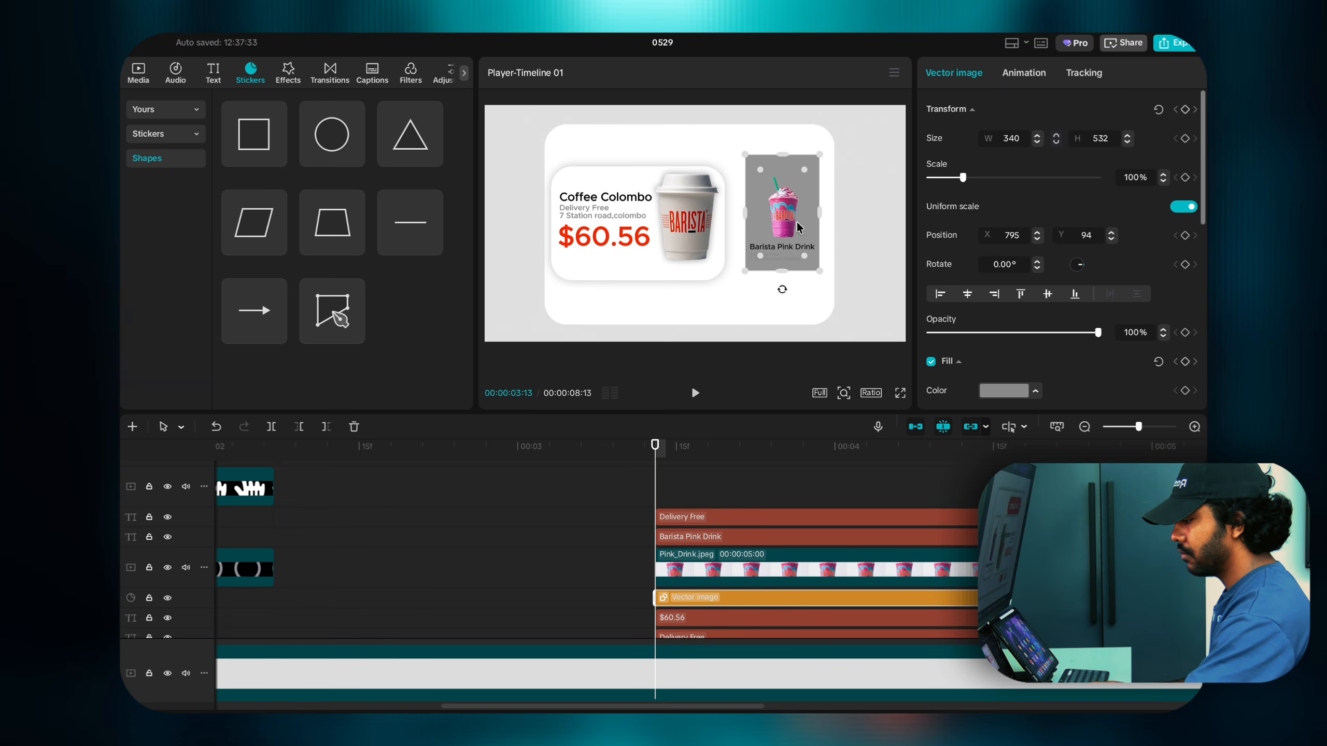
pyautogui.moveTo(803, 231); pyautogui.dragTo(789, 201)
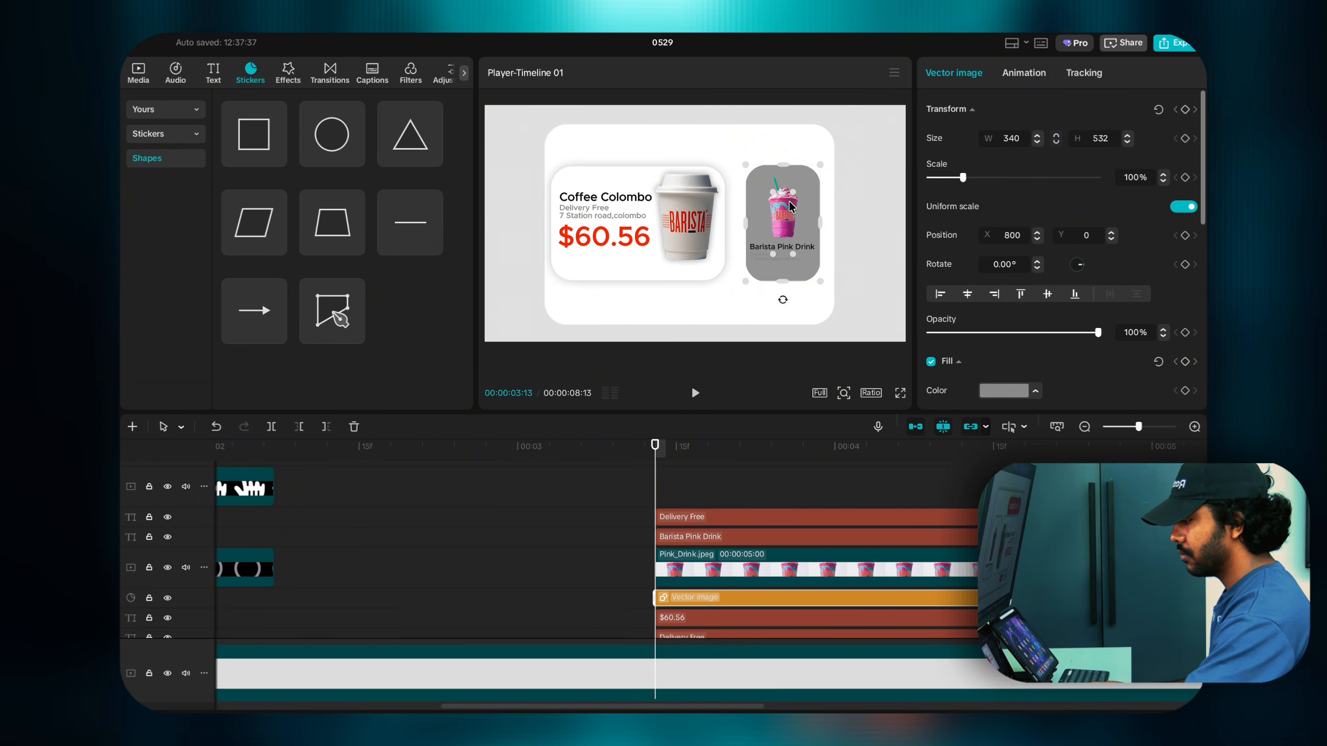
pyautogui.moveTo(780, 282); pyautogui.dragTo(779, 275)
pyautogui.moveTo(800, 197); pyautogui.dragTo(803, 198)
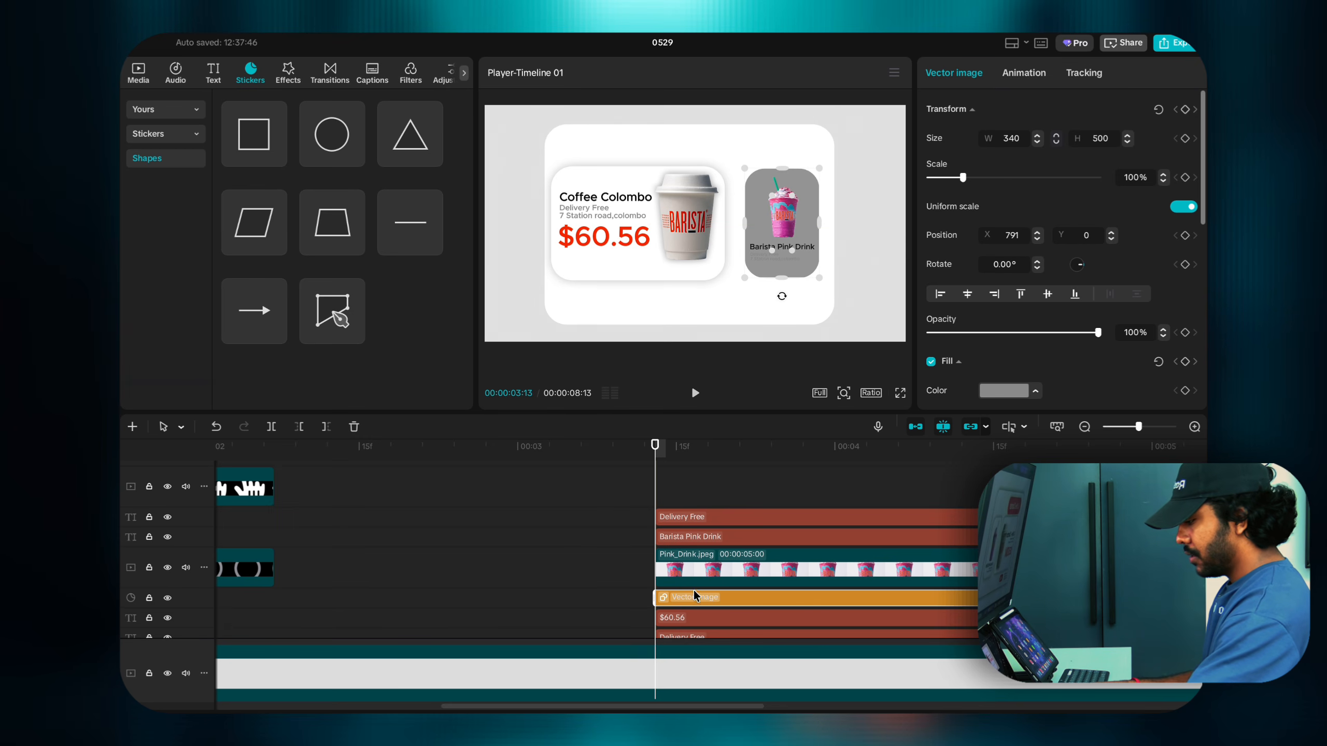
# Step: Make the box fill white and duplicate it, colouring the lower copy black
pyautogui.click(985, 392)
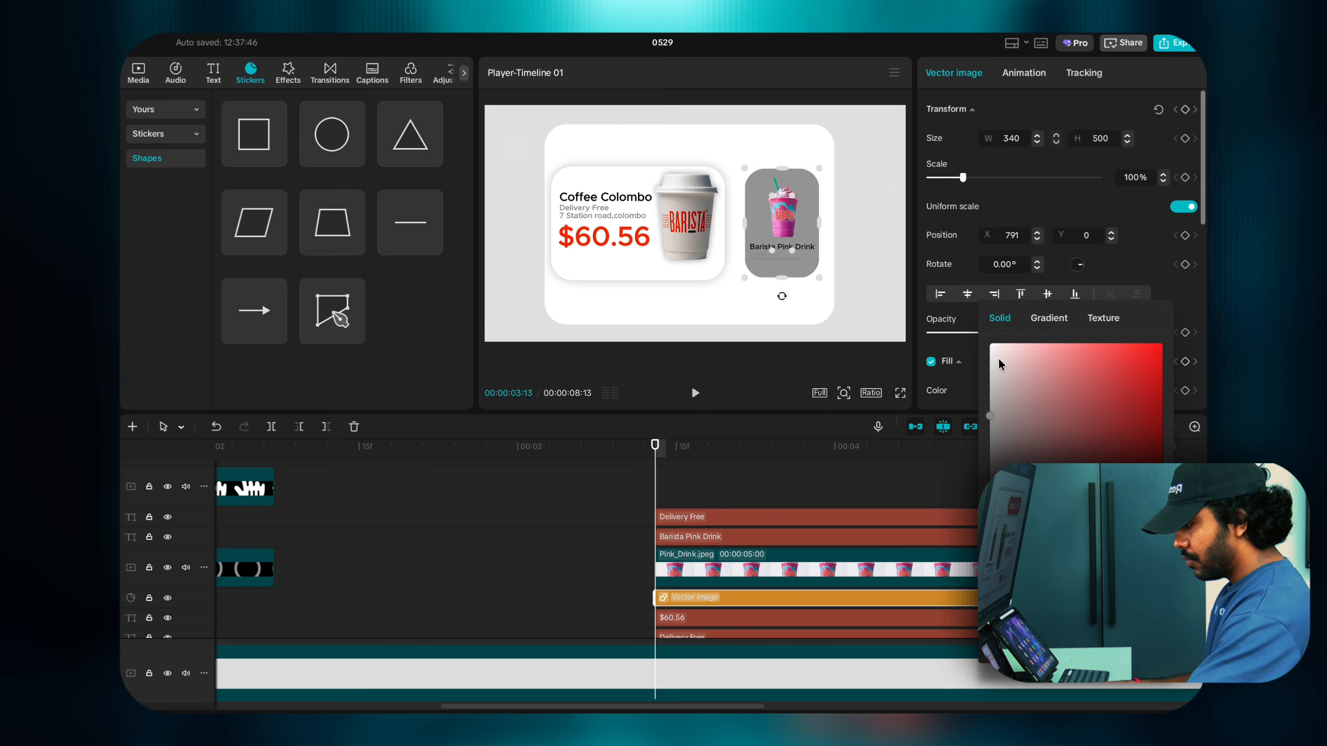
pyautogui.moveTo(1001, 366); pyautogui.dragTo(975, 337)
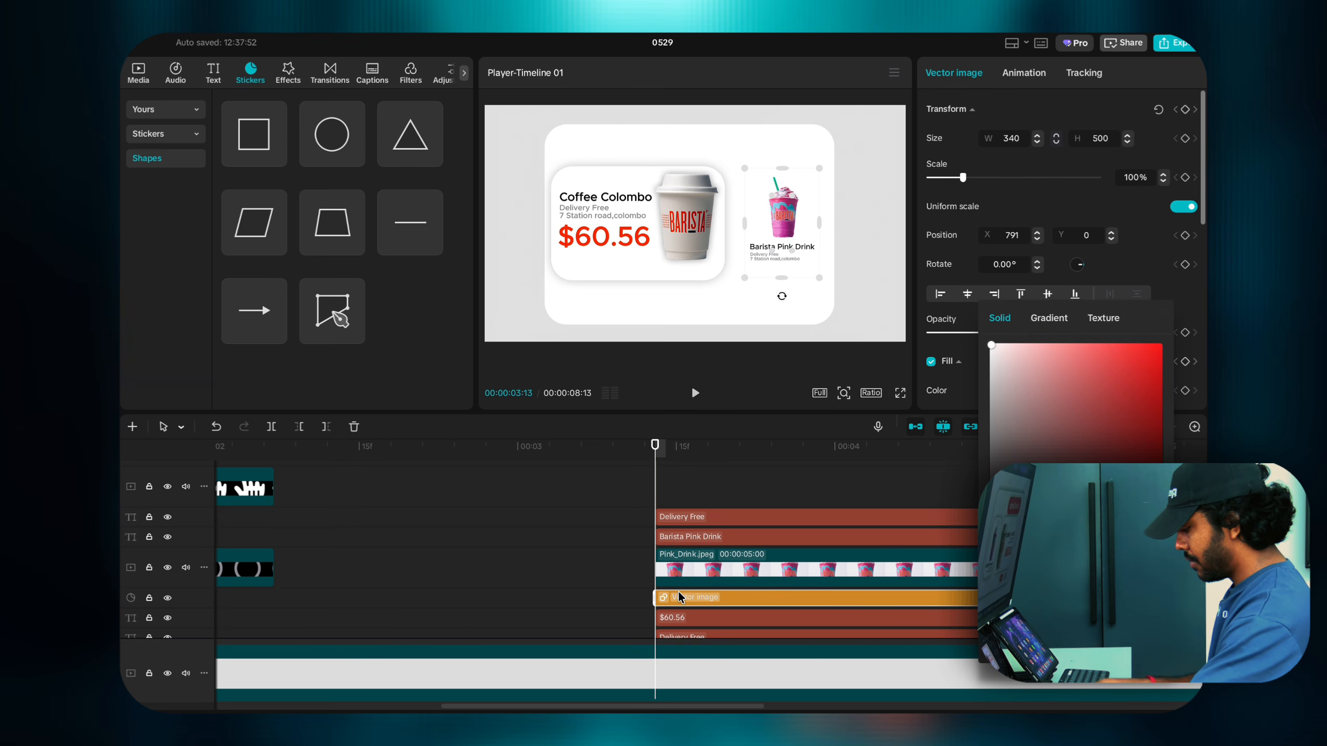
pyautogui.moveTo(679, 595); pyautogui.dragTo(678, 586)
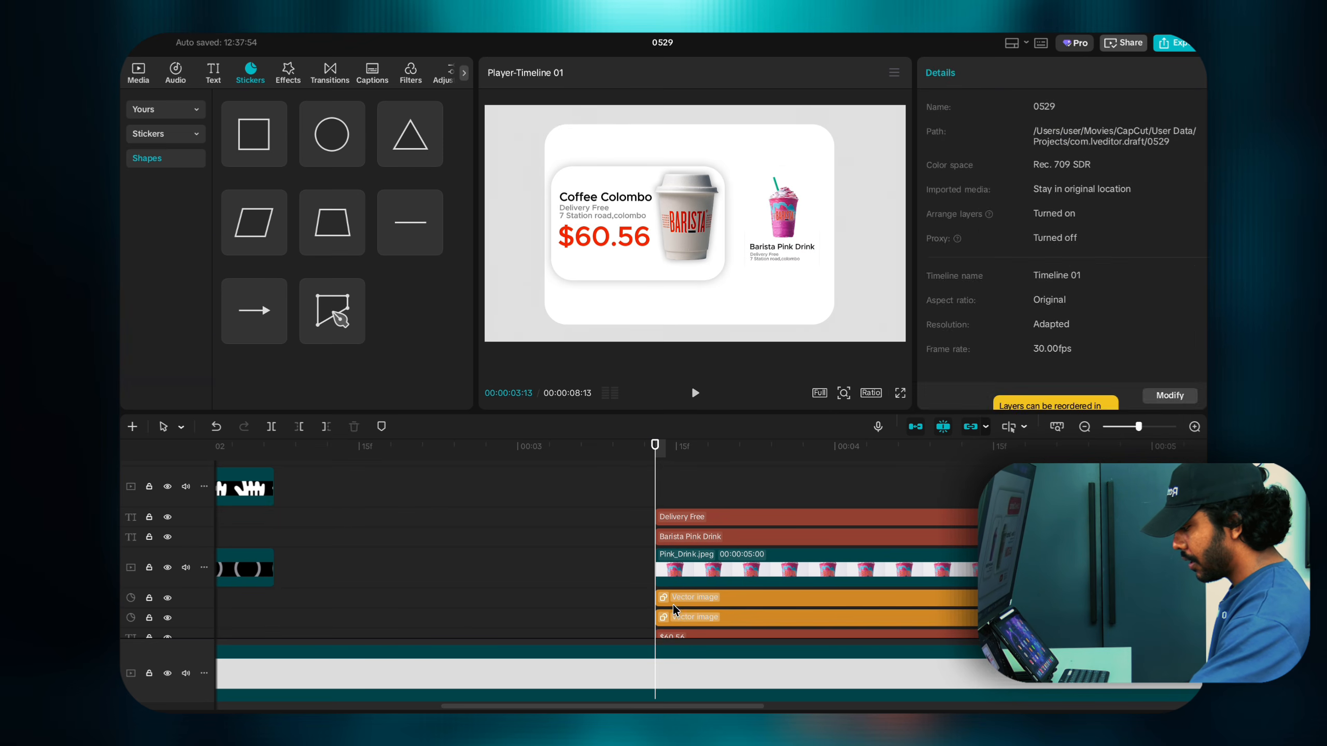
pyautogui.click(673, 615)
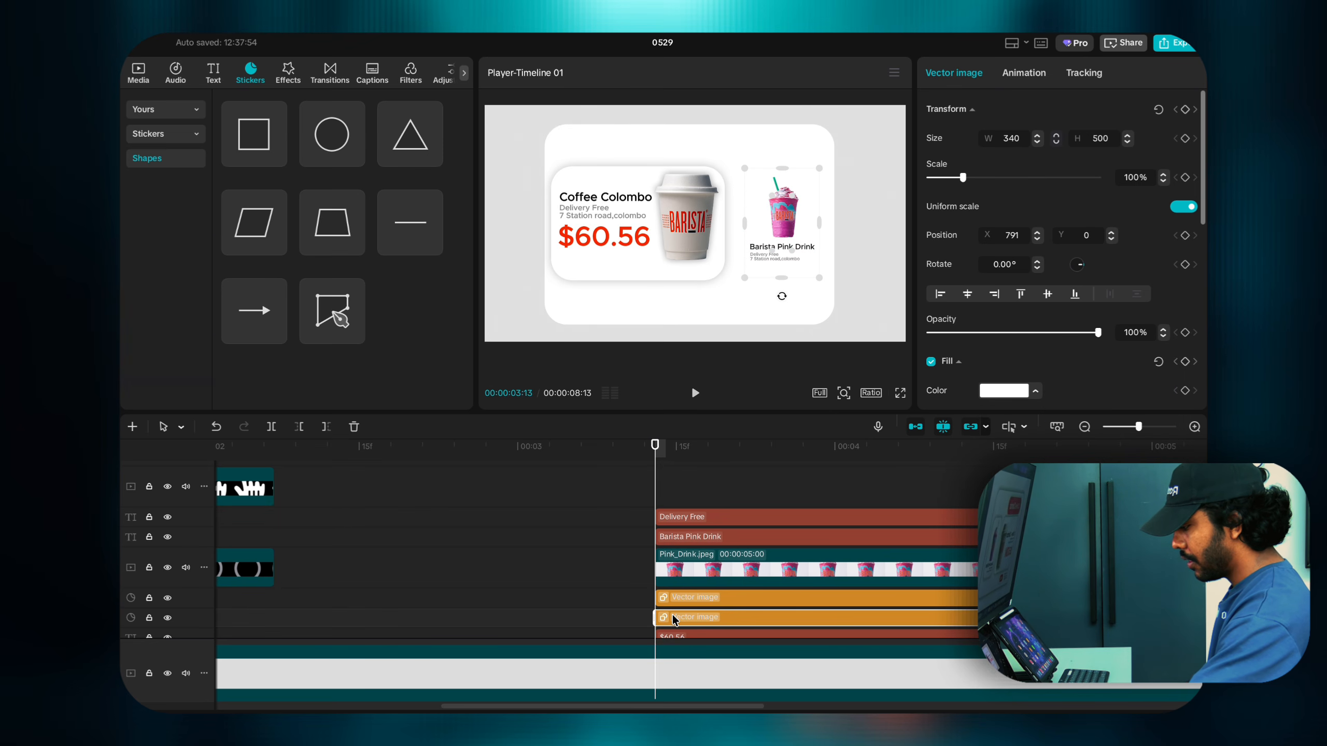
pyautogui.click(1003, 391)
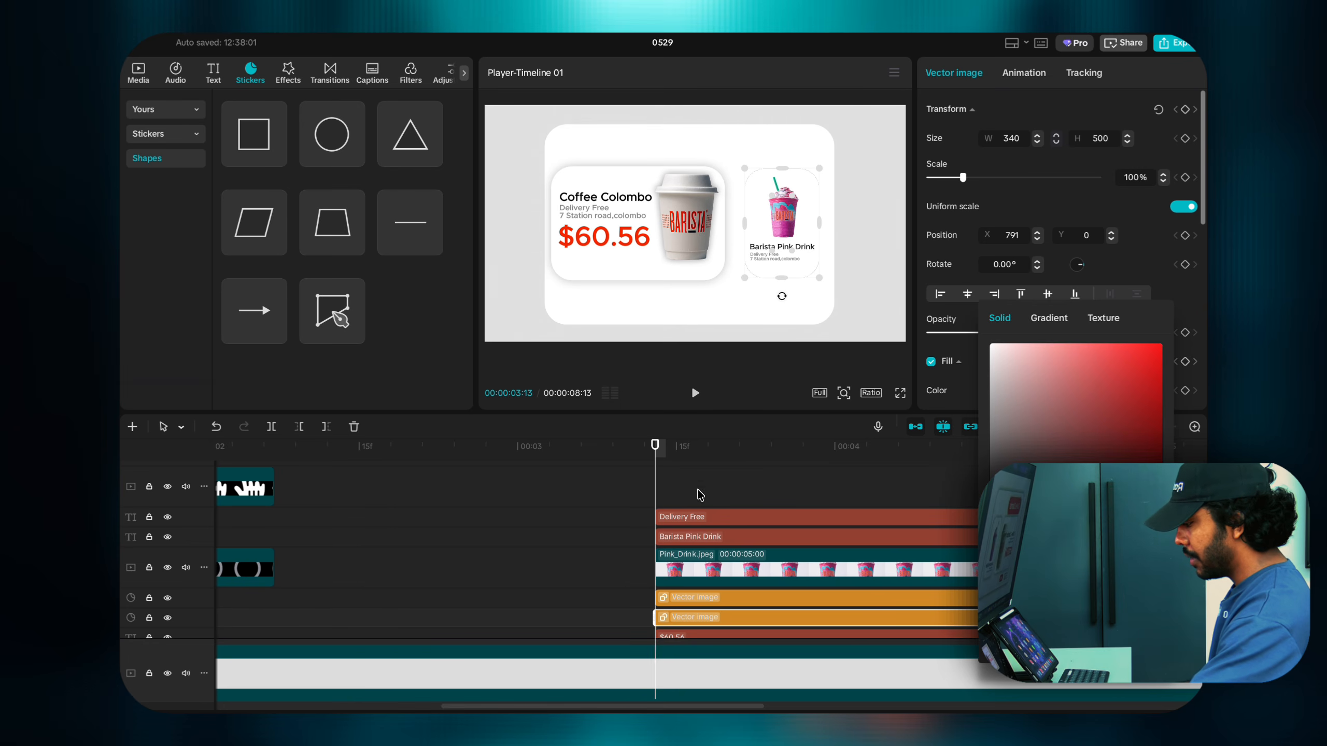
pyautogui.click(676, 491)
# Step: Convert the black copy into a compound clip and apply Blur at strength 68
pyautogui.scroll(-2, 675, 544)
pyautogui.click(673, 567)
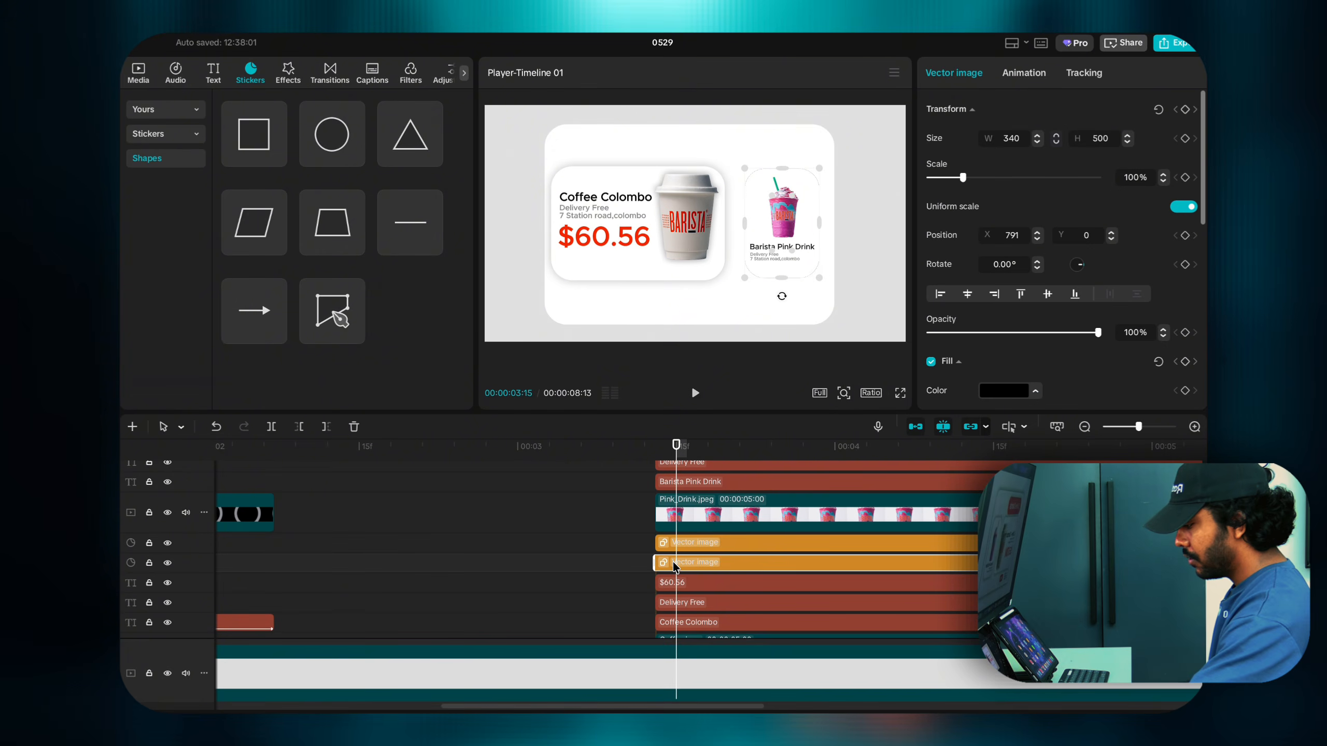
pyautogui.rightClick(675, 567)
pyautogui.click(699, 605)
pyautogui.moveTo(330, 147)
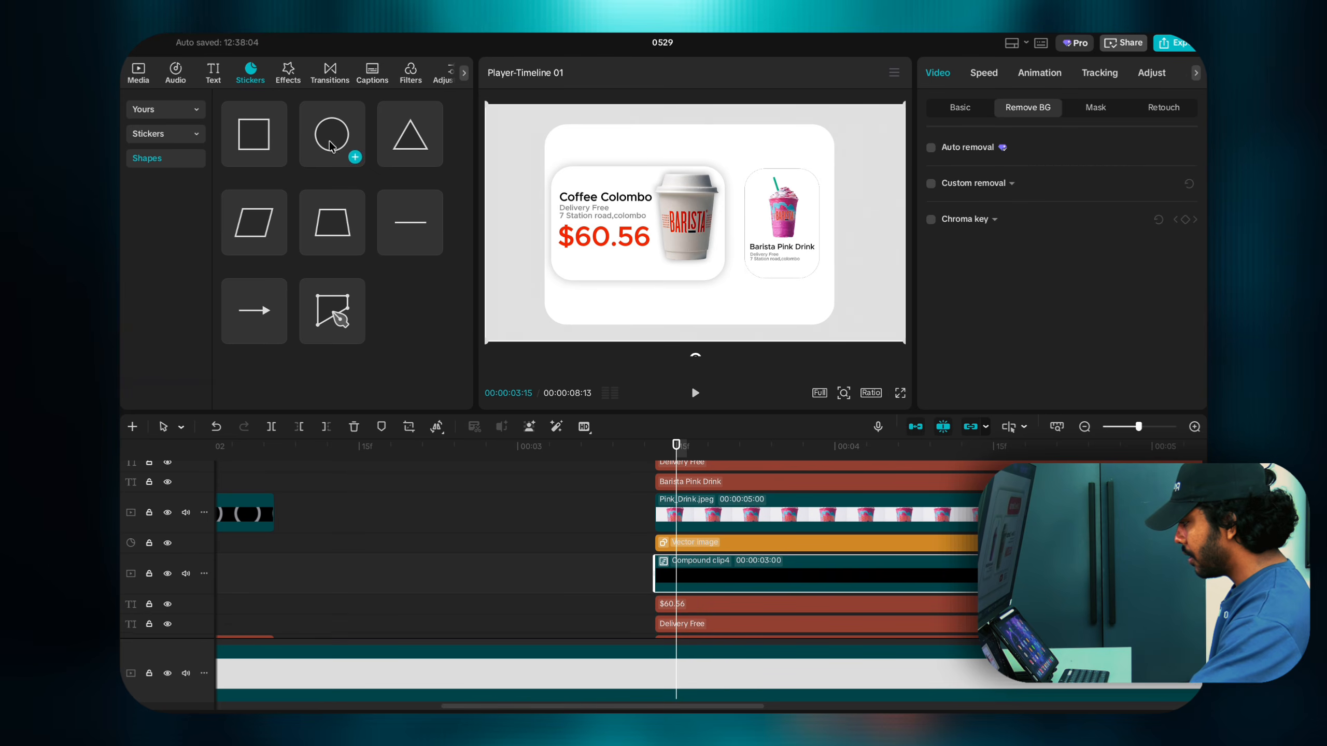
pyautogui.click(290, 74)
pyautogui.moveTo(267, 154); pyautogui.dragTo(705, 574)
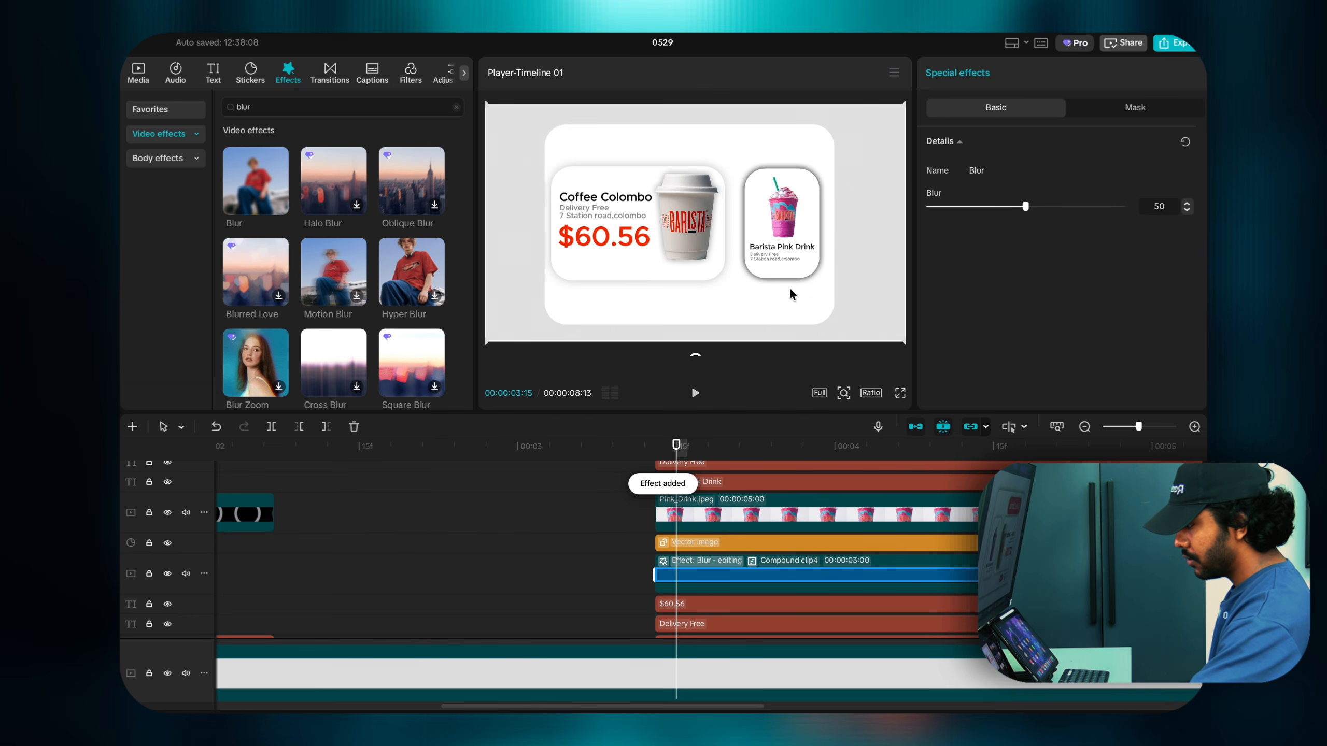
pyautogui.moveTo(1026, 206); pyautogui.dragTo(1083, 208)
# Step: Set the blurred shadow's opacity to 33% and return the playhead to 03:13
pyautogui.click(752, 587)
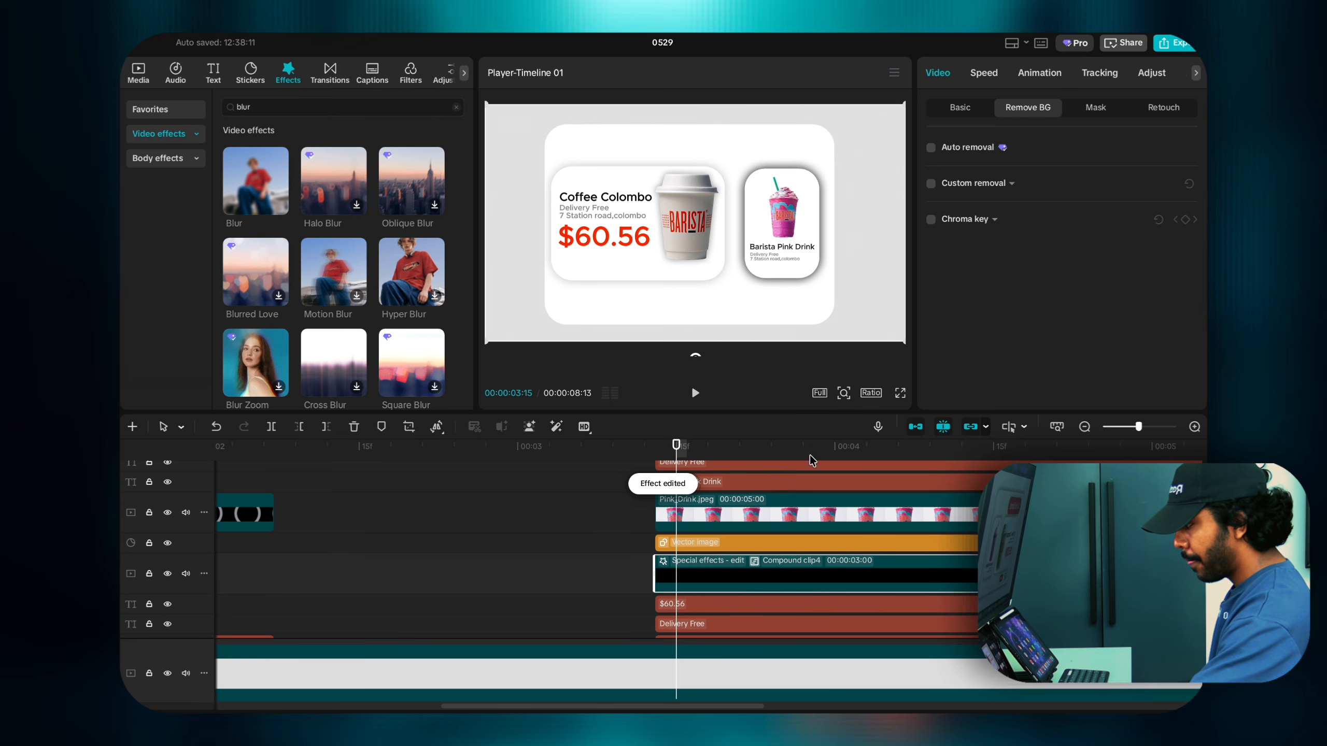
pyautogui.click(958, 110)
pyautogui.scroll(-3, 940, 365)
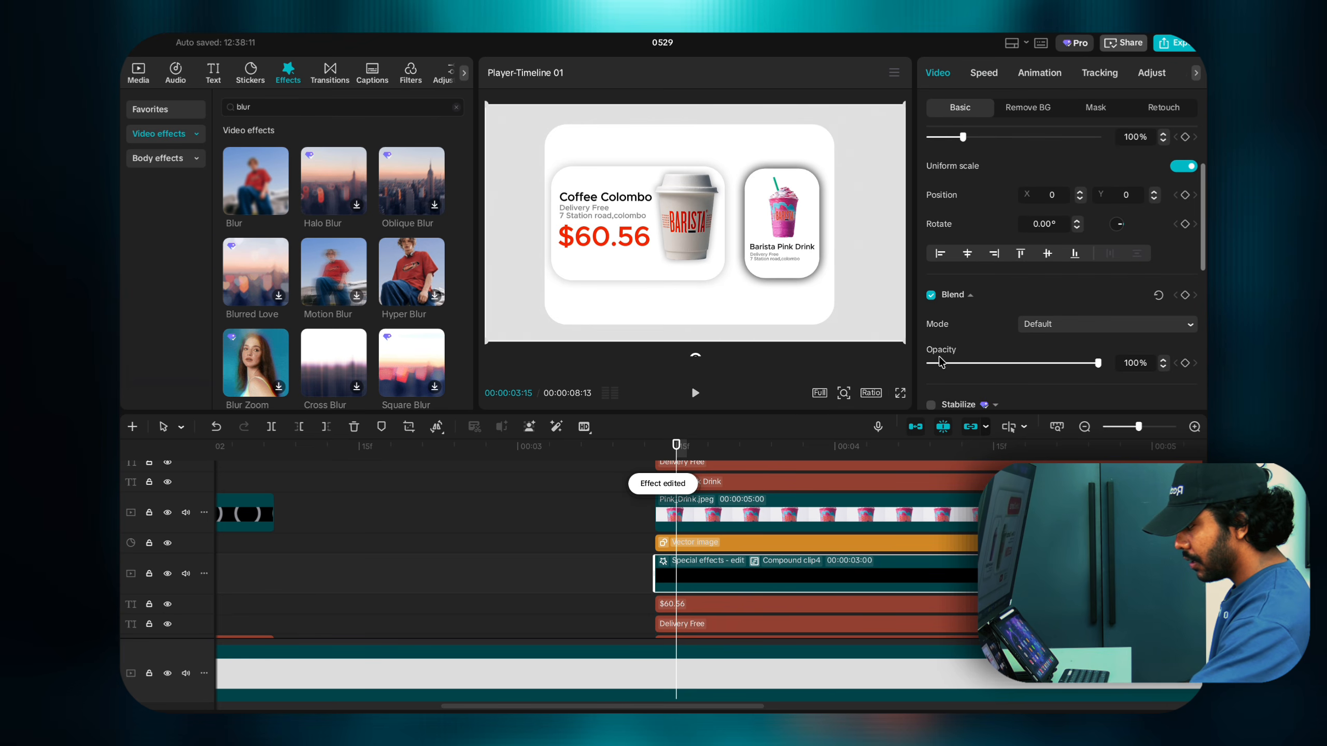
pyautogui.click(966, 363)
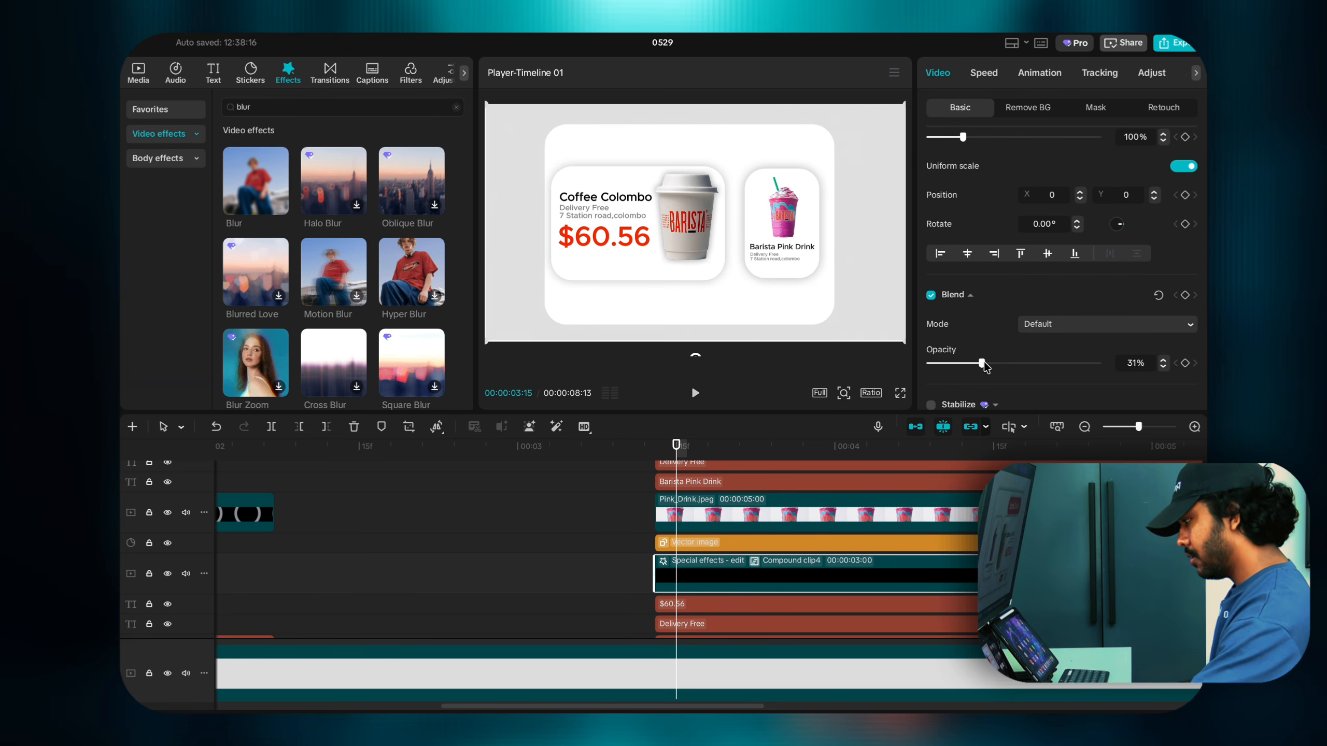
pyautogui.moveTo(984, 361); pyautogui.dragTo(985, 363)
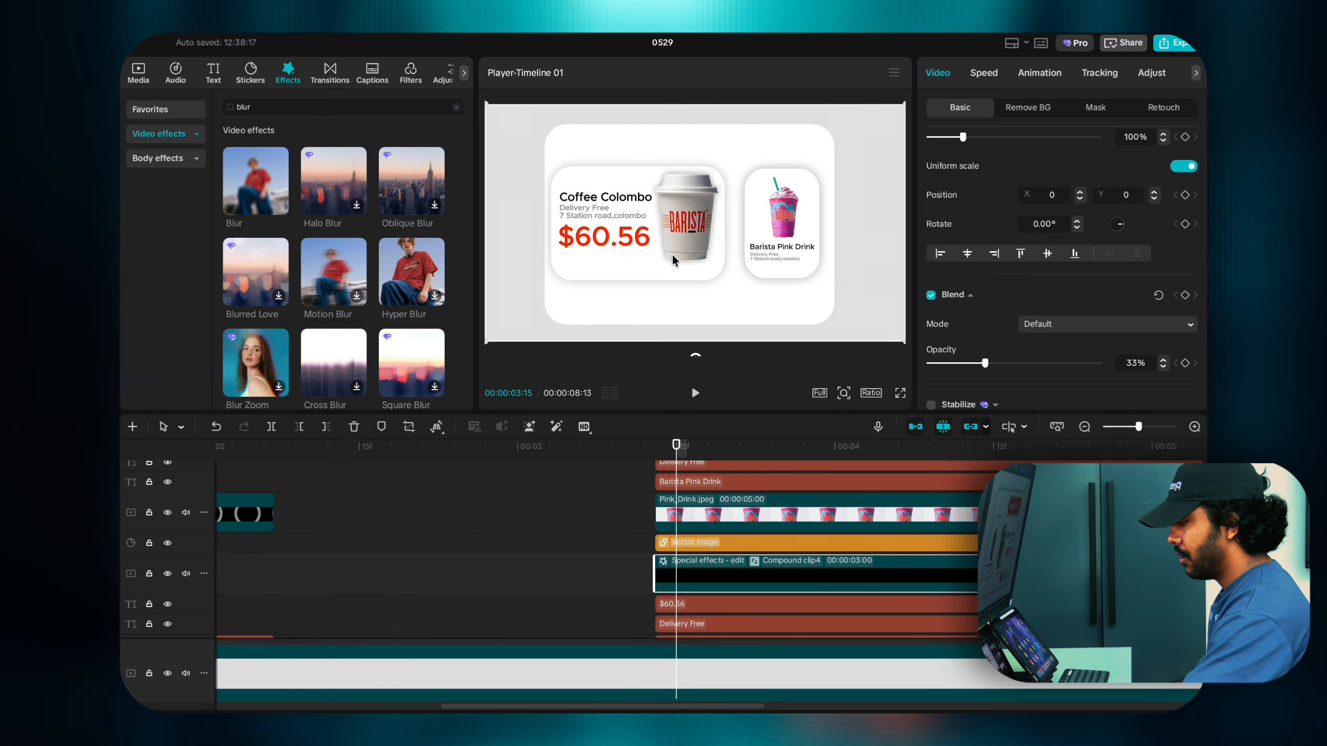
pyautogui.scroll(3, 676, 494)
pyautogui.click(664, 506)
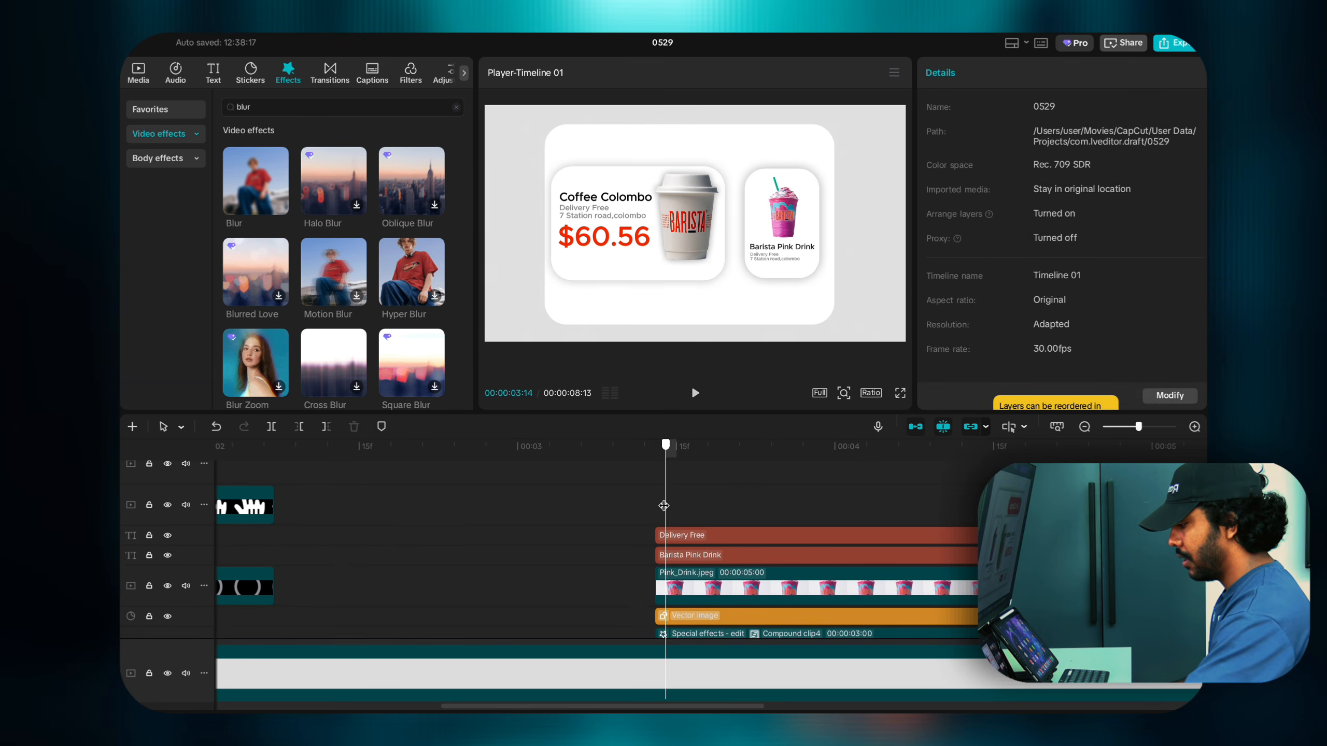
pyautogui.click(655, 506)
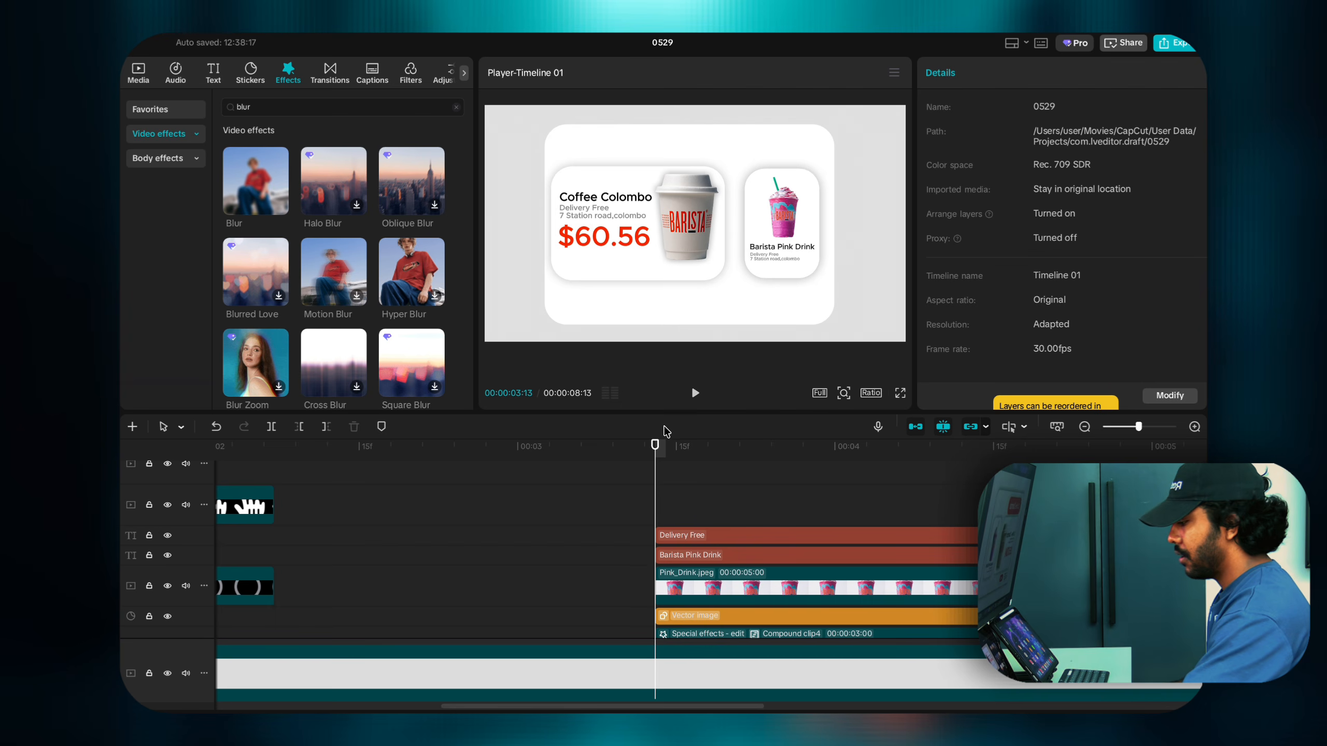
# Step: Add a square shape on a higher track and stretch it into a wide grey bar below the price
pyautogui.click(254, 77)
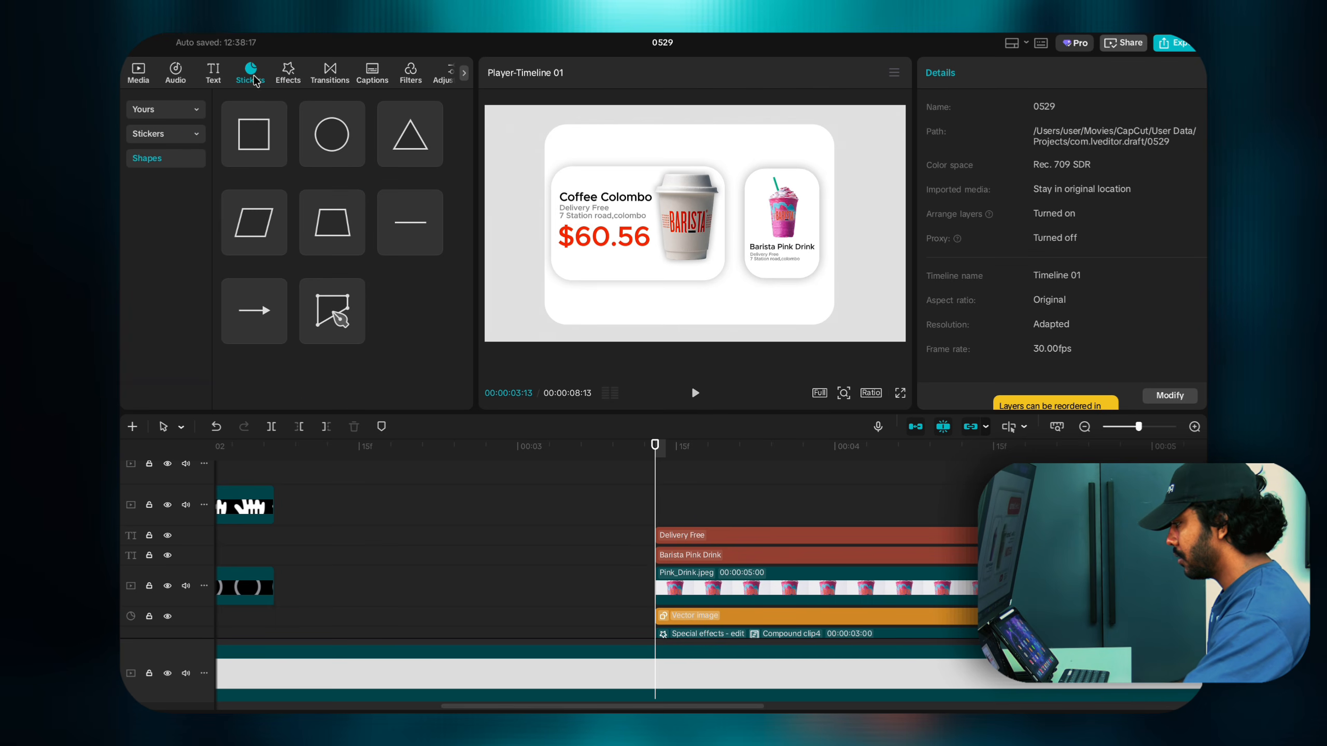
pyautogui.click(278, 158)
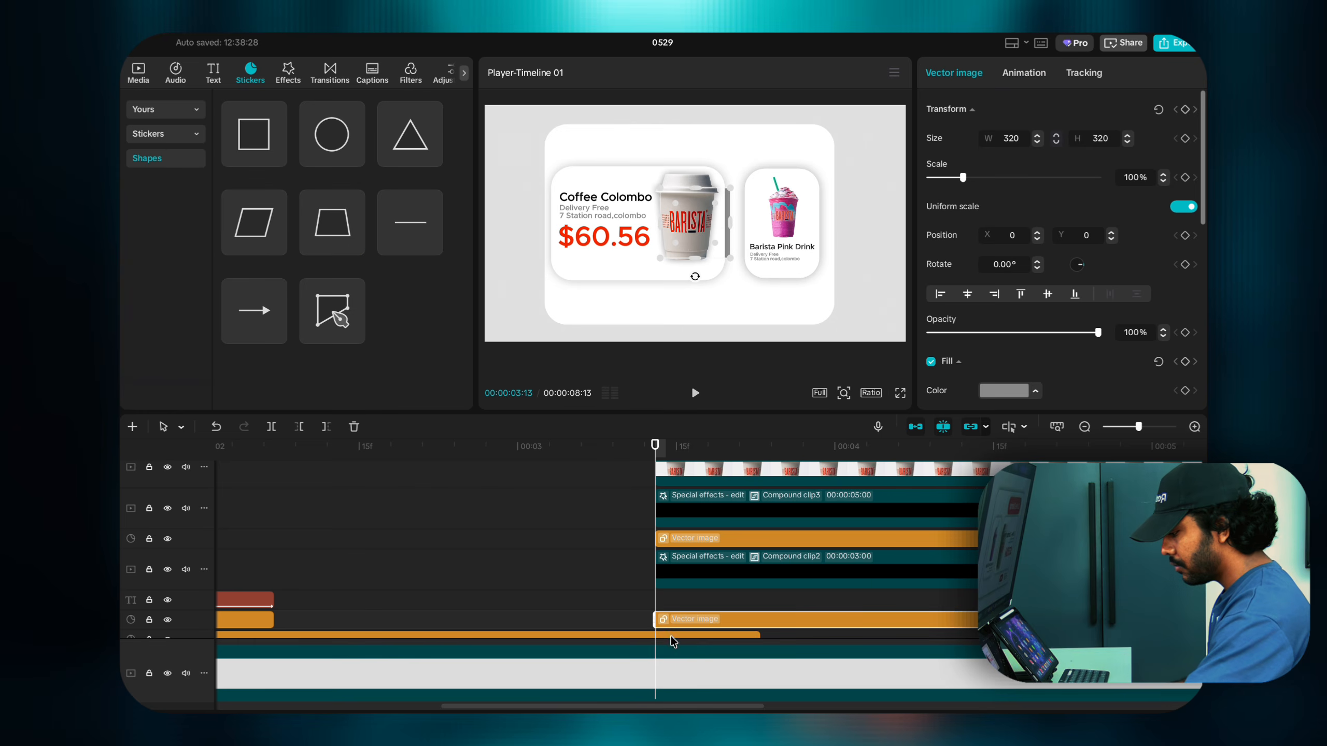
pyautogui.moveTo(674, 622); pyautogui.dragTo(676, 573)
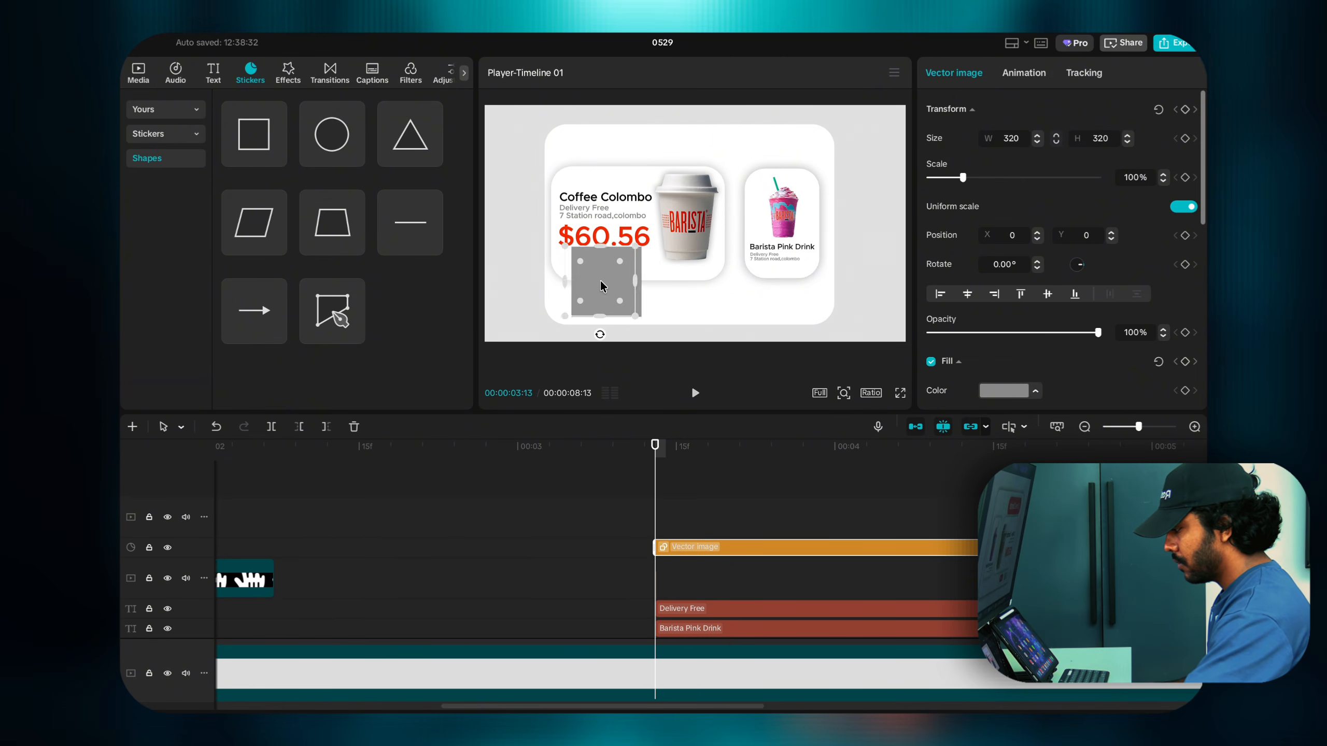
pyautogui.moveTo(601, 285); pyautogui.dragTo(642, 304)
pyautogui.moveTo(758, 314); pyautogui.dragTo(646, 309)
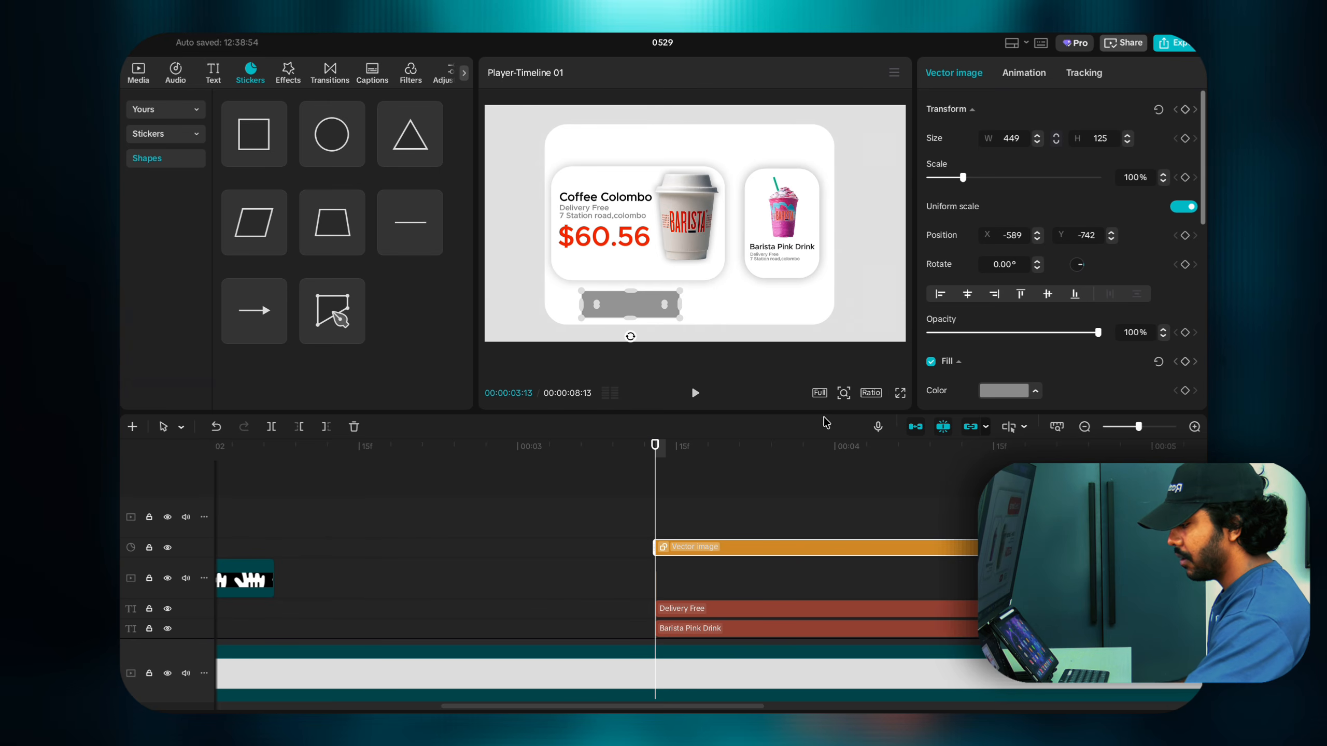
# Step: Round the grey bar's corners and widen it to W 620
pyautogui.click(842, 395)
pyautogui.moveTo(825, 391); pyautogui.dragTo(836, 390)
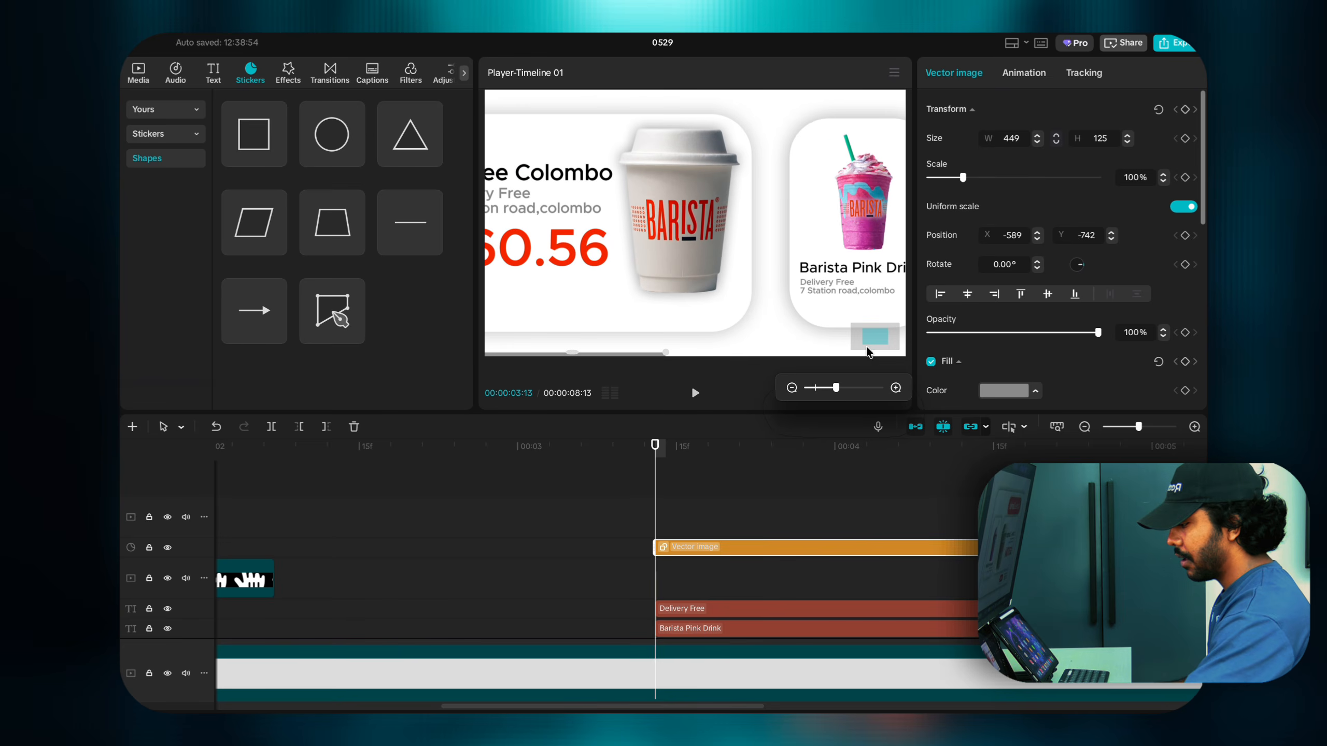
pyautogui.moveTo(870, 343); pyautogui.dragTo(858, 345)
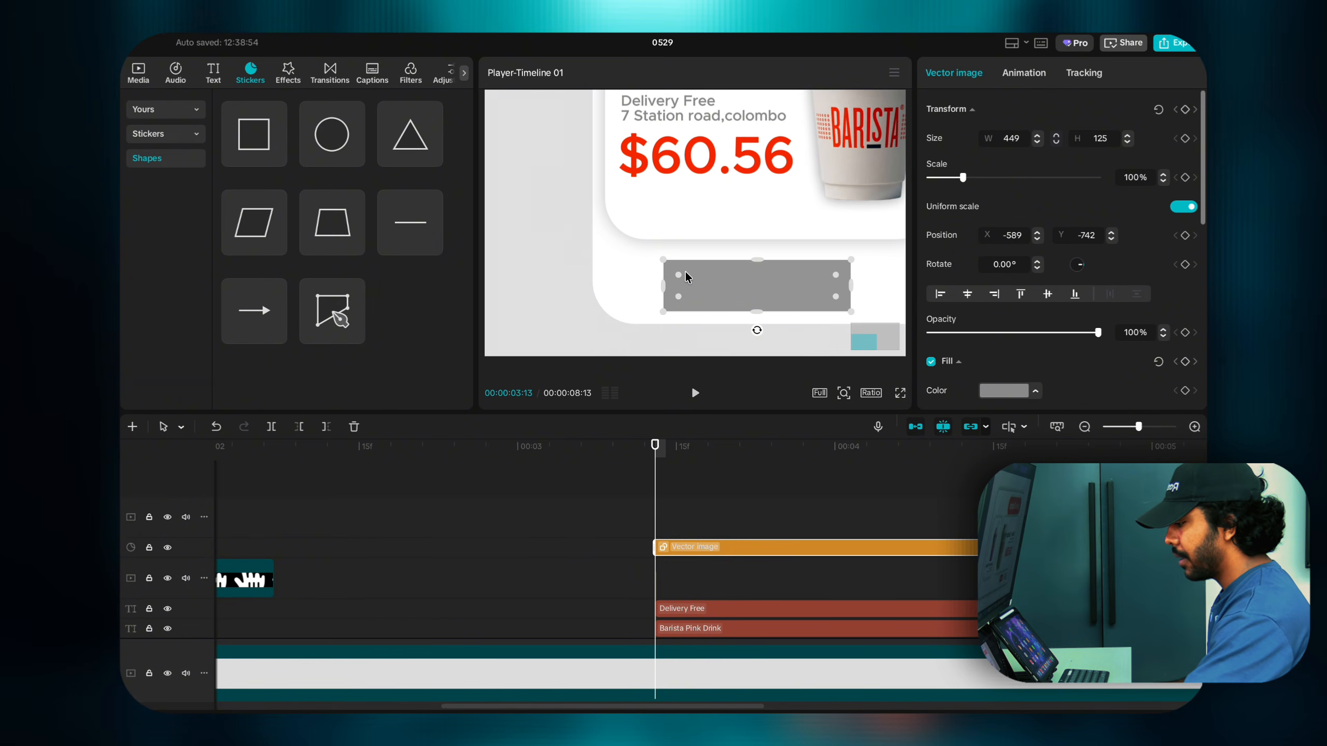
pyautogui.moveTo(686, 275)
pyautogui.mouseDown()
pyautogui.moveTo(694, 282)
pyautogui.moveTo(665, 275)
pyautogui.mouseUp()
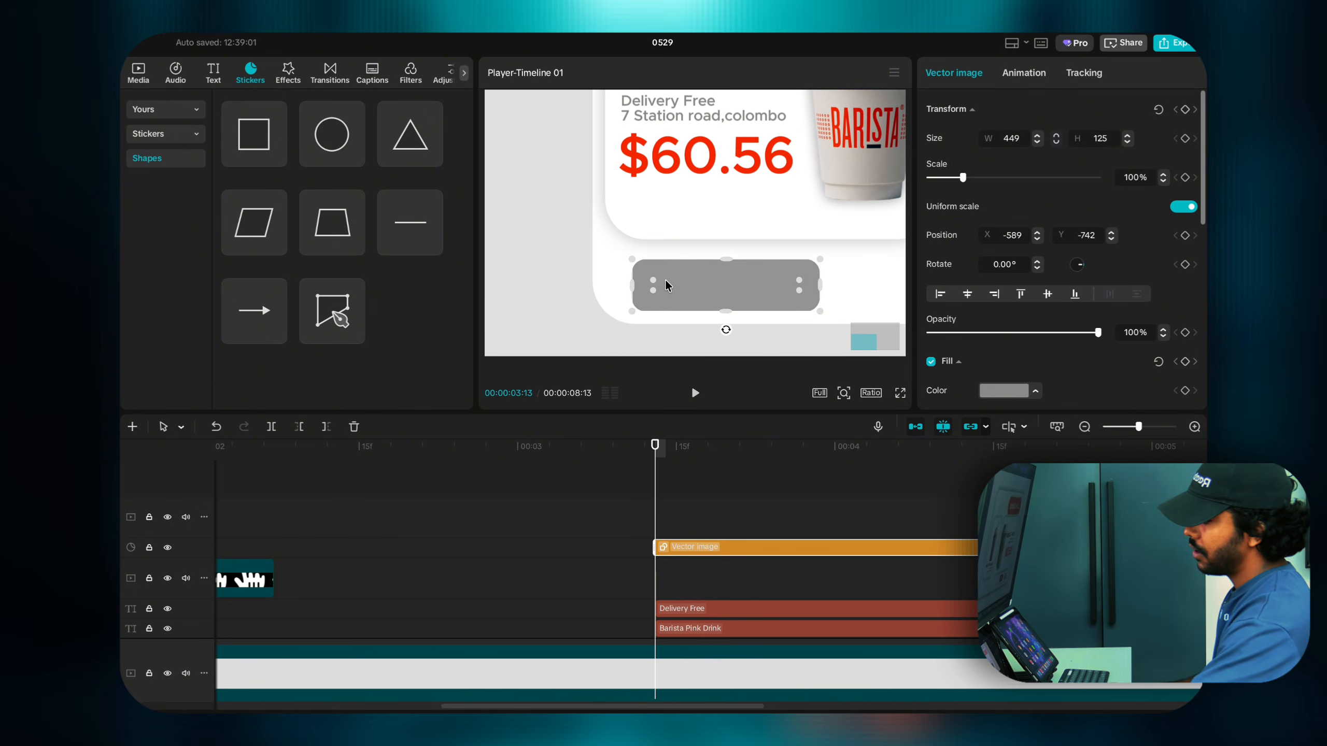
pyautogui.moveTo(820, 286); pyautogui.dragTo(845, 287)
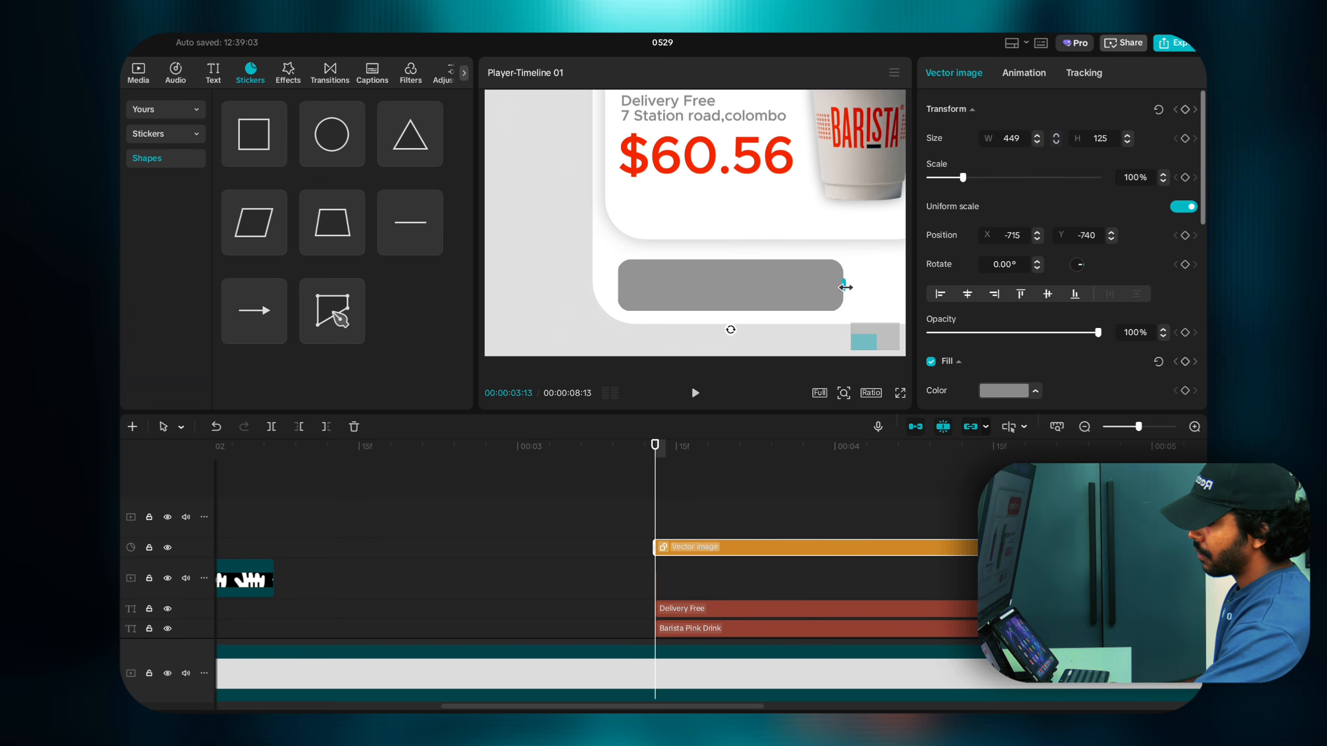
pyautogui.moveTo(721, 289); pyautogui.dragTo(744, 293)
pyautogui.moveTo(869, 283); pyautogui.dragTo(886, 285)
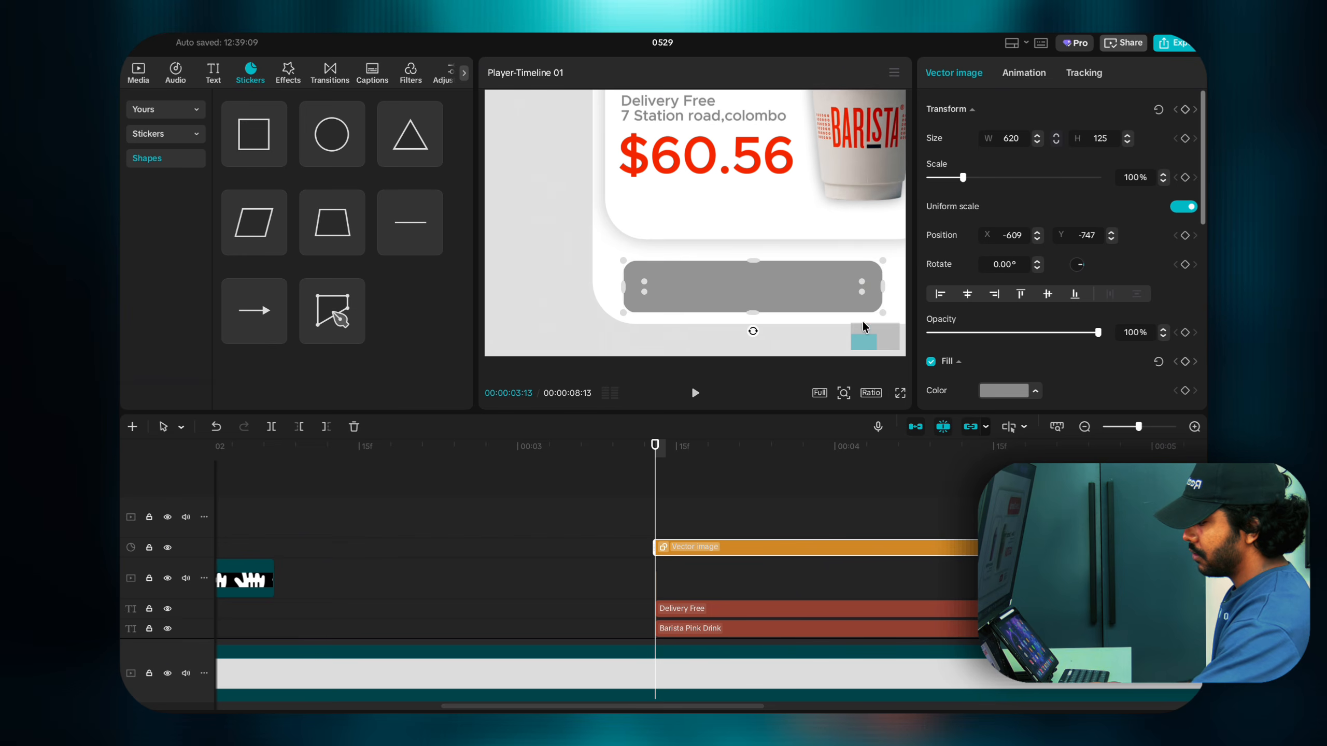
# Step: Centre the 620-wide grey bar under the coffee card
pyautogui.click(844, 393)
pyautogui.moveTo(835, 388); pyautogui.dragTo(815, 390)
pyautogui.moveTo(599, 315); pyautogui.dragTo(607, 309)
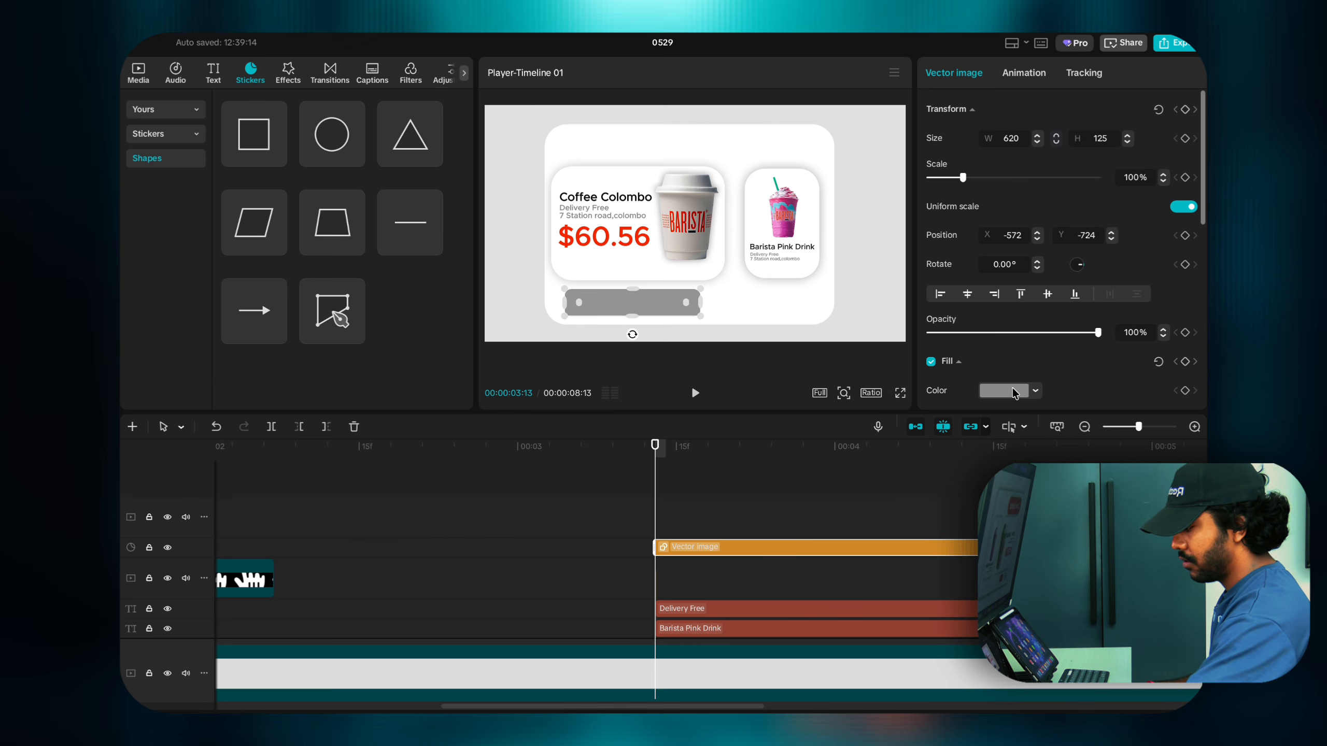
pyautogui.click(636, 321)
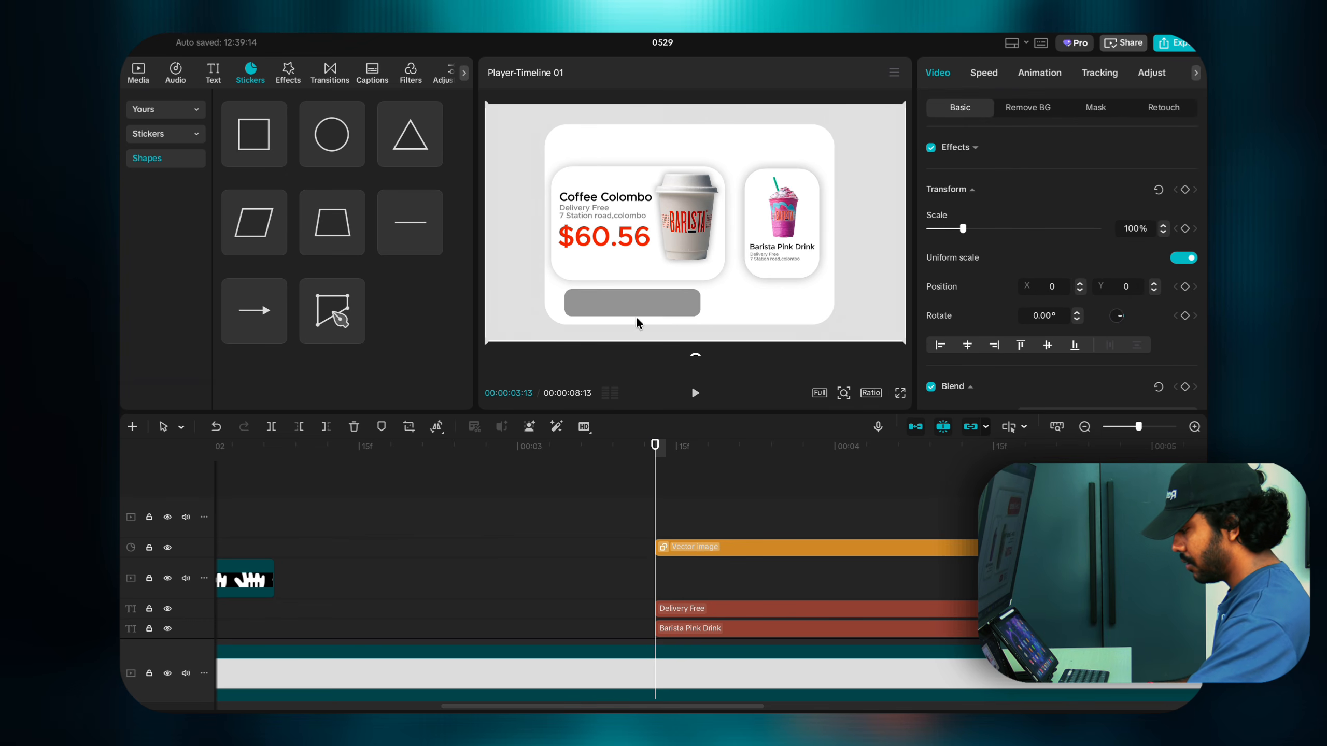
pyautogui.click(213, 73)
# Step: Add a black Default text layer on an upper track and shrink it onto the grey bar
pyautogui.click(276, 154)
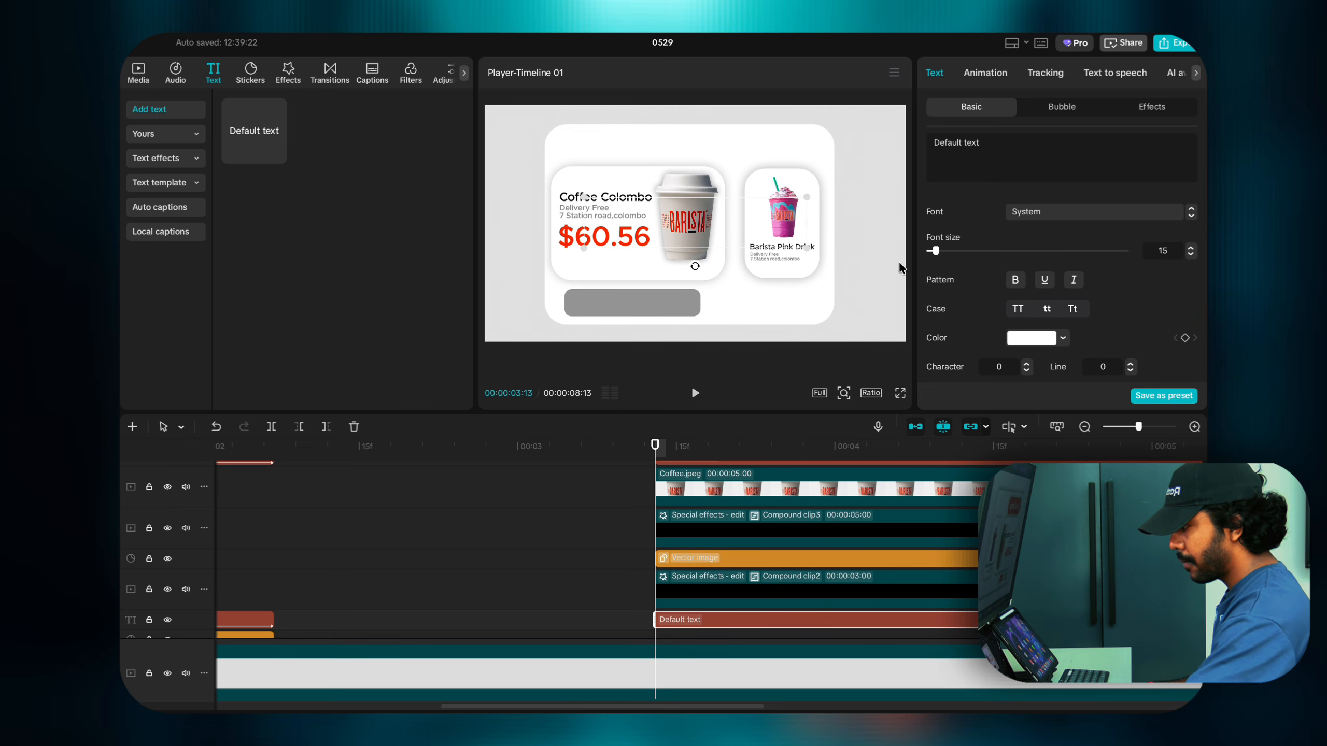
pyautogui.click(1022, 344)
pyautogui.moveTo(977, 442); pyautogui.dragTo(958, 489)
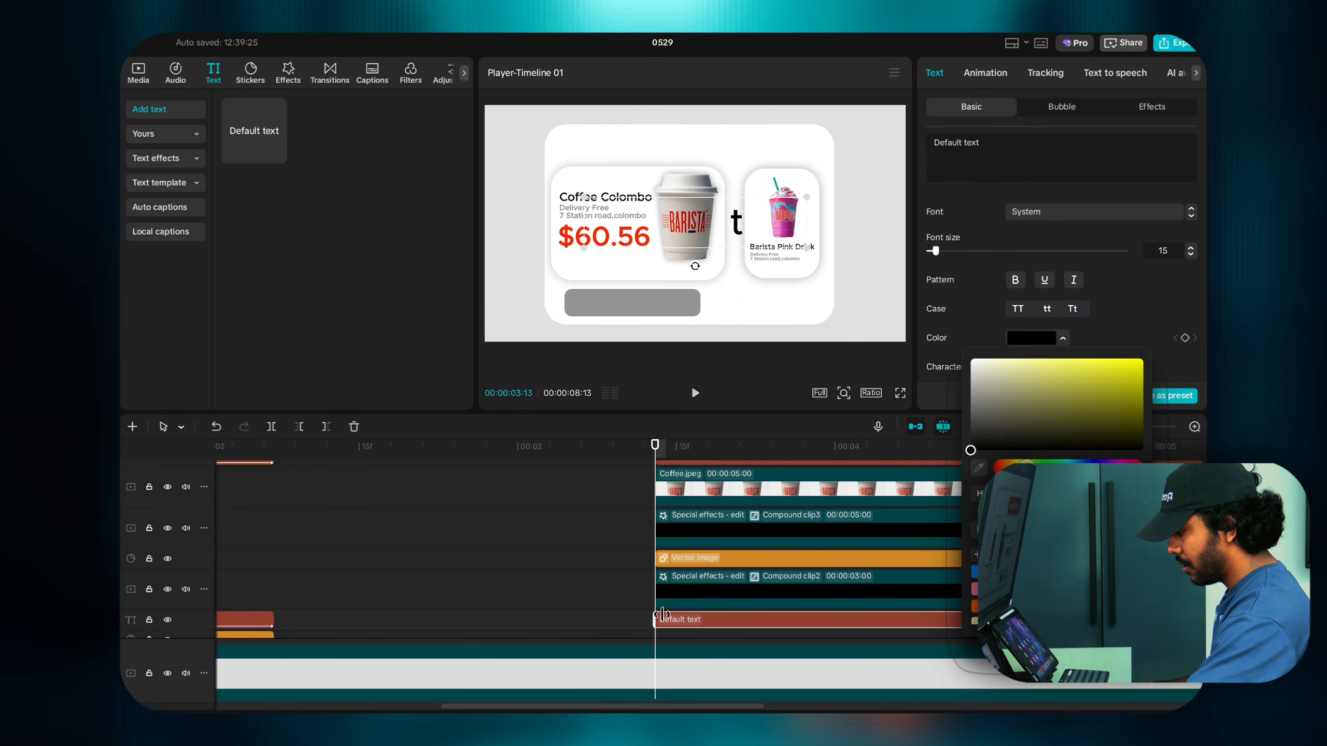
pyautogui.moveTo(660, 618); pyautogui.dragTo(667, 563)
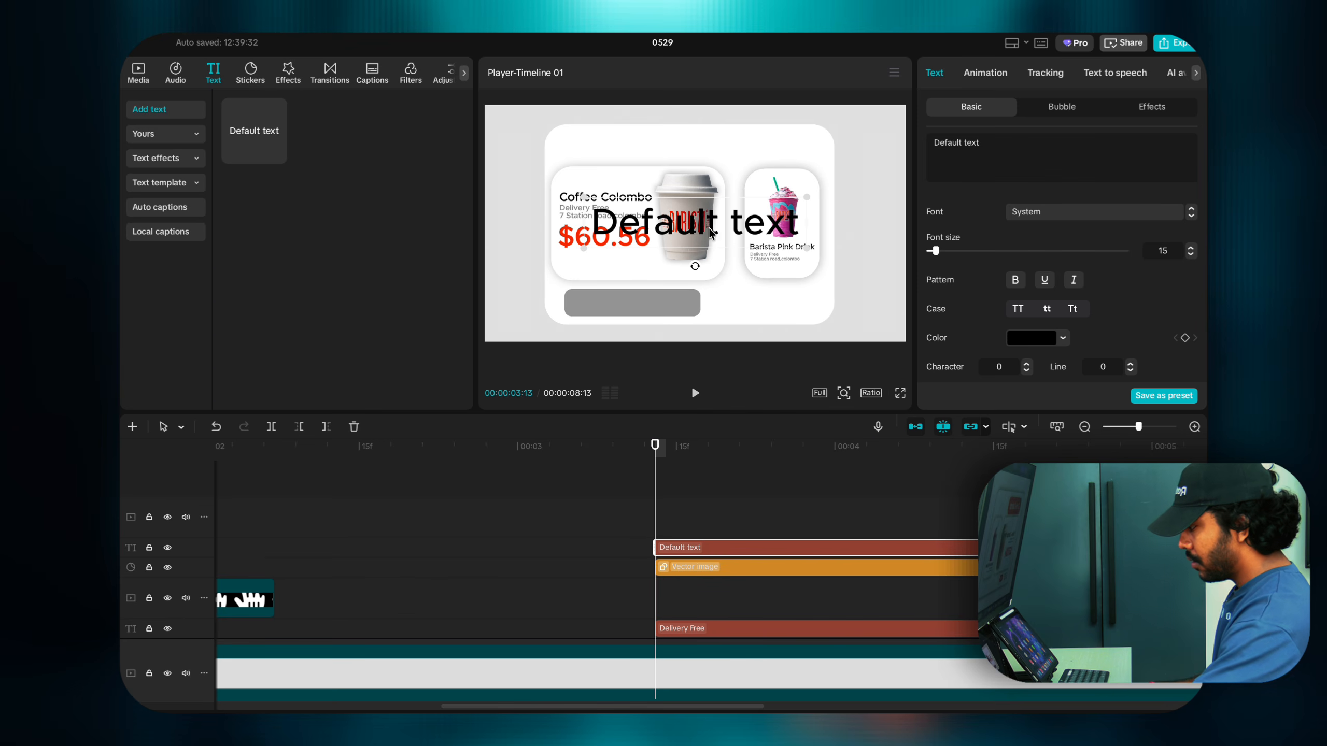
pyautogui.moveTo(707, 235); pyautogui.dragTo(678, 306)
pyautogui.moveTo(779, 317); pyautogui.dragTo(620, 309)
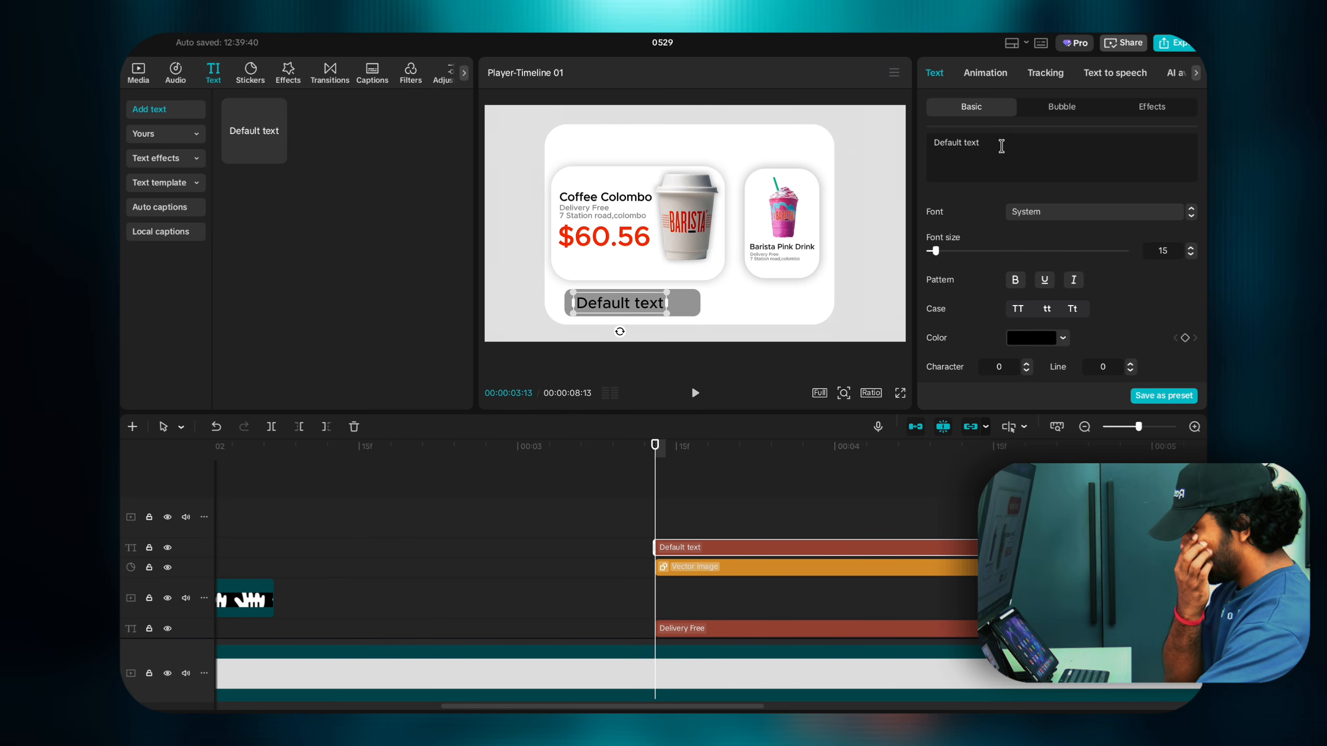
# Step: Change the text to 'Account balance' at font size 6 and duplicate it onto a new track
pyautogui.moveTo(933, 144); pyautogui.dragTo(988, 143)
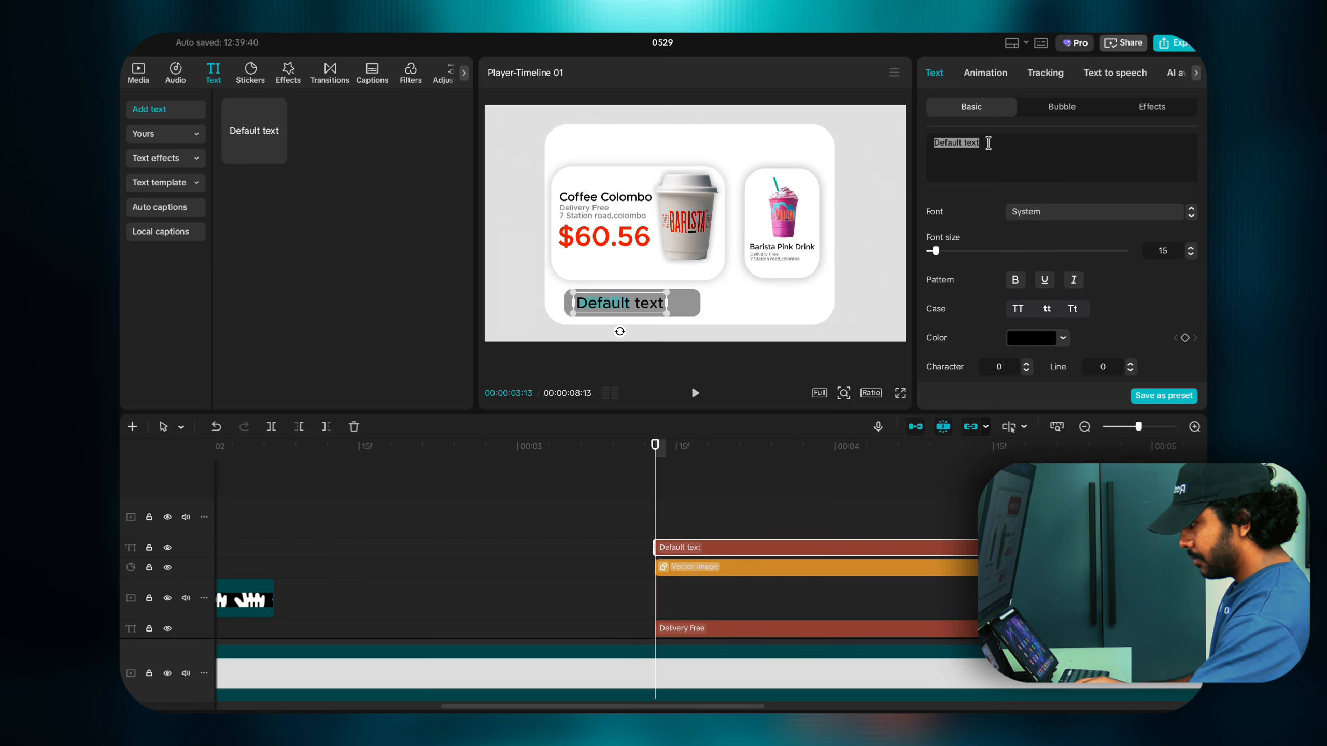
pyautogui.write('Ac')
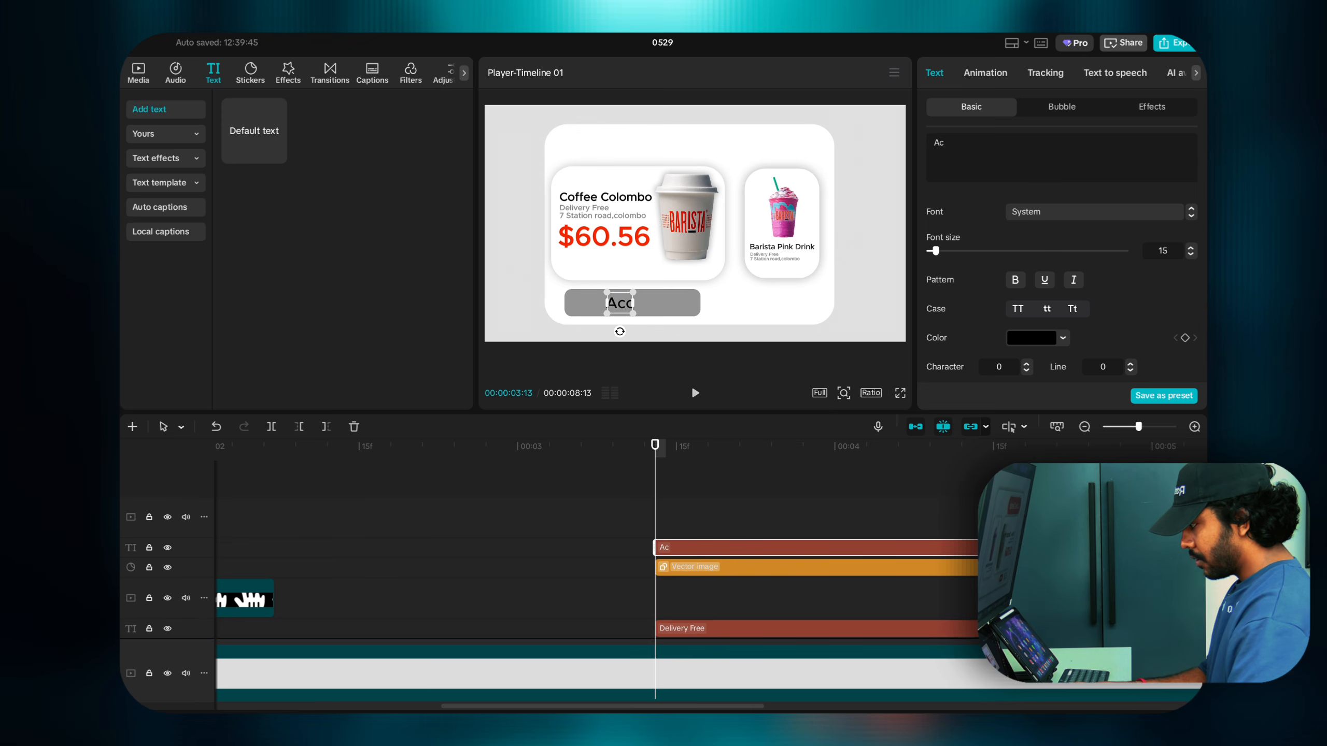
pyautogui.write('count')
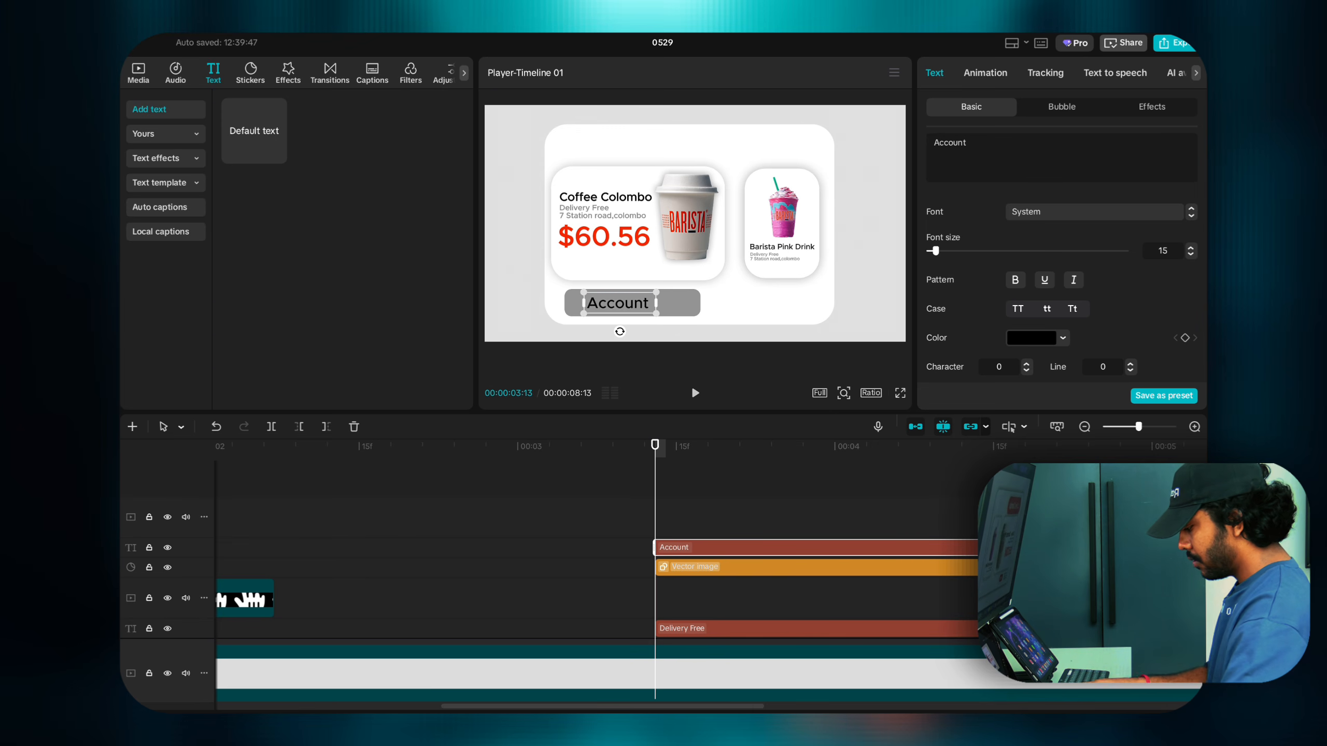
pyautogui.write(' balance')
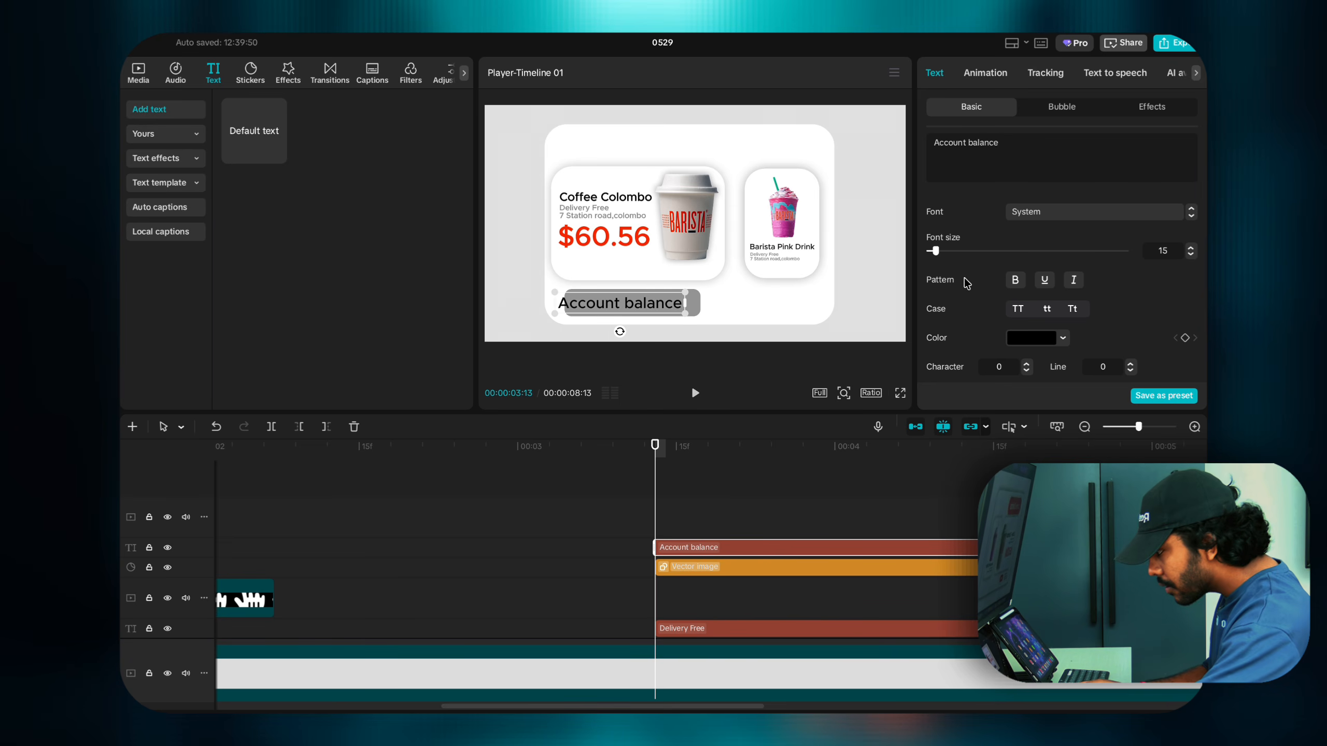
pyautogui.moveTo(935, 250); pyautogui.dragTo(932, 254)
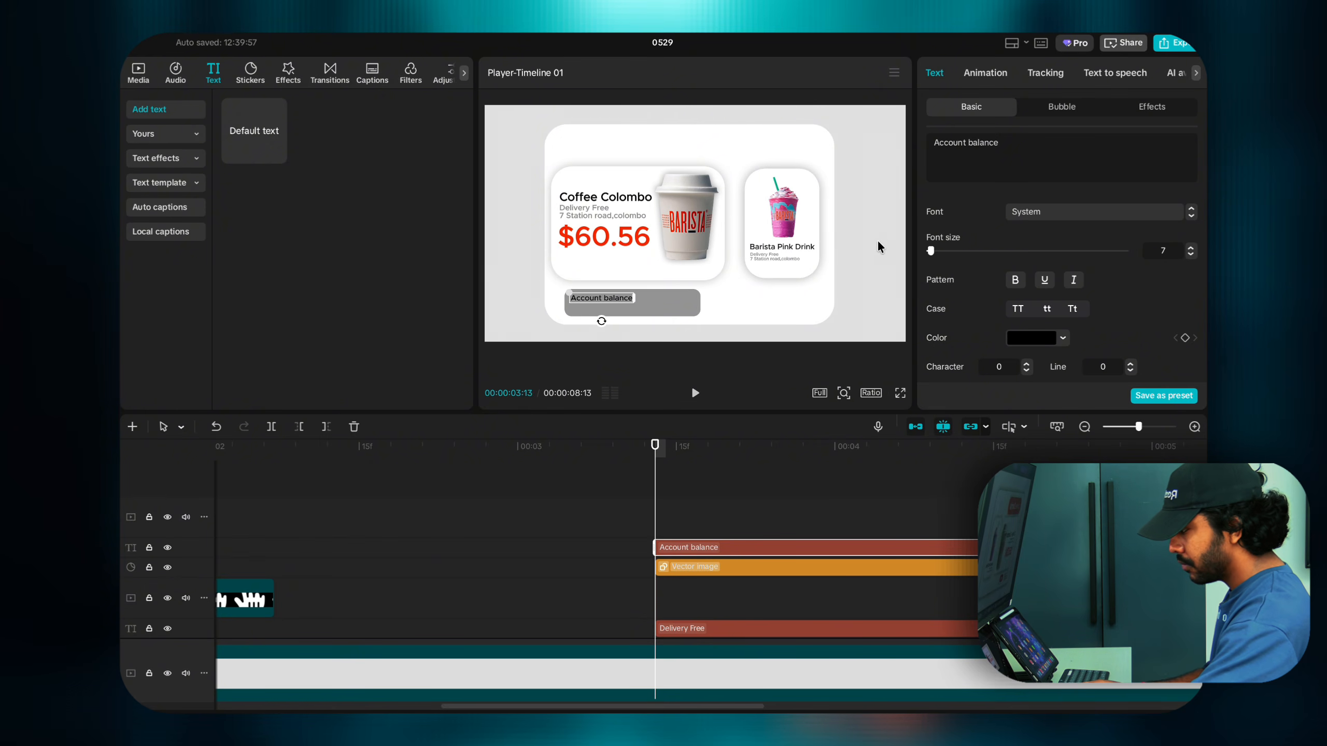
pyautogui.click(1190, 255)
pyautogui.click(1190, 255)
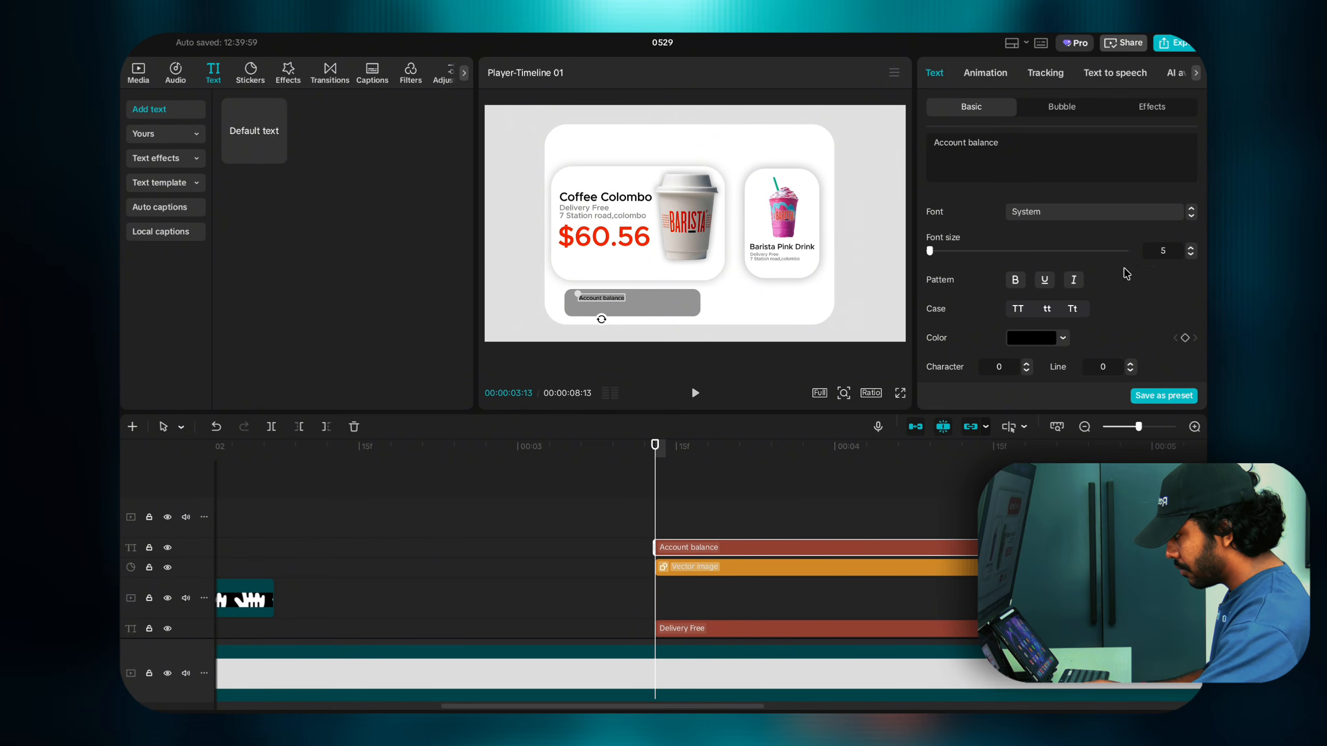
pyautogui.click(1191, 247)
pyautogui.moveTo(604, 299); pyautogui.dragTo(601, 297)
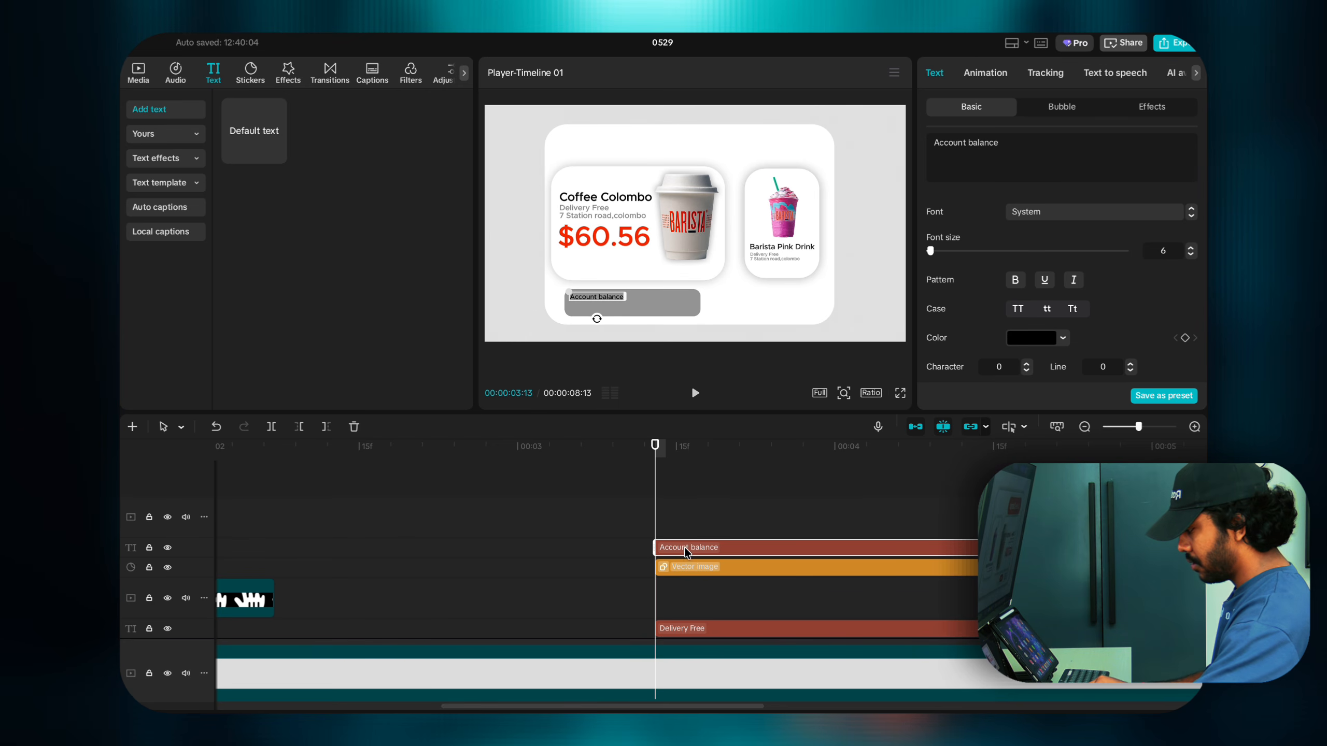
pyautogui.moveTo(684, 547); pyautogui.dragTo(682, 532)
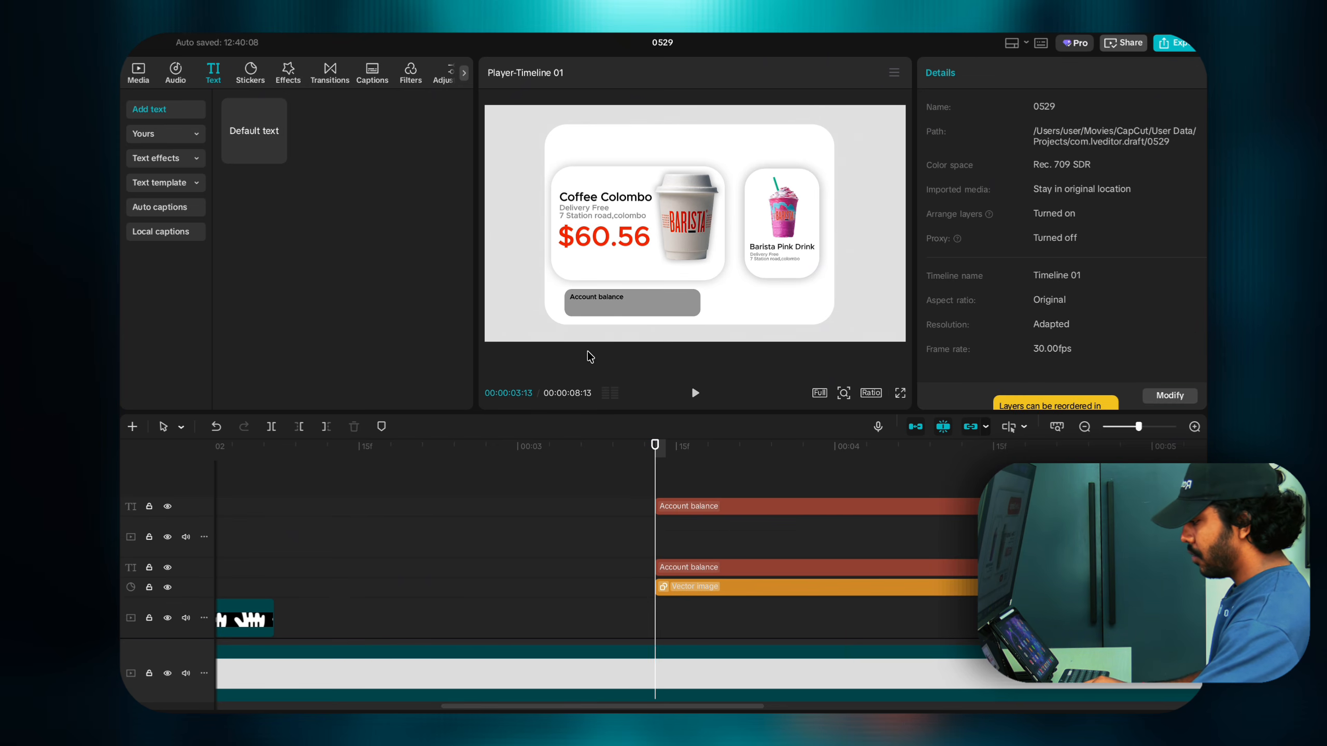
# Step: Retype the duplicated label as bold '$200.00' at font size 12
pyautogui.click(596, 307)
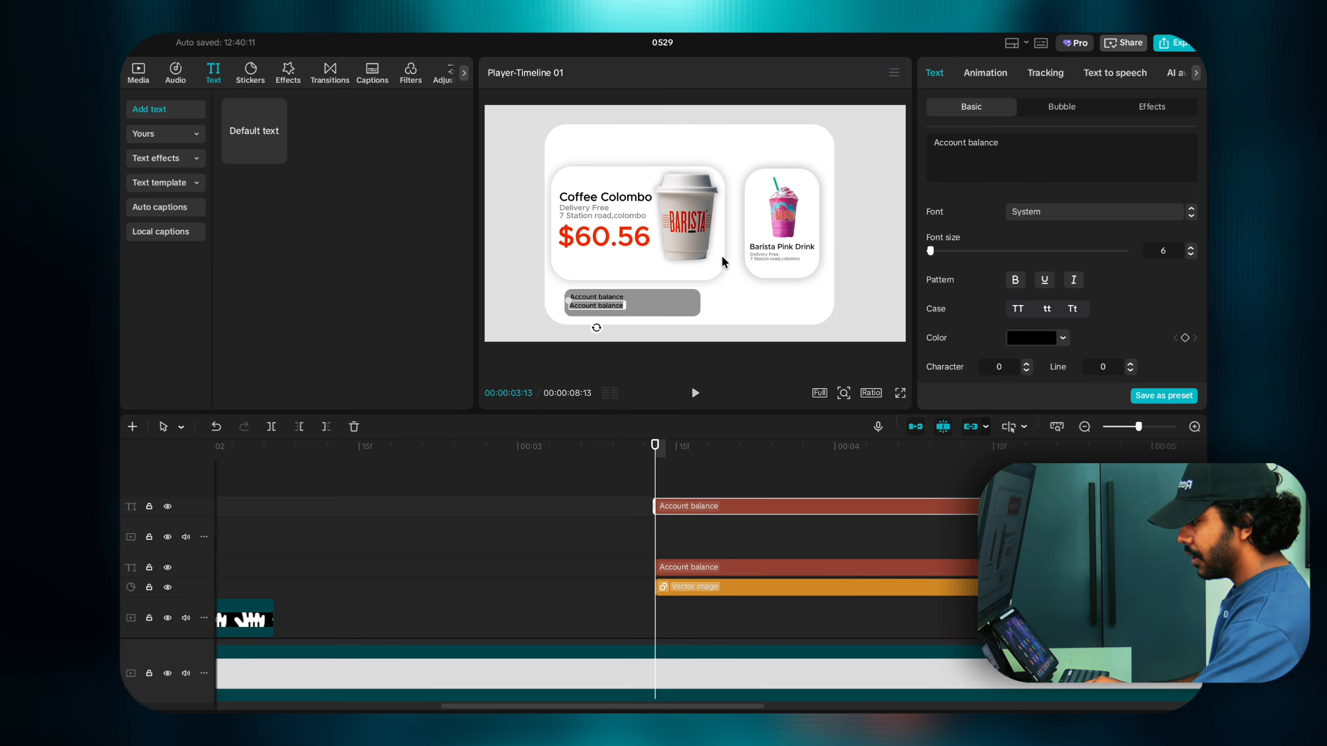
pyautogui.moveTo(934, 143); pyautogui.dragTo(1039, 147)
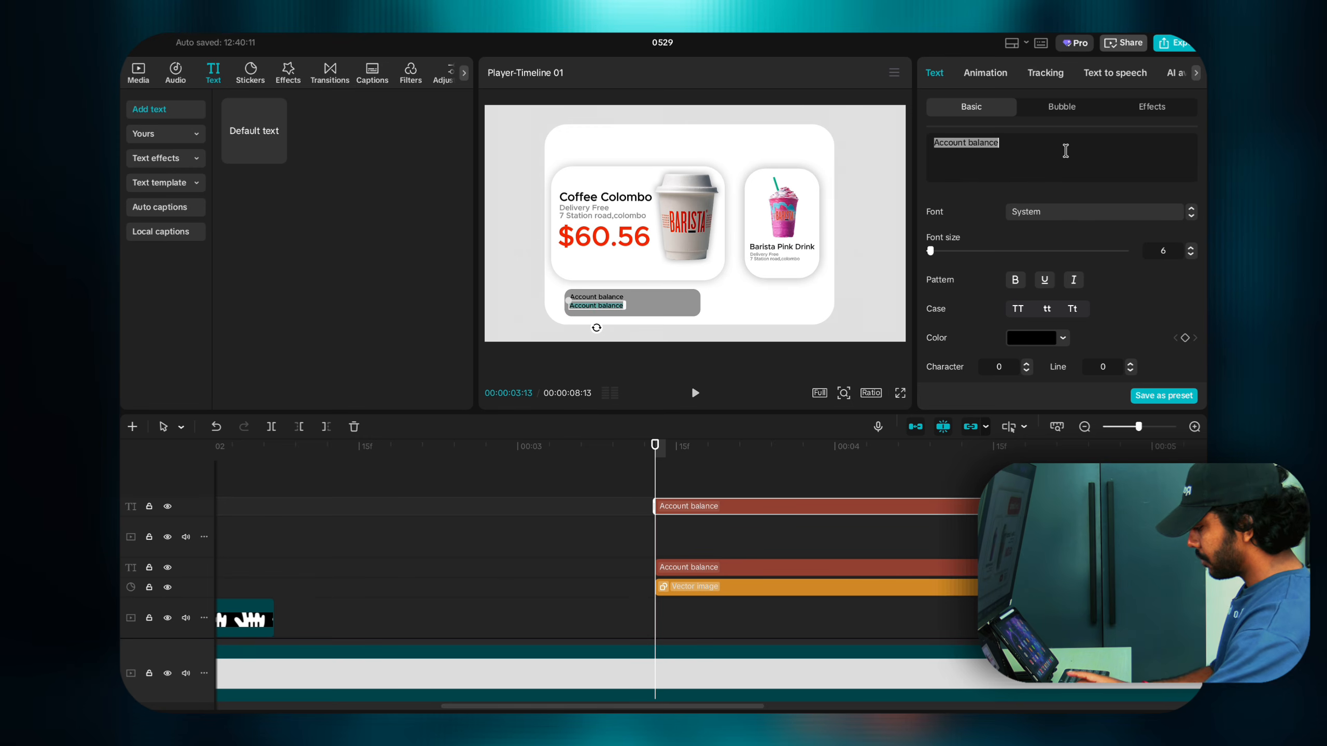
pyautogui.write('$')
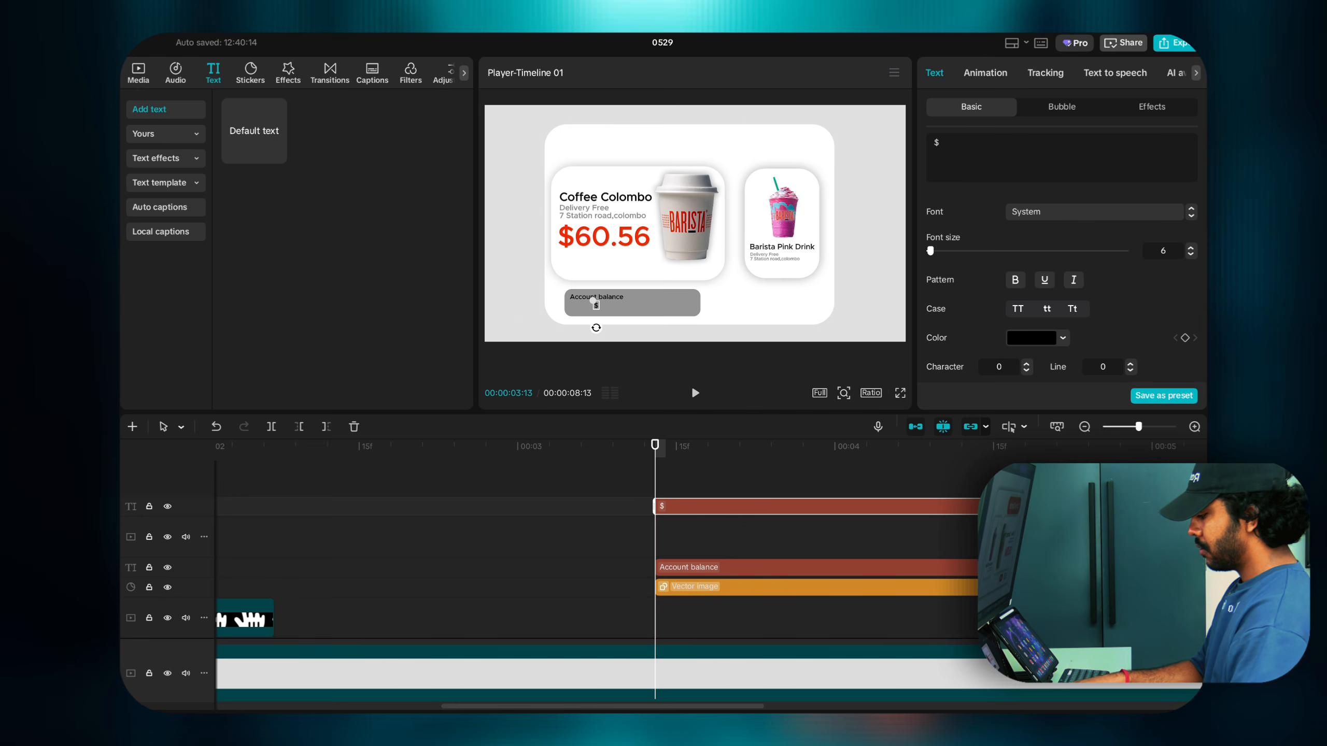
pyautogui.write('200')
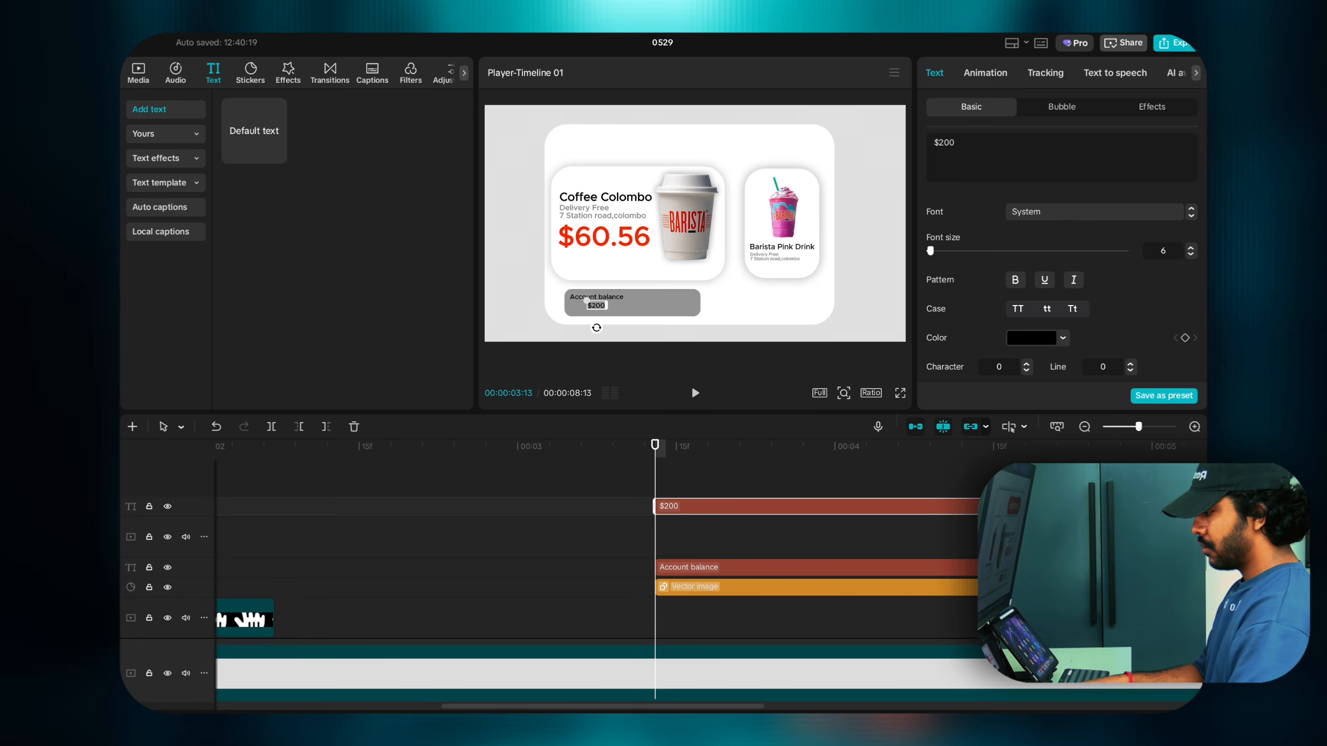
pyautogui.write('.00')
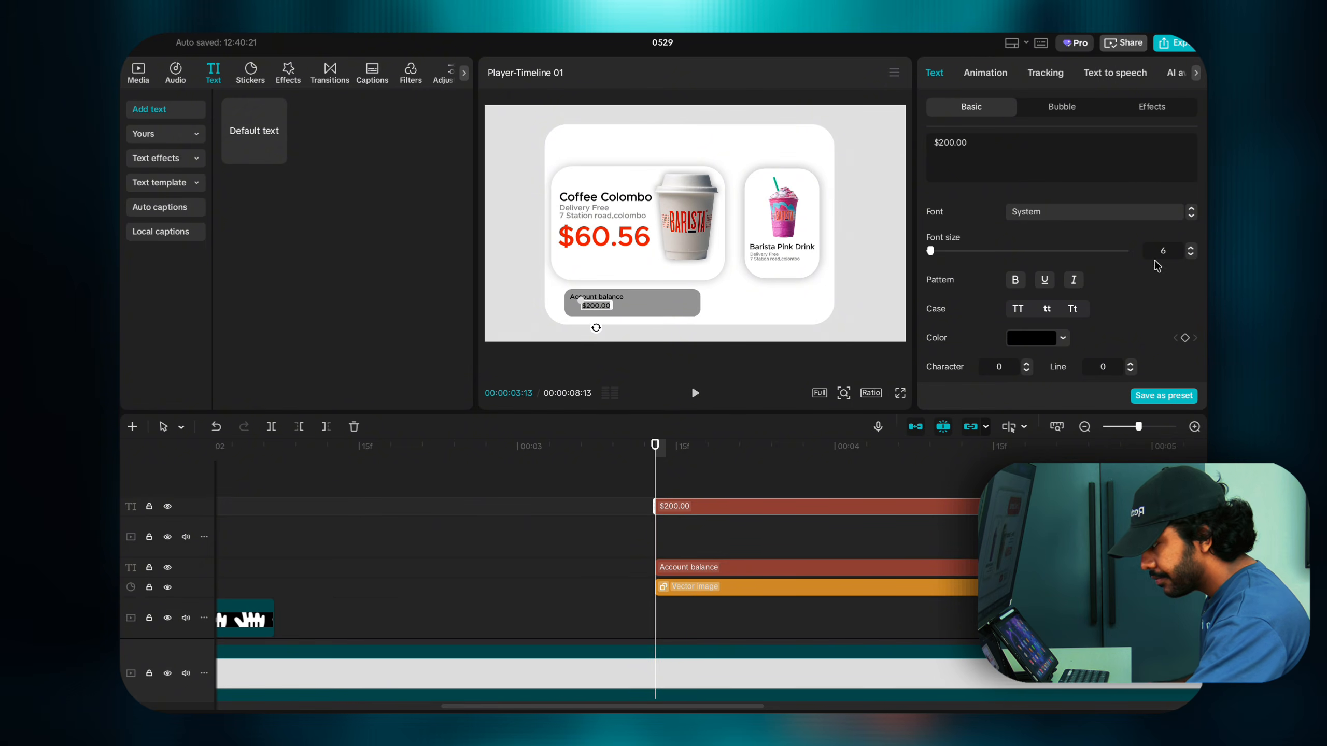
pyautogui.click(1189, 246)
pyautogui.click(1190, 246)
pyautogui.click(1189, 247)
pyautogui.click(1190, 247)
pyautogui.click(1189, 247)
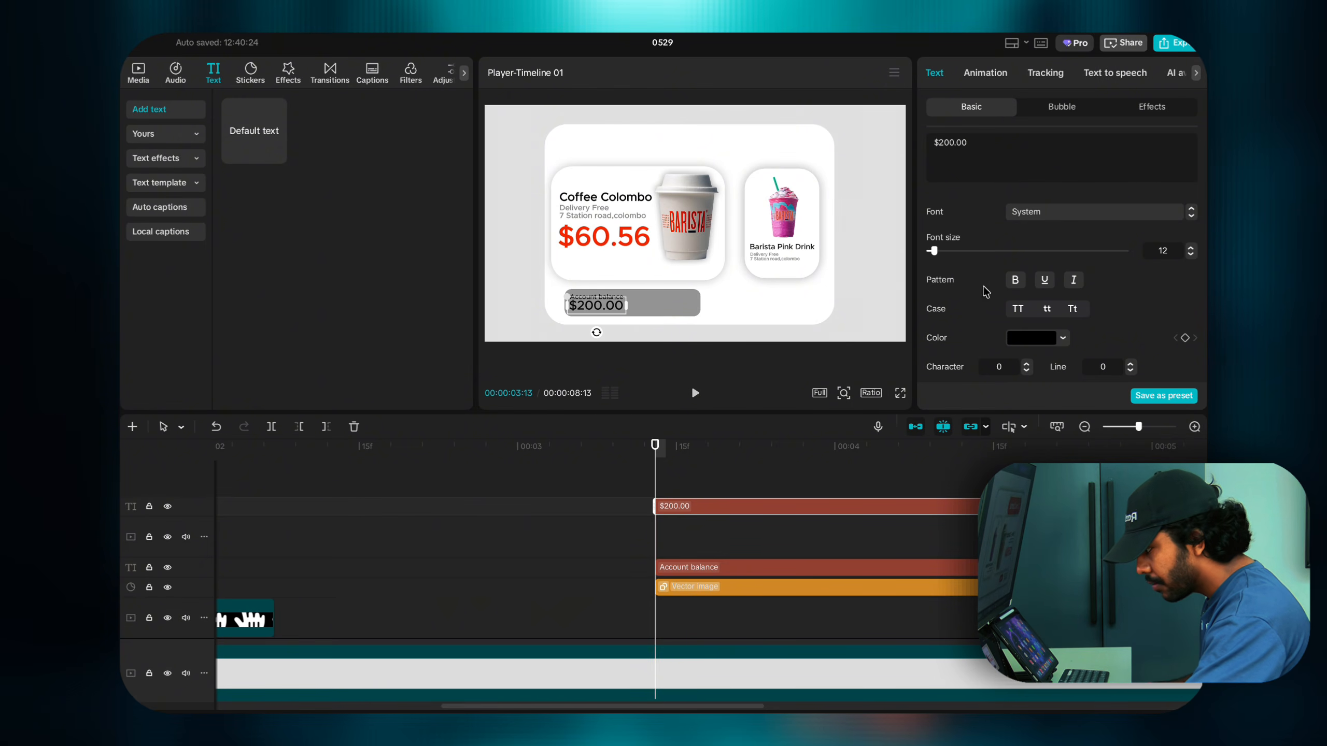
pyautogui.click(1012, 285)
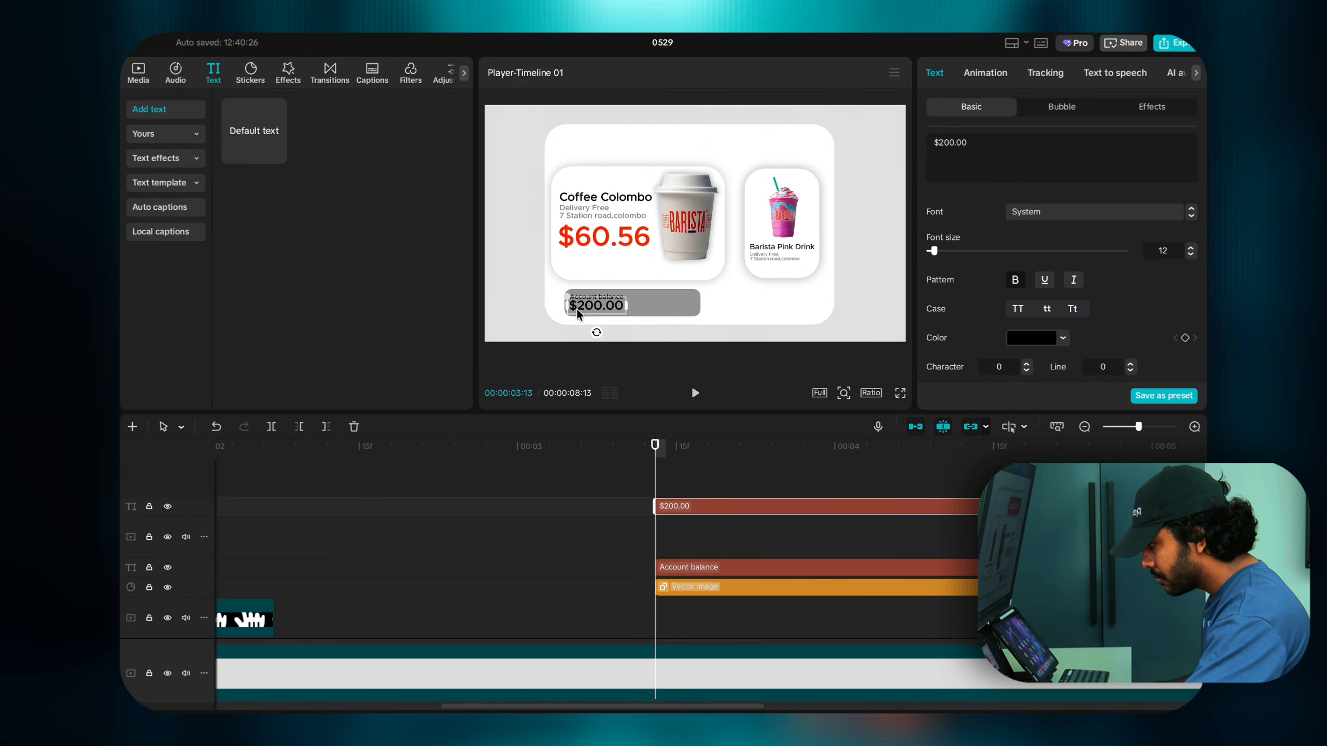
# Step: Move $200.00 slightly lower beneath the Account balance label, keeping it bold
pyautogui.click(843, 392)
pyautogui.moveTo(831, 387); pyautogui.dragTo(848, 387)
pyautogui.moveTo(866, 340); pyautogui.dragTo(861, 347)
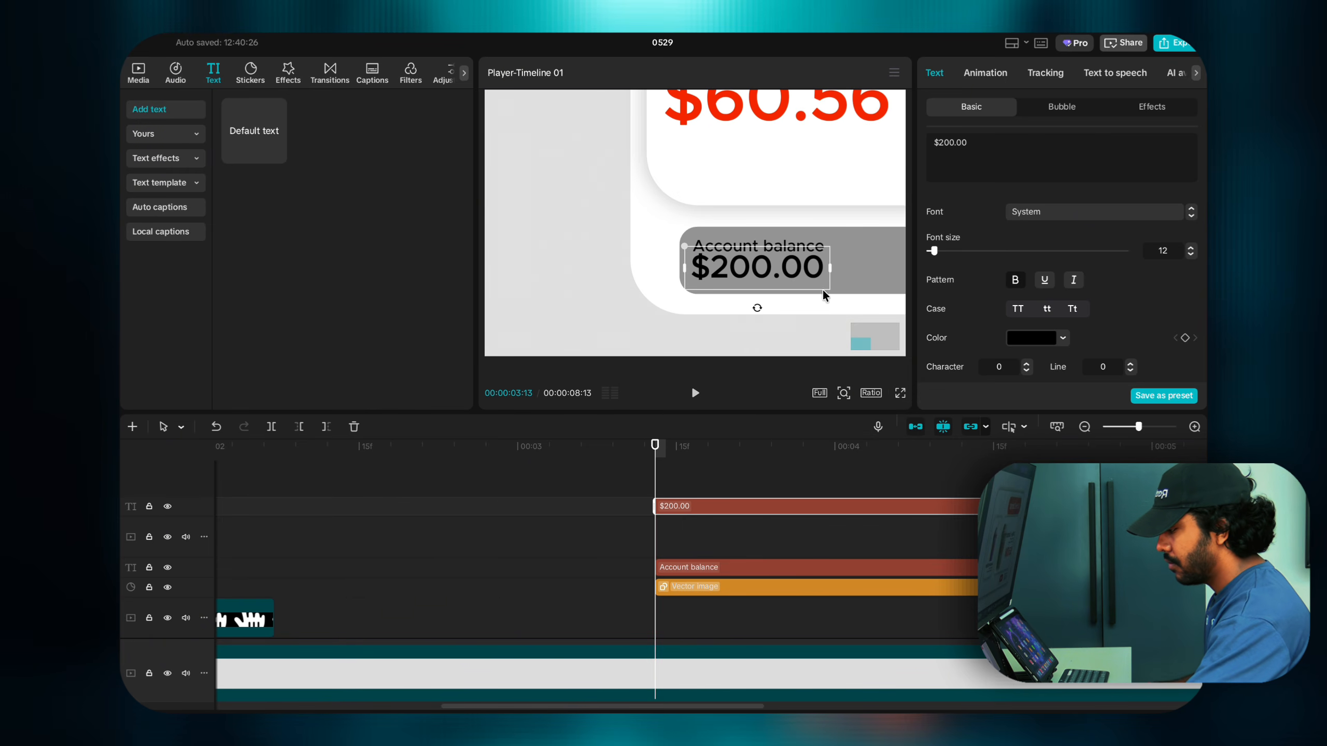
pyautogui.moveTo(774, 260); pyautogui.dragTo(775, 266)
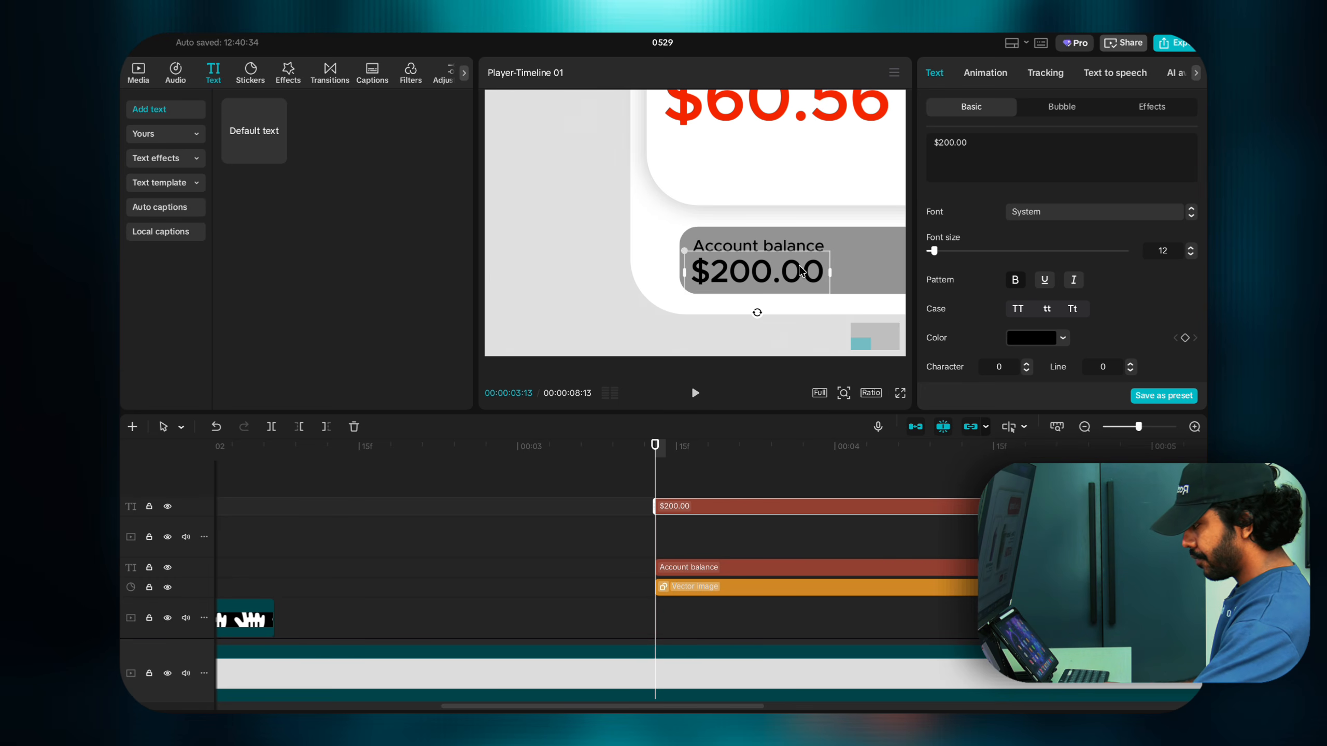
pyautogui.click(1015, 280)
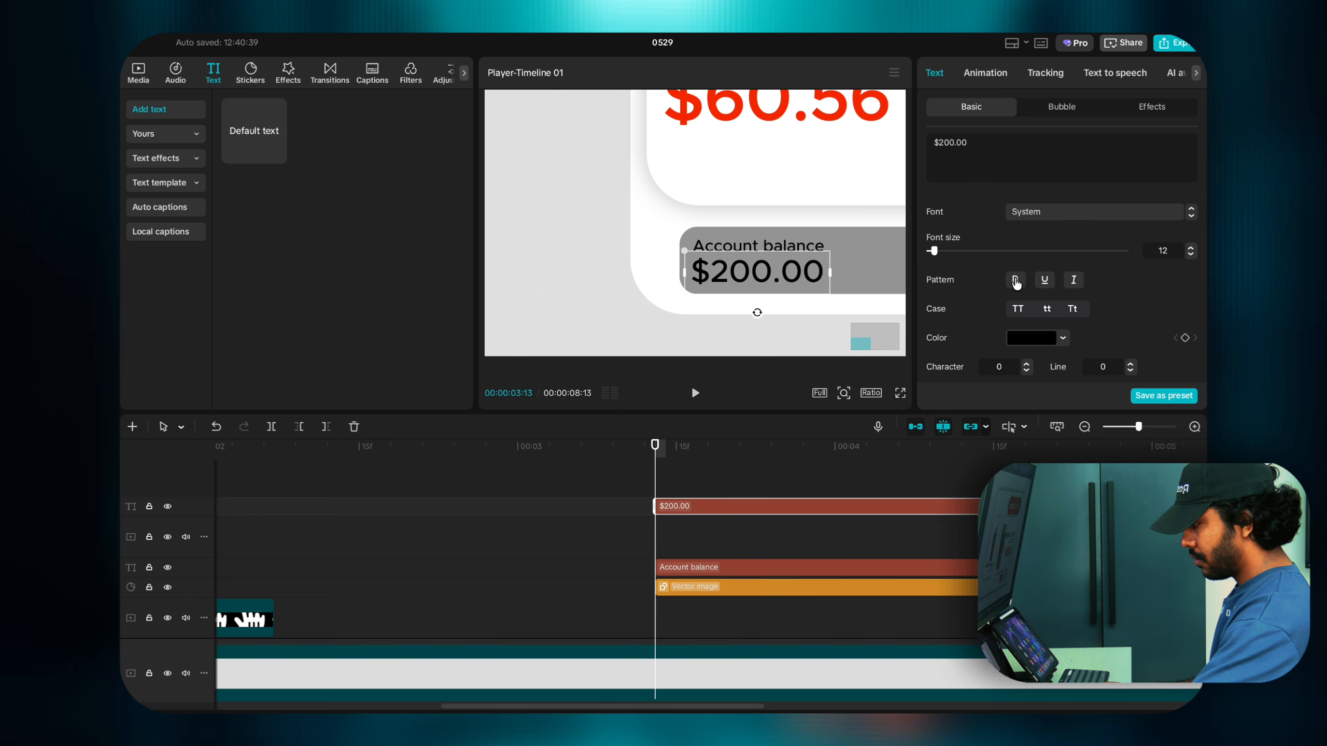
pyautogui.click(1015, 280)
# Step: Keep the Account balance label at regular weight rather than bold
pyautogui.click(798, 247)
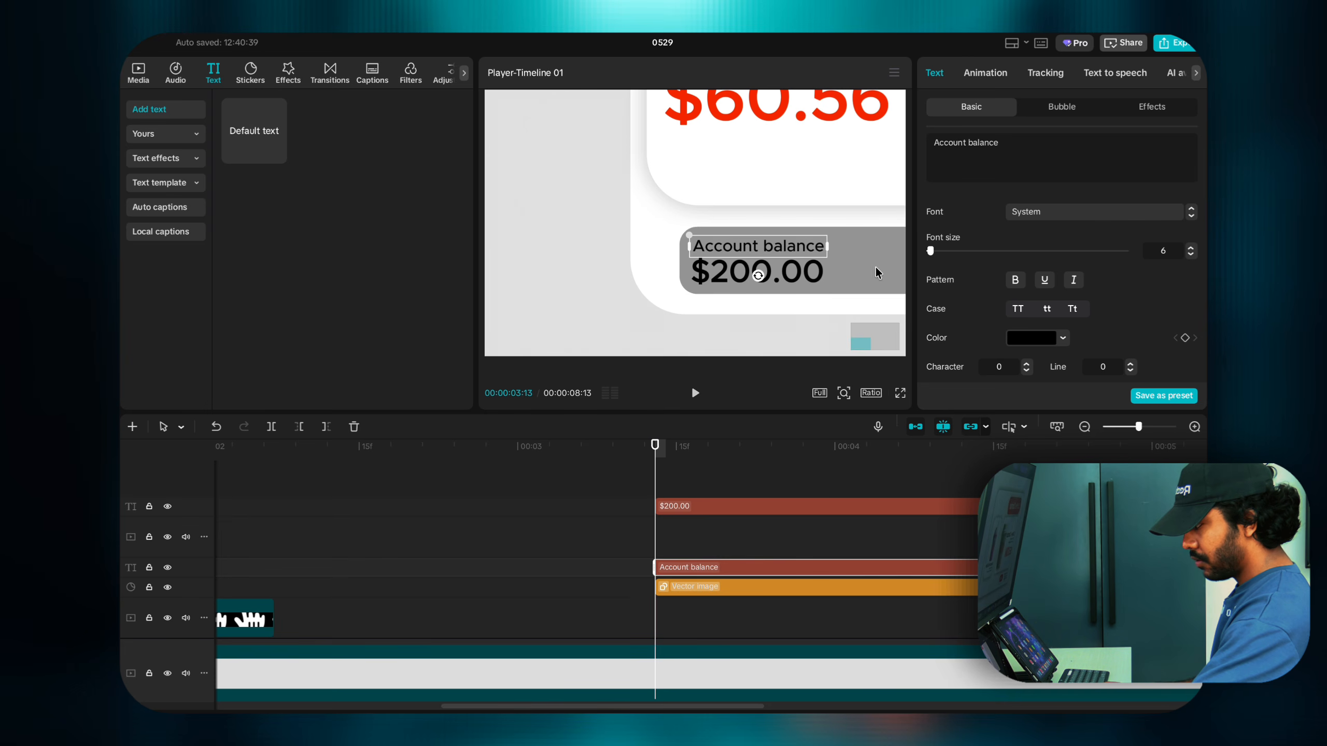
pyautogui.click(1014, 284)
pyautogui.click(1014, 283)
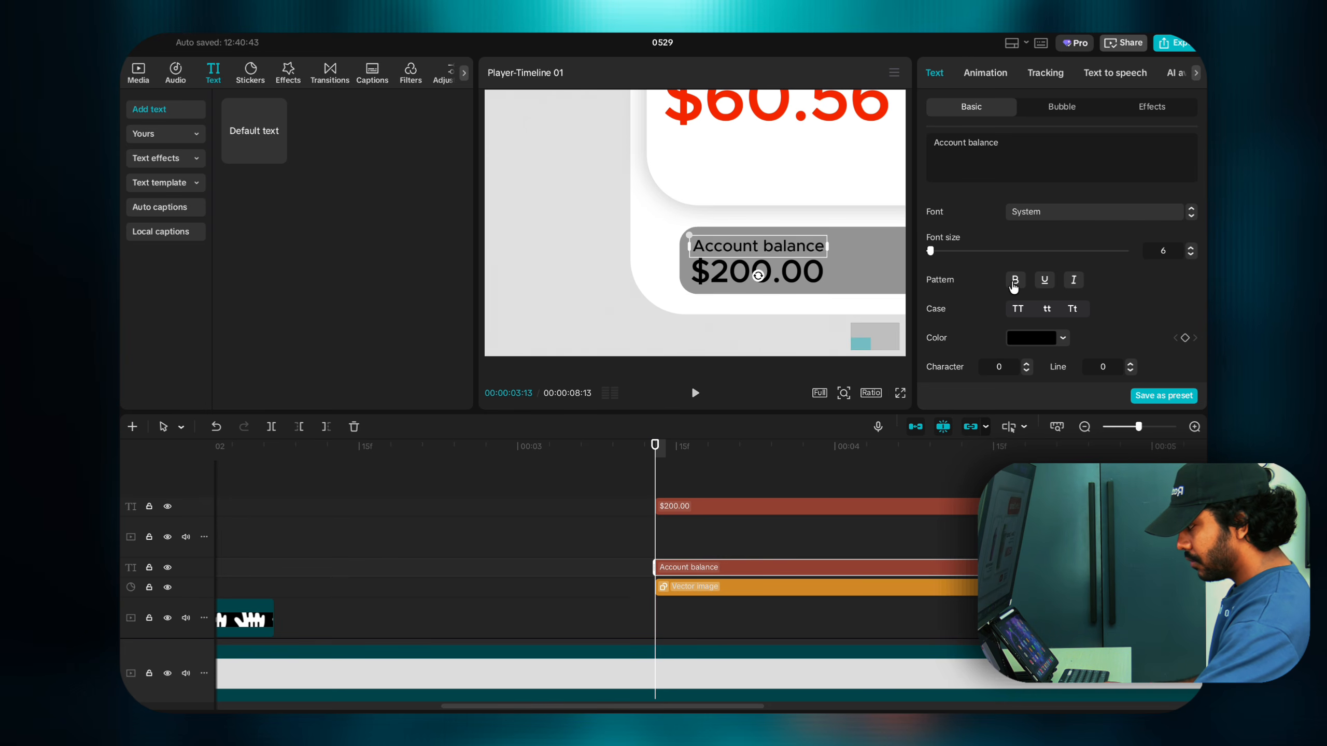
pyautogui.click(1014, 284)
pyautogui.click(1013, 284)
pyautogui.click(798, 276)
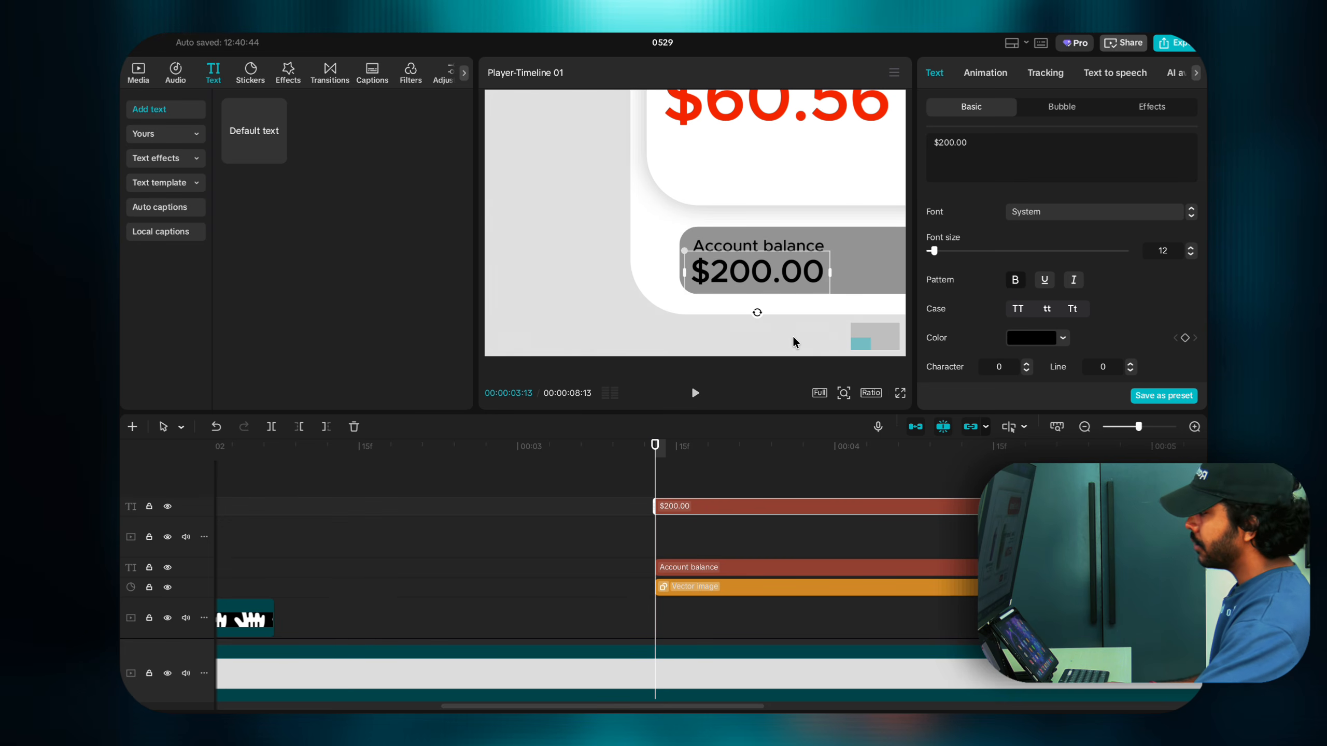
# Step: Recolour both the Account balance label and the $200.00 amount light grey
pyautogui.click(773, 246)
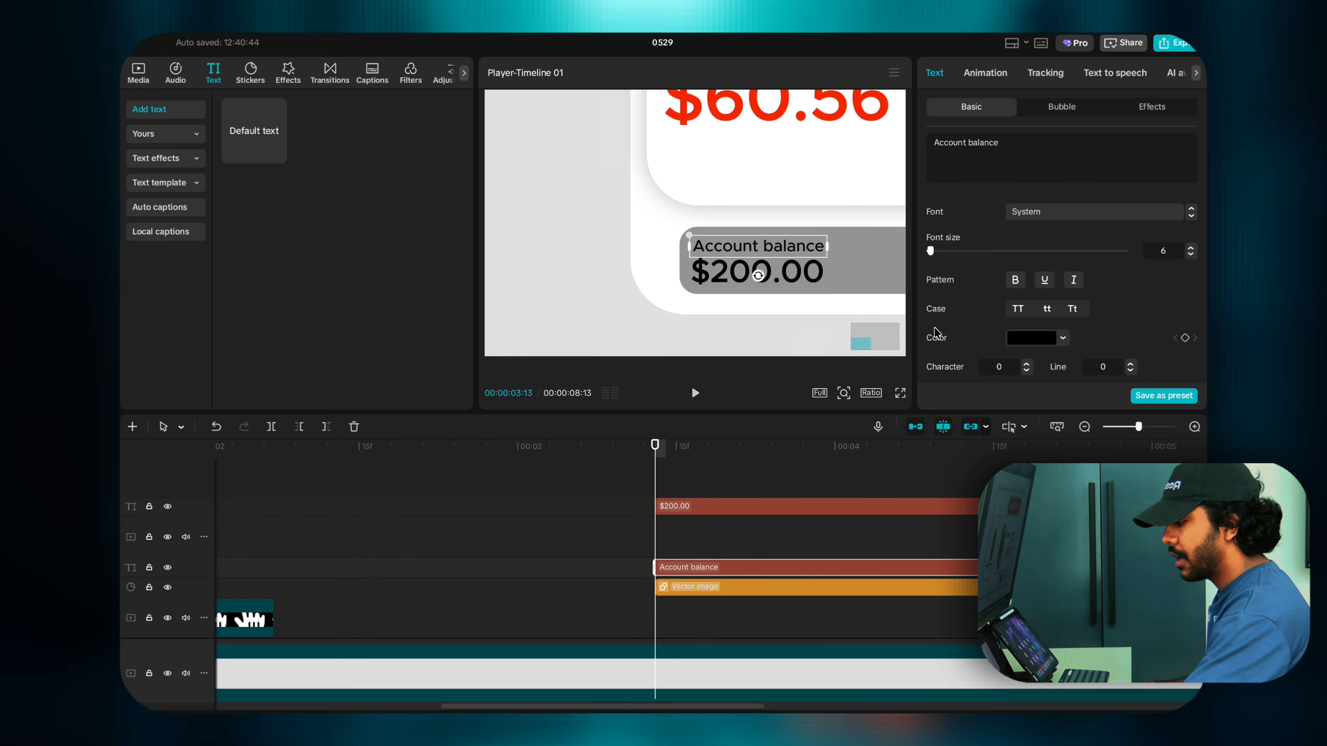
pyautogui.click(1019, 340)
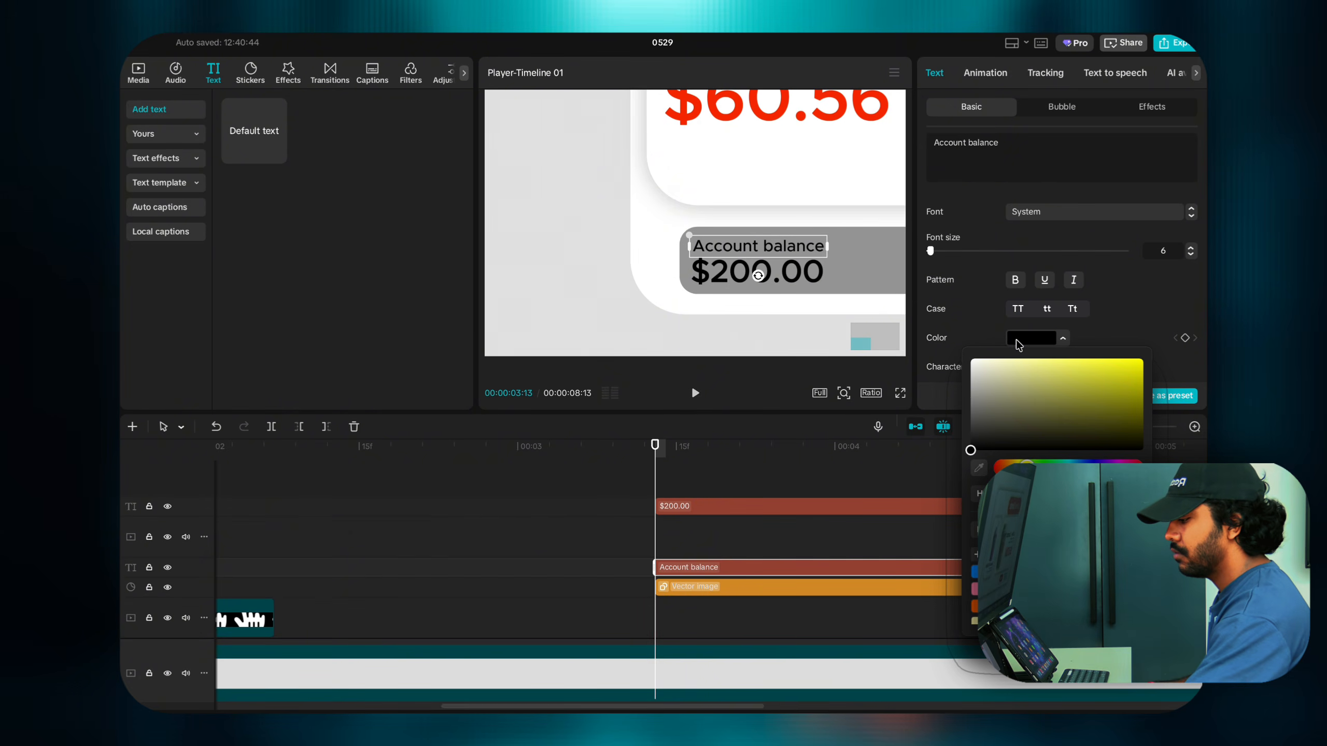
pyautogui.click(976, 388)
pyautogui.click(706, 273)
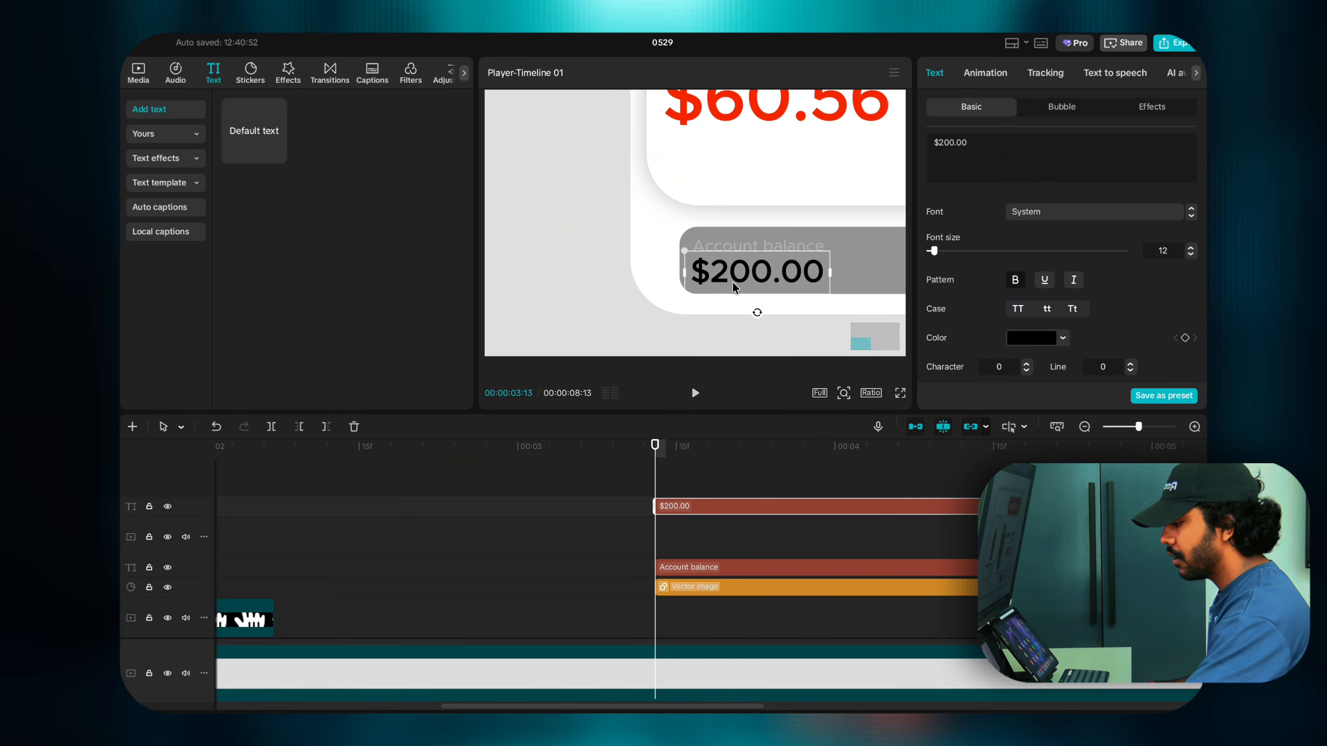
pyautogui.click(1016, 345)
pyautogui.click(970, 389)
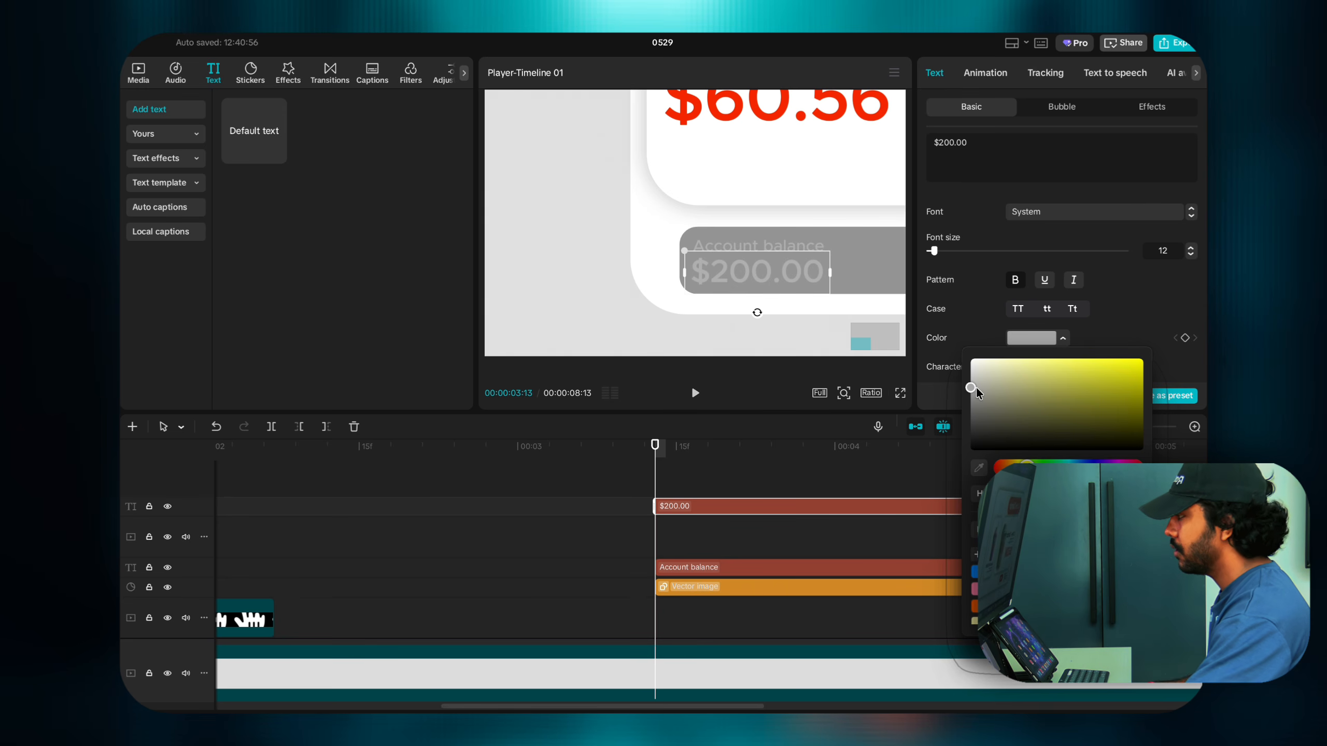
pyautogui.click(897, 375)
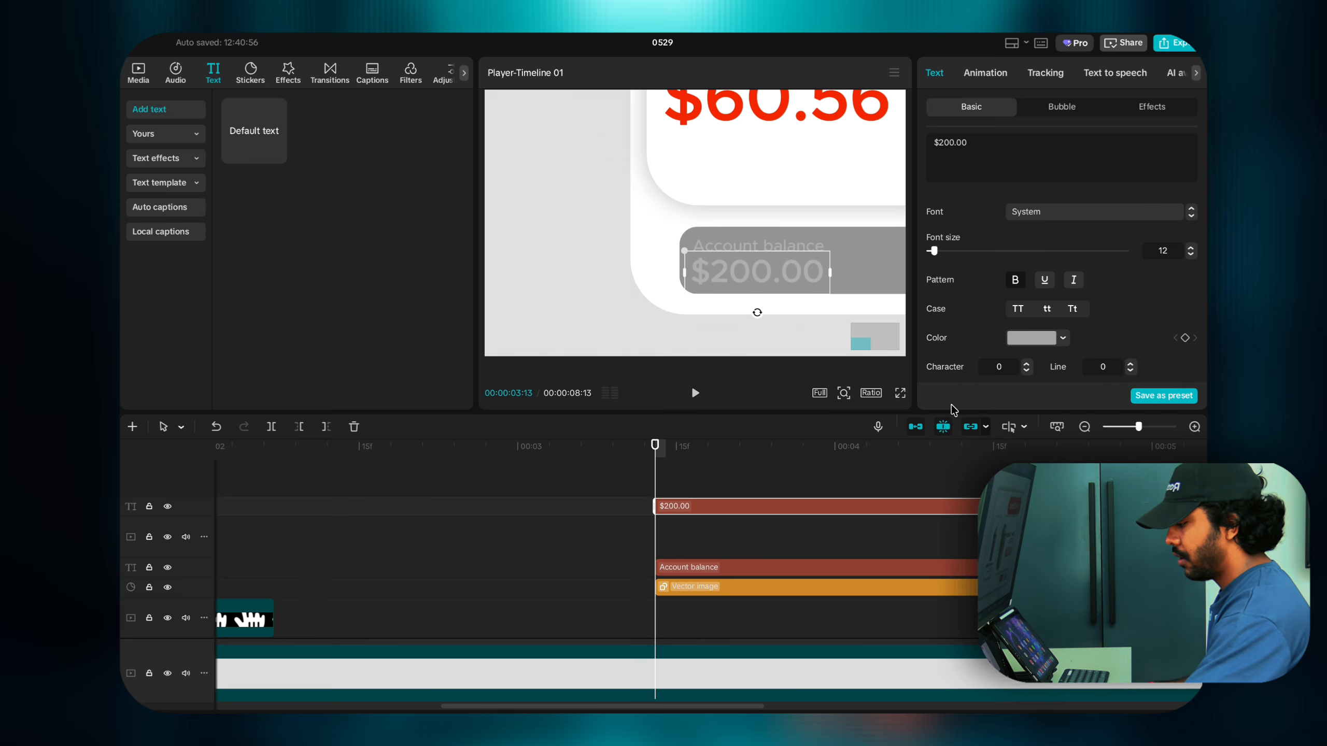
pyautogui.moveTo(703, 503); pyautogui.dragTo(703, 554)
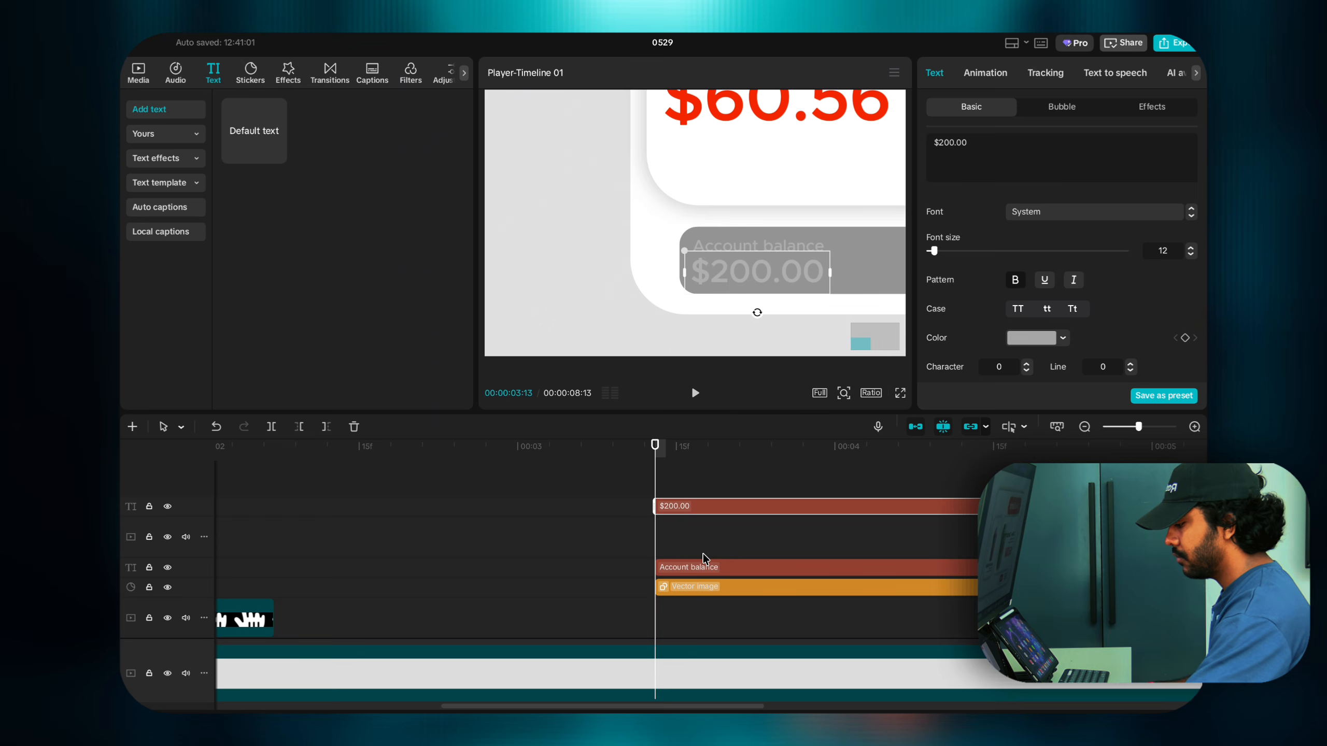
pyautogui.click(842, 392)
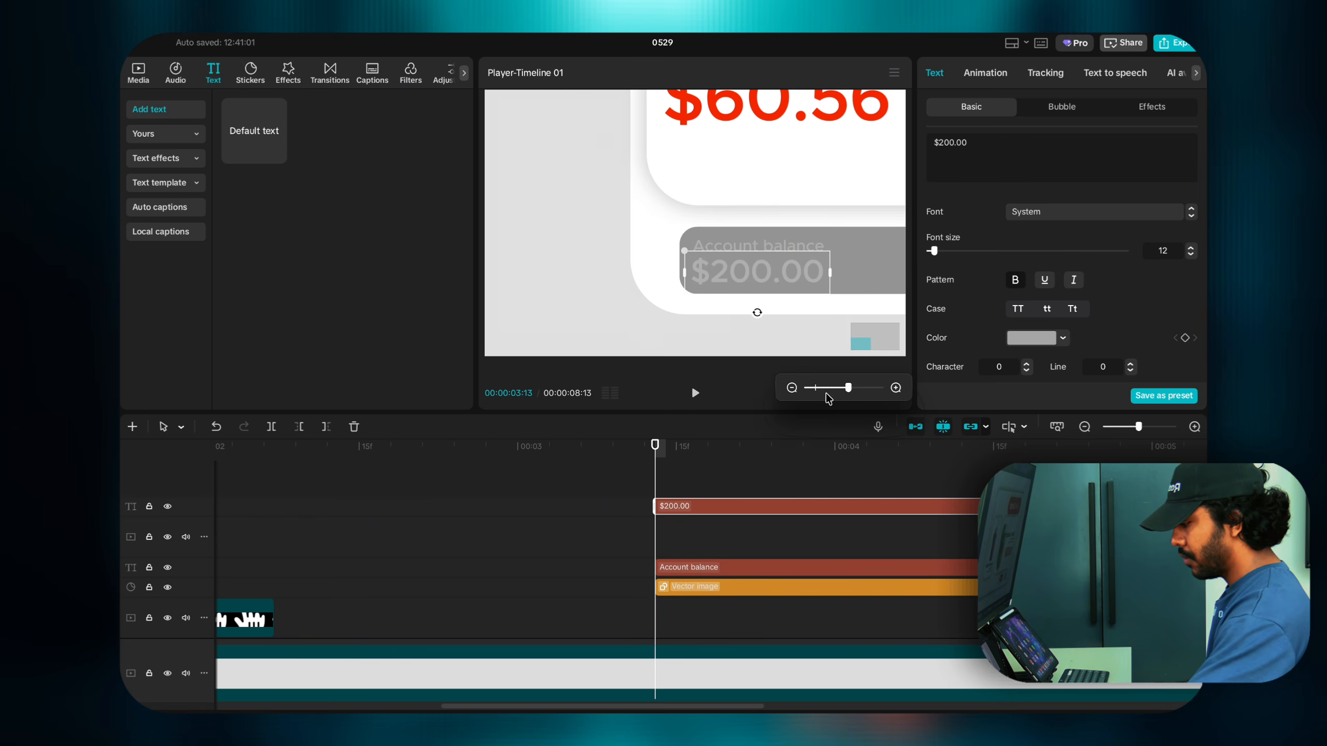
pyautogui.moveTo(827, 389); pyautogui.dragTo(815, 391)
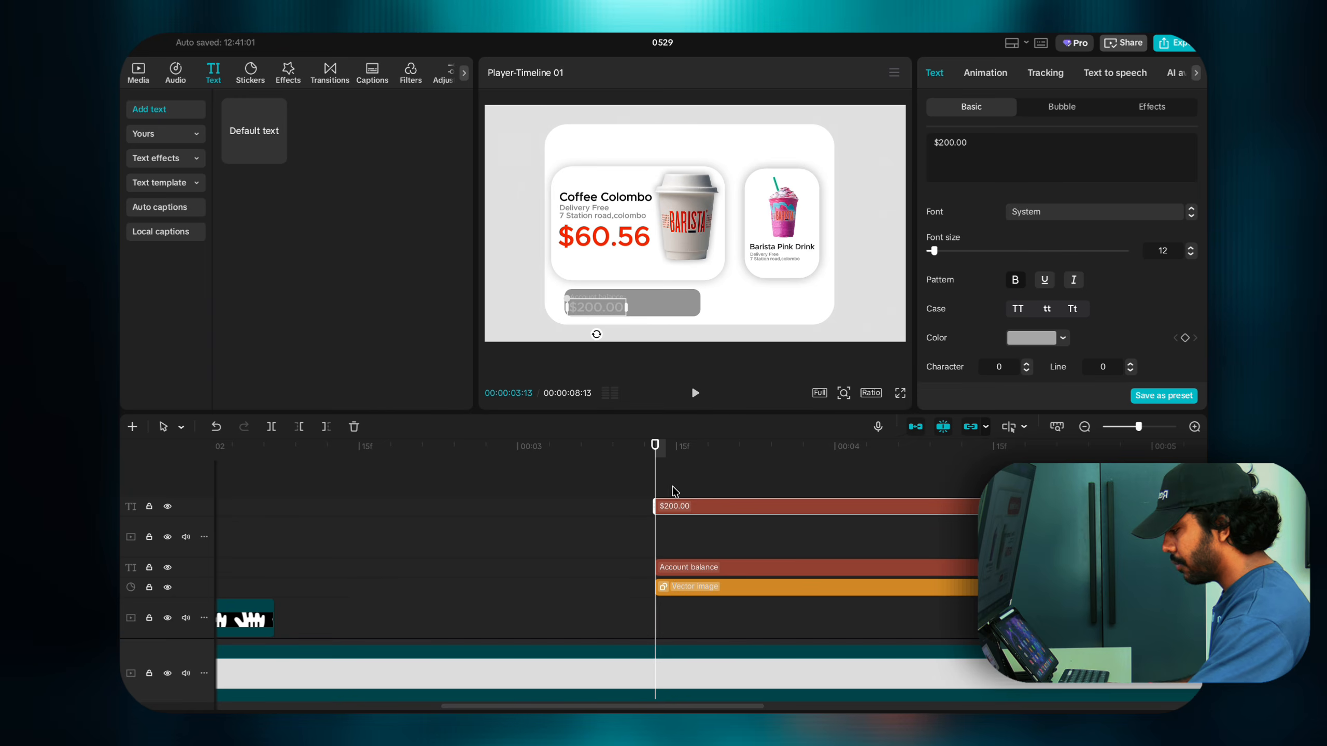
# Step: Fill the balance bar with white
pyautogui.click(674, 302)
pyautogui.click(999, 391)
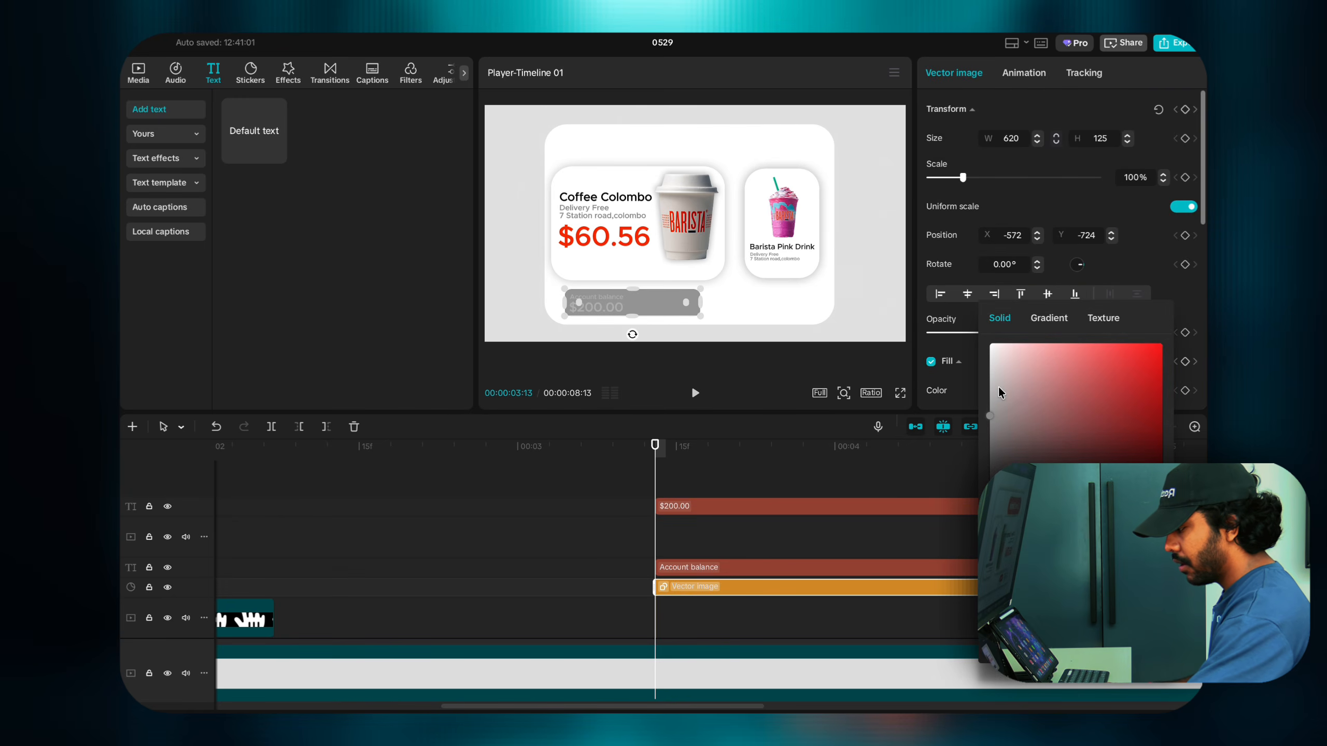
pyautogui.click(991, 346)
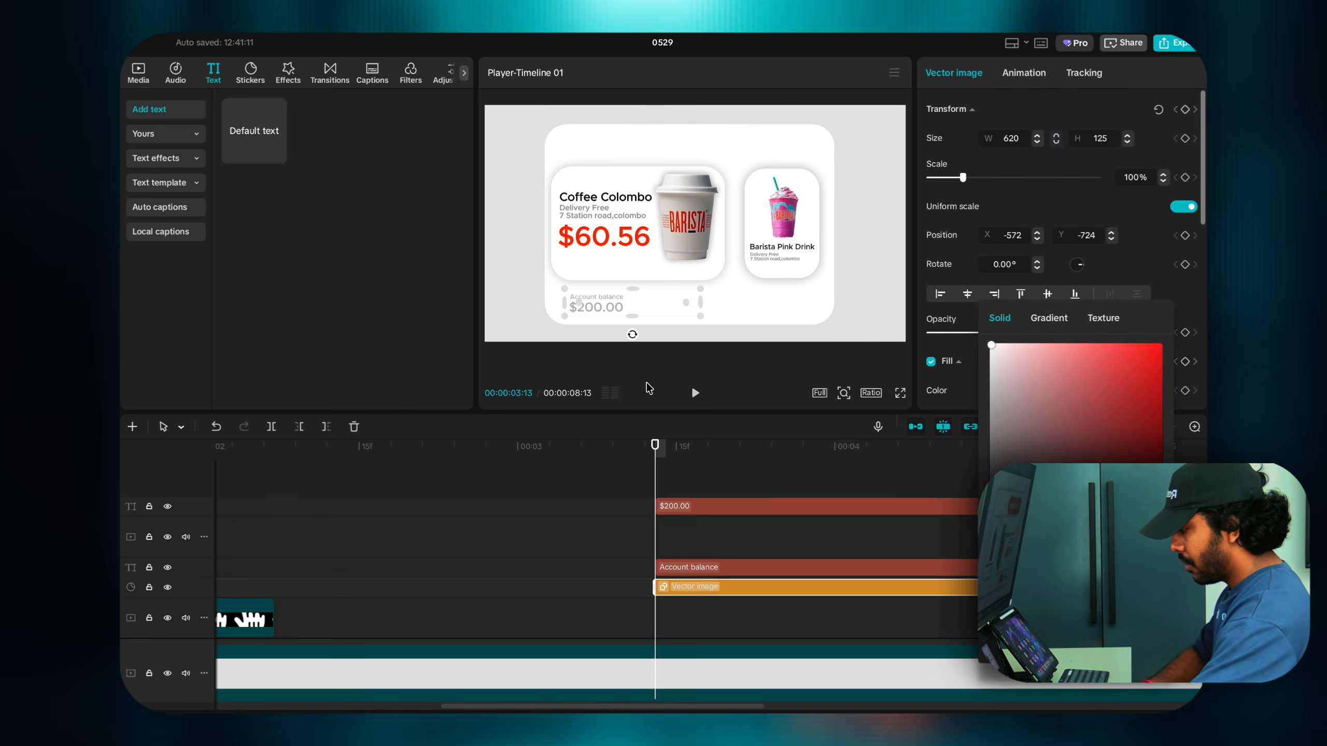
pyautogui.scroll(-1, 694, 572)
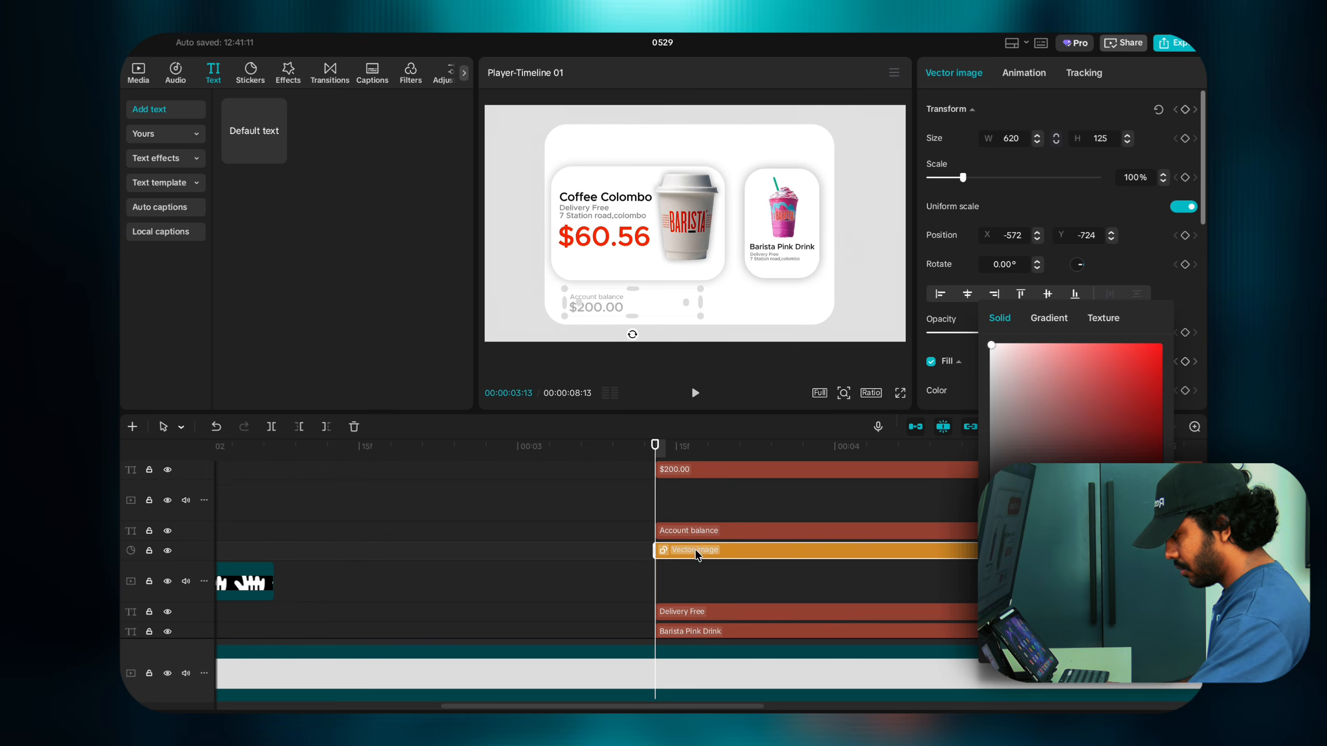
pyautogui.click(695, 550)
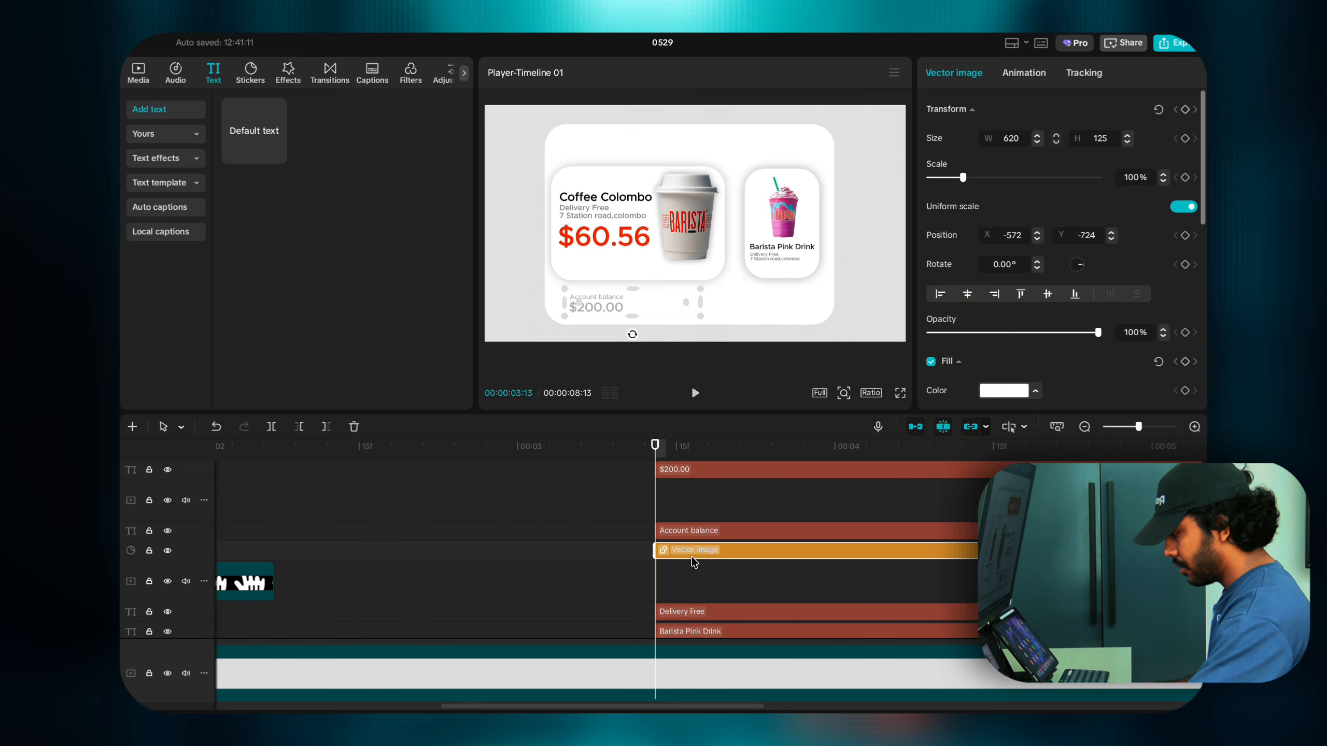
# Step: Duplicate the white bar onto a new track and make the lower copy a compound clip
pyautogui.moveTo(691, 557); pyautogui.dragTo(690, 545)
pyautogui.rightClick(690, 567)
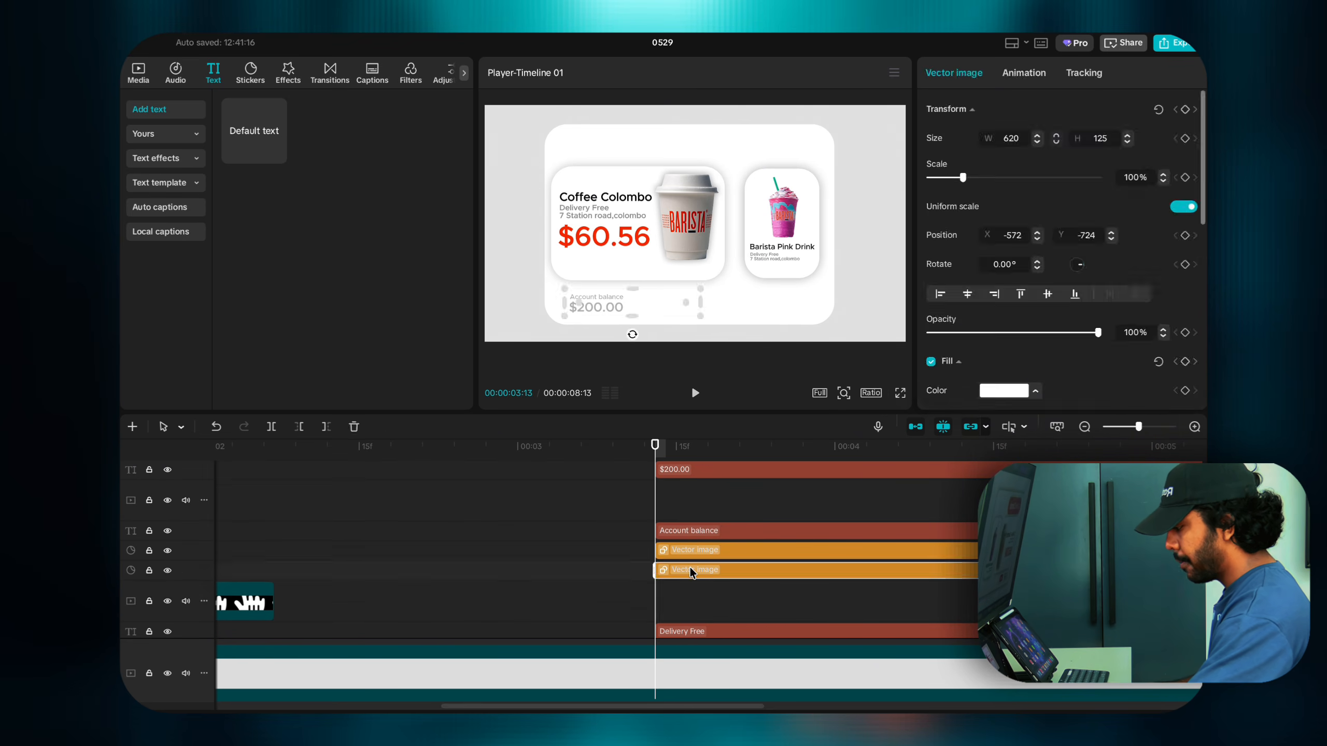
pyautogui.click(716, 604)
pyautogui.doubleClick(715, 596)
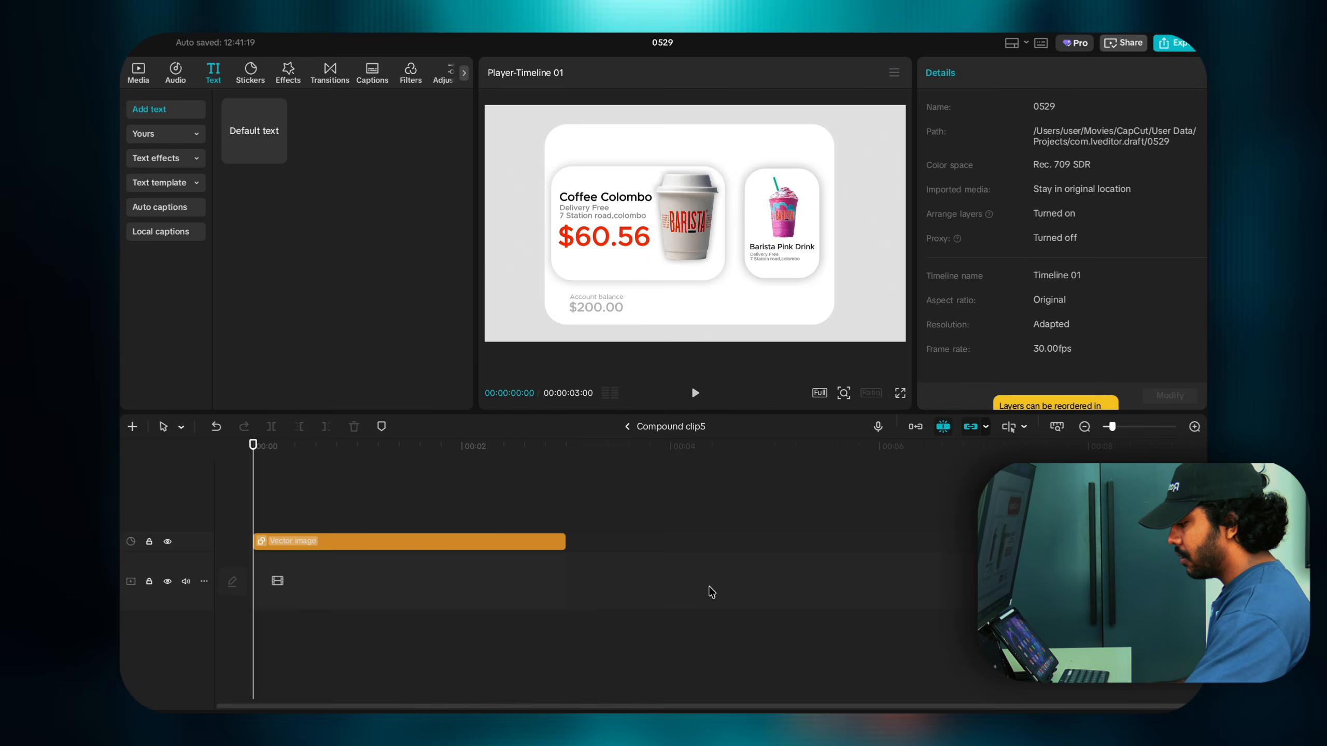
pyautogui.click(447, 544)
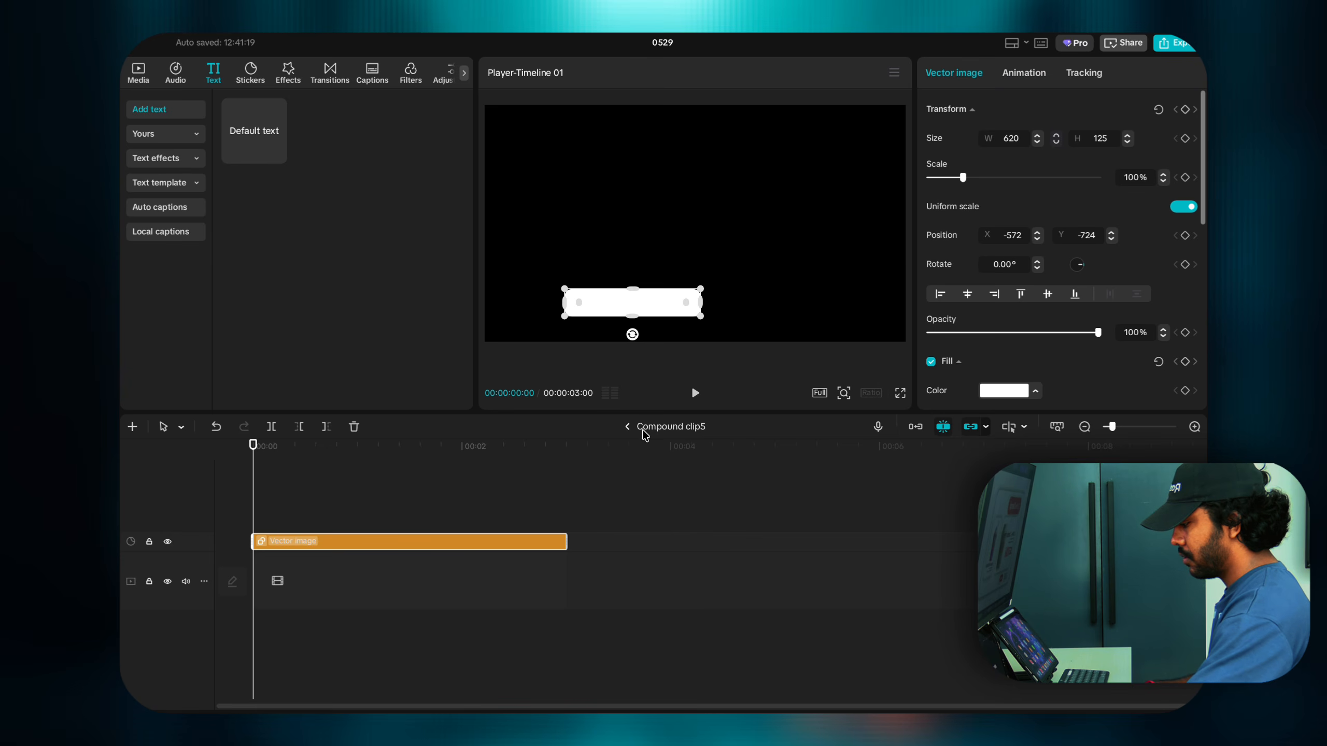
pyautogui.click(628, 428)
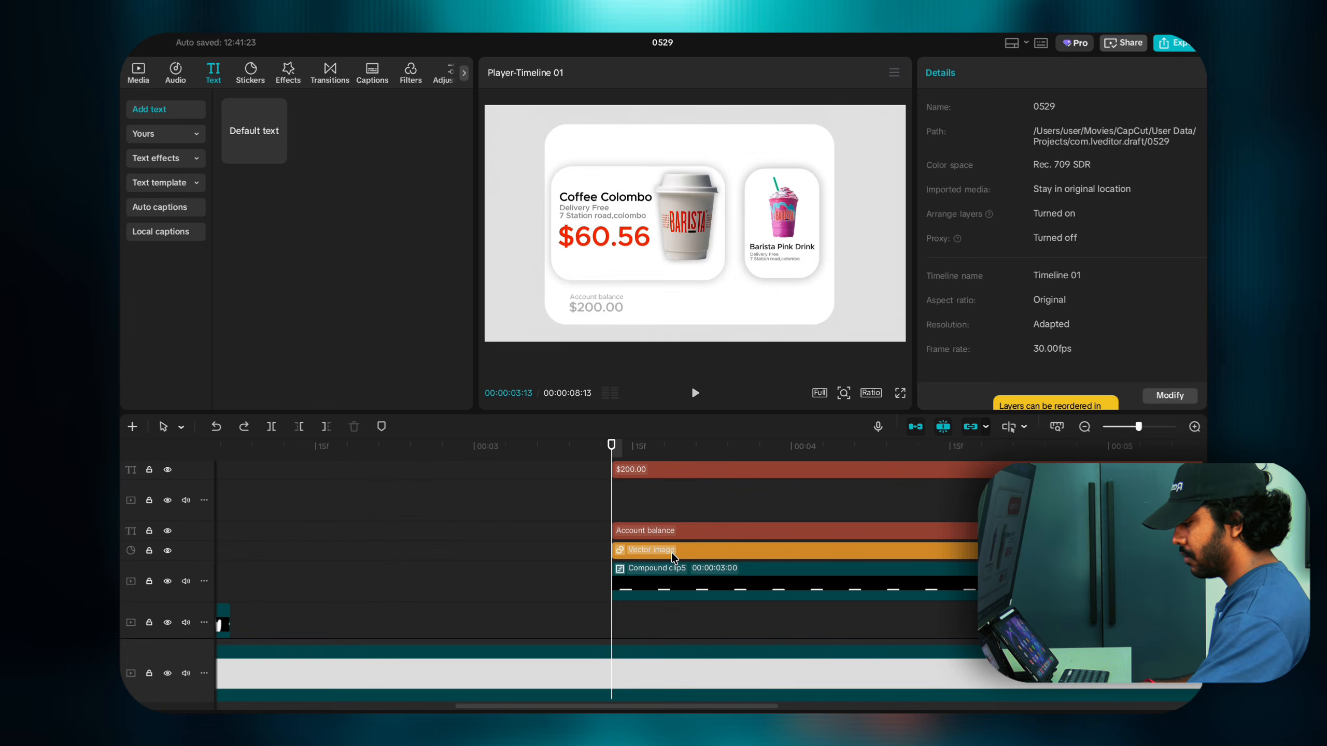
# Step: Colour the lower bar copy black and convert it into a compound clip
pyautogui.click(672, 567)
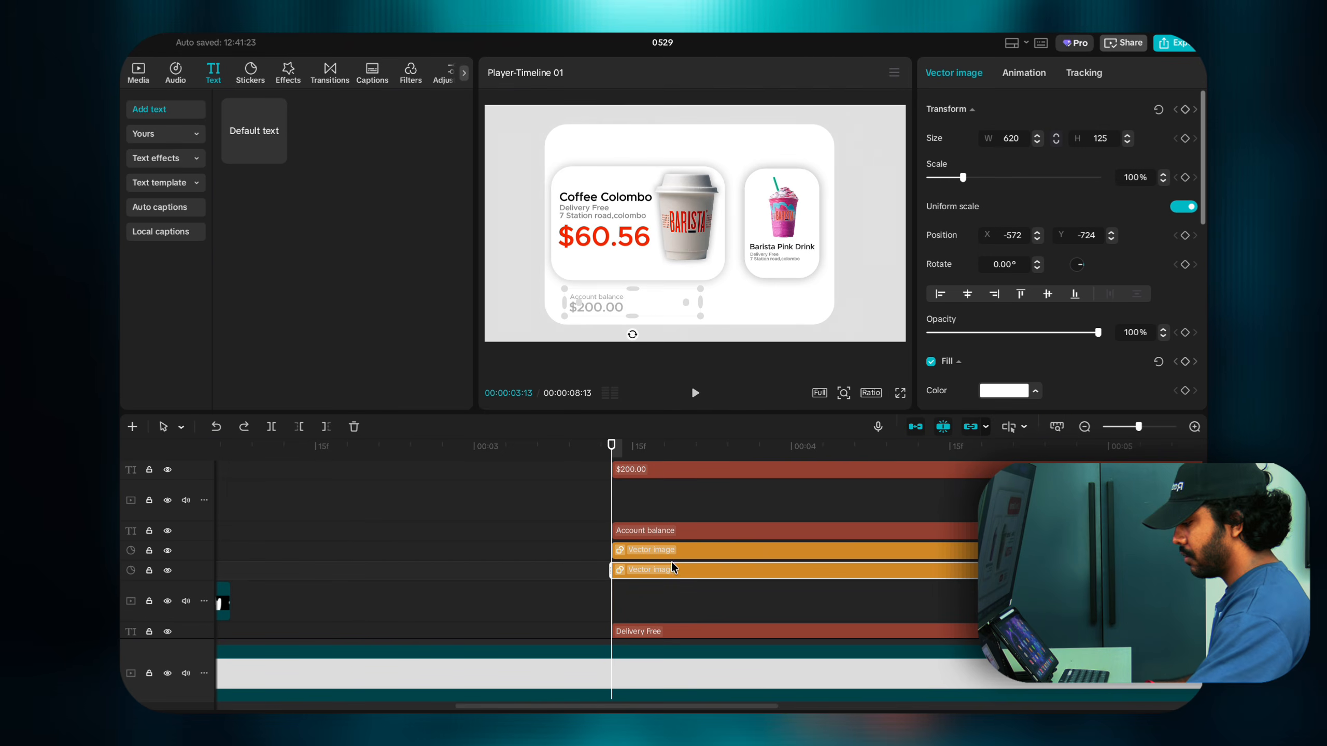
pyautogui.click(984, 395)
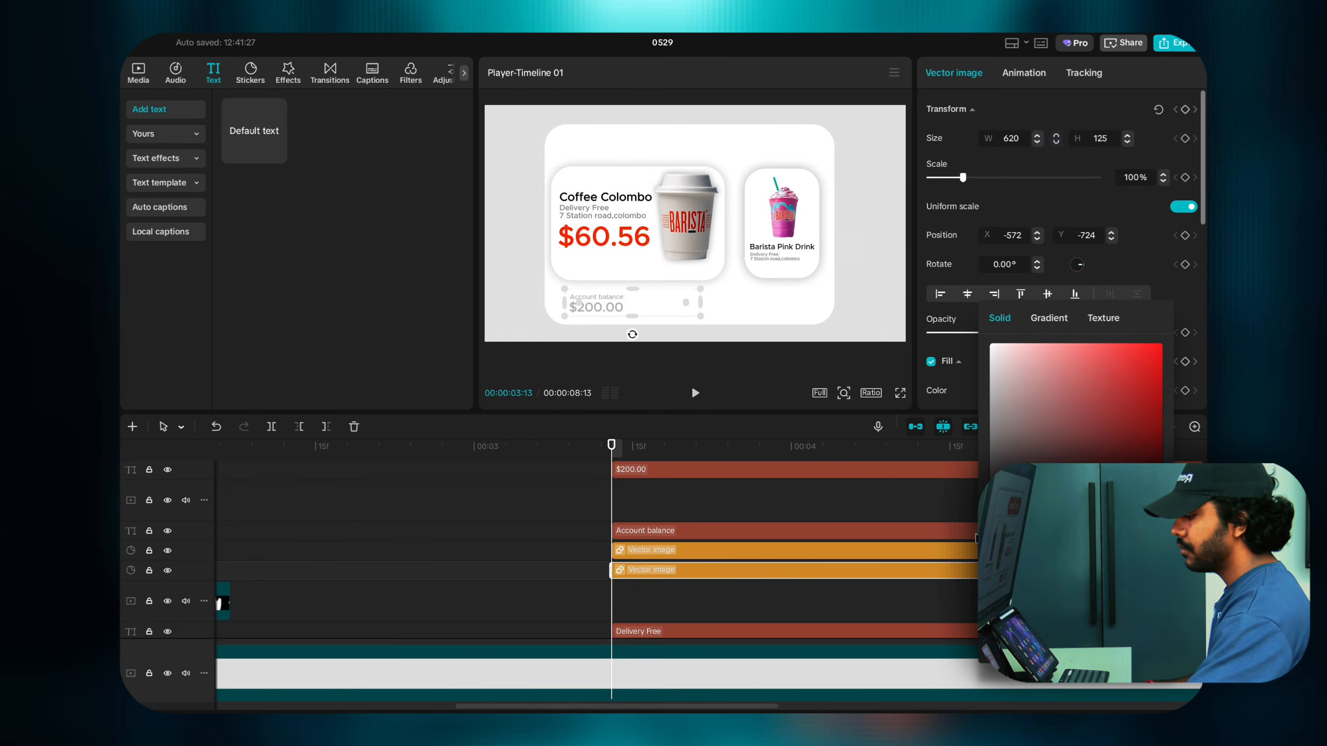
pyautogui.click(789, 567)
pyautogui.rightClick(786, 568)
pyautogui.click(808, 618)
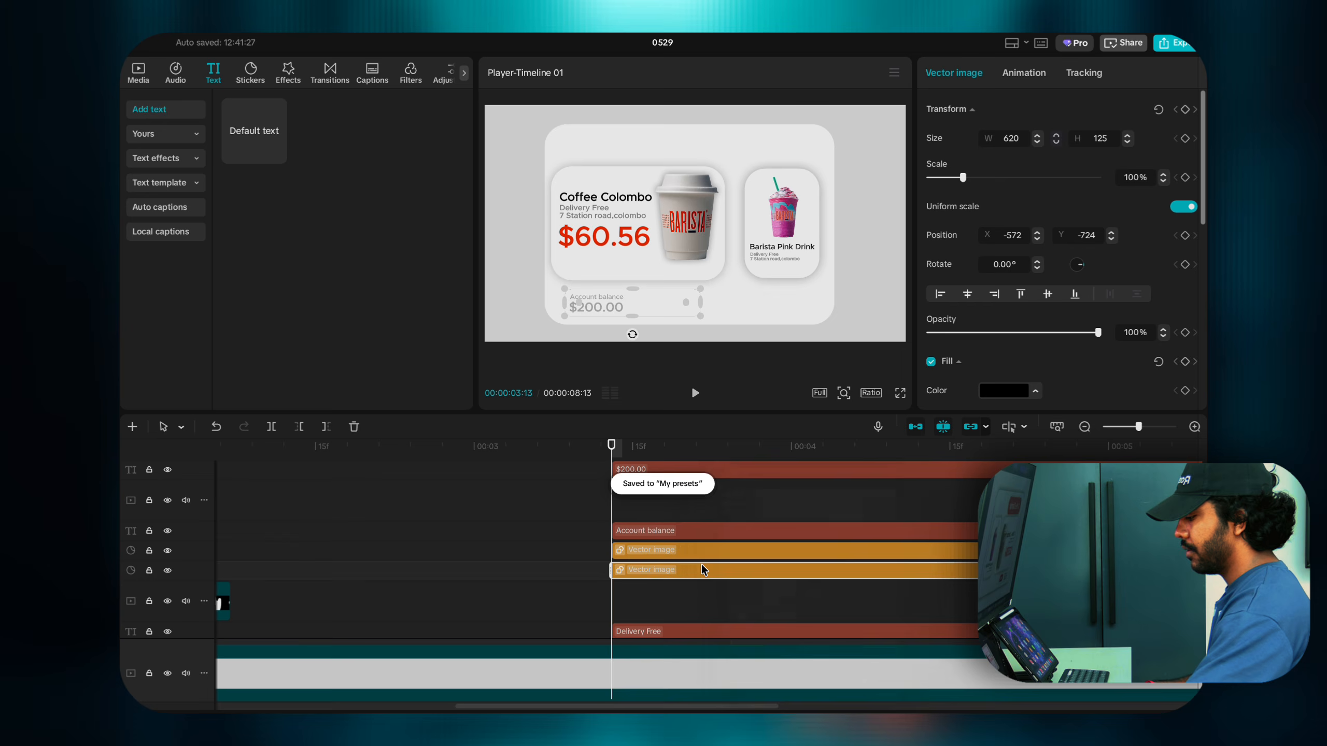
pyautogui.rightClick(700, 566)
pyautogui.click(734, 600)
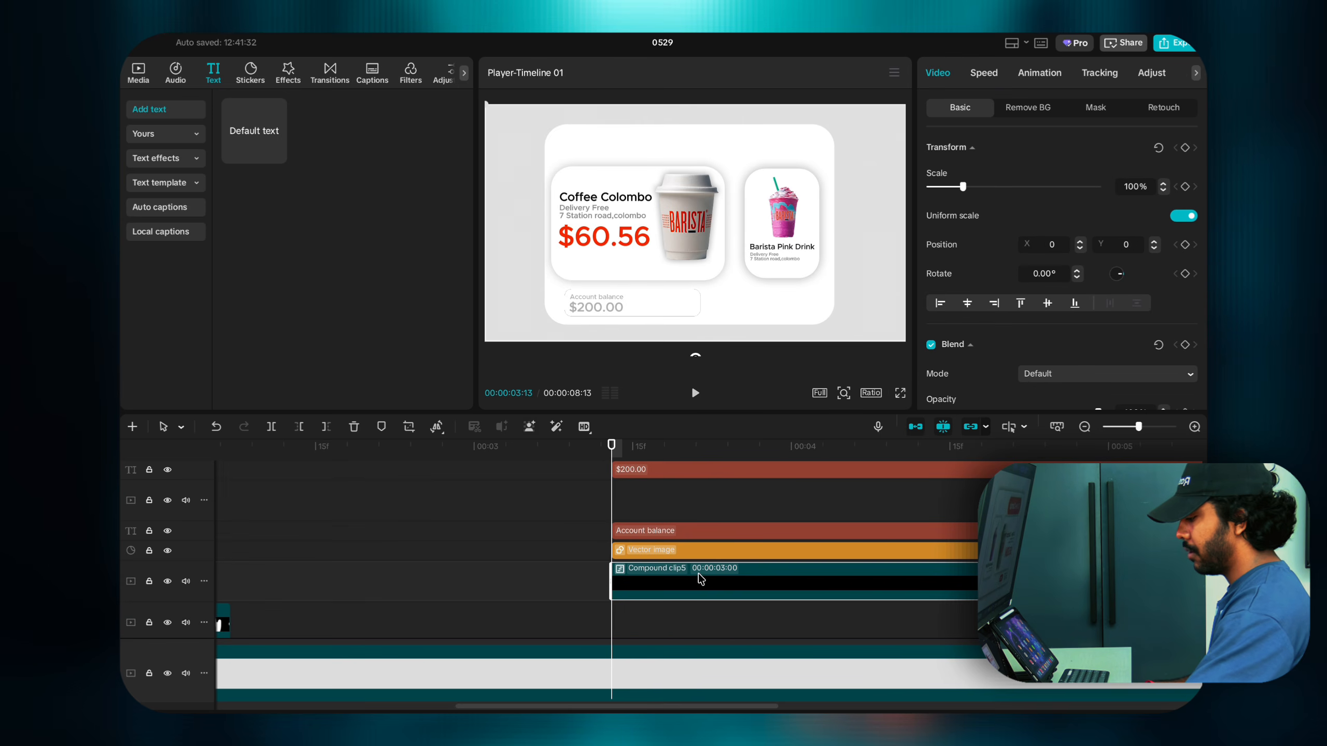
# Step: Apply Blur at strength 66 to the black bar copy and lower its opacity to 33%
pyautogui.click(287, 71)
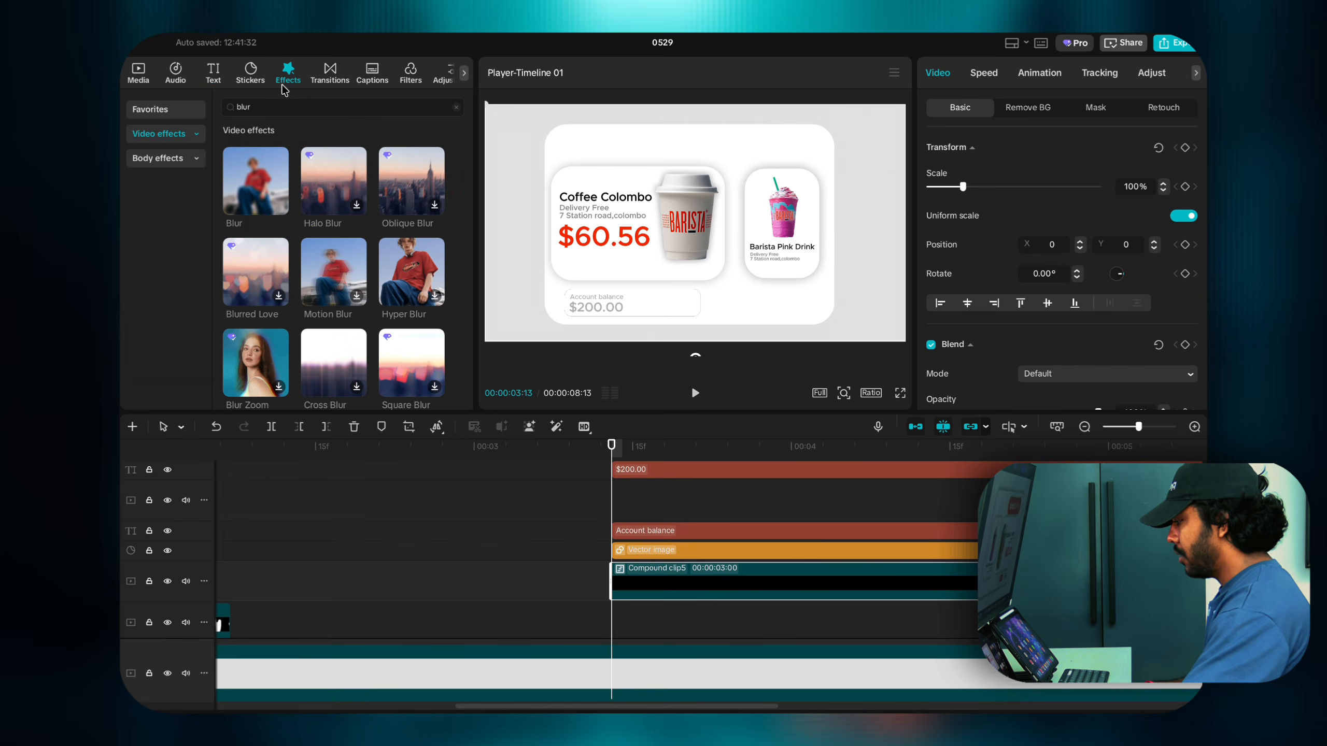
pyautogui.moveTo(250, 172); pyautogui.dragTo(663, 584)
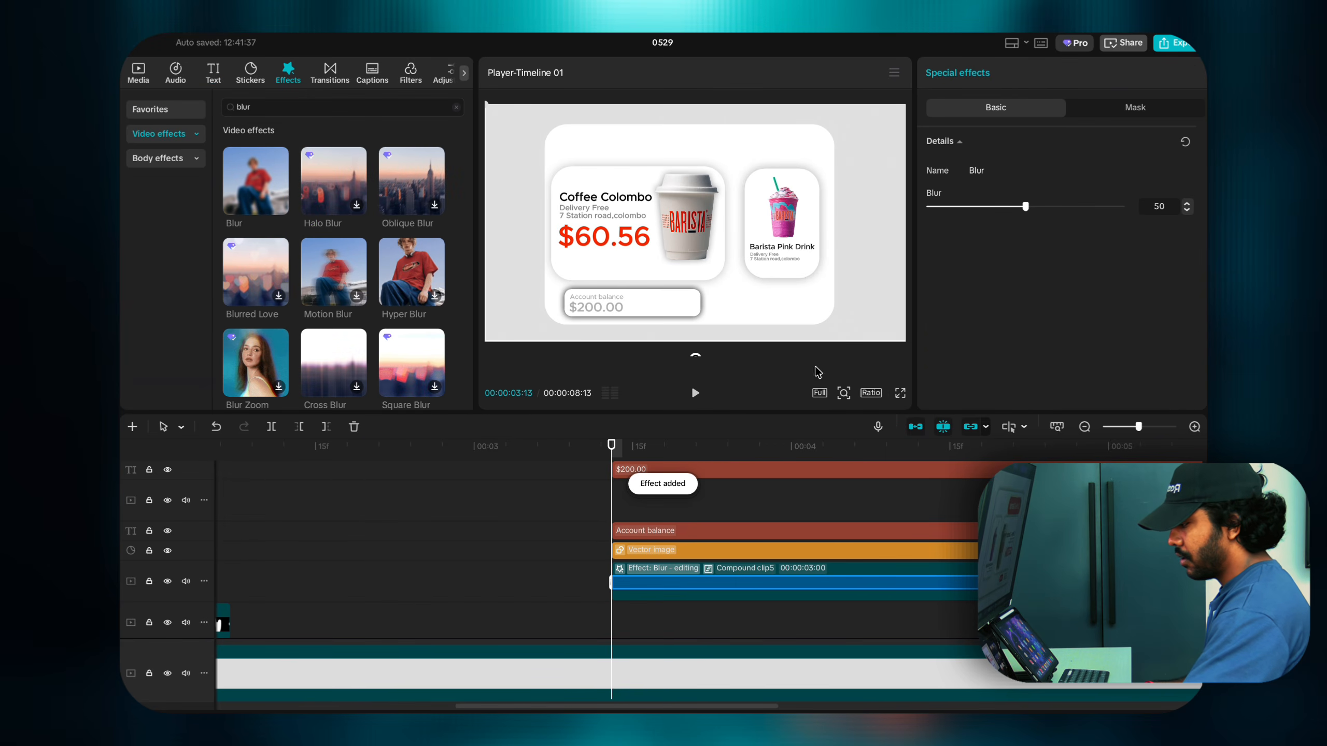
pyautogui.moveTo(1029, 206); pyautogui.dragTo(1056, 206)
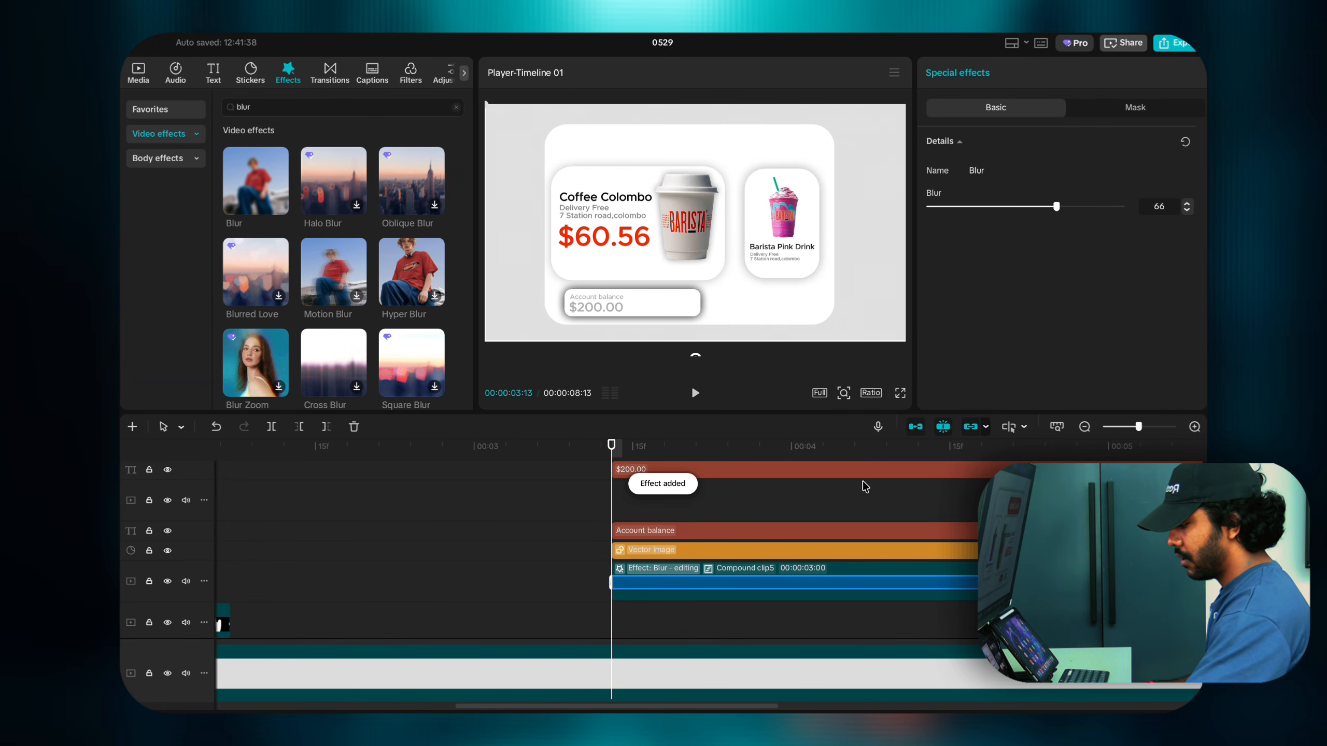
pyautogui.click(783, 592)
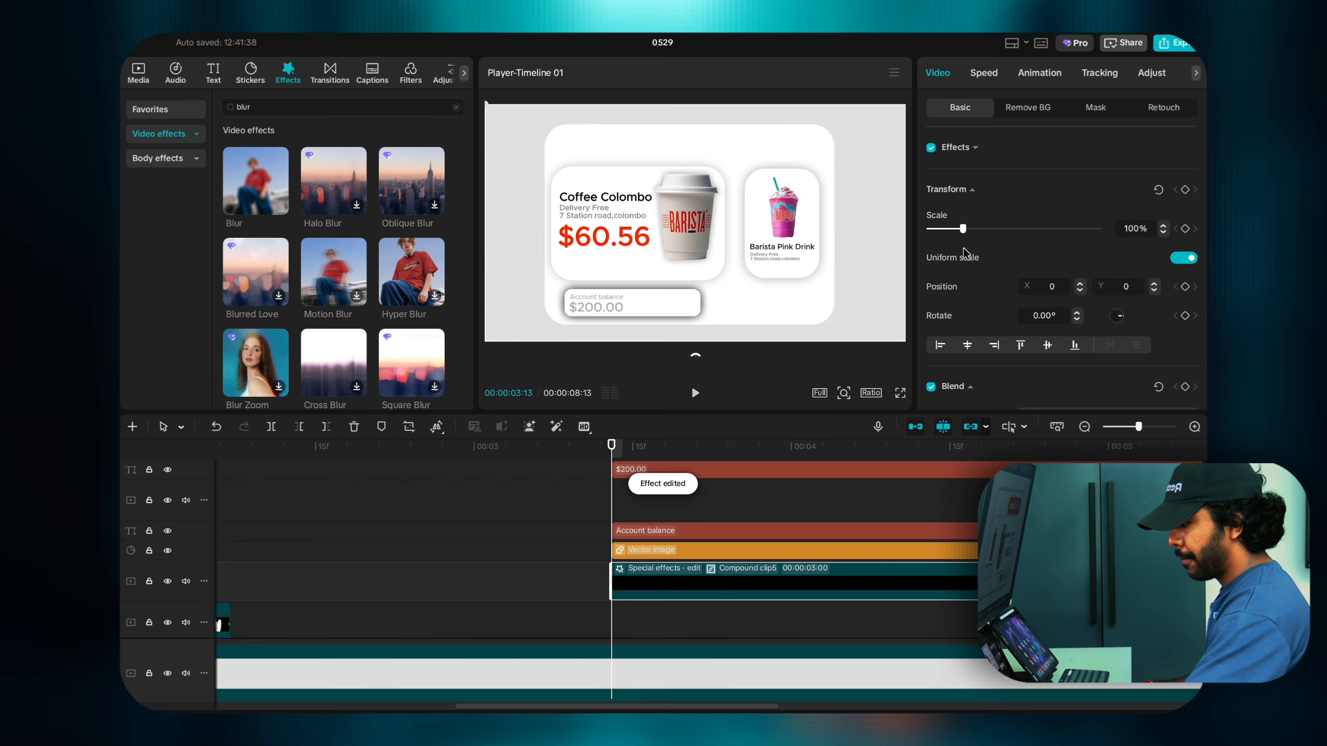
pyautogui.scroll(-3, 965, 254)
pyautogui.moveTo(969, 346)
pyautogui.mouseDown()
pyautogui.moveTo(1013, 353)
pyautogui.moveTo(985, 352)
pyautogui.mouseUp()
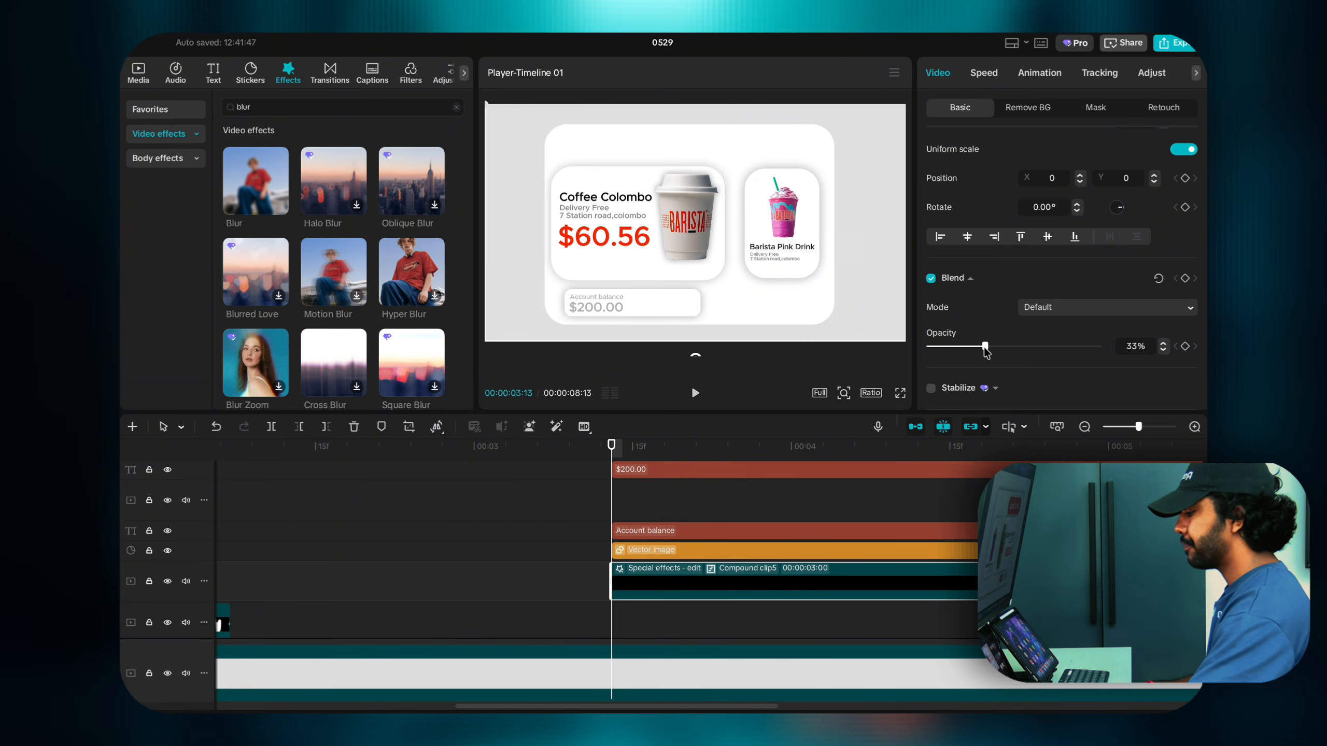
pyautogui.scroll(1, 594, 482)
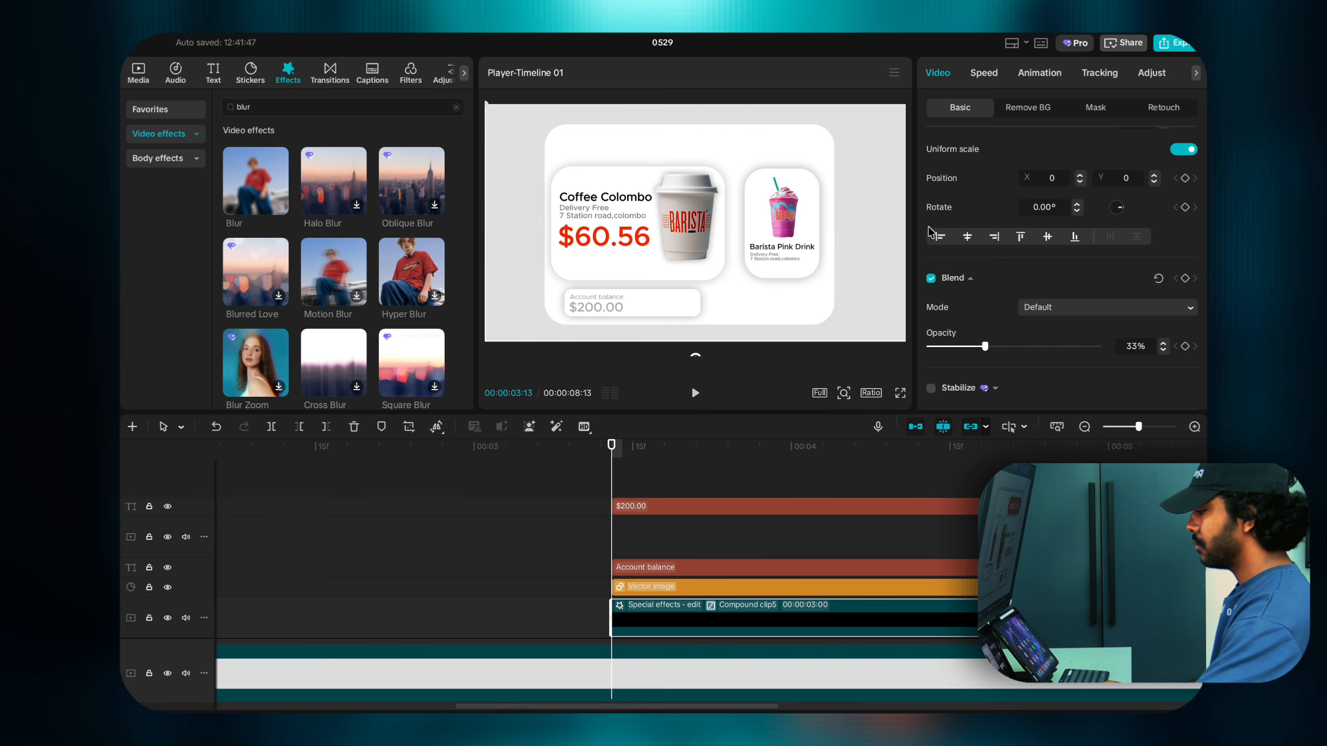
# Step: Add a square shape on the top track and squash it into a thin bar beside $200.00
pyautogui.click(257, 82)
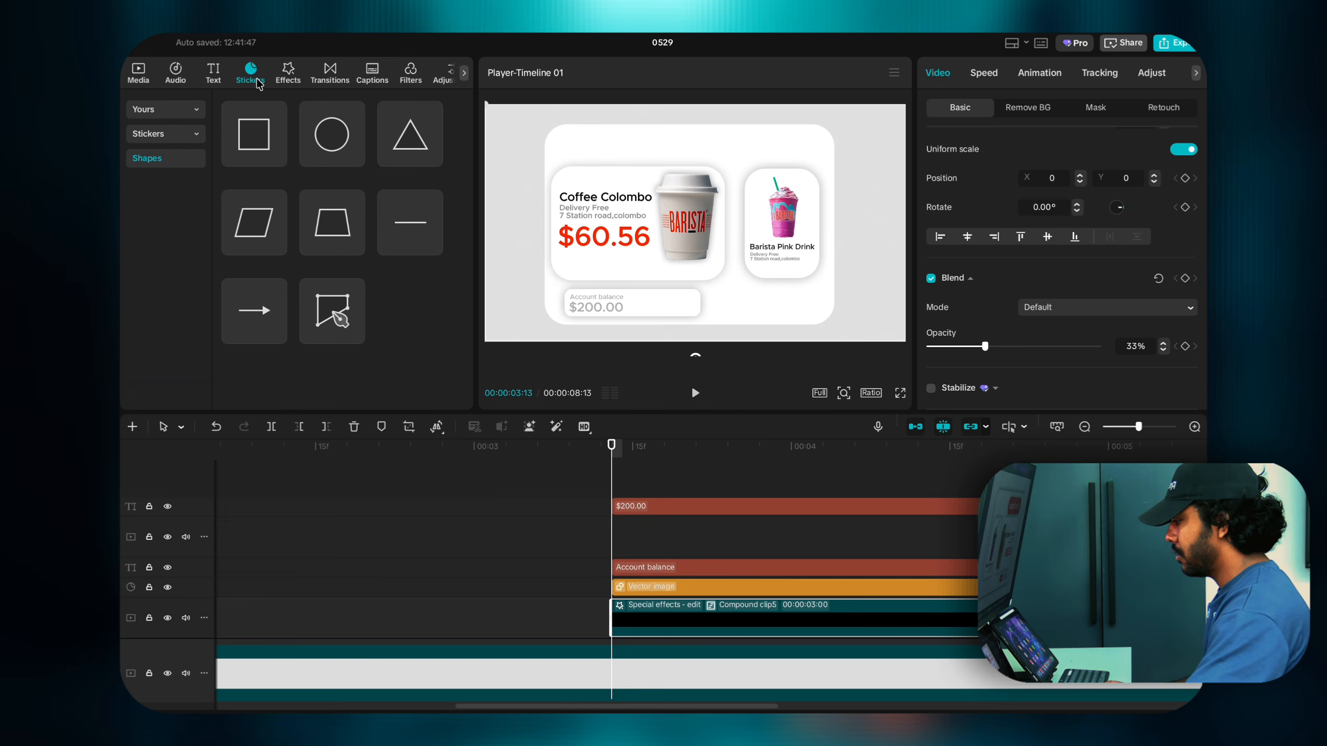
pyautogui.click(279, 160)
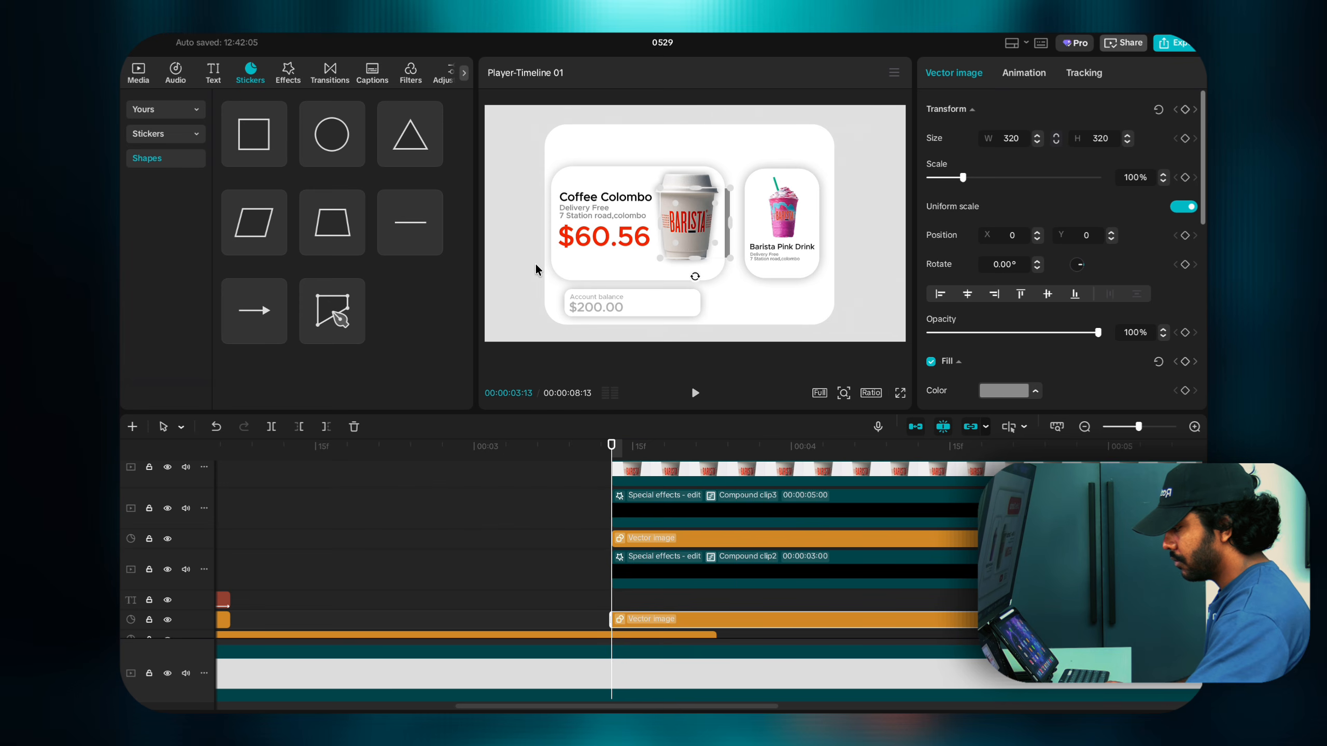
pyautogui.moveTo(681, 633); pyautogui.dragTo(685, 505)
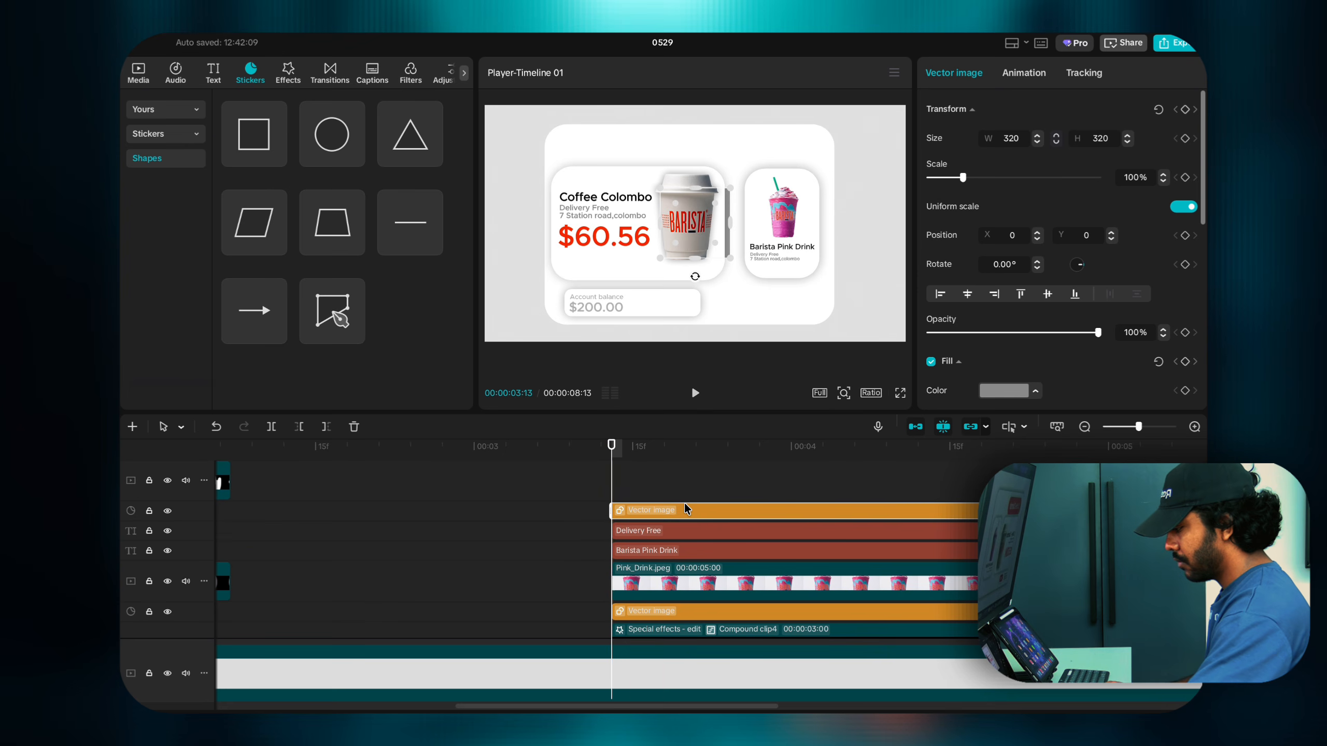
pyautogui.moveTo(705, 230); pyautogui.dragTo(680, 299)
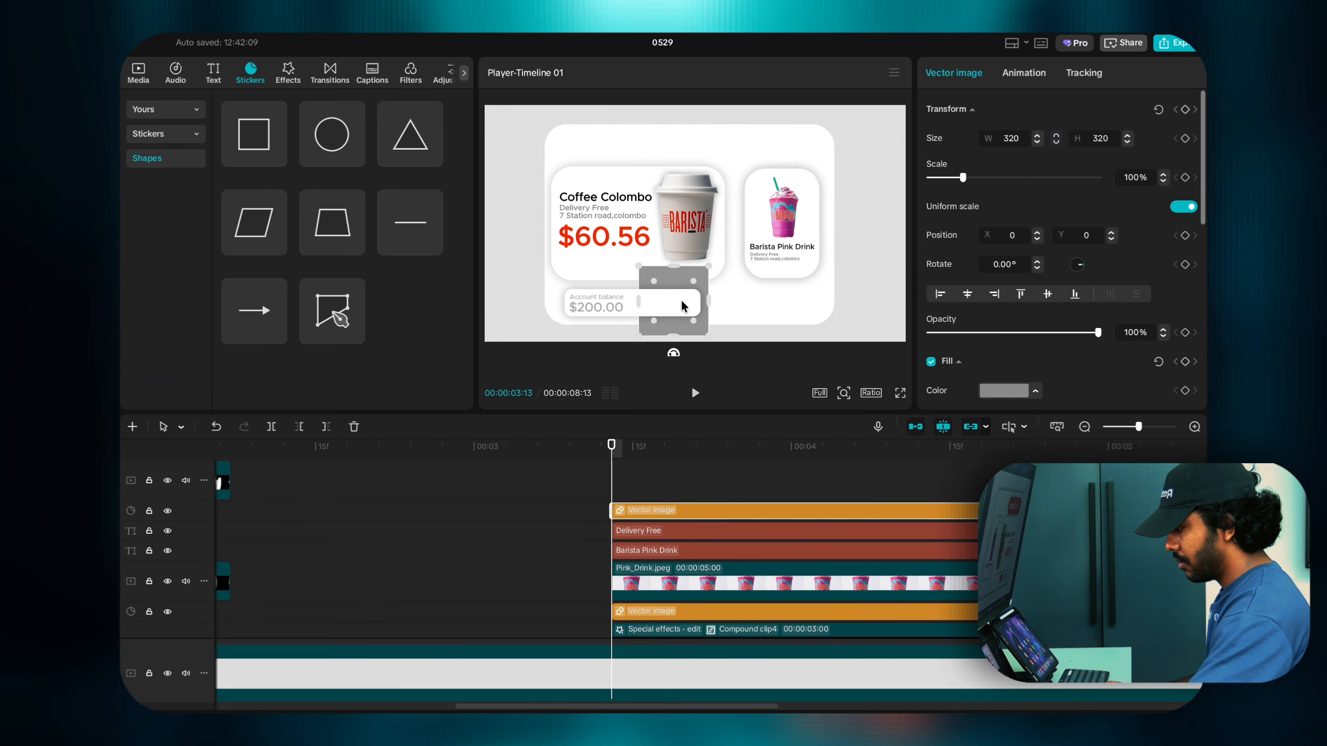
pyautogui.scroll(2, 648, 523)
pyautogui.moveTo(649, 562); pyautogui.dragTo(644, 498)
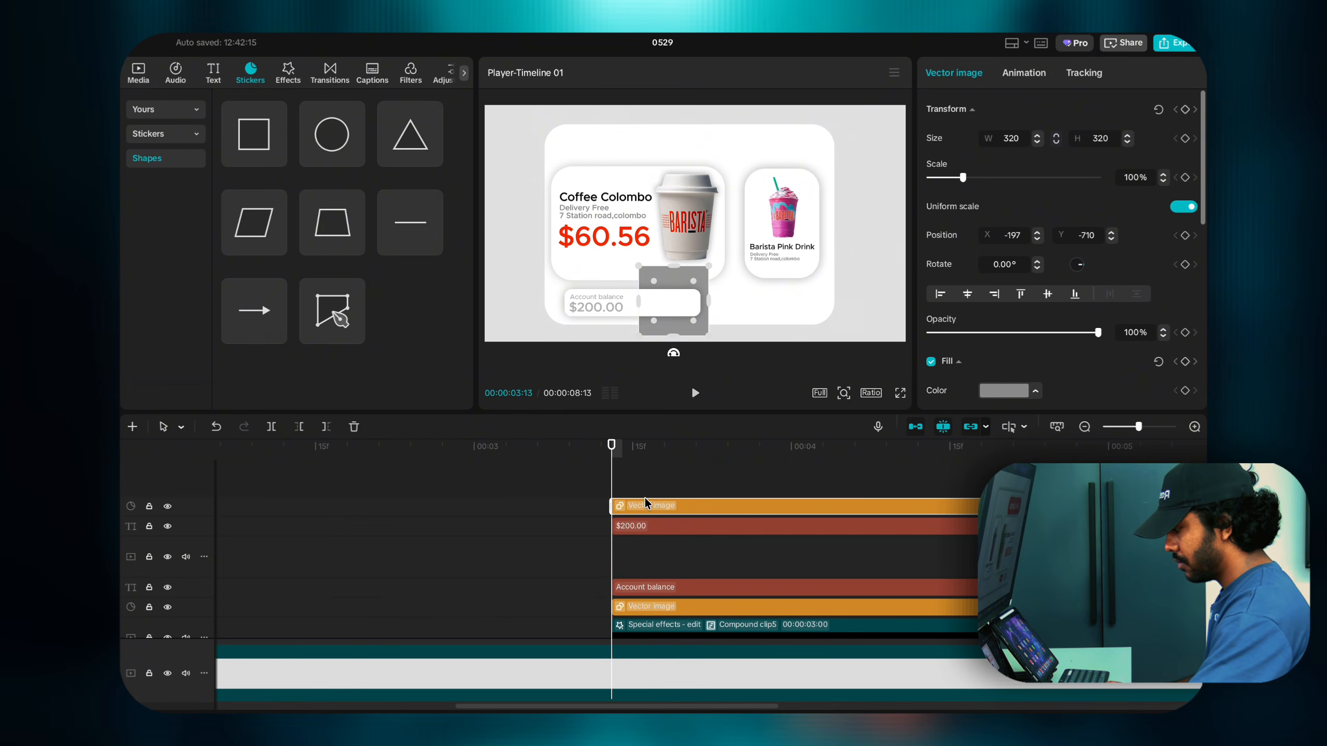
pyautogui.moveTo(711, 295); pyautogui.dragTo(721, 296)
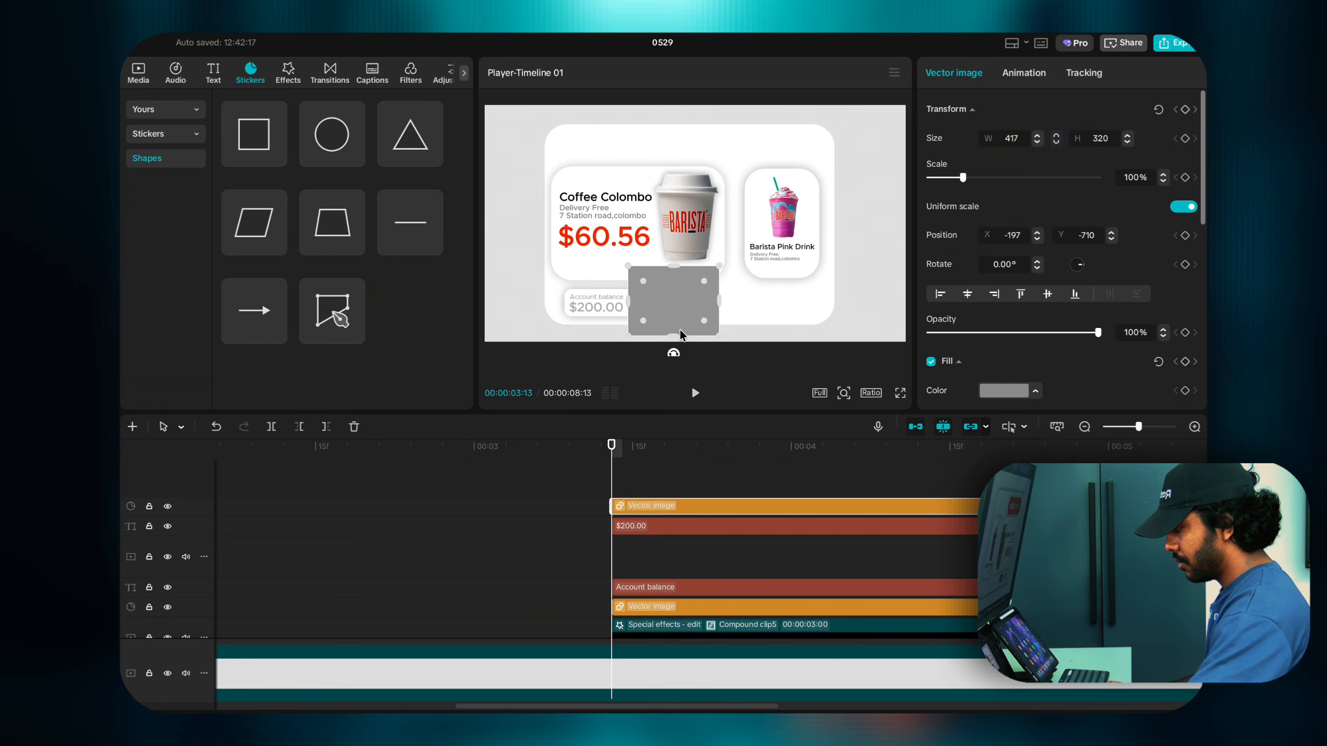
pyautogui.moveTo(673, 337); pyautogui.dragTo(663, 305)
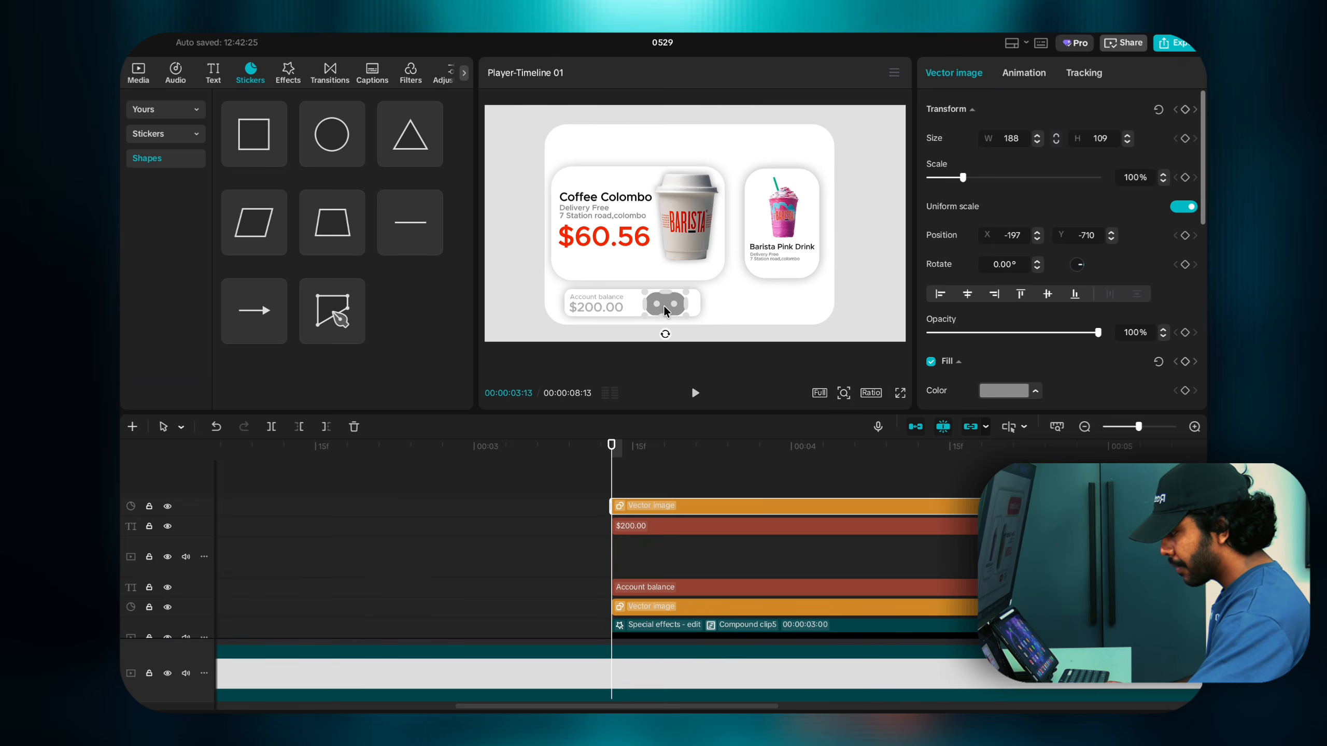
# Step: Resize the bar into a roughly 202×99 pill and fill it red
pyautogui.click(843, 392)
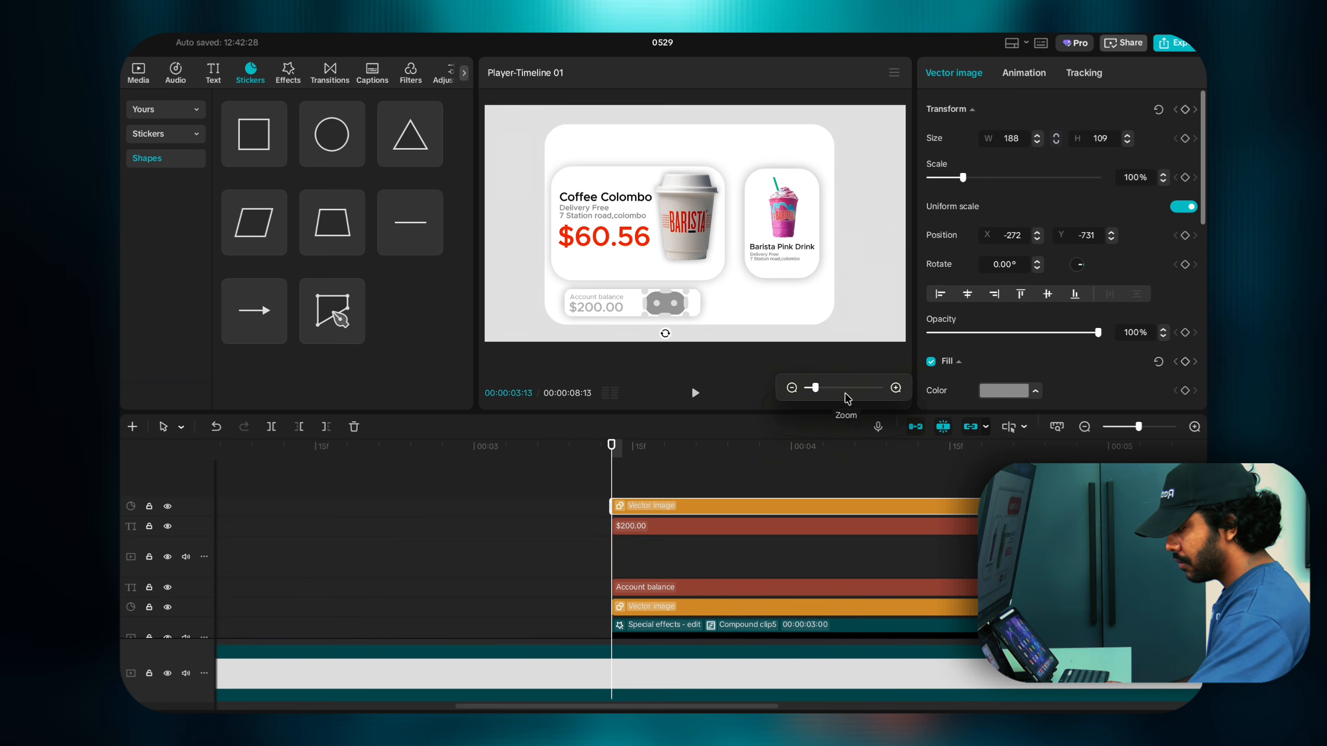
pyautogui.moveTo(818, 388); pyautogui.dragTo(824, 392)
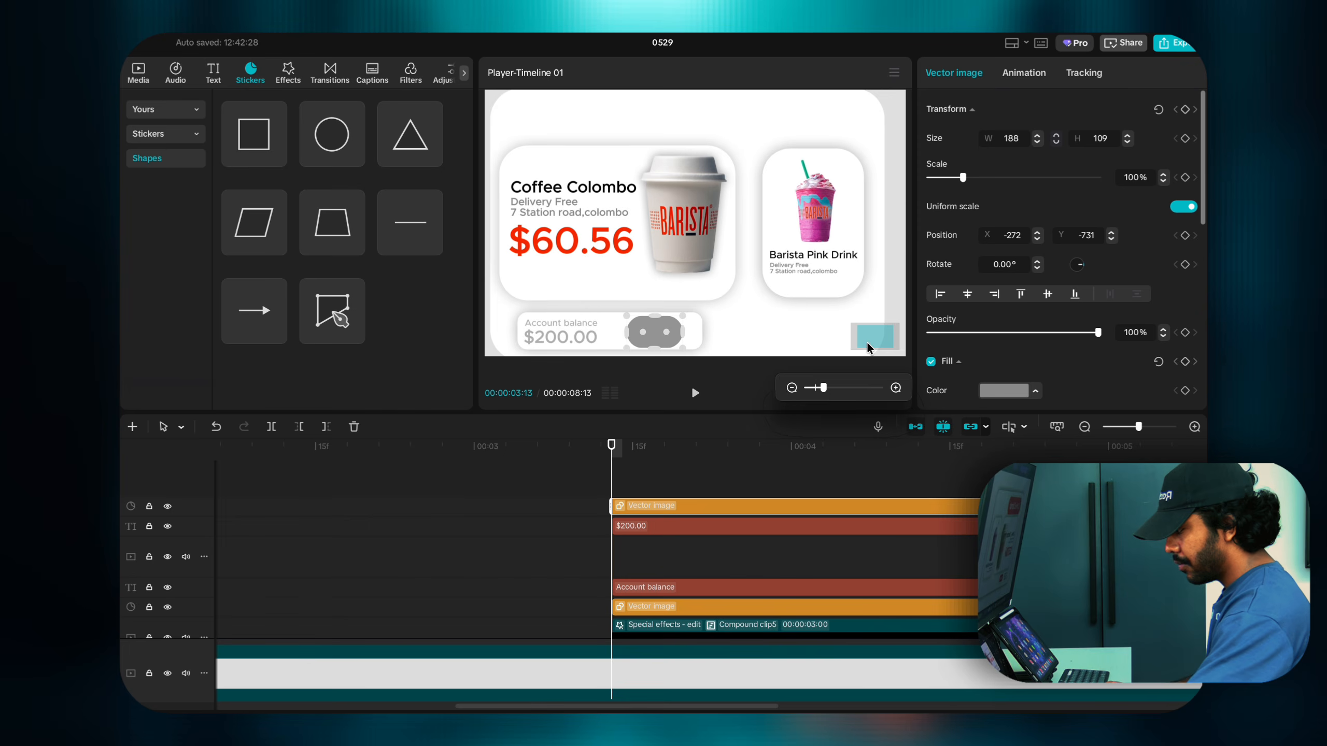
pyautogui.moveTo(867, 344); pyautogui.dragTo(862, 341)
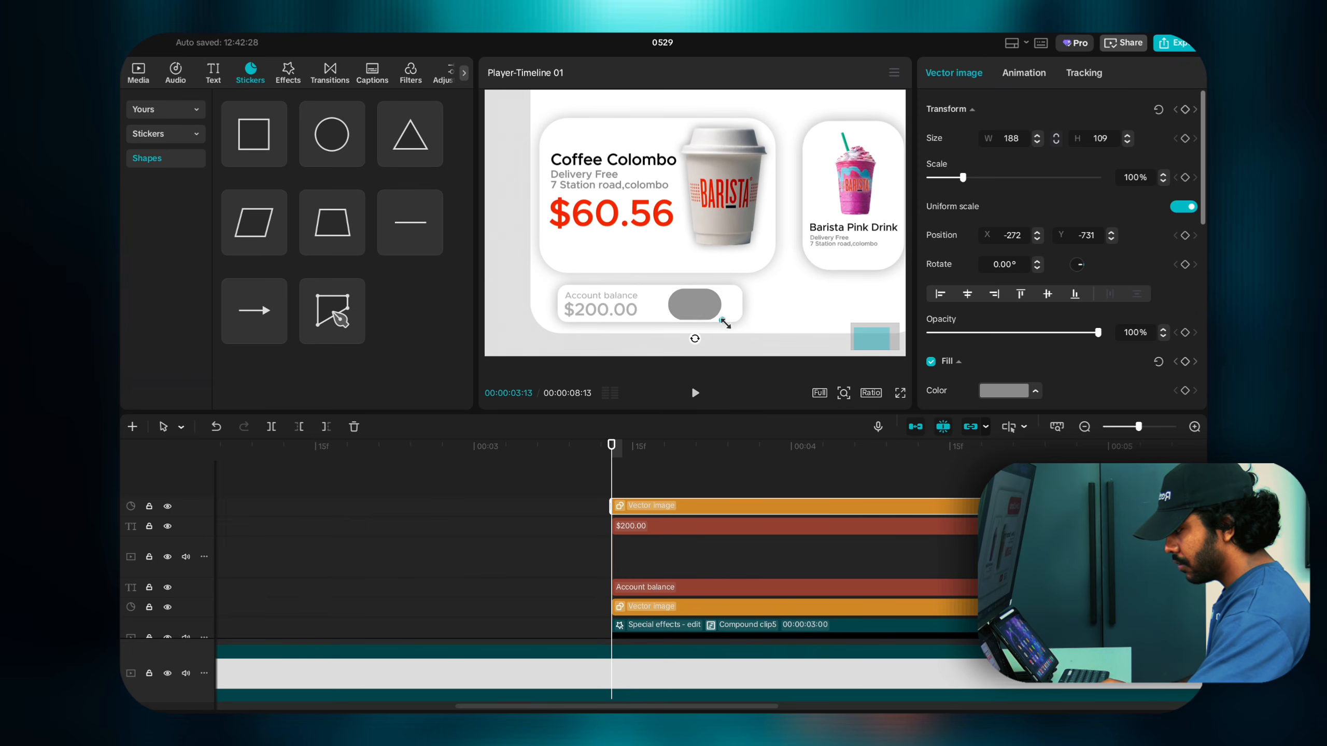
pyautogui.moveTo(724, 322); pyautogui.dragTo(716, 319)
pyautogui.moveTo(726, 302); pyautogui.dragTo(726, 303)
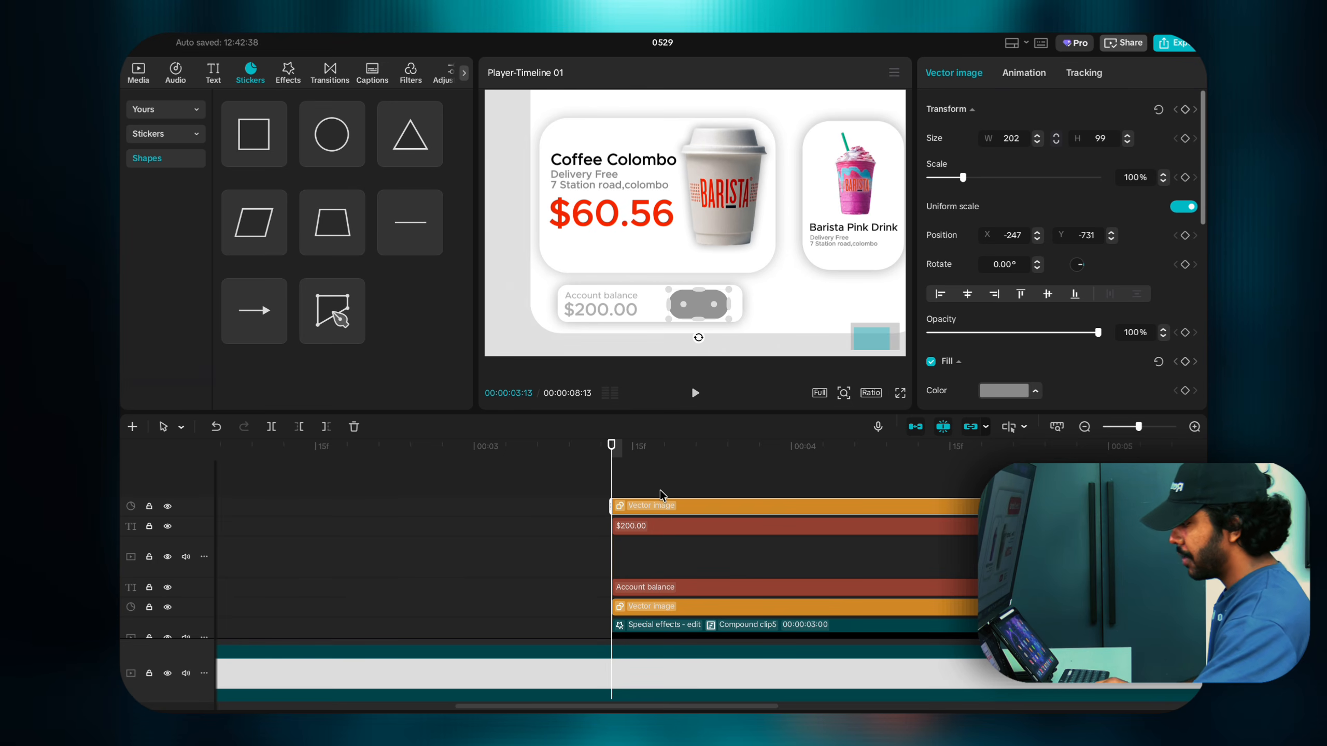
pyautogui.click(989, 392)
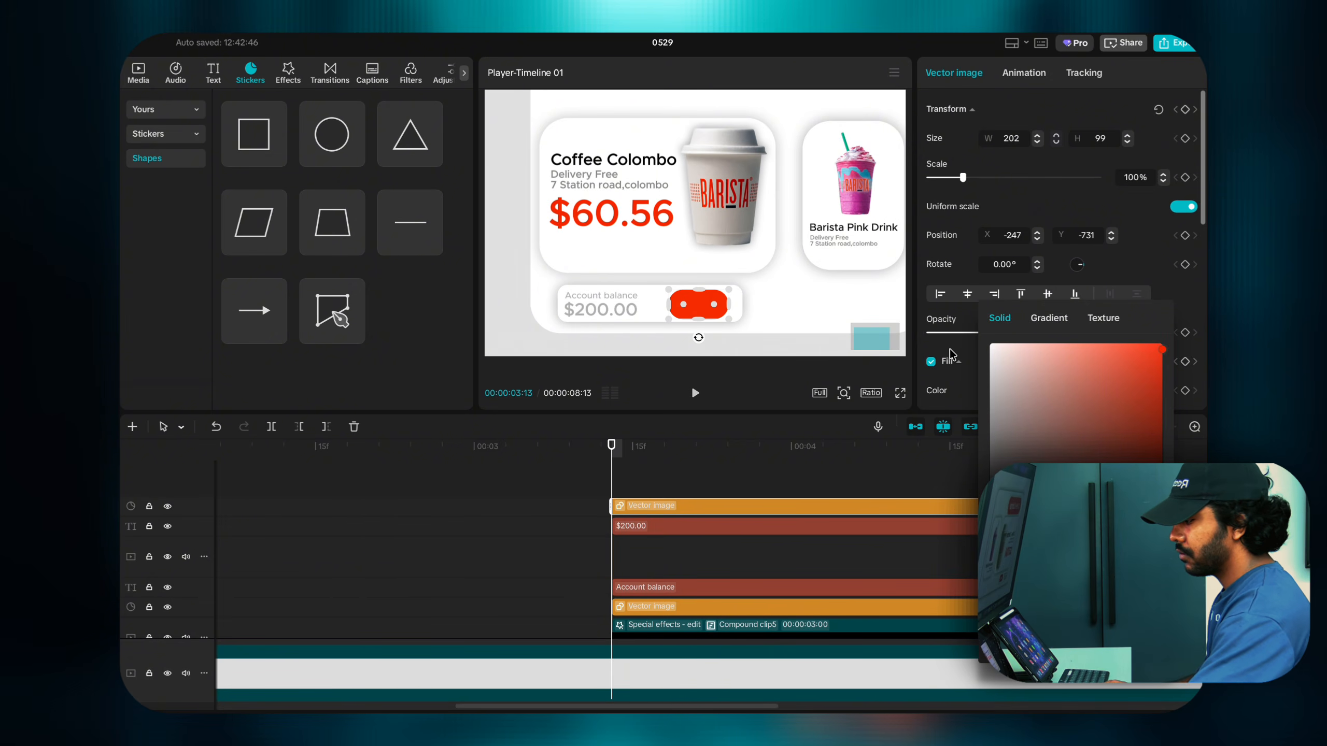
pyautogui.click(952, 356)
pyautogui.click(578, 309)
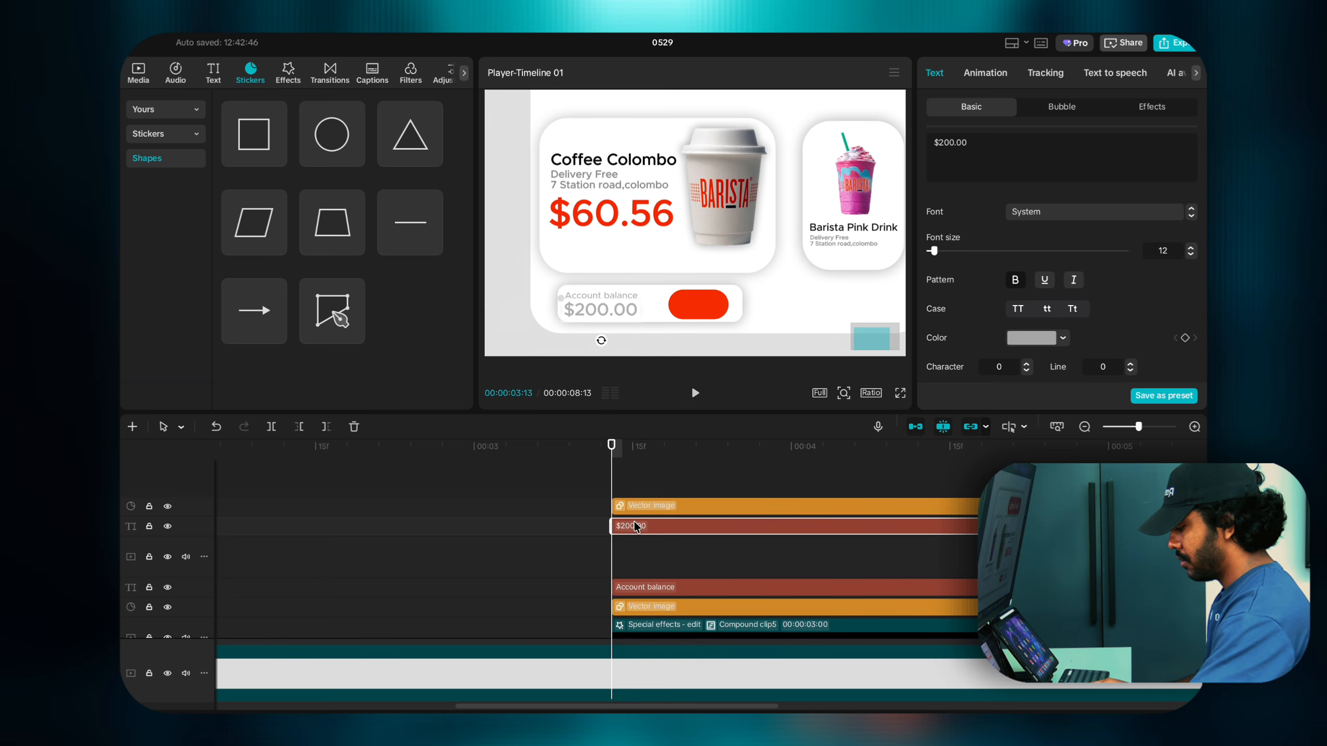
# Step: Copy the $200.00 text onto the red pill and change it to white 'Next'
pyautogui.moveTo(635, 521); pyautogui.dragTo(629, 486)
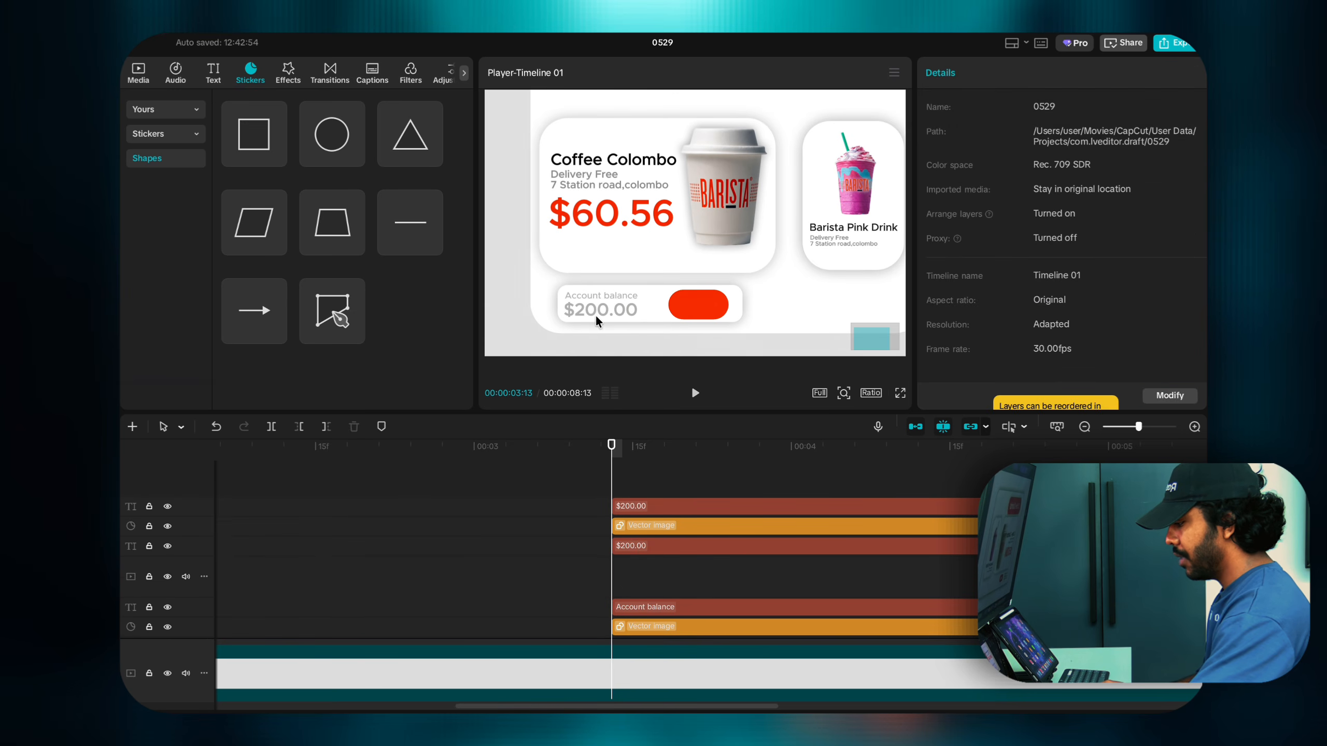
pyautogui.moveTo(602, 306); pyautogui.dragTo(700, 308)
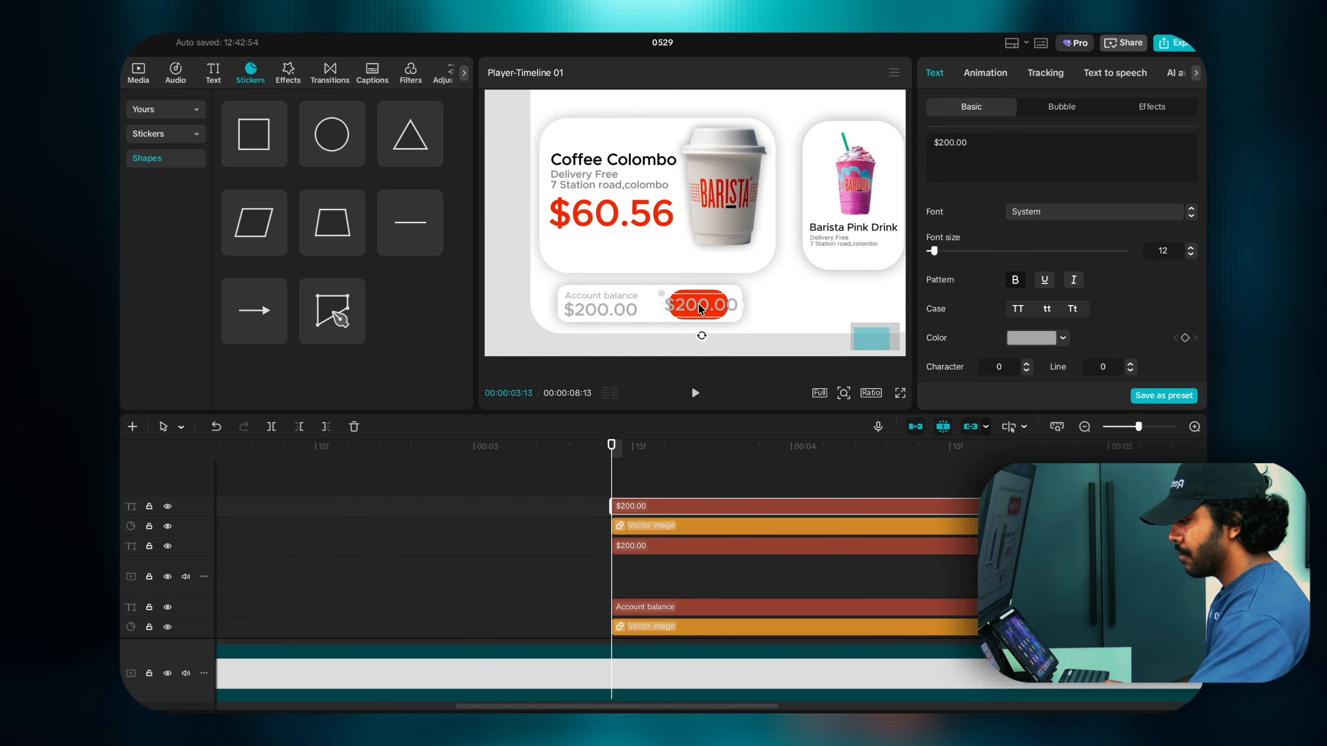
pyautogui.doubleClick(700, 308)
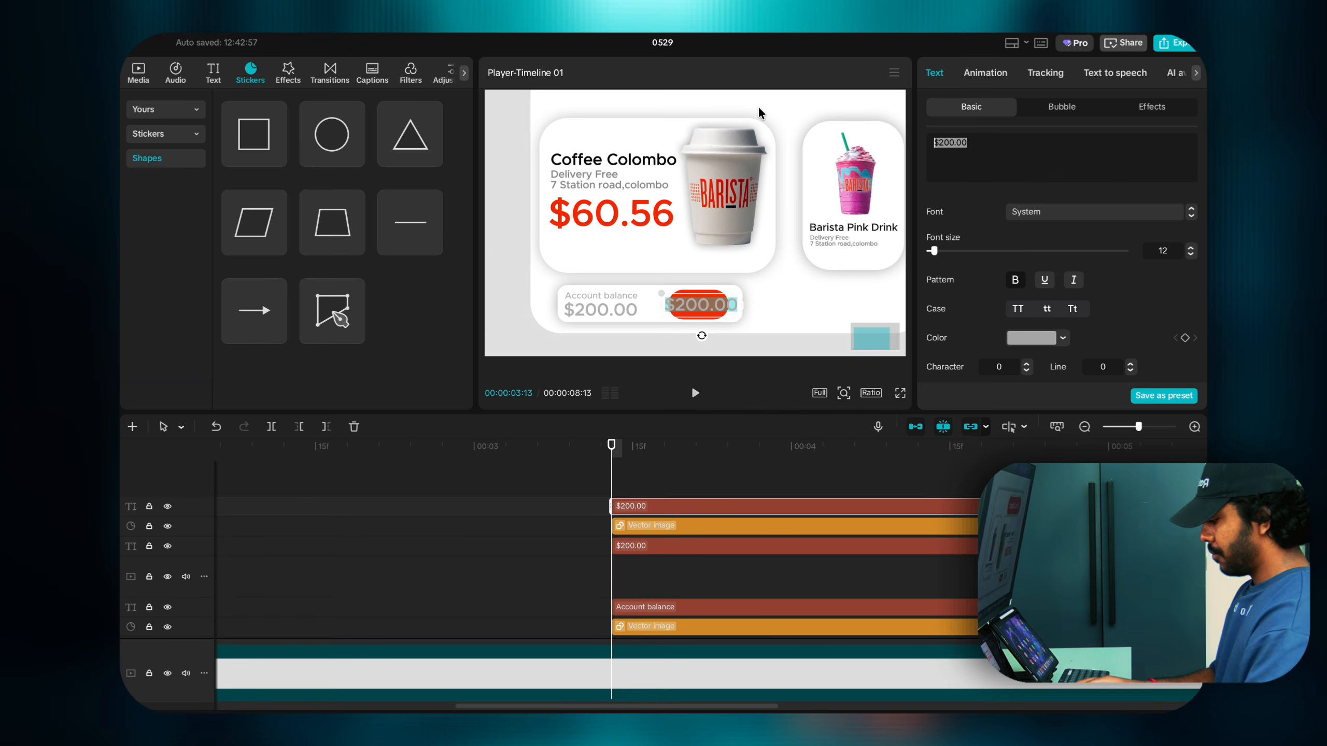
pyautogui.write('Next')
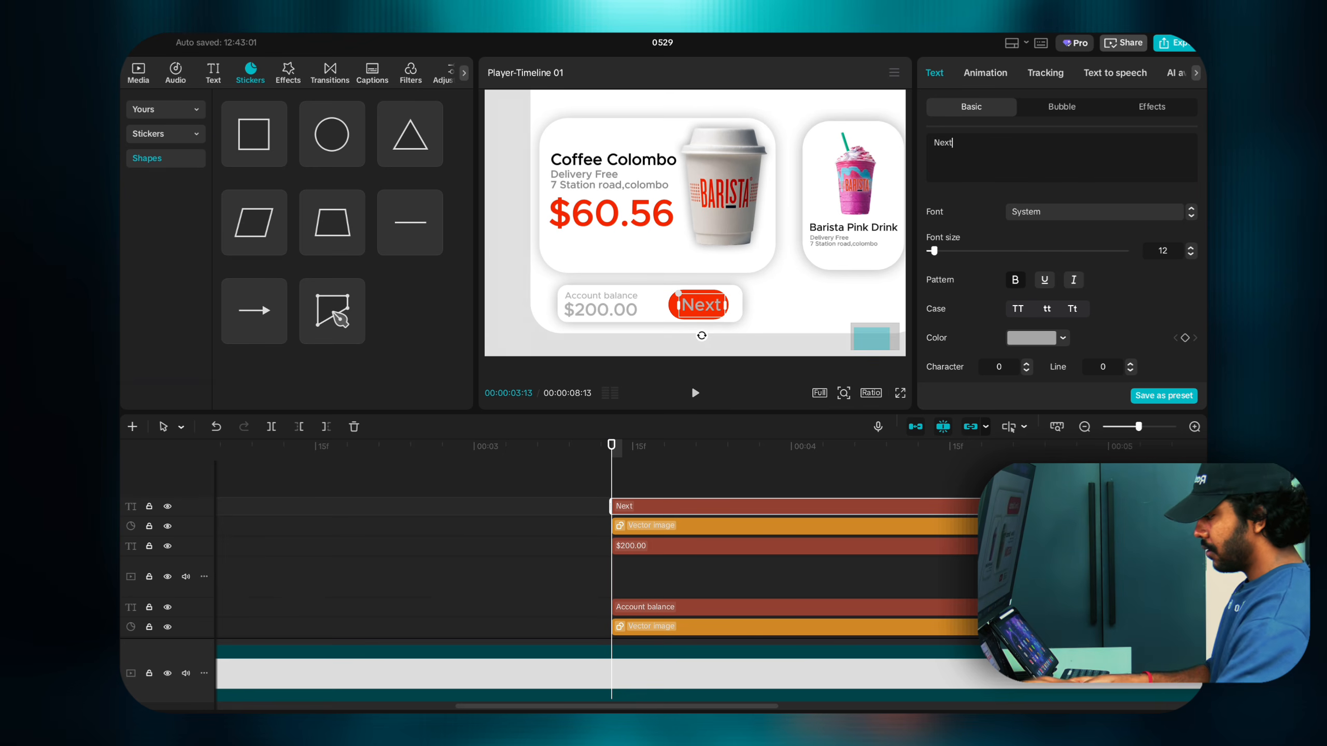
pyautogui.click(1010, 339)
pyautogui.click(967, 359)
pyautogui.click(708, 304)
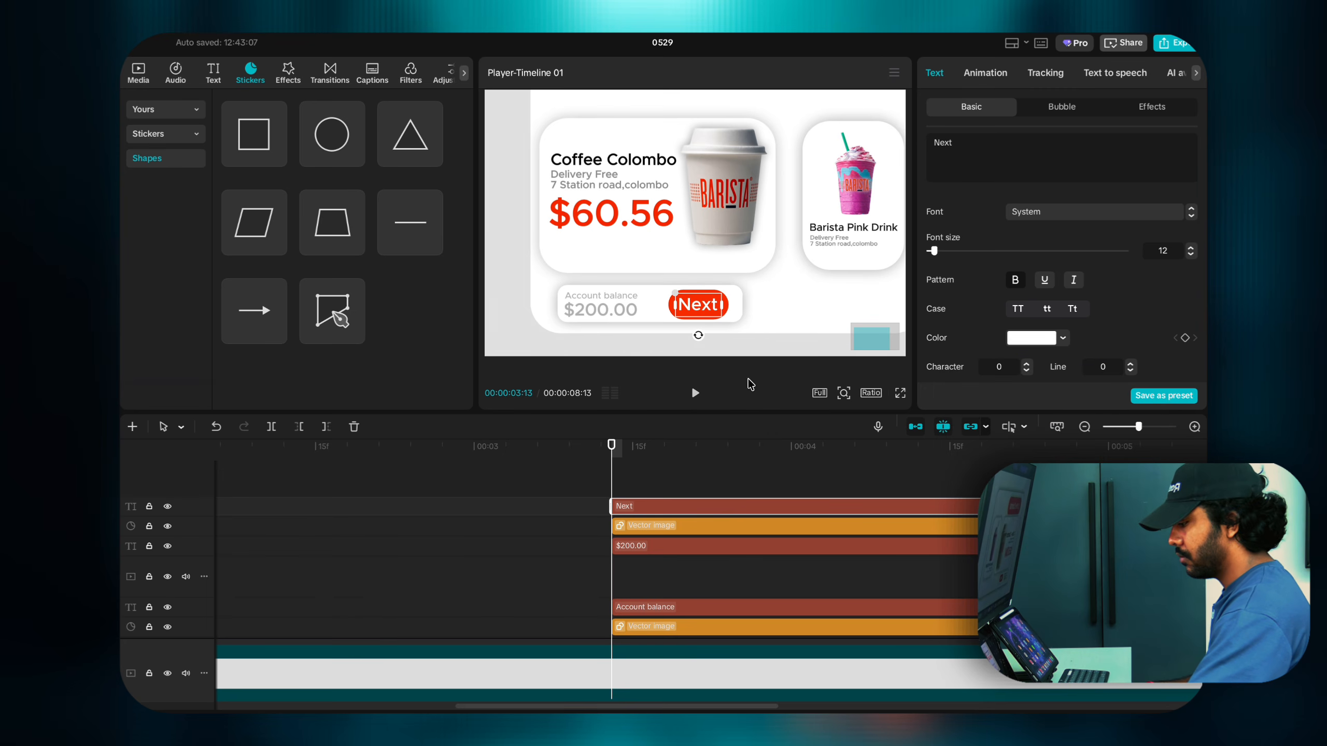
# Step: Duplicate the red pill onto a new top layer
pyautogui.click(848, 397)
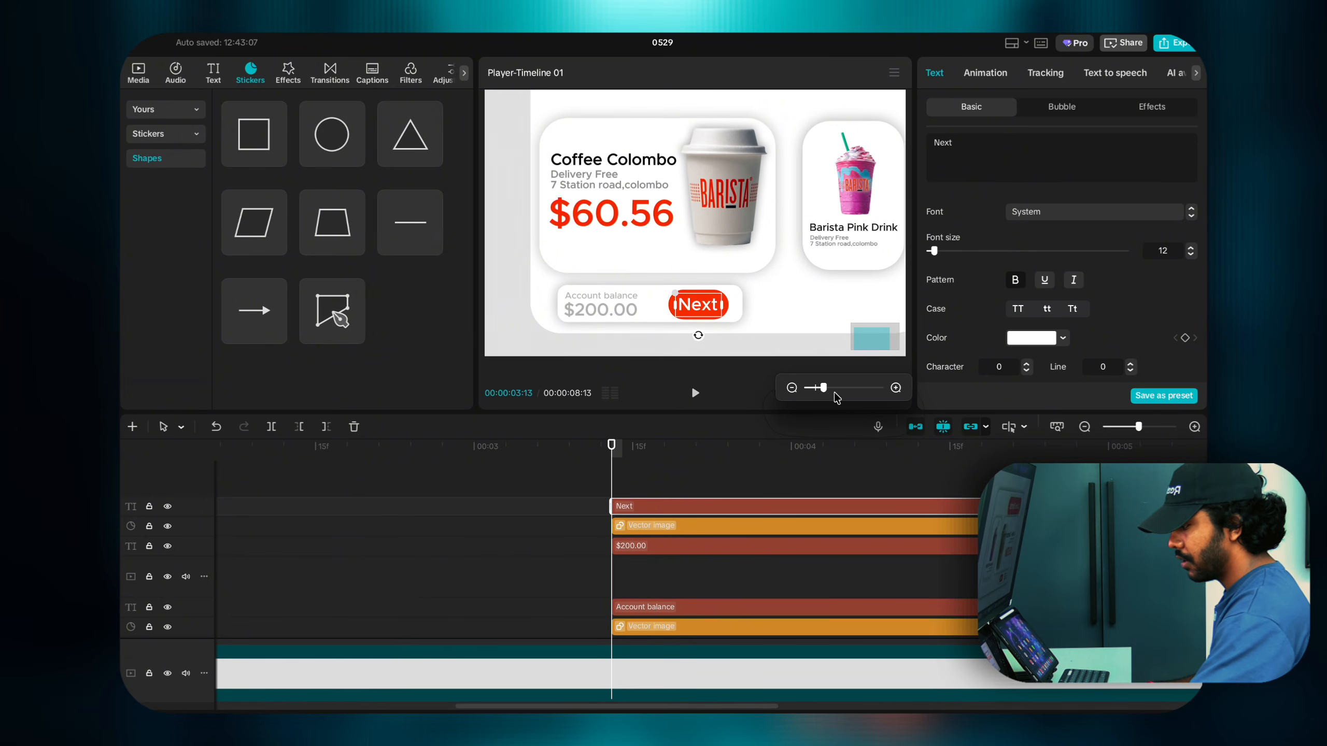
pyautogui.moveTo(824, 388); pyautogui.dragTo(816, 388)
pyautogui.click(850, 299)
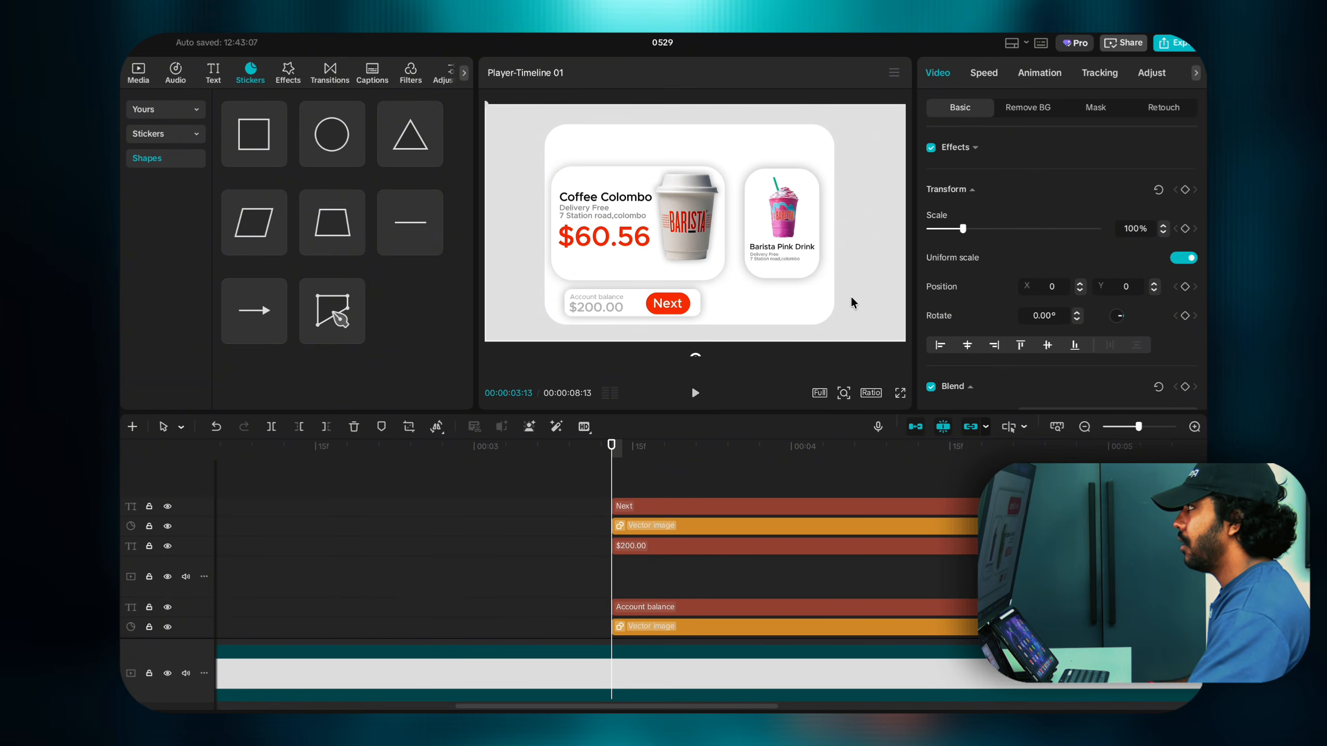
pyautogui.click(677, 309)
pyautogui.click(636, 530)
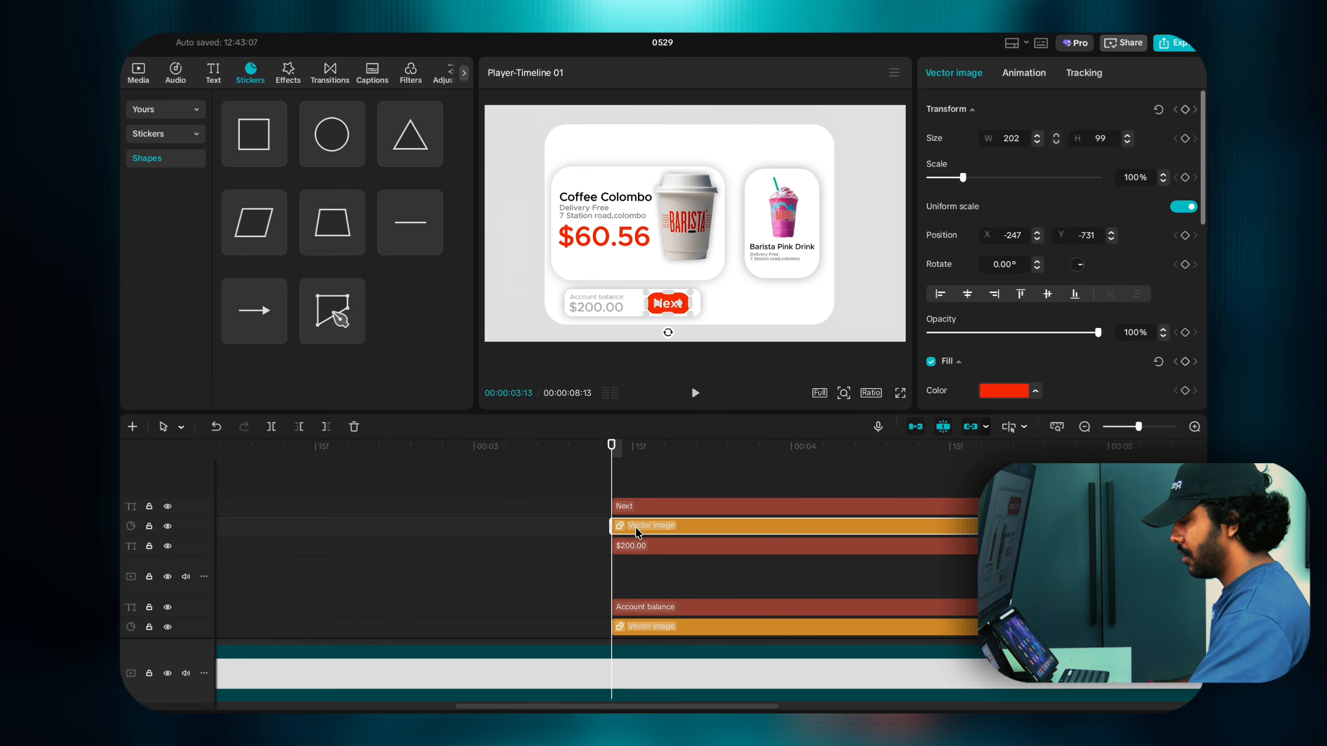
pyautogui.moveTo(635, 526); pyautogui.dragTo(635, 495)
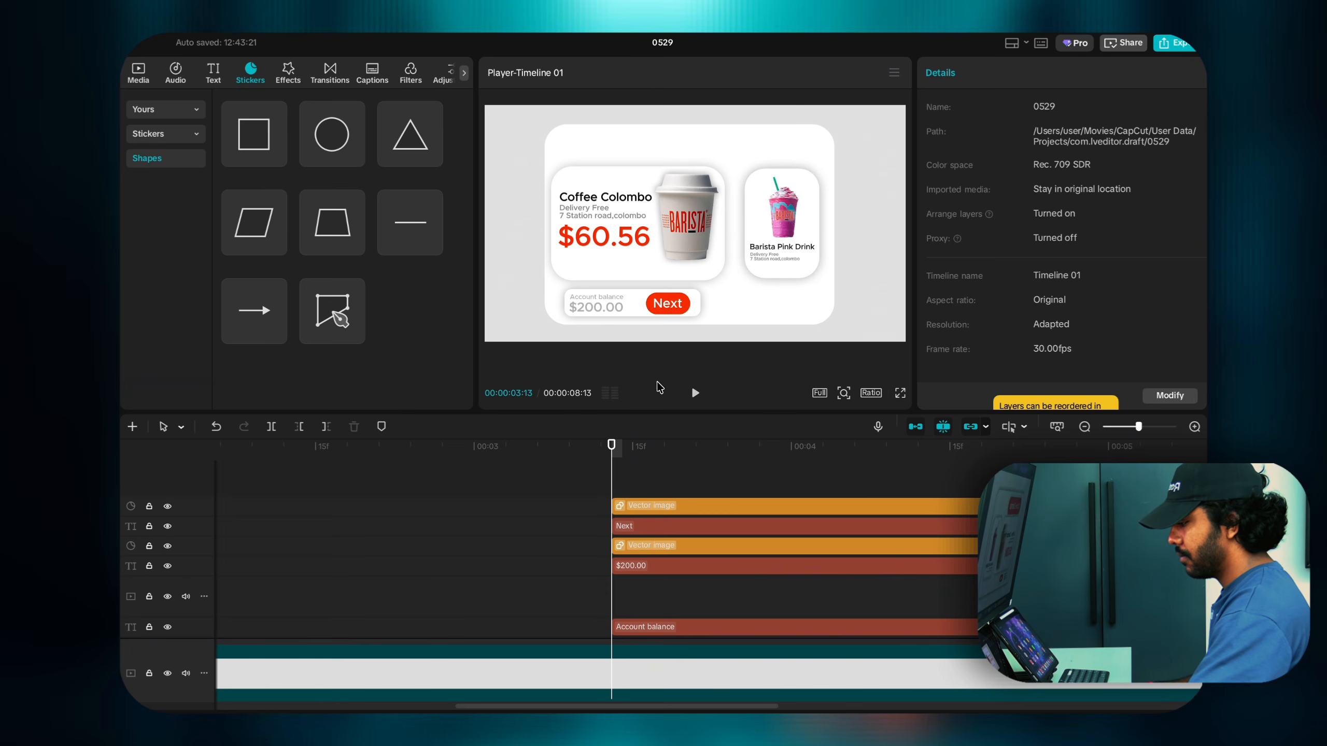
# Step: Move the pill copy to the card's top-left and centre white 'Coffee Colombo' text inside it
pyautogui.moveTo(657, 299); pyautogui.dragTo(600, 137)
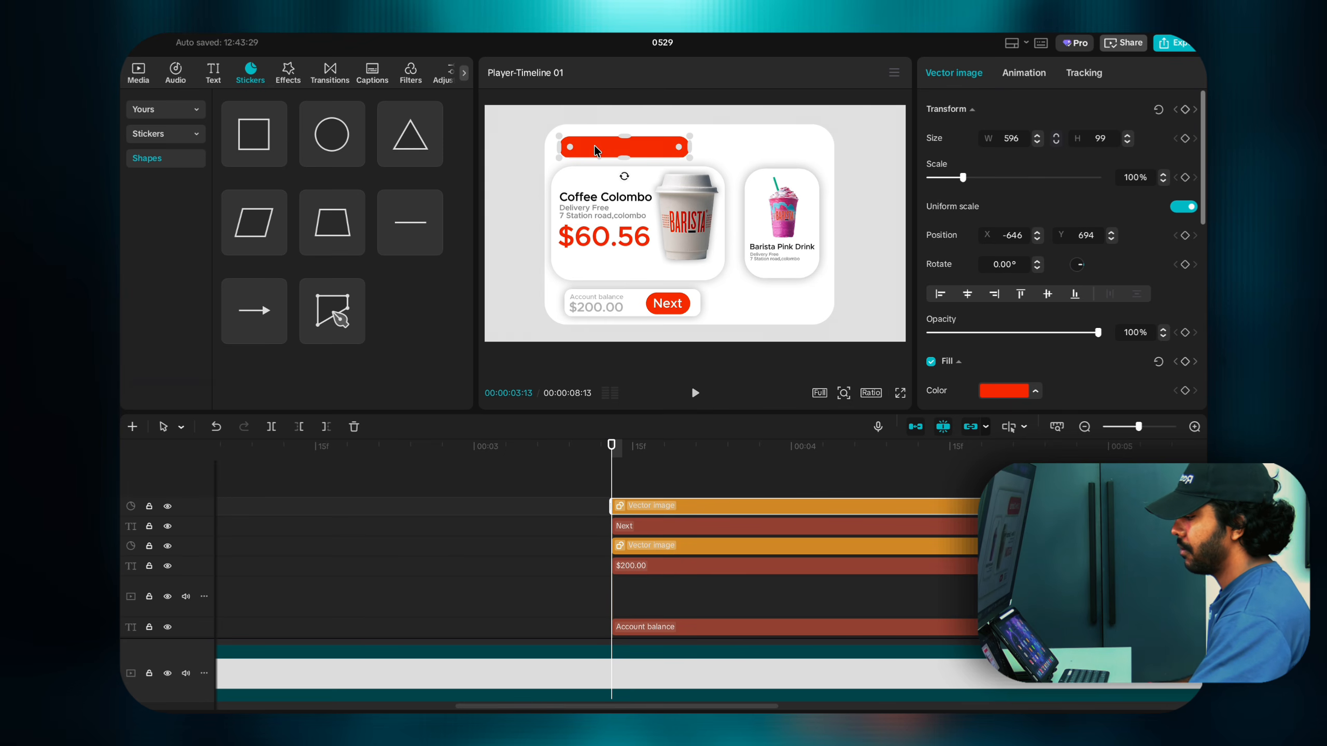
pyautogui.moveTo(594, 145); pyautogui.dragTo(591, 146)
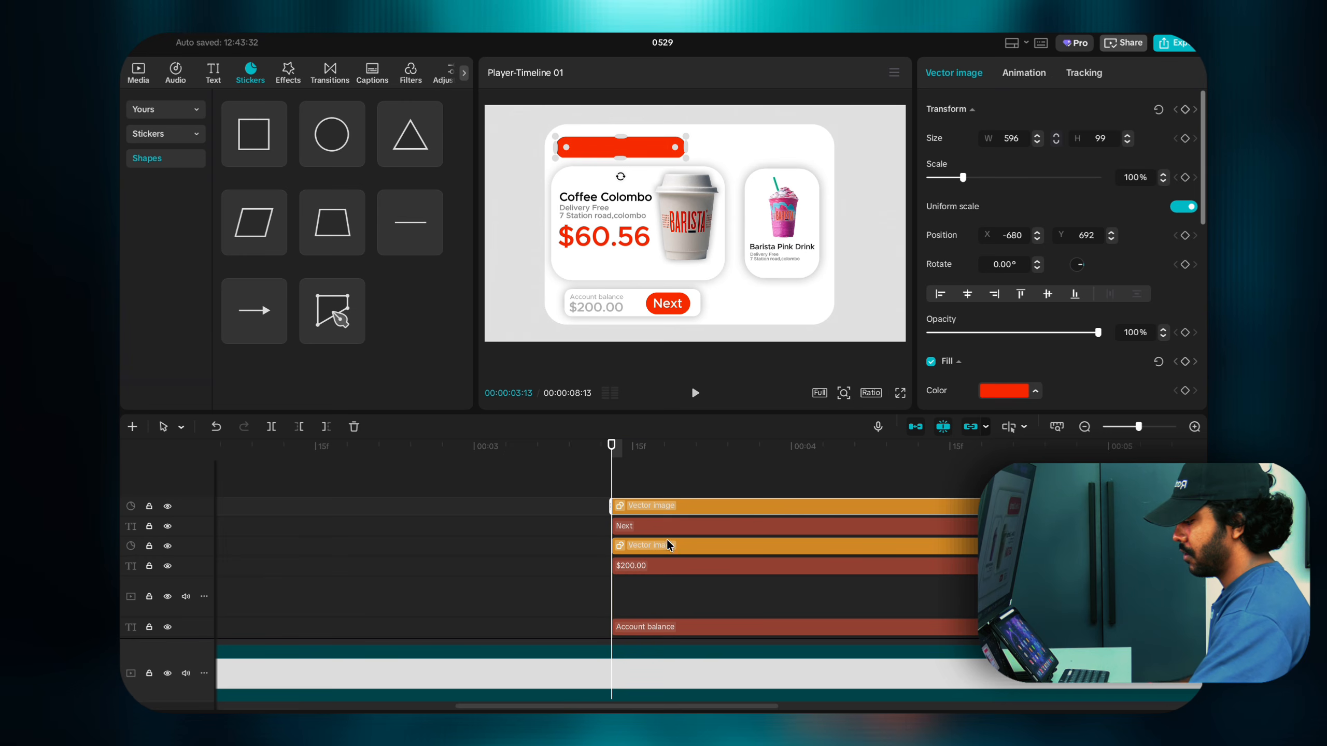
pyautogui.moveTo(649, 525); pyautogui.dragTo(646, 487)
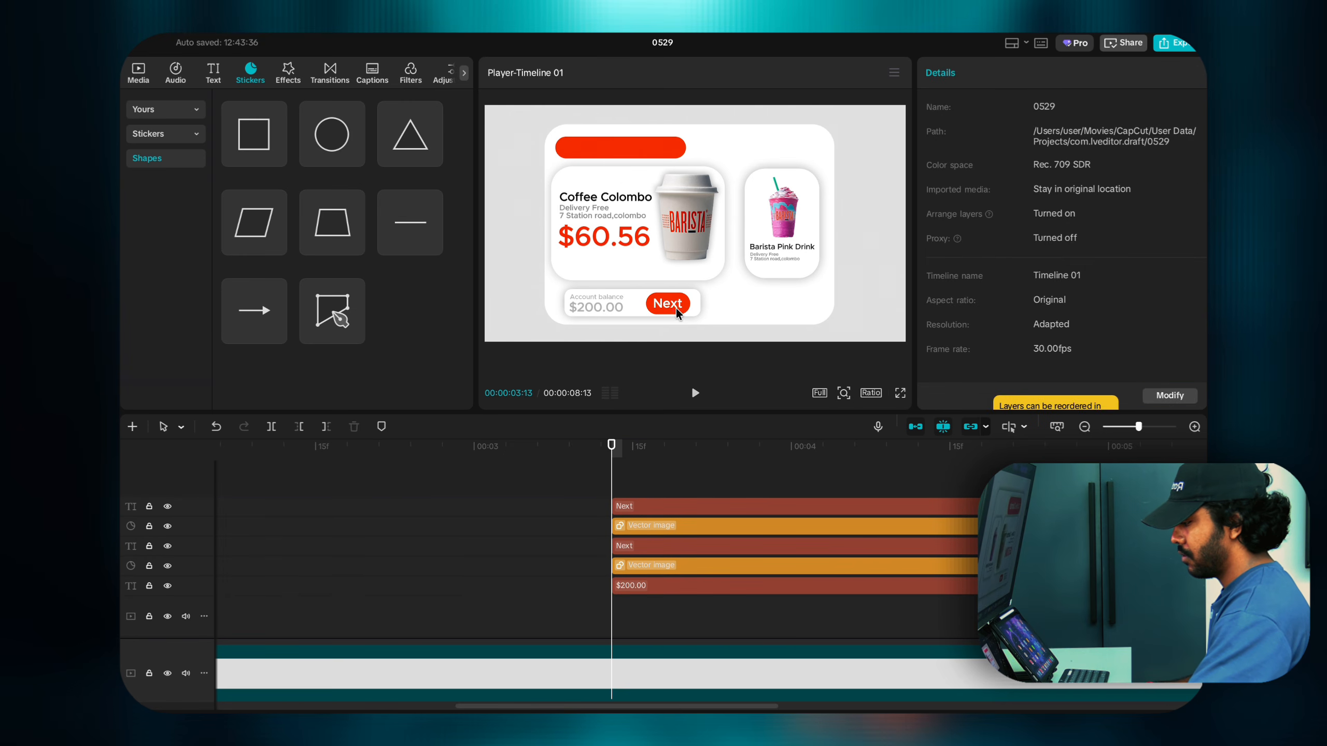
pyautogui.moveTo(672, 305); pyautogui.dragTo(593, 147)
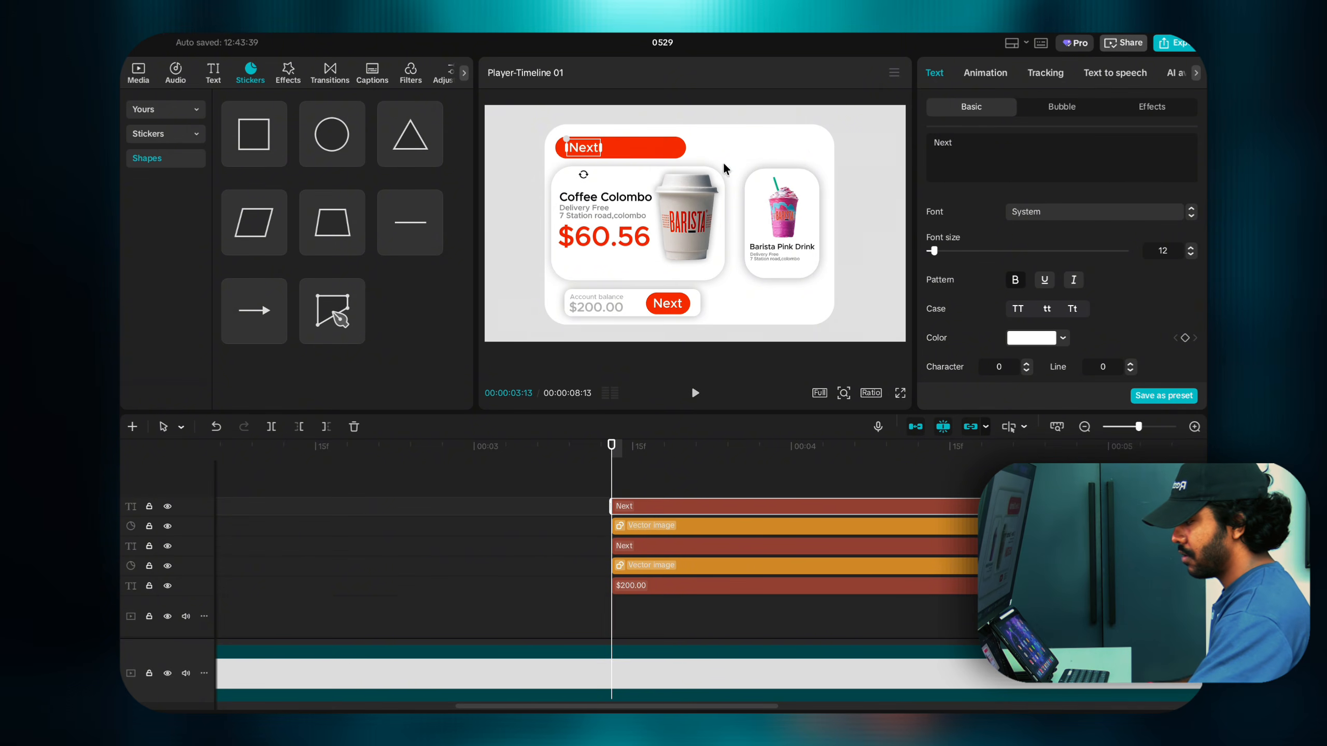
pyautogui.hotkey('ctrl', 'a')
pyautogui.write('C')
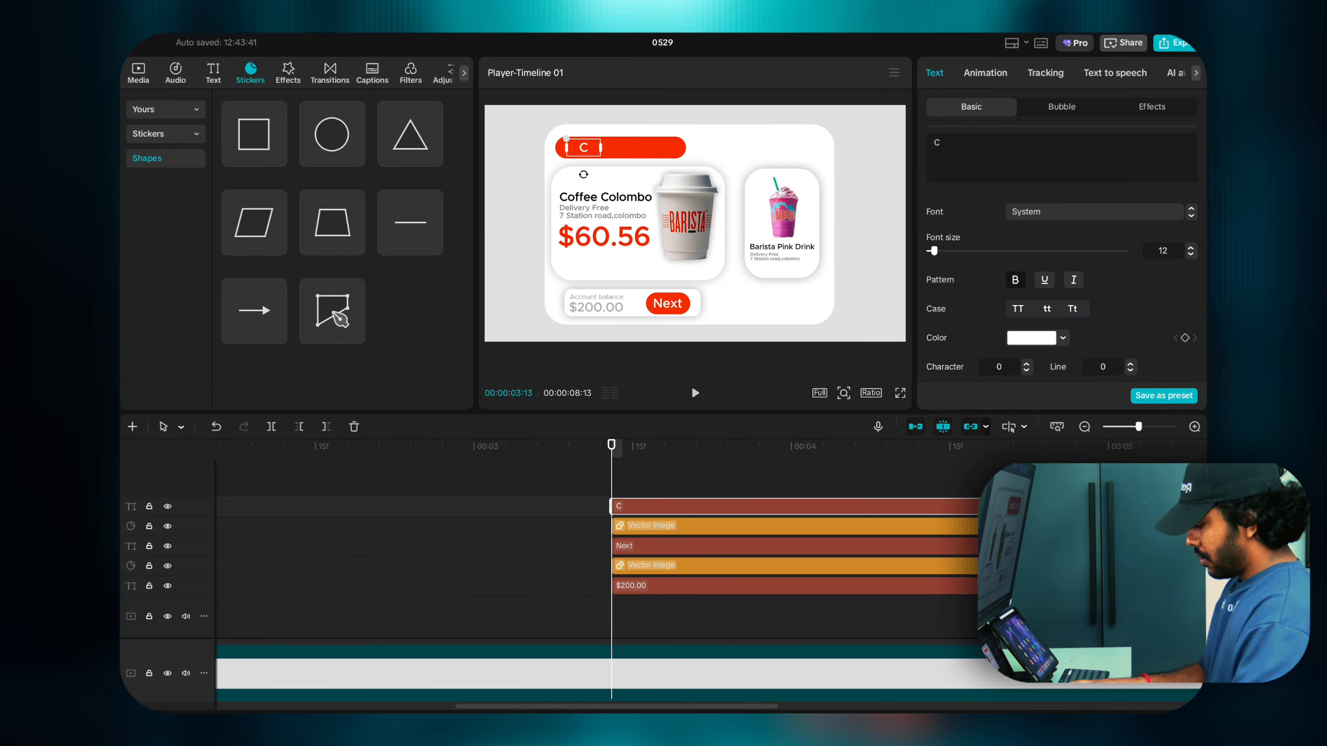
pyautogui.write('offee ')
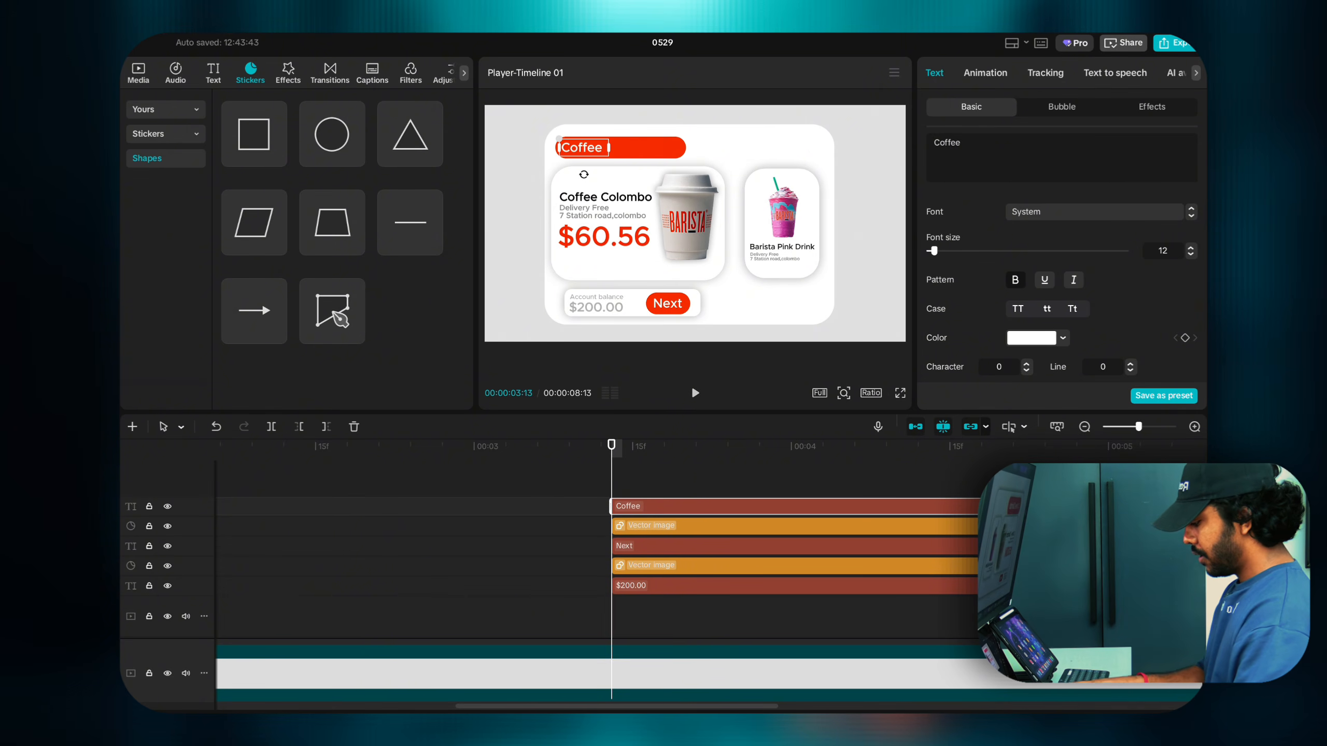
pyautogui.write('Colombo')
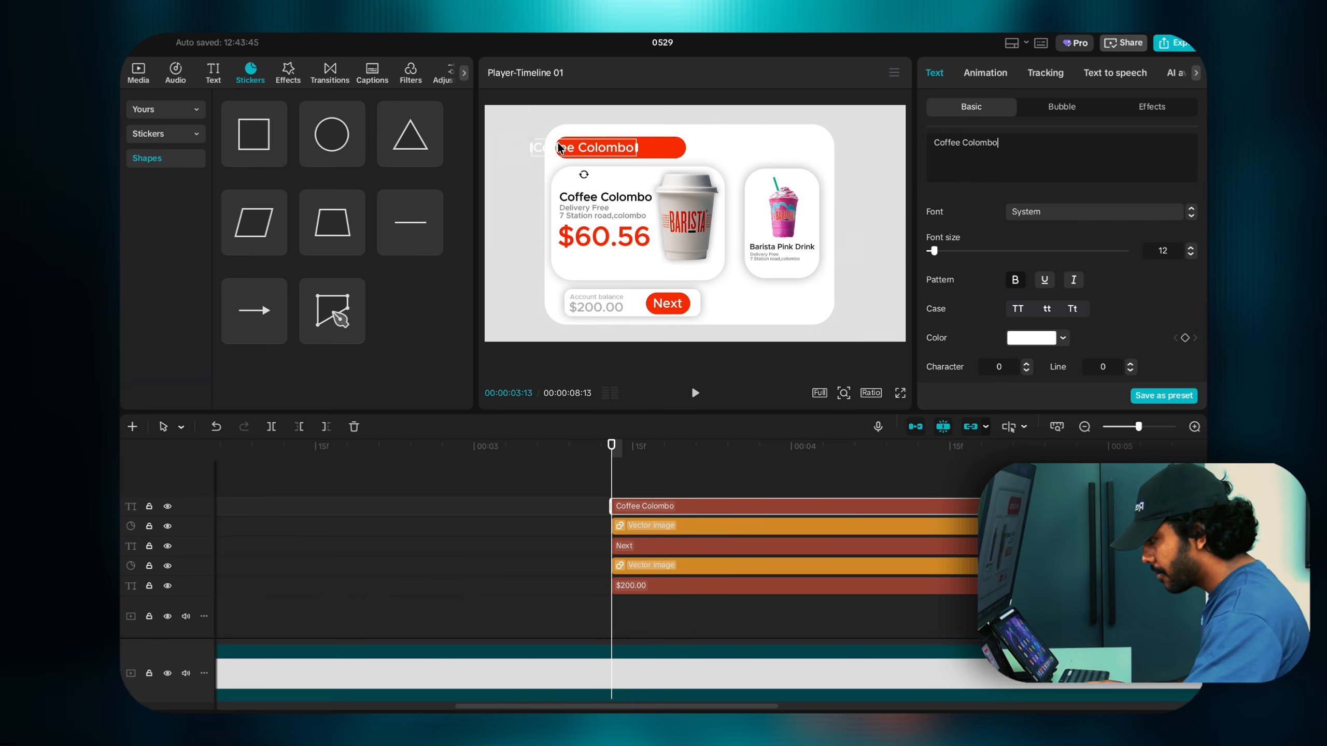
pyautogui.moveTo(571, 146); pyautogui.dragTo(611, 151)
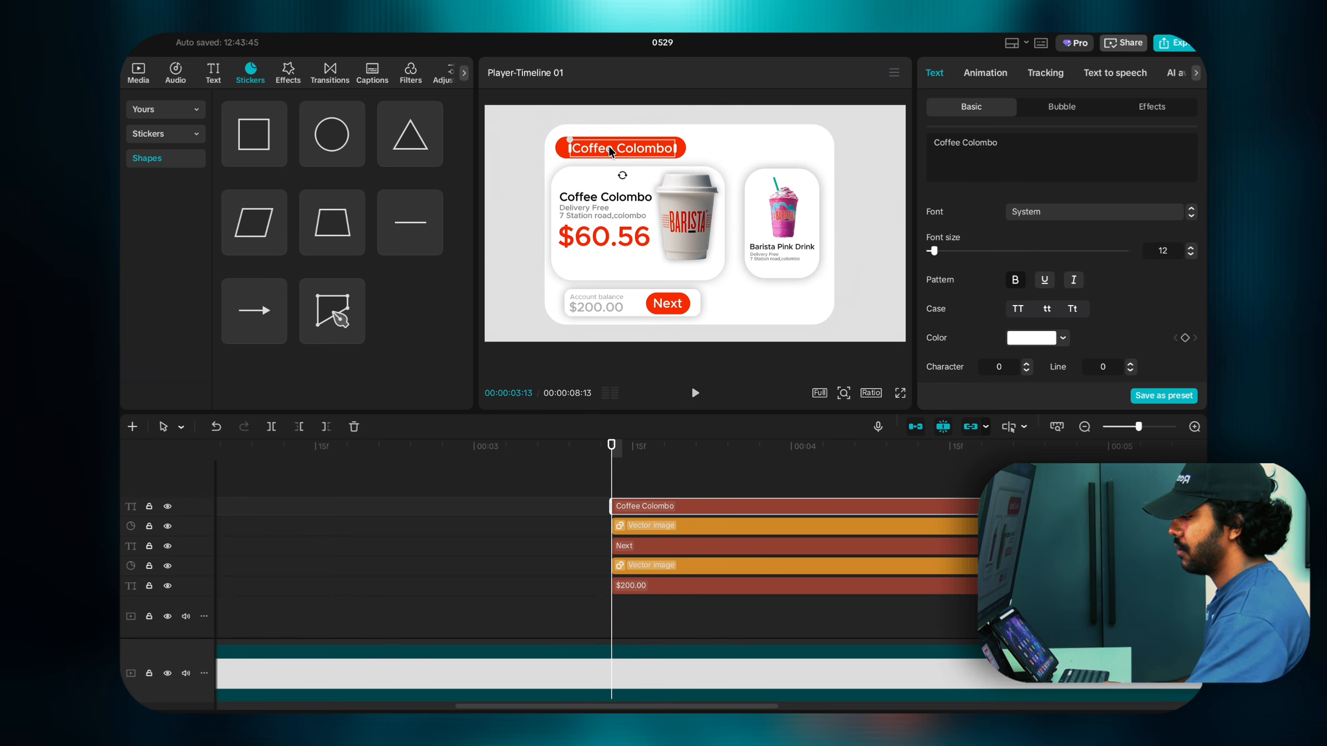
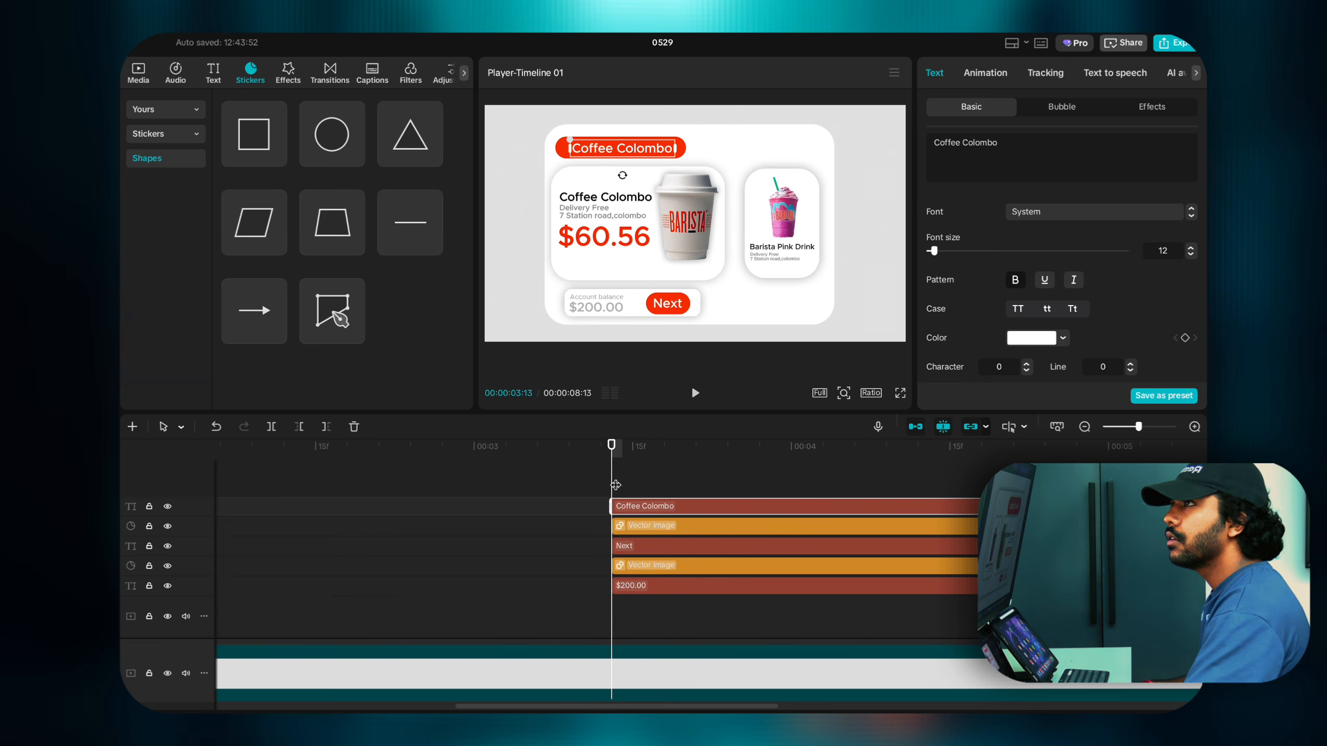
# Step: Locate and select the Coffee Colombo text clip among the card's timeline layers
pyautogui.scroll(-3, 615, 485)
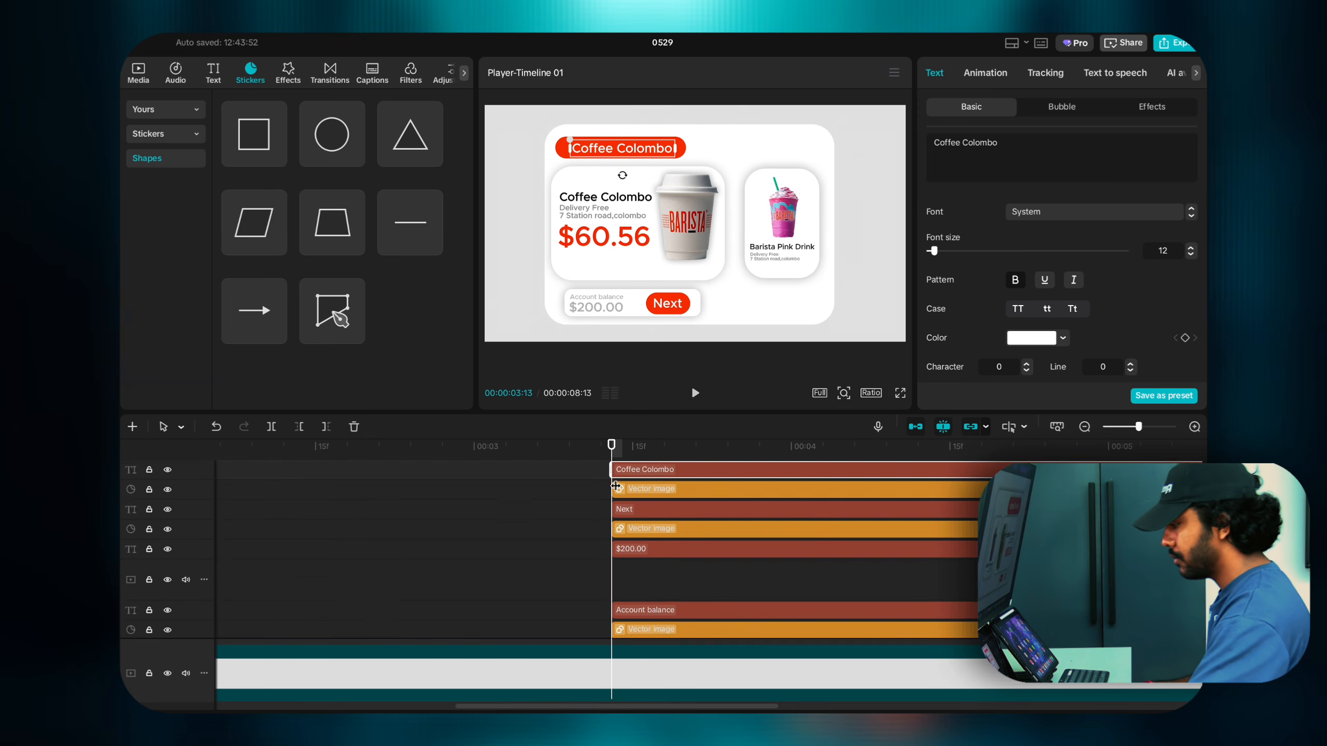
pyautogui.scroll(-2, 616, 481)
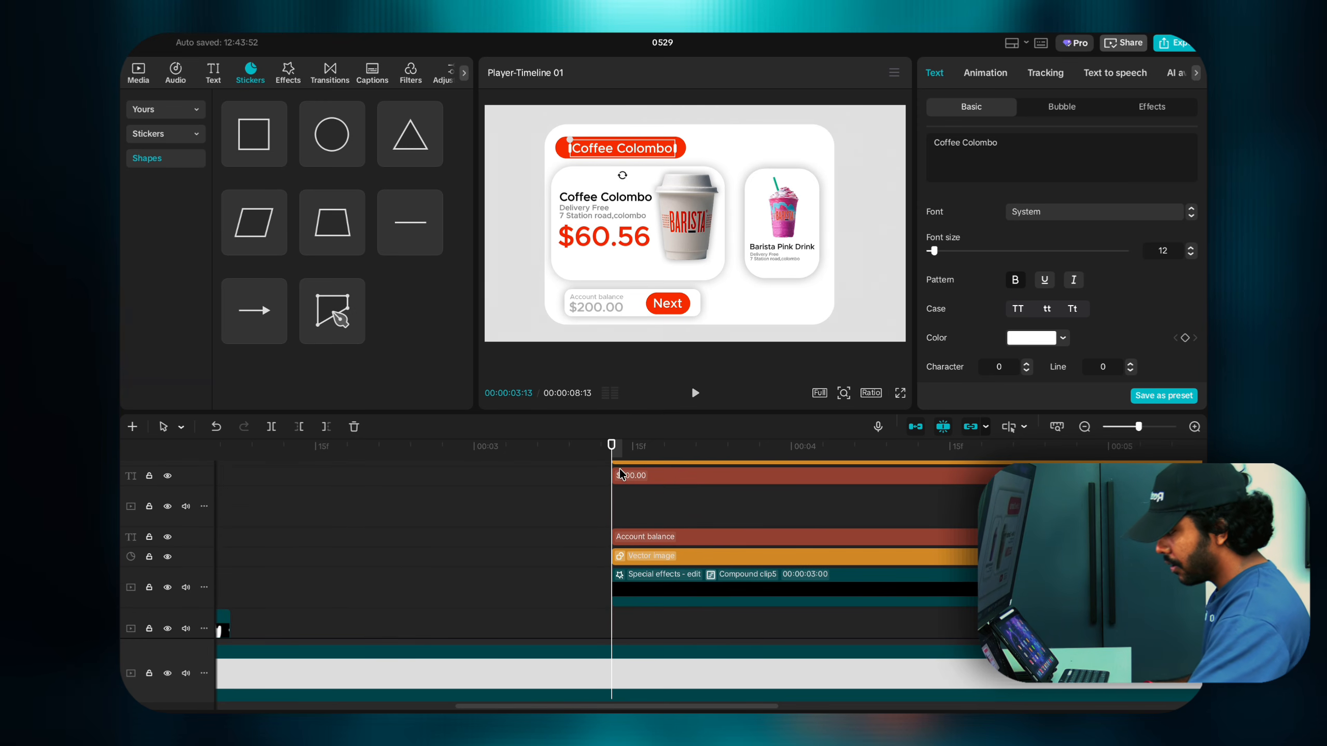
pyautogui.click(809, 258)
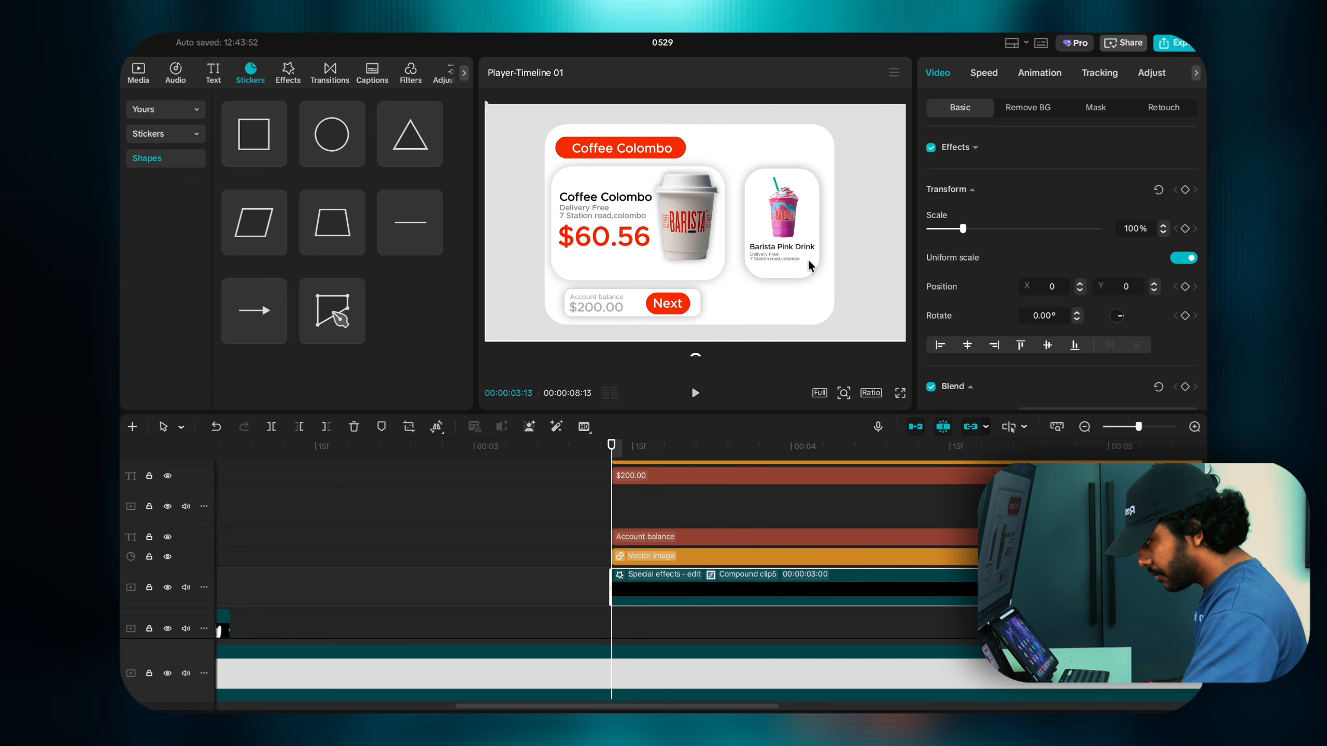
pyautogui.scroll(4, 626, 462)
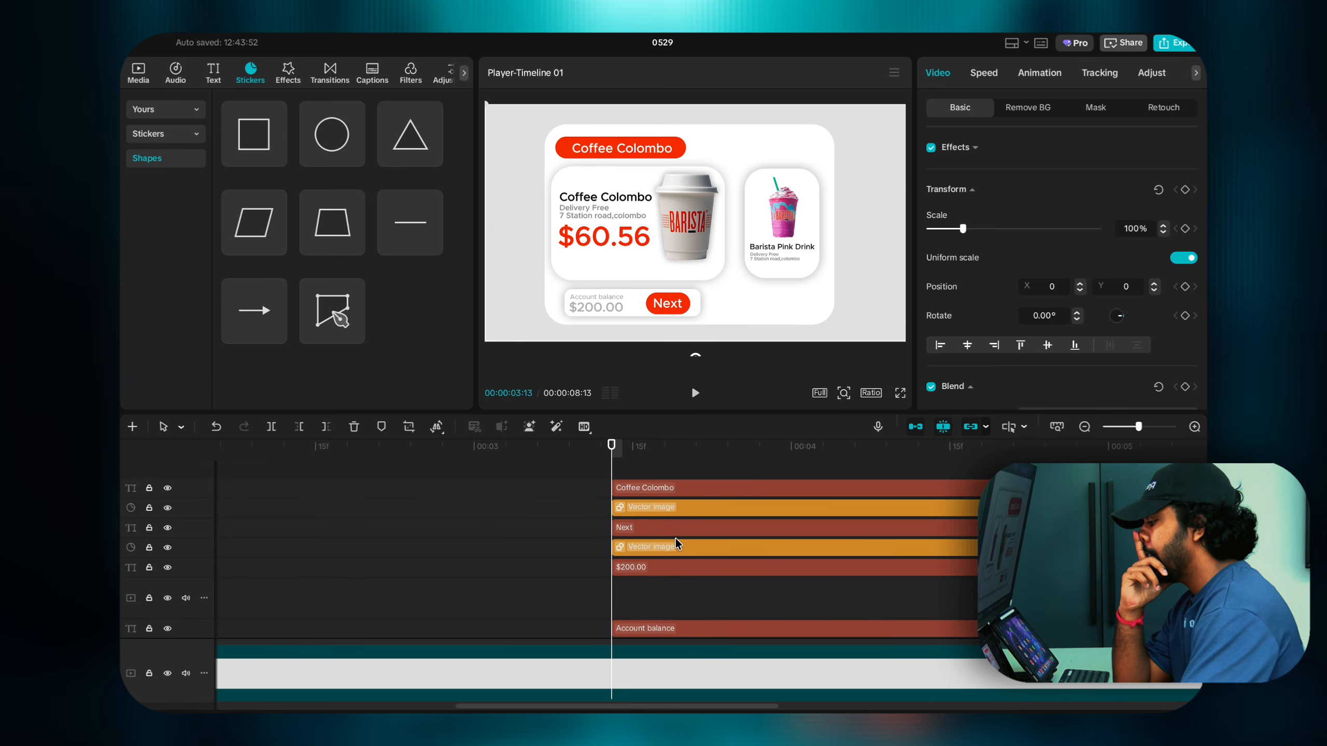
pyautogui.scroll(-5, 679, 533)
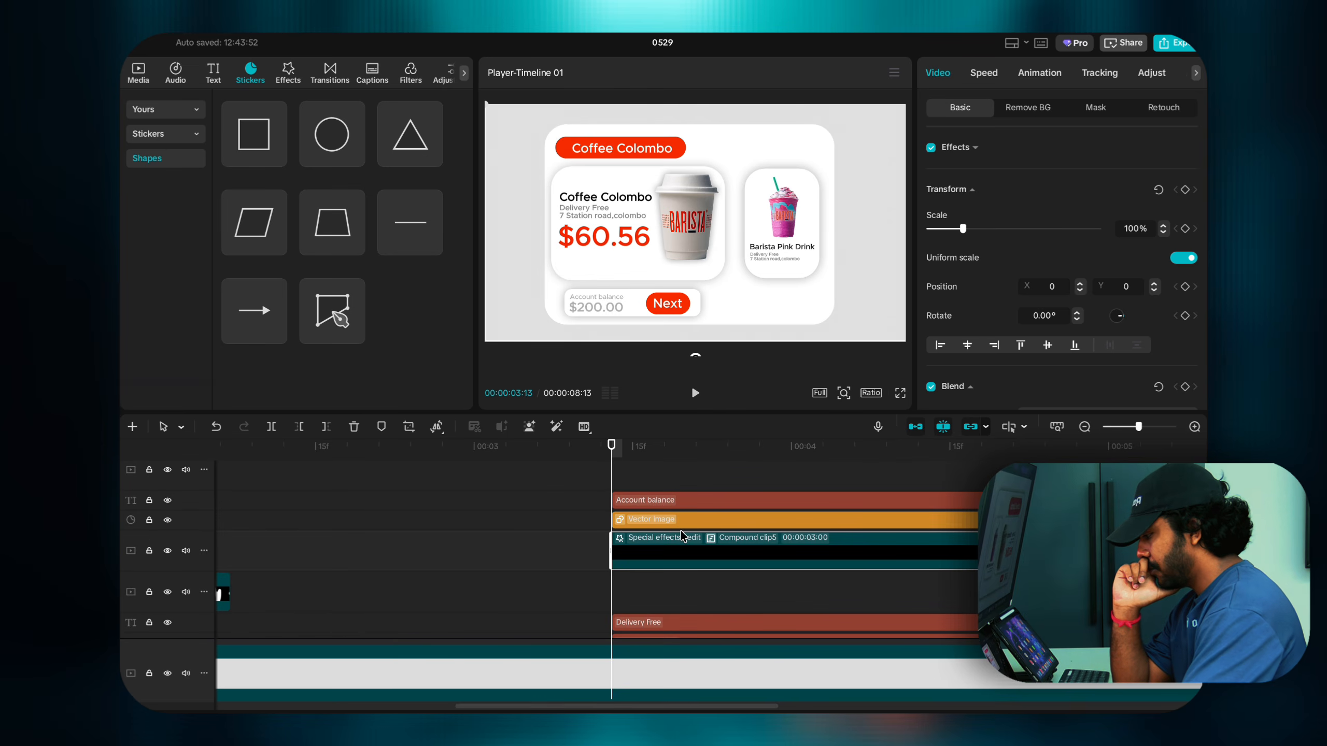
pyautogui.scroll(-5, 678, 529)
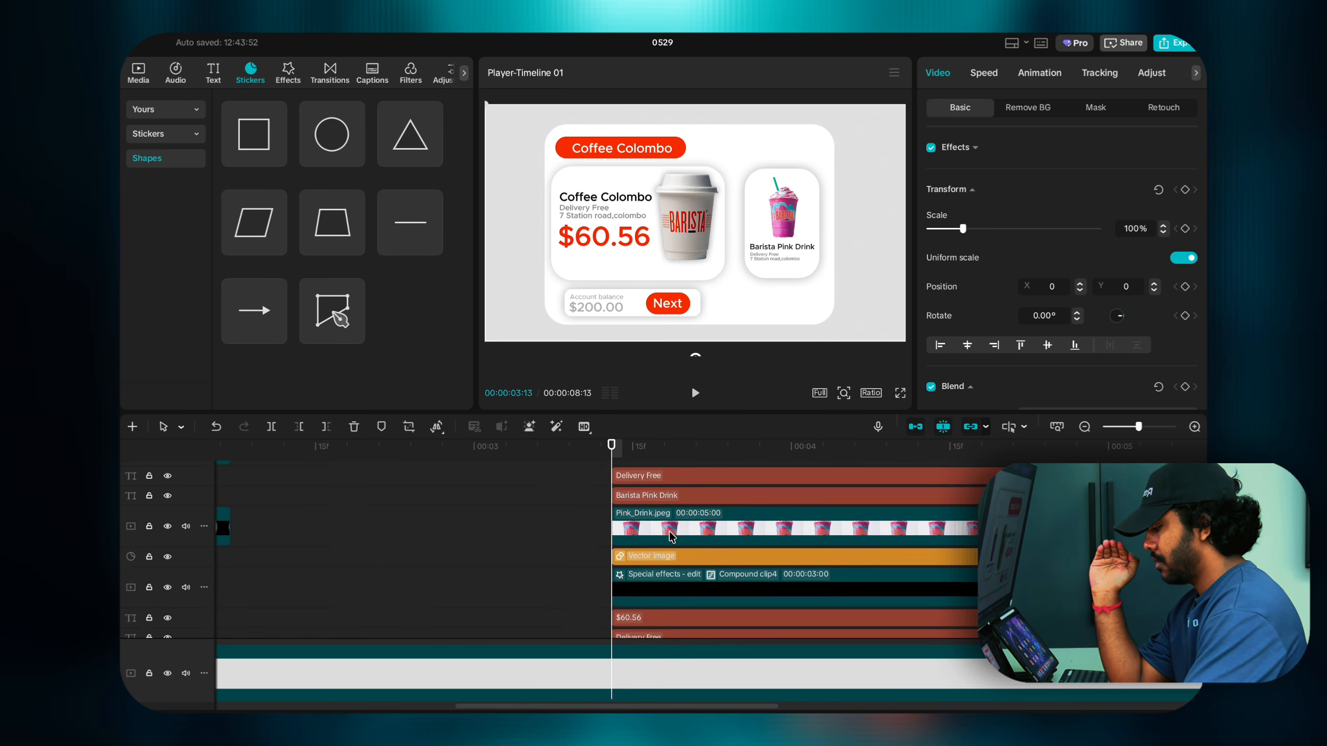
pyautogui.moveTo(572, 493); pyautogui.dragTo(635, 529)
pyautogui.scroll(-3, 636, 529)
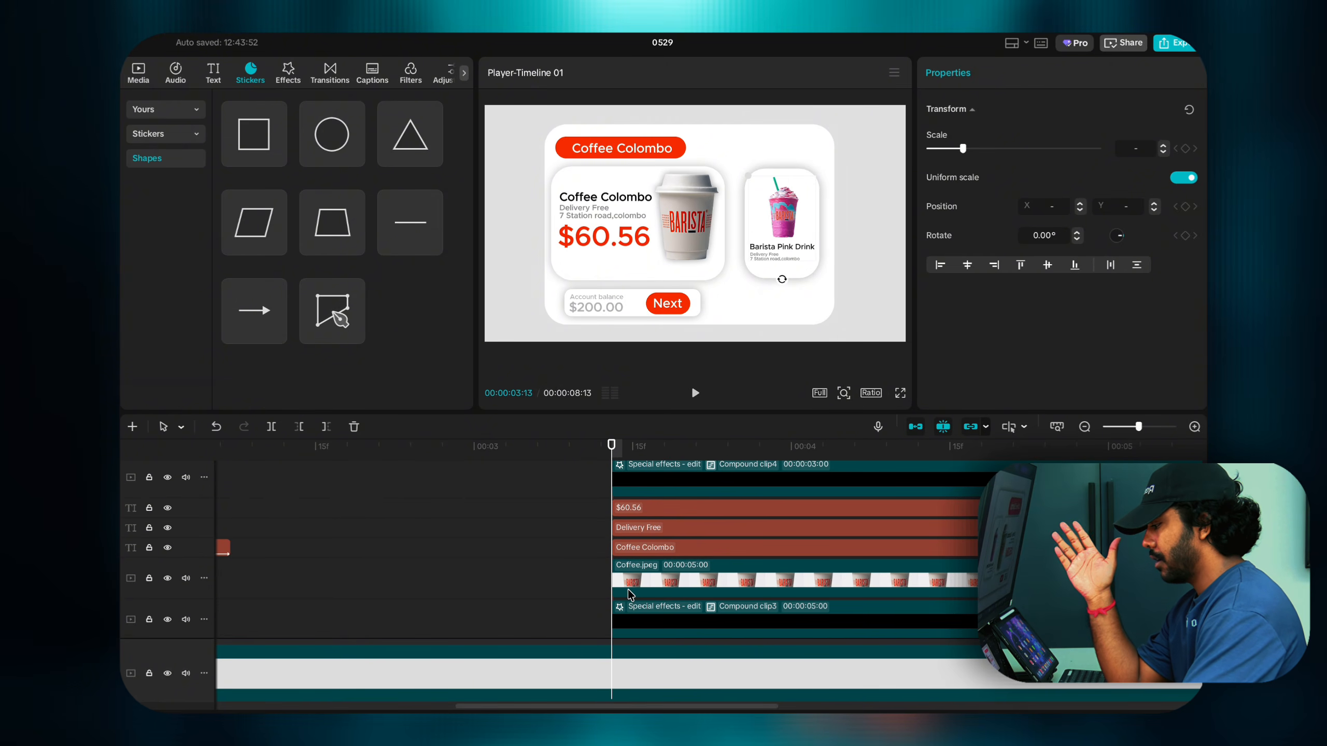
pyautogui.scroll(-3, 631, 588)
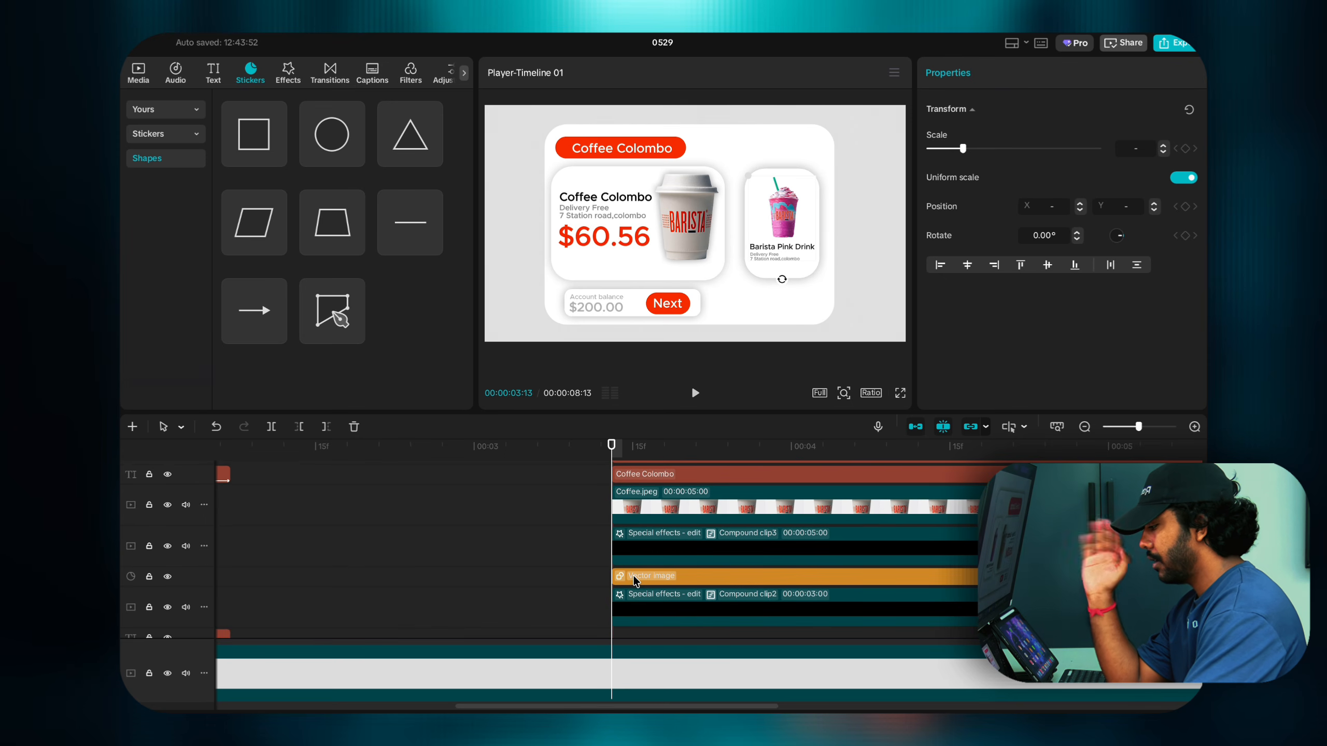
pyautogui.scroll(2, 634, 573)
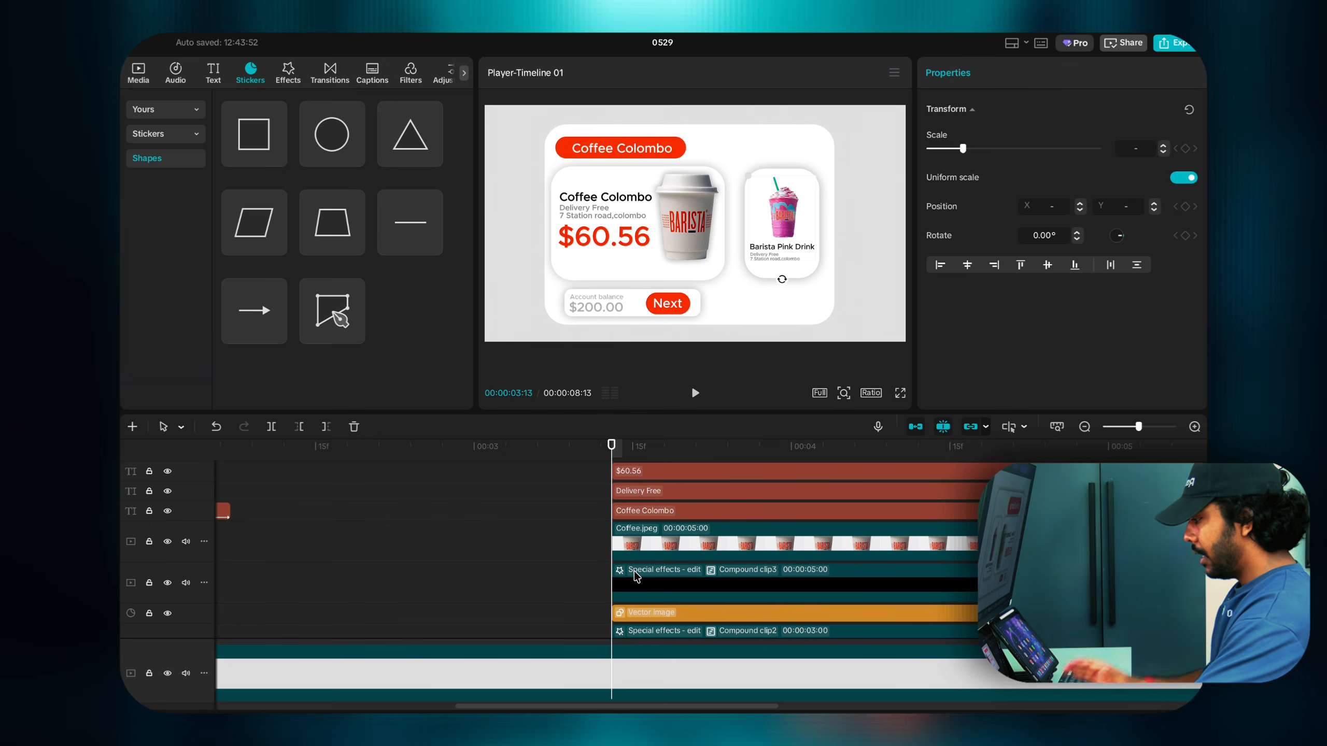
pyautogui.click(640, 517)
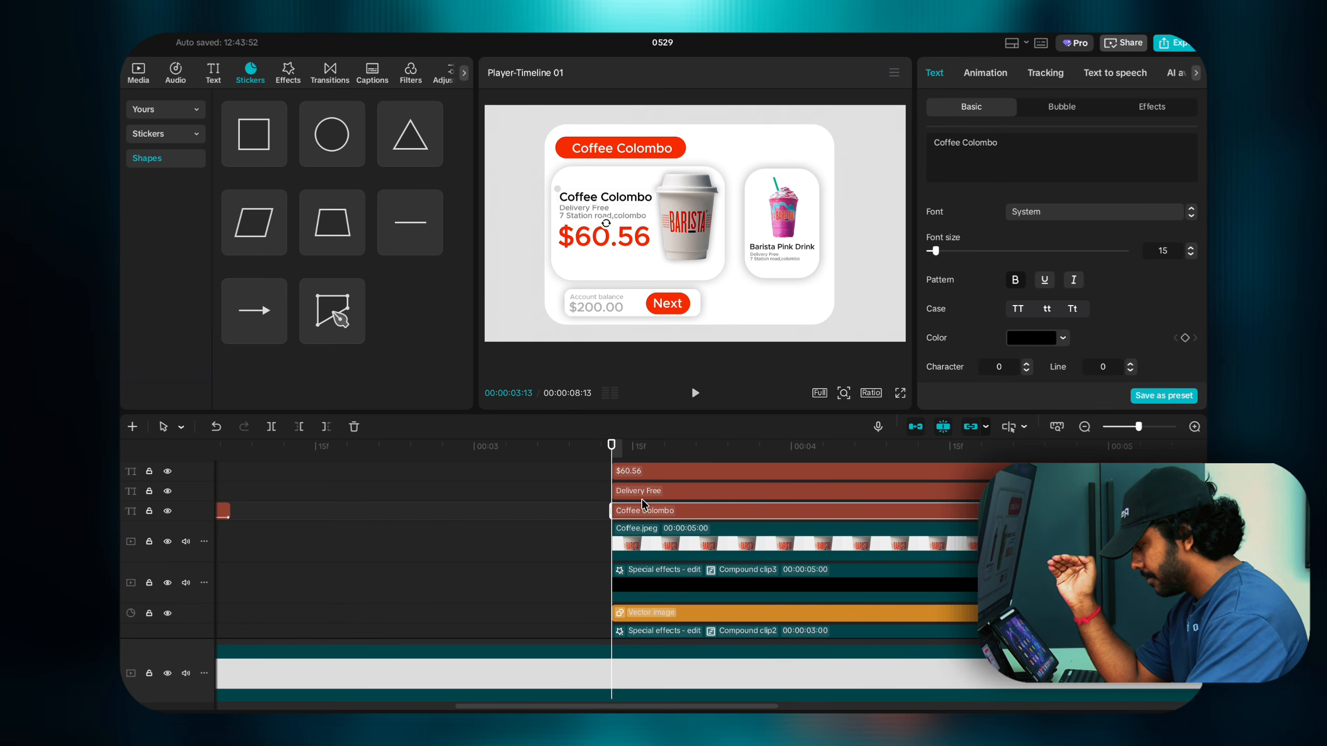
pyautogui.click(642, 494)
pyautogui.click(644, 509)
pyautogui.click(645, 472)
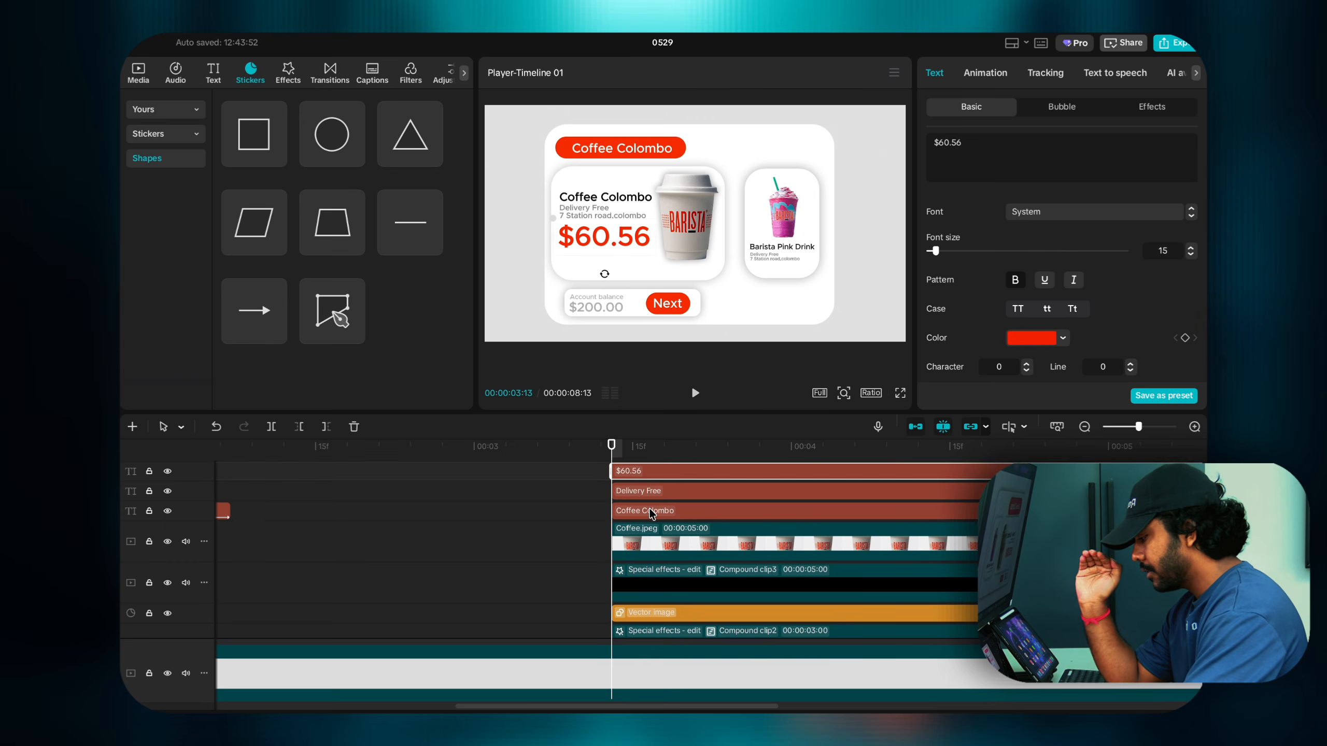
pyautogui.scroll(1, 650, 513)
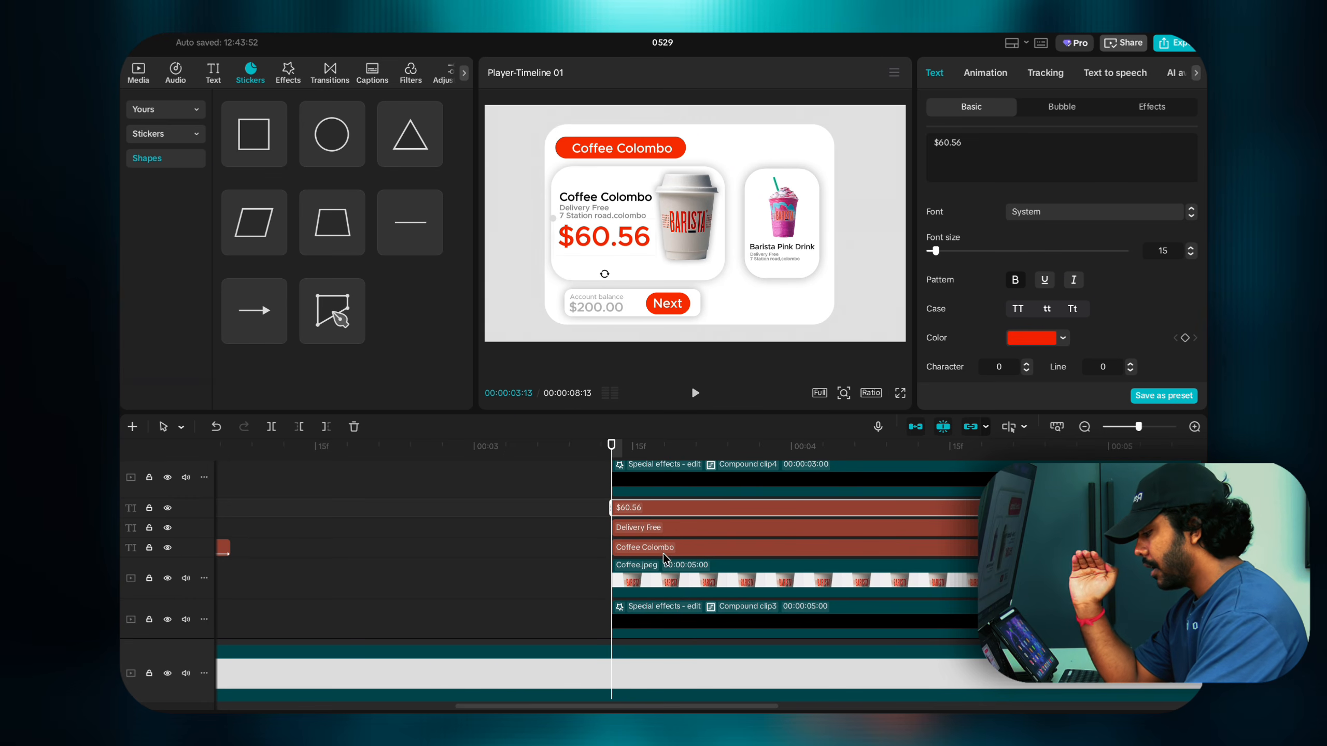
pyautogui.scroll(-1, 663, 554)
pyautogui.click(659, 515)
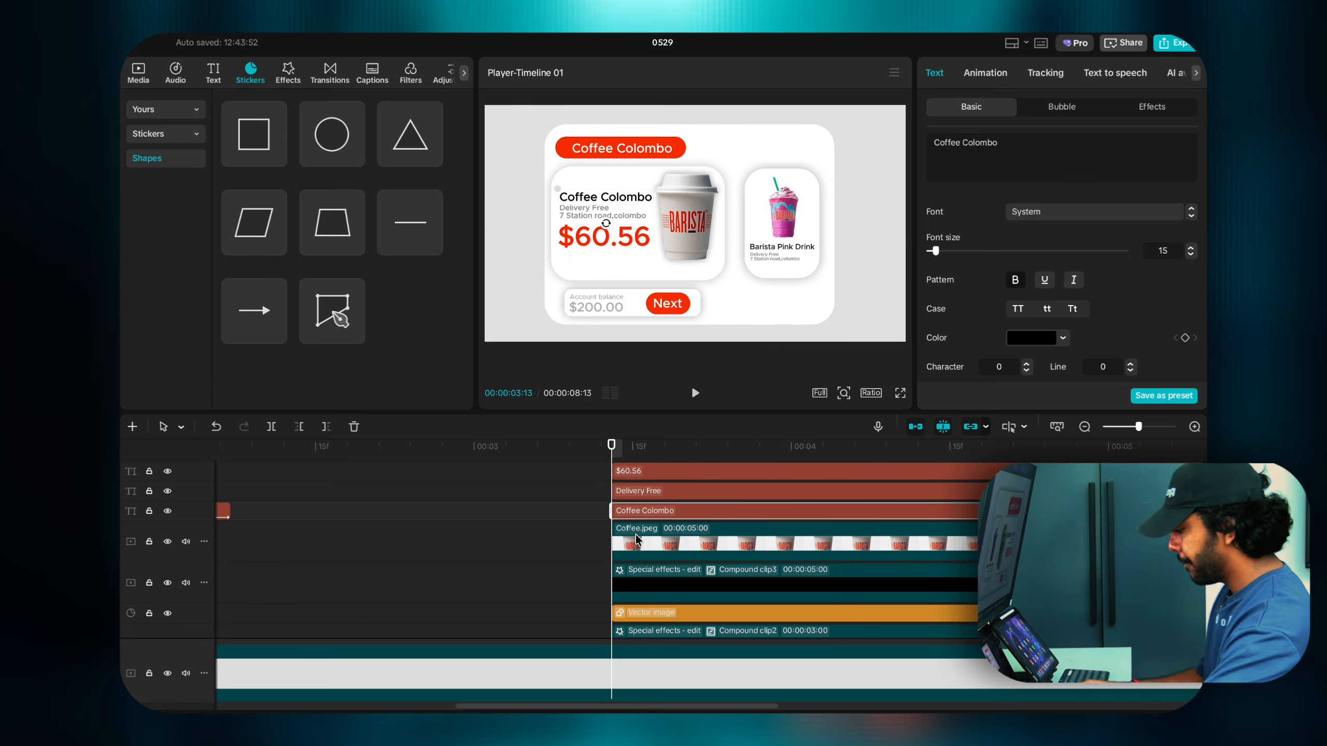
pyautogui.scroll(-3, 664, 567)
pyautogui.scroll(5, 665, 570)
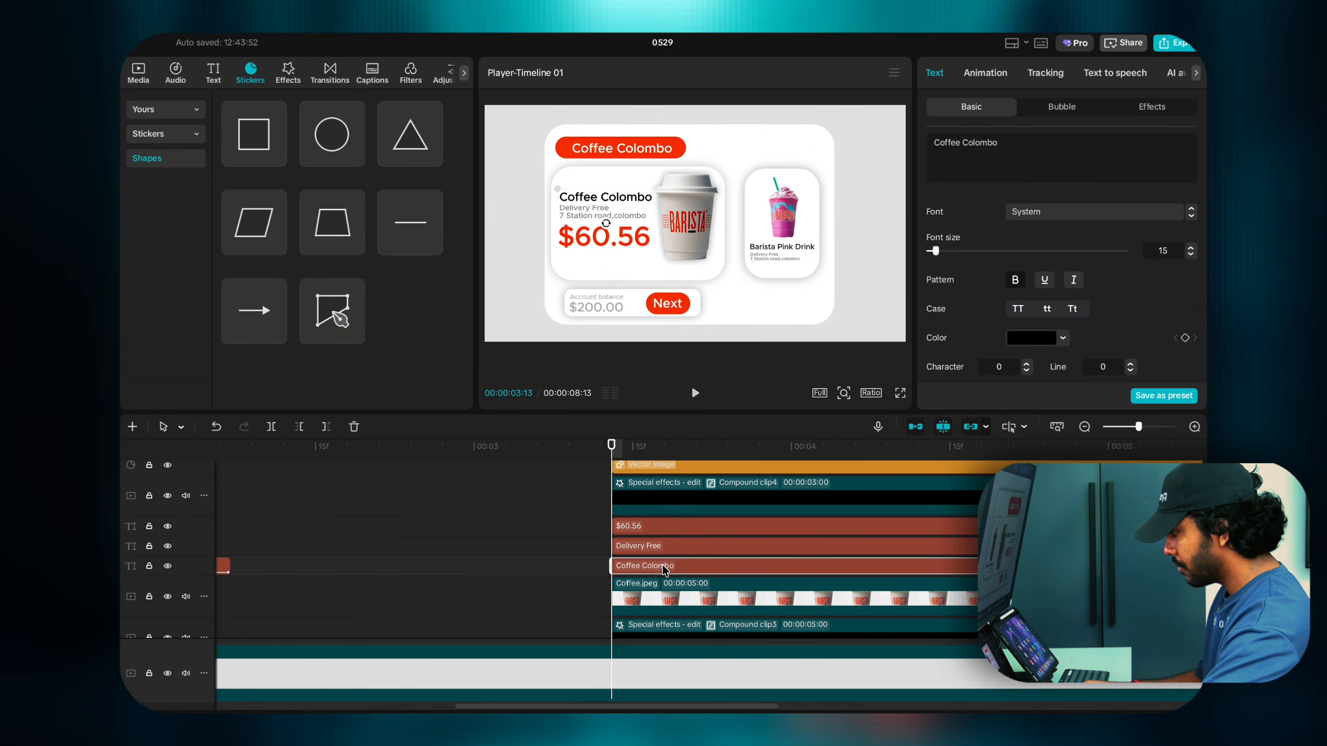
pyautogui.click(665, 547)
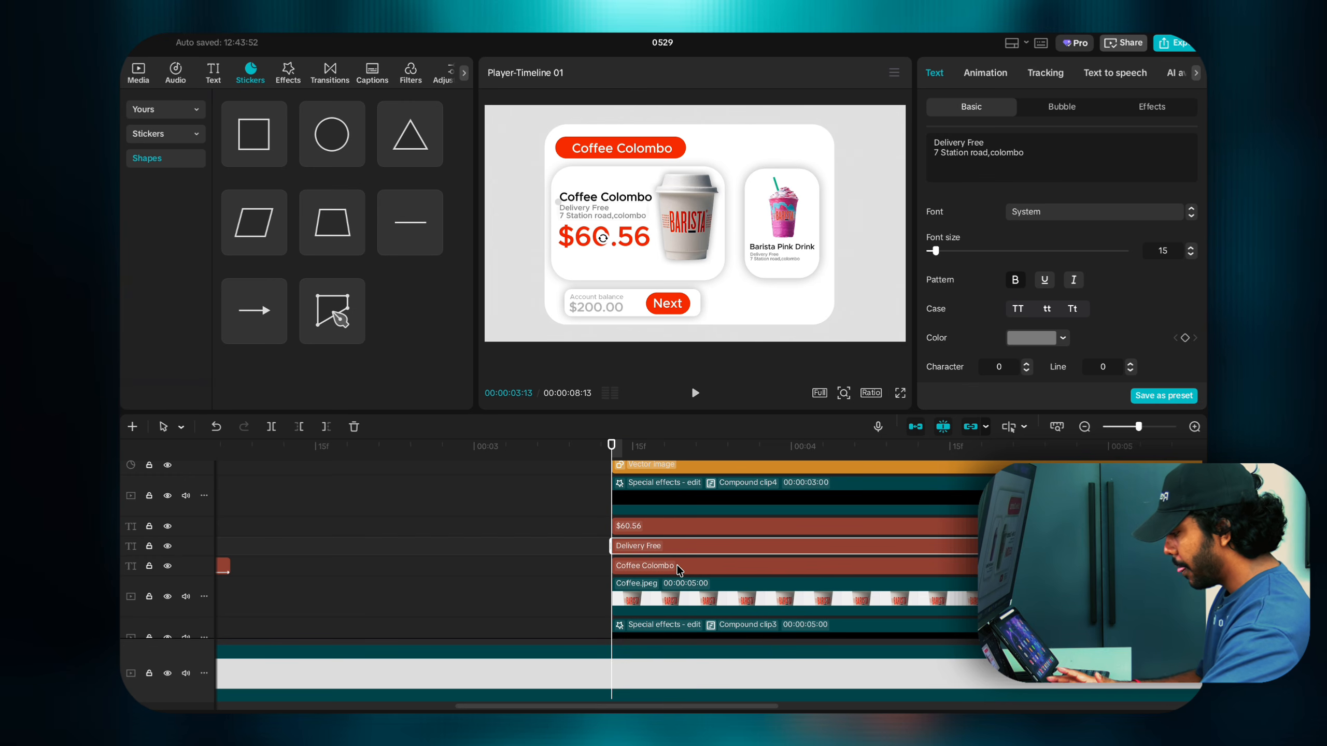
pyautogui.click(679, 569)
# Step: Give the Coffee Colombo text a Rebound In entrance lasting 1.5s
pyautogui.click(995, 78)
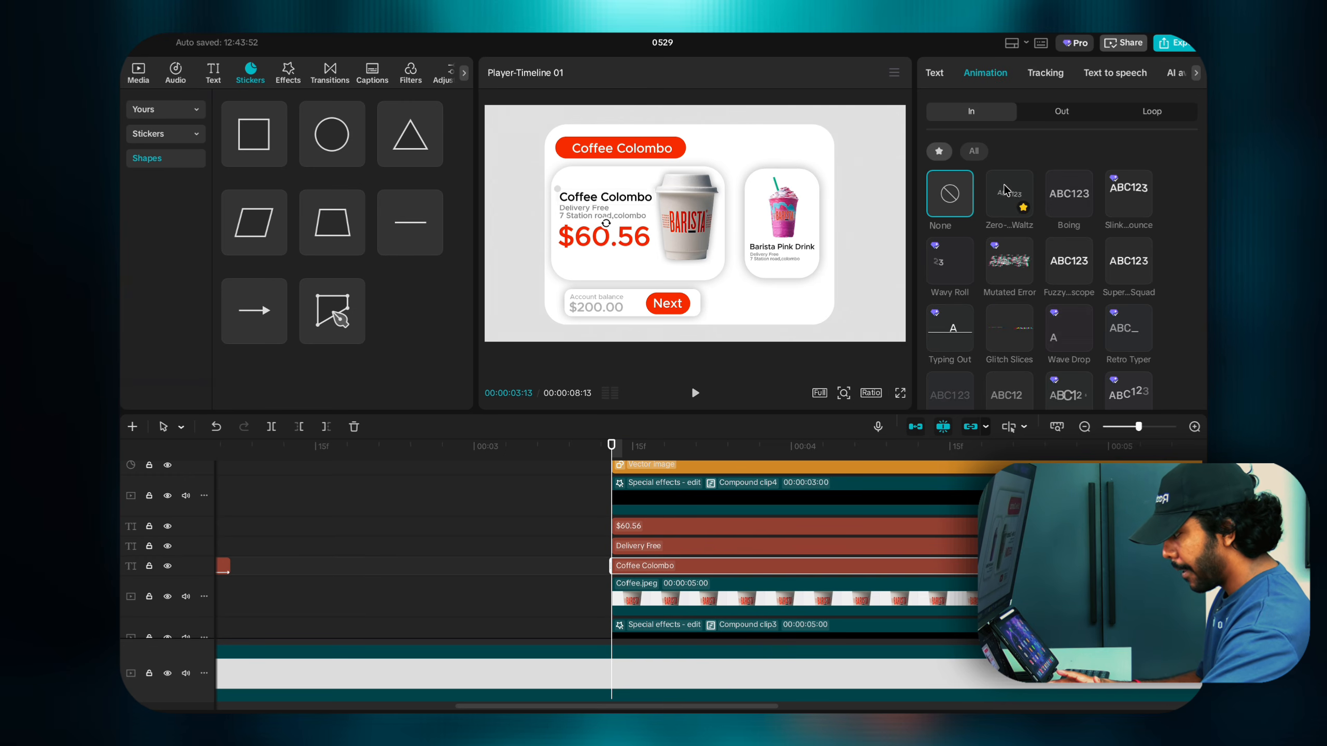
pyautogui.scroll(-1, 1039, 271)
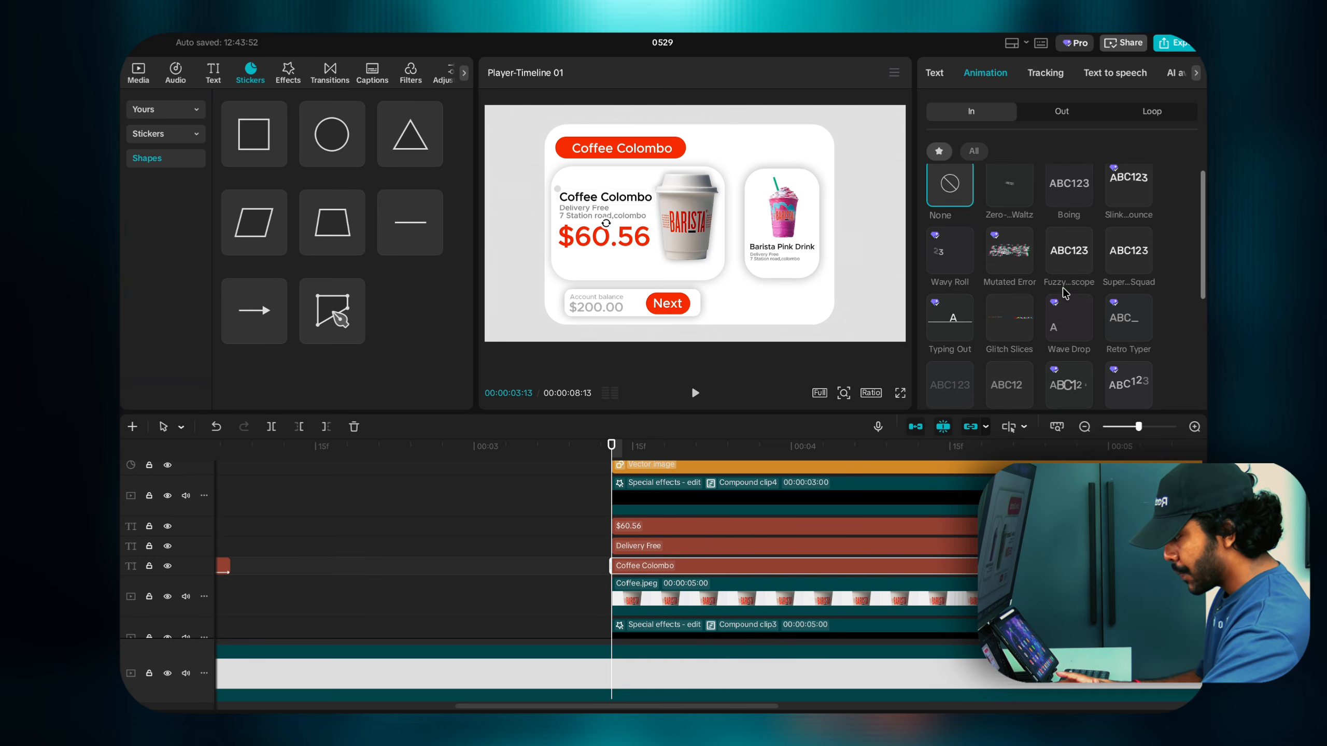
pyautogui.click(1055, 369)
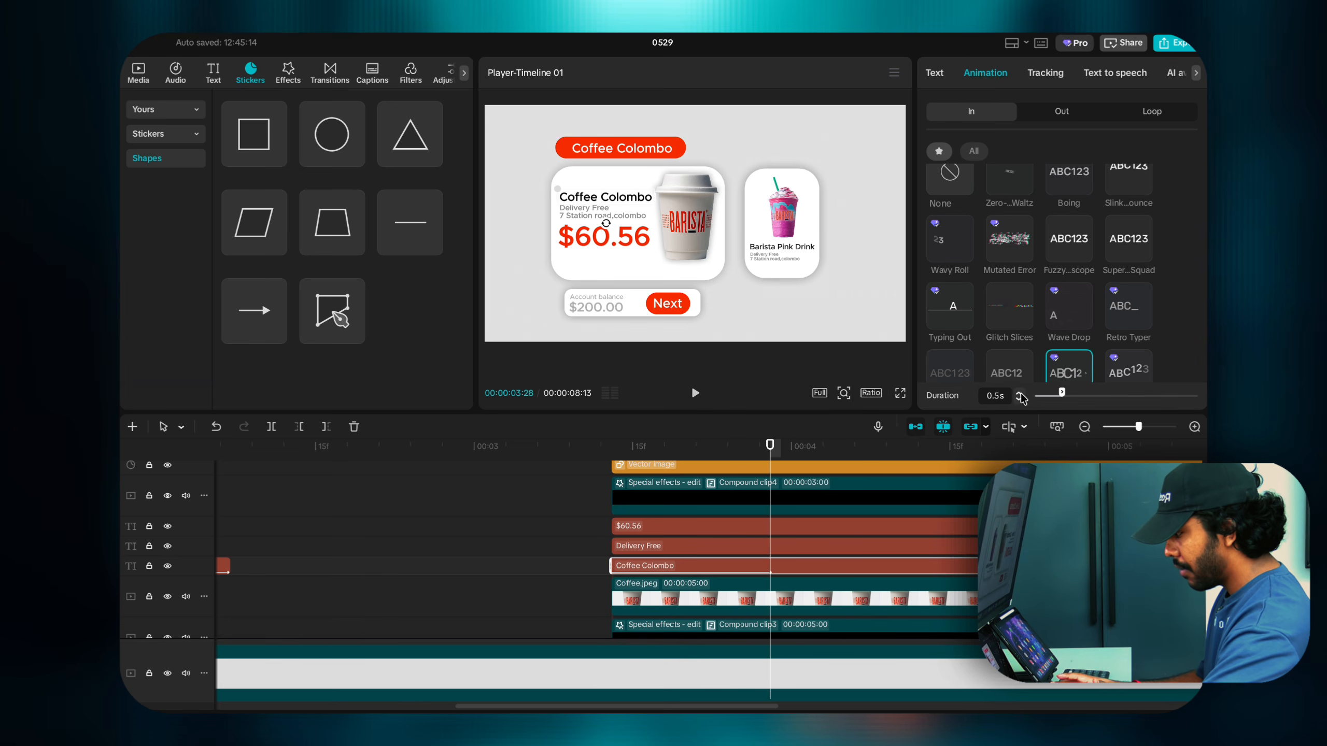
pyautogui.click(1019, 393)
pyautogui.click(1019, 393)
pyautogui.click(1019, 392)
pyautogui.click(1019, 392)
pyautogui.click(1019, 392)
pyautogui.click(1019, 392)
pyautogui.click(1019, 392)
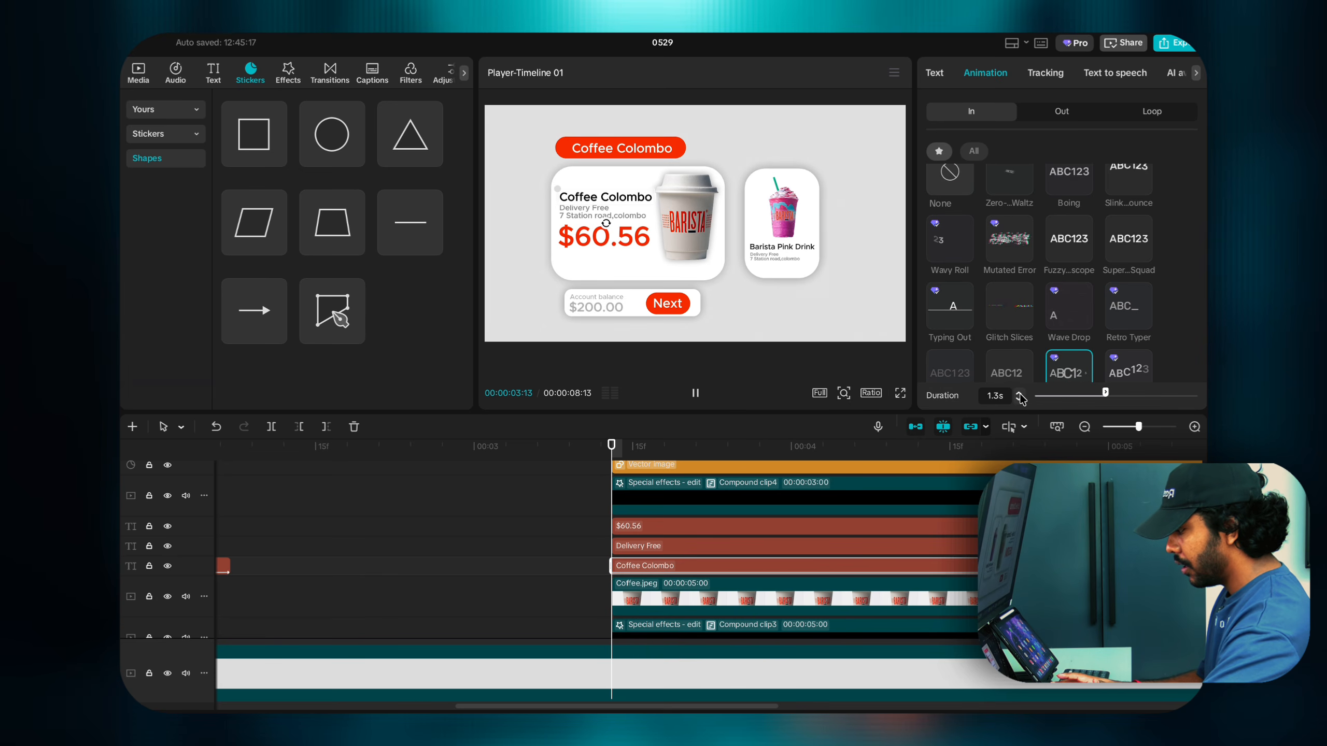
pyautogui.click(1019, 395)
pyautogui.click(1019, 394)
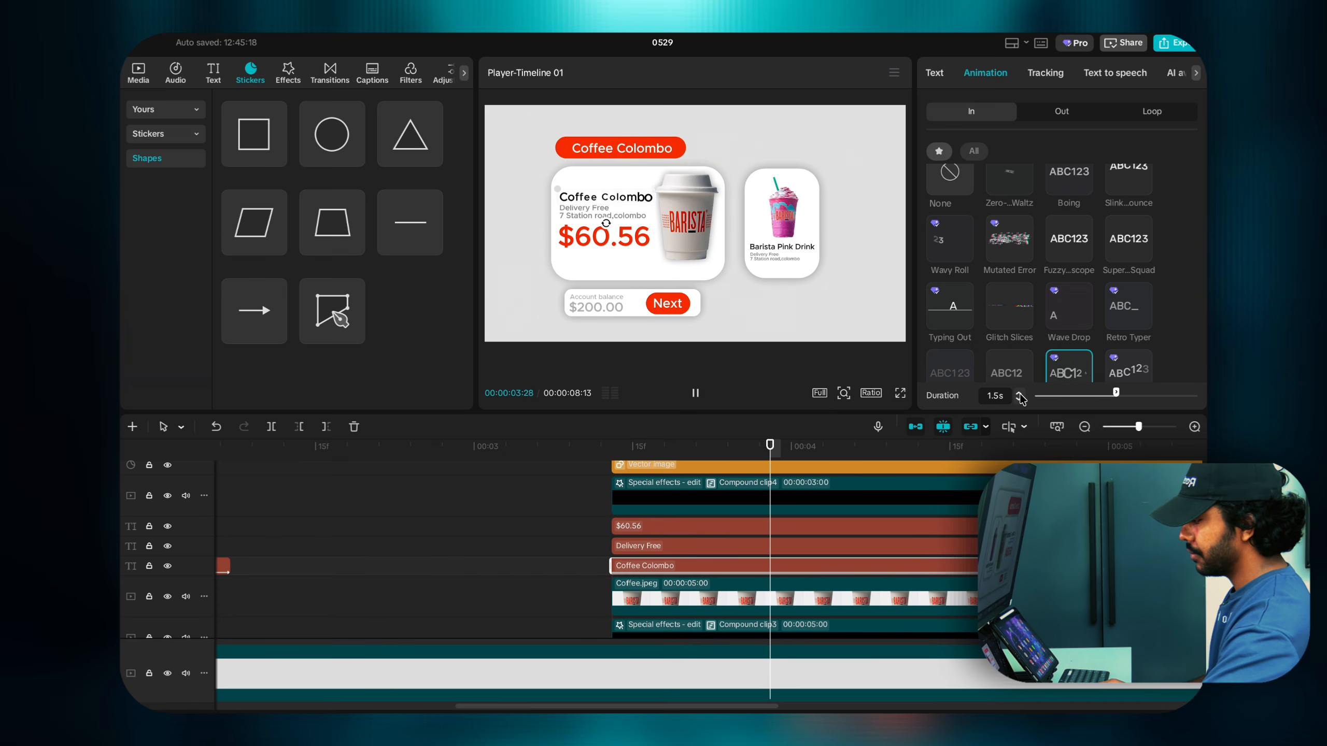
# Step: Apply Rebound In to the Delivery Free text and lengthen it to about 1.5s
pyautogui.click(814, 547)
pyautogui.click(985, 73)
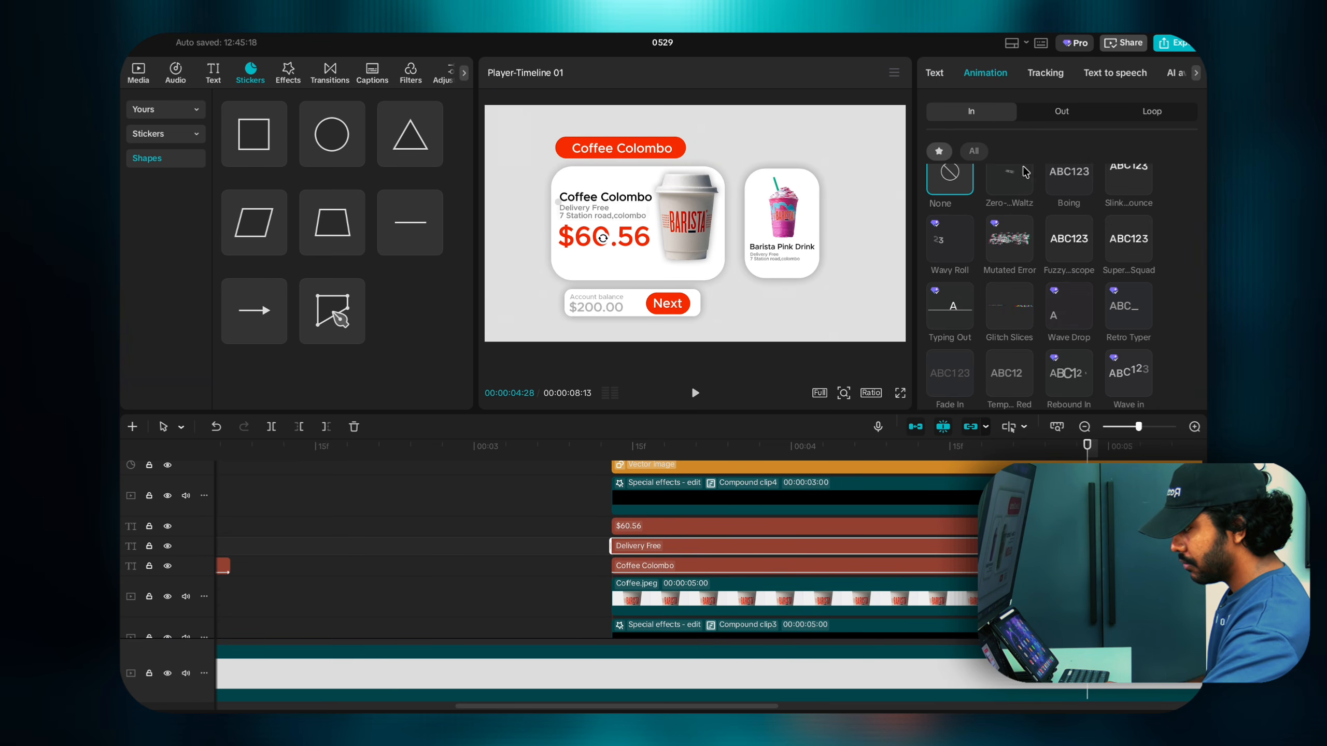
pyautogui.scroll(-1, 1068, 293)
pyautogui.click(1068, 322)
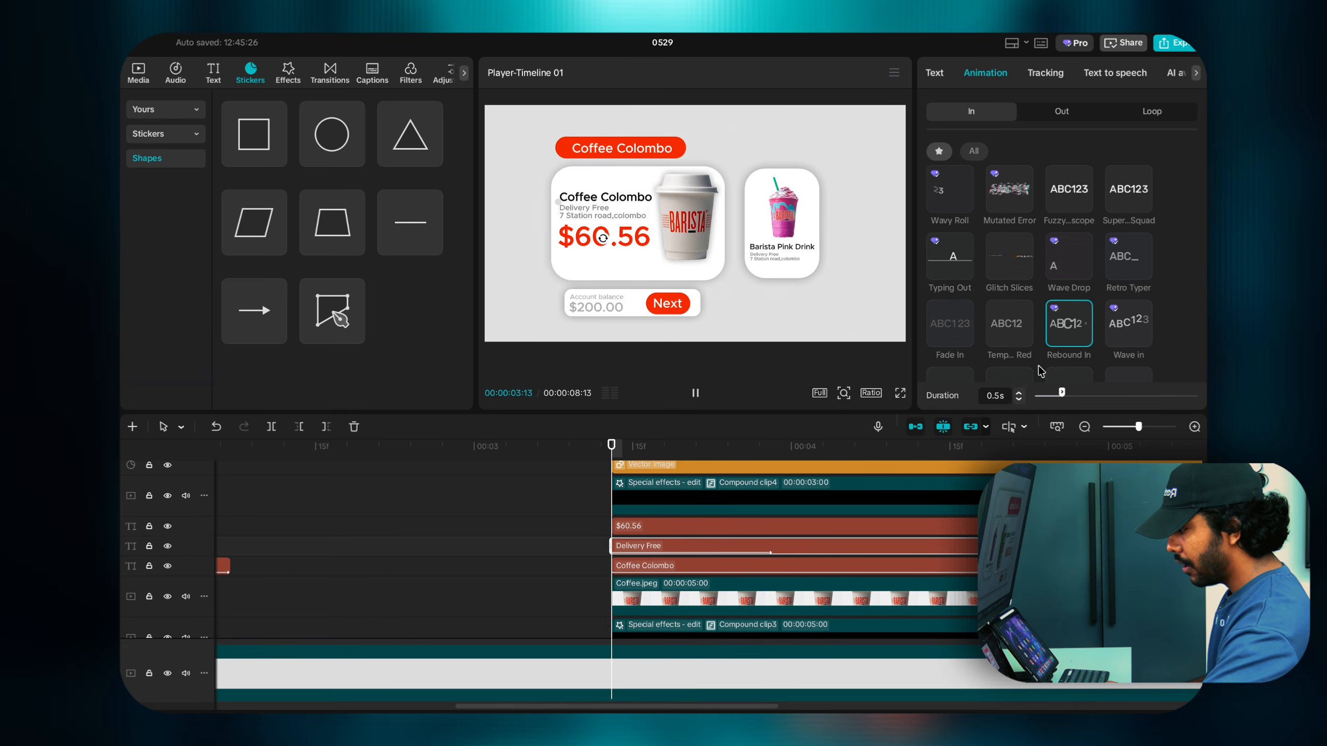
pyautogui.click(1018, 392)
pyautogui.click(1018, 391)
pyautogui.click(1019, 391)
pyautogui.click(1019, 392)
pyautogui.click(1019, 391)
pyautogui.click(1019, 392)
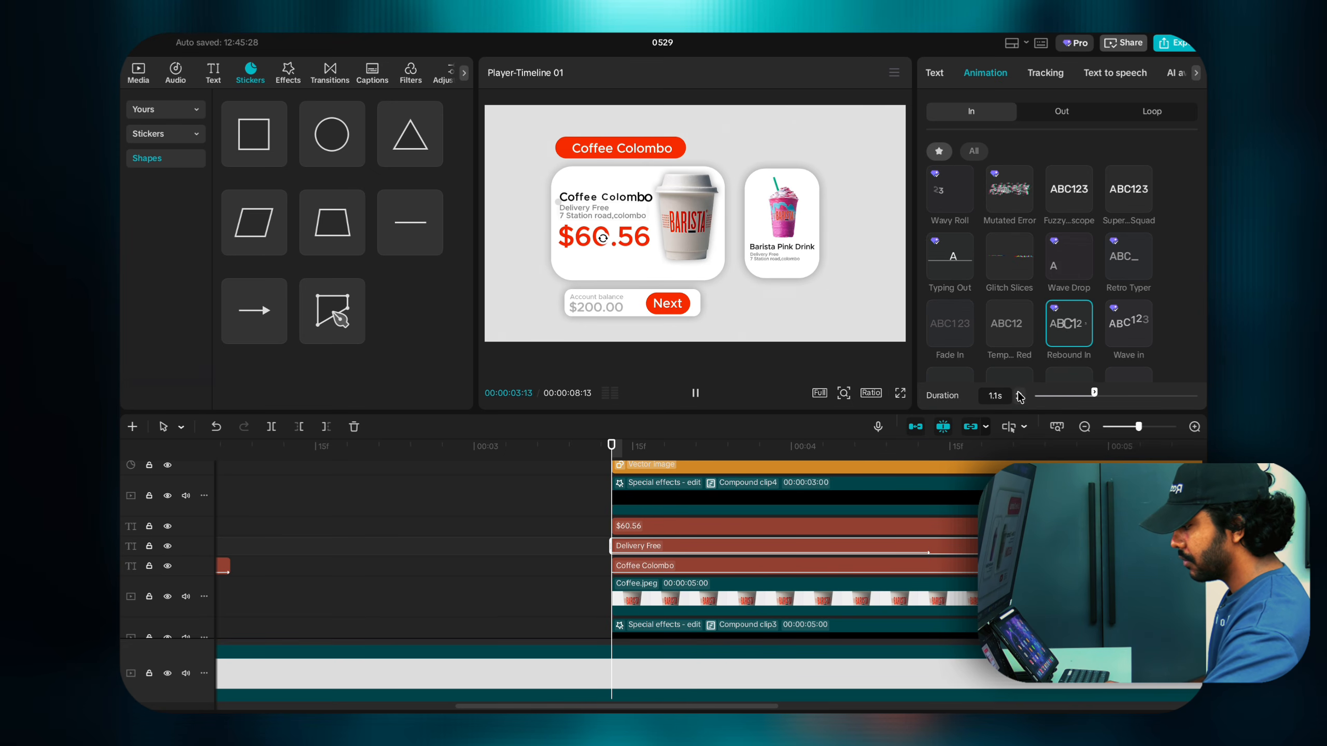
pyautogui.click(1019, 391)
pyautogui.click(1018, 391)
pyautogui.click(1019, 392)
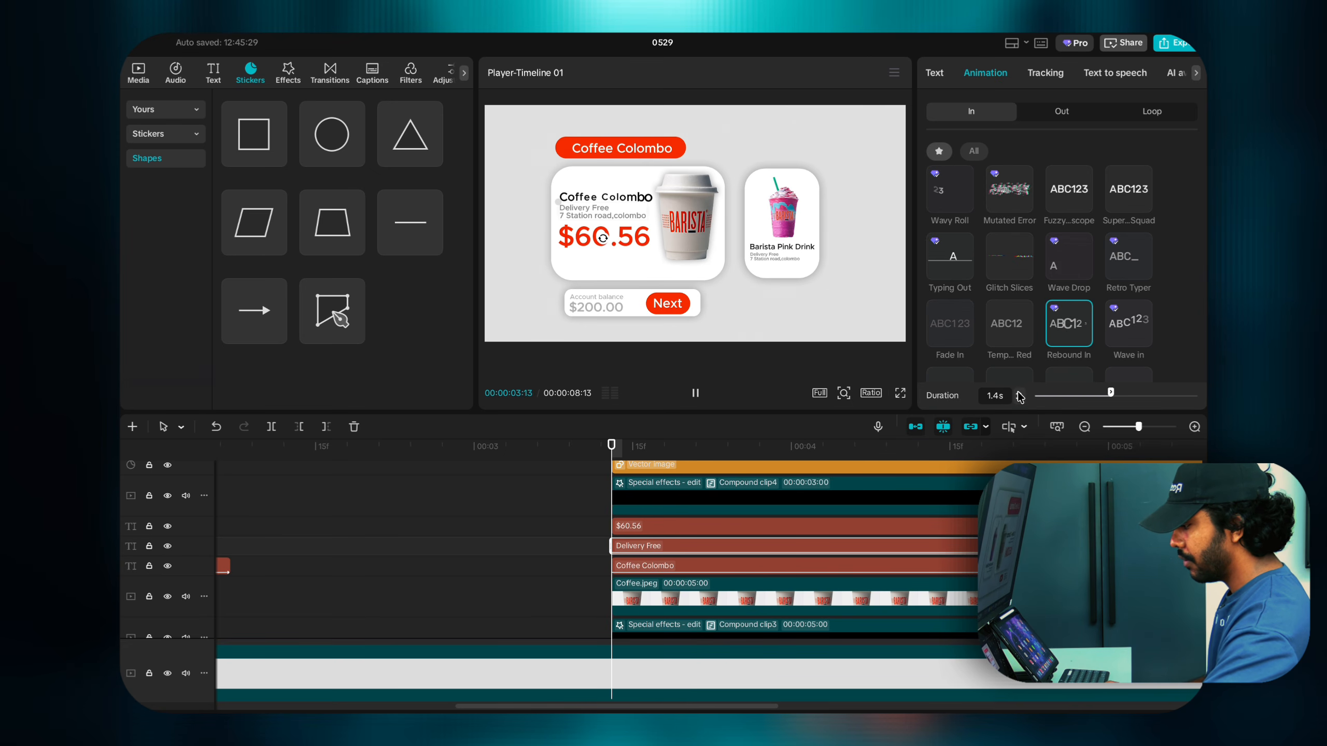
# Step: Give the $60.56 price a Rebound In entrance of about 1.5s and pause the preview
pyautogui.click(744, 523)
pyautogui.click(985, 73)
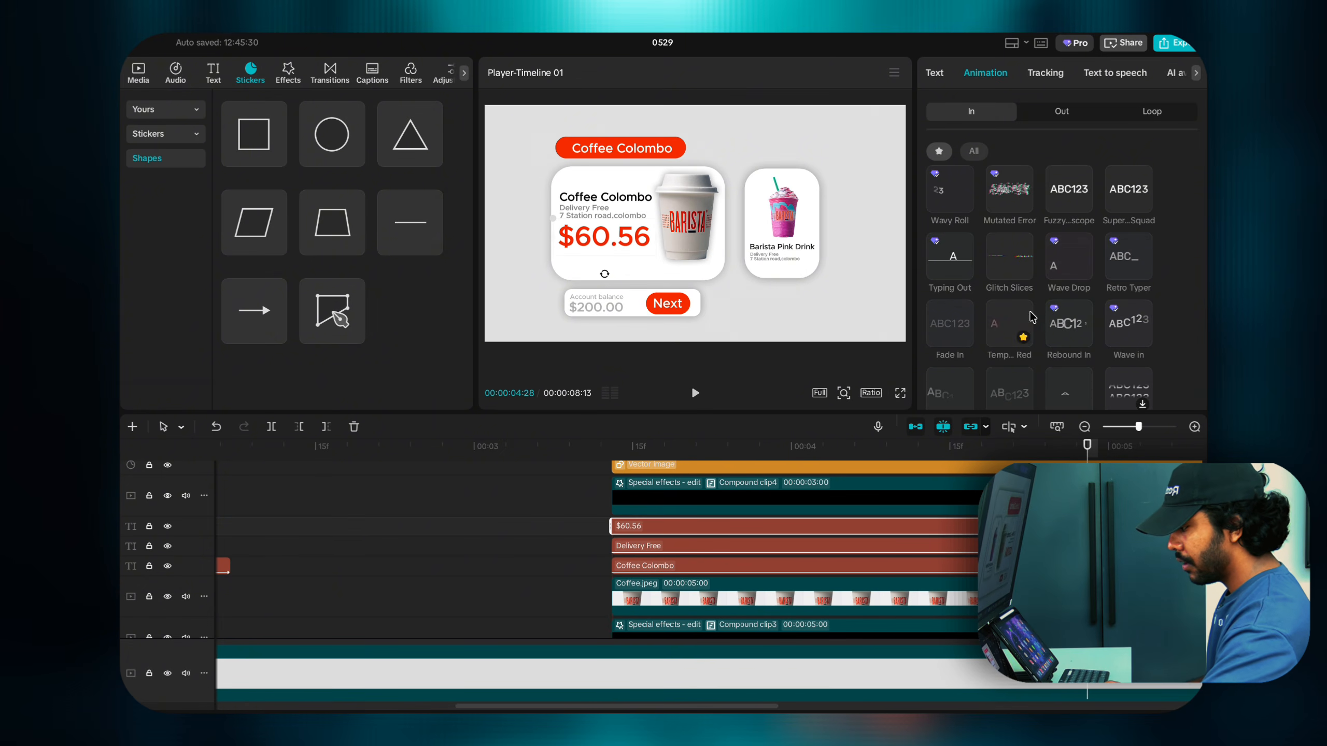
pyautogui.click(1068, 323)
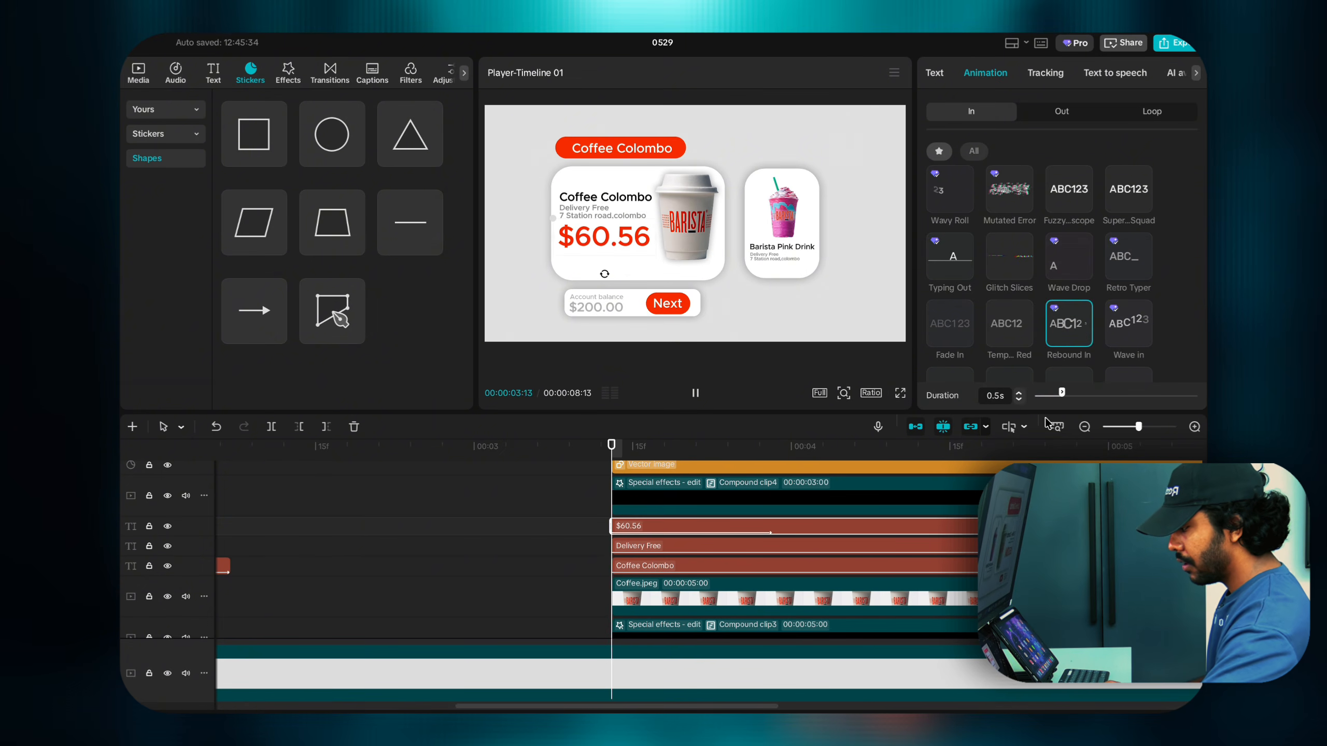
pyautogui.click(1018, 391)
pyautogui.click(1019, 392)
pyautogui.click(1018, 392)
pyautogui.click(1019, 391)
pyautogui.click(1018, 392)
pyautogui.click(1018, 392)
pyautogui.click(1019, 391)
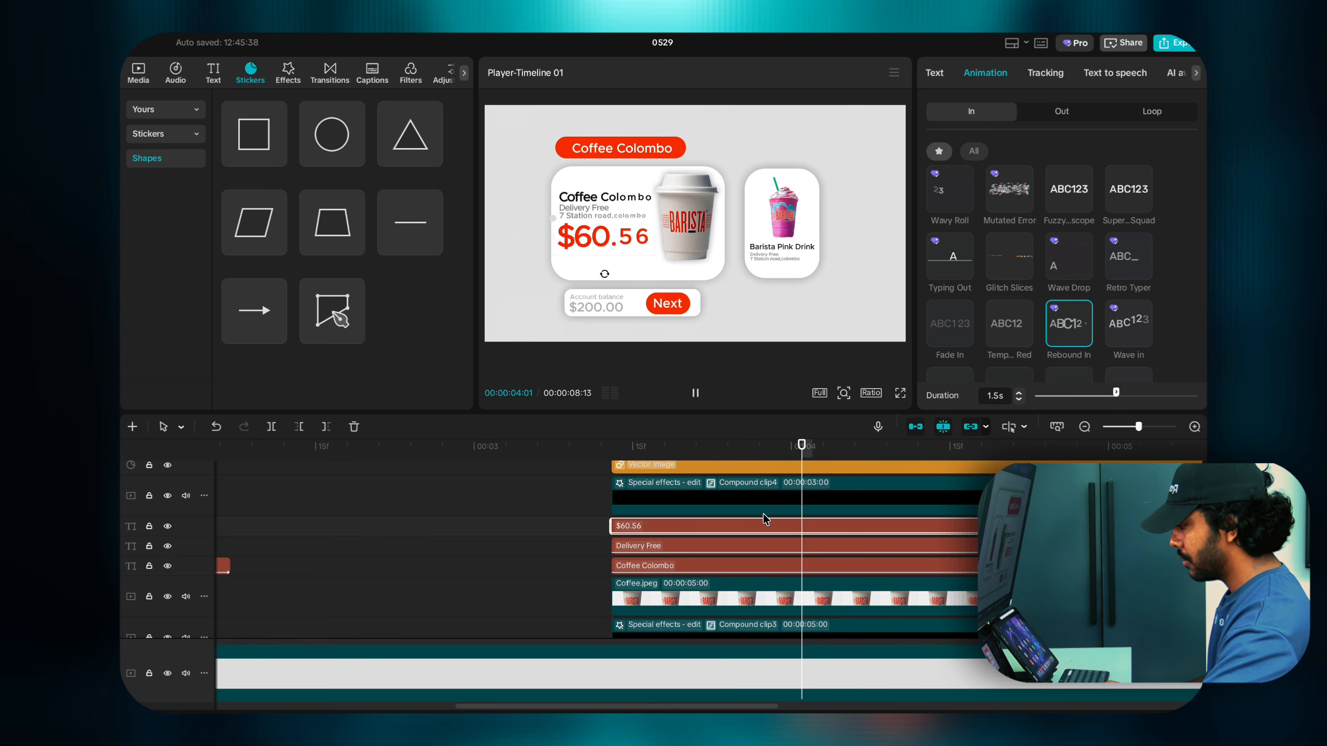
pyautogui.scroll(1, 728, 485)
pyautogui.press('space')
pyautogui.scroll(1, 726, 483)
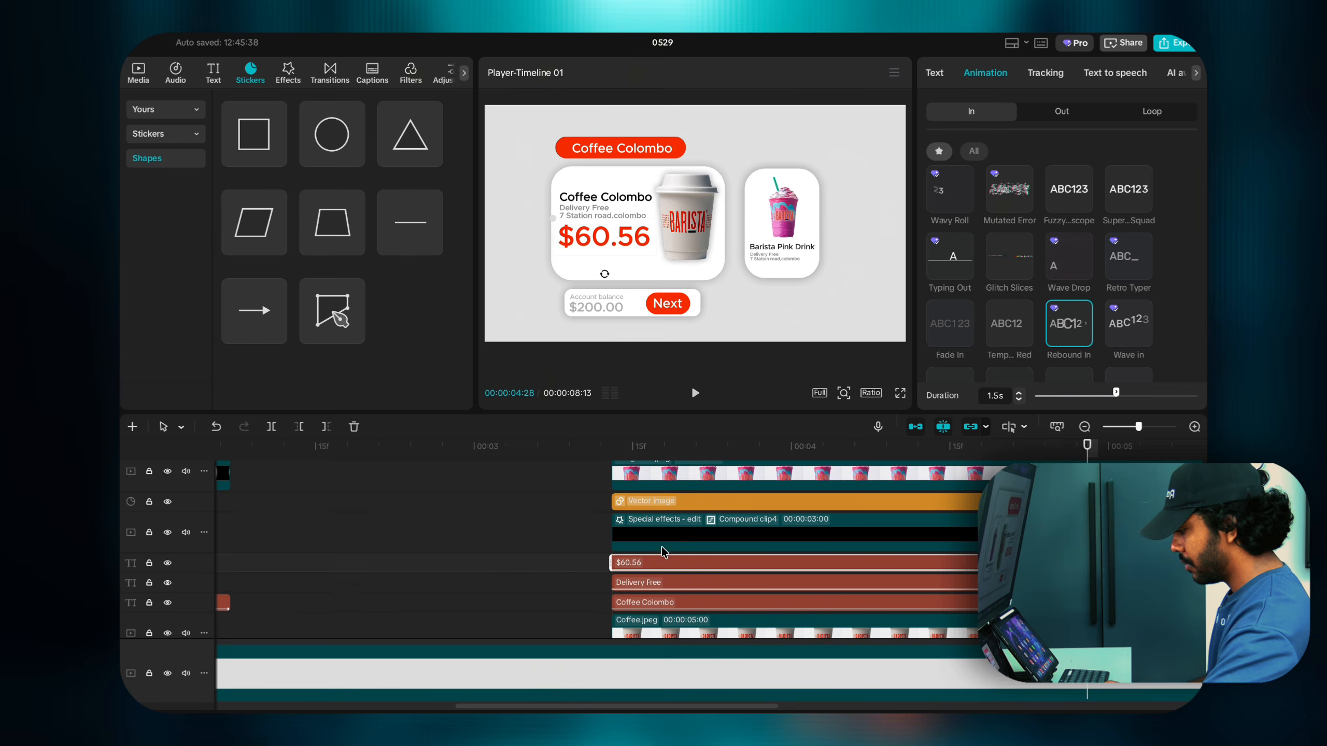
pyautogui.scroll(-2, 662, 554)
pyautogui.scroll(5, 663, 556)
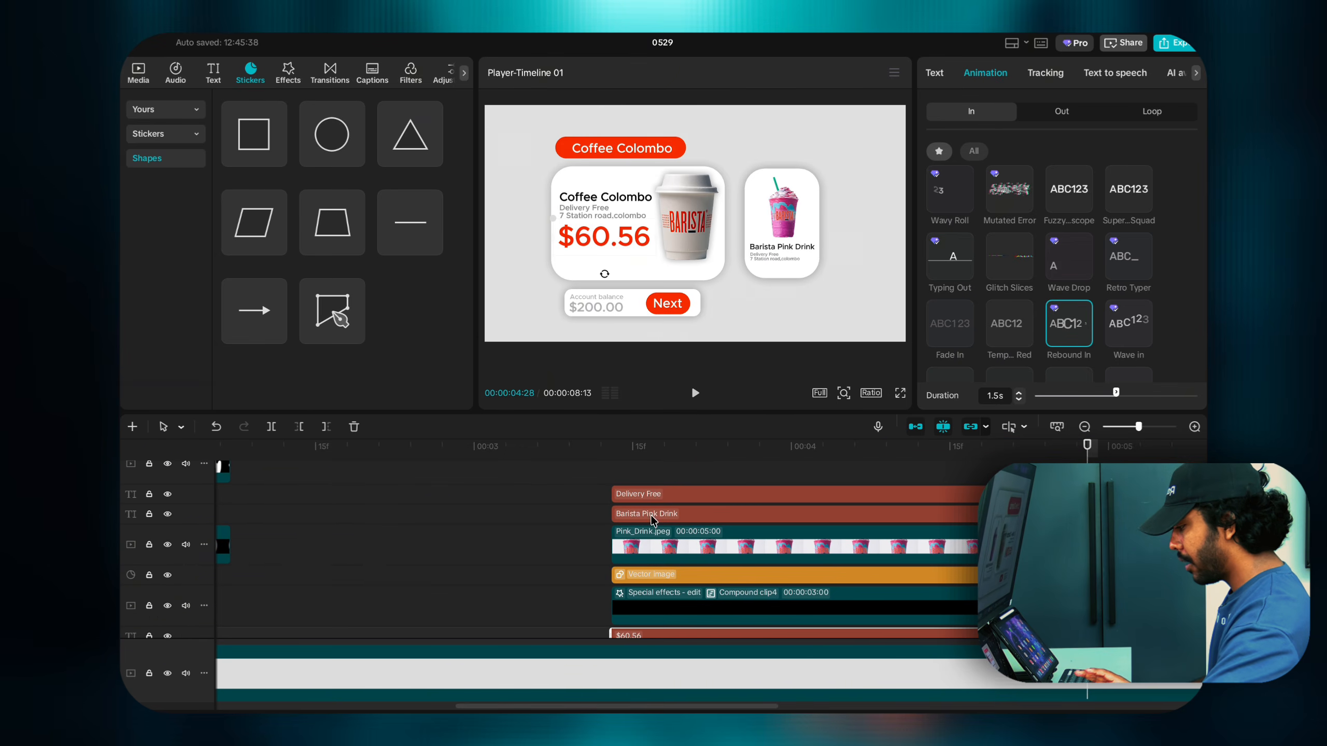
# Step: Give the Barista Pink Drink title a Rebound In entrance of about 1.4s
pyautogui.click(651, 514)
pyautogui.click(986, 77)
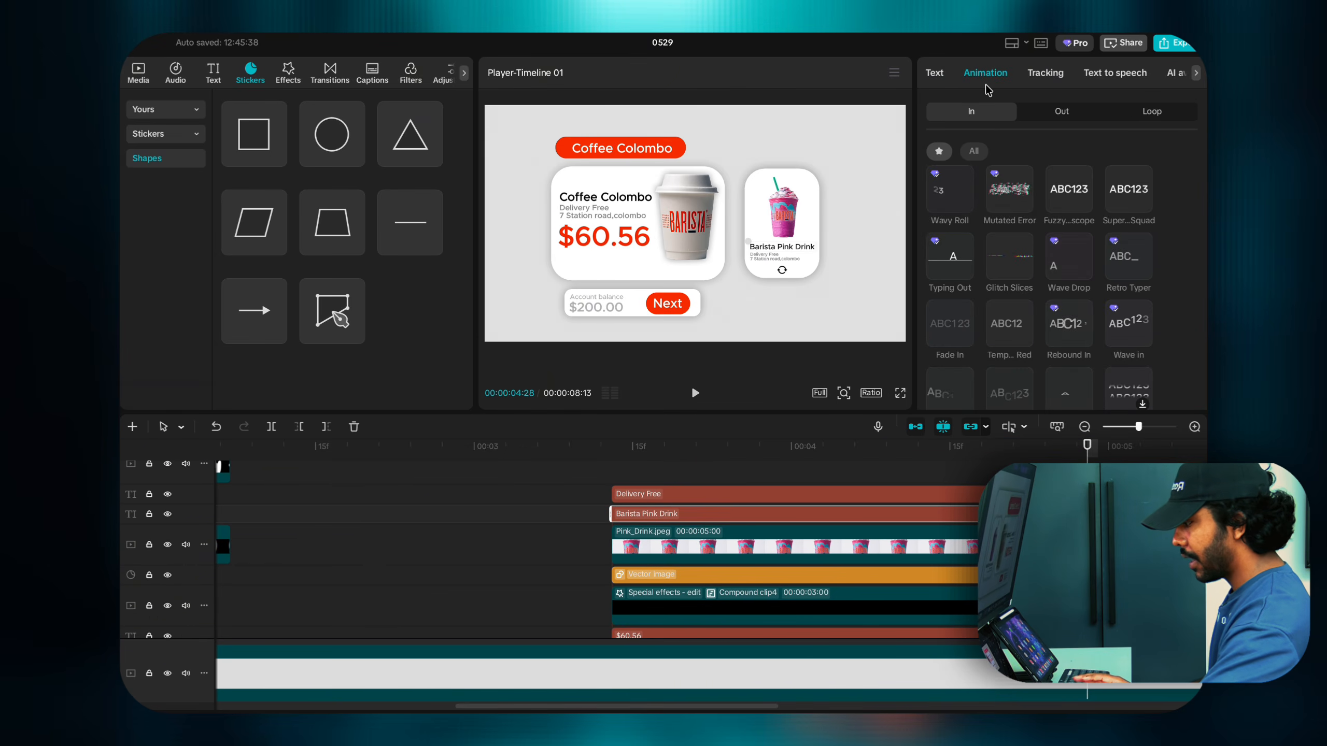
pyautogui.click(1068, 322)
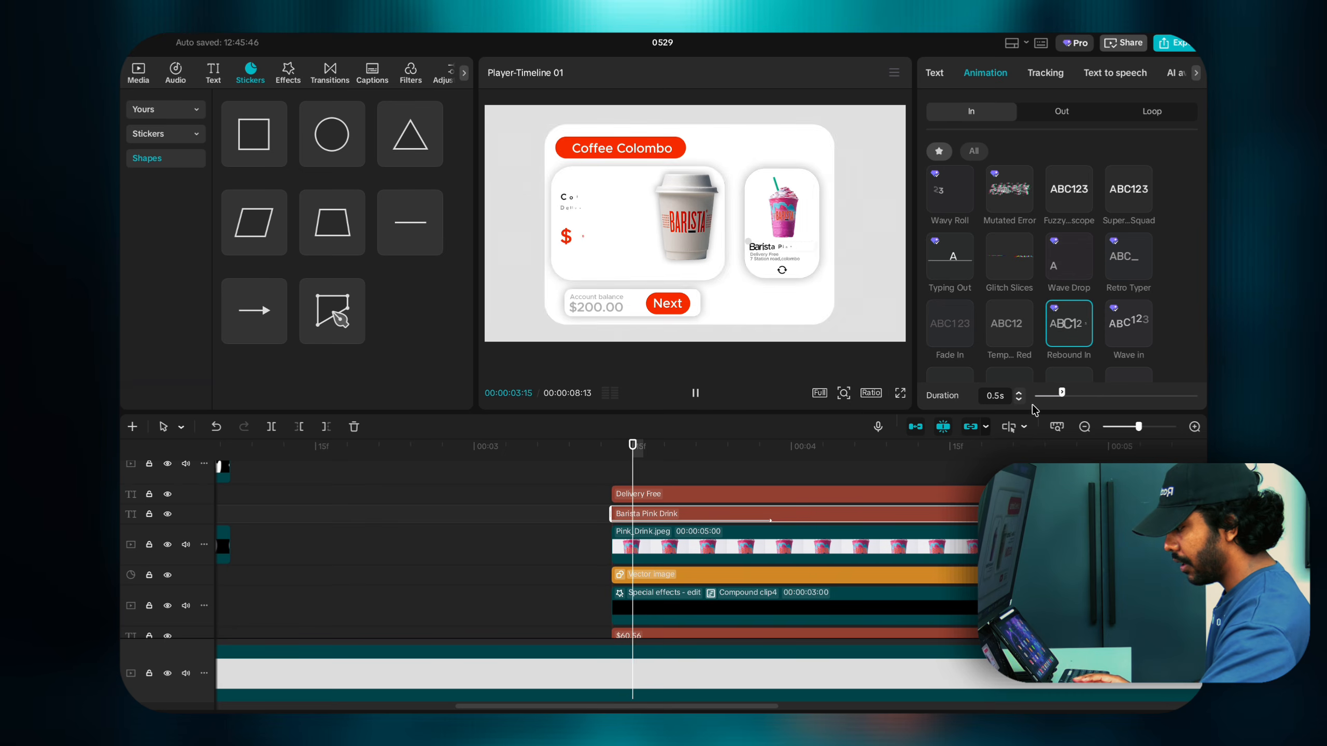
pyautogui.click(1018, 392)
pyautogui.click(1018, 392)
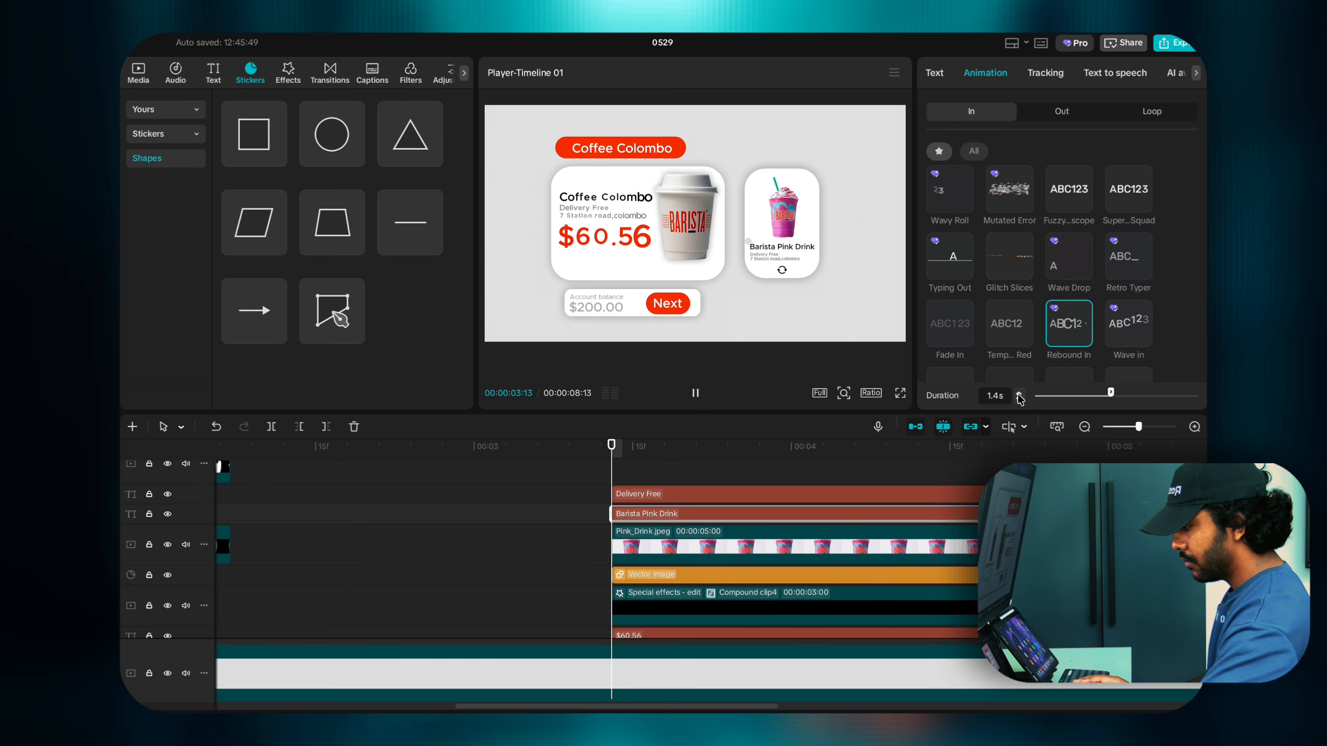
# Step: Lengthen the Delivery Free text's Rebound In entrance to about 1.5s
pyautogui.click(806, 493)
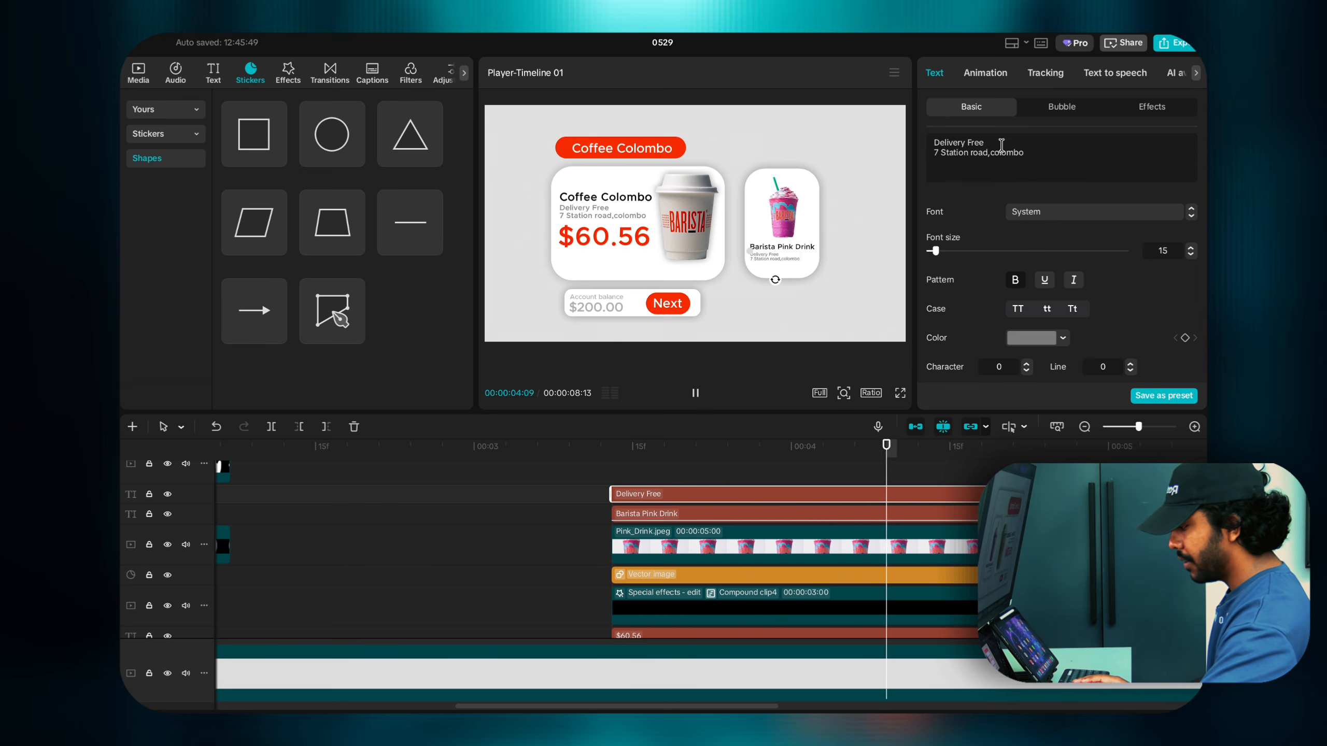
pyautogui.click(985, 73)
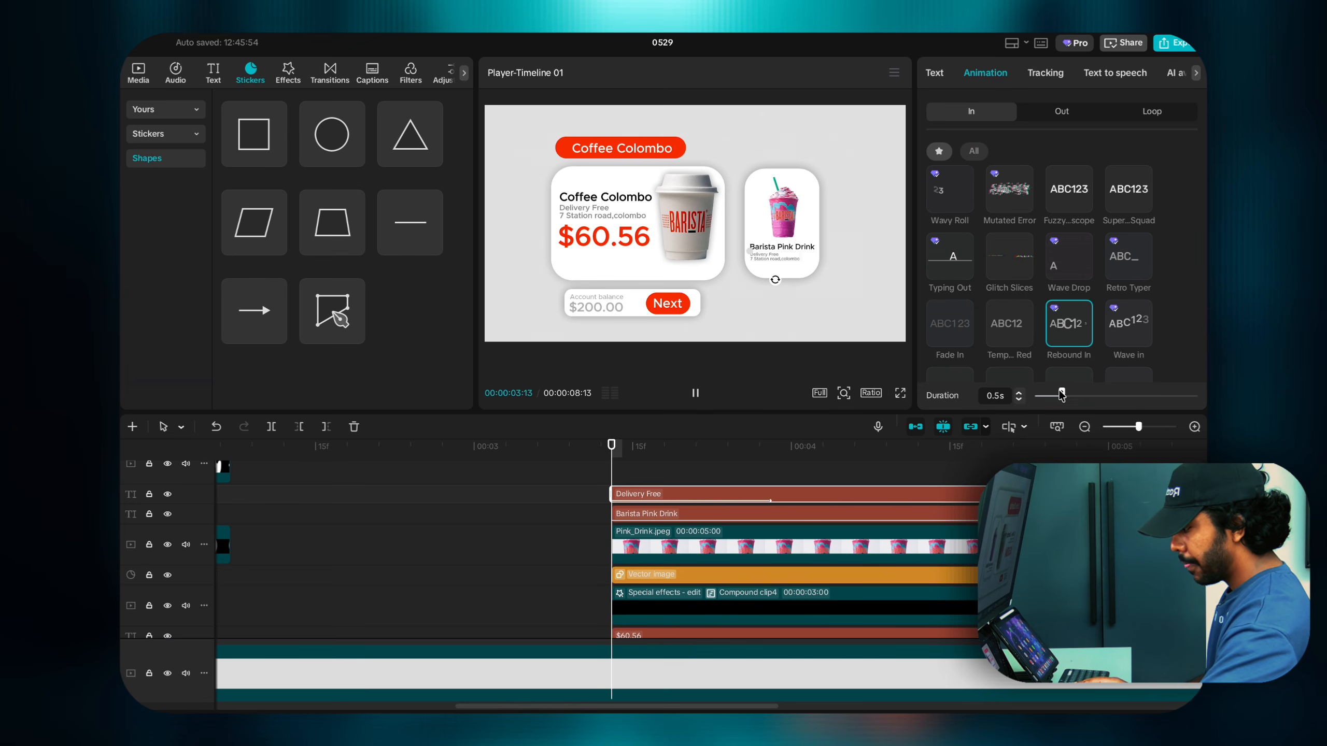
pyautogui.click(1018, 392)
pyautogui.click(1019, 392)
pyautogui.click(1019, 393)
pyautogui.click(1019, 393)
pyautogui.click(1018, 392)
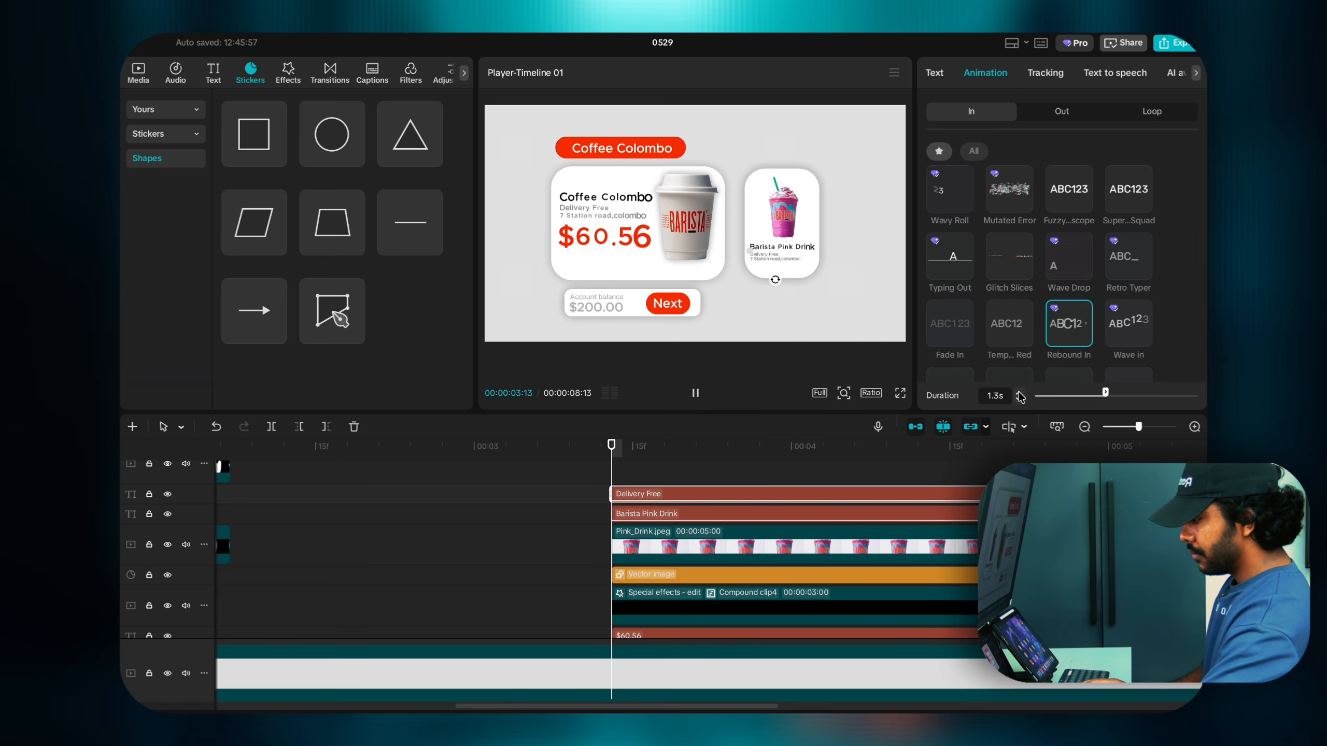
pyautogui.click(1018, 392)
pyautogui.click(1018, 392)
pyautogui.scroll(5, 835, 501)
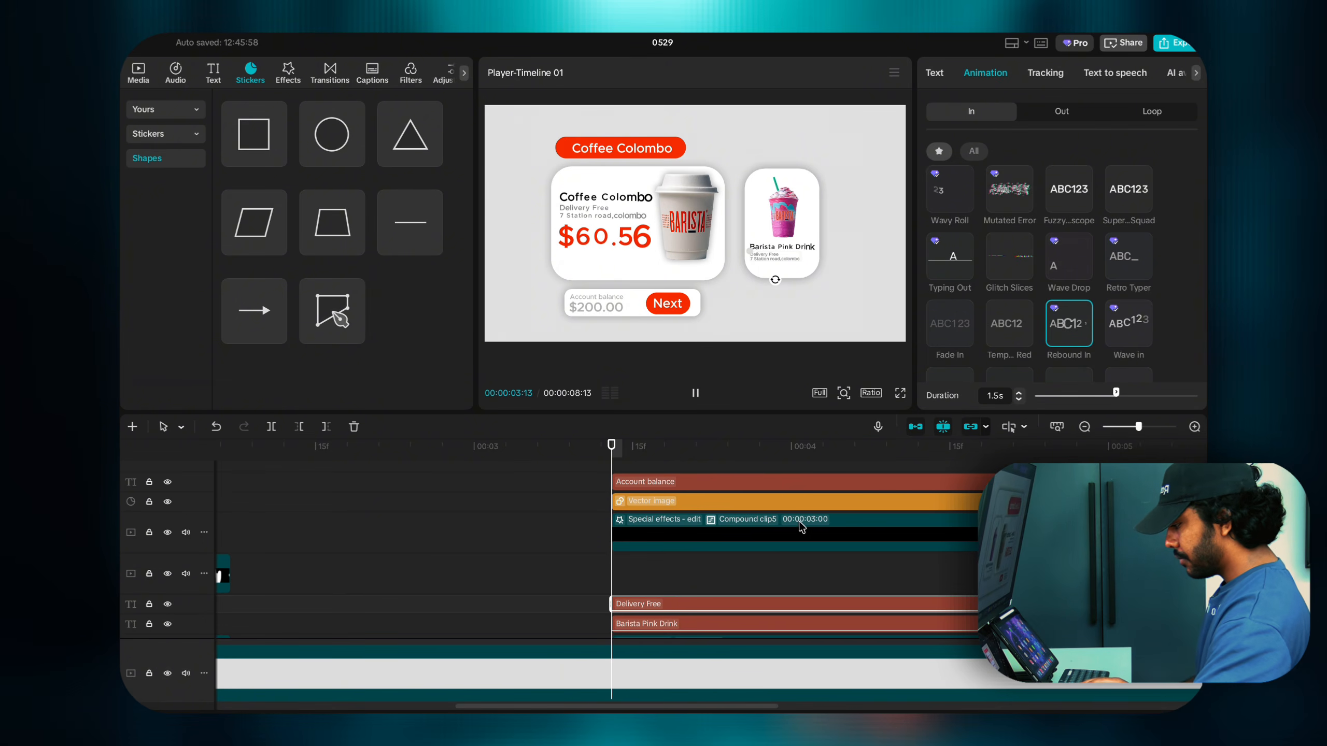
# Step: Give the Account balance text a 1.5s Rebound In entrance
pyautogui.click(749, 451)
pyautogui.click(819, 481)
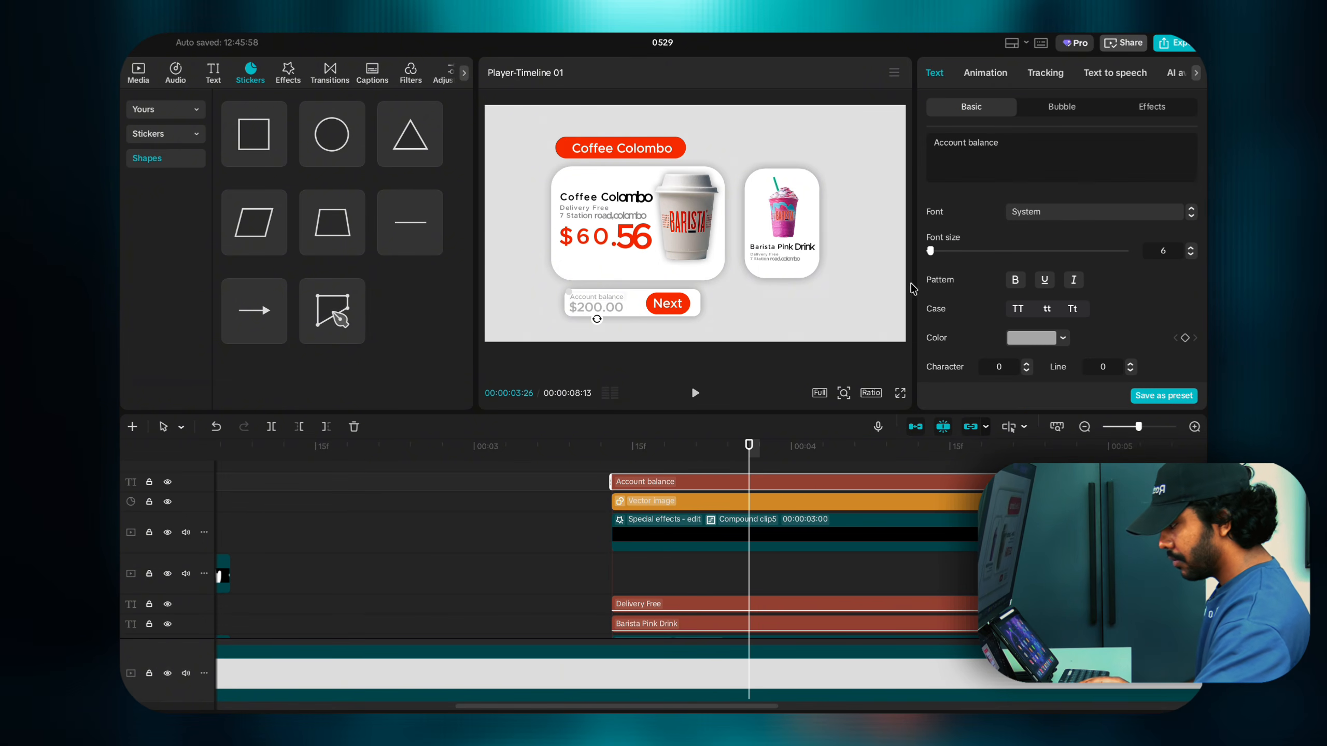
pyautogui.click(988, 73)
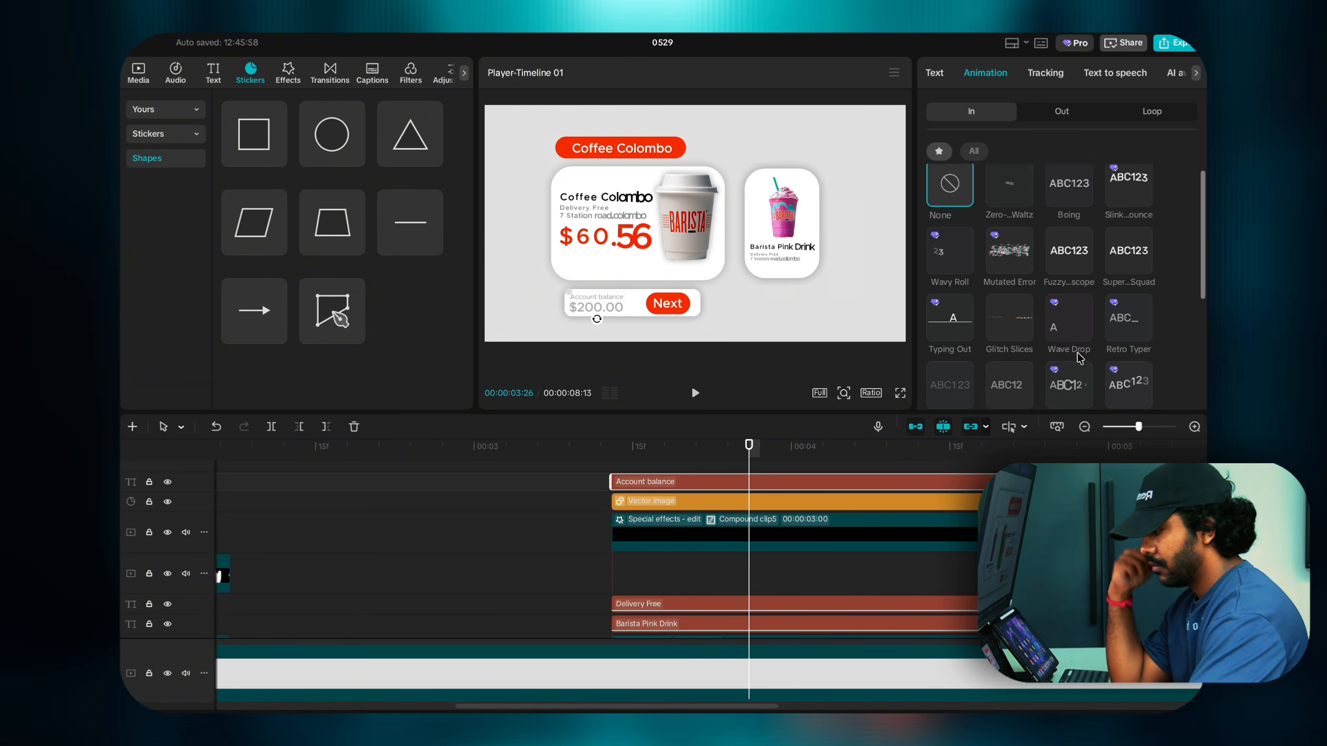
pyautogui.click(1069, 393)
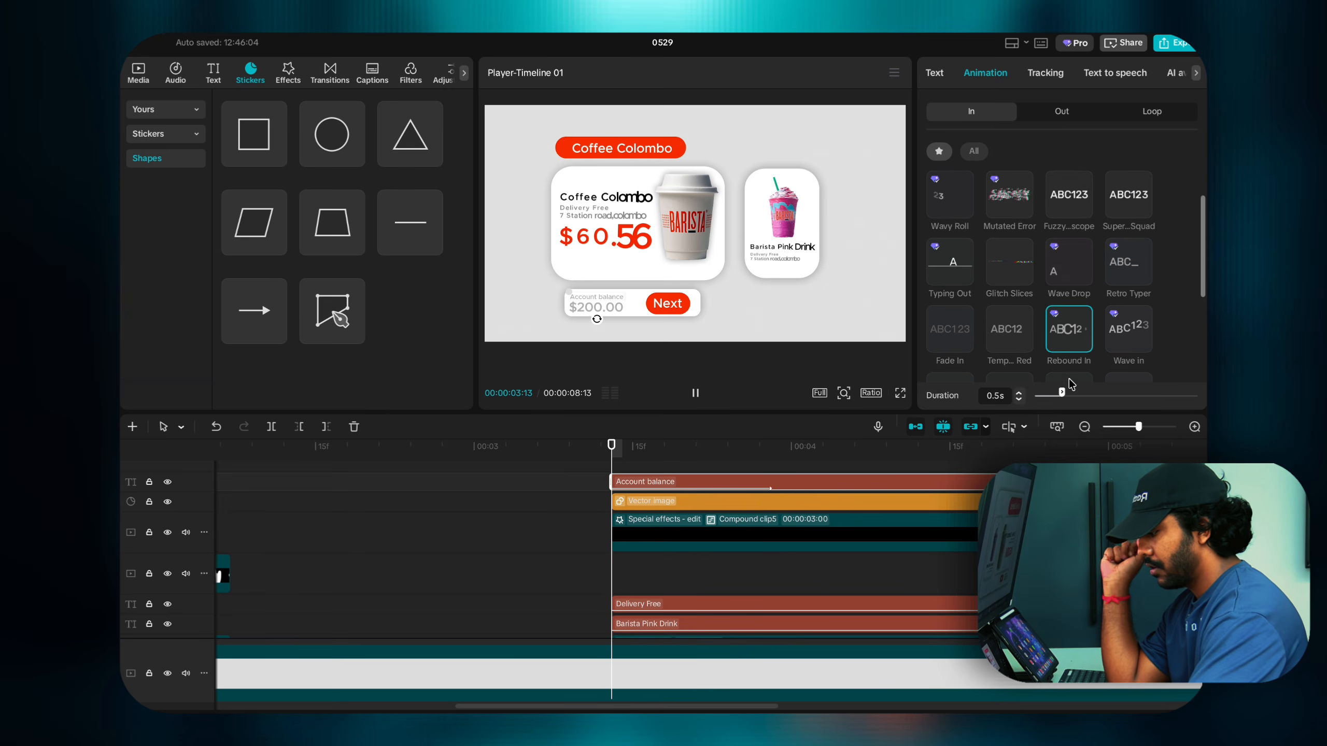
pyautogui.click(1018, 392)
pyautogui.click(1018, 392)
pyautogui.click(1018, 393)
pyautogui.click(1018, 392)
pyautogui.click(1018, 392)
pyautogui.click(1018, 393)
pyautogui.click(1018, 393)
pyautogui.click(1017, 392)
pyautogui.click(1018, 392)
pyautogui.click(1018, 392)
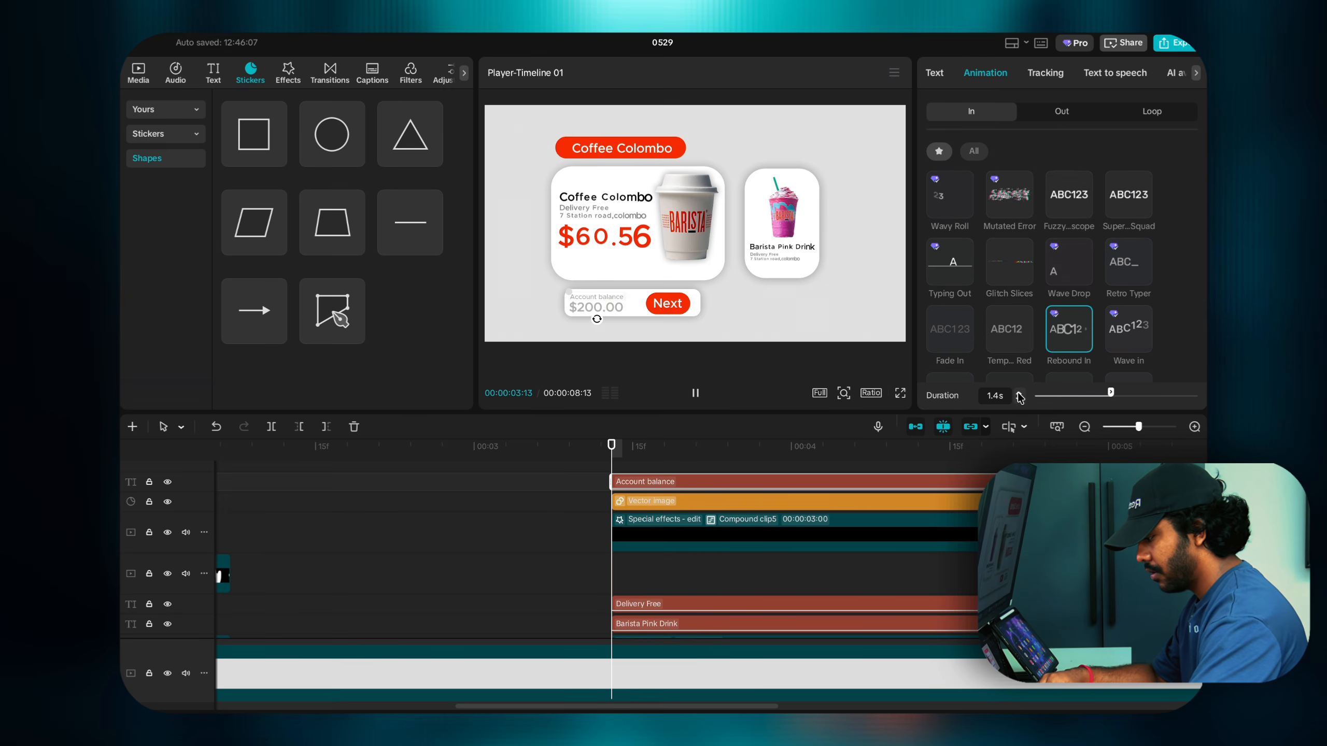
pyautogui.scroll(1, 861, 490)
pyautogui.scroll(1, 861, 490)
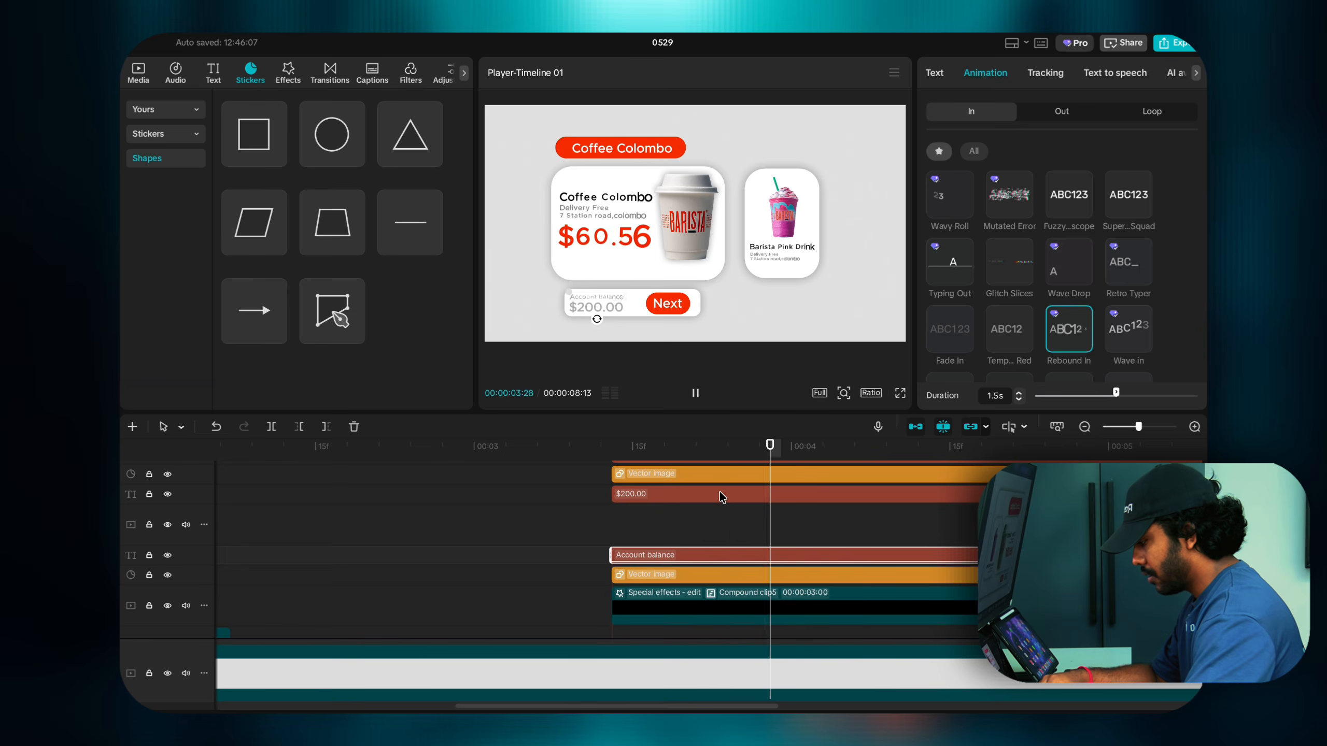
# Step: Apply a 1.5s Rebound In entrance to the $200.00 text
pyautogui.click(726, 494)
pyautogui.click(985, 73)
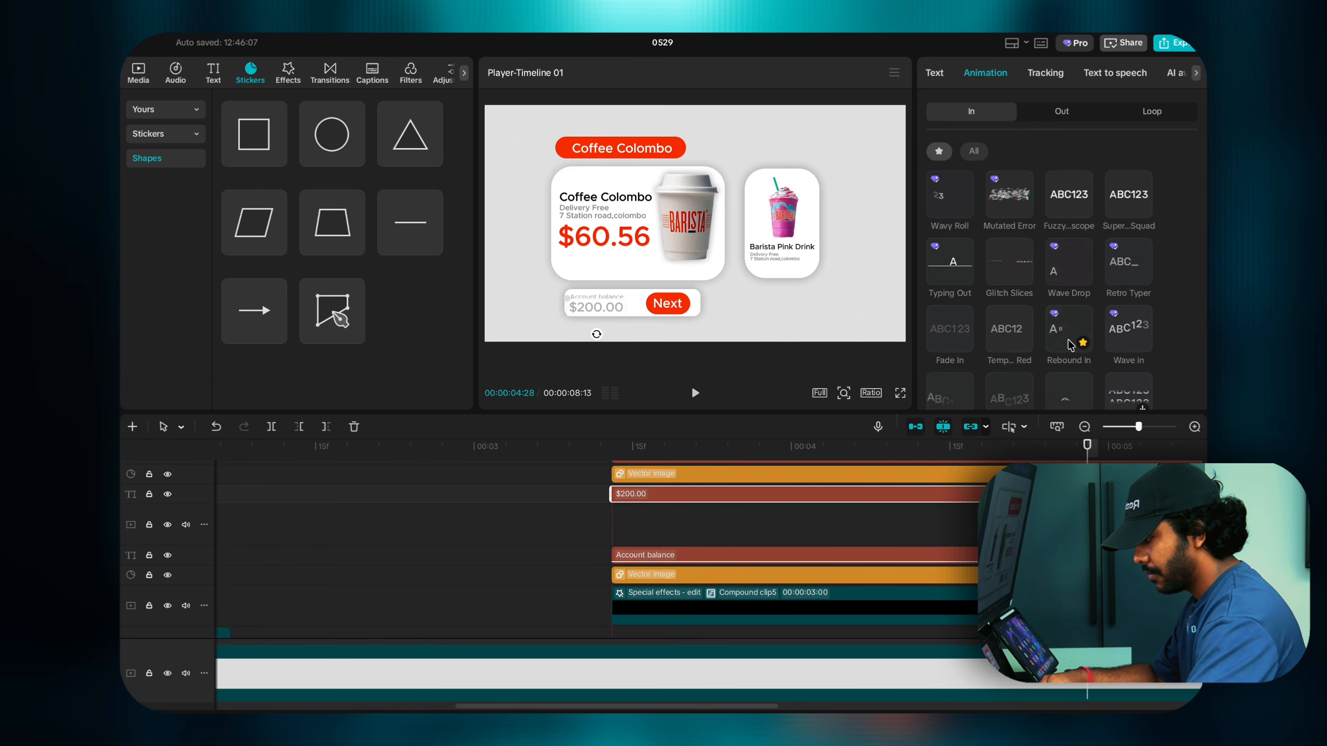
pyautogui.click(1062, 330)
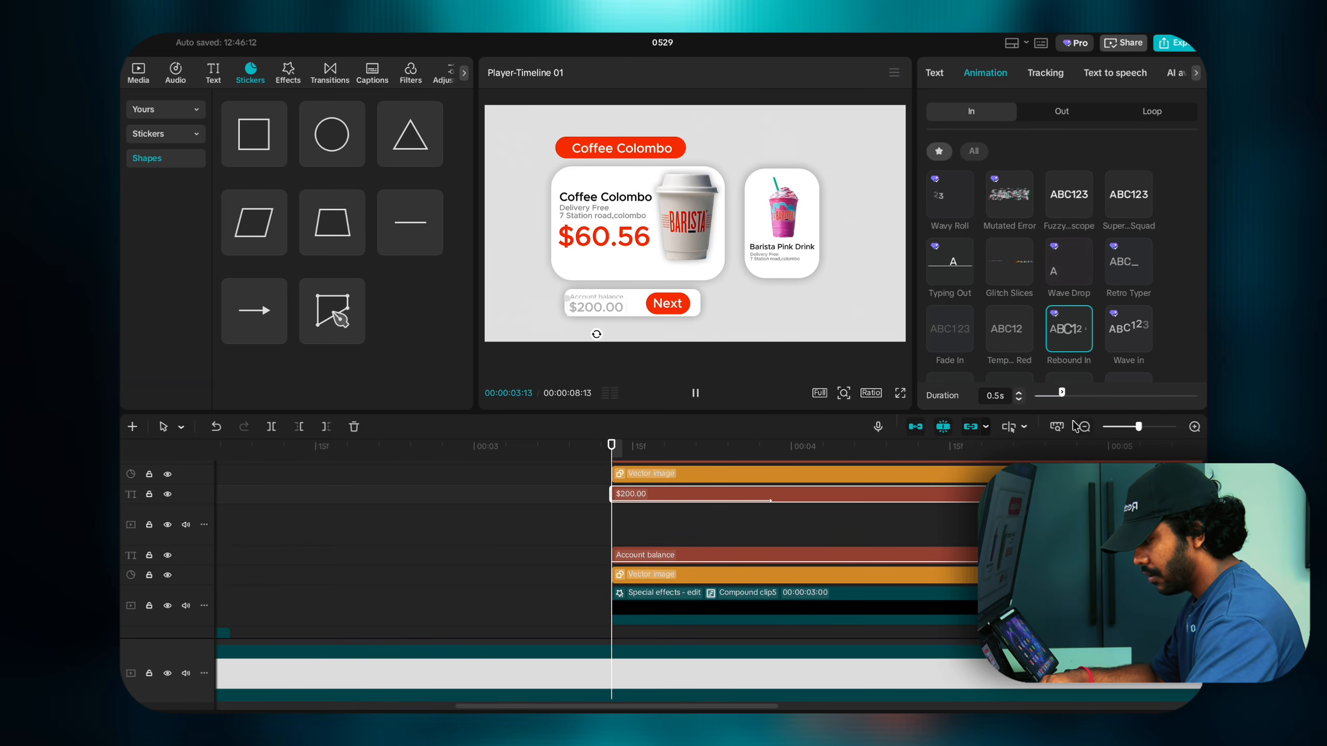
pyautogui.click(1018, 394)
pyautogui.click(1018, 394)
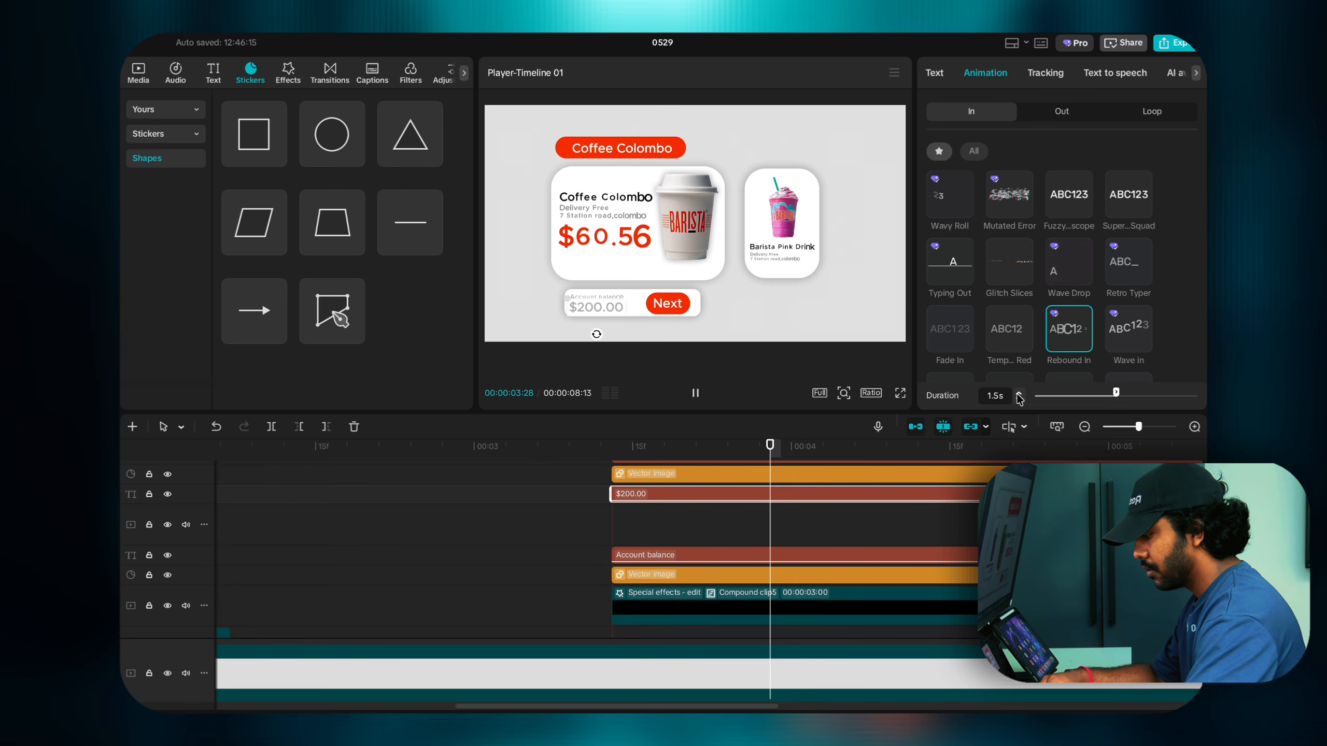
pyautogui.scroll(1, 635, 516)
# Step: Make the Next label bounce in with Rebound In lasting about 1.5s
pyautogui.click(640, 492)
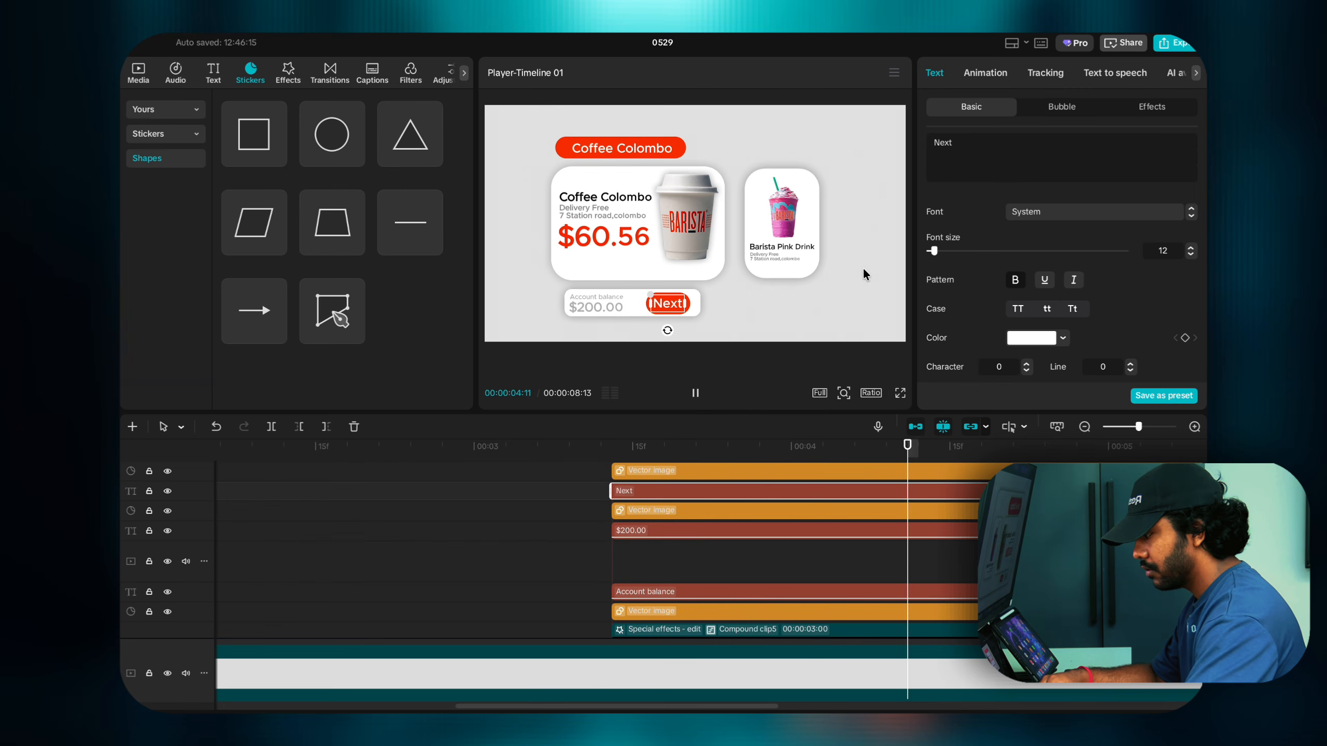
pyautogui.click(985, 73)
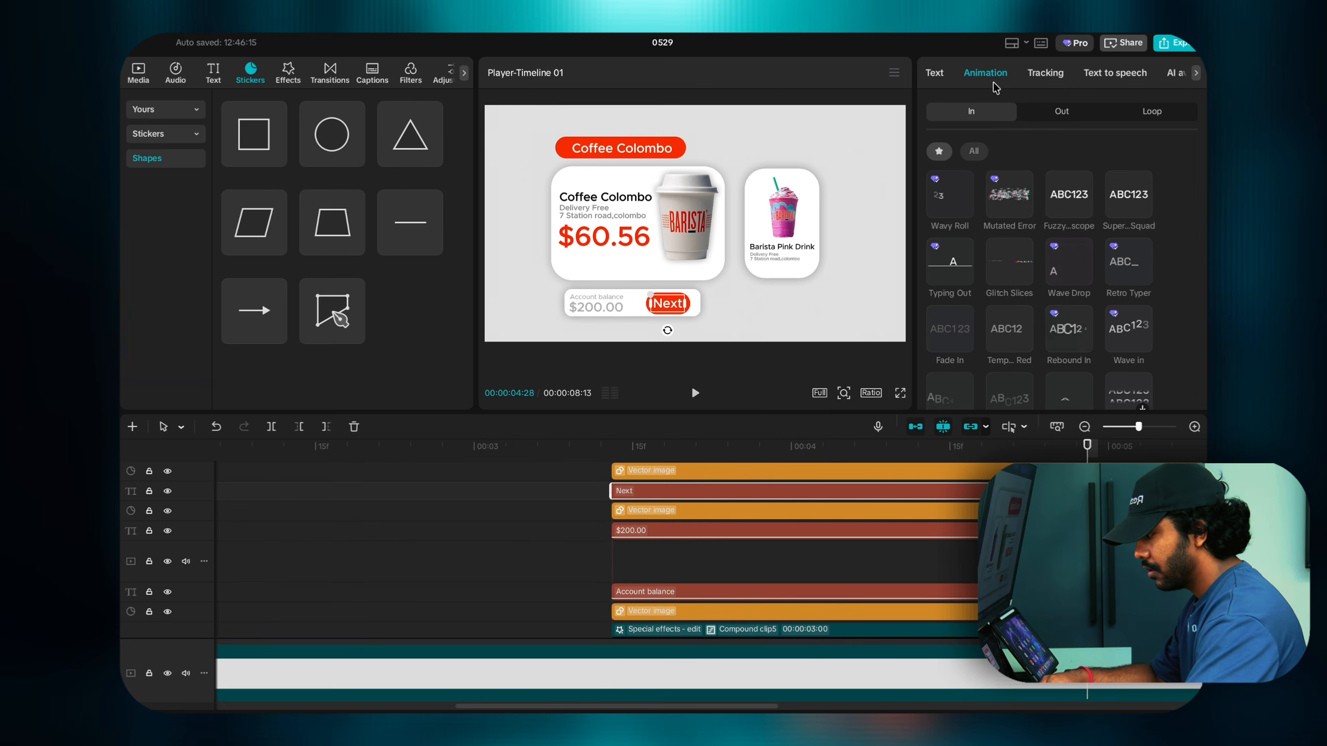
pyautogui.click(1063, 330)
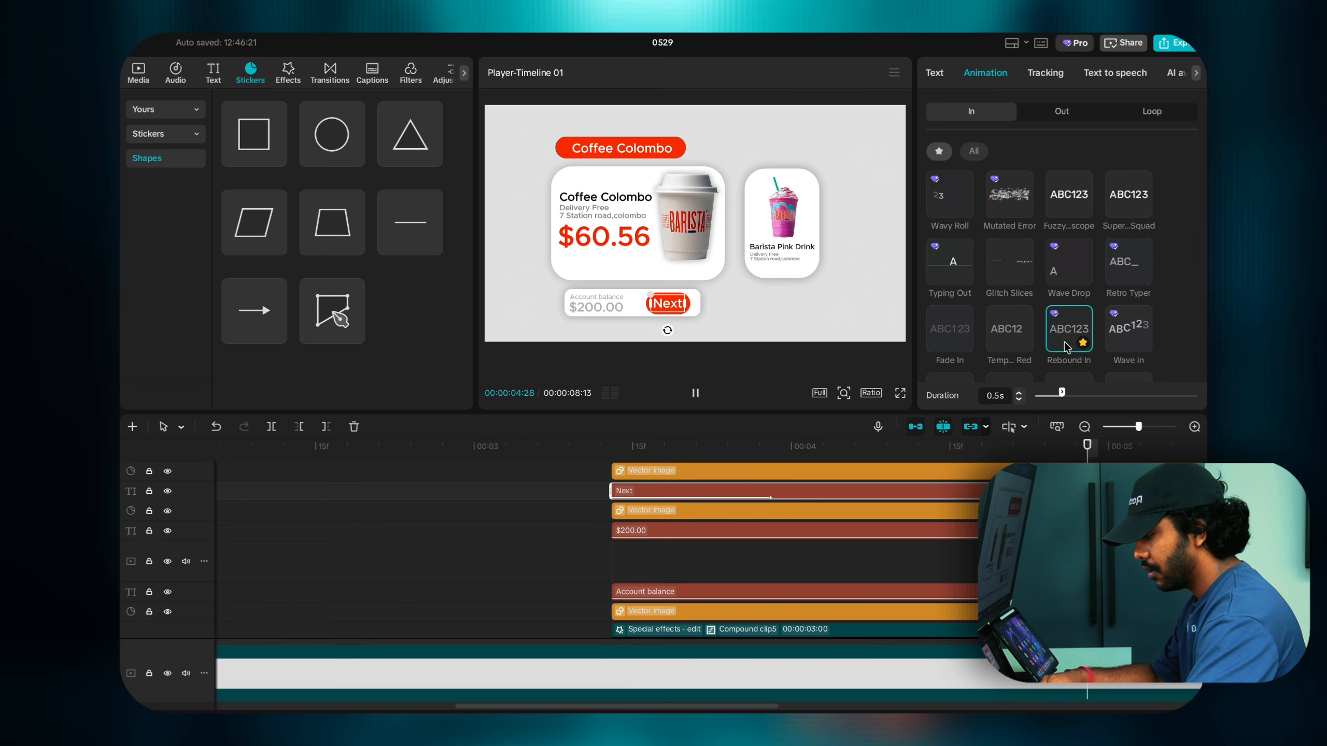
pyautogui.click(1018, 394)
pyautogui.click(1018, 393)
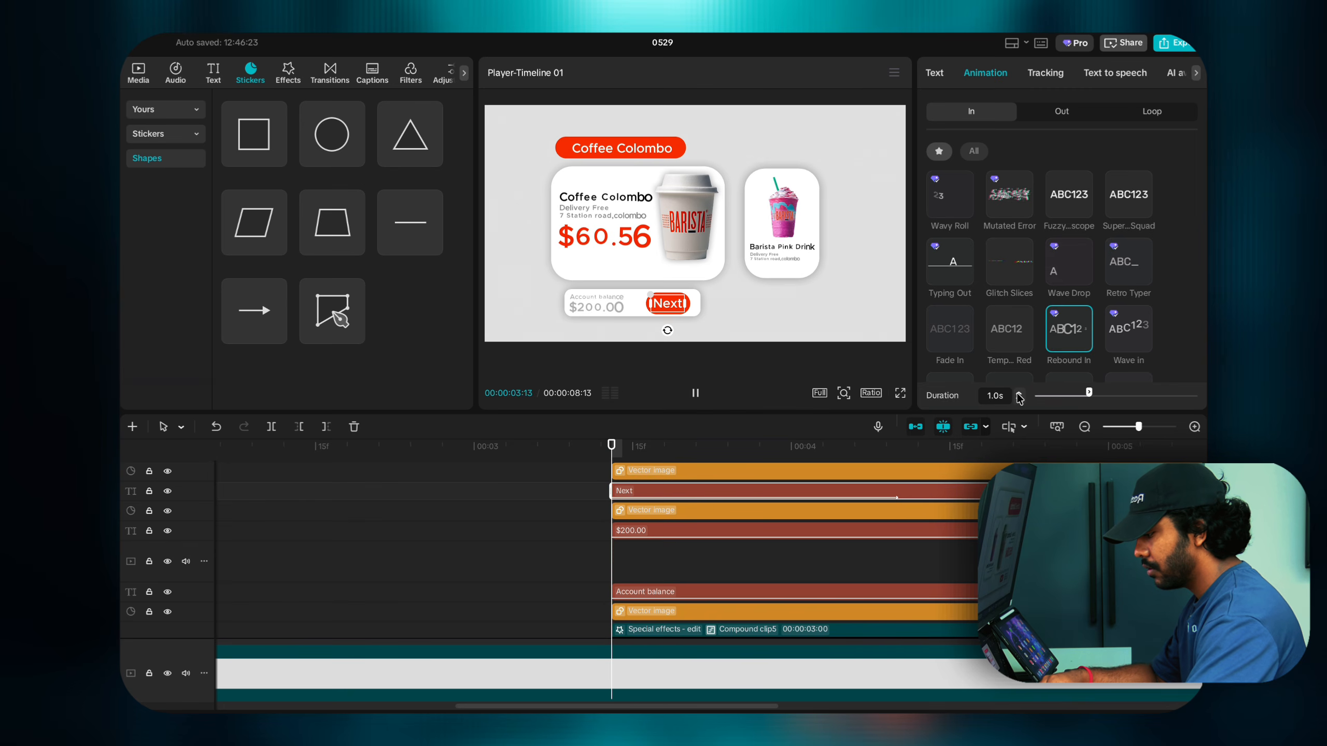
pyautogui.click(1019, 394)
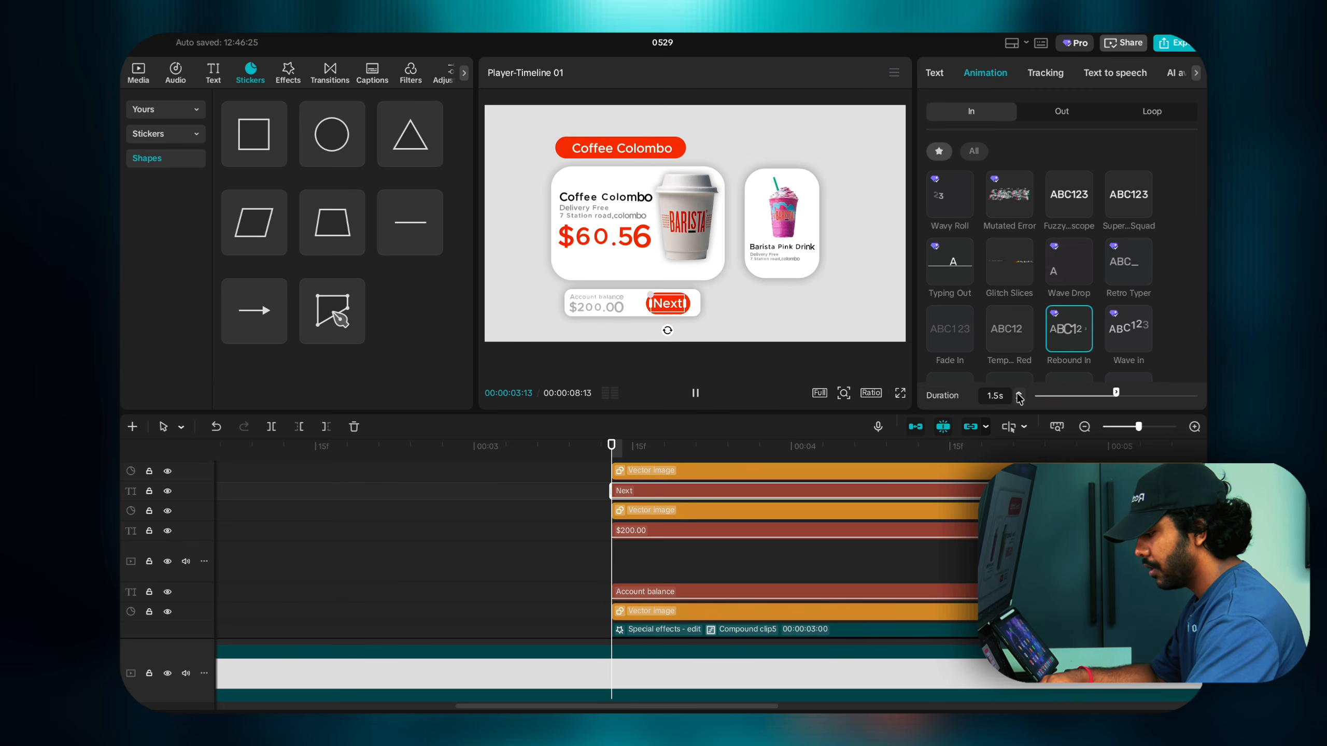
pyautogui.scroll(2, 854, 508)
# Step: Give the Coffee Colombo header a 1.5s Rebound In entrance
pyautogui.click(799, 487)
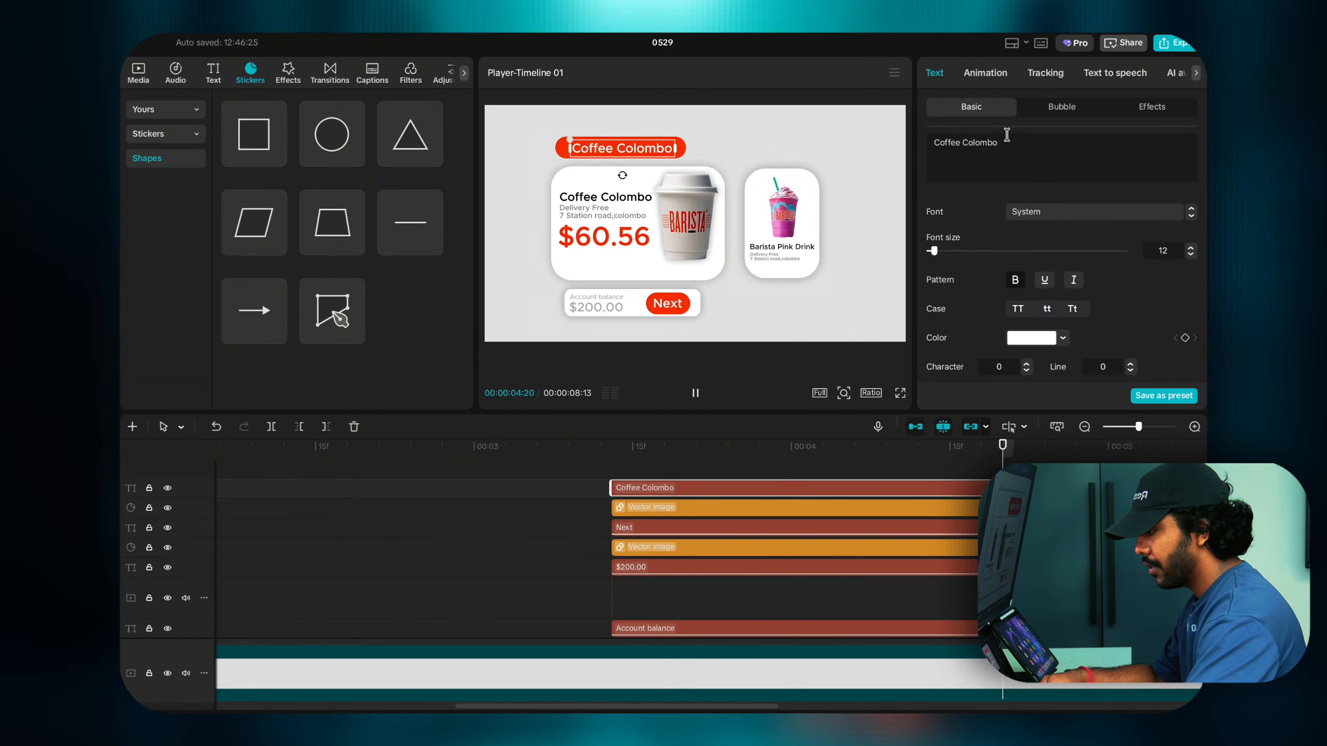
pyautogui.click(992, 76)
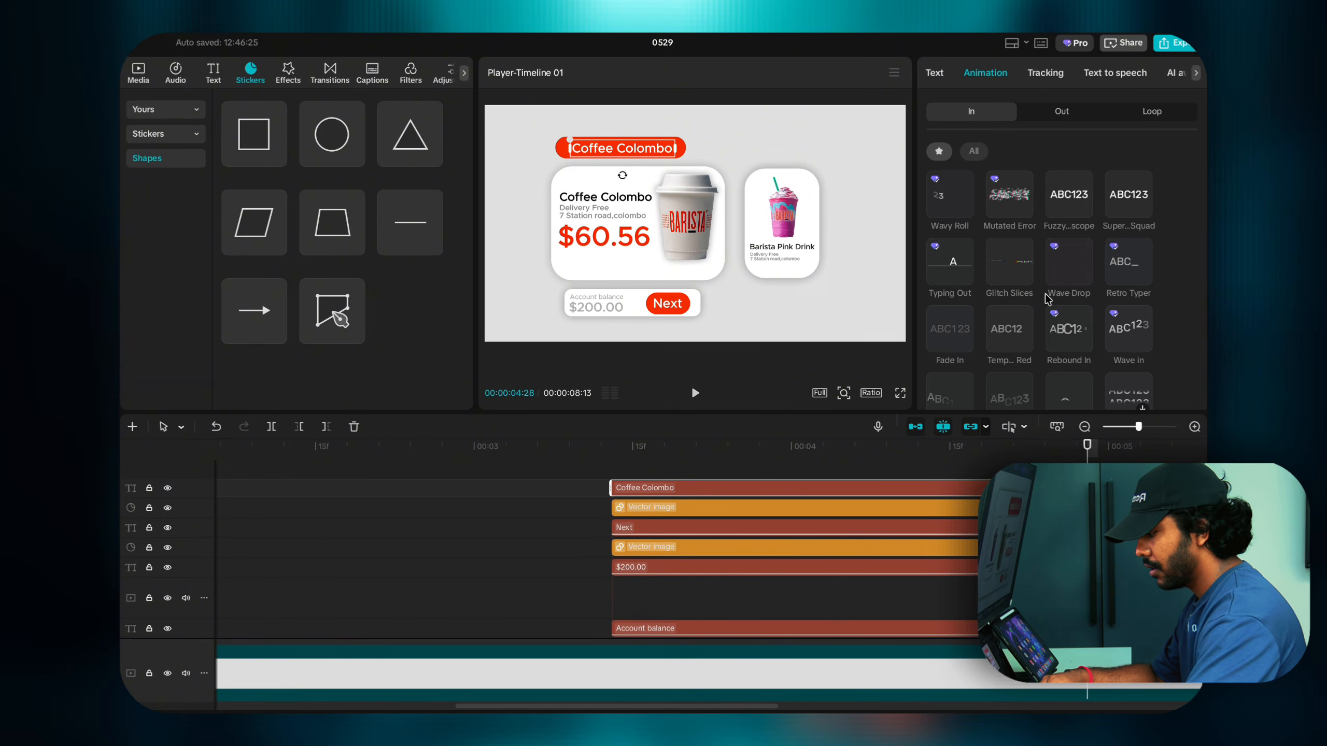
pyautogui.click(1067, 327)
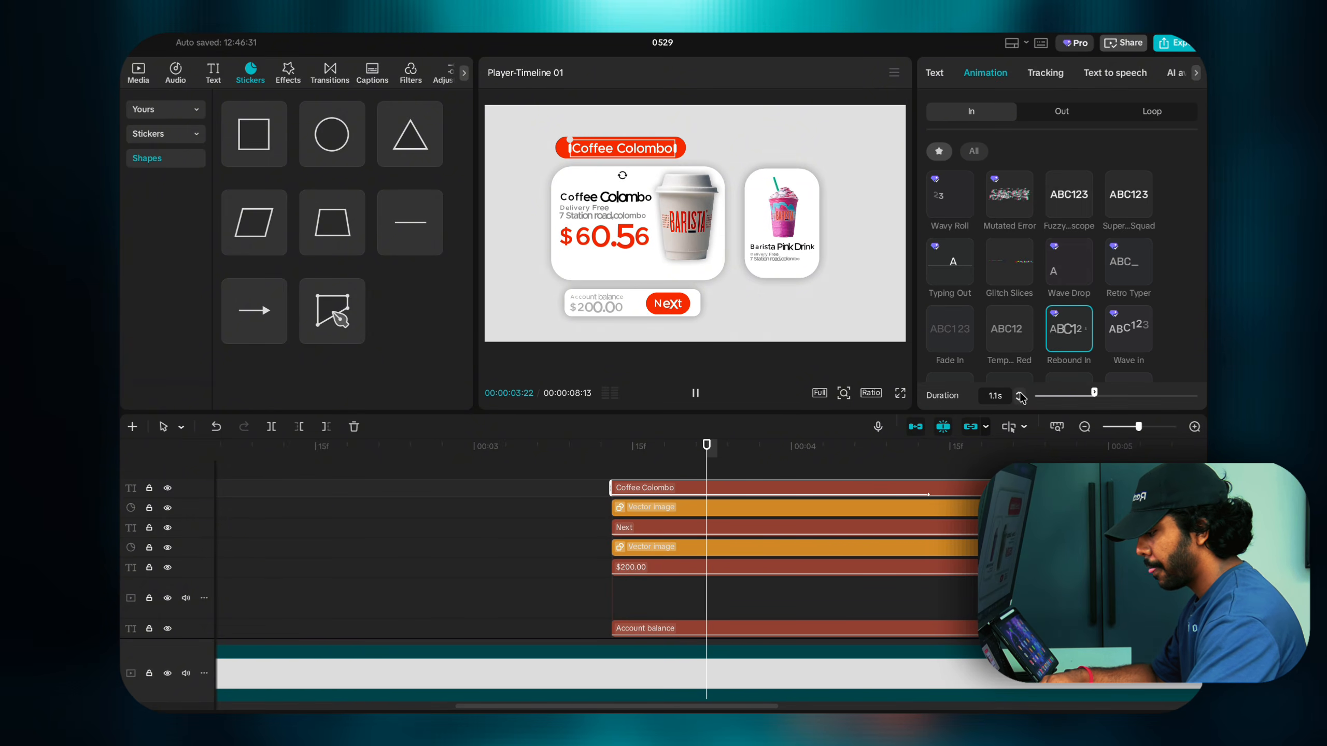
pyautogui.click(1020, 393)
pyautogui.click(1020, 393)
pyautogui.click(1020, 393)
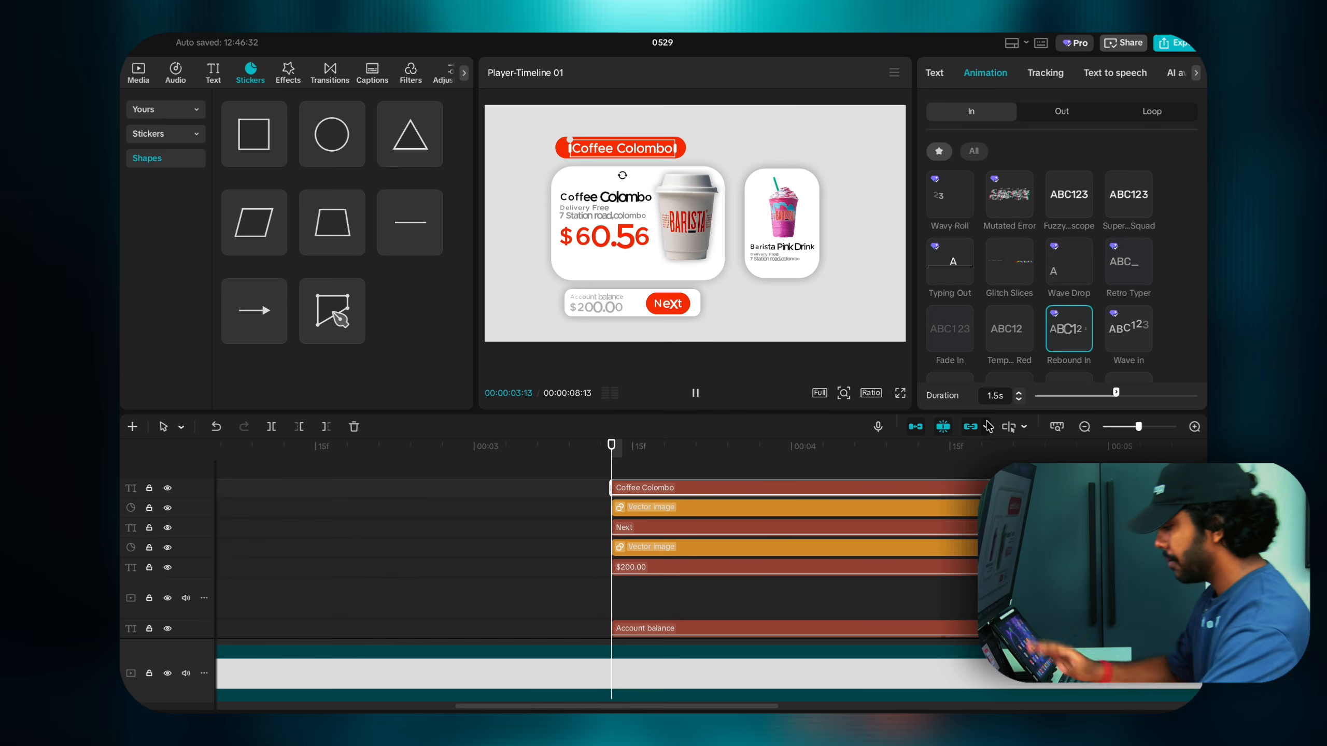
pyautogui.scroll(-1, 751, 545)
pyautogui.scroll(-3, 751, 544)
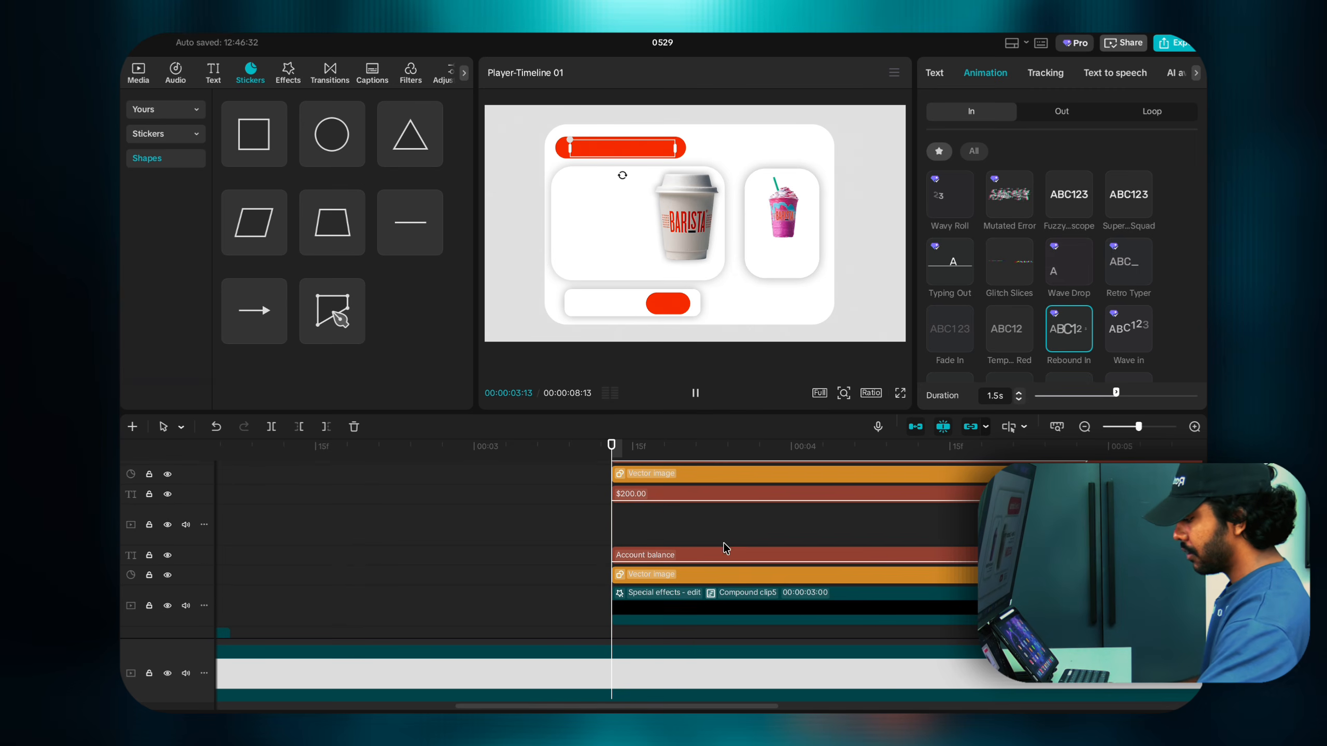
pyautogui.click(611, 541)
pyautogui.click(611, 541)
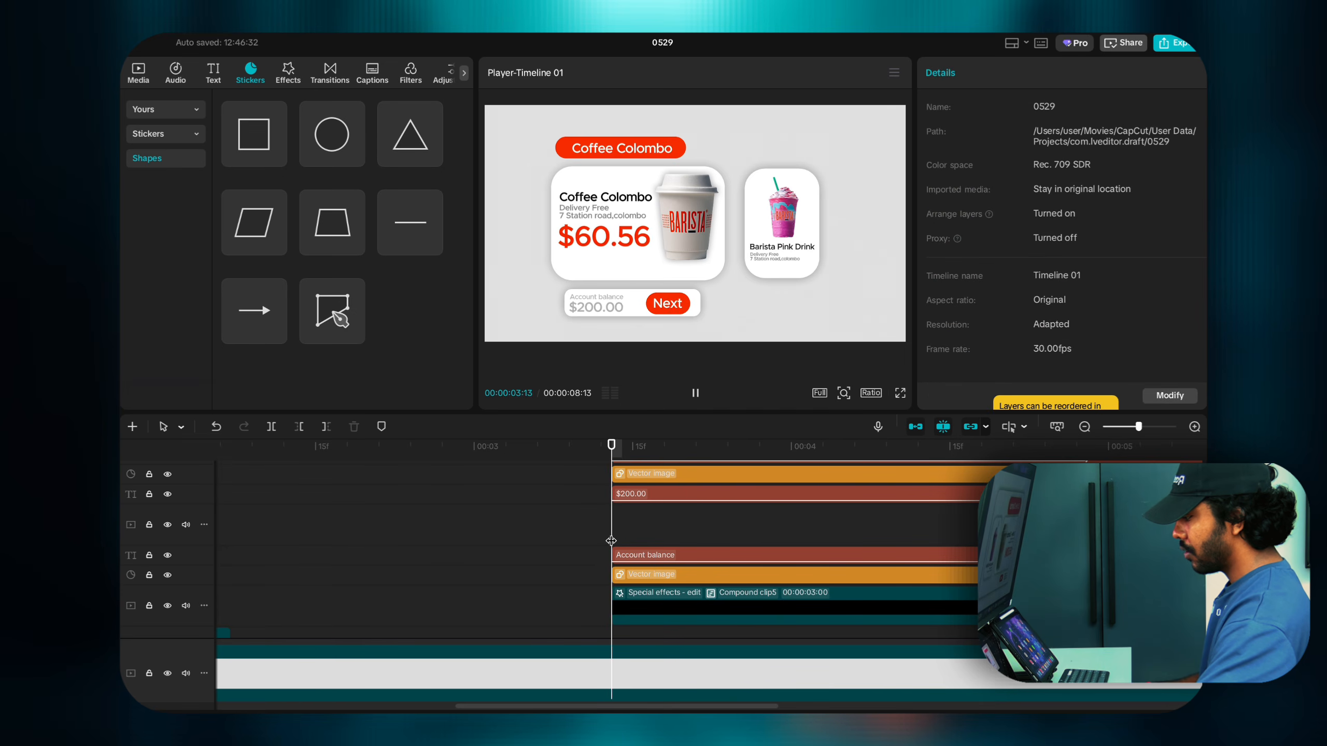
pyautogui.click(611, 540)
pyautogui.press('space')
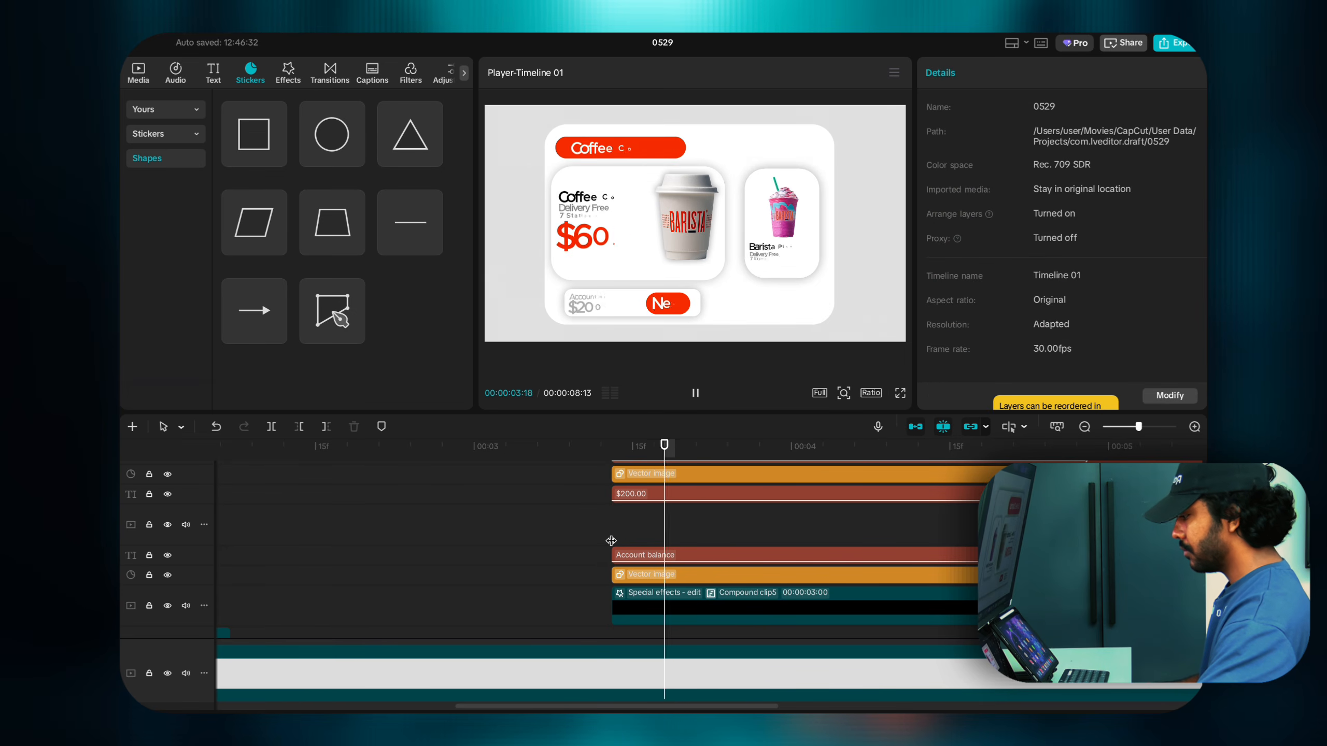
pyautogui.click(611, 541)
pyautogui.press('space')
pyautogui.click(612, 540)
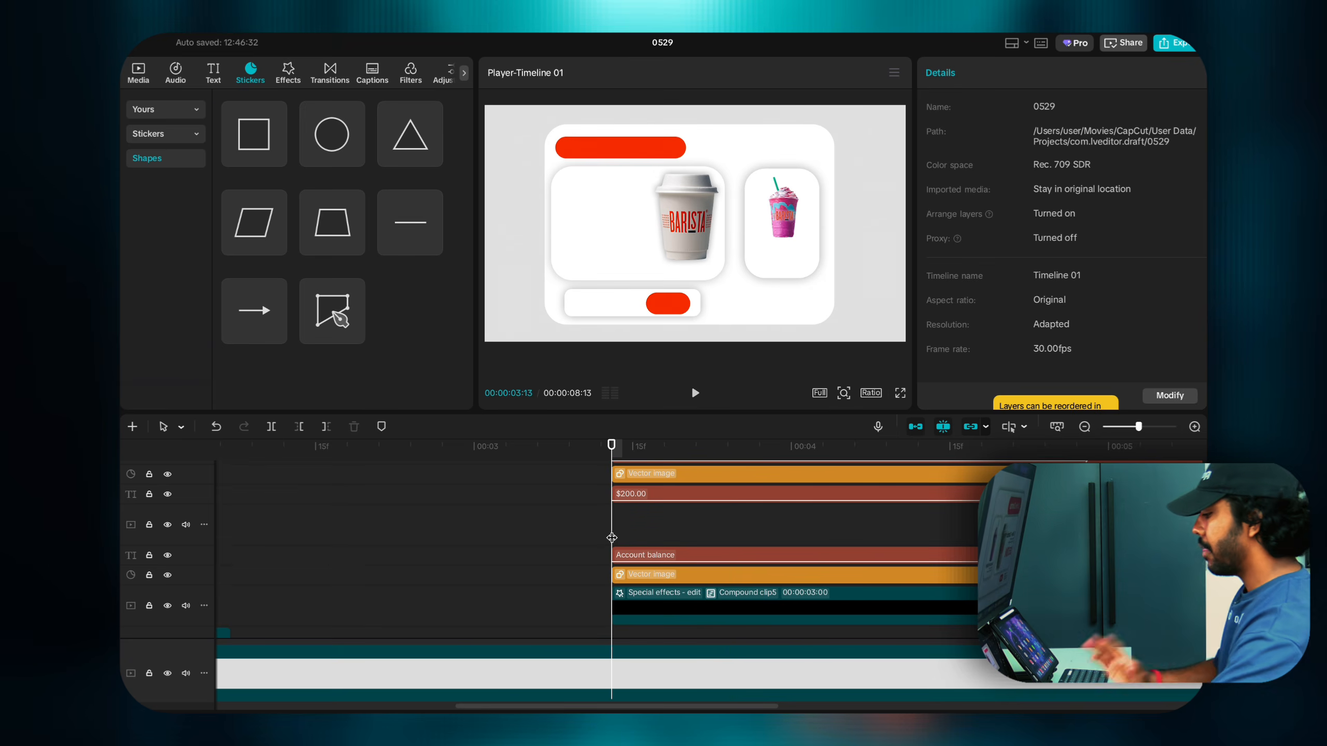
pyautogui.scroll(-4, 611, 541)
pyautogui.scroll(5, 648, 574)
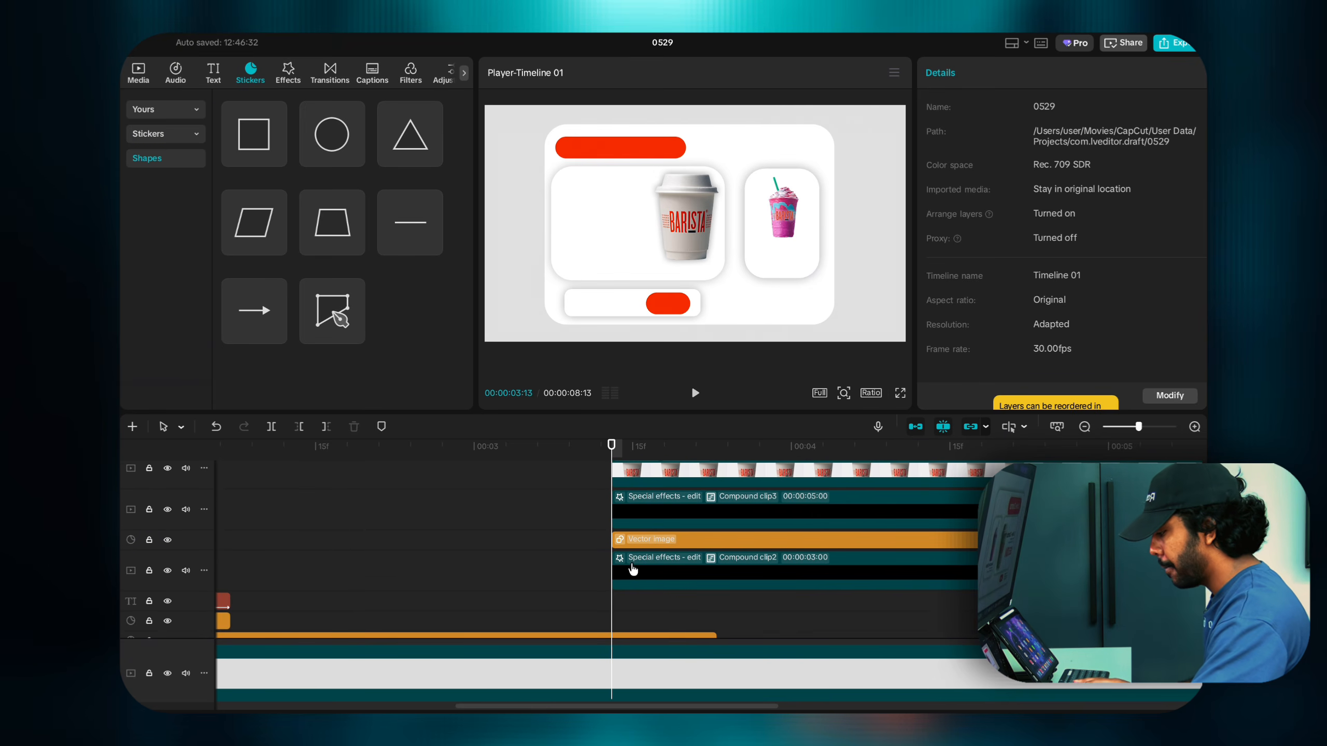
pyautogui.click(632, 568)
pyautogui.click(629, 585)
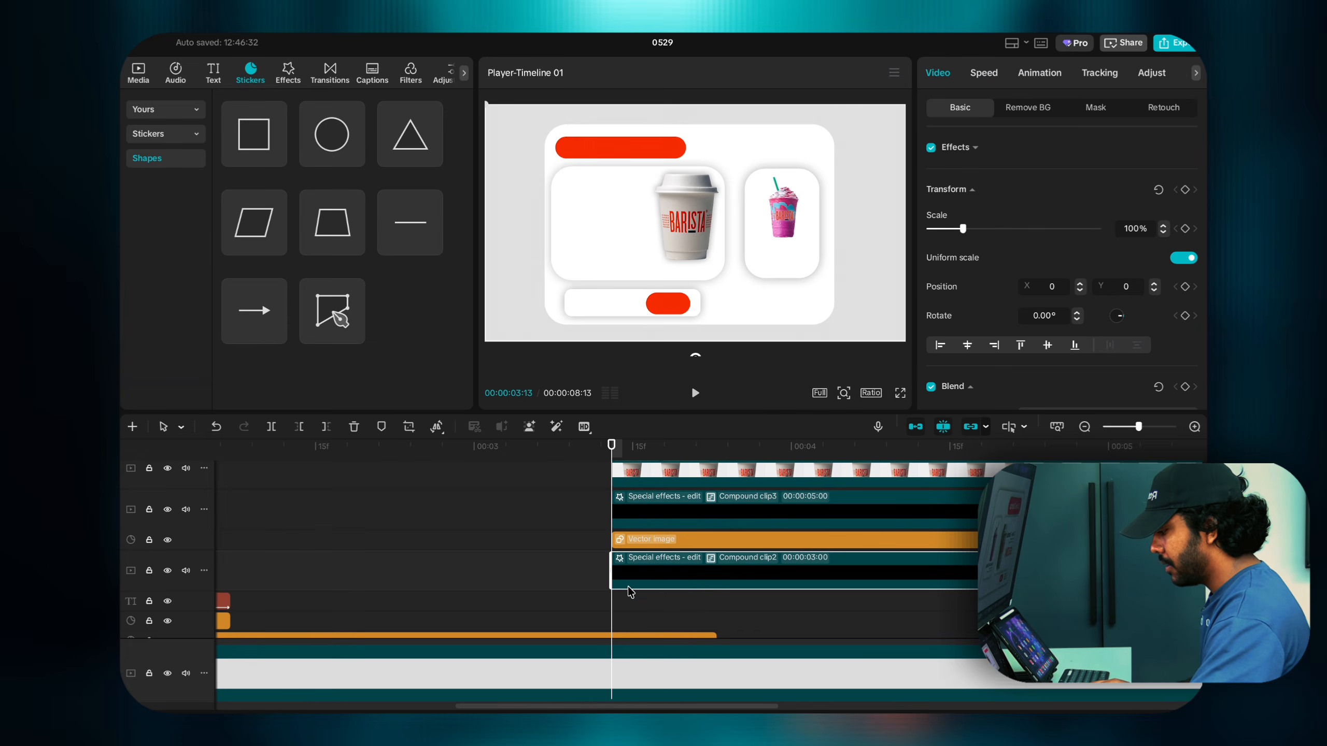
pyautogui.scroll(5, 613, 602)
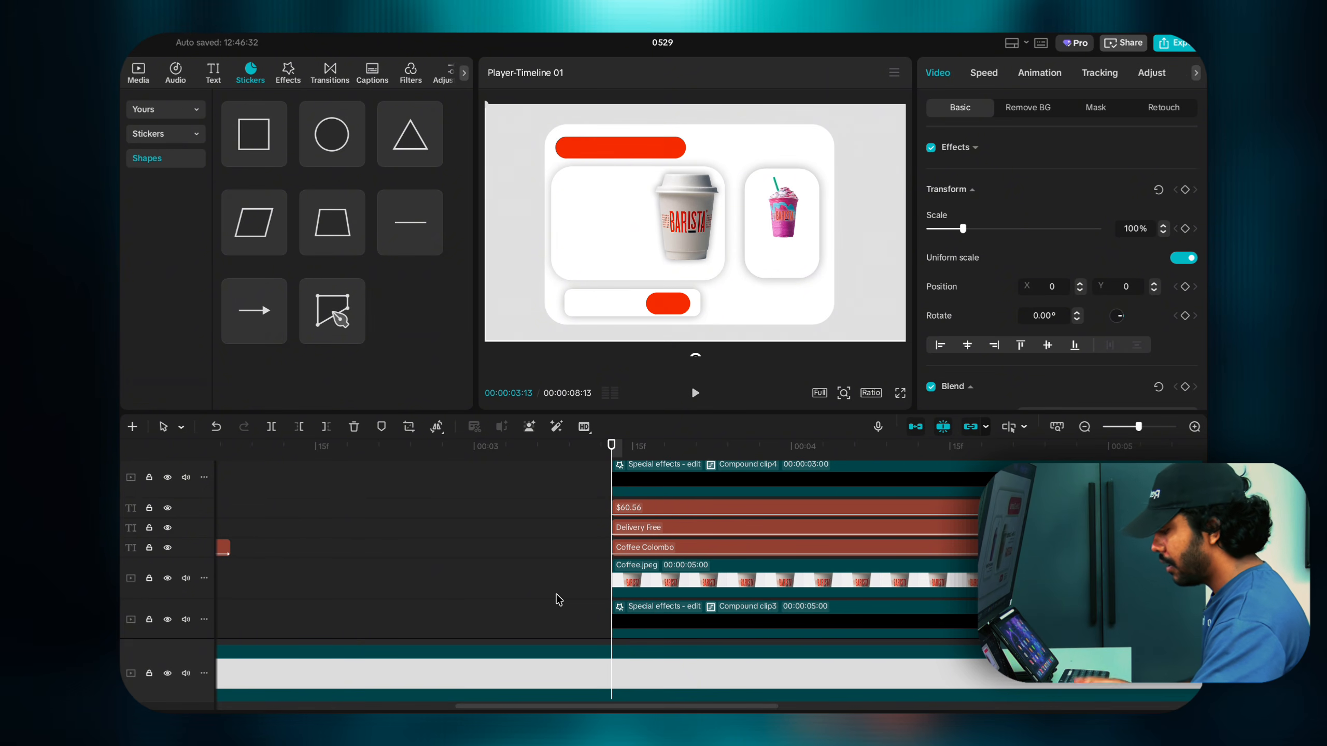
pyautogui.scroll(-2, 629, 552)
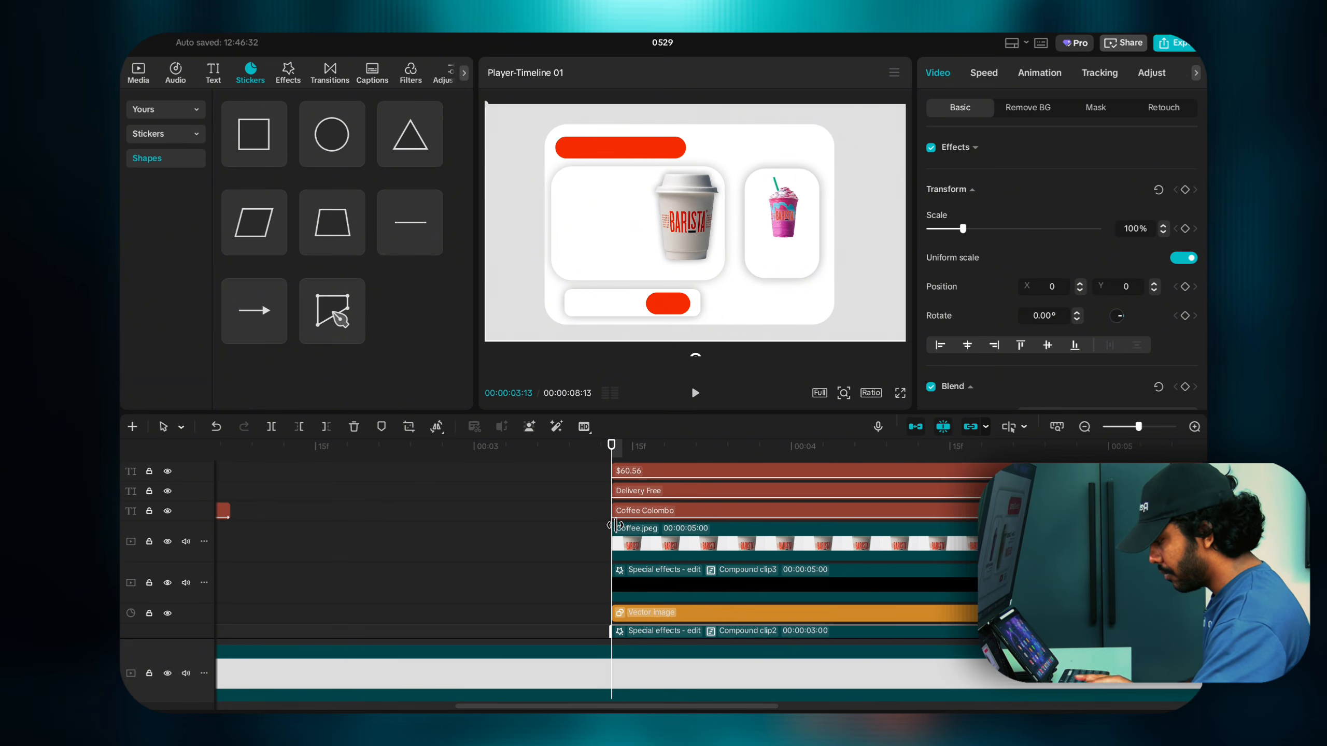
pyautogui.click(595, 497)
pyautogui.moveTo(595, 458); pyautogui.dragTo(795, 479)
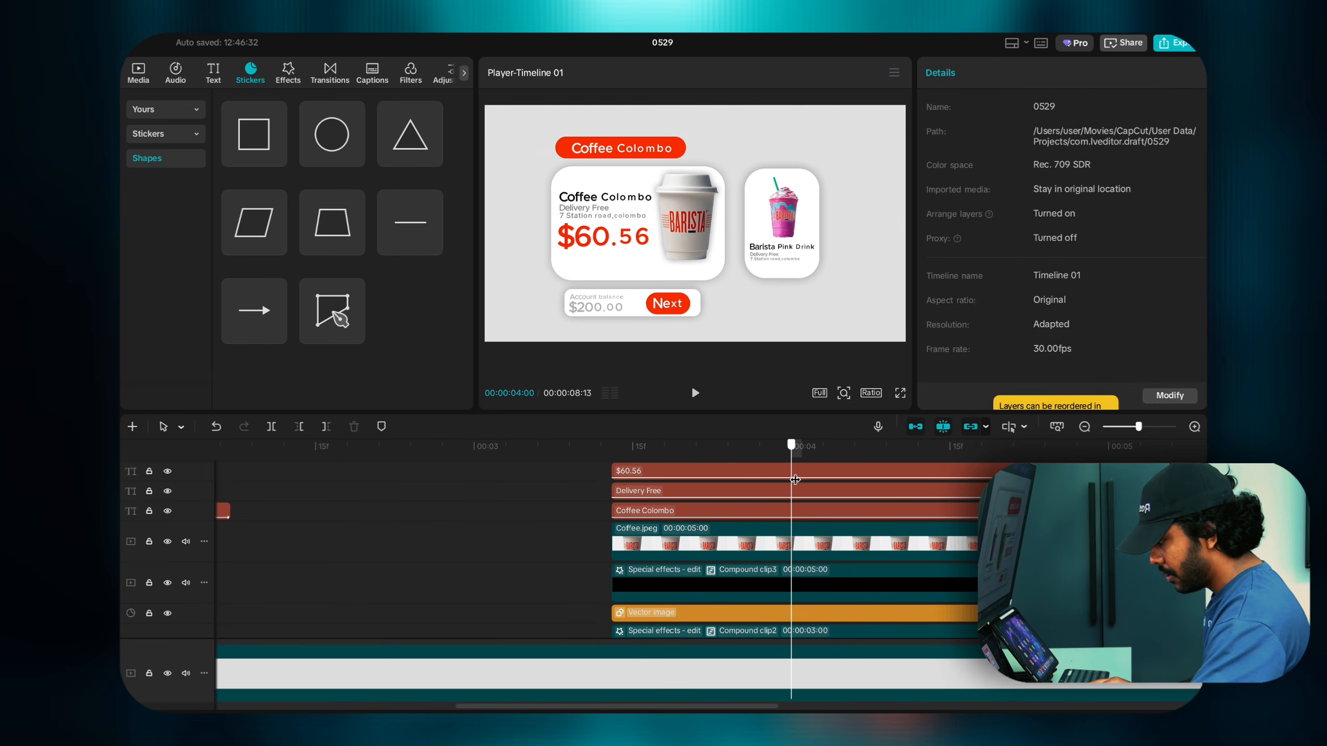
pyautogui.click(662, 491)
pyautogui.click(664, 473)
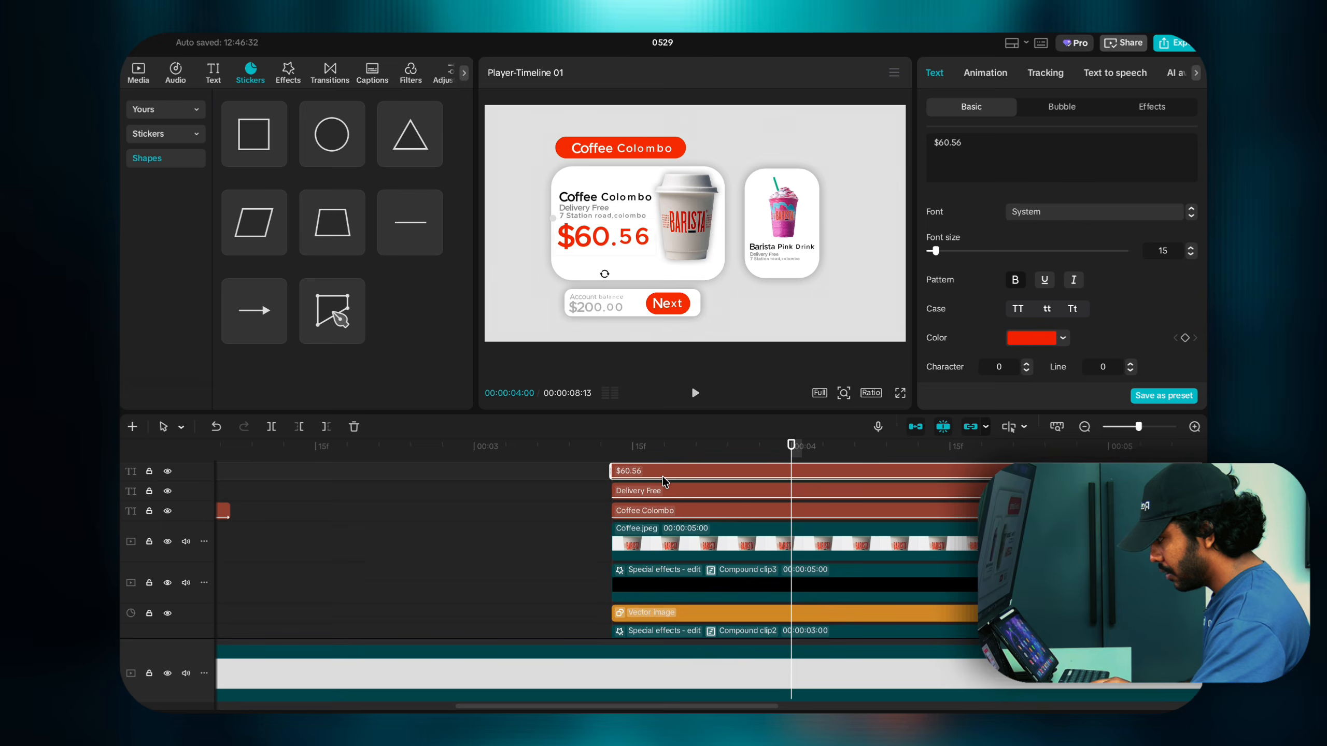
pyautogui.scroll(3, 663, 481)
pyautogui.click(662, 493)
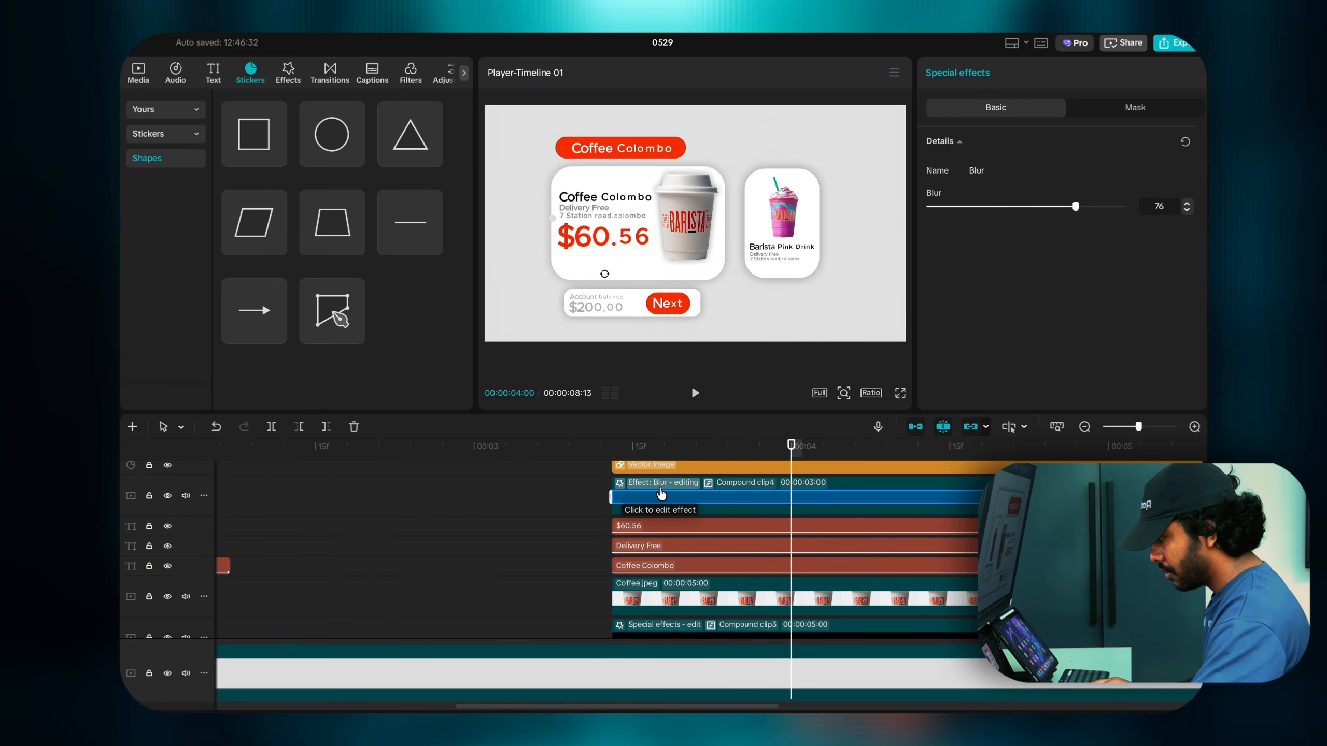
pyautogui.click(656, 507)
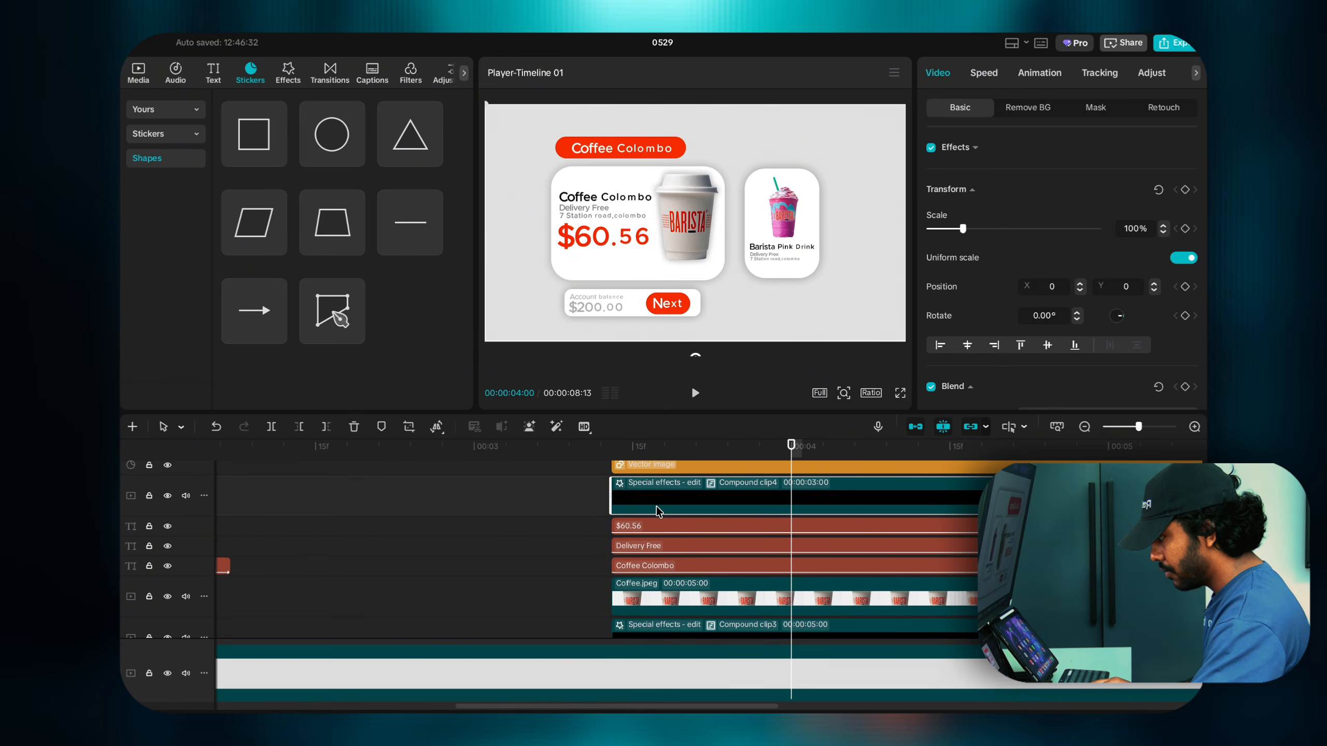
pyautogui.click(657, 466)
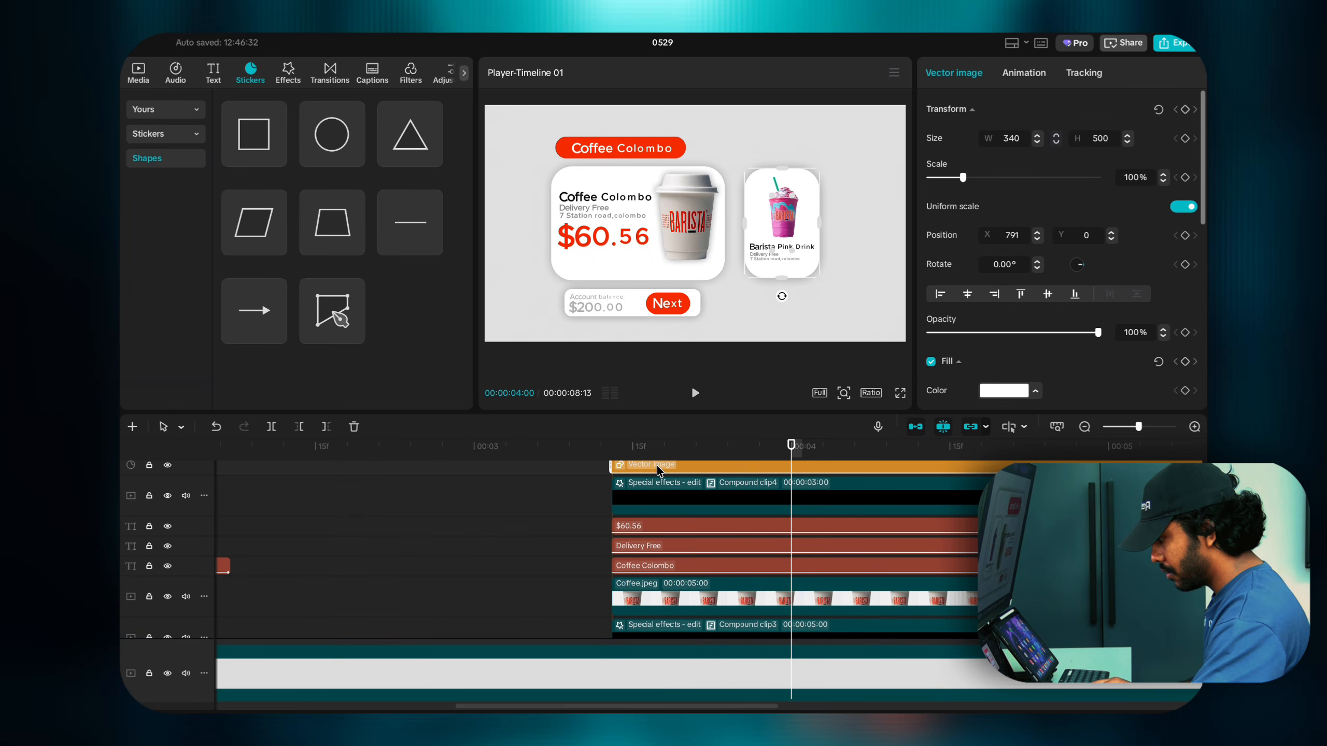
pyautogui.click(651, 503)
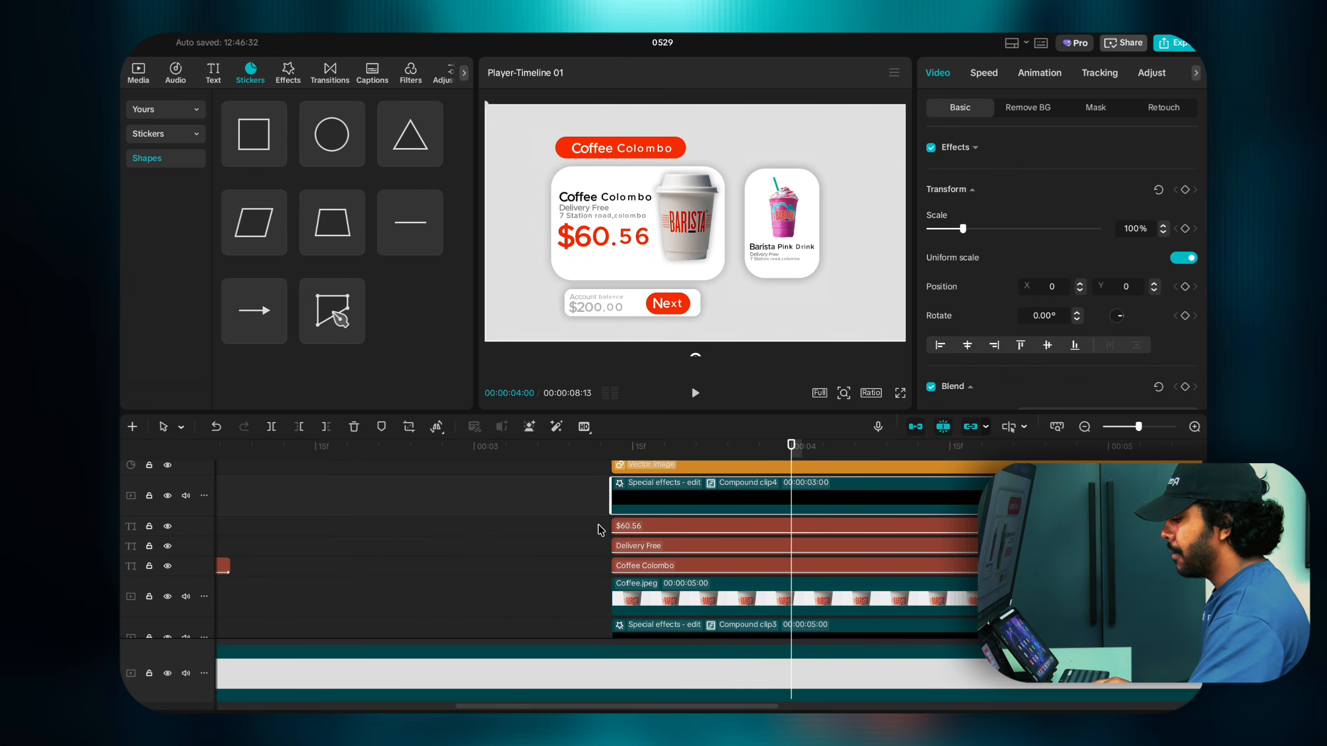
pyautogui.scroll(-1, 598, 529)
pyautogui.click(604, 509)
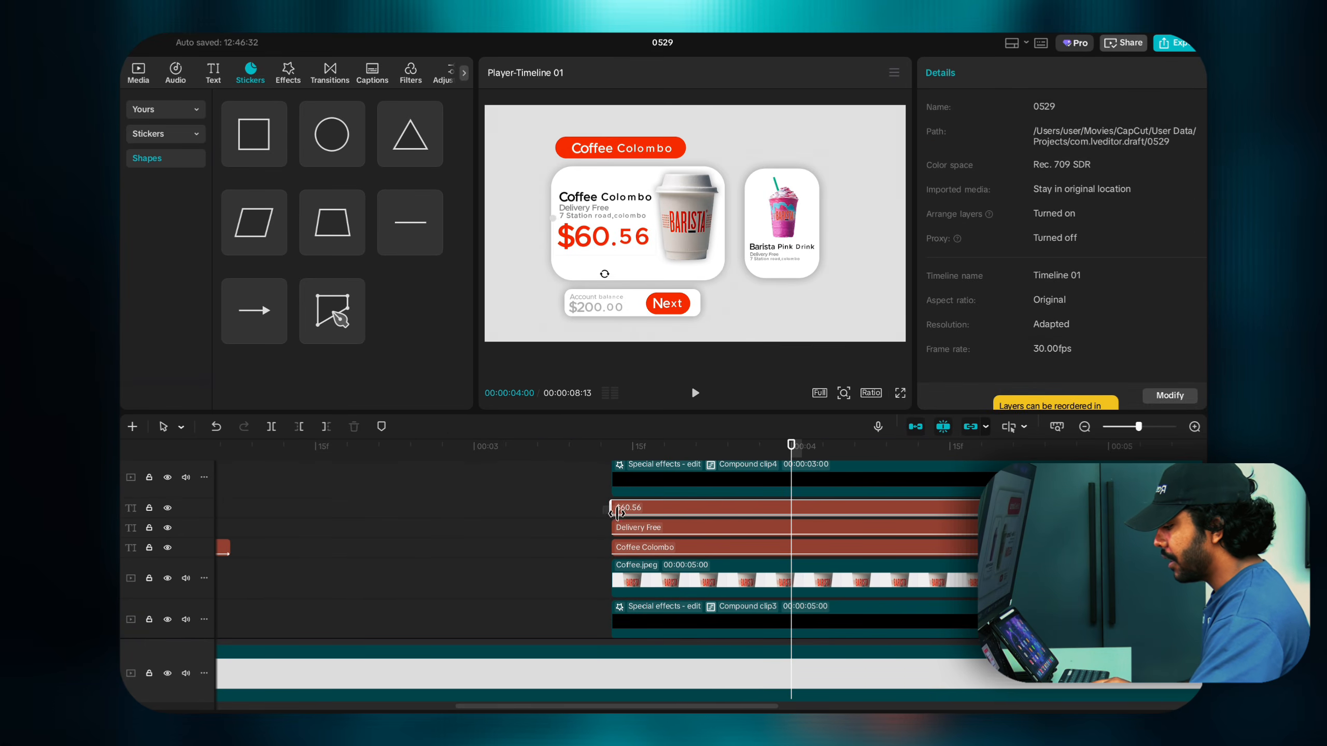
pyautogui.scroll(-3, 630, 531)
pyautogui.click(634, 534)
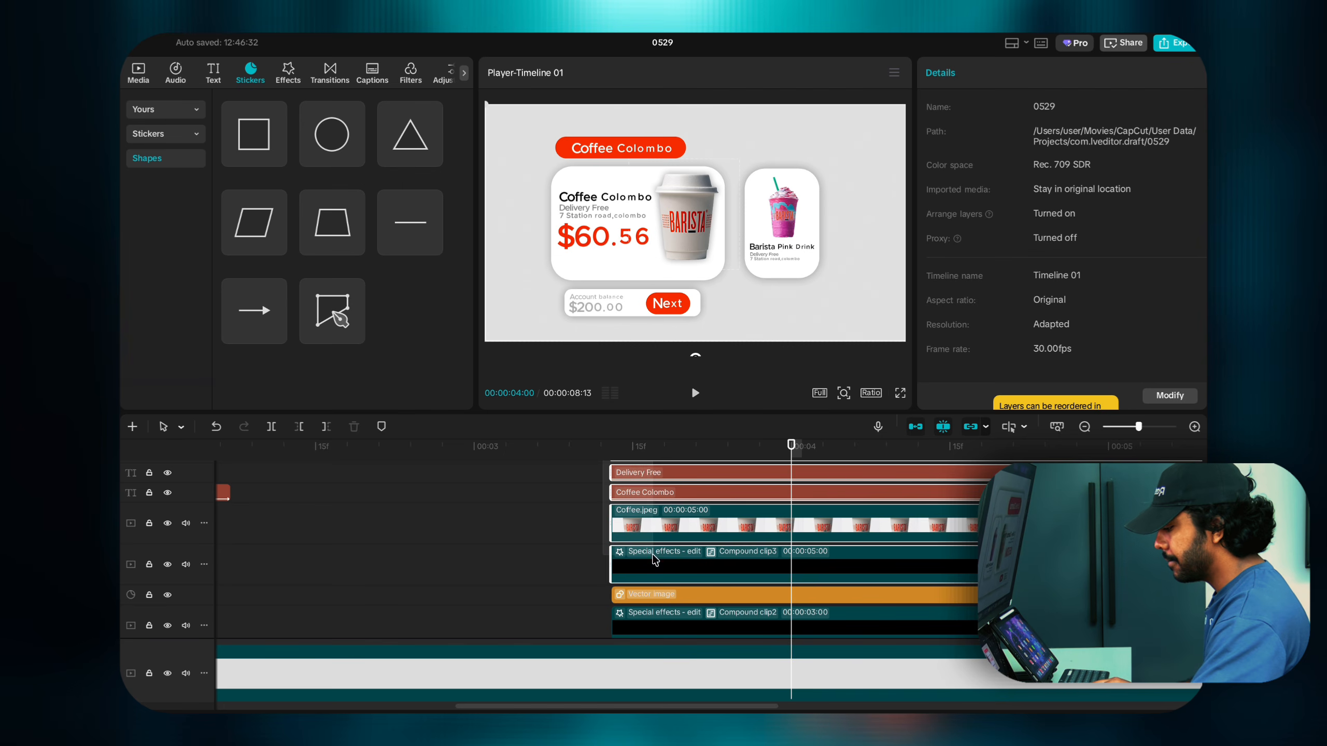
pyautogui.scroll(-2, 647, 549)
pyautogui.keyDown('shift'); pyautogui.click(688, 581); pyautogui.keyUp('shift')
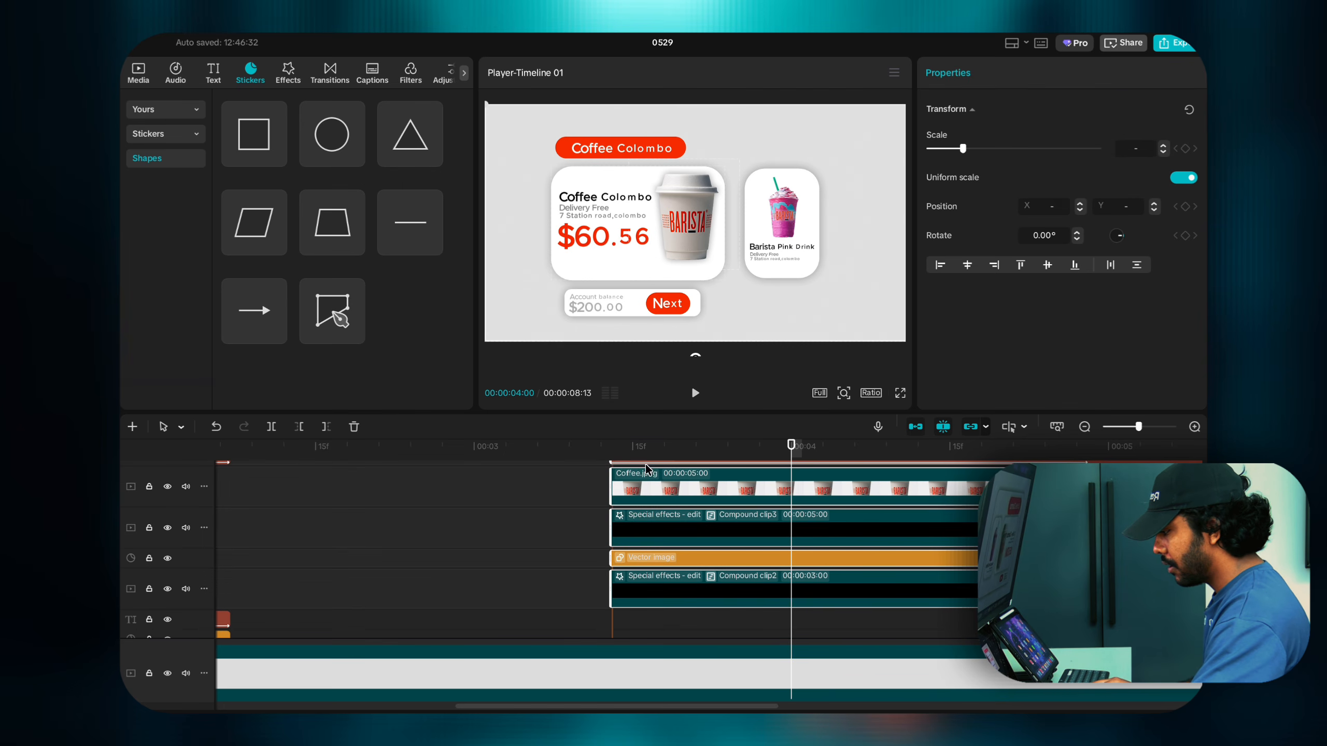
pyautogui.moveTo(642, 210); pyautogui.dragTo(613, 203)
pyautogui.hotkey('ctrl', 'z')
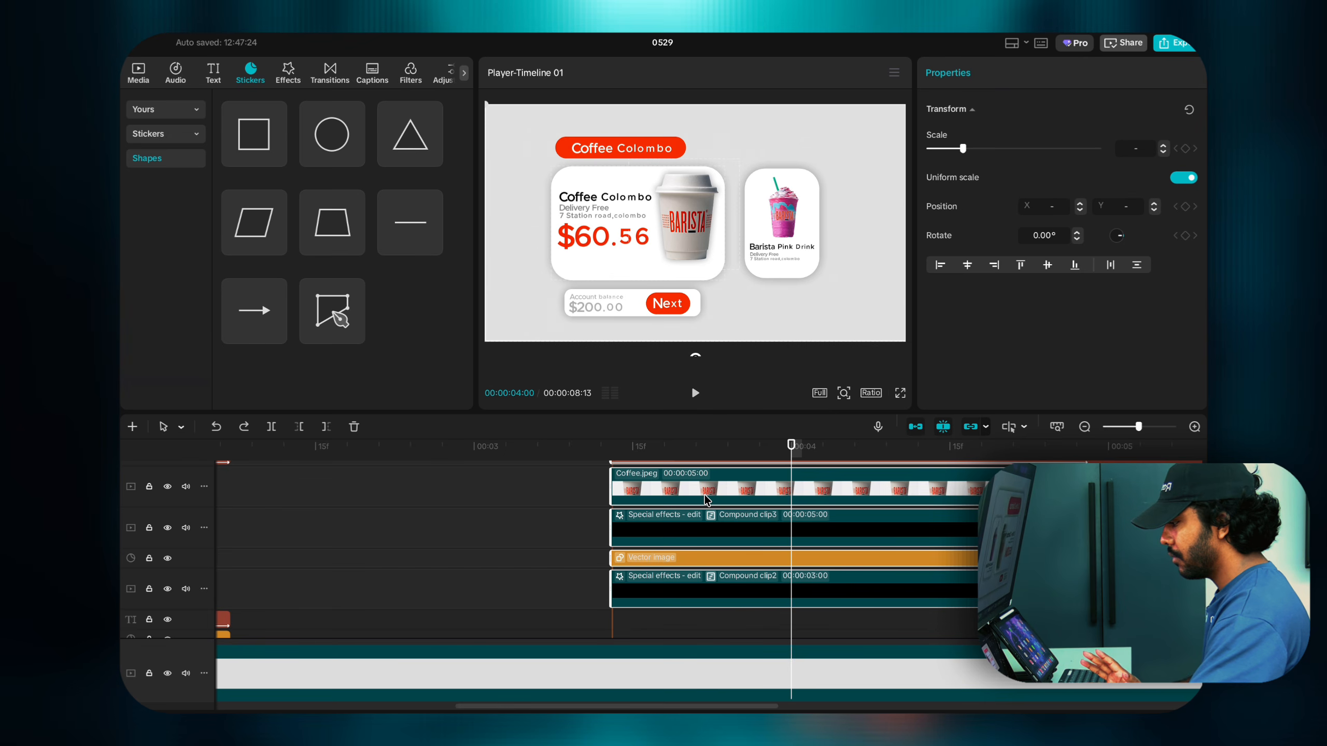
pyautogui.scroll(3, 705, 499)
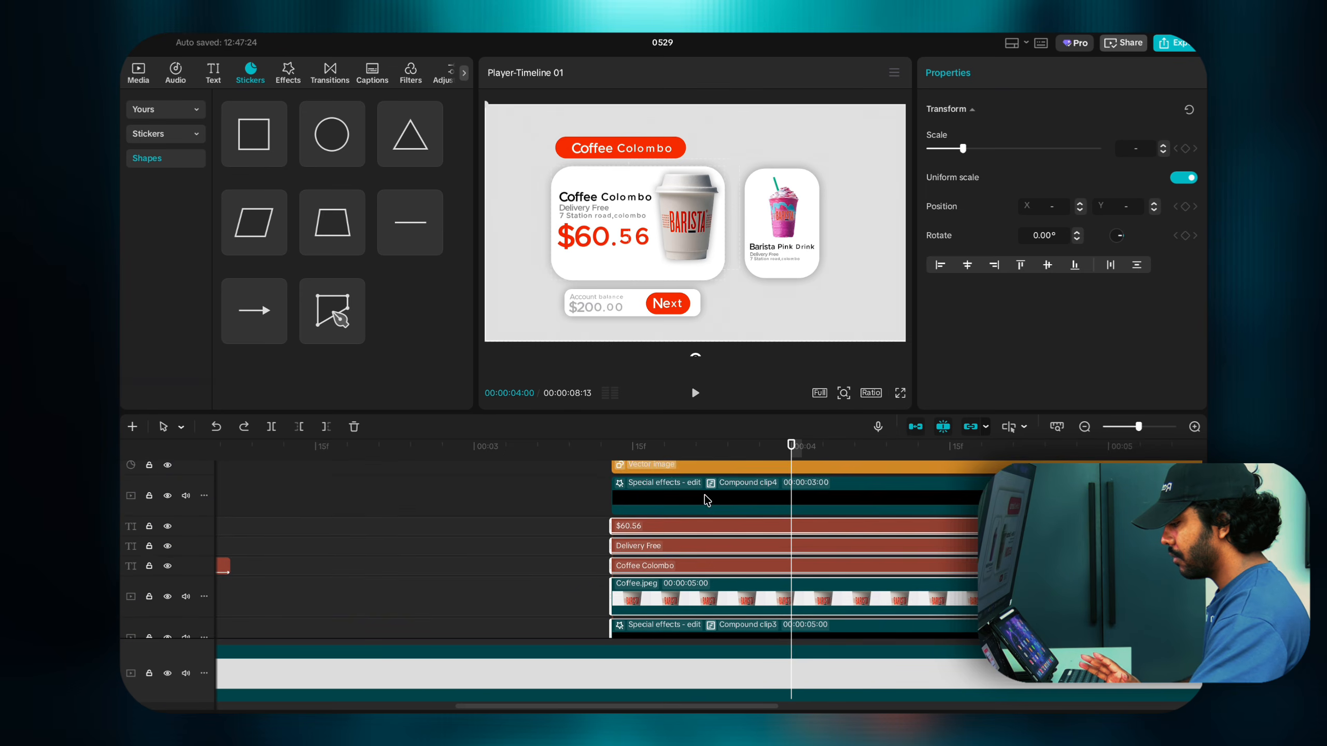
pyautogui.scroll(-3, 705, 500)
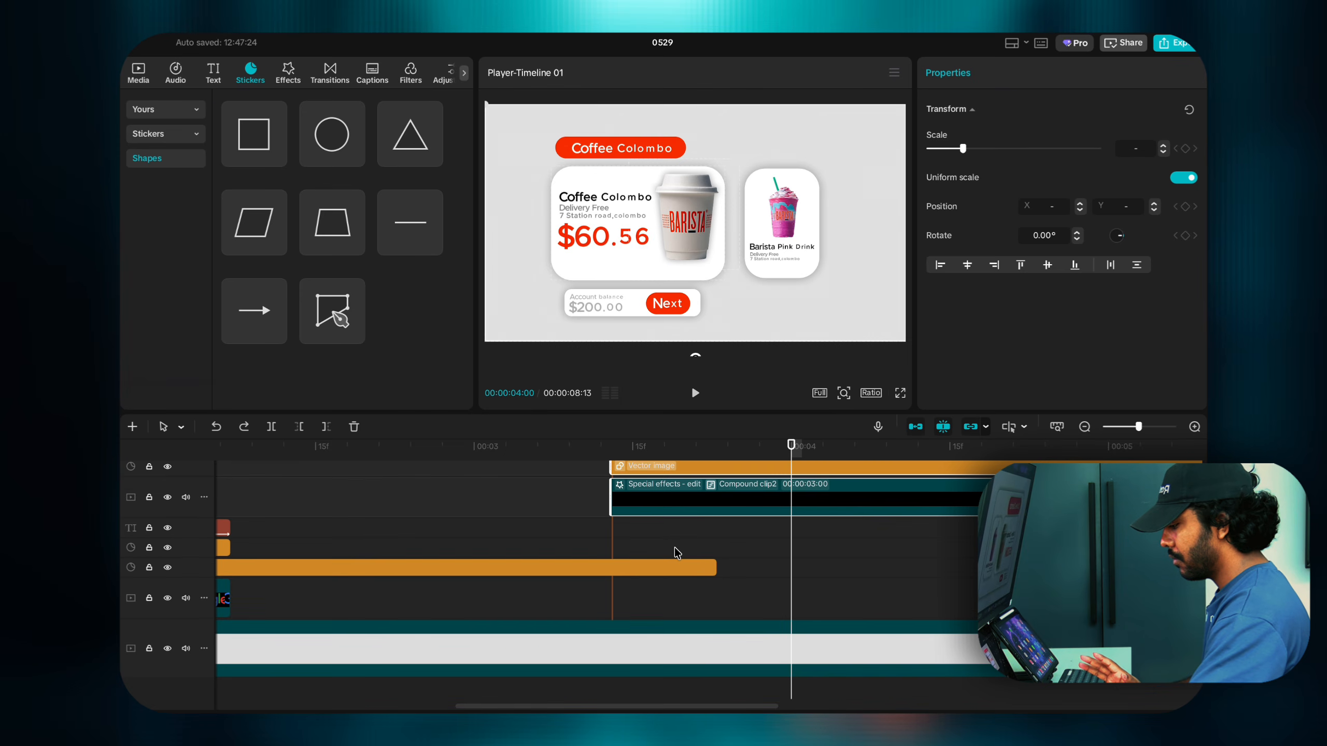
pyautogui.scroll(2, 707, 515)
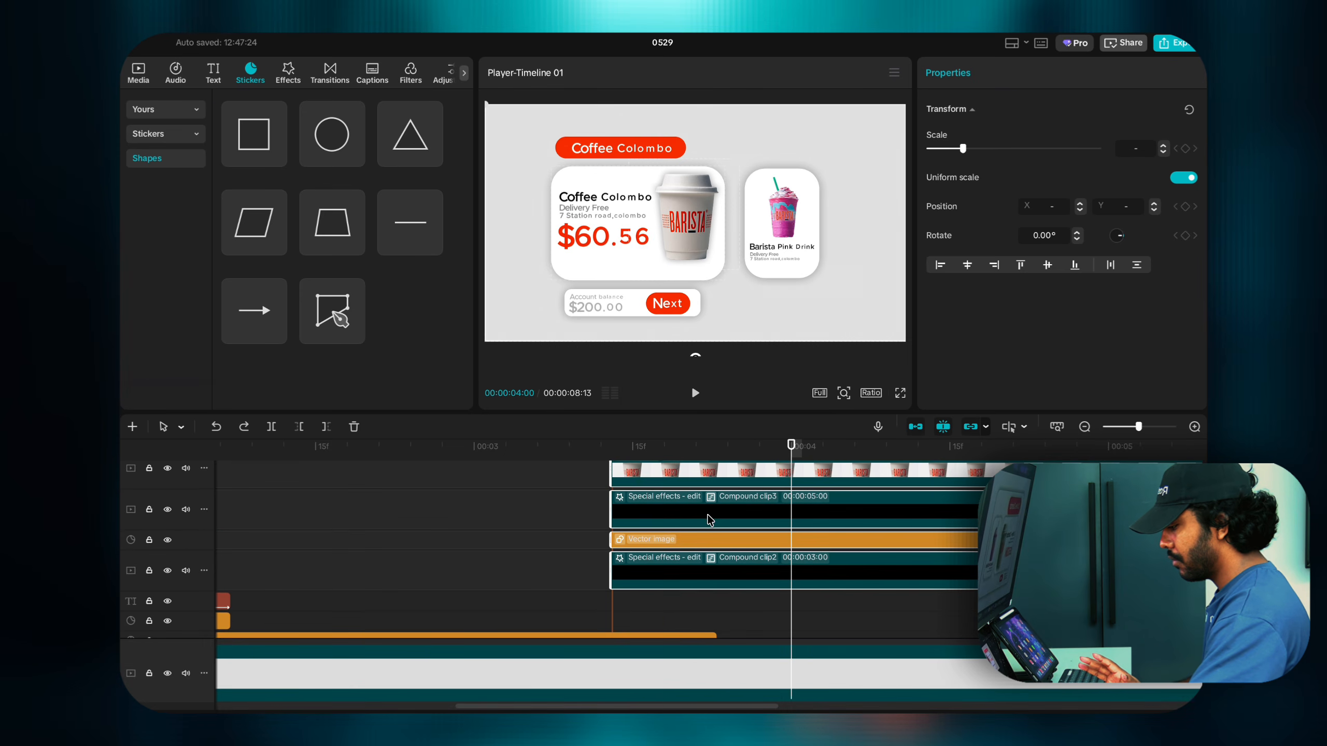
# Step: Merge the selected coffee card layers into a compound clip and preview the animation
pyautogui.rightClick(708, 516)
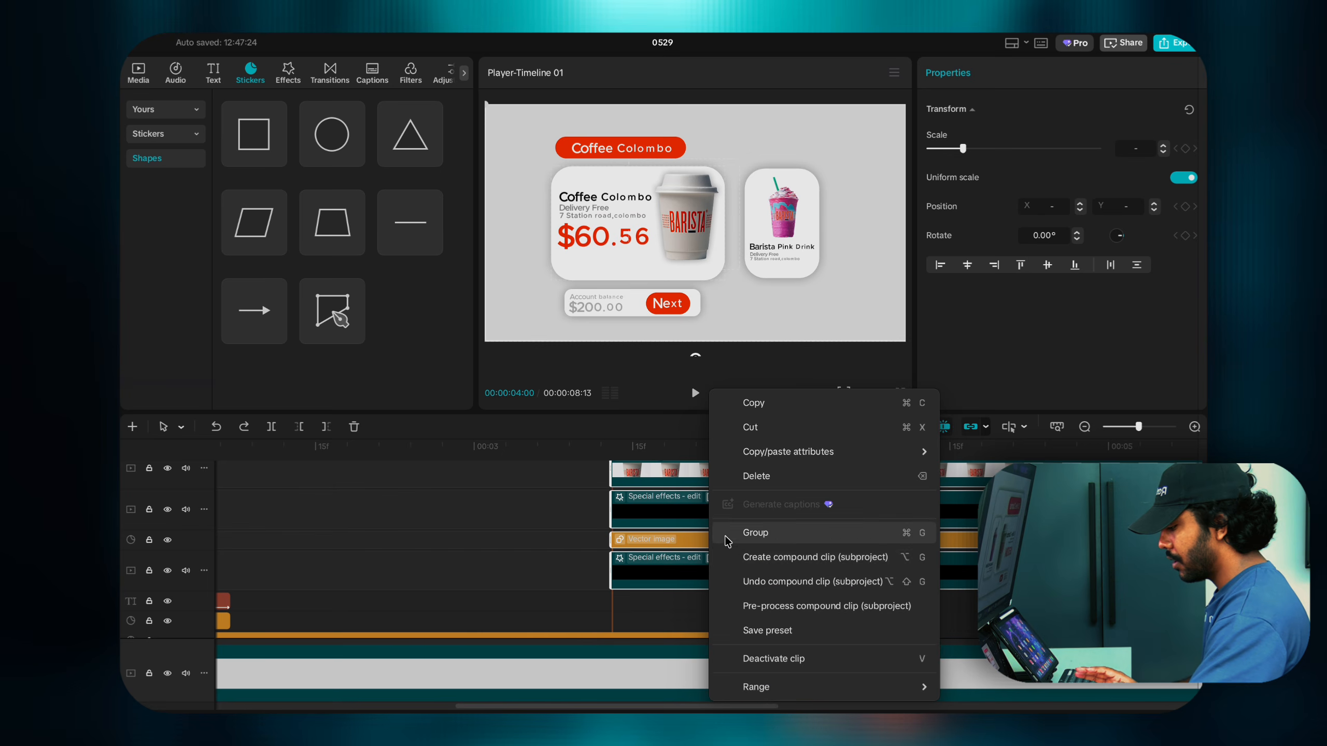
pyautogui.click(752, 558)
pyautogui.click(652, 556)
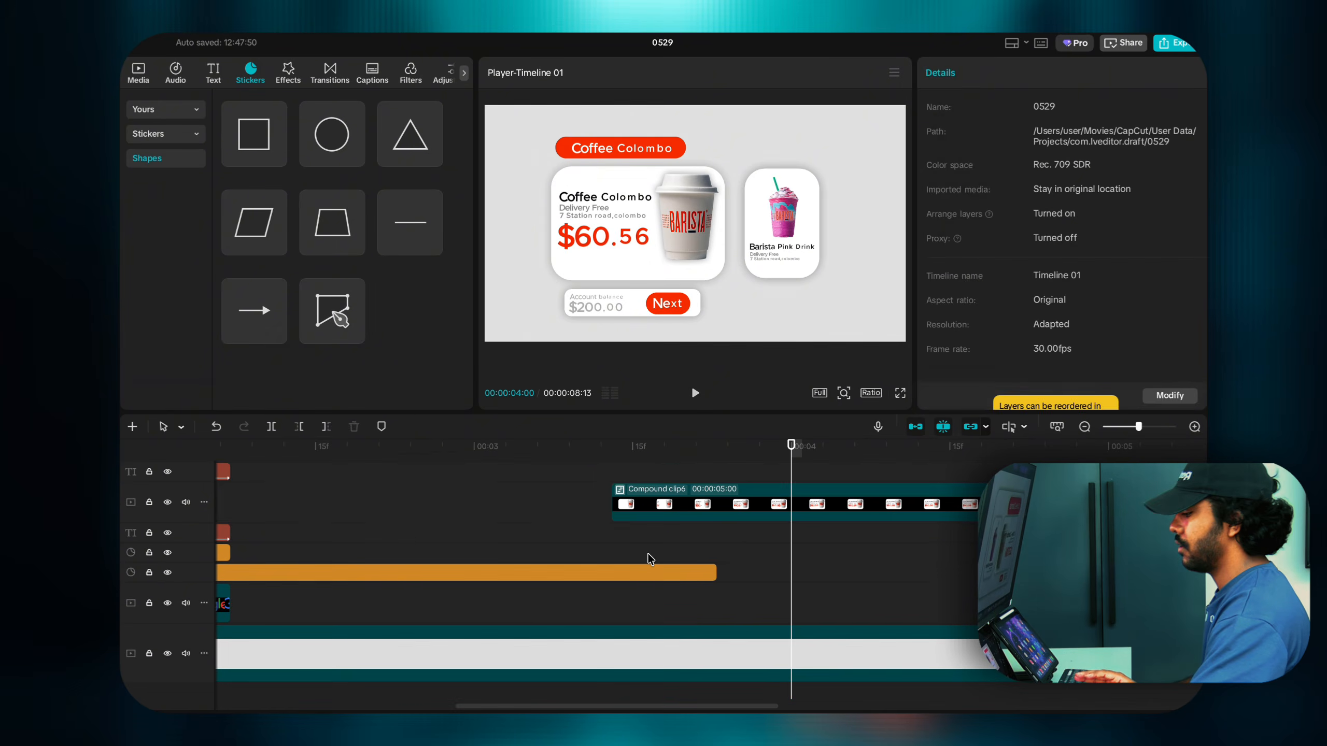
pyautogui.click(620, 543)
pyautogui.click(613, 542)
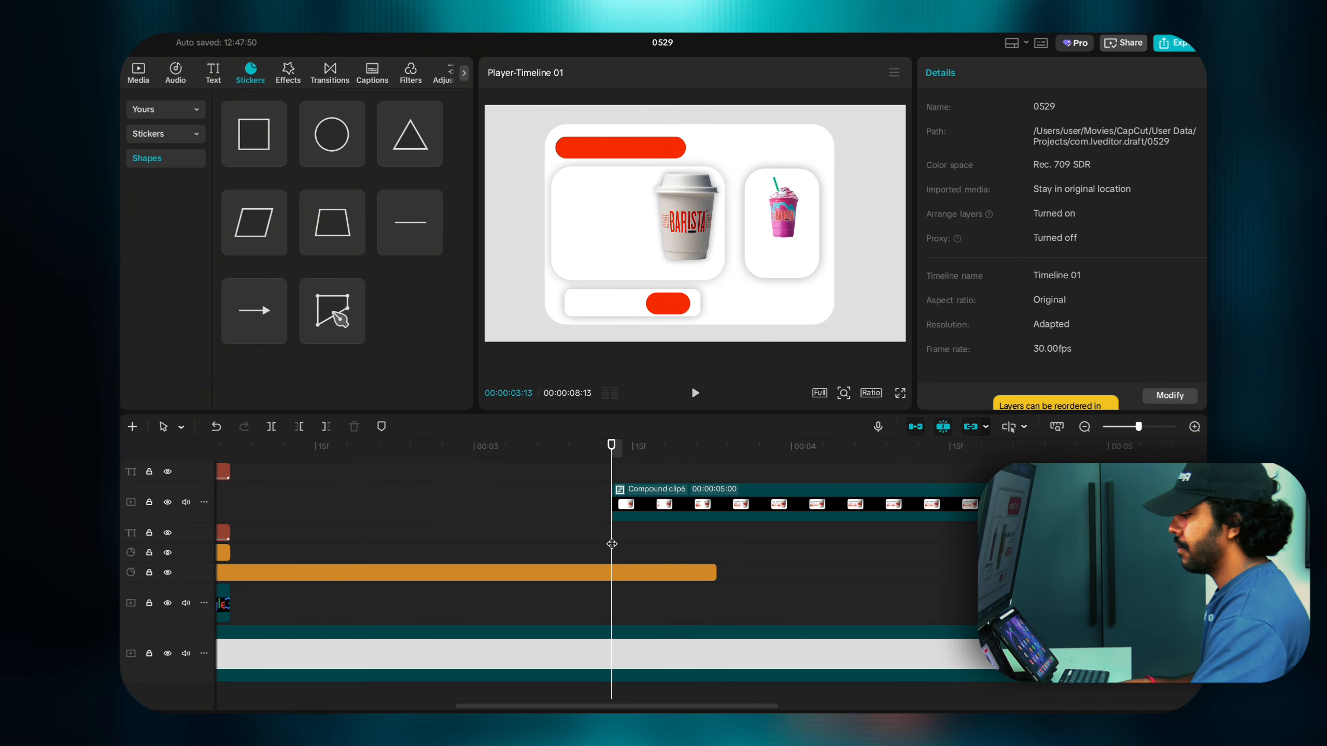
pyautogui.press('space')
pyautogui.click(613, 541)
# Step: Marquee-select the pink drink card layers and merge them into one compound clip
pyautogui.click(633, 510)
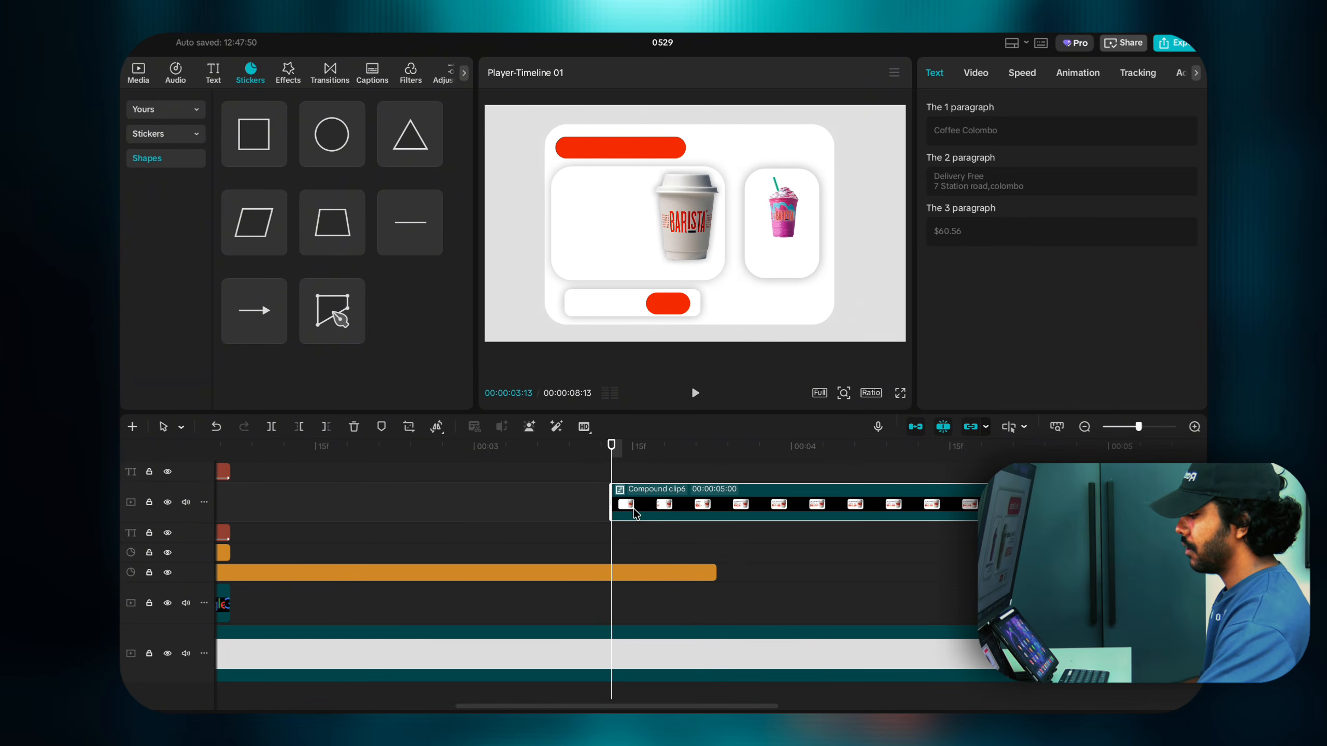
pyautogui.scroll(3, 641, 566)
pyautogui.scroll(1, 640, 565)
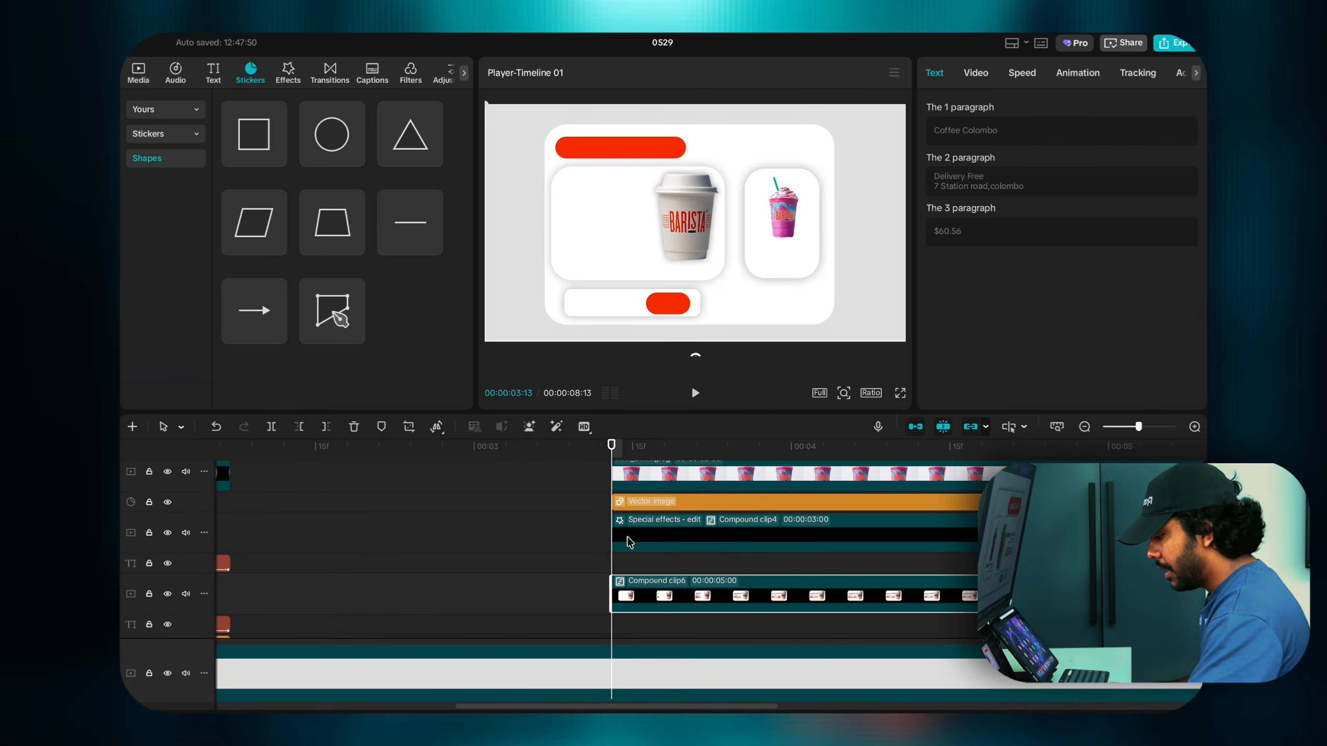
pyautogui.click(629, 543)
pyautogui.scroll(1, 632, 542)
pyautogui.scroll(3, 634, 542)
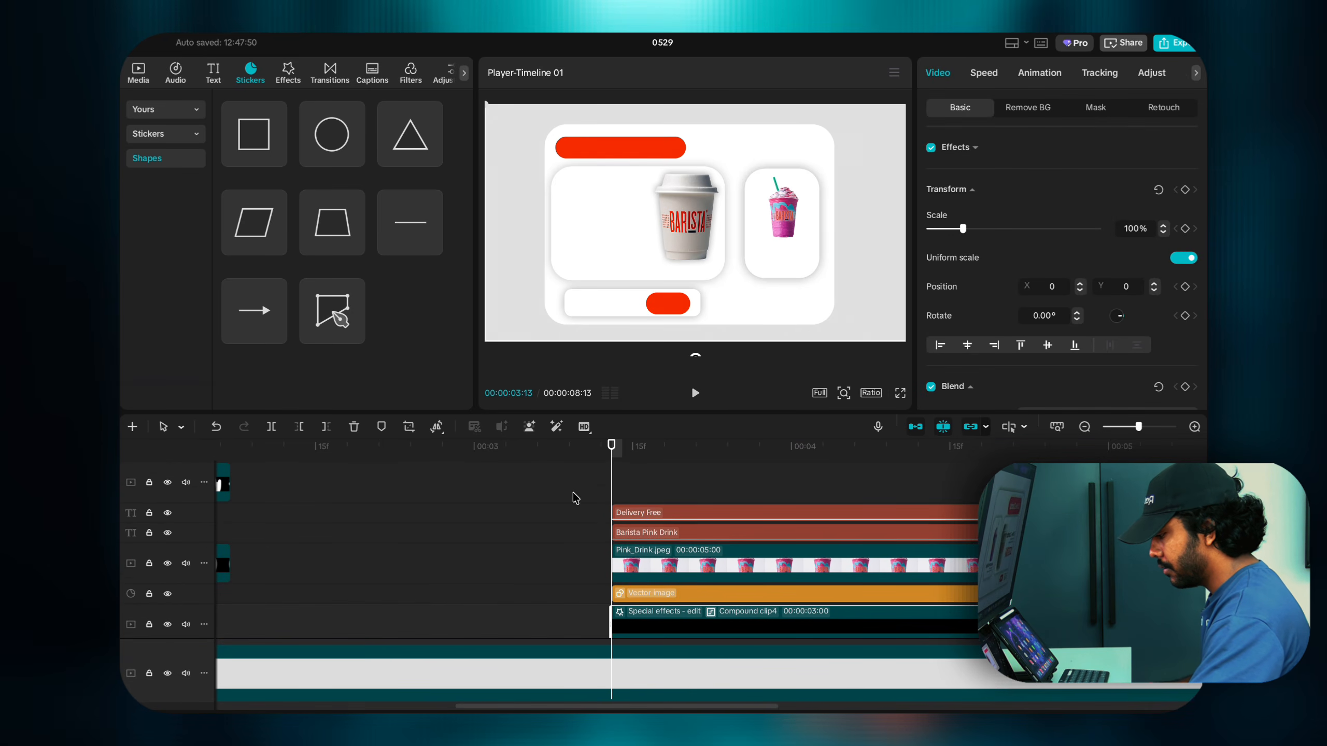
pyautogui.moveTo(575, 498); pyautogui.dragTo(650, 578)
pyautogui.scroll(-1, 626, 570)
pyautogui.rightClick(650, 578)
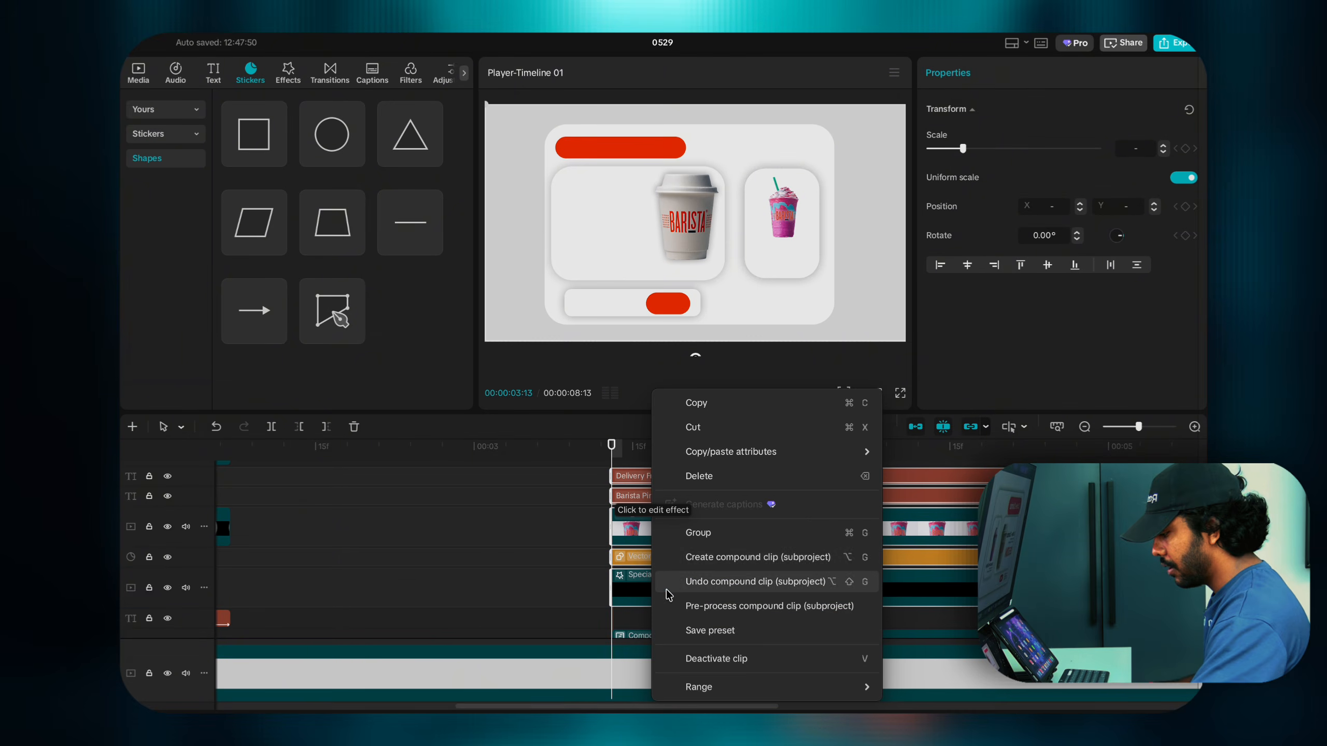
pyautogui.click(703, 557)
# Step: Select the bottom panel's layers at about 3:22, break a compound clip apart, then undo it
pyautogui.scroll(2, 658, 528)
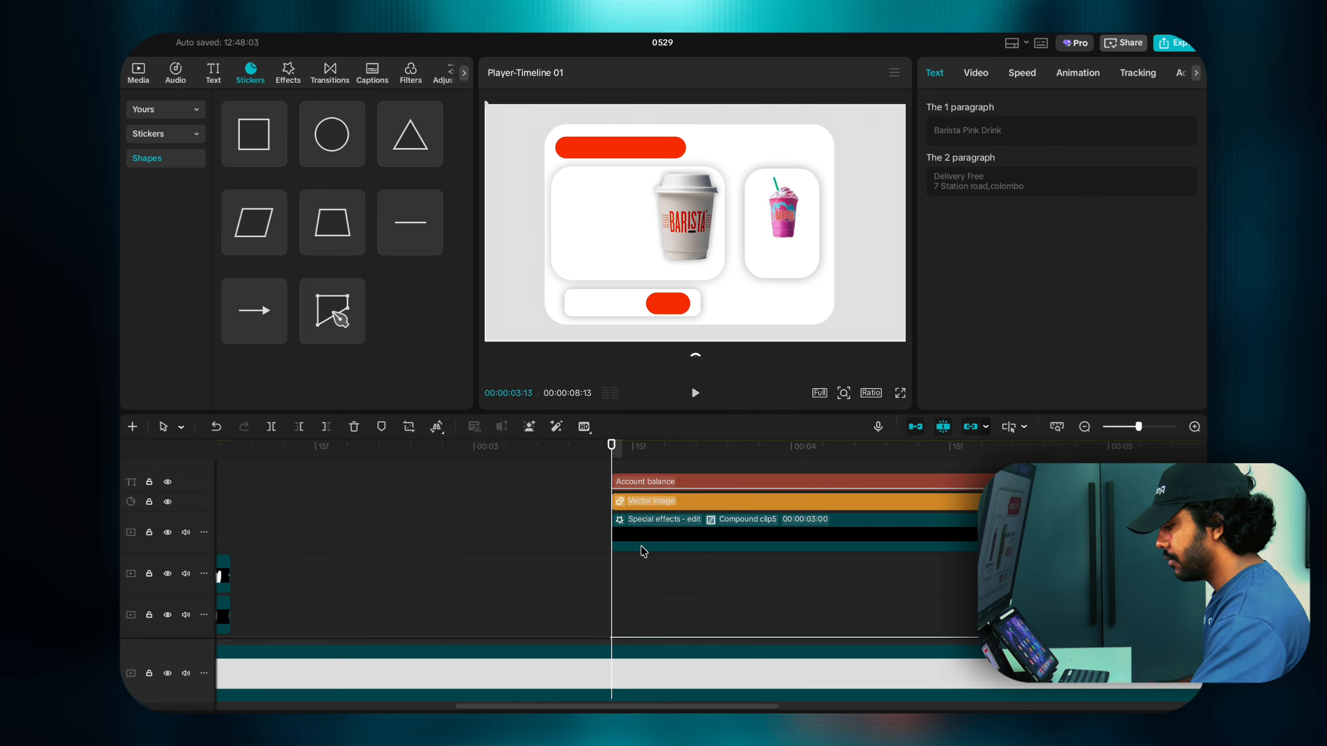
pyautogui.scroll(1, 640, 552)
pyautogui.moveTo(610, 512); pyautogui.dragTo(717, 514)
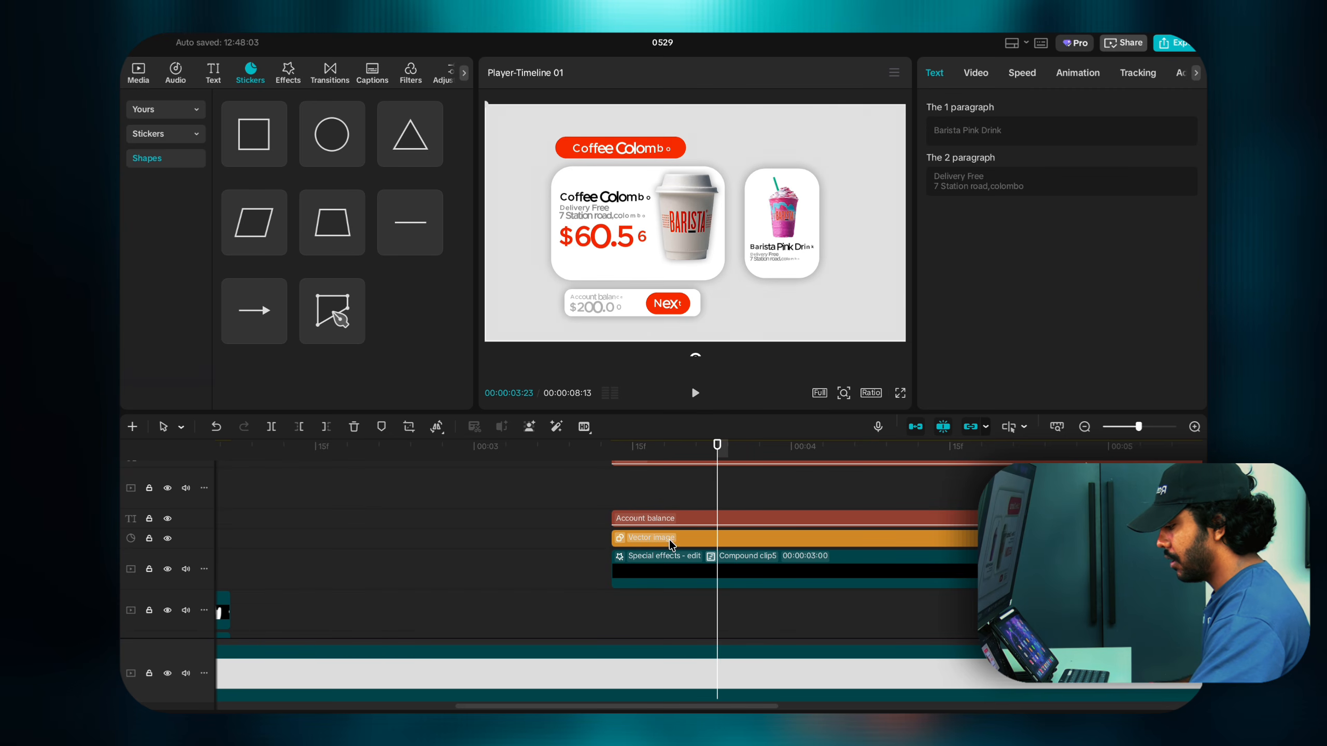
pyautogui.moveTo(588, 515); pyautogui.dragTo(691, 572)
pyautogui.rightClick(690, 572)
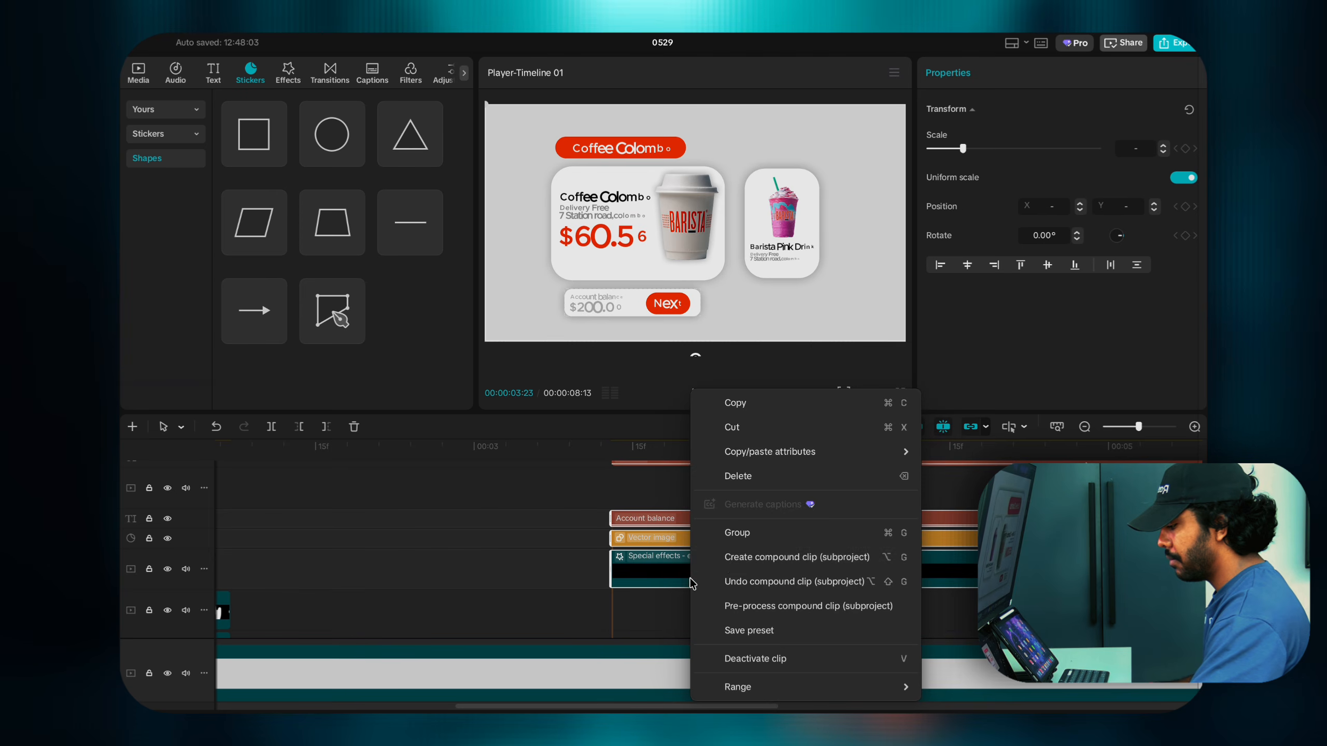
pyautogui.click(728, 579)
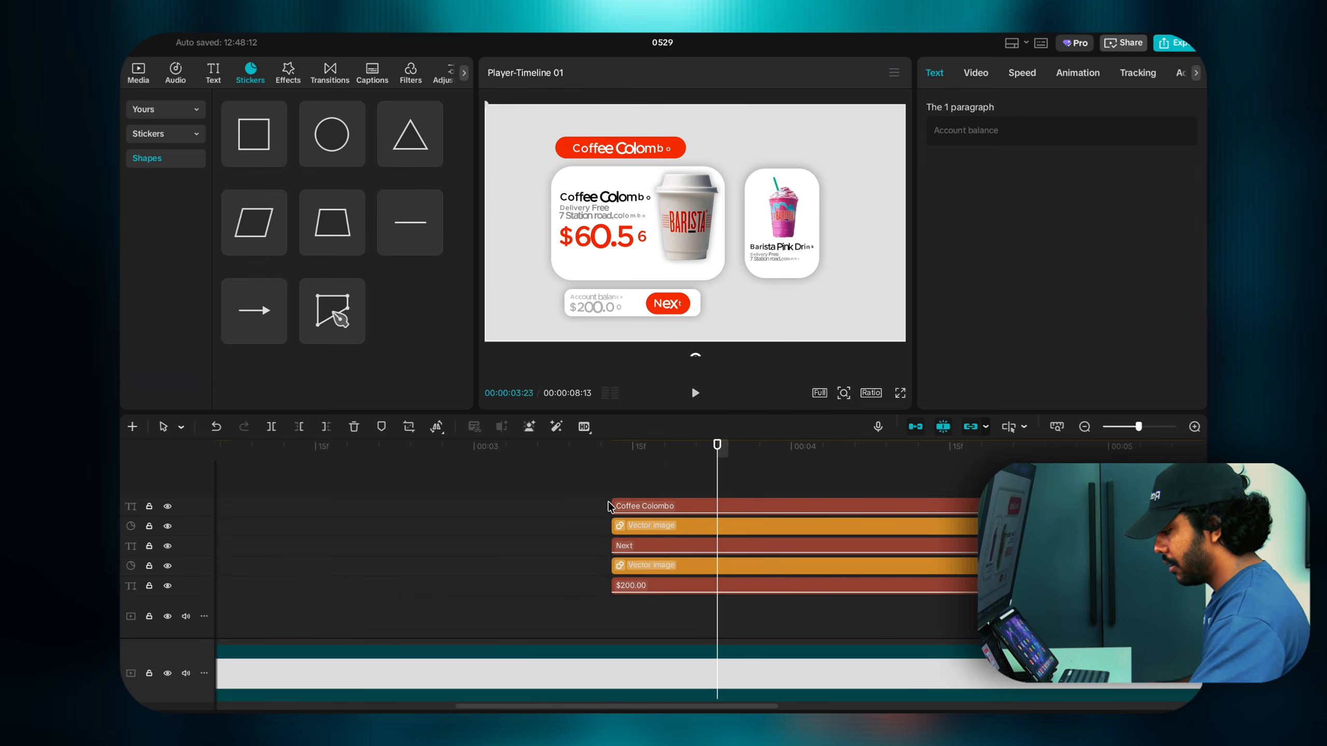
pyautogui.scroll(-2, 634, 550)
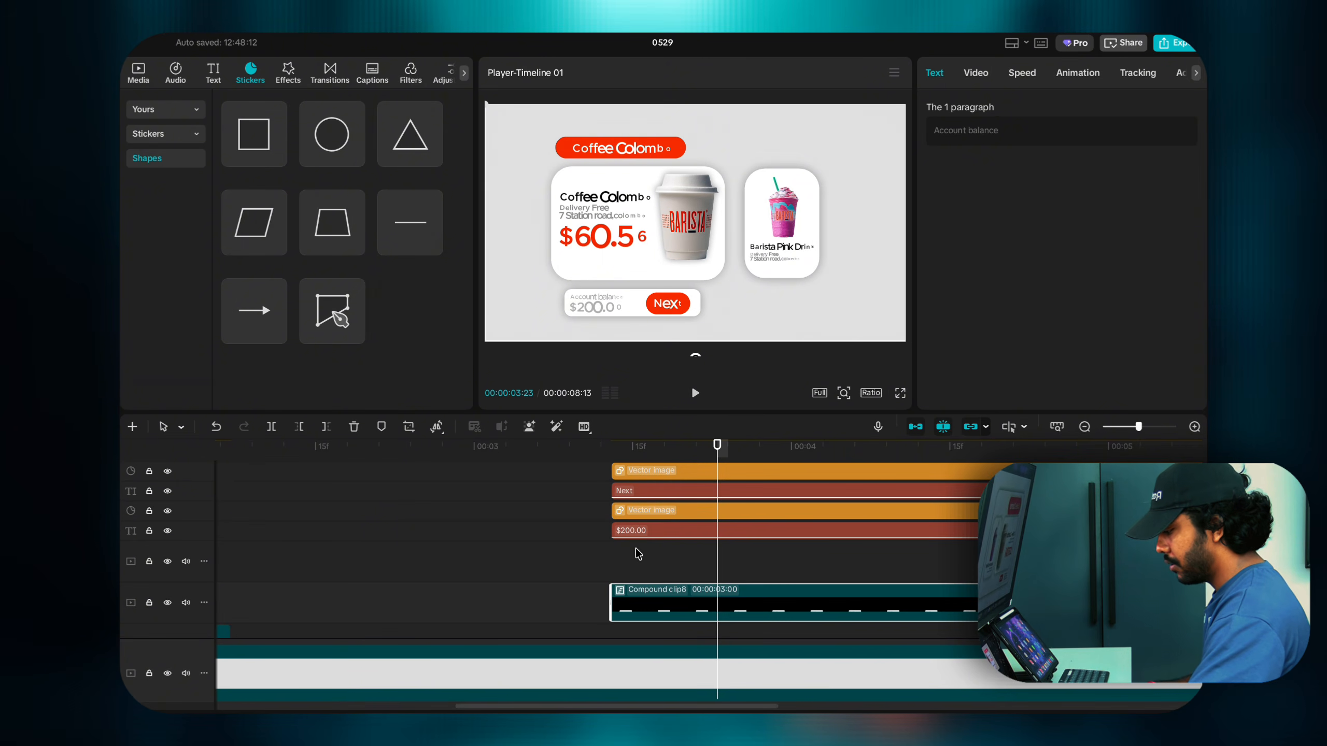
pyautogui.click(655, 588)
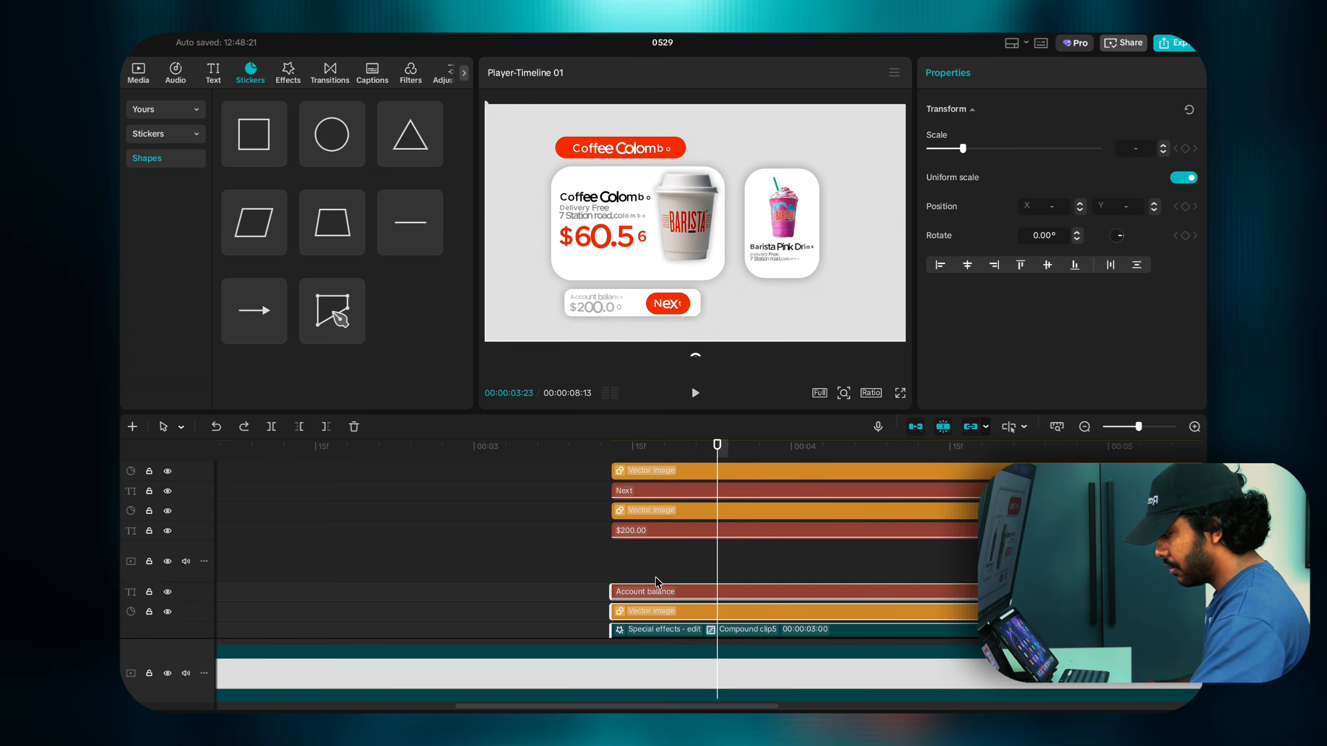
pyautogui.hotkey('ctrl', 'z')
pyautogui.scroll(1, 646, 517)
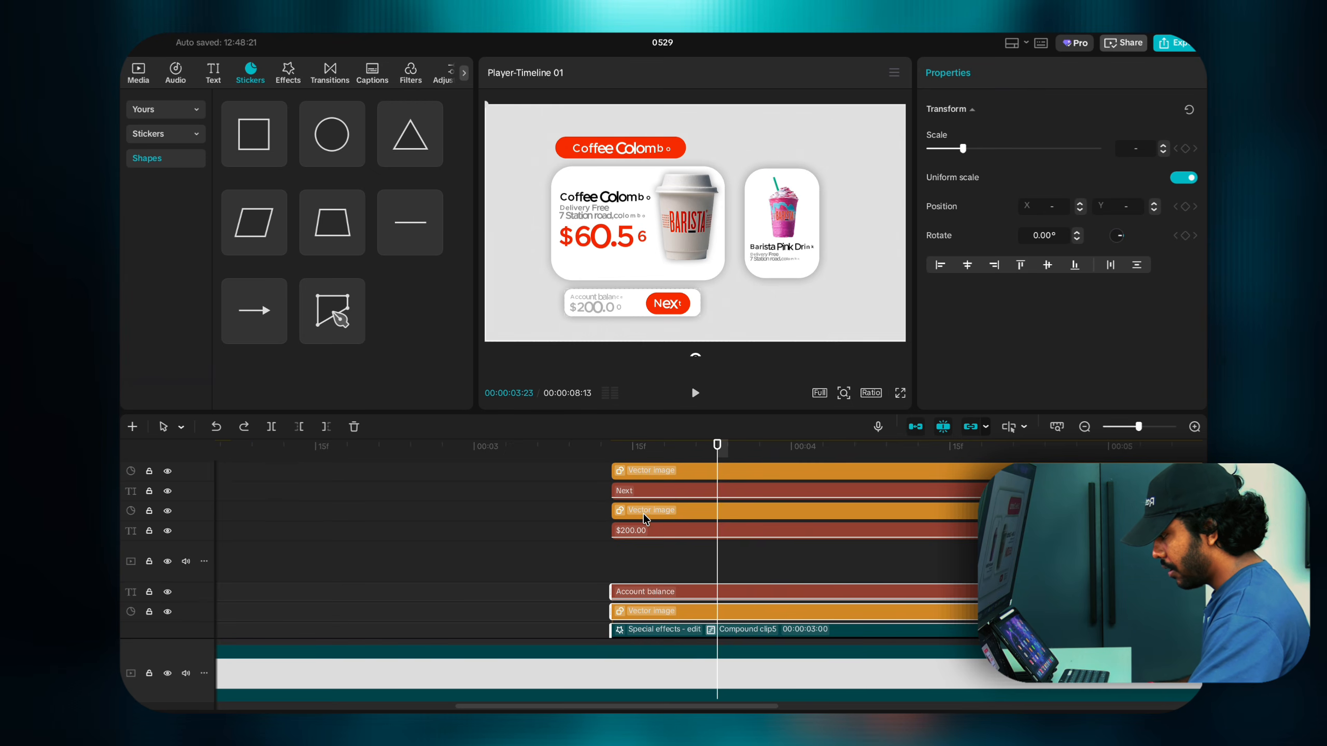
# Step: Move Next, its button shape and $200.00 above Account balance, then inspect each layer
pyautogui.moveTo(603, 489); pyautogui.dragTo(645, 577)
pyautogui.scroll(-1, 626, 551)
pyautogui.scroll(1, 626, 549)
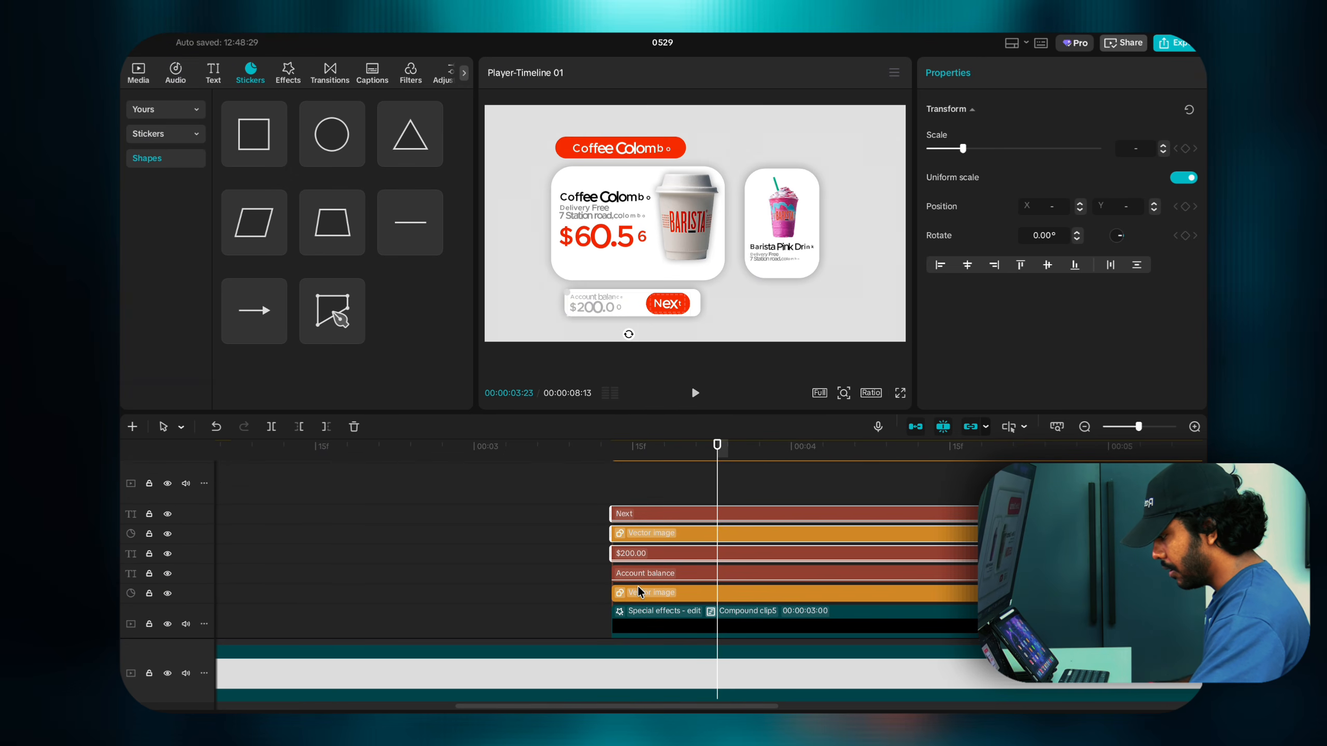
pyautogui.click(639, 593)
pyautogui.click(638, 577)
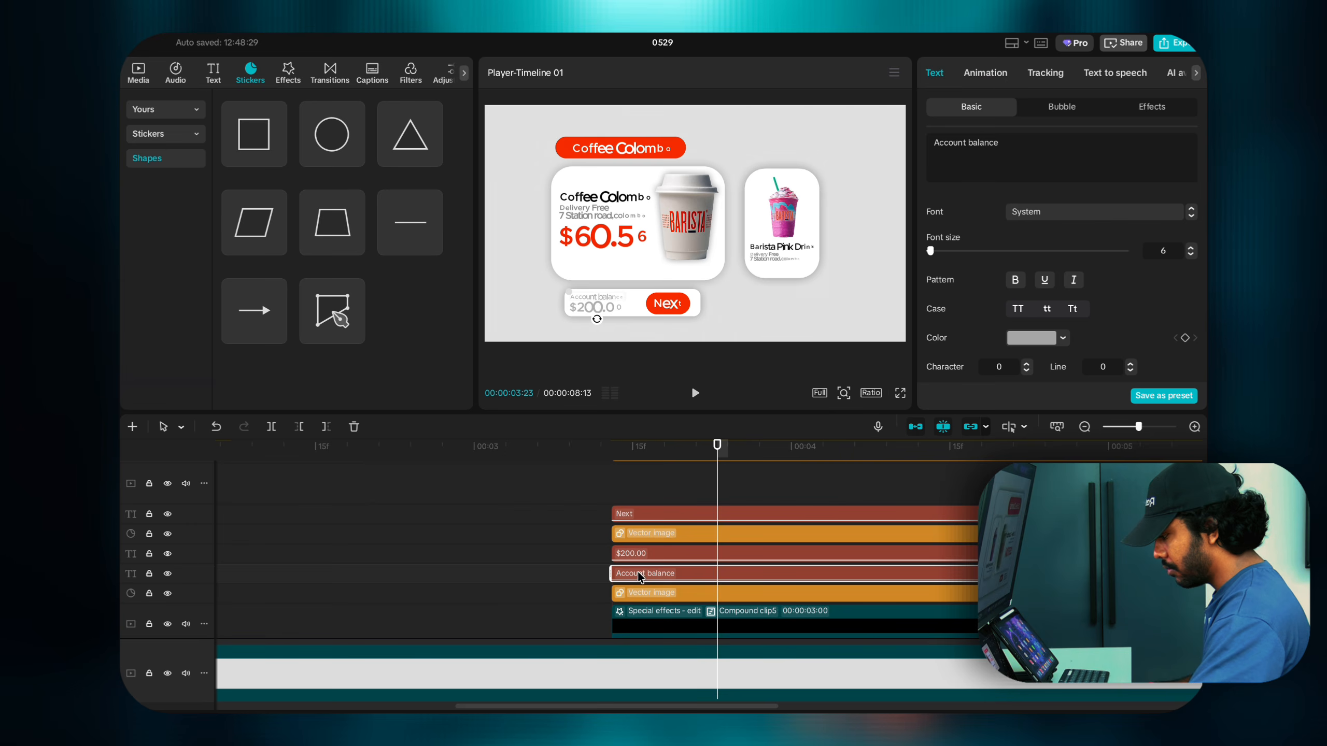
pyautogui.click(638, 558)
pyautogui.click(639, 534)
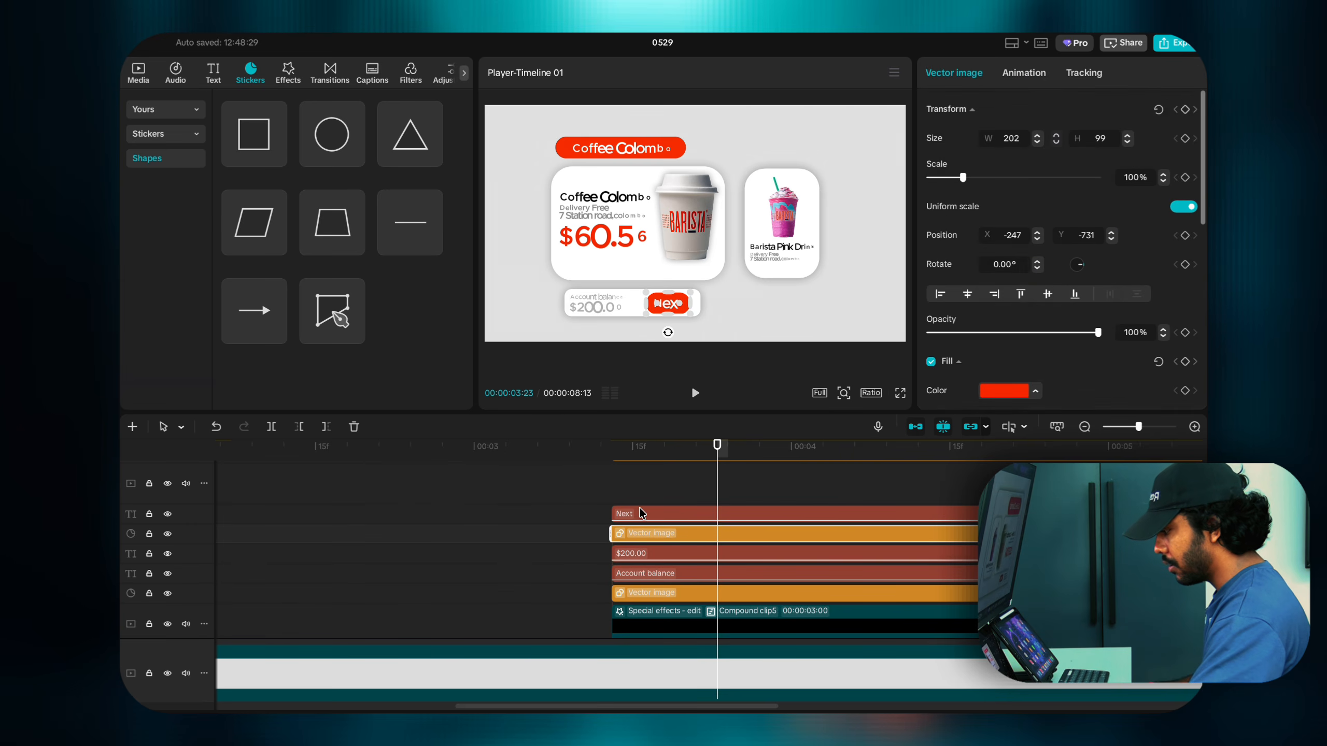
# Step: Merge the five balance and Next button layers into one compound clip
pyautogui.click(640, 510)
pyautogui.scroll(3, 636, 501)
pyautogui.moveTo(616, 493); pyautogui.dragTo(657, 608)
pyautogui.scroll(-3, 645, 599)
pyautogui.rightClick(657, 608)
pyautogui.click(669, 607)
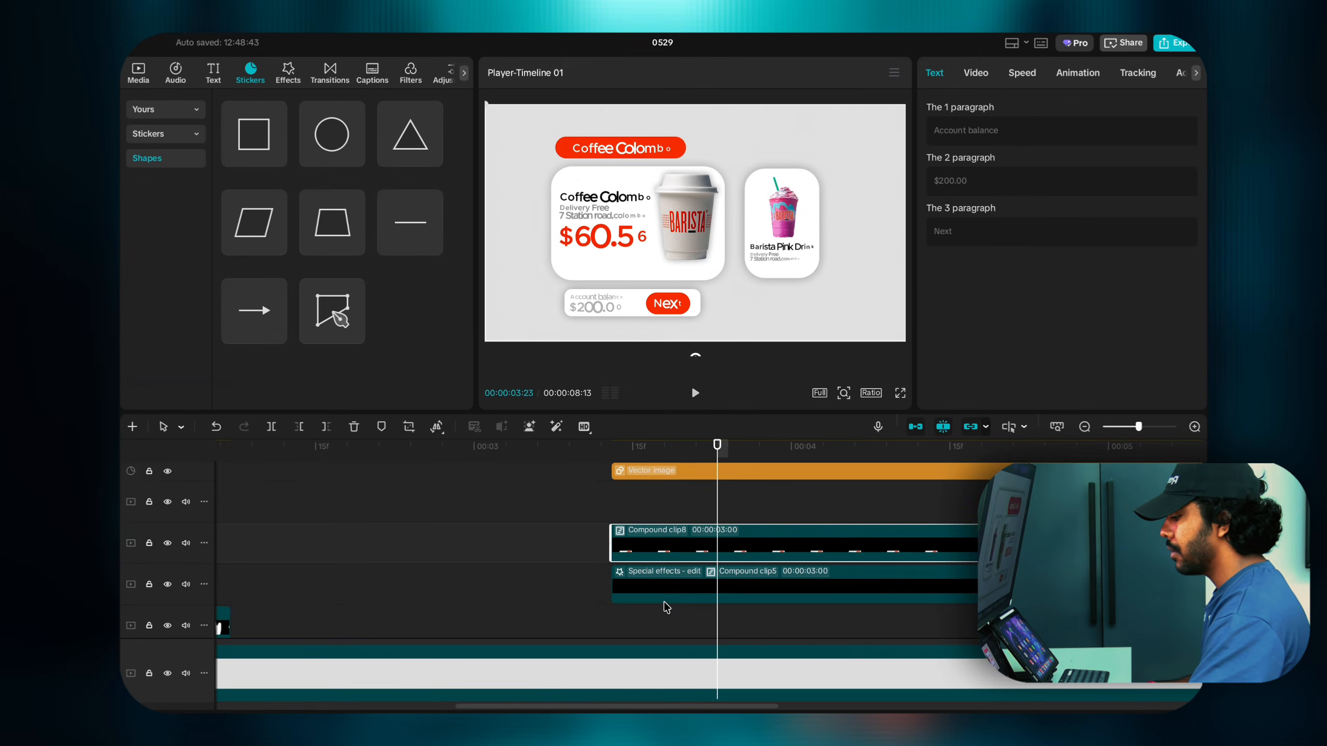
# Step: Merge the Coffee Colombo text and vector image clips into one compound clip
pyautogui.scroll(3, 663, 590)
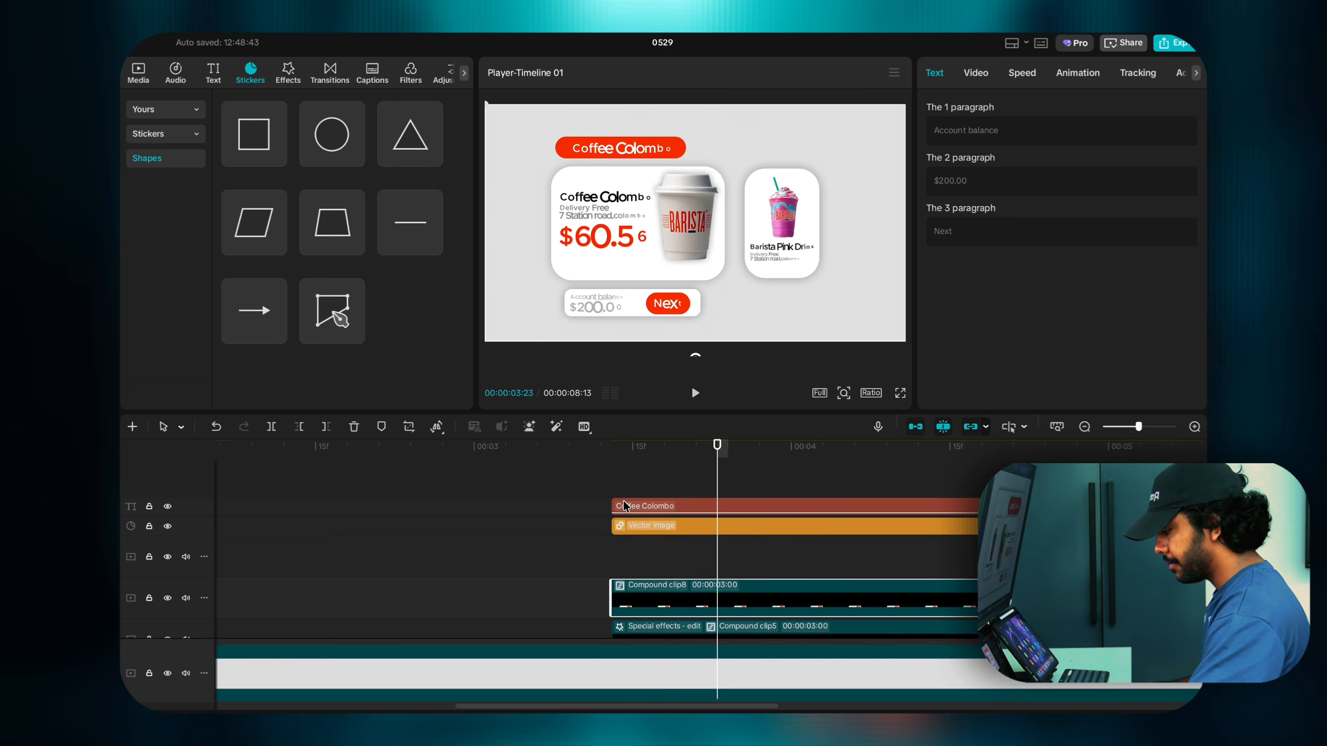
pyautogui.moveTo(605, 498); pyautogui.dragTo(657, 547)
pyautogui.rightClick(659, 533)
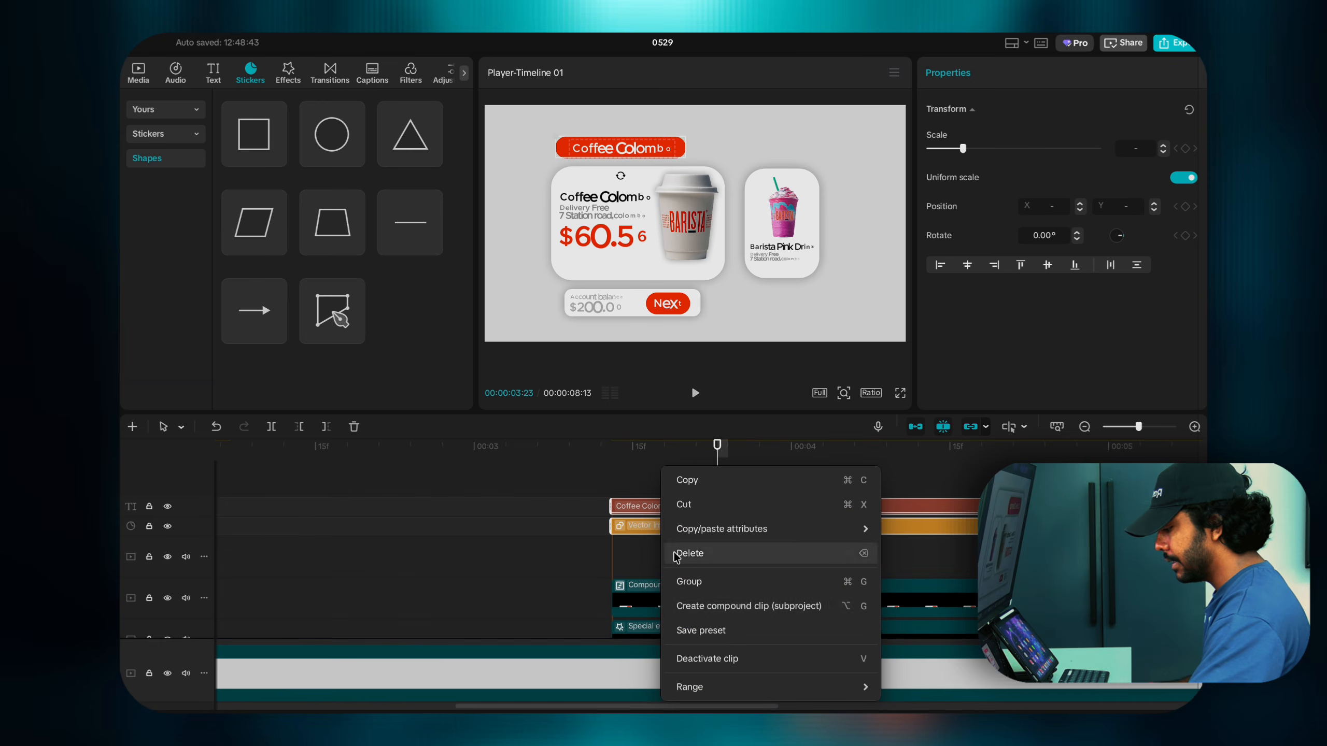
pyautogui.click(701, 608)
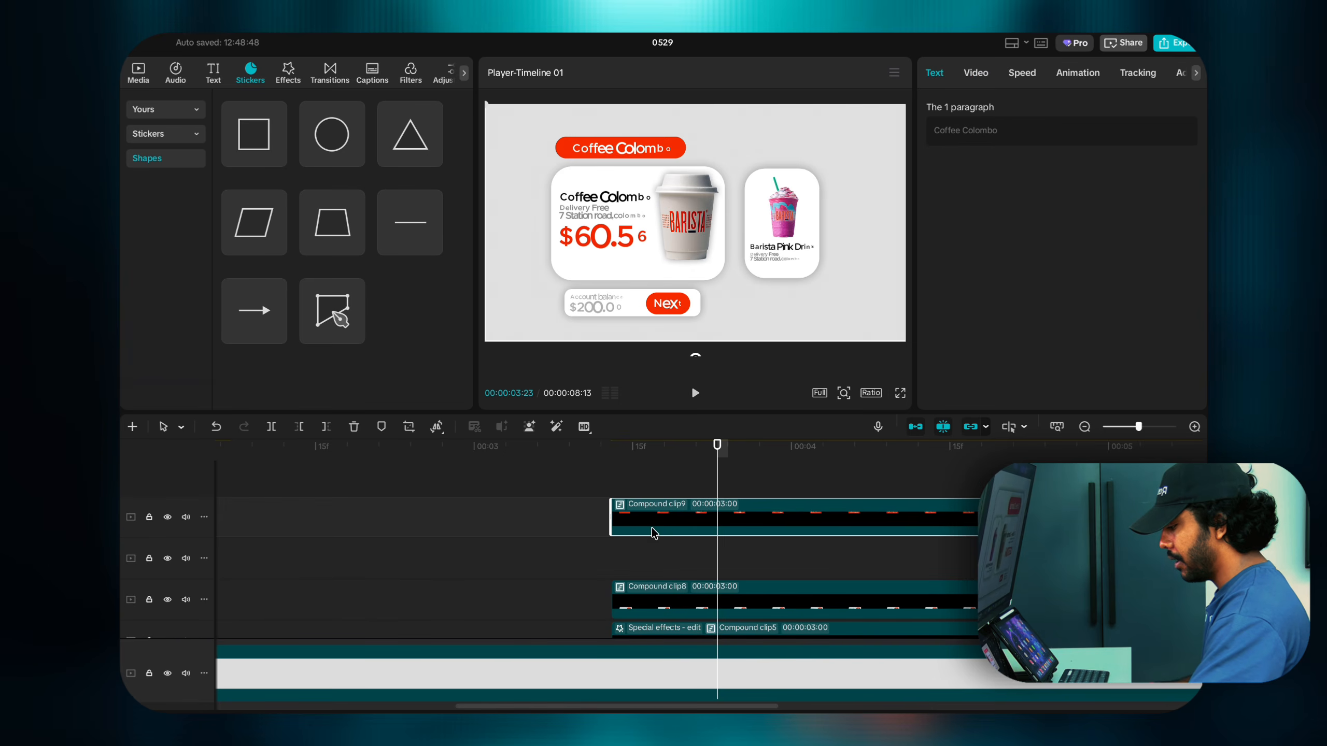
# Step: Select Compound clips 6, 7 and 5 to check how the layers are stacked
pyautogui.scroll(-5, 653, 533)
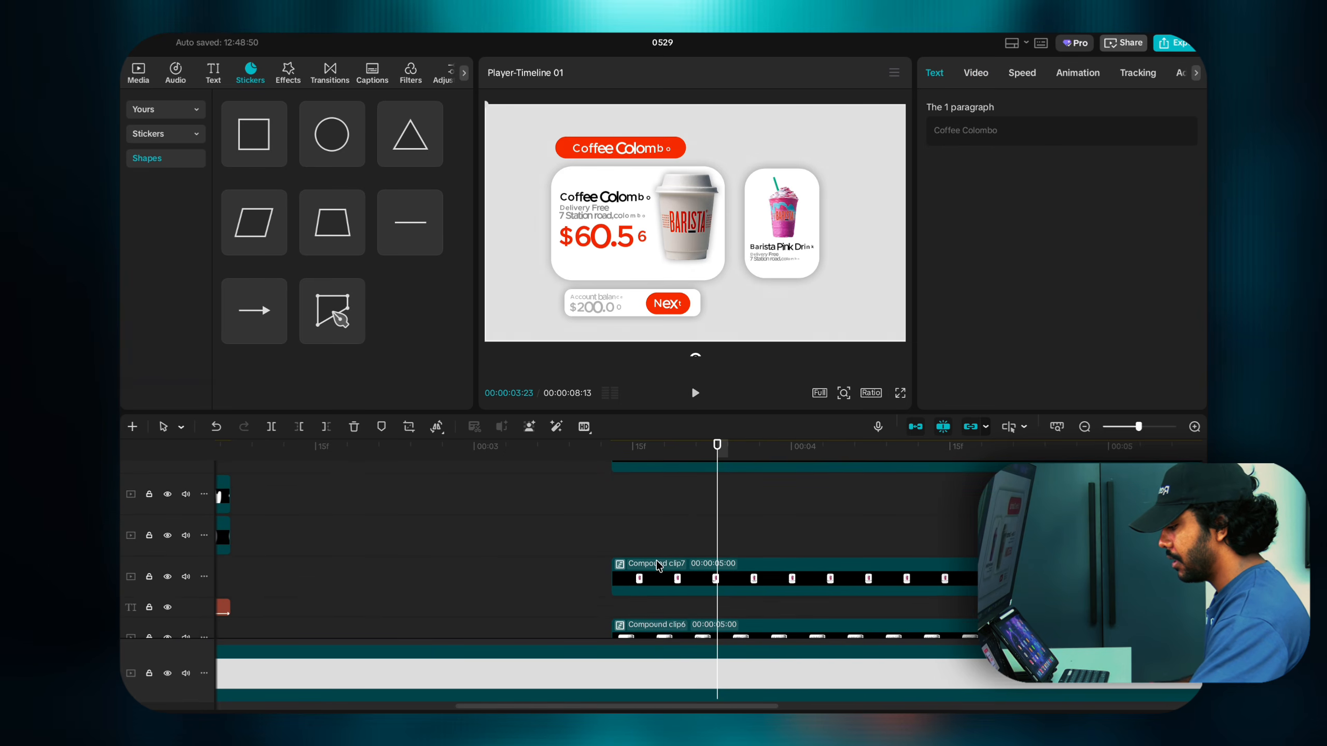
pyautogui.scroll(-3, 658, 564)
pyautogui.click(657, 555)
pyautogui.click(656, 495)
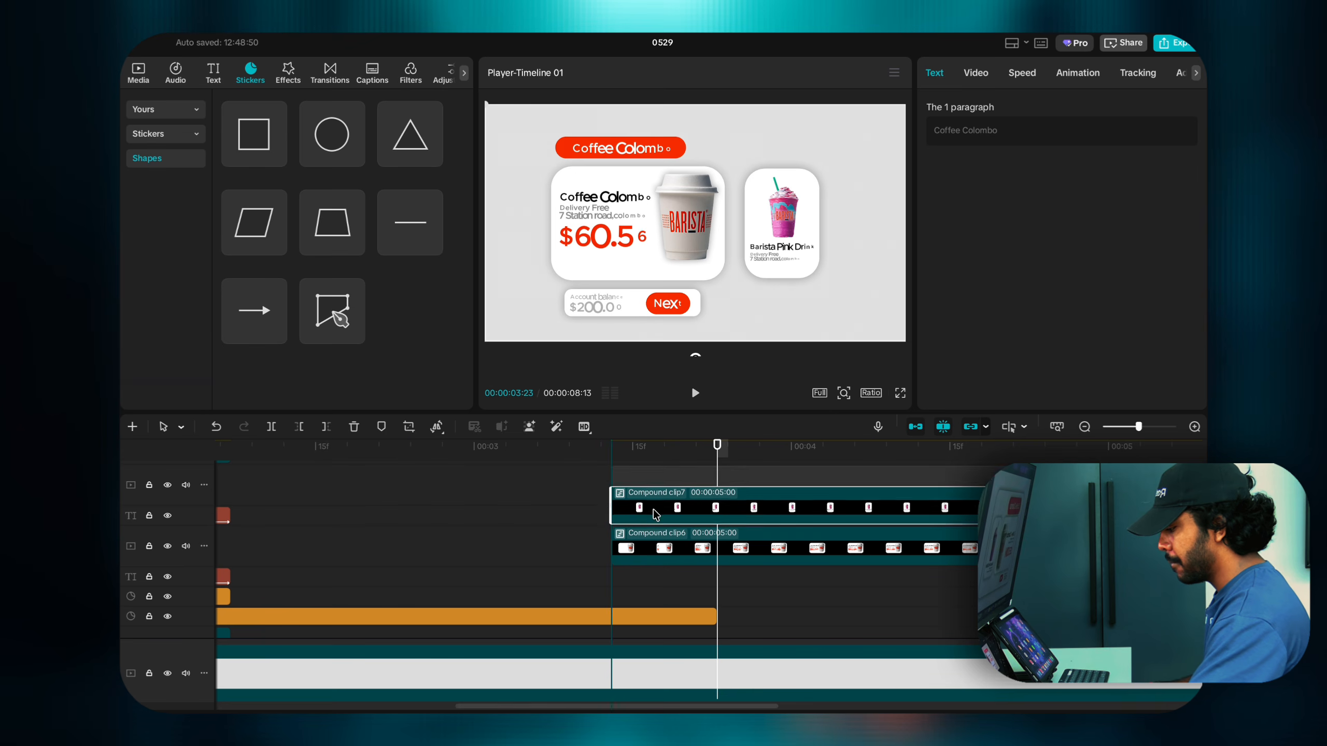
pyautogui.scroll(3, 656, 504)
pyautogui.scroll(2, 653, 513)
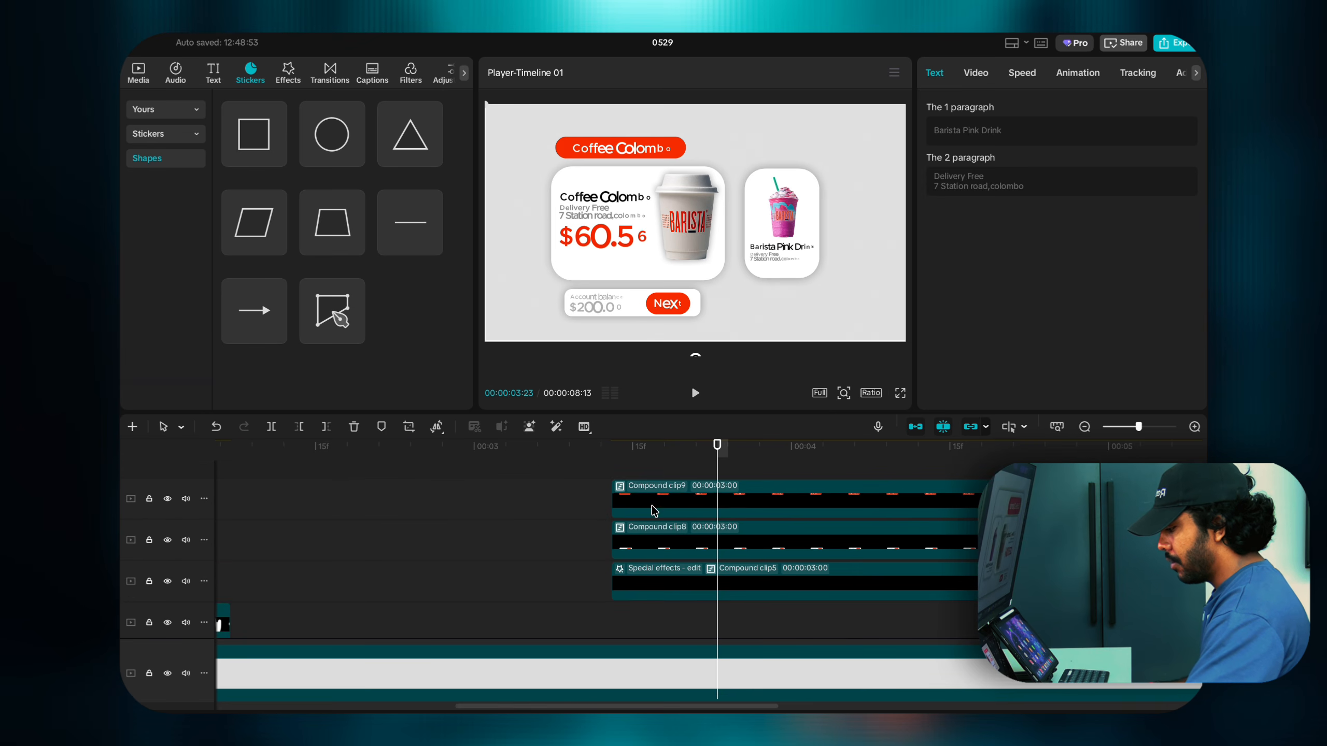
pyautogui.click(586, 481)
pyautogui.click(656, 587)
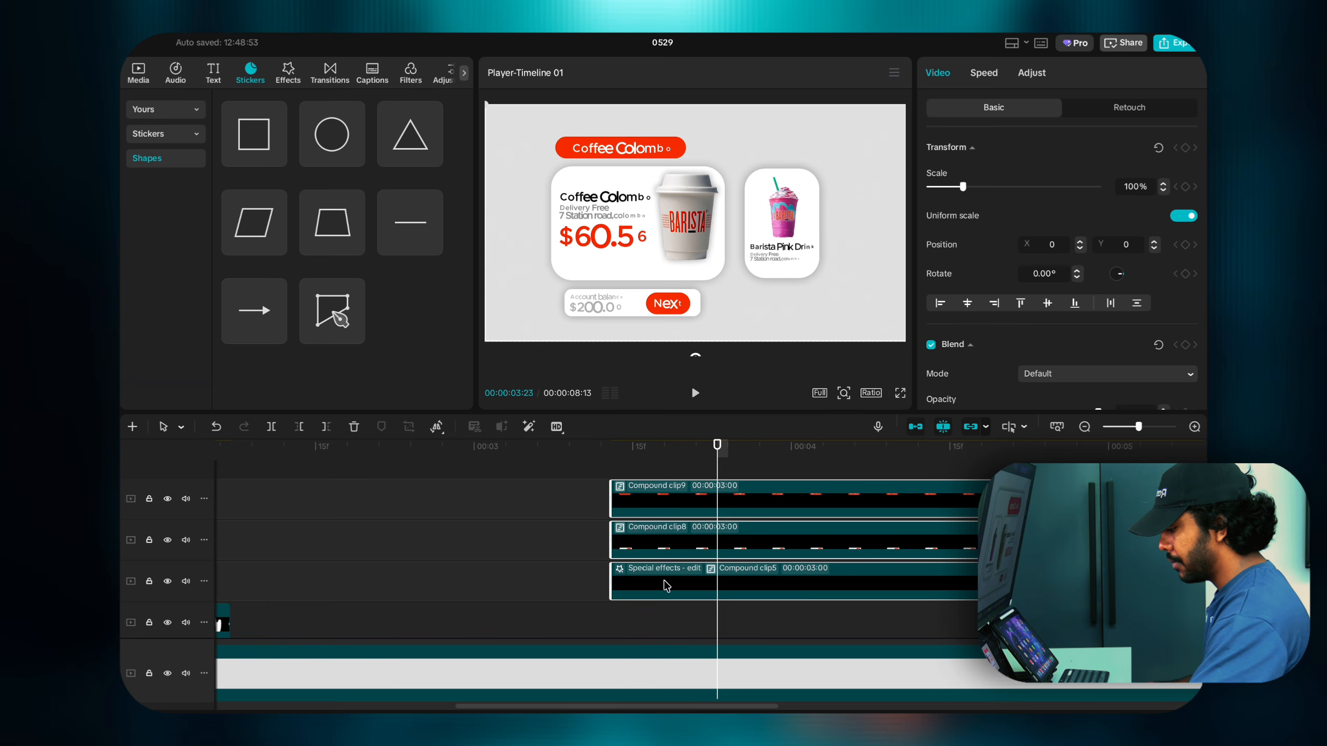
pyautogui.scroll(1, 666, 585)
pyautogui.scroll(-2, 667, 601)
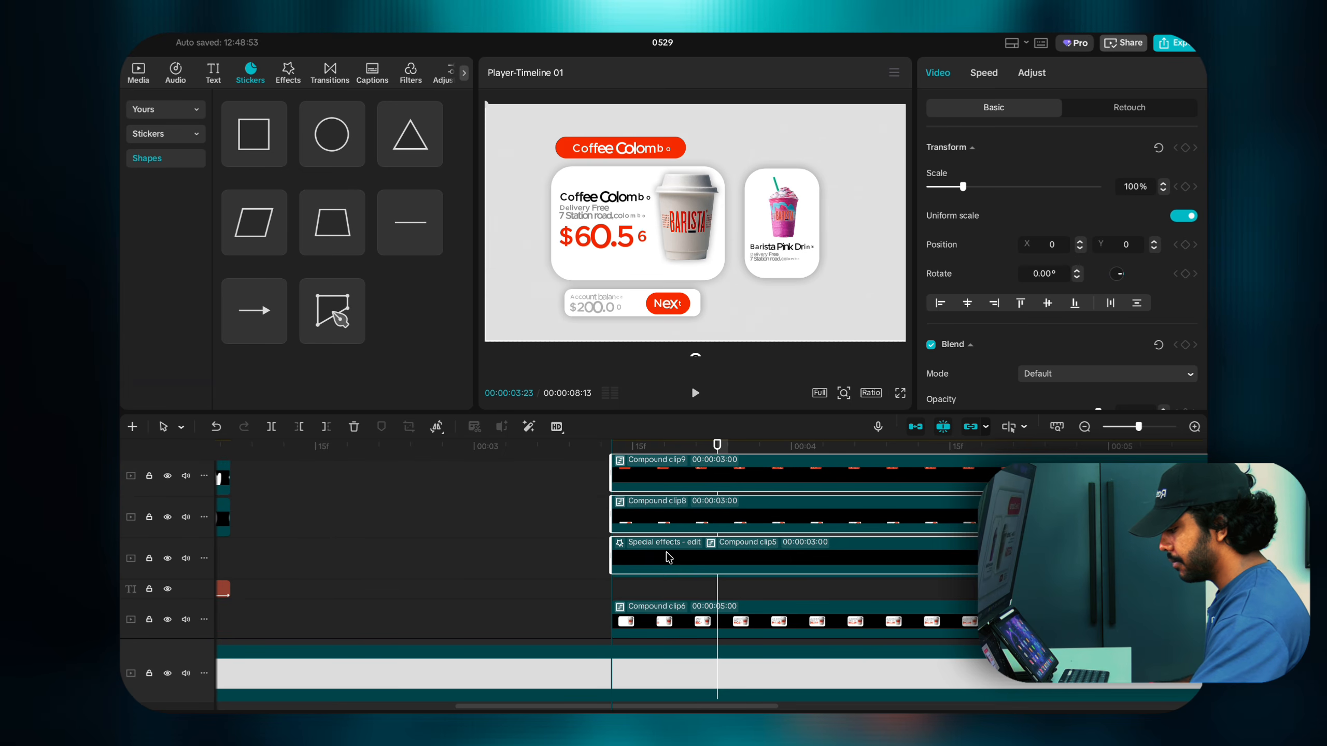
pyautogui.scroll(-2, 668, 554)
pyautogui.scroll(-1, 666, 530)
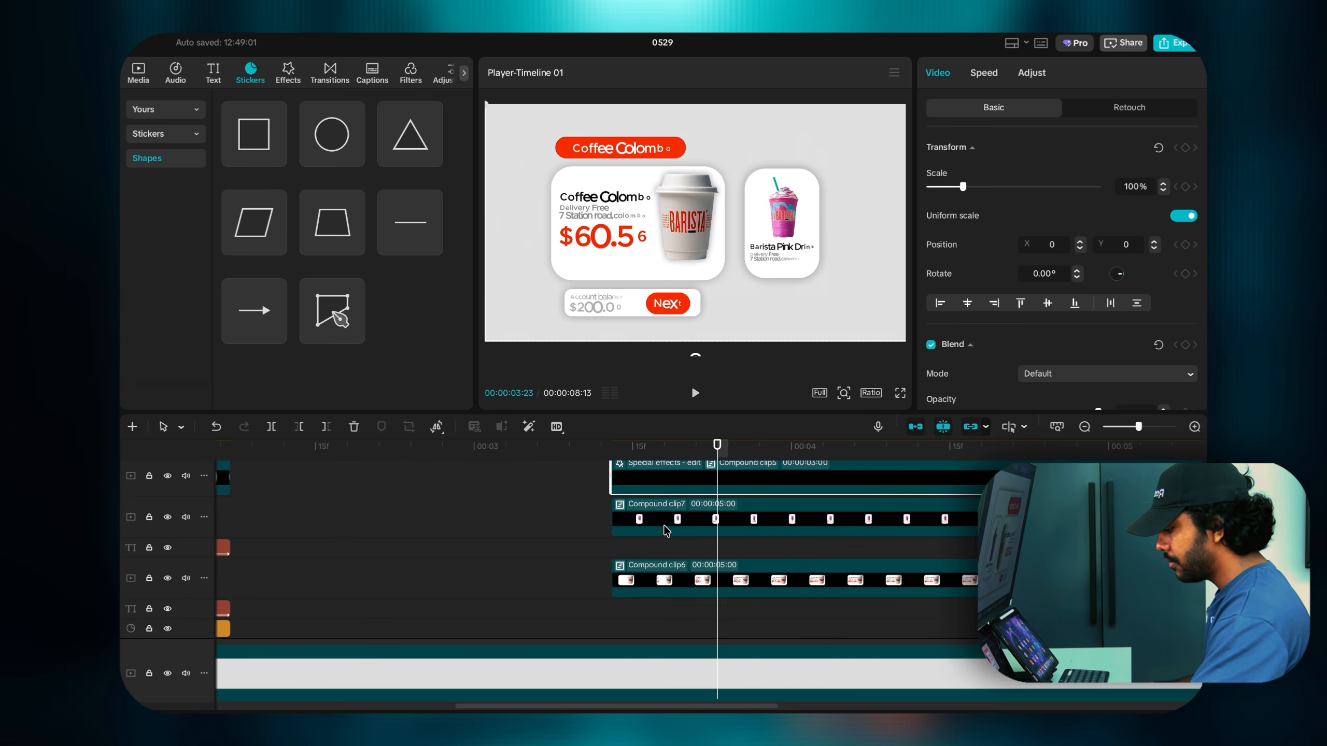
# Step: Move Compound clips 7, 5 and 8 below the text track, with clip9 above clip8
pyautogui.moveTo(664, 530); pyautogui.dragTo(663, 568)
pyautogui.click(658, 480)
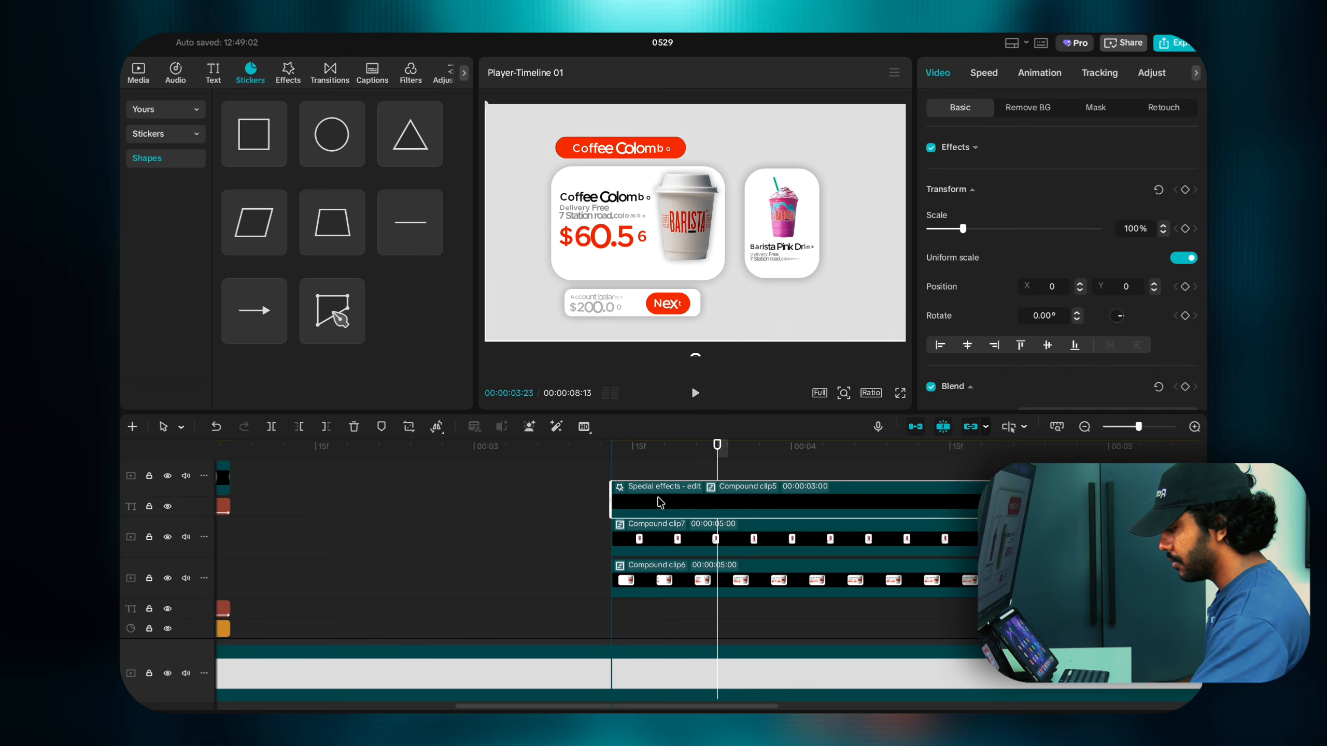
pyautogui.scroll(2, 657, 502)
pyautogui.moveTo(650, 595); pyautogui.dragTo(651, 596)
pyautogui.moveTo(650, 502); pyautogui.dragTo(657, 517)
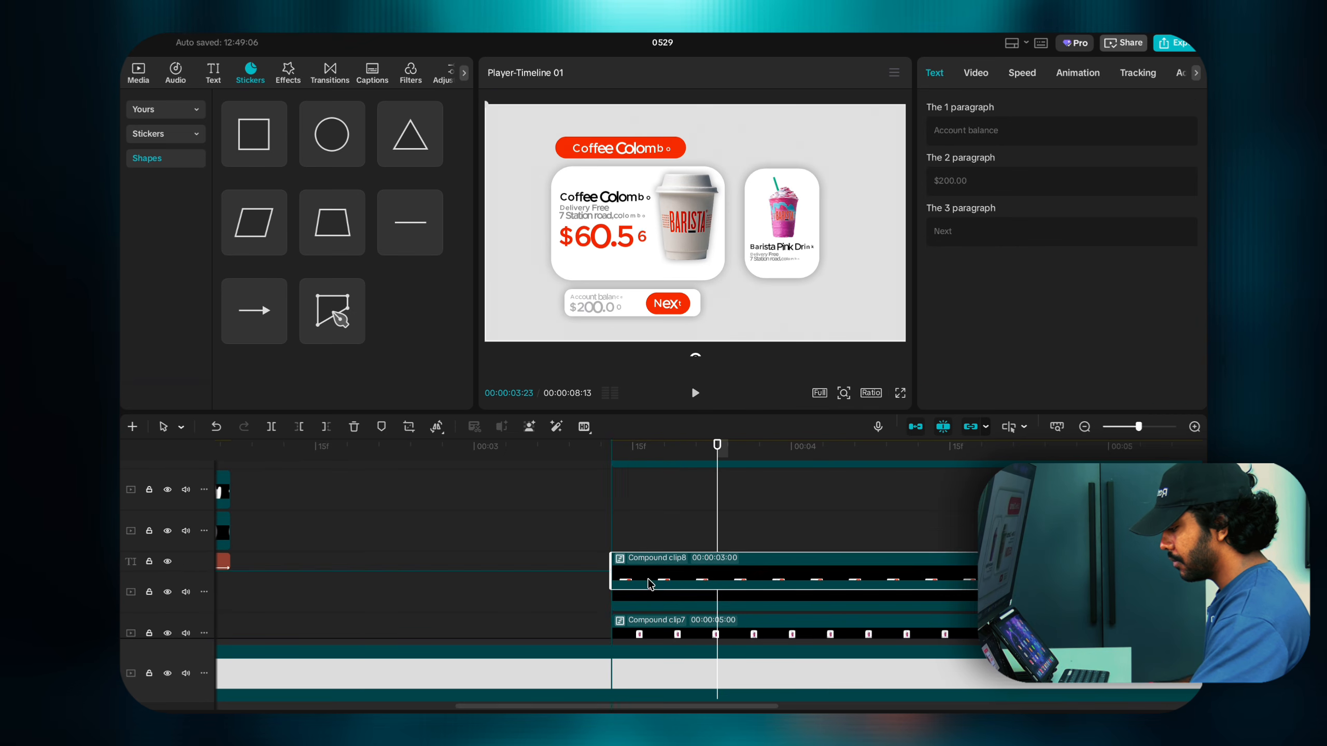
pyautogui.moveTo(651, 472); pyautogui.dragTo(650, 585)
# Step: Check Compound clips 8 and 9, then deselect and return the playhead to 00:03:13
pyautogui.scroll(1, 651, 585)
pyautogui.scroll(-4, 651, 584)
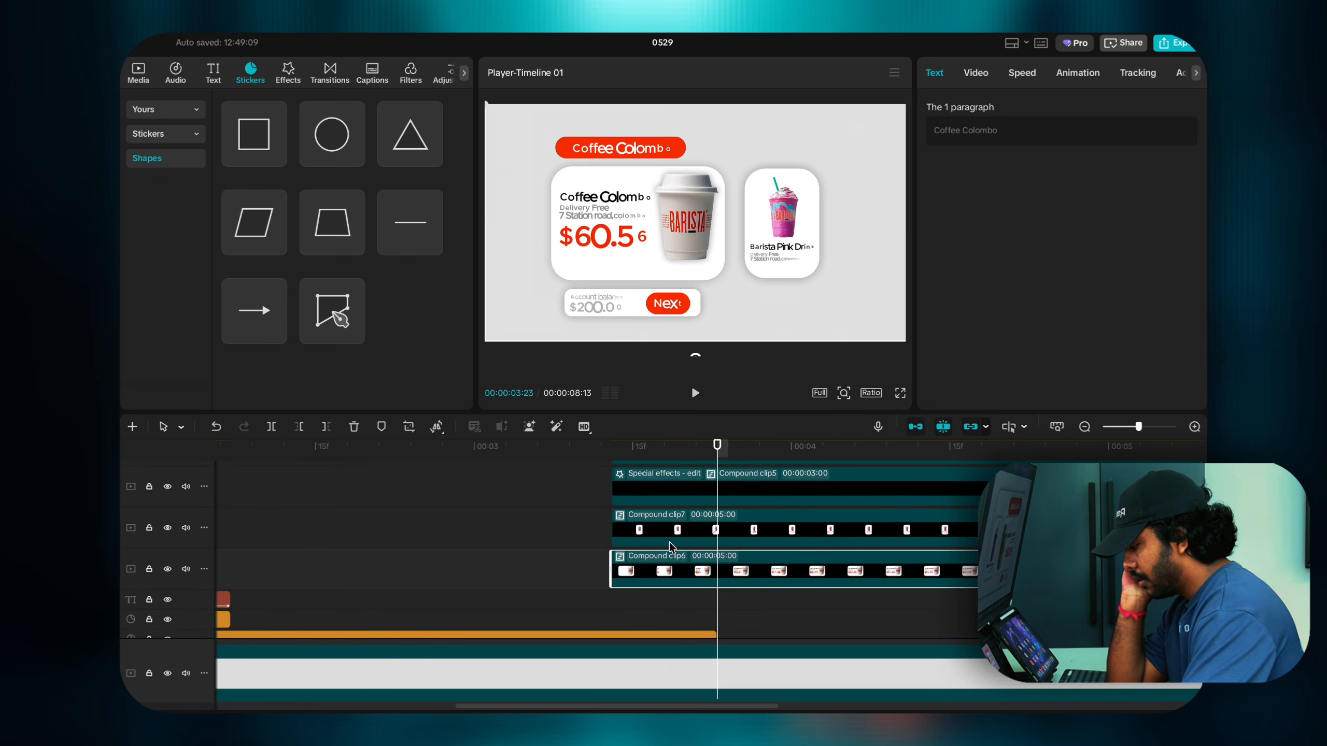
pyautogui.scroll(2, 673, 544)
pyautogui.click(668, 526)
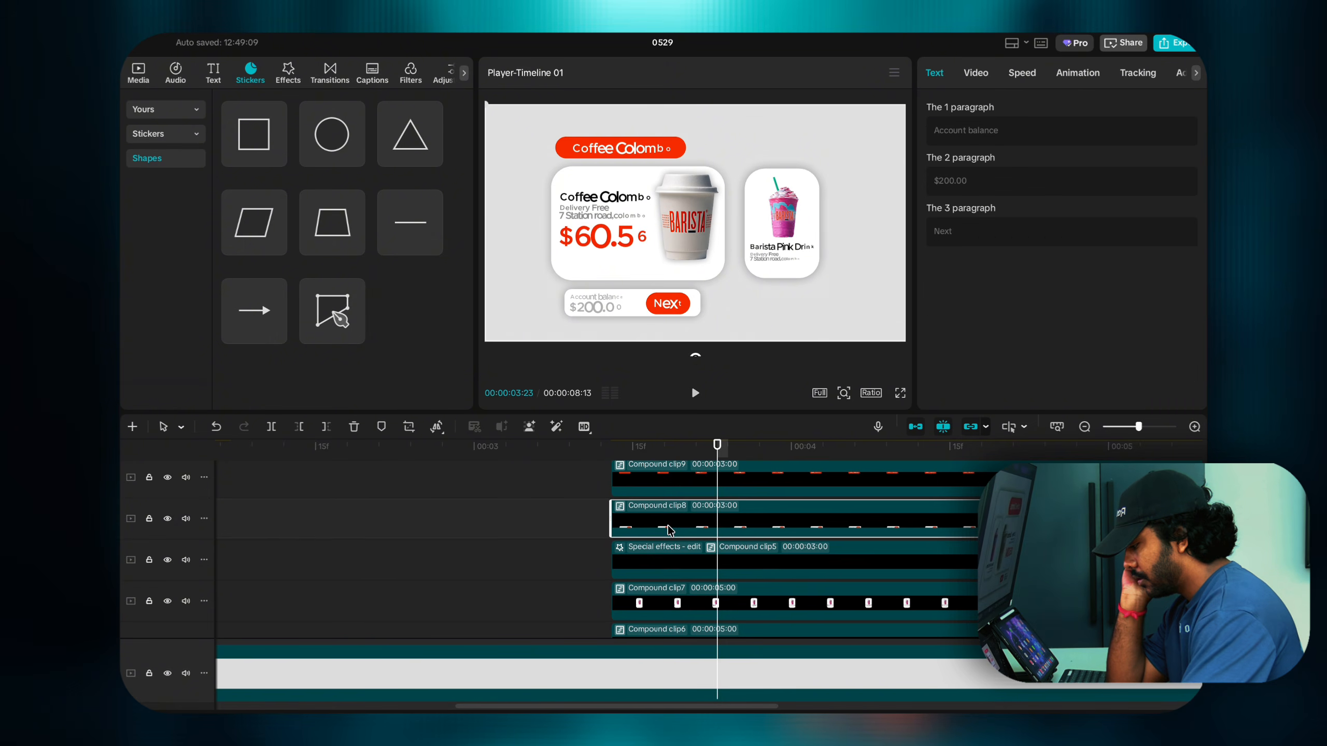
pyautogui.scroll(1, 668, 526)
pyautogui.click(668, 526)
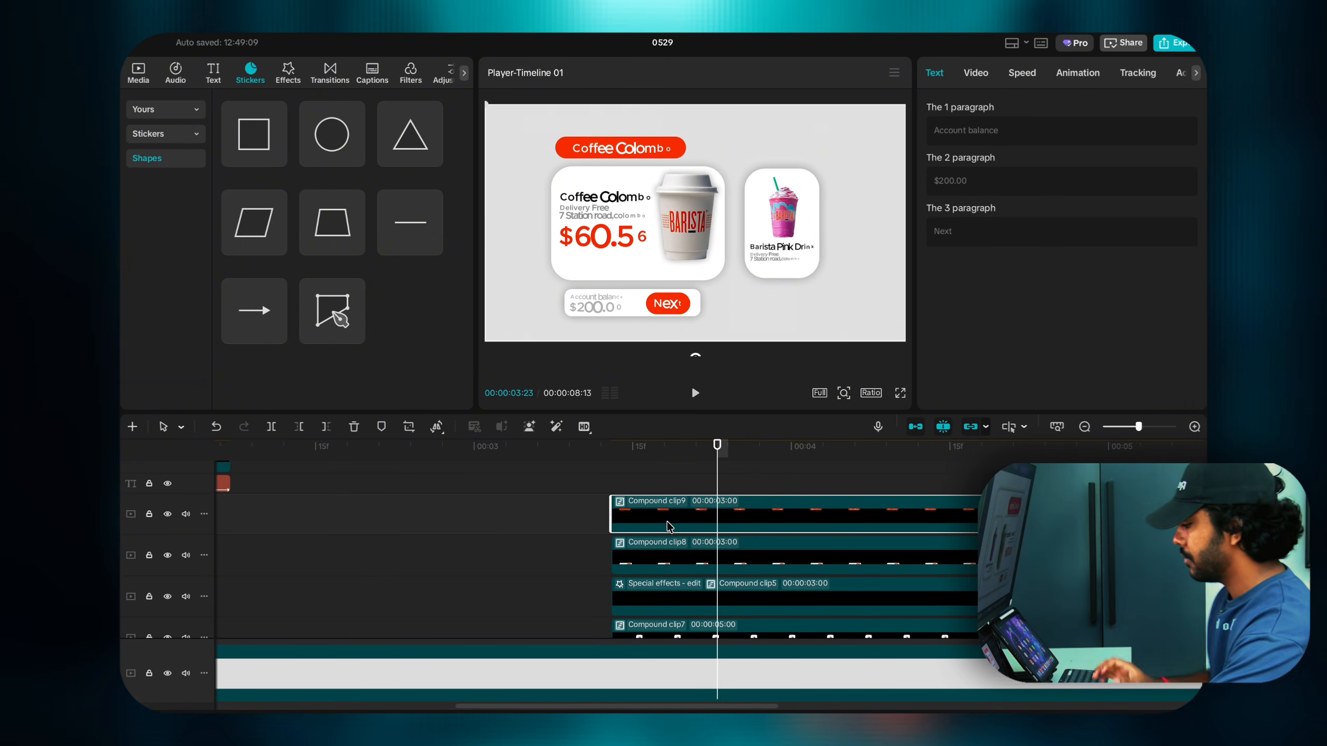
pyautogui.click(607, 484)
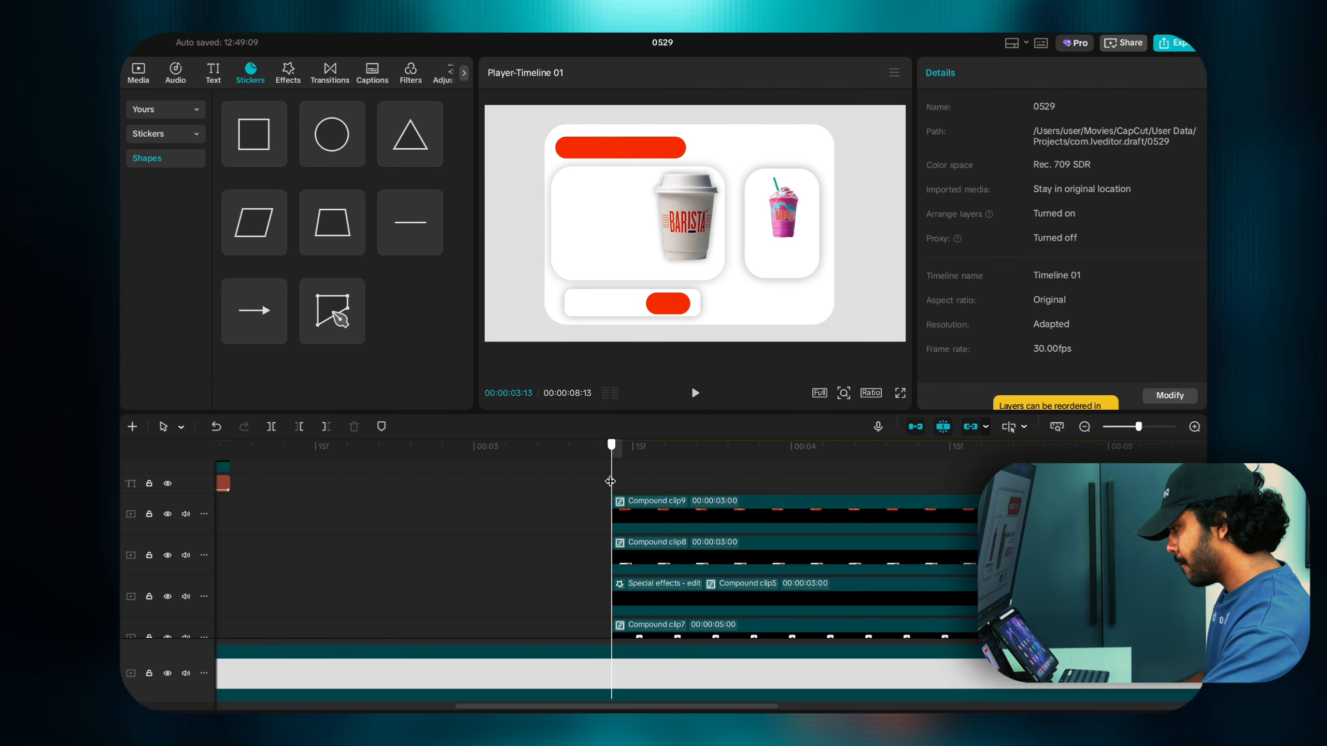
# Step: Select Compound clip6, the BARISTA card layer, and show its Video transform settings
pyautogui.moveTo(610, 481)
pyautogui.mouseDown()
pyautogui.moveTo(725, 502)
pyautogui.moveTo(614, 493)
pyautogui.mouseUp()
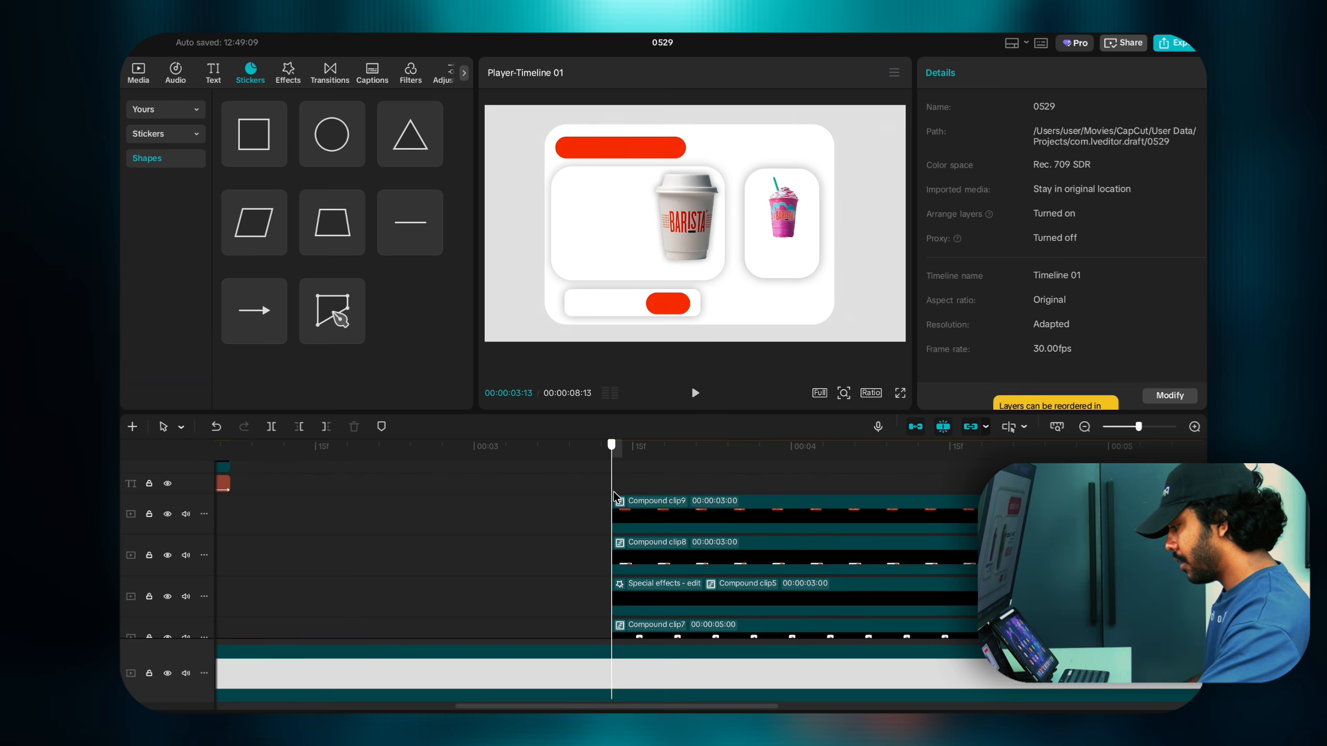
pyautogui.click(621, 510)
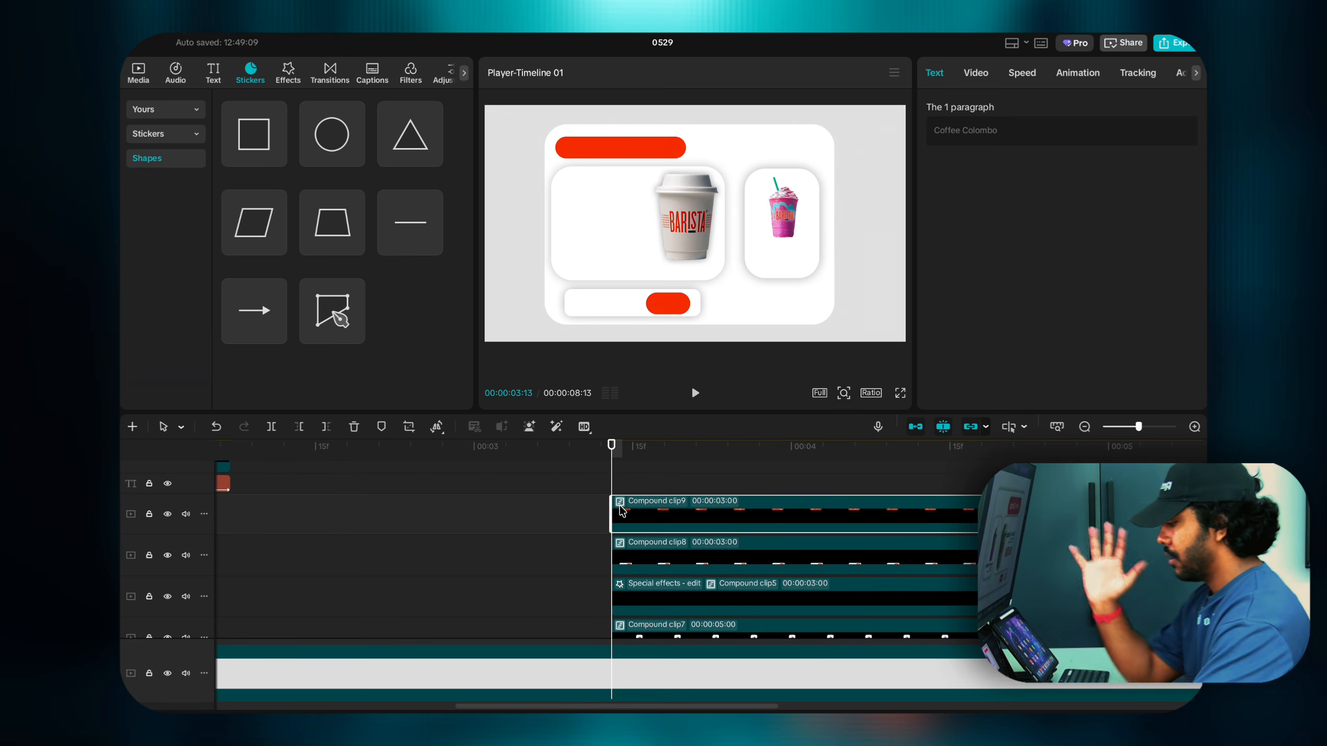
pyautogui.scroll(-2, 656, 595)
pyautogui.scroll(-1, 656, 596)
pyautogui.click(655, 596)
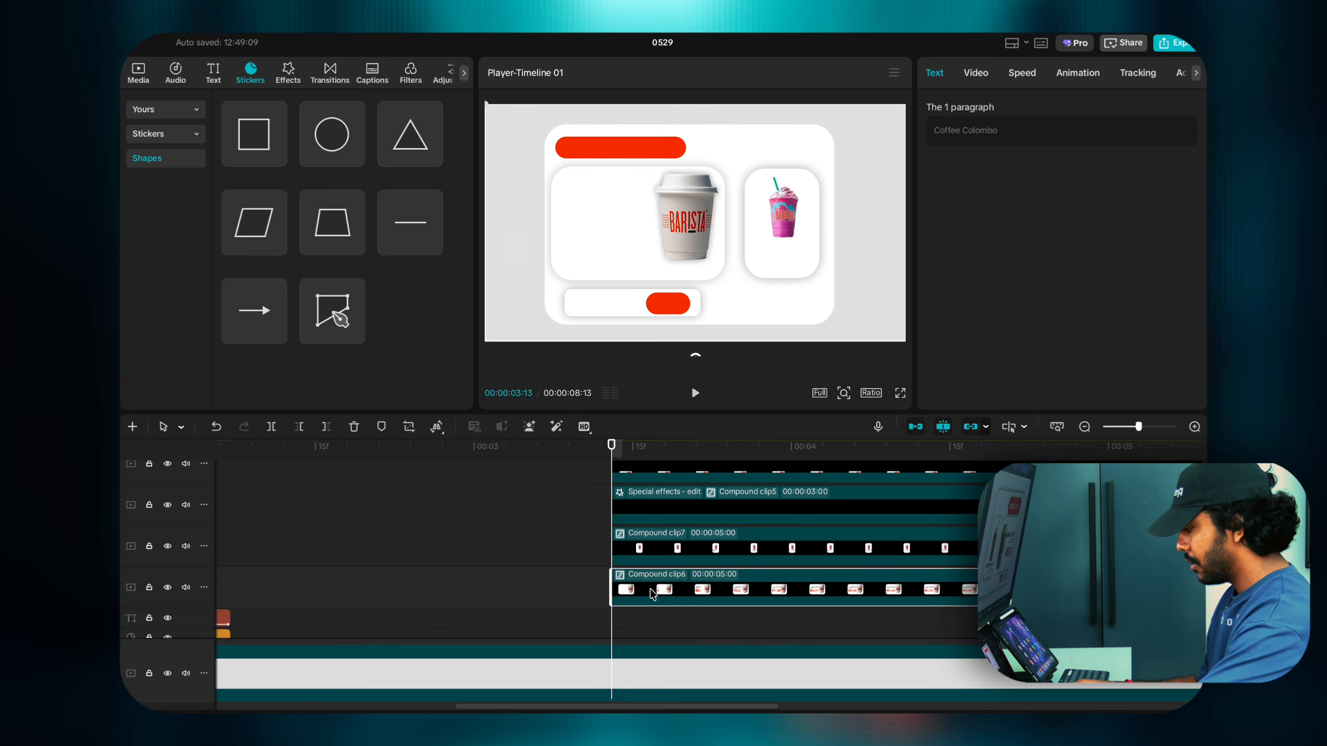
pyautogui.click(976, 73)
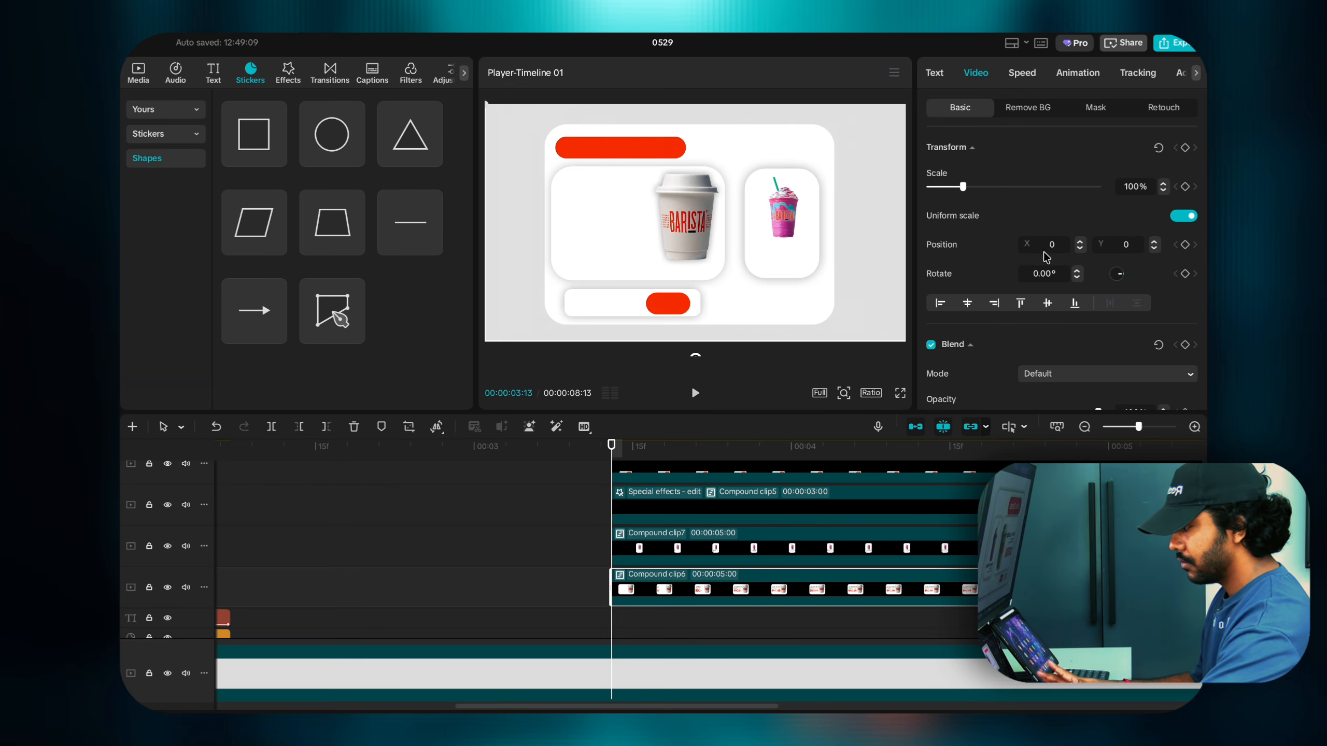
# Step: Turn off Uniform scale for the BARISTA card, testing width and height, undoing back to 100%
pyautogui.click(1184, 216)
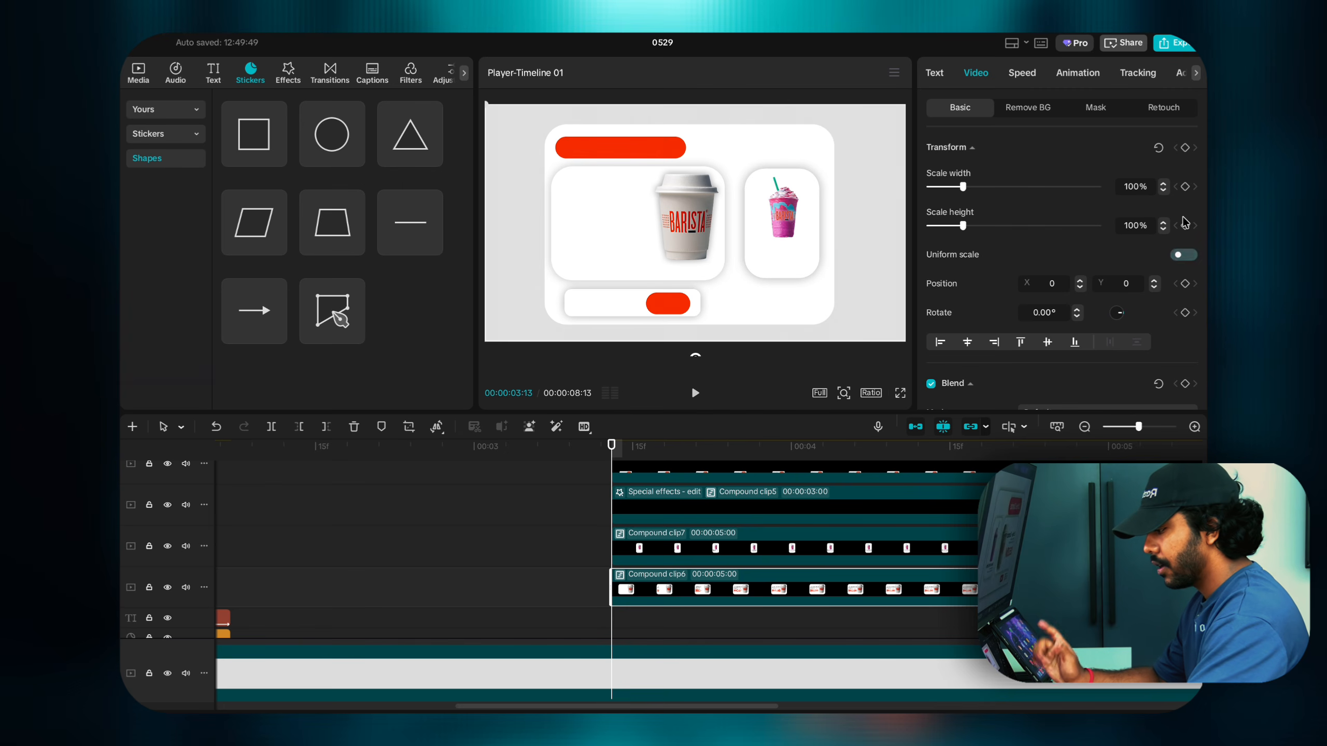
pyautogui.click(1184, 255)
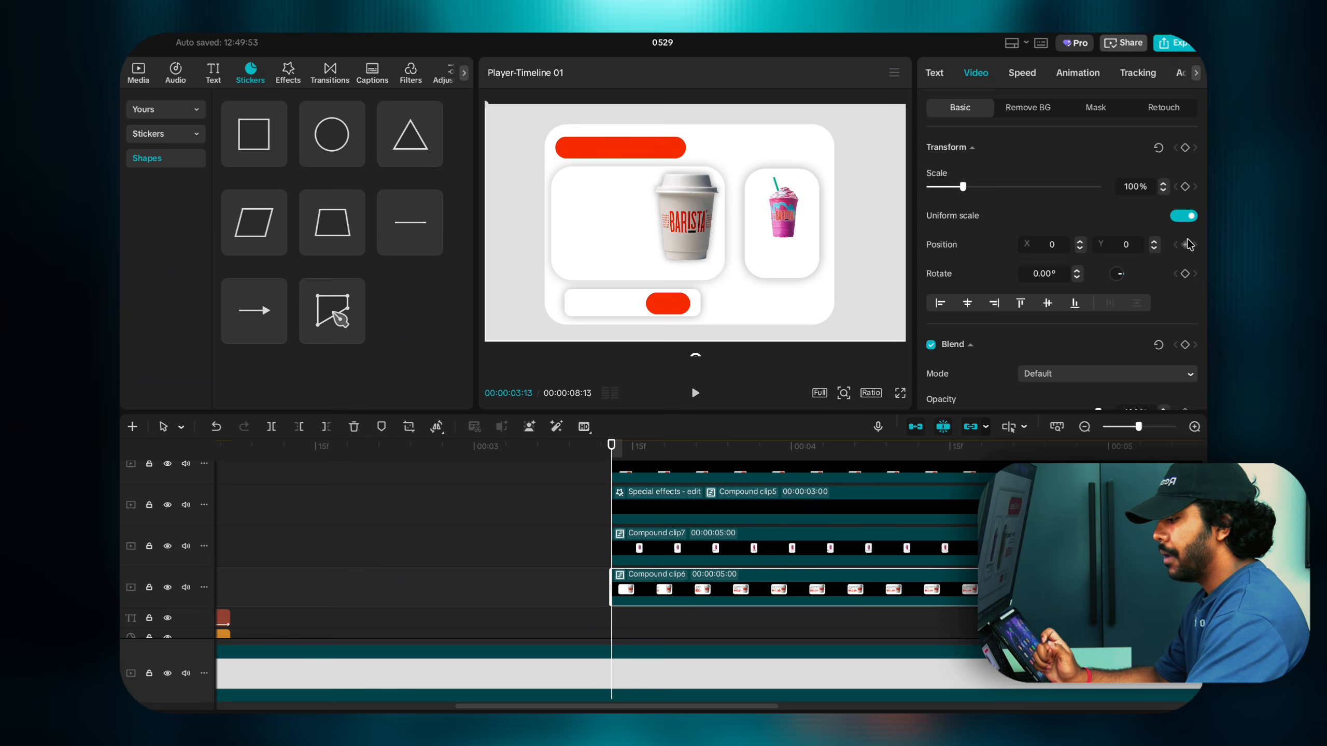
pyautogui.moveTo(963, 188)
pyautogui.mouseDown()
pyautogui.moveTo(977, 188)
pyautogui.moveTo(965, 202)
pyautogui.mouseUp()
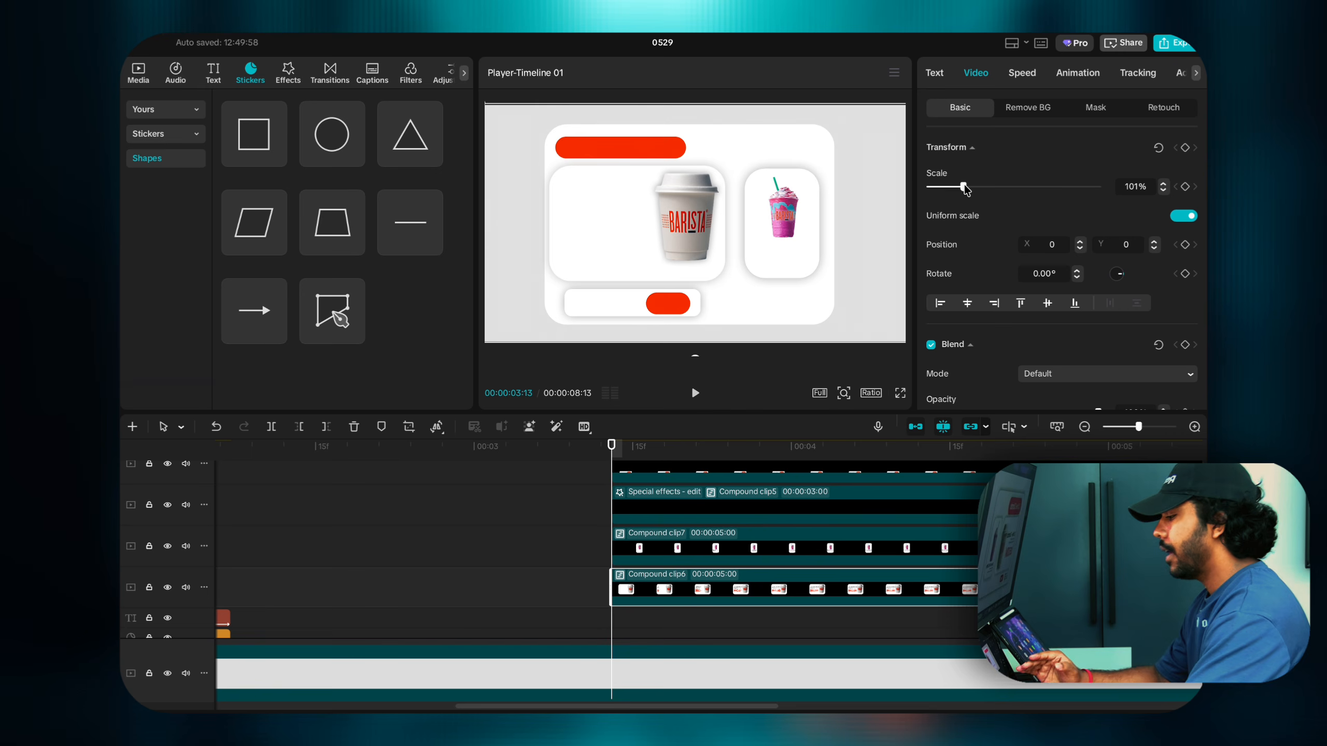
pyautogui.hotkey('ctrl', 'z')
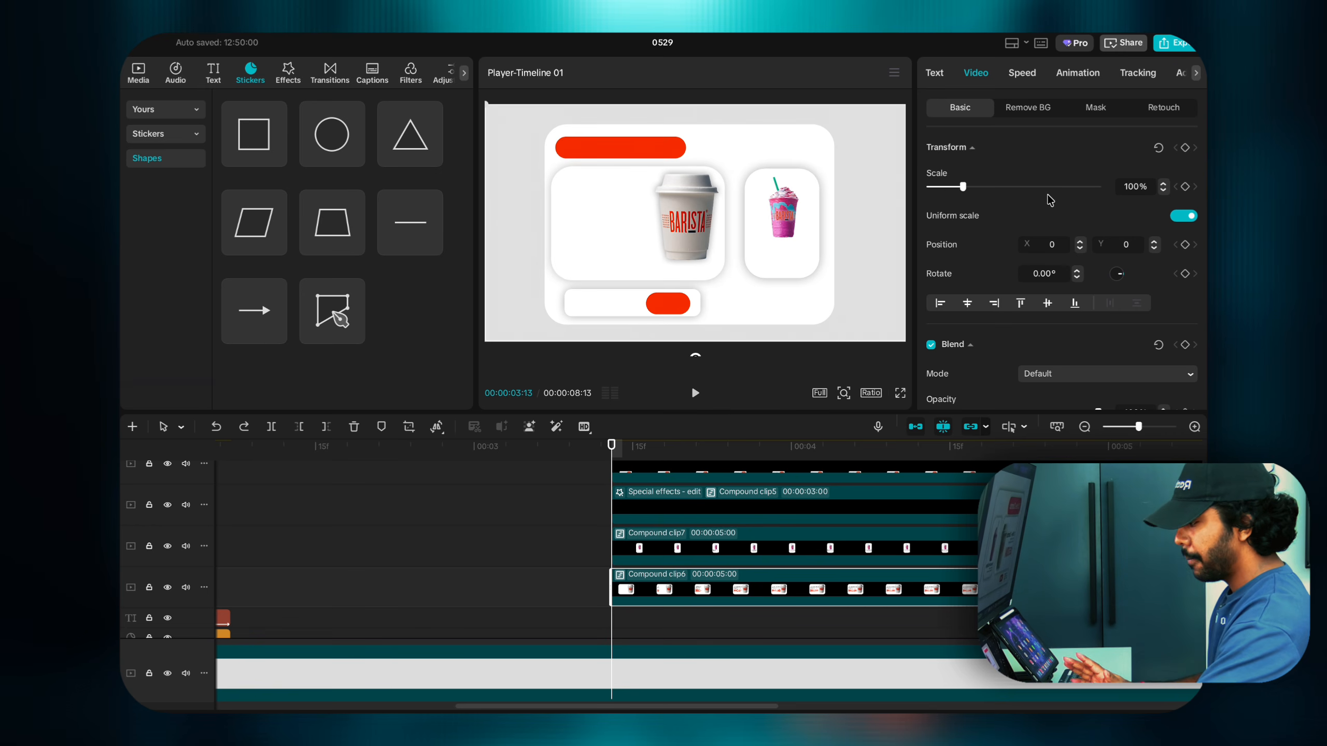
pyautogui.click(1185, 216)
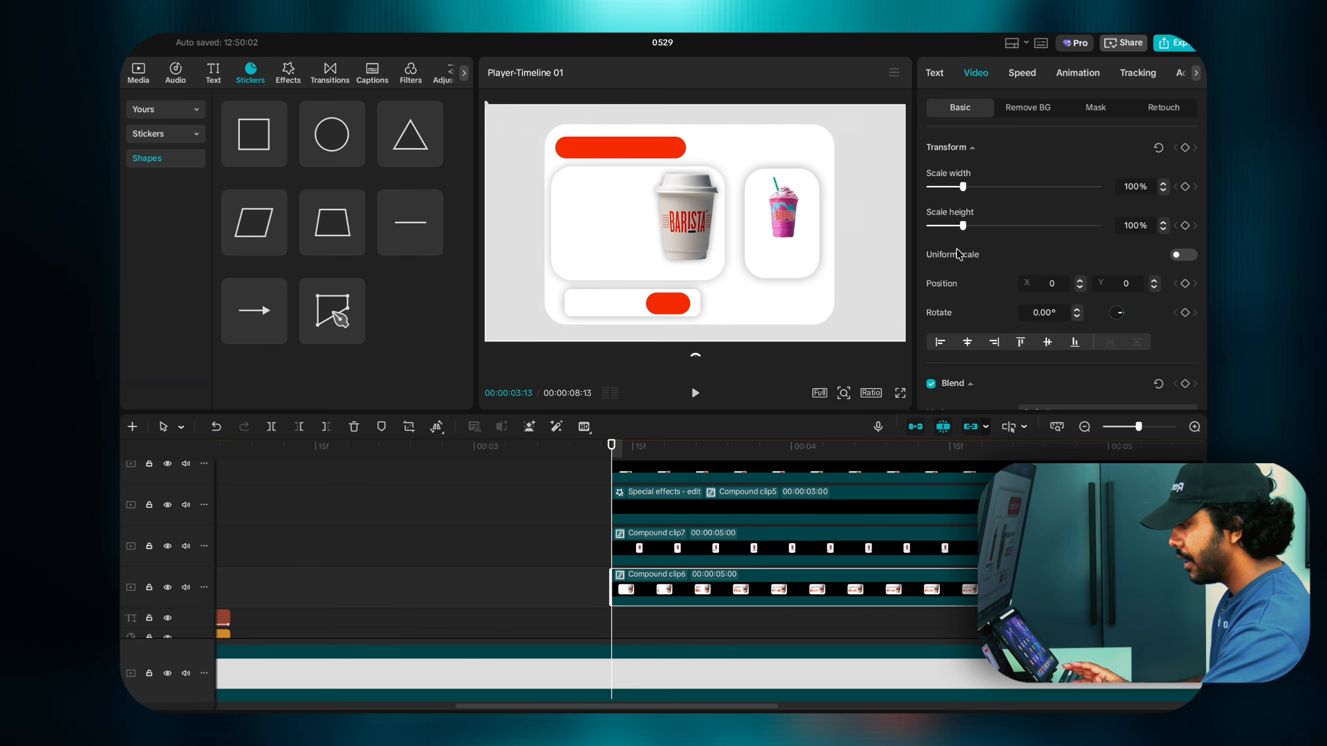
pyautogui.moveTo(963, 187); pyautogui.dragTo(1148, 195)
pyautogui.hotkey('ctrl', 'z')
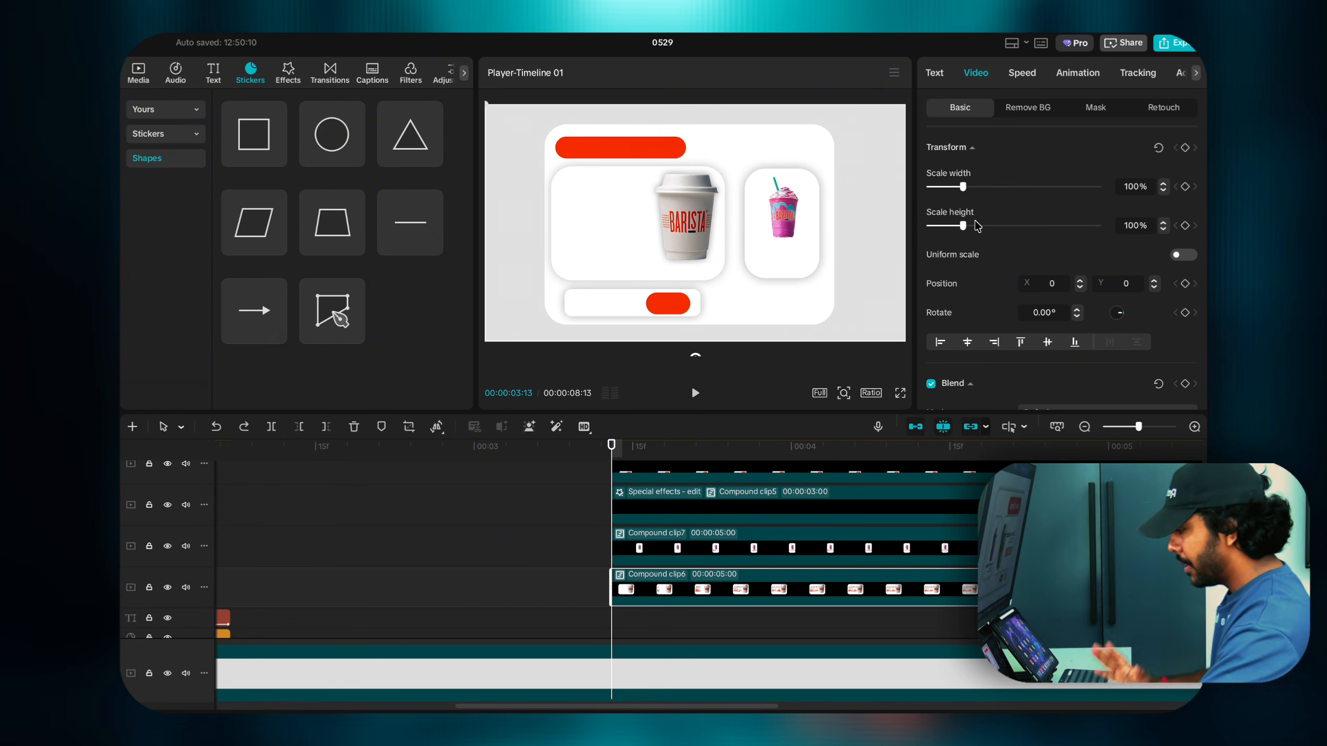
pyautogui.moveTo(965, 228); pyautogui.dragTo(929, 242)
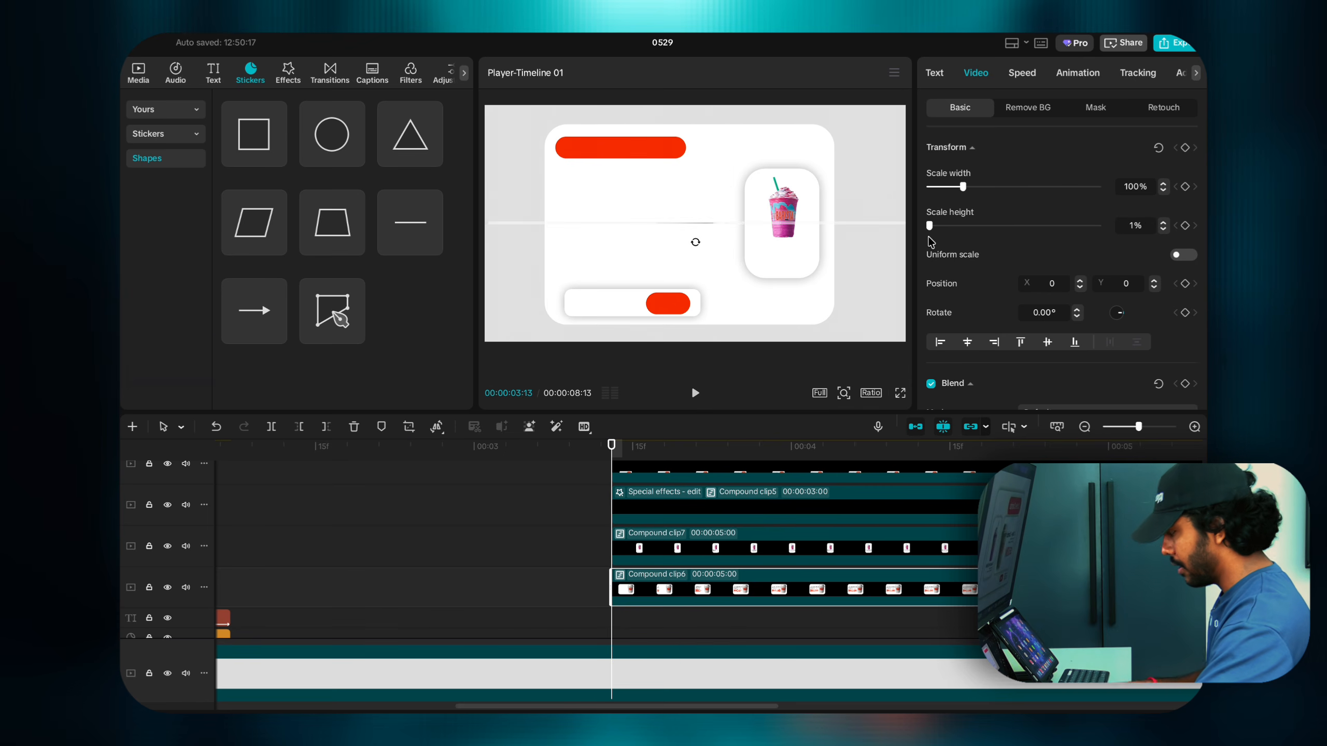
pyautogui.hotkey('ctrl', 'z')
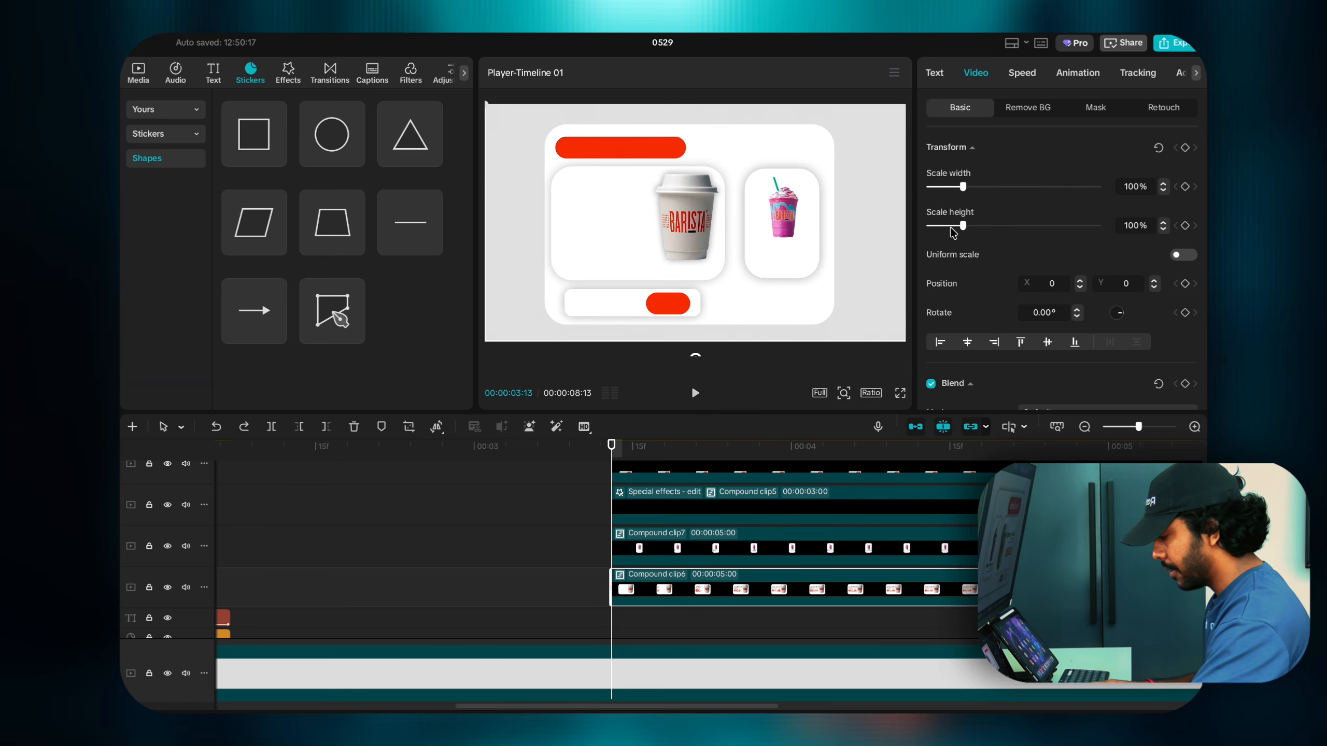
# Step: Keyframe Compound clip6's scale height at 1% at 00:00:03:13 and again at 00:00:03:20
pyautogui.click(1185, 226)
pyautogui.rightClick(1185, 225)
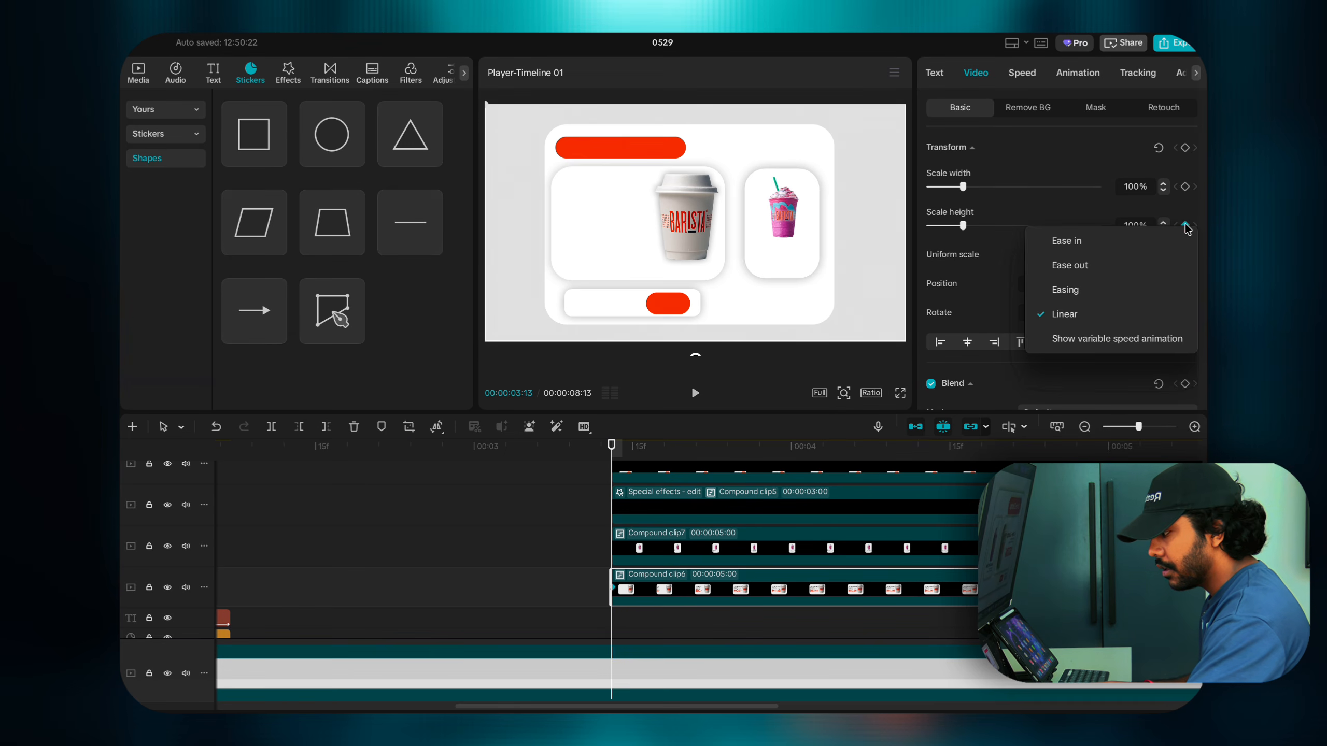
pyautogui.click(1185, 210)
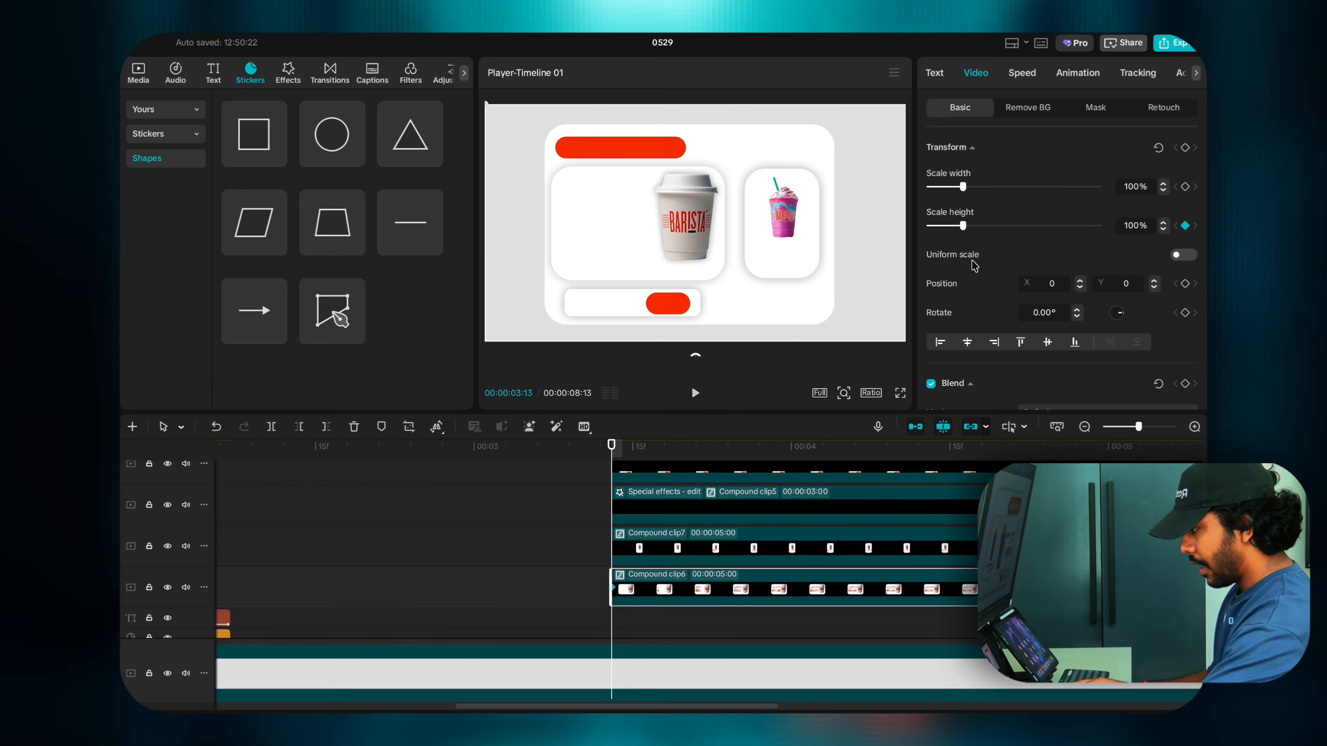
pyautogui.moveTo(963, 229); pyautogui.dragTo(820, 233)
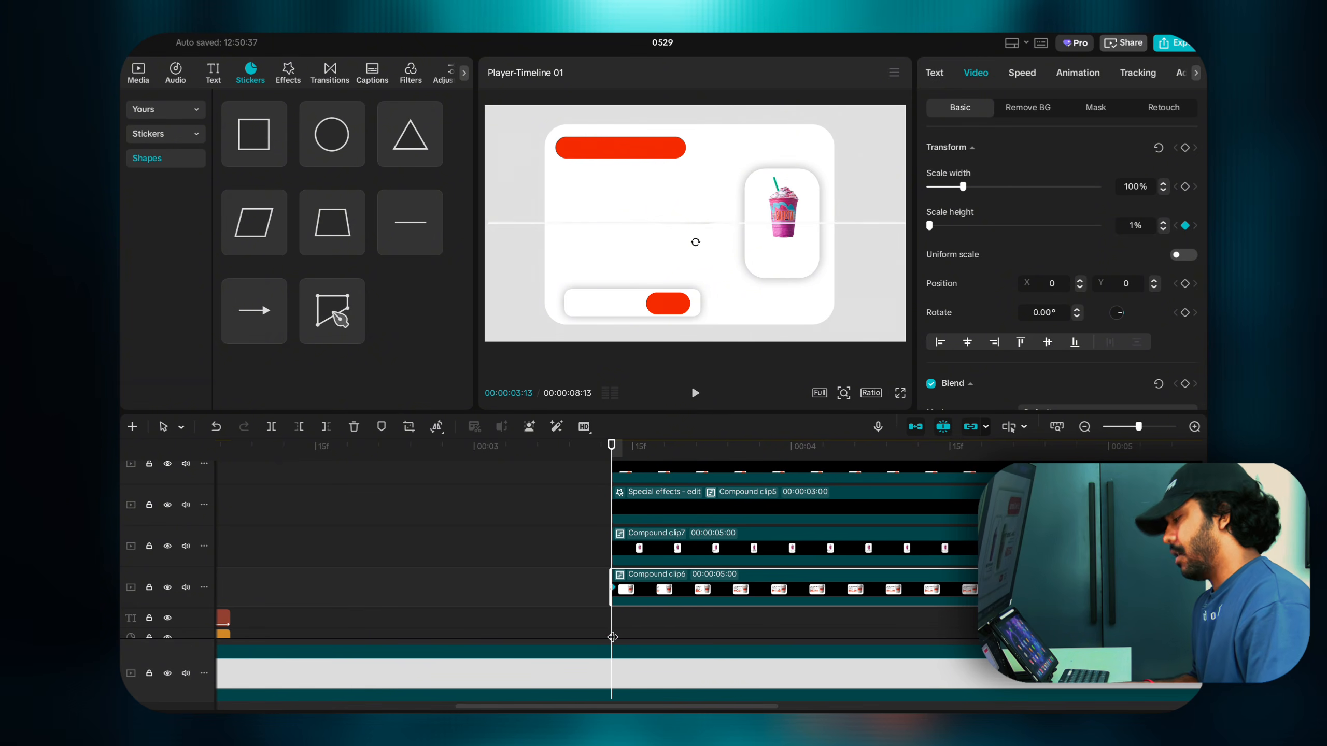
pyautogui.press('Right')
pyautogui.press('Right')
pyautogui.press('Right')
pyautogui.press('Right')
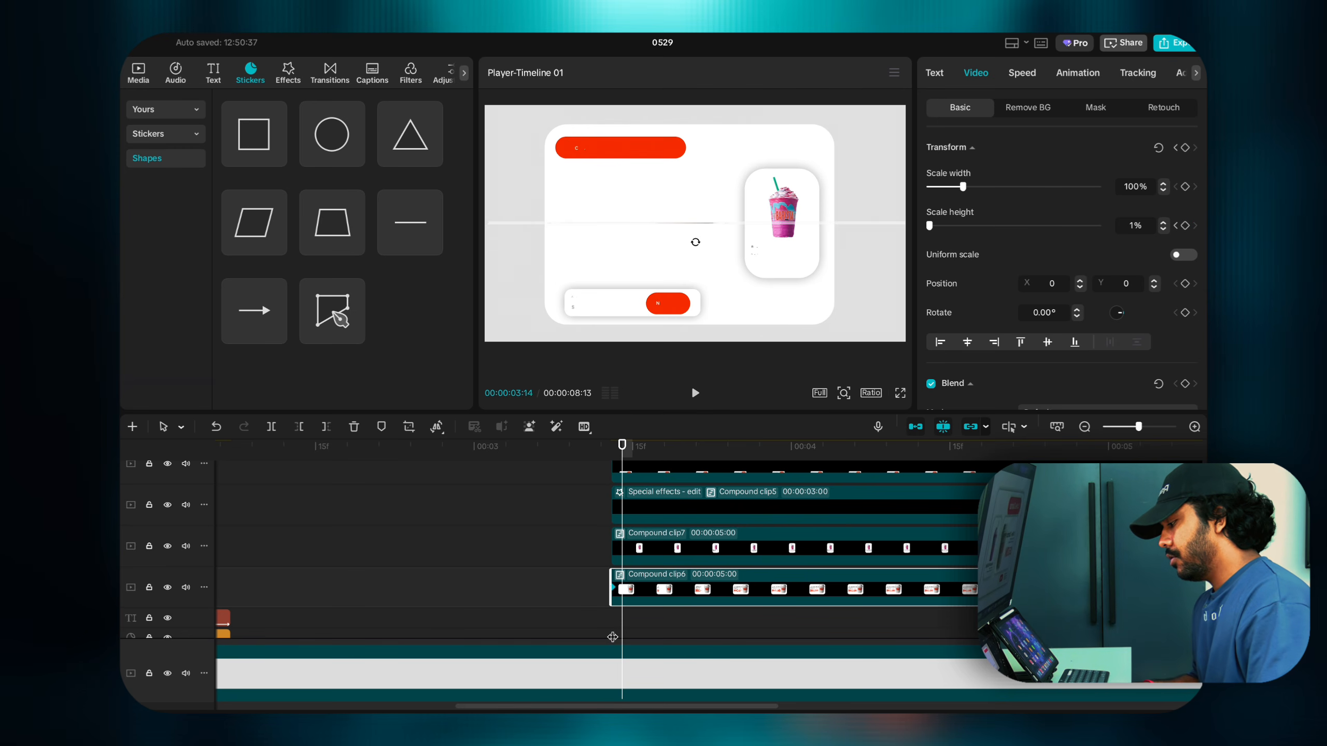
pyautogui.press('Right')
pyautogui.press('Right')
pyautogui.press('Right')
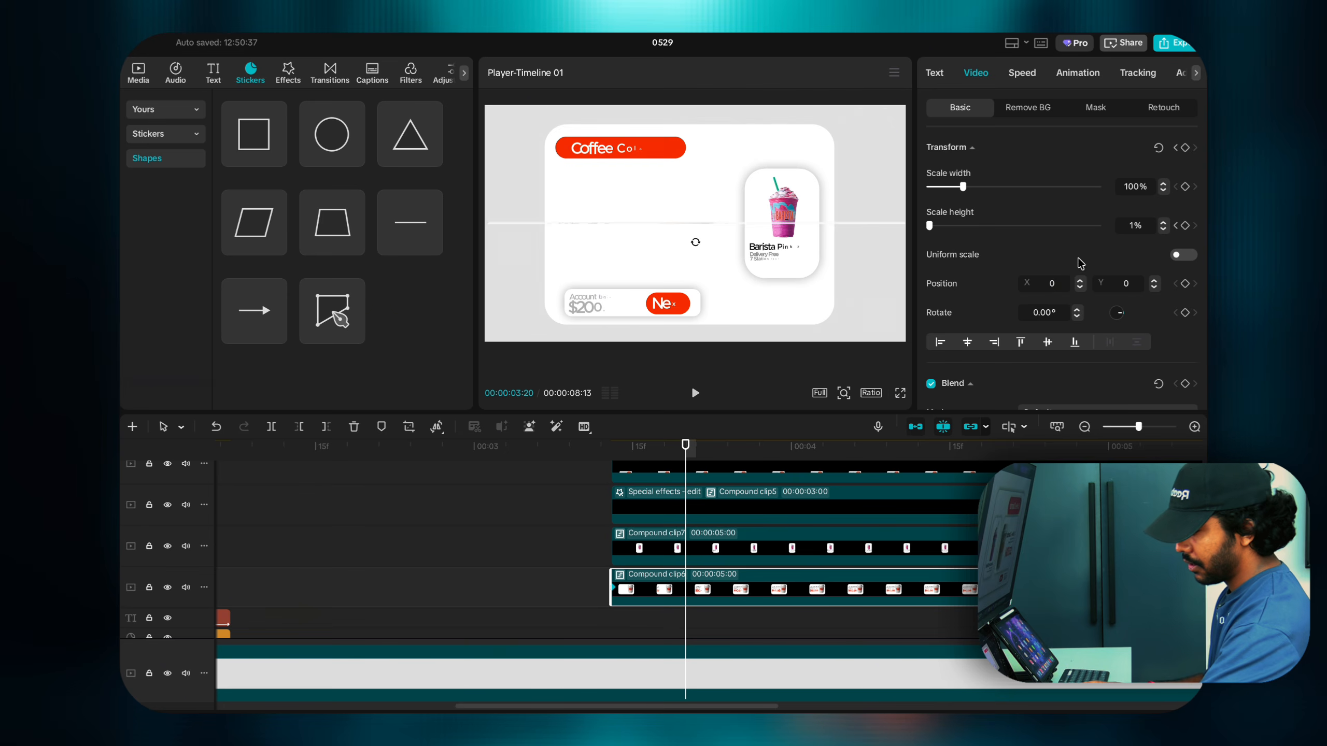
pyautogui.click(1185, 226)
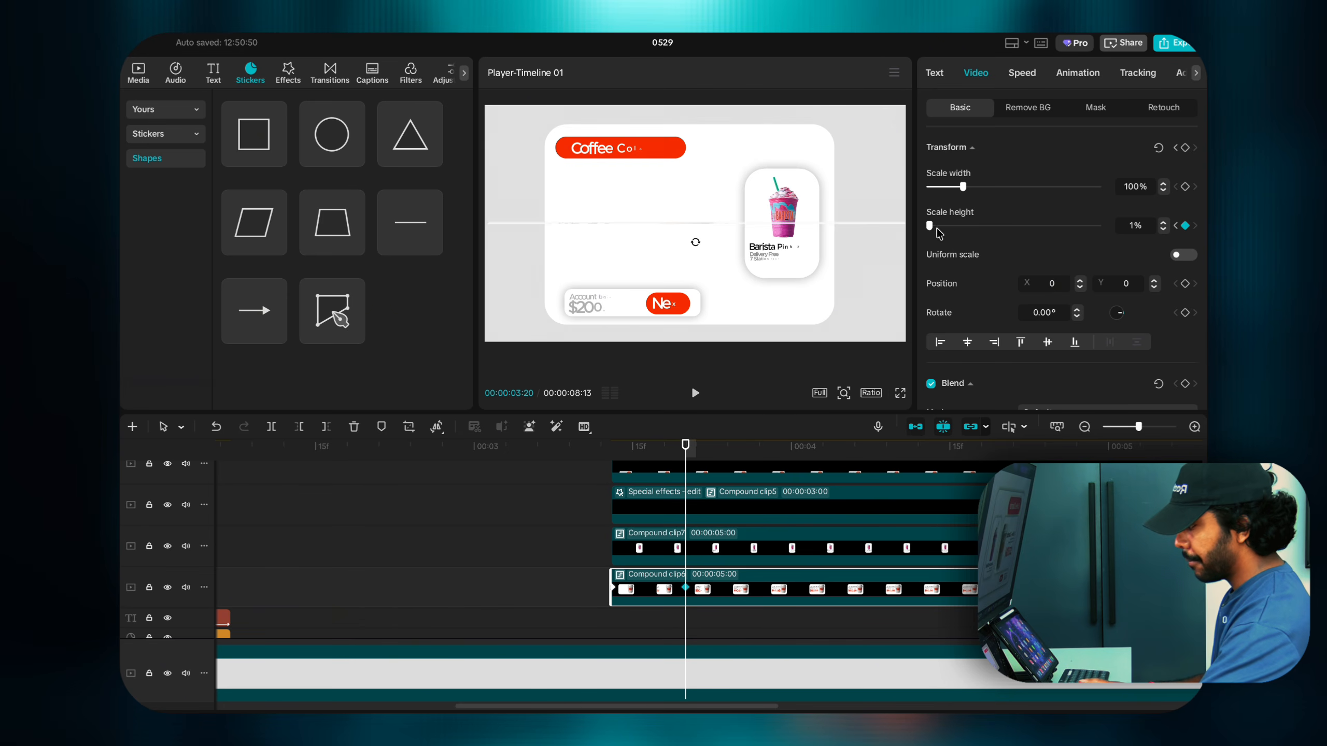
# Step: Keyframe the card's scale height at 140% at 3:20 and 70% around 3:26
pyautogui.moveTo(932, 226); pyautogui.dragTo(977, 231)
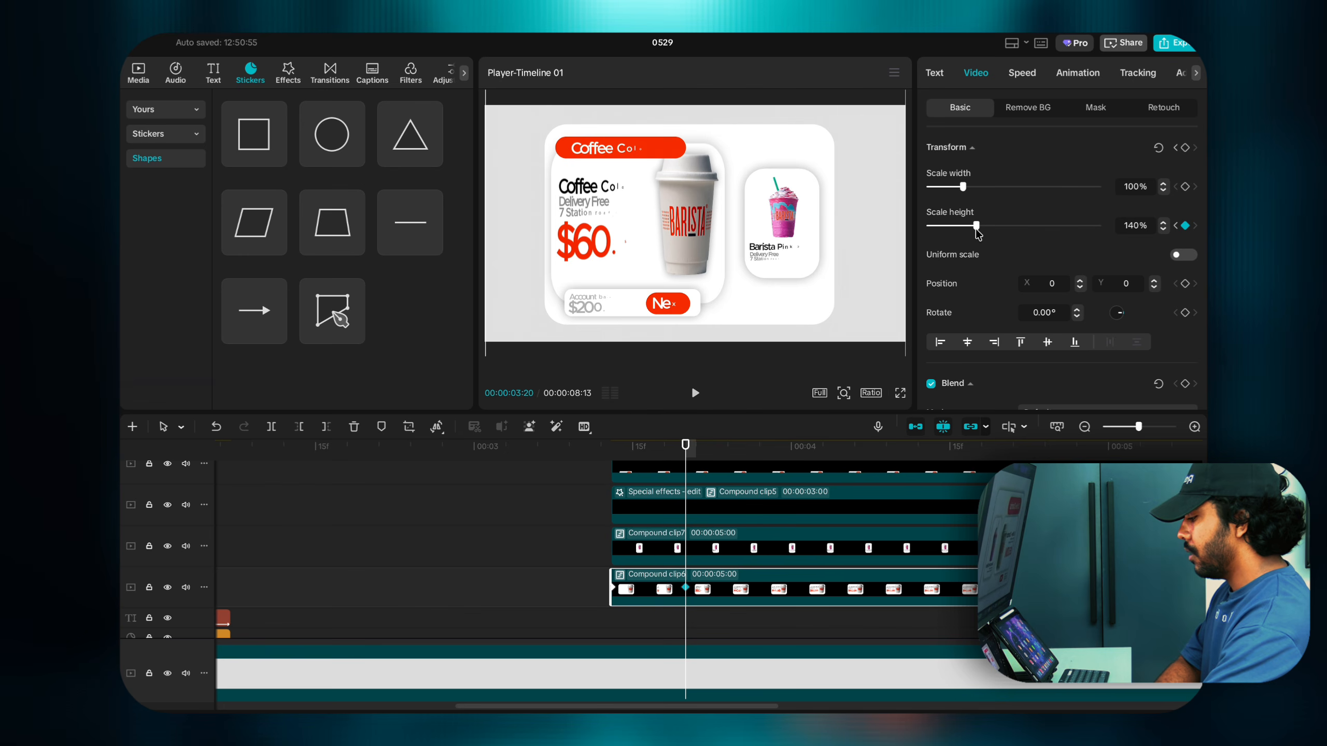
pyautogui.press('Right')
pyautogui.press('Right')
pyautogui.press('Right')
pyautogui.press('Right')
pyautogui.press('Right')
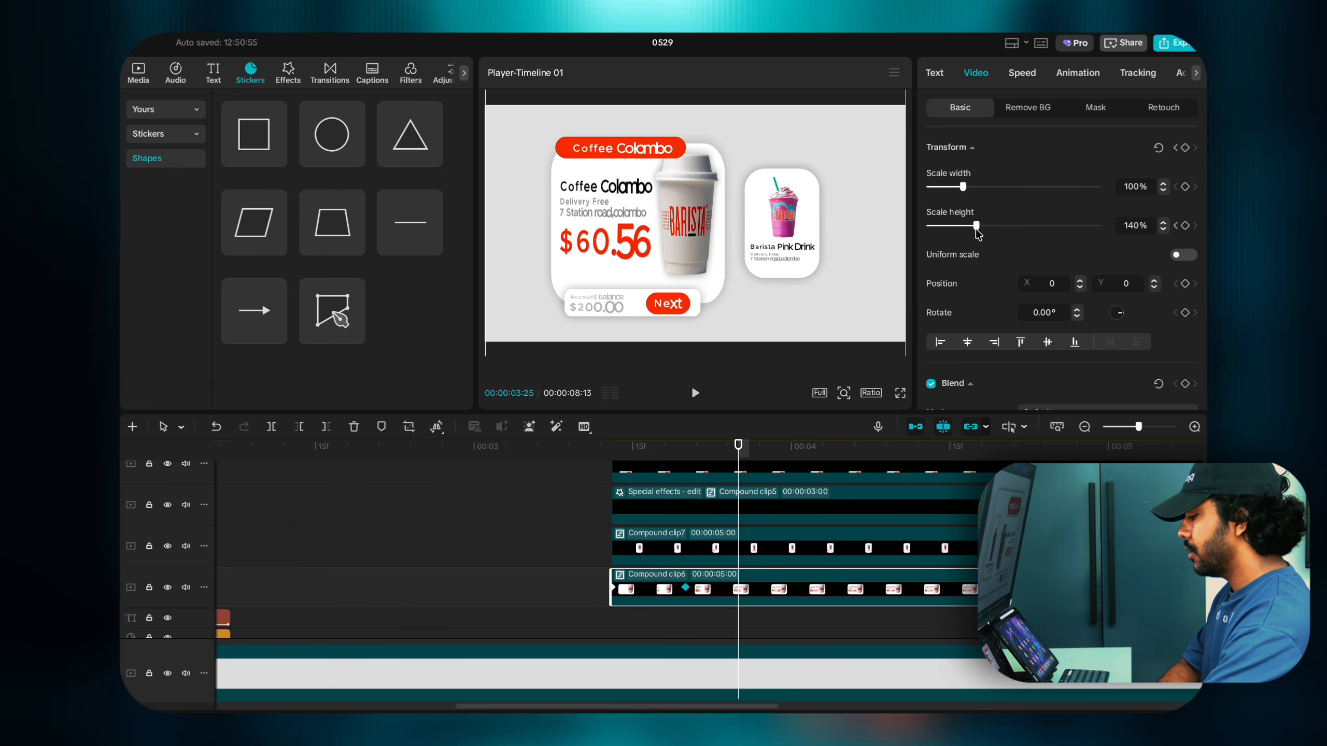
pyautogui.press('Right')
pyautogui.moveTo(976, 229); pyautogui.dragTo(951, 235)
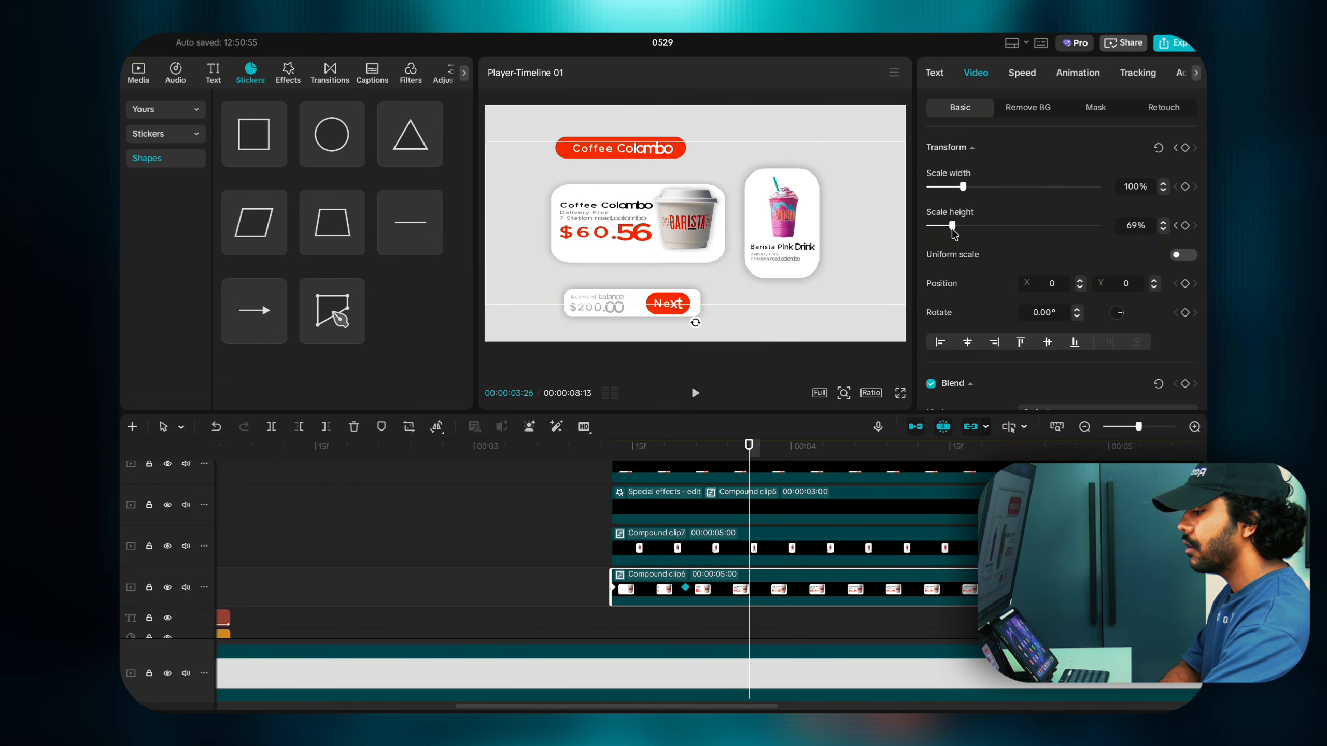
pyautogui.click(1162, 223)
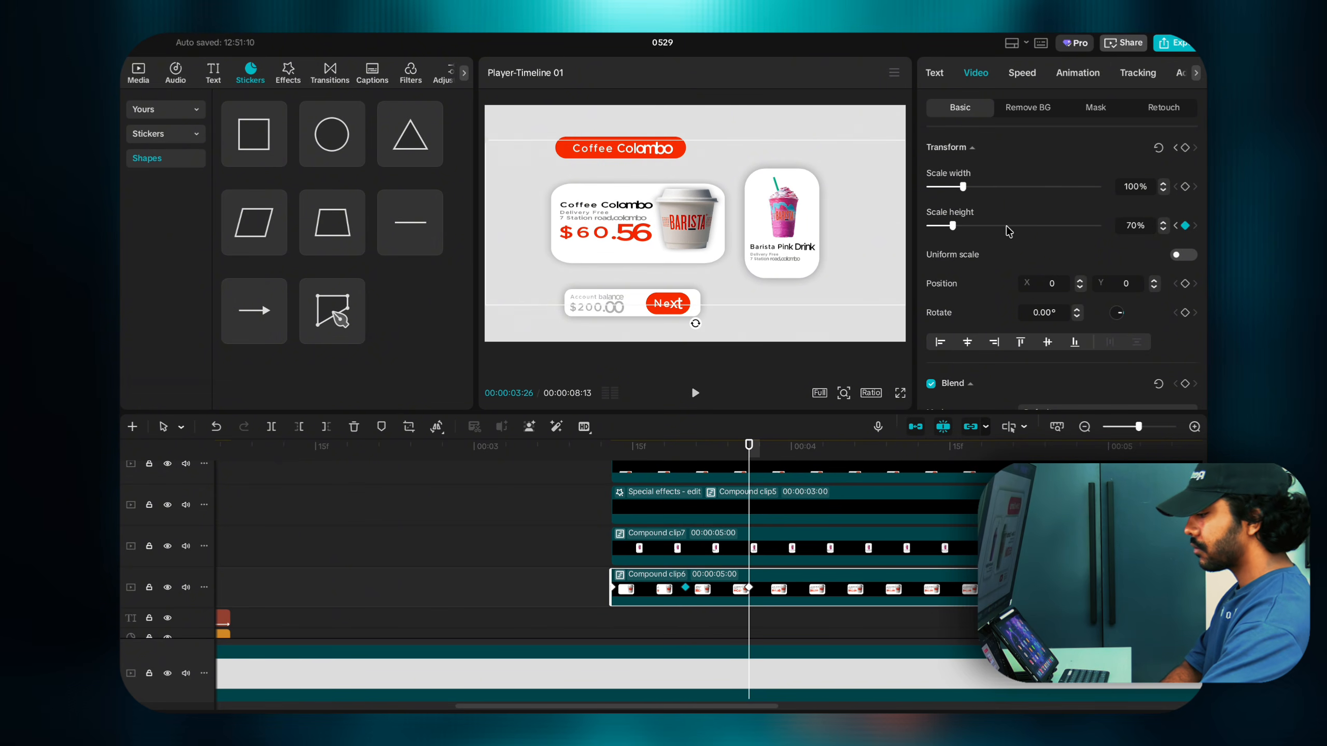
# Step: Keyframe the card's scale height at 120% at 4:01, settling at exactly 100% by 4:05
pyautogui.press('Right')
pyautogui.press('Right')
pyautogui.press('Right')
pyautogui.press('Right')
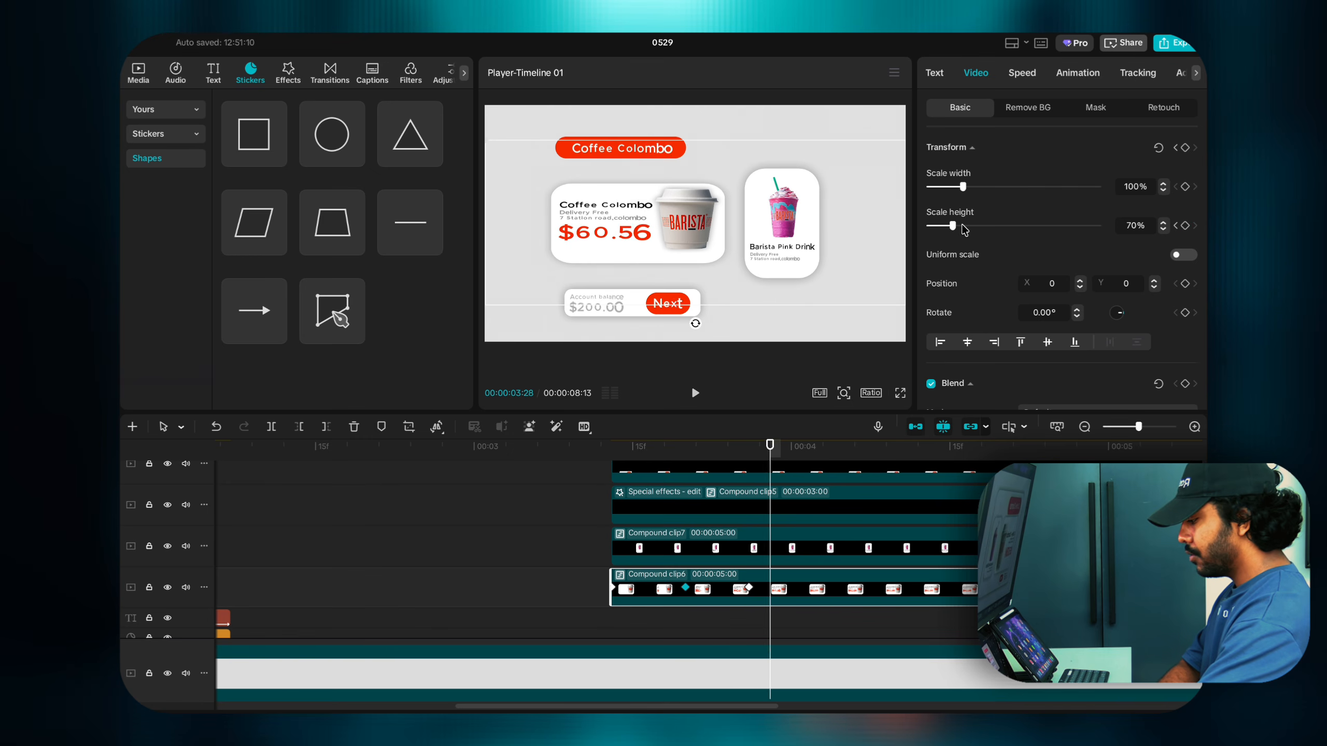
pyautogui.press('Right')
pyautogui.press('Right')
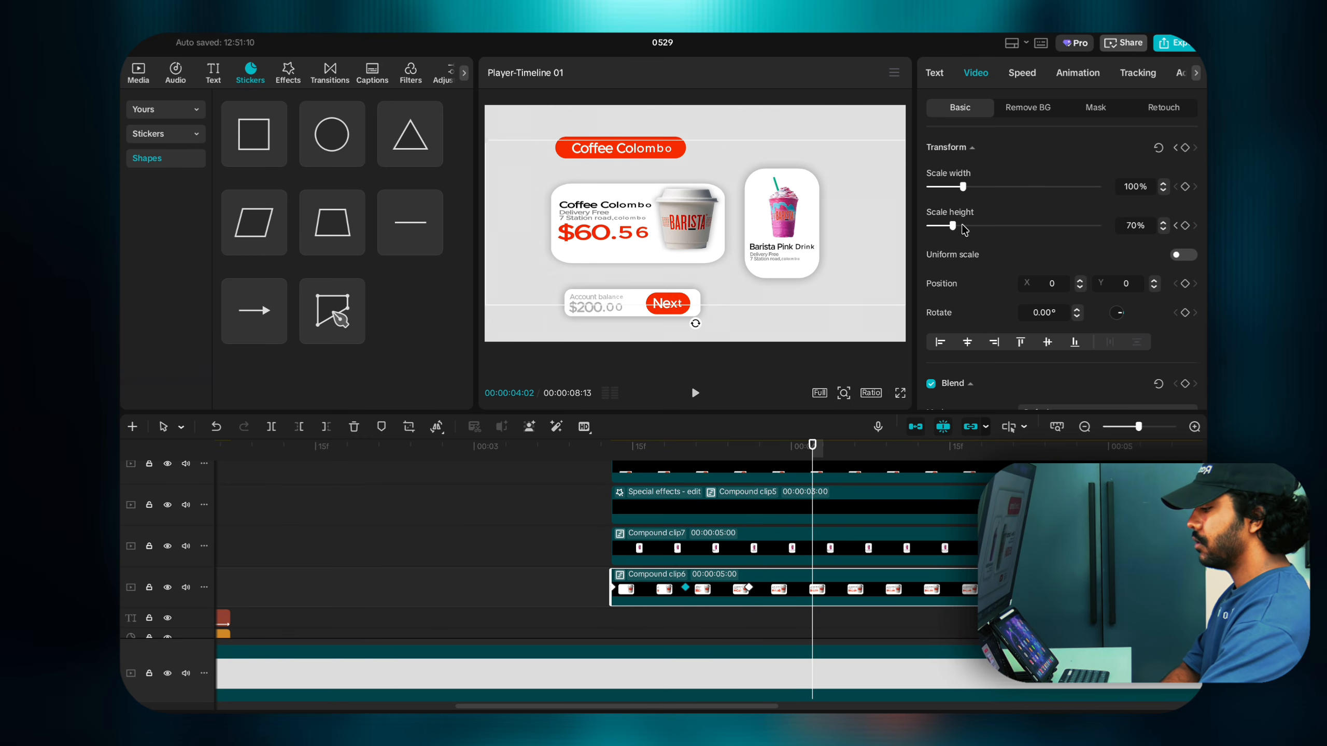
pyautogui.press('Left')
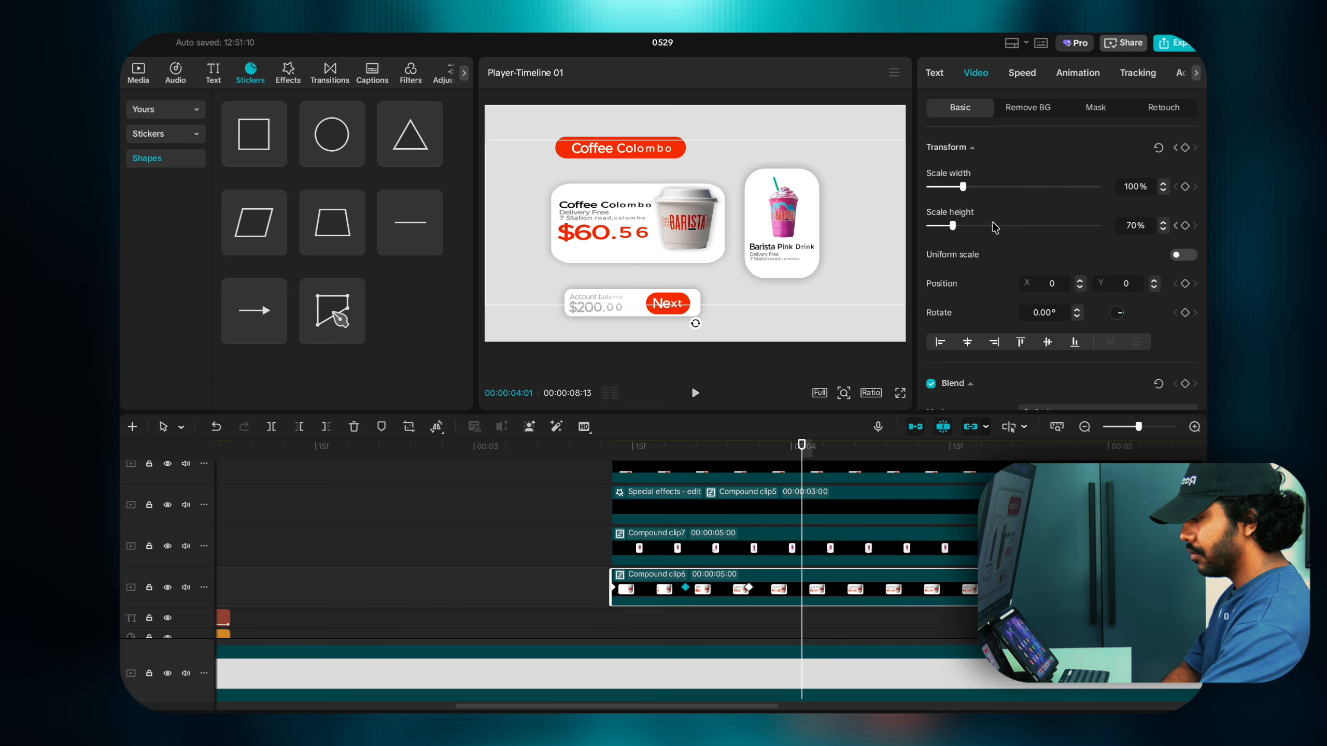
pyautogui.moveTo(951, 226); pyautogui.dragTo(970, 229)
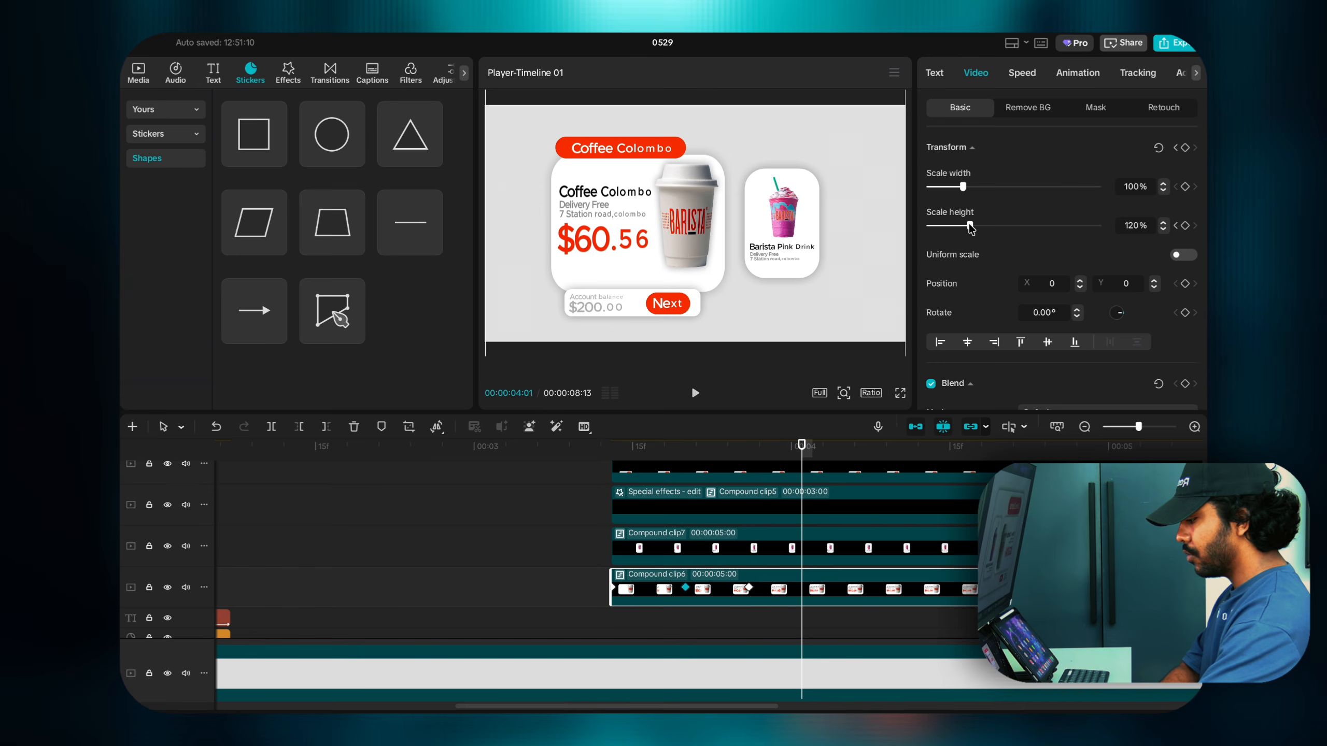
pyautogui.press('Right')
pyautogui.press('Right')
pyautogui.press('Right')
pyautogui.press('Right')
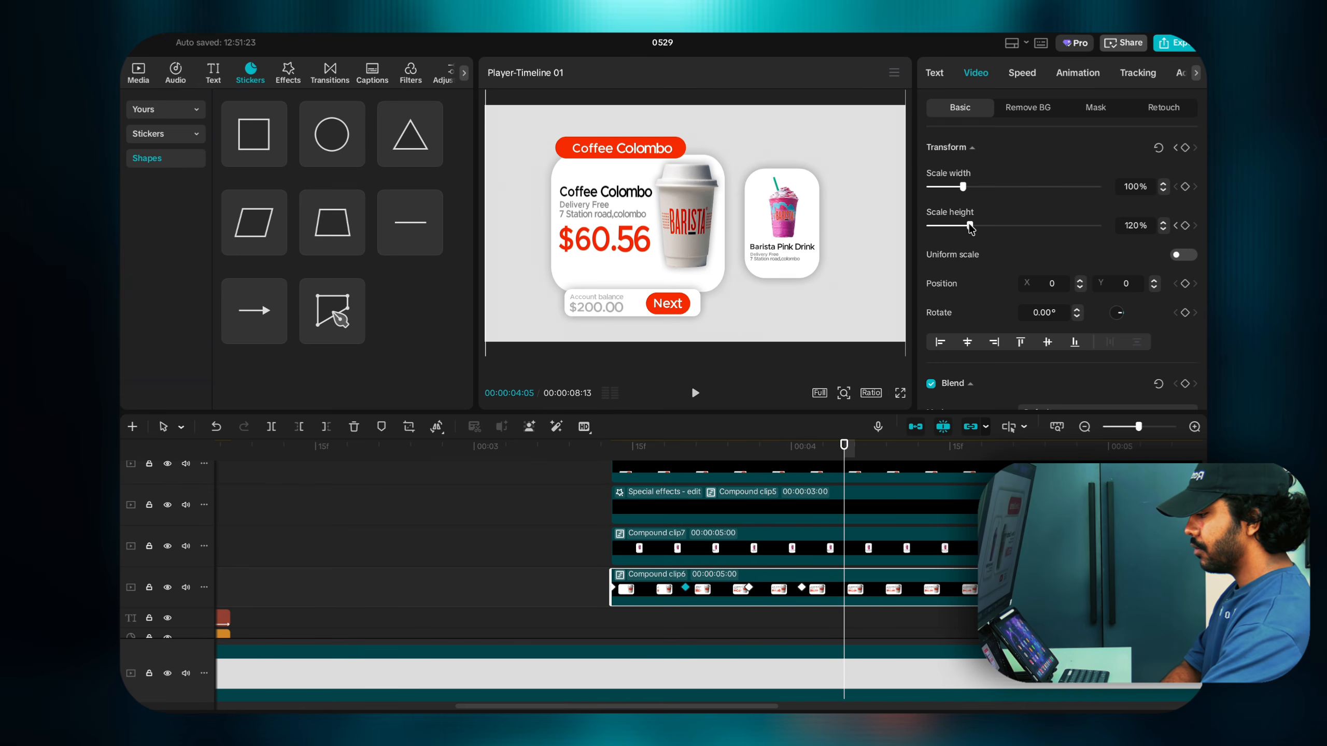
pyautogui.moveTo(970, 228); pyautogui.dragTo(962, 229)
pyautogui.click(1184, 226)
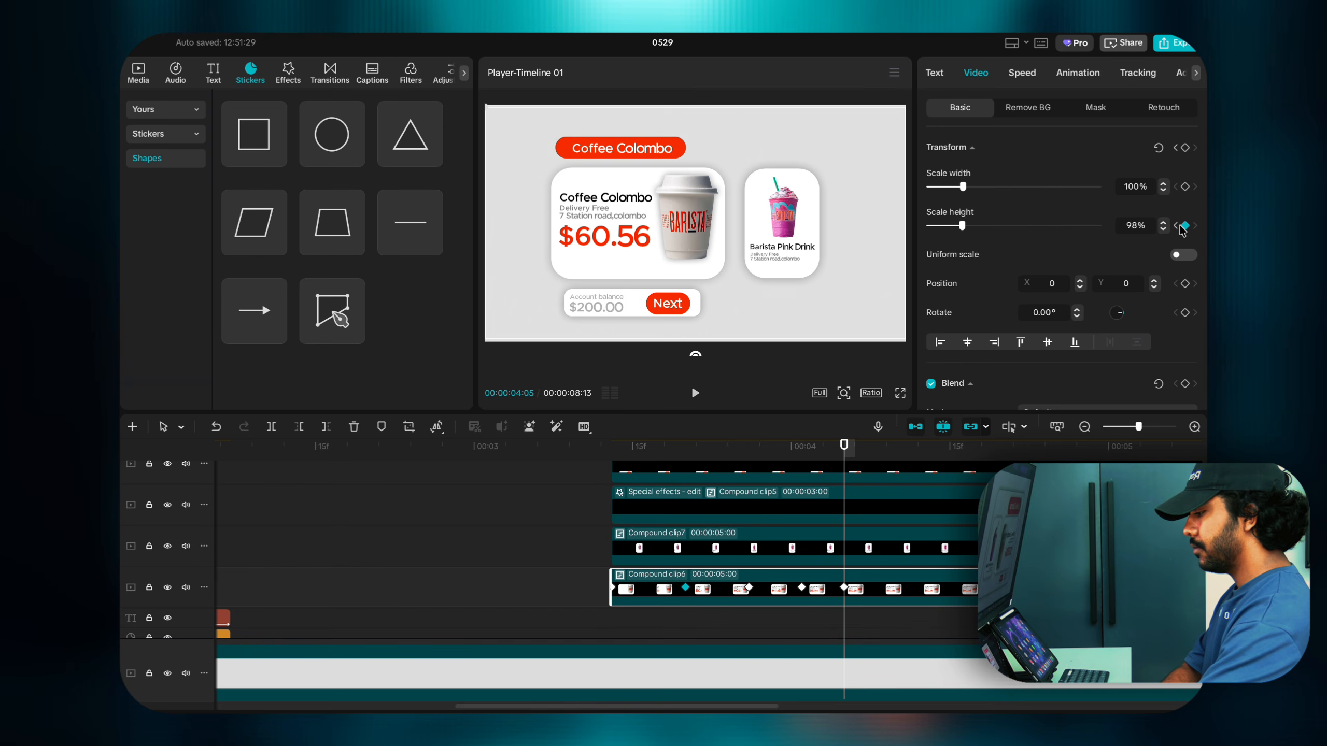
pyautogui.click(1163, 222)
pyautogui.click(1163, 222)
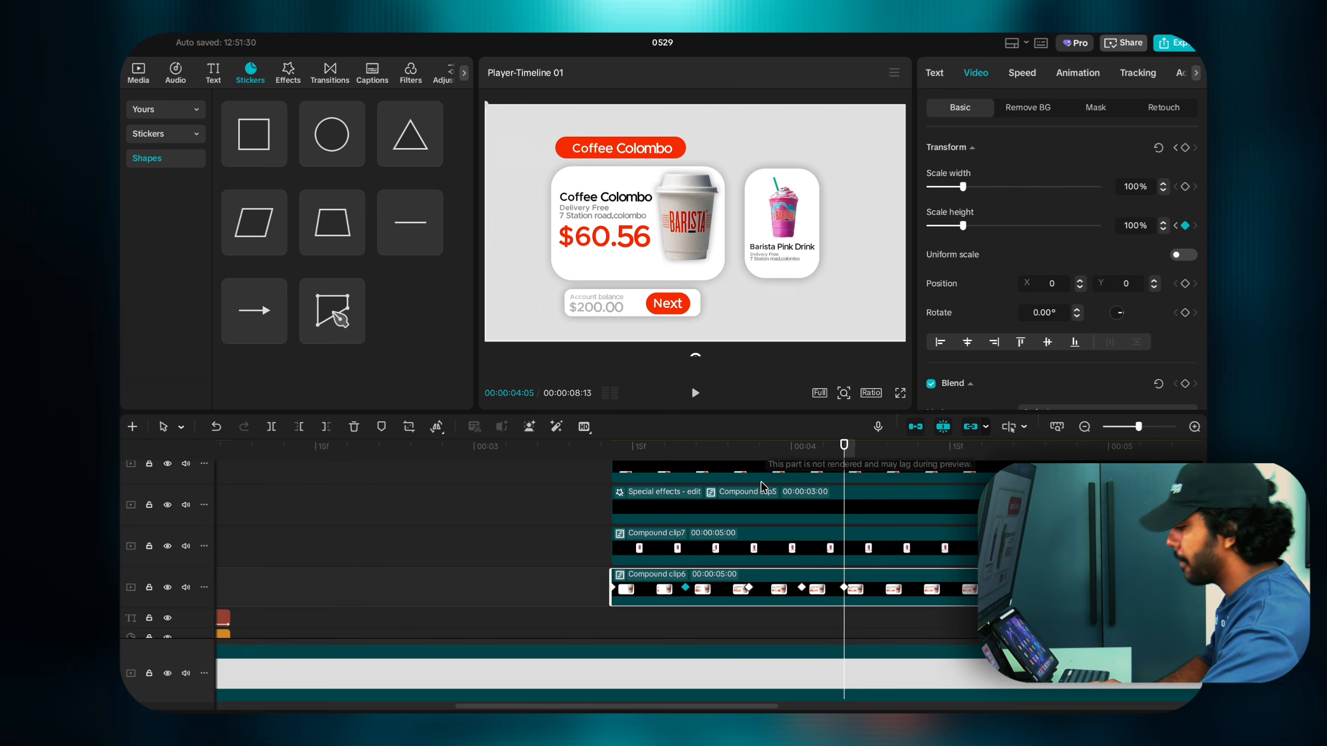
# Step: Replay the card's bounce animation from 3:13 several times, then select Compound clip7, the drink card
pyautogui.click(607, 629)
pyautogui.press('space')
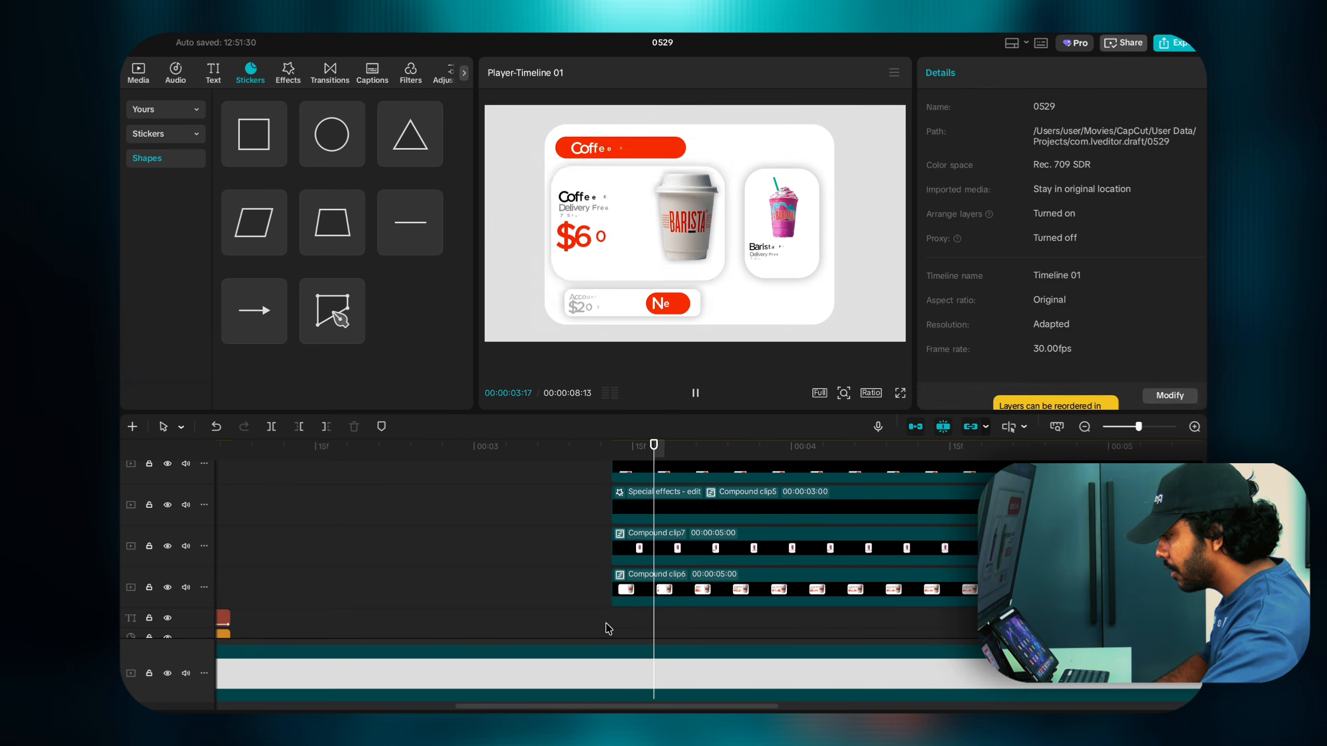
pyautogui.click(607, 628)
pyautogui.click(608, 629)
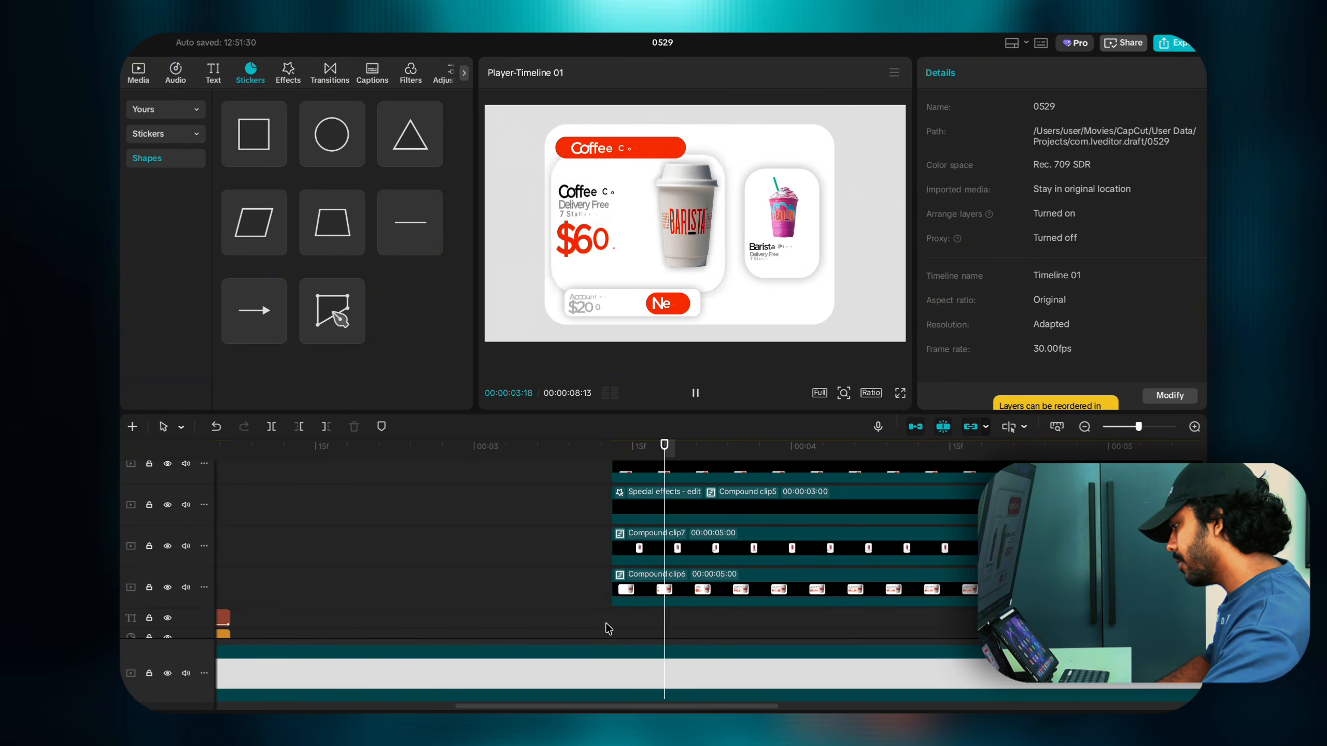
pyautogui.click(608, 629)
pyautogui.click(607, 629)
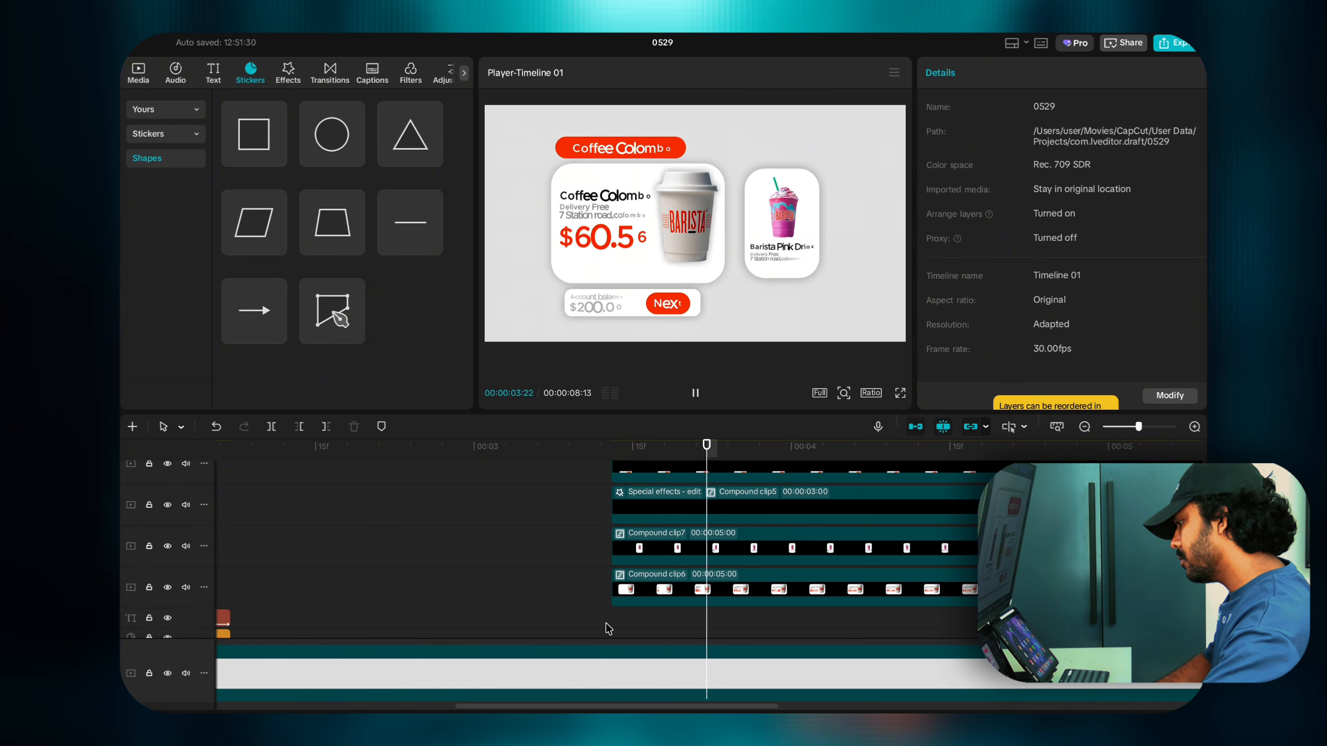
pyautogui.click(608, 629)
pyautogui.click(607, 629)
pyautogui.press('space')
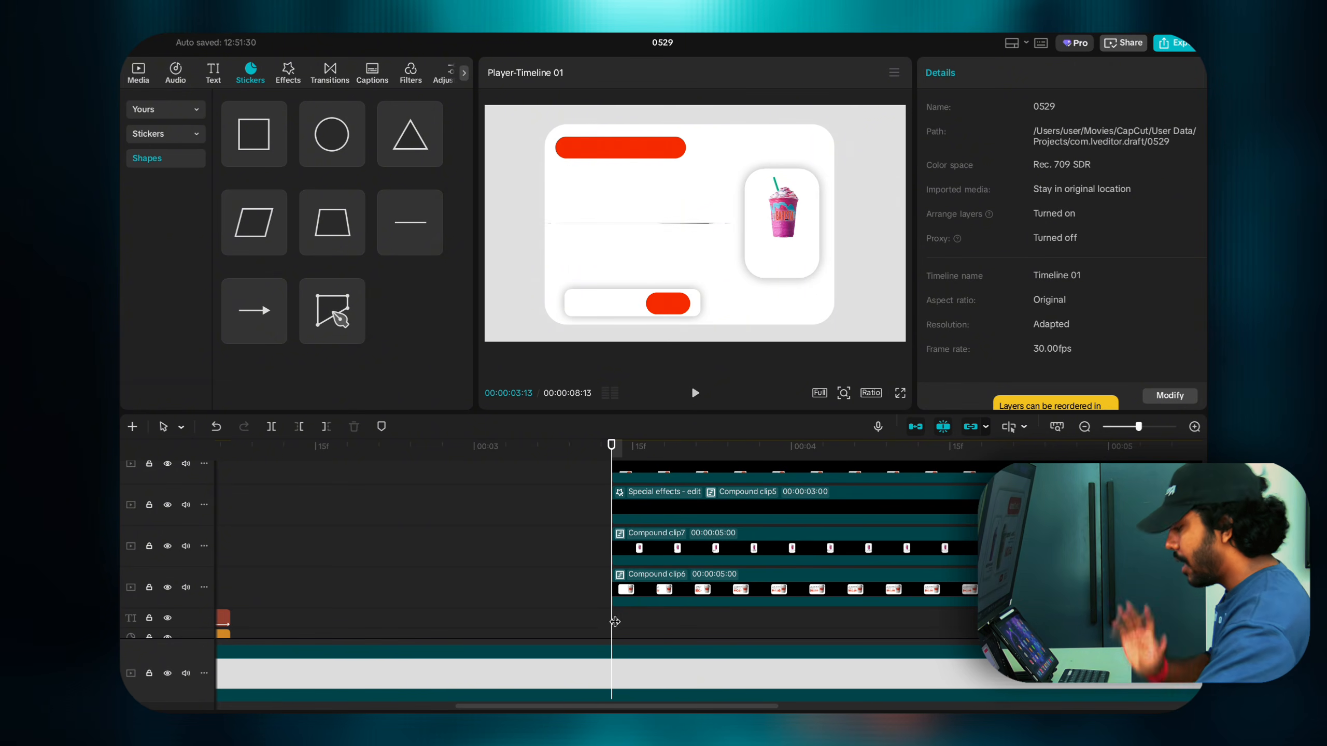
pyautogui.click(626, 604)
pyautogui.click(655, 529)
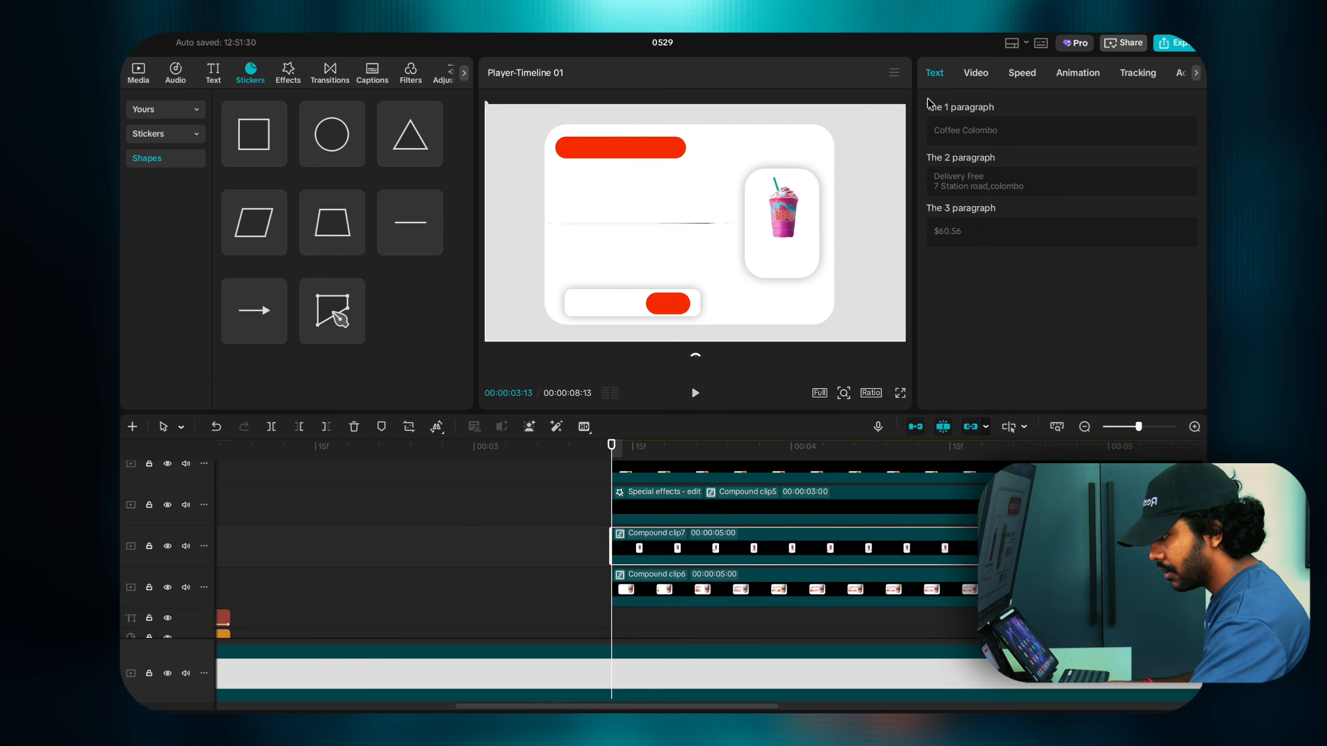
# Step: Unlink width and height scaling and bring up Compound clip7's transform settings at 3:20
pyautogui.click(976, 73)
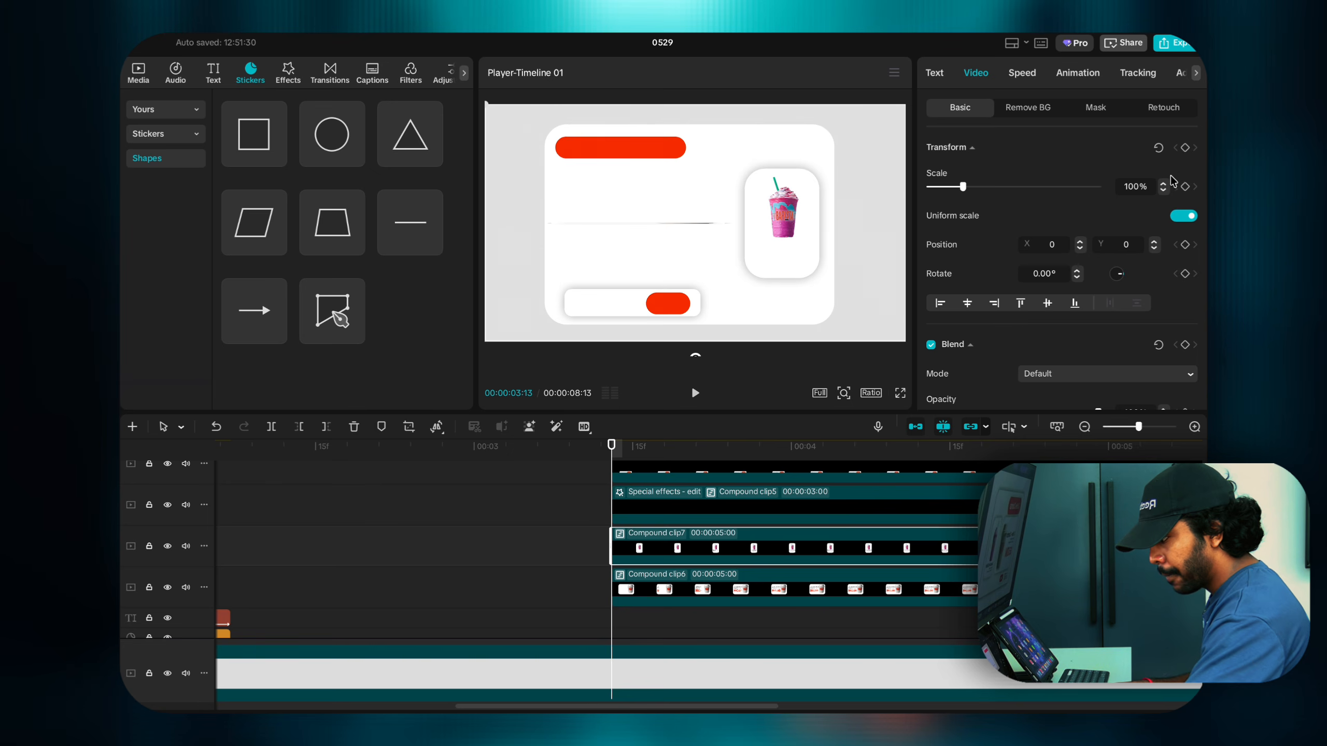
pyautogui.click(1183, 216)
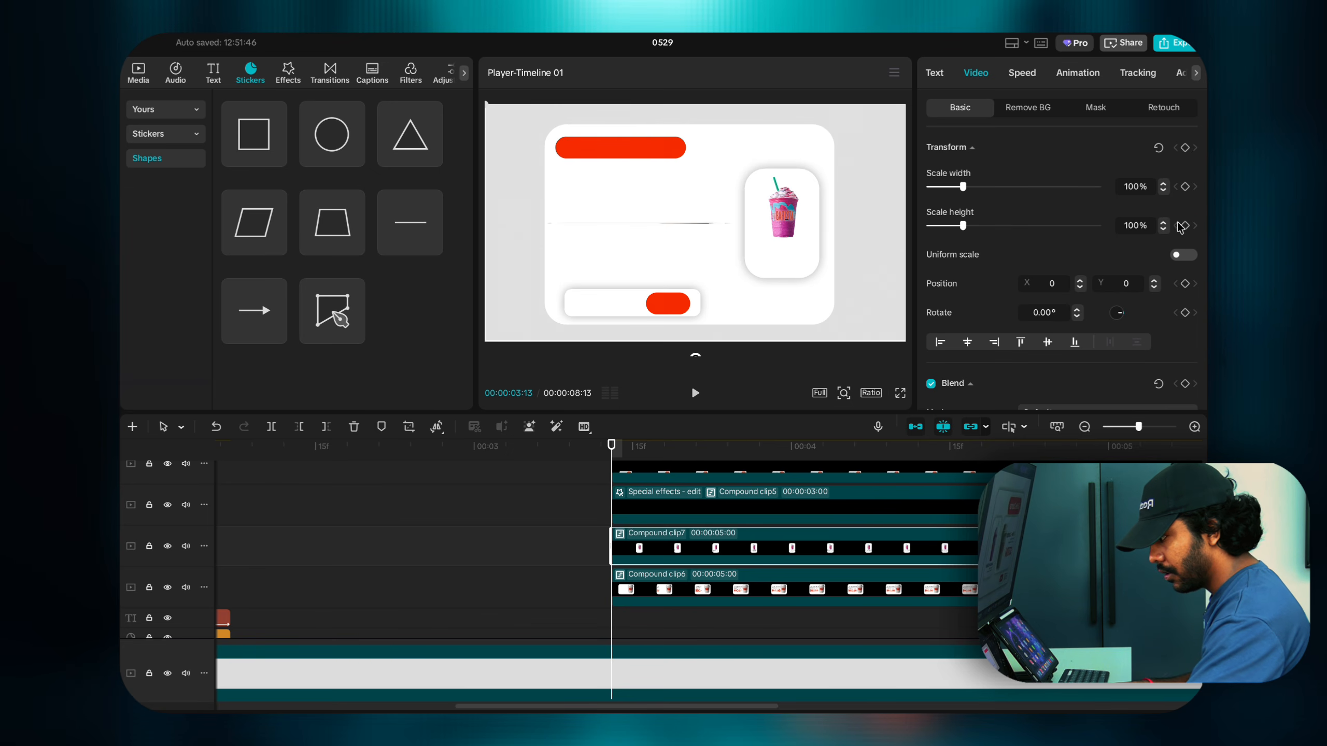
pyautogui.click(660, 590)
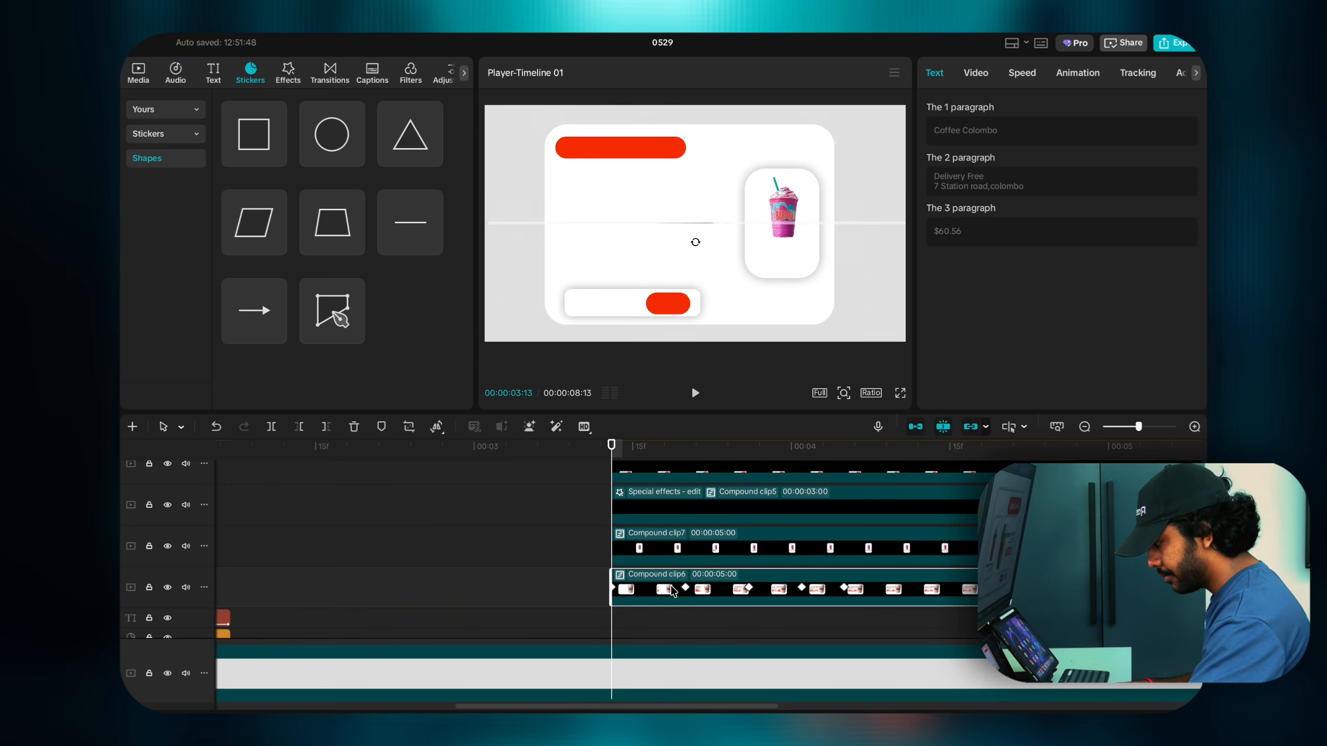
pyautogui.click(686, 592)
pyautogui.click(690, 543)
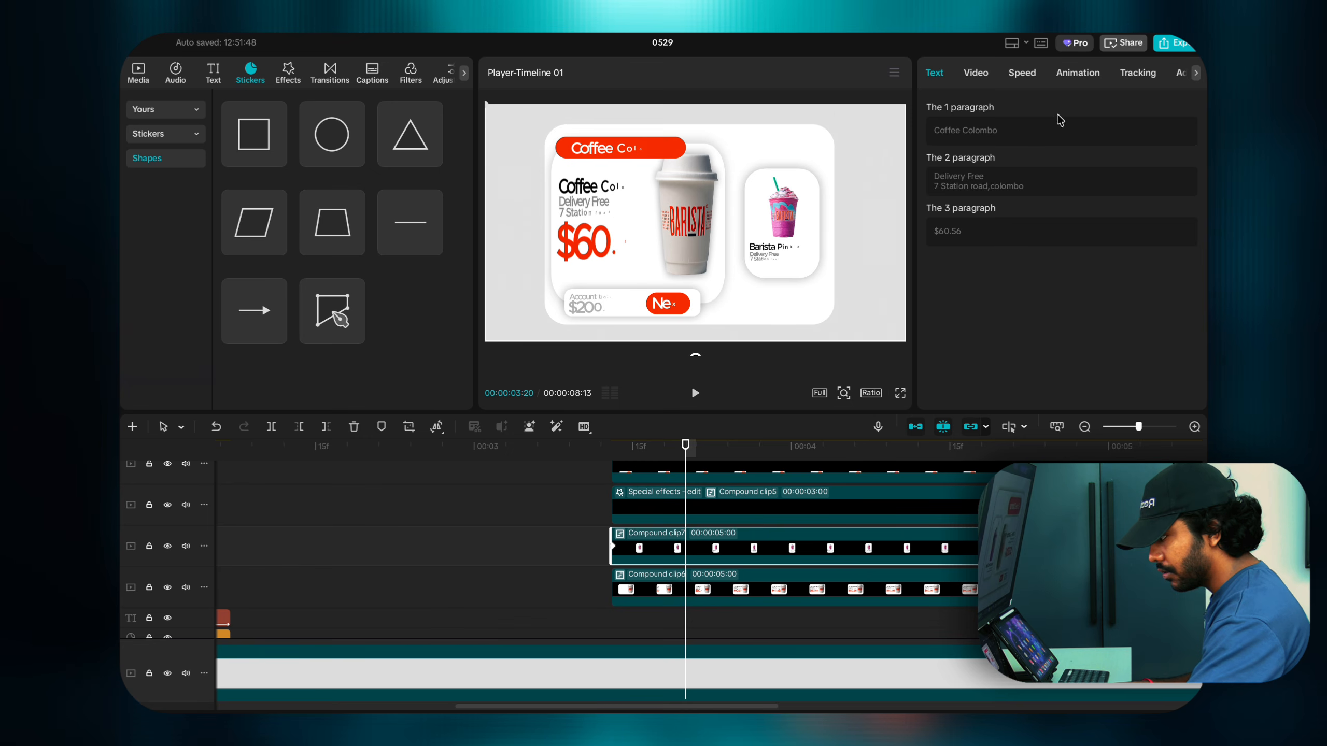
pyautogui.click(966, 74)
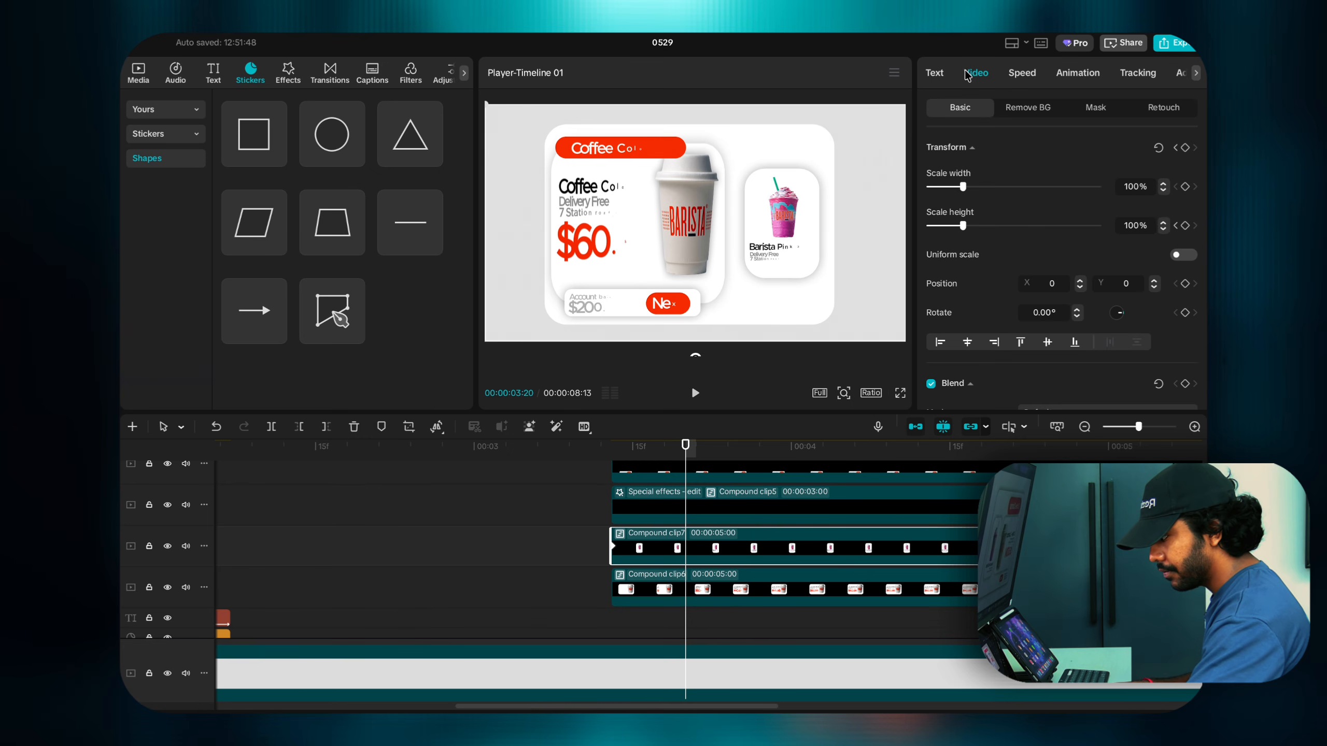
# Step: Add scale height keyframes to Compound clip7 at 3:20, 3:26 and 4:05
pyautogui.click(1184, 226)
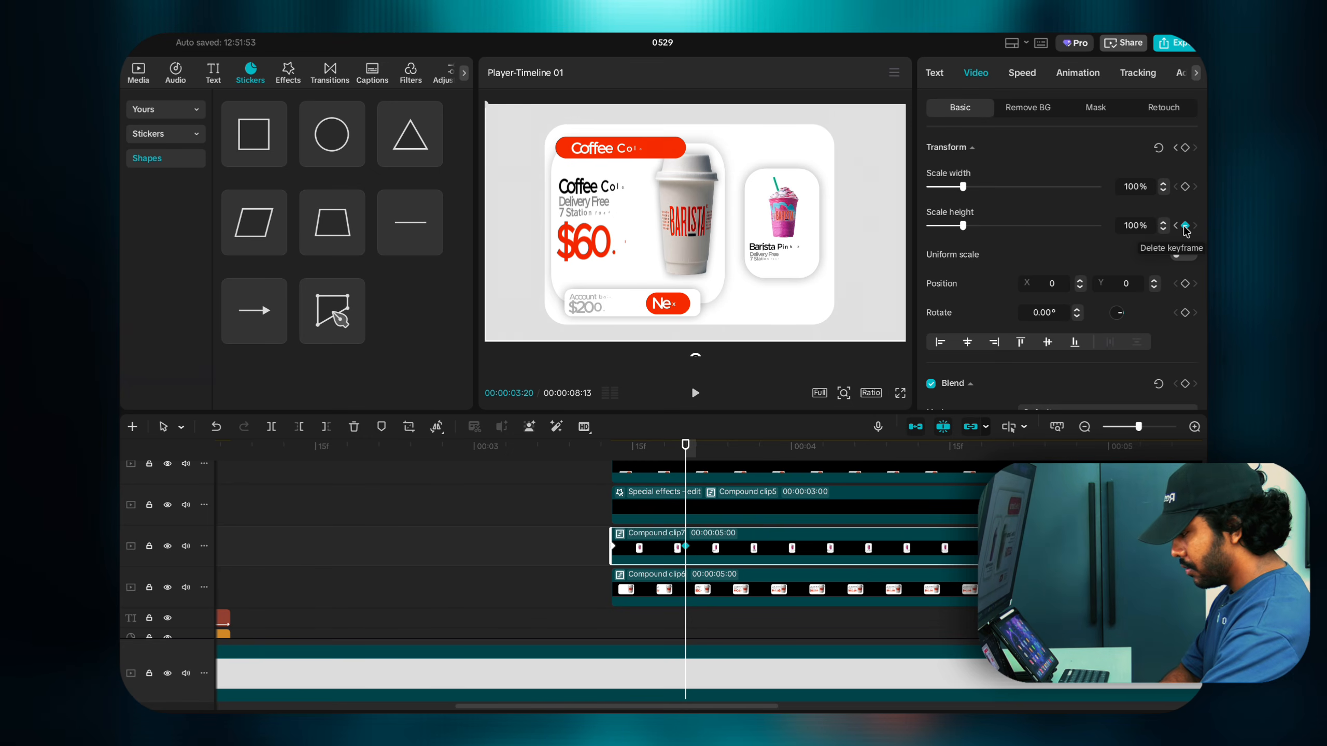
pyautogui.press('Right')
pyautogui.press('Right')
pyautogui.press('Right')
pyautogui.press('Right')
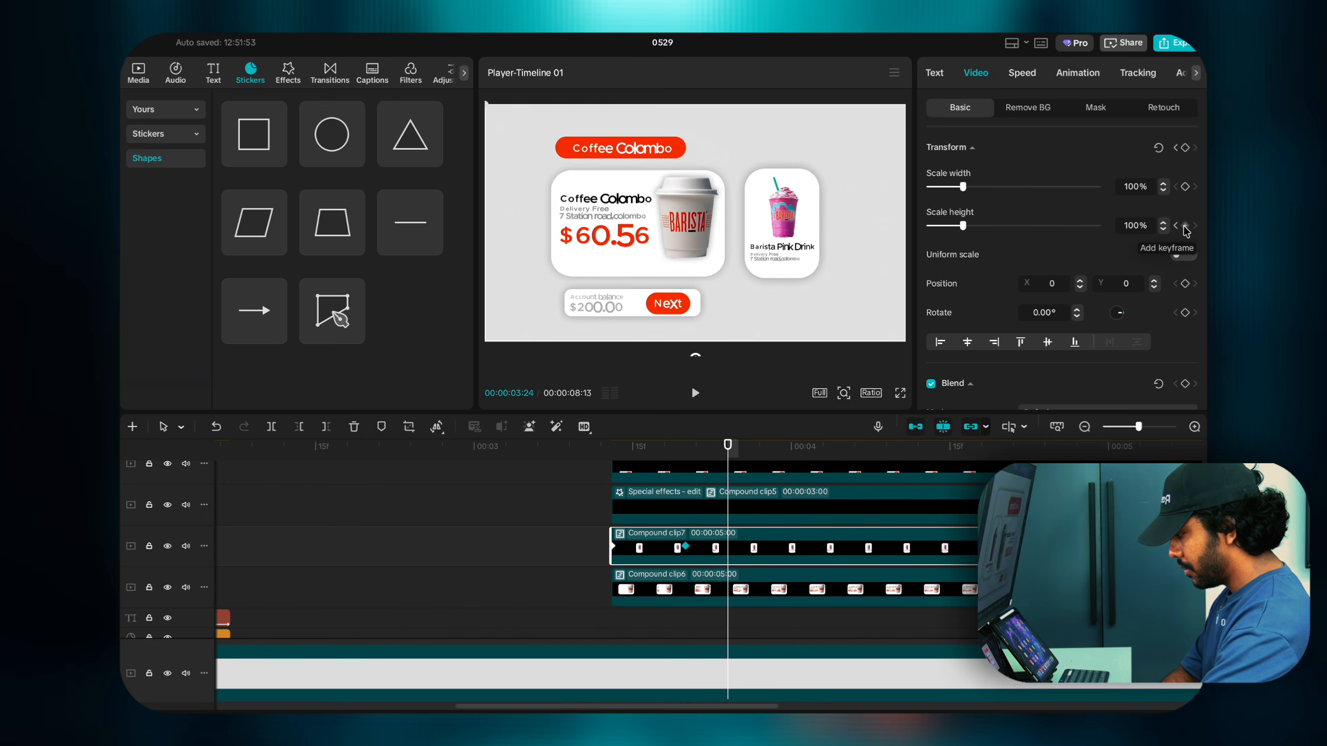
pyautogui.press('Right')
pyautogui.press('Right')
pyautogui.click(1184, 226)
pyautogui.press('Right')
pyautogui.press('Right')
pyautogui.press('Right')
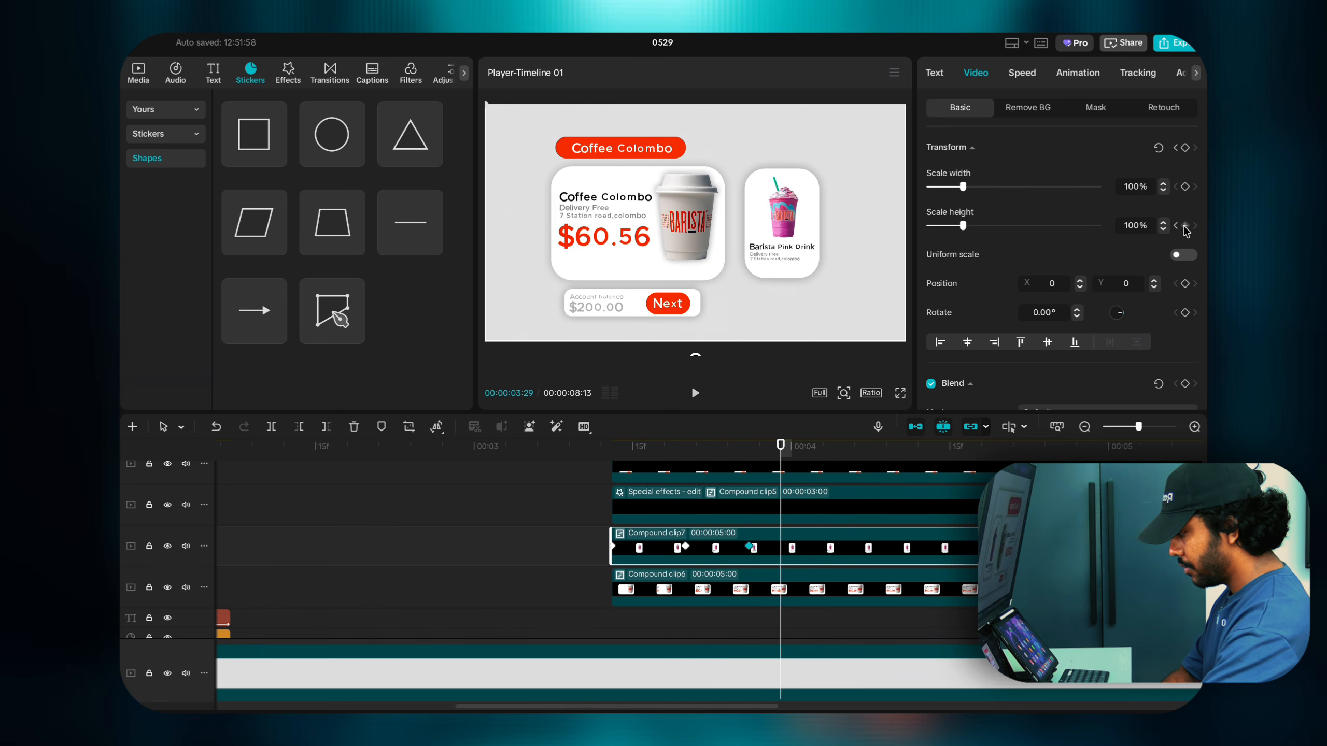
pyautogui.press('Right')
pyautogui.press('Right')
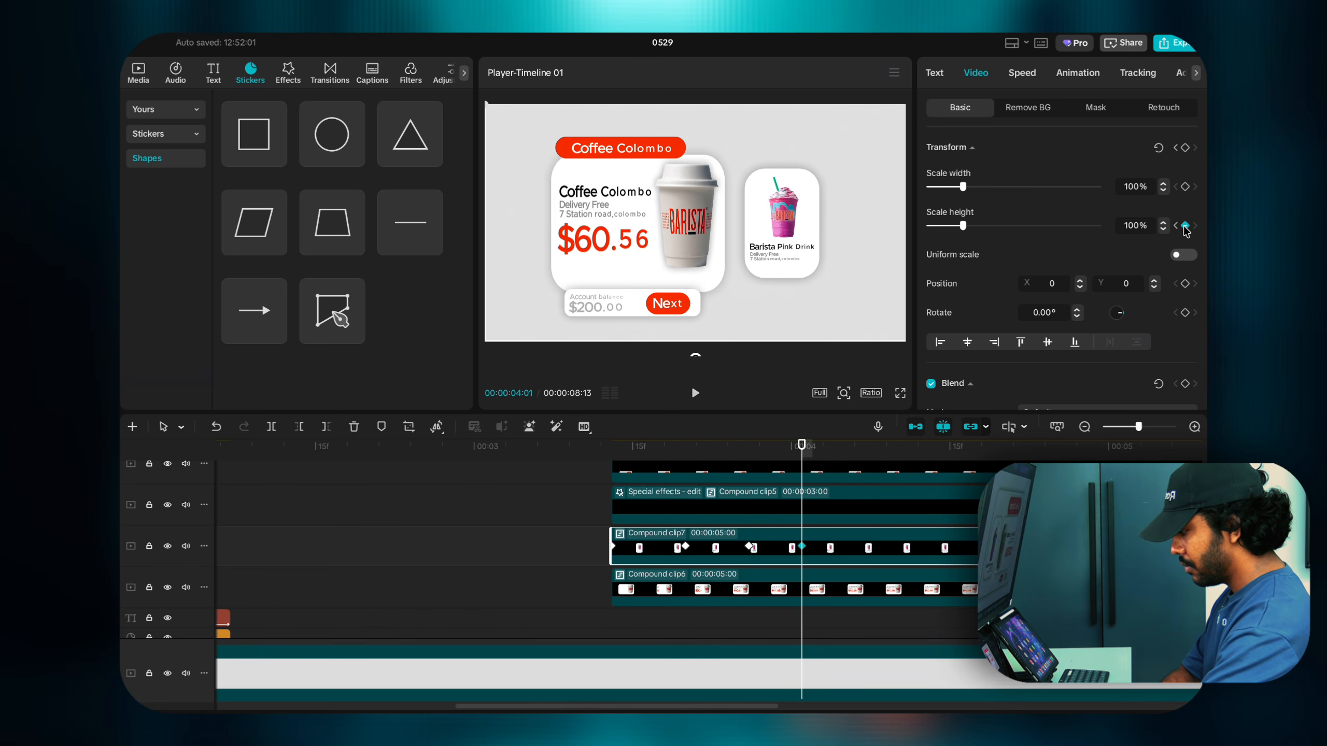
pyautogui.press('Right')
pyautogui.press('Right')
pyautogui.press('Right')
pyautogui.press('Right')
pyautogui.click(1184, 226)
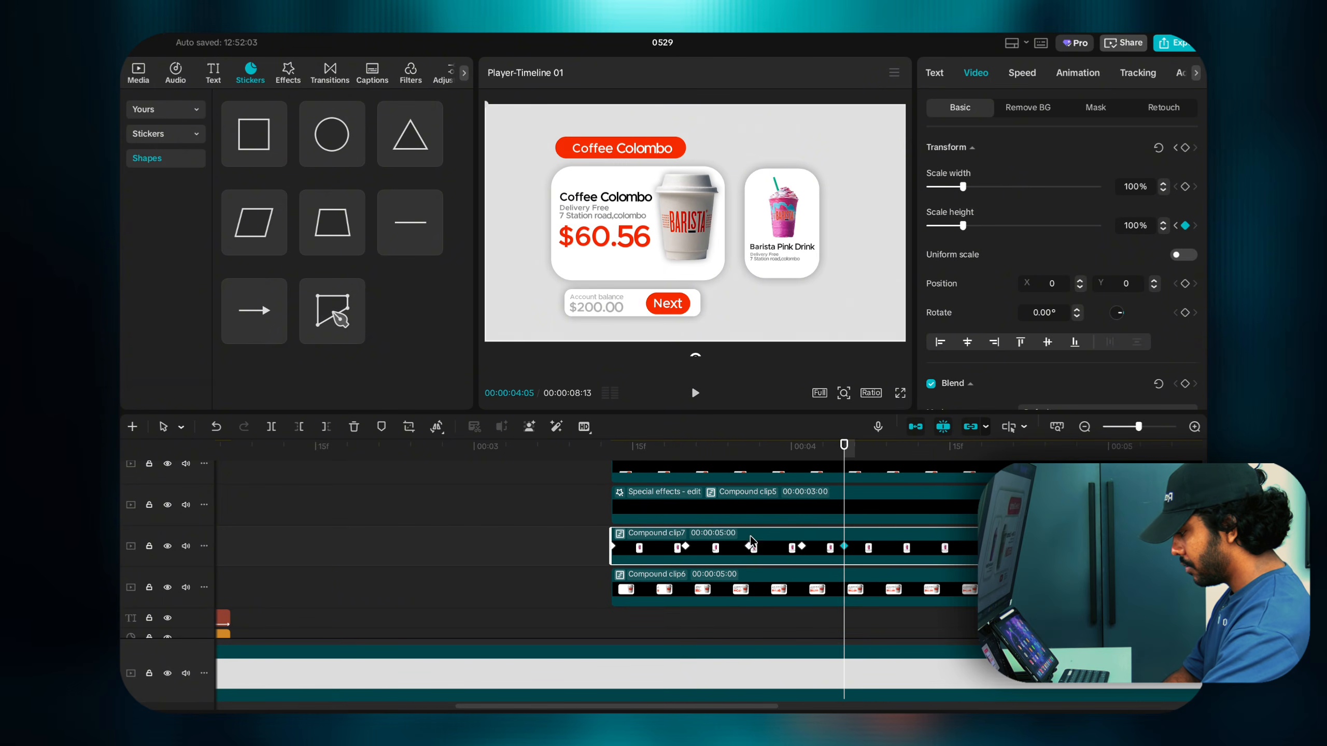
# Step: Set the drink card height to 1% at 3:13 and 140% at 3:20
pyautogui.click(685, 547)
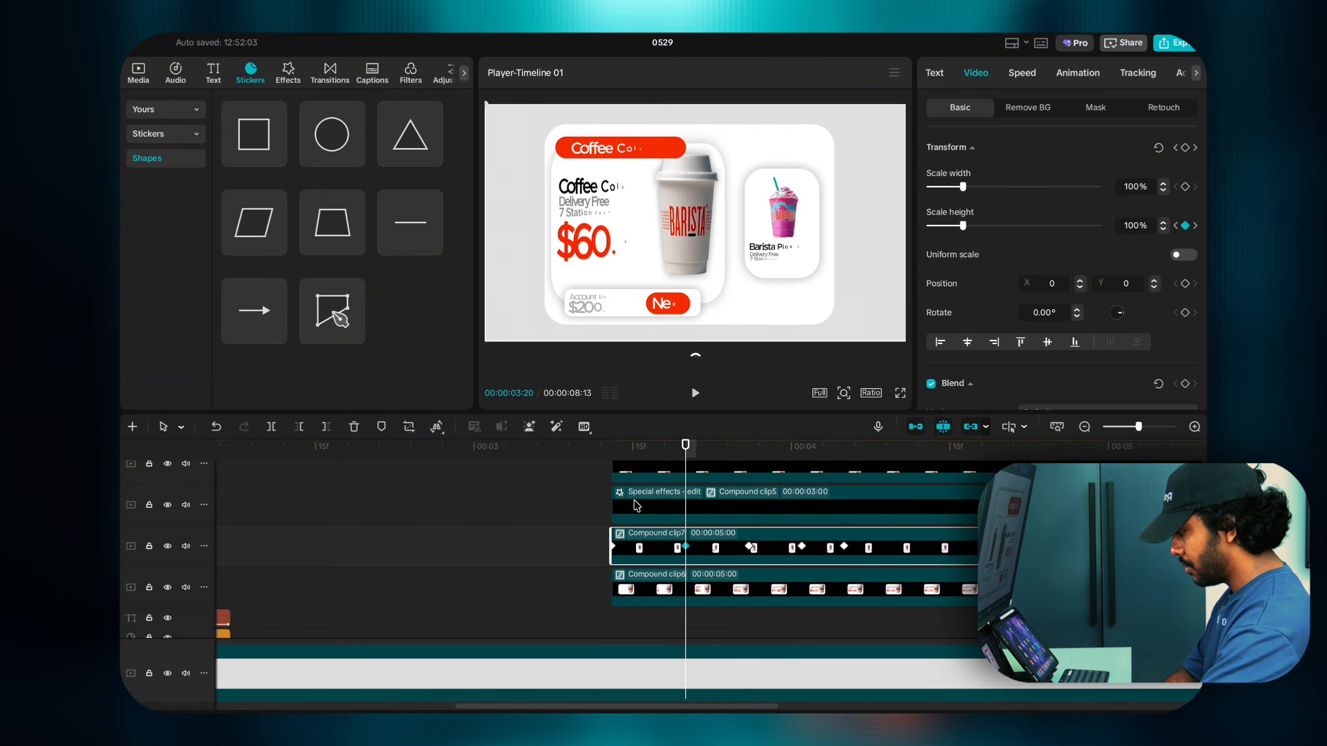
pyautogui.click(616, 546)
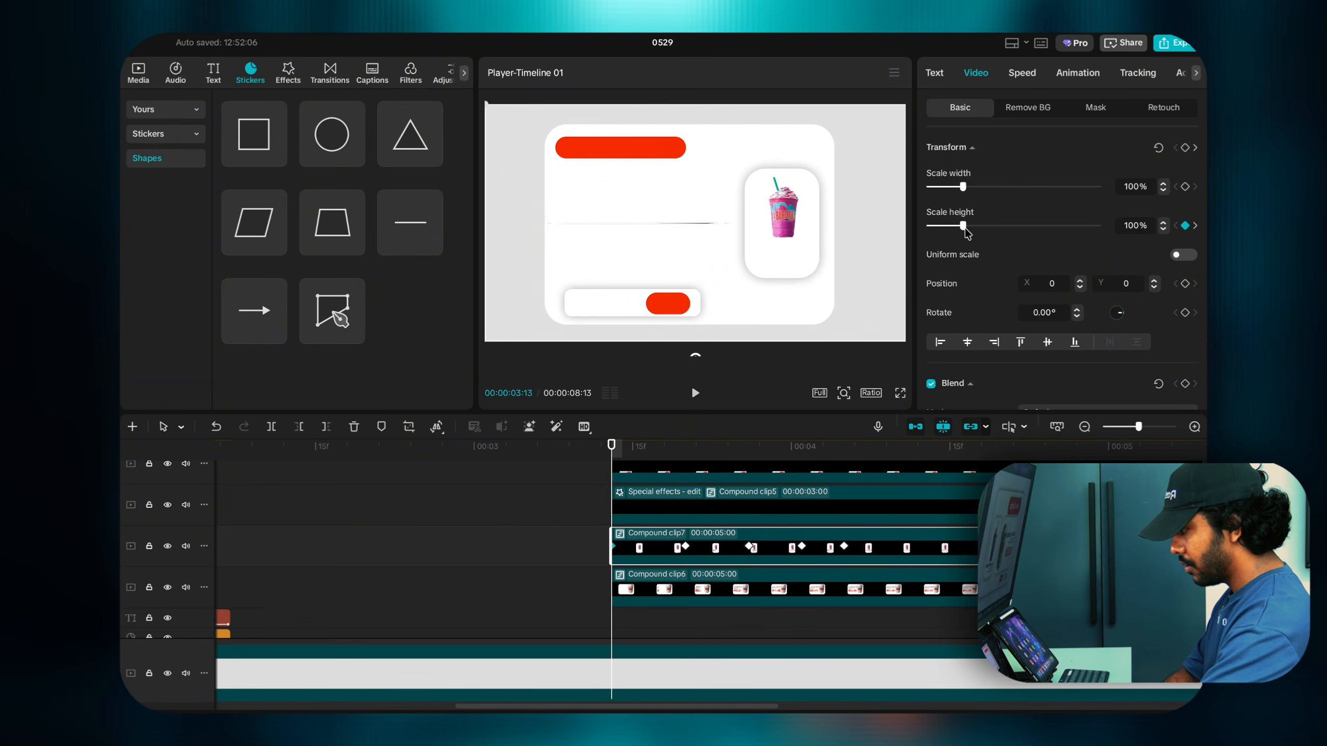
pyautogui.moveTo(964, 230)
pyautogui.mouseDown()
pyautogui.moveTo(929, 228)
pyautogui.moveTo(977, 231)
pyautogui.mouseUp()
pyautogui.click(685, 547)
pyautogui.click(1163, 224)
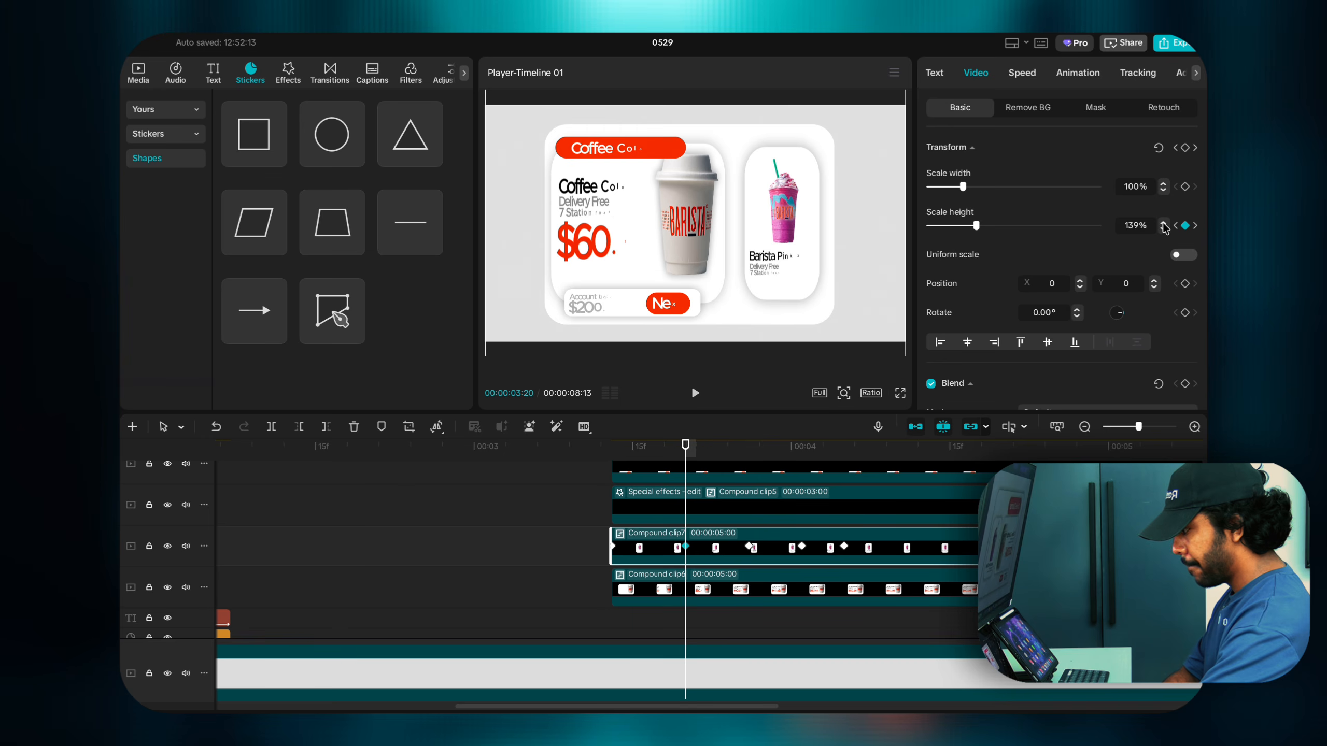
pyautogui.click(1163, 223)
# Step: Squash the card height to about 77% at 3:26 and stretch it to about 123% at 4:01
pyautogui.click(750, 546)
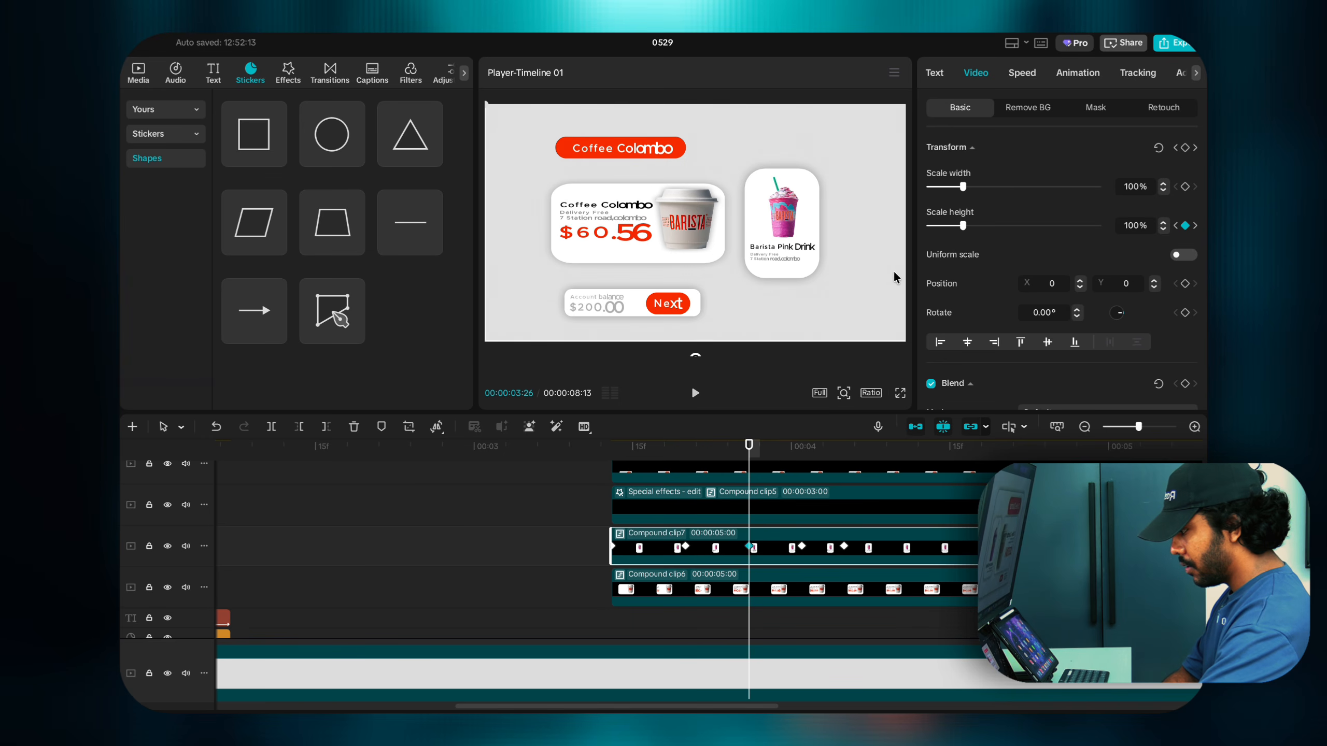
pyautogui.moveTo(966, 233); pyautogui.dragTo(953, 233)
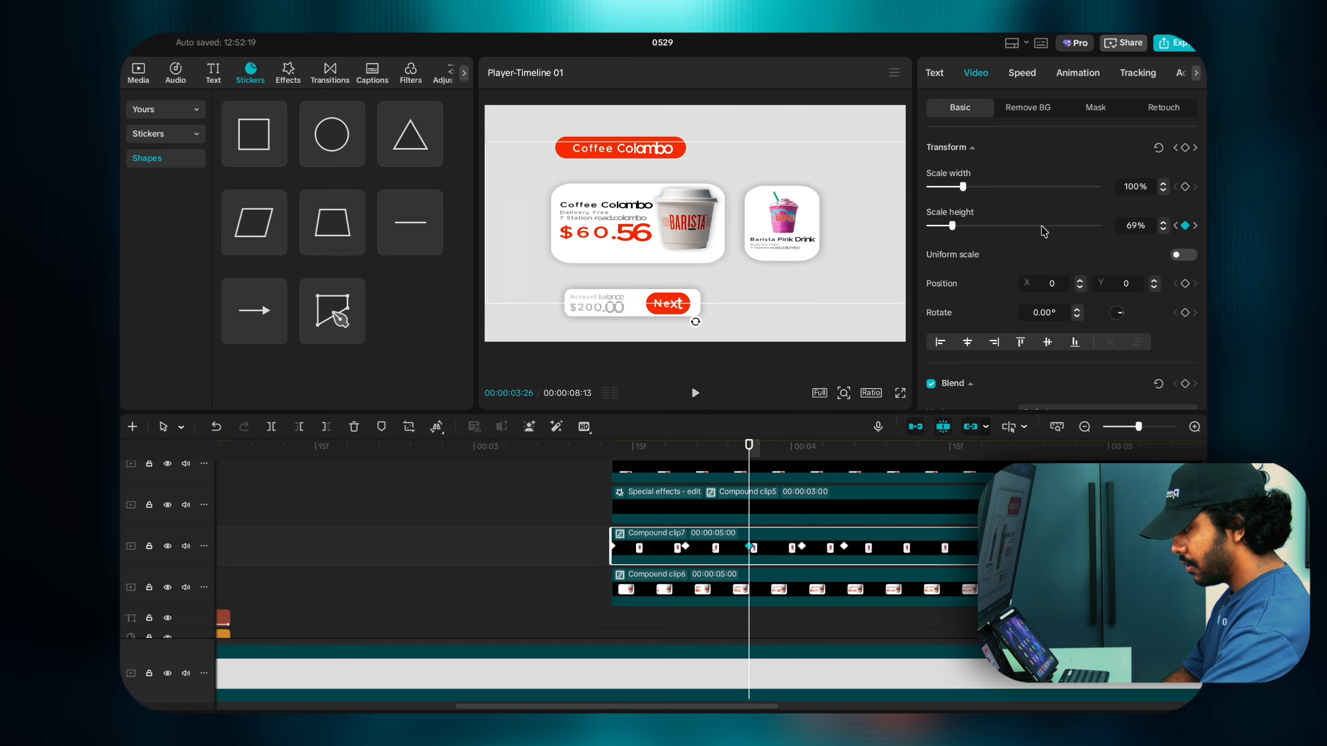
pyautogui.click(802, 547)
pyautogui.moveTo(960, 234); pyautogui.dragTo(972, 235)
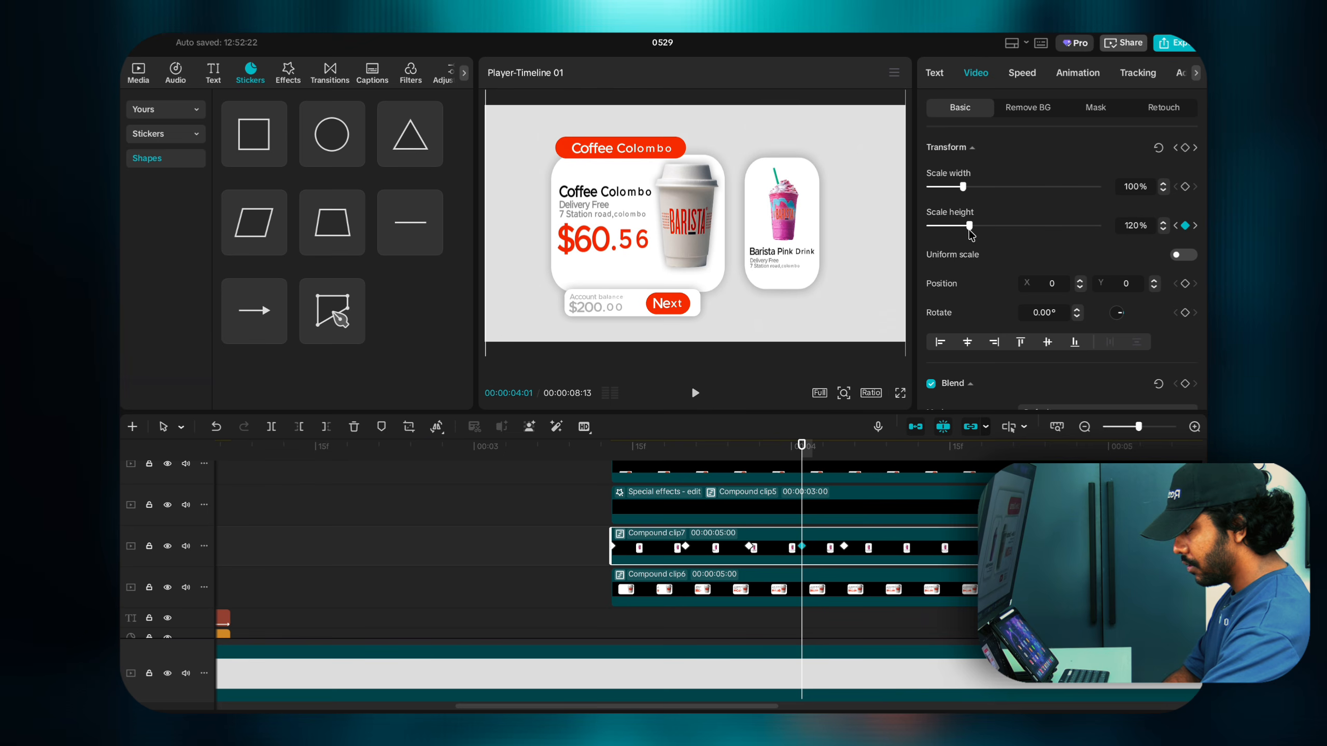
pyautogui.click(844, 547)
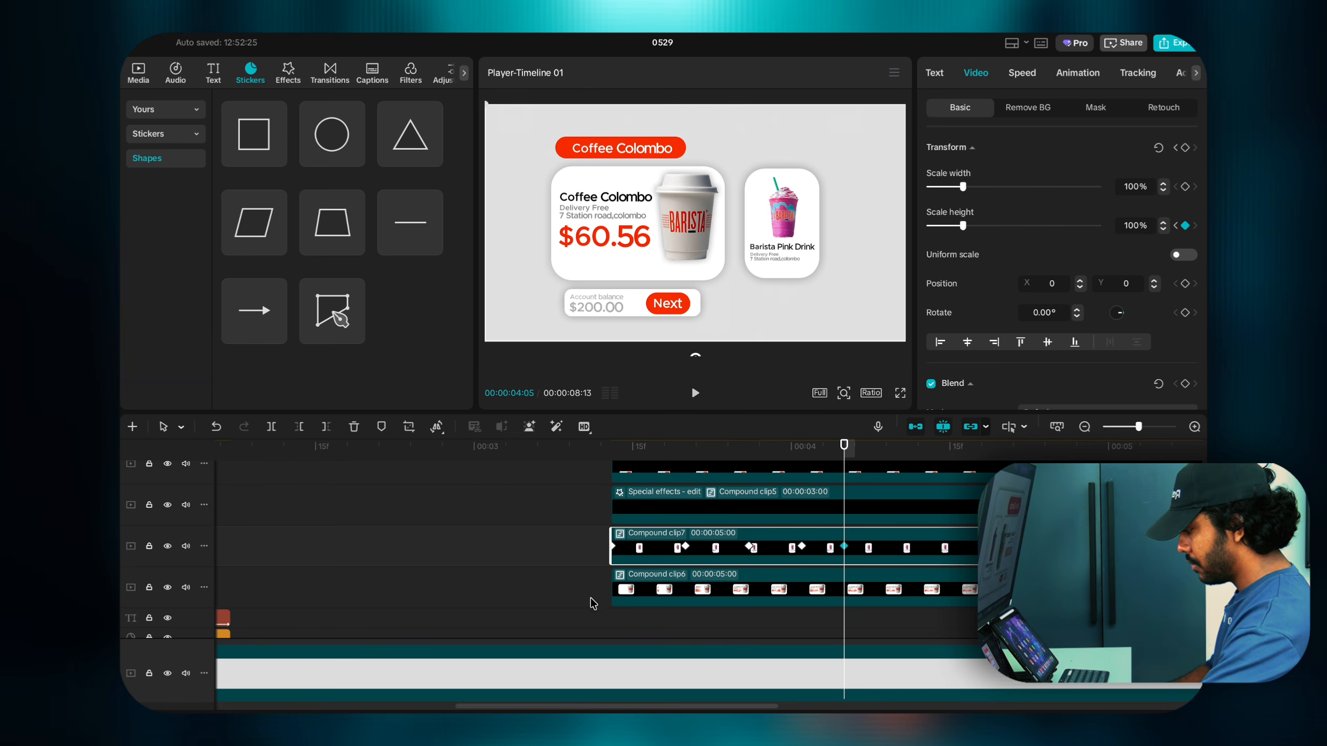
# Step: Preview the drink card bounce animation, then select Compound clip5
pyautogui.click(606, 619)
pyautogui.press('space')
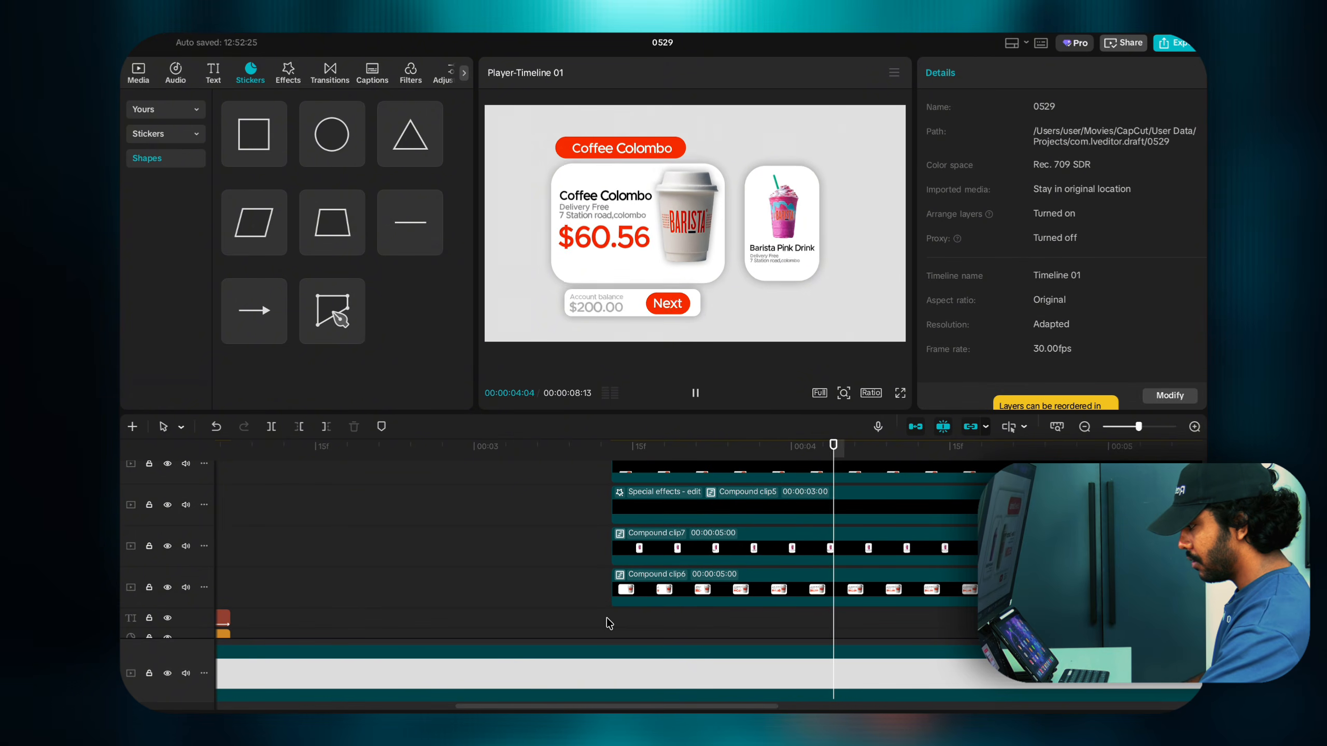
pyautogui.click(606, 618)
pyautogui.click(606, 618)
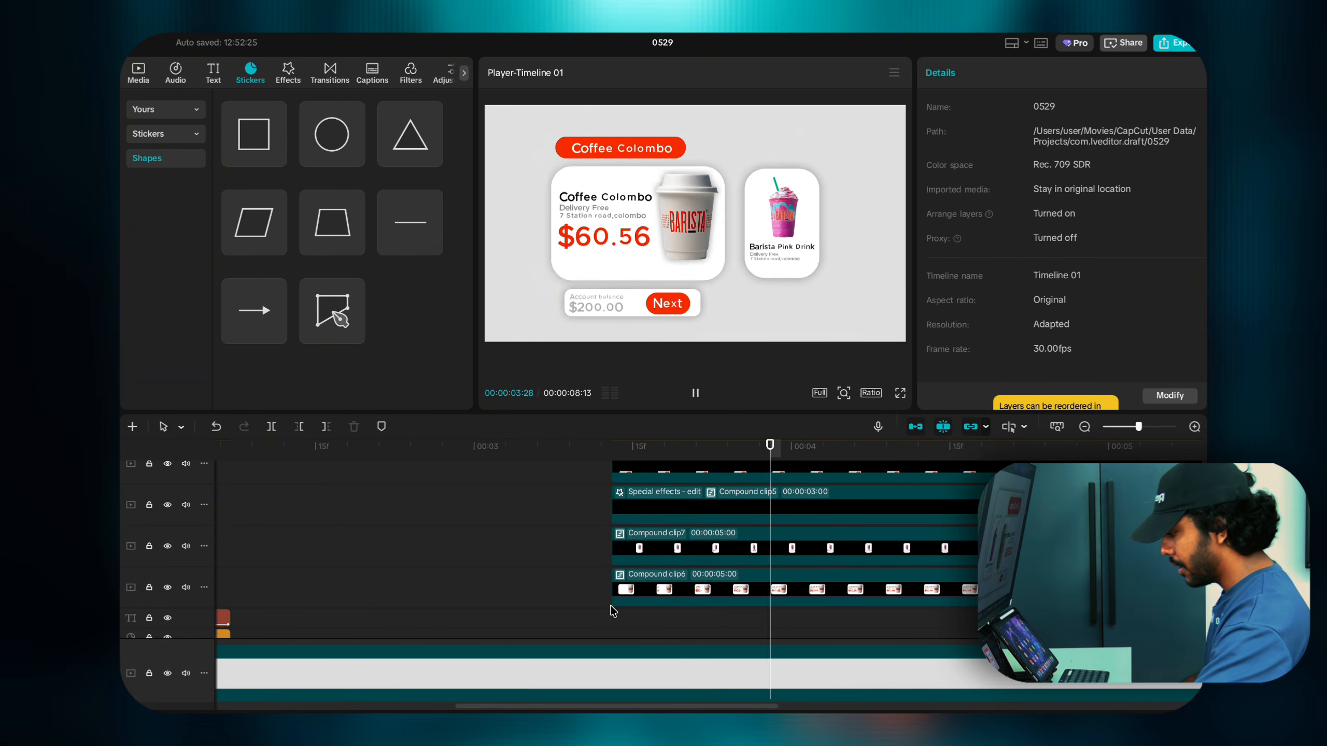
pyautogui.click(632, 506)
pyautogui.click(619, 519)
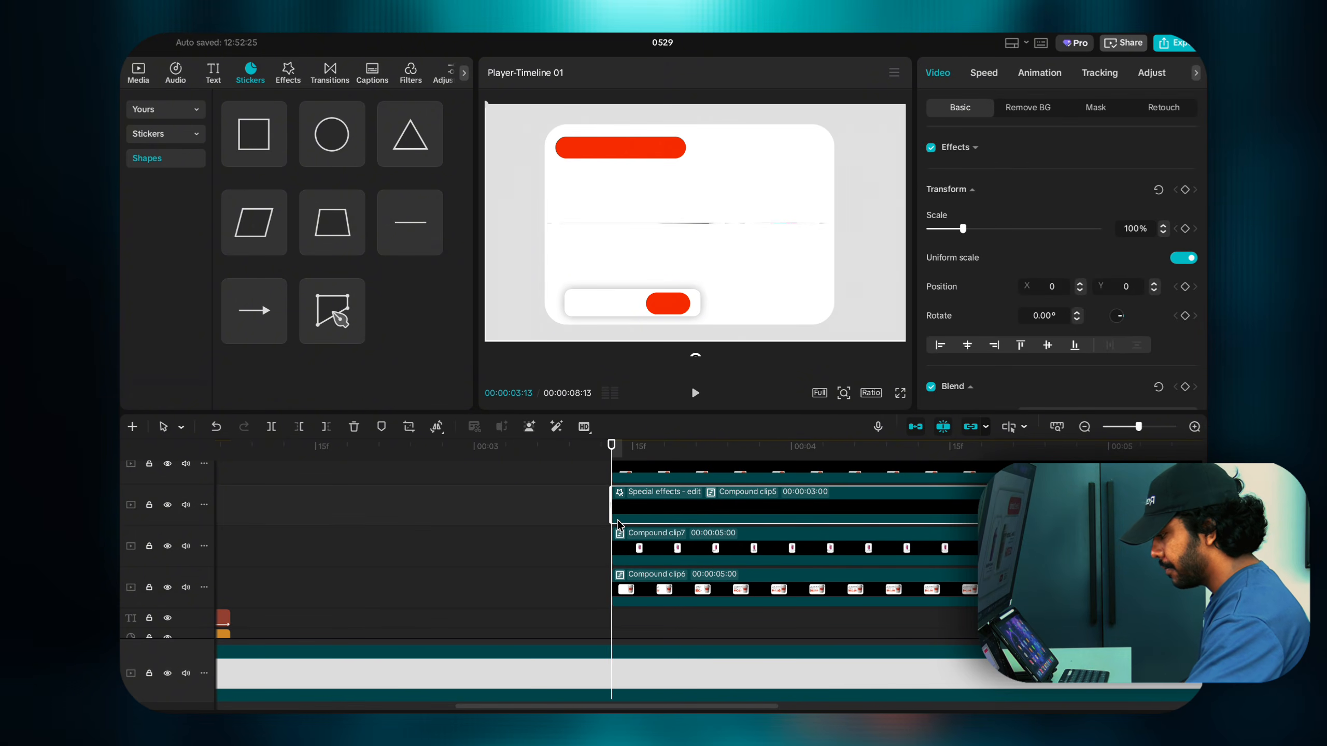
# Step: Try moving Compound clip5 and the white bar, undoing both changes
pyautogui.scroll(1, 617, 521)
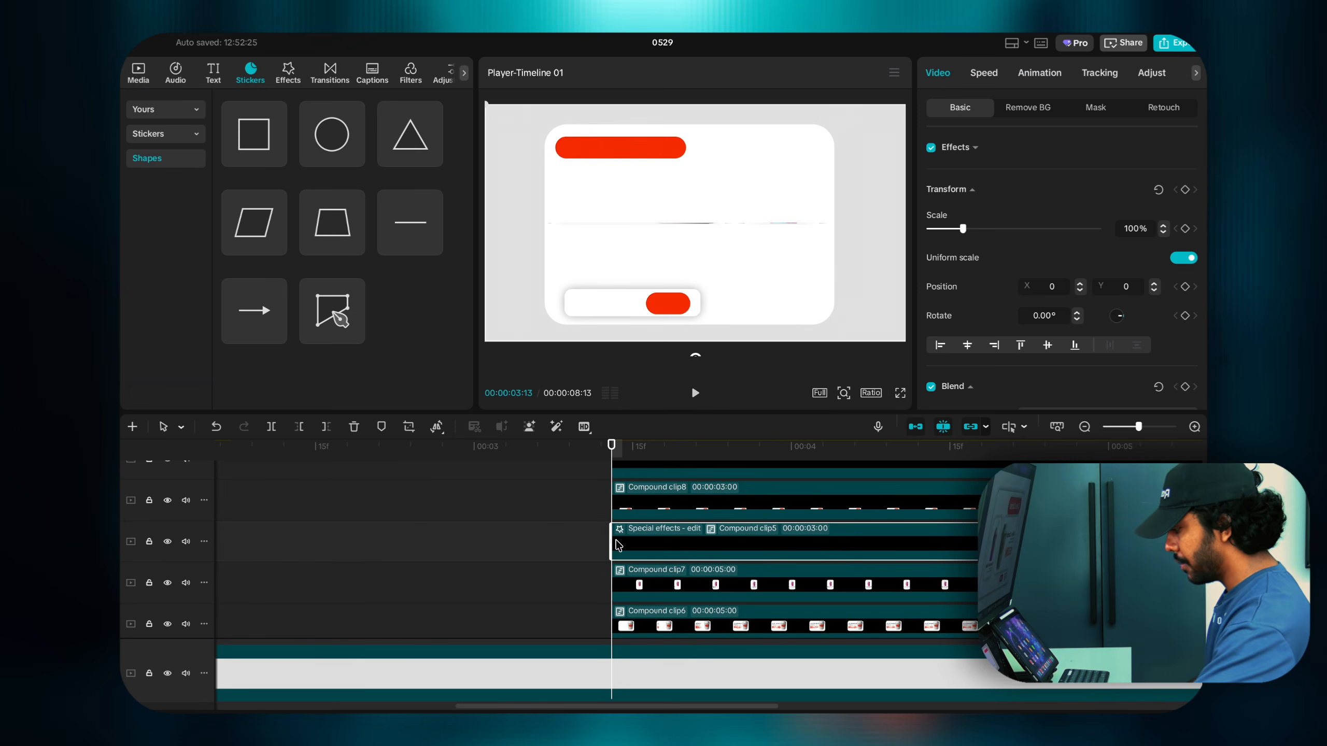
pyautogui.moveTo(614, 546); pyautogui.dragTo(654, 548)
pyautogui.hotkey('ctrl', 'z')
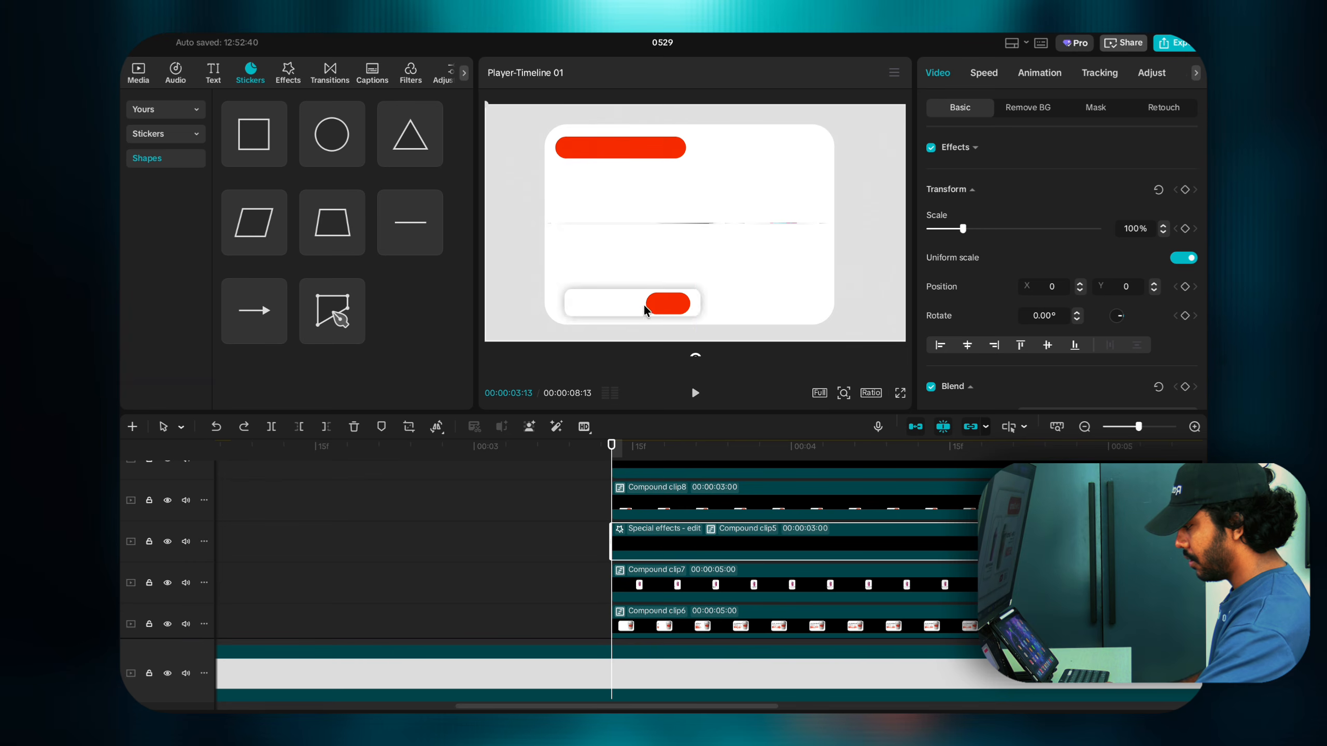
pyautogui.moveTo(643, 305); pyautogui.dragTo(613, 246)
pyautogui.hotkey('ctrl', 'z')
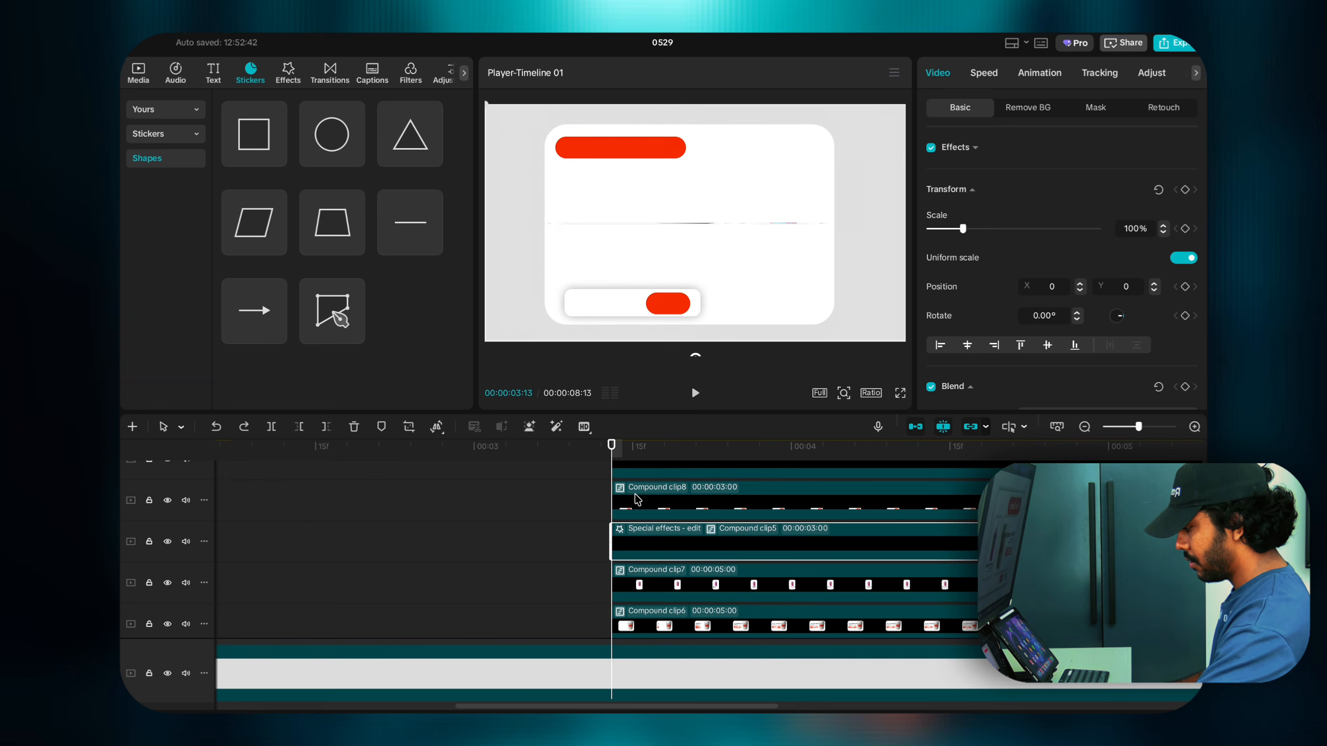
pyautogui.click(635, 536)
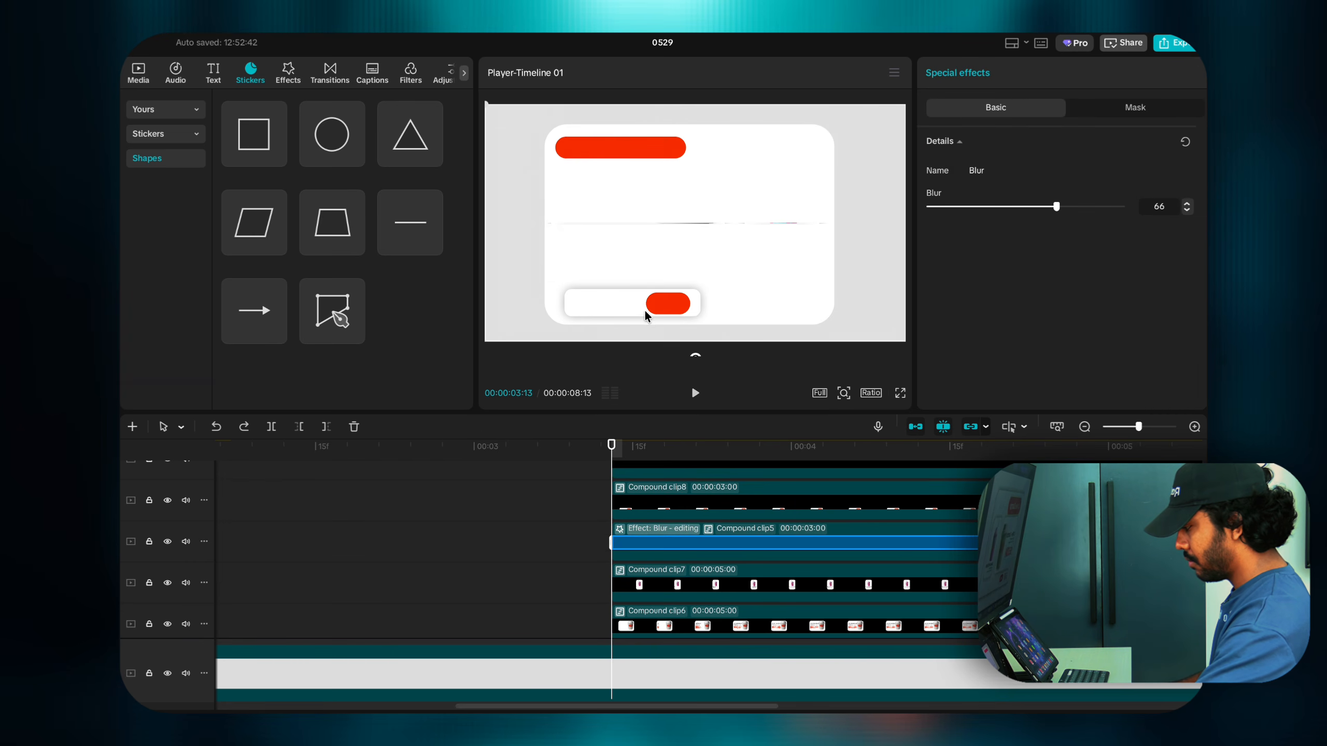
pyautogui.click(621, 564)
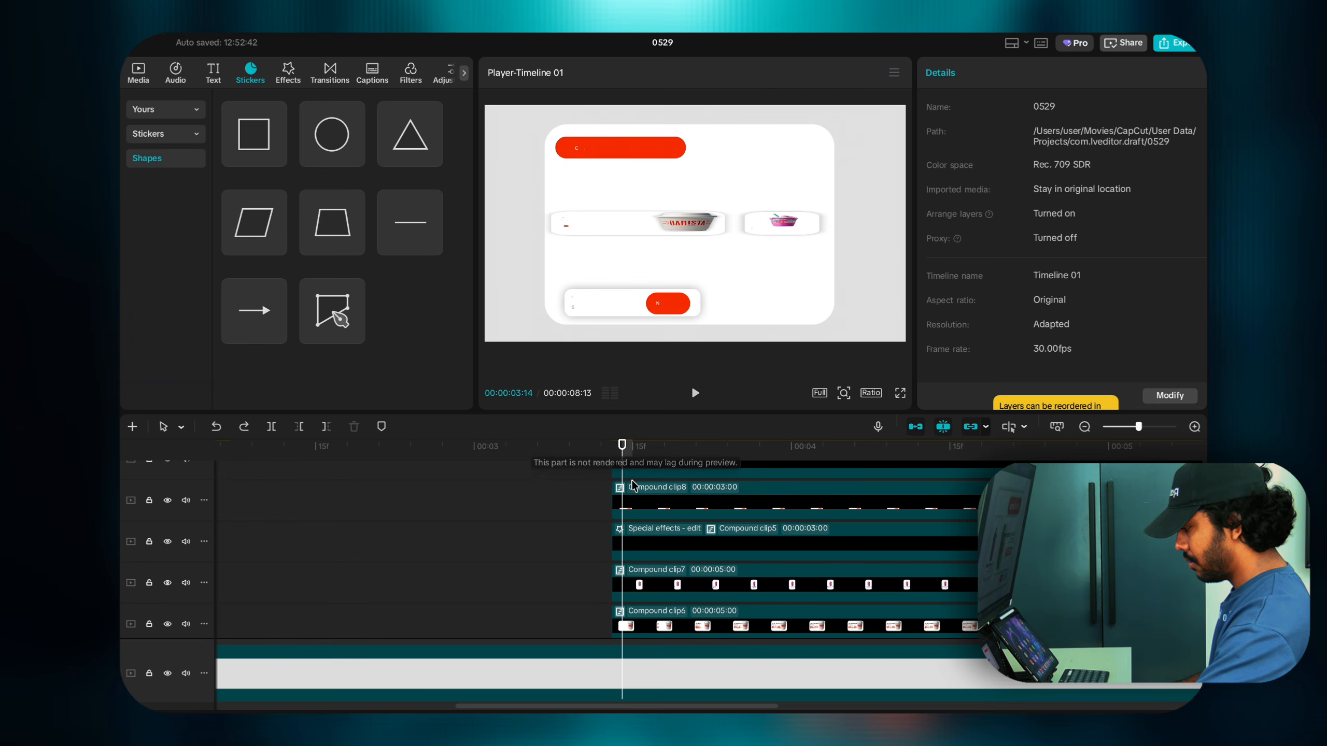
pyautogui.click(632, 552)
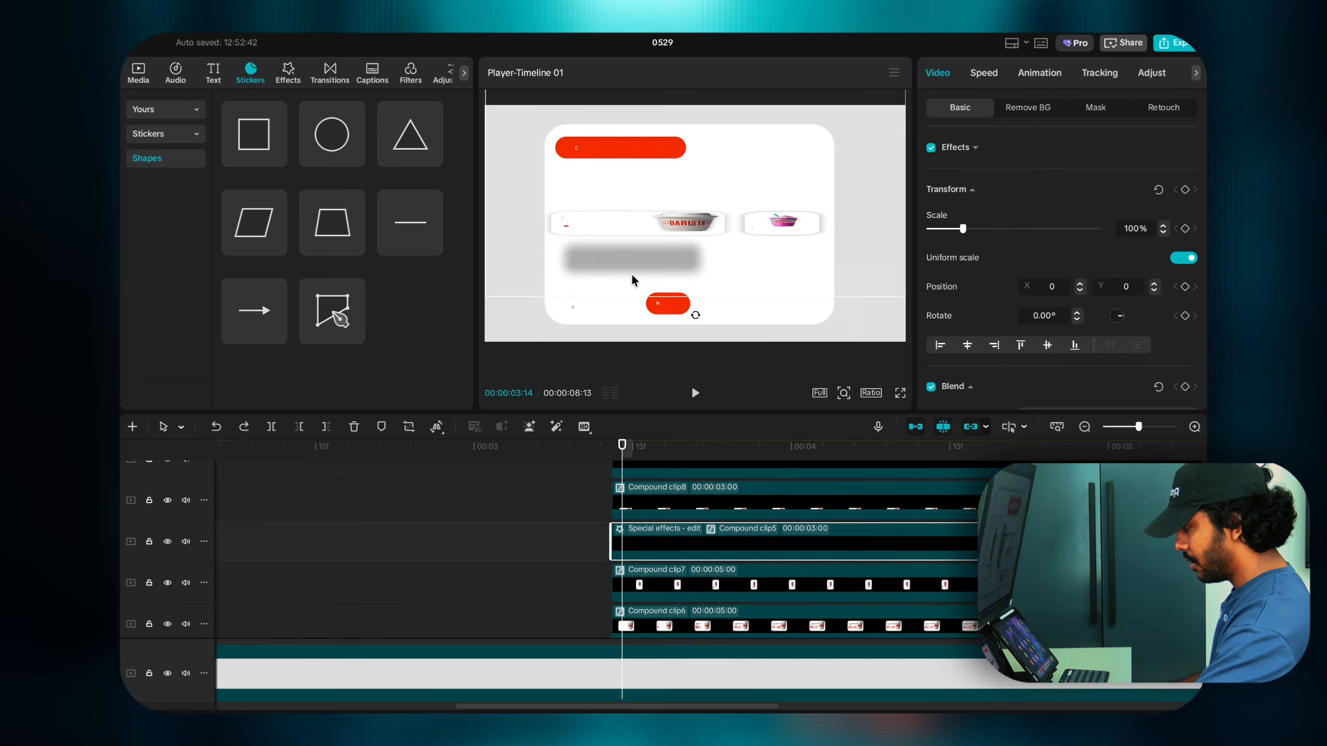
# Step: Undo Compound clip8 back into its separate text and image layers
pyautogui.scroll(1, 640, 515)
pyautogui.click(642, 521)
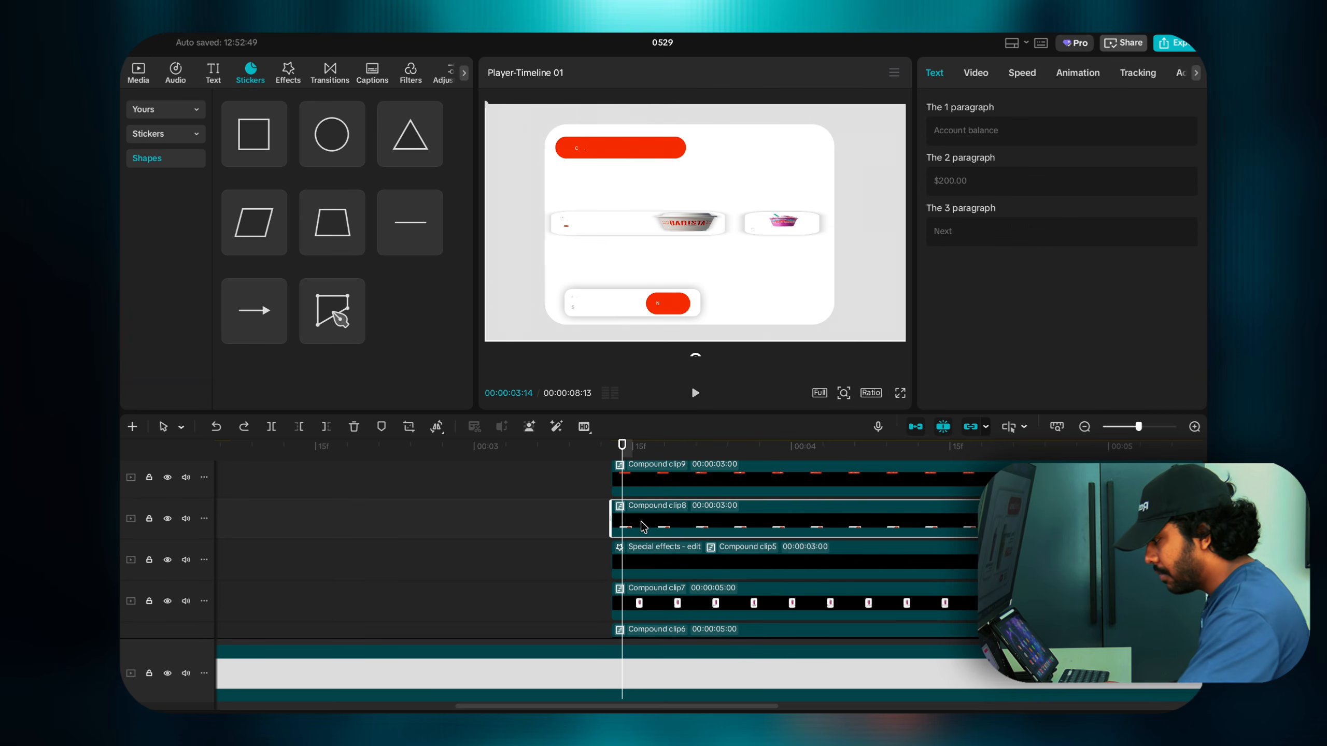
pyautogui.scroll(1, 641, 521)
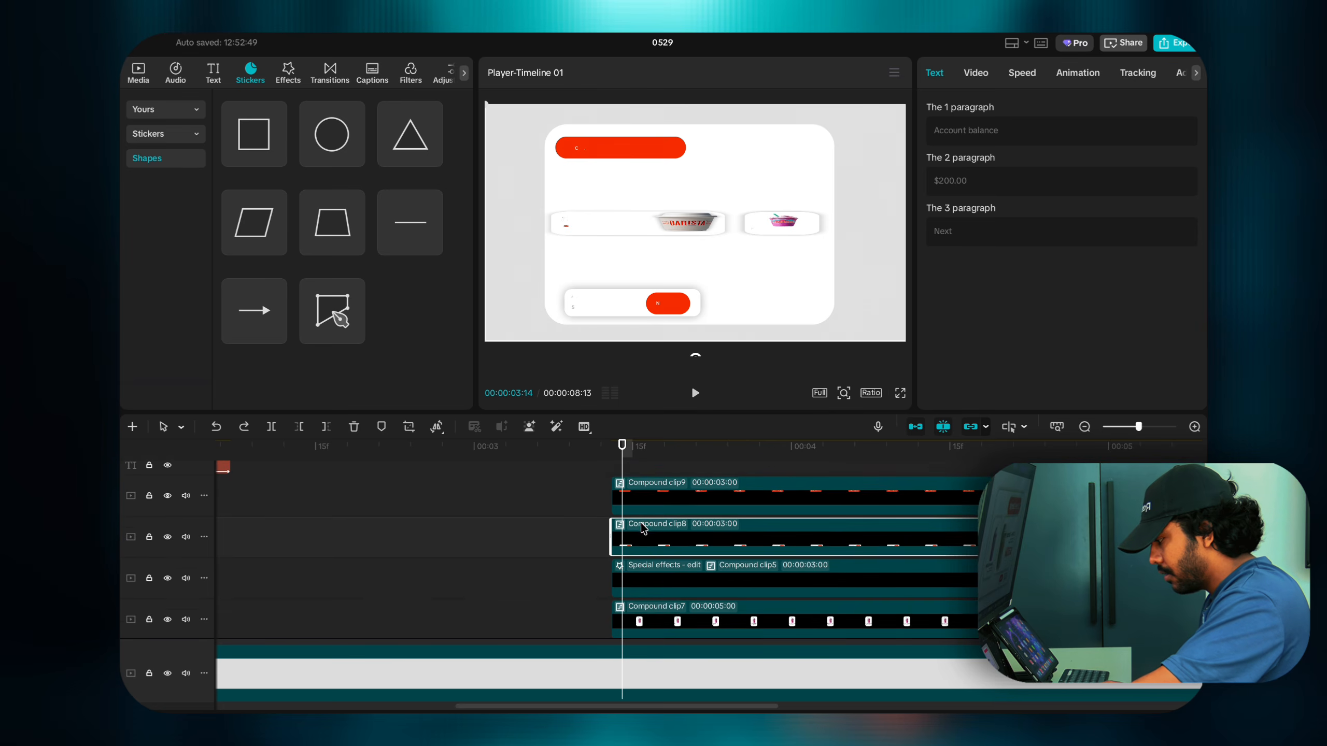
pyautogui.scroll(-1, 650, 510)
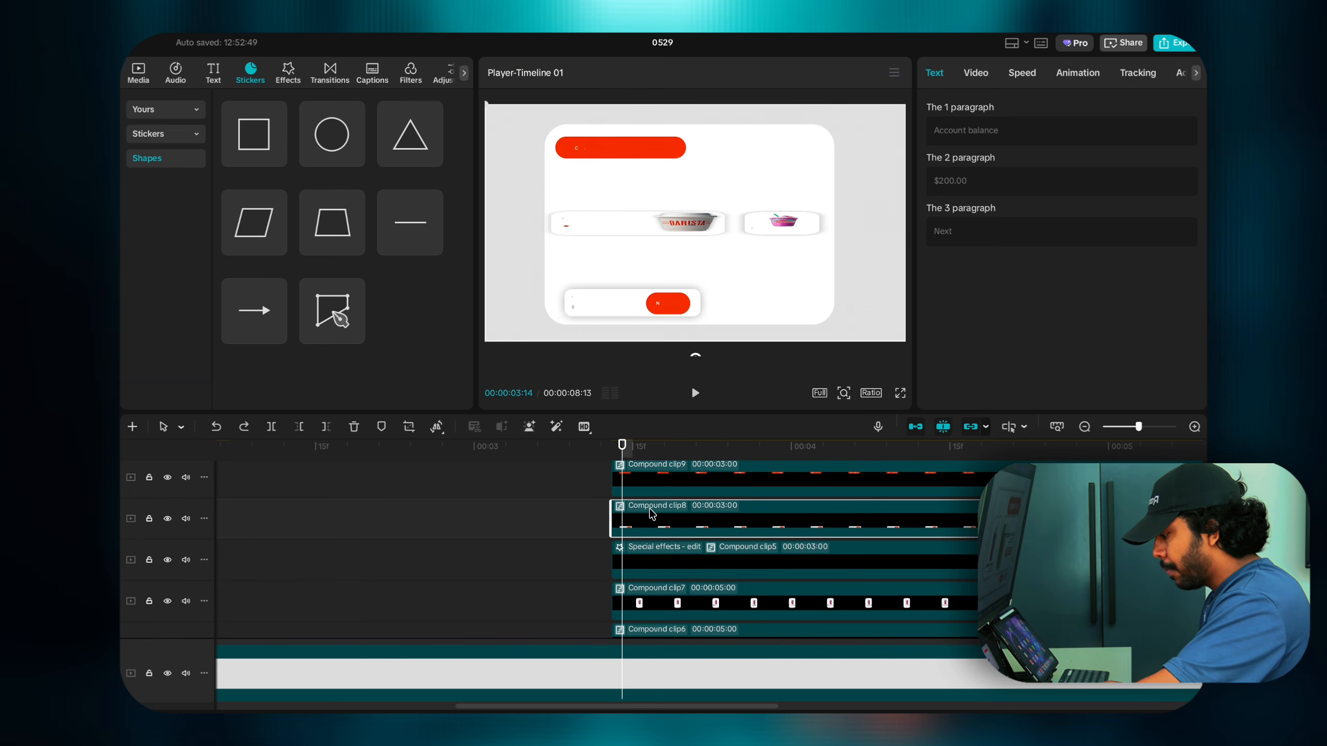
pyautogui.rightClick(647, 525)
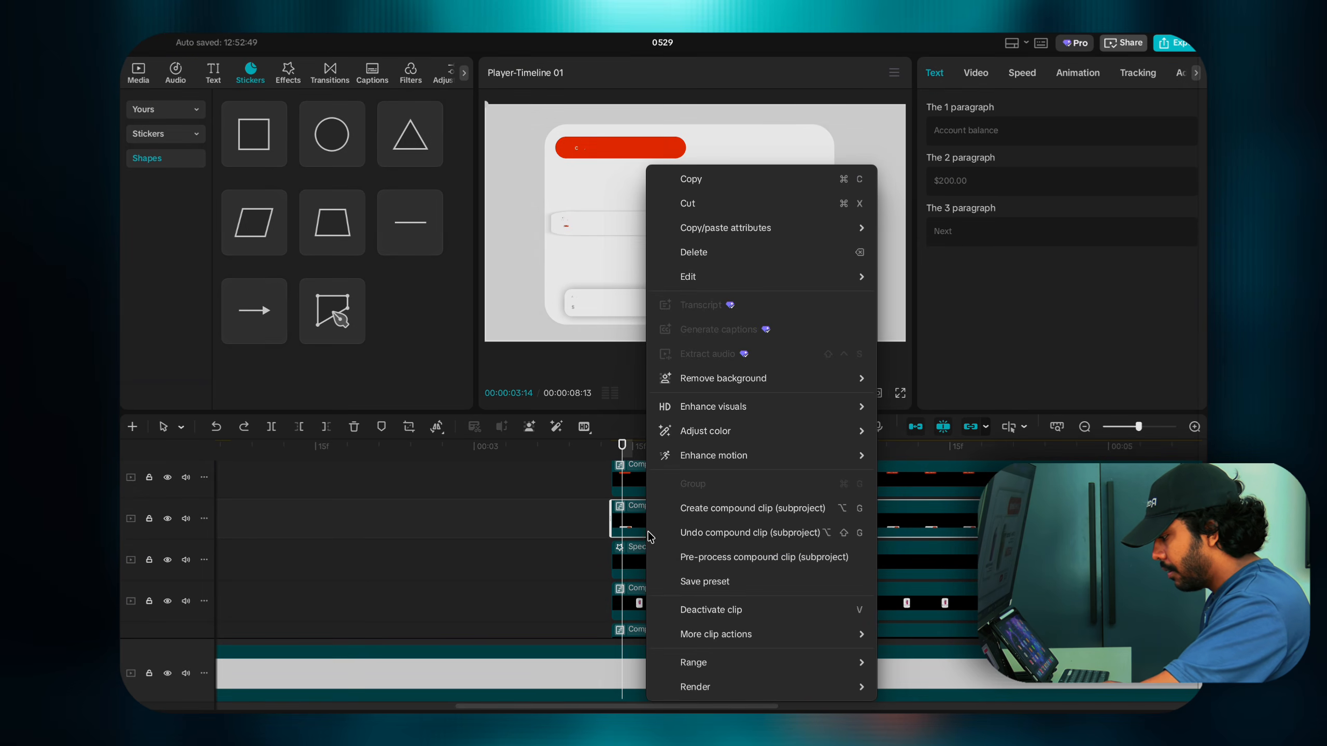
pyautogui.click(651, 529)
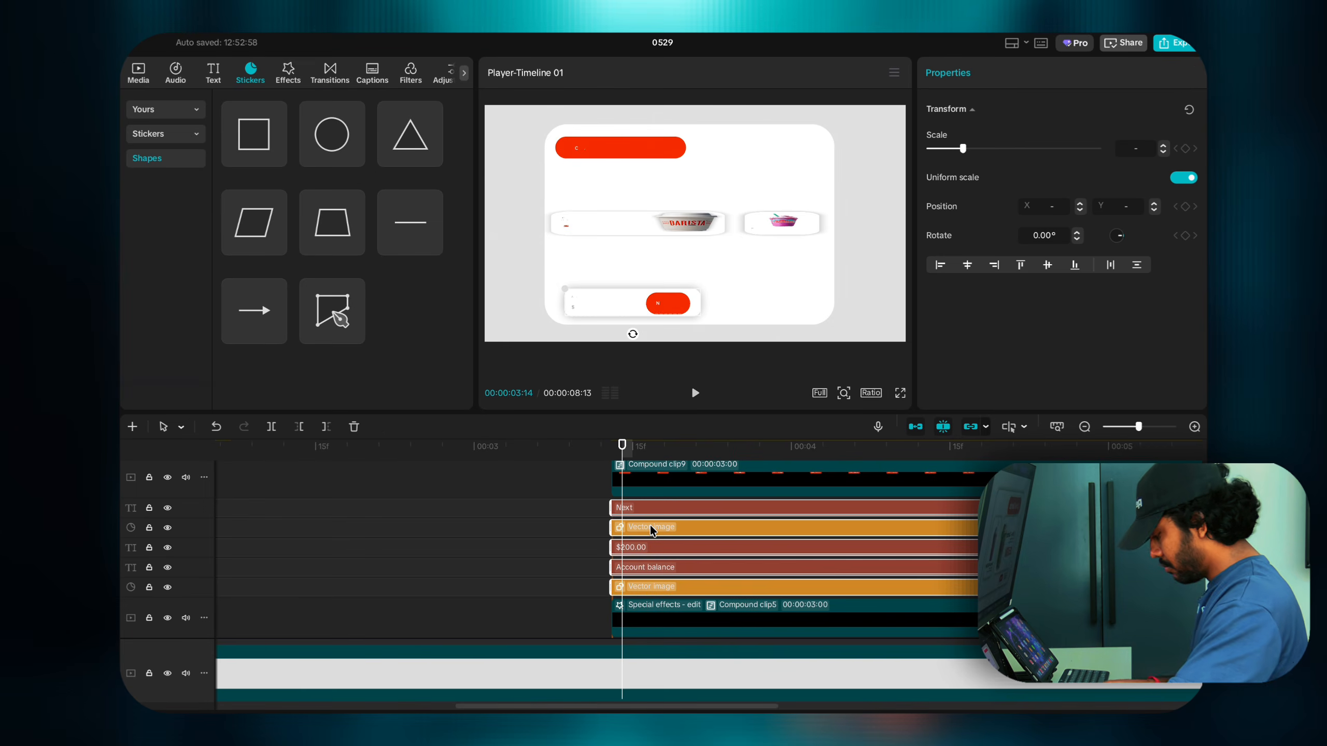
# Step: Marquee-select the clips from Next down to the blur effect and merge them into a compound clip
pyautogui.scroll(-1, 650, 525)
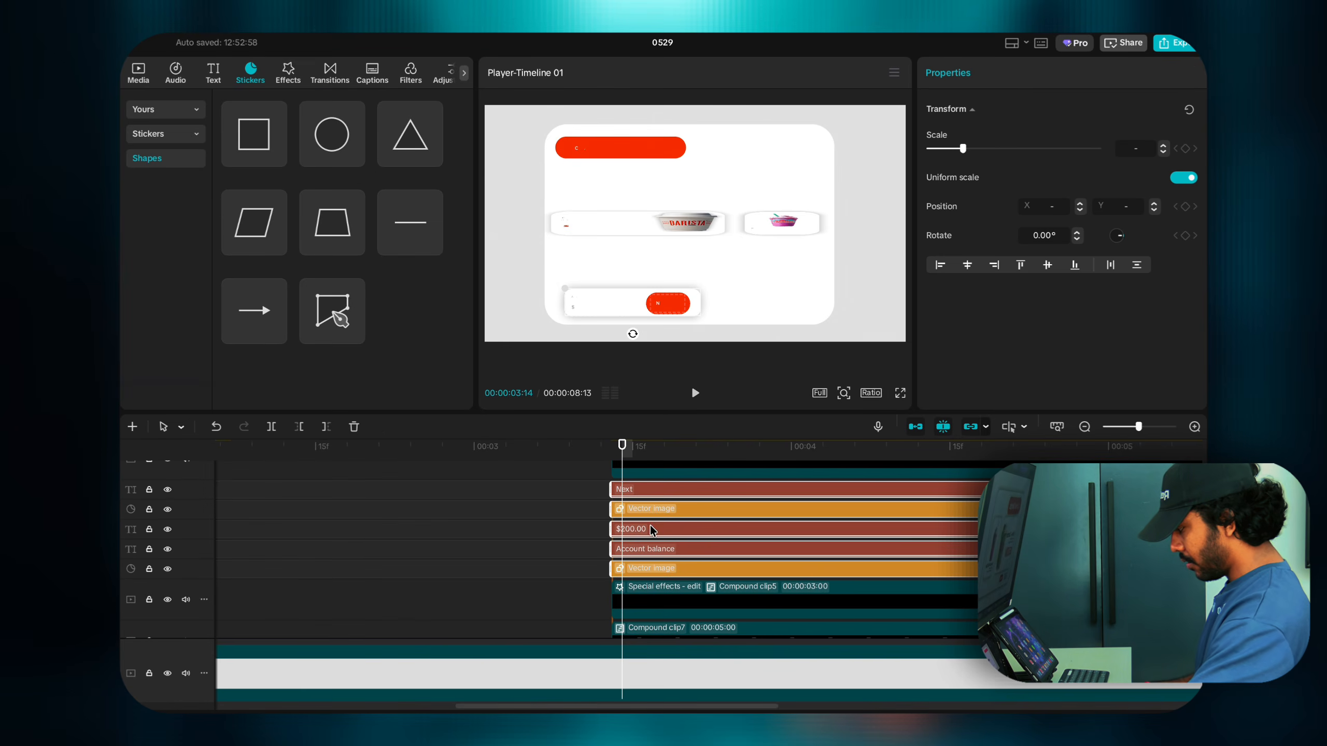
pyautogui.click(624, 601)
pyautogui.moveTo(585, 486); pyautogui.dragTo(674, 601)
pyautogui.rightClick(673, 601)
pyautogui.click(682, 557)
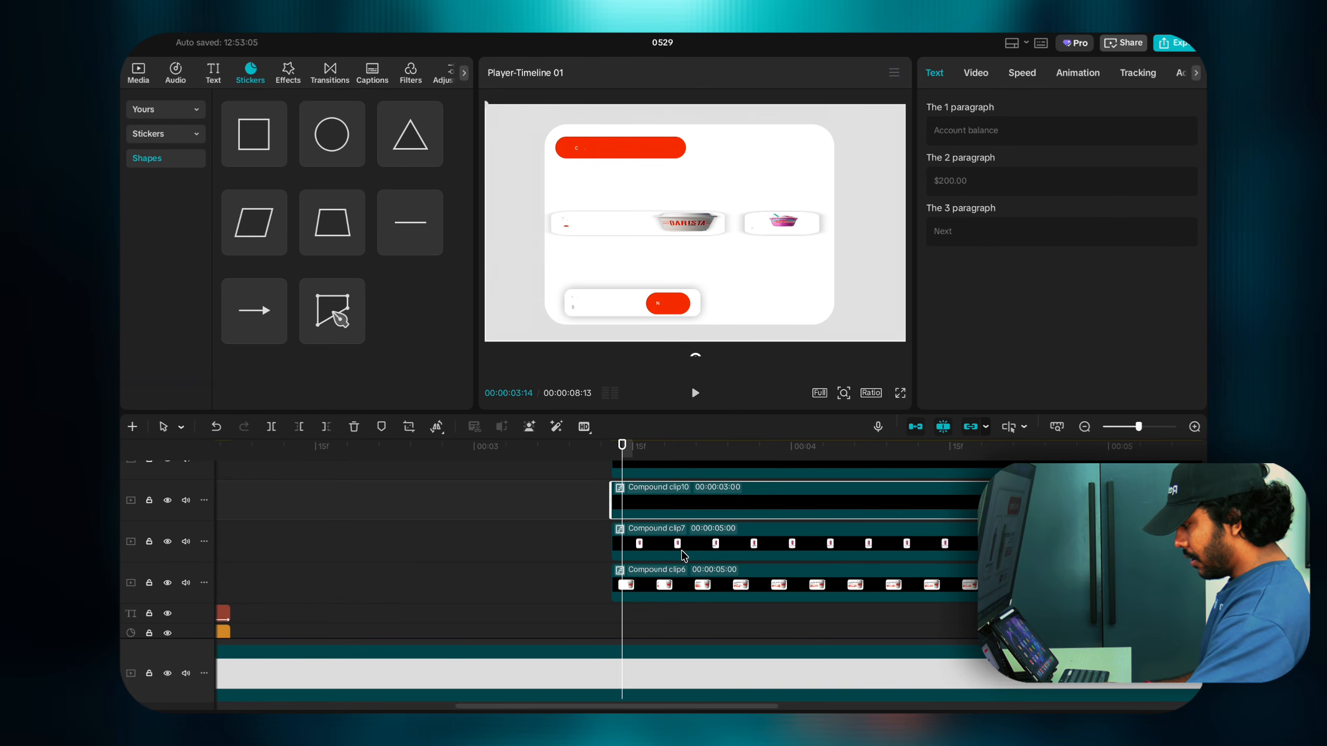
pyautogui.click(611, 445)
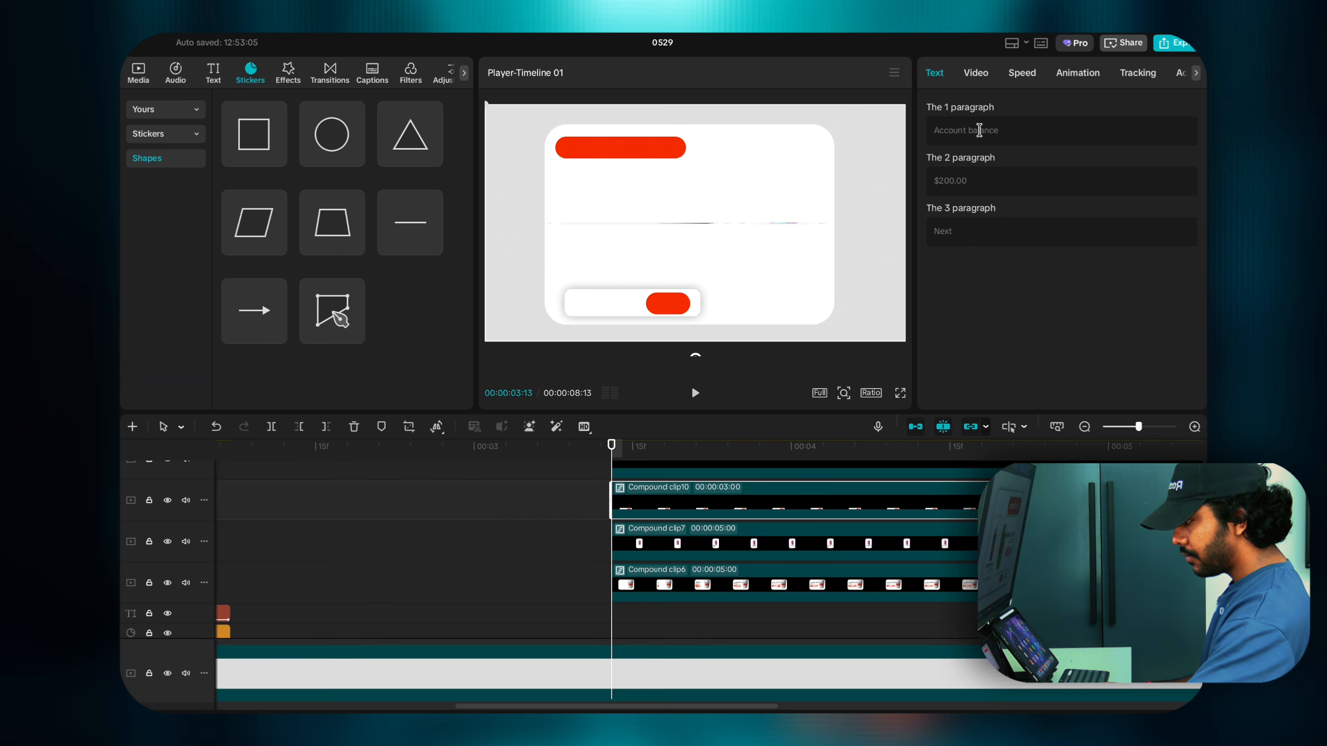
# Step: Unlink Compound clip10's width and height, adding height keyframes at the start, 03:20, 04:01 and 04:05
pyautogui.click(978, 74)
pyautogui.click(1182, 217)
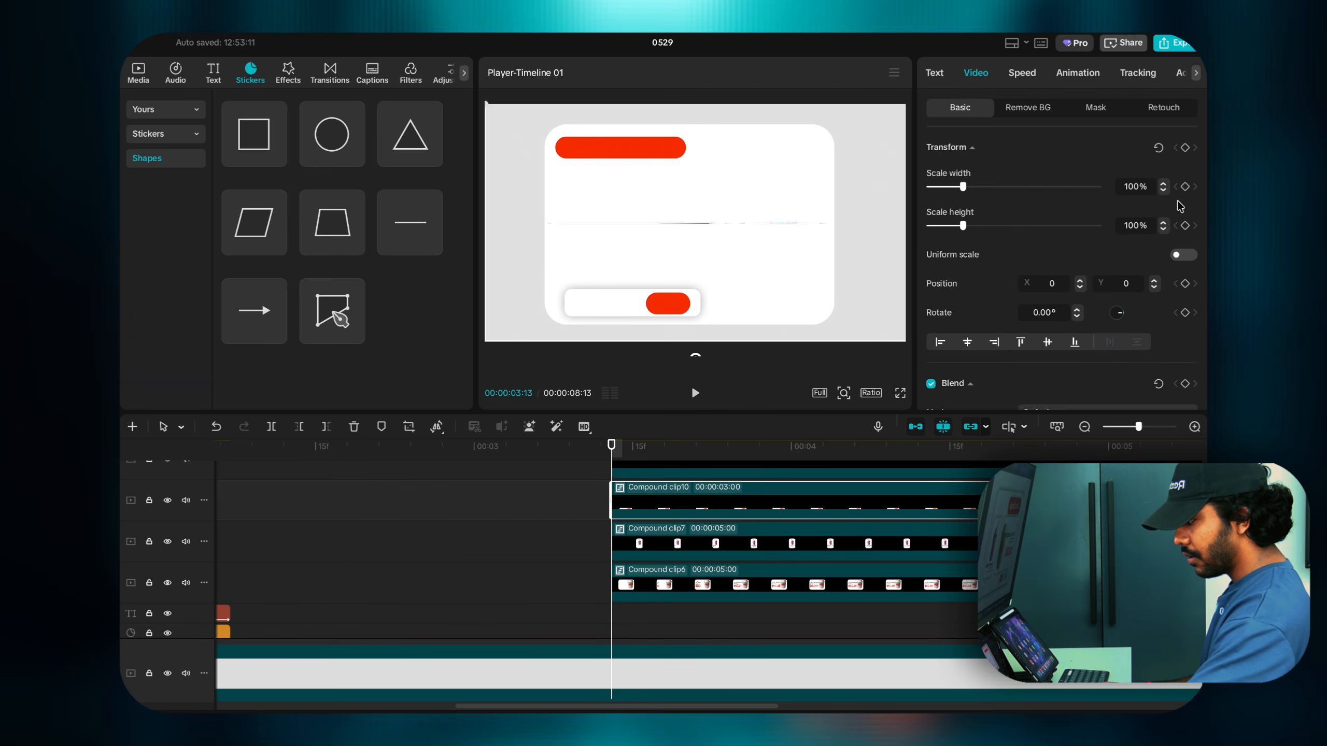
pyautogui.click(1184, 227)
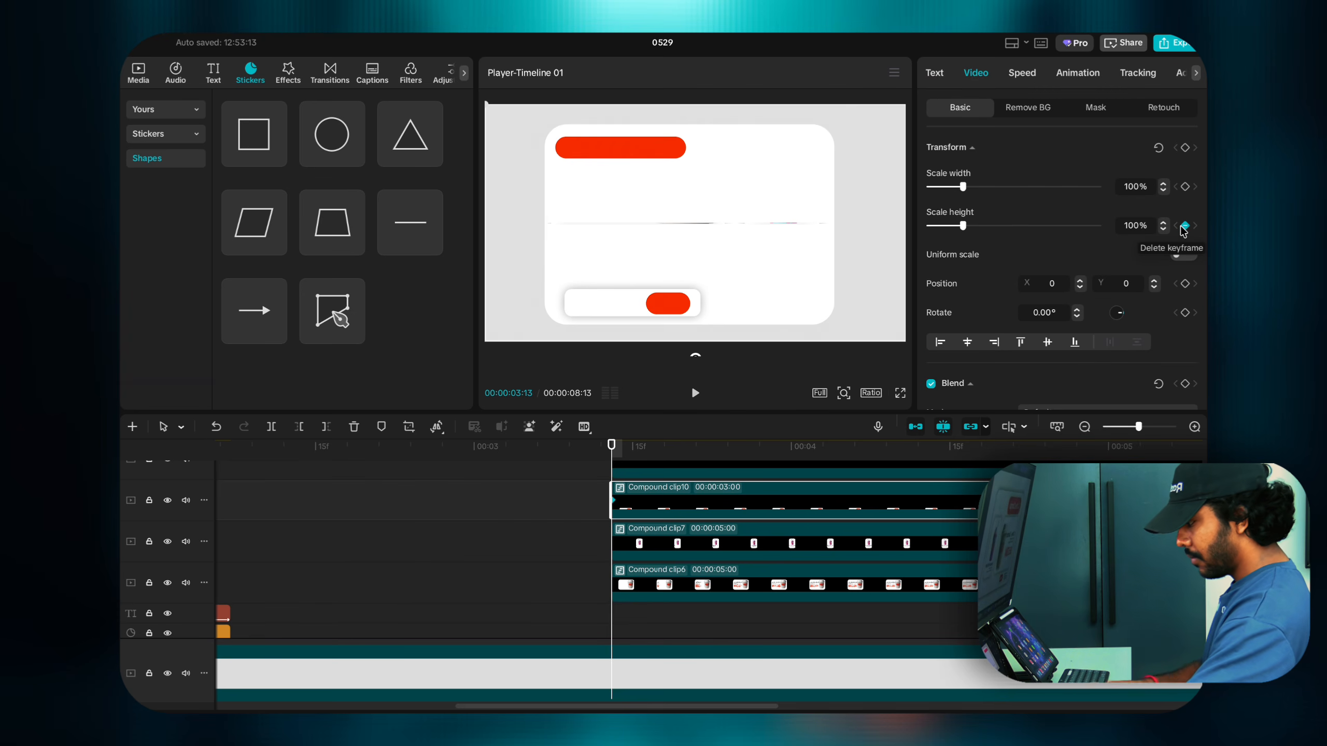
pyautogui.press('Right')
pyautogui.press('Right')
pyautogui.press('Right')
pyautogui.press('Right')
pyautogui.press('Right')
pyautogui.press('Right')
pyautogui.press('Right')
pyautogui.press('Right')
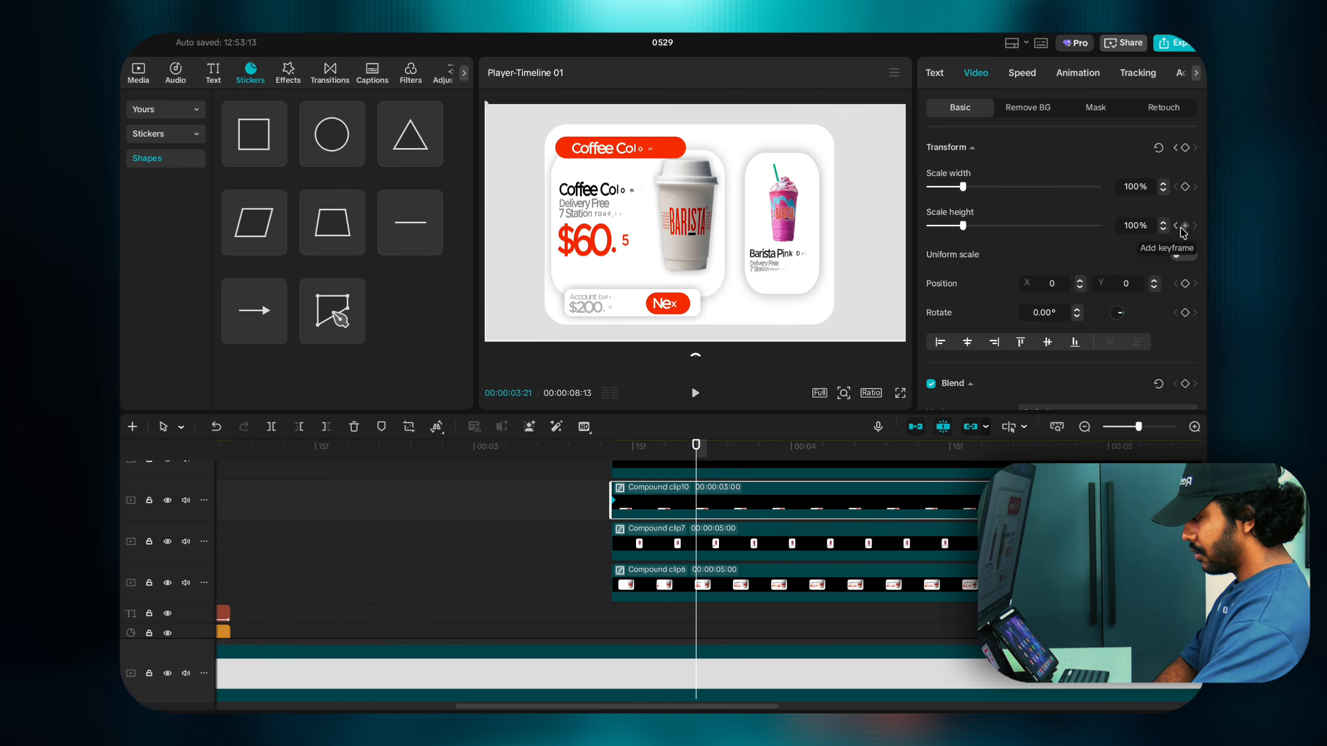
pyautogui.press('Left')
pyautogui.click(1184, 227)
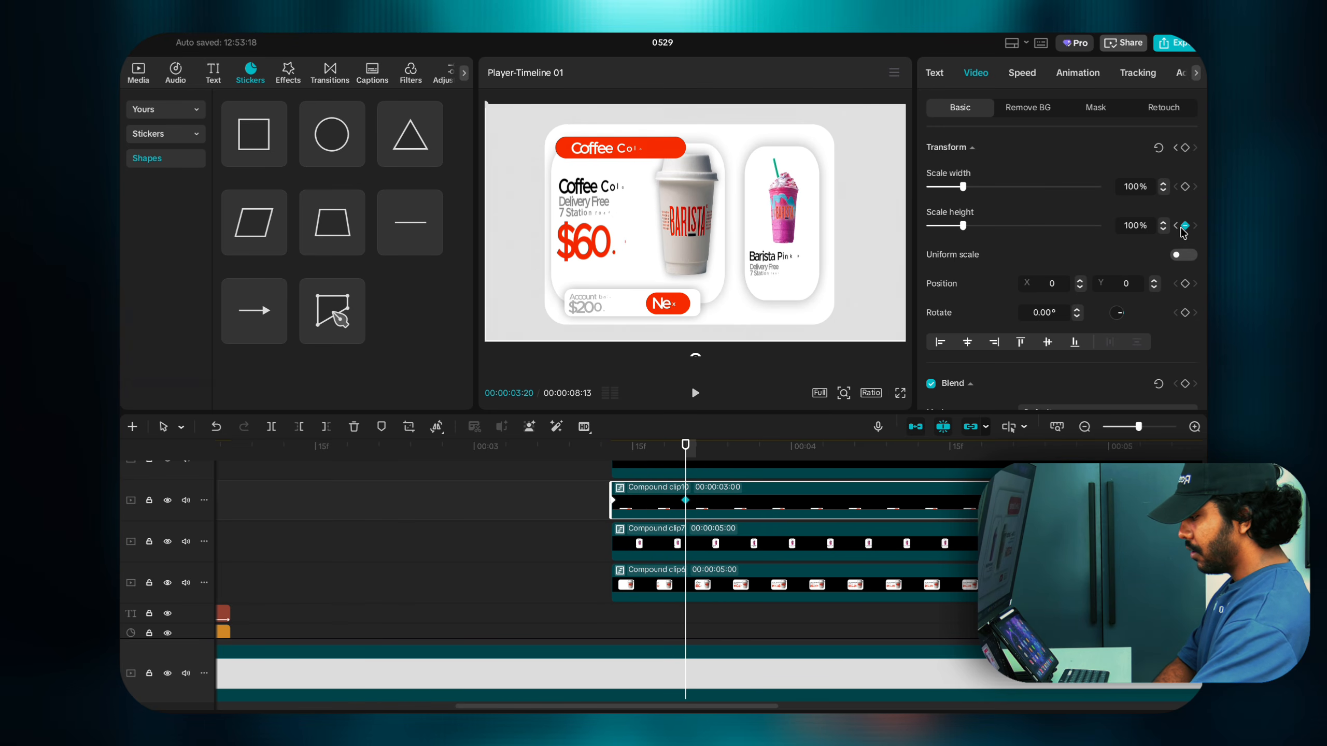
pyautogui.press('Right')
pyautogui.press('Right')
pyautogui.press('Right')
pyautogui.press('Right')
pyautogui.press('Right')
pyautogui.press('Right')
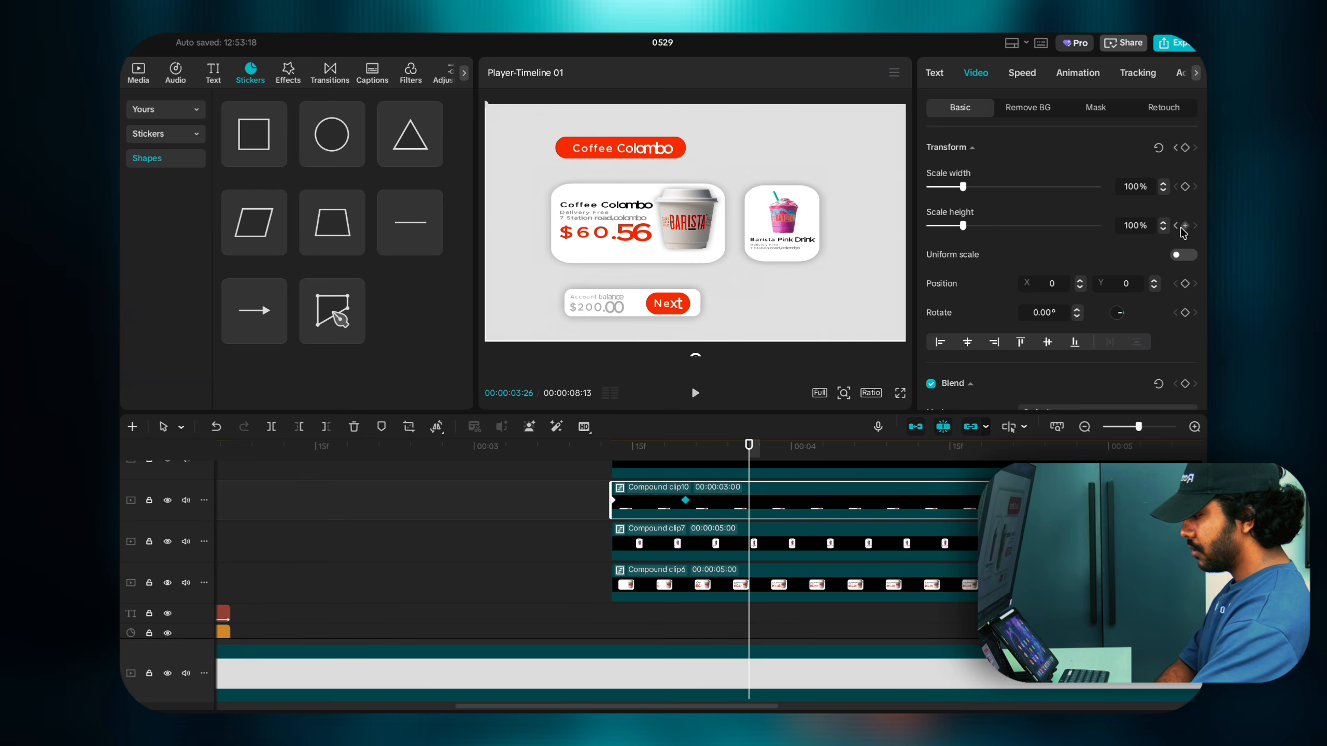
pyautogui.press('Right')
pyautogui.press('Right')
pyautogui.press('Right')
pyautogui.press('Right')
pyautogui.press('Right')
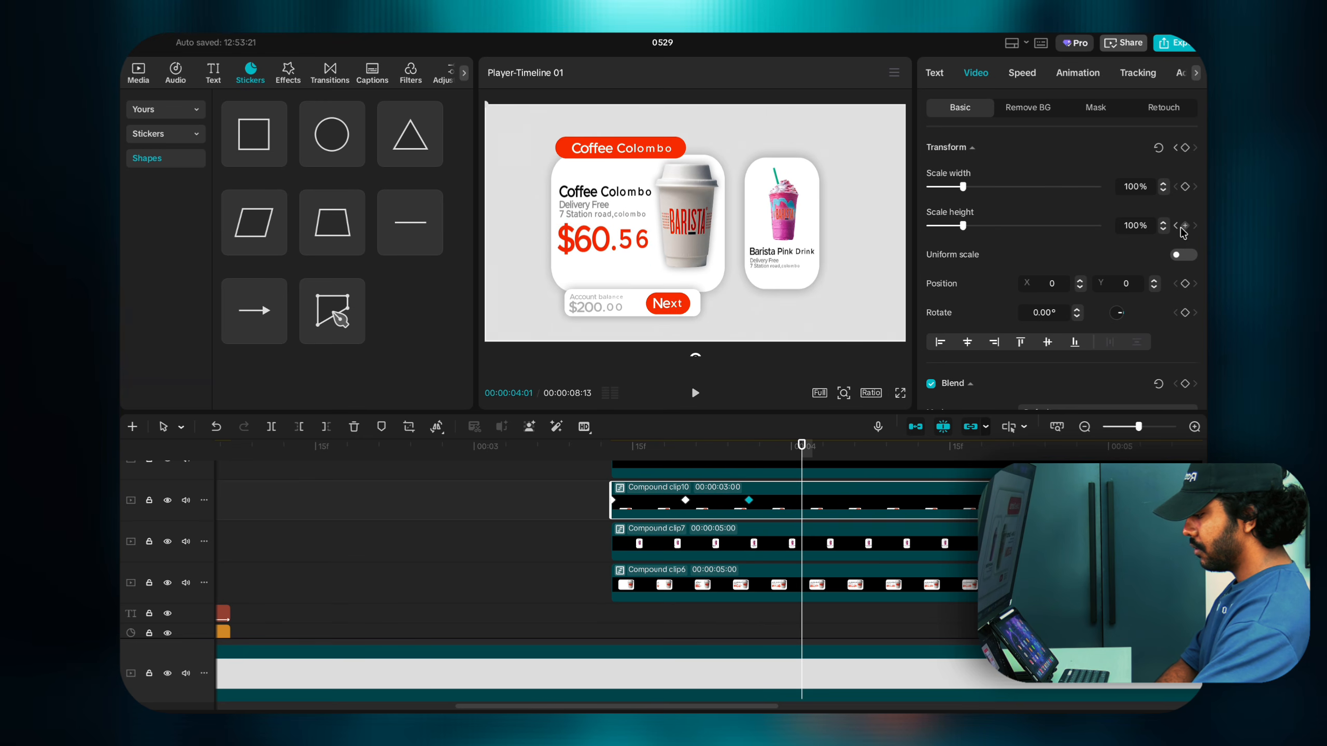
pyautogui.click(1182, 227)
pyautogui.press('Right')
pyautogui.press('Right')
pyautogui.press('Right')
pyautogui.press('Right')
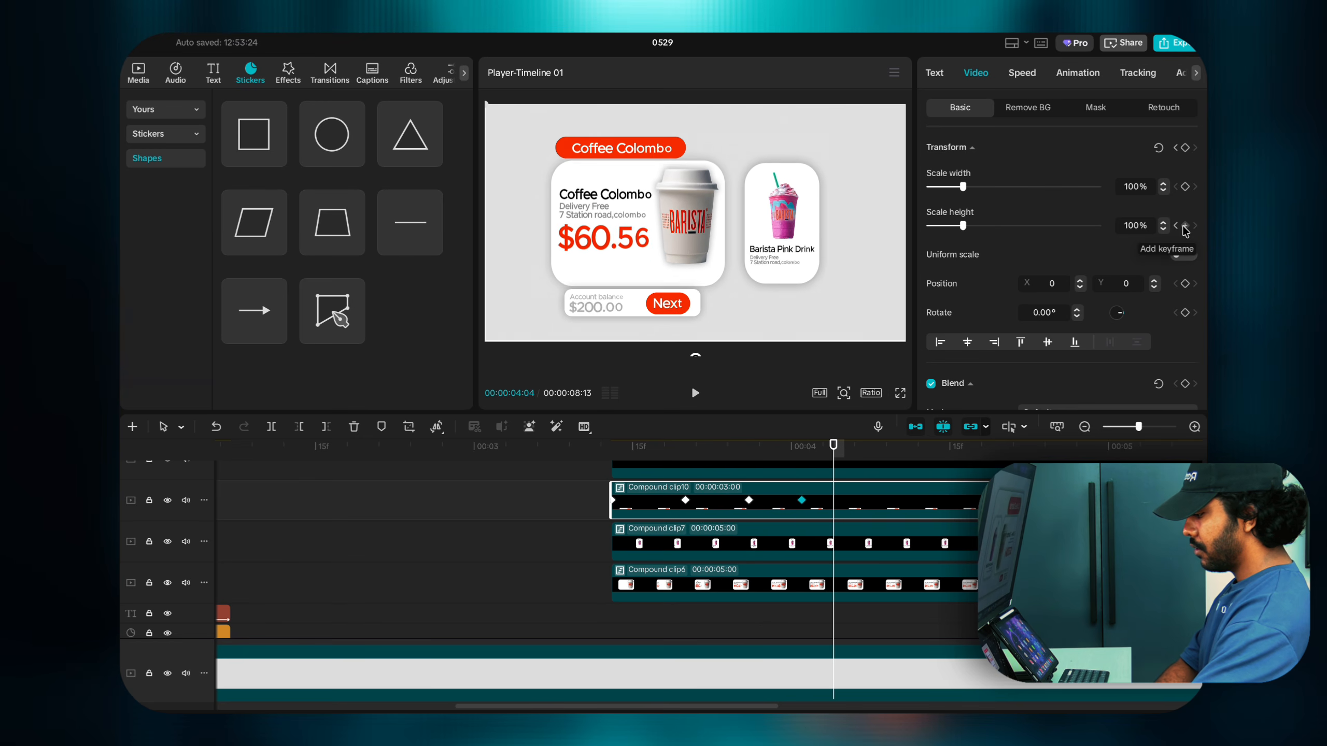
pyautogui.click(1181, 228)
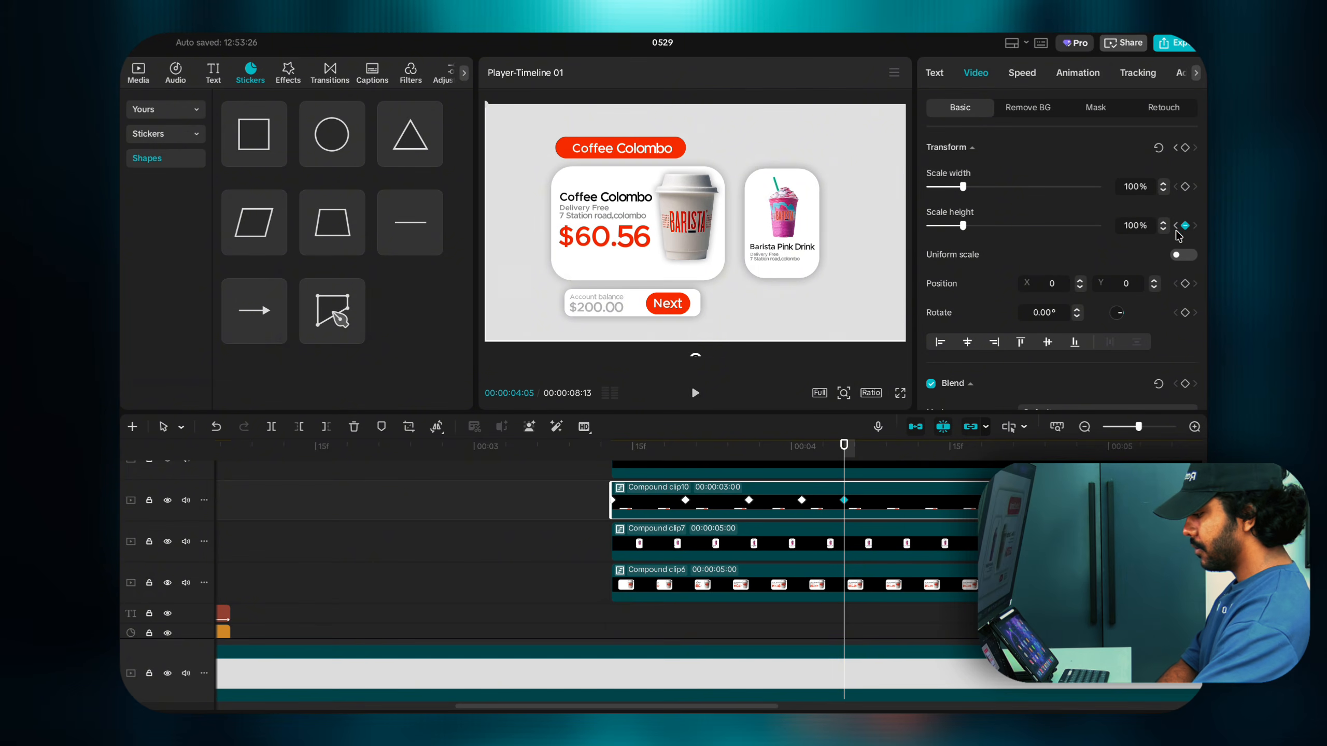
# Step: Stretch the cards to about 131% at 03:20 and squash them to 75% at 03:26
pyautogui.click(685, 501)
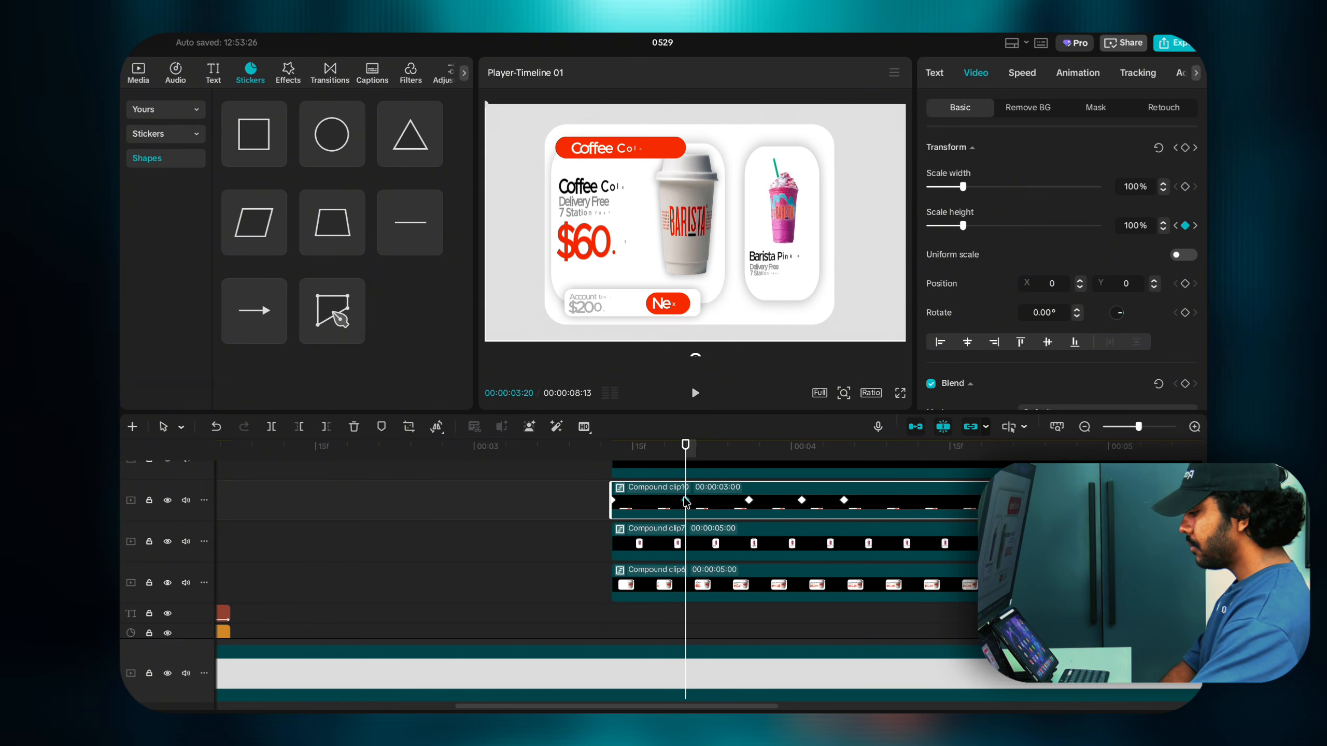
pyautogui.click(613, 502)
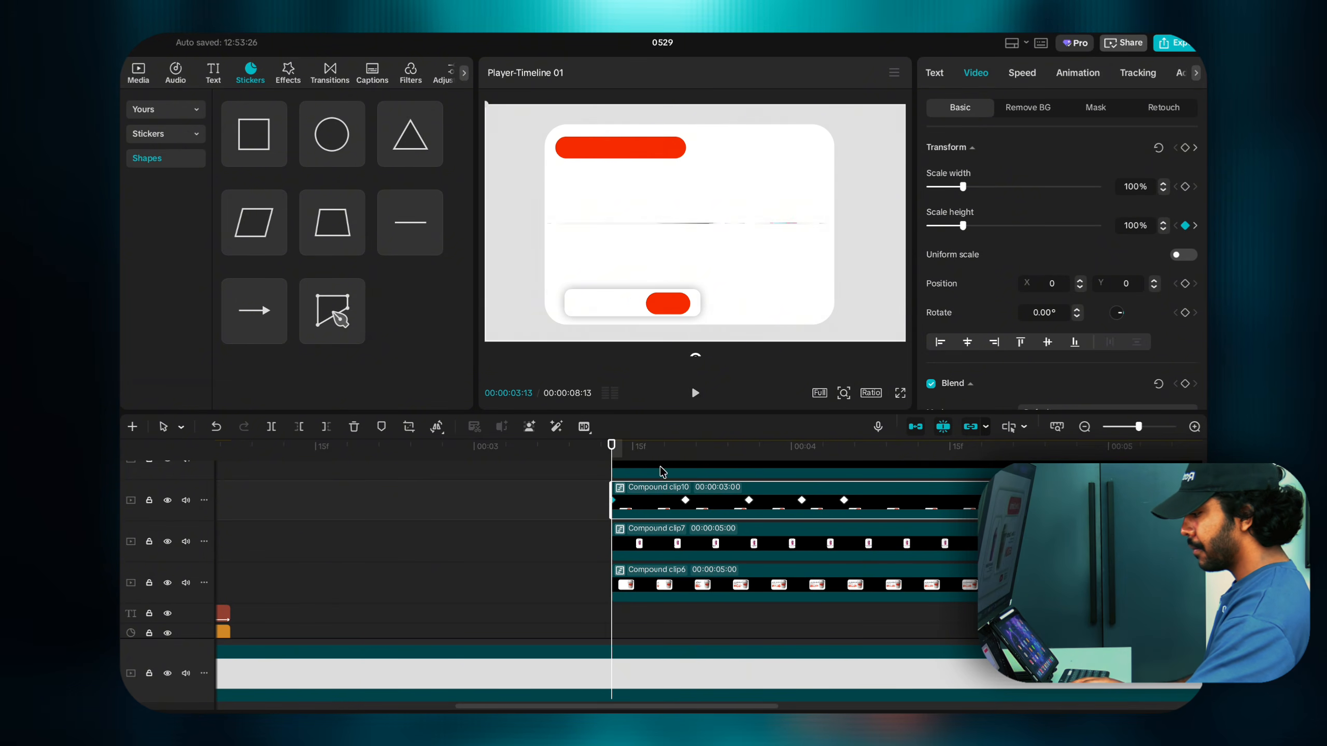
pyautogui.click(684, 500)
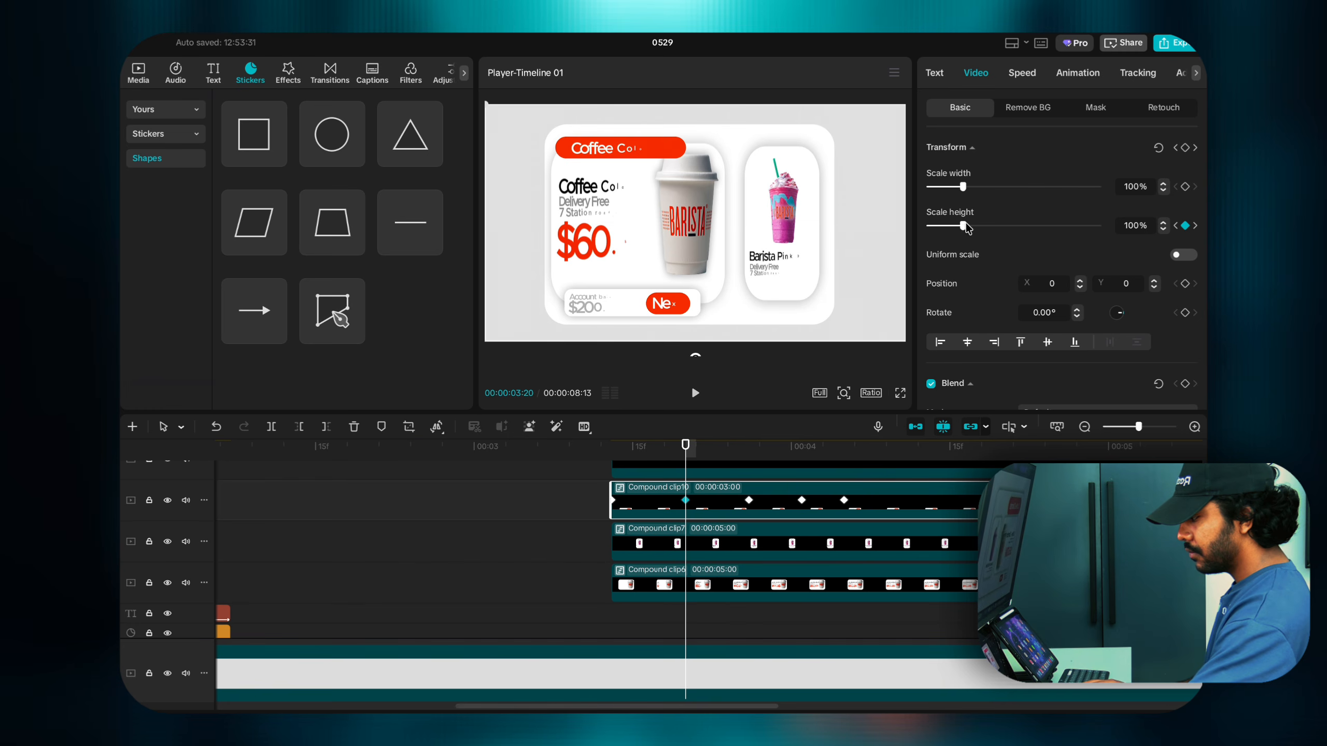
pyautogui.moveTo(965, 228); pyautogui.dragTo(974, 228)
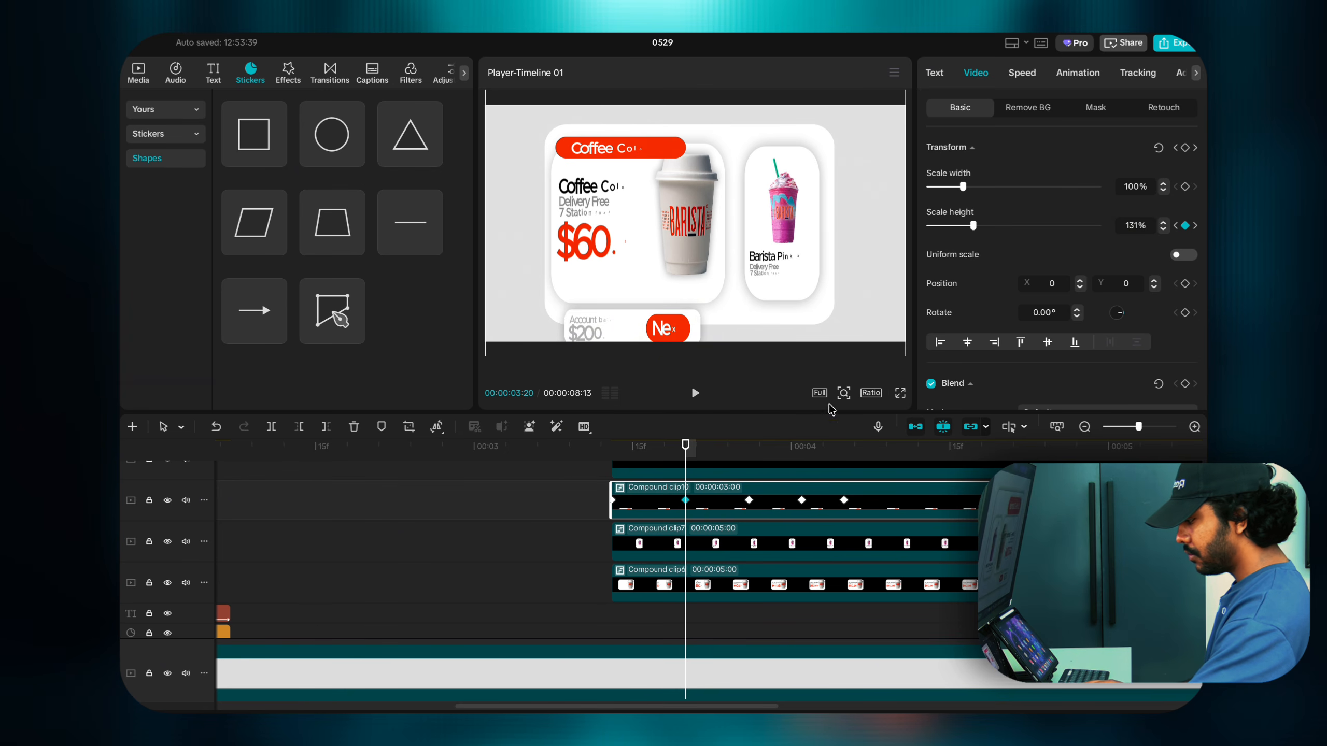
pyautogui.click(750, 501)
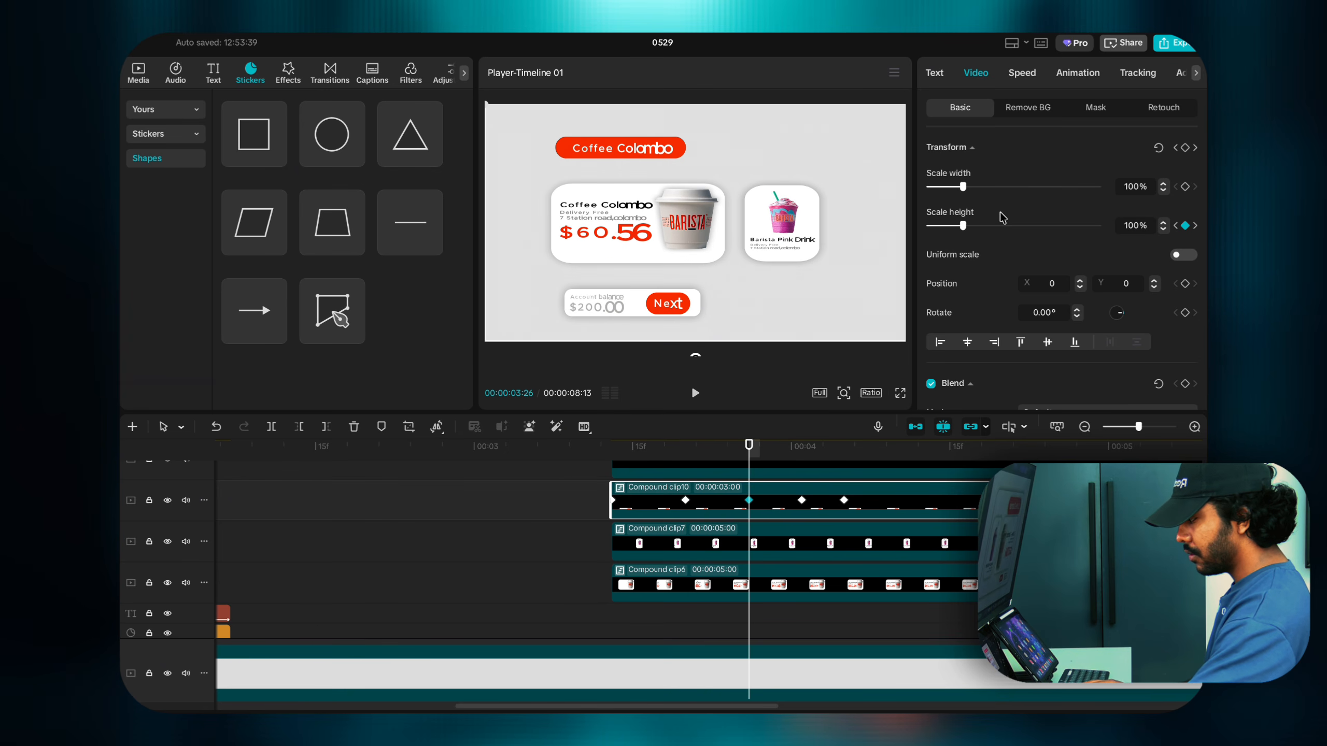
pyautogui.moveTo(968, 227); pyautogui.dragTo(958, 226)
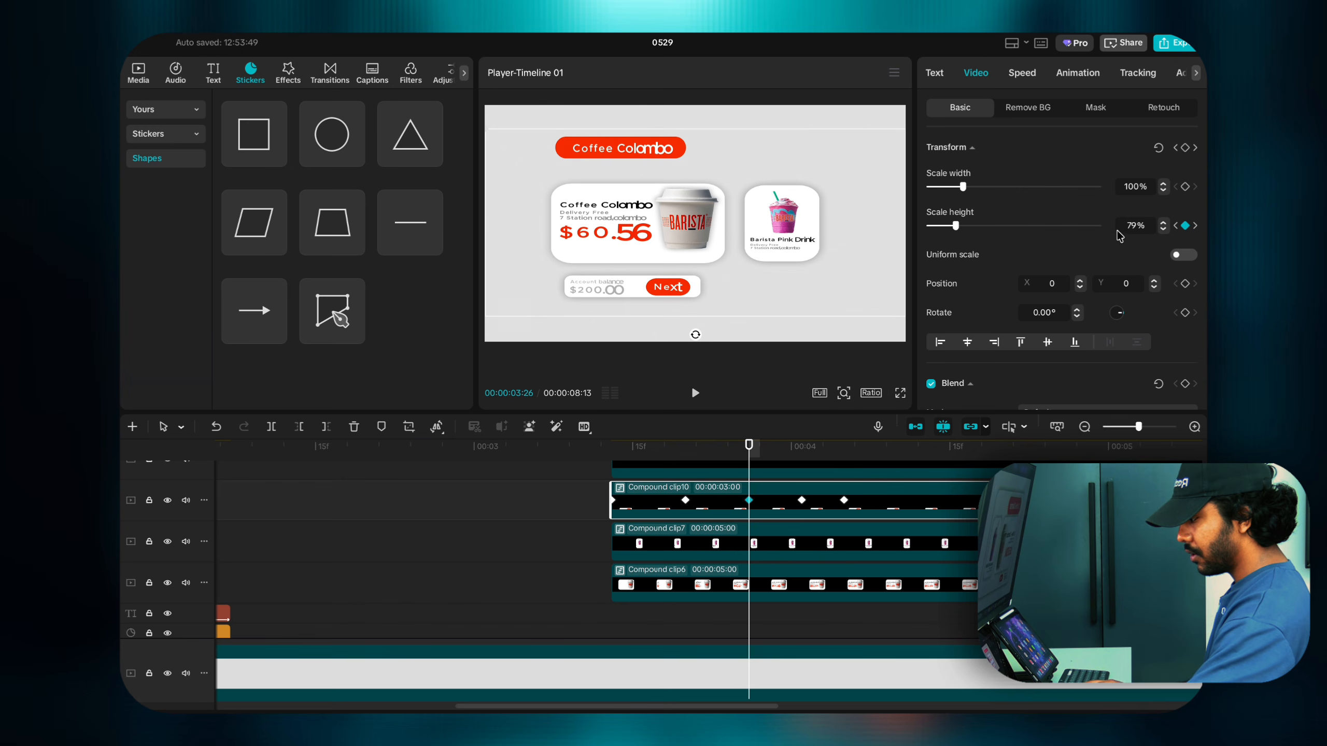
pyautogui.click(1164, 231)
pyautogui.click(1164, 230)
pyautogui.click(1164, 230)
pyautogui.click(1164, 230)
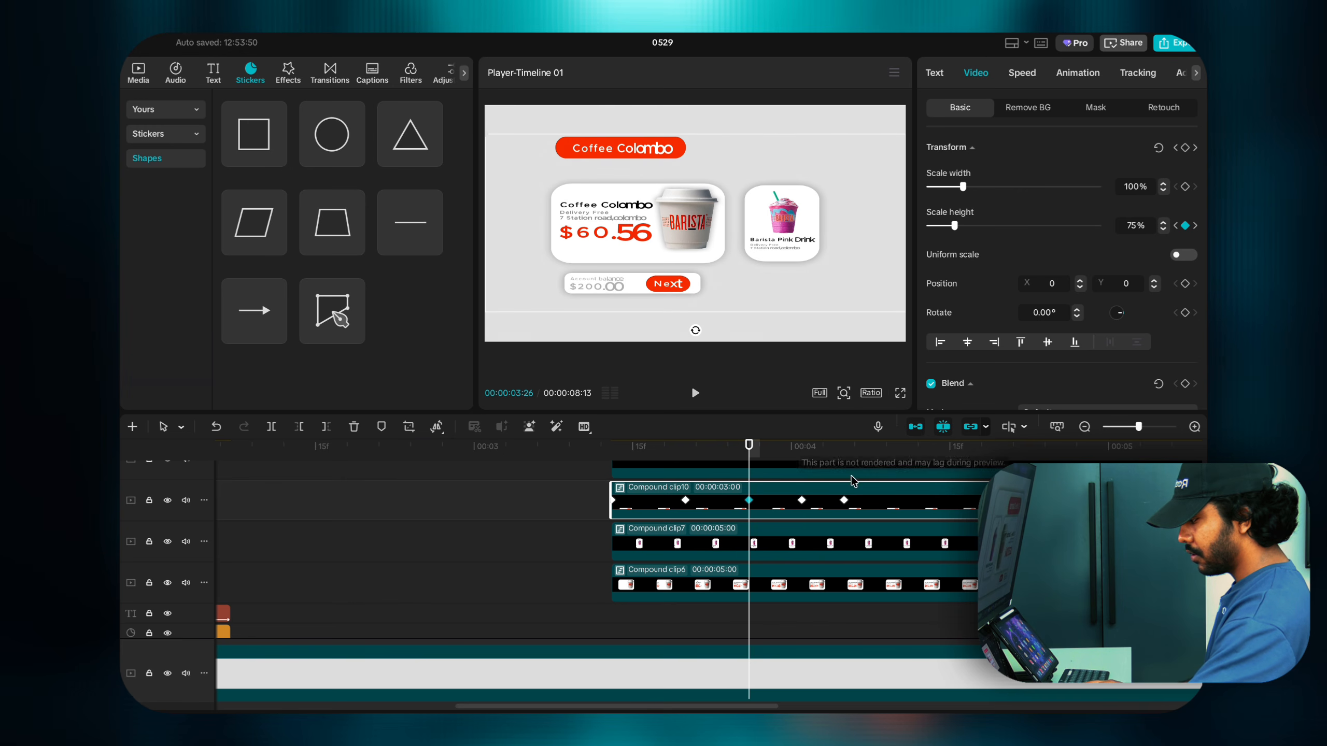
# Step: Stretch the cards to about 116% at 04:01 and play back the squash-and-stretch animation
pyautogui.click(801, 500)
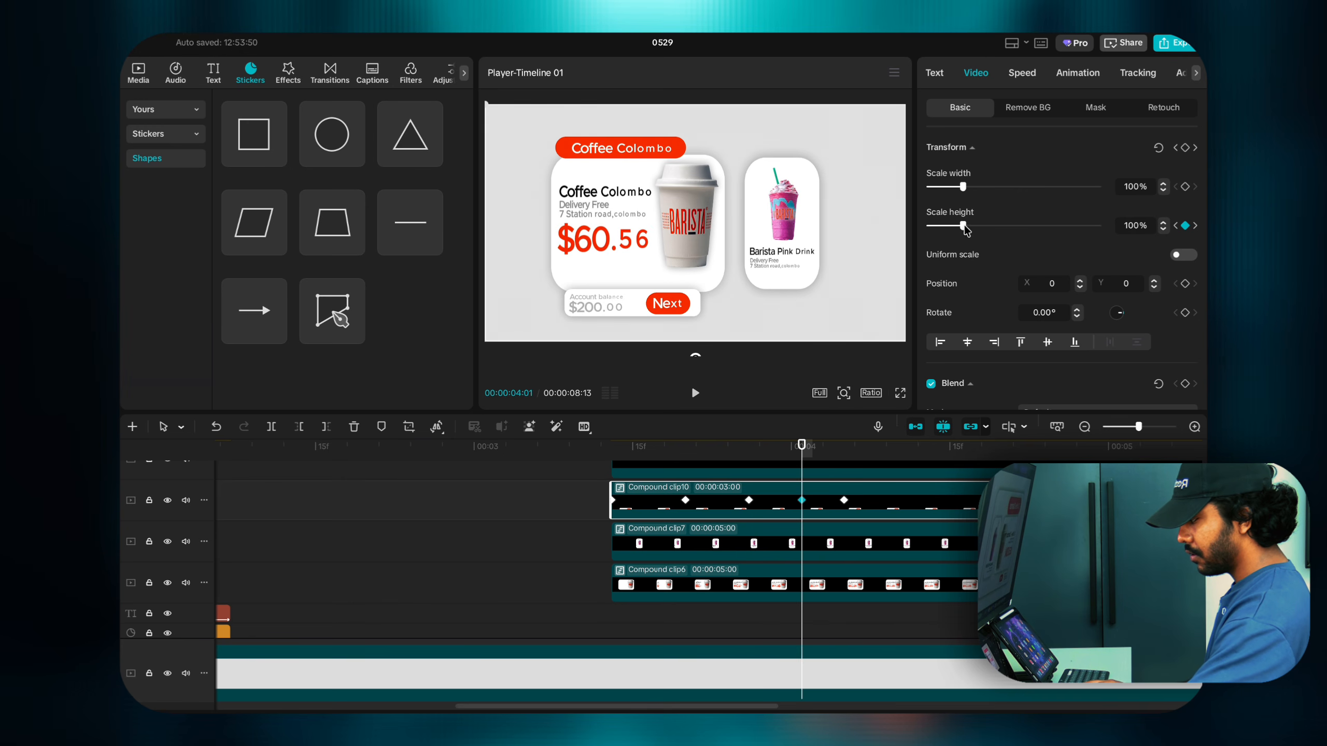
pyautogui.moveTo(964, 228); pyautogui.dragTo(968, 230)
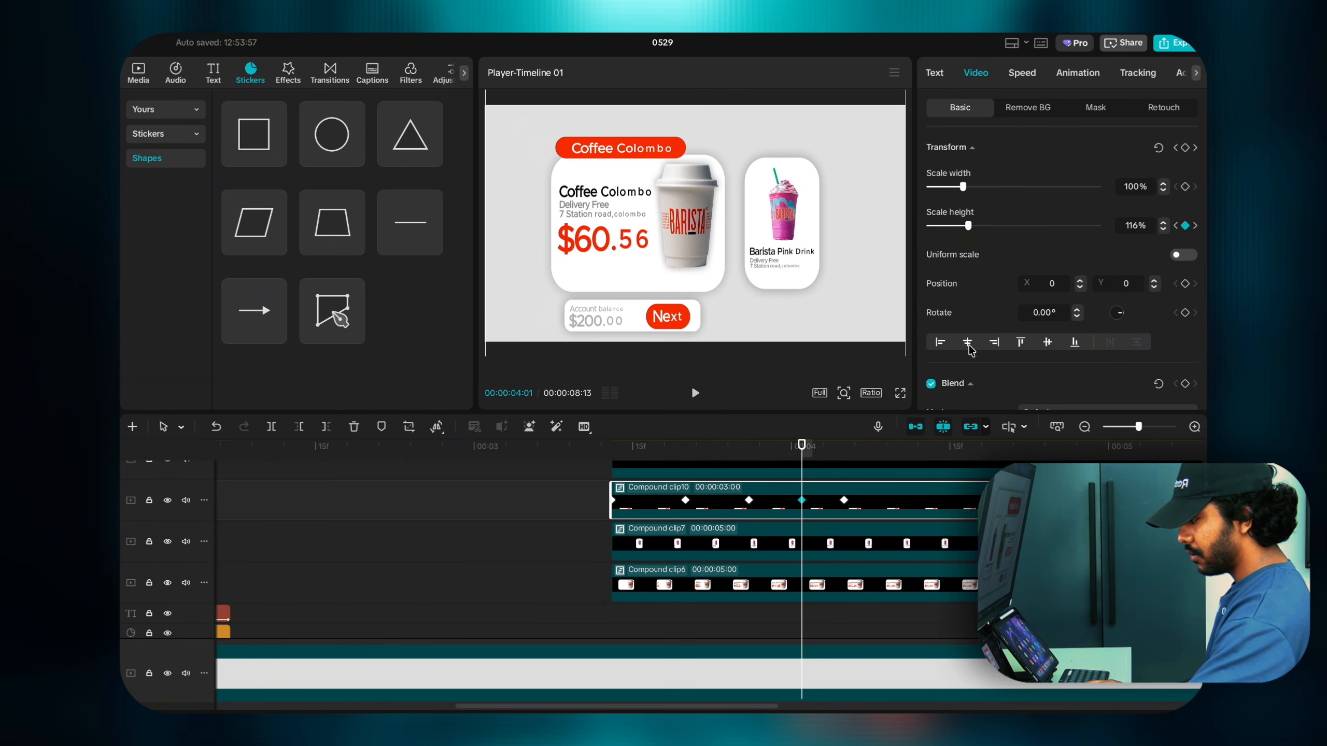
pyautogui.click(845, 500)
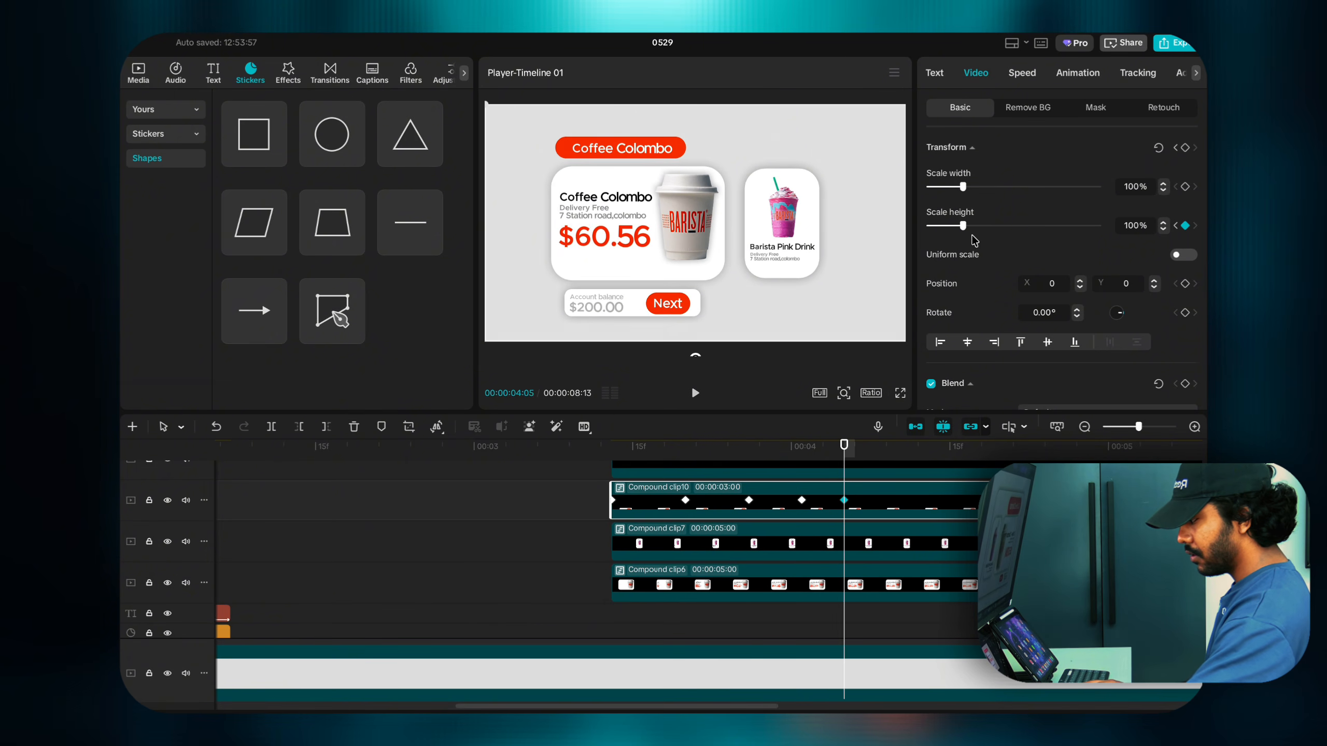
pyautogui.click(606, 619)
pyautogui.press('space')
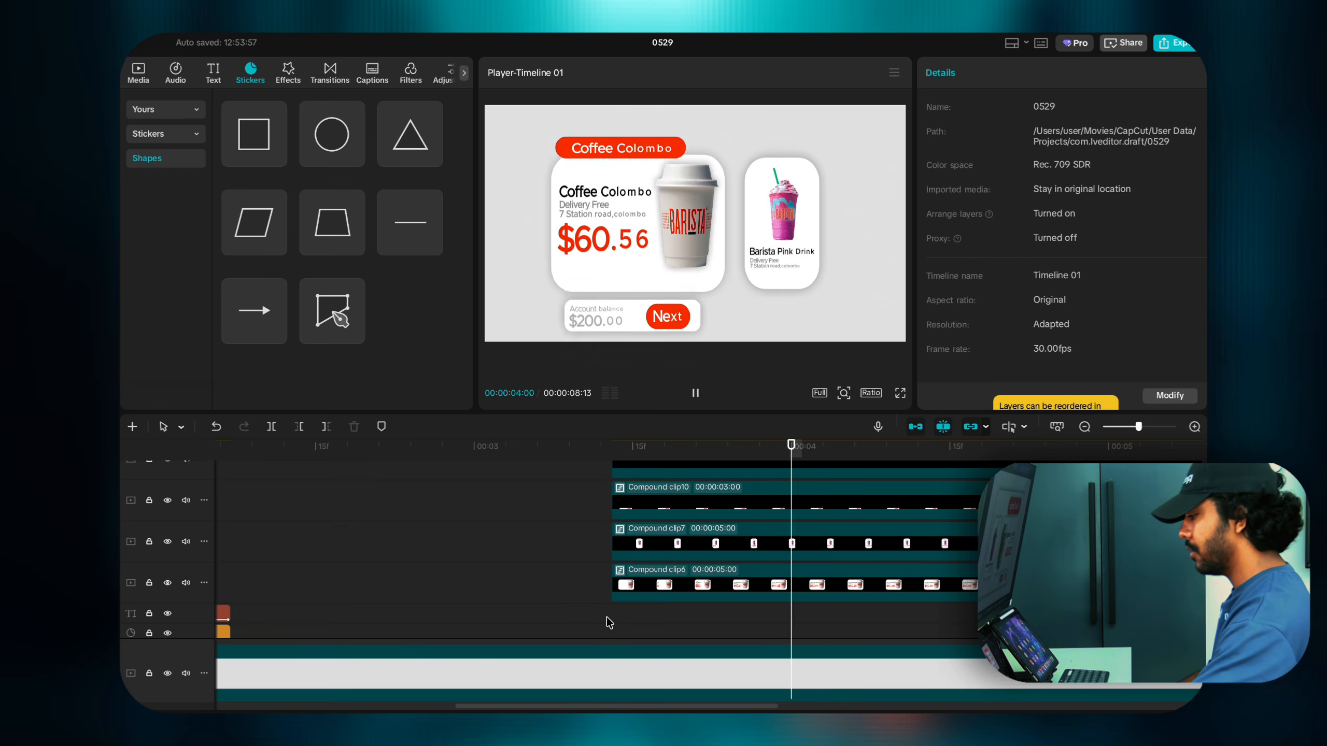
pyautogui.click(607, 619)
pyautogui.scroll(2, 608, 621)
# Step: Inside Compound clip9, apply a Bounce In entrance to the red Coffee Colombo bar, then return to the main timeline
pyautogui.click(636, 509)
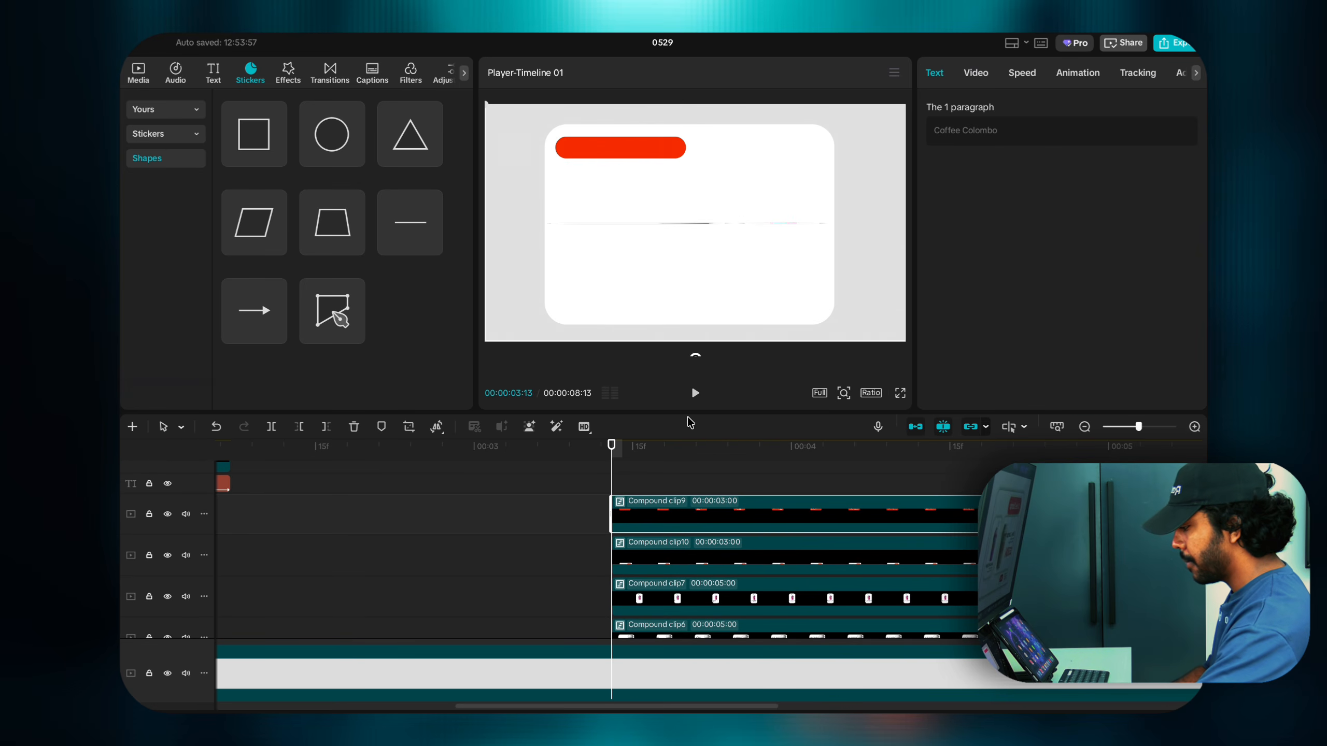
pyautogui.doubleClick(622, 505)
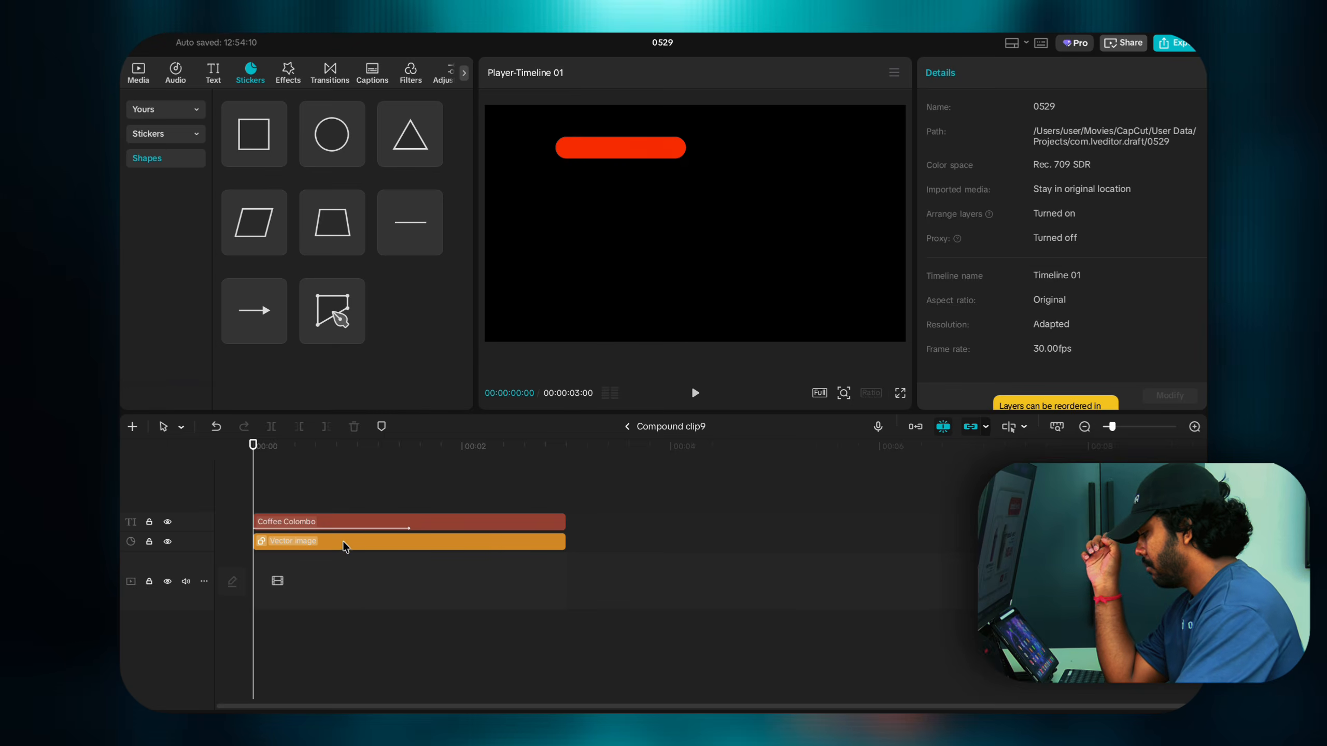
pyautogui.click(343, 541)
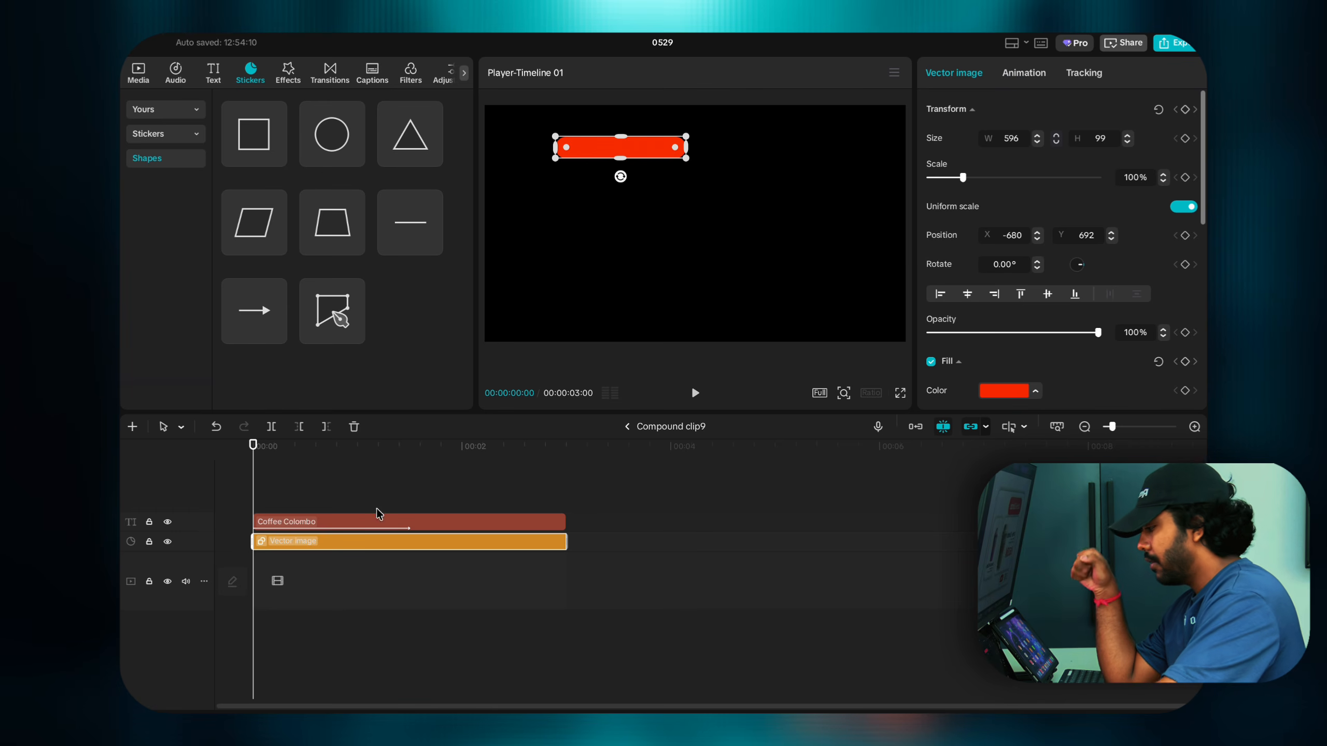
pyautogui.click(1033, 80)
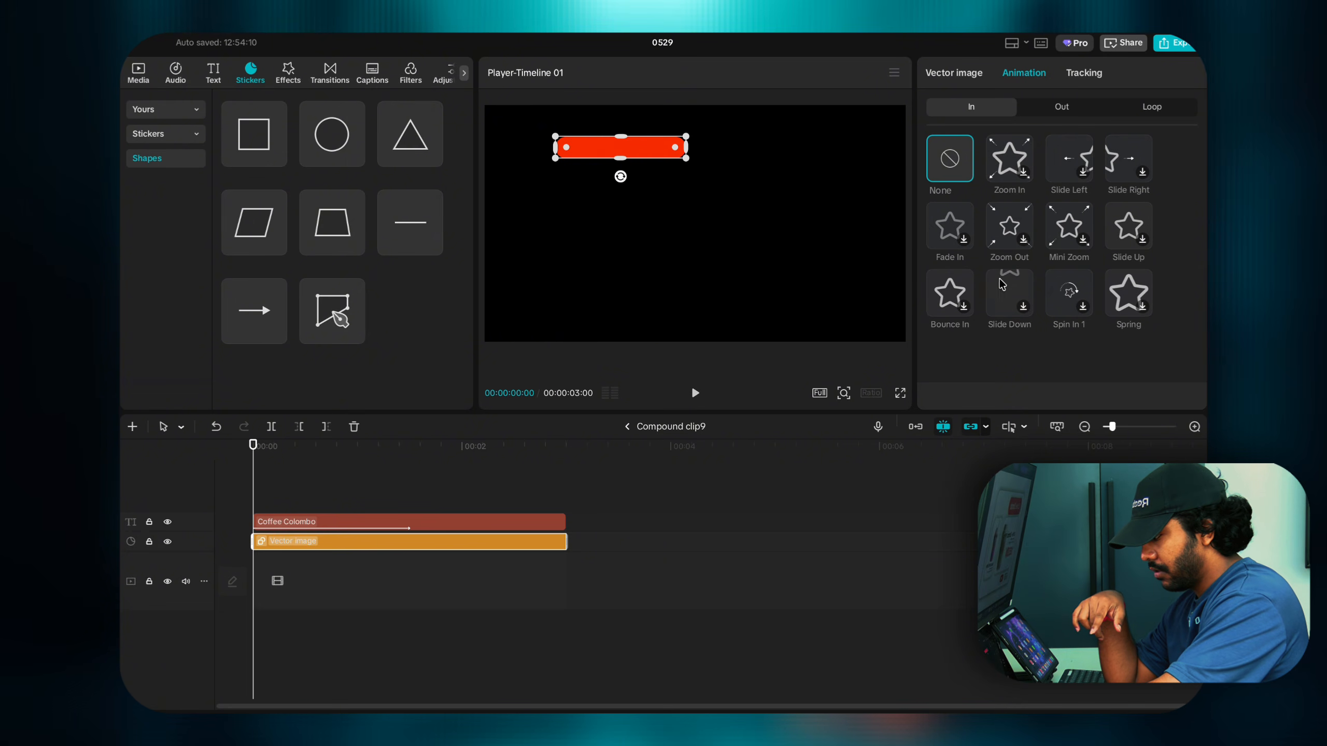
pyautogui.click(943, 298)
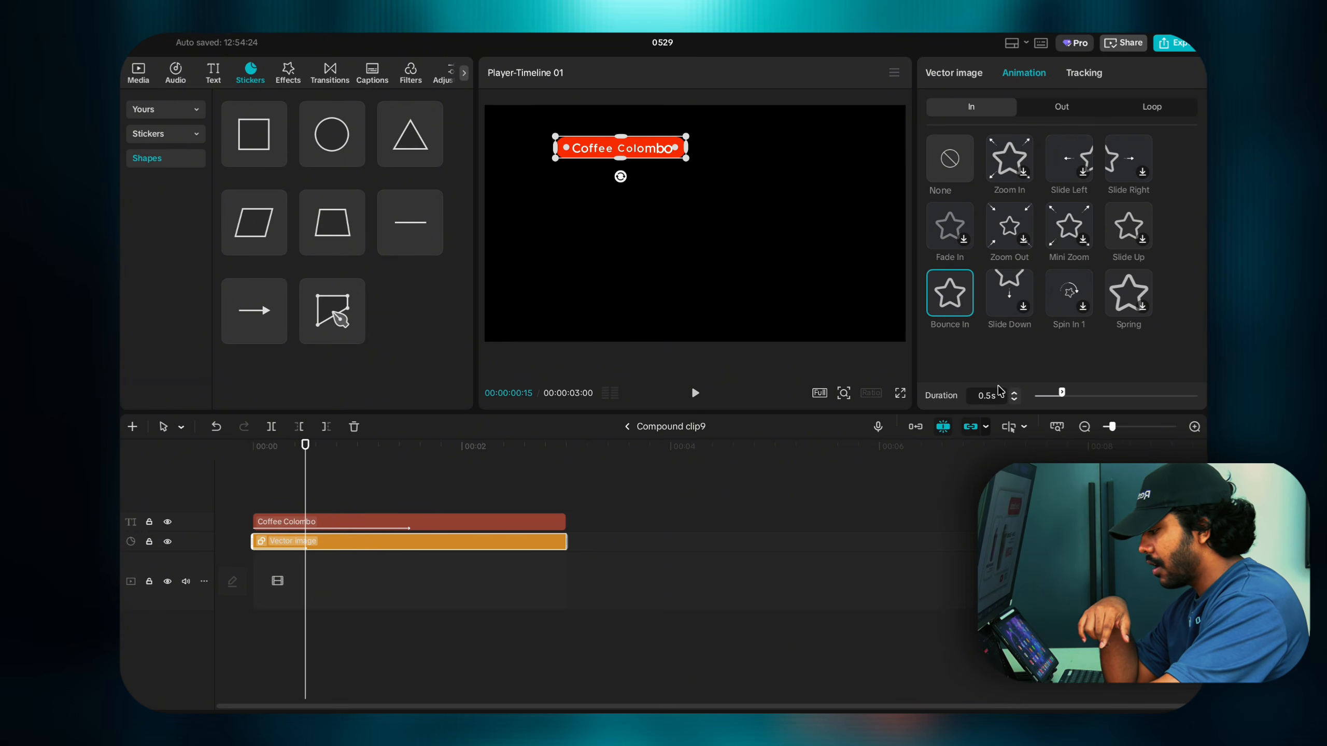
pyautogui.click(627, 427)
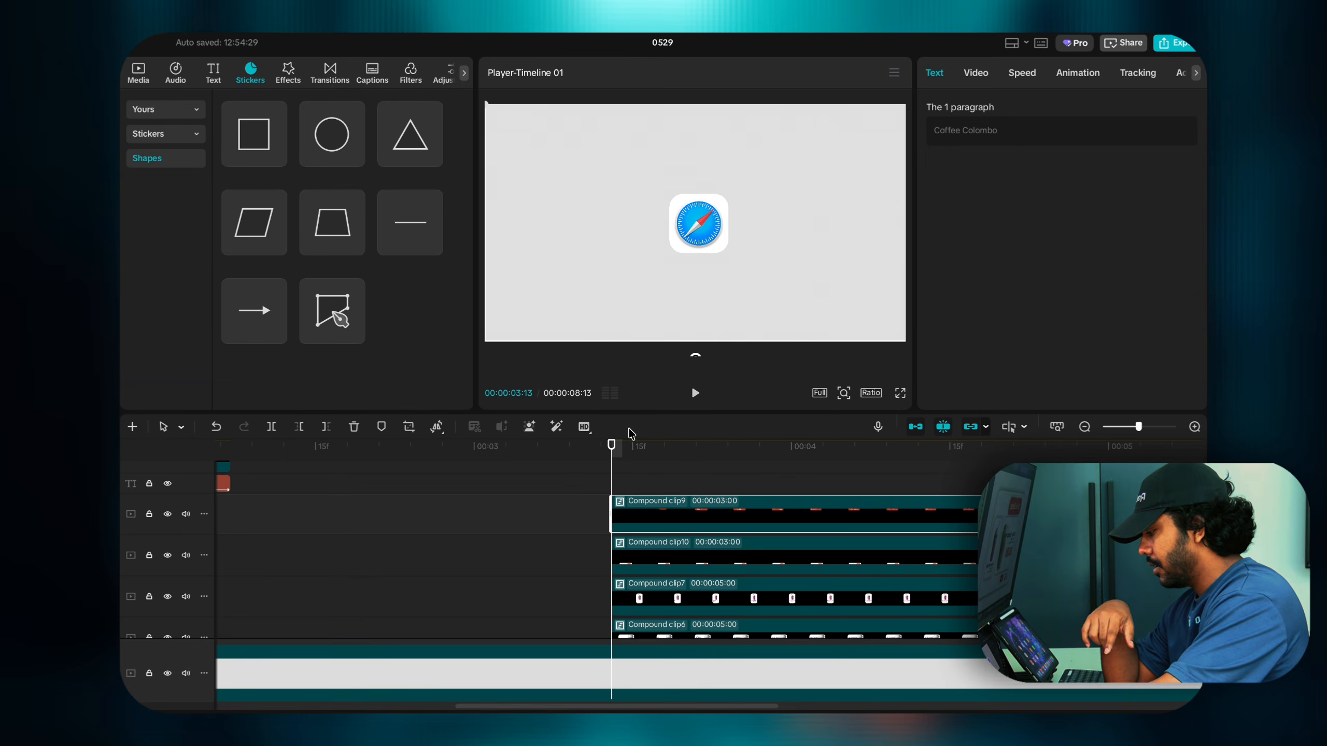
# Step: Check the bounce playback, then drag the stacked card clips left on the timeline
pyautogui.press('space')
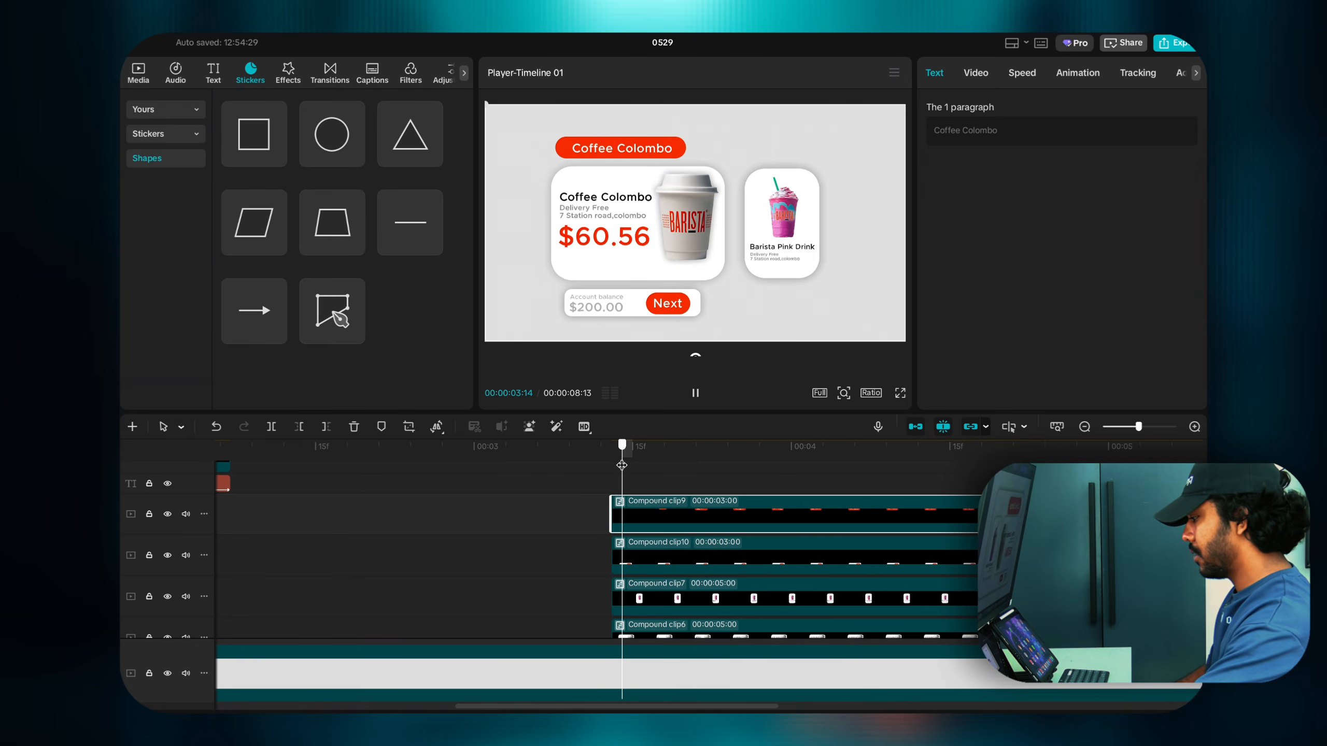
pyautogui.press('space')
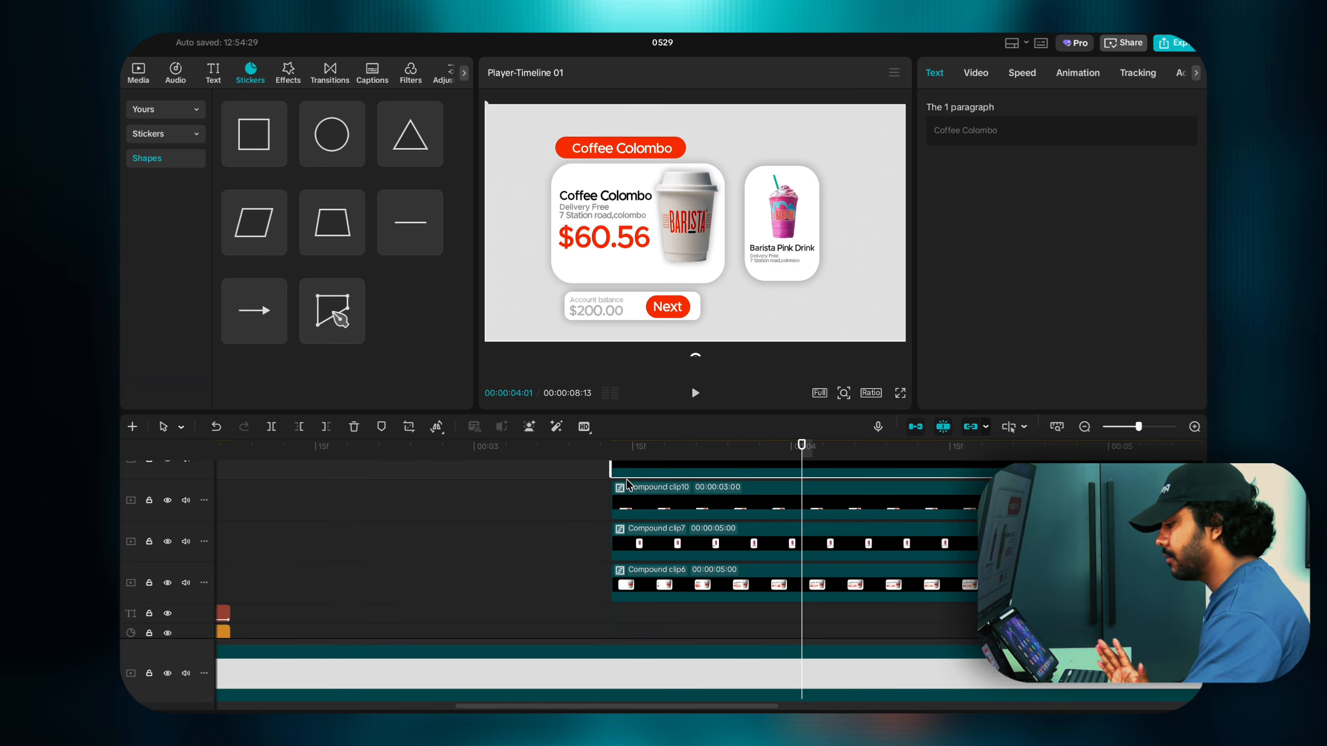
pyautogui.click(583, 488)
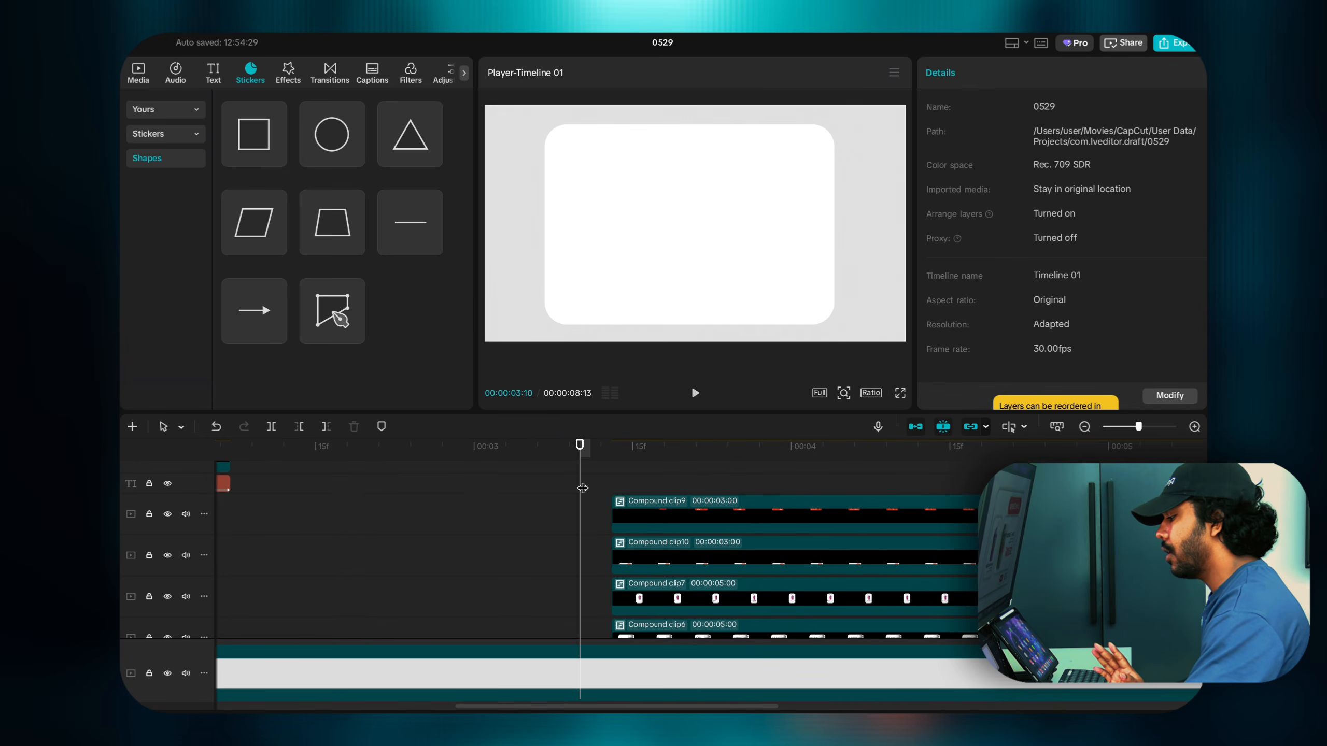
pyautogui.click(613, 490)
pyautogui.scroll(-2, 630, 495)
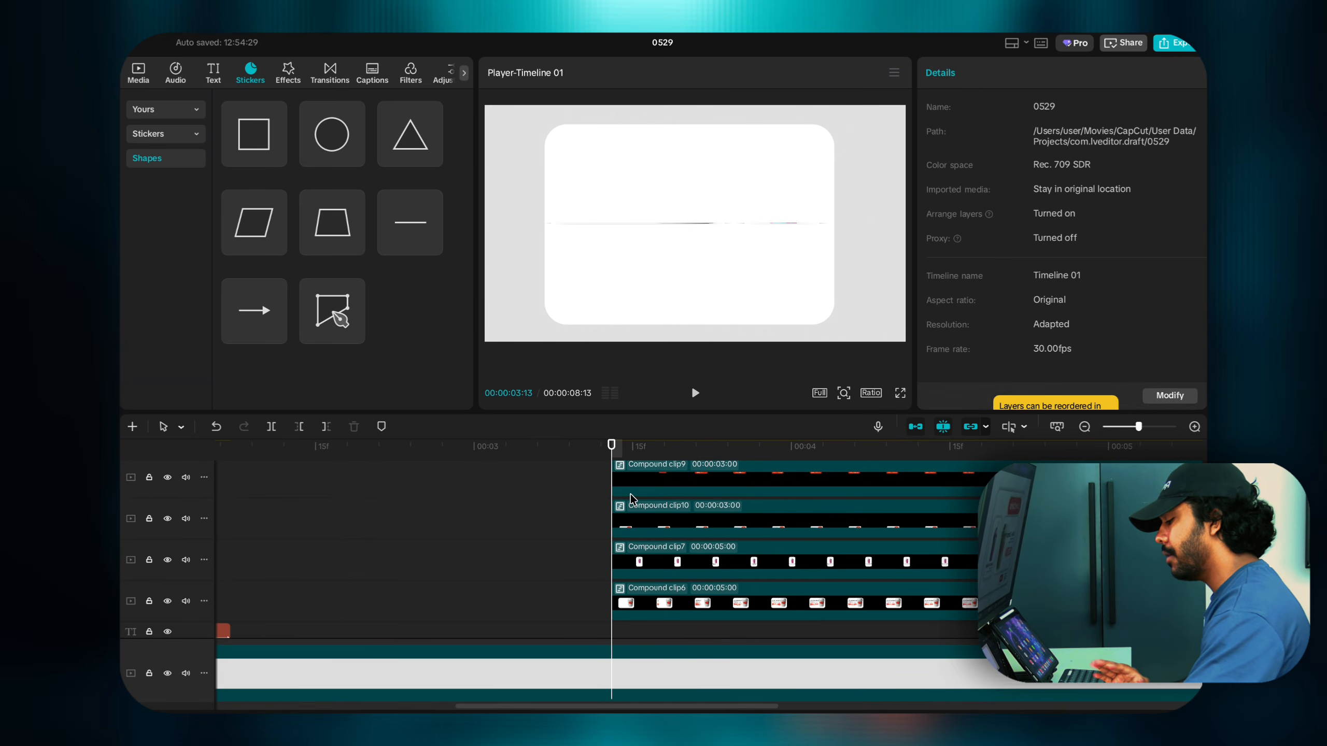
pyautogui.scroll(-1, 631, 495)
pyautogui.moveTo(635, 612); pyautogui.dragTo(266, 591)
pyautogui.scroll(3, 682, 521)
pyautogui.scroll(-5, 366, 533)
pyautogui.scroll(-3, 266, 585)
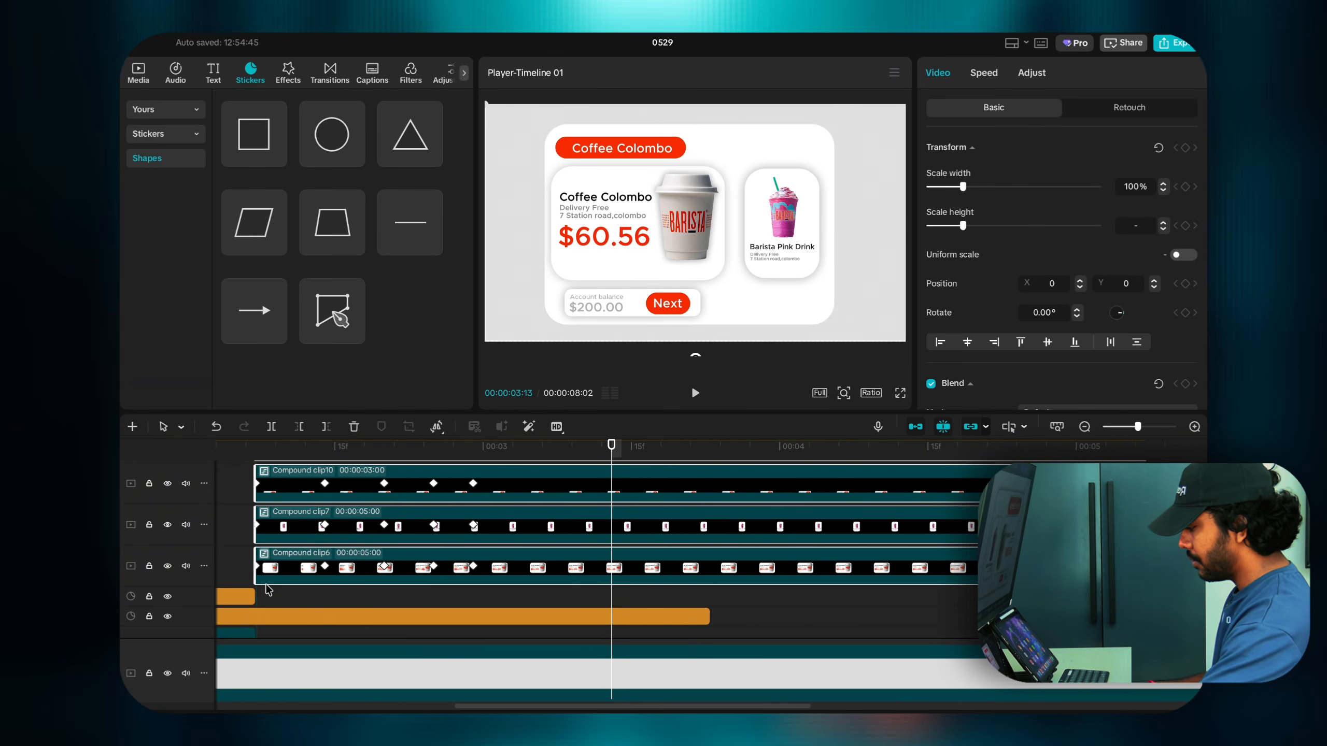
pyautogui.hscroll(-4, 265, 582)
# Step: Preview the transition from the Google search into the coffee card scene
pyautogui.click(417, 548)
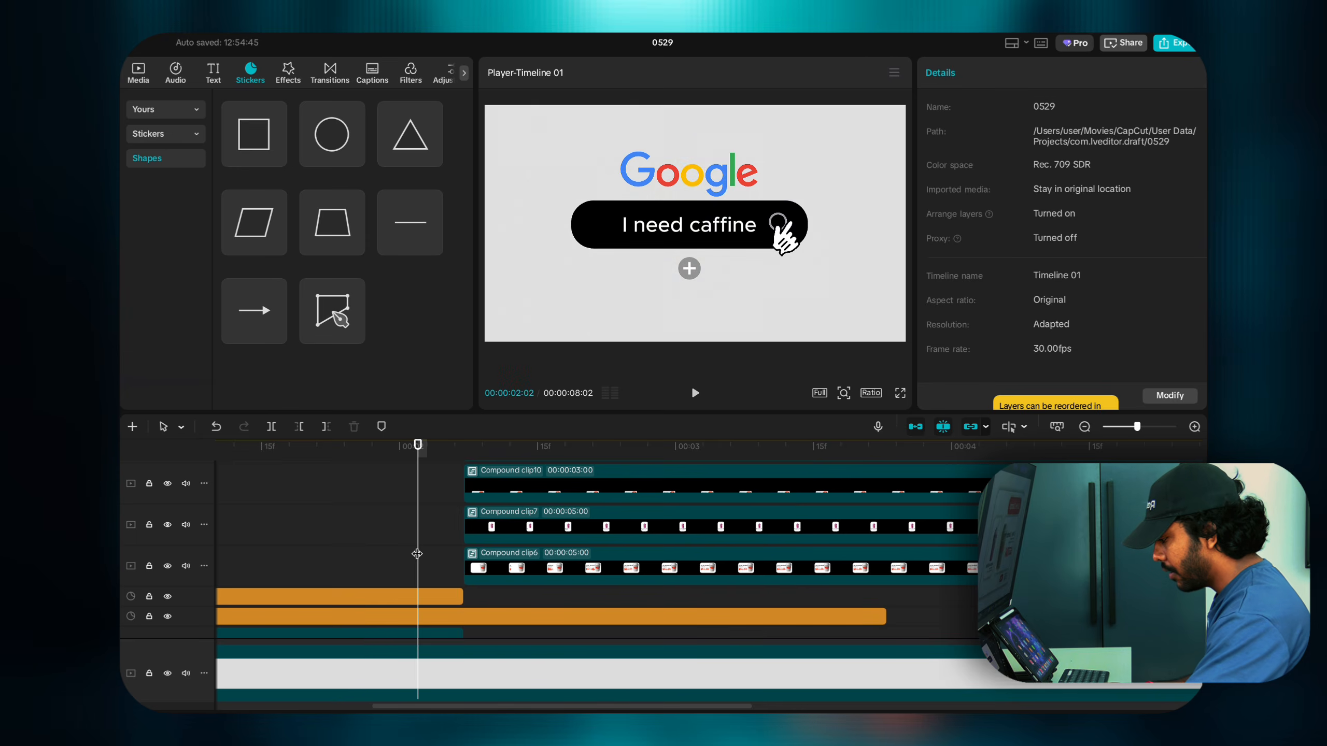
pyautogui.hscroll(5, 416, 554)
pyautogui.hscroll(-6, 417, 554)
pyautogui.scroll(-2, 417, 553)
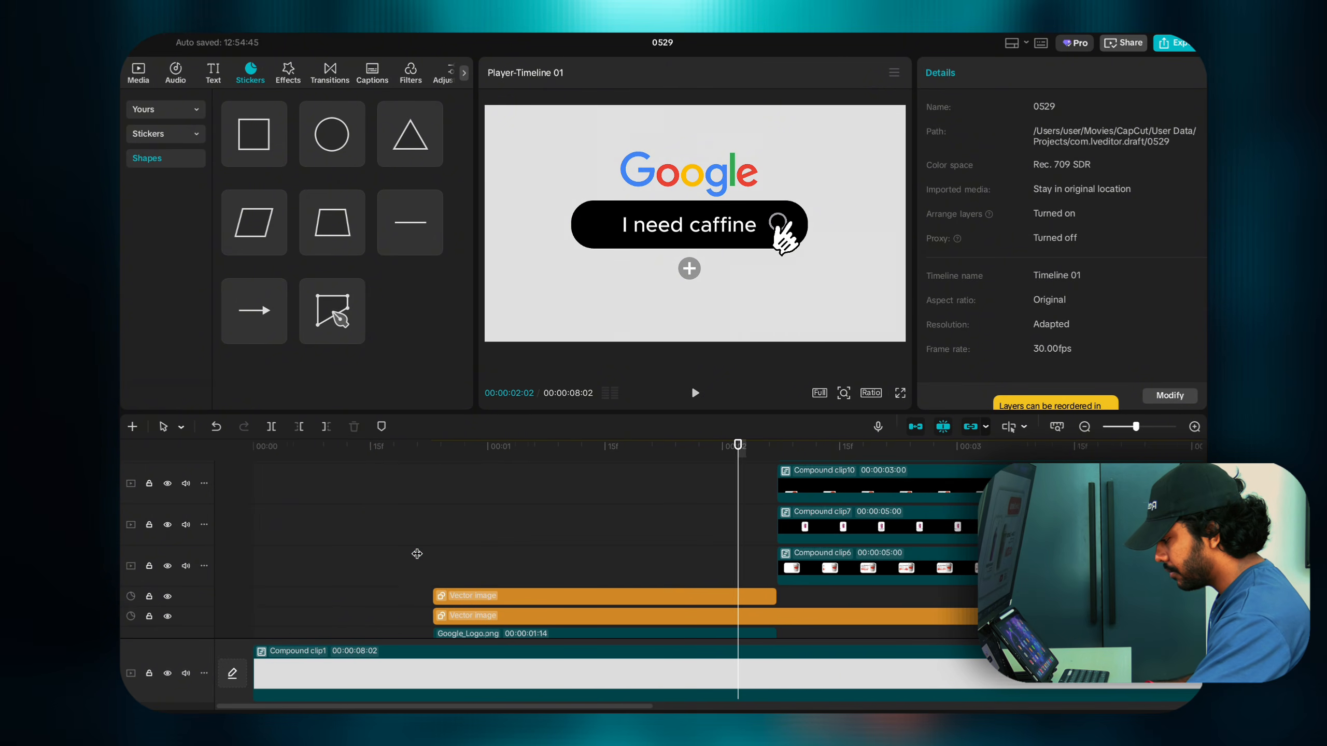
pyautogui.scroll(-5, 578, 552)
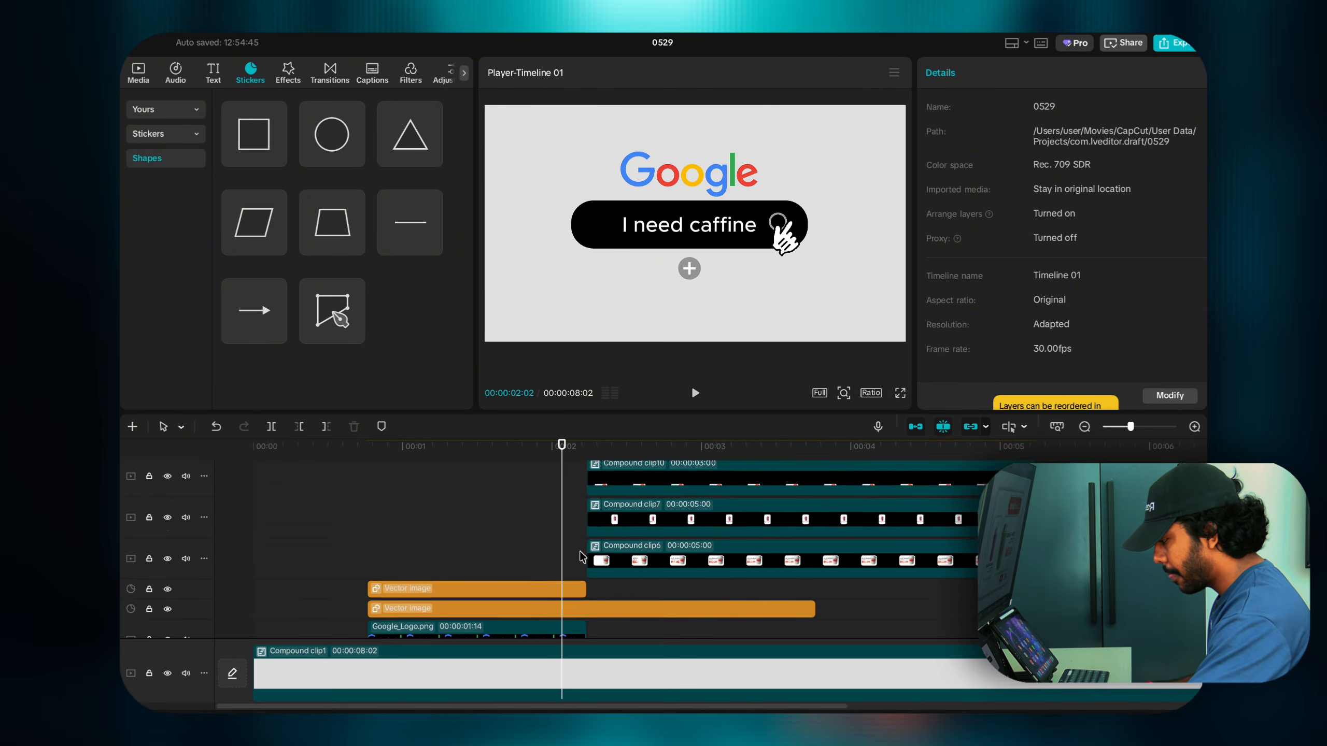
pyautogui.scroll(-3, 579, 552)
pyautogui.click(572, 555)
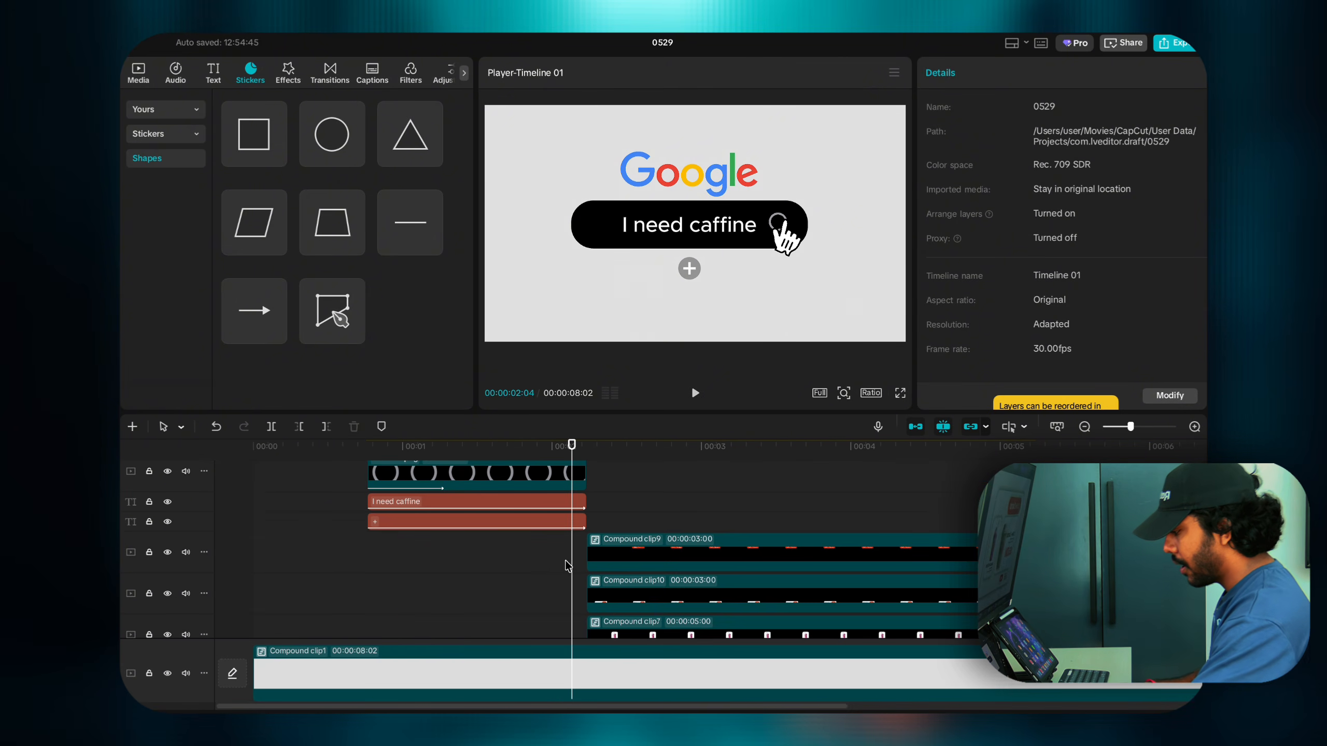
pyautogui.click(459, 577)
pyautogui.press('space')
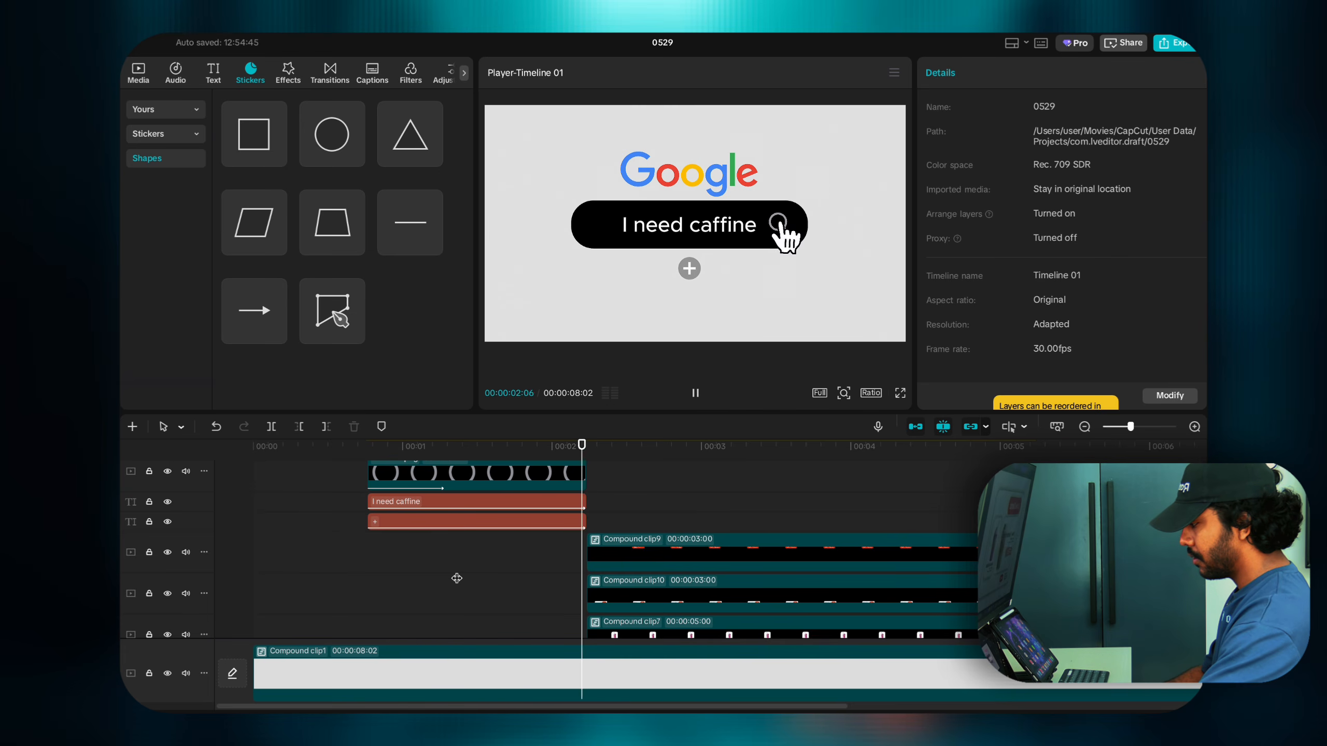
# Step: Play the sequence from the start and scrub to 2:04 where the card appears
pyautogui.click(457, 578)
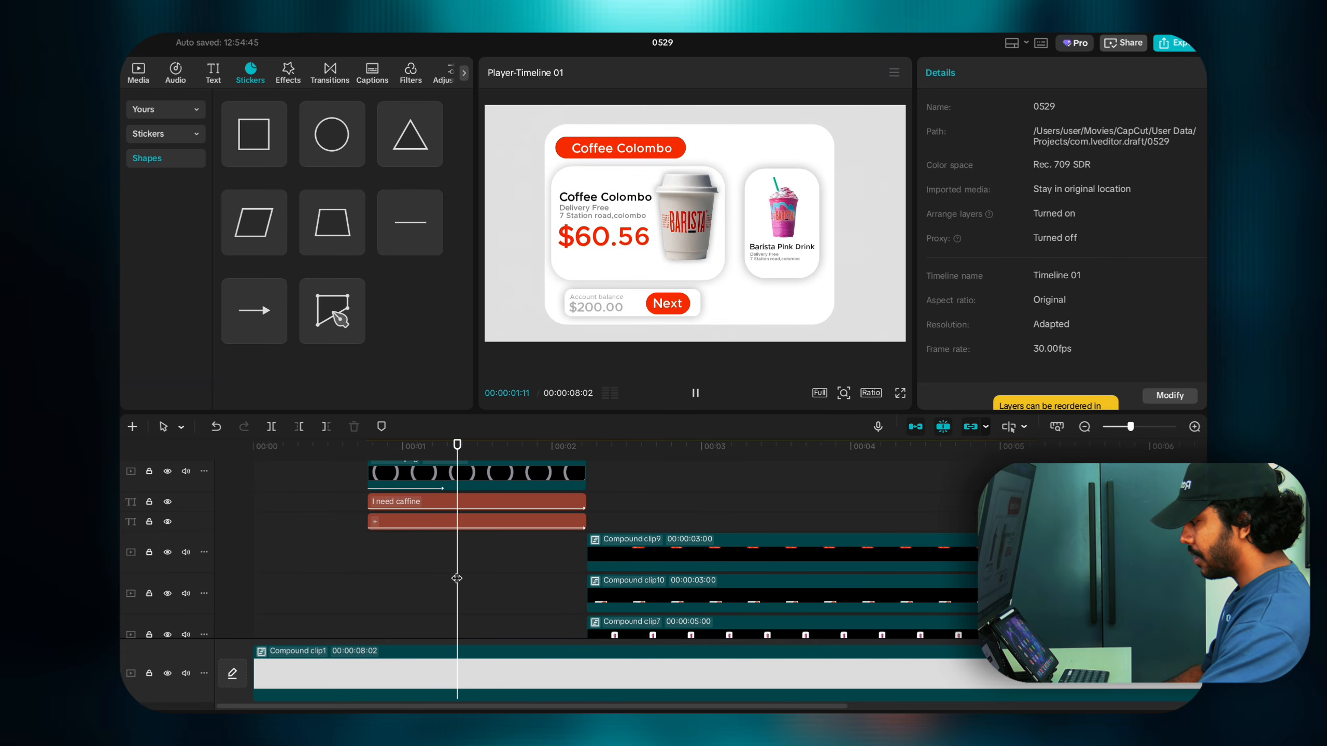
pyautogui.click(259, 570)
pyautogui.press('space')
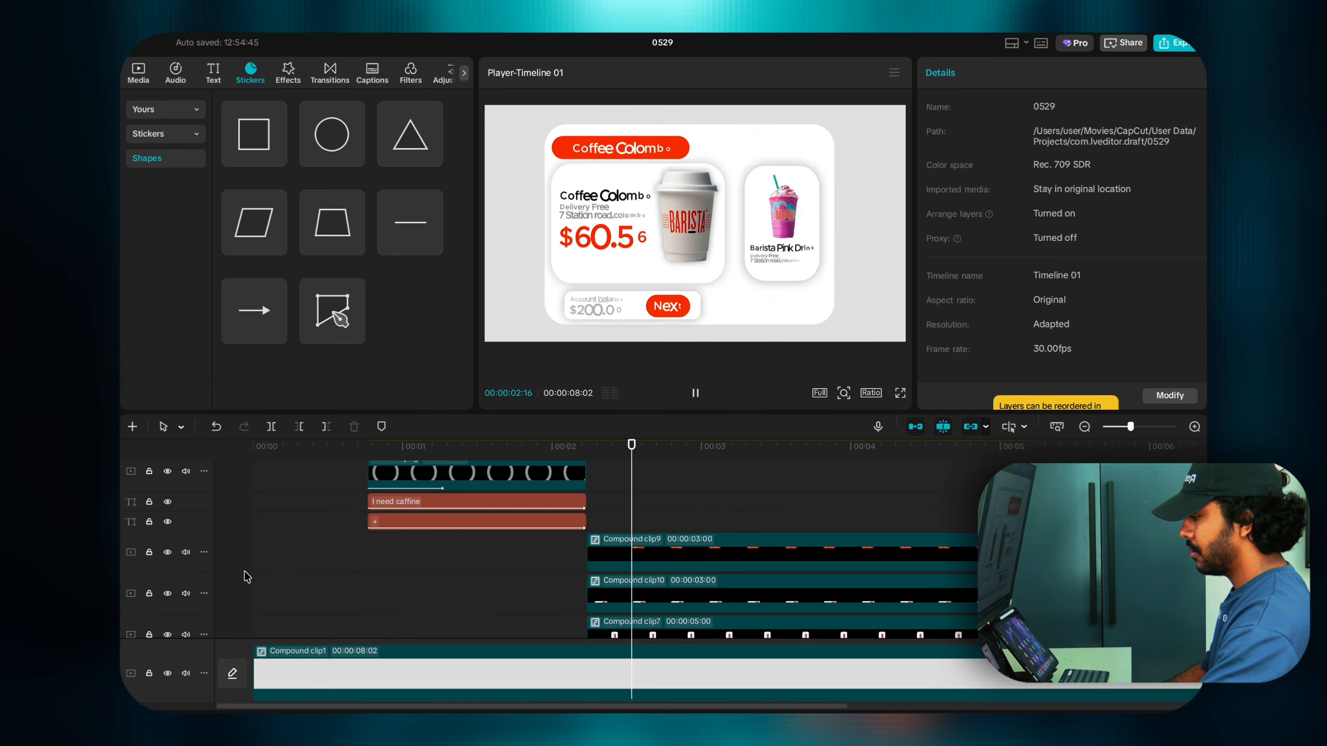
pyautogui.click(245, 572)
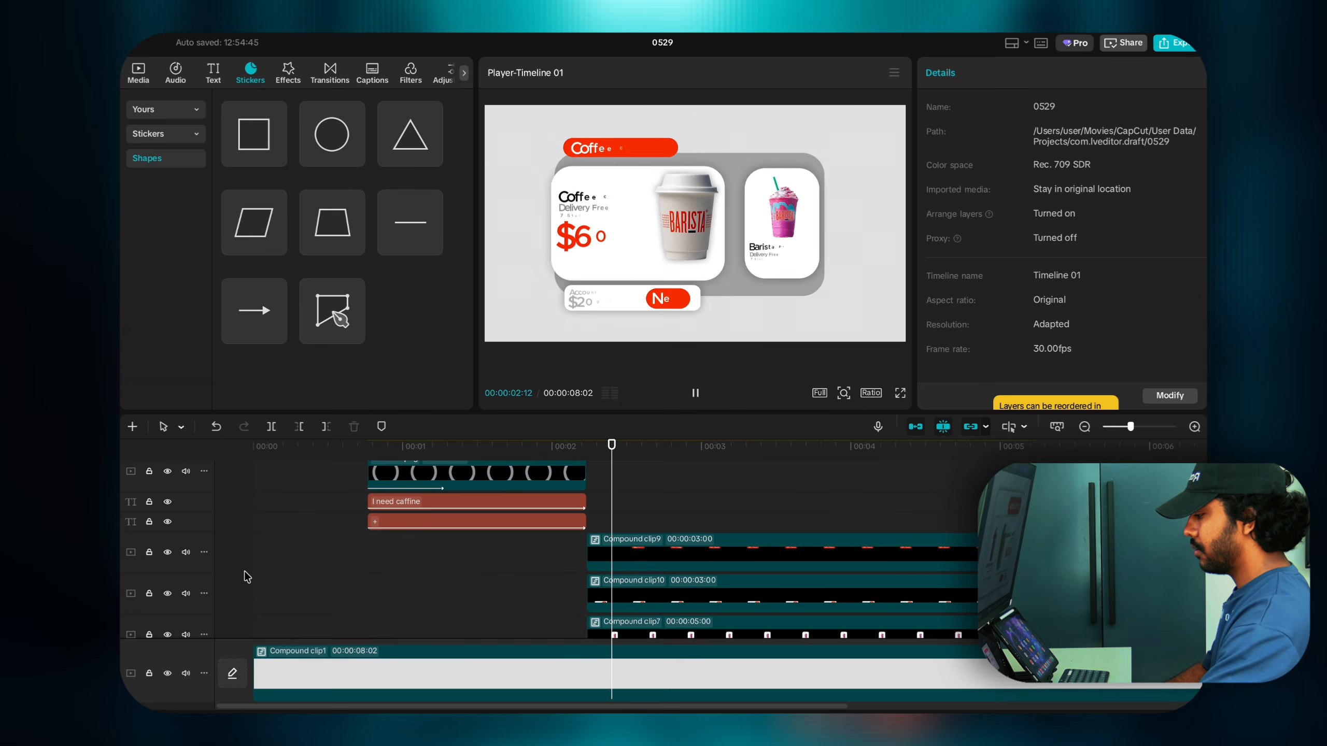
pyautogui.click(247, 576)
pyautogui.click(511, 573)
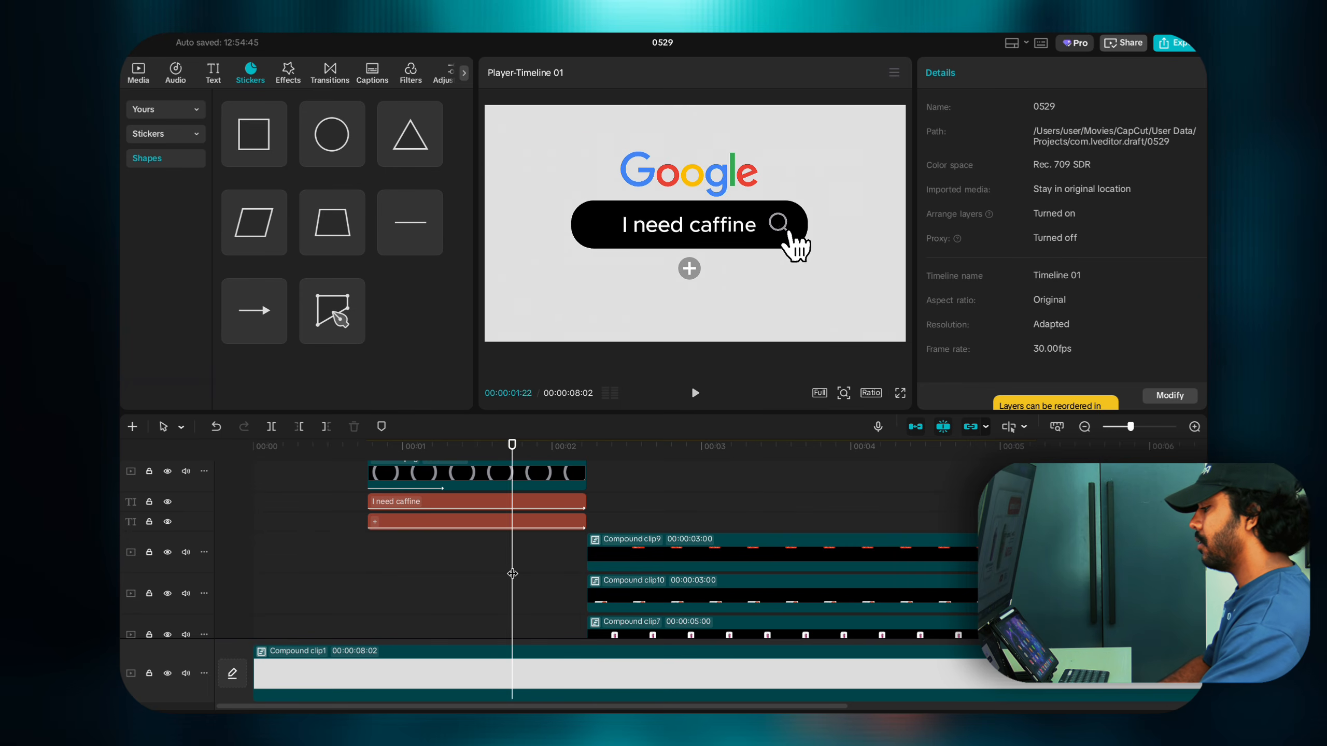
pyautogui.moveTo(512, 575); pyautogui.dragTo(808, 604)
pyautogui.scroll(-3, 812, 590)
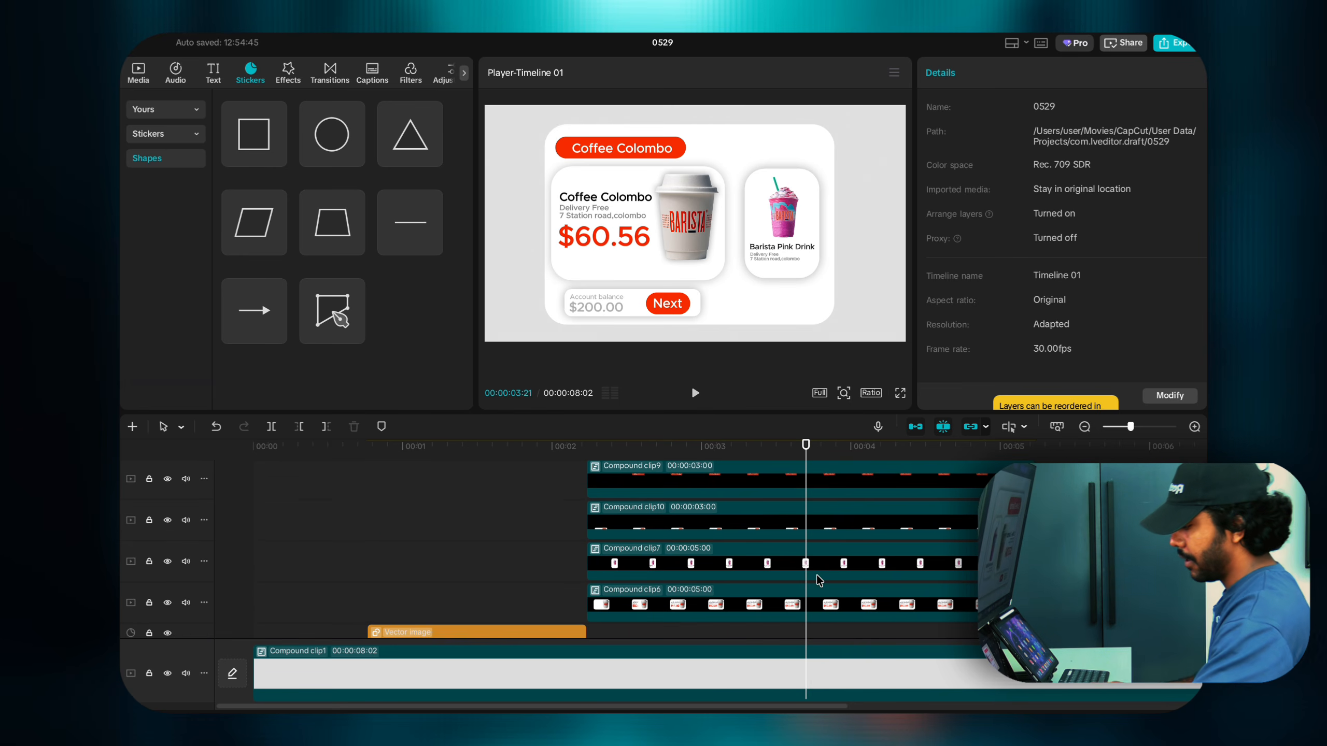
# Step: Trim one Vector image clip to end with Google_Logo.png and lengthen the other to the right
pyautogui.moveTo(805, 448); pyautogui.dragTo(838, 453)
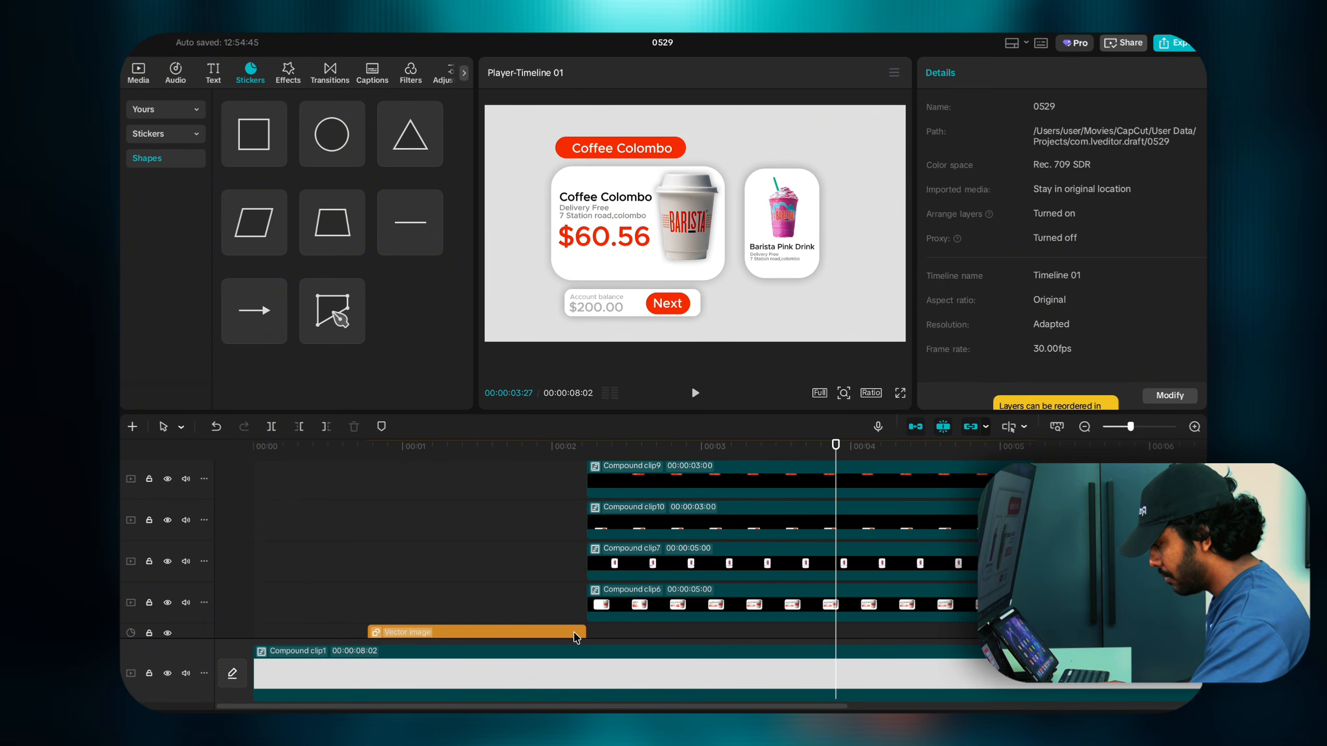
pyautogui.scroll(-2, 575, 633)
pyautogui.click(573, 577)
pyautogui.moveTo(587, 577); pyautogui.dragTo(1112, 580)
pyautogui.click(786, 602)
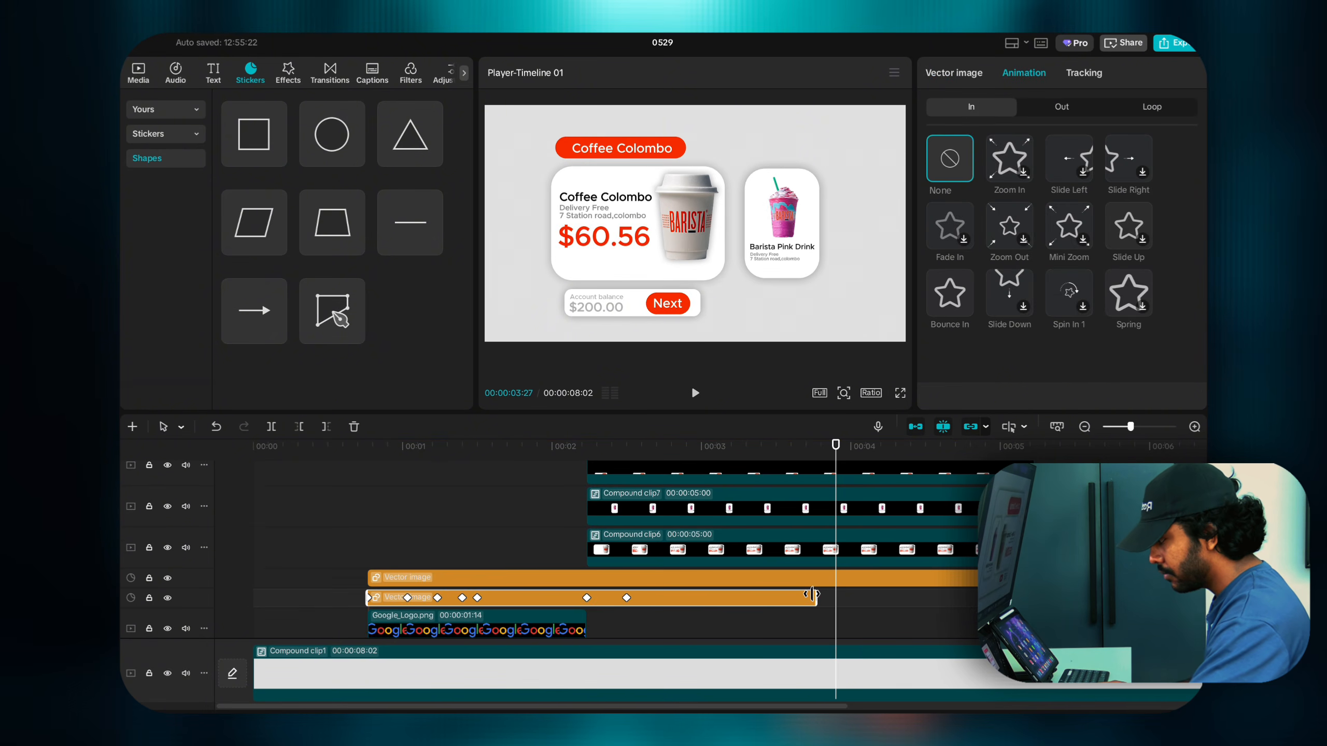
pyautogui.moveTo(816, 595); pyautogui.dragTo(978, 596)
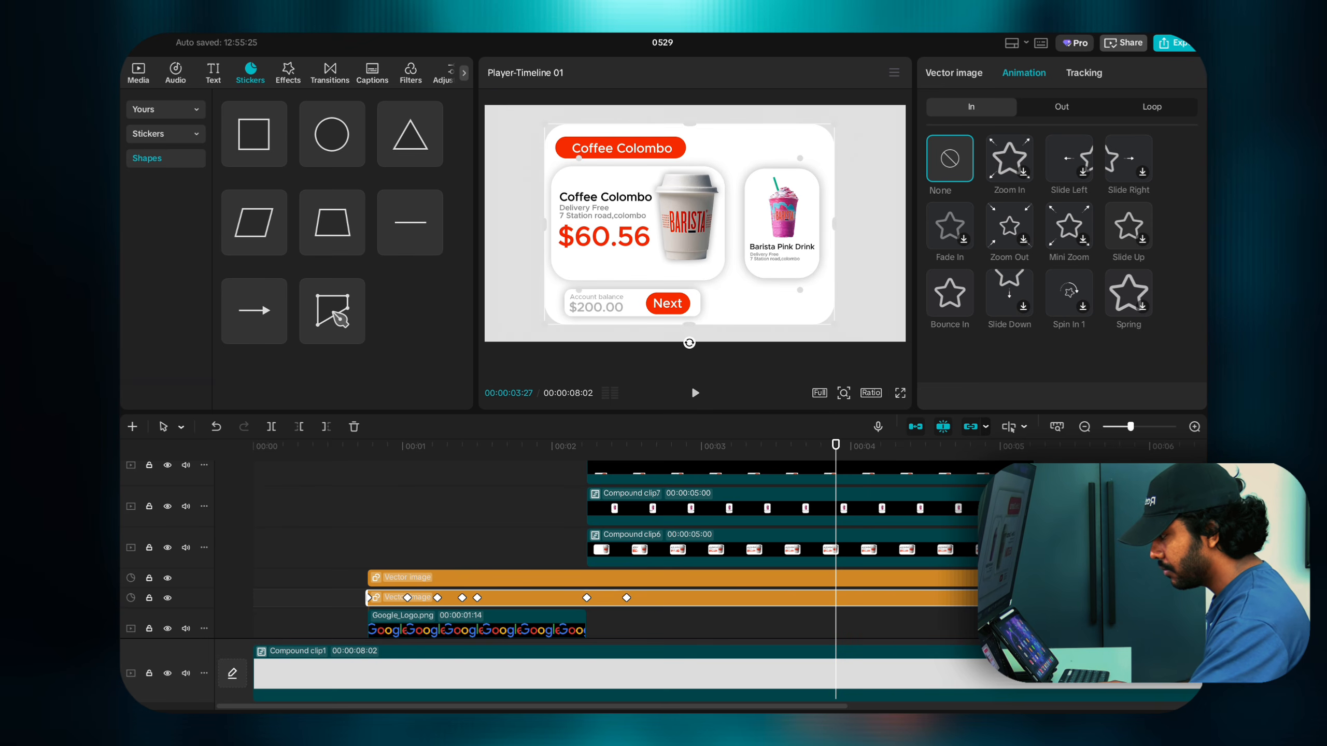
pyautogui.moveTo(1100, 597); pyautogui.dragTo(583, 619)
pyautogui.click(1113, 577)
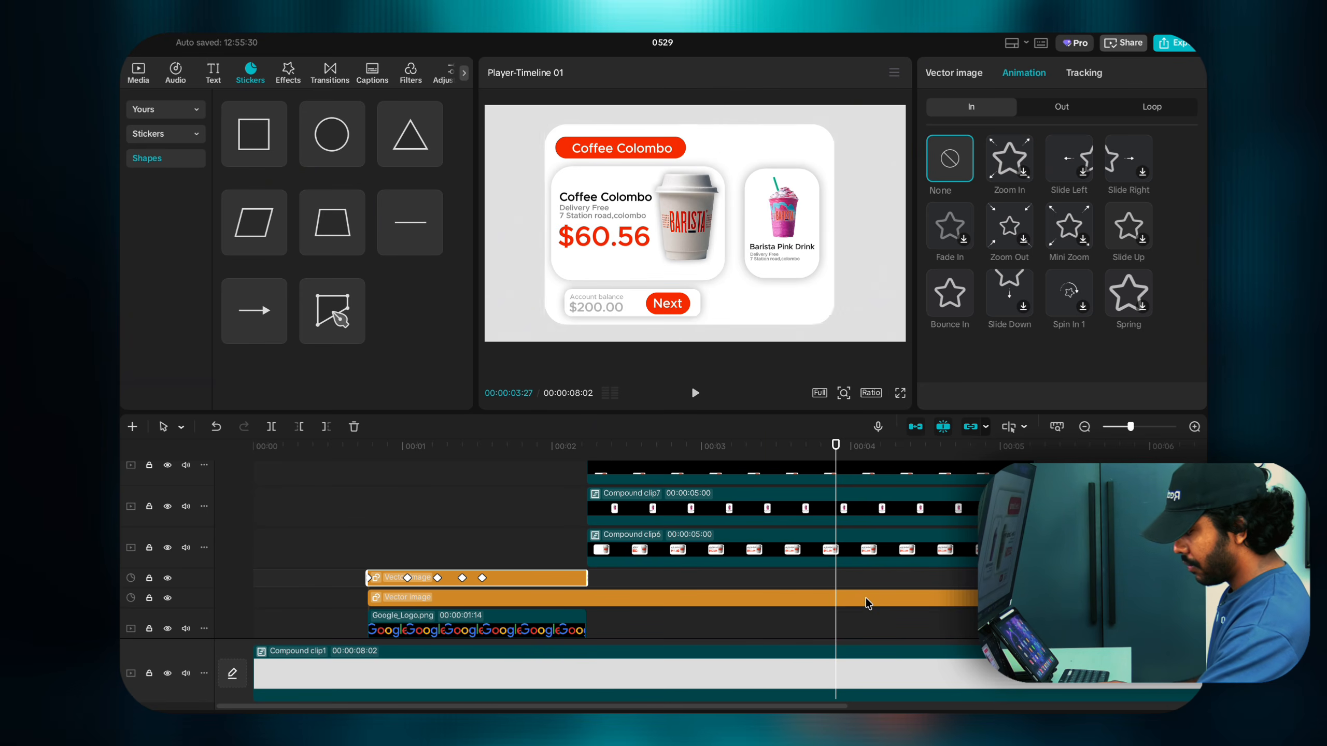
pyautogui.click(869, 601)
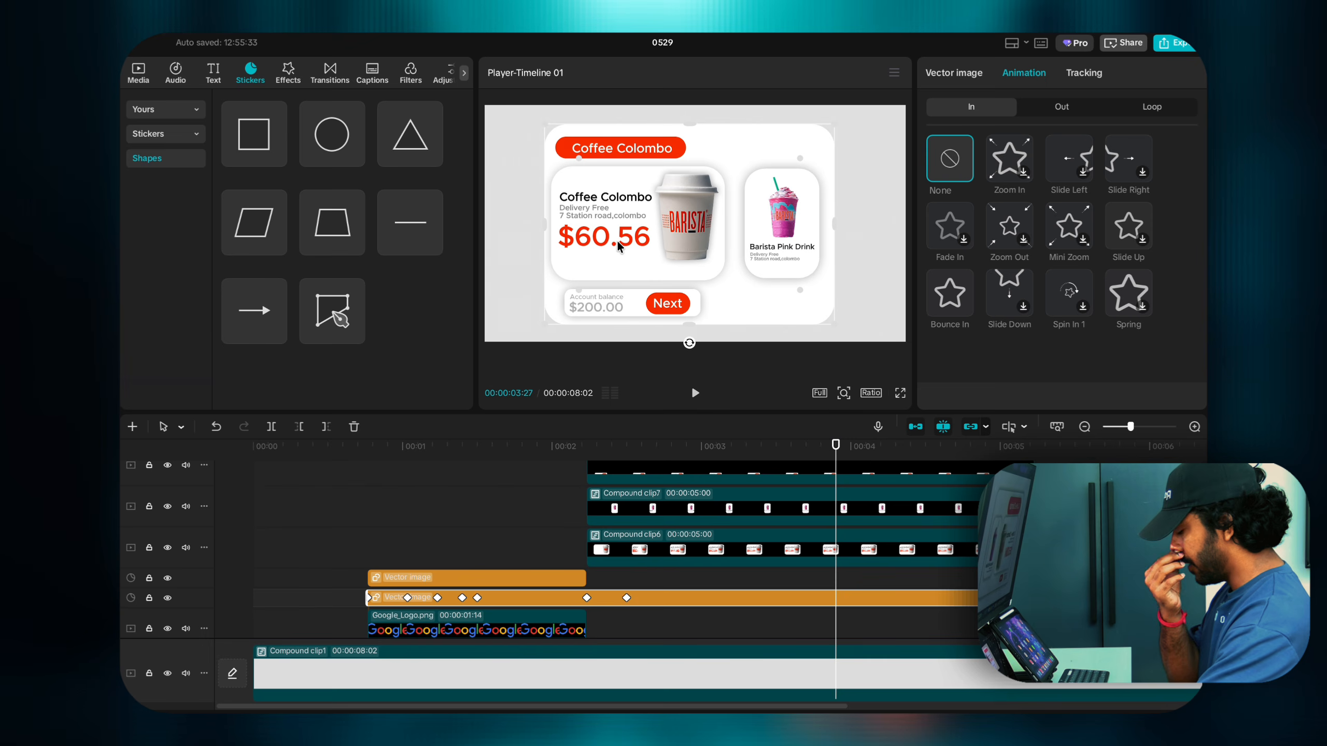
pyautogui.click(731, 556)
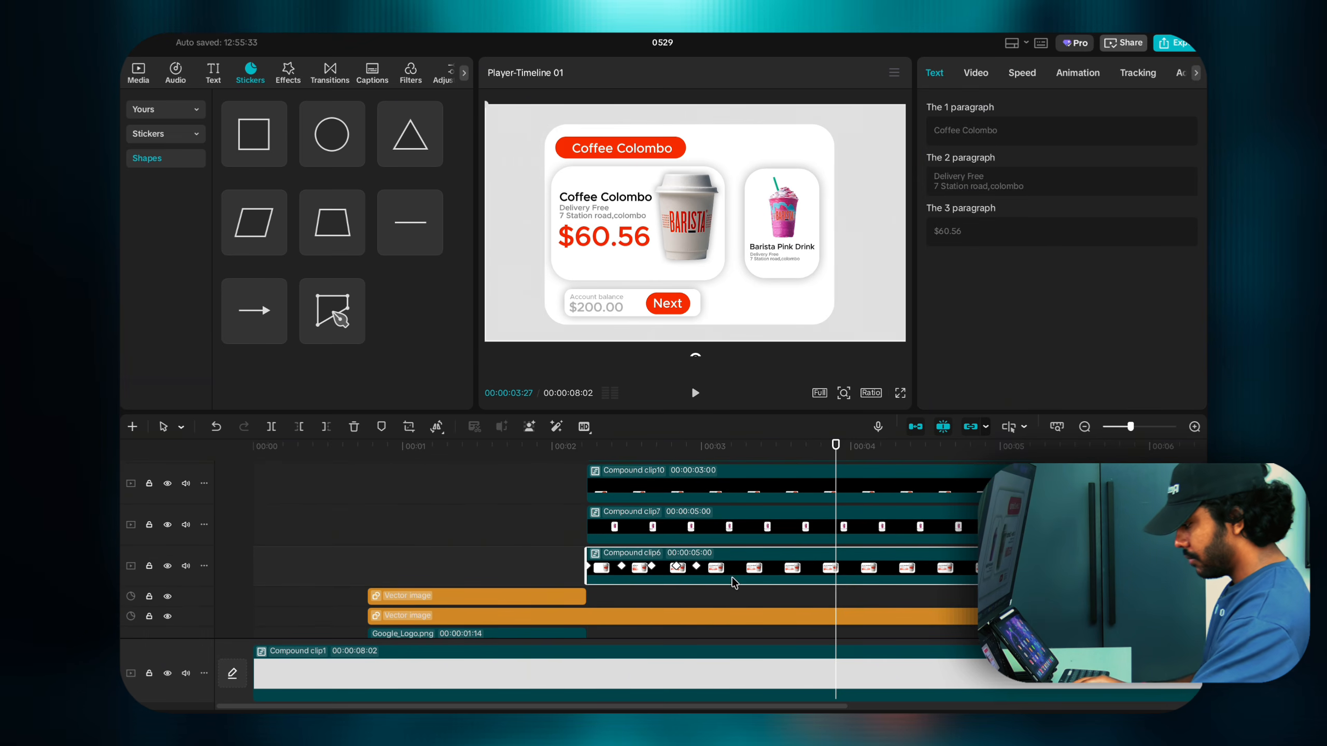
# Step: Cut Compound clips 6, 7, 9 and 10 off at 03:27 and scrub back to review the card animation
pyautogui.scroll(5, 840, 585)
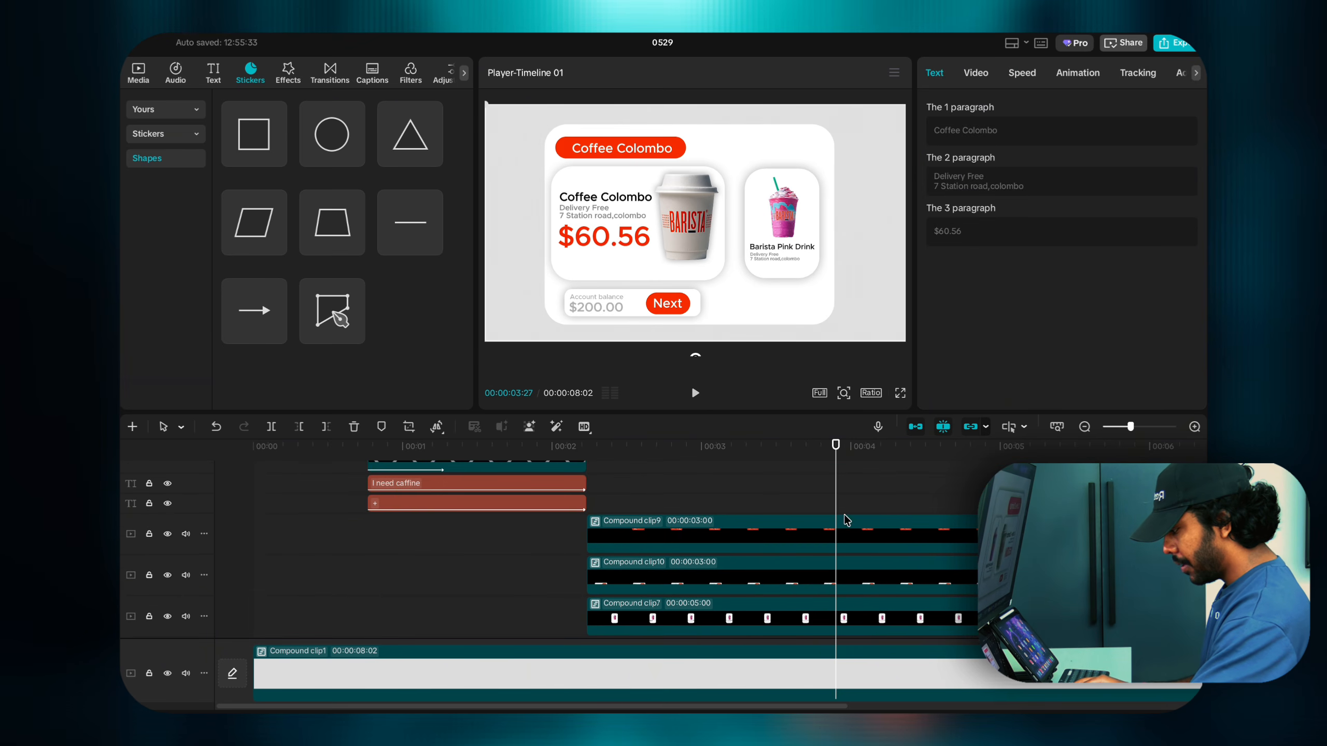
pyautogui.moveTo(849, 491); pyautogui.dragTo(871, 576)
pyautogui.scroll(-1, 849, 569)
pyautogui.scroll(-4, 850, 568)
pyautogui.scroll(5, 838, 580)
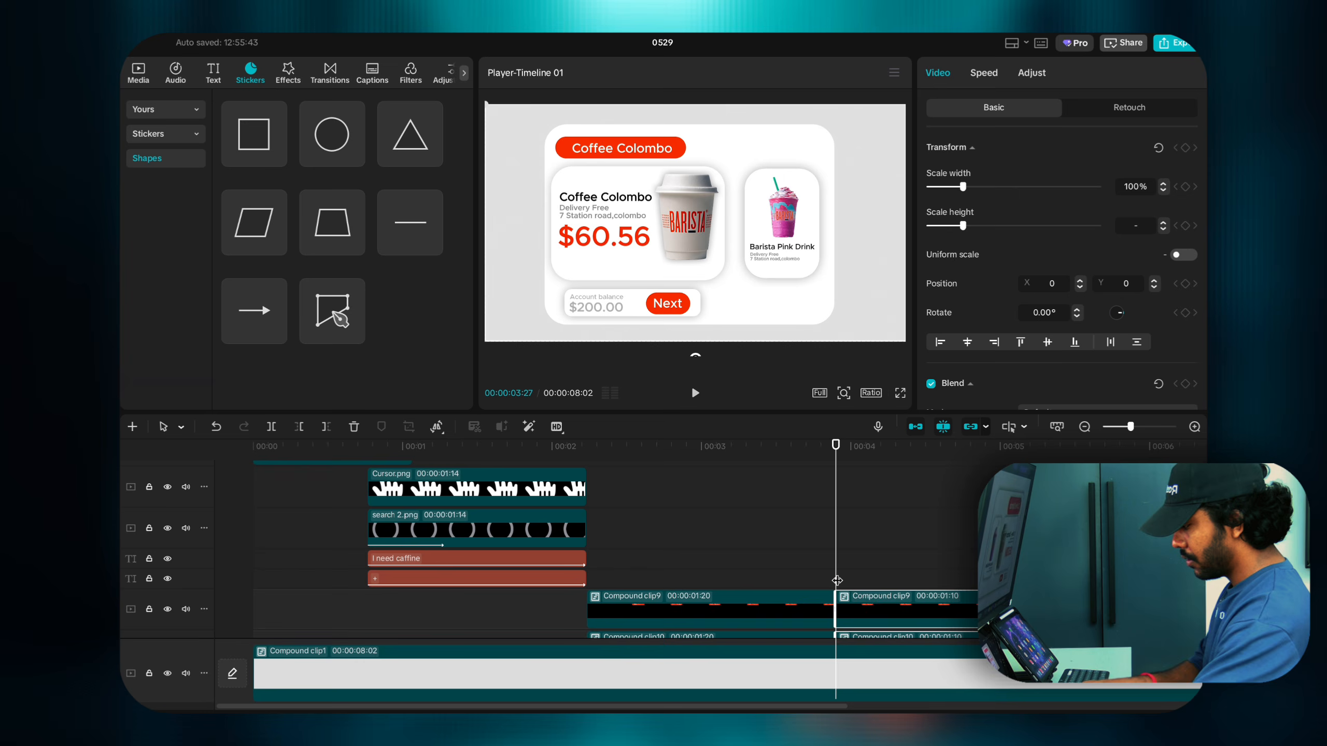
pyautogui.click(837, 580)
pyautogui.scroll(-5, 838, 580)
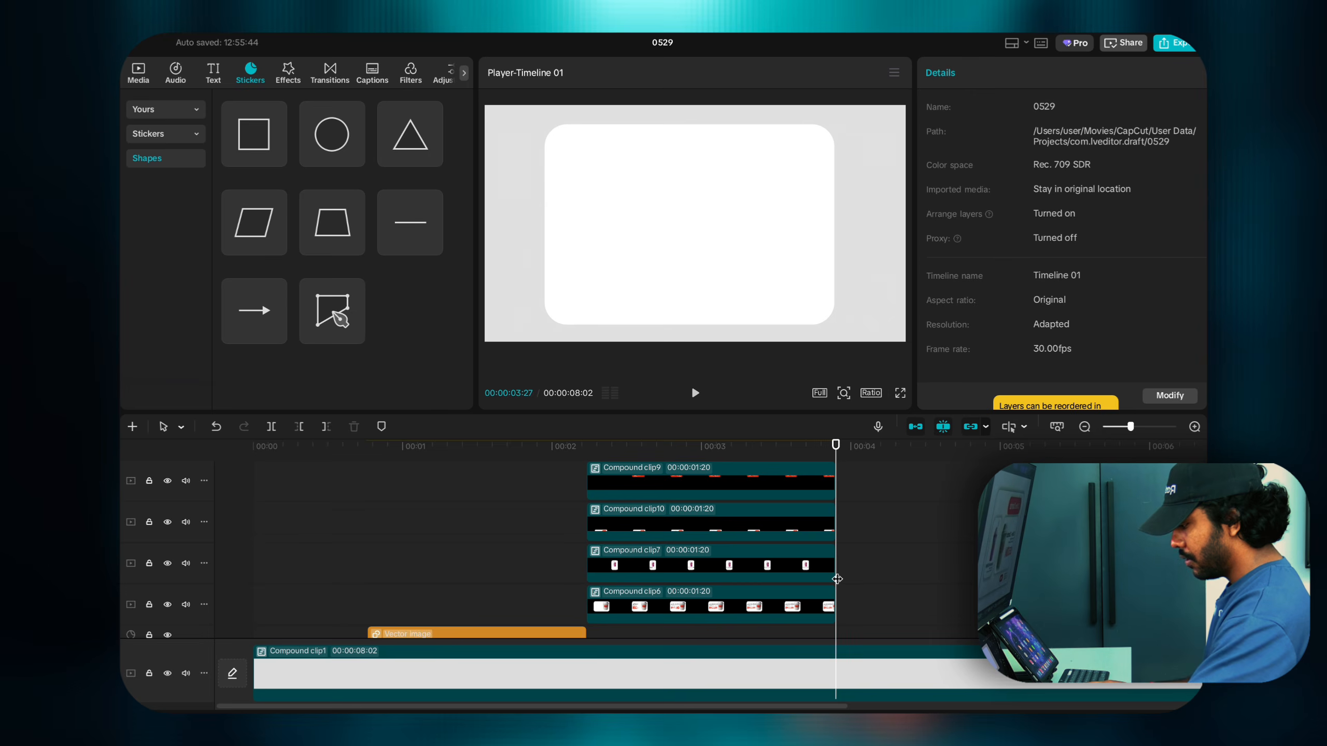
pyautogui.moveTo(839, 532); pyautogui.dragTo(720, 554)
pyautogui.scroll(1, 641, 555)
pyautogui.scroll(5, 639, 553)
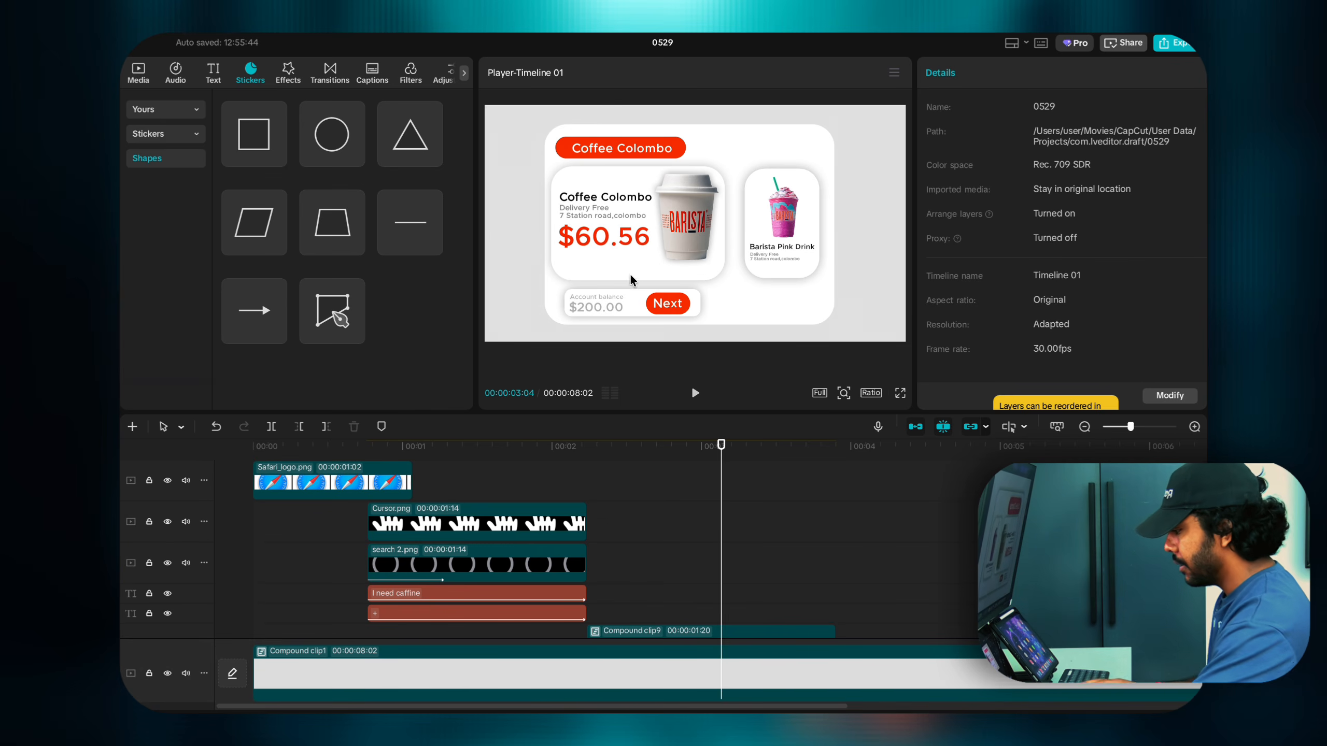
# Step: Replay the card animation from 2:09 and drag Cursor.png onto a lower track, starting later
pyautogui.click(595, 597)
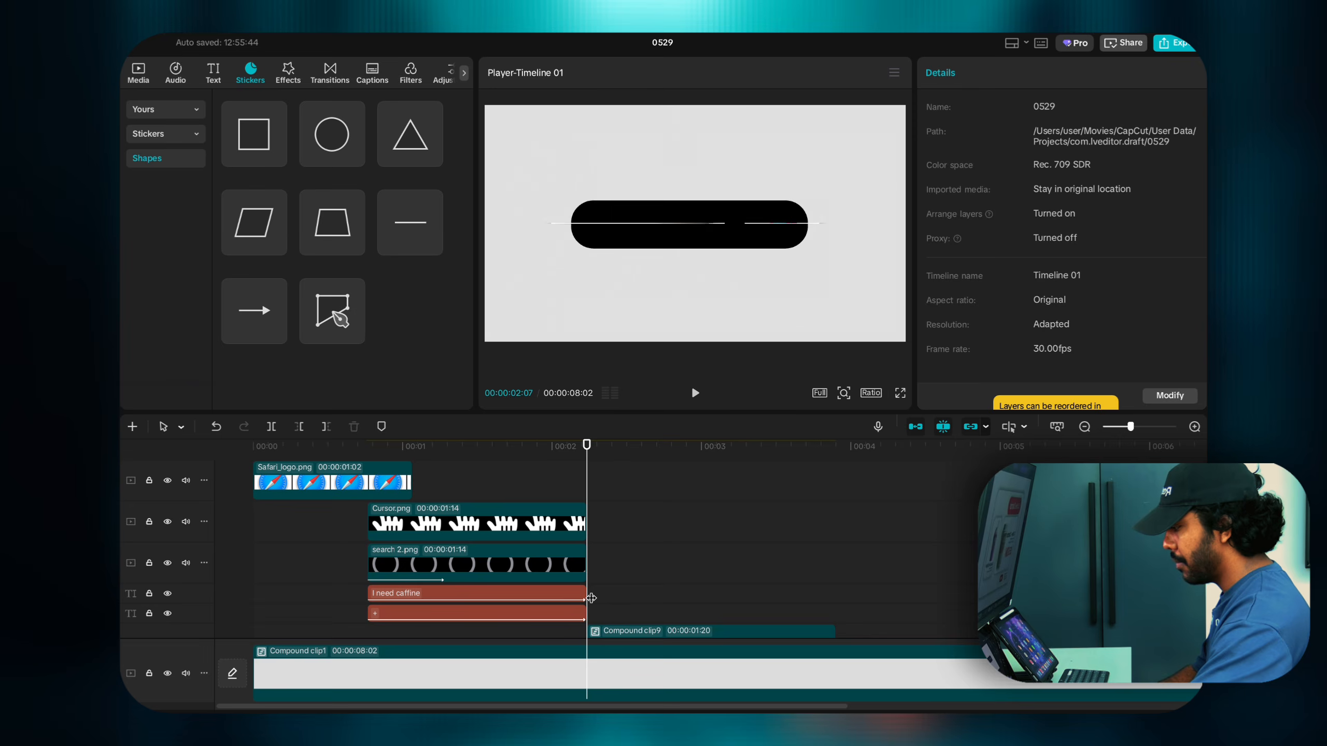
pyautogui.press('space')
pyautogui.press('space')
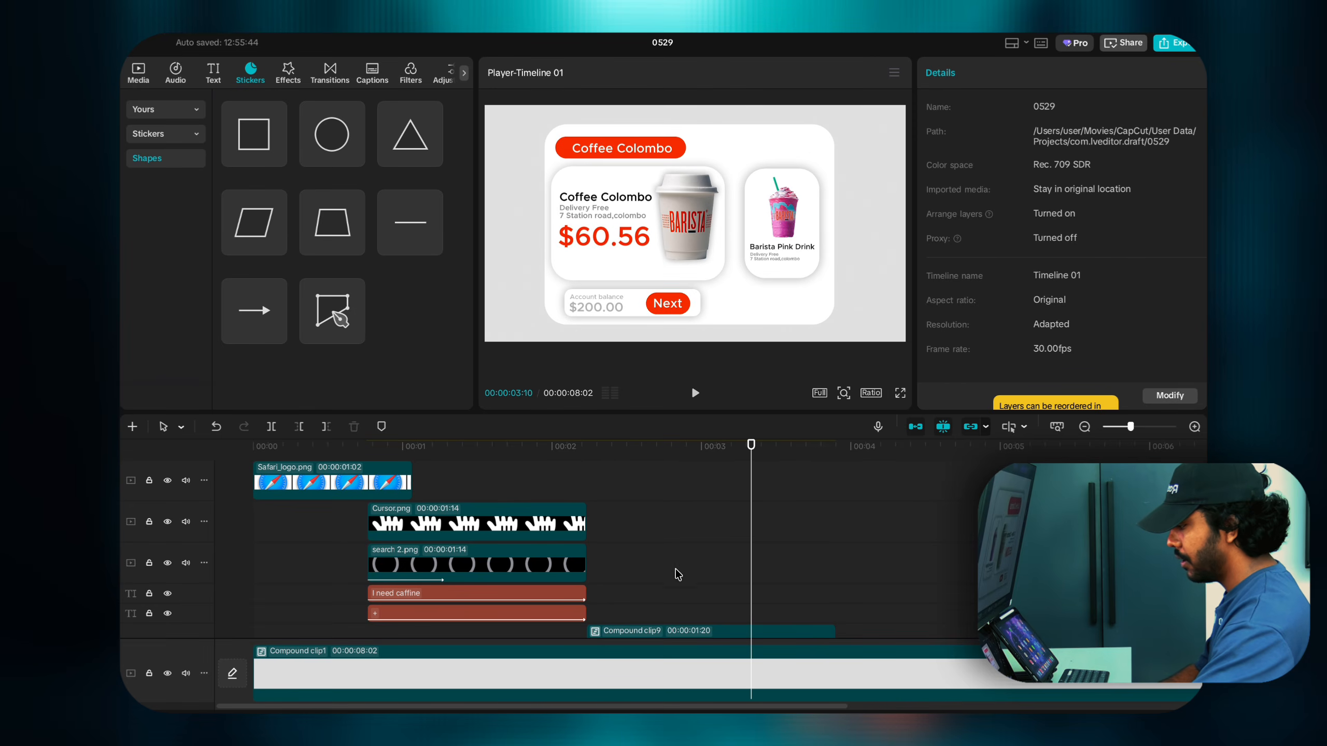
pyautogui.click(407, 516)
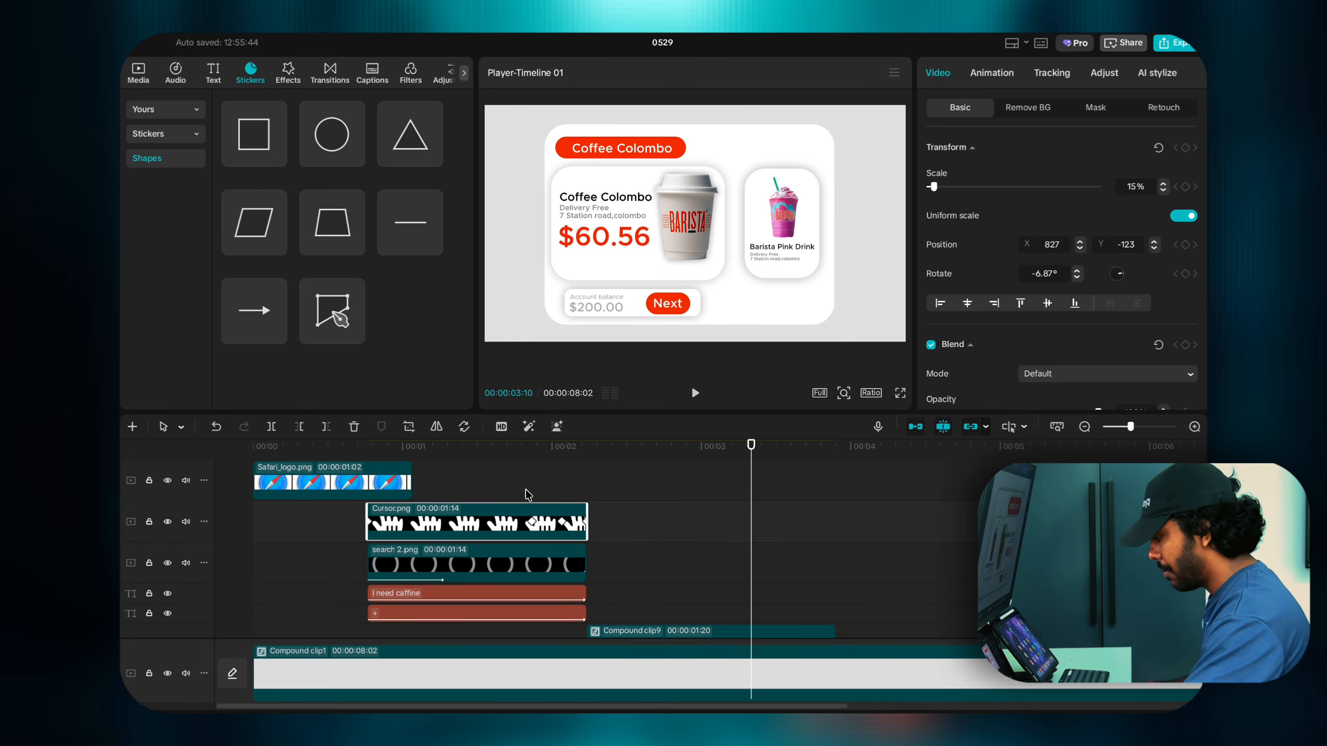
pyautogui.moveTo(472, 527); pyautogui.dragTo(722, 609)
# Step: Try moving the hand toward the Next button at 3:05, then undo it twice
pyautogui.scroll(-2, 700, 559)
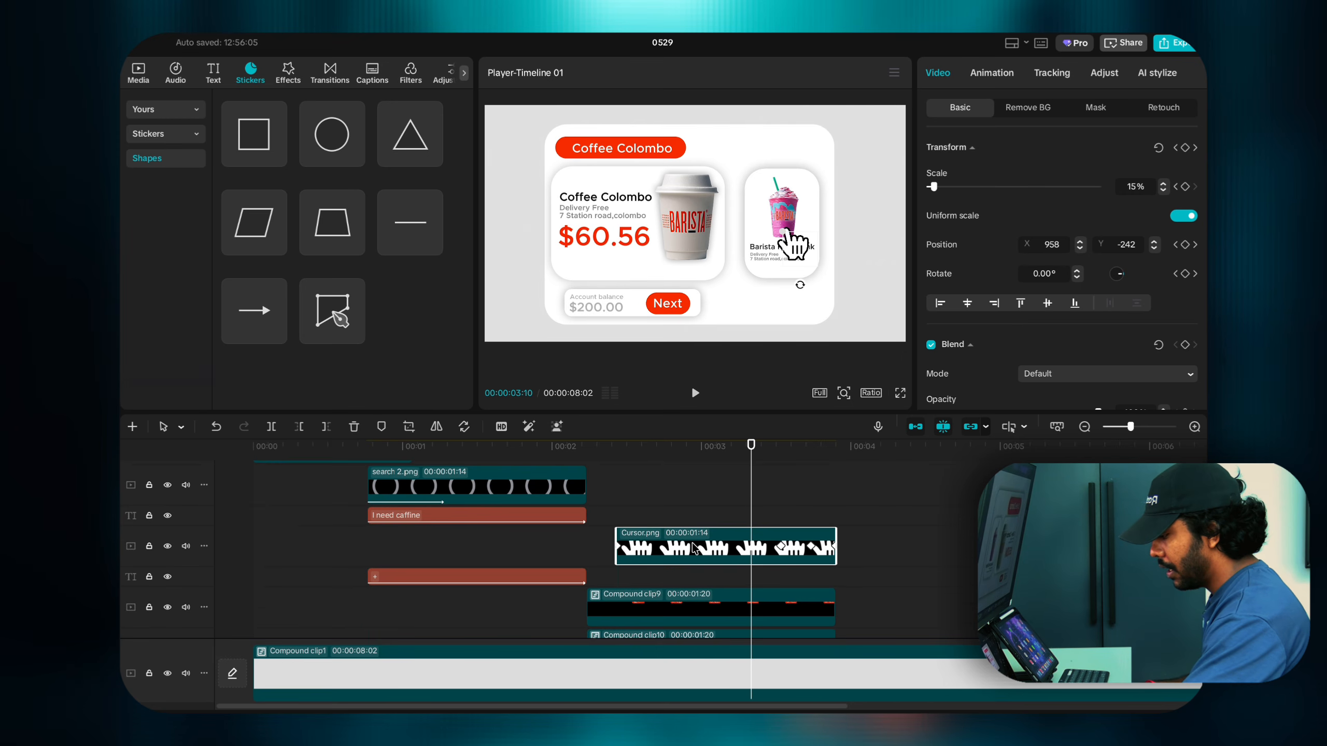
pyautogui.click(682, 513)
pyautogui.click(719, 539)
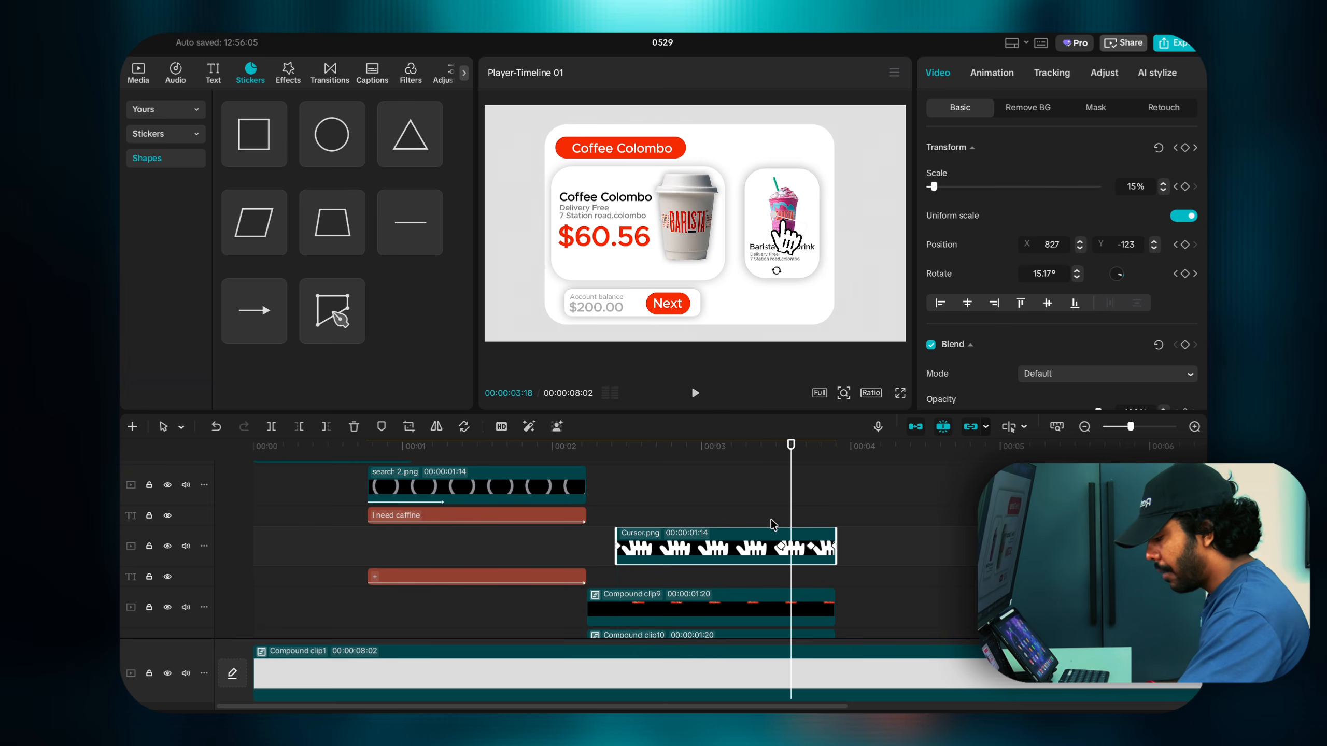
pyautogui.click(725, 526)
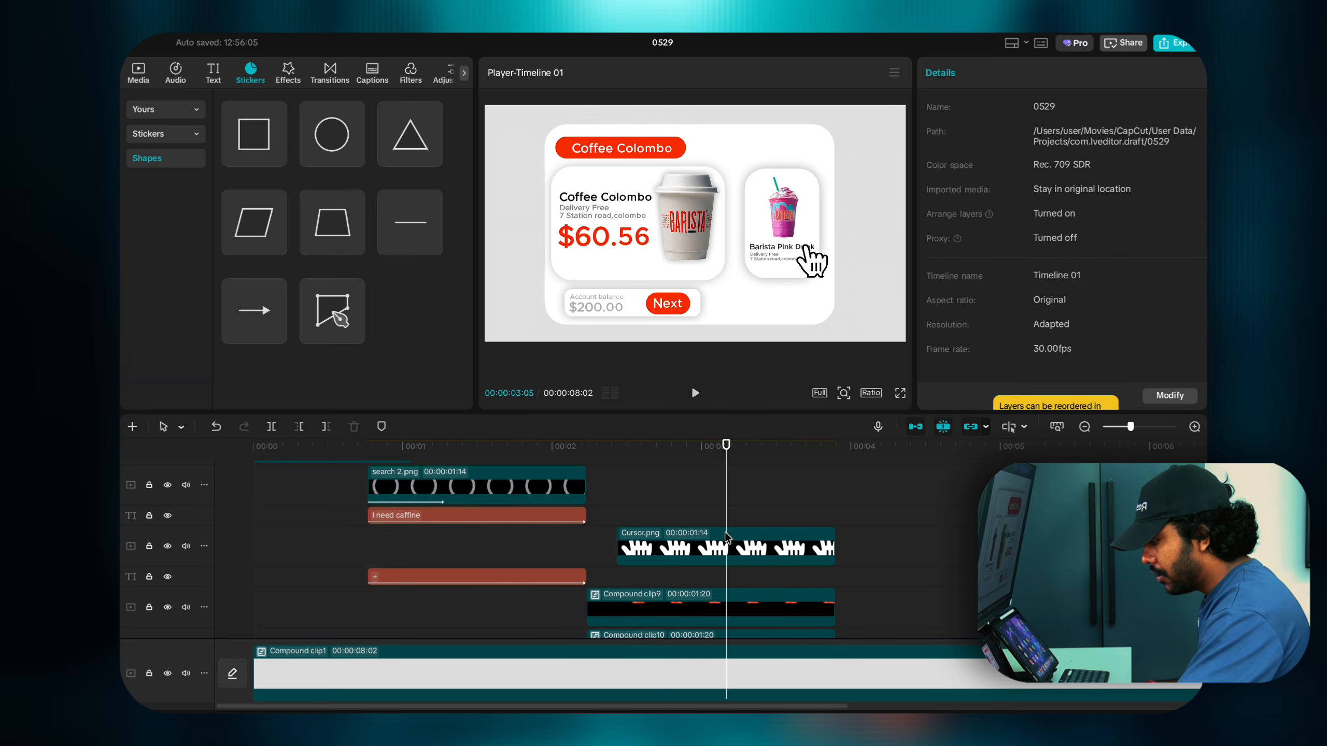
pyautogui.click(726, 535)
pyautogui.moveTo(812, 266); pyautogui.dragTo(723, 304)
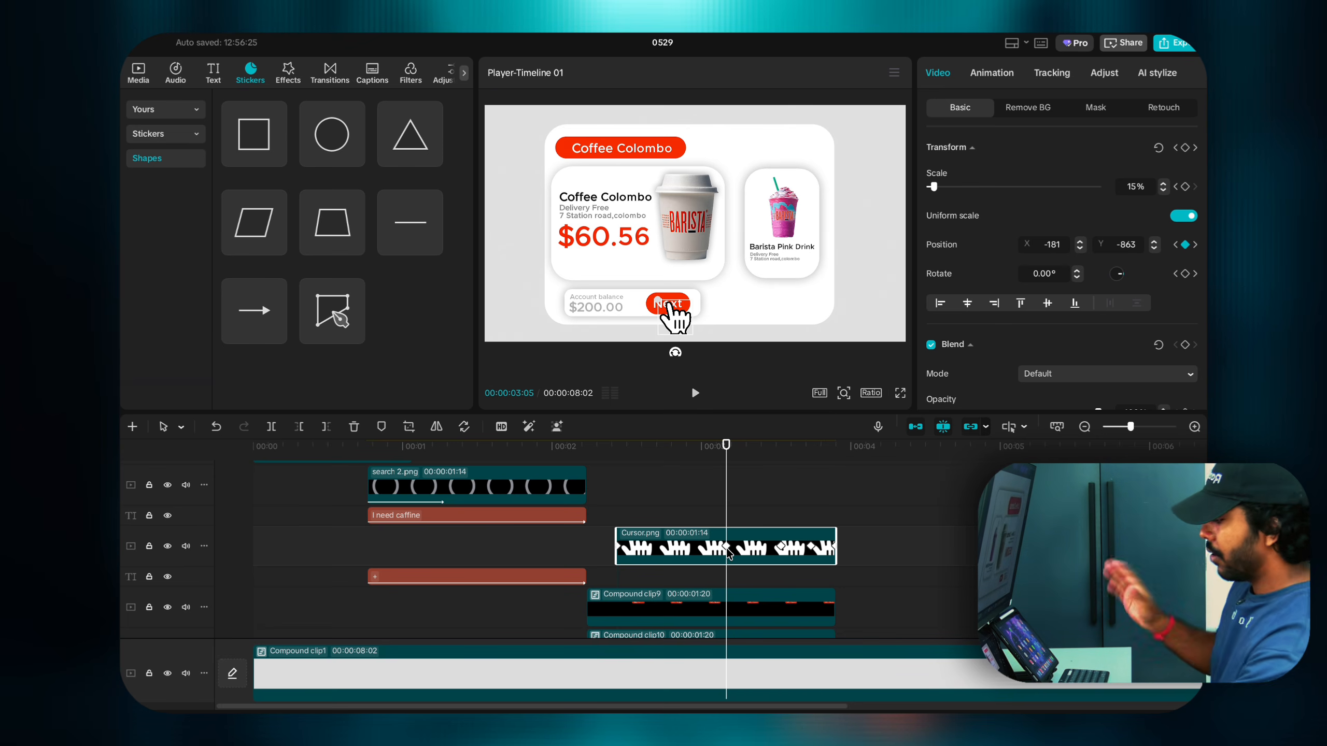
pyautogui.hotkey('ctrl', 'z')
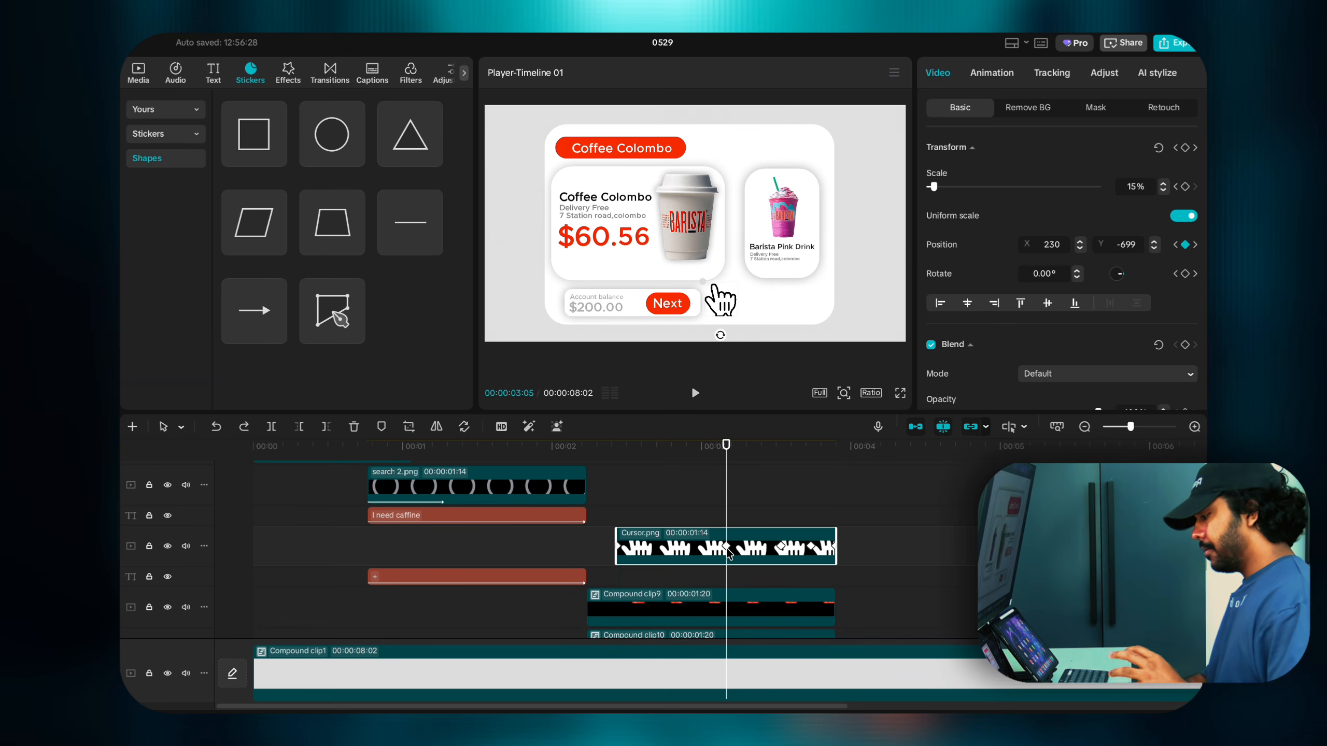
pyautogui.hotkey('ctrl', 'z')
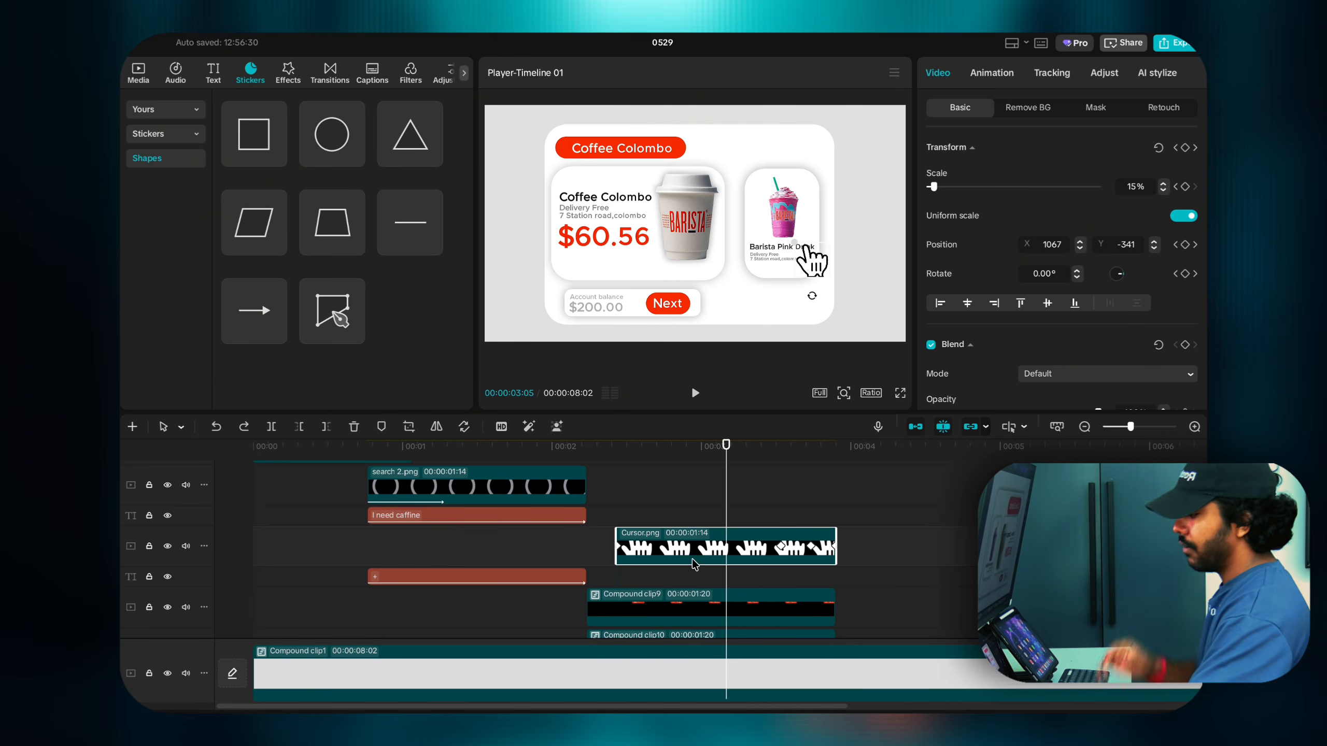
# Step: Make Cursor.png a compound clip, scale it to 63% and place it over Next
pyautogui.rightClick(721, 553)
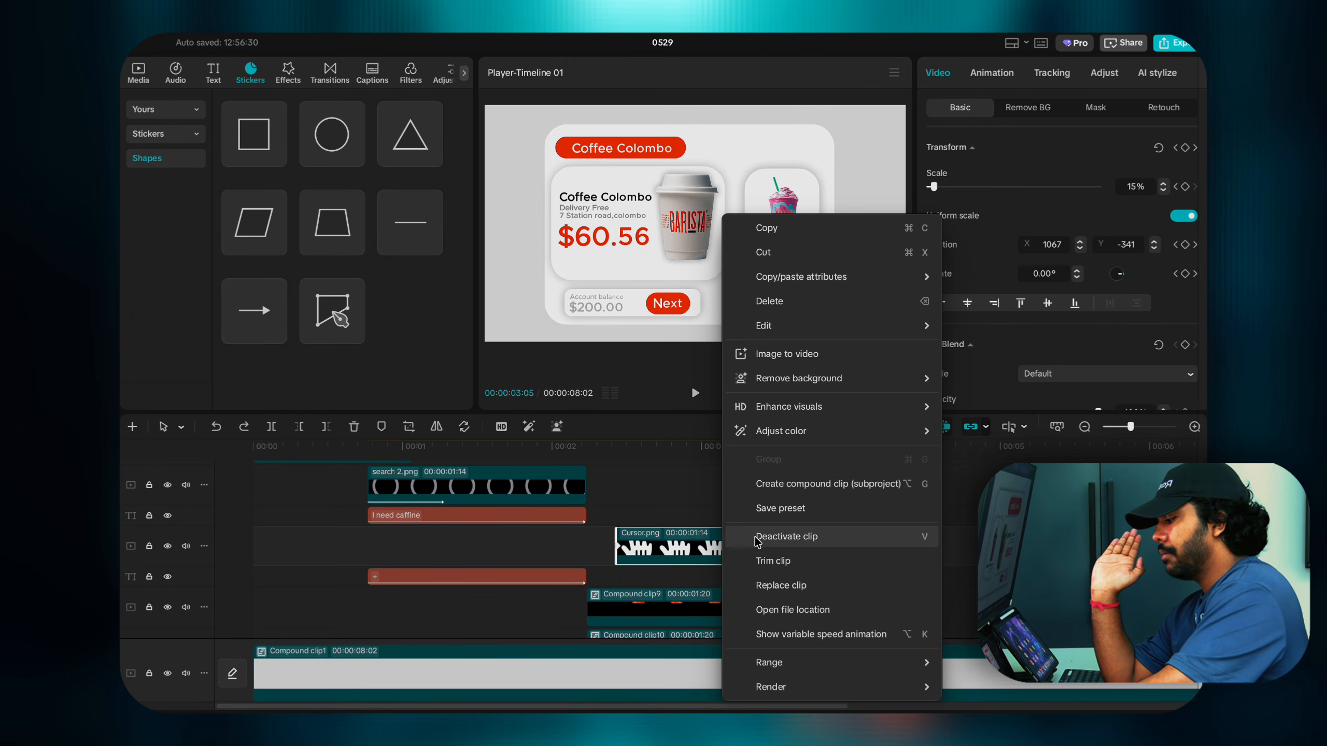
pyautogui.click(769, 486)
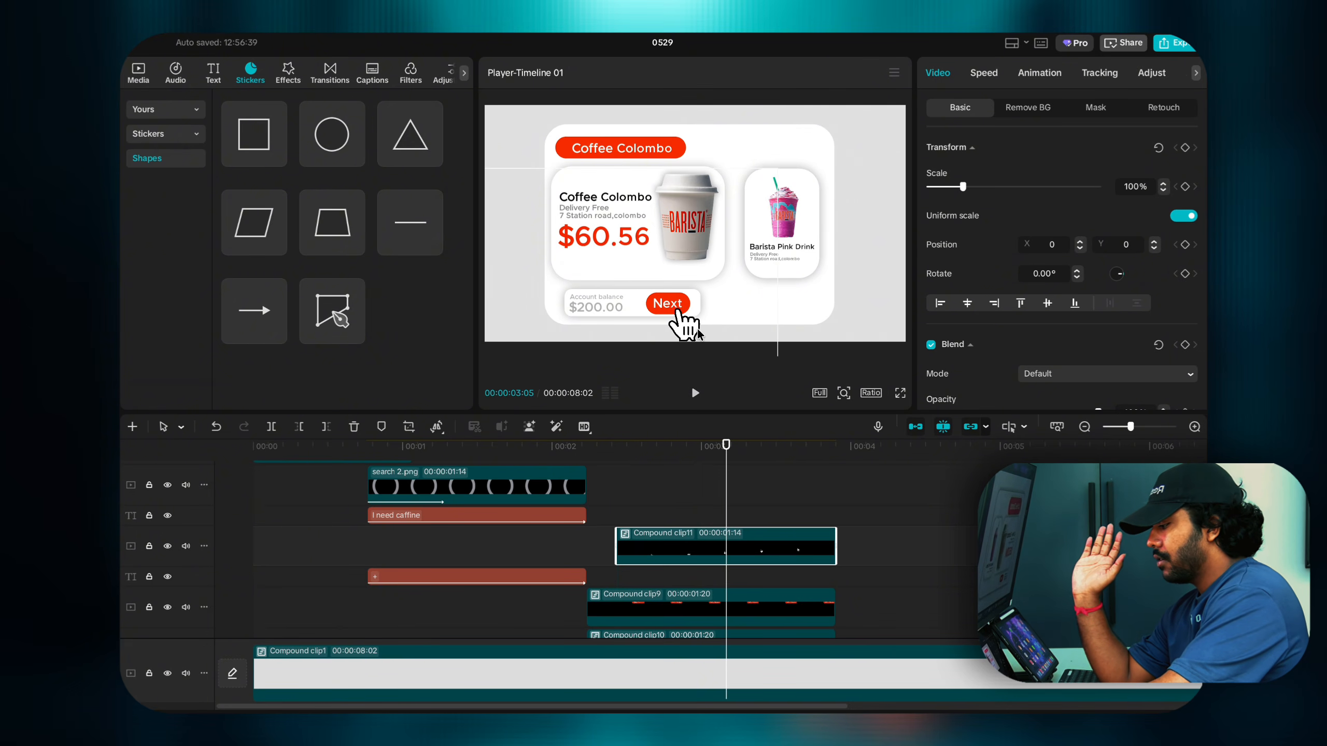
pyautogui.moveTo(701, 328); pyautogui.dragTo(701, 329)
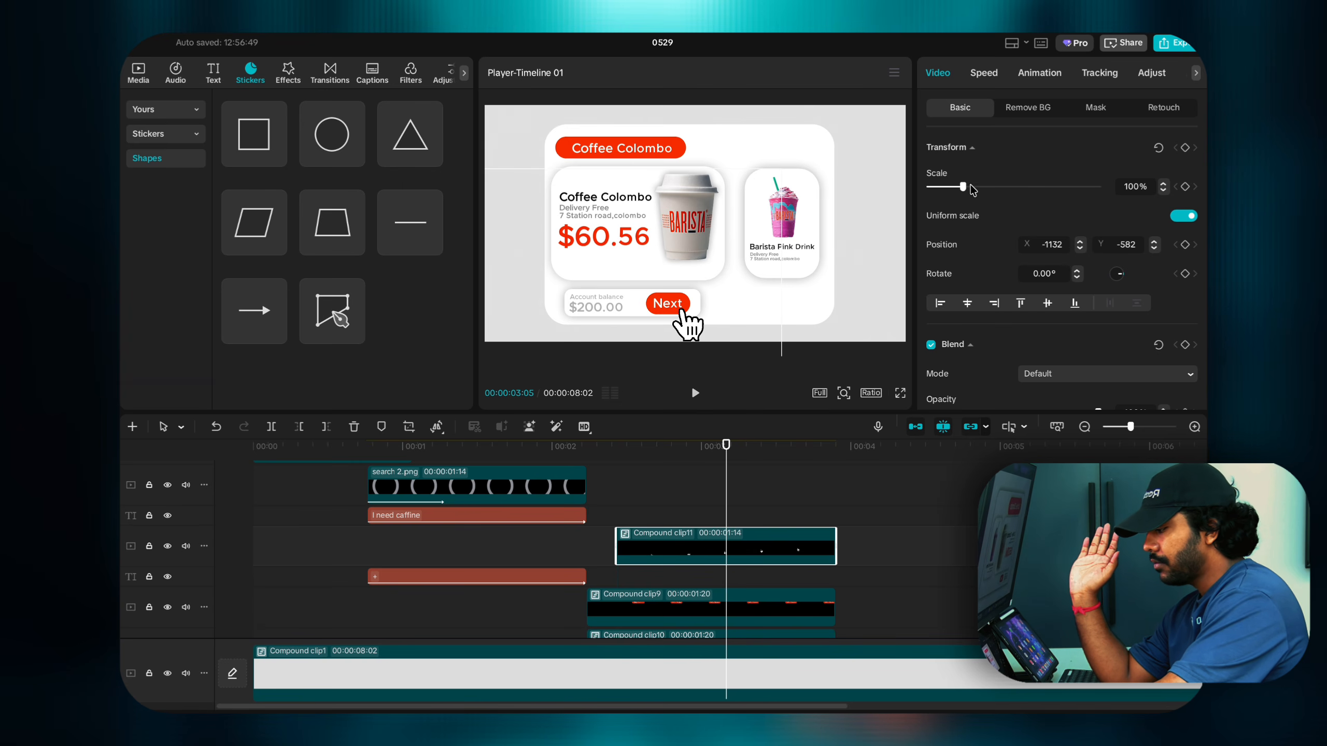
pyautogui.moveTo(961, 190); pyautogui.dragTo(950, 189)
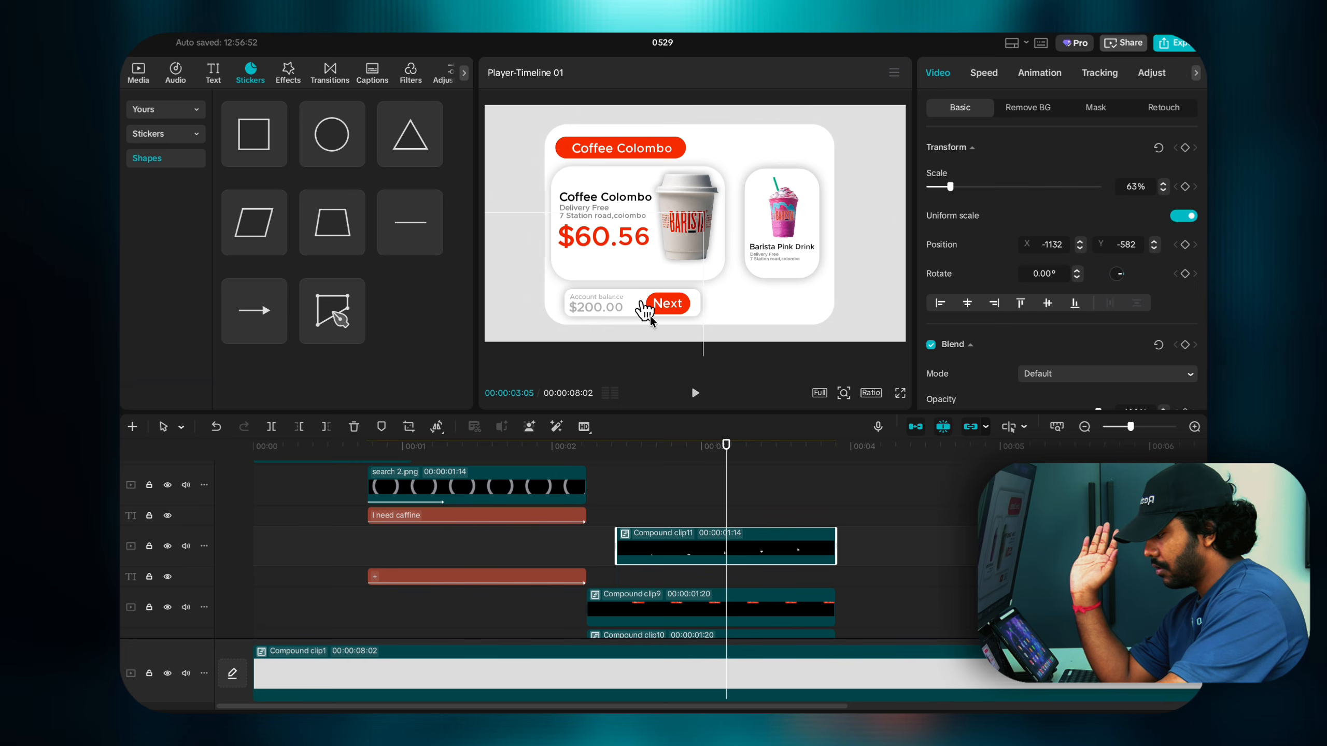
pyautogui.moveTo(650, 315); pyautogui.dragTo(676, 325)
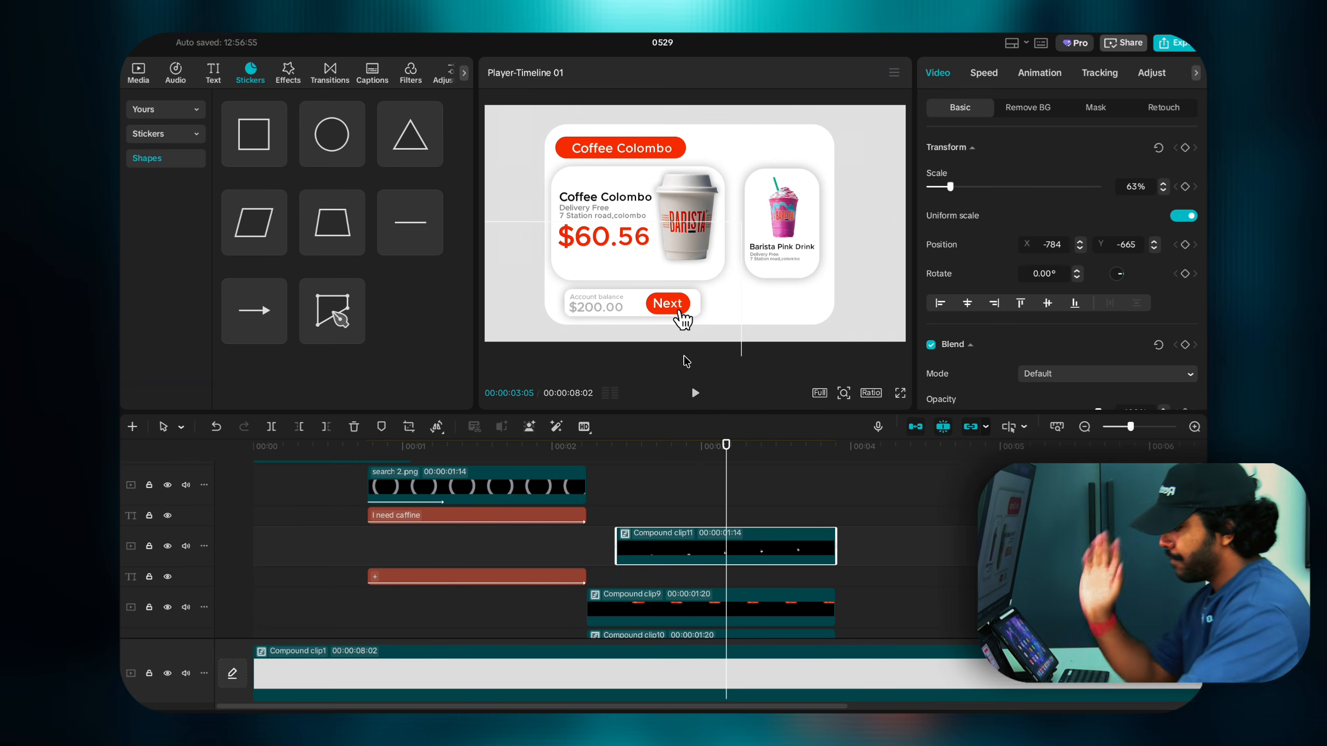
# Step: Check the hand at 3:03 and nudge it right and down onto the Next button
pyautogui.click(717, 486)
pyautogui.click(742, 555)
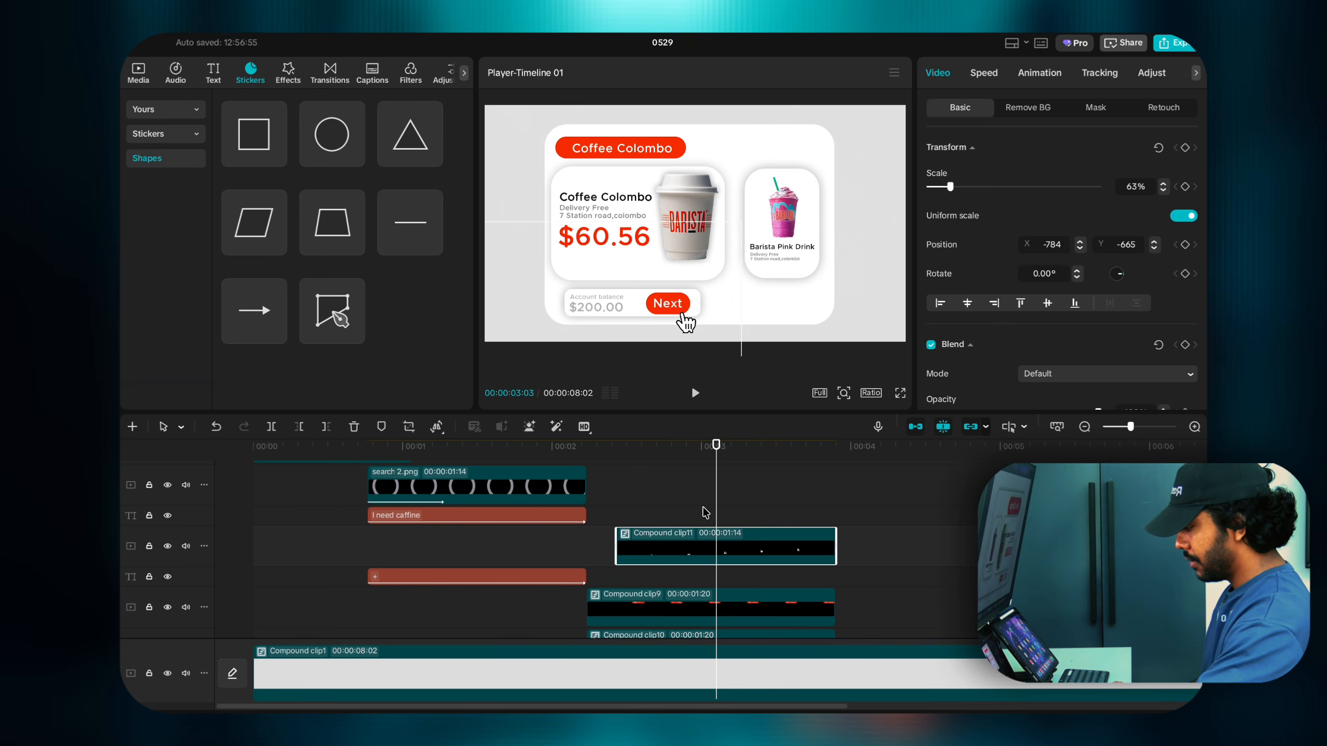
pyautogui.moveTo(716, 517); pyautogui.dragTo(809, 533)
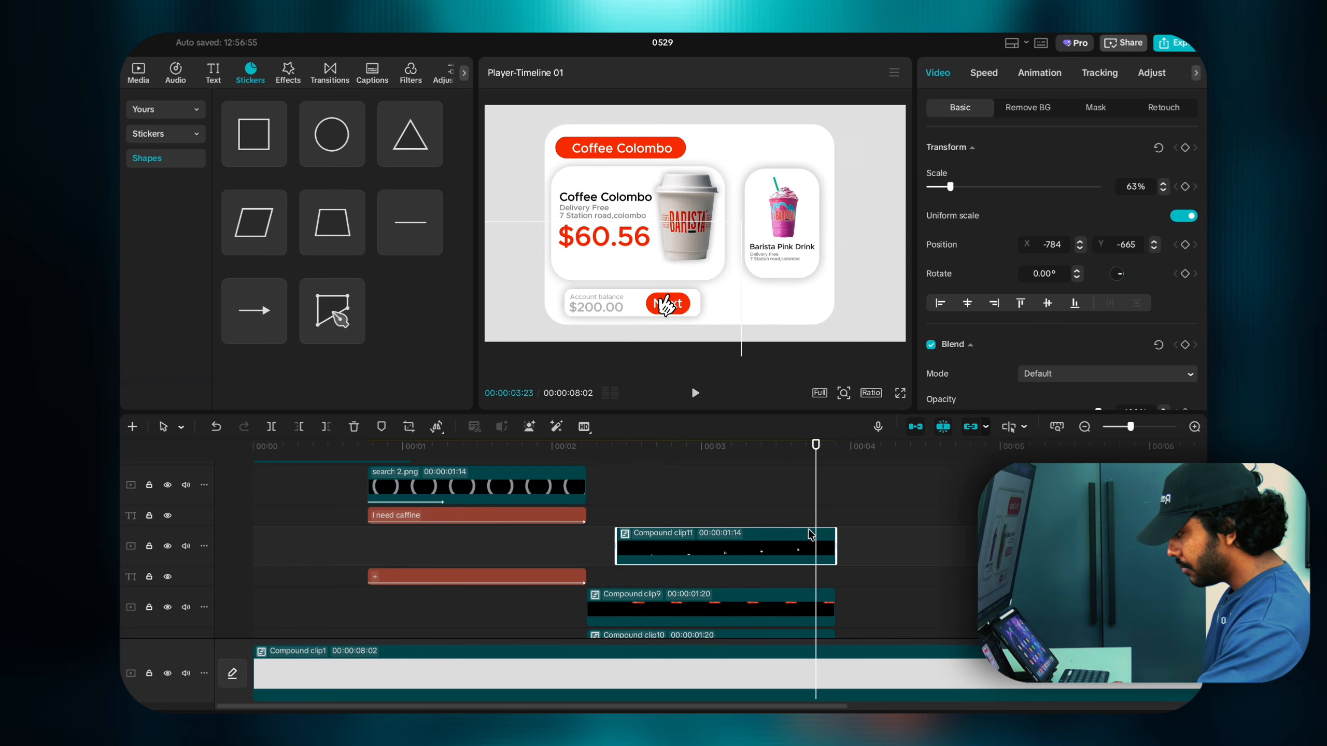
pyautogui.moveTo(664, 311); pyautogui.dragTo(675, 326)
pyautogui.click(617, 523)
pyautogui.press('space')
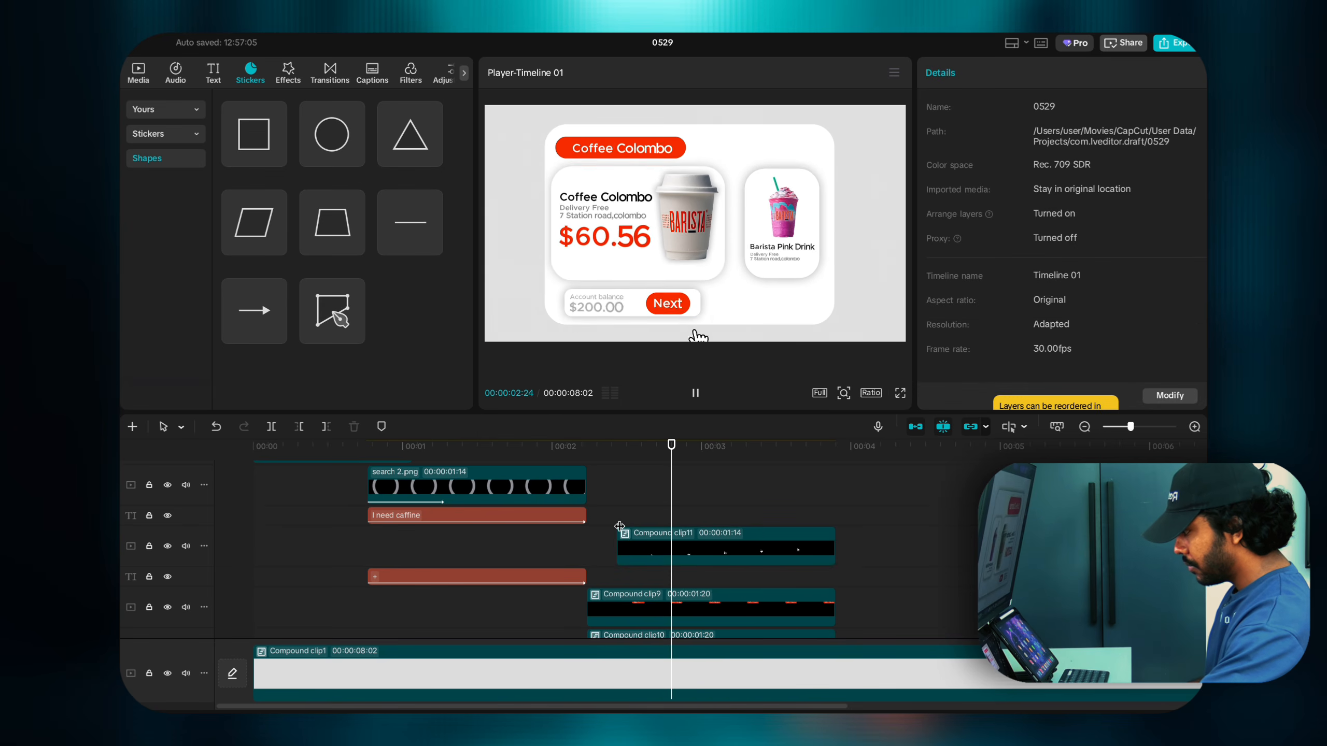
pyautogui.click(618, 525)
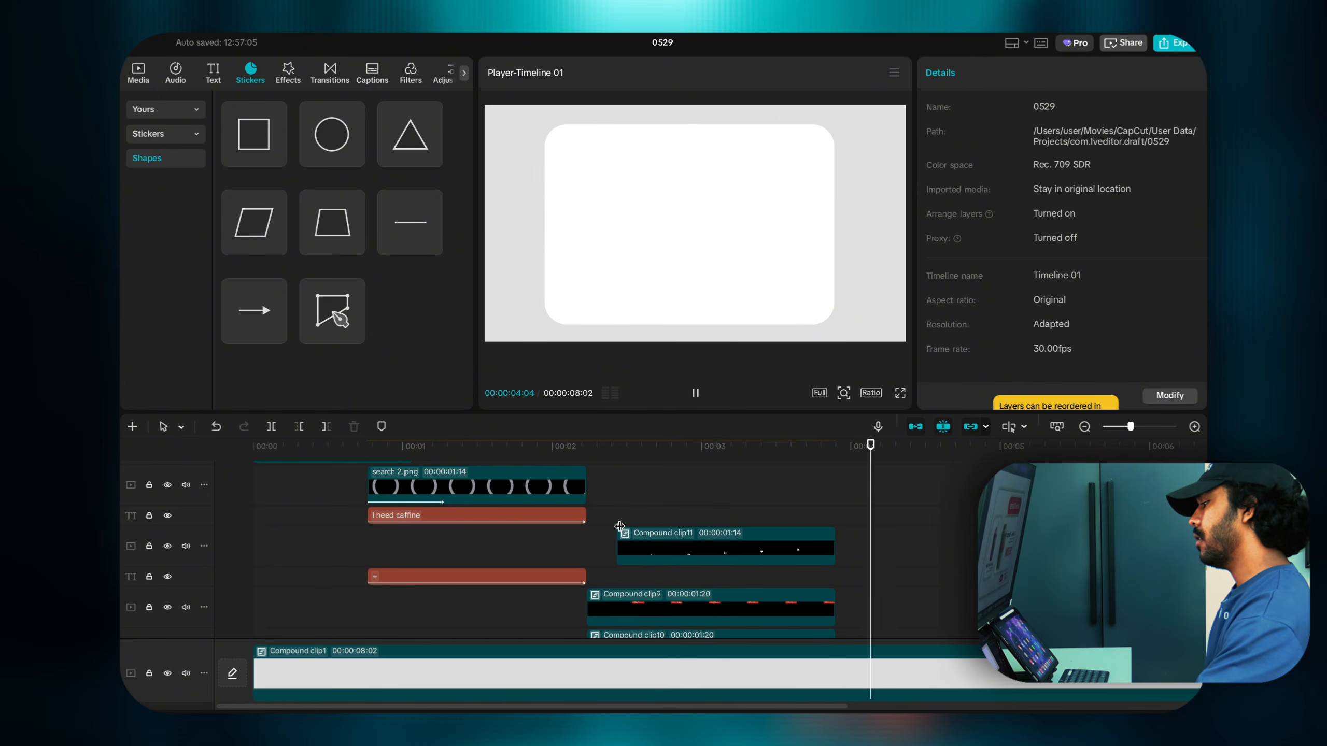
pyautogui.click(801, 526)
pyautogui.click(822, 506)
pyautogui.press('space')
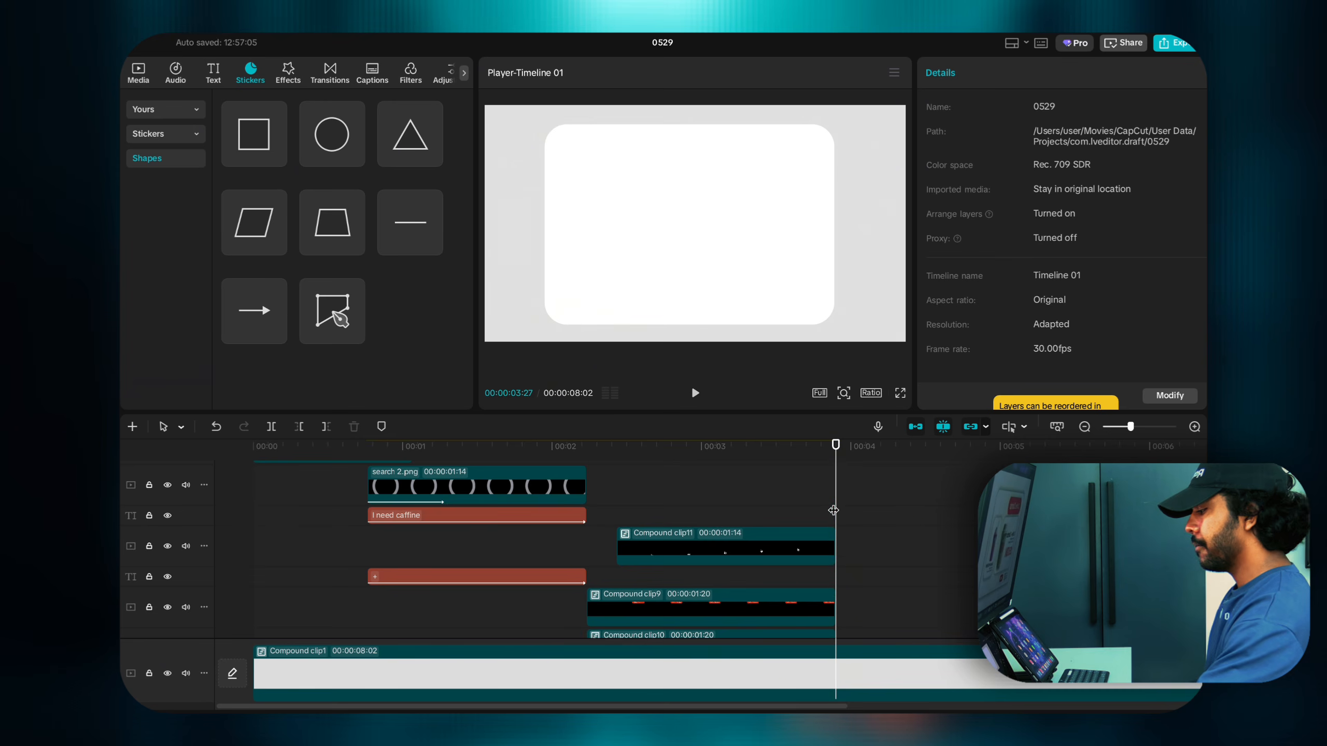
pyautogui.scroll(-3, 833, 510)
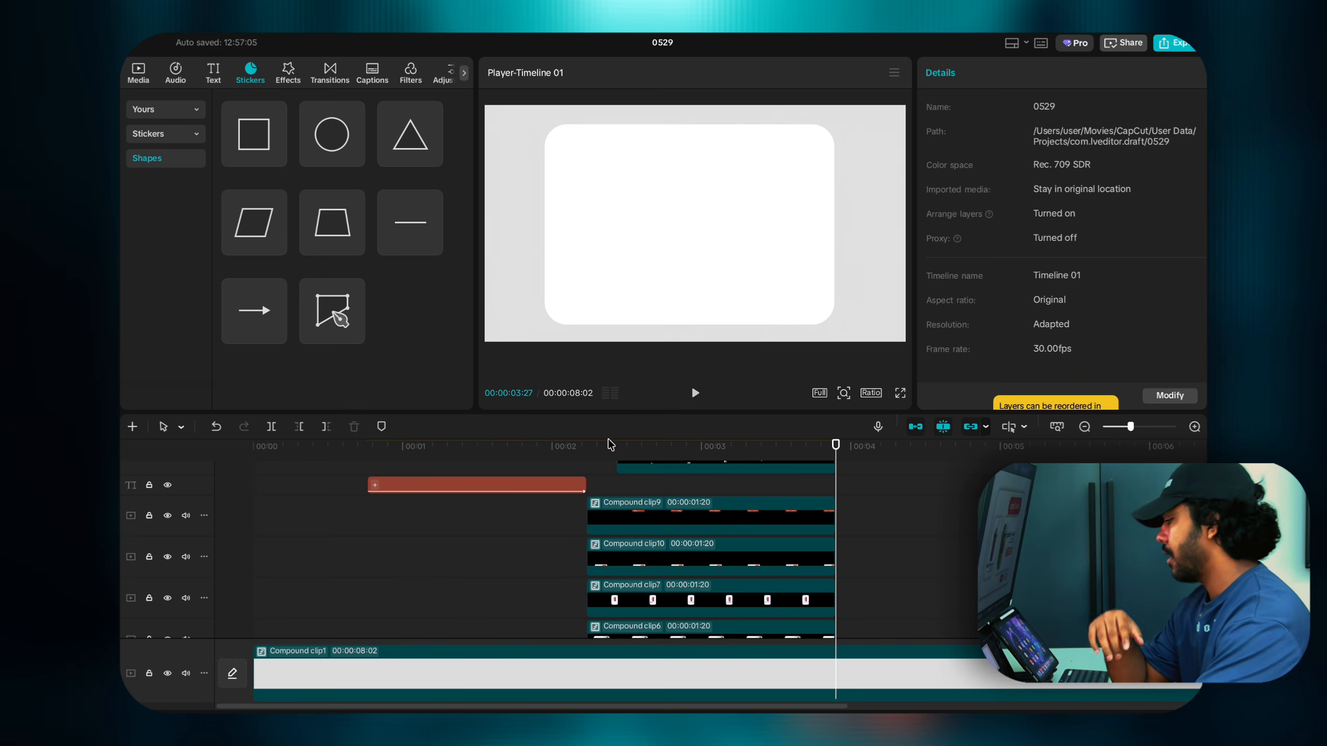
# Step: Add SR_01.mov to Compound clip6's row, scale it to 78% and raise it into the white card
pyautogui.click(147, 81)
pyautogui.scroll(2, 340, 240)
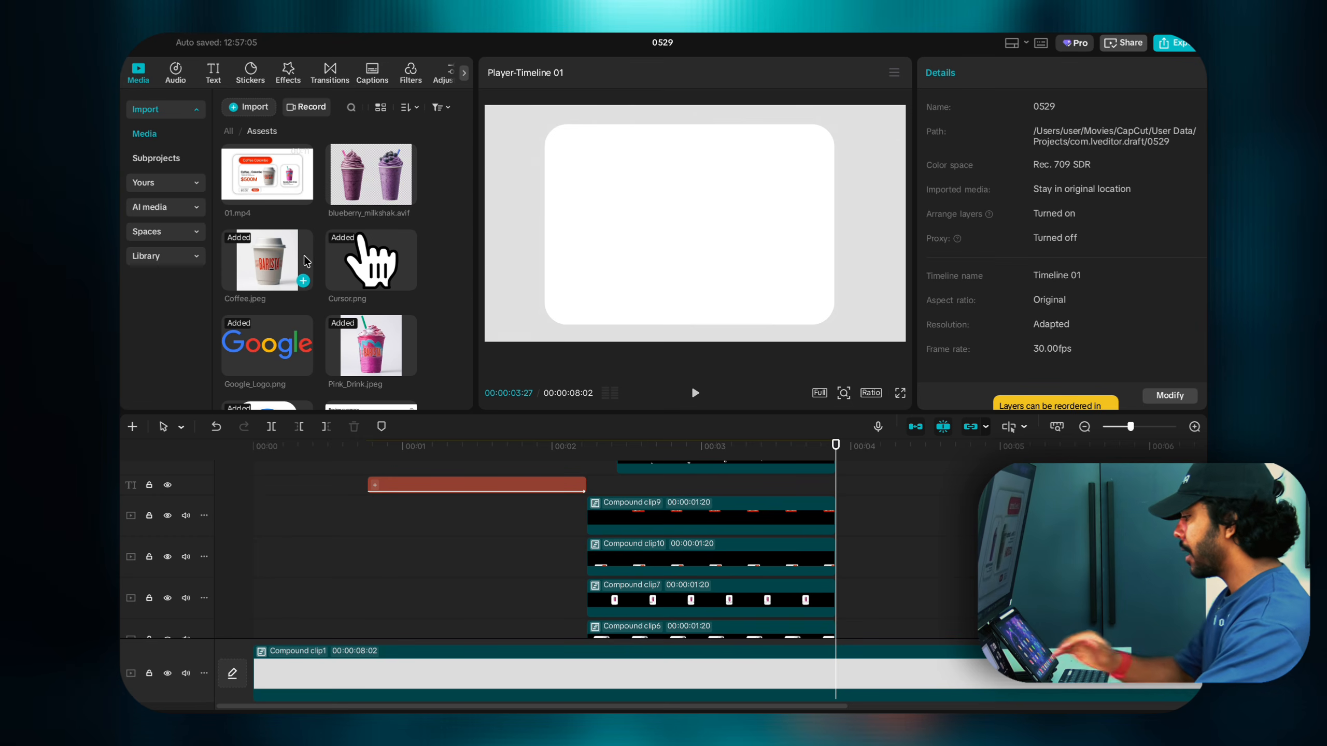
pyautogui.scroll(-5, 306, 261)
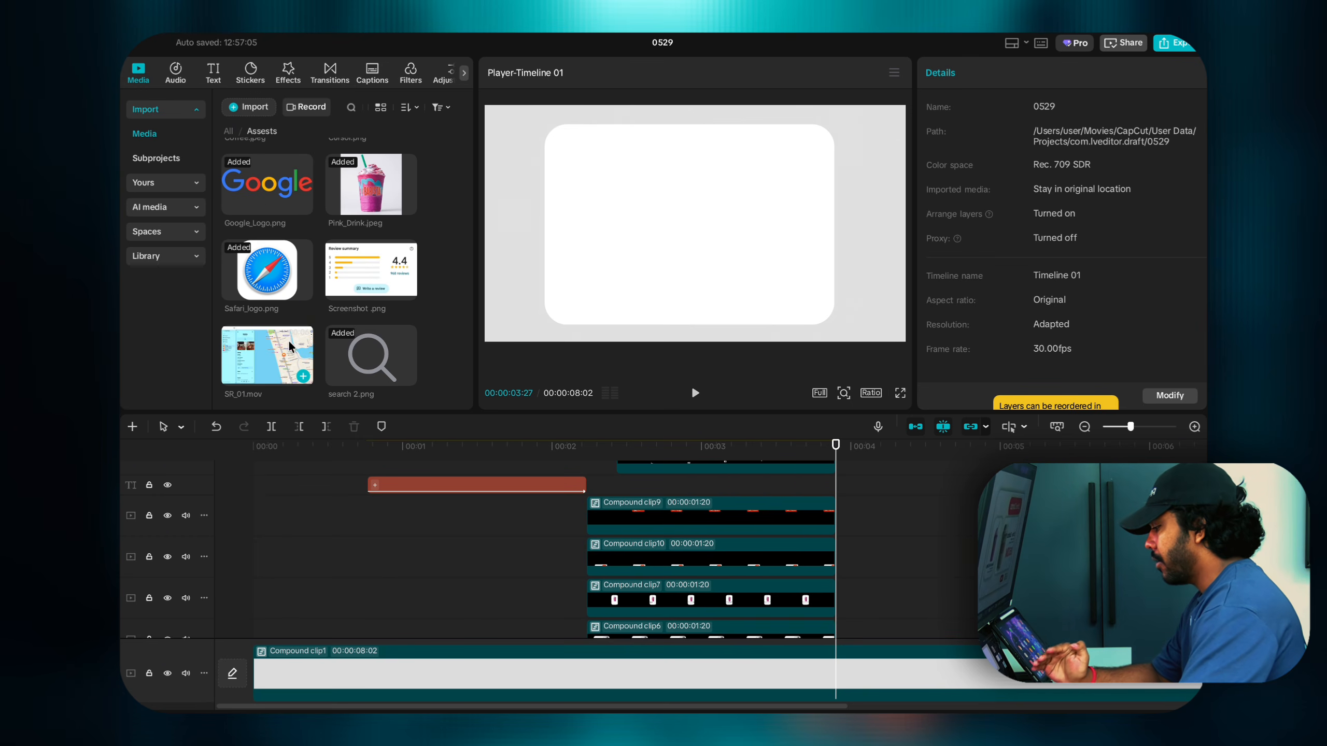
pyautogui.moveTo(287, 344); pyautogui.dragTo(844, 600)
pyautogui.moveTo(860, 548); pyautogui.dragTo(860, 572)
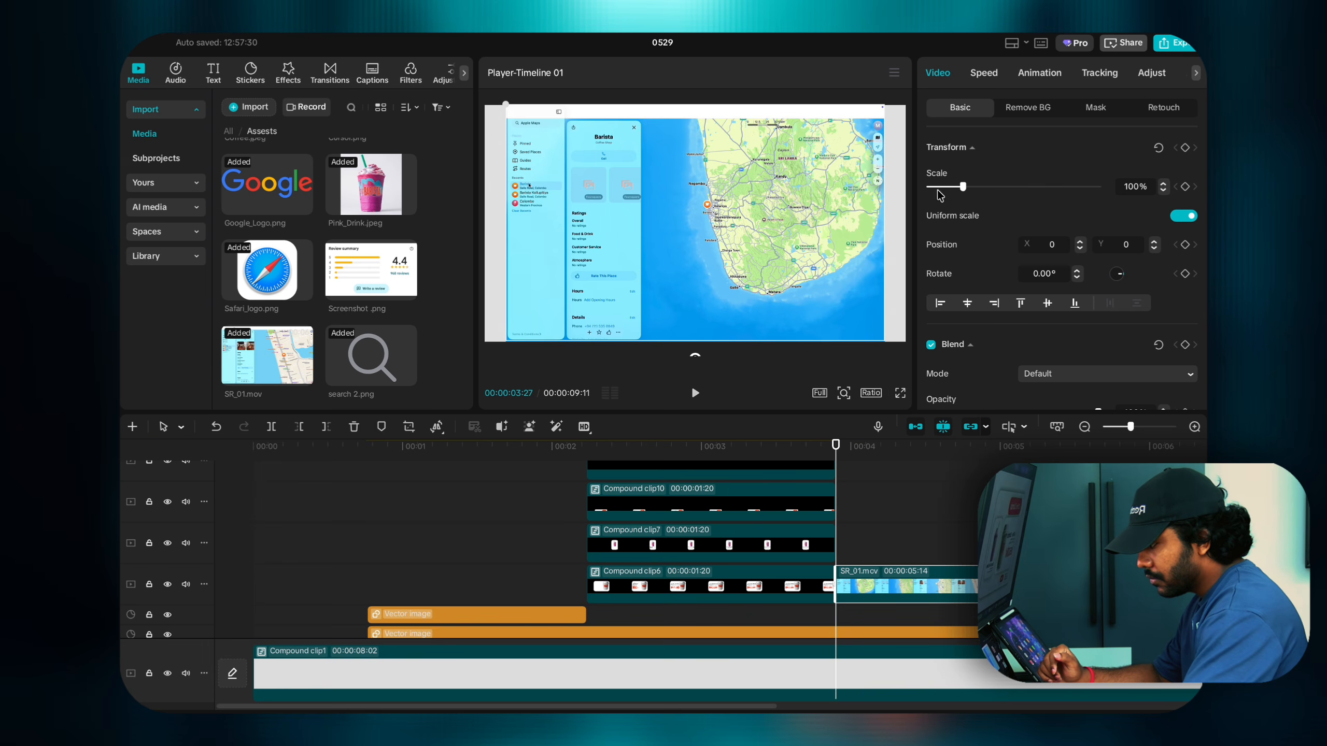
pyautogui.moveTo(963, 191); pyautogui.dragTo(956, 194)
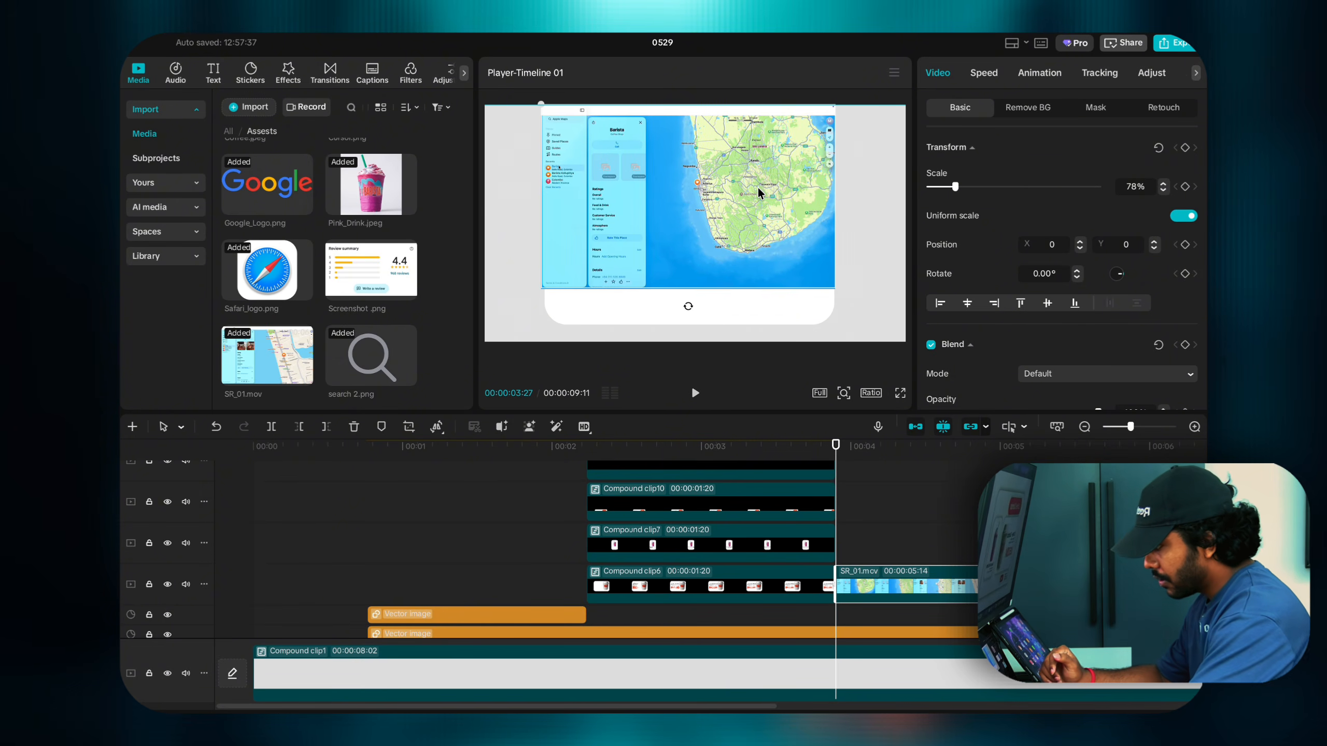
pyautogui.moveTo(759, 187); pyautogui.dragTo(758, 187)
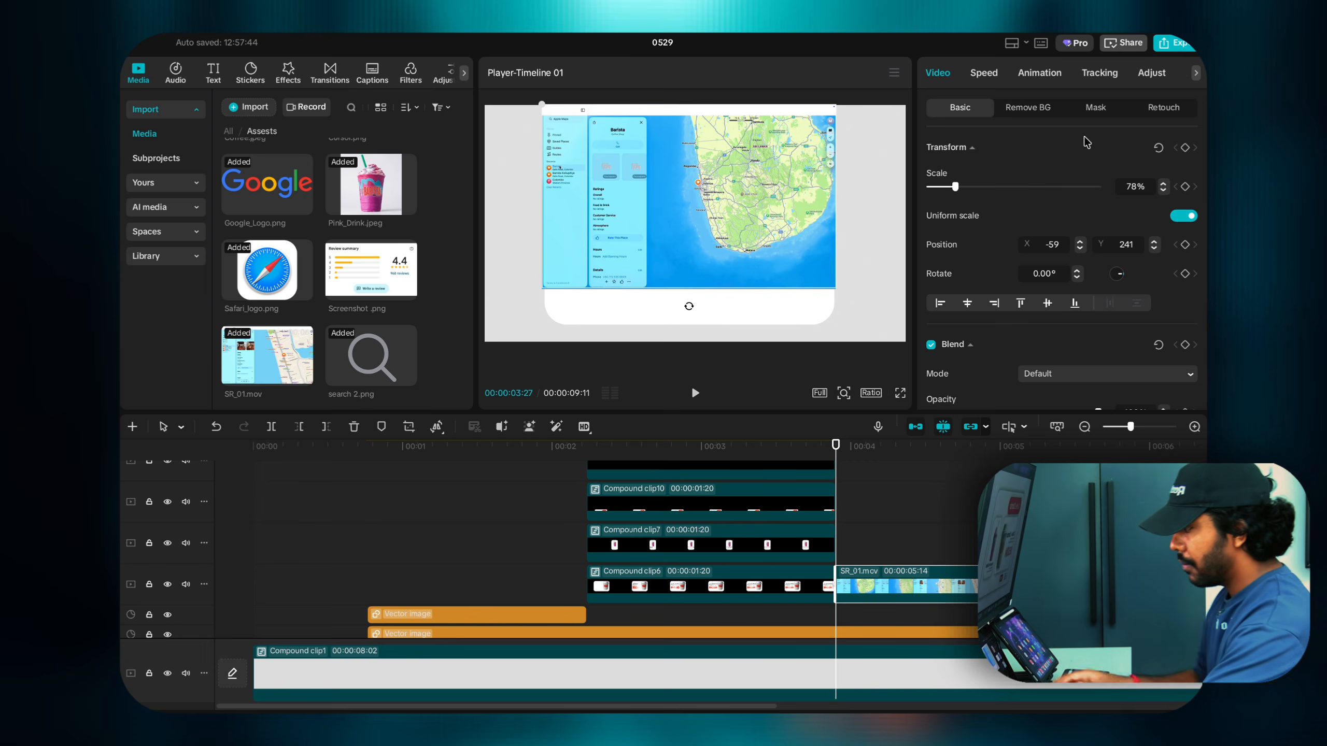
# Step: Add a Rectangle mask to the map recording and fit its width to the card edges
pyautogui.click(1096, 108)
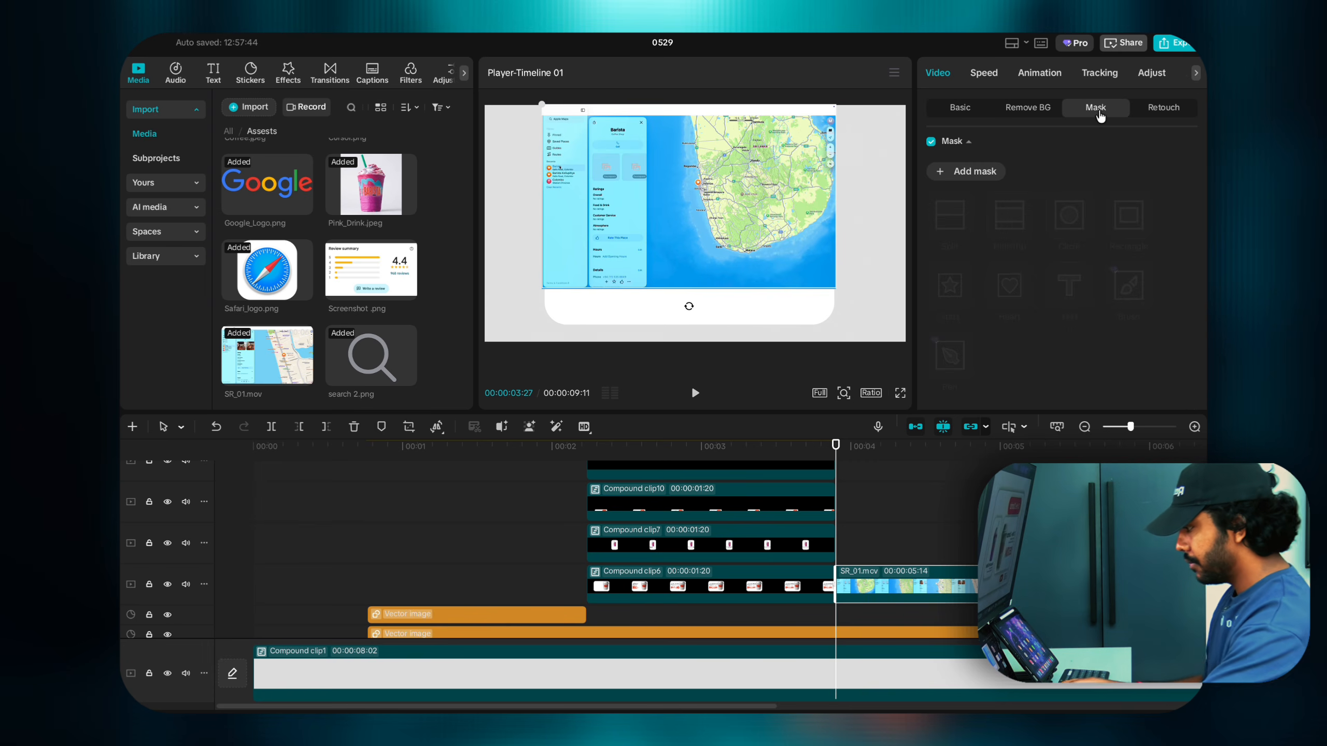
pyautogui.click(946, 172)
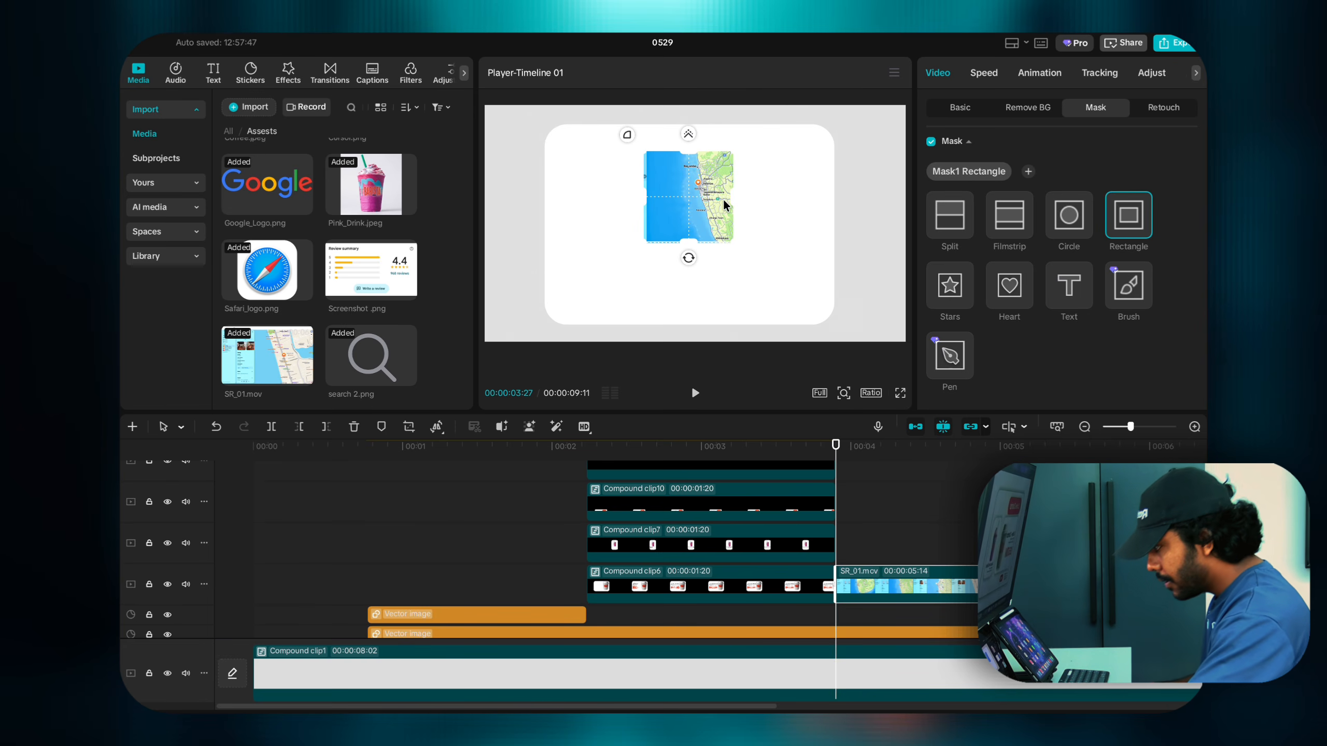
pyautogui.moveTo(731, 197); pyautogui.dragTo(859, 213)
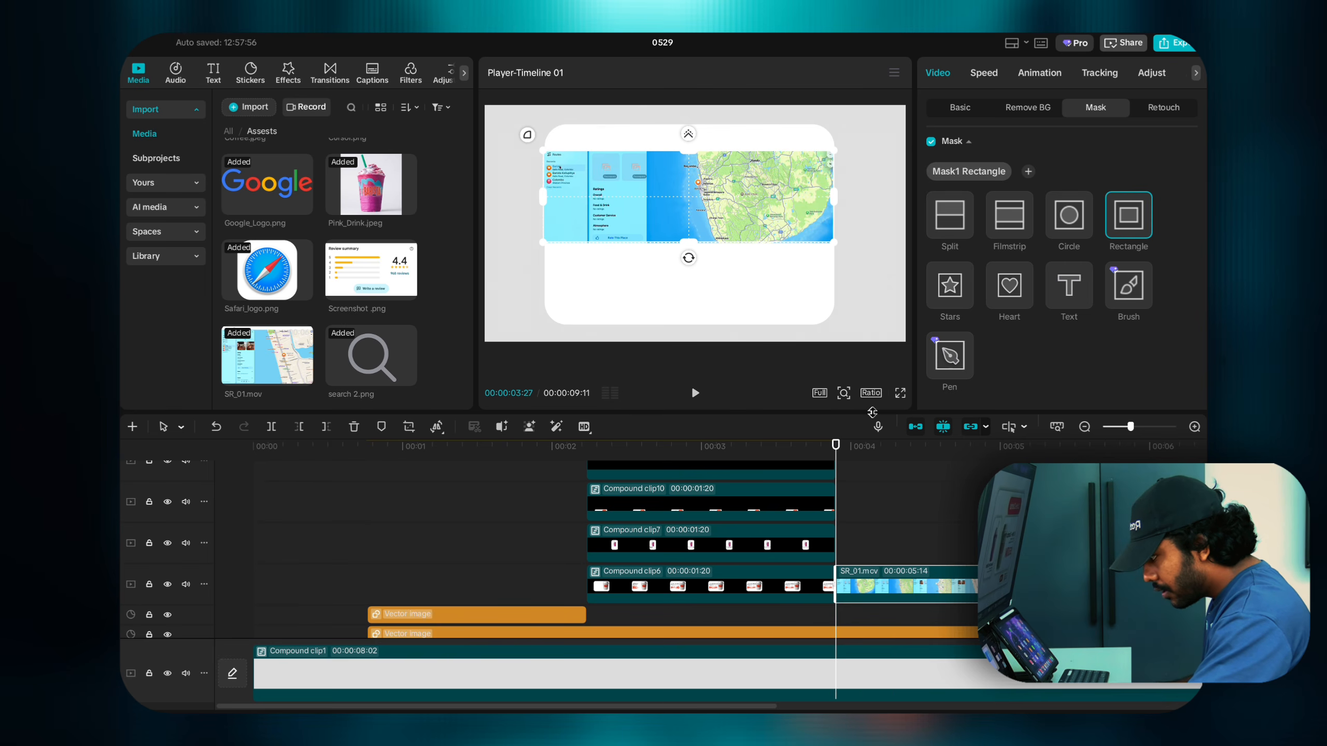
pyautogui.click(844, 393)
pyautogui.moveTo(815, 388); pyautogui.dragTo(829, 389)
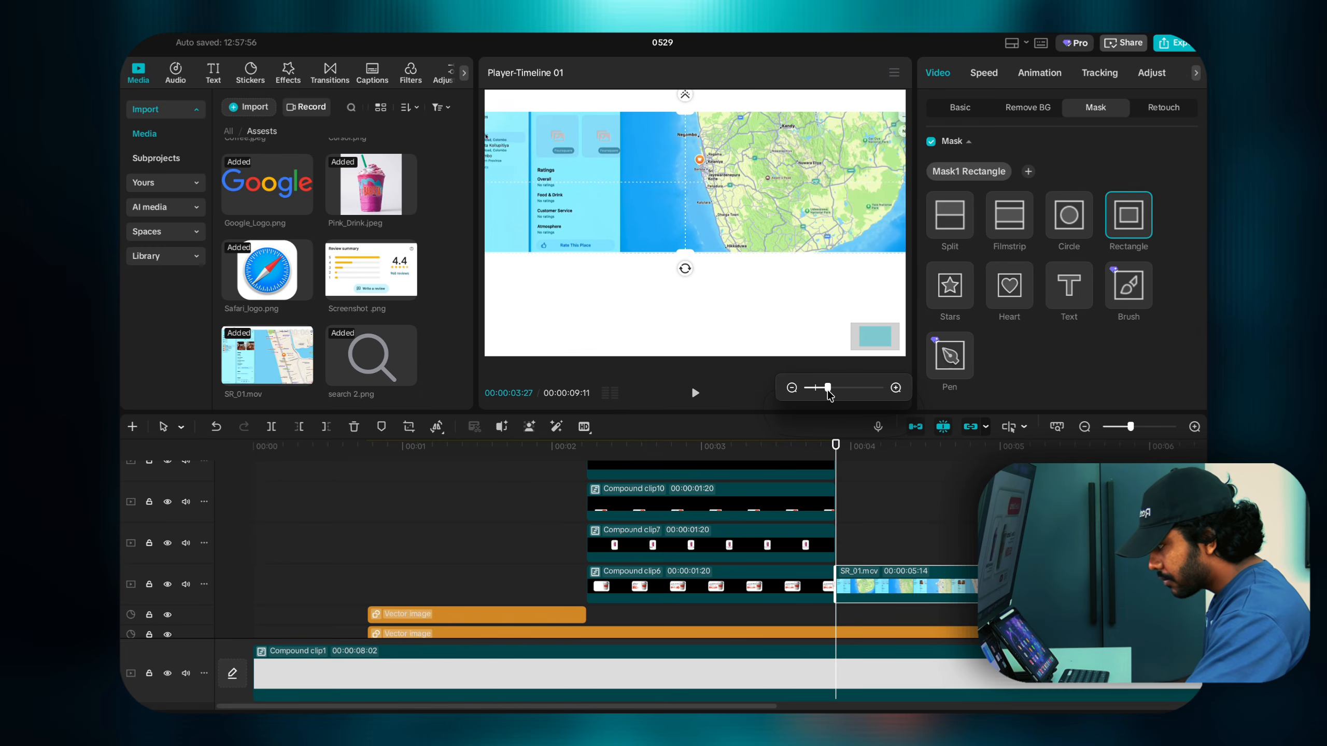
pyautogui.moveTo(869, 347); pyautogui.dragTo(866, 348)
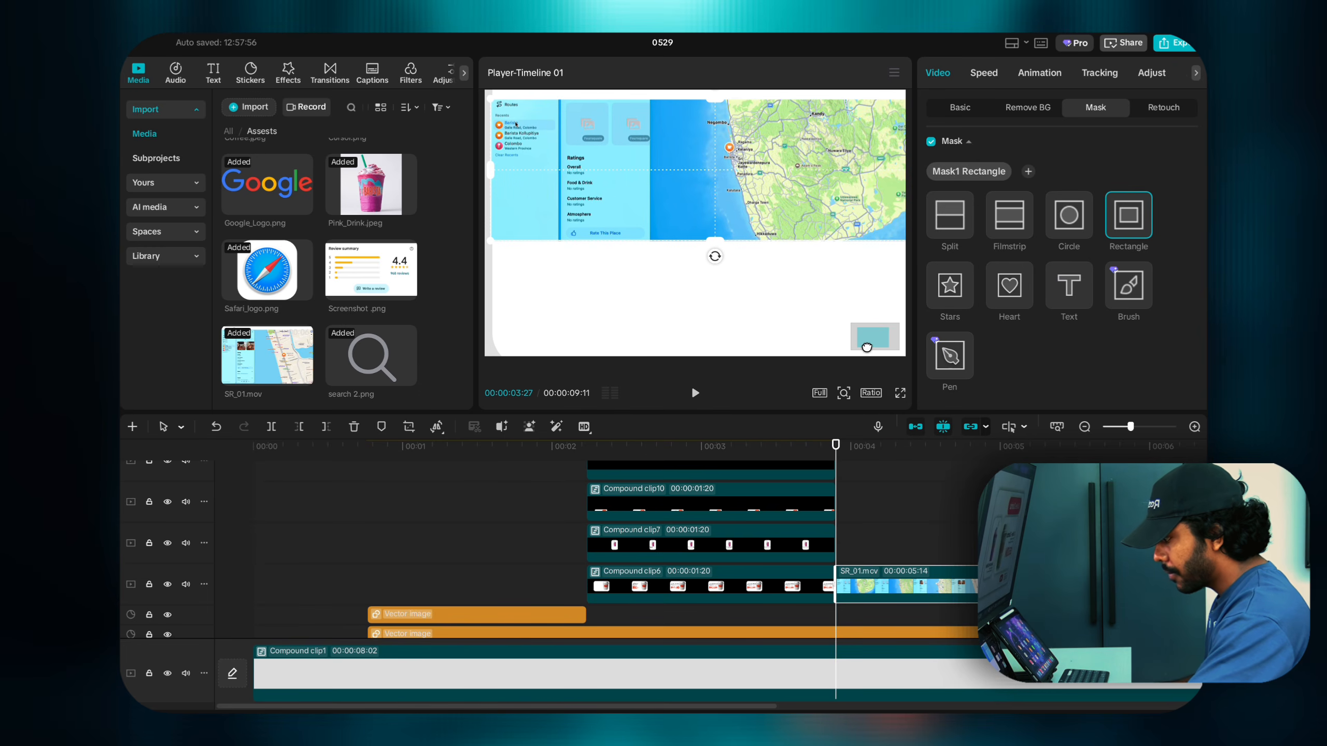
pyautogui.click(845, 392)
pyautogui.moveTo(831, 388); pyautogui.dragTo(822, 388)
pyautogui.moveTo(859, 345); pyautogui.dragTo(862, 344)
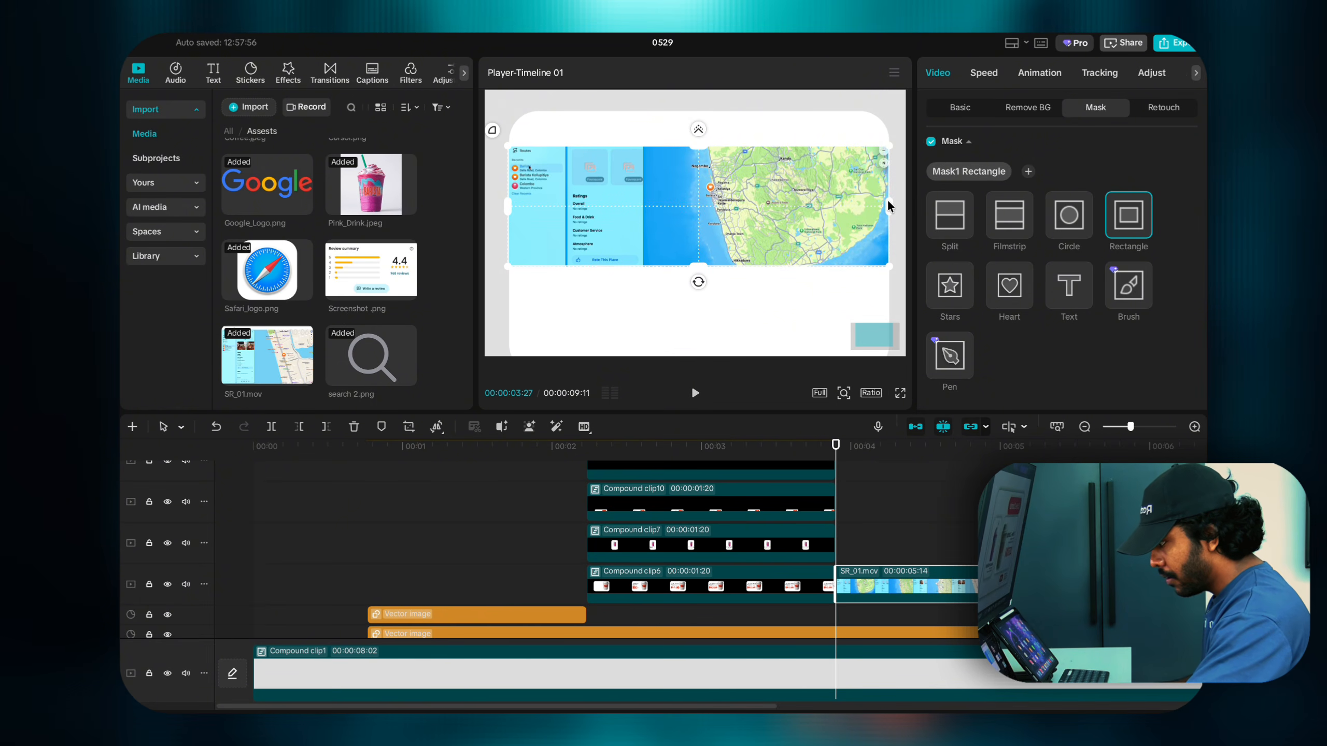
pyautogui.moveTo(888, 205); pyautogui.dragTo(889, 208)
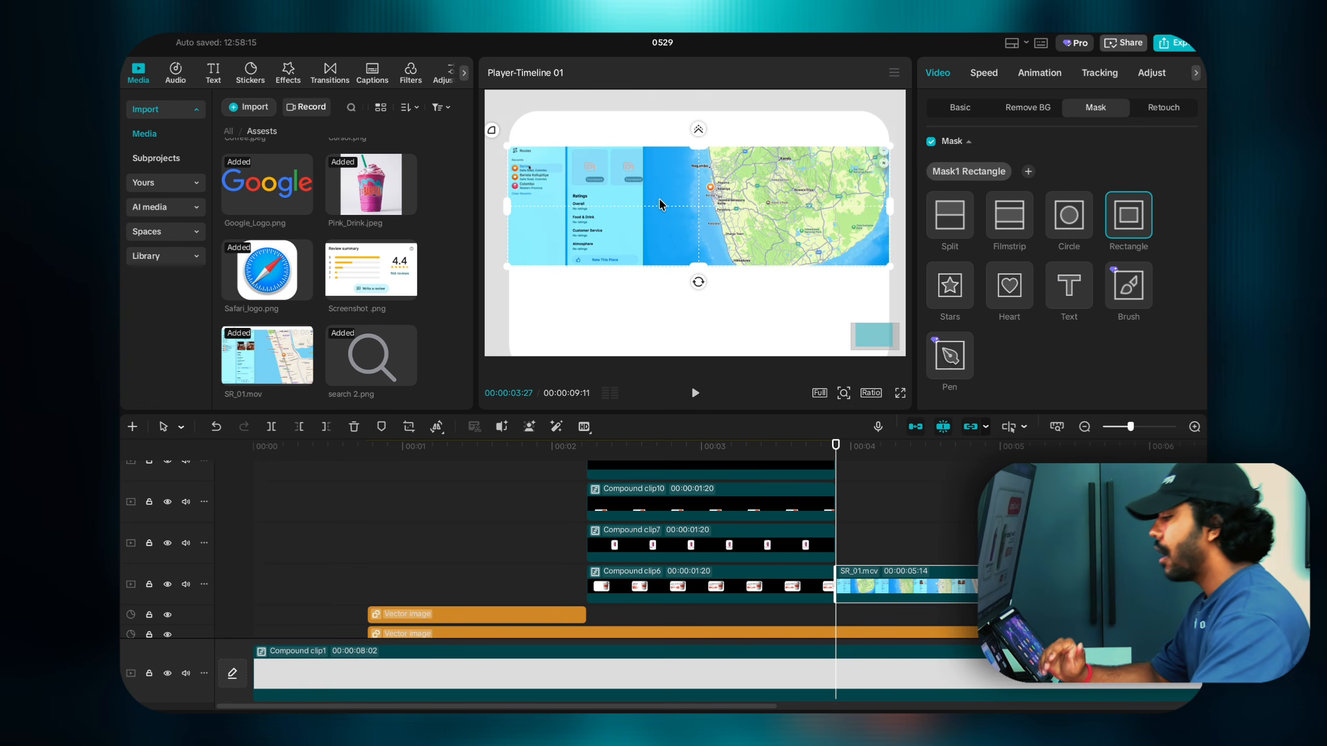
# Step: Make the mask taller, shift it down over the map, then nudge it up-left
pyautogui.moveTo(700, 146); pyautogui.dragTo(701, 97)
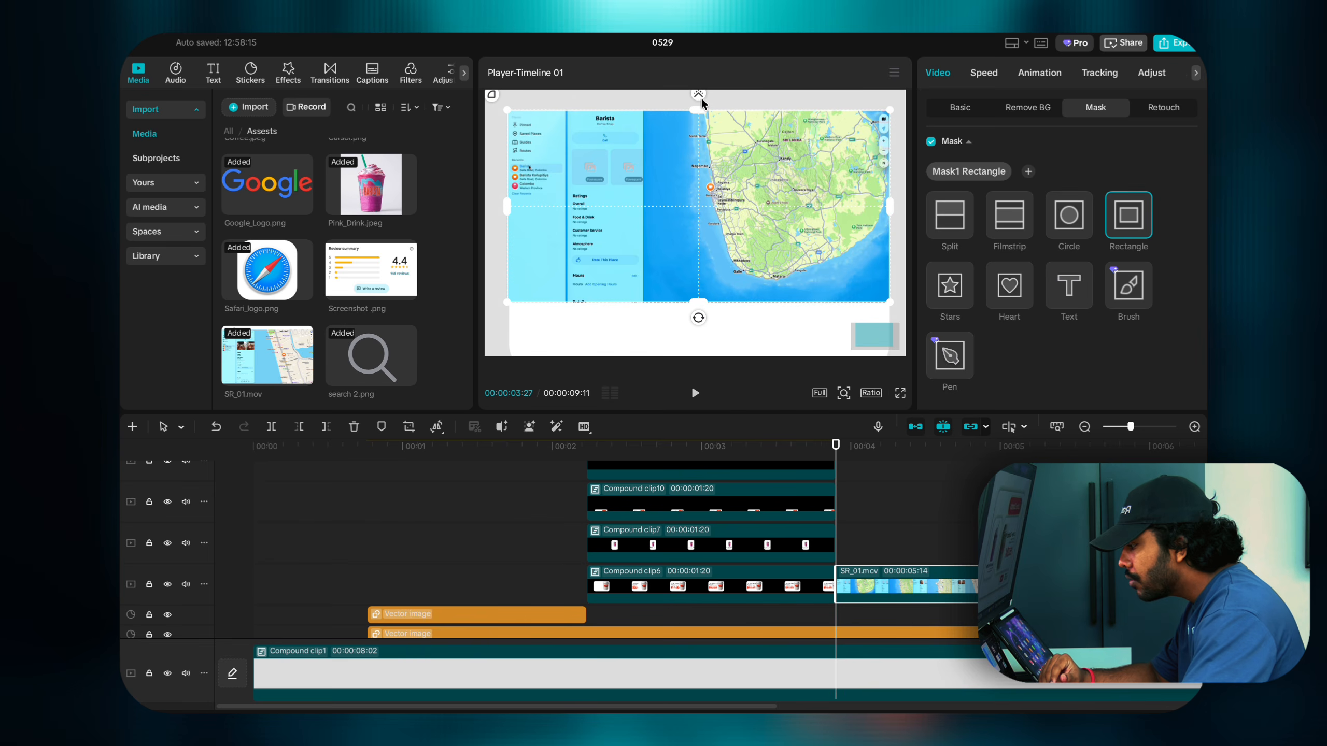
pyautogui.moveTo(707, 244); pyautogui.dragTo(705, 261)
pyautogui.moveTo(698, 130); pyautogui.dragTo(698, 104)
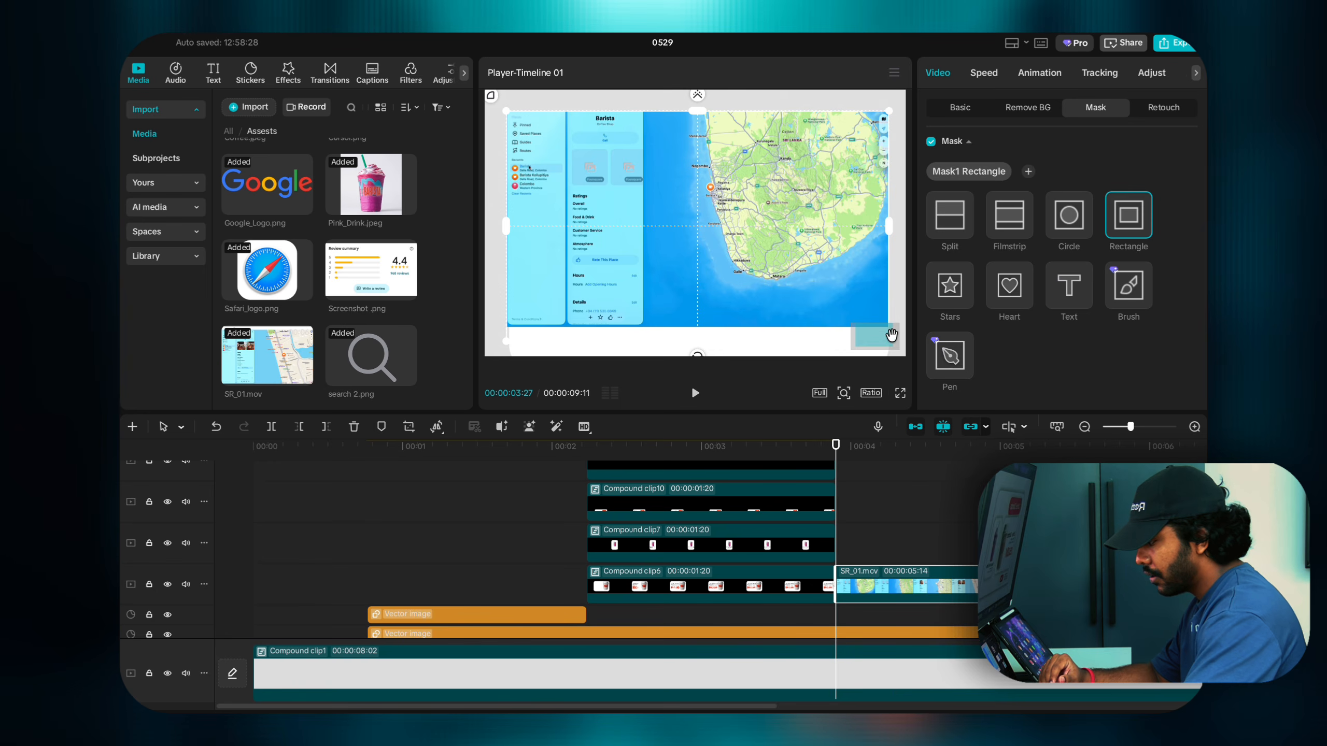
pyautogui.moveTo(892, 335); pyautogui.dragTo(890, 346)
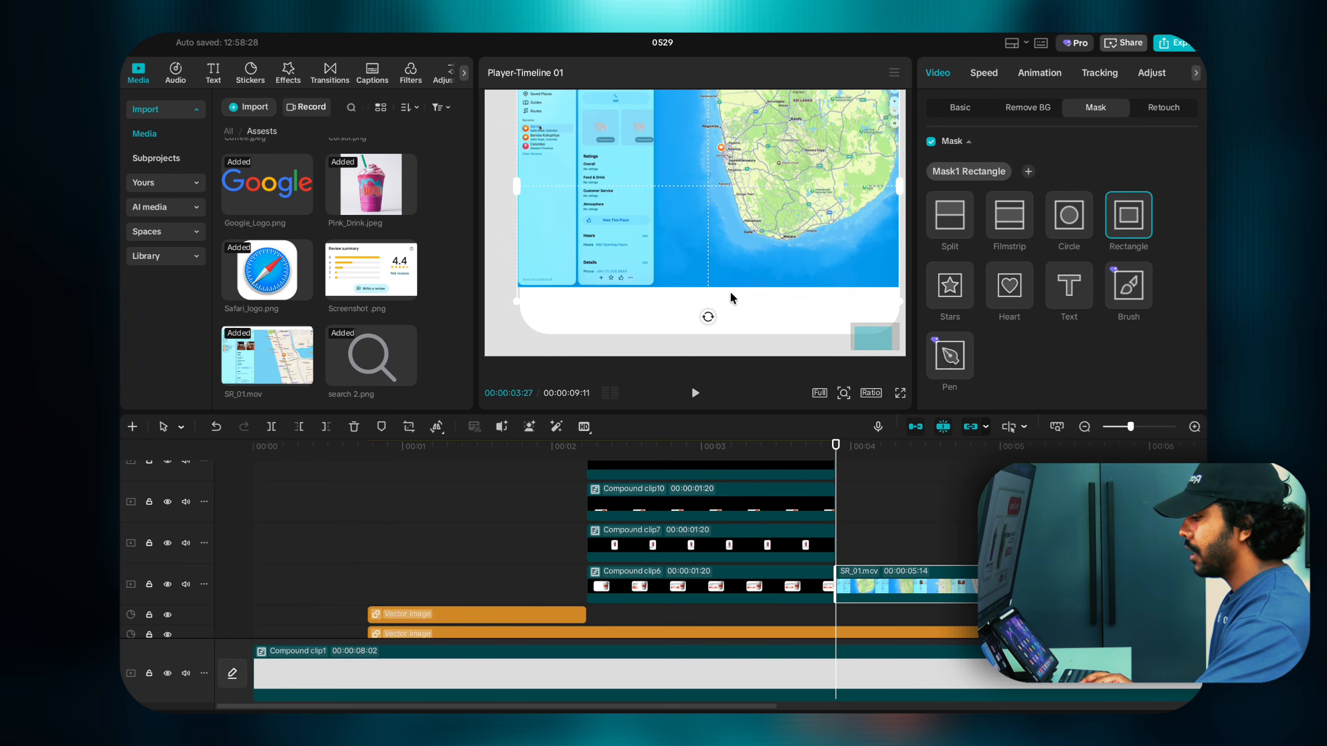
pyautogui.moveTo(883, 332); pyautogui.dragTo(881, 322)
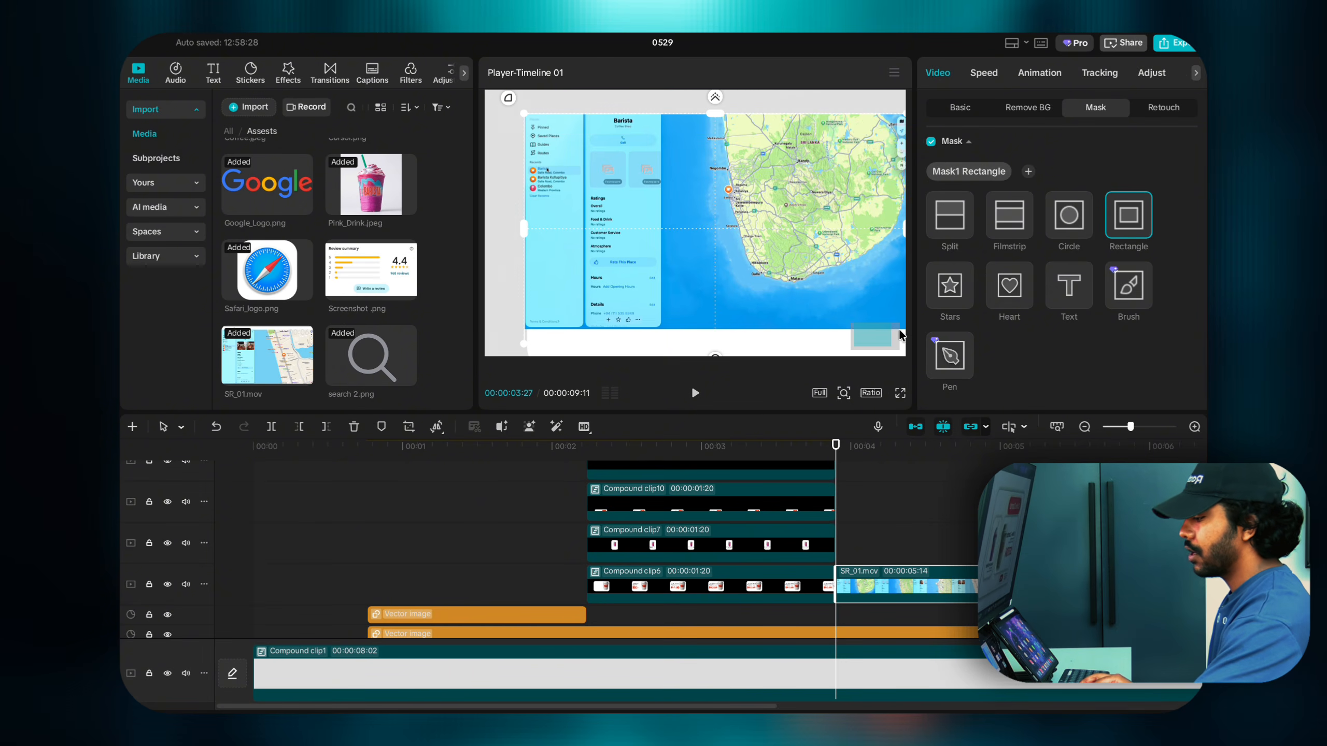
pyautogui.click(847, 396)
pyautogui.moveTo(839, 388); pyautogui.dragTo(818, 389)
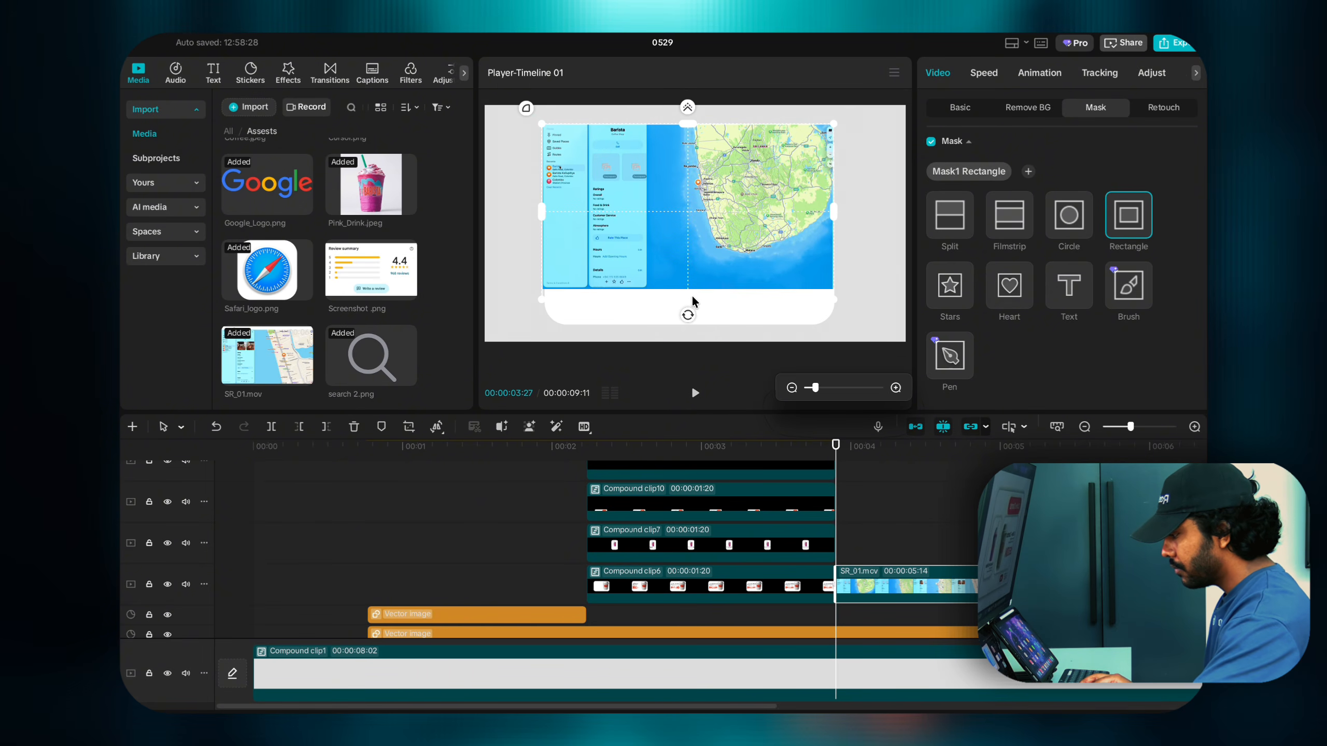
pyautogui.moveTo(694, 294); pyautogui.dragTo(682, 216)
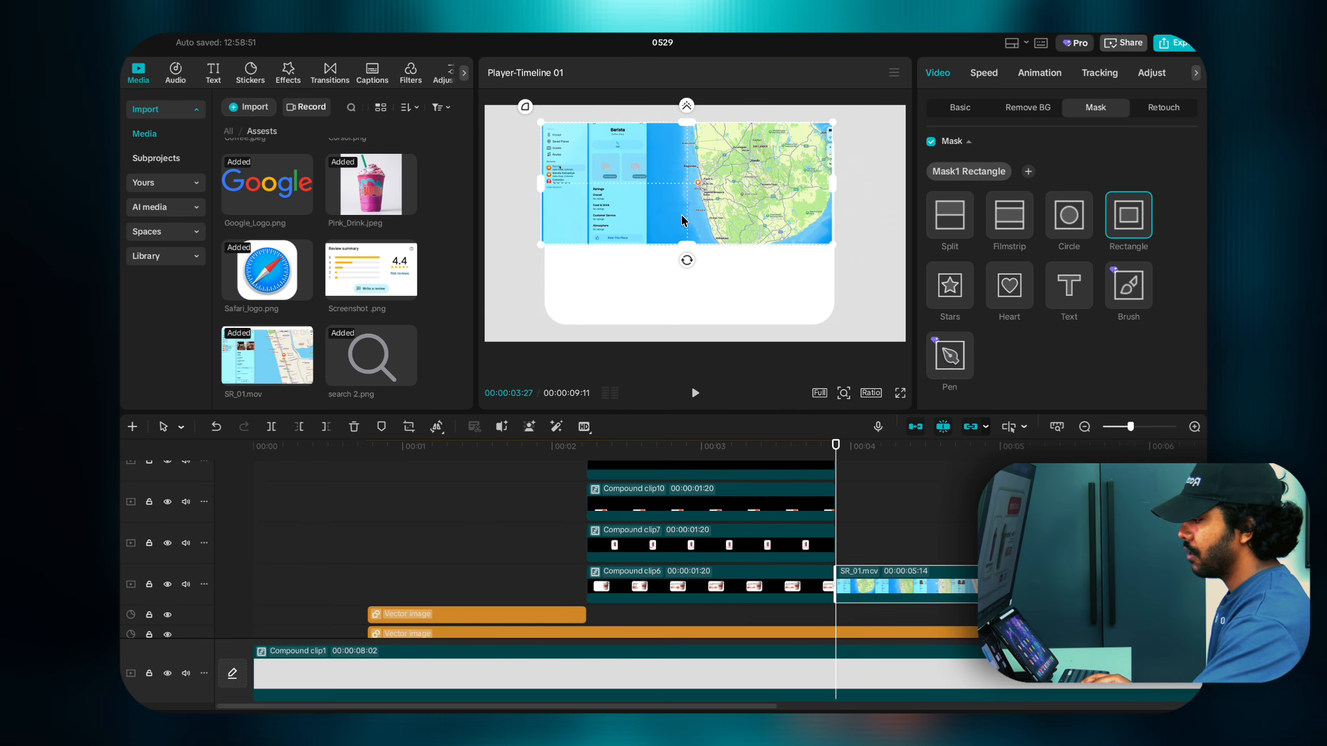
# Step: Raise the map mask's Round corners value to 42
pyautogui.scroll(-2, 992, 272)
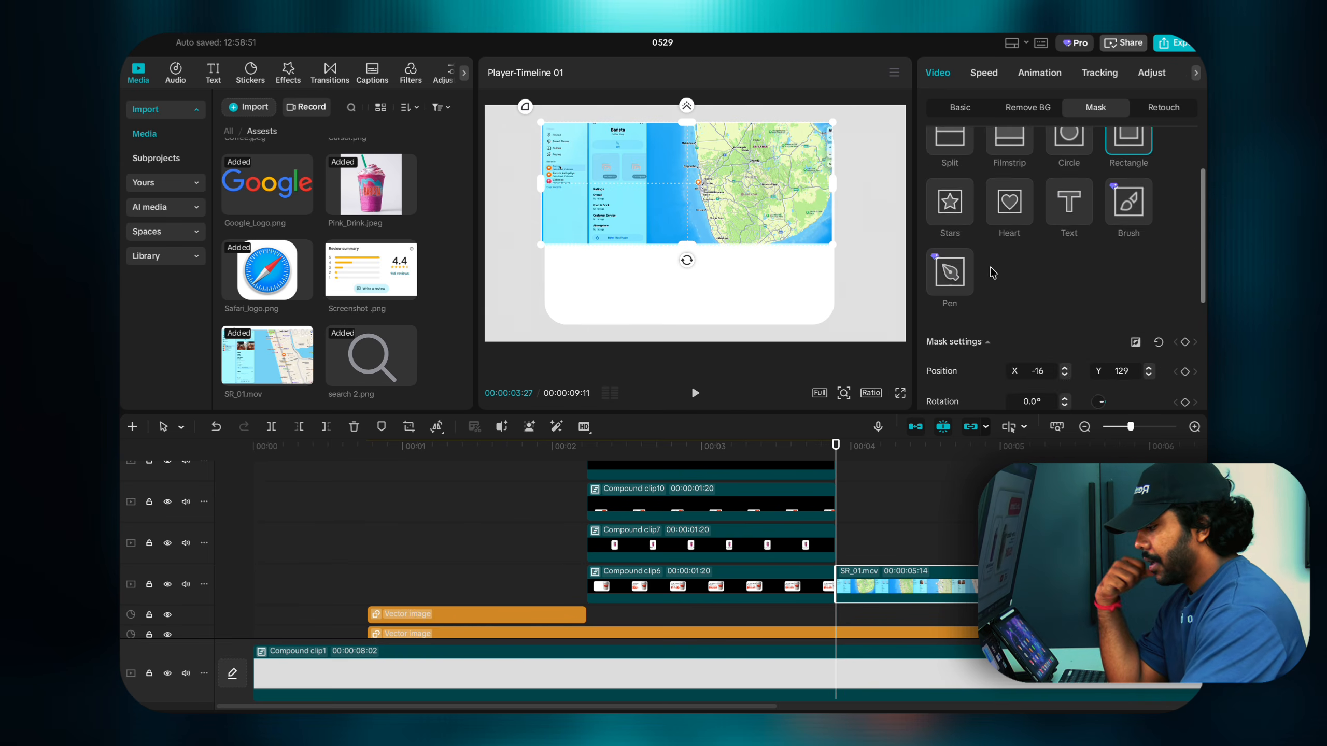
pyautogui.scroll(-4, 992, 273)
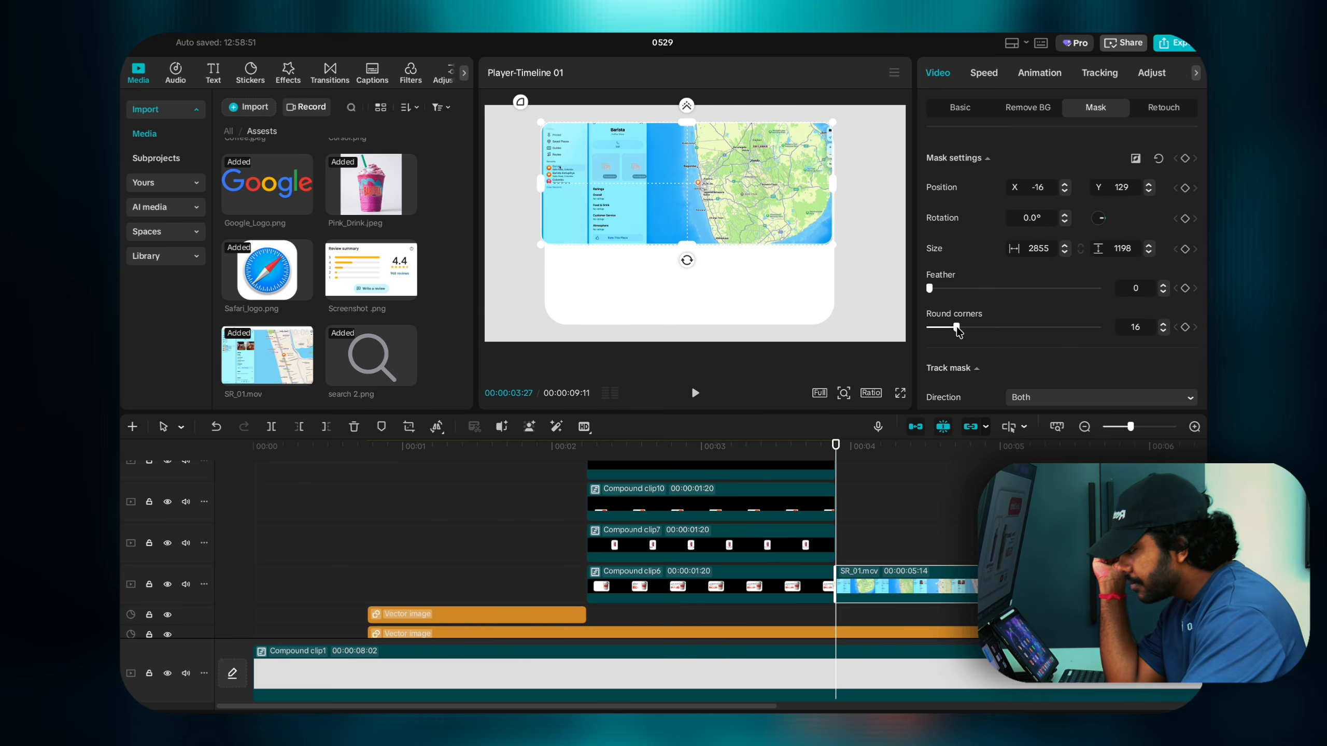
pyautogui.moveTo(956, 330); pyautogui.dragTo(987, 331)
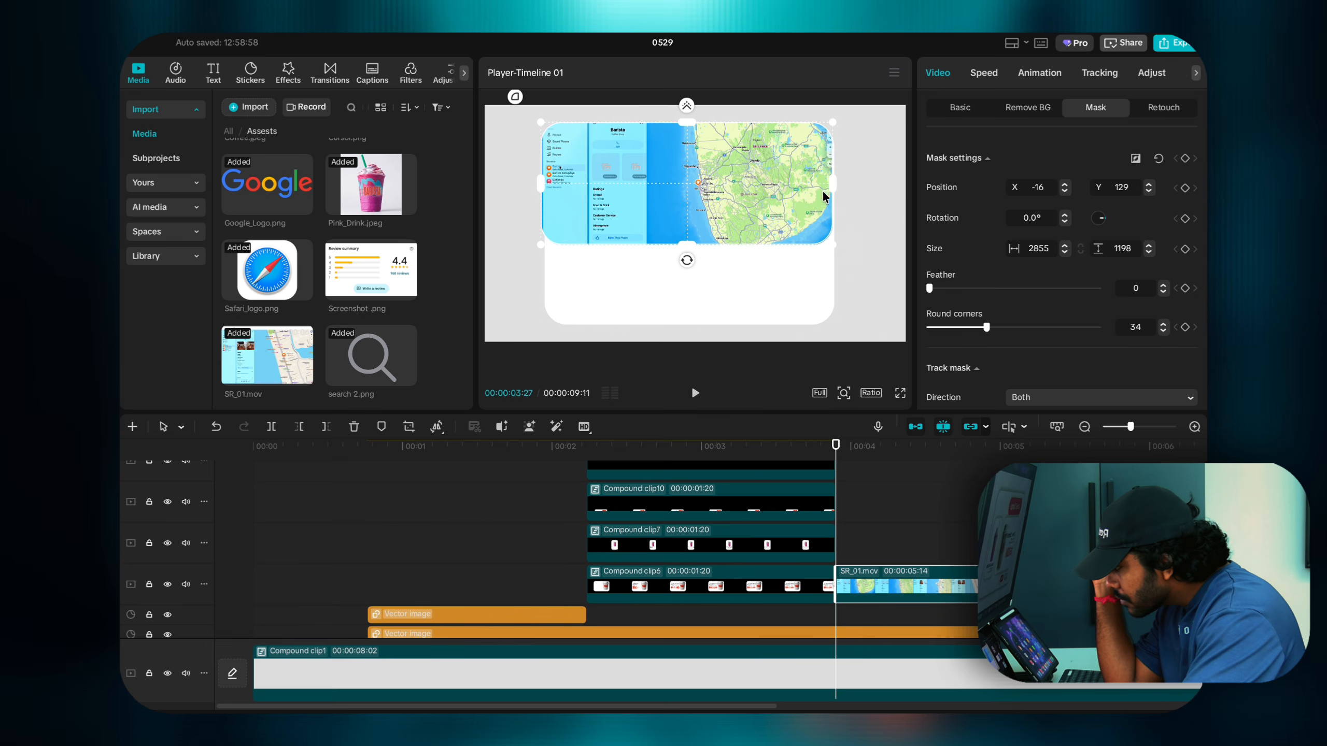
pyautogui.click(727, 198)
pyautogui.moveTo(730, 204); pyautogui.dragTo(729, 202)
pyautogui.moveTo(990, 329); pyautogui.dragTo(1011, 326)
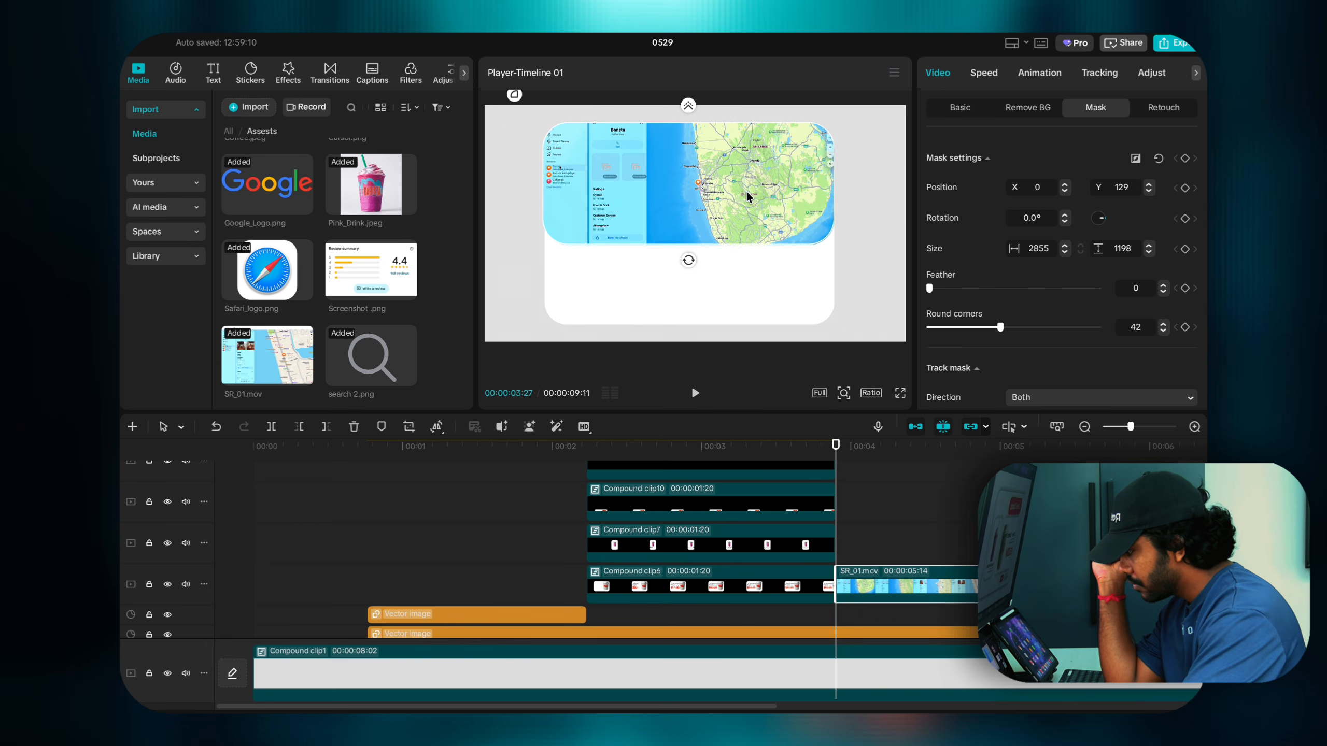
# Step: Shift the mask to X 8 and widen it to about 2830 to match the card
pyautogui.moveTo(833, 188); pyautogui.dragTo(830, 189)
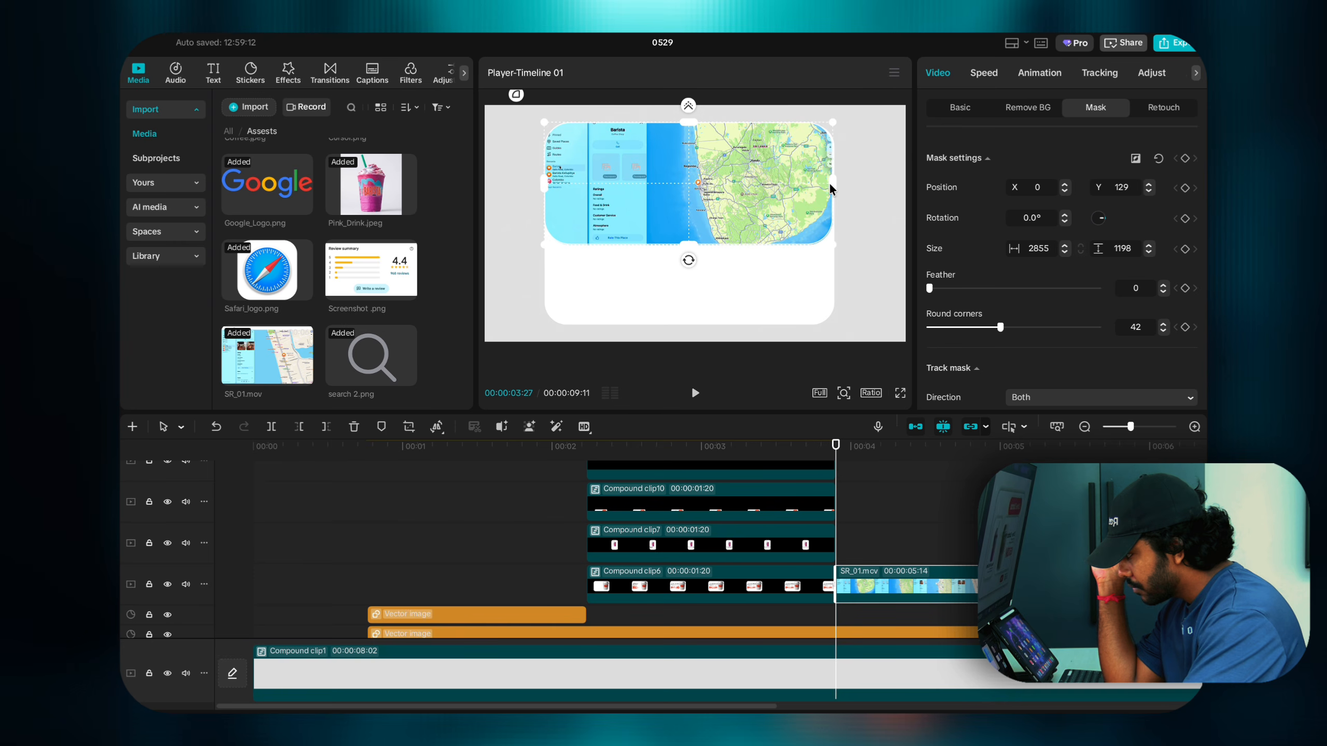
pyautogui.click(778, 204)
pyautogui.click(786, 182)
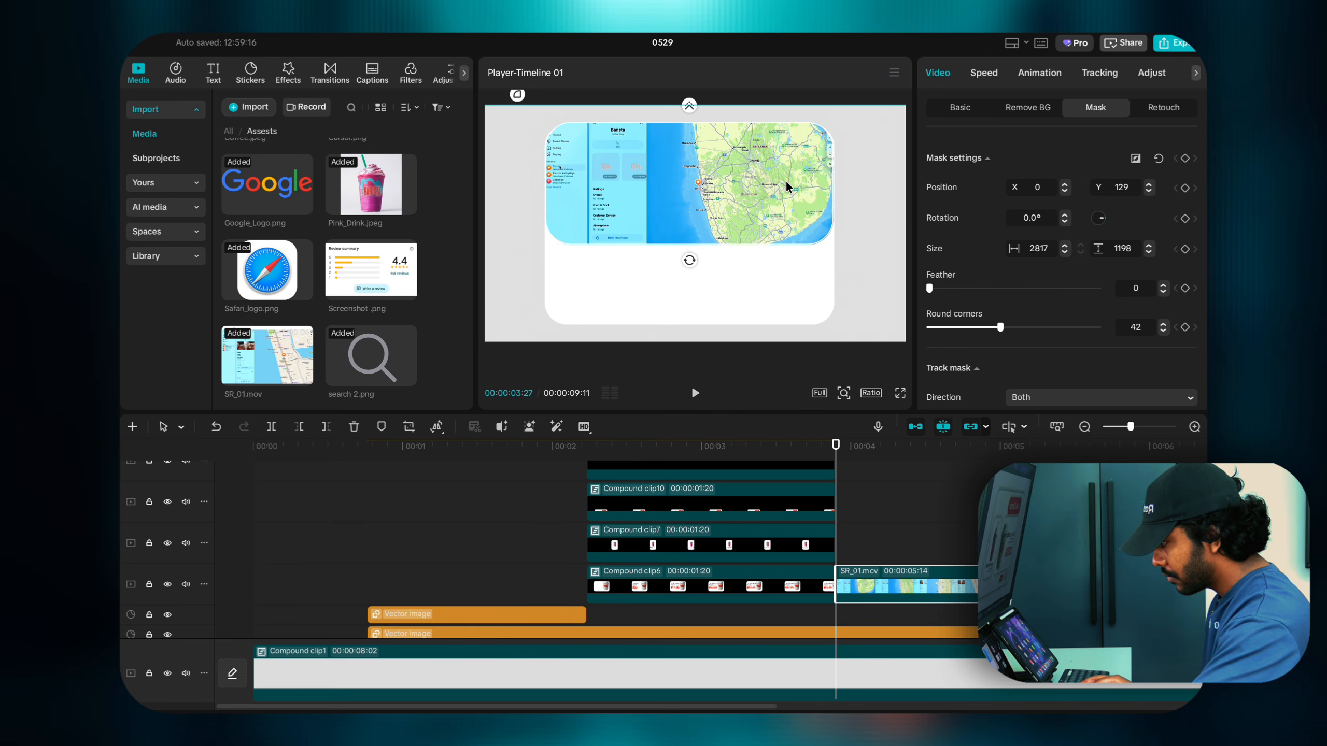
pyautogui.moveTo(785, 182); pyautogui.dragTo(837, 188)
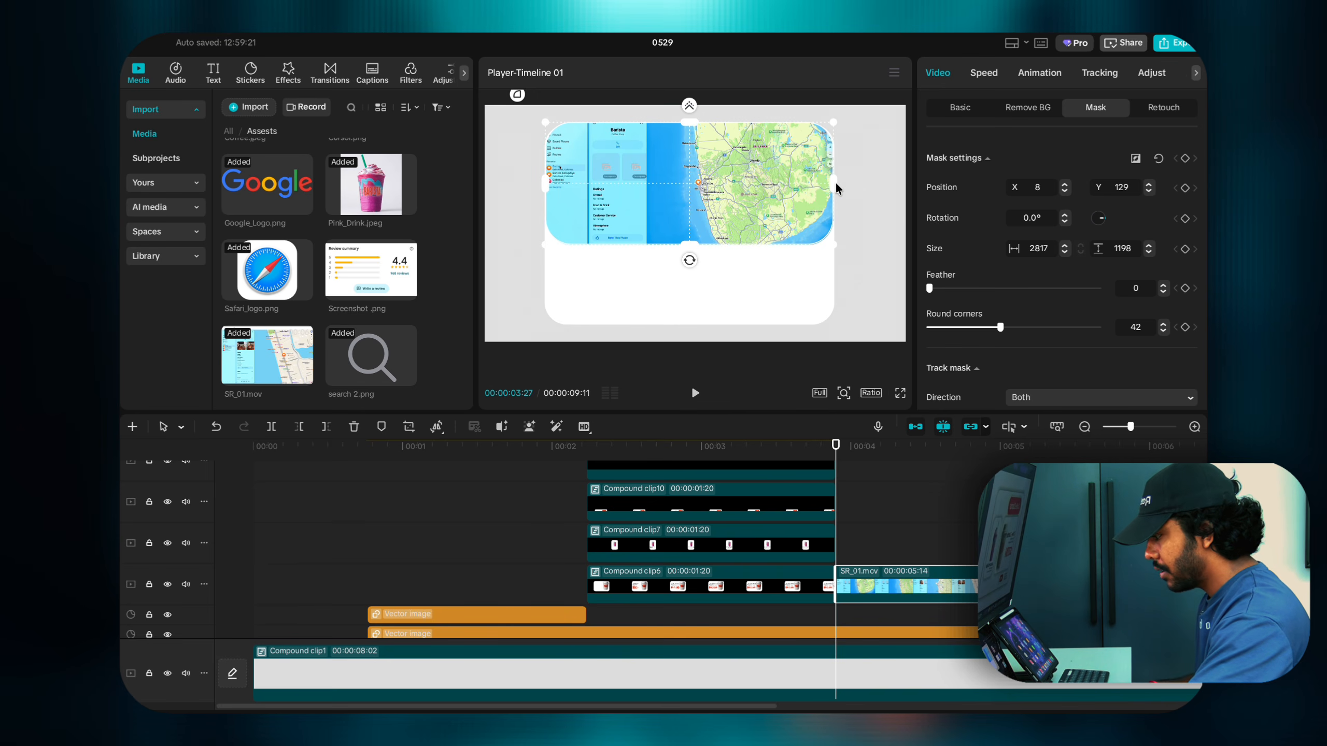
pyautogui.click(843, 393)
pyautogui.click(823, 391)
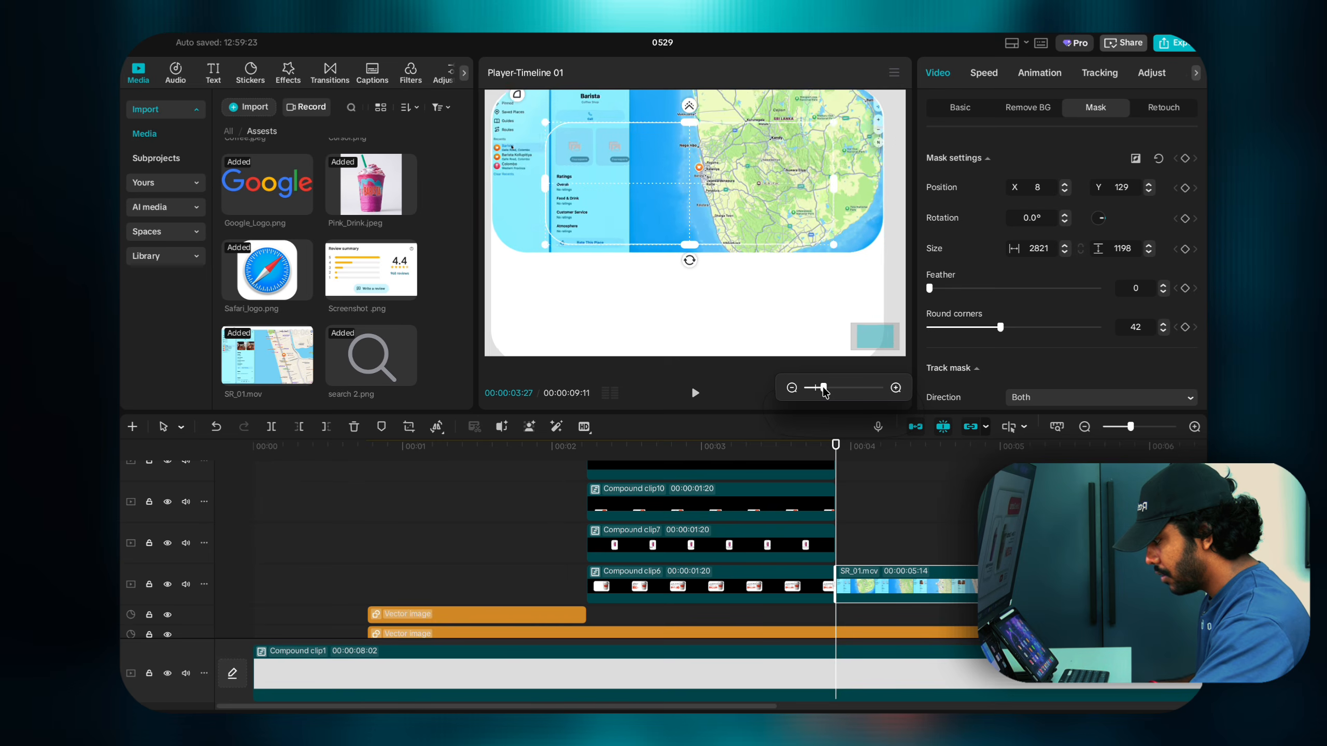
pyautogui.moveTo(823, 391); pyautogui.dragTo(815, 389)
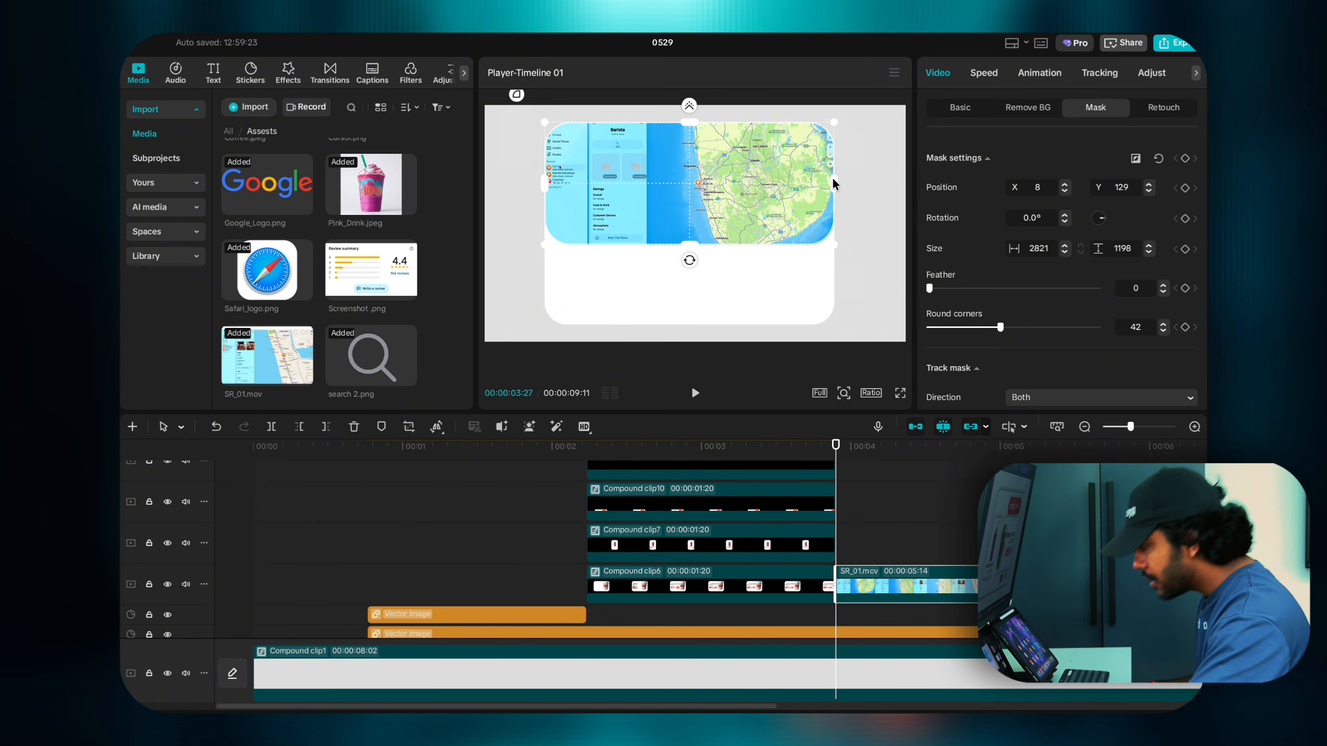
pyautogui.moveTo(834, 179); pyautogui.dragTo(834, 180)
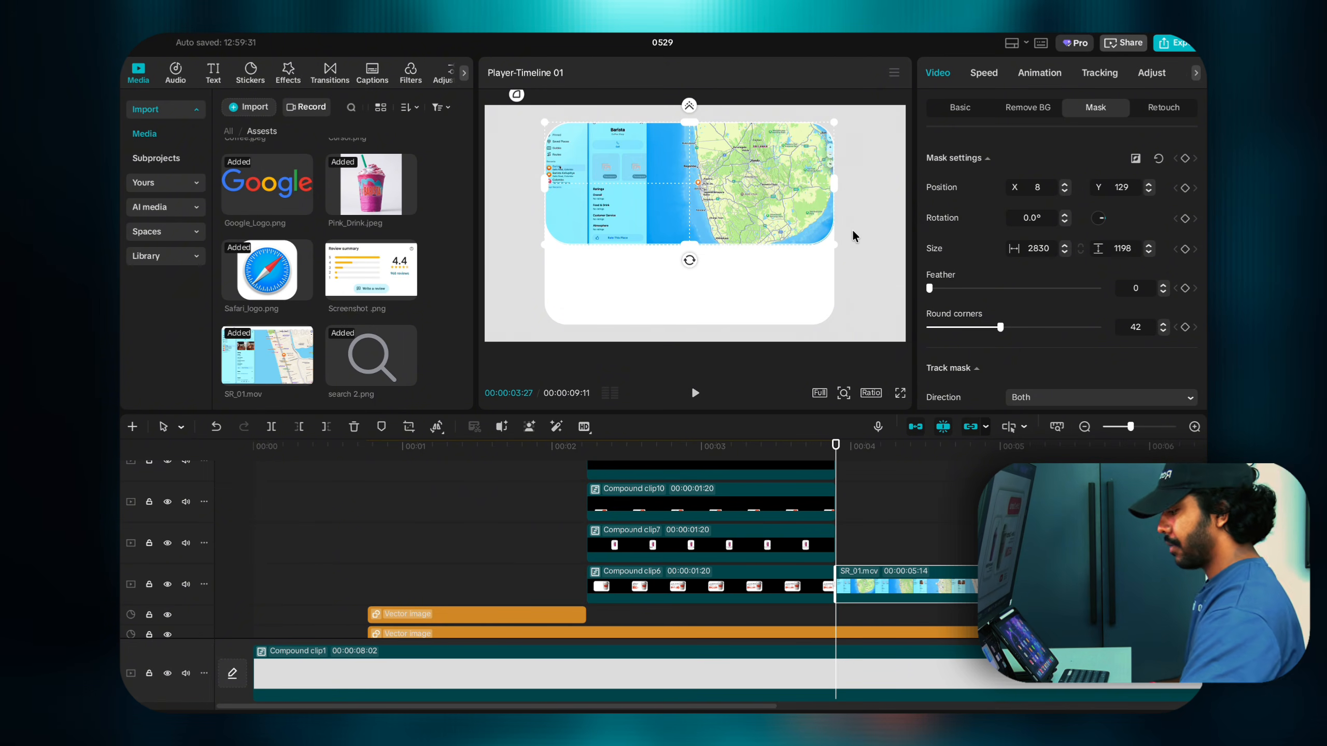
# Step: Play the masked map animation a few times, then deselect the clip and scrub back to its start
pyautogui.press('space')
pyautogui.click(834, 451)
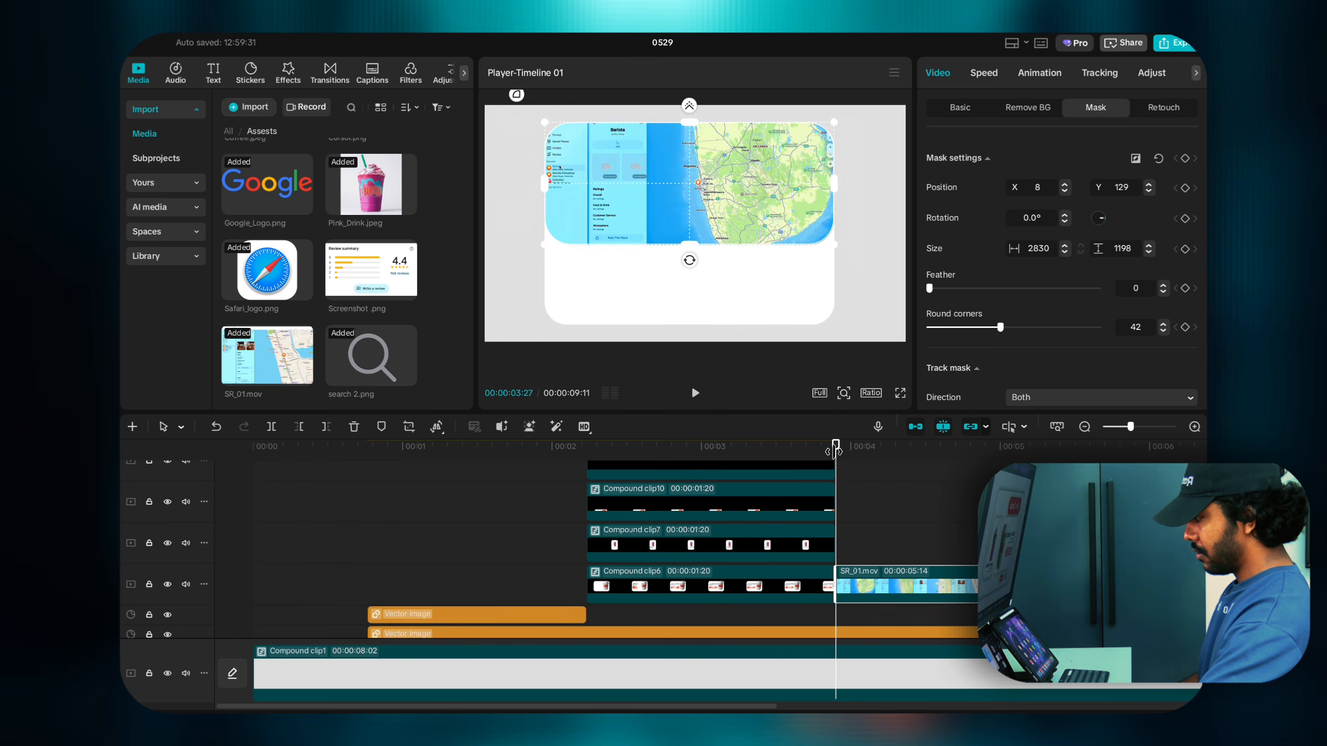
pyautogui.press('space')
pyautogui.click(833, 452)
pyautogui.moveTo(831, 452); pyautogui.dragTo(804, 452)
pyautogui.press('space')
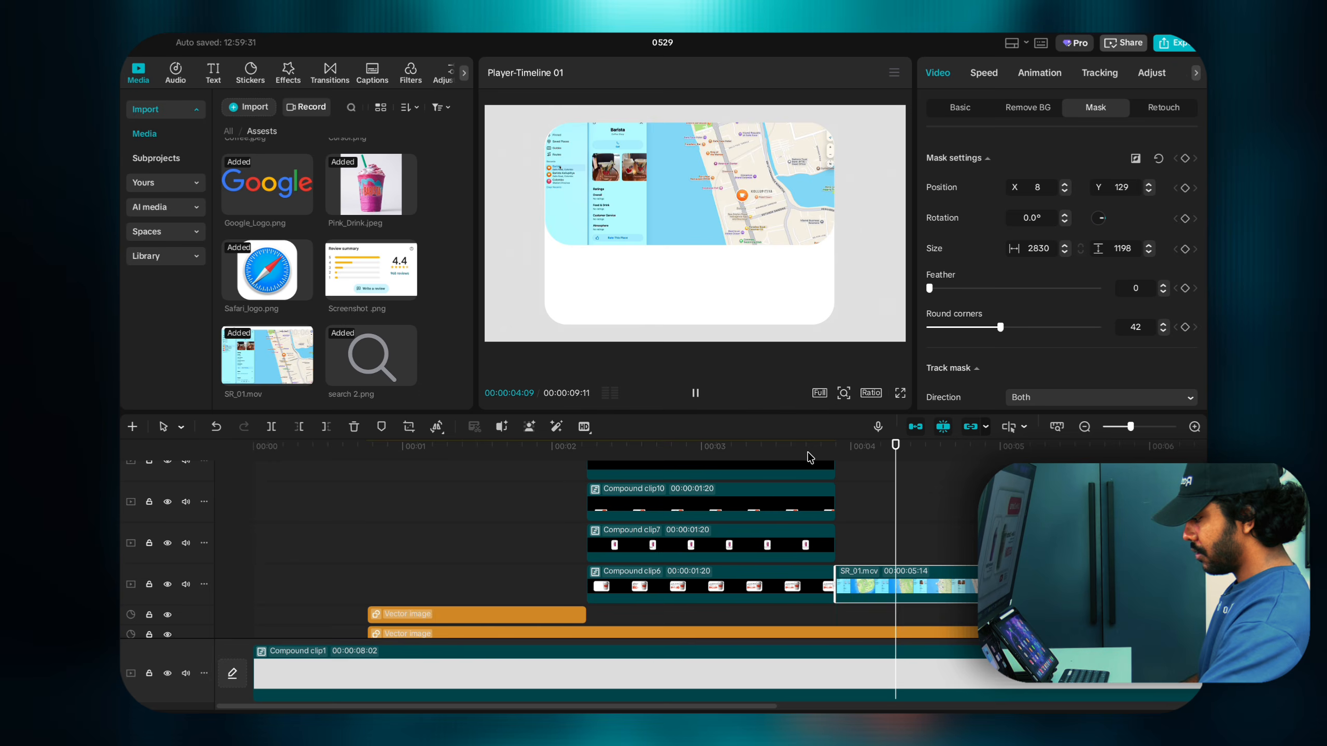
pyautogui.click(807, 452)
pyautogui.click(851, 473)
pyautogui.moveTo(851, 475); pyautogui.dragTo(837, 479)
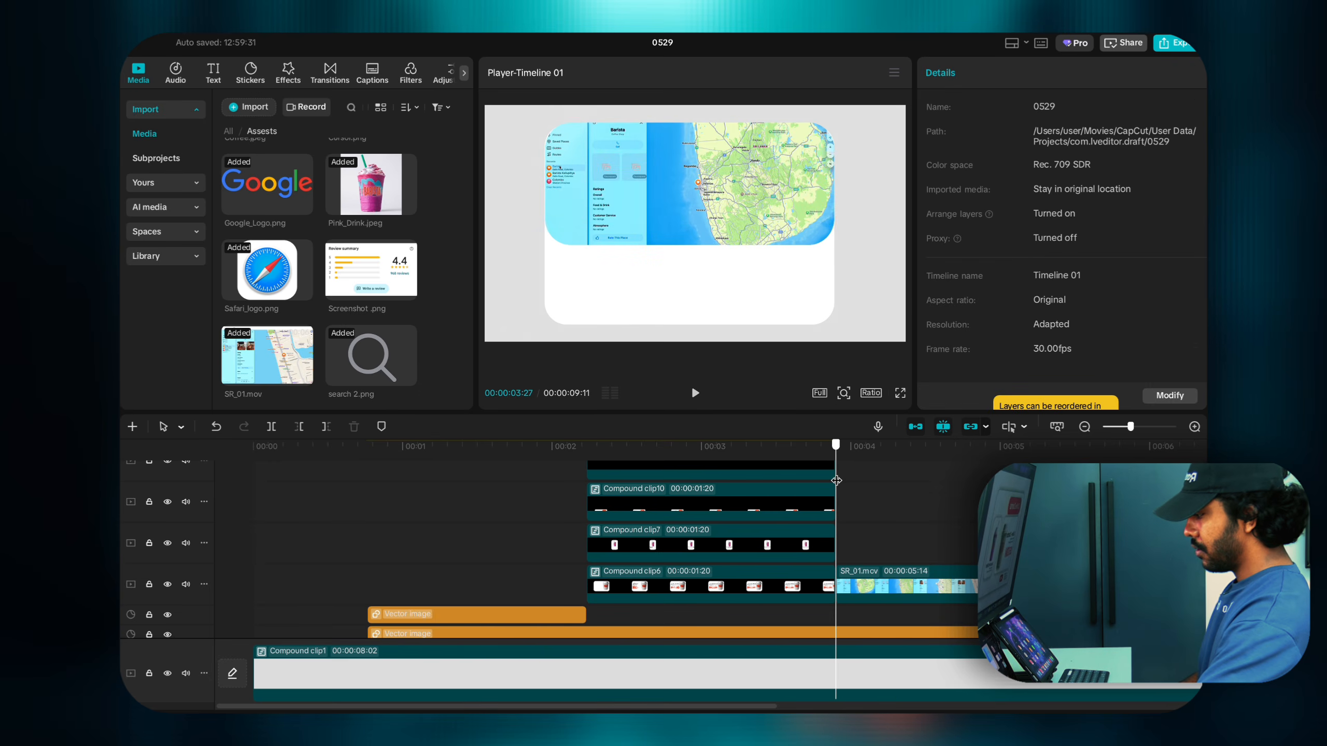
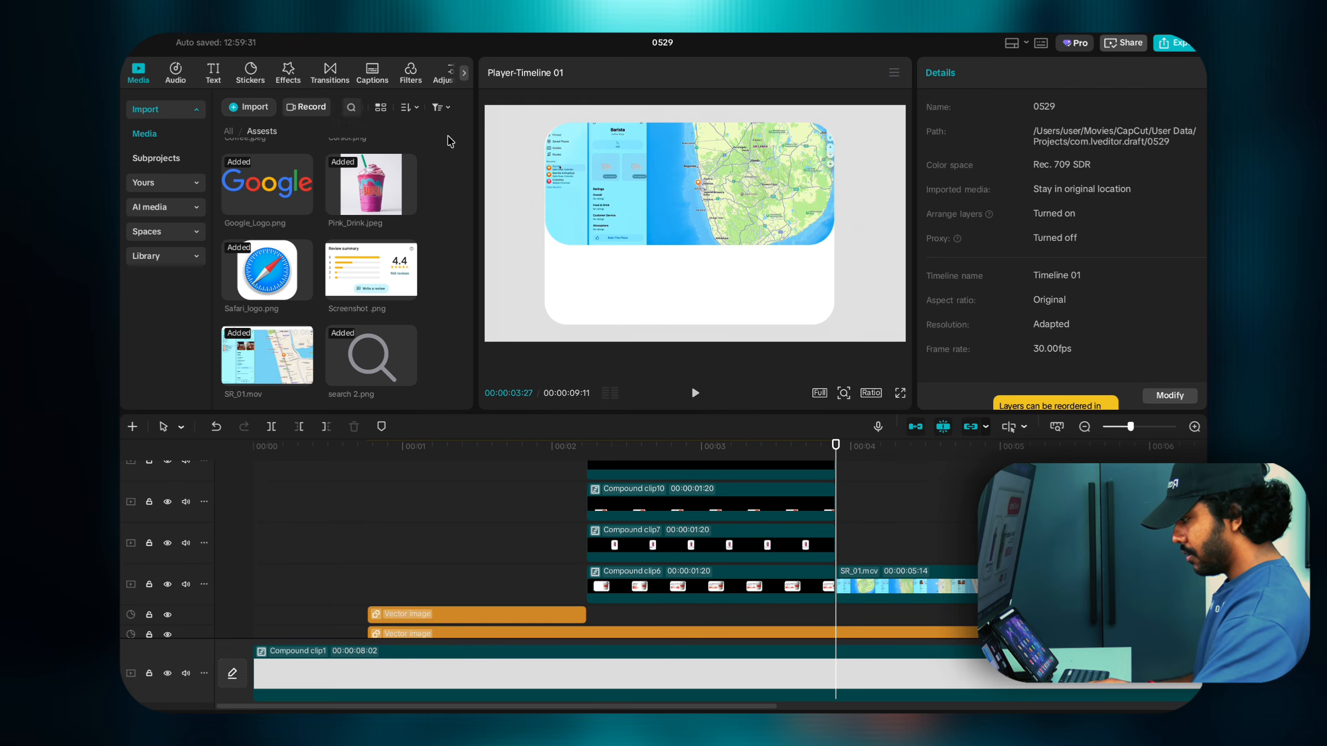
# Step: Add a square shape, move it to a new track above Compound clip6, and widen it
pyautogui.click(243, 68)
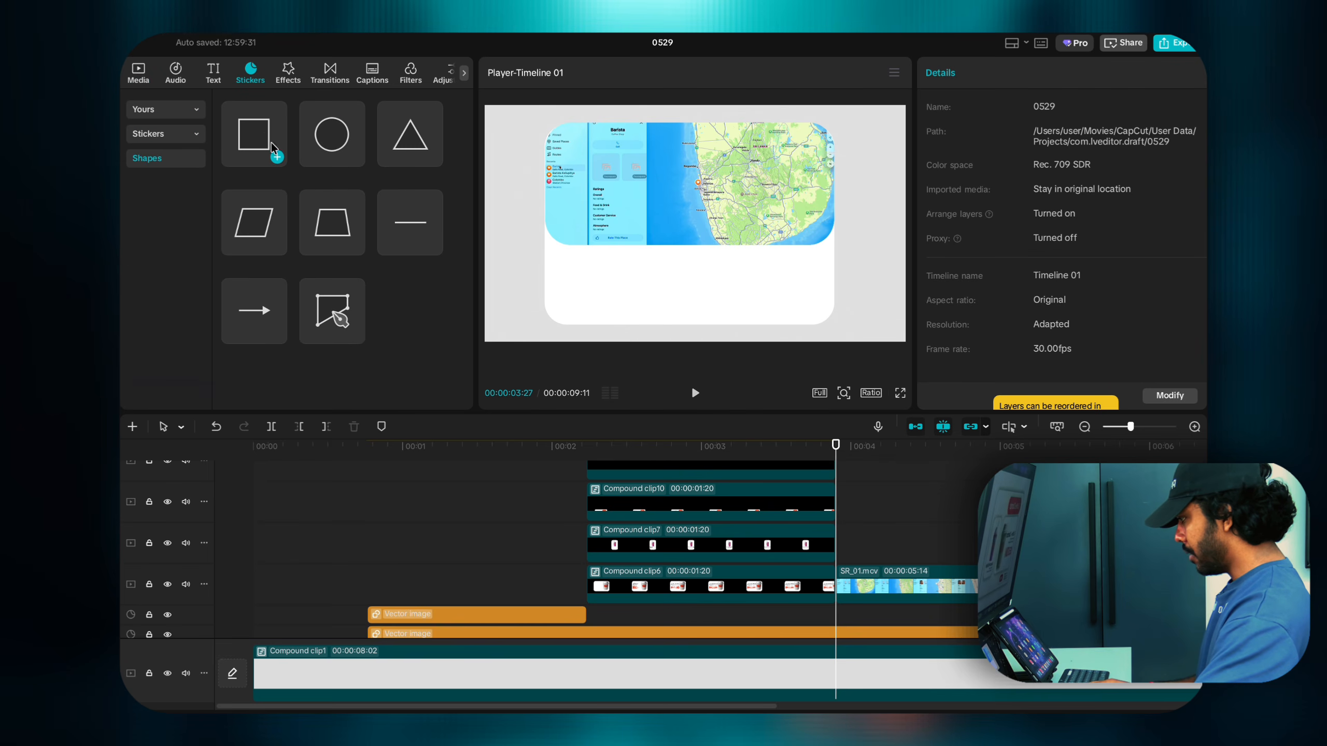
pyautogui.click(275, 155)
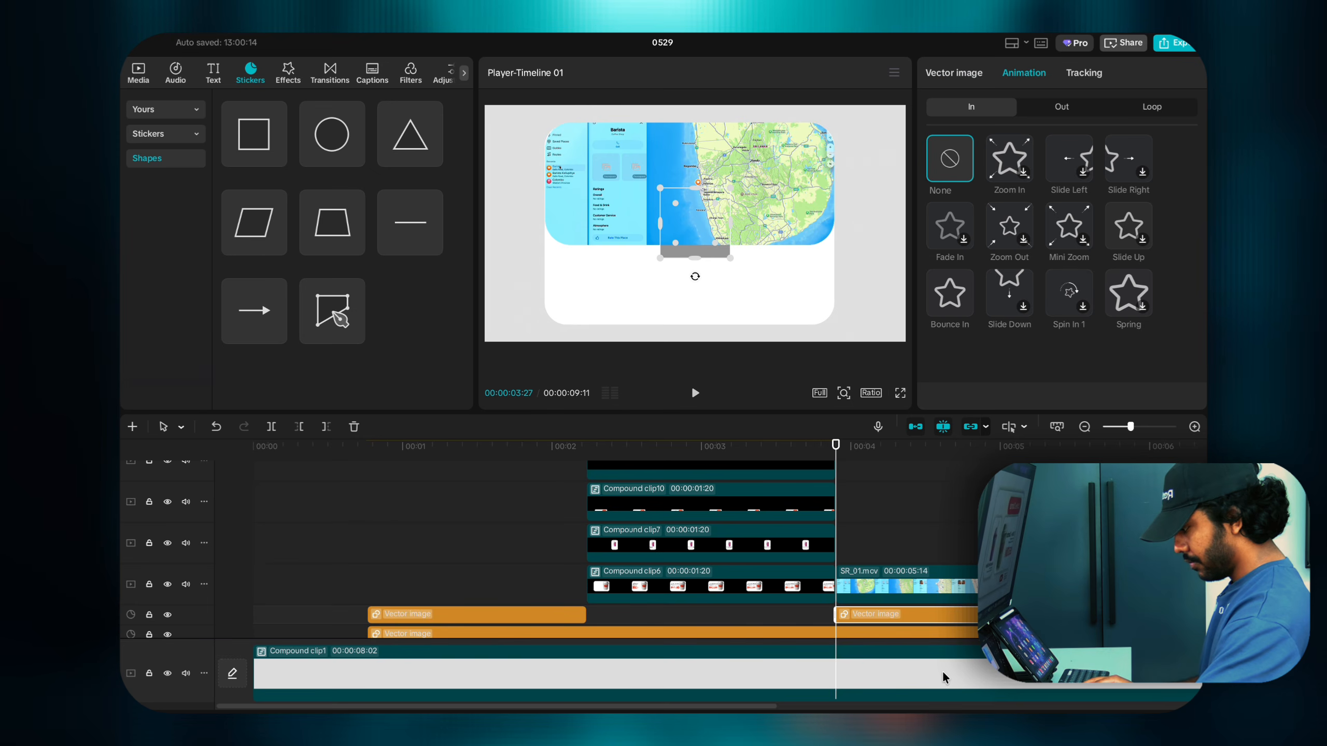
pyautogui.moveTo(906, 615); pyautogui.dragTo(904, 564)
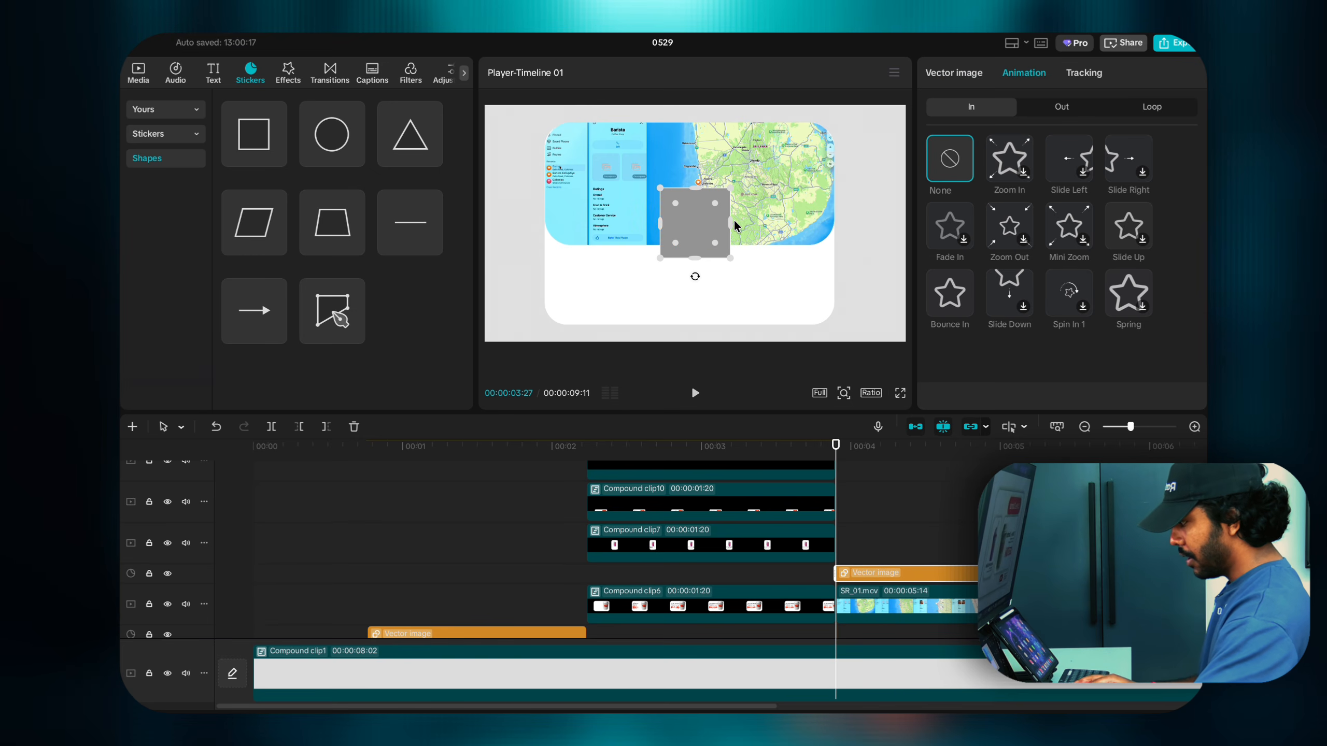
pyautogui.moveTo(730, 223); pyautogui.dragTo(786, 241)
# Step: Stretch the grey rectangle across the card's full width and adjust its height
pyautogui.click(846, 392)
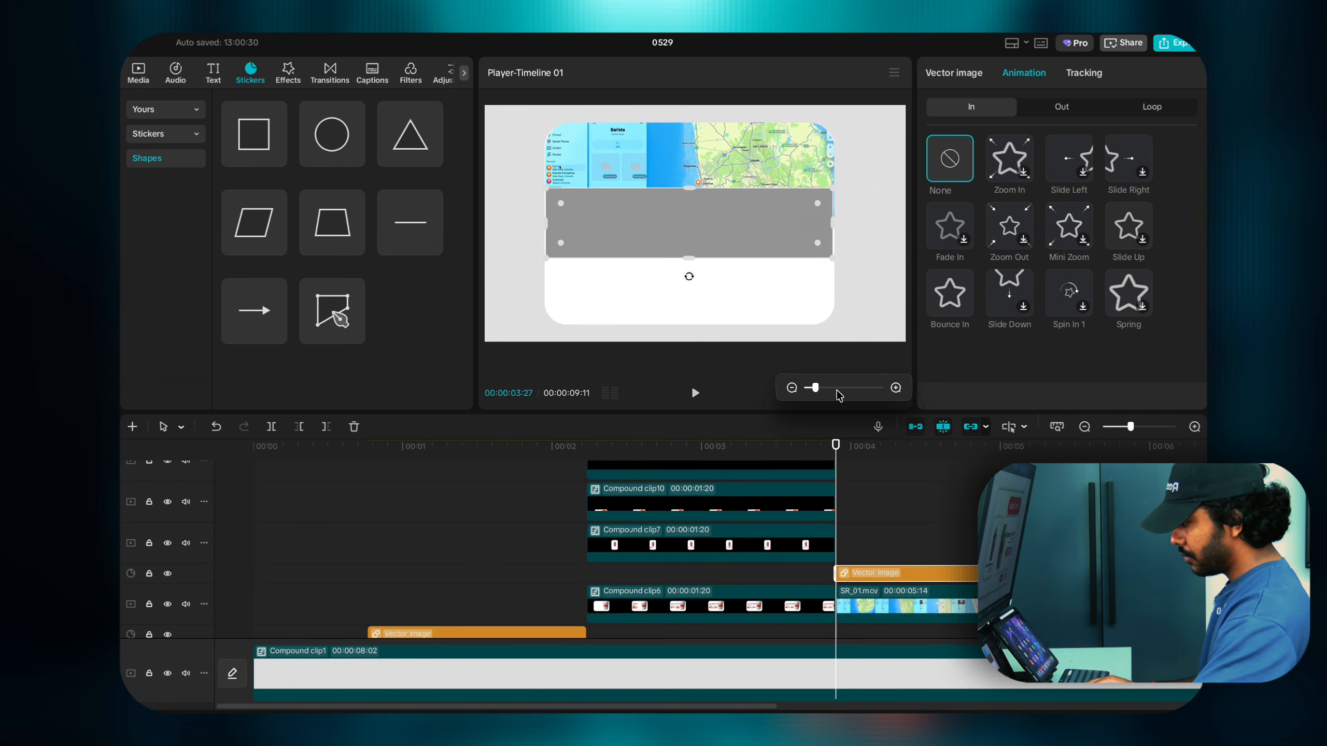
pyautogui.moveTo(816, 389); pyautogui.dragTo(822, 388)
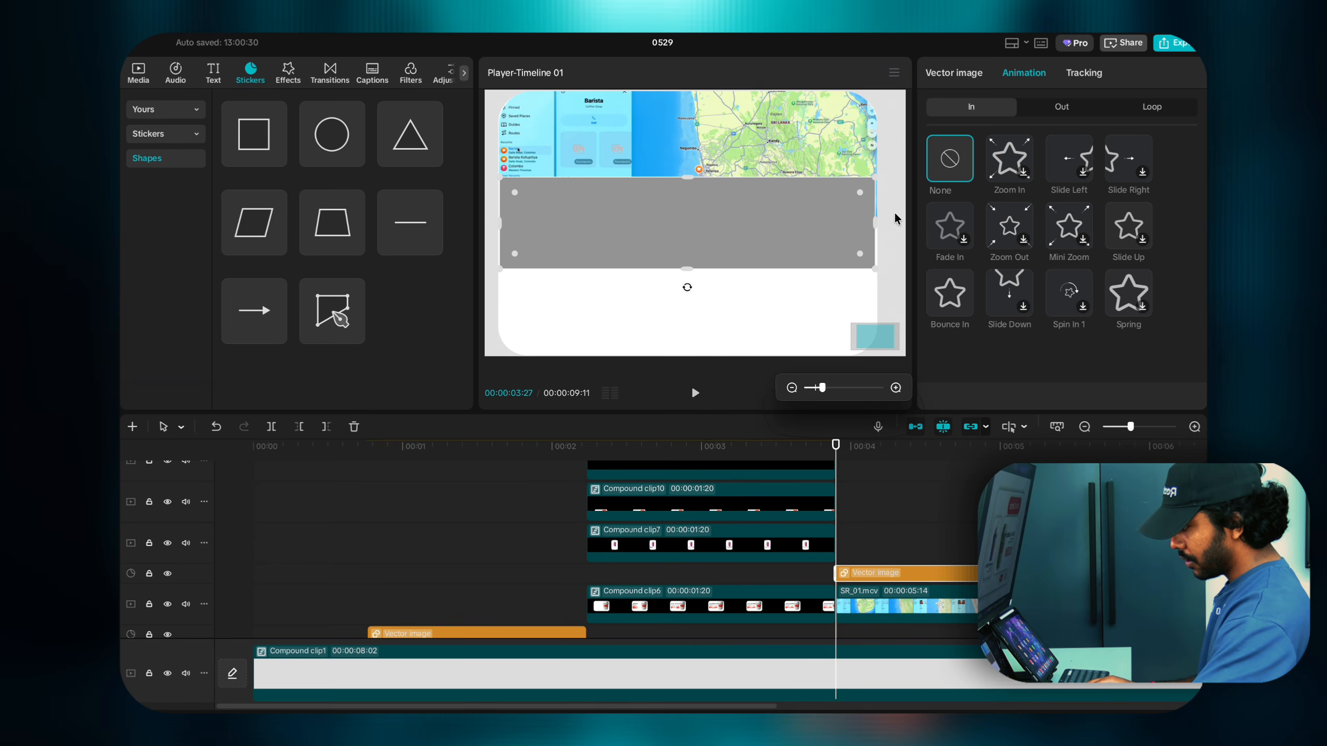
pyautogui.moveTo(878, 218); pyautogui.dragTo(876, 220)
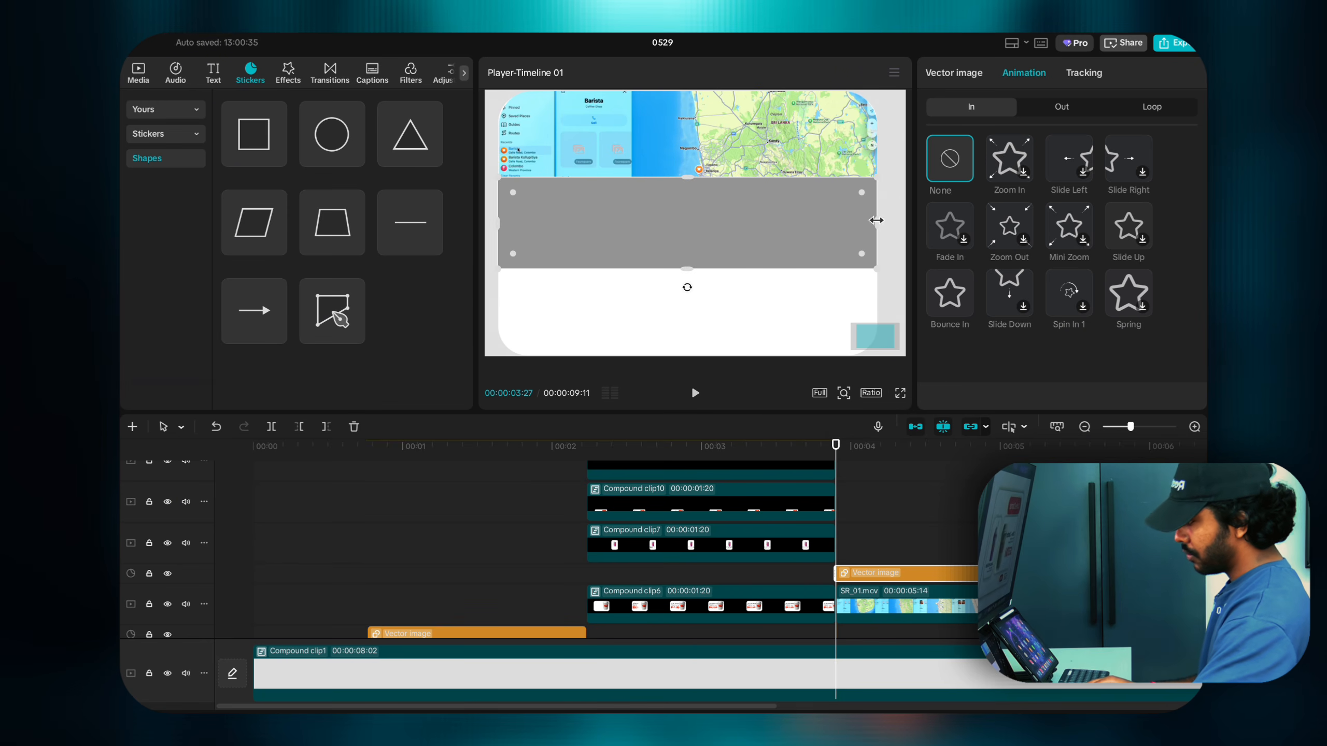
pyautogui.click(844, 393)
pyautogui.moveTo(823, 388); pyautogui.dragTo(817, 388)
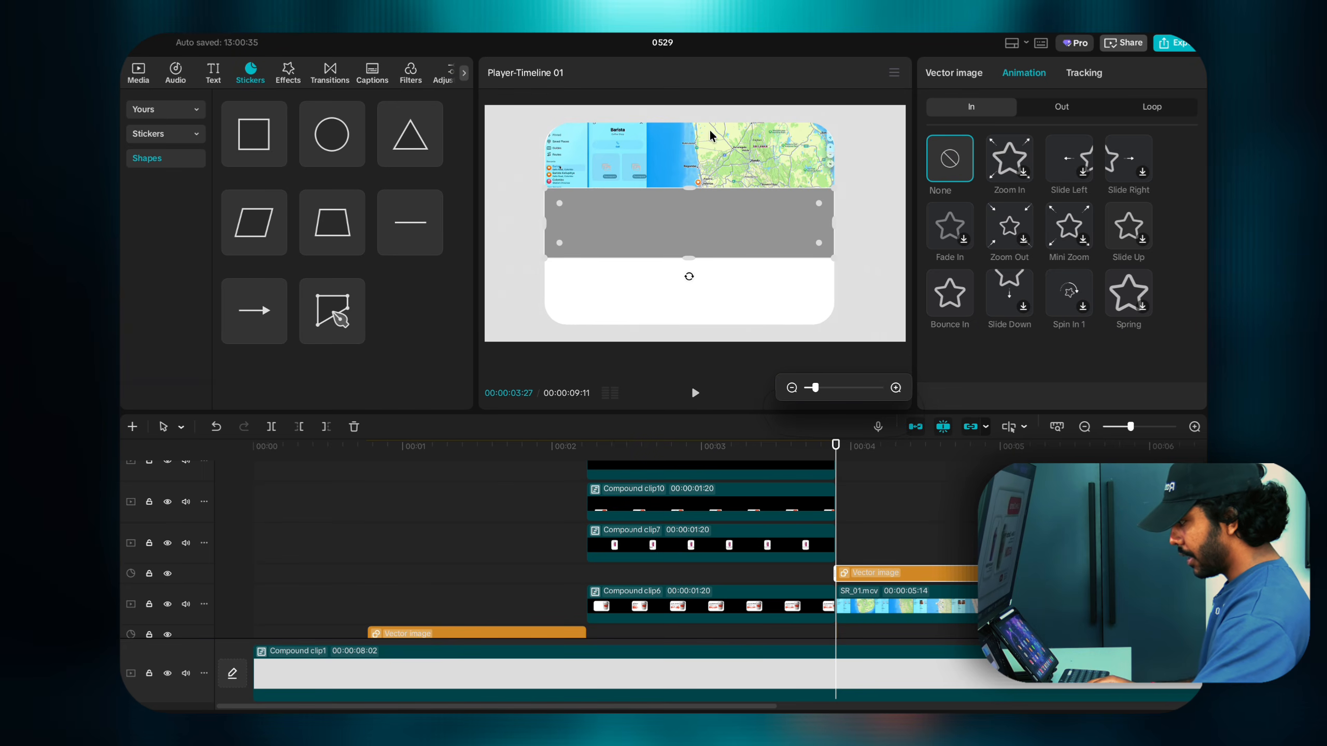
pyautogui.click(692, 221)
pyautogui.moveTo(686, 257); pyautogui.dragTo(689, 299)
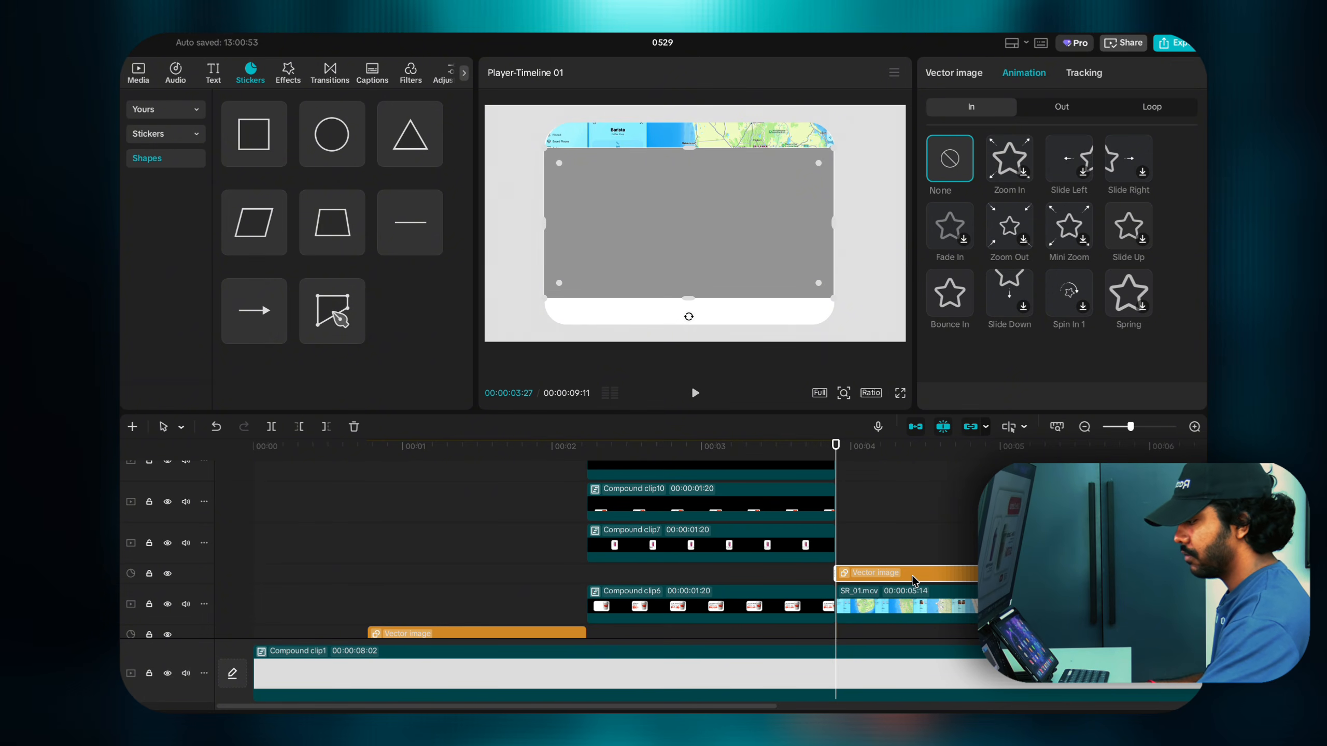
# Step: Set the rectangle's solid fill colour to white
pyautogui.click(964, 77)
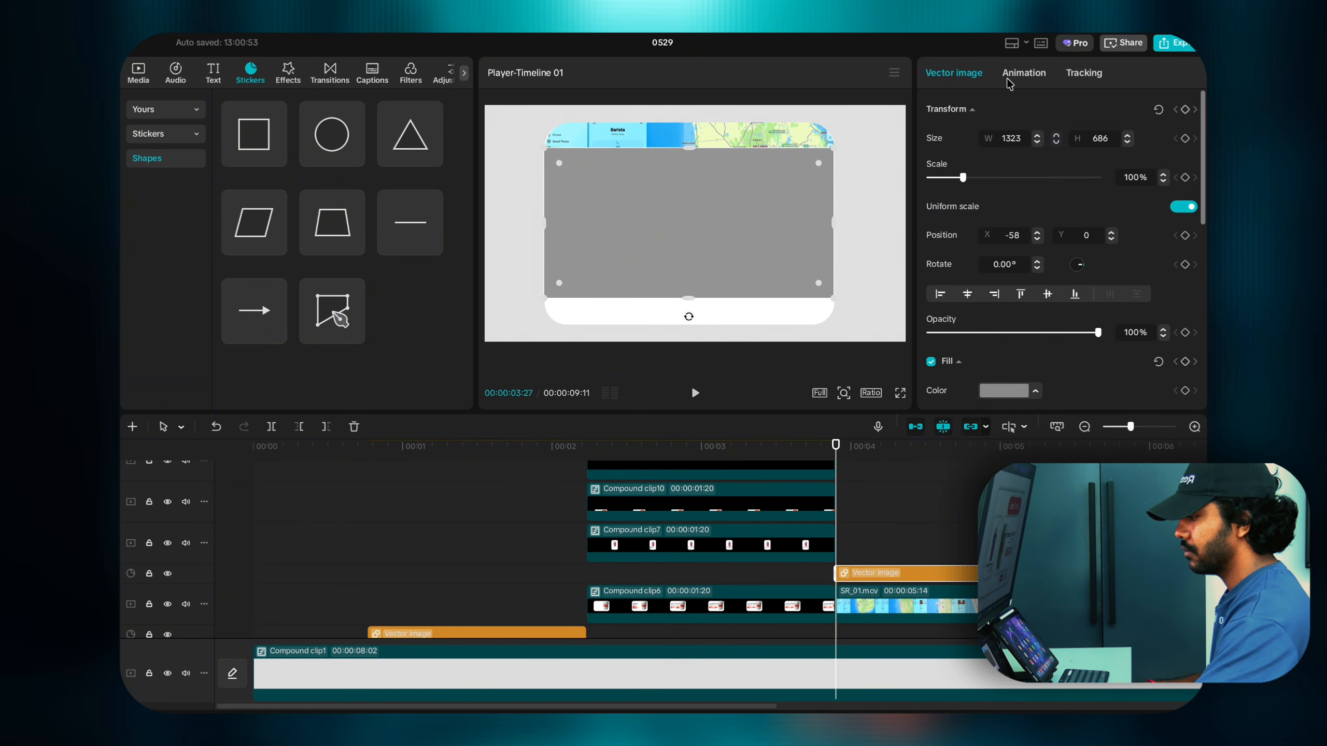
pyautogui.click(1038, 71)
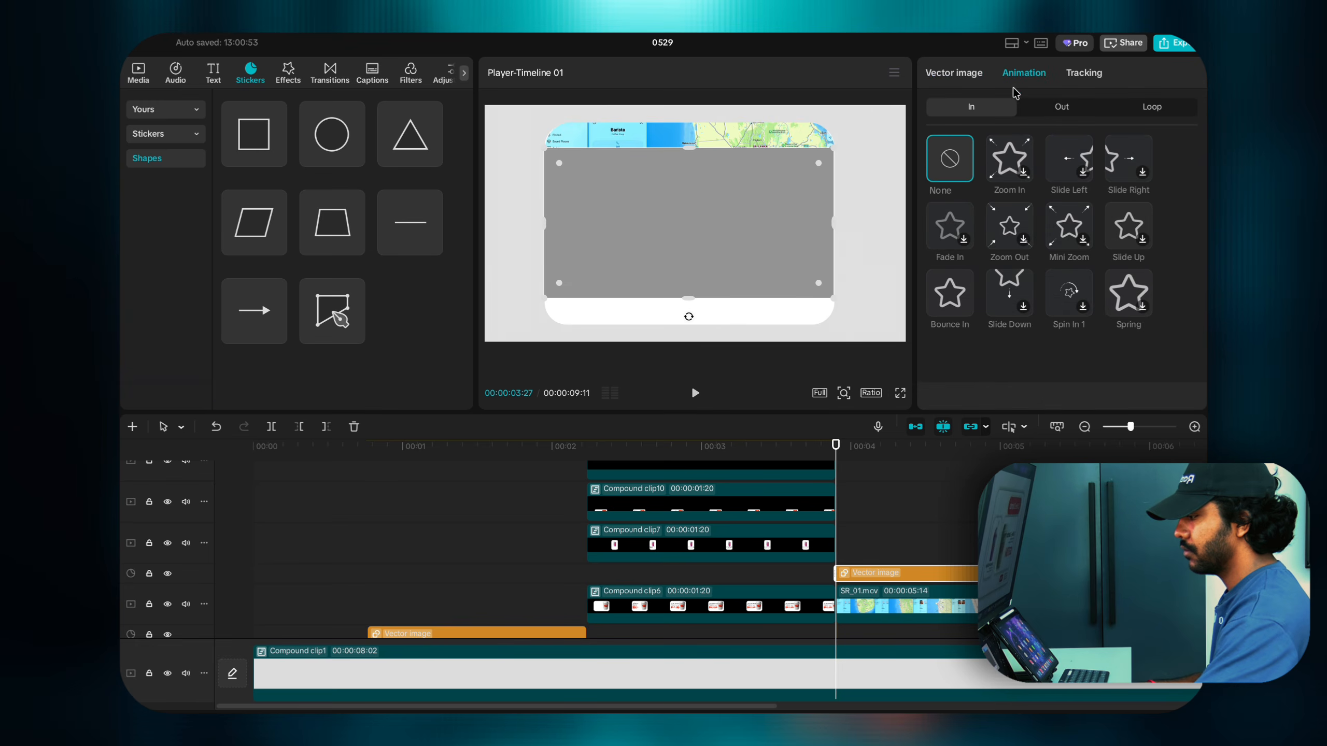
pyautogui.click(950, 78)
pyautogui.scroll(-3, 982, 251)
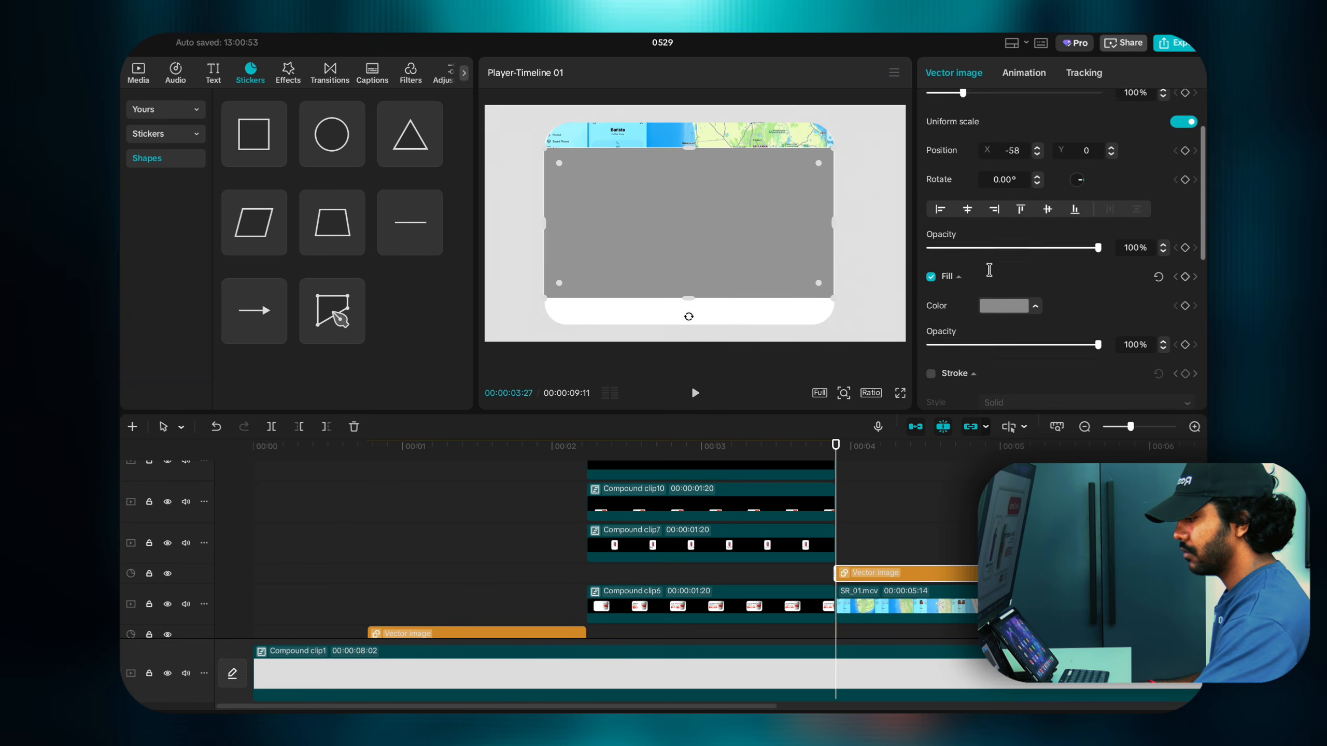
pyautogui.click(999, 307)
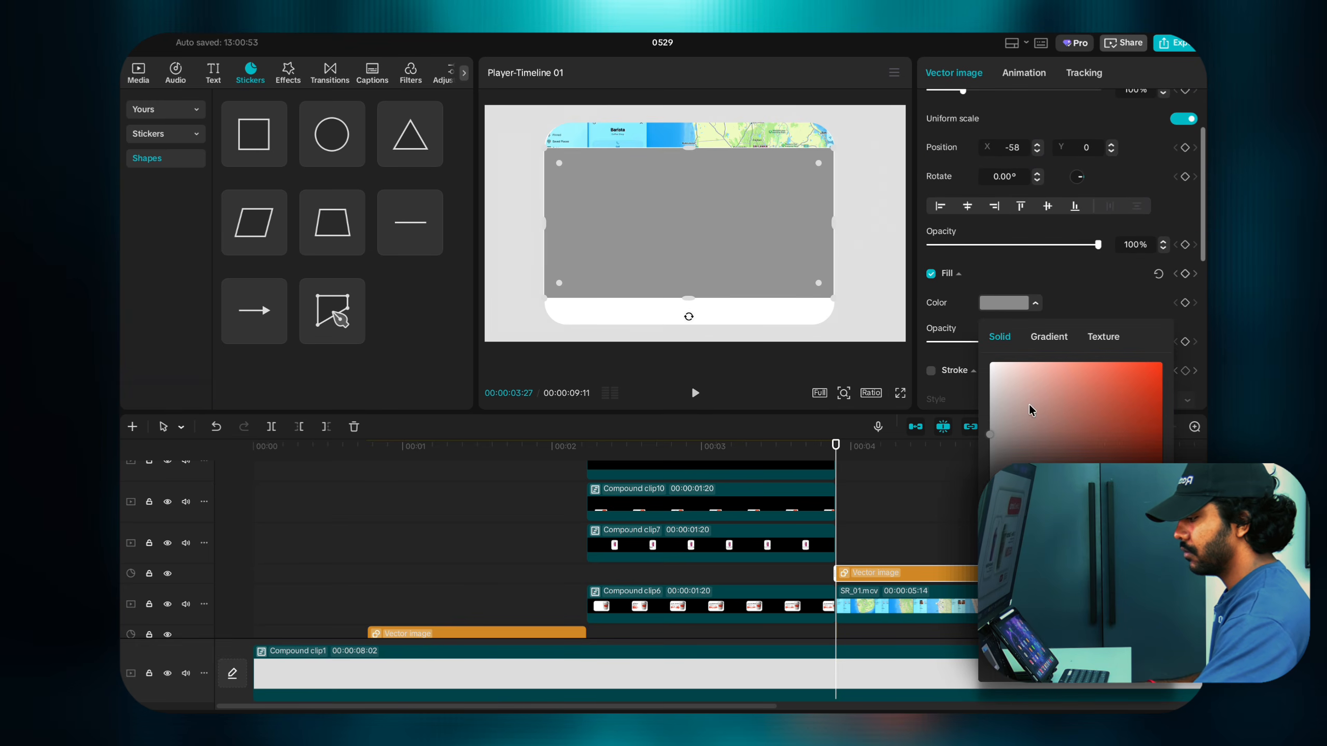
pyautogui.click(991, 364)
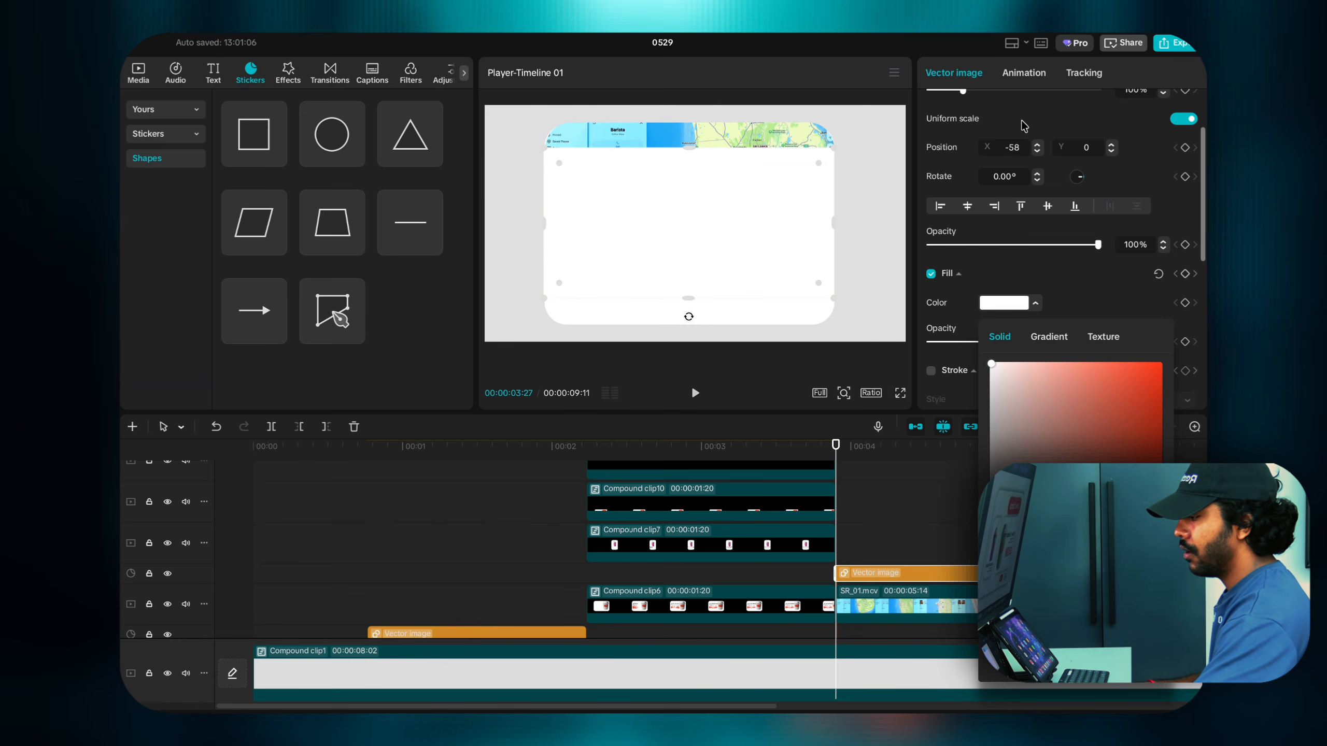
pyautogui.click(893, 565)
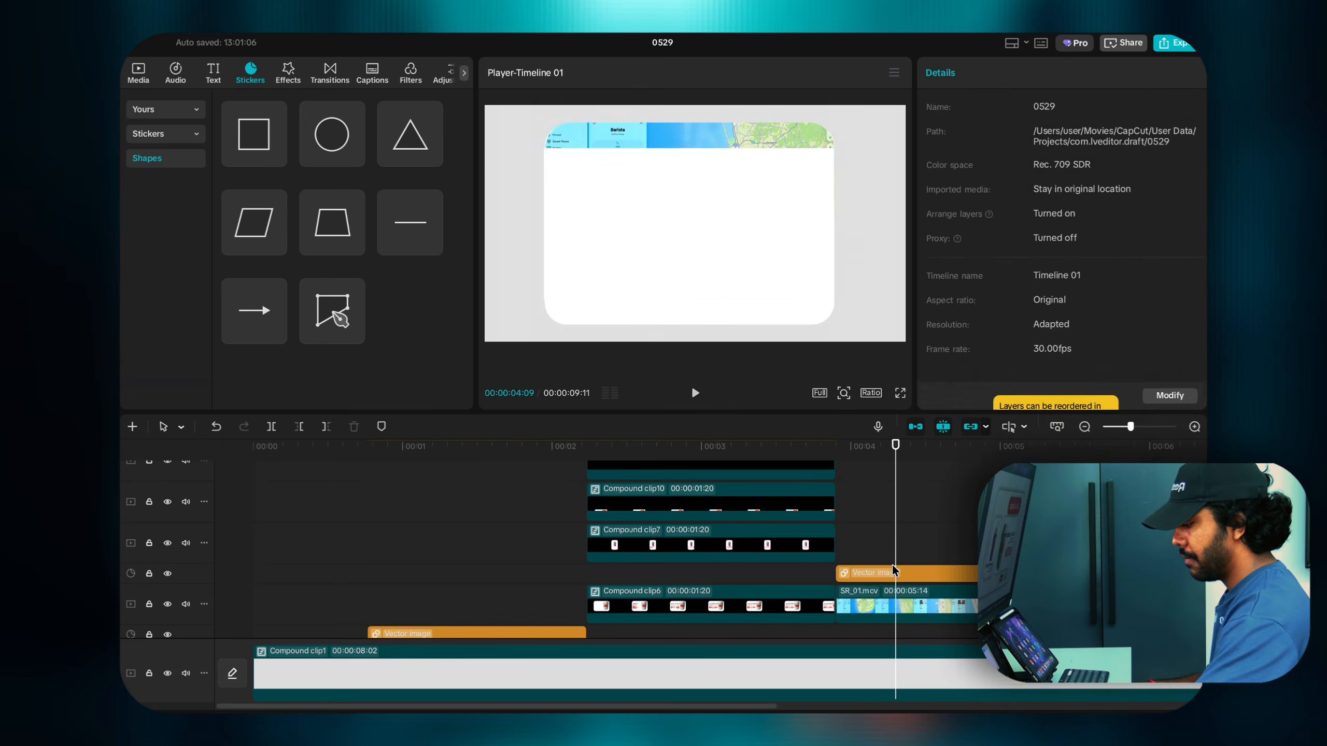
# Step: Make the rectangle Compound clip12 and give it an inverted Split mask near the card top
pyautogui.rightClick(892, 569)
pyautogui.click(931, 611)
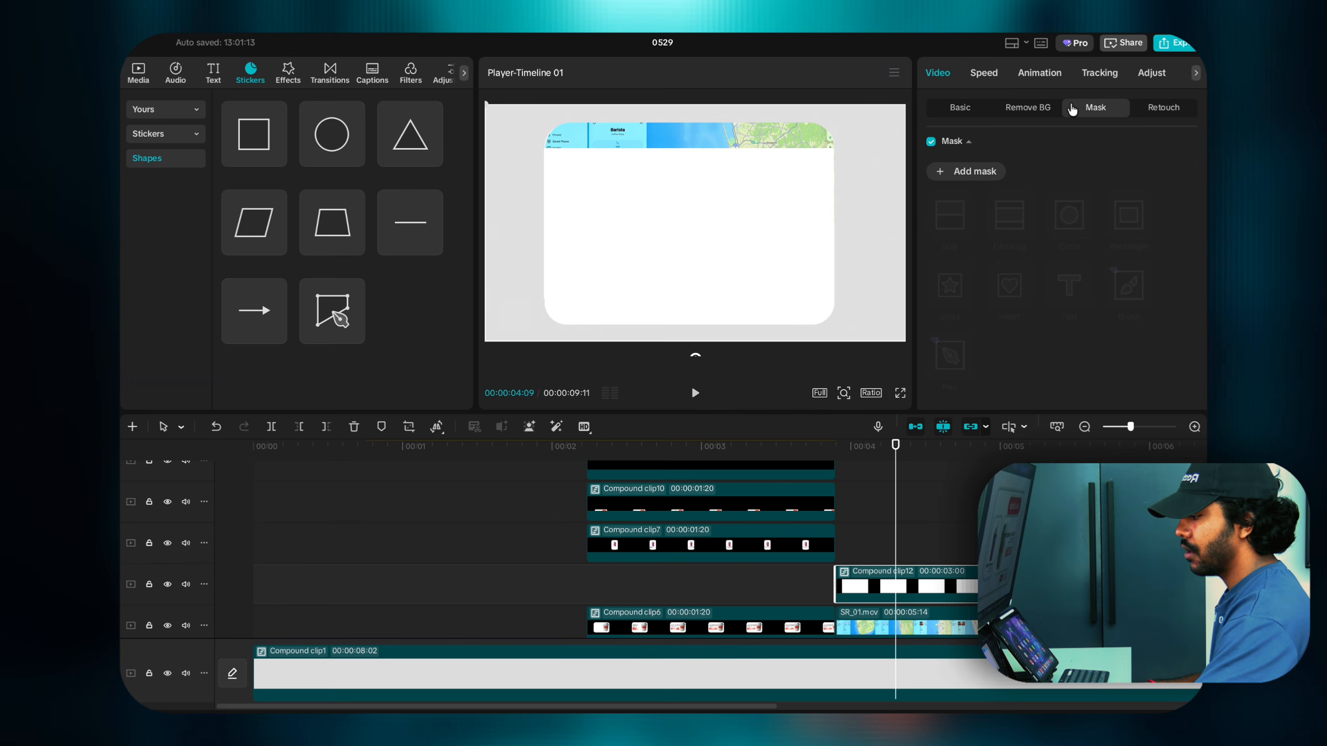
pyautogui.click(943, 176)
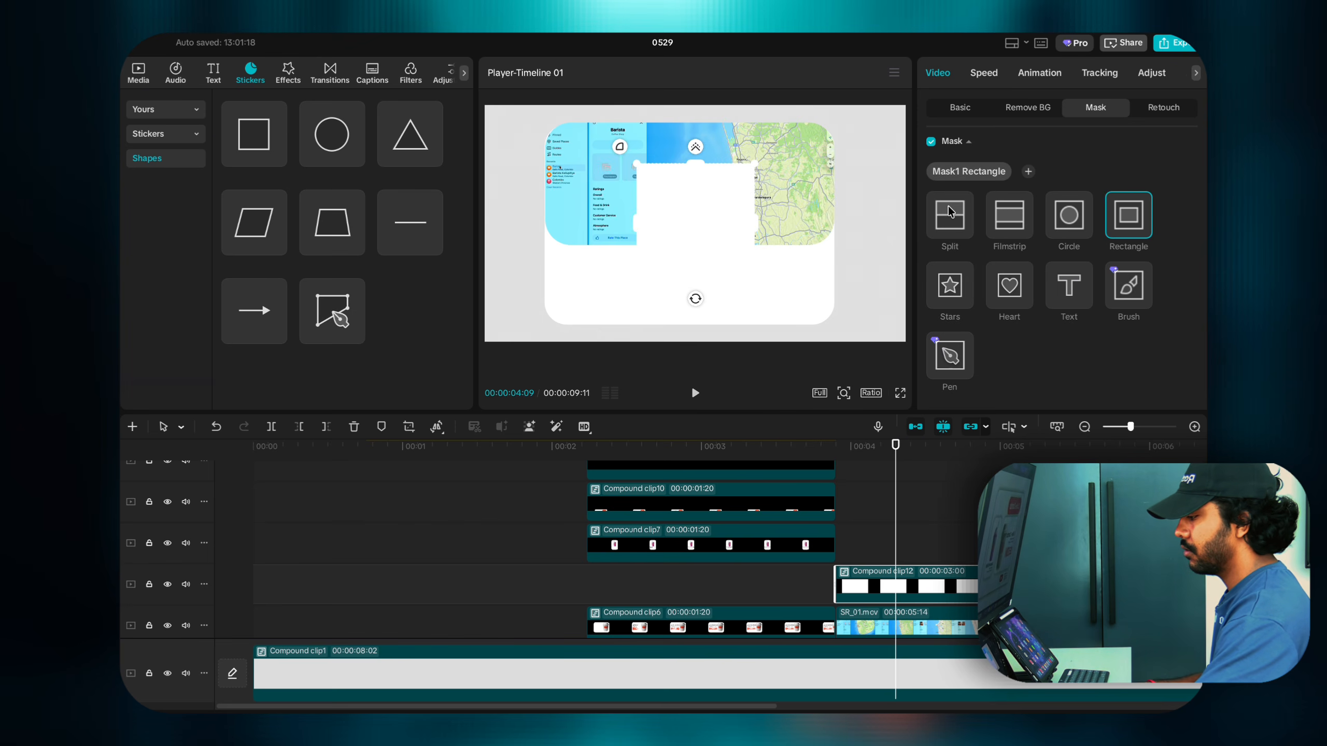
pyautogui.click(949, 211)
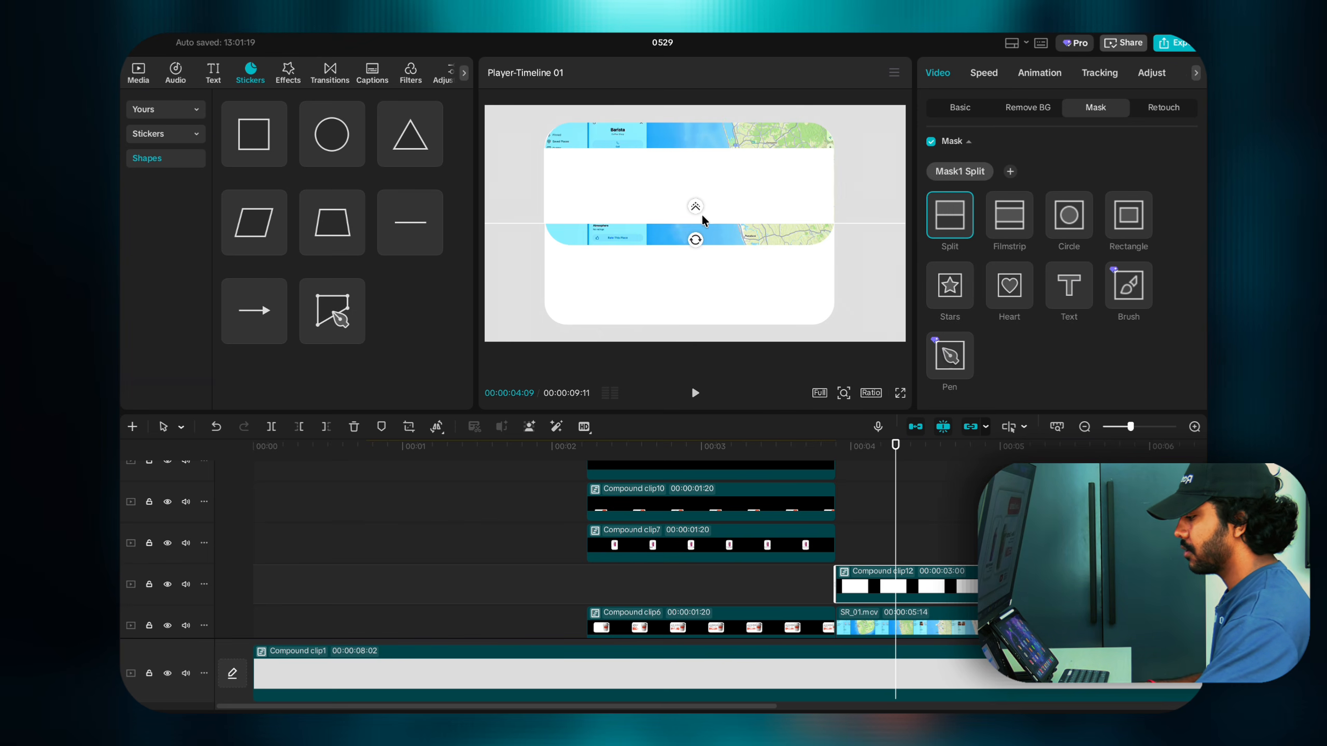
pyautogui.scroll(-4, 1087, 279)
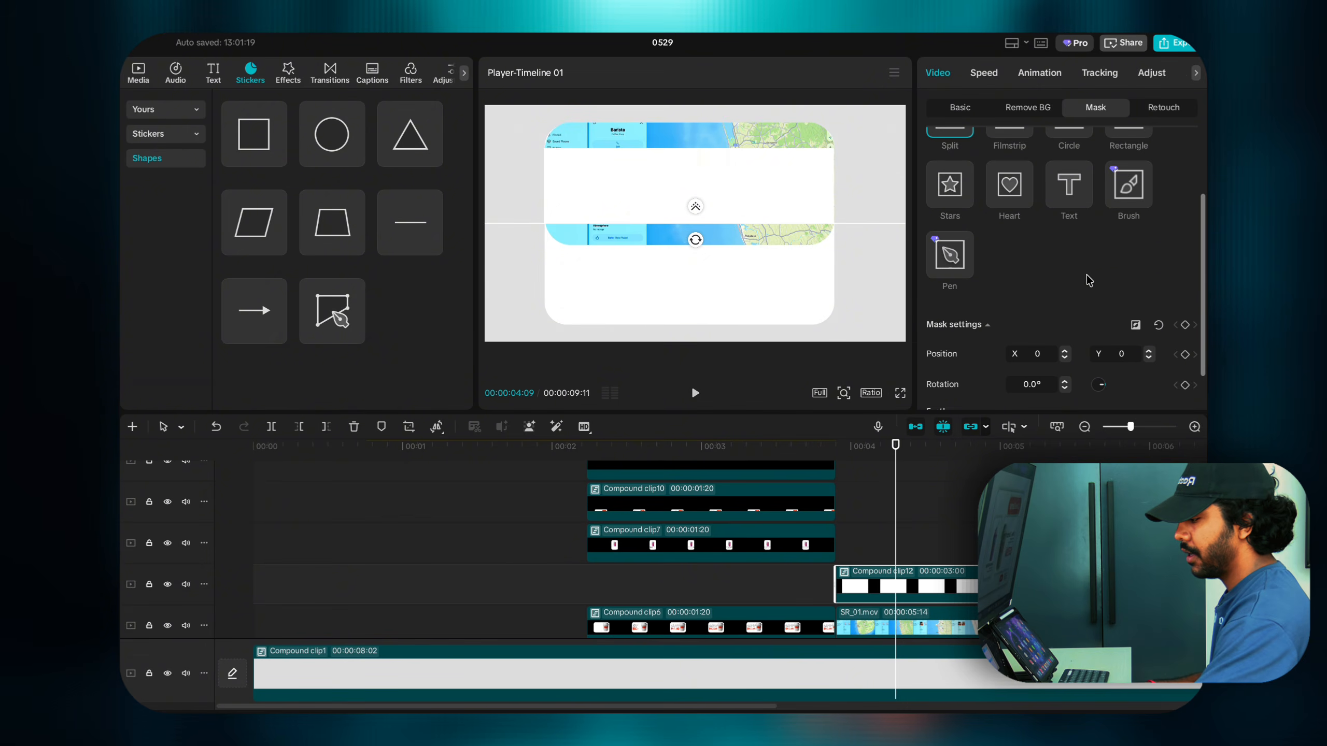
pyautogui.click(1136, 326)
pyautogui.moveTo(678, 220); pyautogui.dragTo(665, 156)
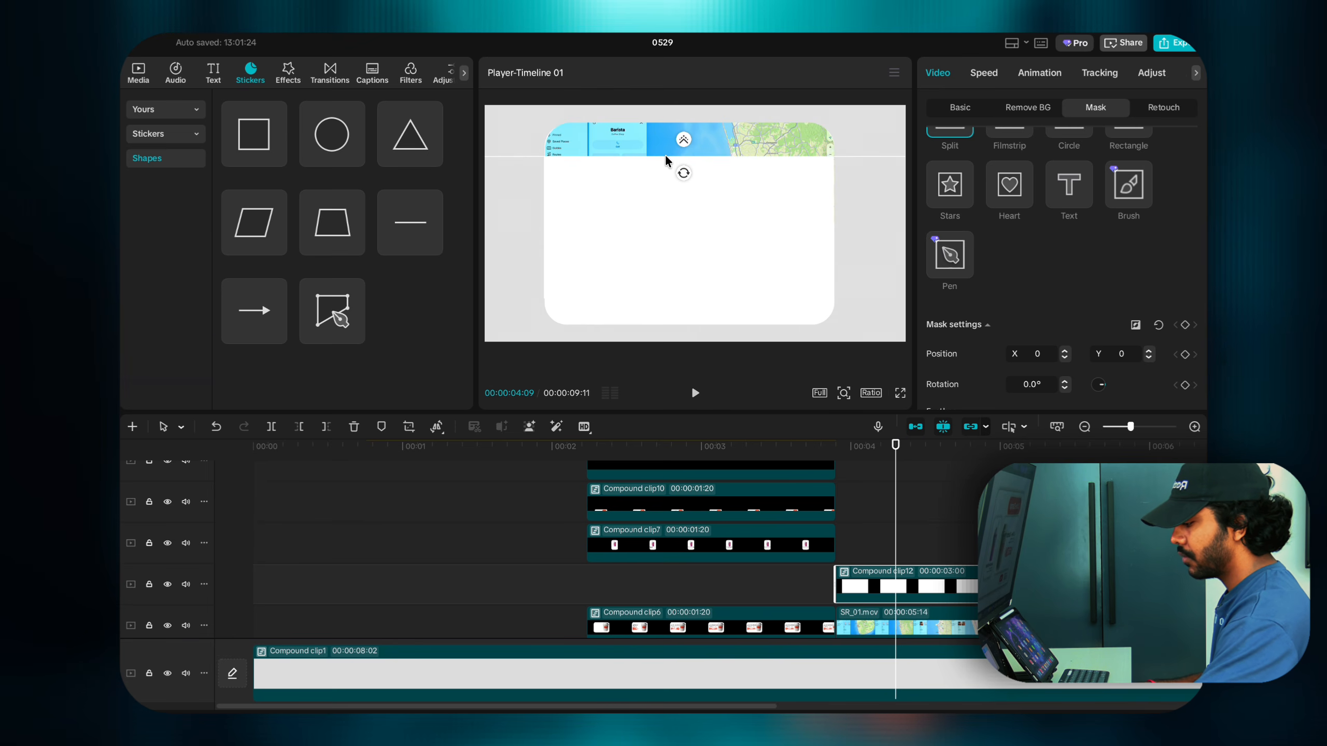
# Step: Keyframe the mask position at 00:00:04:01 and 00:00:04:14, lowering the edge at 04:14 to reveal the map
pyautogui.click(852, 504)
pyautogui.click(840, 506)
pyautogui.moveTo(838, 506); pyautogui.dragTo(921, 515)
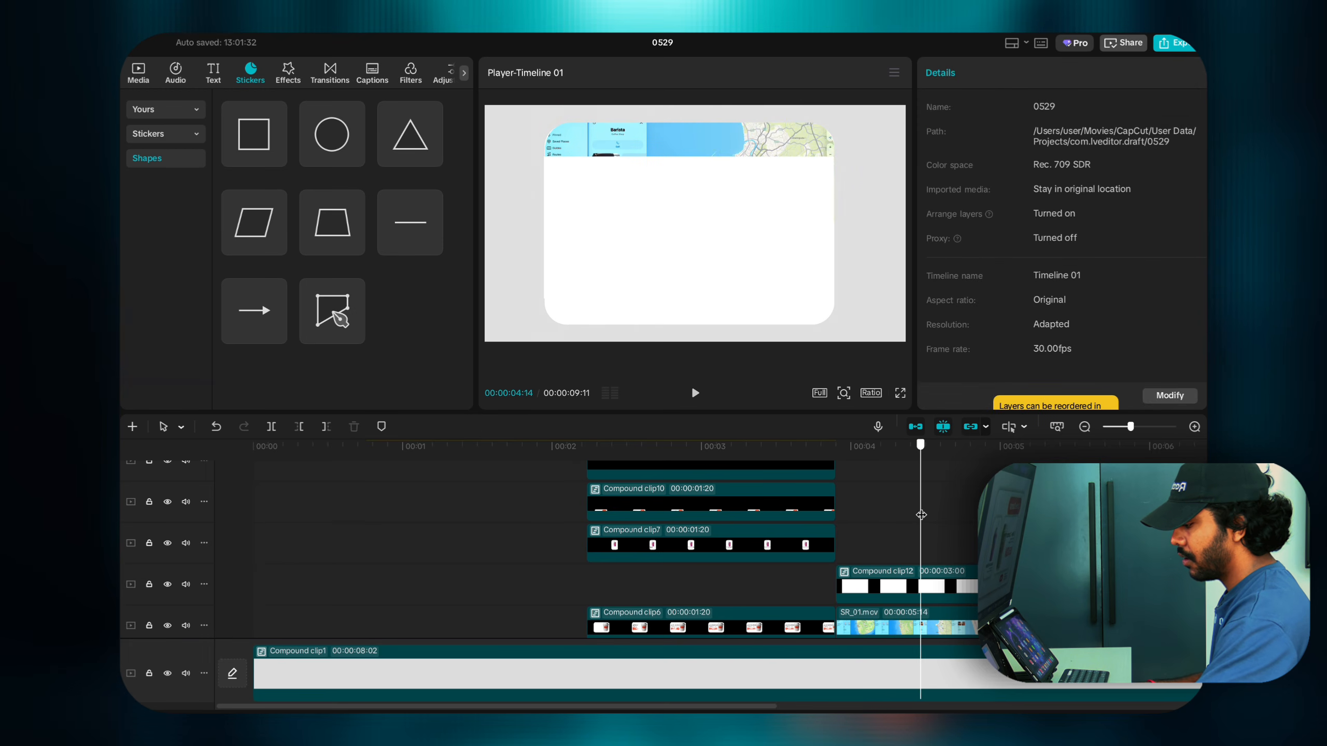
pyautogui.click(919, 572)
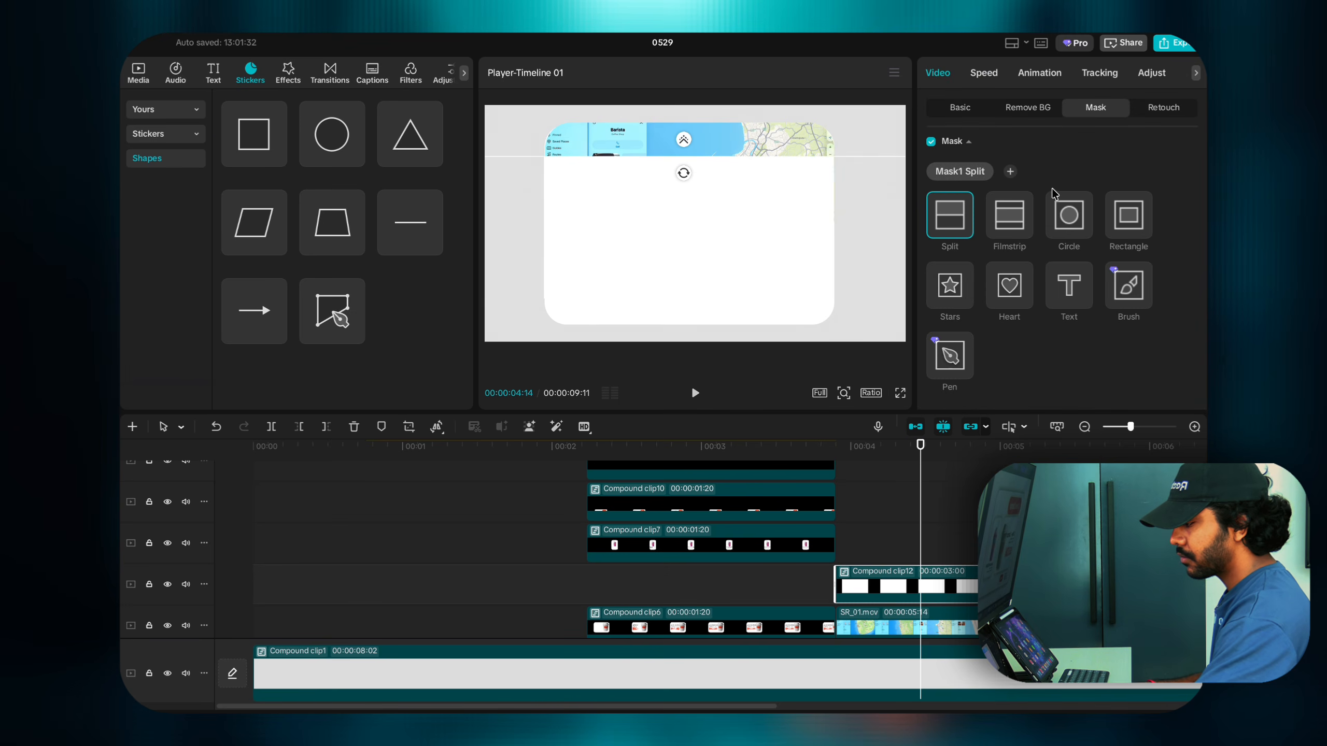
pyautogui.scroll(-3, 1130, 322)
pyautogui.click(1185, 325)
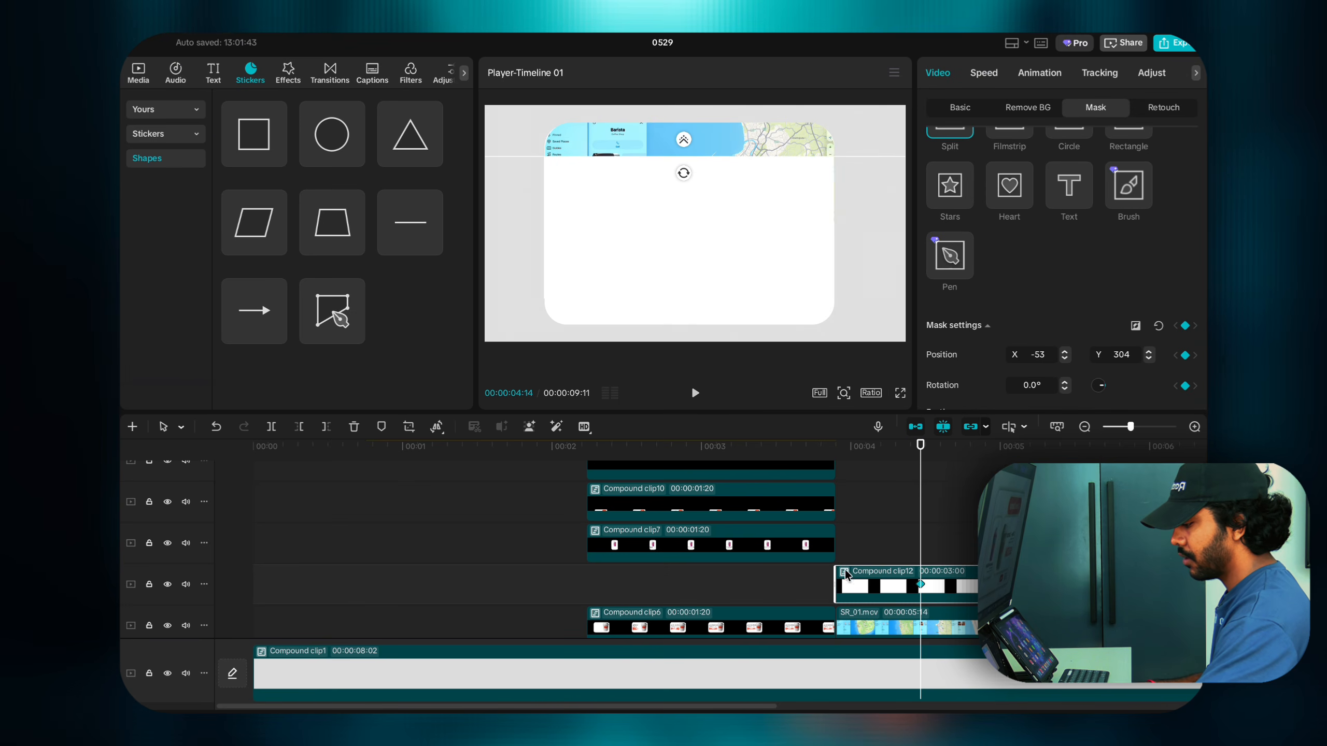
pyautogui.click(858, 549)
pyautogui.click(873, 597)
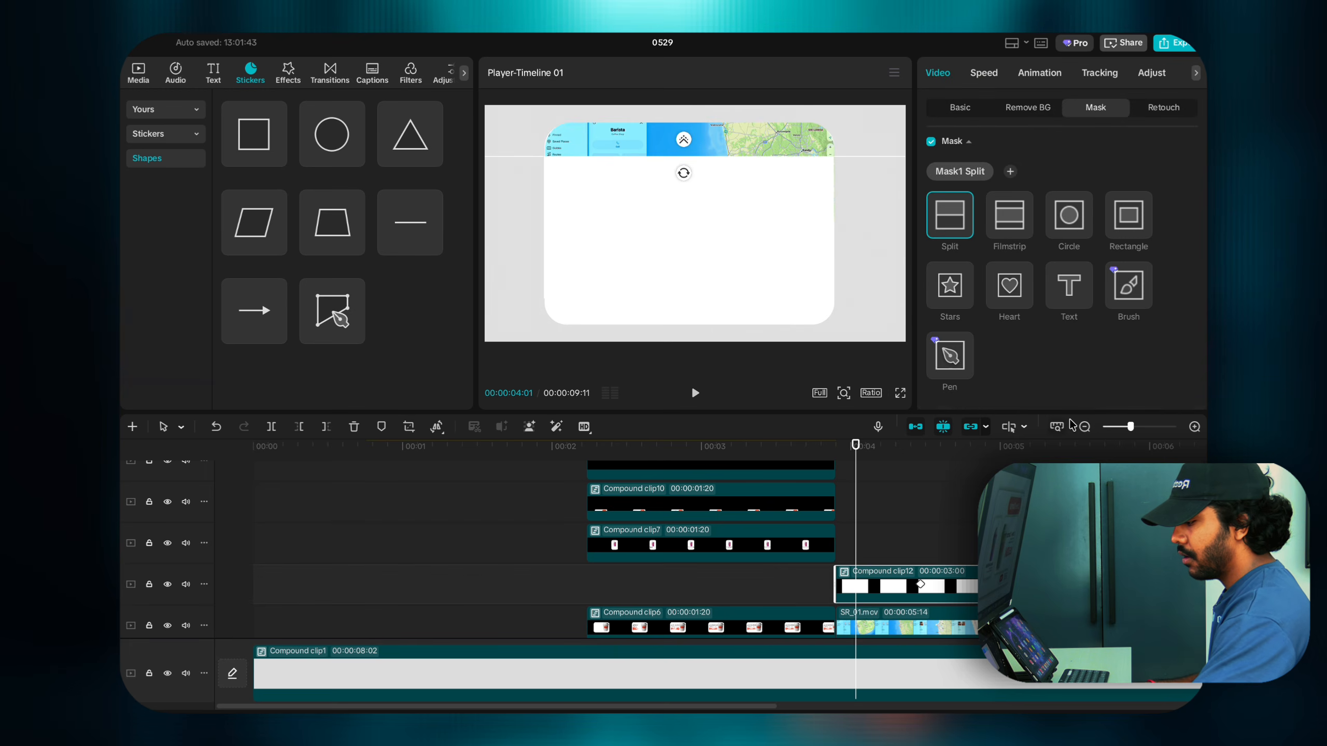
pyautogui.scroll(-4, 1149, 292)
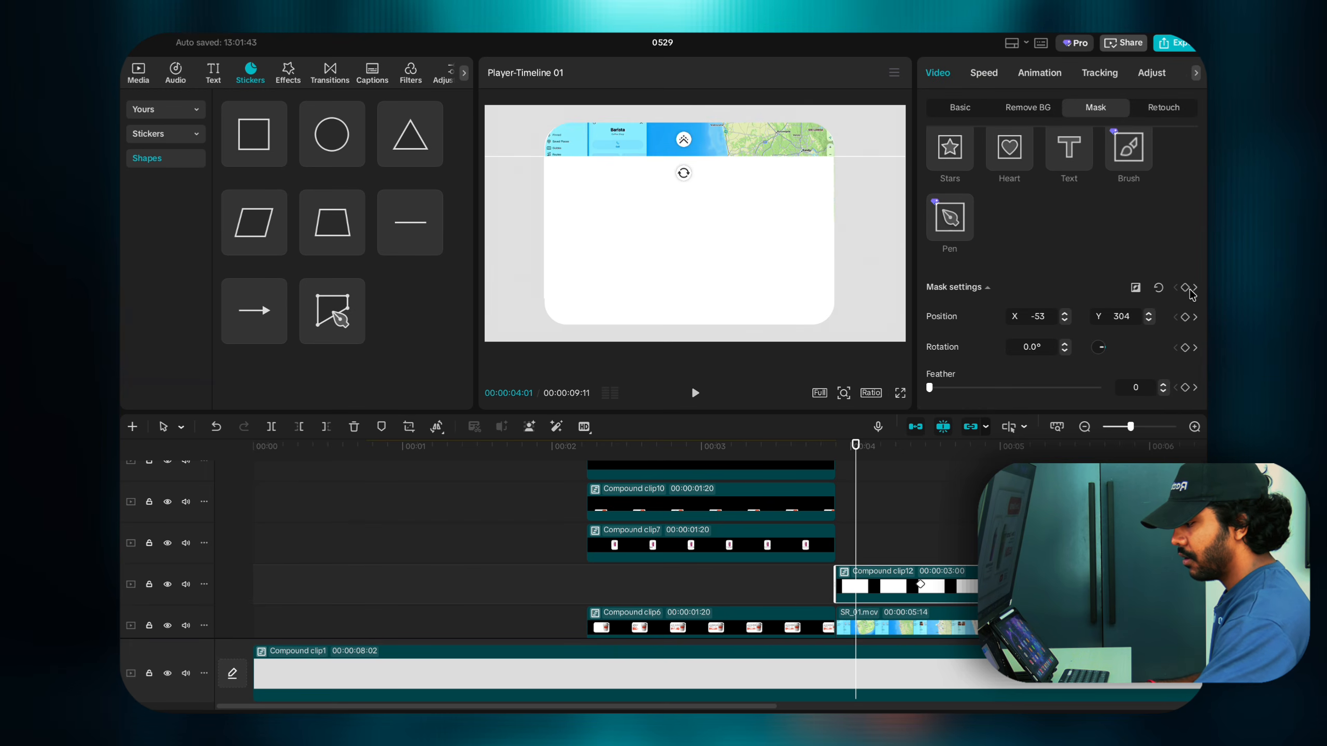
pyautogui.click(1185, 288)
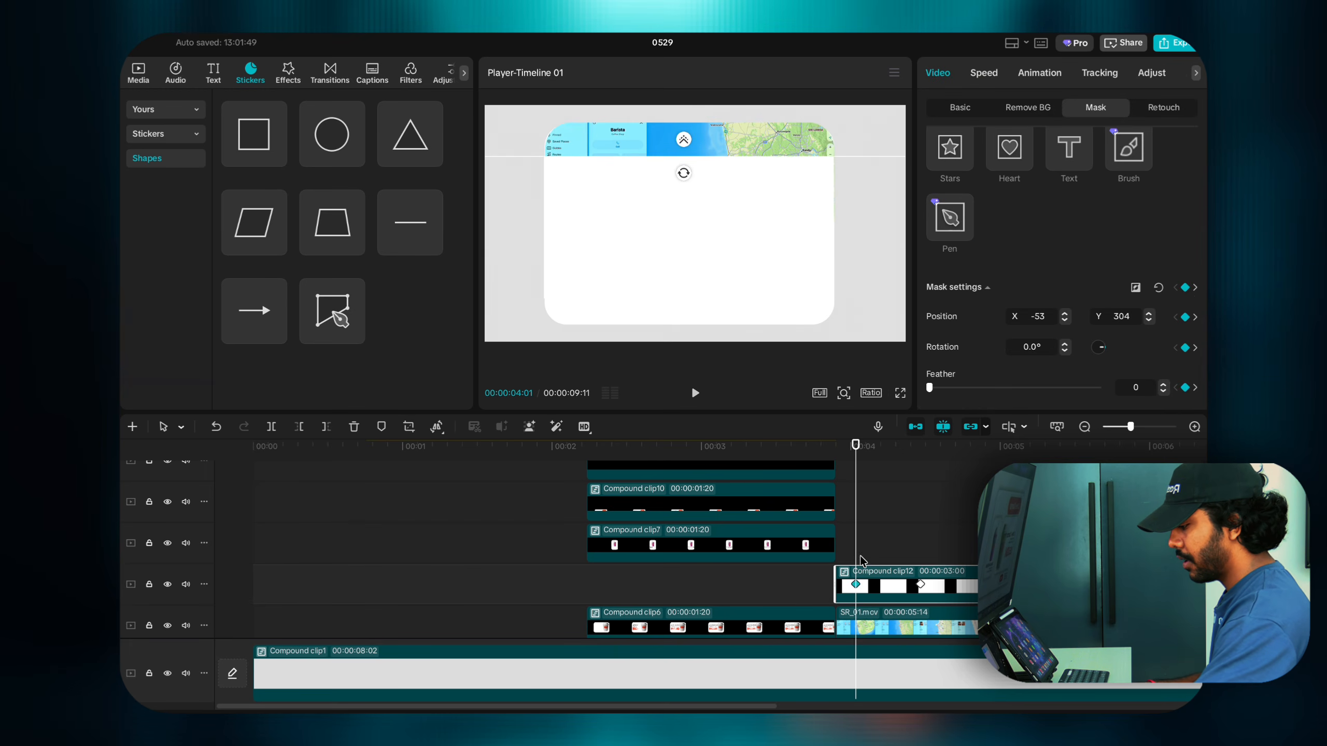
pyautogui.click(920, 586)
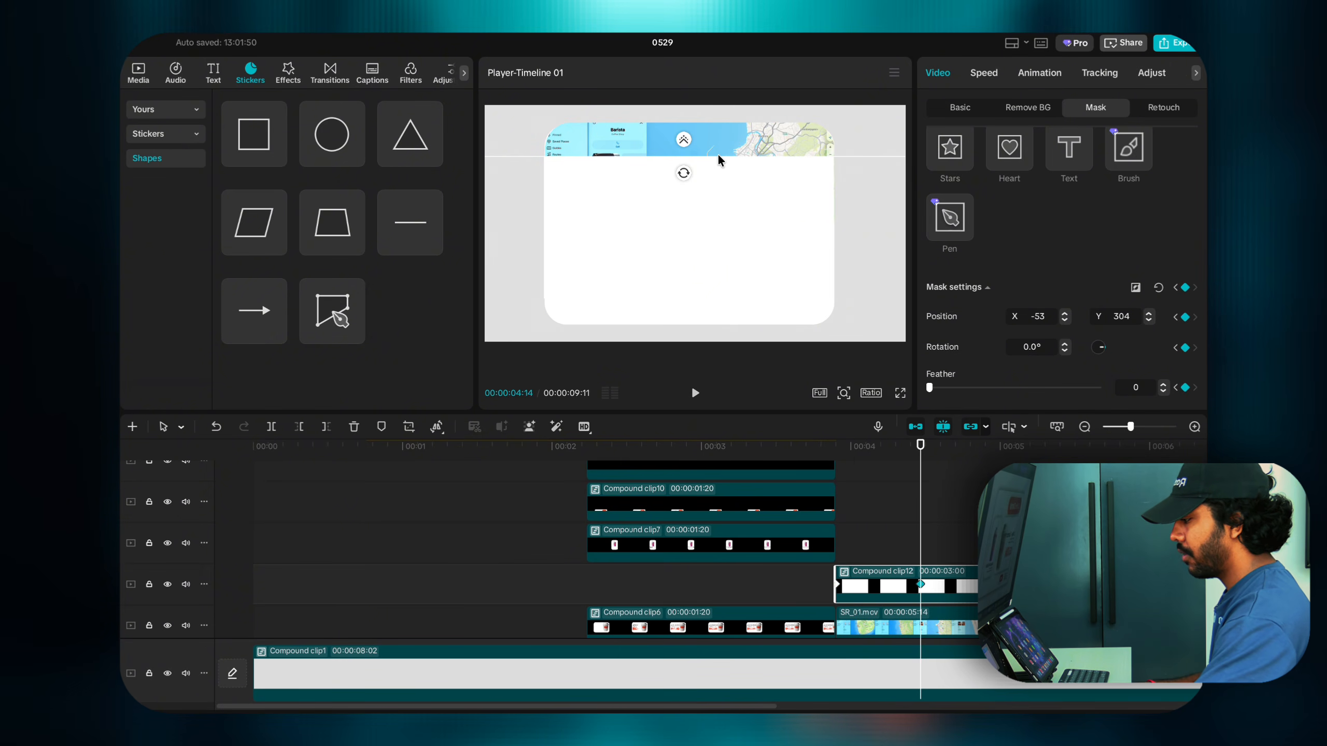
pyautogui.moveTo(717, 154); pyautogui.dragTo(730, 262)
# Step: Replay the map reveal from 00:00:03:27 through 00:00:04:12, then bring up the text presets
pyautogui.click(840, 539)
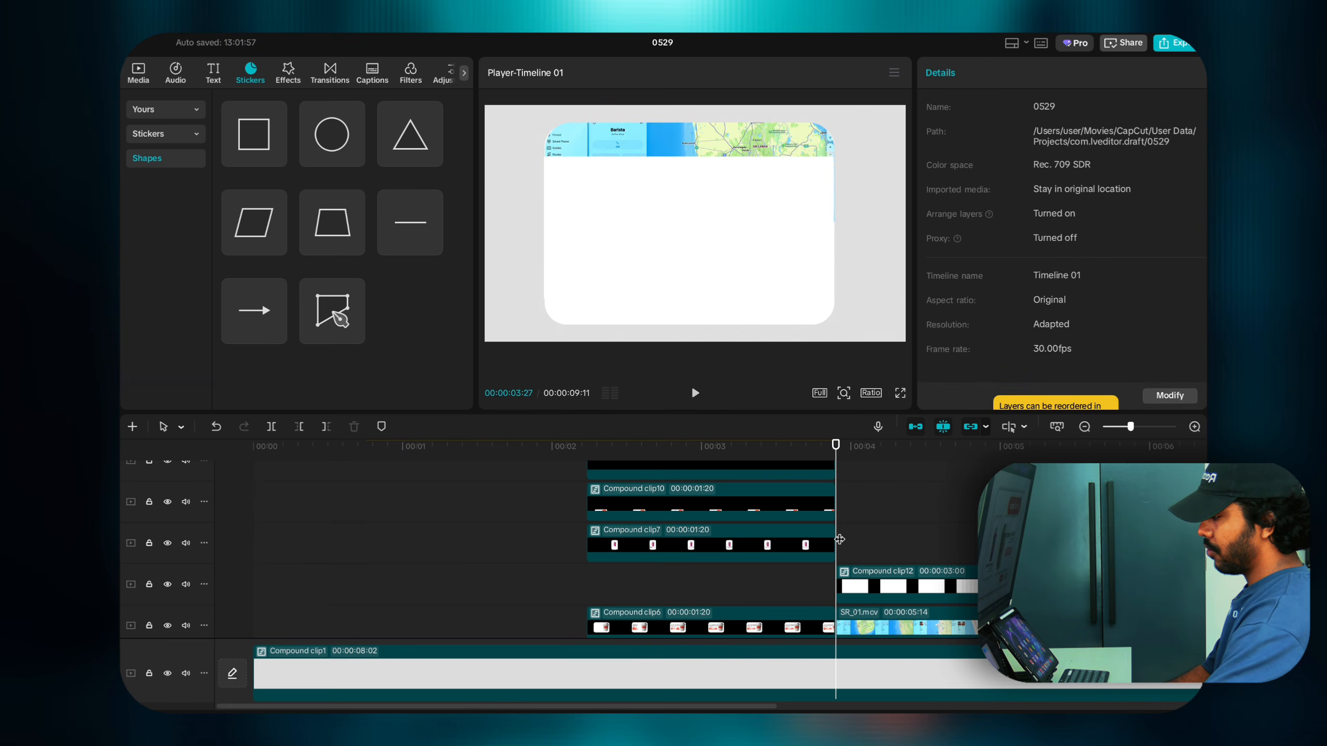
pyautogui.press('space')
pyautogui.click(838, 534)
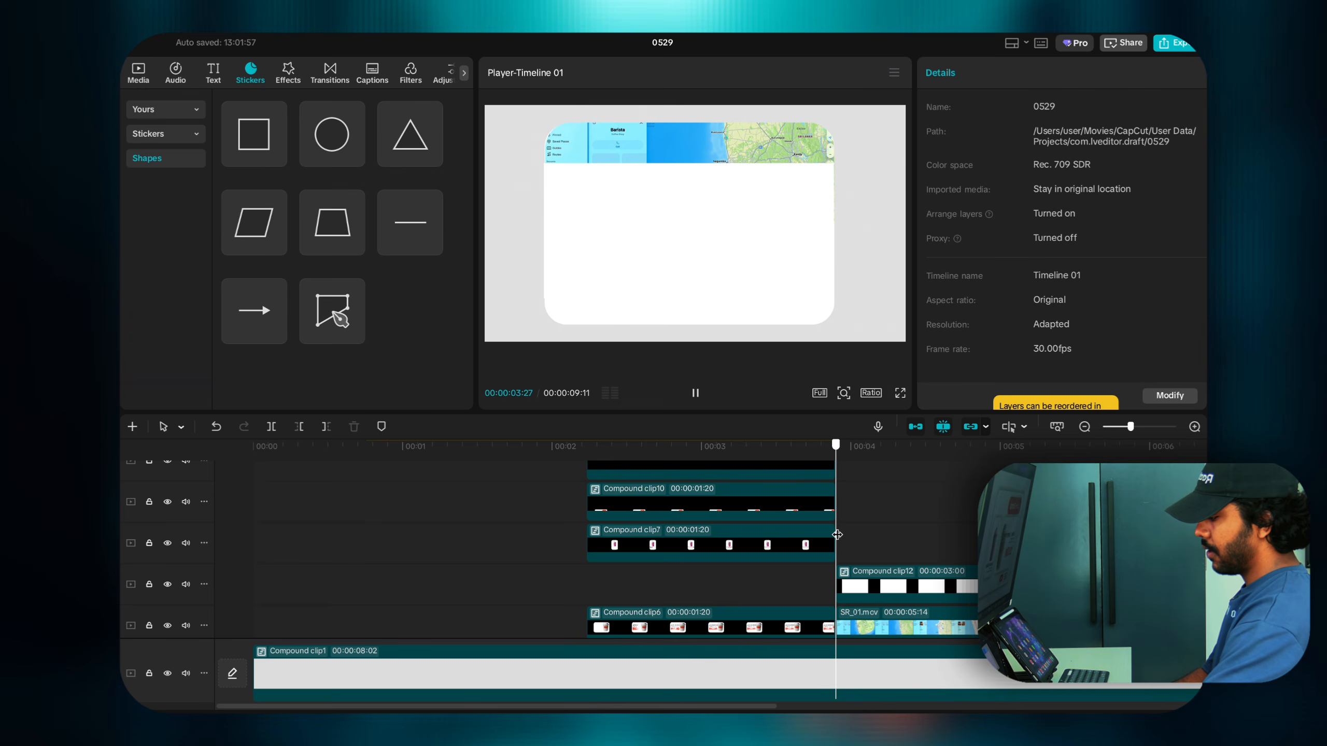
pyautogui.click(839, 534)
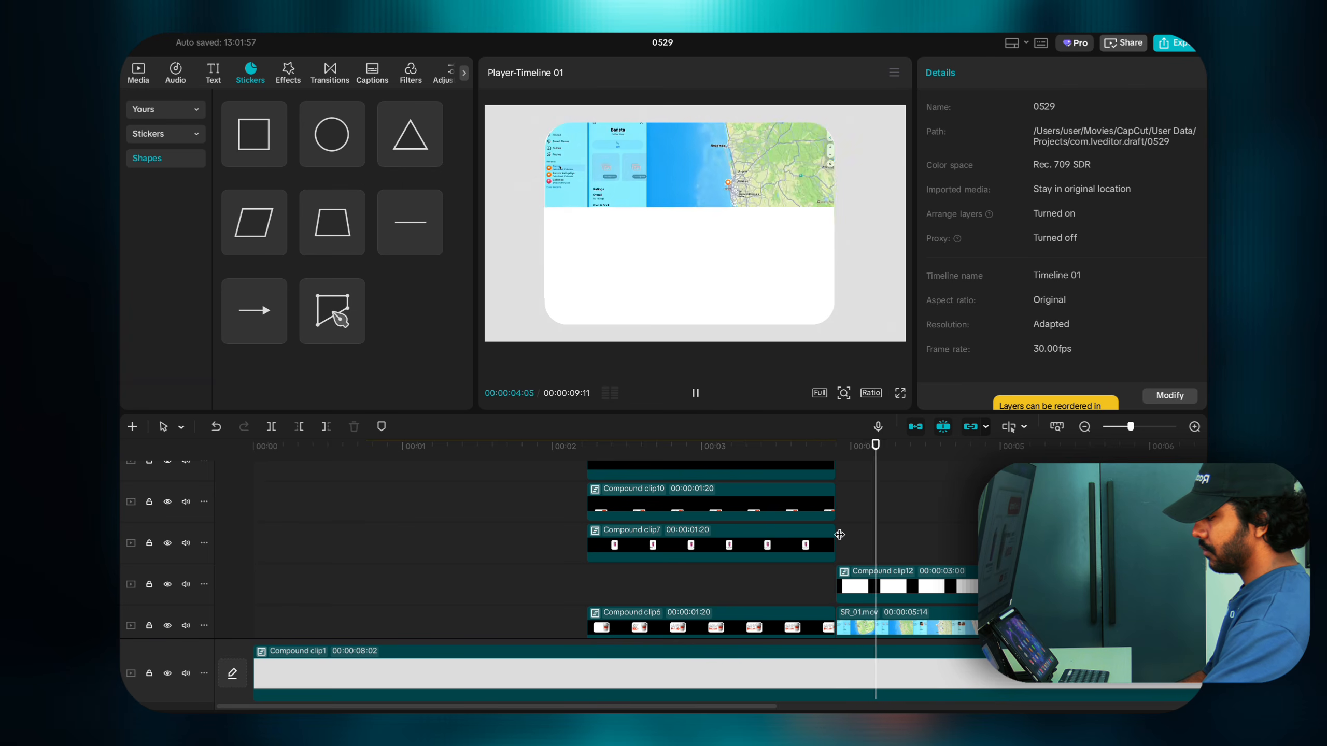
pyautogui.click(839, 535)
pyautogui.press('space')
pyautogui.click(839, 535)
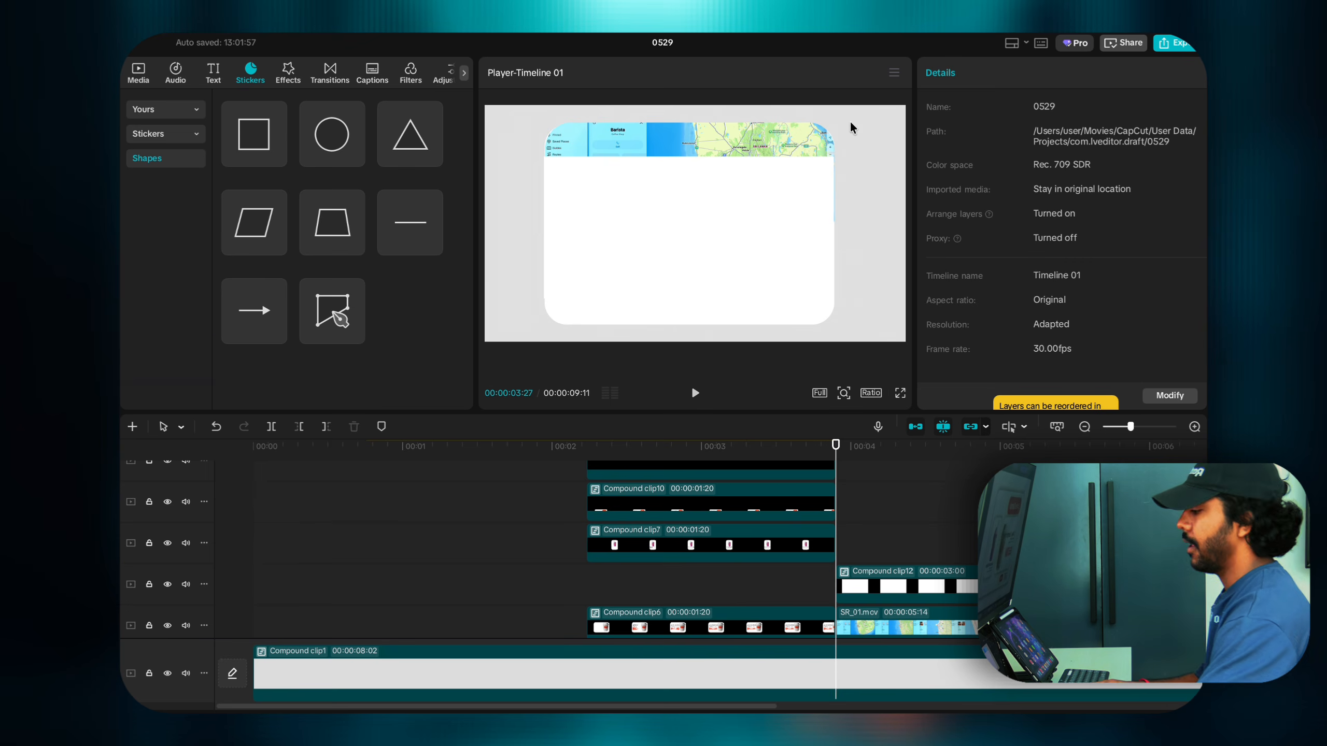
pyautogui.moveTo(838, 456); pyautogui.dragTo(928, 473)
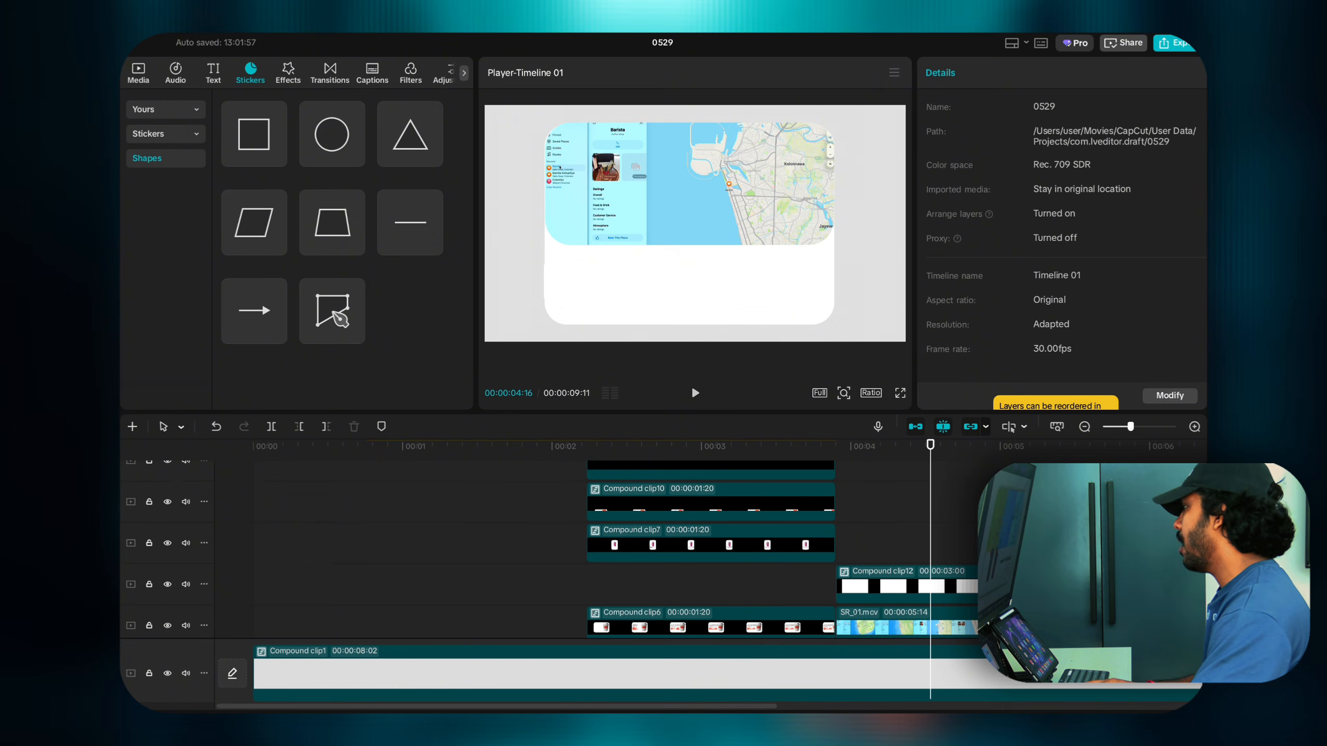
pyautogui.click(837, 541)
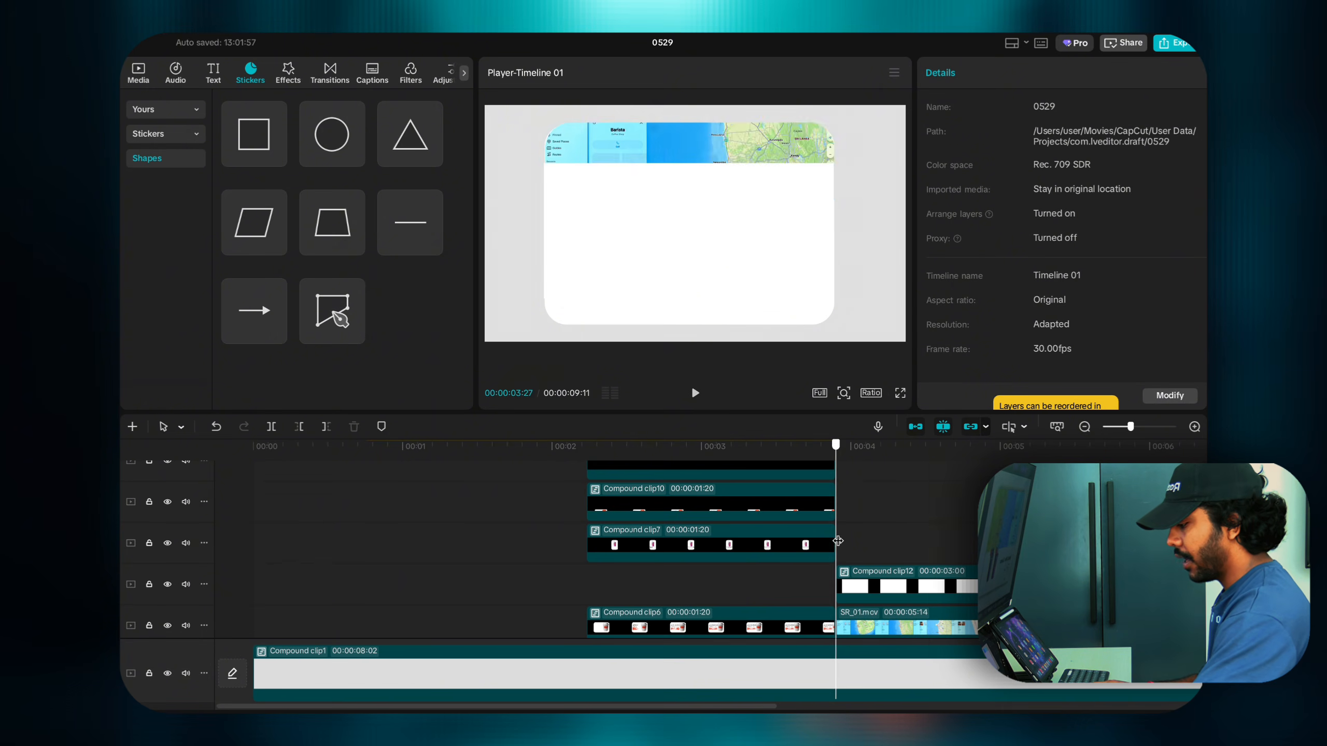
pyautogui.click(214, 72)
# Step: Add a default text clip beside Compound clip12 and make it bold black 'Barista Colombo'
pyautogui.click(276, 154)
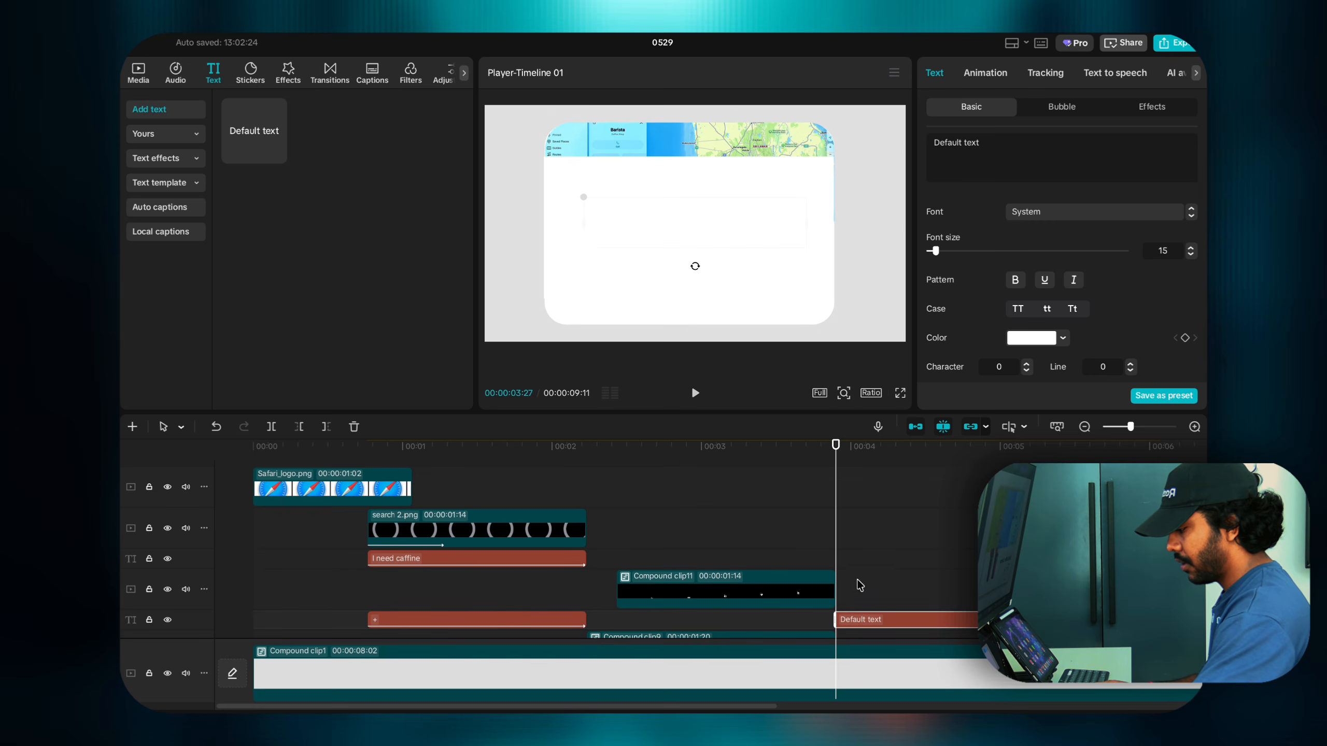
pyautogui.scroll(-5, 863, 603)
pyautogui.scroll(2, 863, 601)
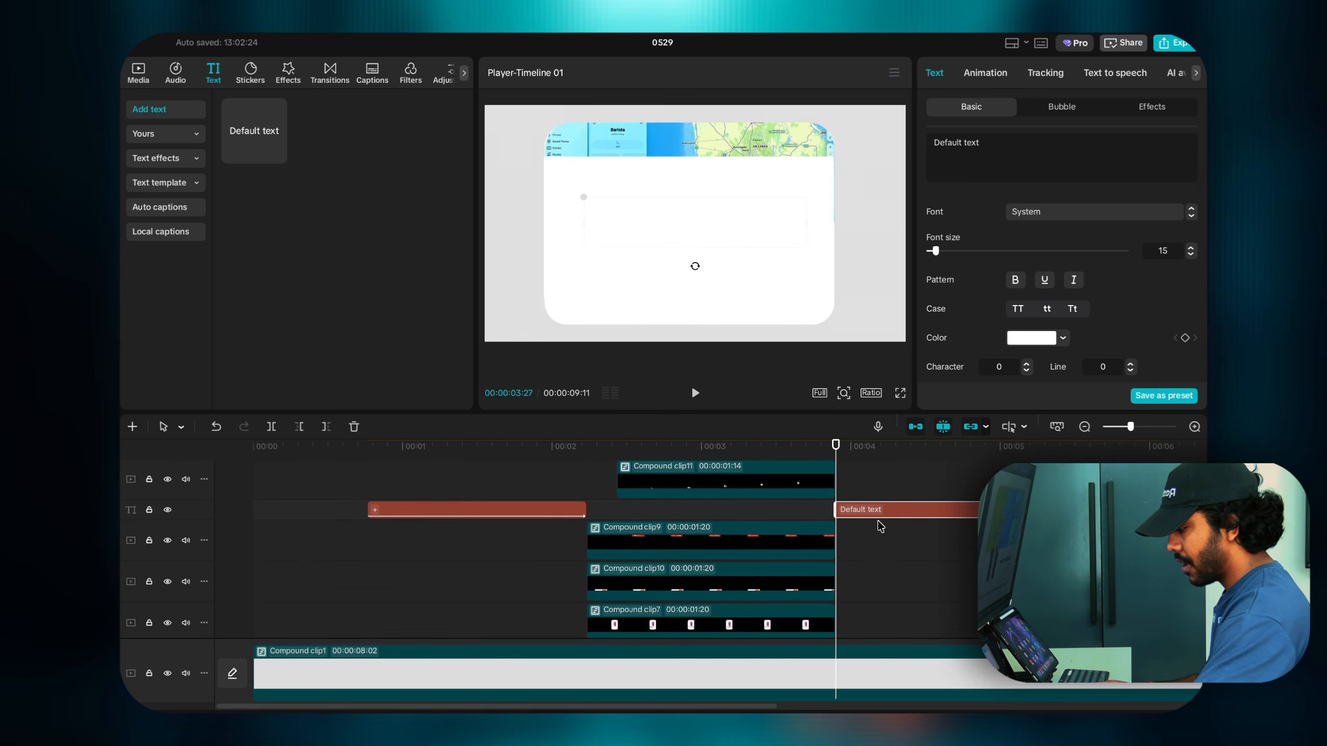
pyautogui.moveTo(879, 524); pyautogui.dragTo(883, 575)
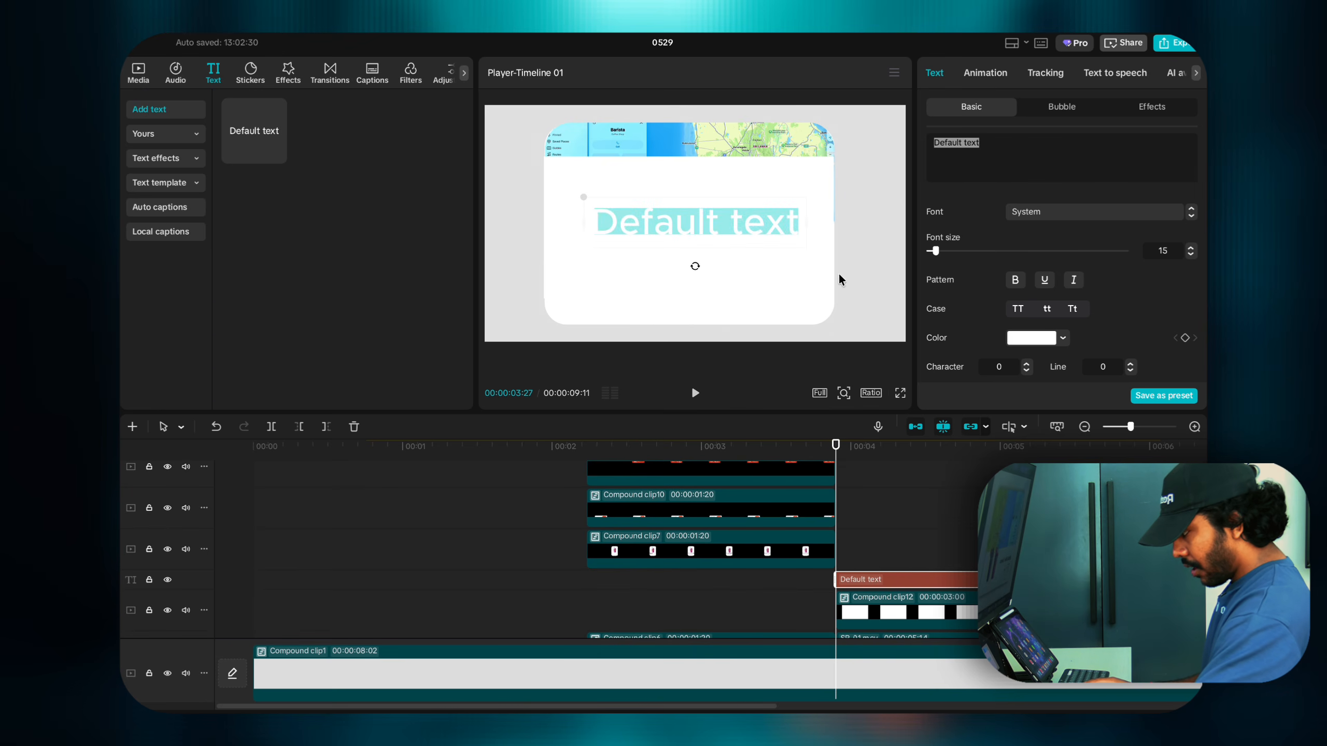
pyautogui.moveTo(979, 387); pyautogui.dragTo(970, 450)
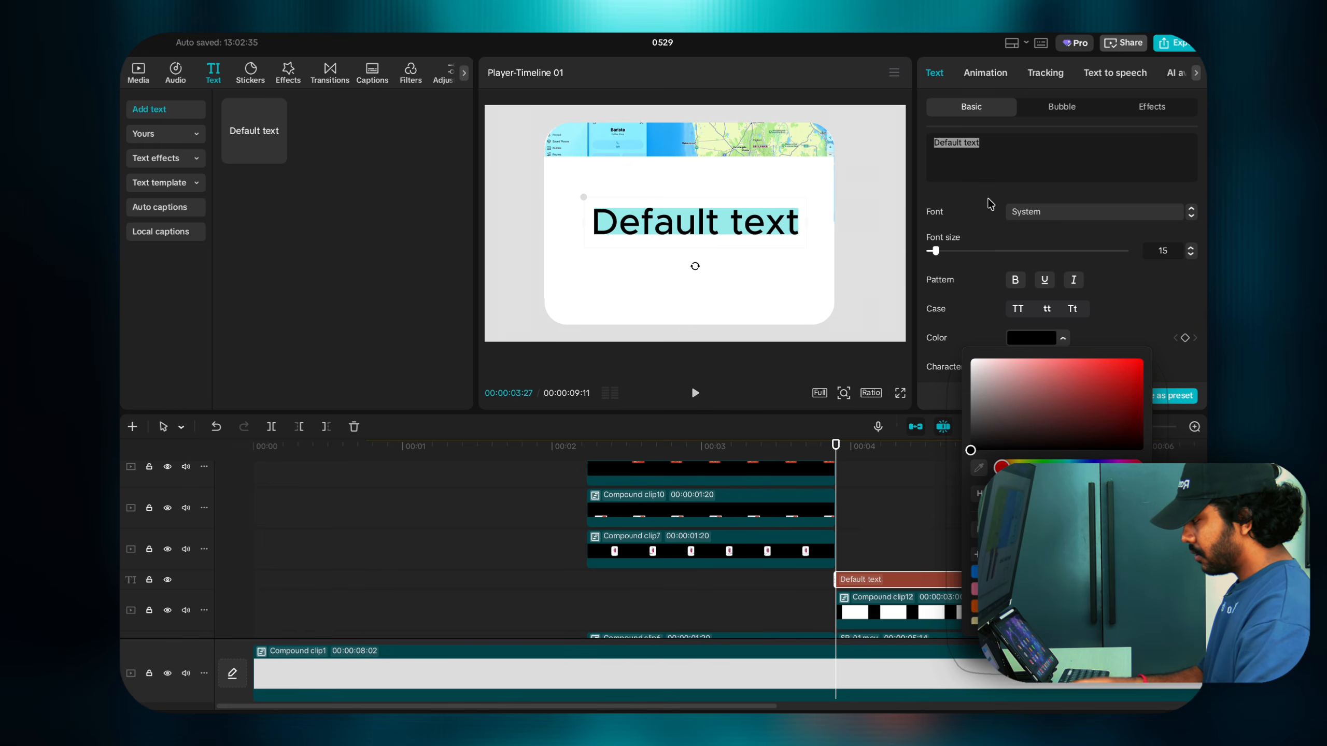
pyautogui.click(996, 146)
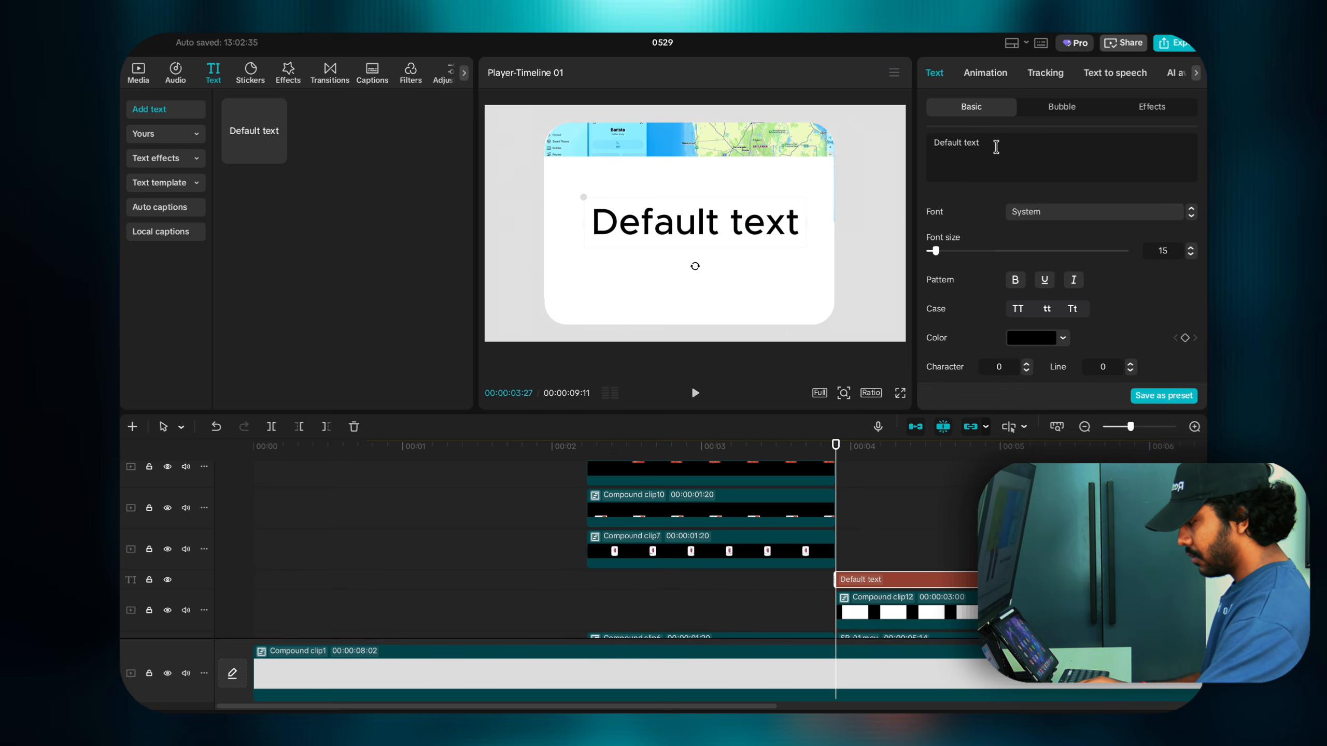
pyautogui.press('BackSpace')
pyautogui.press('BackSpace')
pyautogui.press('BackSpace')
pyautogui.press('BackSpace')
pyautogui.press('BackSpace')
pyautogui.press('BackSpace')
pyautogui.press('BackSpace')
pyautogui.press('BackSpace')
pyautogui.press('BackSpace')
pyautogui.press('BackSpace')
pyautogui.press('BackSpace')
pyautogui.press('BackSpace')
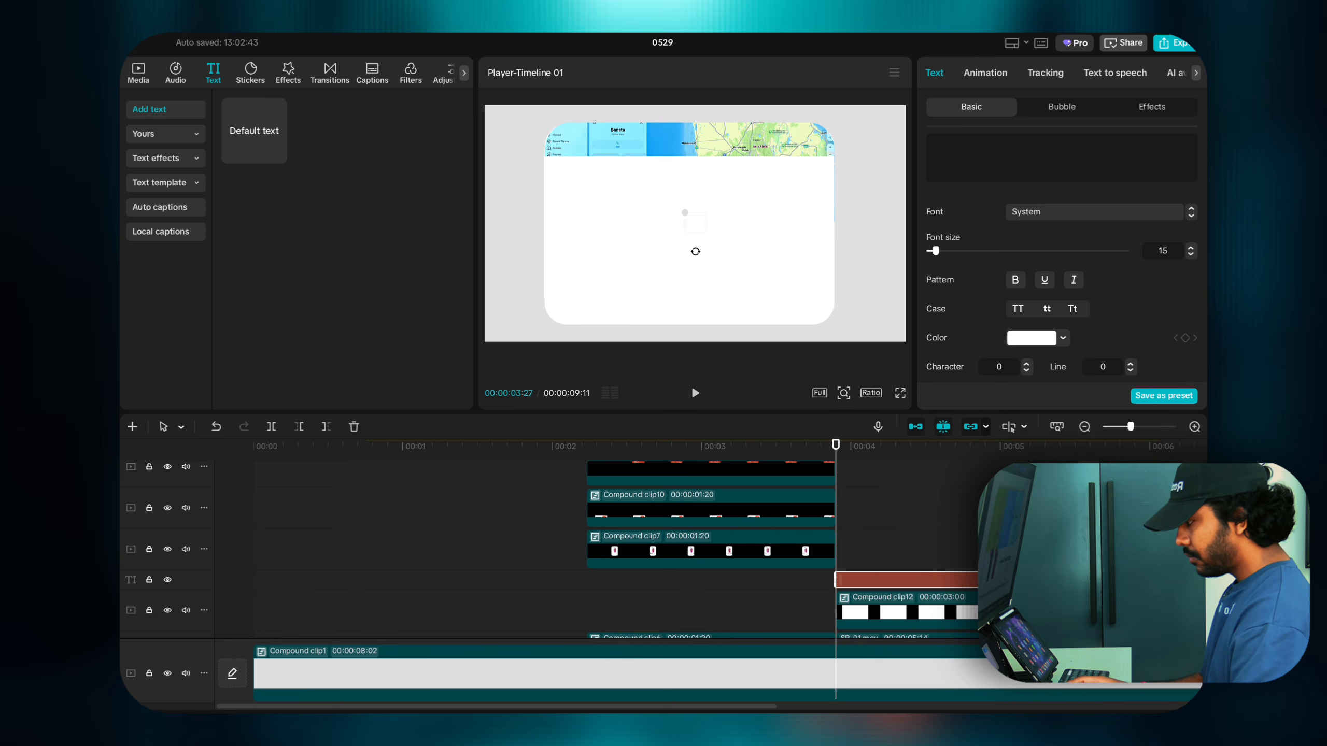
pyautogui.write('Barista ')
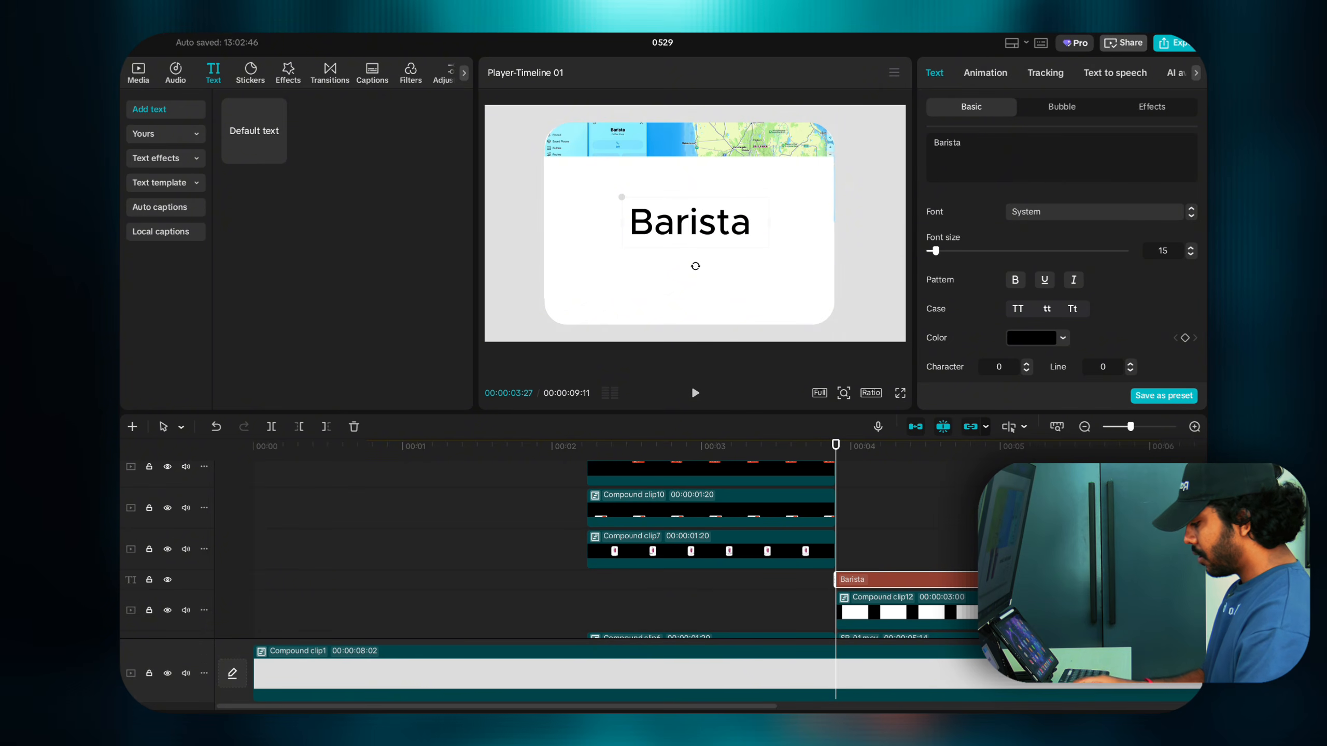
pyautogui.write('Colomb')
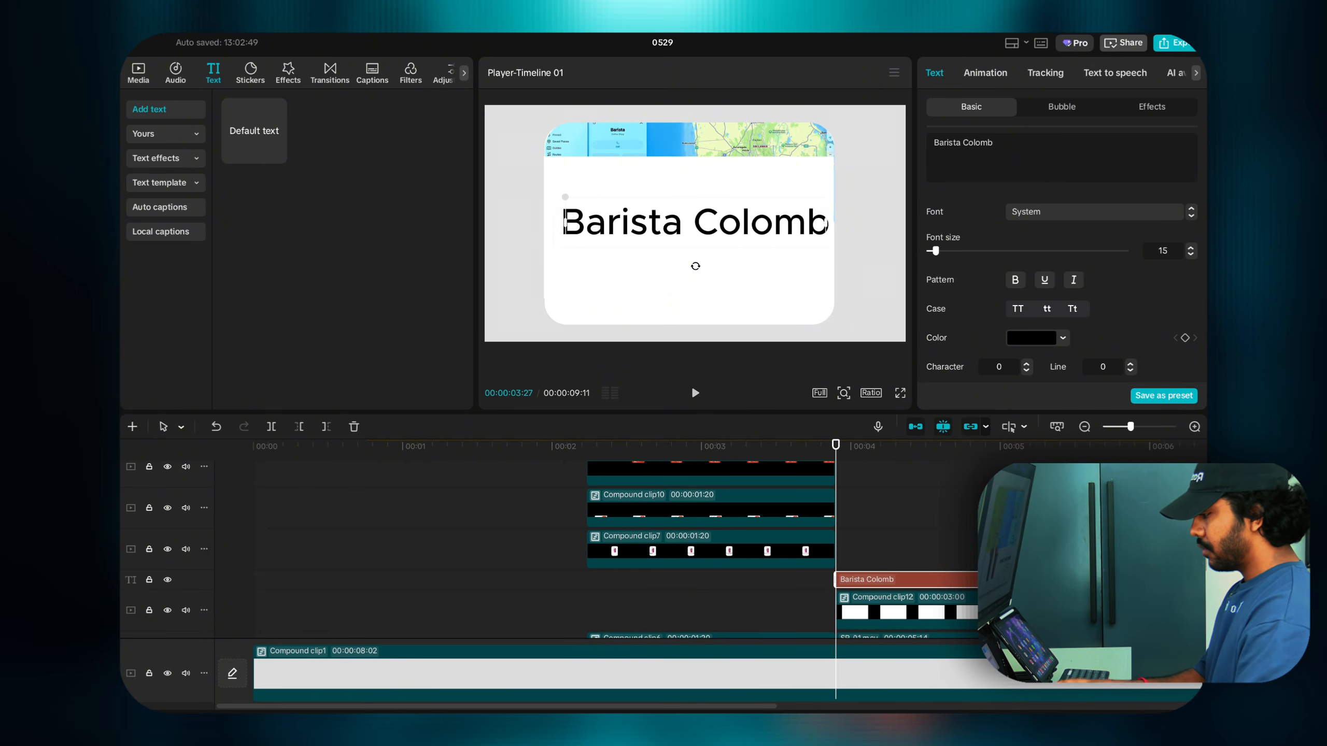
pyautogui.write('o')
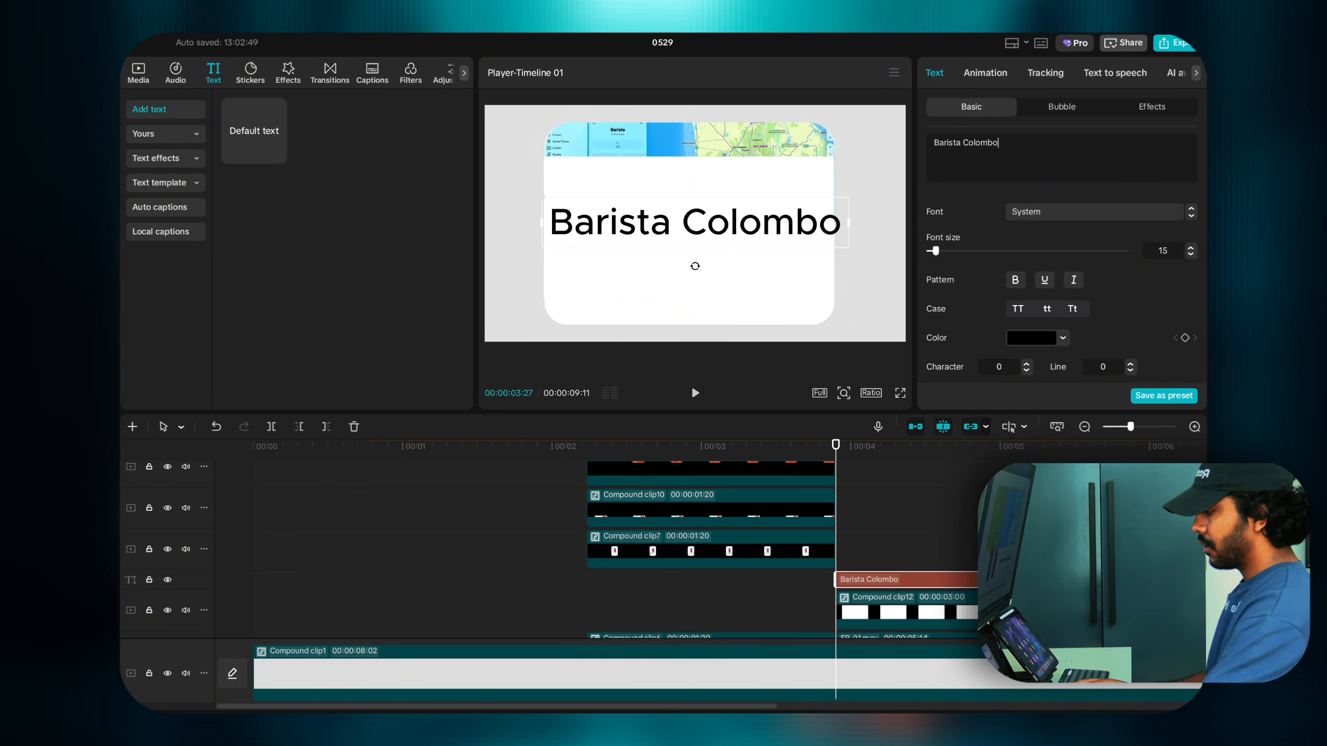
pyautogui.click(1014, 282)
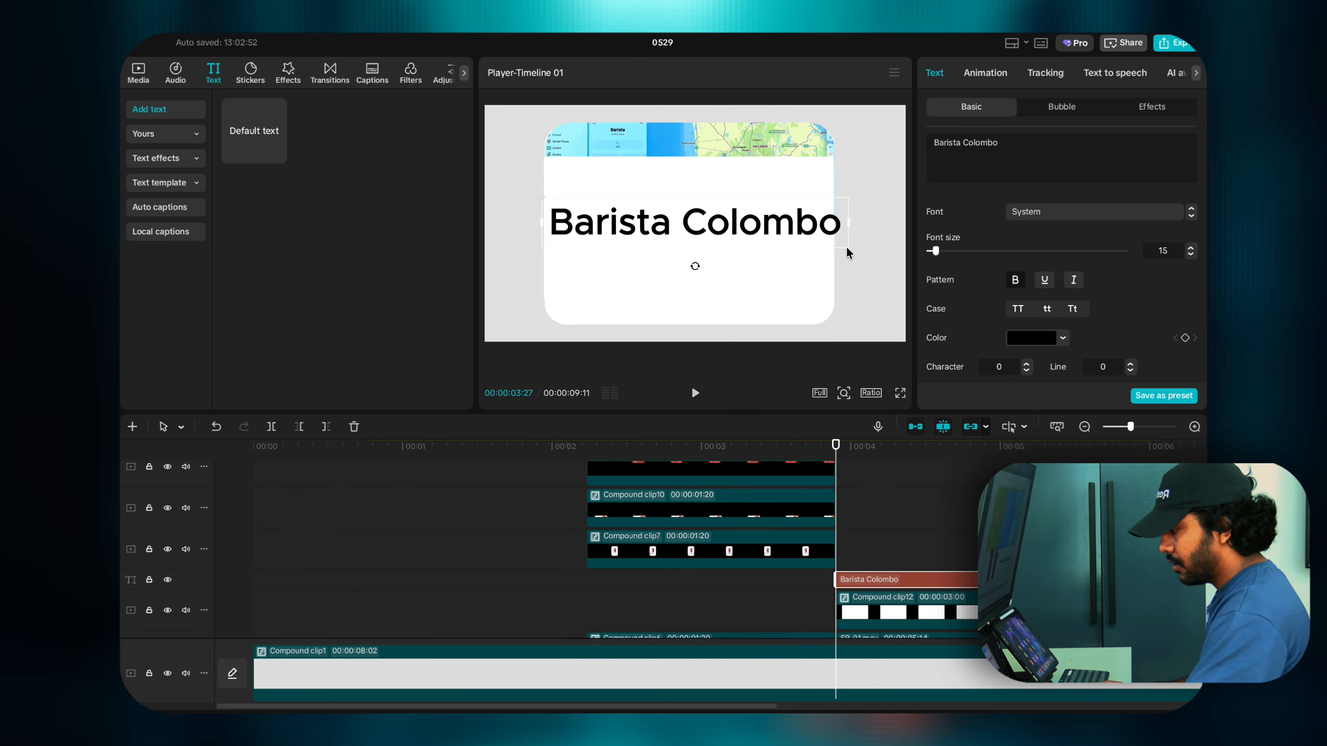
# Step: Shrink the title to about half size and place it just below the map
pyautogui.moveTo(830, 245); pyautogui.dragTo(720, 230)
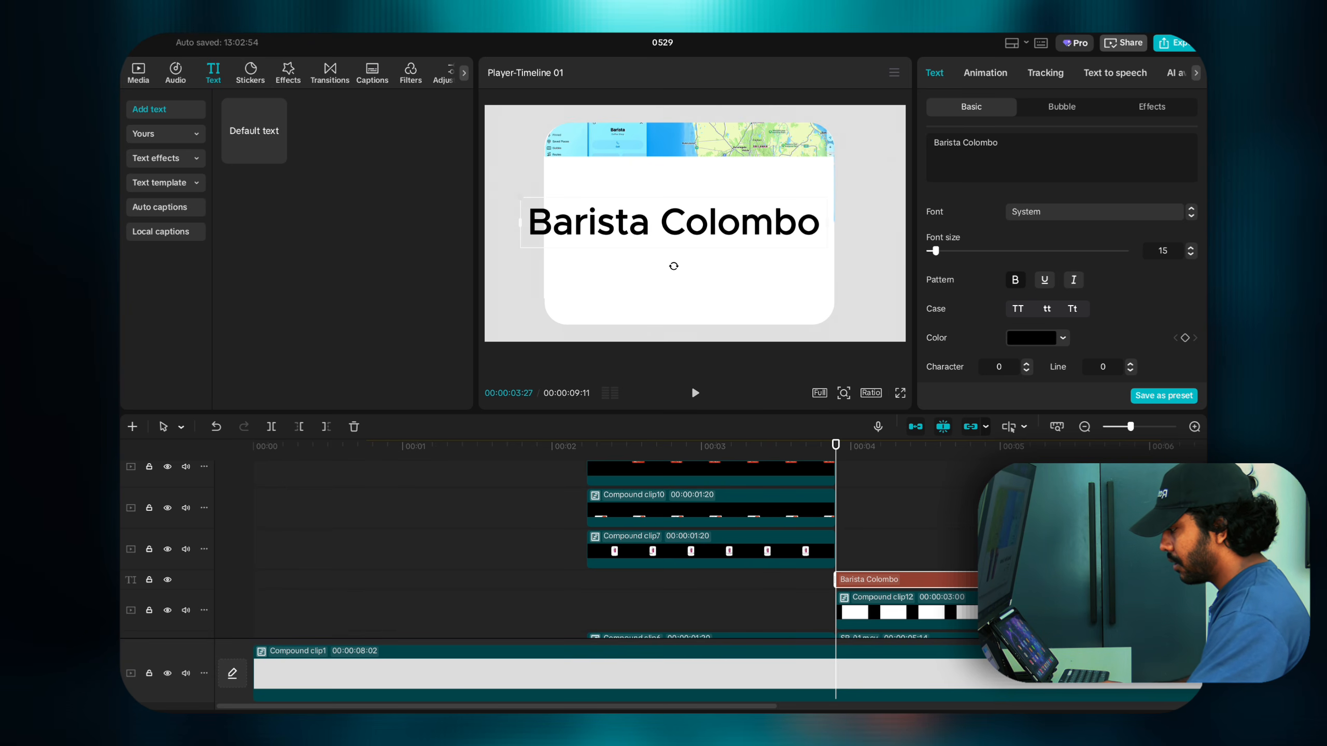
pyautogui.moveTo(520, 198); pyautogui.dragTo(593, 209)
pyautogui.moveTo(640, 225); pyautogui.dragTo(606, 234)
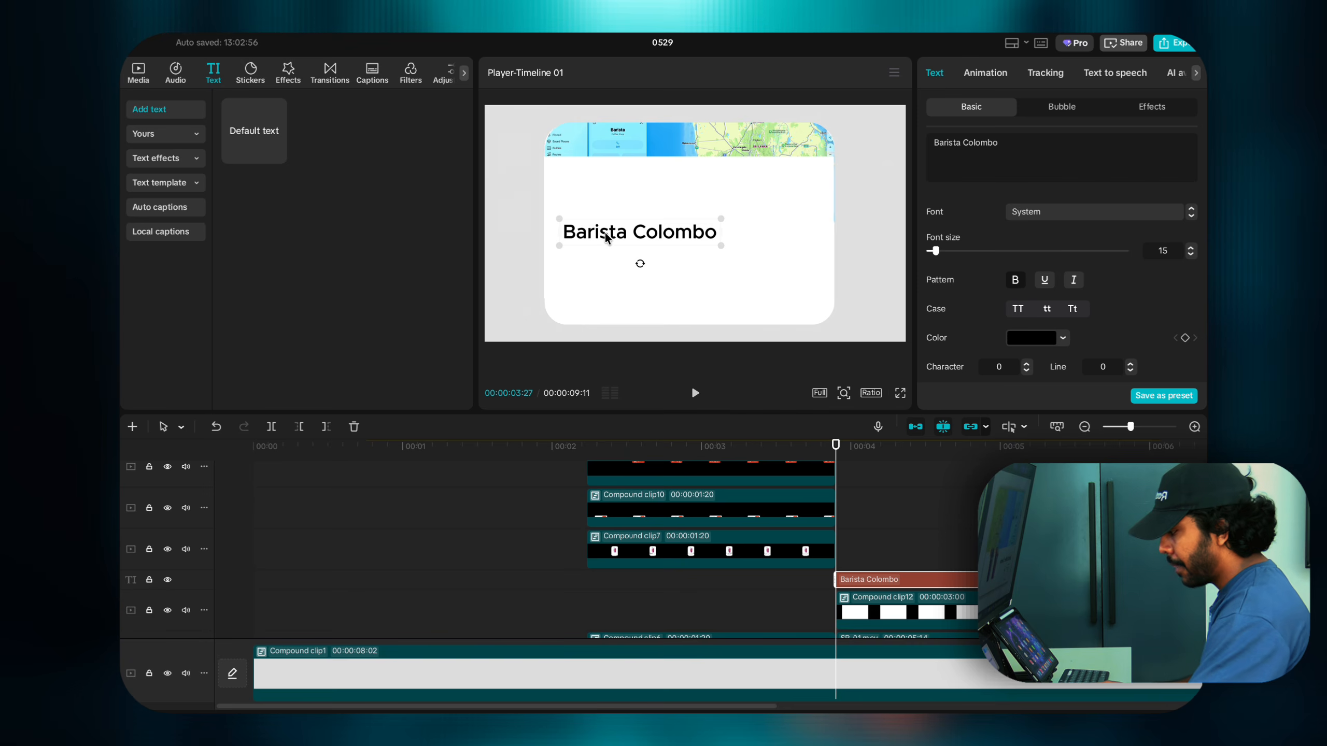
pyautogui.moveTo(836, 470); pyautogui.dragTo(983, 481)
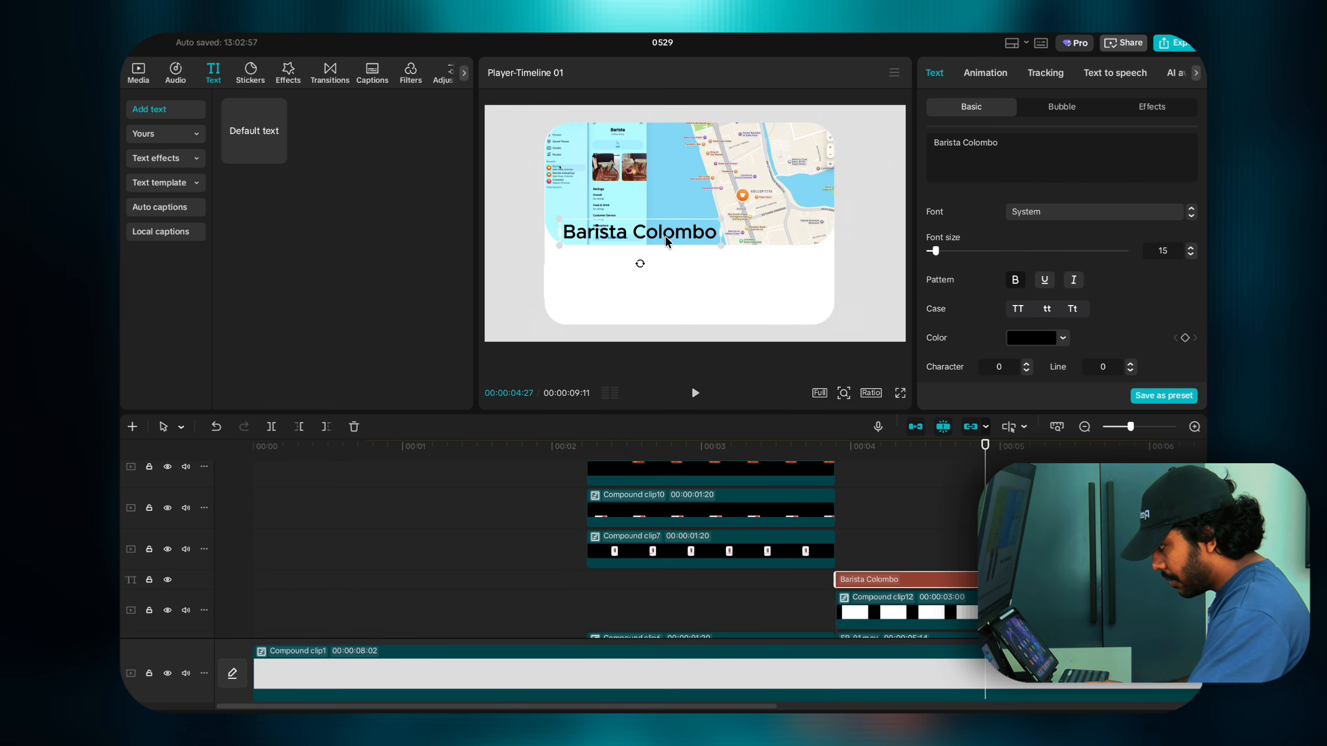
pyautogui.moveTo(666, 236); pyautogui.dragTo(712, 274)
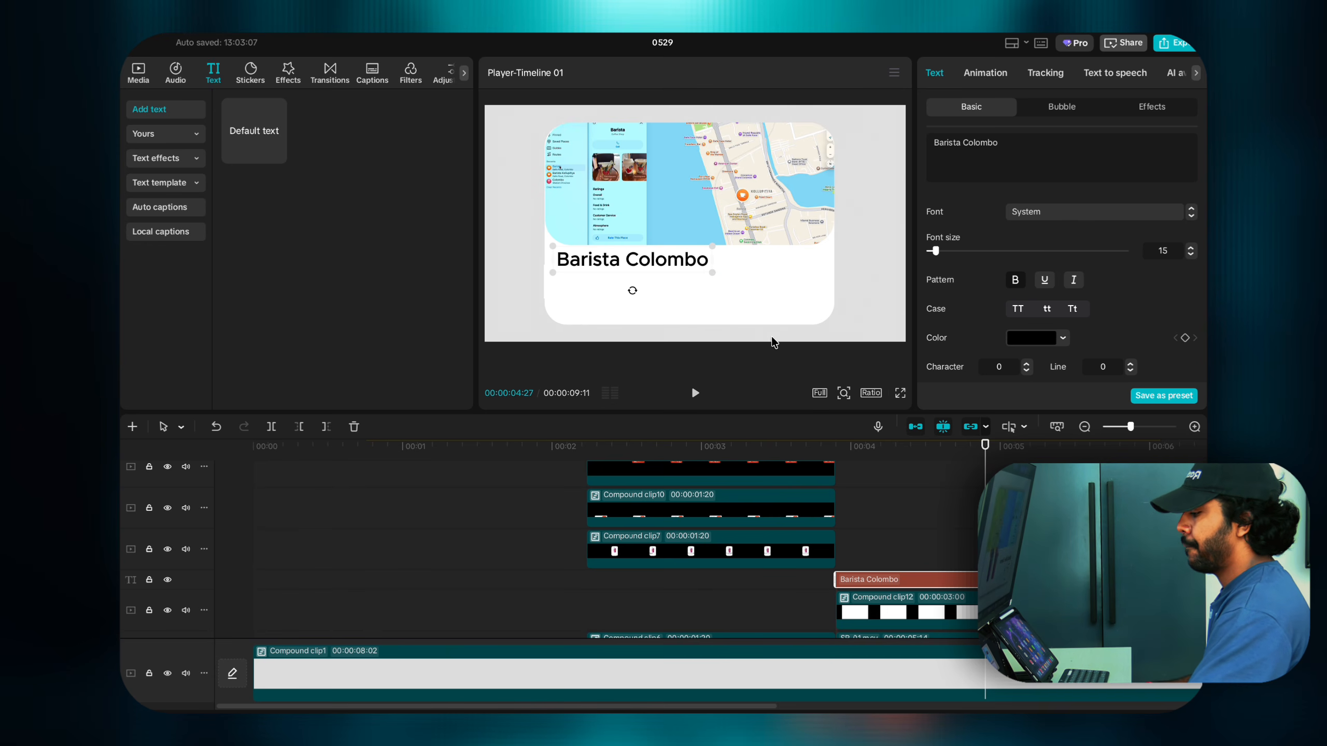
# Step: Apply a 1.5s Rebound In entrance to the title and return the playhead to 00:00:03:27
pyautogui.click(986, 74)
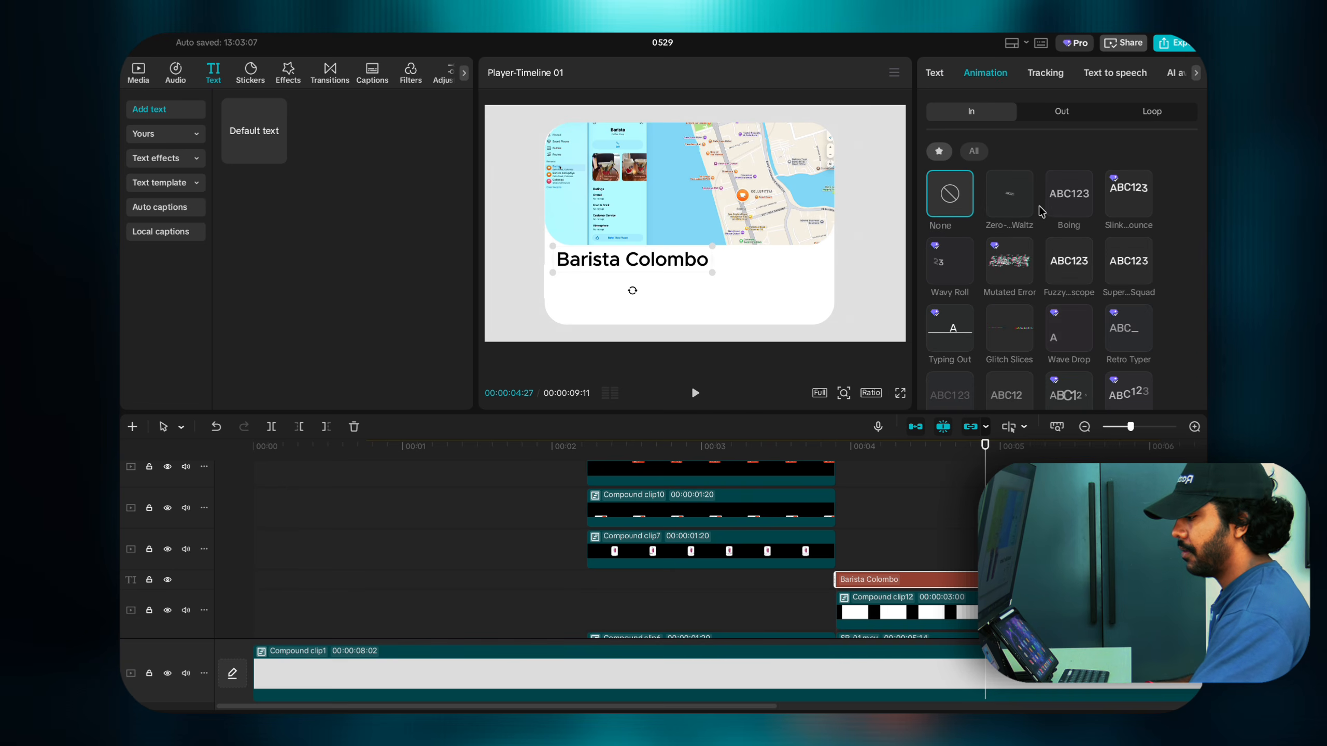
pyautogui.scroll(-4, 1067, 297)
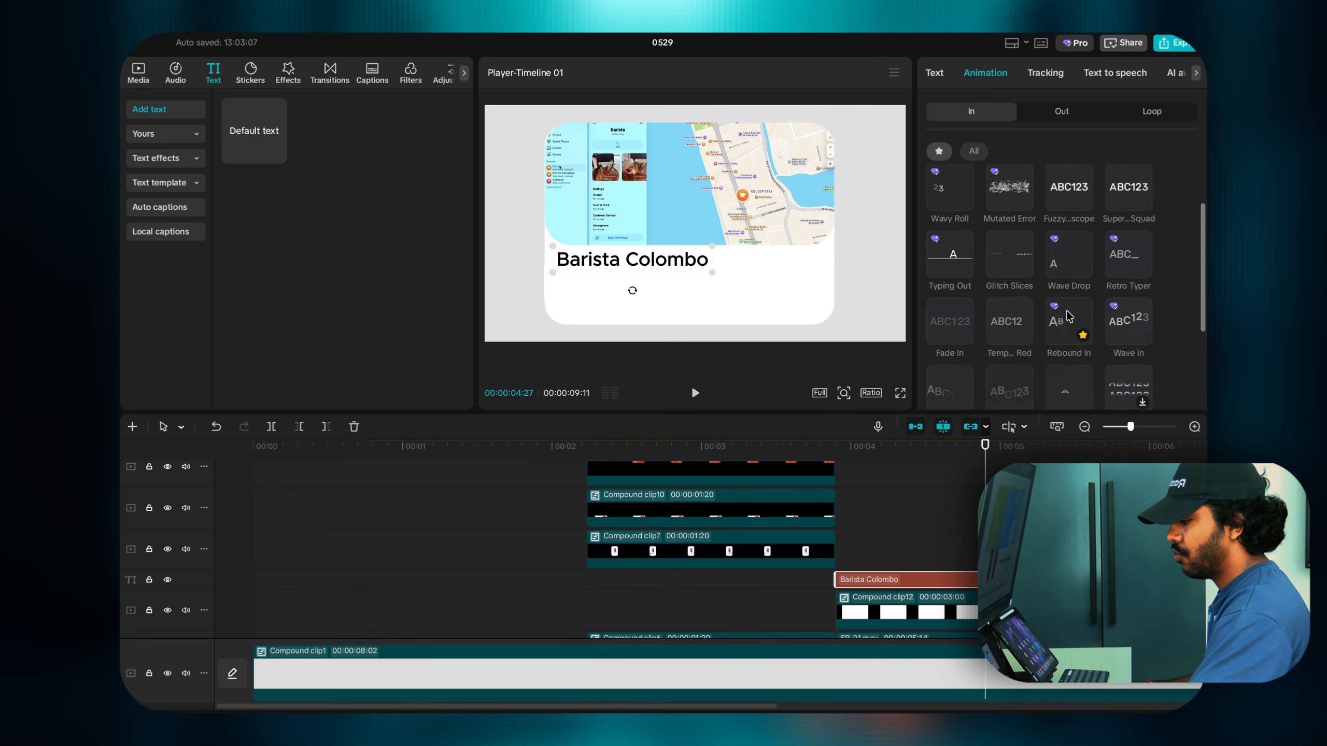
pyautogui.click(1060, 255)
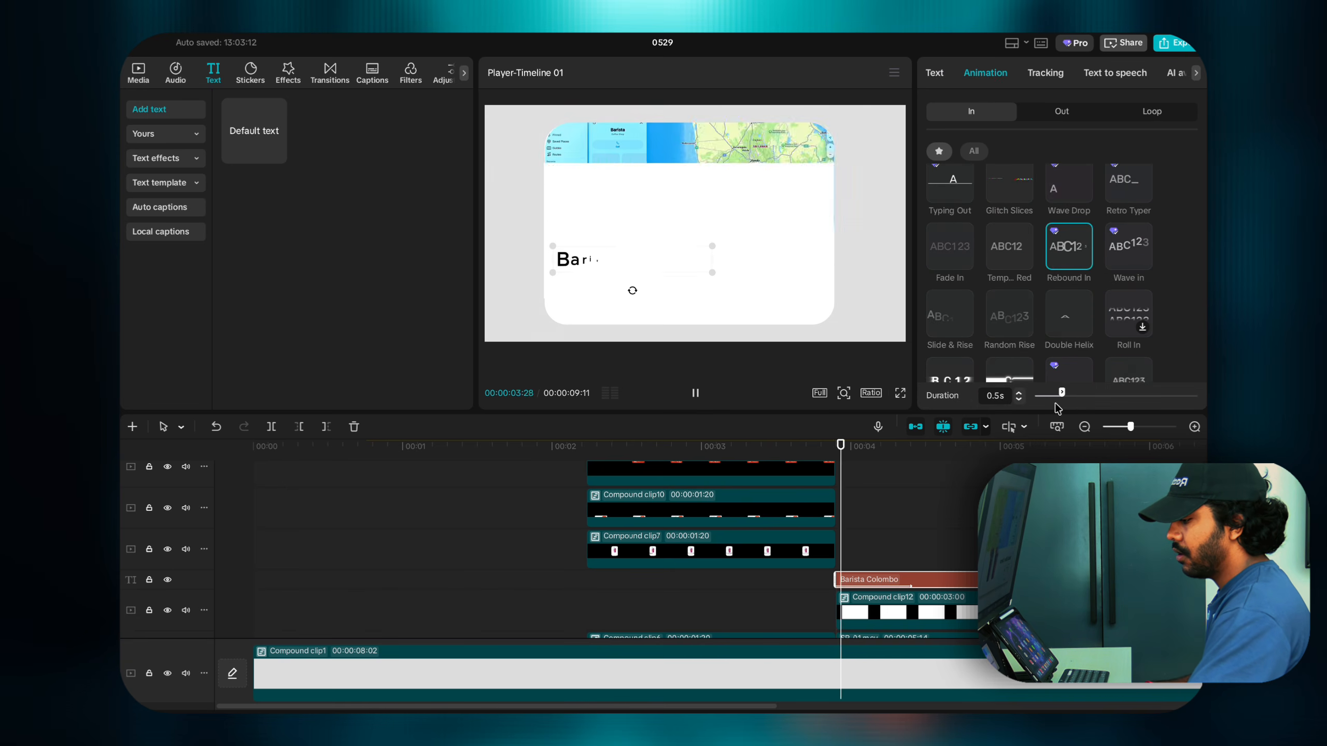
pyautogui.click(1018, 396)
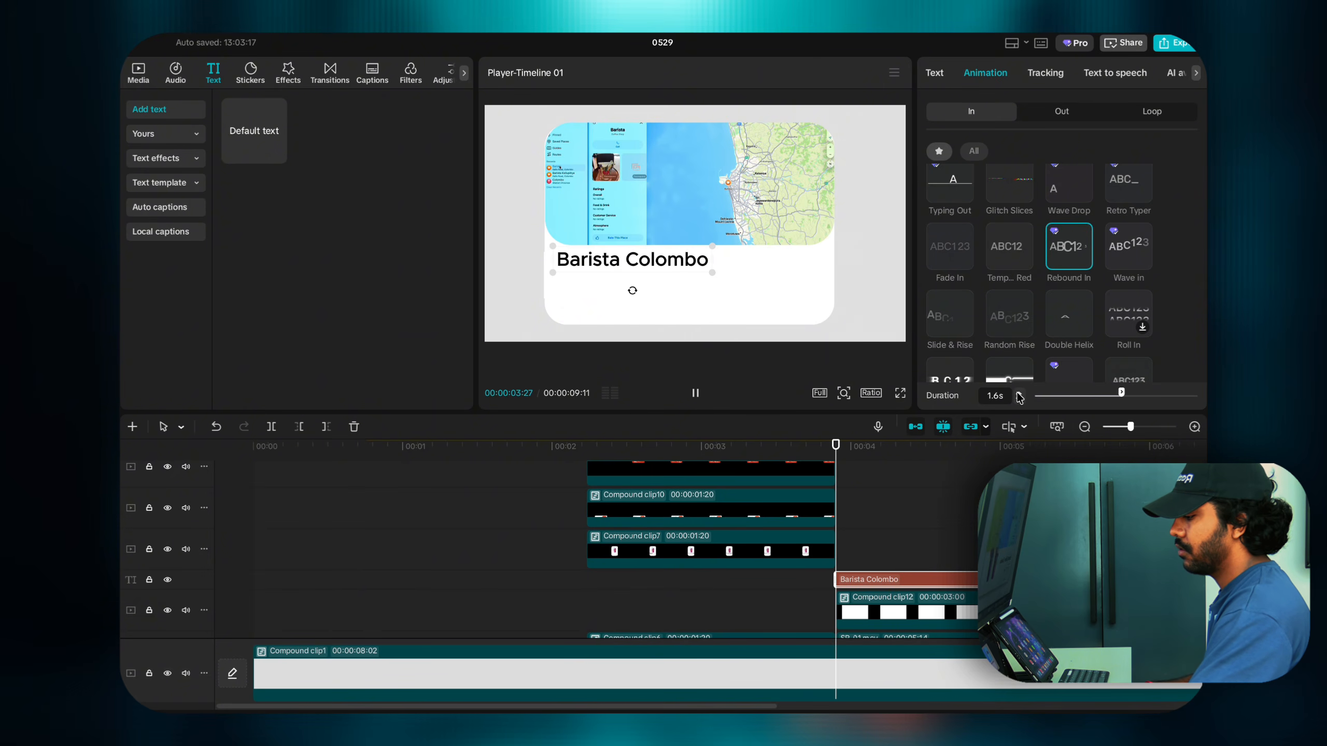
pyautogui.click(851, 517)
pyautogui.moveTo(851, 518); pyautogui.dragTo(837, 521)
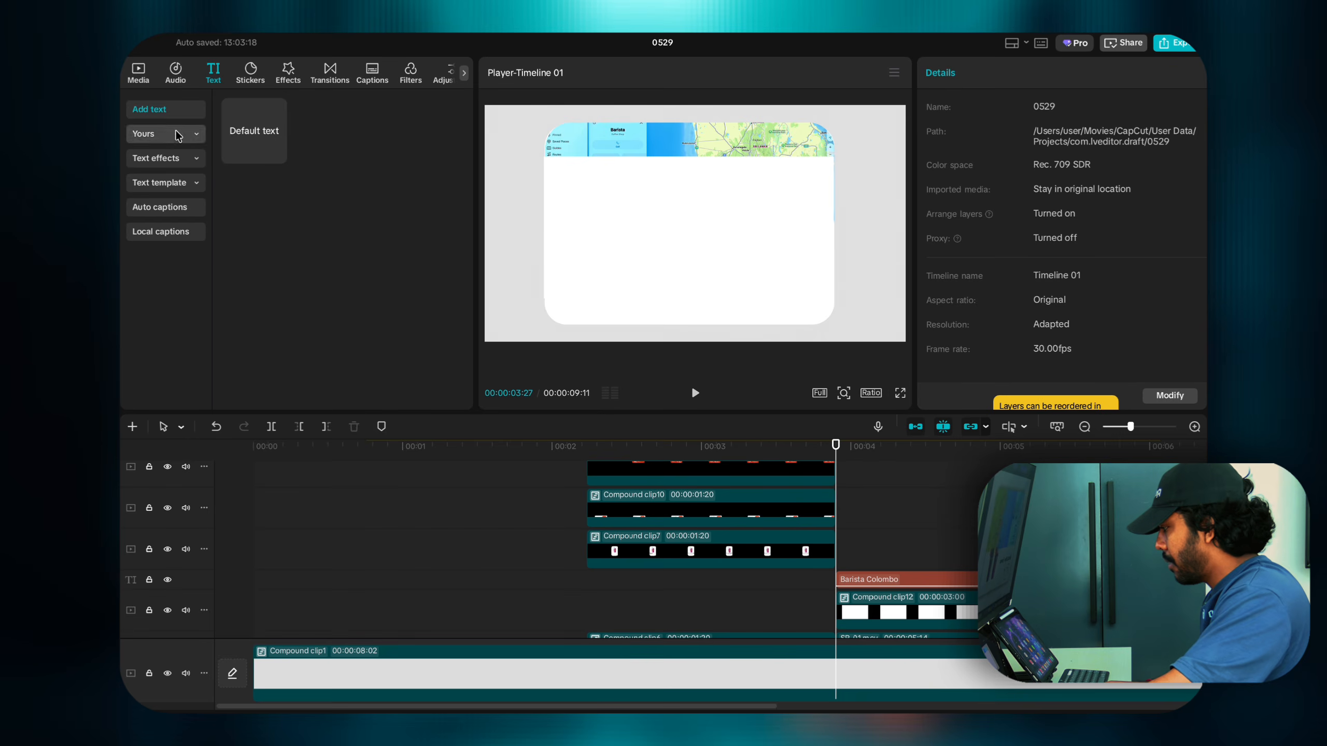
# Step: Add Screenshot.png at the playhead and scale it down to sit beneath the title
pyautogui.click(248, 72)
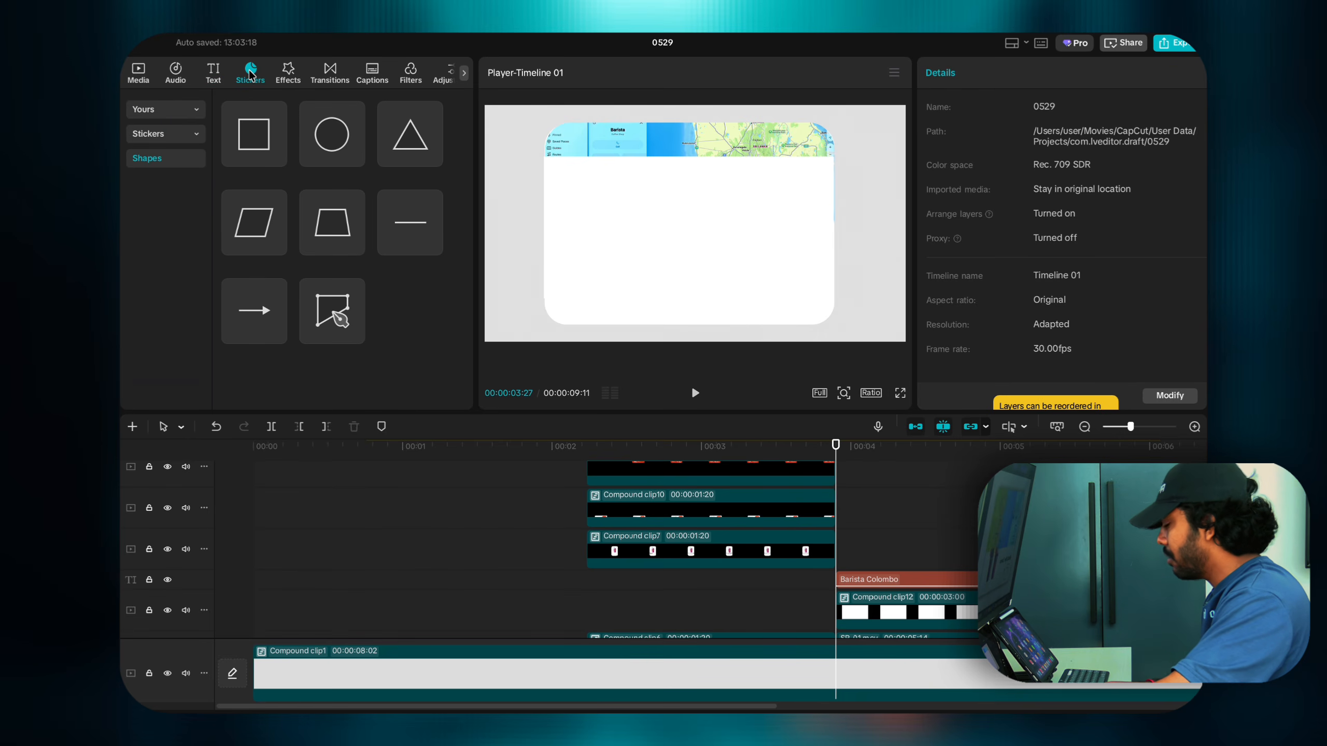
pyautogui.click(137, 73)
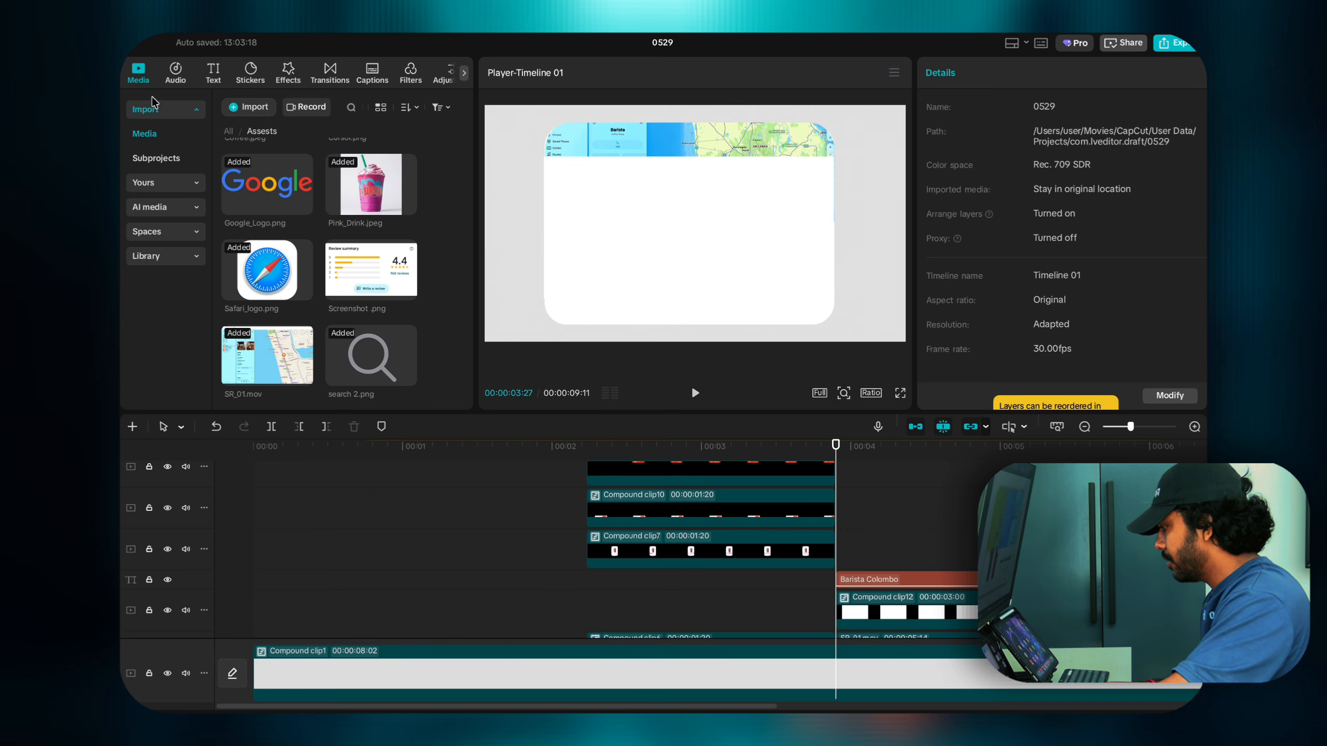
pyautogui.moveTo(411, 295); pyautogui.dragTo(858, 549)
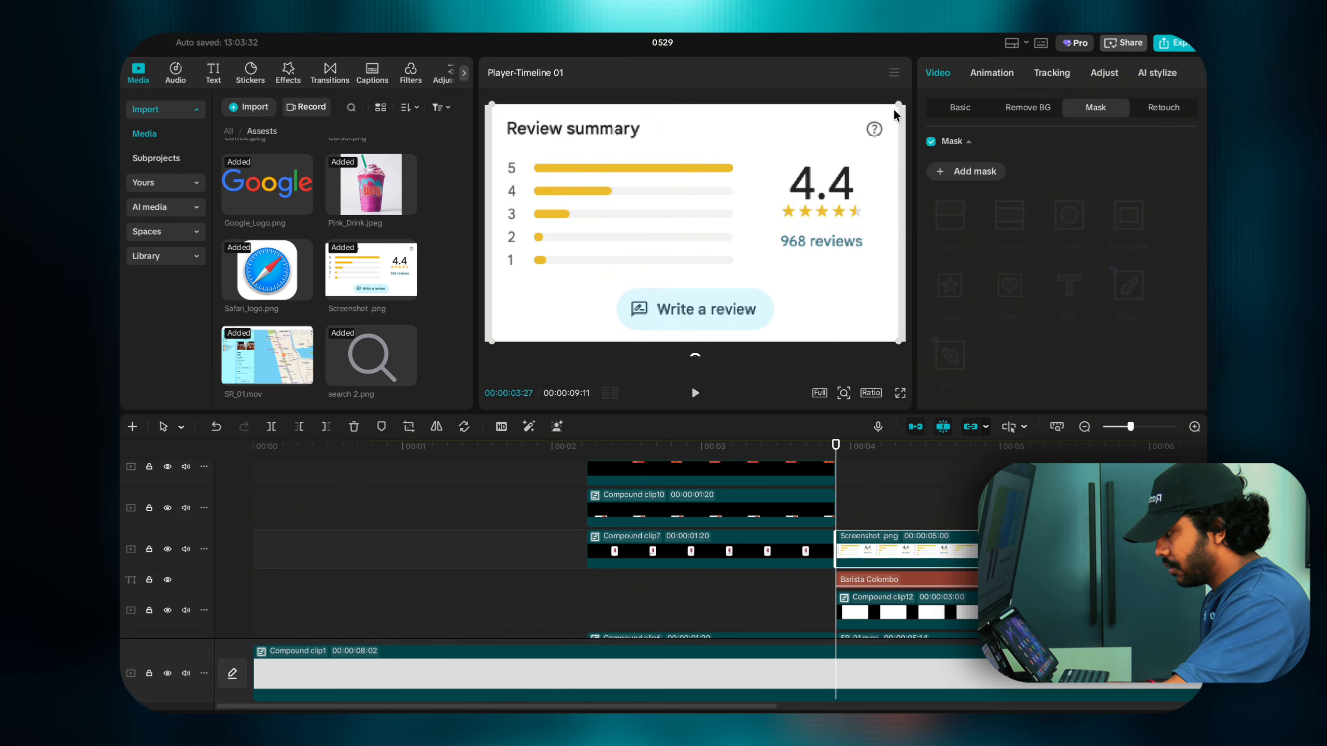
pyautogui.moveTo(894, 115); pyautogui.dragTo(751, 191)
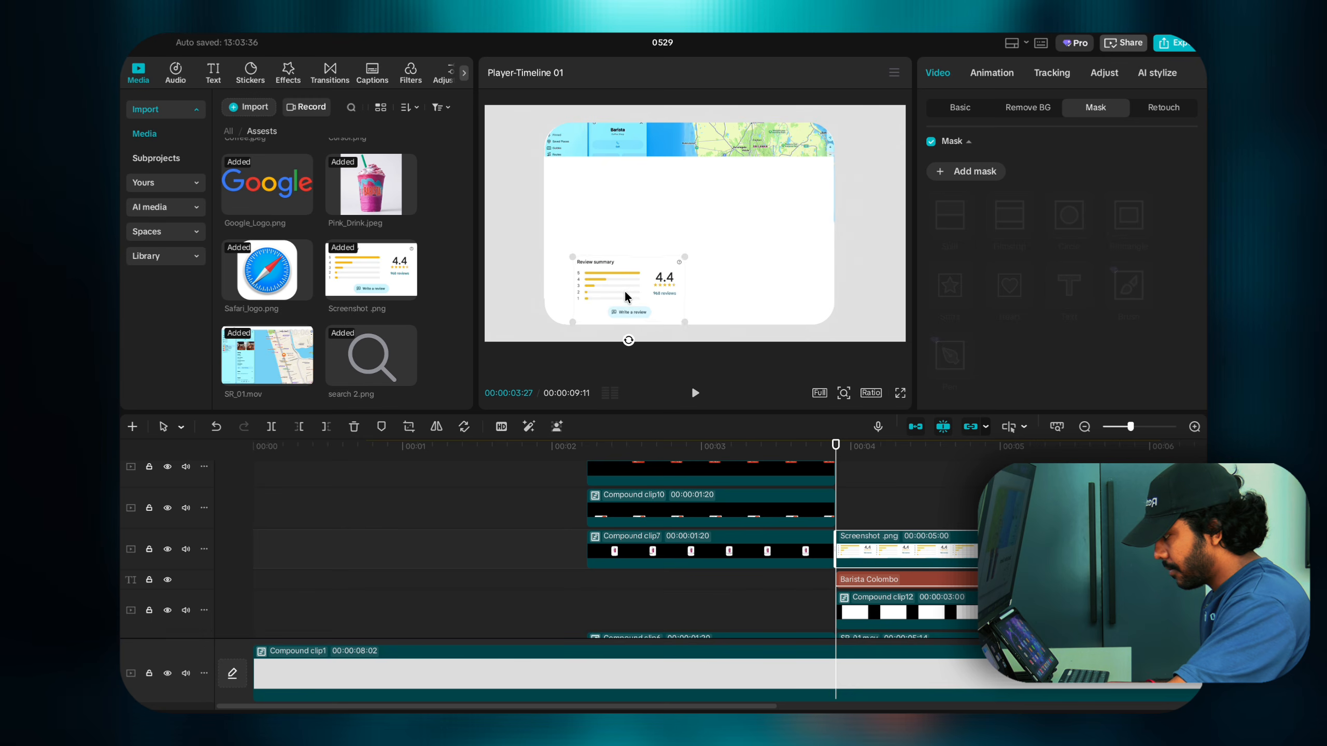
pyautogui.click(1084, 445)
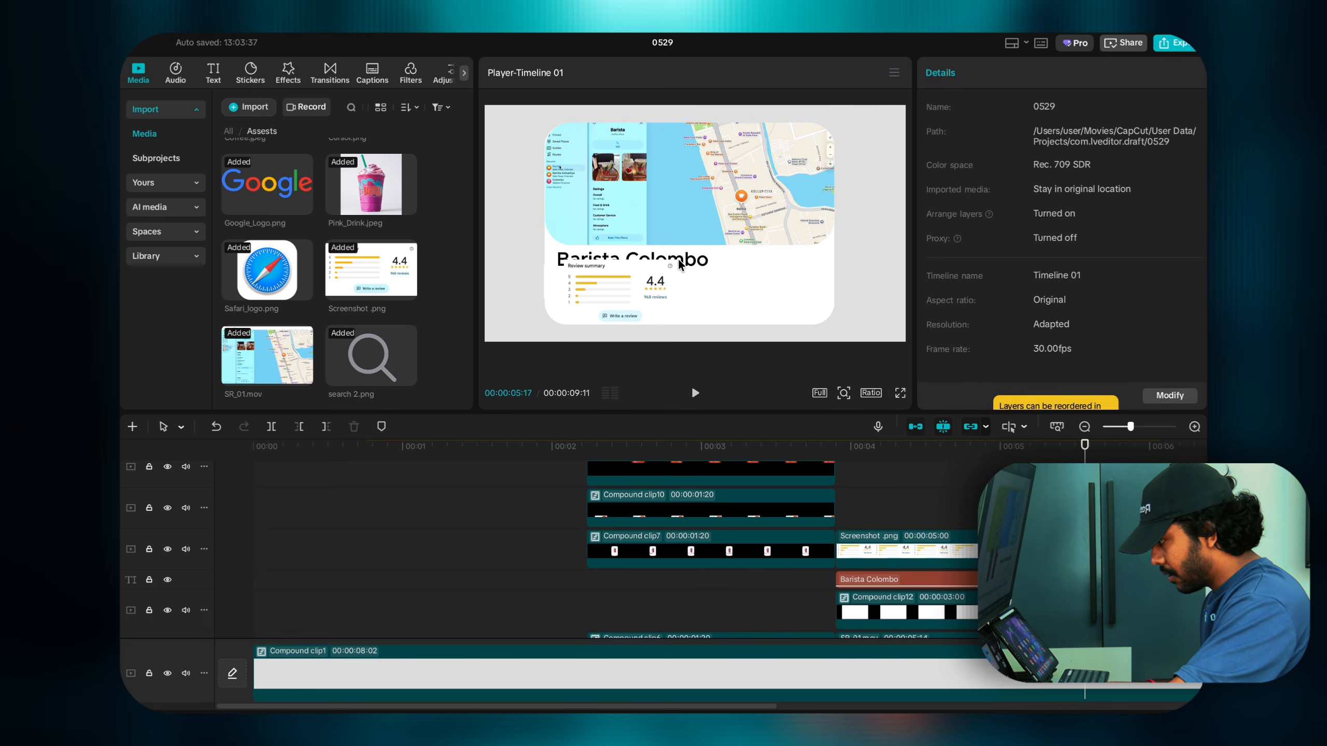
pyautogui.click(659, 292)
pyautogui.moveTo(671, 268); pyautogui.dragTo(622, 293)
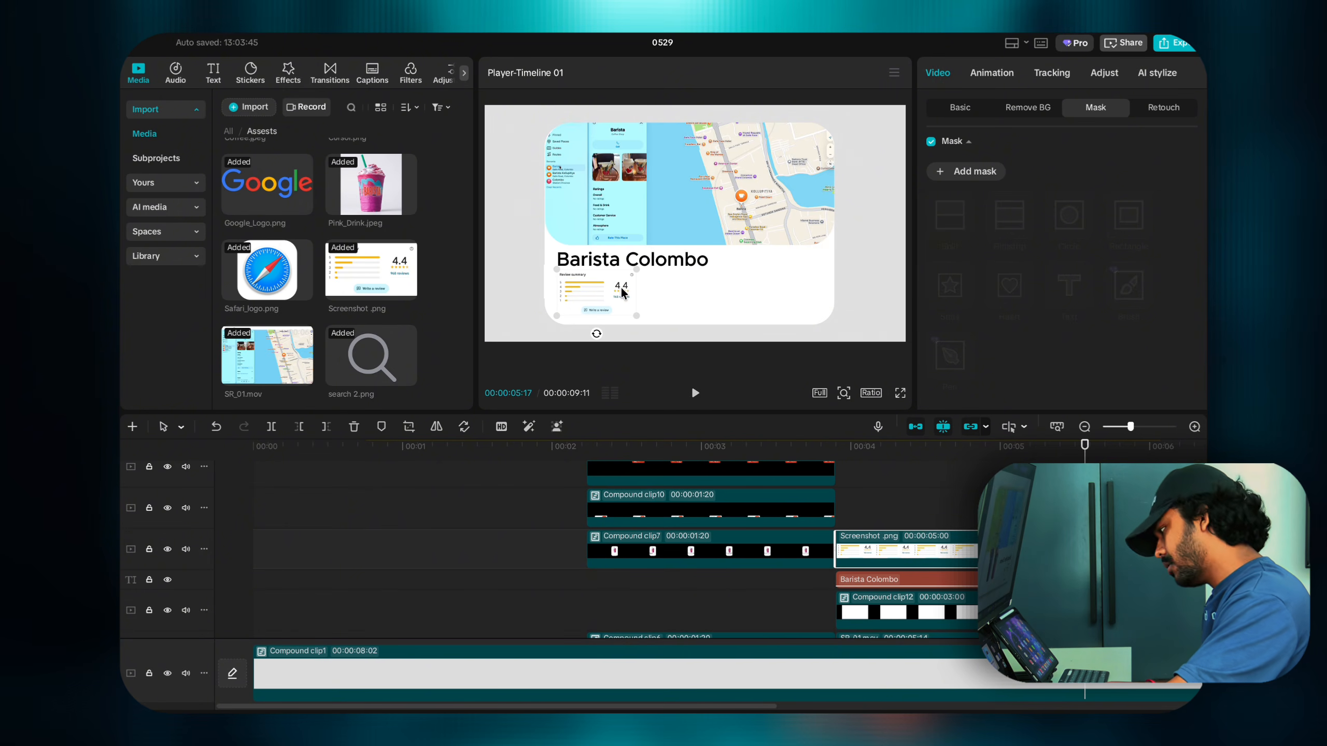
pyautogui.click(887, 496)
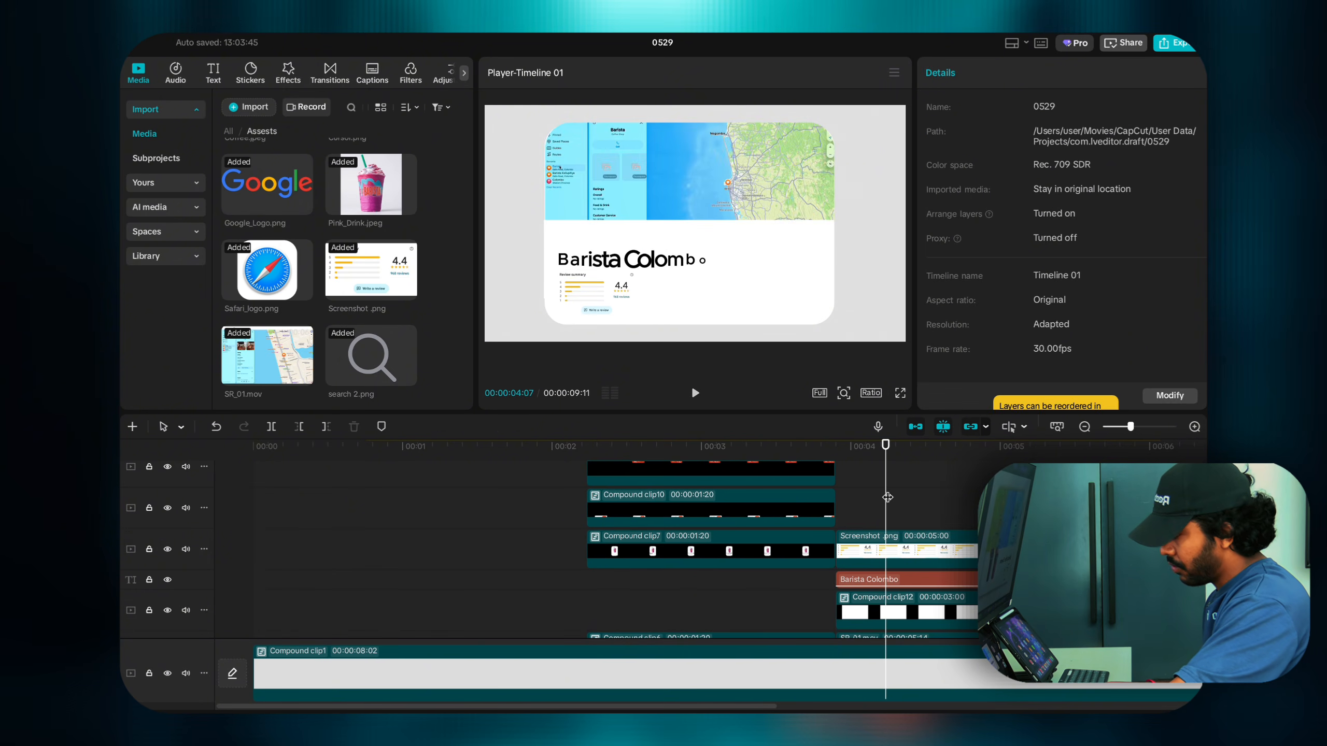
pyautogui.moveTo(887, 496); pyautogui.dragTo(929, 540)
pyautogui.click(929, 540)
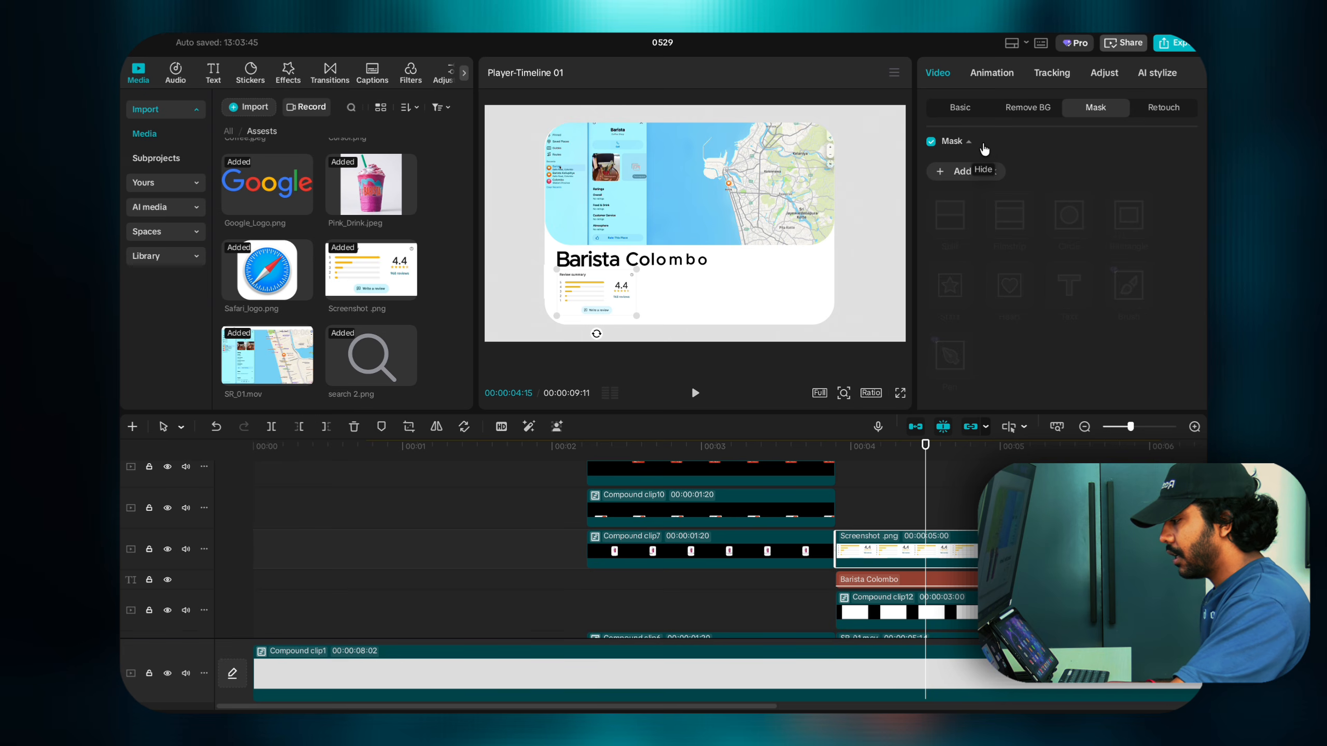
pyautogui.click(991, 72)
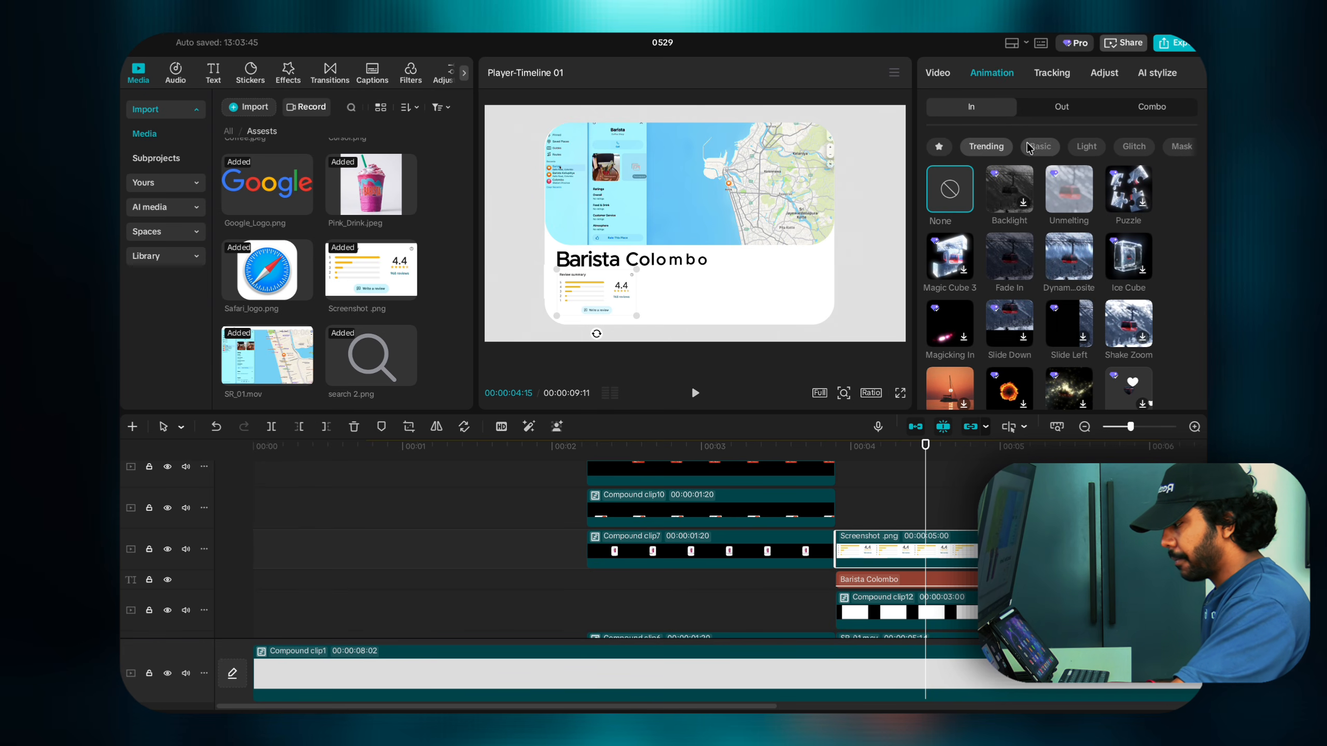
pyautogui.click(1018, 256)
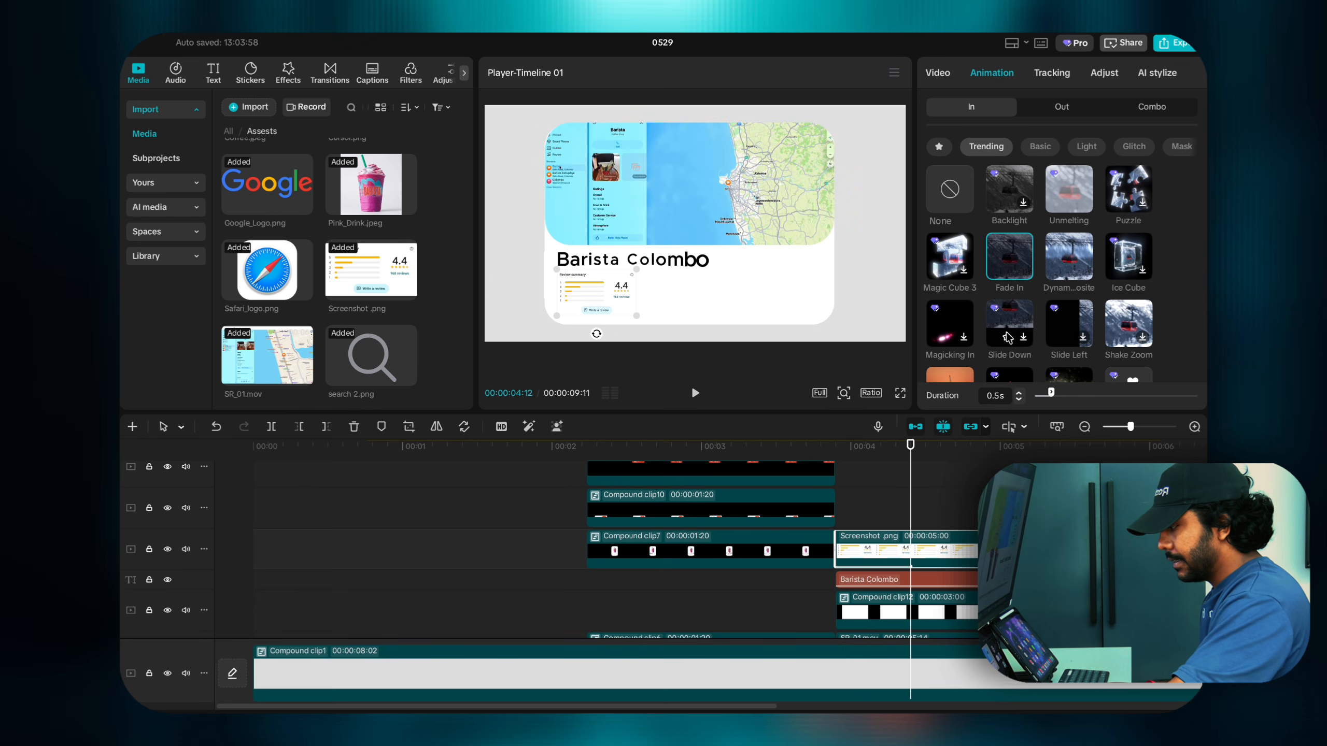
pyautogui.click(1018, 393)
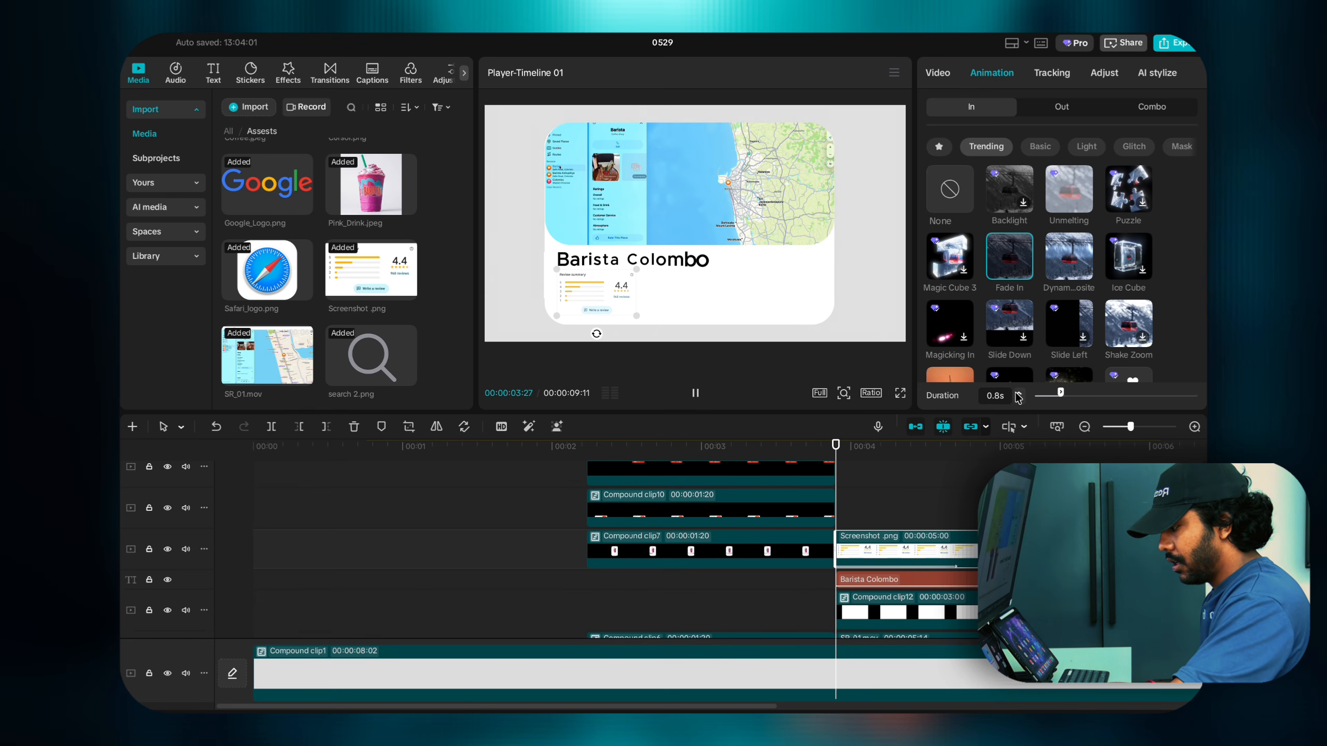
pyautogui.click(1017, 393)
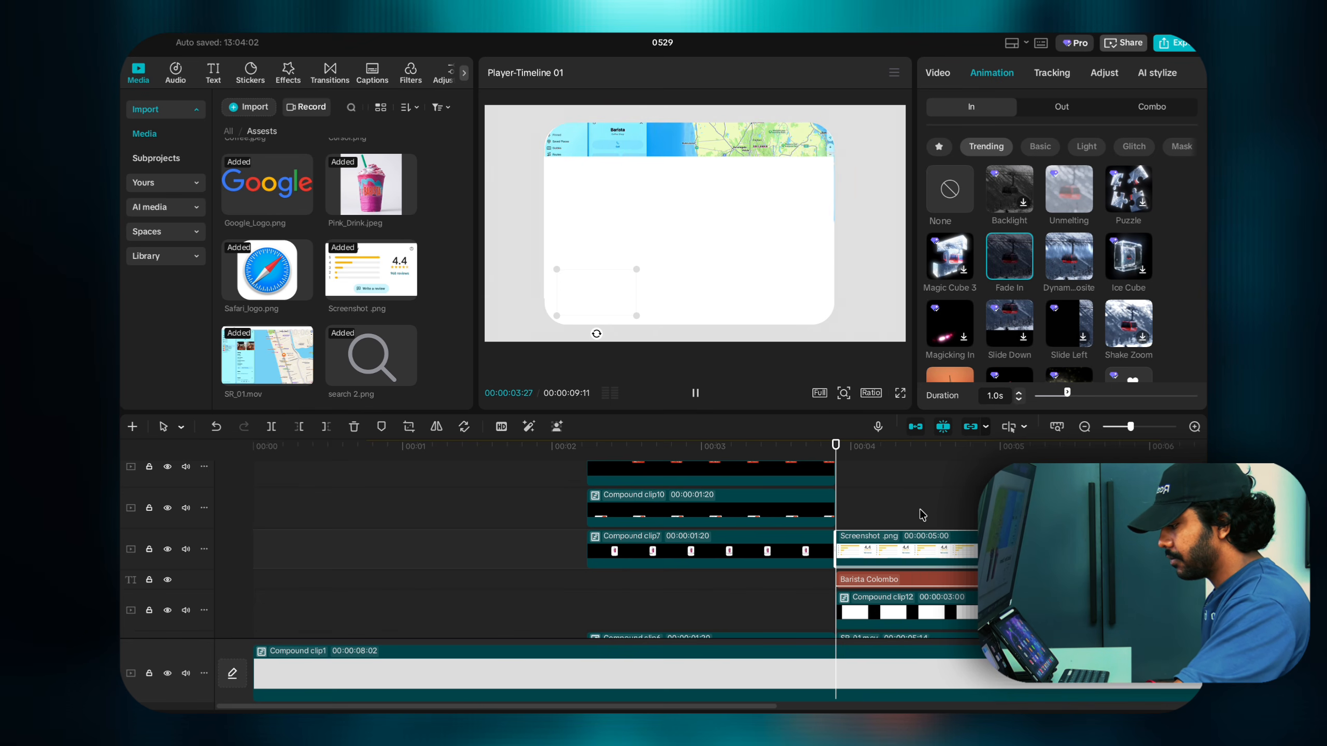
pyautogui.press('space')
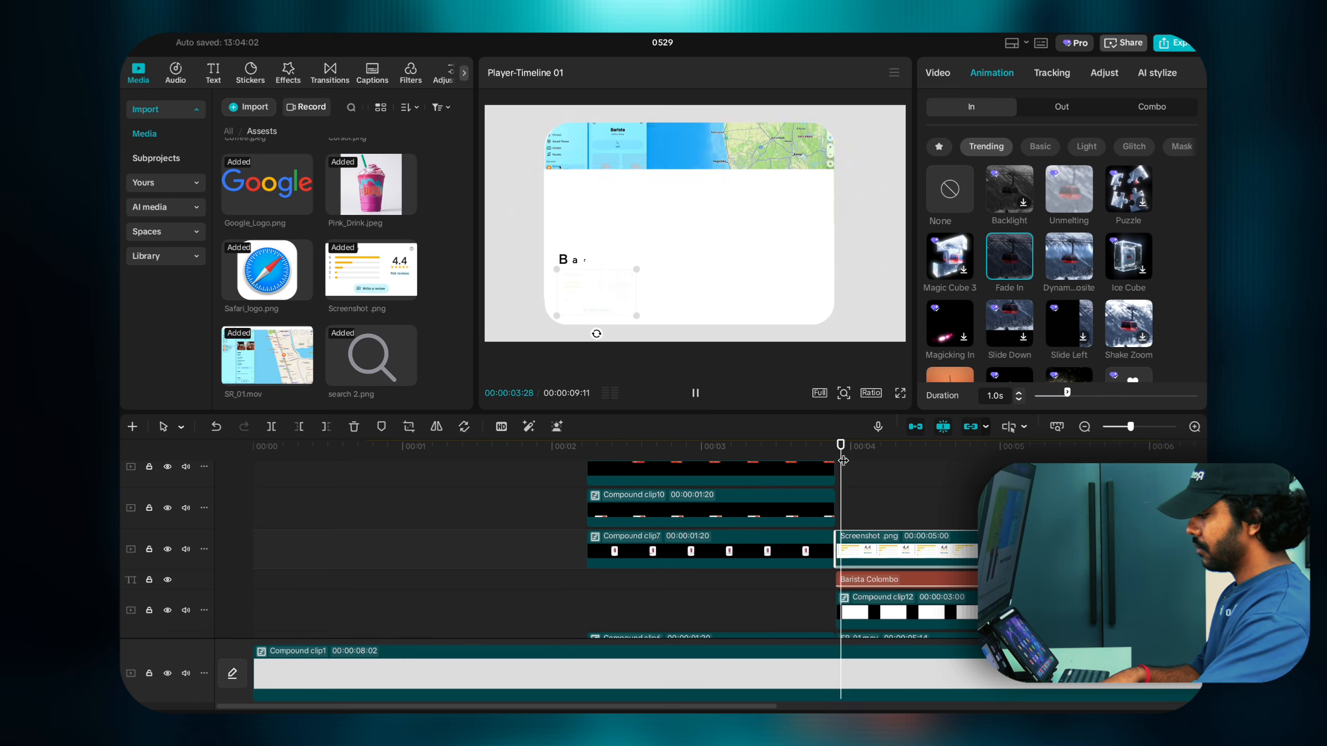
pyautogui.click(838, 474)
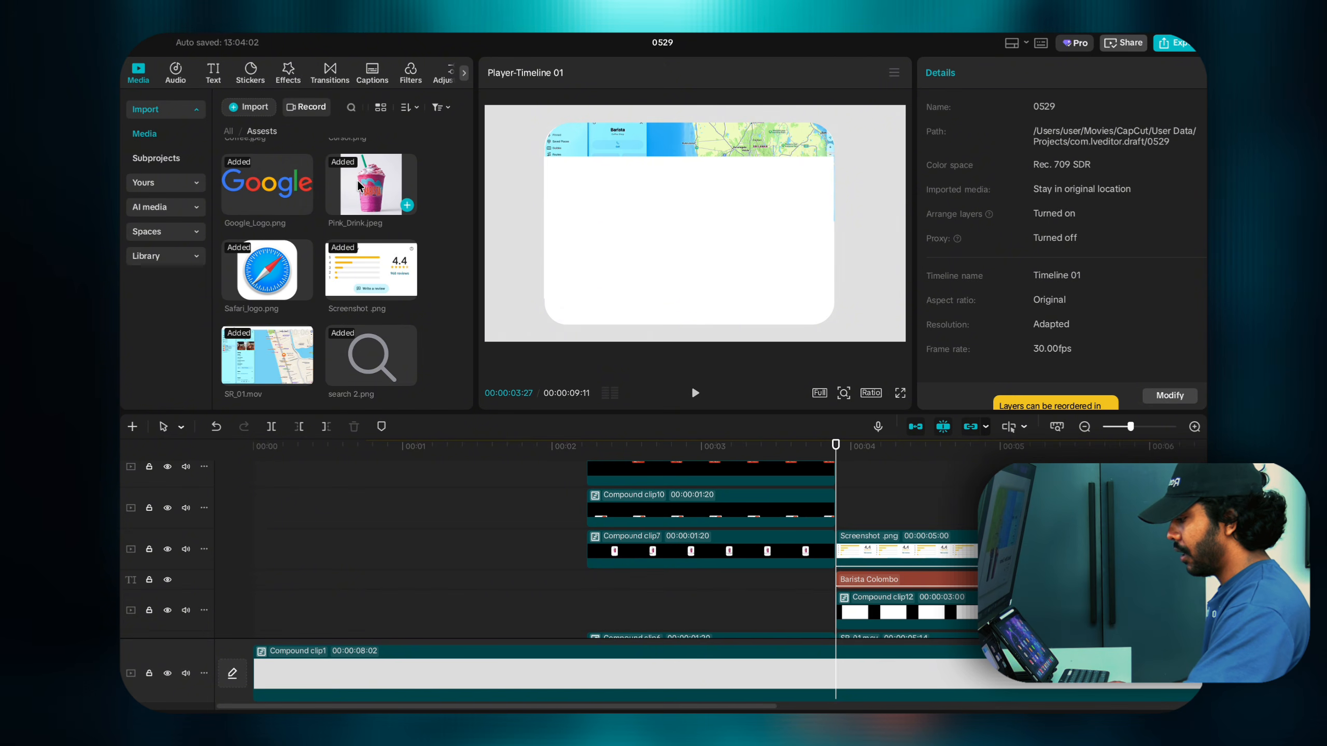
# Step: Add Pink_Drink.jpeg at the playhead, shrink it, and auto-remove its background
pyautogui.moveTo(359, 186); pyautogui.dragTo(839, 513)
pyautogui.click(880, 477)
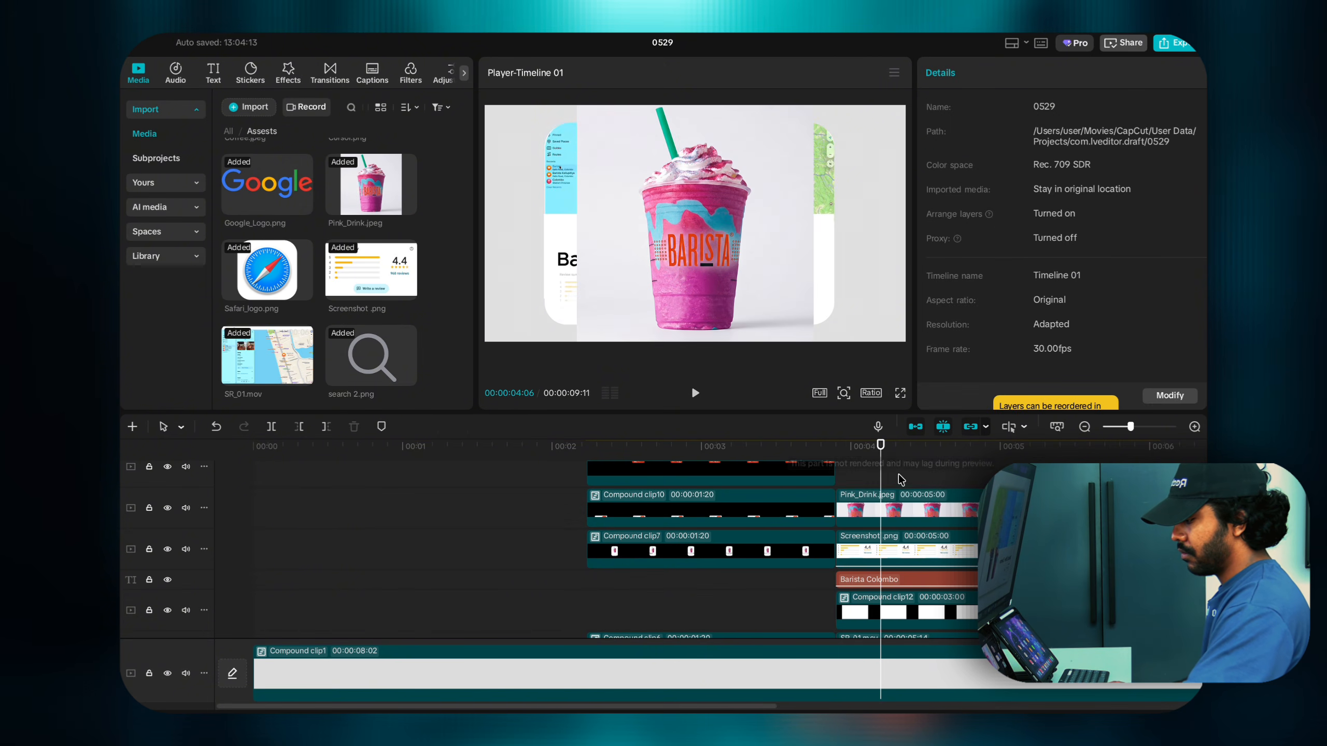
pyautogui.click(996, 174)
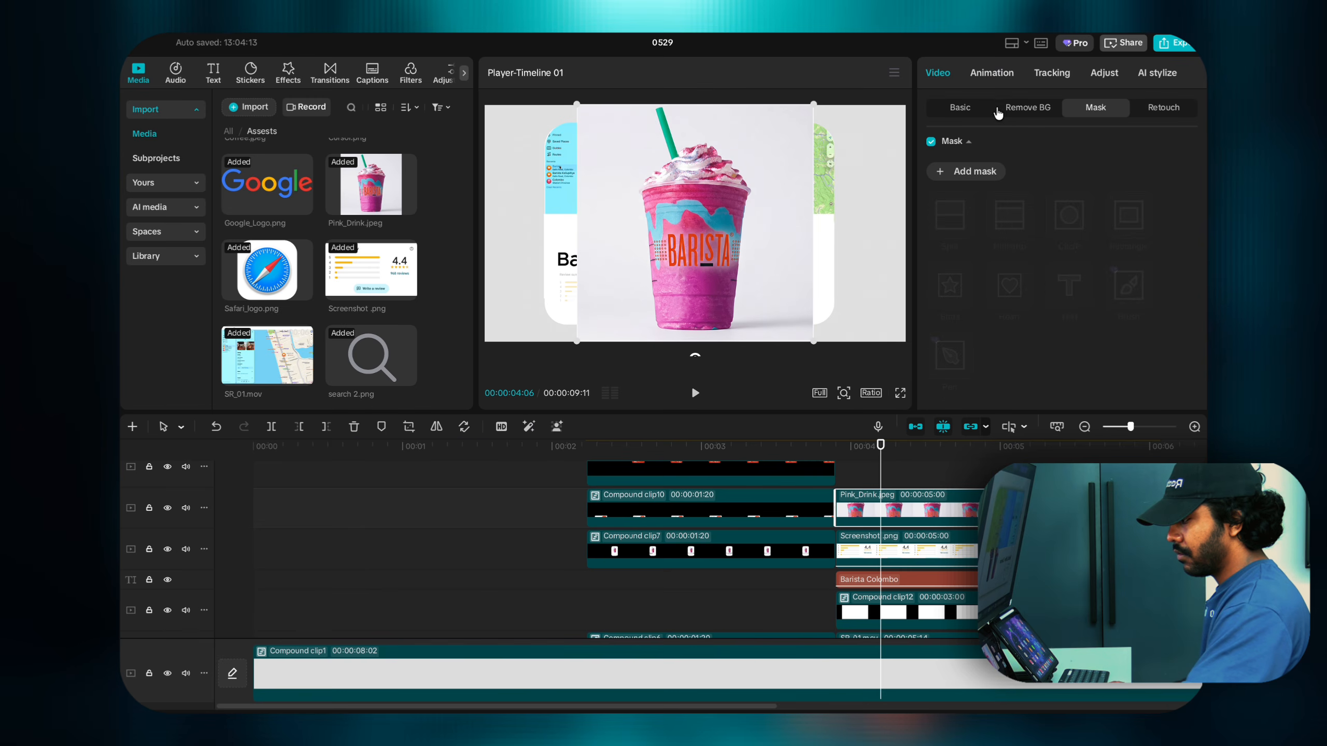
pyautogui.click(999, 110)
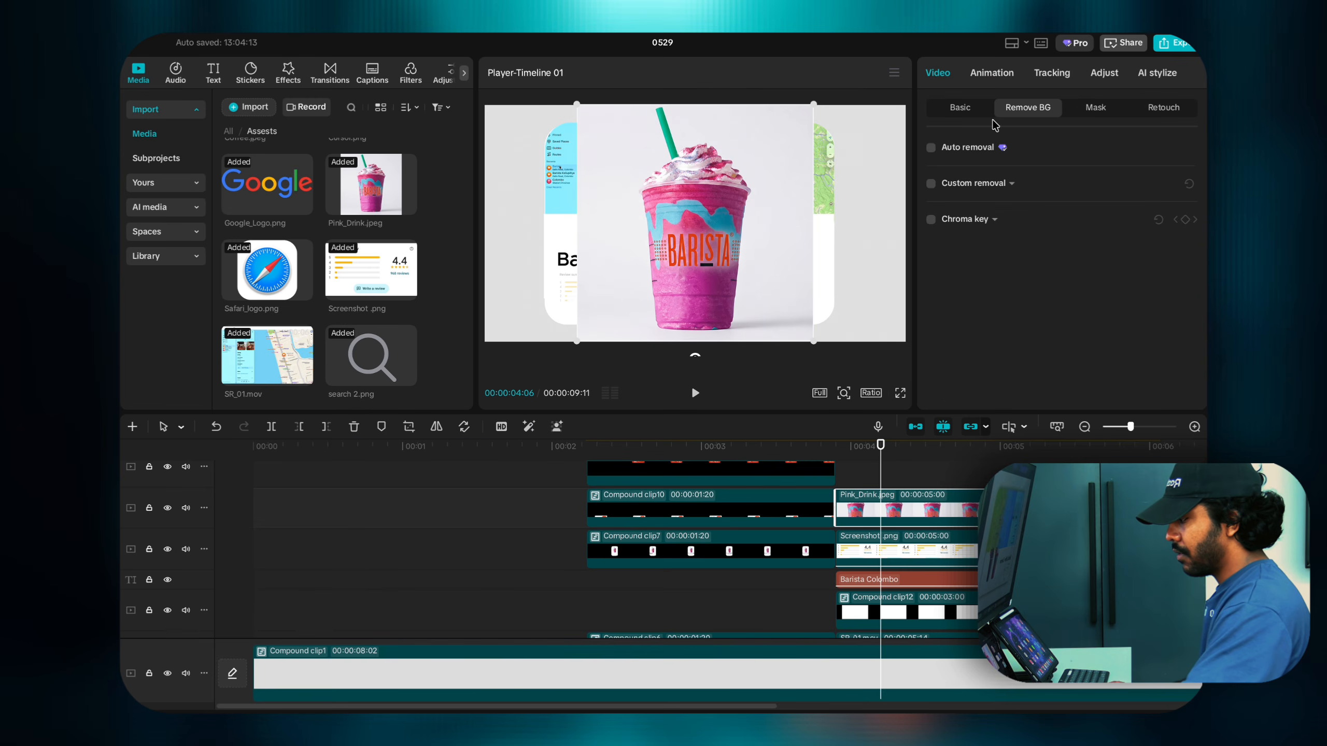
pyautogui.moveTo(815, 104); pyautogui.dragTo(728, 209)
pyautogui.click(929, 148)
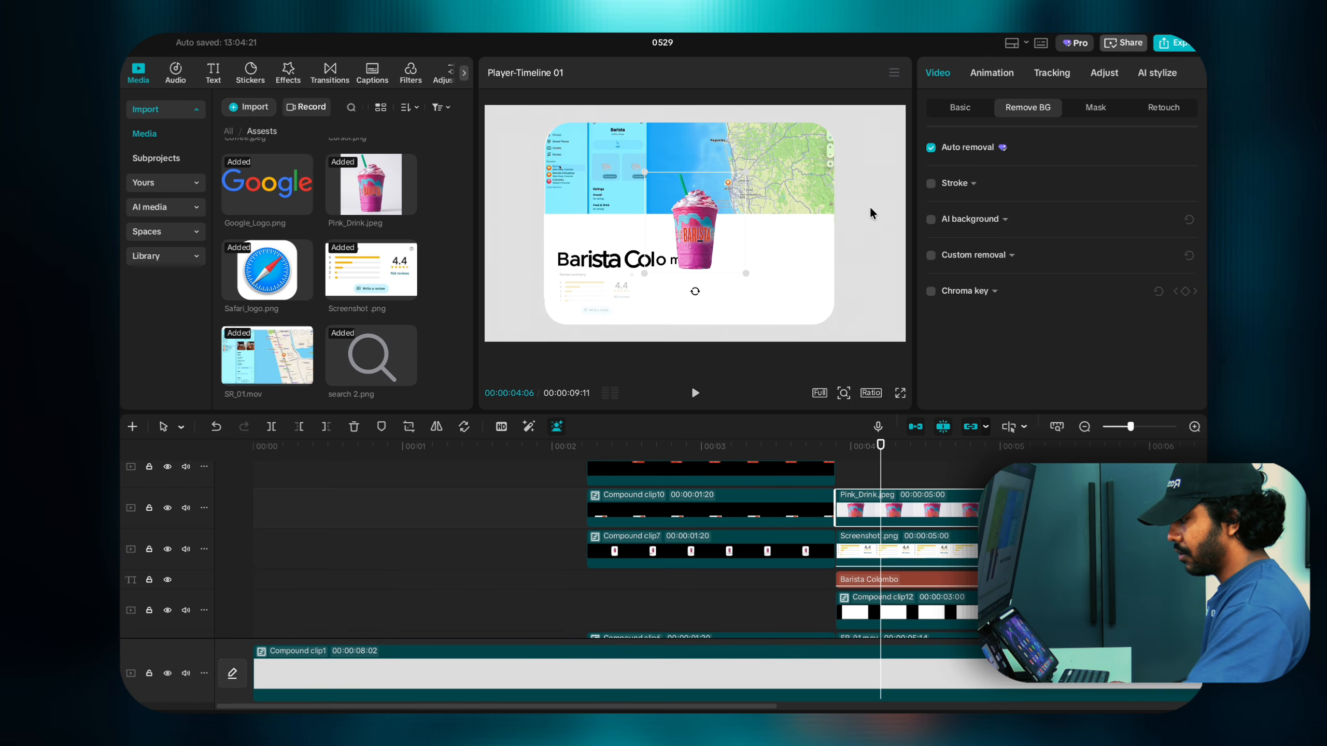
# Step: Position the drink in the card's lower right and fine-tune its size
pyautogui.moveTo(700, 256); pyautogui.dragTo(749, 278)
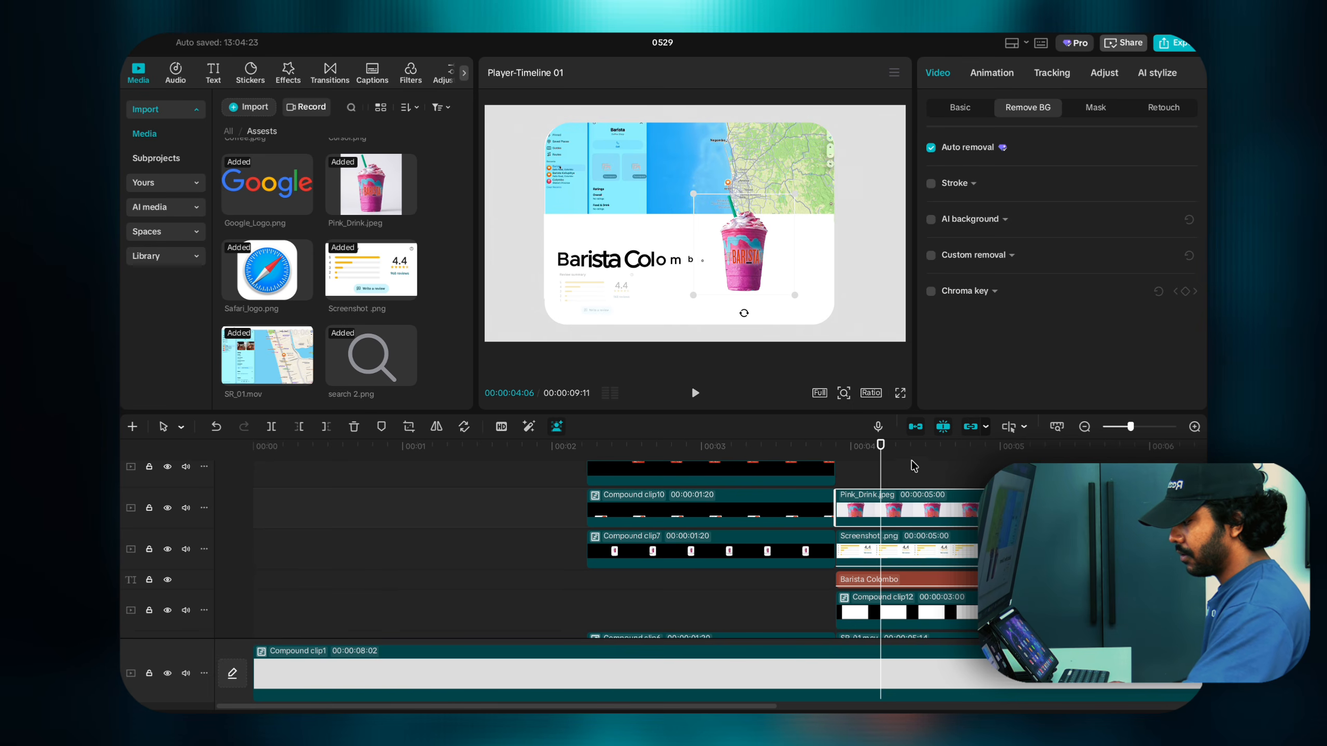
pyautogui.moveTo(880, 445); pyautogui.dragTo(1059, 444)
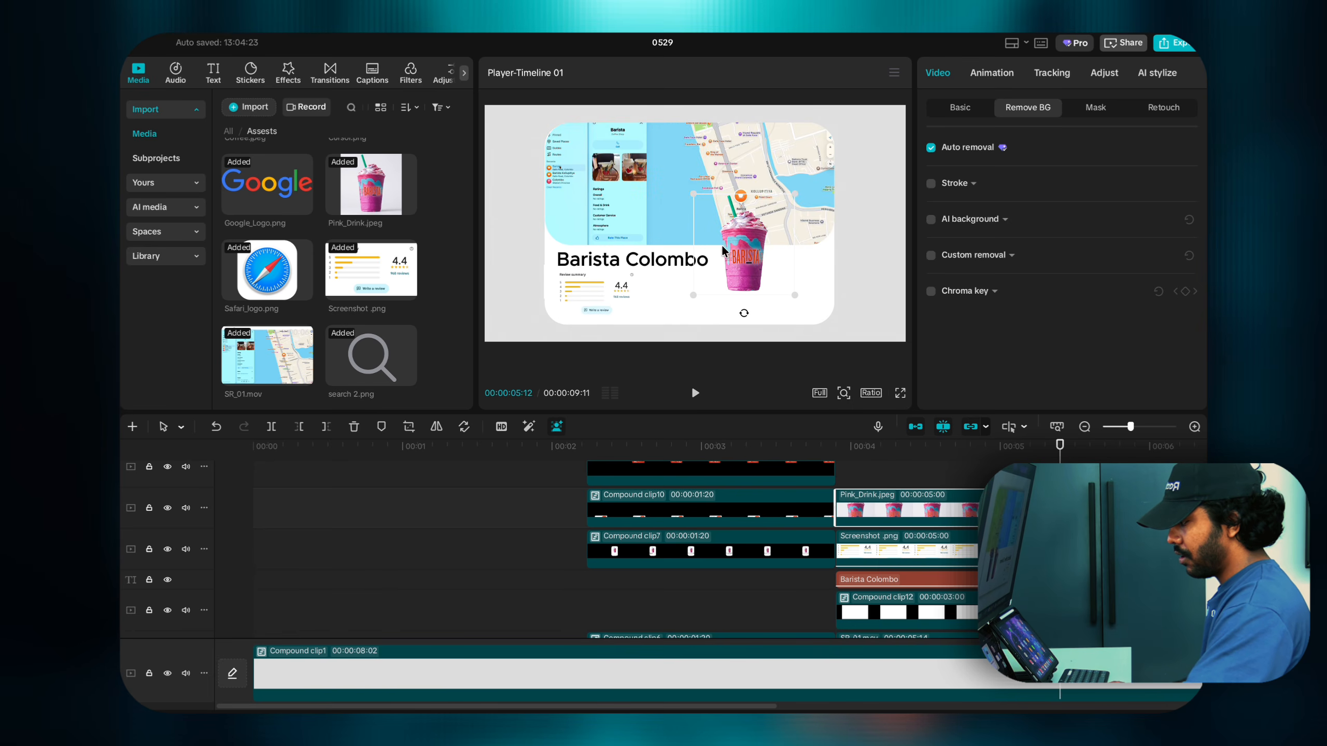
pyautogui.moveTo(740, 270)
pyautogui.mouseDown()
pyautogui.moveTo(733, 278)
pyautogui.moveTo(751, 275)
pyautogui.mouseUp()
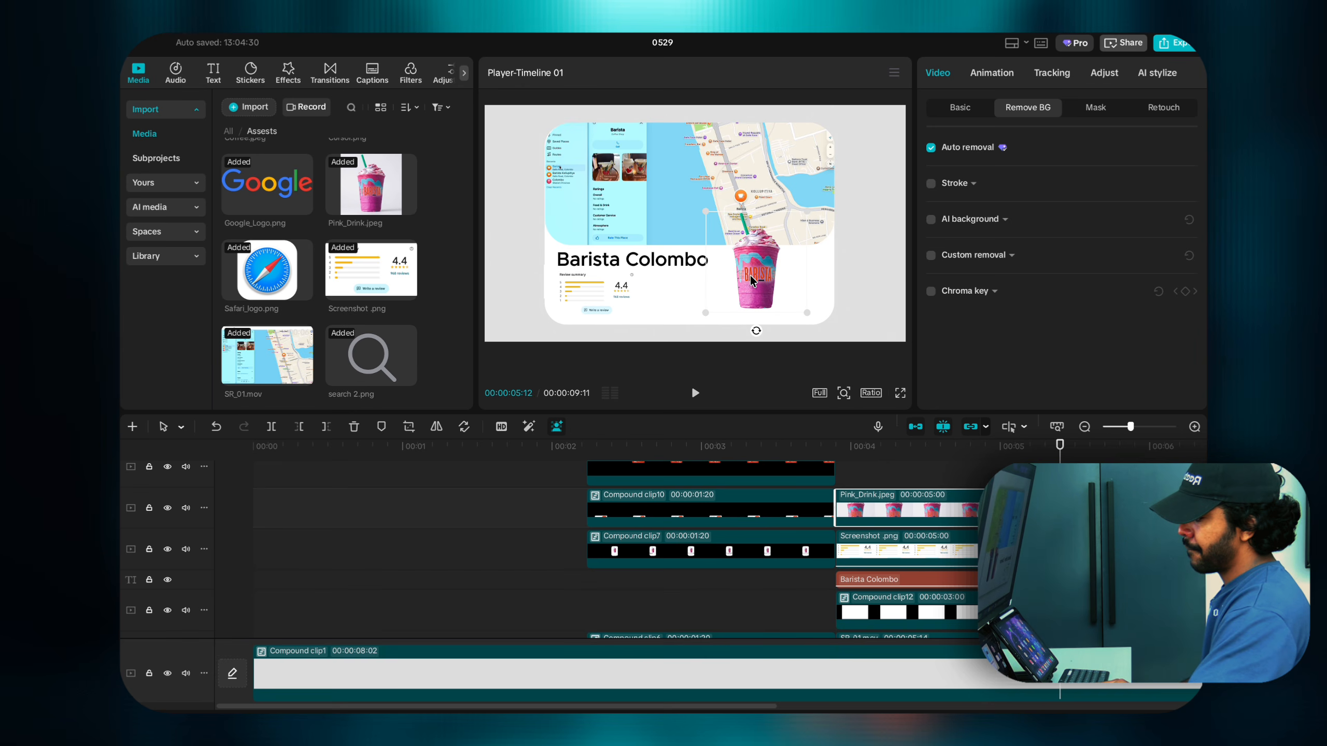
pyautogui.moveTo(807, 311); pyautogui.dragTo(816, 317)
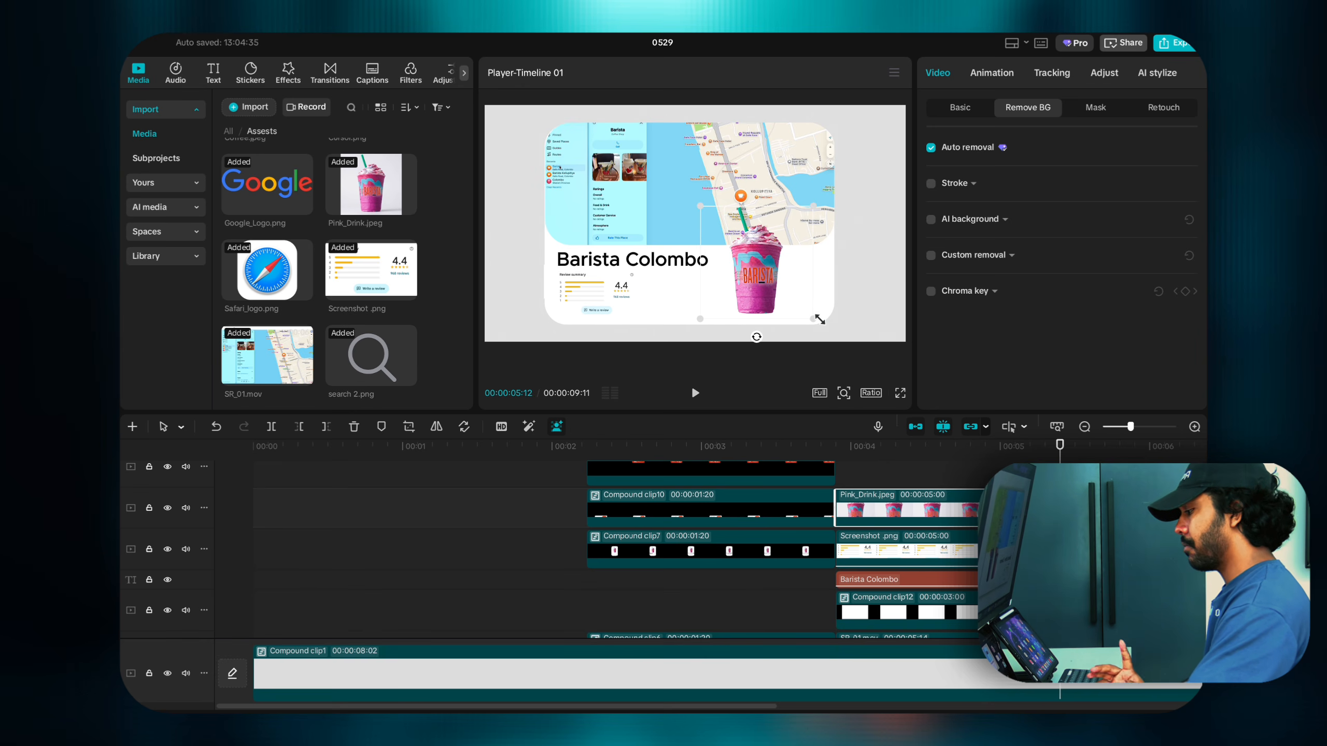
pyautogui.moveTo(1055, 494); pyautogui.dragTo(838, 493)
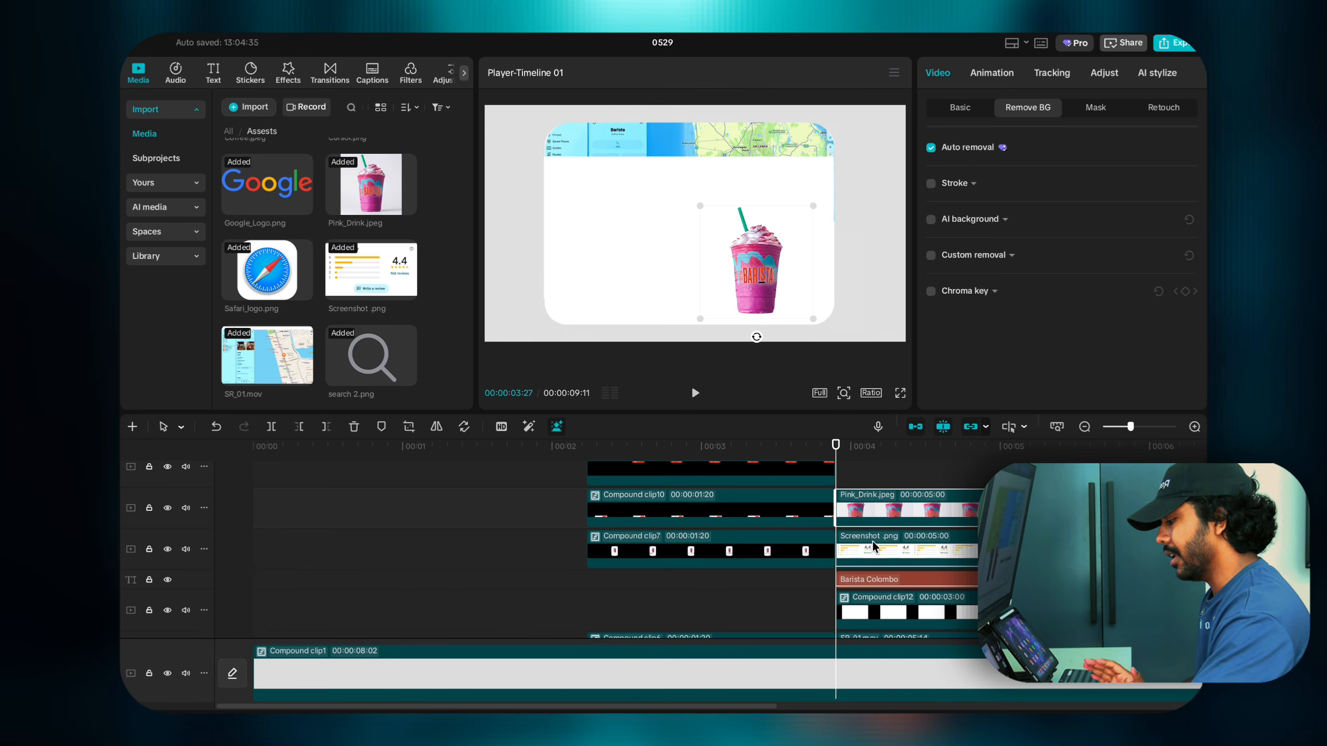
pyautogui.click(965, 109)
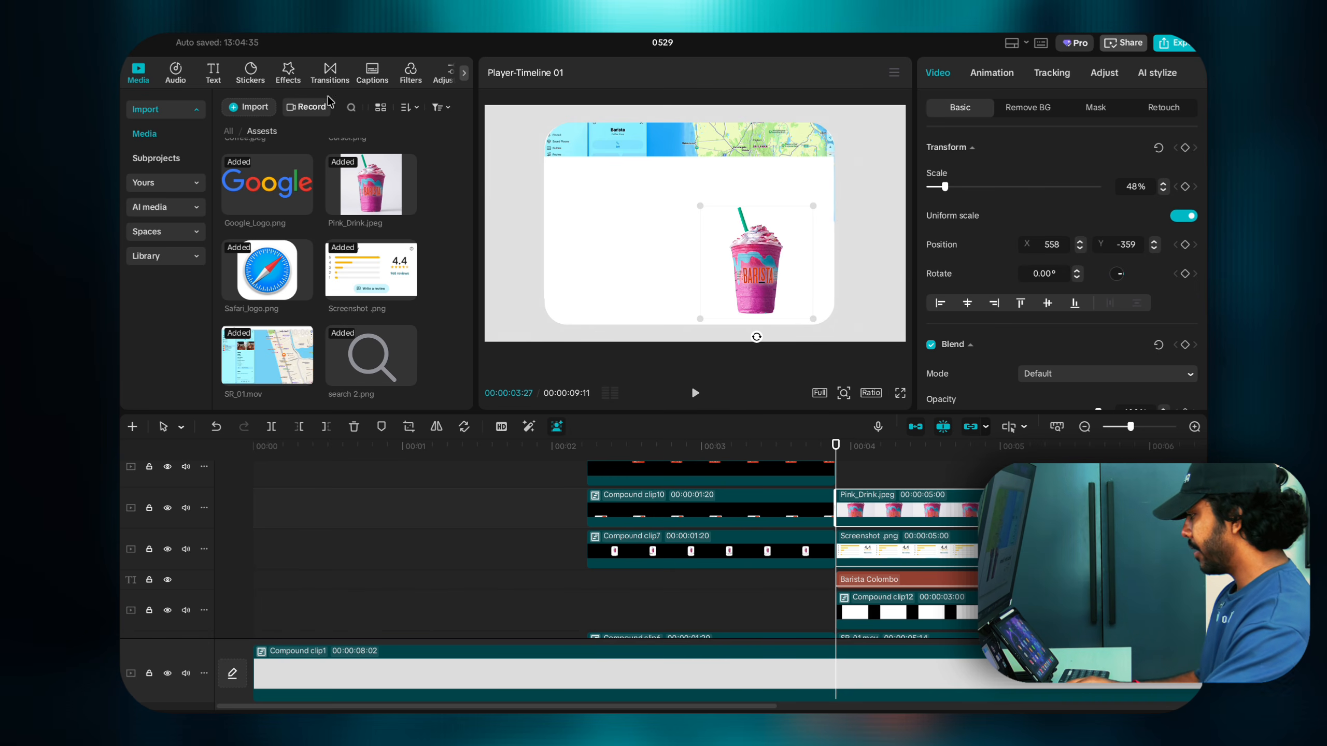
# Step: Add a circle shape on a new top track and move it over the drink
pyautogui.click(252, 78)
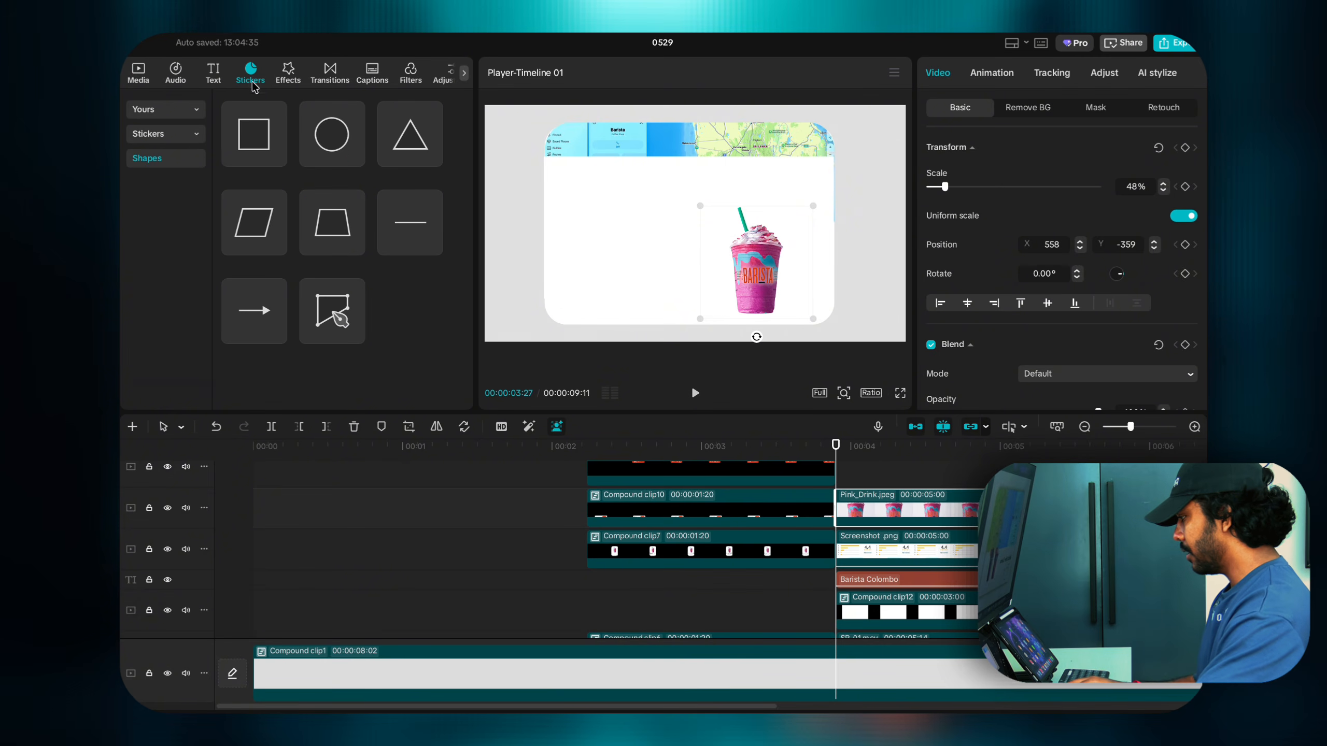
pyautogui.click(356, 159)
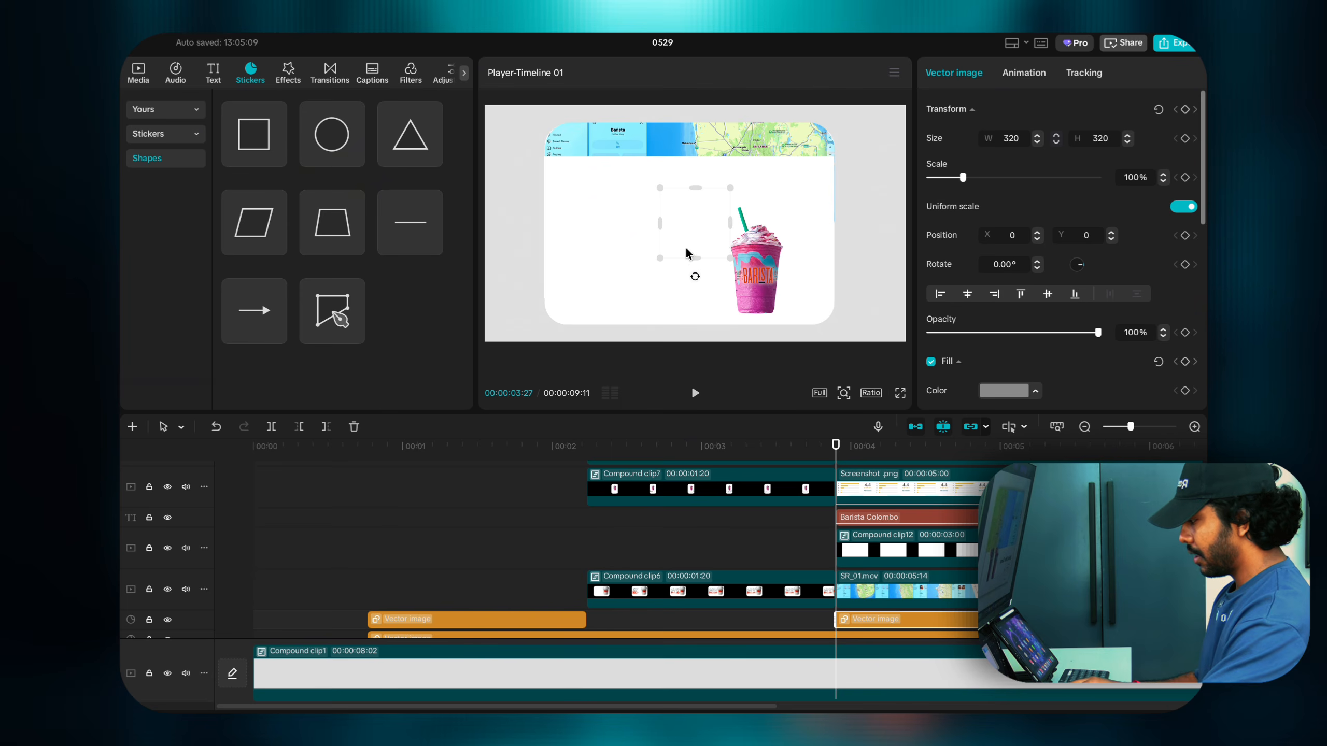
pyautogui.moveTo(874, 610); pyautogui.dragTo(871, 497)
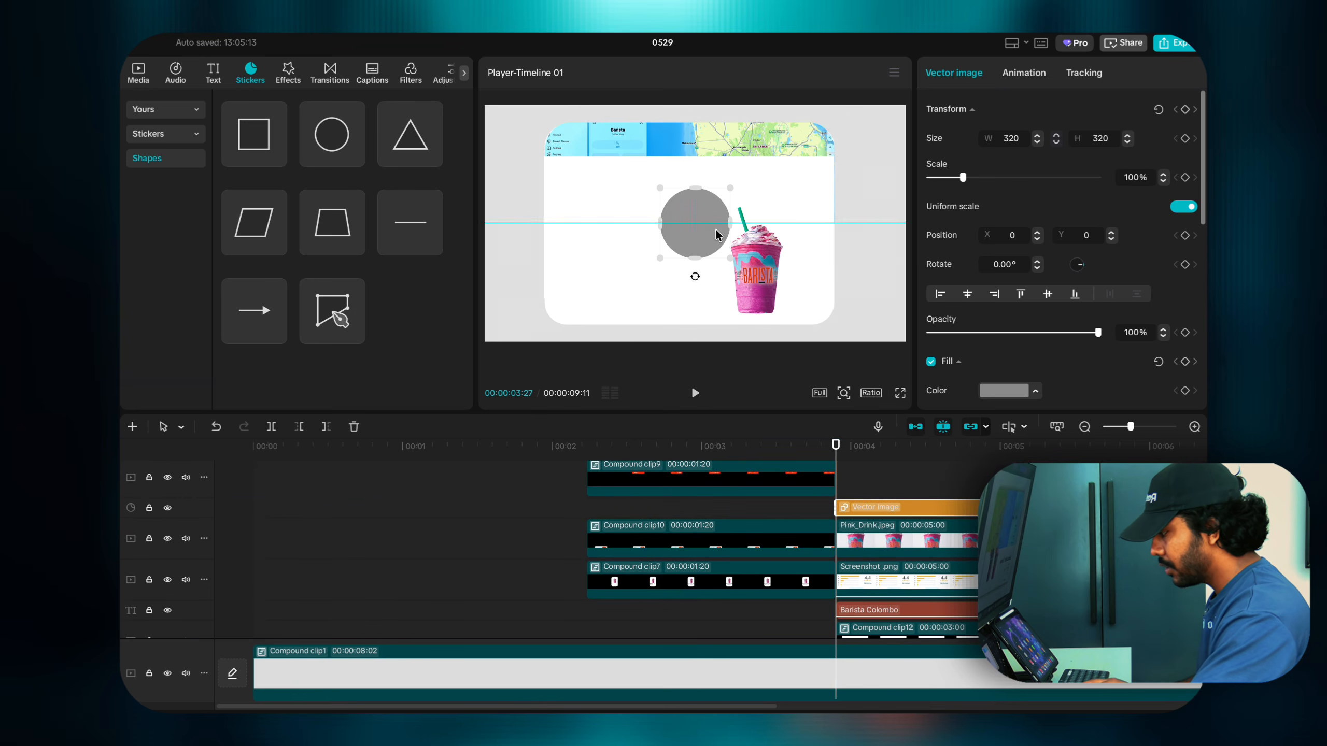
pyautogui.moveTo(716, 234); pyautogui.dragTo(780, 238)
pyautogui.press('super+z')
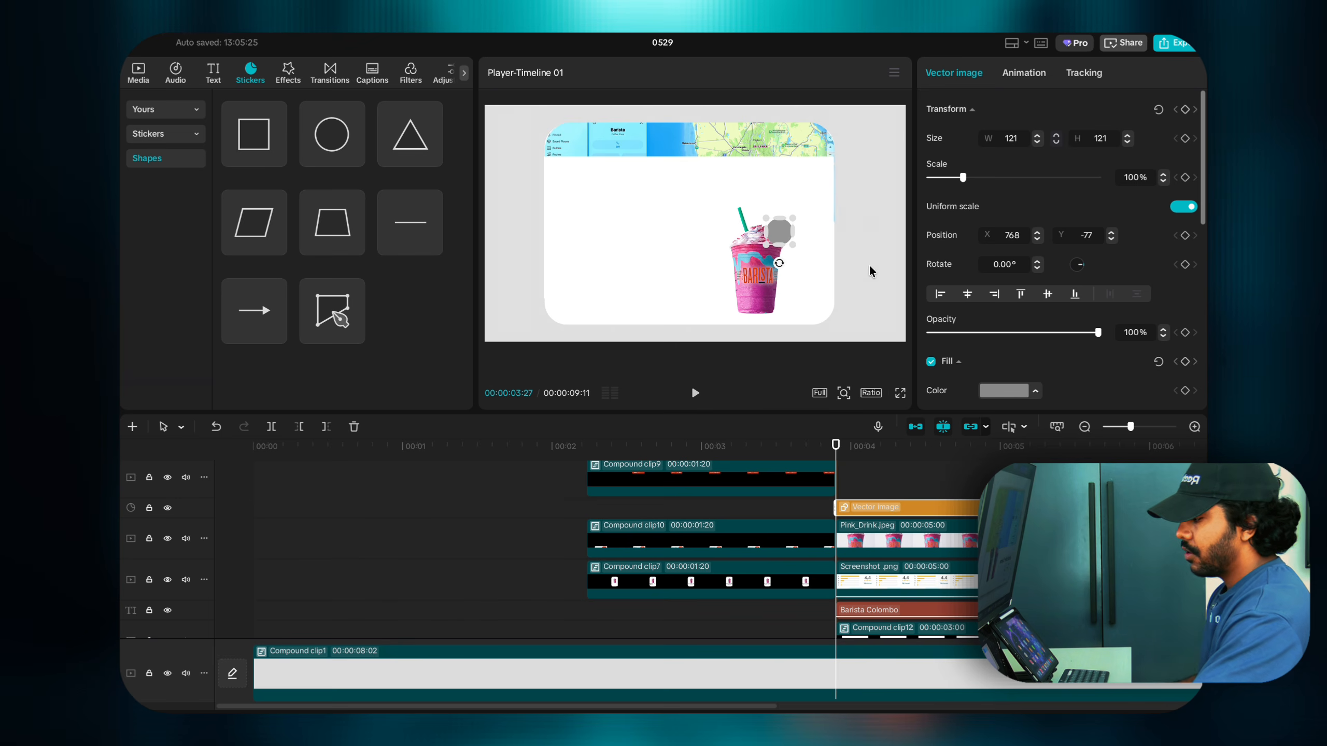
# Step: Fill the circle bright red and shrink it slightly
pyautogui.scroll(-3, 989, 280)
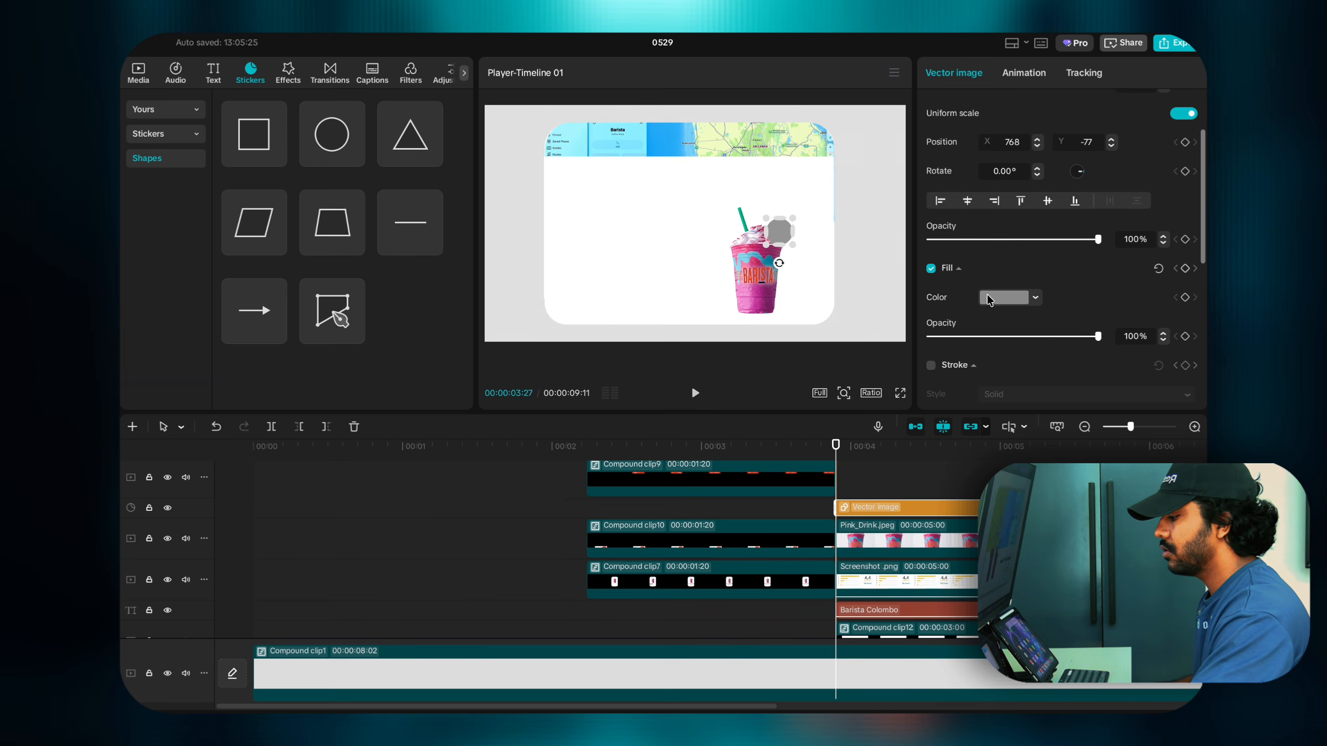
pyautogui.click(988, 297)
pyautogui.click(992, 526)
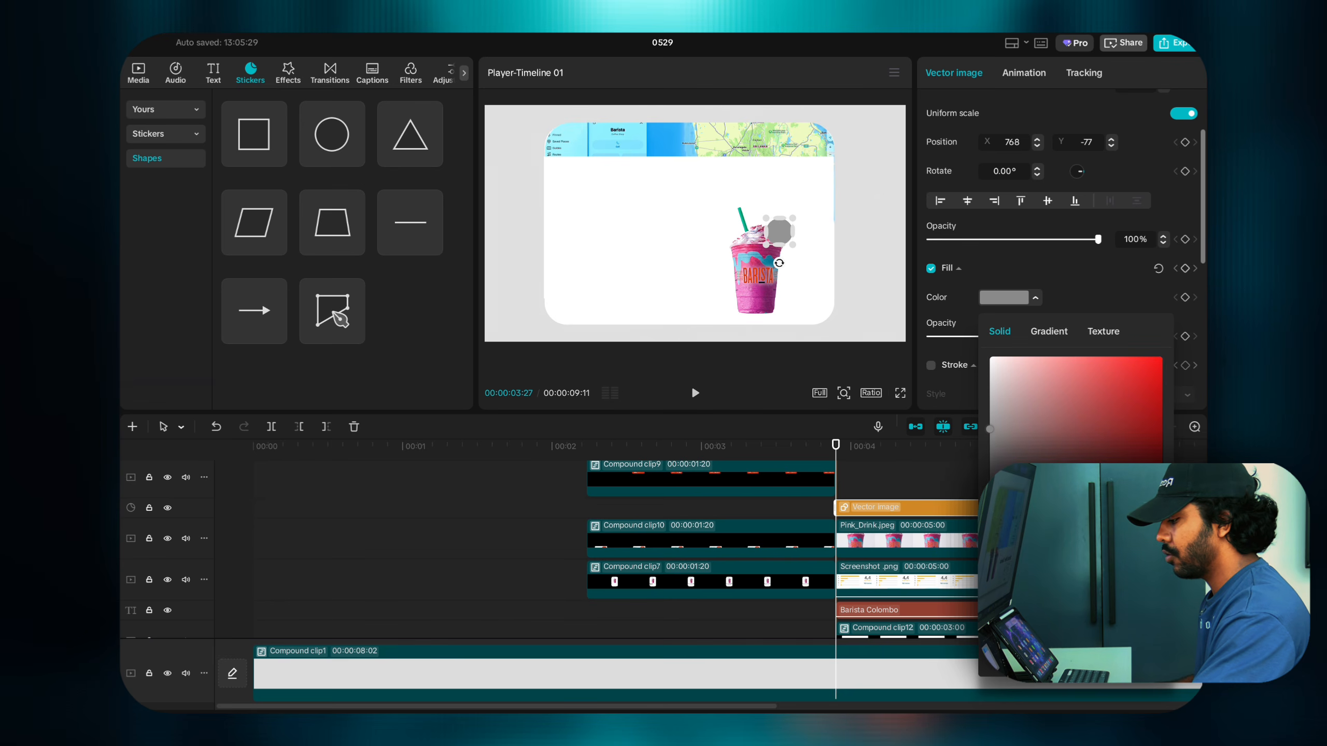
pyautogui.click(1163, 359)
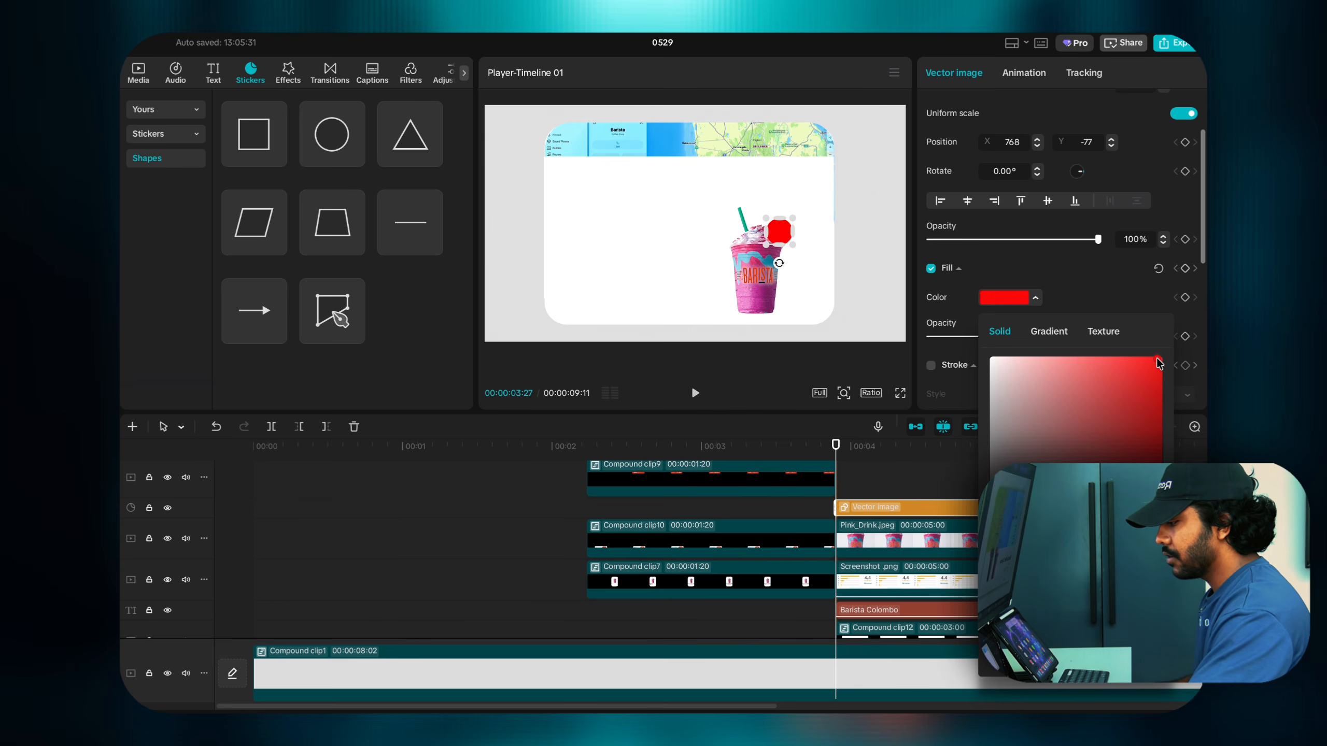
pyautogui.click(1129, 294)
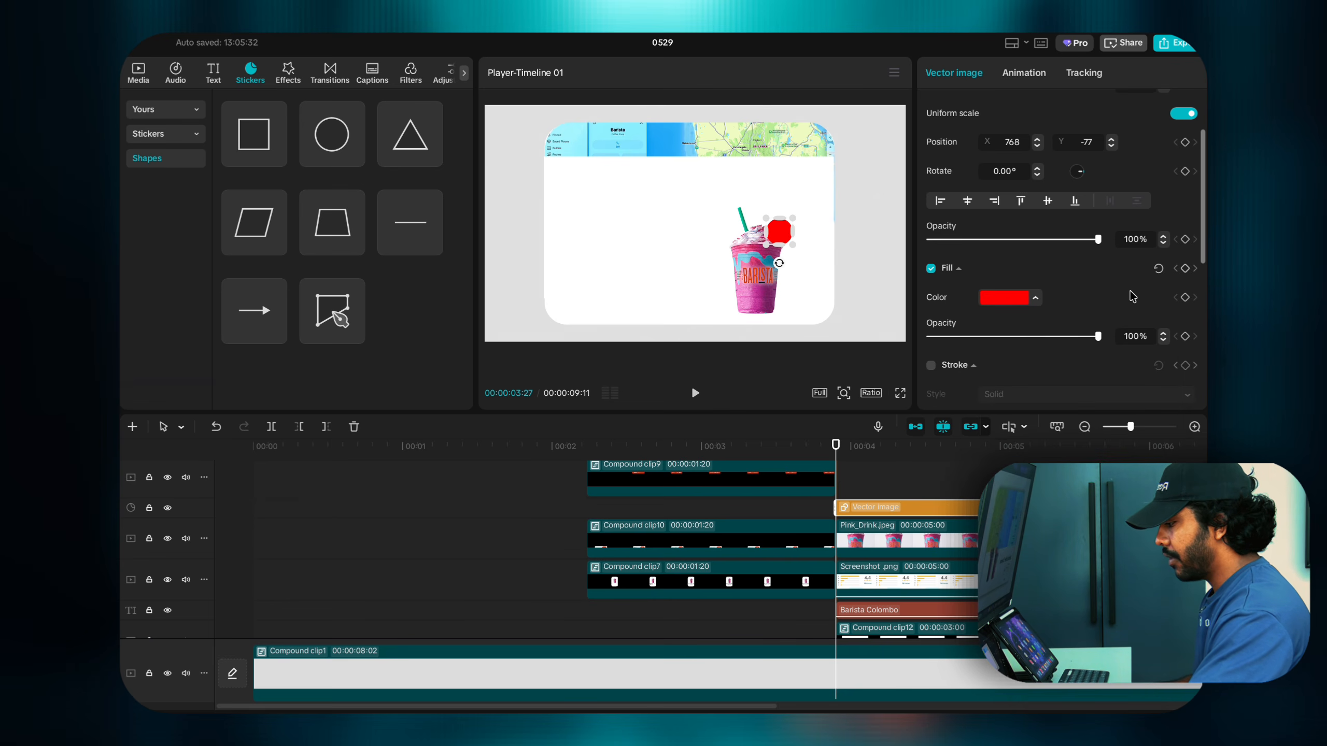
pyautogui.moveTo(796, 248); pyautogui.dragTo(795, 246)
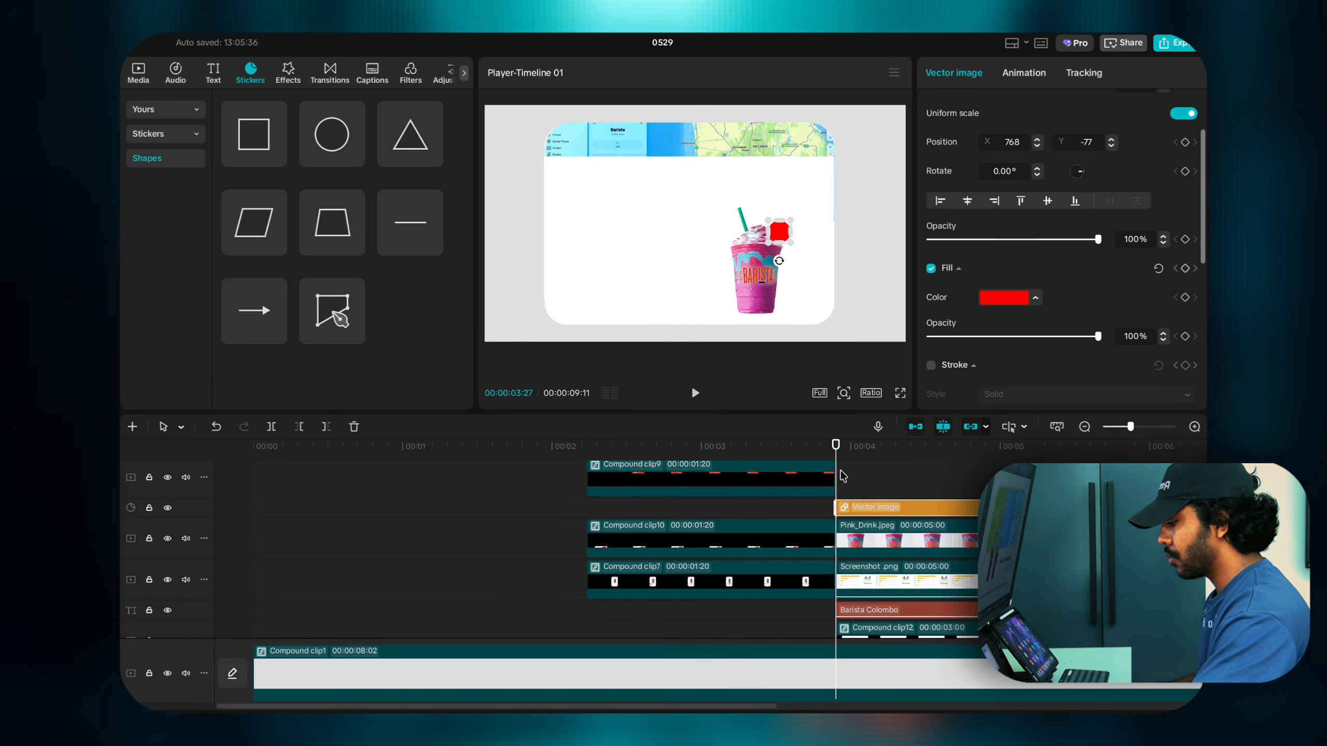
pyautogui.click(213, 72)
# Step: Add a text clip reading '1' and centre it on the red circle
pyautogui.click(277, 153)
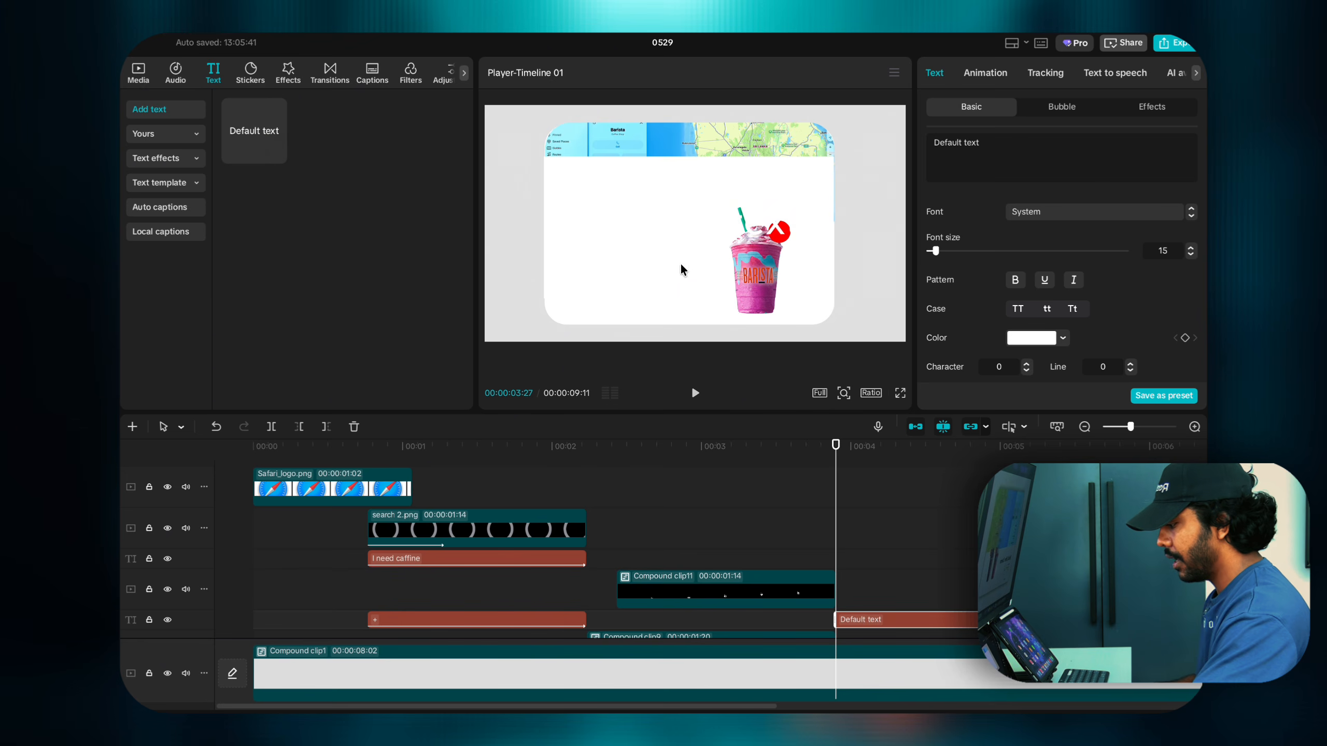
pyautogui.scroll(-2, 871, 593)
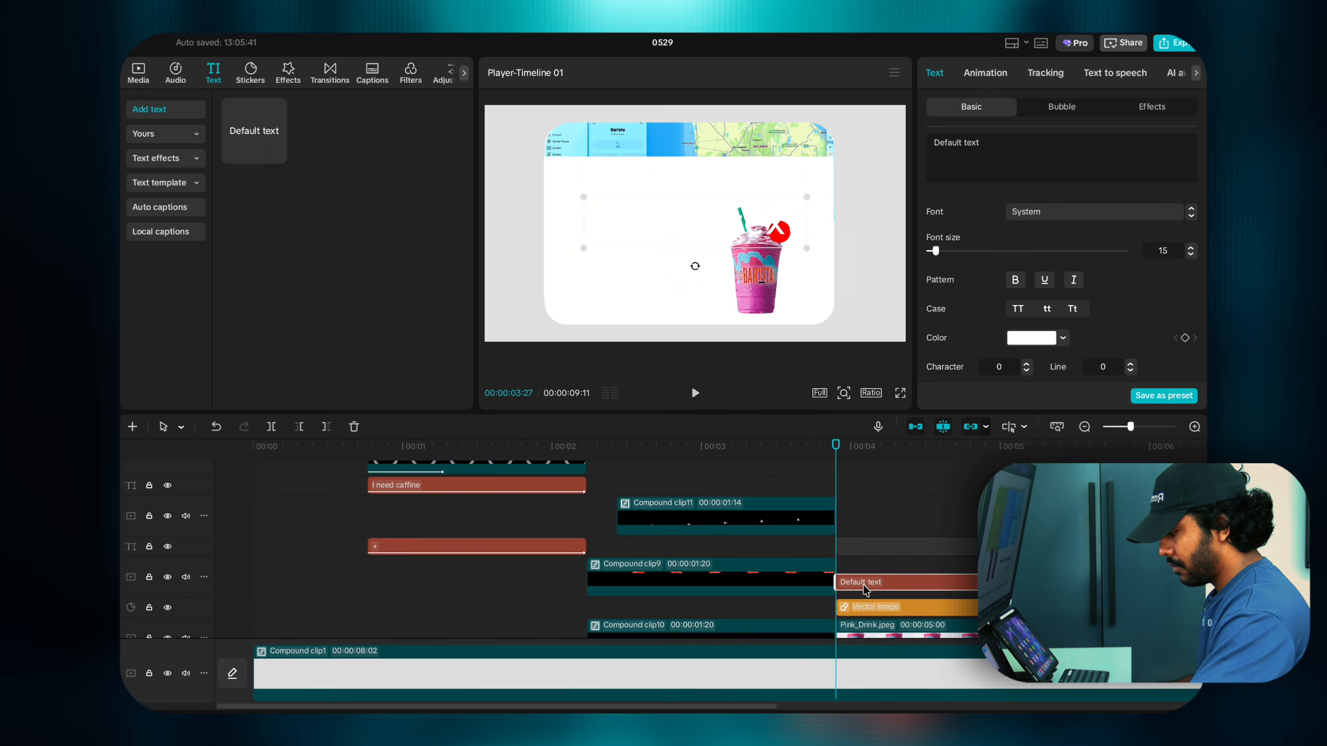
pyautogui.moveTo(980, 143); pyautogui.dragTo(860, 138)
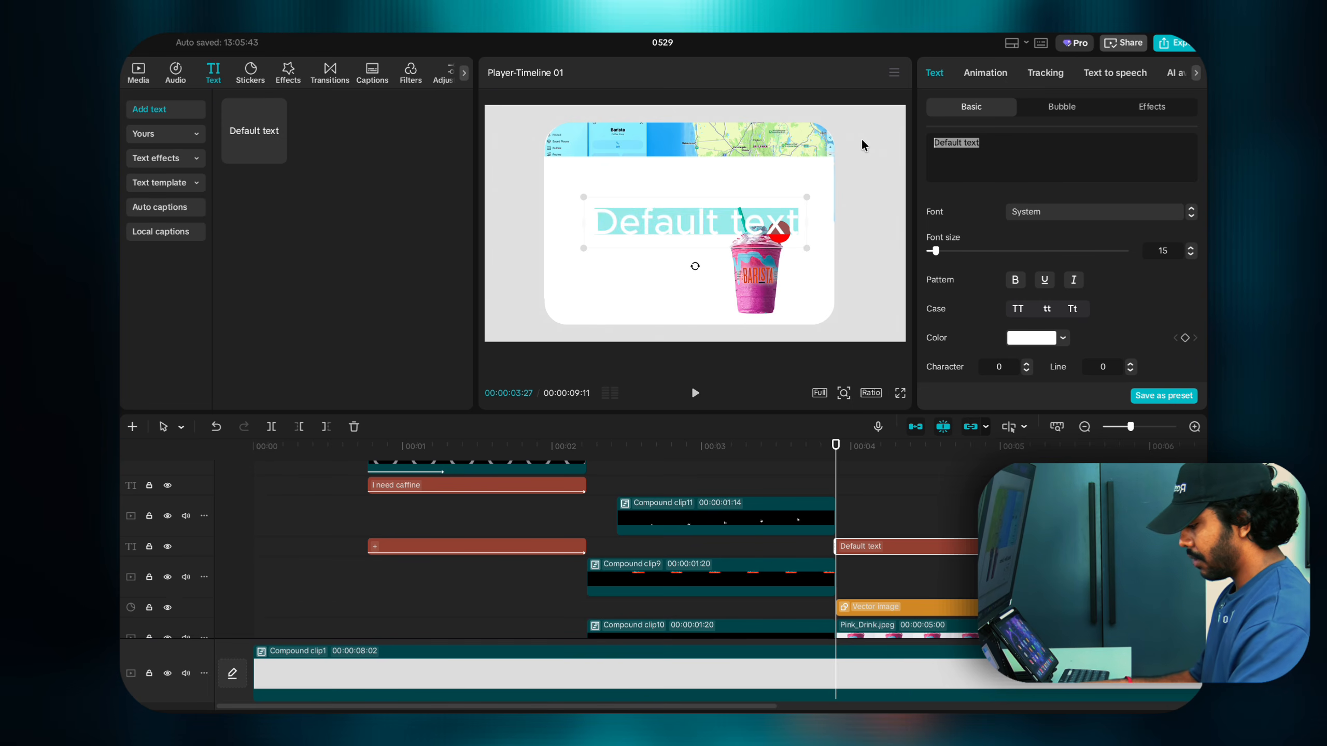
pyautogui.write('1')
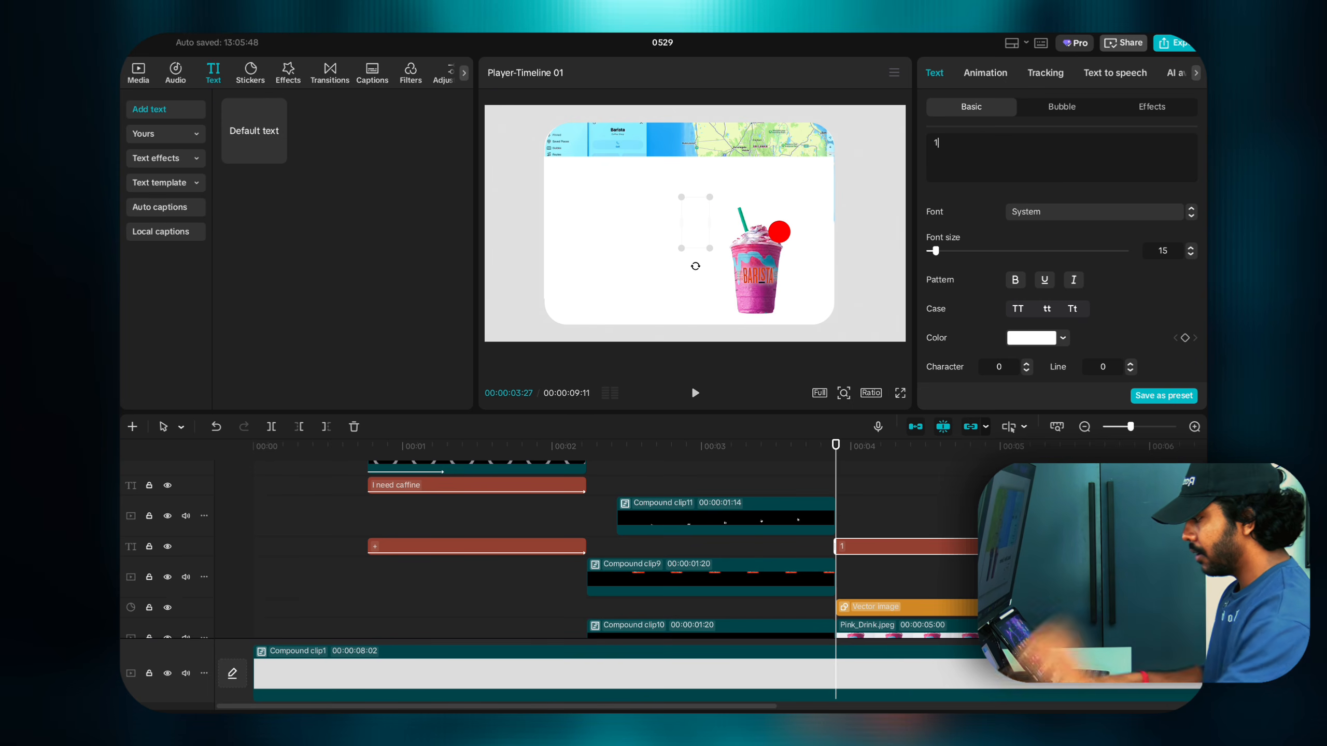
pyautogui.moveTo(698, 226); pyautogui.dragTo(788, 246)
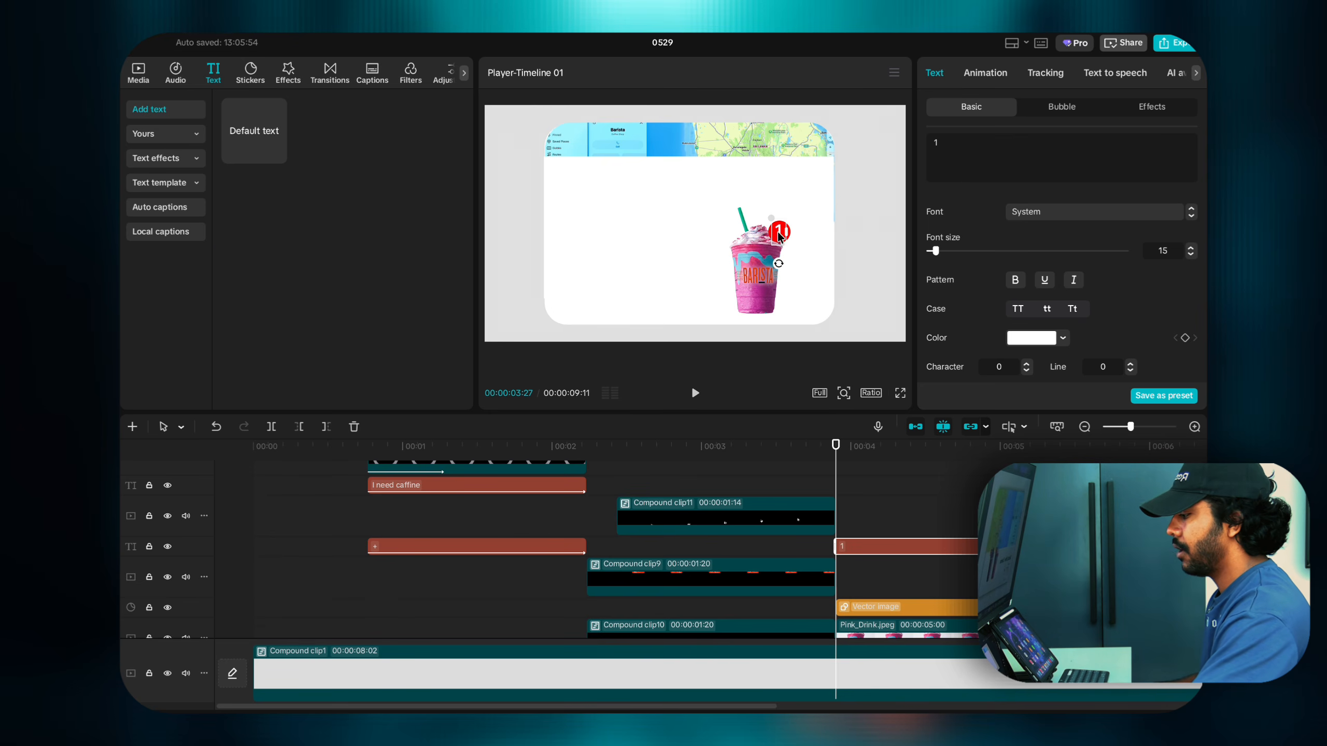
pyautogui.moveTo(778, 233); pyautogui.dragTo(779, 233)
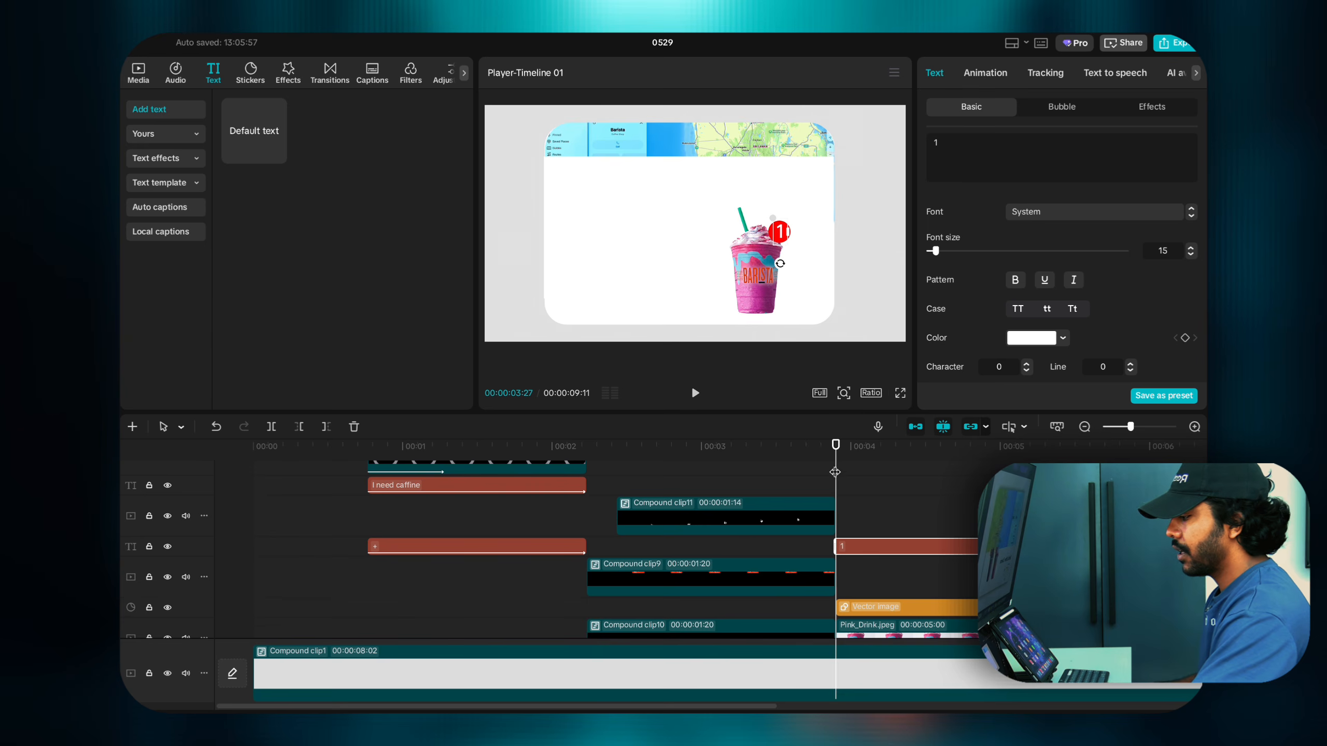
# Step: Zoom the preview in on the badge at 00:00:03:29 to check it
pyautogui.moveTo(838, 481); pyautogui.dragTo(847, 481)
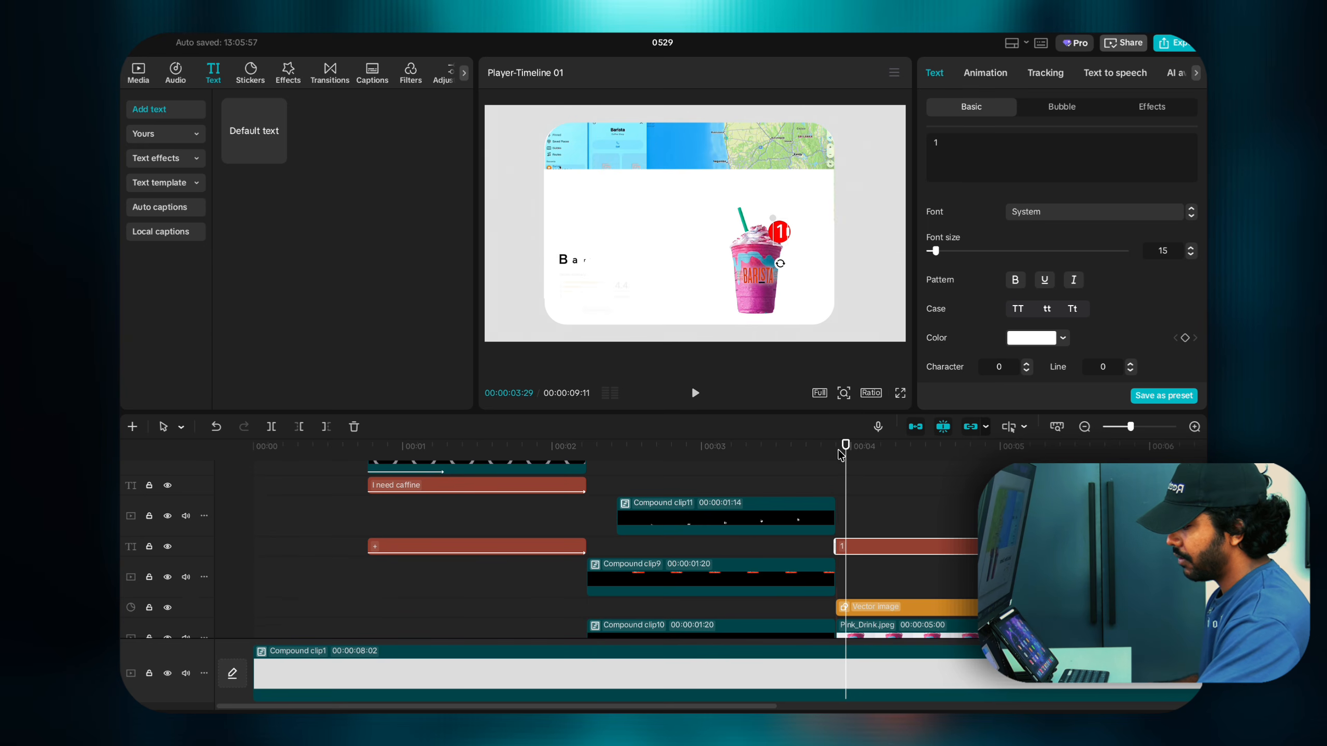
pyautogui.click(844, 393)
pyautogui.moveTo(811, 387); pyautogui.dragTo(840, 387)
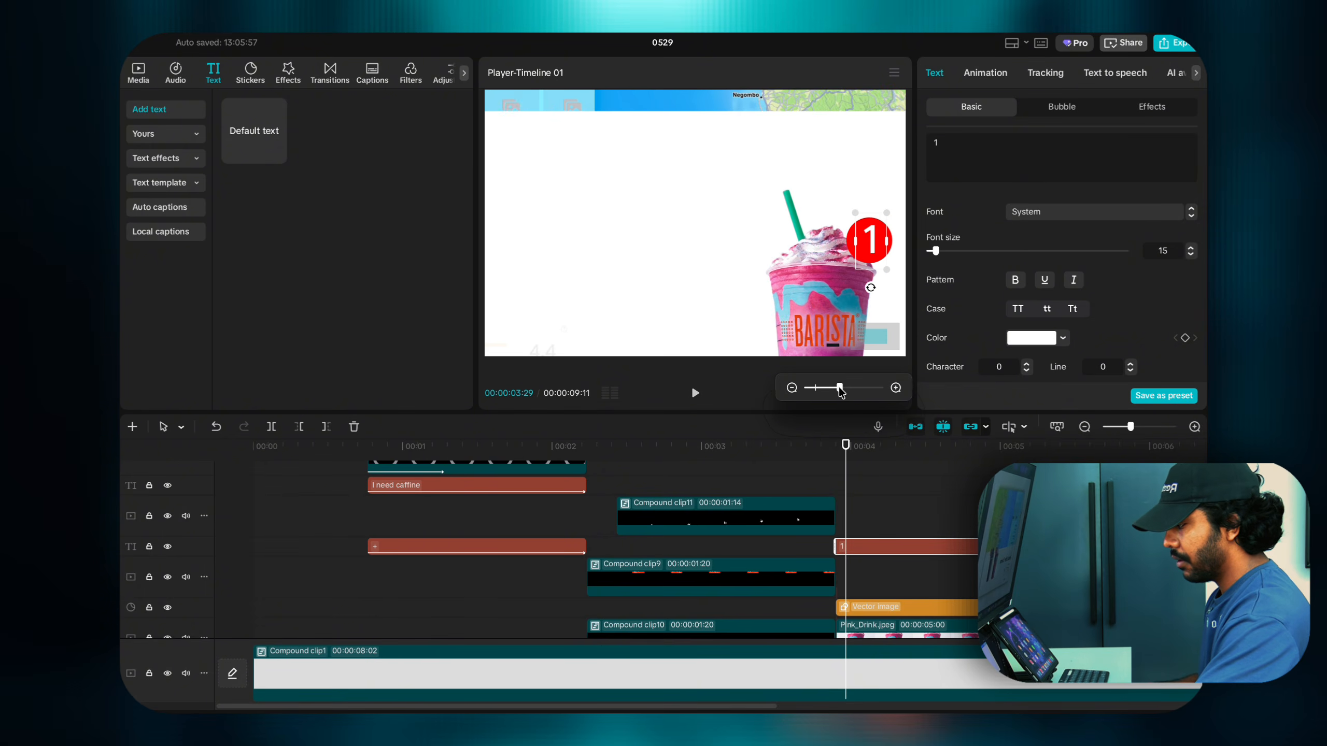
pyautogui.moveTo(872, 336); pyautogui.dragTo(881, 348)
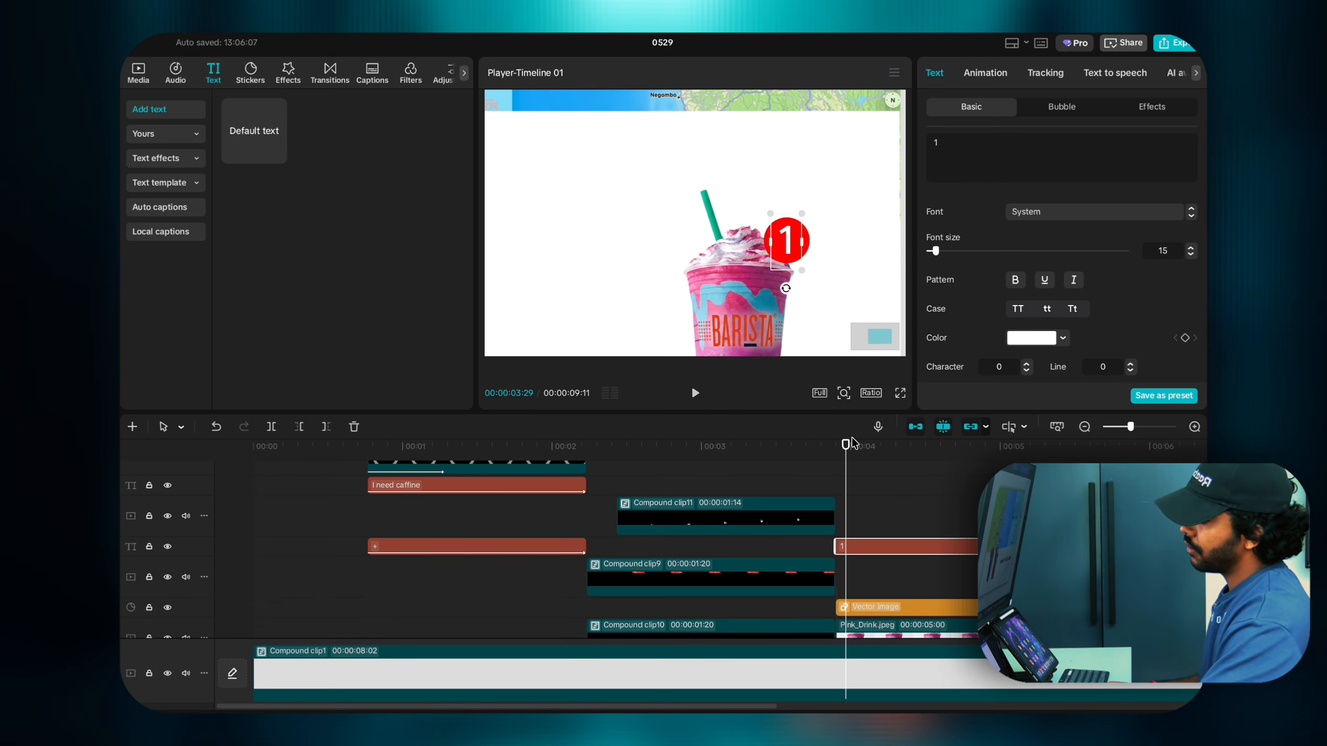
# Step: Scrub through the badge animation, select the '1' text clip and park the playhead at 00:00:04:05
pyautogui.click(837, 456)
pyautogui.click(887, 526)
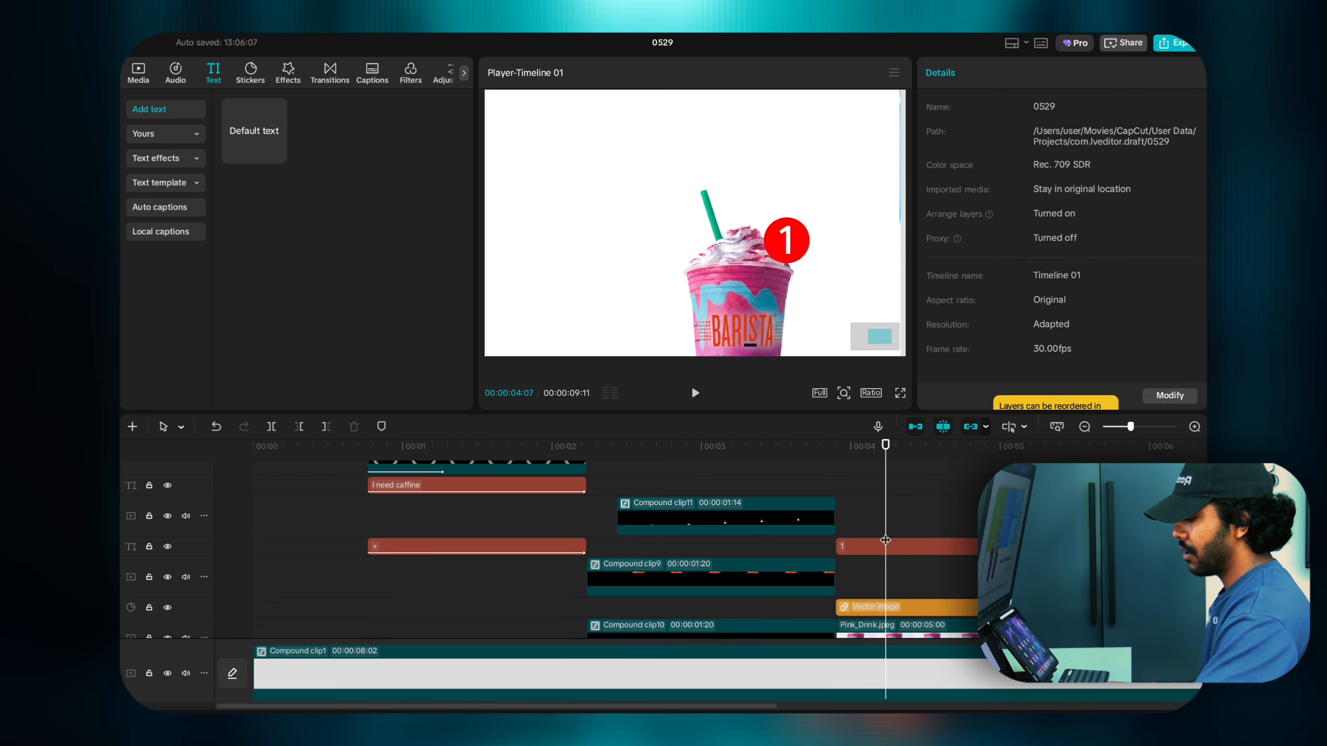
pyautogui.click(890, 526)
pyautogui.click(920, 562)
pyautogui.click(922, 548)
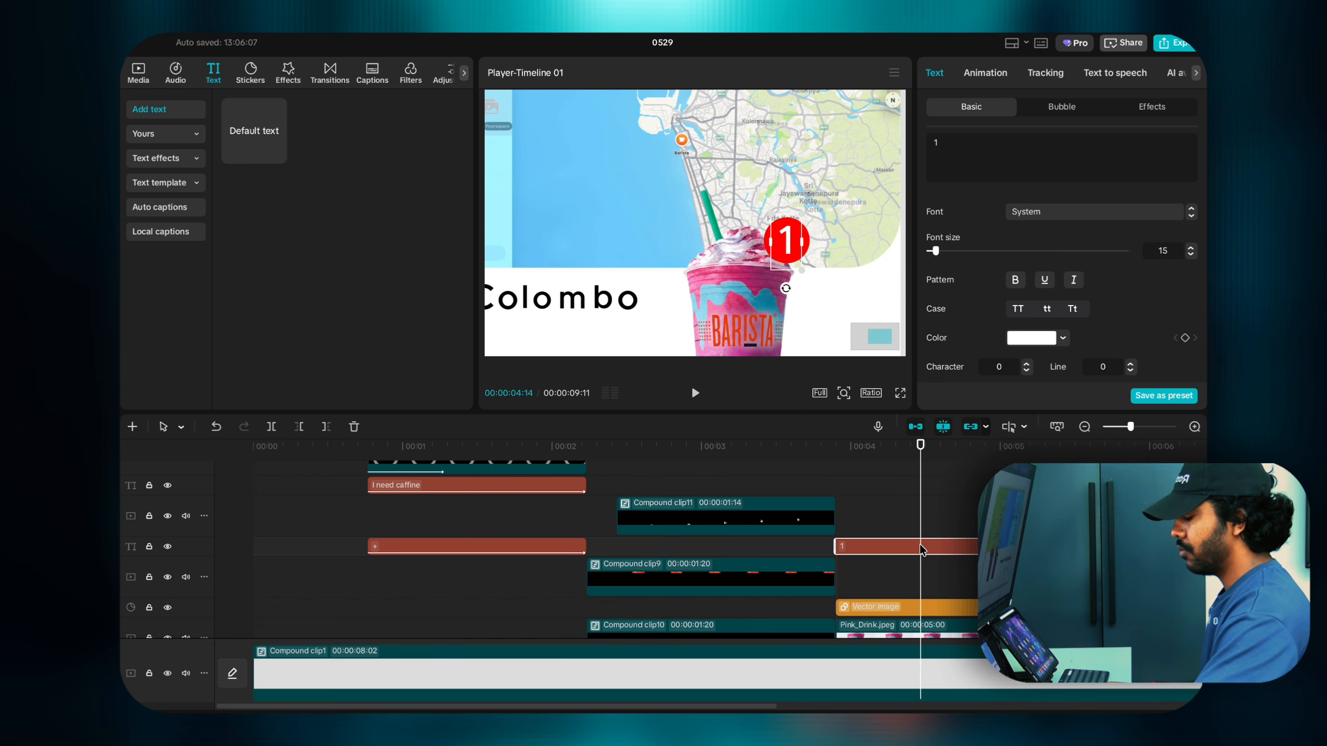
pyautogui.click(876, 524)
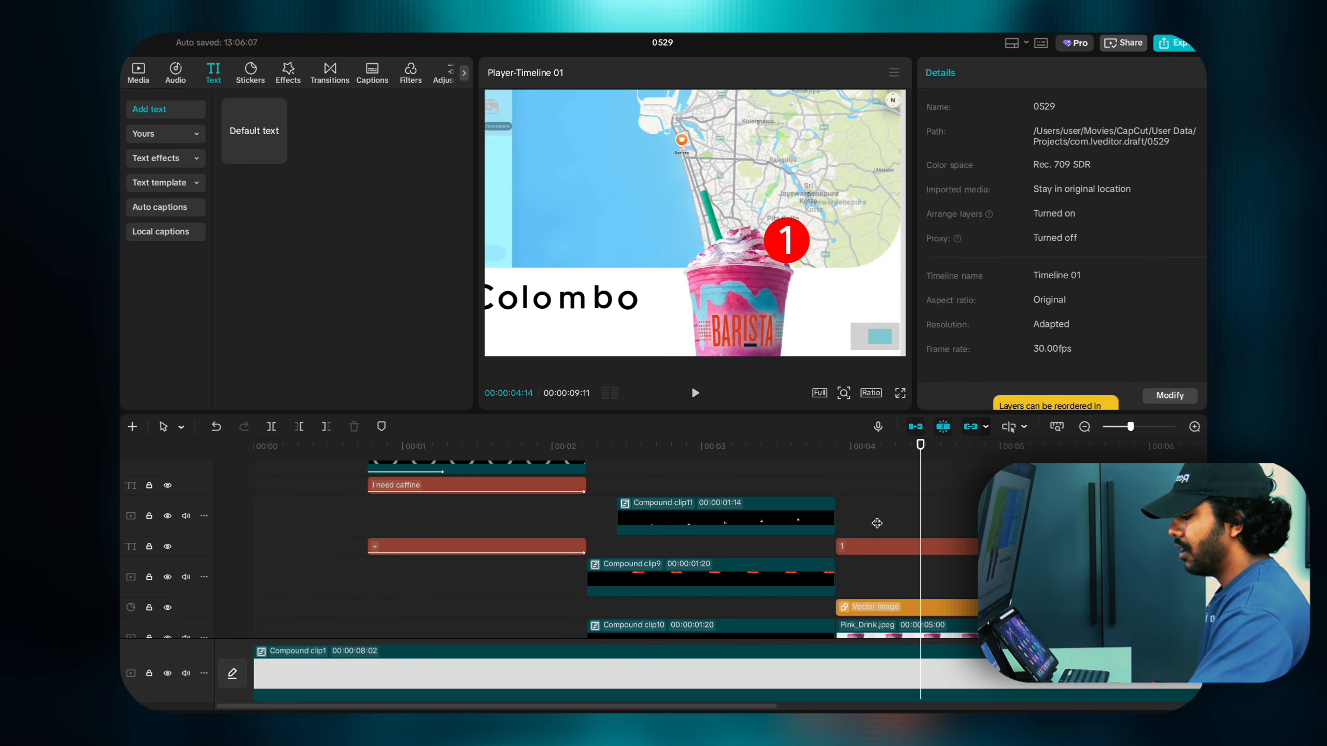
pyautogui.click(885, 545)
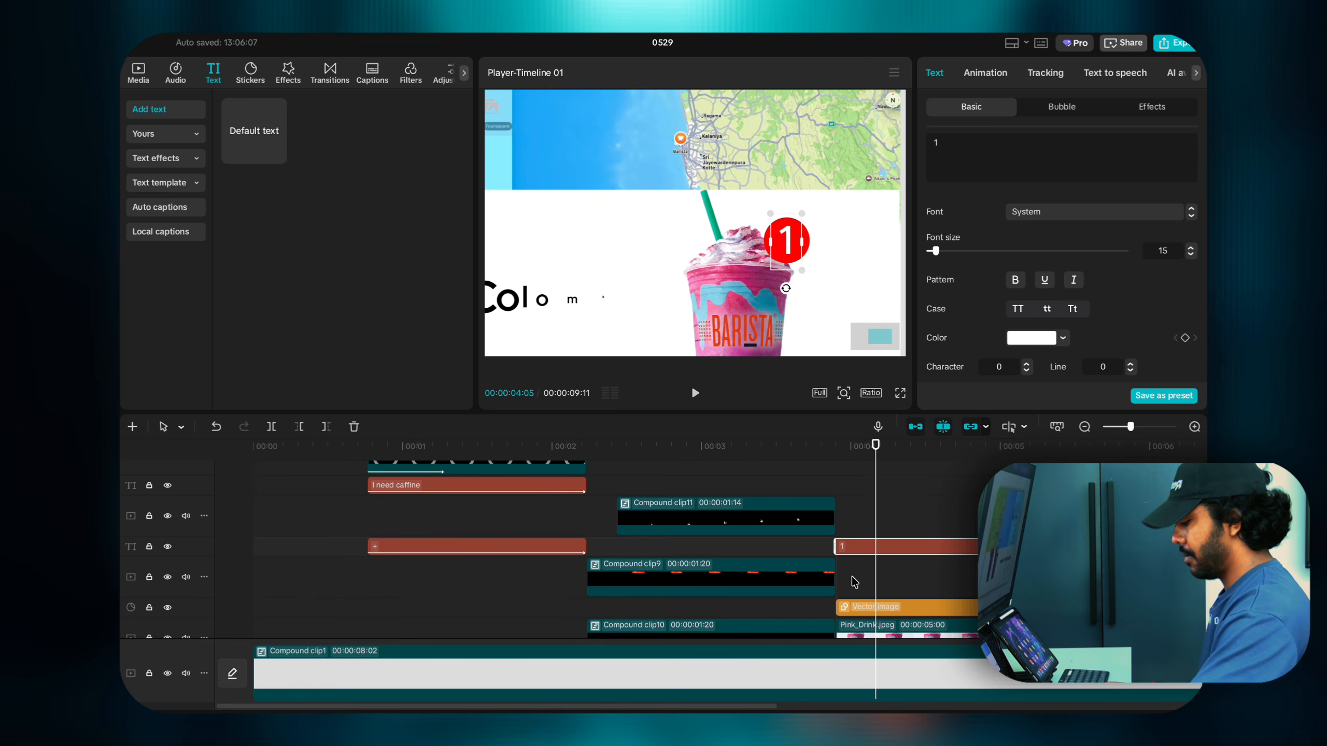
# Step: Return to 00:00:03:27 and drop the '1' text onto a new track above the Vector image
pyautogui.scroll(-1, 855, 581)
pyautogui.hscroll(10, 867, 548)
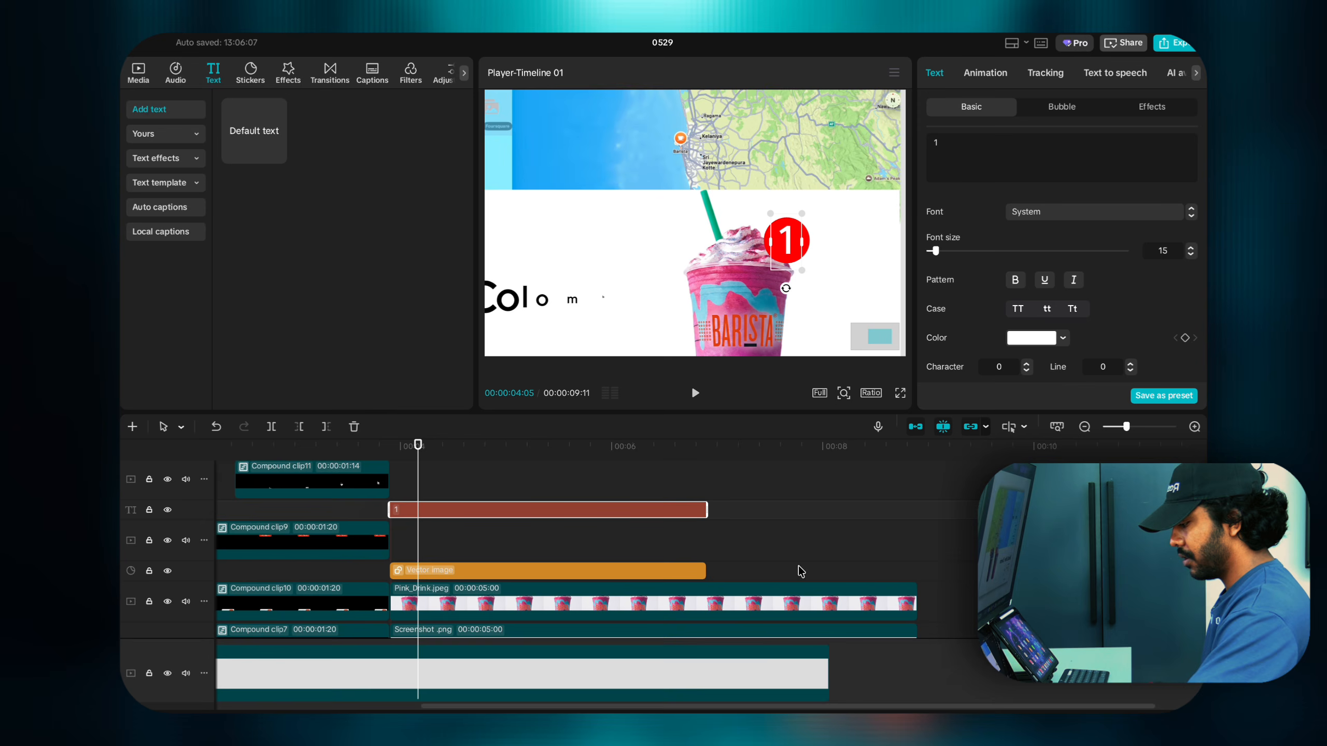
pyautogui.hscroll(2, 801, 572)
pyautogui.scroll(-5, 525, 599)
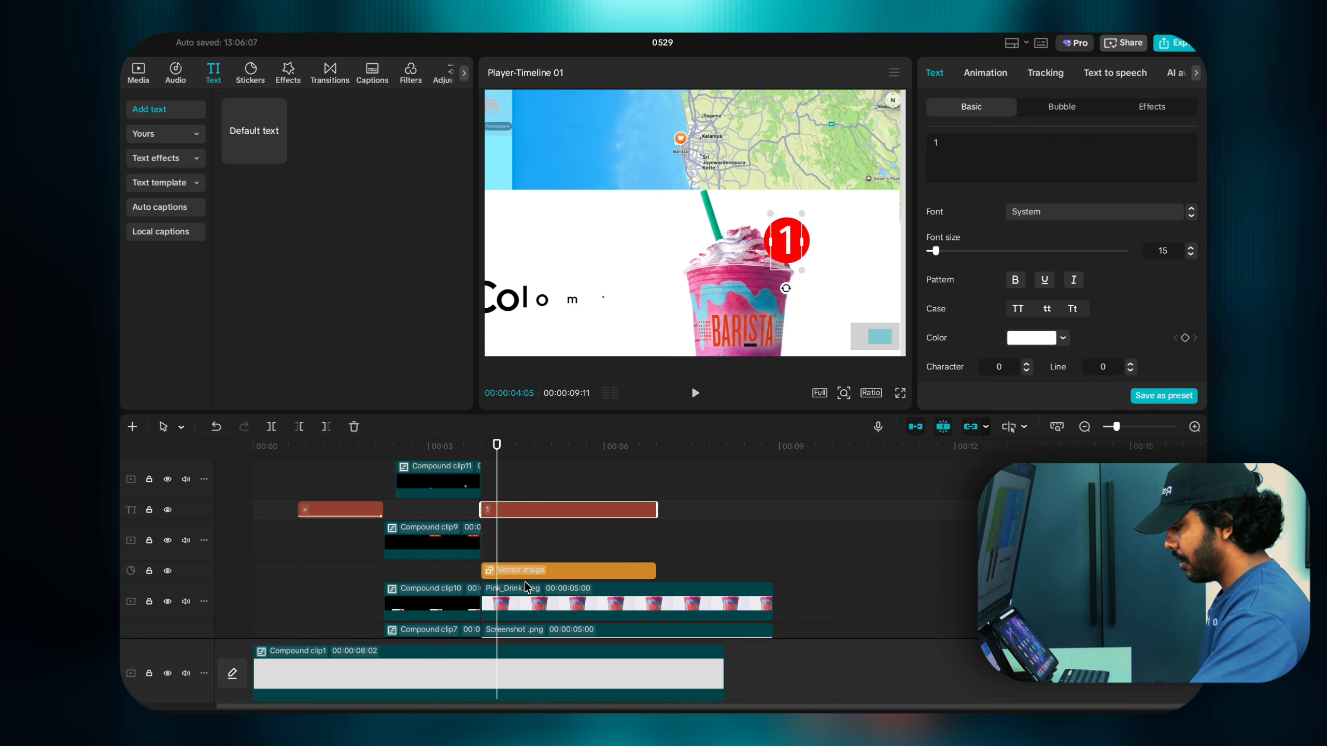
pyautogui.moveTo(502, 480); pyautogui.dragTo(484, 479)
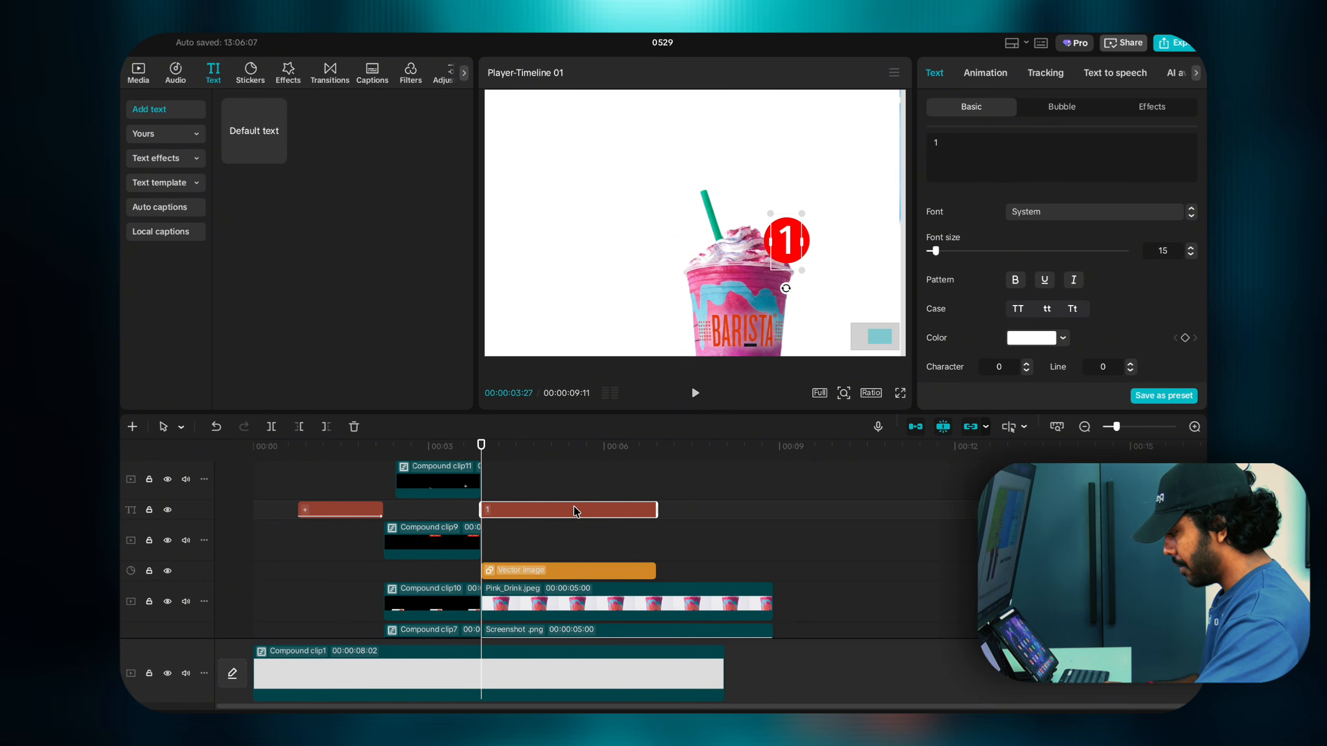
pyautogui.moveTo(574, 511); pyautogui.dragTo(572, 578)
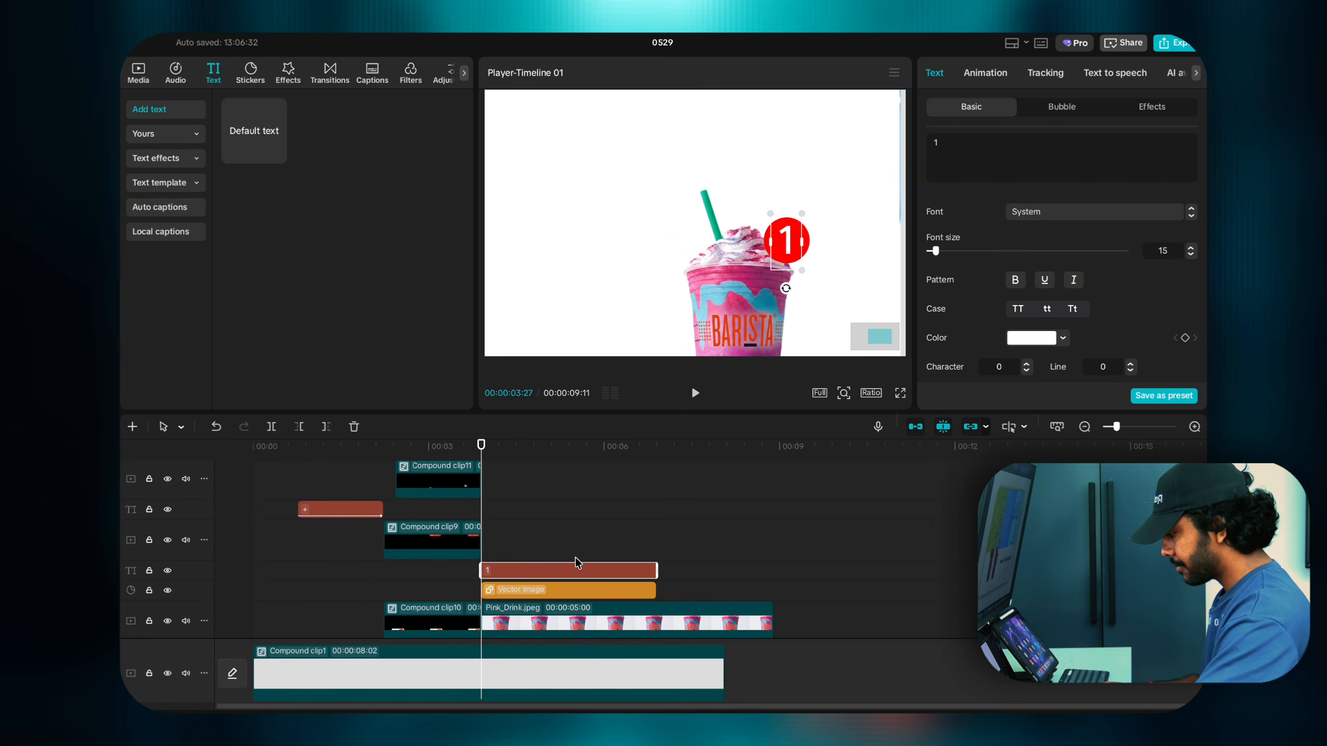
# Step: Stretch the '1' text and red circle clips to end with the Pink_Drink clip
pyautogui.rightClick(573, 588)
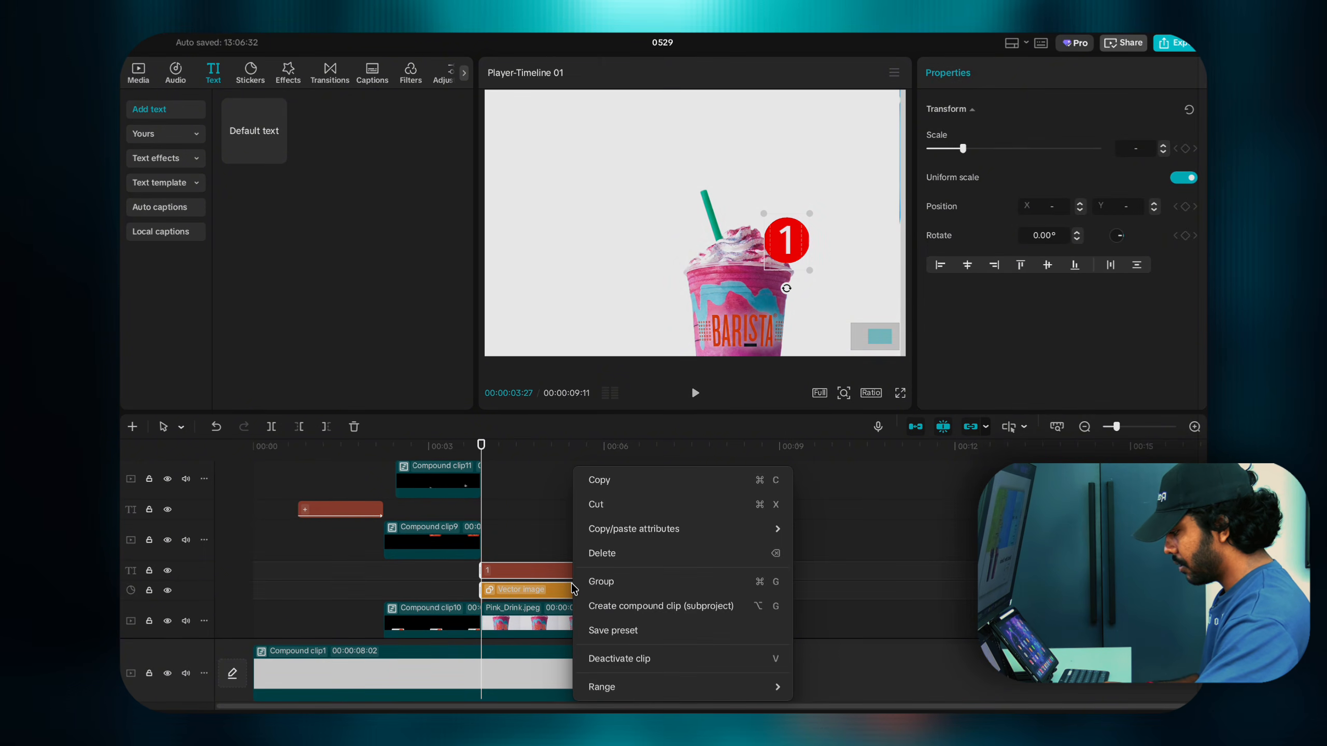
pyautogui.click(542, 519)
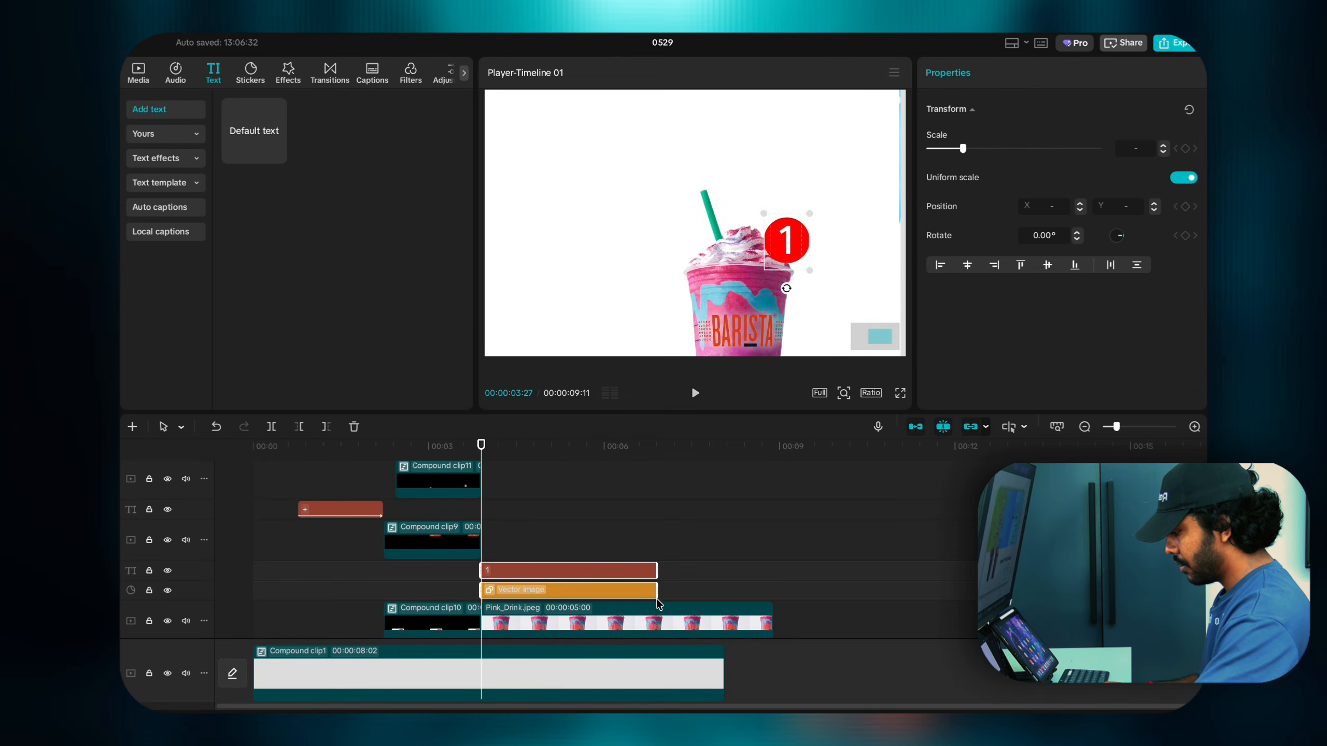
pyautogui.moveTo(658, 604); pyautogui.dragTo(774, 602)
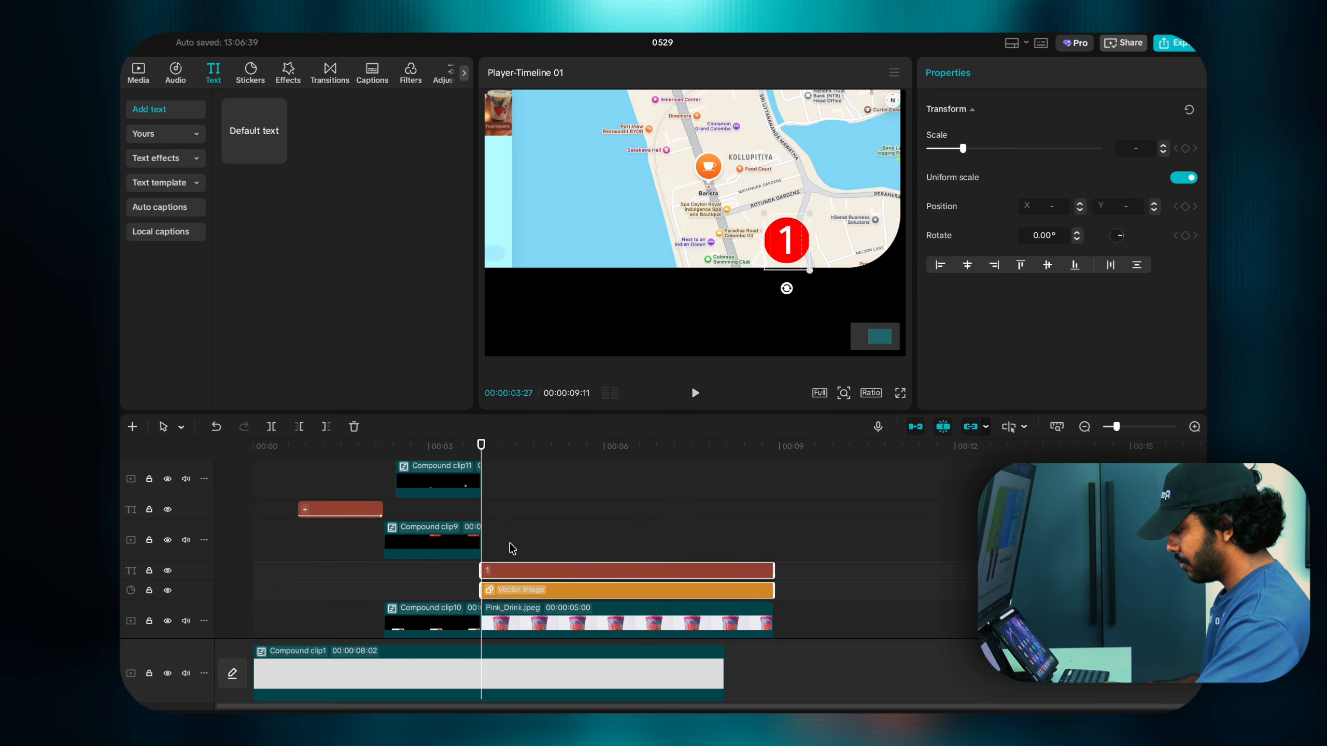
# Step: Merge the two badge clips into a compound clip, then undo the merge with Cmd+Z
pyautogui.click(512, 548)
pyautogui.scroll(-1, 517, 541)
pyautogui.click(540, 552)
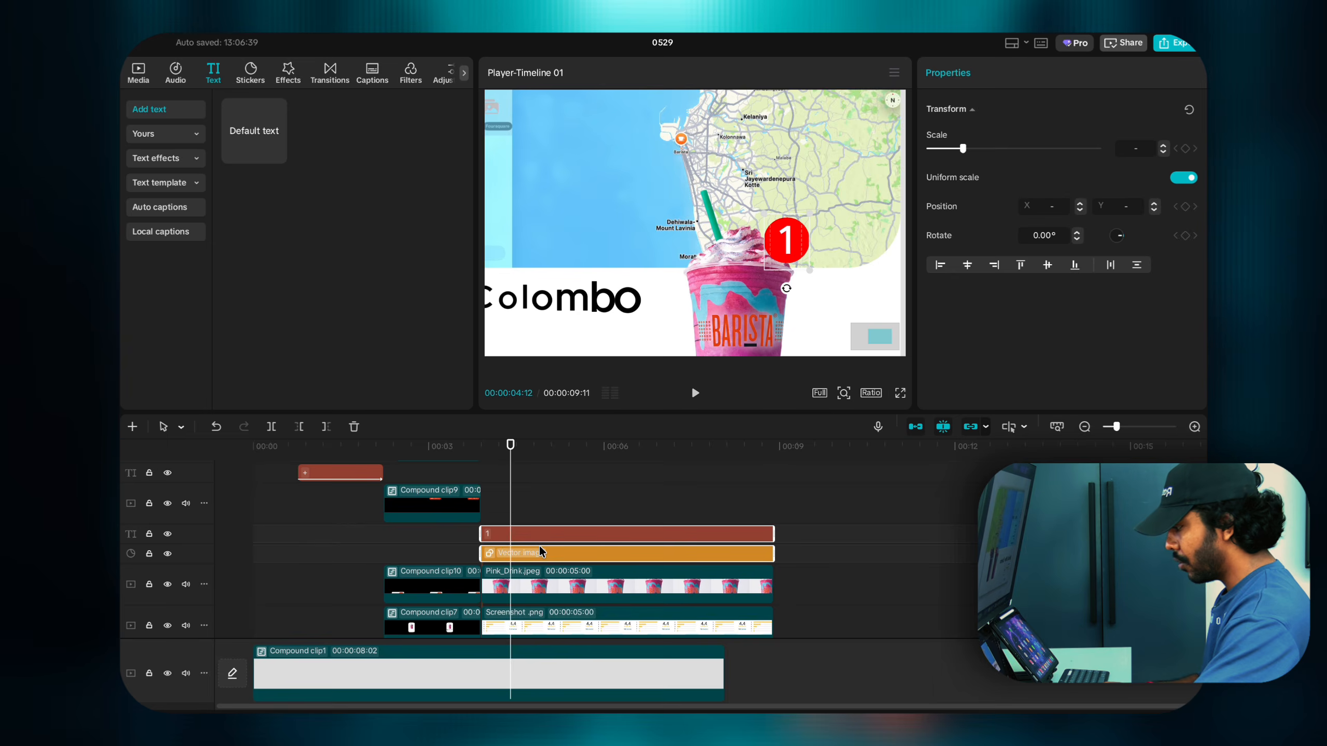
pyautogui.rightClick(540, 552)
pyautogui.click(578, 606)
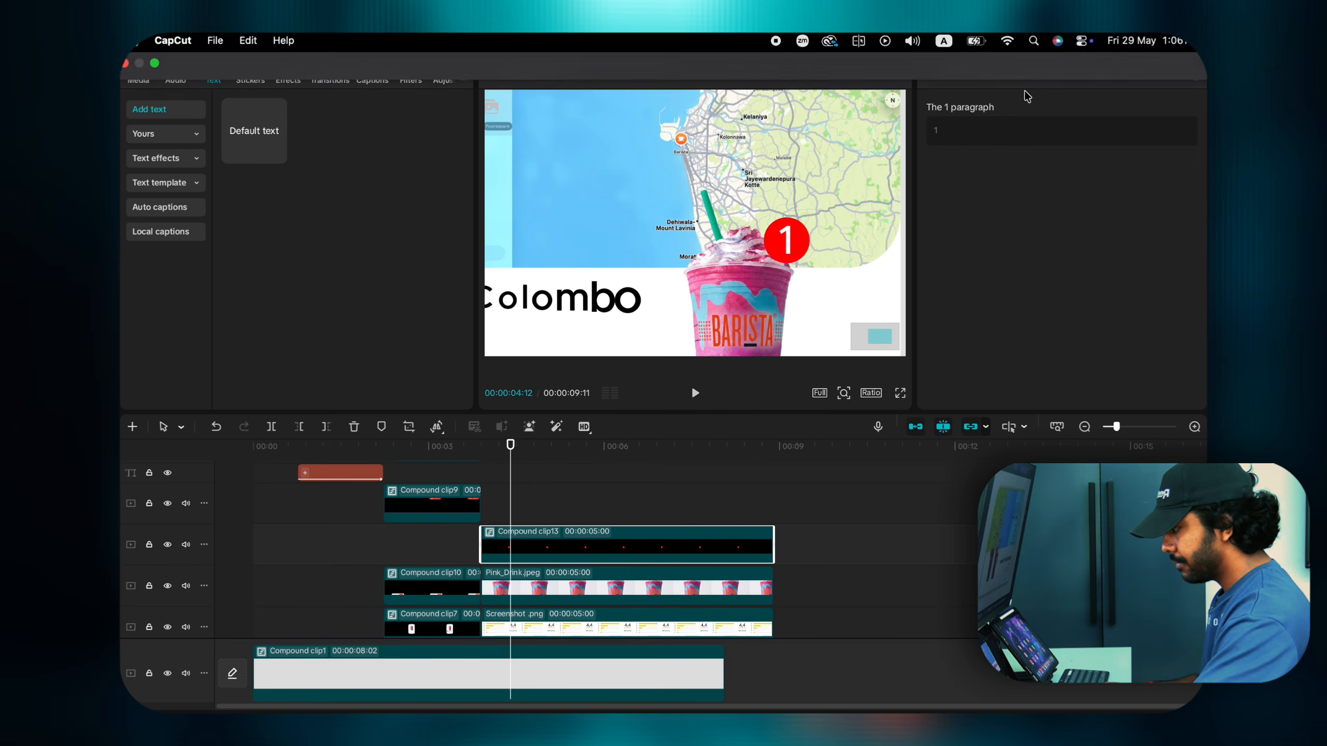
pyautogui.press('super+z')
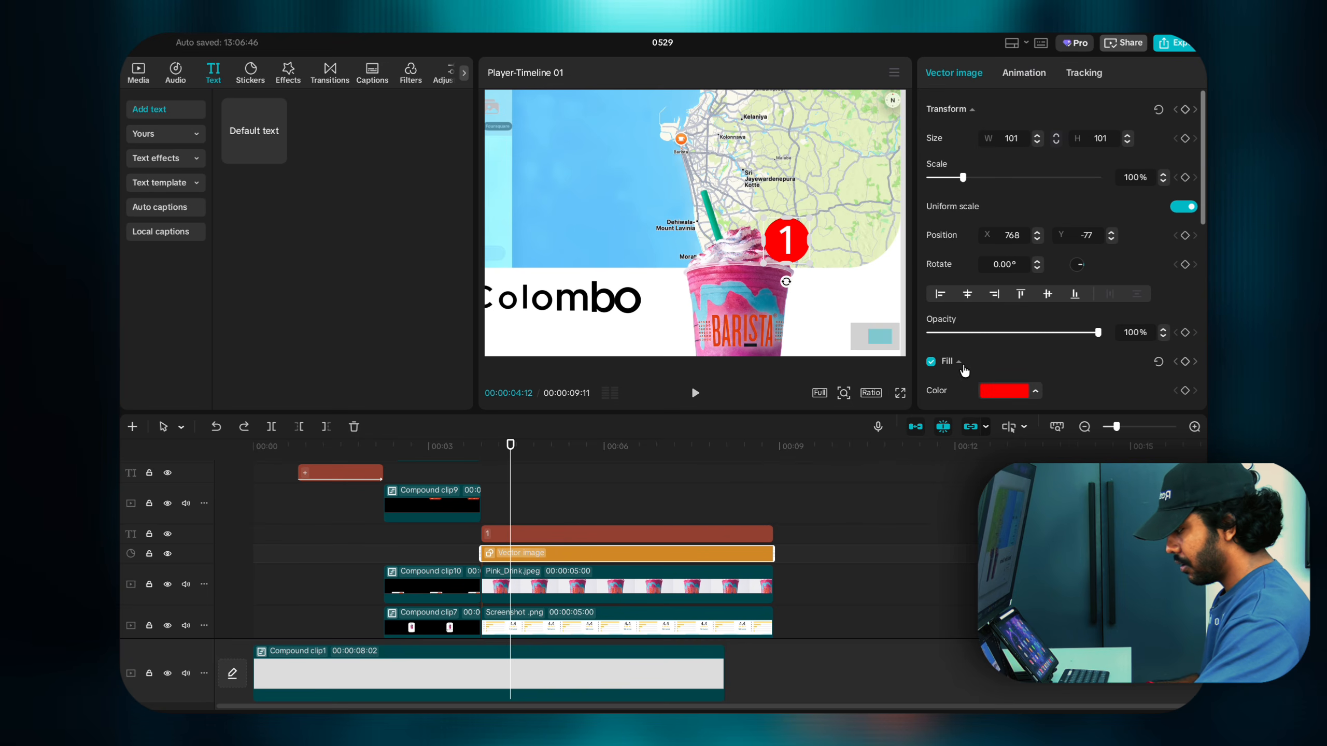
pyautogui.scroll(-5, 966, 366)
pyautogui.scroll(5, 982, 331)
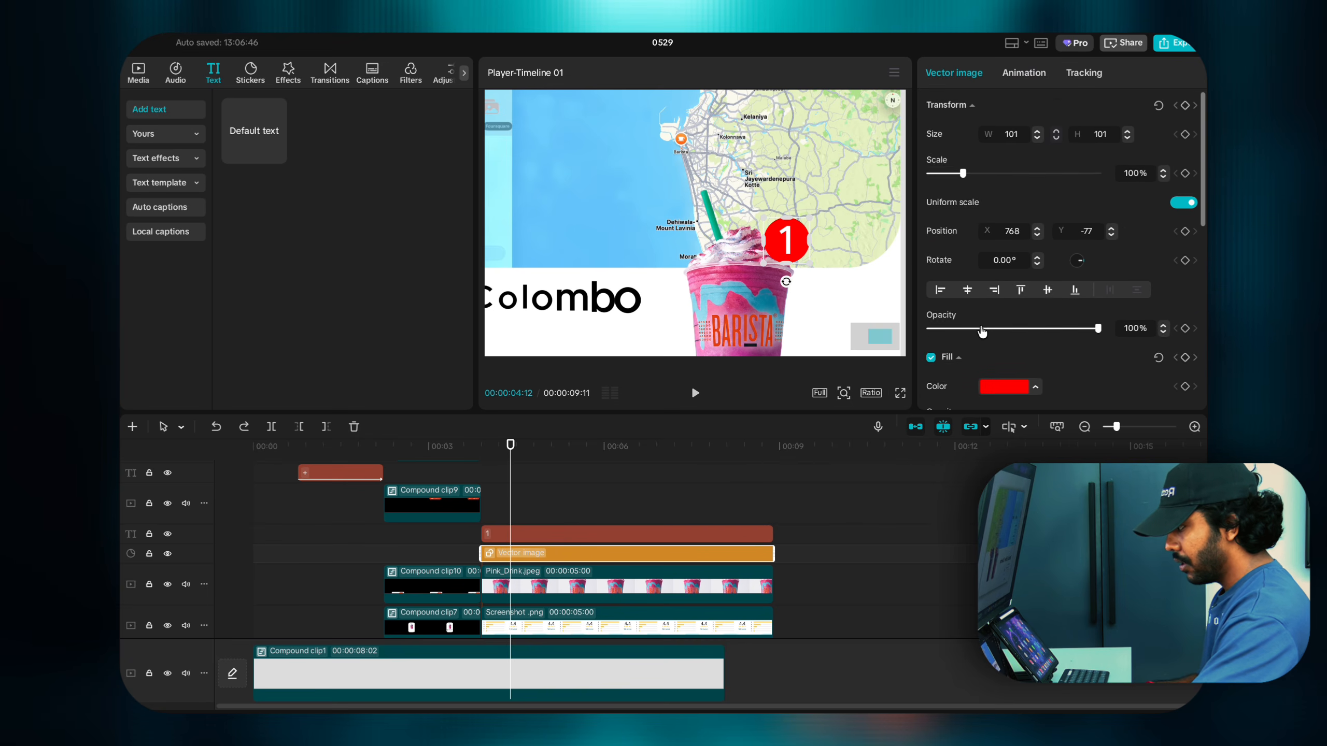
# Step: Apply Bounce In to the red circle and a 1.0s Rebound In to the '1' text
pyautogui.click(1027, 69)
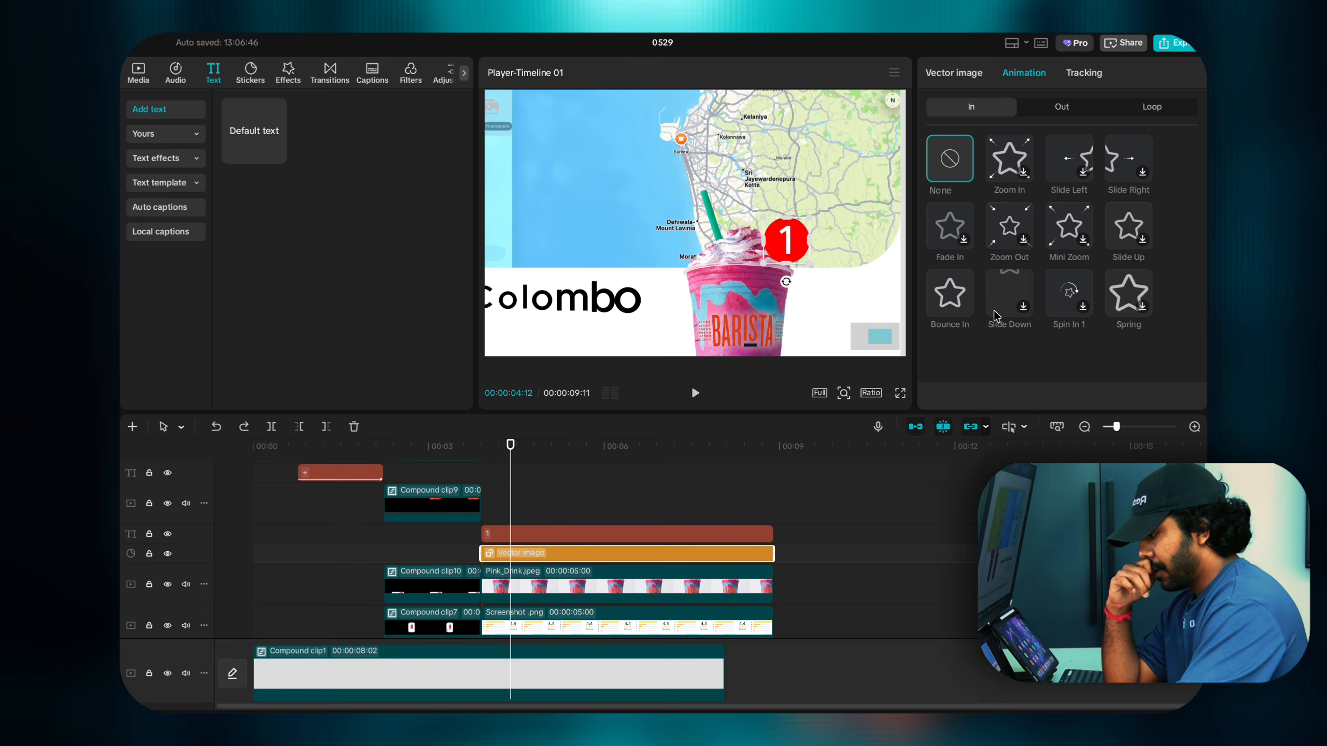
pyautogui.click(962, 306)
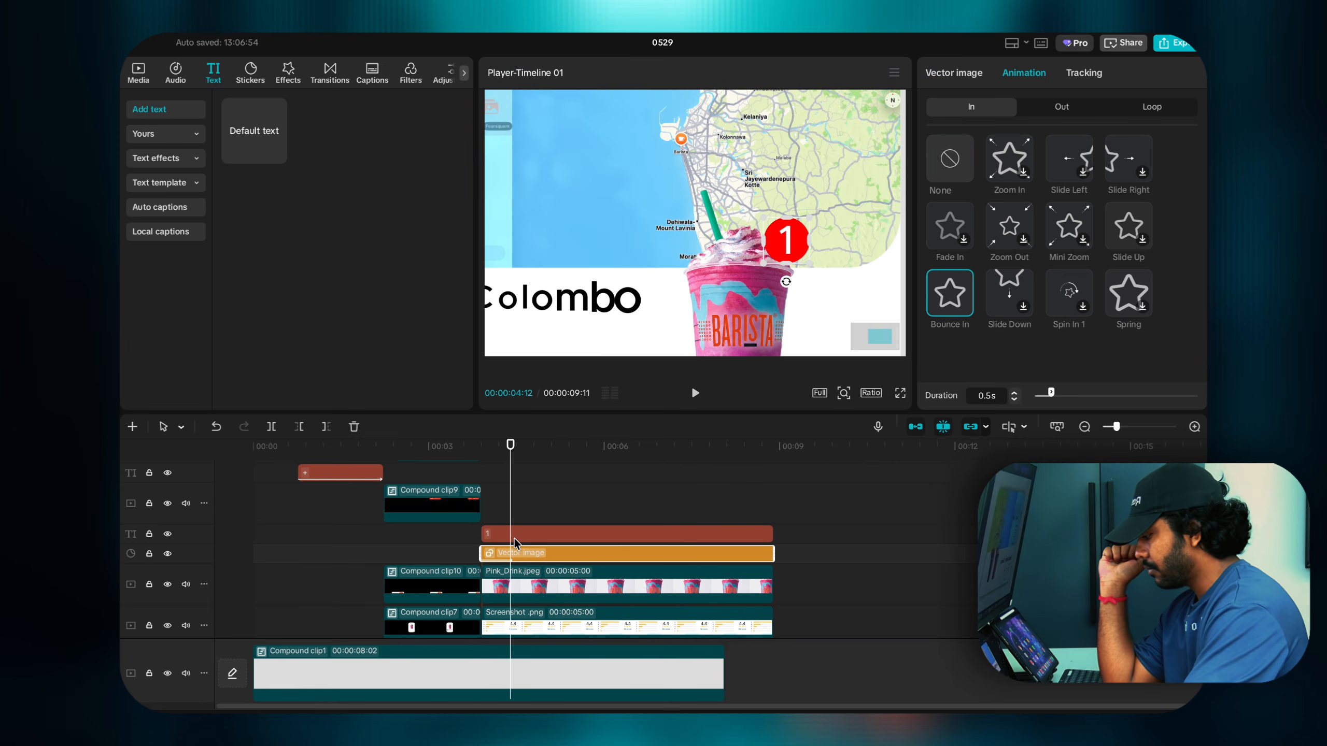
pyautogui.click(512, 533)
pyautogui.click(977, 73)
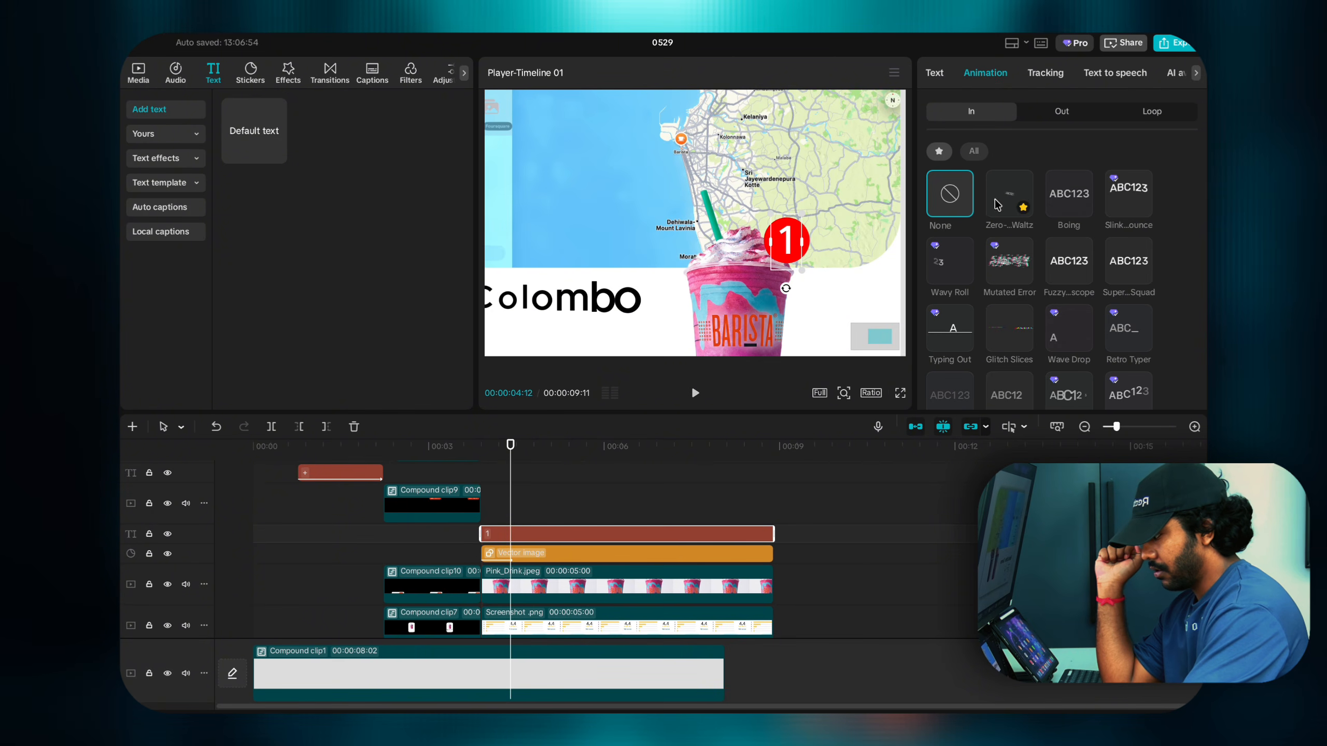
pyautogui.scroll(-1, 1064, 391)
pyautogui.click(1065, 390)
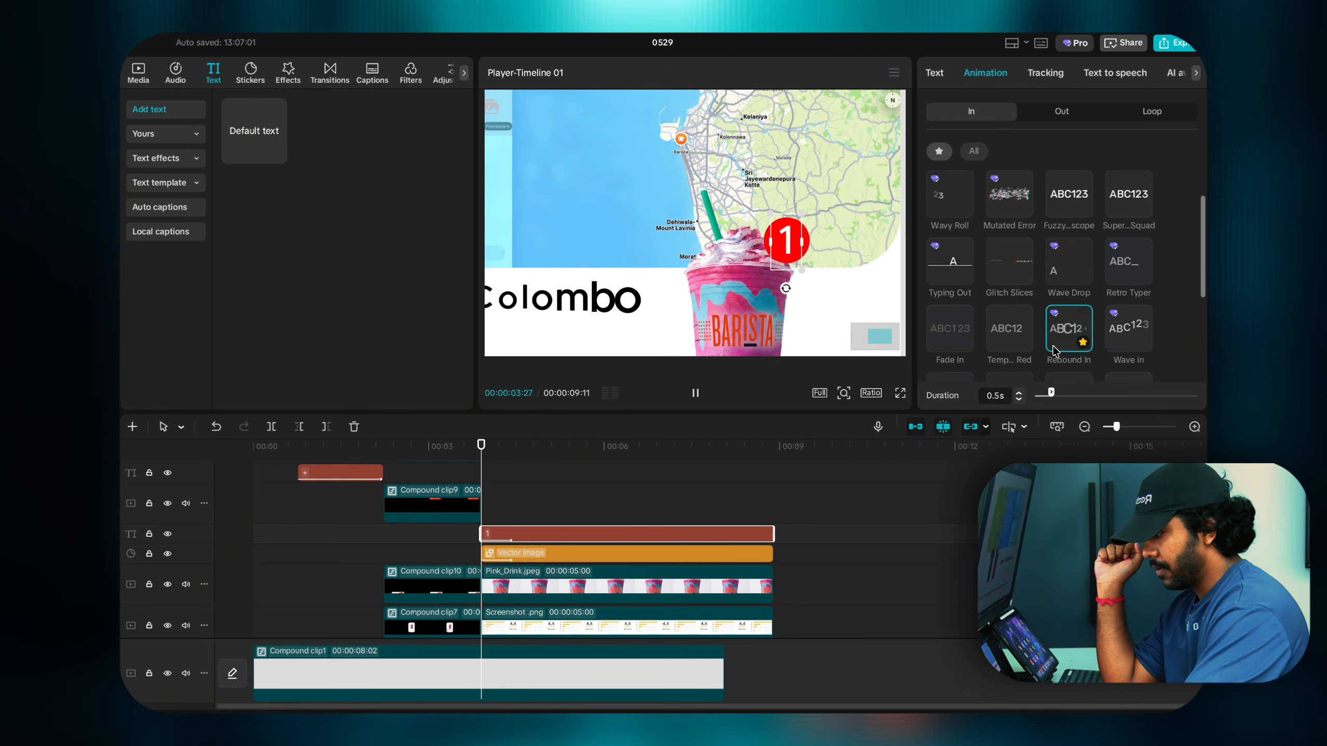
pyautogui.click(1019, 395)
pyautogui.click(1018, 395)
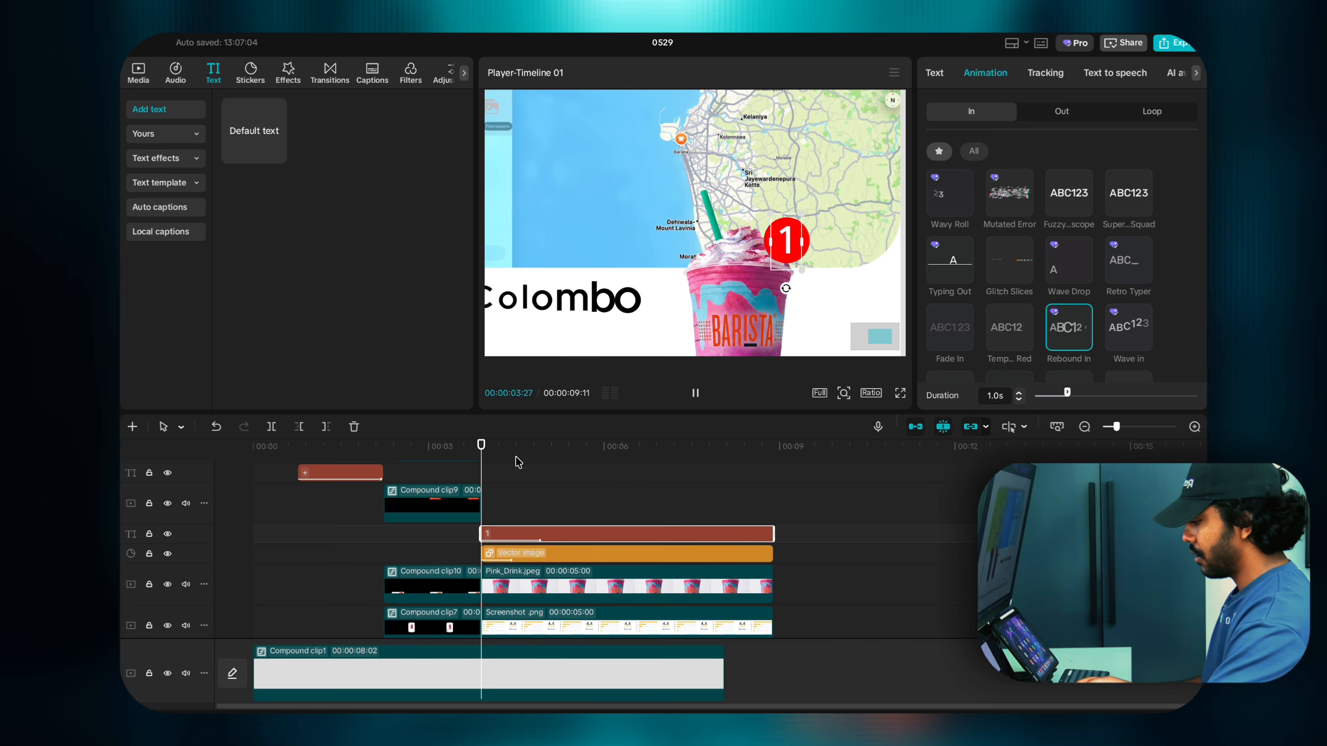
pyautogui.scroll(-2, 586, 483)
pyautogui.scroll(2, 575, 488)
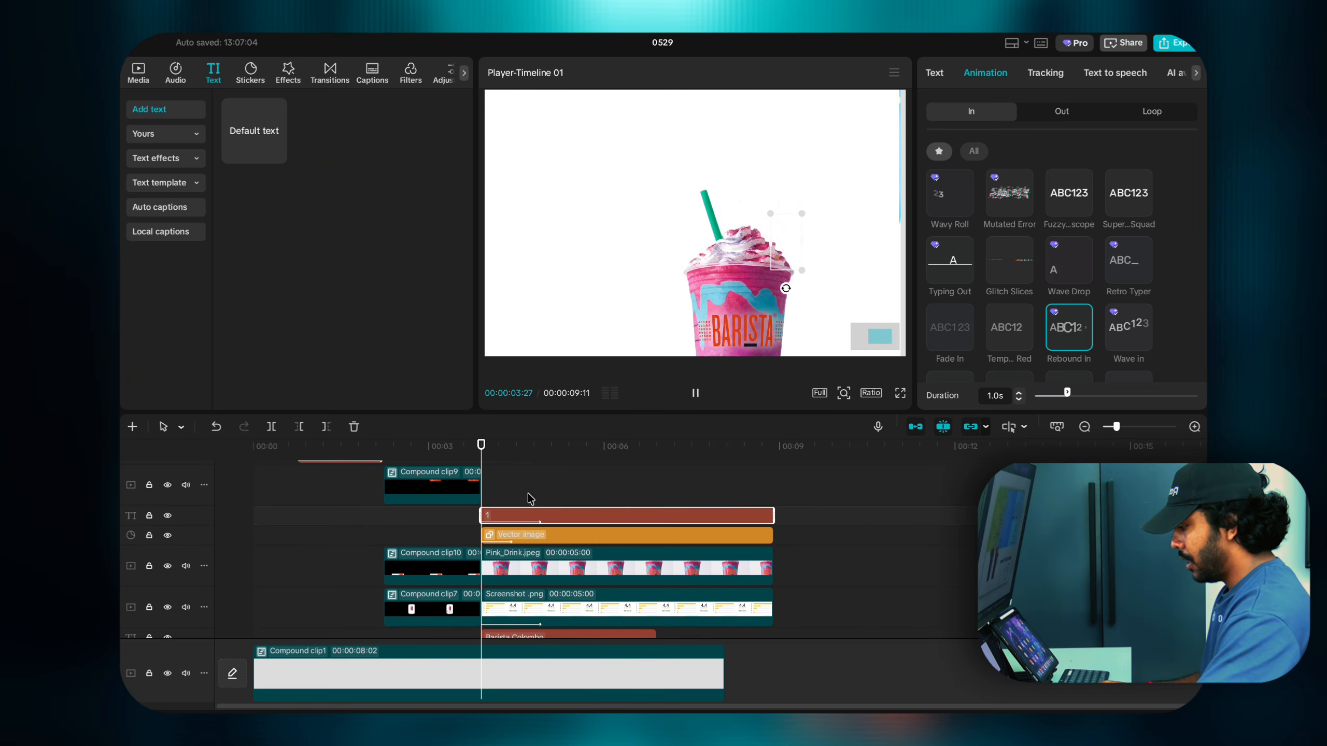
pyautogui.moveTo(530, 495); pyautogui.dragTo(535, 539)
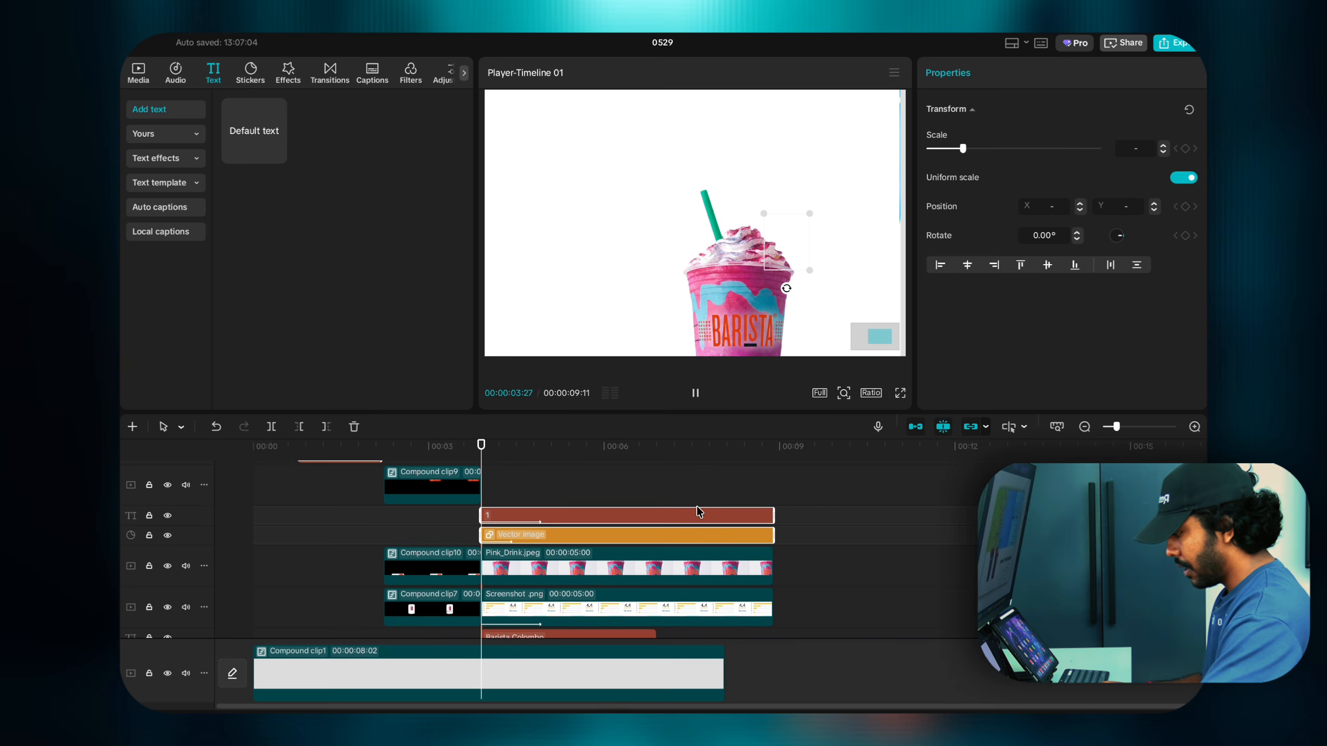
# Step: Clear the selection, pause playback and zoom the preview out to show the whole card
pyautogui.click(549, 474)
pyautogui.press('space')
pyautogui.click(844, 393)
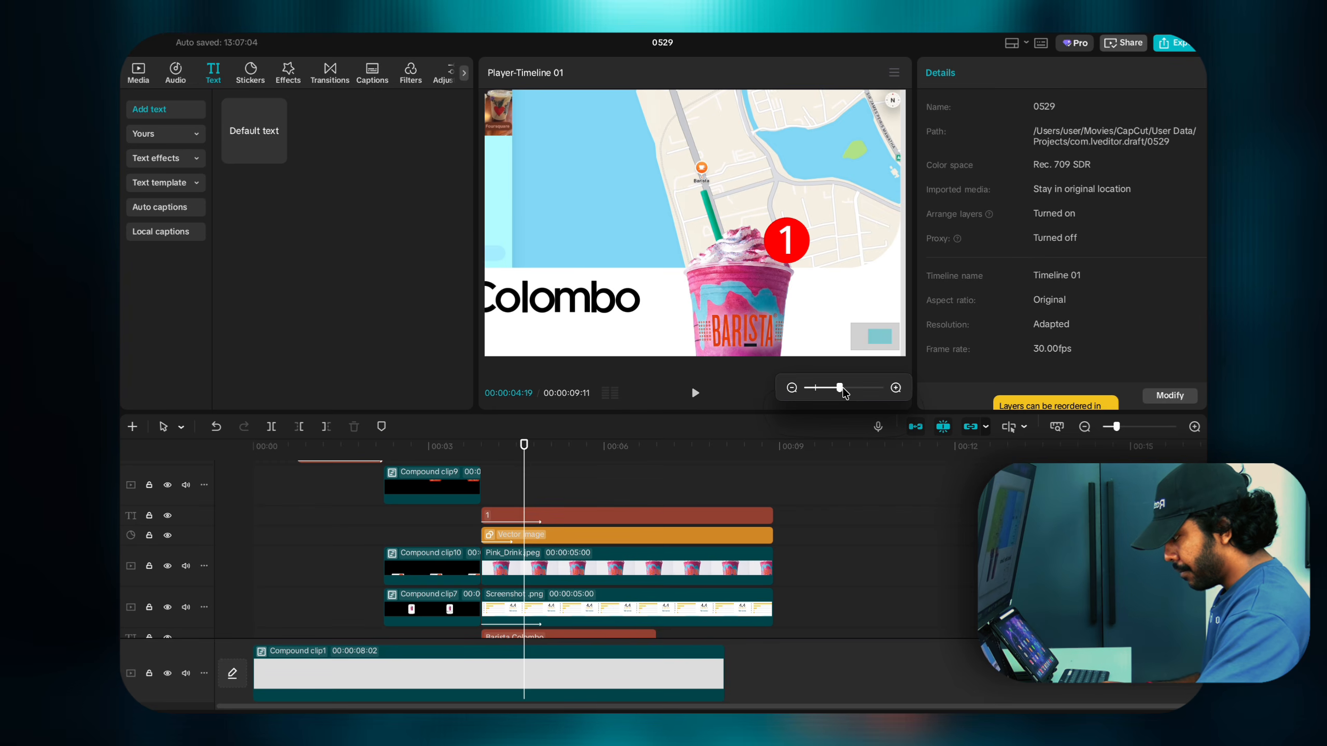
pyautogui.moveTo(841, 388); pyautogui.dragTo(818, 388)
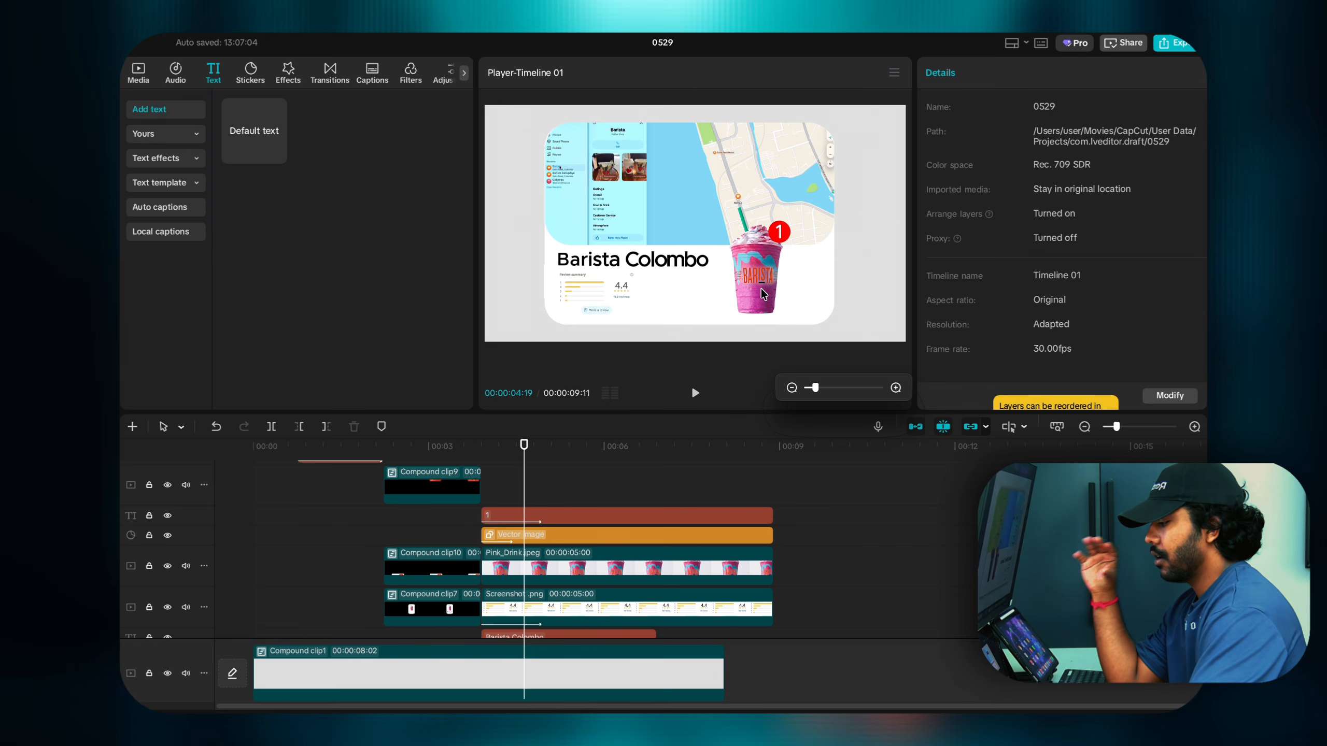
# Step: Combine the '1', Vector image and Pink_Drink clips into one compound clip
pyautogui.click(500, 514)
pyautogui.click(501, 534)
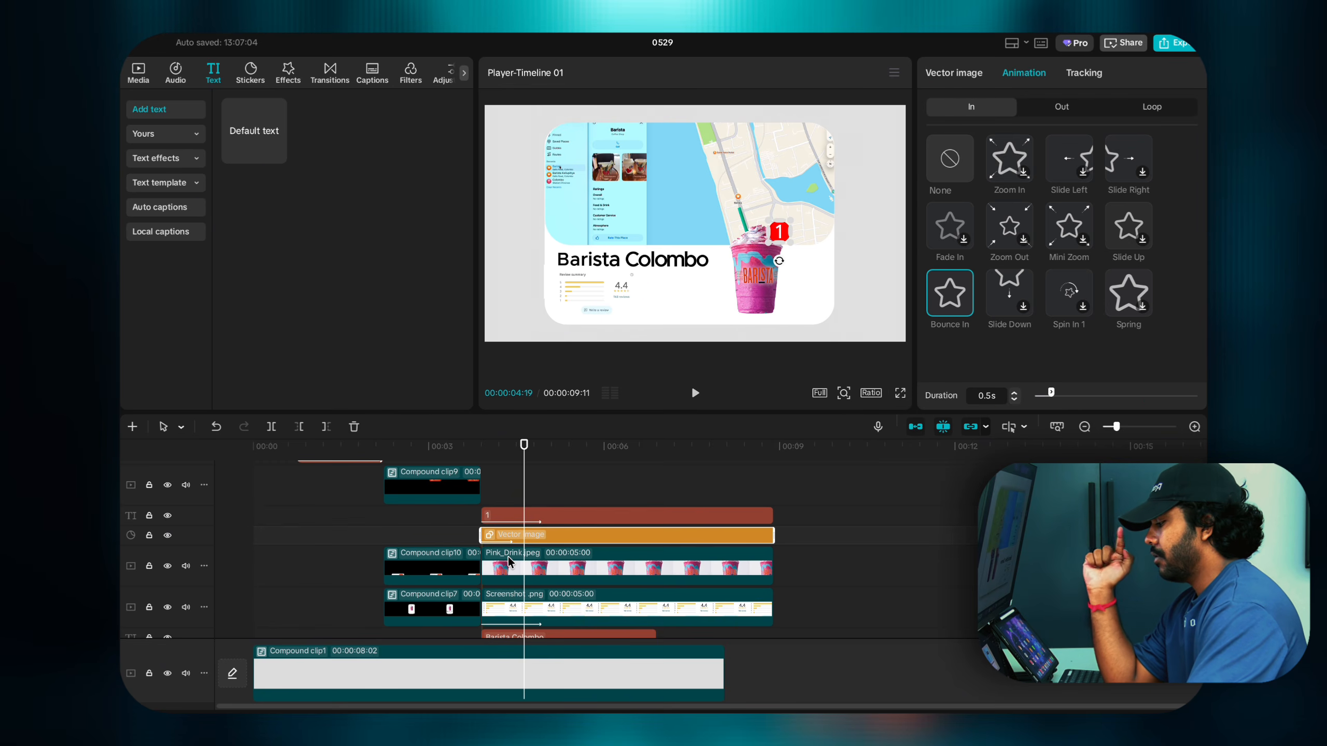
pyautogui.click(508, 557)
pyautogui.moveTo(550, 502); pyautogui.dragTo(552, 571)
pyautogui.rightClick(553, 572)
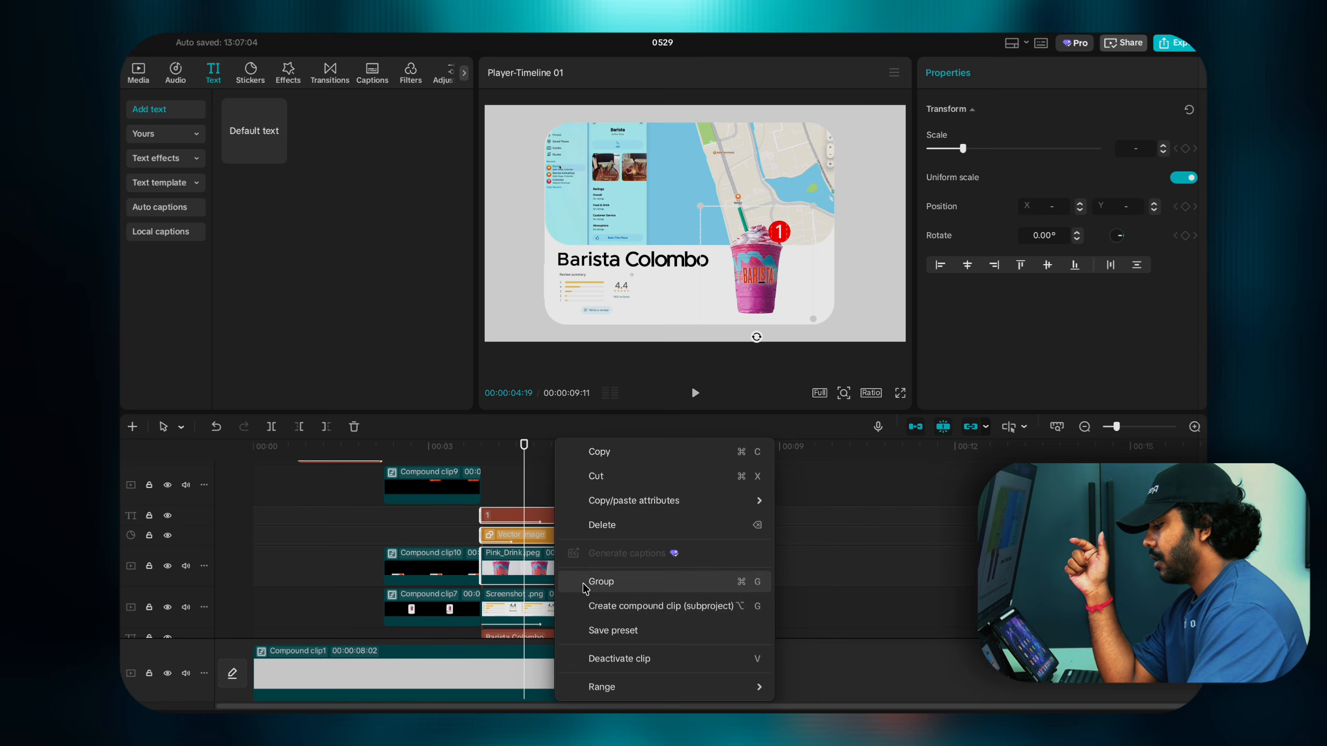
pyautogui.click(586, 604)
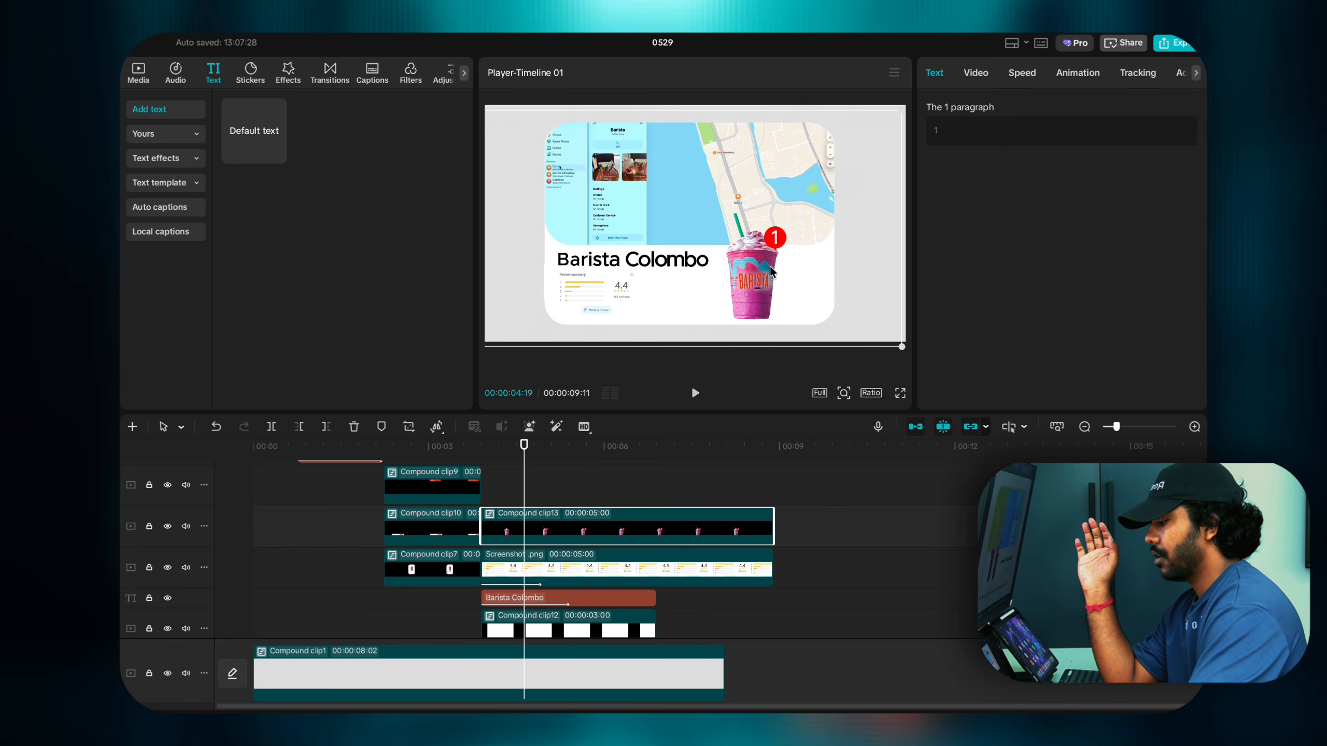
# Step: Undo the accidental drink move and unlock separate width and height scaling on the compound clip
pyautogui.press('super+z')
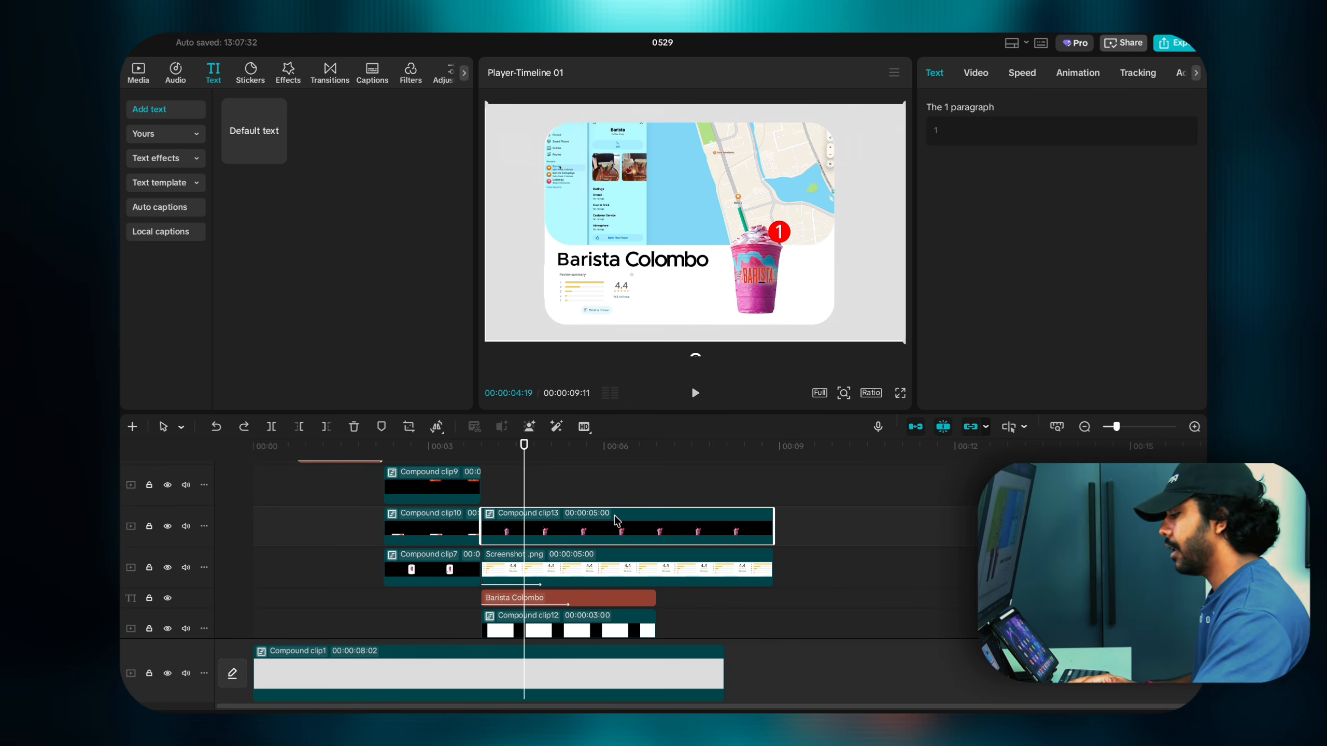
pyautogui.click(982, 77)
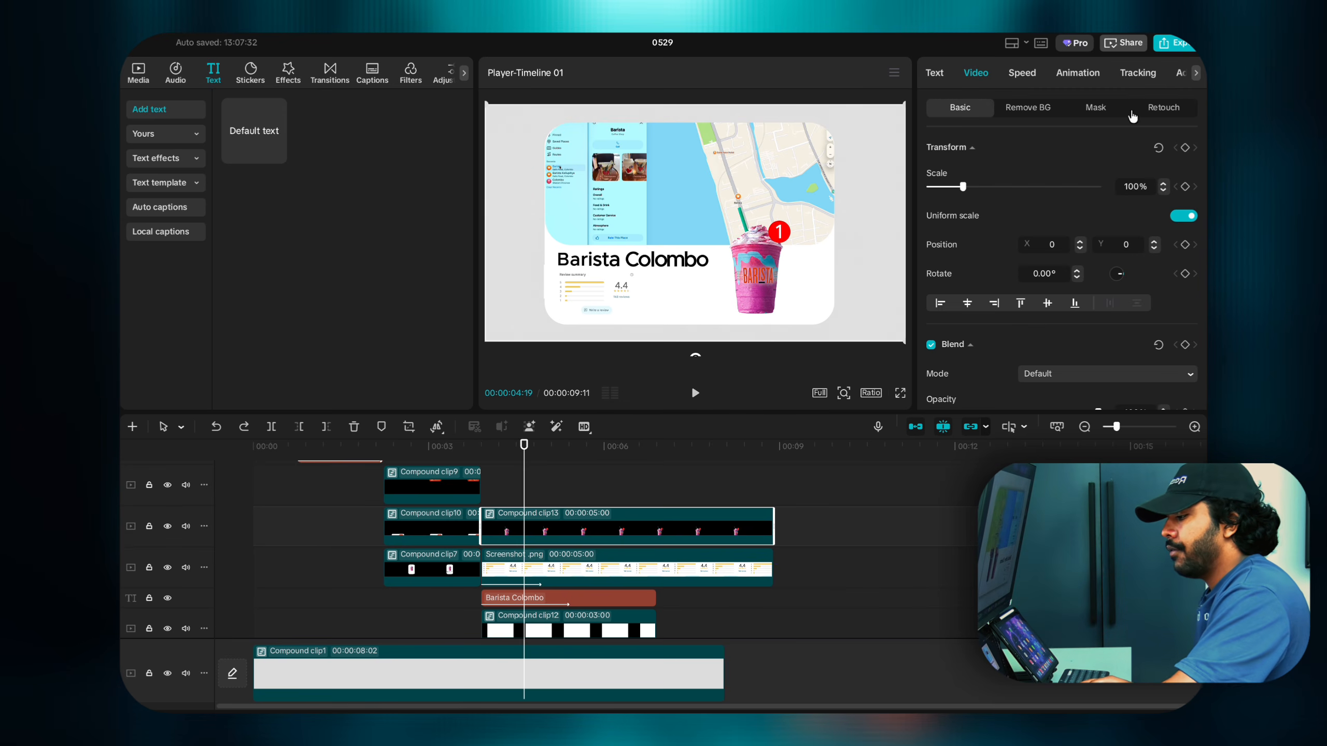
pyautogui.click(1180, 216)
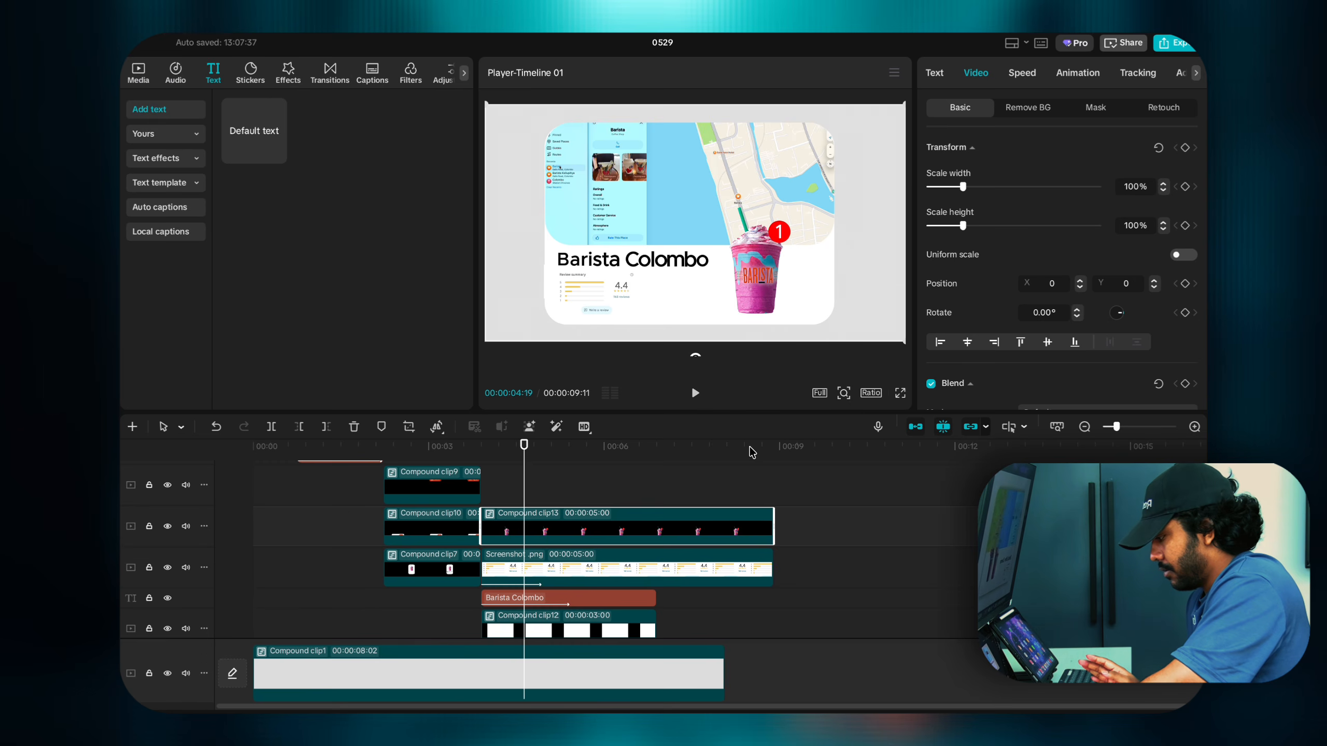
pyautogui.click(480, 492)
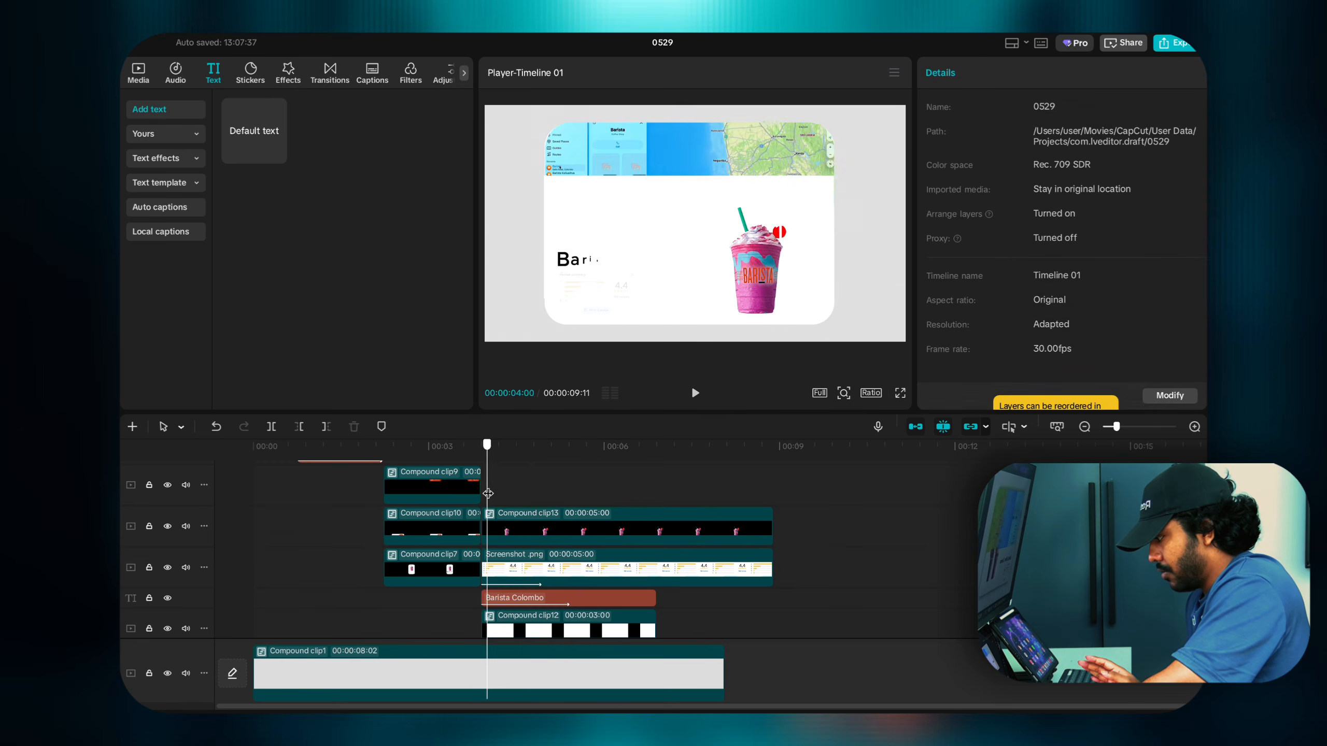
pyautogui.moveTo(499, 495)
pyautogui.mouseDown()
pyautogui.moveTo(510, 498)
pyautogui.moveTo(484, 501)
pyautogui.mouseUp()
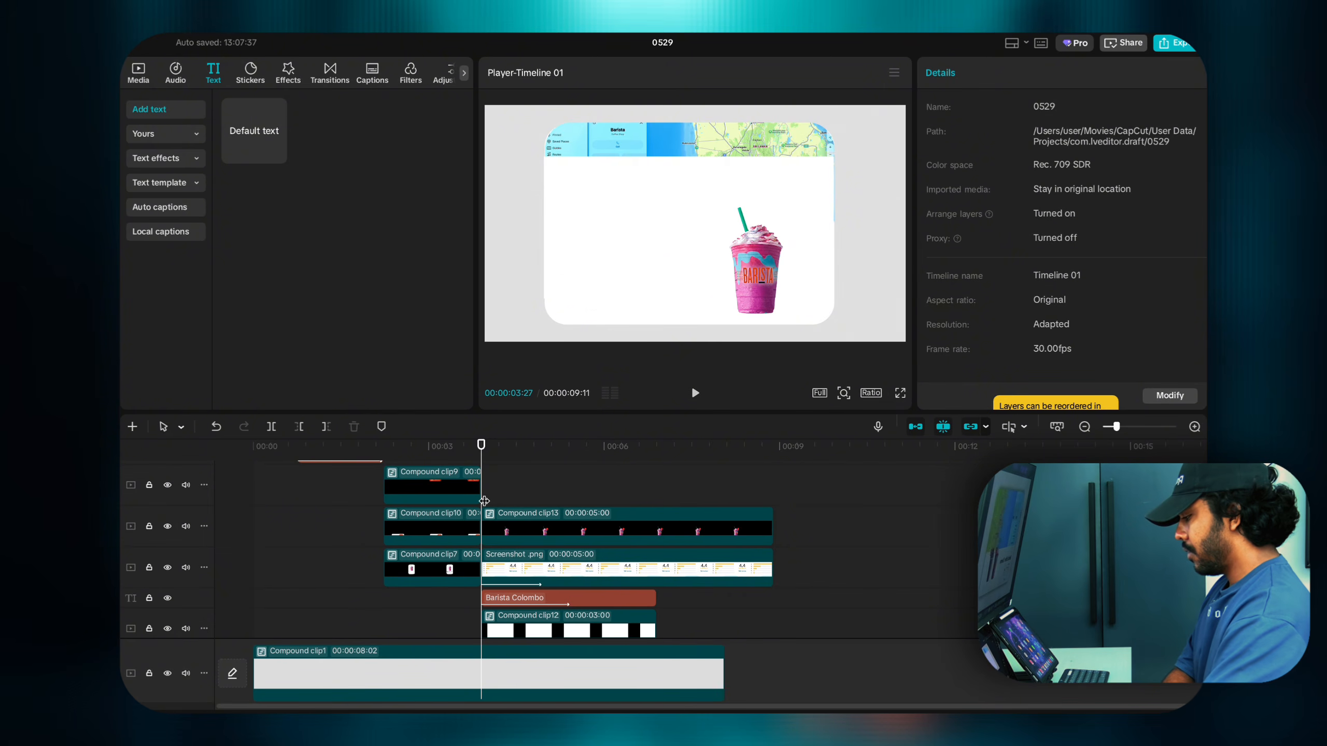
pyautogui.press('Right')
pyautogui.press('Right')
pyautogui.press('Right')
pyautogui.press('Right')
pyautogui.press('Right')
pyautogui.press('Right')
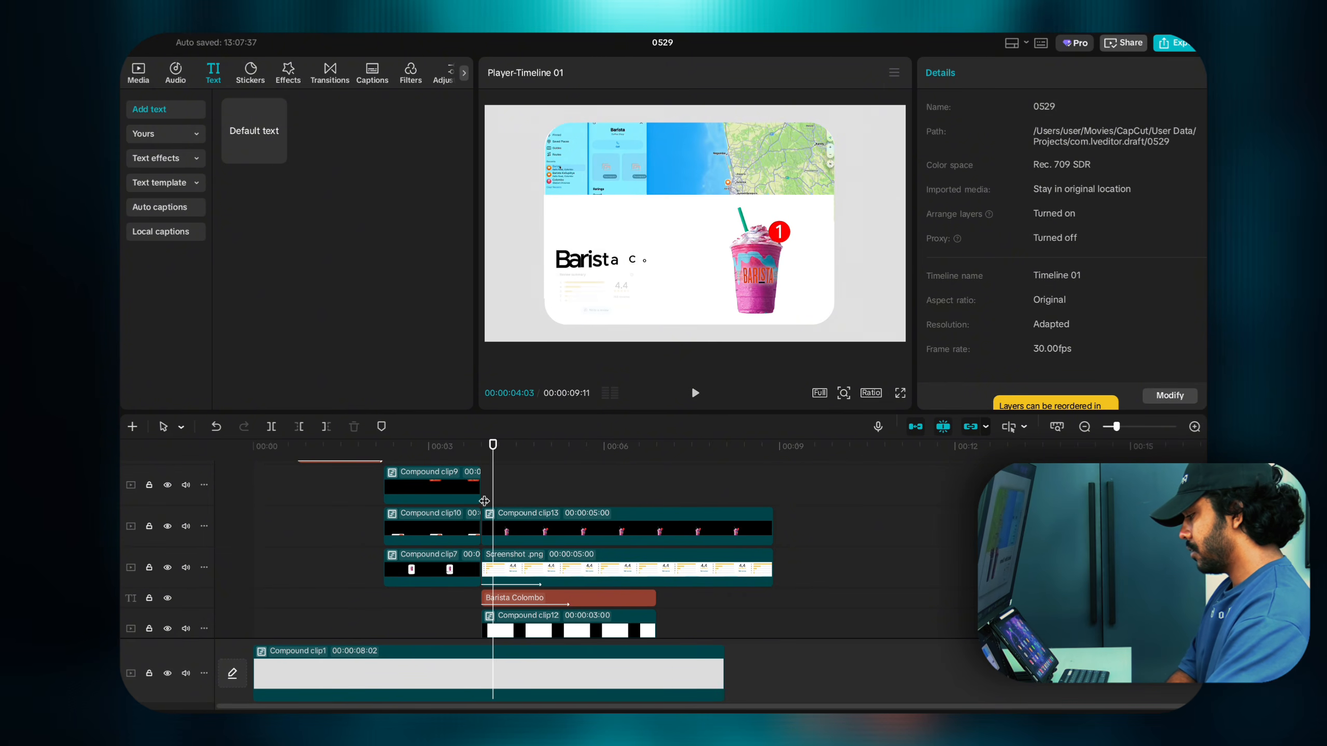
pyautogui.press('Right')
pyautogui.press('Right')
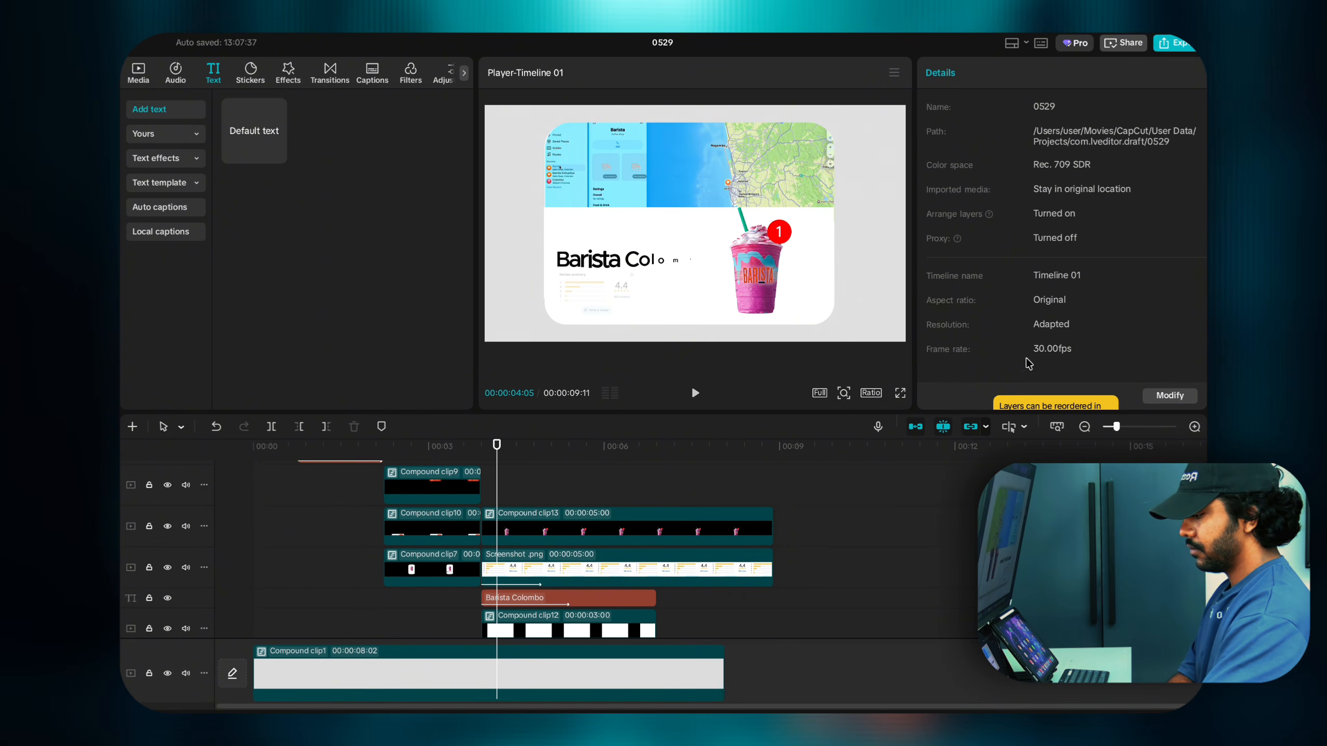
# Step: Add Scale height keyframes on Compound clip13 and stretch the drink to 115% height
pyautogui.click(584, 541)
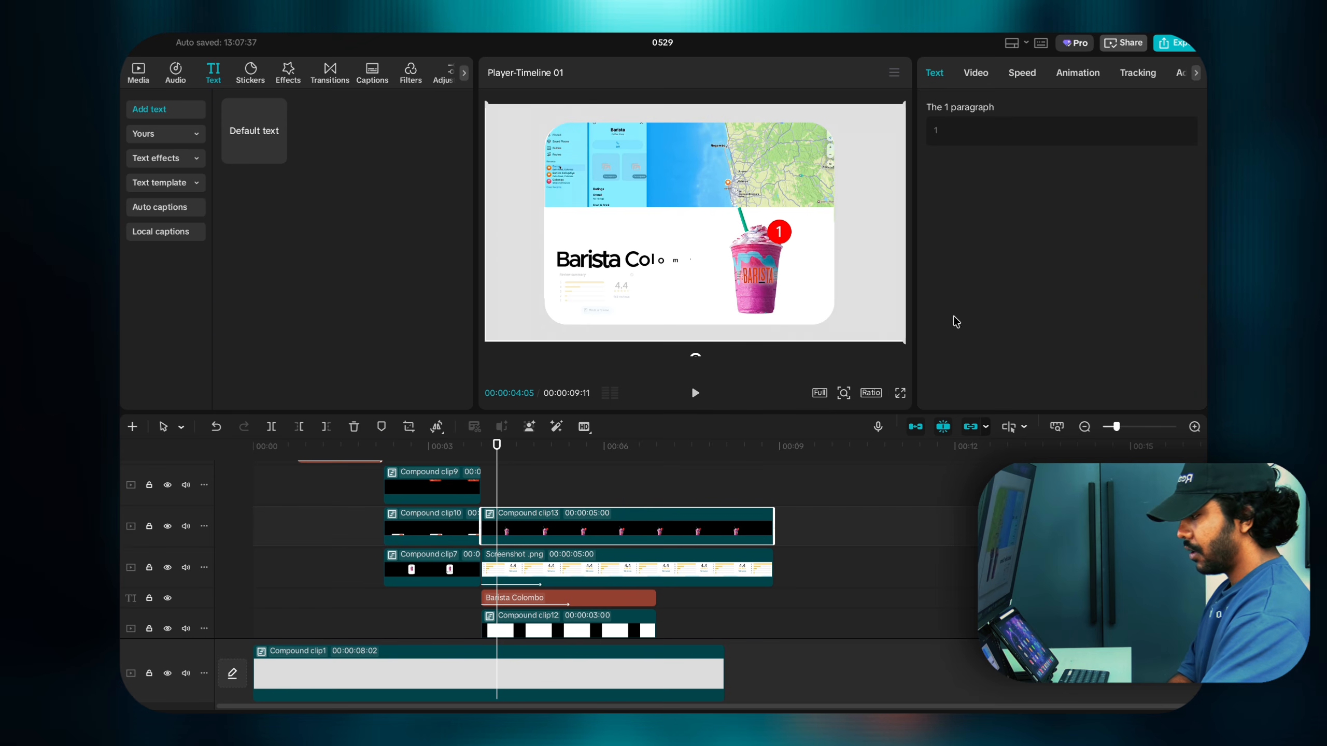
pyautogui.click(986, 83)
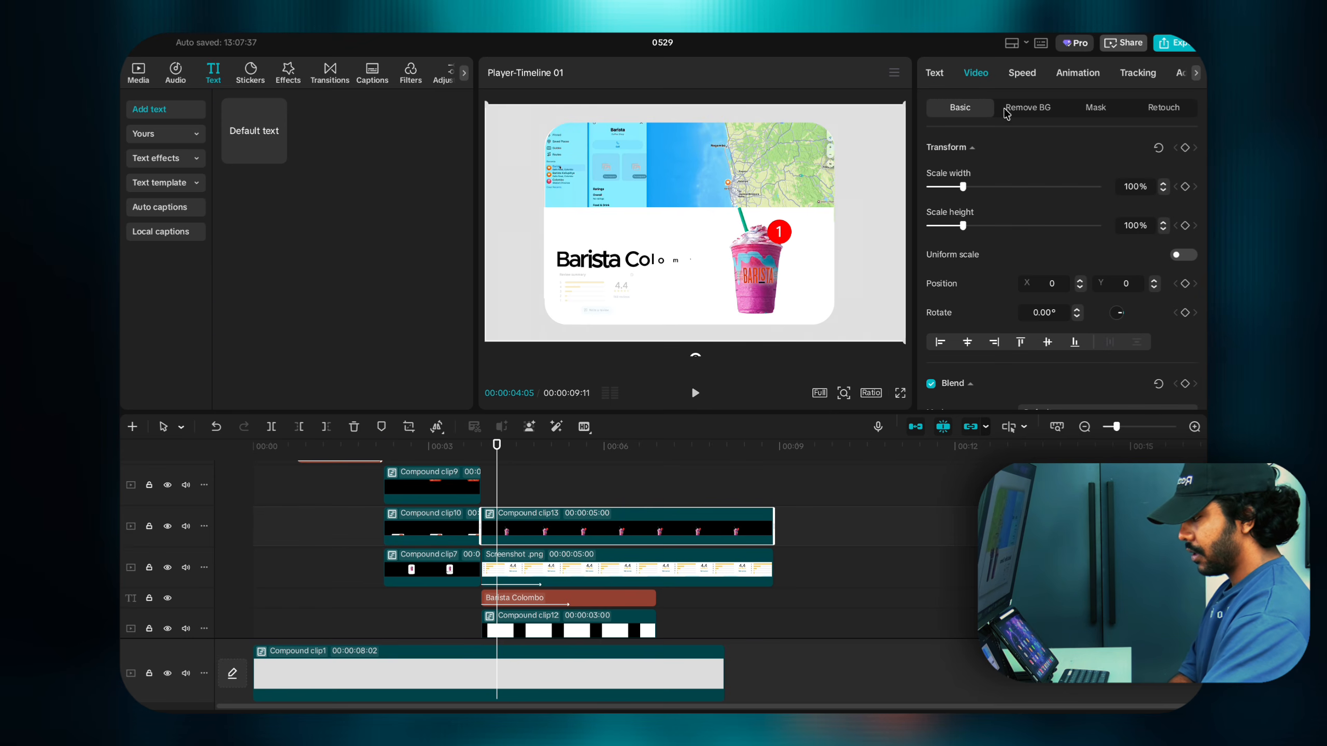
pyautogui.click(1184, 226)
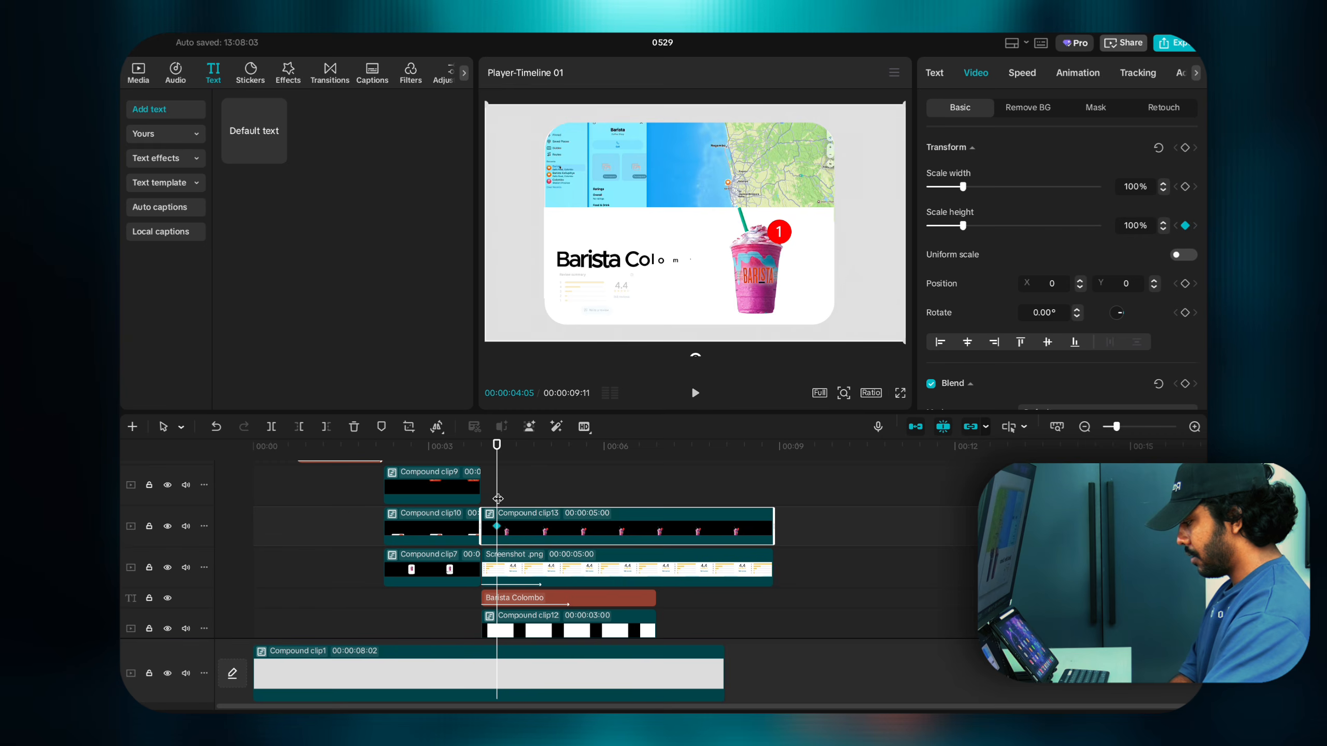
pyautogui.moveTo(498, 499); pyautogui.dragTo(487, 500)
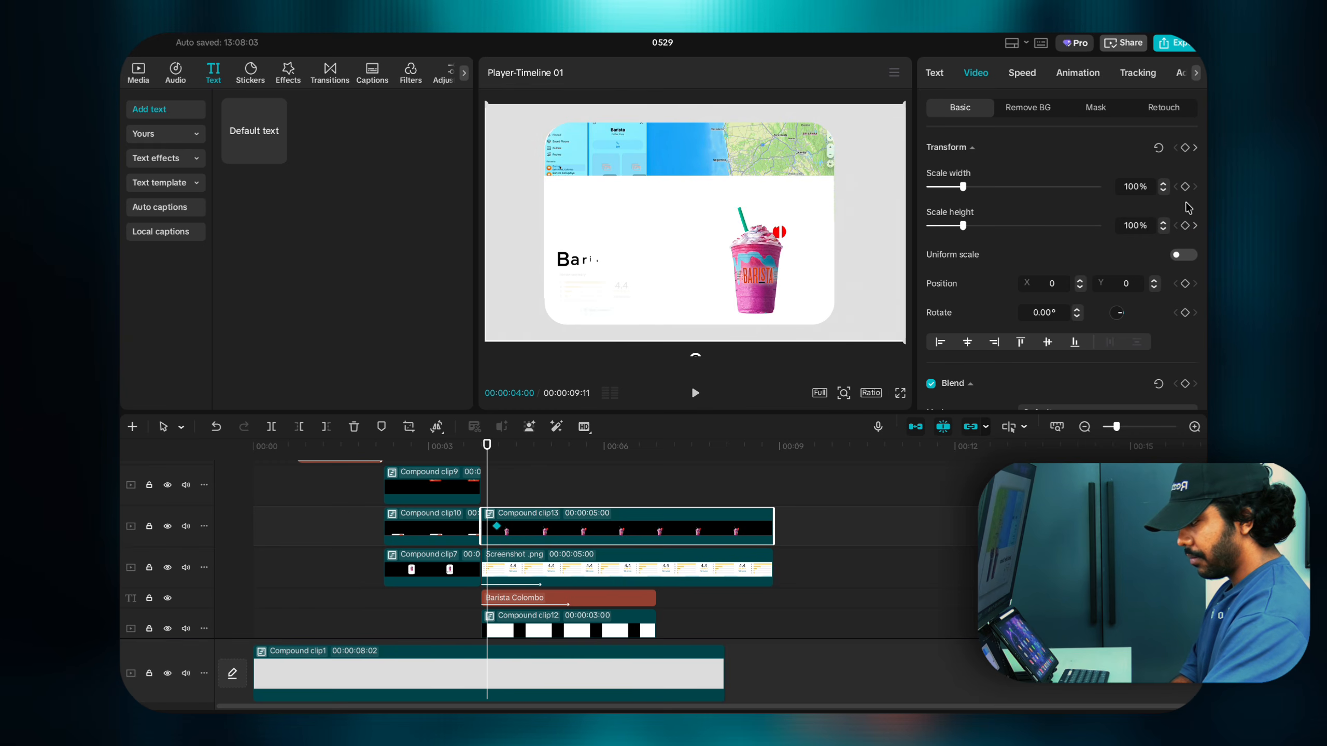
pyautogui.click(1184, 226)
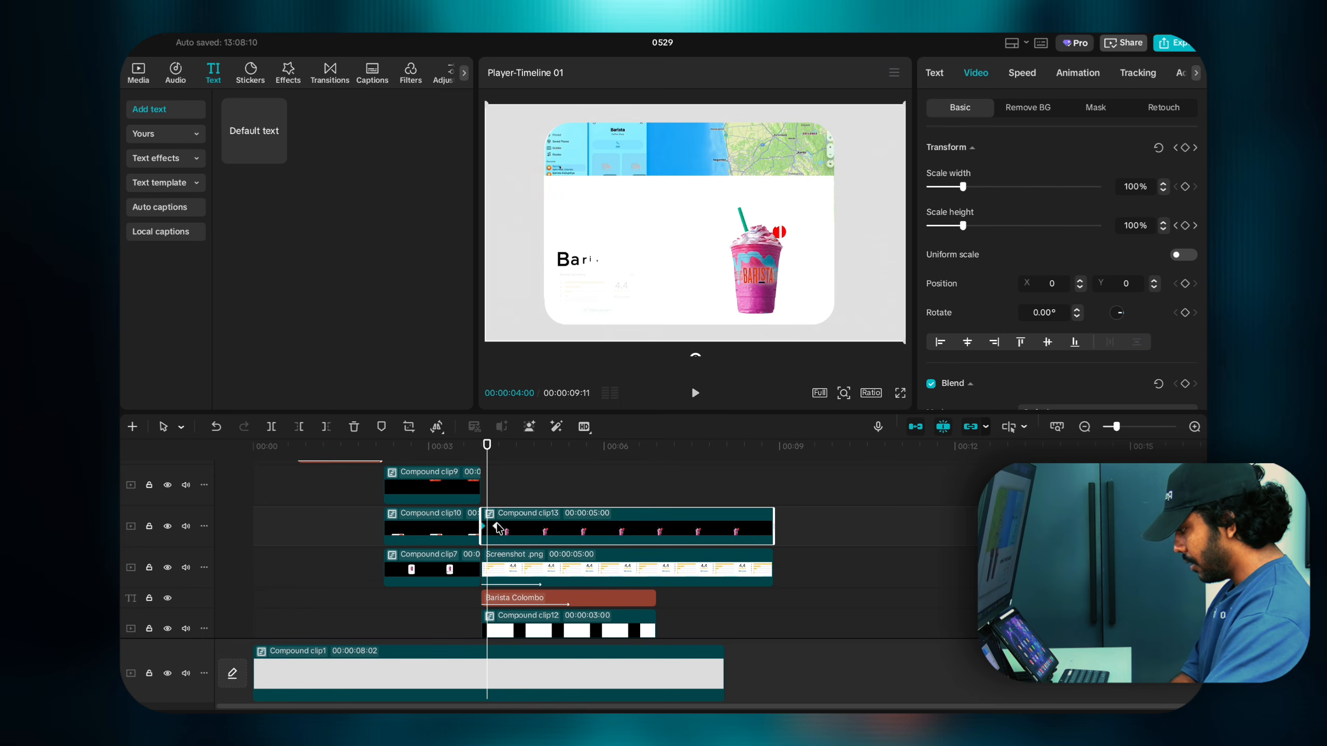
pyautogui.click(497, 527)
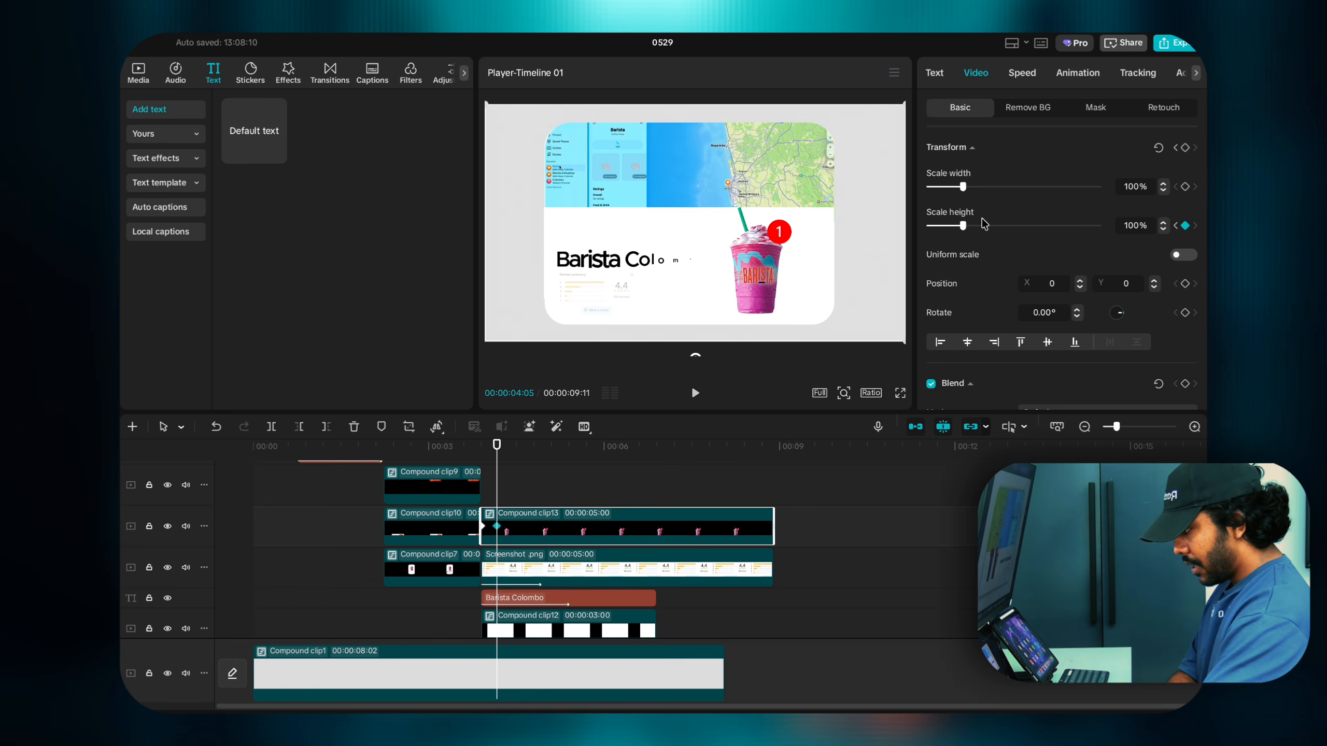
pyautogui.moveTo(964, 233); pyautogui.dragTo(971, 238)
# Step: Squash the drink to 93% height at 04:11, then settle it at exactly 100% at 04:15
pyautogui.press('Right')
pyautogui.press('Right')
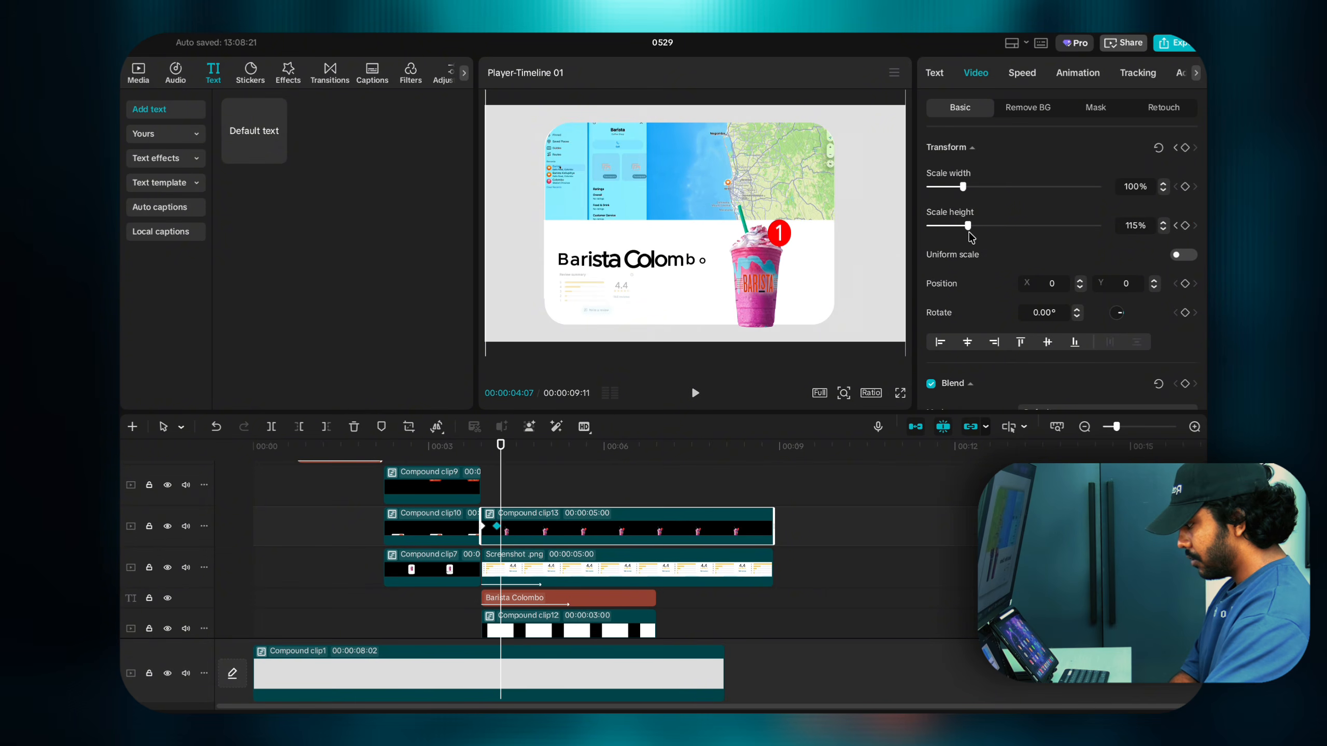
pyautogui.press('Right')
pyautogui.press('Right')
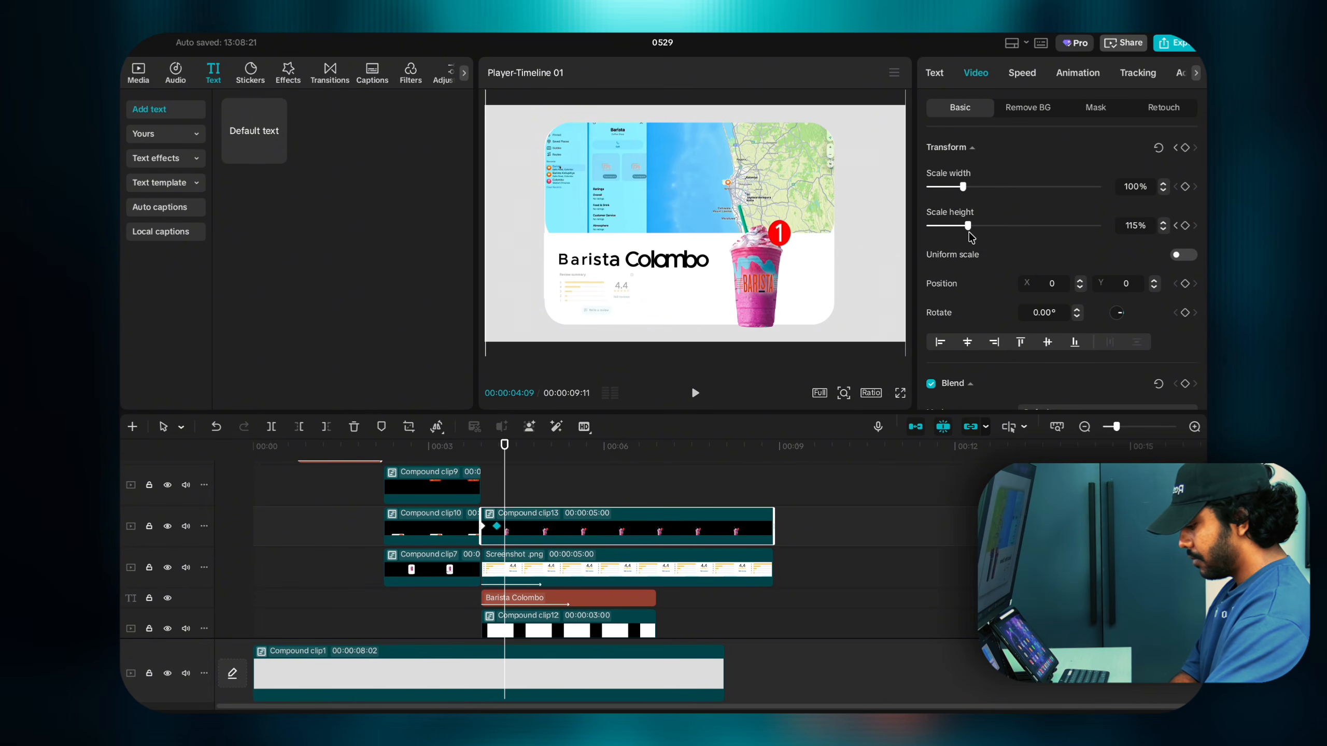
pyautogui.press('Left')
pyautogui.press('Left')
pyautogui.press('Left')
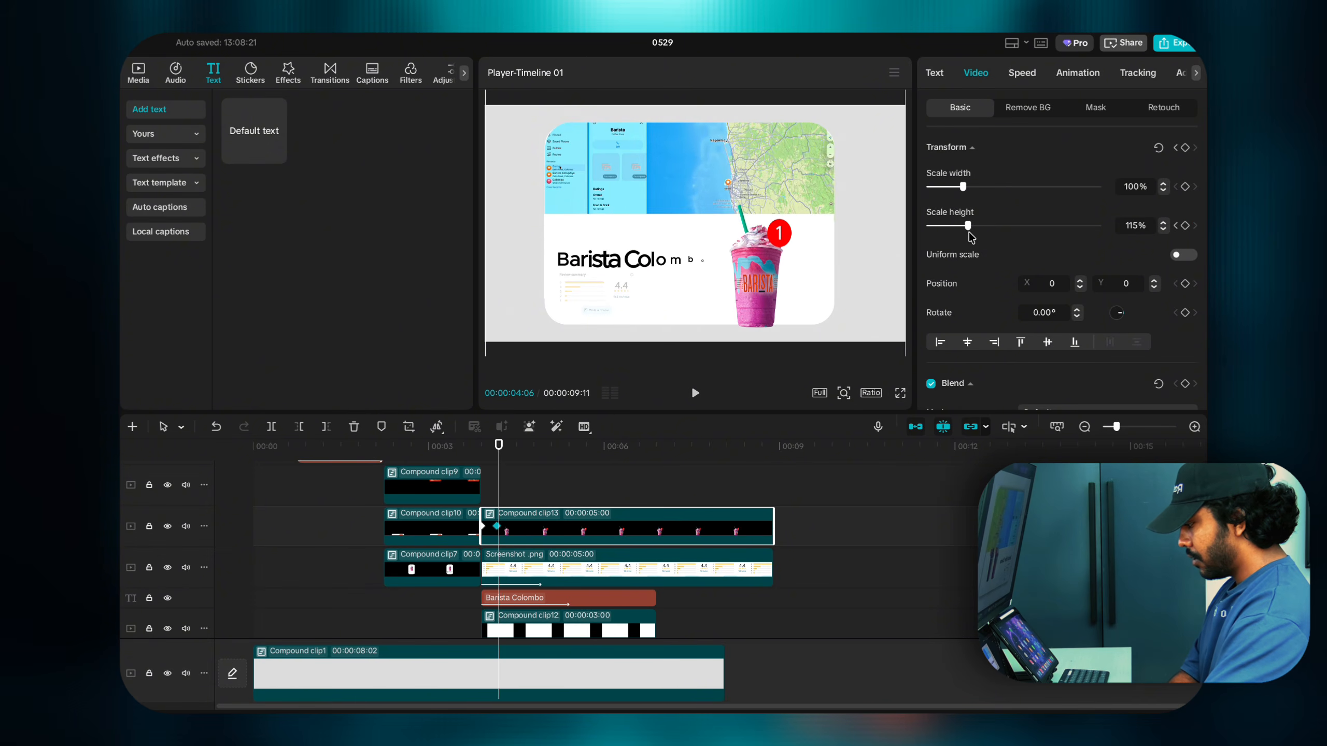
pyautogui.press('Right')
pyautogui.press('Right')
pyautogui.press('Right')
pyautogui.press('Right')
pyautogui.press('Right')
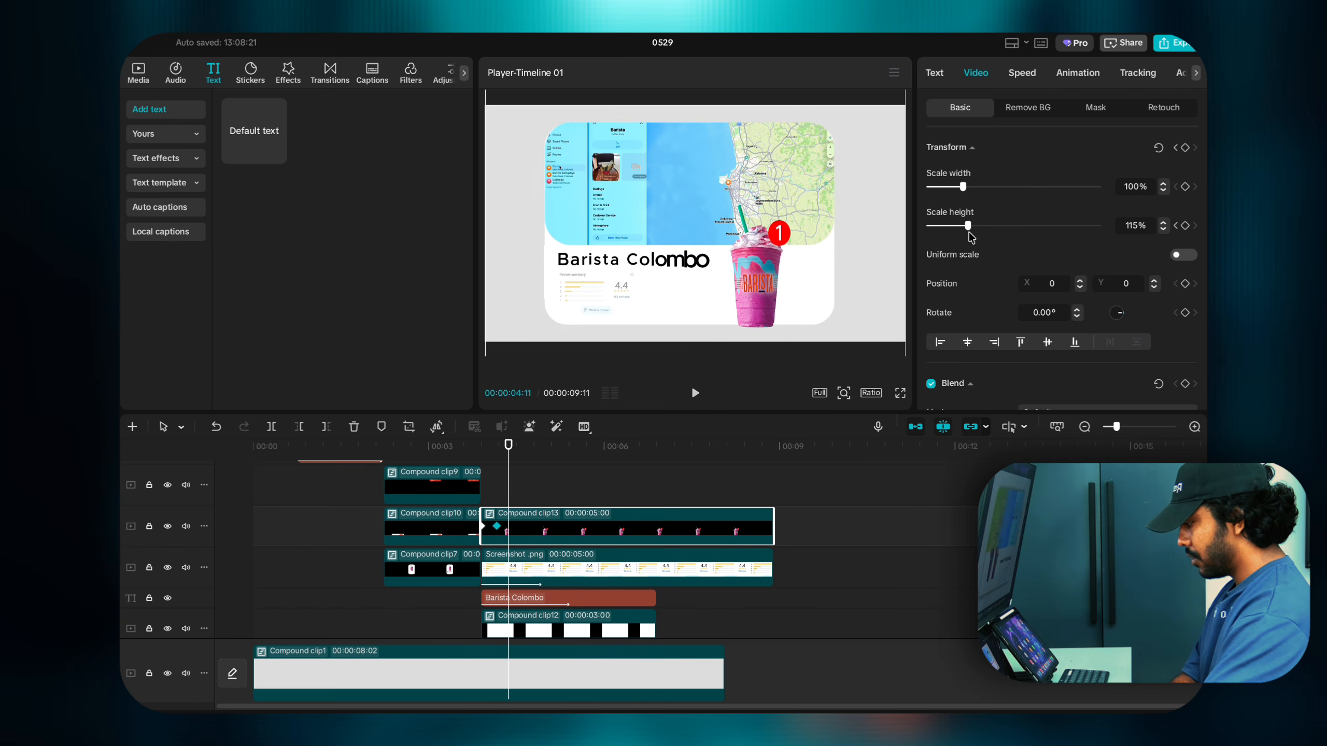
pyautogui.moveTo(967, 230); pyautogui.dragTo(960, 230)
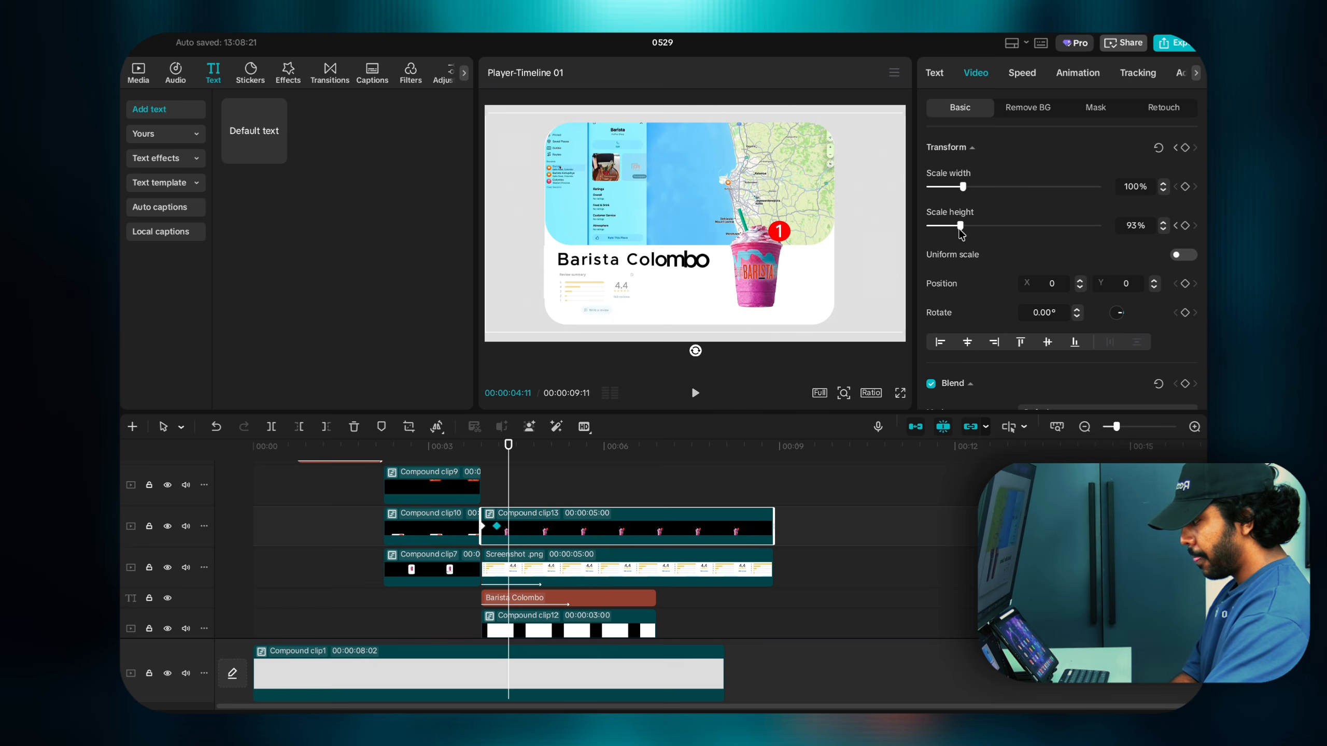
pyautogui.press('Right')
pyautogui.press('Right')
pyautogui.press('Right')
pyautogui.press('Right')
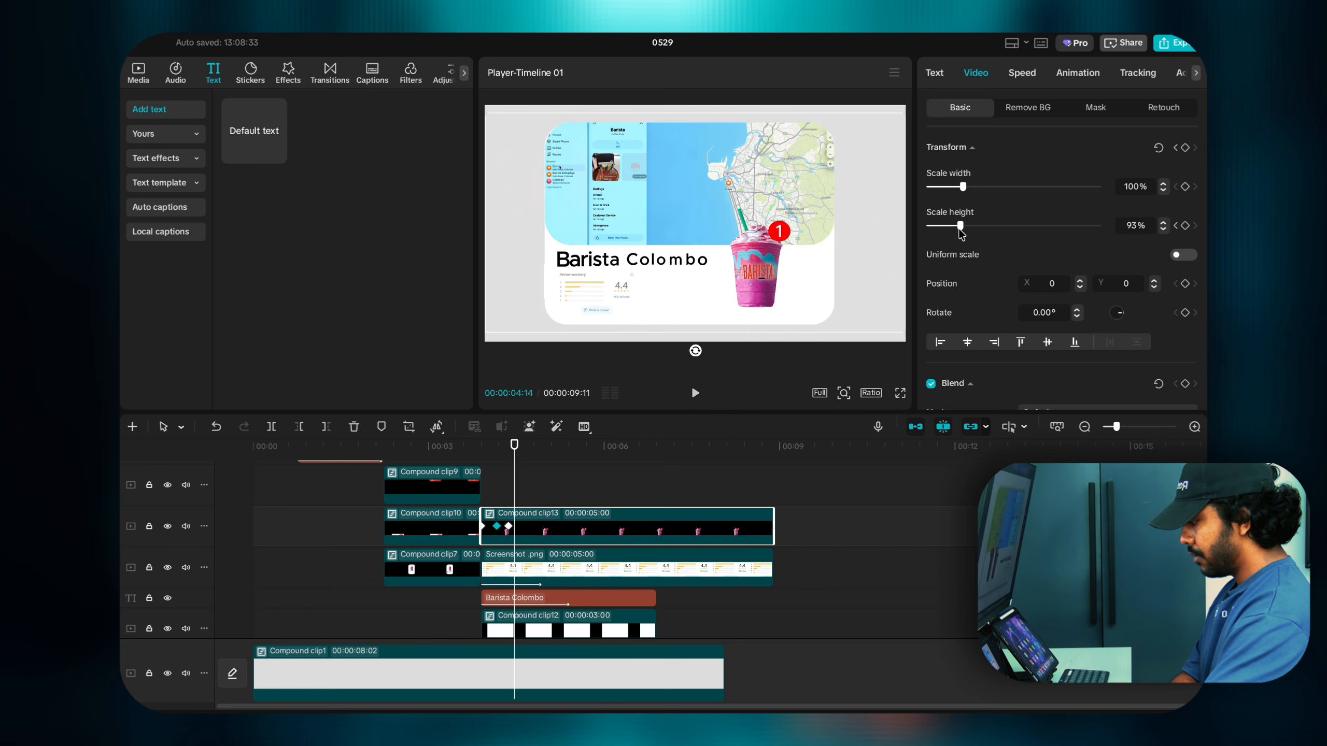
pyautogui.moveTo(961, 230); pyautogui.dragTo(962, 229)
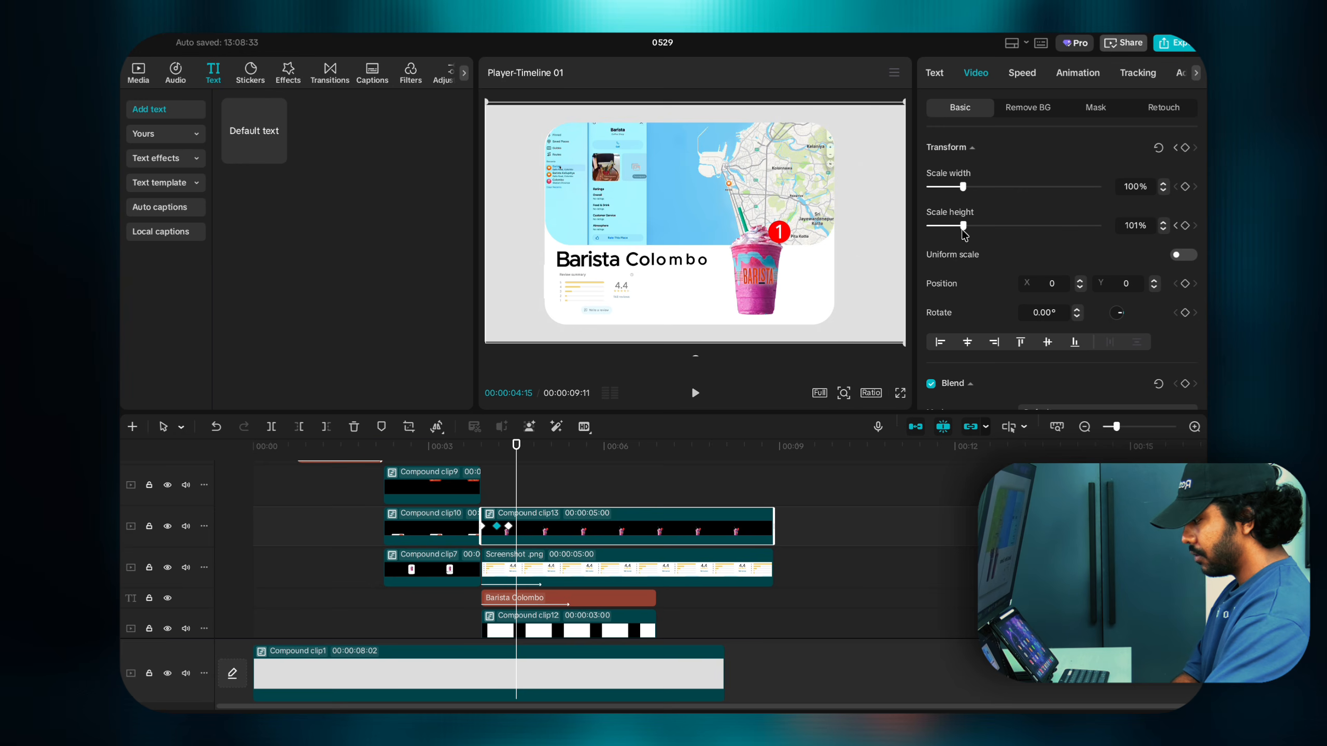
pyautogui.click(1183, 227)
pyautogui.click(1163, 230)
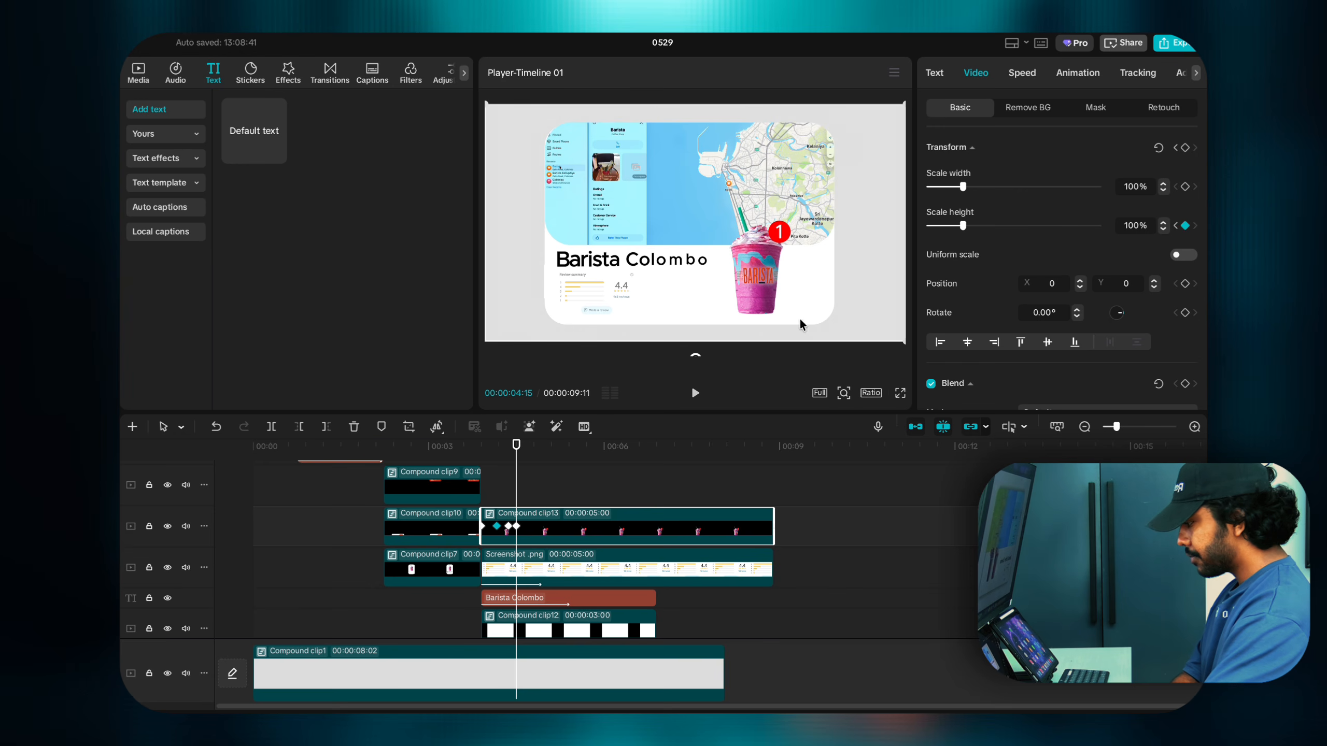
# Step: Flatten the drink to 1% height at the clip's start and play back the bounce
pyautogui.click(481, 524)
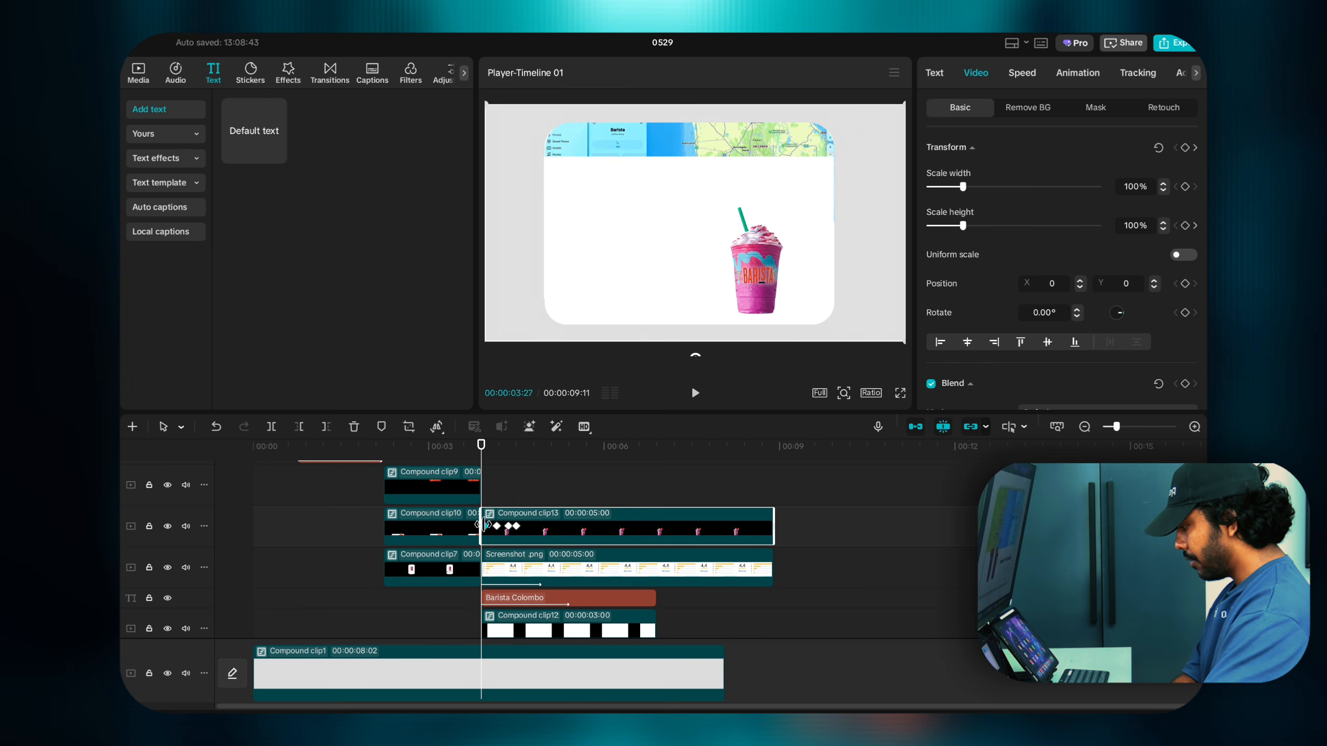
pyautogui.click(484, 532)
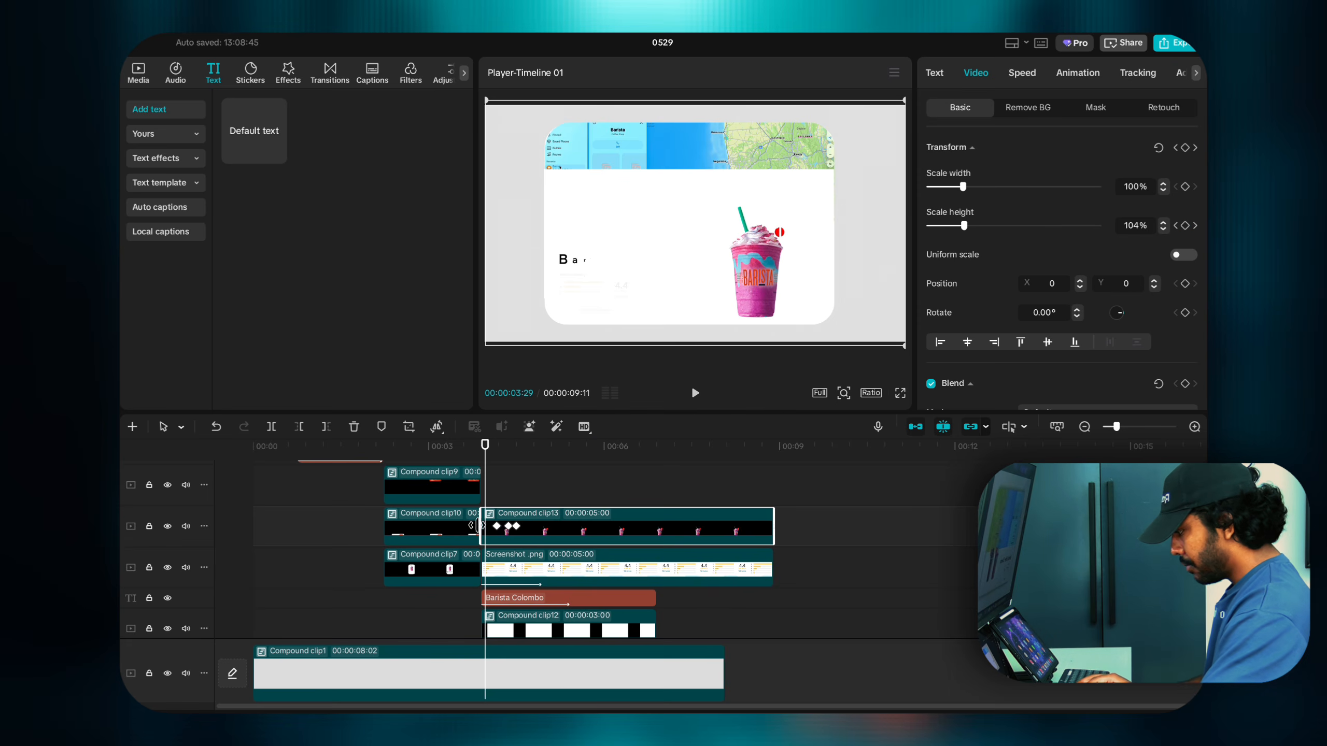
pyautogui.moveTo(961, 226); pyautogui.dragTo(894, 239)
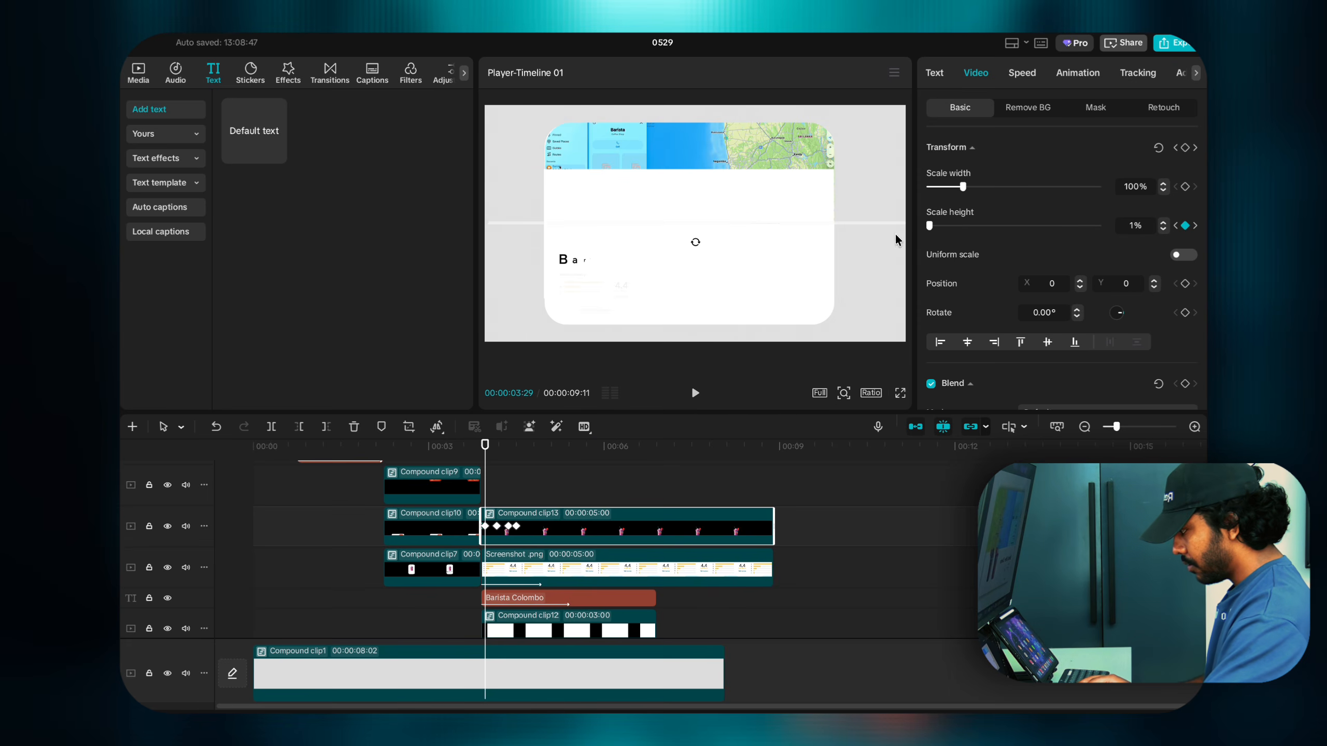
pyautogui.click(482, 497)
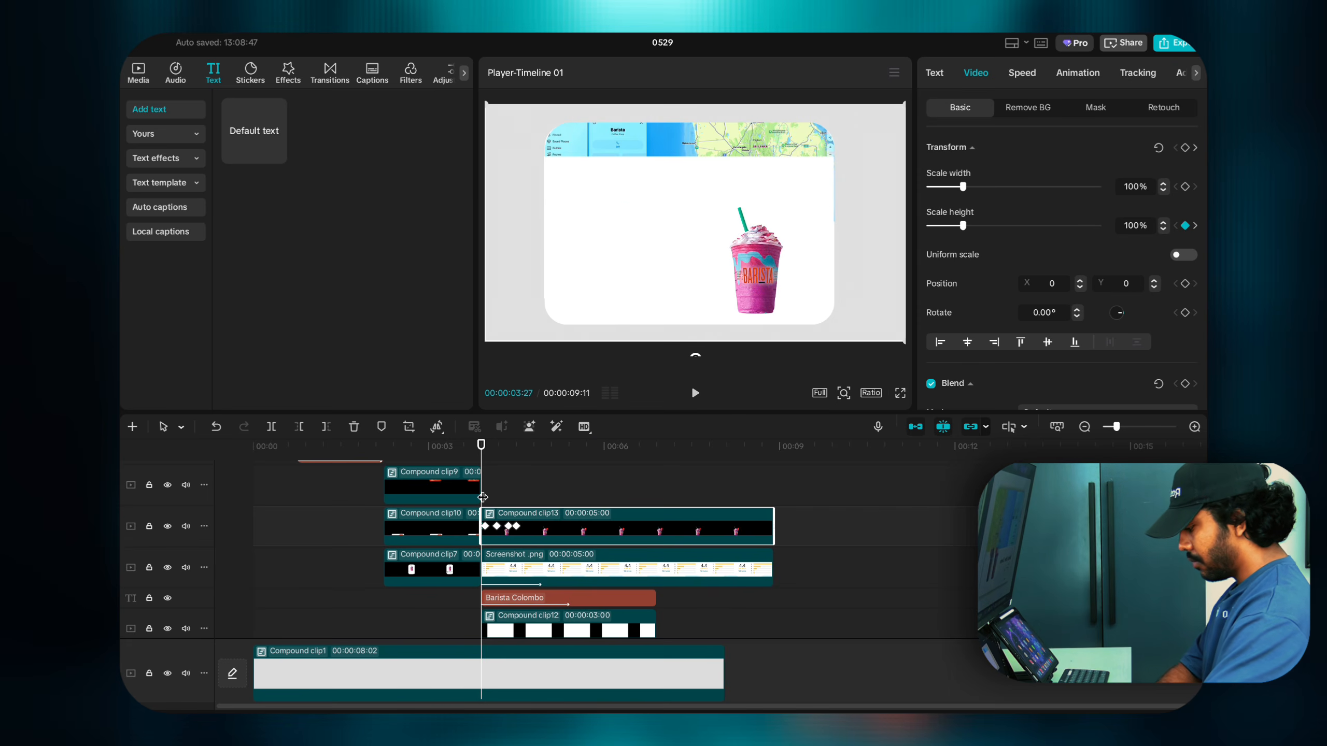
pyautogui.press('space')
pyautogui.click(482, 497)
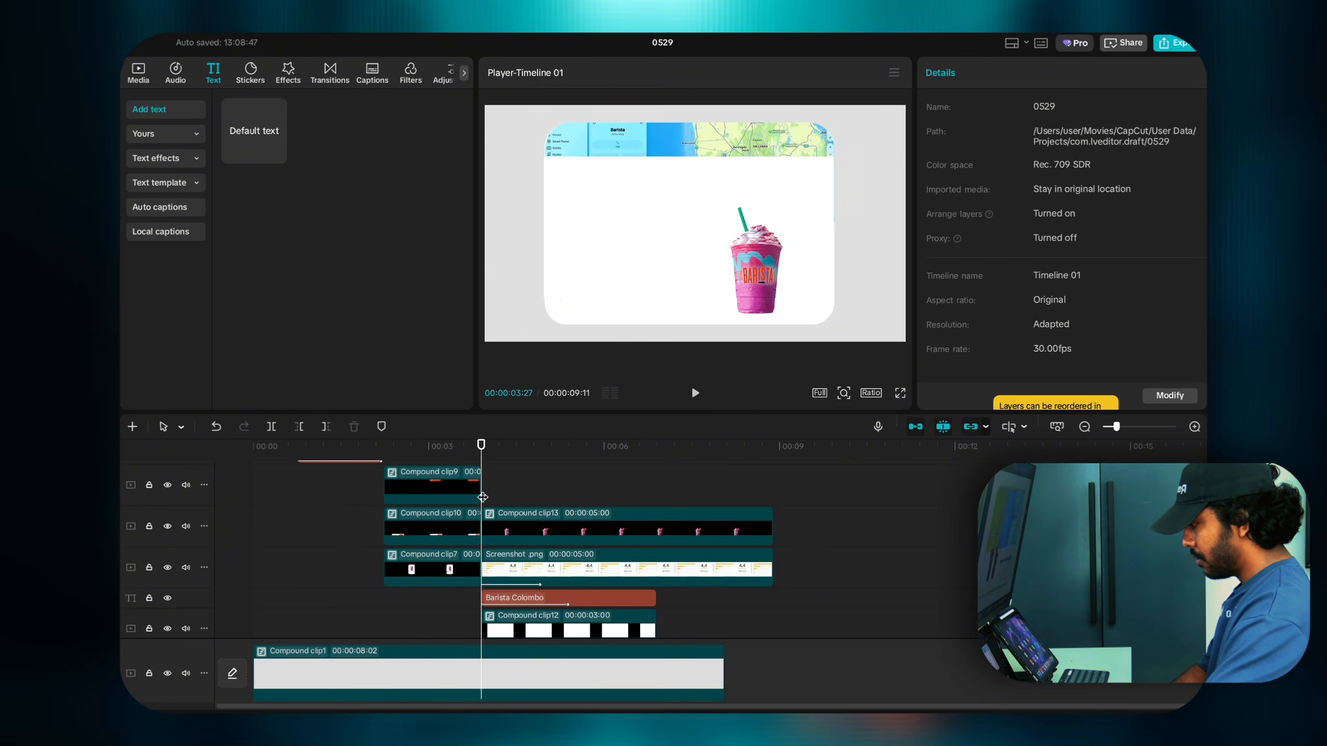
pyautogui.press('space')
pyautogui.click(483, 497)
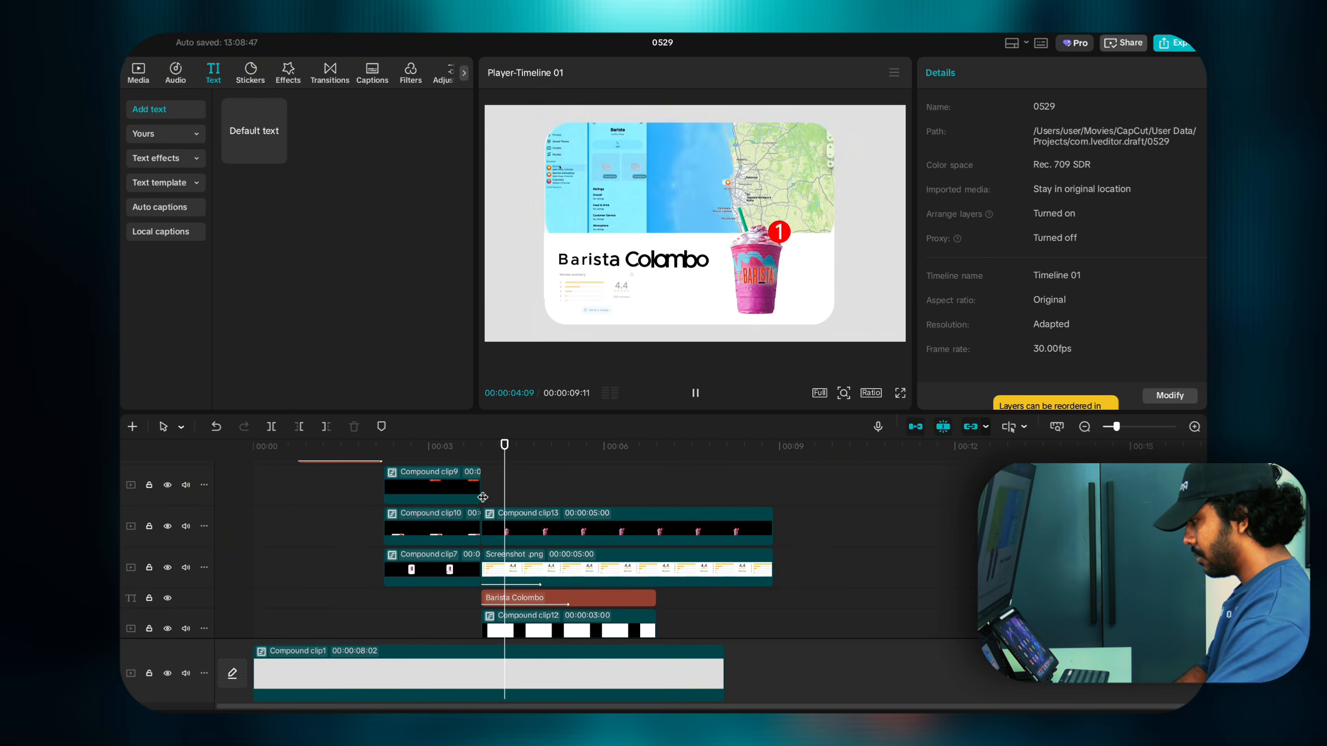
pyautogui.click(482, 497)
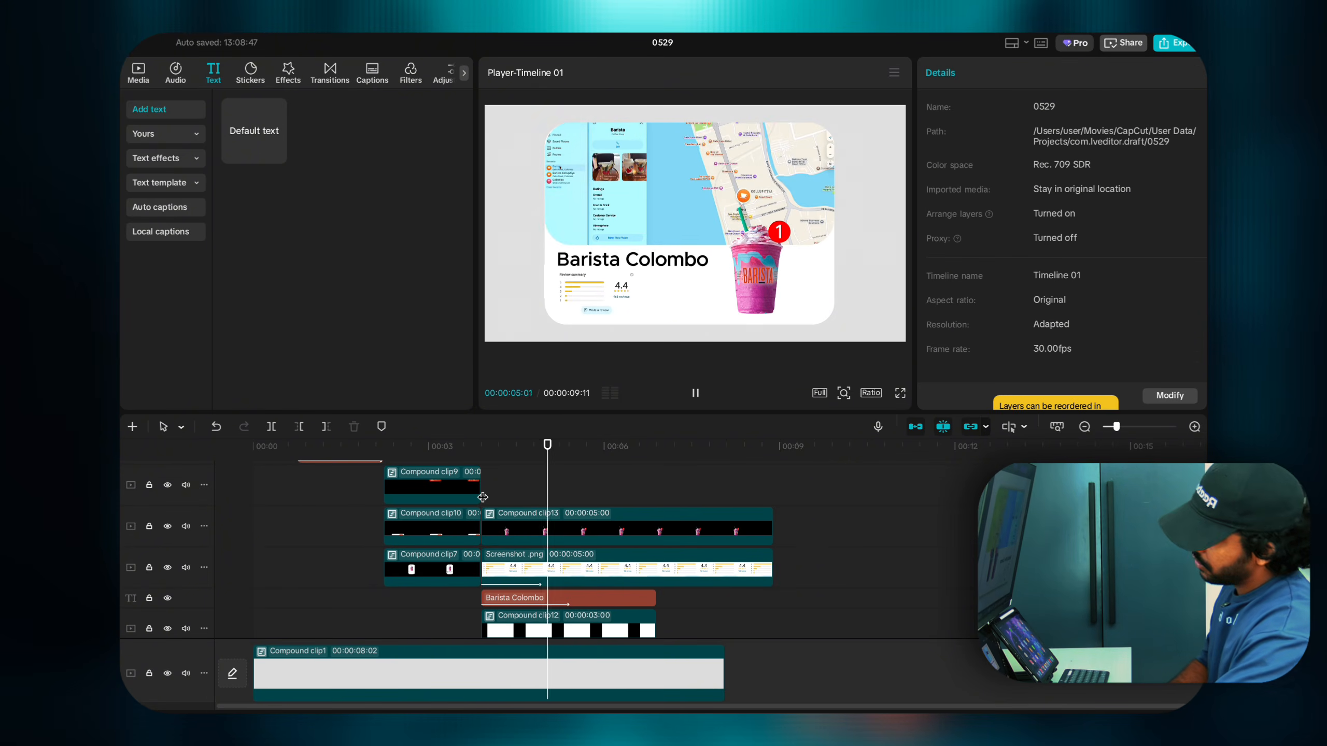
pyautogui.click(482, 497)
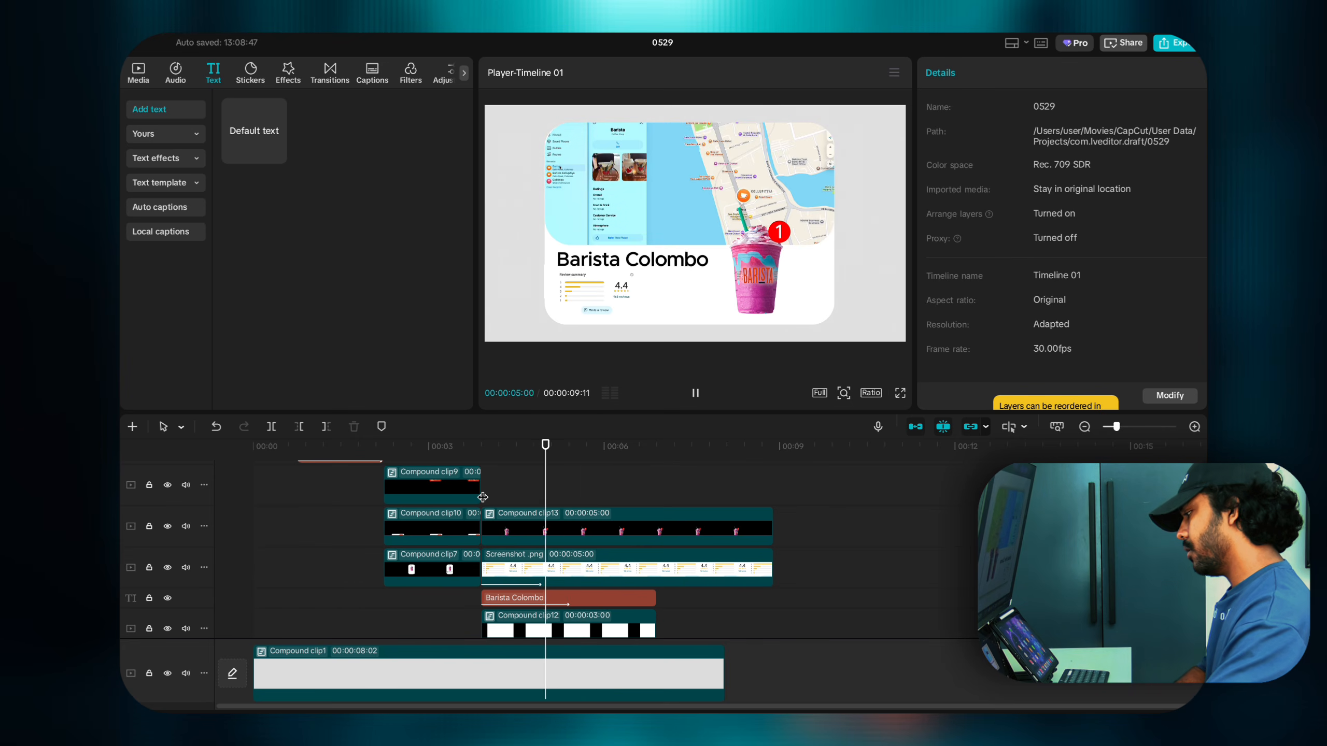
pyautogui.press('space')
pyautogui.click(482, 497)
pyautogui.press('space')
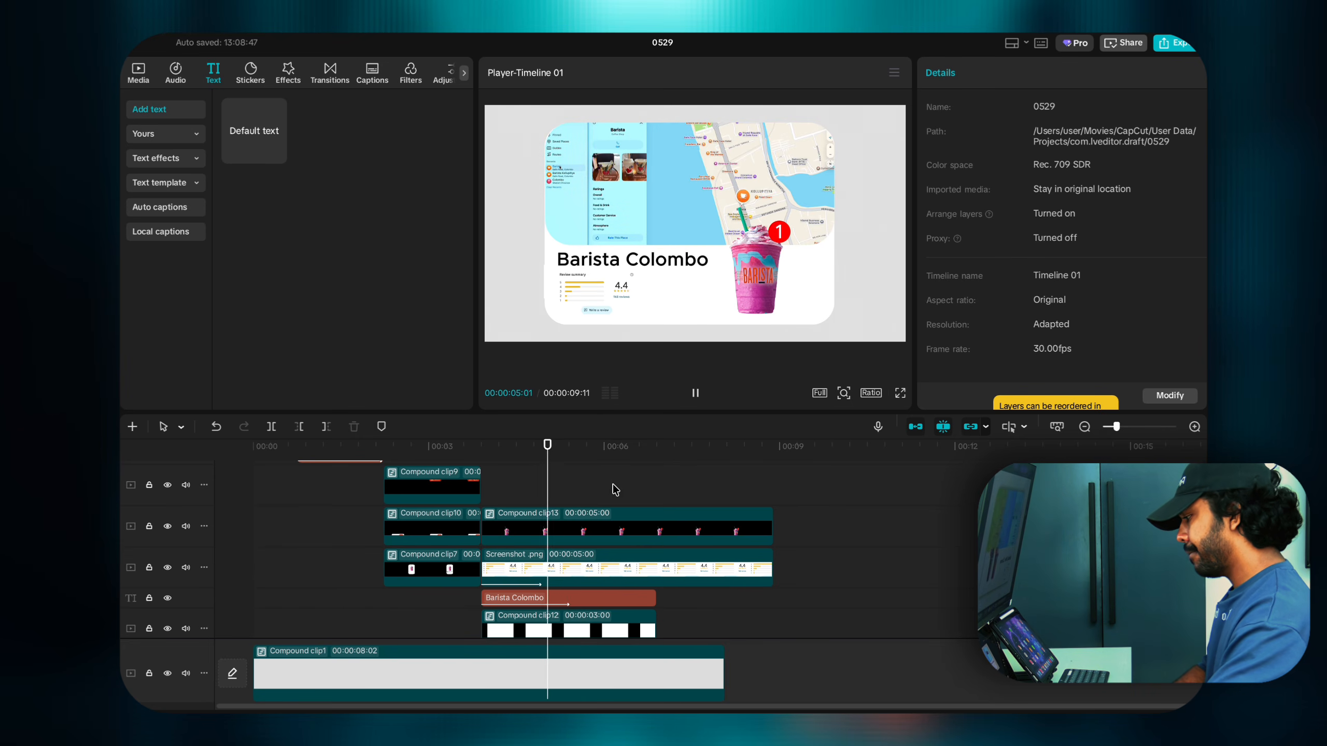
pyautogui.press('space')
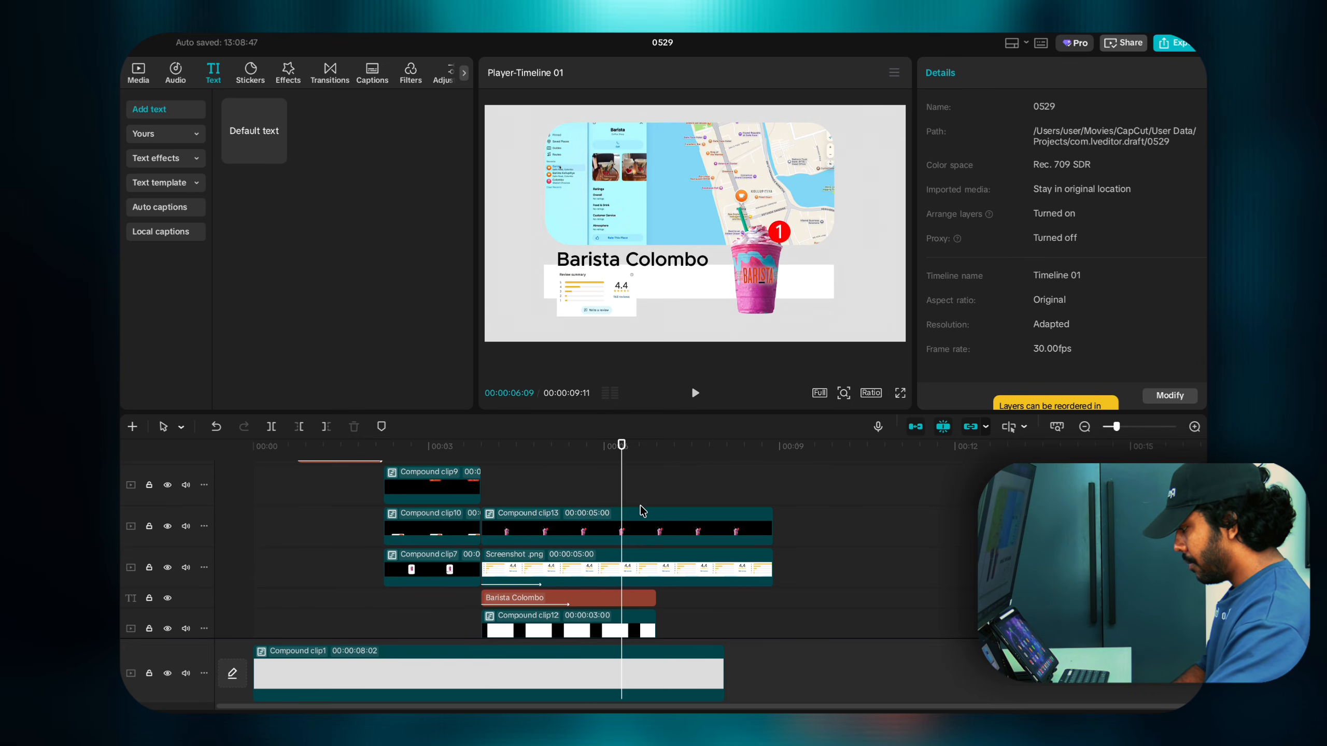
pyautogui.click(505, 486)
pyautogui.moveTo(505, 487); pyautogui.dragTo(487, 490)
pyautogui.press('space')
pyautogui.press('space')
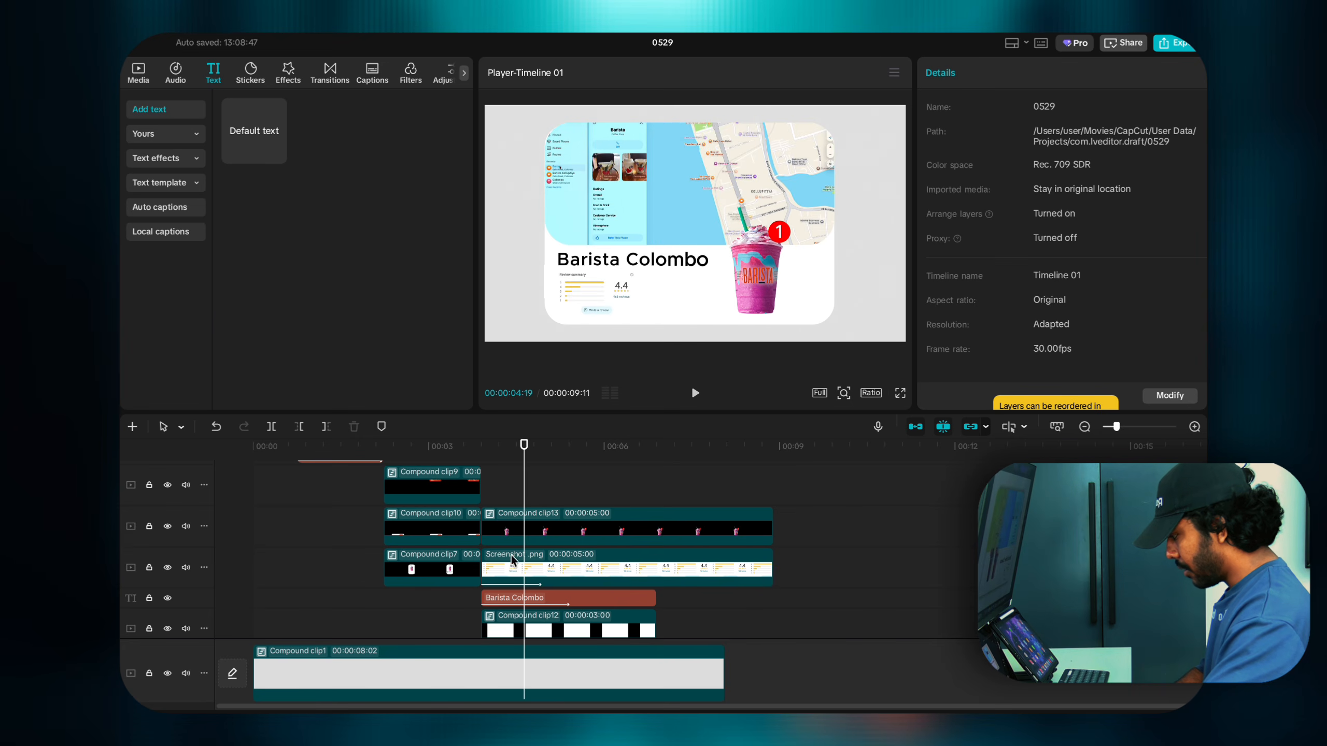
pyautogui.click(515, 568)
# Step: Give Screenshot.png a 0.6s Fade In entrance and play the preview
pyautogui.click(991, 72)
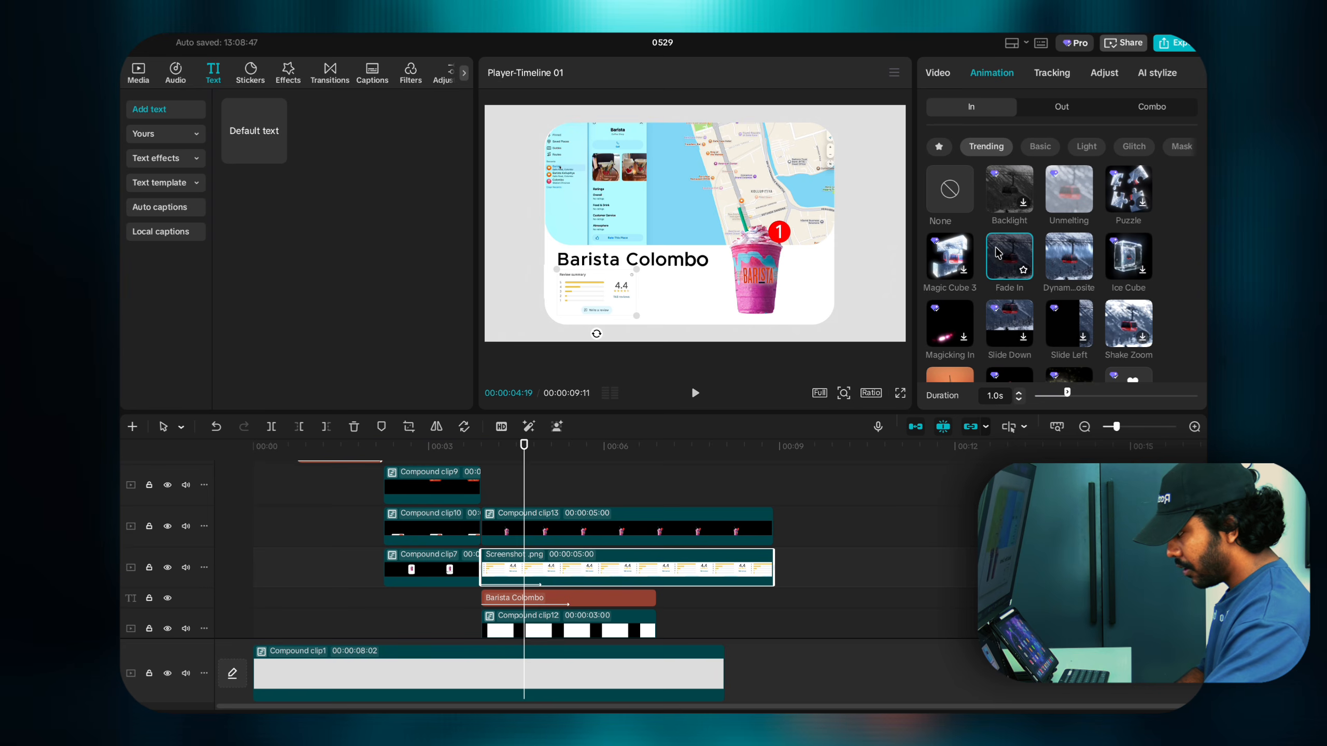
pyautogui.click(1009, 256)
pyautogui.click(1017, 400)
pyautogui.click(1018, 400)
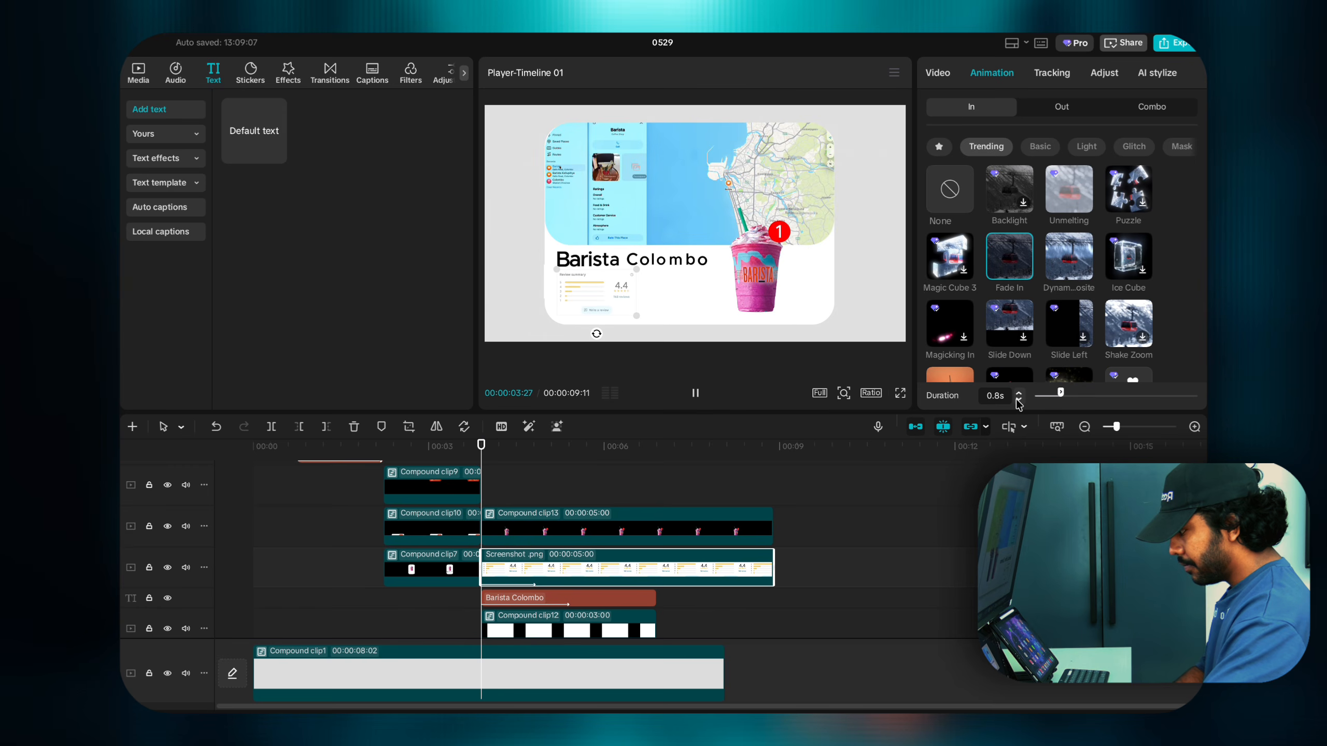
pyautogui.scroll(-3, 664, 497)
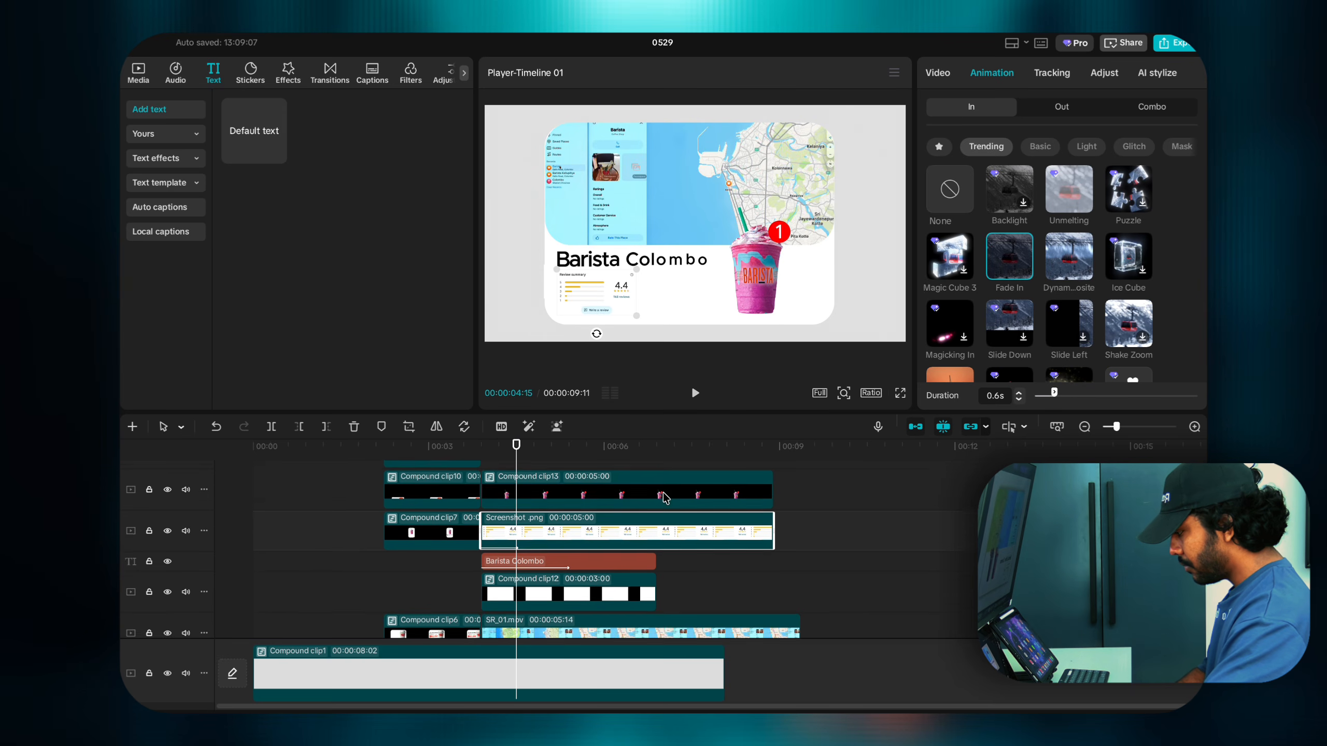
pyautogui.scroll(3, 475, 544)
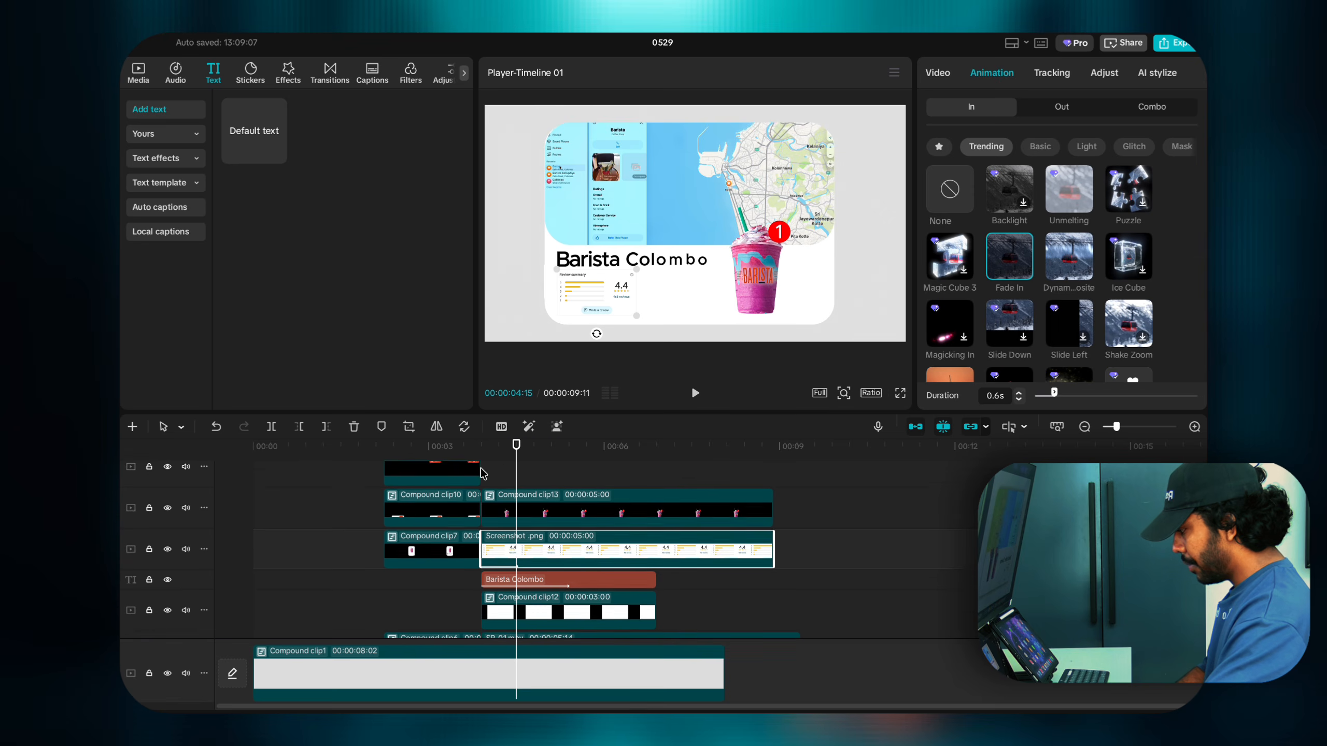
pyautogui.click(499, 495)
pyautogui.press('space')
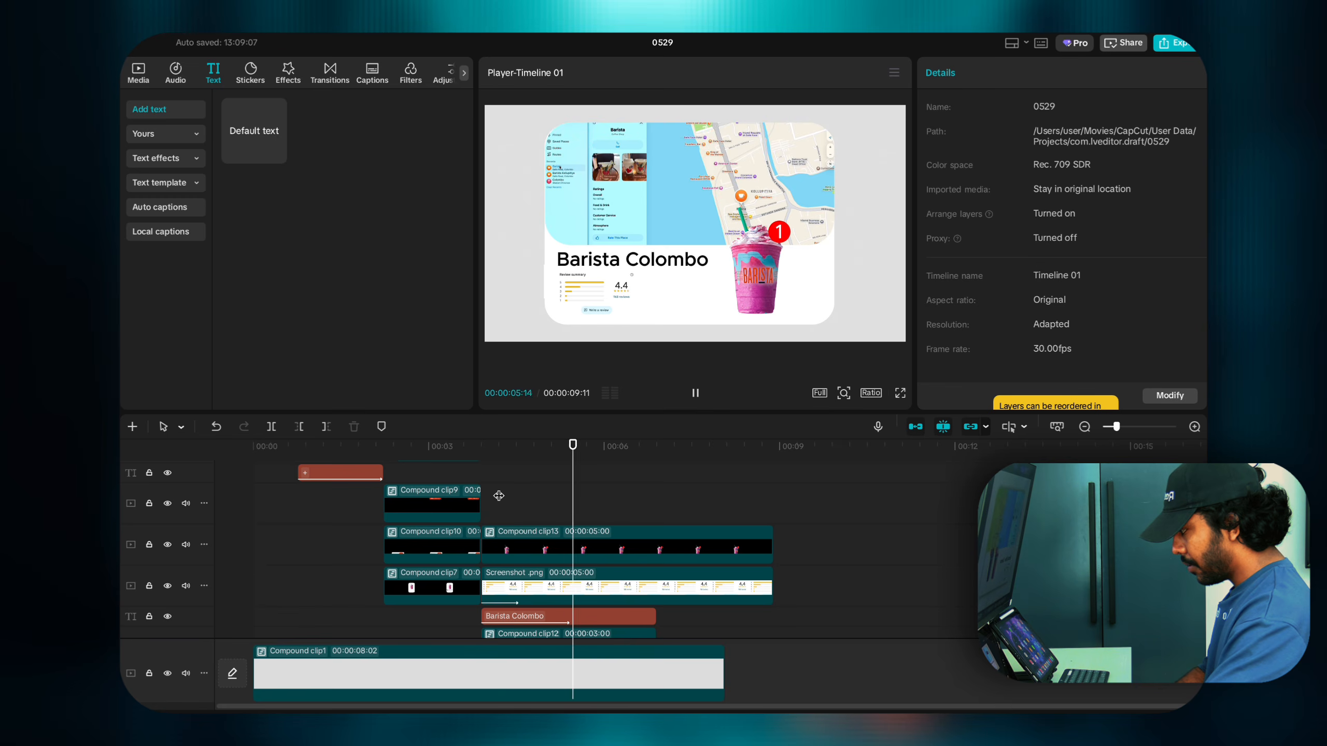